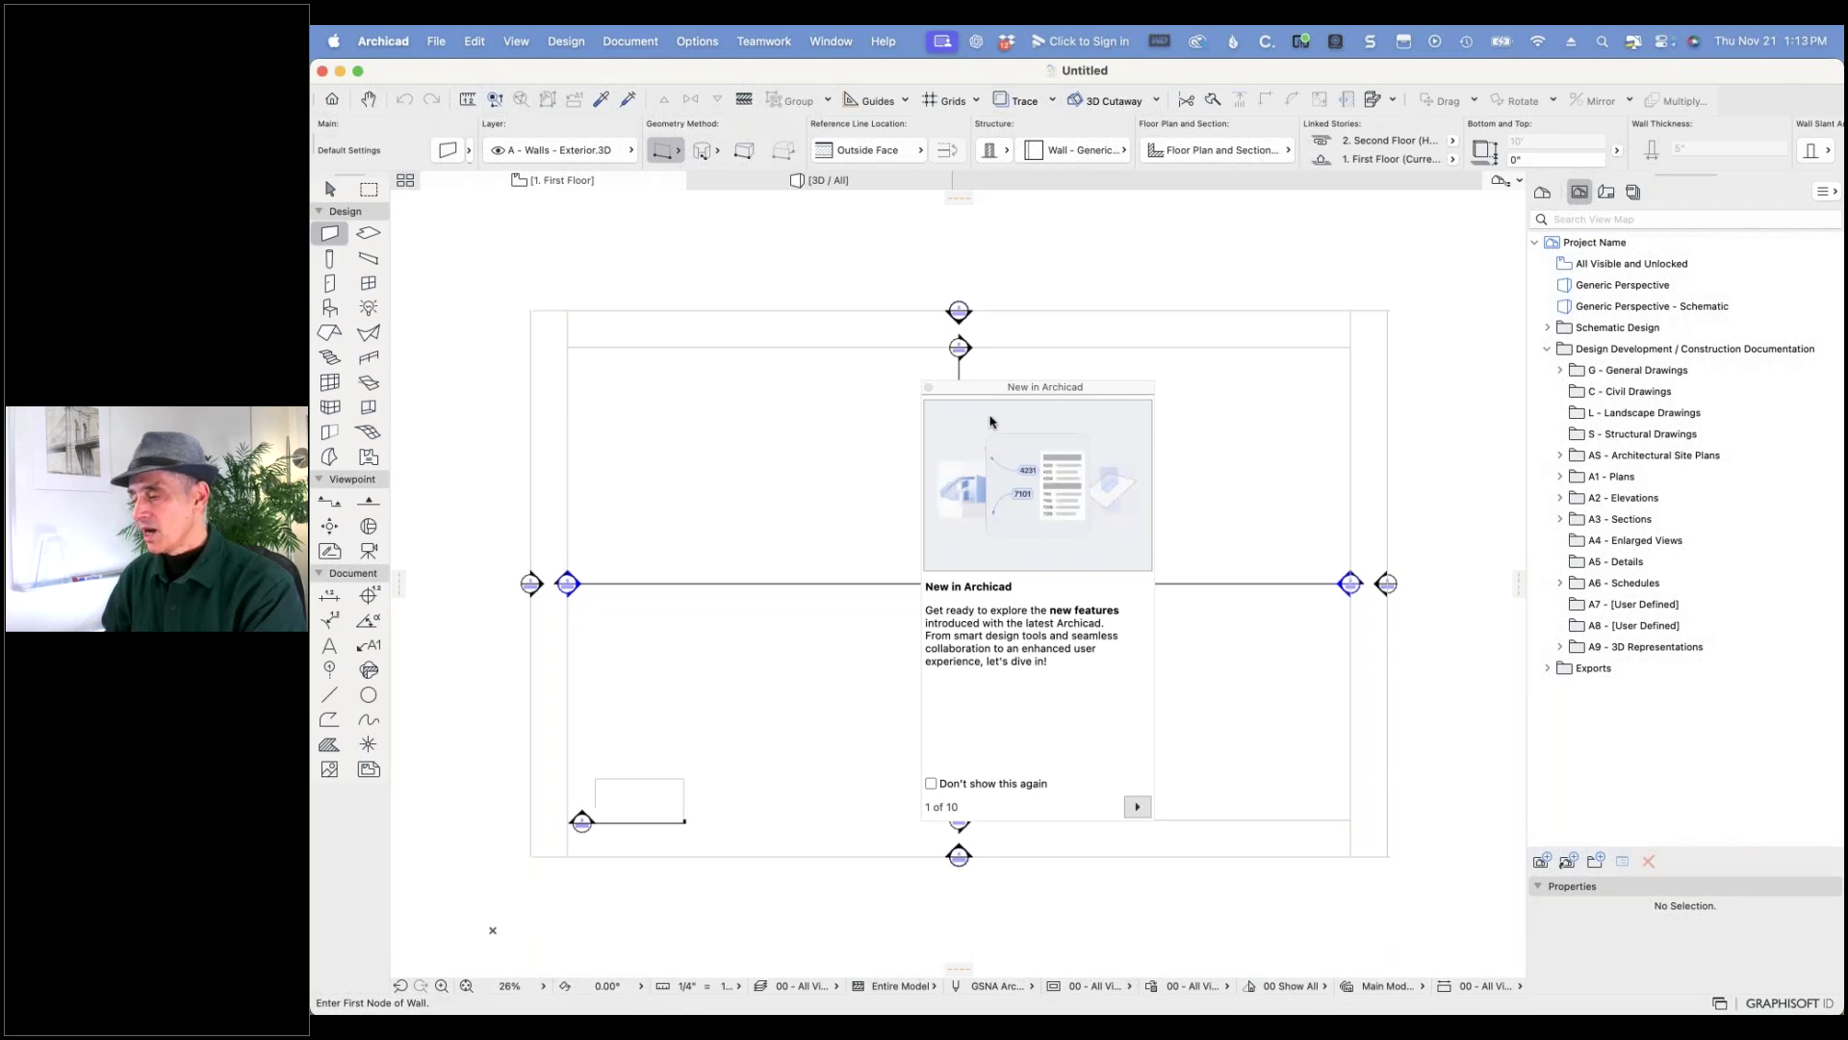
- Page the New in Archicad tour through Openings in Roofs and Advanced Distance Guides, then close it
drag(1008, 390, 591, 248)
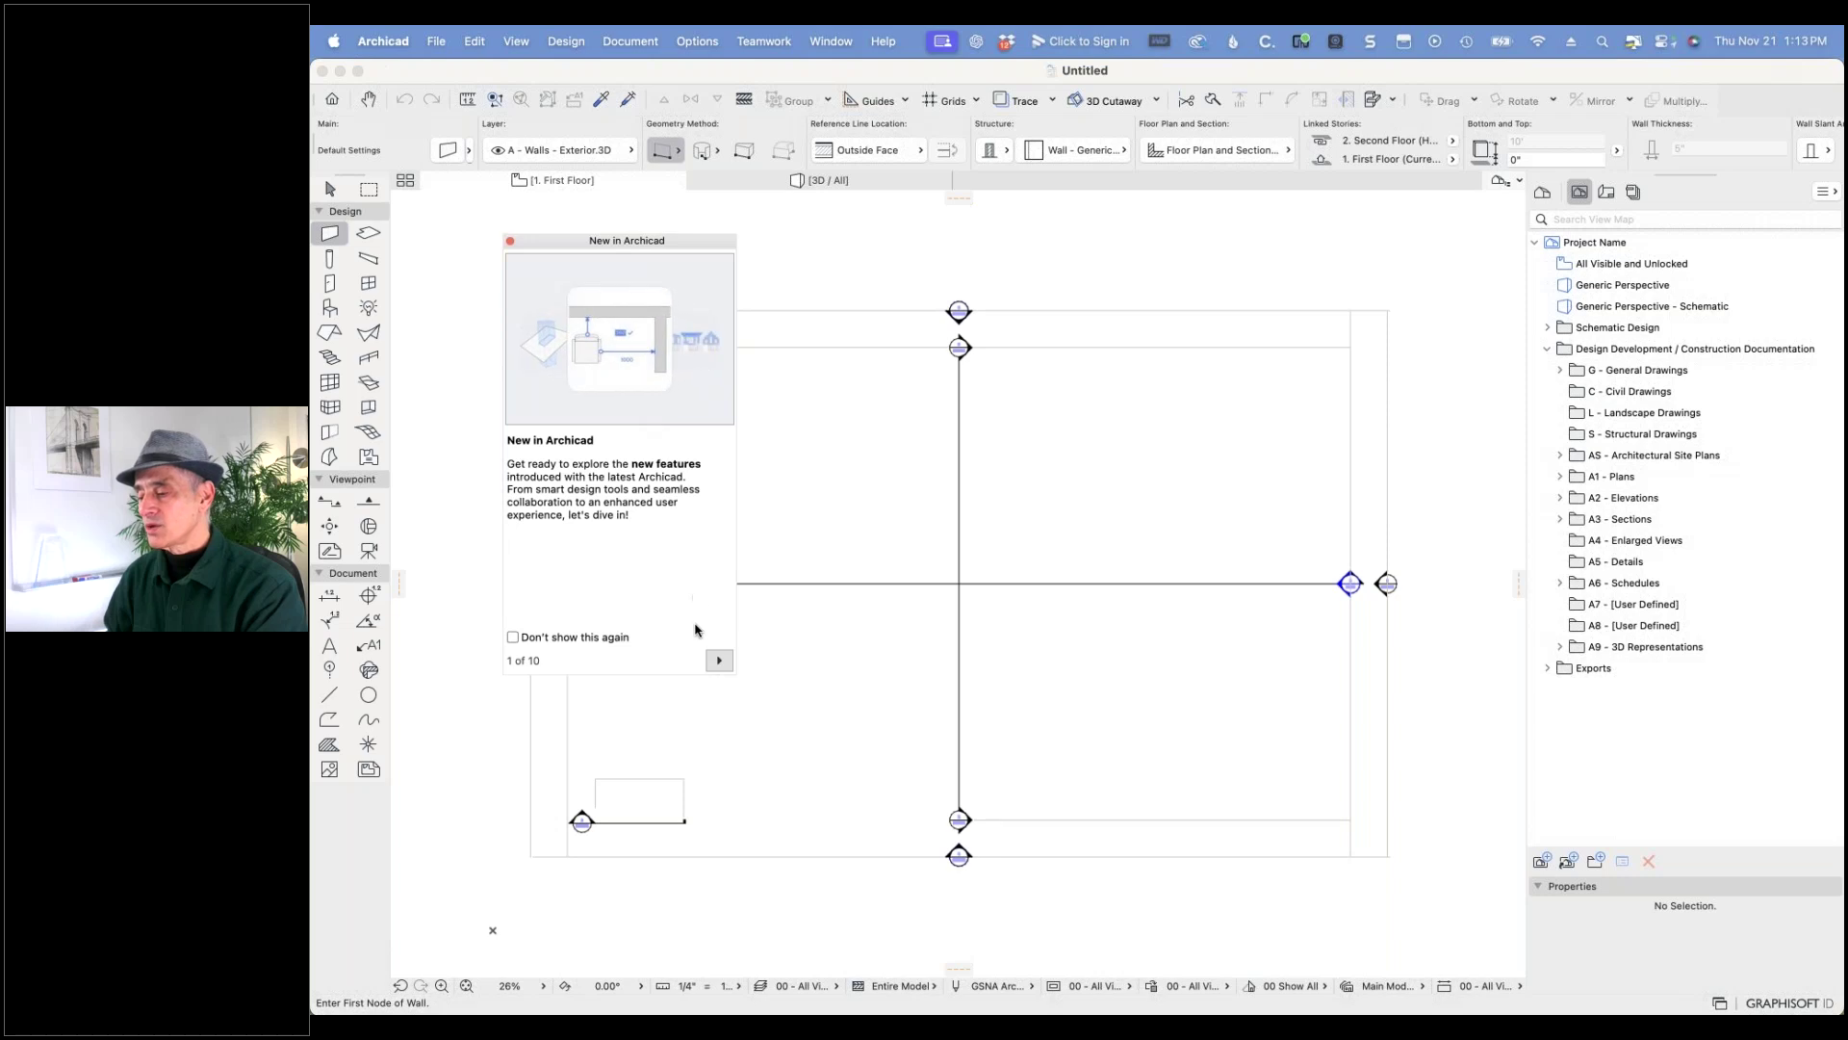
click(719, 660)
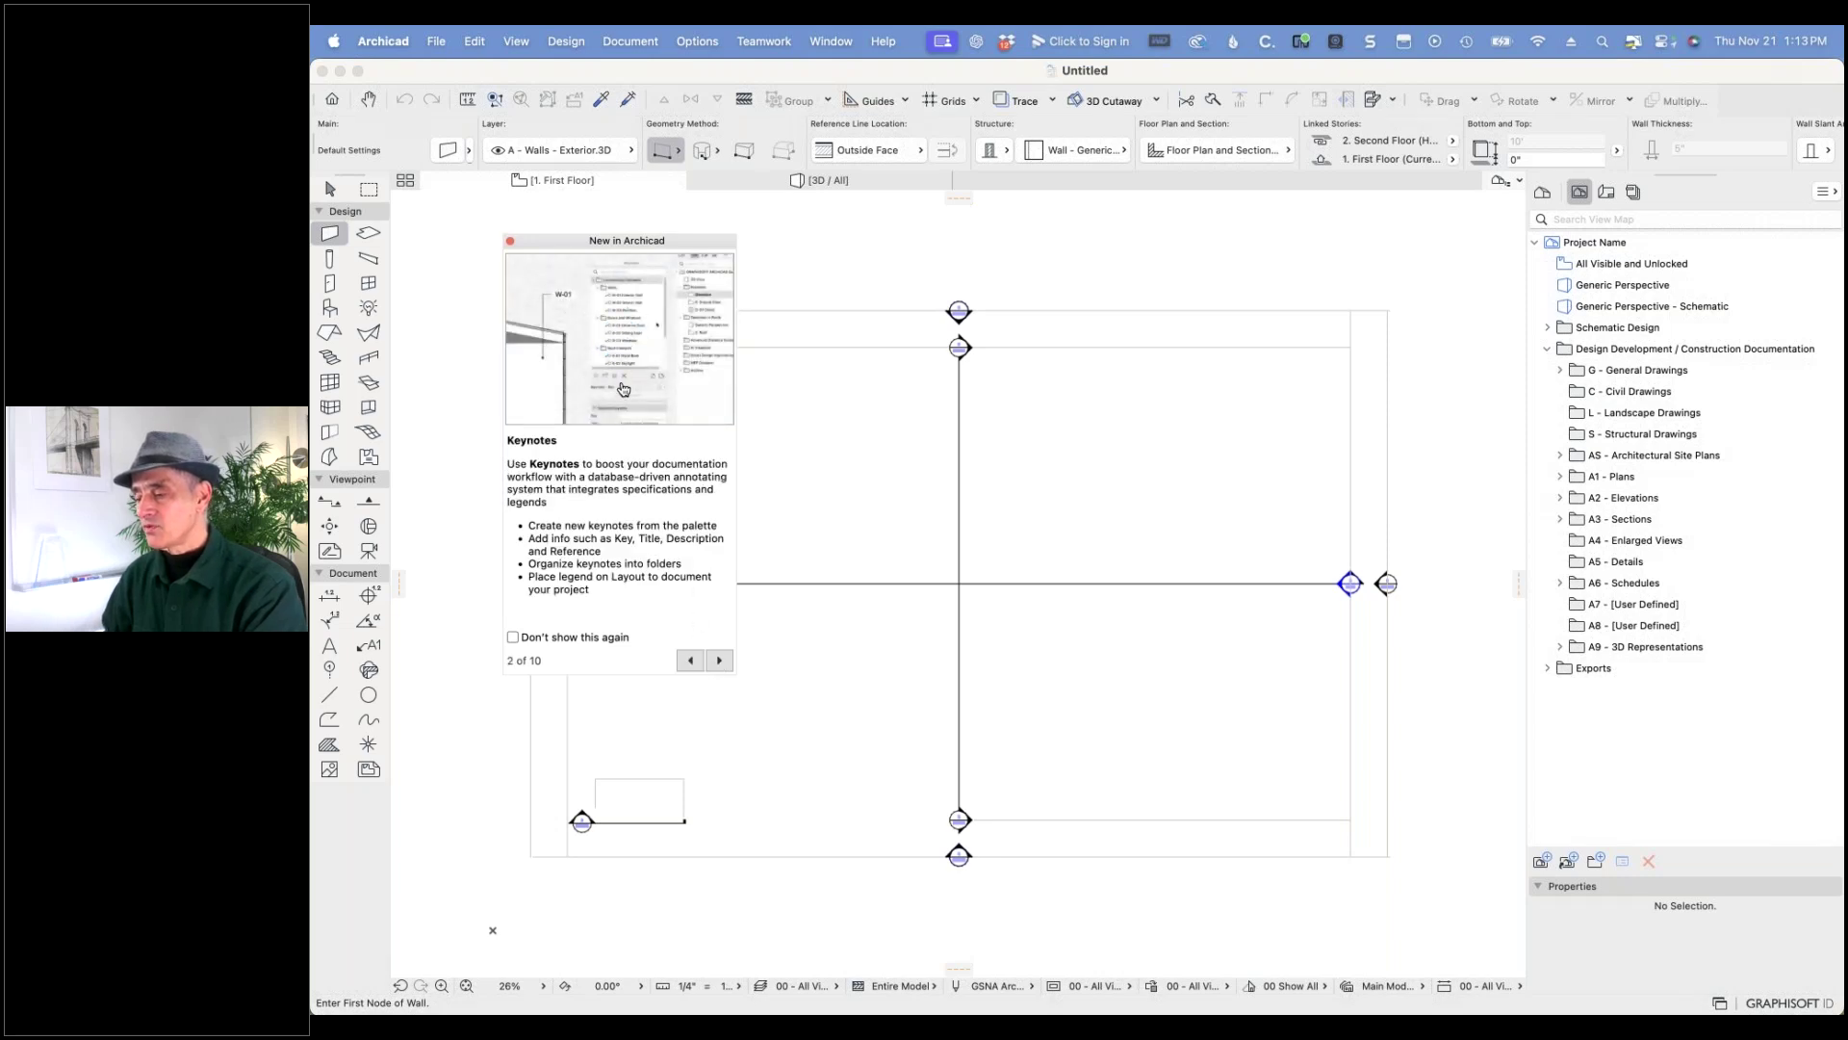
drag(734, 614, 1037, 614)
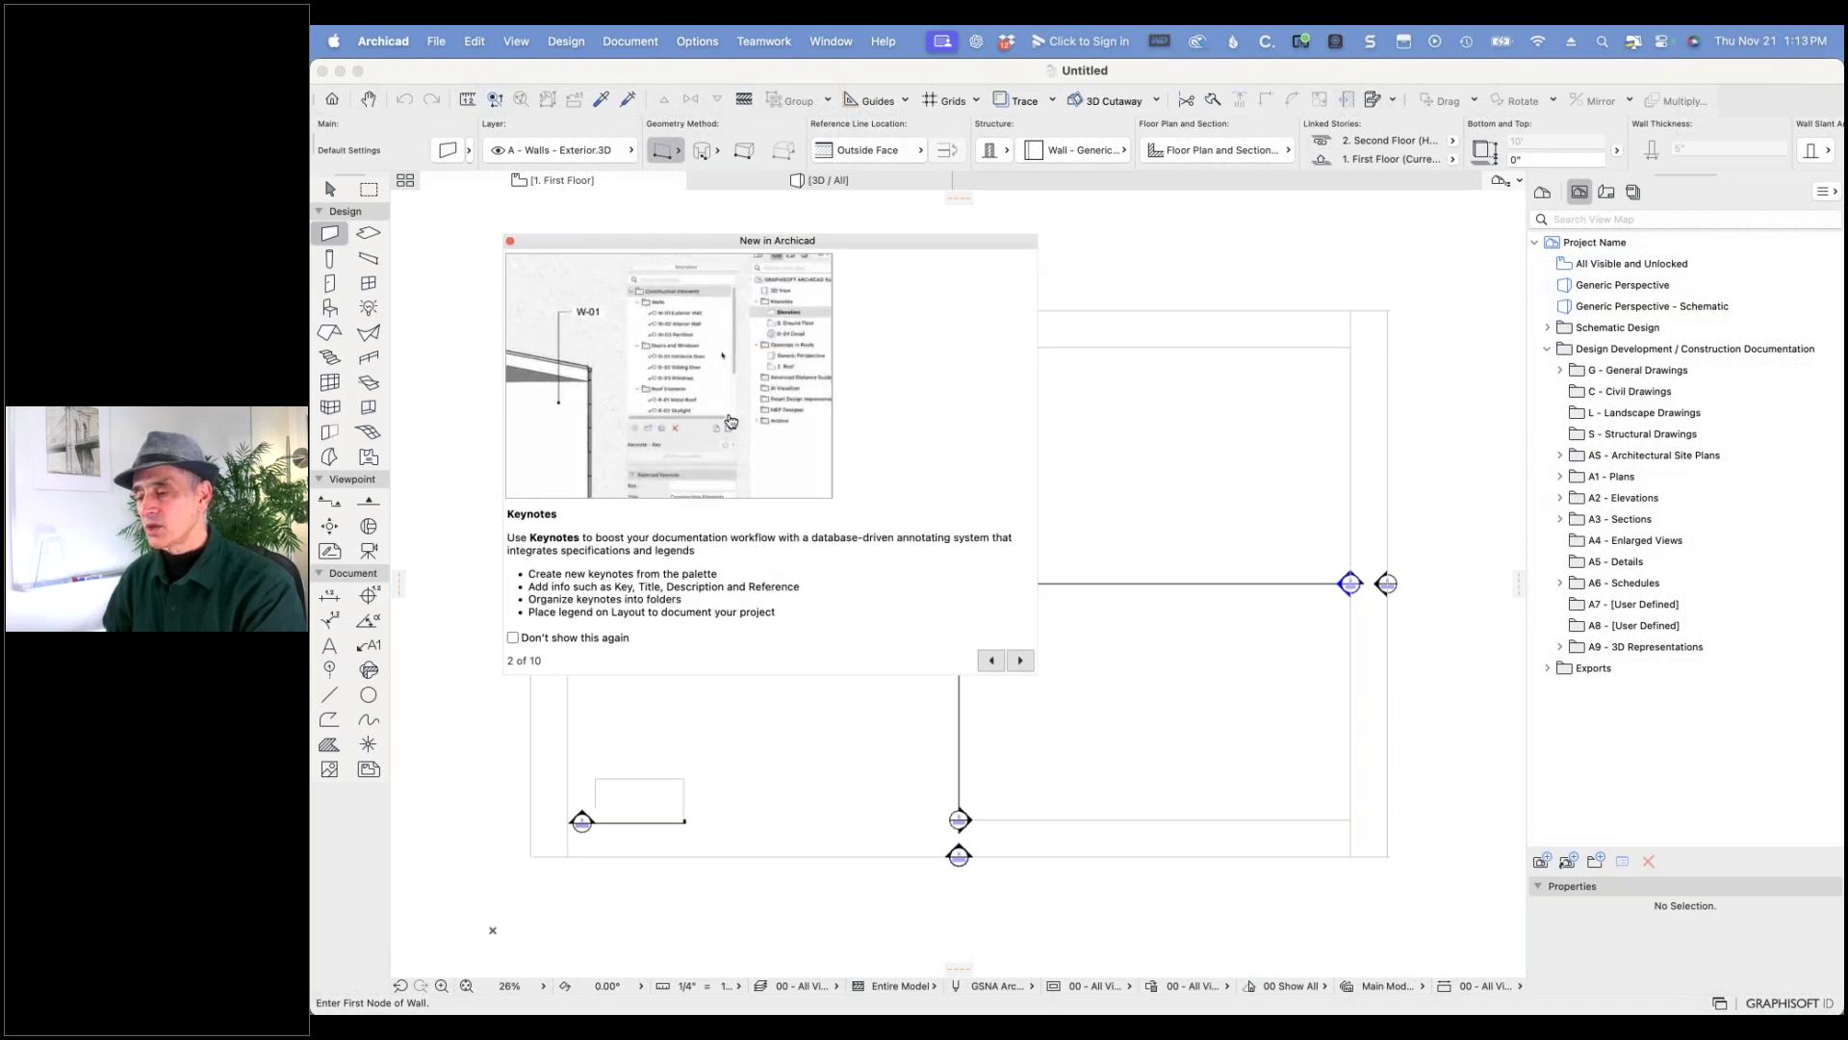
click(1021, 662)
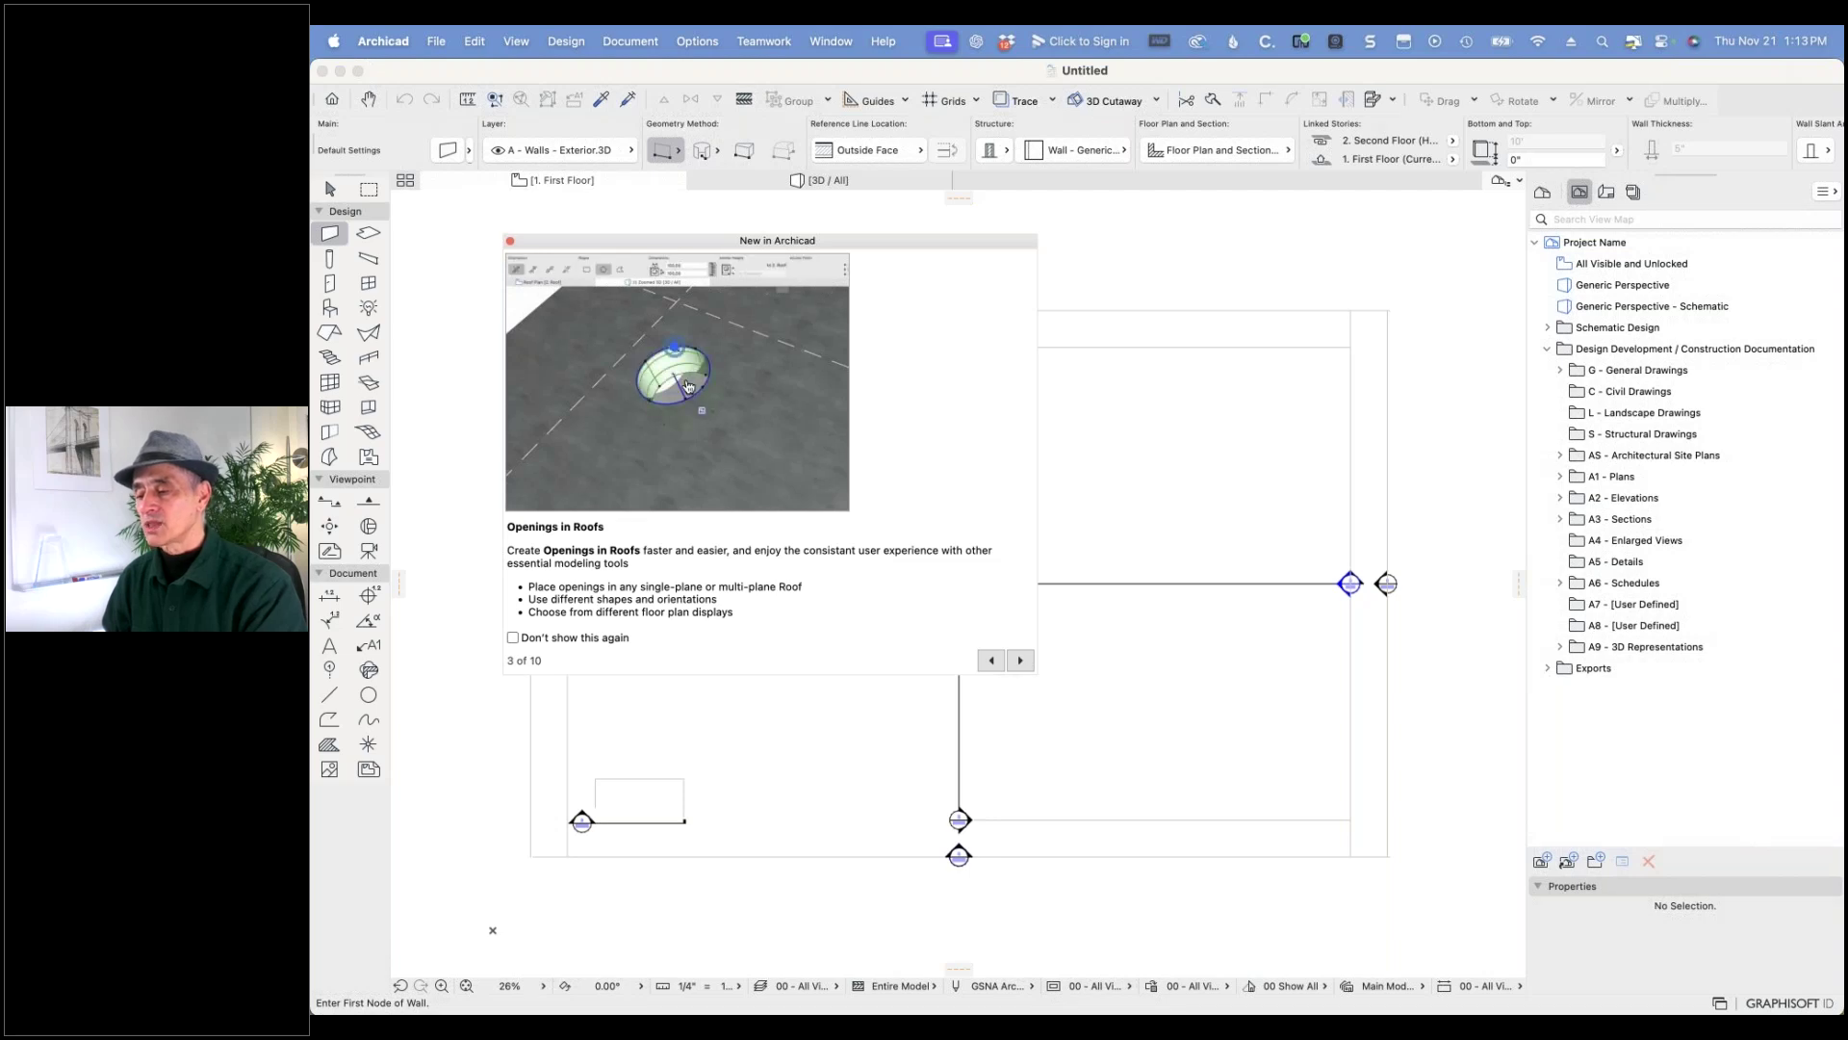
click(1021, 662)
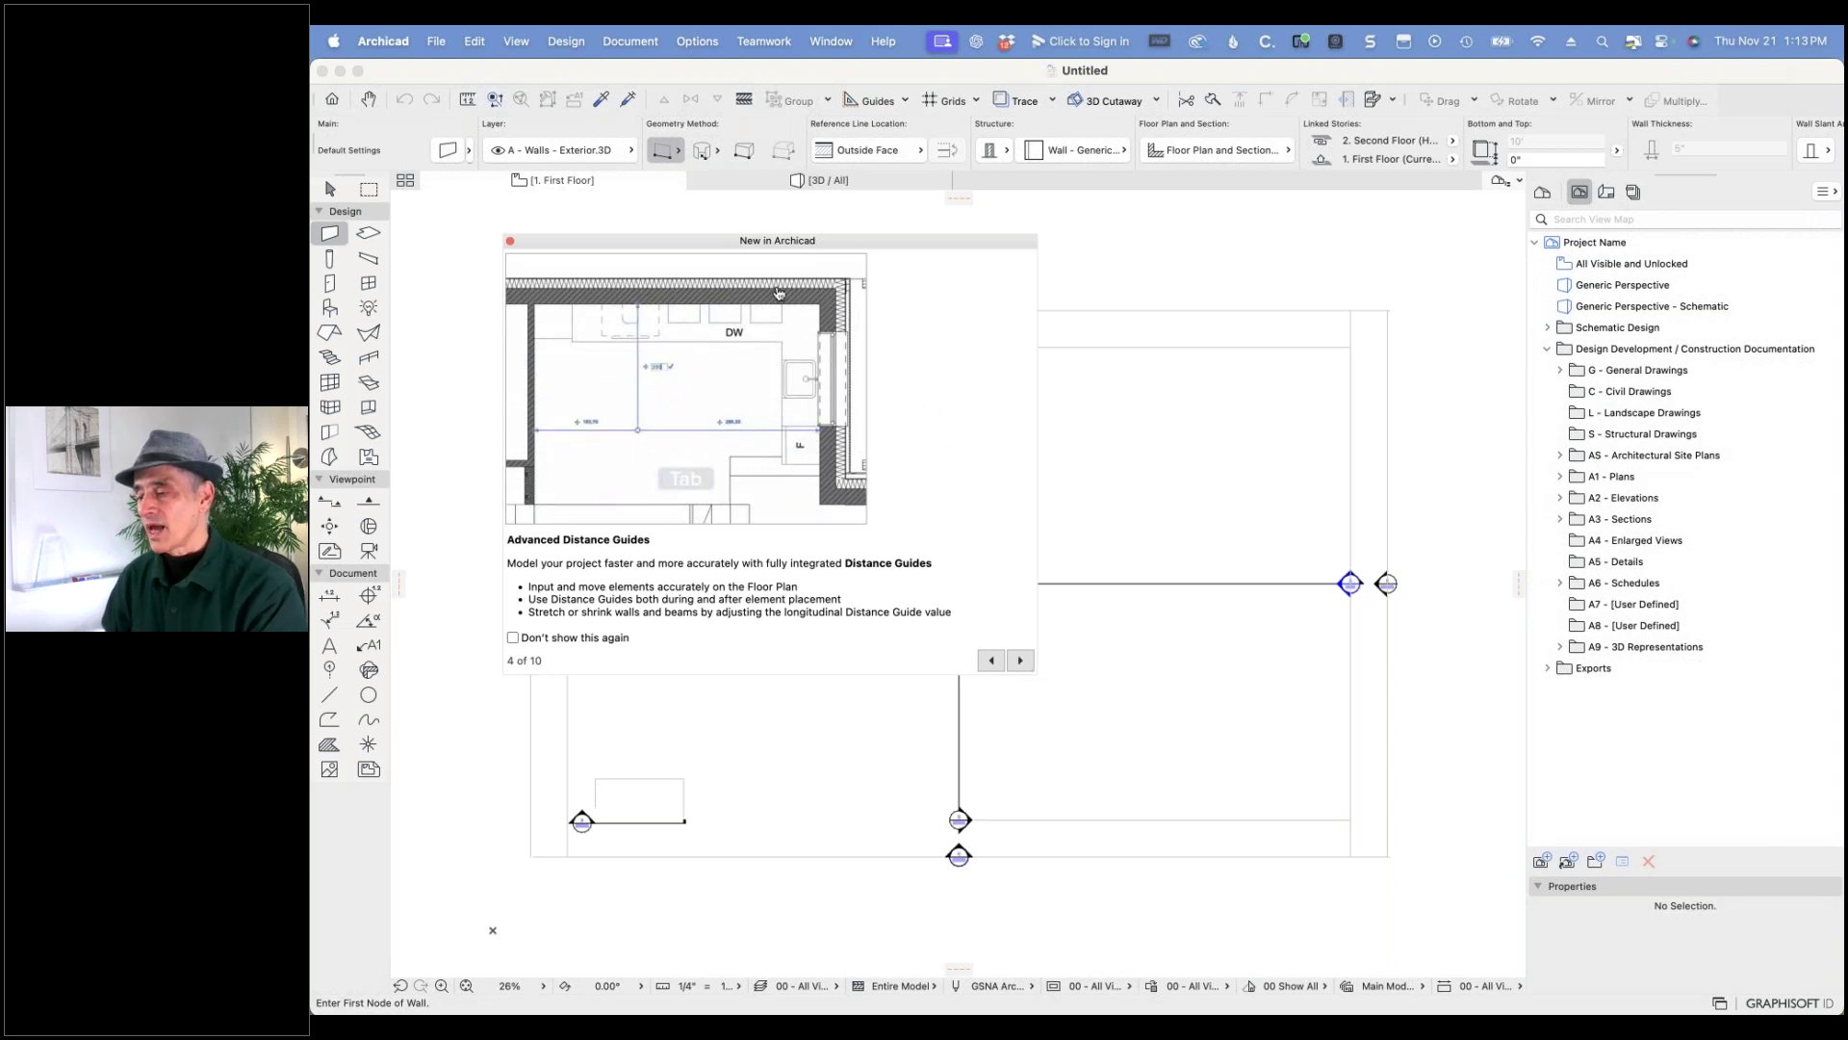
click(510, 241)
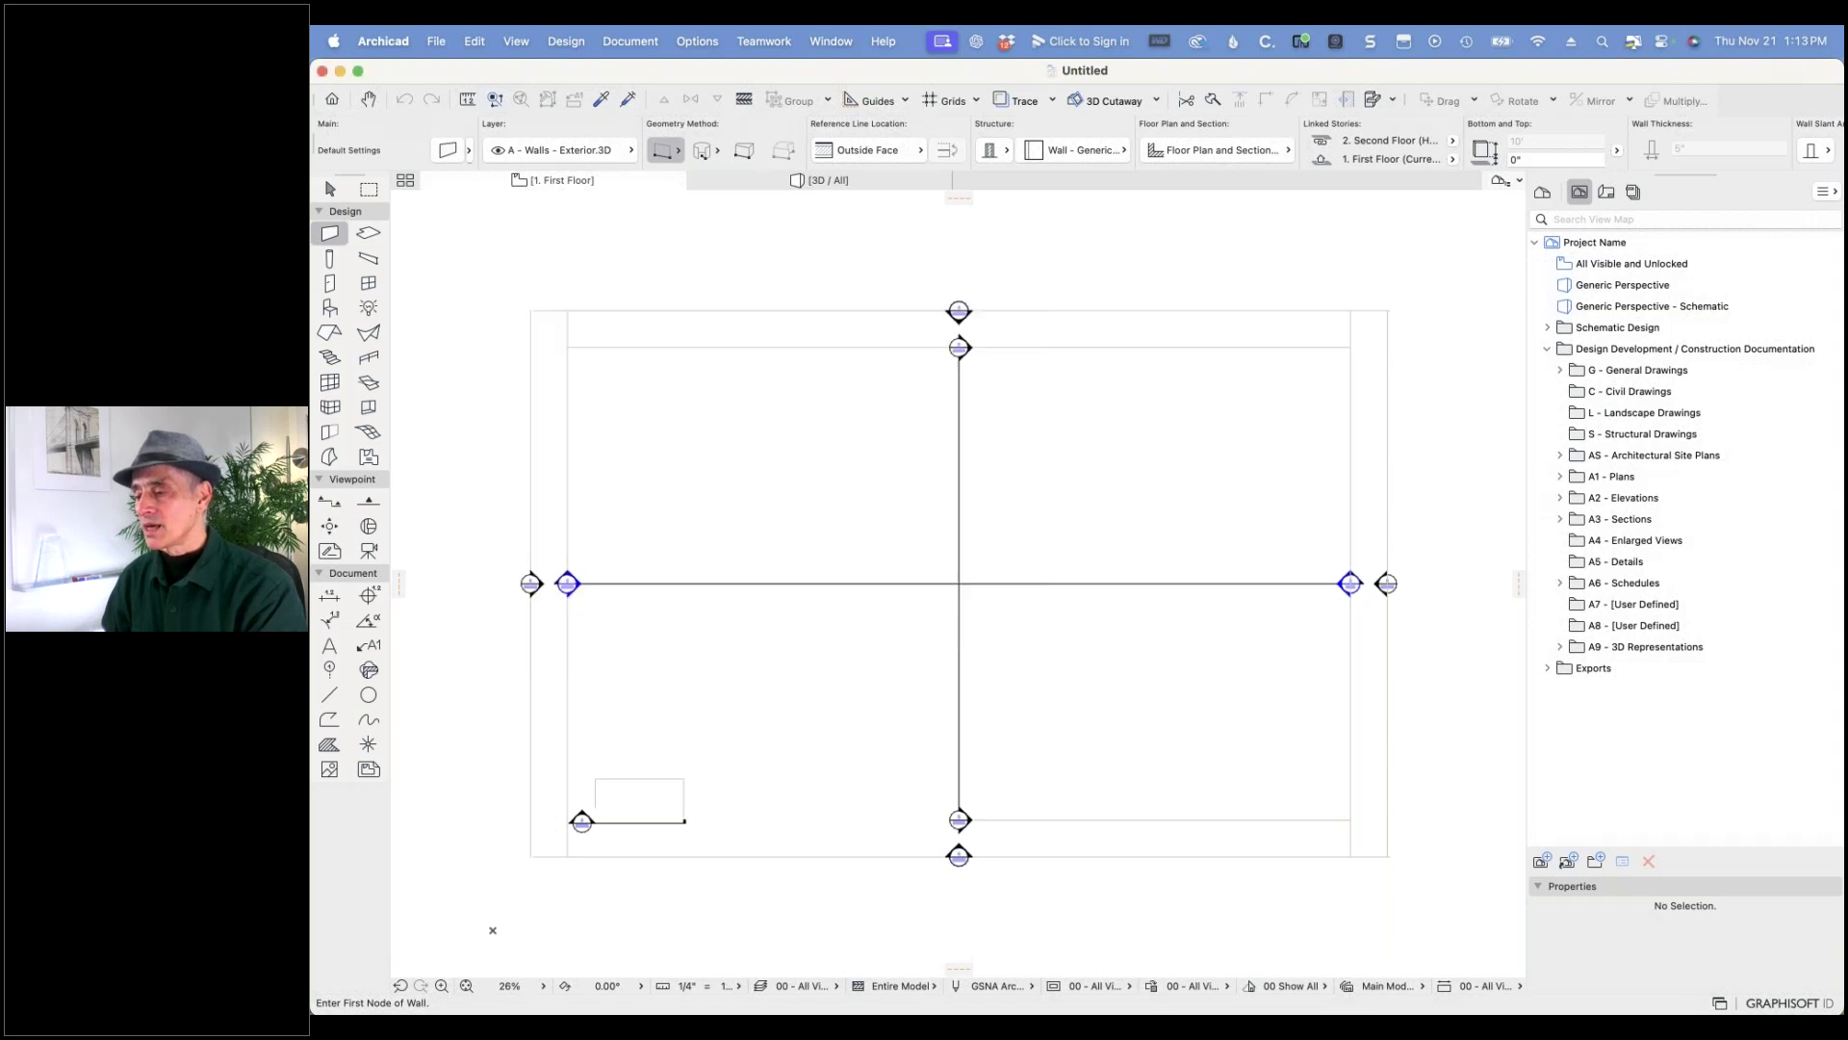
click(332, 101)
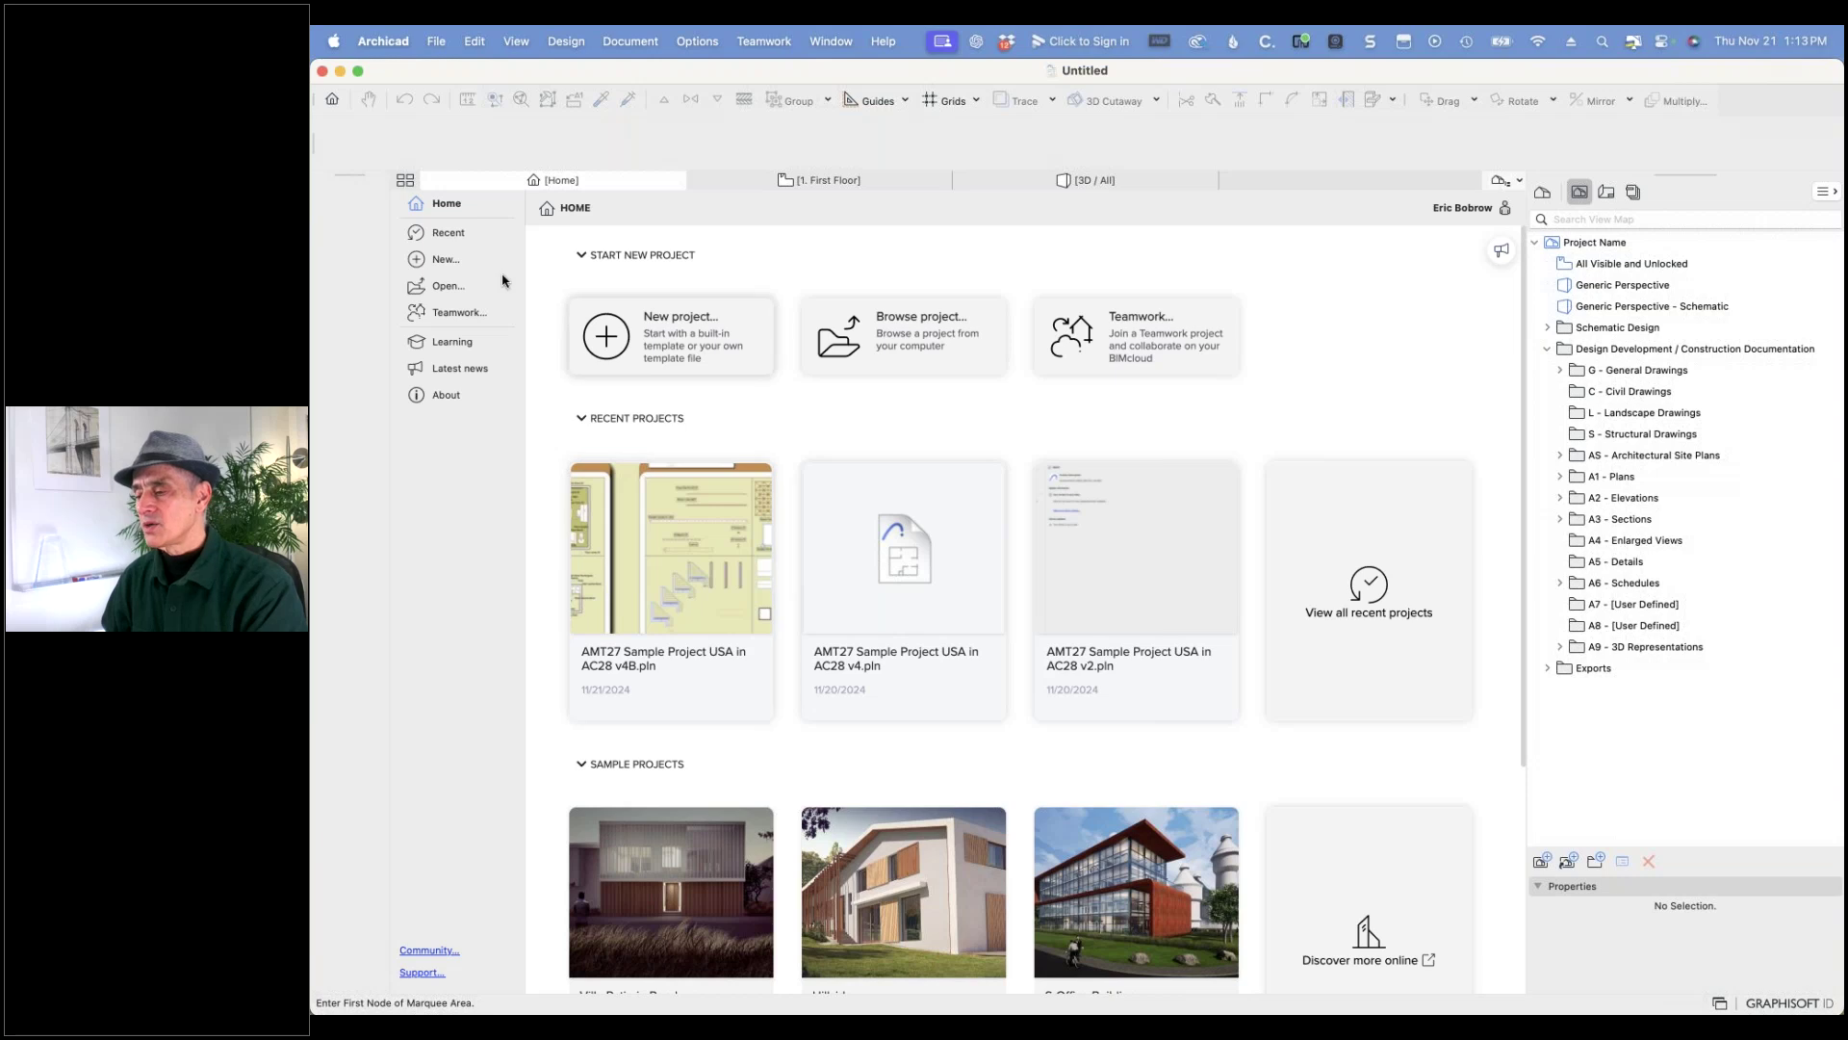
click(456, 236)
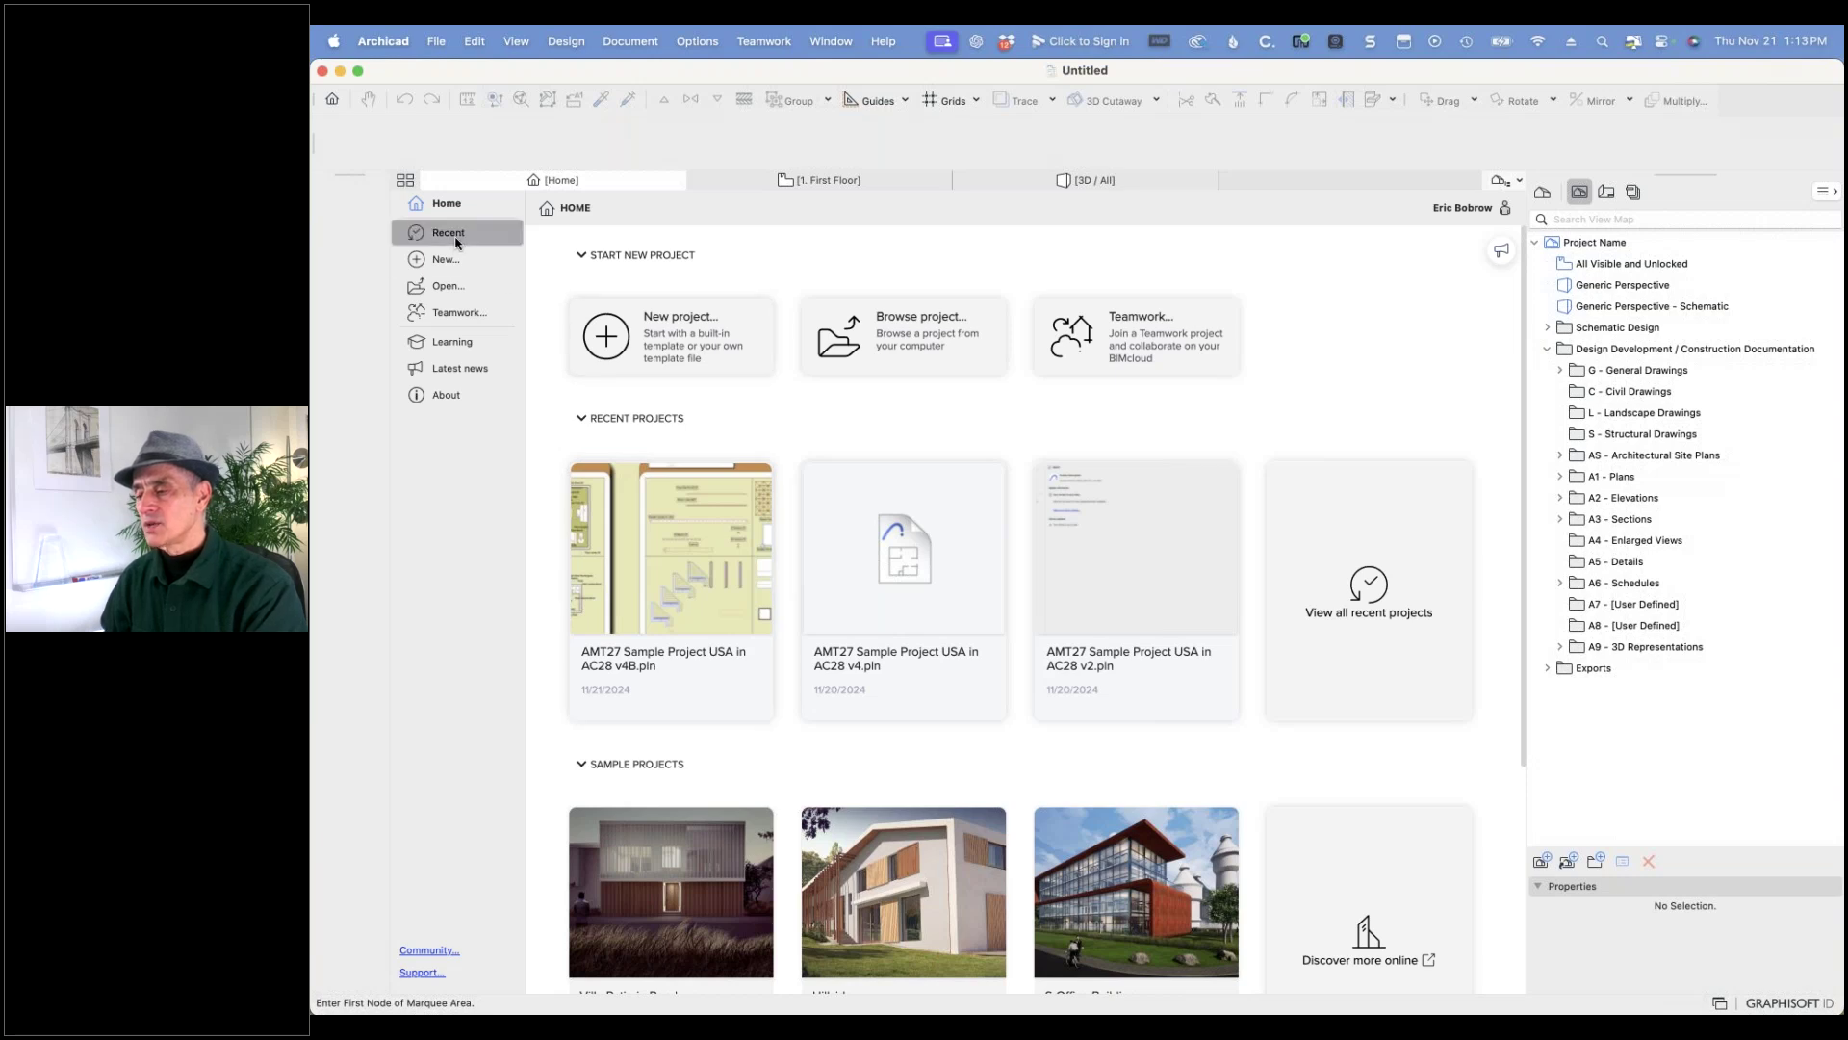
click(445, 259)
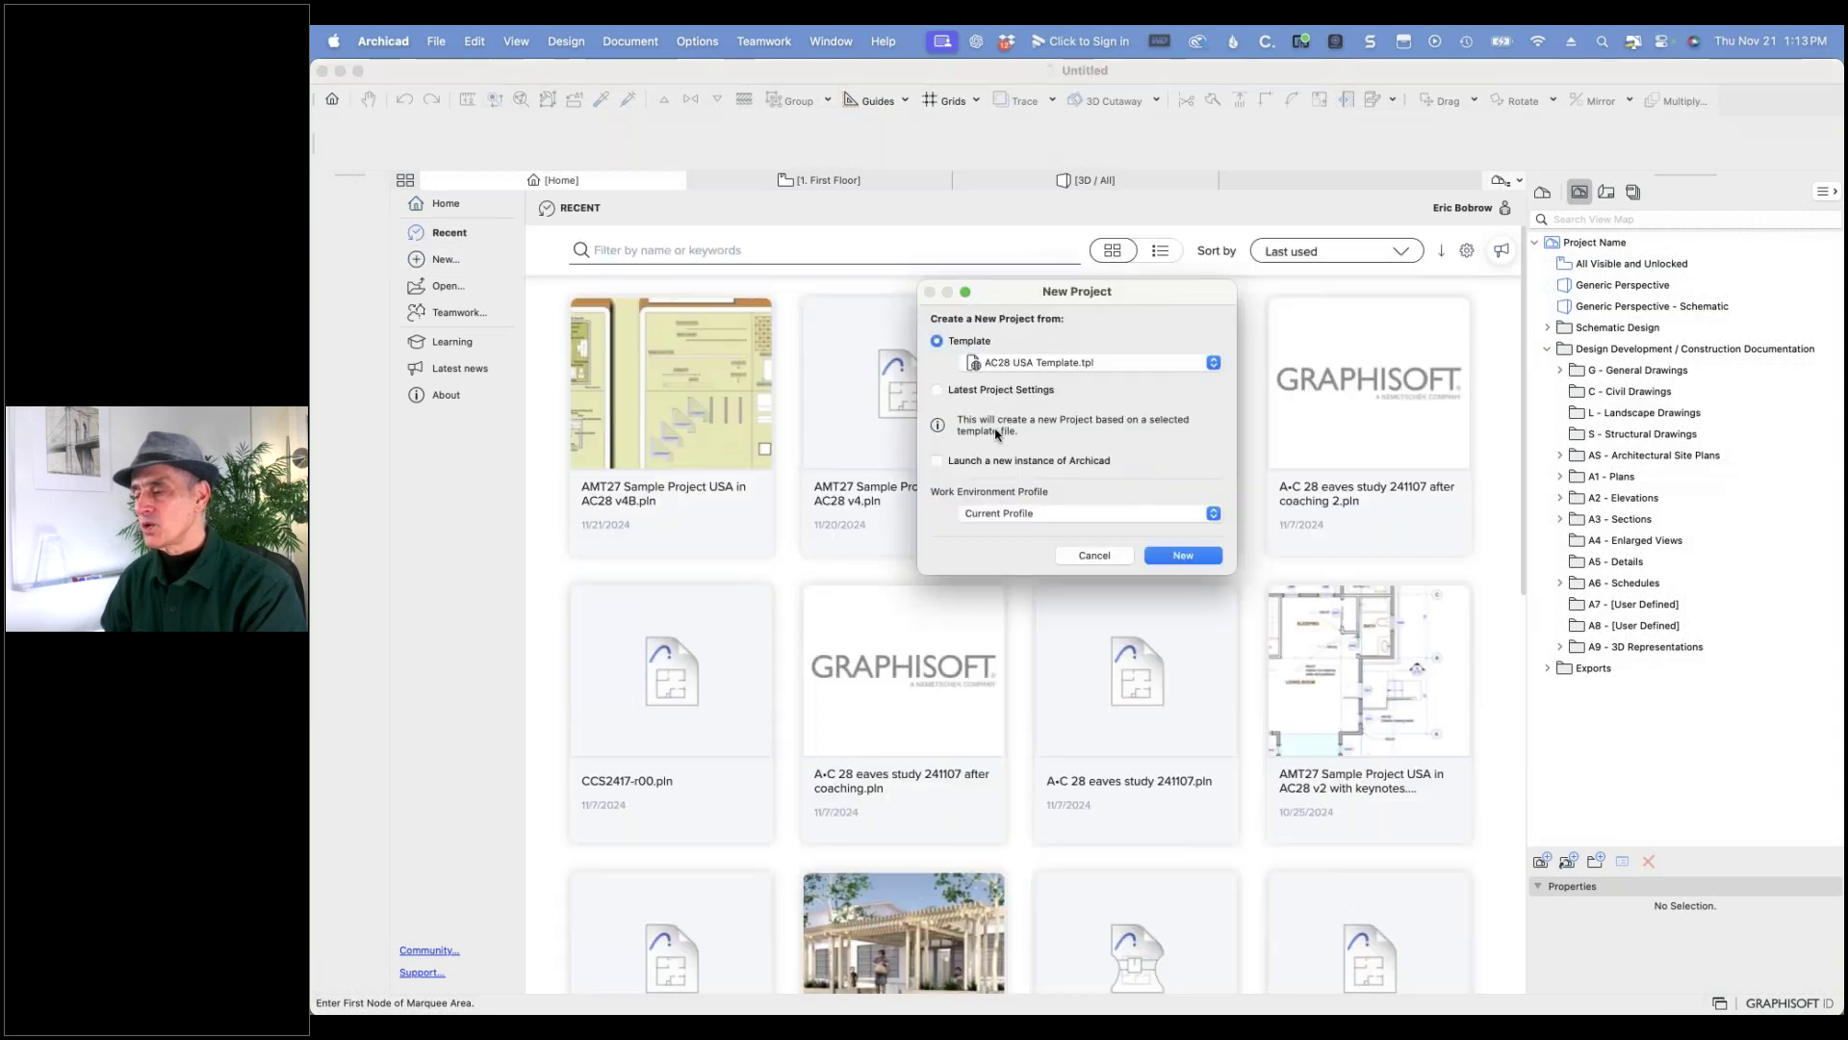
click(1094, 555)
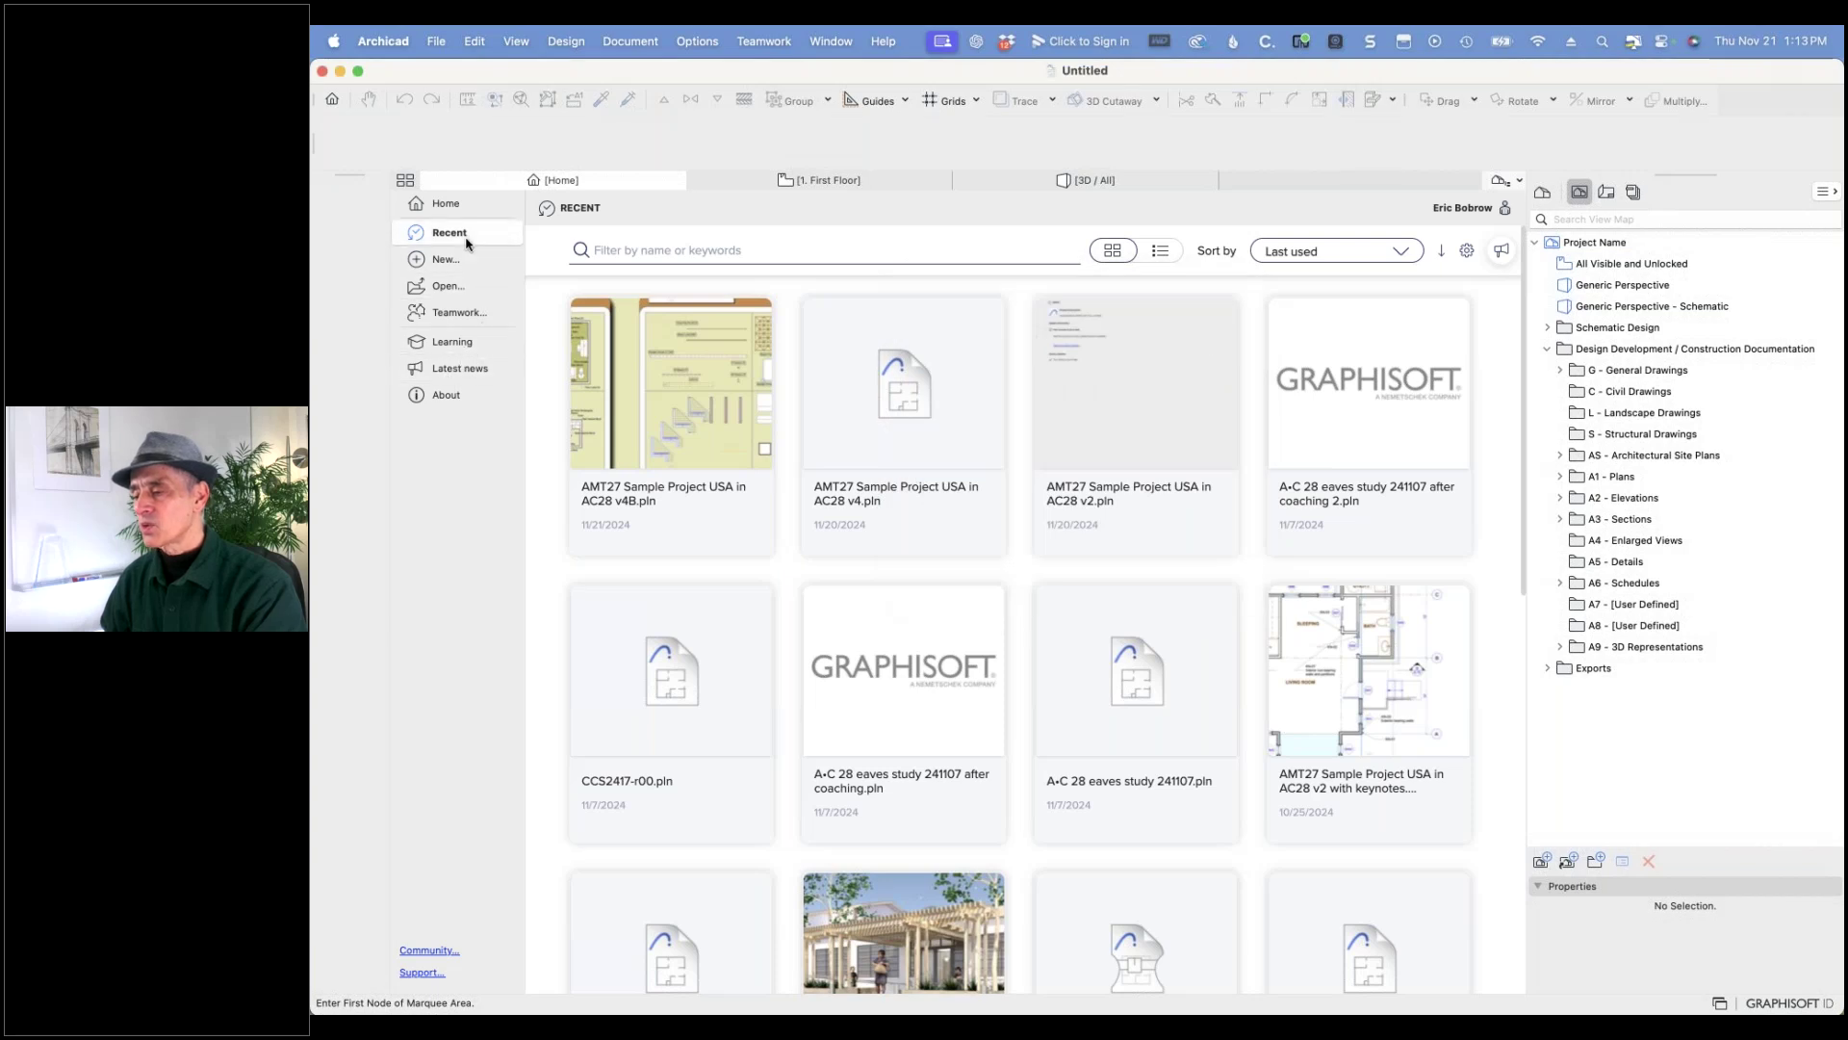
click(443, 204)
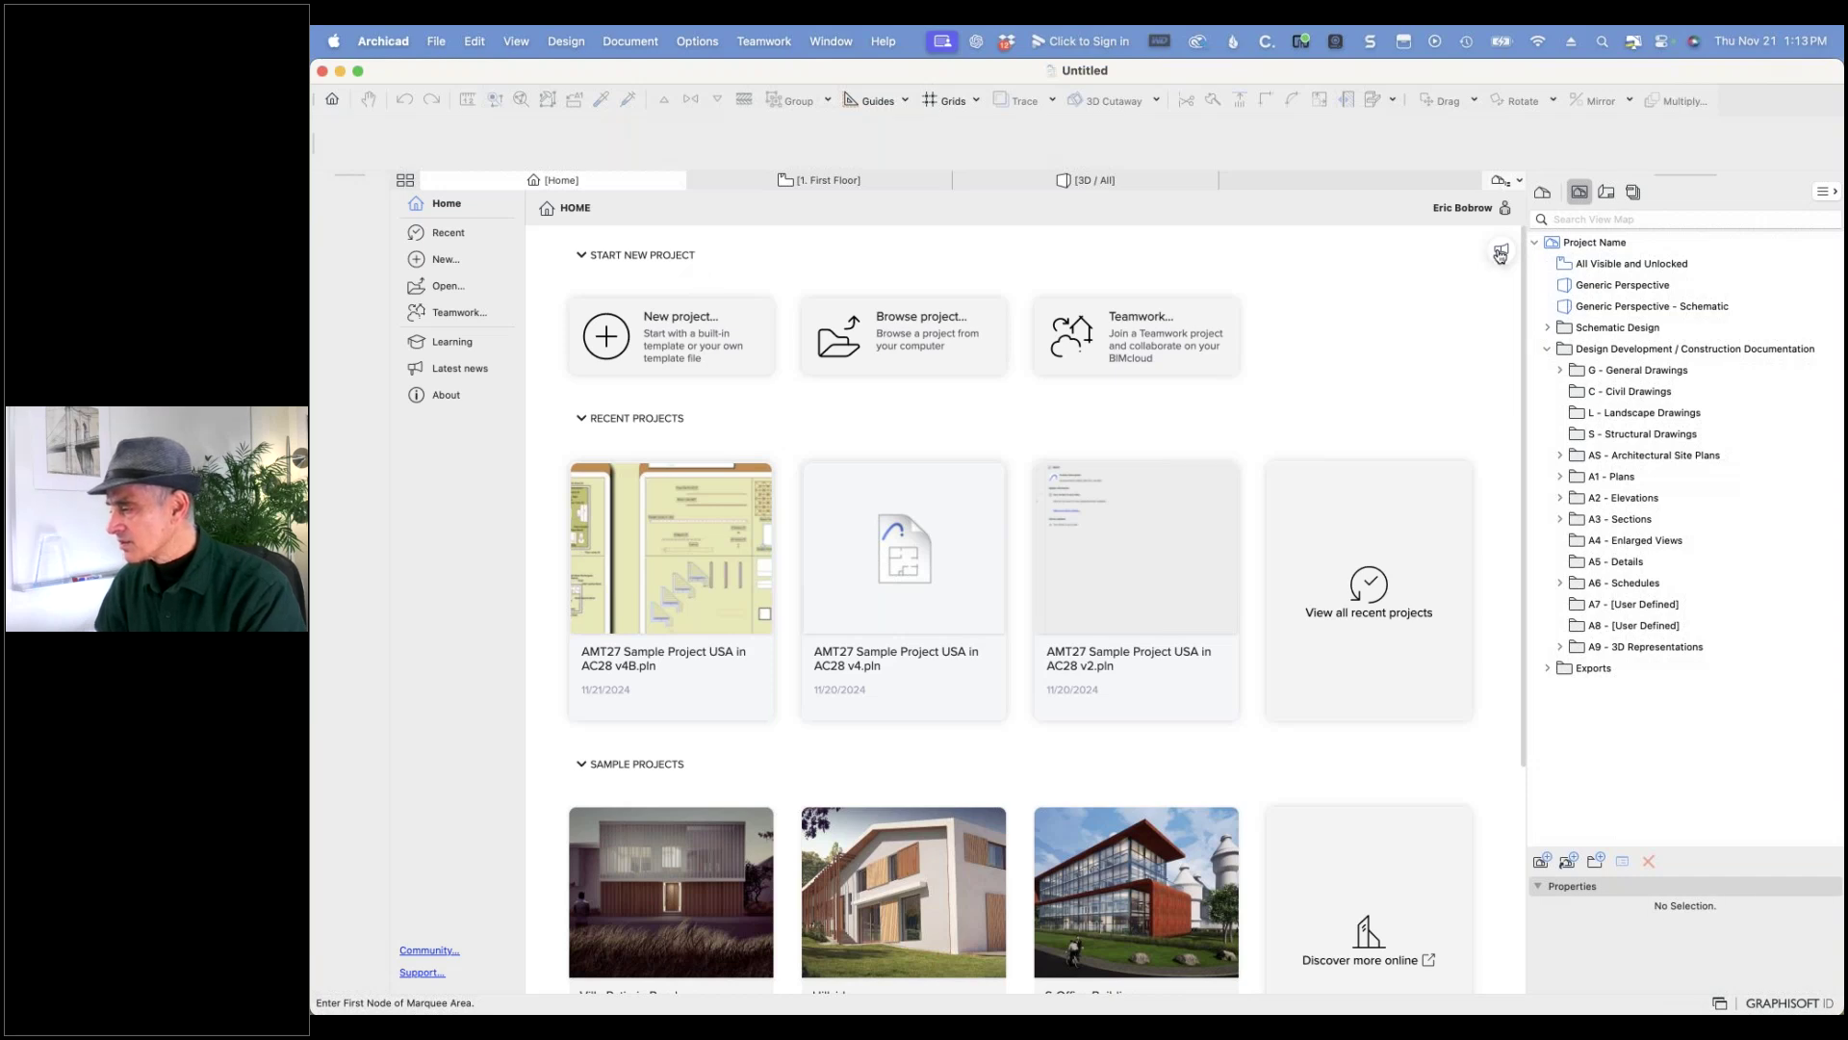
click(1499, 254)
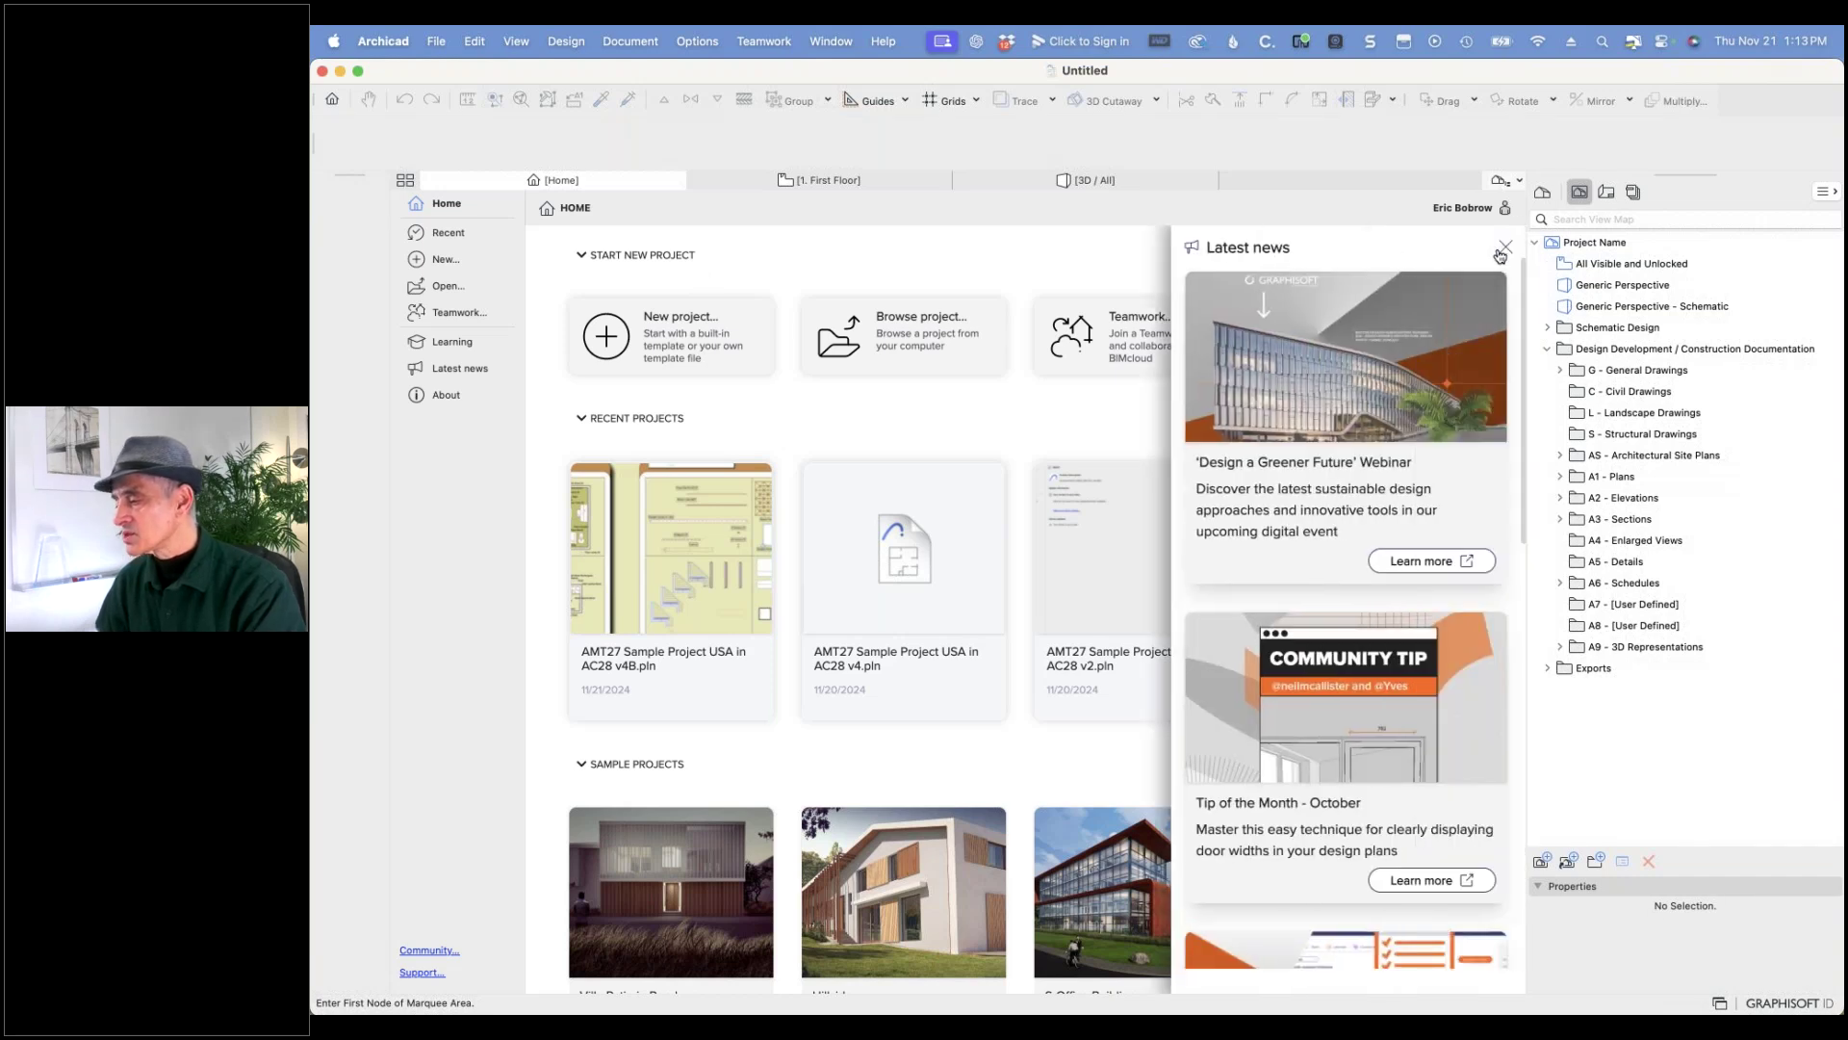
click(1502, 252)
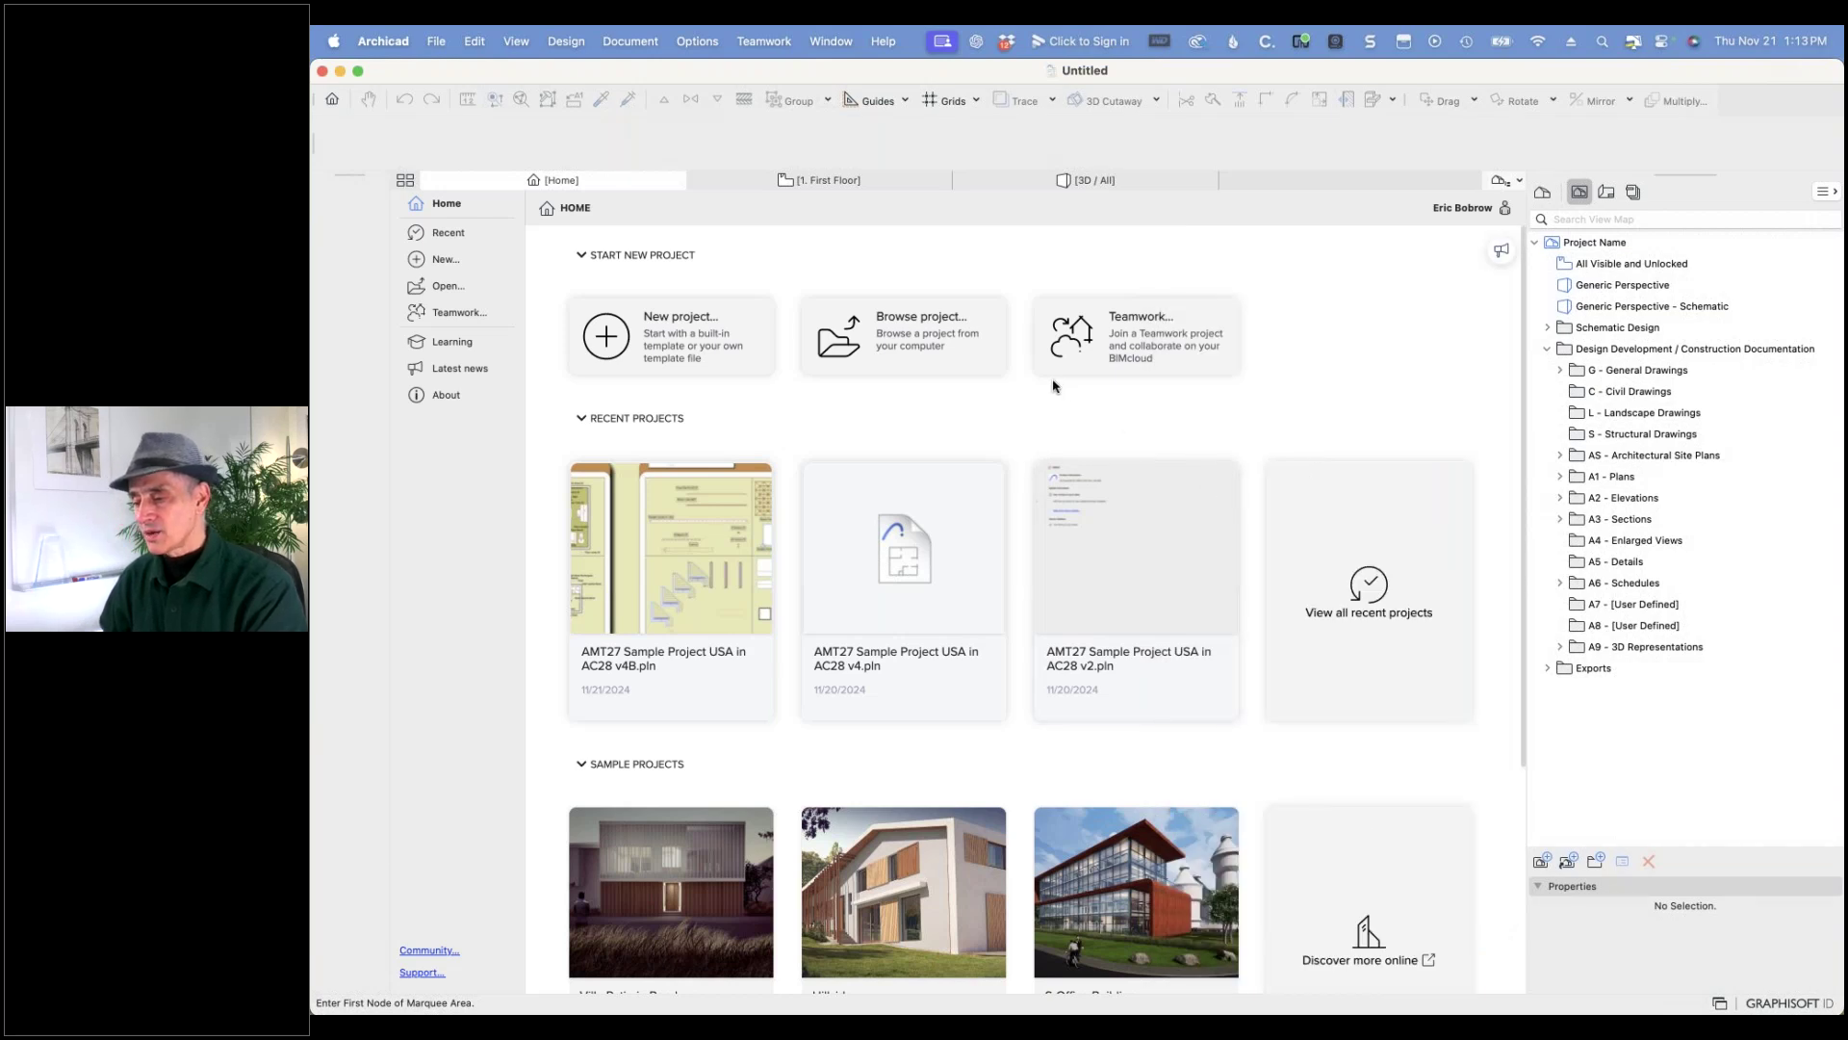
click(454, 342)
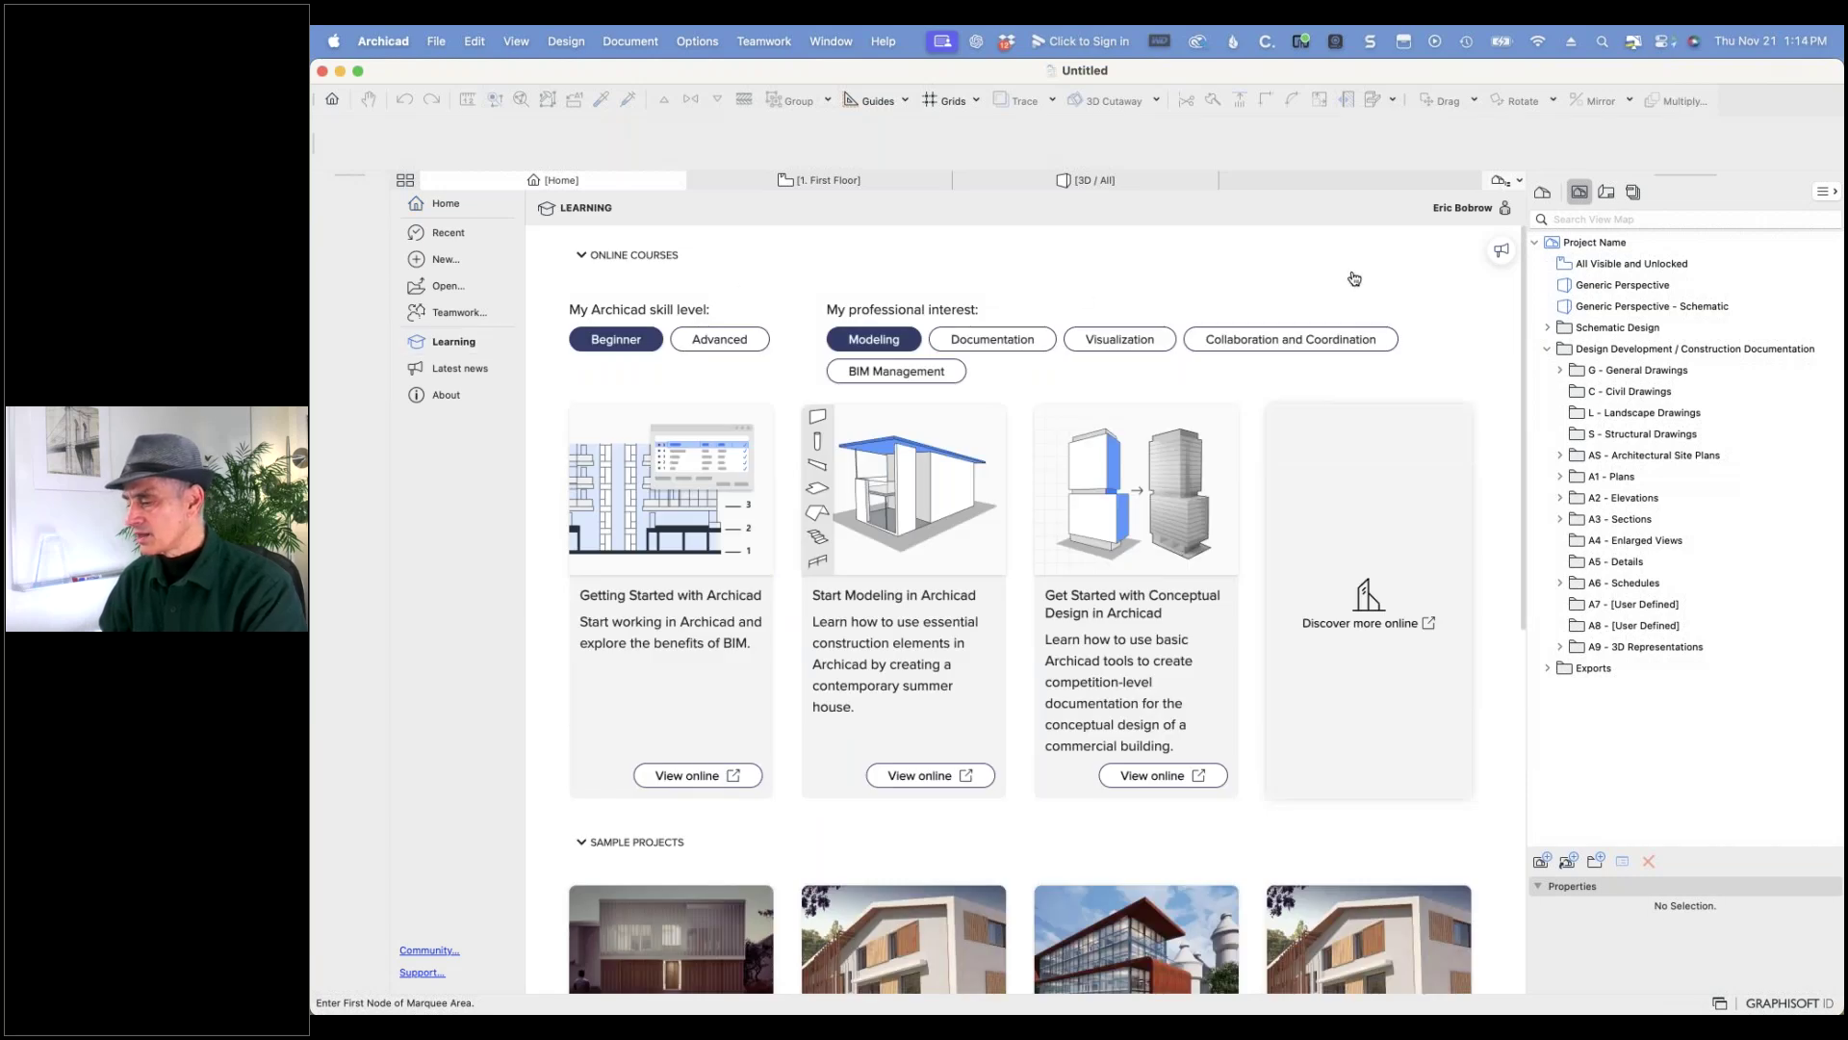
scroll(931, 795, down, 5)
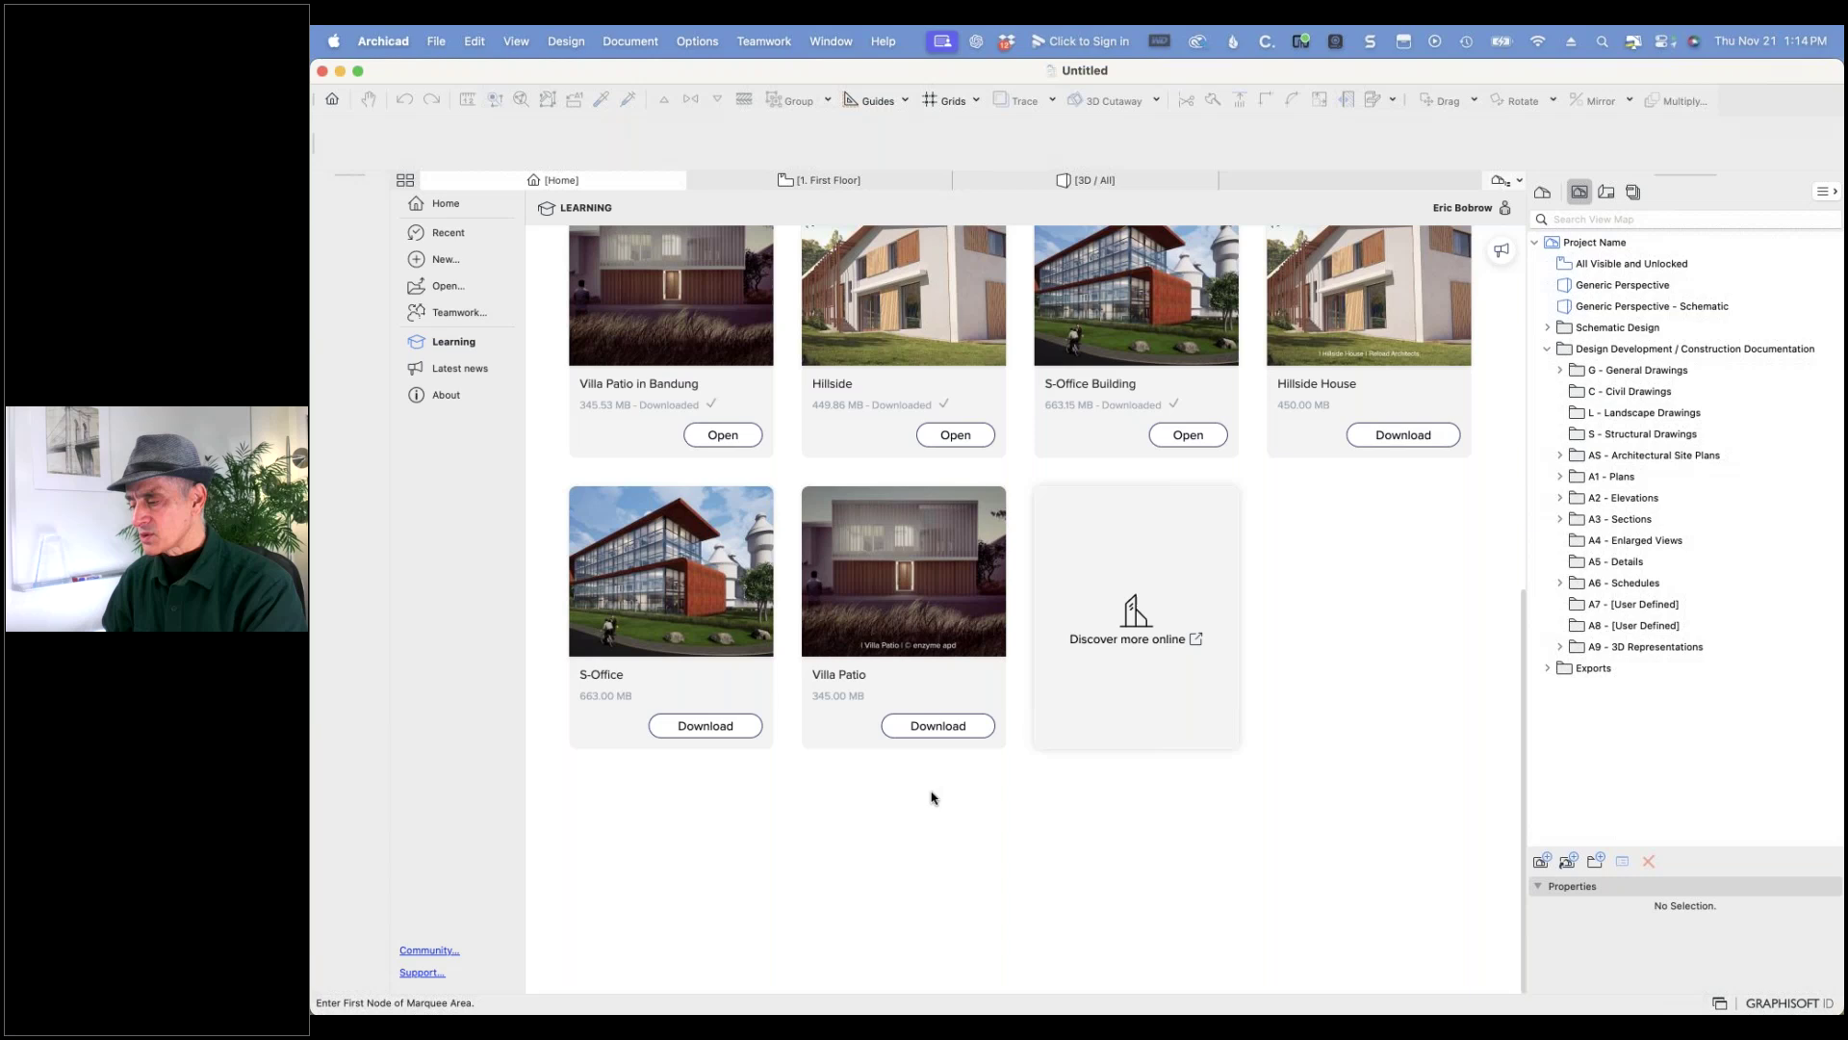
scroll(896, 472, up, 5)
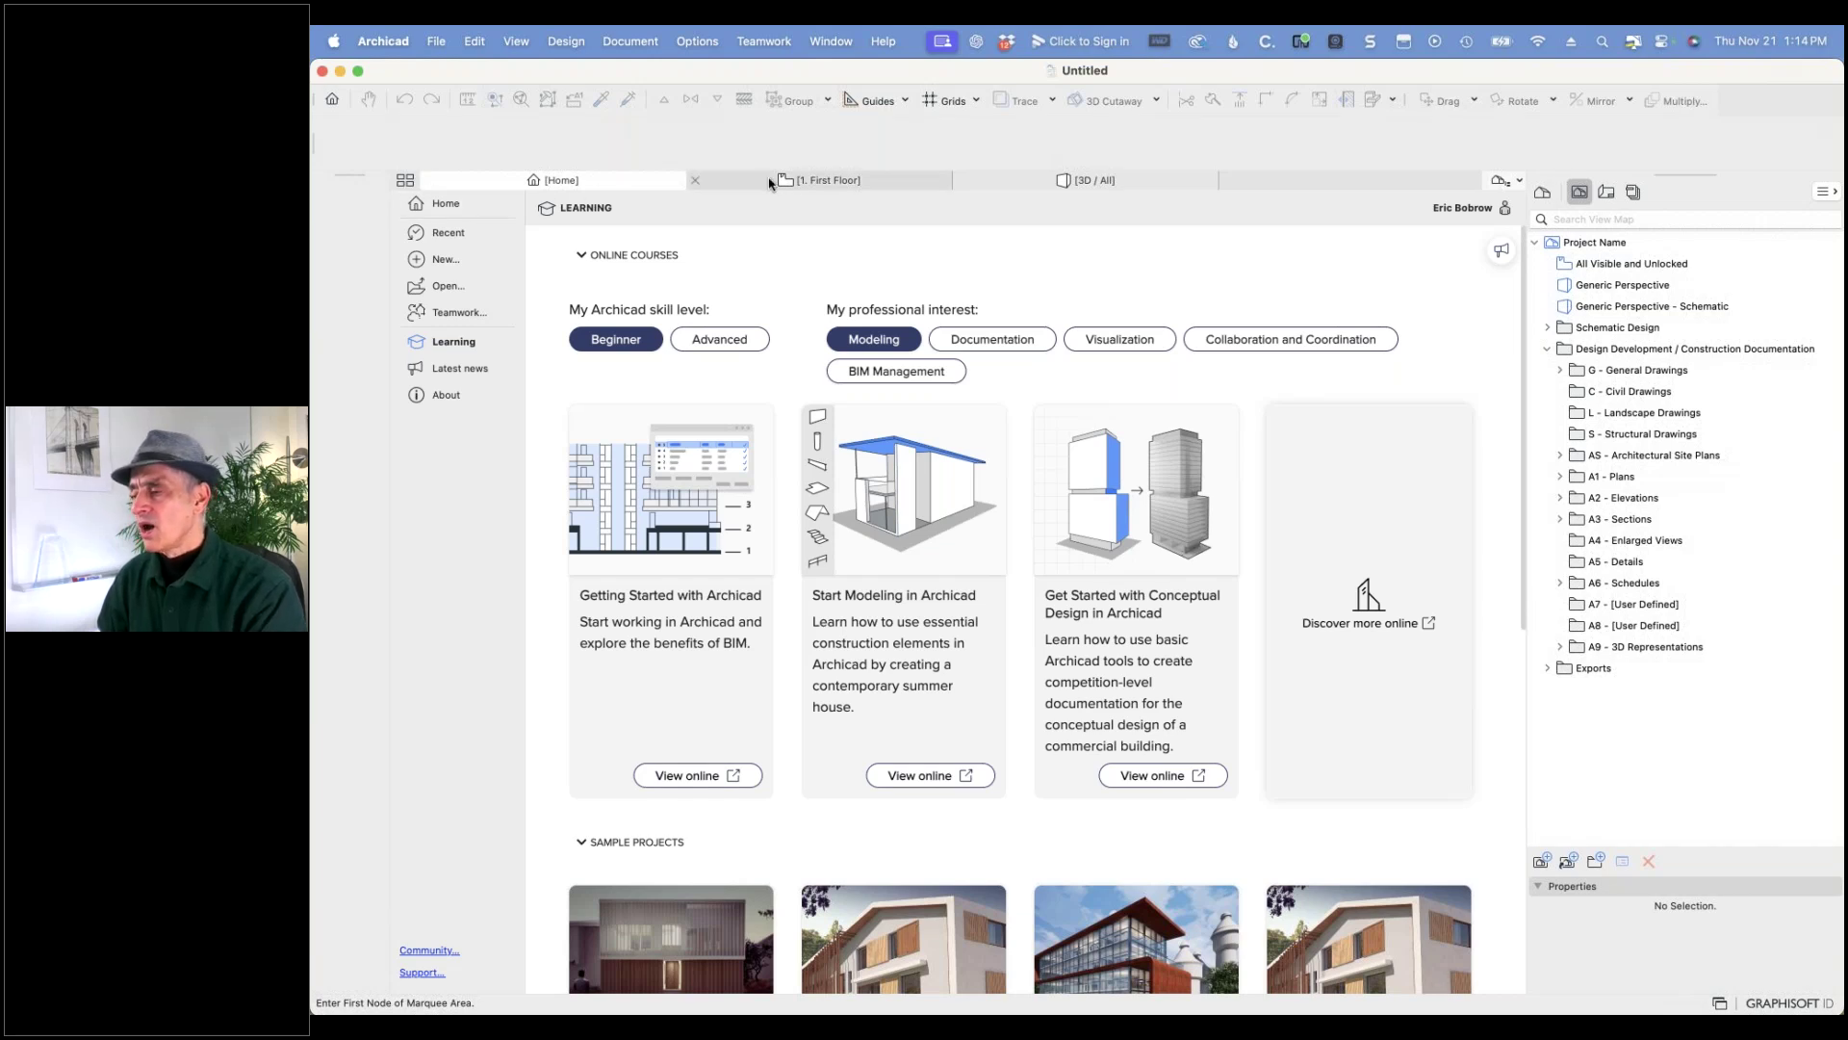
click(429, 181)
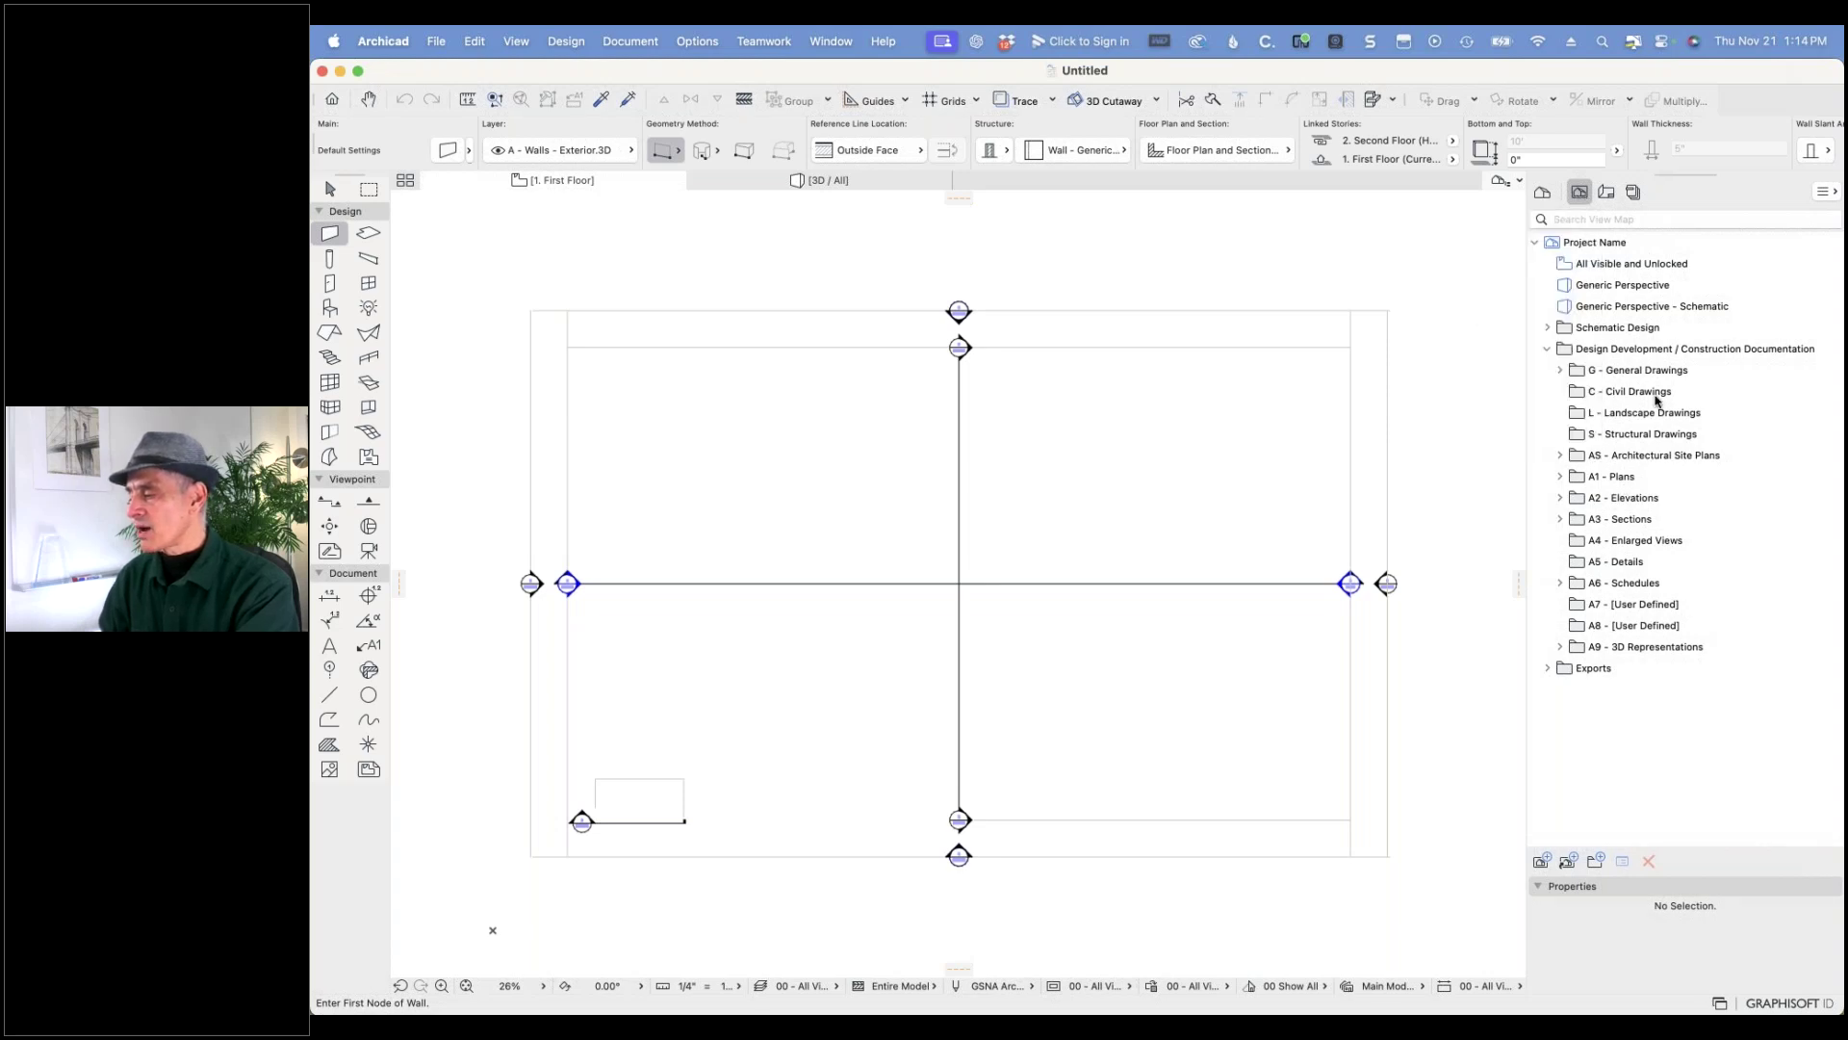
- Expand the View Map's Schematic Design, Architectural Site Plans and Floor Plans folders, then switch to the Layout Book
click(1547, 328)
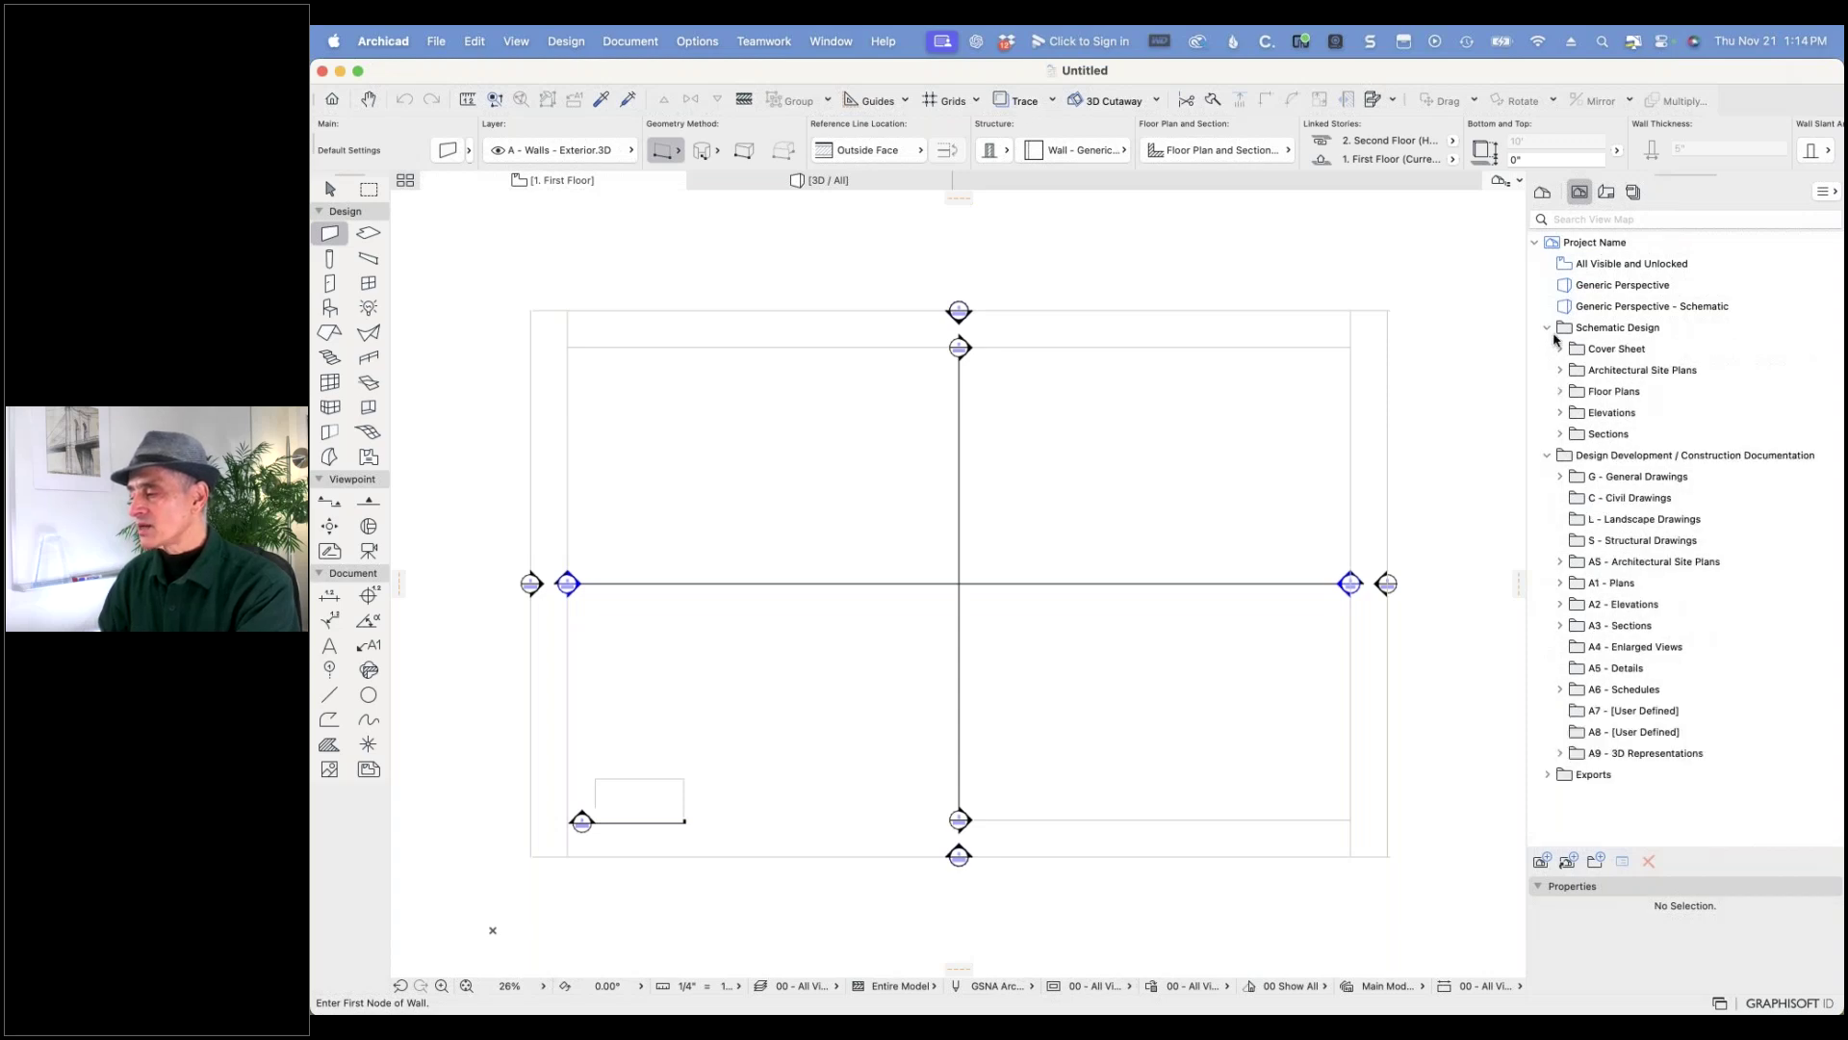
click(1560, 371)
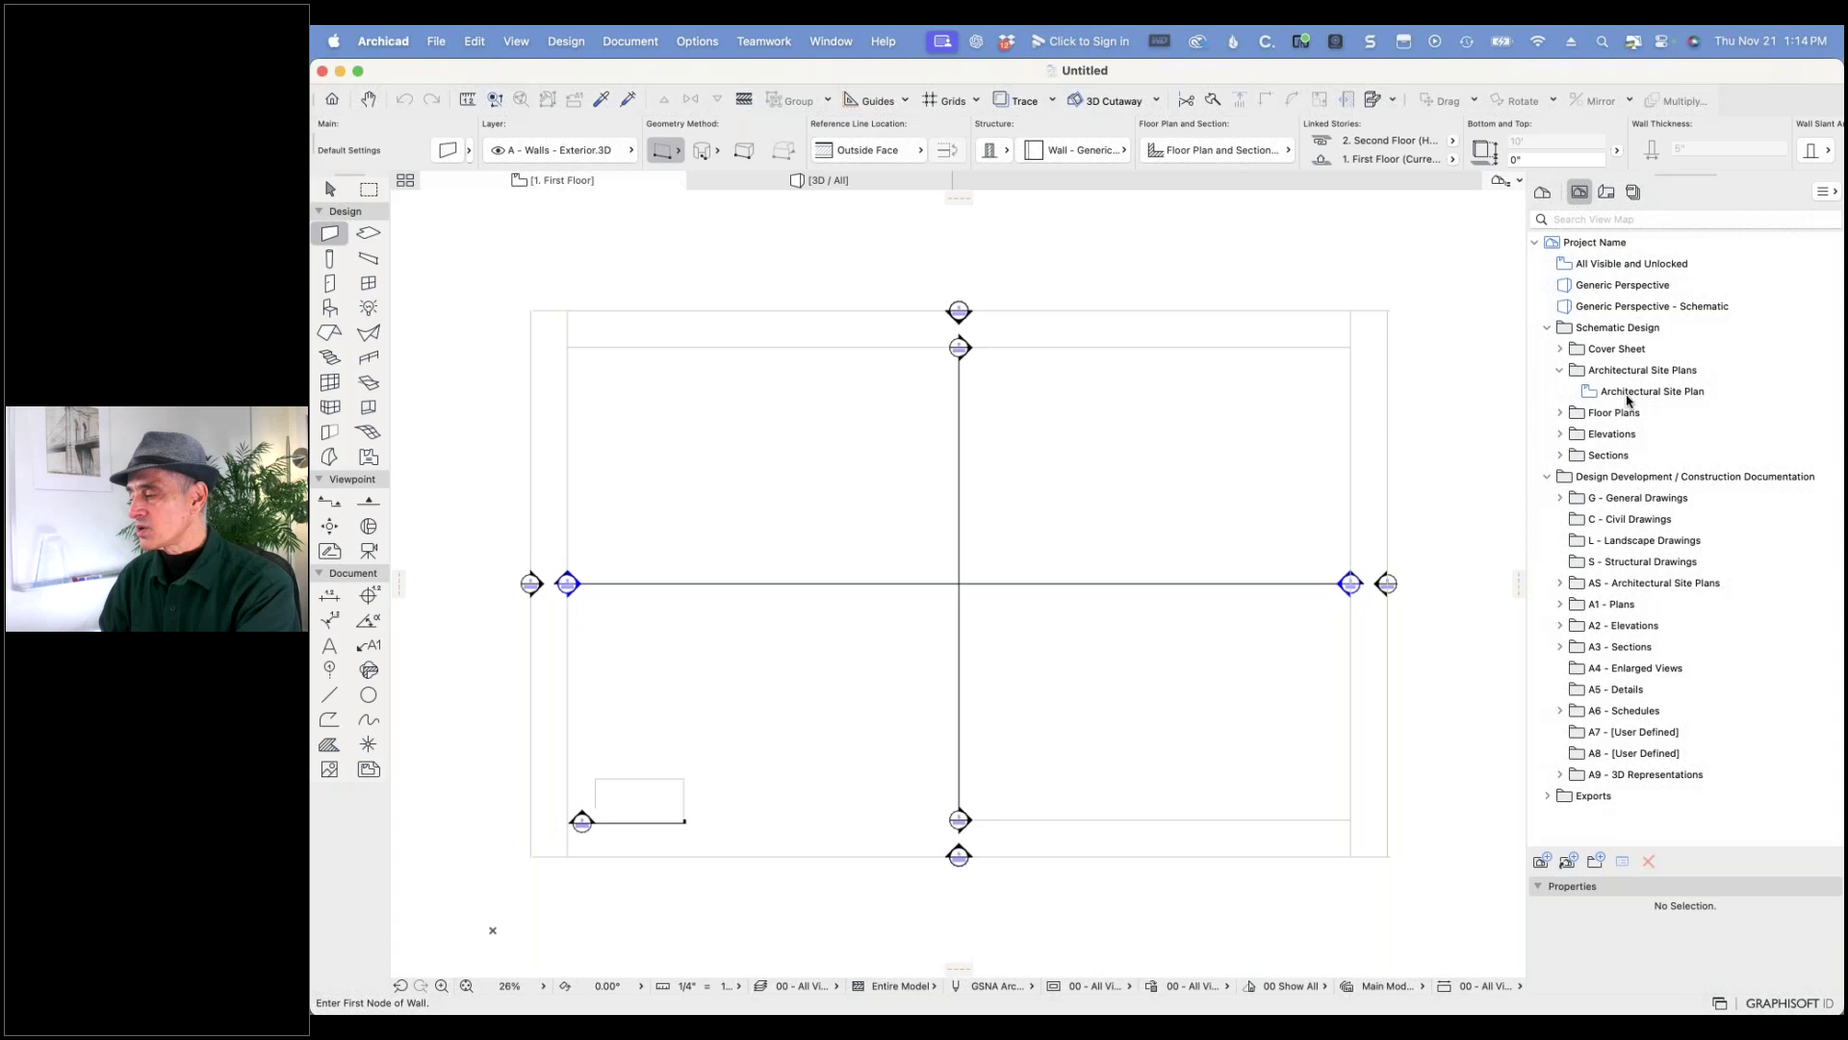
click(1560, 412)
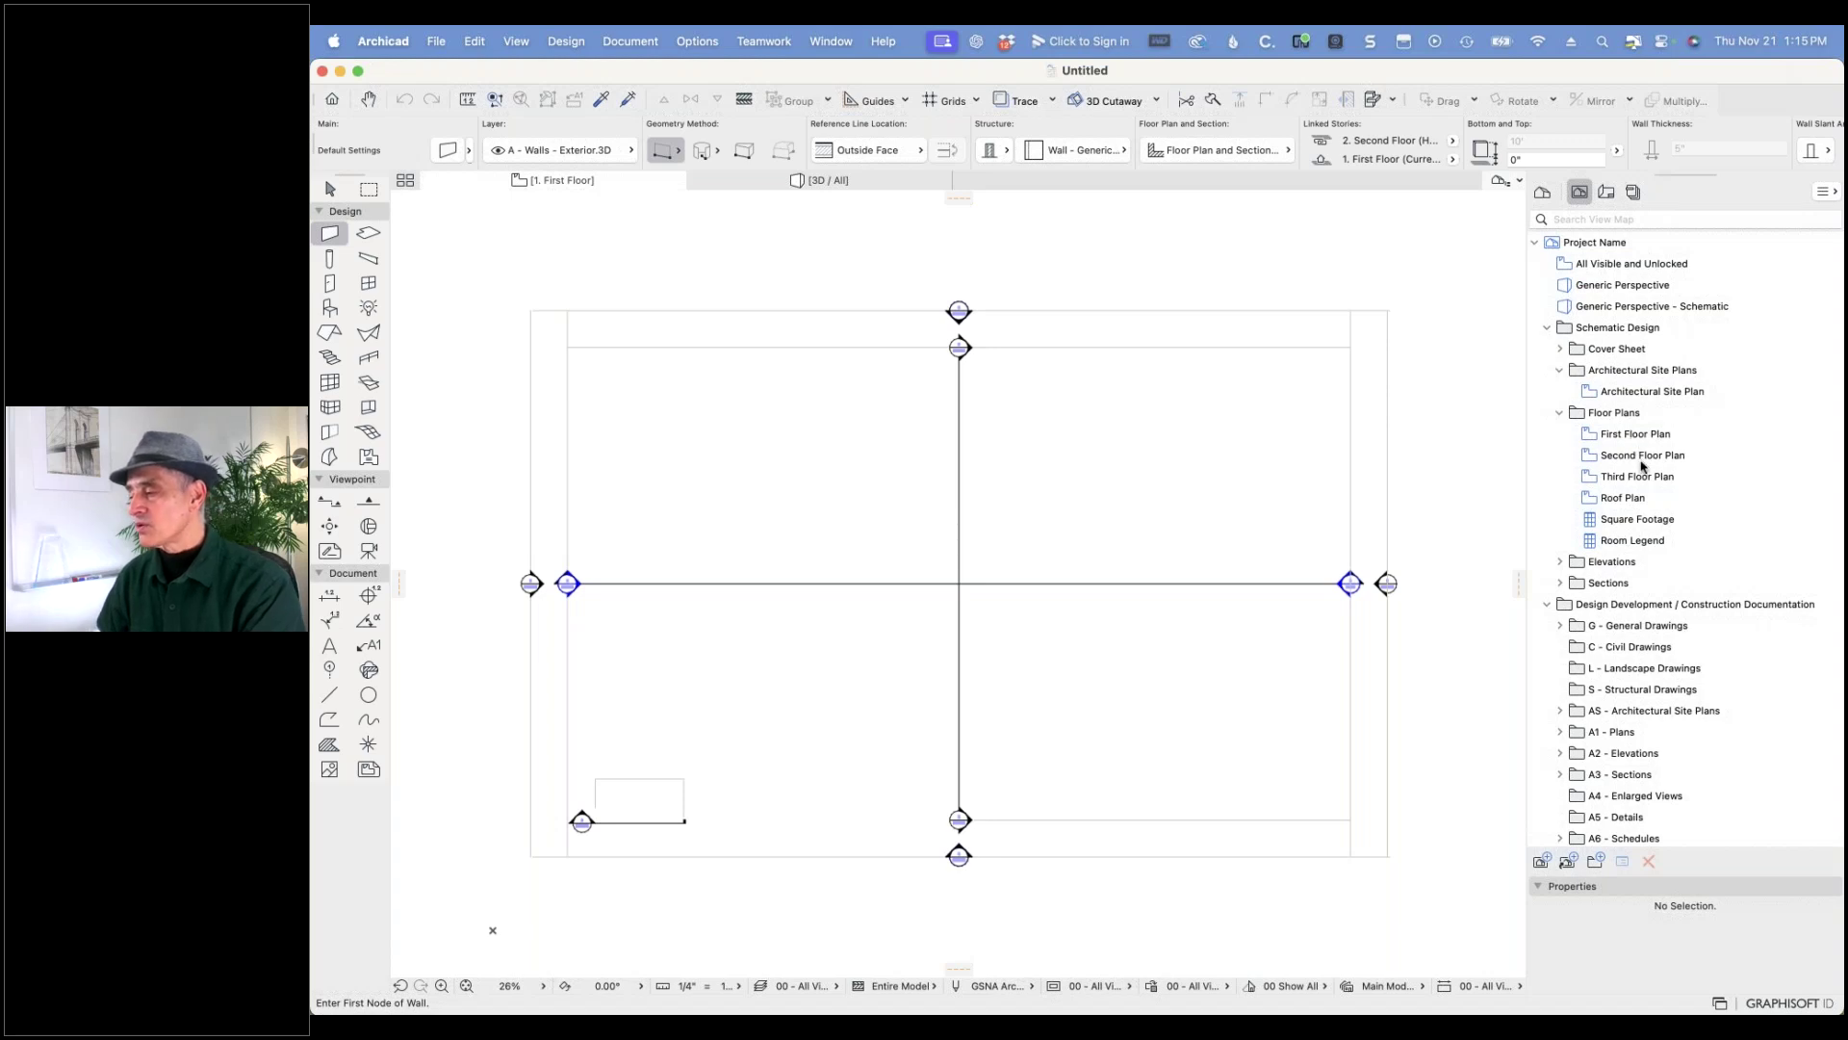
click(1605, 192)
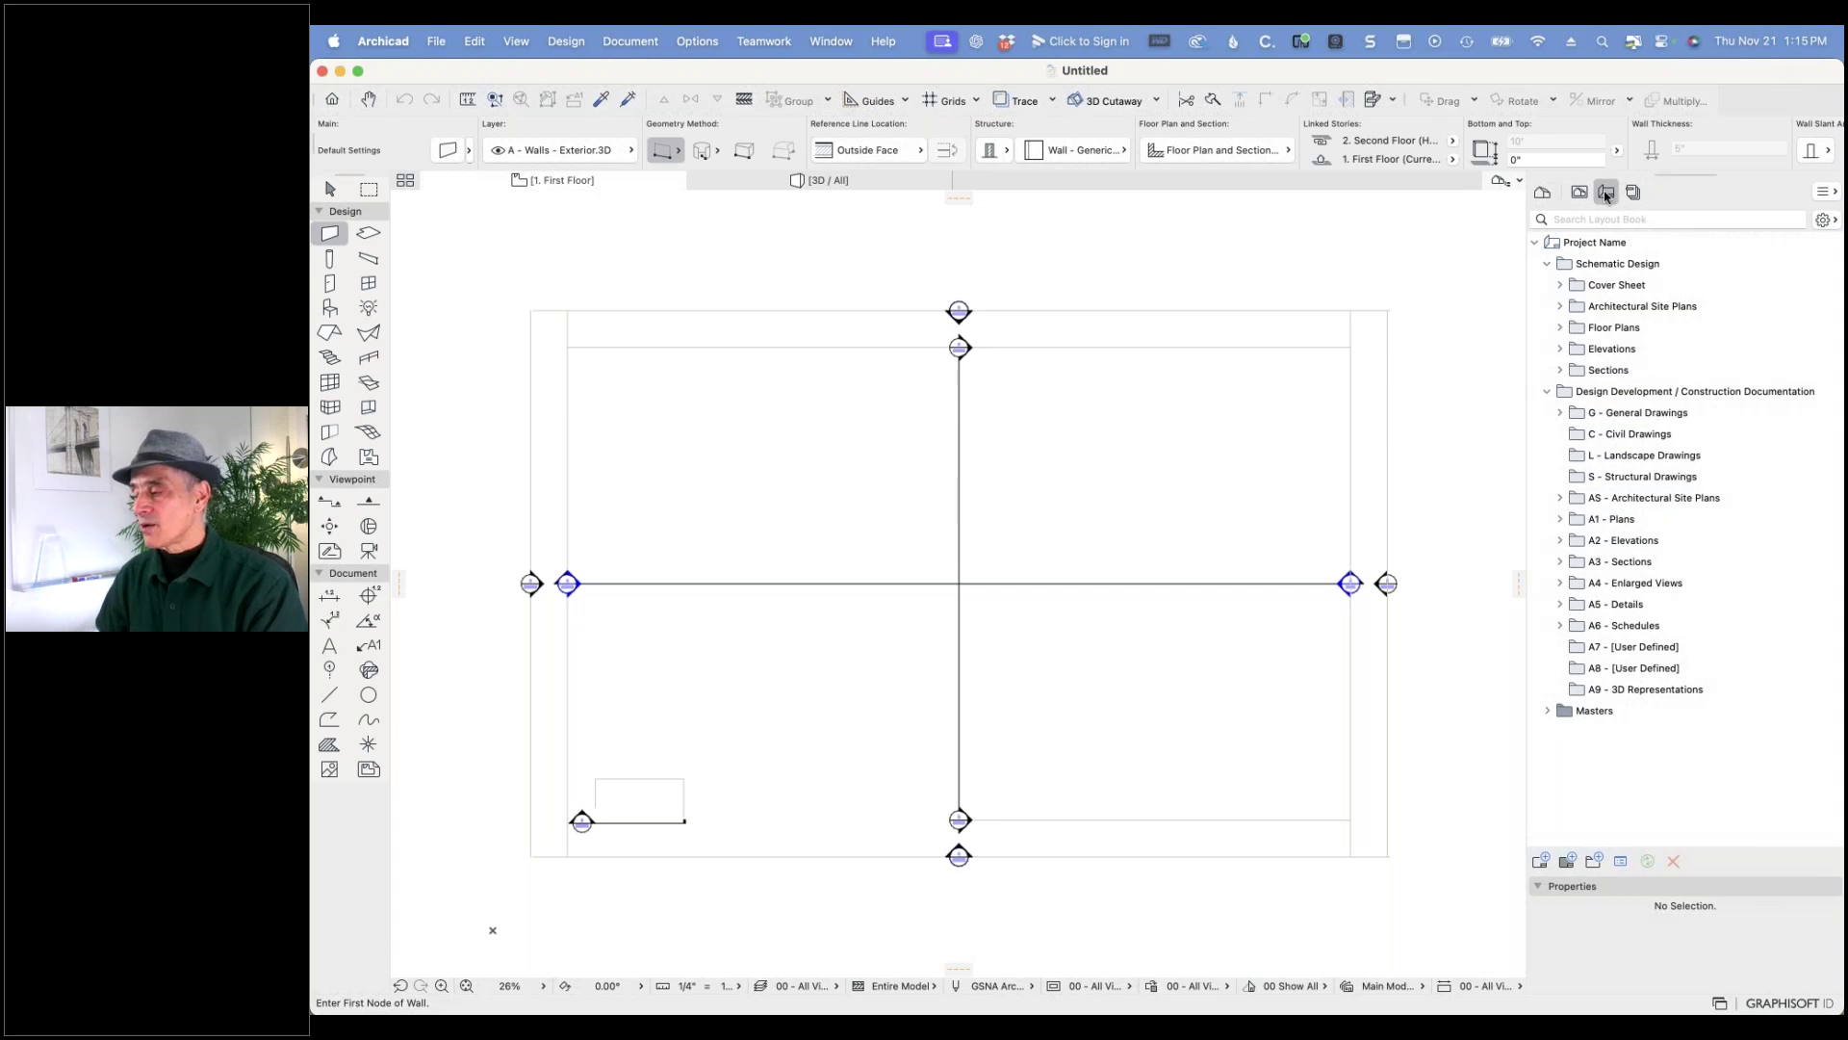
- Expand the Cover Sheet, Architectural Site Plans and Floor Plans layout folders
click(1560, 285)
click(1560, 327)
click(1560, 371)
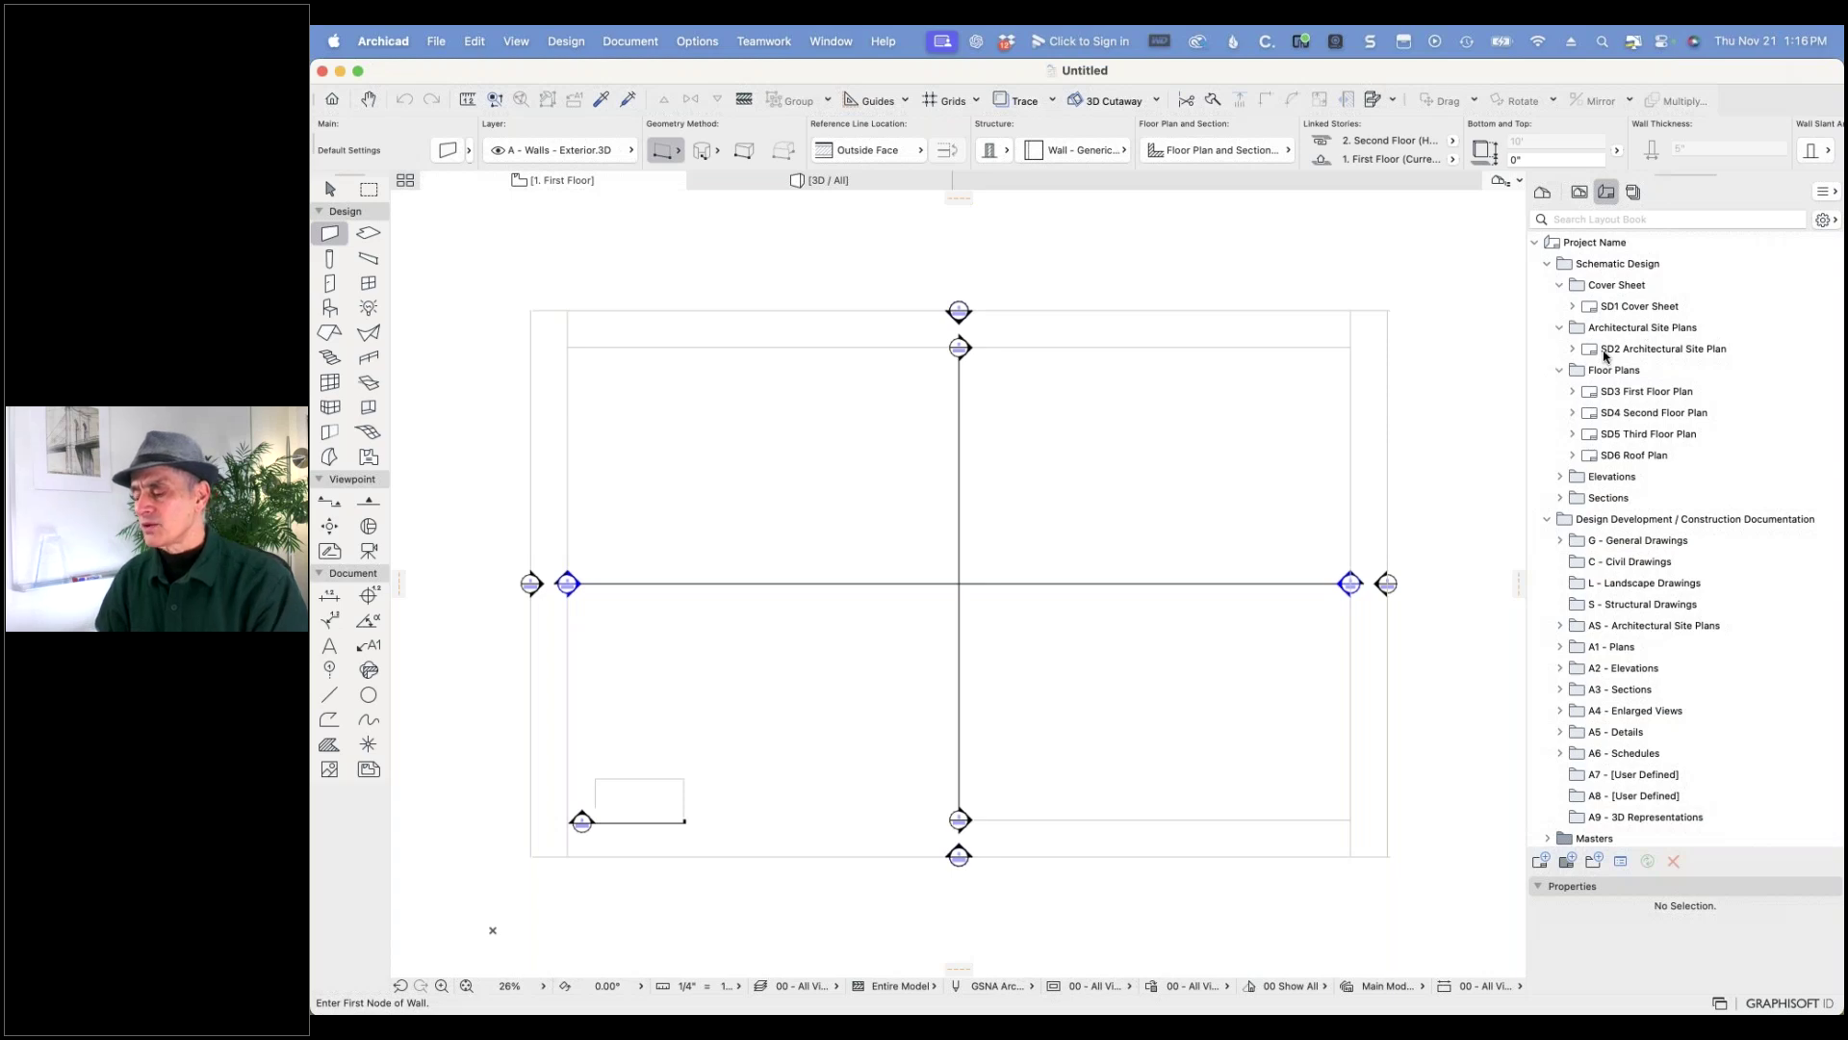
- Open Layer Settings (Model Views) with Cmd+L, enlarge the window and browse the full layer list
key(super+l)
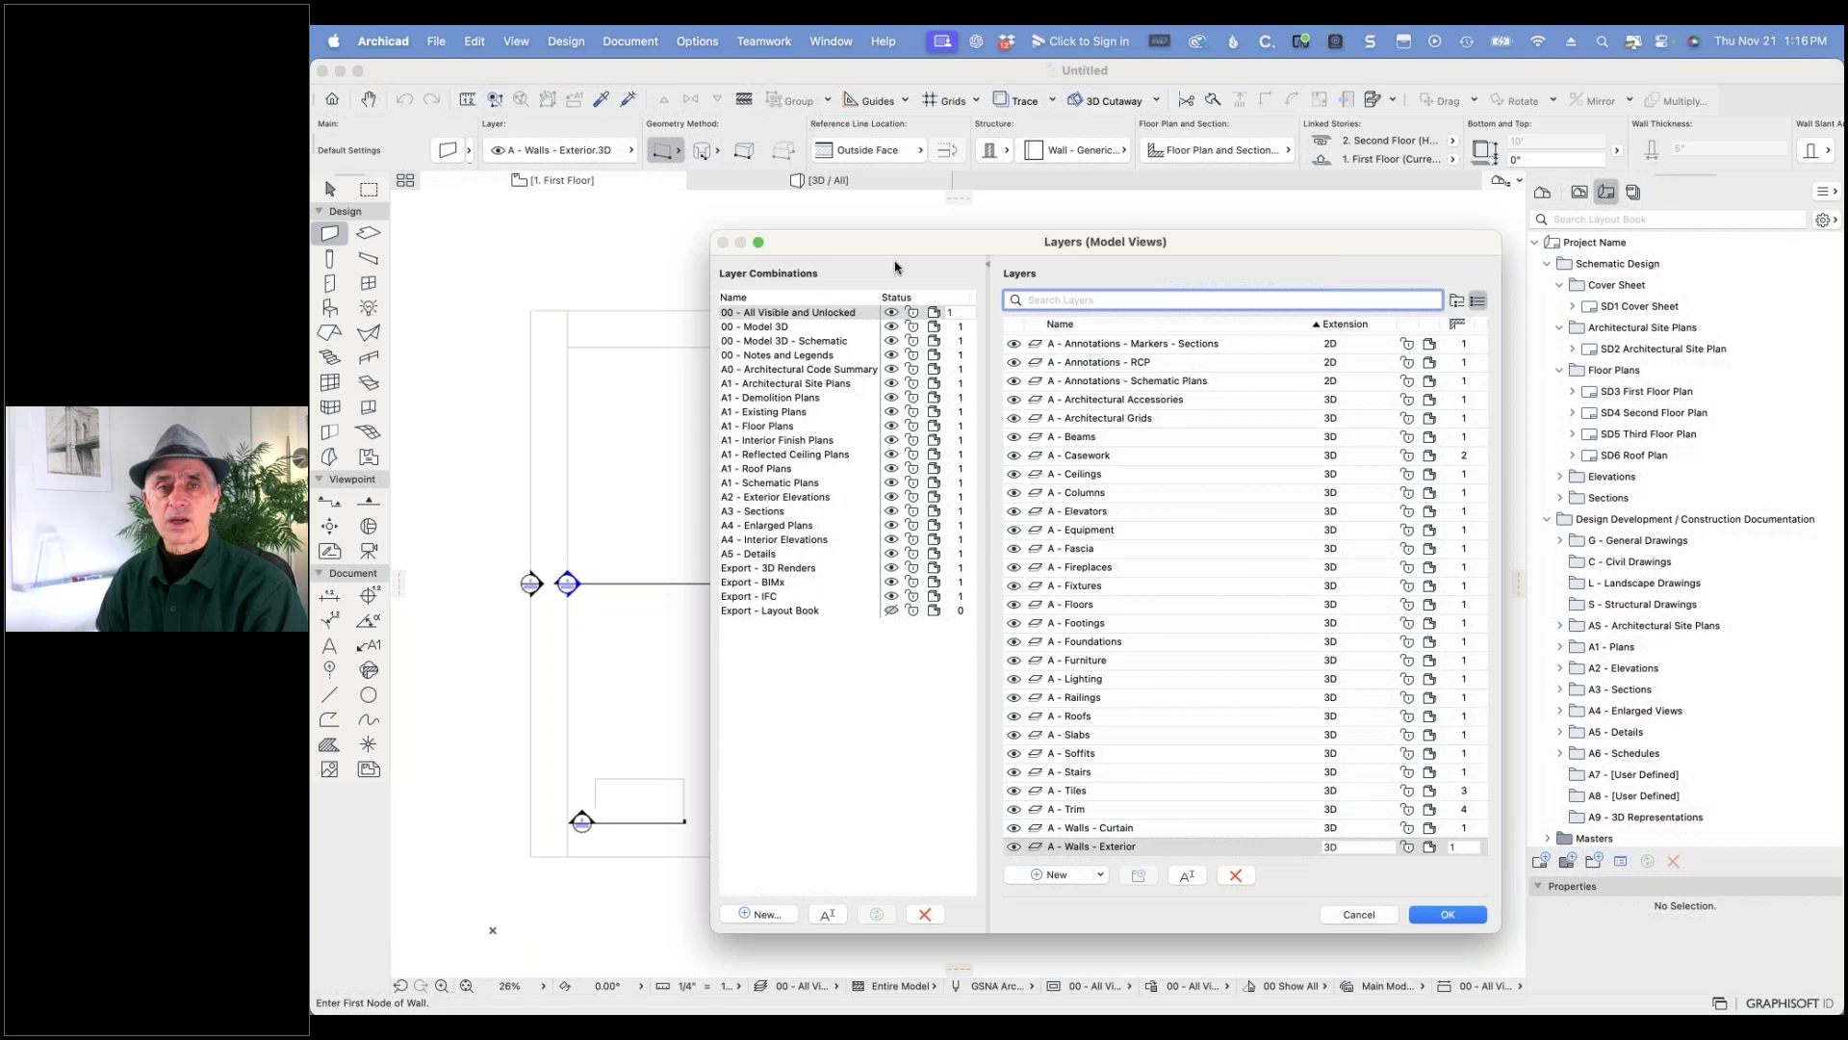
drag(713, 235, 399, 135)
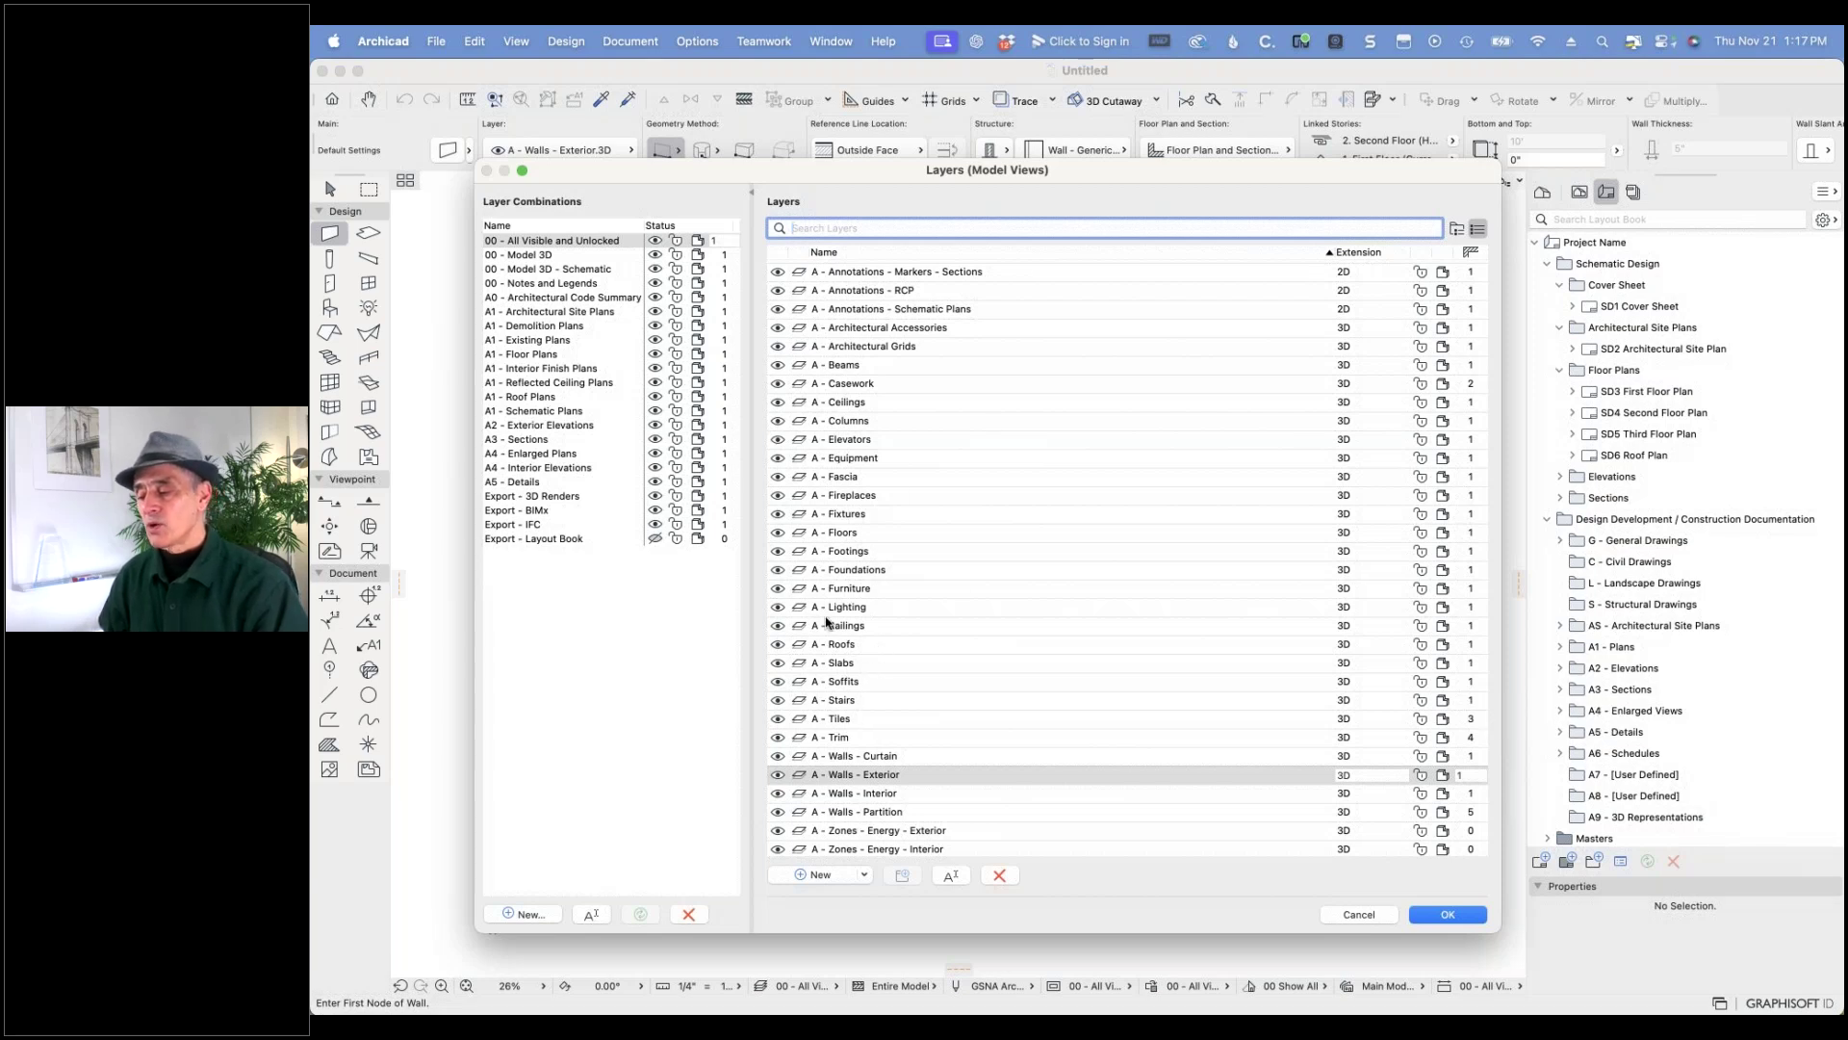
scroll(887, 723, down, 1)
scroll(887, 724, down, 10)
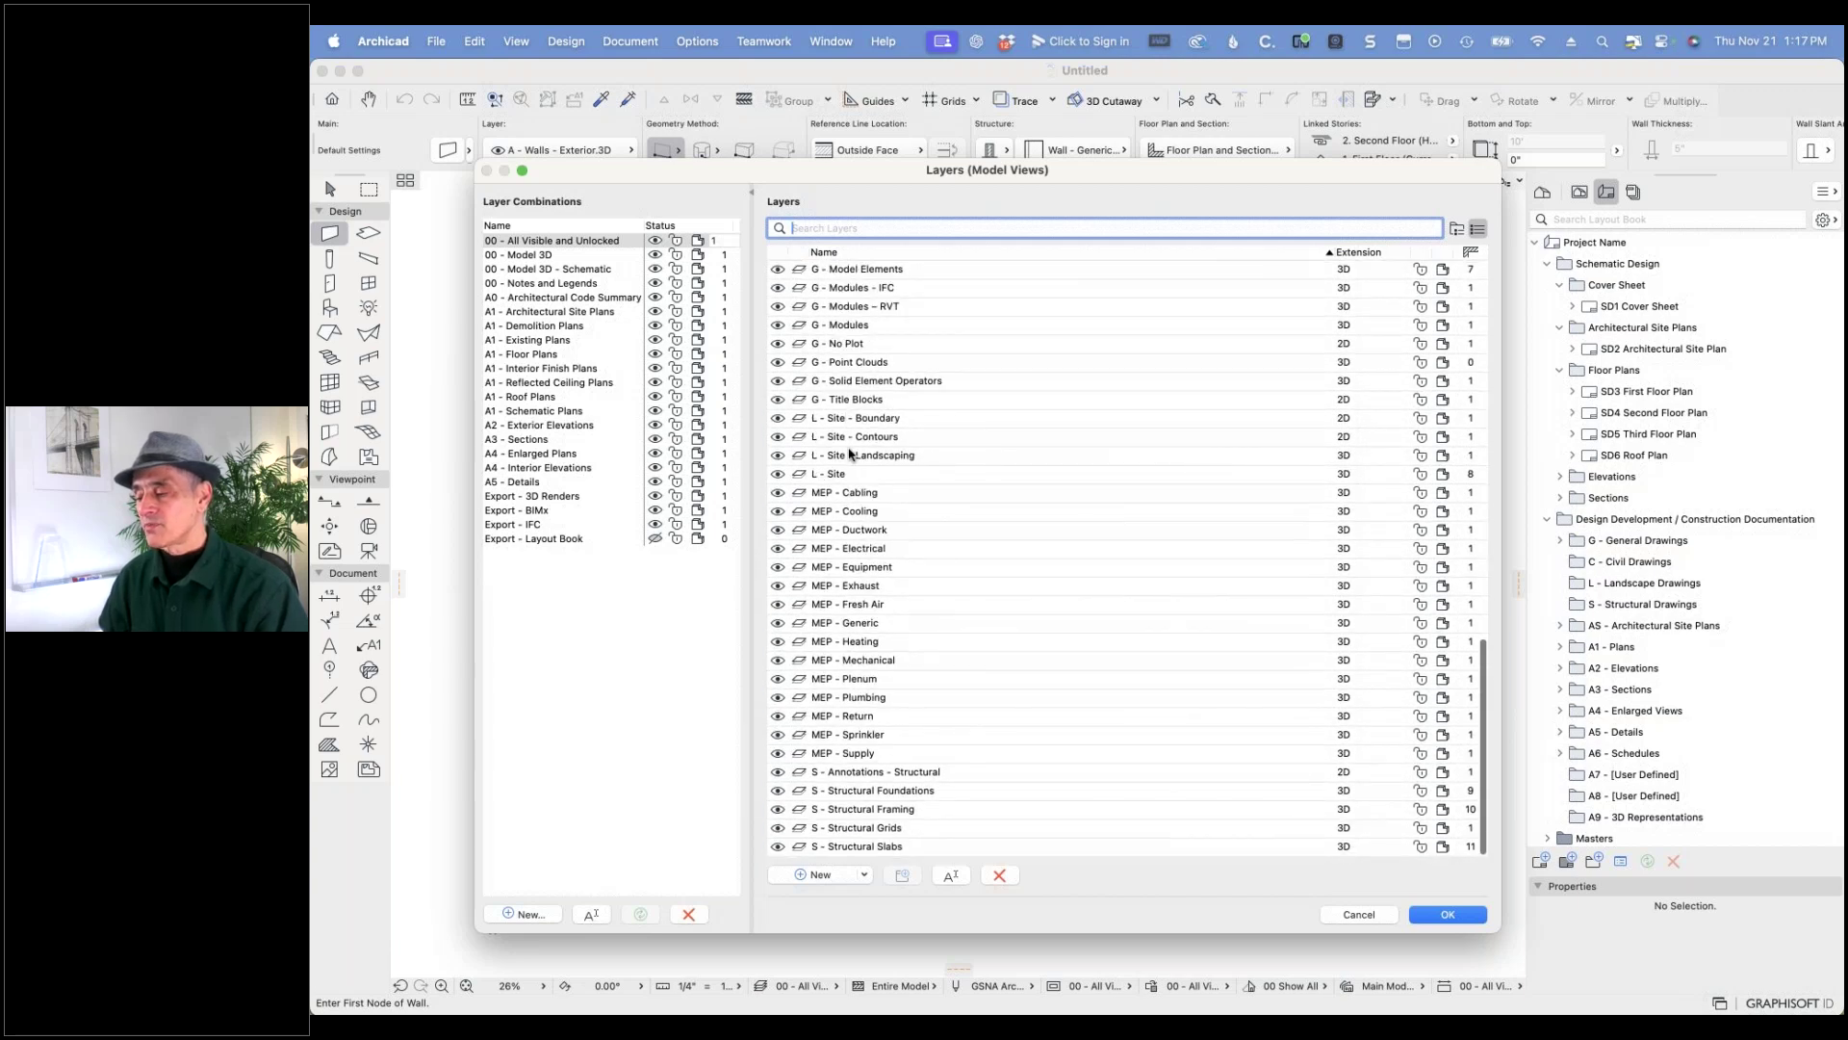
scroll(850, 453, down, 1)
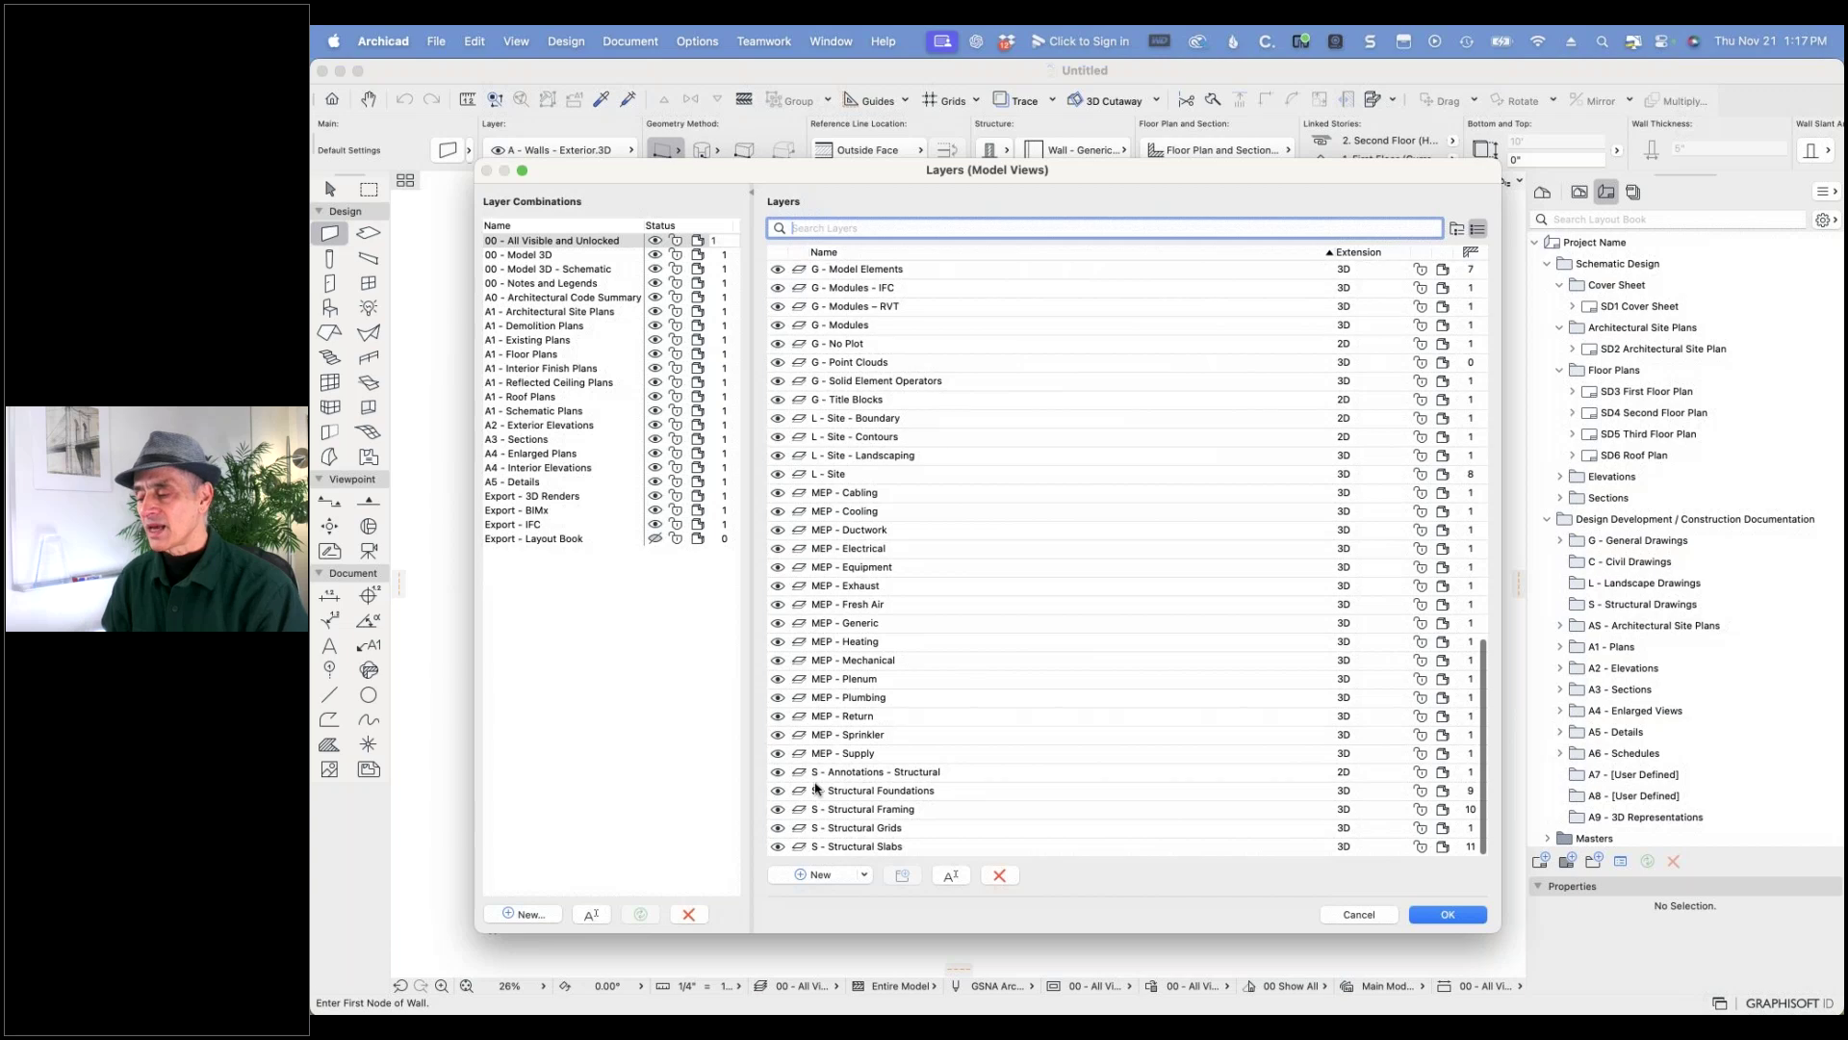
scroll(922, 521, up, 15)
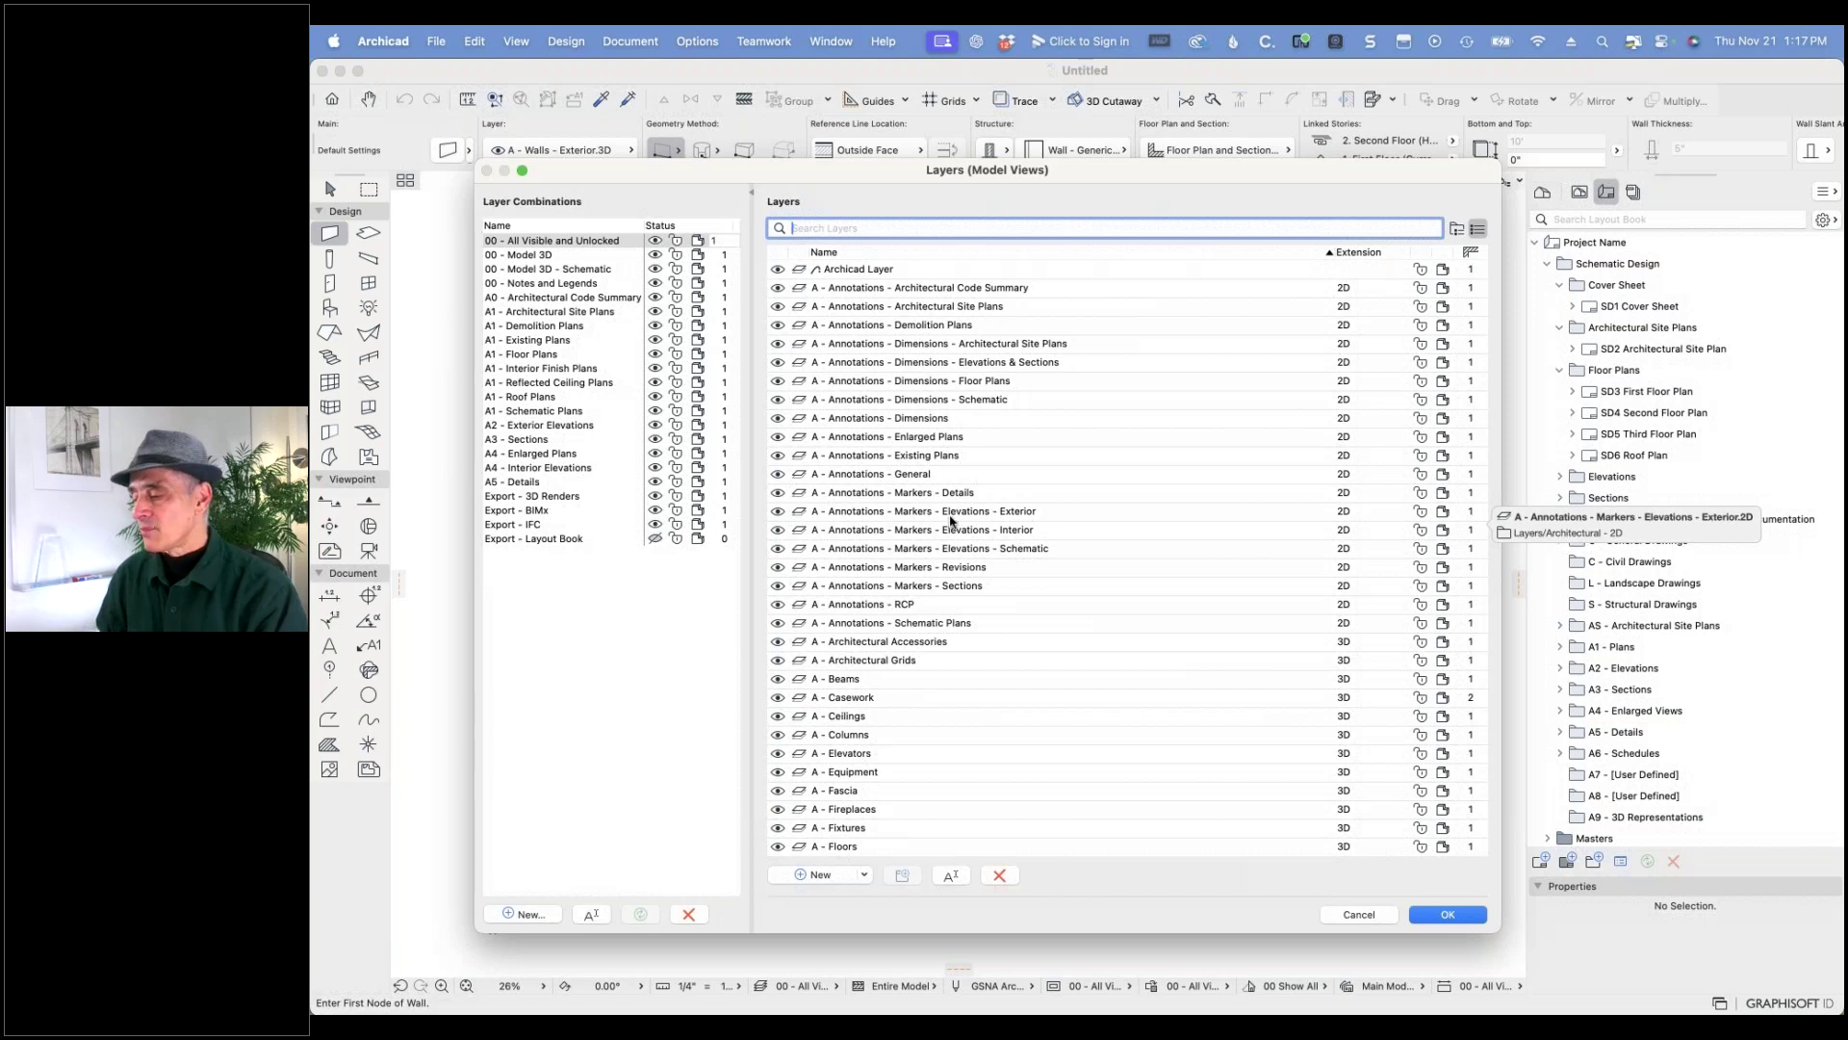
scroll(953, 520, down, 10)
scroll(961, 520, down, 4)
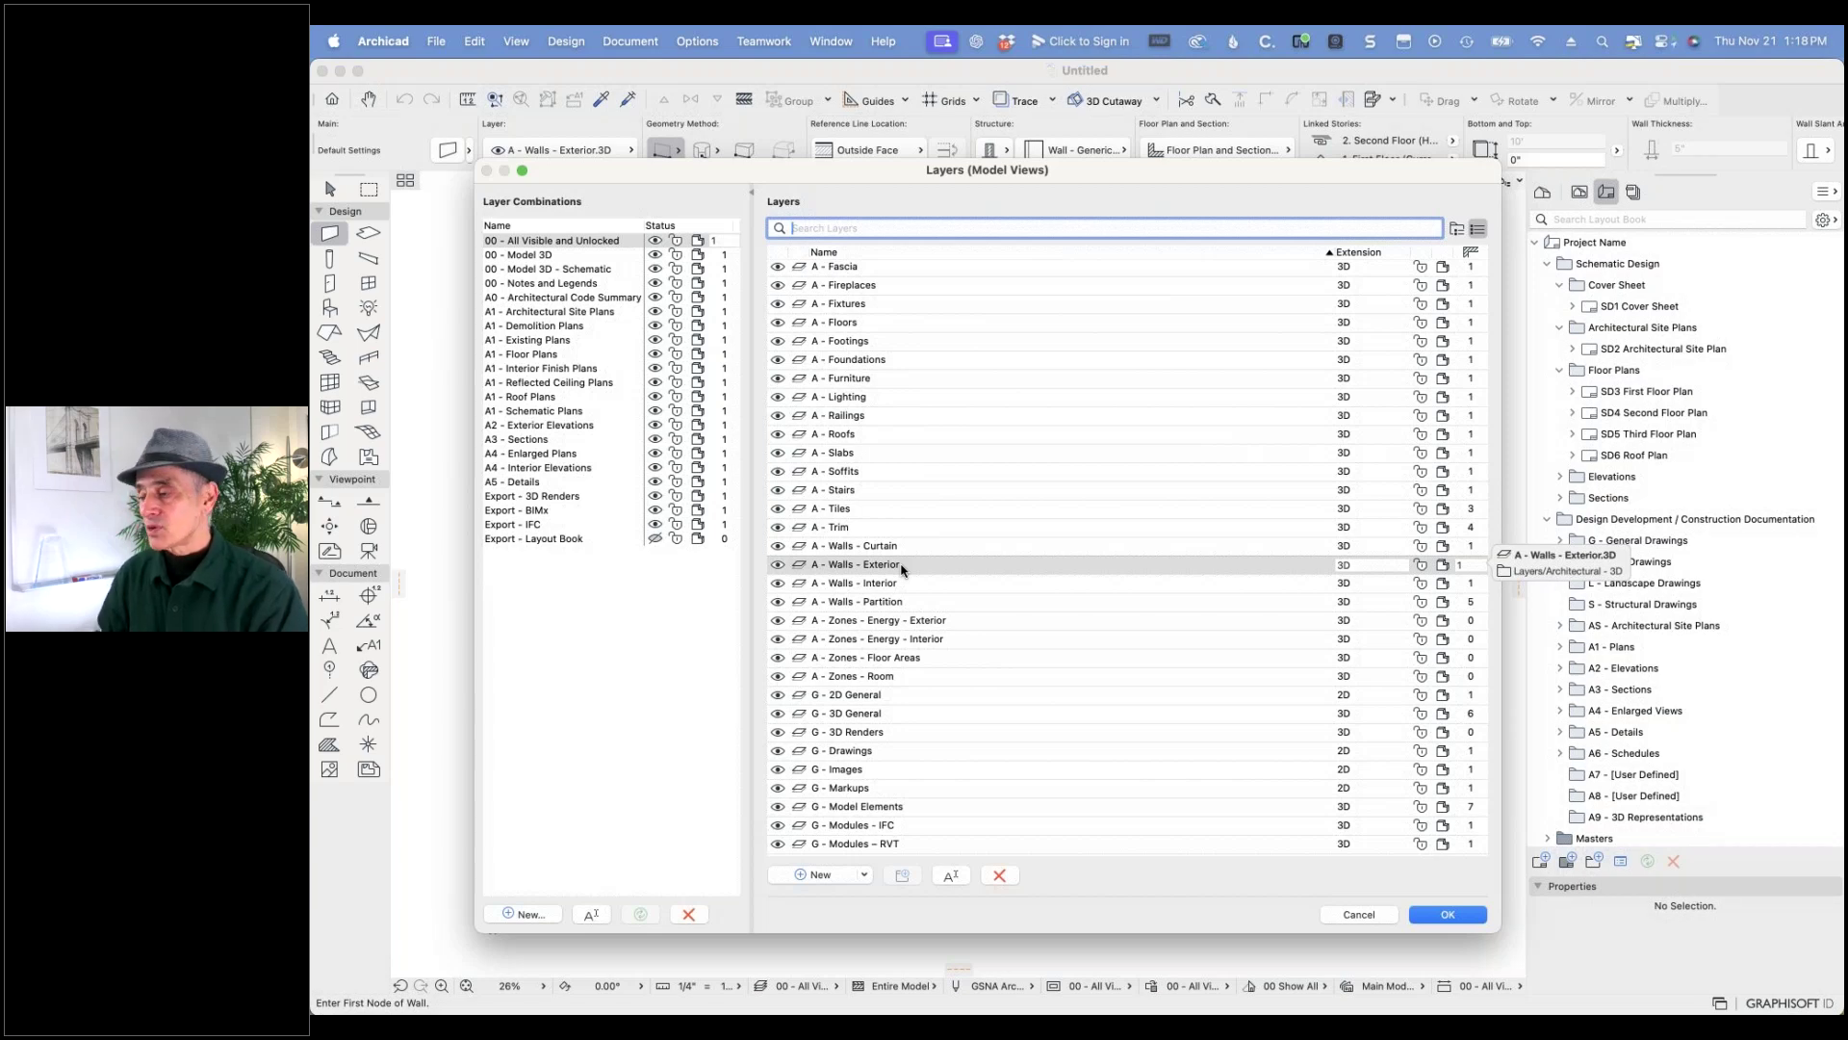
scroll(919, 570, up, 10)
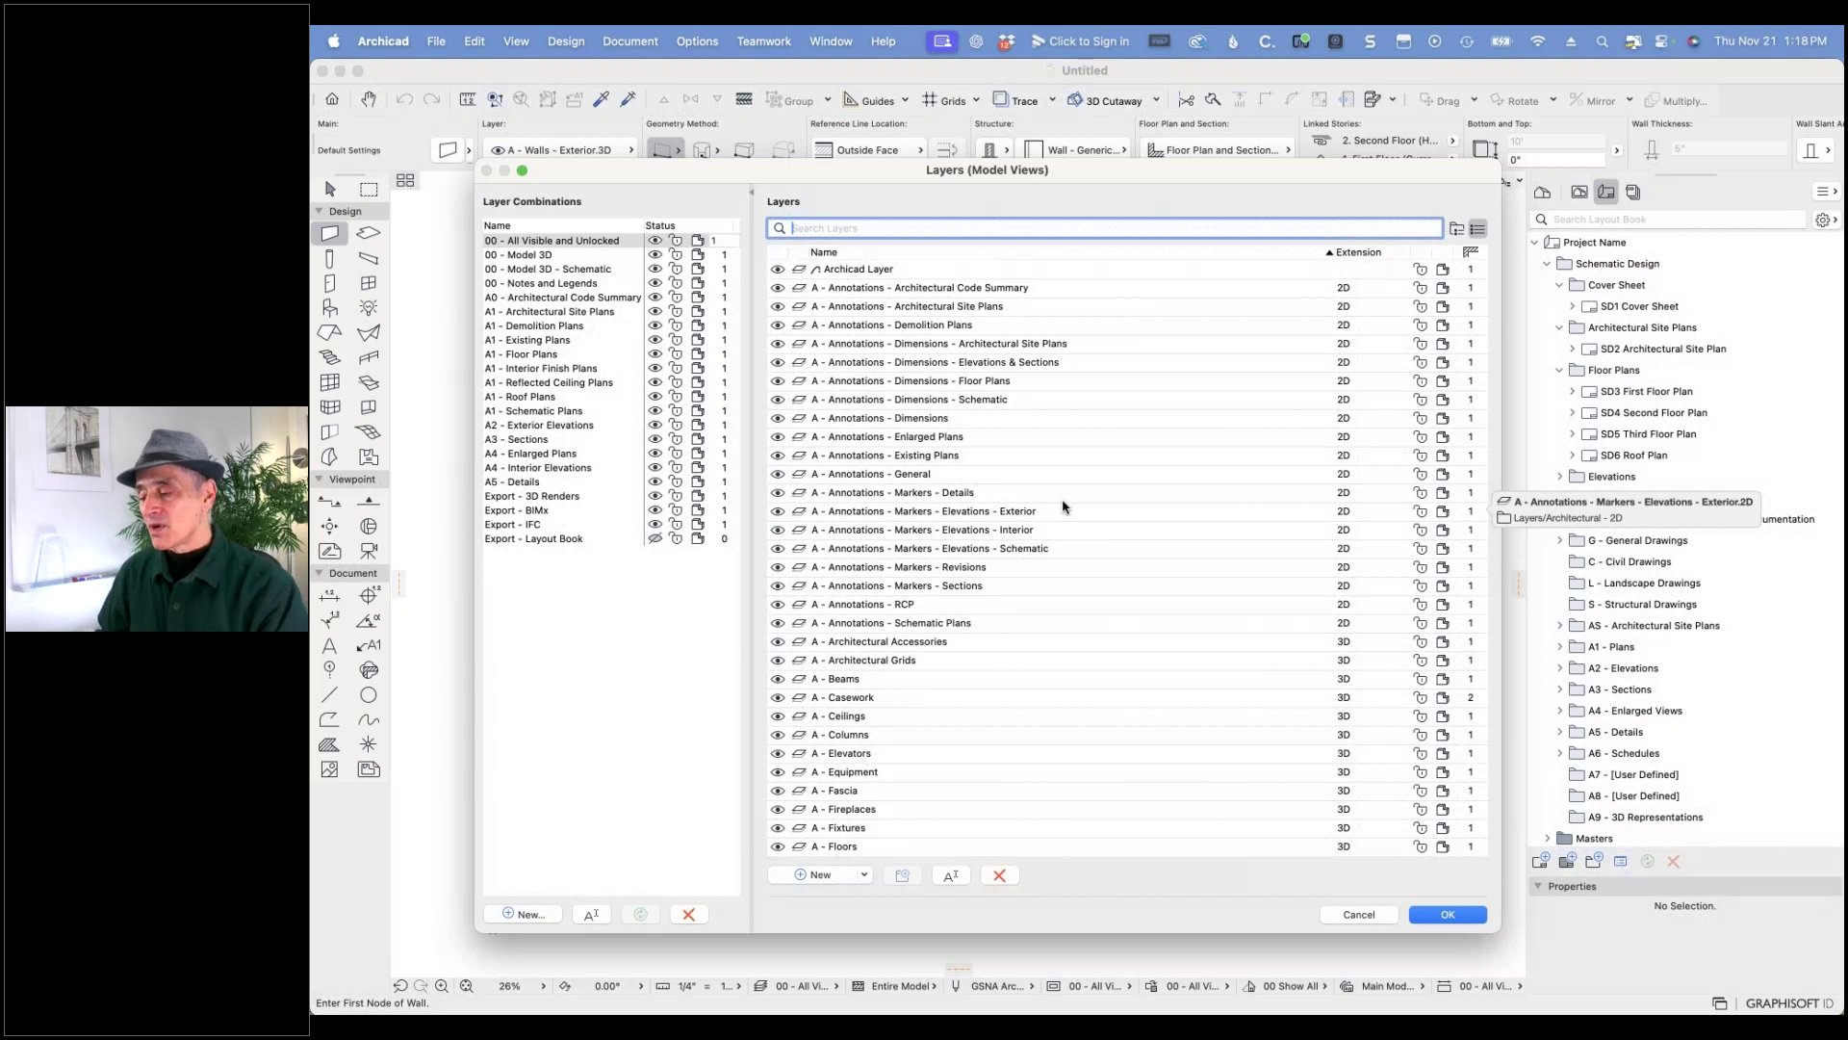
- Cancel the Layers dialog, keep walls on A - Walls - Exterior.3D, and reselect the Wall tool after trying Slab
click(1353, 914)
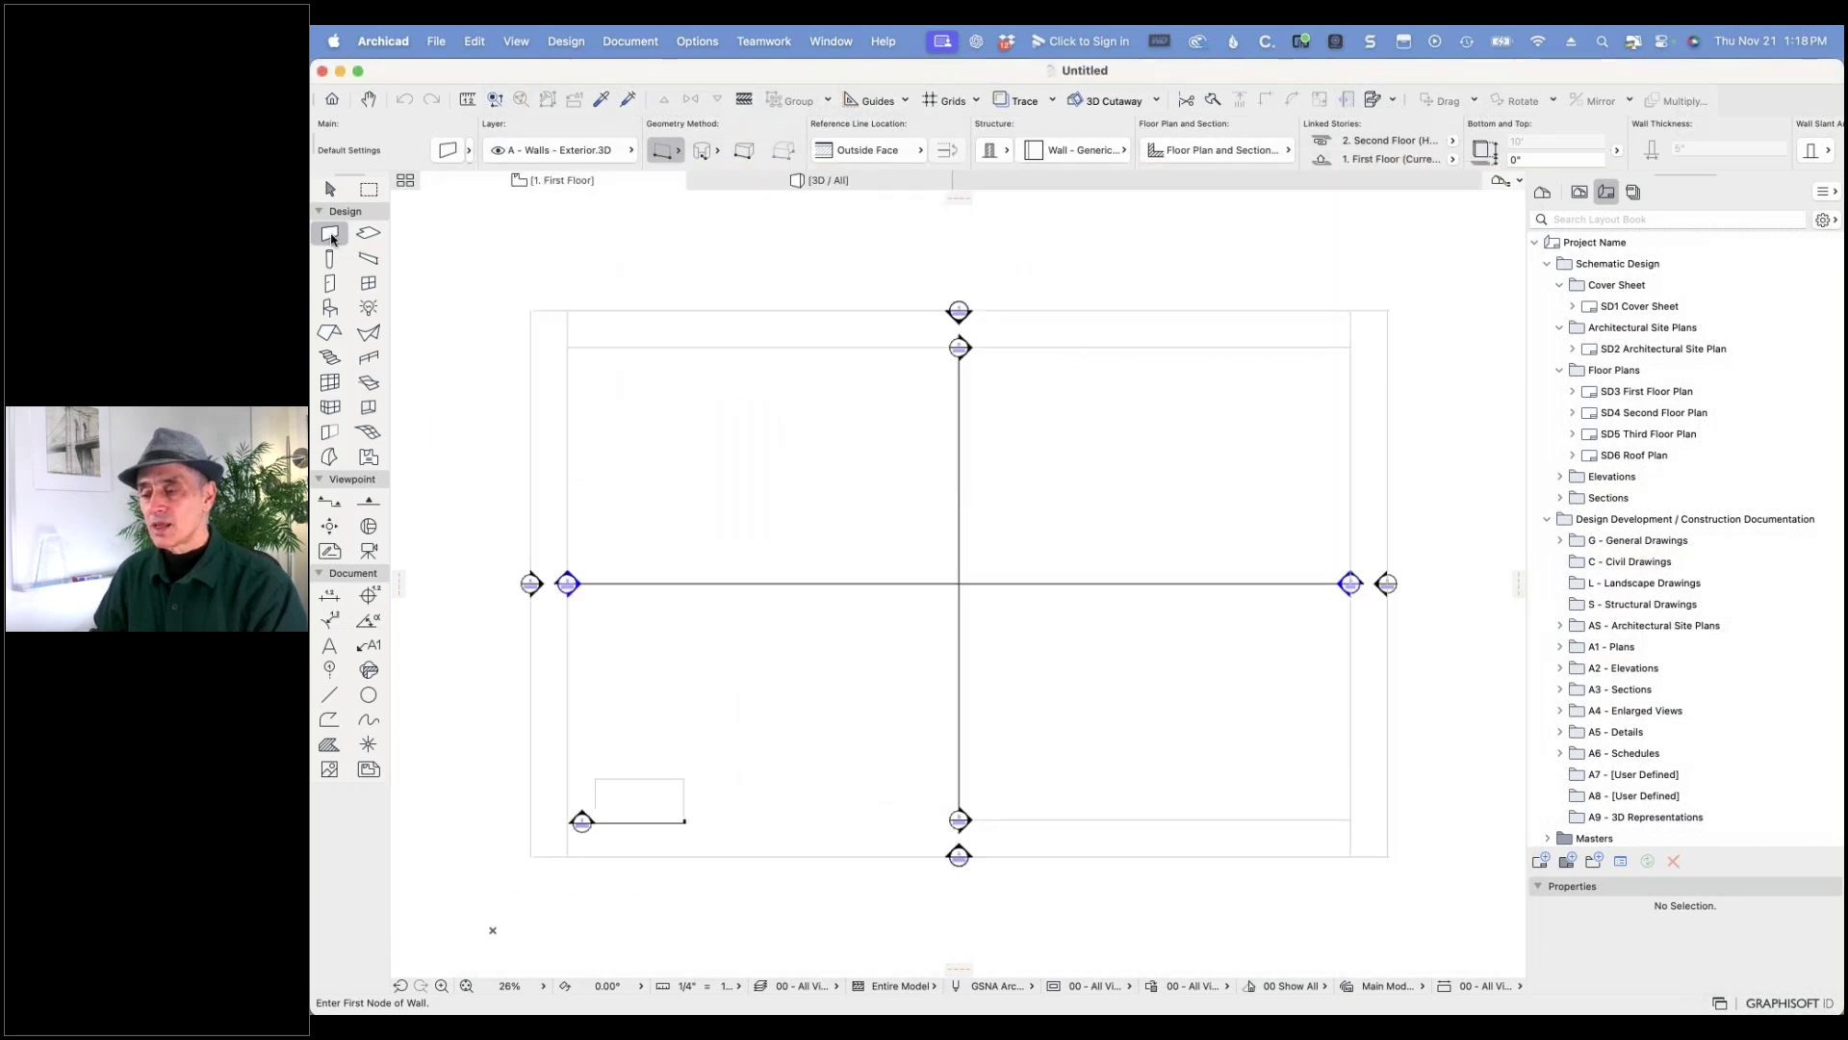
click(625, 152)
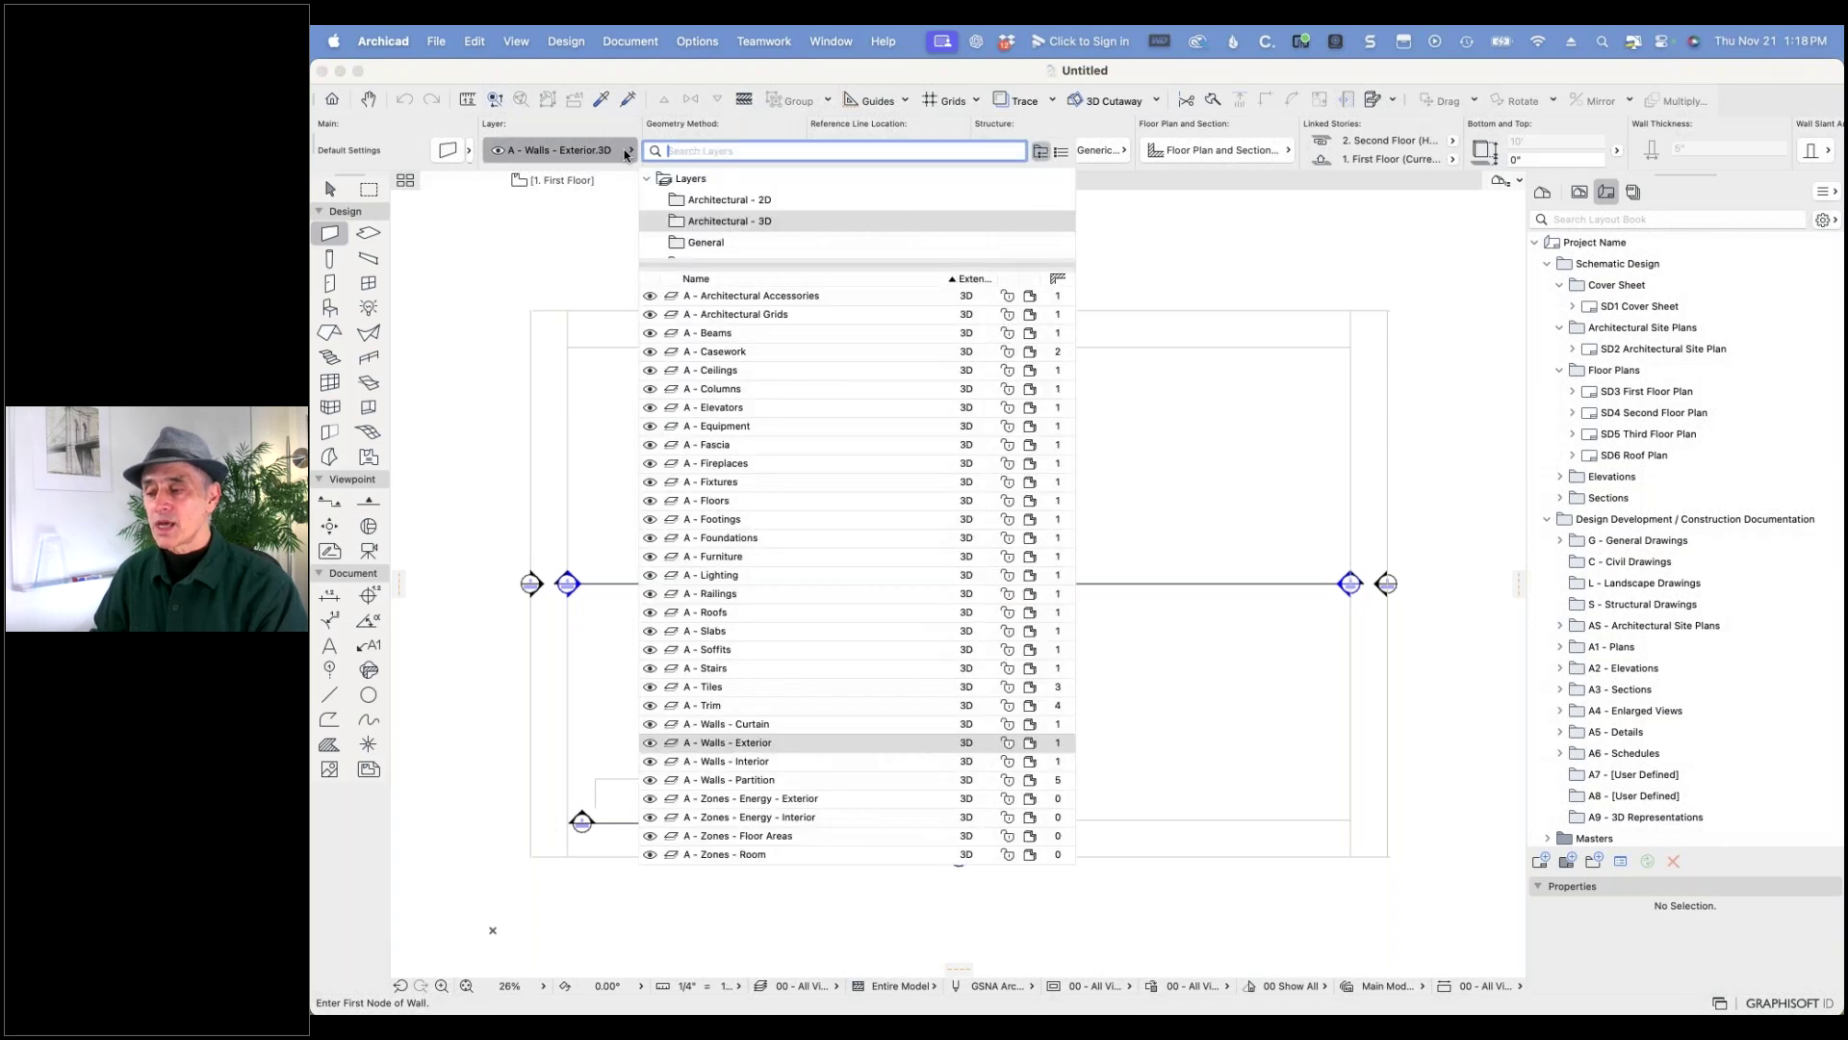
click(760, 761)
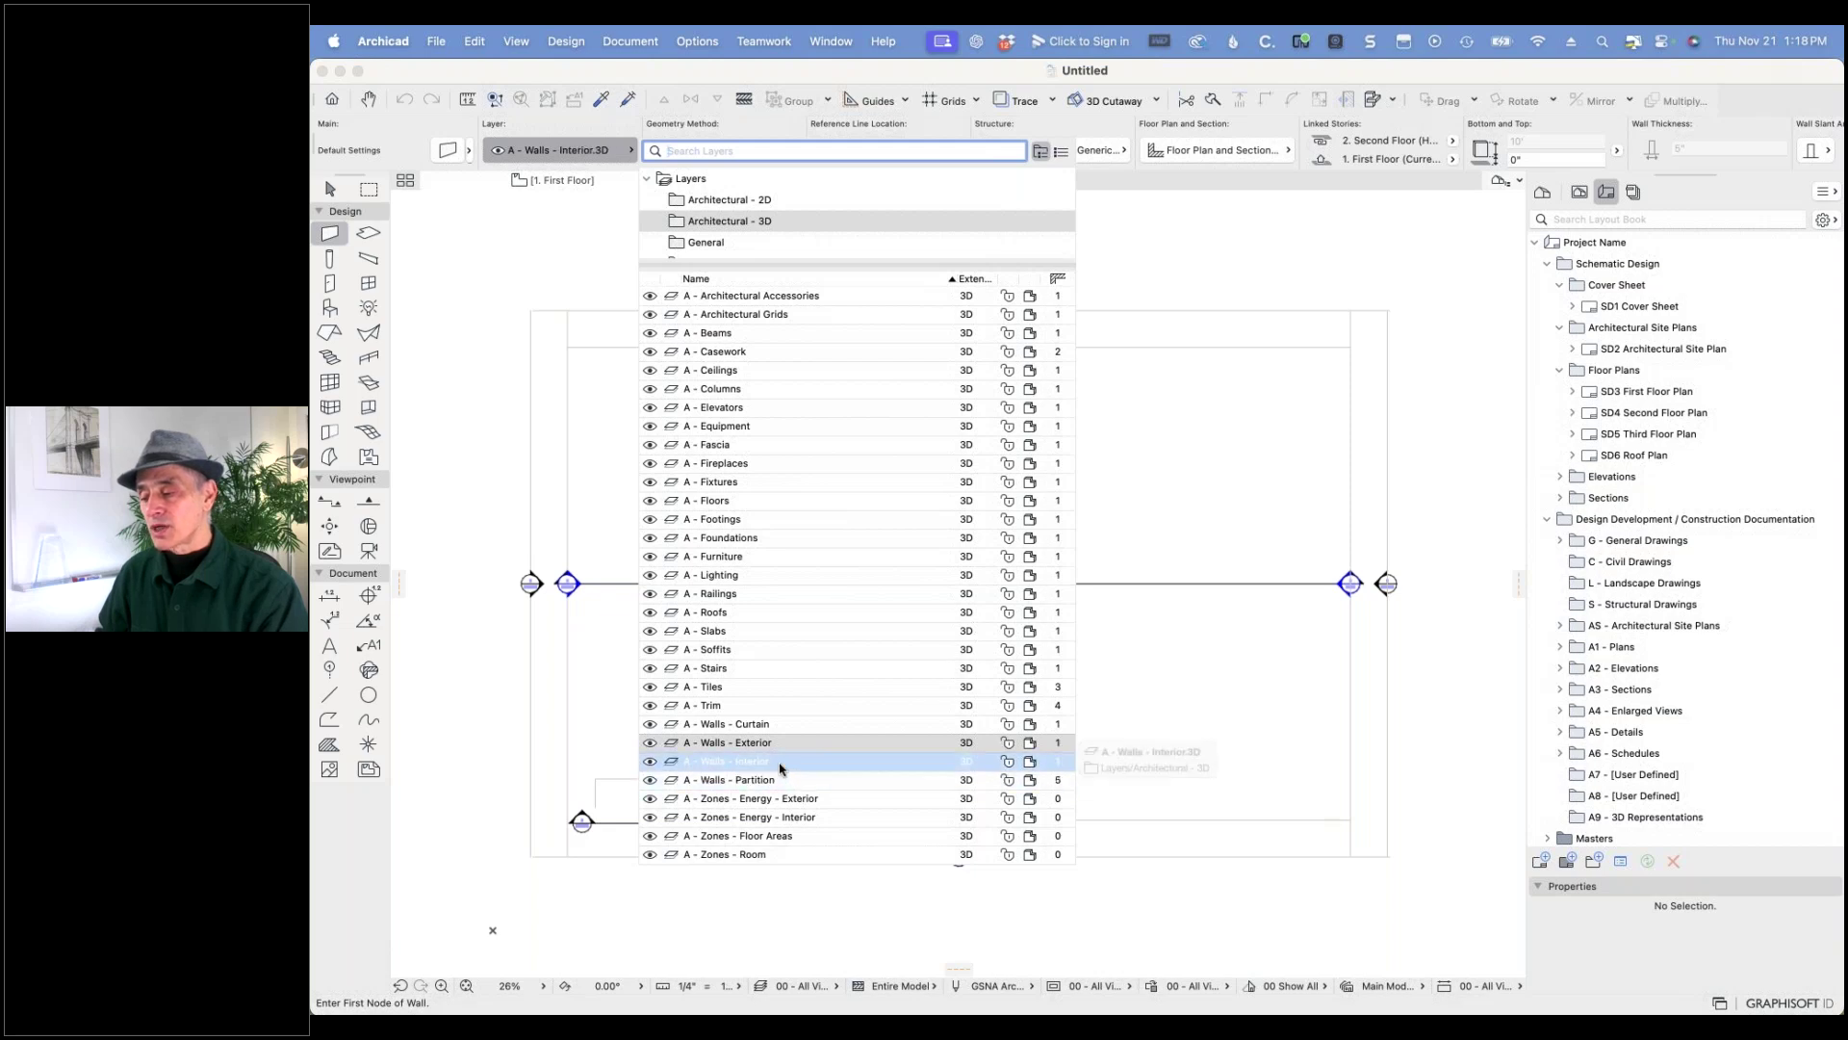
click(548, 699)
click(367, 233)
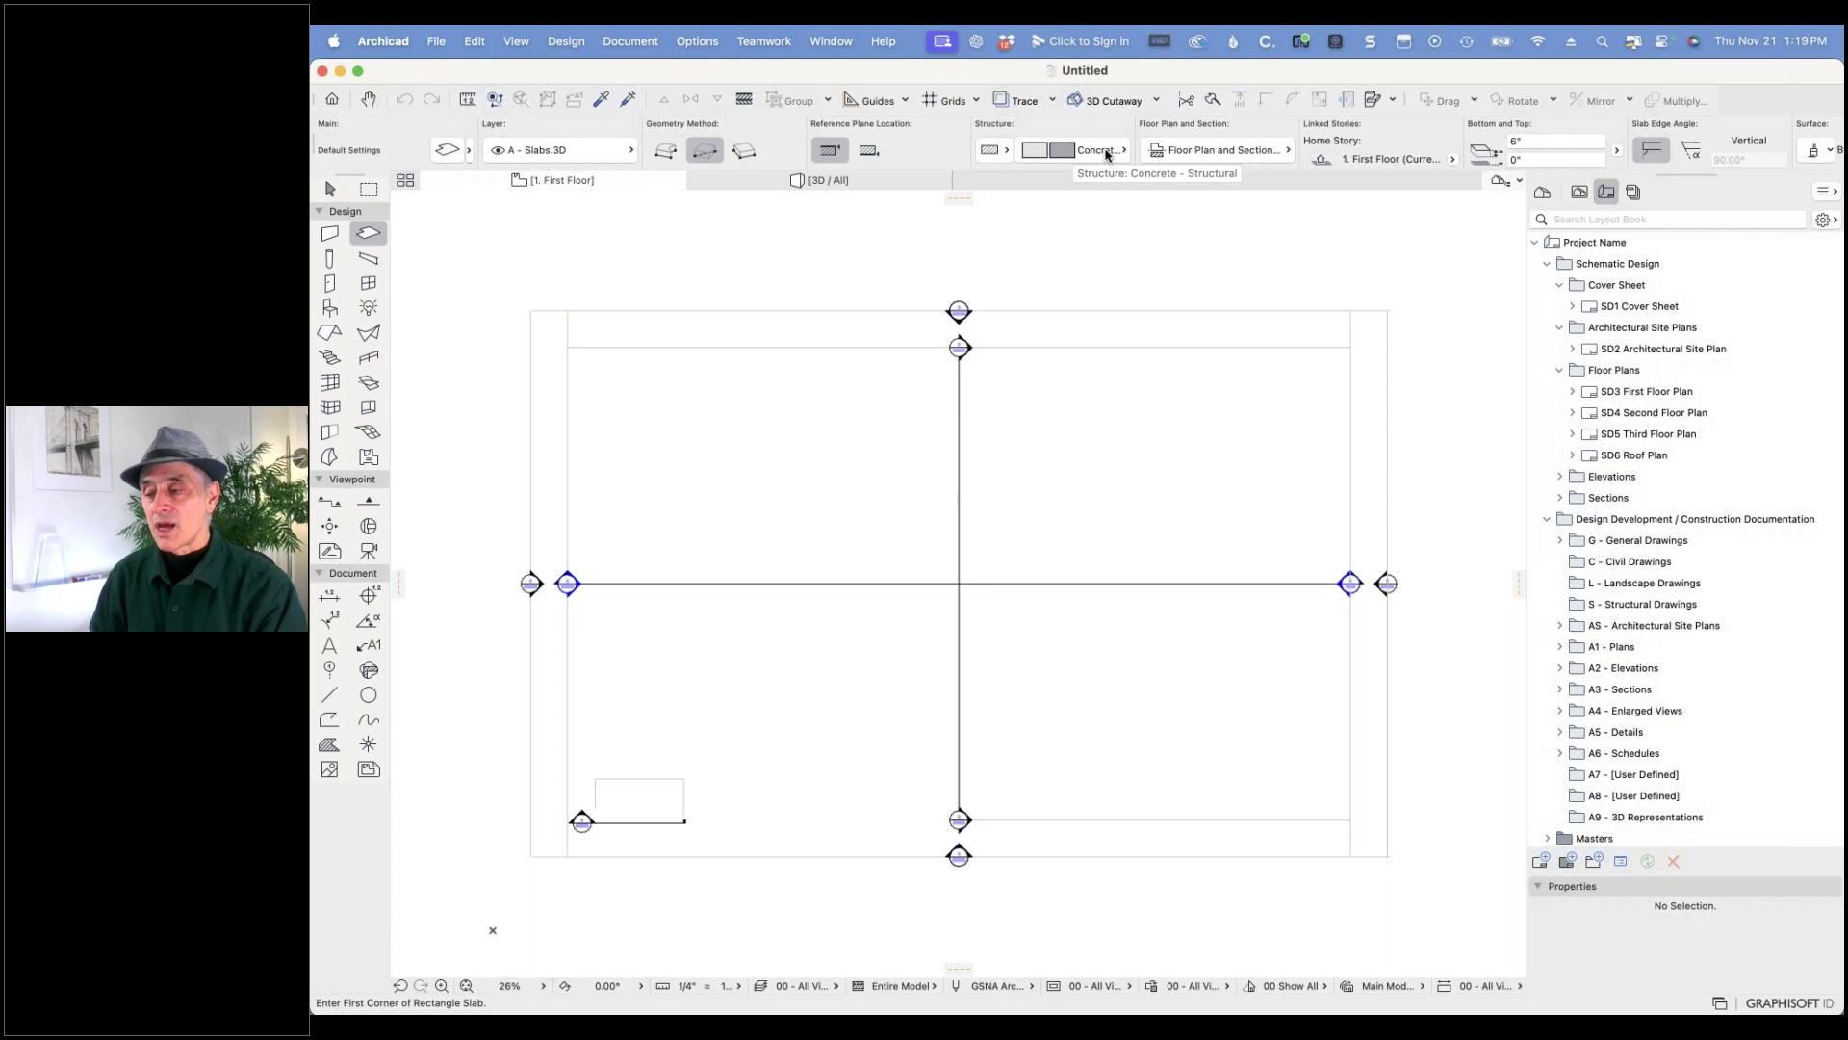
click(335, 238)
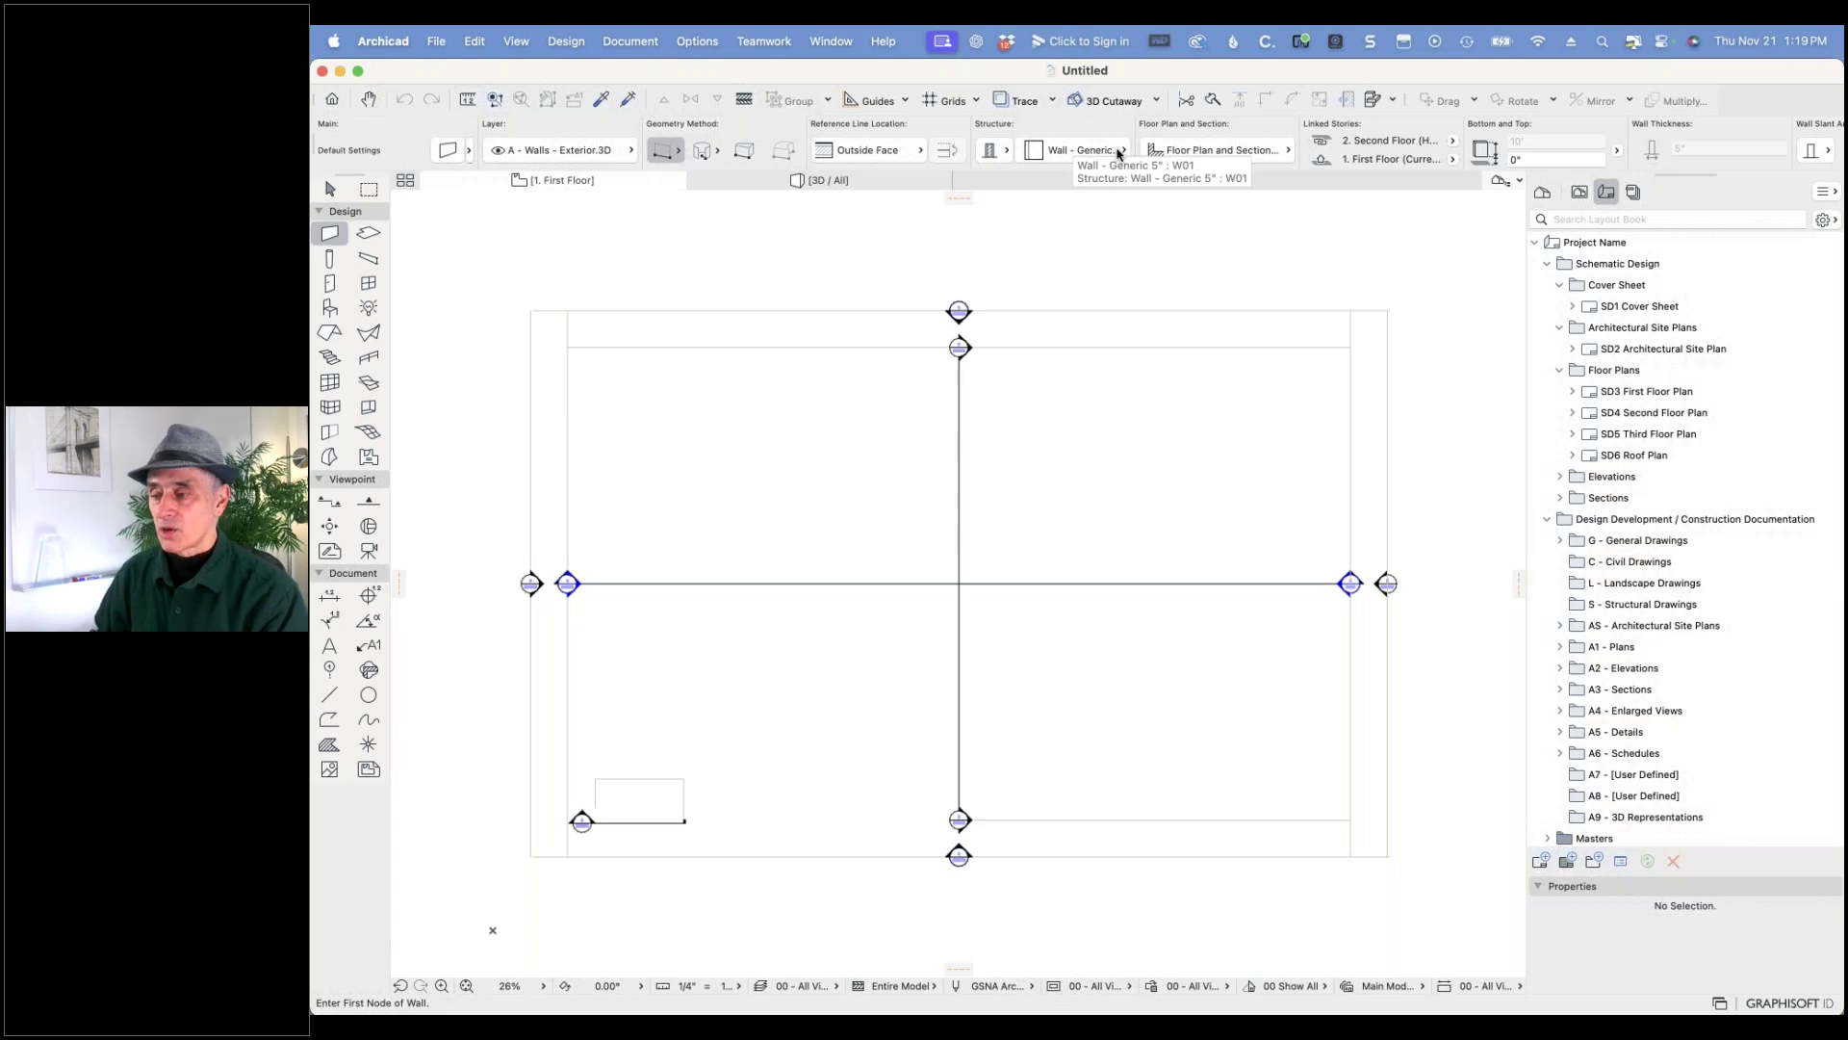
double_click(328, 234)
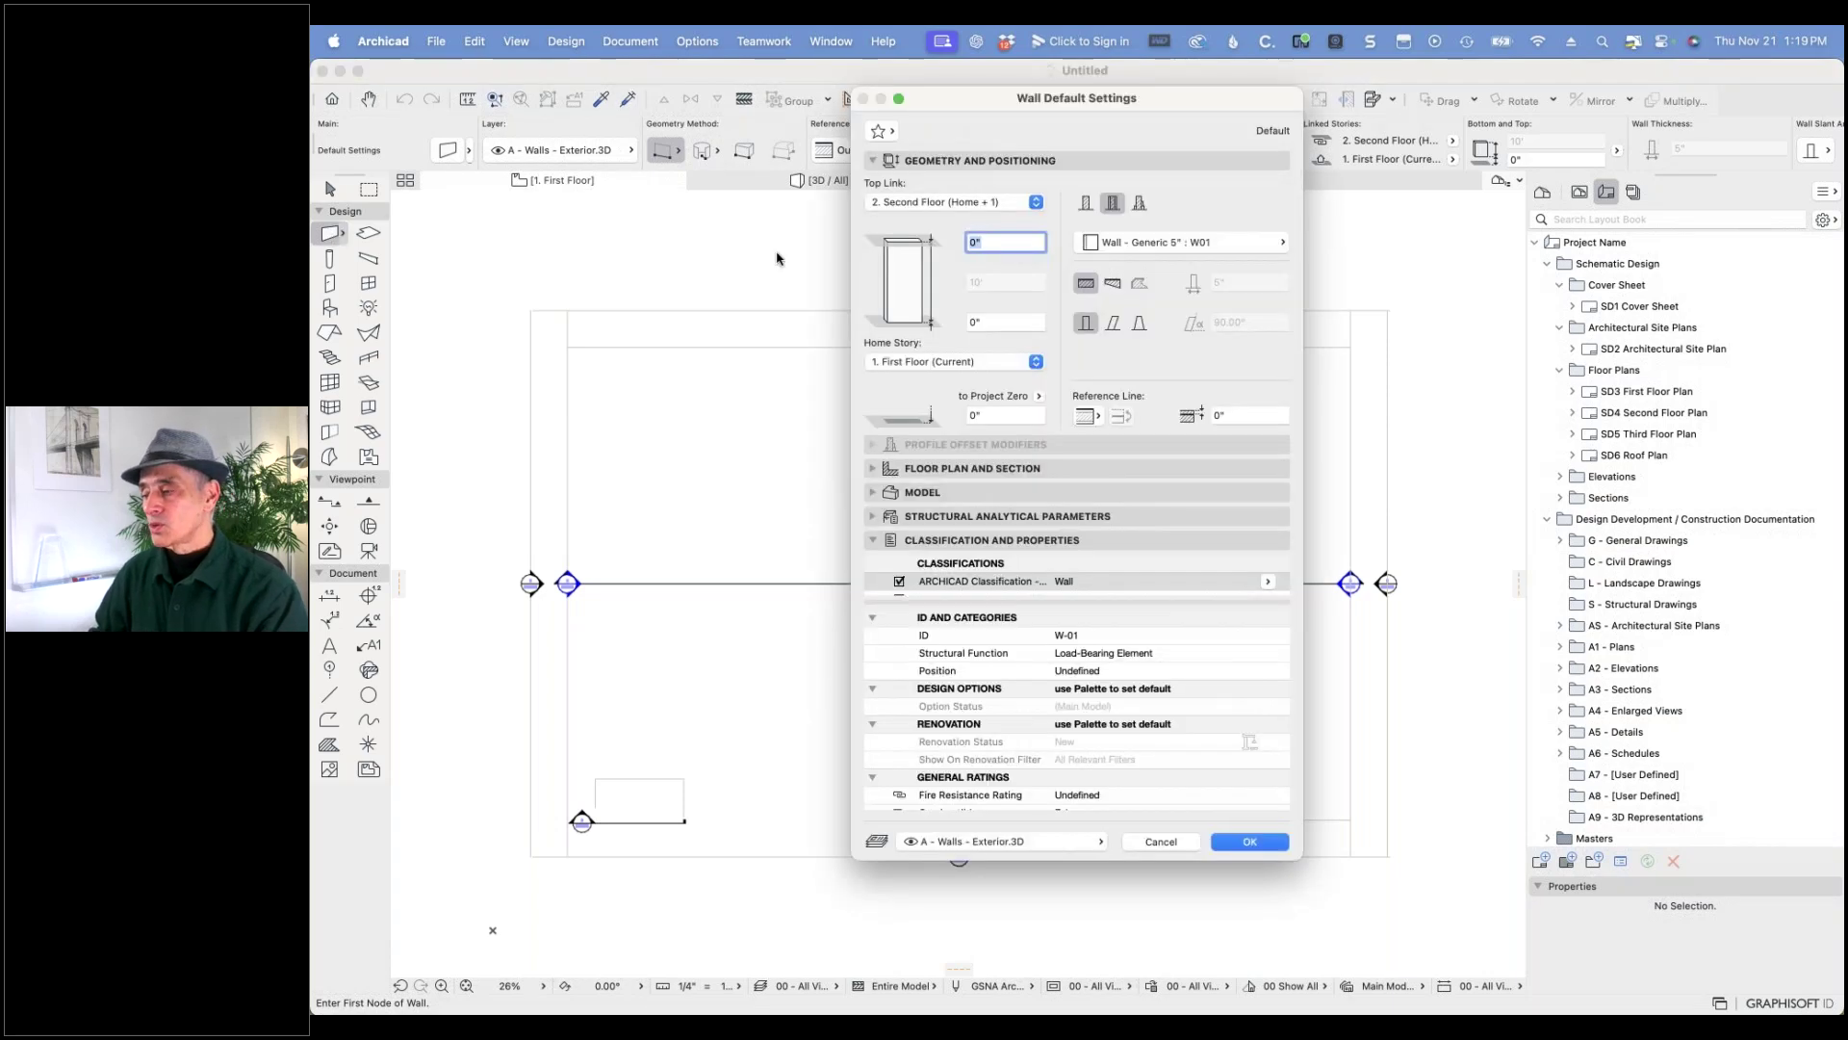
click(1178, 243)
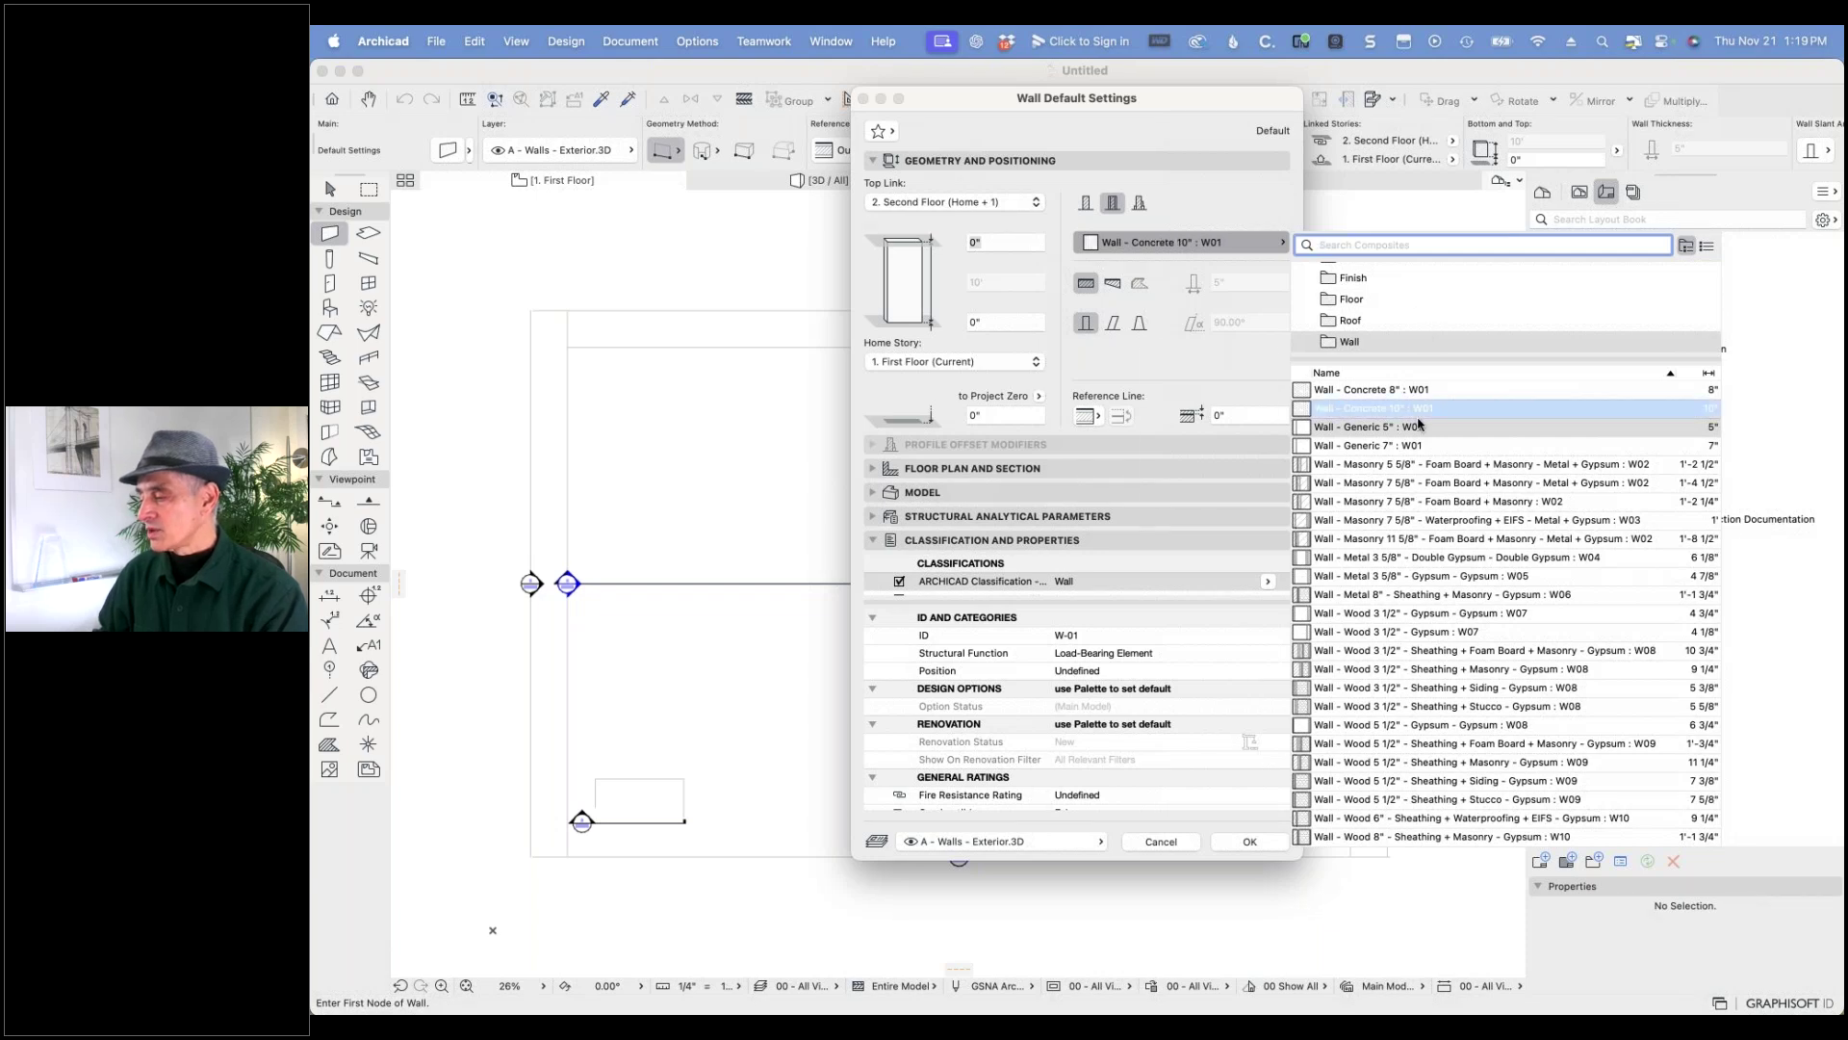
click(1389, 446)
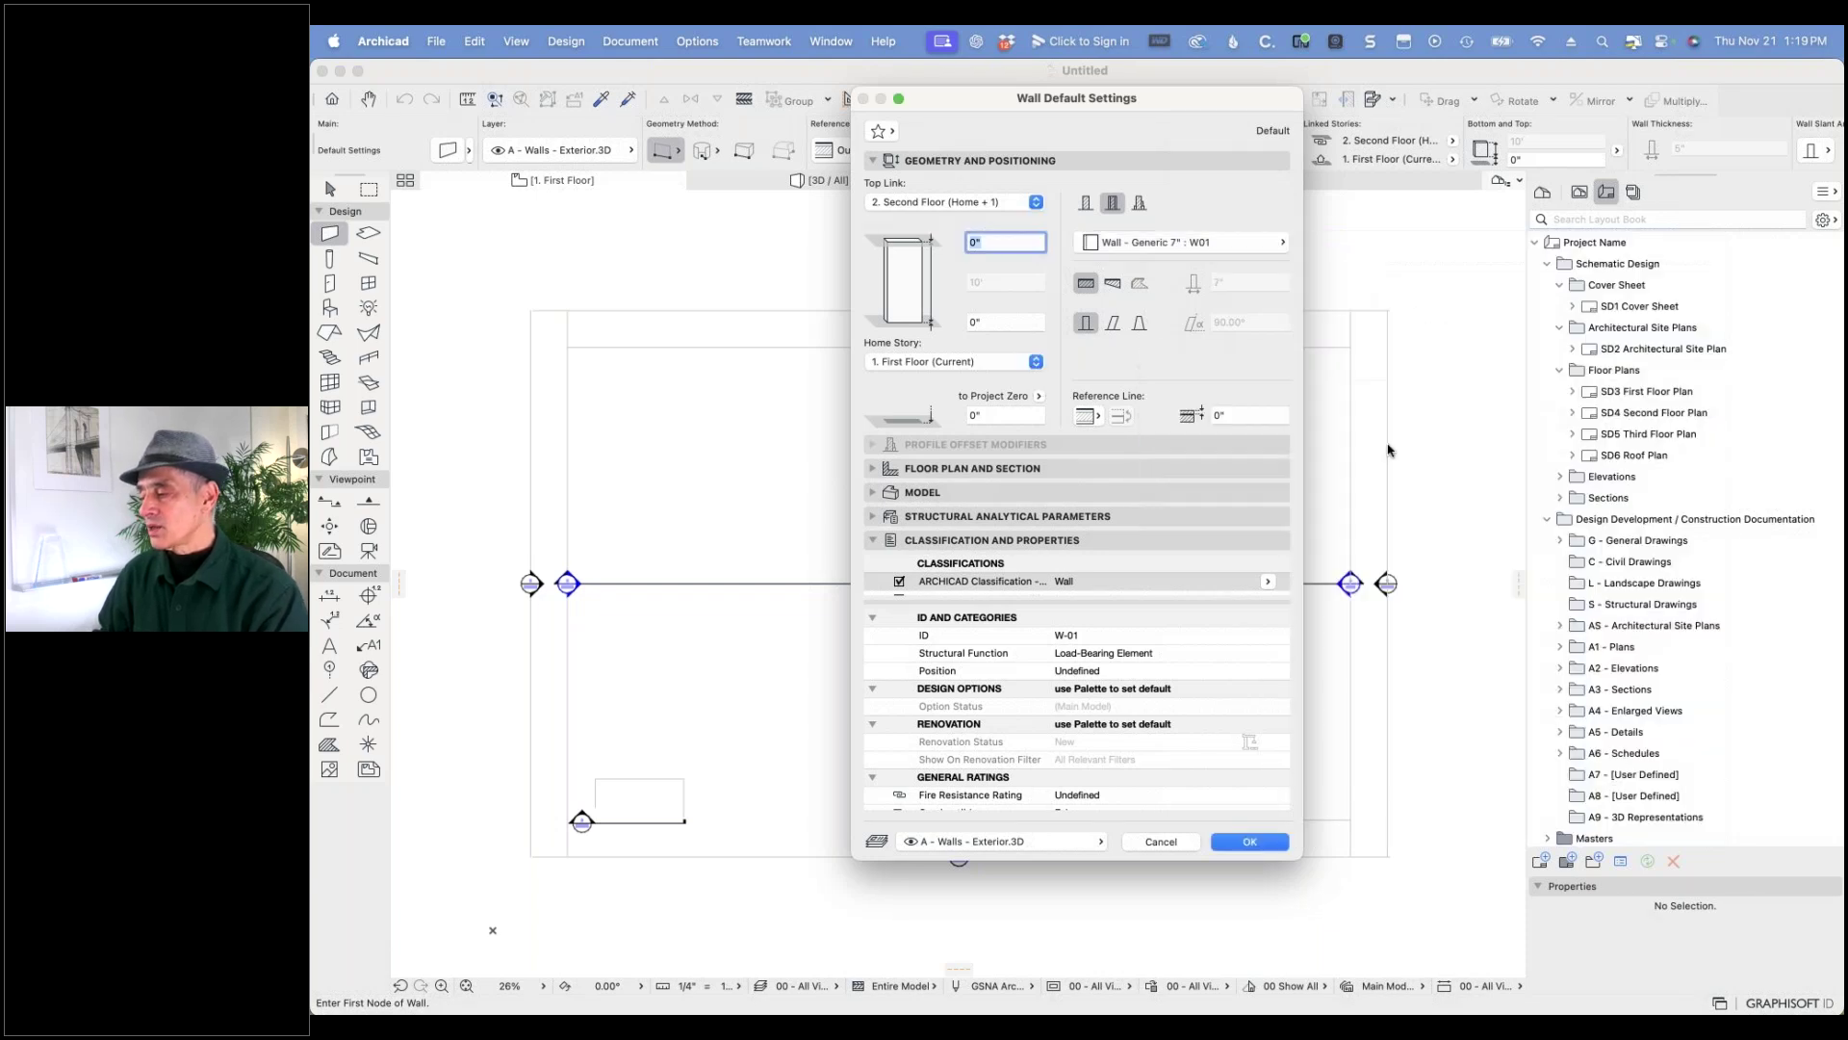
click(1269, 250)
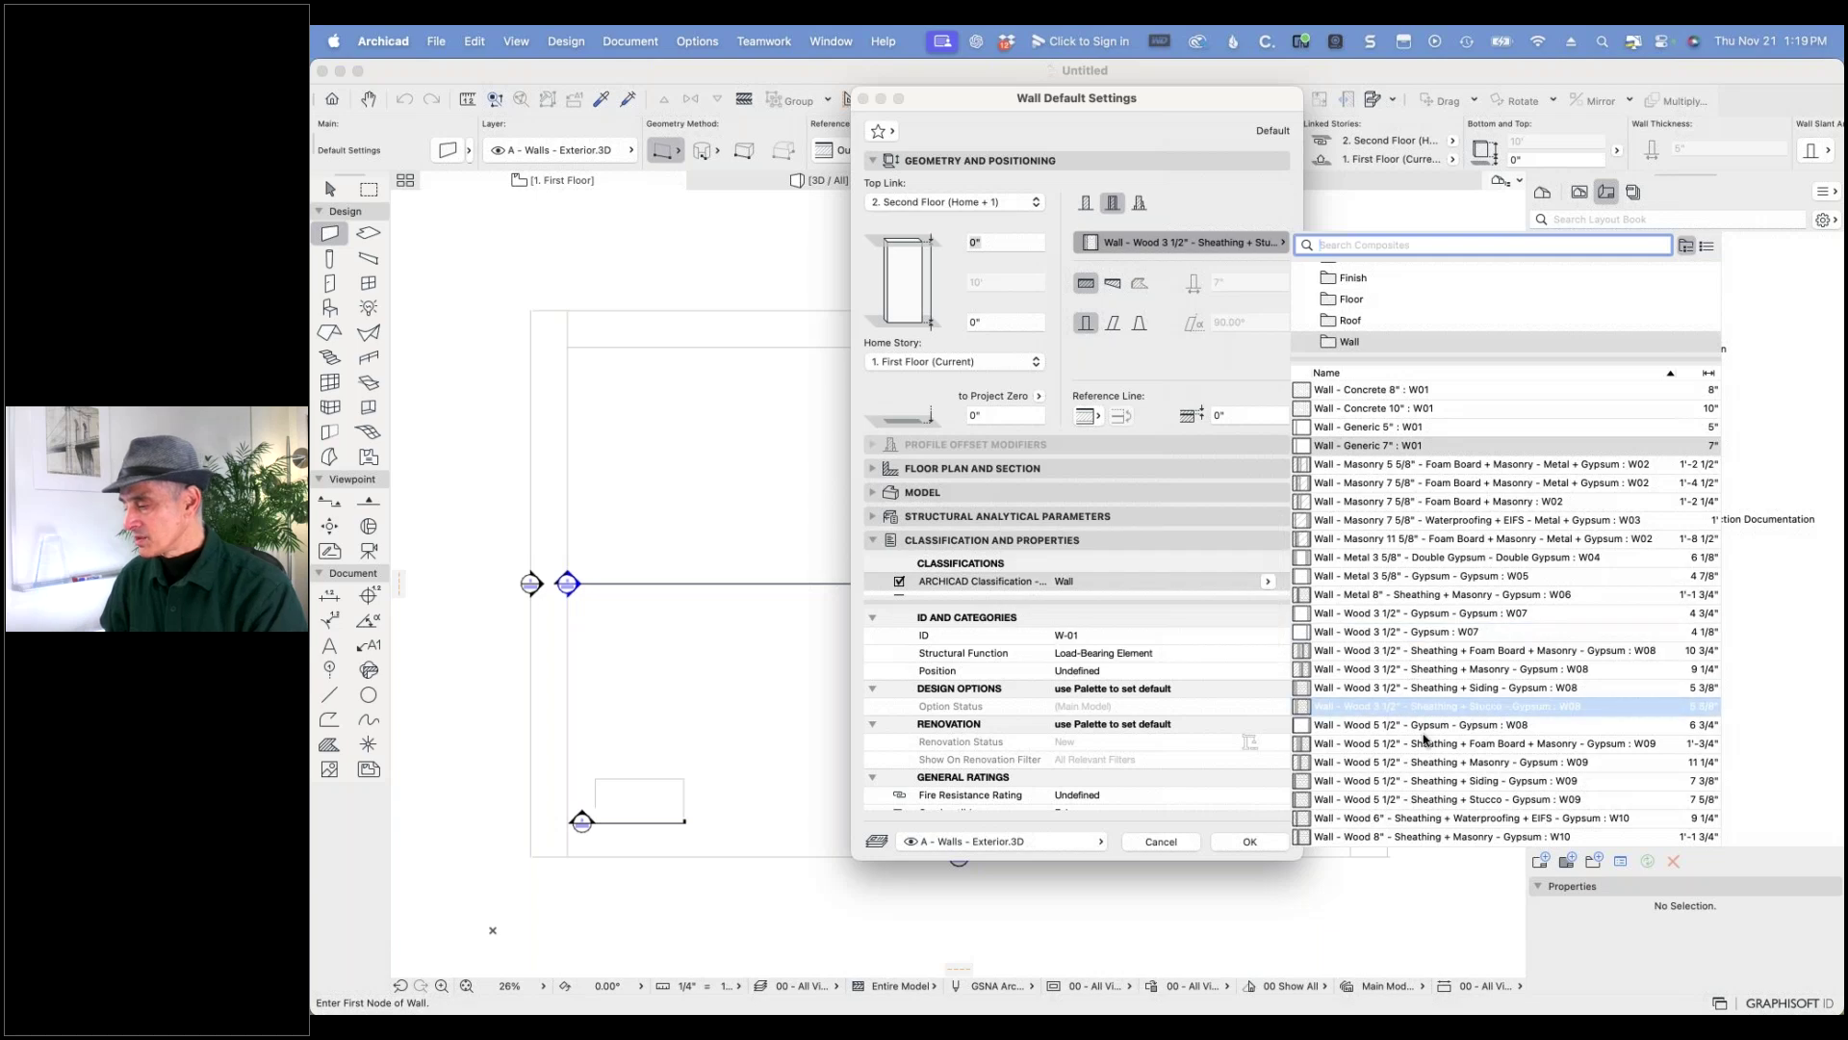
click(1455, 820)
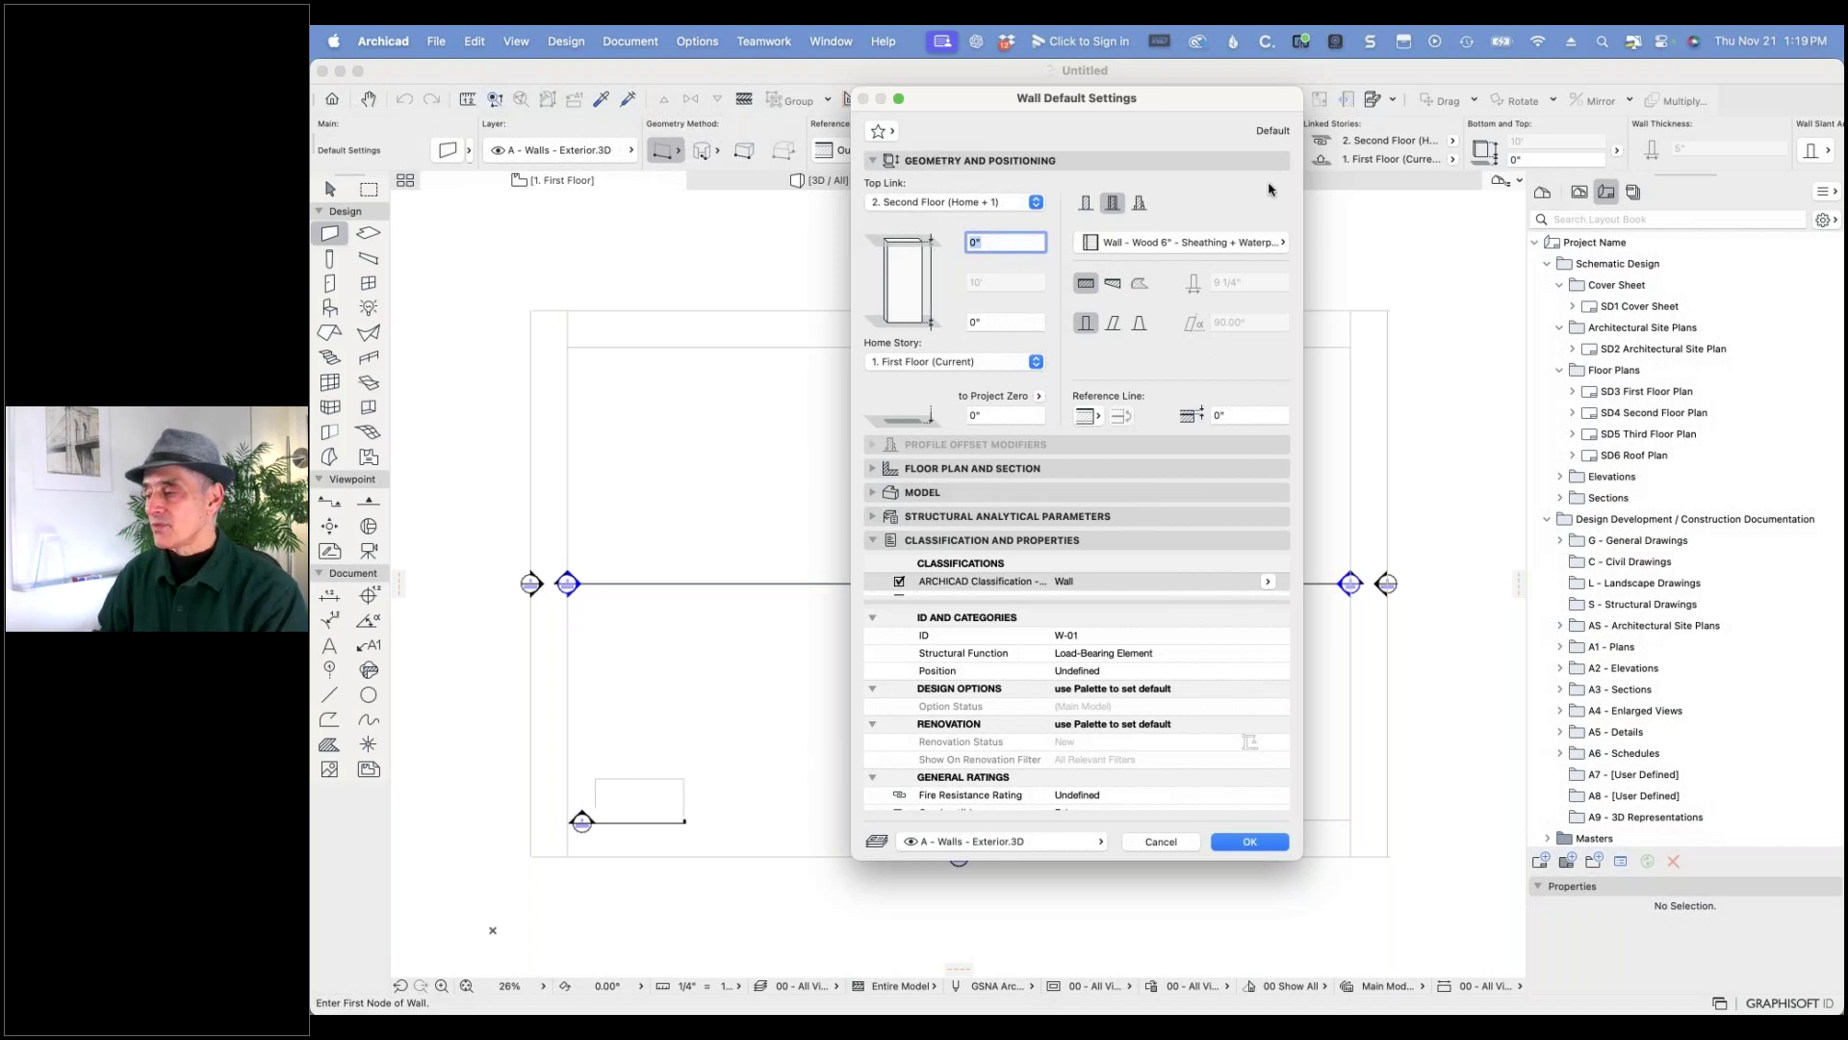
click(1161, 841)
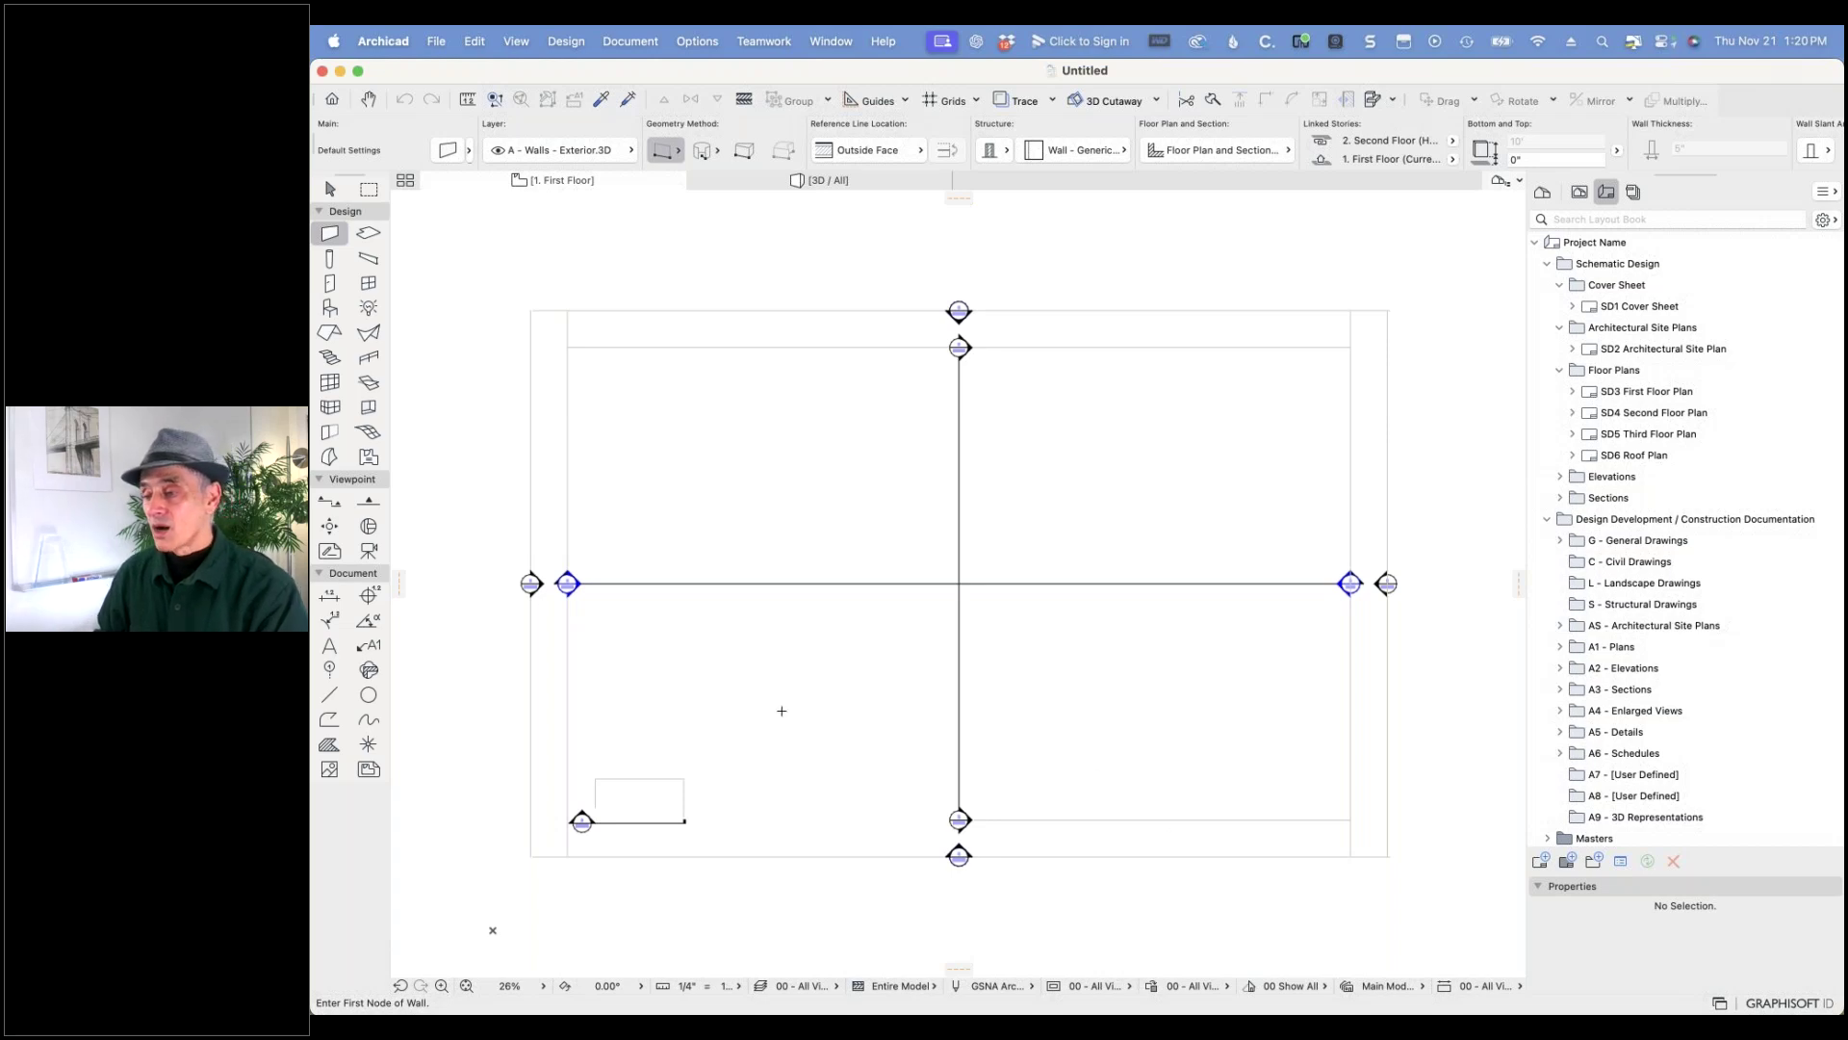
- Browse the wall Favorites into the Exterior folder of four wall types
click(470, 151)
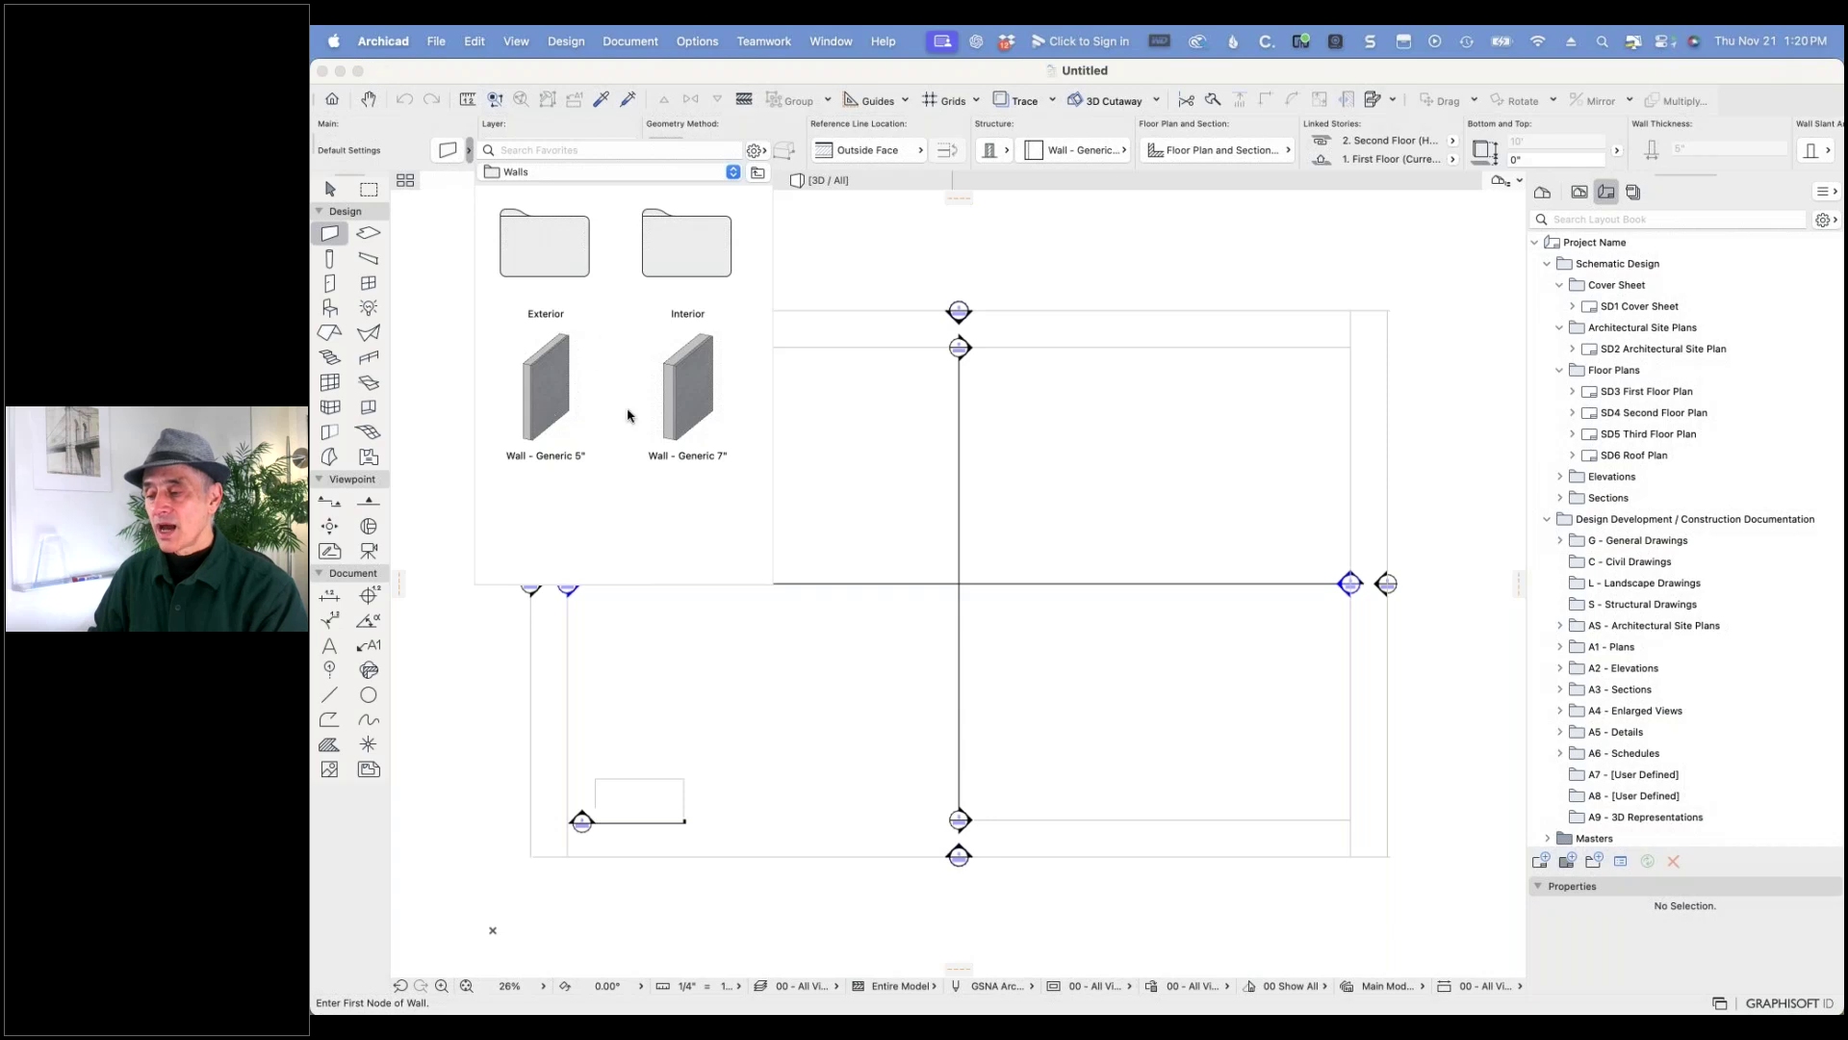
click(535, 258)
double_click(534, 258)
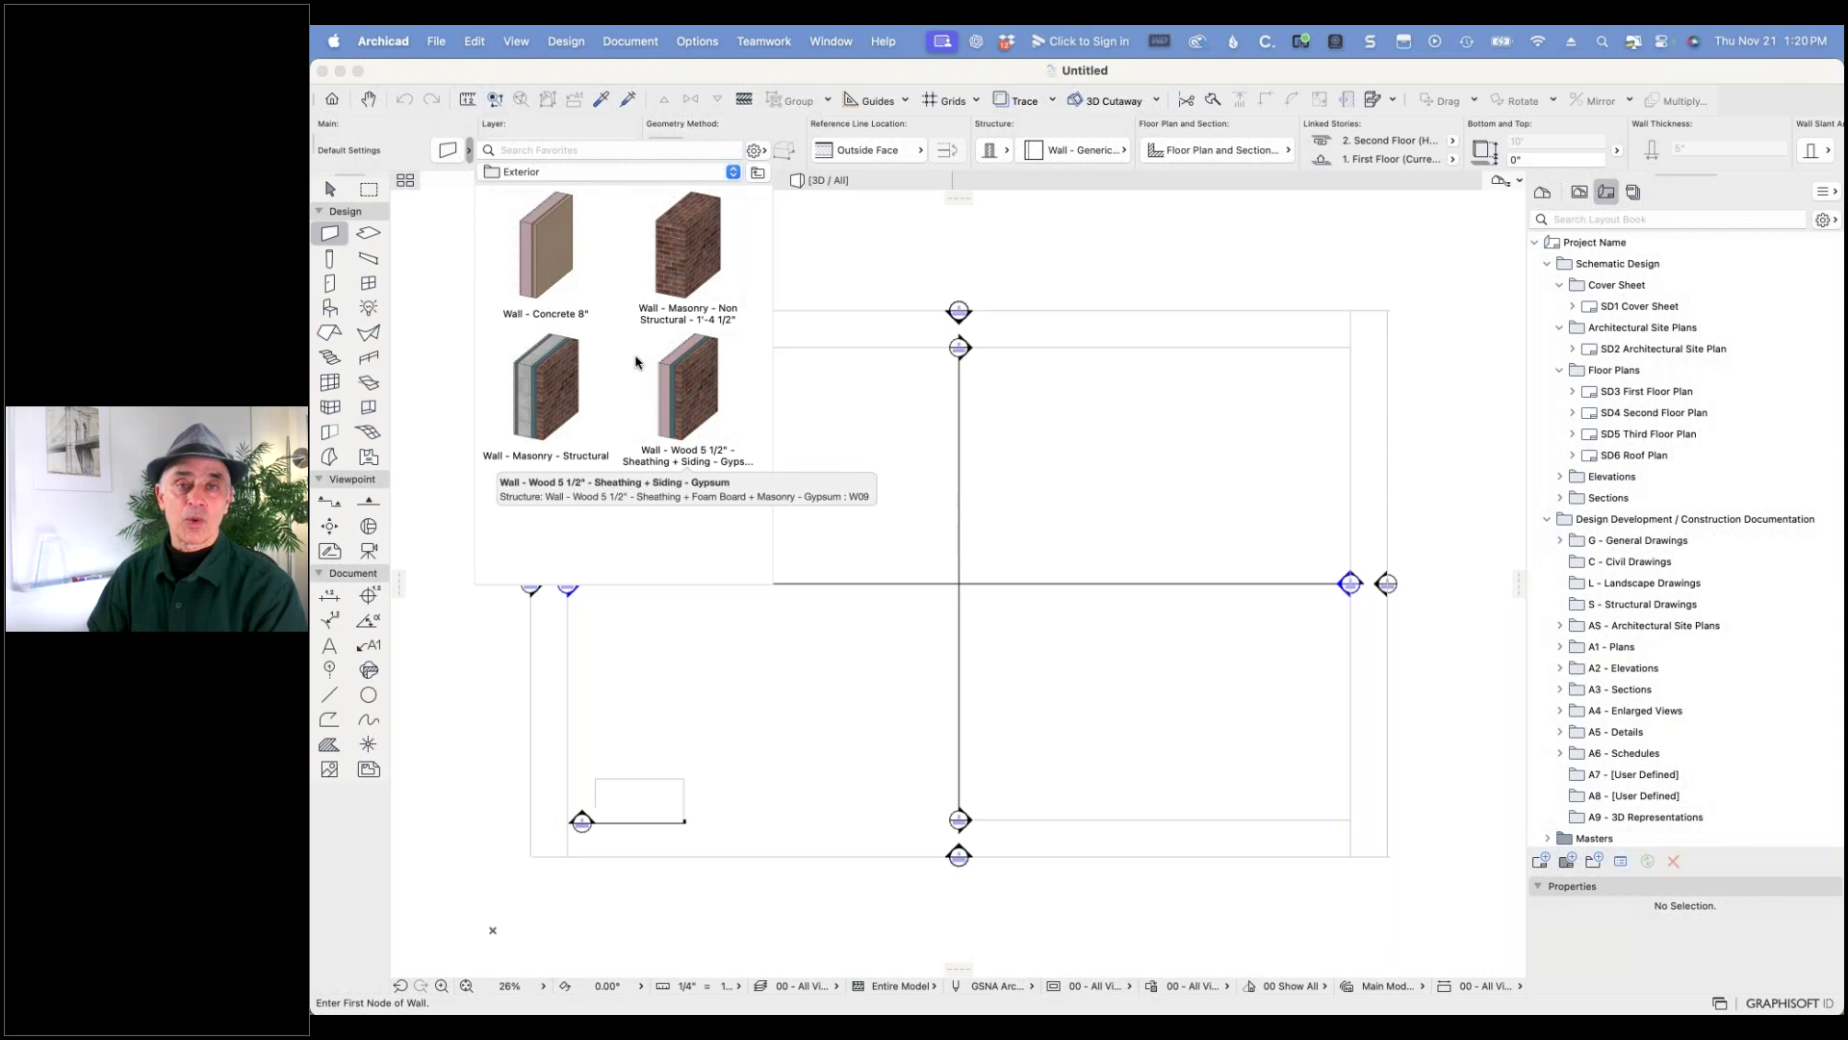
- Apply the Wood 5 1/2" wall favorite, then bring the AMT27 sample project window forward
double_click(691, 344)
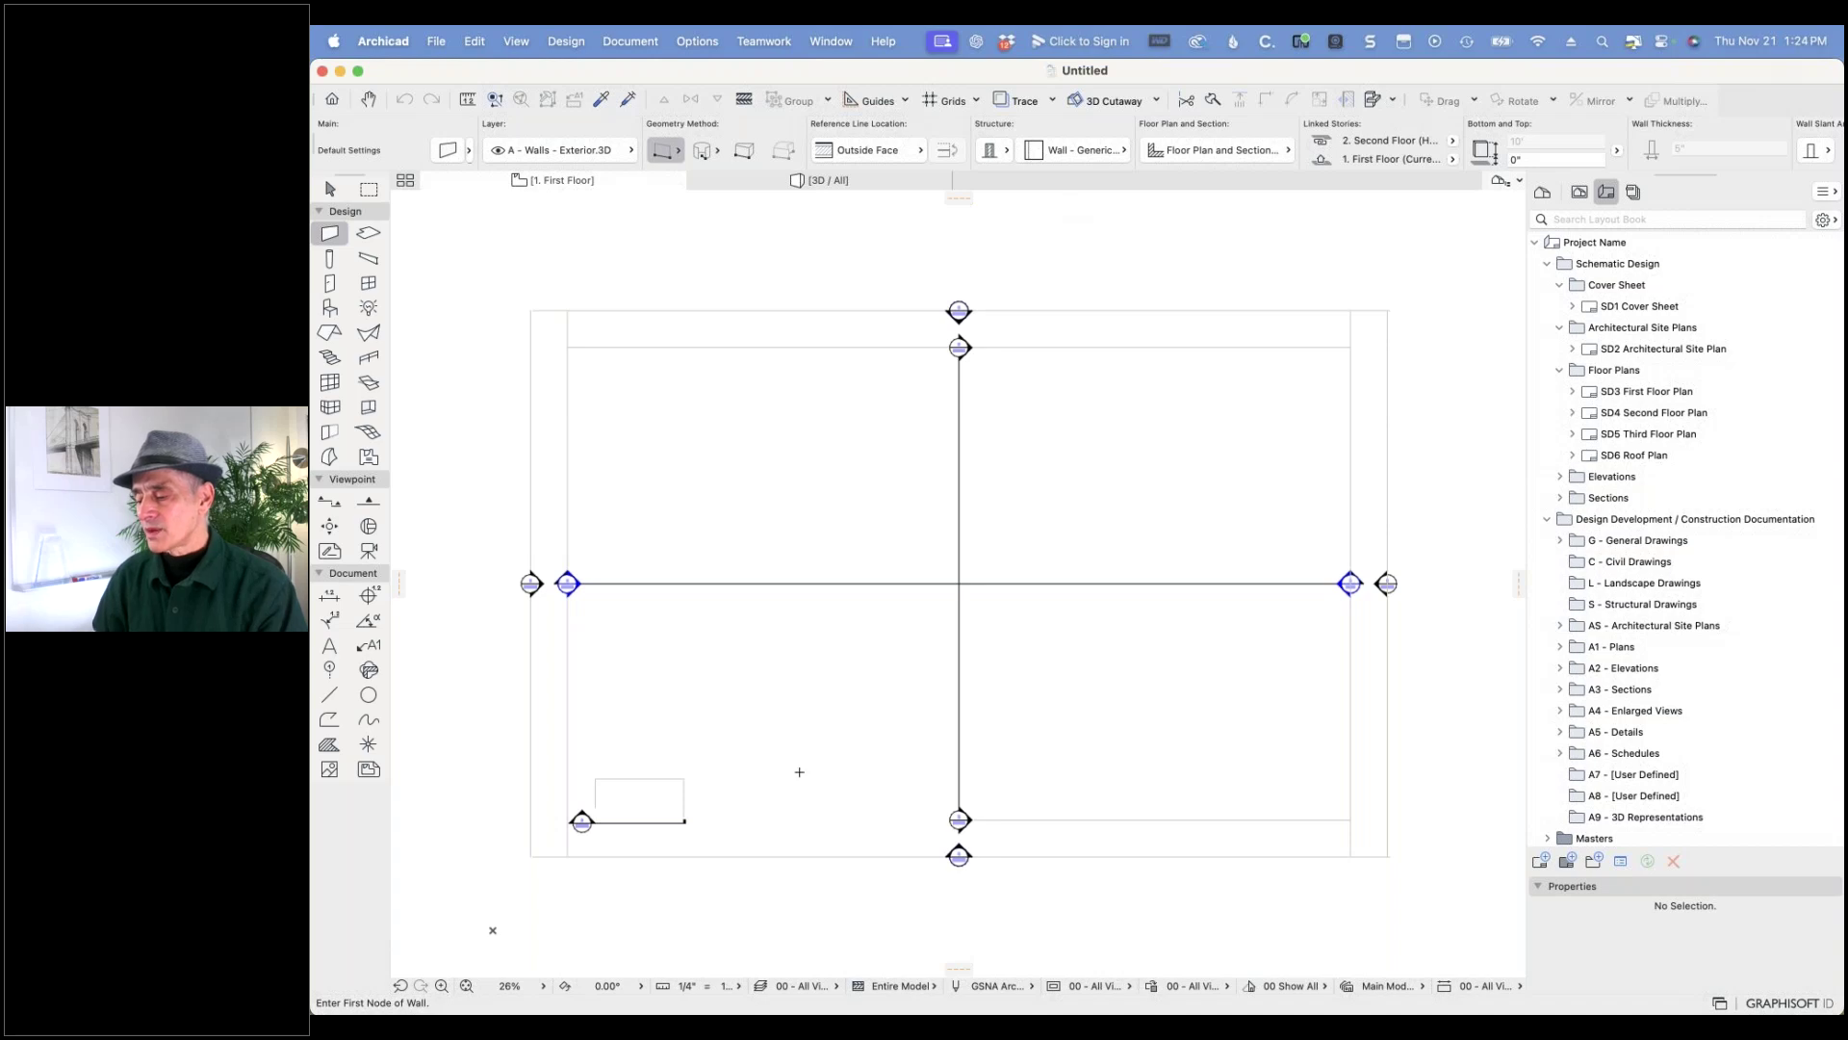
mouse_move(807, 977)
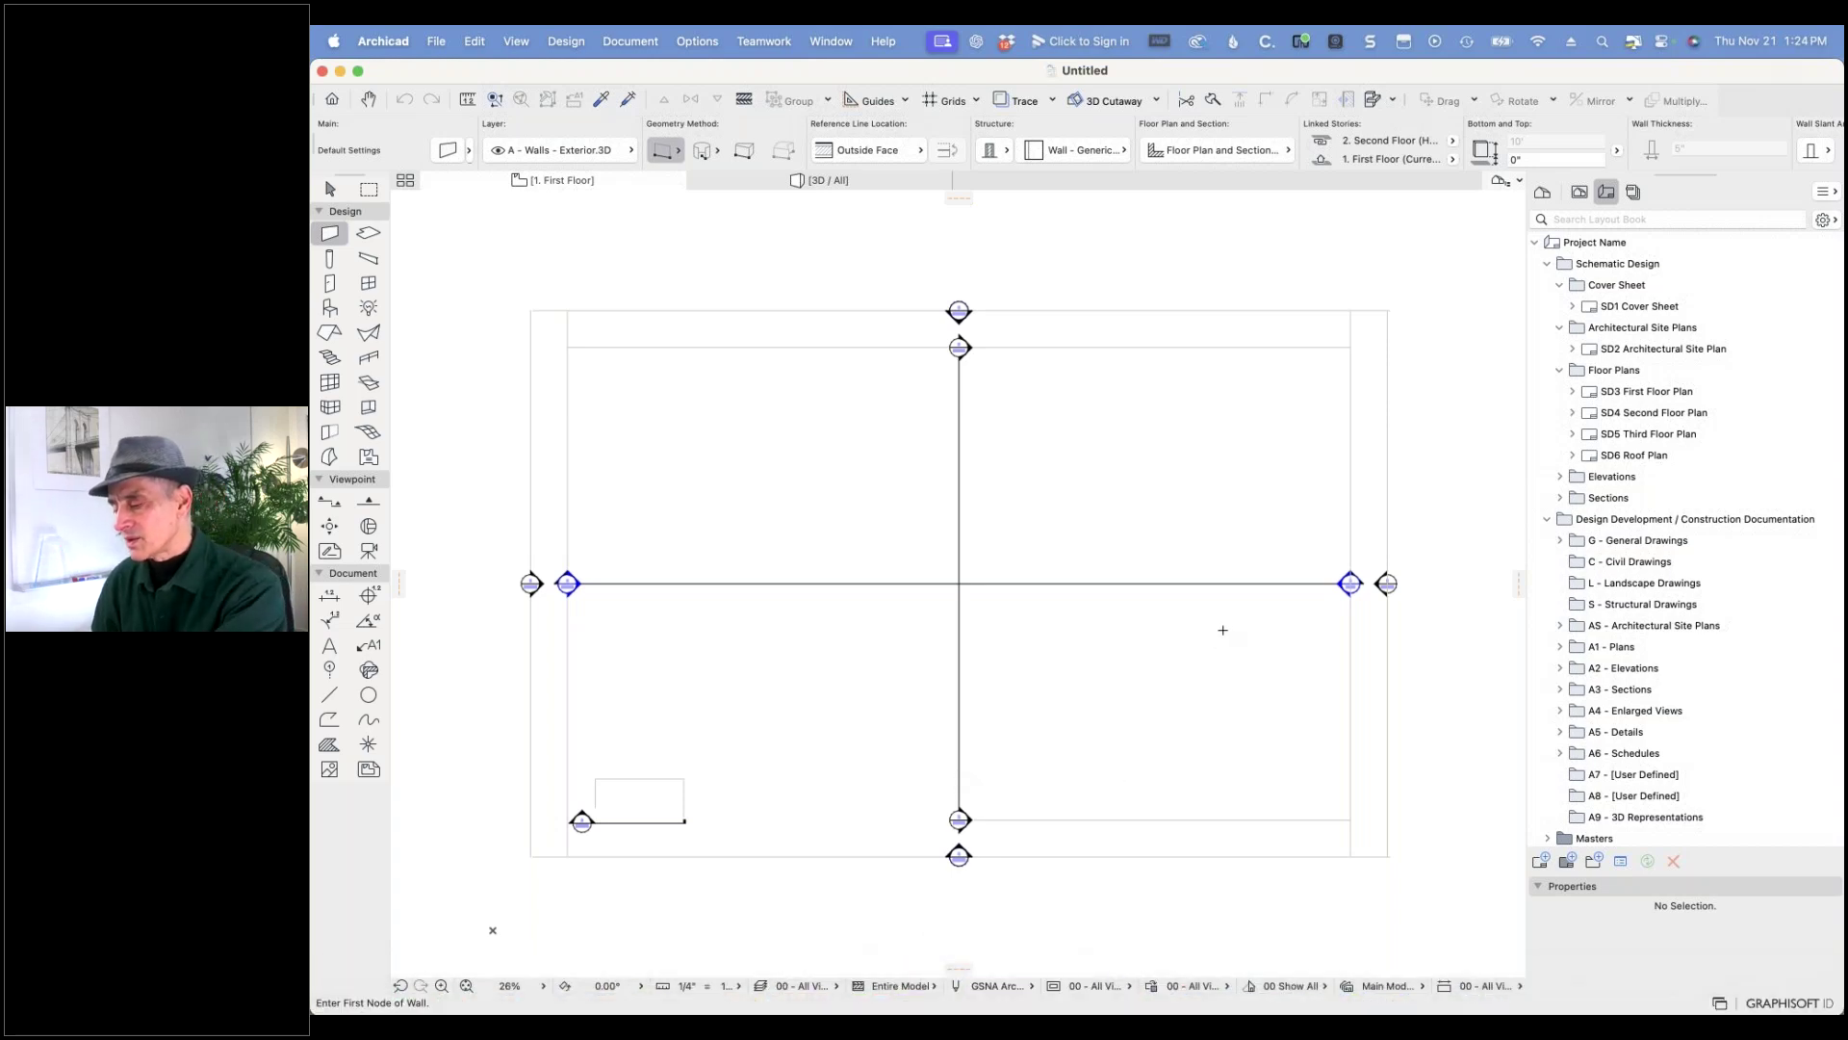
key(super+Tab)
key(super+Tab)
key(super+Tab)
key(super+Tab)
key(super+Tab)
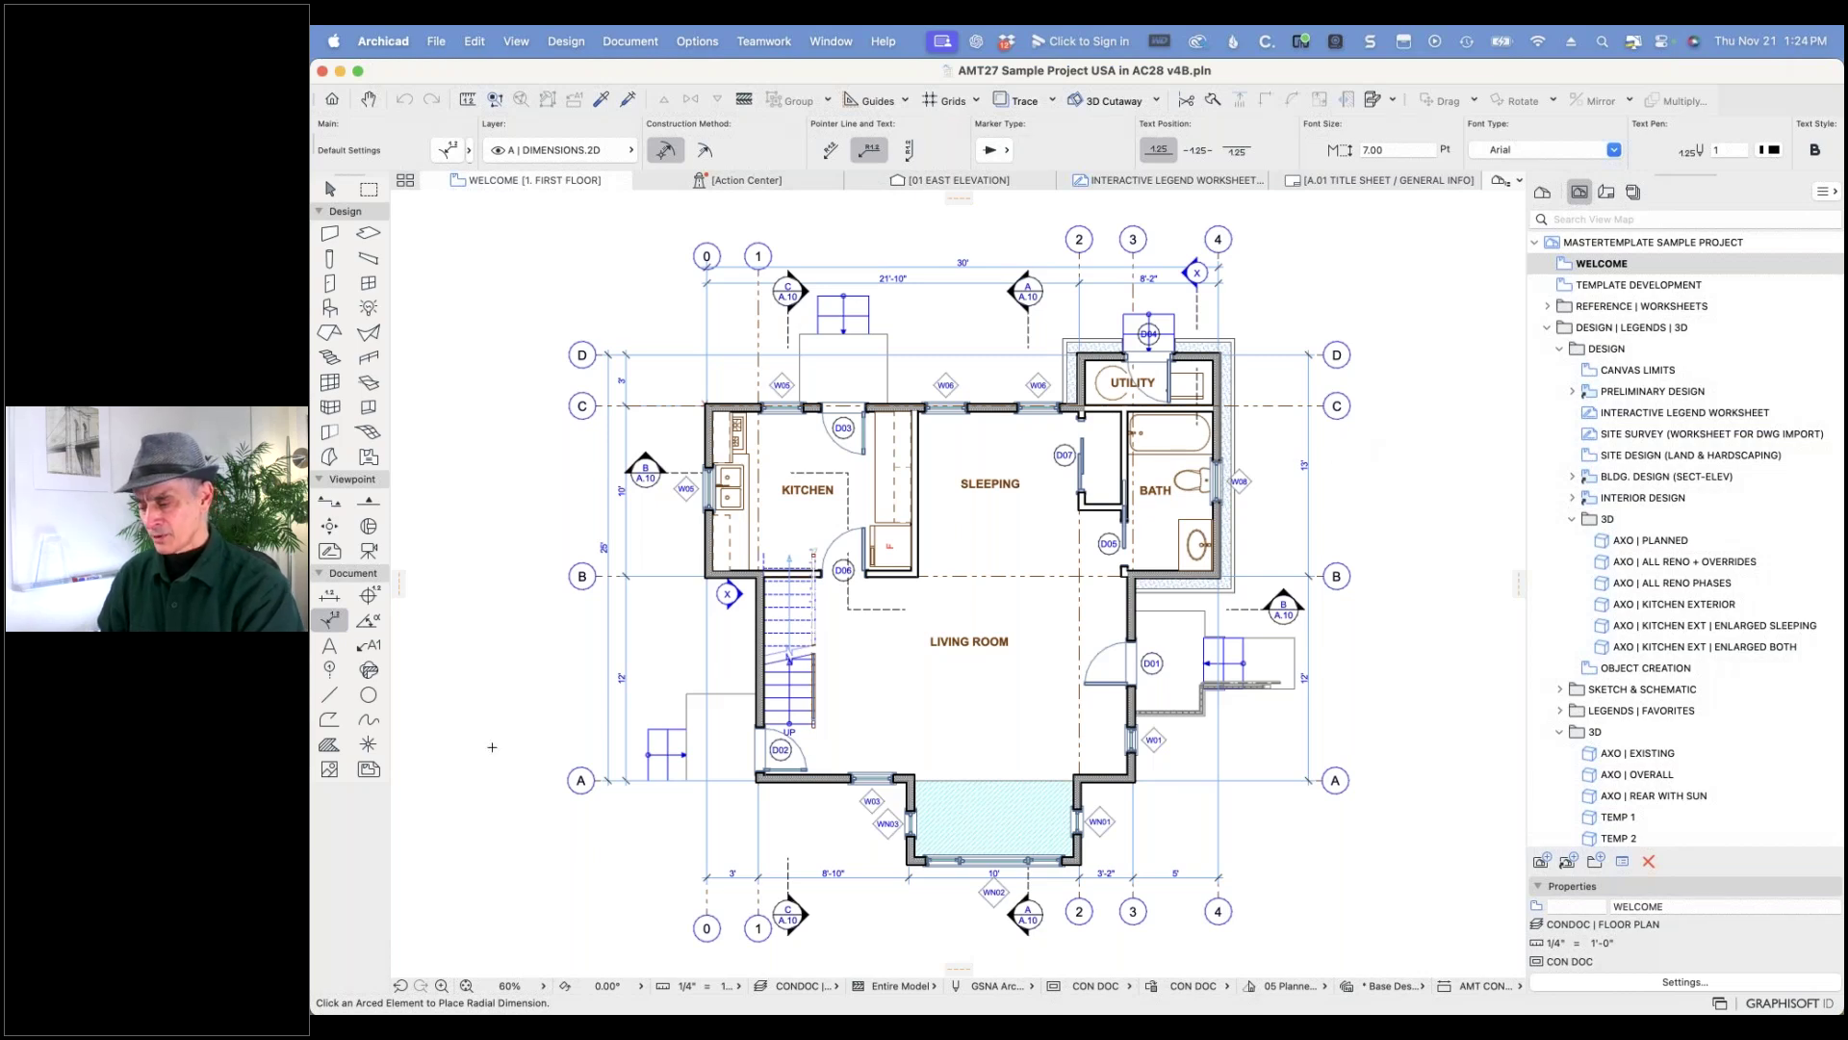
- Apply the CONDOC | FURNITURE layer combination to the AMT27 first-floor plan
click(833, 989)
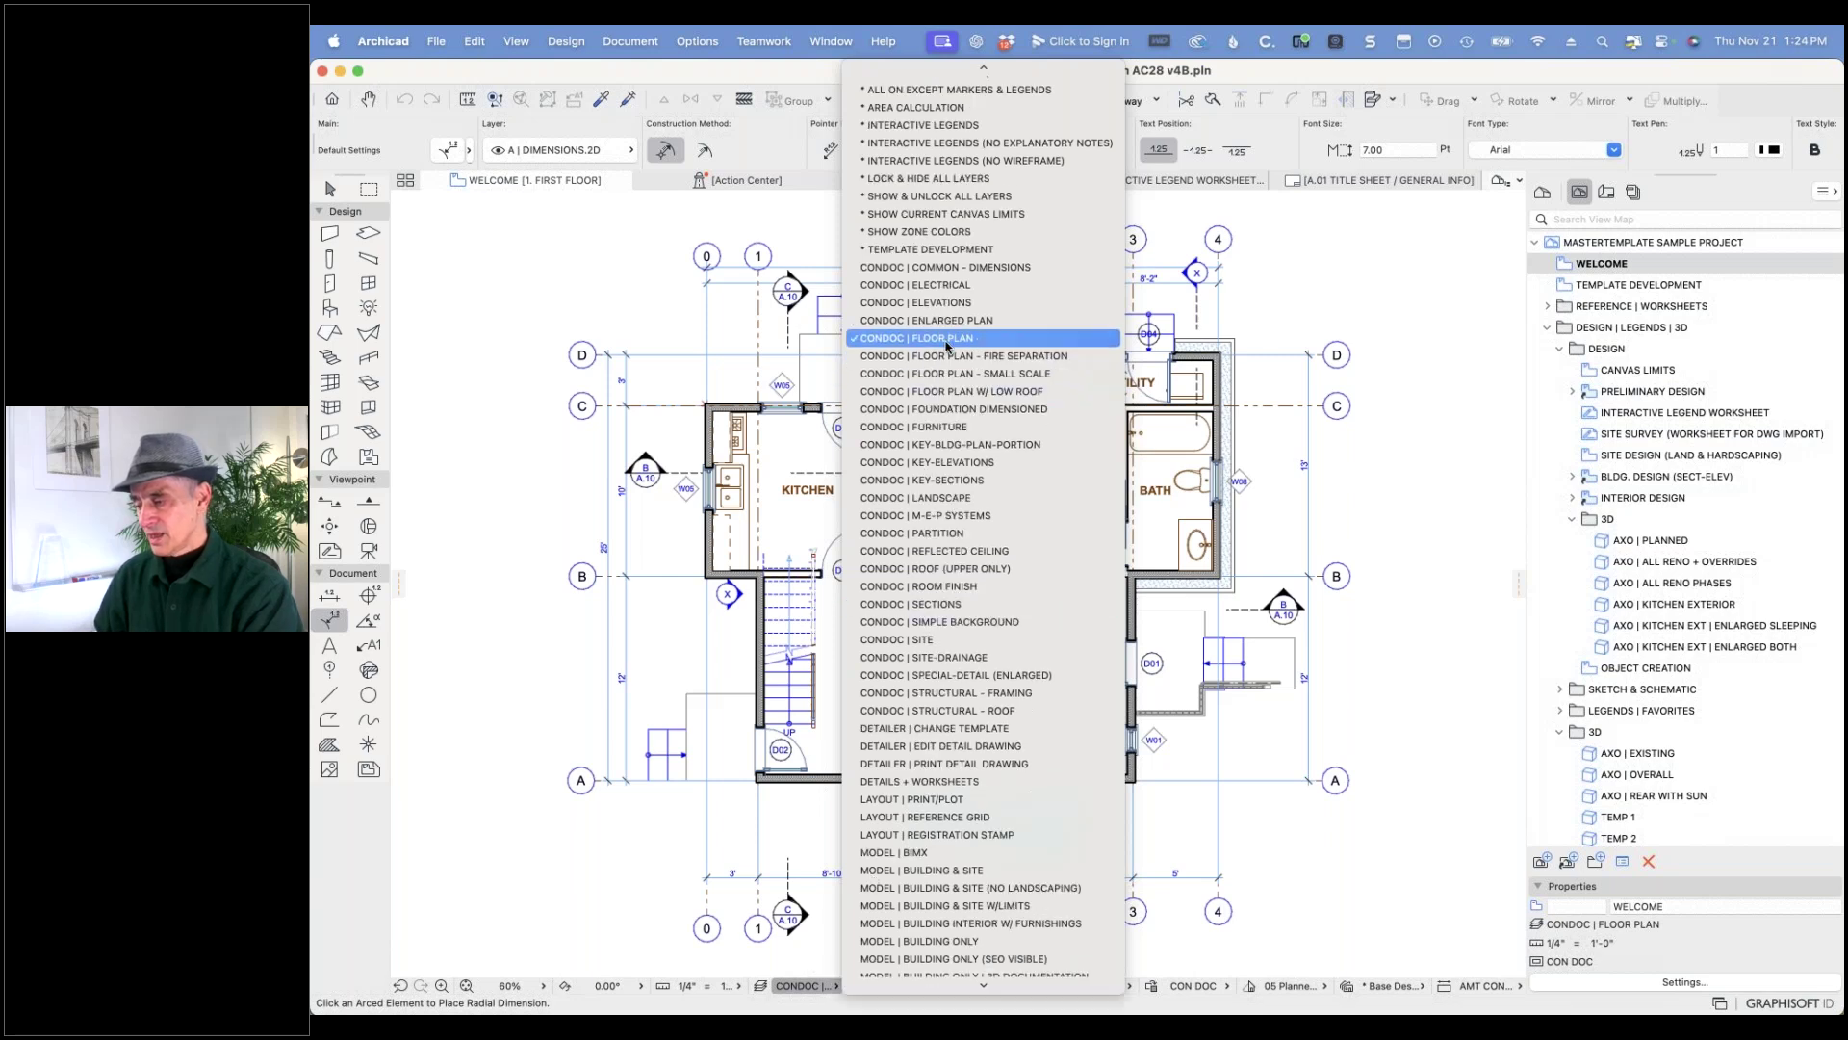
click(948, 427)
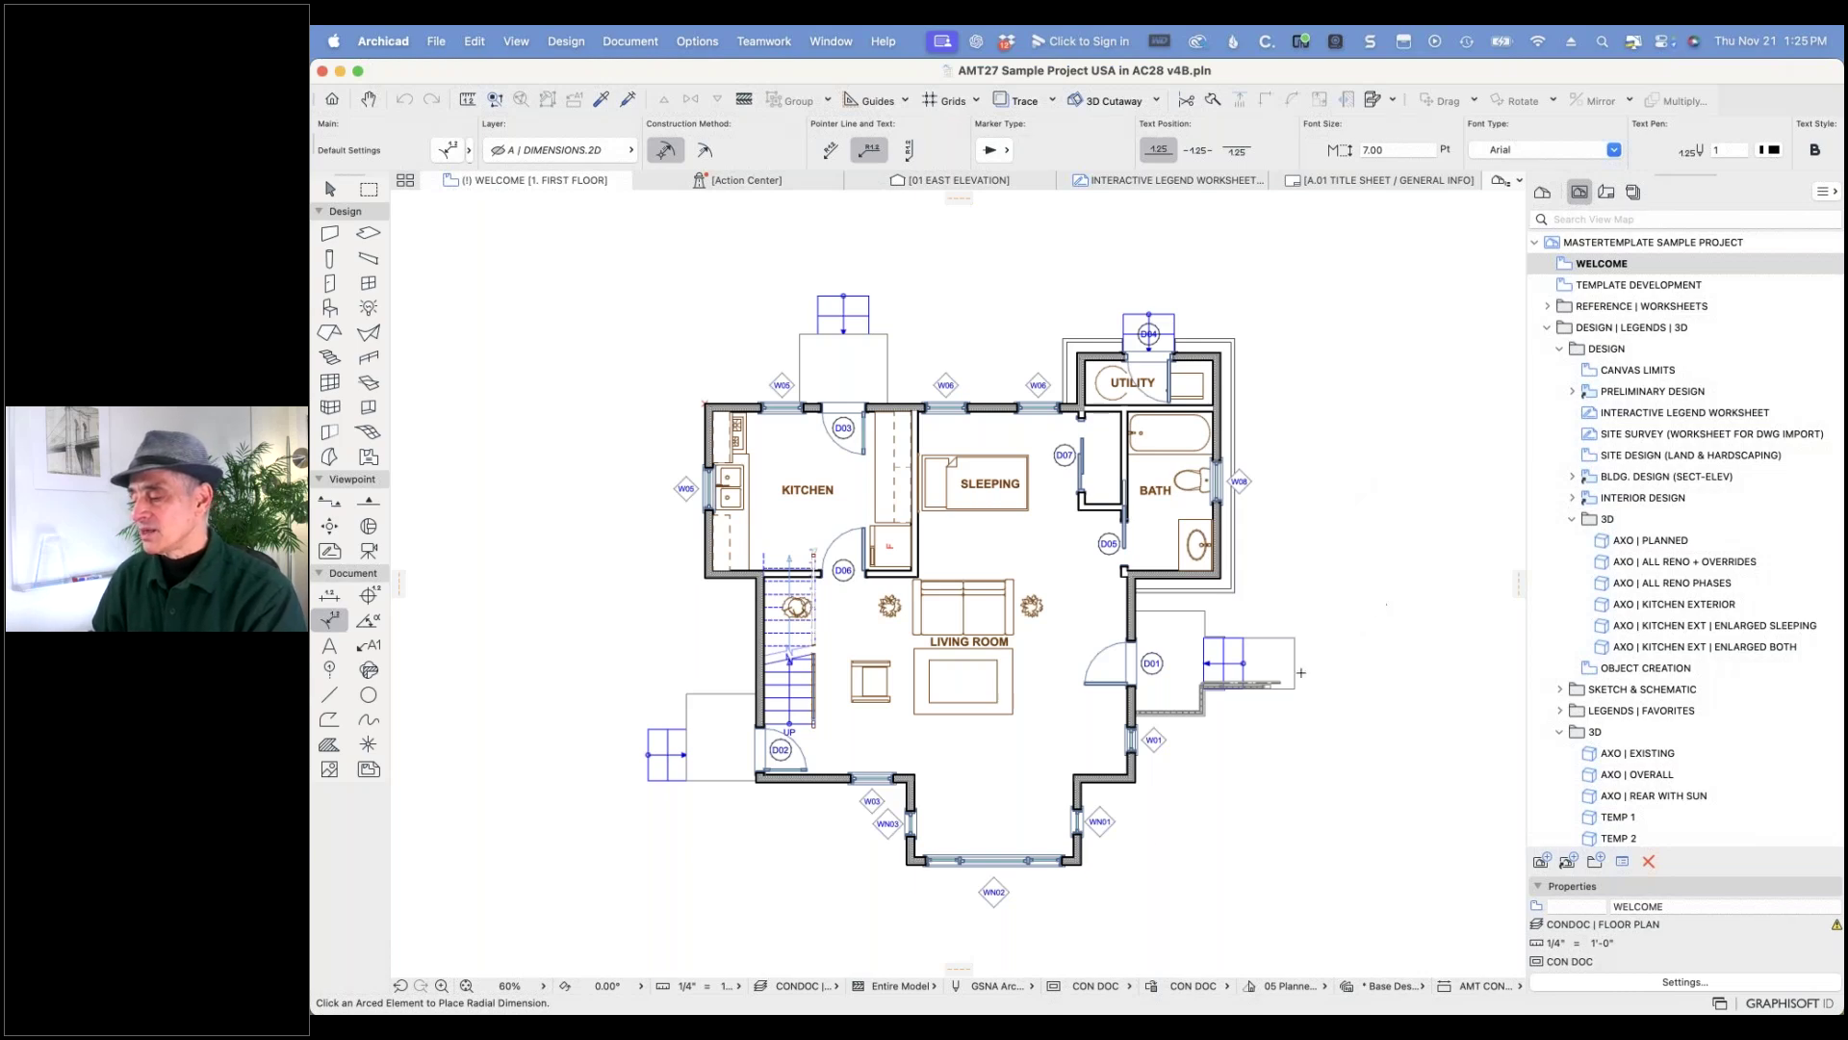
click(834, 988)
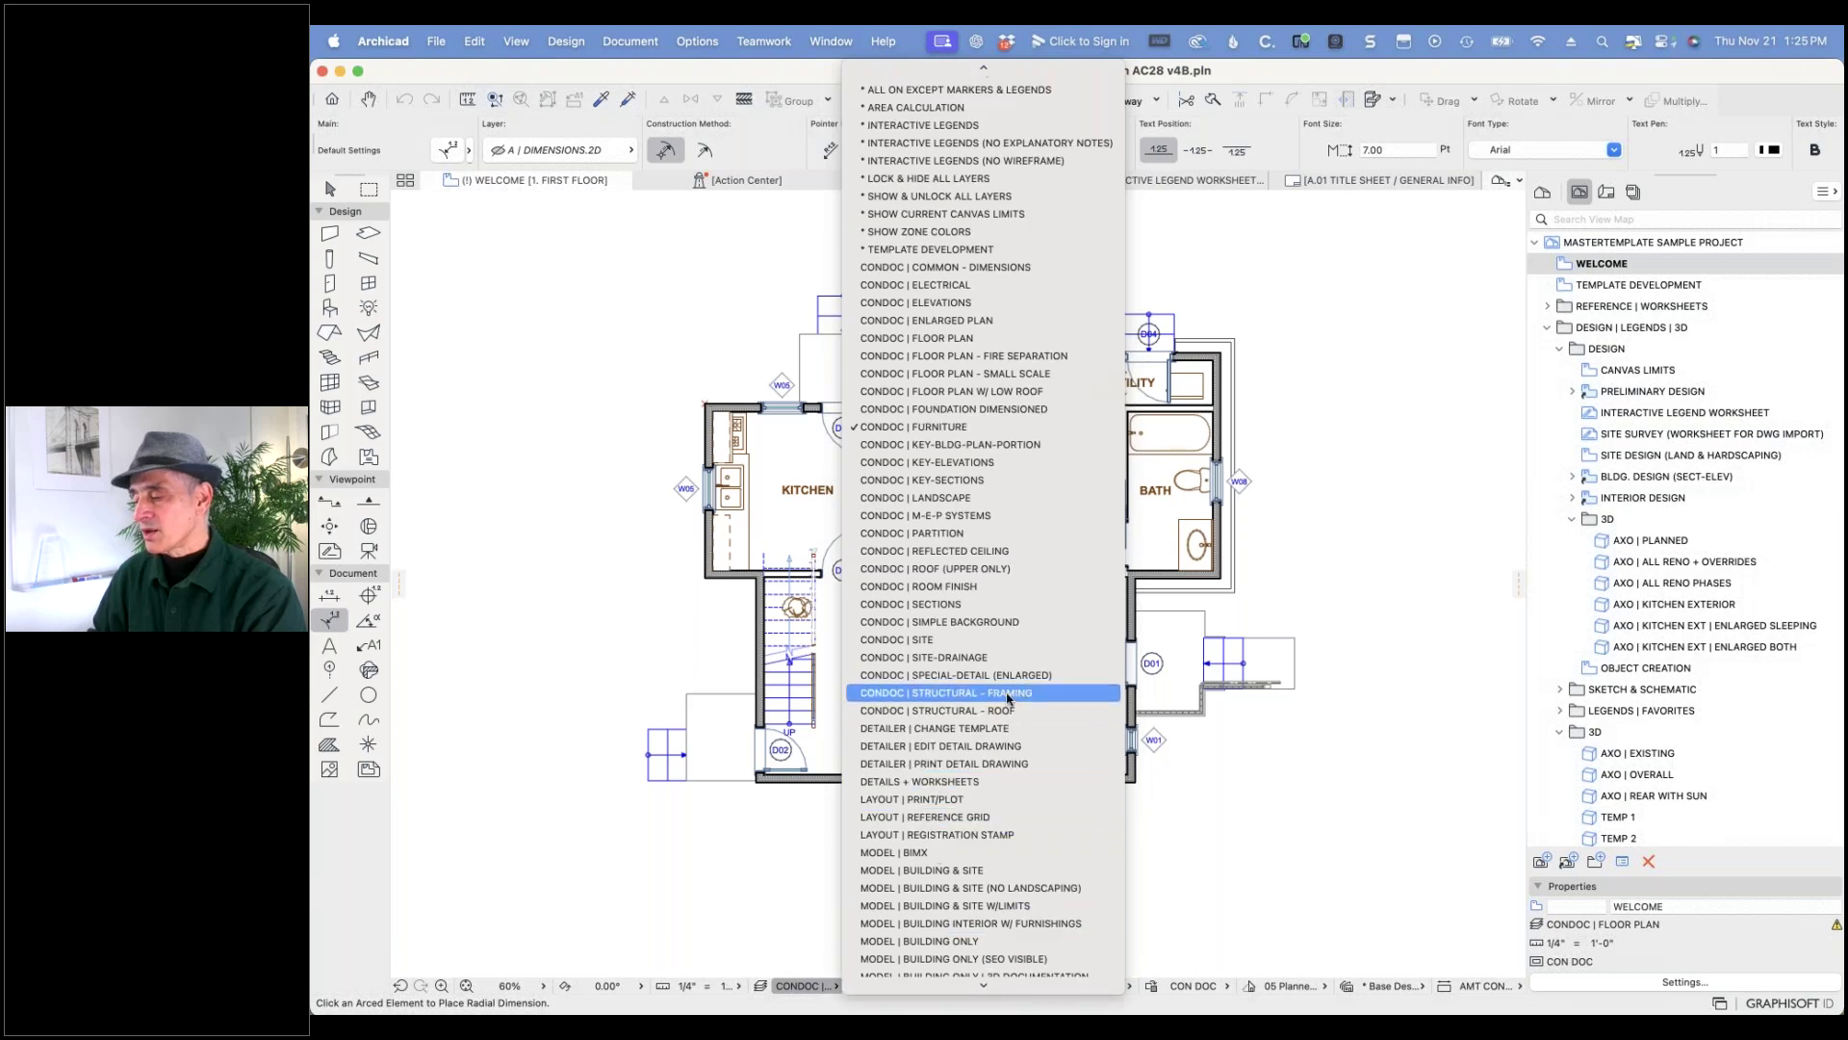
- Try CONDOC | STRUCTURAL - FRAMING, then apply the site layer combination and zoom out to the whole site
click(1008, 695)
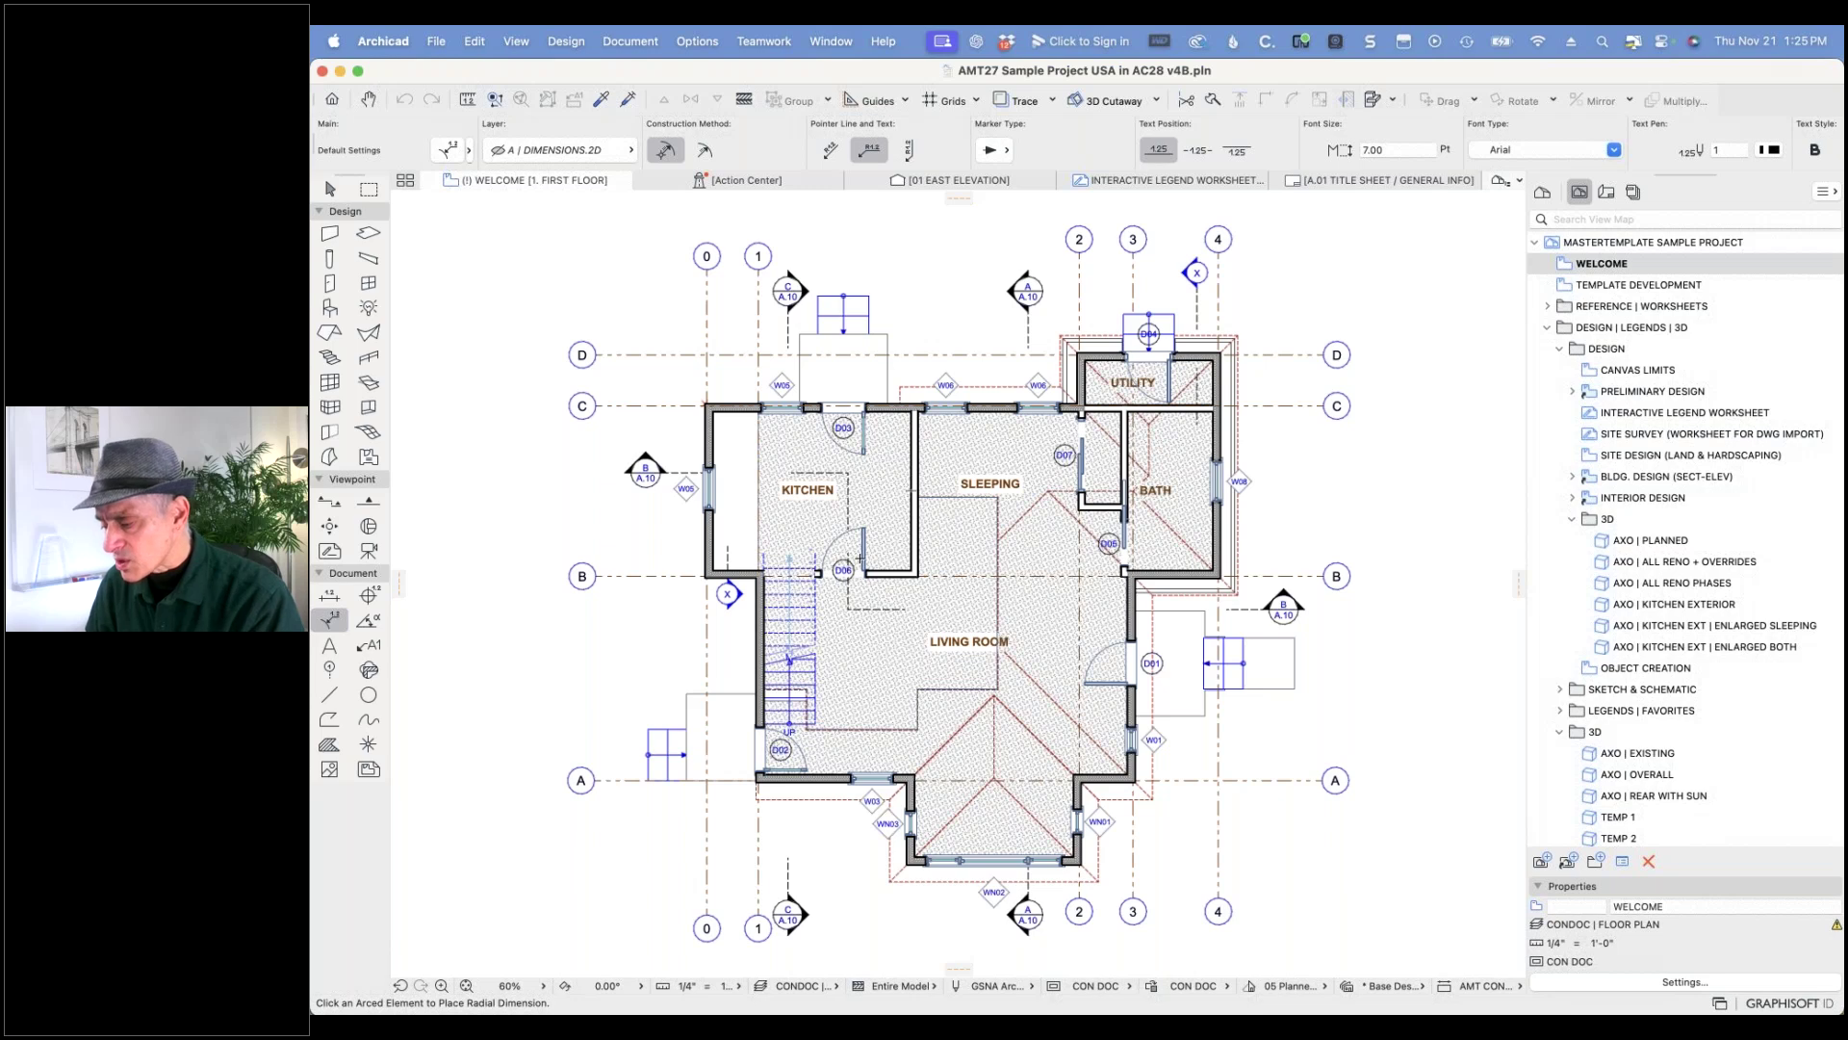
click(834, 989)
click(937, 662)
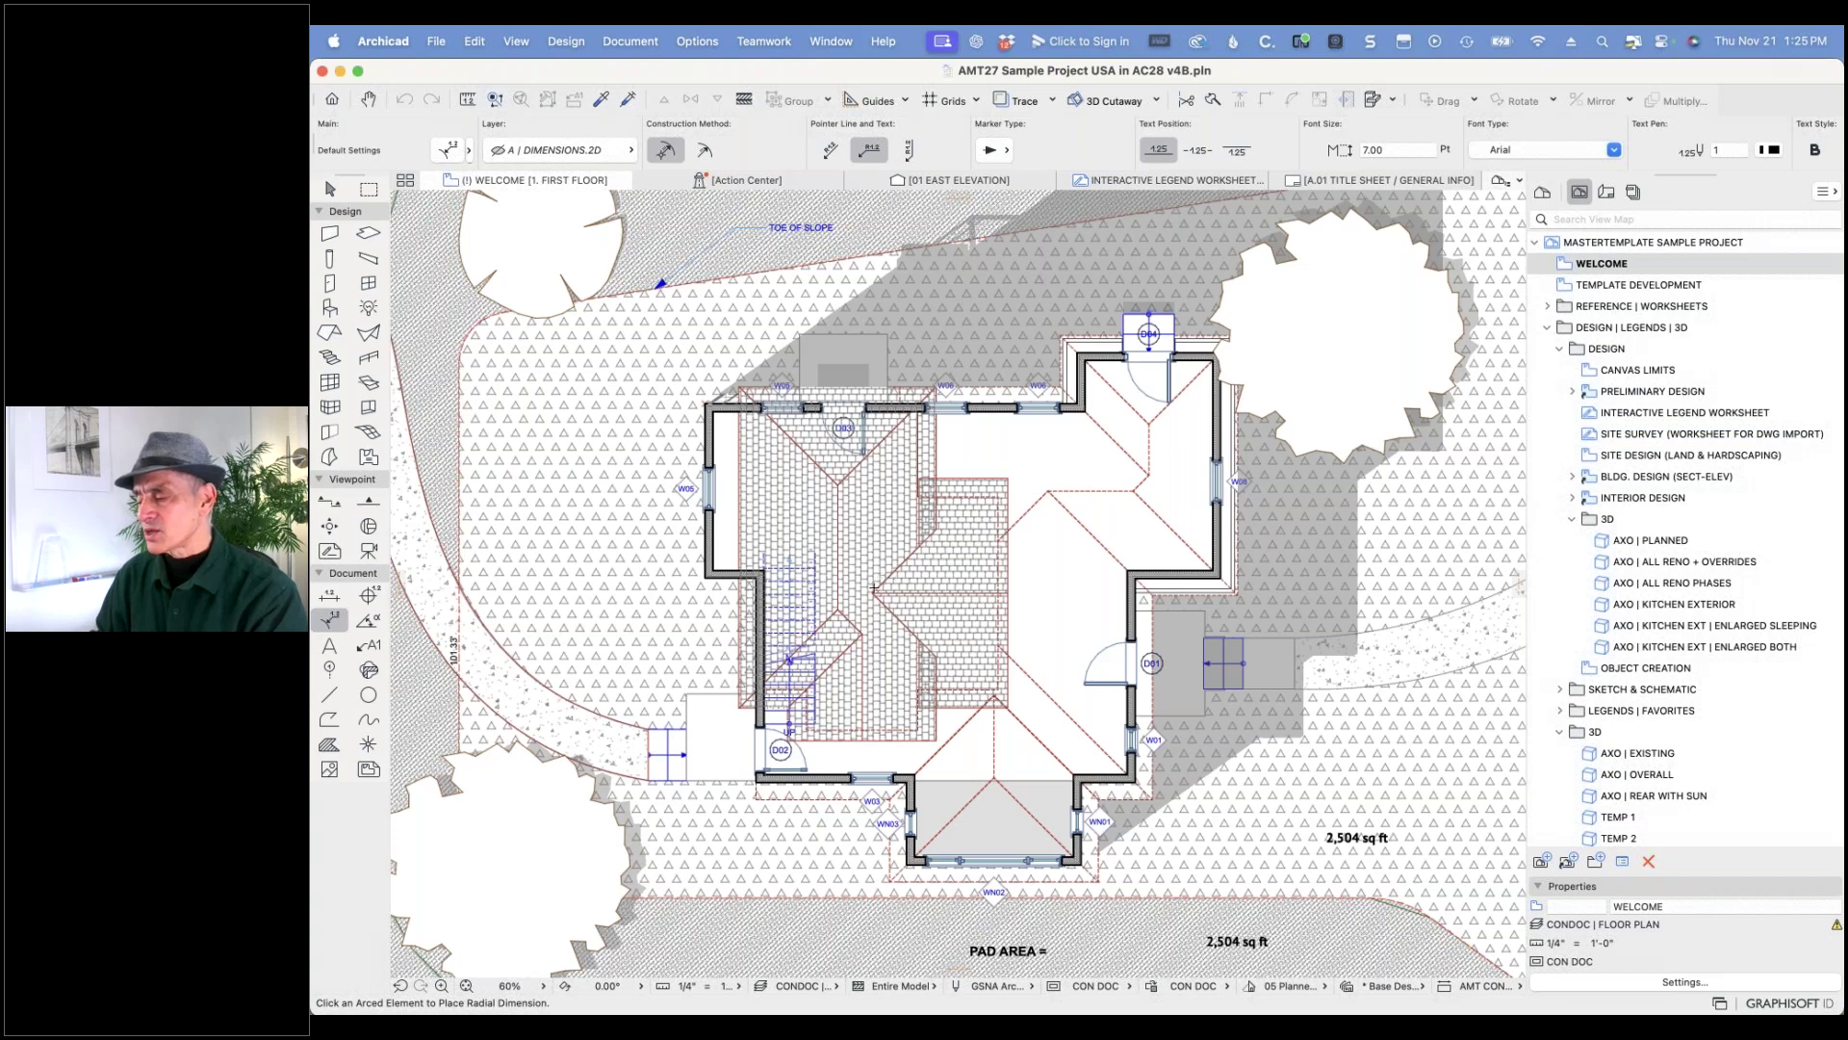
scroll(1236, 768, down, 5)
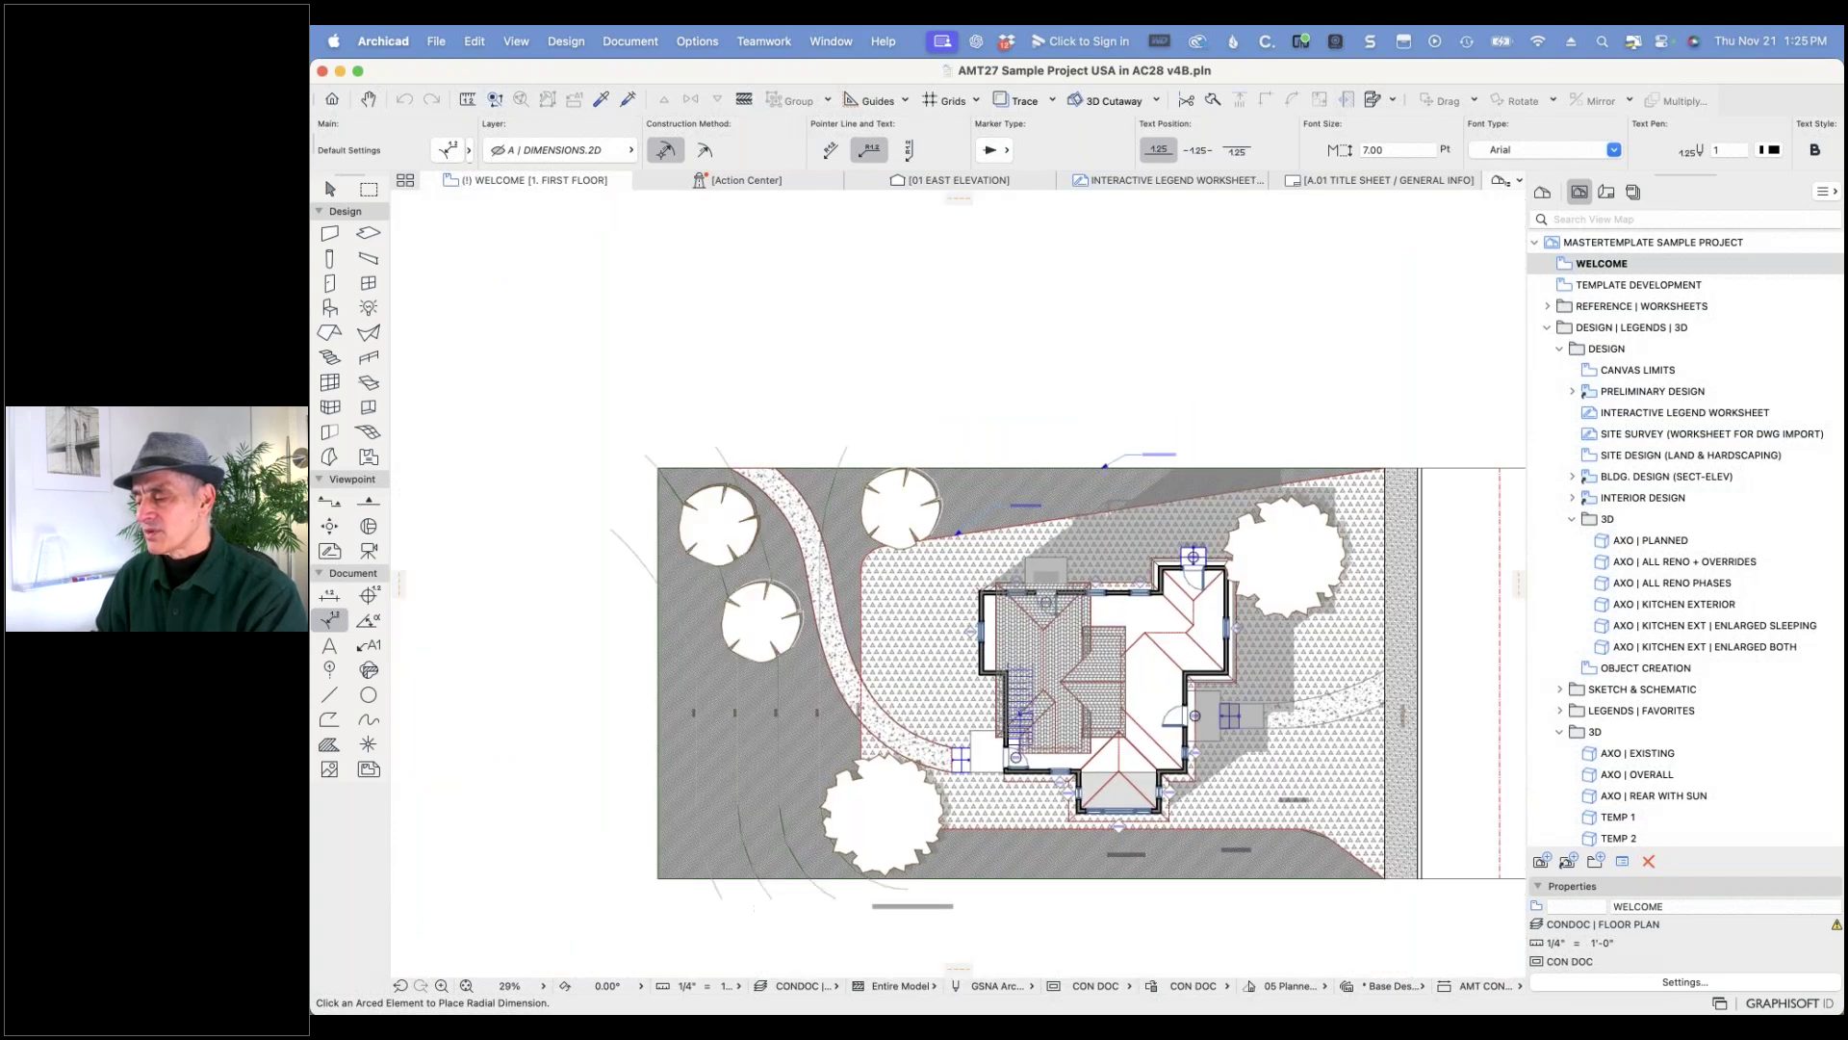
scroll(1238, 753, up, 2)
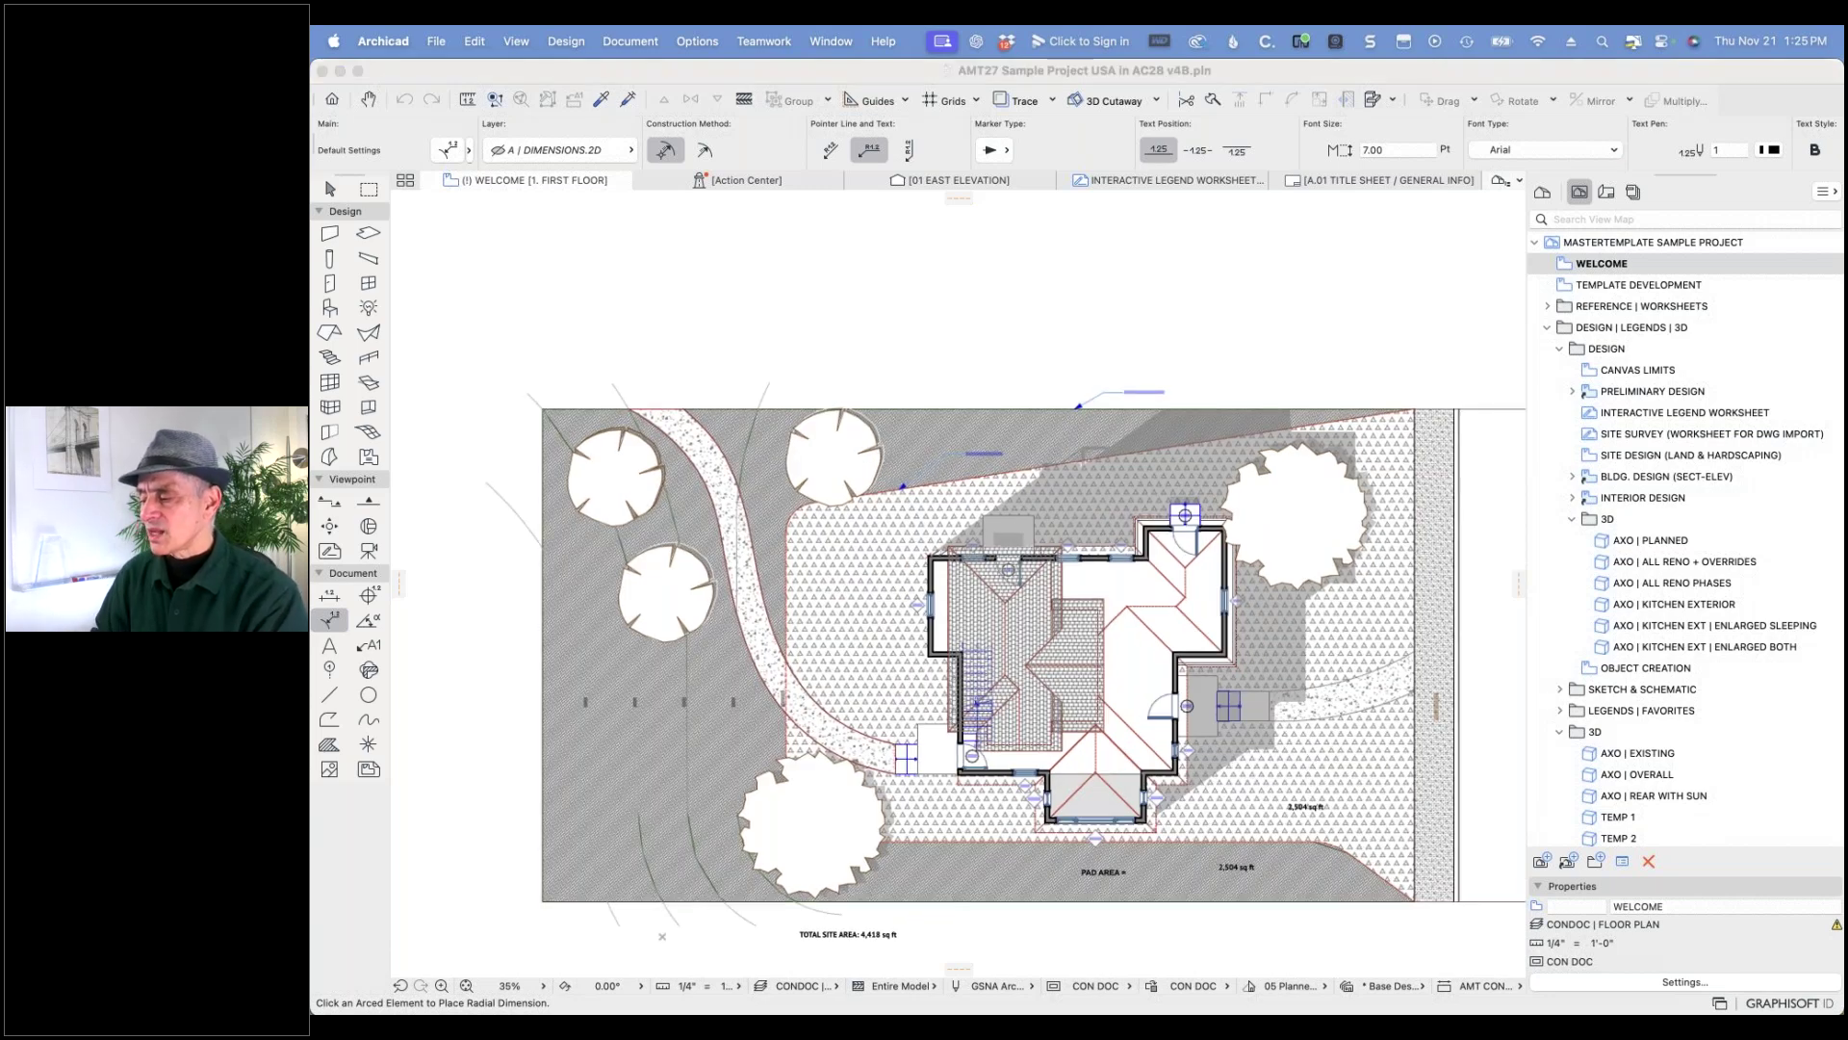
key(super+l)
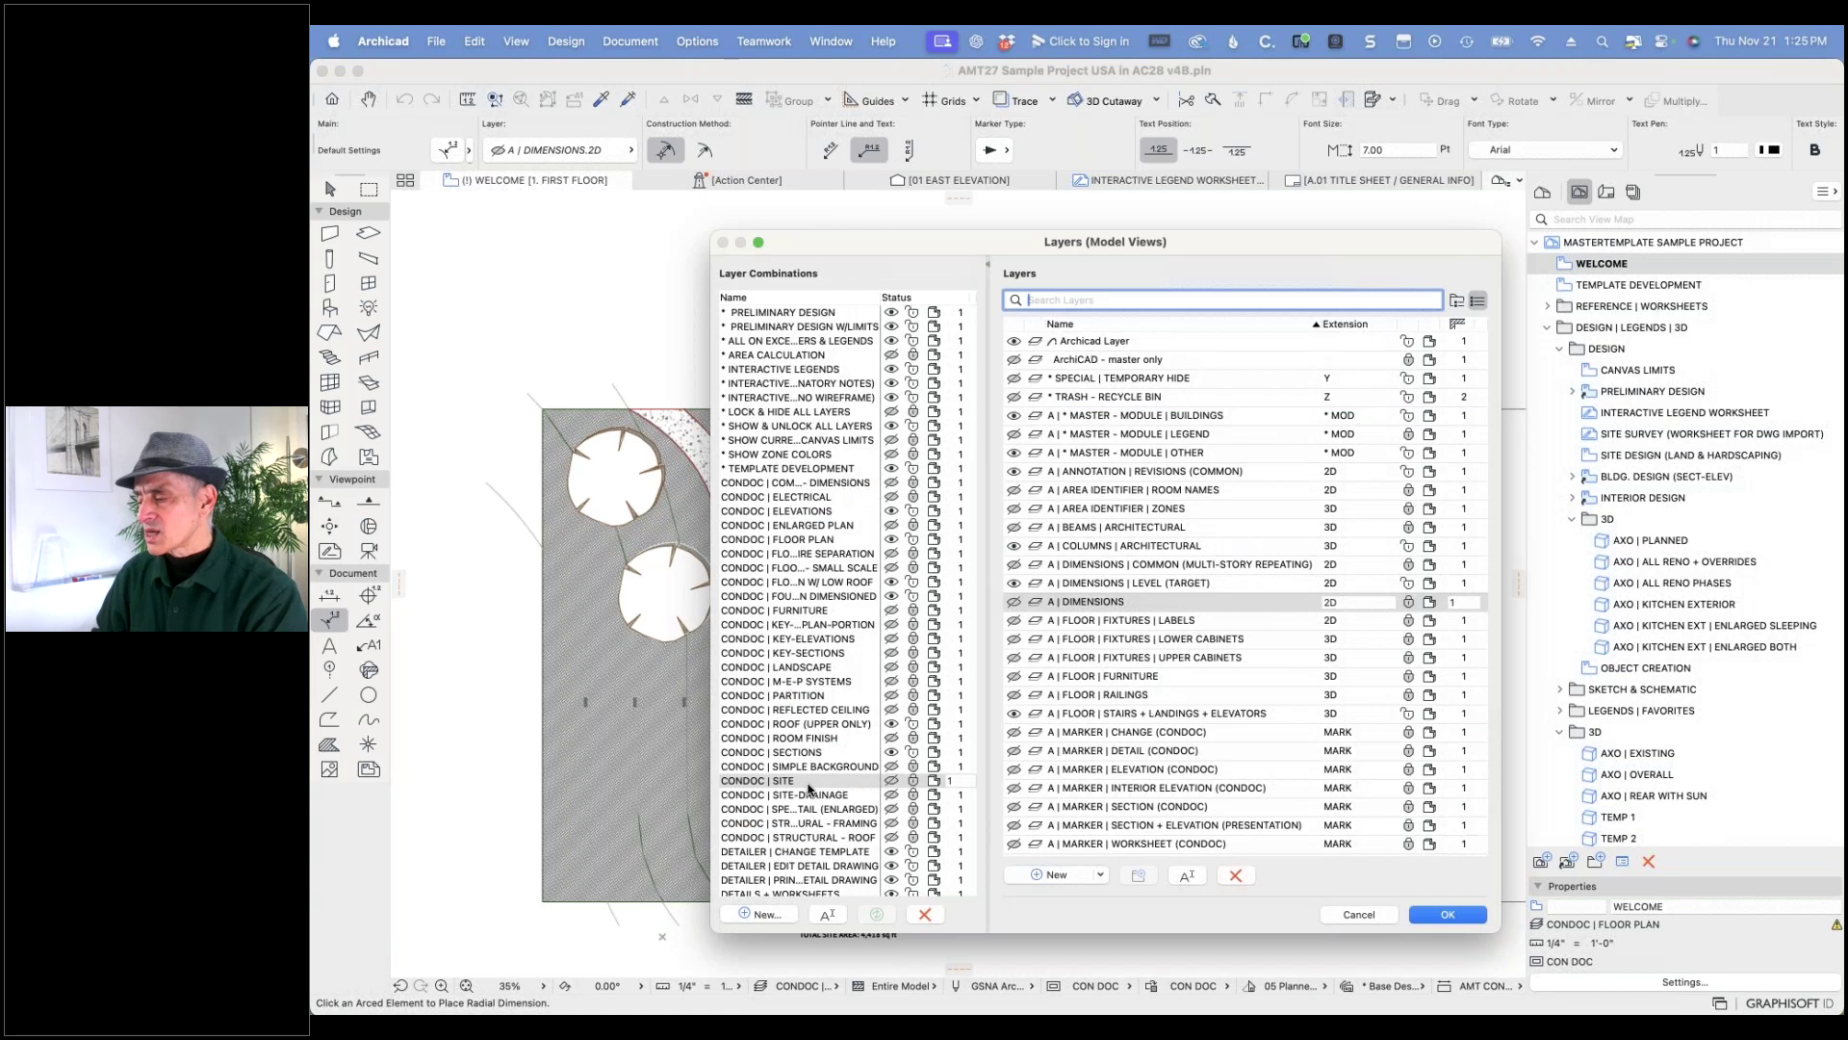
- Scroll the layer combinations and inspect the layers saved in CONDOC | SITE-DRAINAGE
scroll(1171, 611, down, 1)
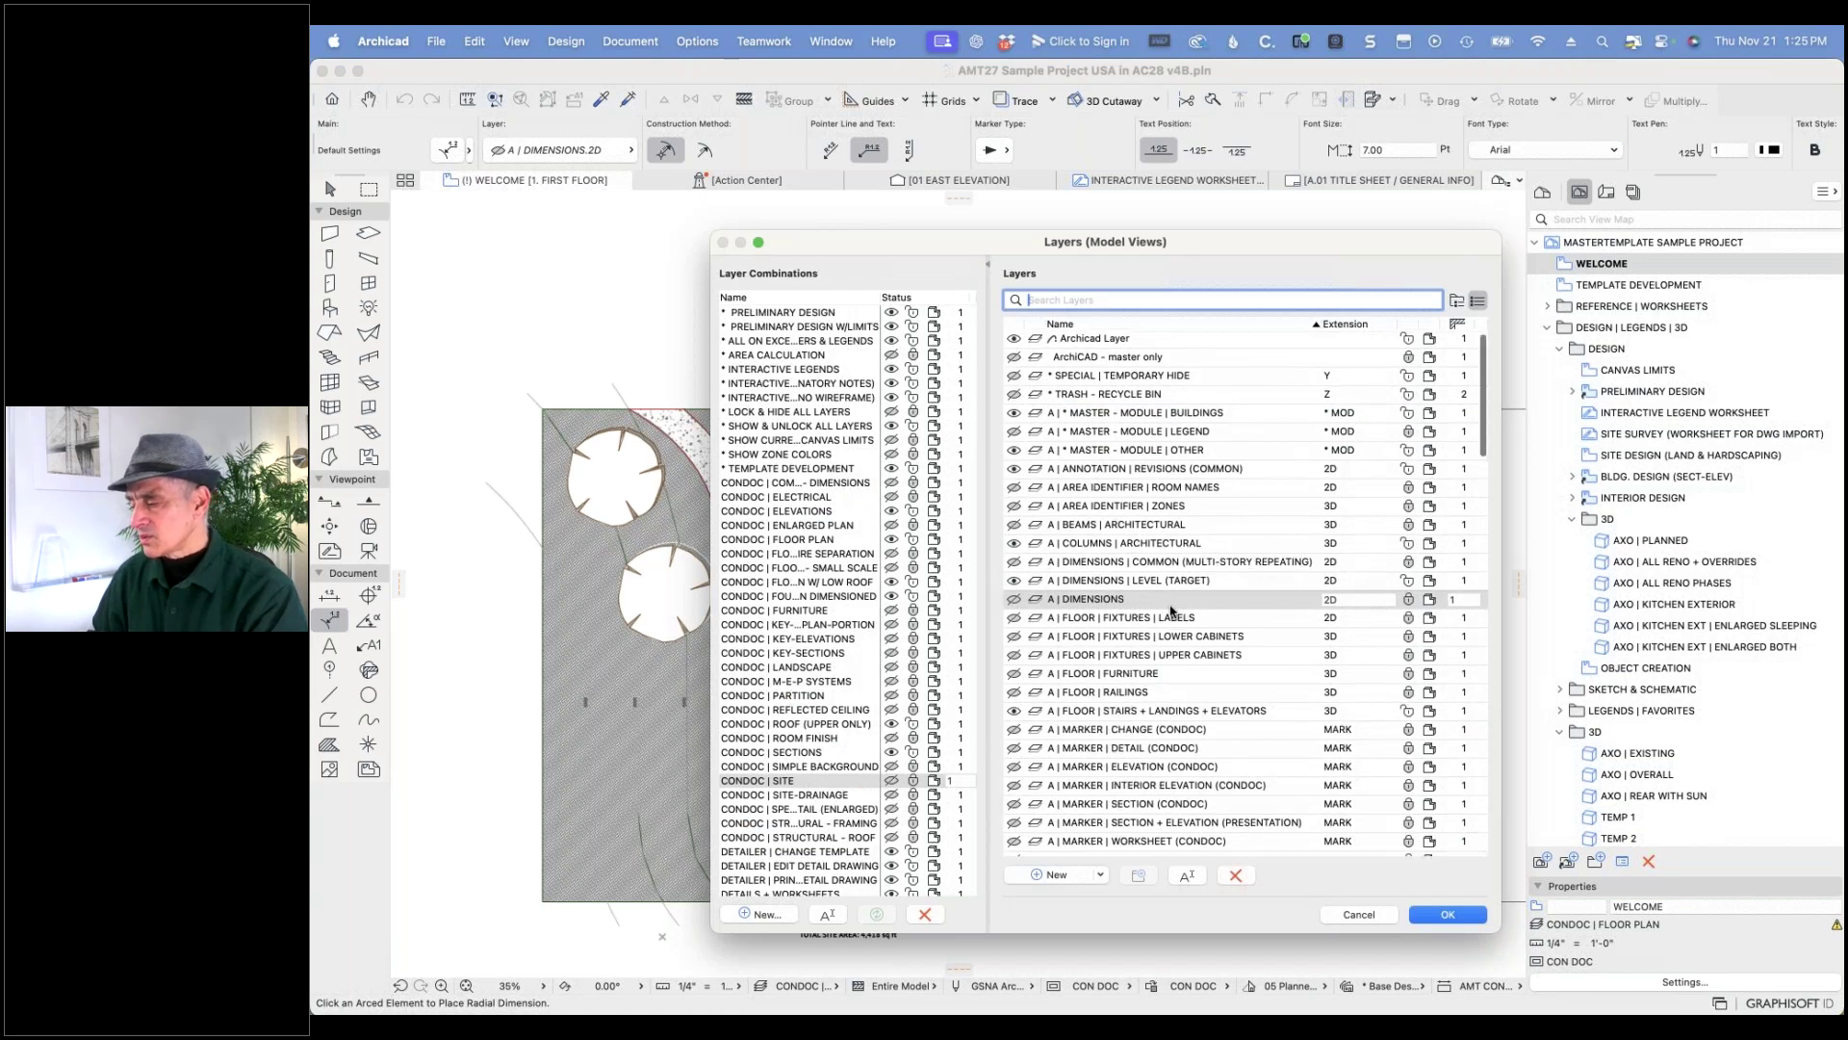
scroll(1154, 604, down, 1)
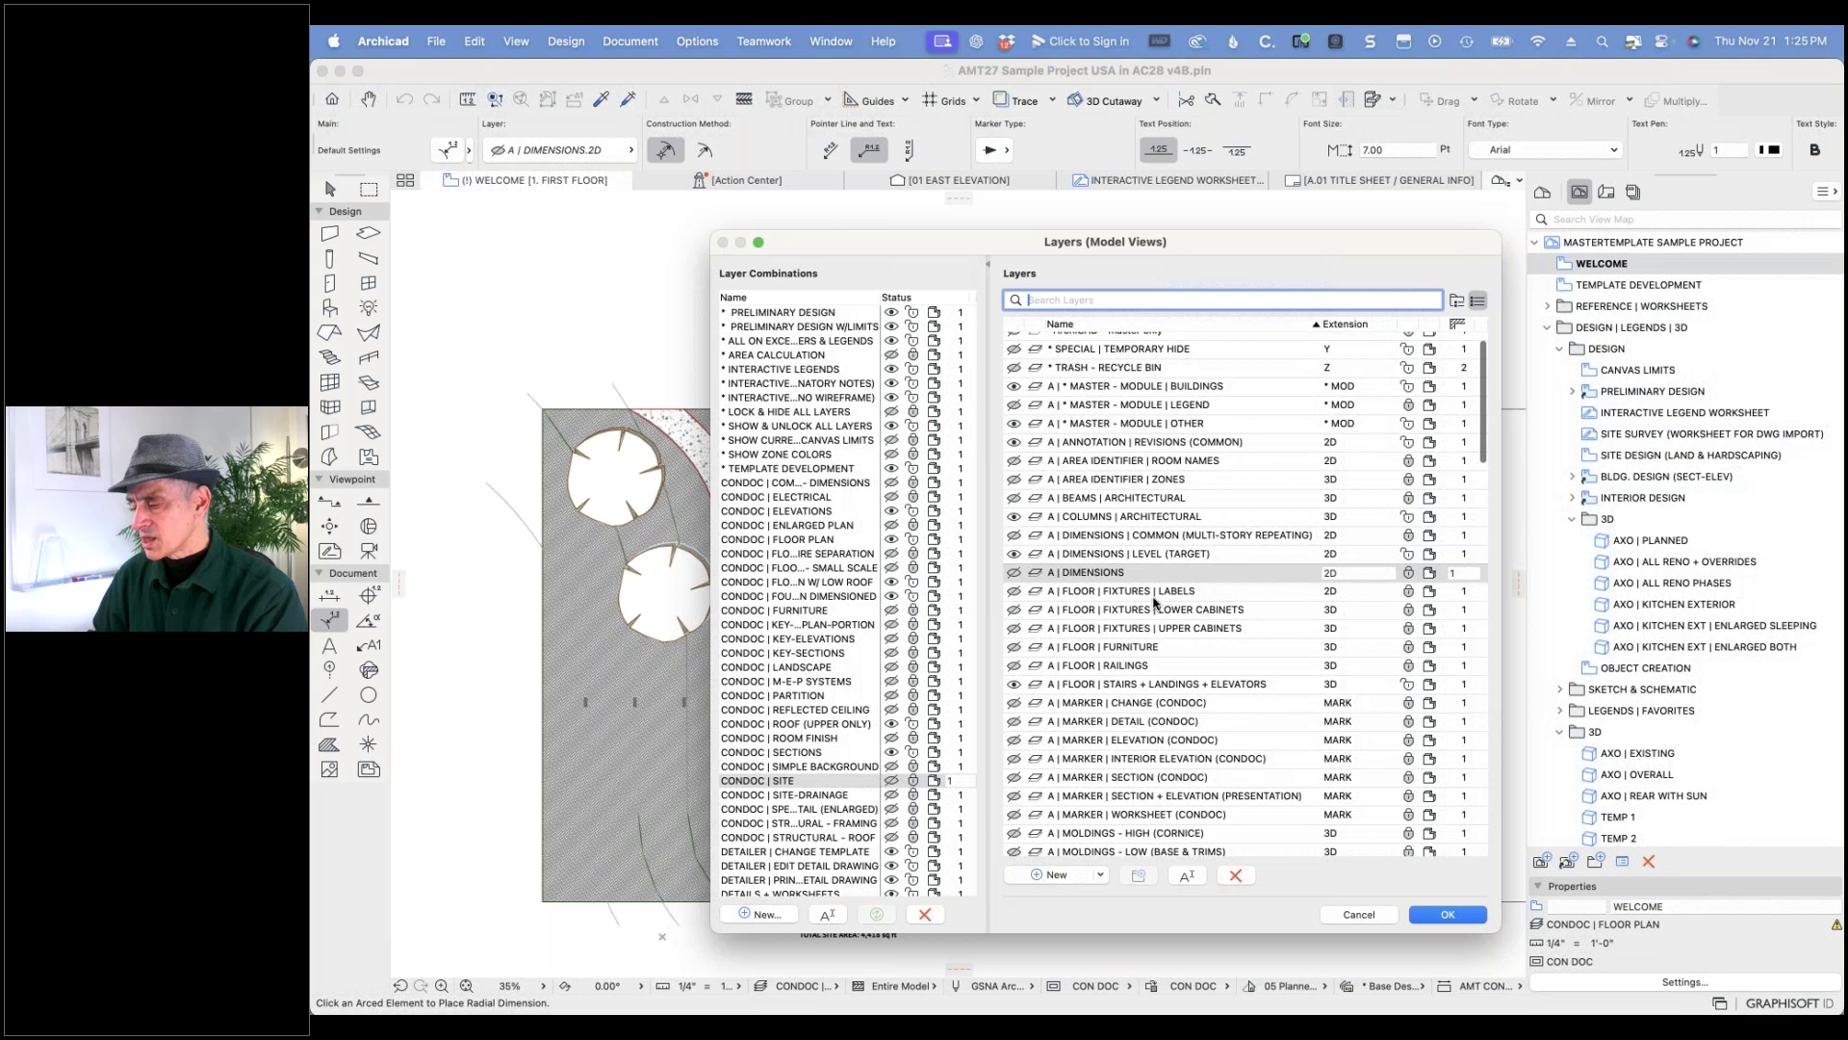
scroll(1154, 603, down, 3)
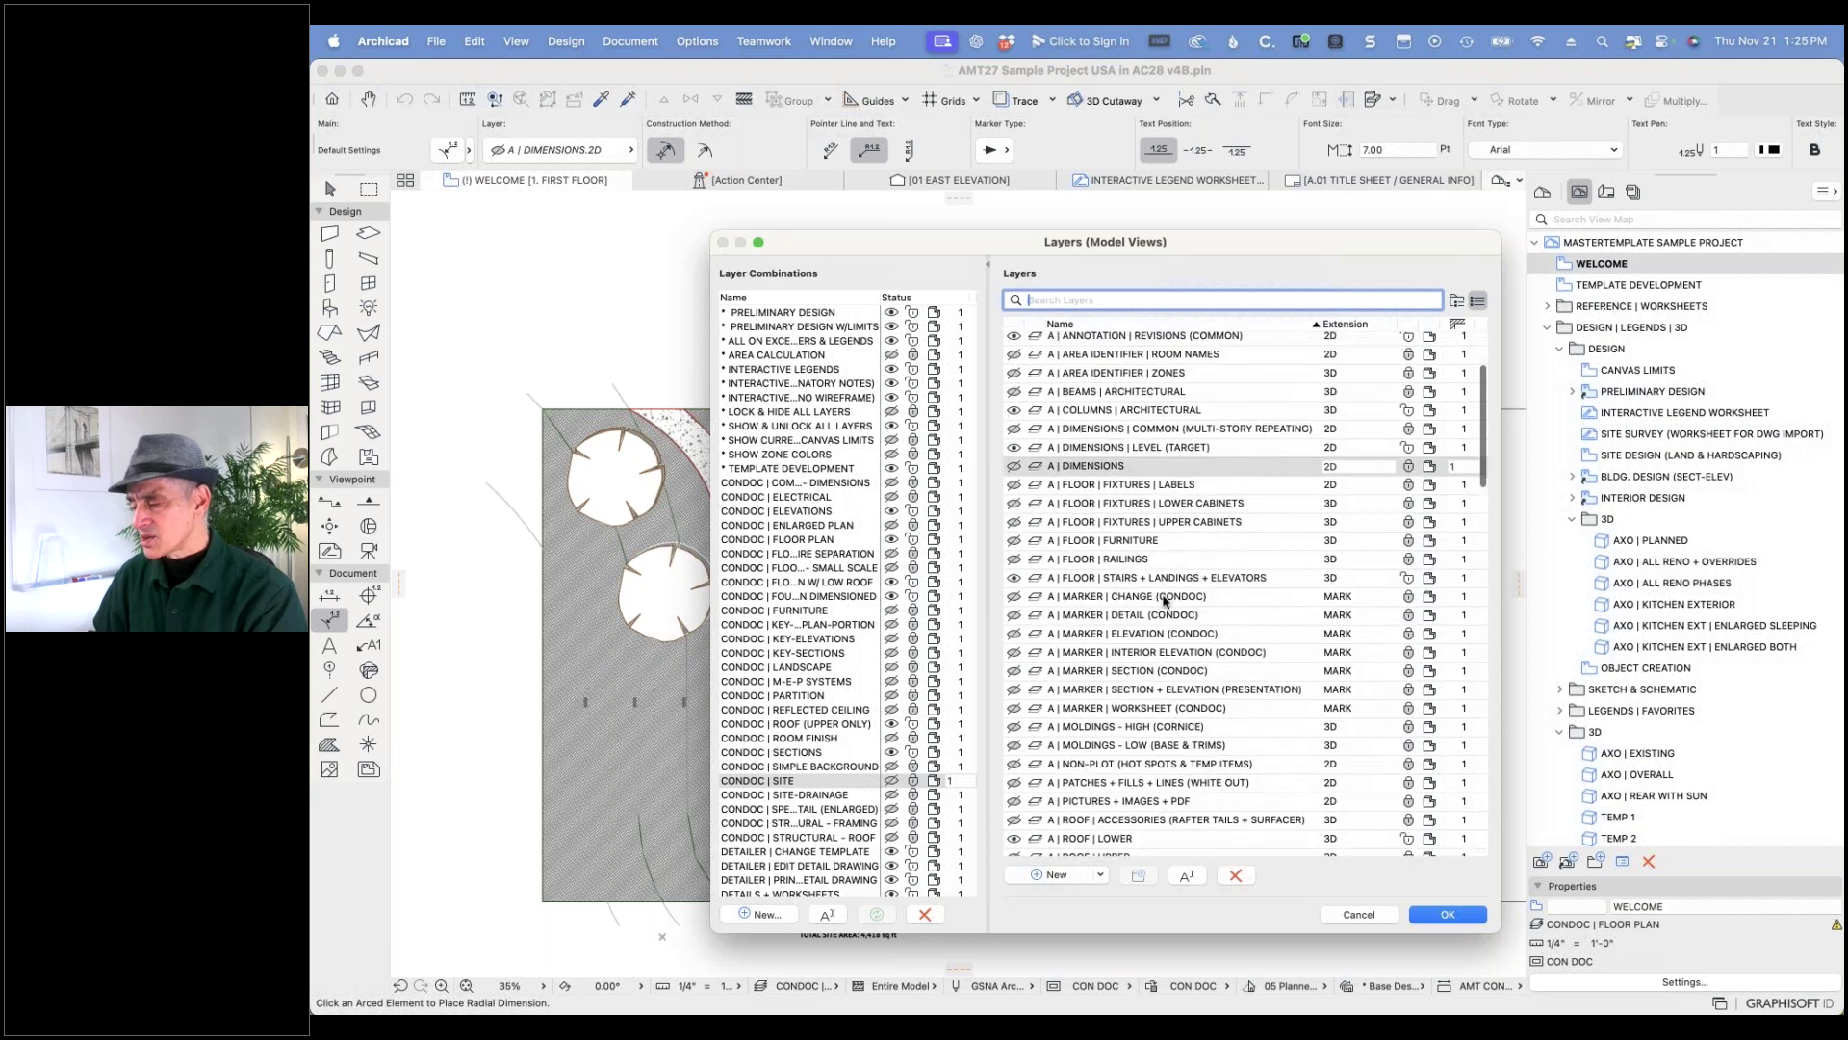
scroll(1164, 601, down, 6)
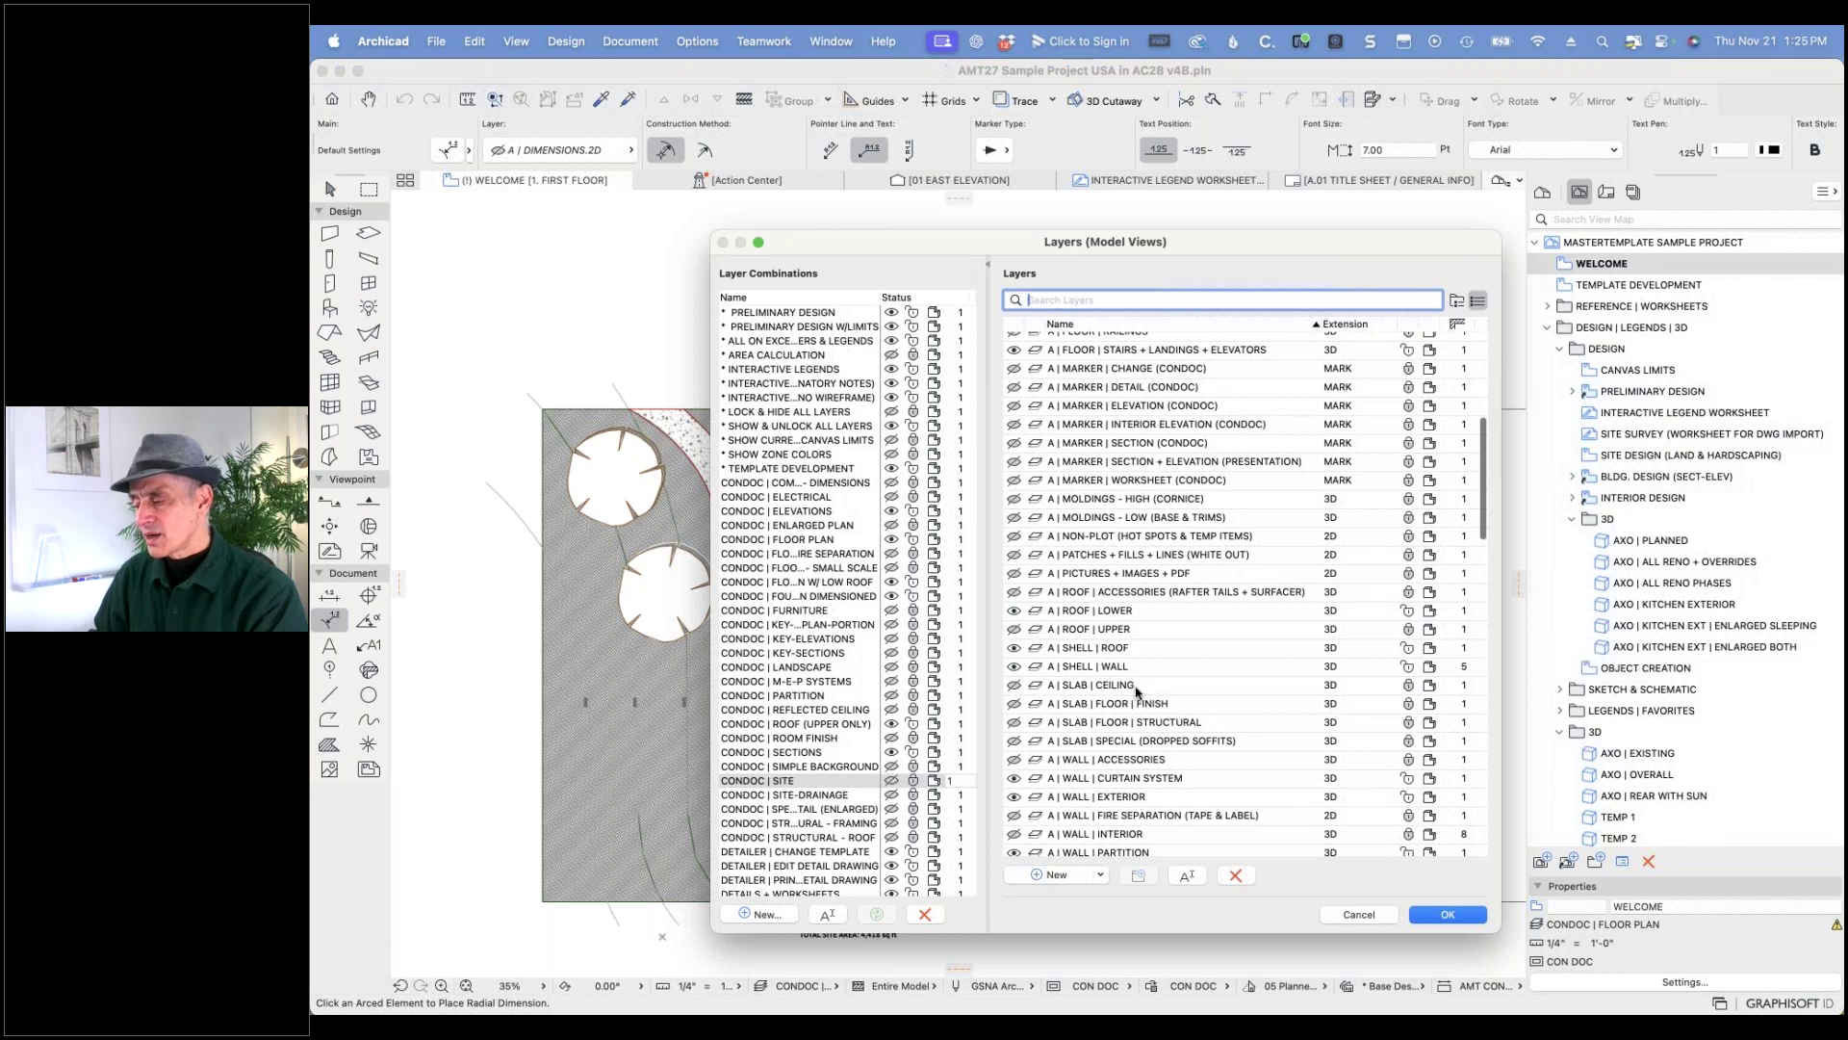
scroll(1137, 691, down, 1)
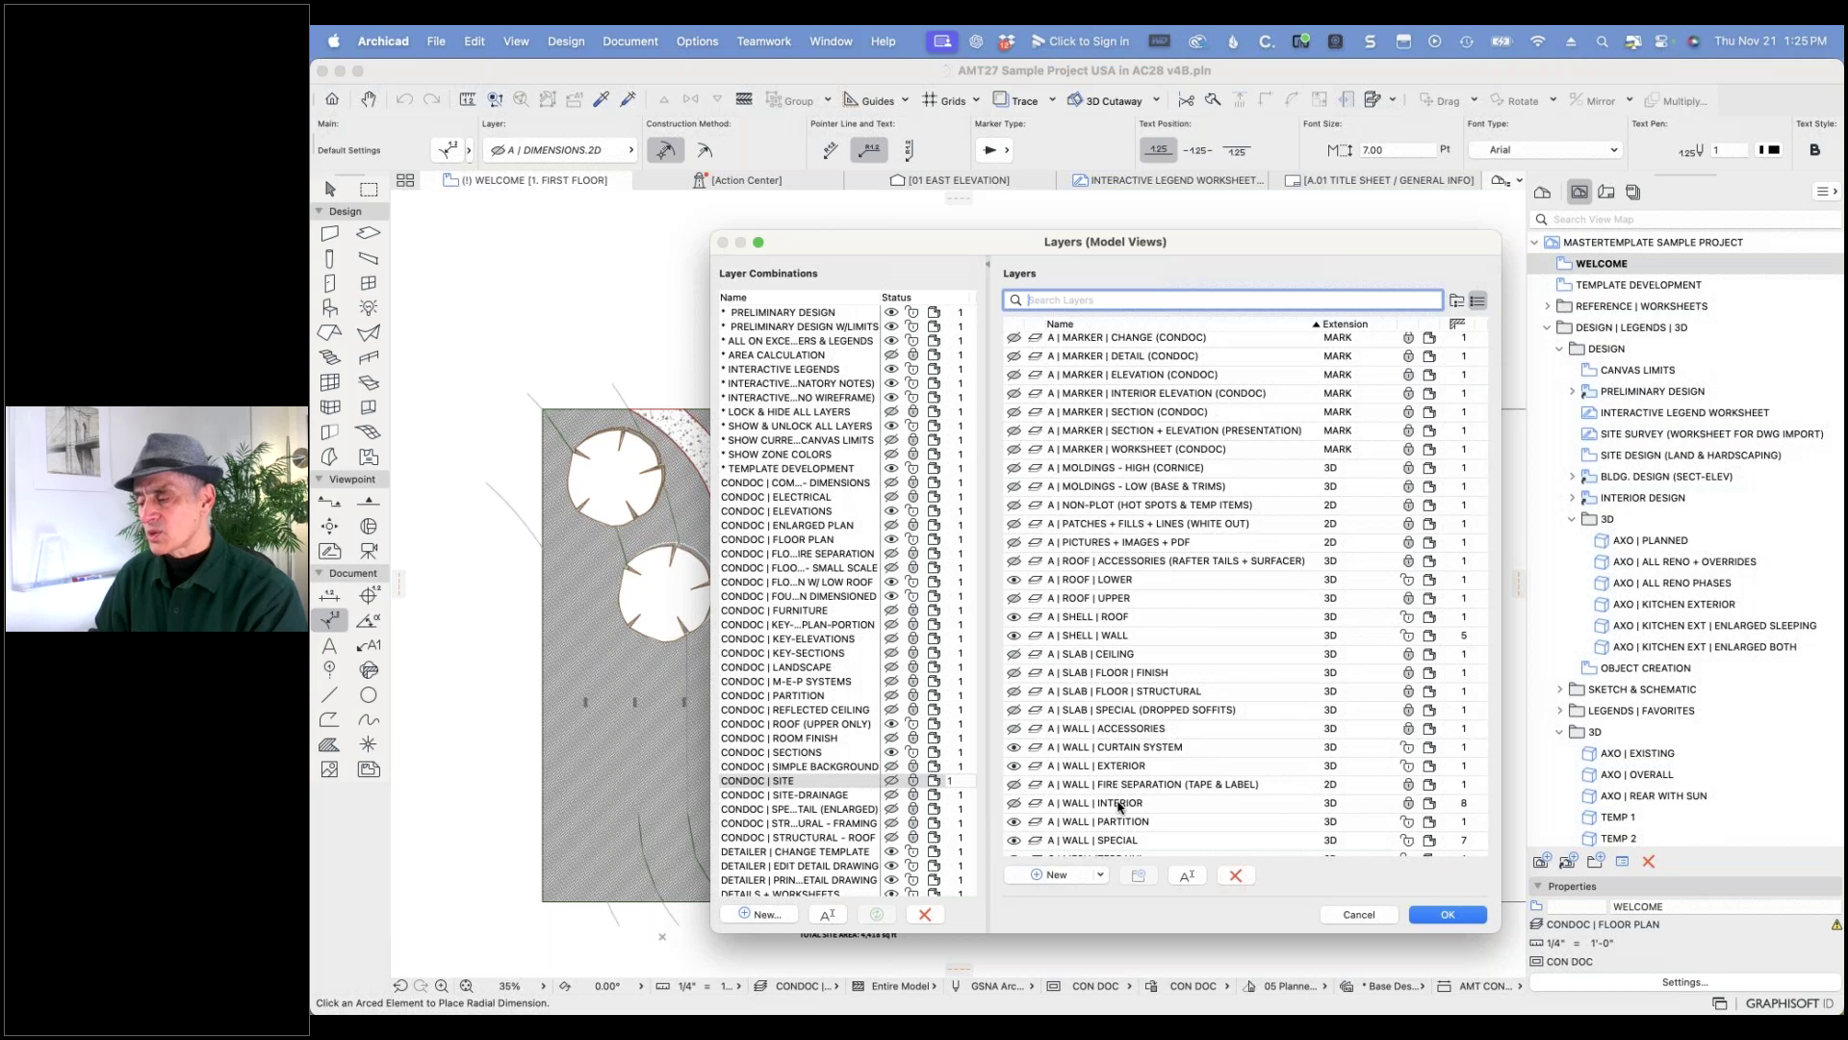
scroll(1119, 807, down, 5)
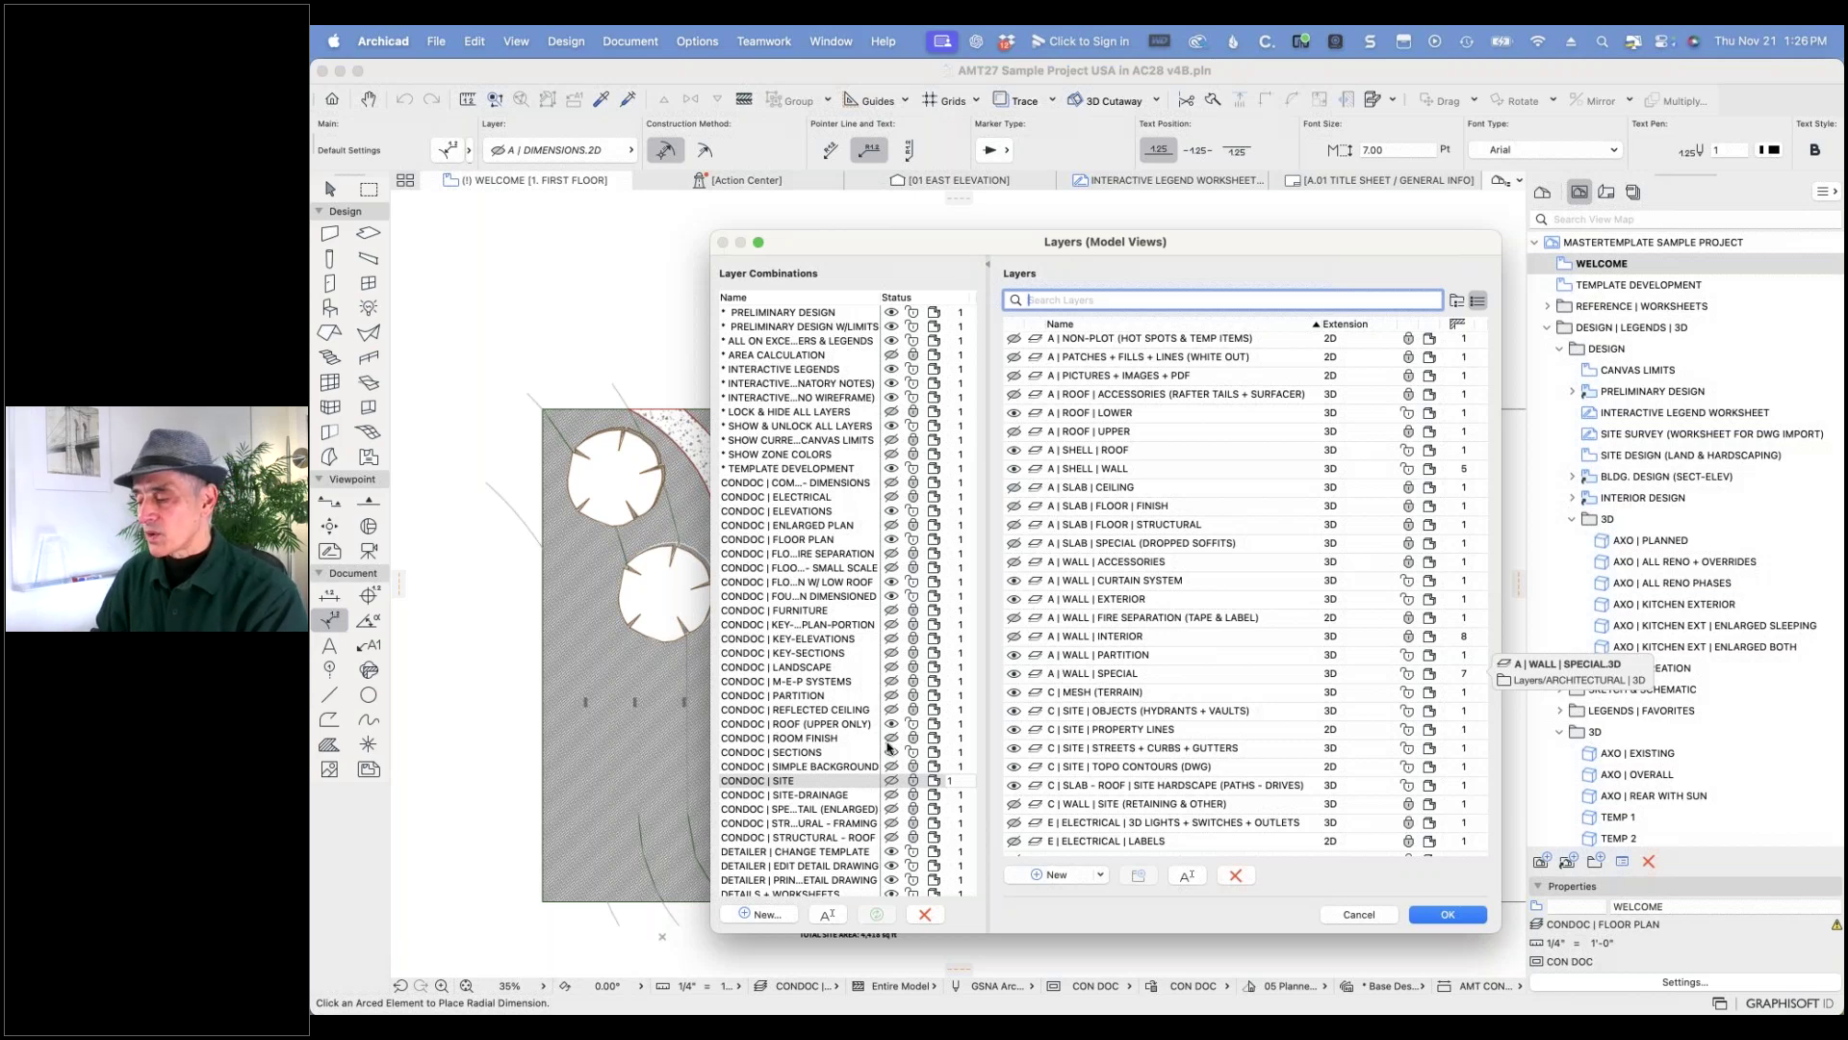
click(793, 794)
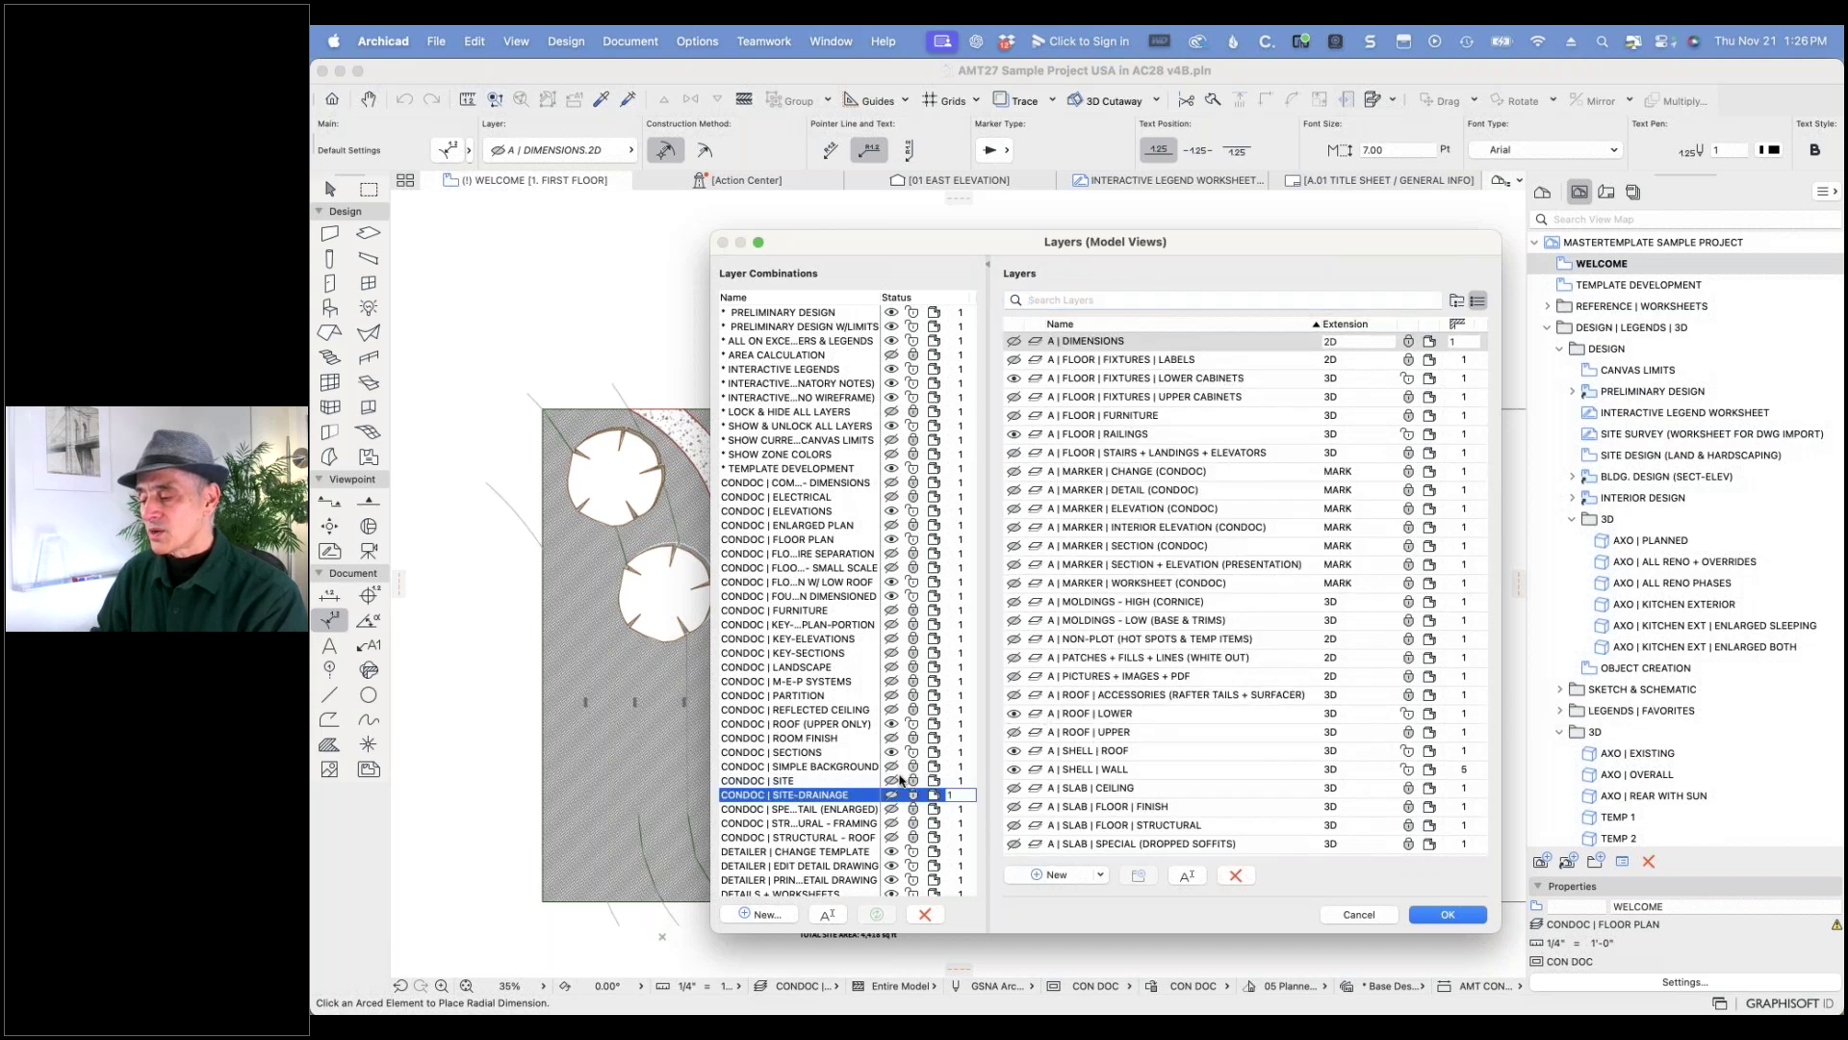
- Widen the dialog, inspect CONDOC | FLOOR PLAN and FLOOR PLAN - FIRE SEPARATION, then cancel
drag(717, 710, 541, 710)
drag(814, 689, 936, 689)
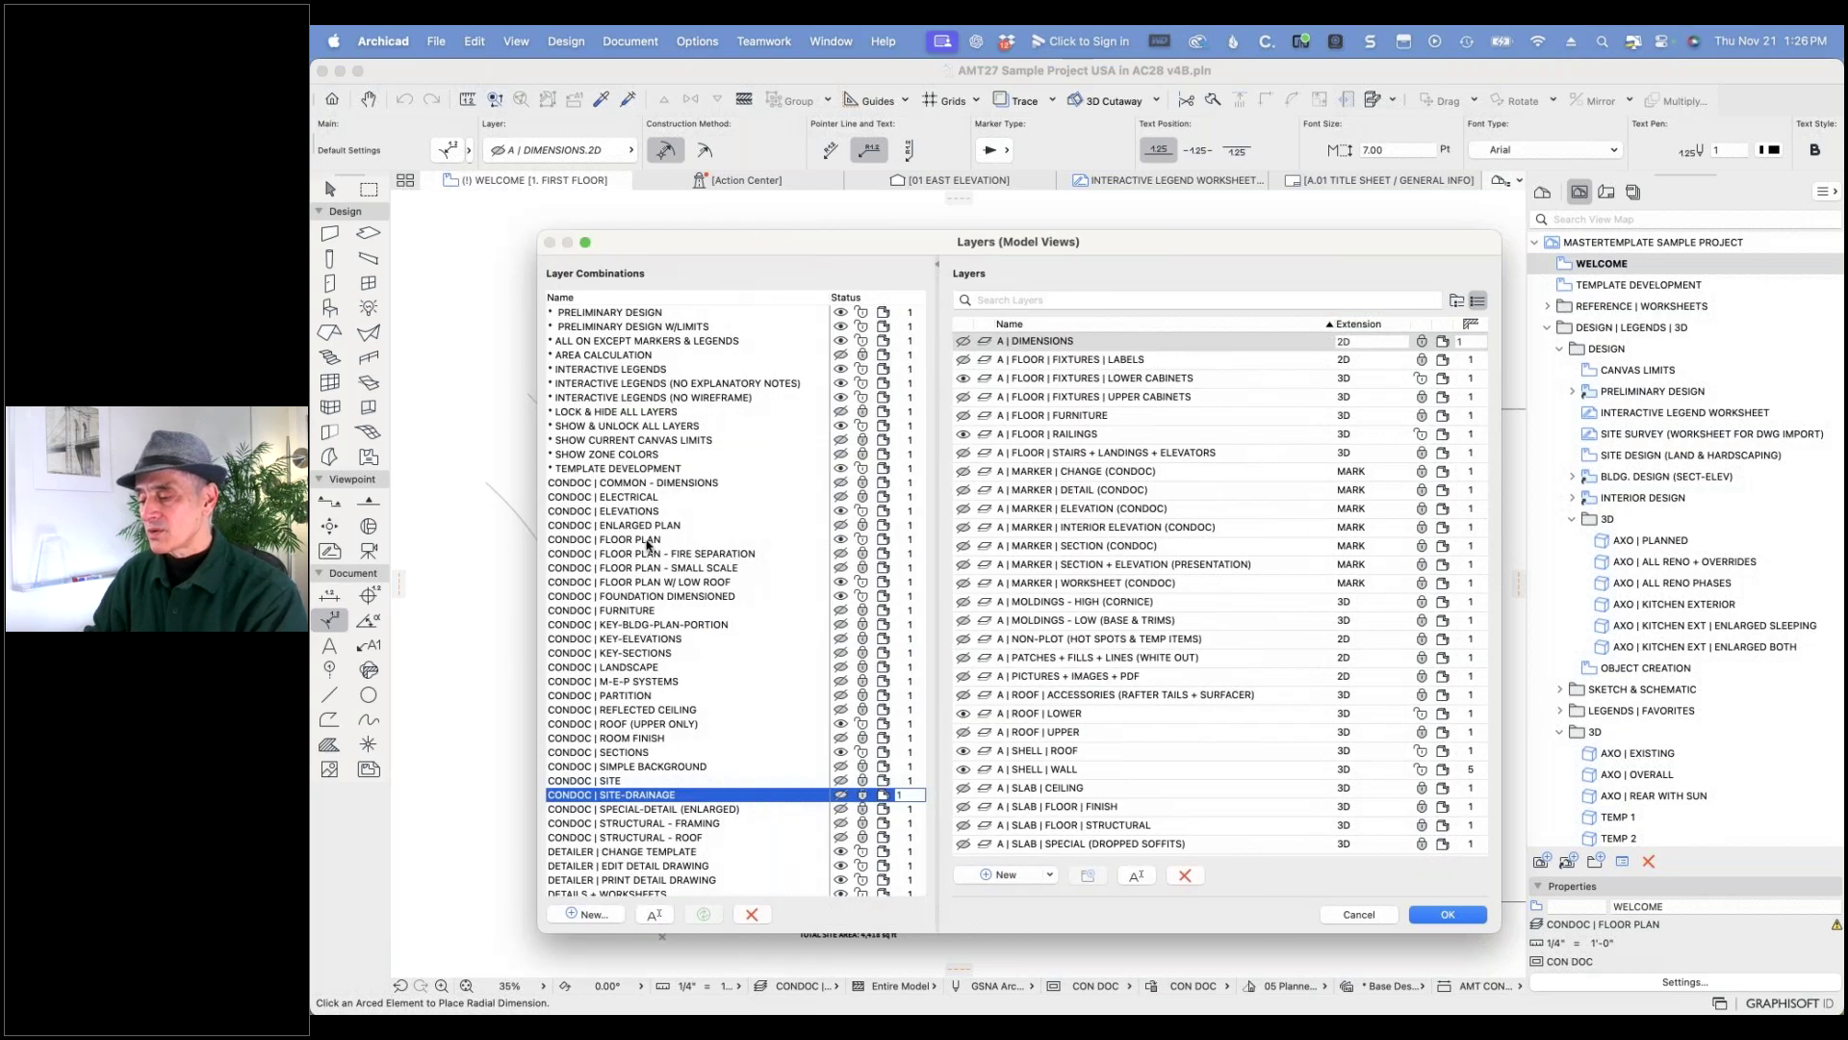
click(648, 541)
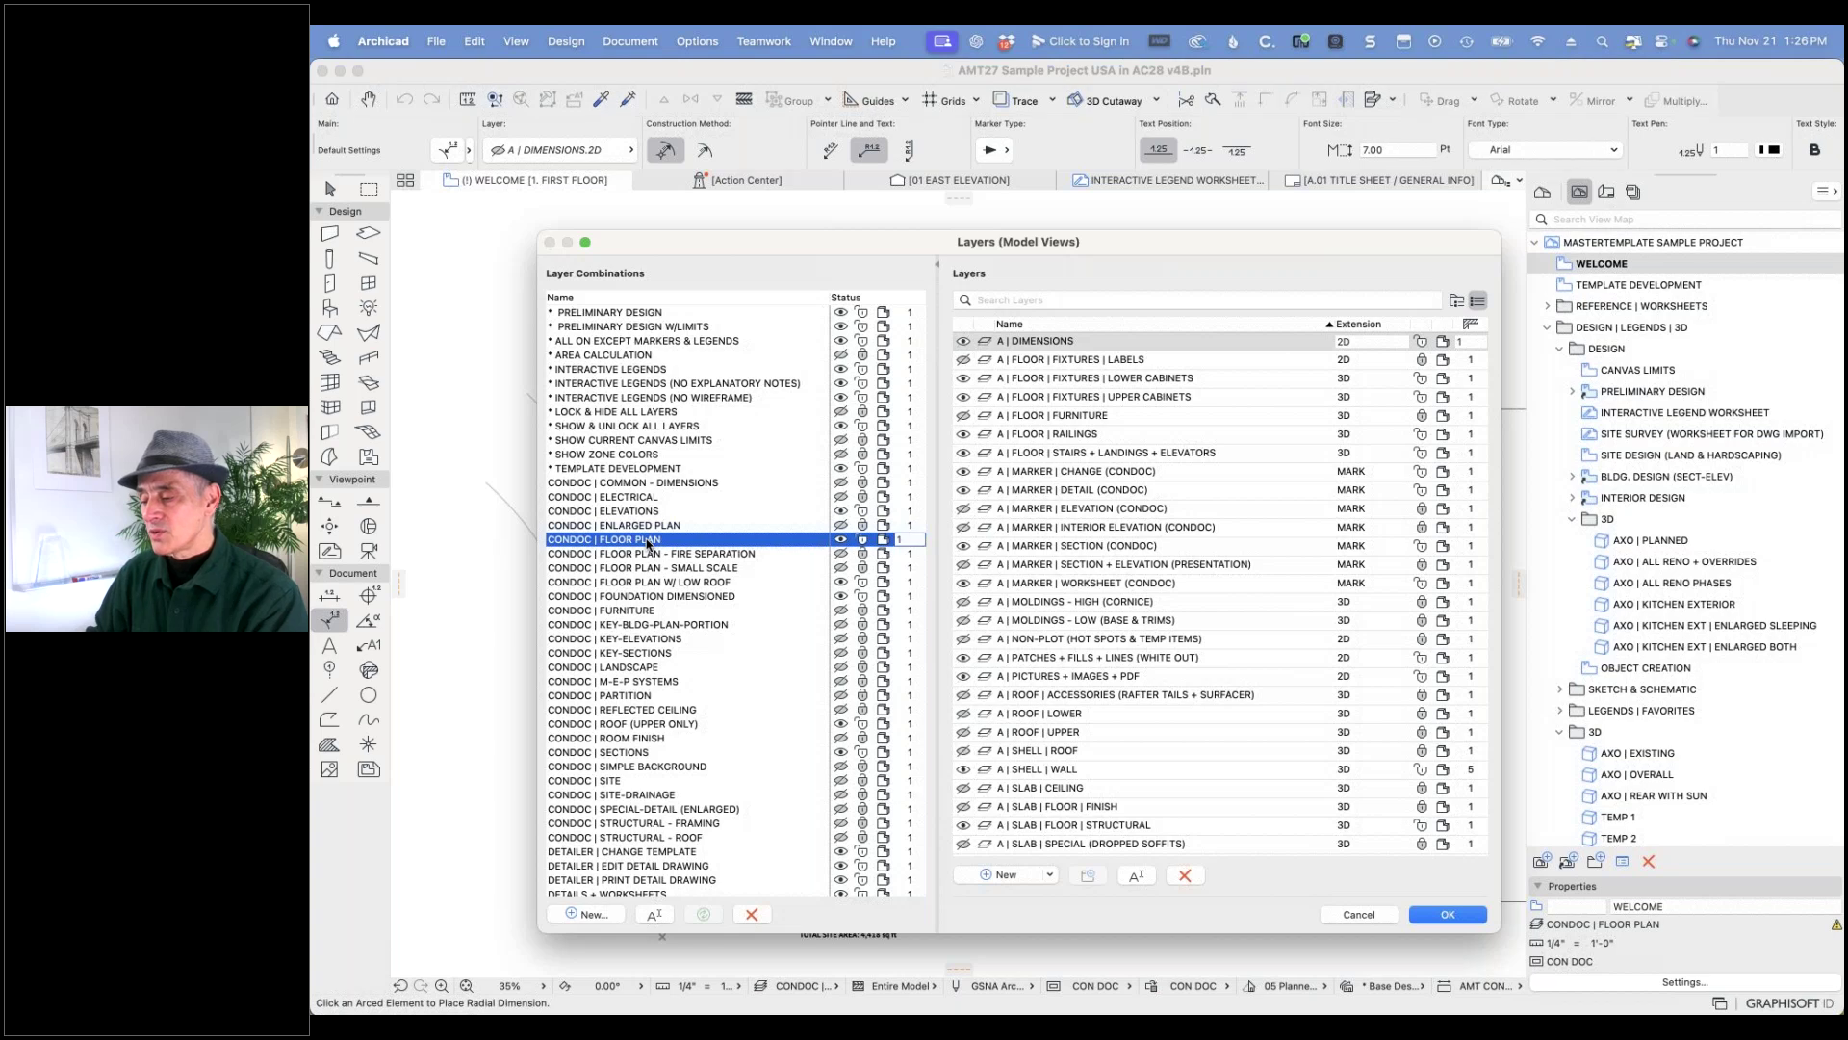
click(648, 555)
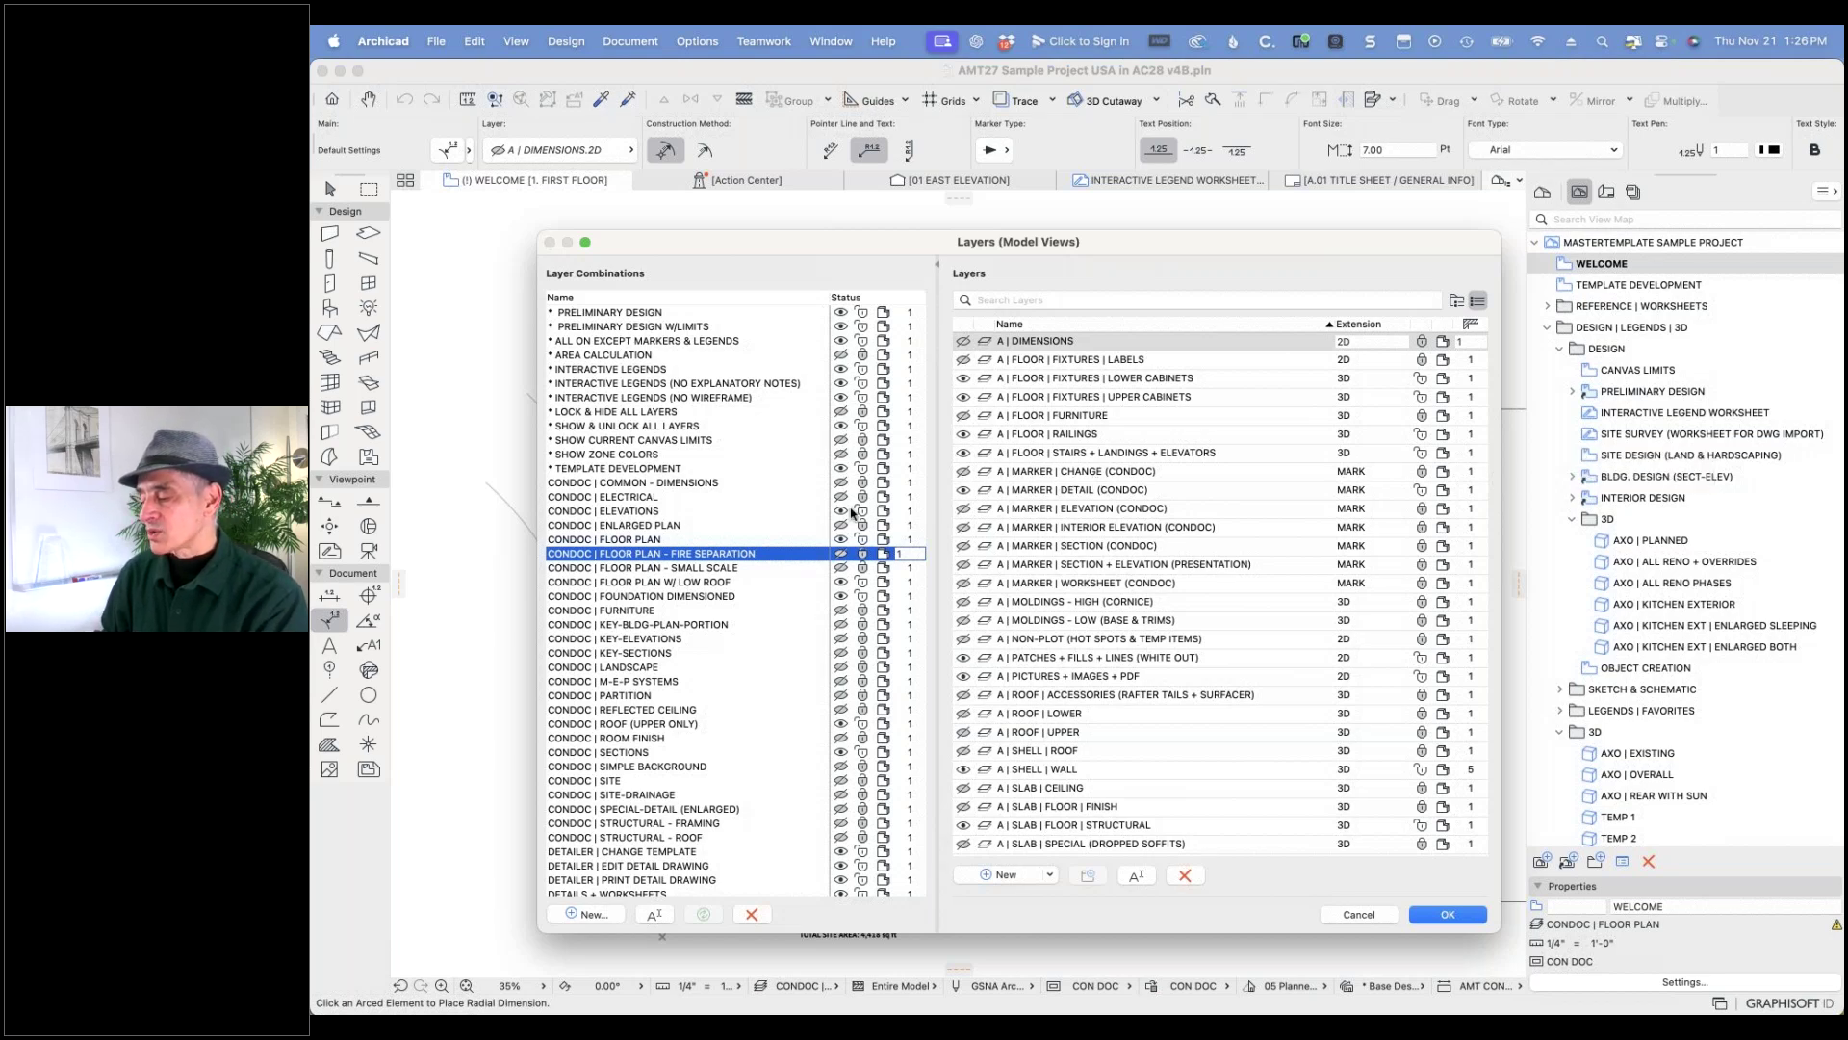
click(1359, 915)
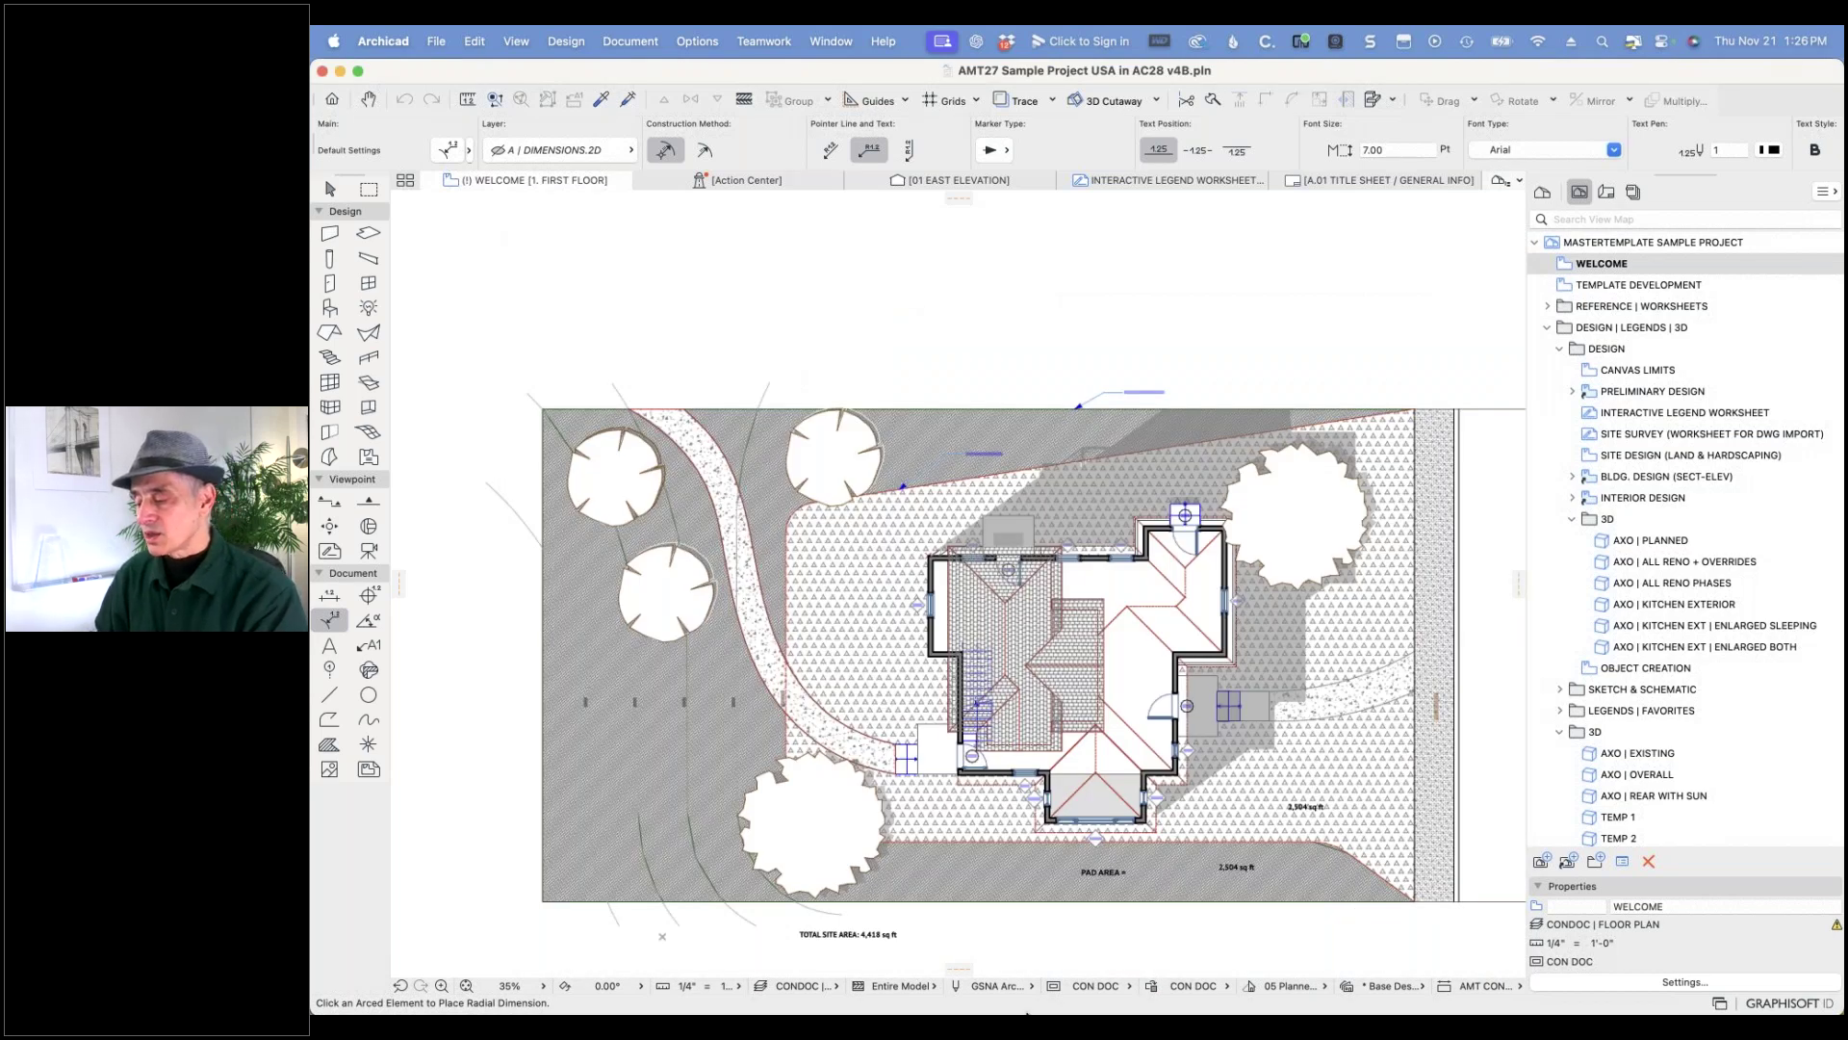
- Switch to a floor plan layer combination and fit the first-floor plan in the window
click(799, 985)
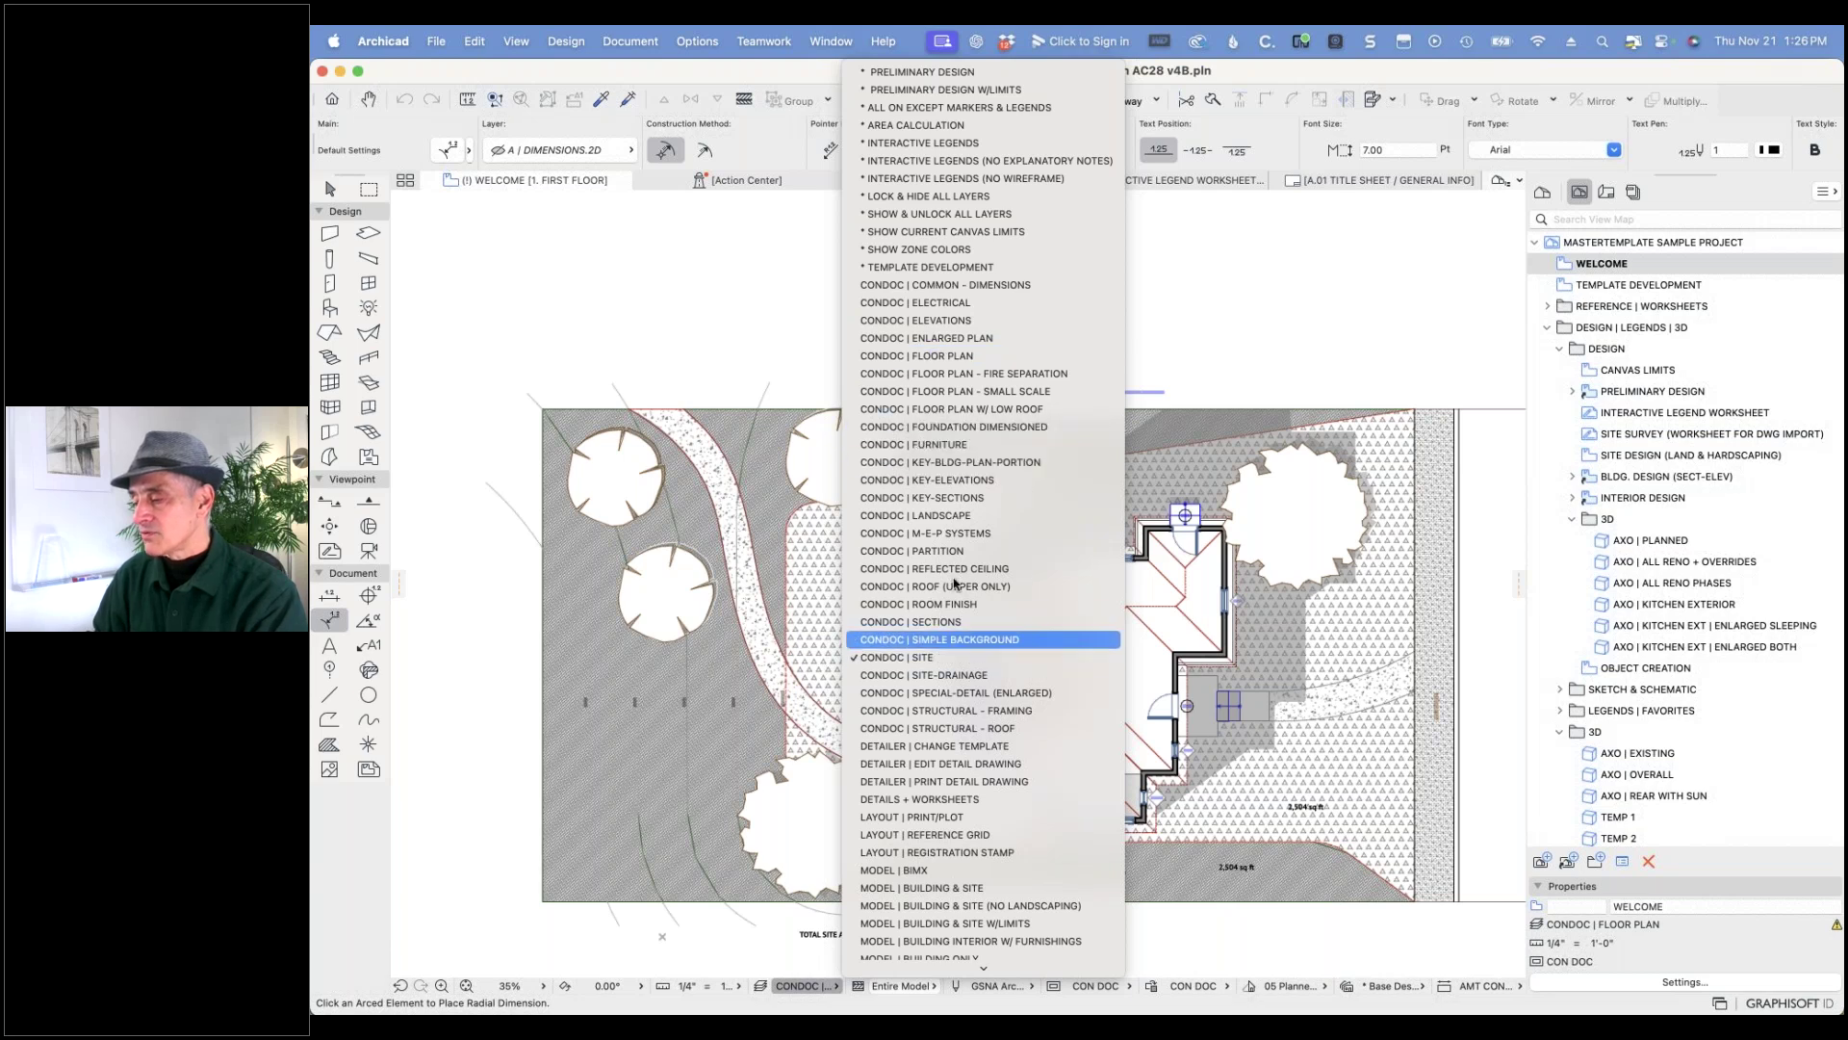
click(962, 355)
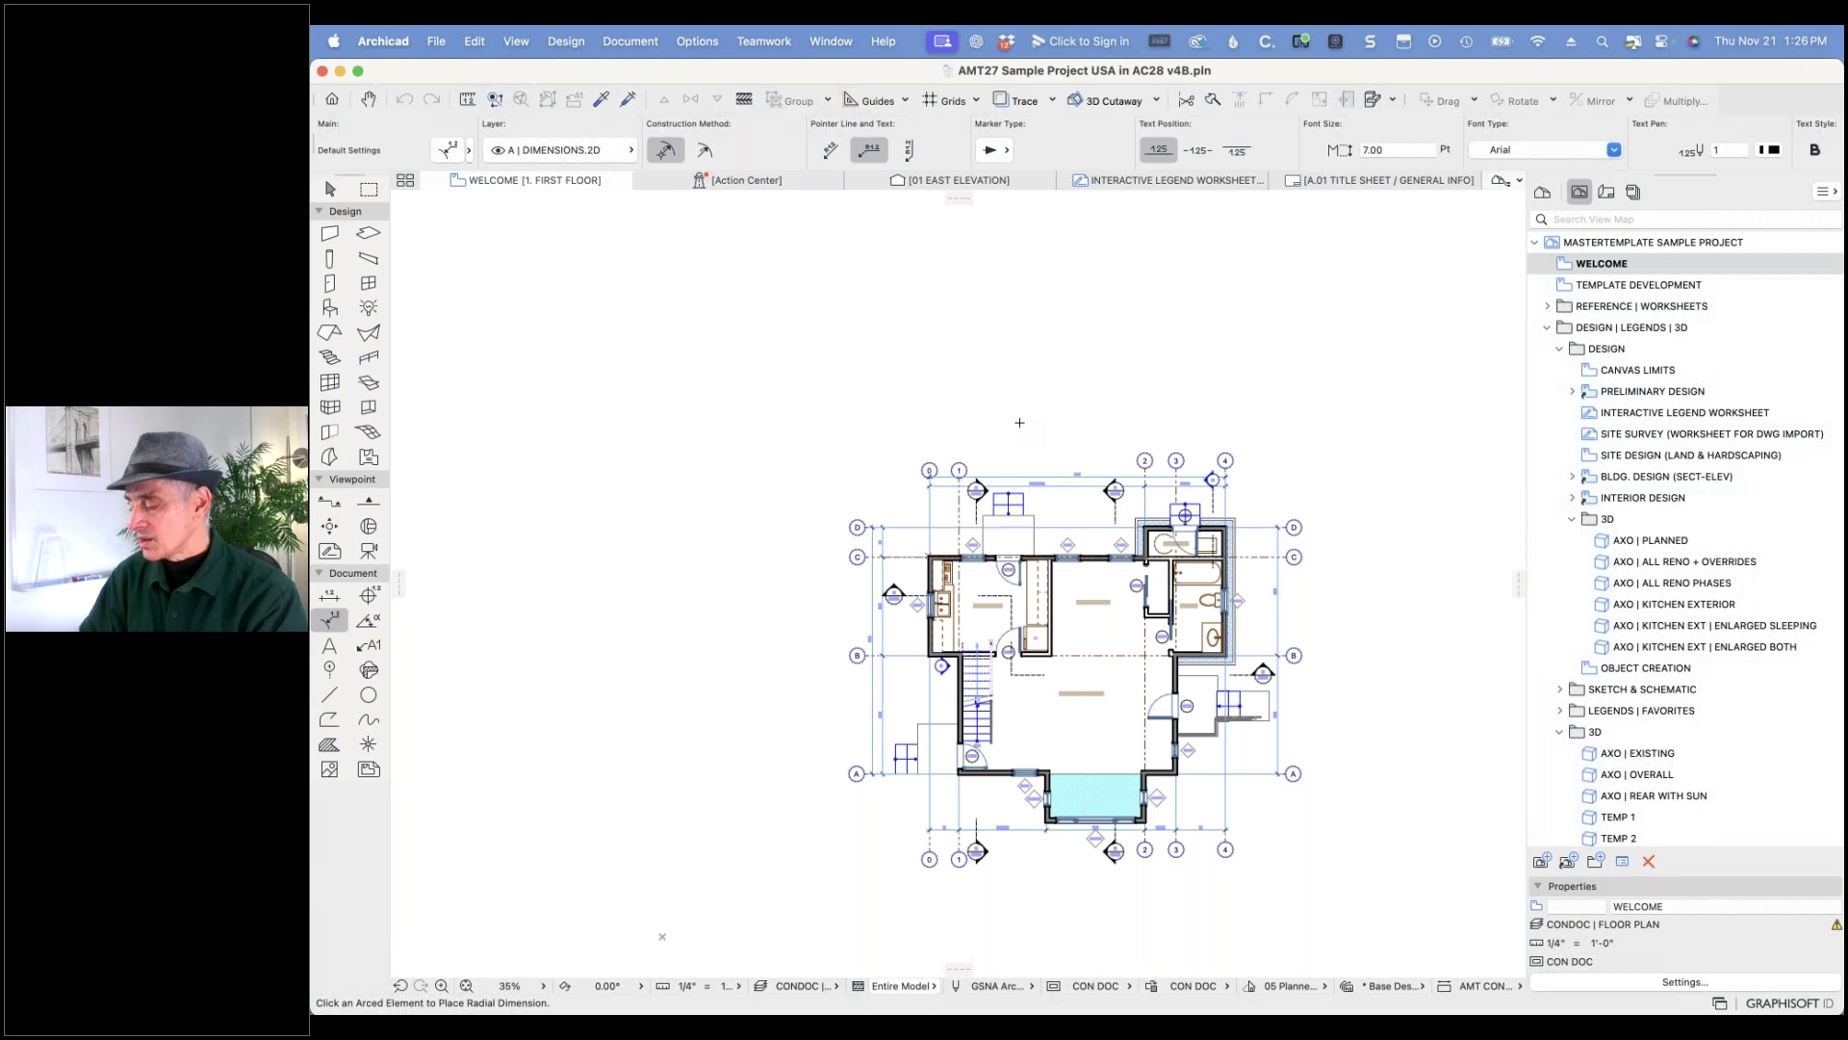
key(super+apostrophe)
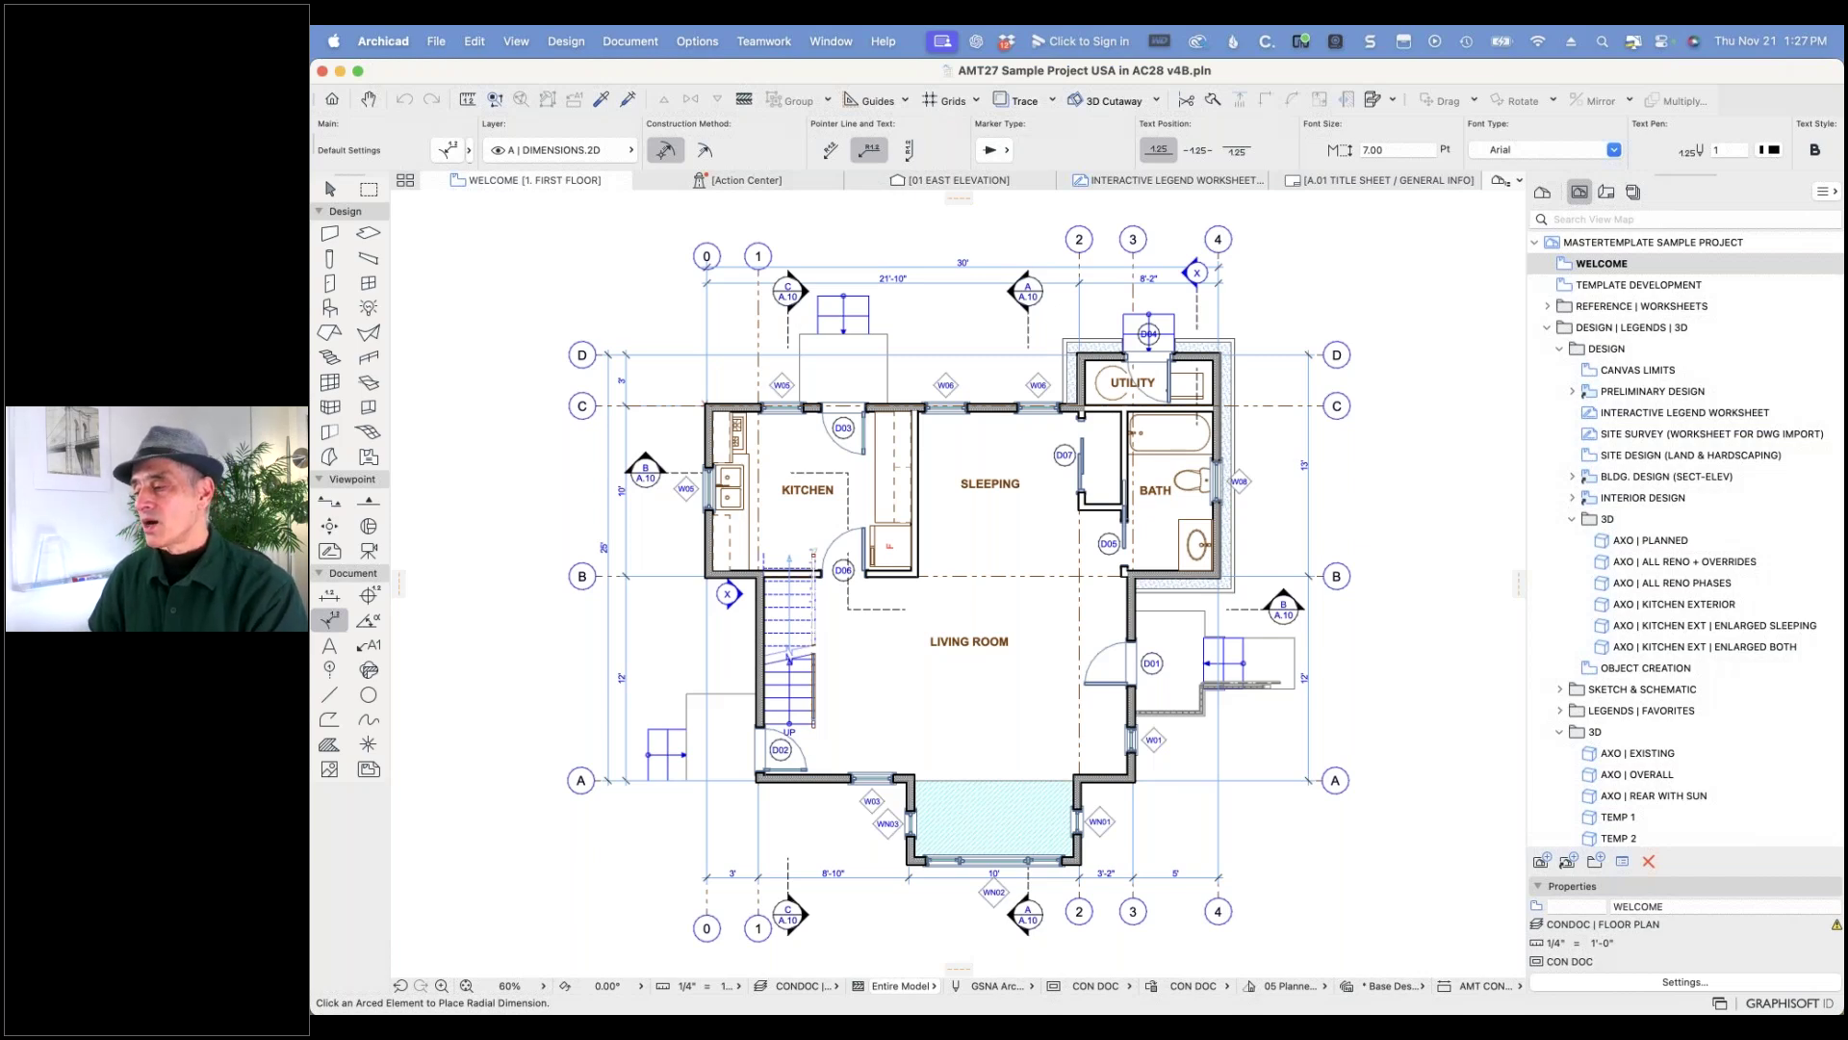
- Cancel the Open project dialog and switch back to the Untitled template project
click(436, 41)
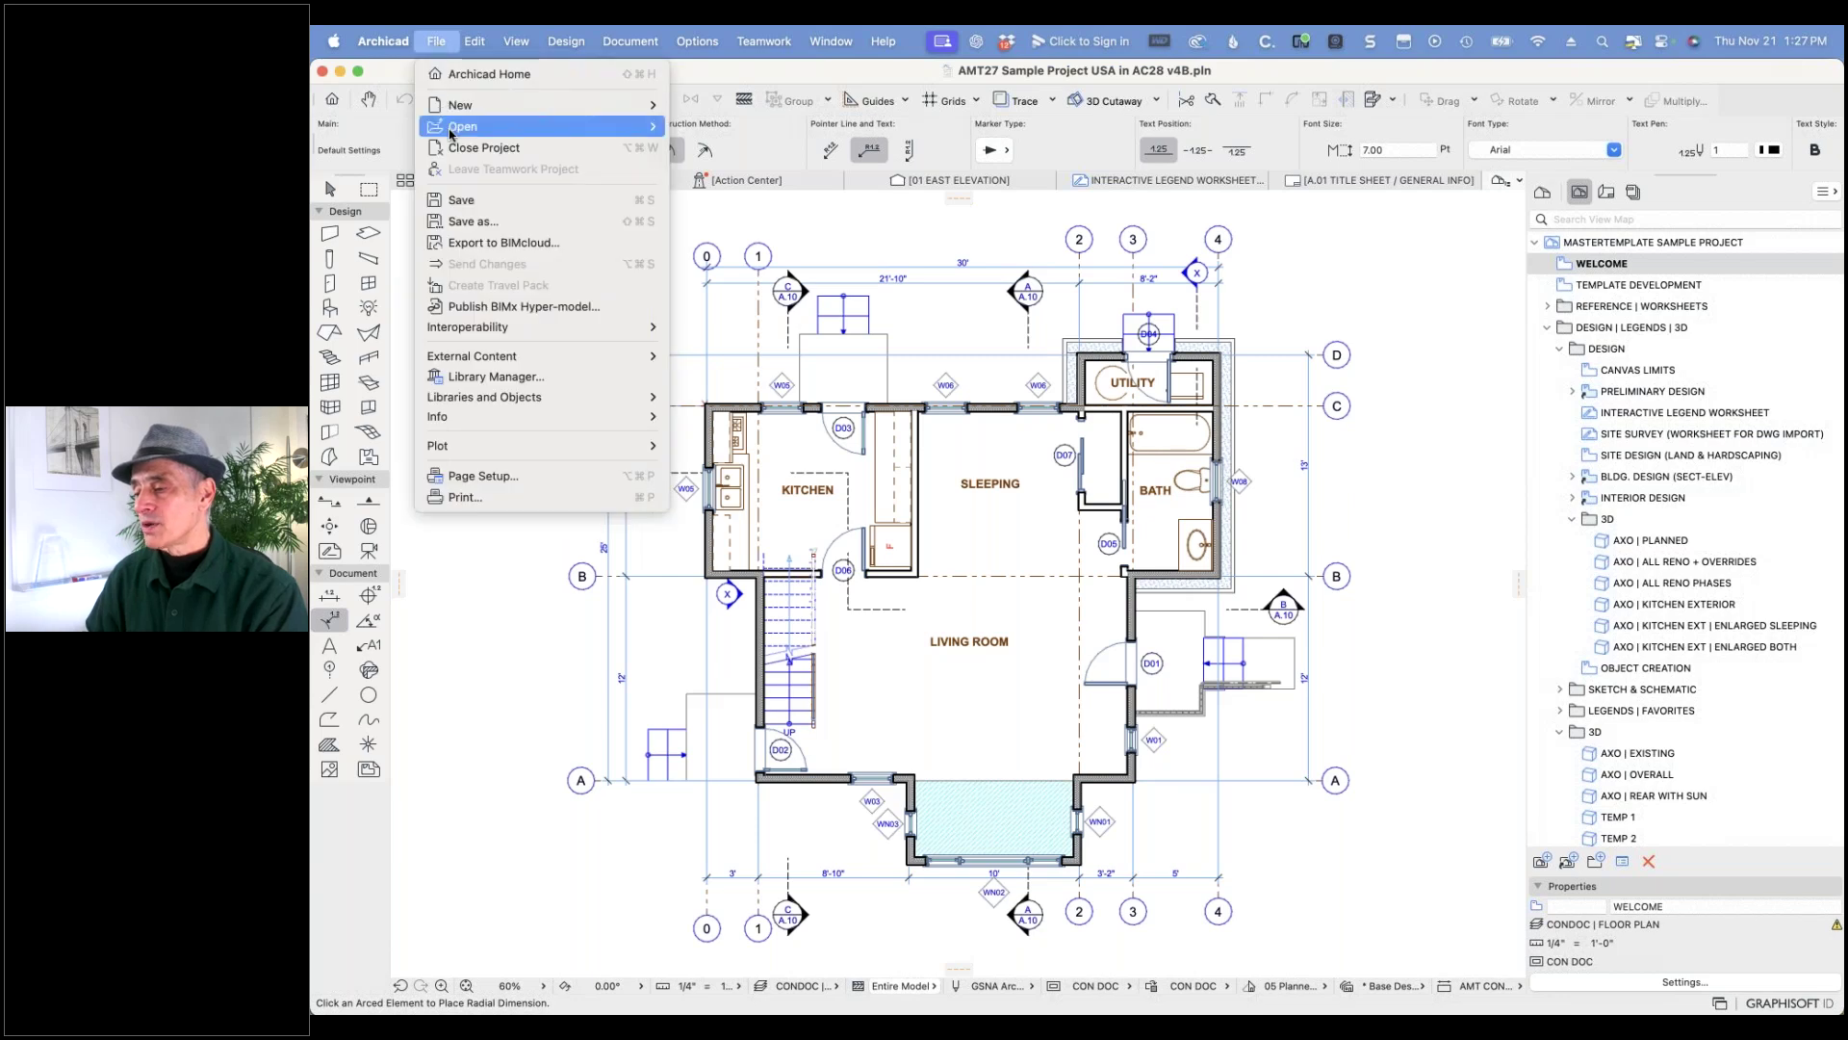
mouse_move(651, 132)
click(709, 128)
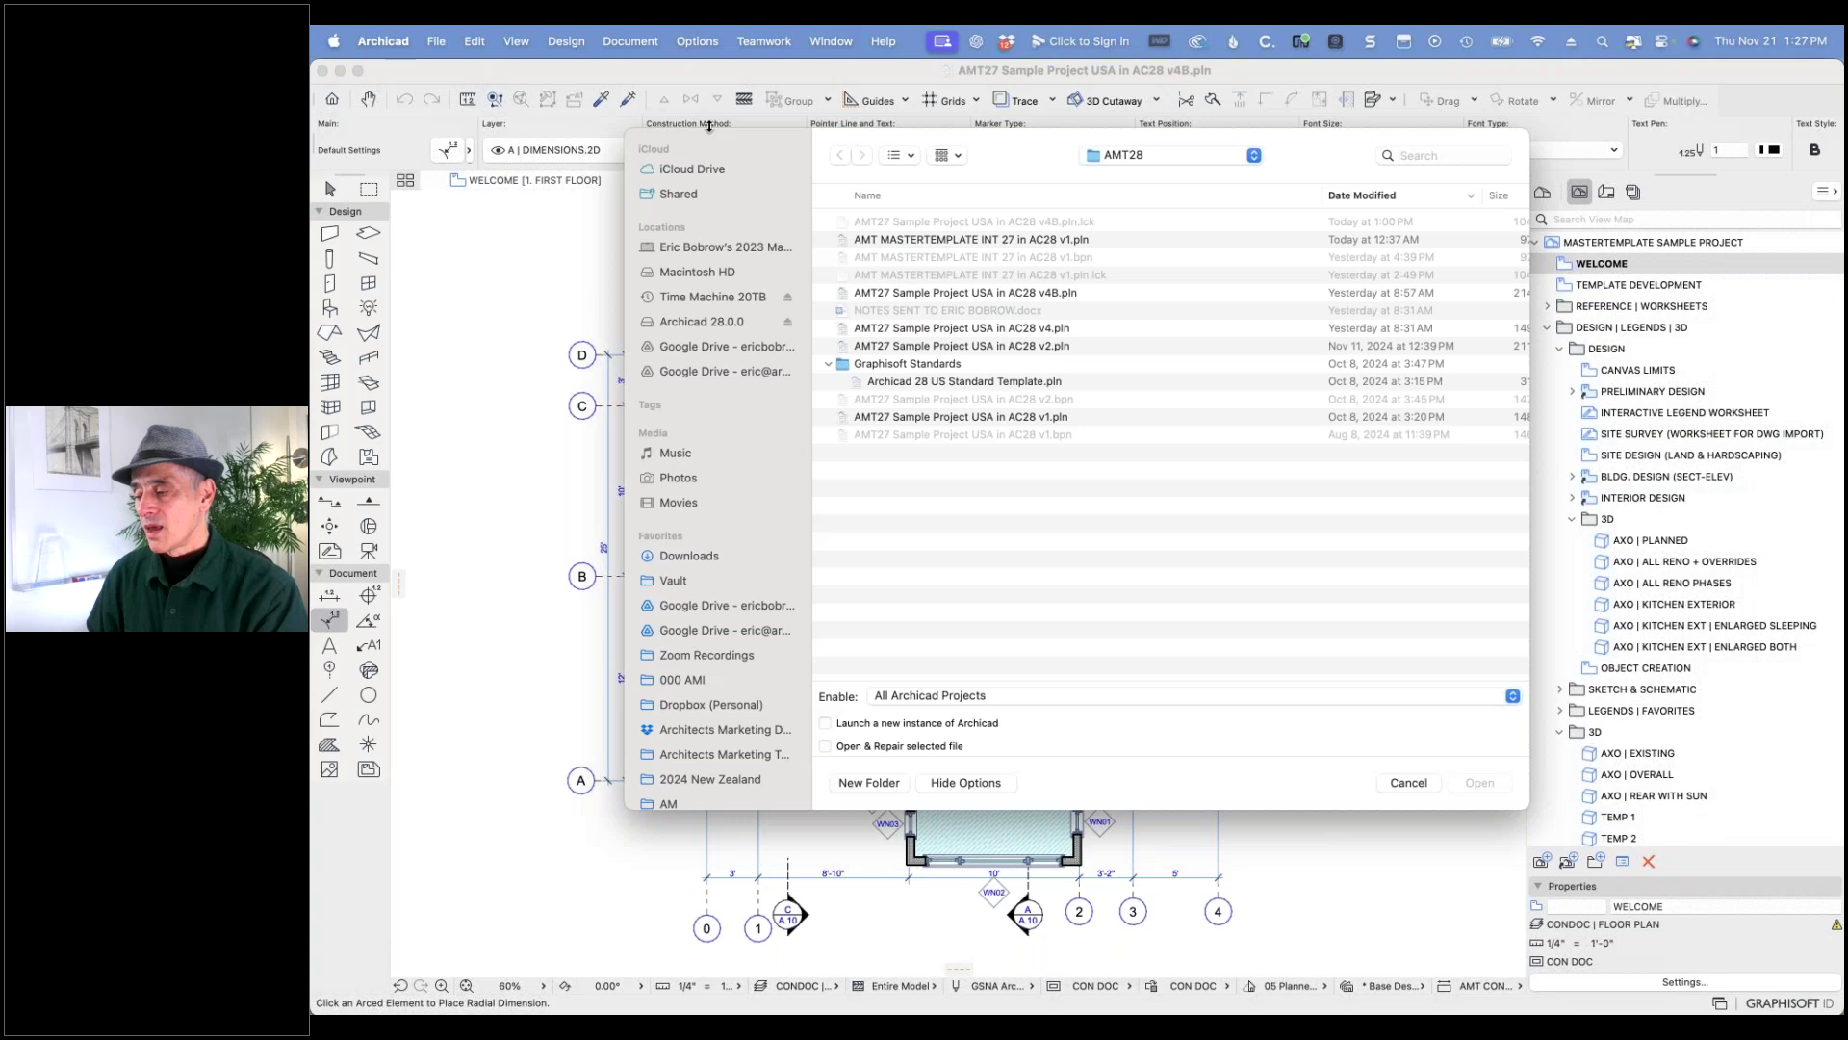
click(1408, 781)
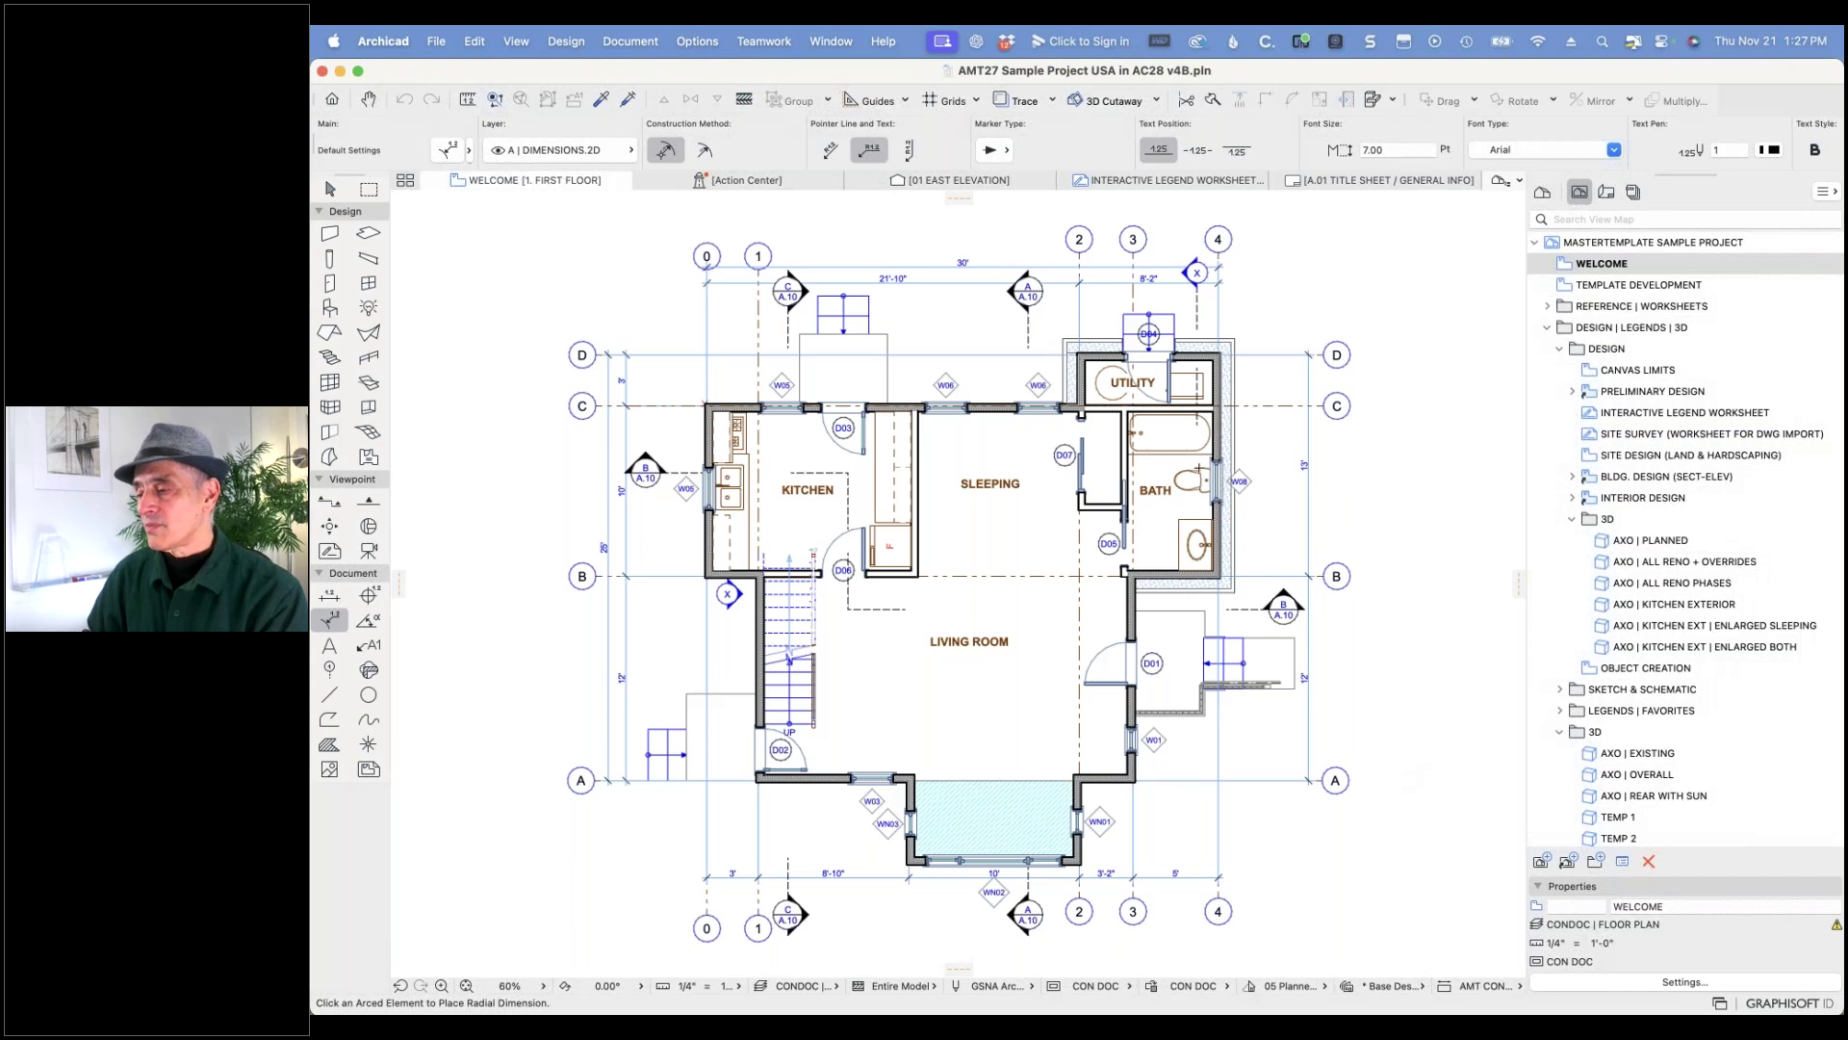
key(super+Tab)
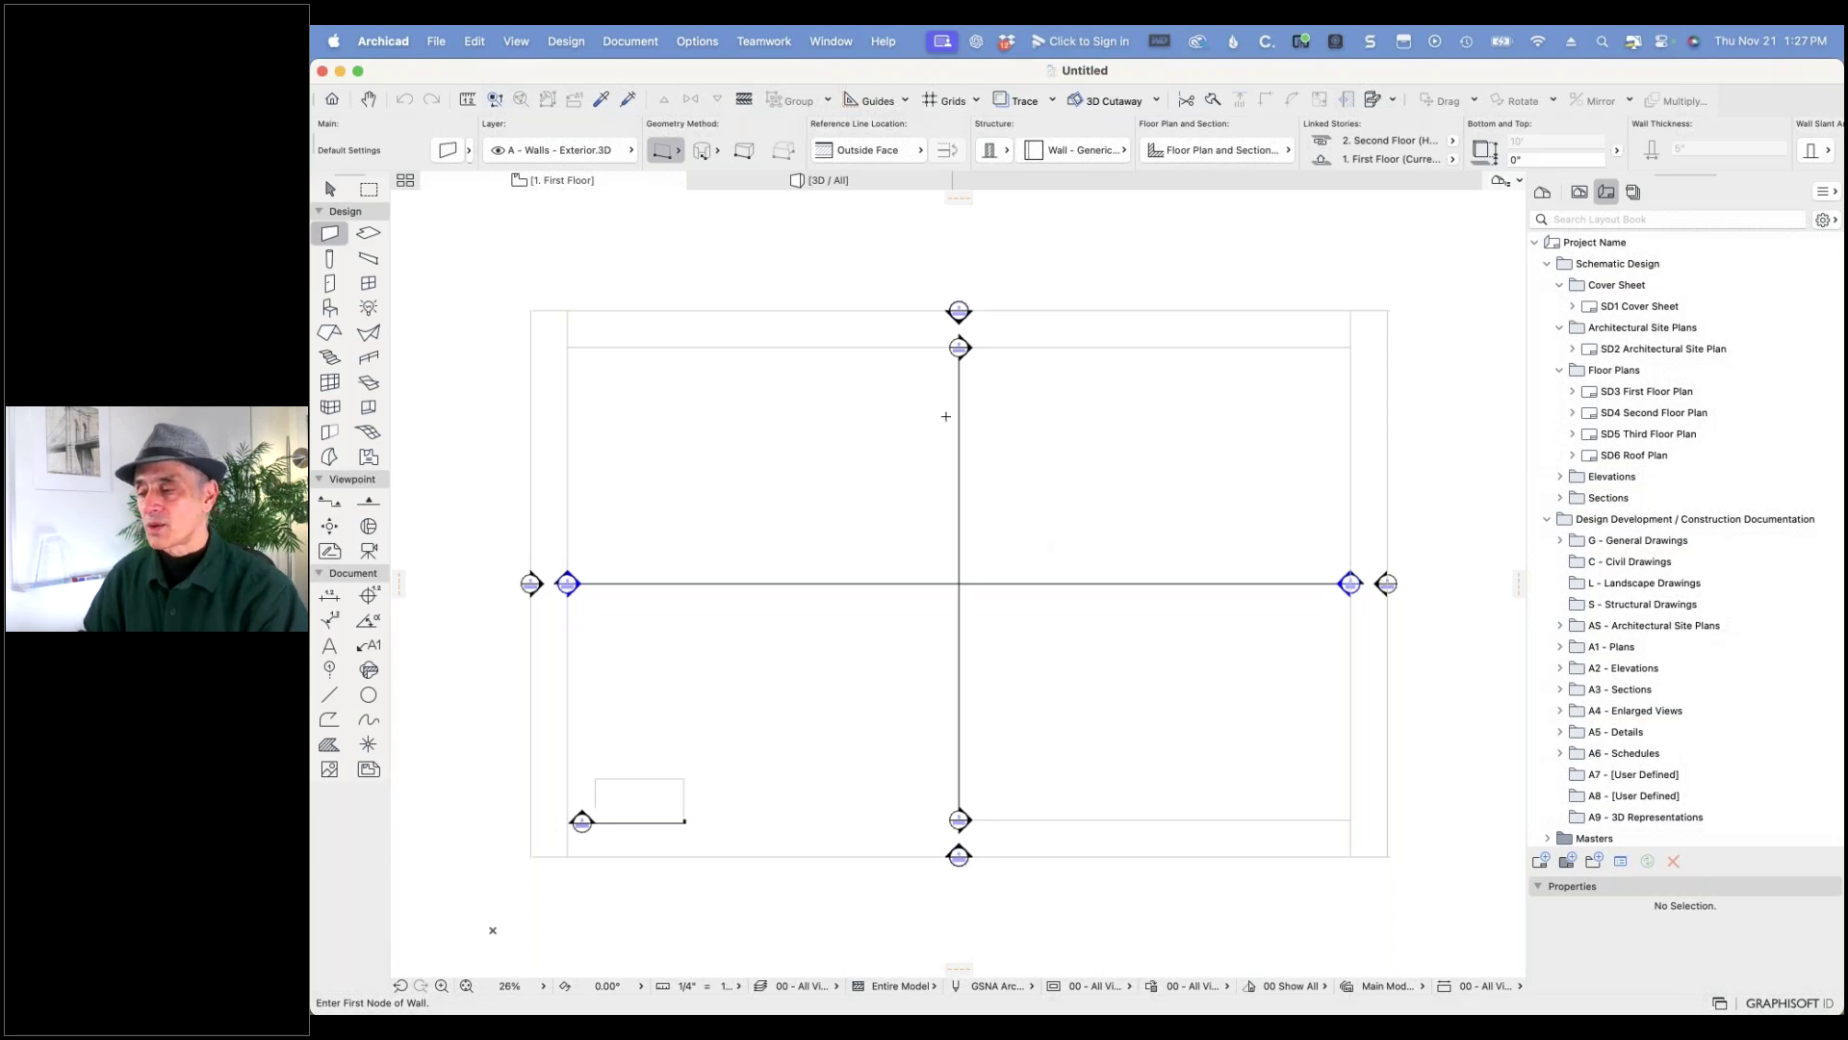
- In Library Manager, inspect the Embedded Library and the Archicad 28 library group
click(436, 40)
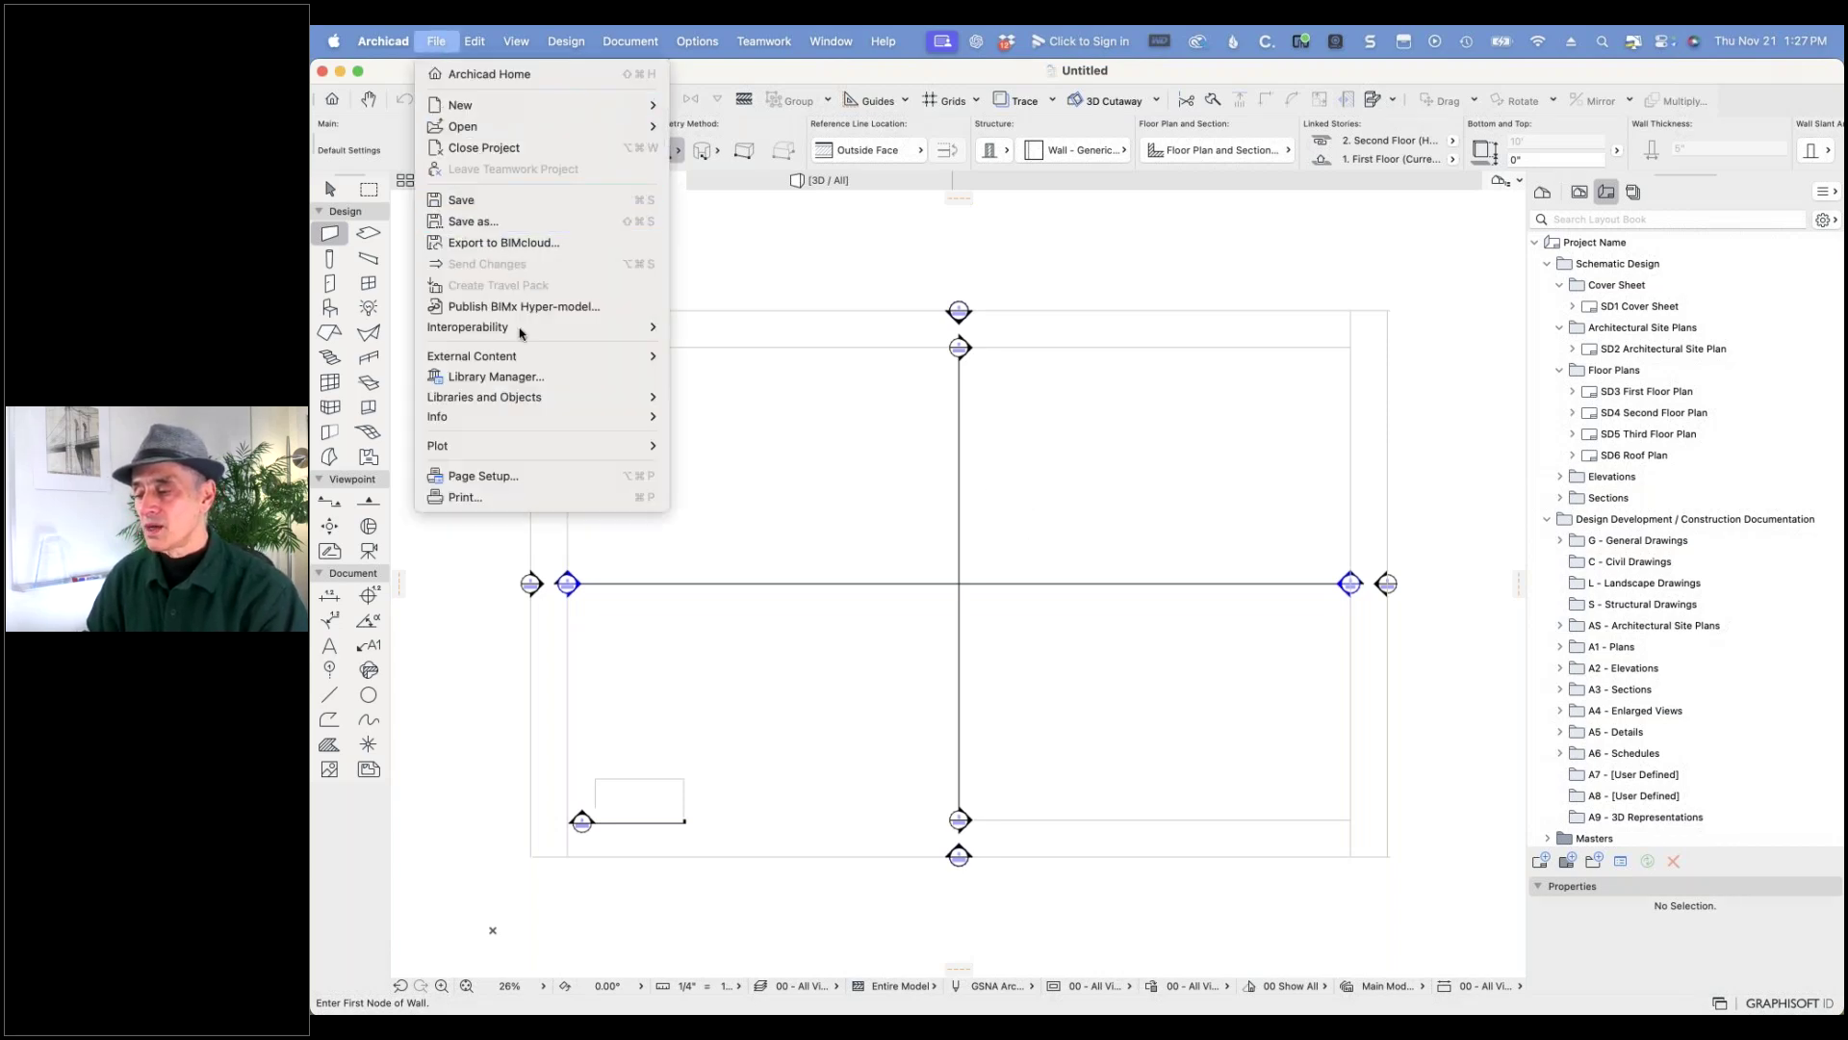
click(502, 377)
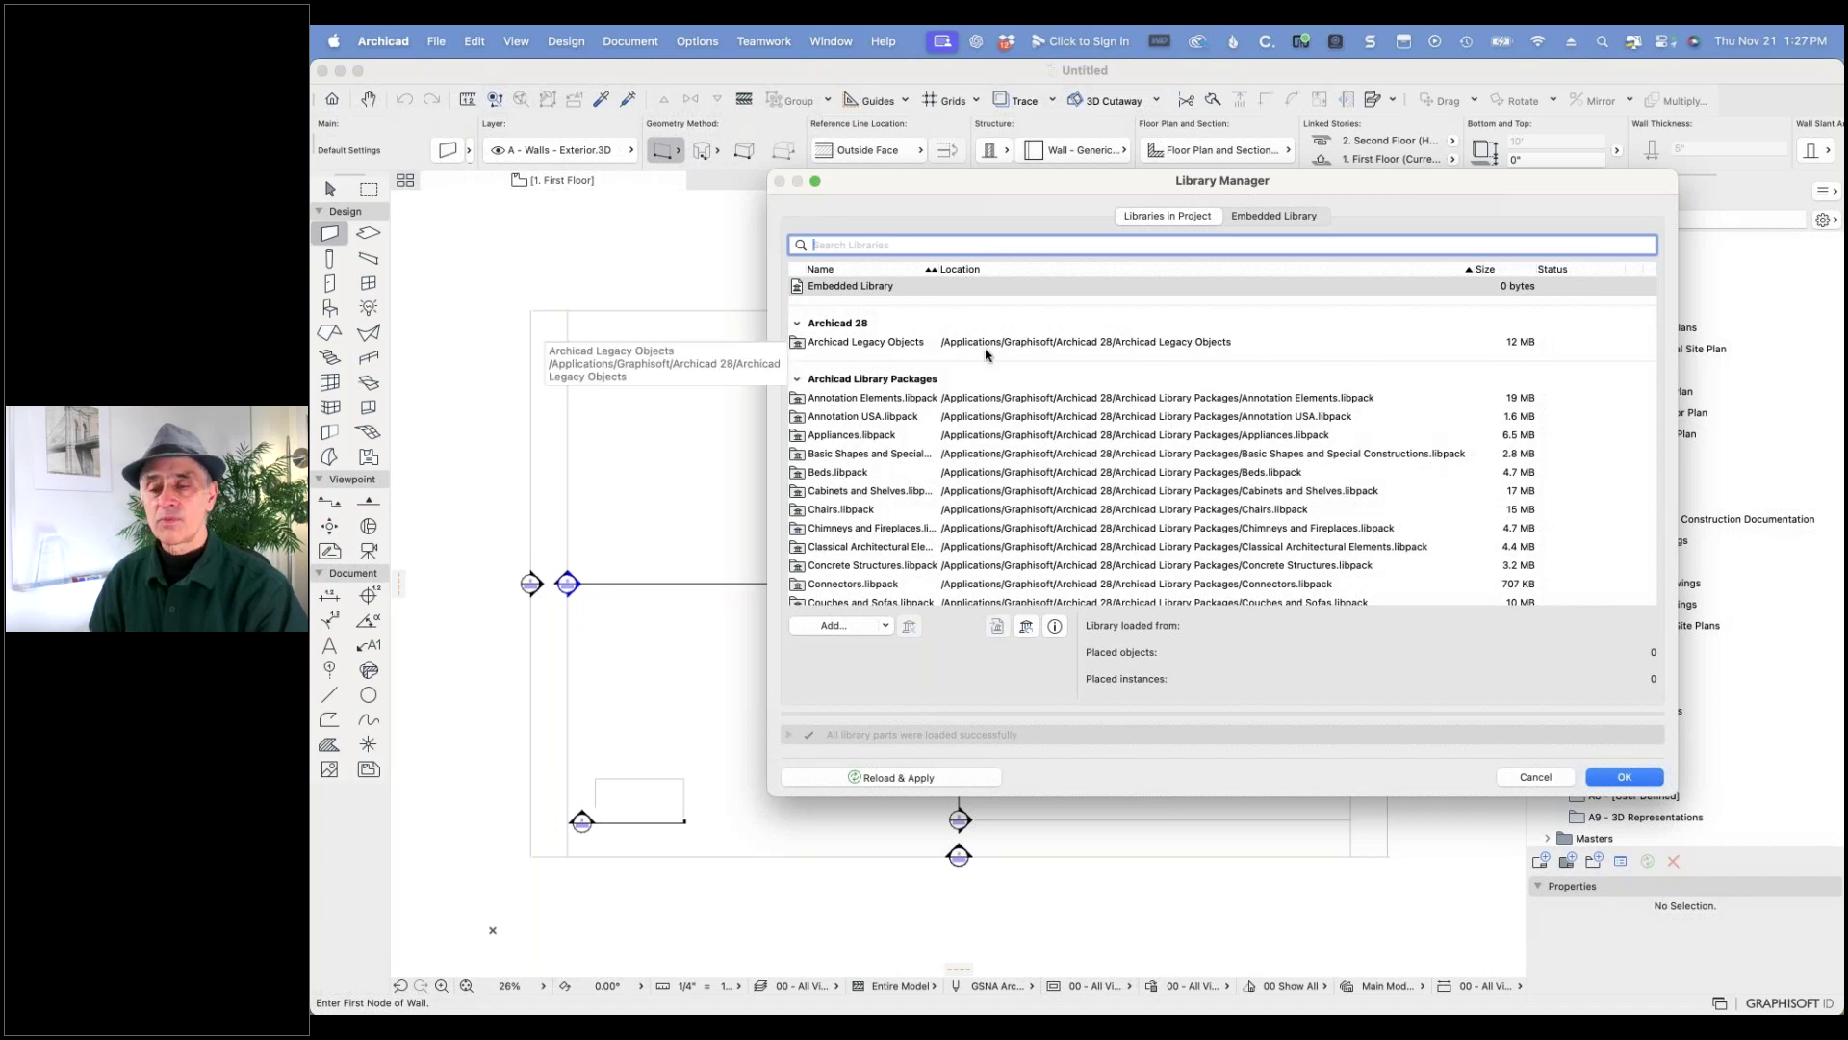
click(875, 288)
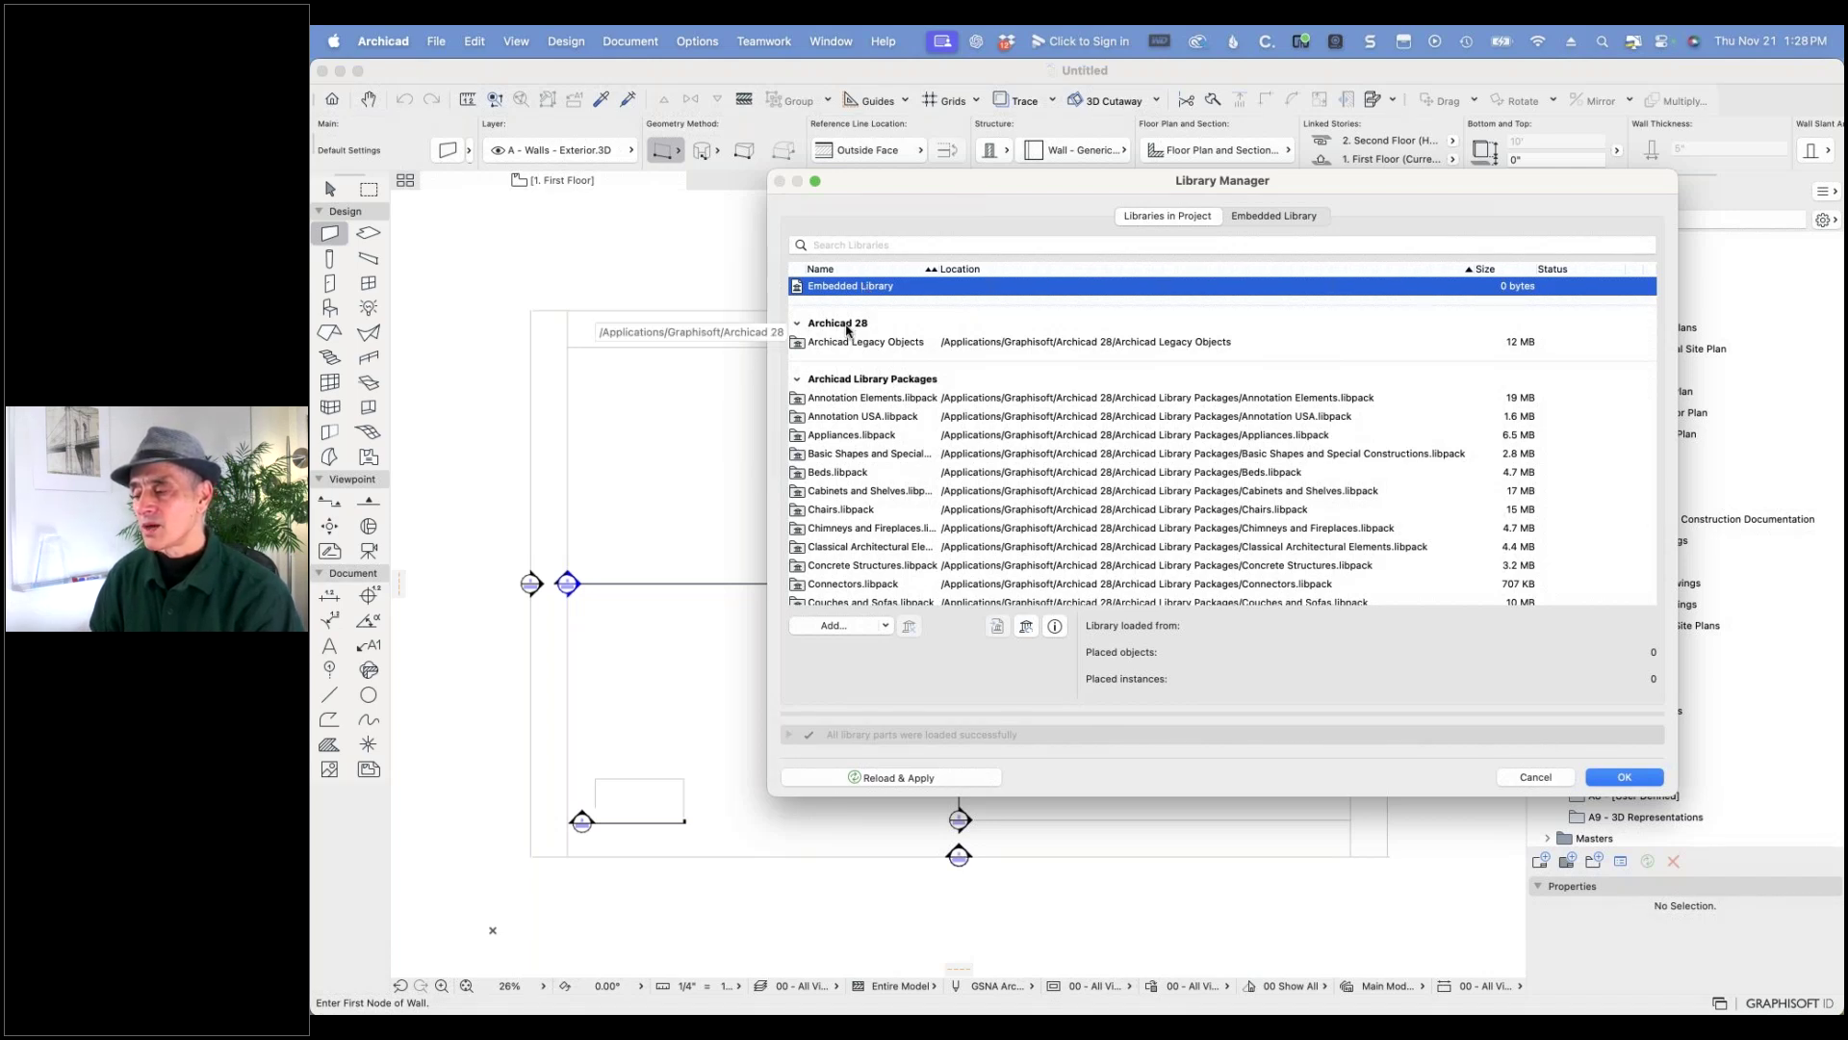
click(847, 325)
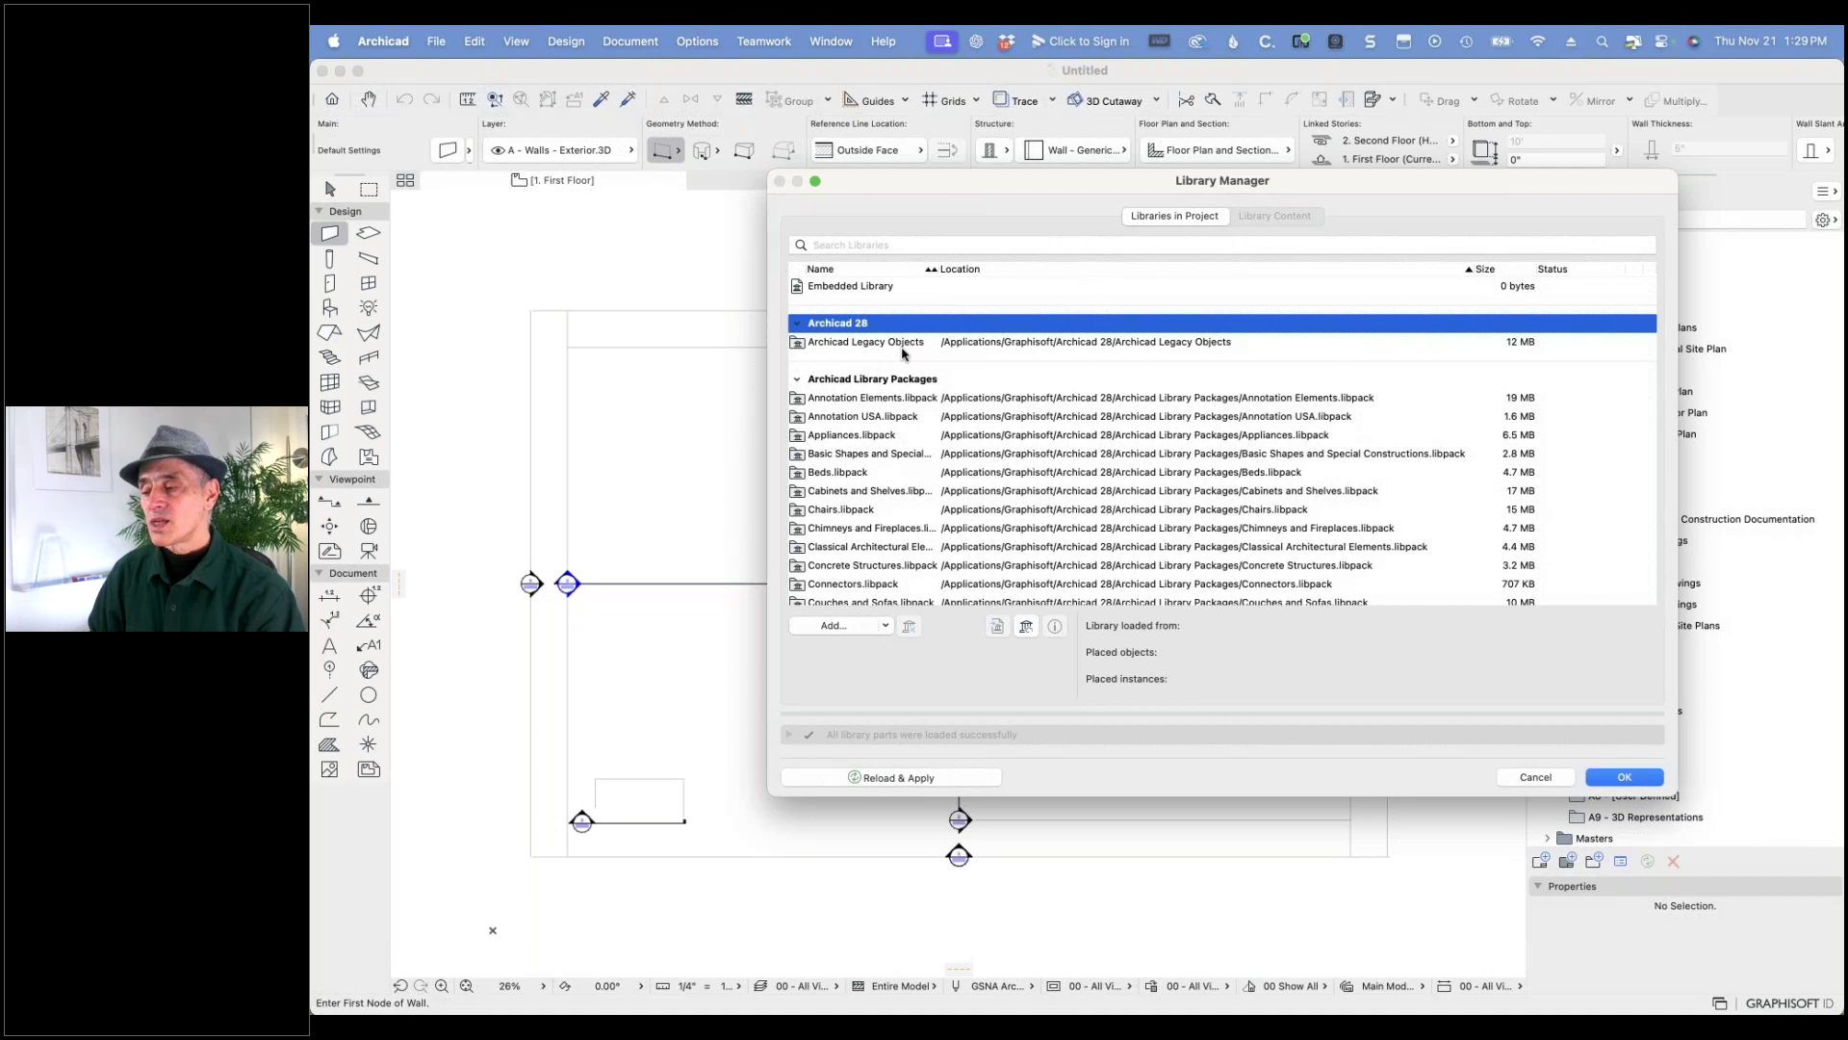
- Inspect Archicad Legacy Objects, then enlarge the library list and widen its name column
click(869, 343)
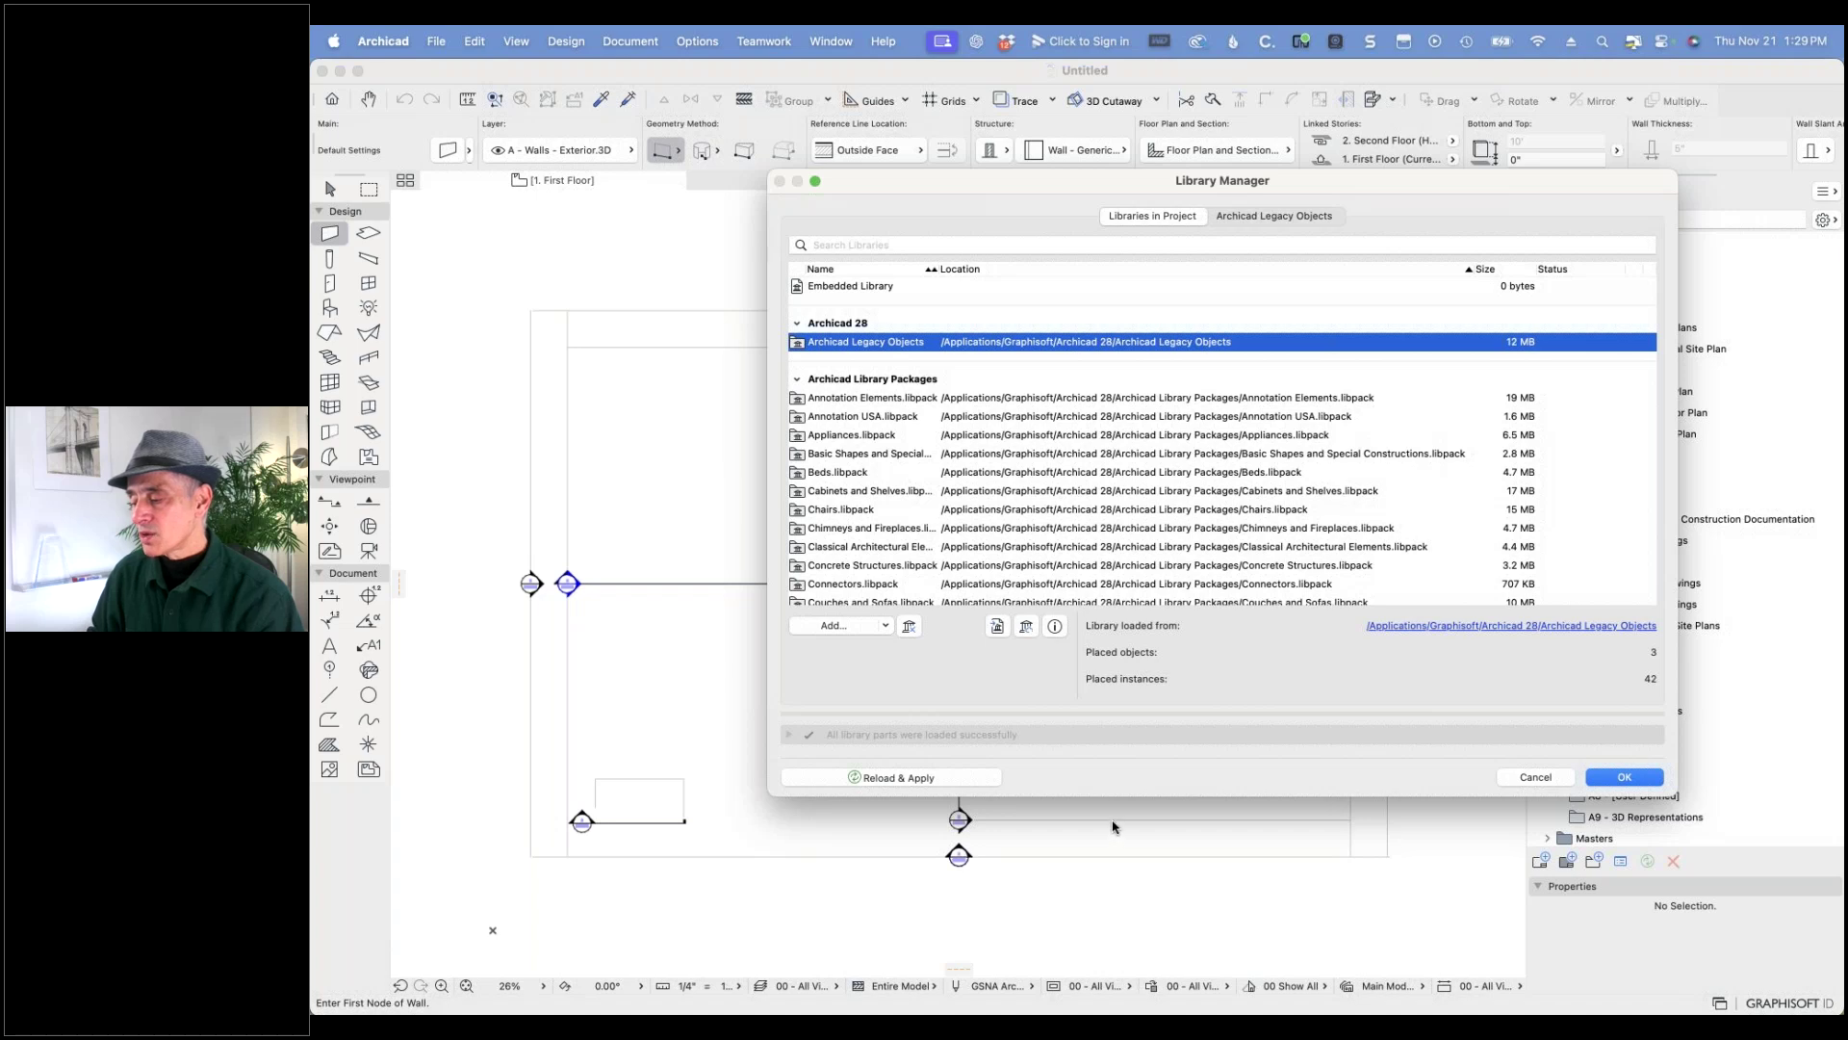
drag(1133, 796, 1130, 953)
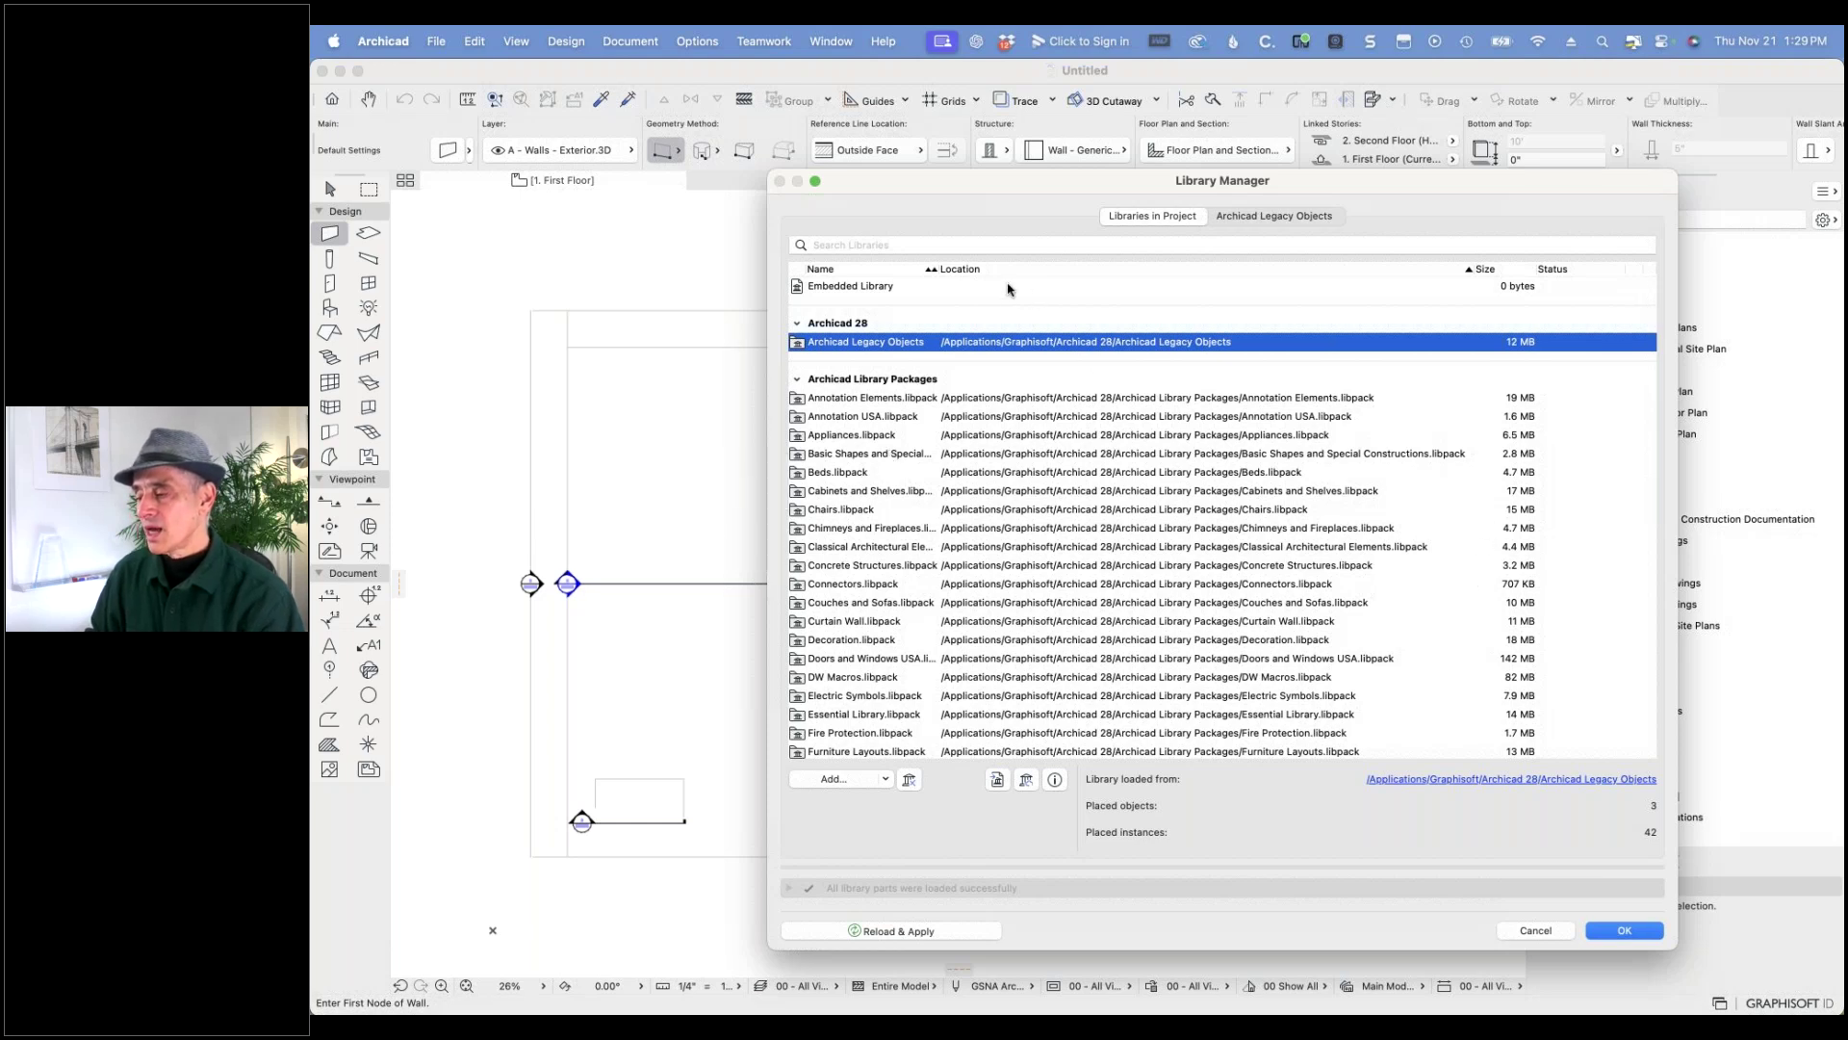
drag(936, 269, 1062, 272)
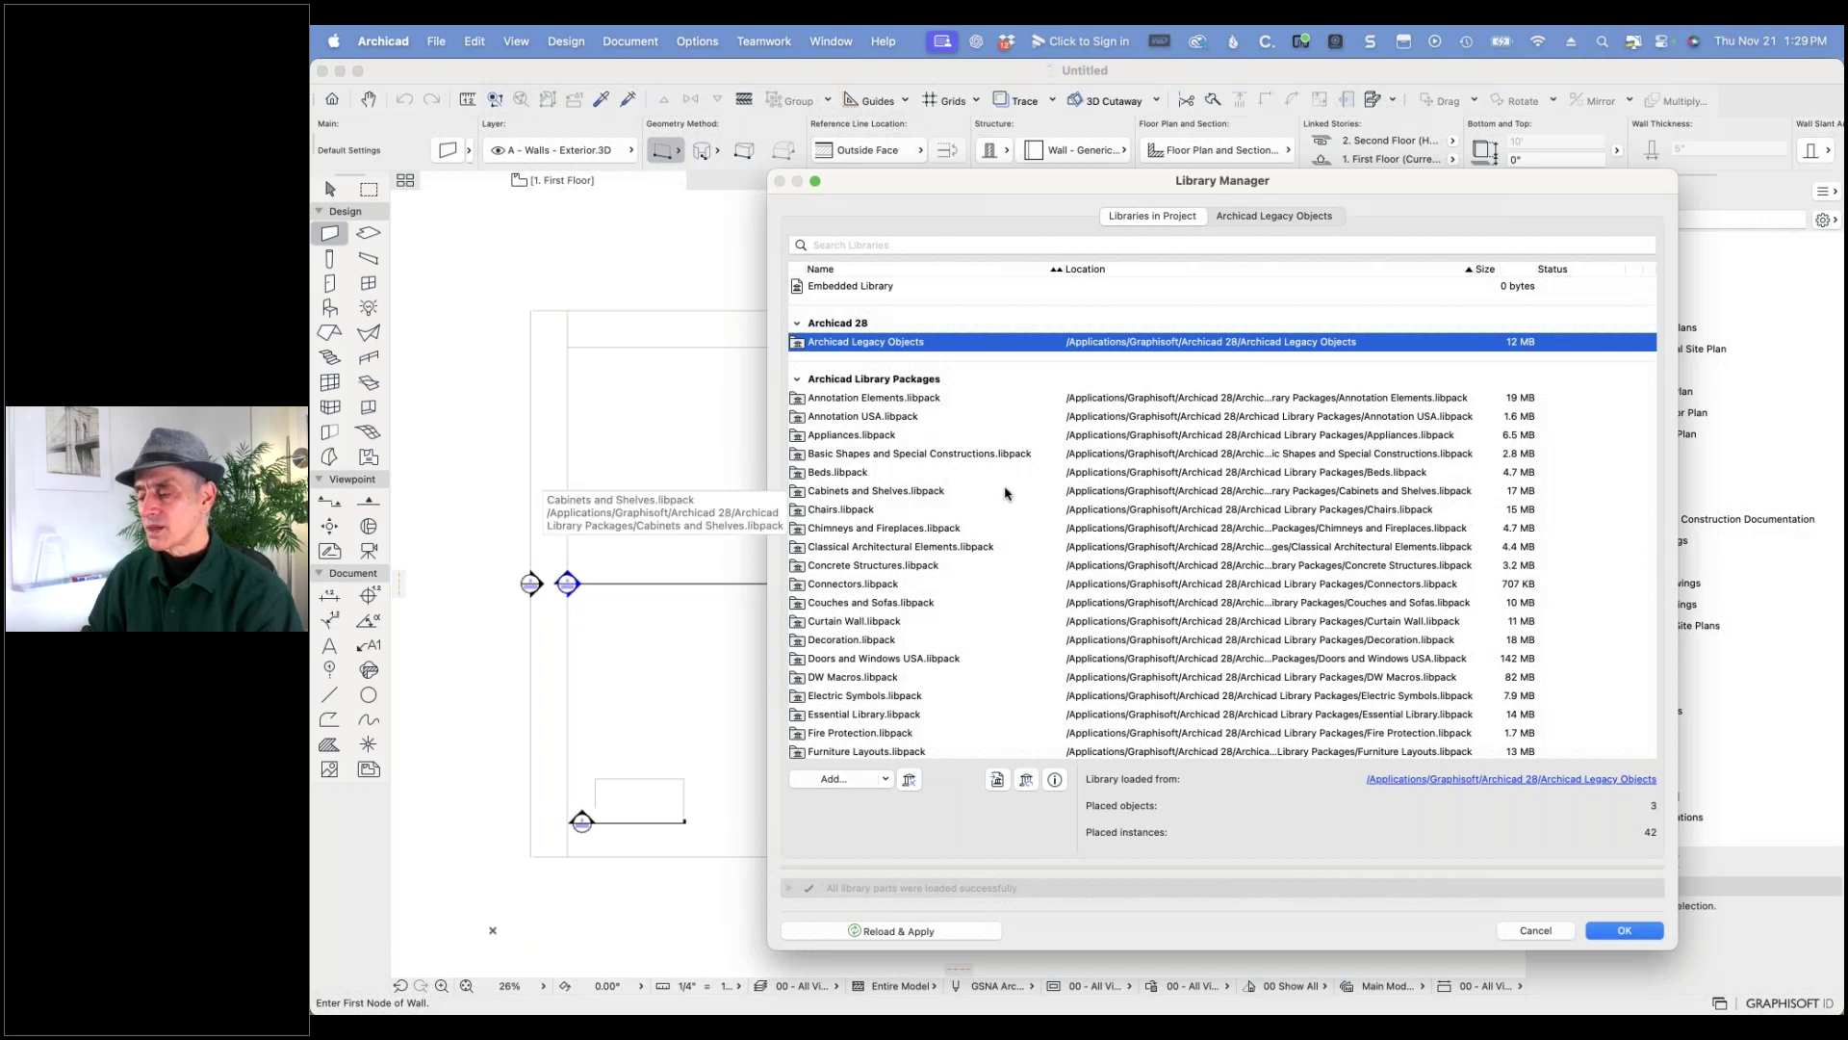
- Review the Couches and Sofas, Chairs, Cabinets and Shelves, and Electric Symbols packages
click(872, 604)
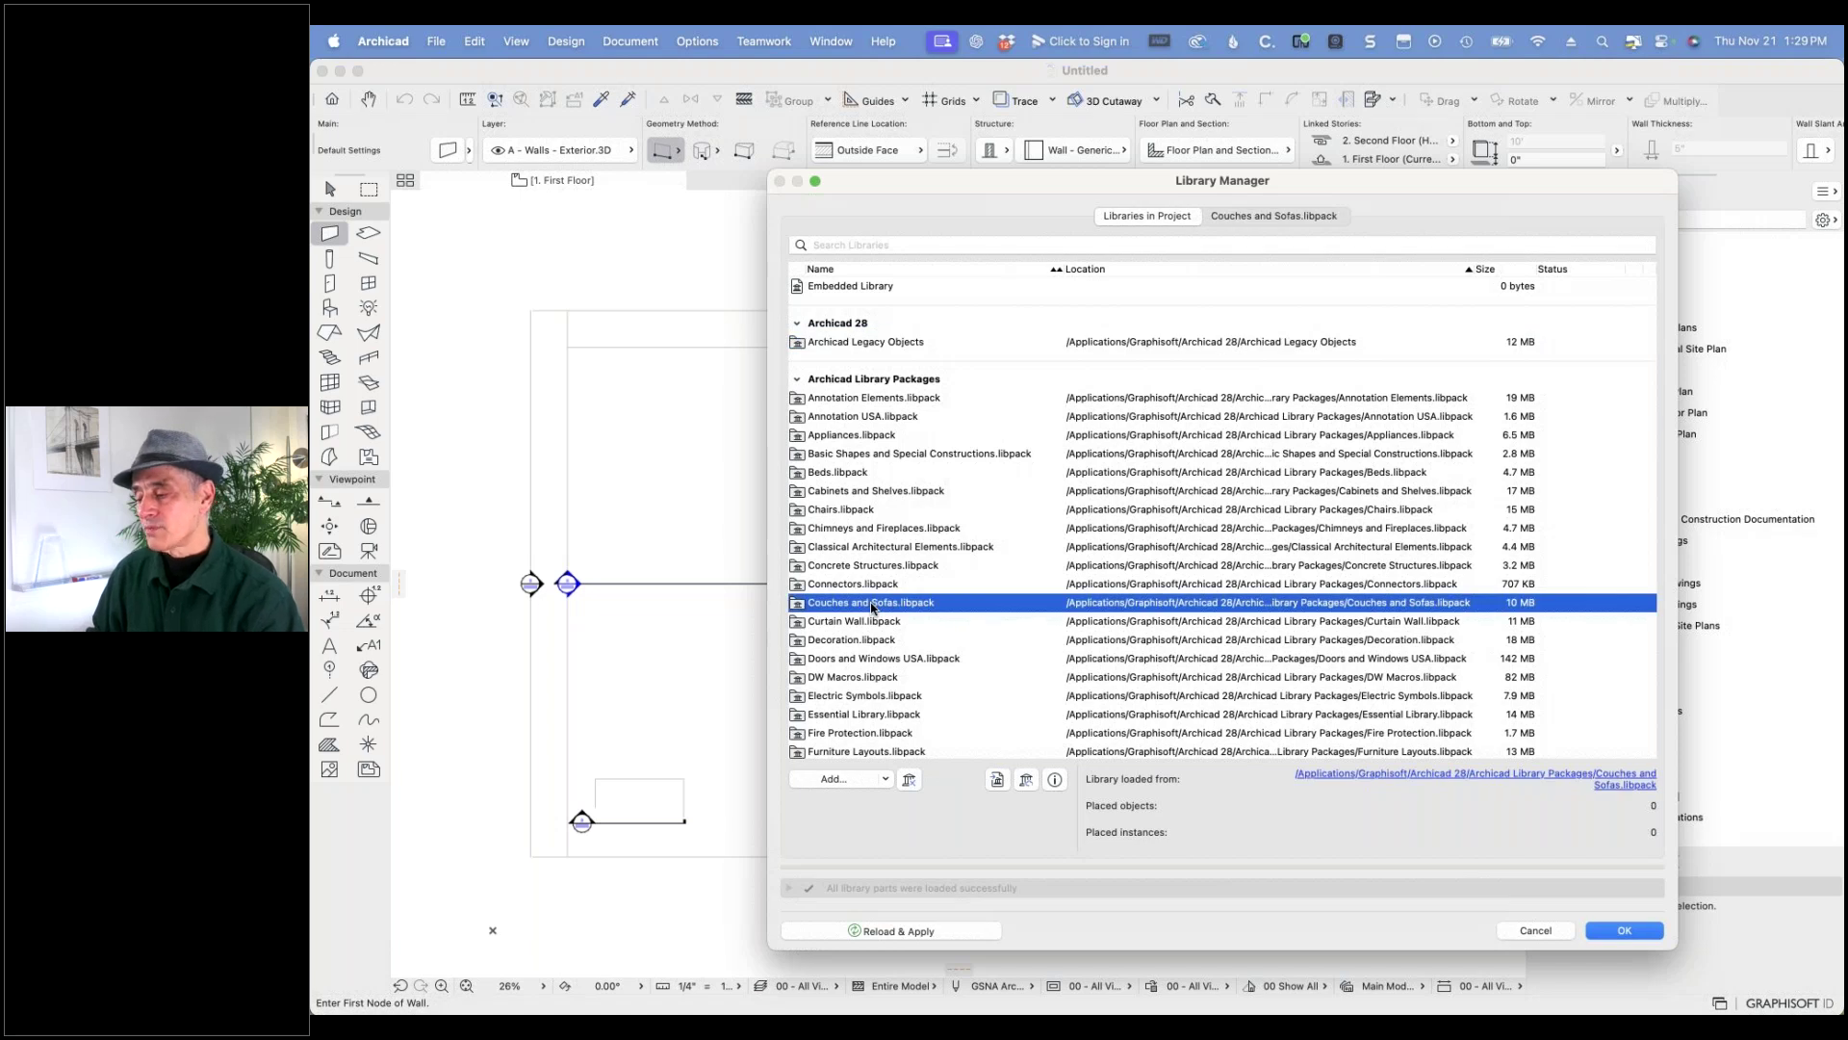
click(825, 513)
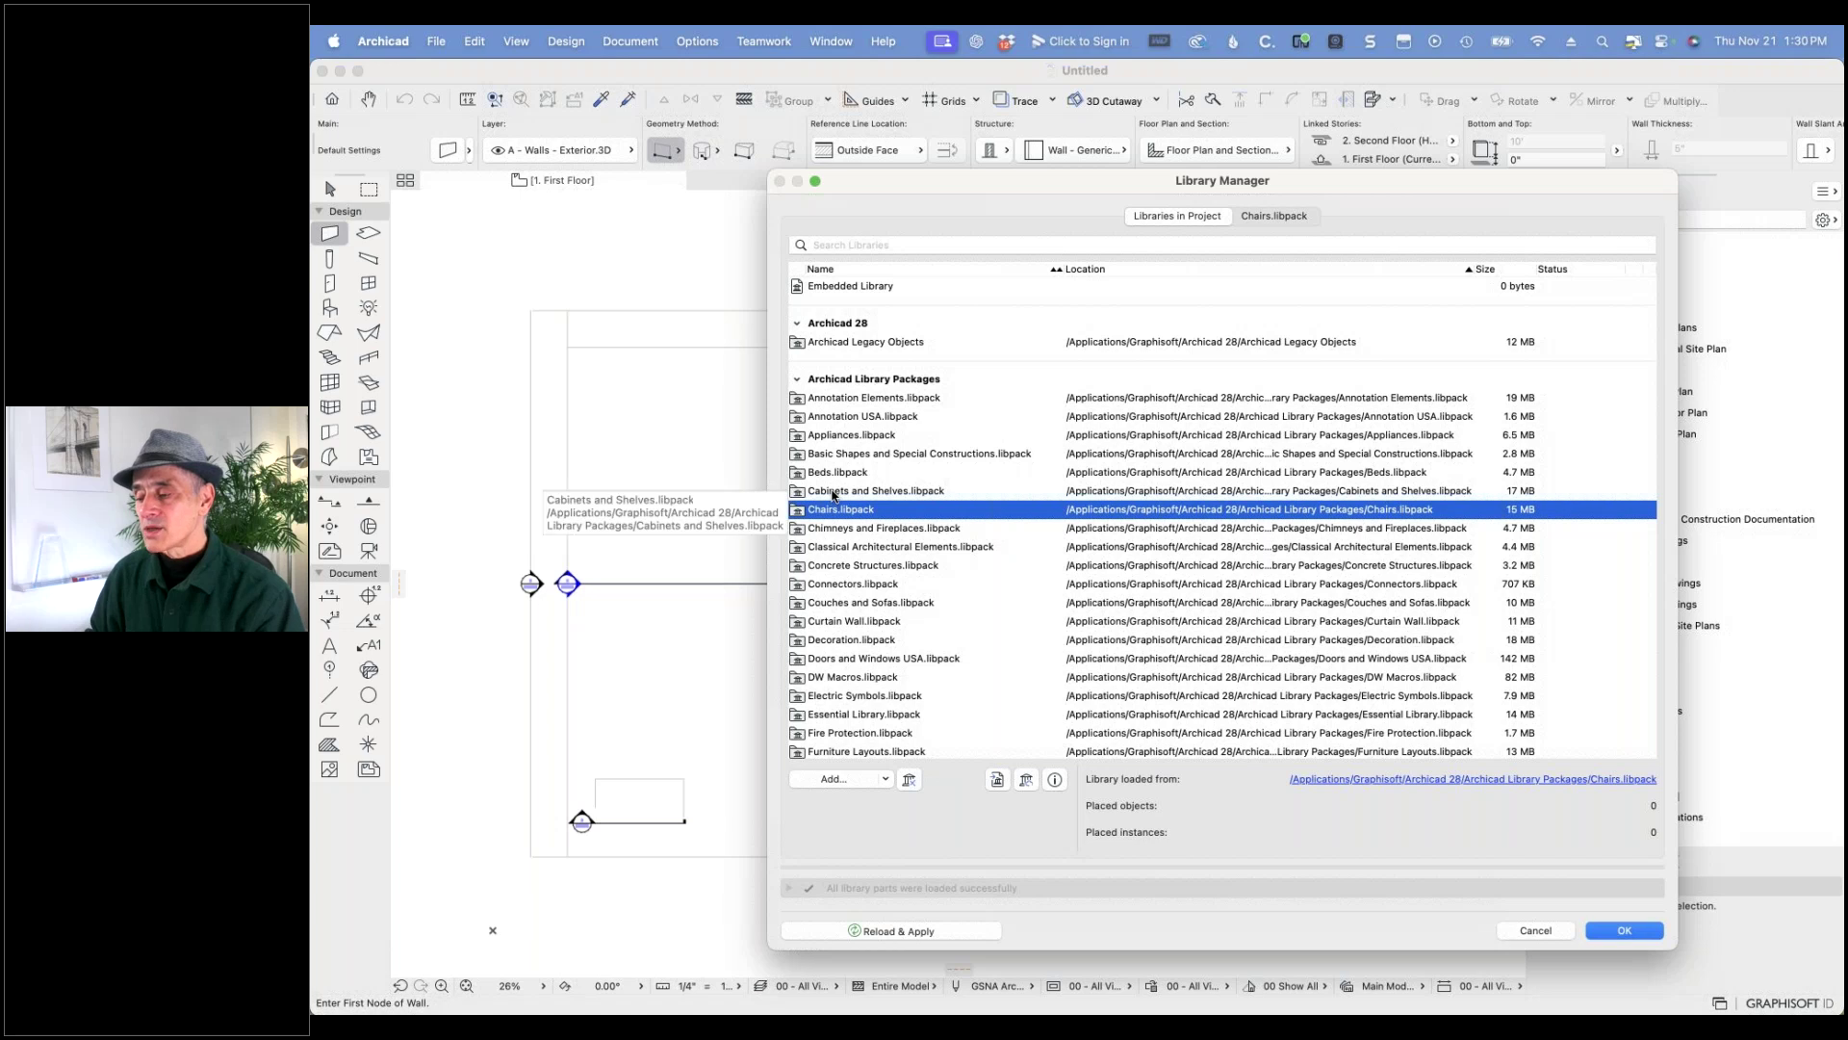
click(834, 492)
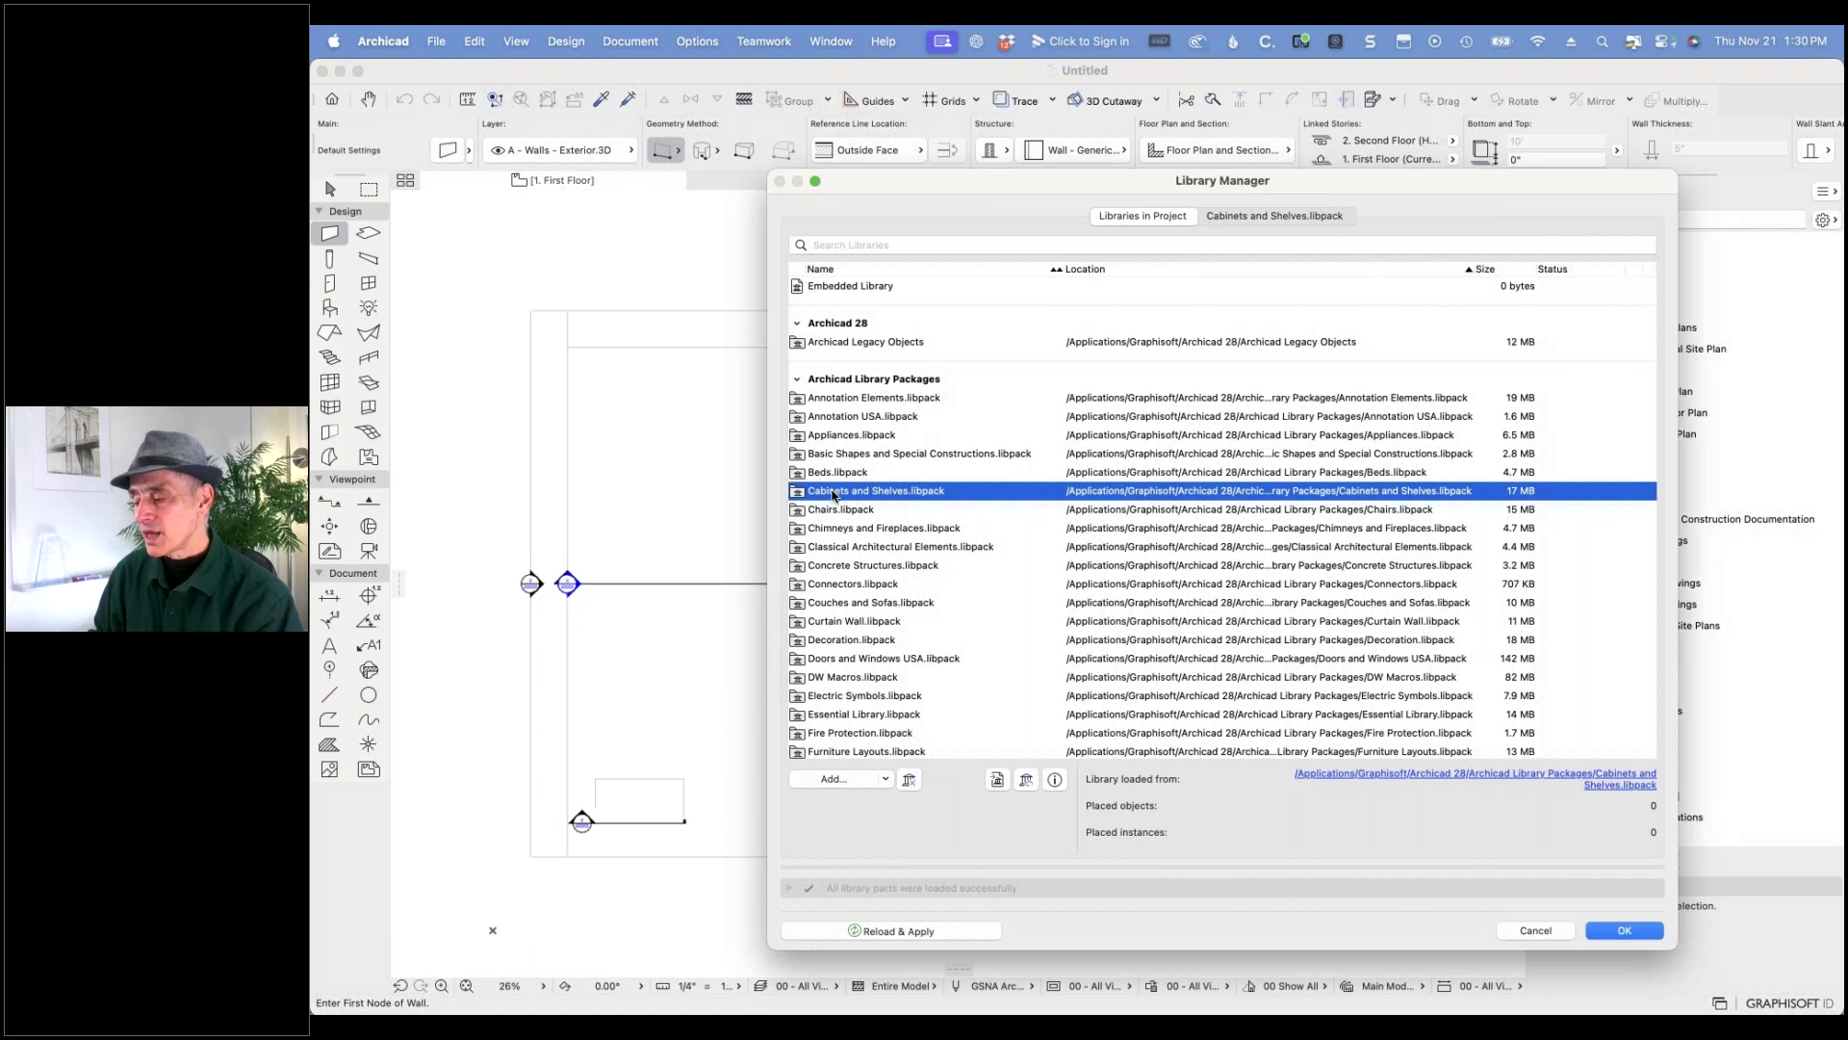
click(869, 695)
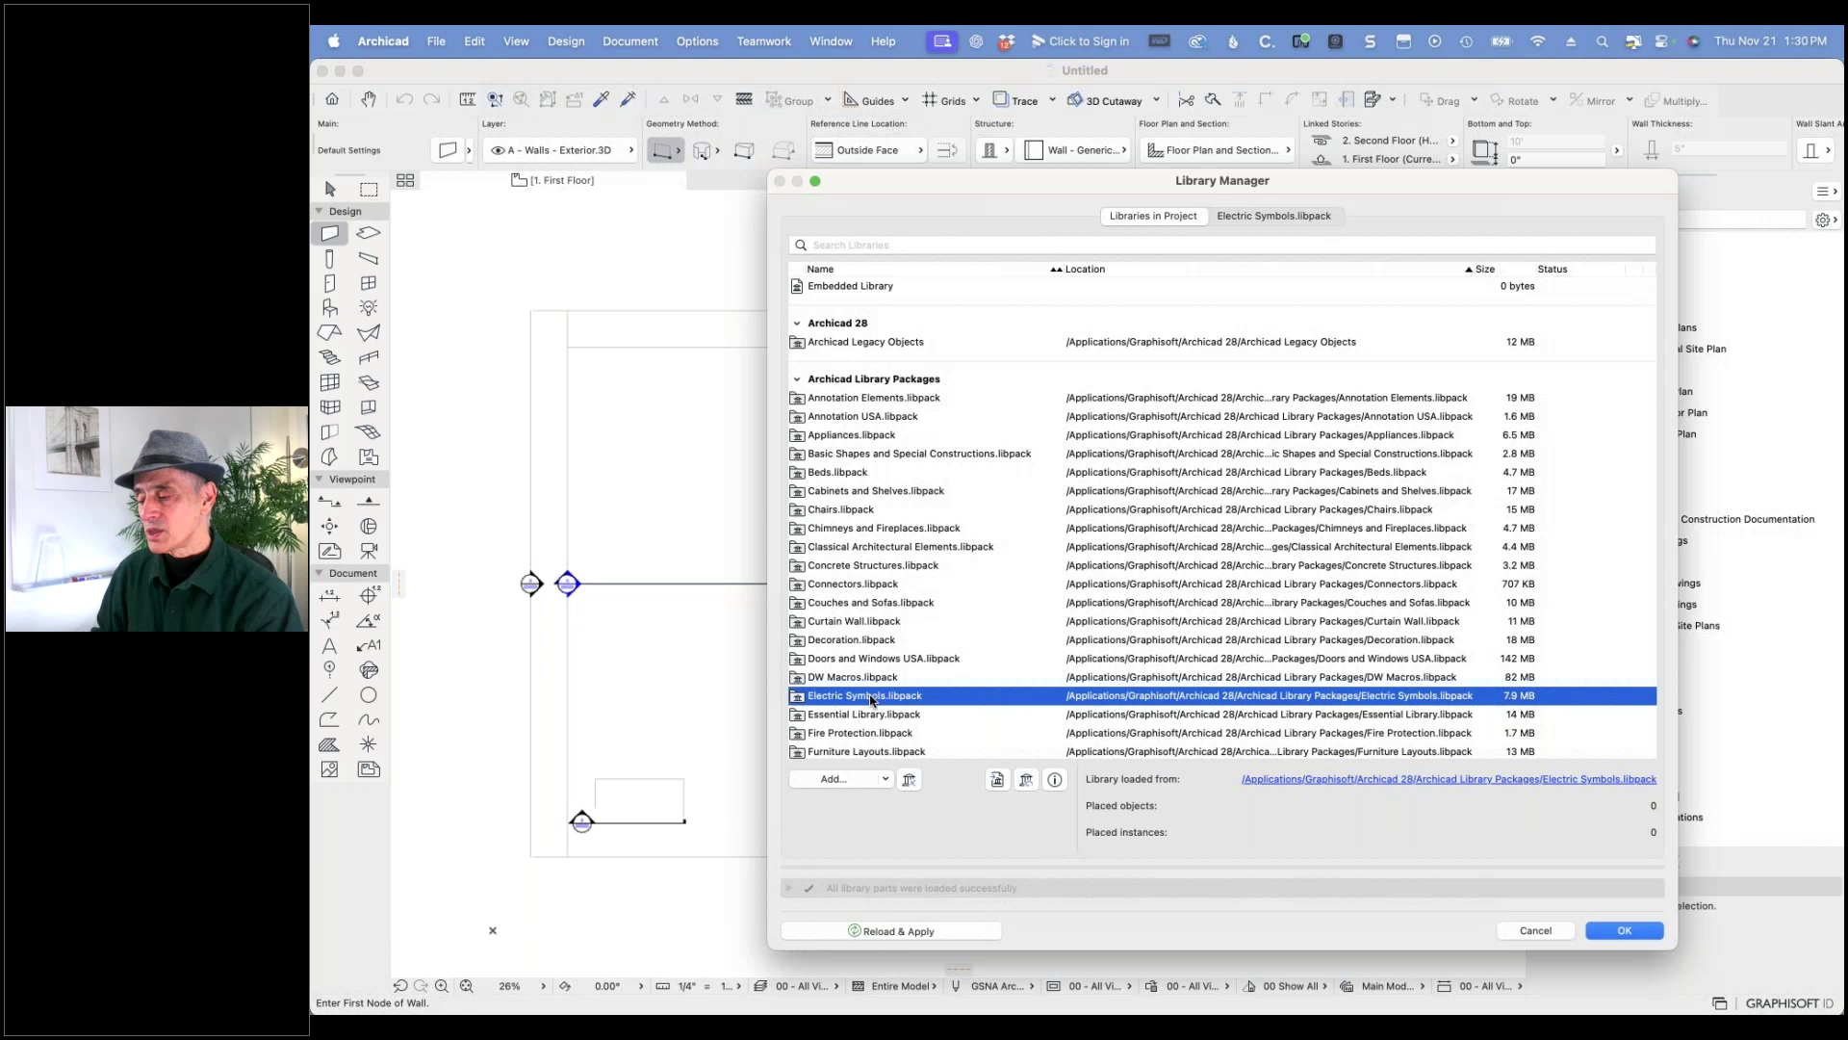
- Scroll the list and view the Doors and Windows USA library details
scroll(871, 700, down, 5)
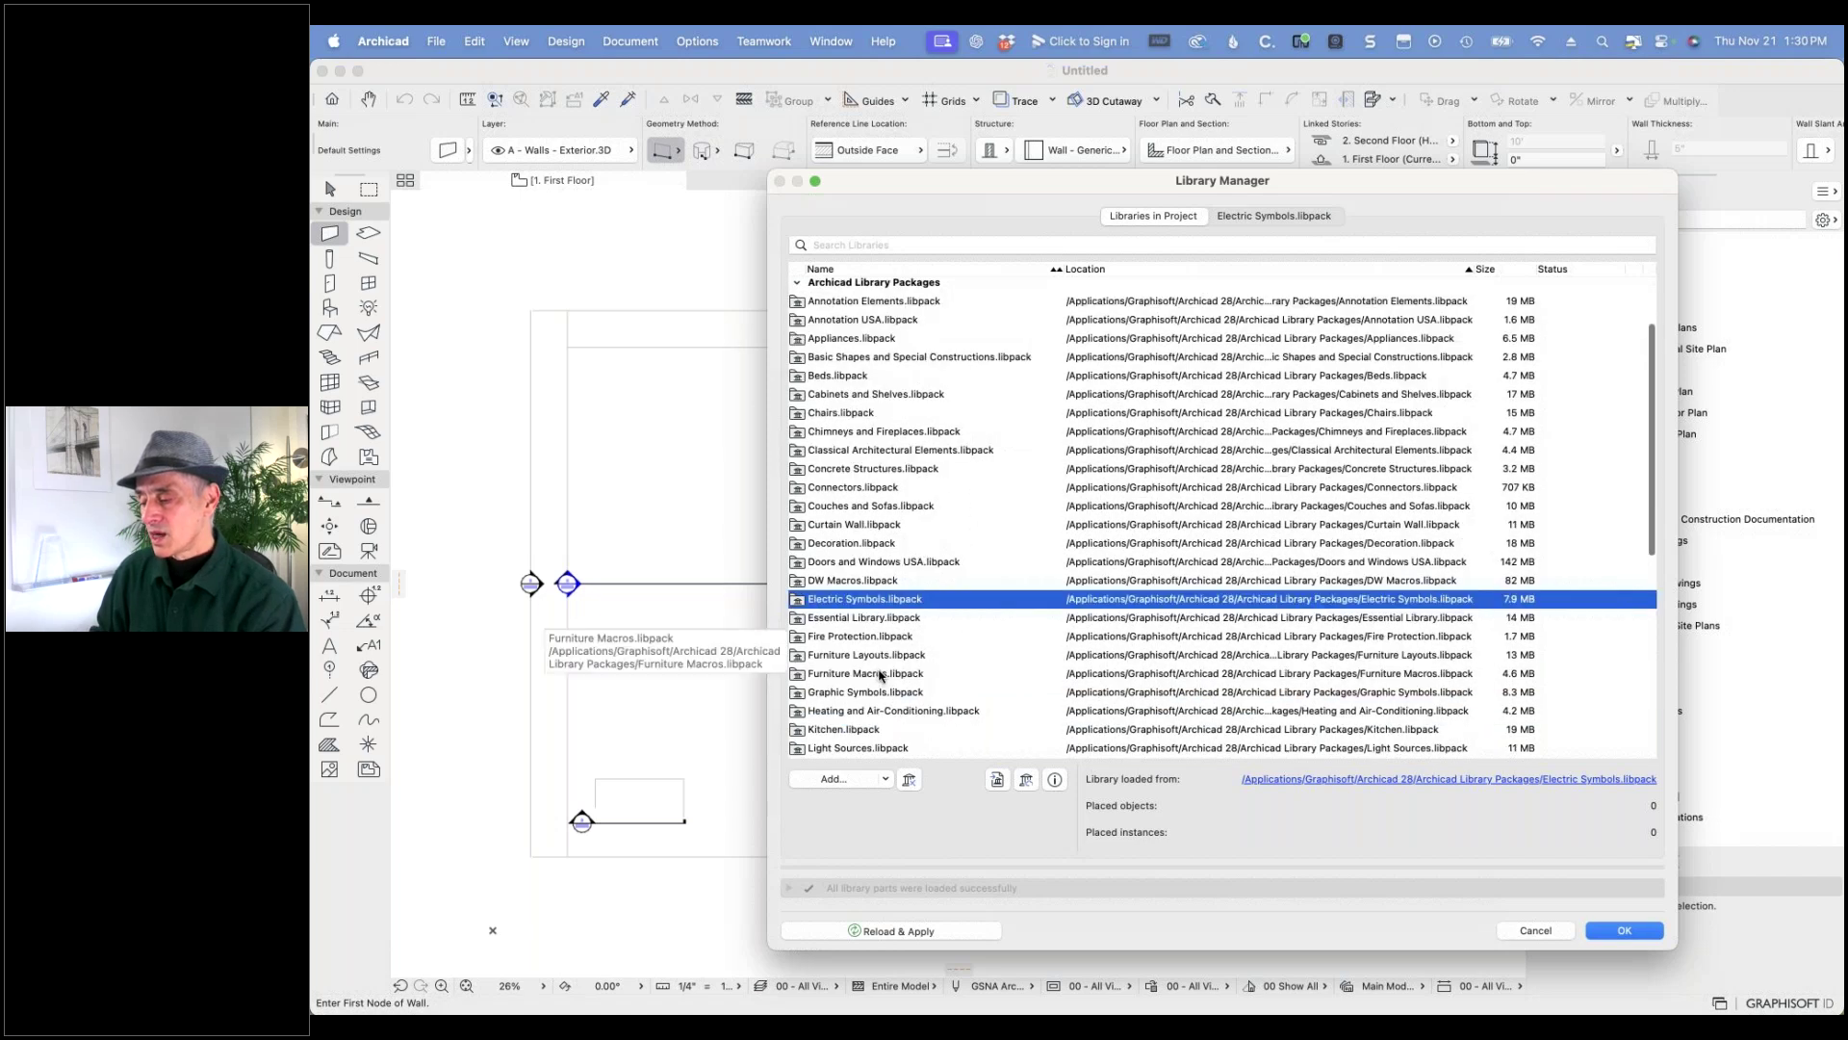
scroll(883, 674, down, 1)
scroll(891, 670, down, 5)
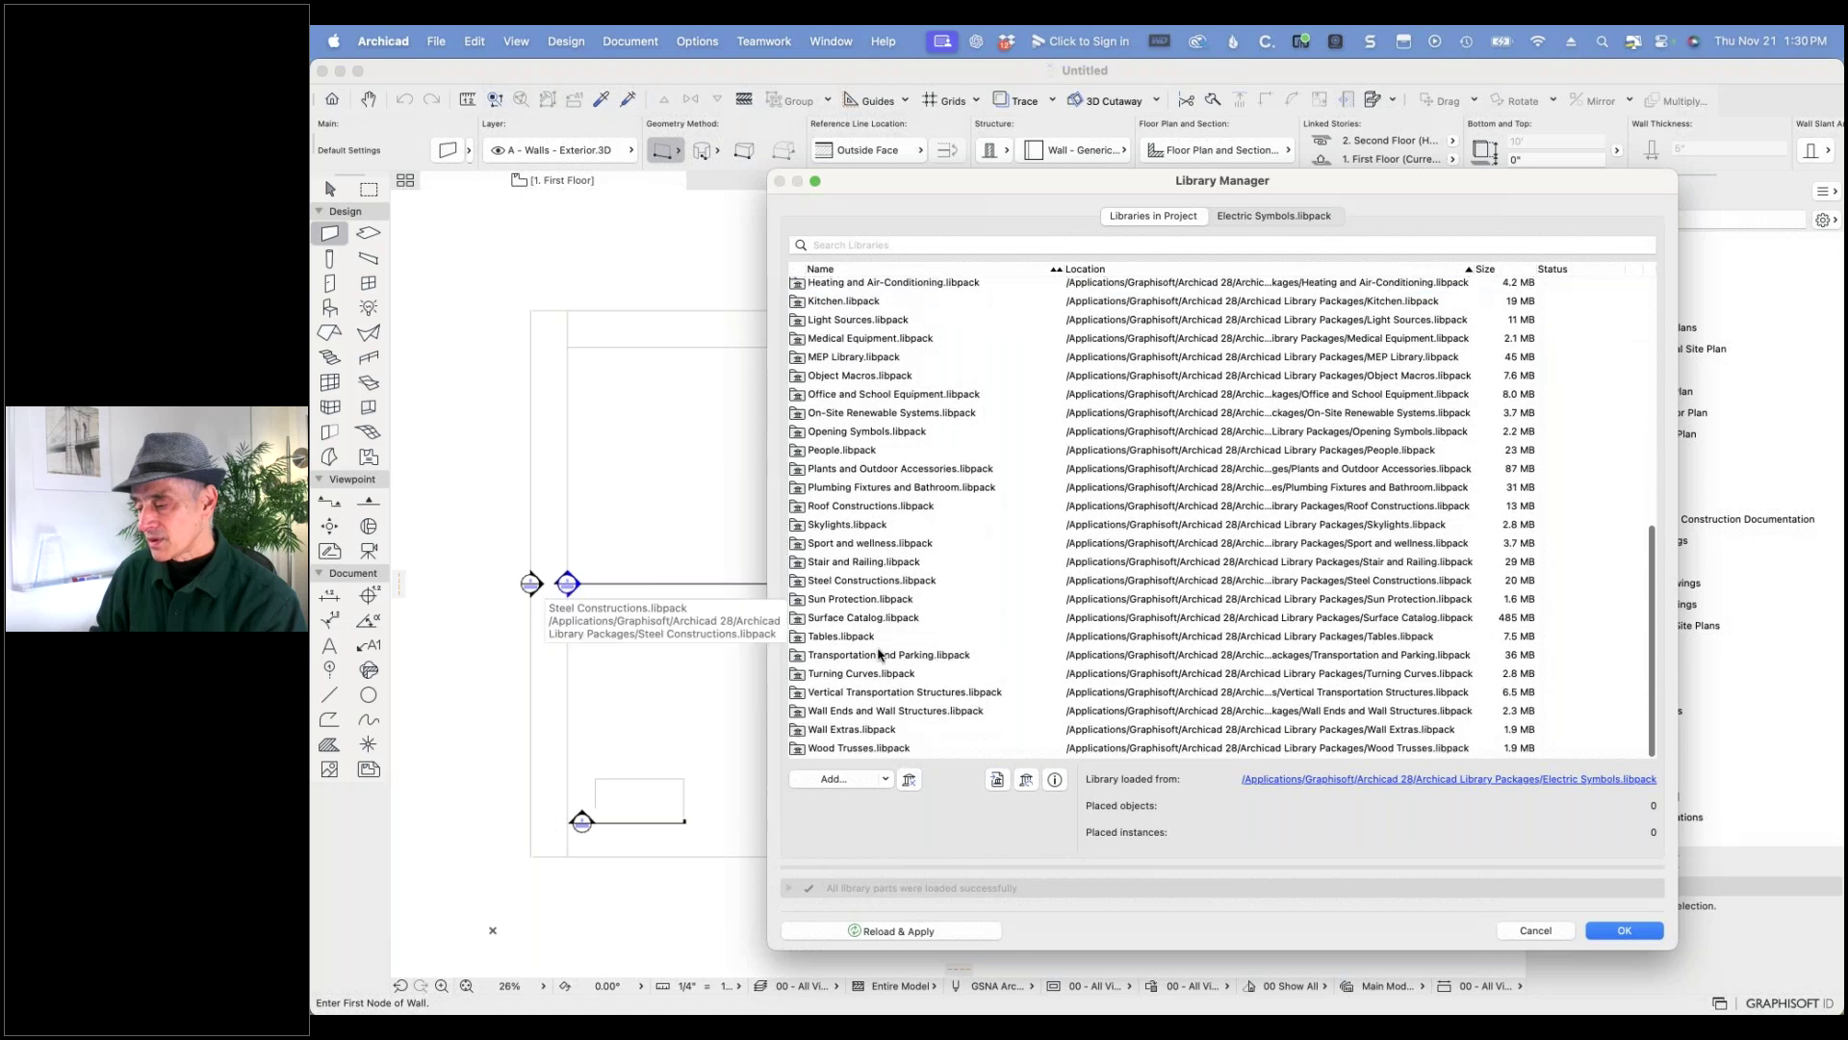
scroll(869, 536, up, 5)
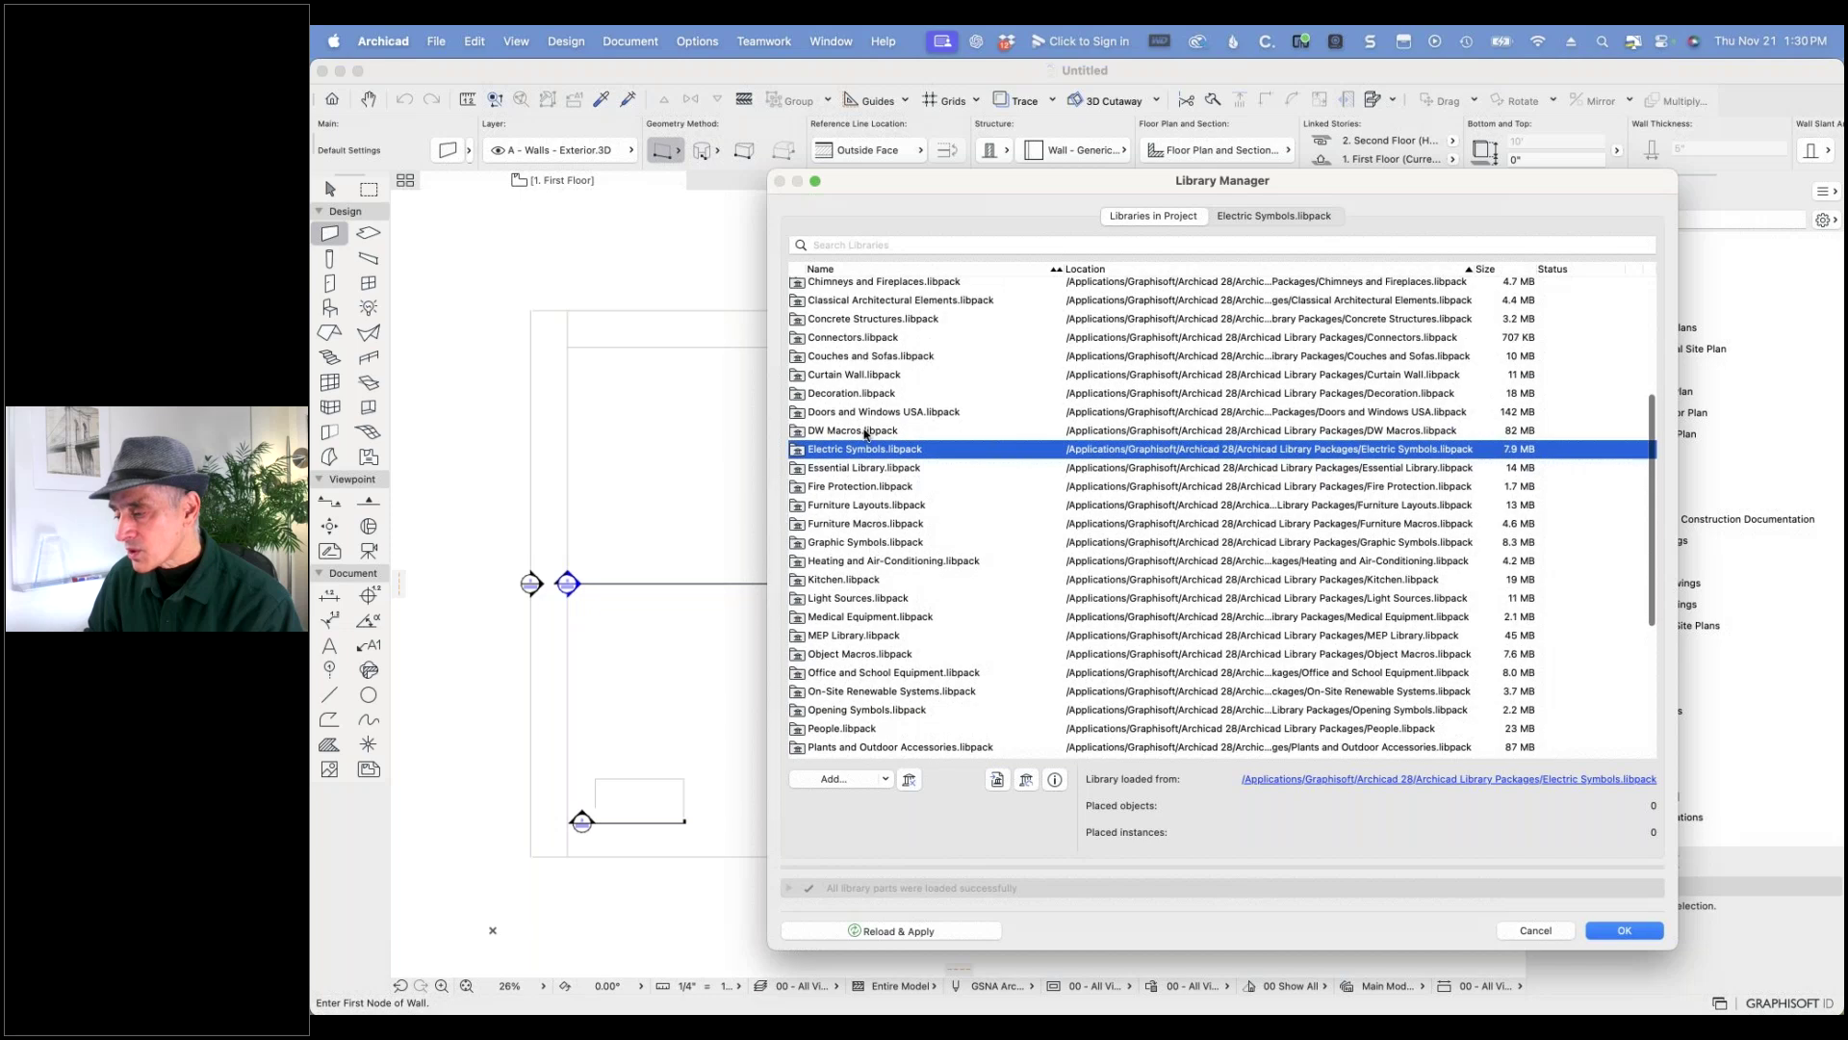
click(870, 415)
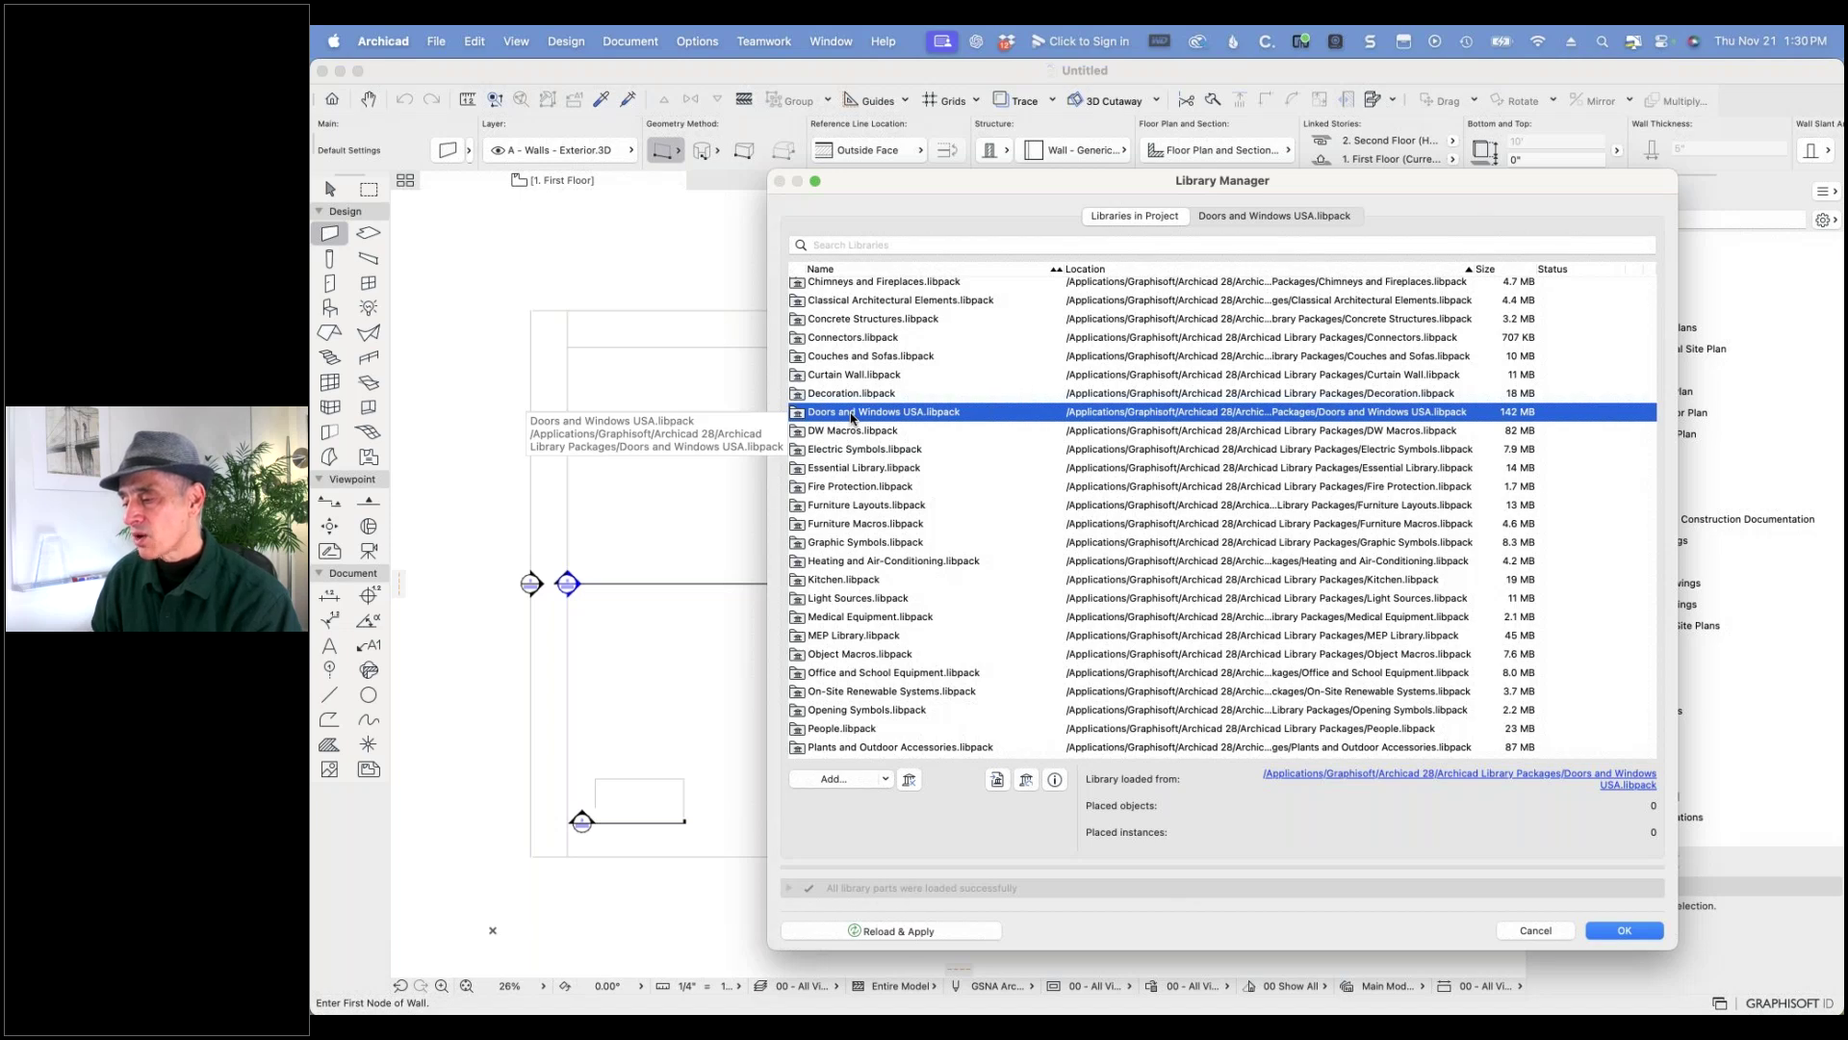
- Check Steel Constructions and Stair and Railing source locations, then reselect Doors and Windows USA
scroll(851, 417, up, 3)
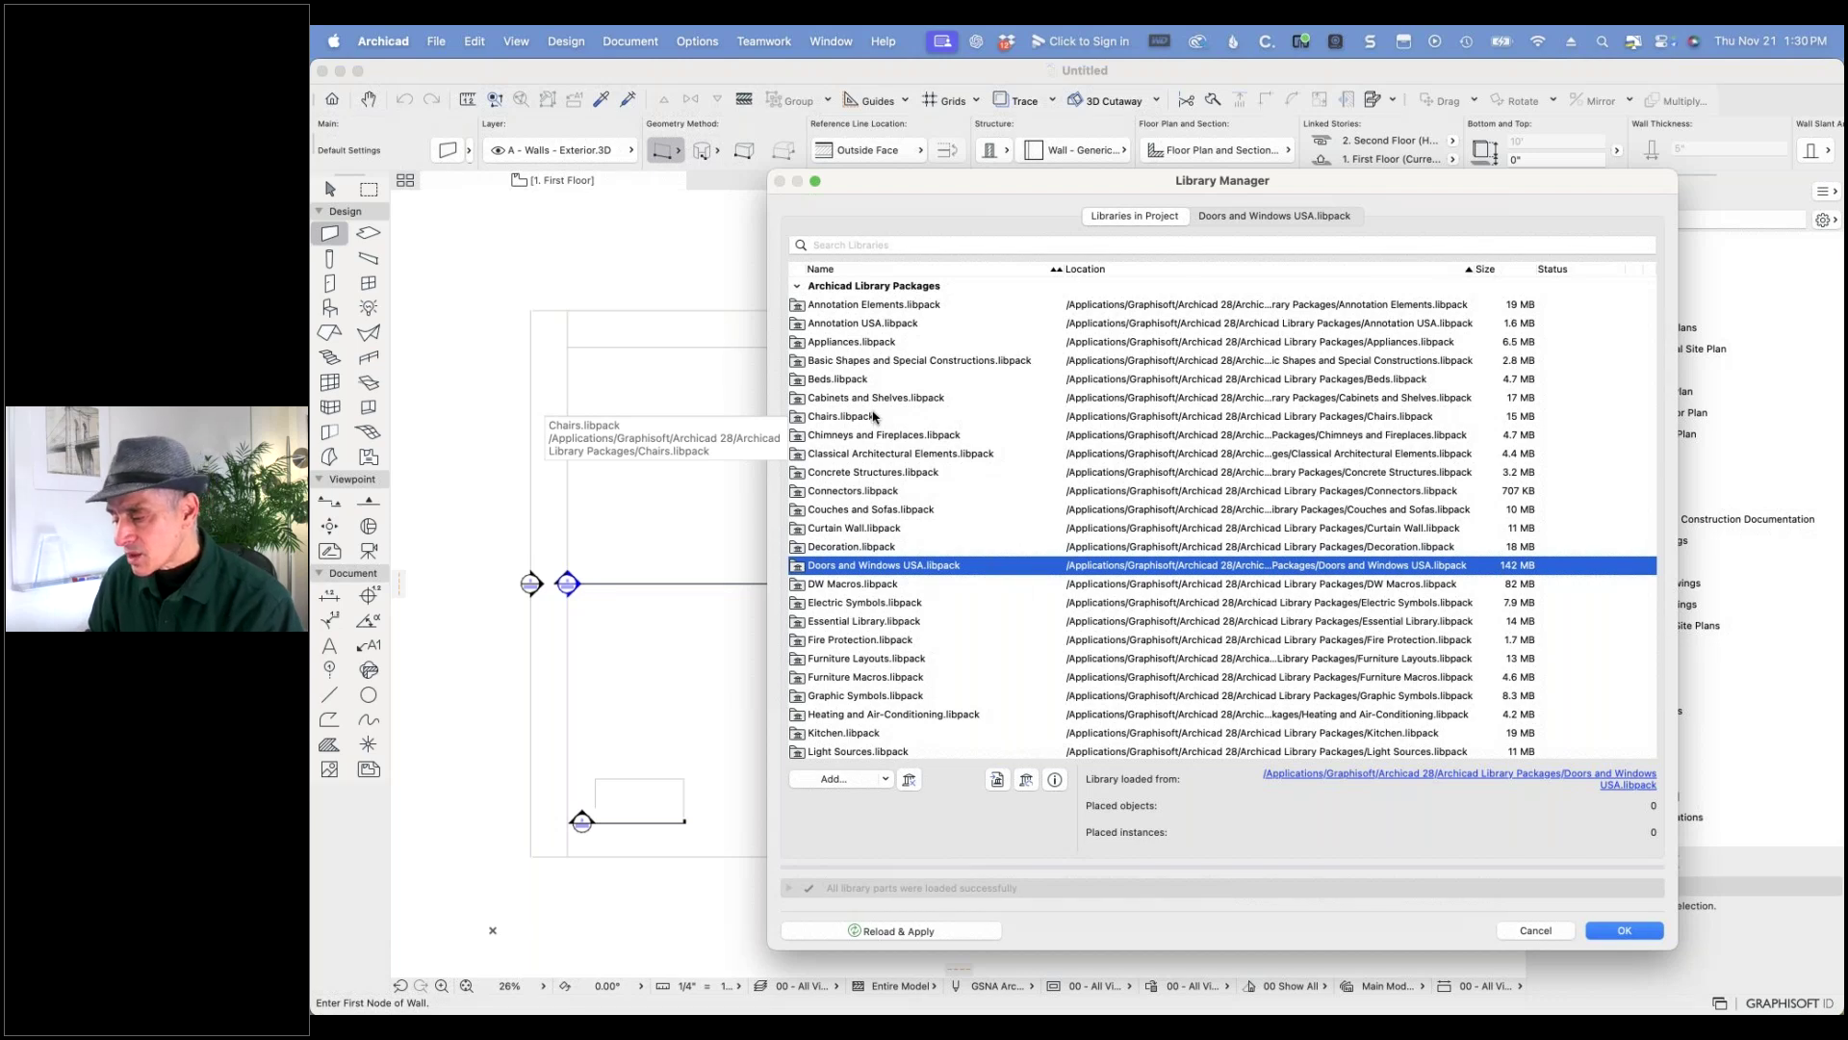
scroll(895, 453, down, 5)
scroll(903, 495, down, 4)
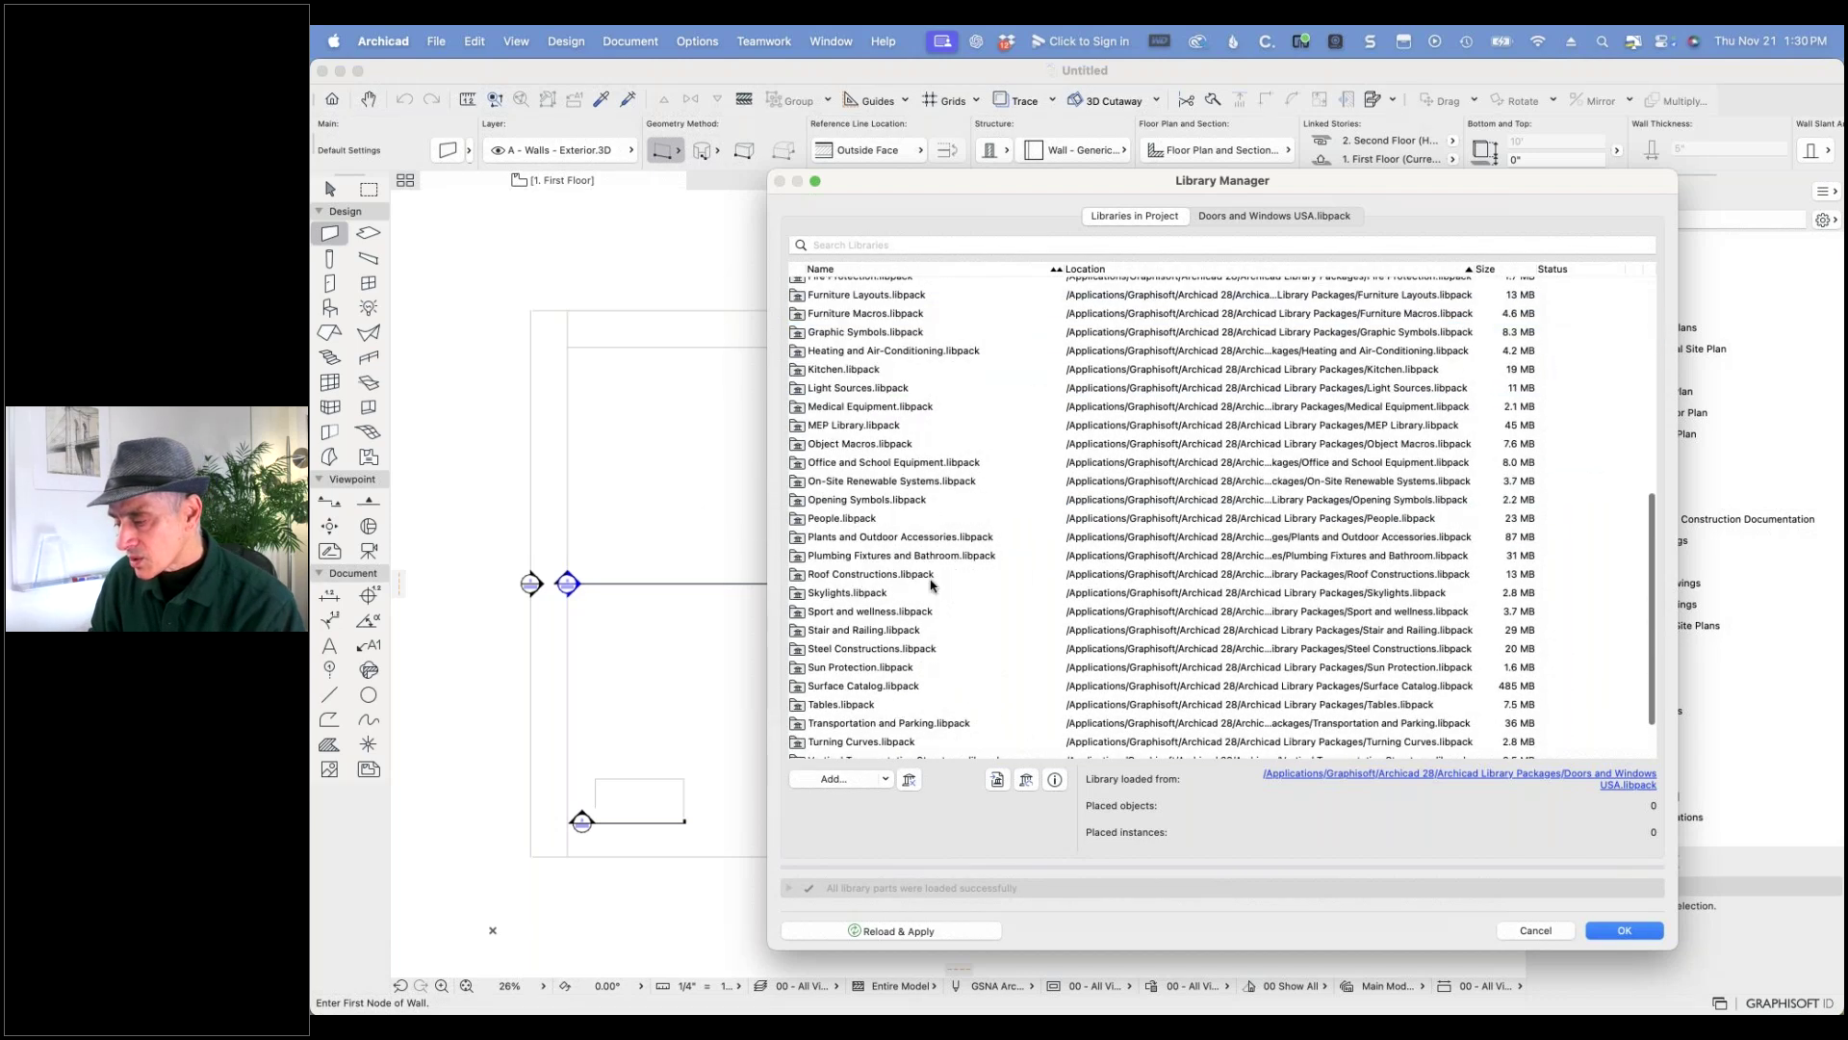
scroll(886, 690, down, 3)
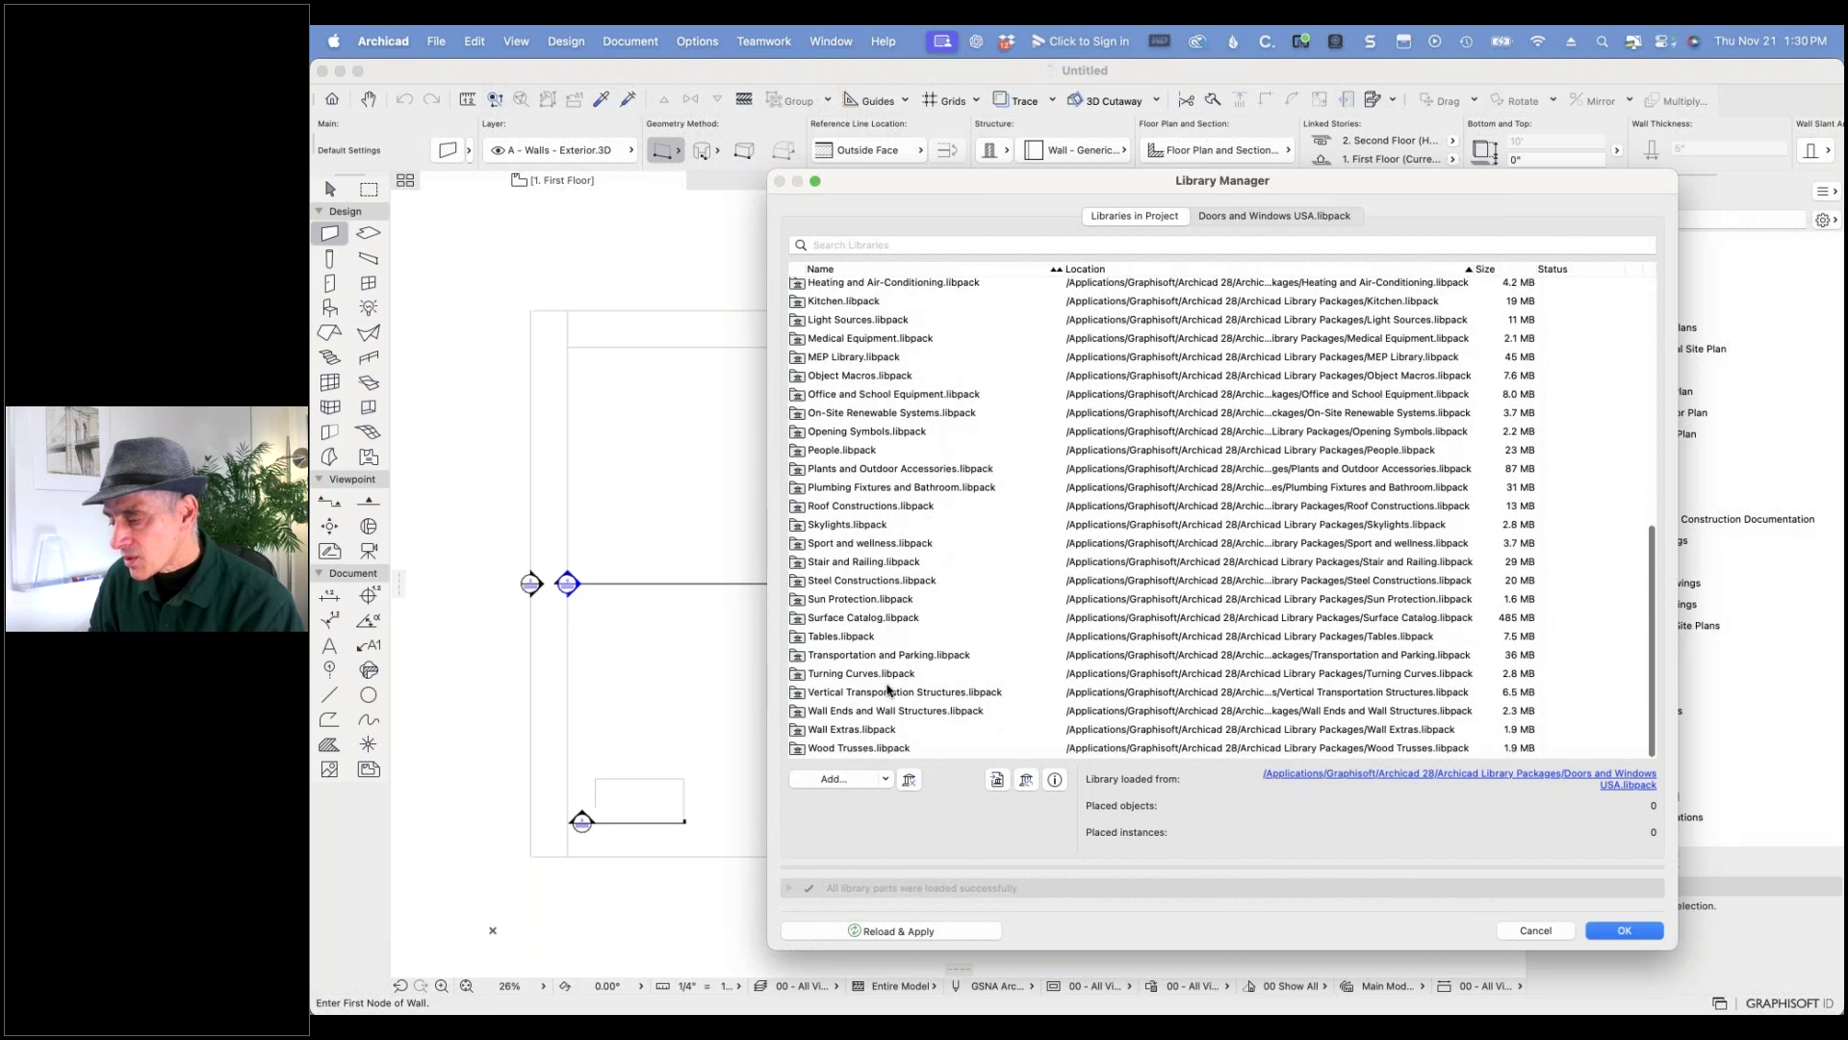
click(888, 583)
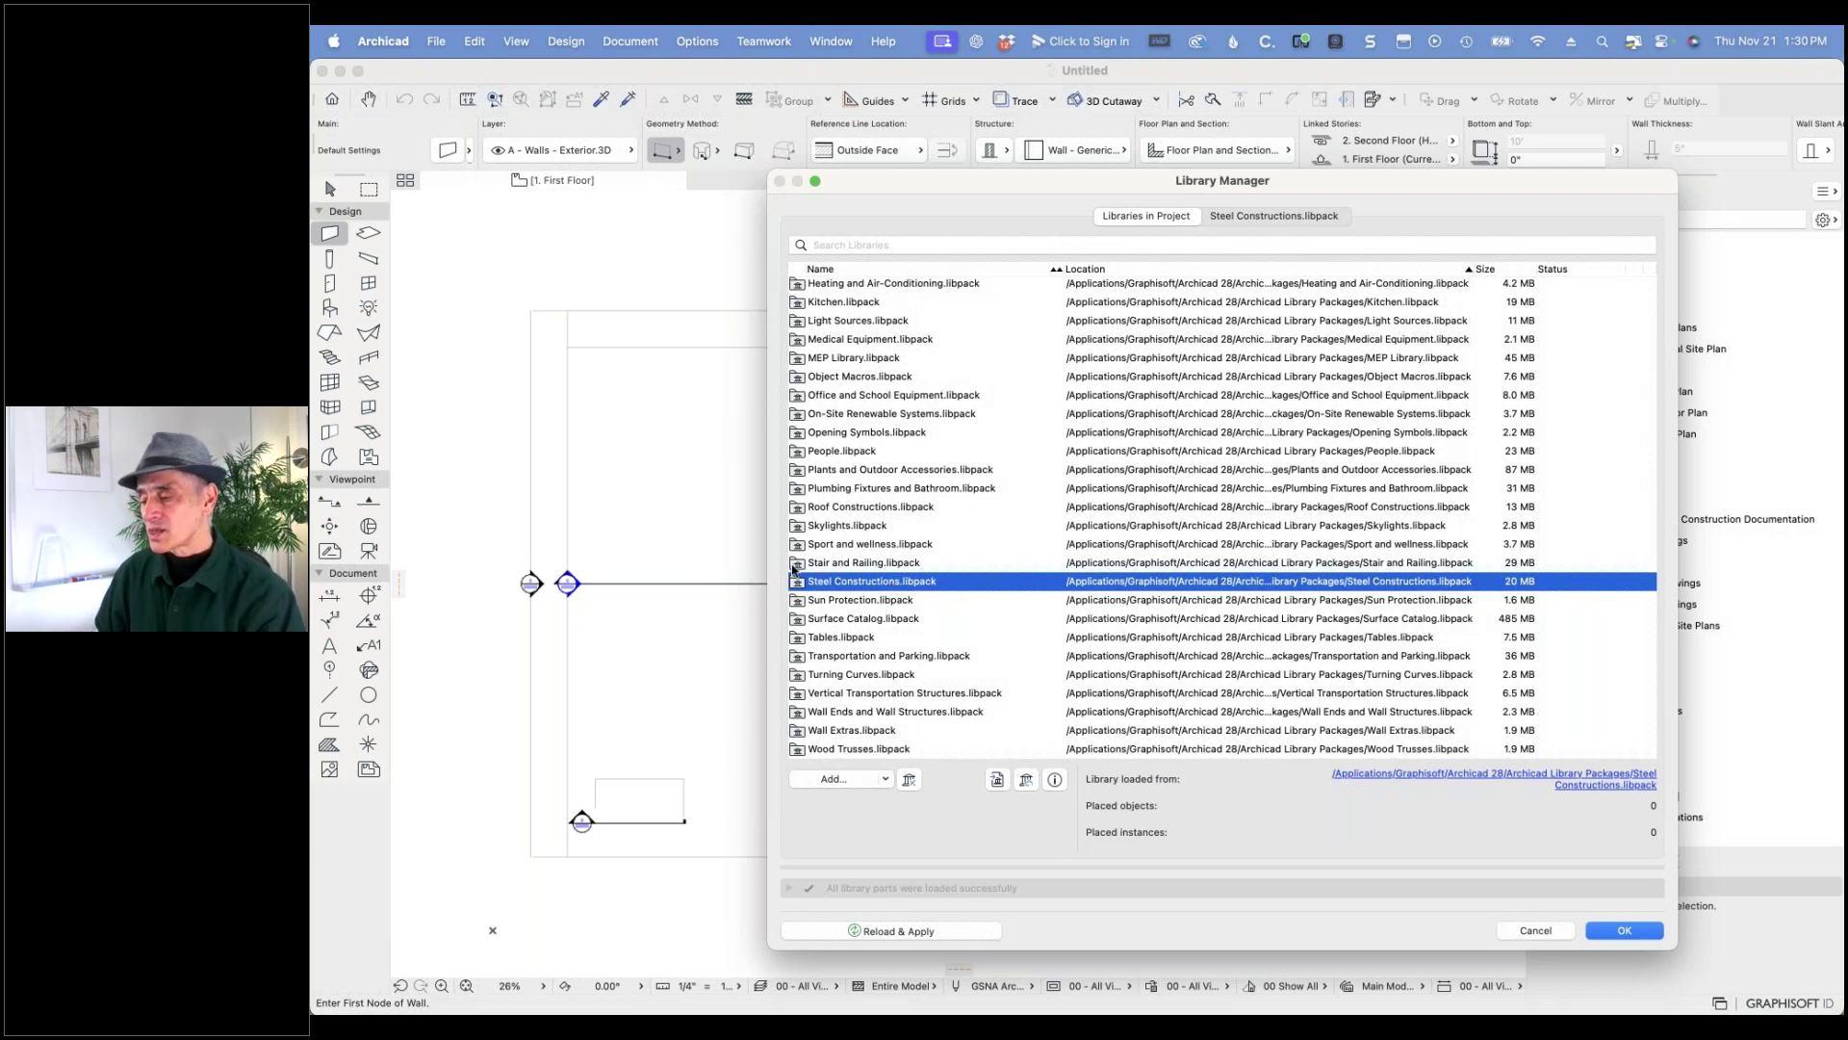
click(850, 564)
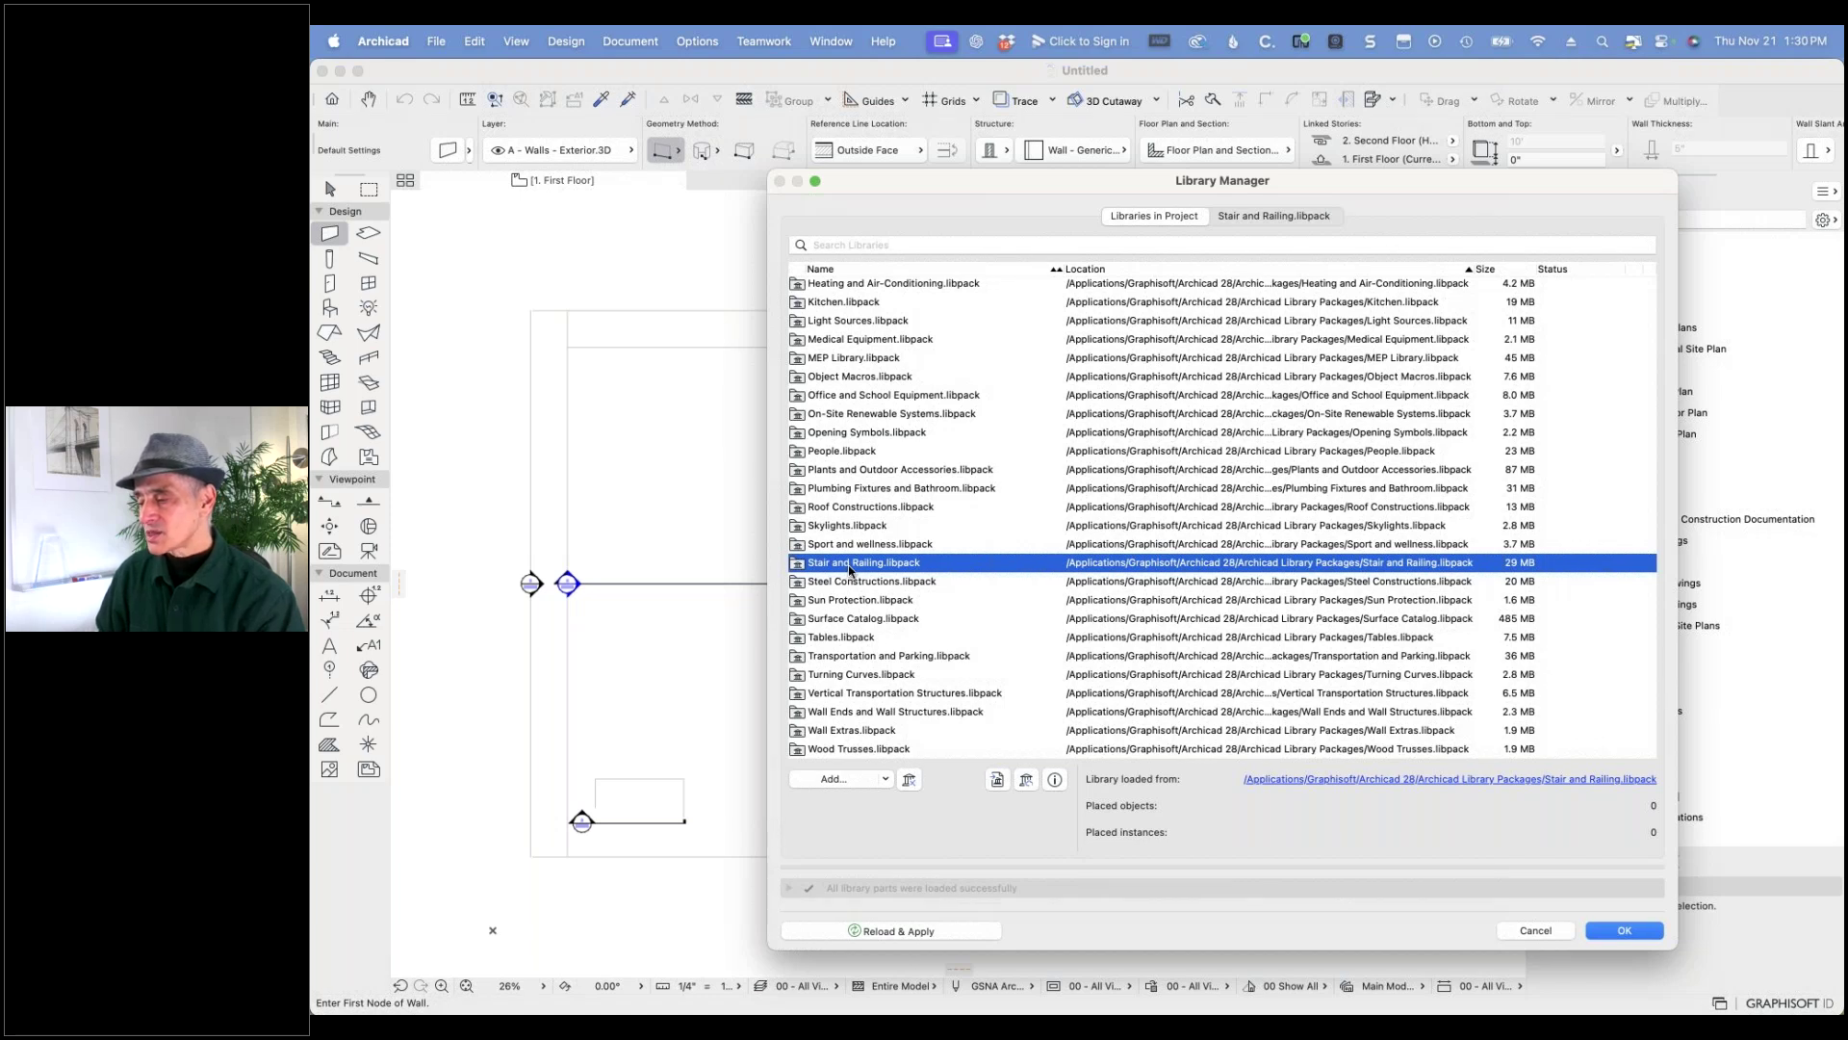
scroll(850, 570, up, 10)
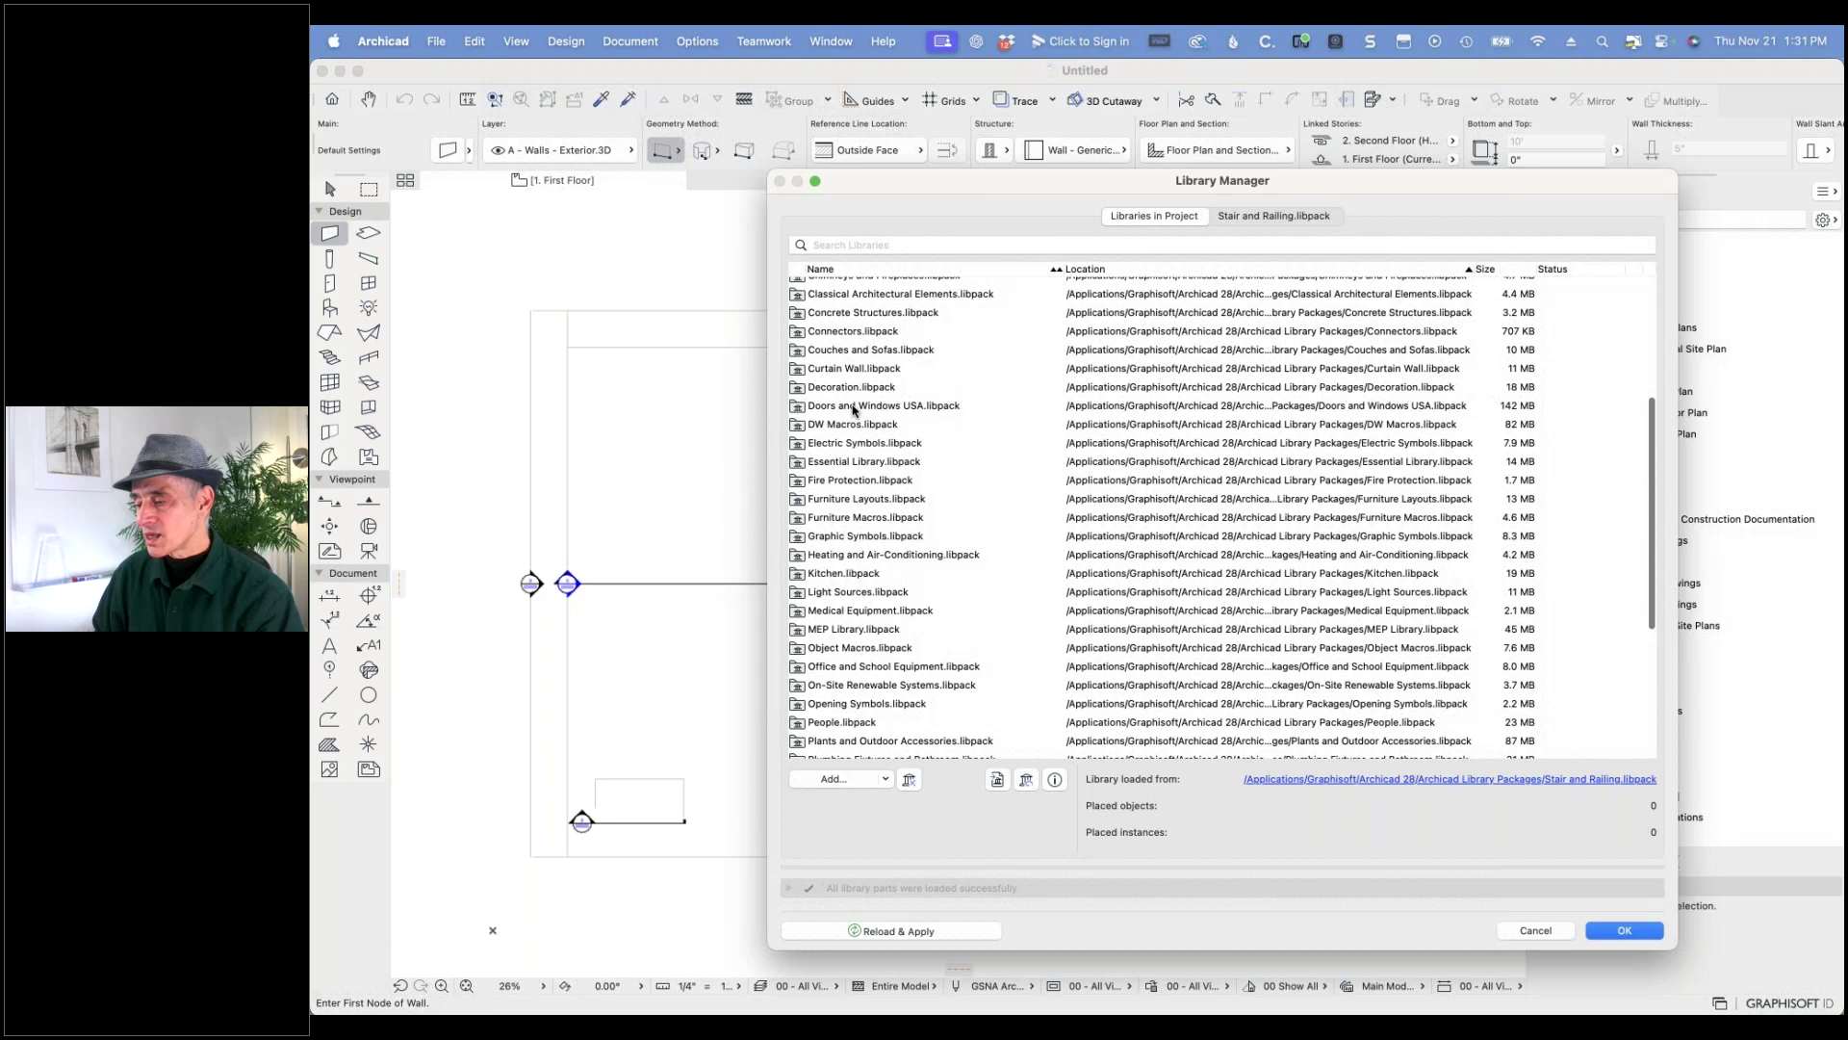
click(904, 407)
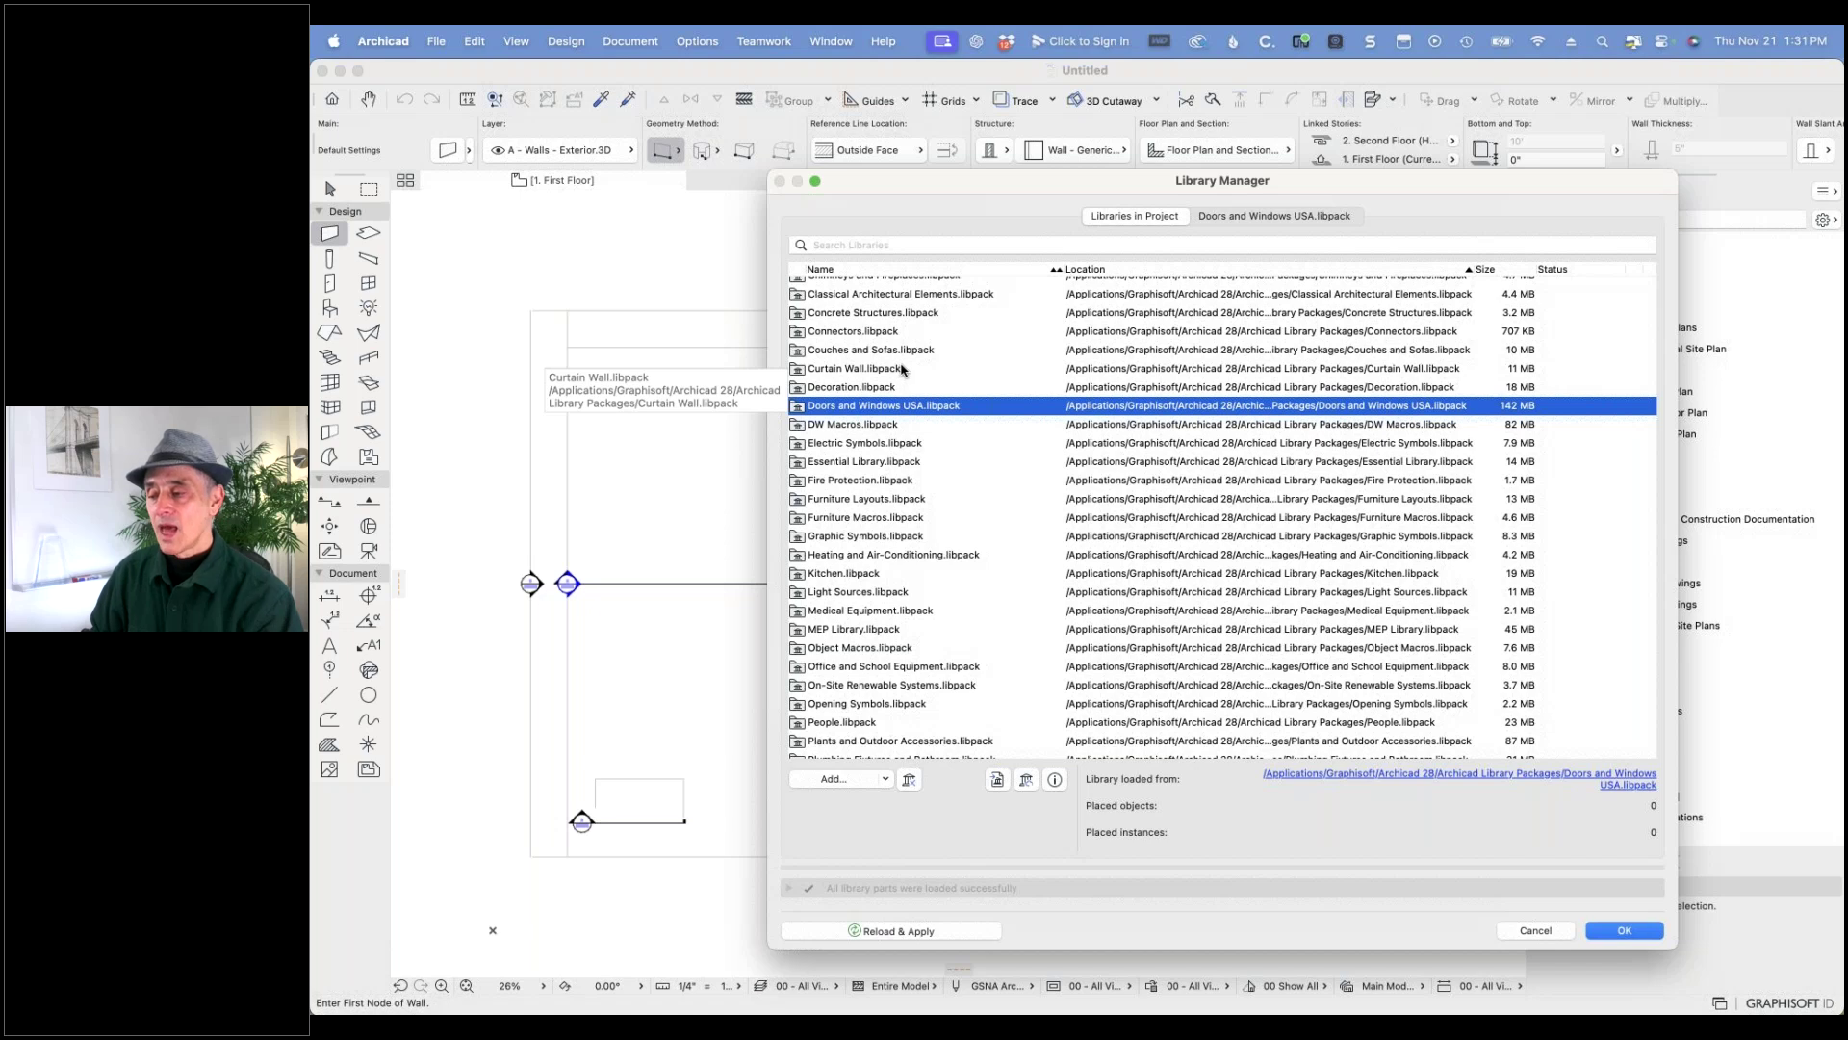
- Scroll the library list to the top and widen the Library Manager to reveal full paths
scroll(903, 369, up, 6)
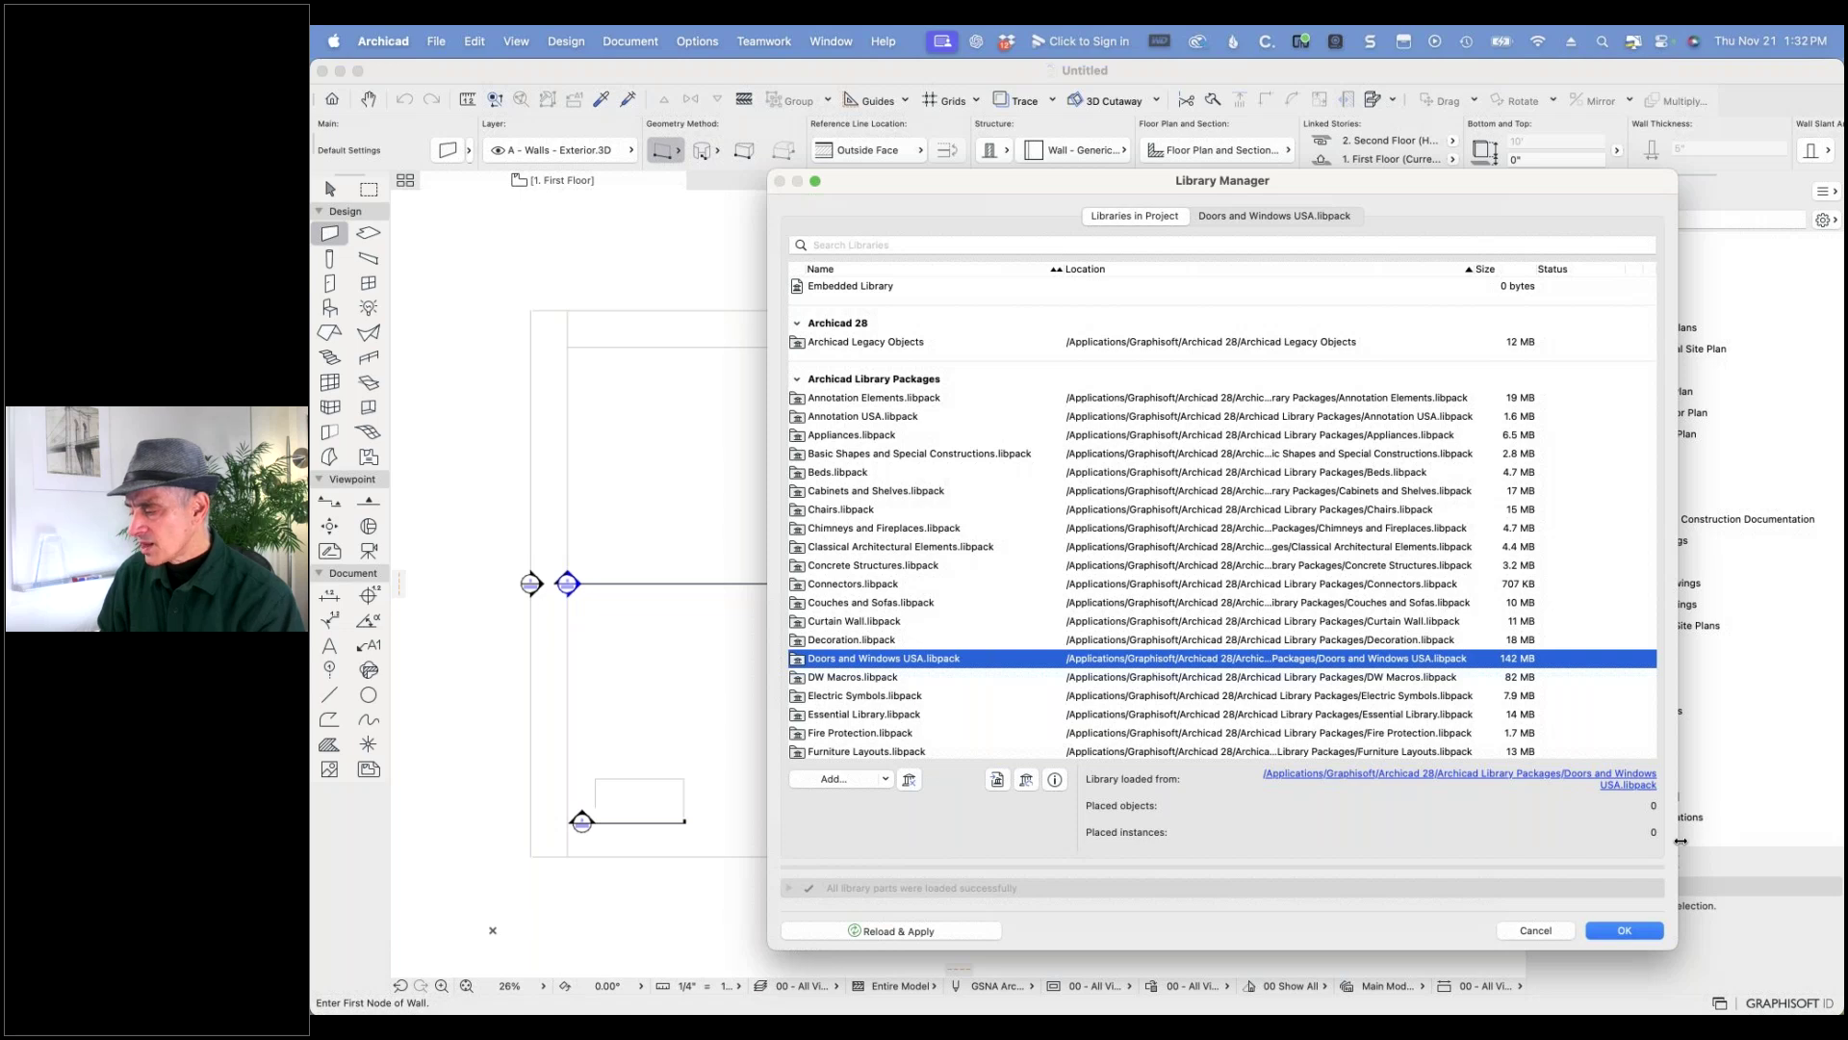
drag(1680, 841, 1769, 840)
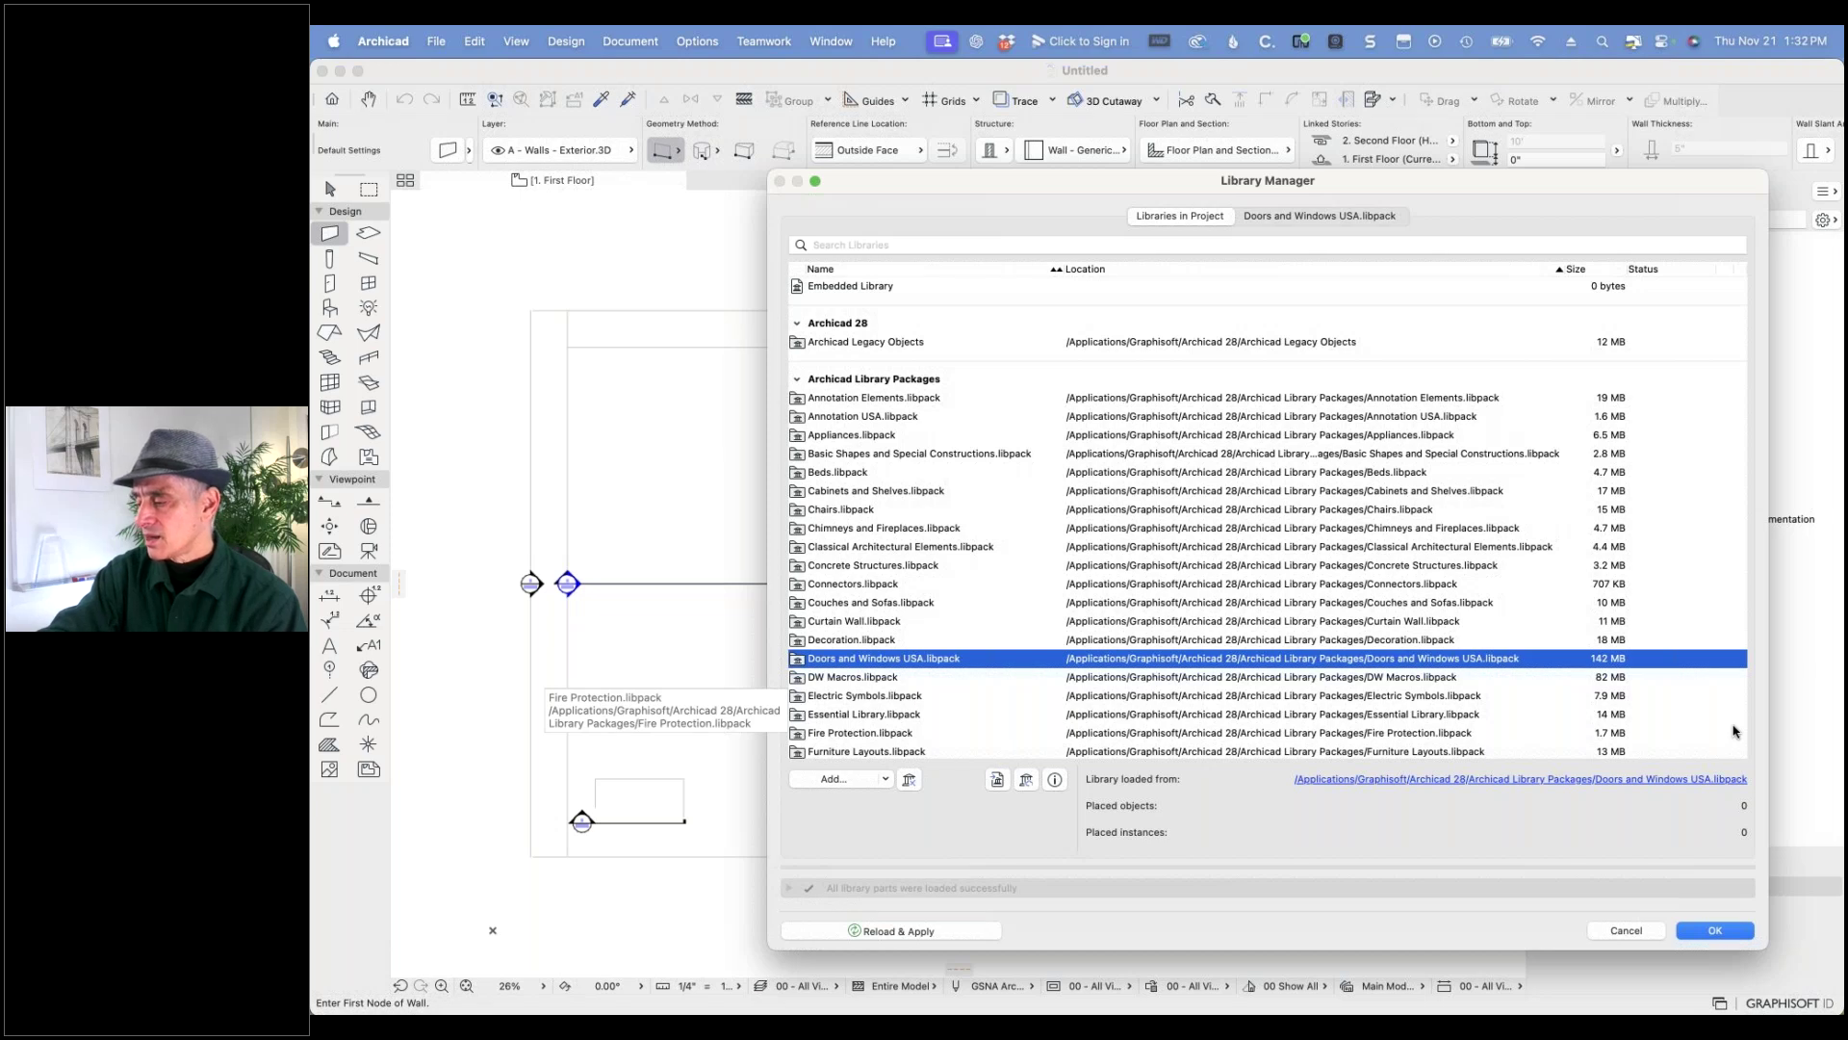
- Enlarge a Finder window showing the Archicad 28 folder, with Archicad Library Packages collapsed
key(super+Tab)
key(super+Tab)
key(super+Tab)
key(super+Tab)
key(super+Tab)
key(super+Tab)
key(super+Tab)
key(super+Tab)
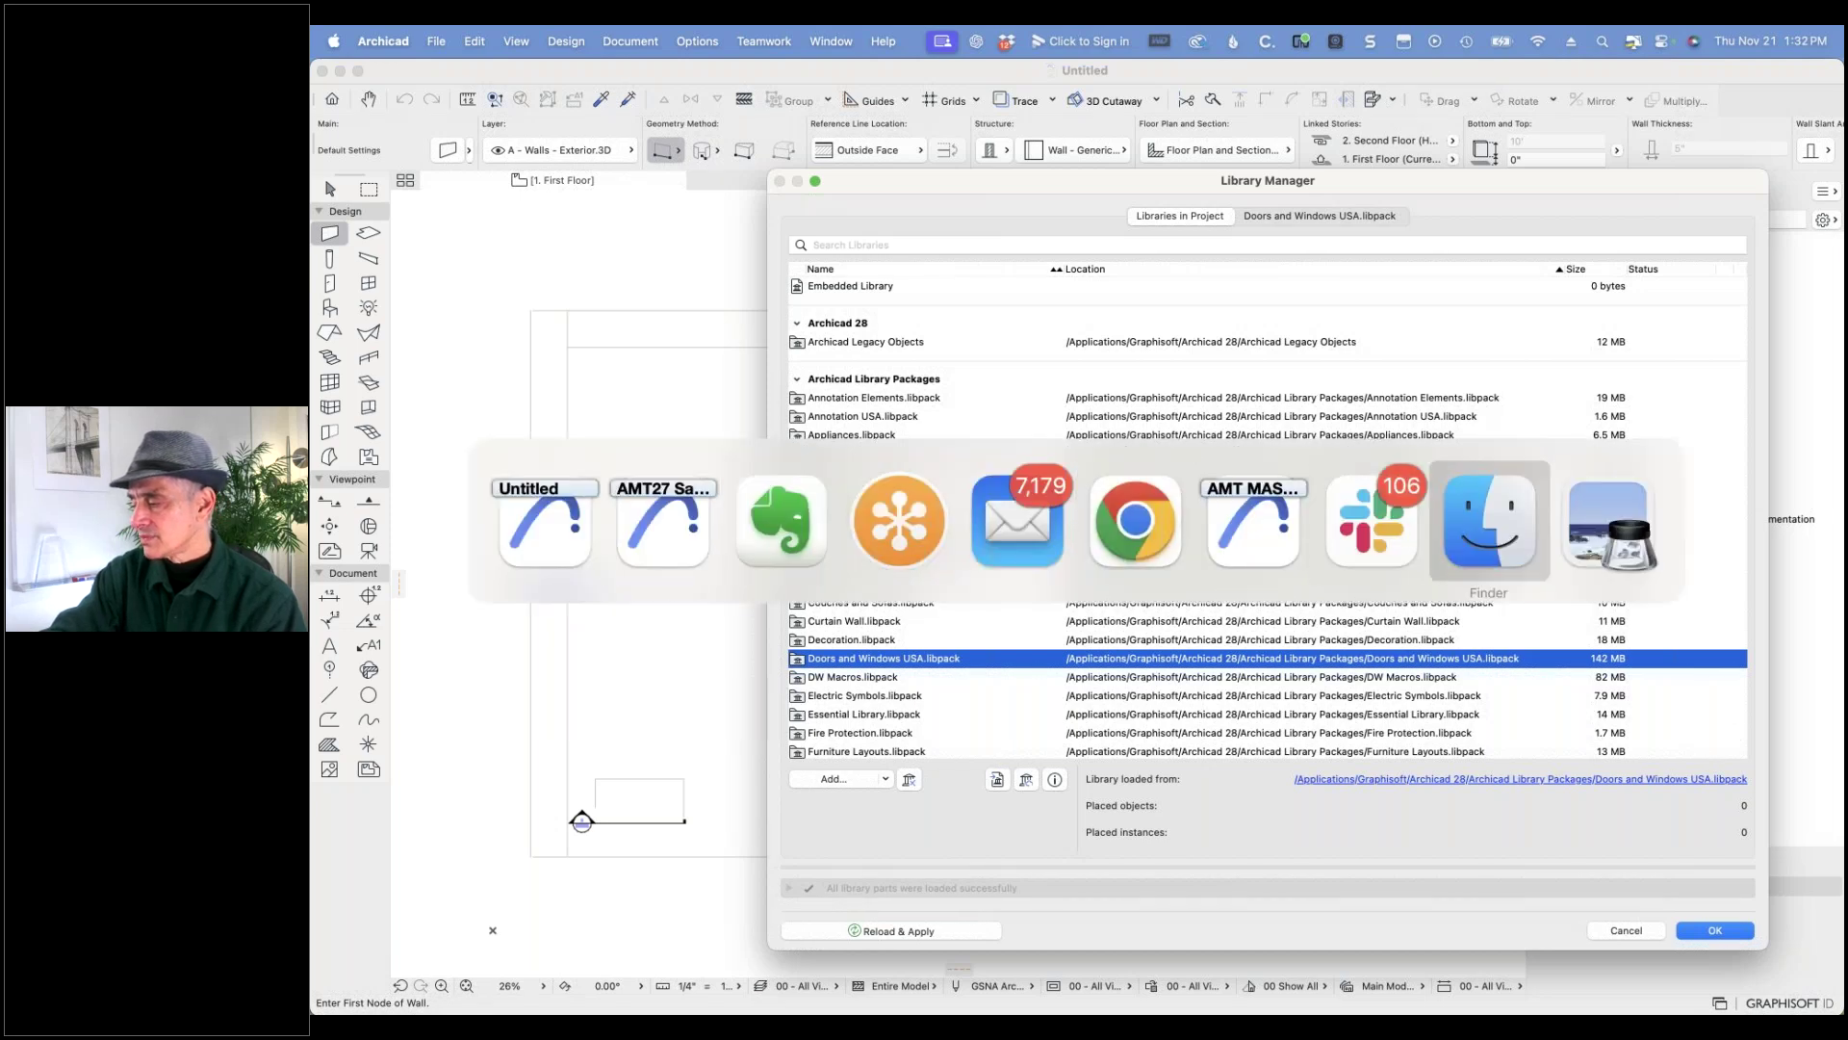
key(super+n)
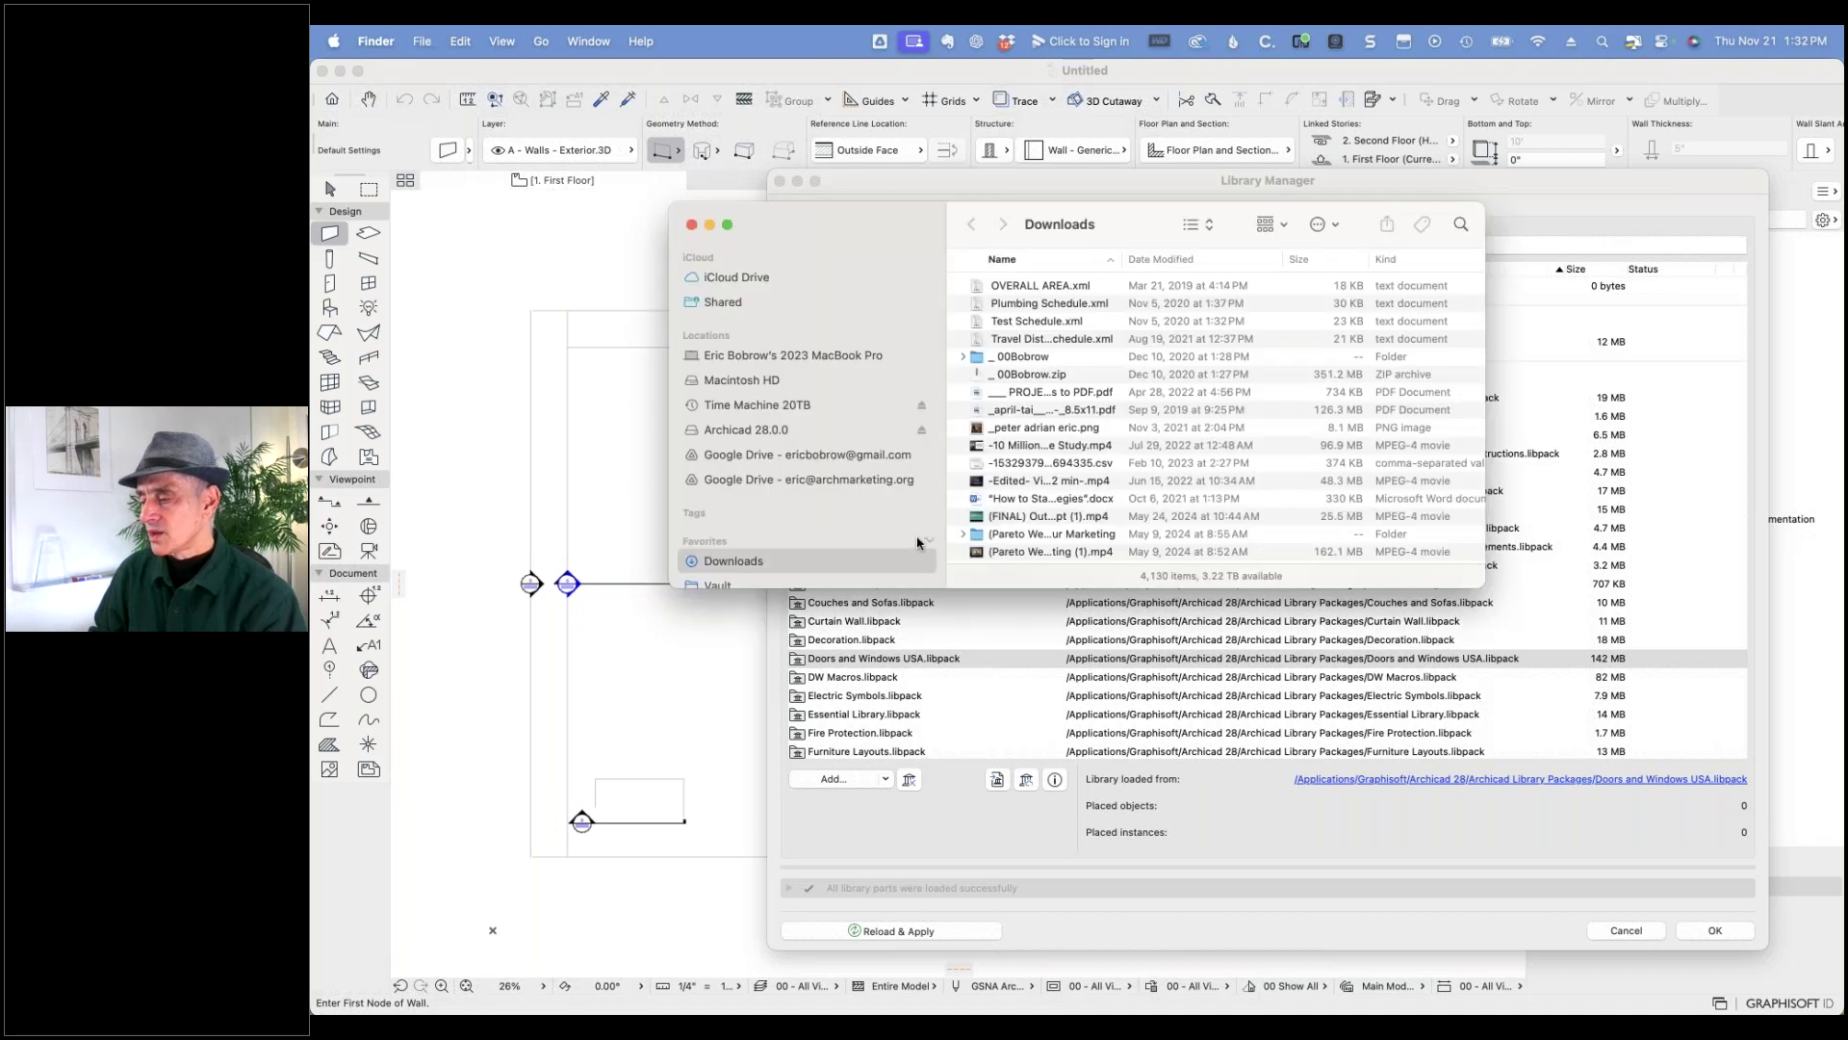
drag(1482, 586, 1627, 932)
scroll(724, 897, down, 3)
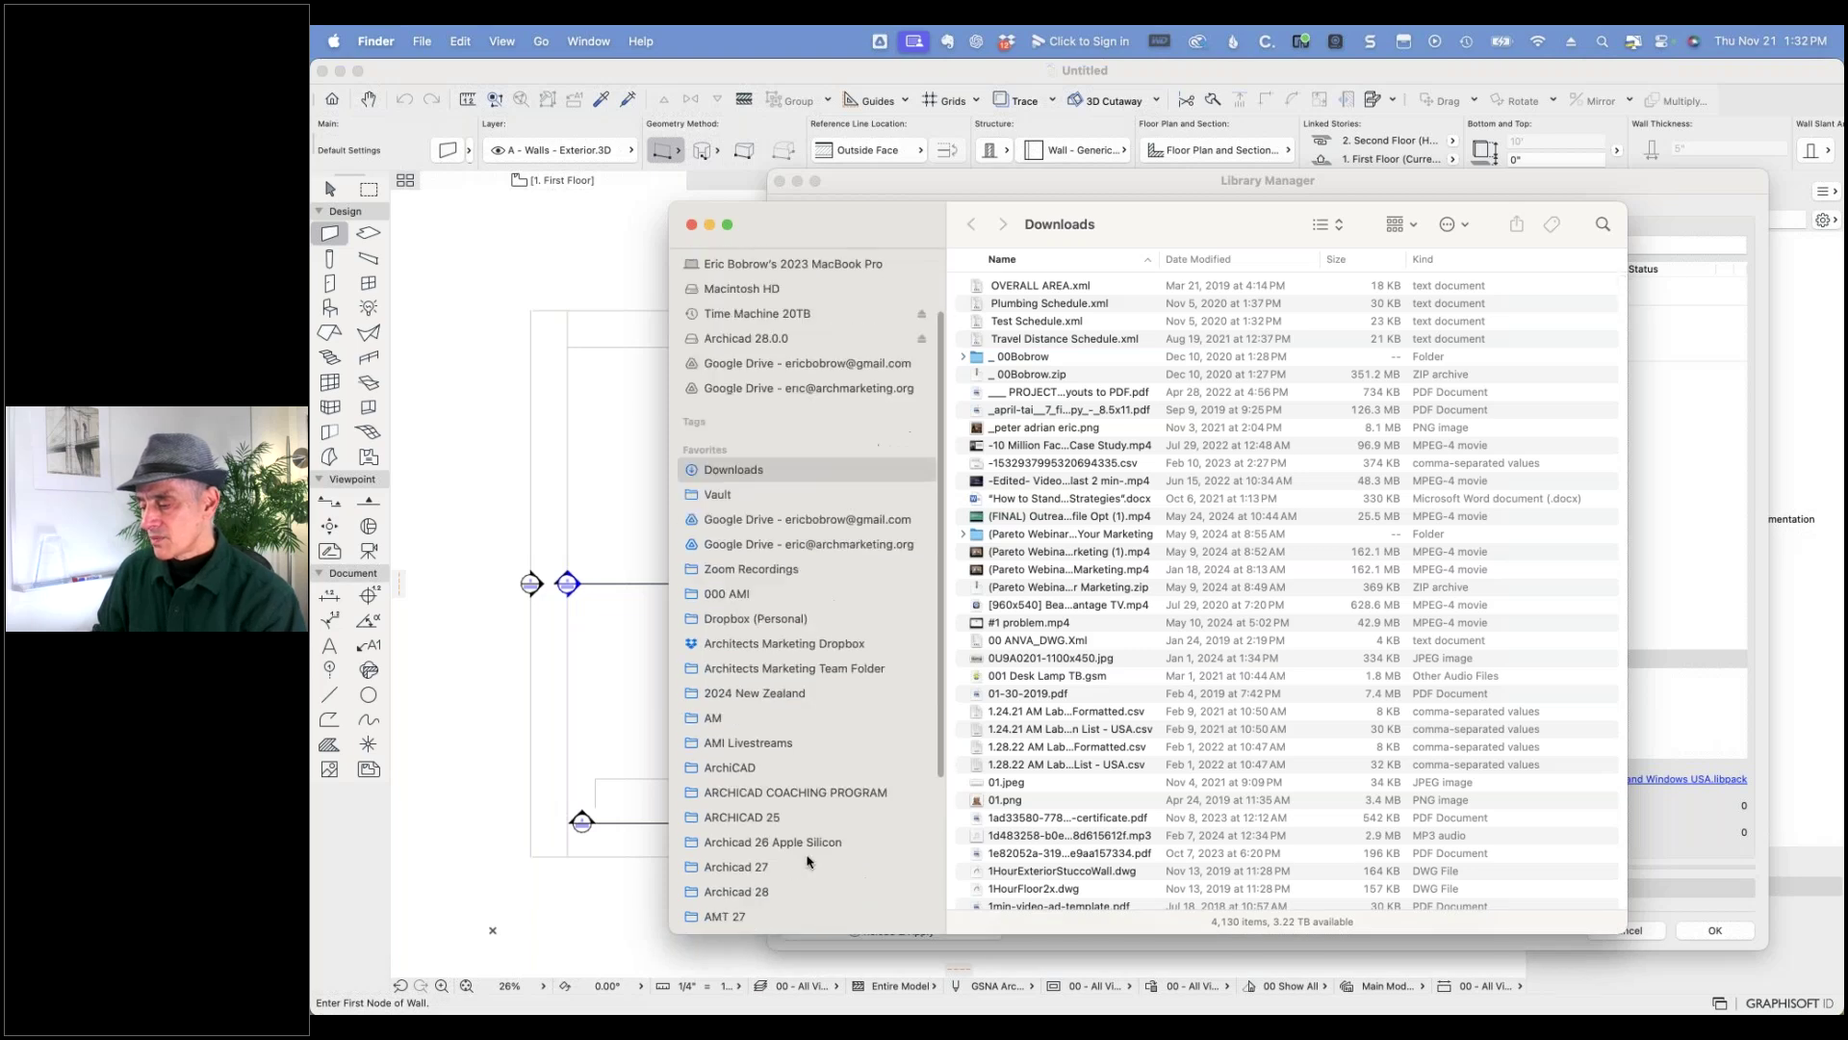
click(723, 883)
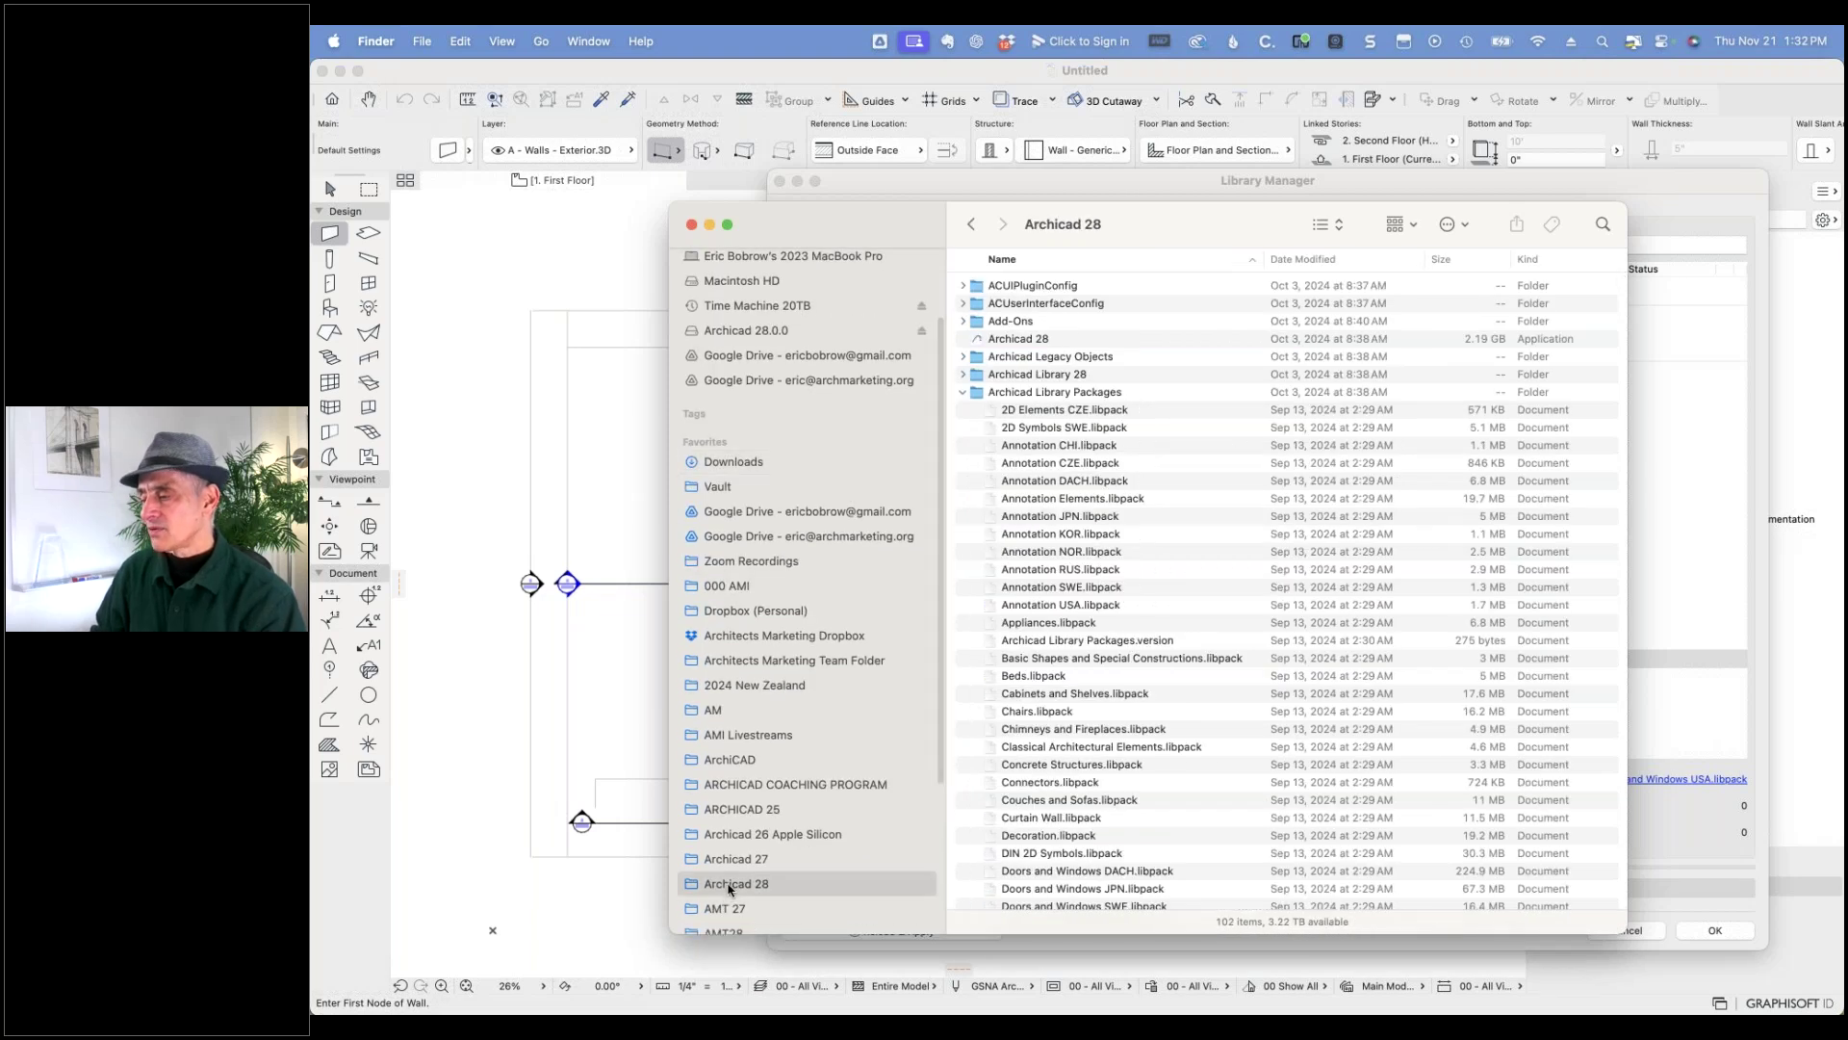
click(963, 394)
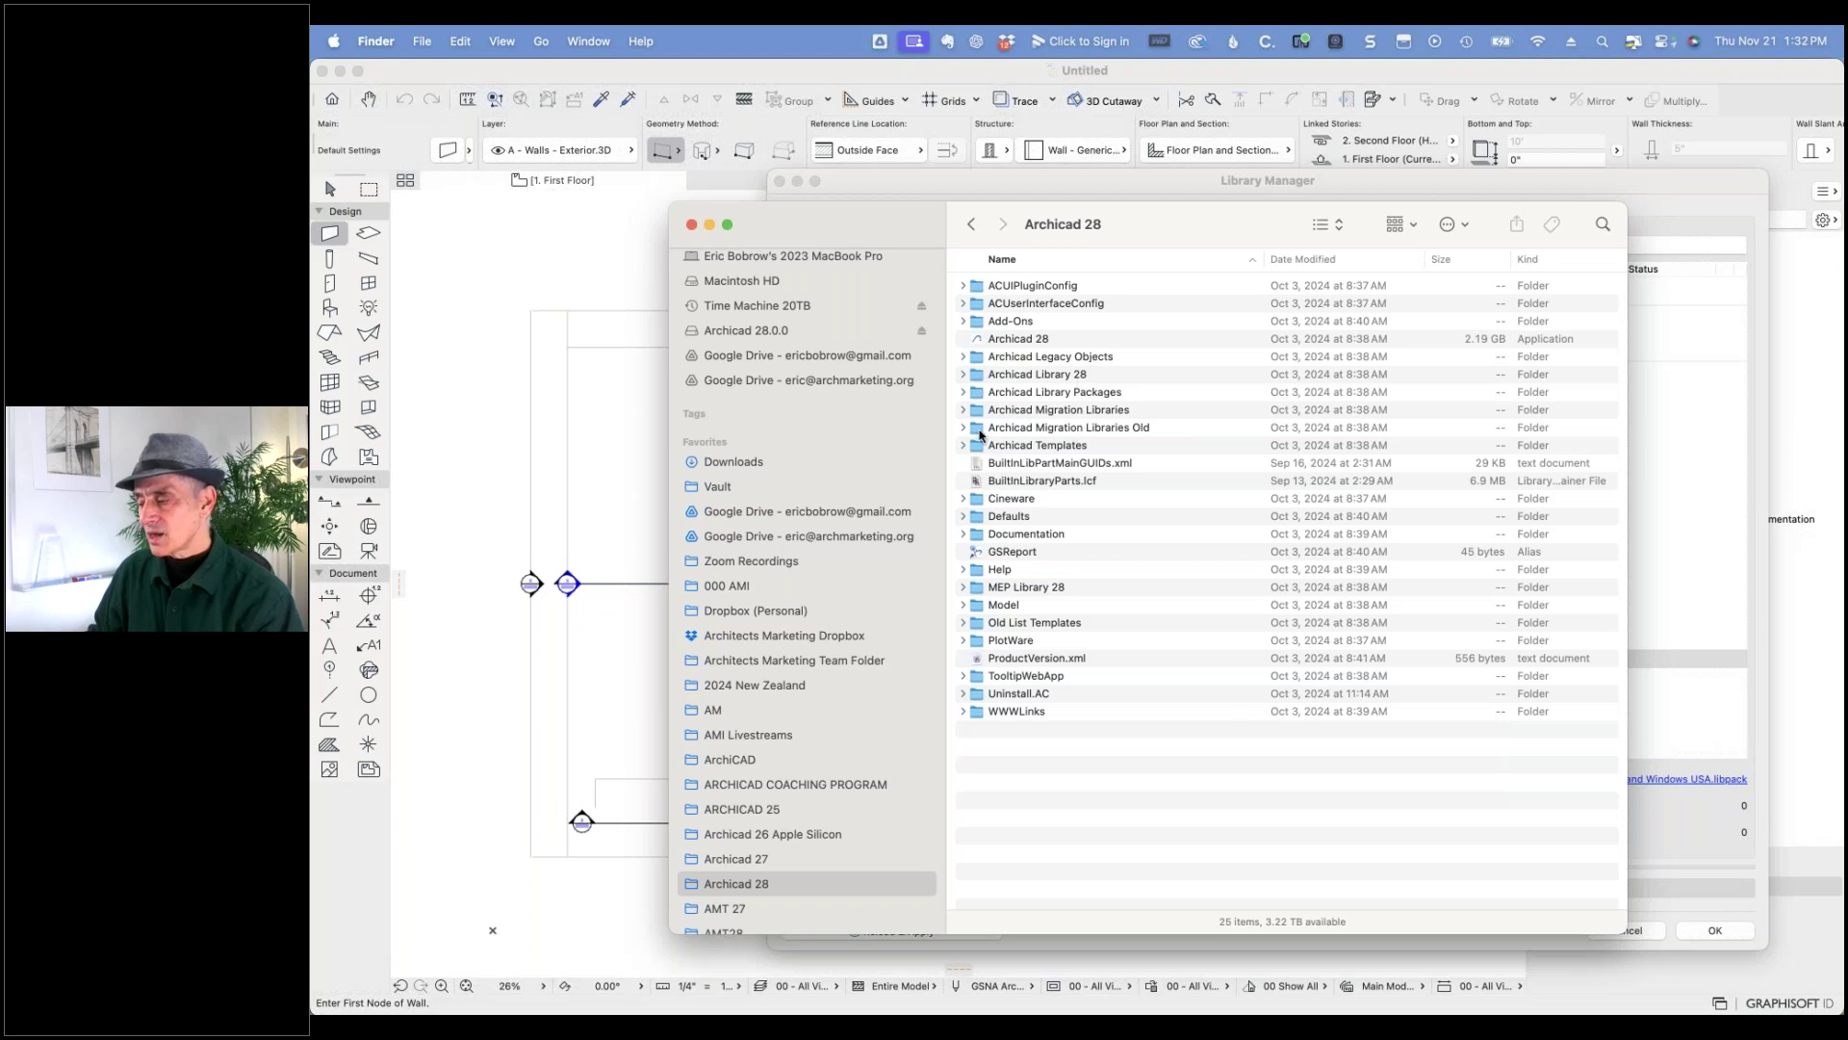
- Browse the Archicad Library Packages, Archicad Library 28 and Migration Libraries folders, then return to Archicad
click(962, 393)
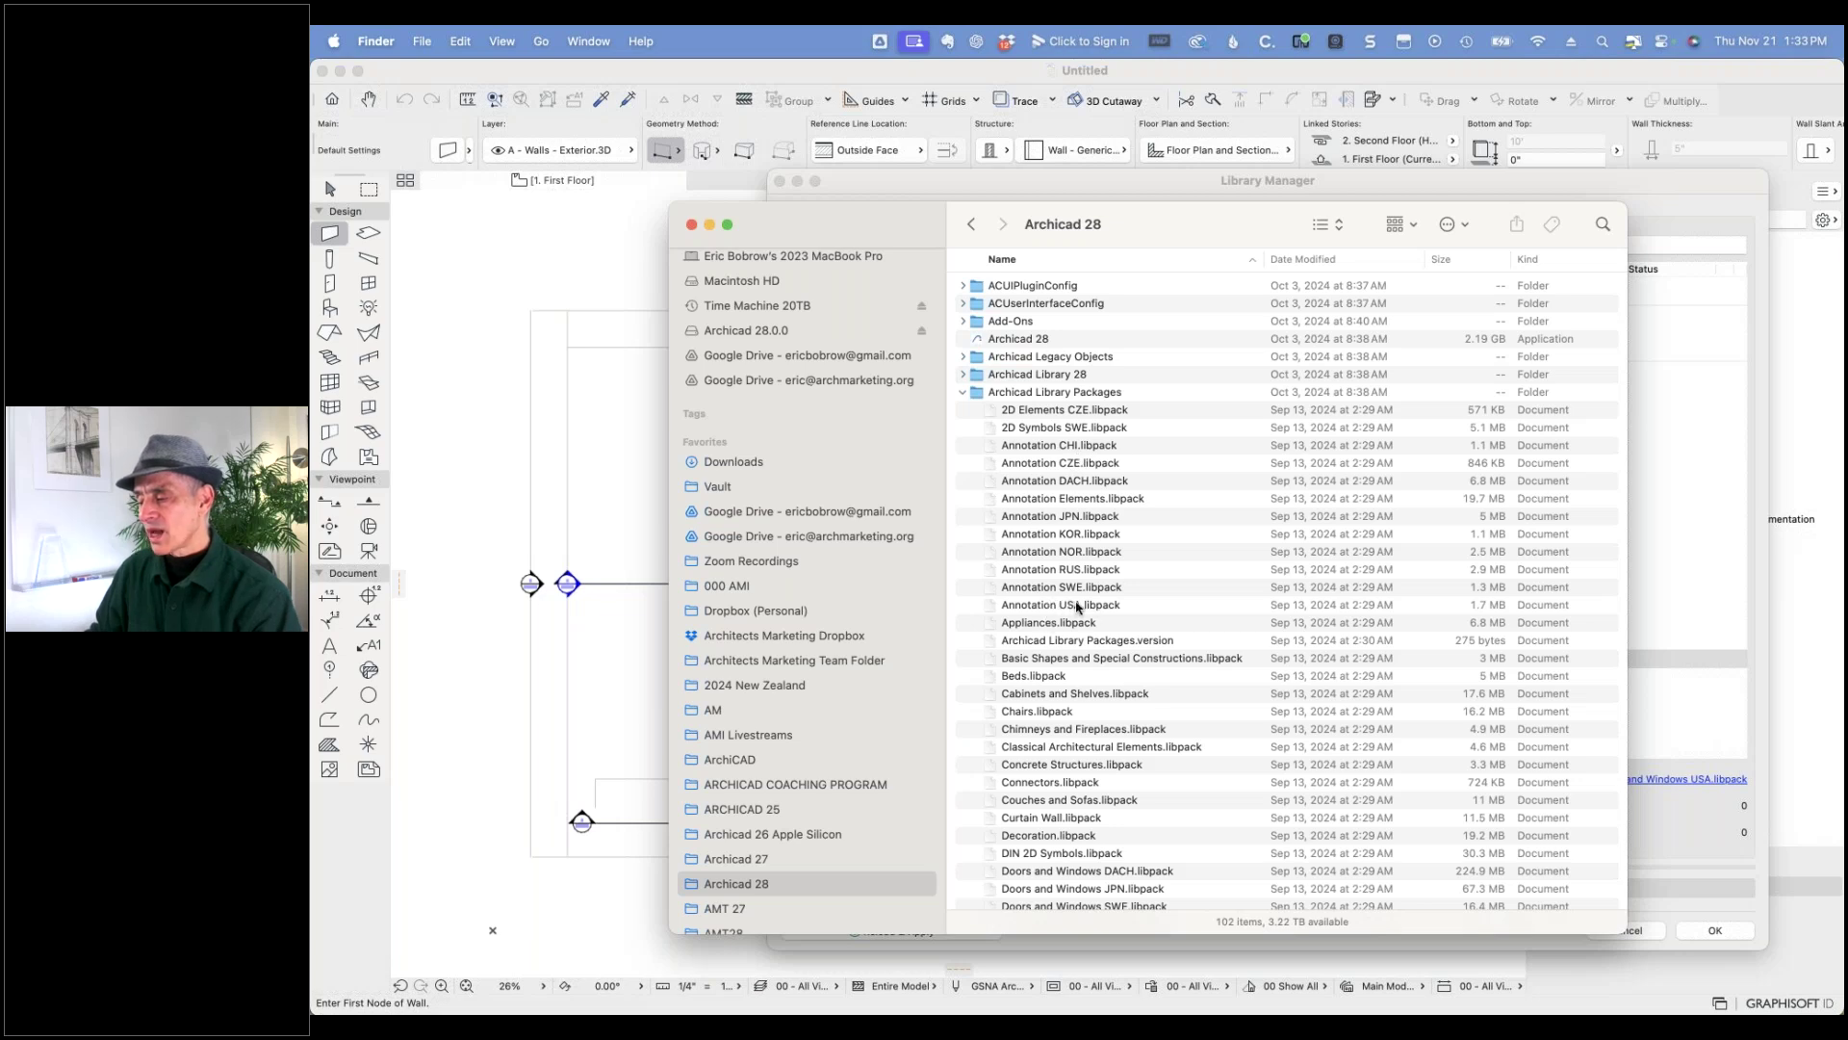
scroll(1141, 749, down, 5)
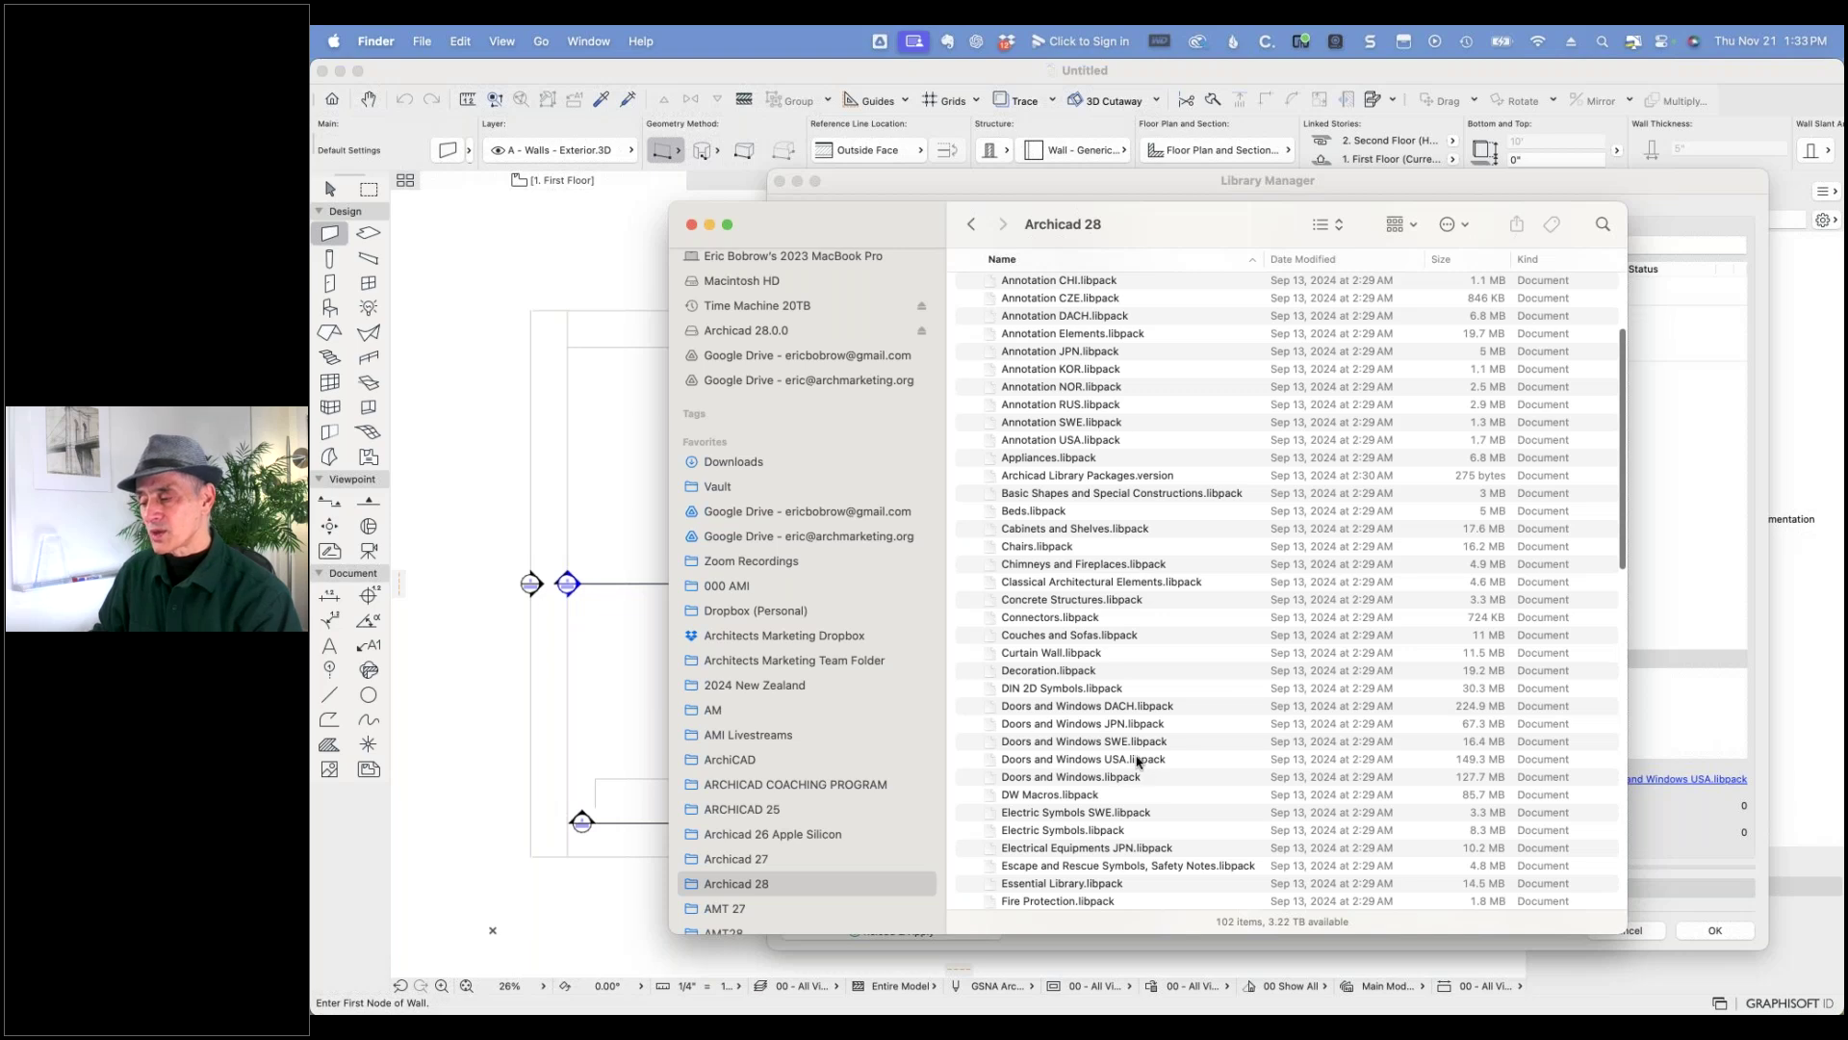
scroll(1141, 758, up, 5)
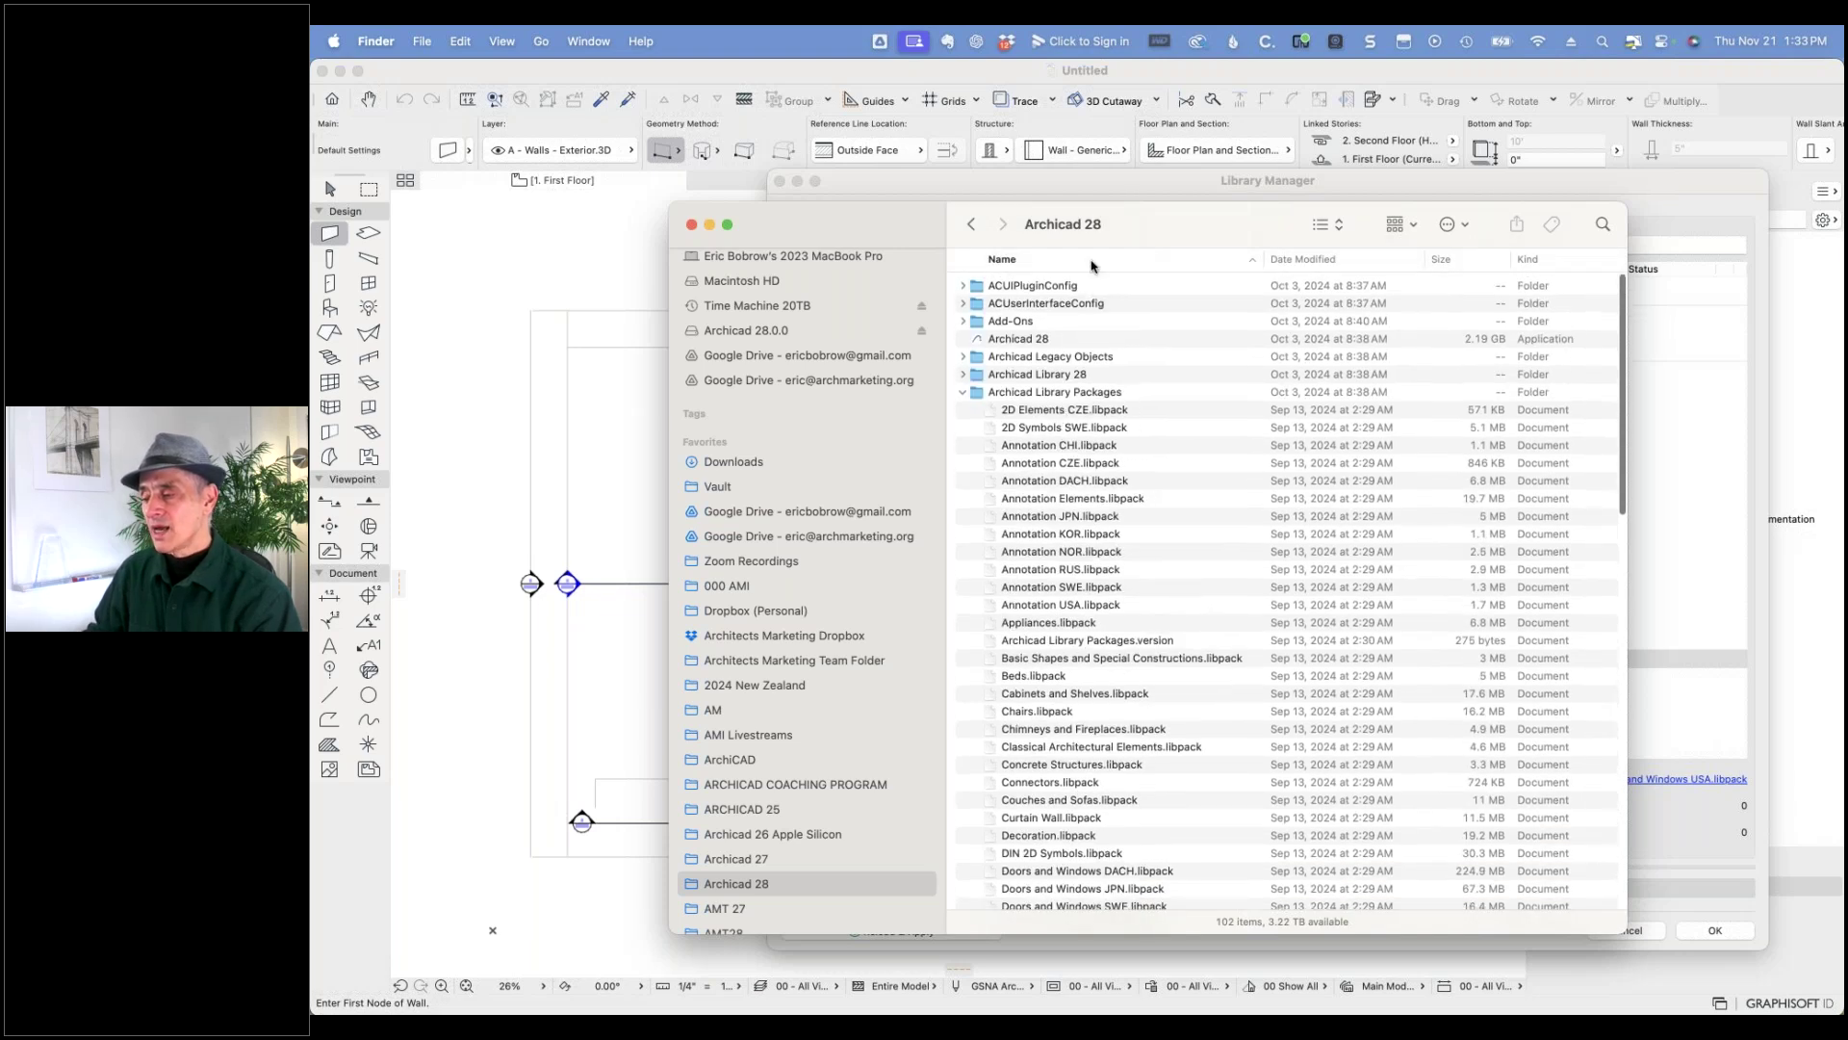
click(962, 394)
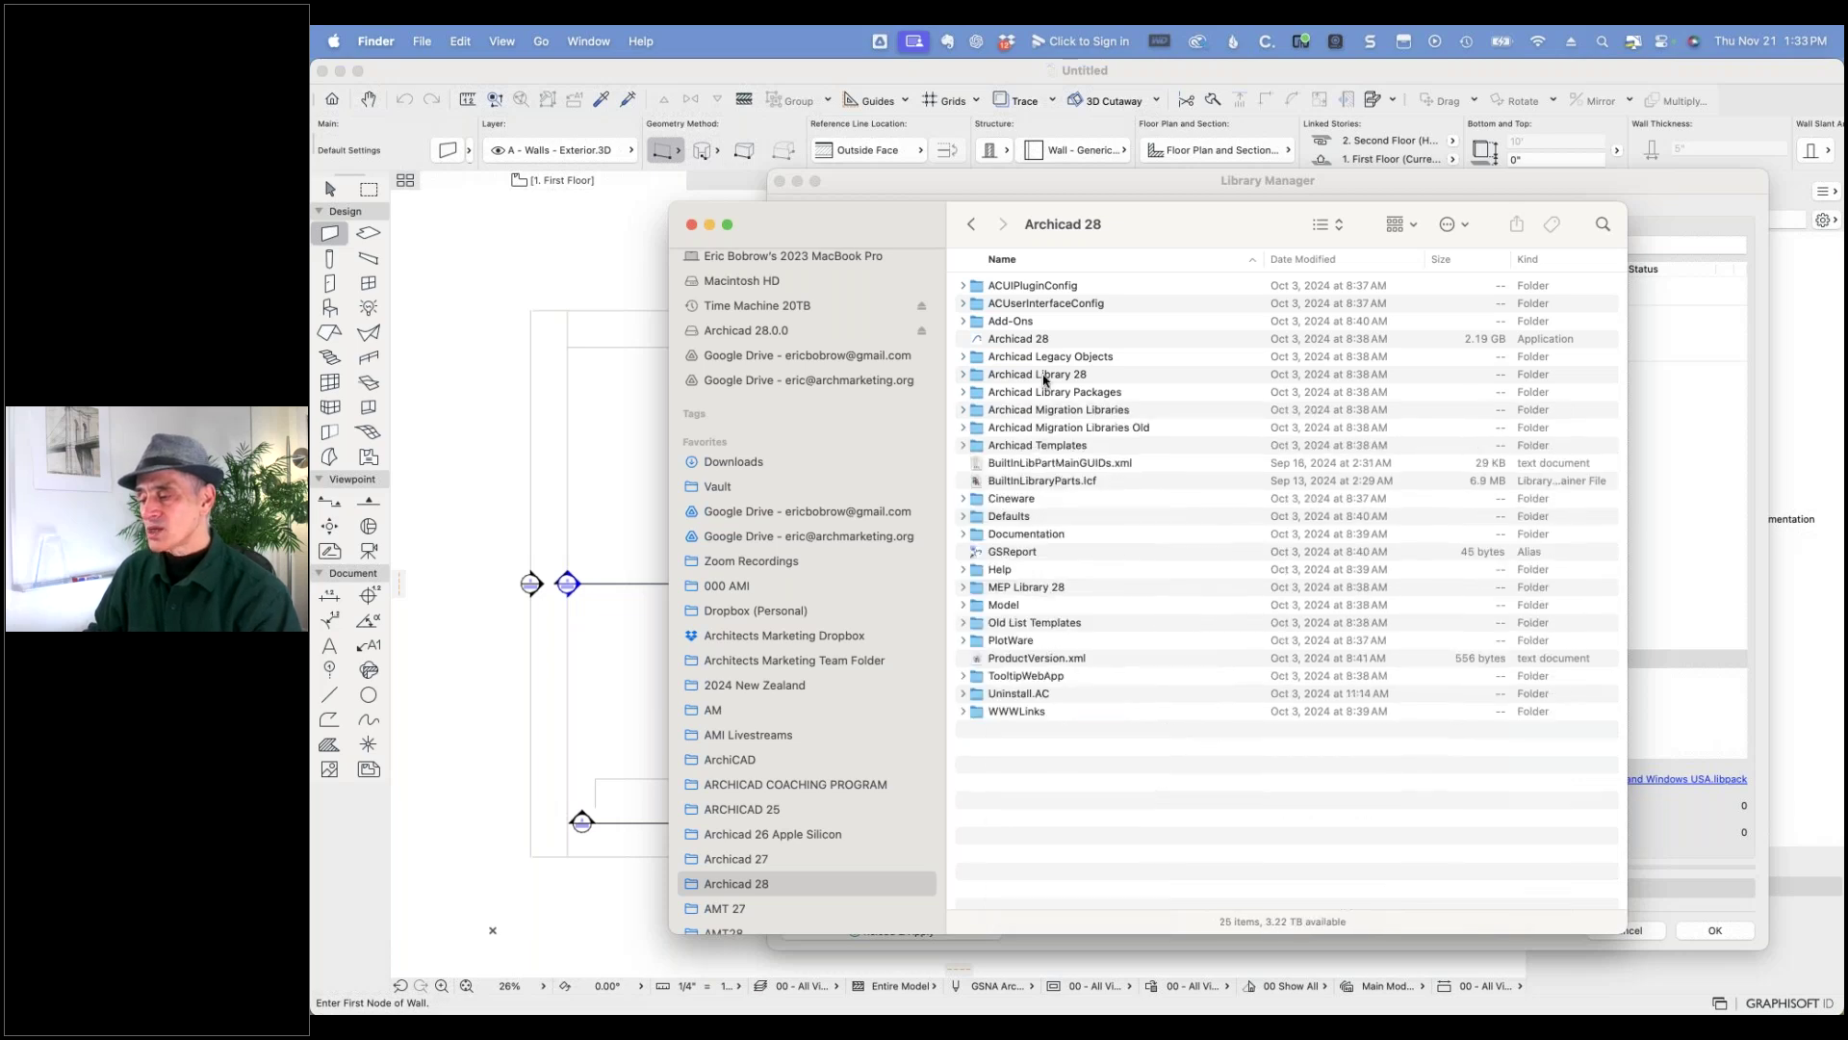
click(963, 375)
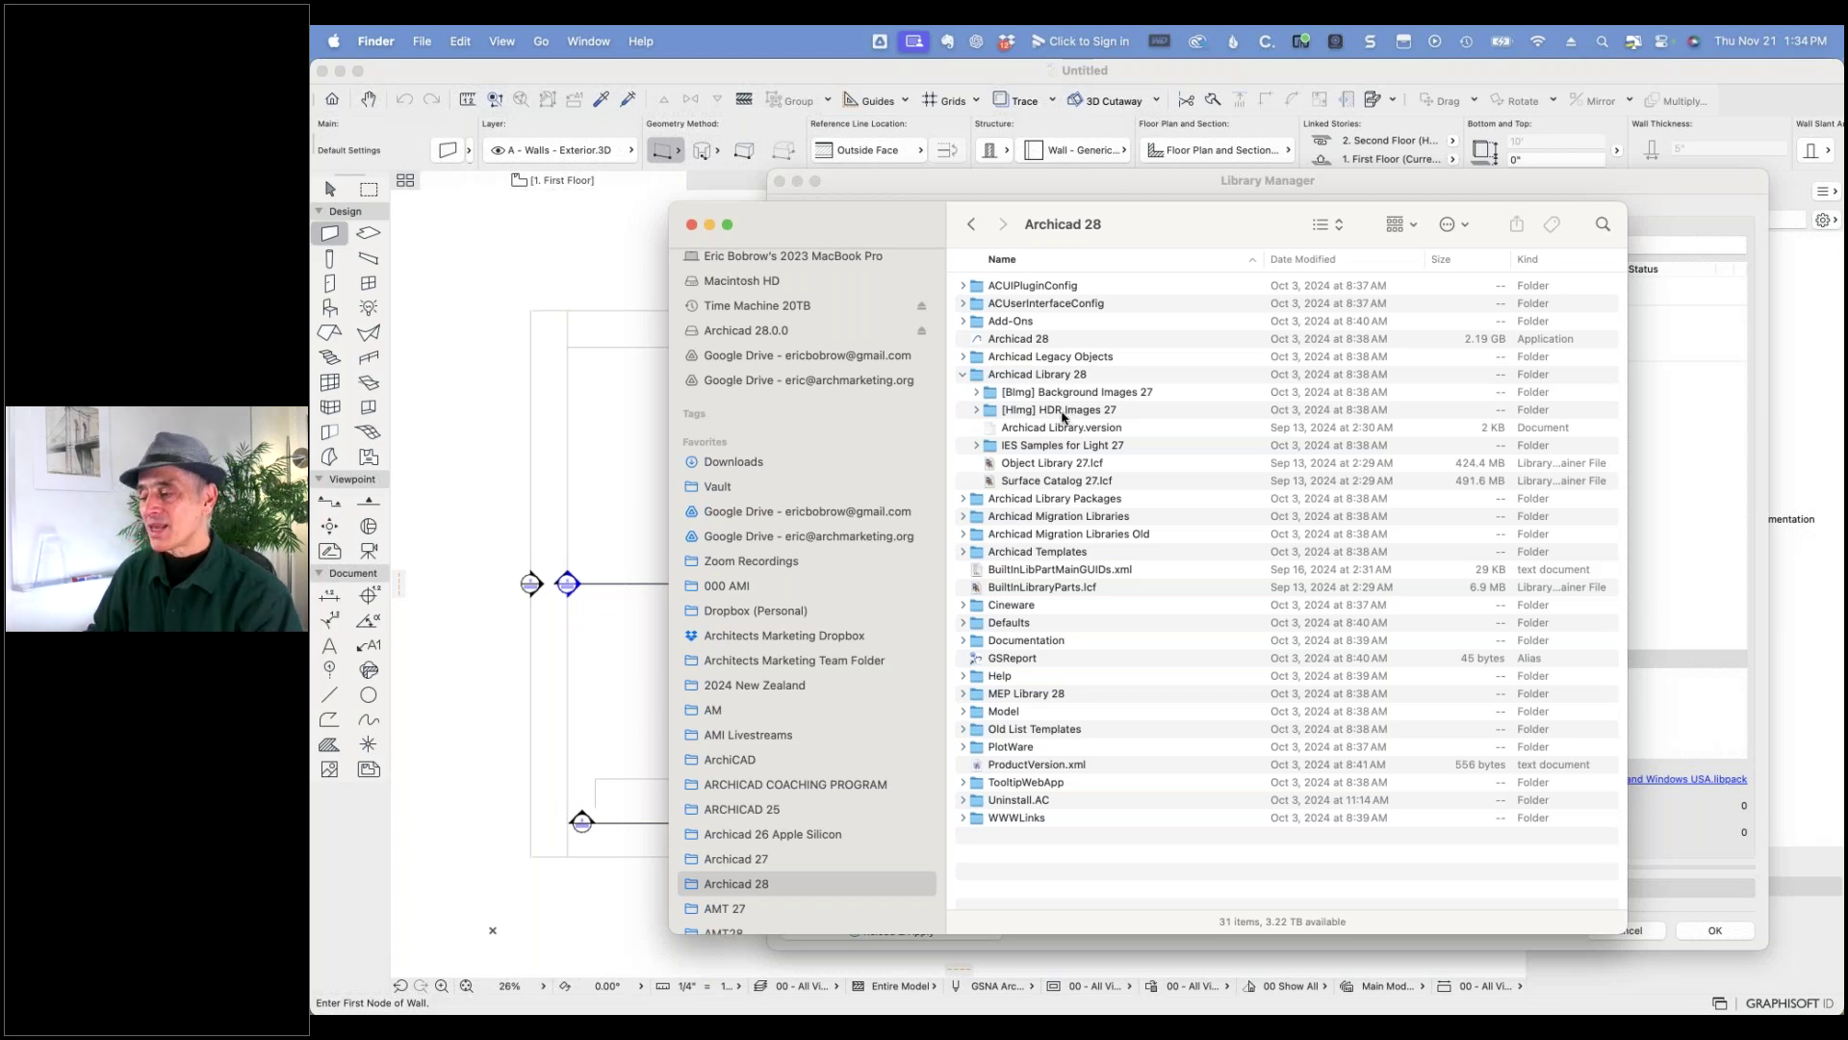
click(964, 517)
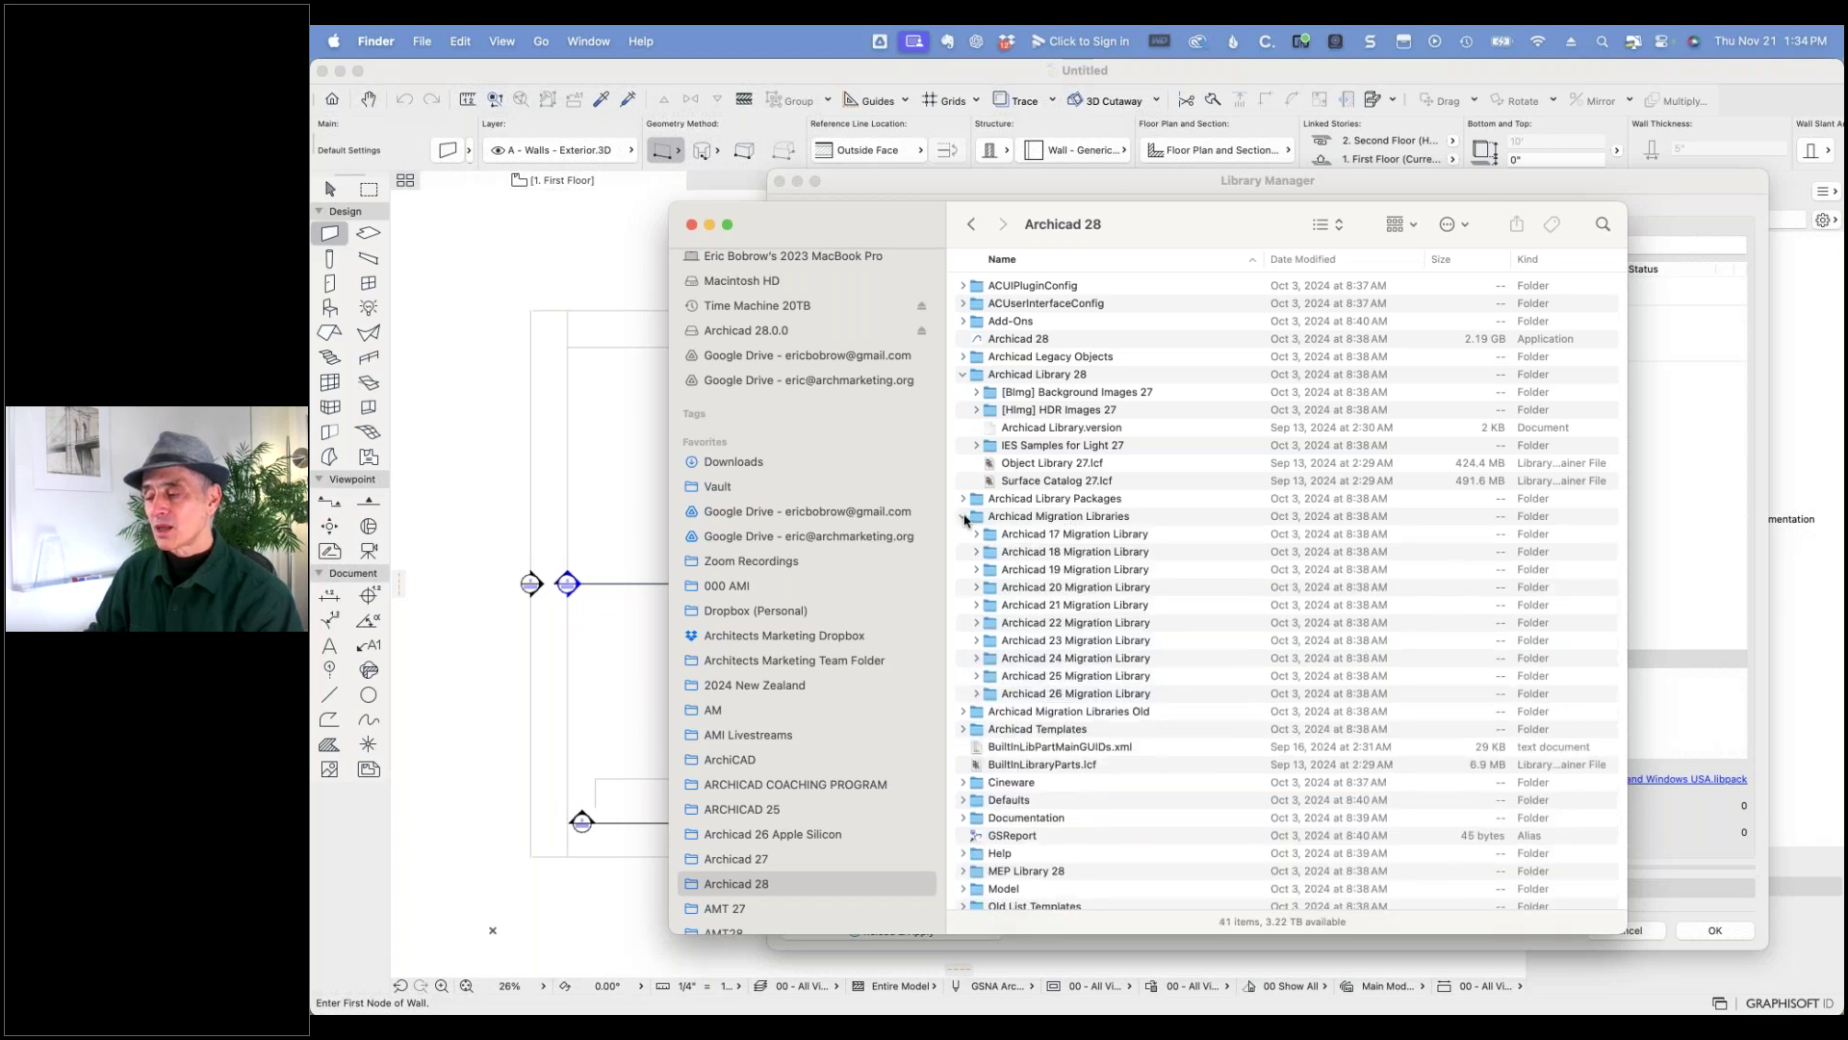
click(963, 517)
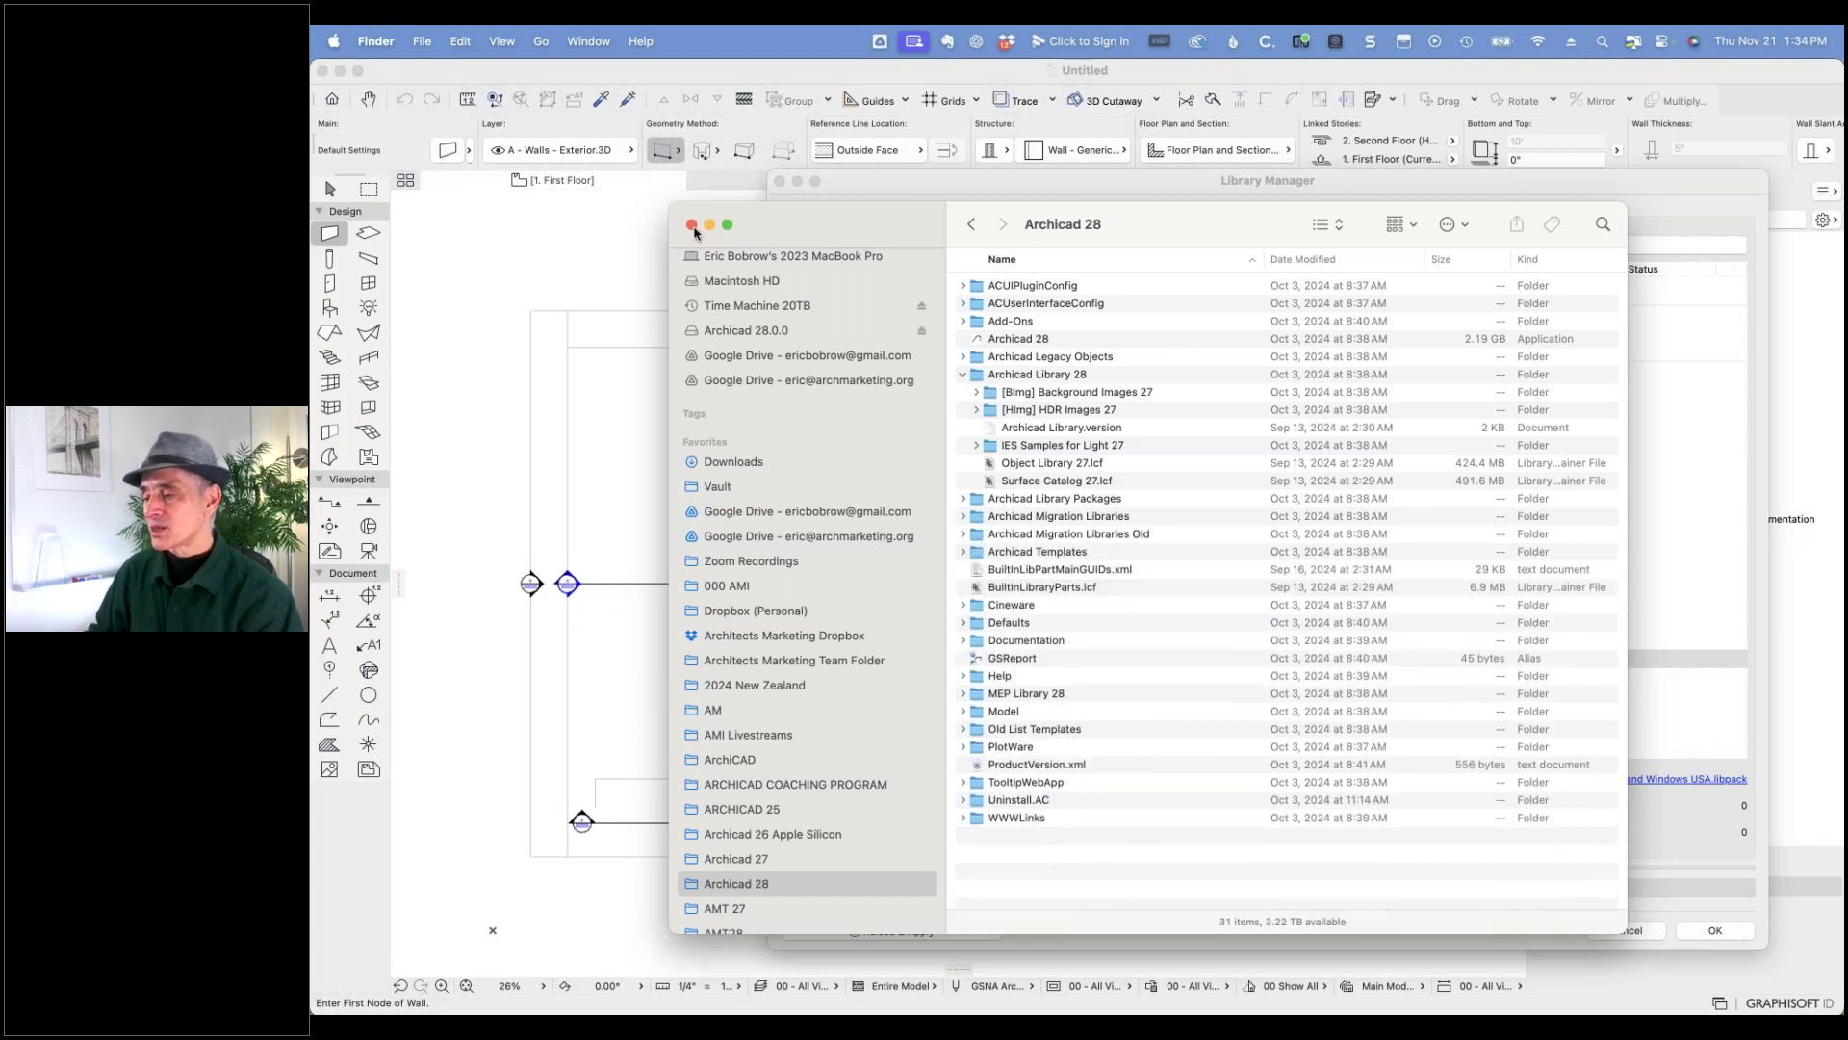
click(625, 240)
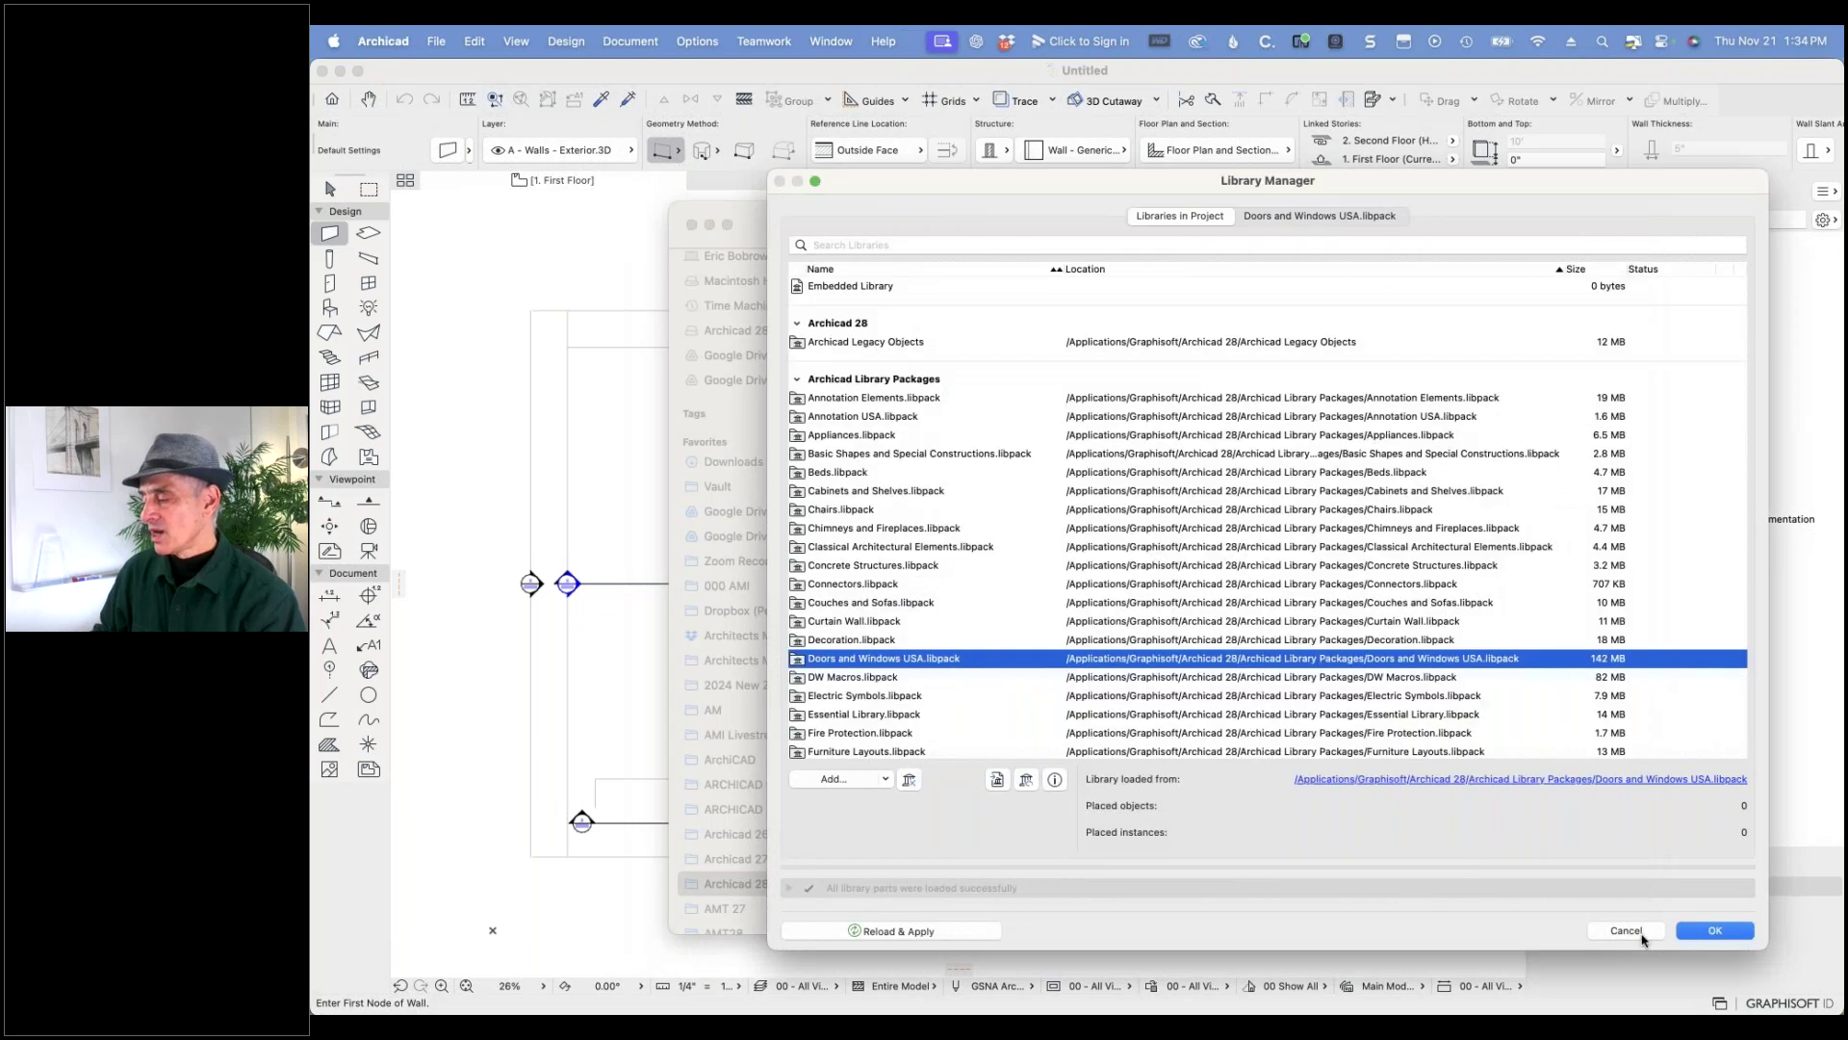
- Close Library Manager and open AMT27 Sample Project USA R1.pln from the AMT 27 folder
click(1640, 932)
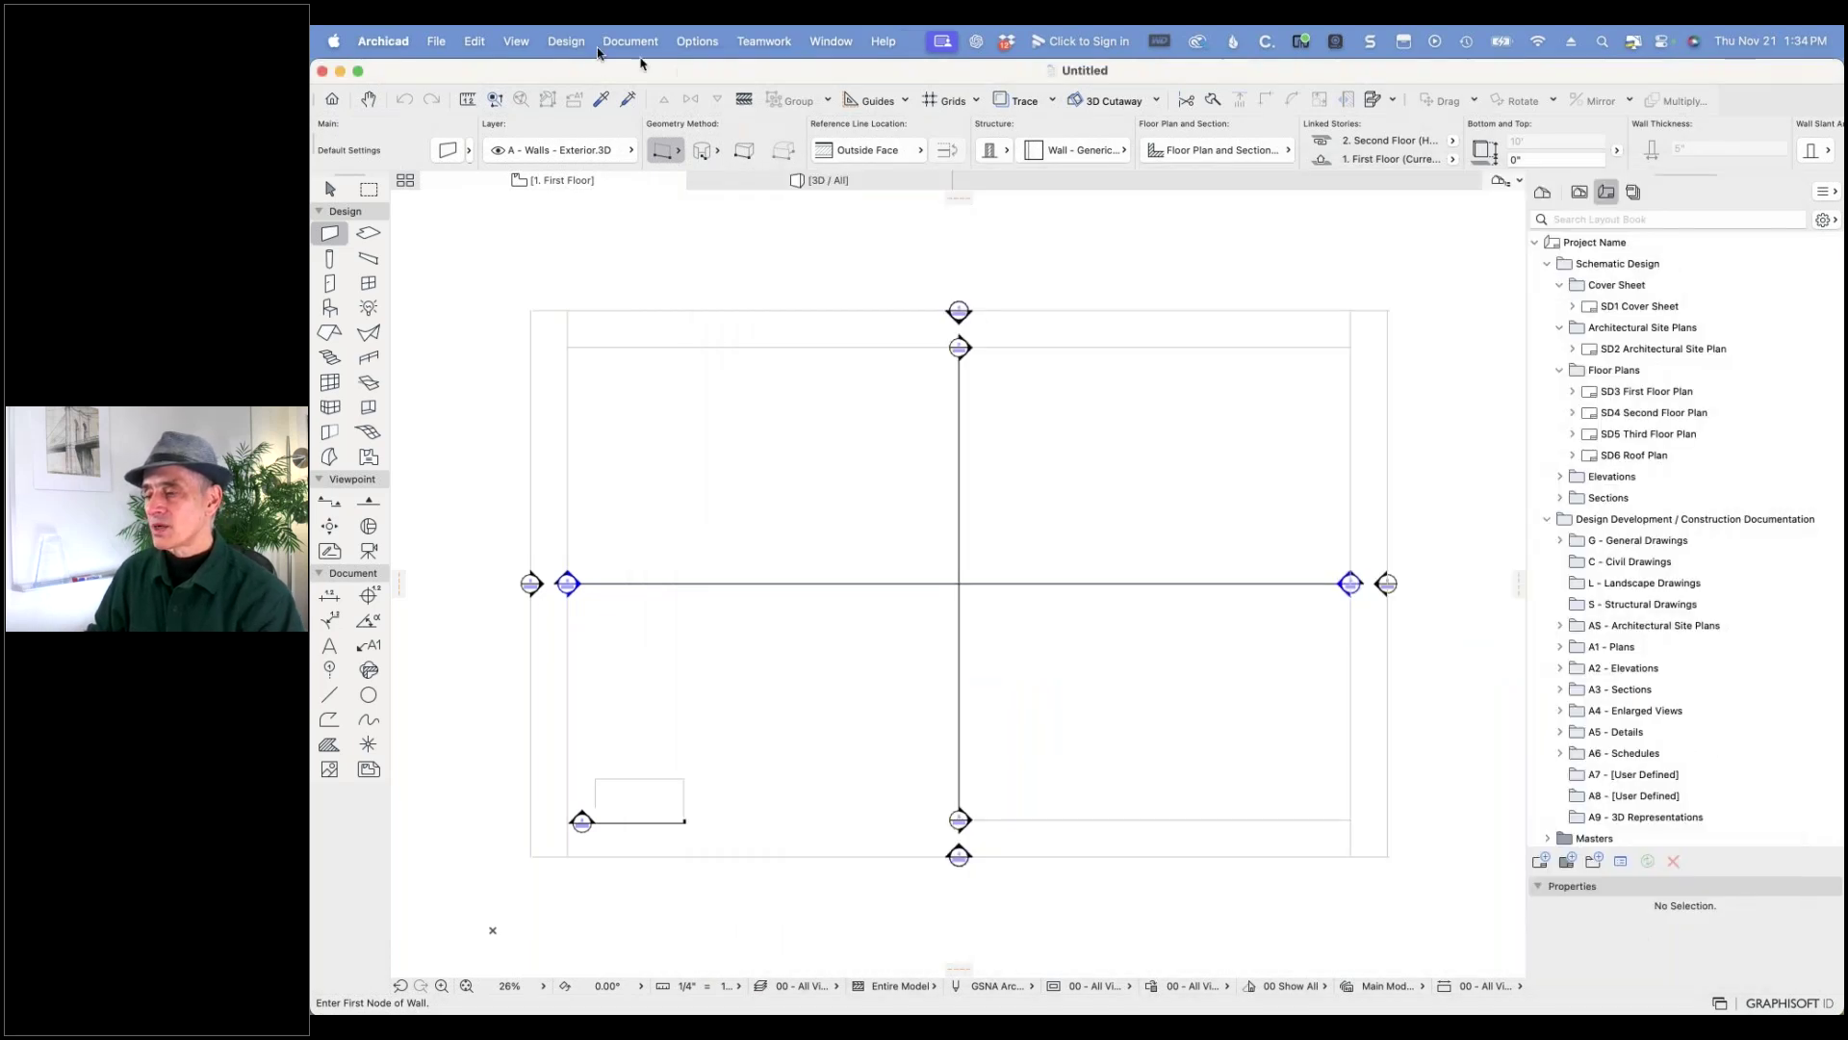
click(434, 42)
mouse_move(553, 126)
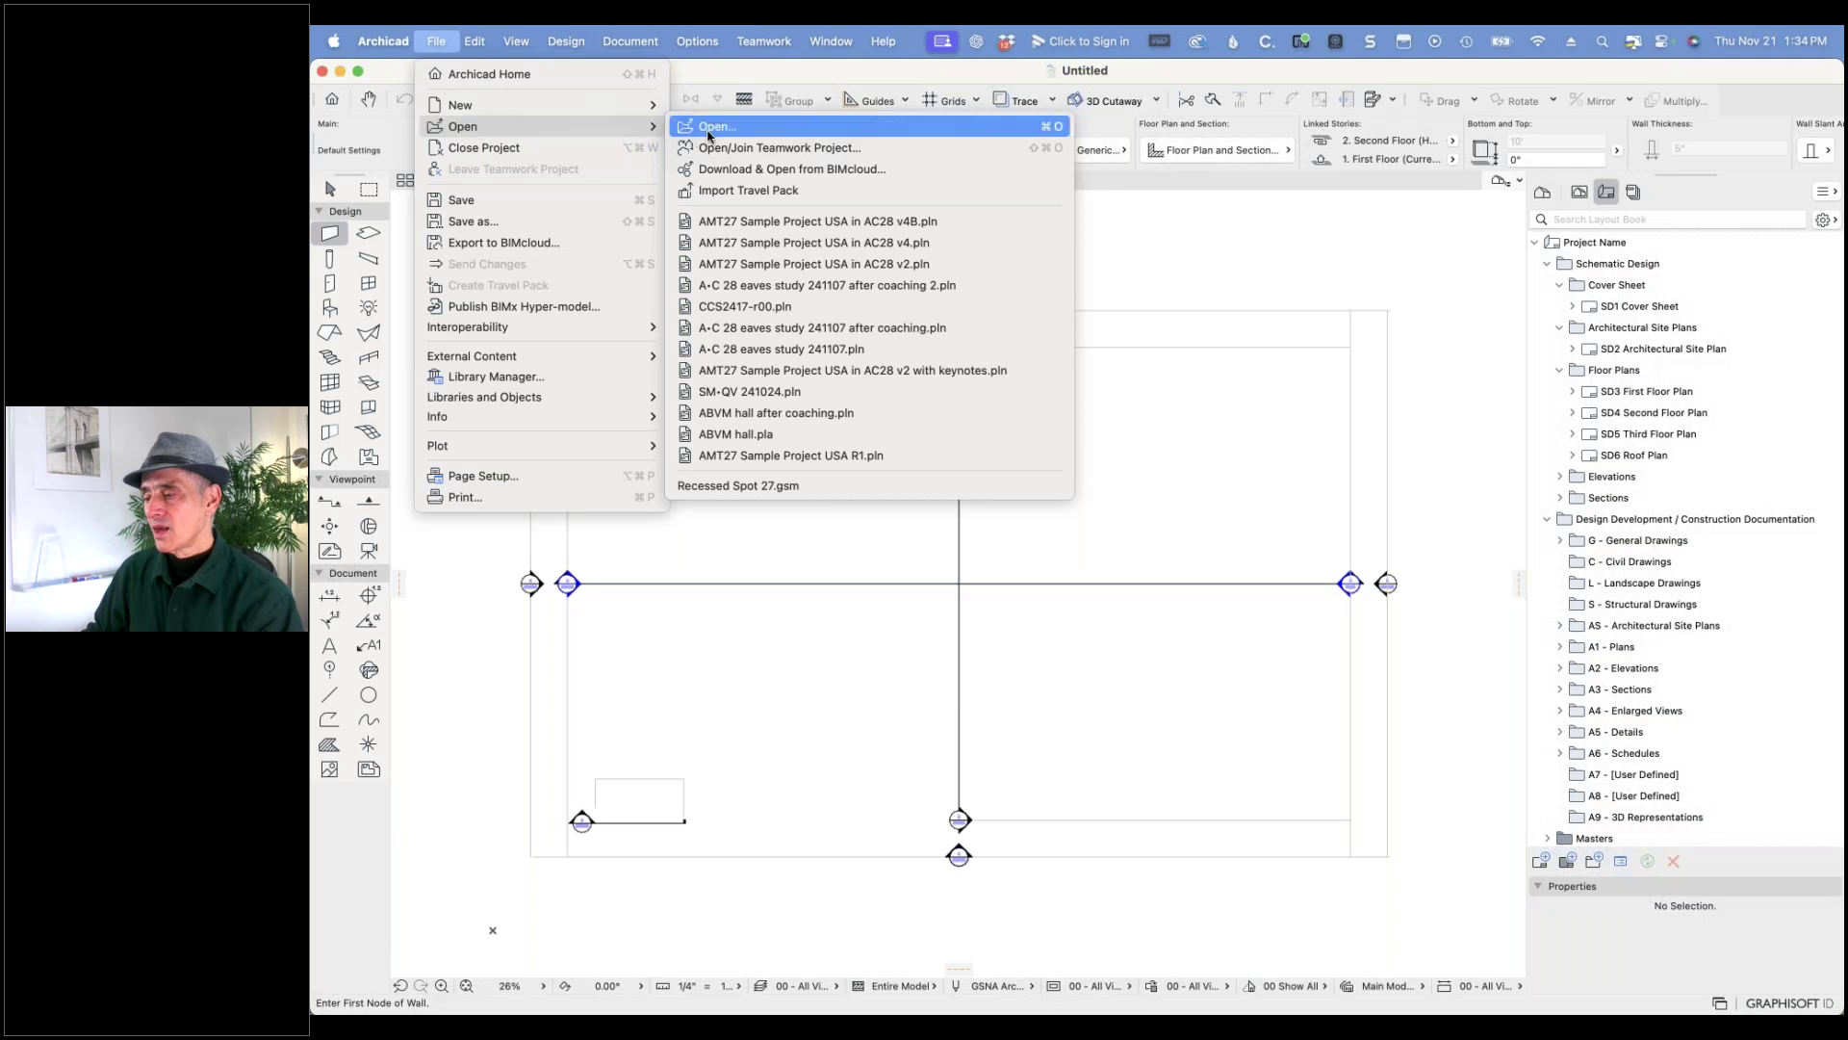
click(717, 133)
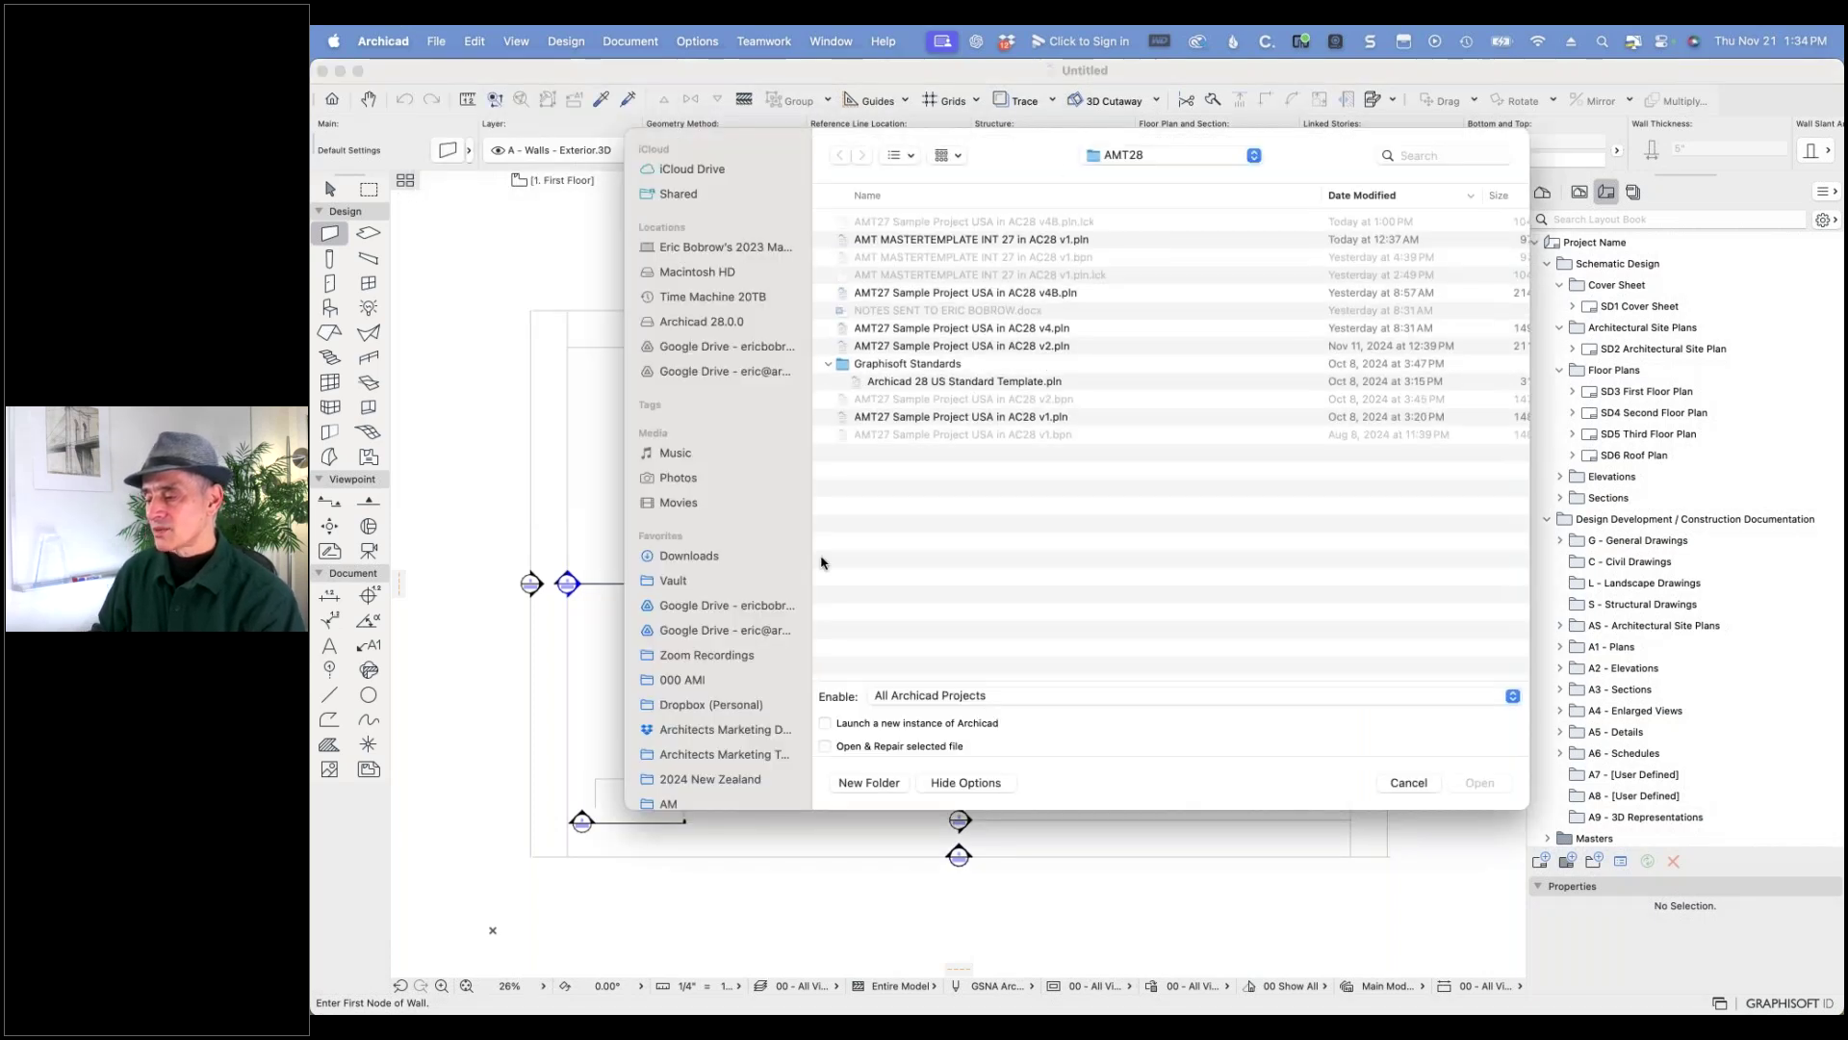
scroll(716, 693, down, 8)
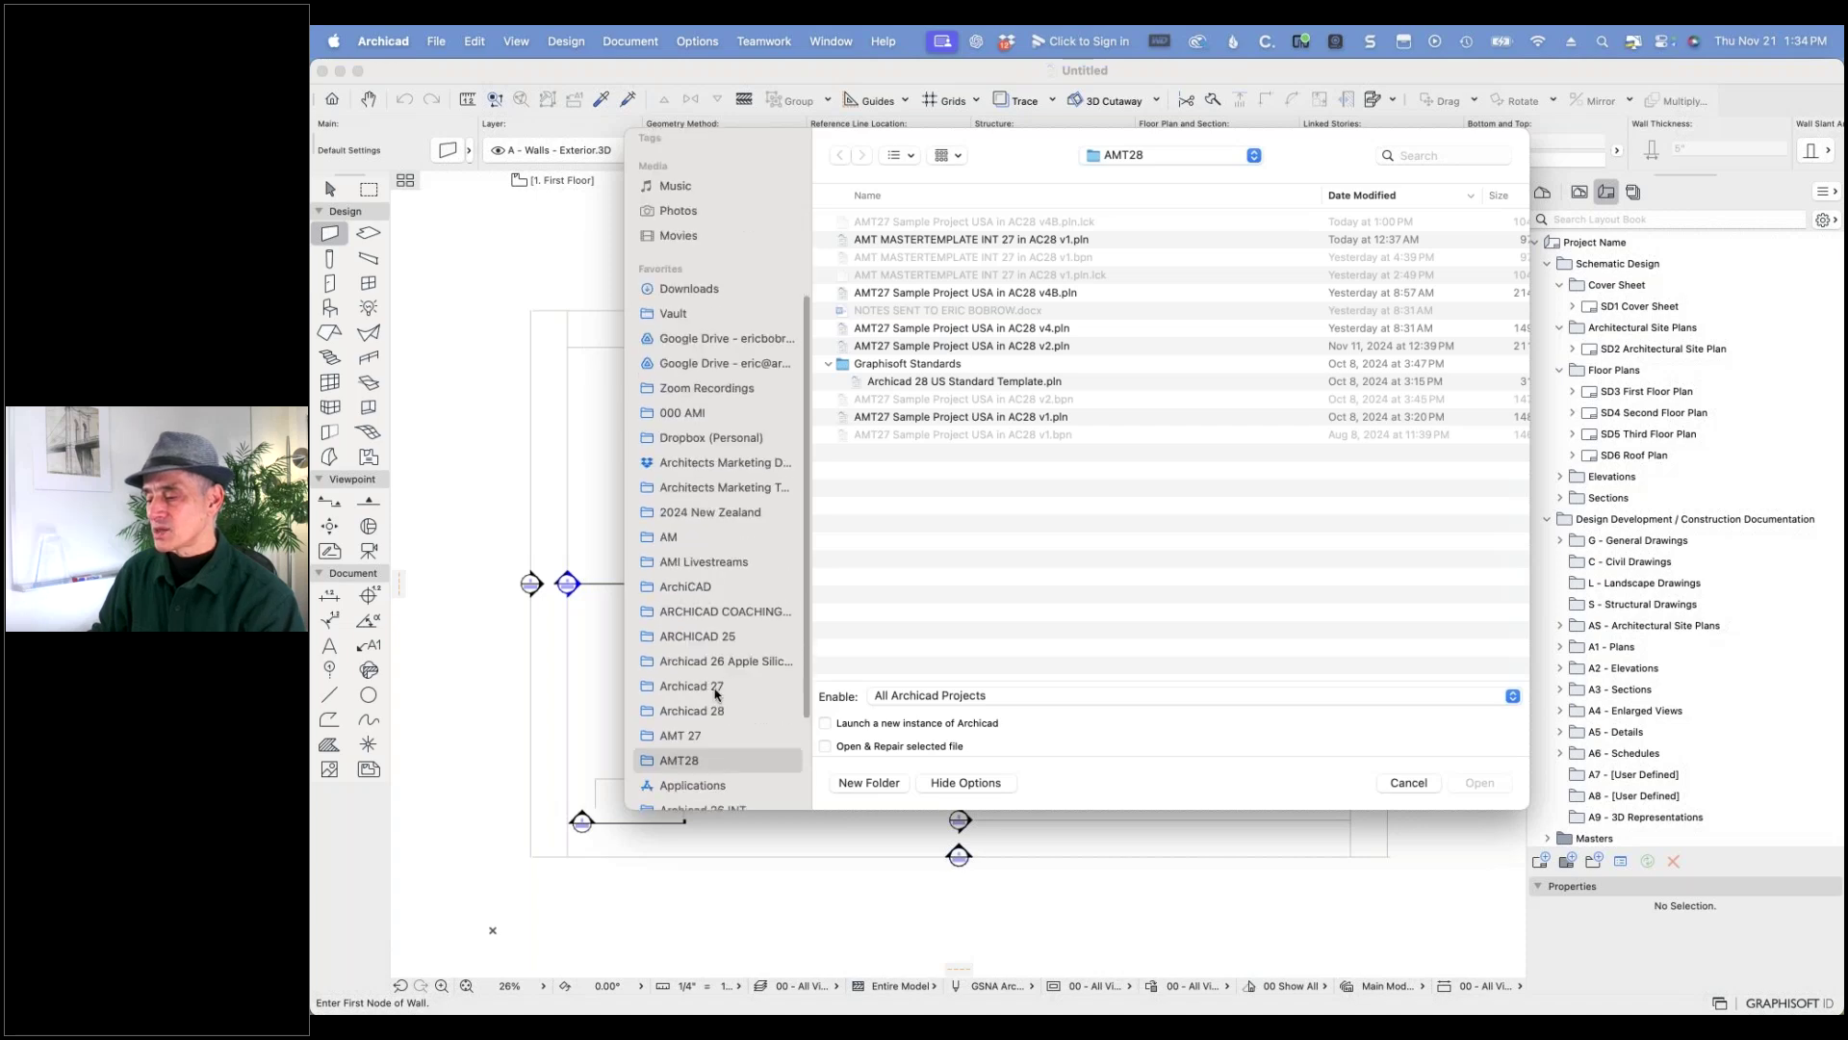
click(706, 737)
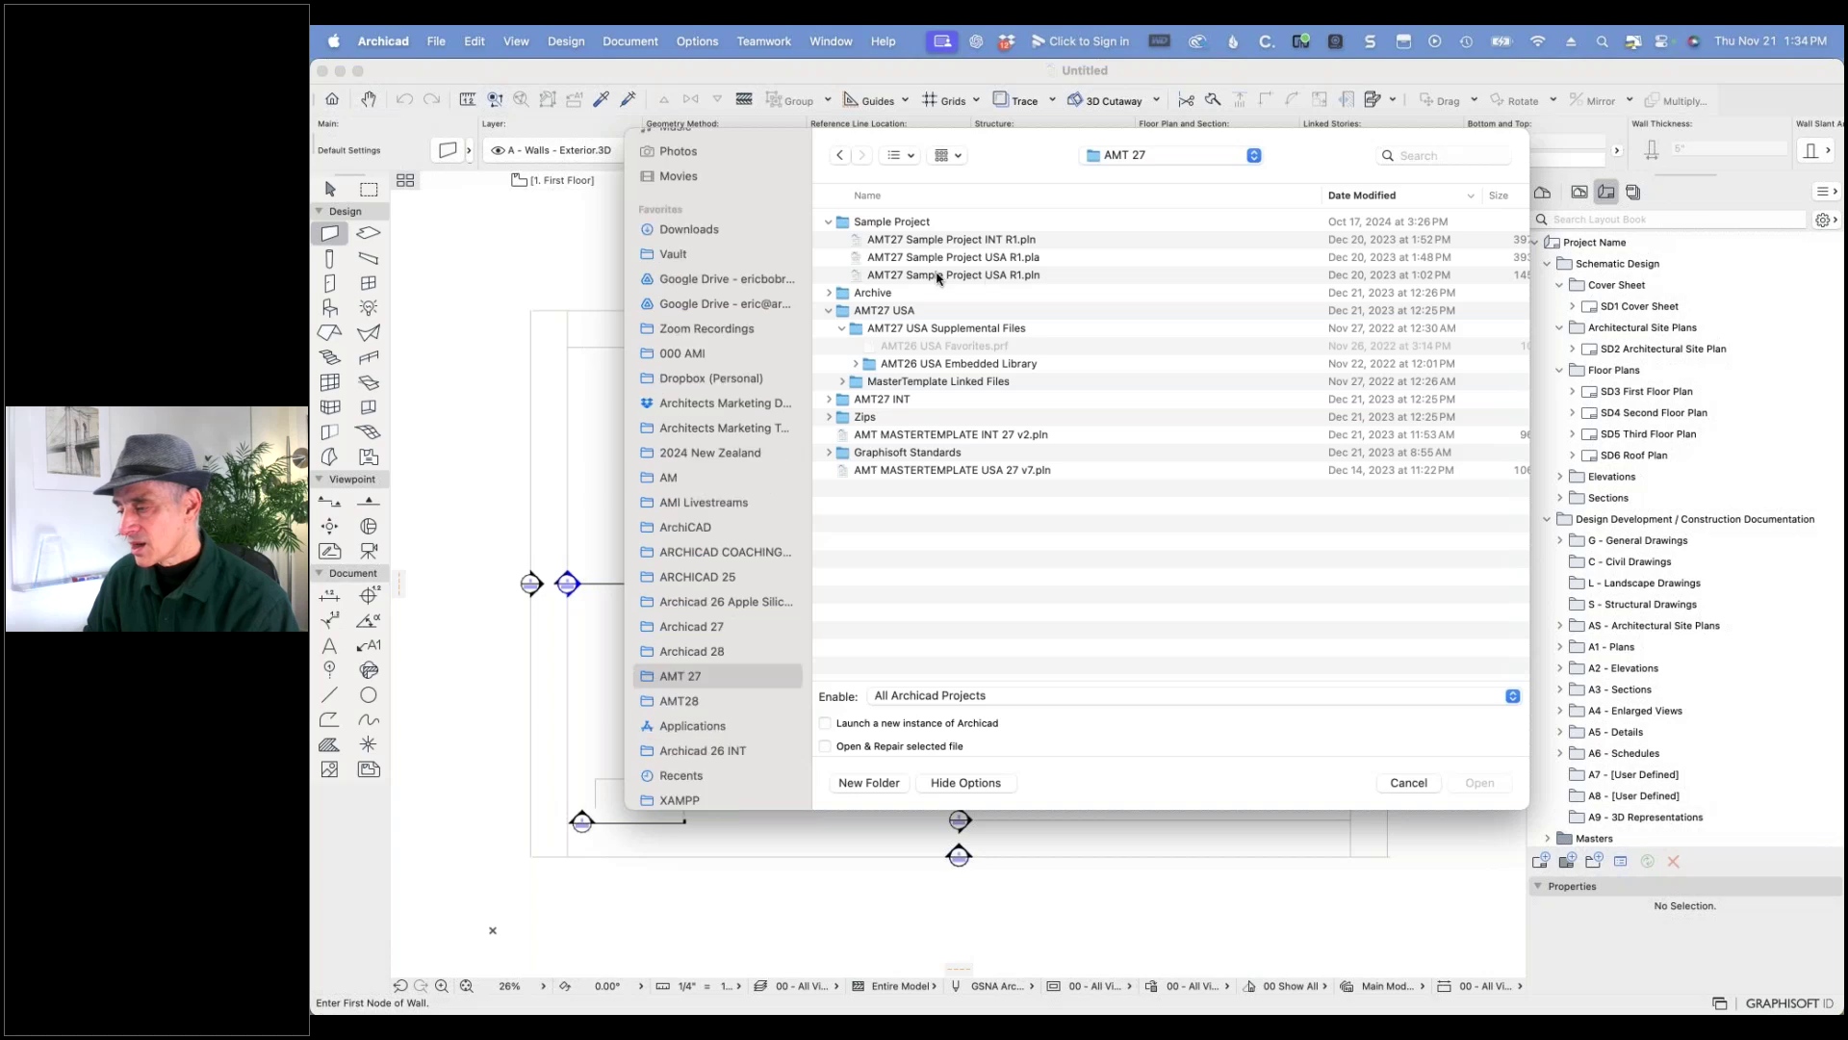
click(938, 276)
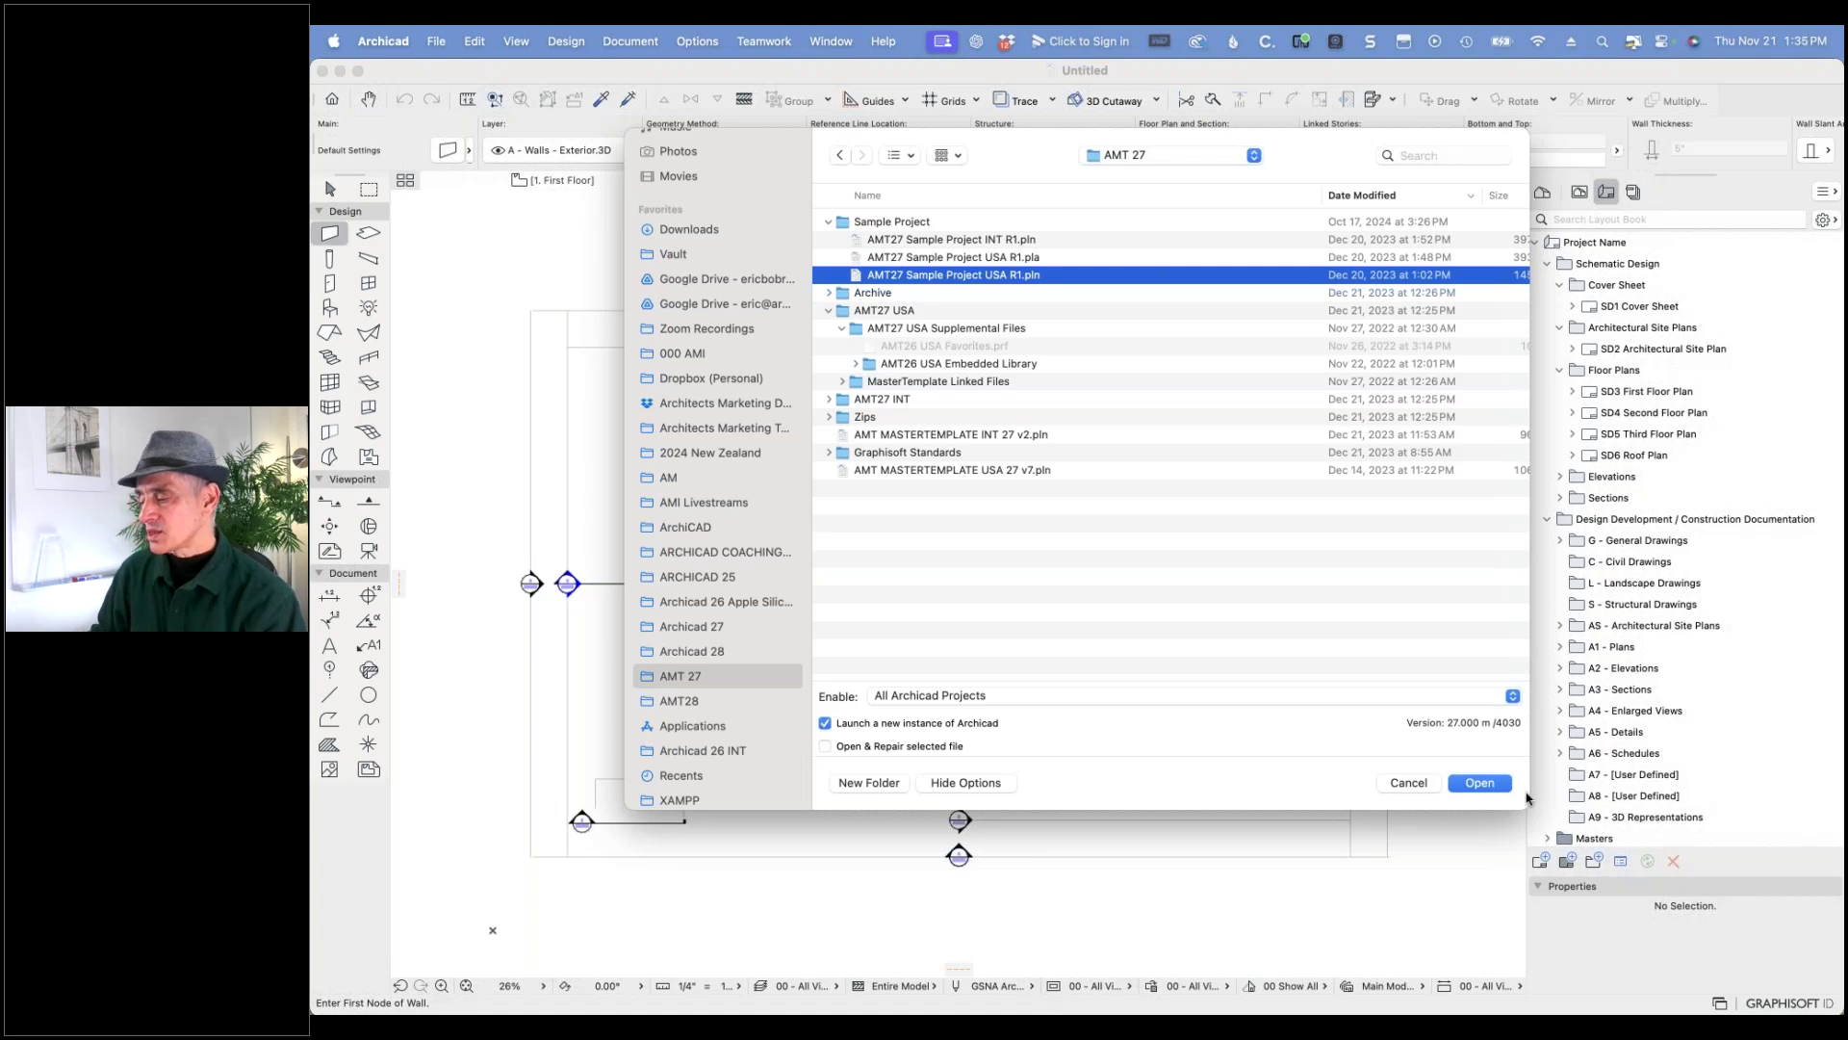
click(1482, 783)
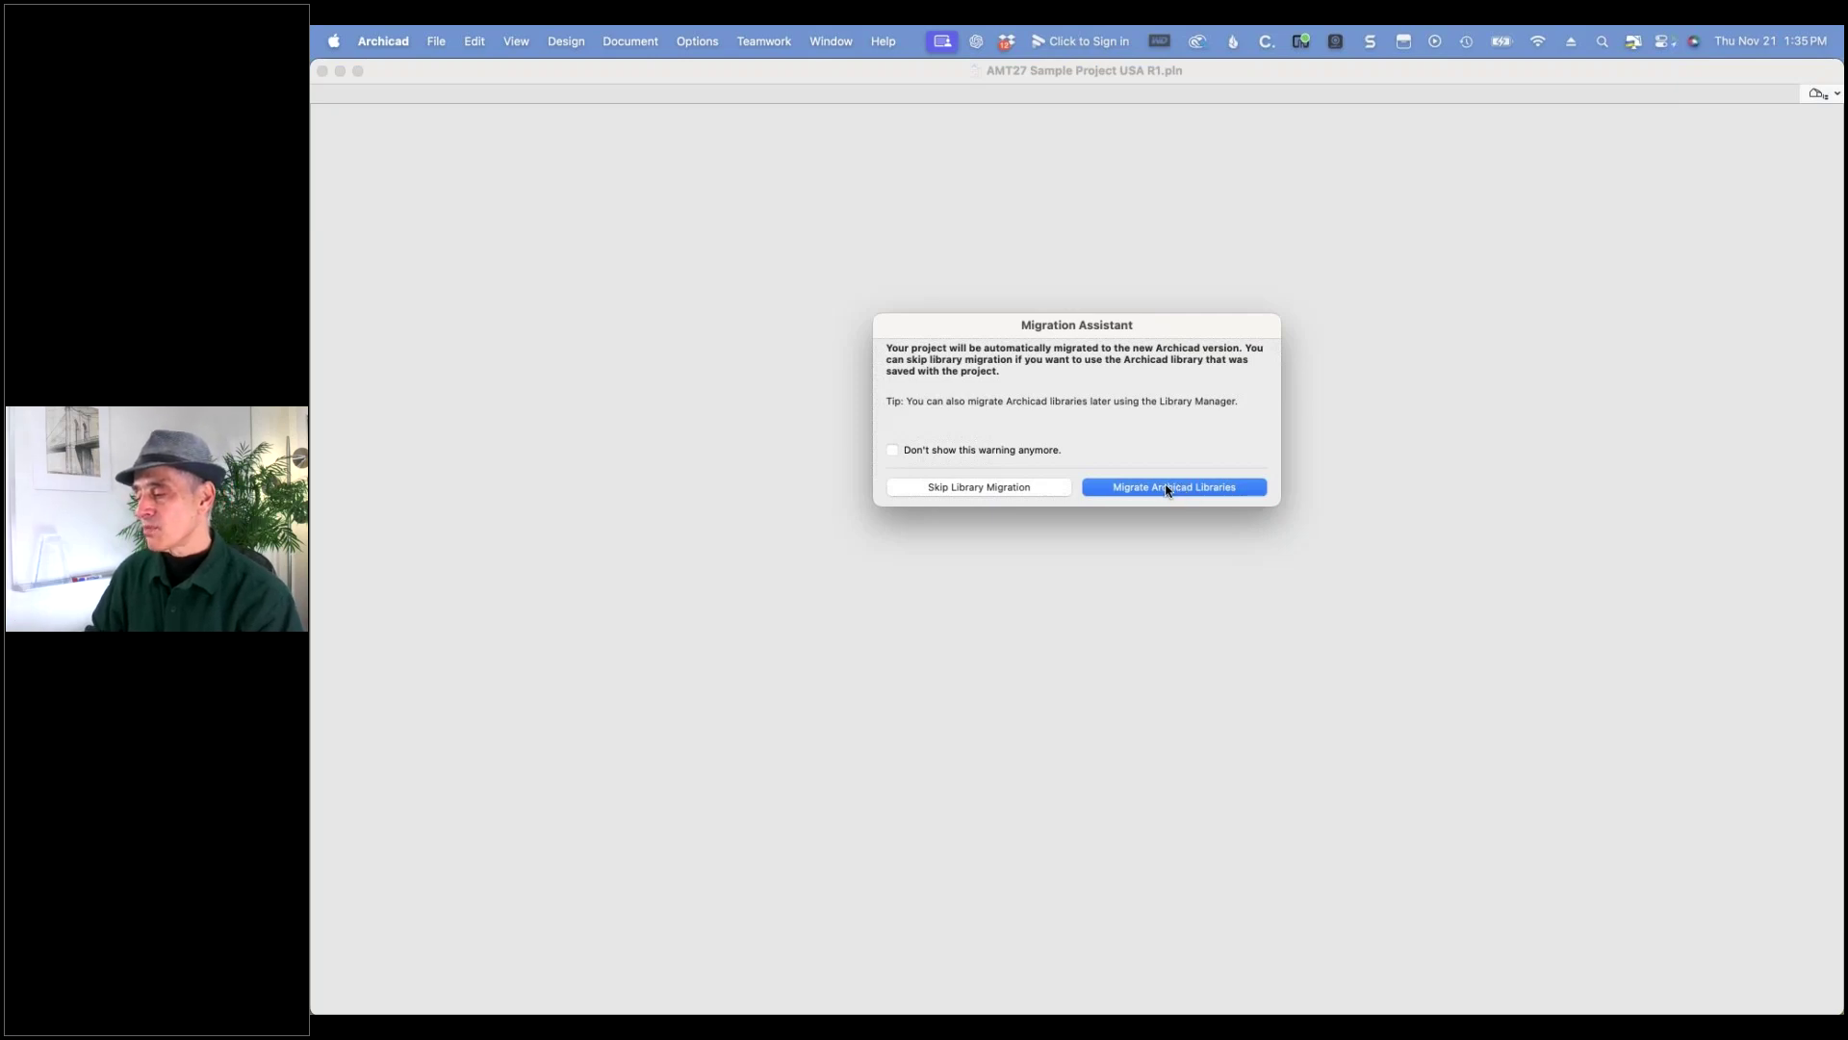
- Migrate the project's libraries to Archicad 28 and keep the Accessories add-on data
click(1165, 490)
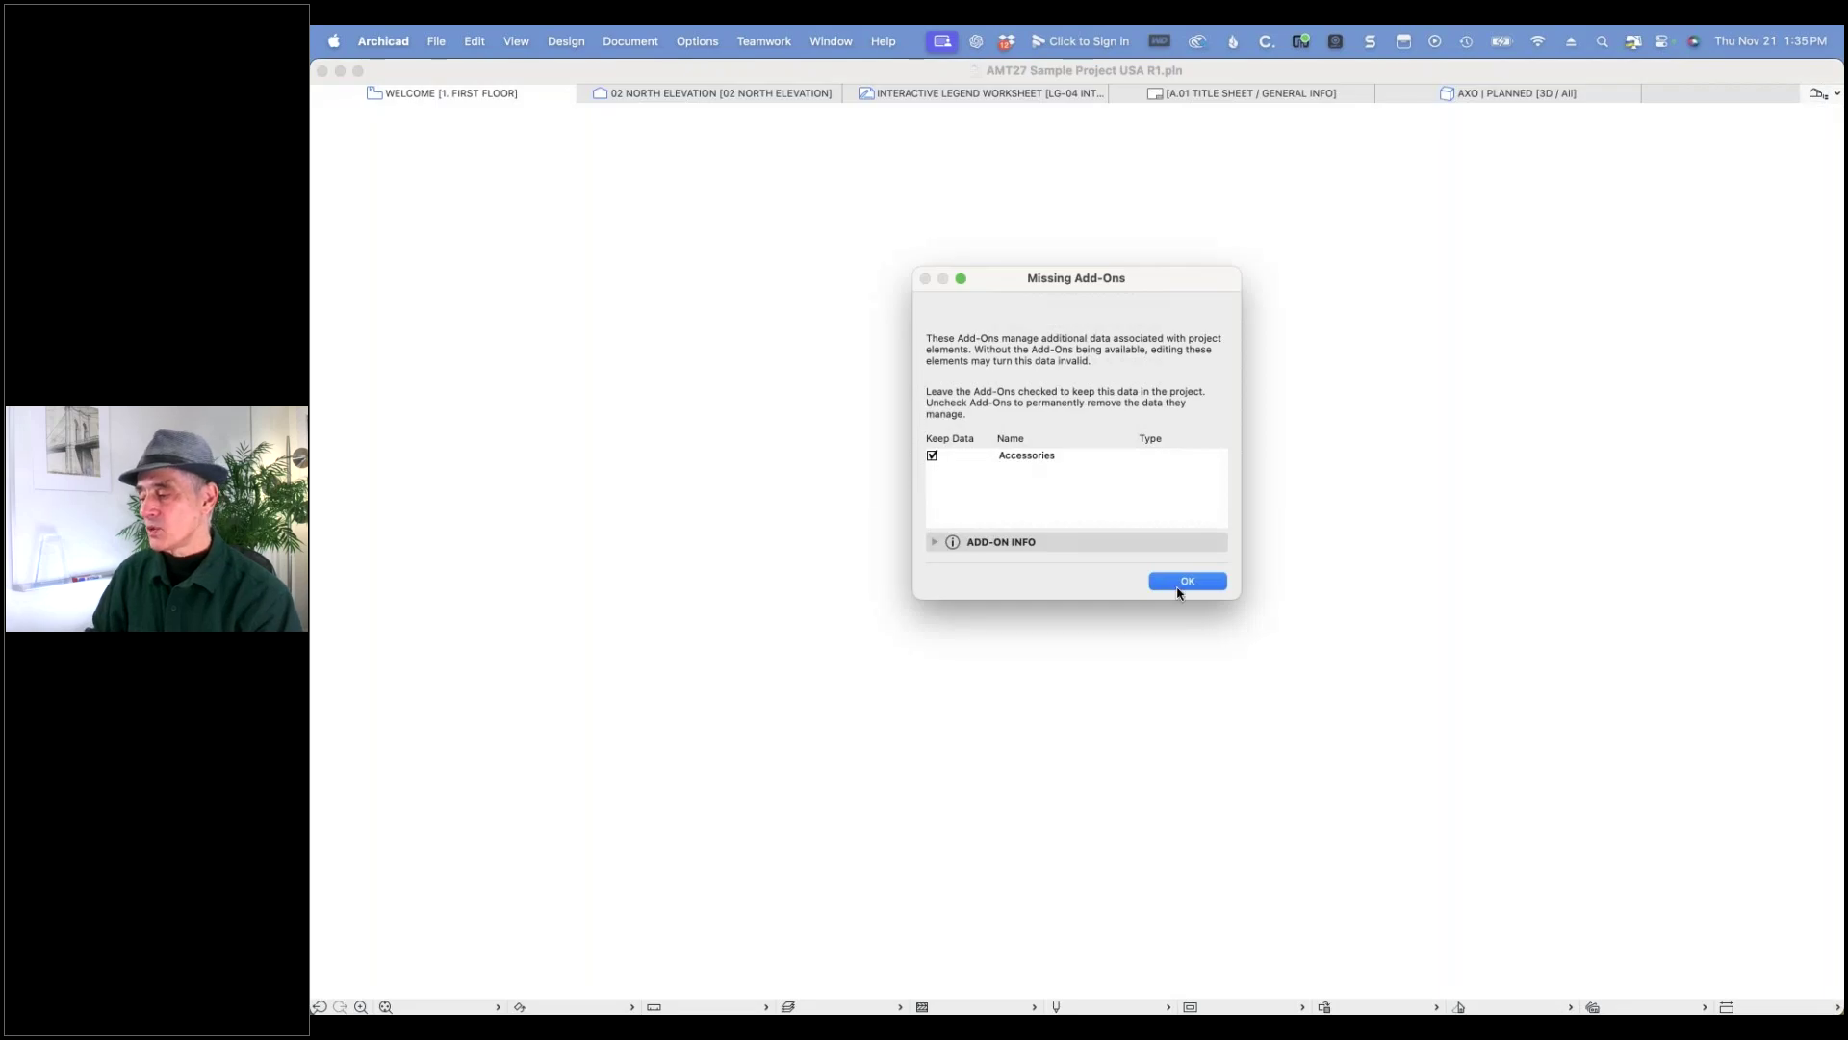
click(1185, 583)
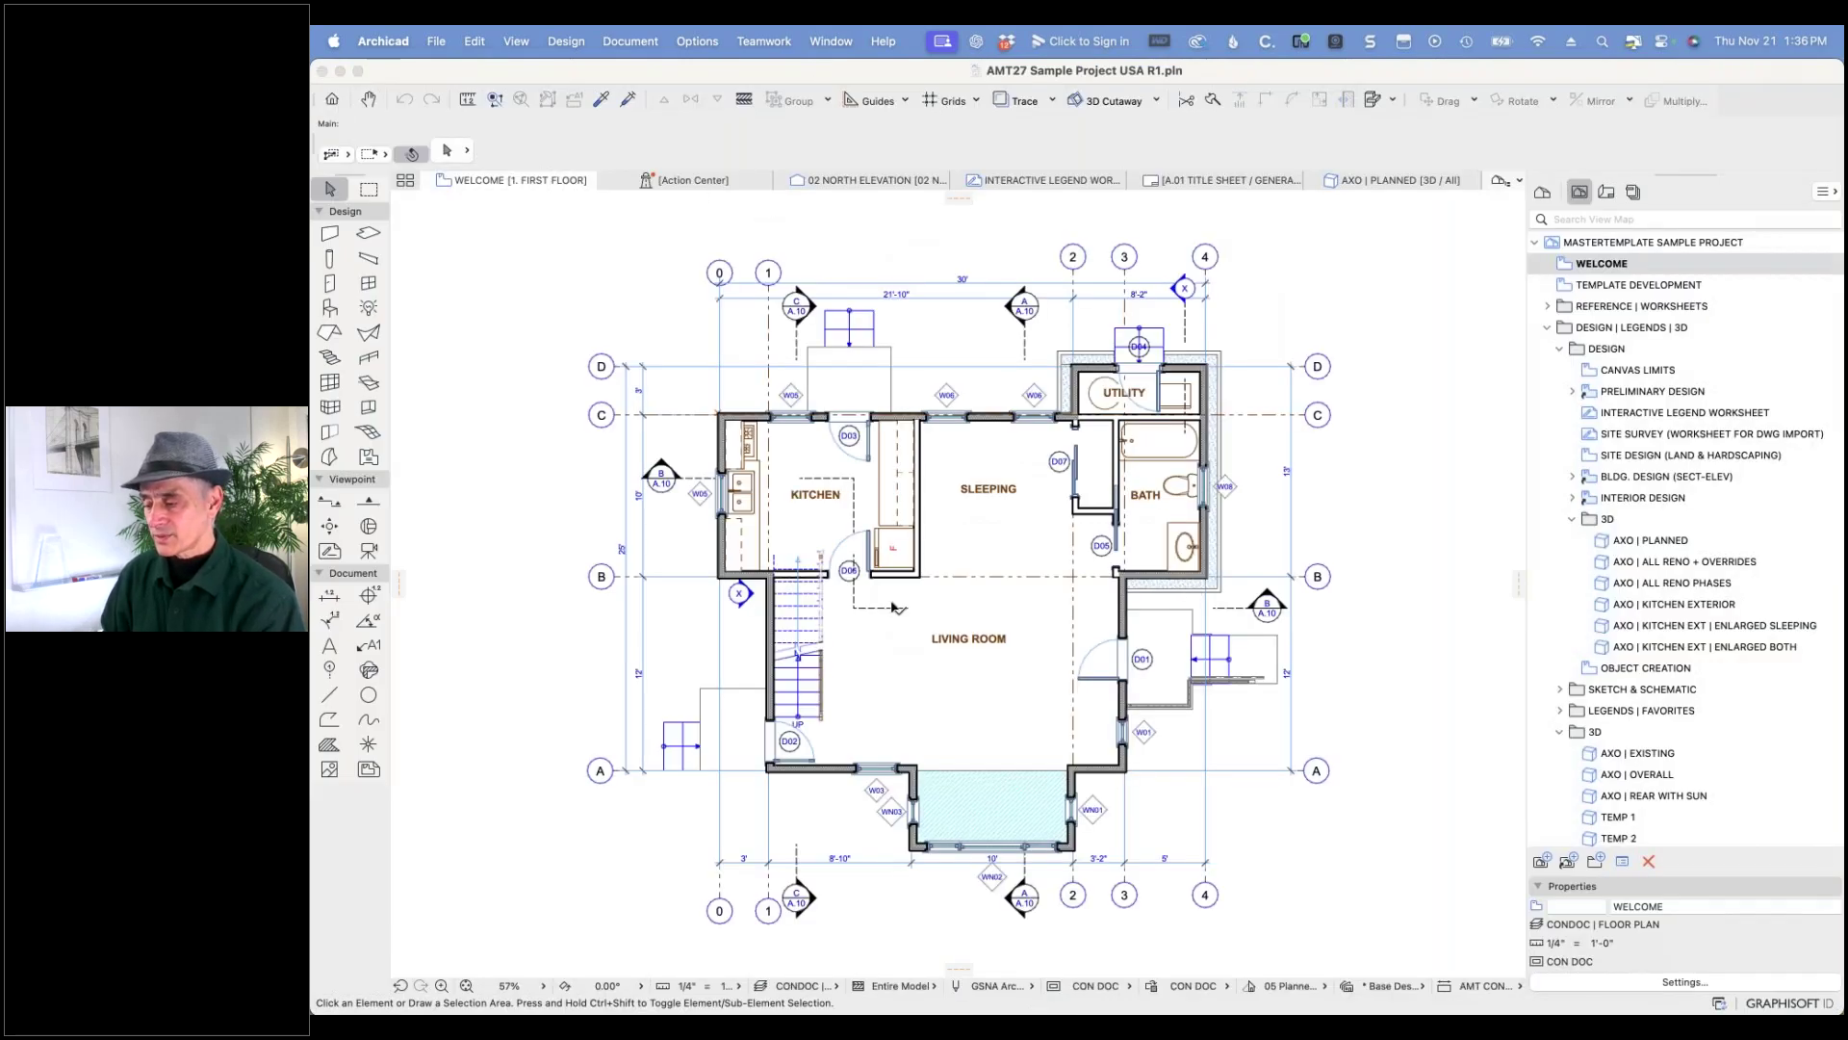
click(790, 742)
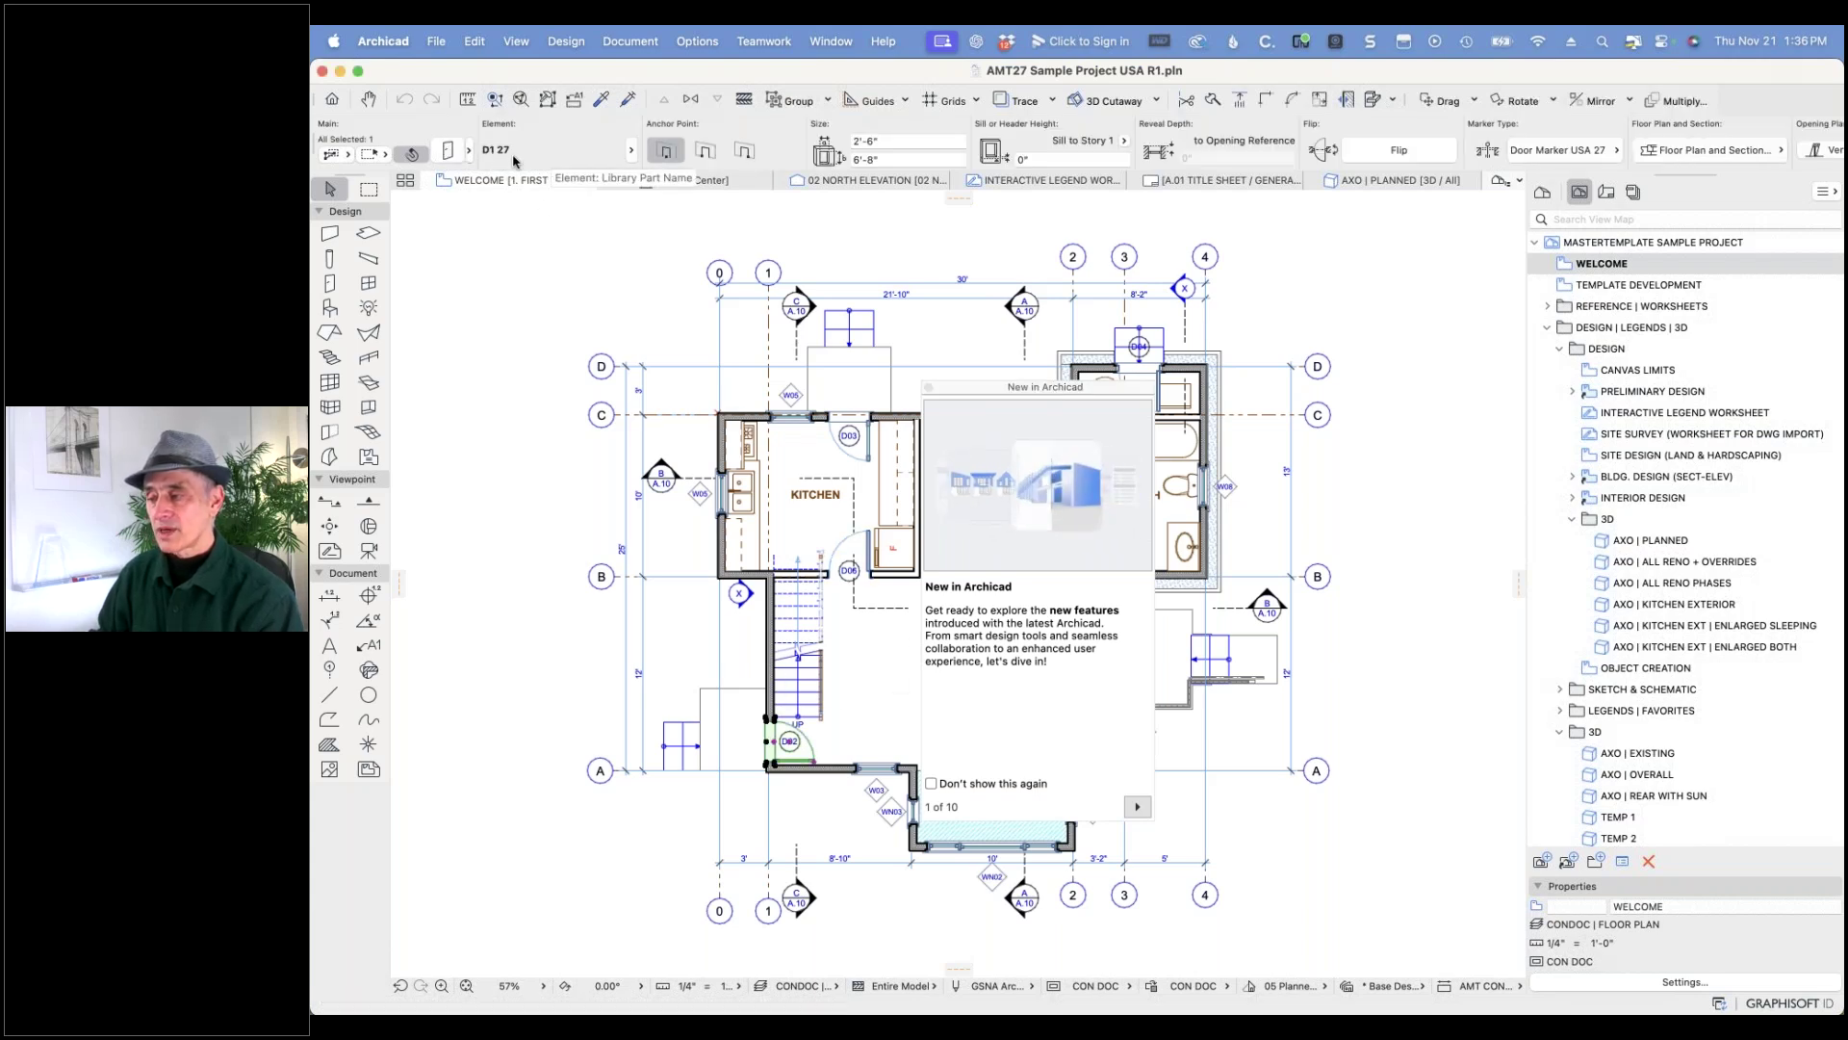
click(383, 41)
click(394, 72)
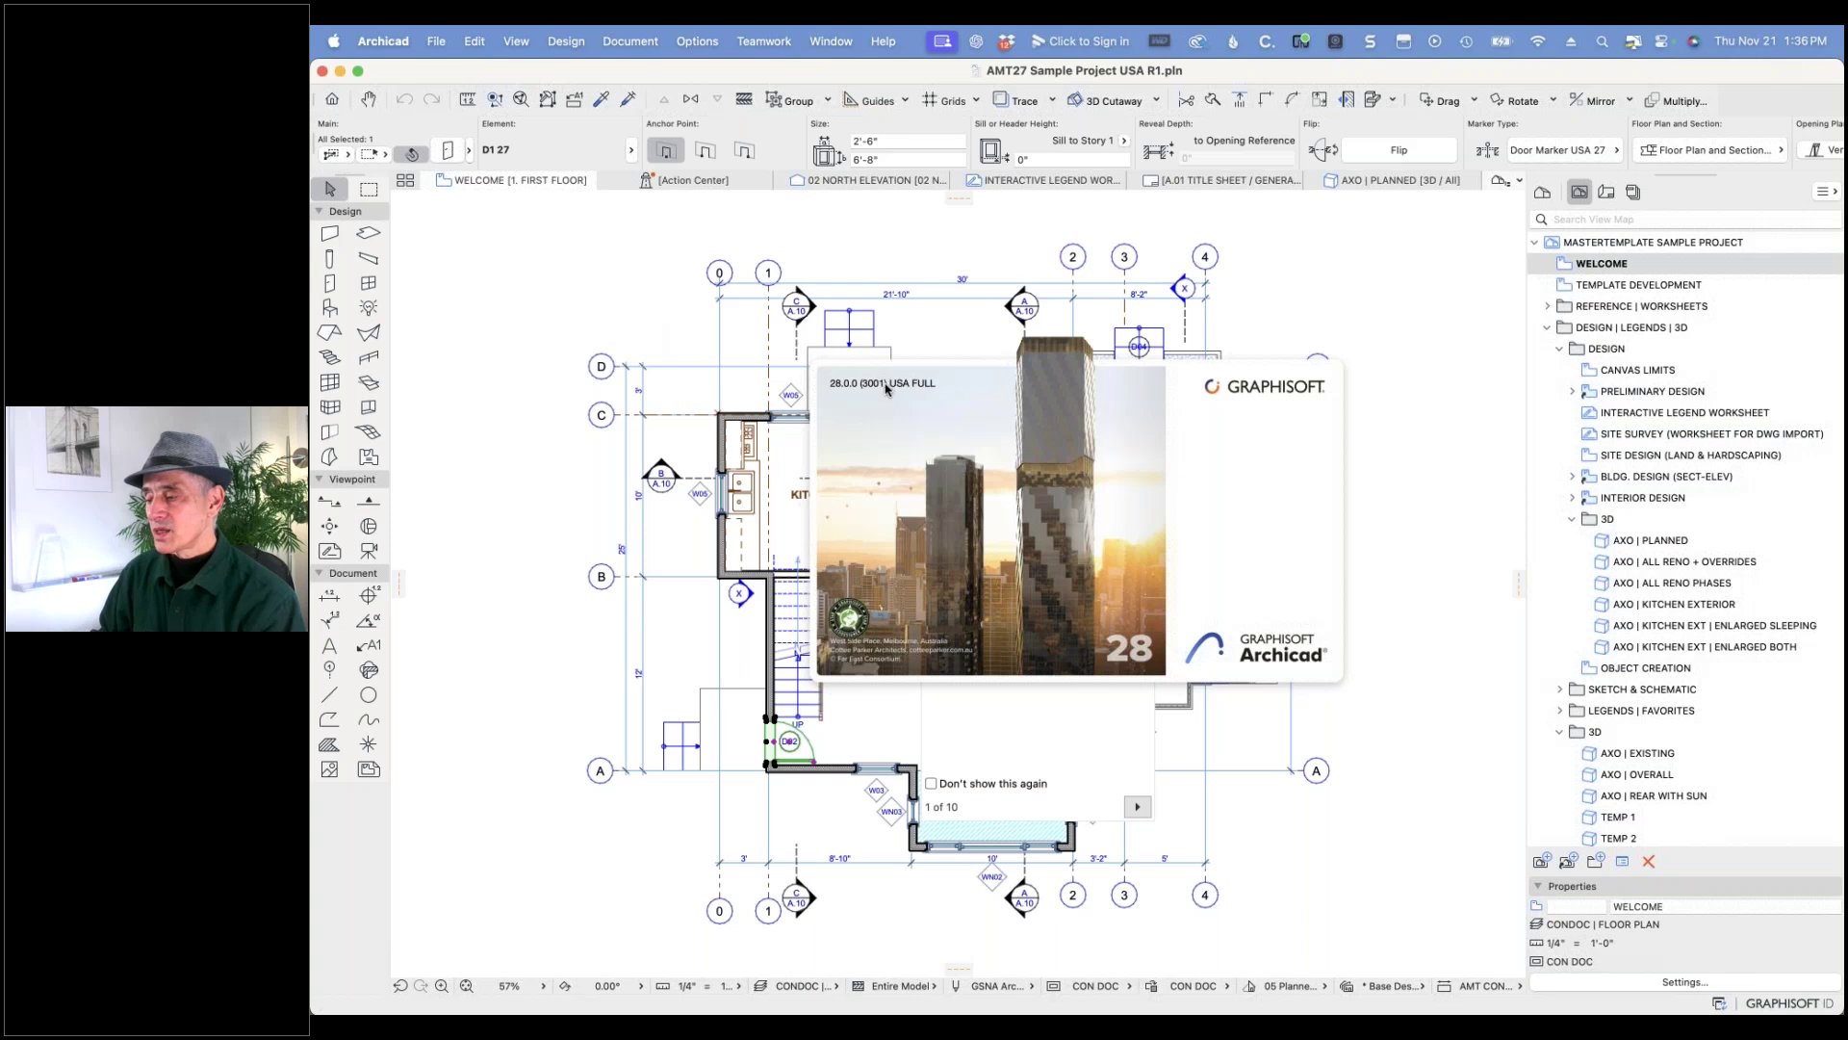
click(983, 493)
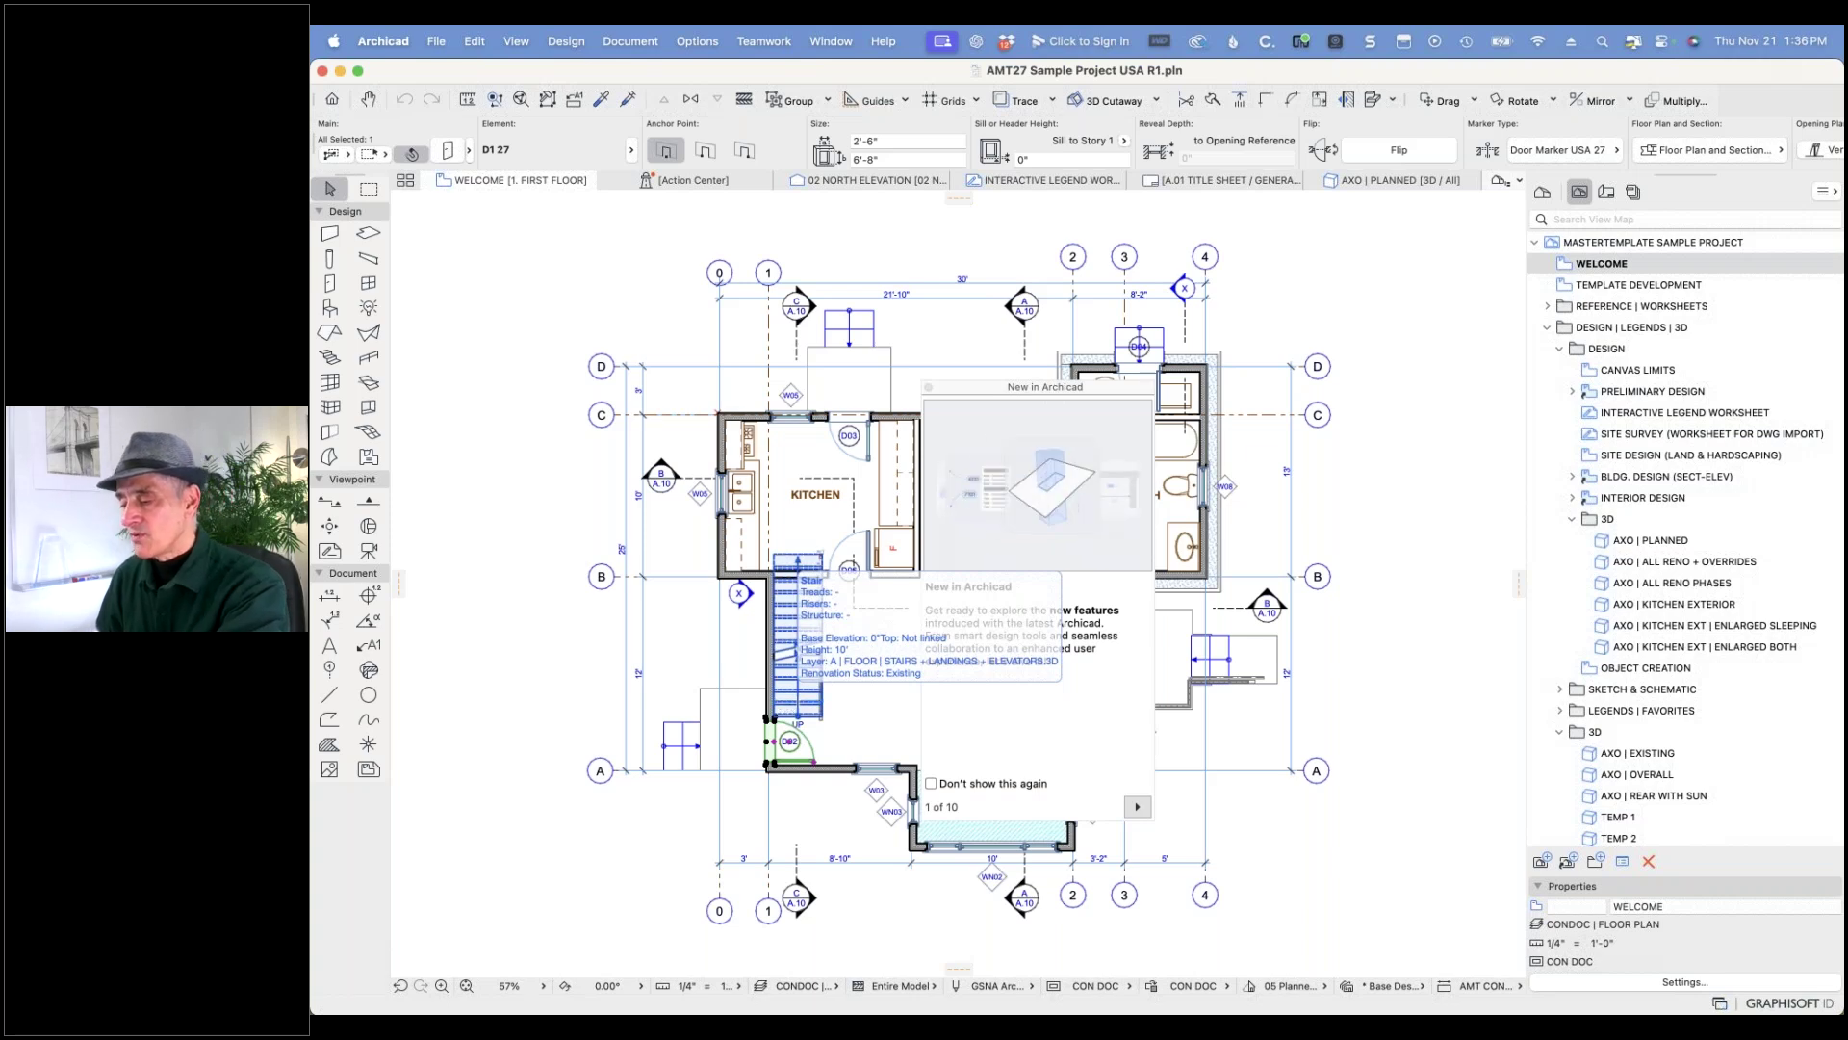
key(super+Tab)
key(super+Tab)
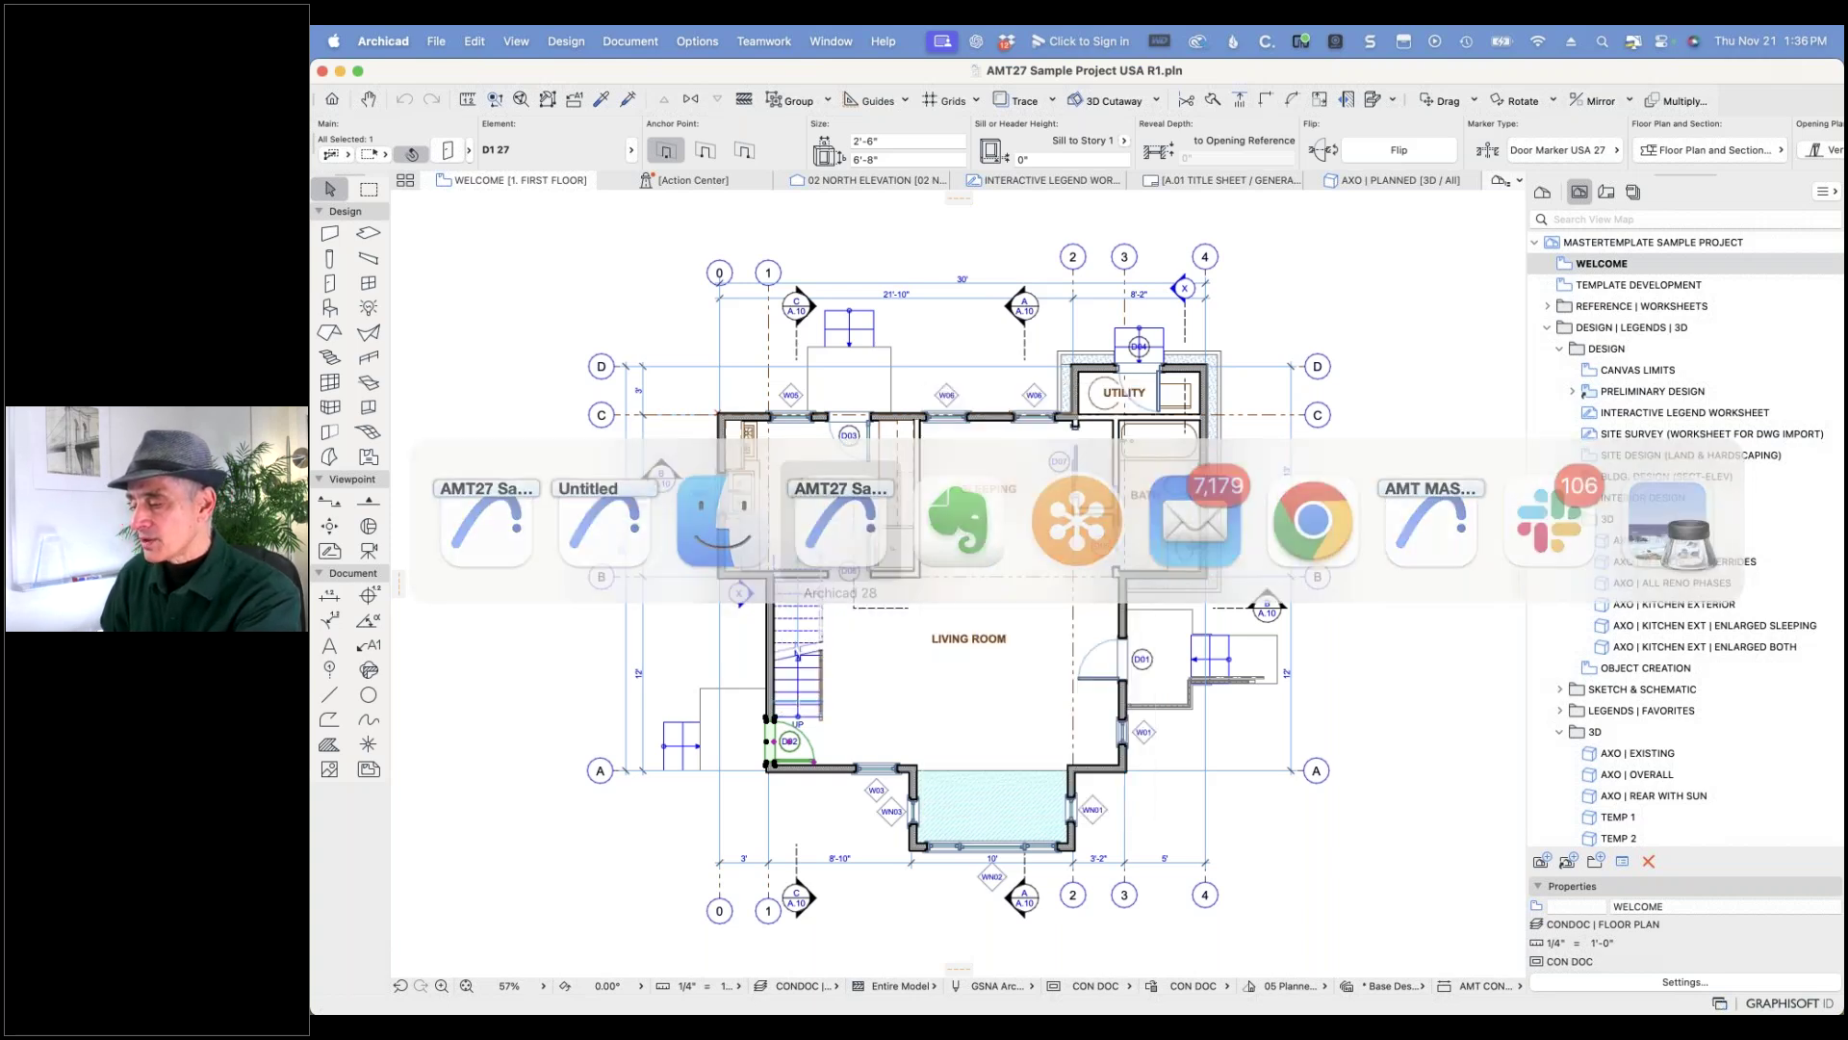
shift+click(807, 768)
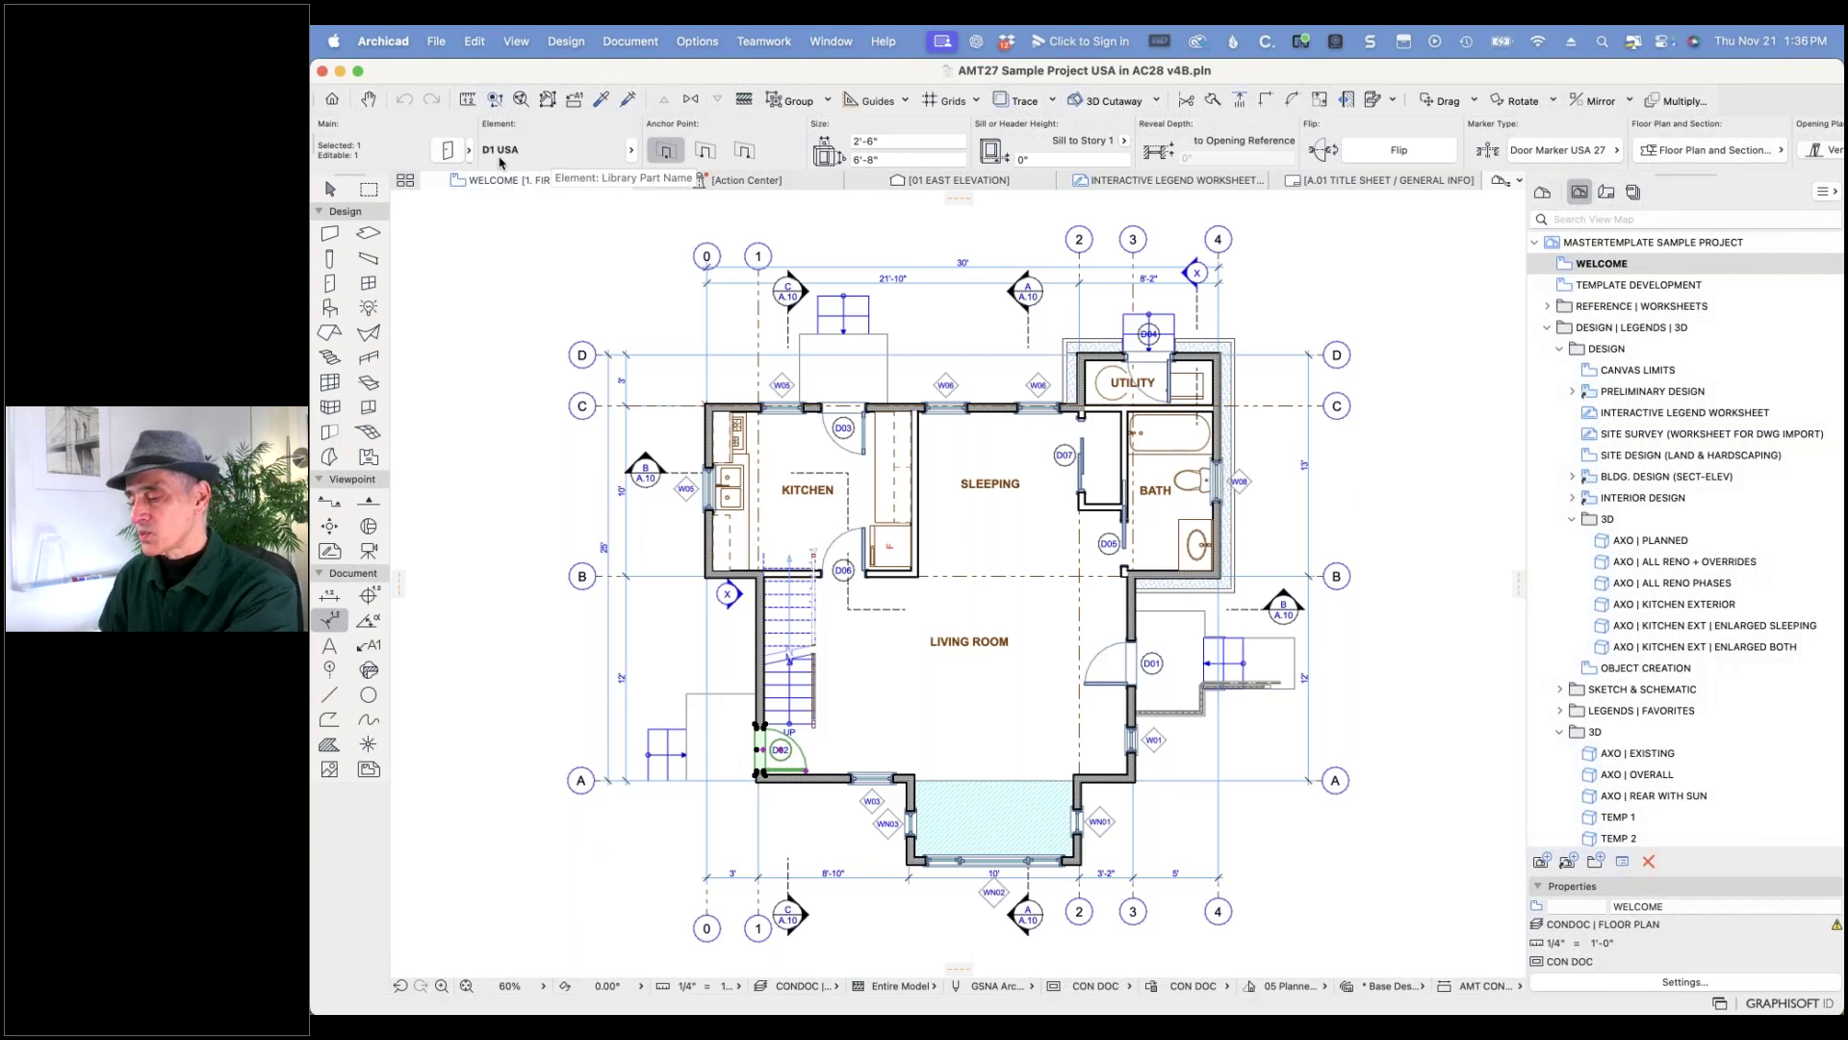
key(alt+Tab)
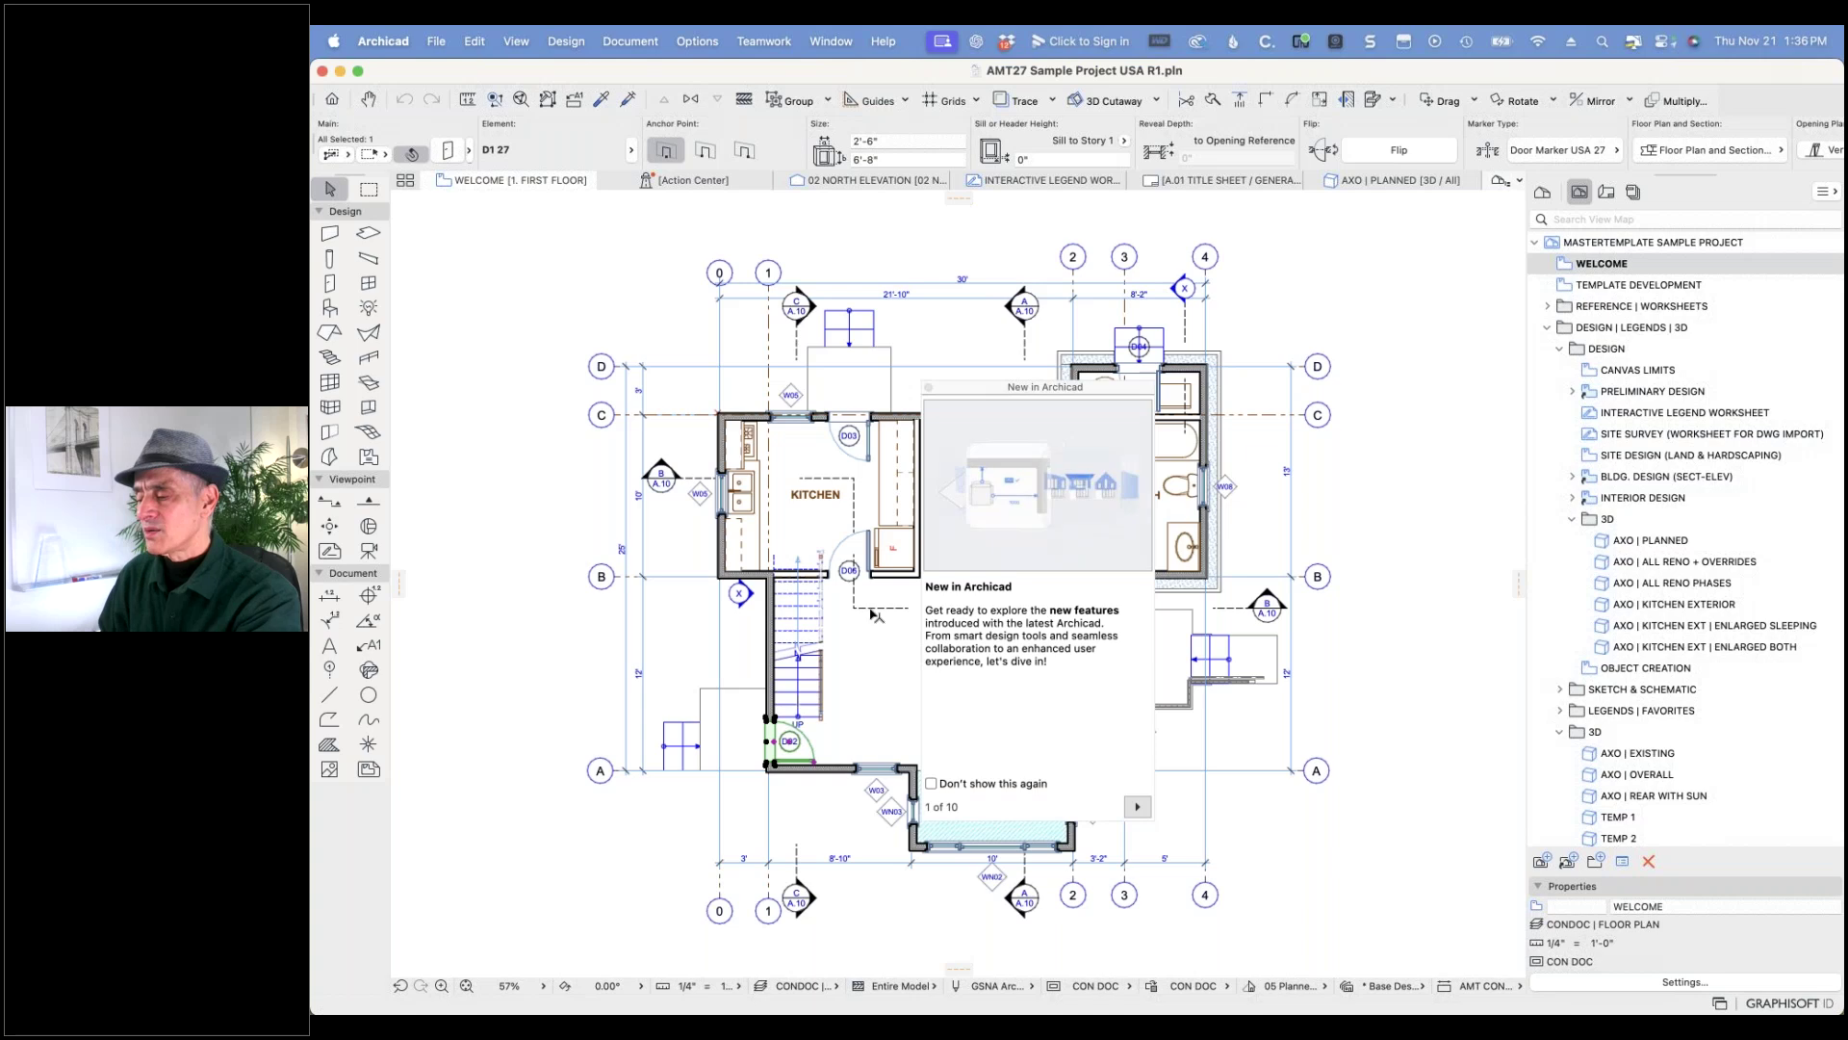
key(Escape)
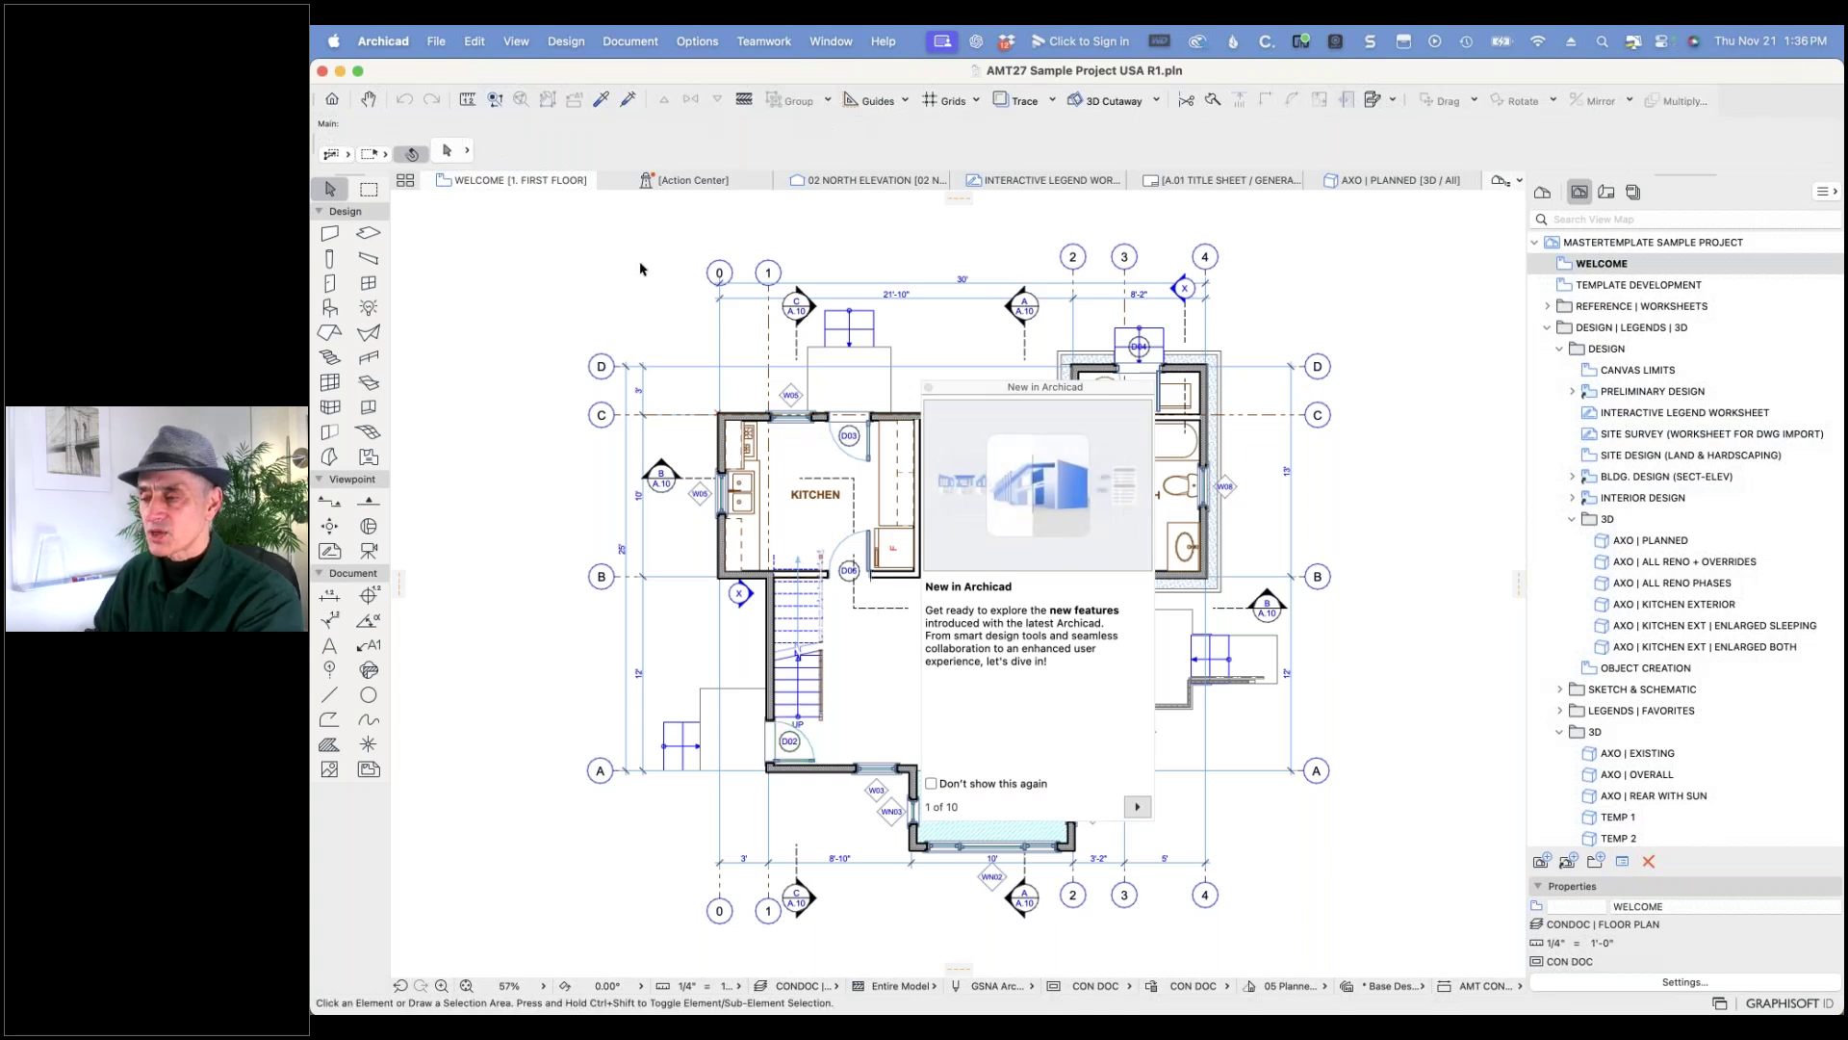
click(436, 40)
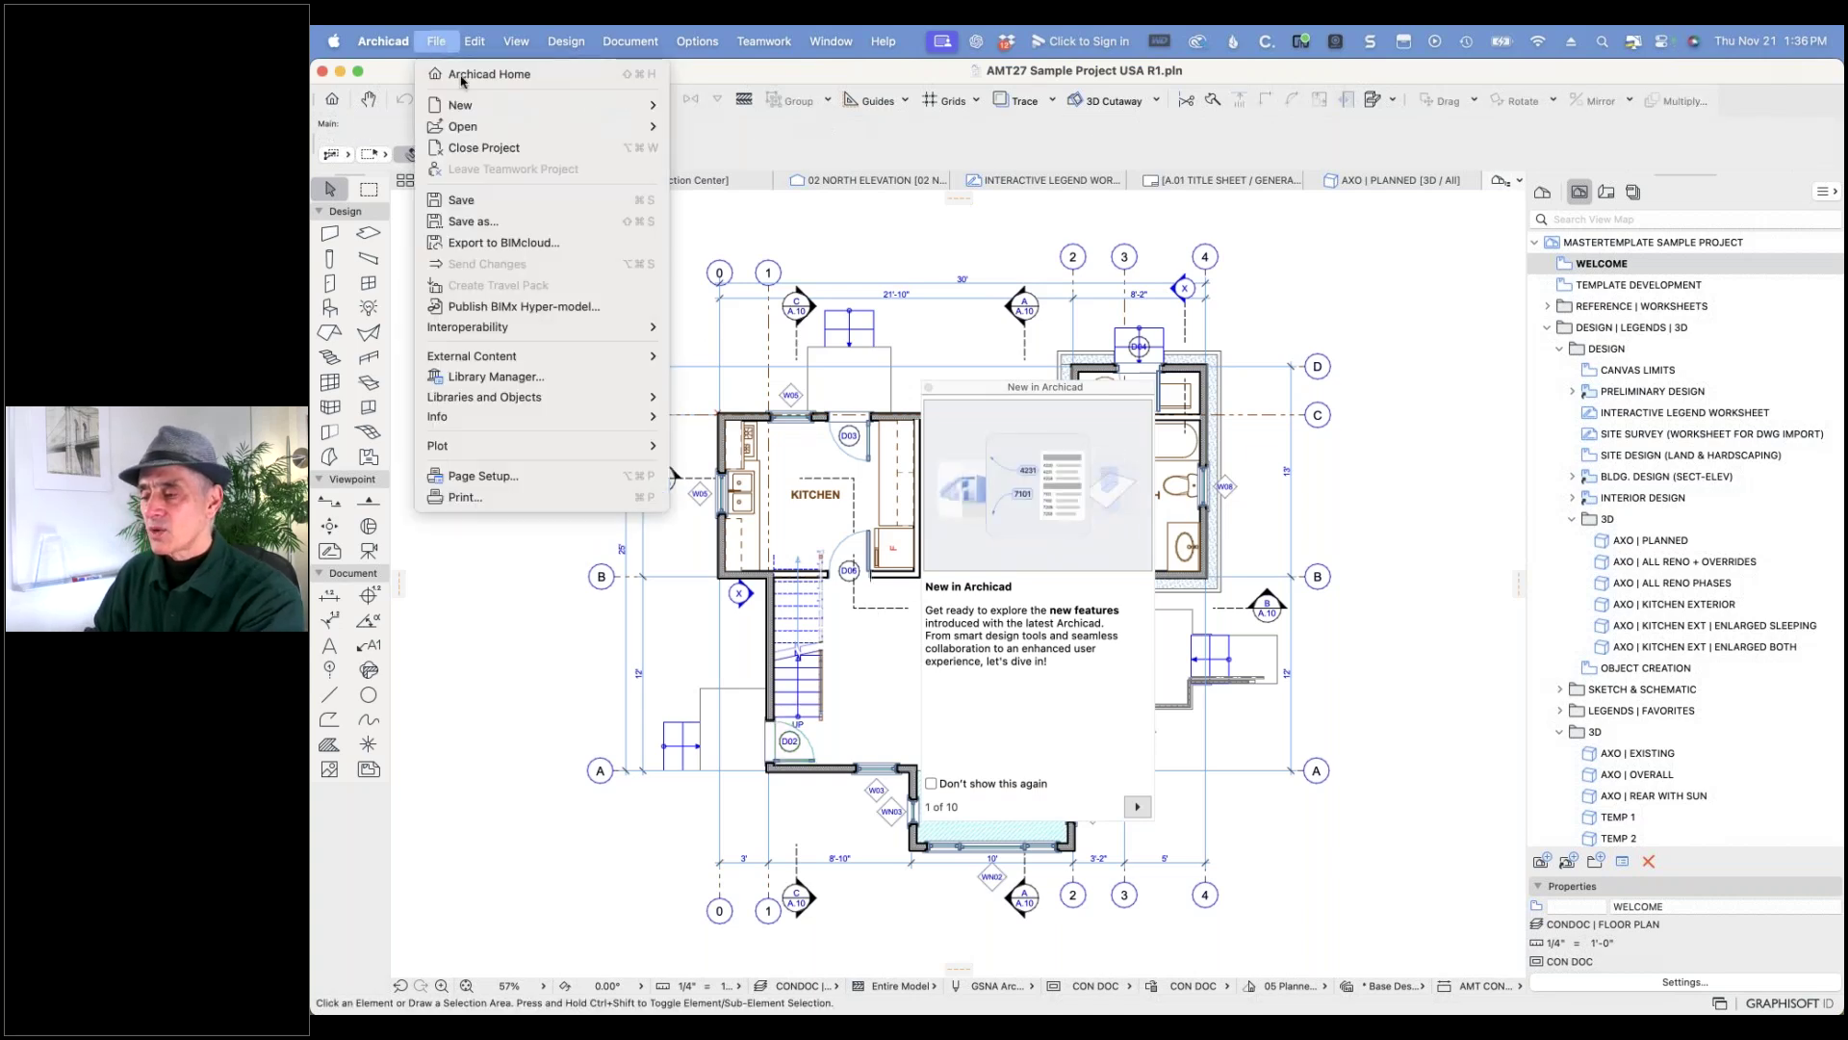
- Review Archicad Library 28, Migration Libraries and MEP Library 28 in Library Manager, then browse Library 28's folders
click(490, 376)
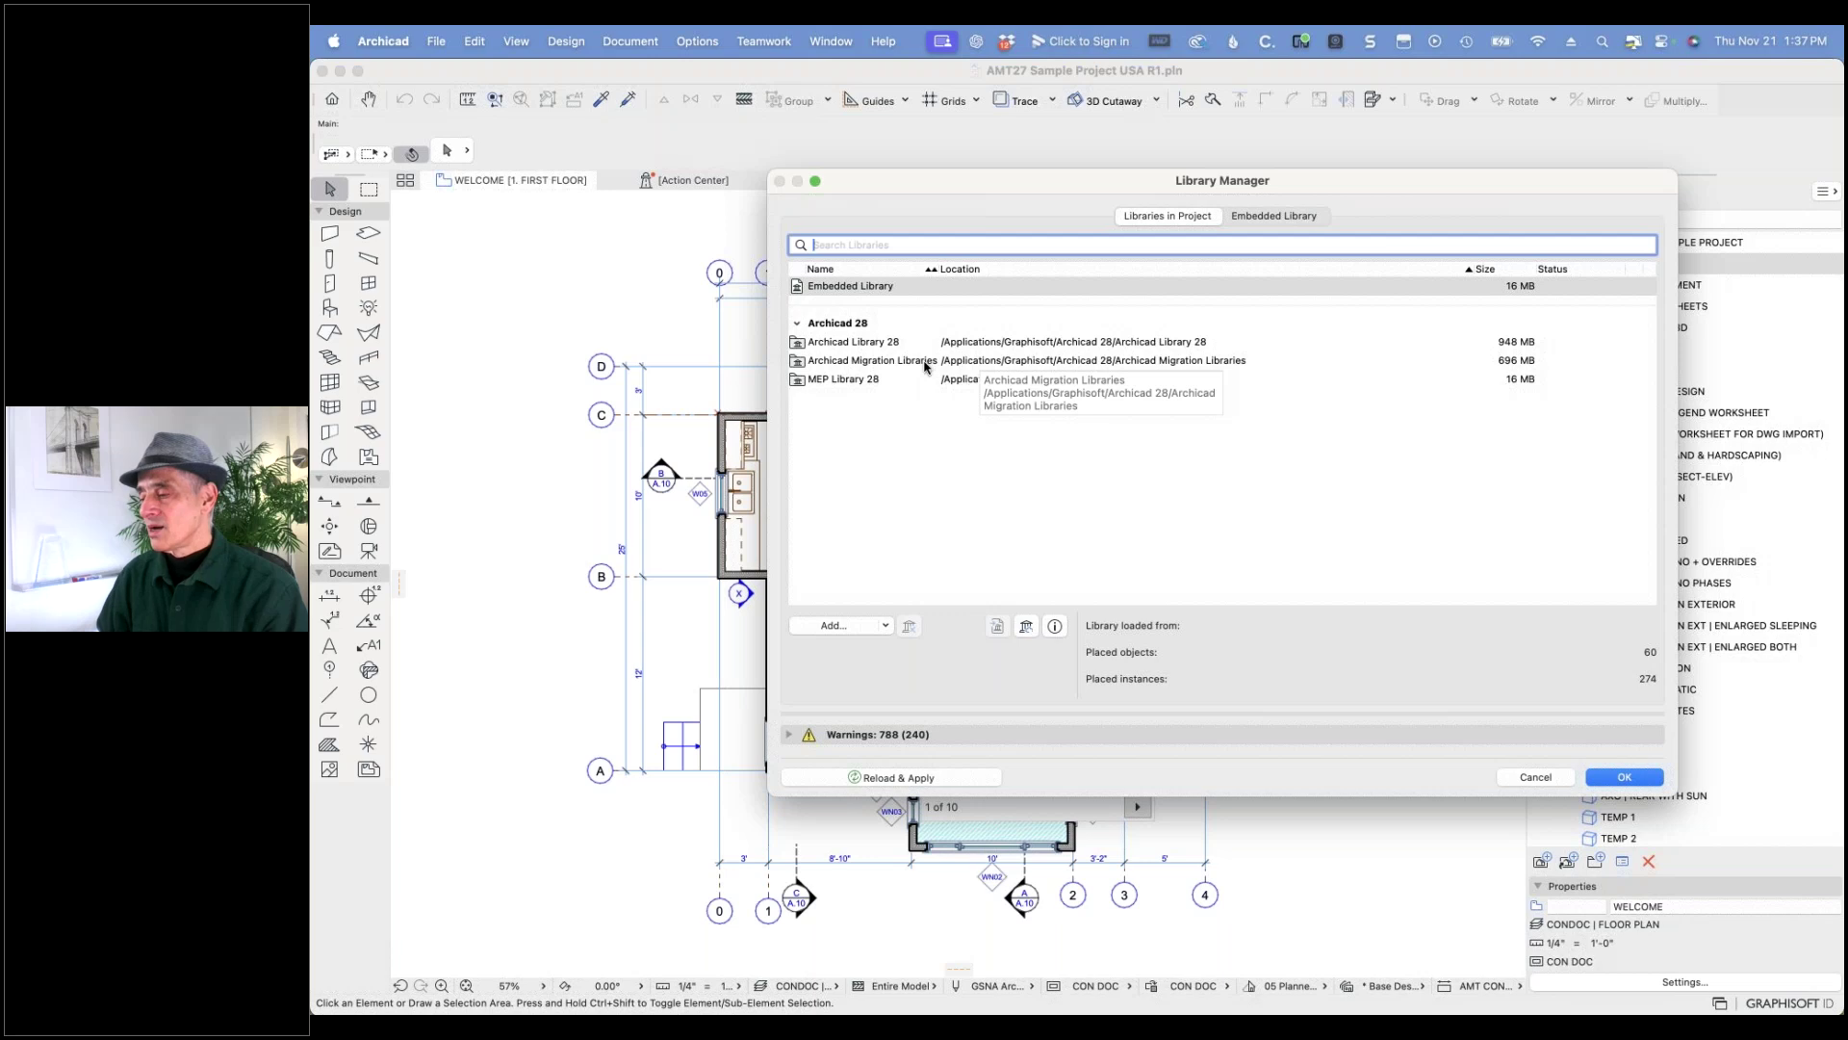
click(874, 347)
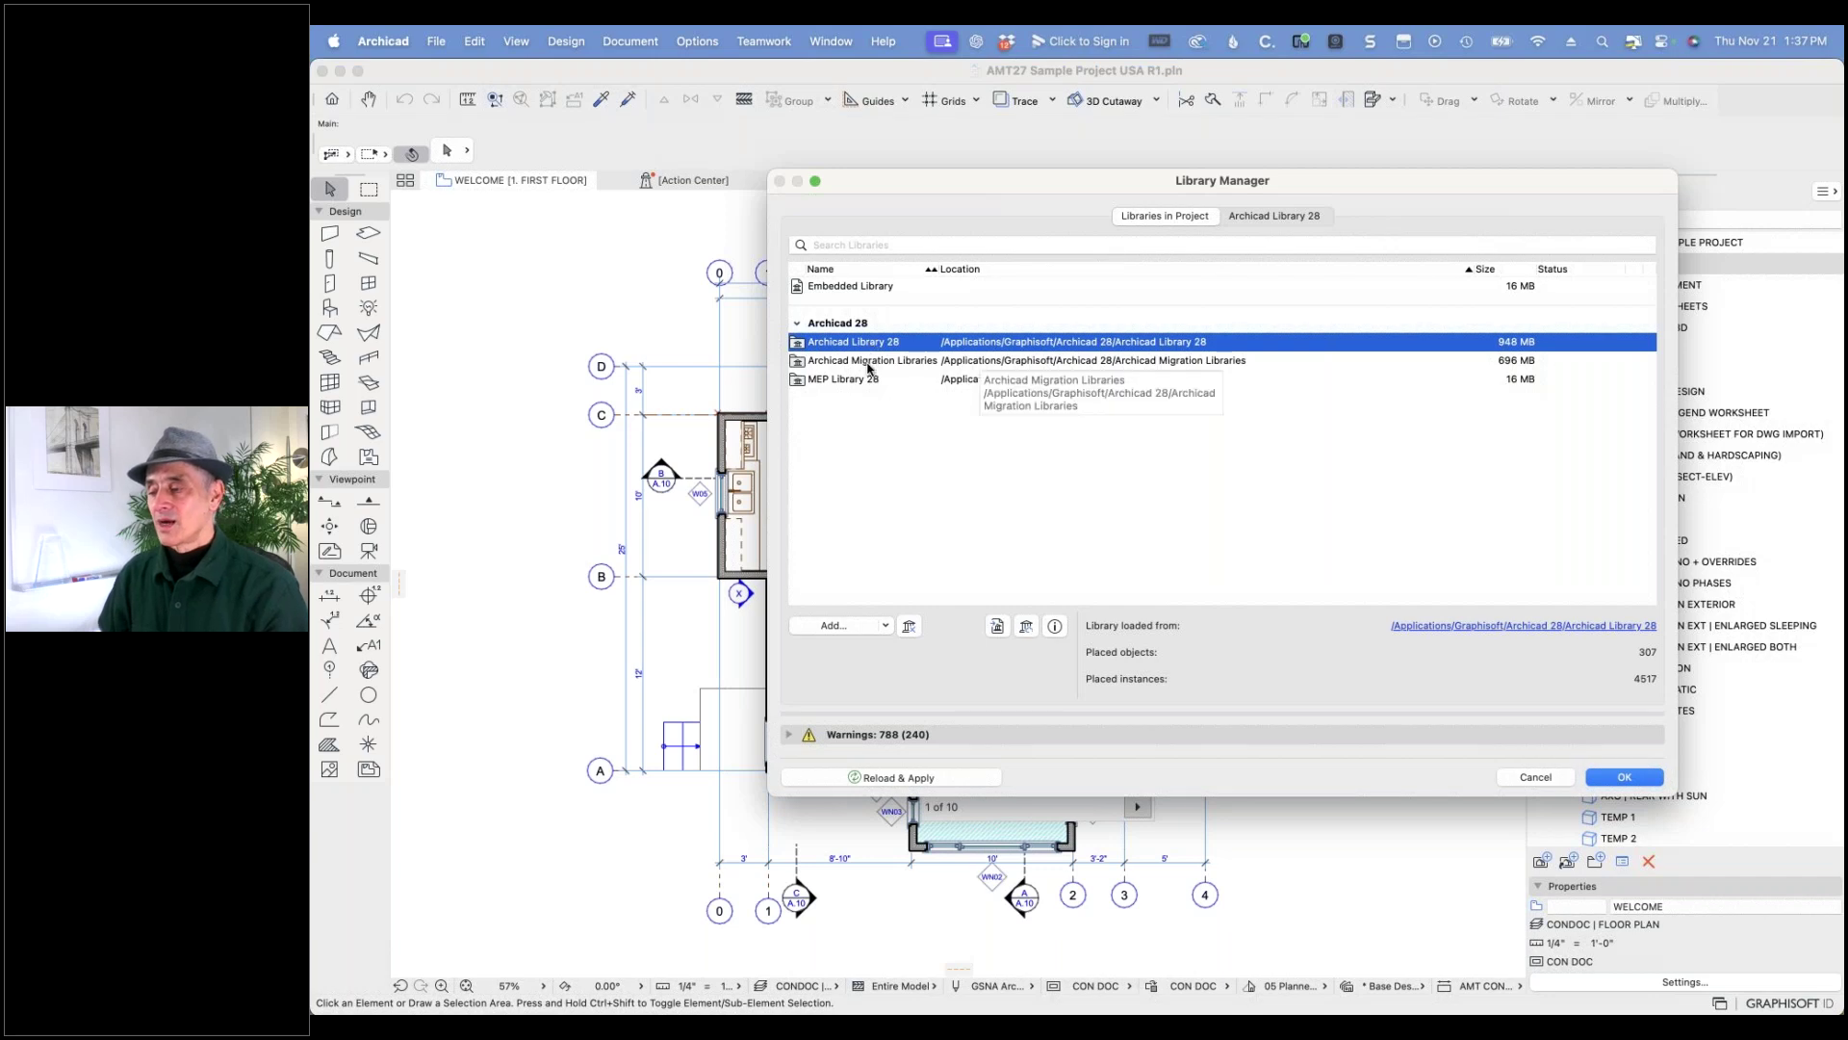
click(869, 365)
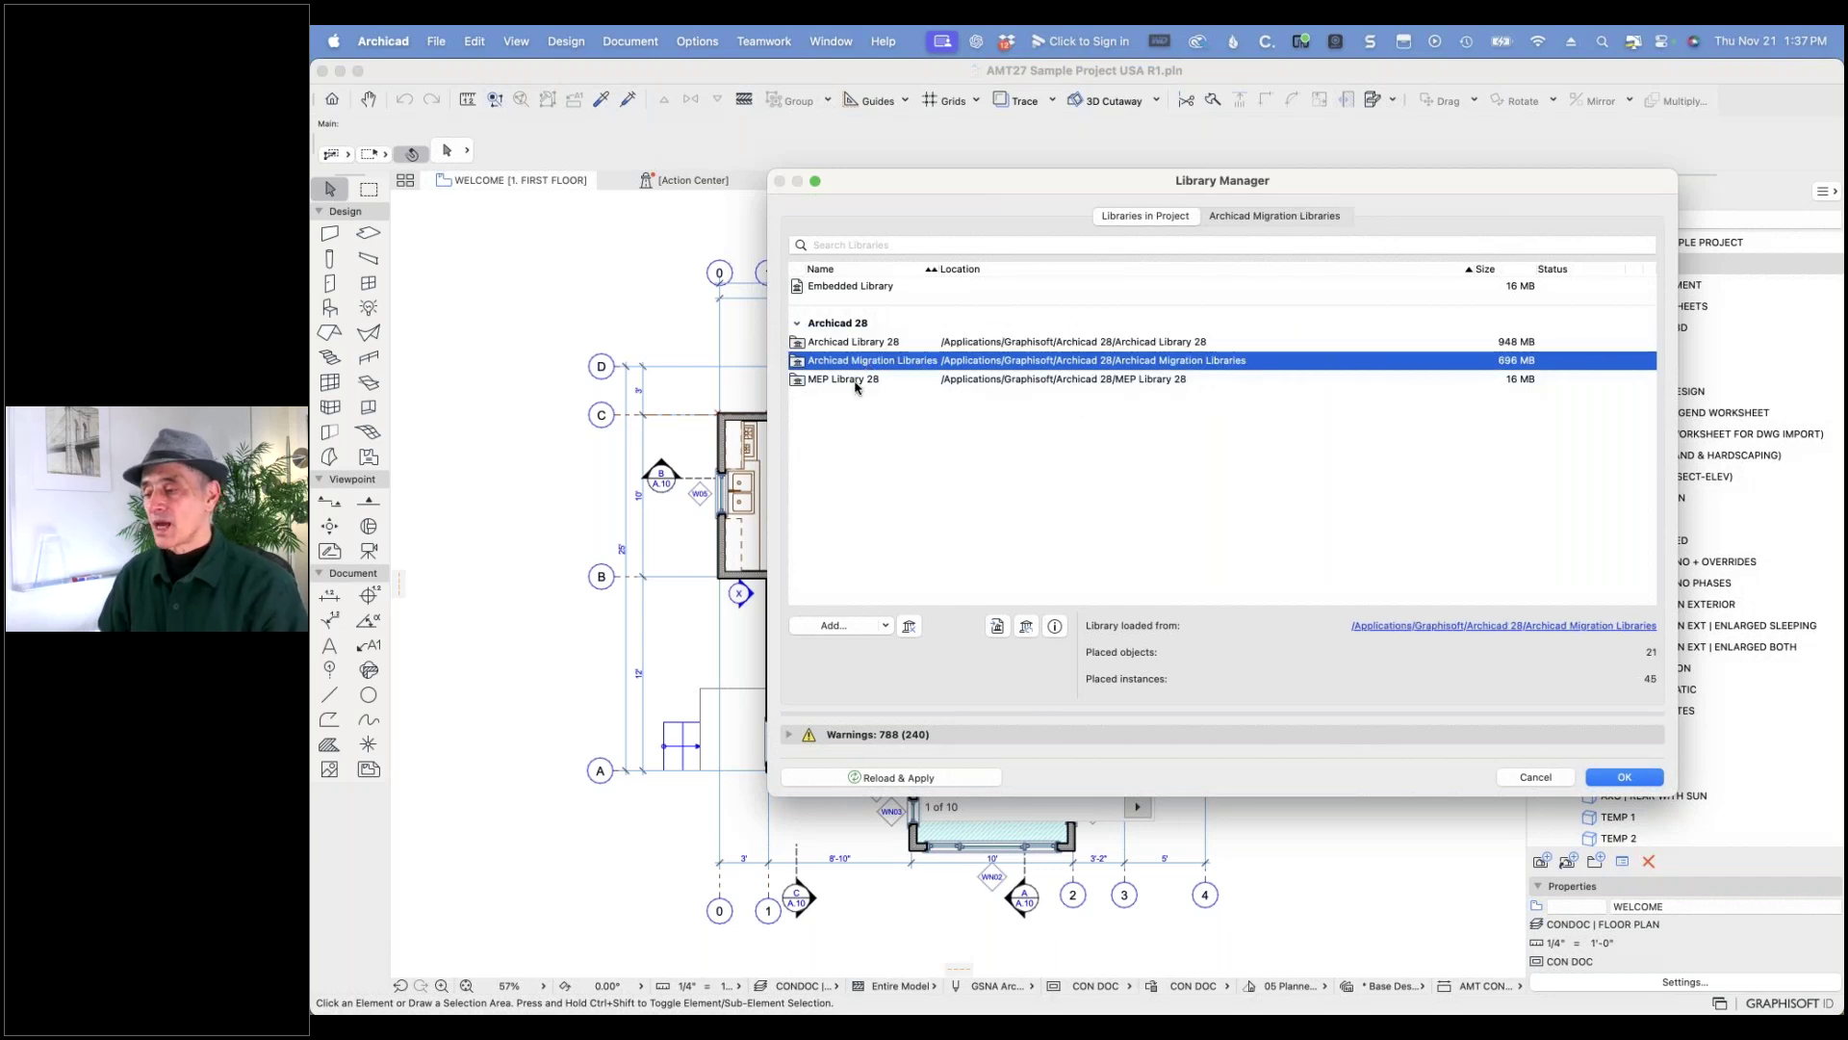
click(856, 384)
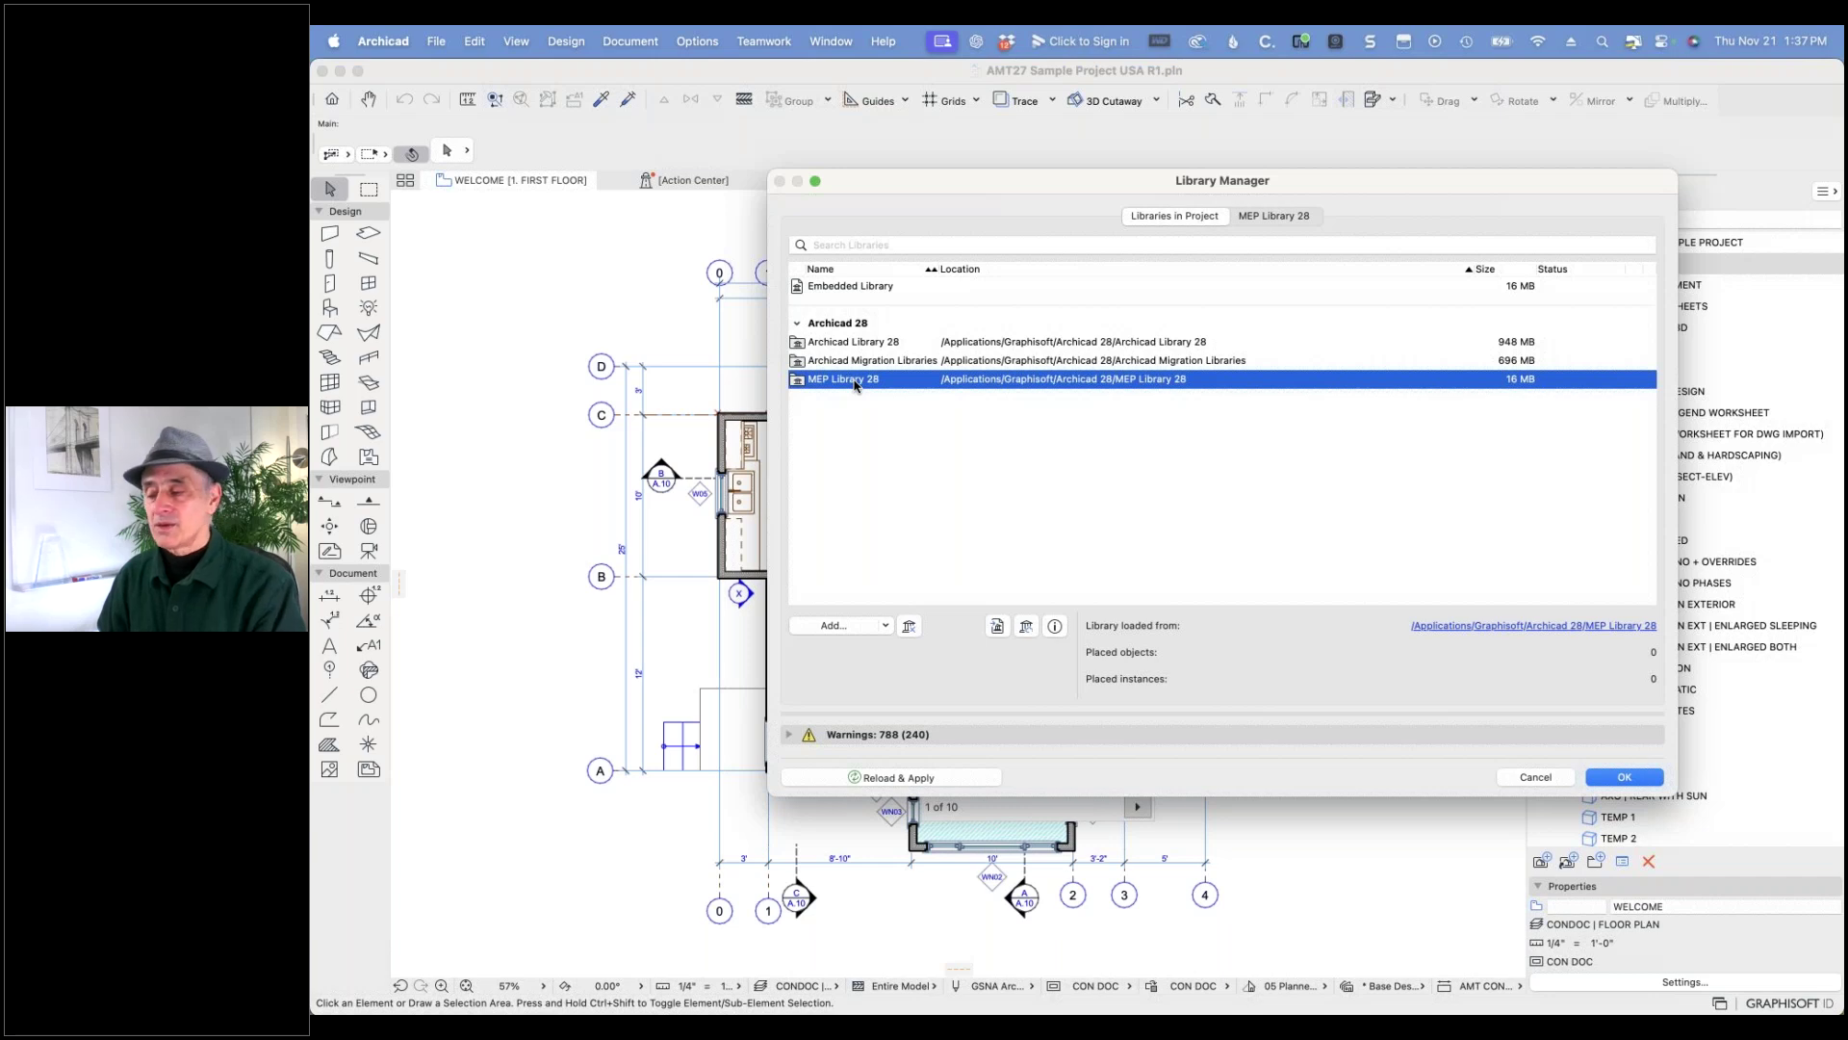
click(855, 345)
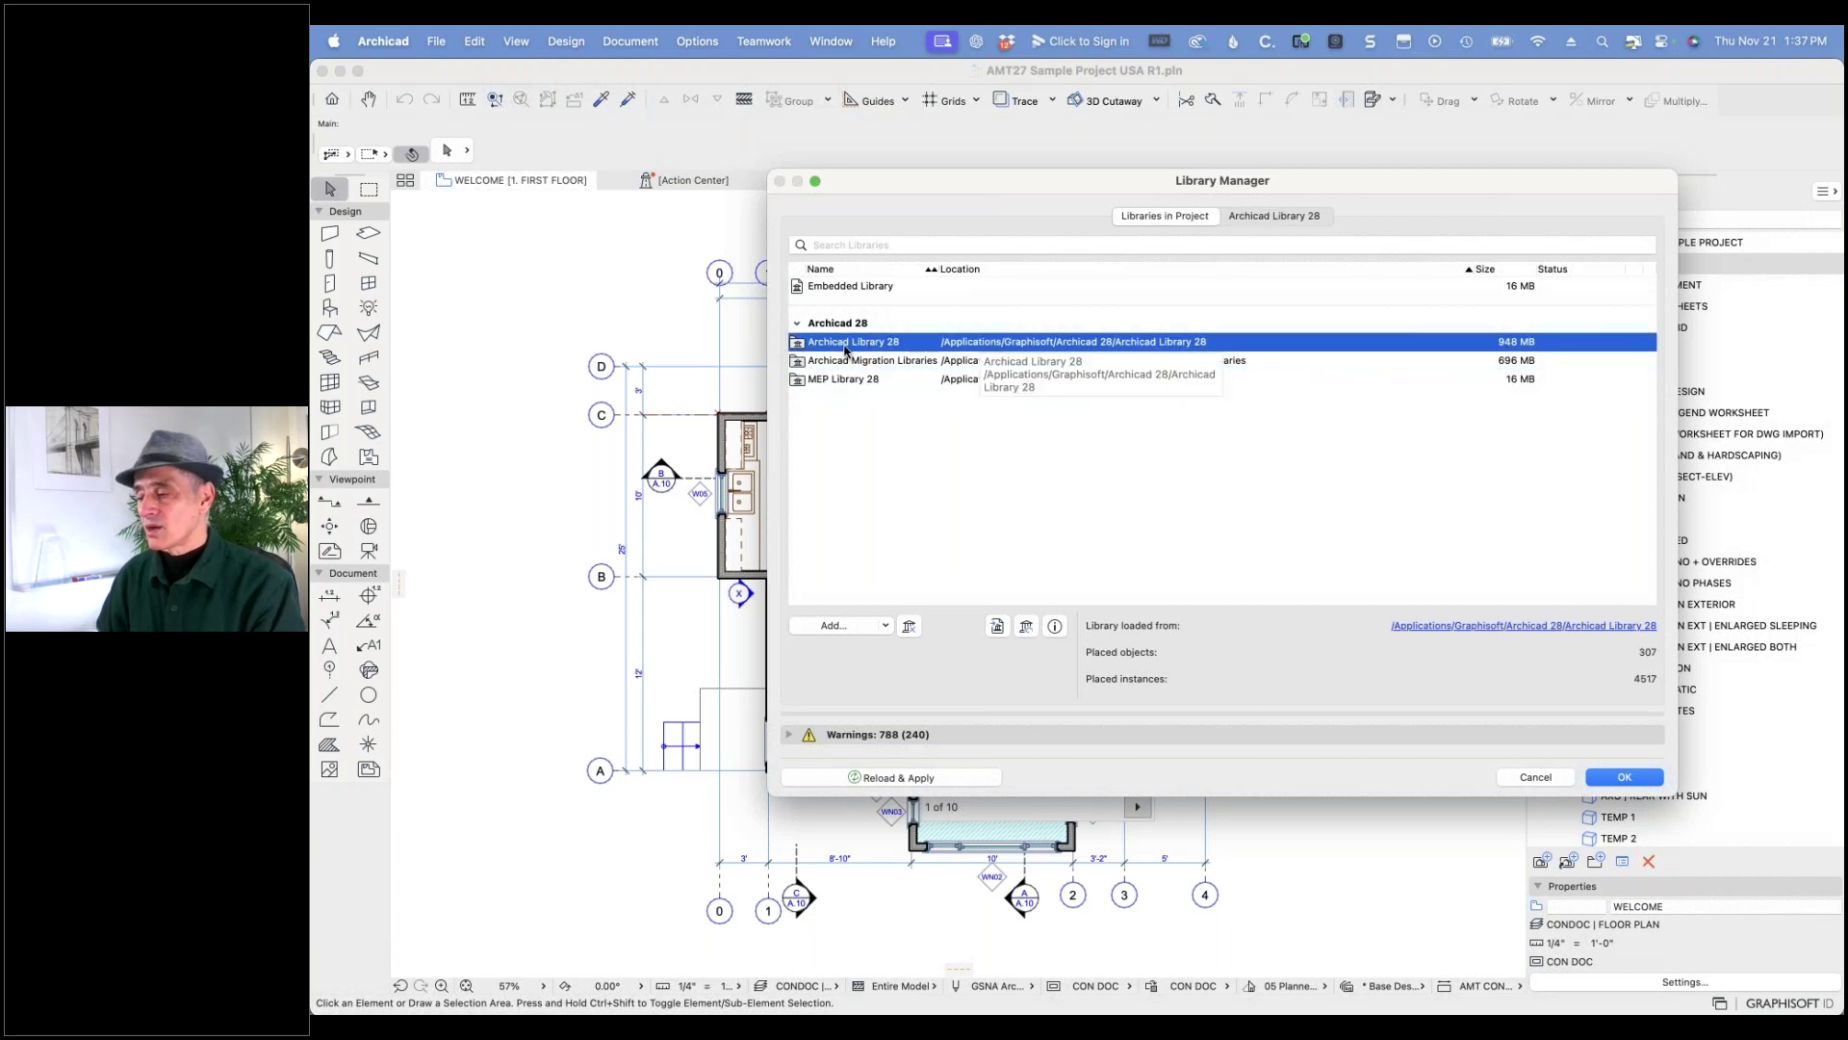
click(1271, 218)
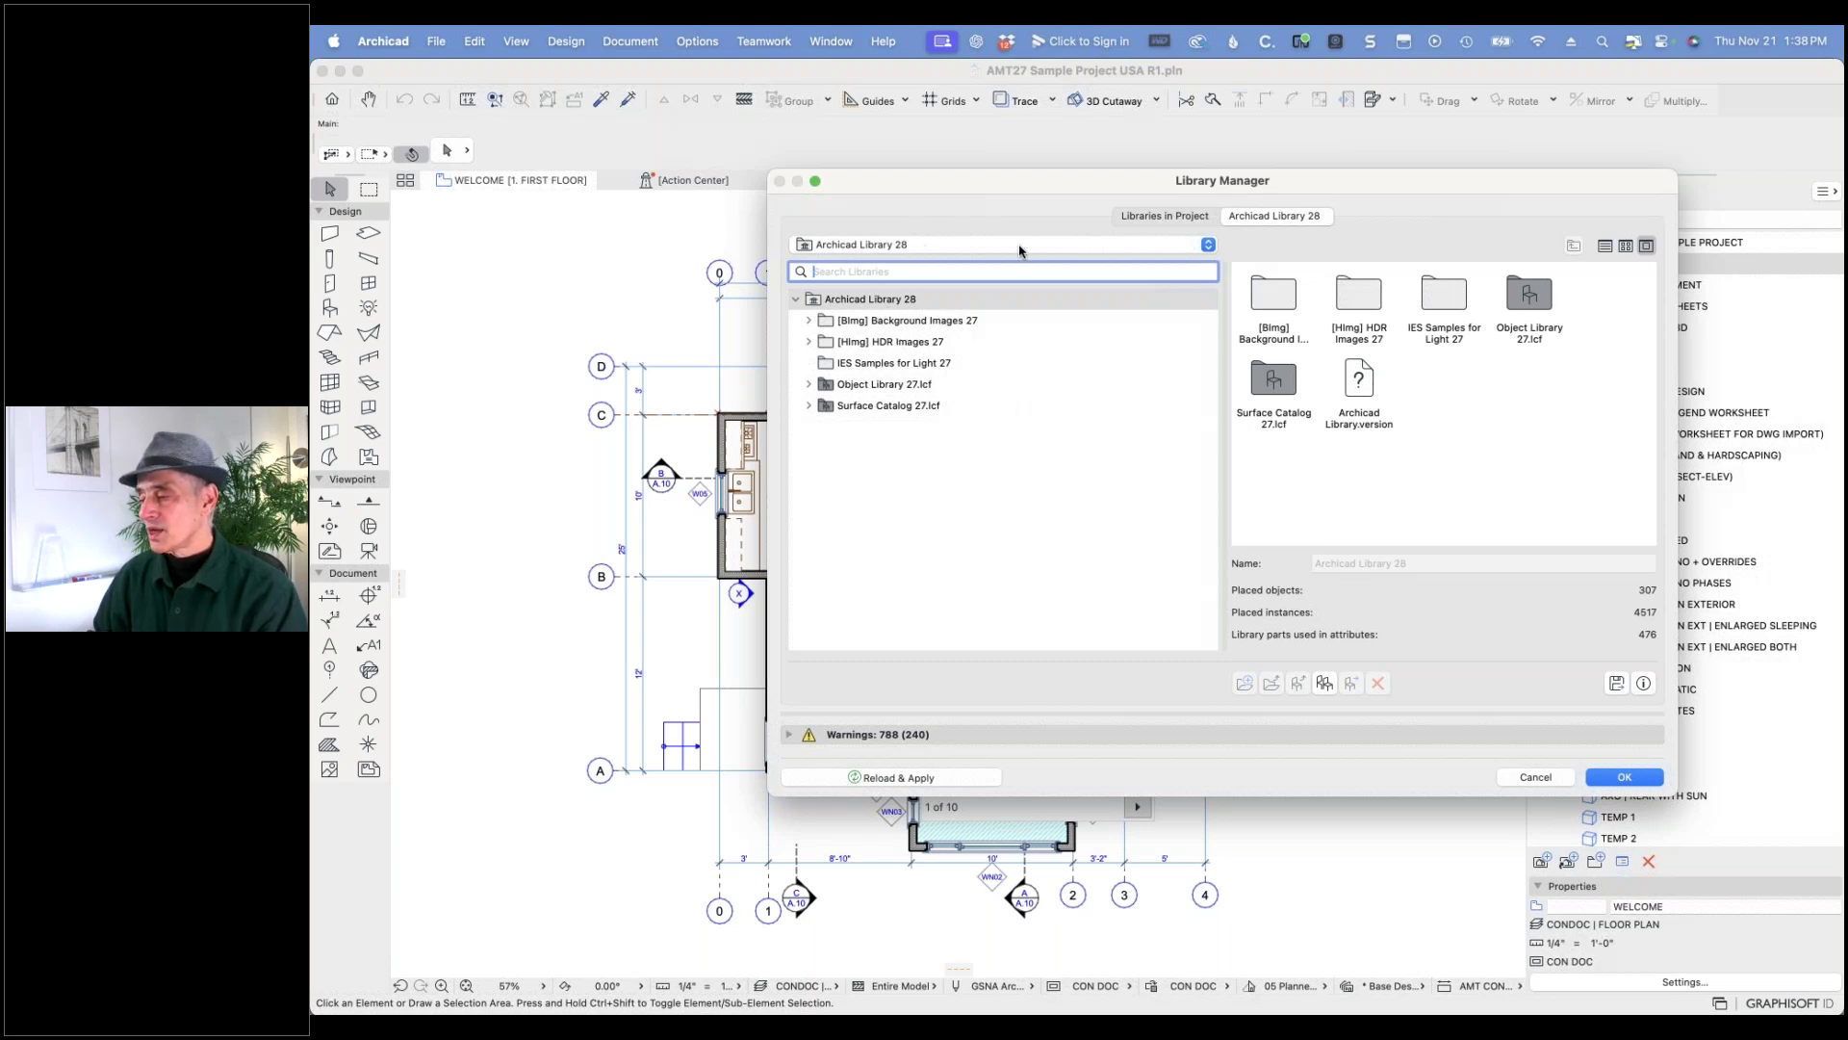
- Return to the project's library list and expand its 788 warnings
click(1143, 217)
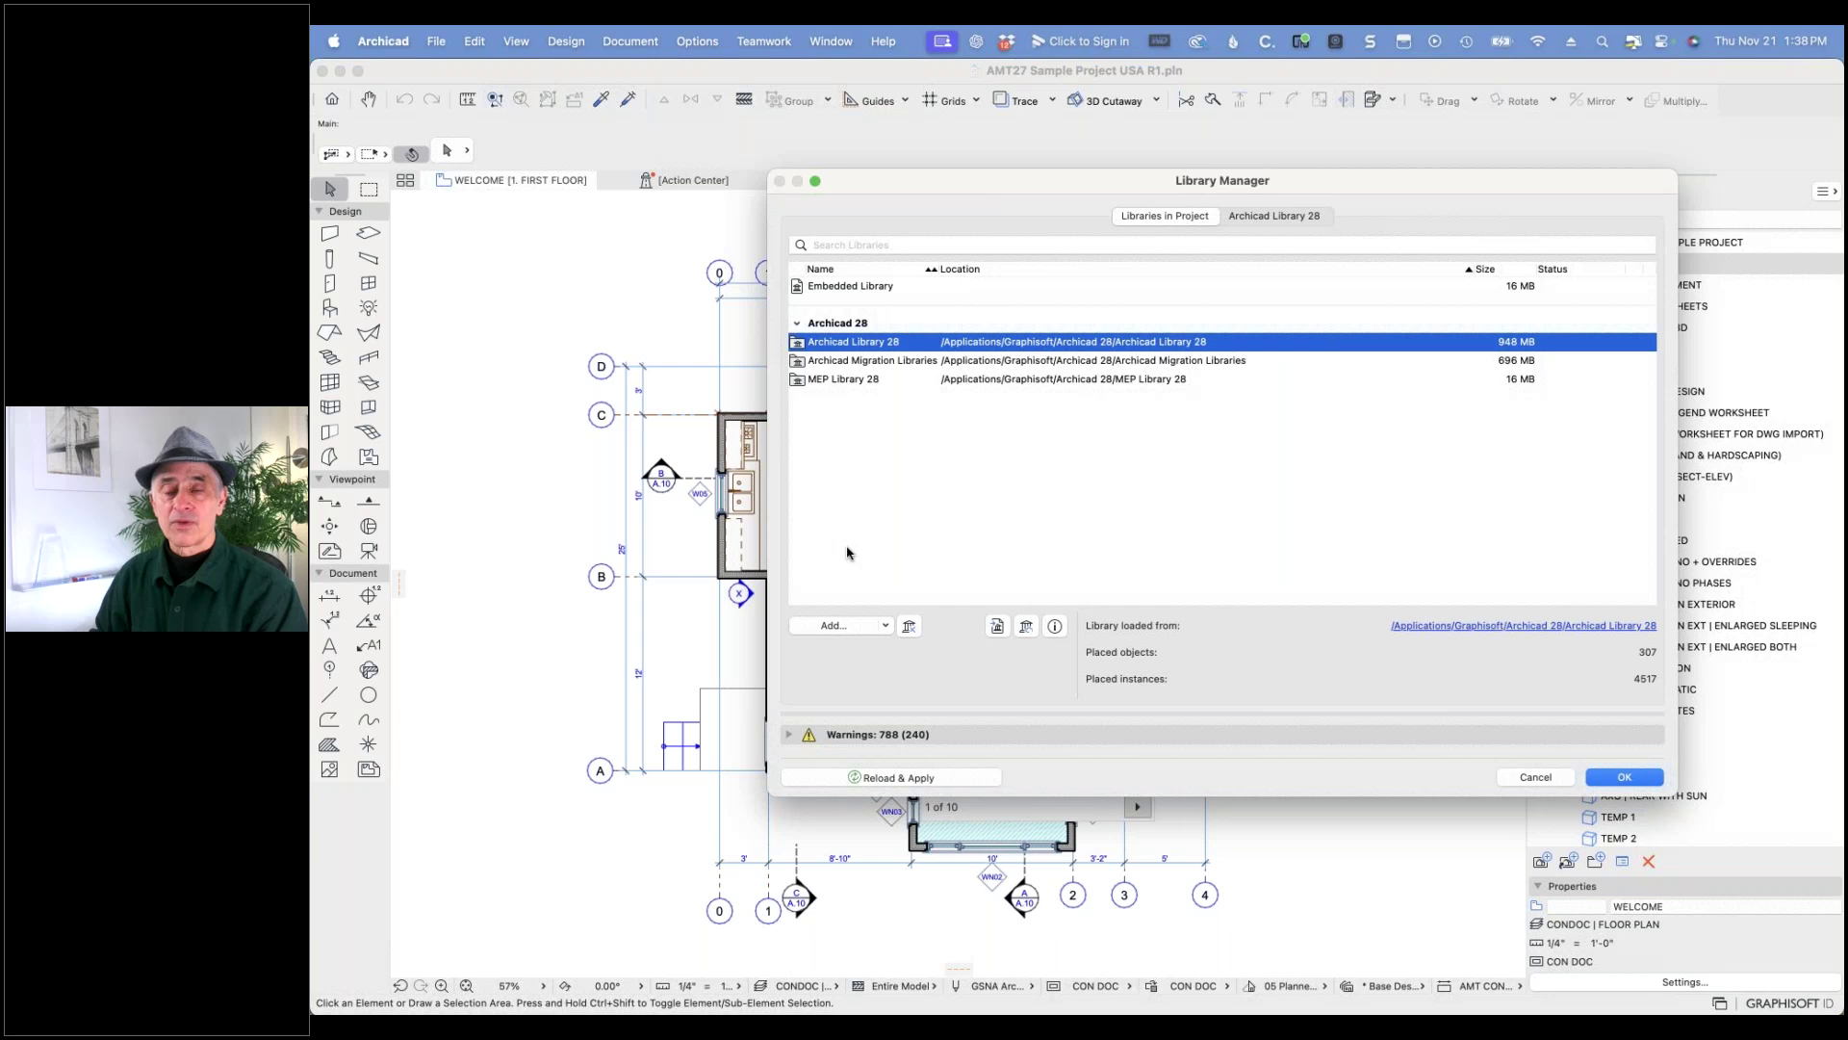
click(790, 736)
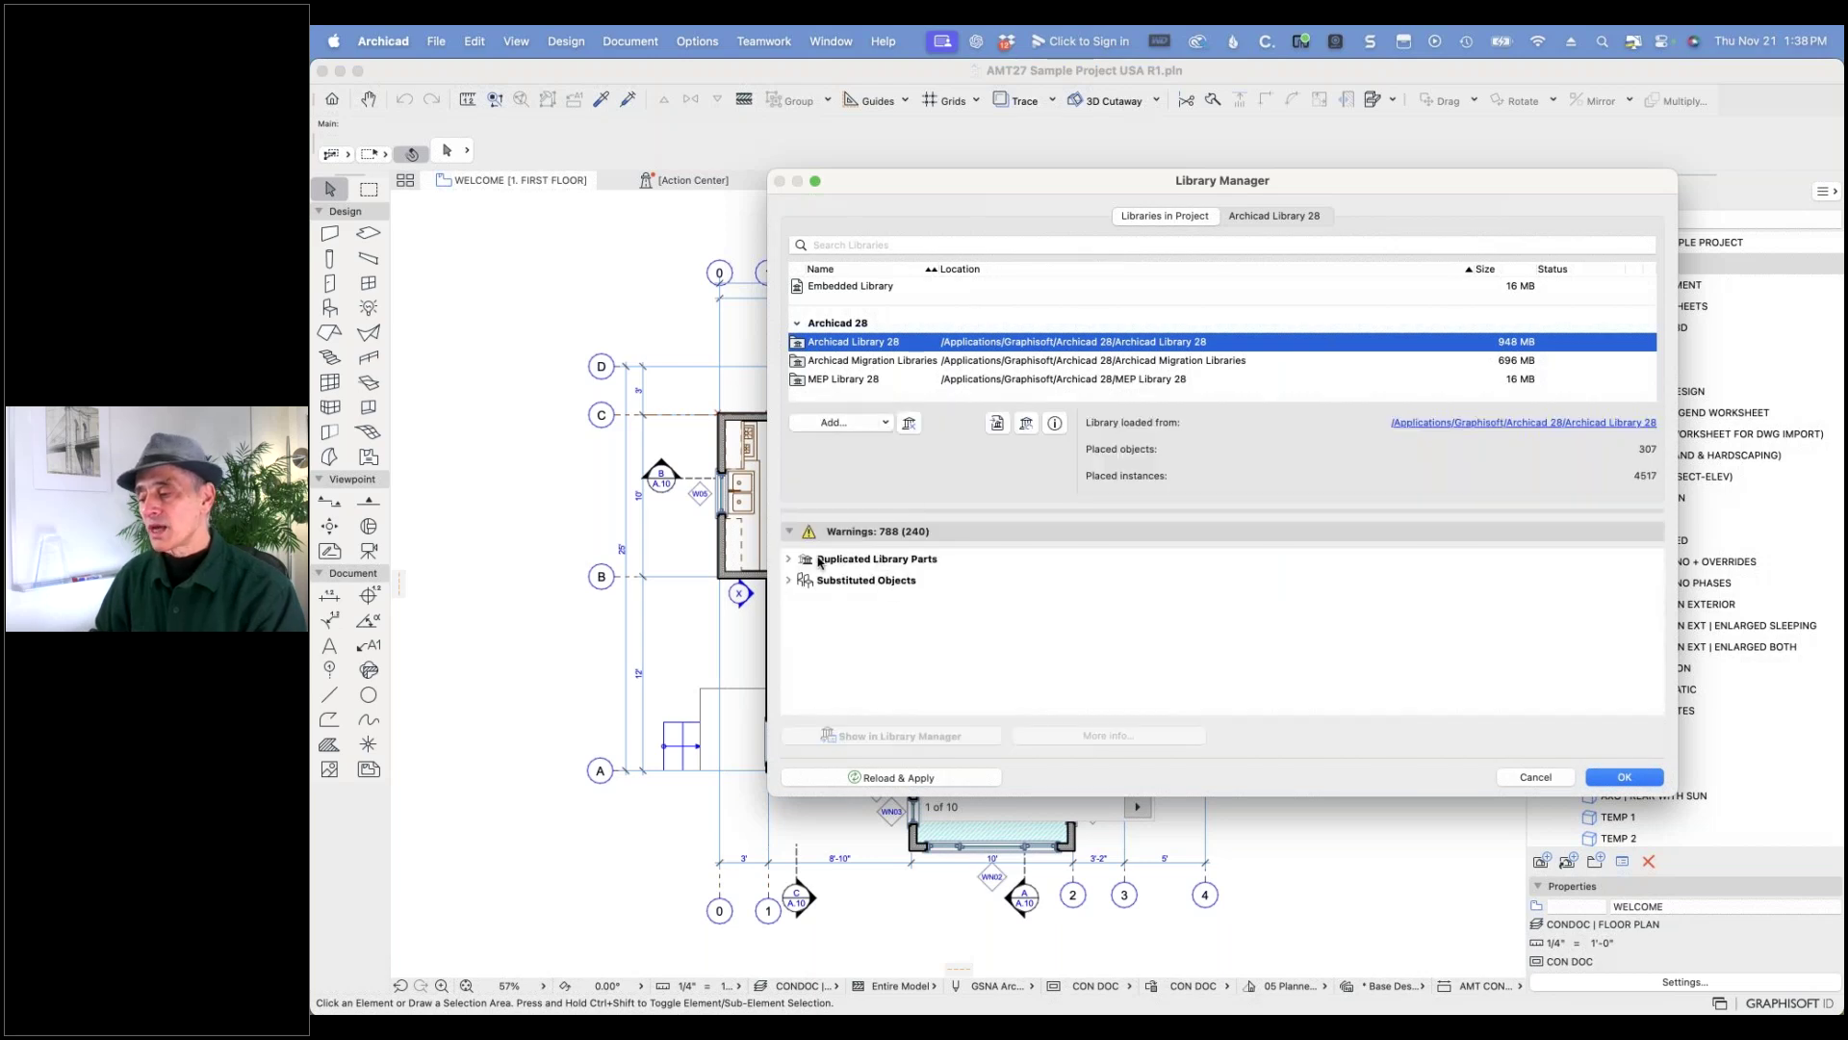
- Review the Duplicated Library Parts and Substituted Objects warnings, then collapse the Warnings section
click(789, 560)
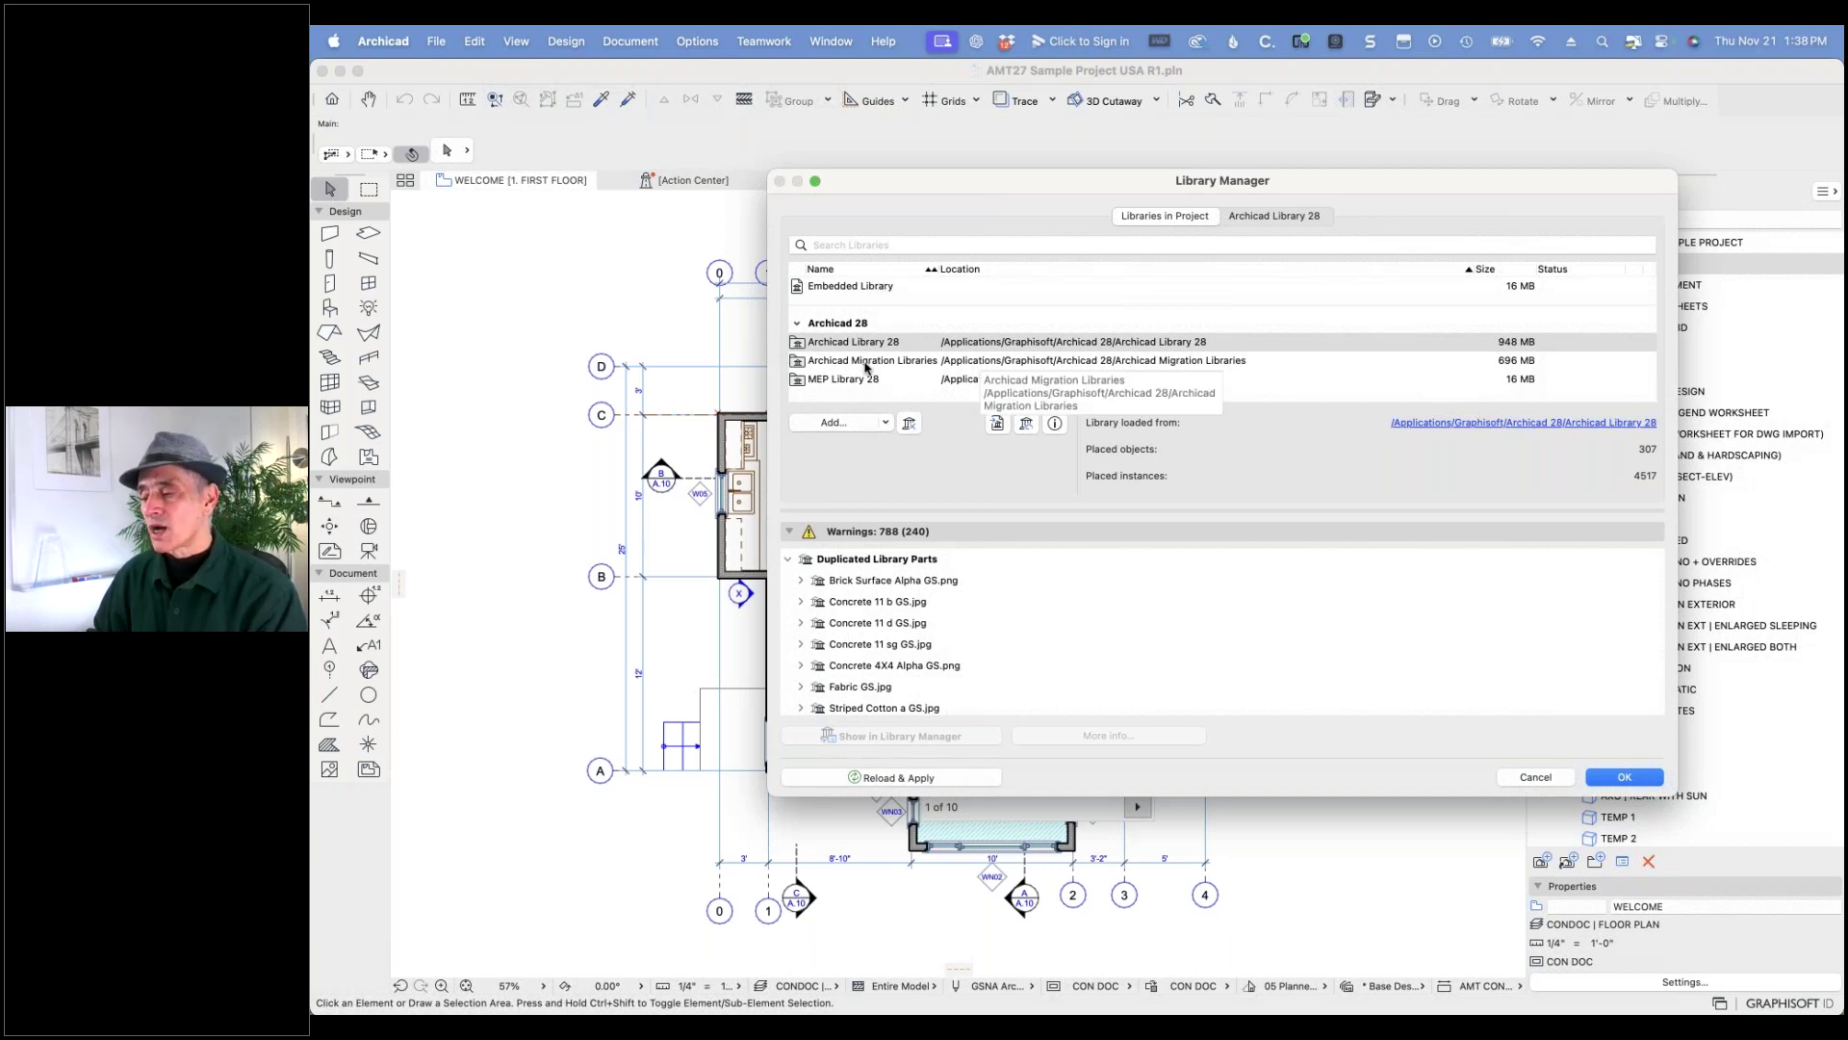
click(788, 558)
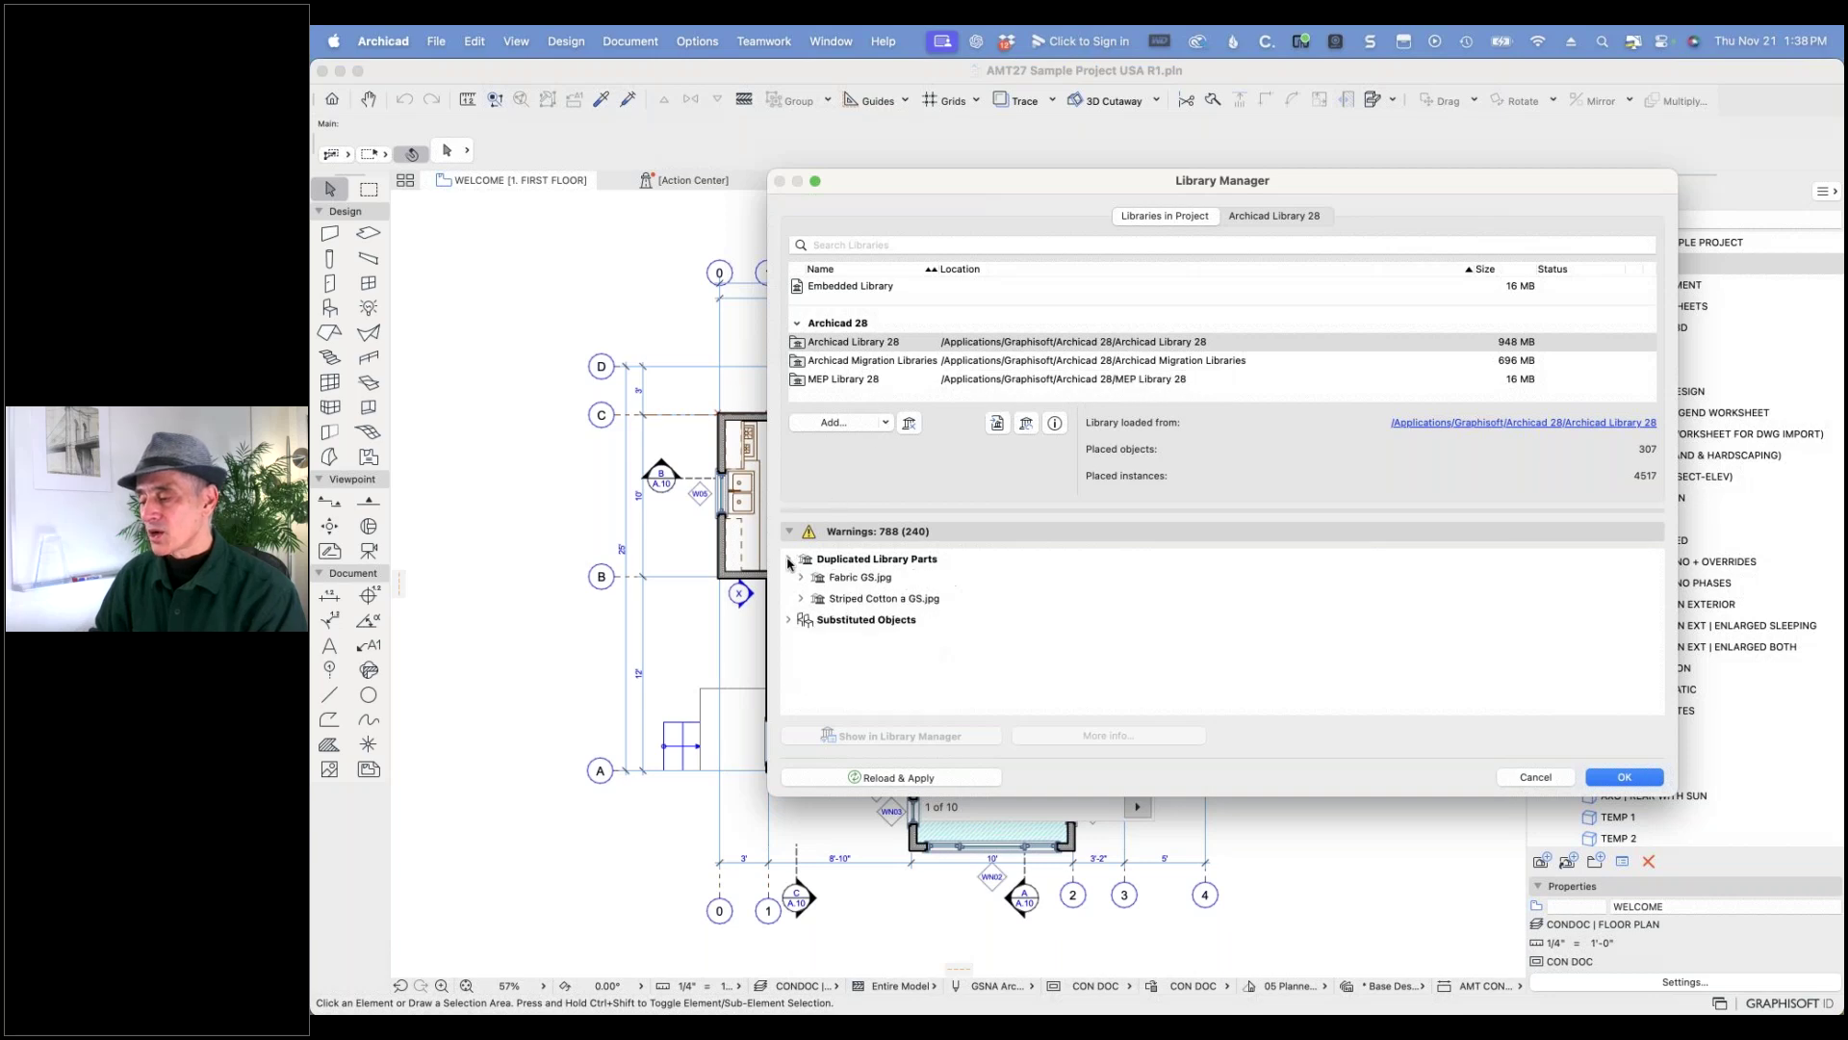
click(787, 580)
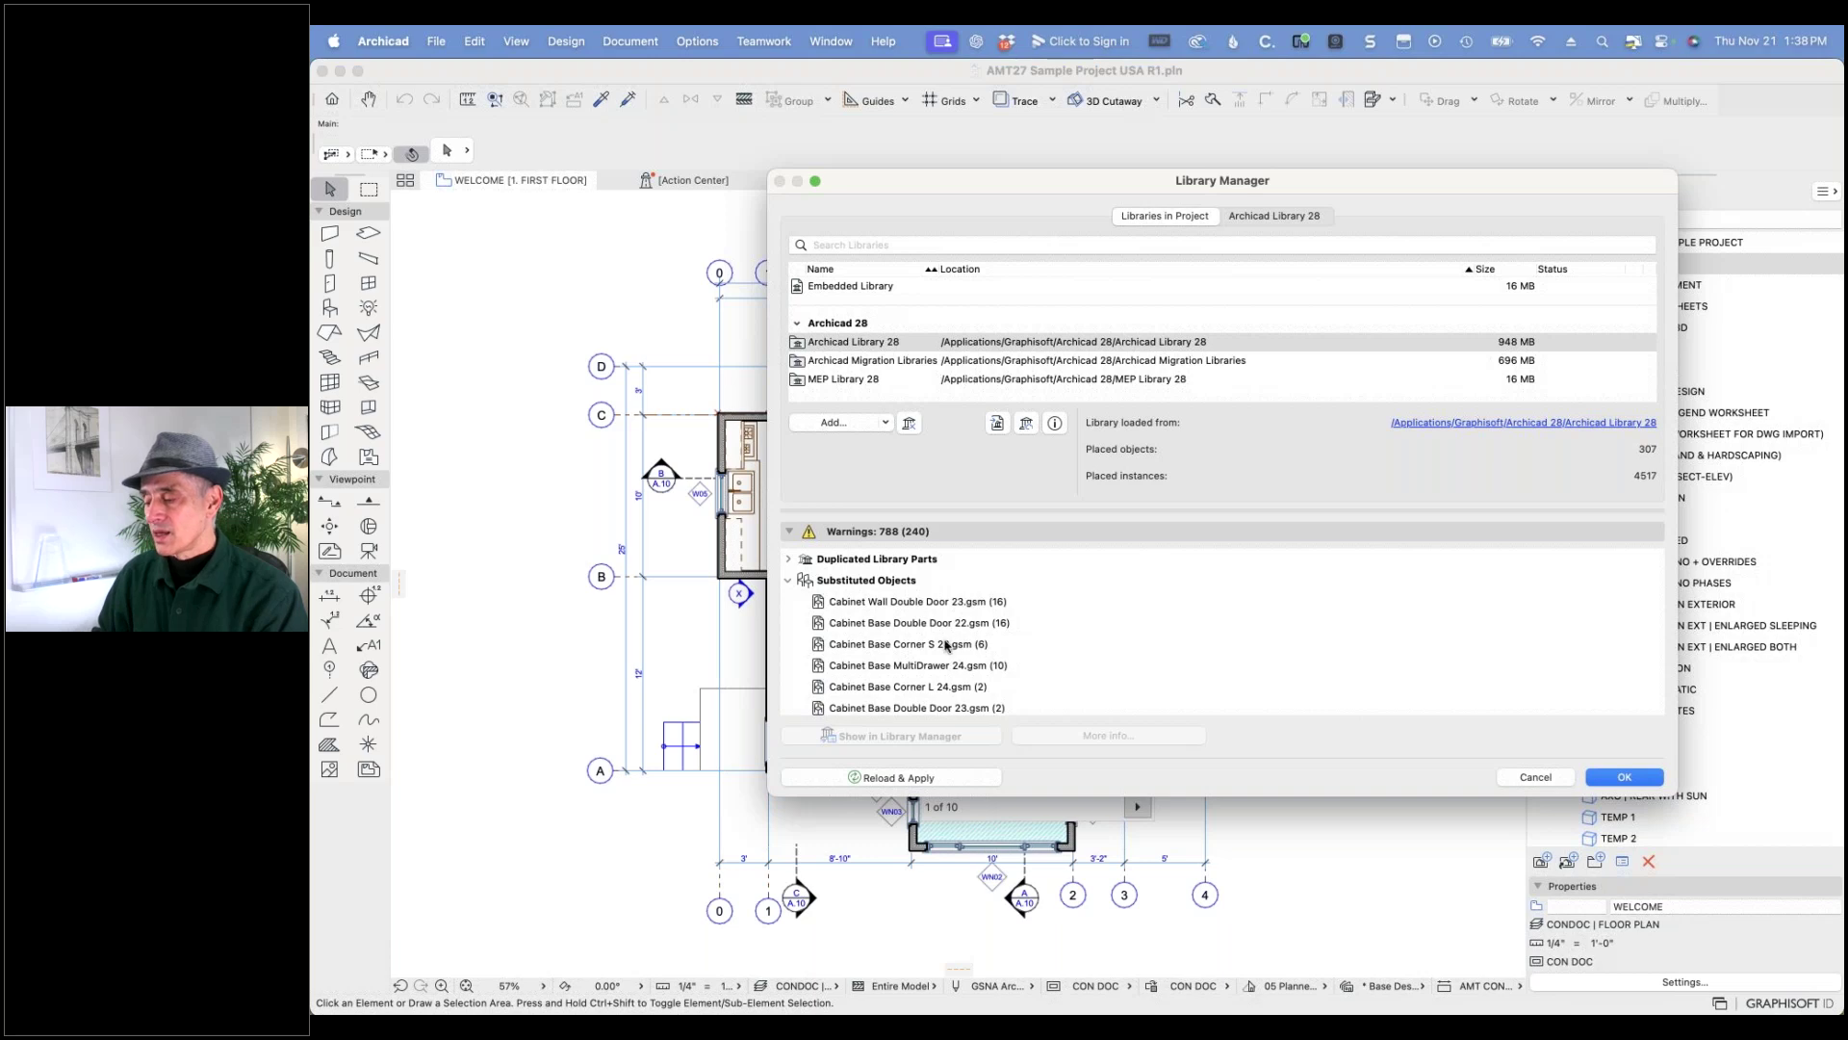
scroll(942, 650, down, 5)
scroll(941, 650, down, 2)
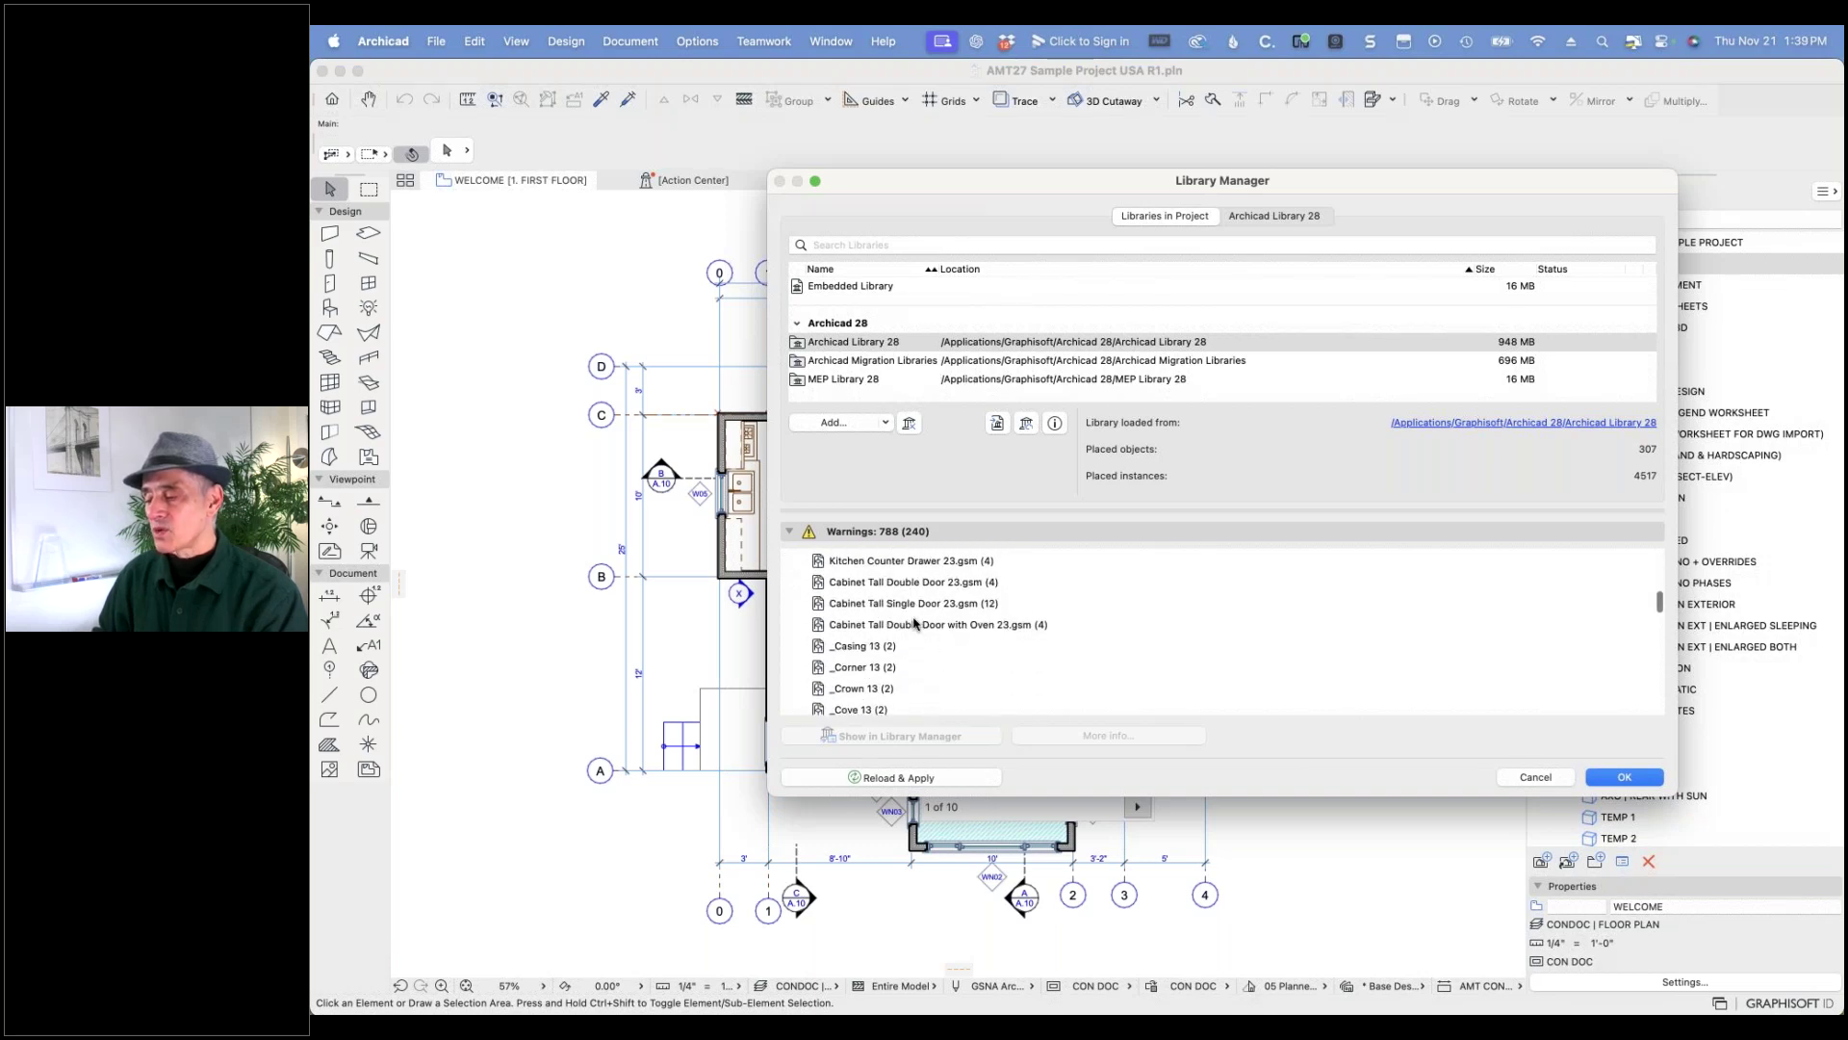
click(791, 532)
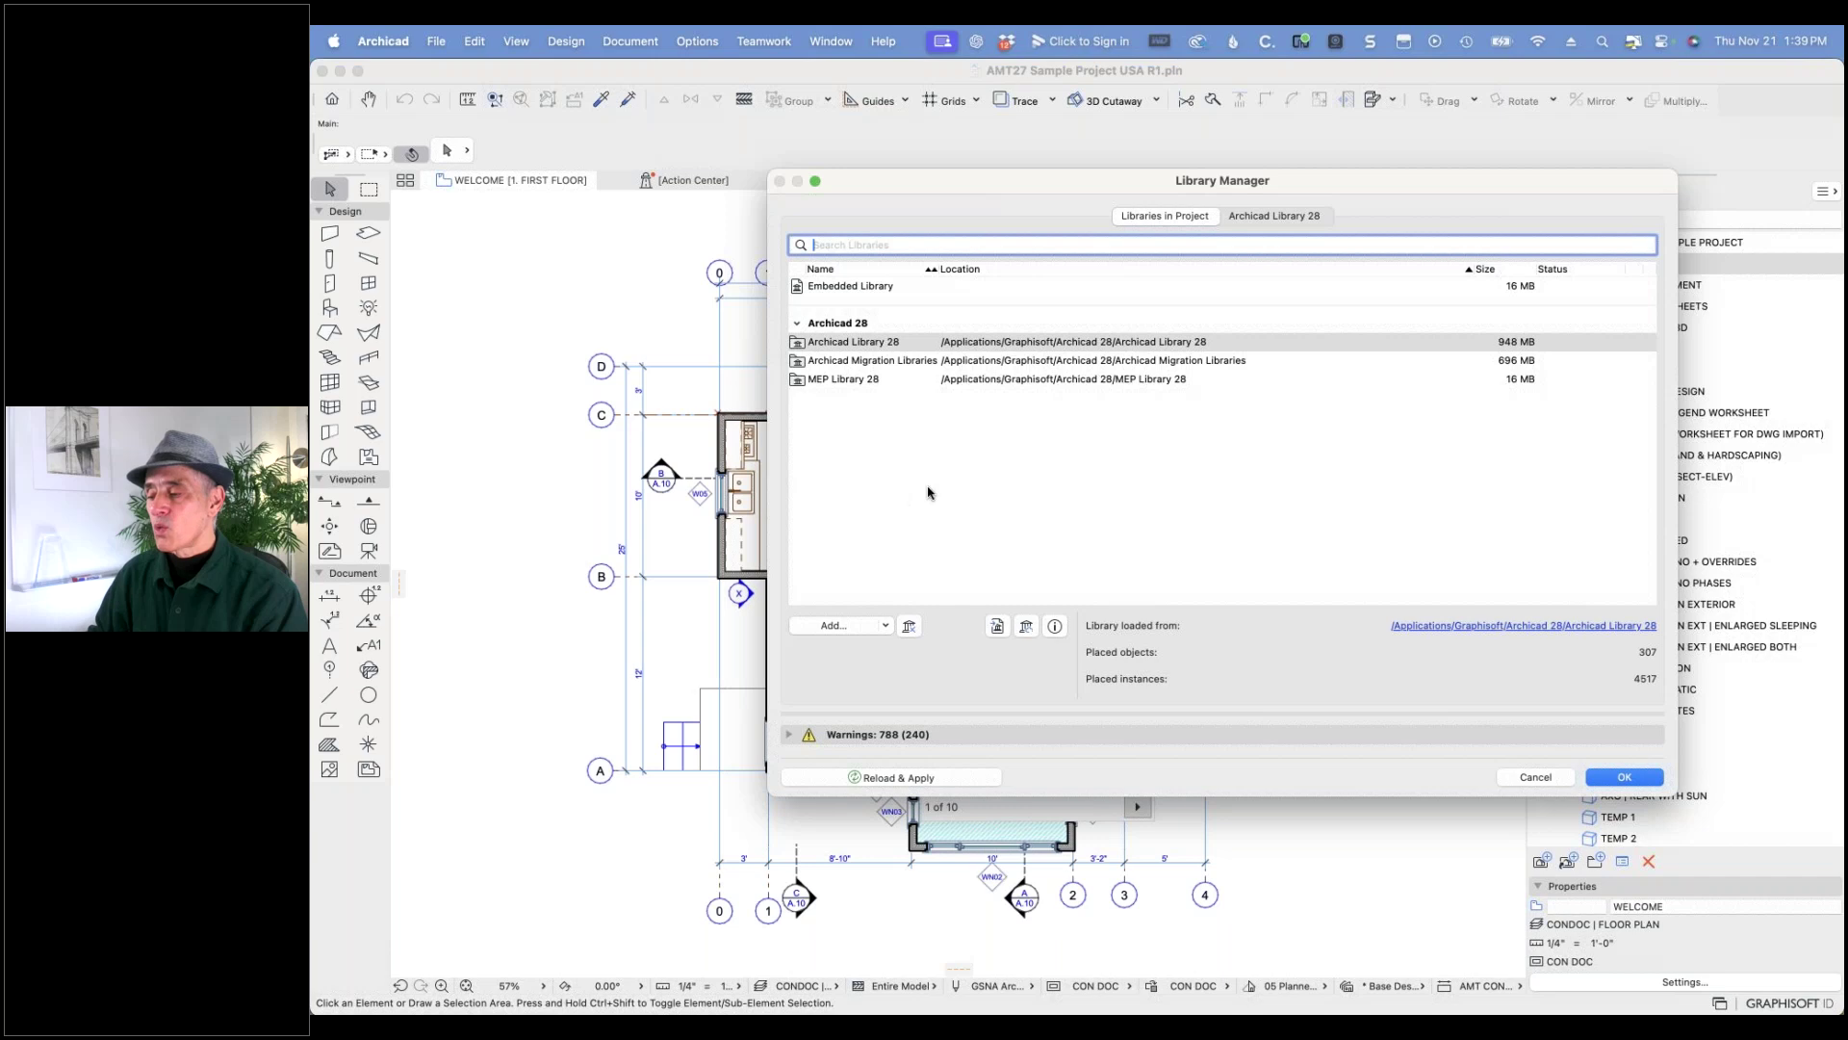
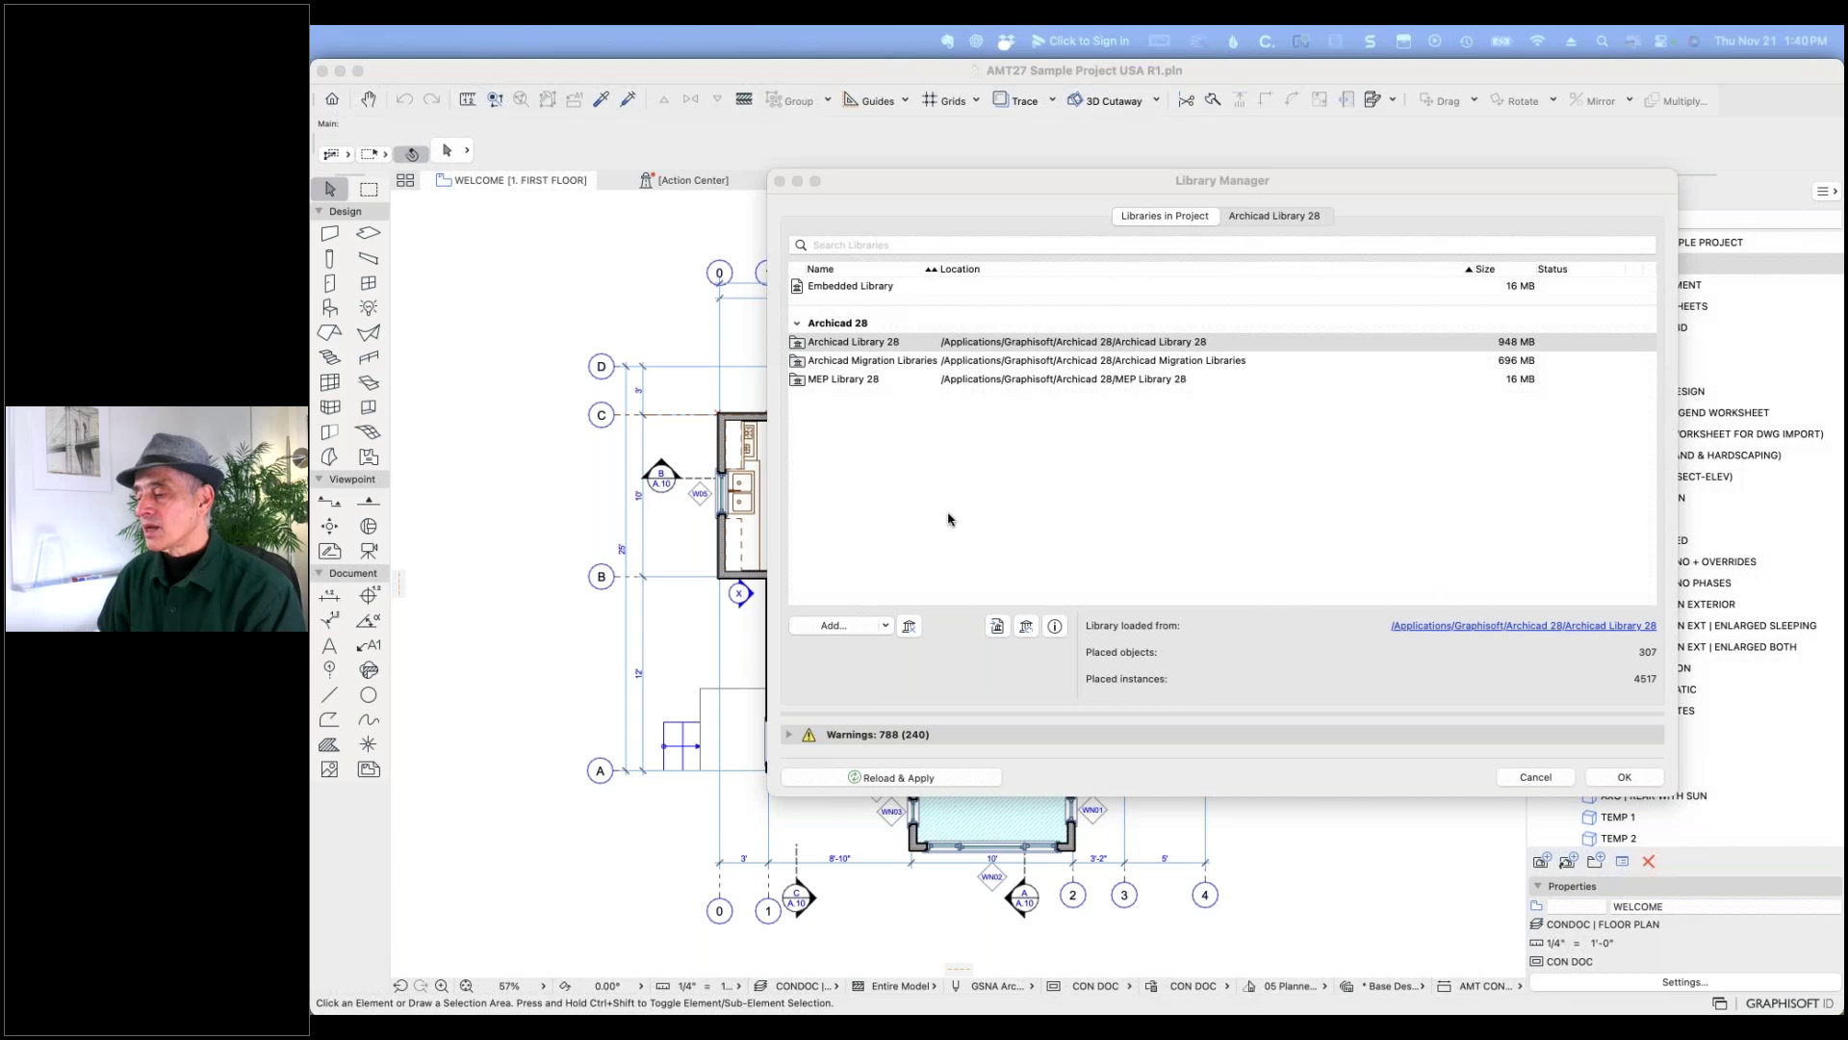
- Add the Archicad Migration Libraries Old folder from the Archicad 28 folder to the project libraries
click(831, 627)
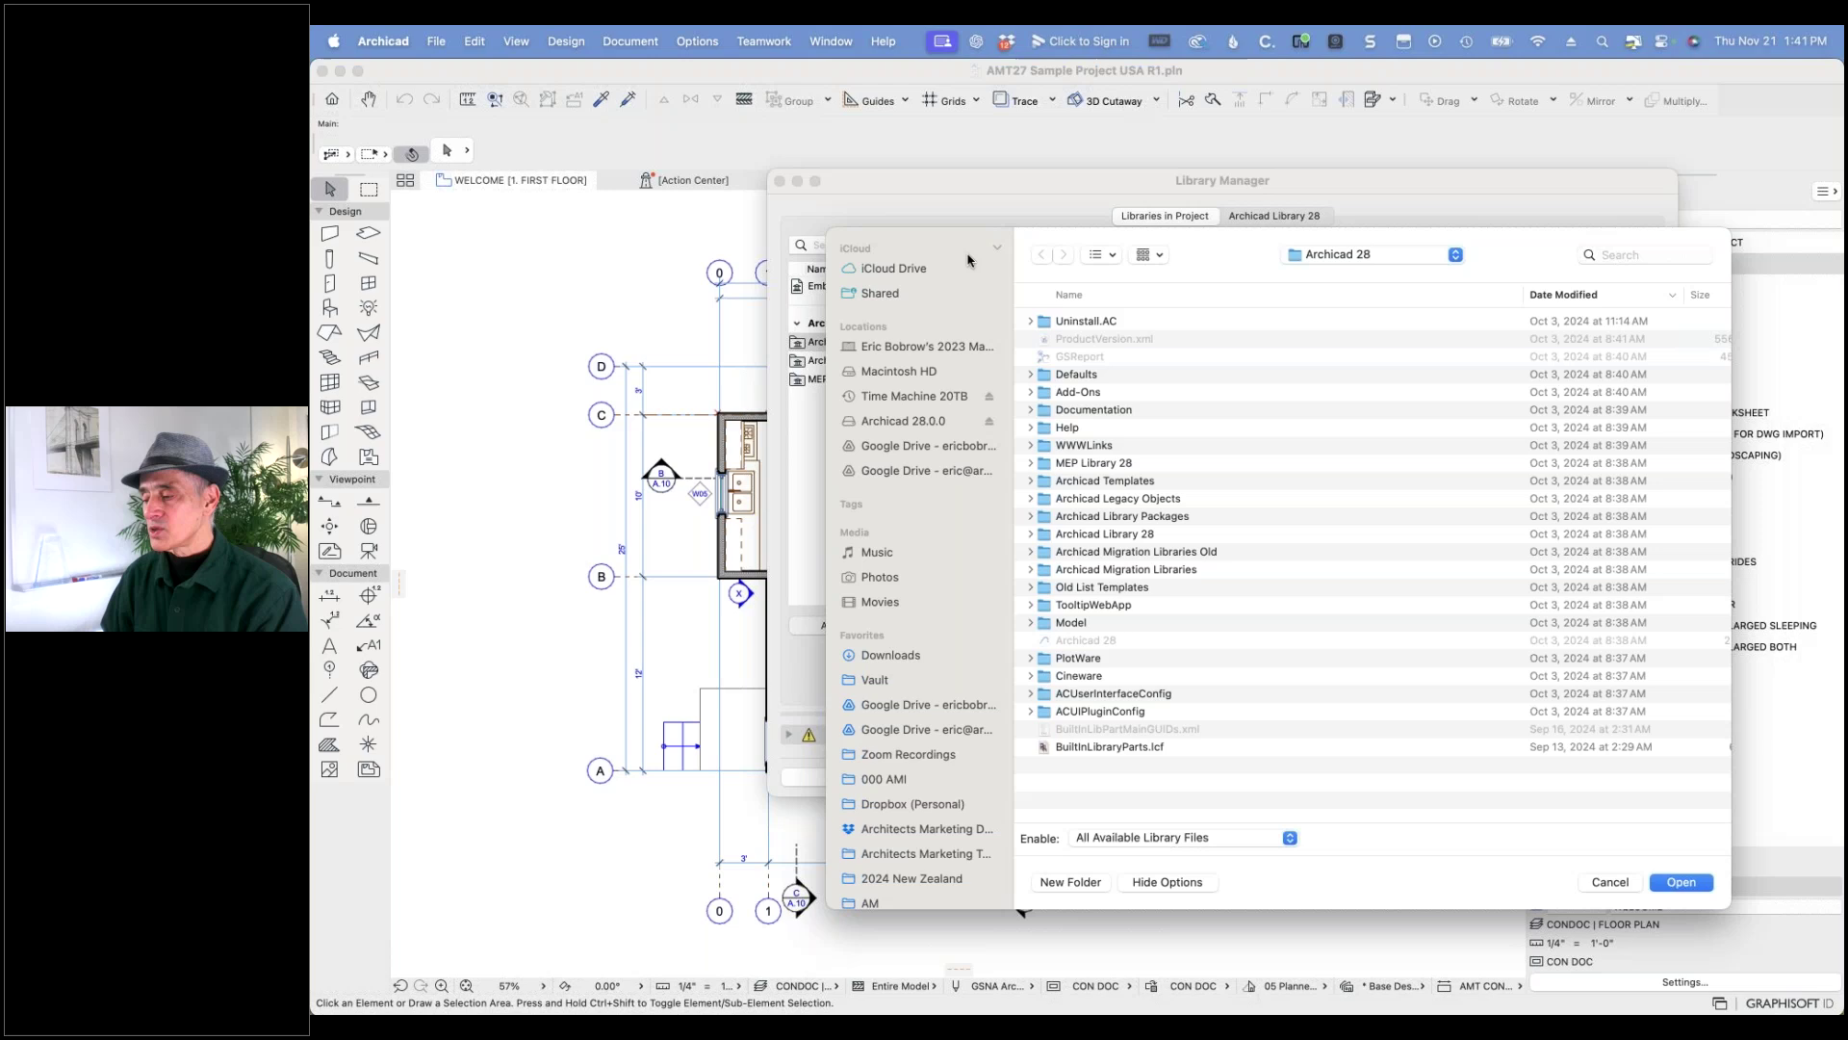
click(1044, 536)
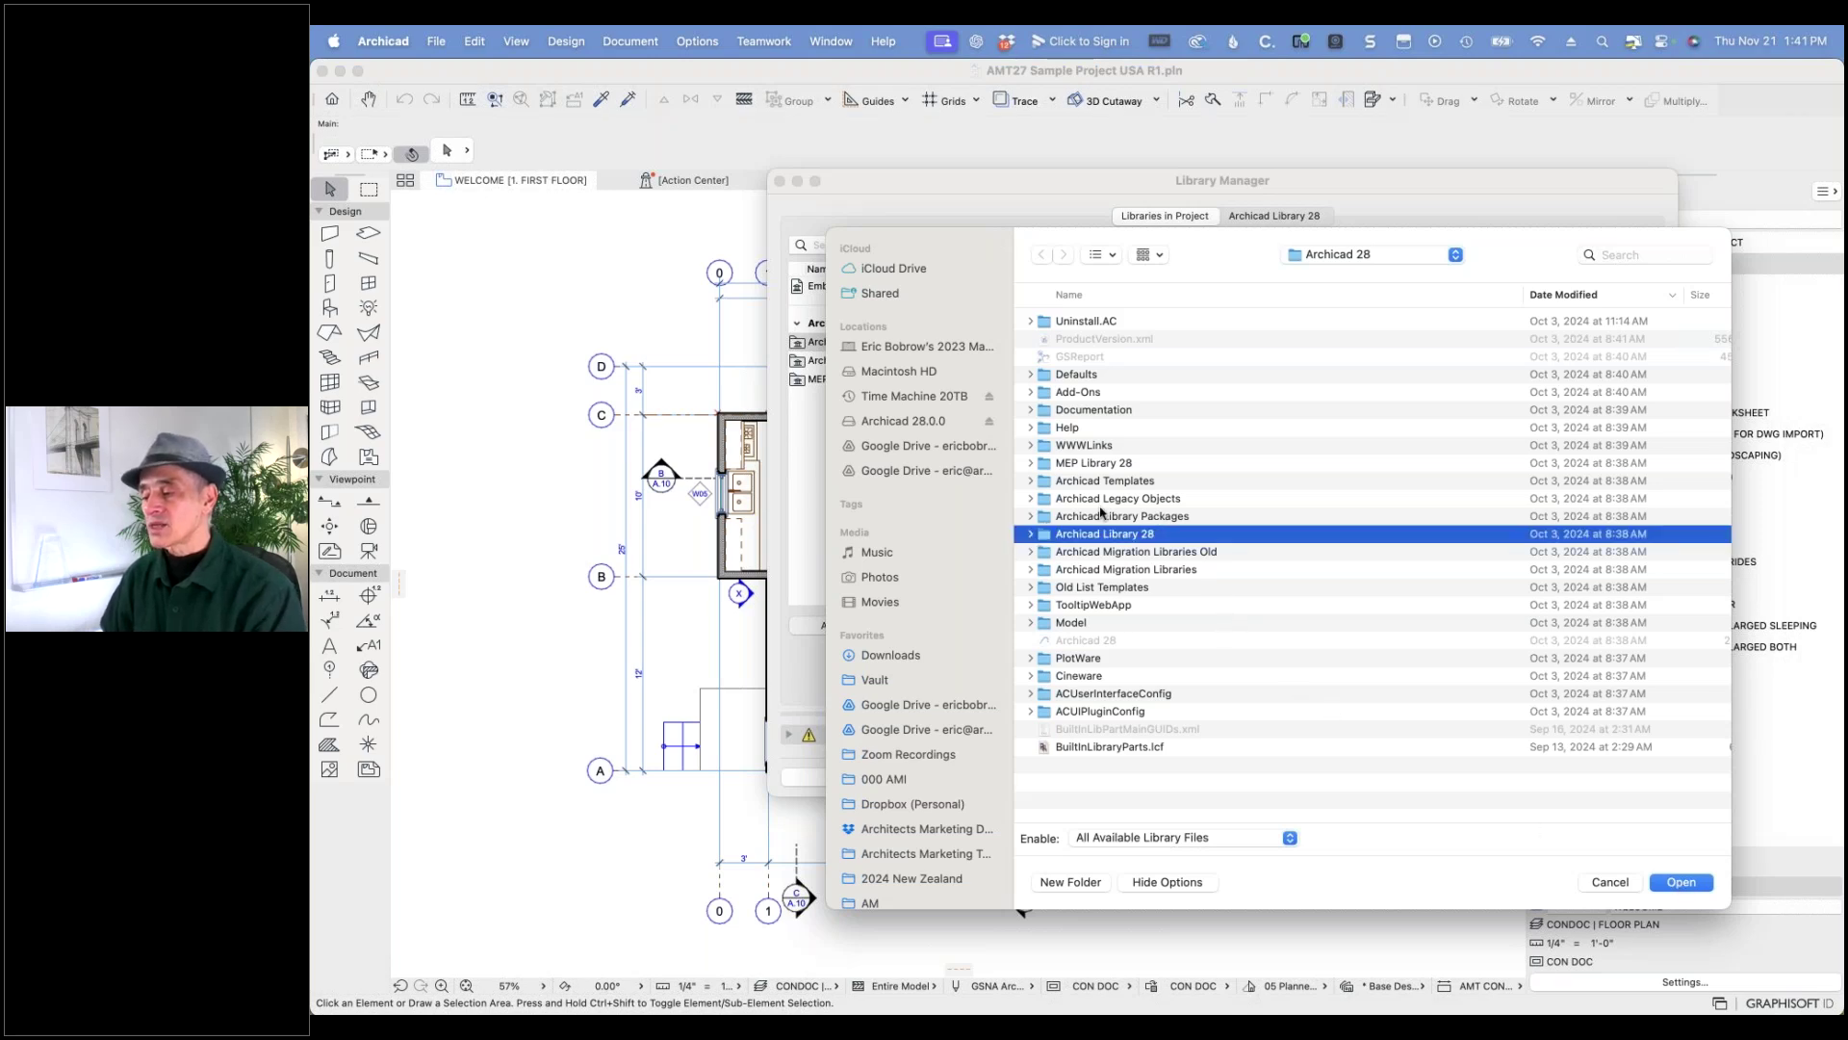
click(1131, 554)
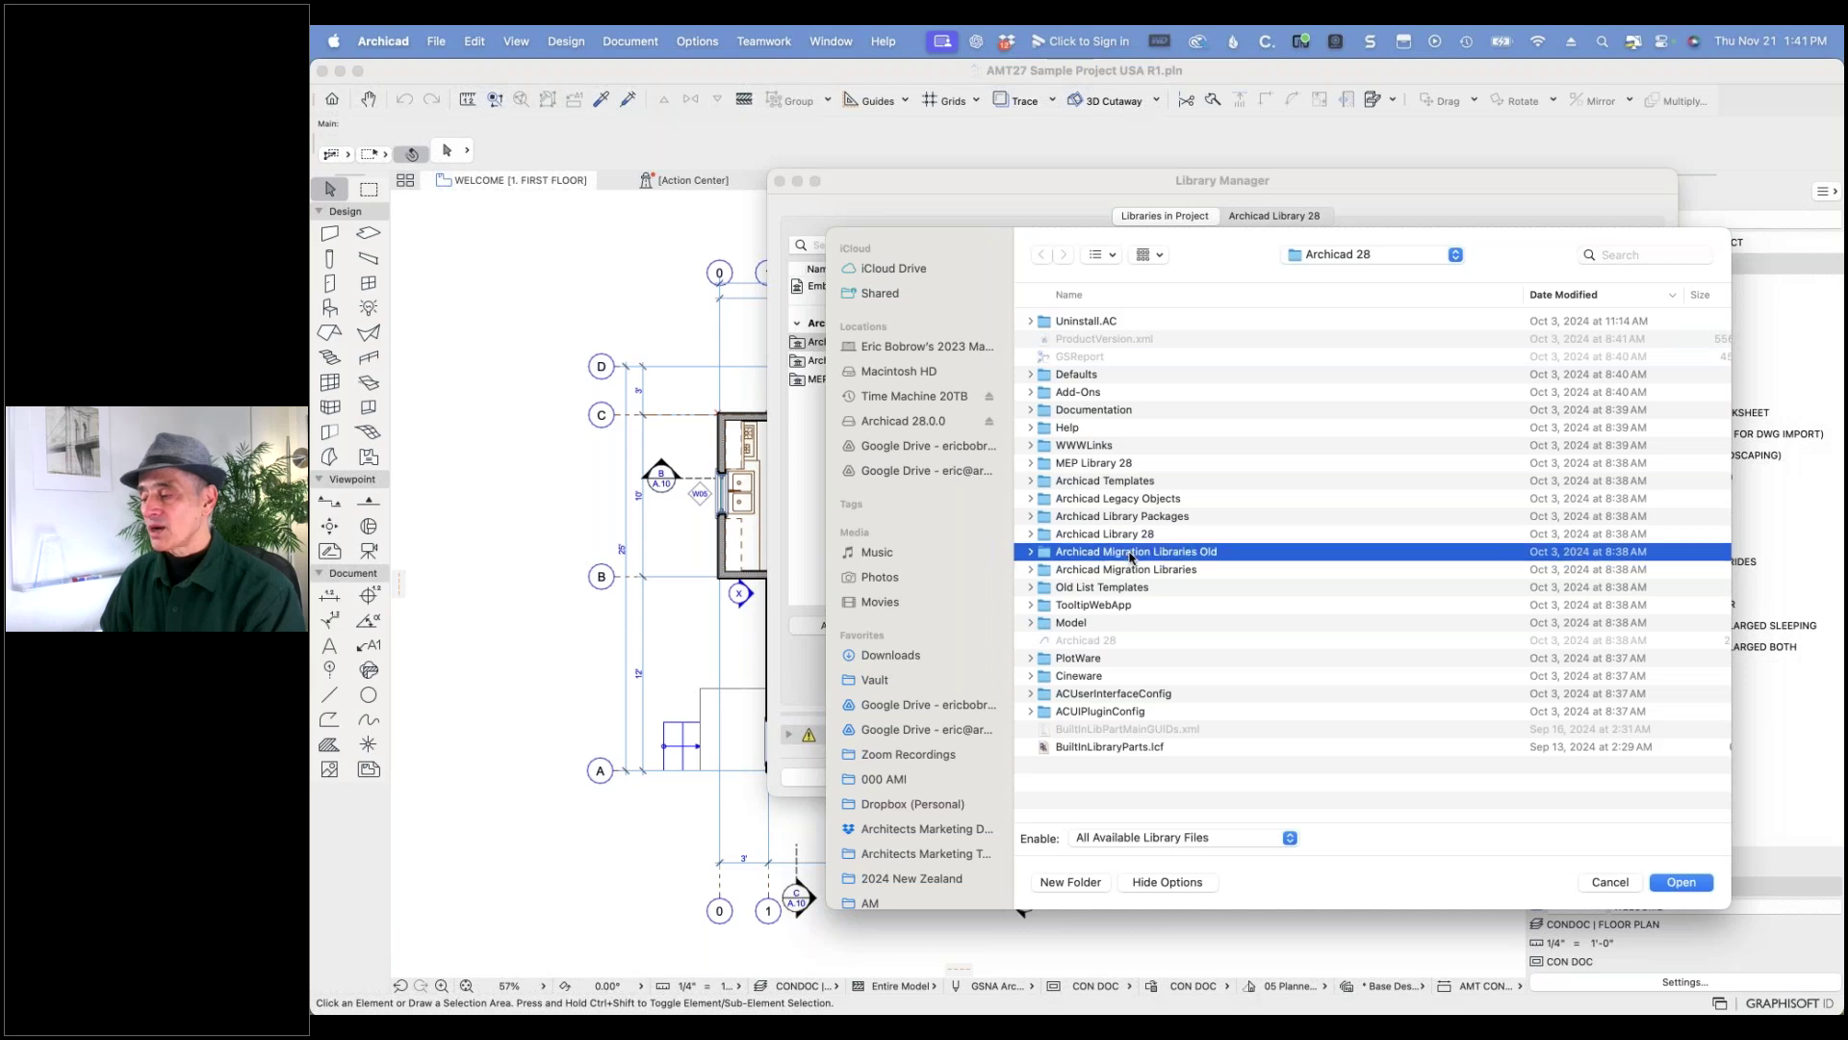
click(1682, 882)
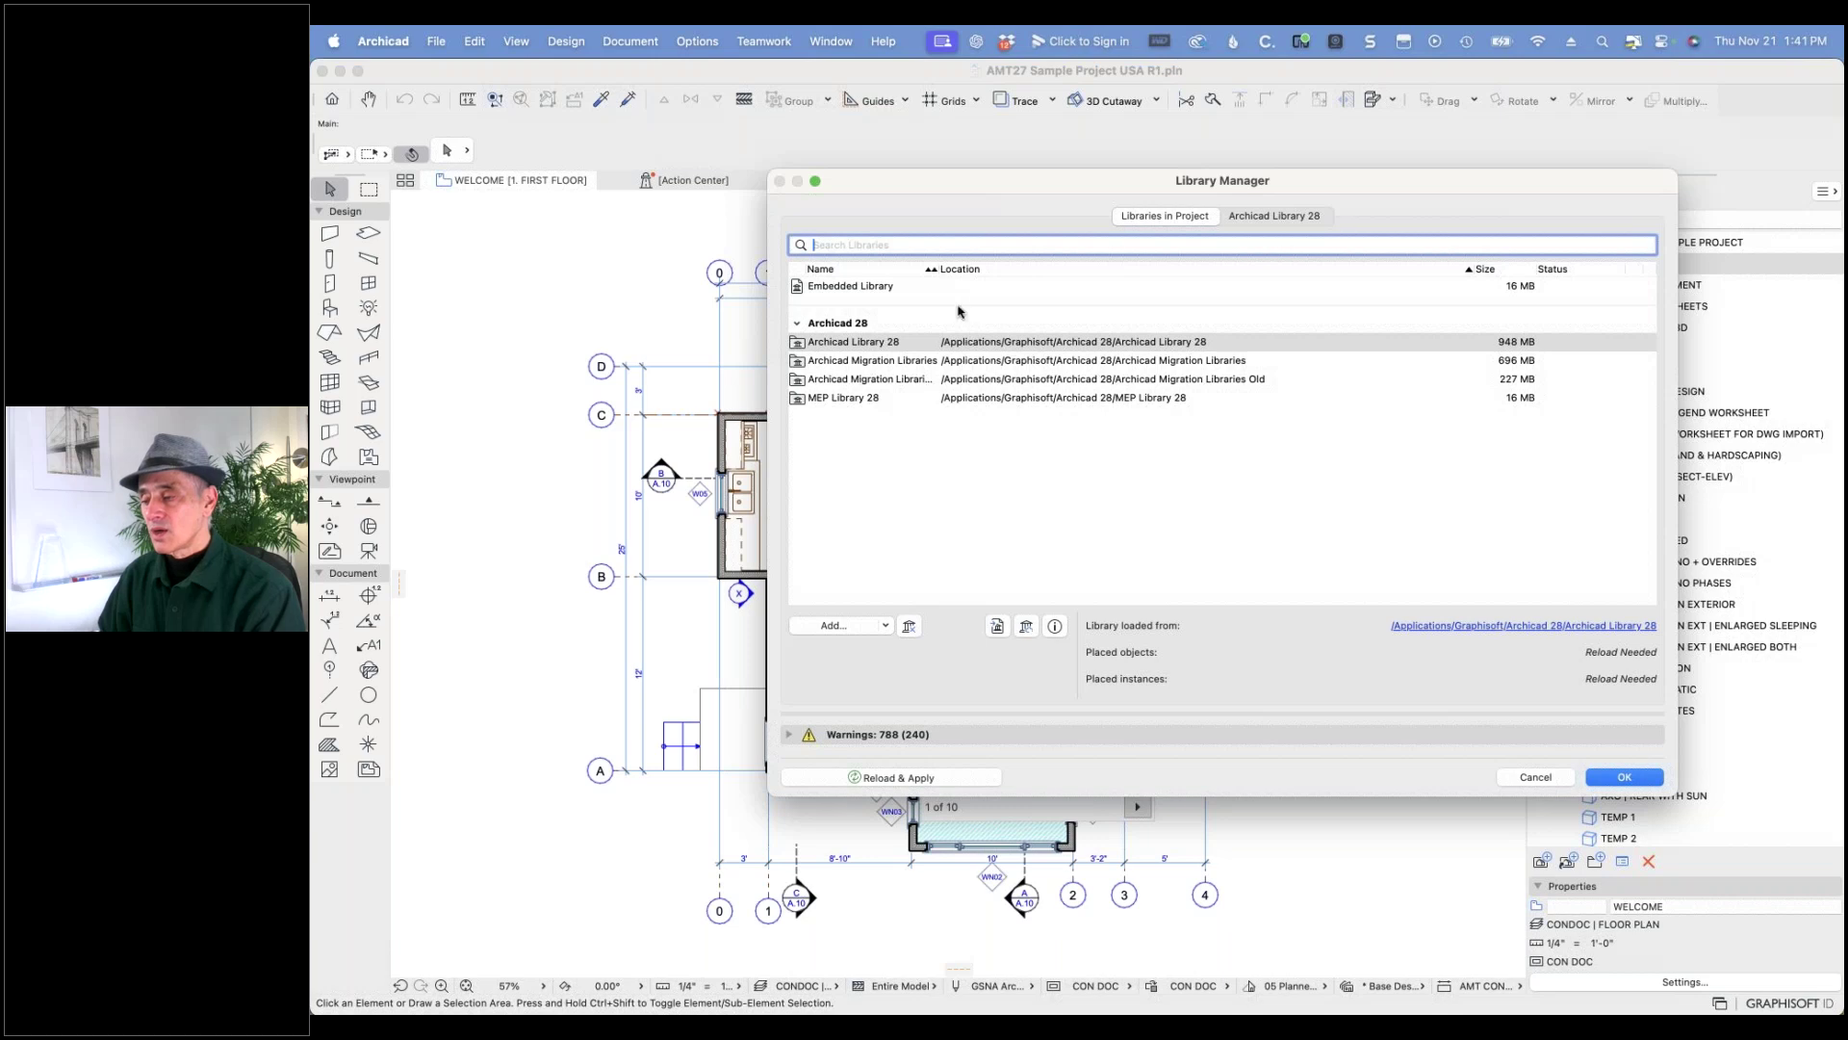
- Widen the Name column and Reload & Apply the libraries with Archicad Migration Libraries Old
drag(939, 267, 1002, 268)
click(929, 380)
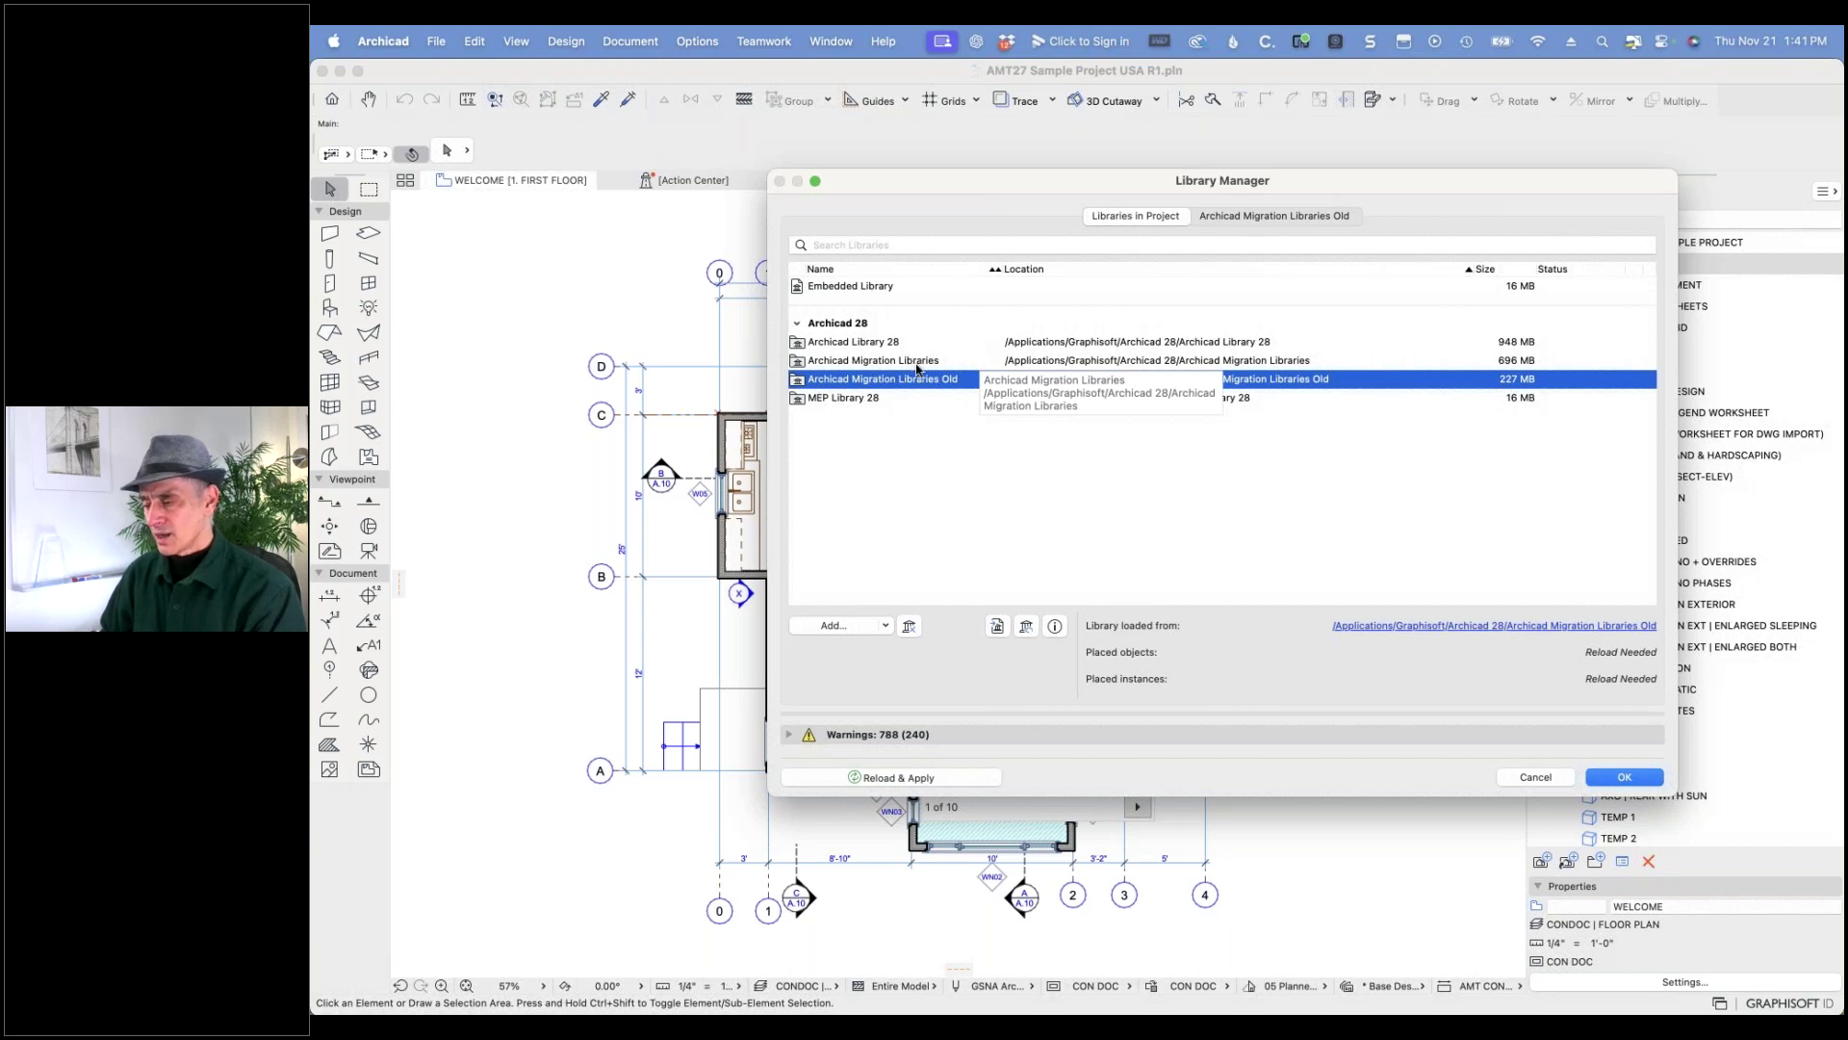
click(1257, 215)
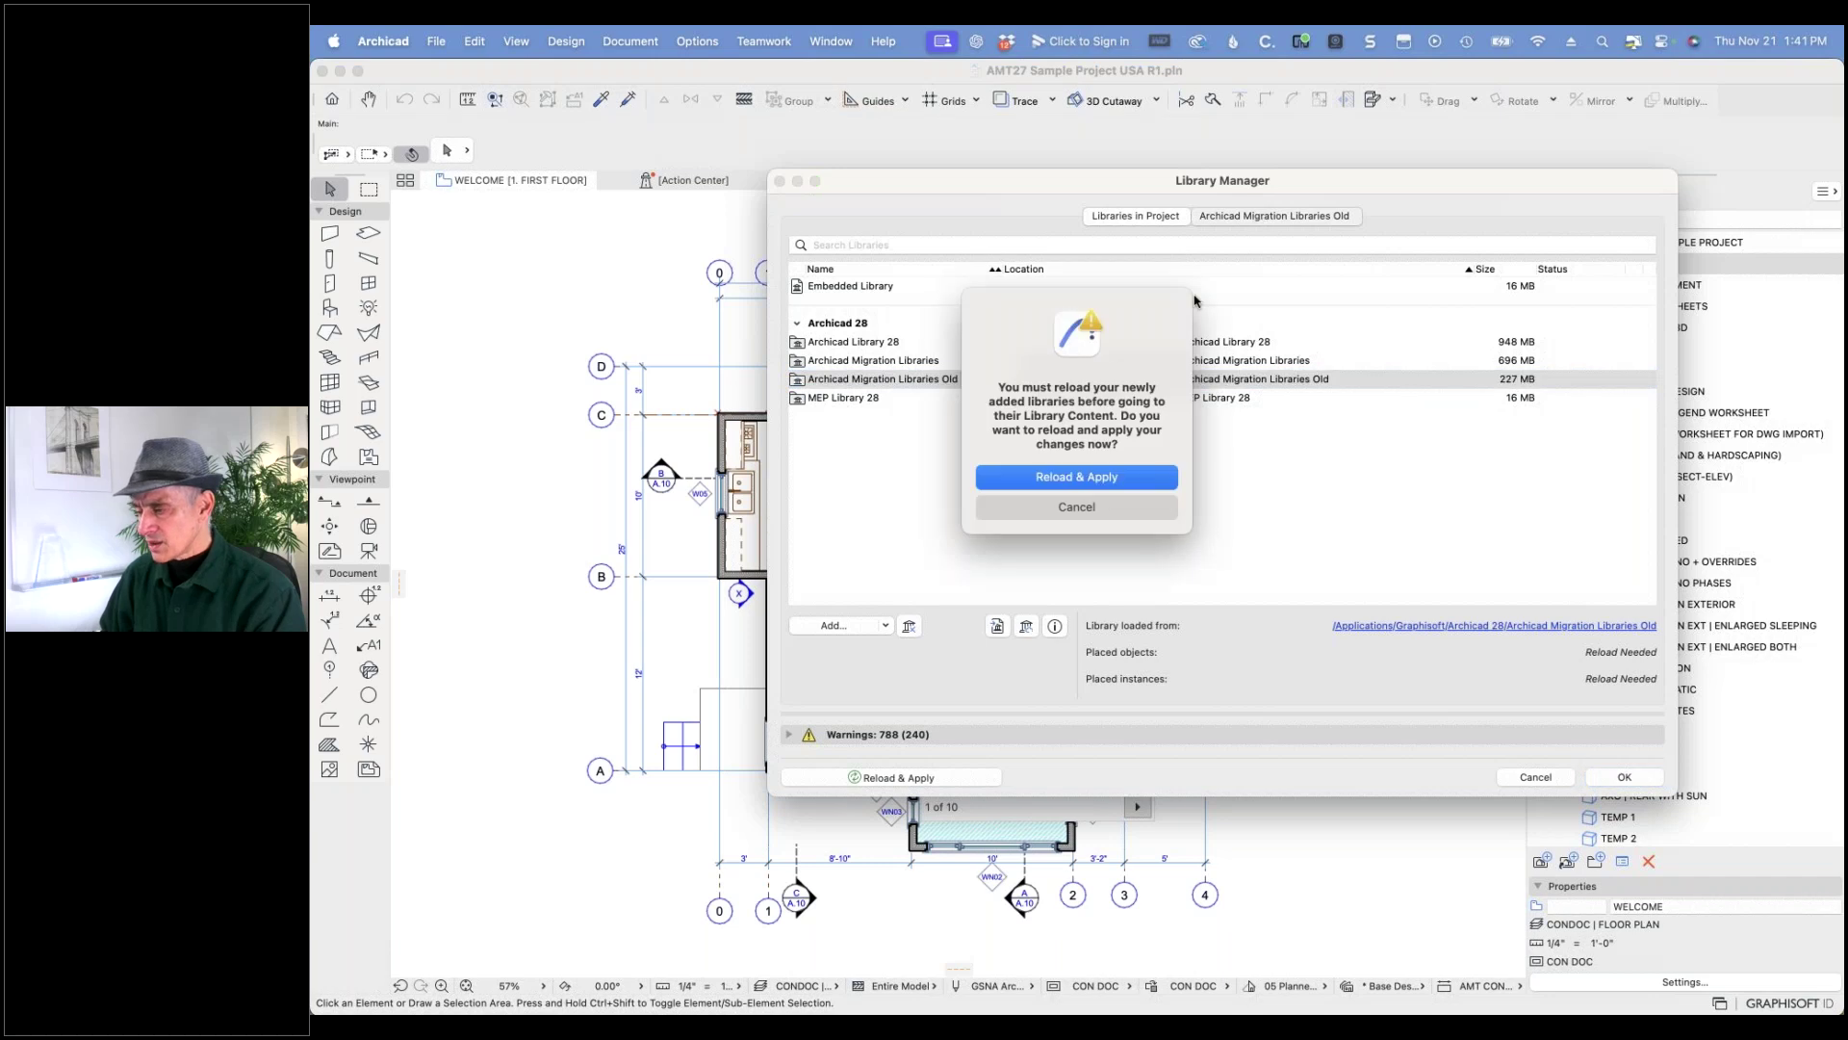
click(1094, 486)
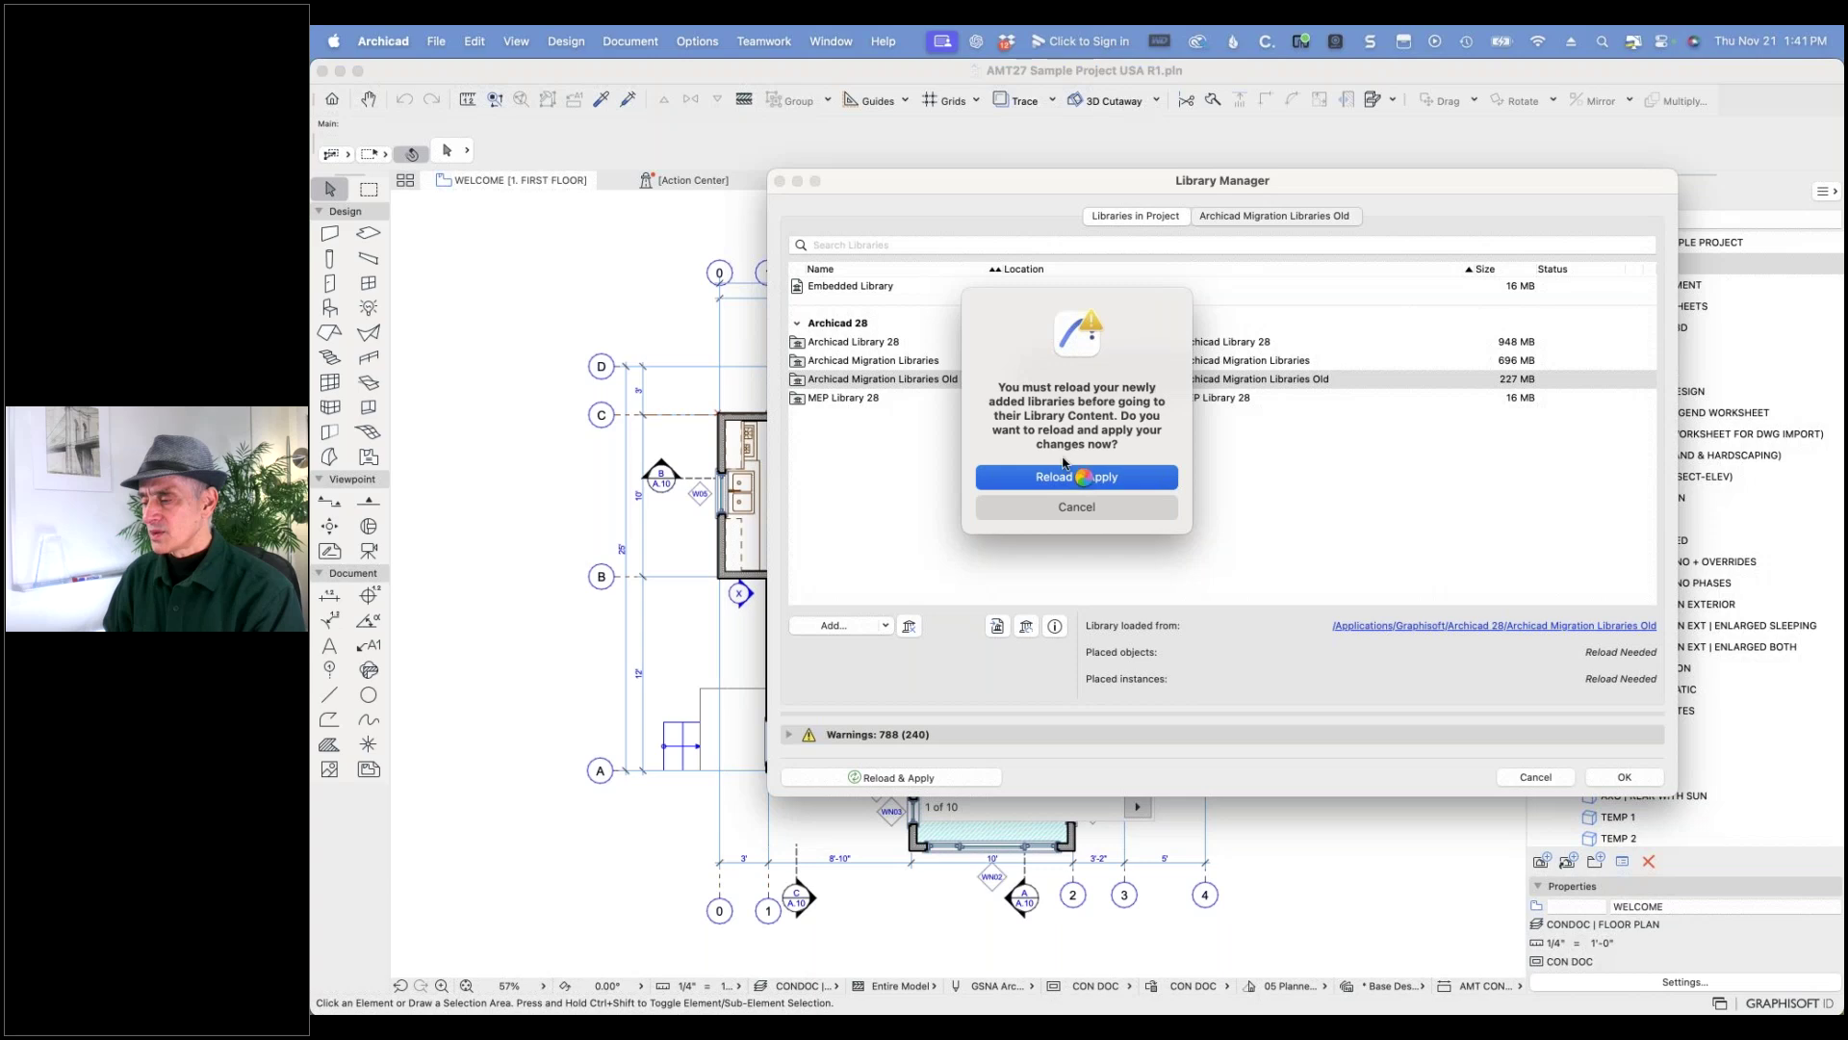
- Inspect the contents of both migration libraries, then begin adding another library
double_click(934, 383)
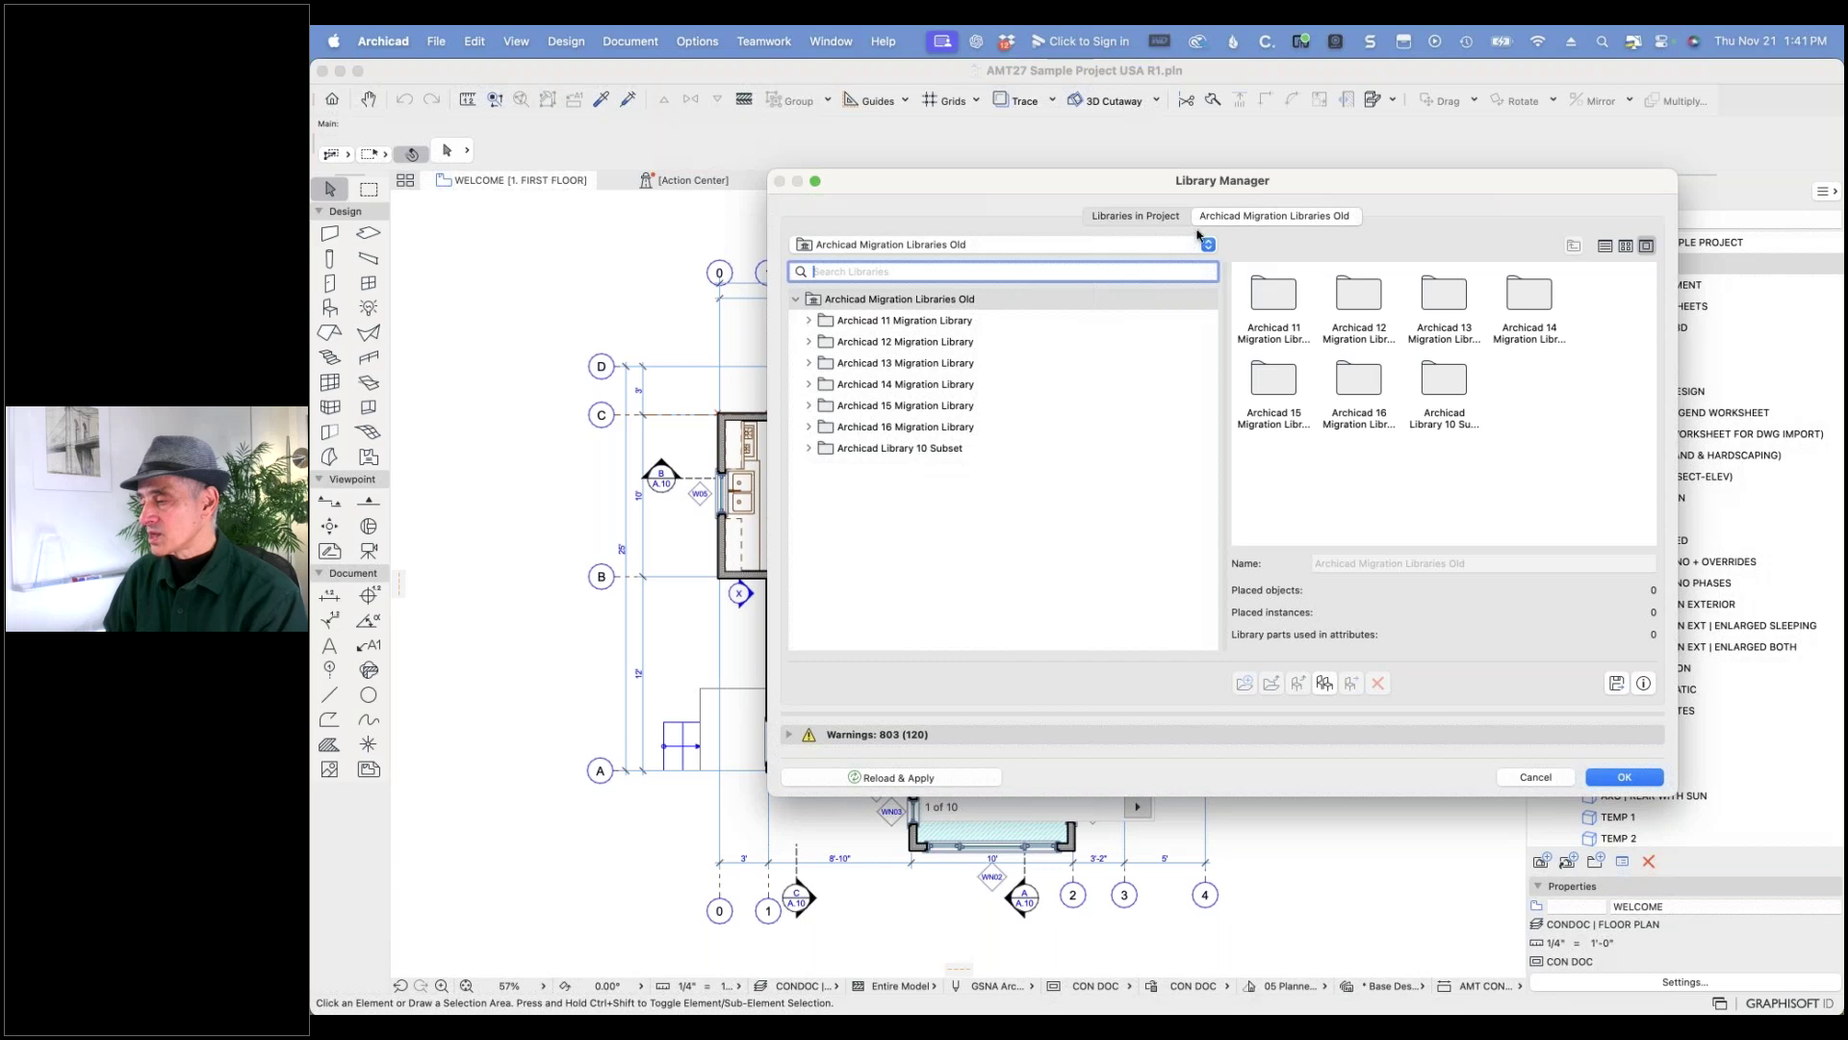
click(1160, 217)
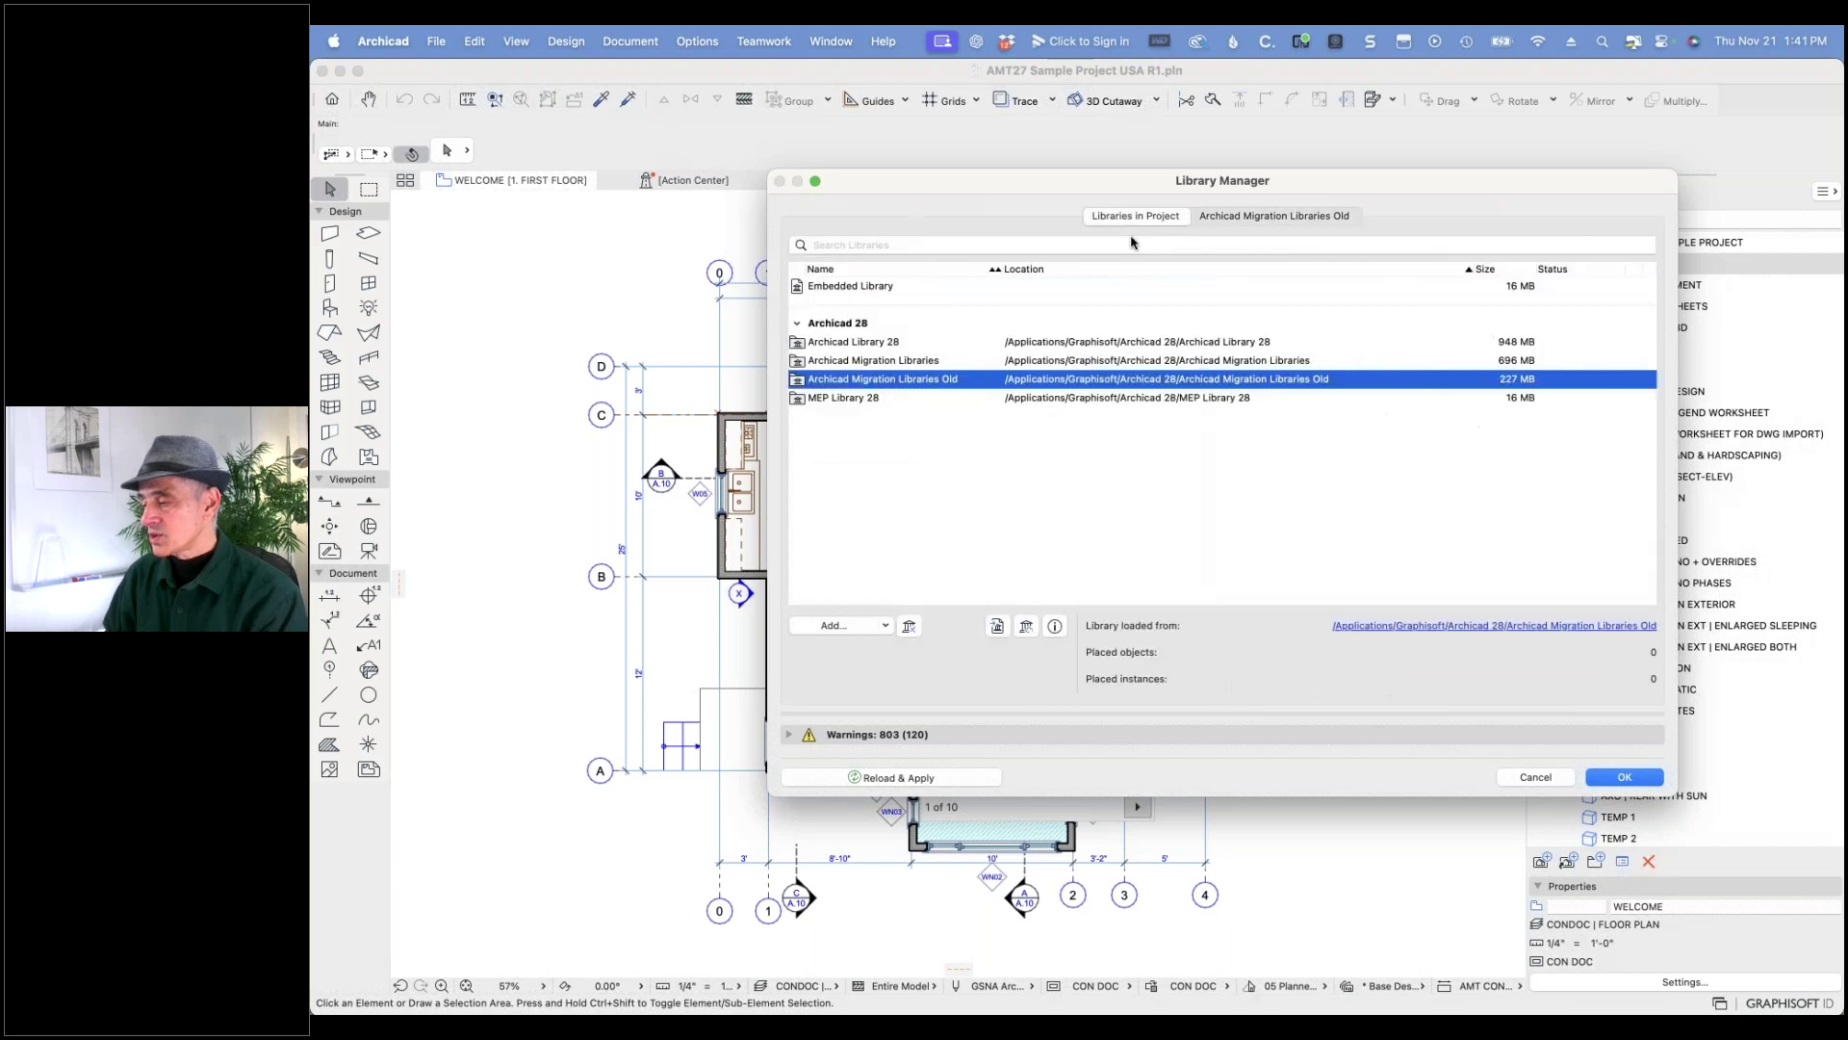
click(902, 362)
click(1276, 217)
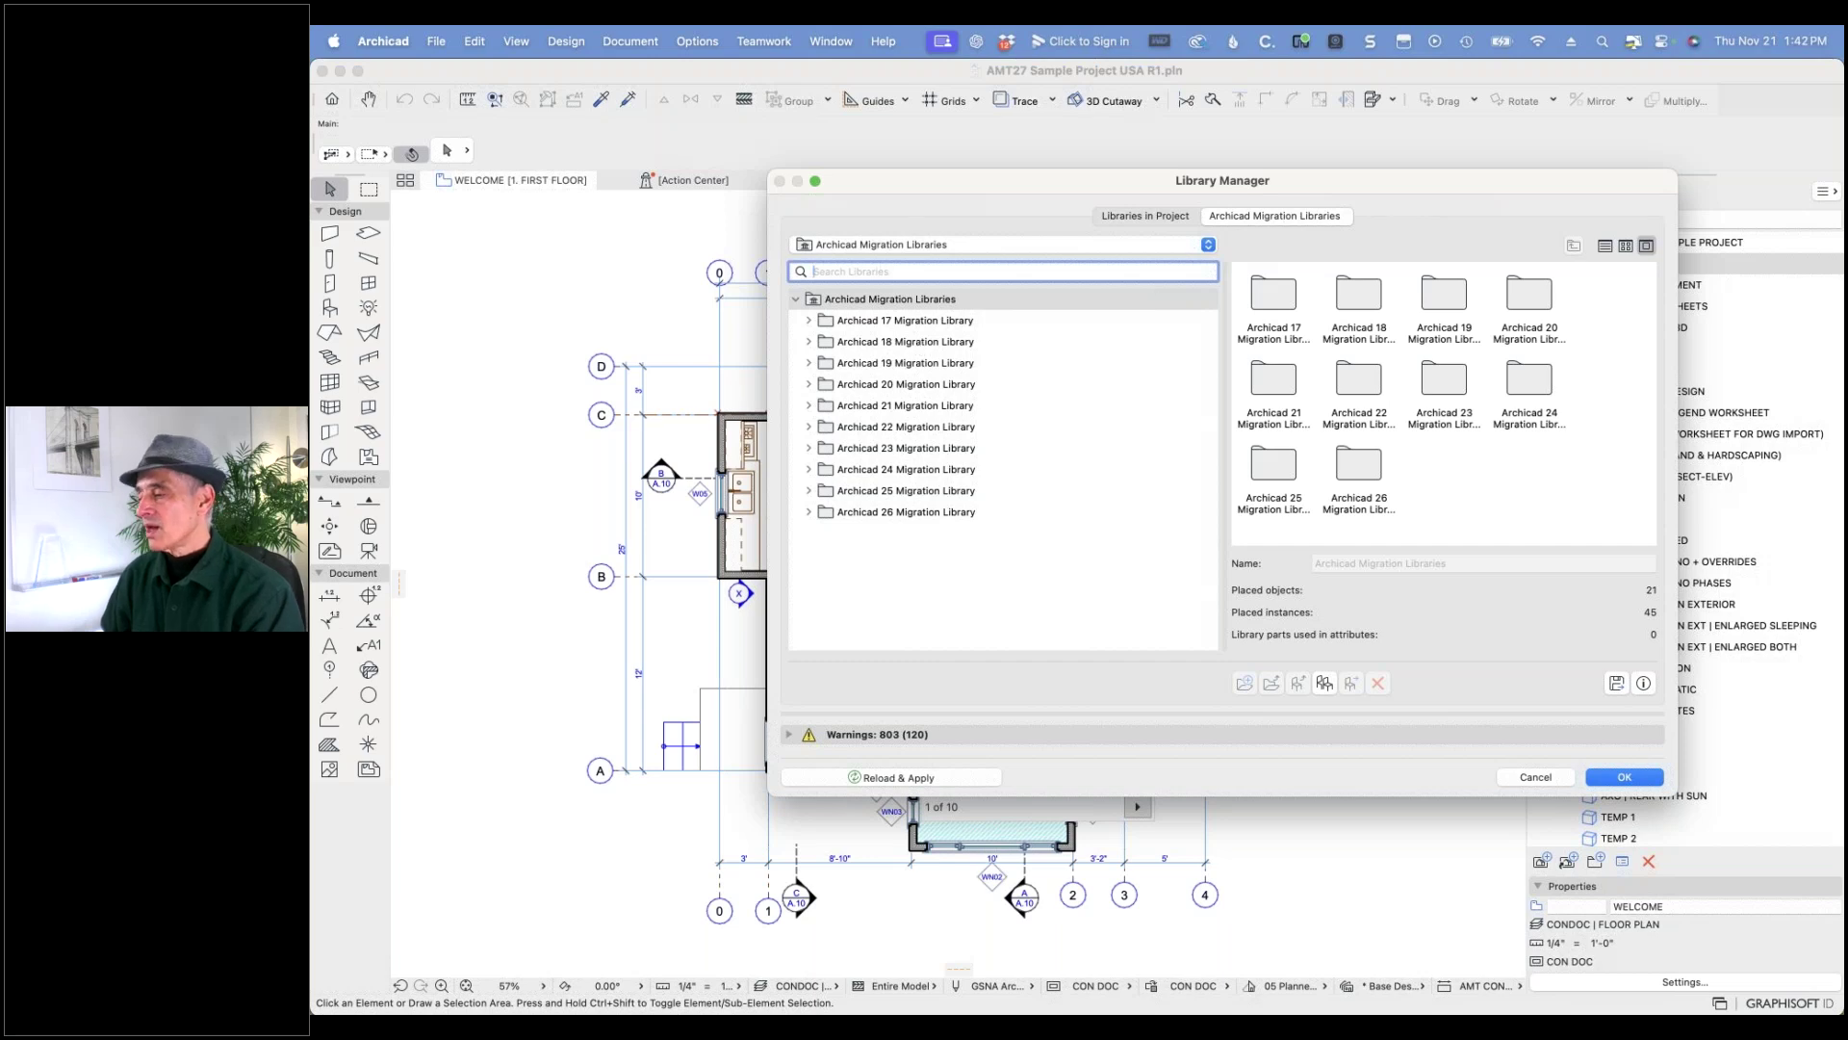
click(1163, 222)
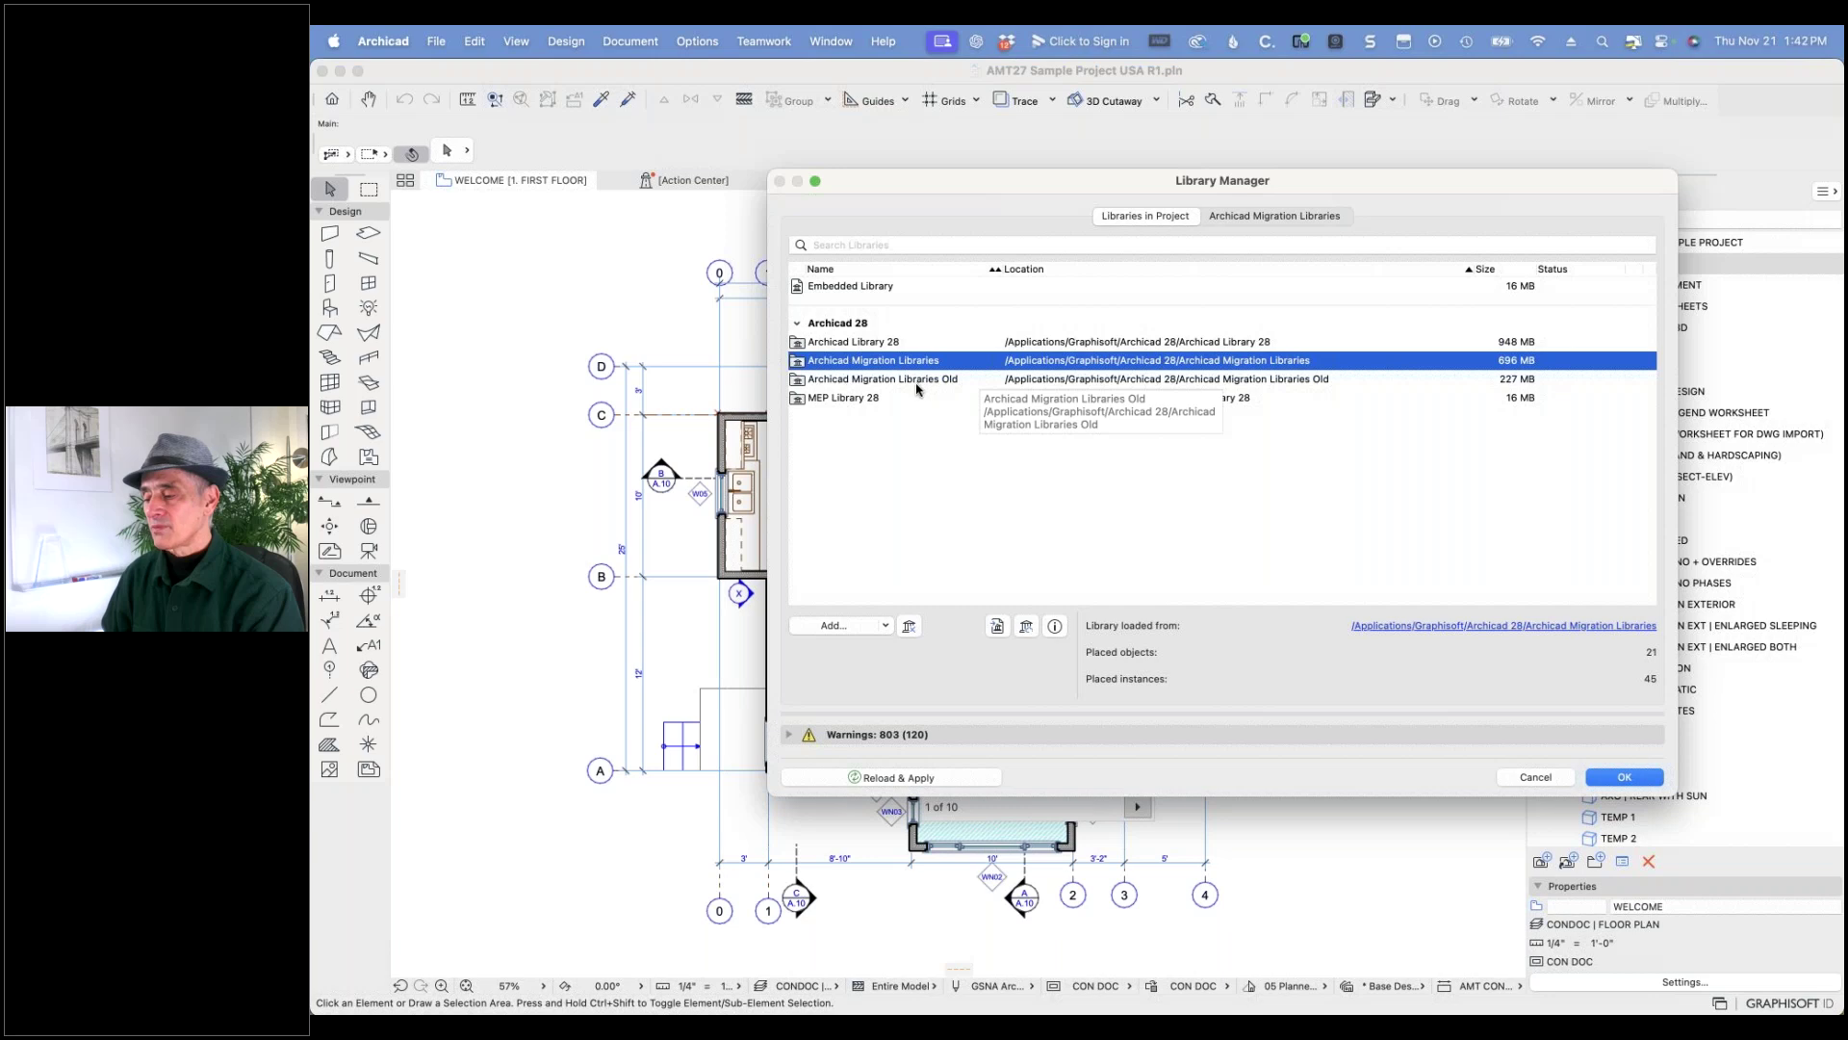
click(832, 626)
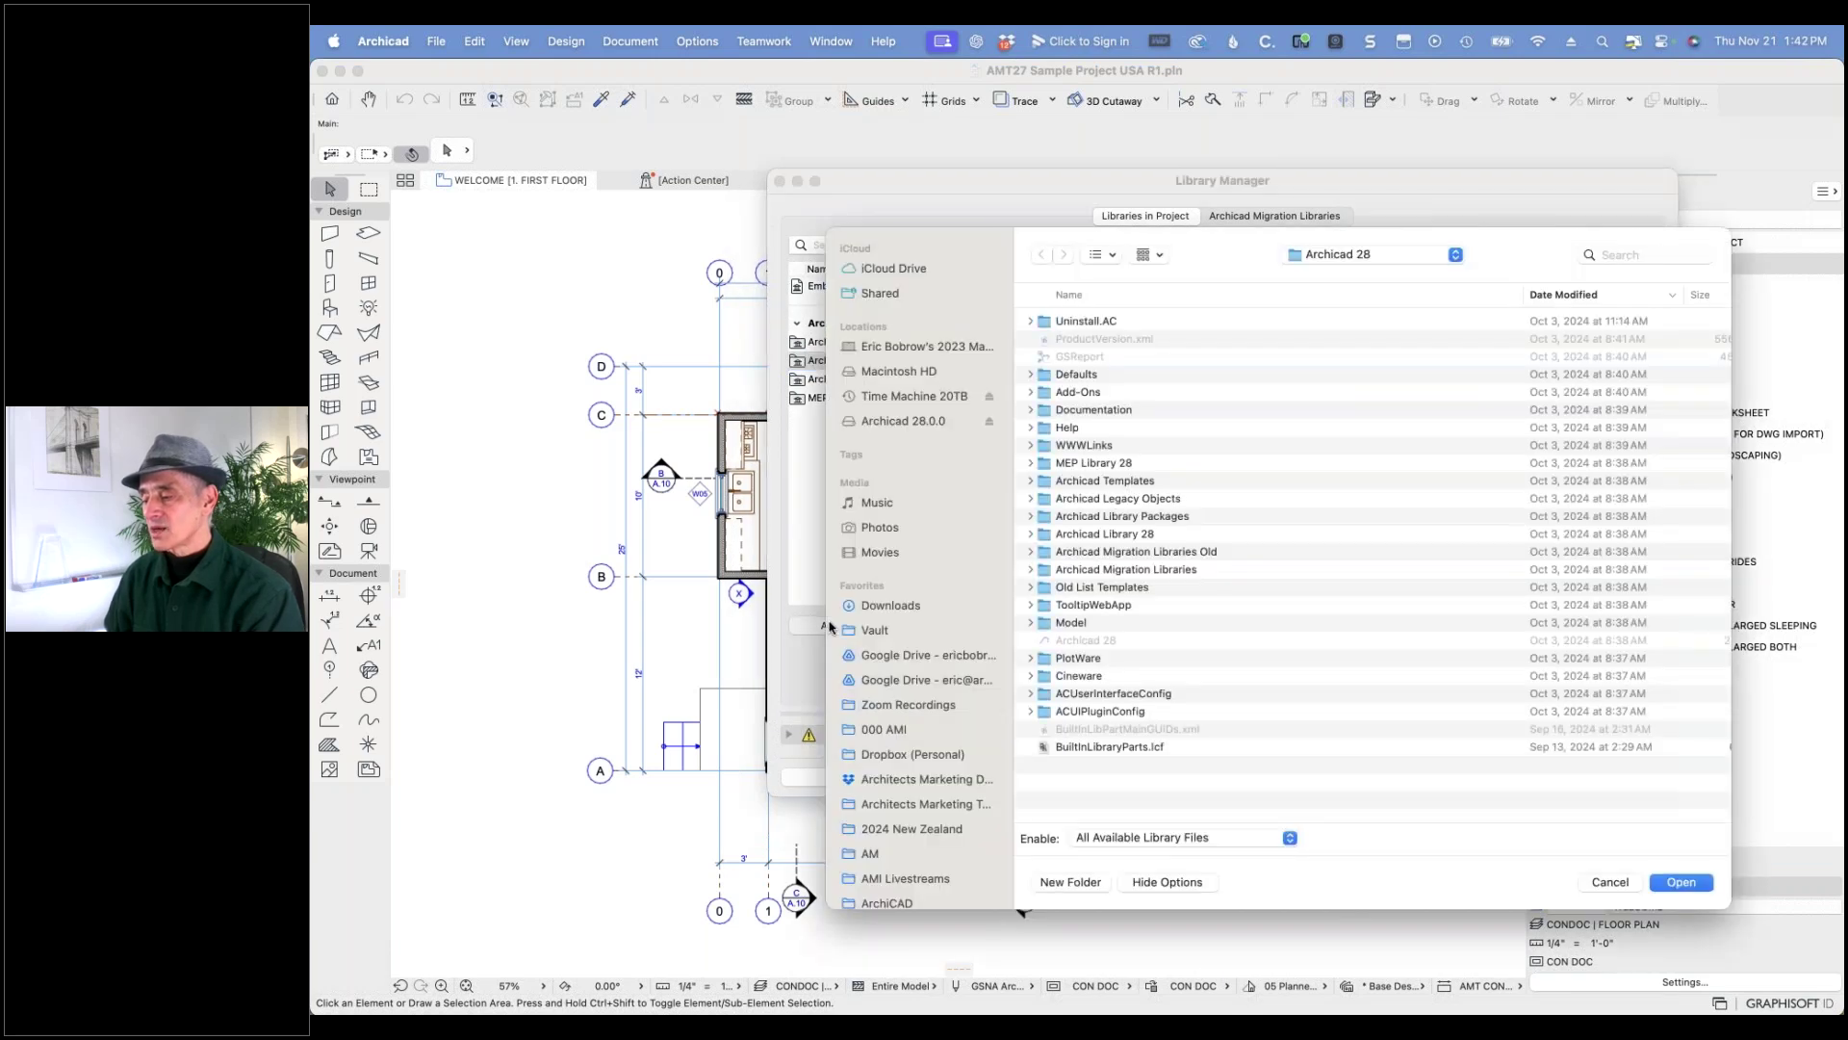
- Add the Archicad Library Packages folder (1.7 GB) to the project and accept with OK
click(1143, 516)
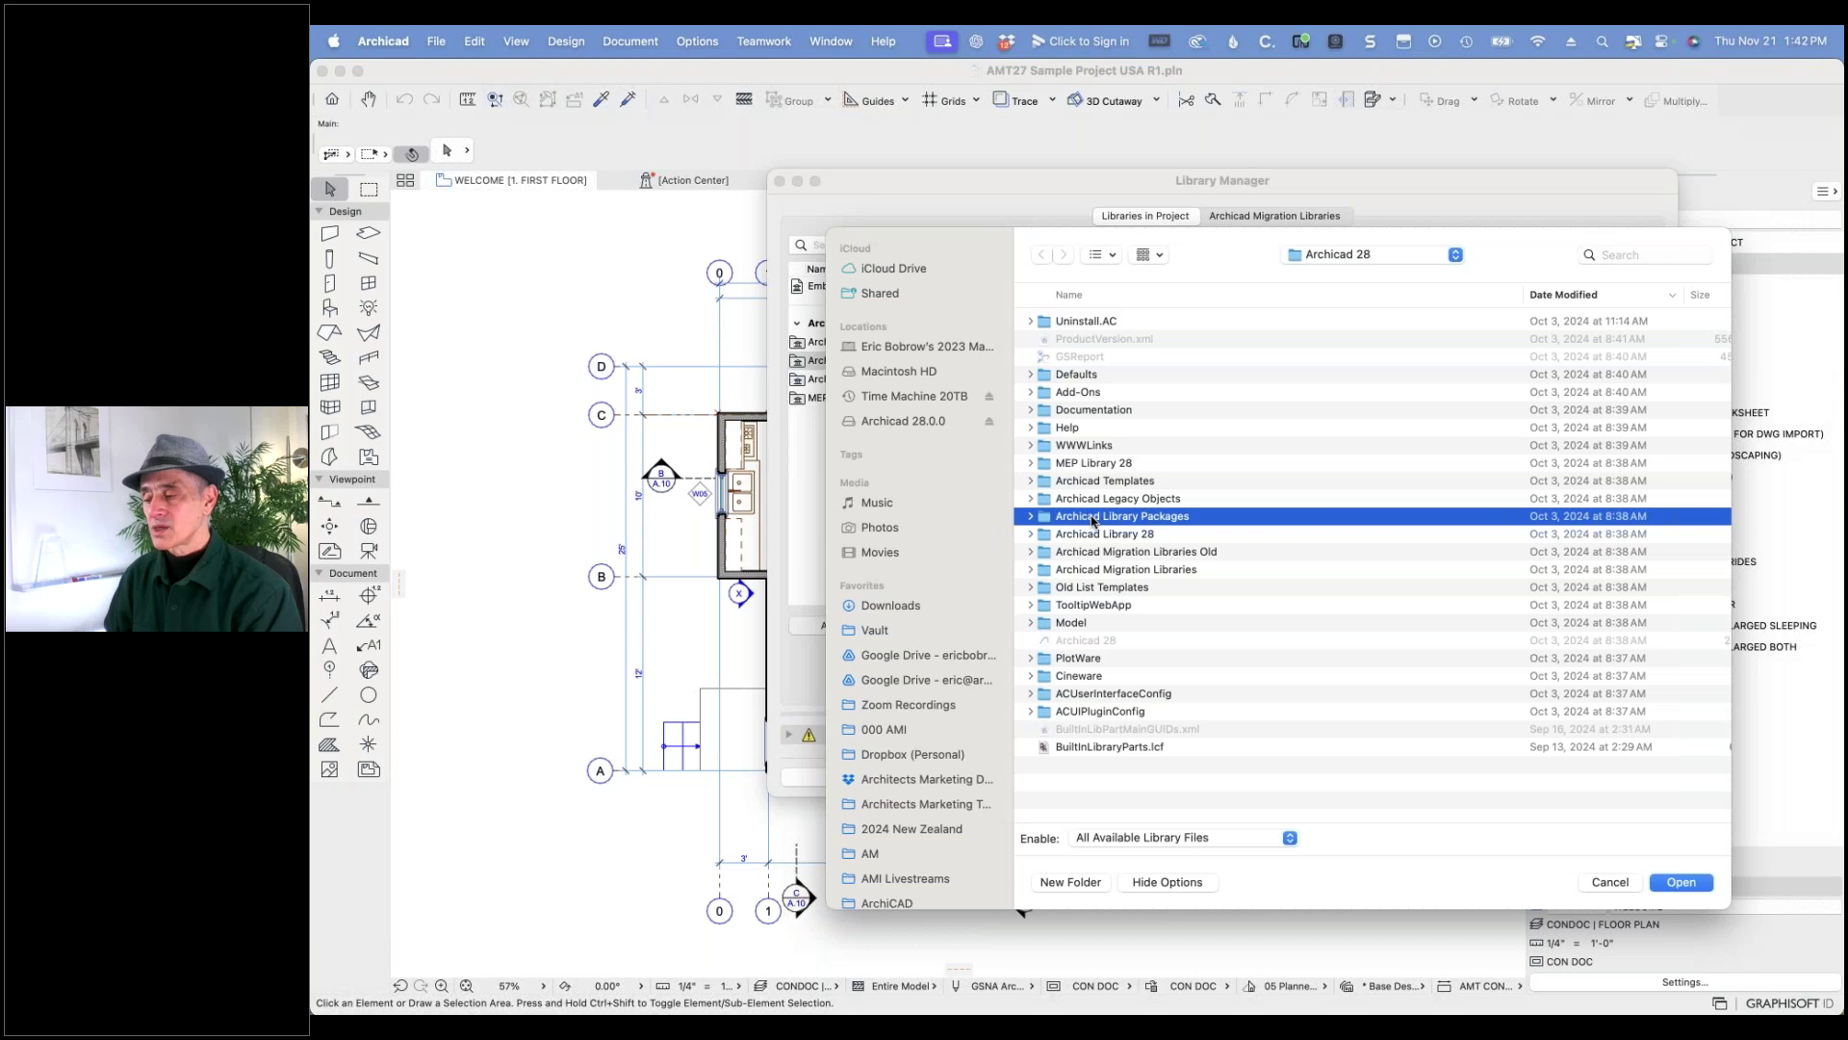
click(1030, 518)
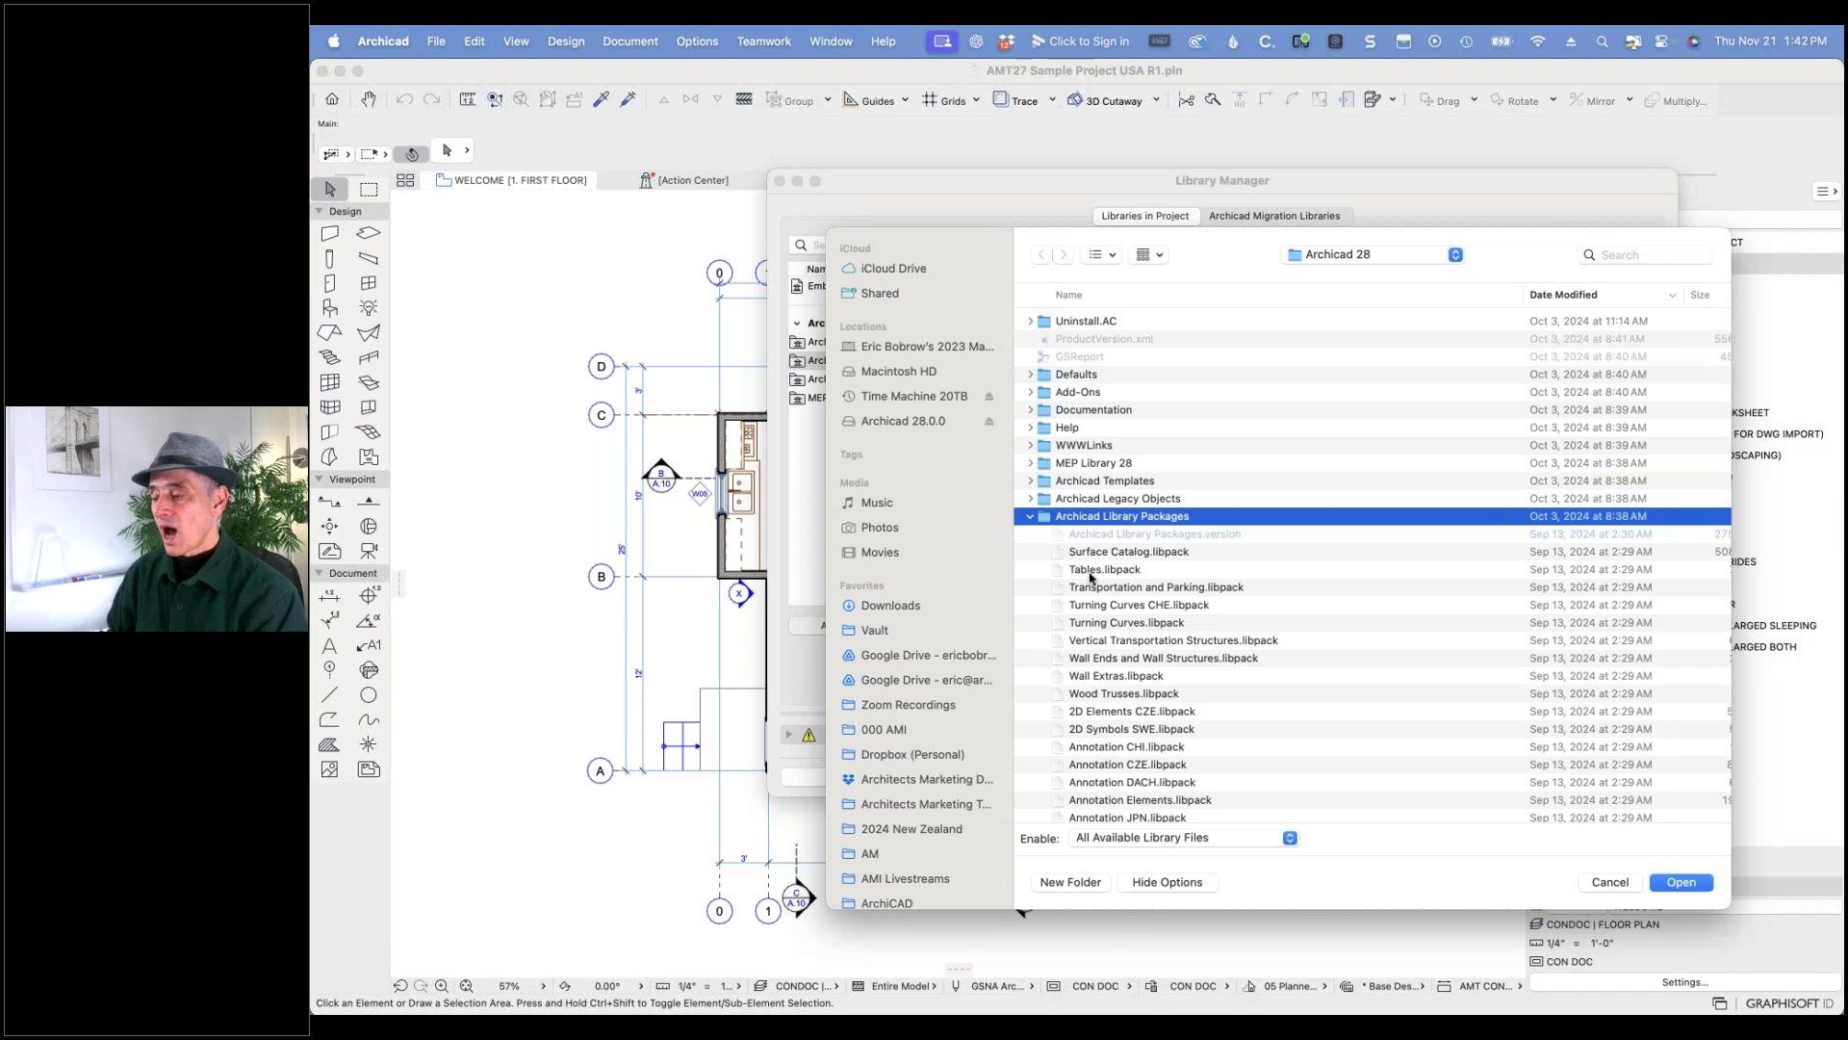
click(1030, 520)
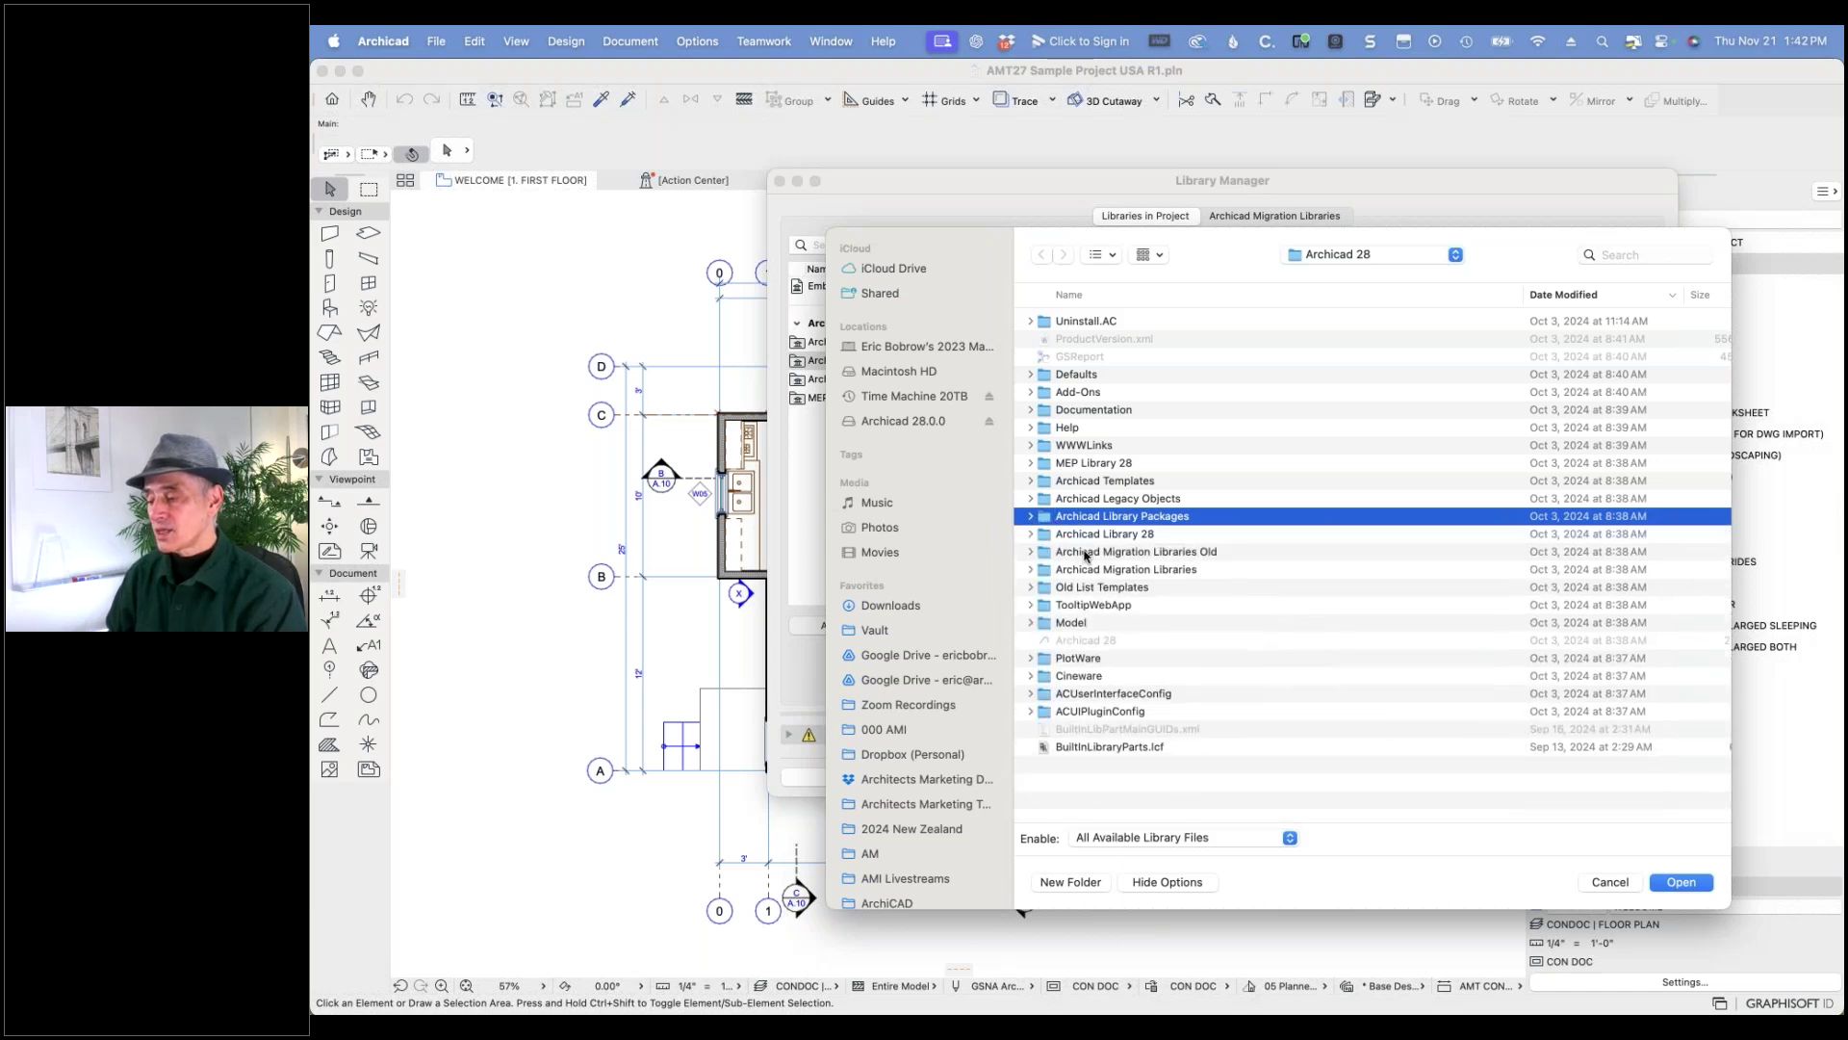
click(1680, 882)
click(899, 381)
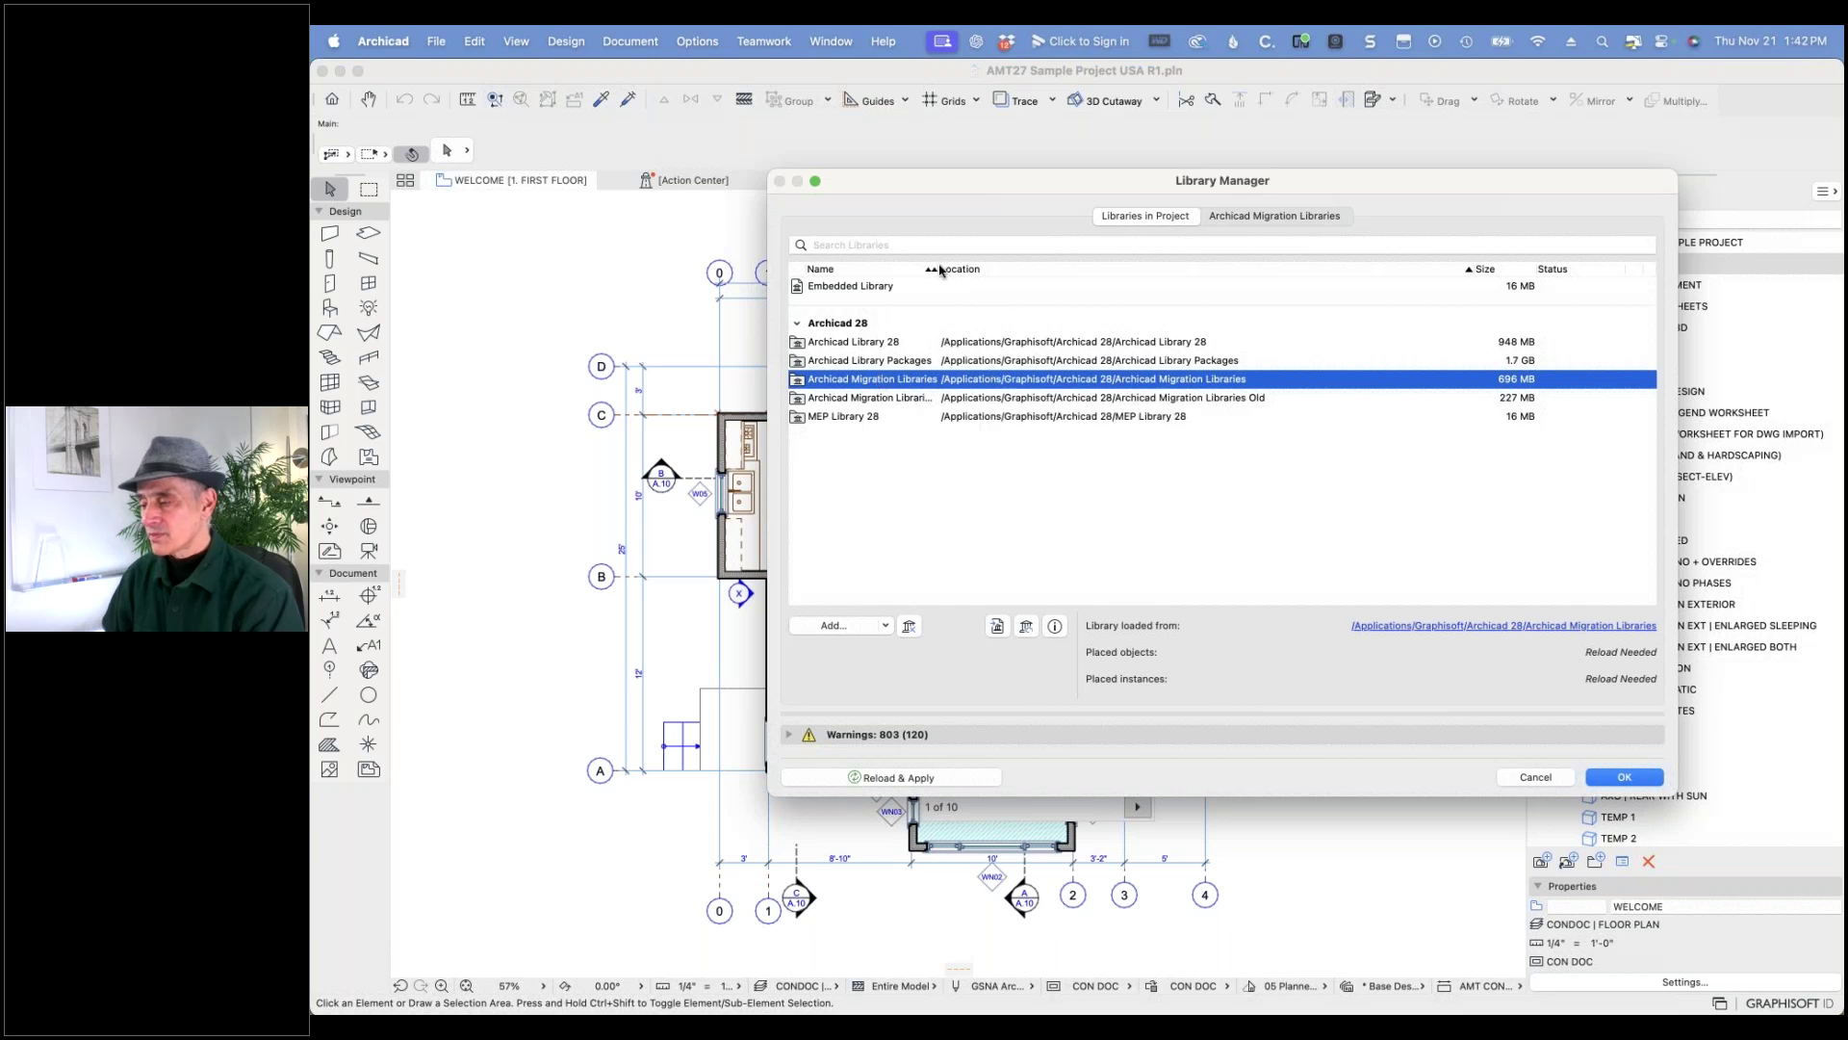
drag(934, 270, 1035, 273)
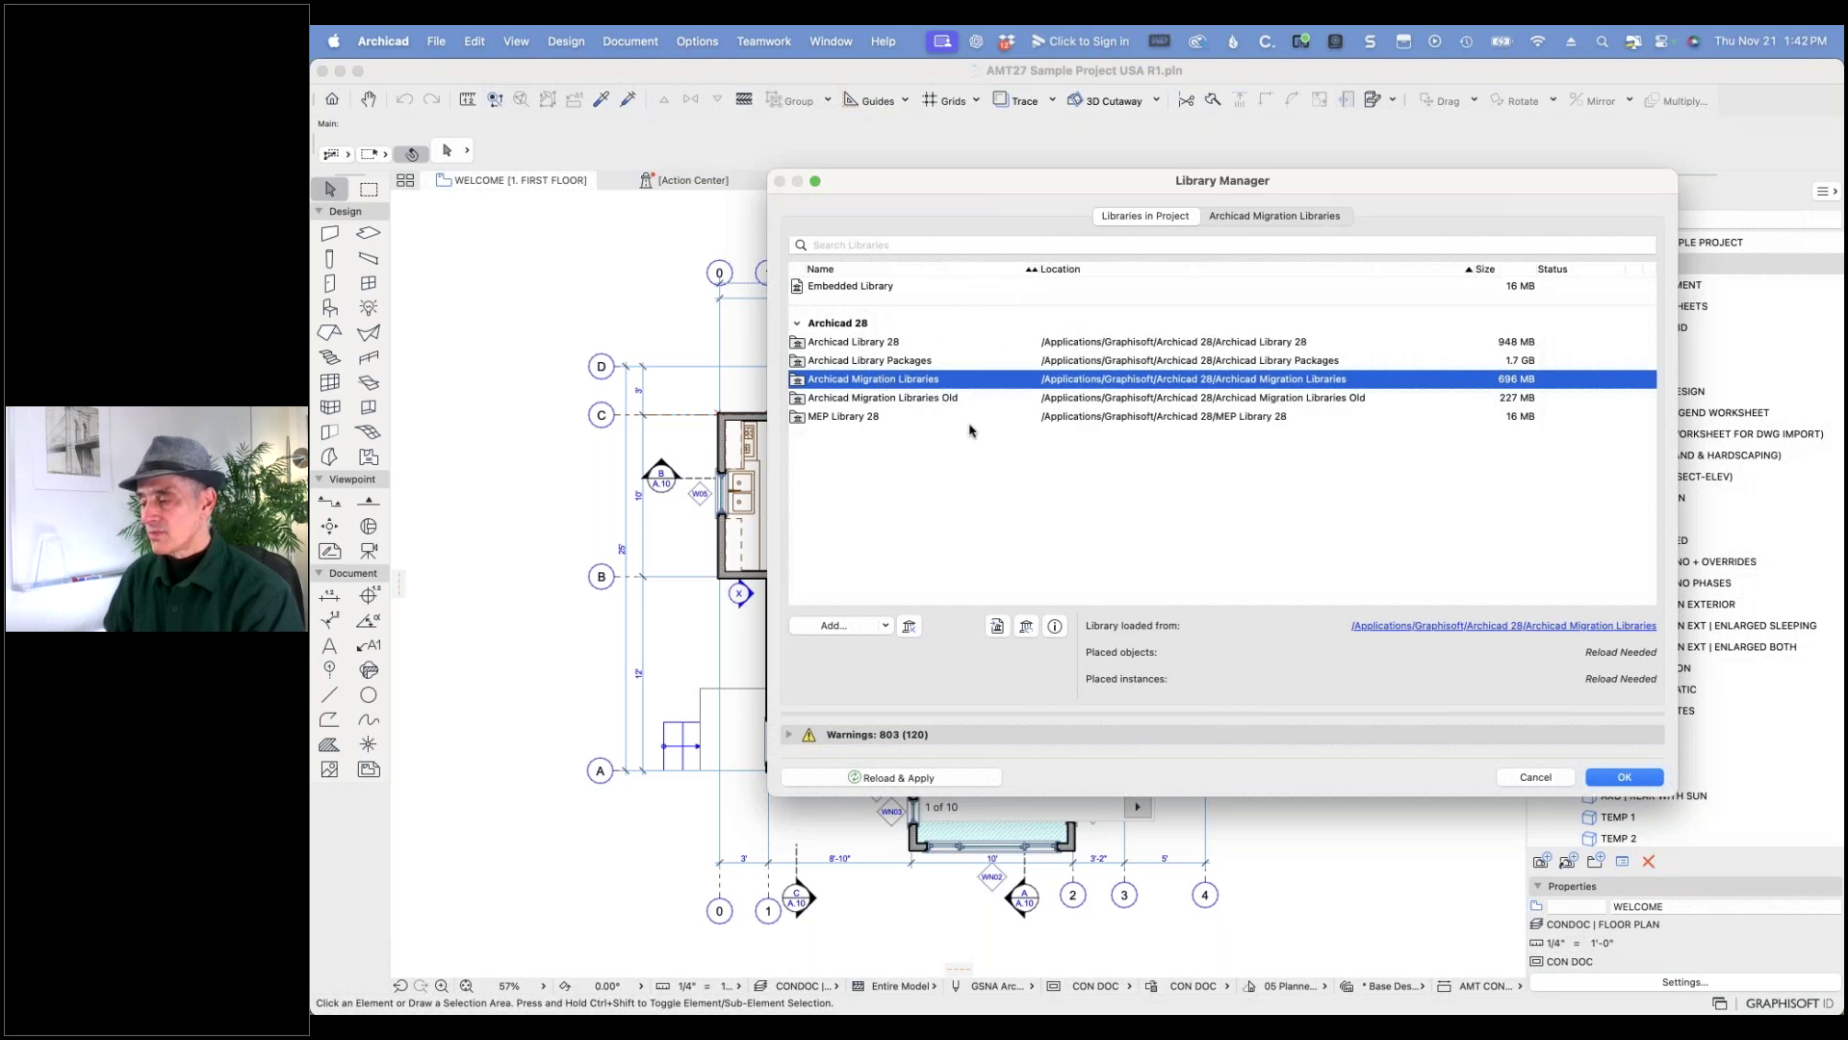
click(902, 363)
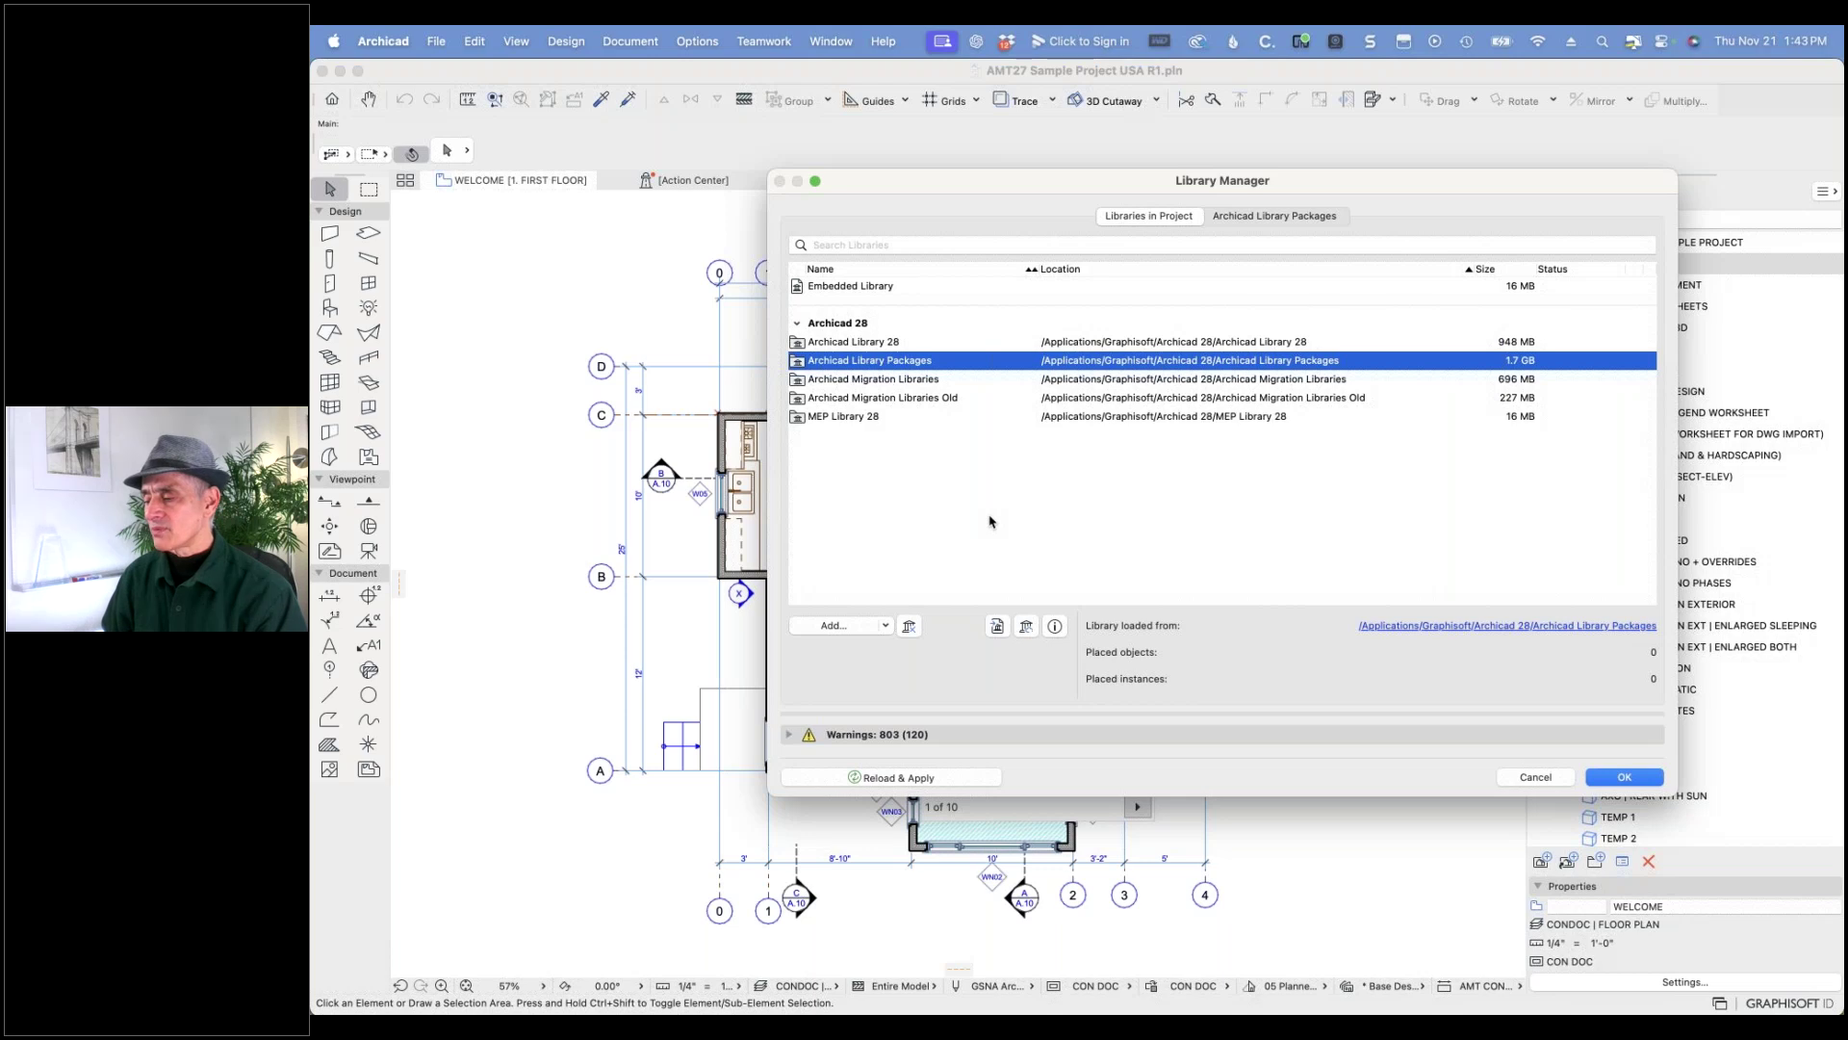
click(1642, 788)
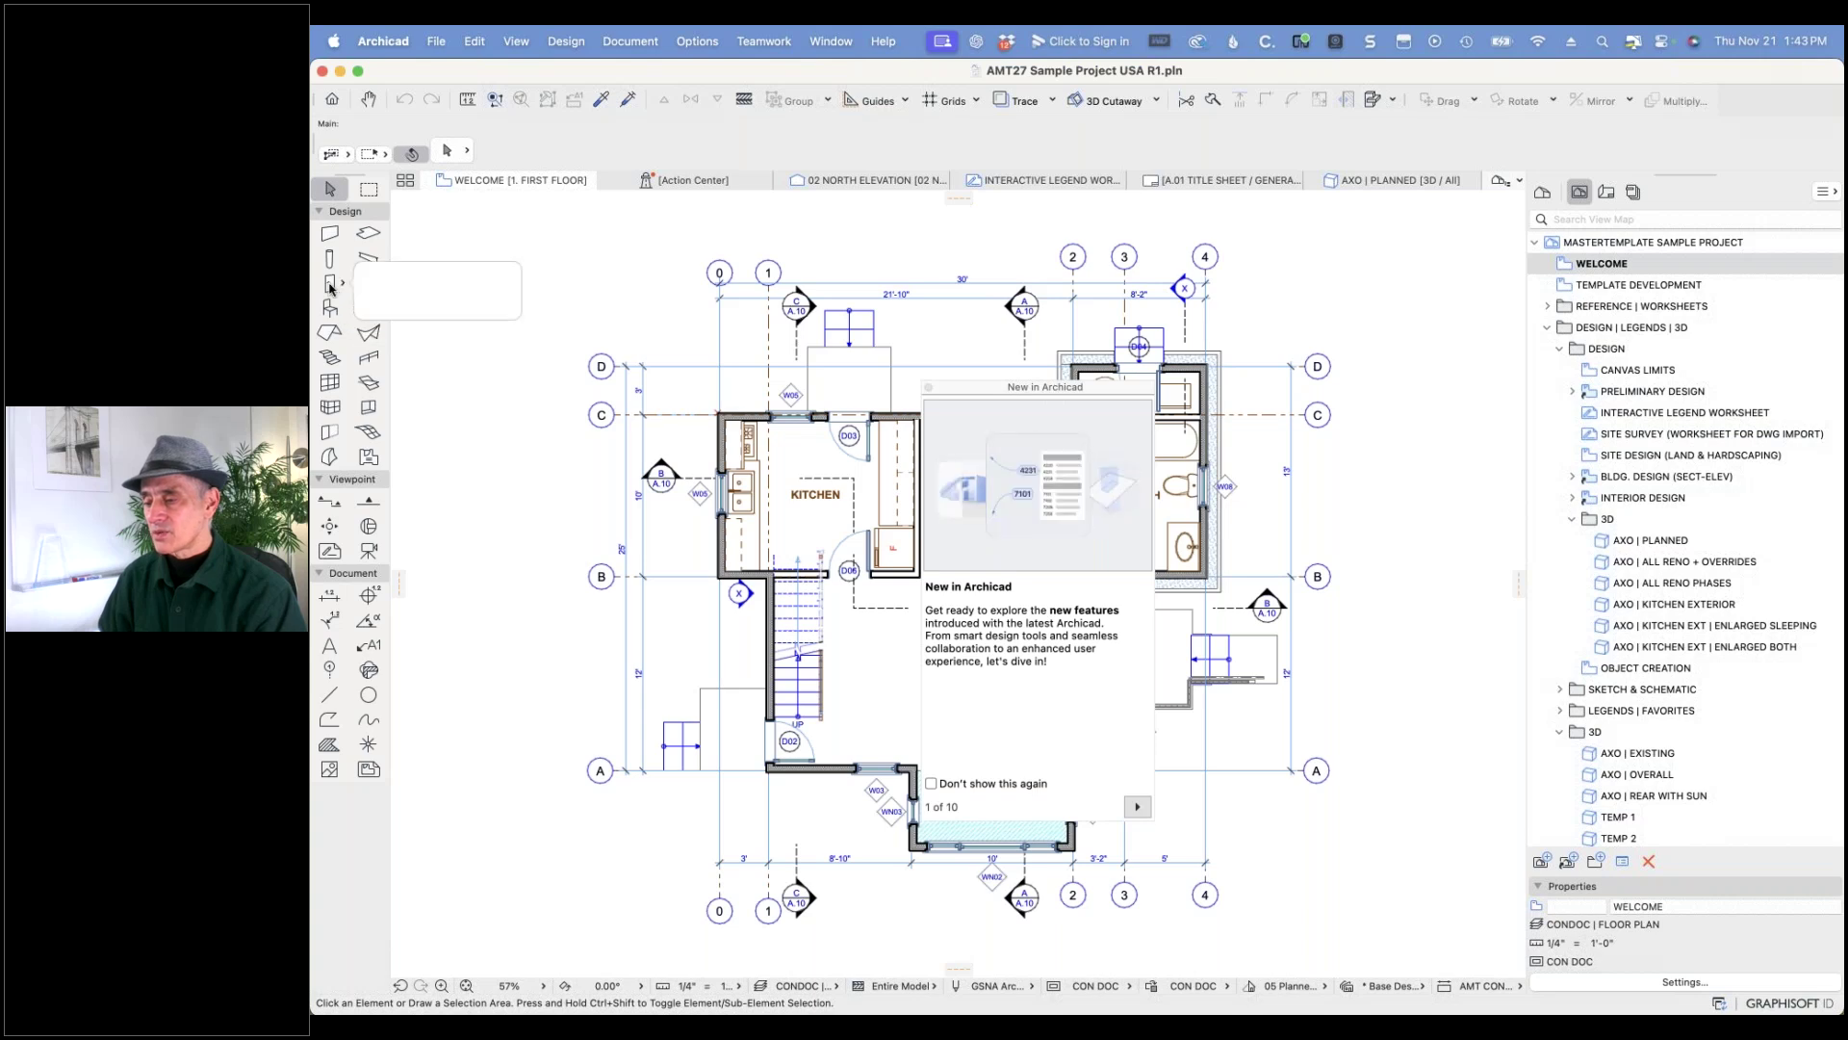
- Open the Door default settings and browse the 08 Openings 27 and 12 Furnishings 27 folders
click(330, 285)
double_click(331, 285)
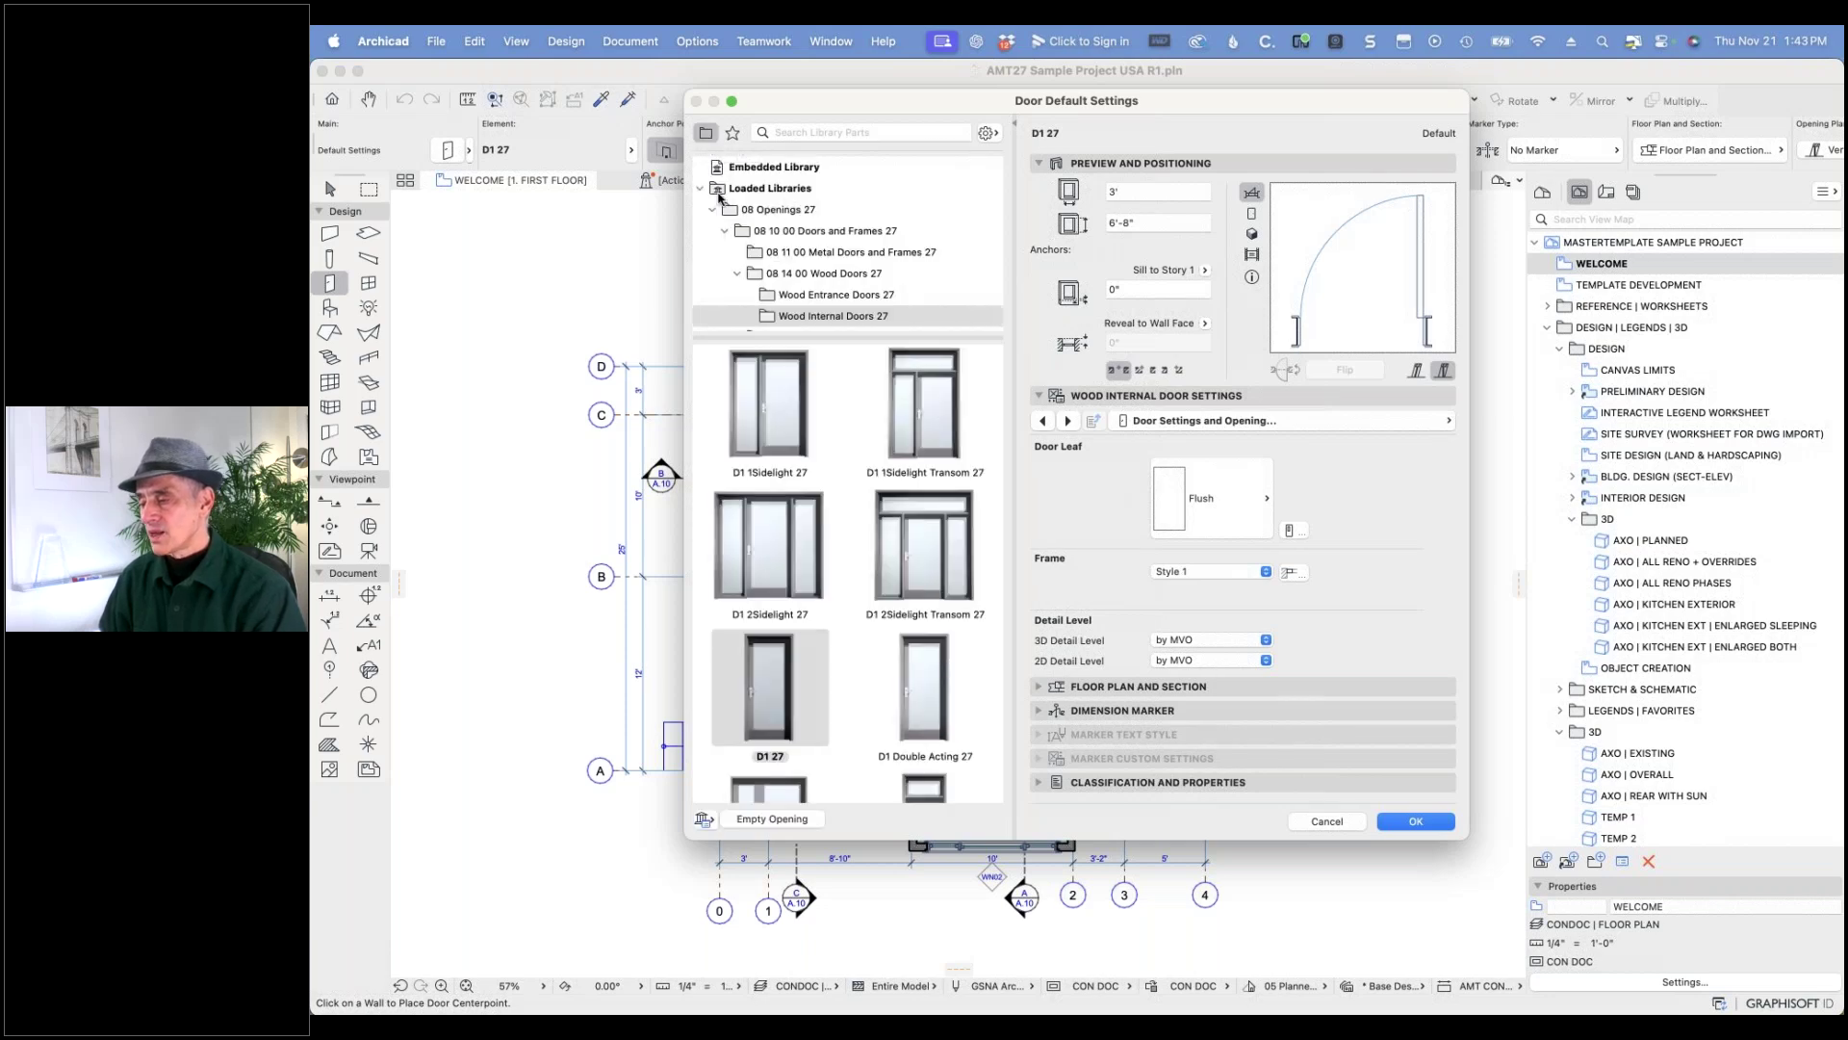
click(712, 210)
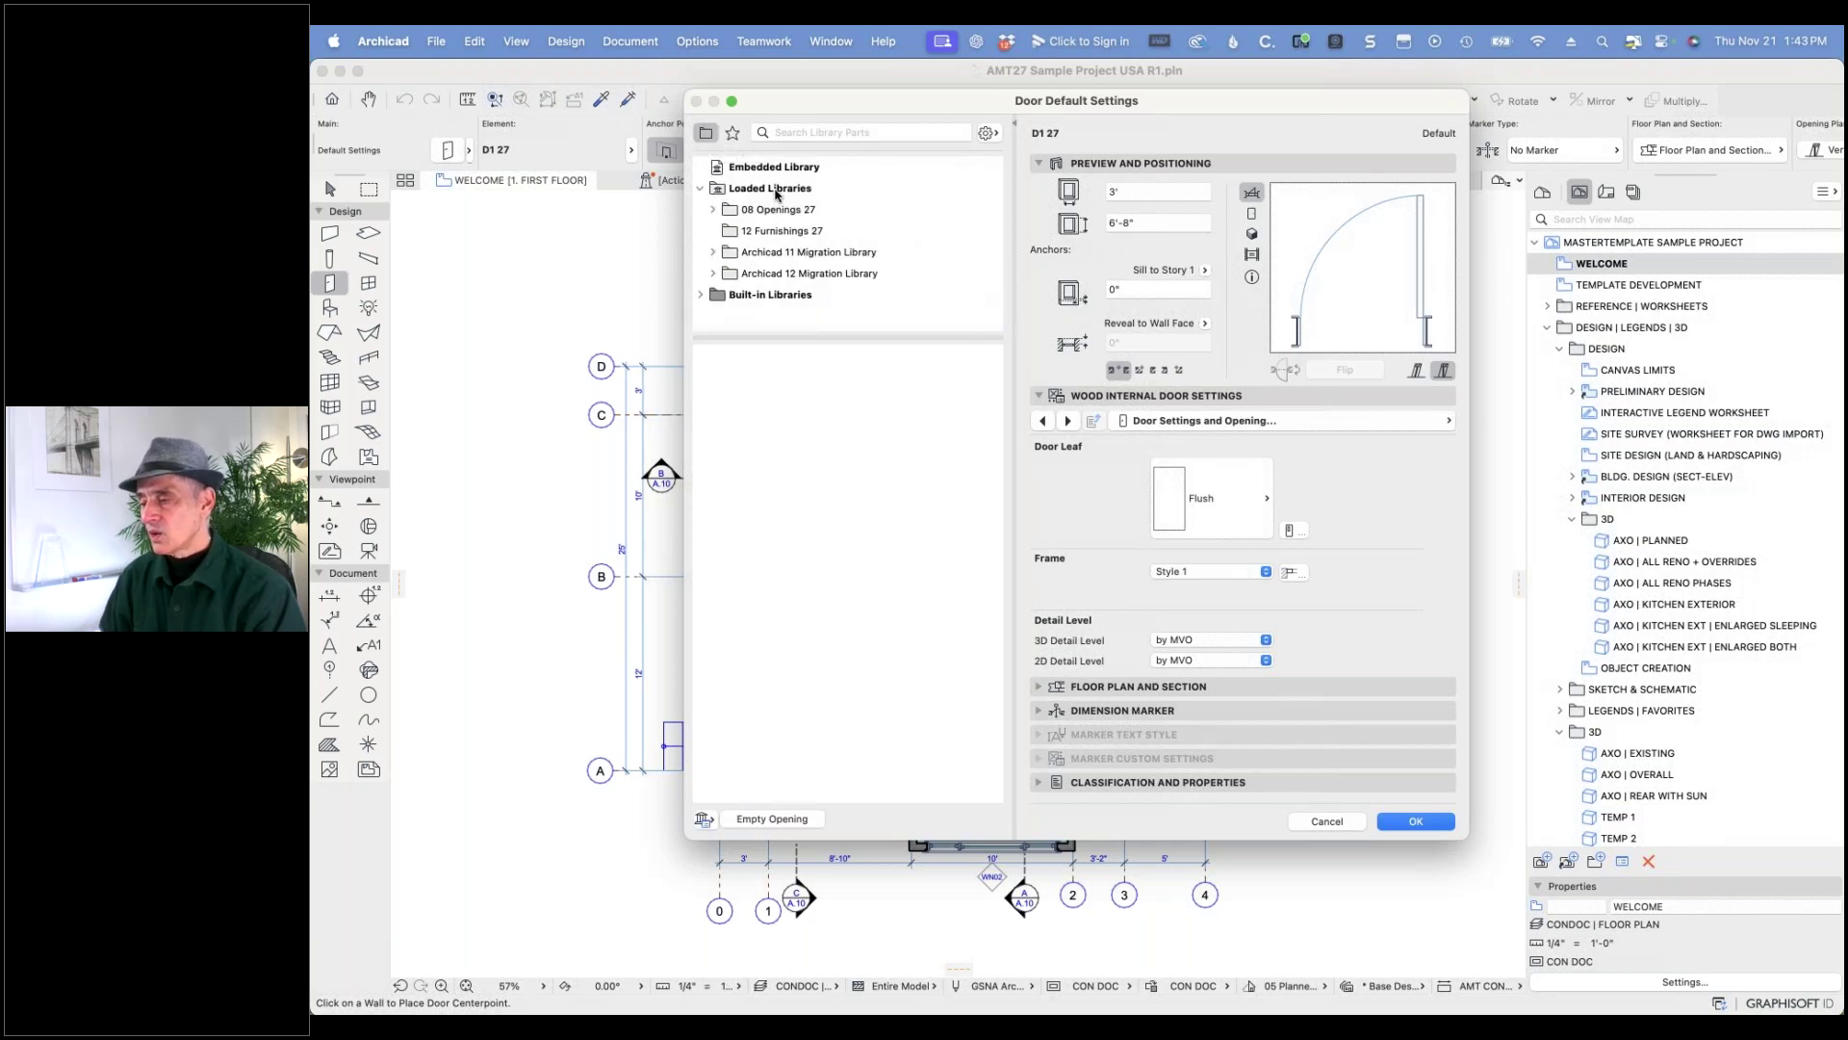
click(808, 214)
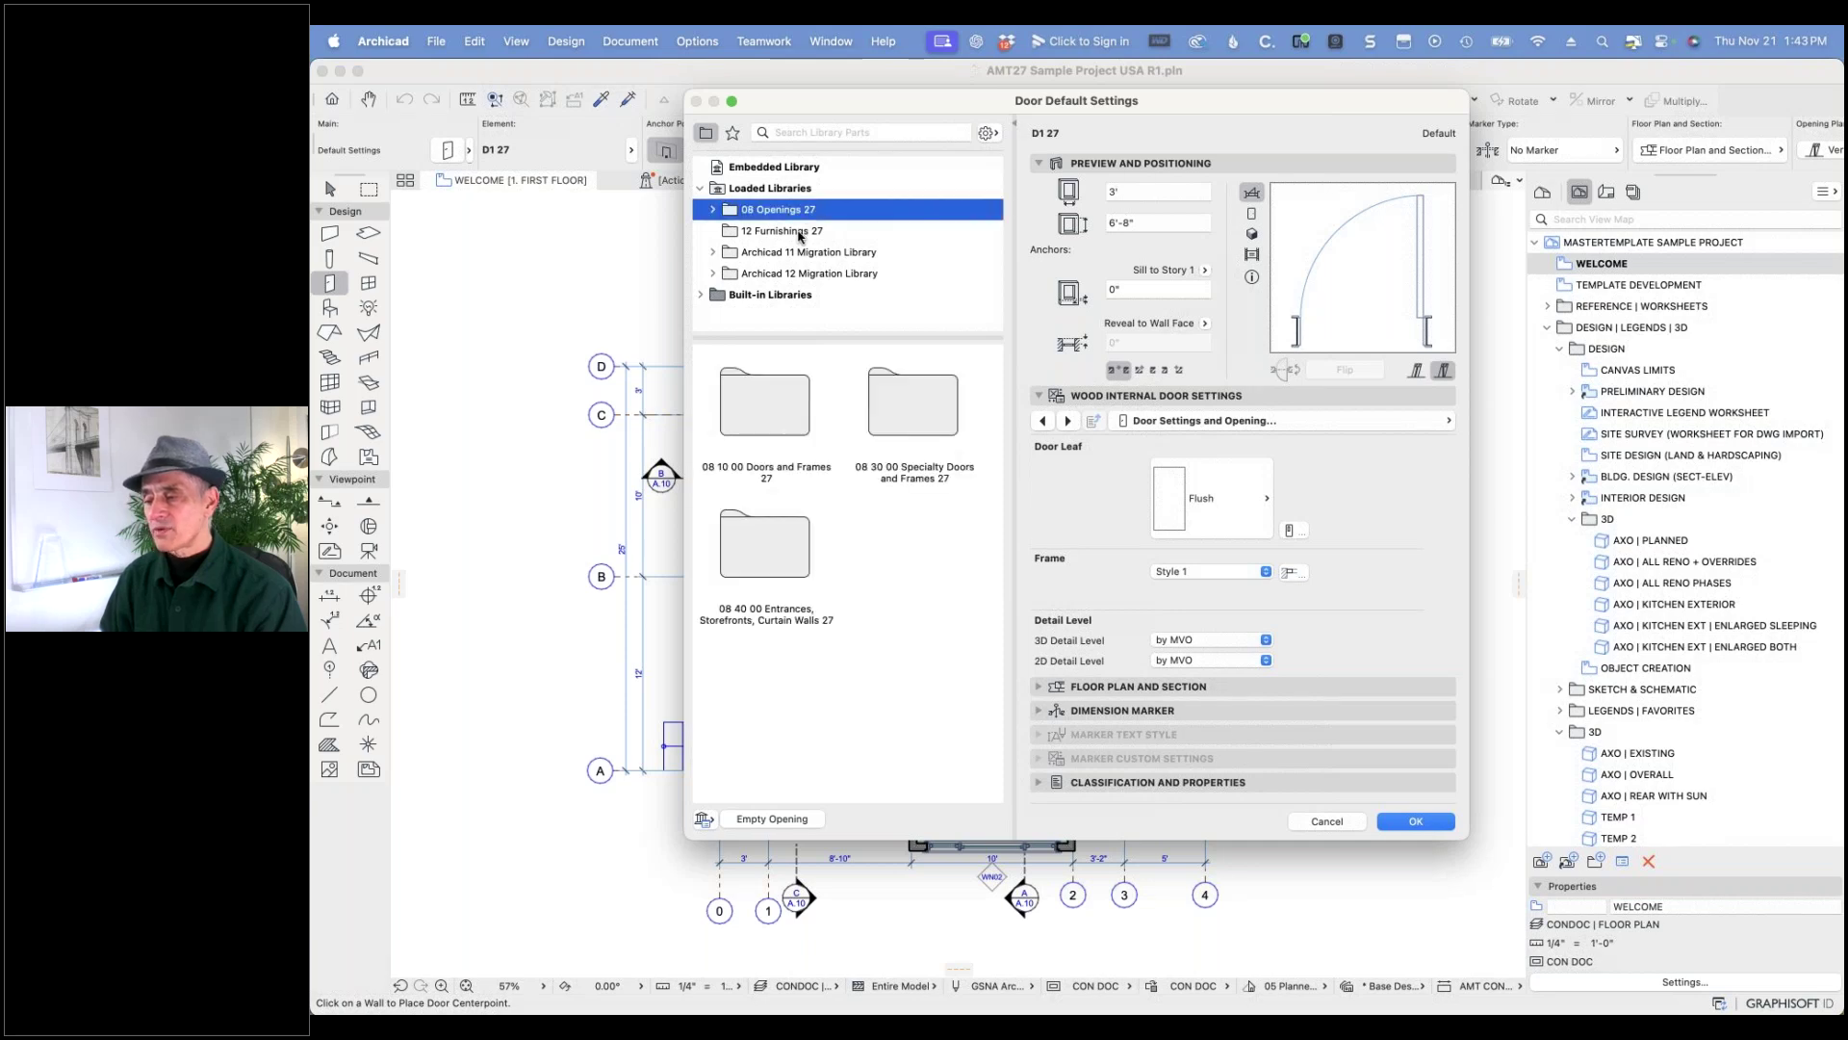
click(801, 231)
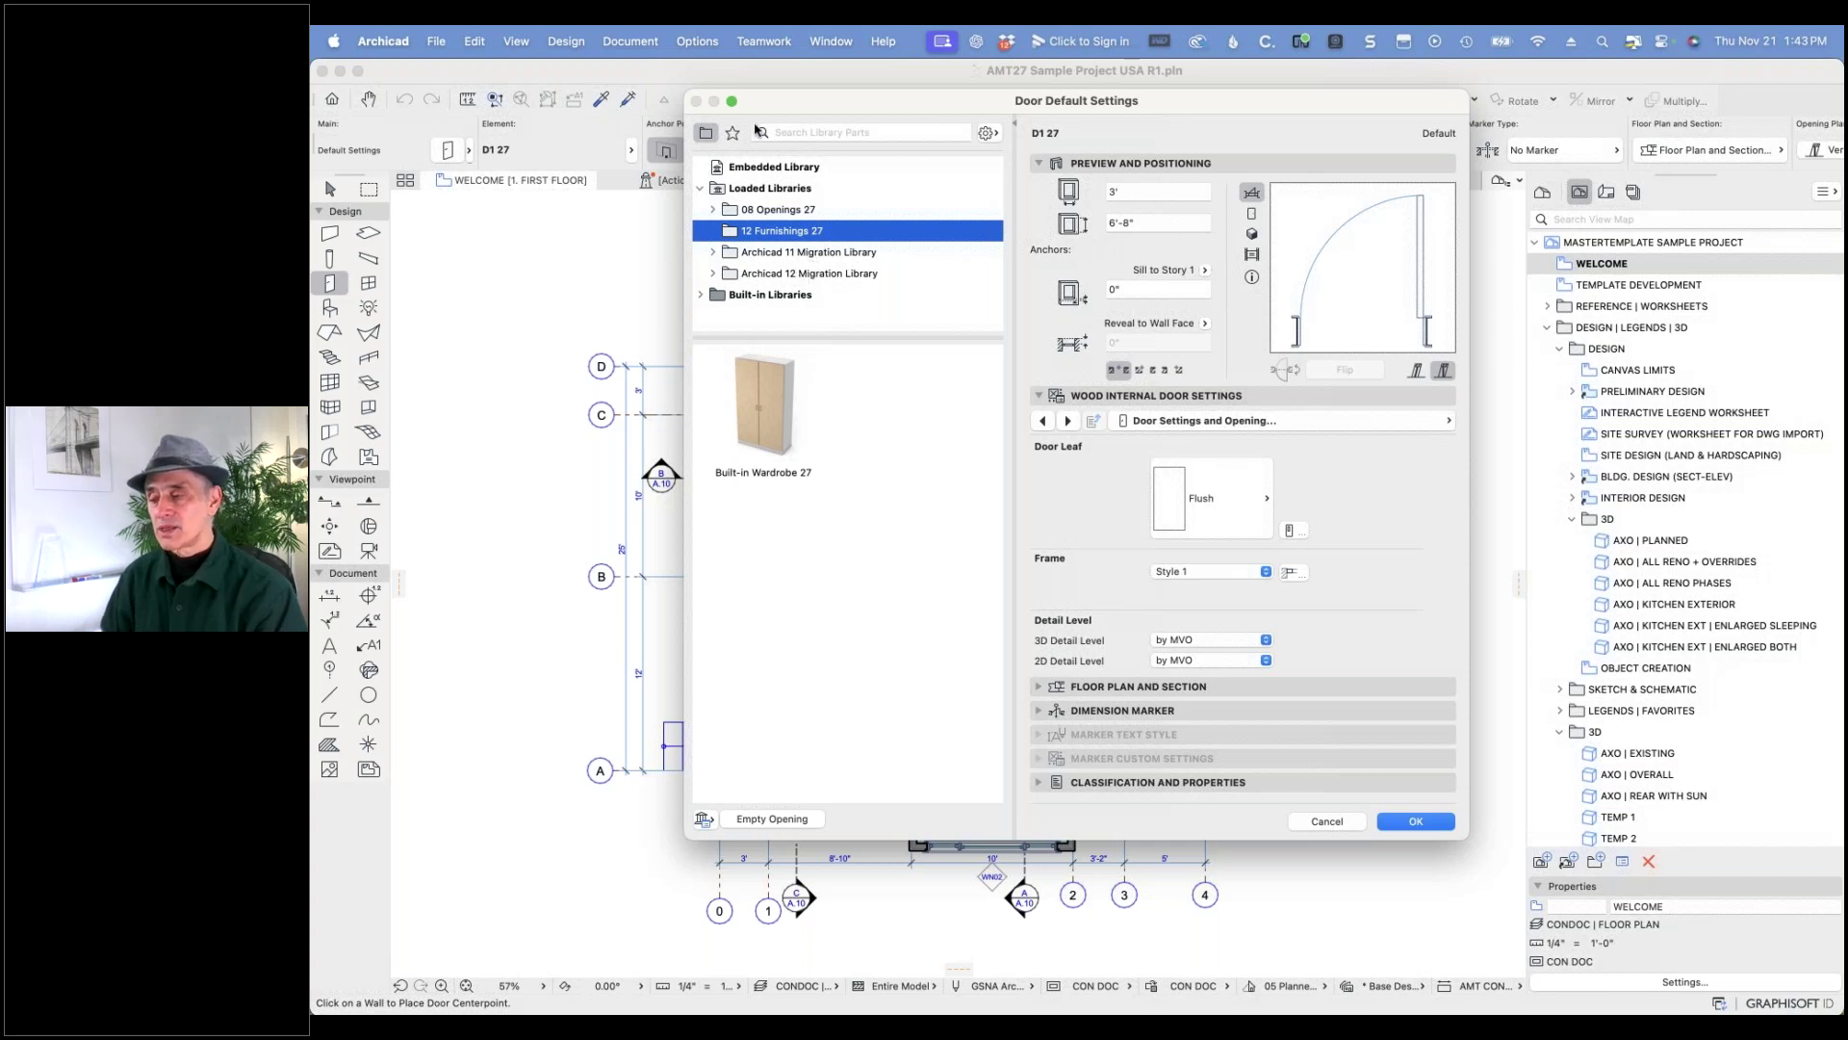
- Search the door library for 'd1', review the results, and cancel without changes
click(794, 134)
text(d1)
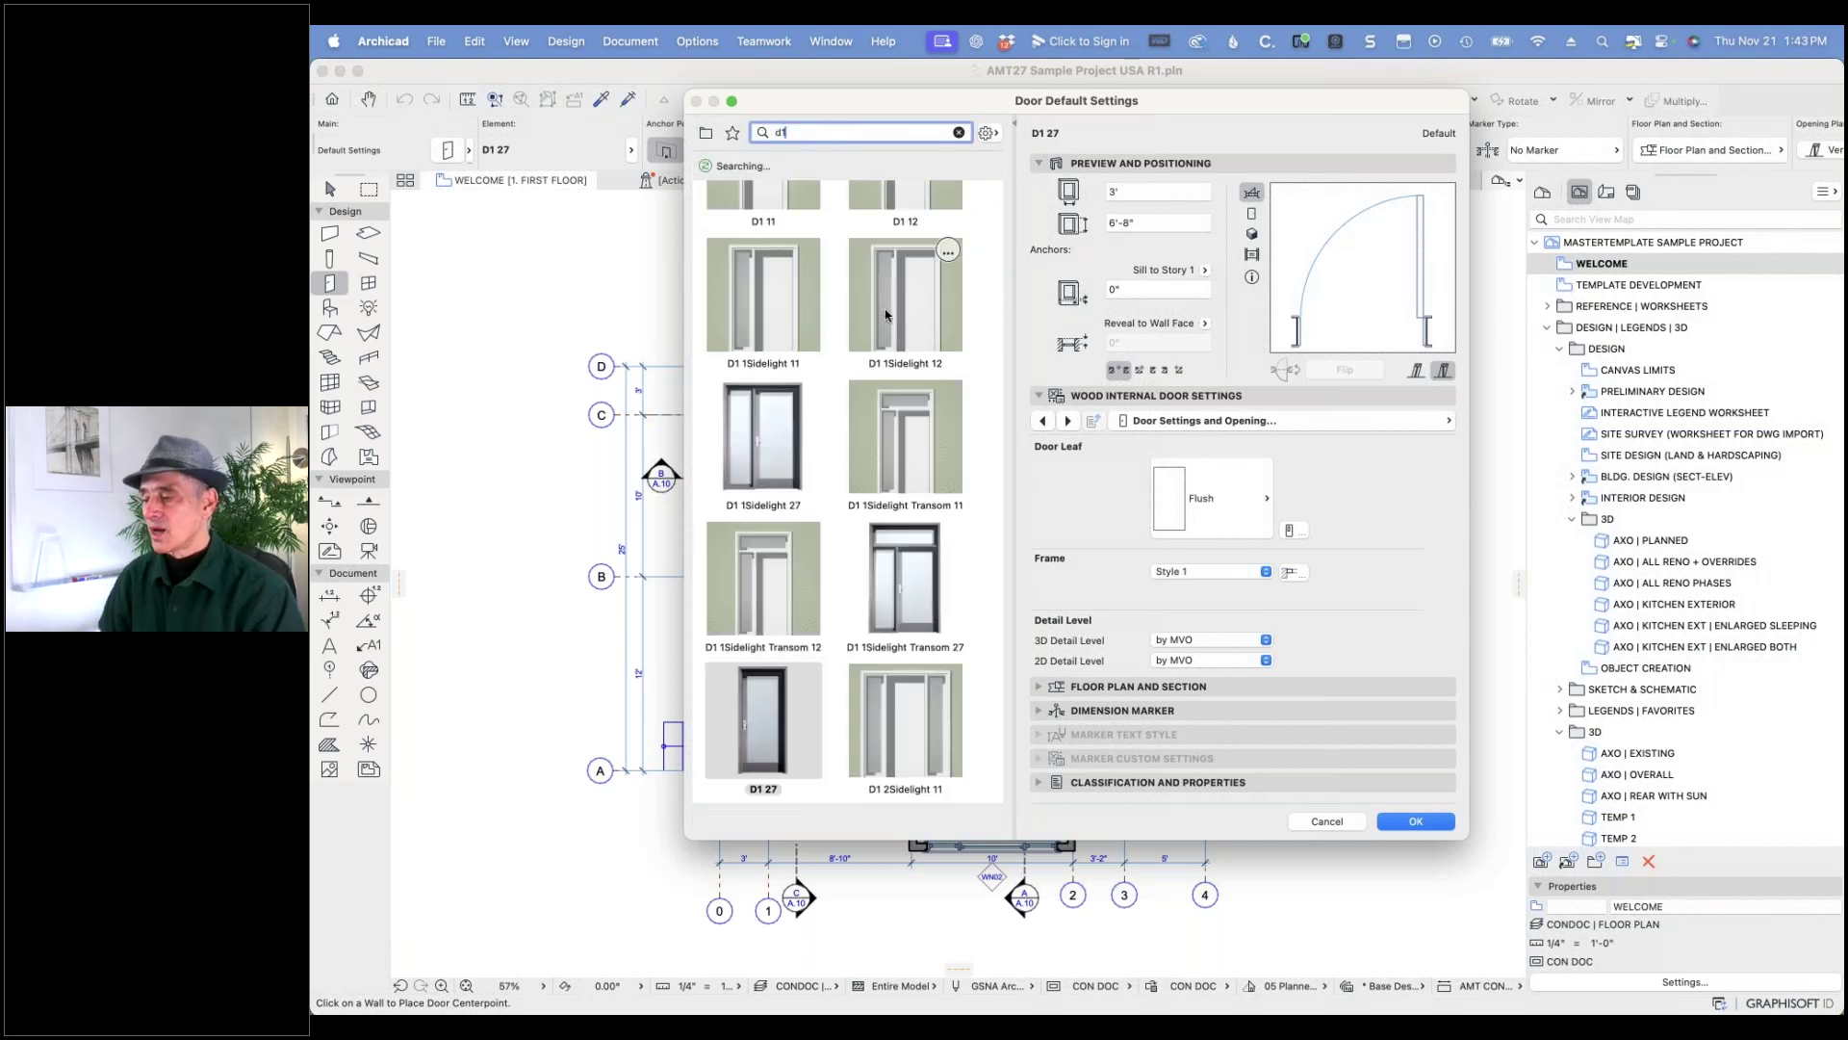
scroll(871, 336, up, 2)
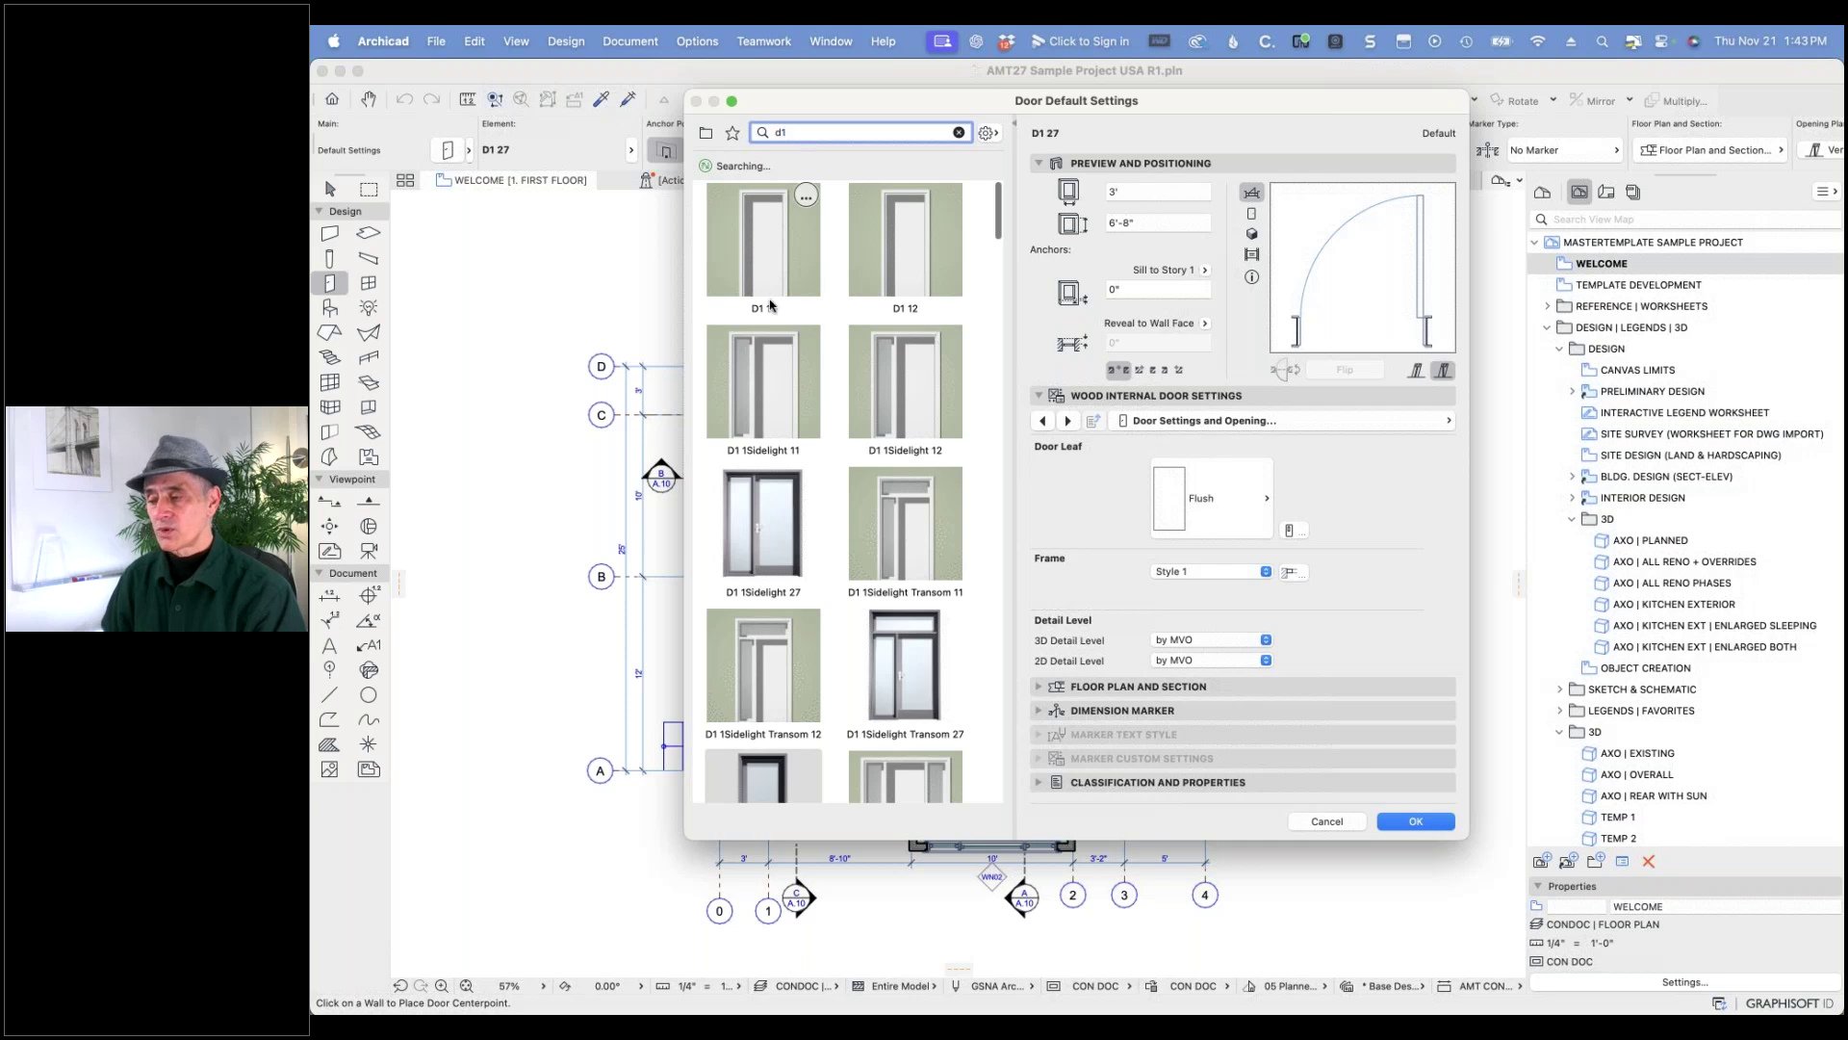
scroll(844, 430, down, 1)
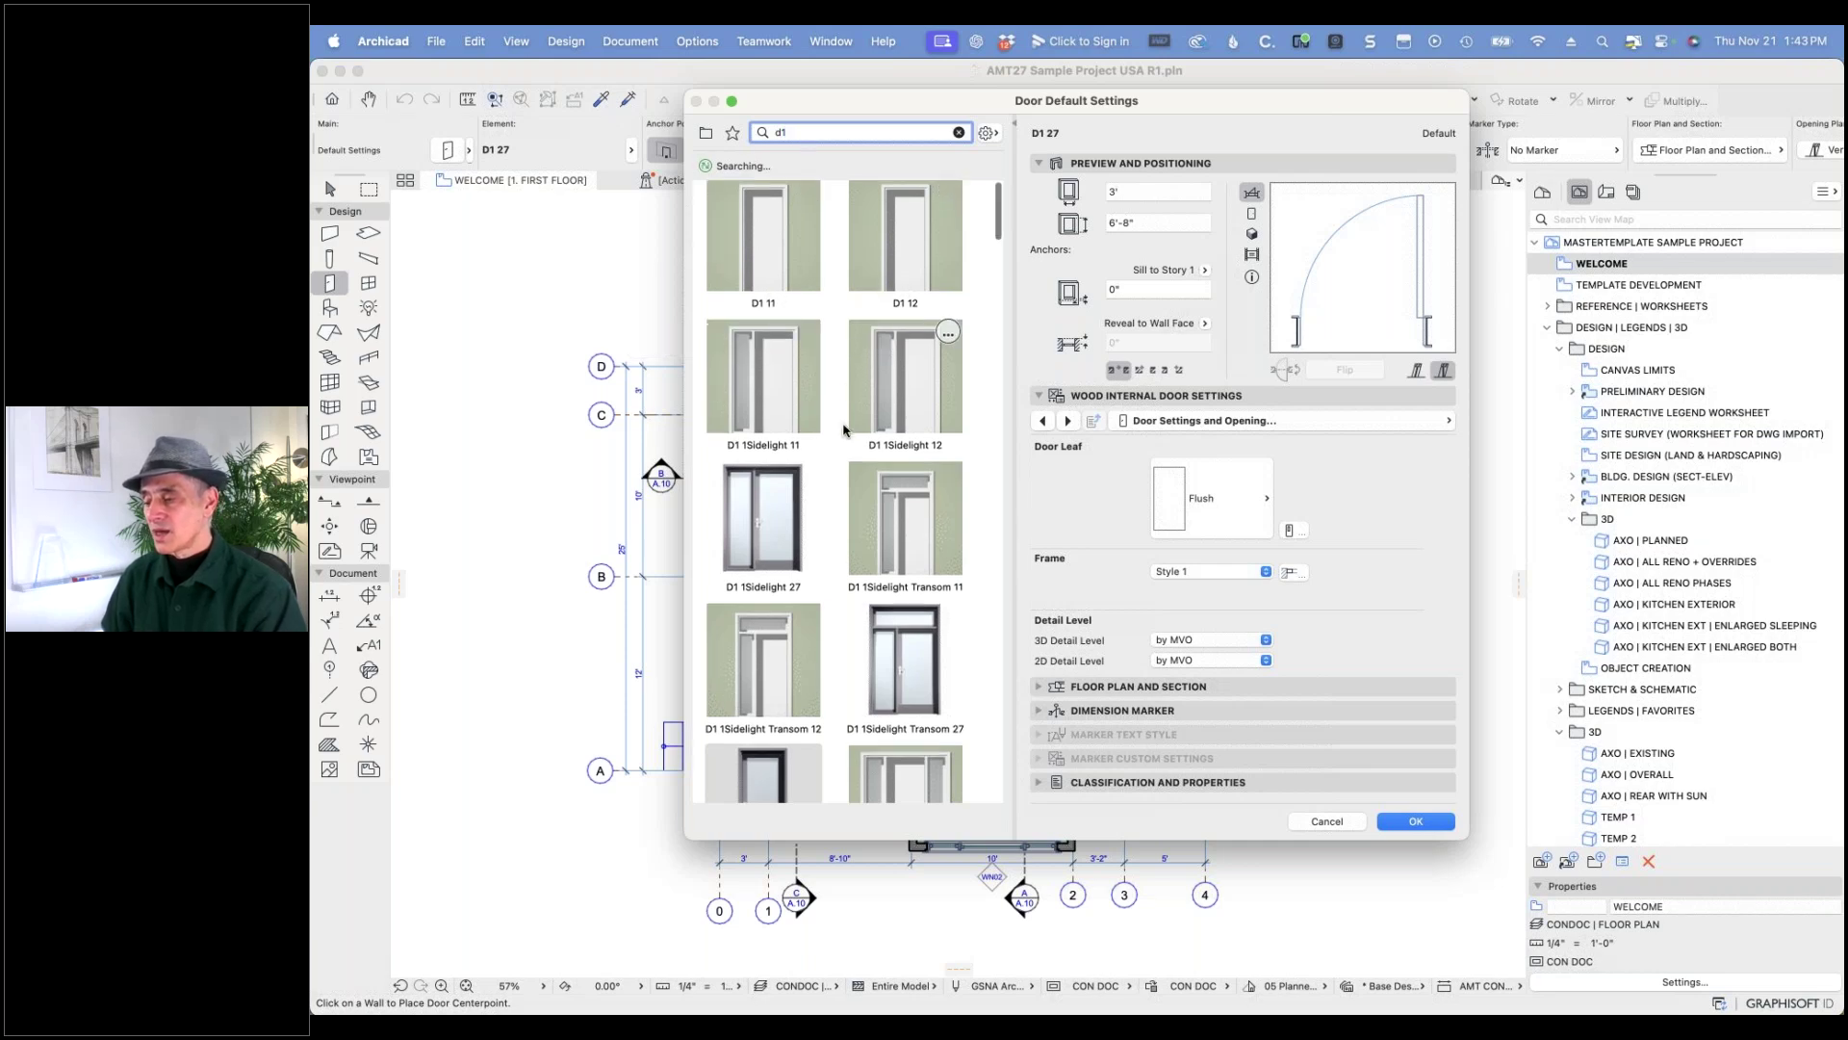
scroll(844, 430, down, 4)
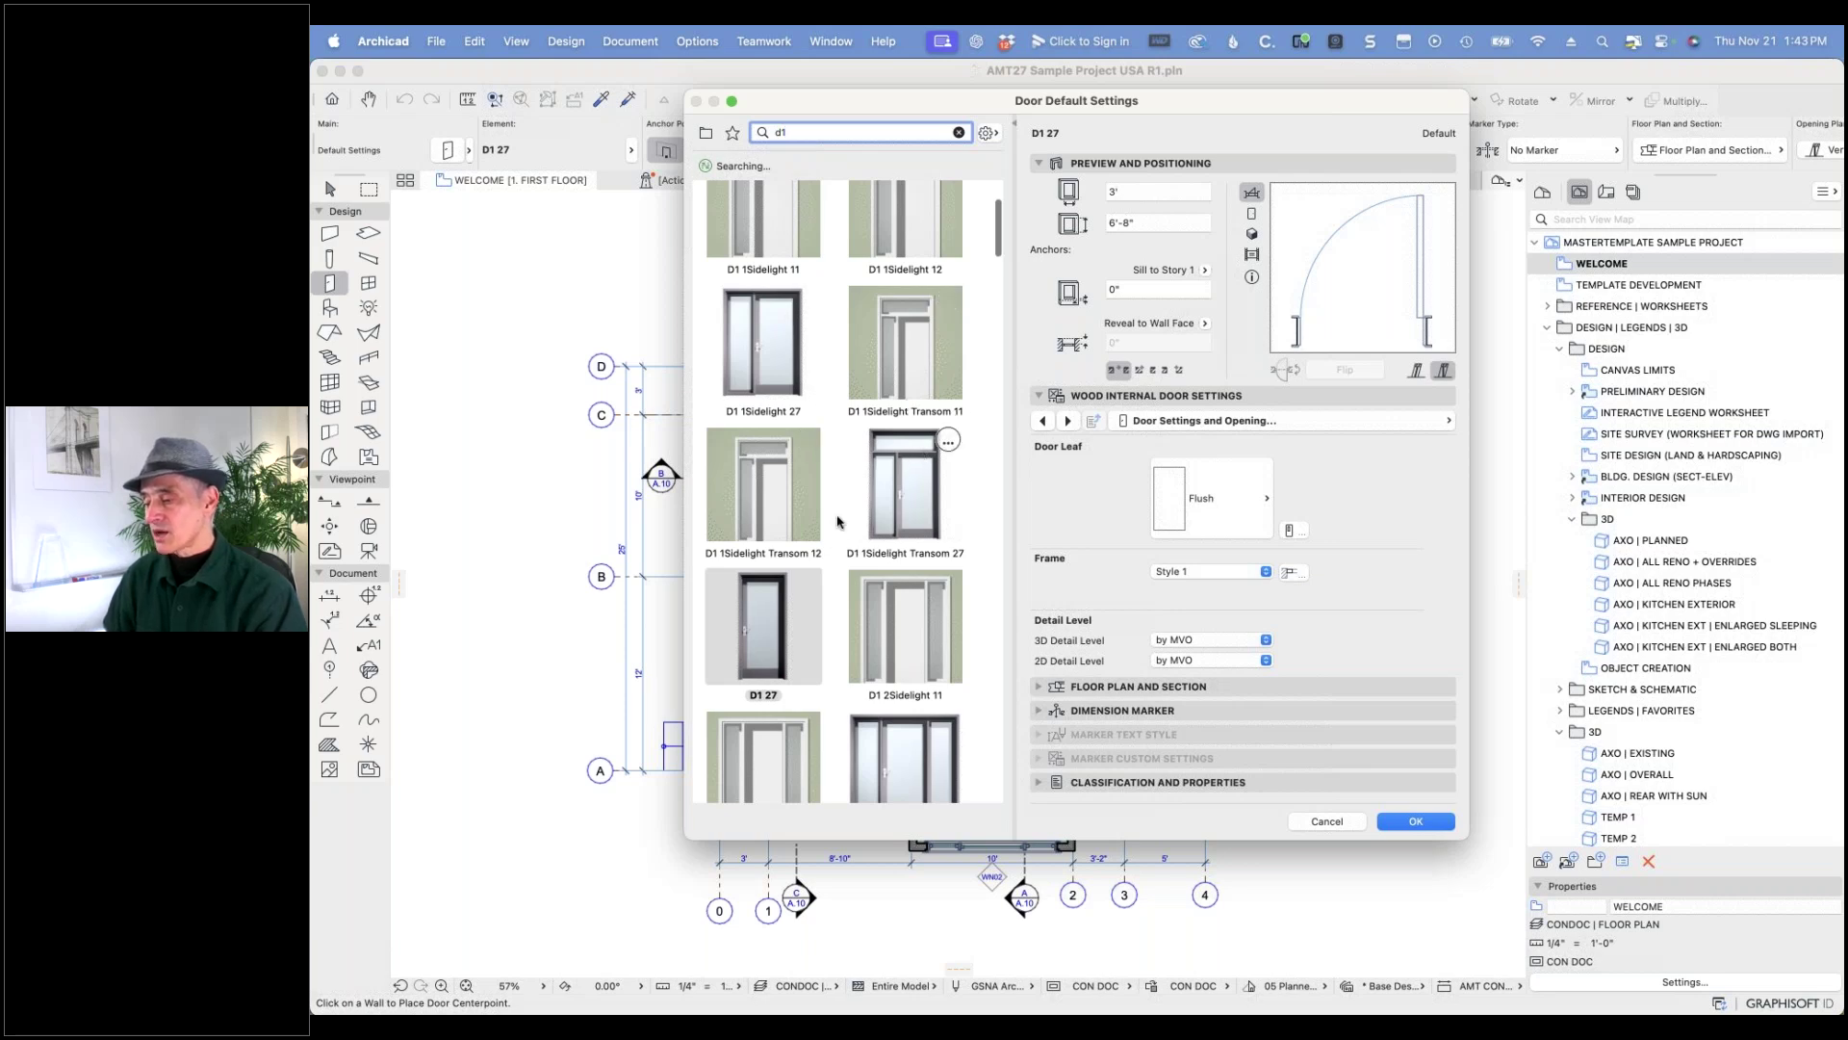
scroll(902, 565, down, 8)
scroll(902, 565, down, 4)
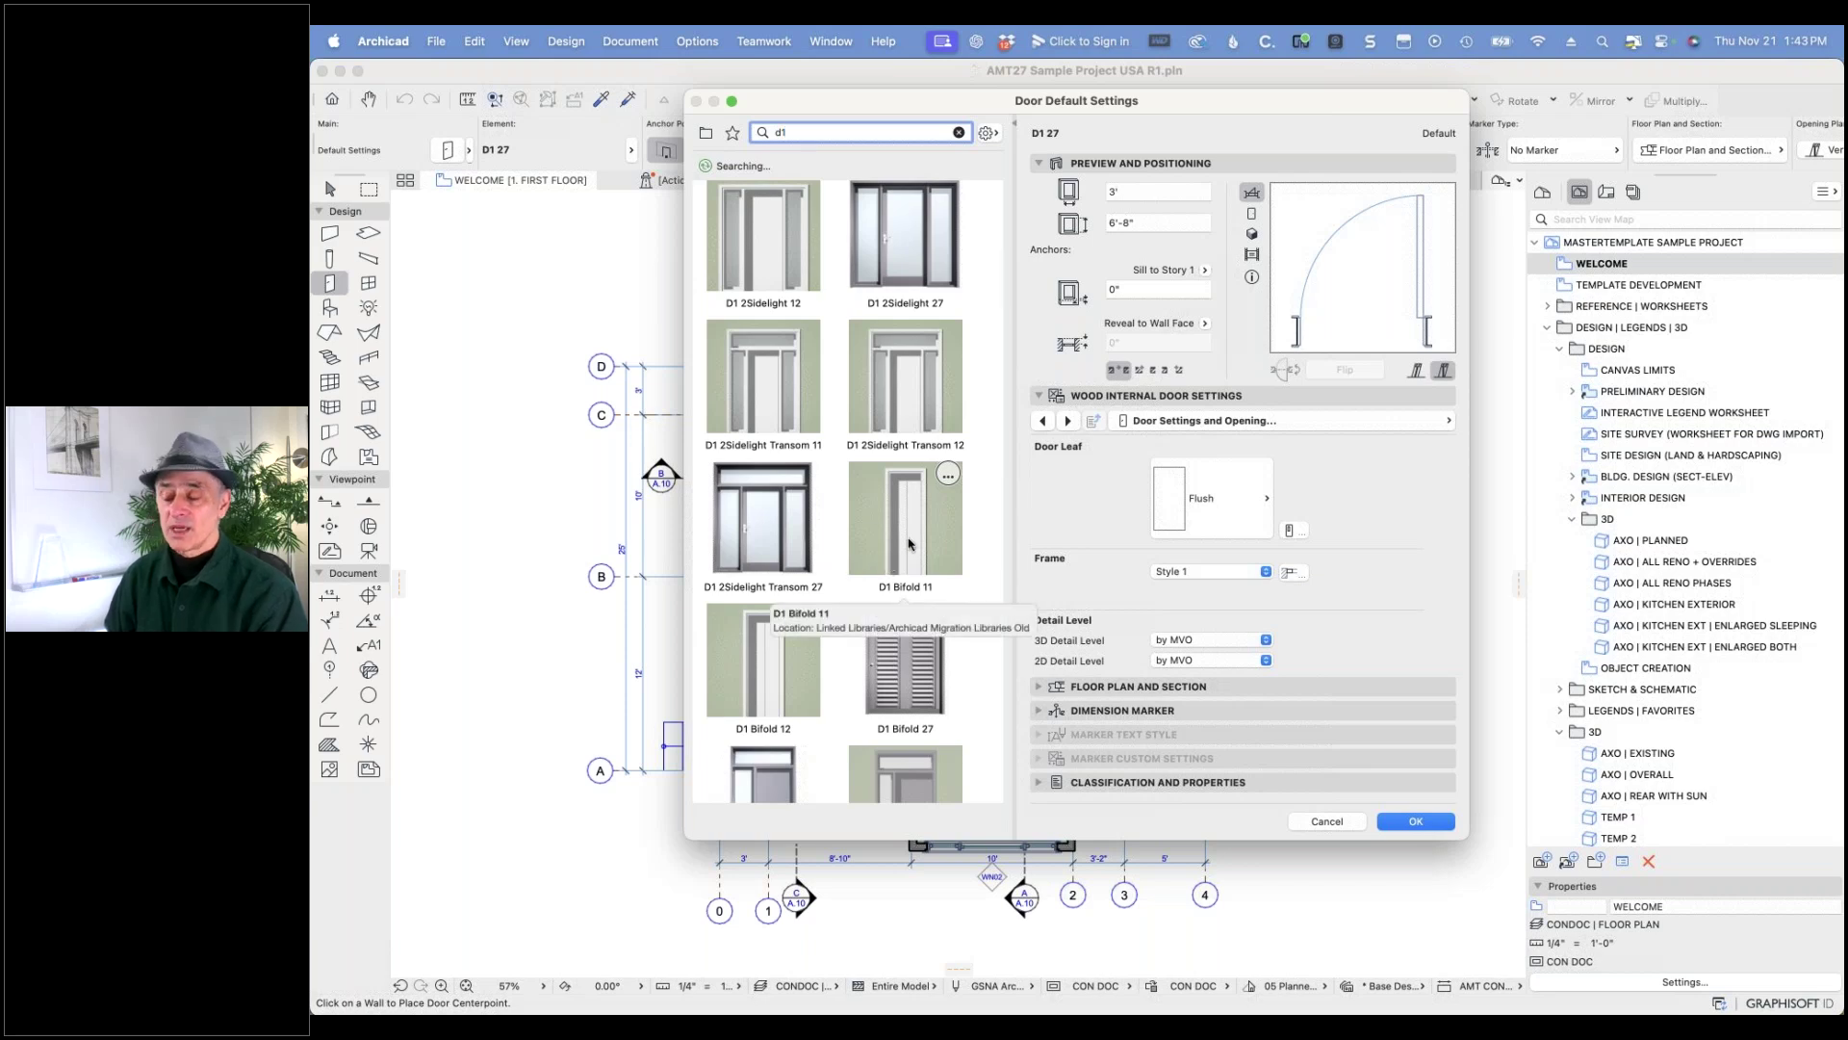
click(1327, 822)
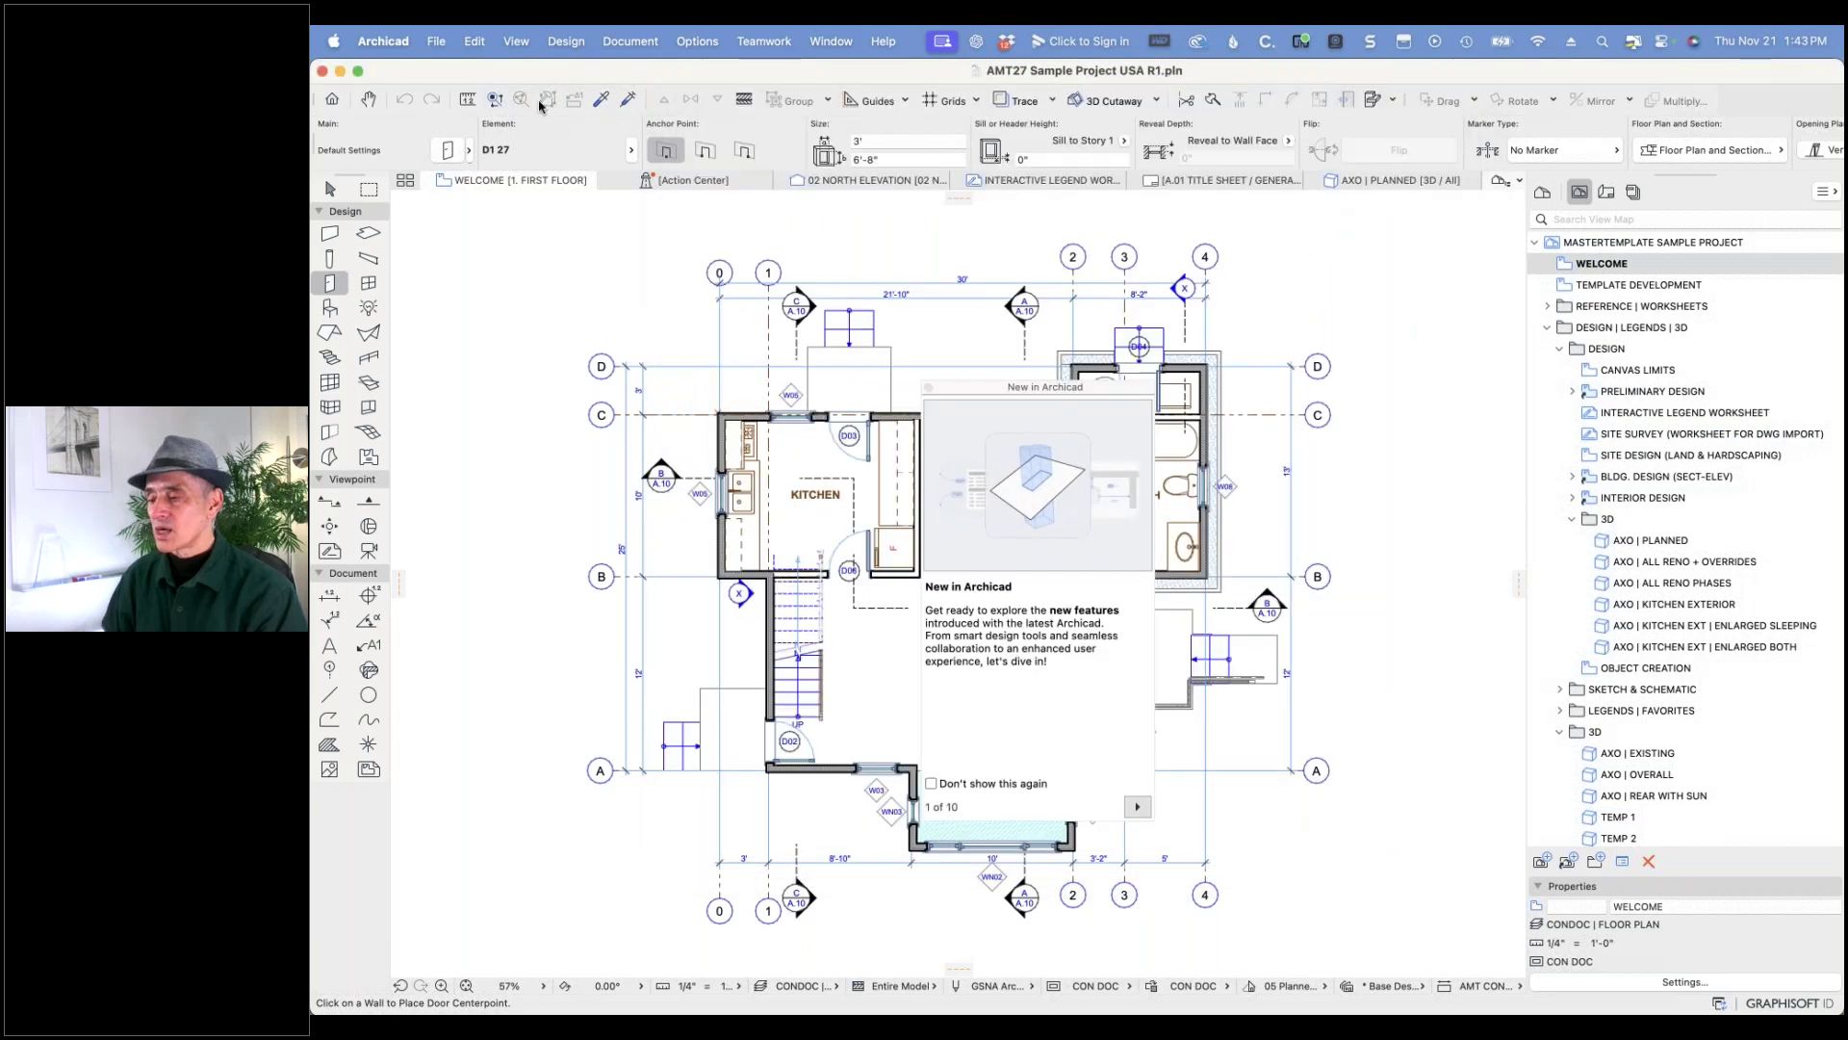
- Remove Archicad Migration Libraries Old and reload, dropping warnings from 803 to 788
click(436, 43)
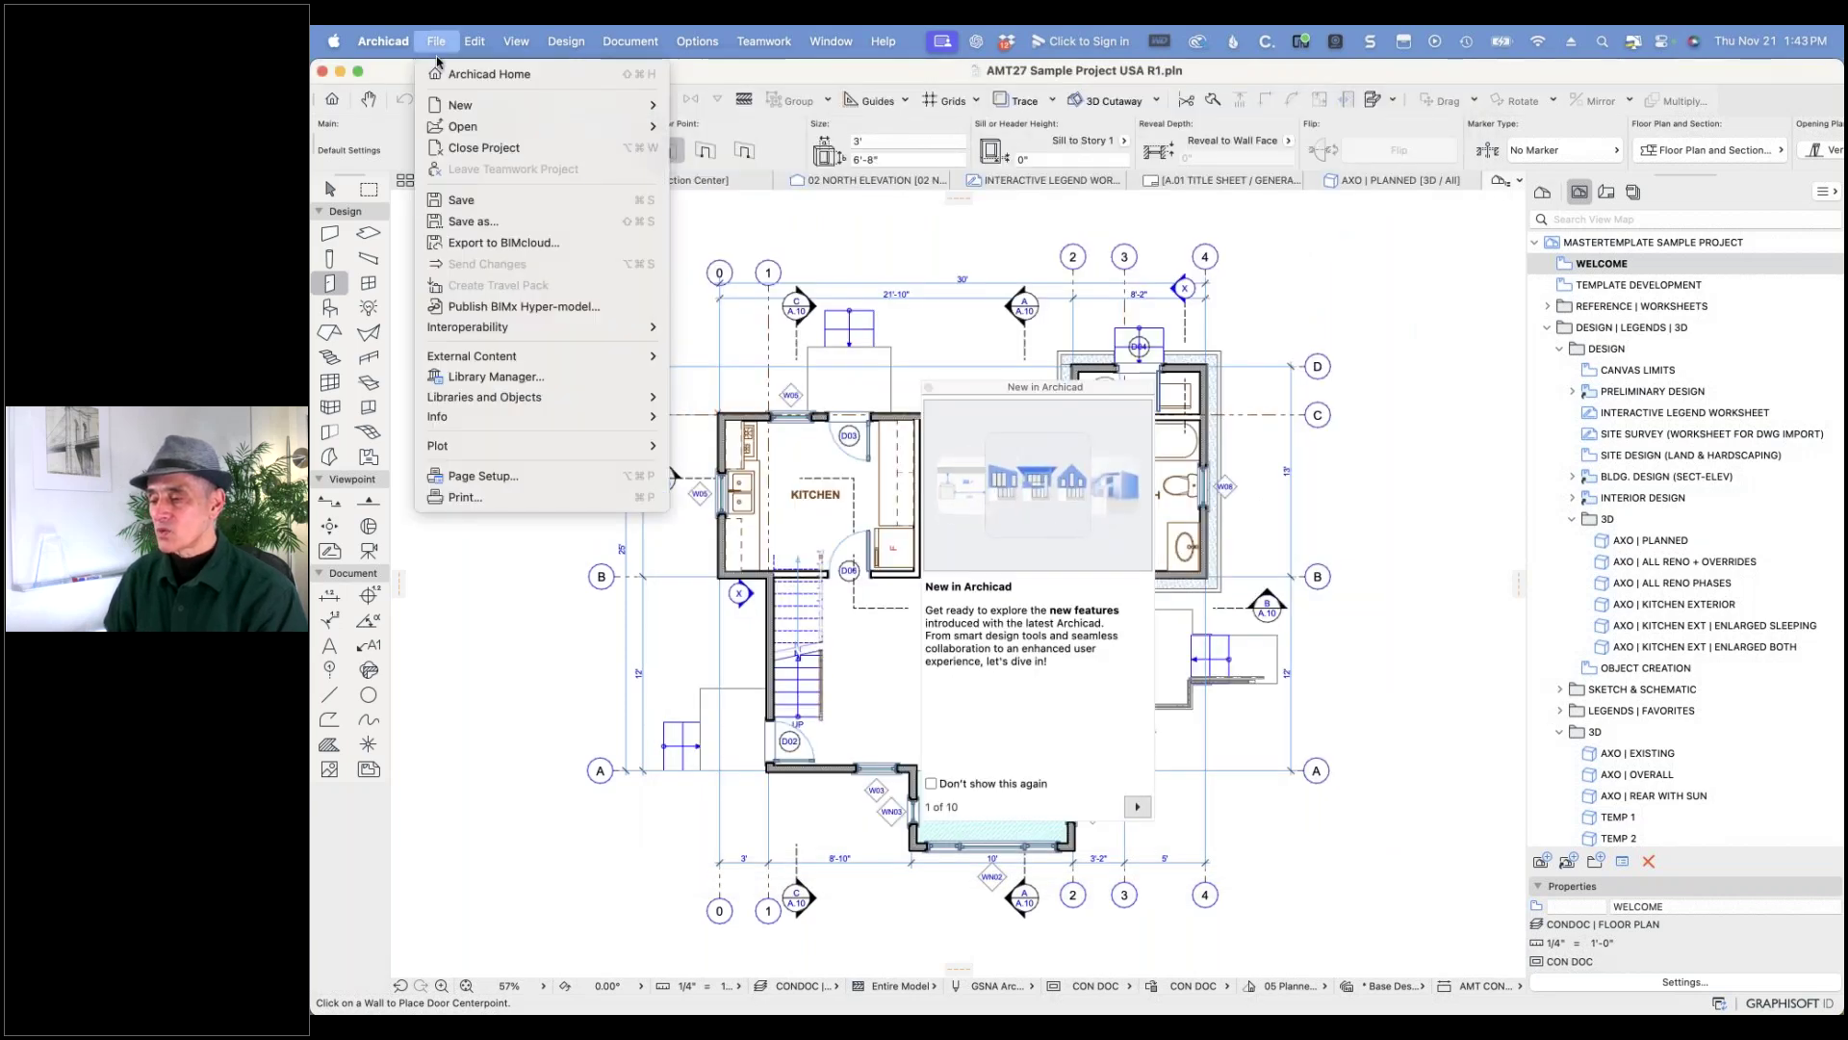
click(462, 376)
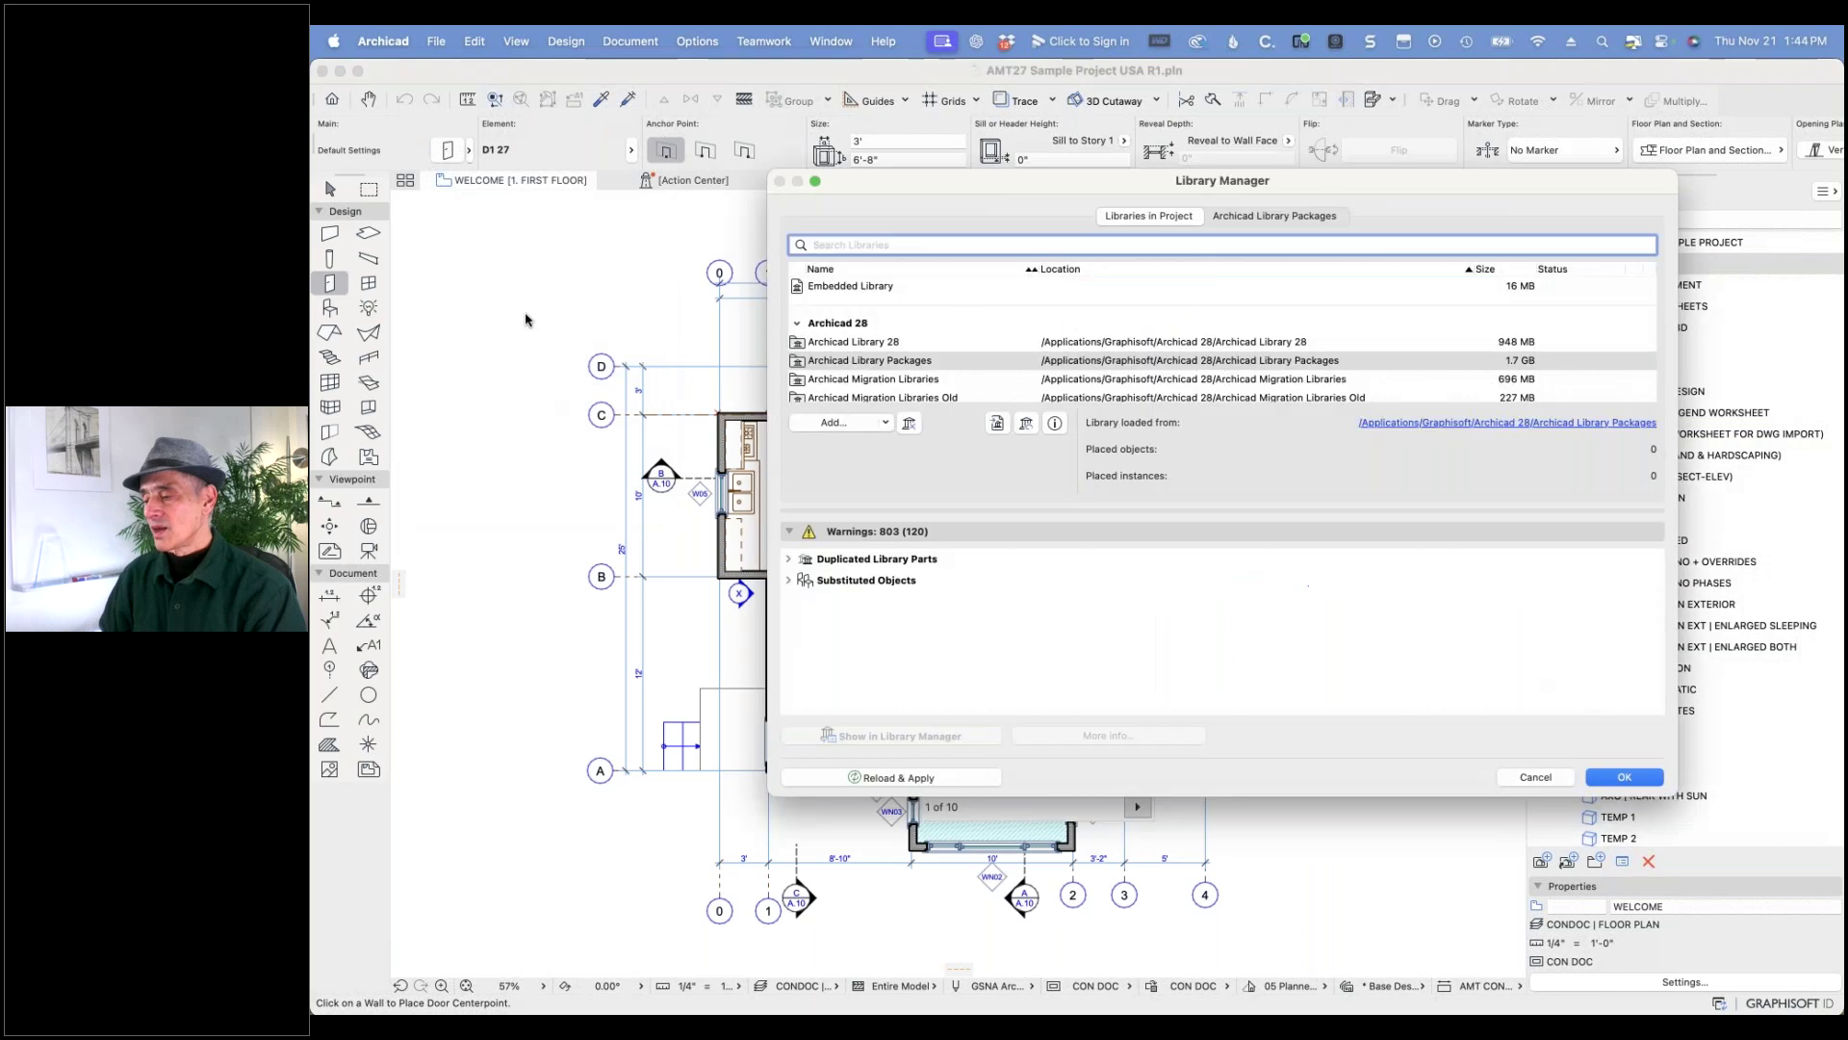
click(930, 397)
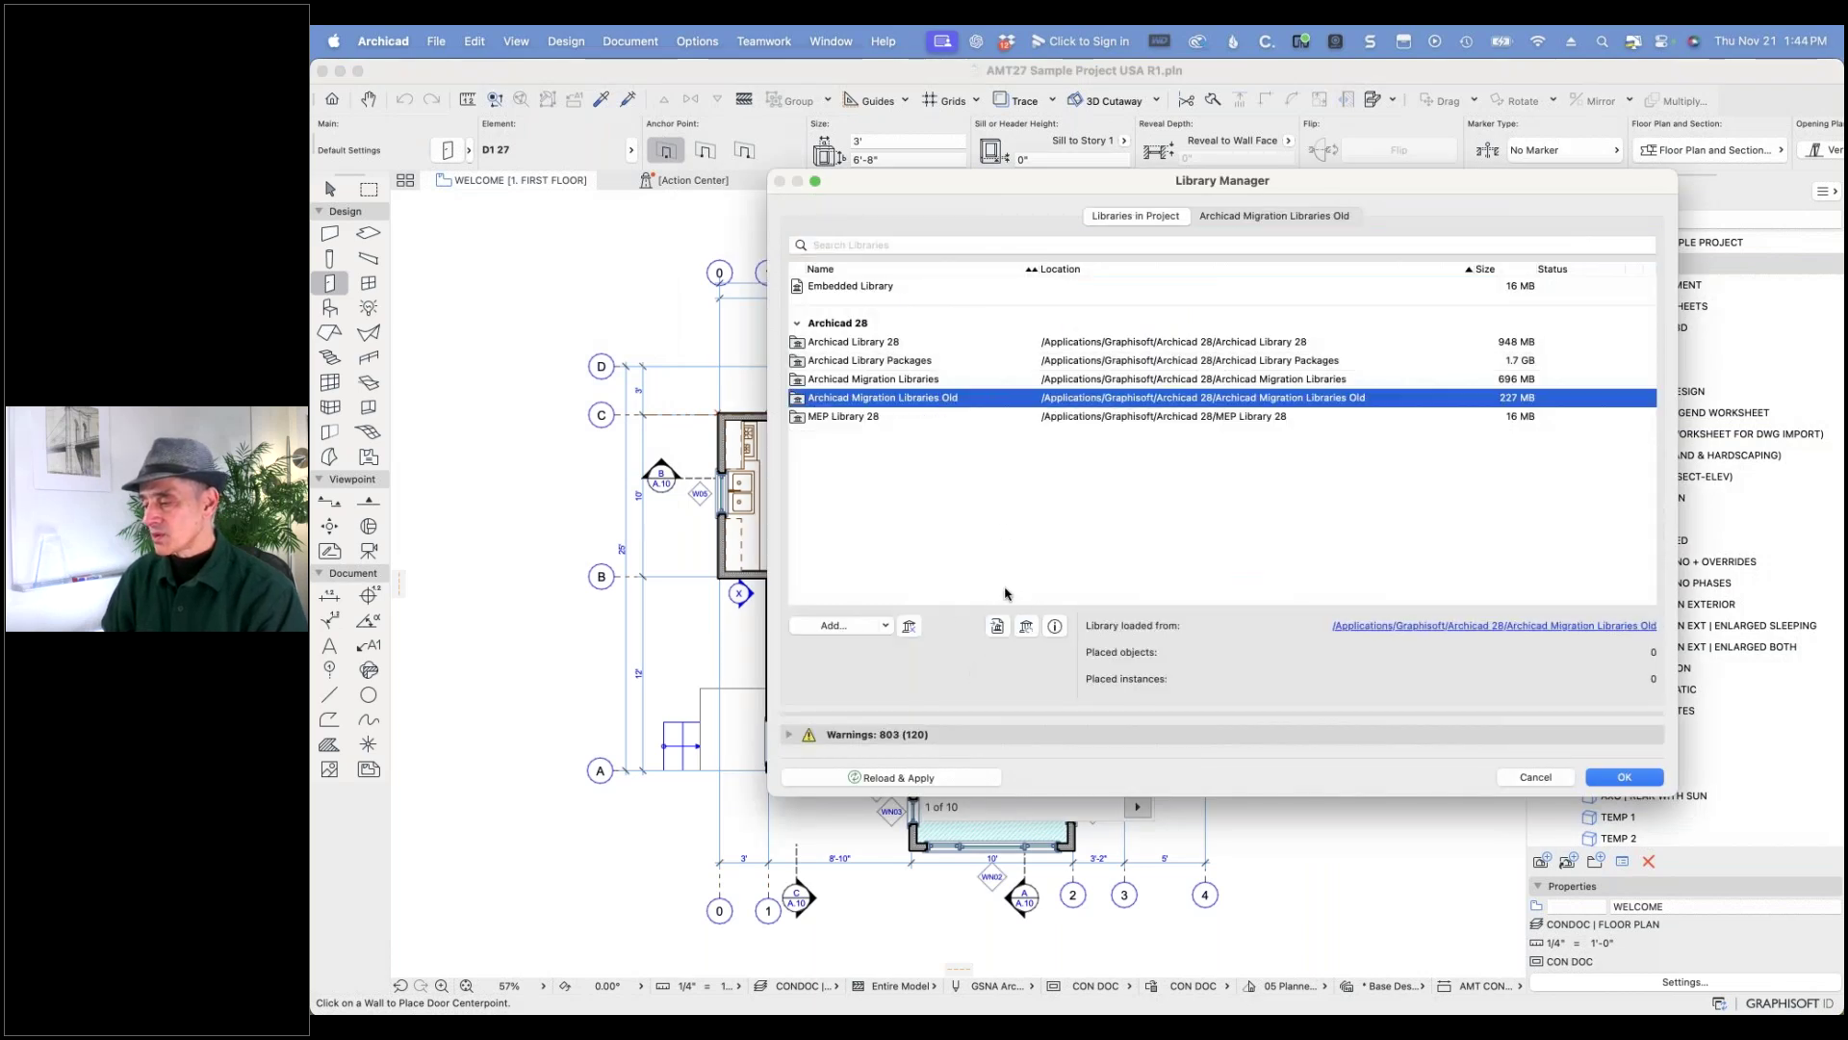
click(909, 626)
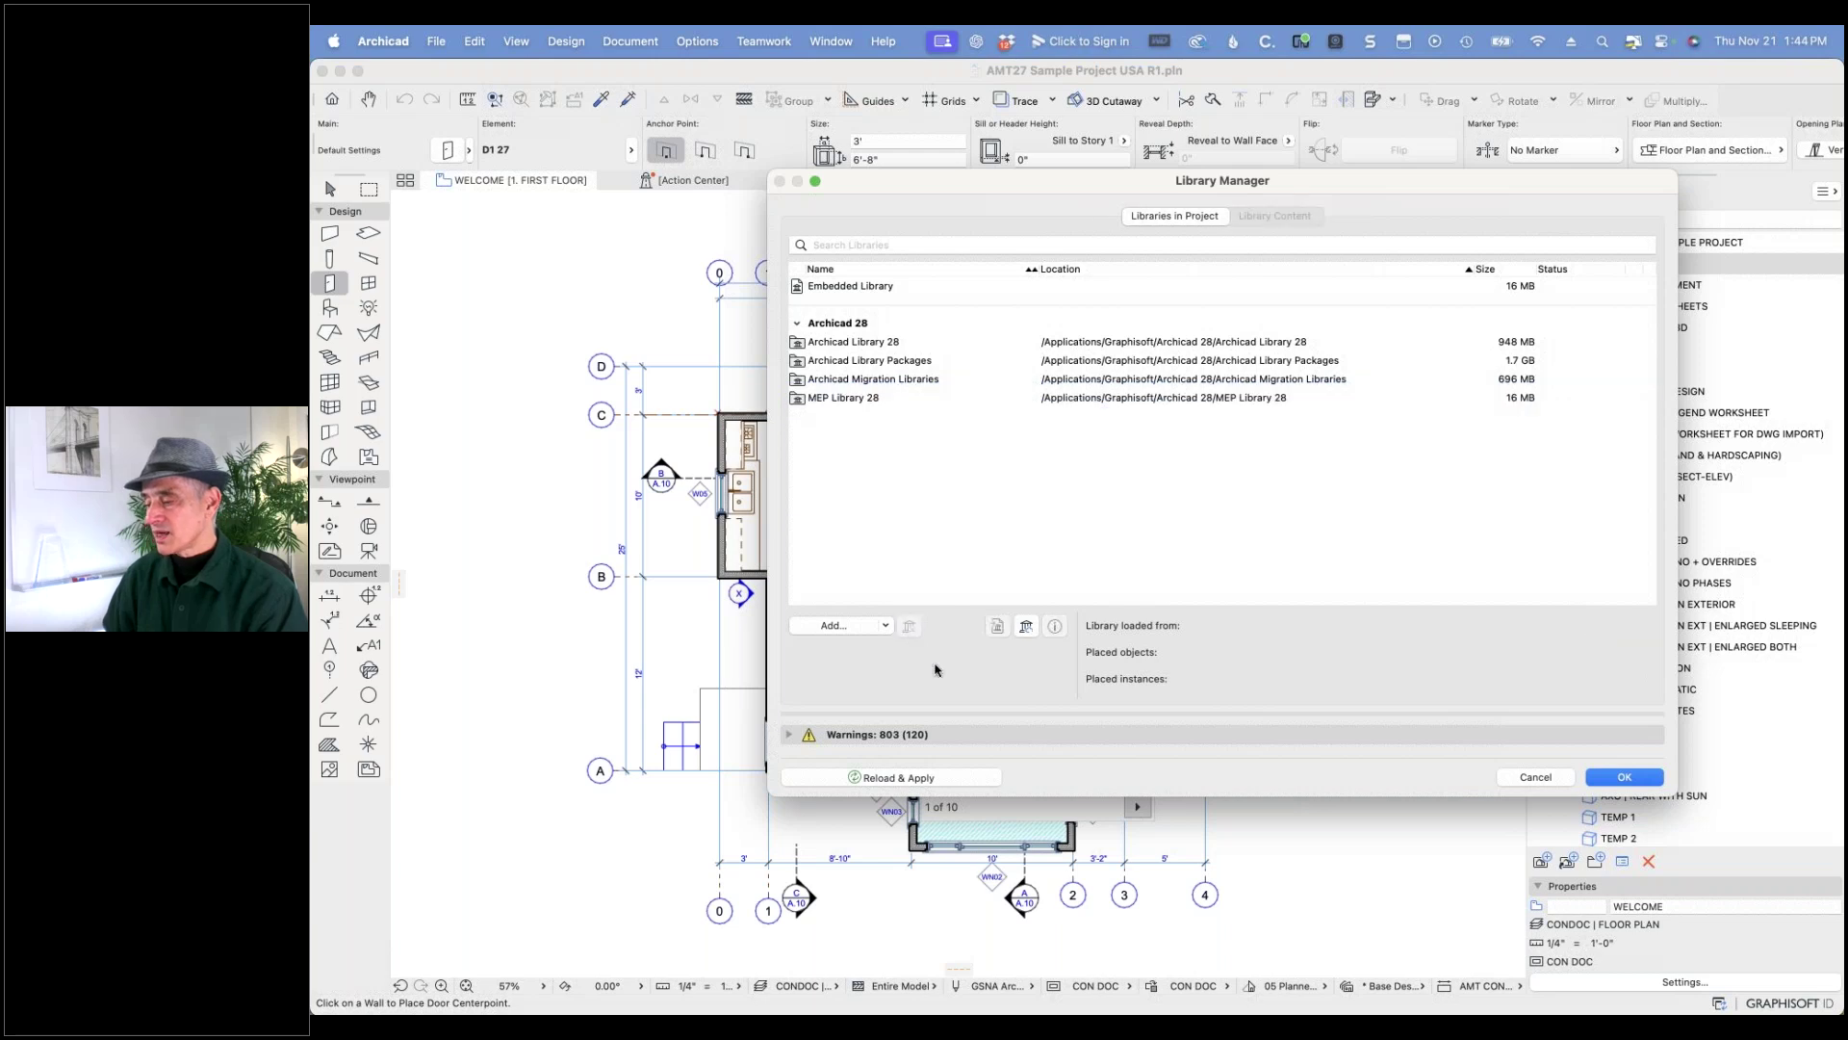
click(940, 786)
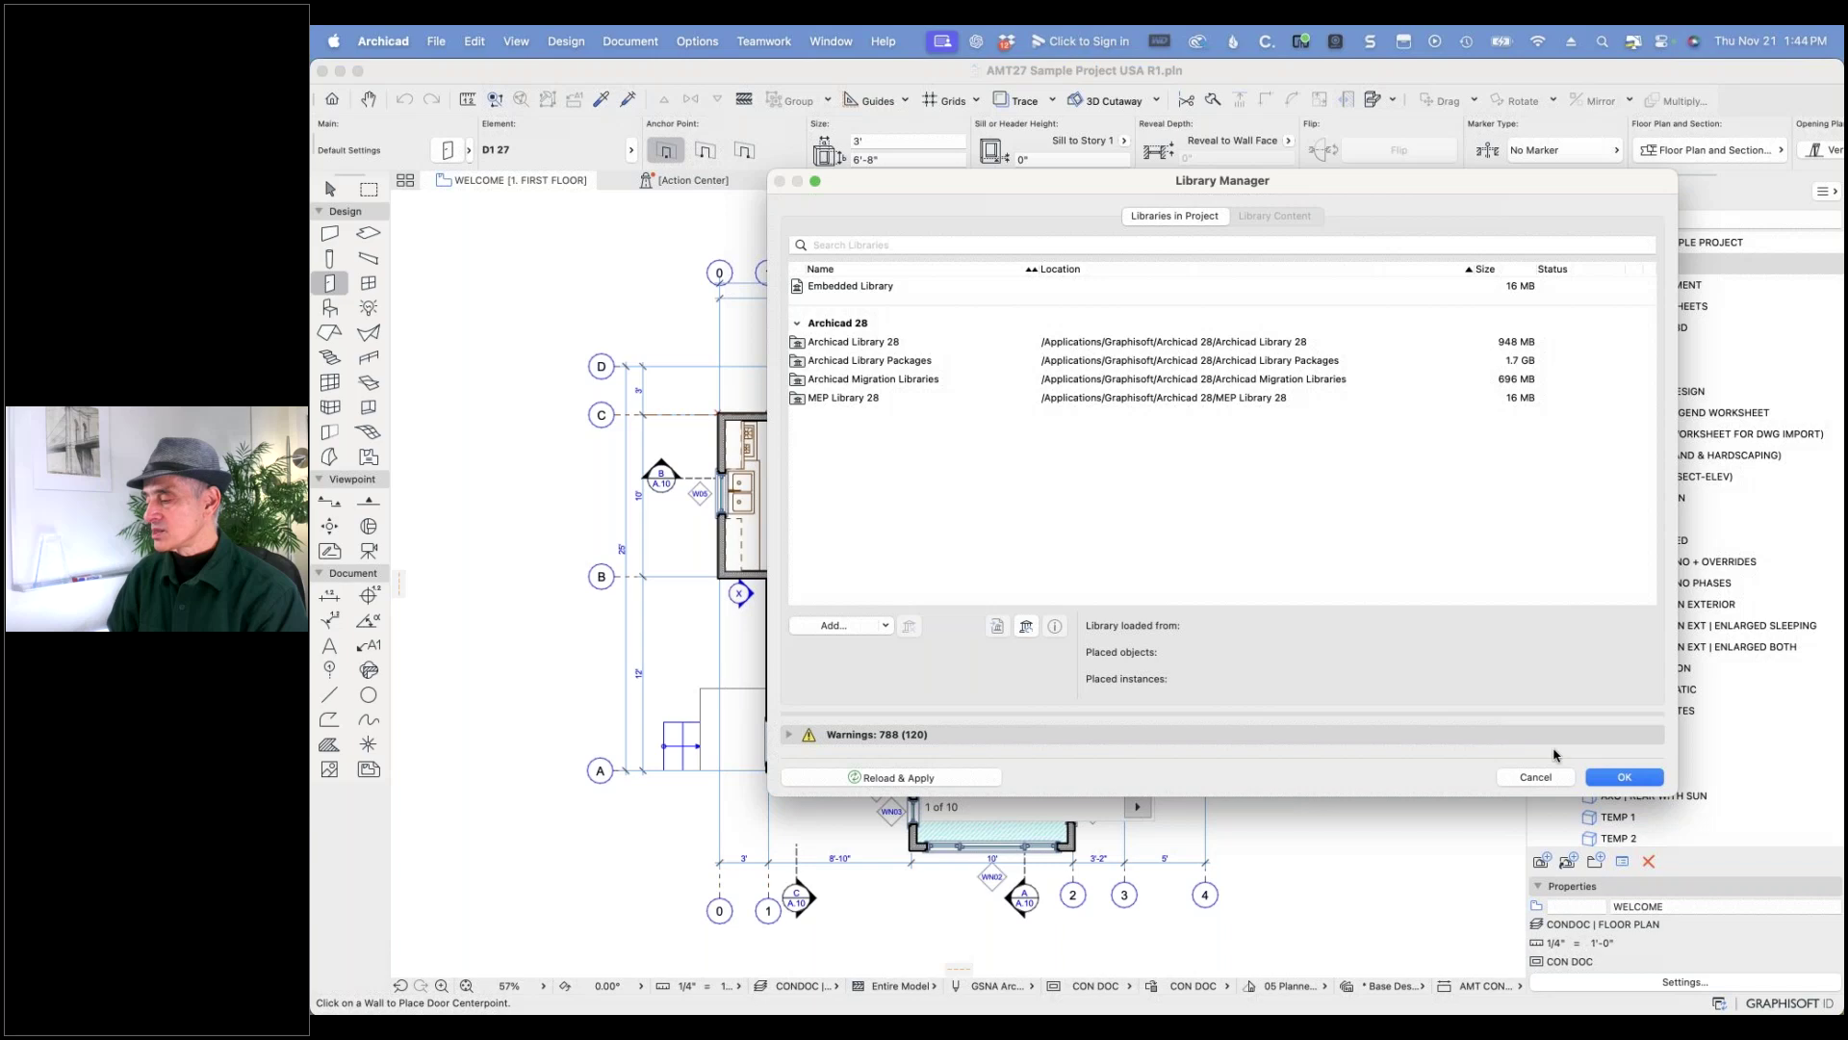
click(1623, 777)
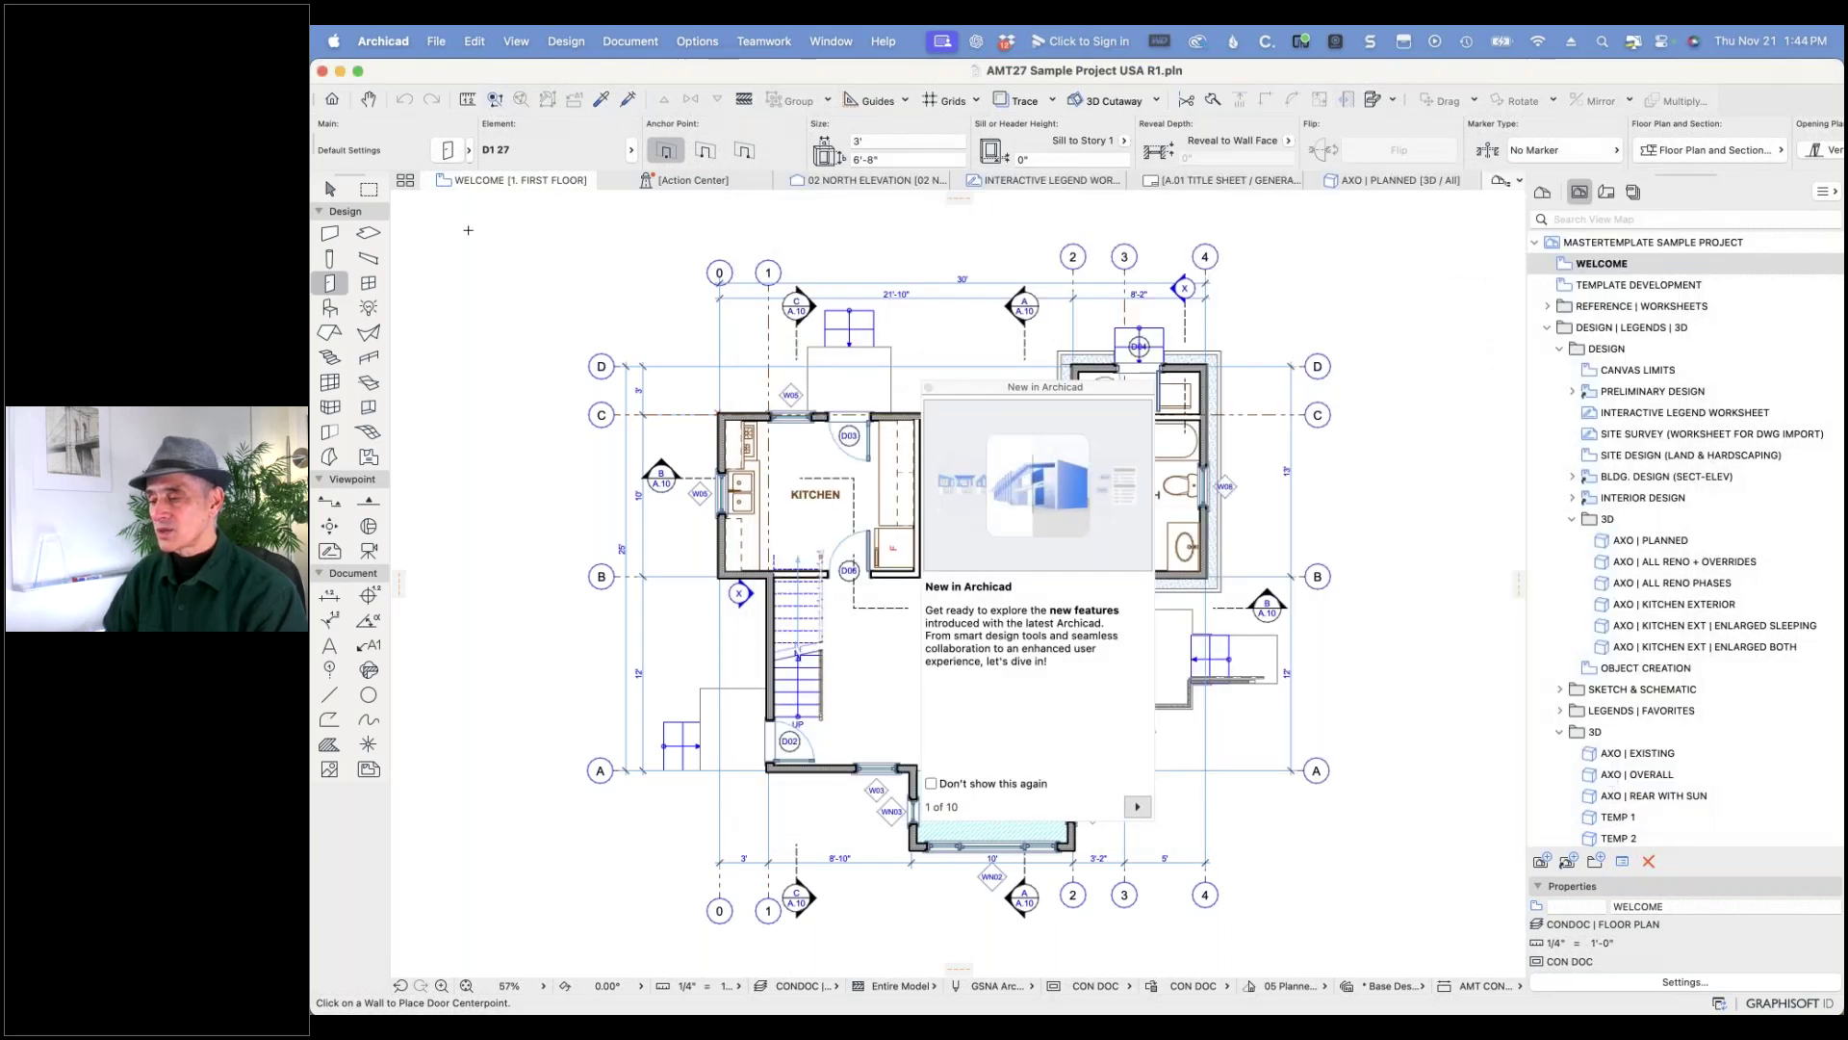
click(447, 149)
click(806, 133)
text(d1)
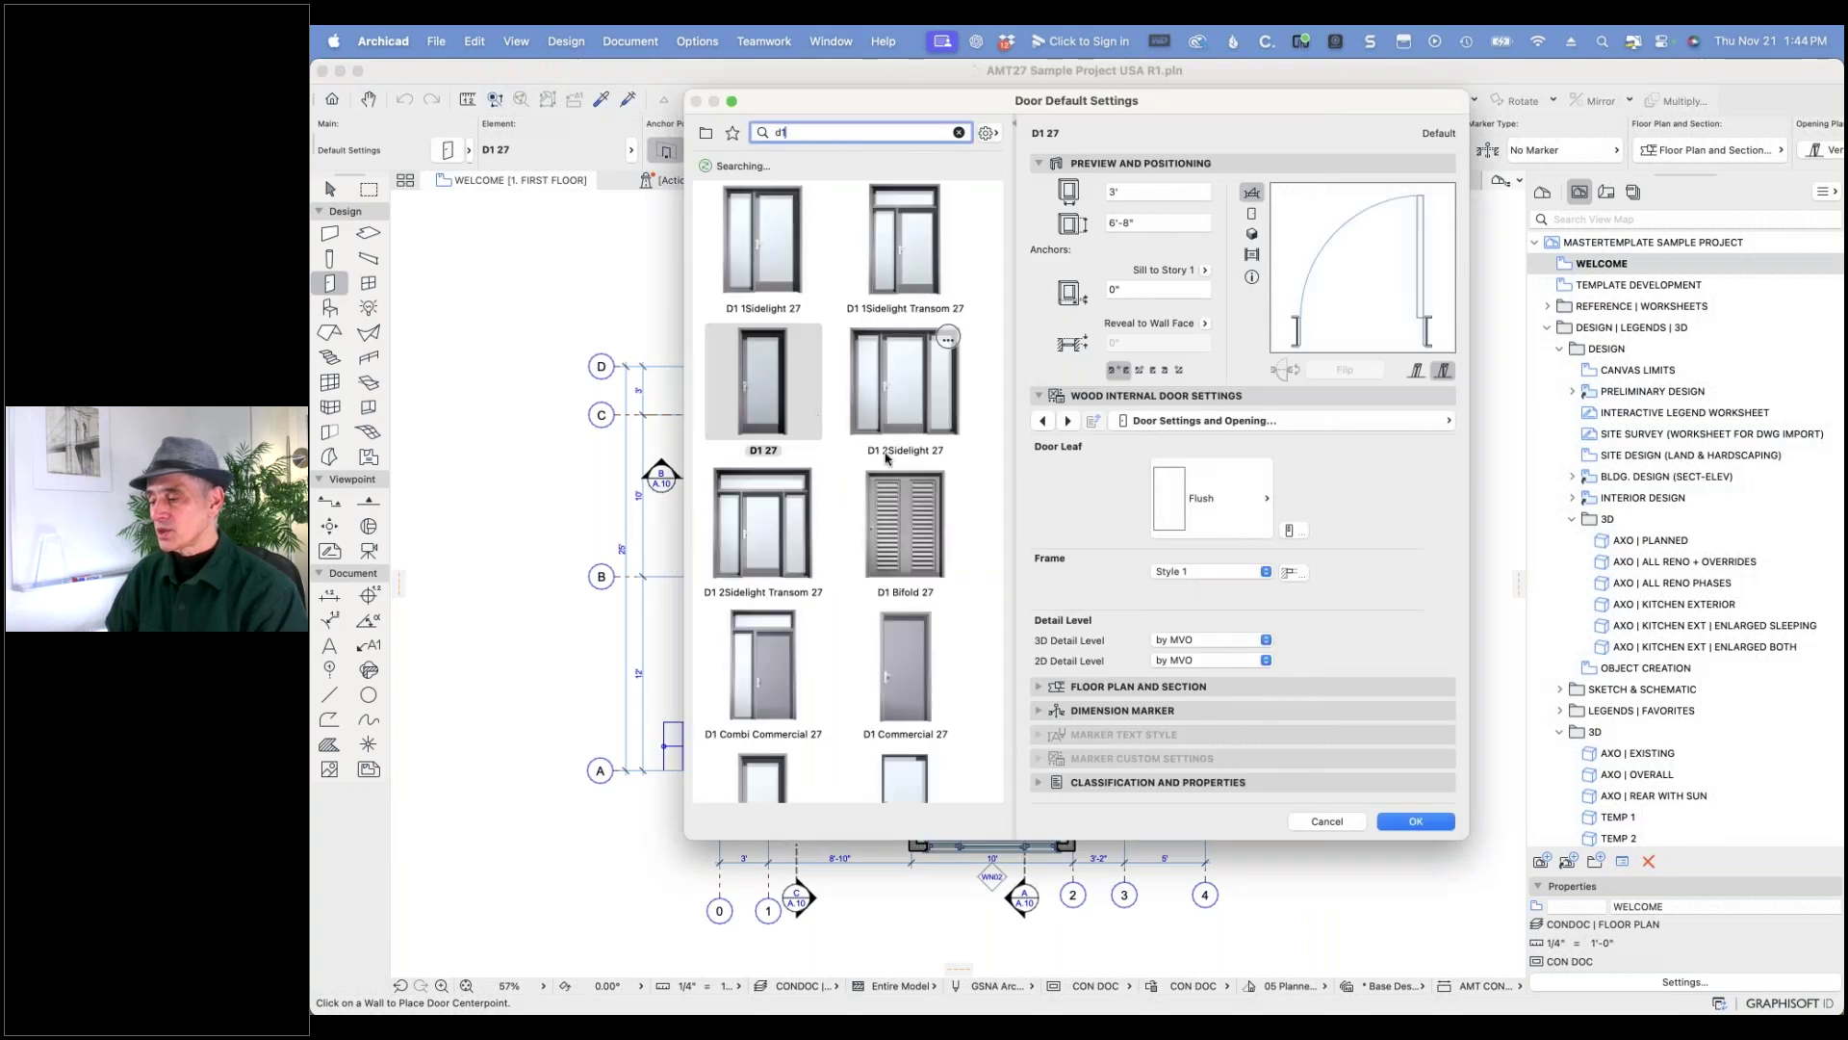
scroll(886, 458, down, 10)
scroll(851, 617, down, 10)
scroll(872, 606, down, 8)
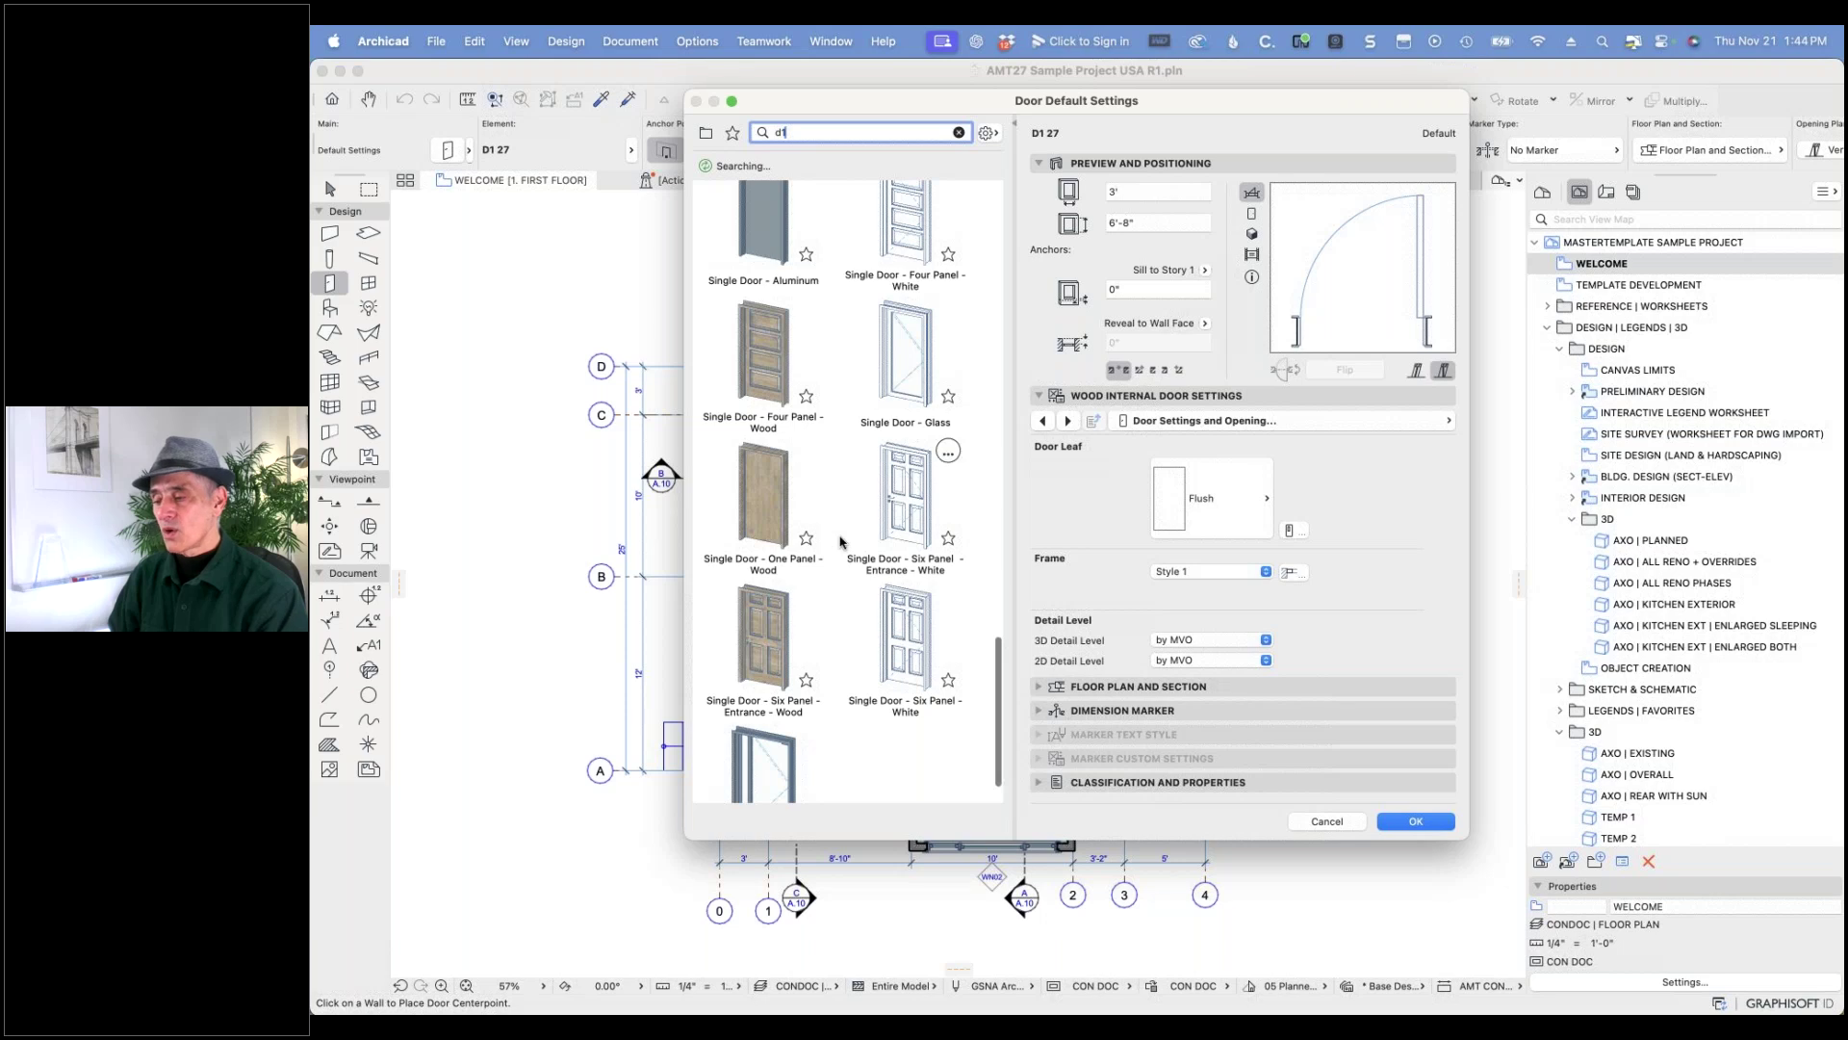
scroll(840, 542, down, 2)
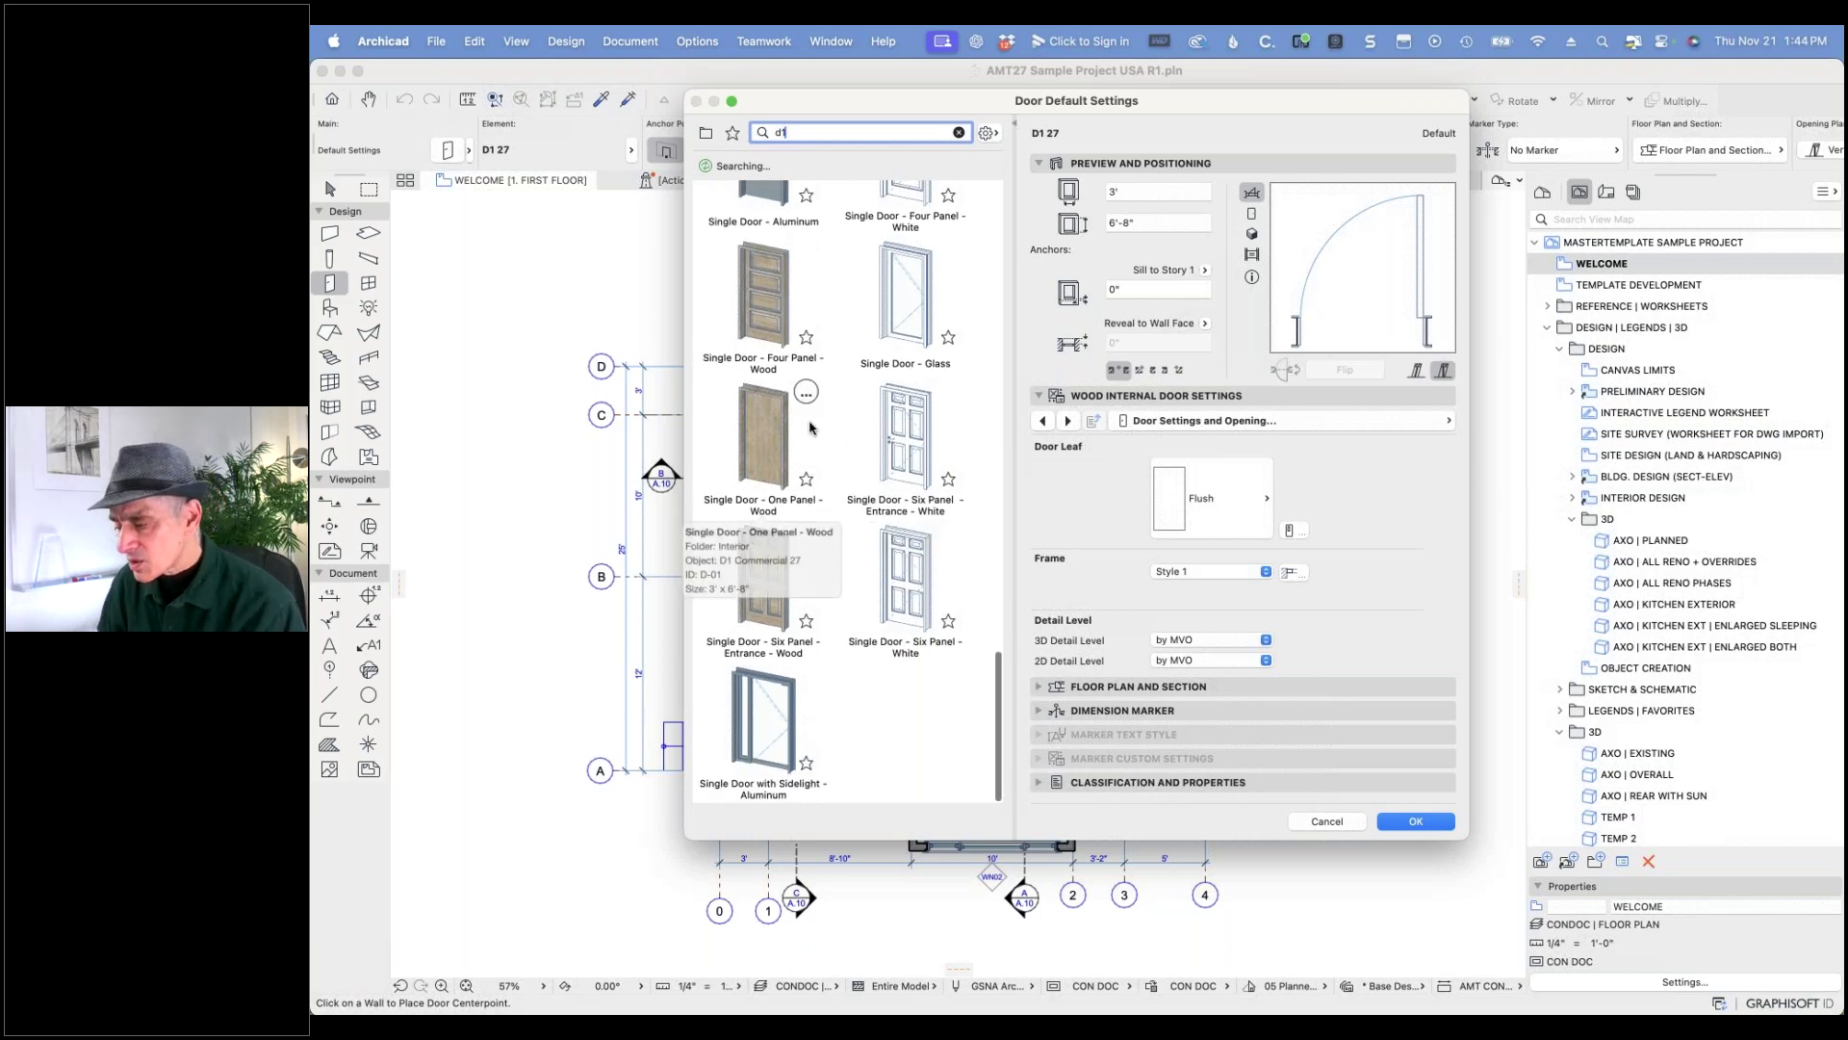
scroll(847, 457, down, 10)
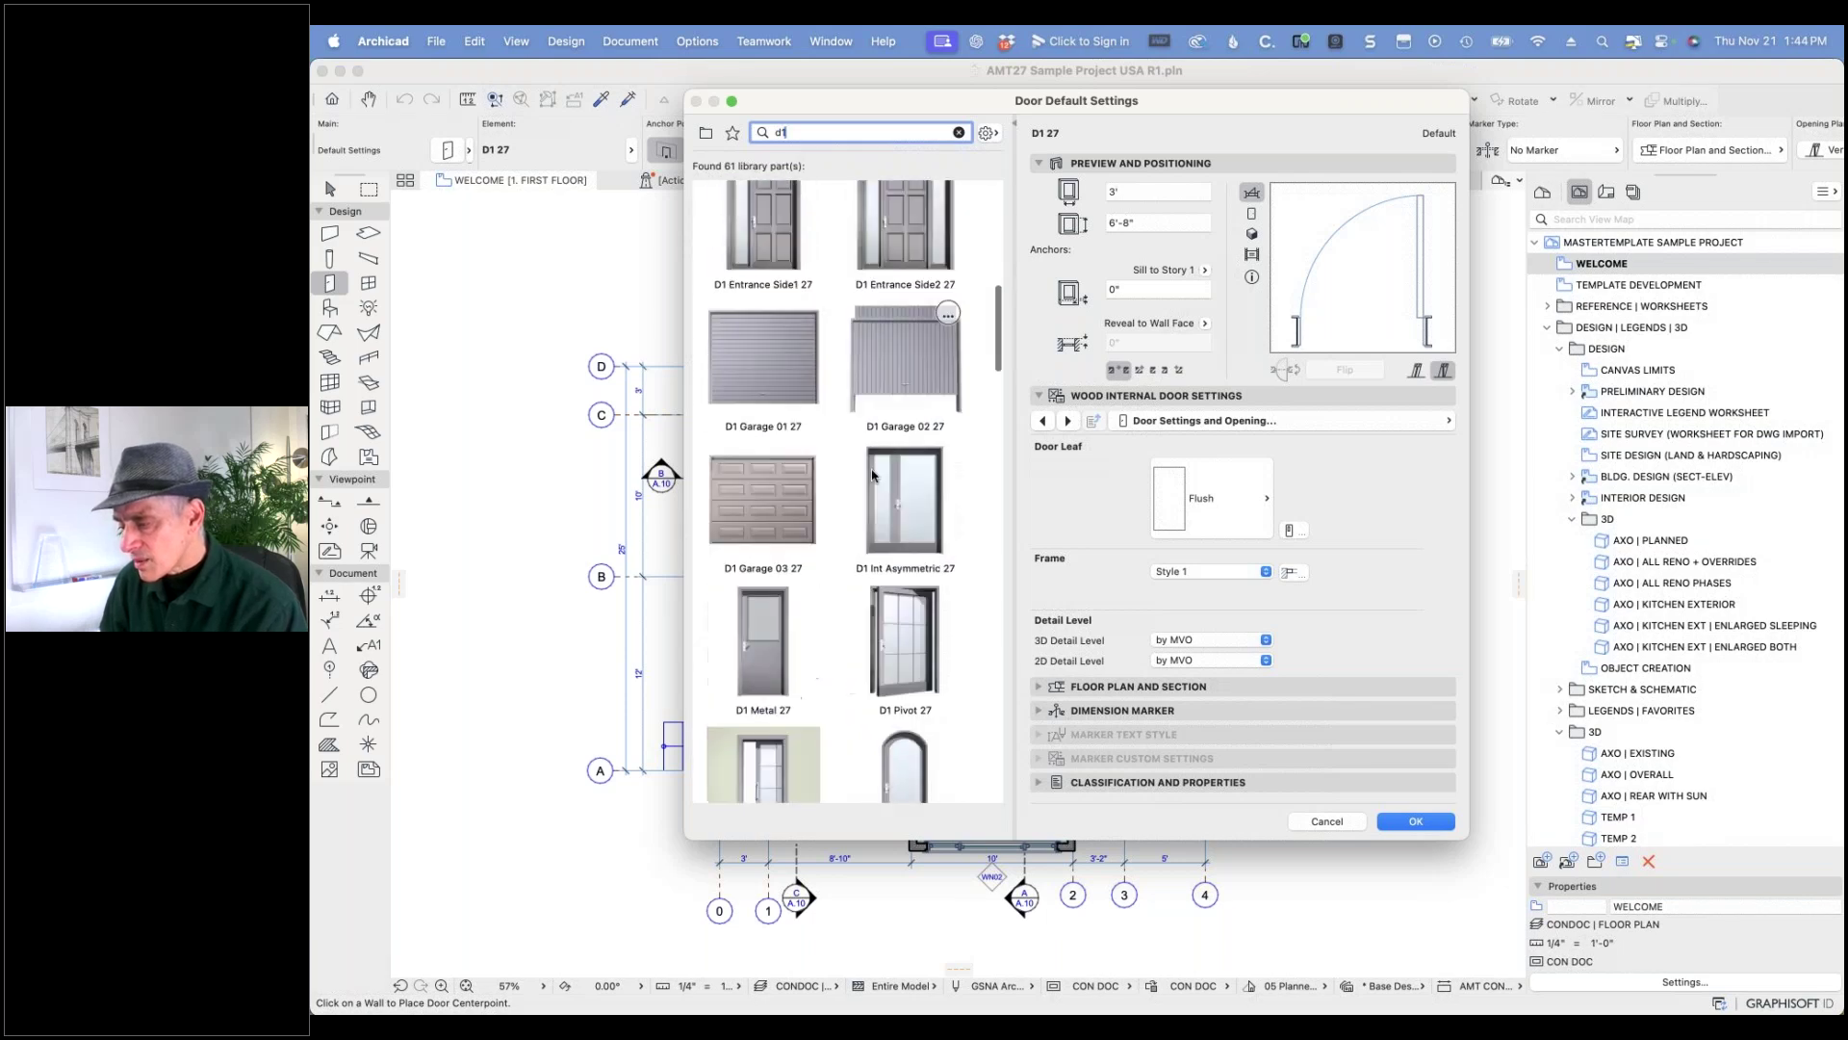
scroll(874, 475, down, 10)
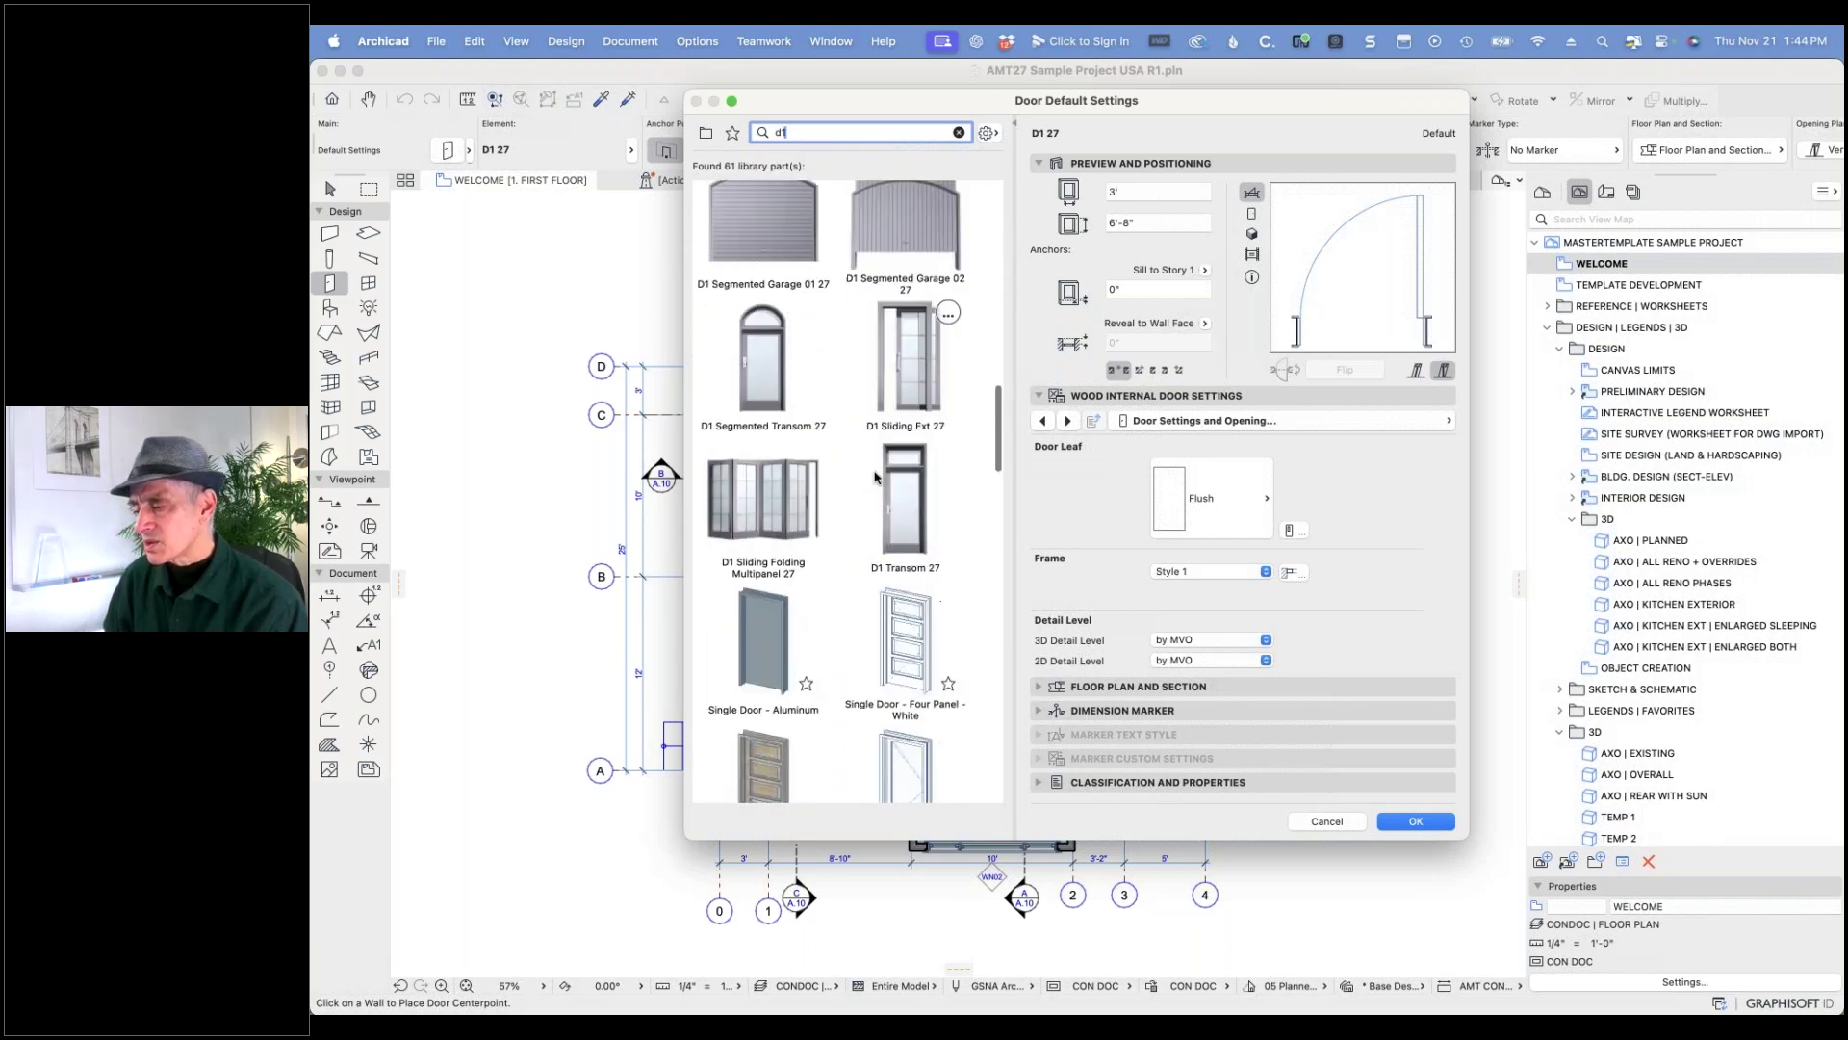
scroll(875, 476, down, 10)
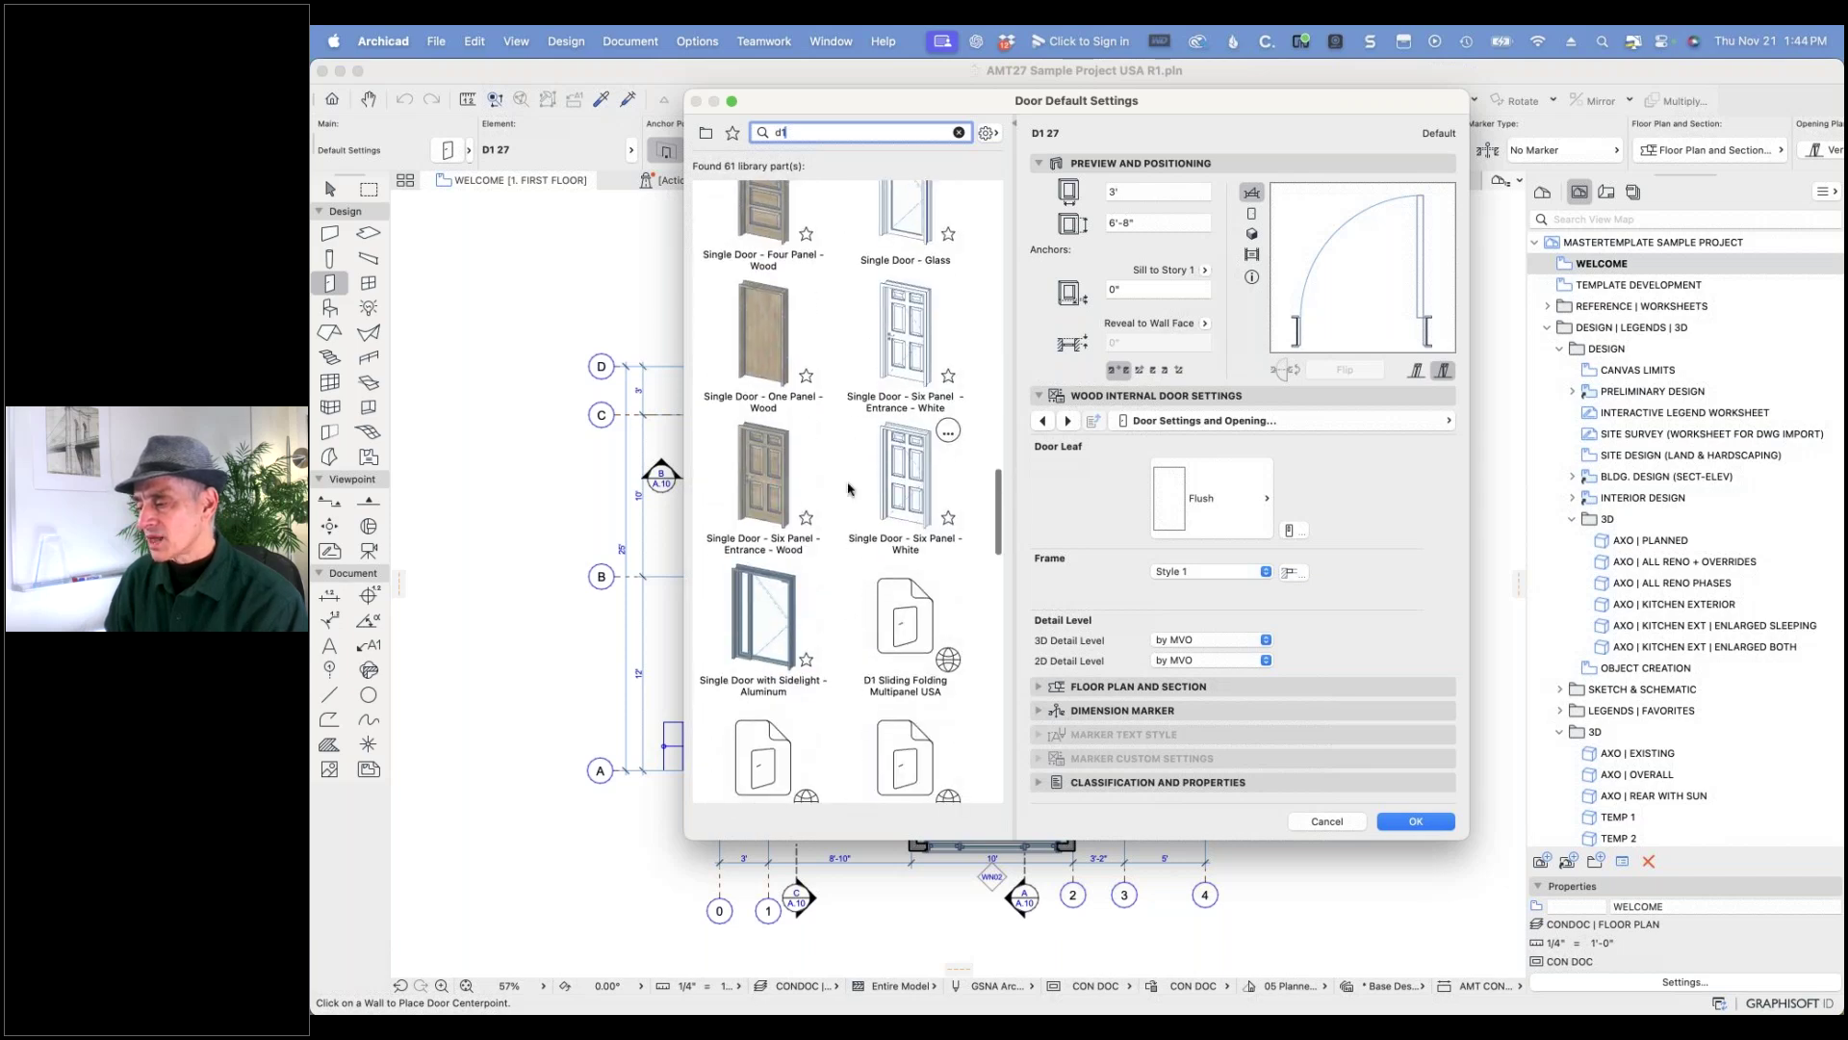
scroll(846, 491, down, 6)
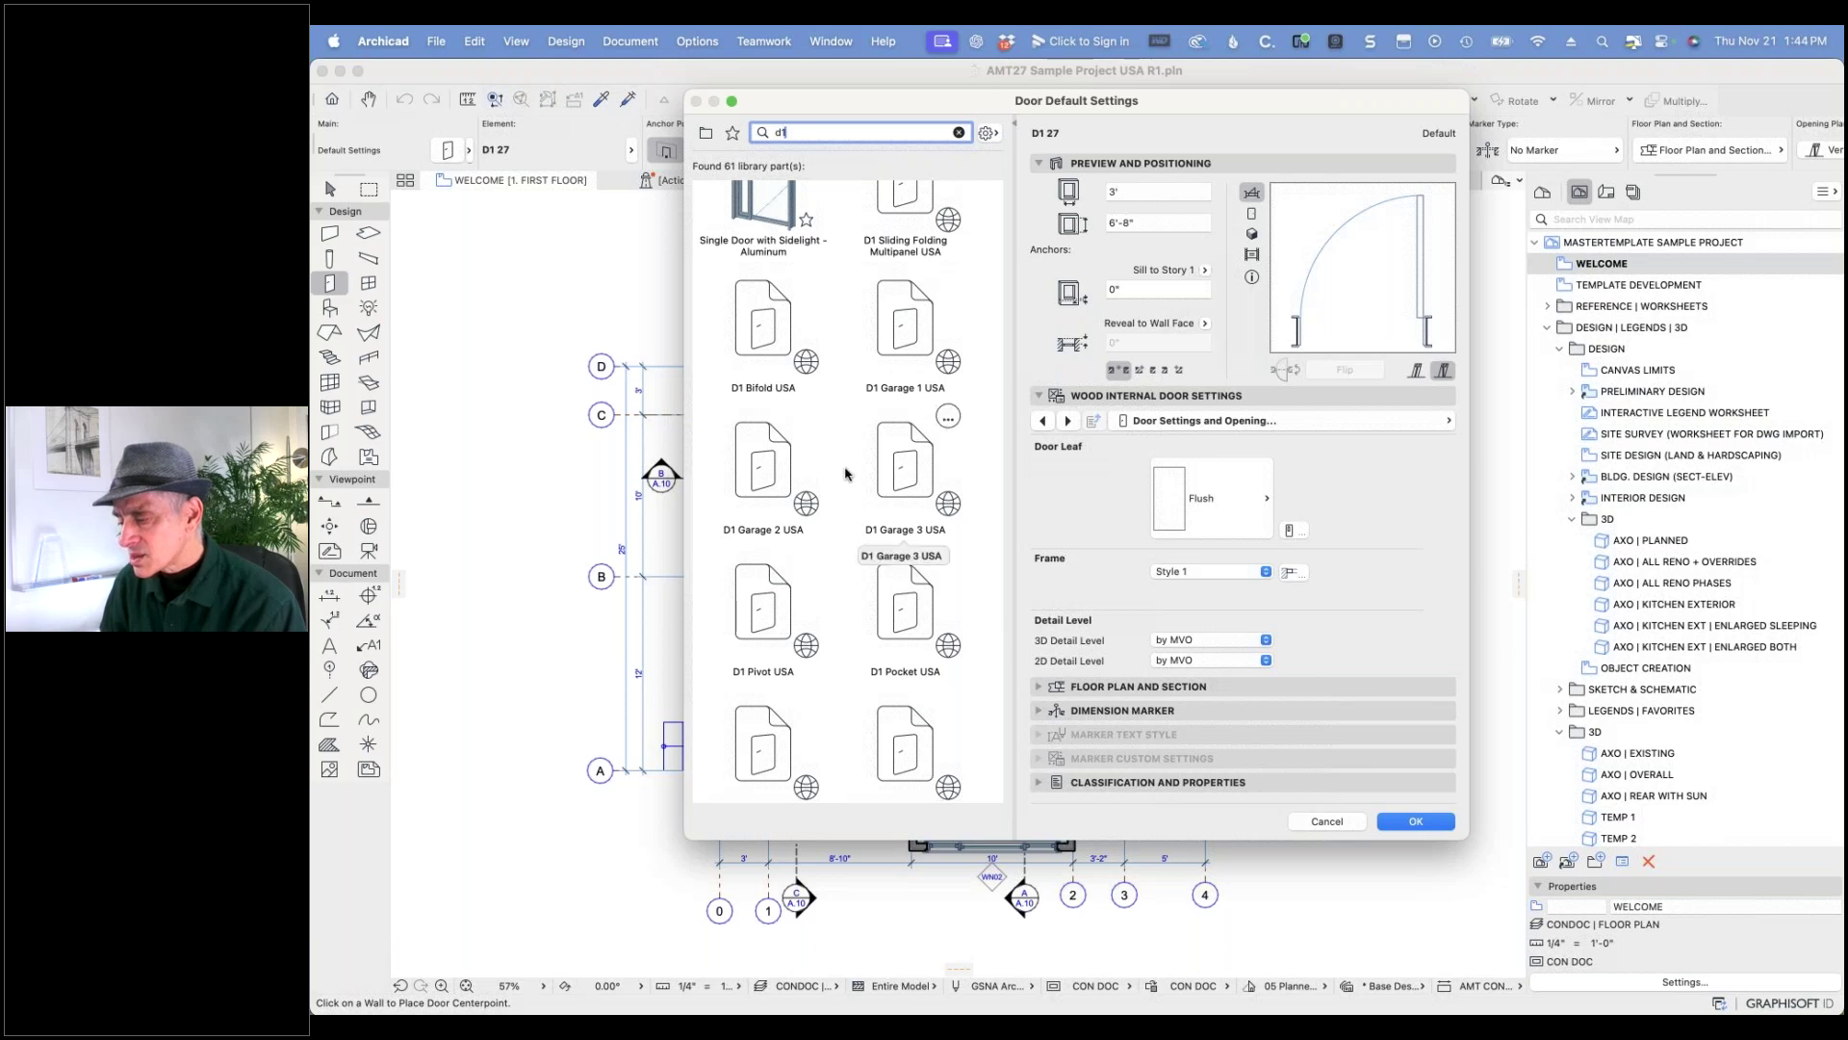
scroll(845, 473, down, 3)
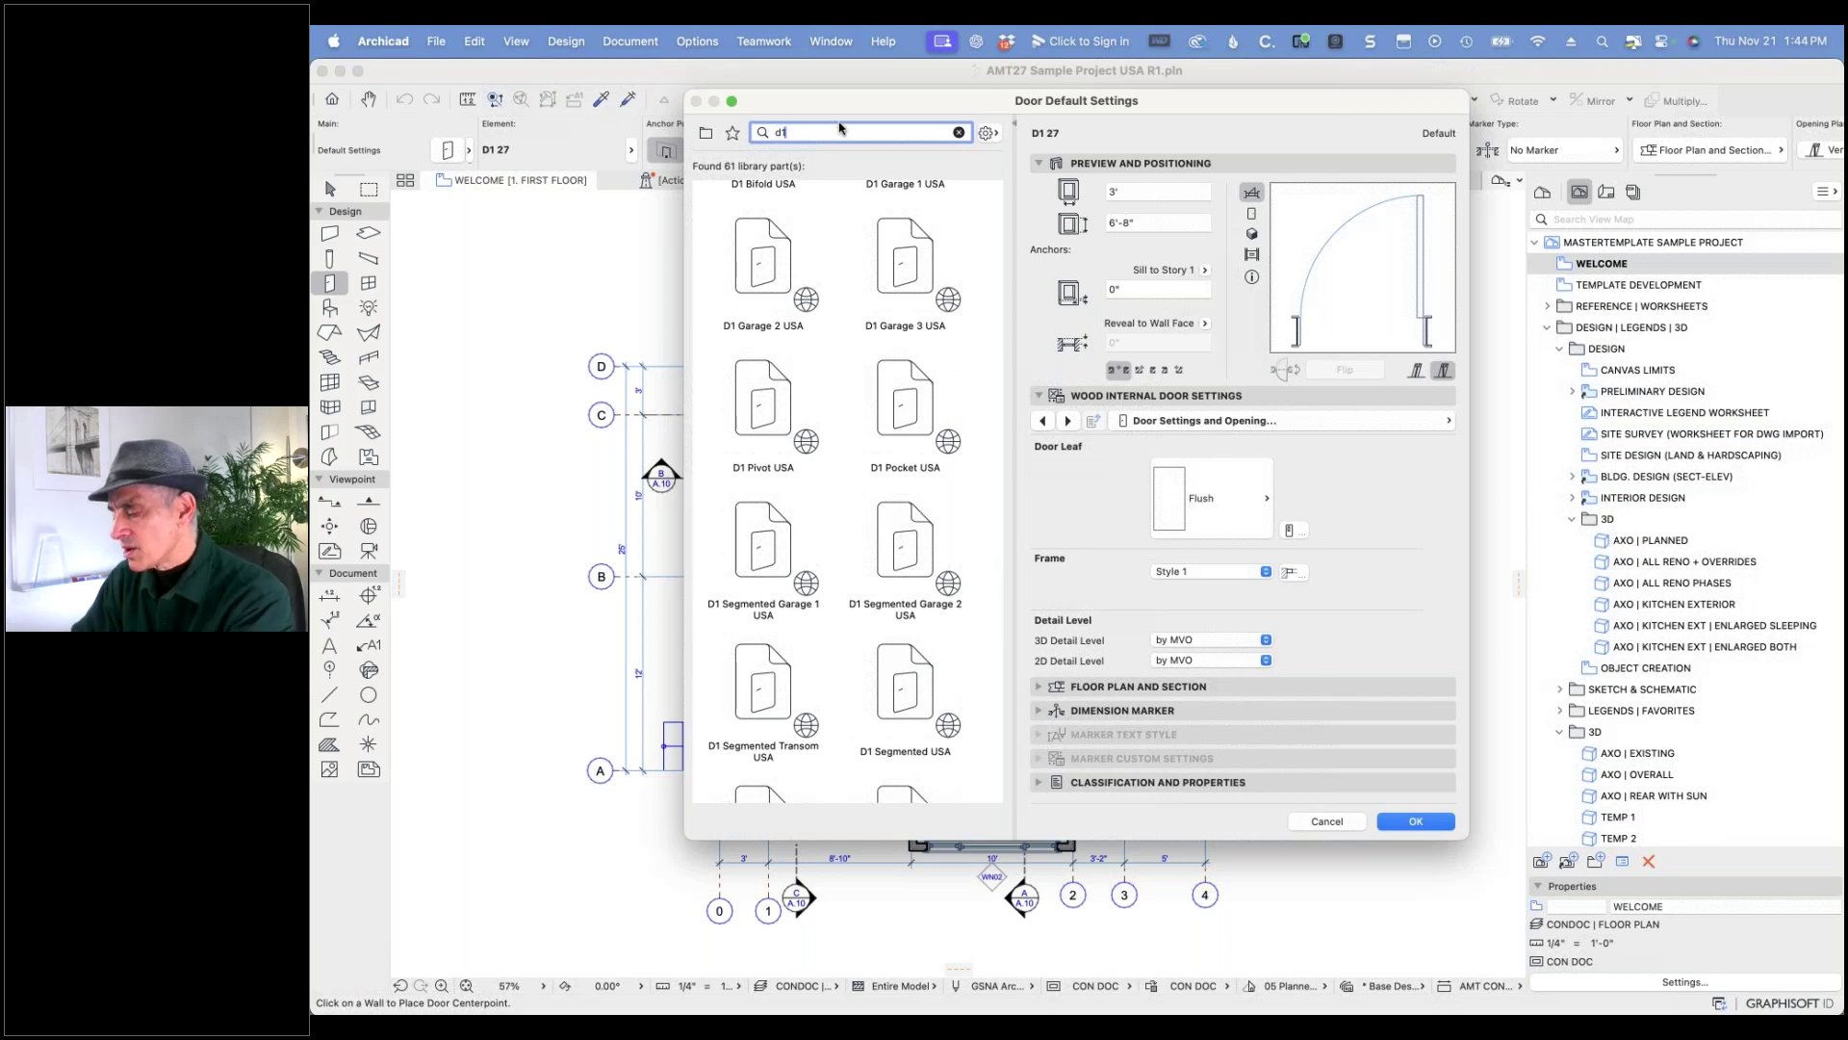
text(usa)
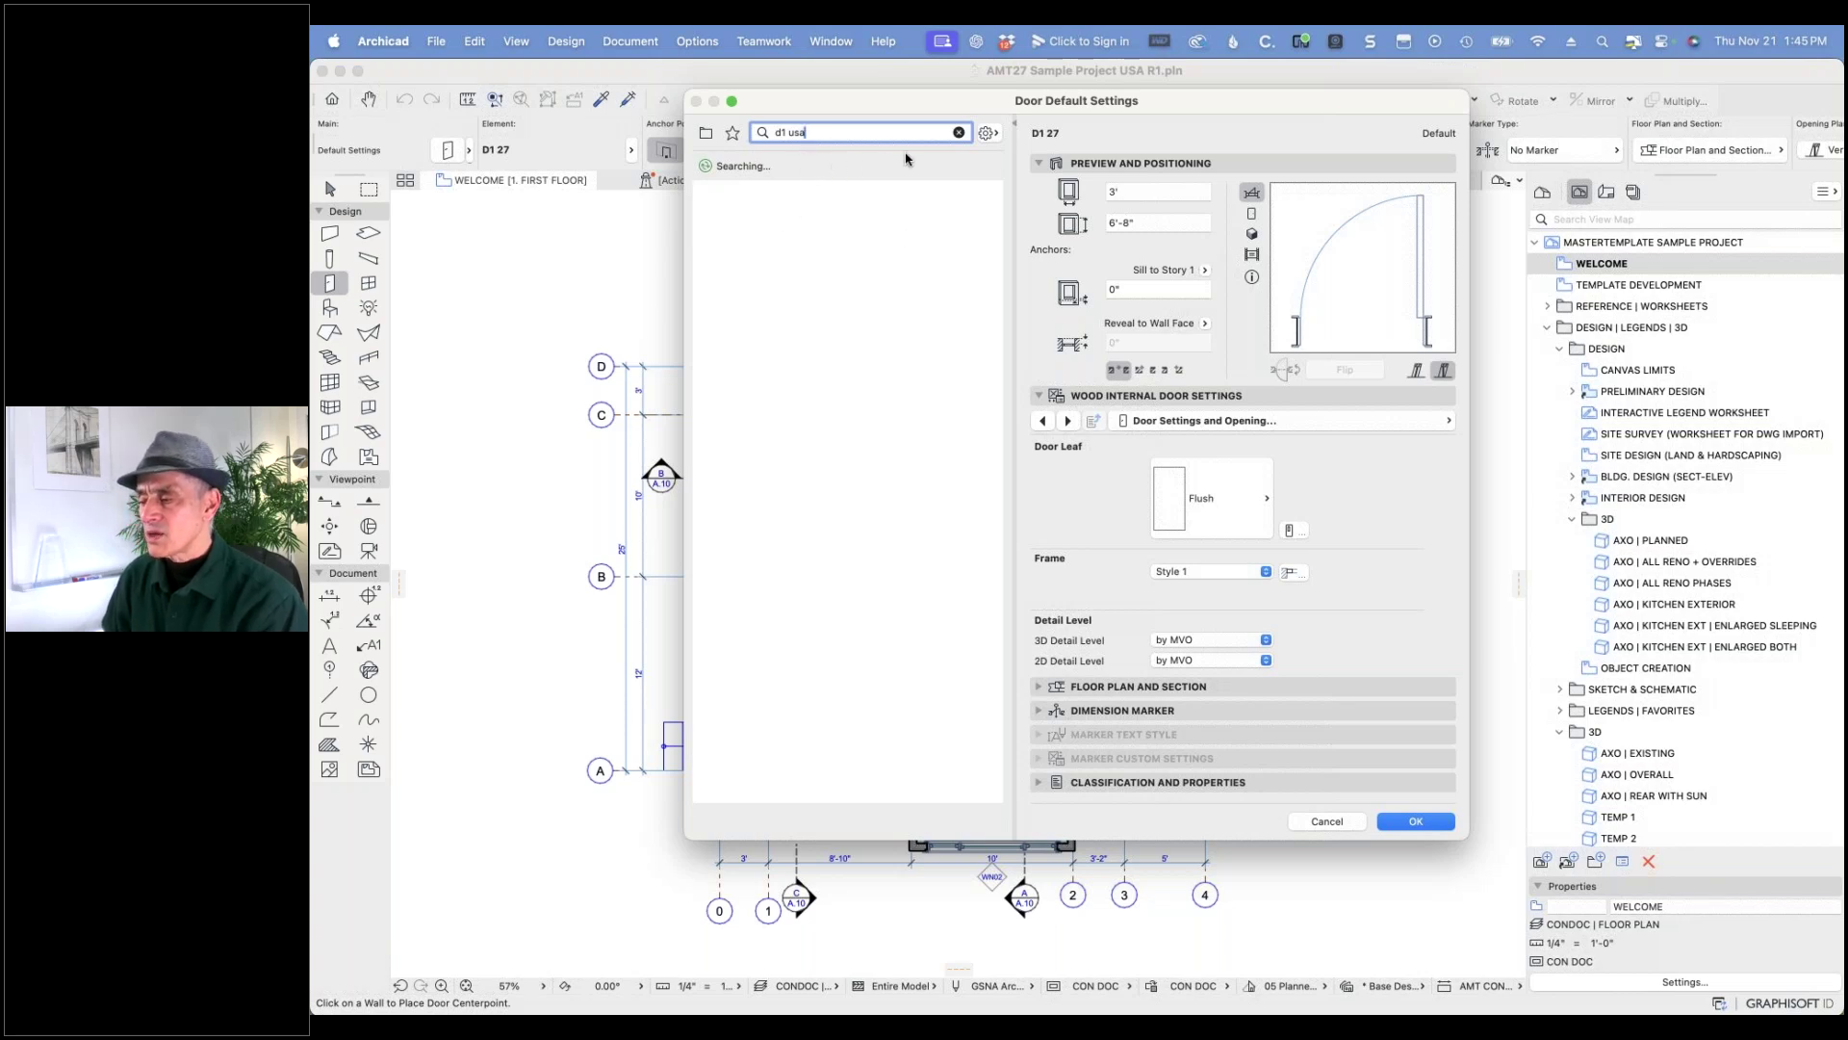
click(1251, 233)
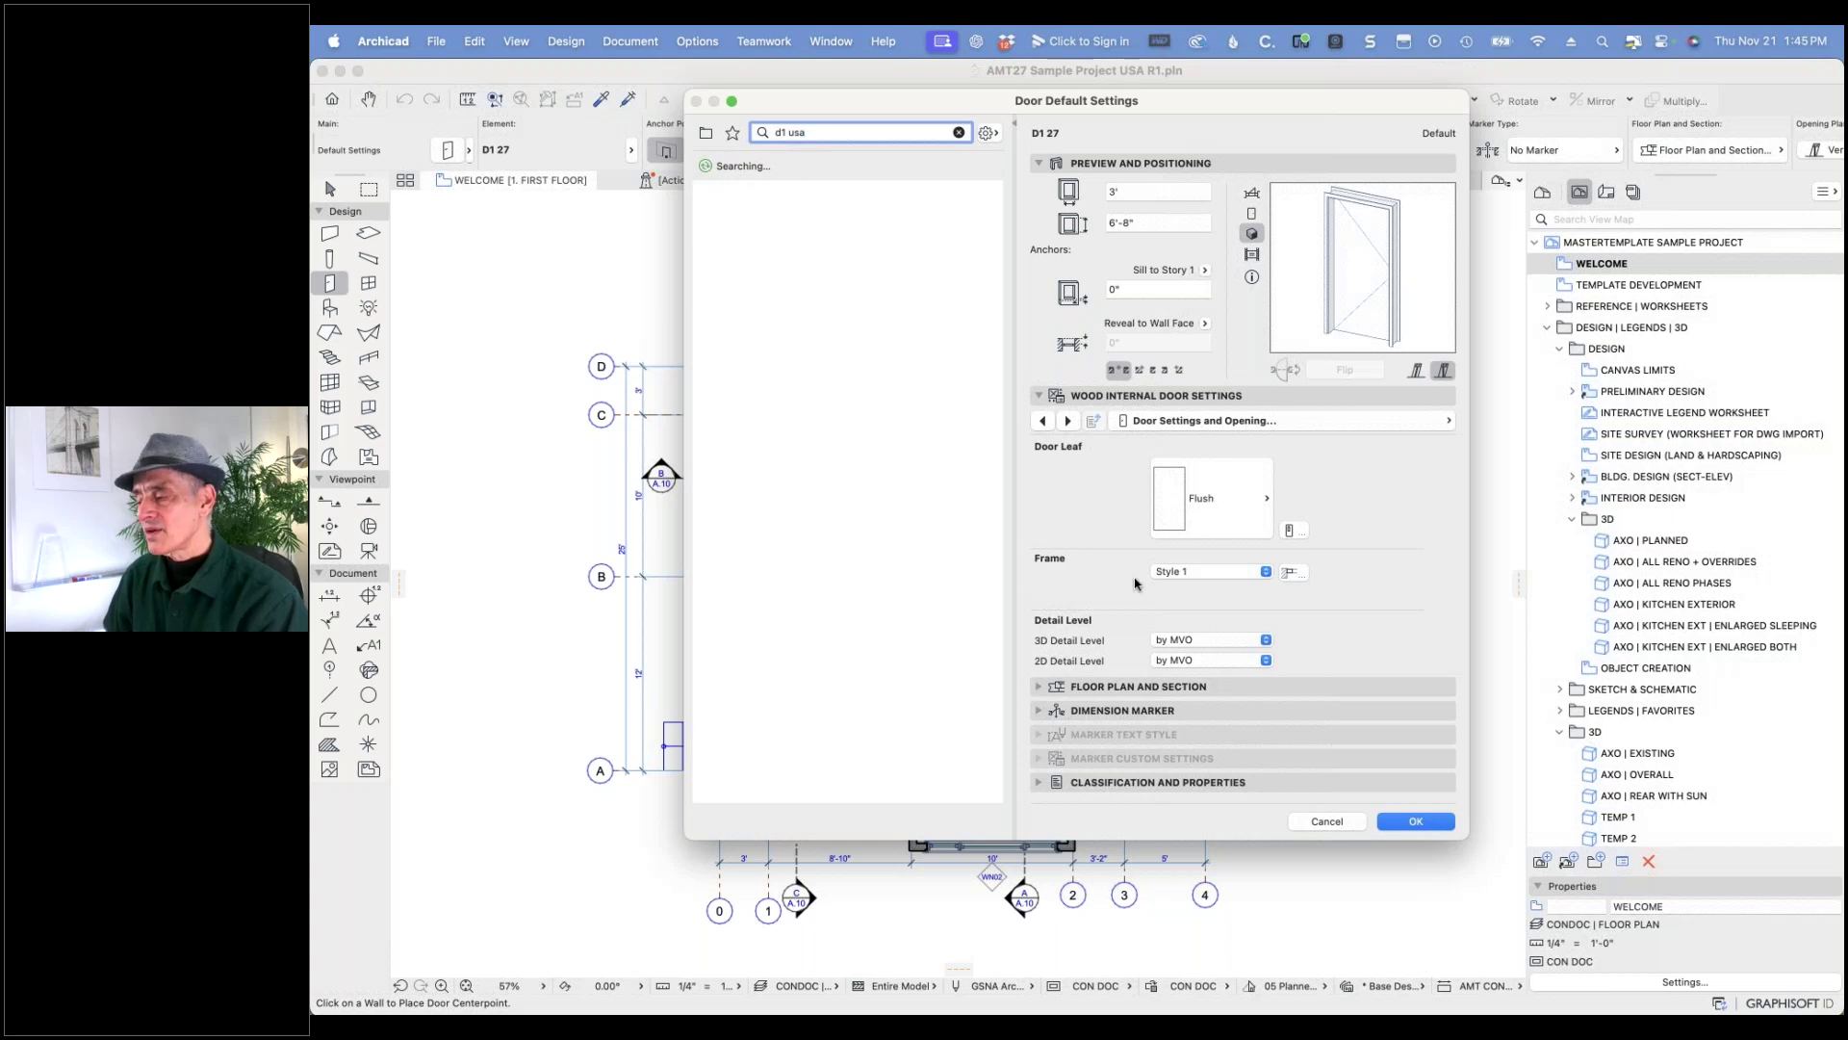
click(1325, 821)
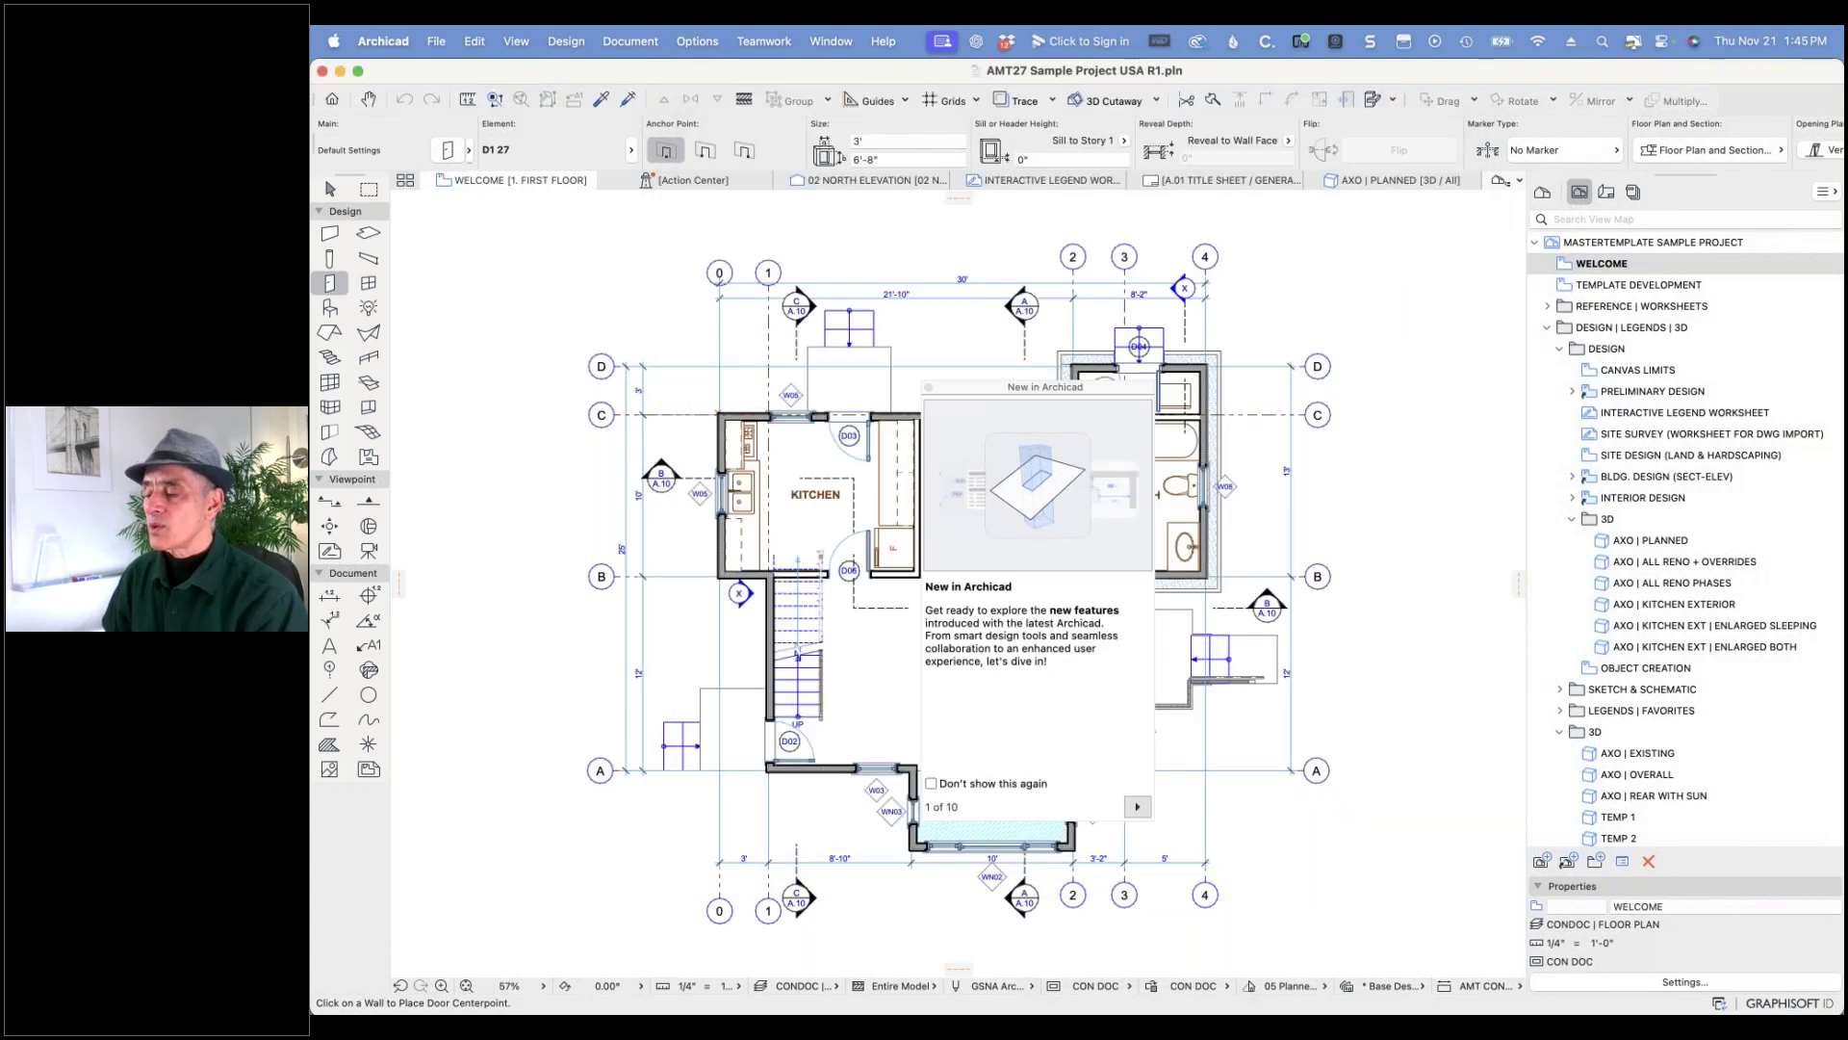
- In Library Manager's Add browser, expand Archicad Library Packages and select the first libpack
click(929, 386)
click(436, 41)
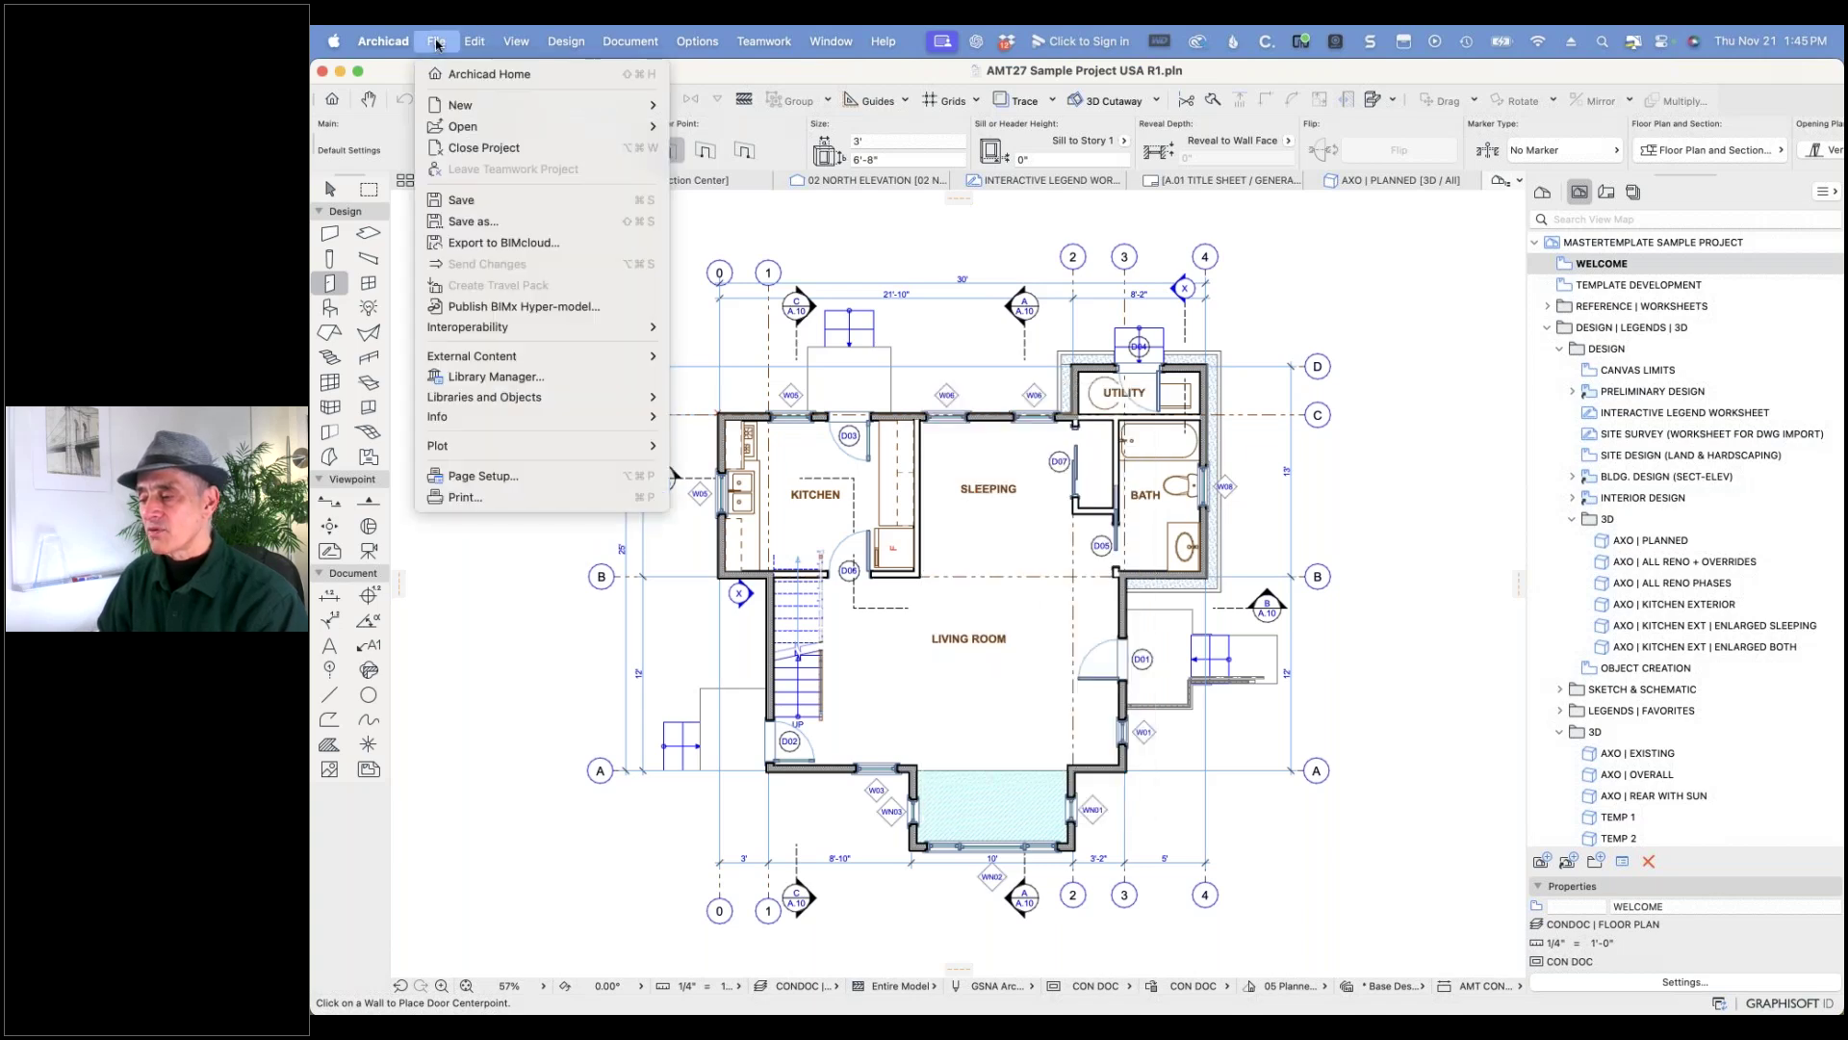
click(469, 377)
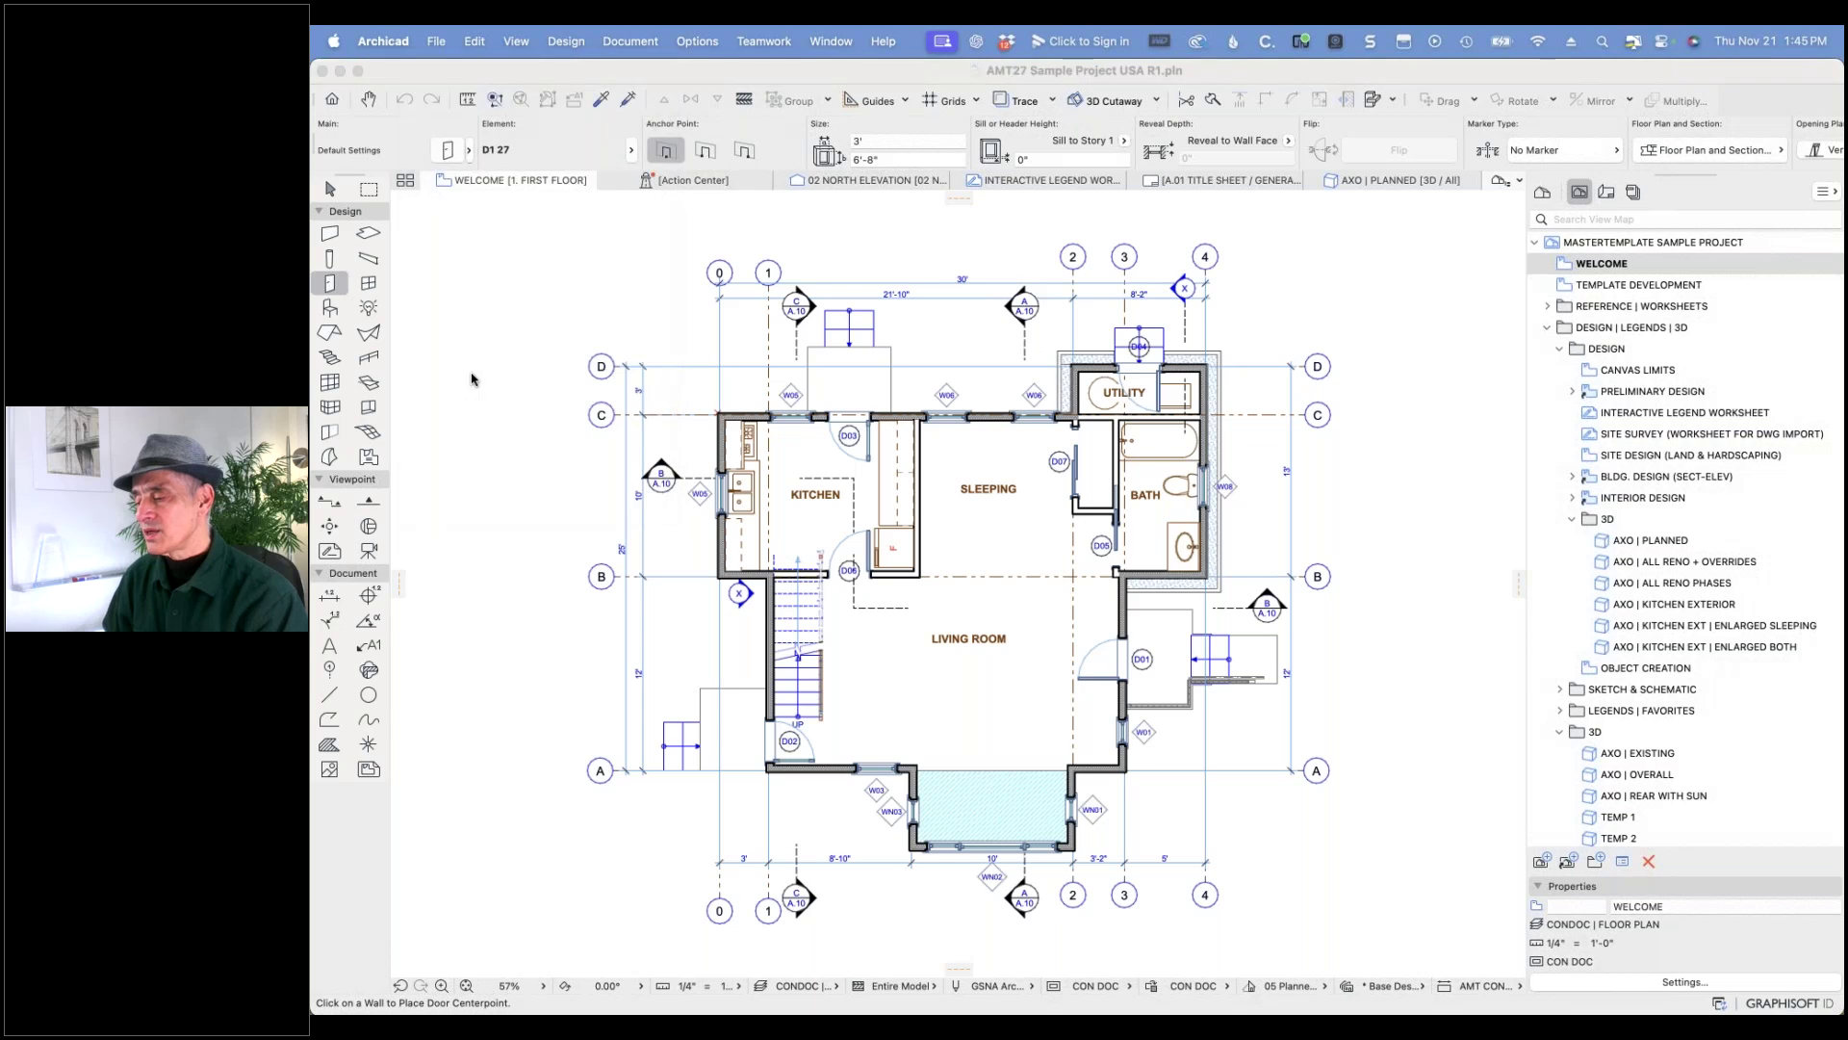
click(833, 626)
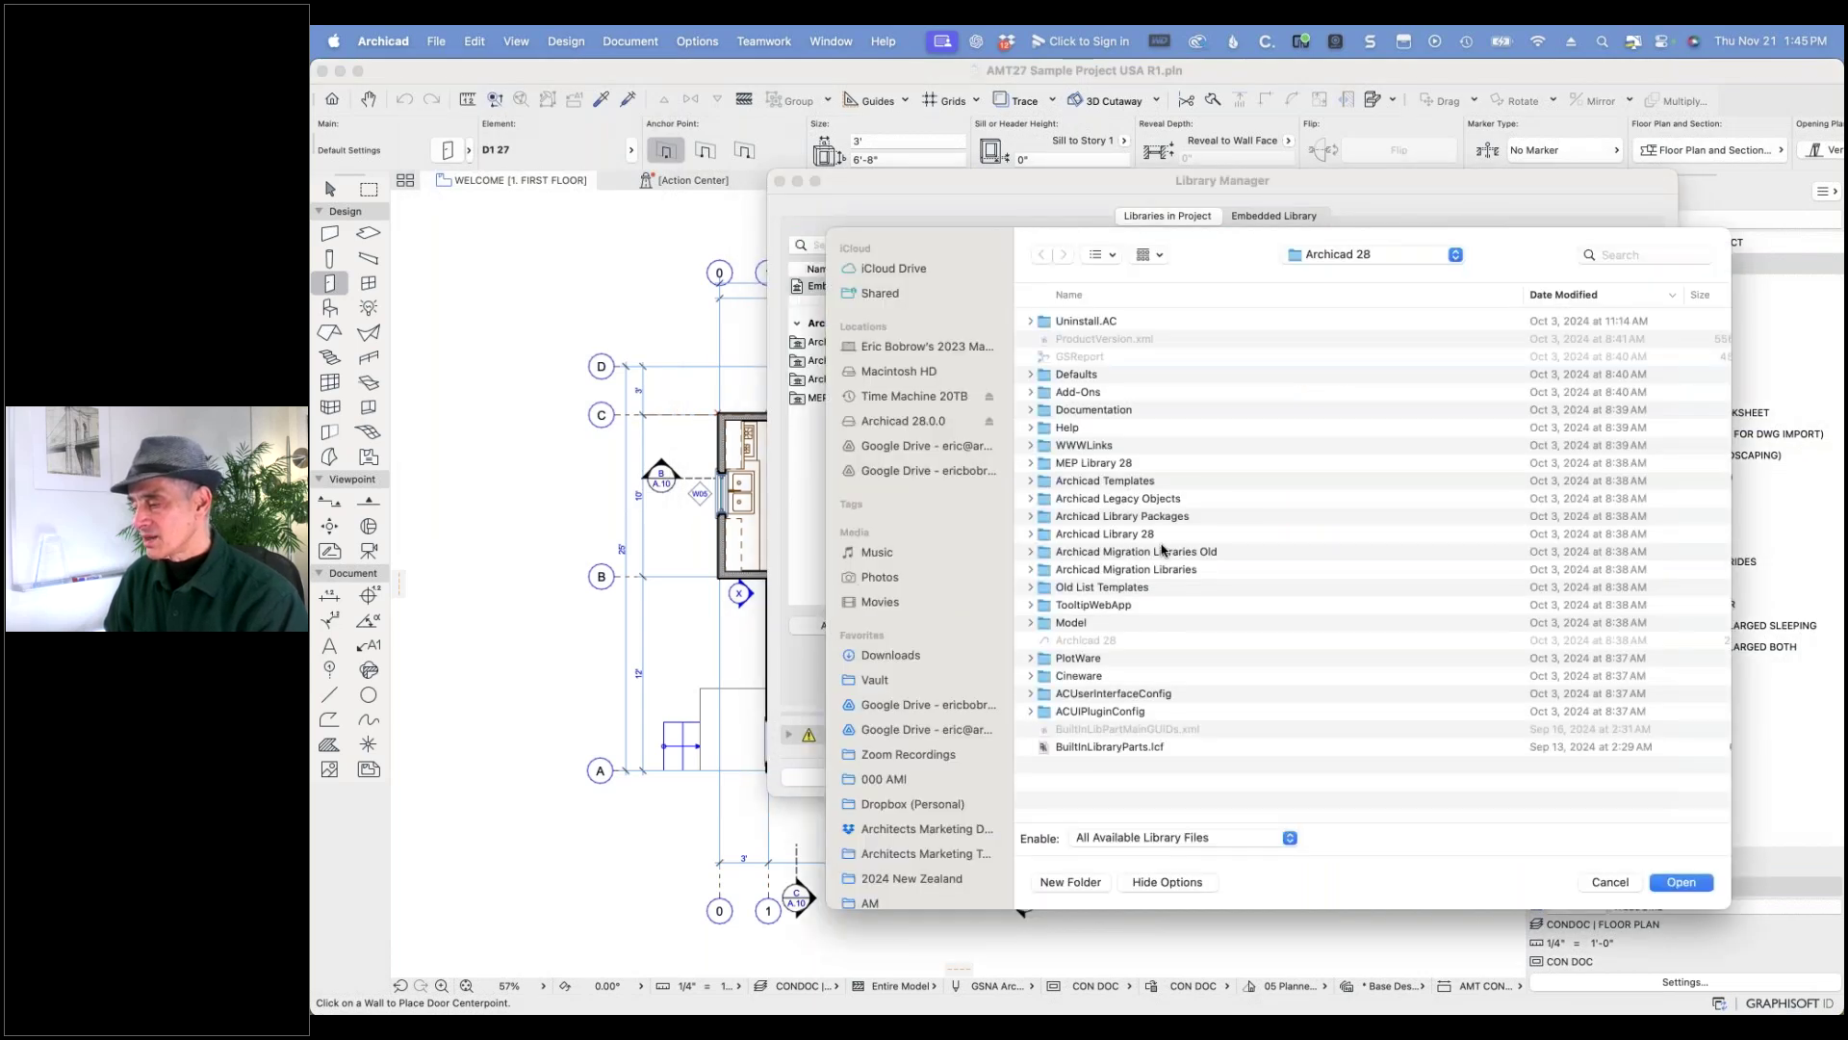
click(1111, 518)
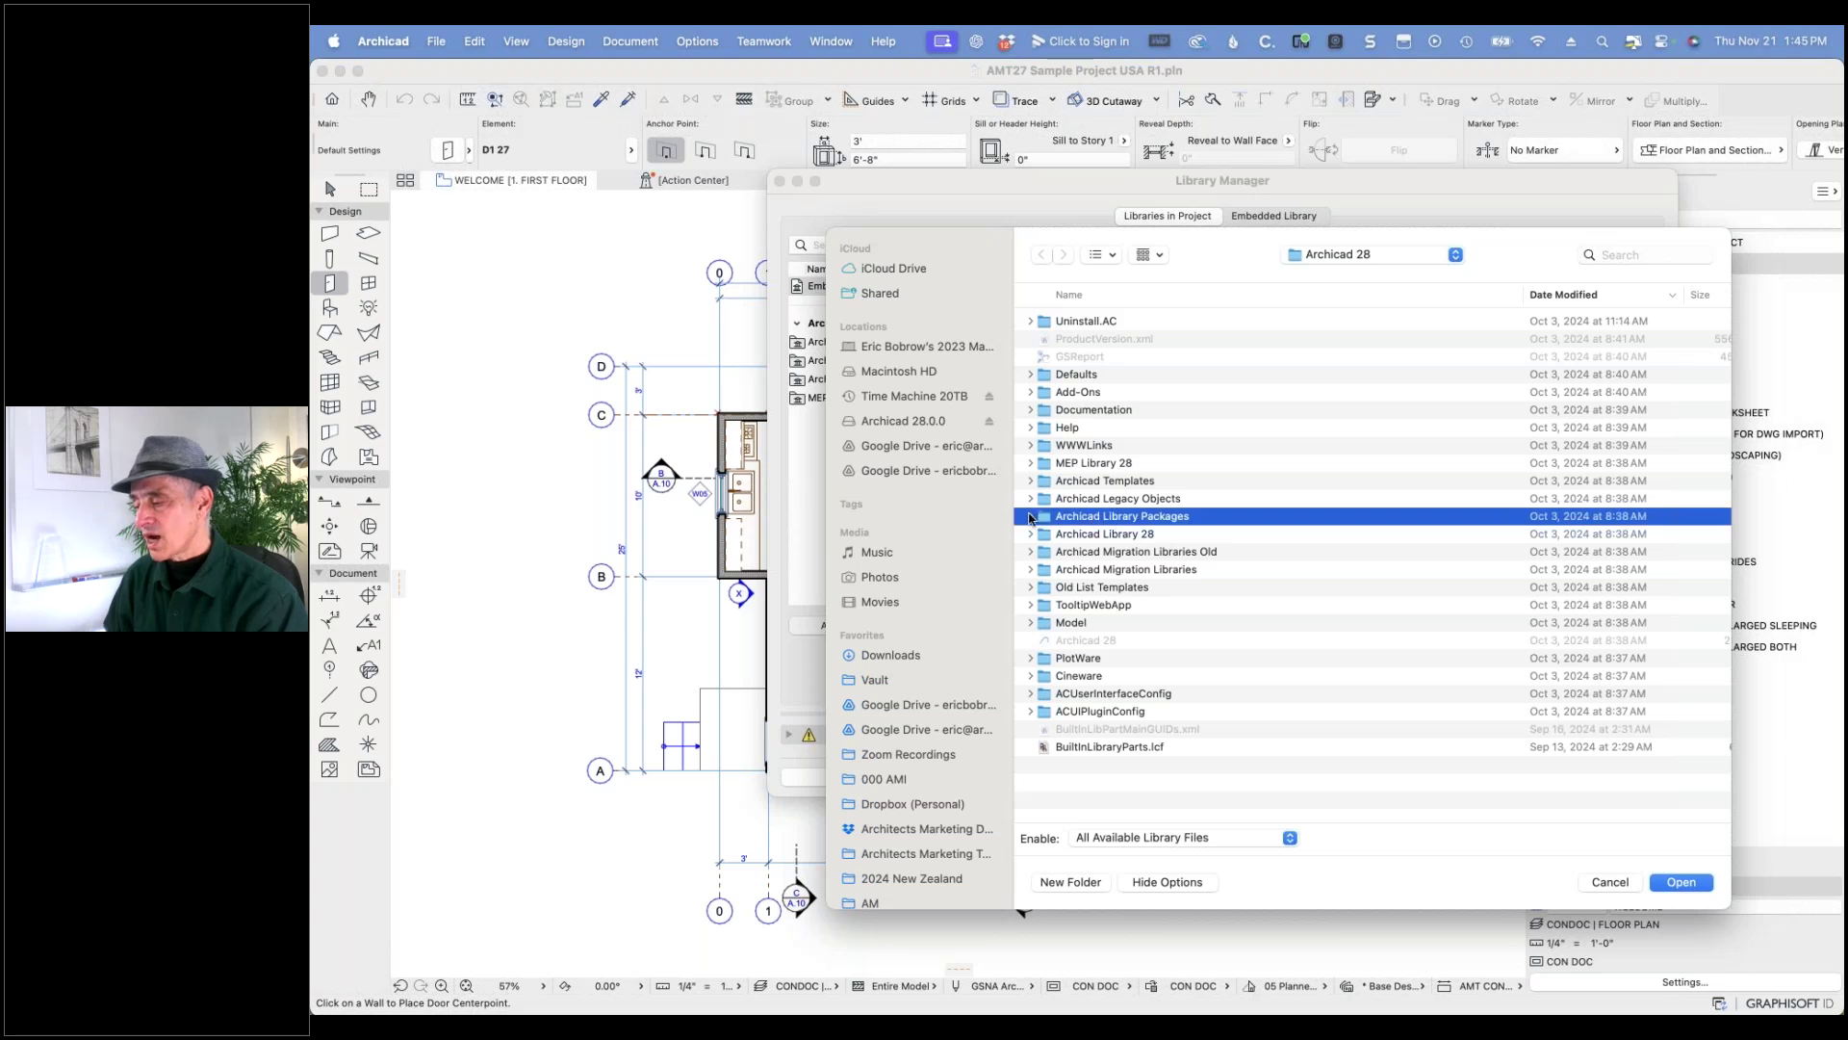
click(1031, 520)
click(1105, 554)
scroll(1142, 628, down, 15)
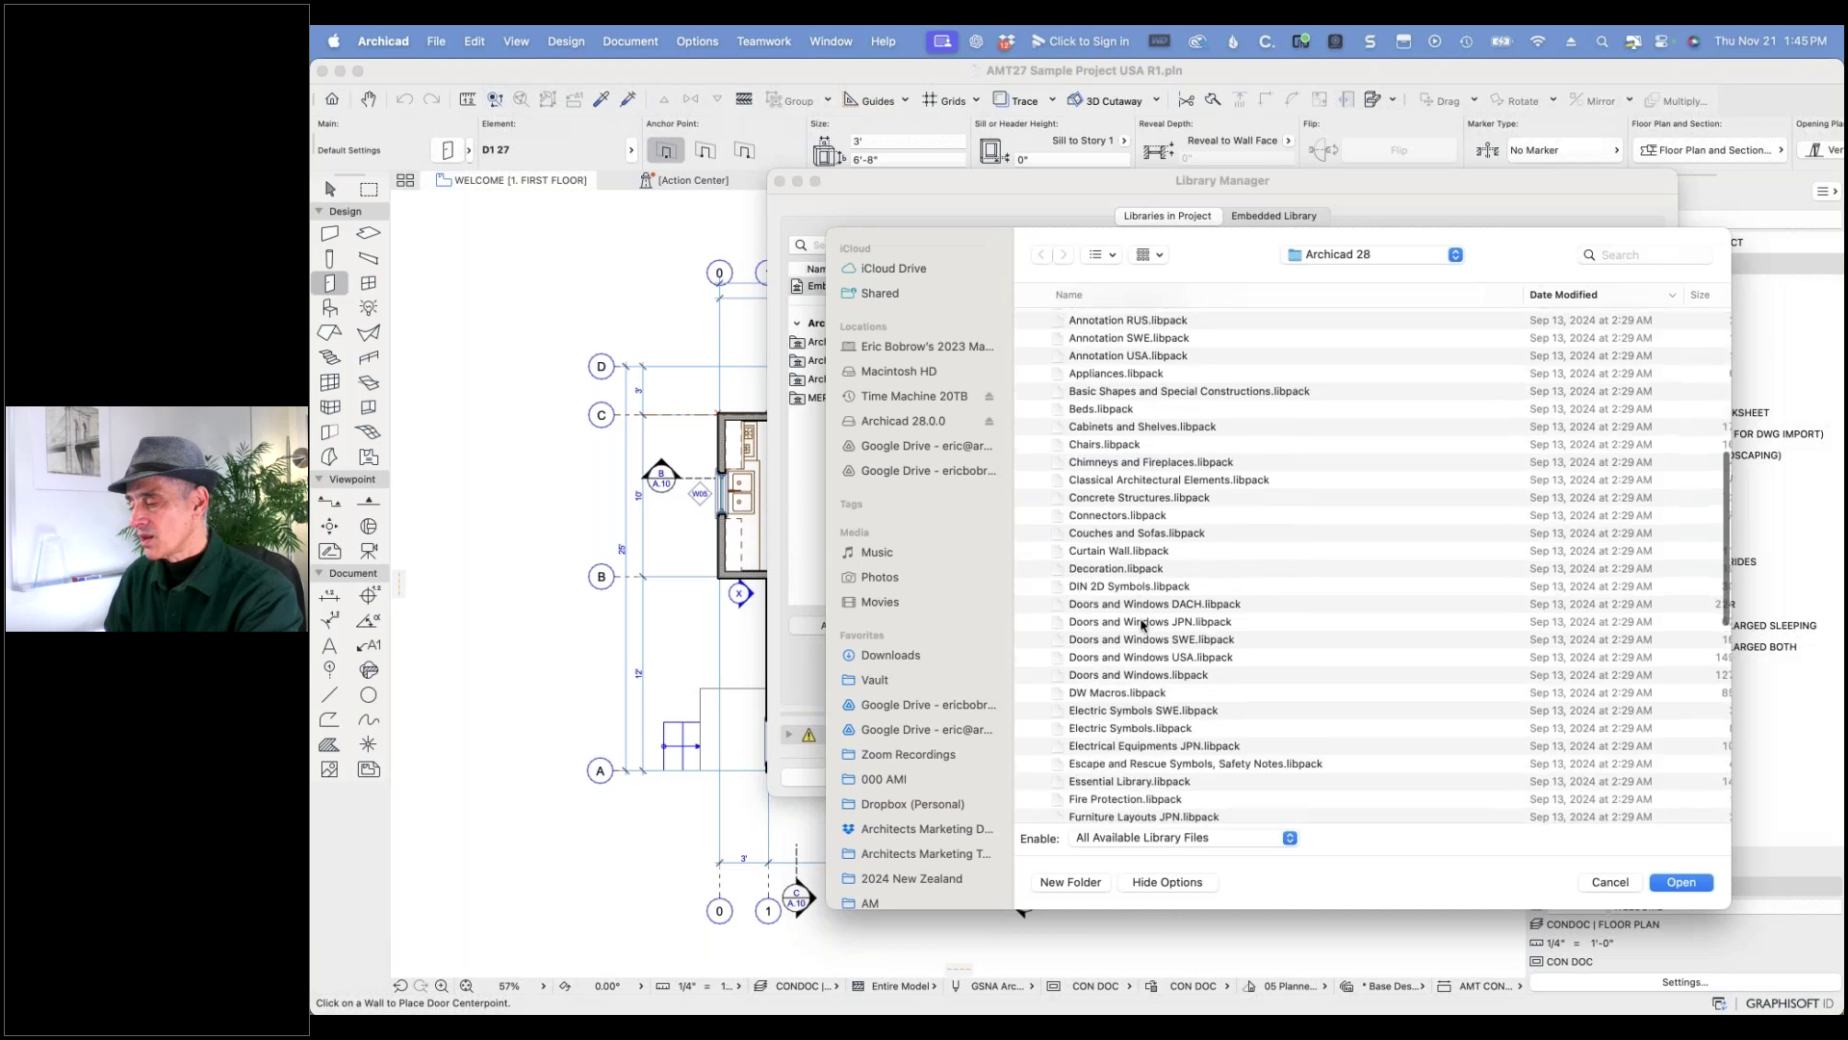
scroll(1141, 626, down, 10)
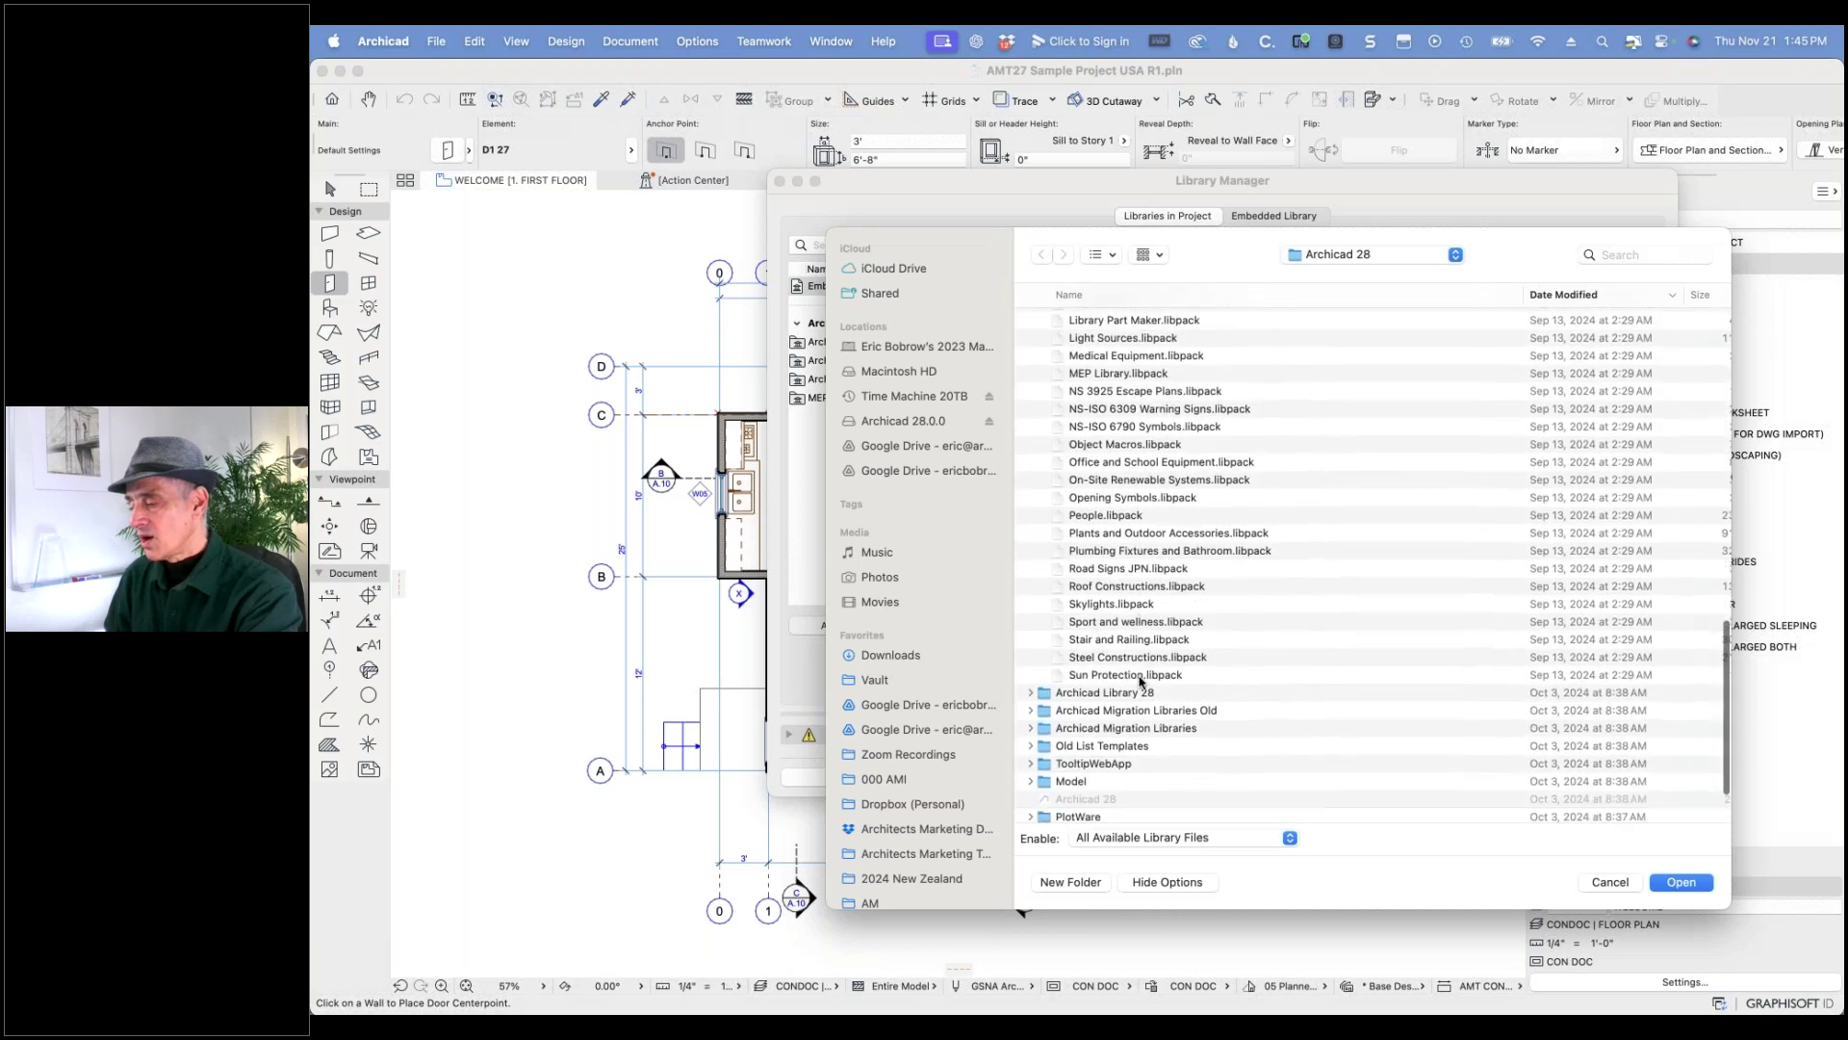
- Select libpacks through Sun Protection, excluding Furniture SWE, Doors and Windows SWE/JPN/DACH, and two JPN packs
shift+click(1141, 677)
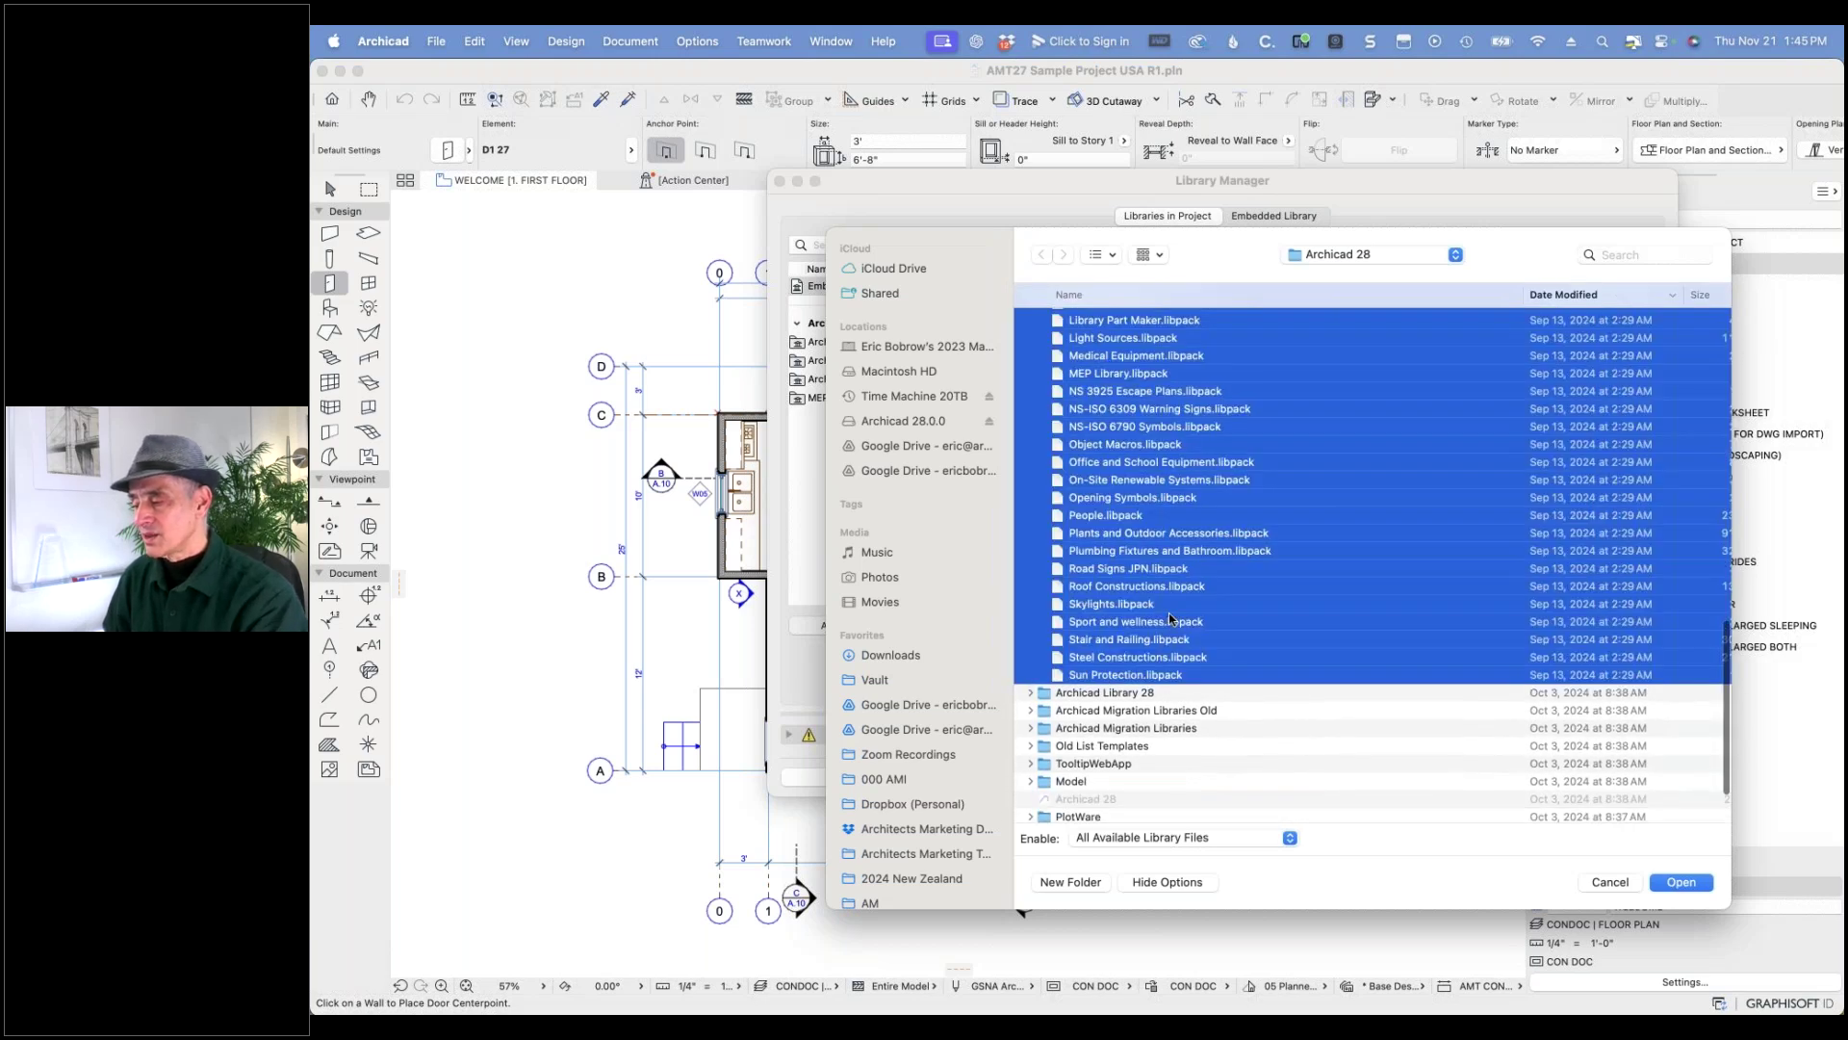
scroll(1170, 618, up, 6)
scroll(1170, 618, up, 2)
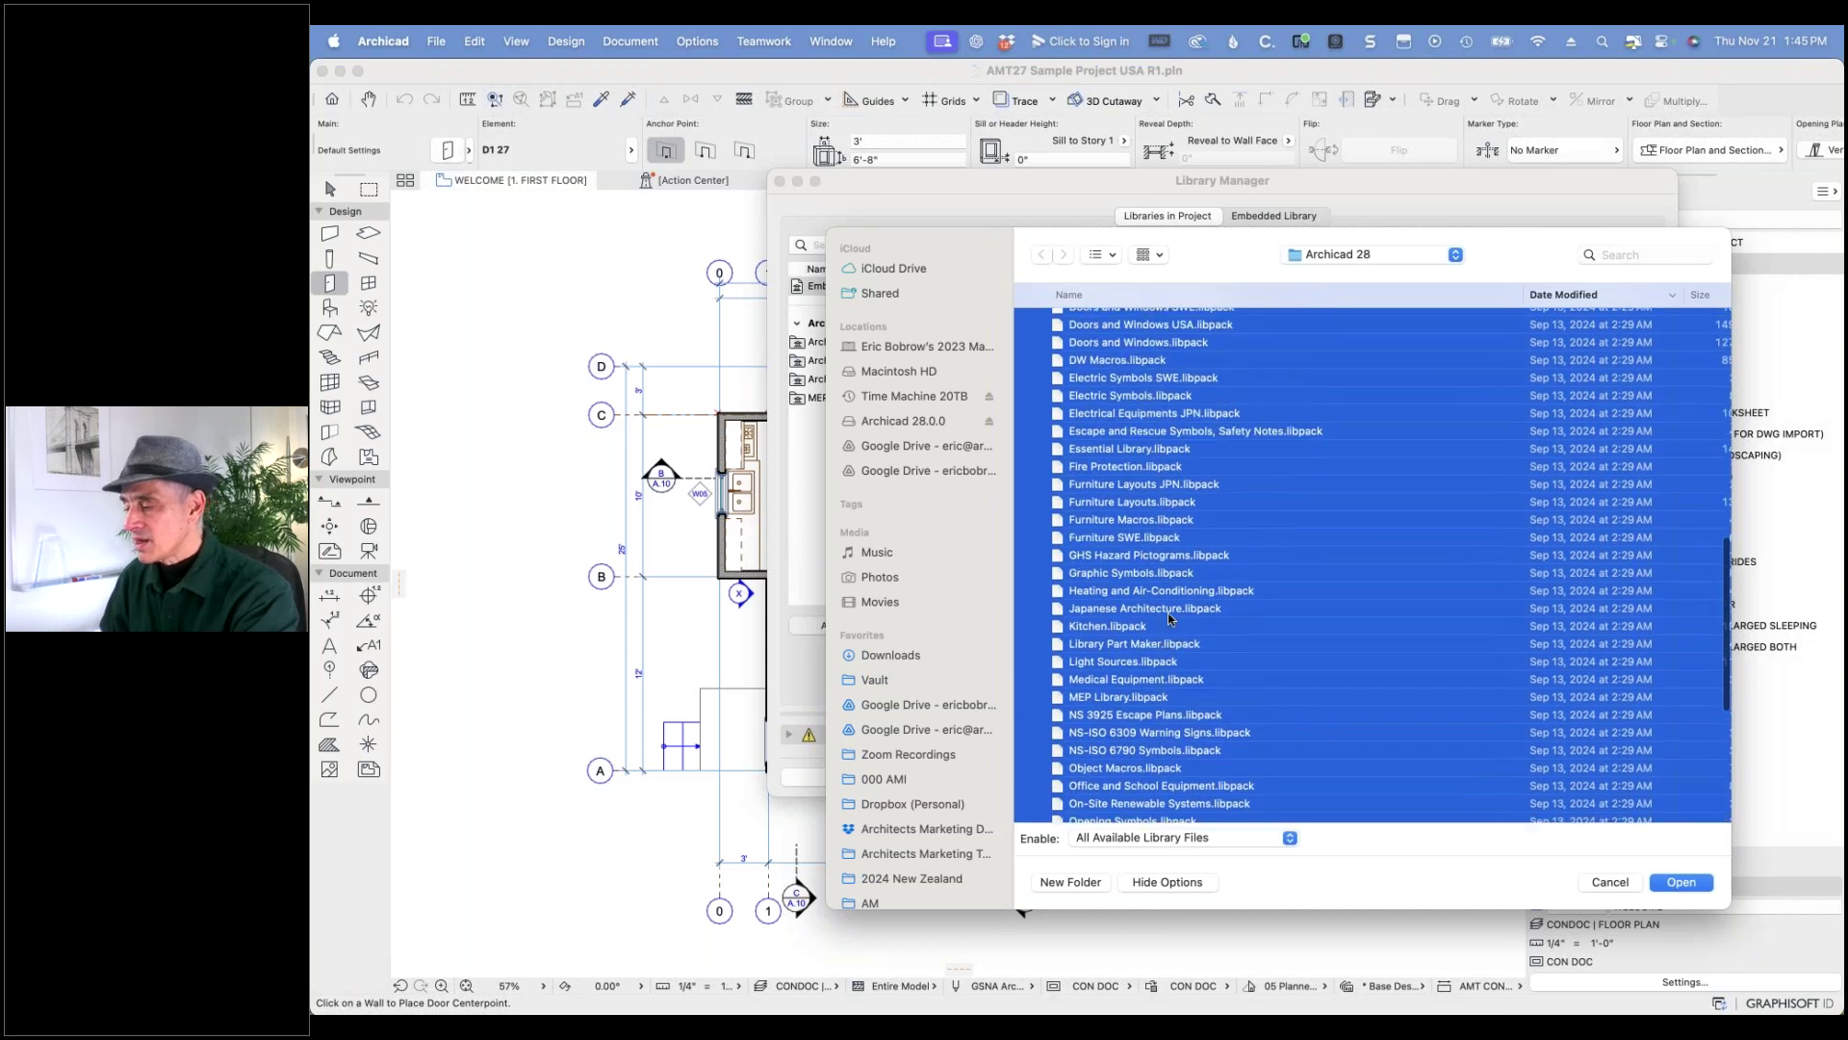
super+click(1115, 542)
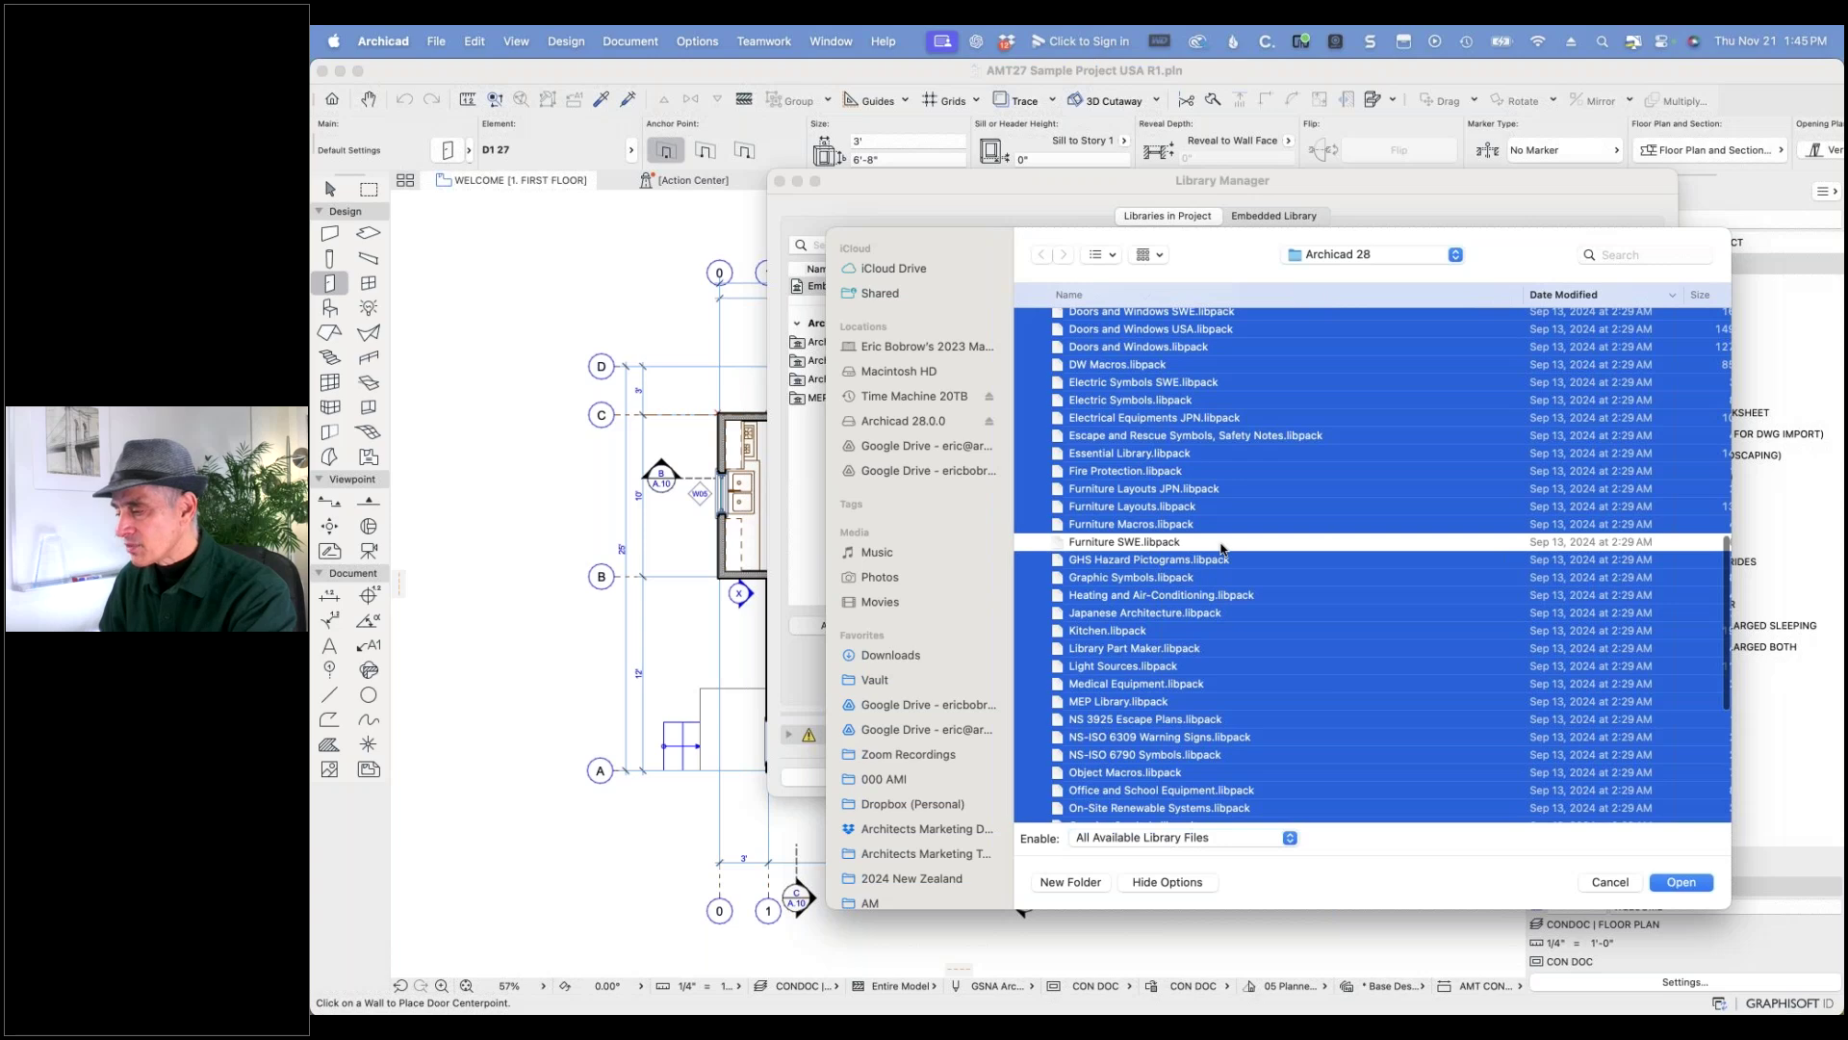
scroll(1221, 547, up, 5)
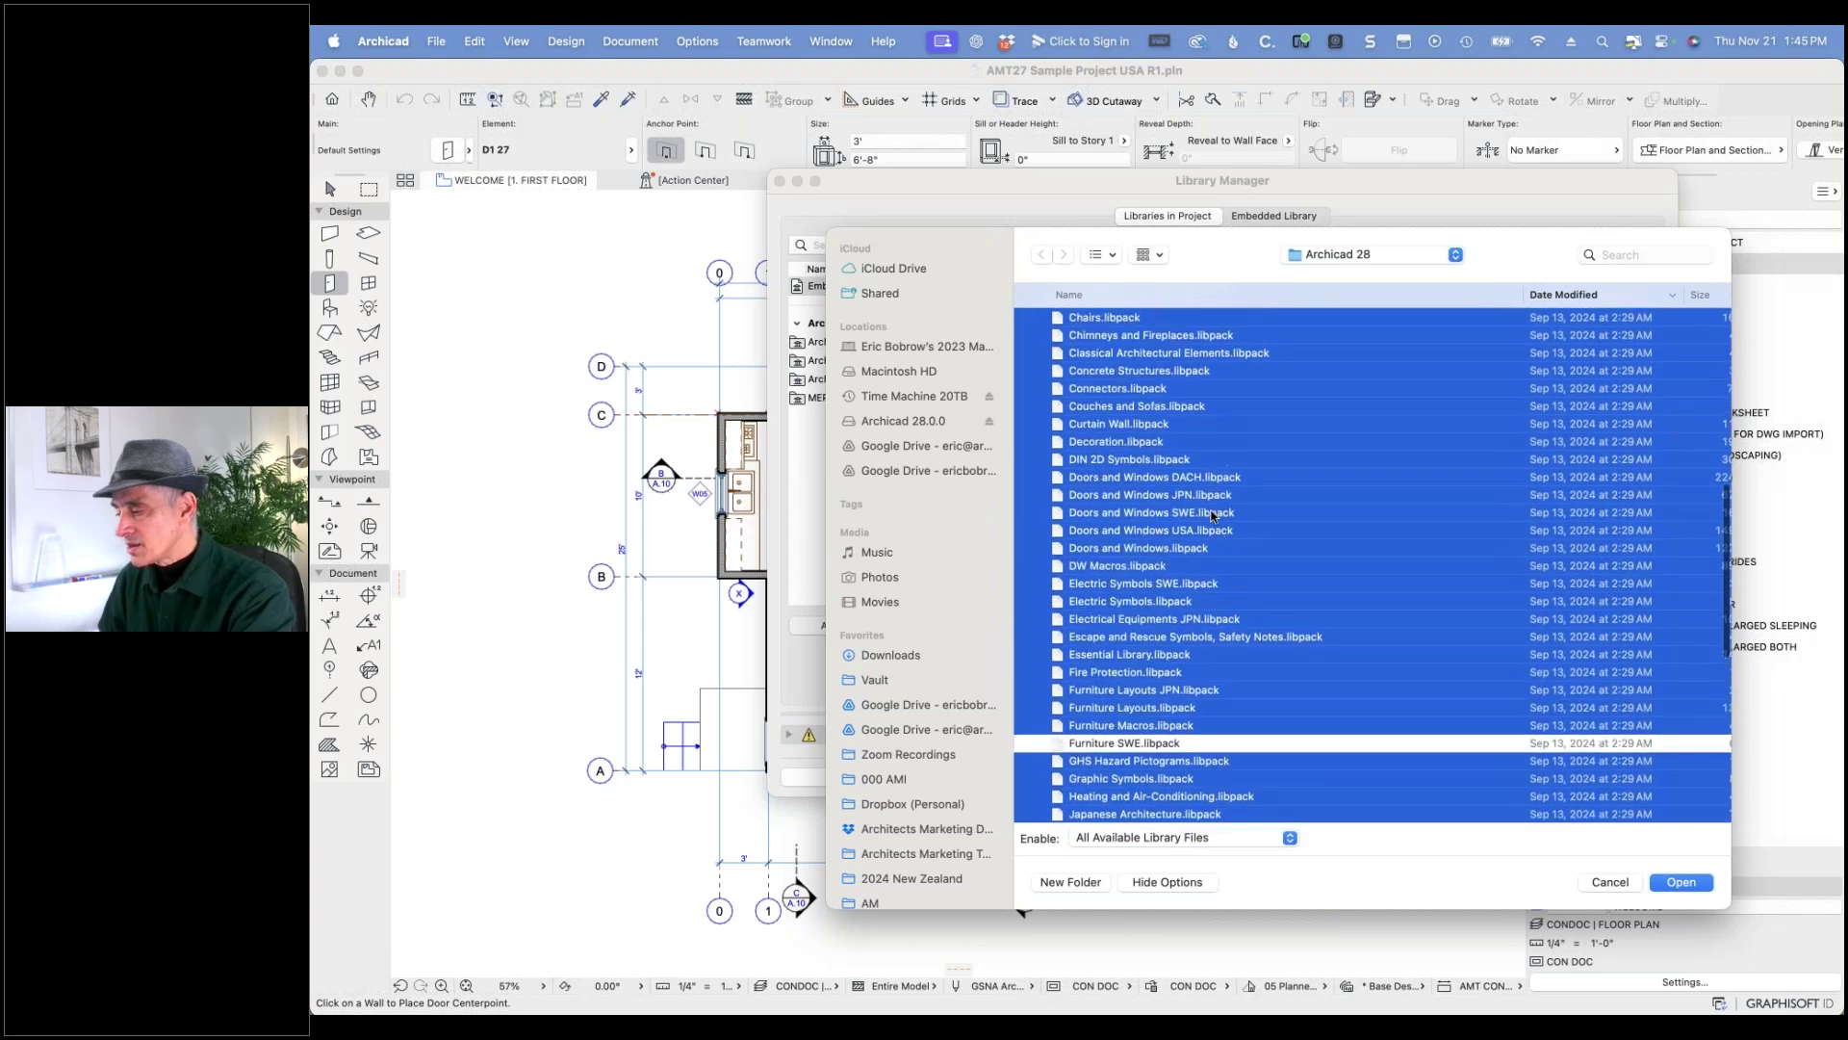
super+click(1211, 512)
super+click(1209, 496)
super+click(1213, 479)
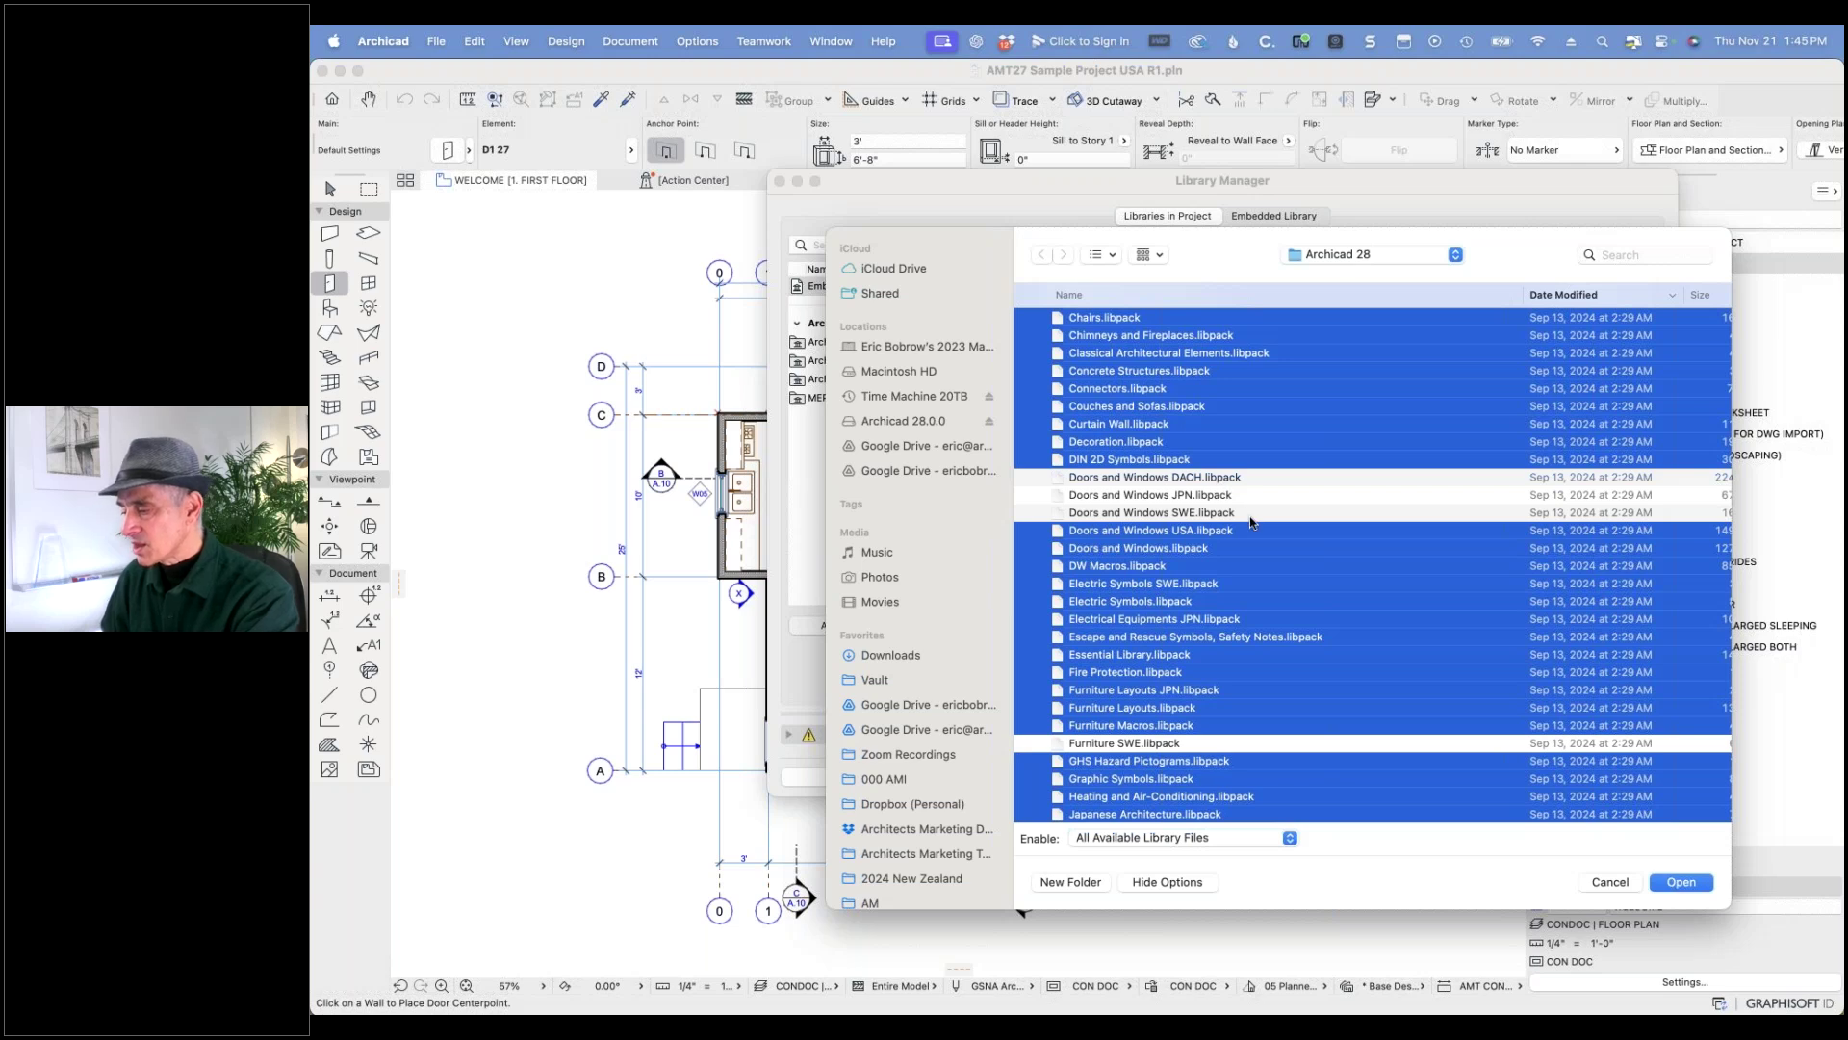
super+click(1217, 619)
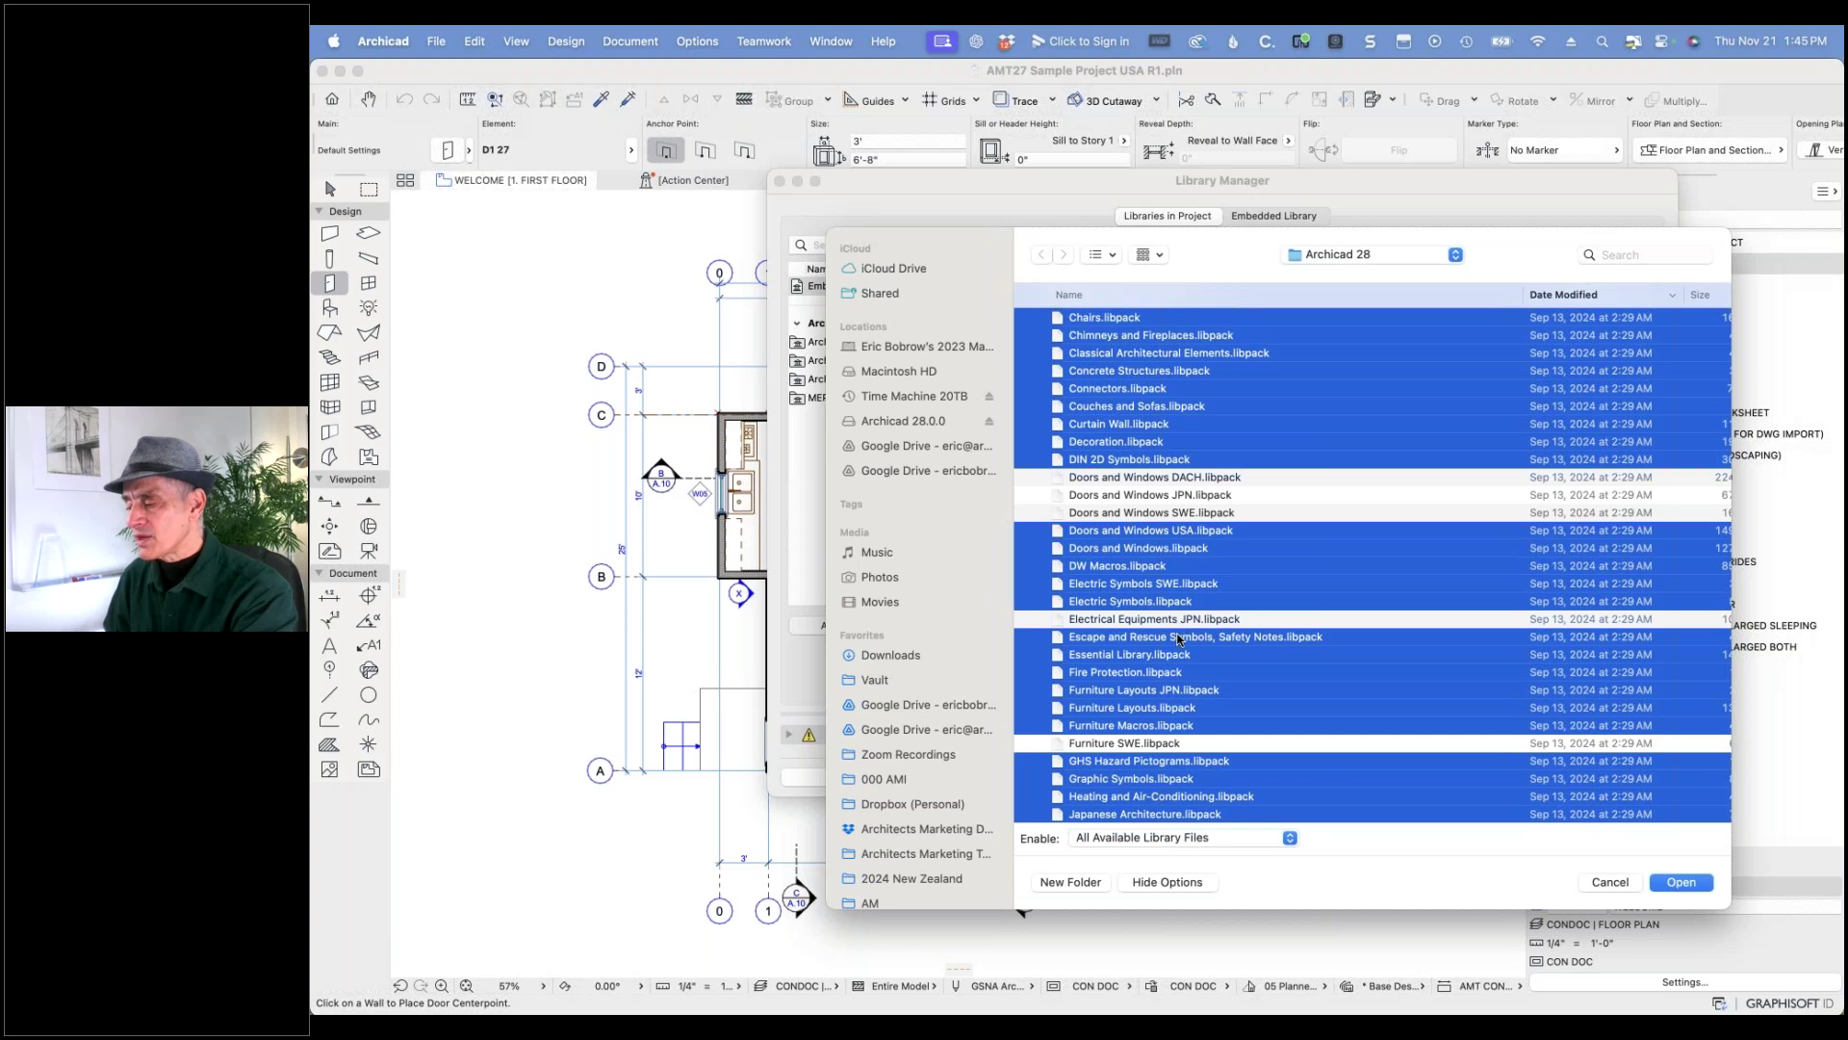
scroll(1178, 638, down, 3)
super+click(1191, 581)
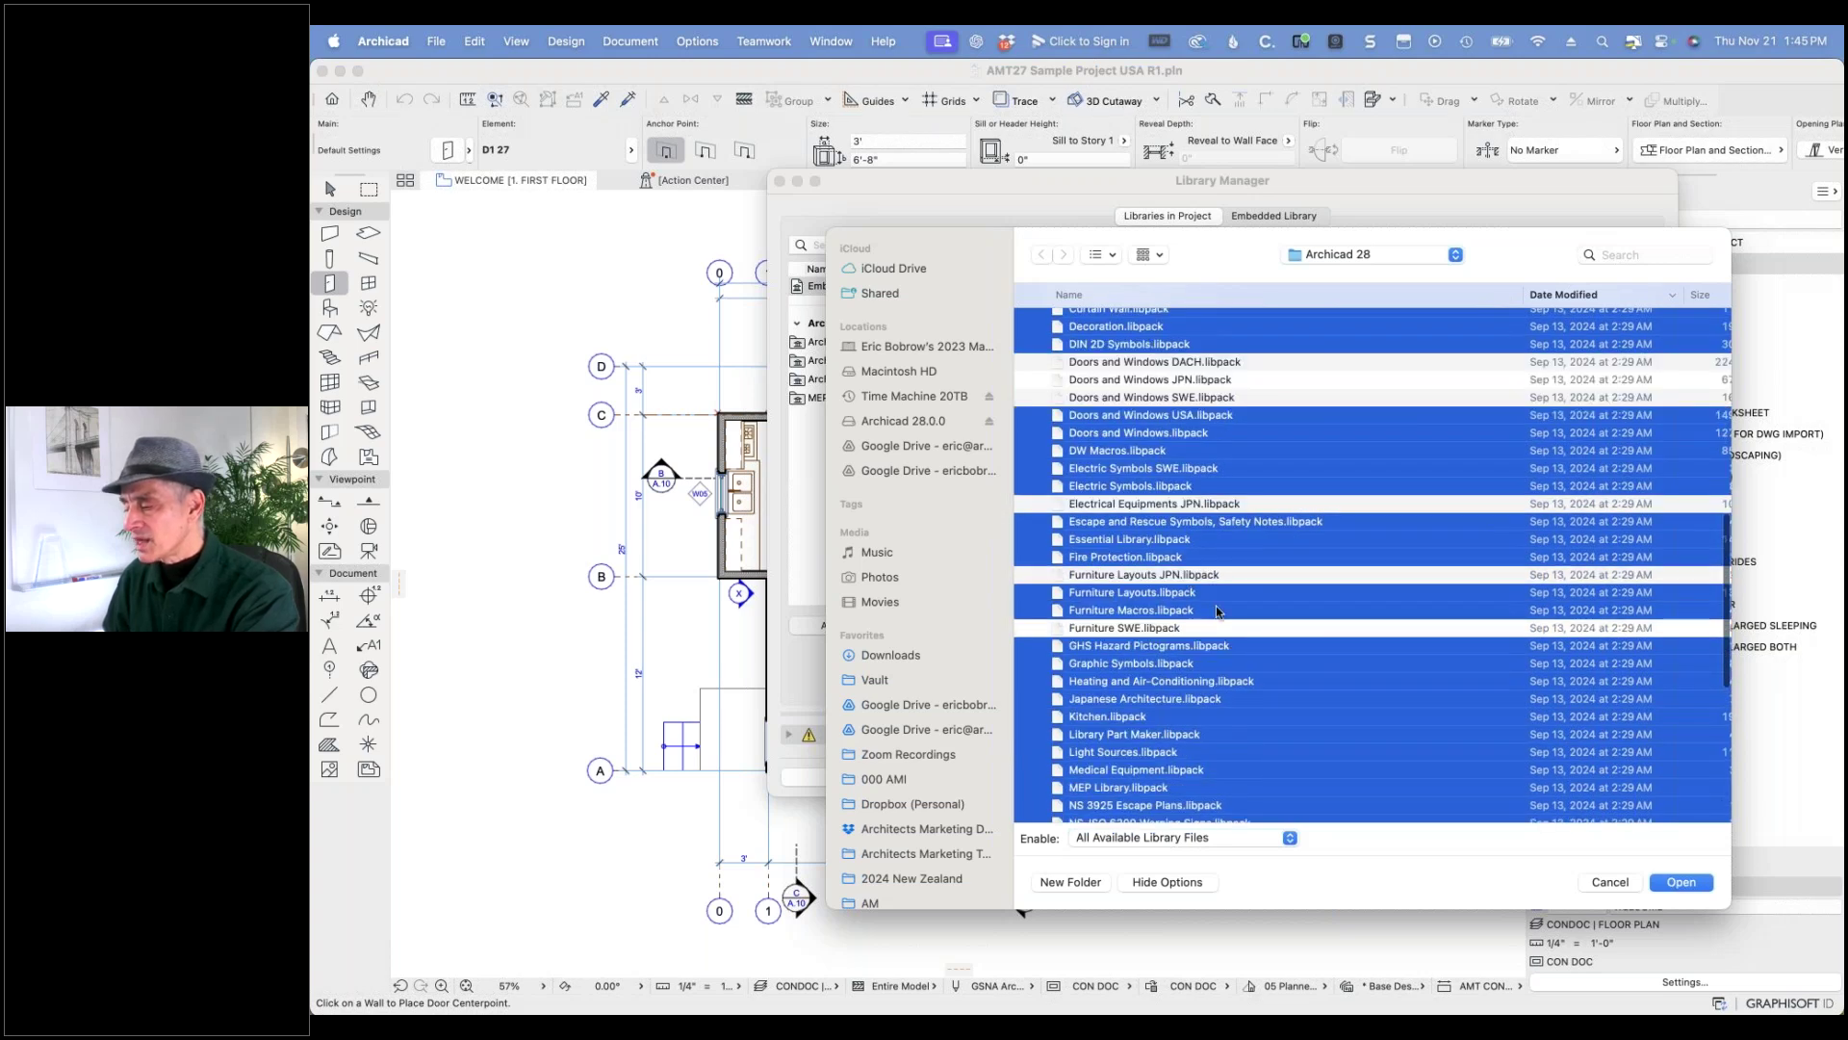
- Also deselect Electric Symbols SWE, 2D Elements CZE, and the SWE, RUS, NOR, KOR, JPN, DACH, CZE, CHI Annotation packs
scroll(1216, 605, down, 5)
scroll(1217, 604, down, 2)
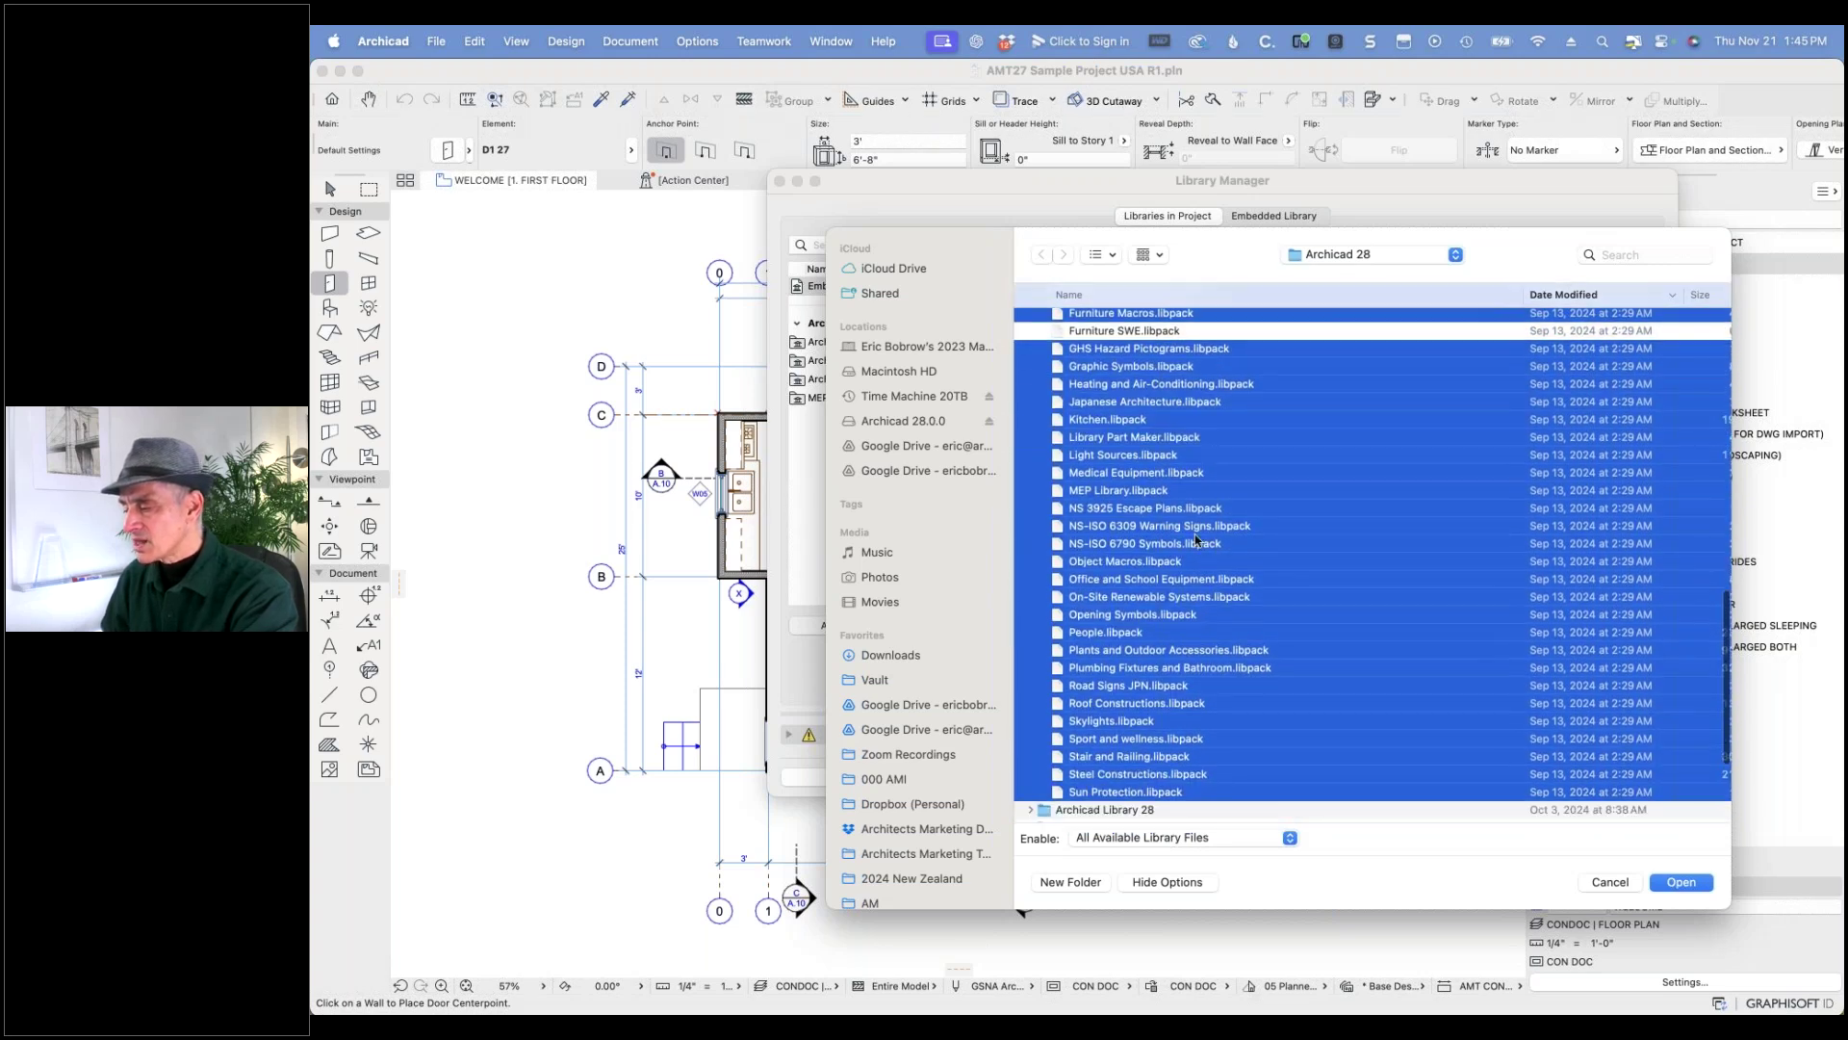
scroll(1213, 544, down, 2)
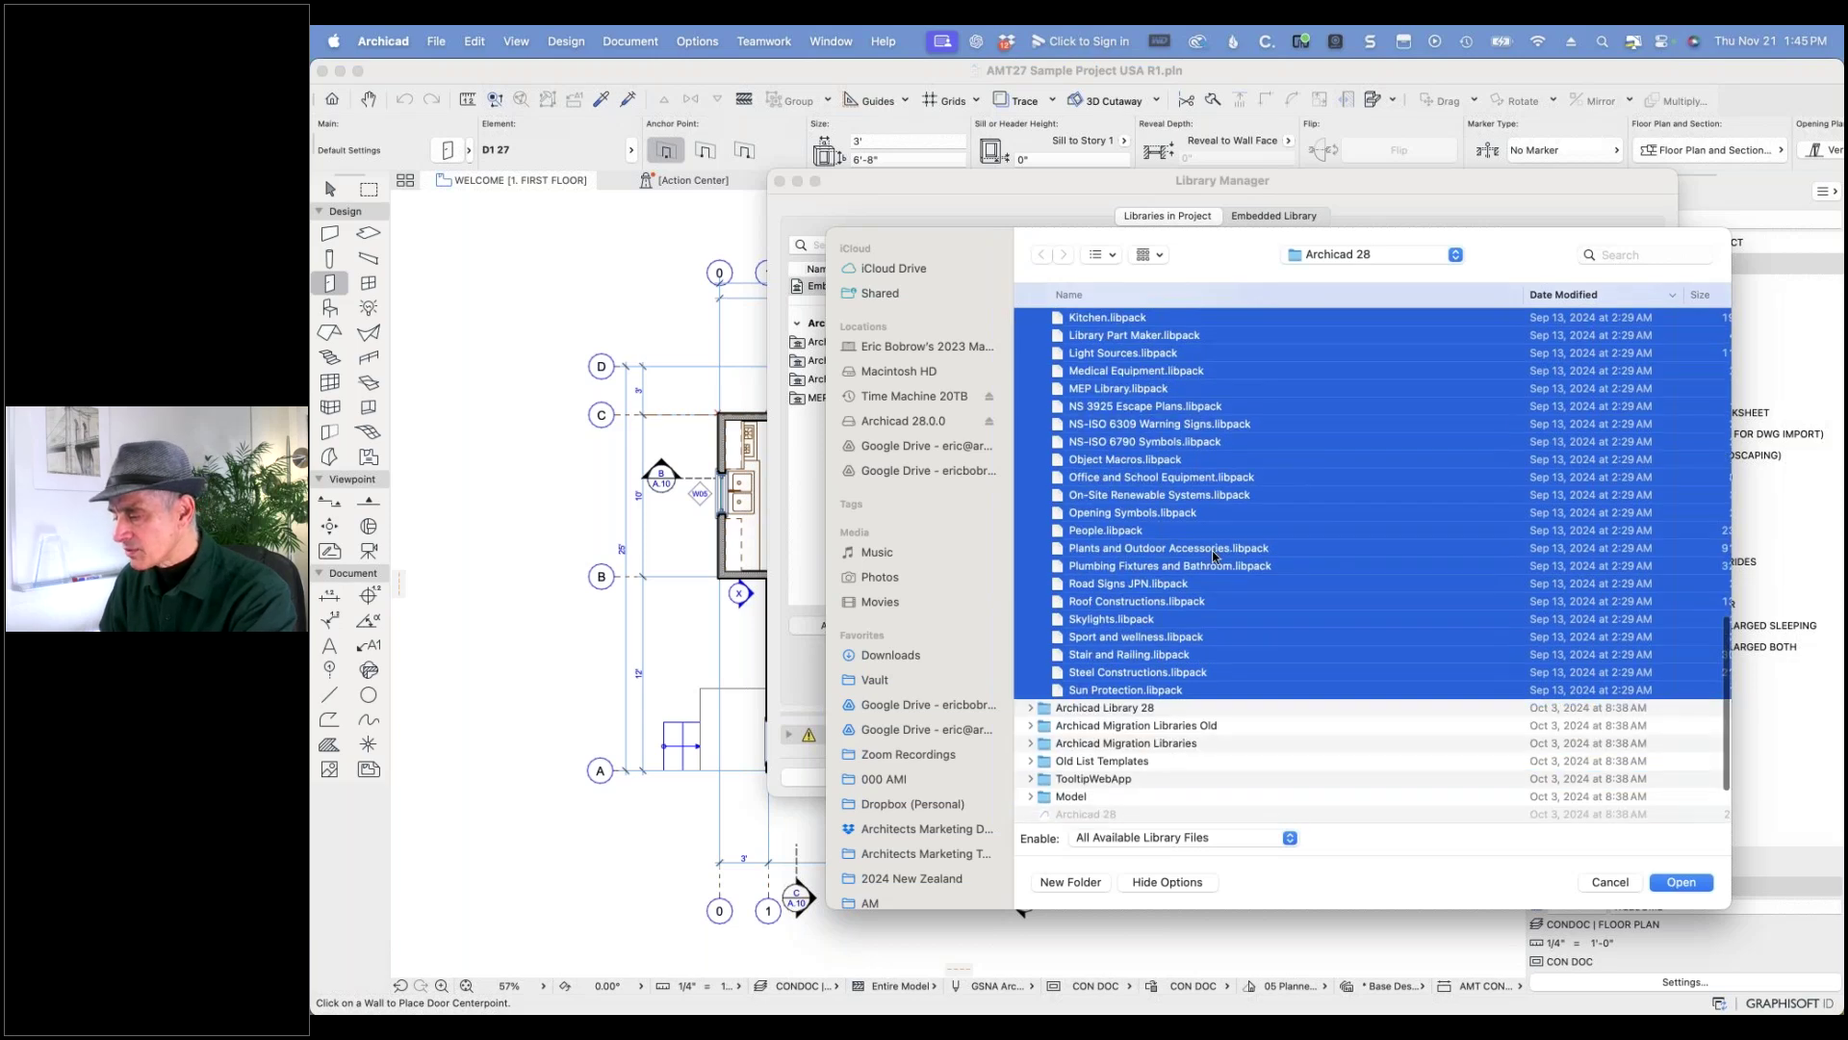
scroll(1214, 556, up, 3)
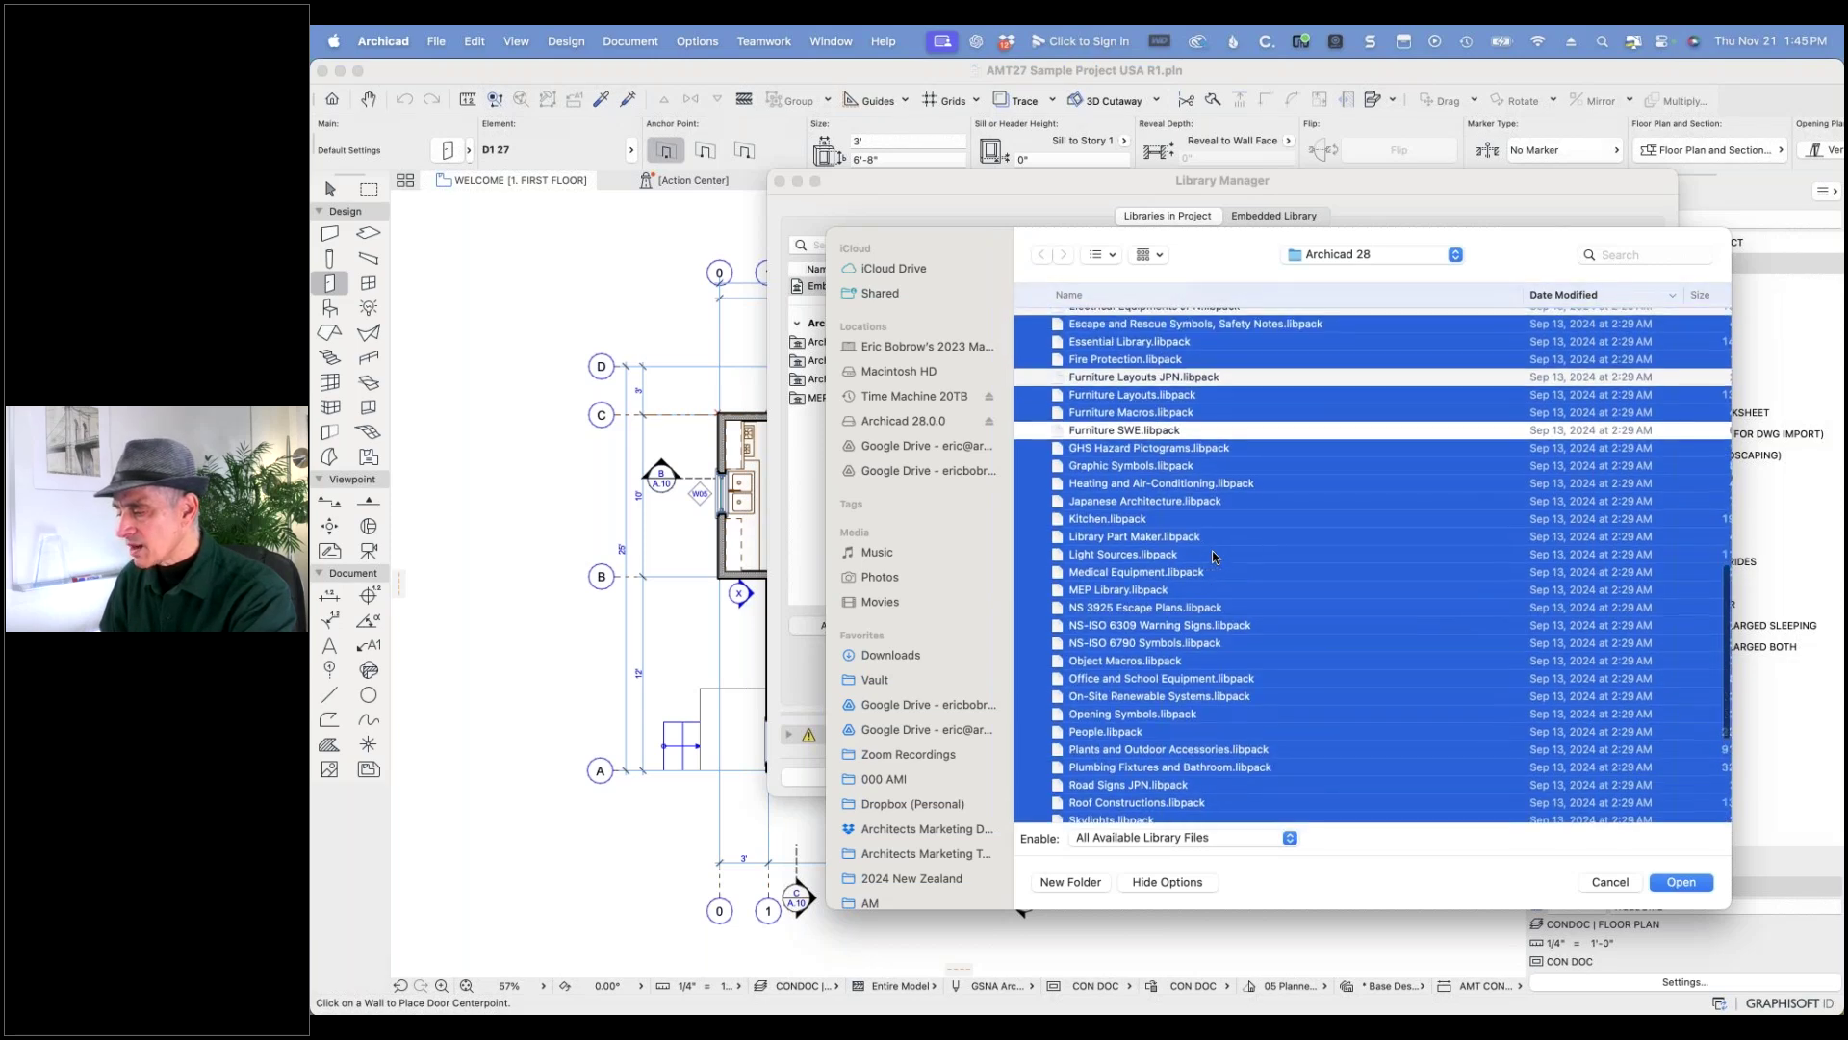
scroll(1214, 557, up, 5)
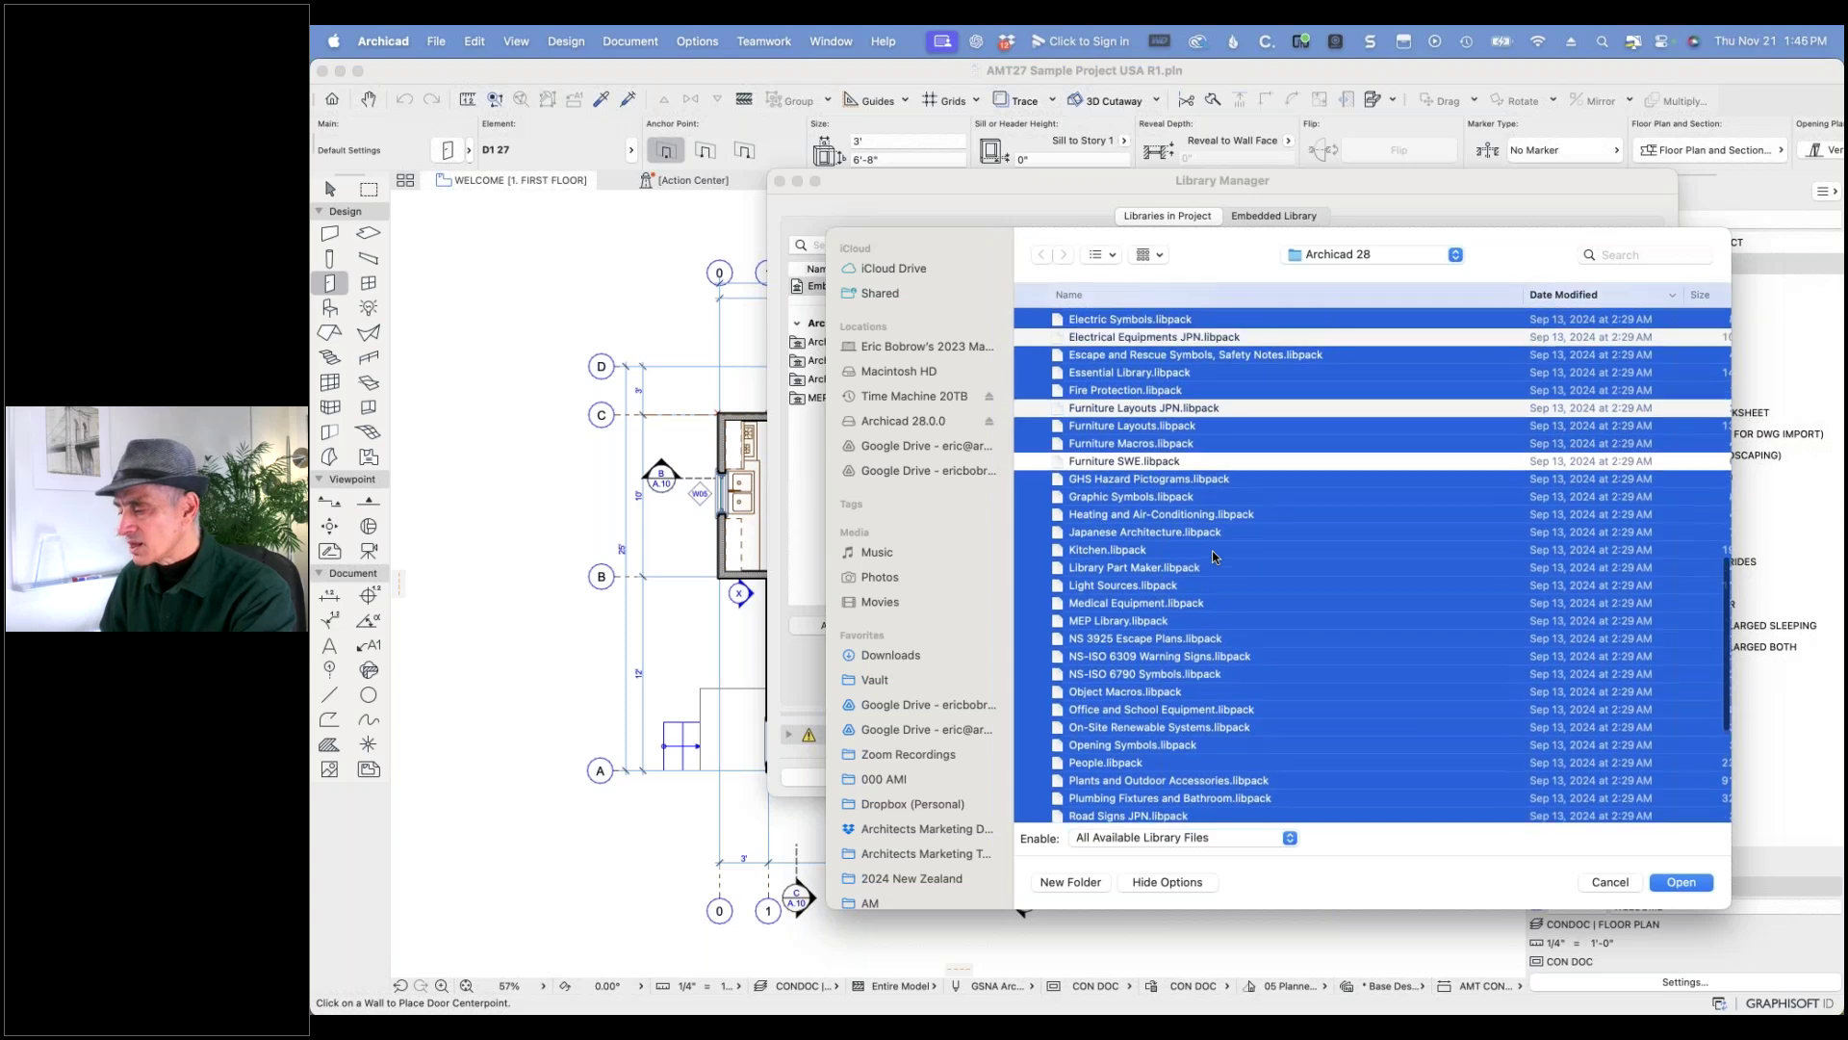
scroll(1213, 556, up, 4)
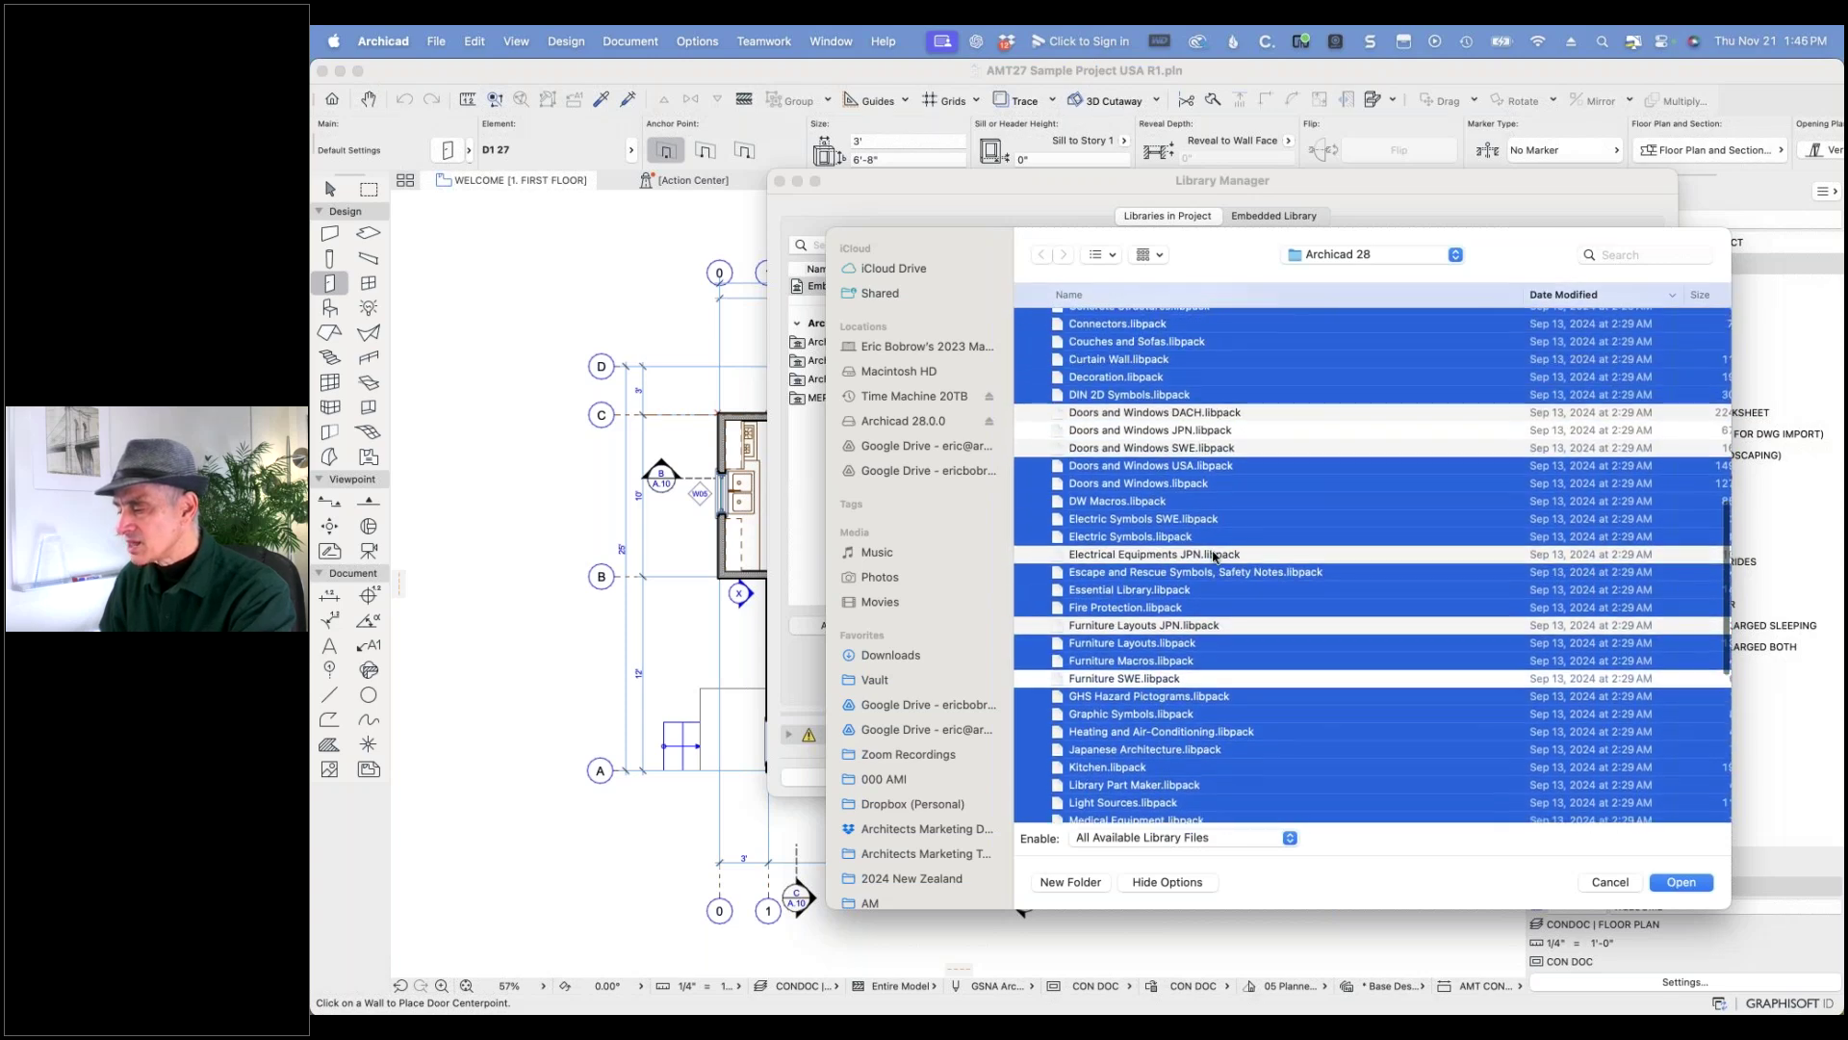
scroll(1217, 547, left, 2)
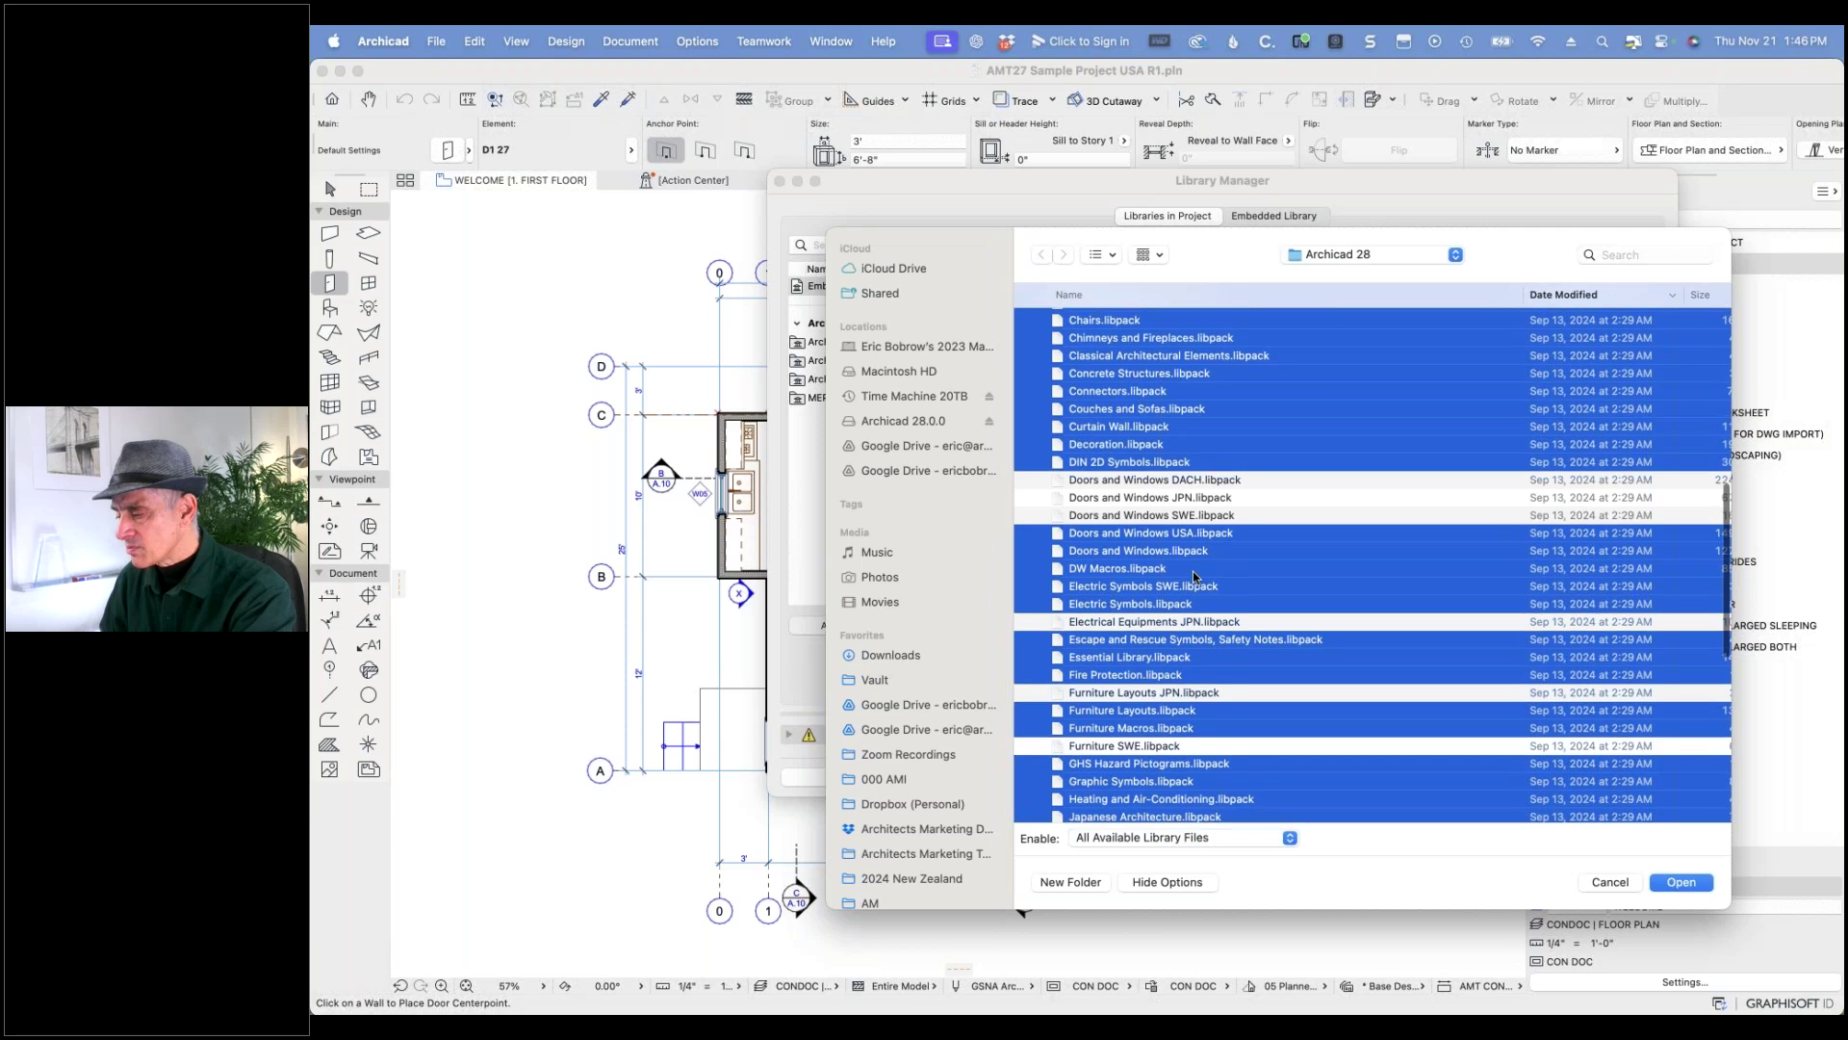
super+click(1186, 587)
scroll(1250, 470, up, 5)
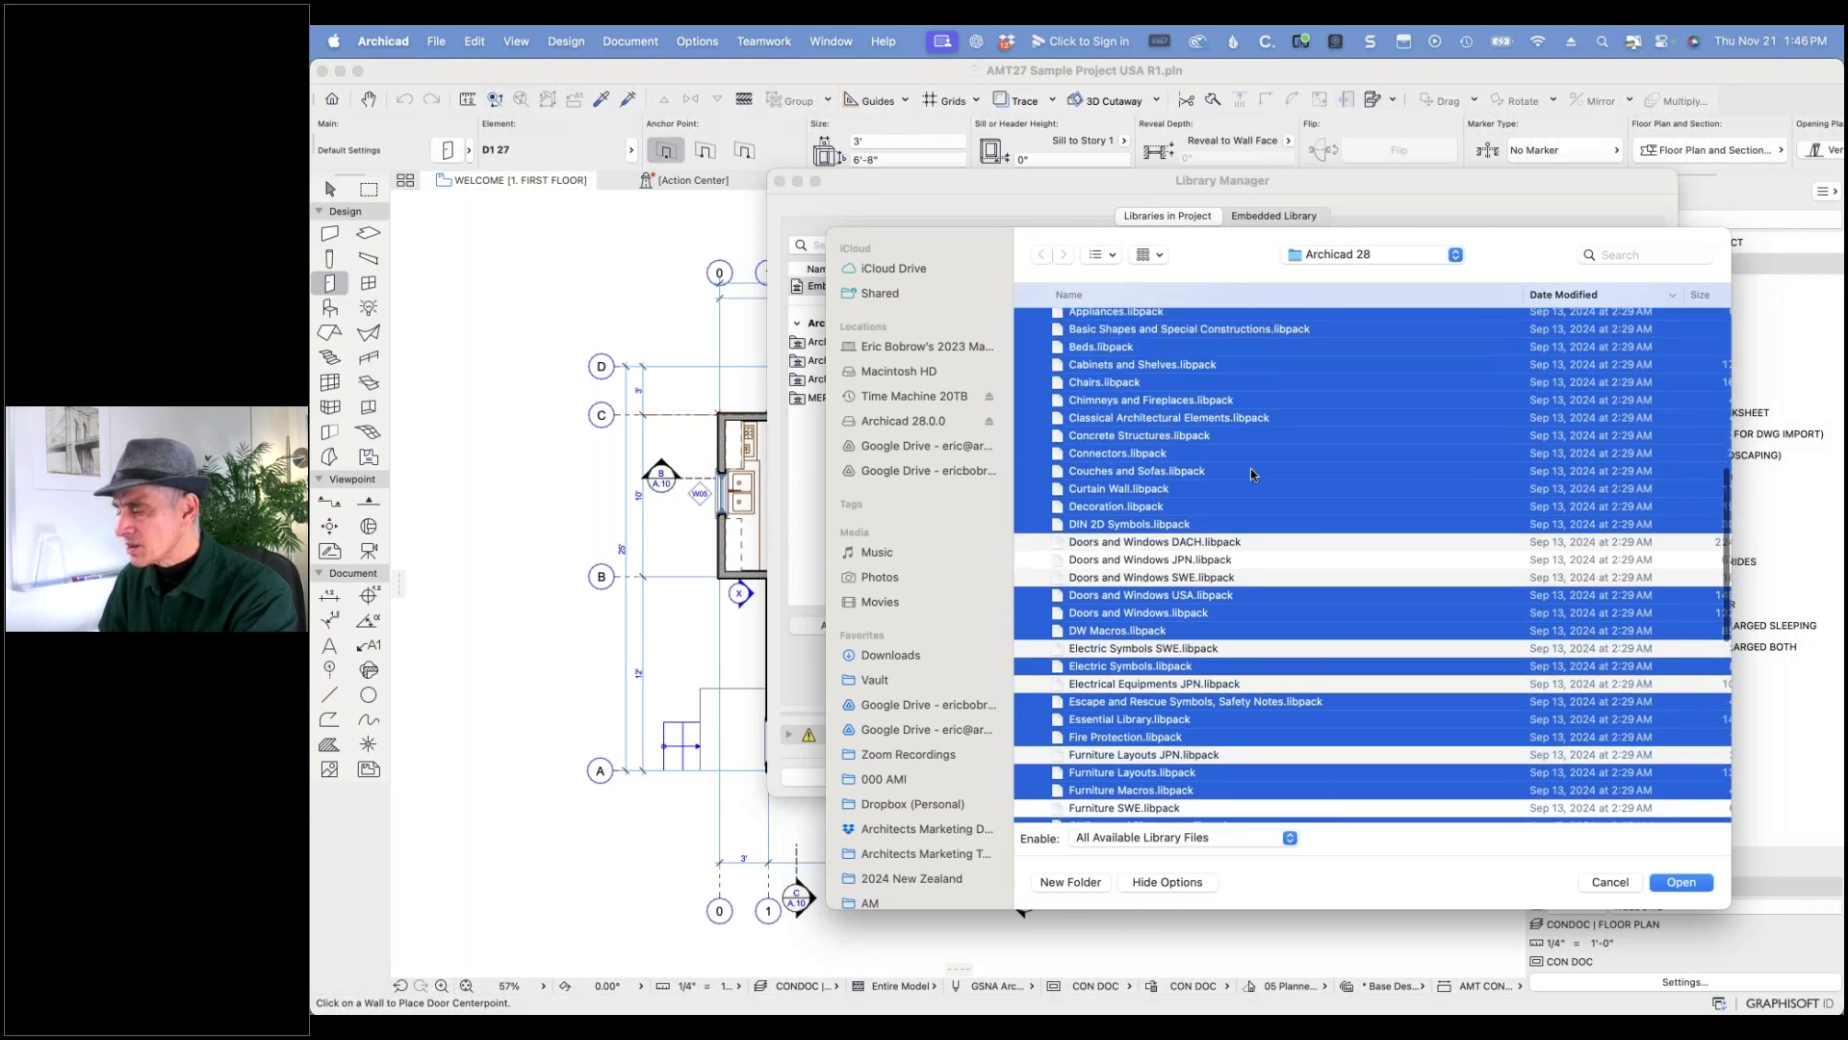
scroll(1250, 469, up, 3)
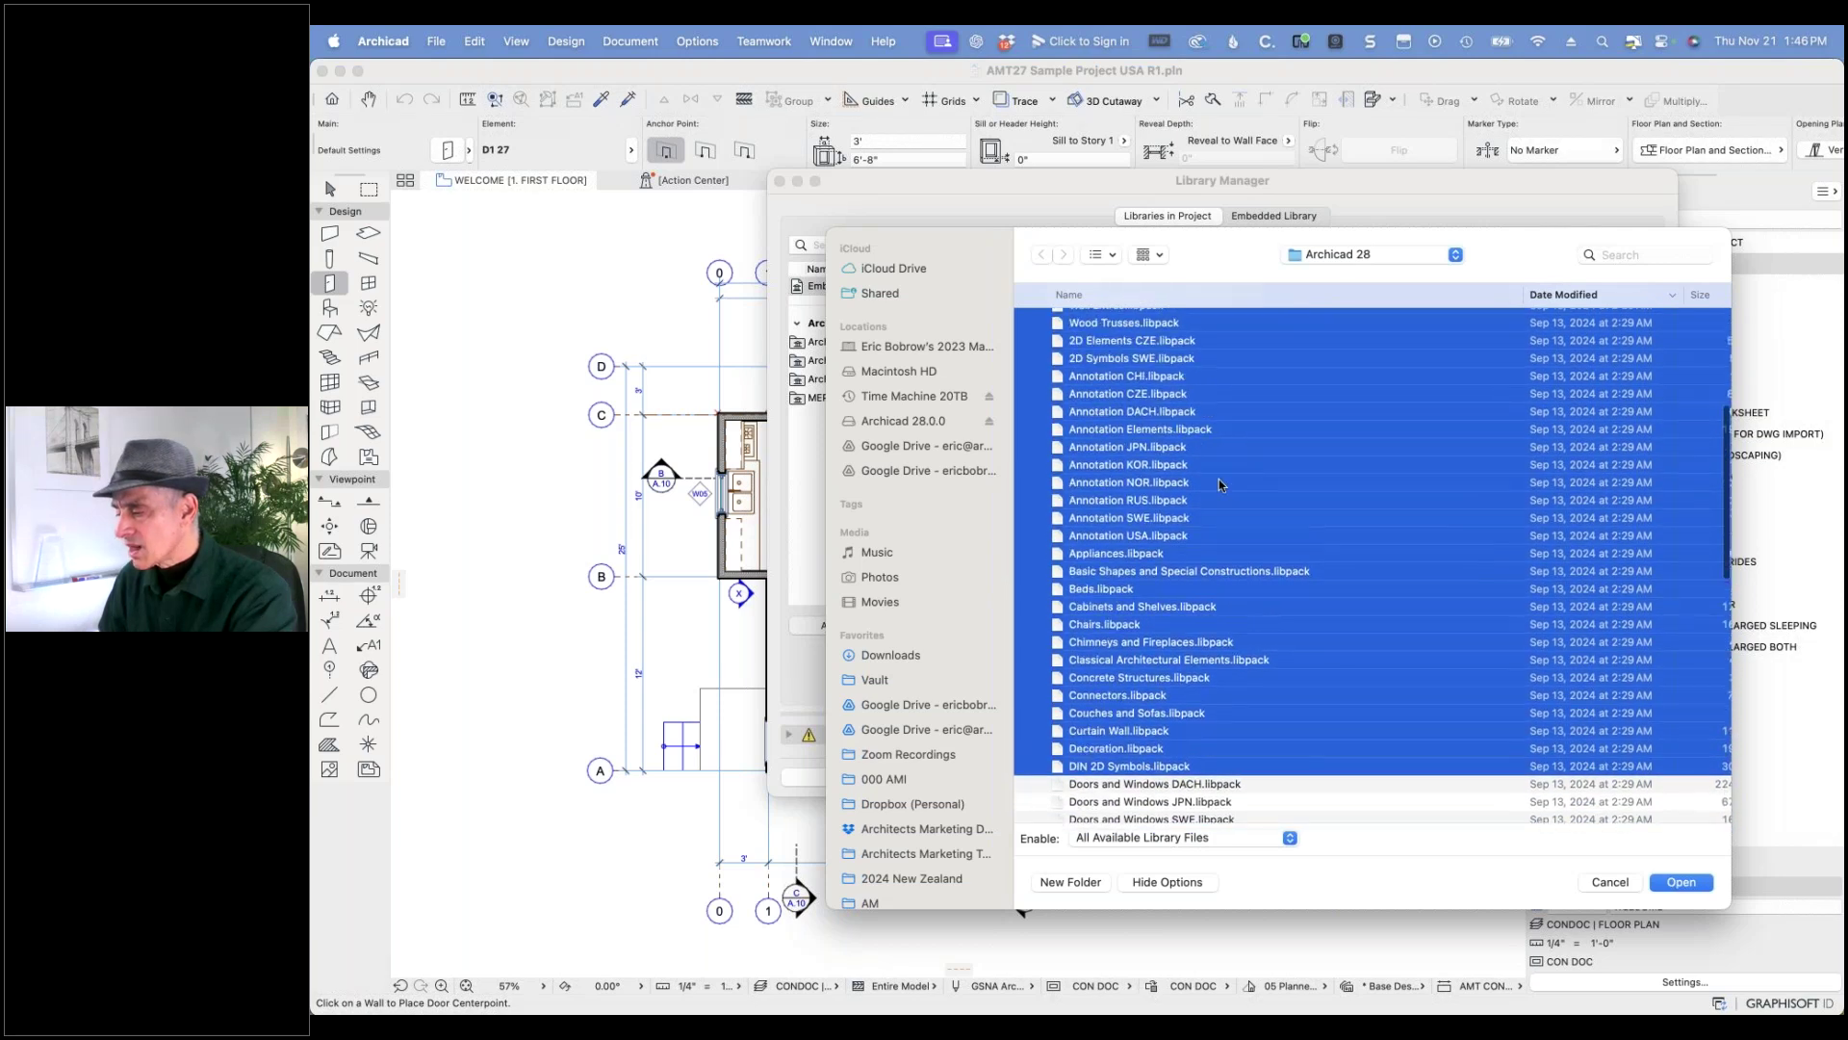
super+click(1179, 518)
super+click(1176, 500)
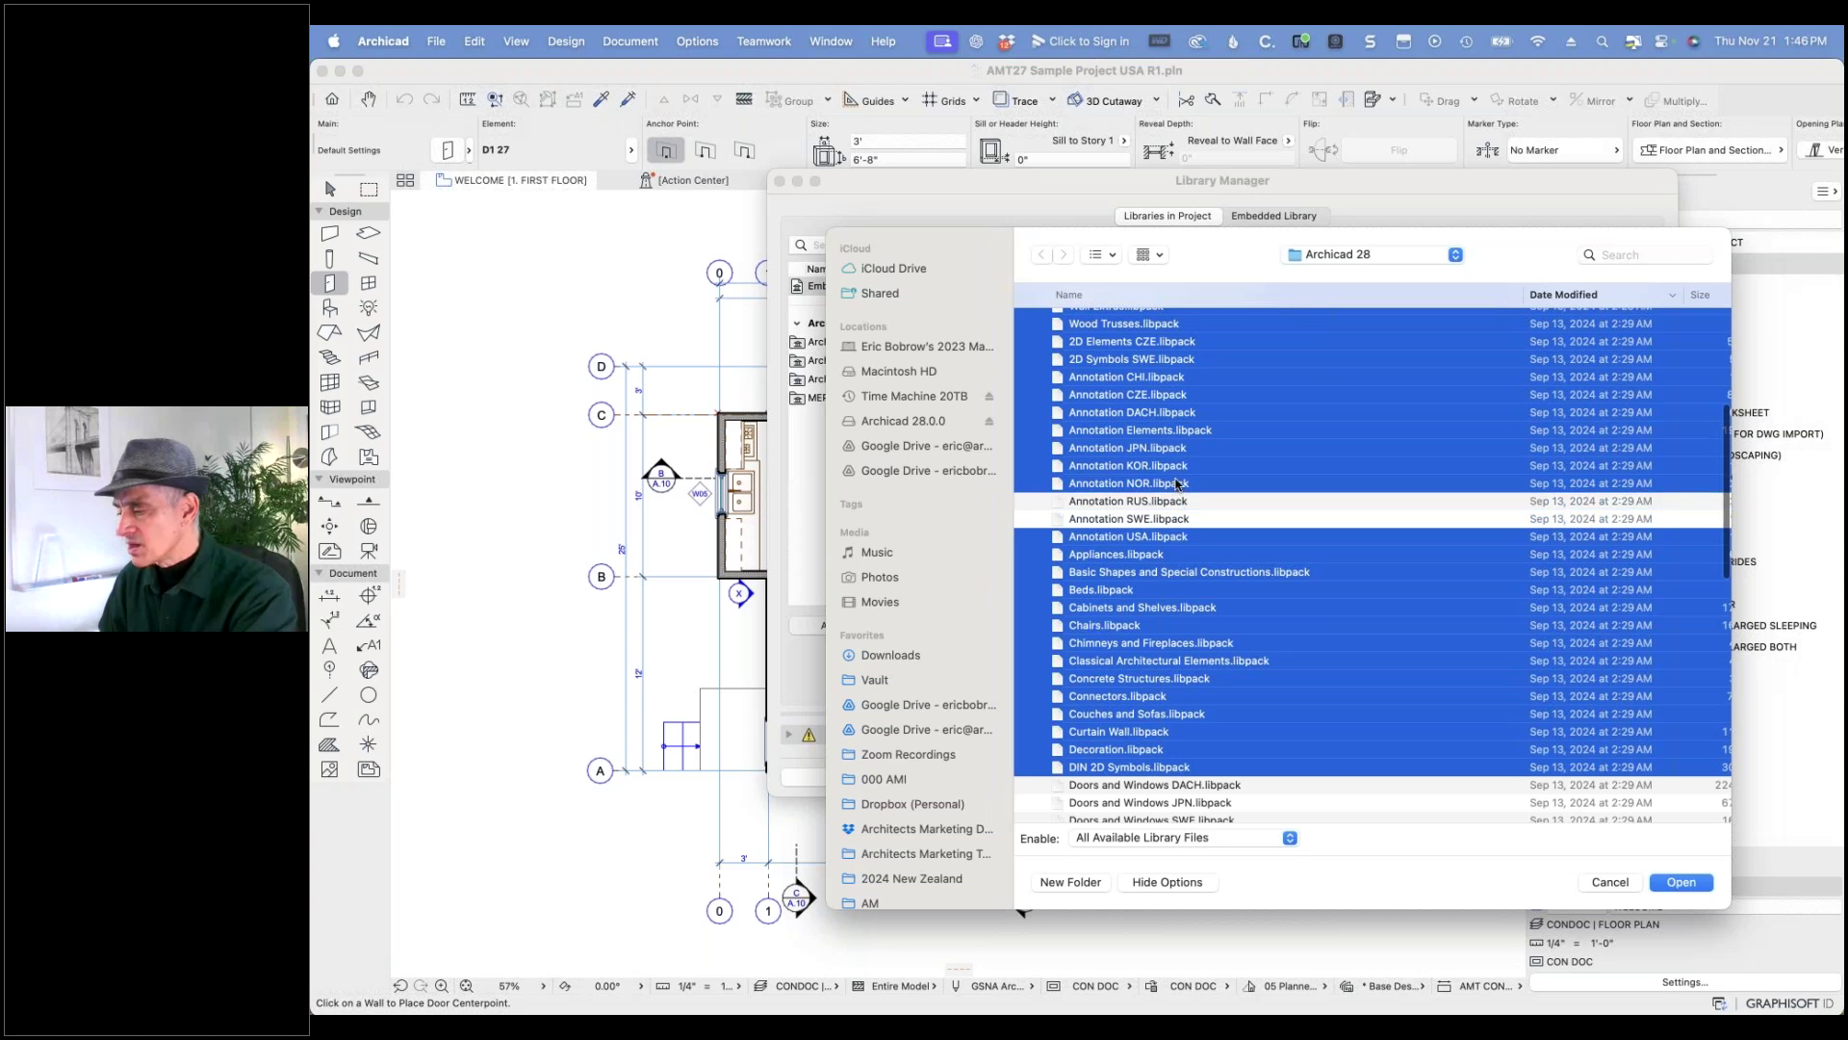
super+click(1176, 483)
super+click(1177, 465)
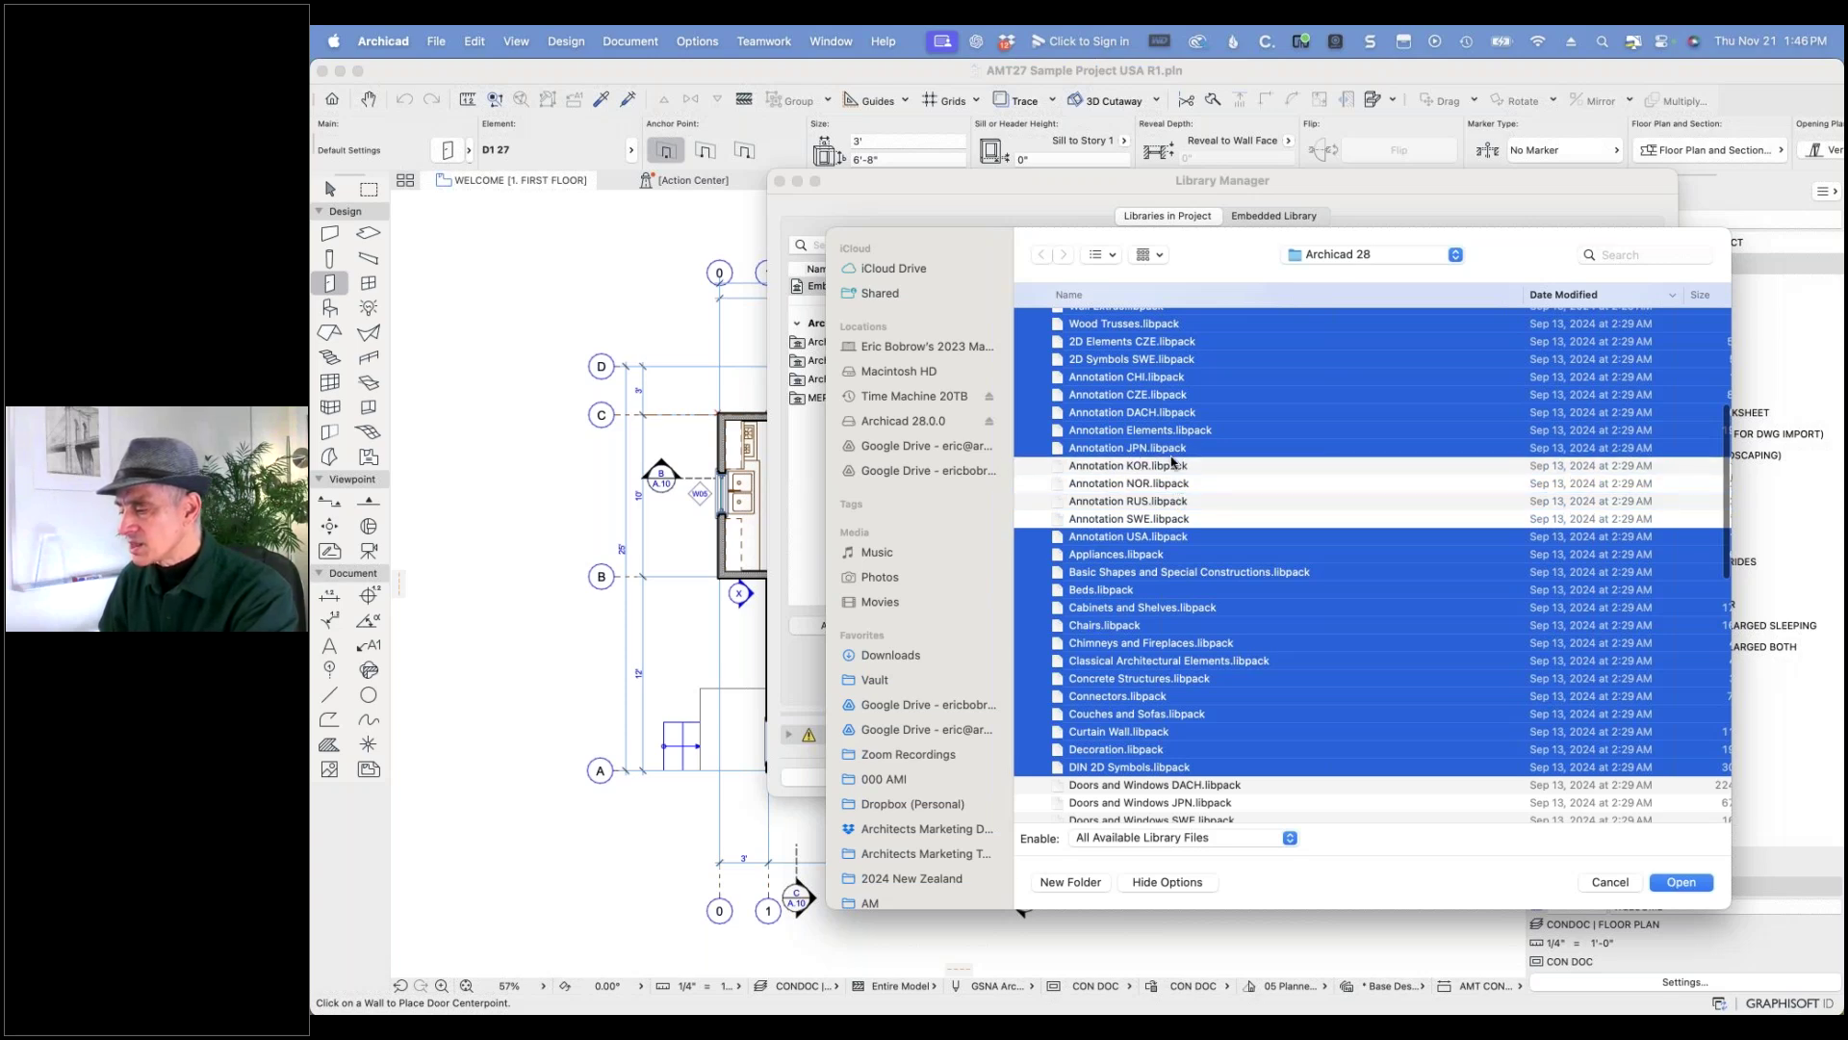
super+click(1176, 447)
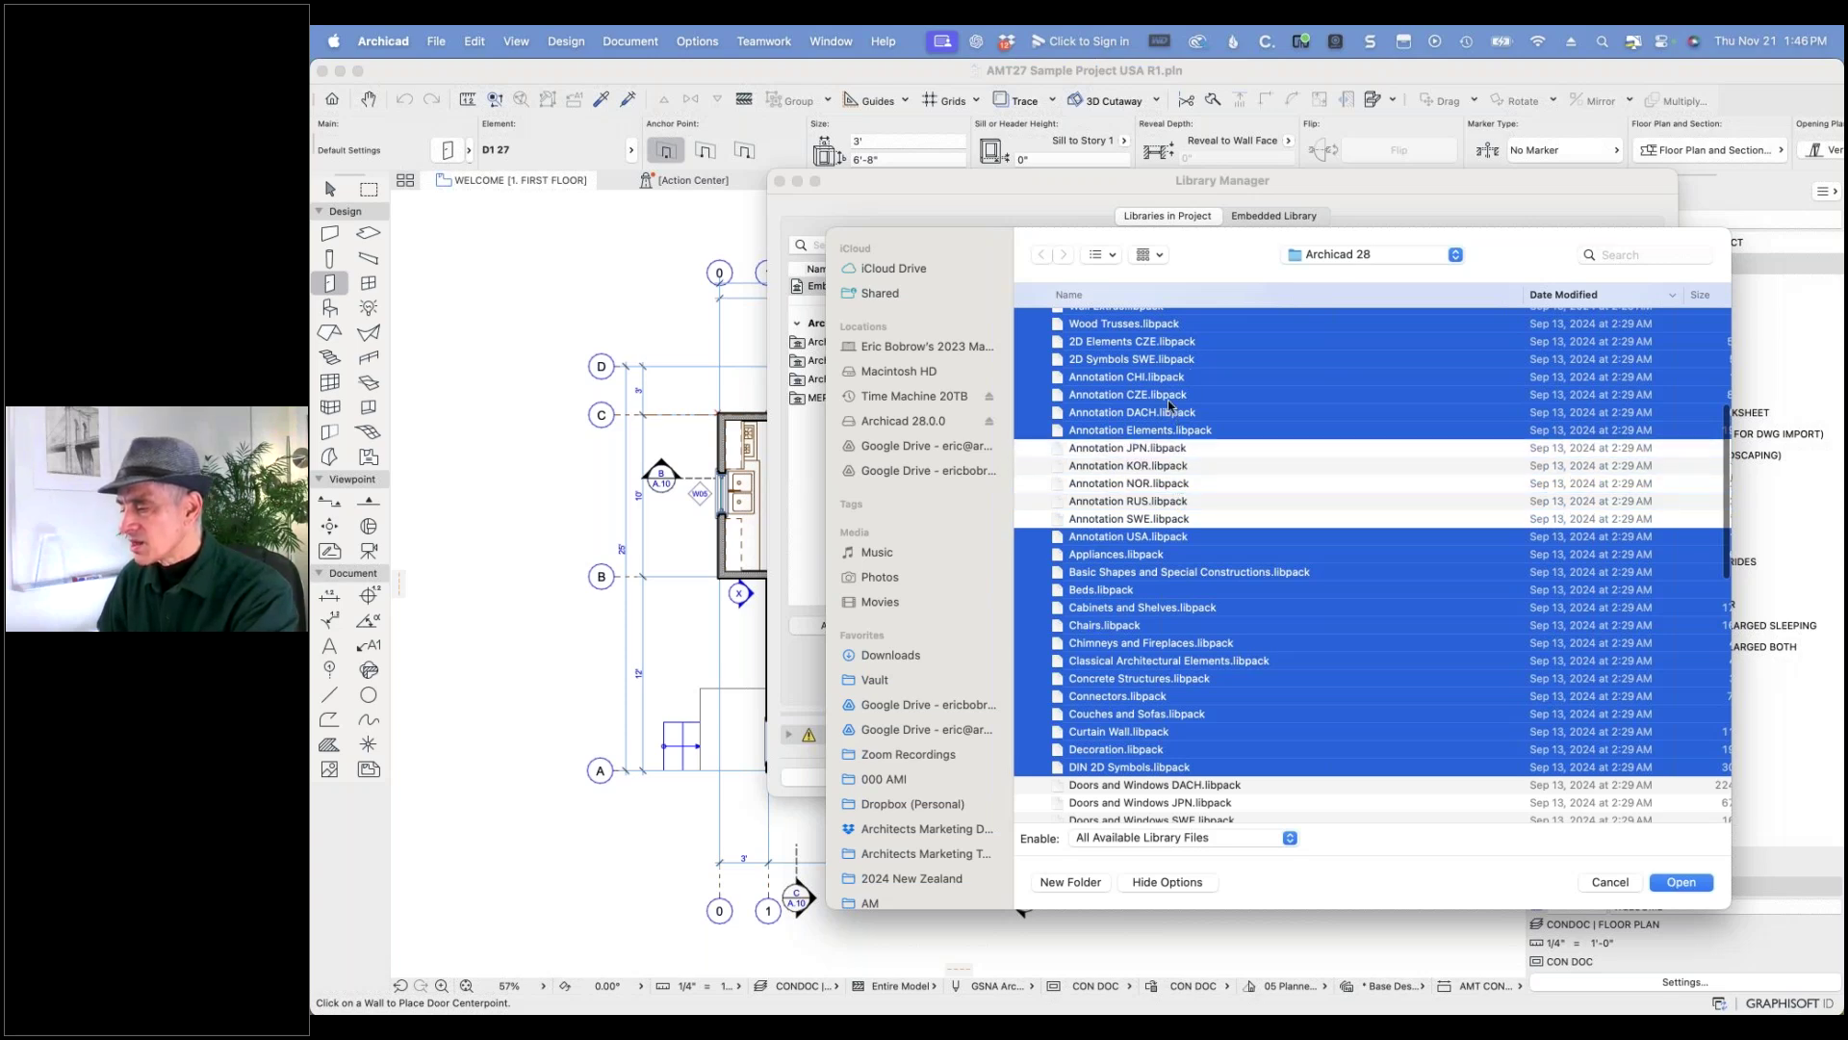
super+click(1175, 414)
super+click(1169, 395)
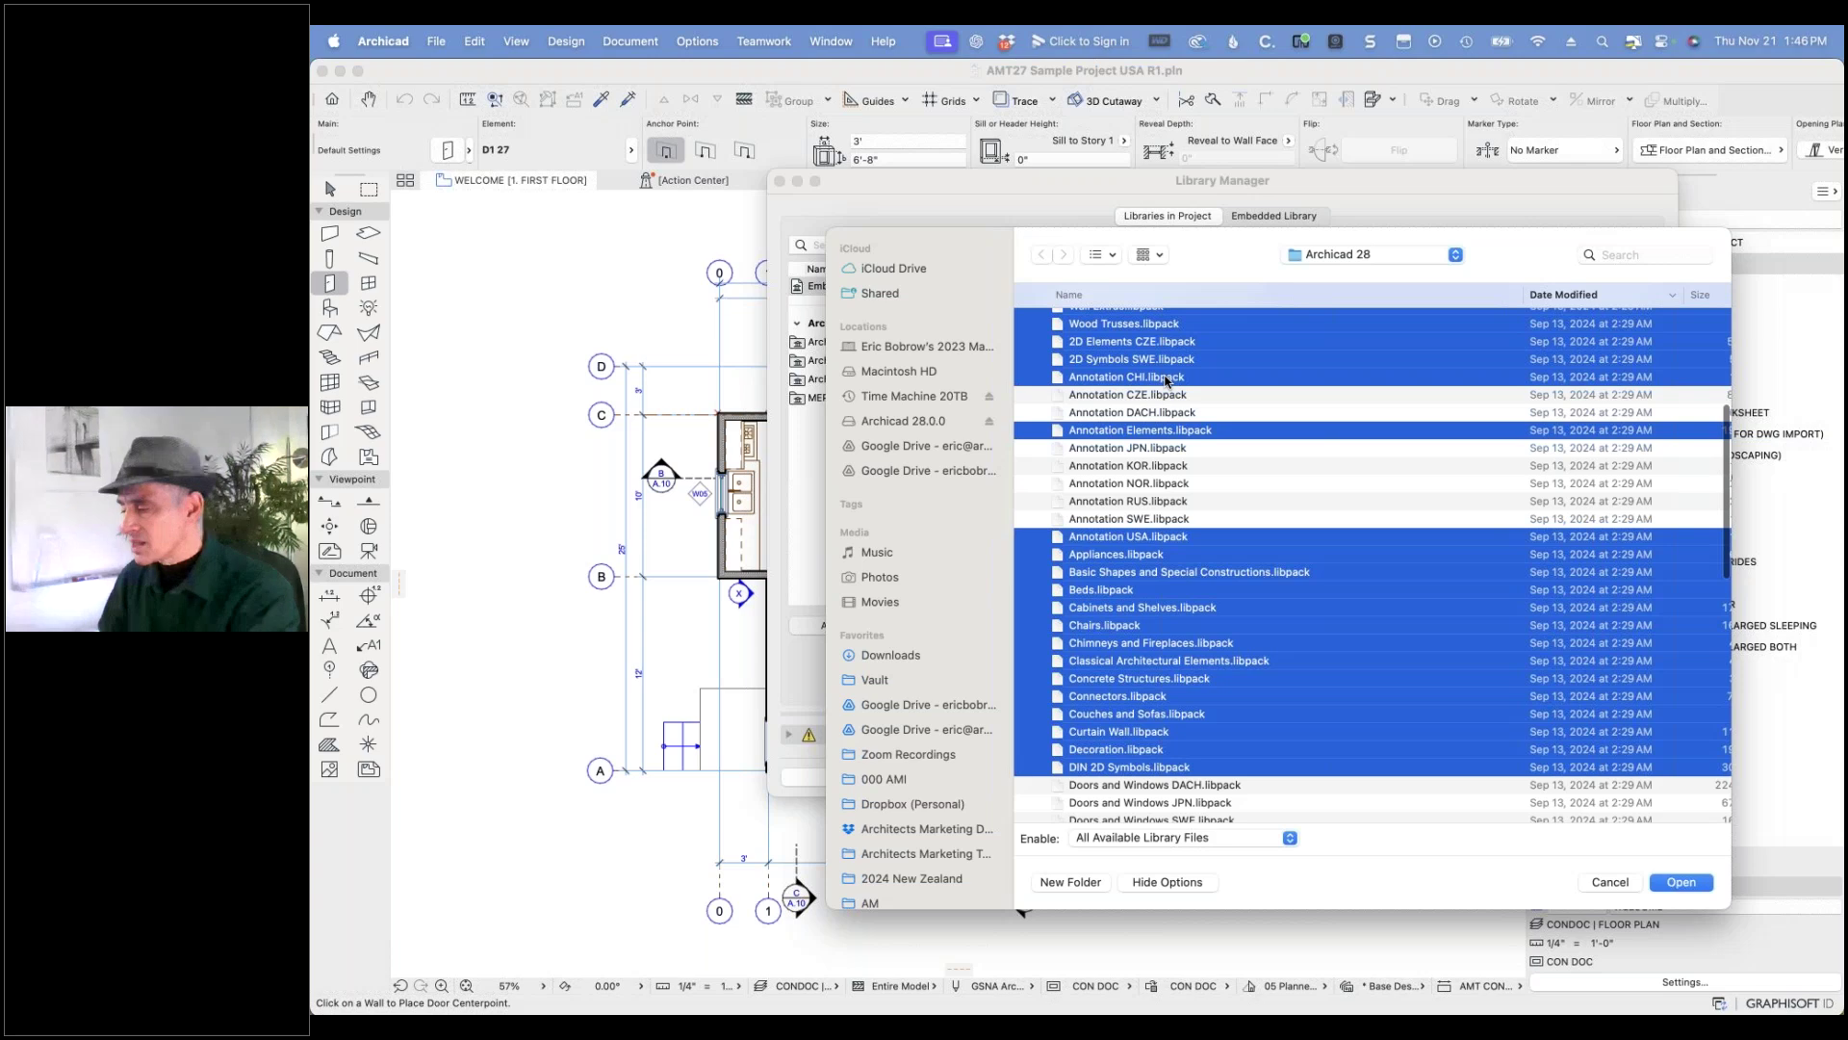
super+click(1167, 379)
scroll(1198, 414, up, 3)
super+click(1203, 478)
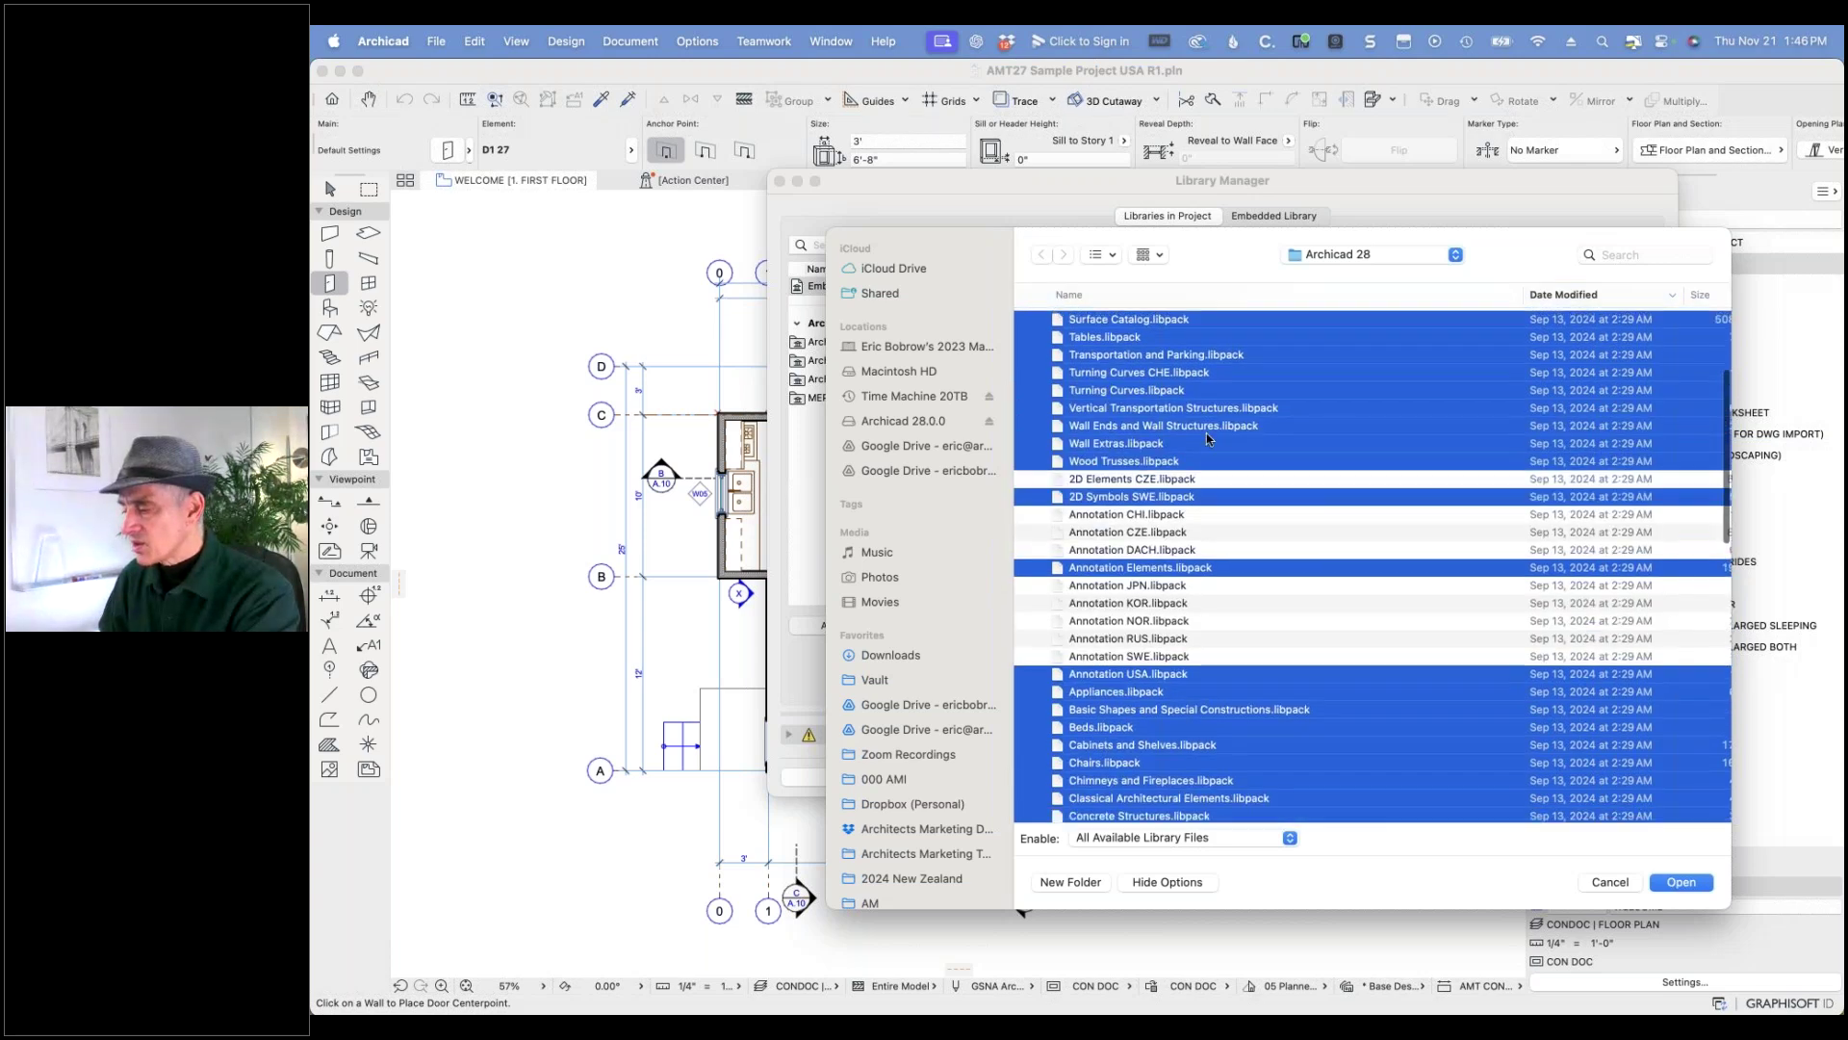
scroll(1208, 442, up, 2)
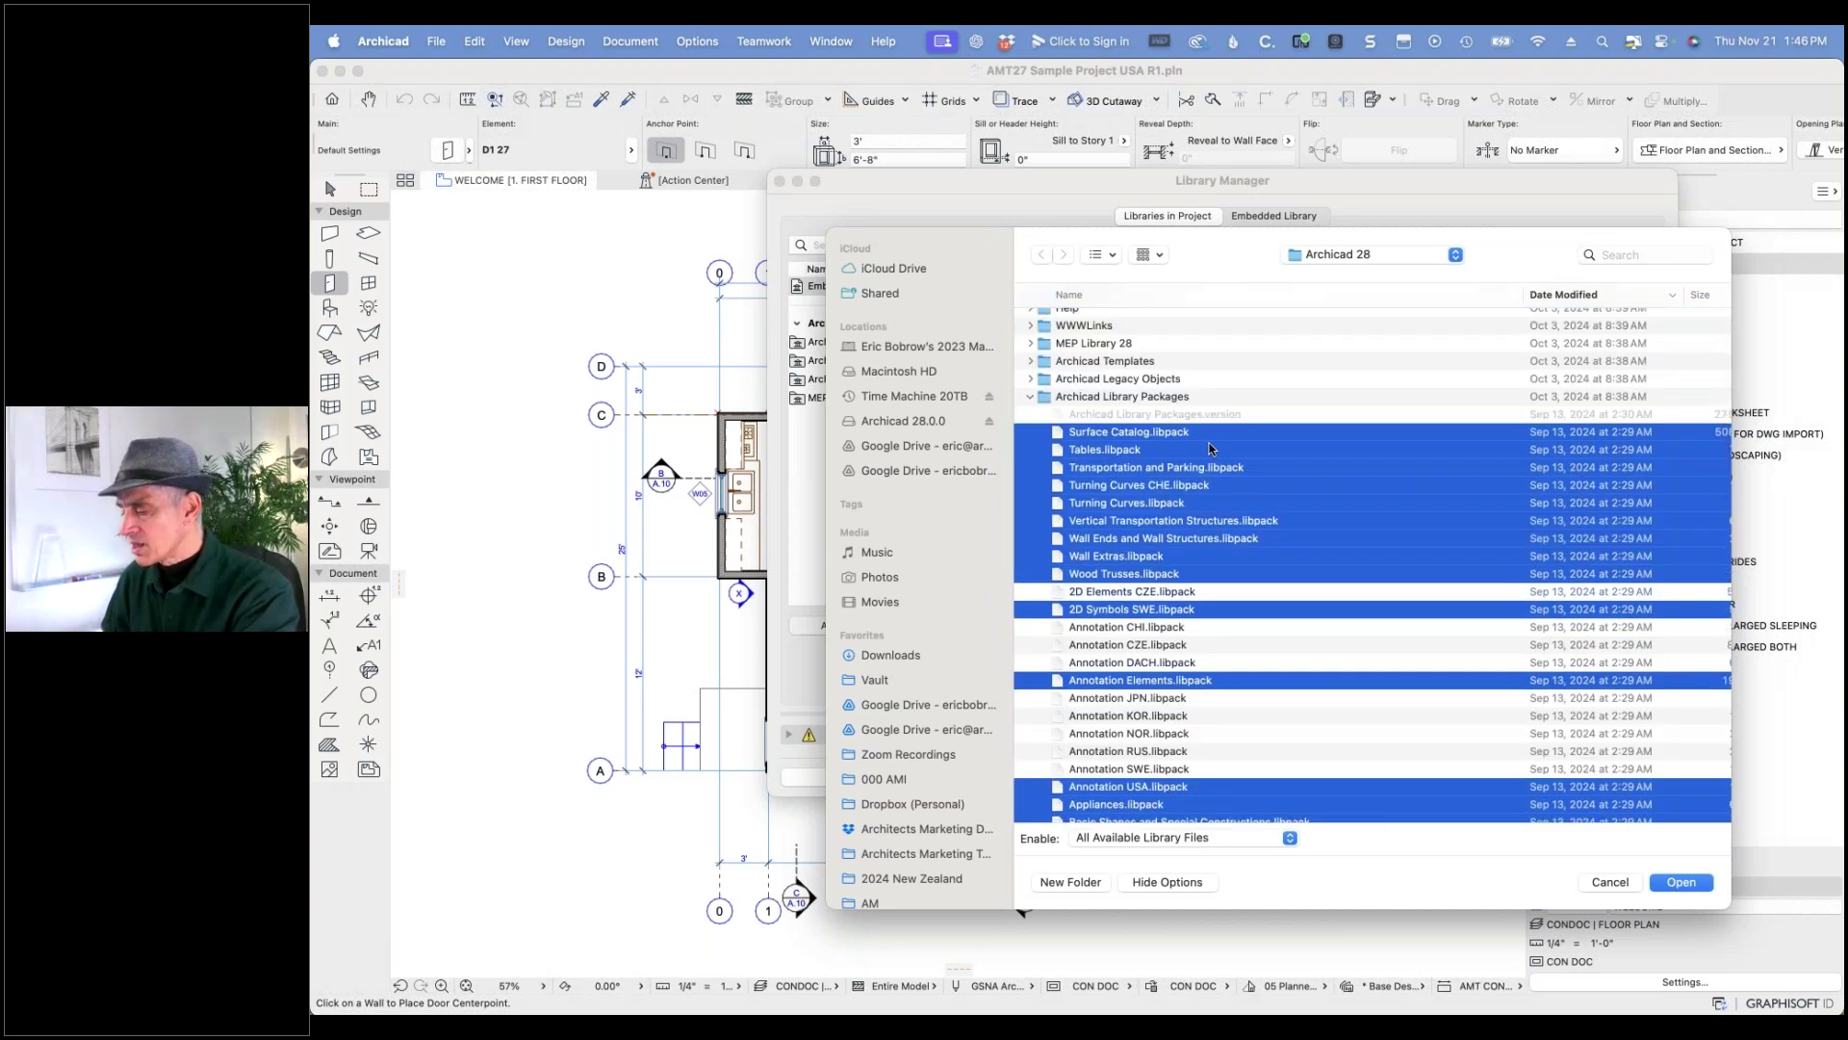
scroll(1386, 635, down, 3)
- Add the chosen library packs, then remove 2D Symbols SWE.libpack and review the library list
click(1680, 882)
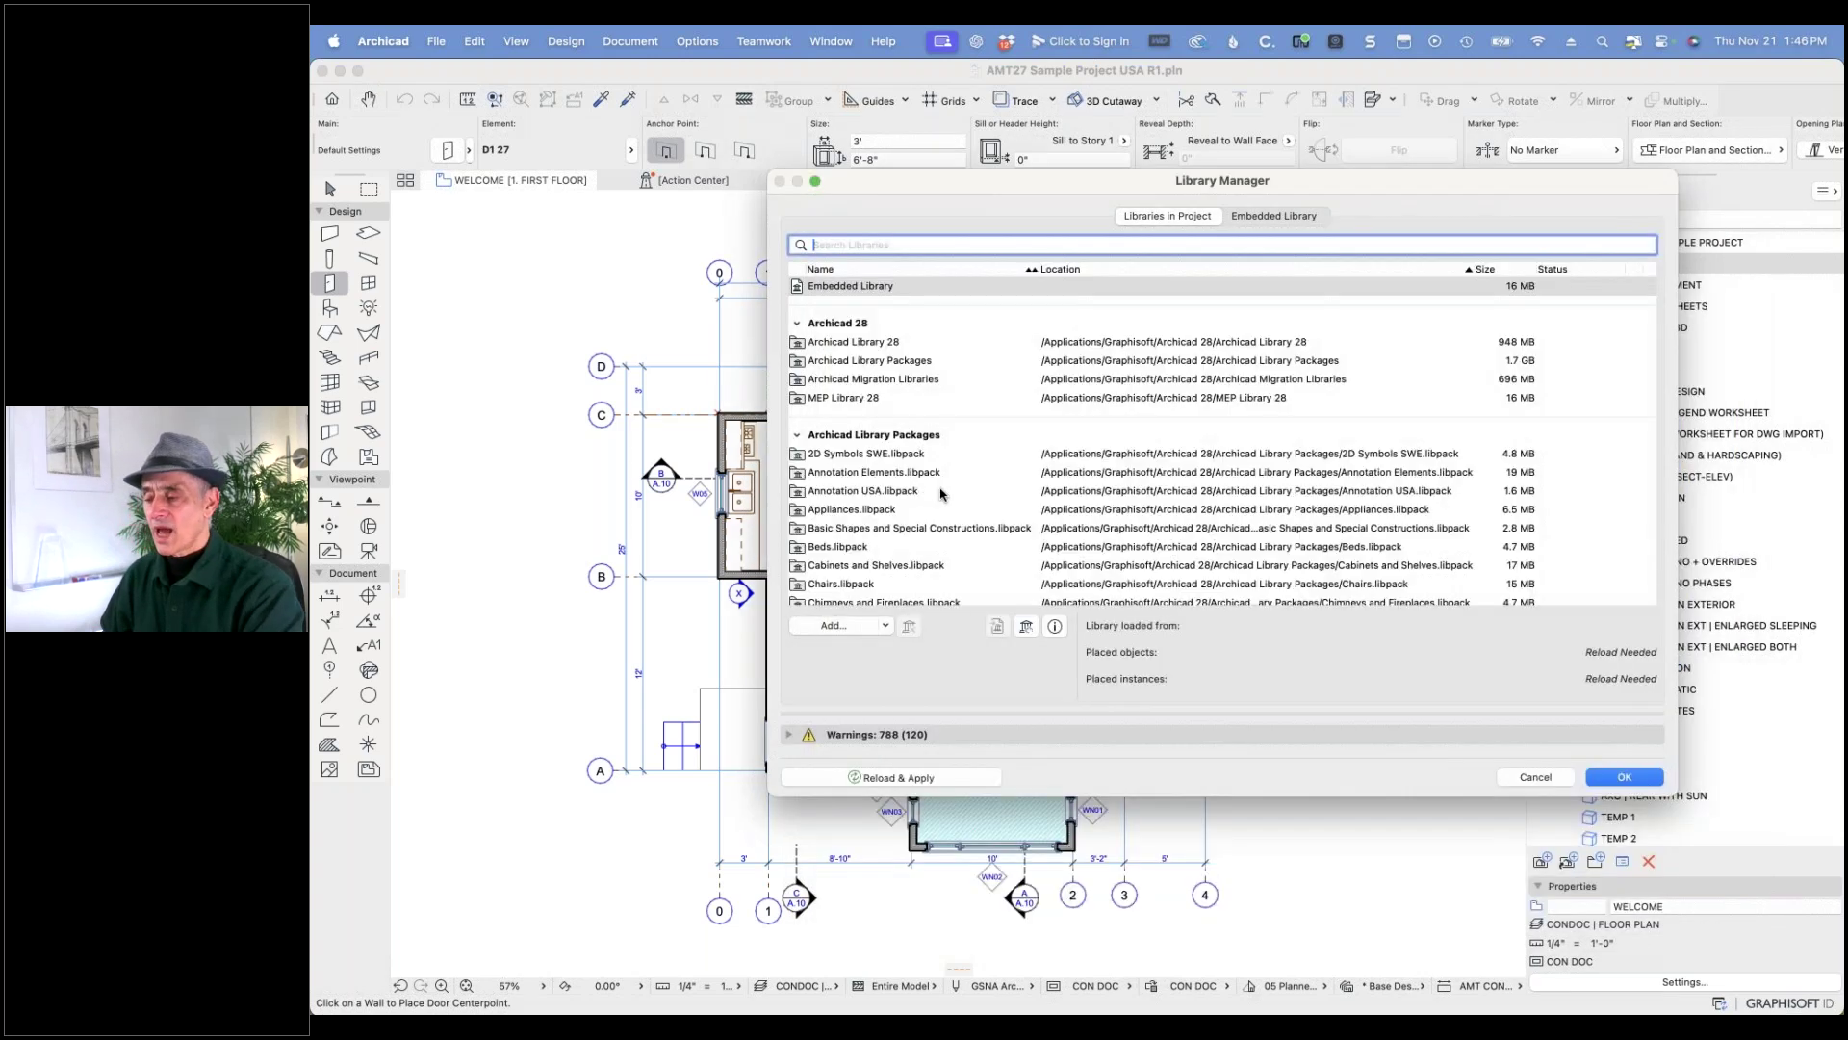
click(881, 456)
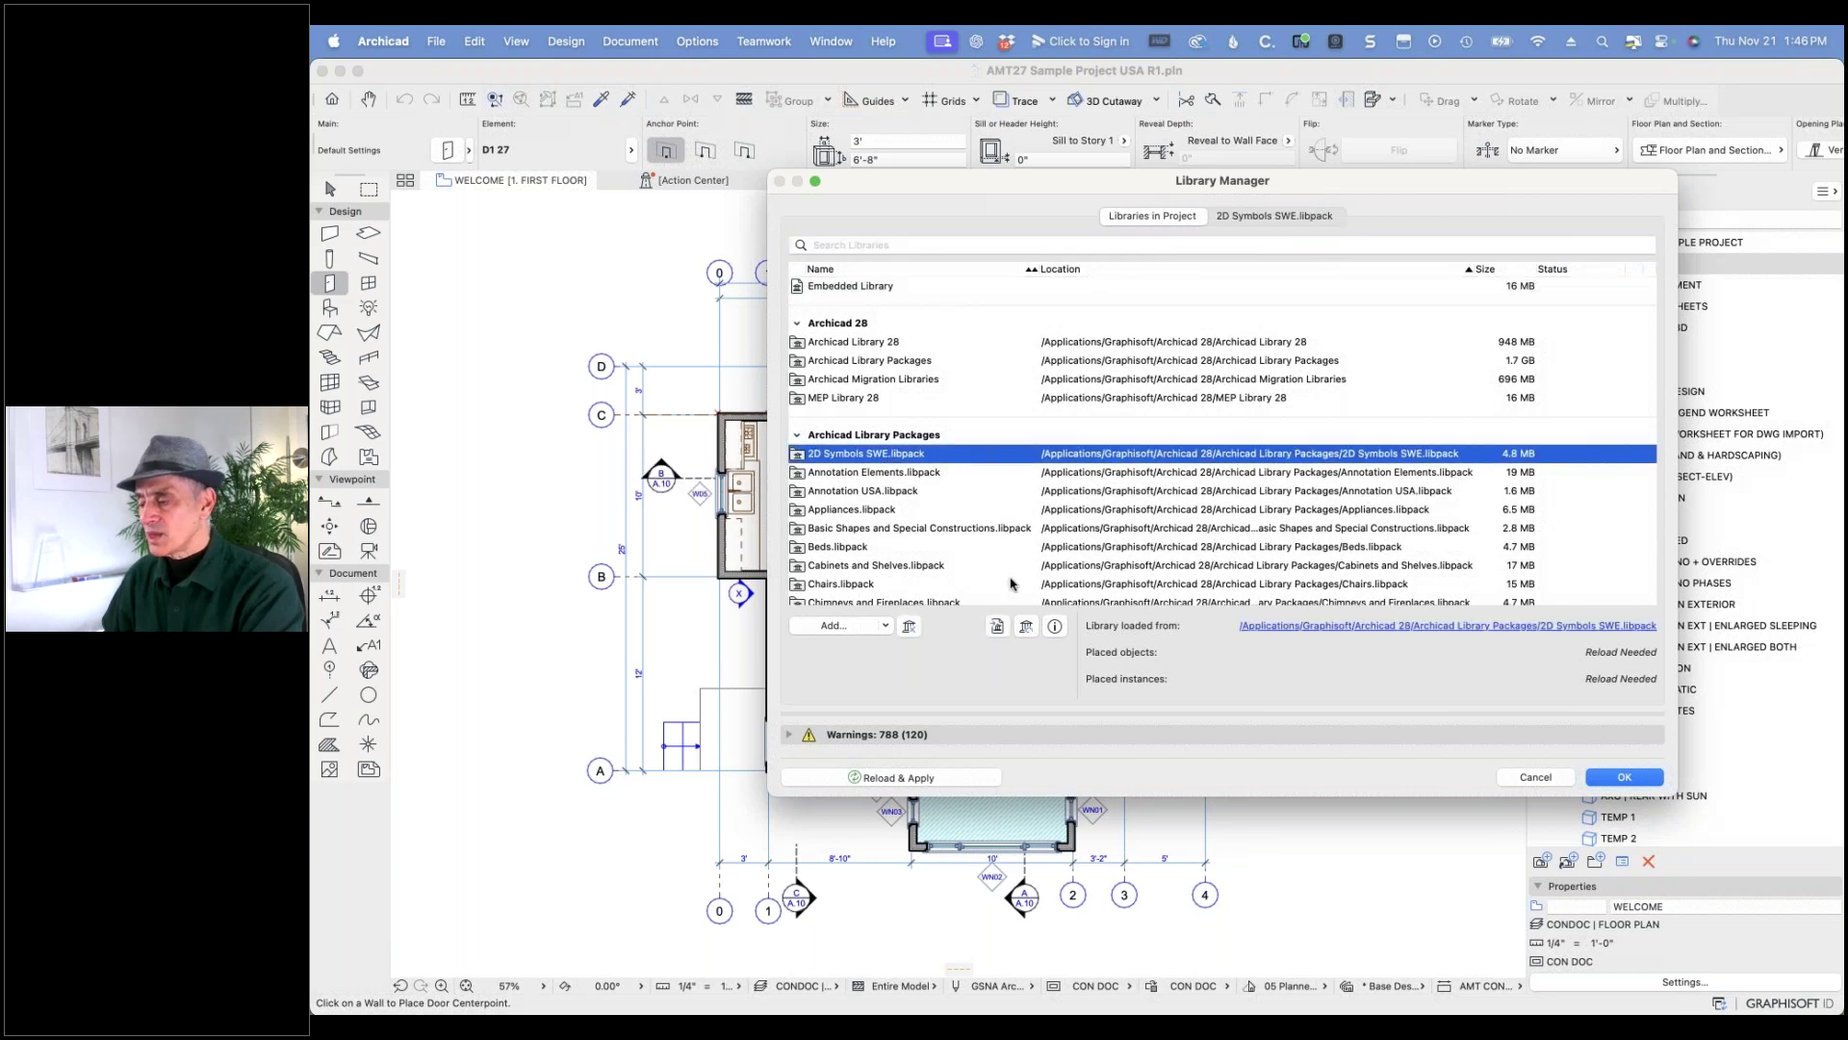
click(909, 626)
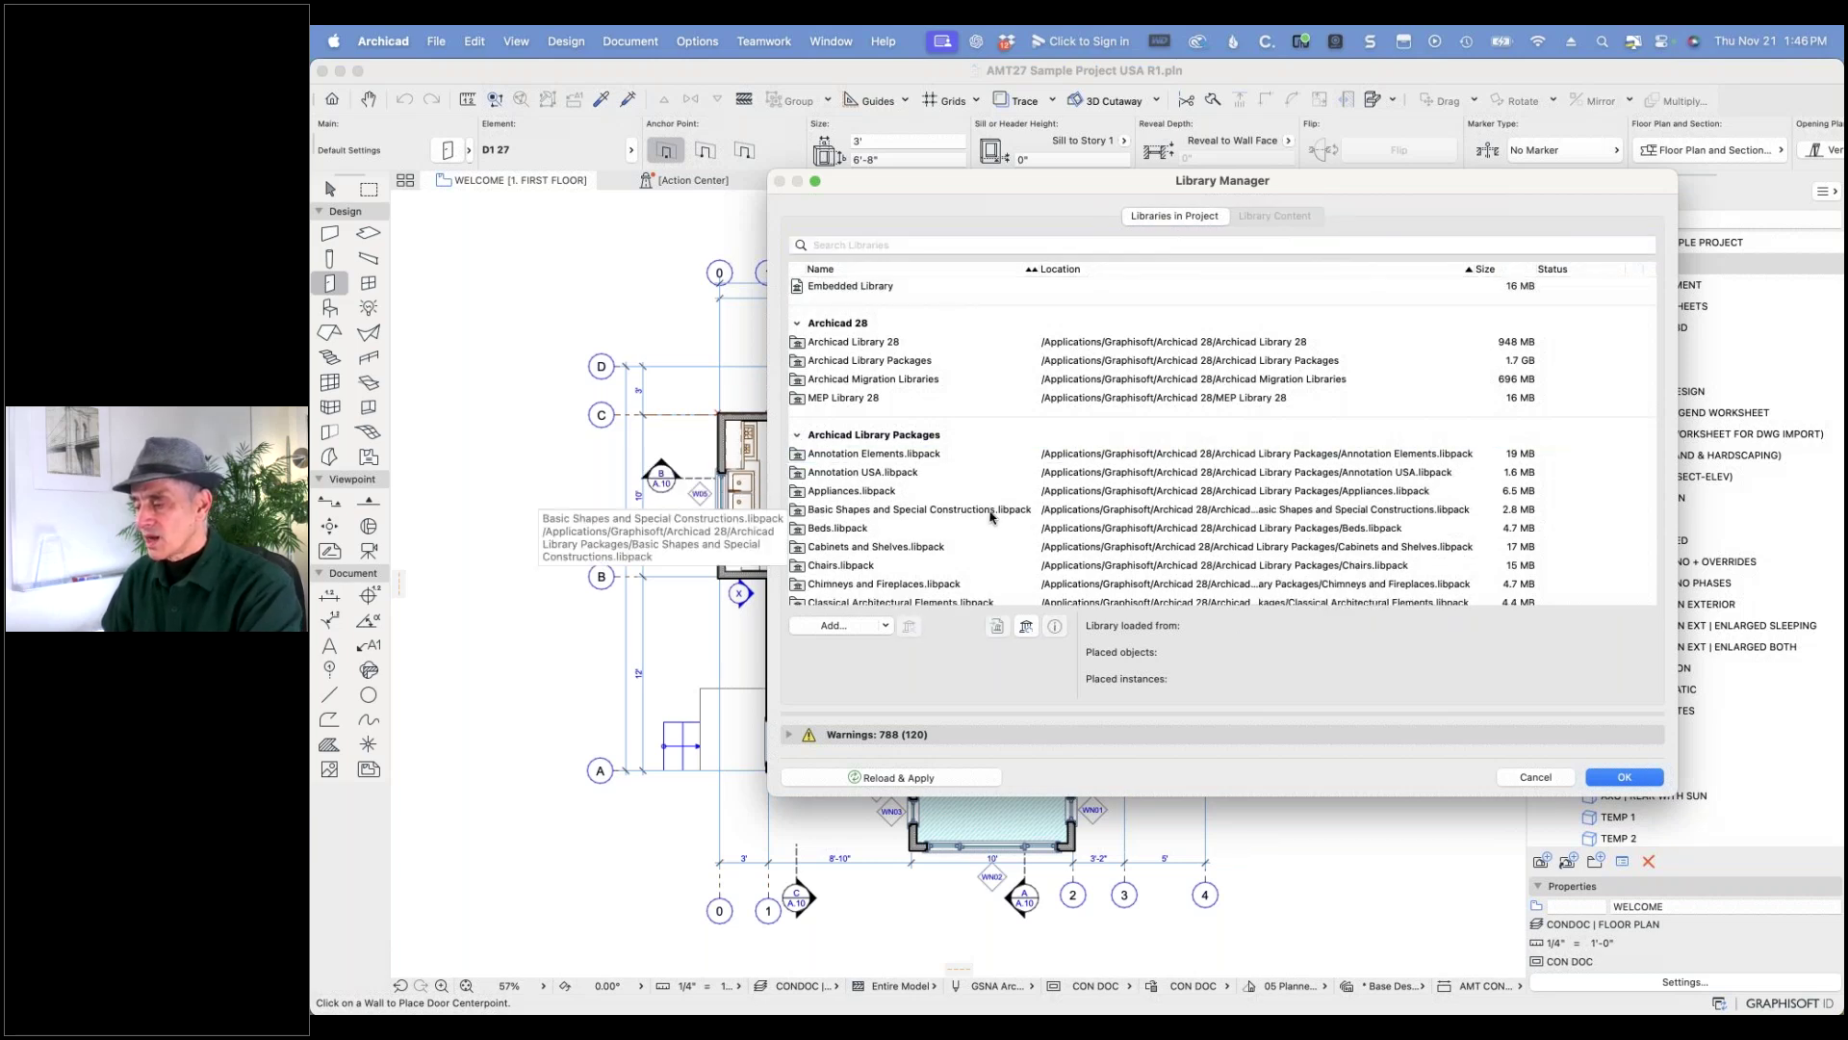
scroll(991, 517, down, 3)
scroll(992, 516, down, 5)
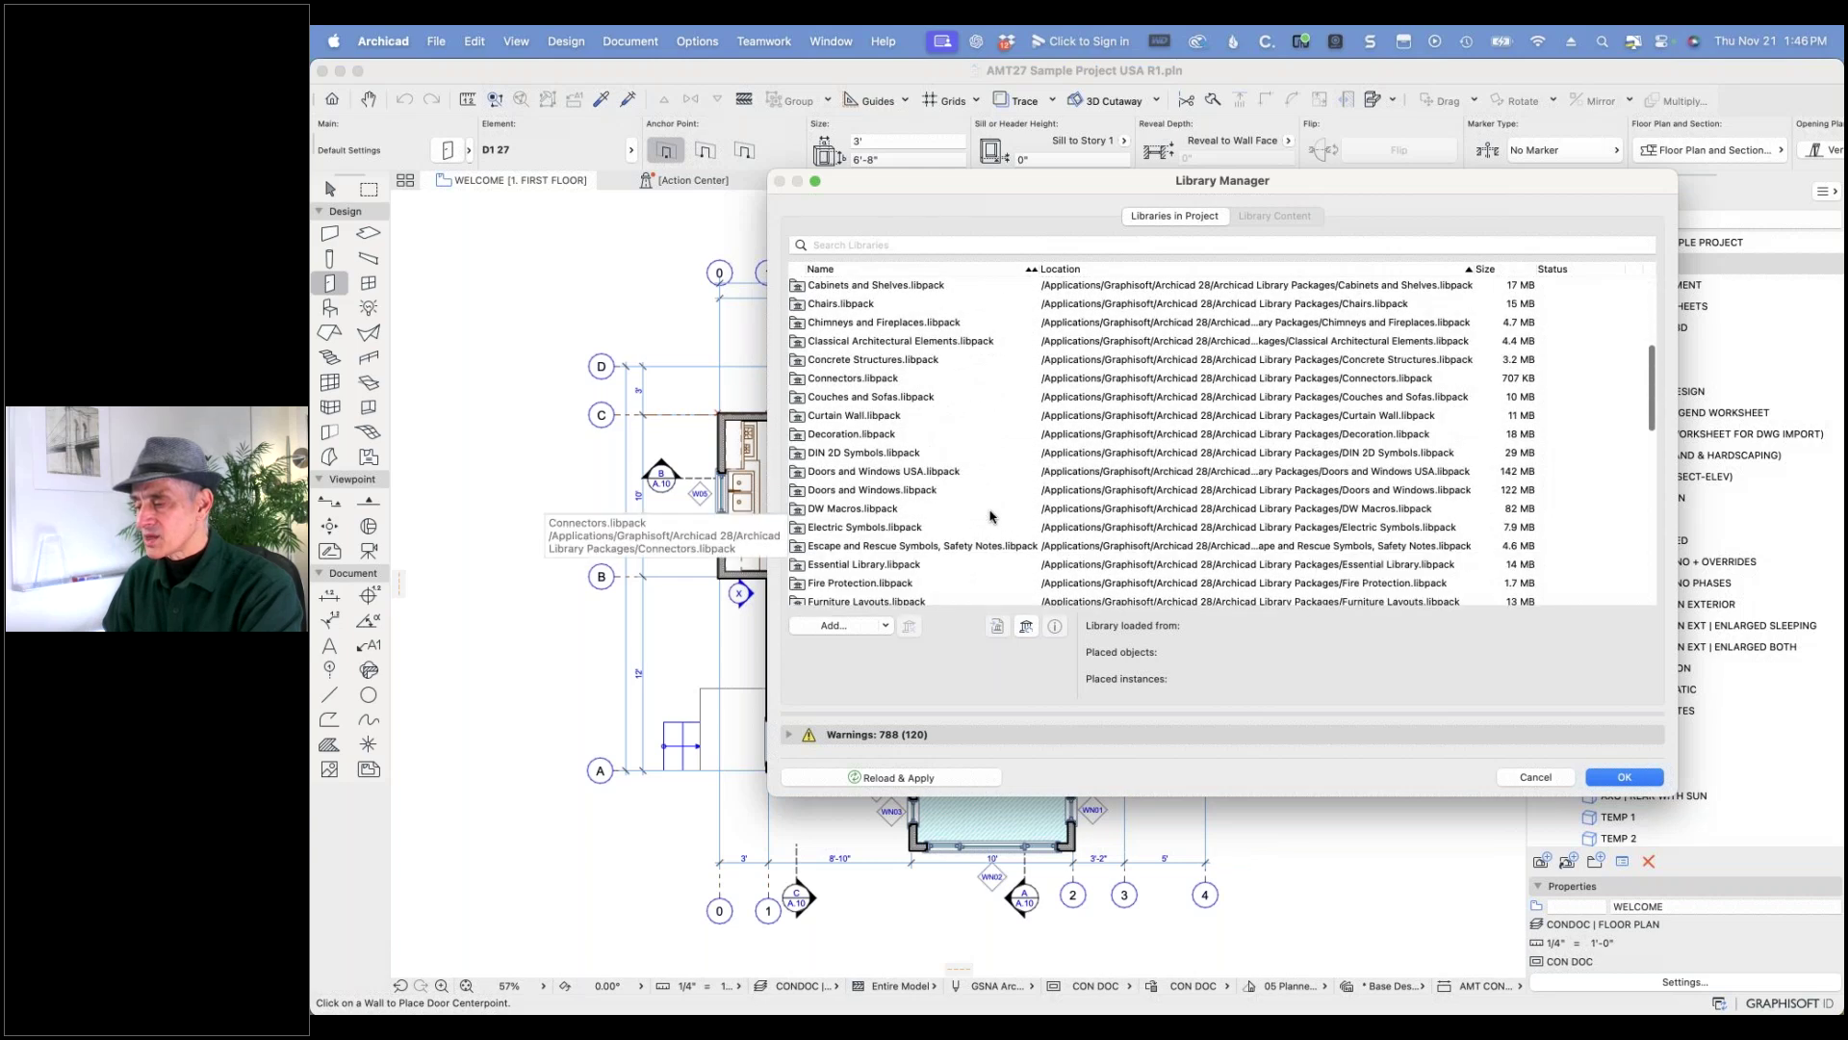
scroll(991, 517, down, 5)
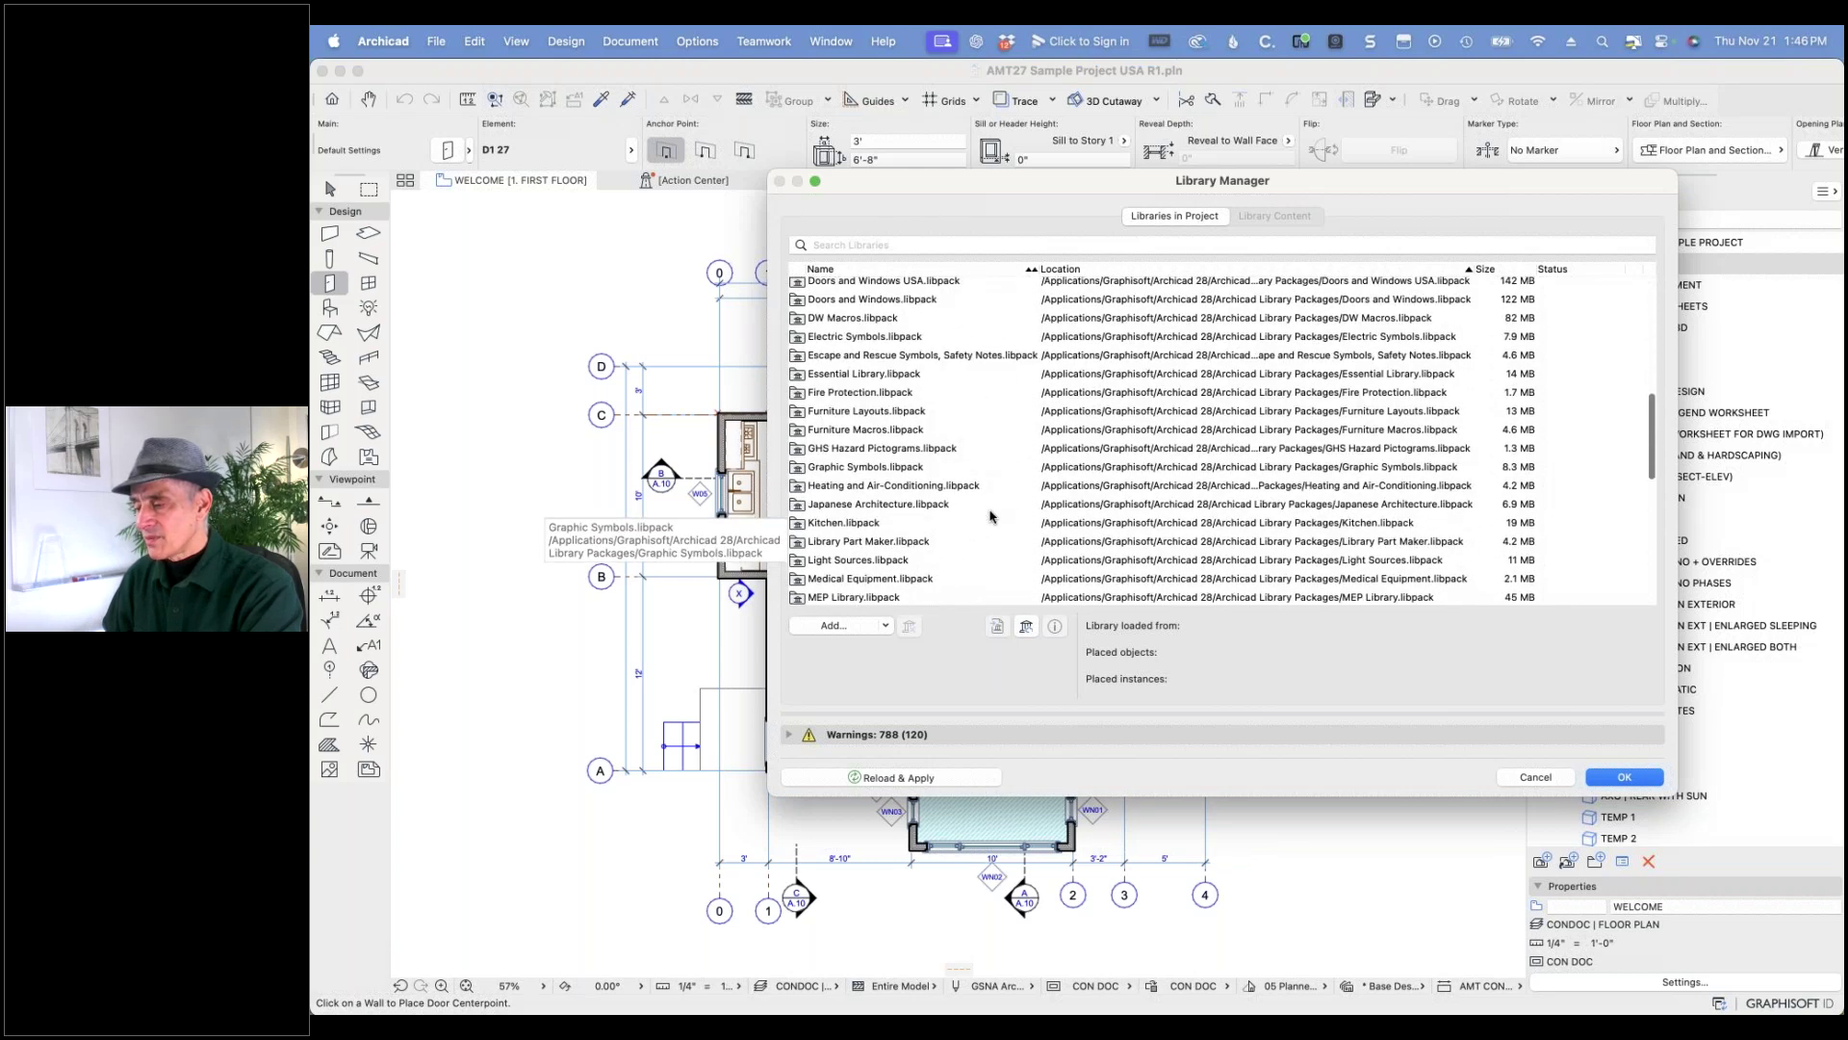
scroll(991, 517, down, 5)
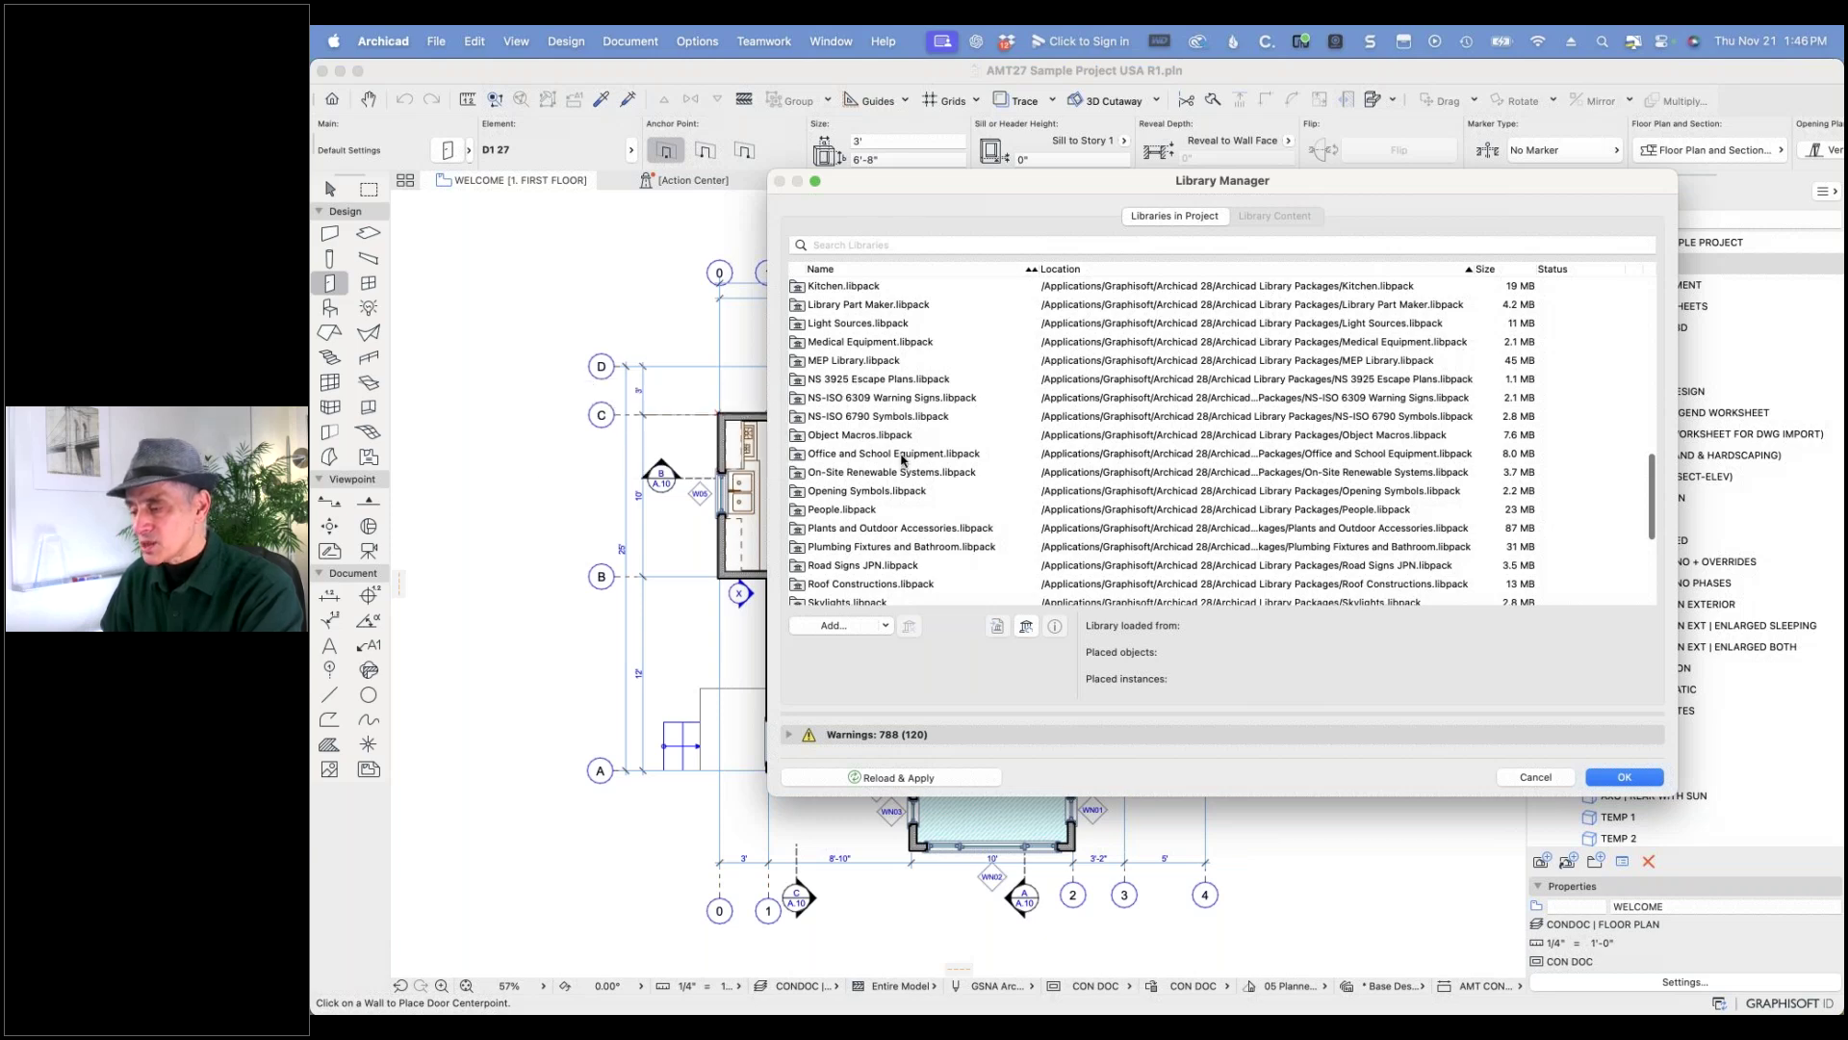
scroll(910, 470, down, 2)
scroll(910, 470, down, 5)
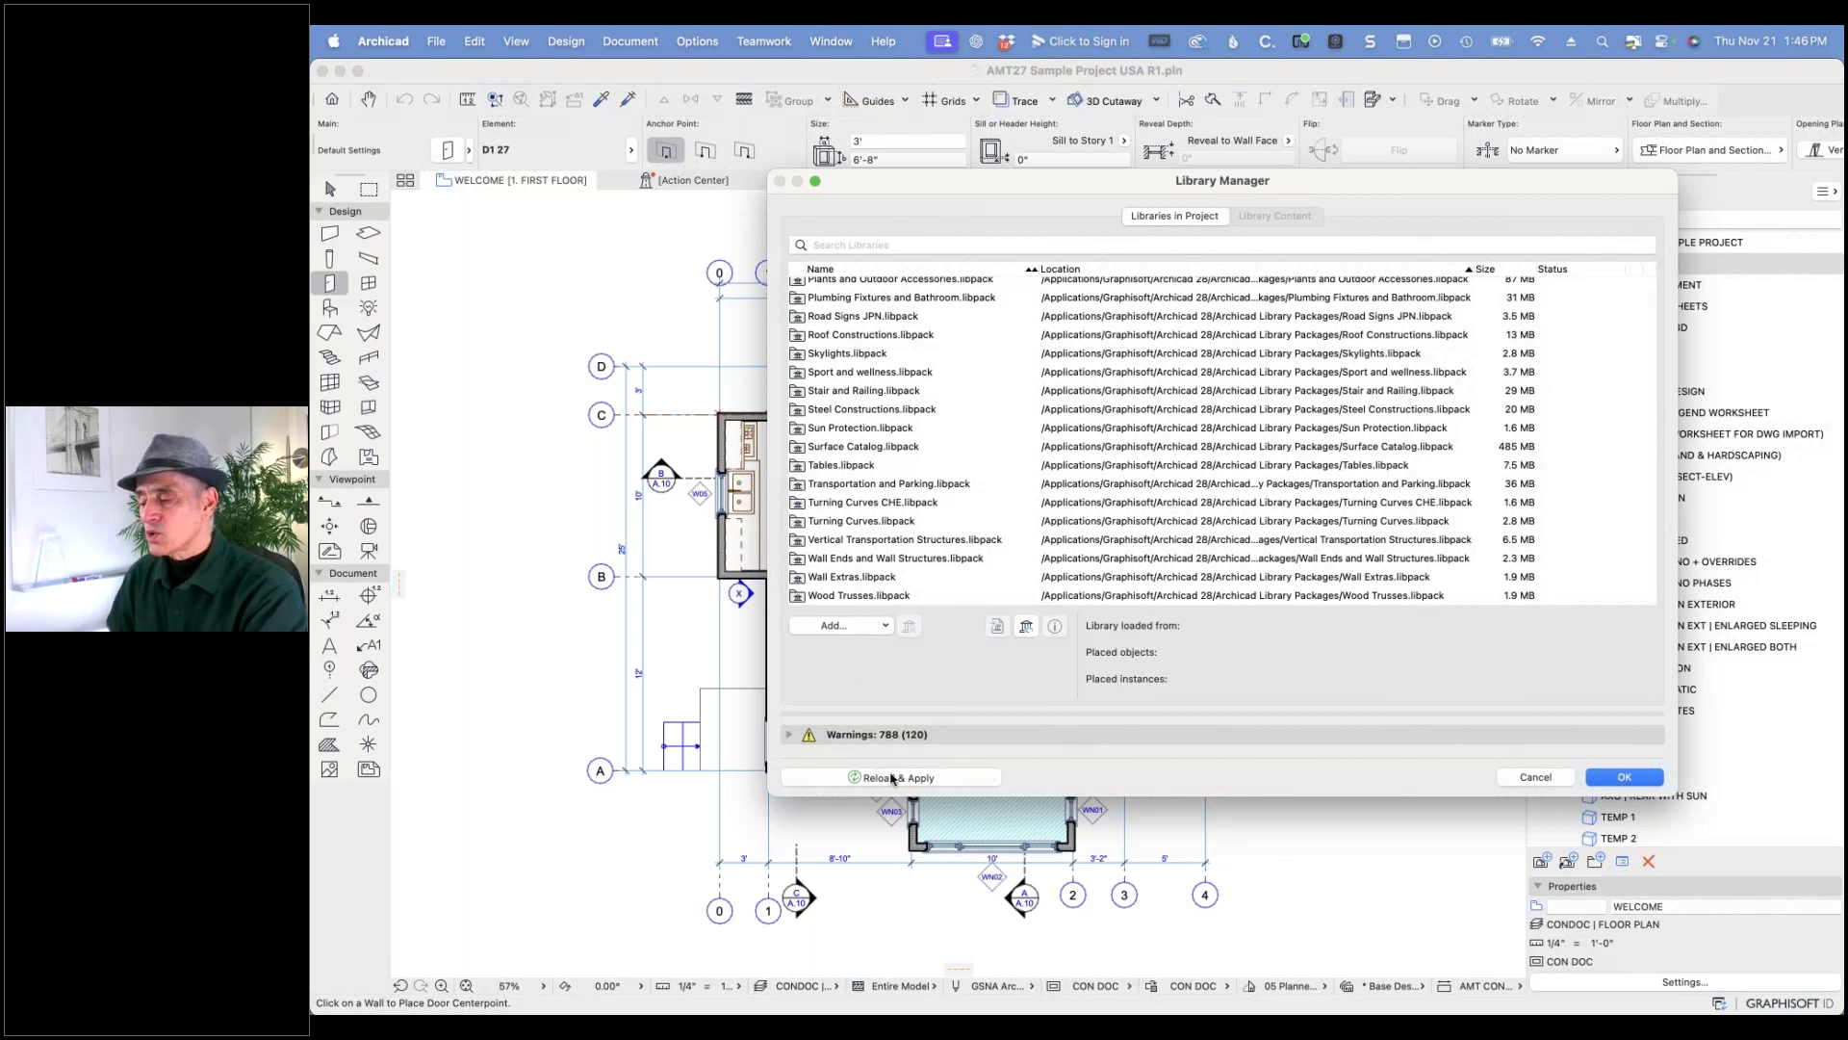
- Accept the library changes and open Door Default Settings listing the D1 USA door variants
click(1624, 777)
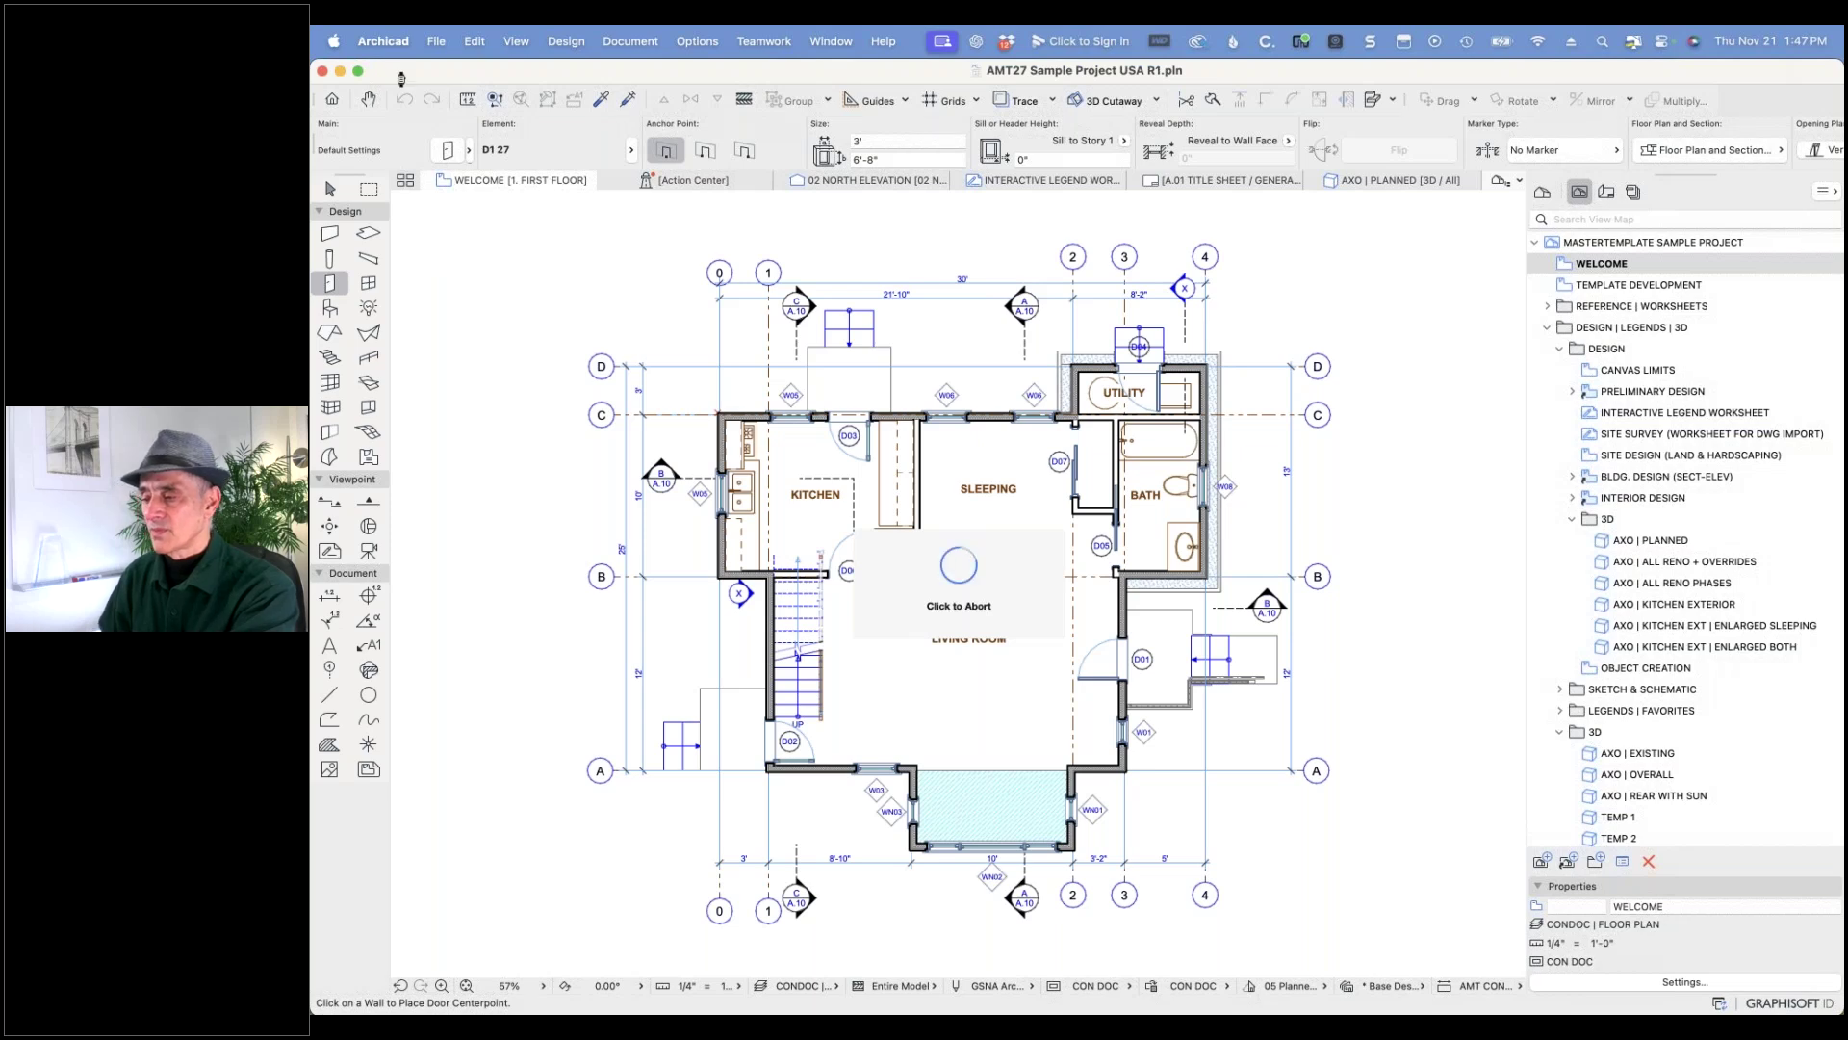
click(449, 151)
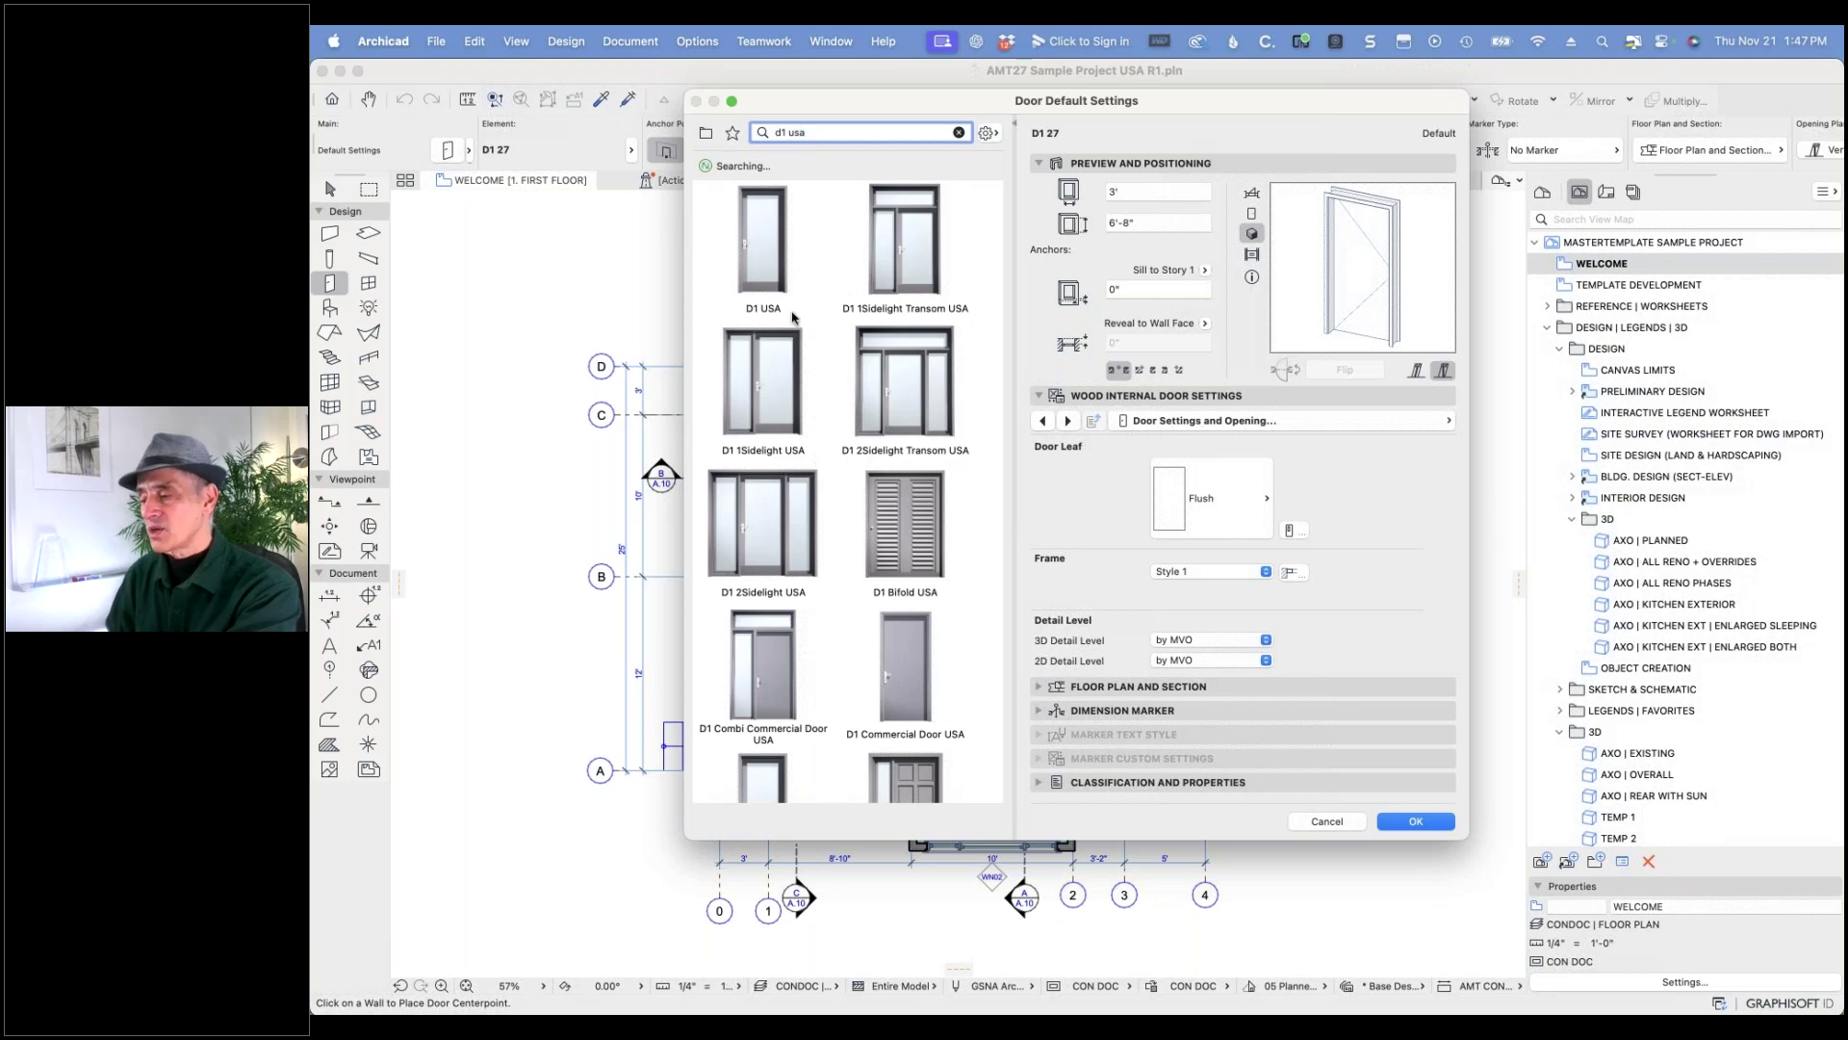
- Broaden the door search from 'd1 usa' to 'd1', then cancel without changes
drag(787, 131, 850, 144)
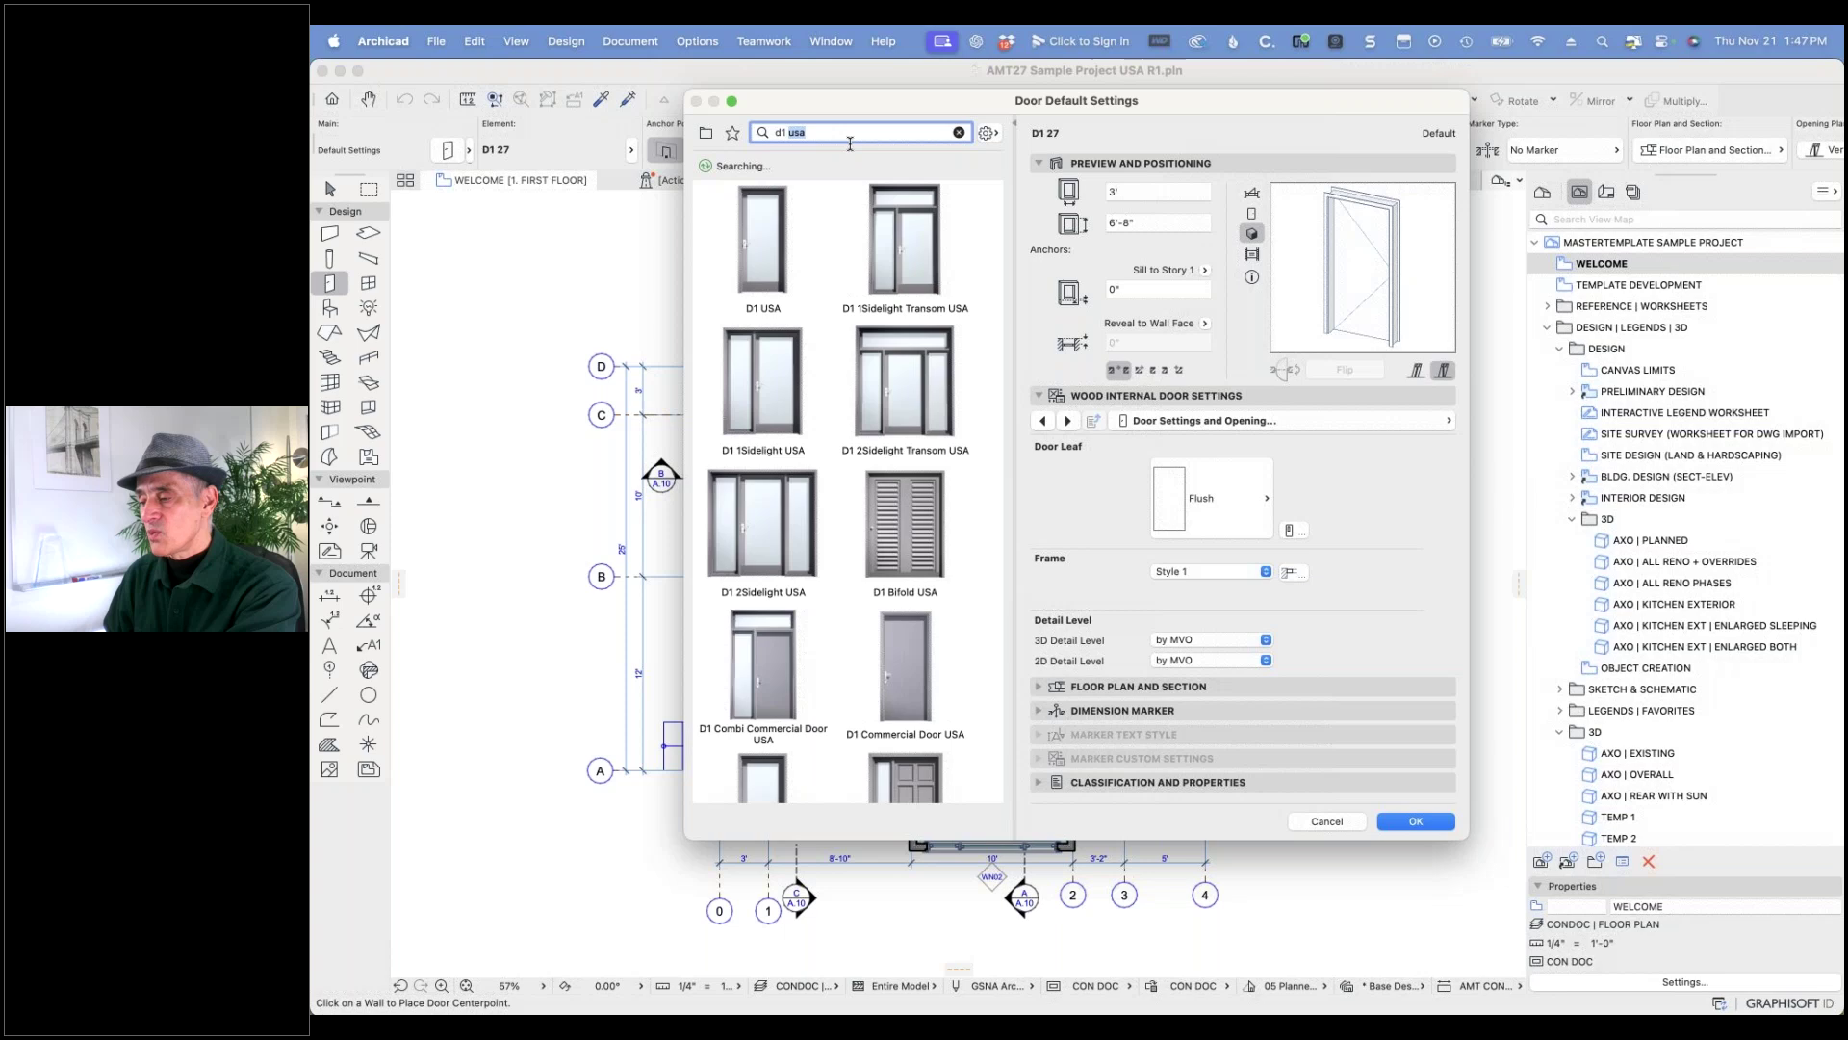
key(BackSpace)
key(BackSpace)
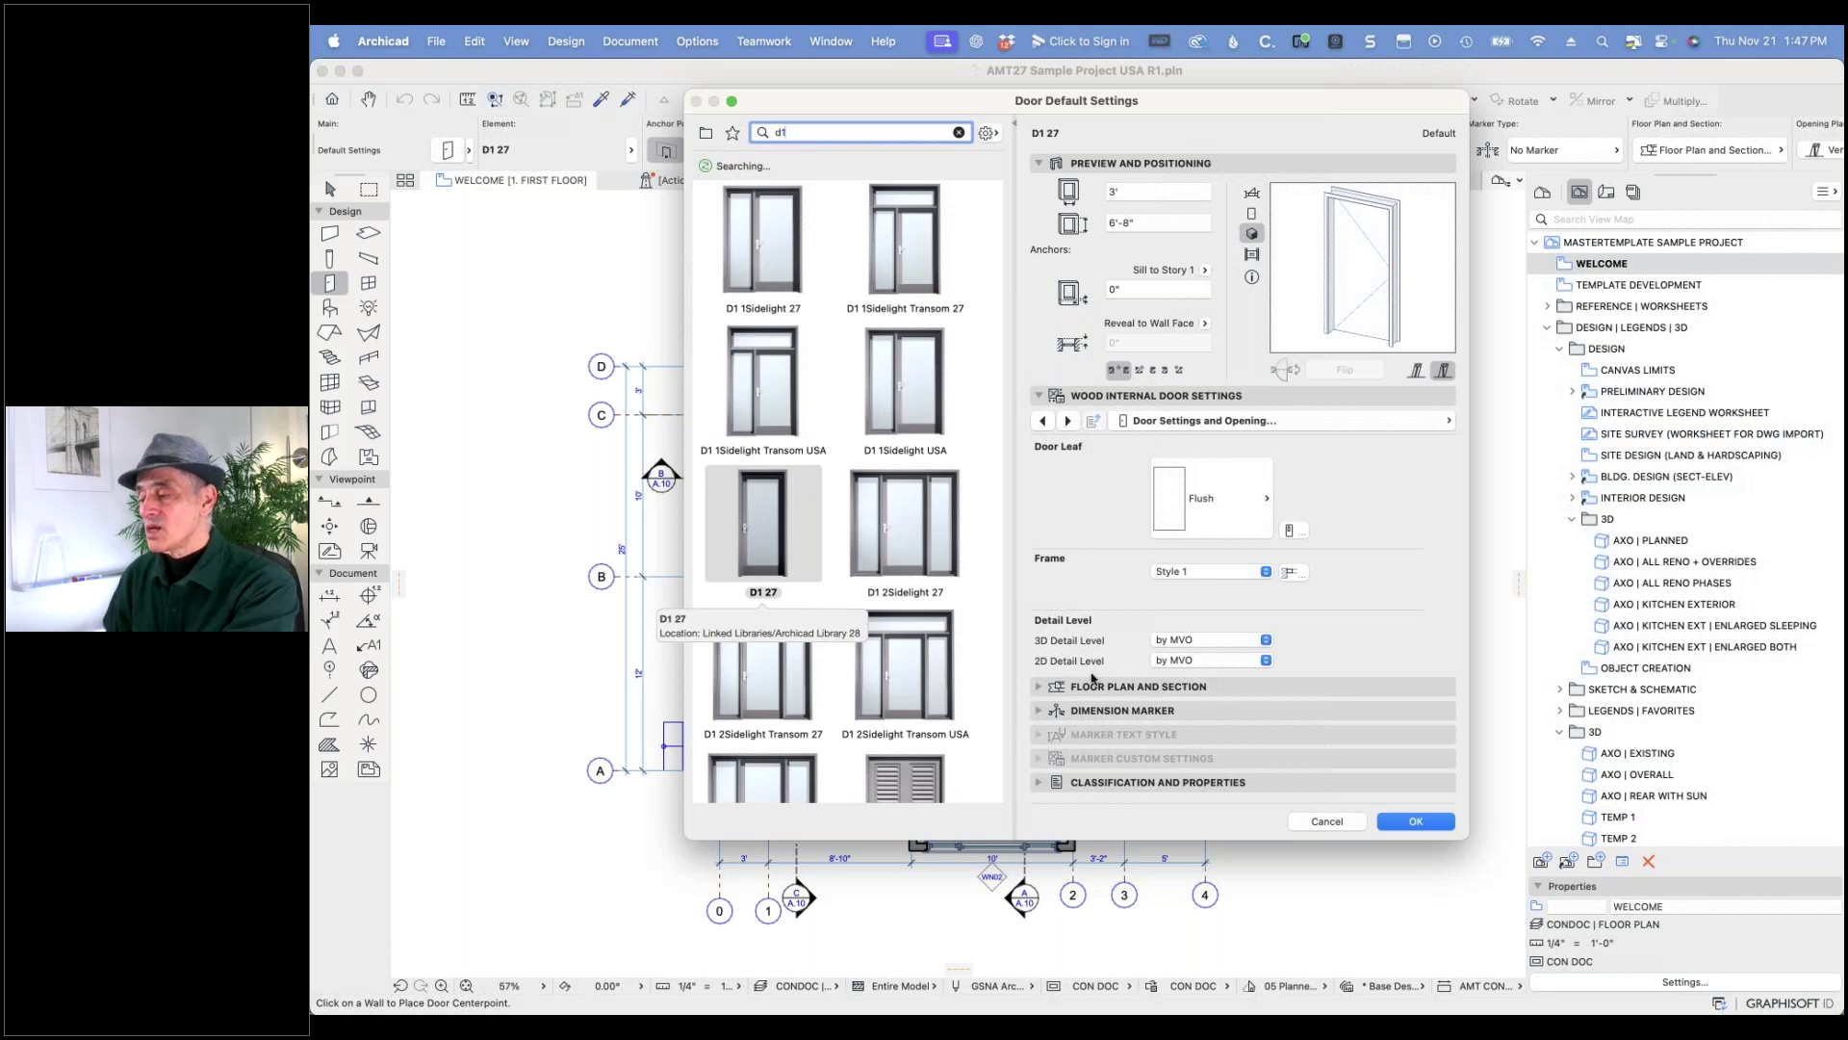
click(1323, 821)
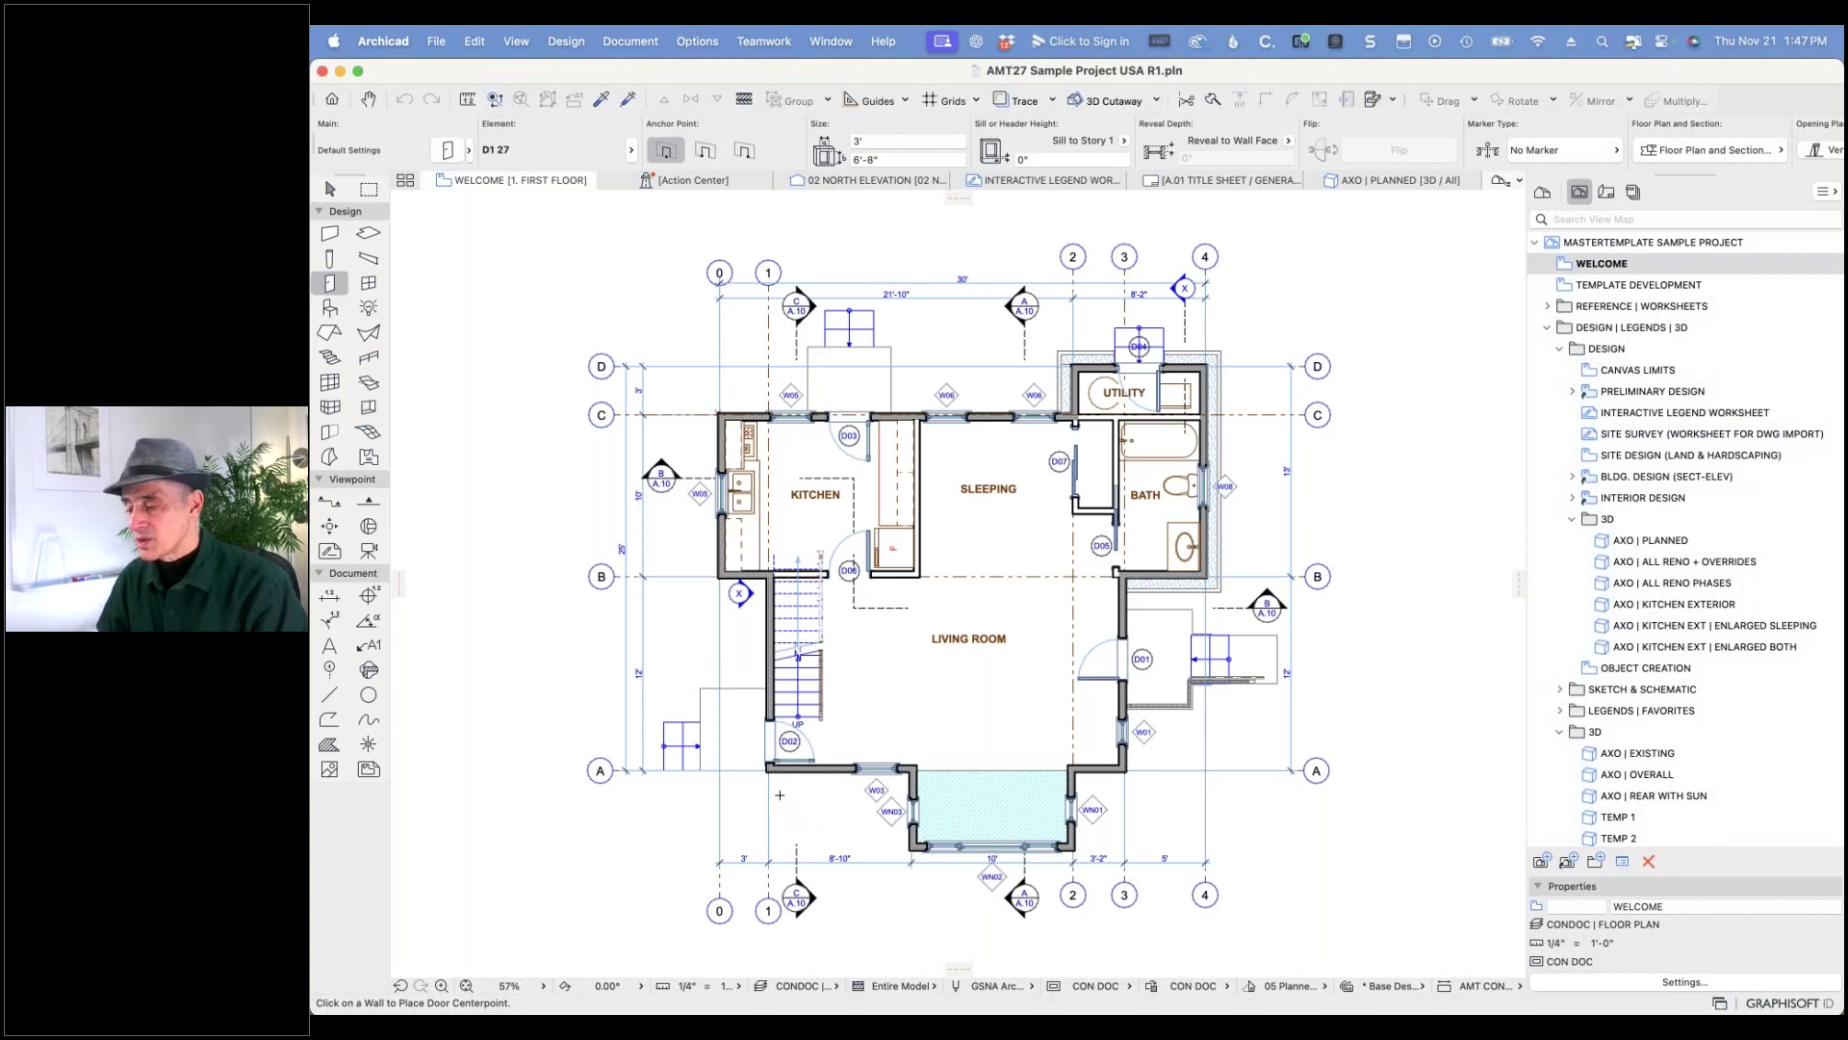
scroll(779, 795, up, 10)
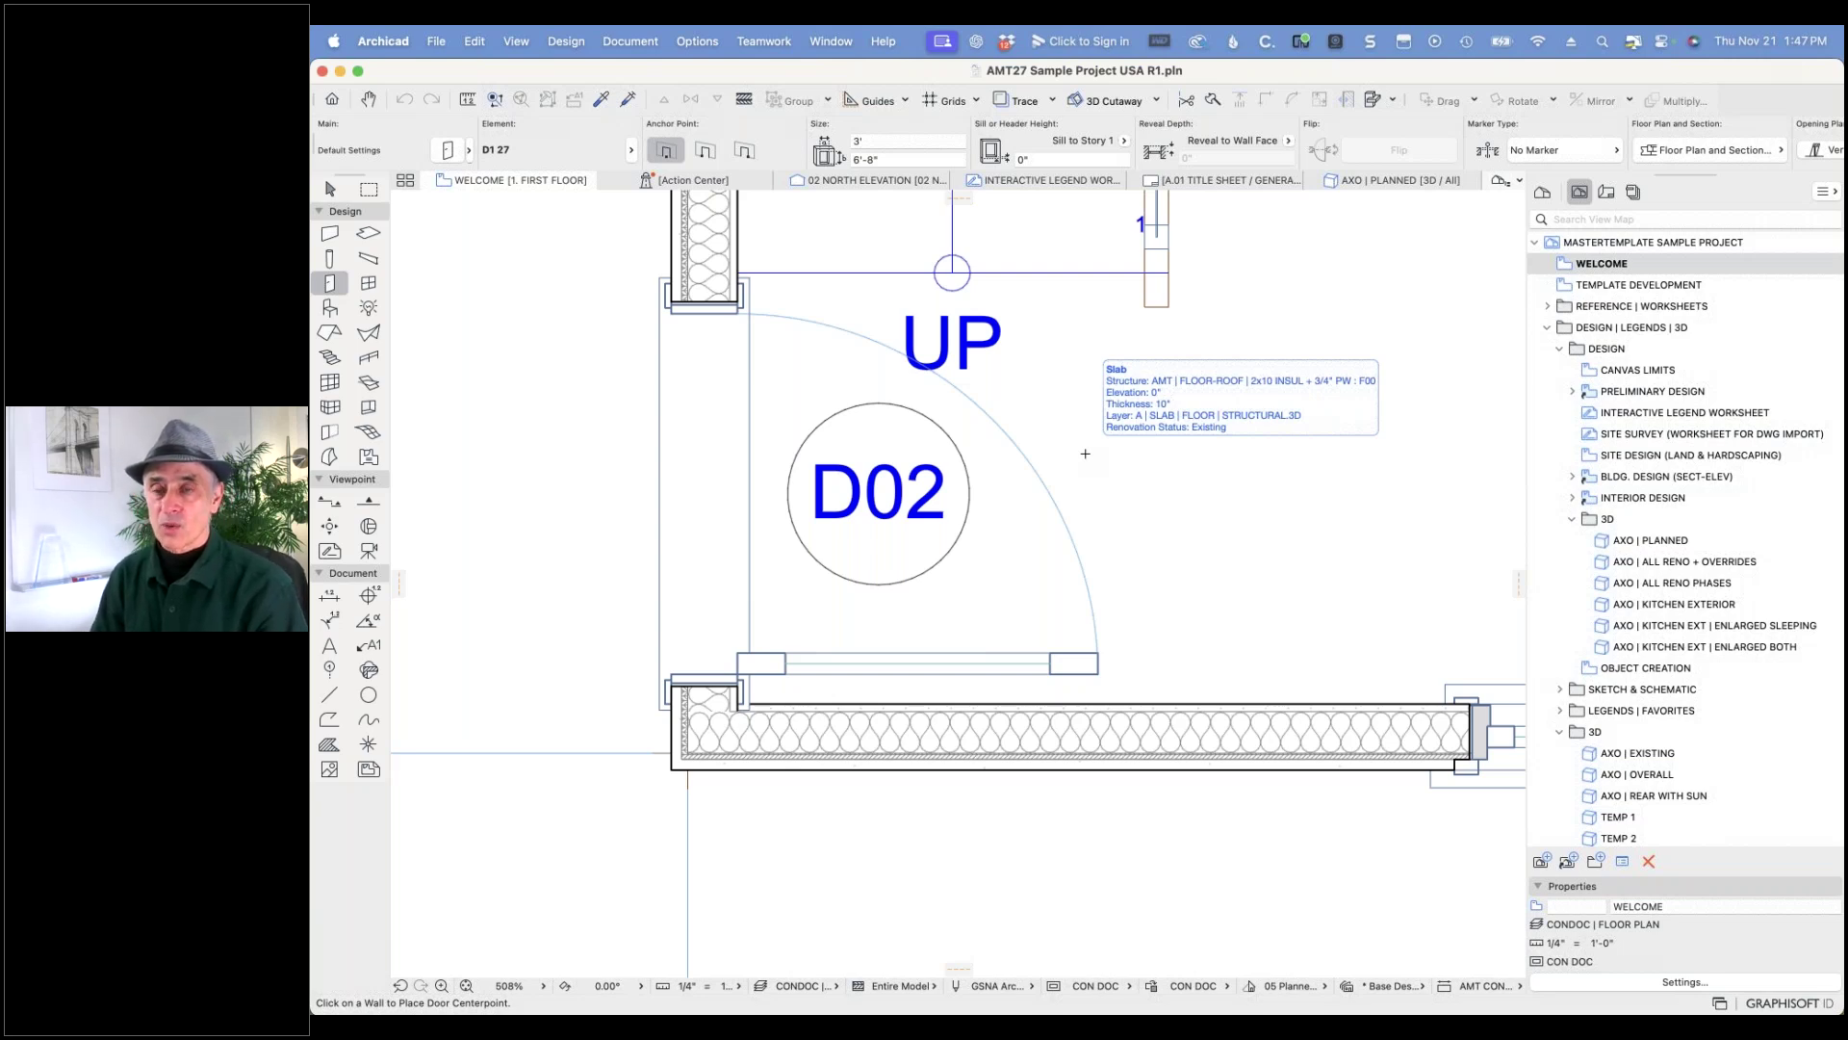
shift+click(1103, 677)
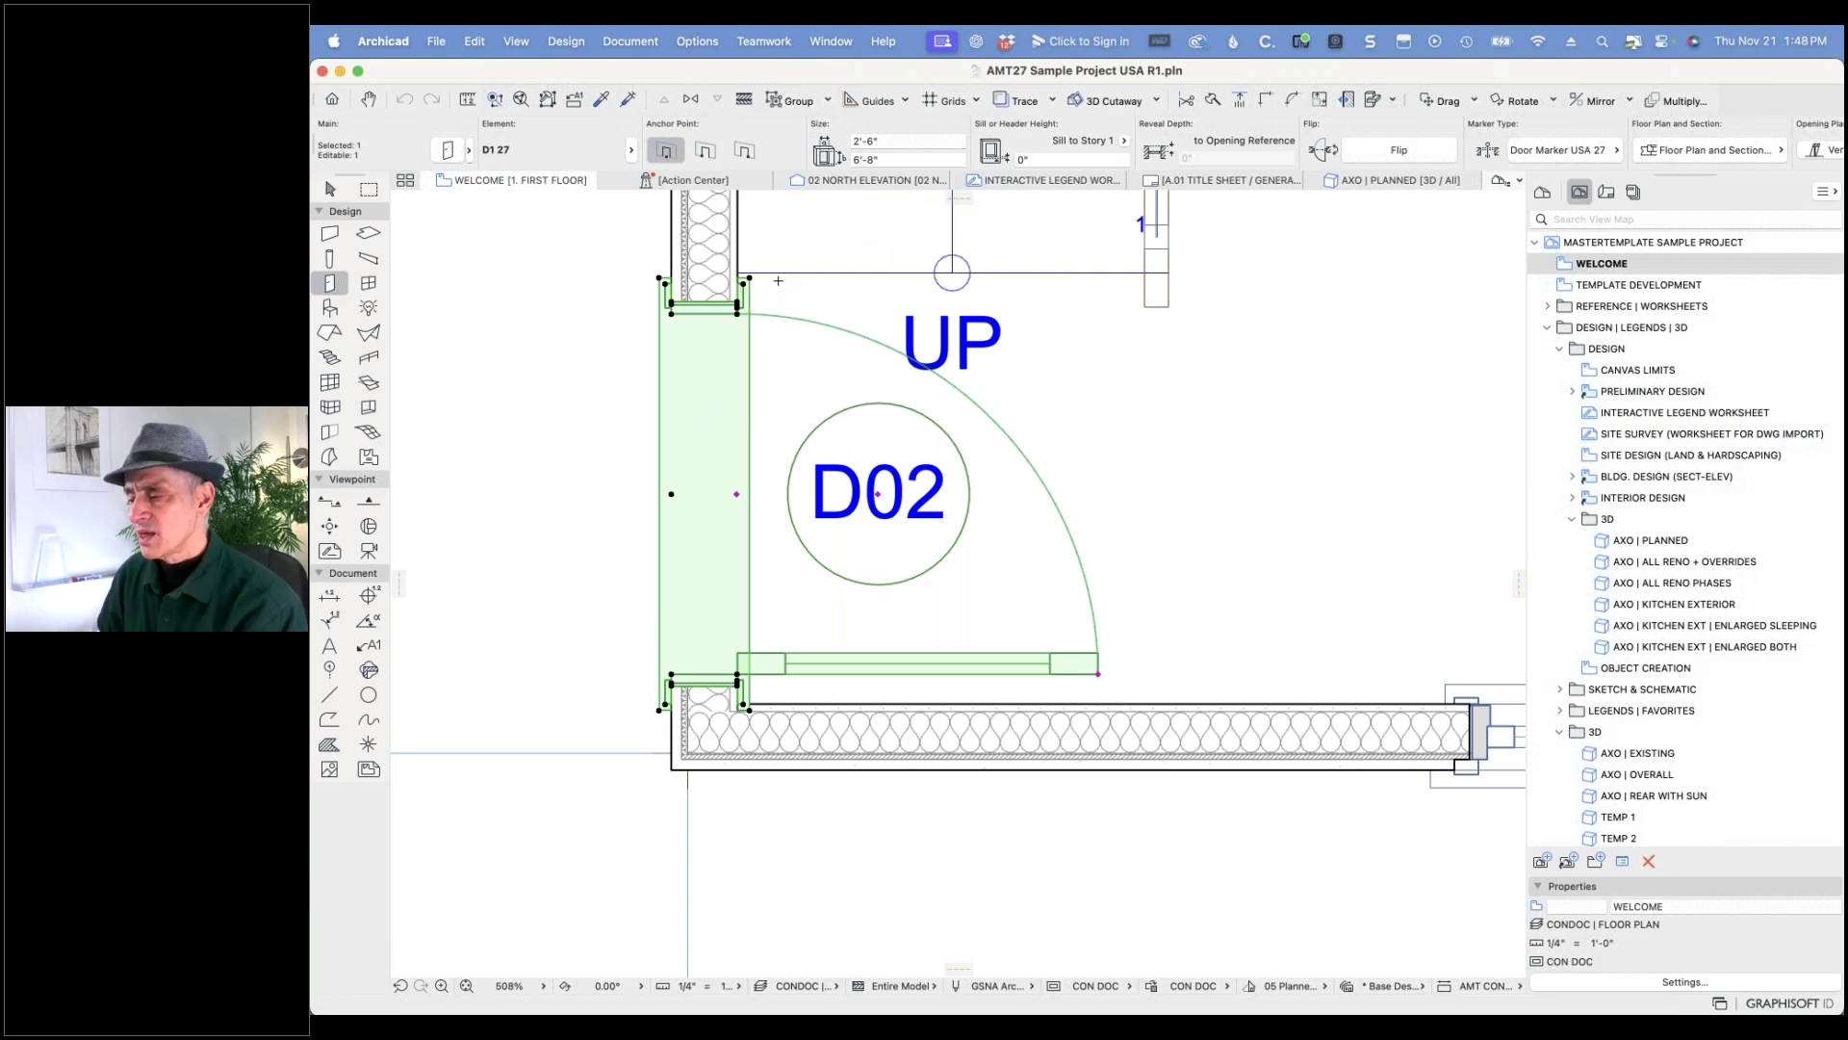
- Open Door Selection Settings for the selected door, showing 87 'd1' parts with D1 27 current
click(447, 150)
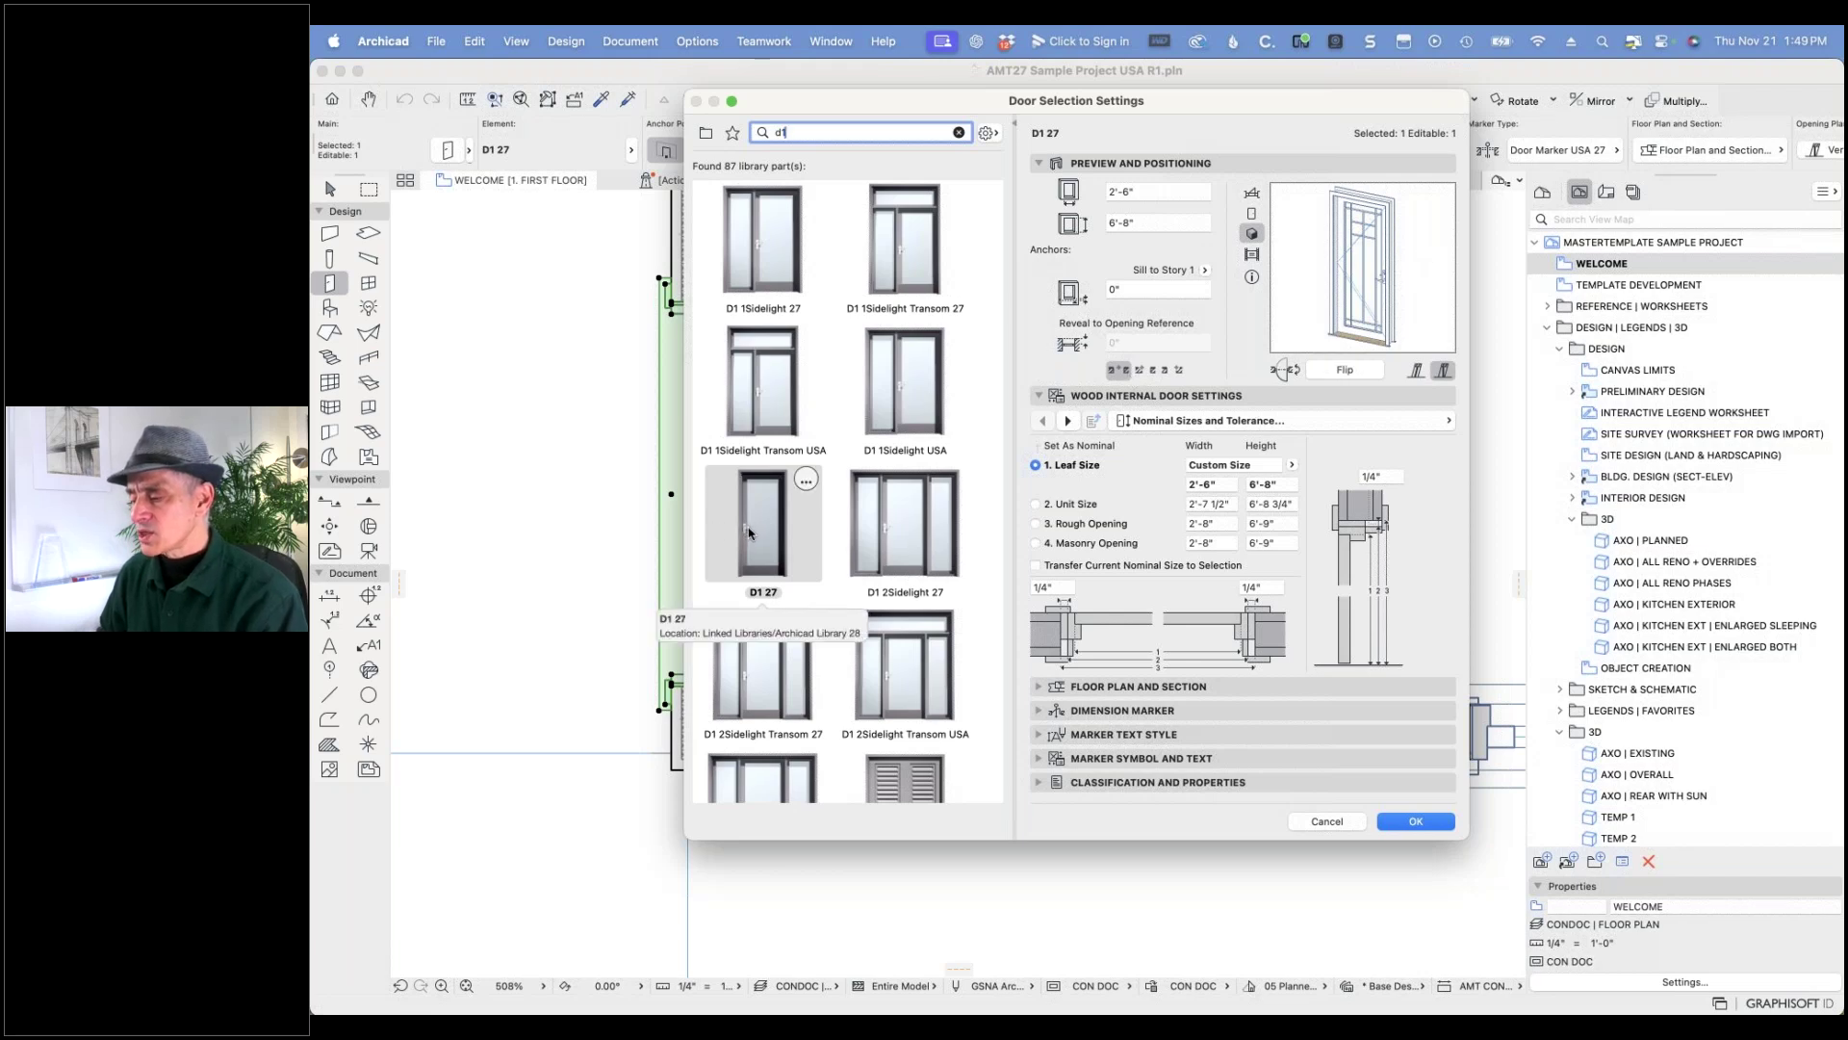
scroll(752, 531, down, 3)
scroll(756, 529, down, 10)
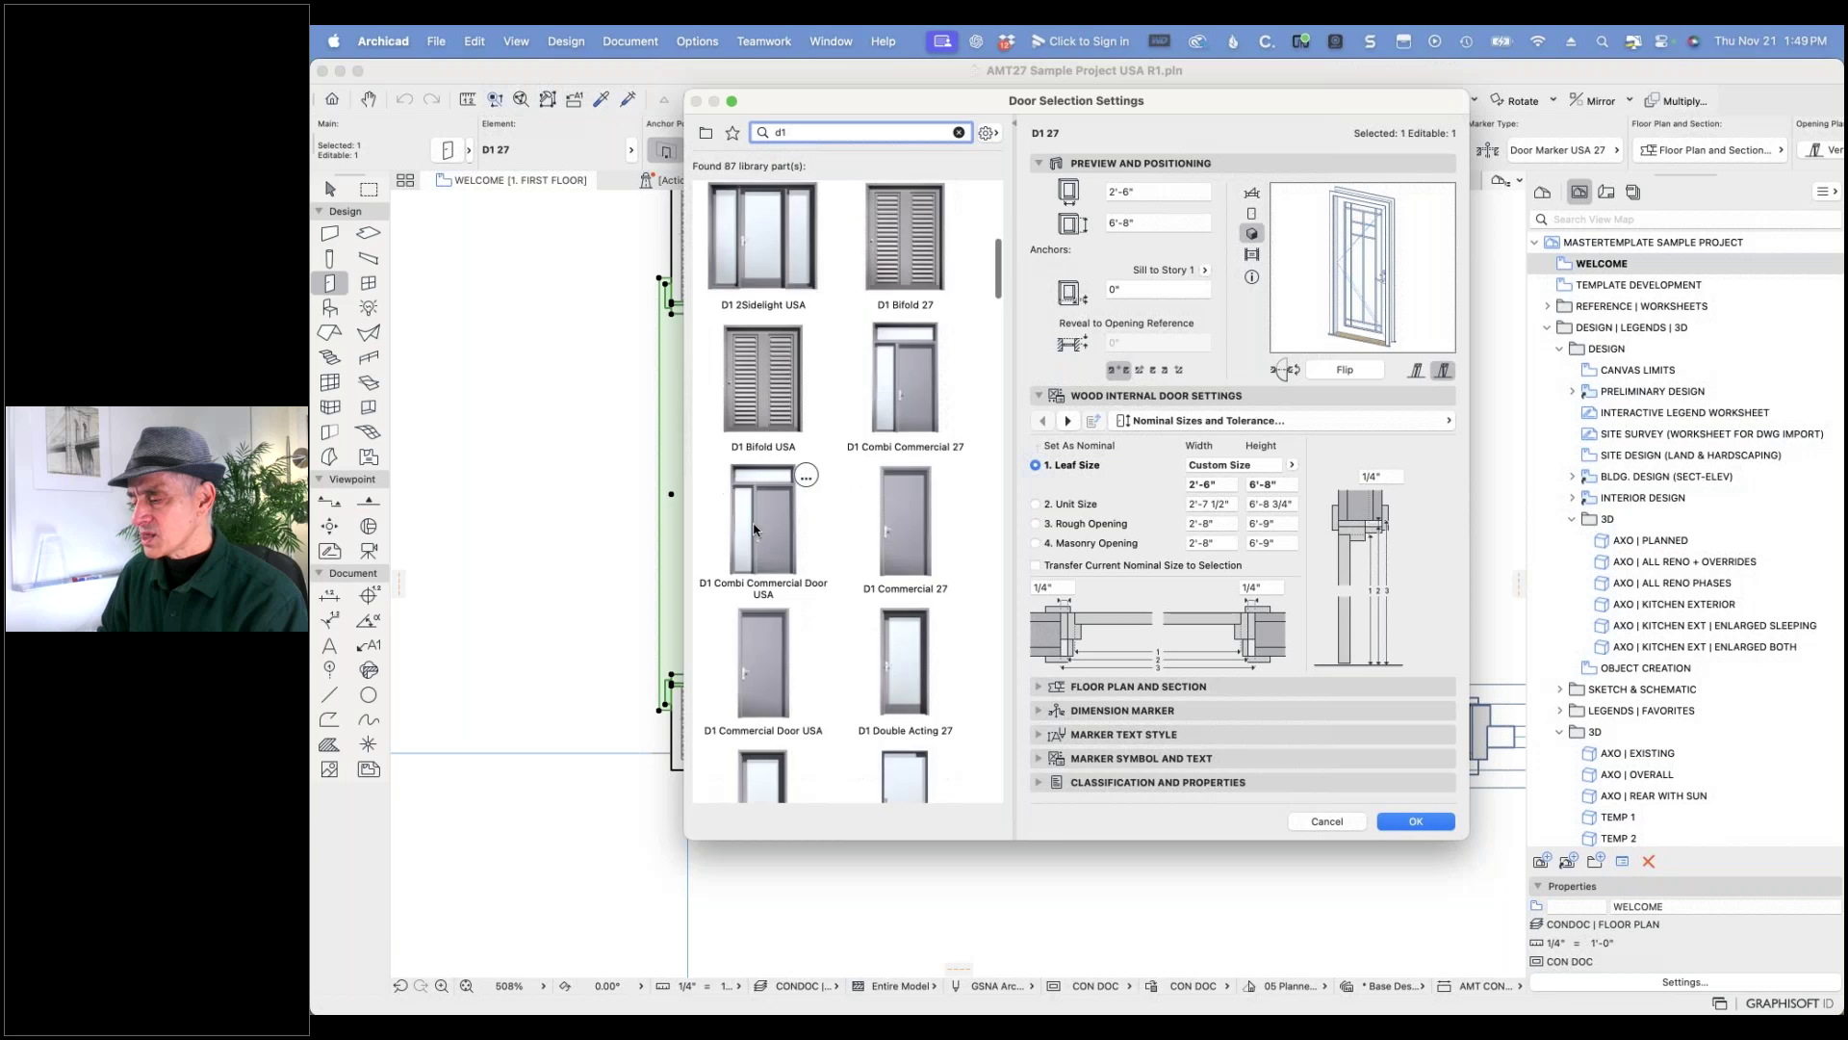
scroll(757, 528, down, 10)
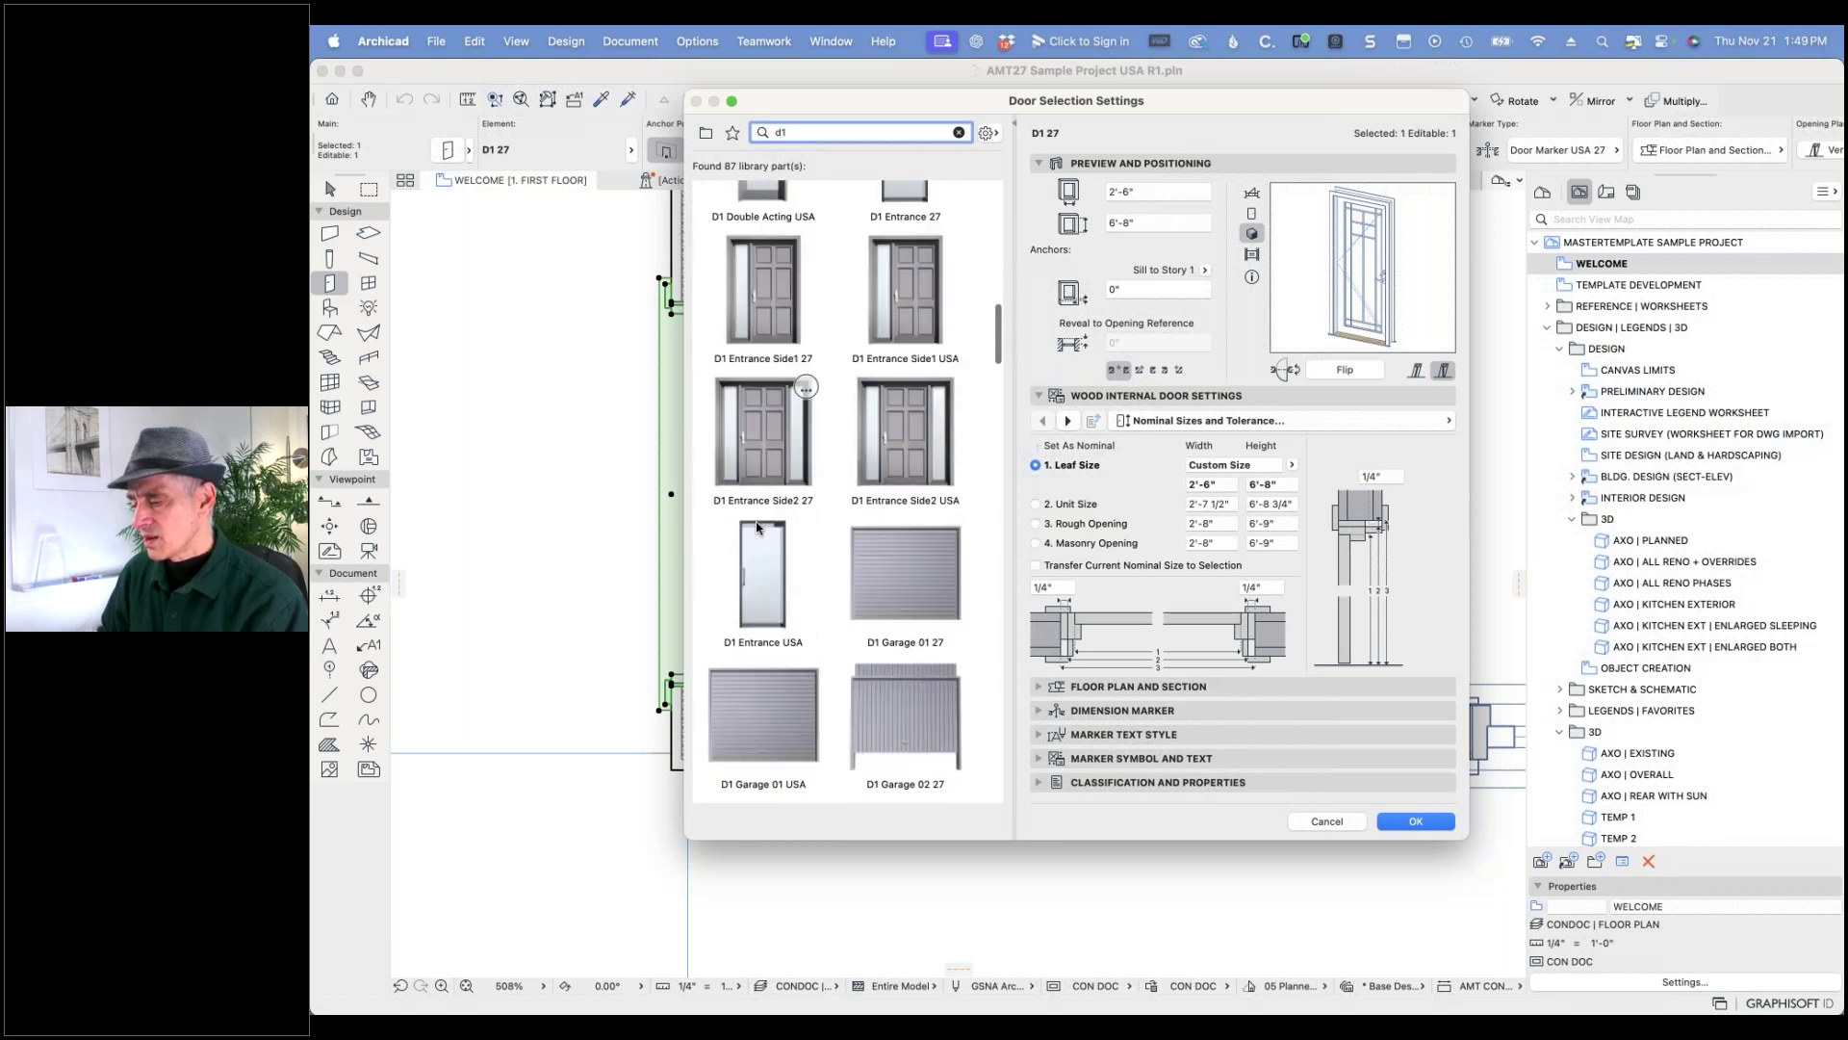
scroll(759, 526, down, 10)
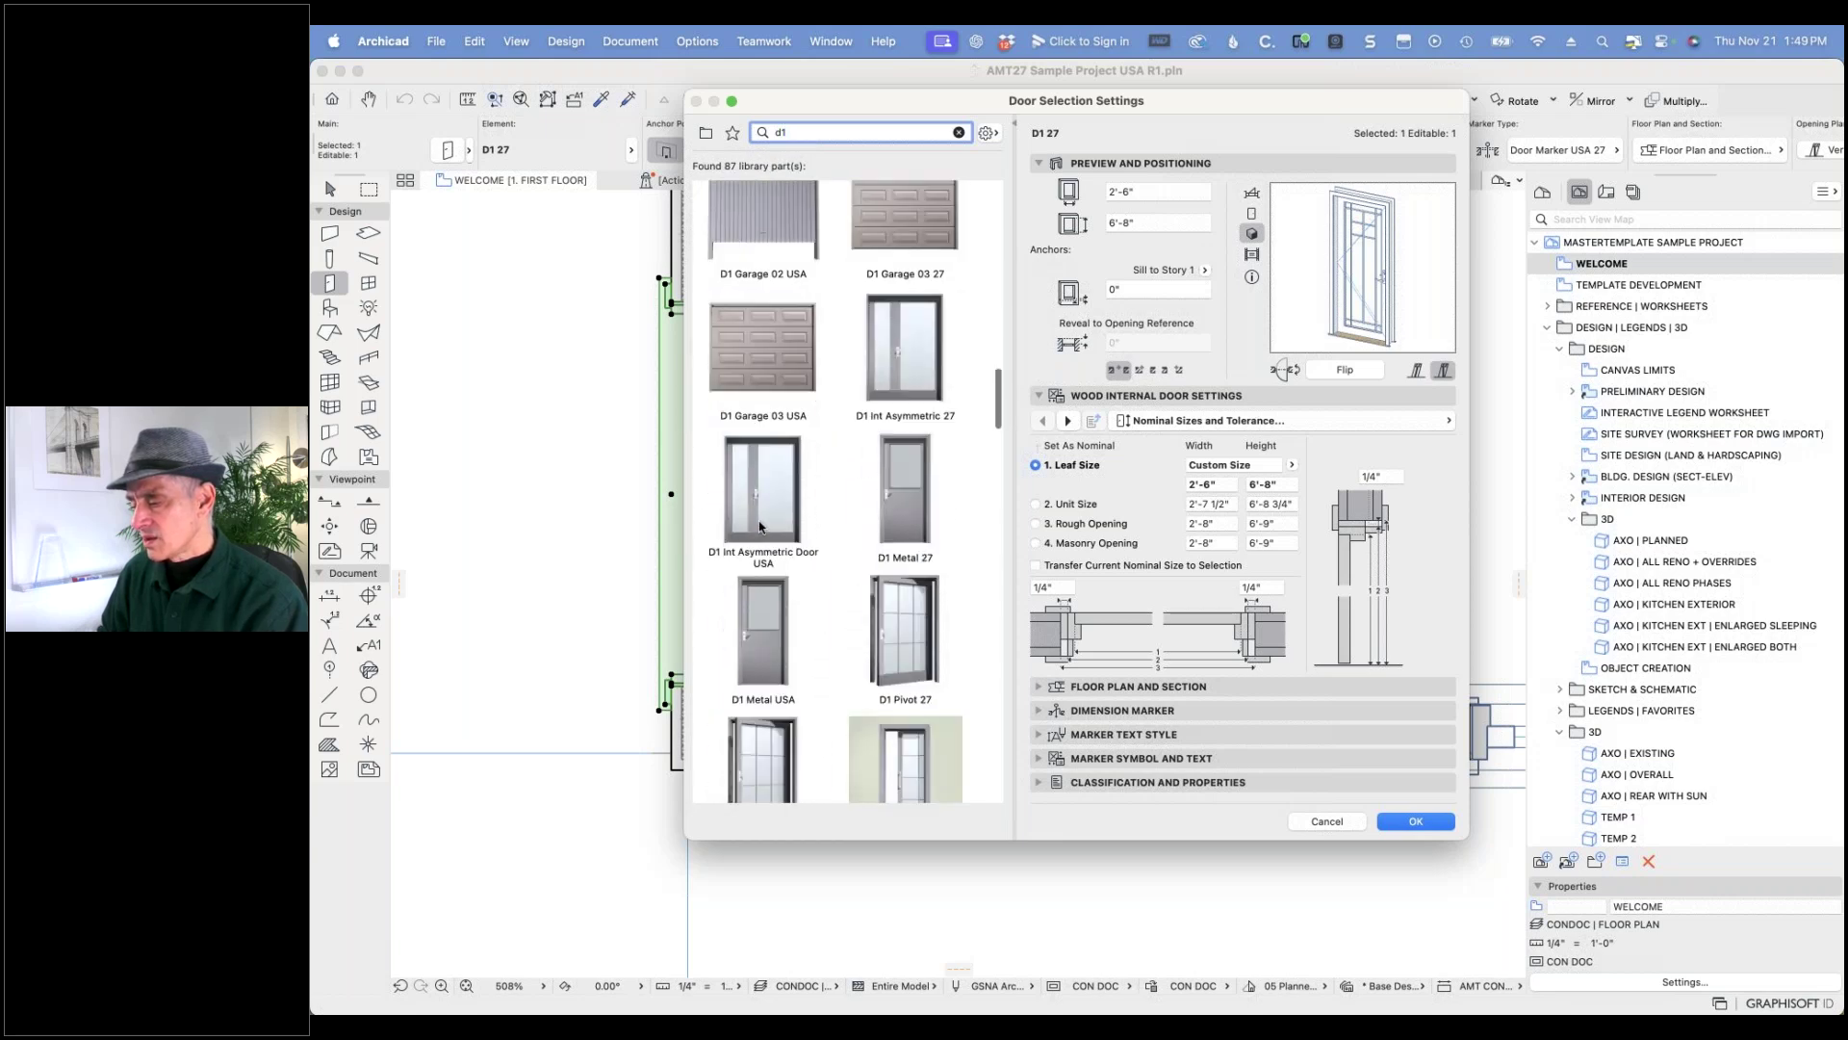
scroll(809, 520, down, 10)
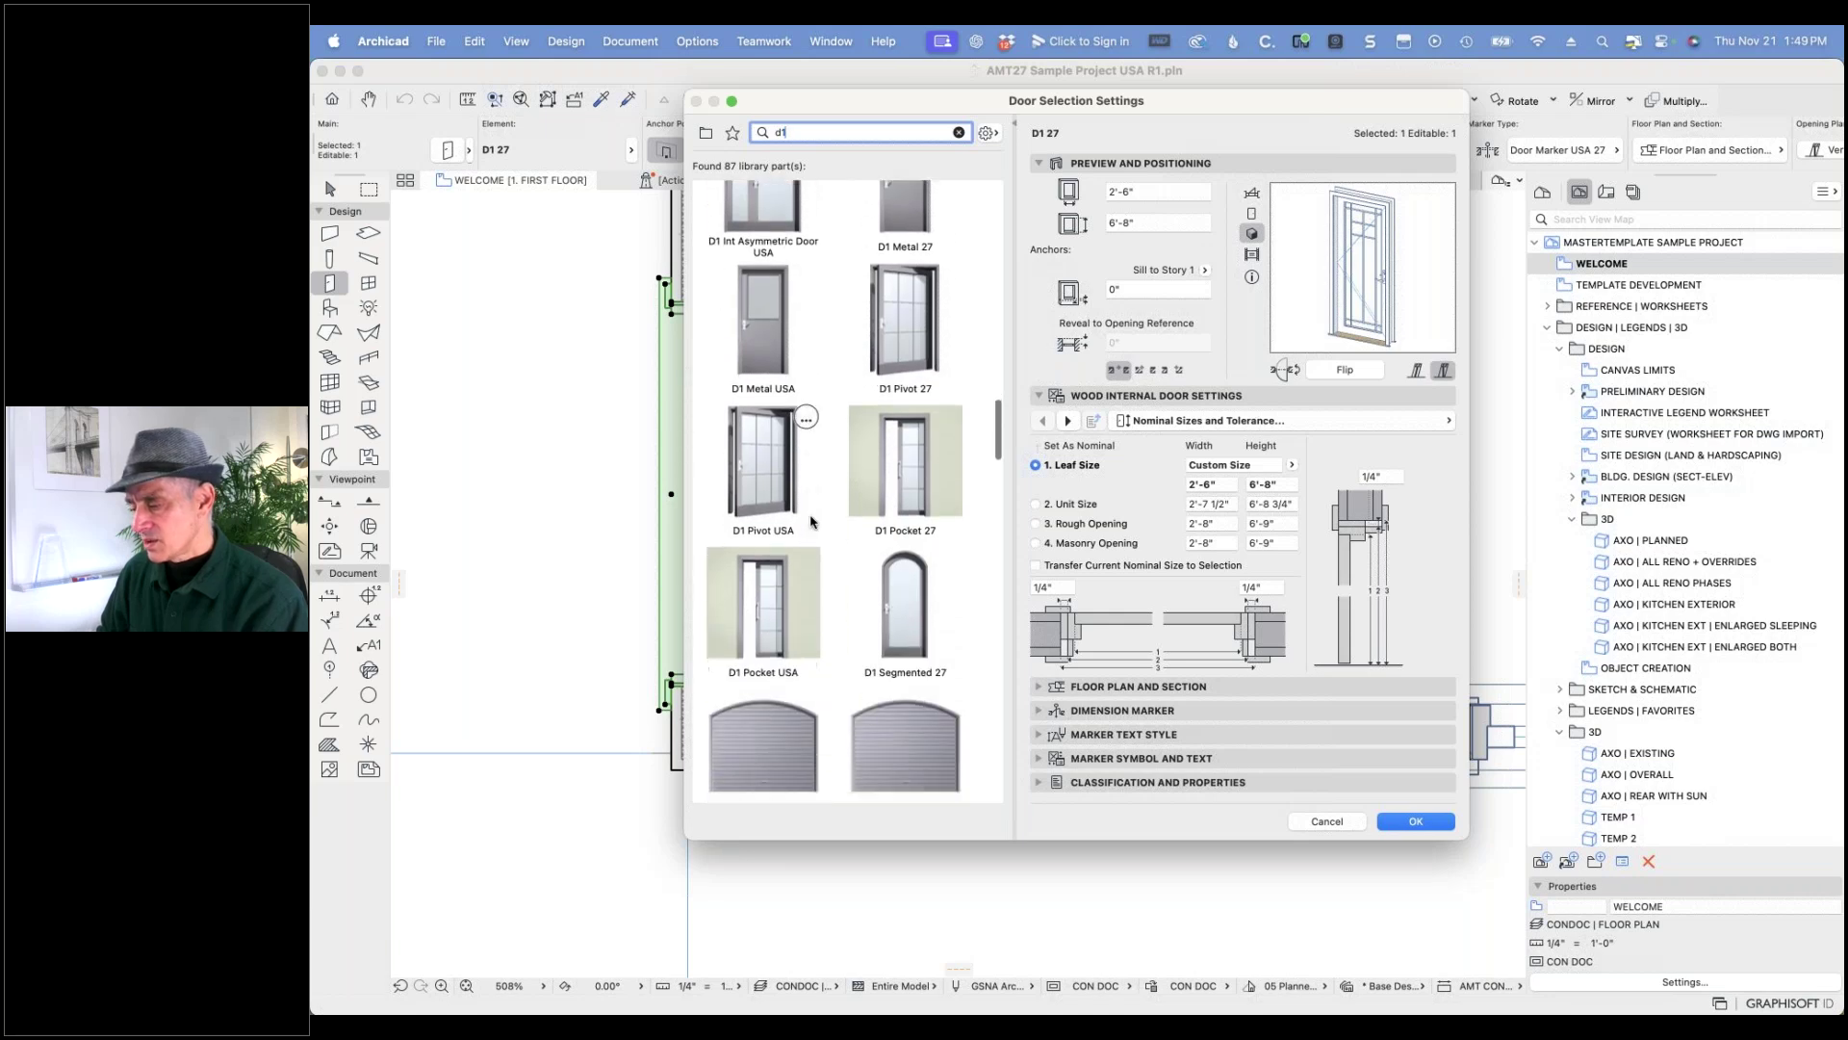
scroll(811, 521, down, 10)
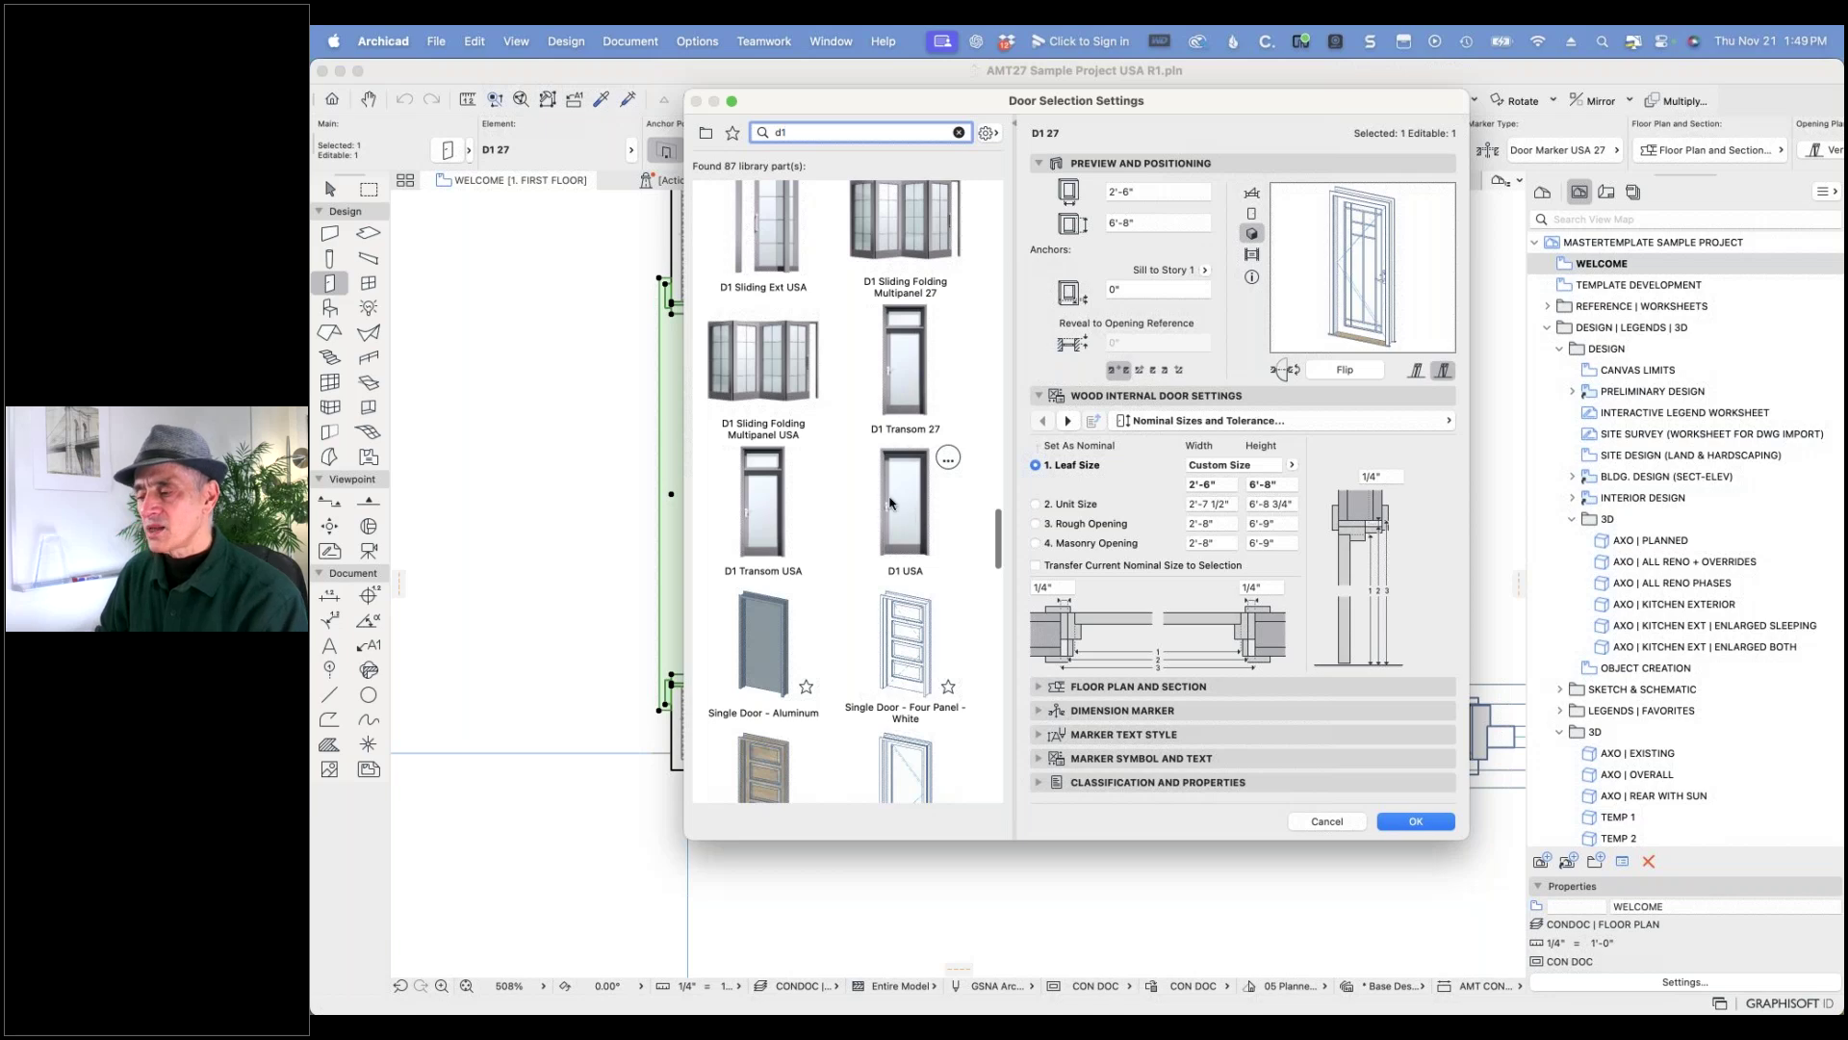
click(911, 508)
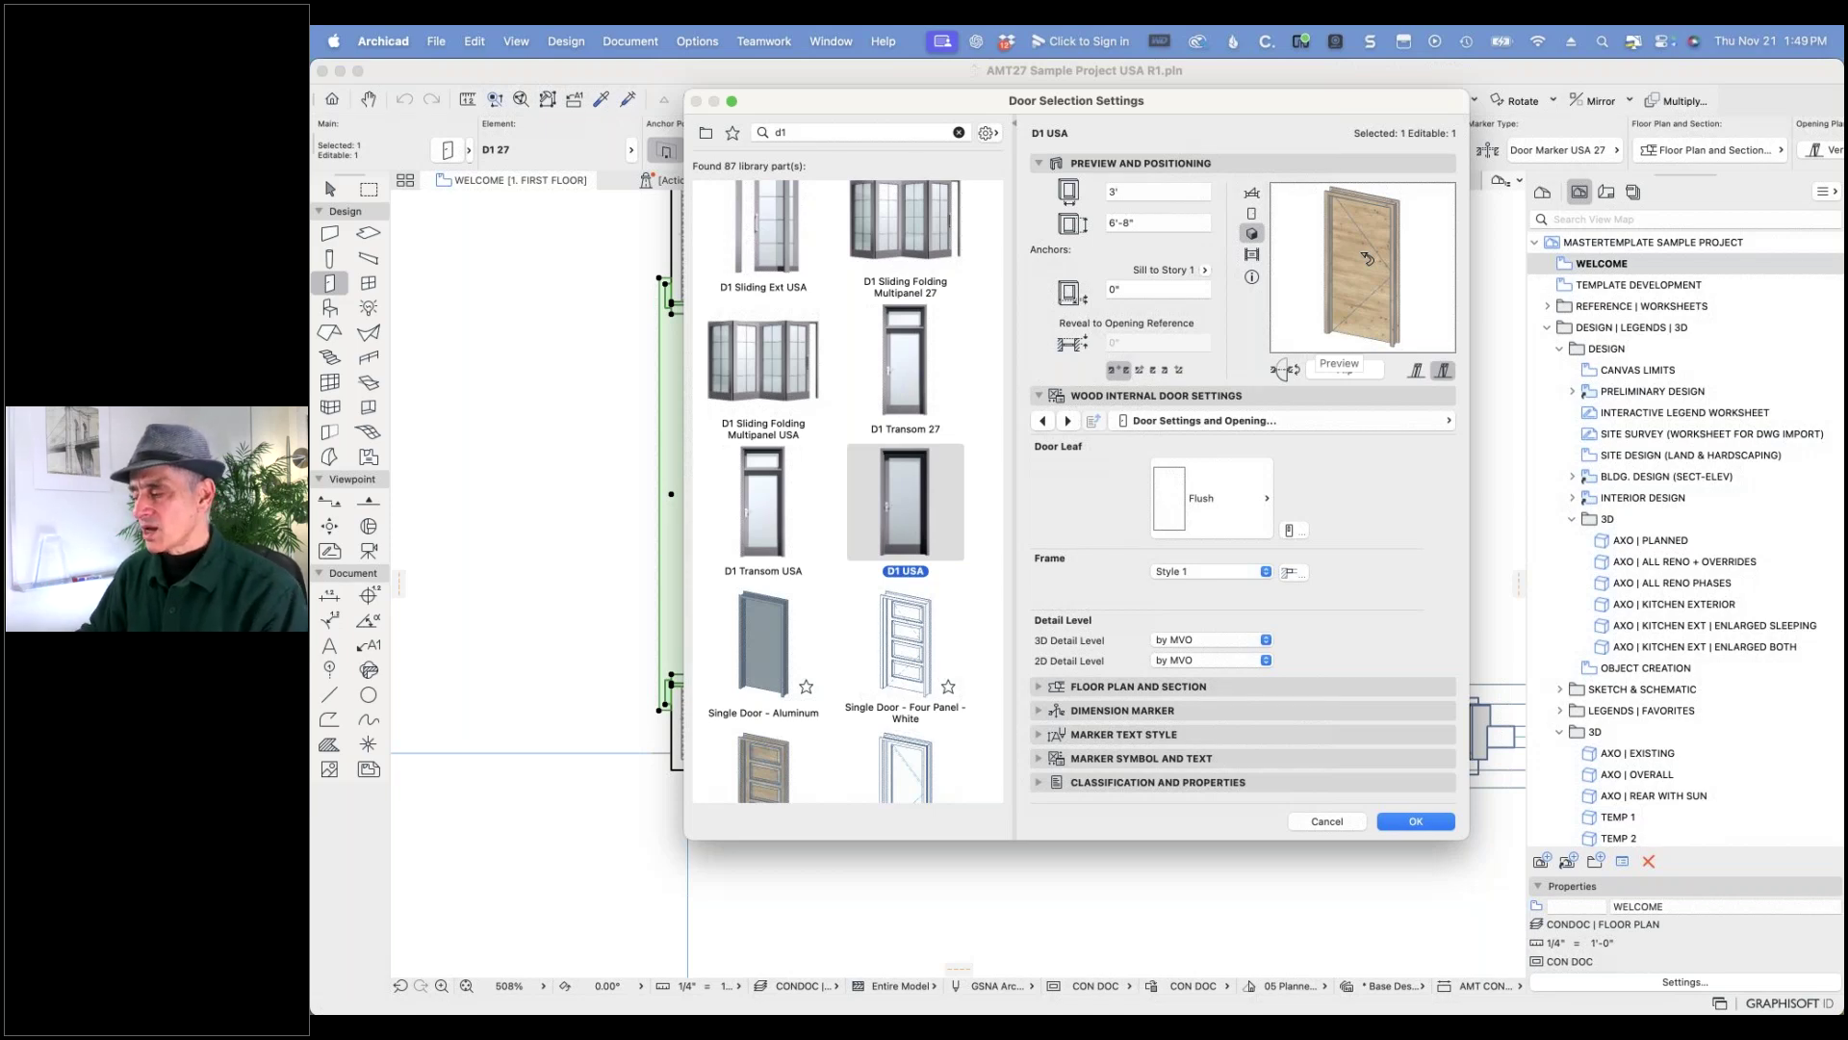
click(1326, 821)
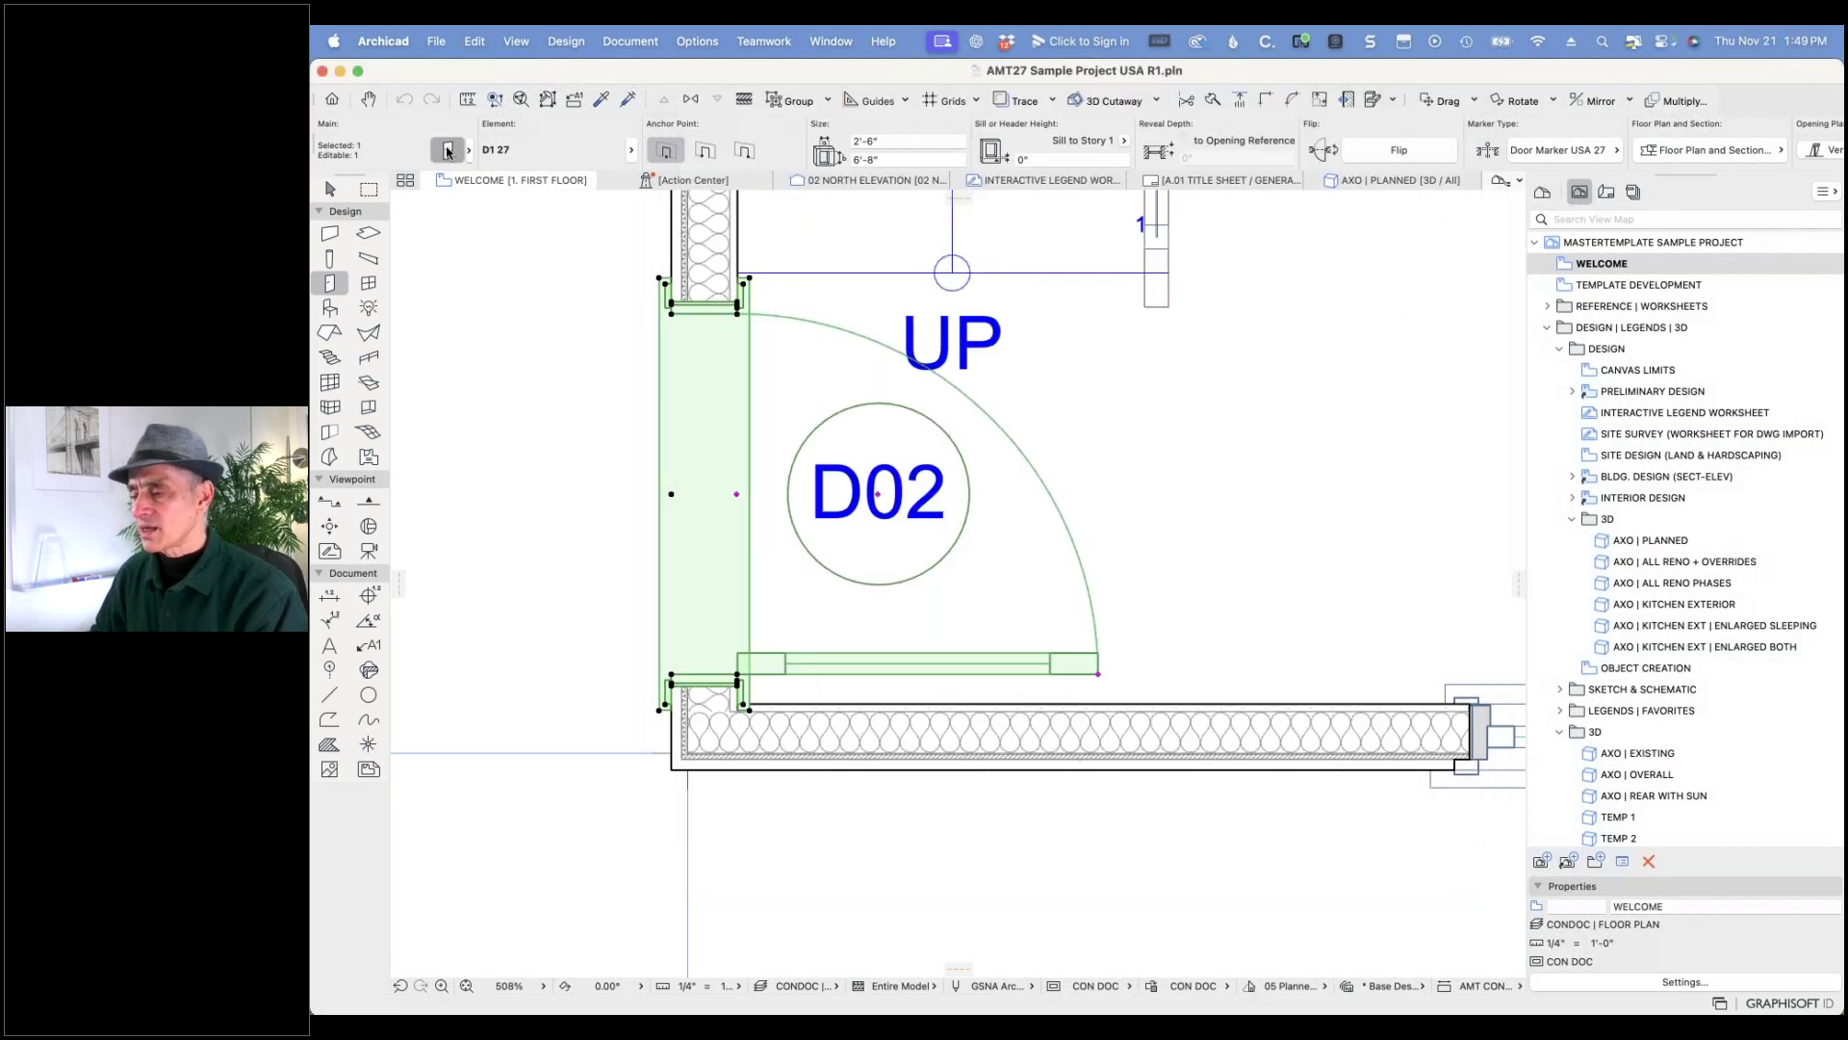
- Reopen Door Selection Settings and scroll through the 'd1' search results
click(447, 151)
scroll(979, 272, down, 5)
drag(998, 268, 977, 535)
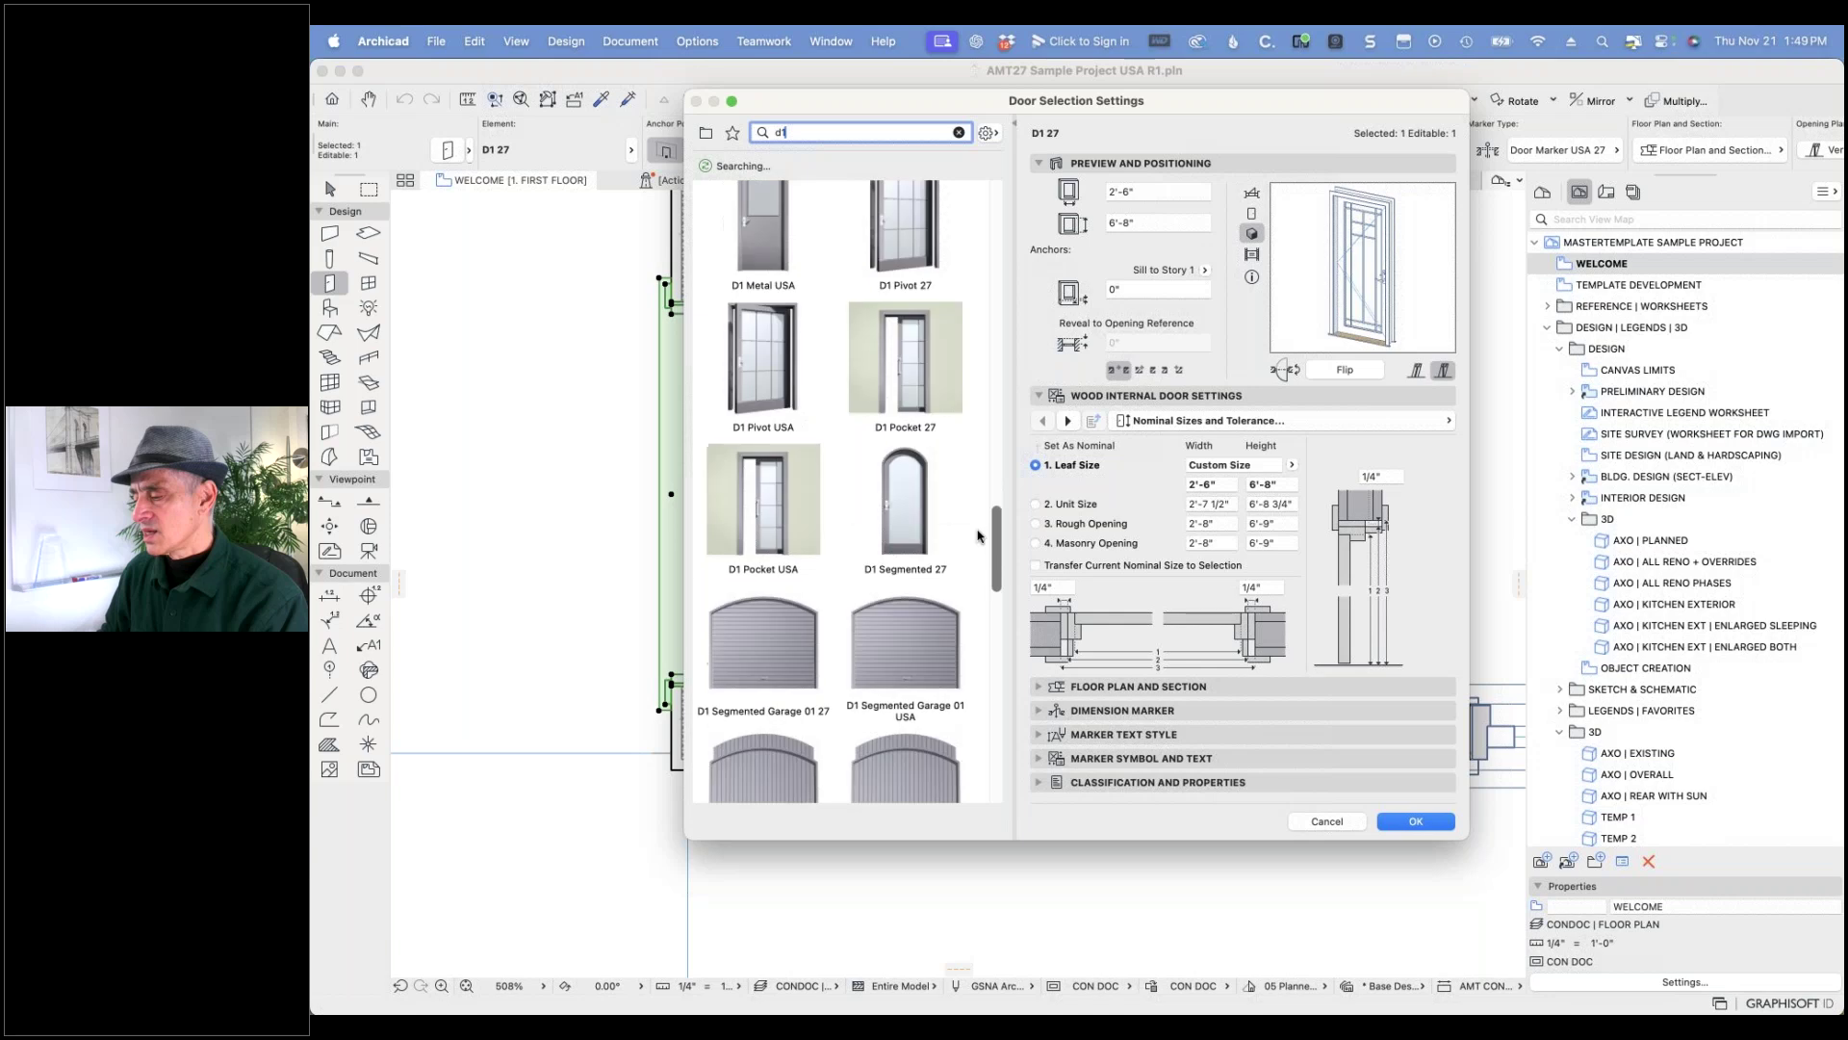
scroll(978, 536, down, 10)
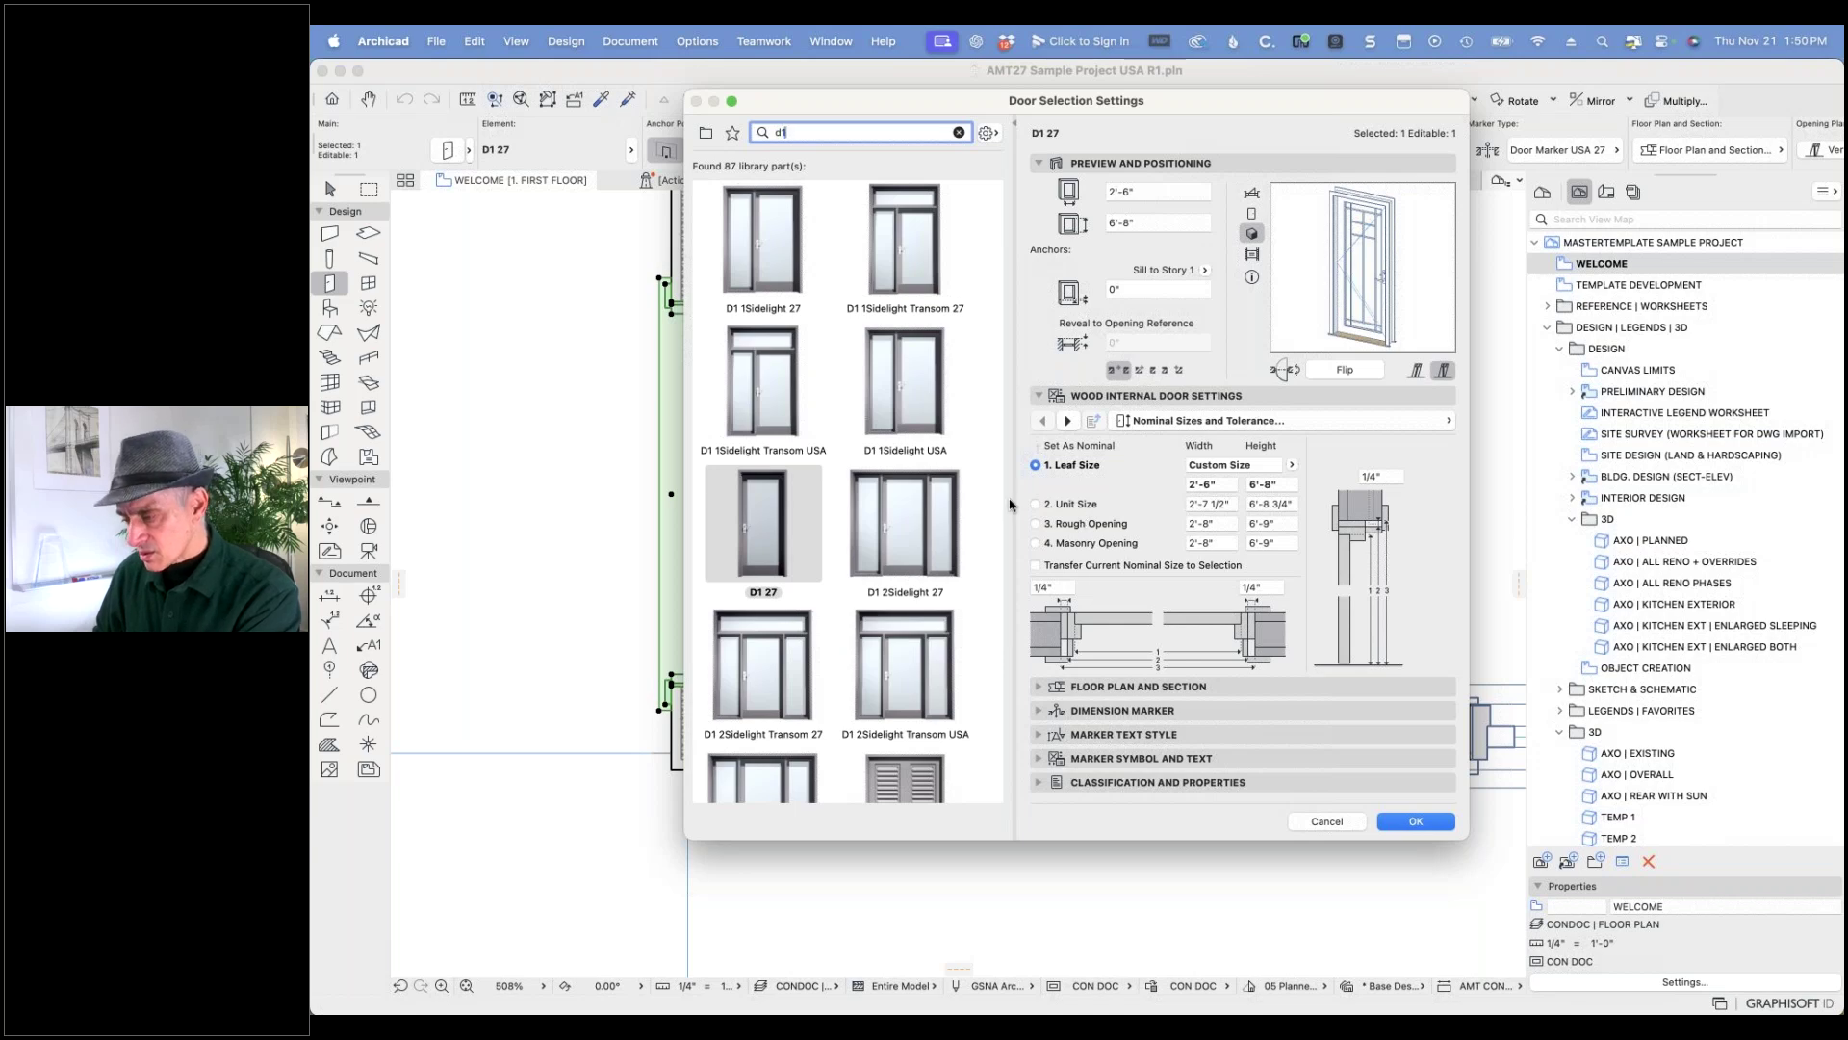
- Select D1 27 and browse the remaining pivot, pocket and garage door variants
click(767, 510)
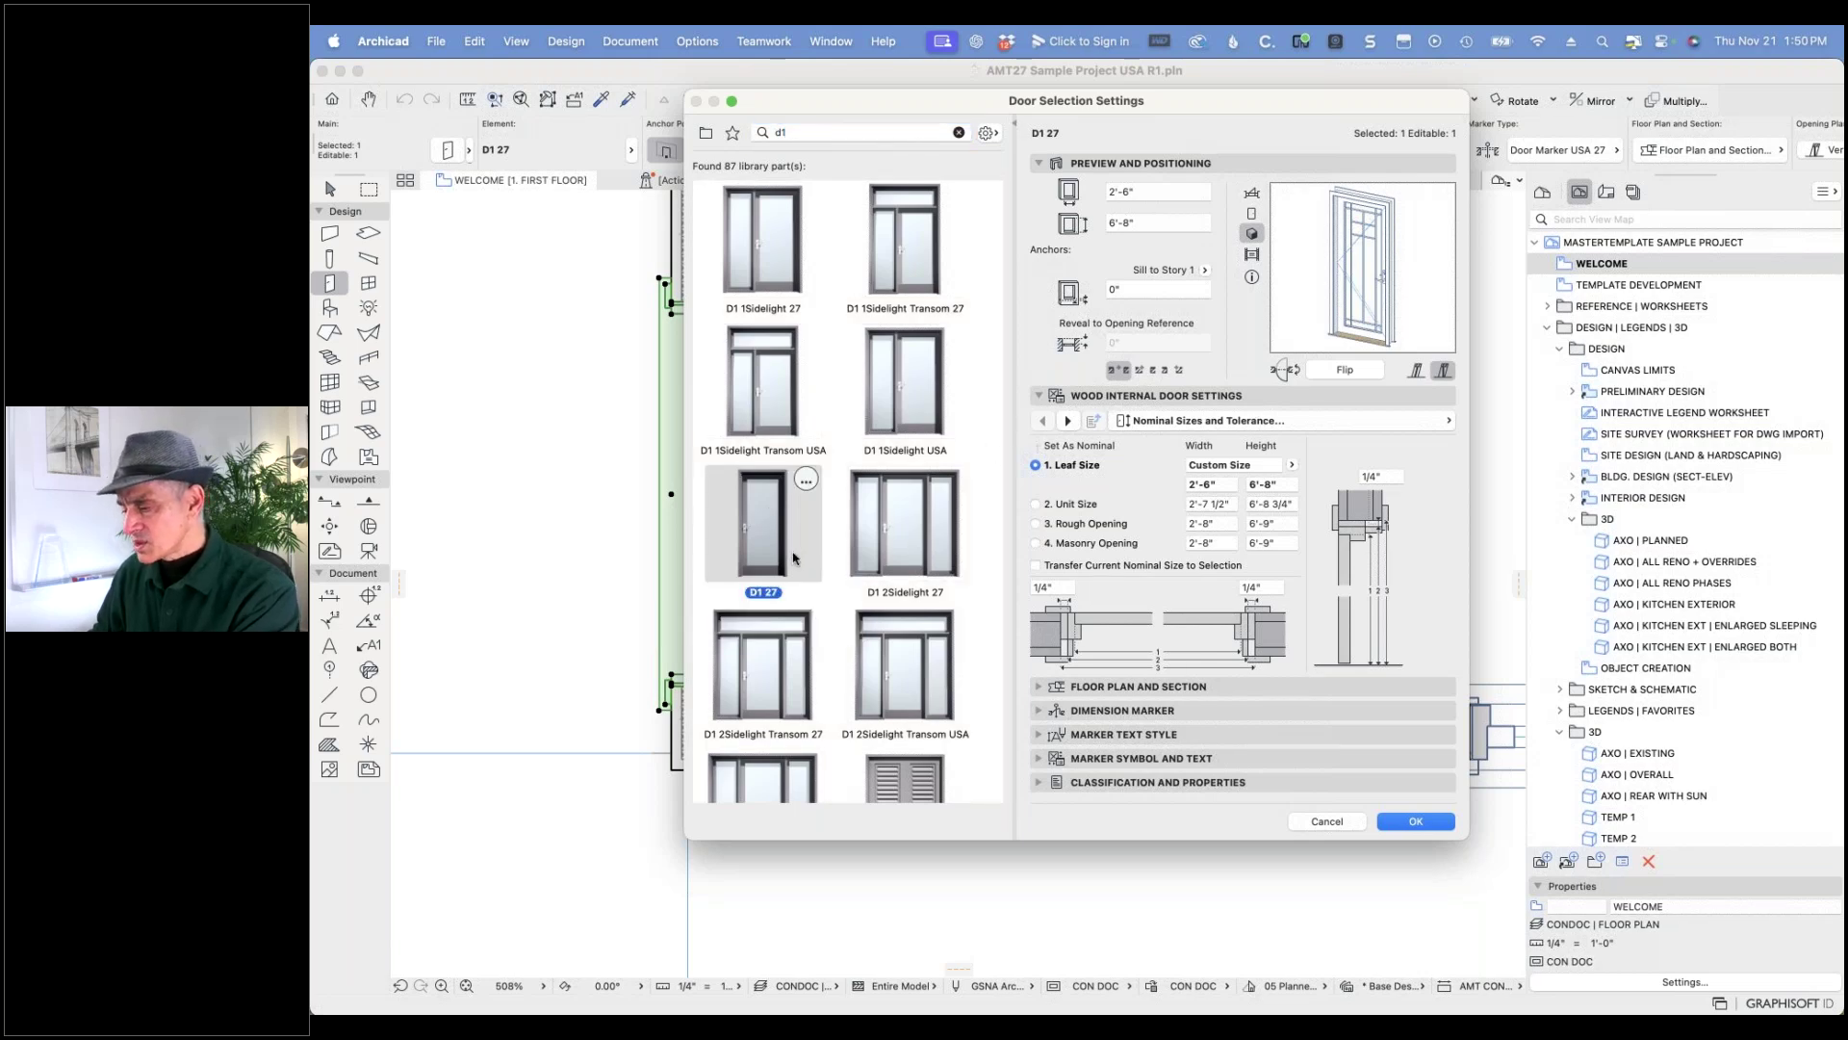
scroll(814, 561, down, 5)
scroll(812, 561, down, 8)
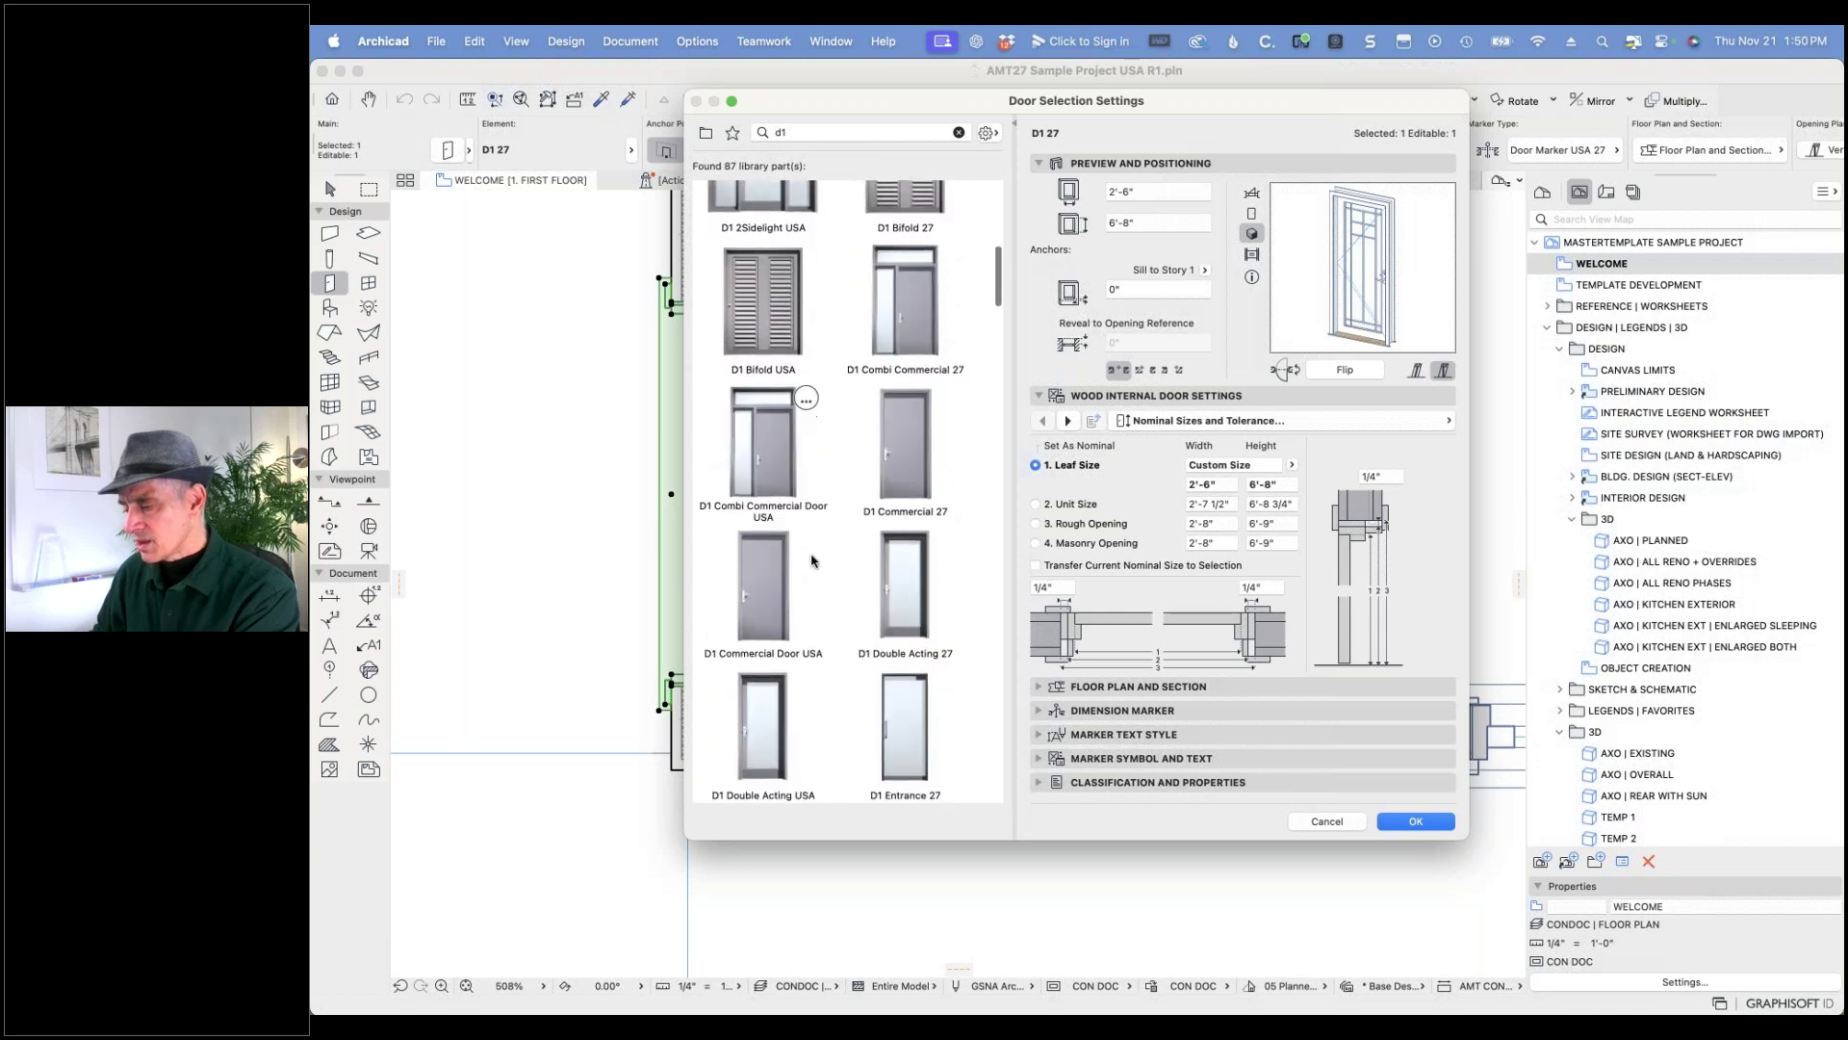
scroll(814, 551, down, 6)
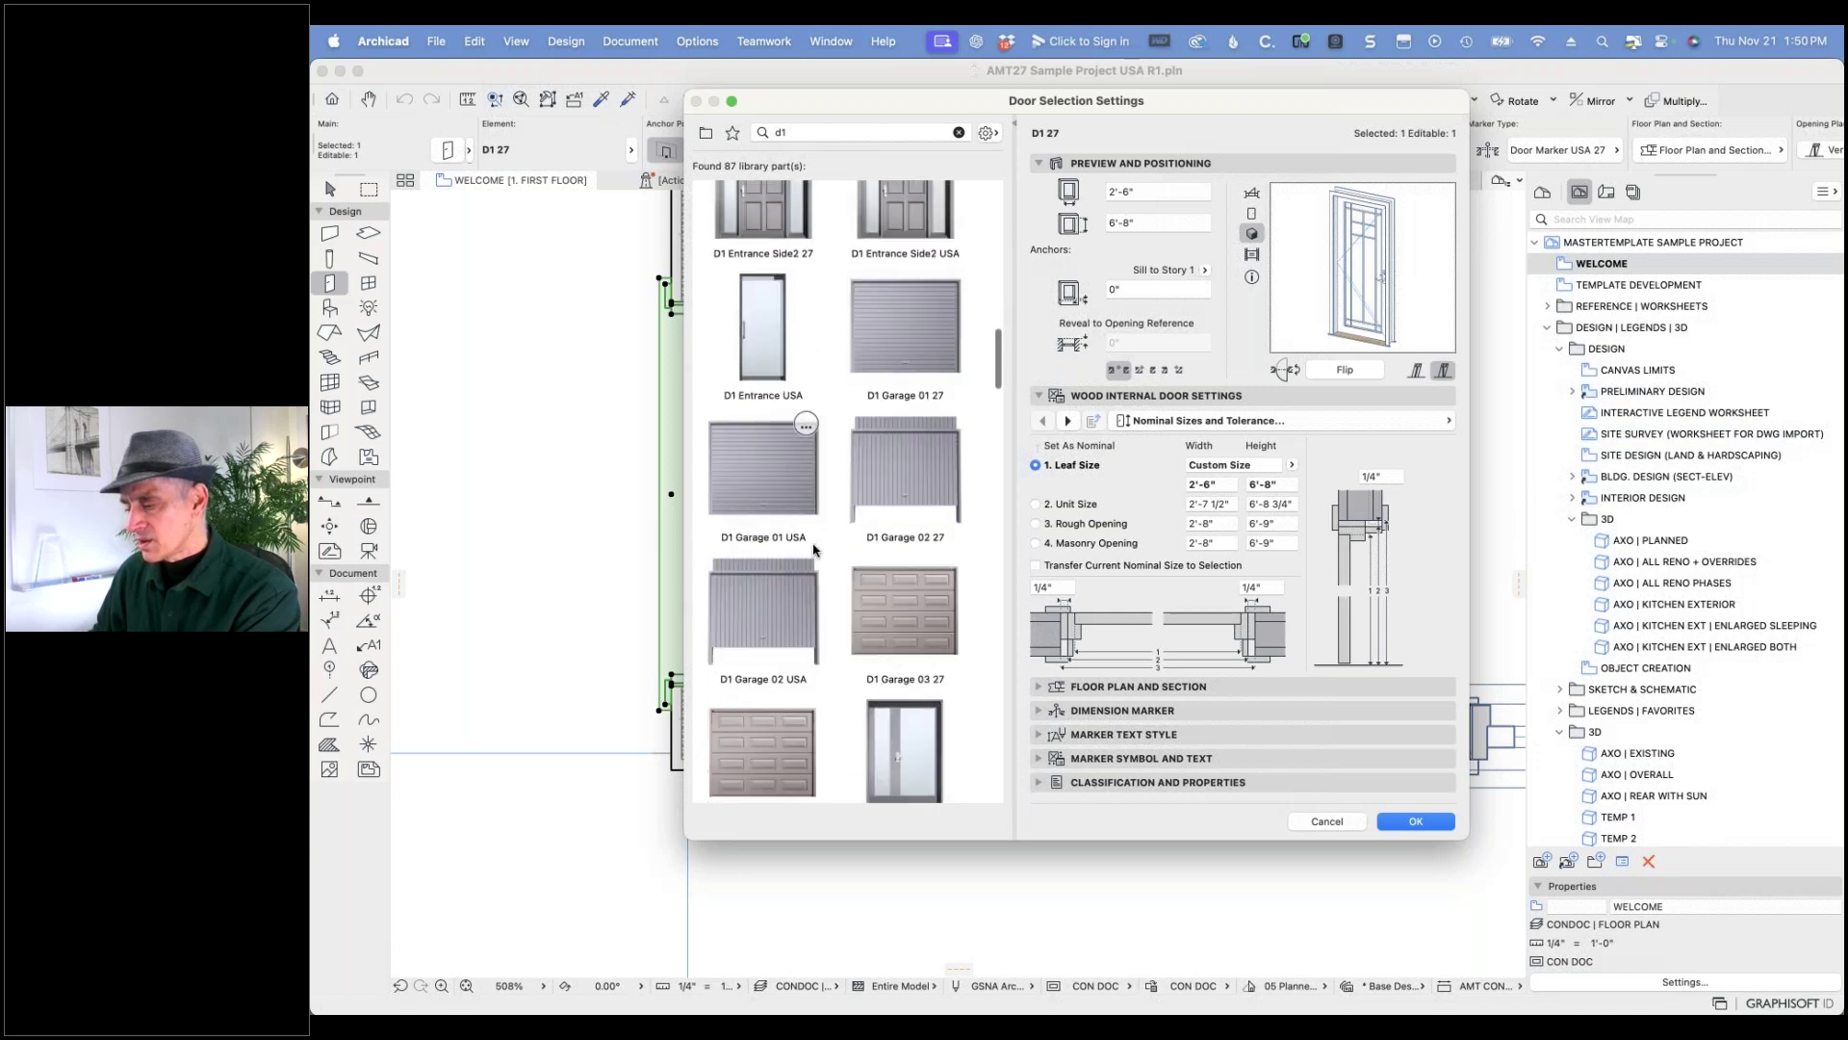
scroll(813, 552, down, 6)
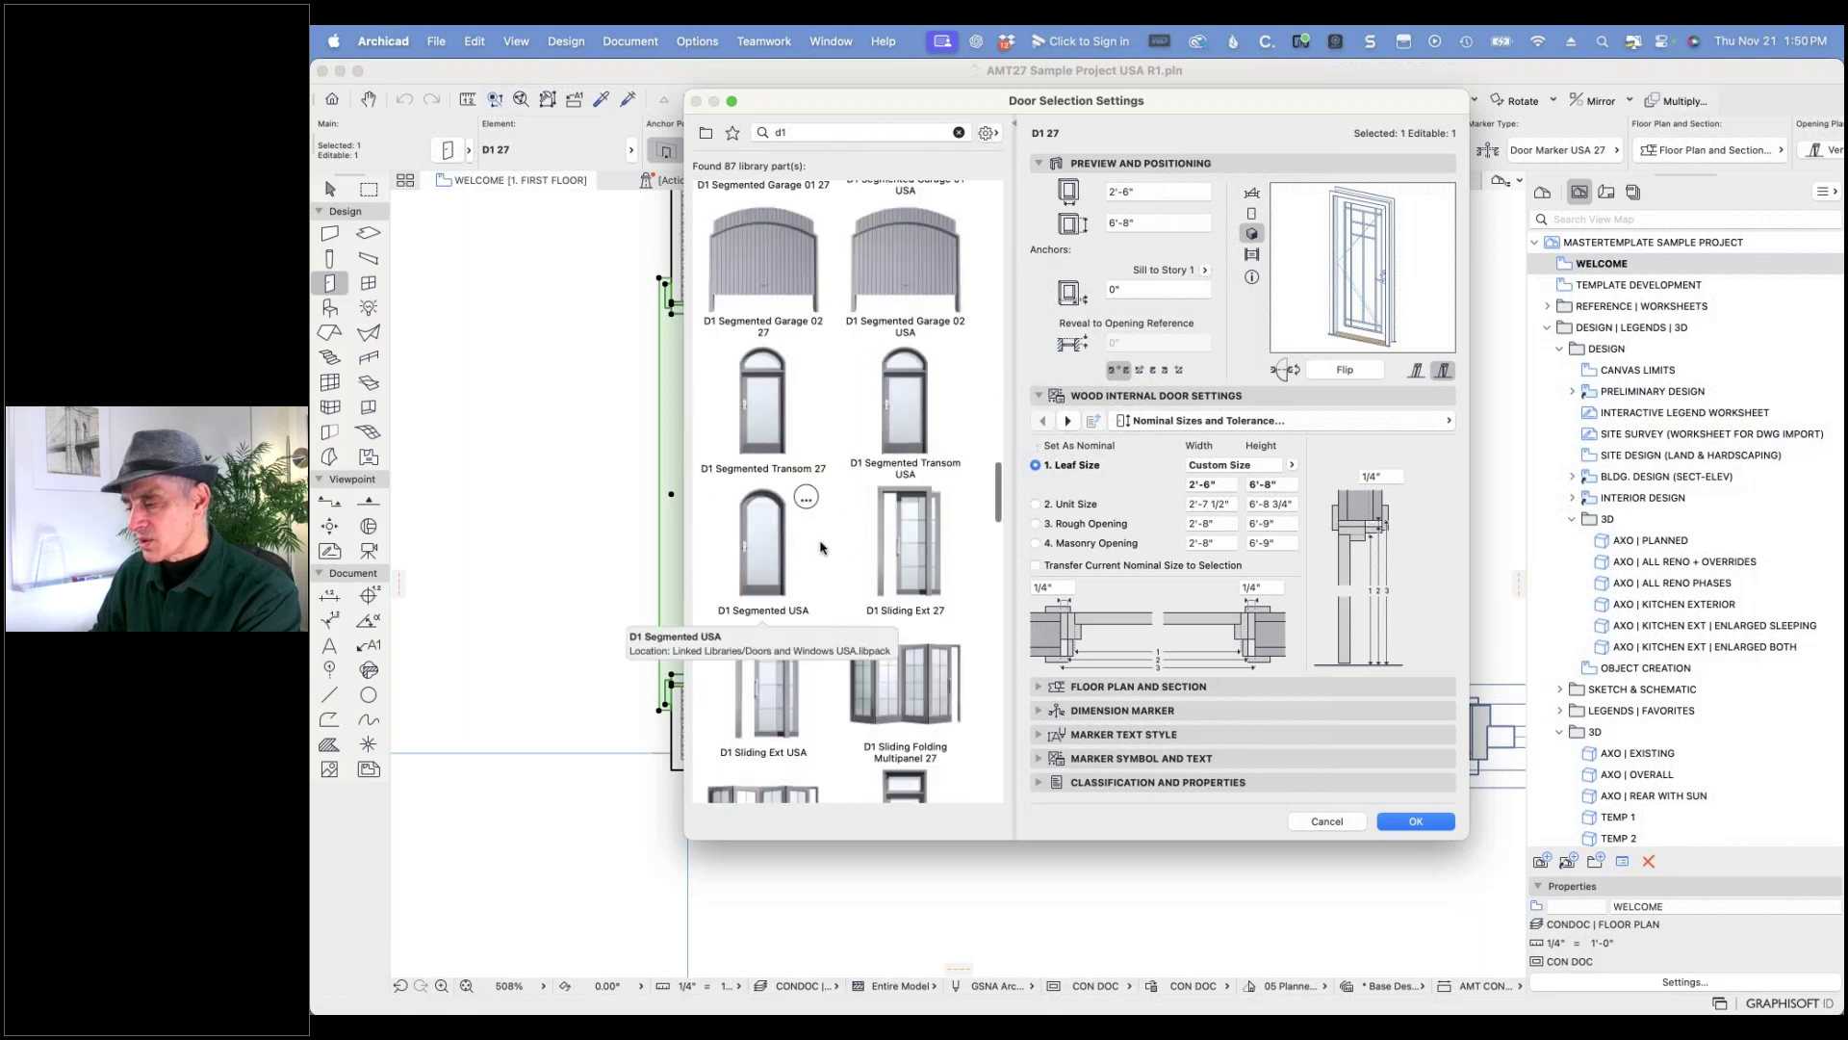
scroll(821, 546, down, 4)
scroll(825, 546, down, 5)
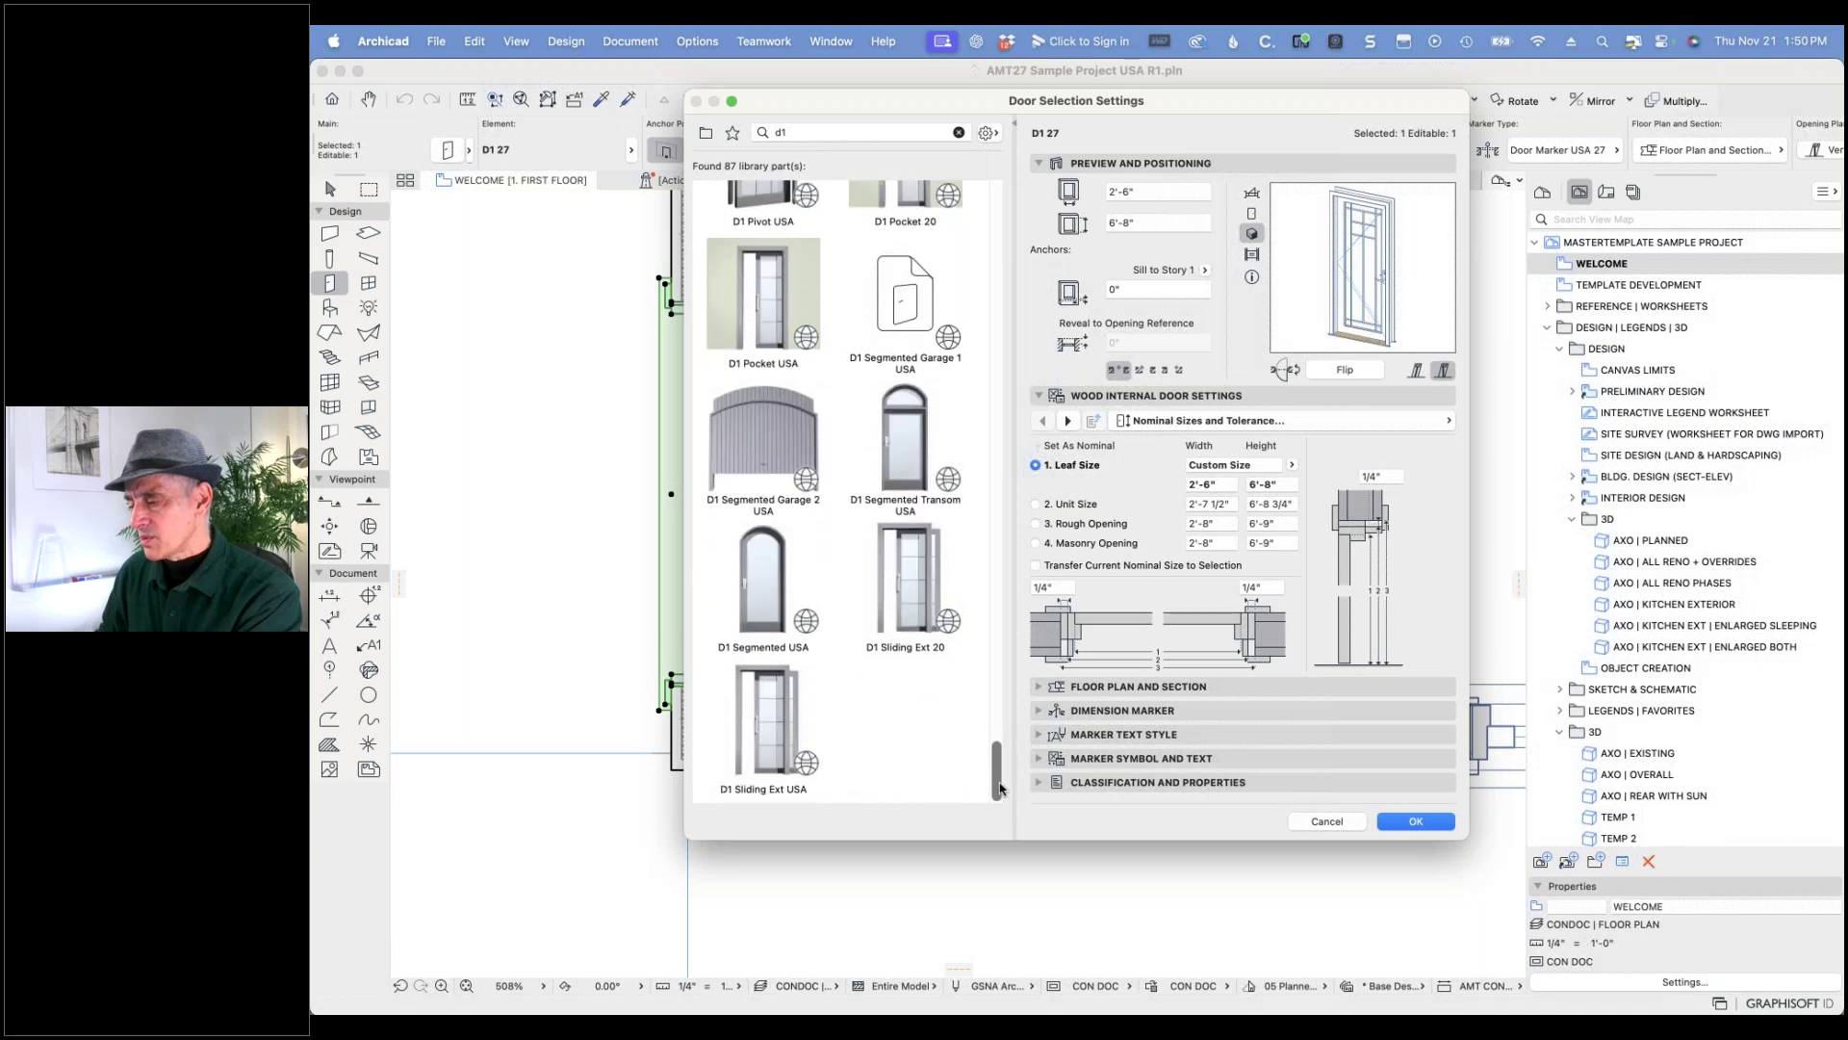
scroll(999, 788, up, 4)
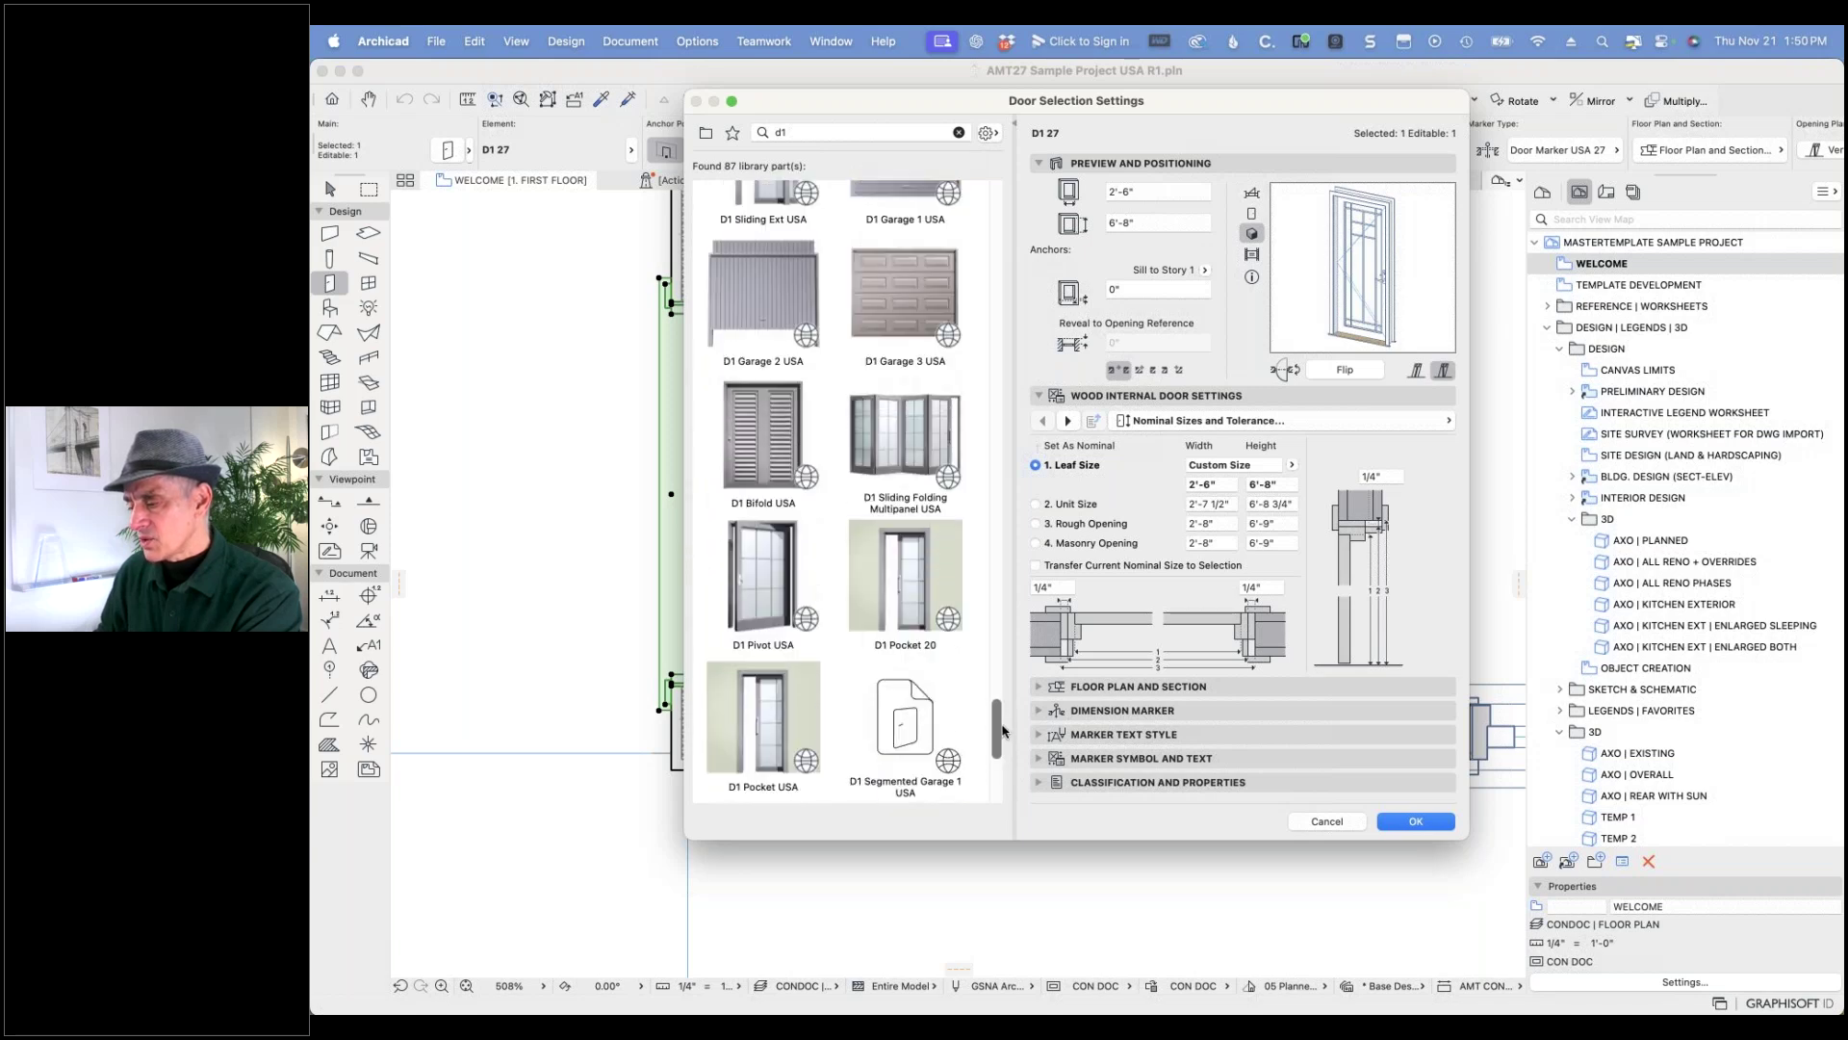
click(810, 131)
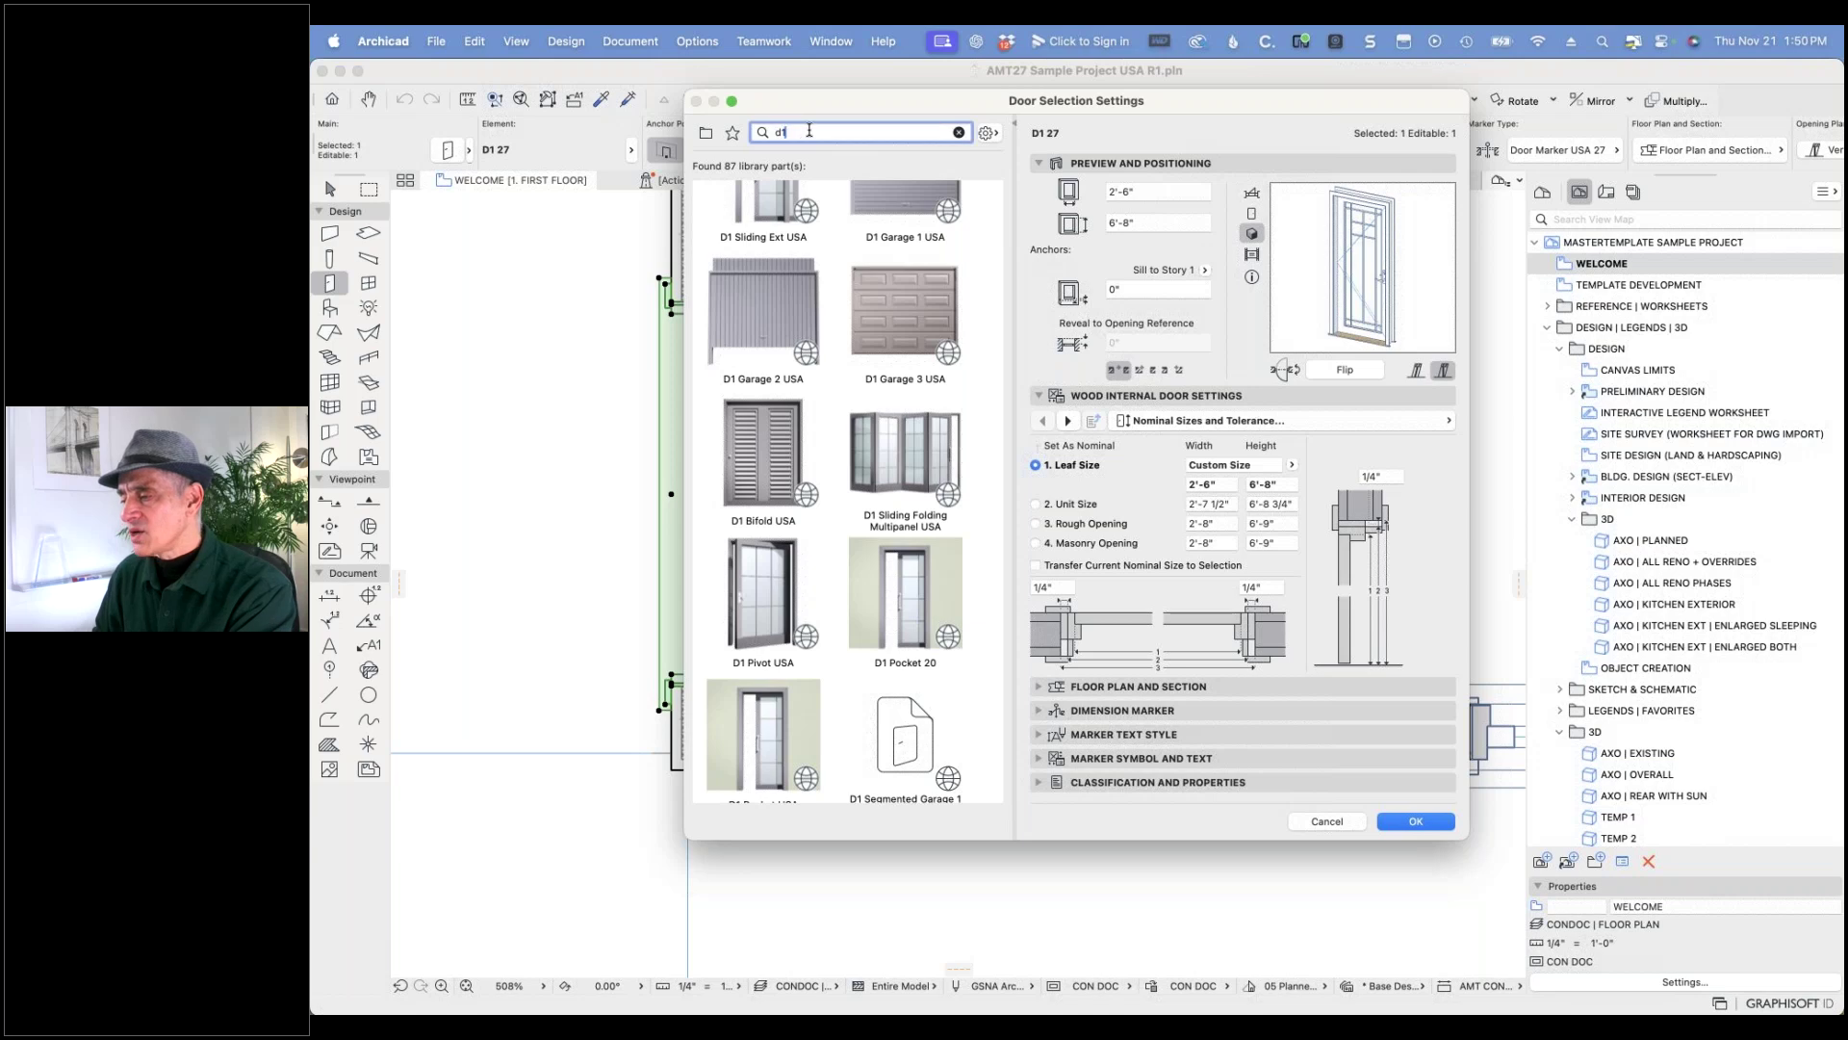
- Search 'd1 usa' and replace door D02 with the D1 USA part after previewing its plan symbol
key(Return)
text(usa)
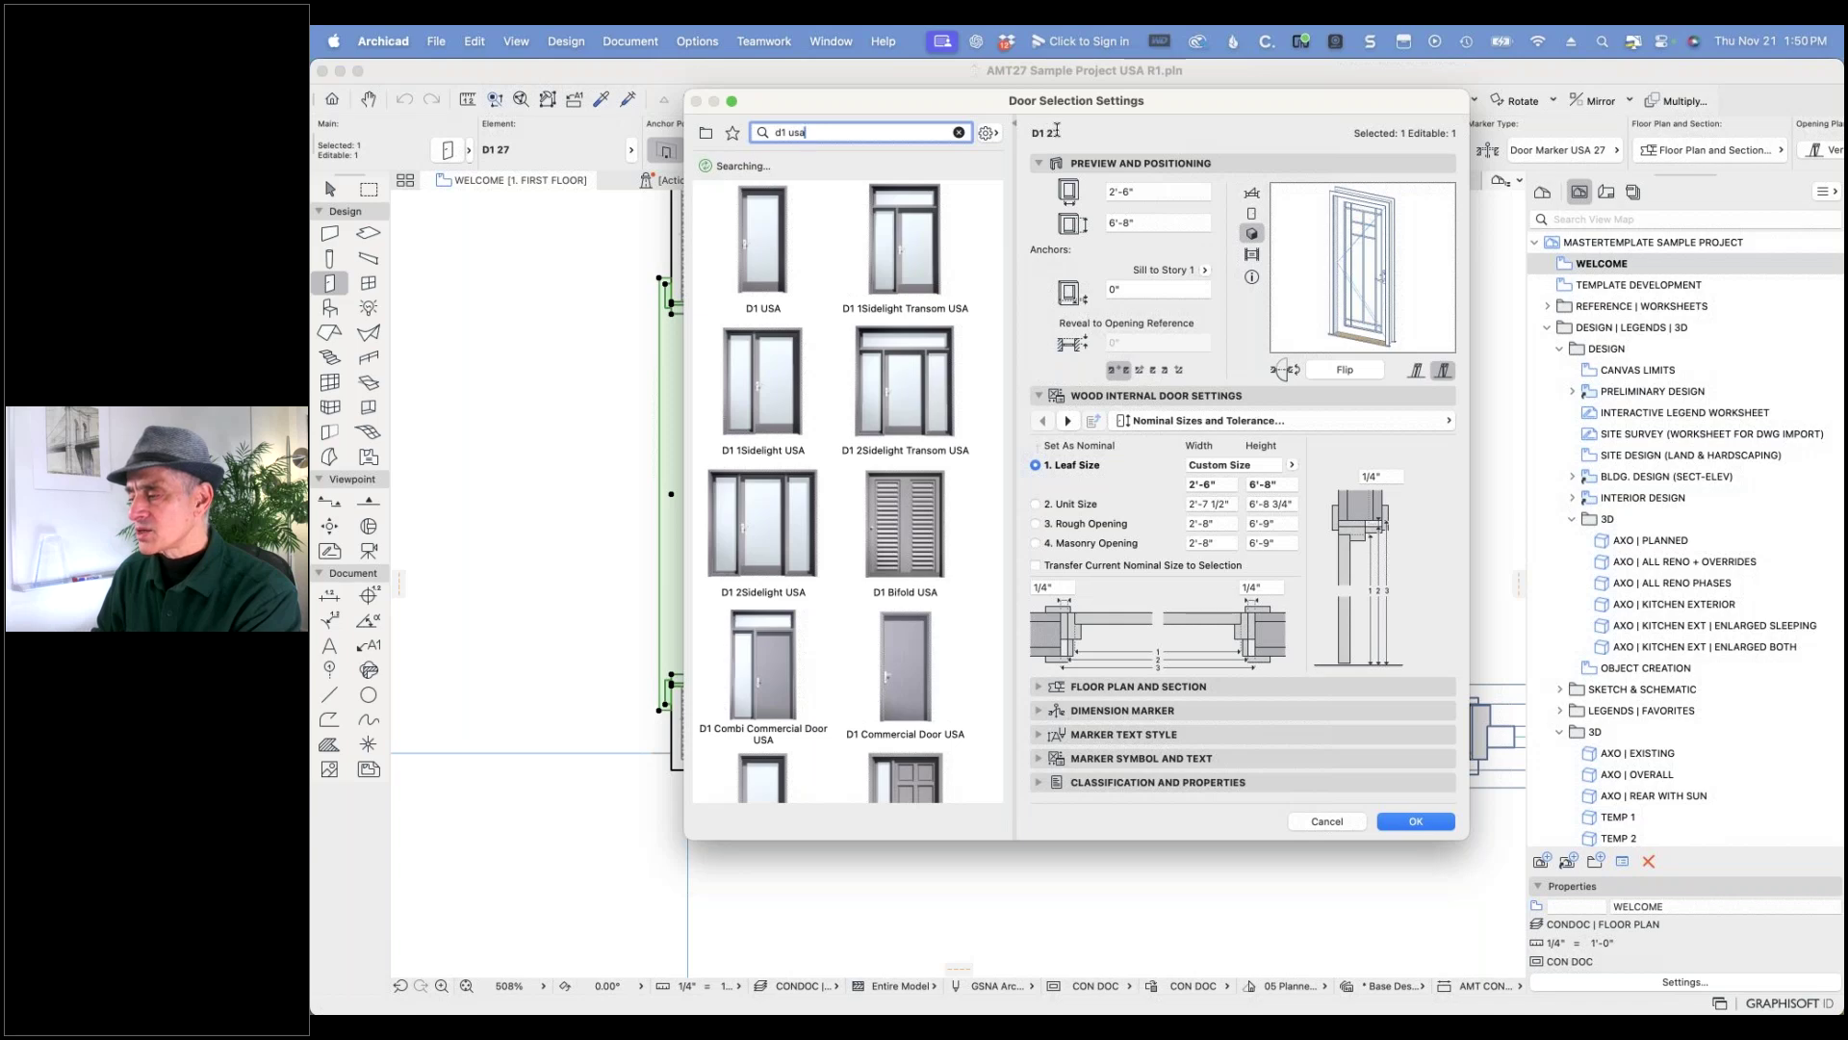
mouse_move(764, 235)
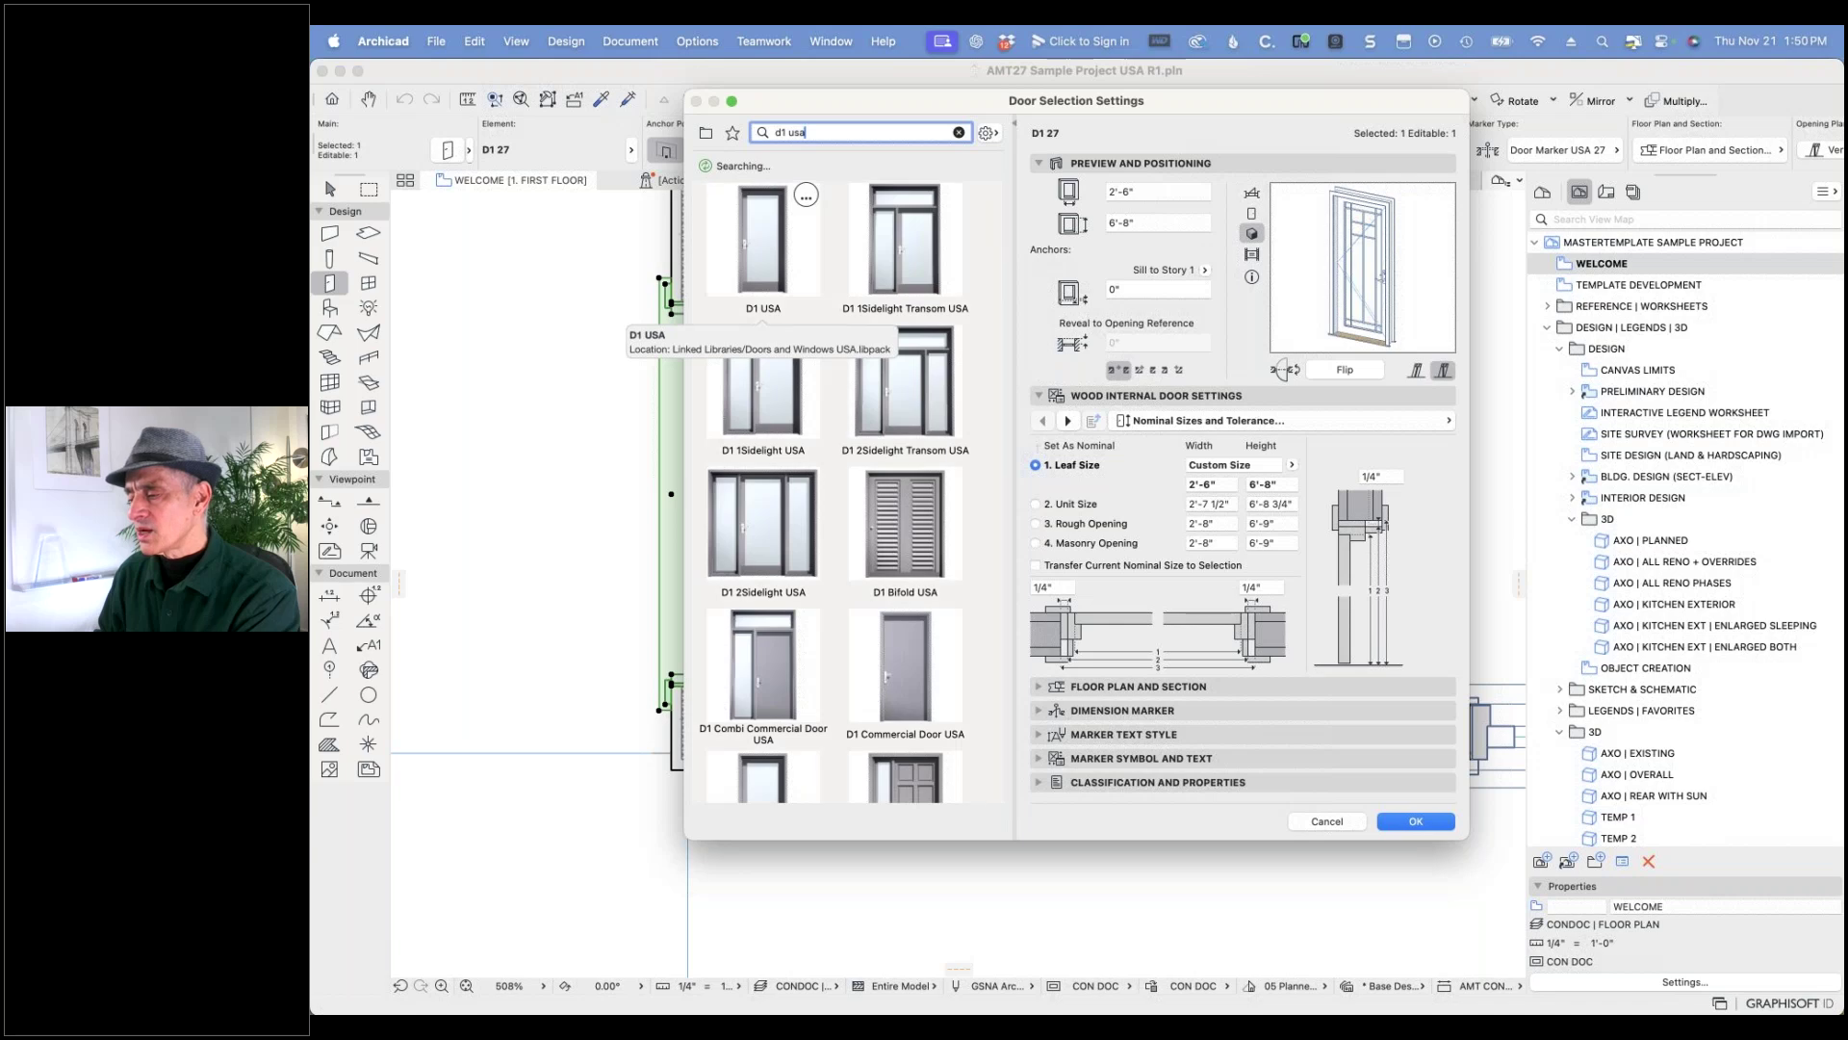
click(772, 226)
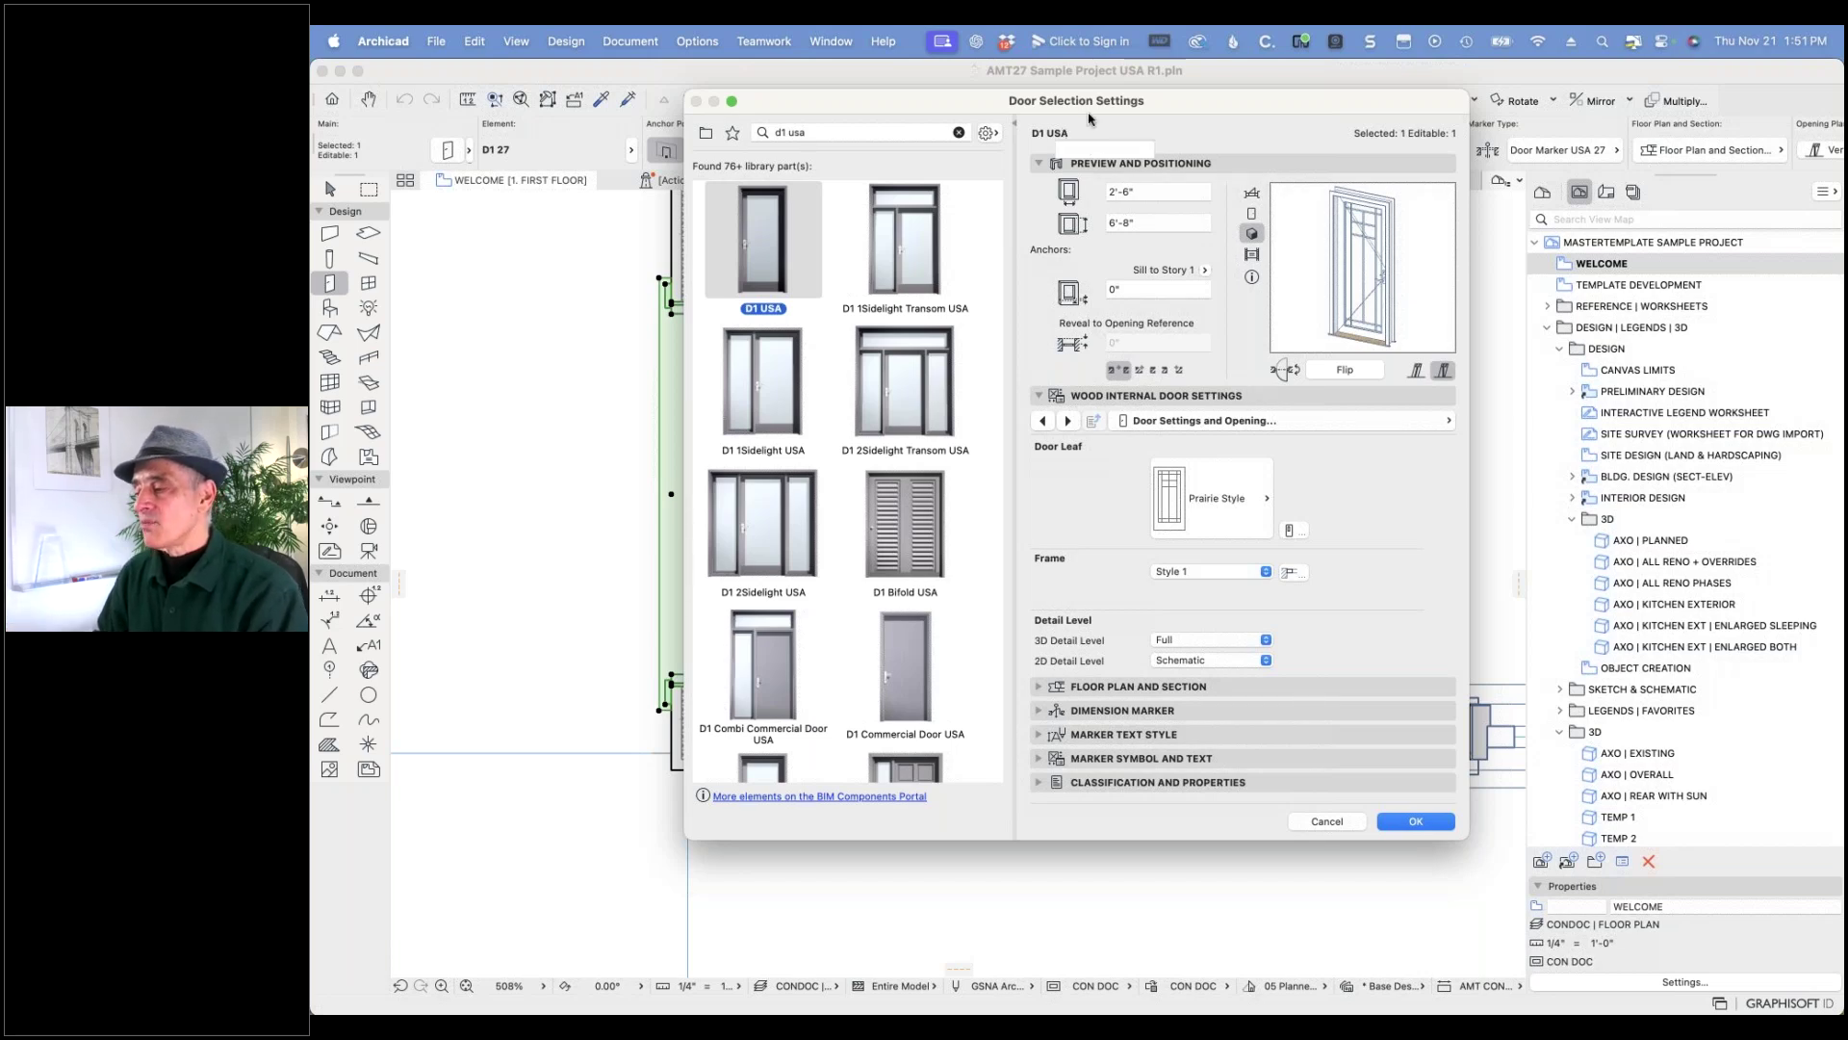
click(1252, 193)
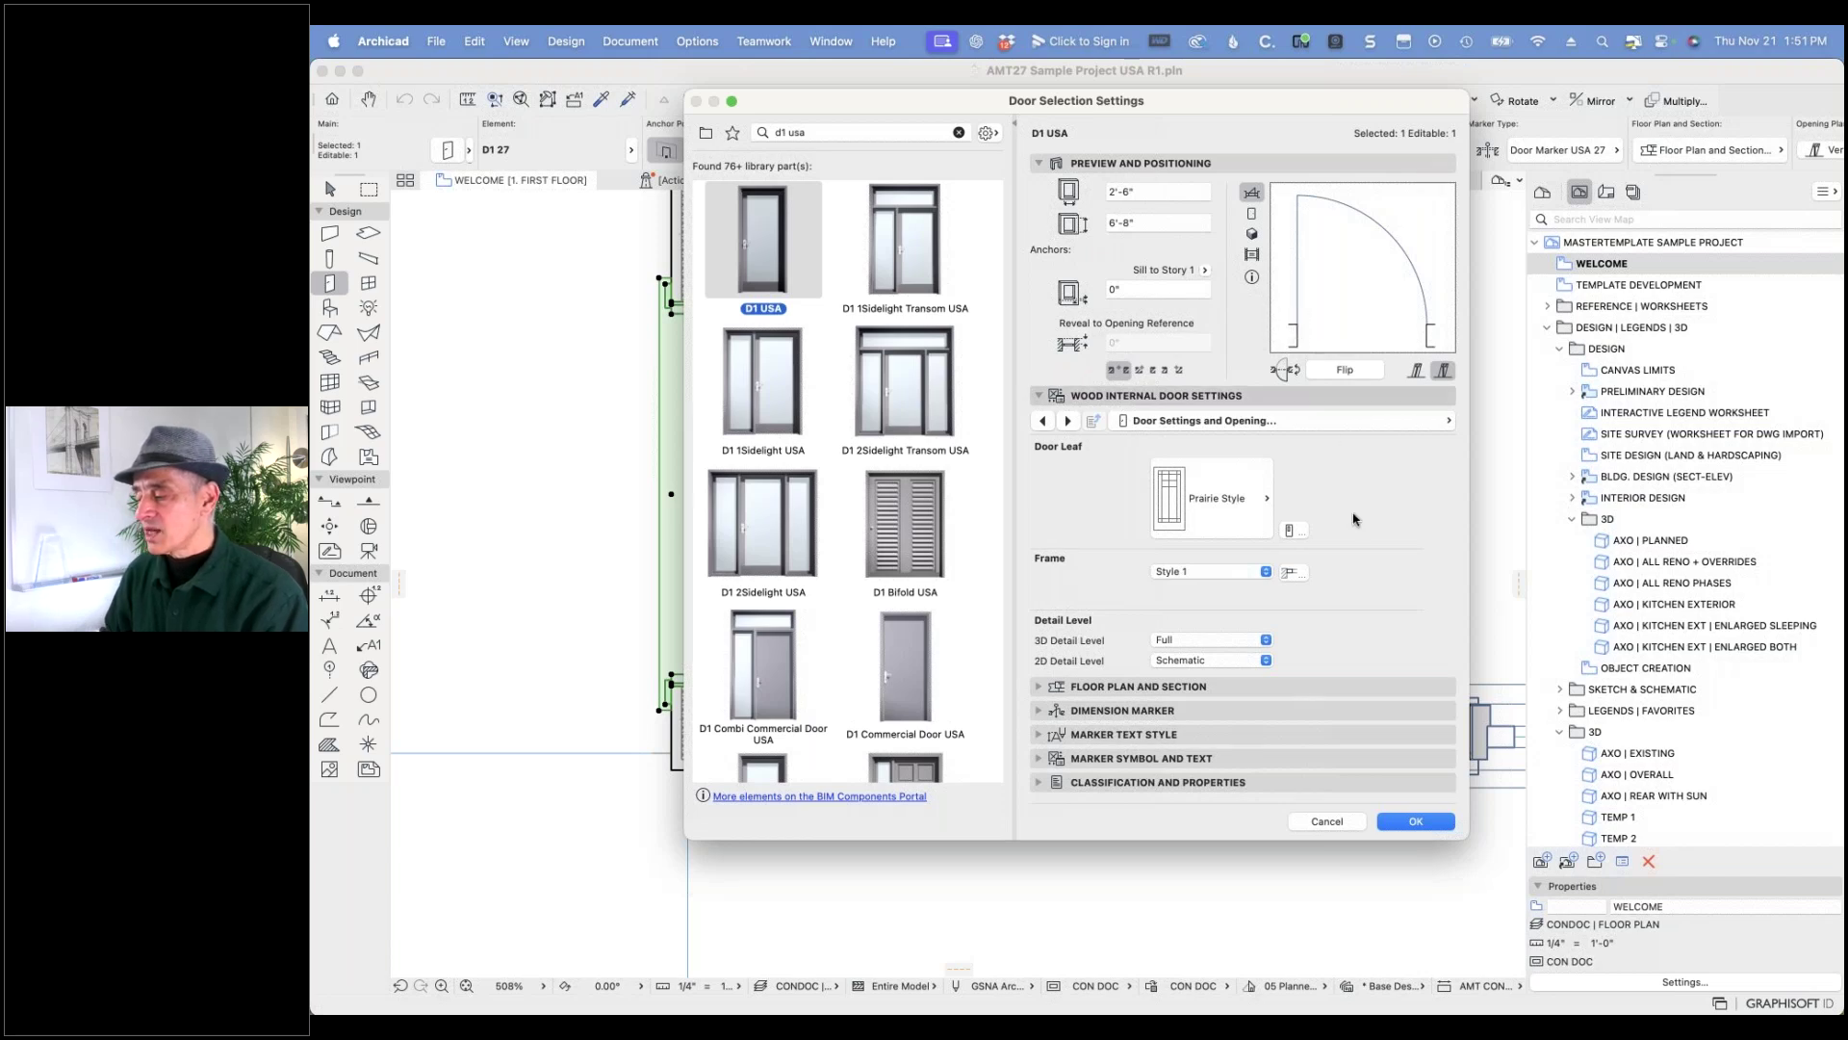
click(1413, 820)
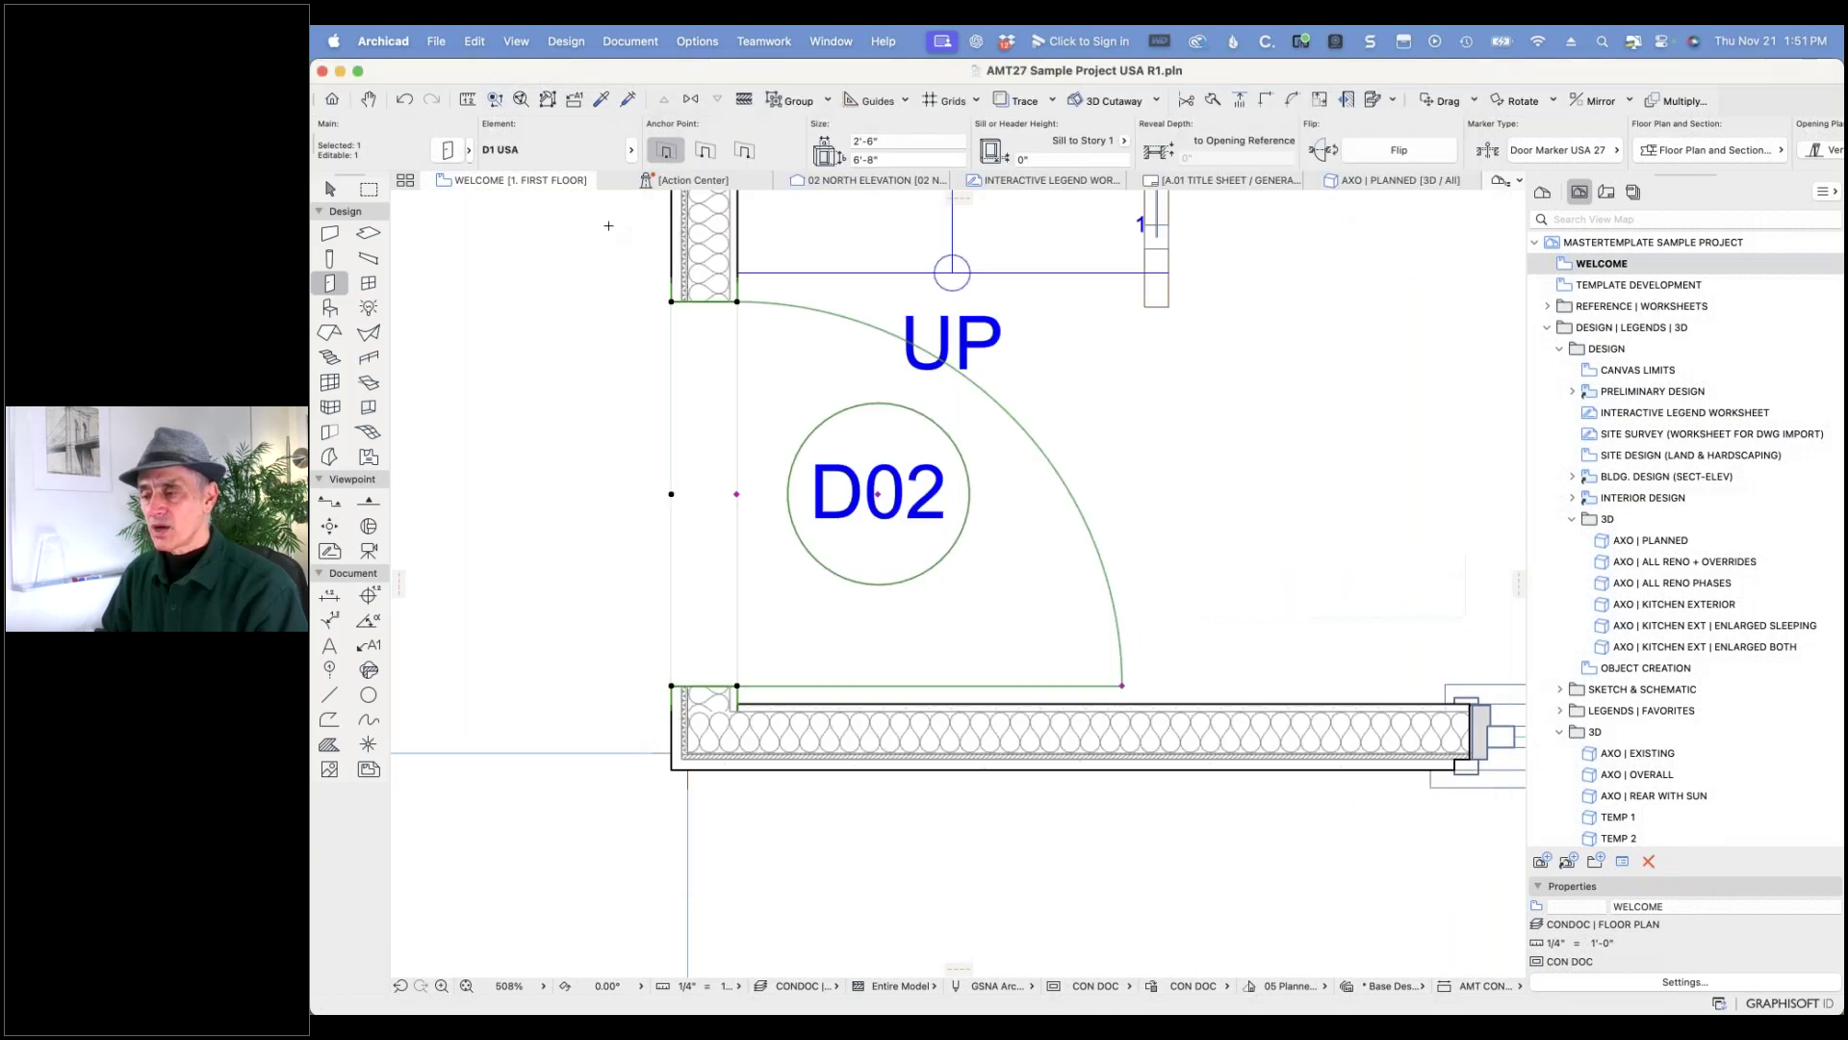
- Undo and redo the D1 USA door swap to compare, then reopen the door settings
click(403, 99)
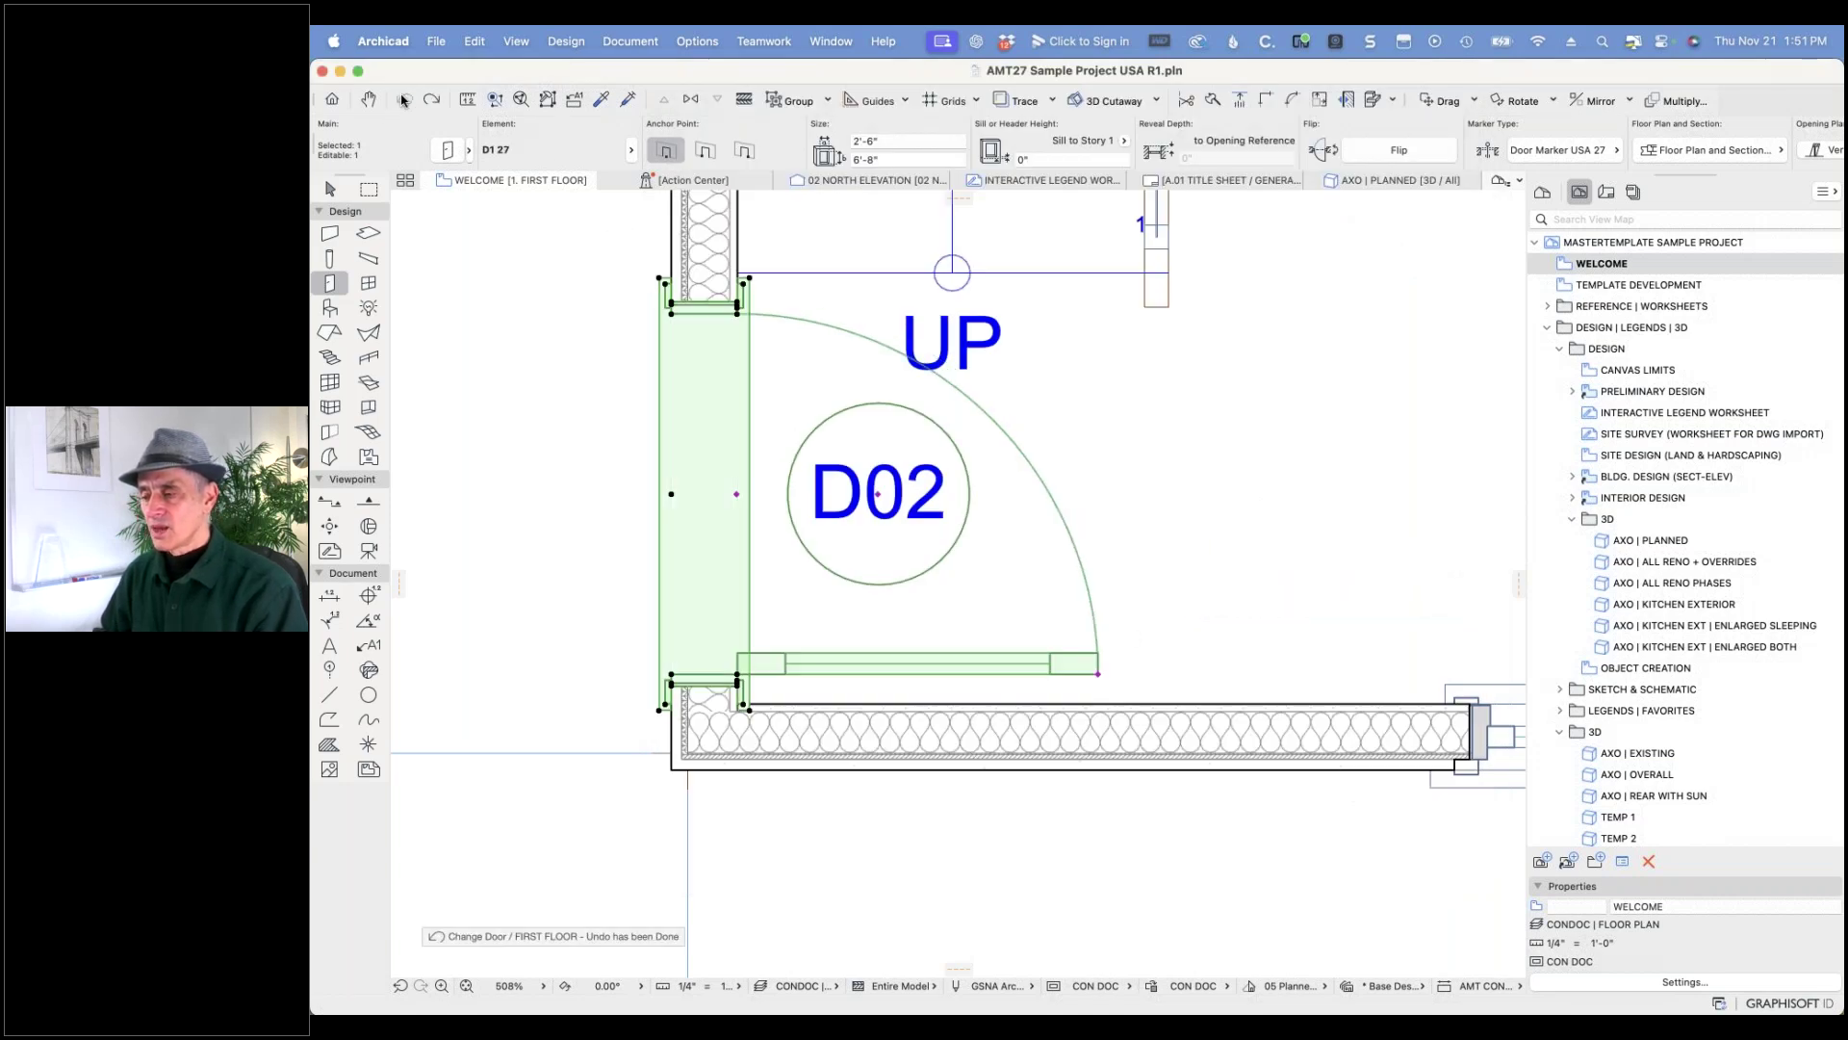
click(430, 100)
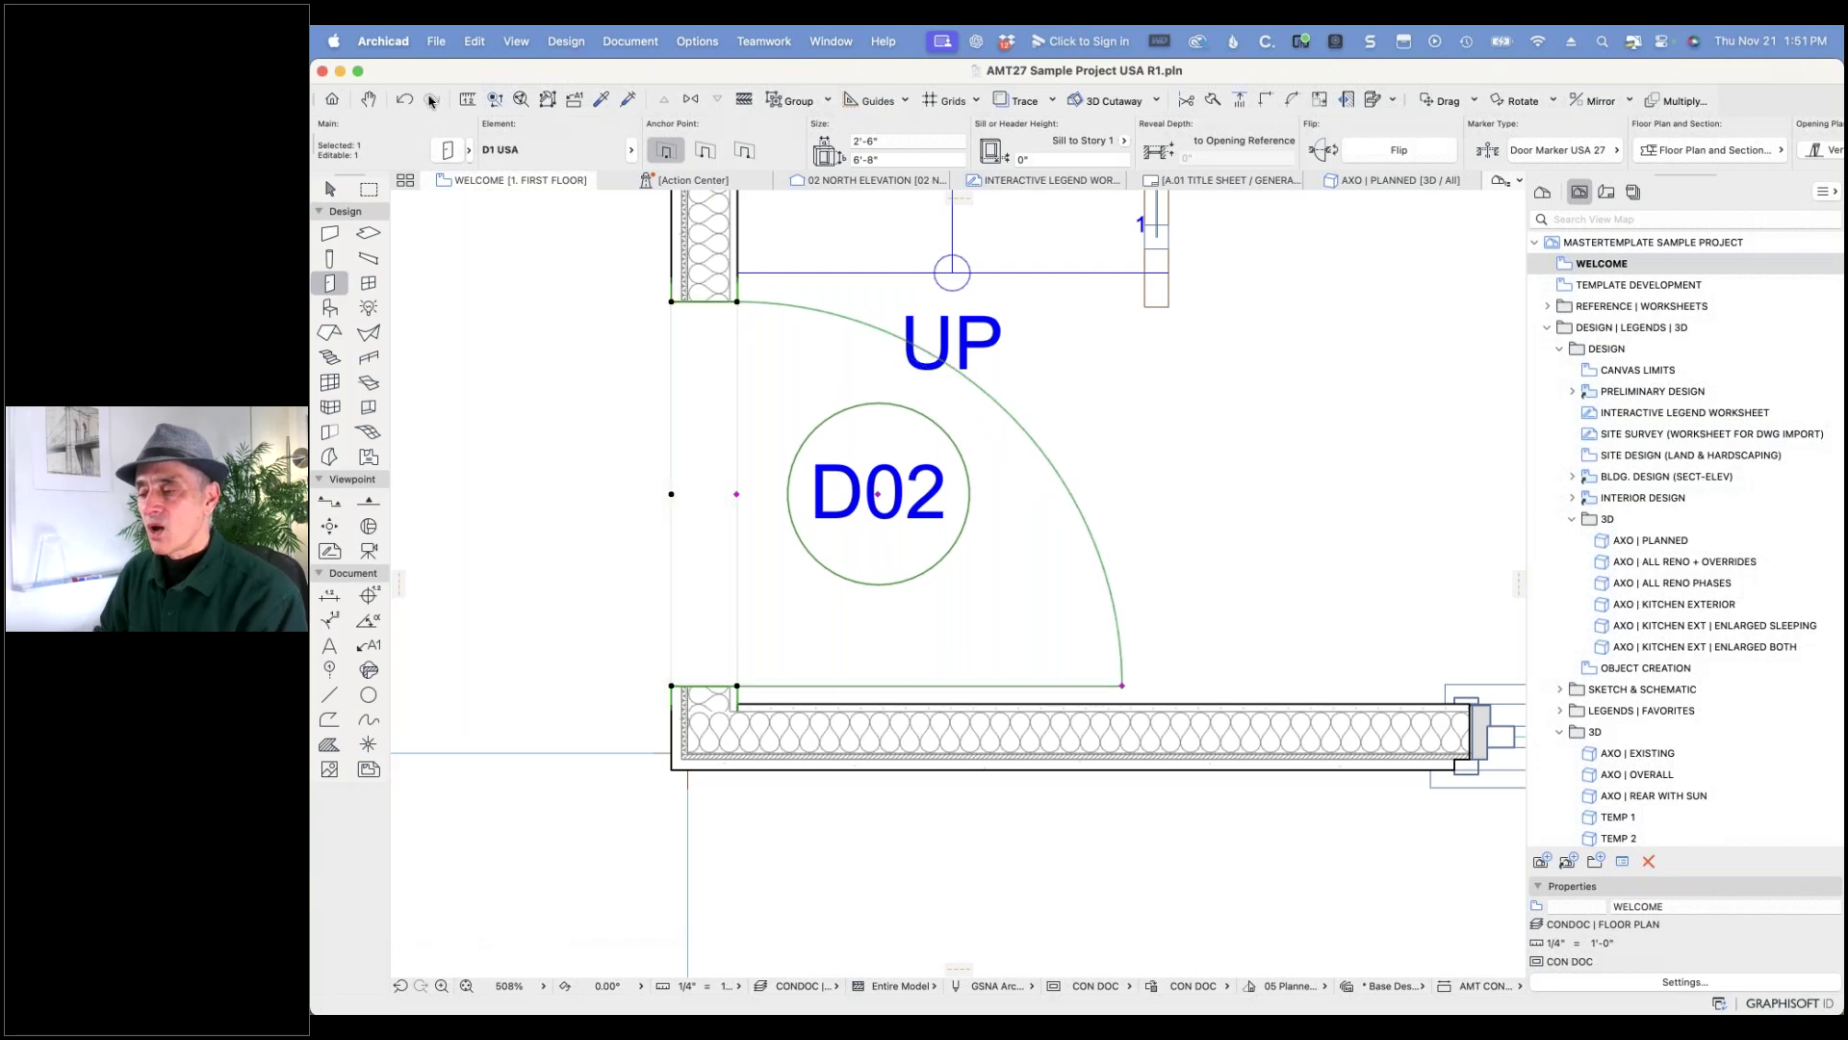
click(446, 151)
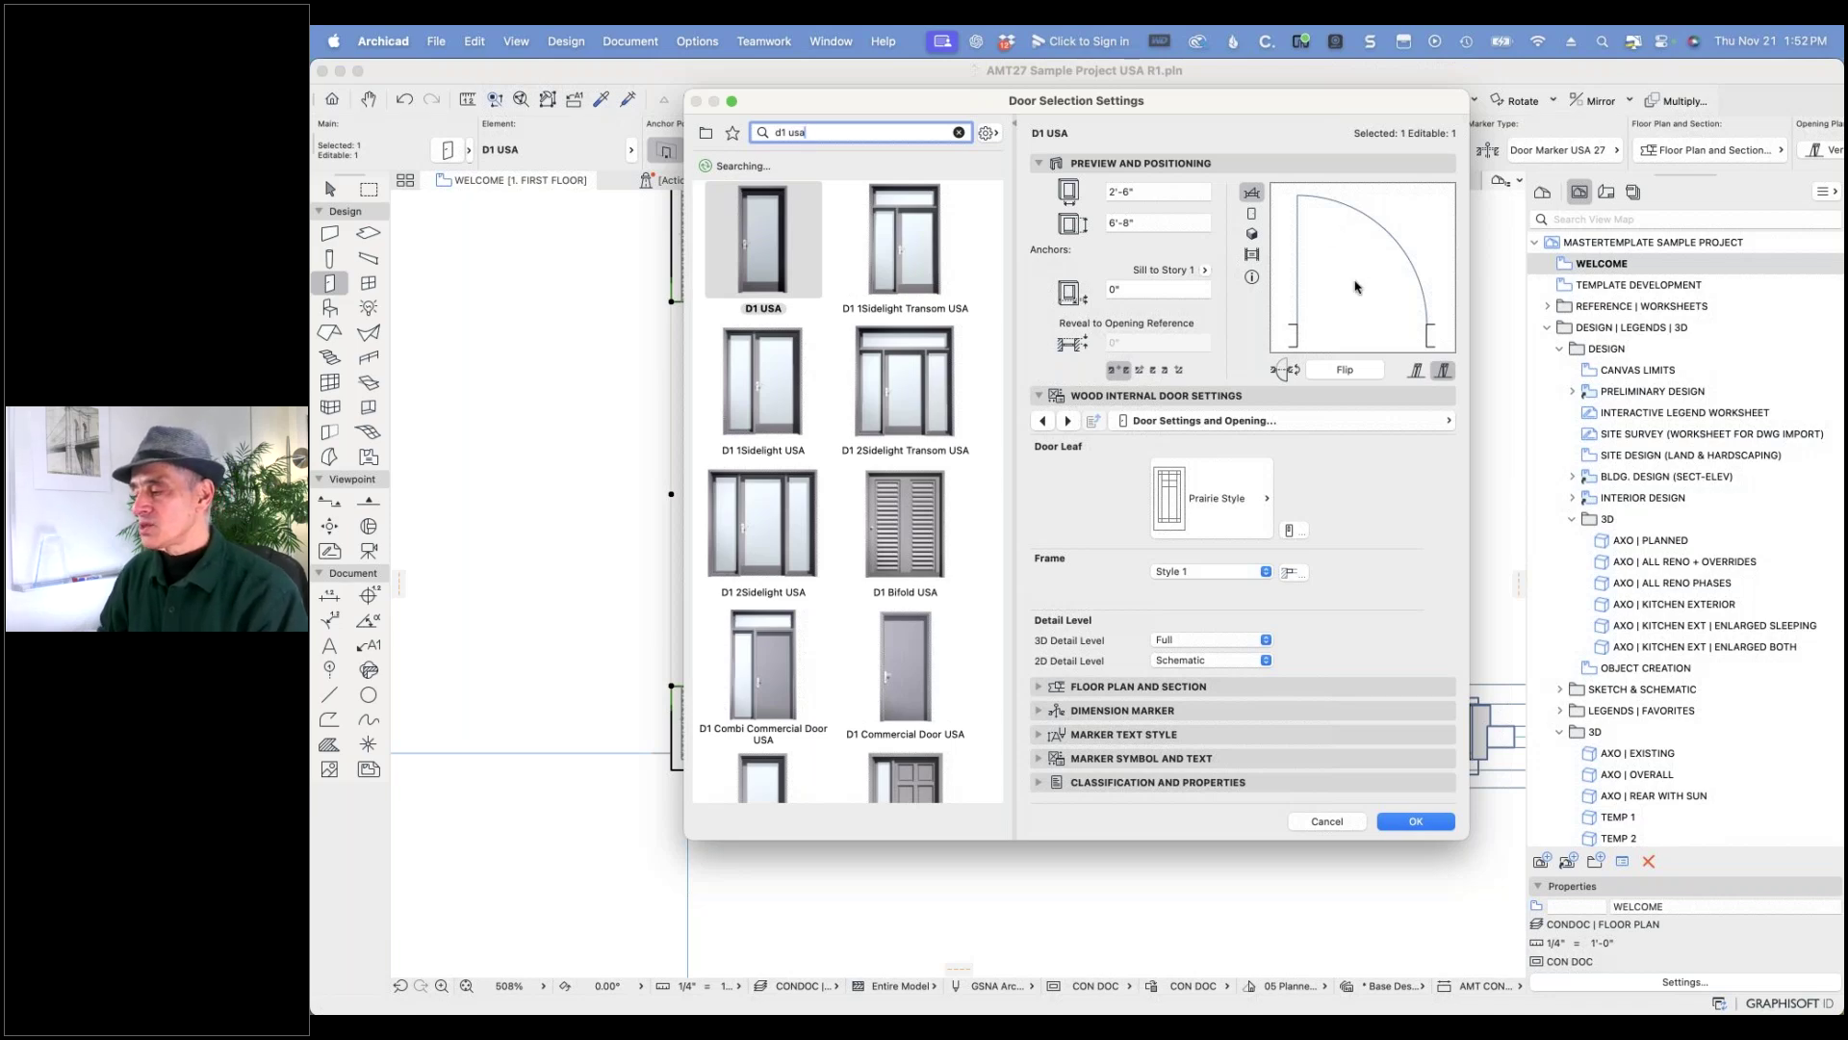
- On the Floor Plan and Section page, set the D1 USA door's 2D Detail Level to by MVO
click(1444, 425)
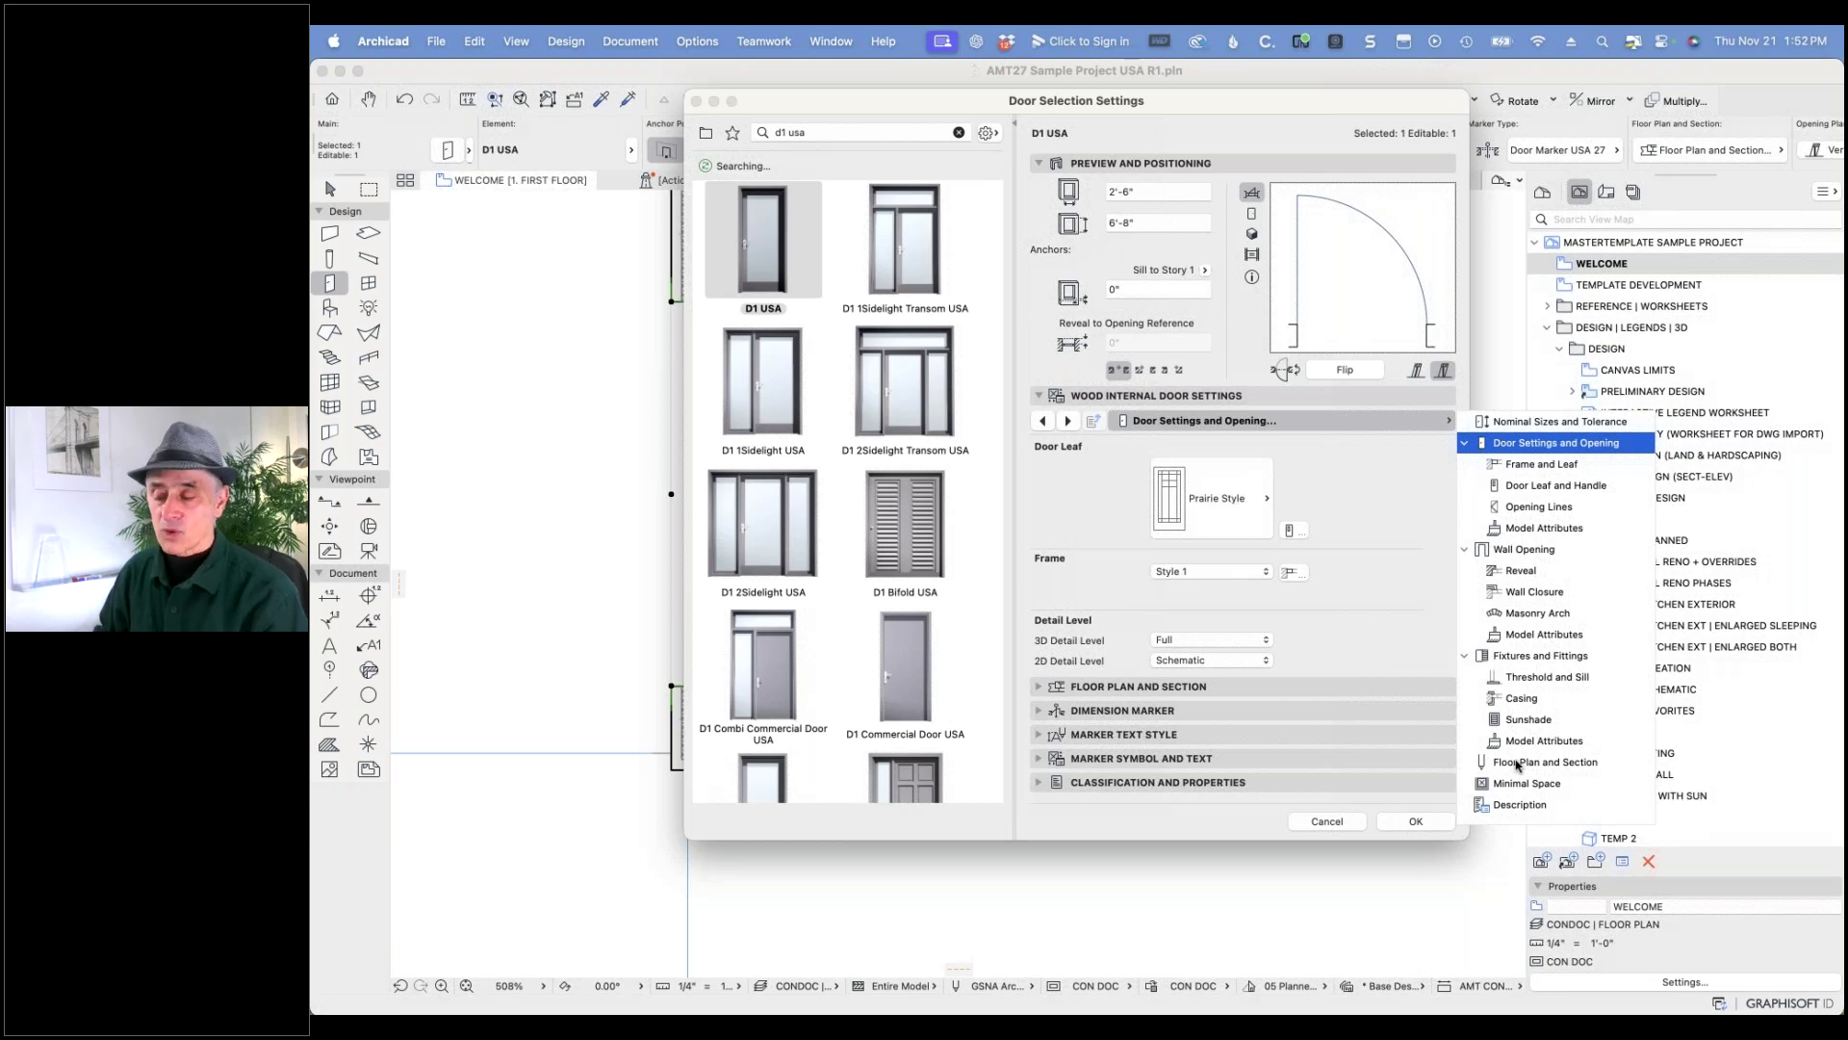
click(1516, 763)
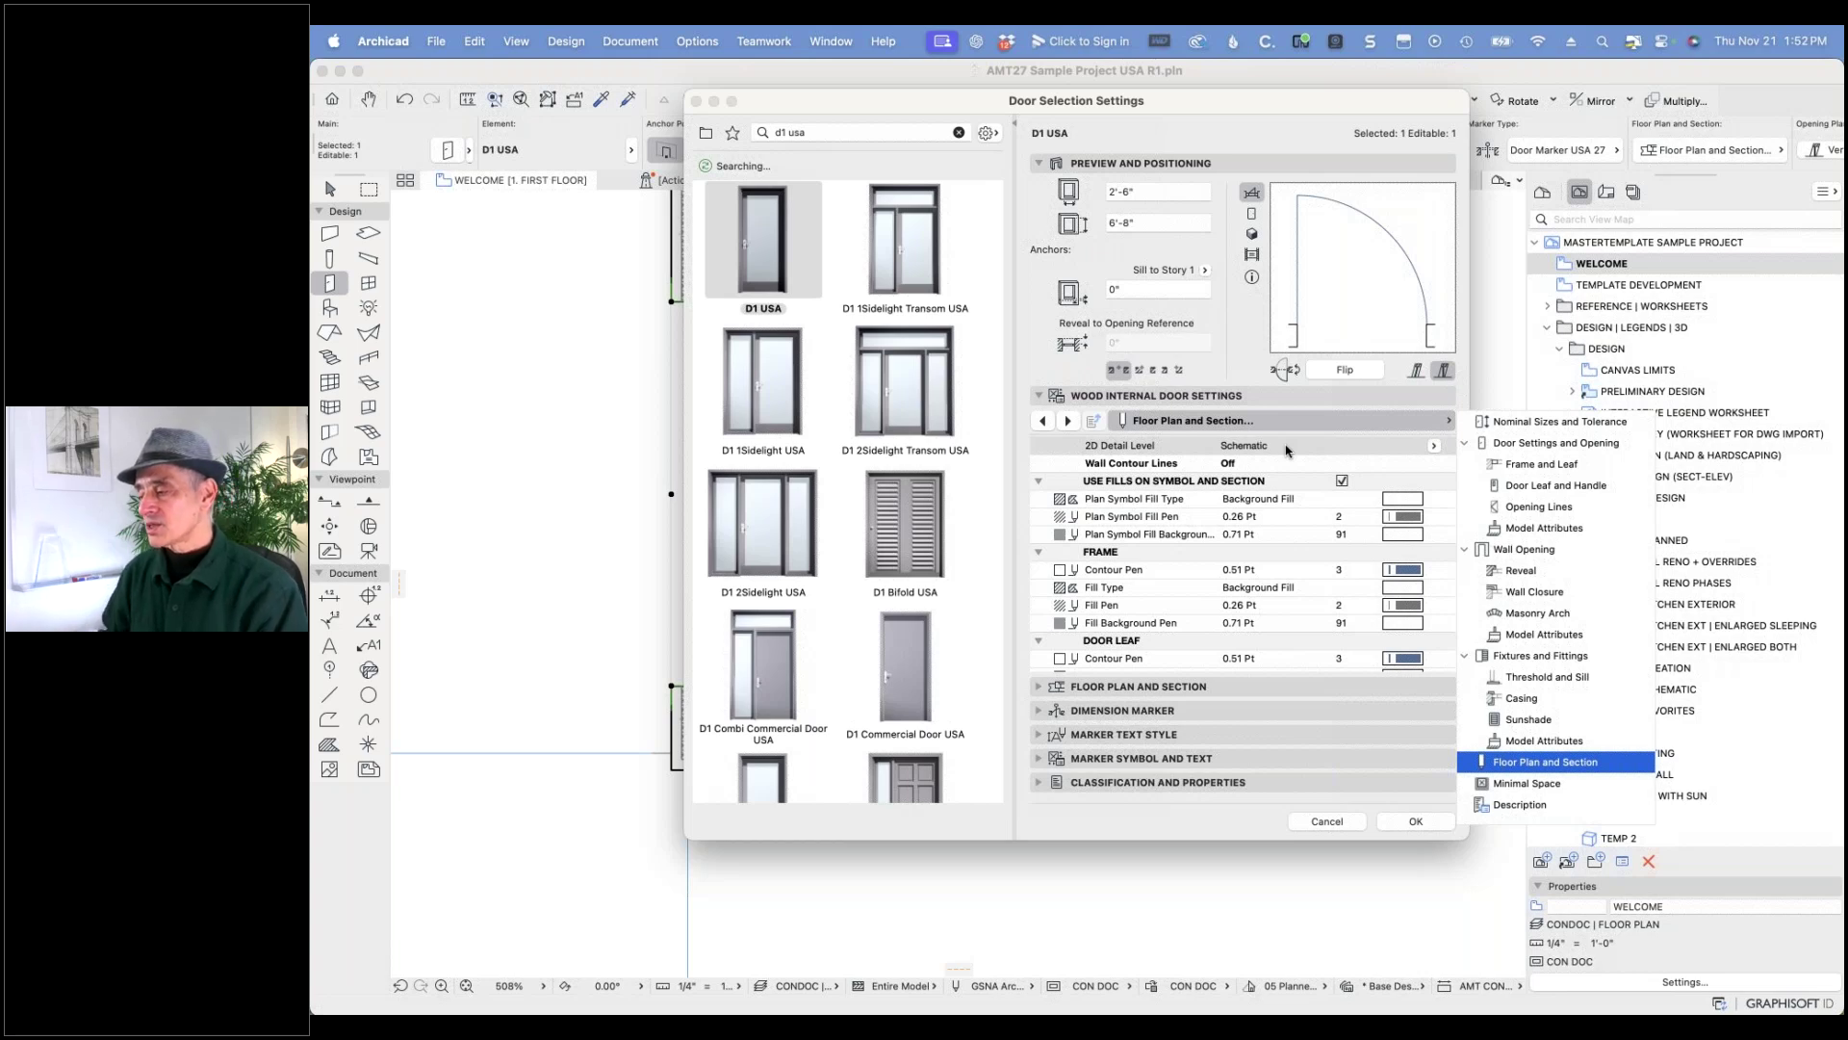
click(1433, 446)
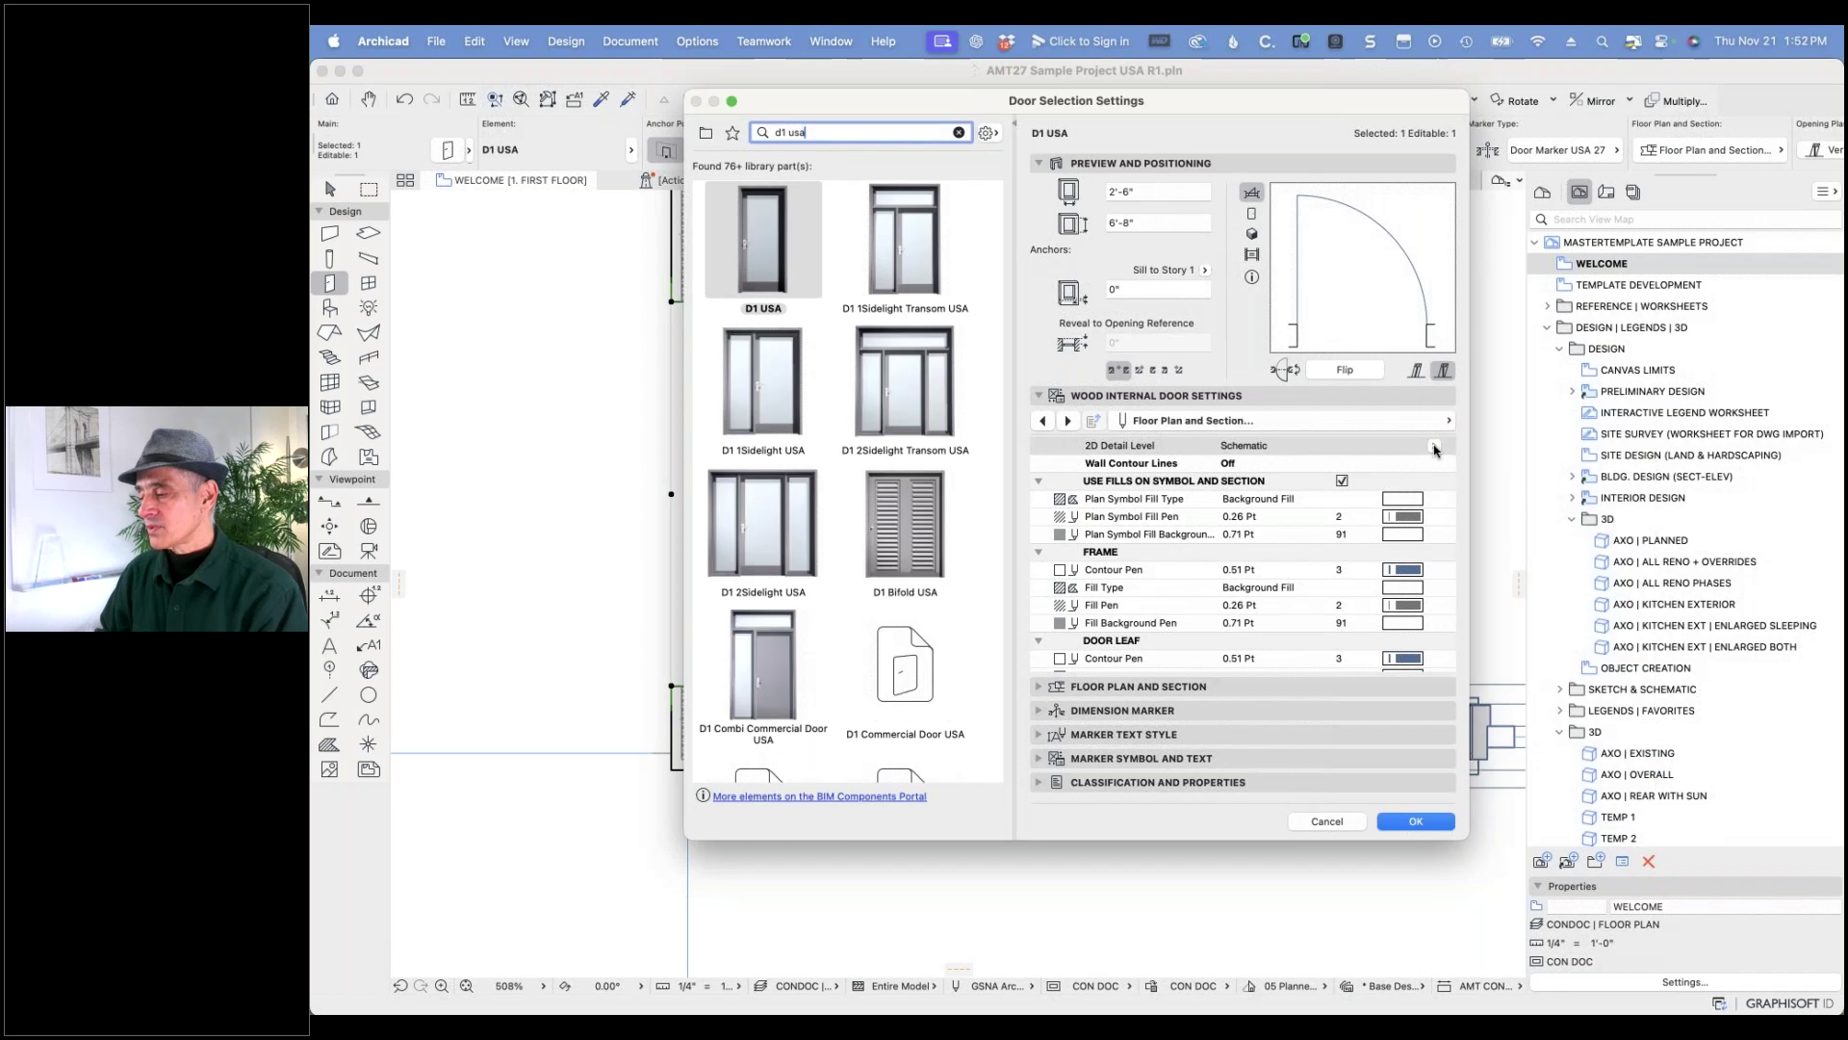
click(1433, 446)
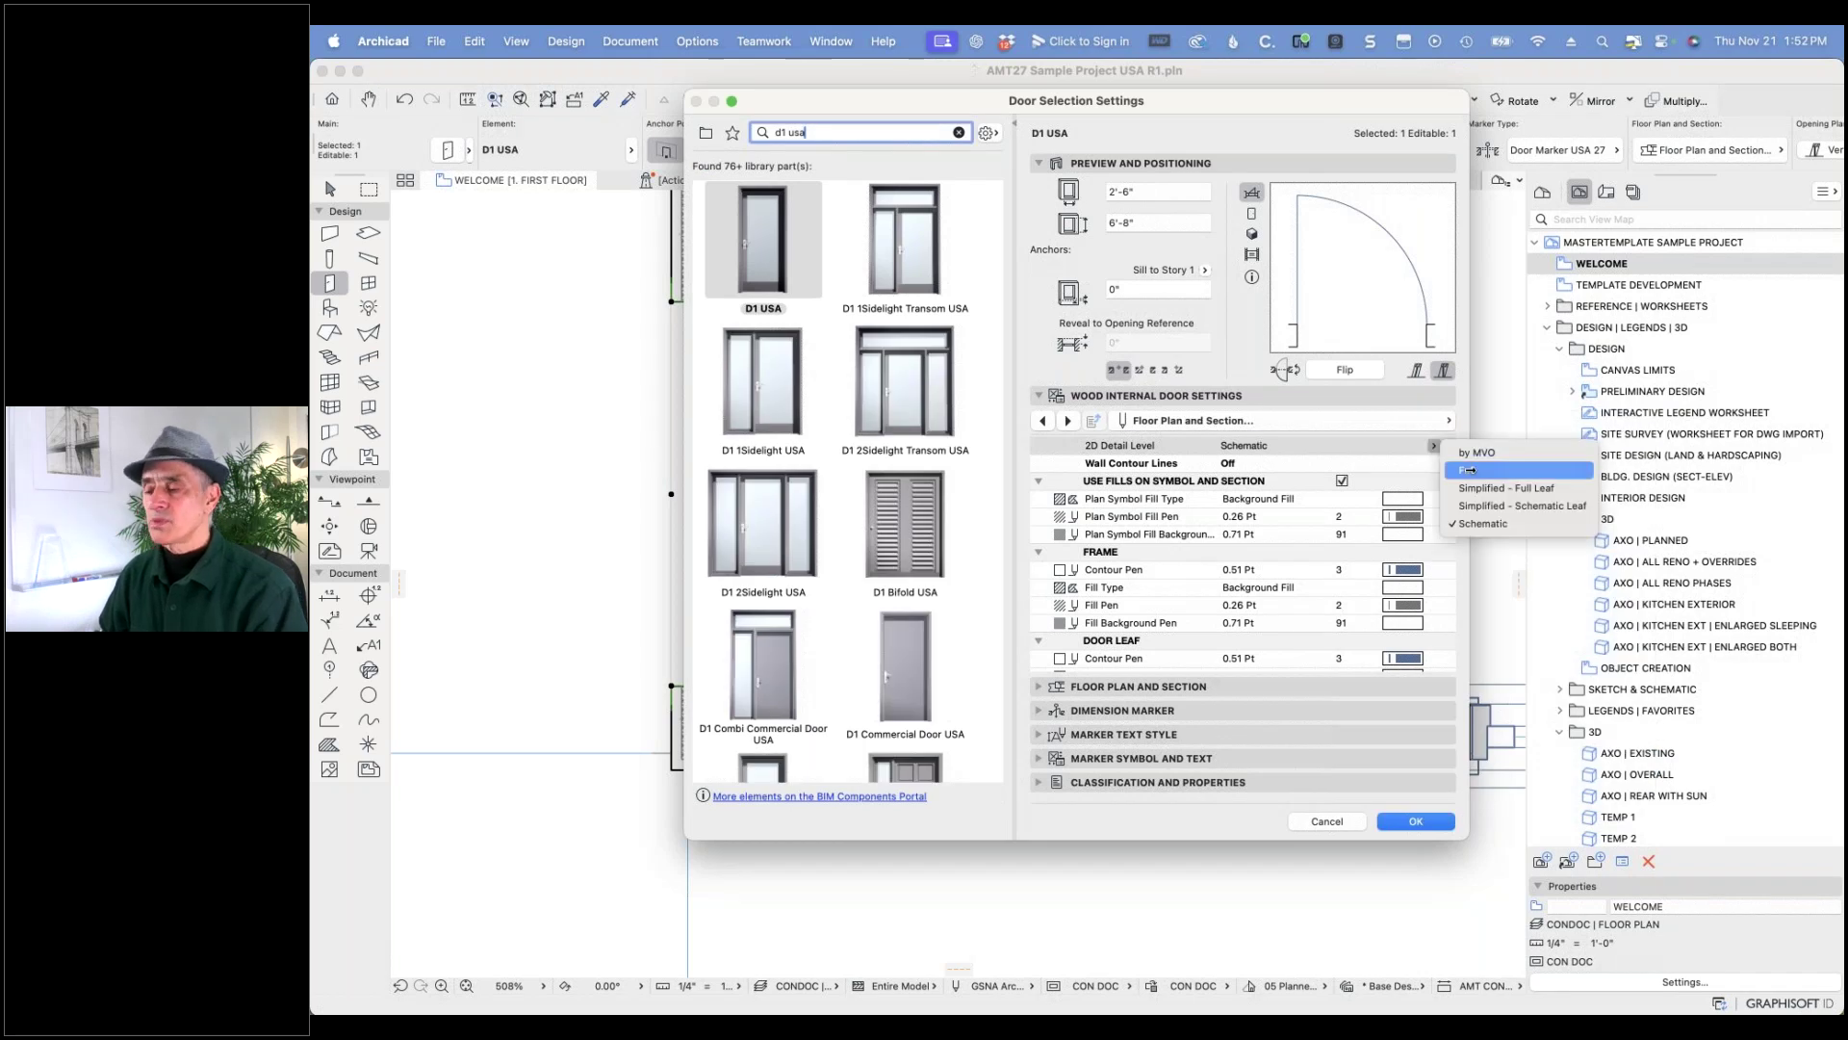
click(1468, 469)
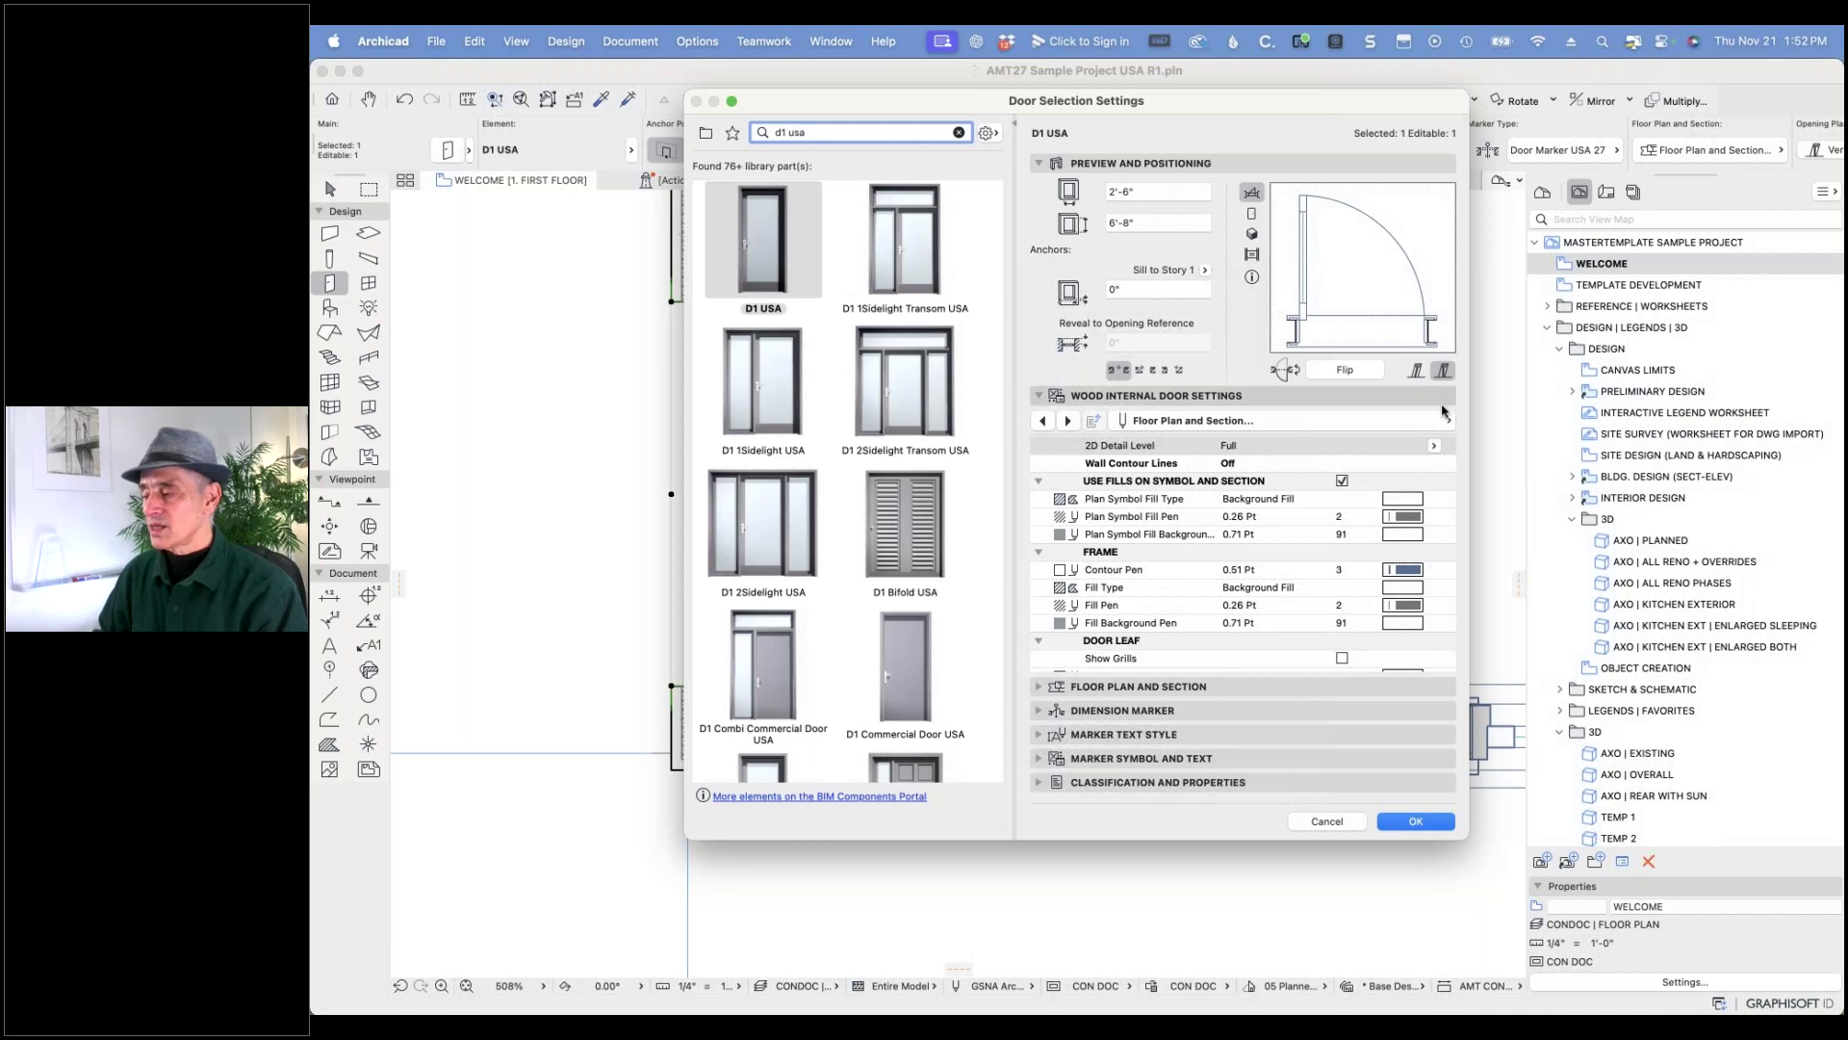
click(1434, 446)
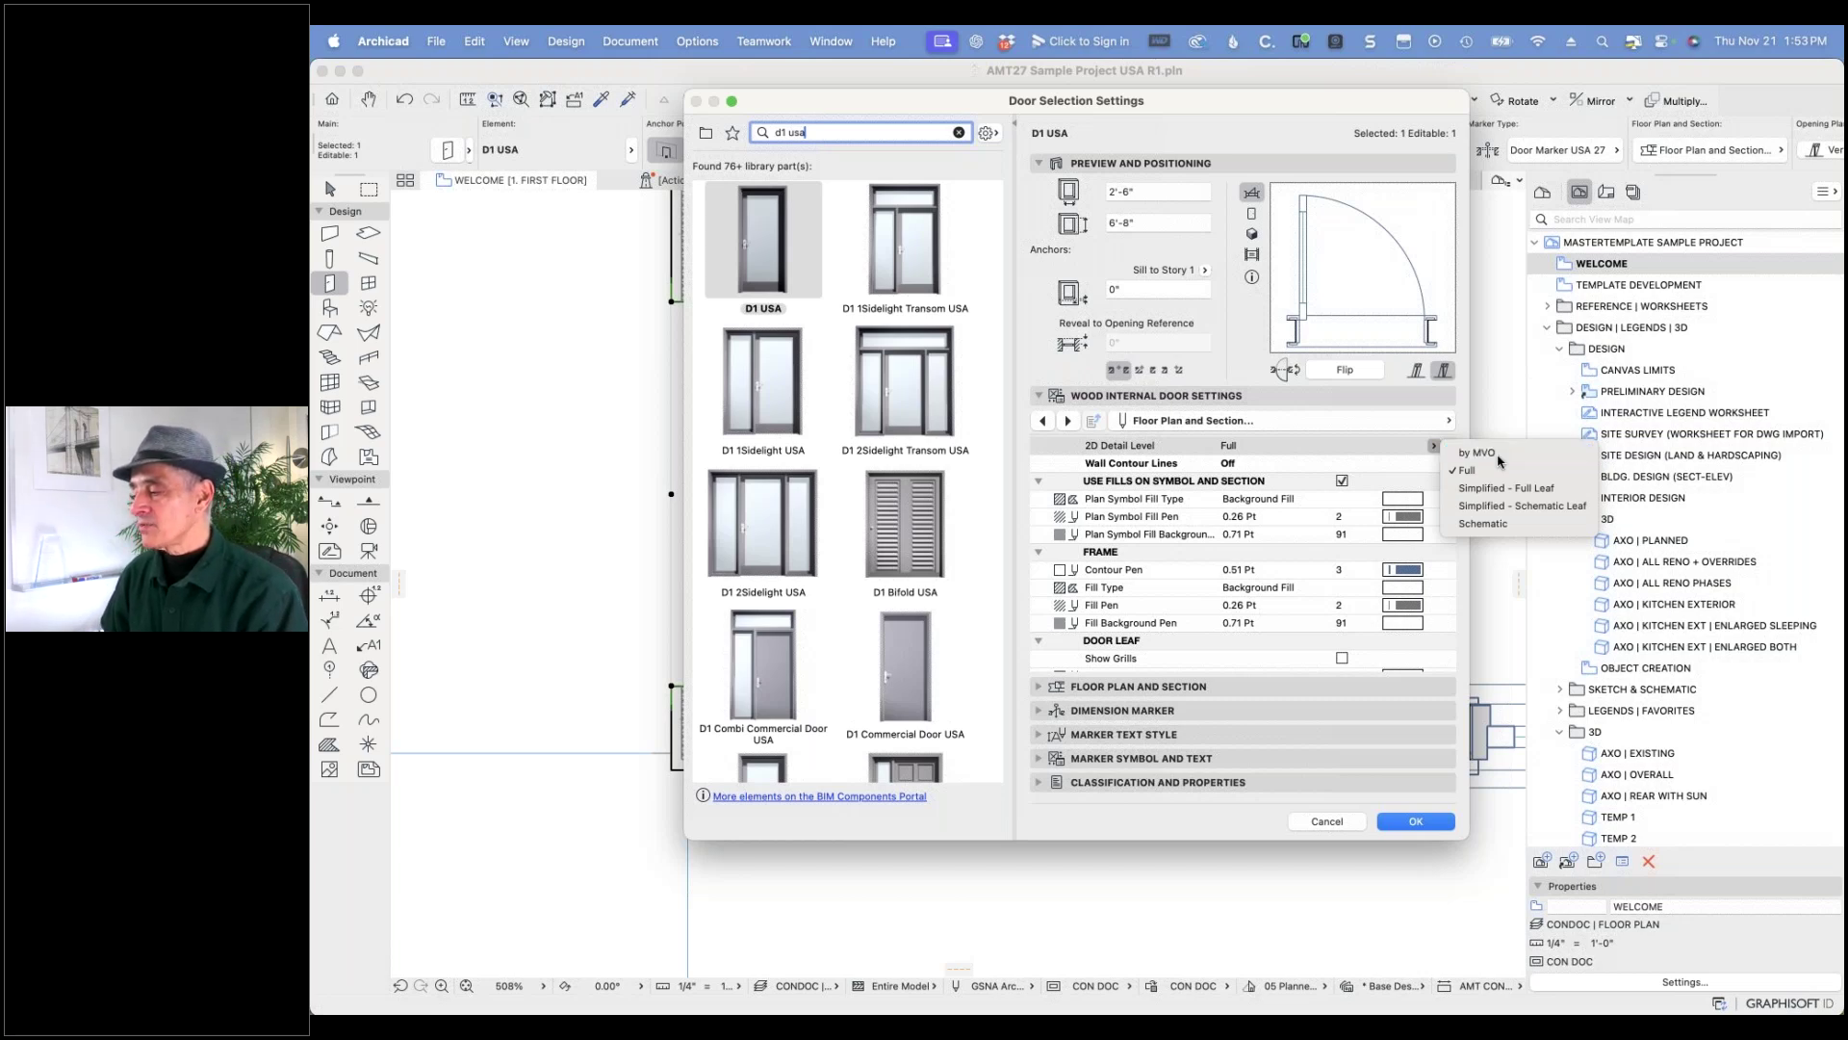
click(1498, 454)
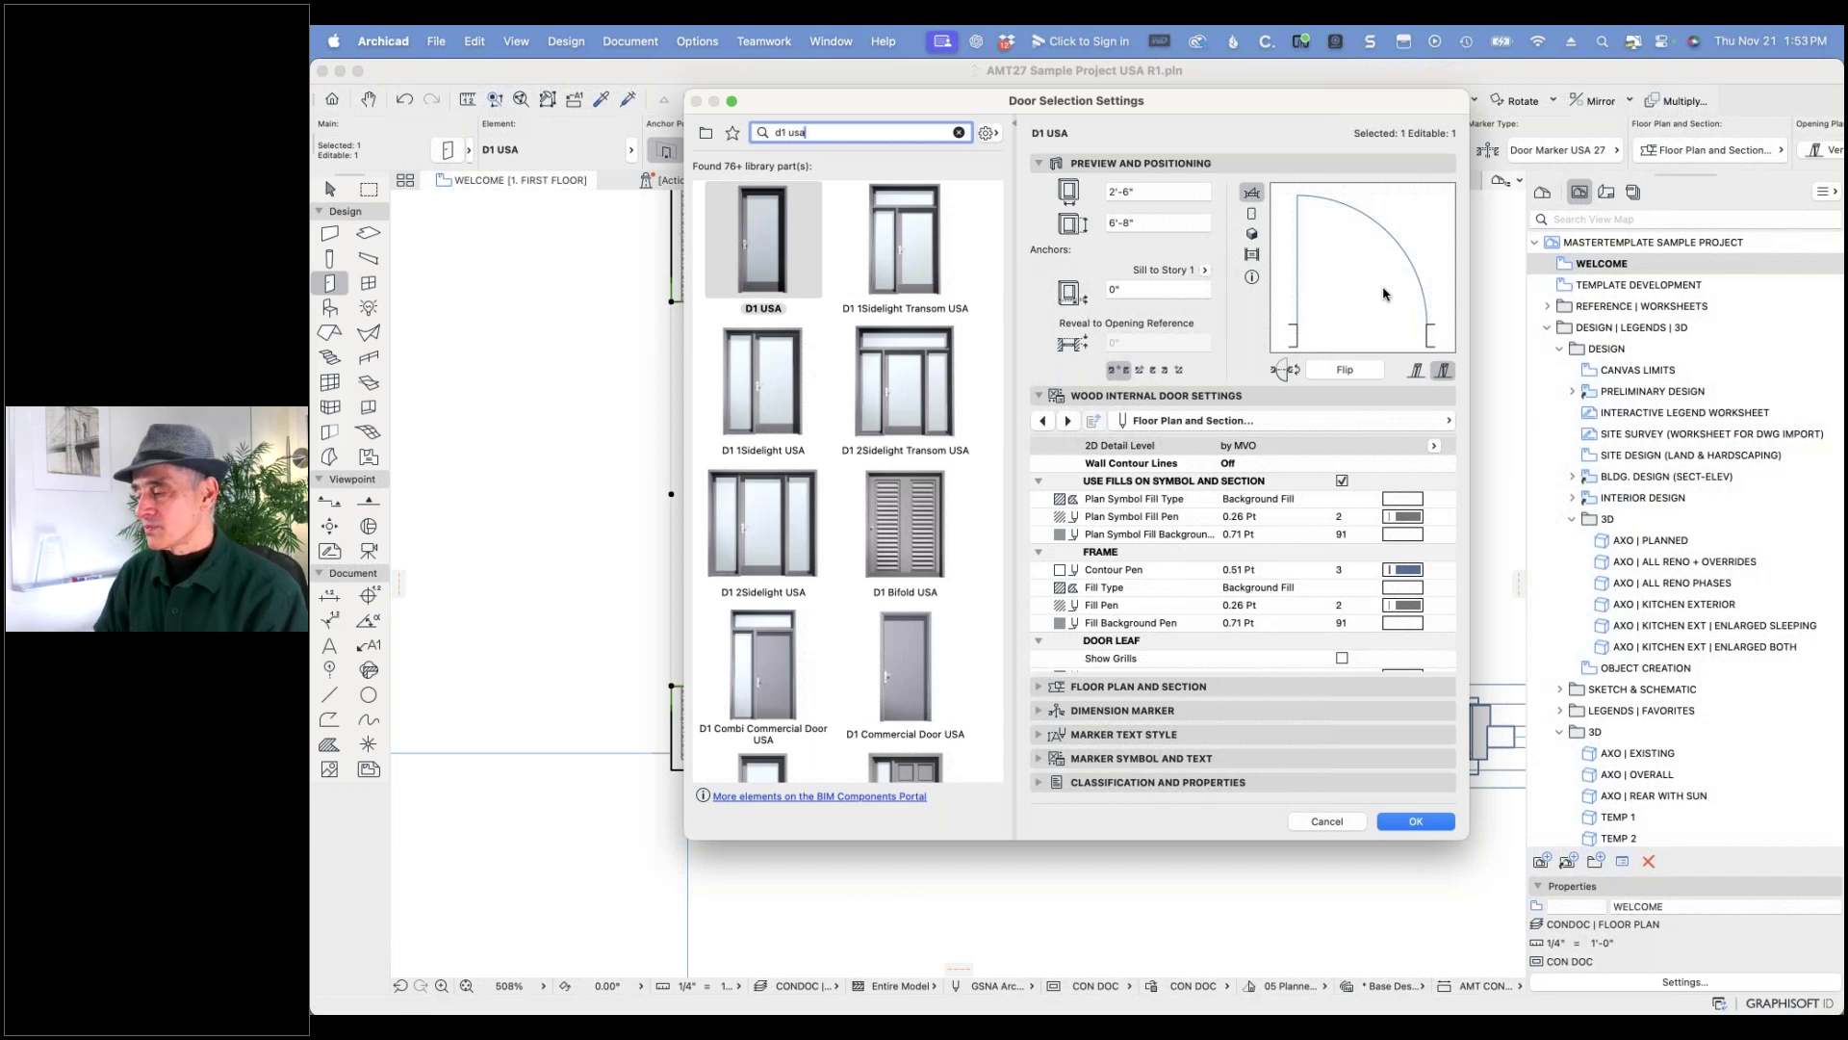
click(1433, 445)
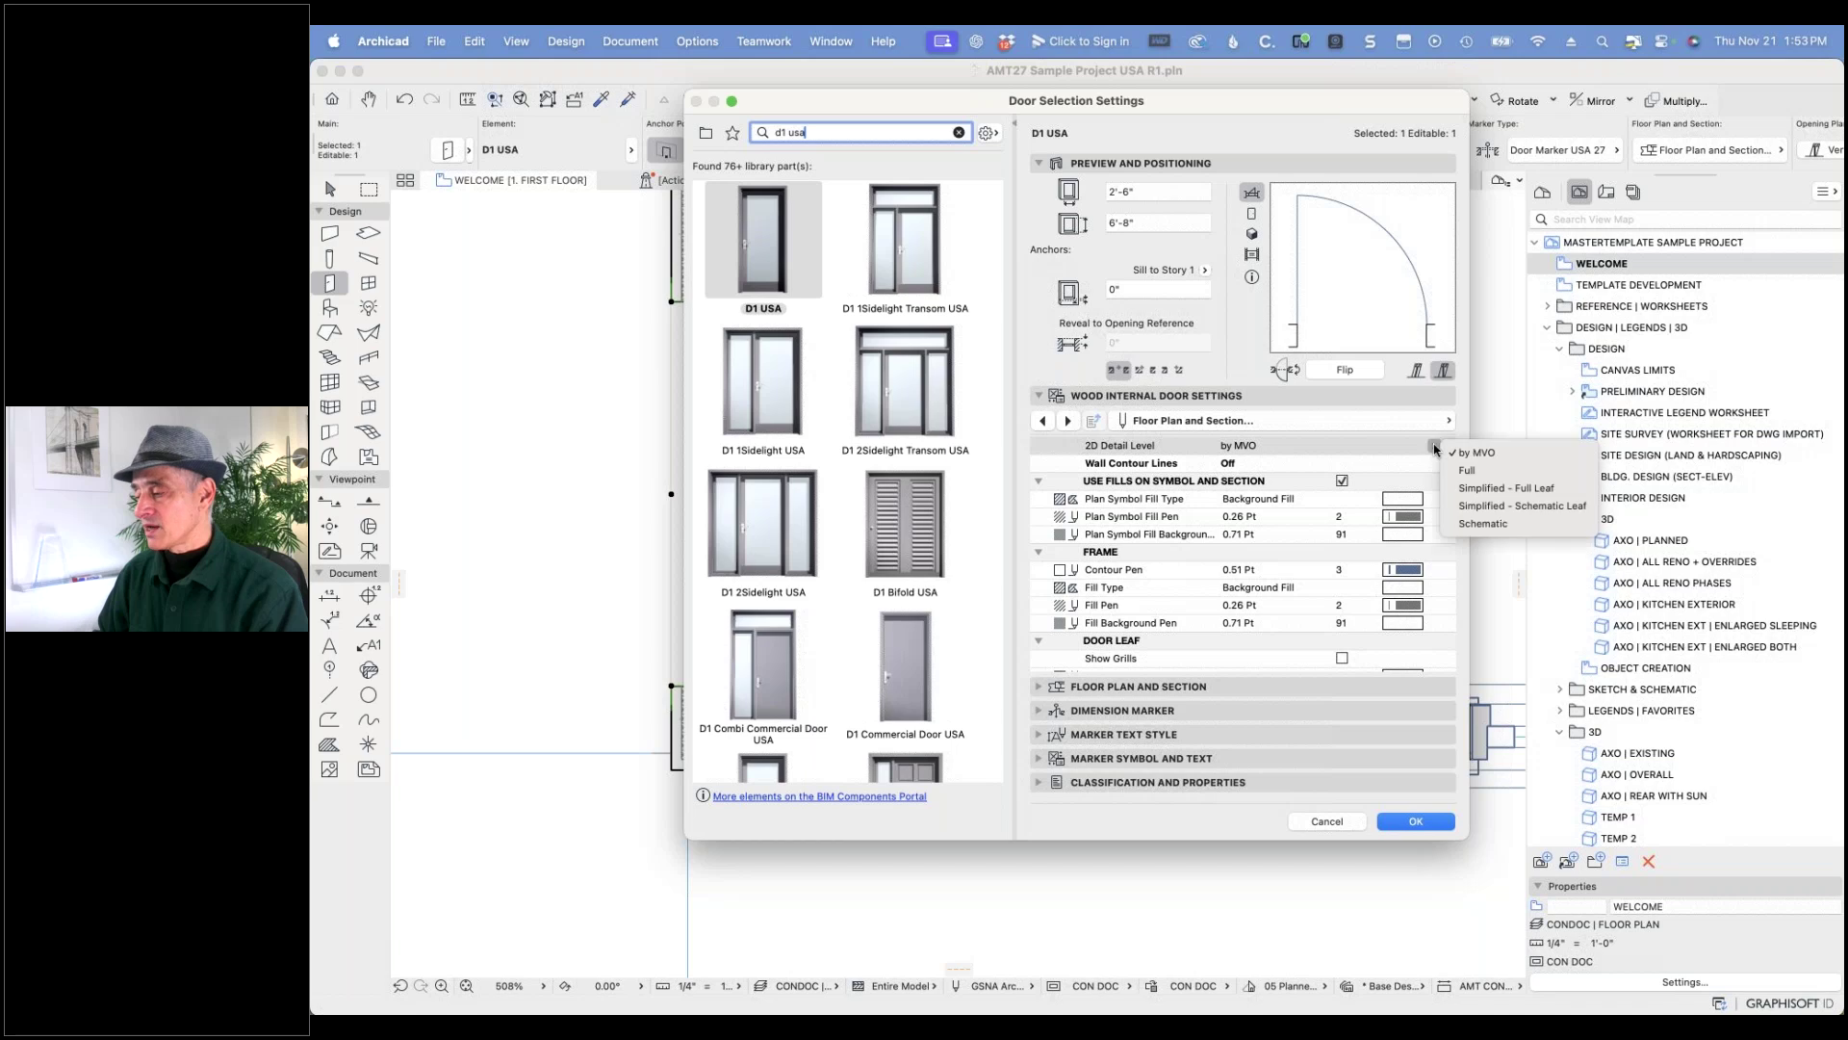
click(1466, 468)
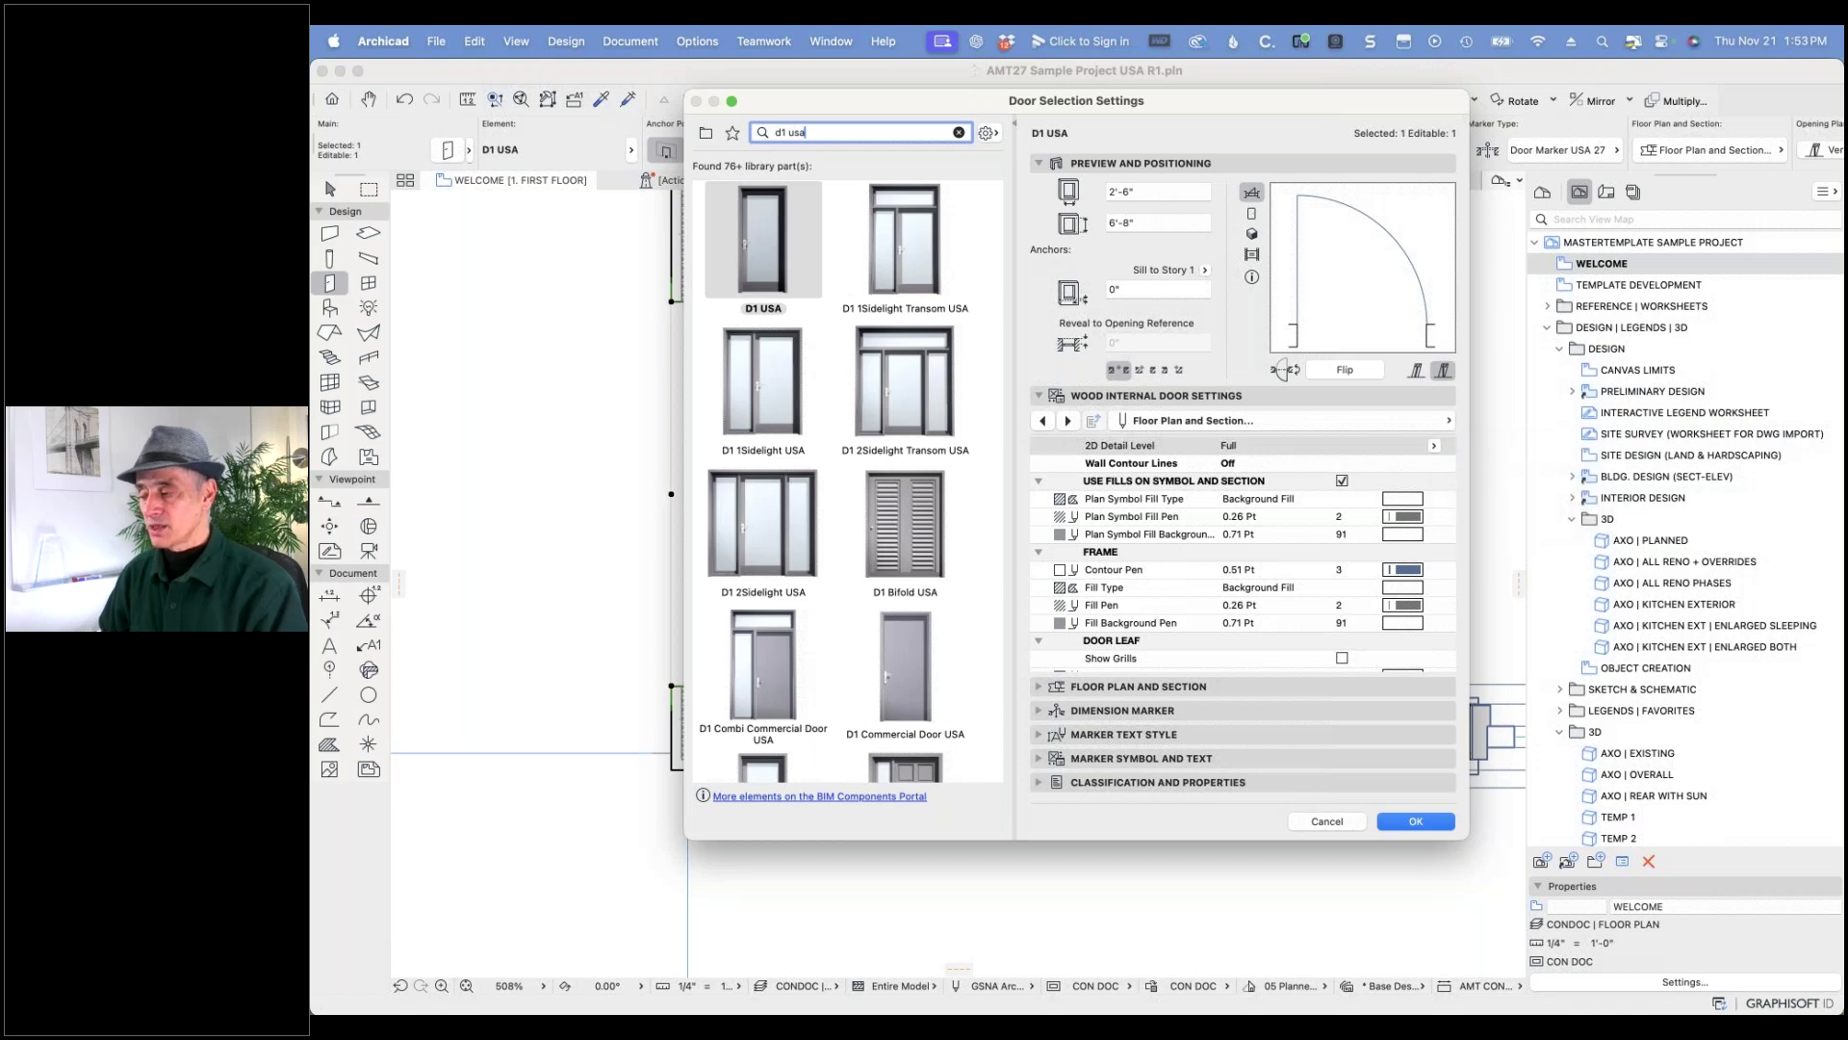
click(1434, 447)
click(1464, 452)
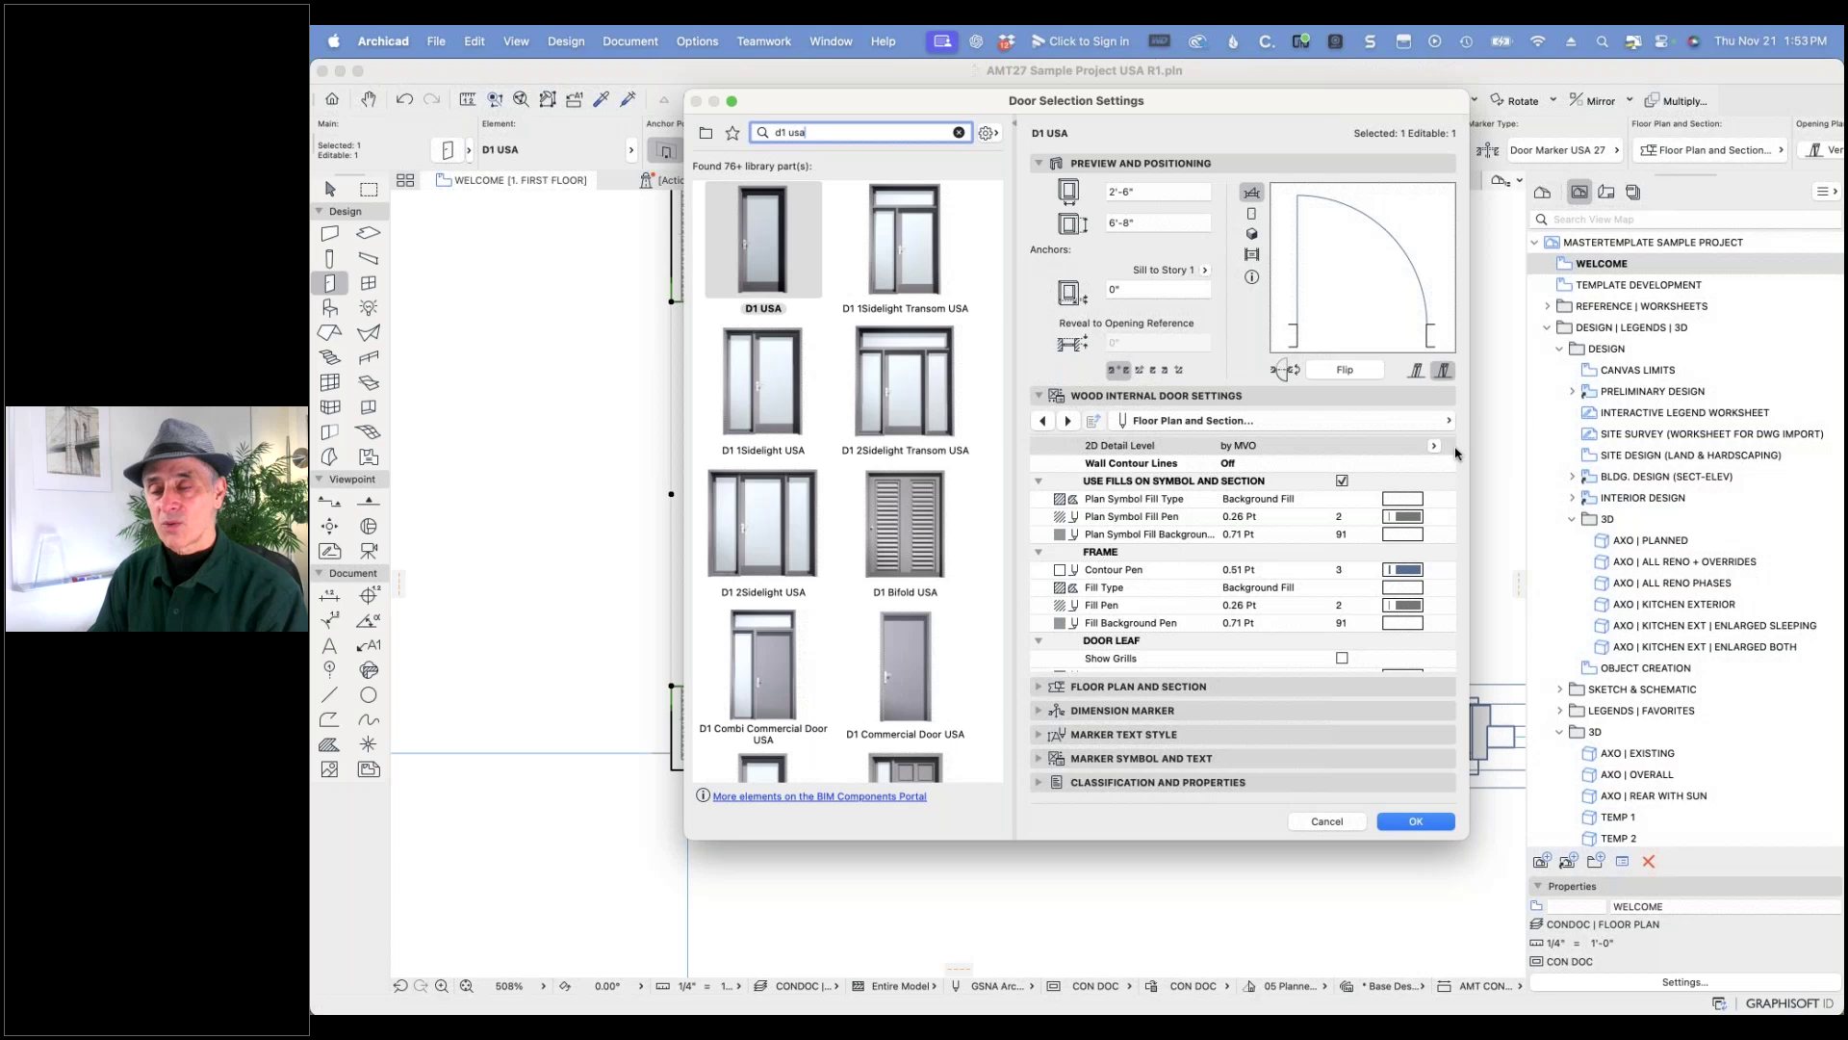
click(1415, 821)
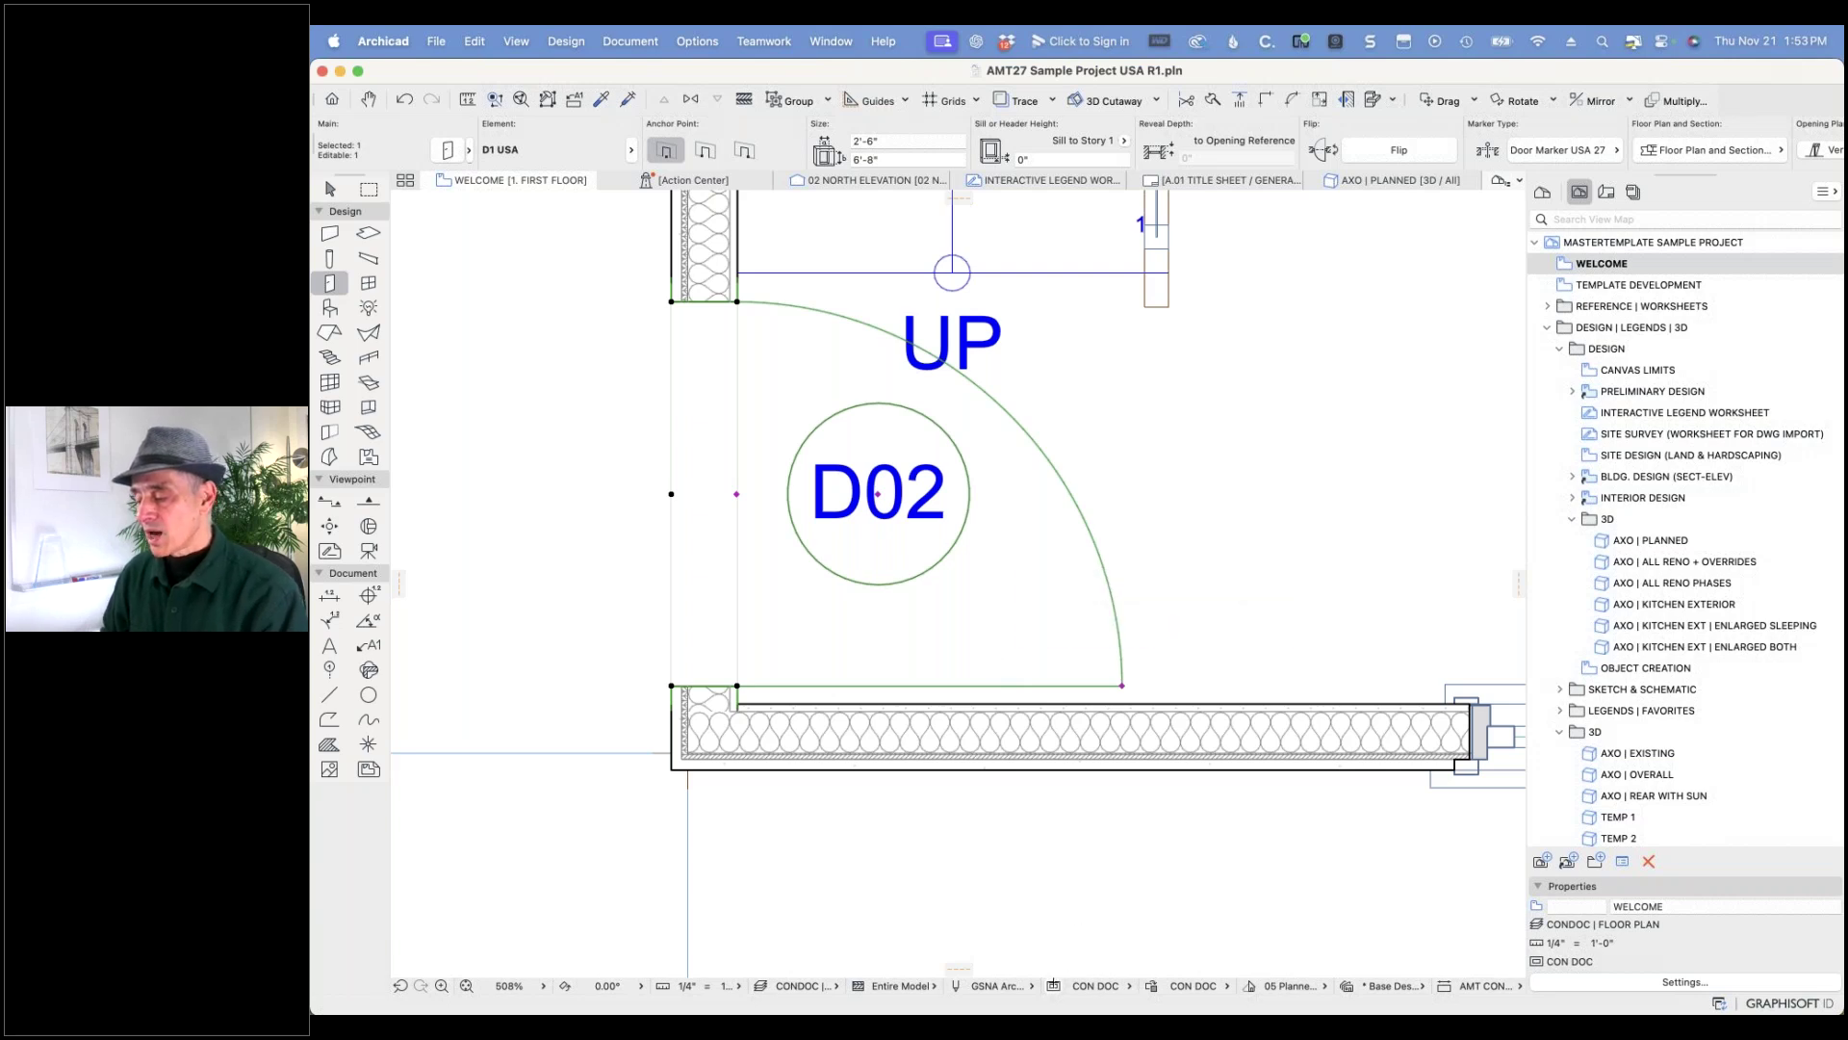
- Open CON DOC Model View Options, enlarge the combination list, and expand Archicad Library 27 miscellaneous settings
click(1120, 984)
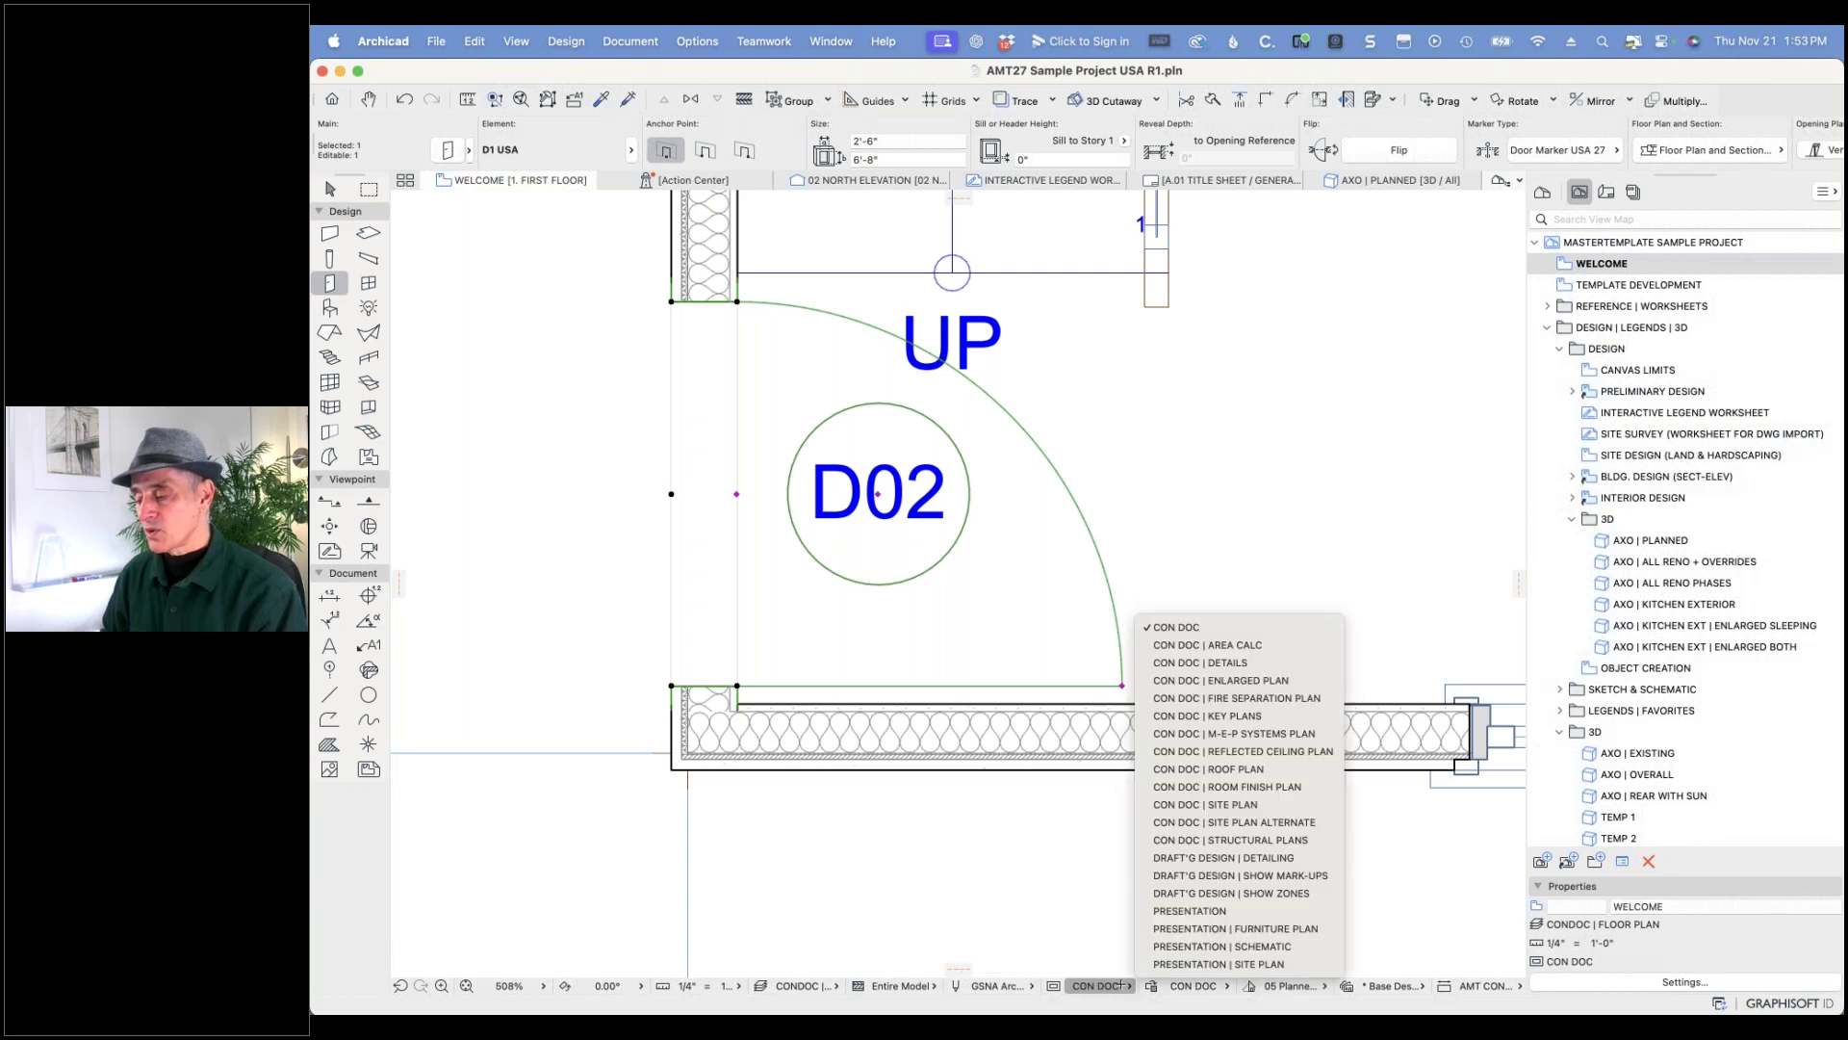
click(1120, 984)
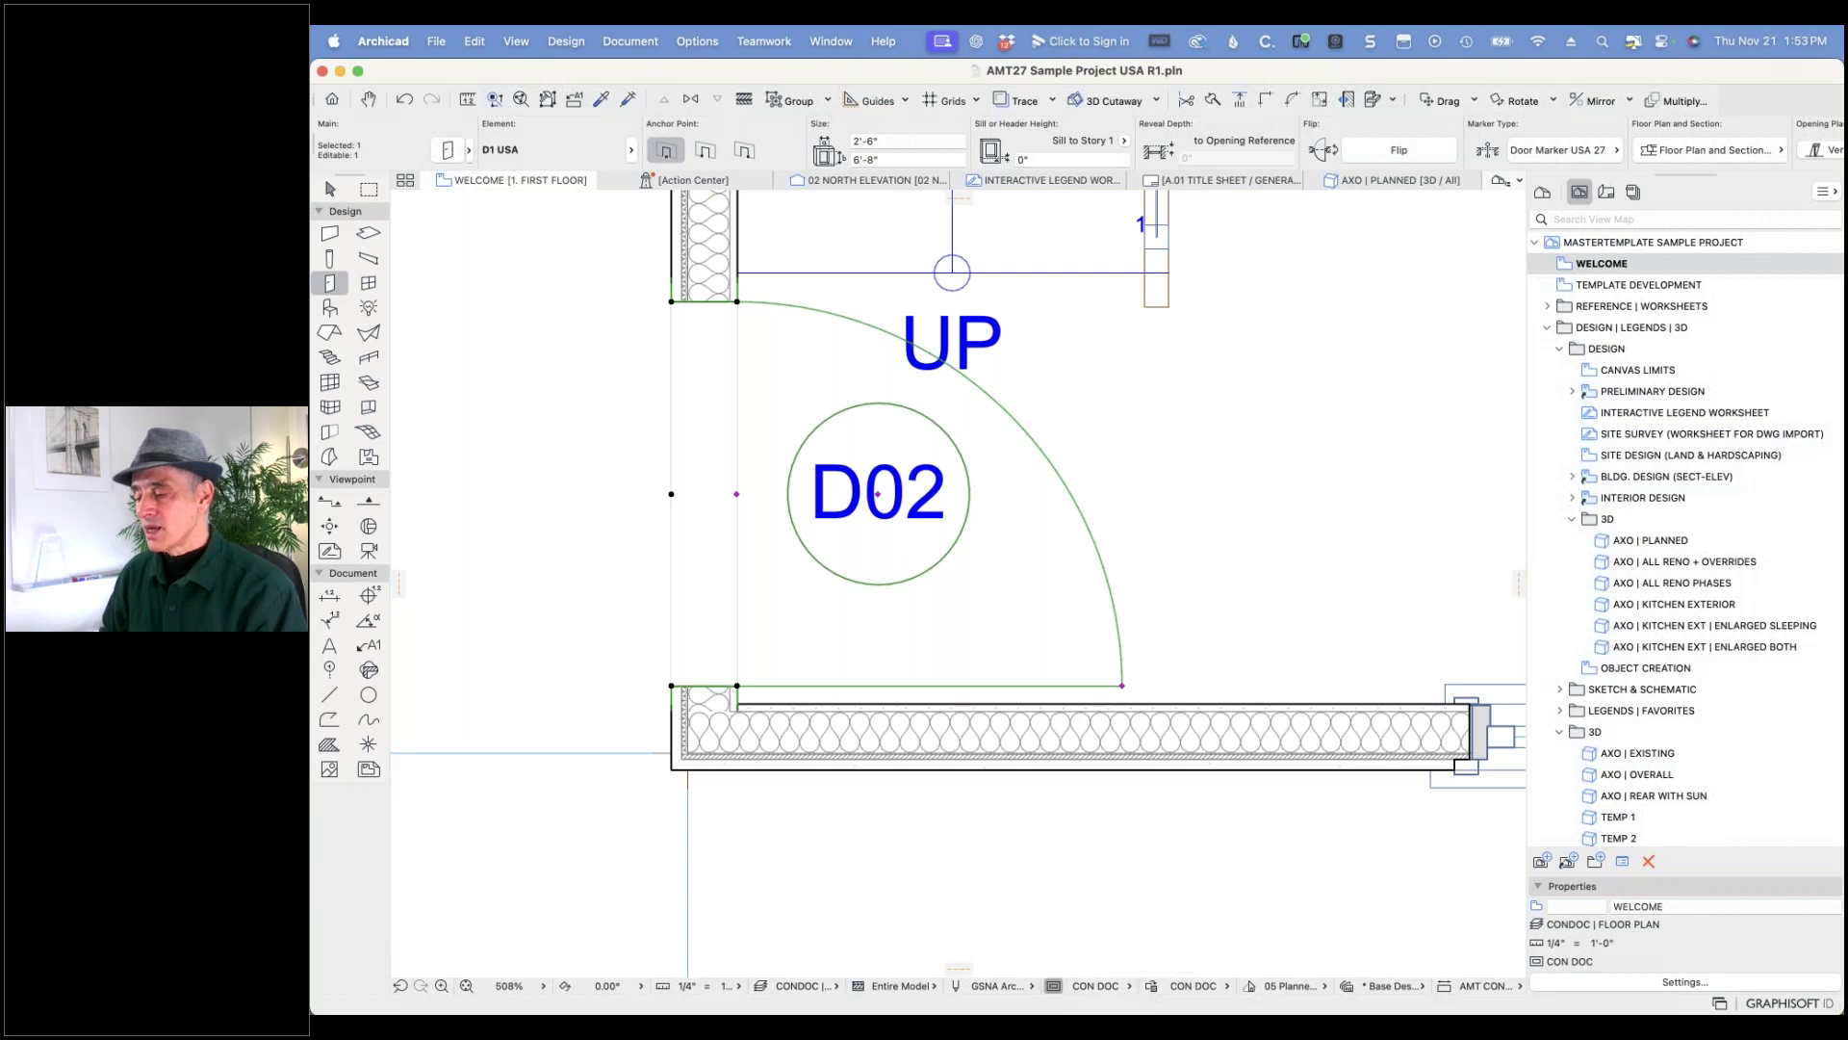
click(1053, 985)
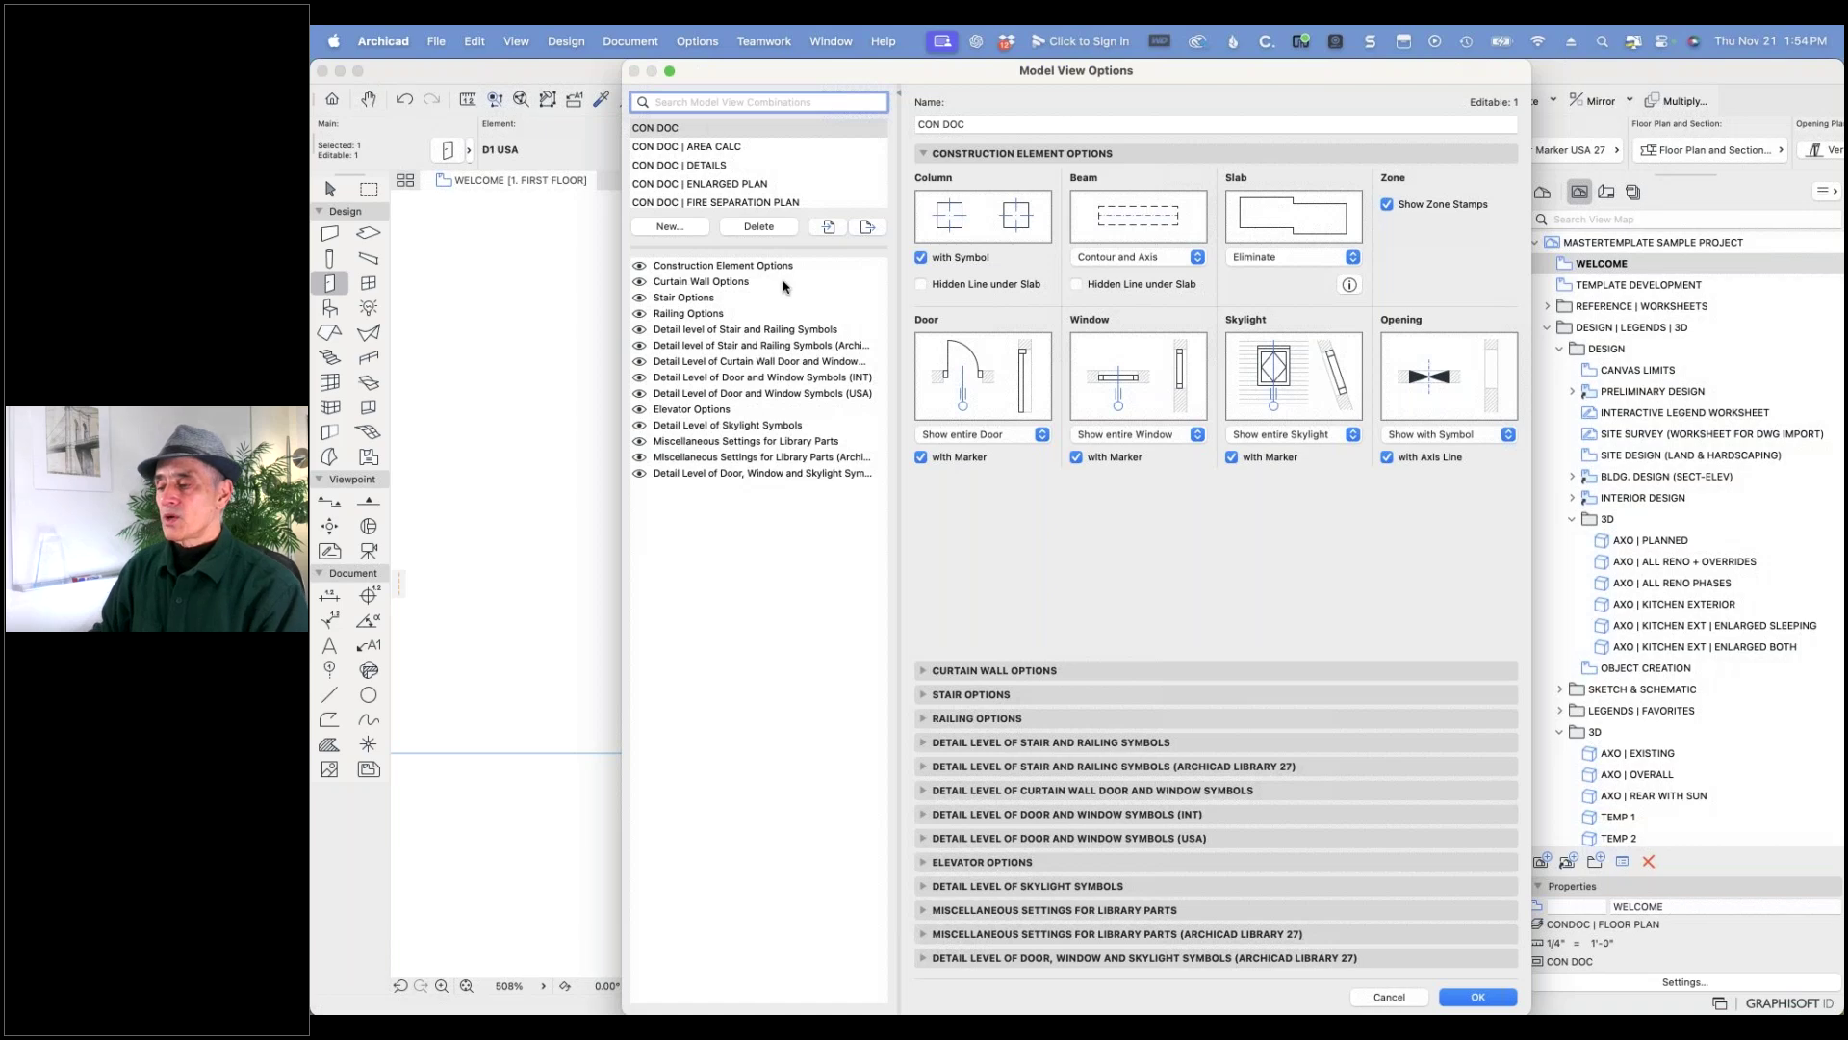
drag(785, 248, 785, 575)
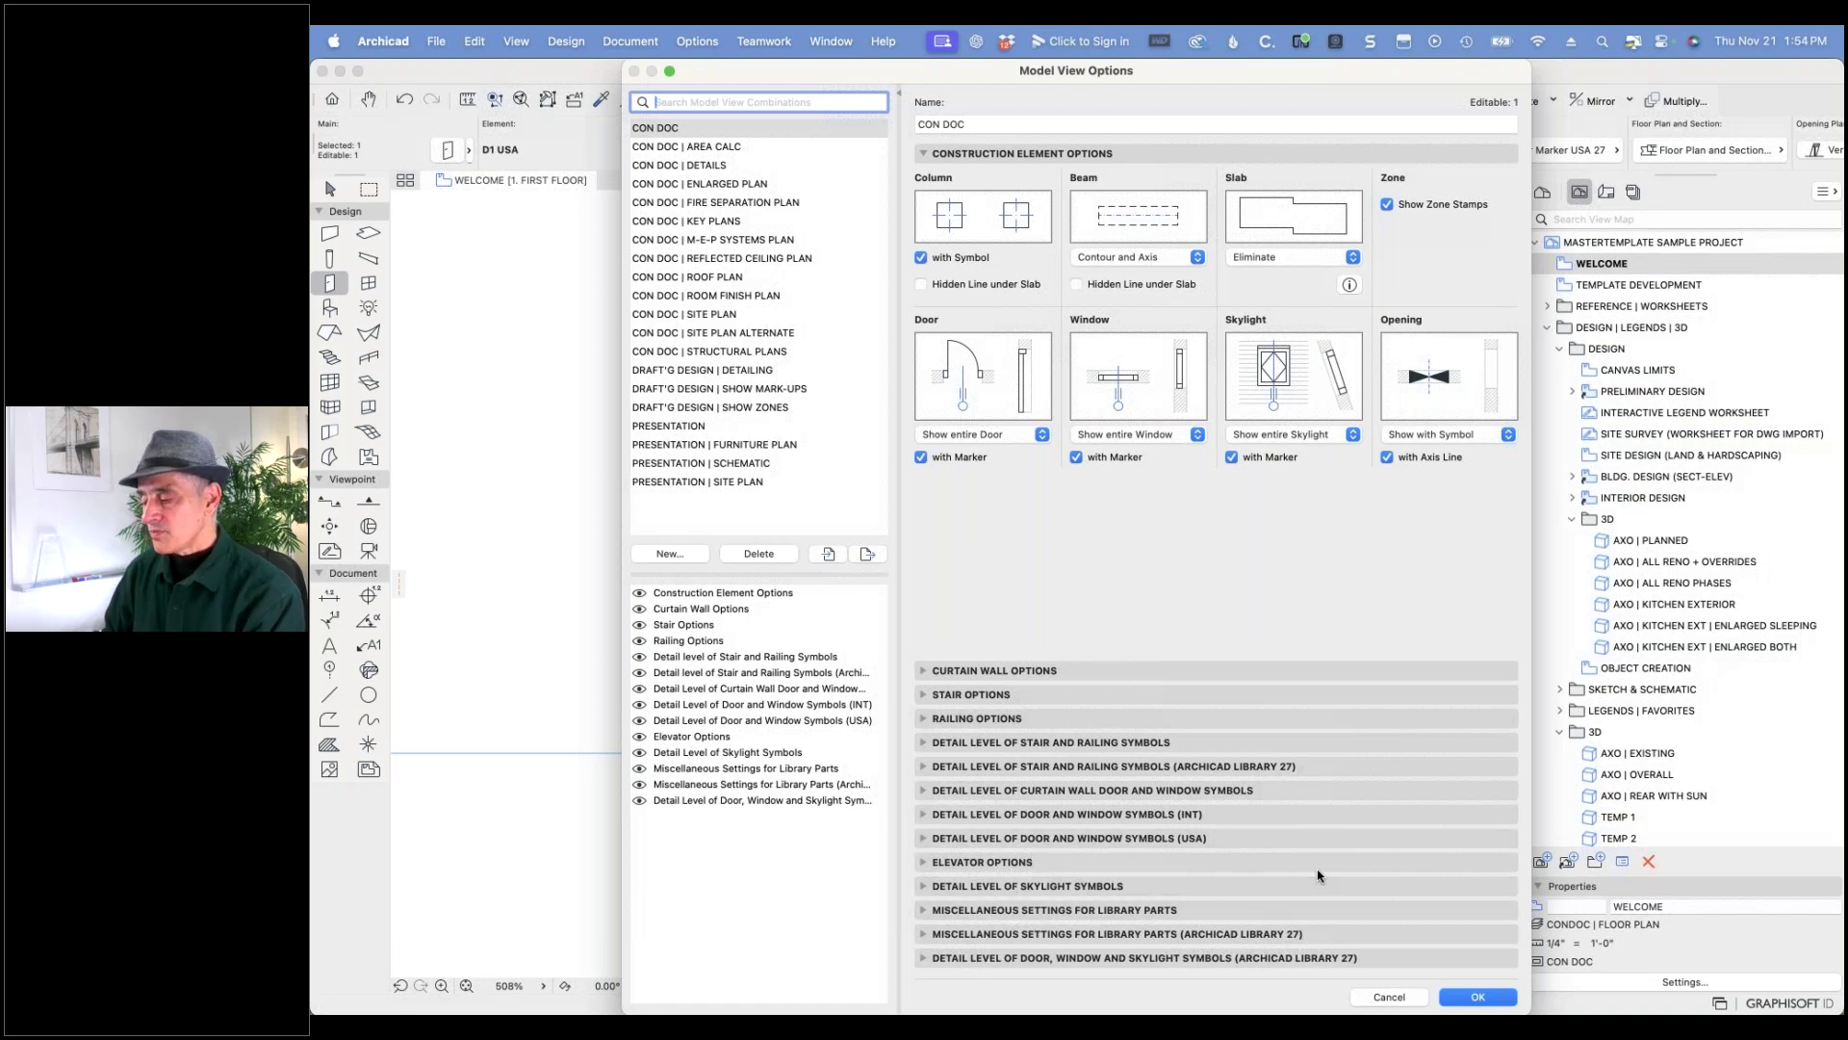
click(938, 926)
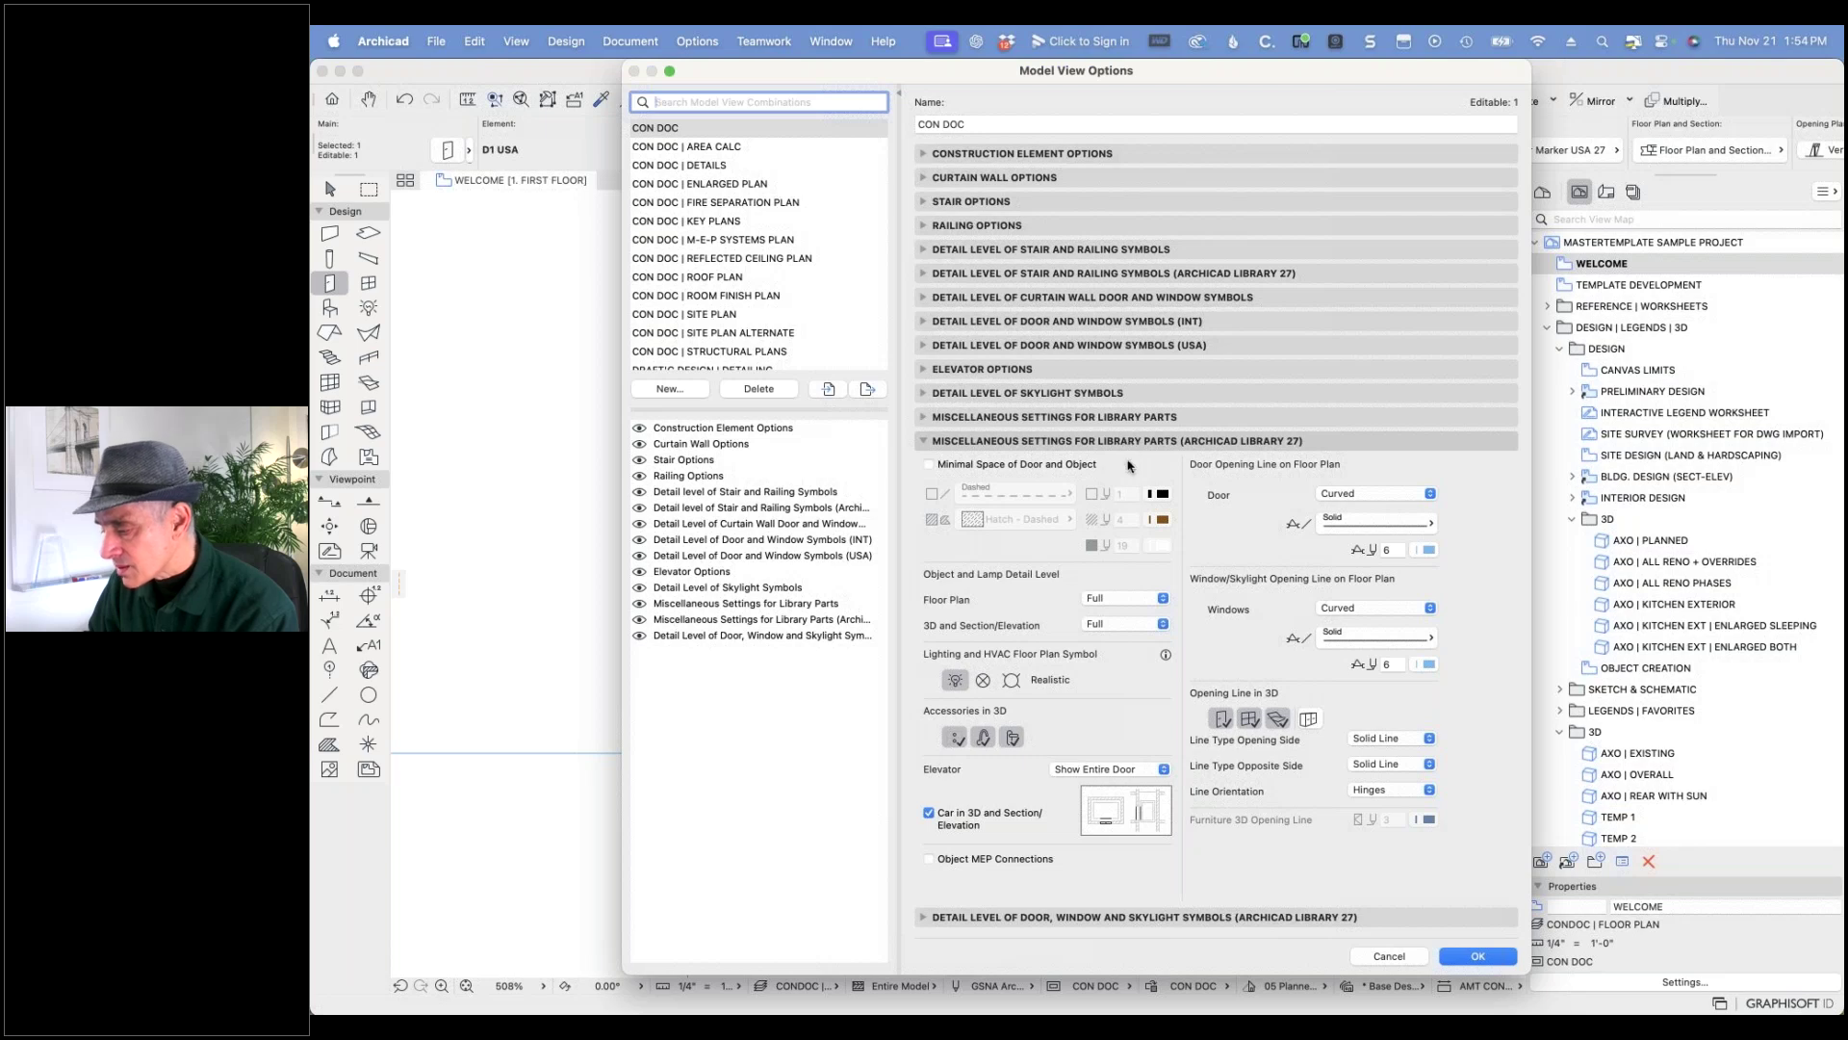
- Expand Library 27 door/window detail levels, compare CON DOC | SITE PLAN, then expand the USA symbol settings
click(937, 917)
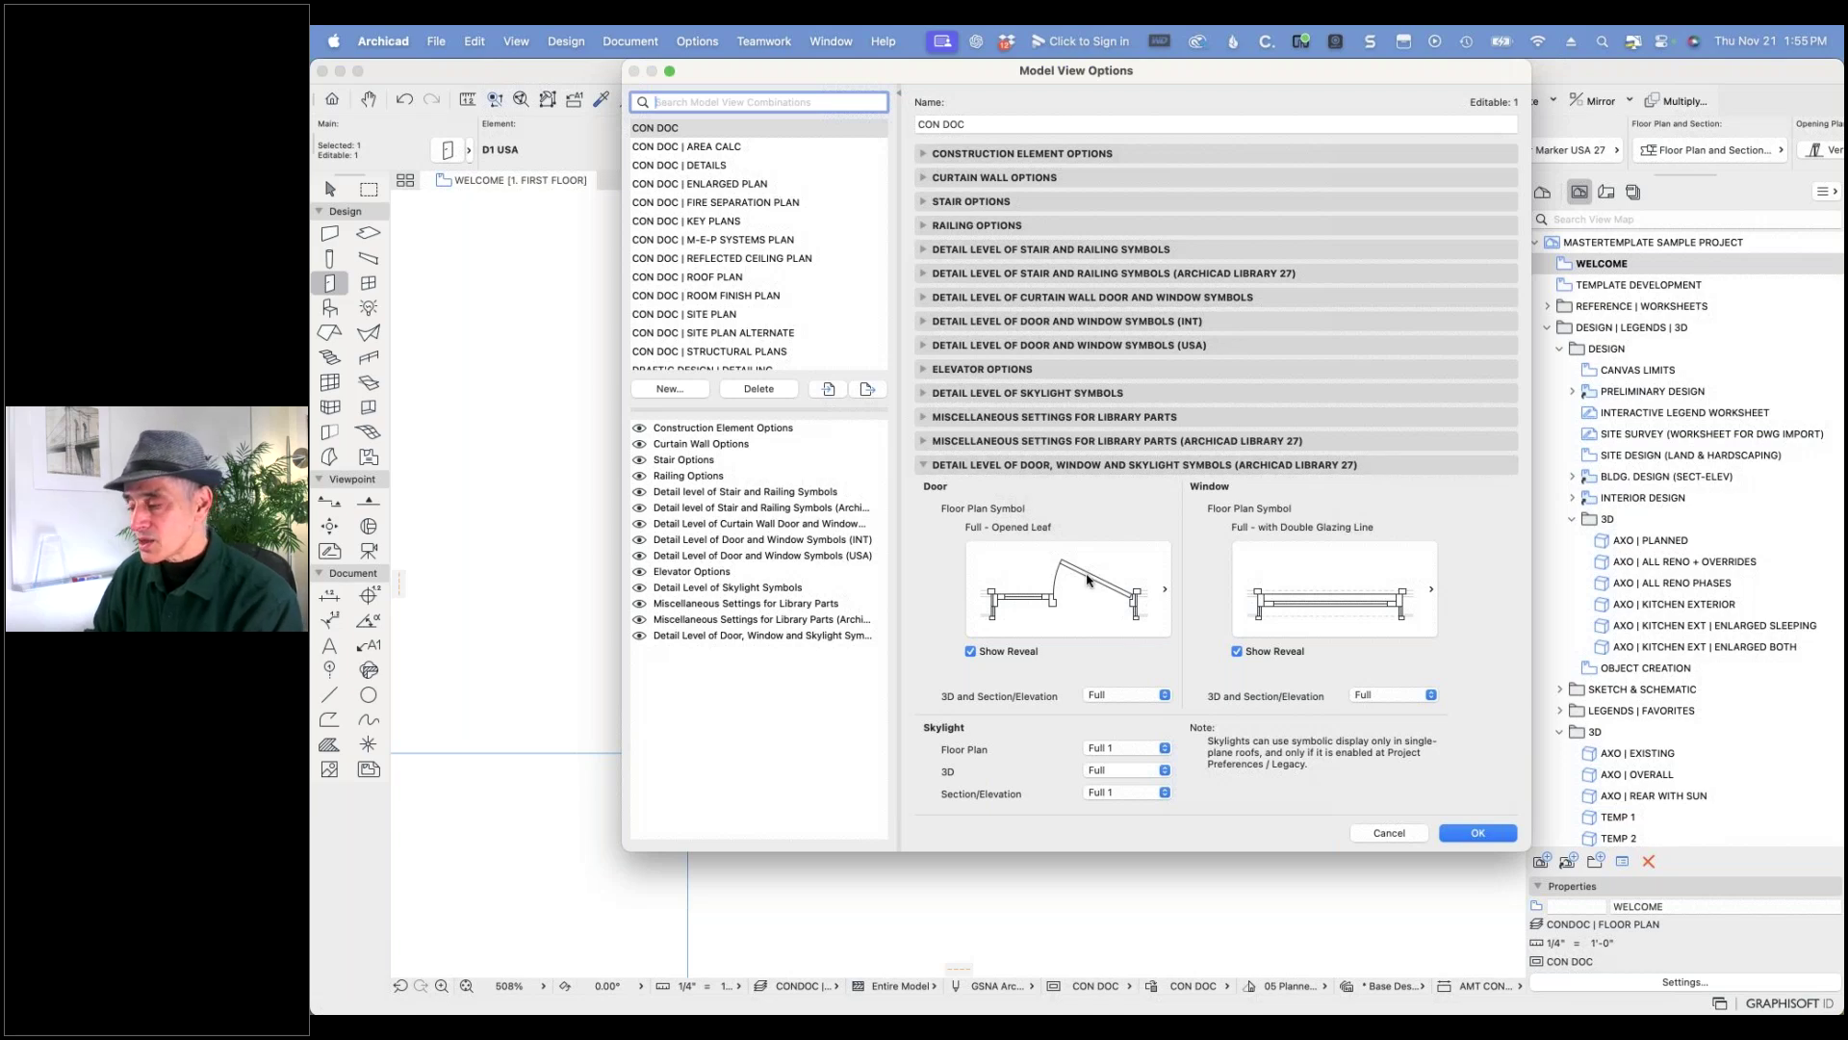
click(735, 317)
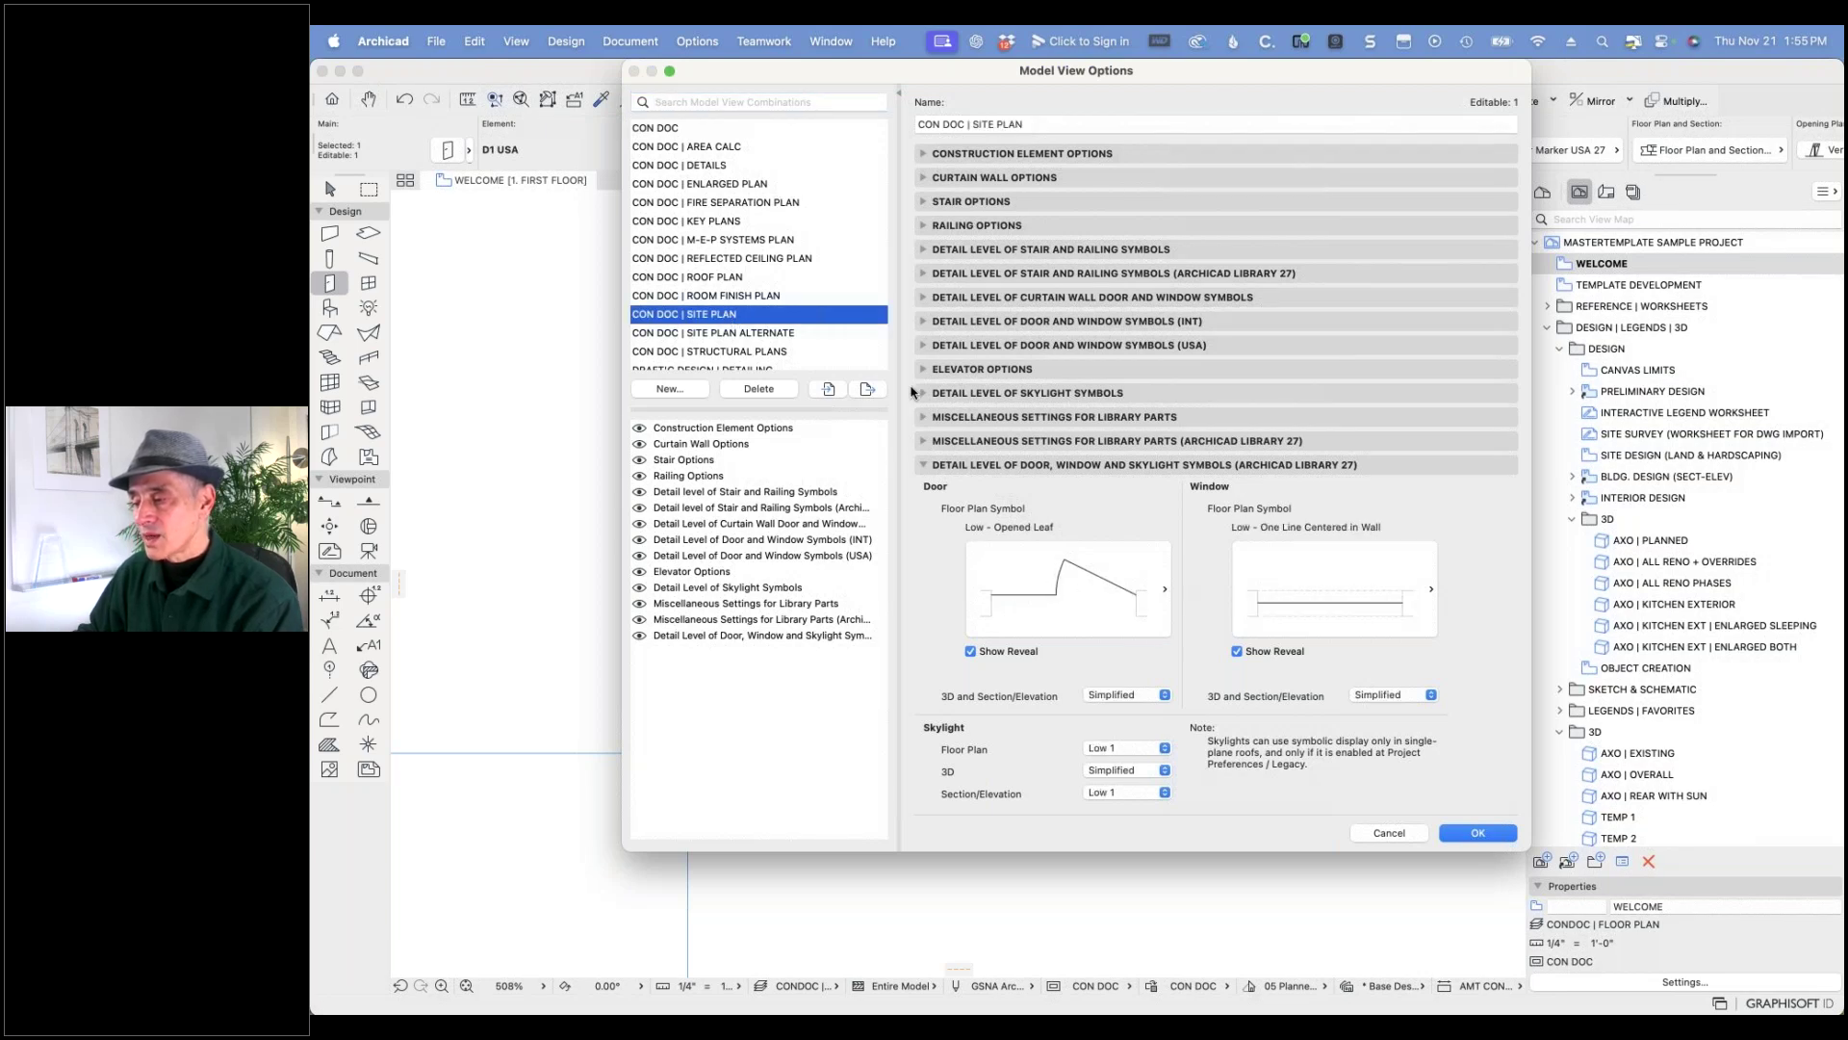
click(693, 129)
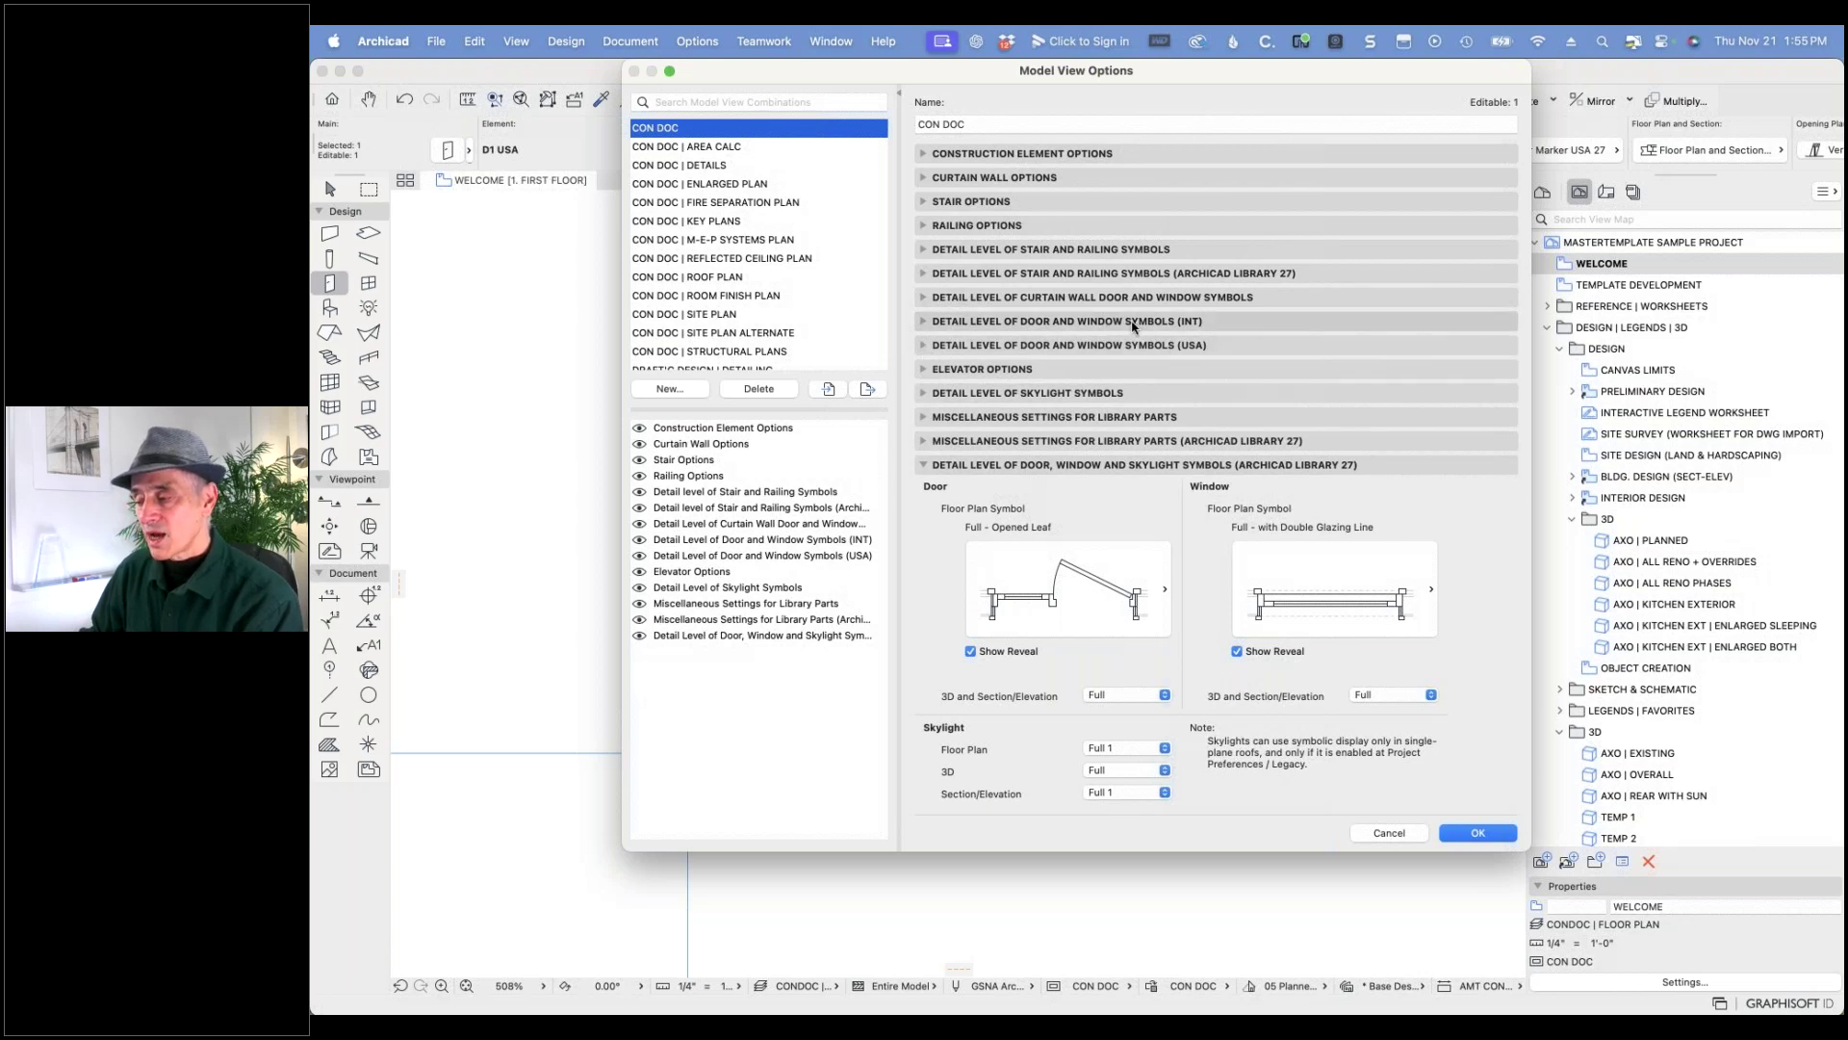
click(924, 347)
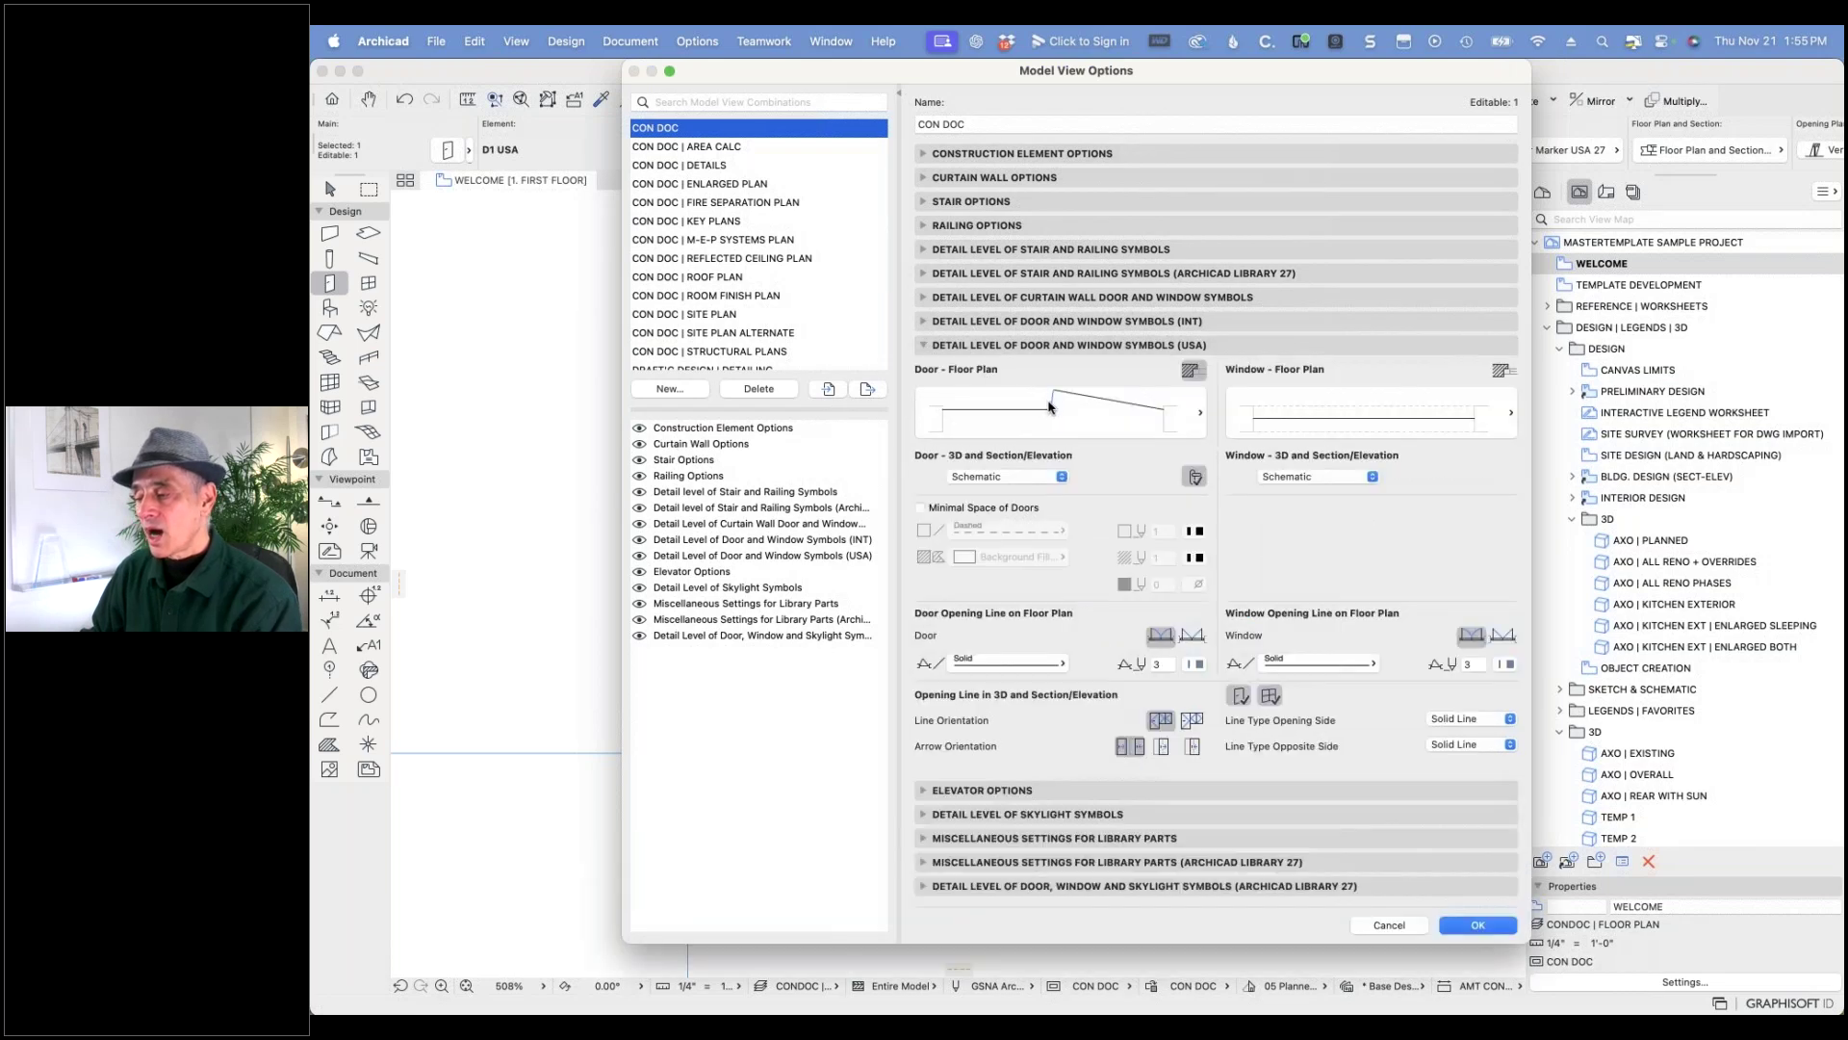
- Set USA door and window plan symbols to Full, opening lines by Hinges with solid line type
click(1174, 420)
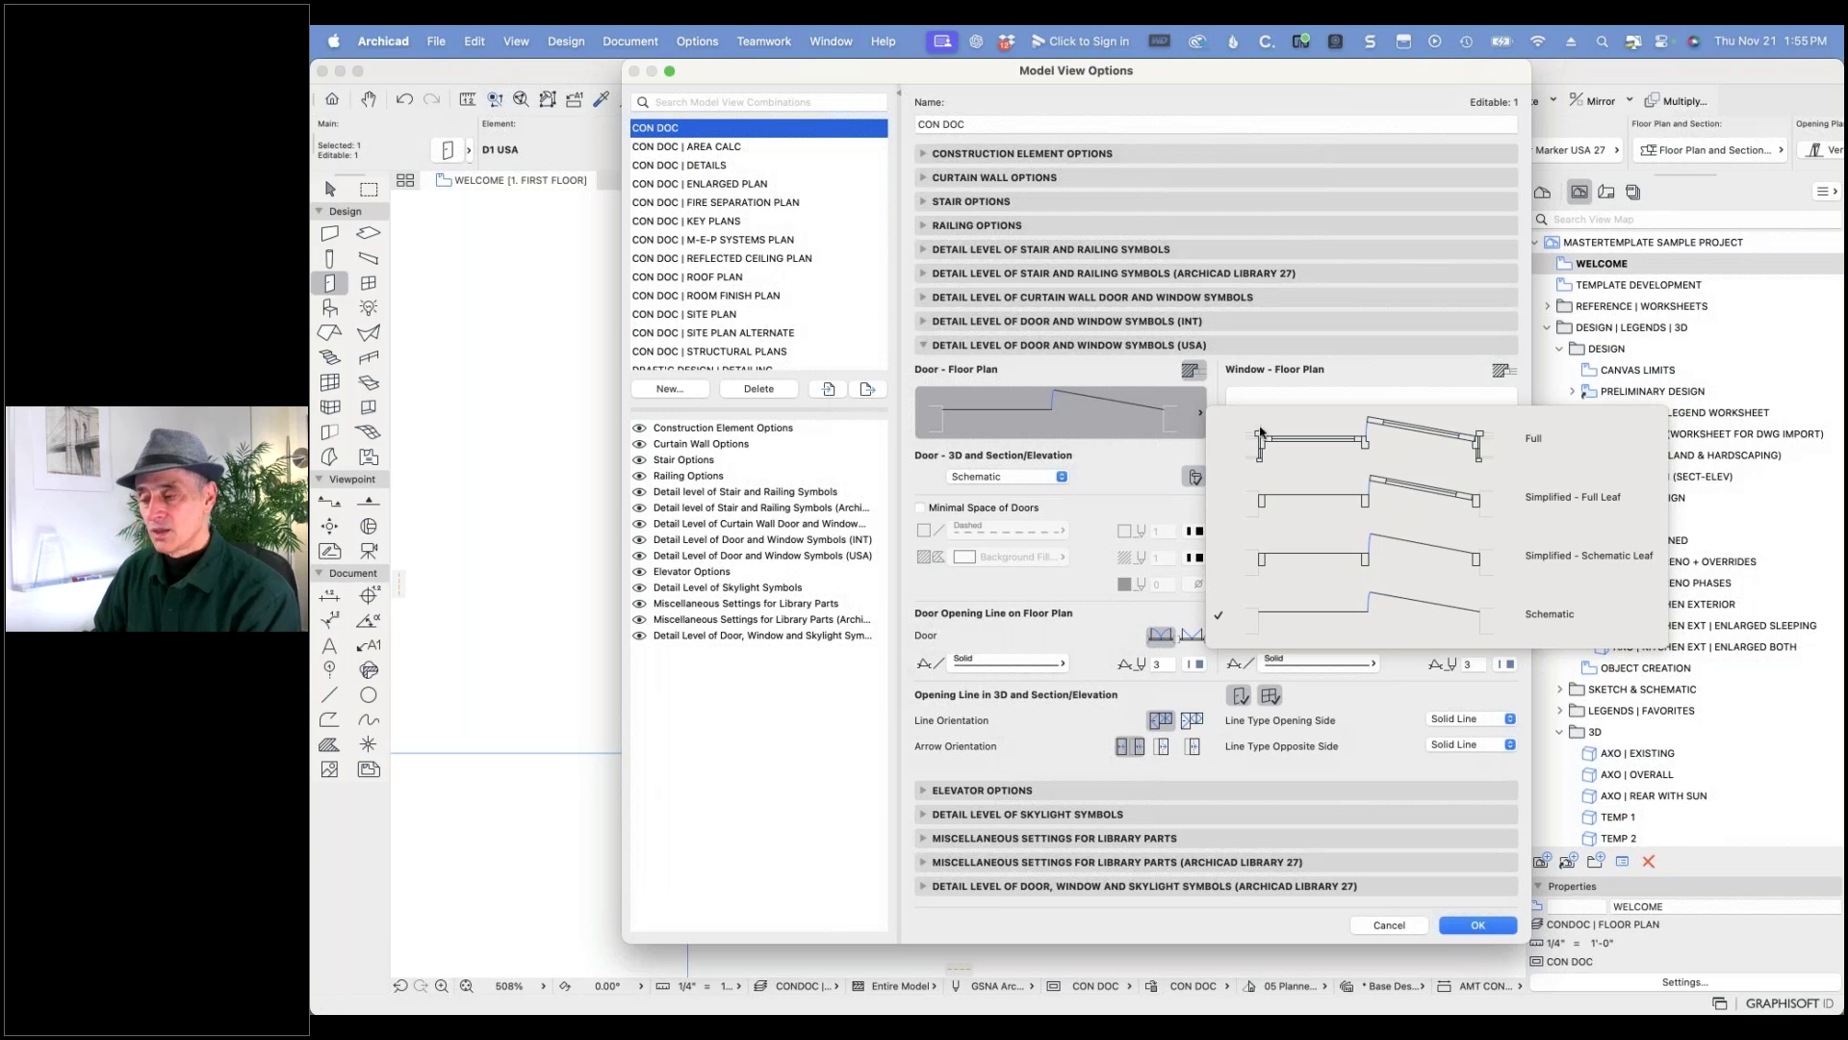
click(1352, 440)
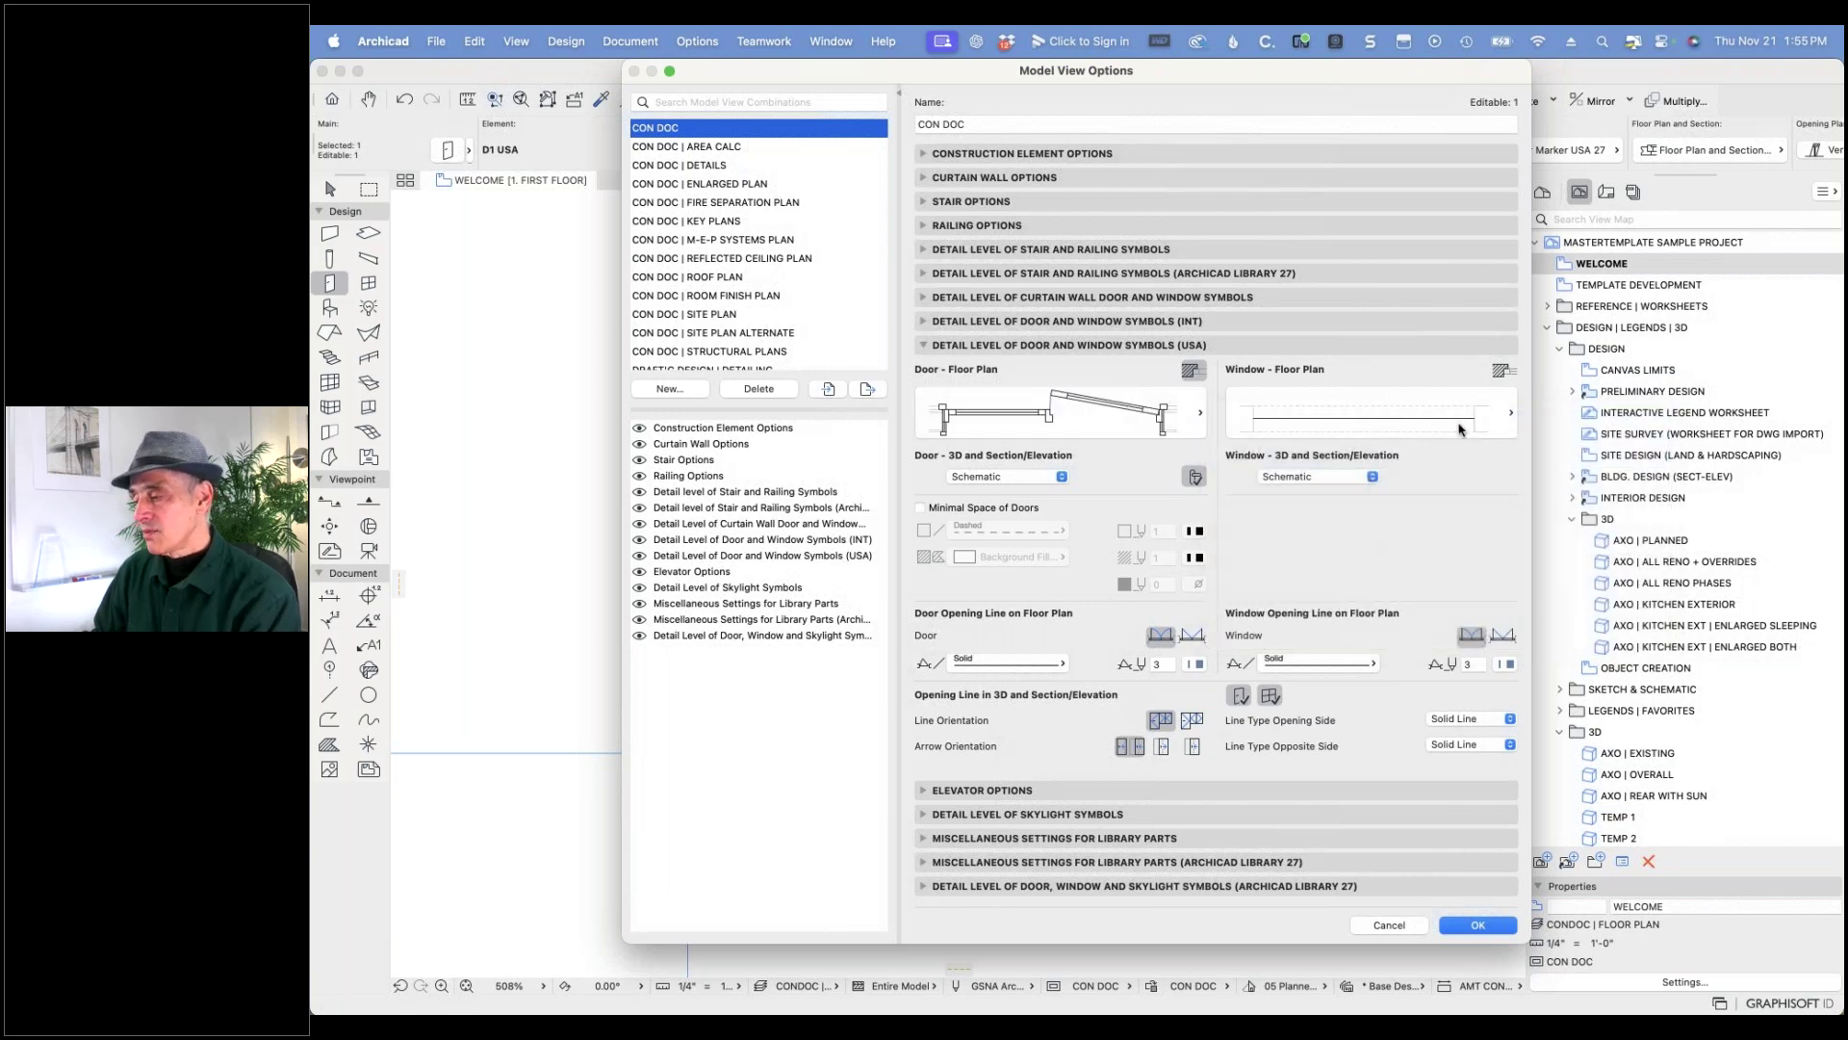
click(1497, 425)
click(1675, 441)
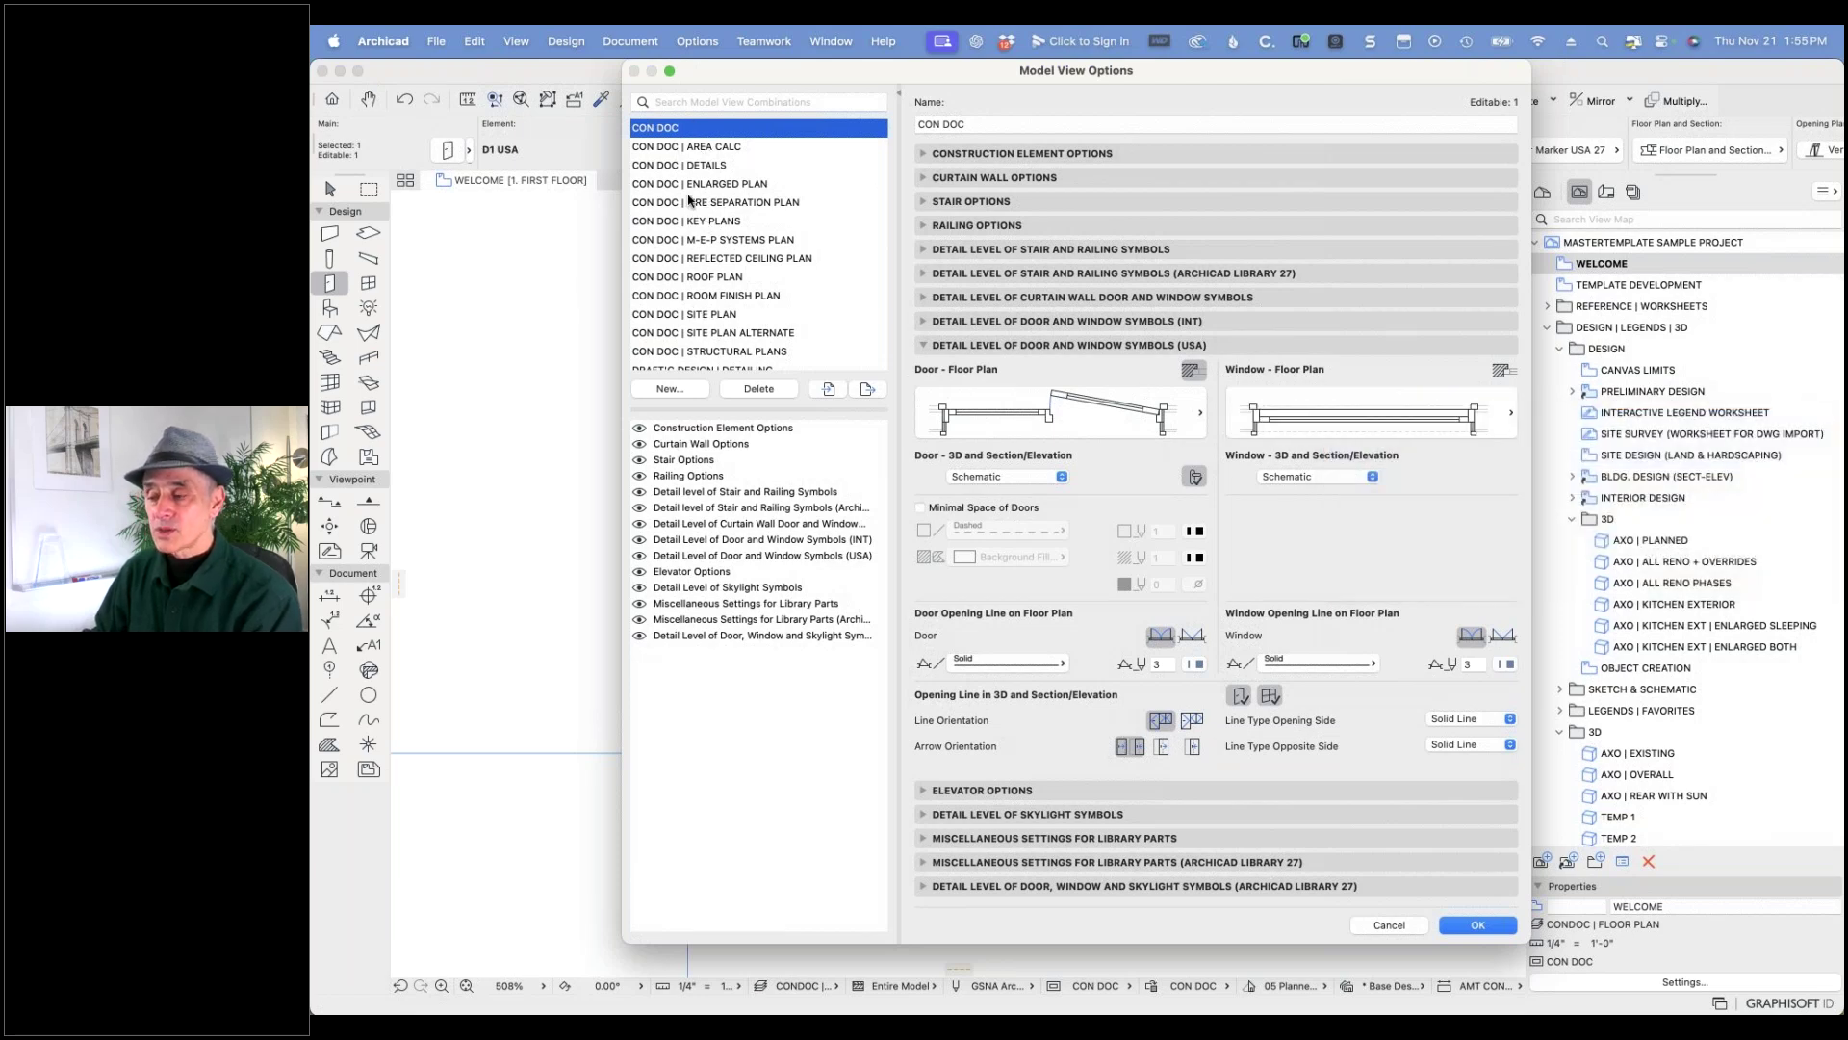
scroll(727, 220, down, 5)
scroll(724, 217, up, 5)
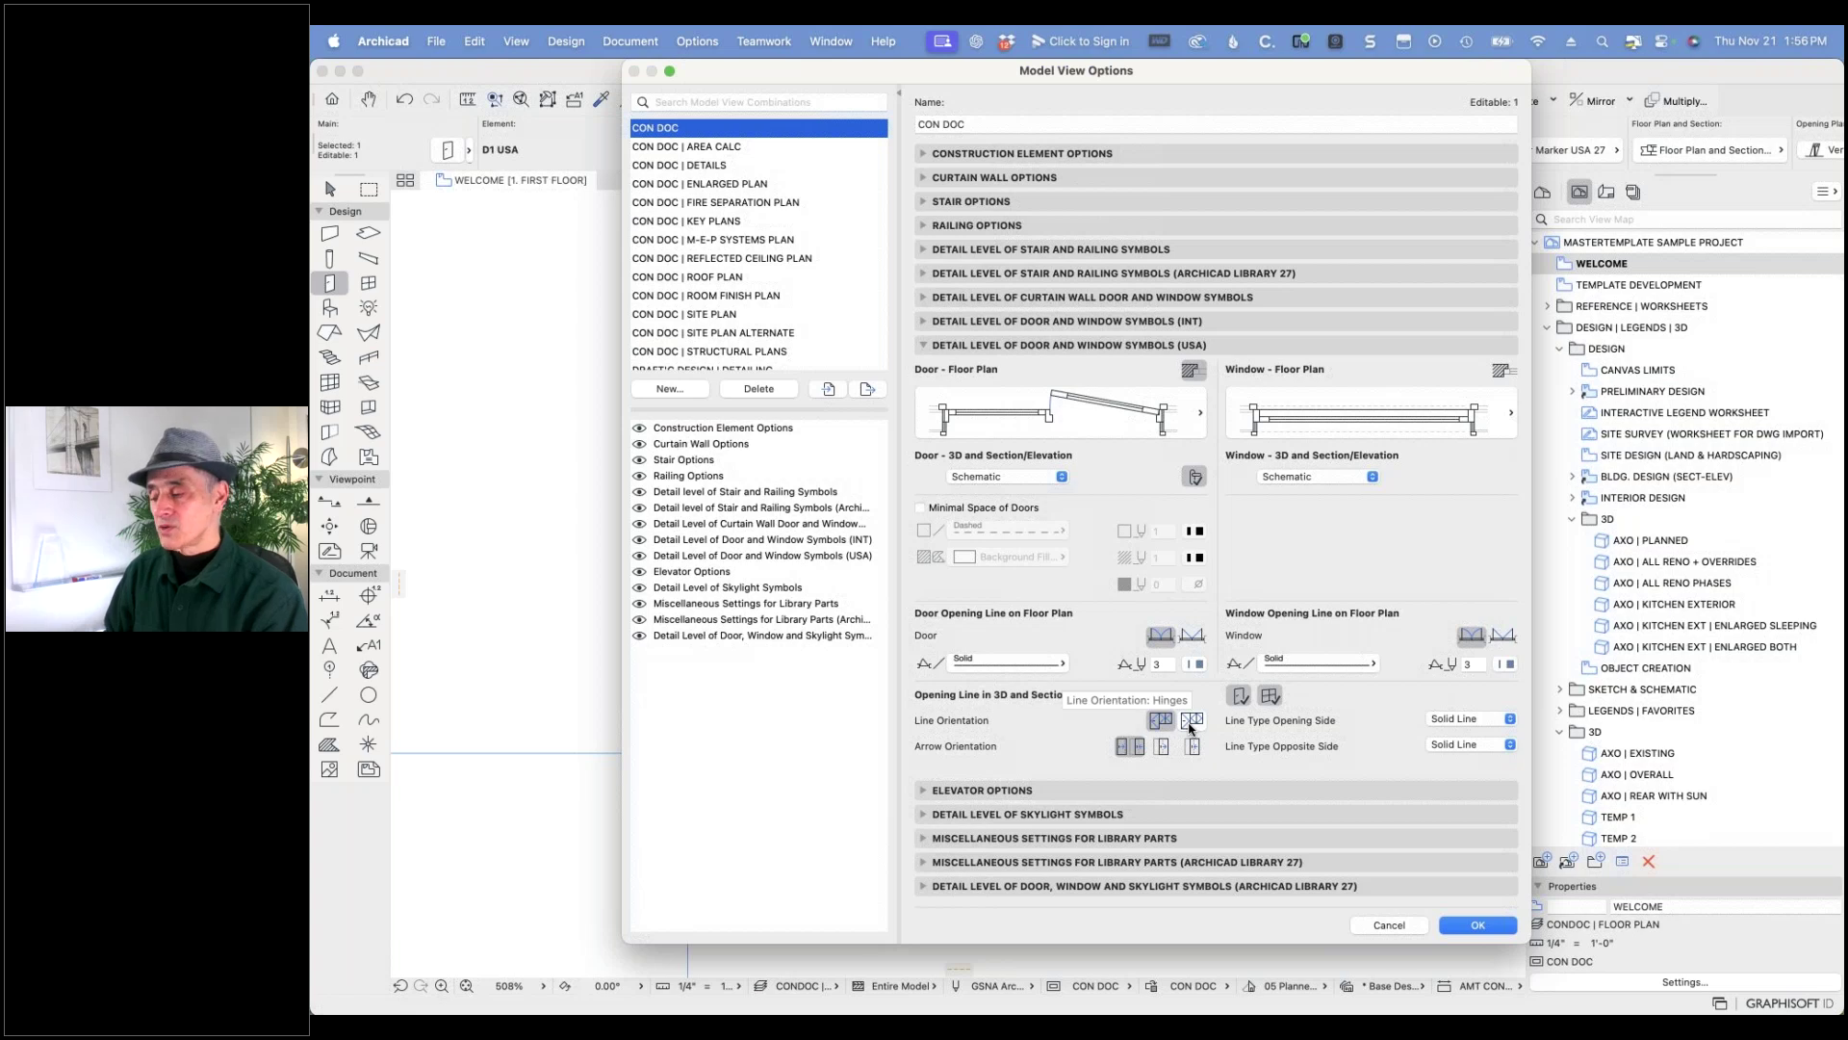
click(1189, 721)
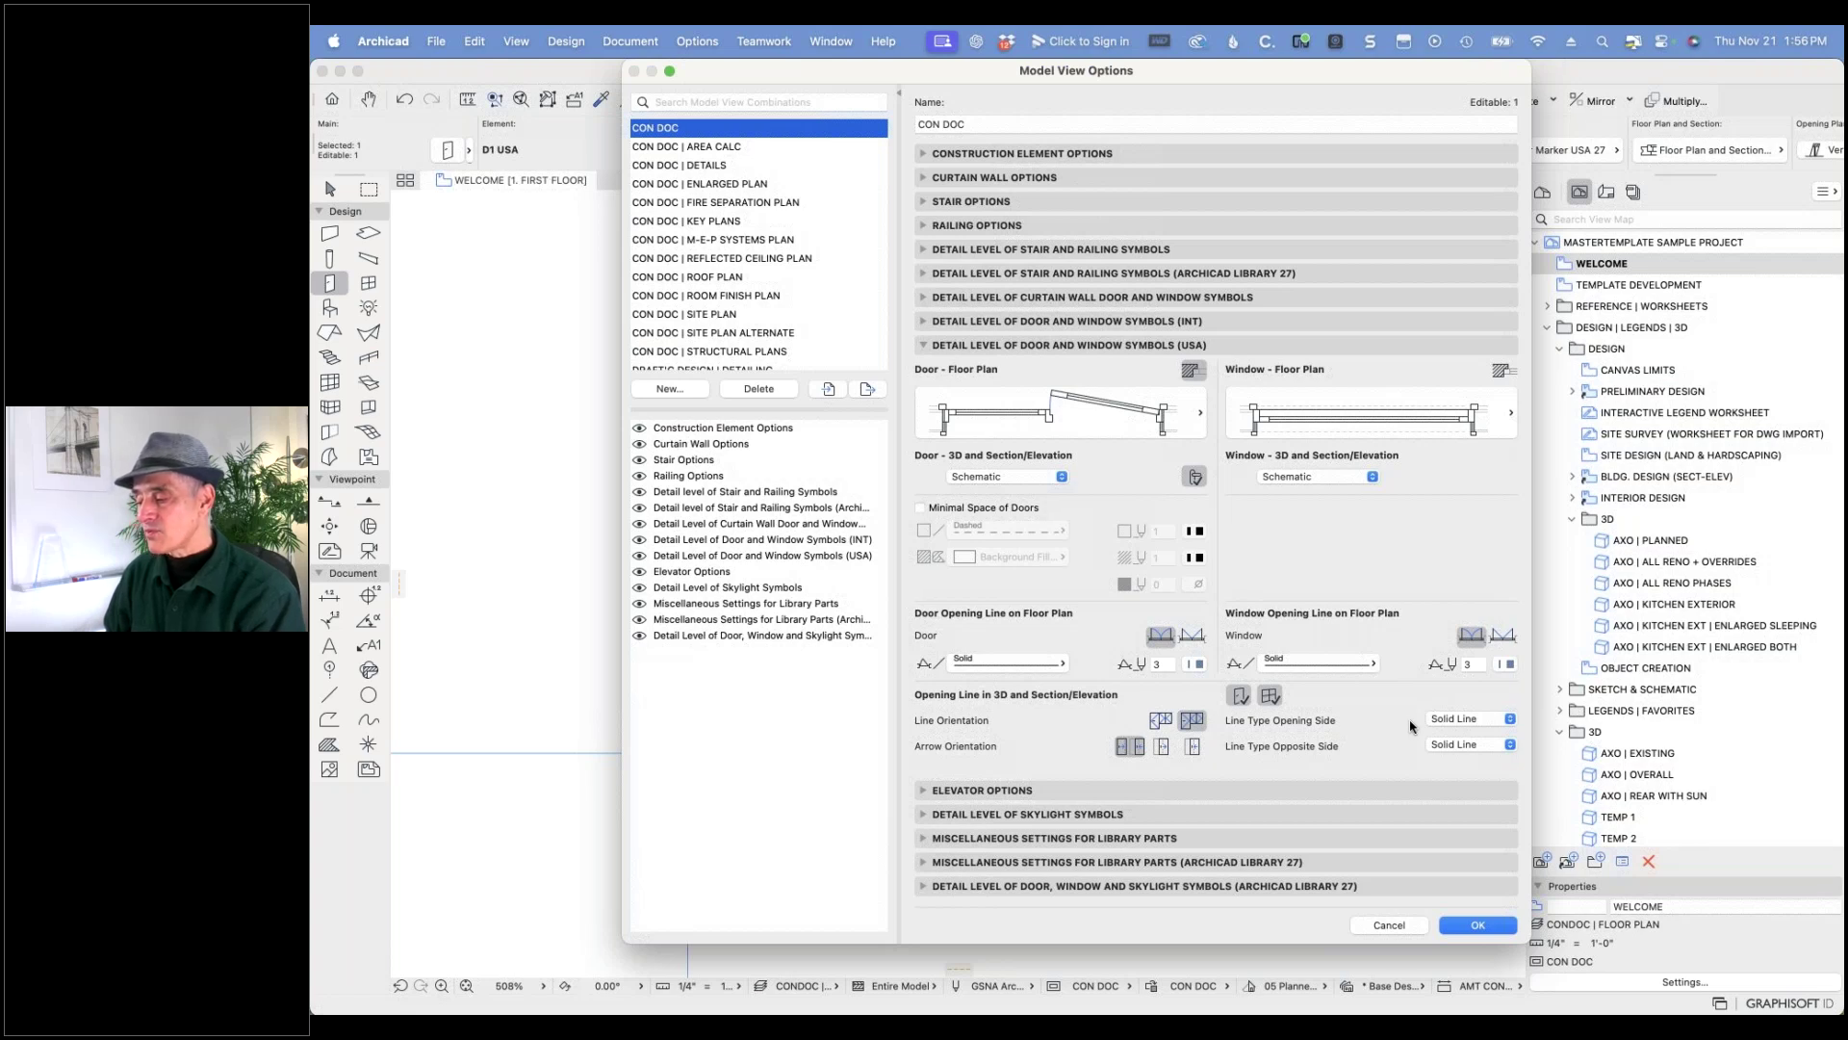
click(1509, 722)
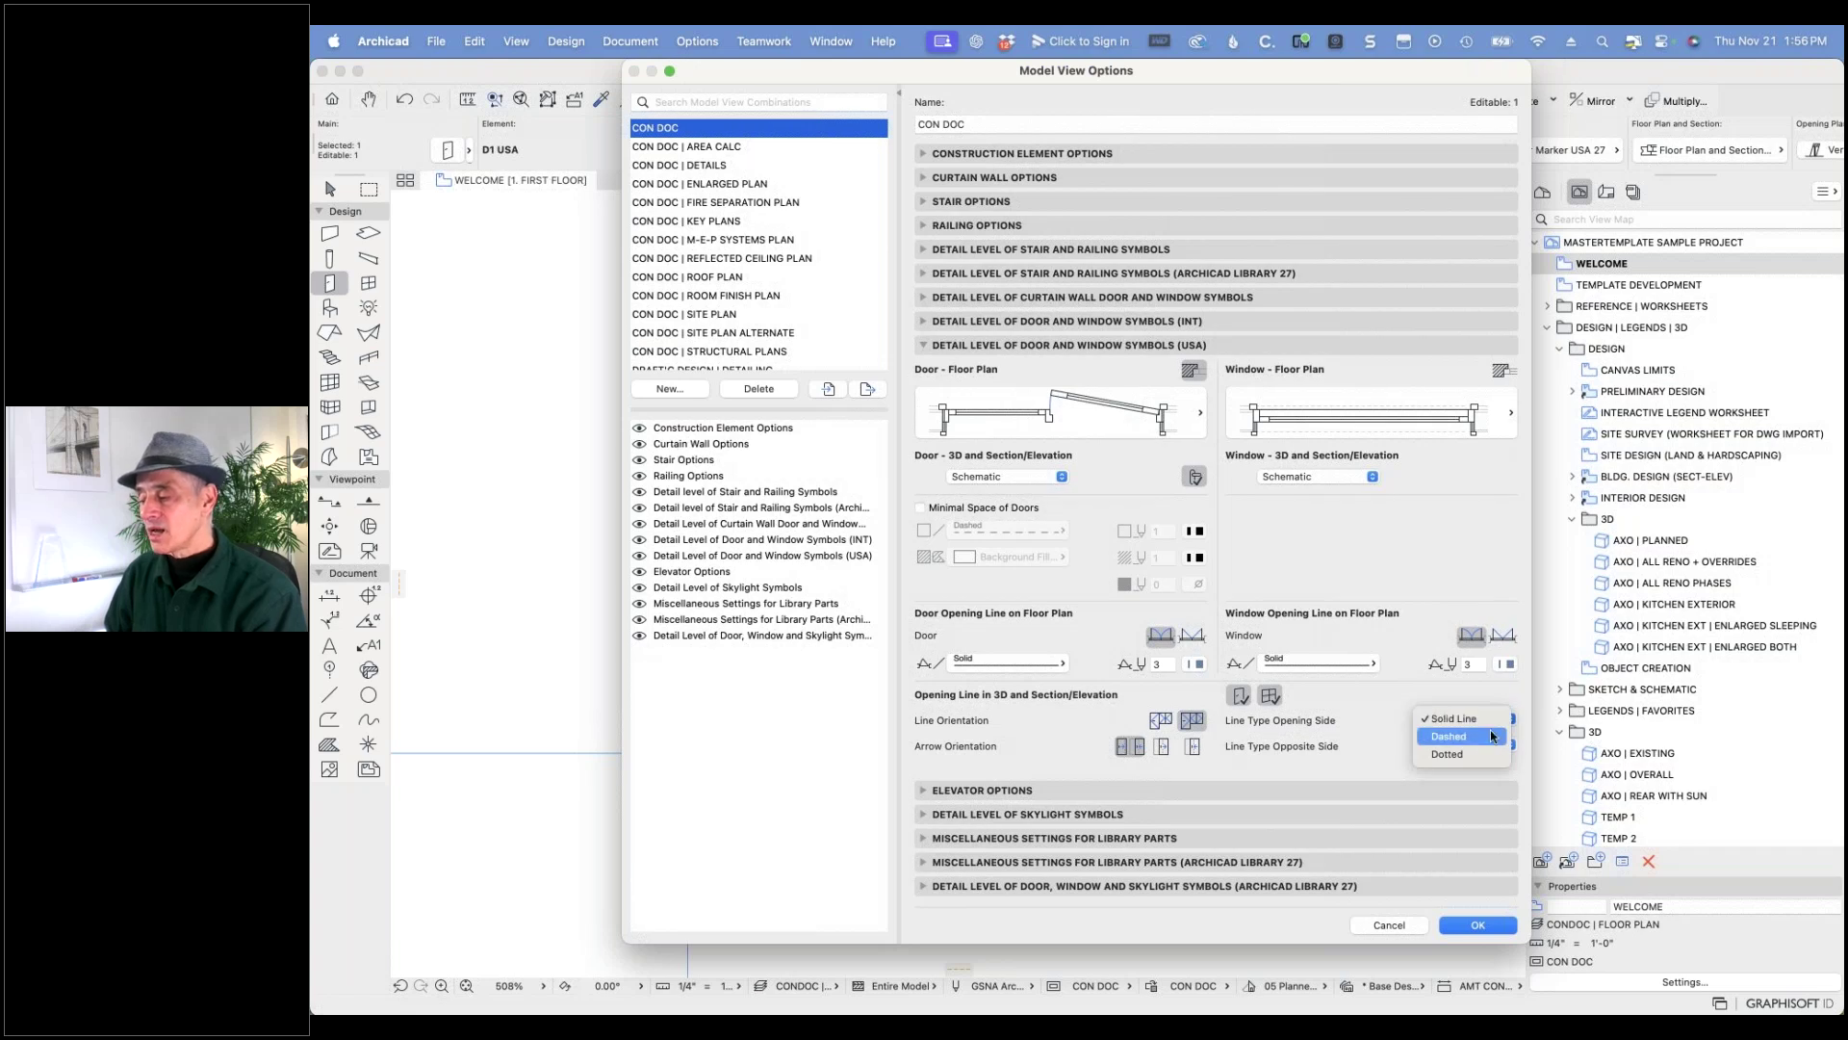
click(1489, 693)
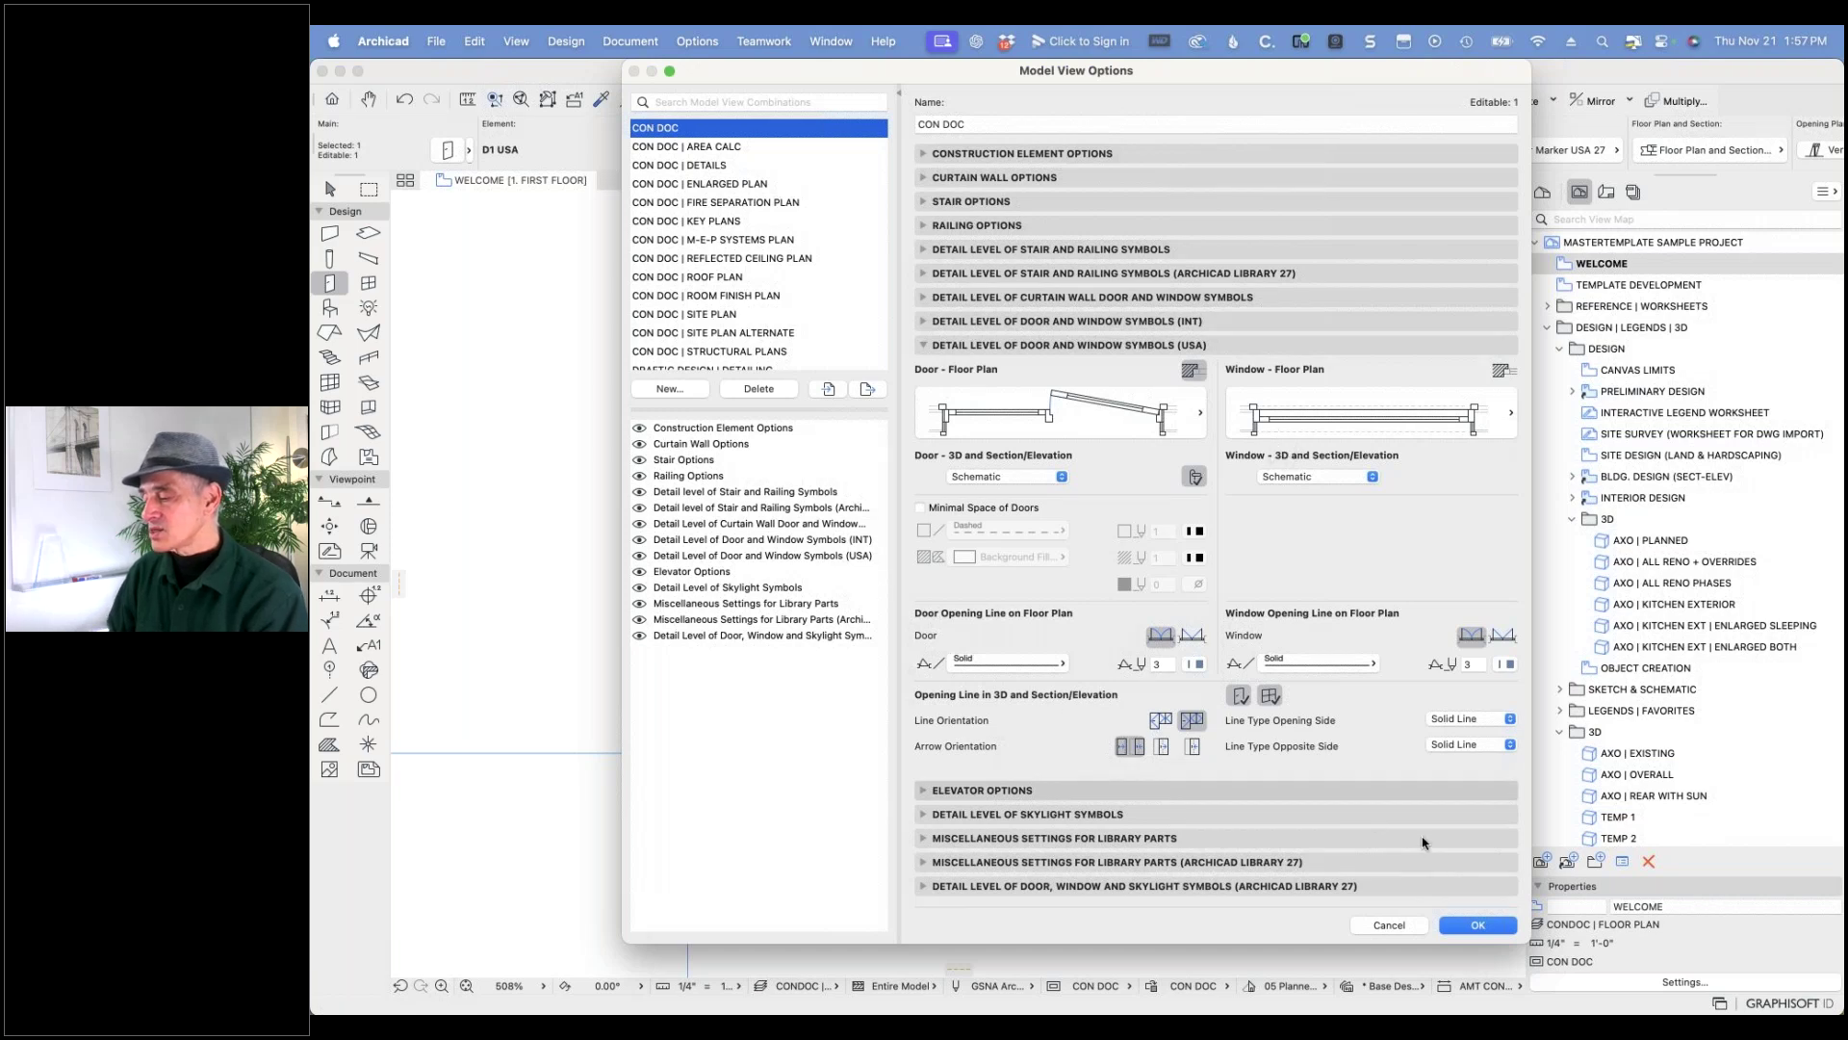
key(Return)
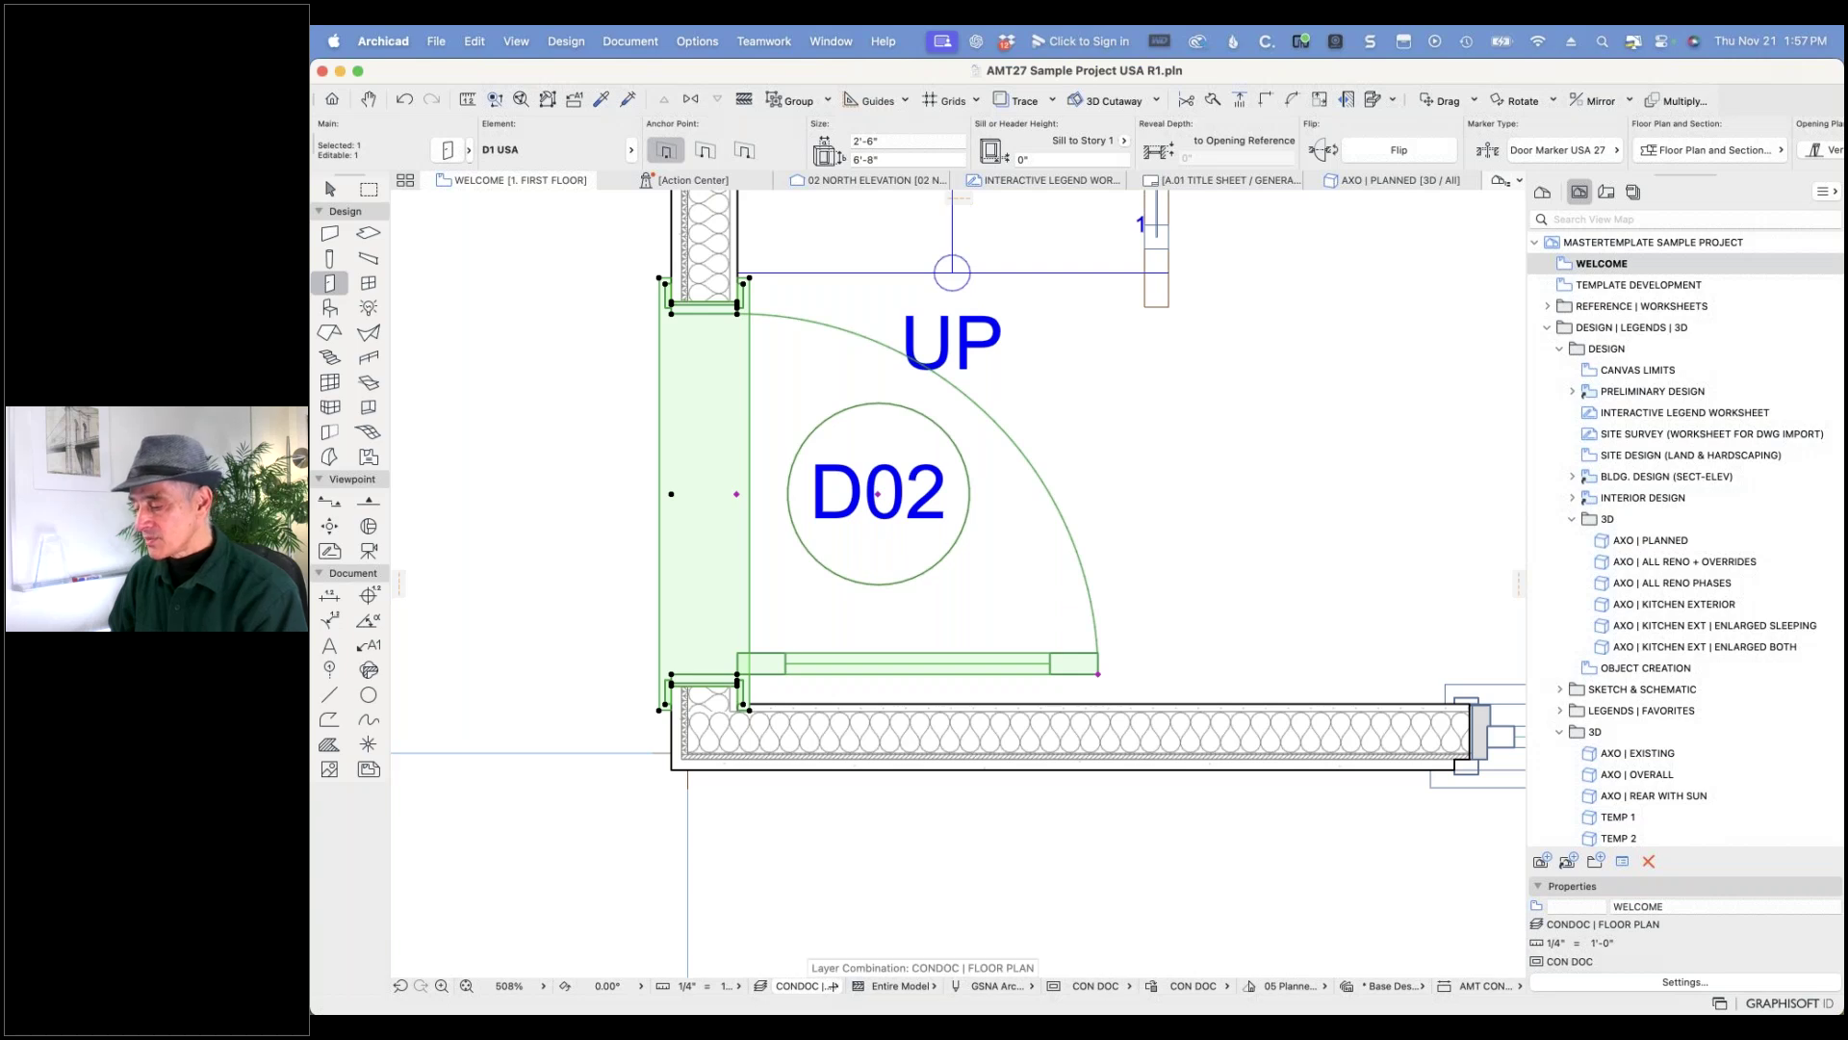
- Reapply the CON DOC model view and switch the graphic override to CON DOC | SITE PLAN
click(1128, 986)
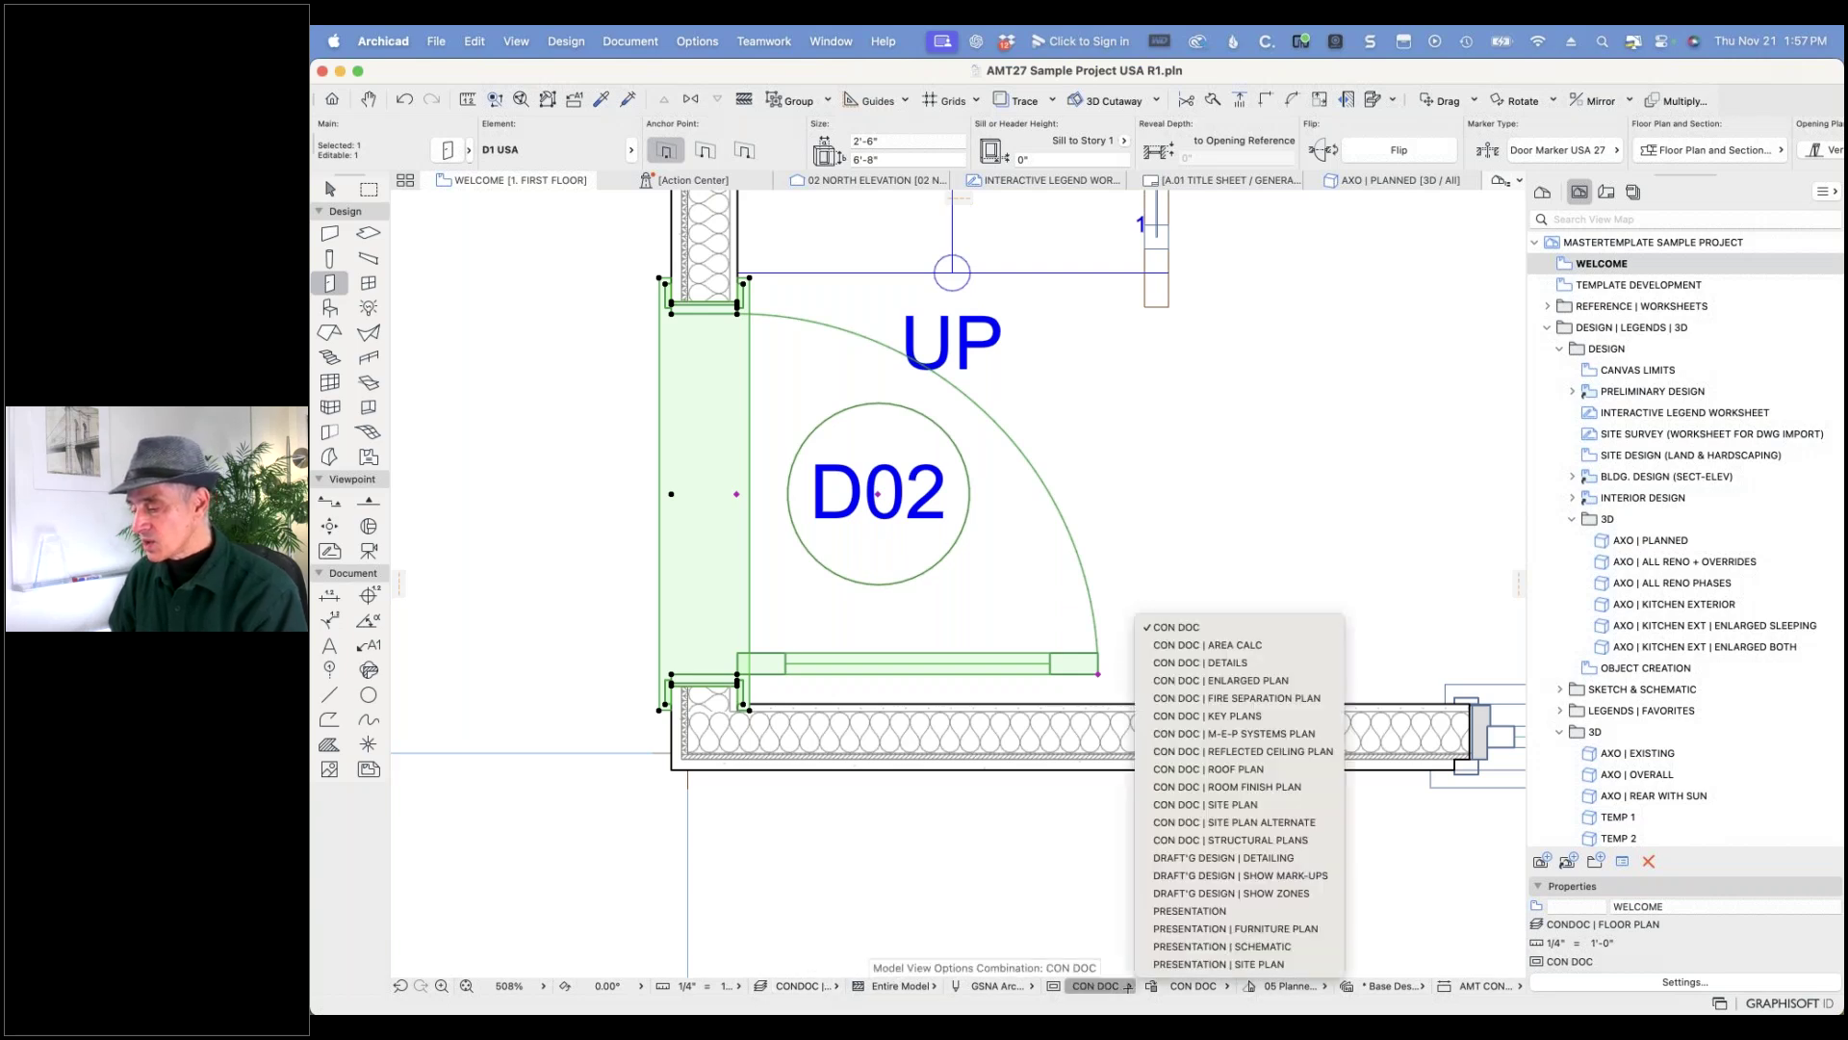
click(1200, 804)
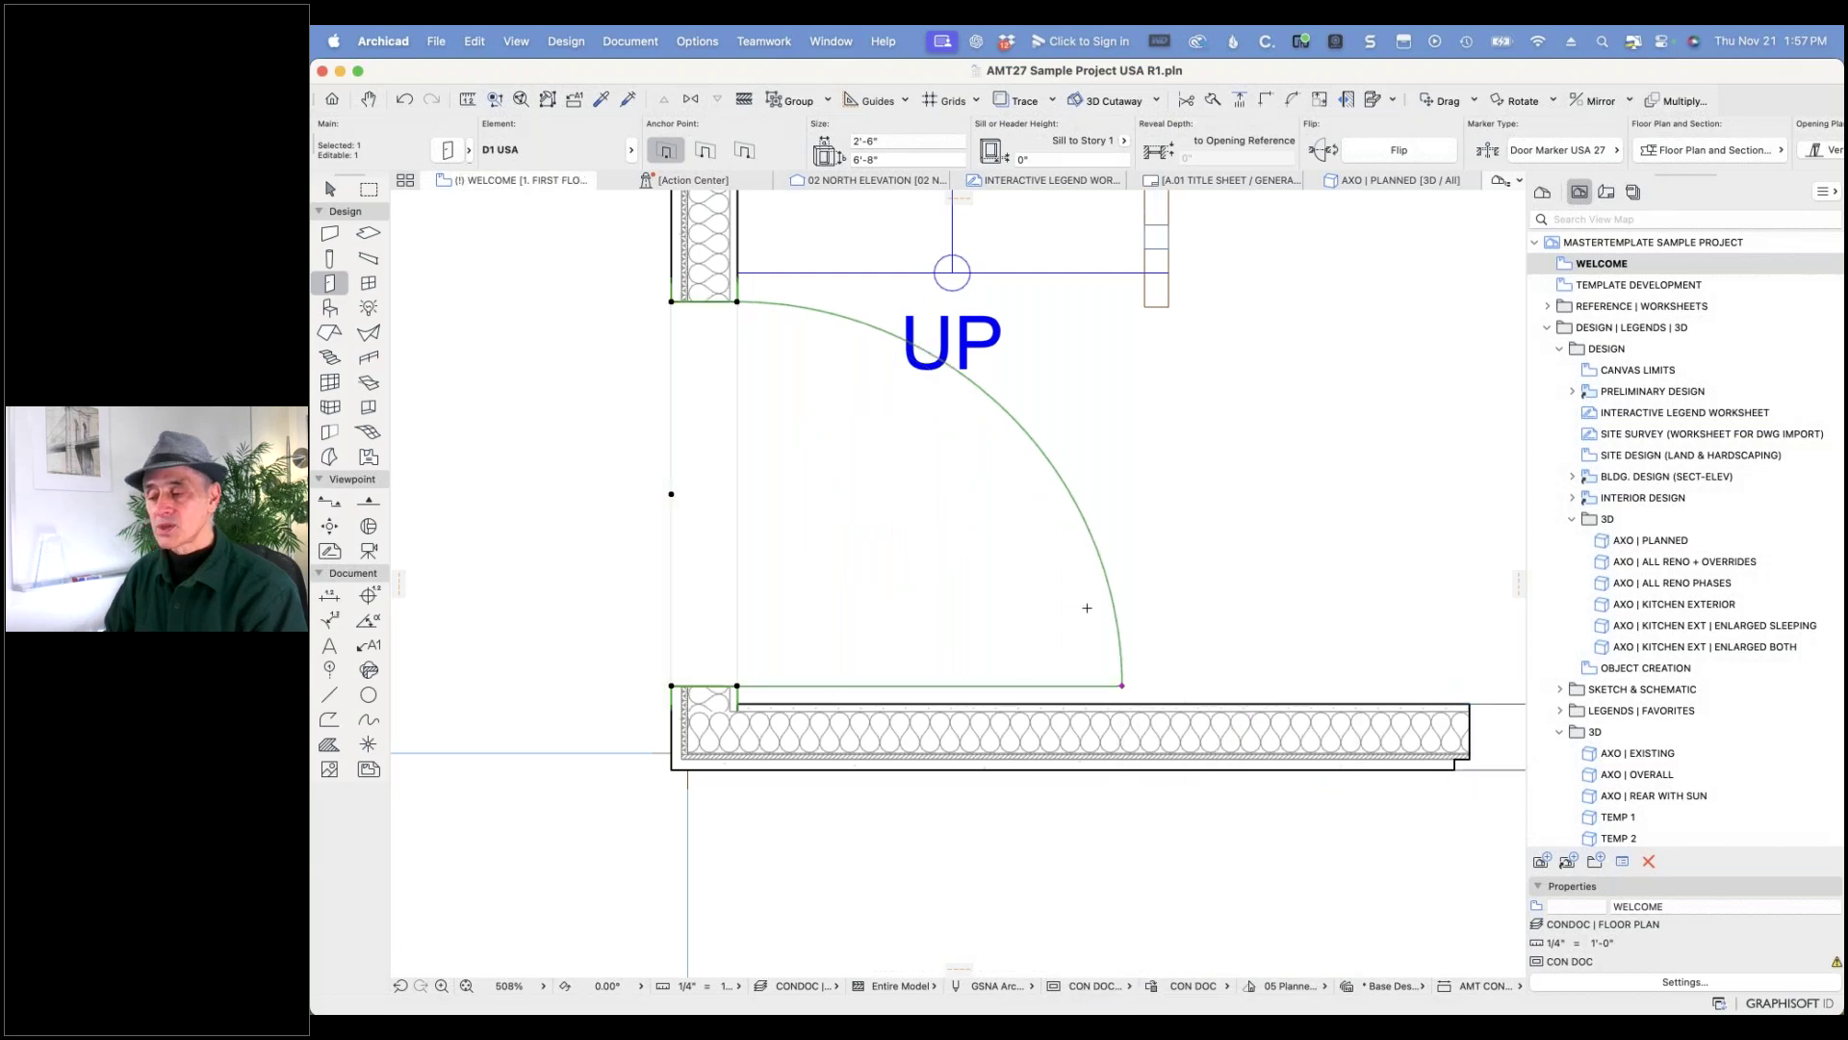
mouse_move(1081, 624)
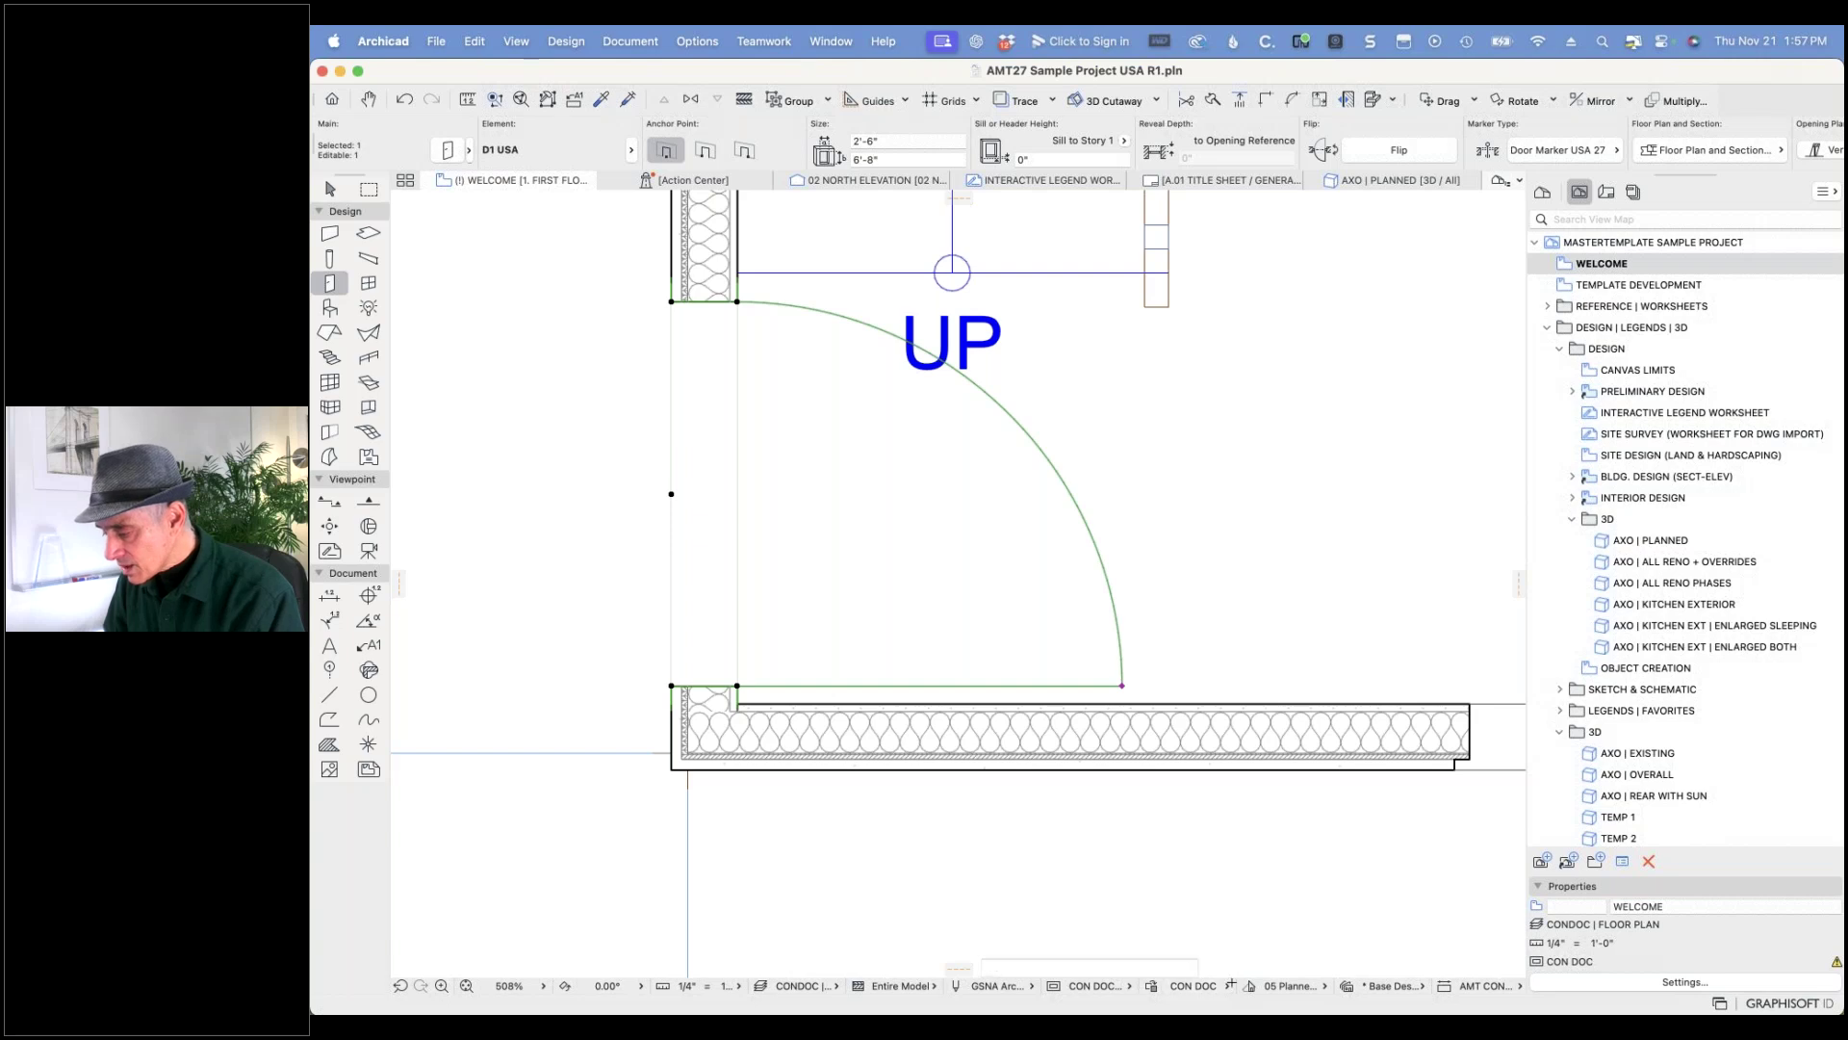
click(1198, 985)
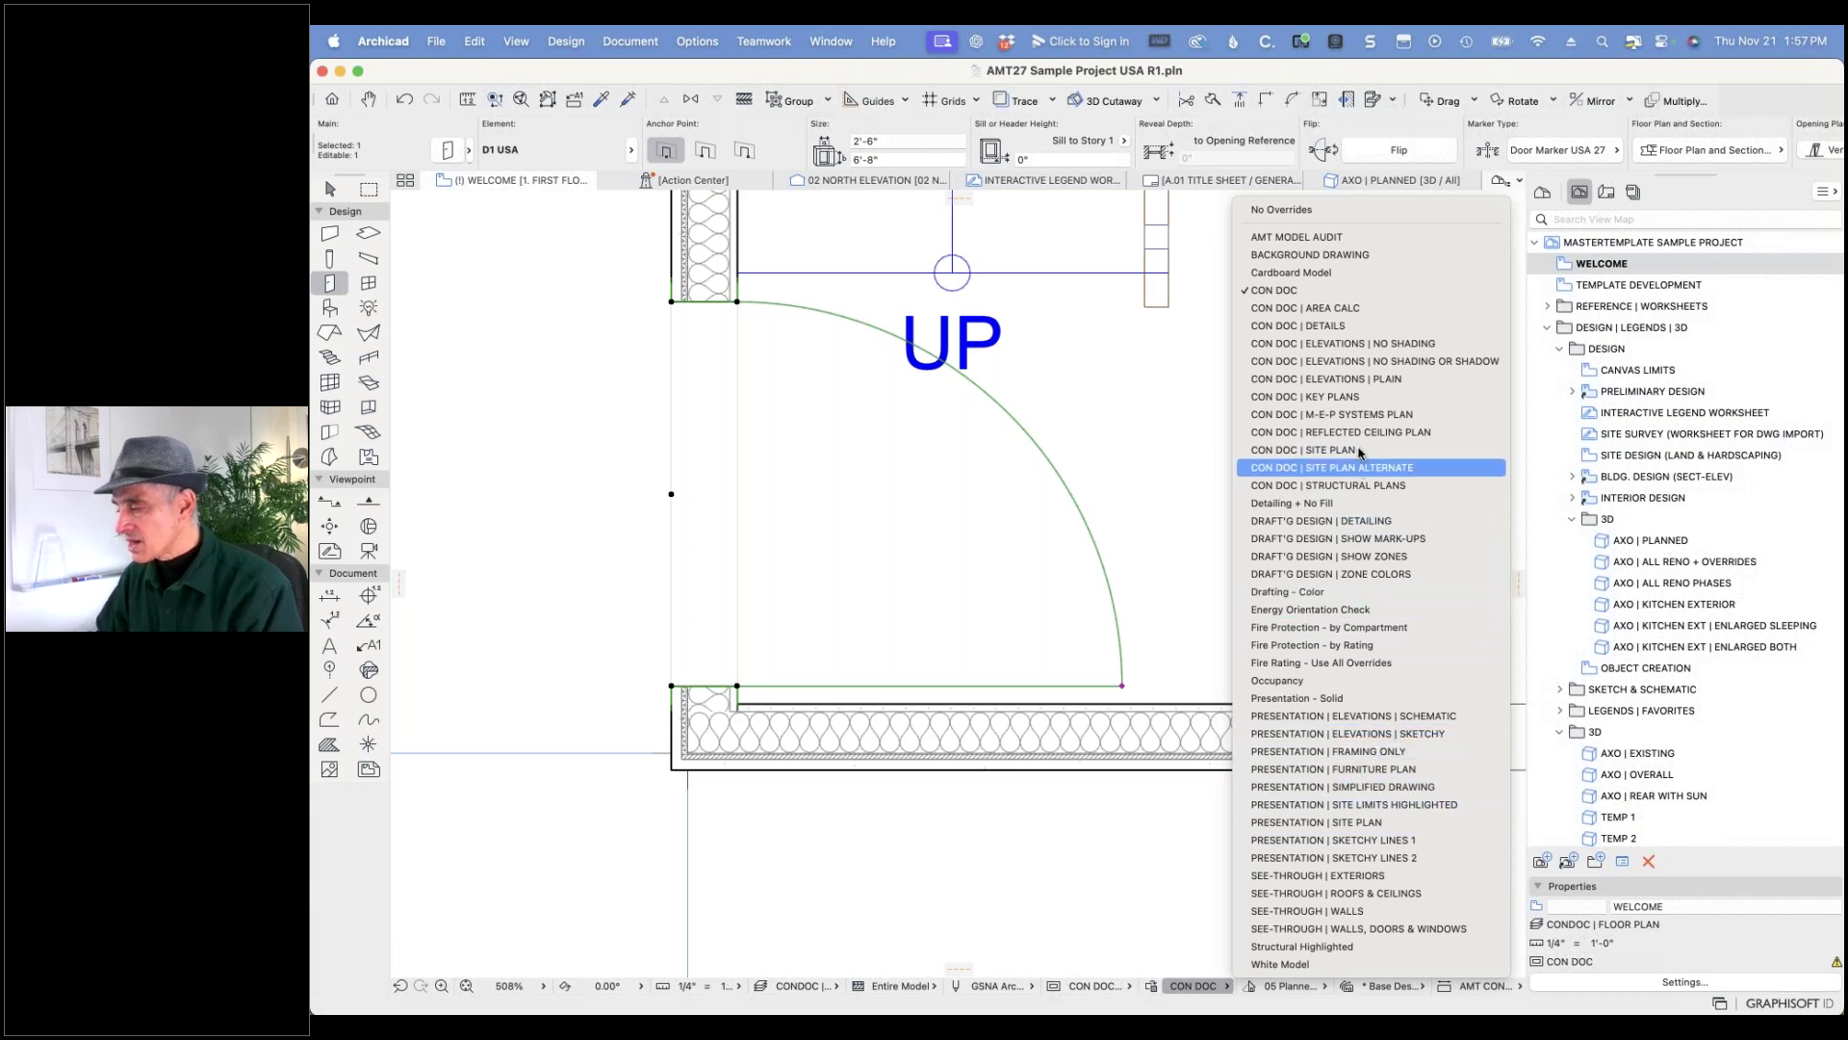
click(1326, 450)
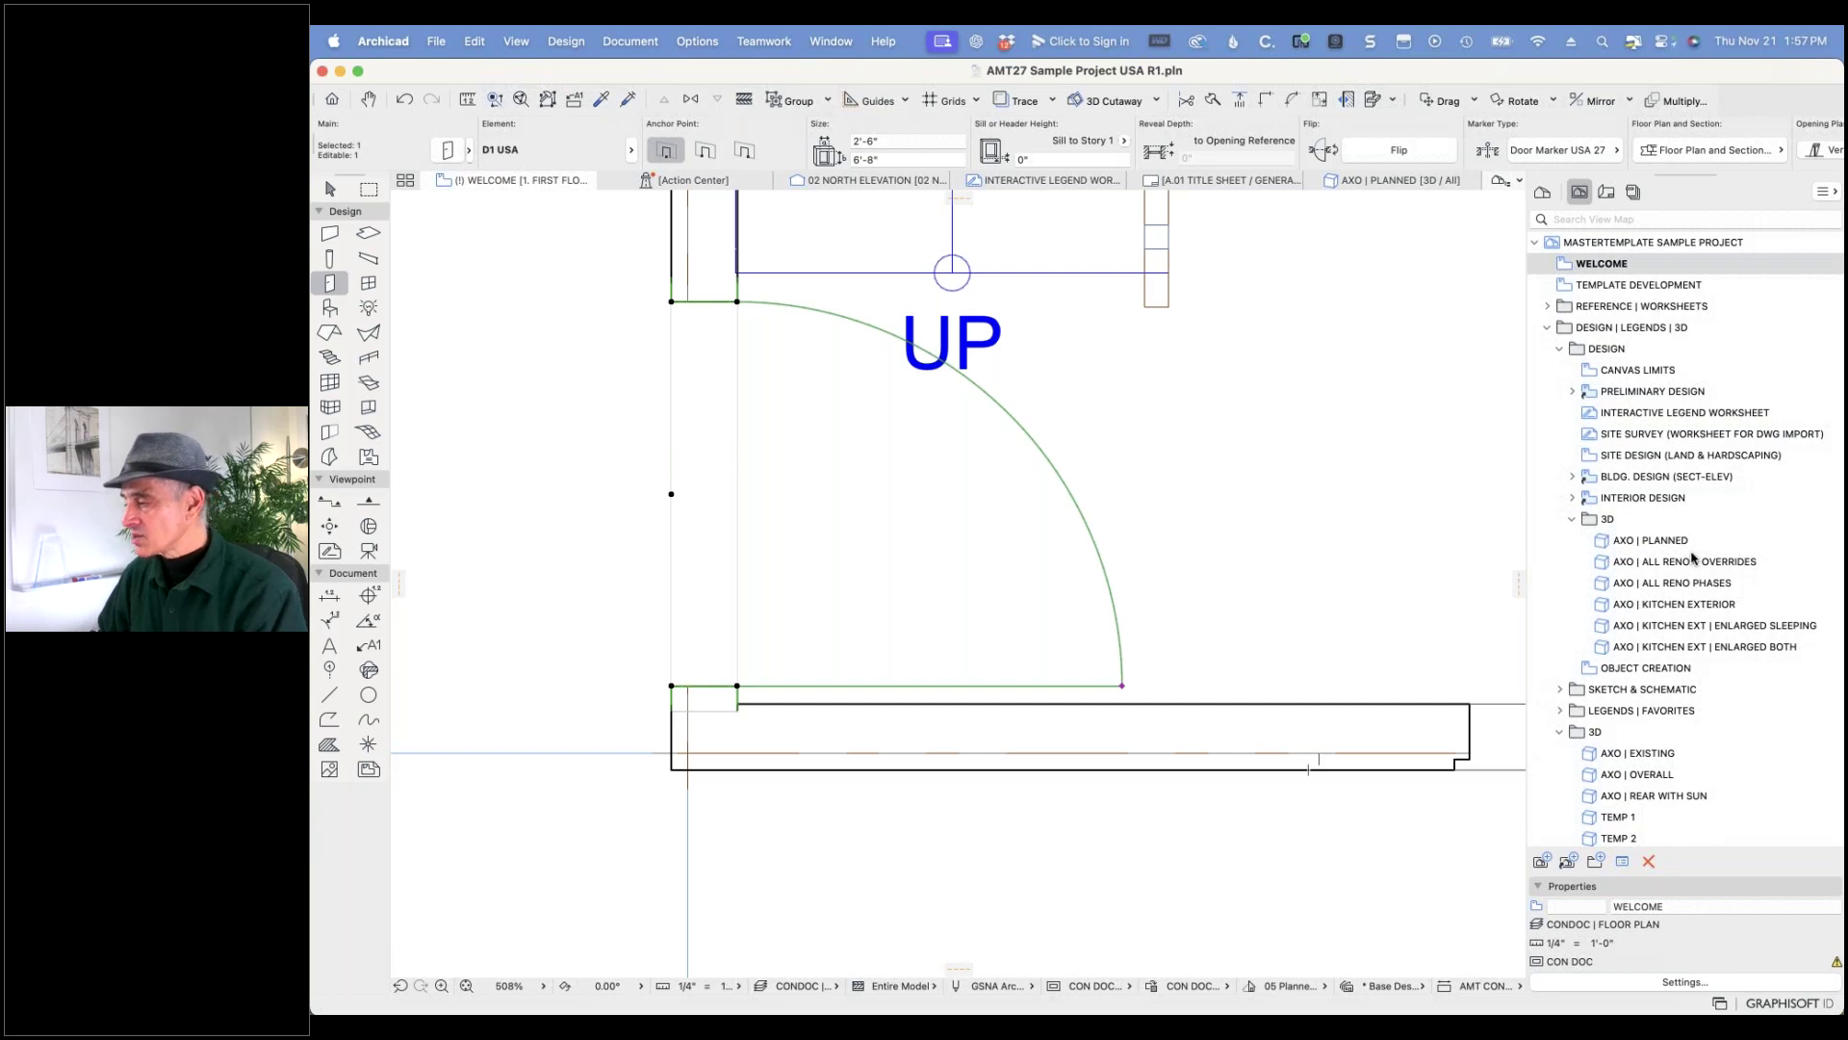
- Open 1. FIRST FLOOR PLAN, then the Site Plan view, and inspect its graphic override options
scroll(1691, 557, down, 15)
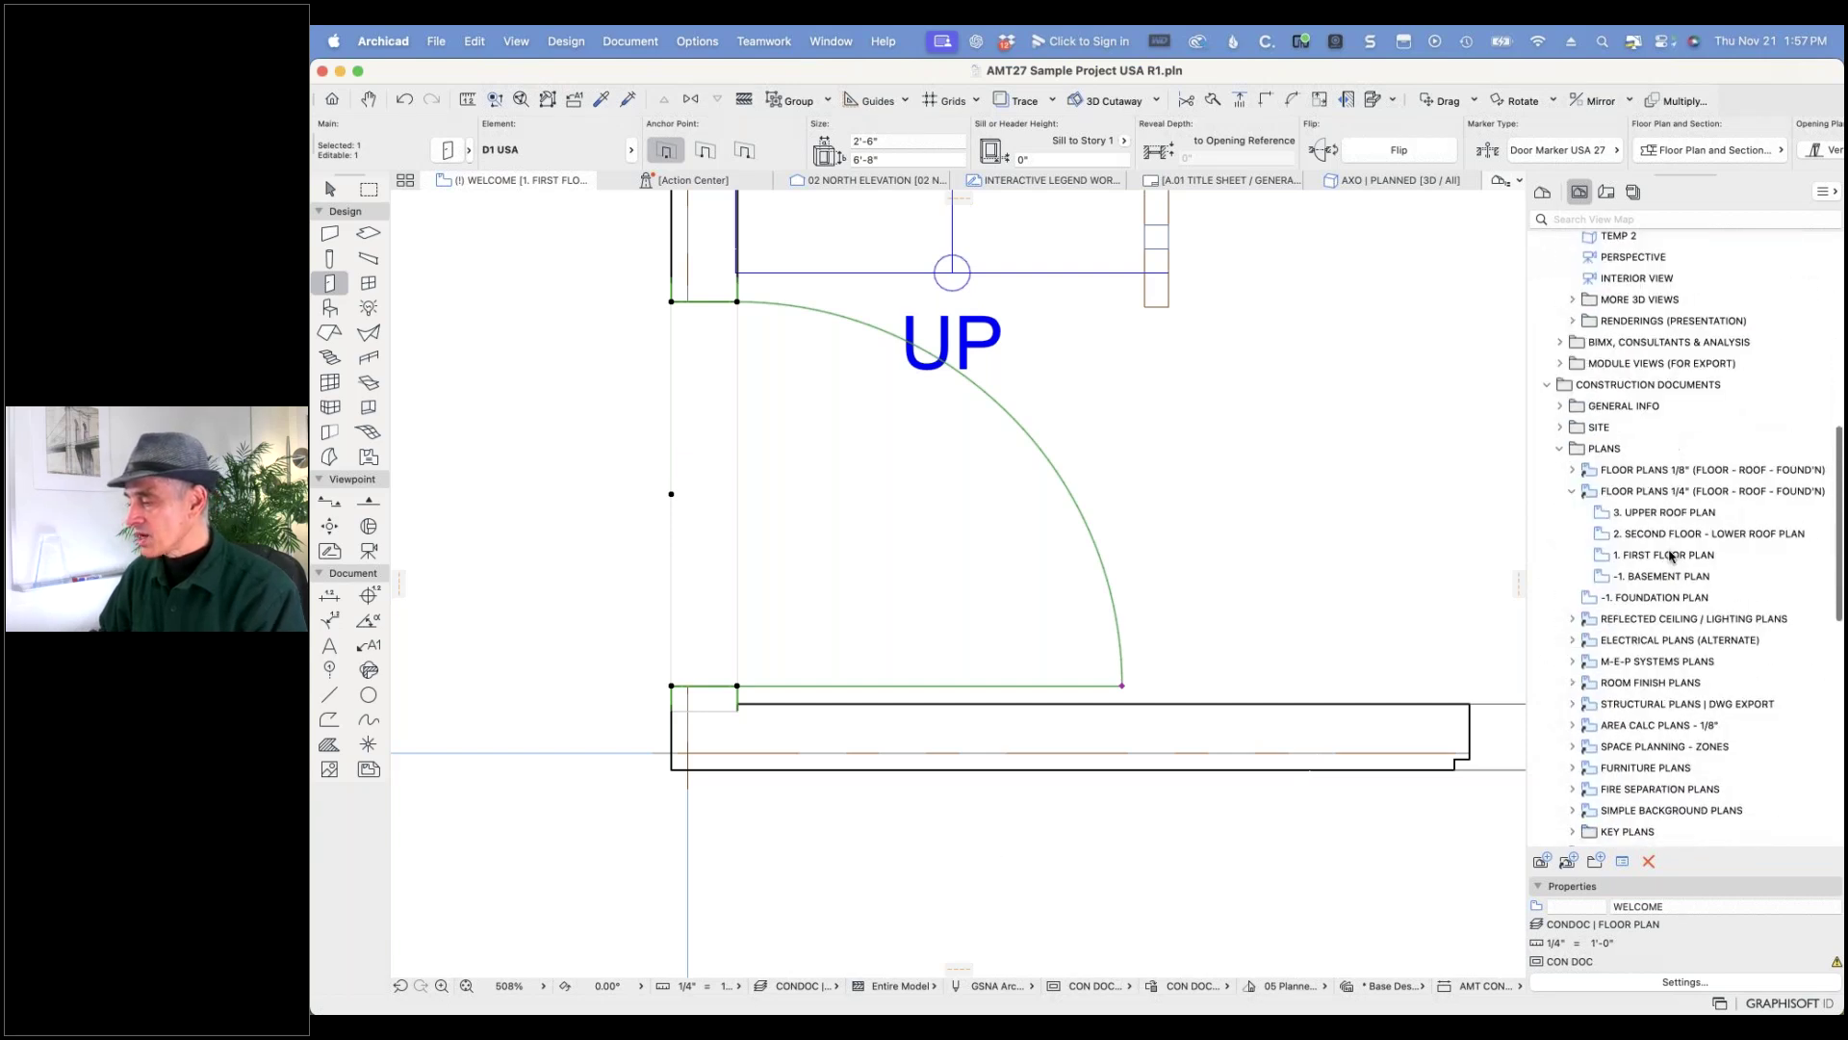
double_click(1603, 547)
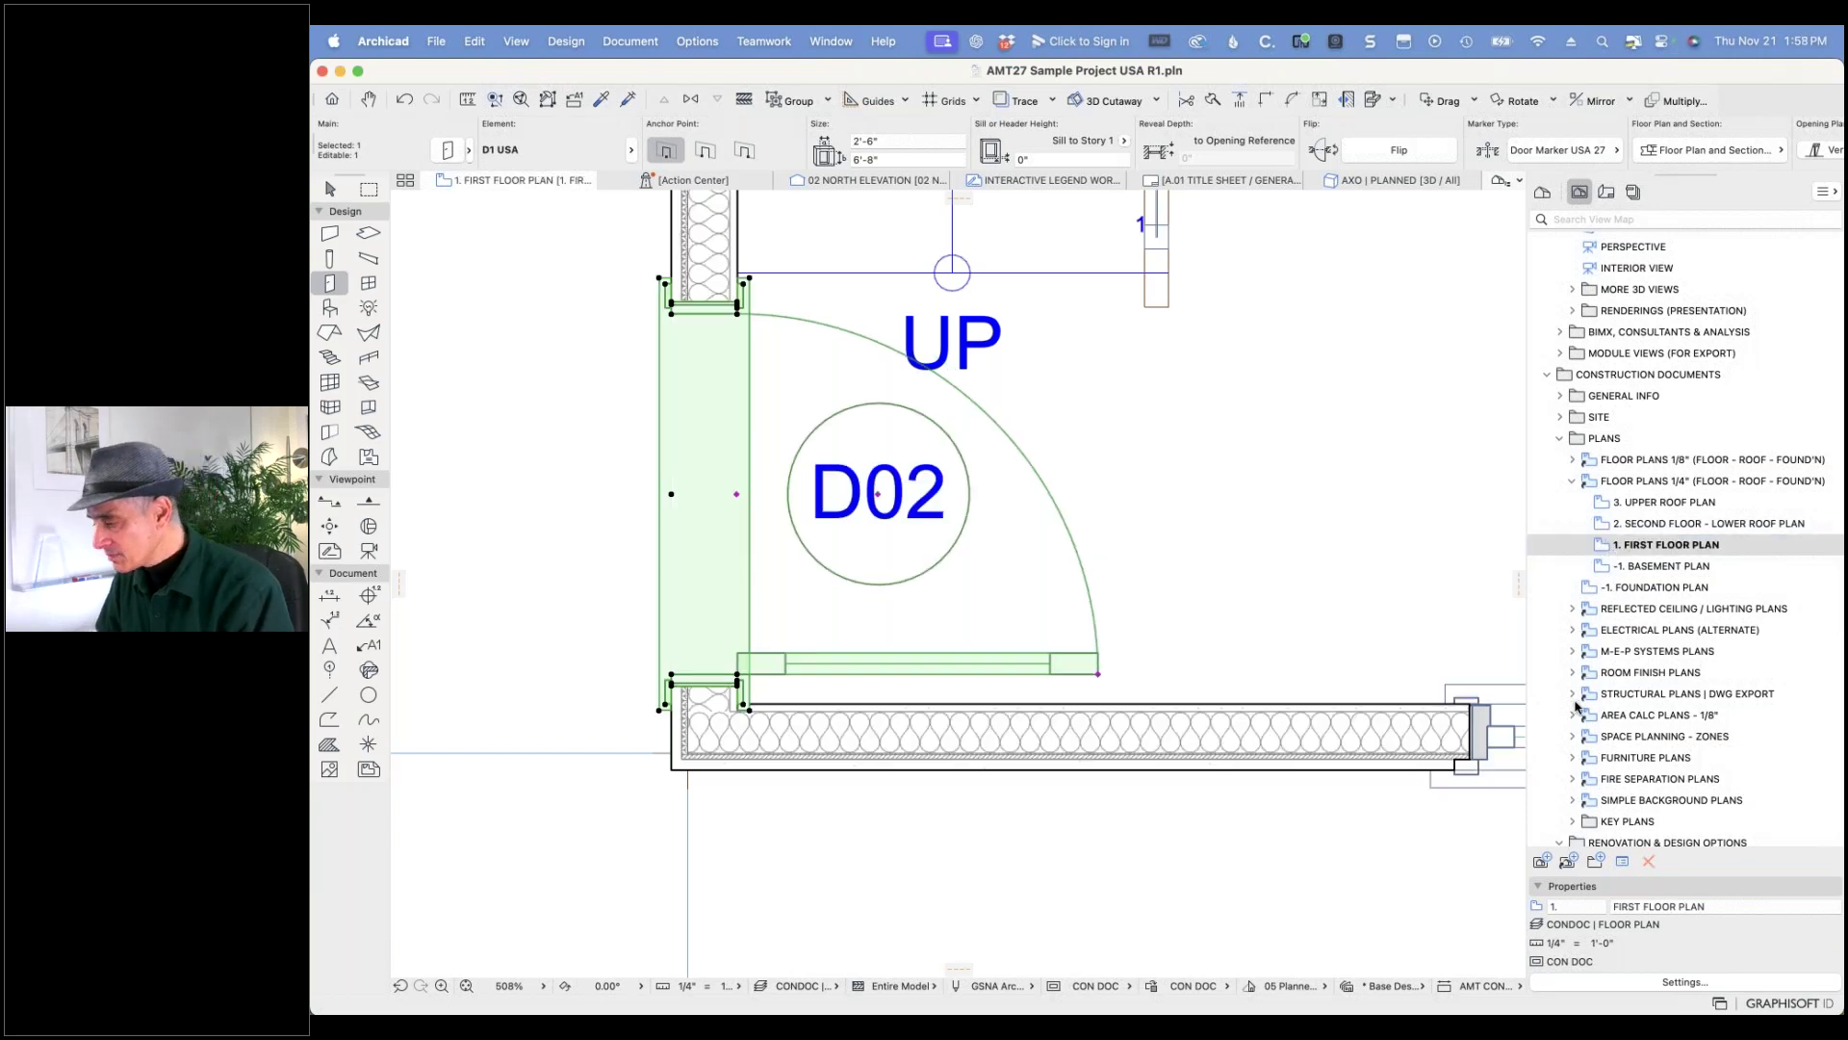
click(1558, 419)
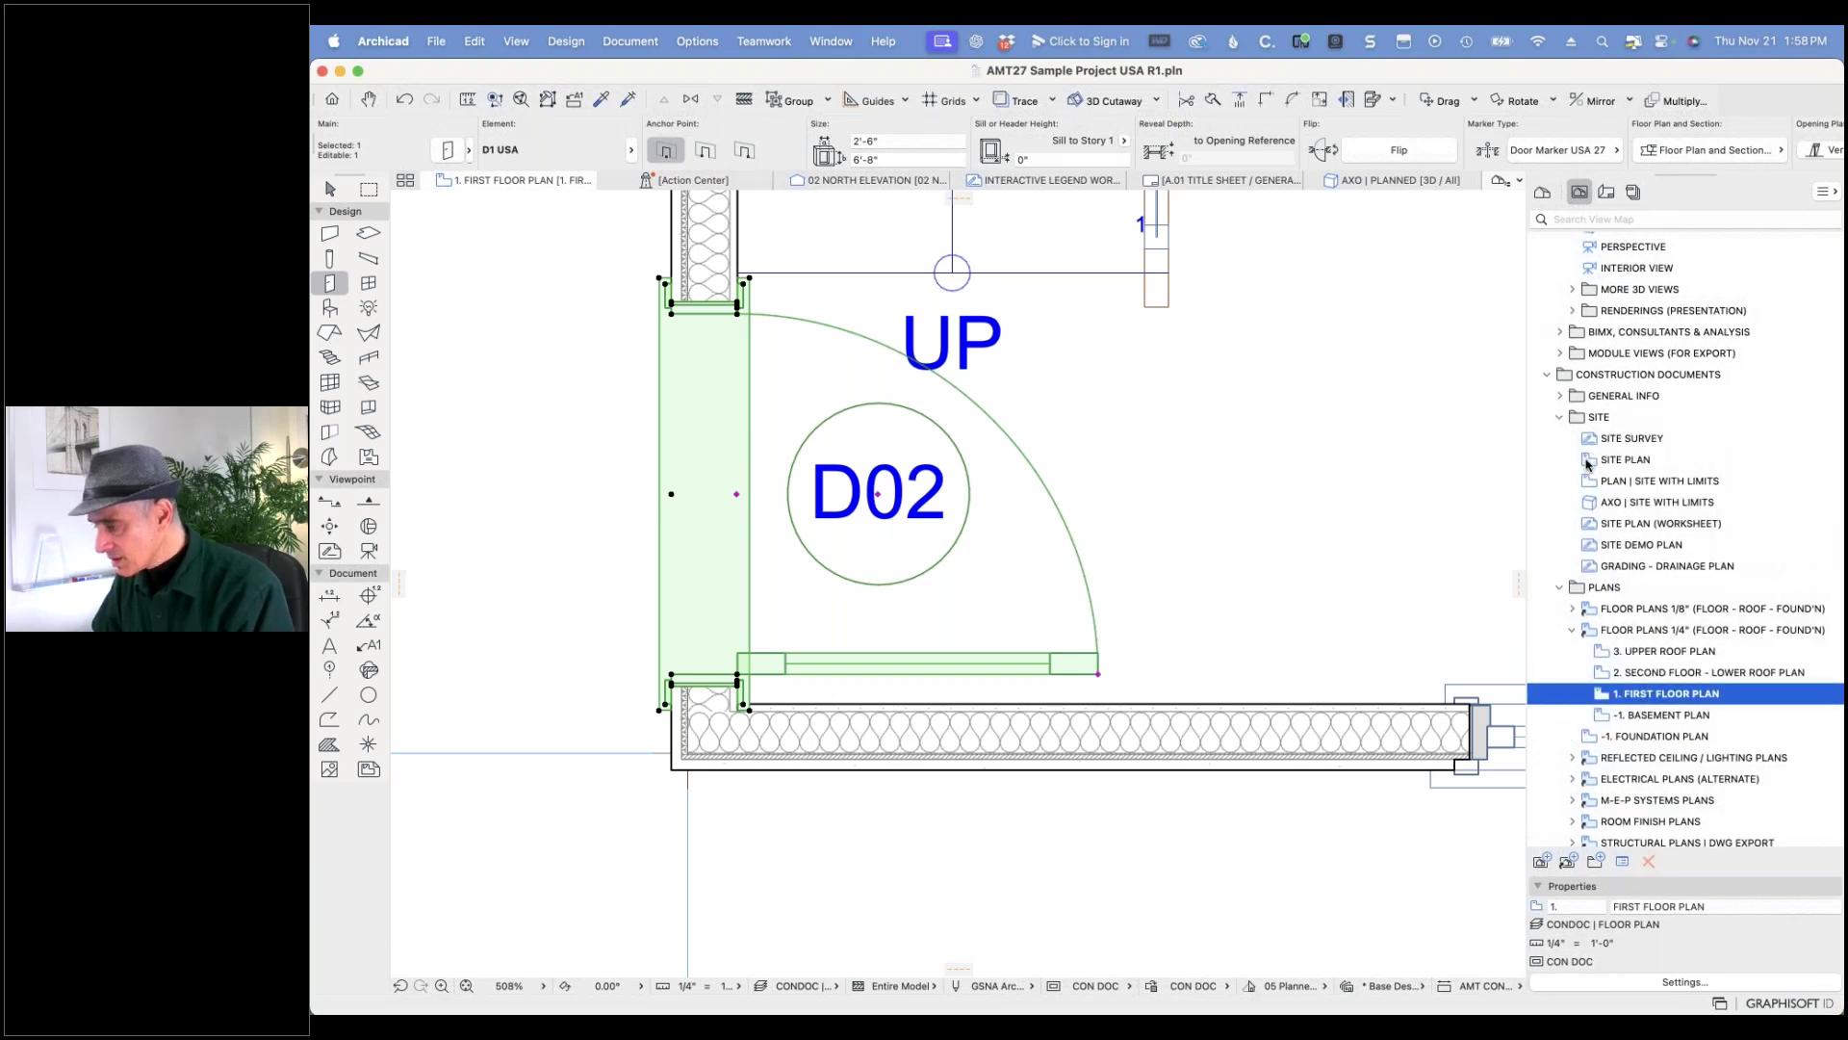
click(1587, 462)
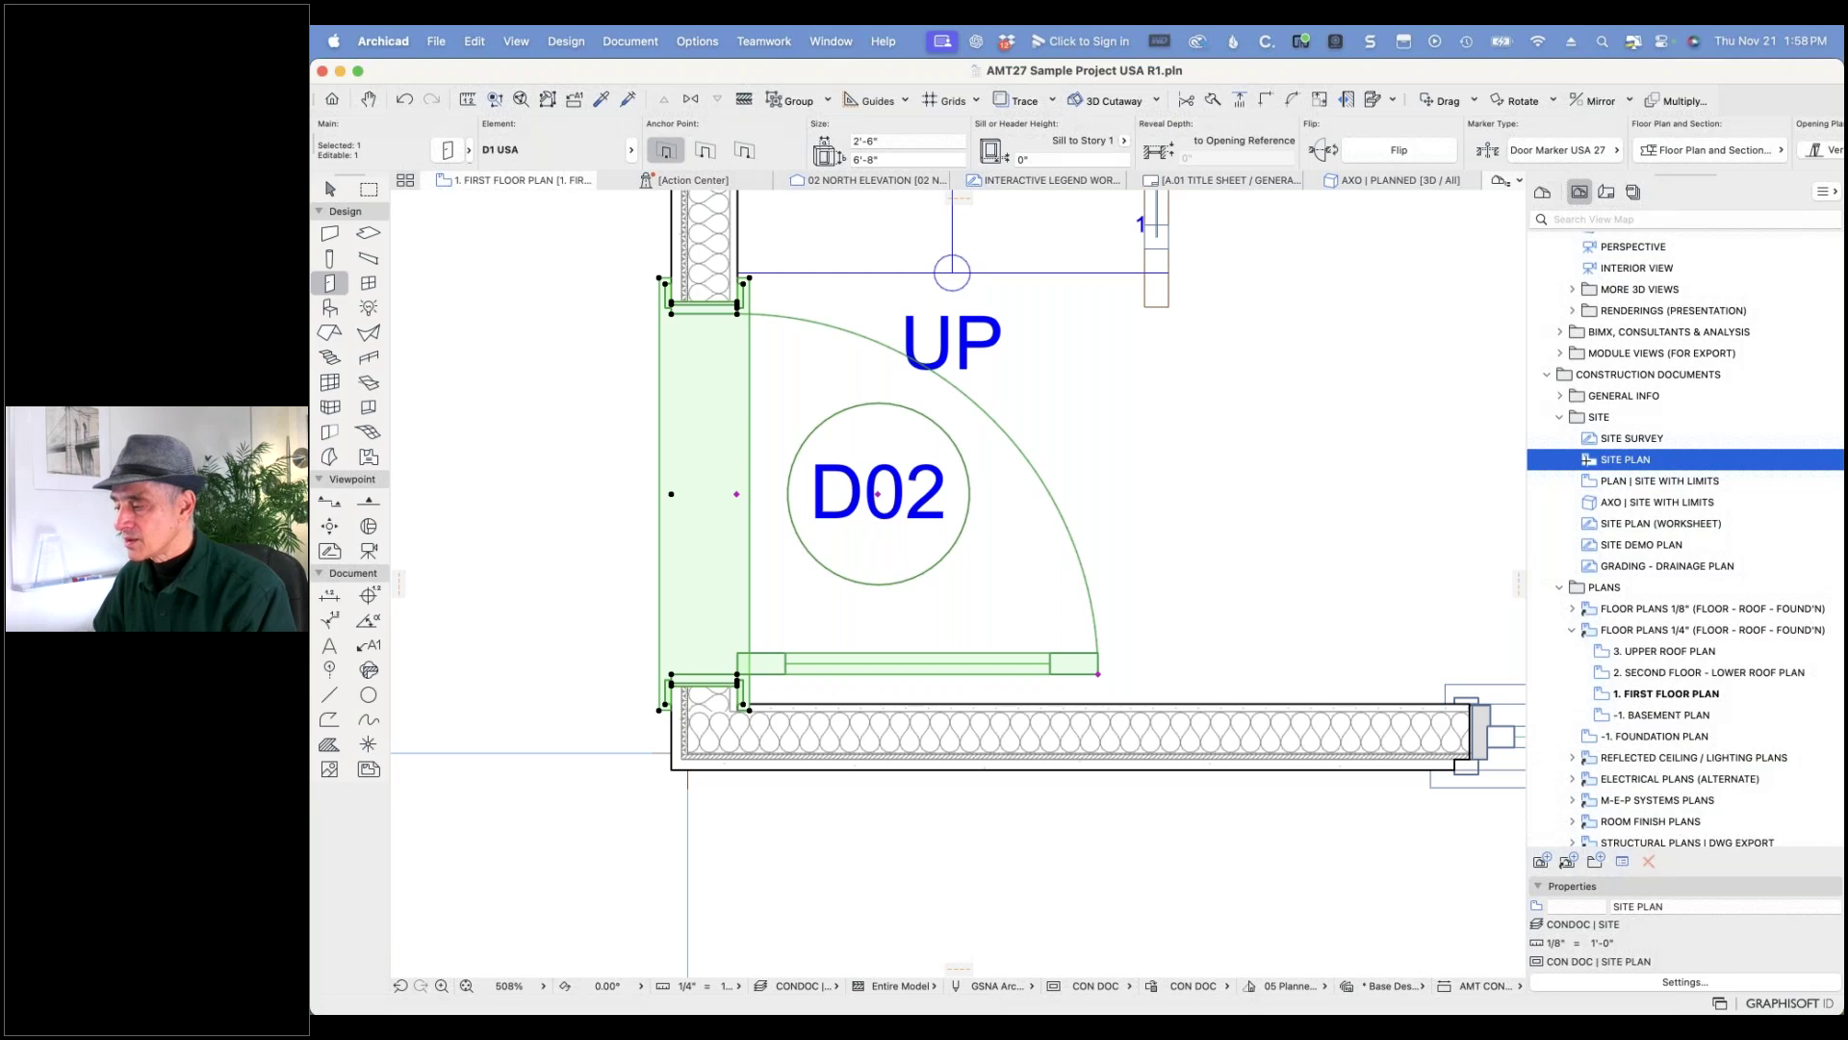
double_click(1587, 460)
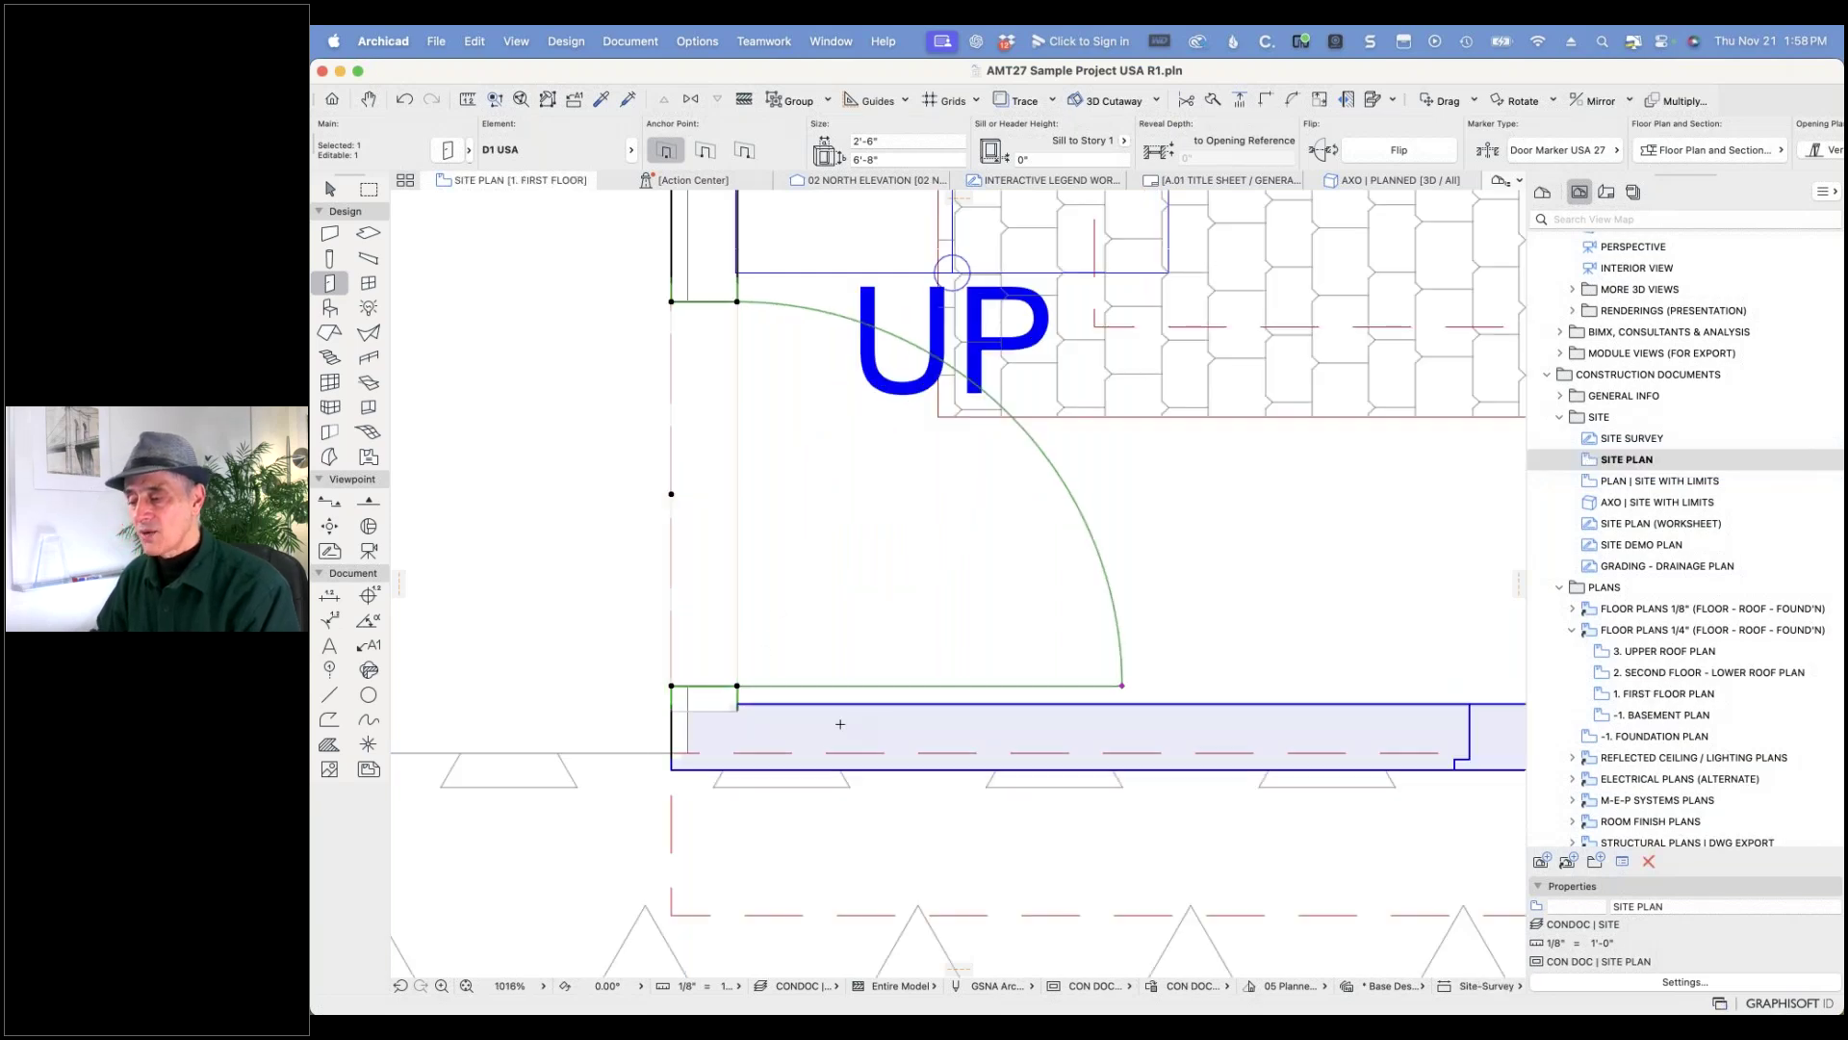
click(1223, 987)
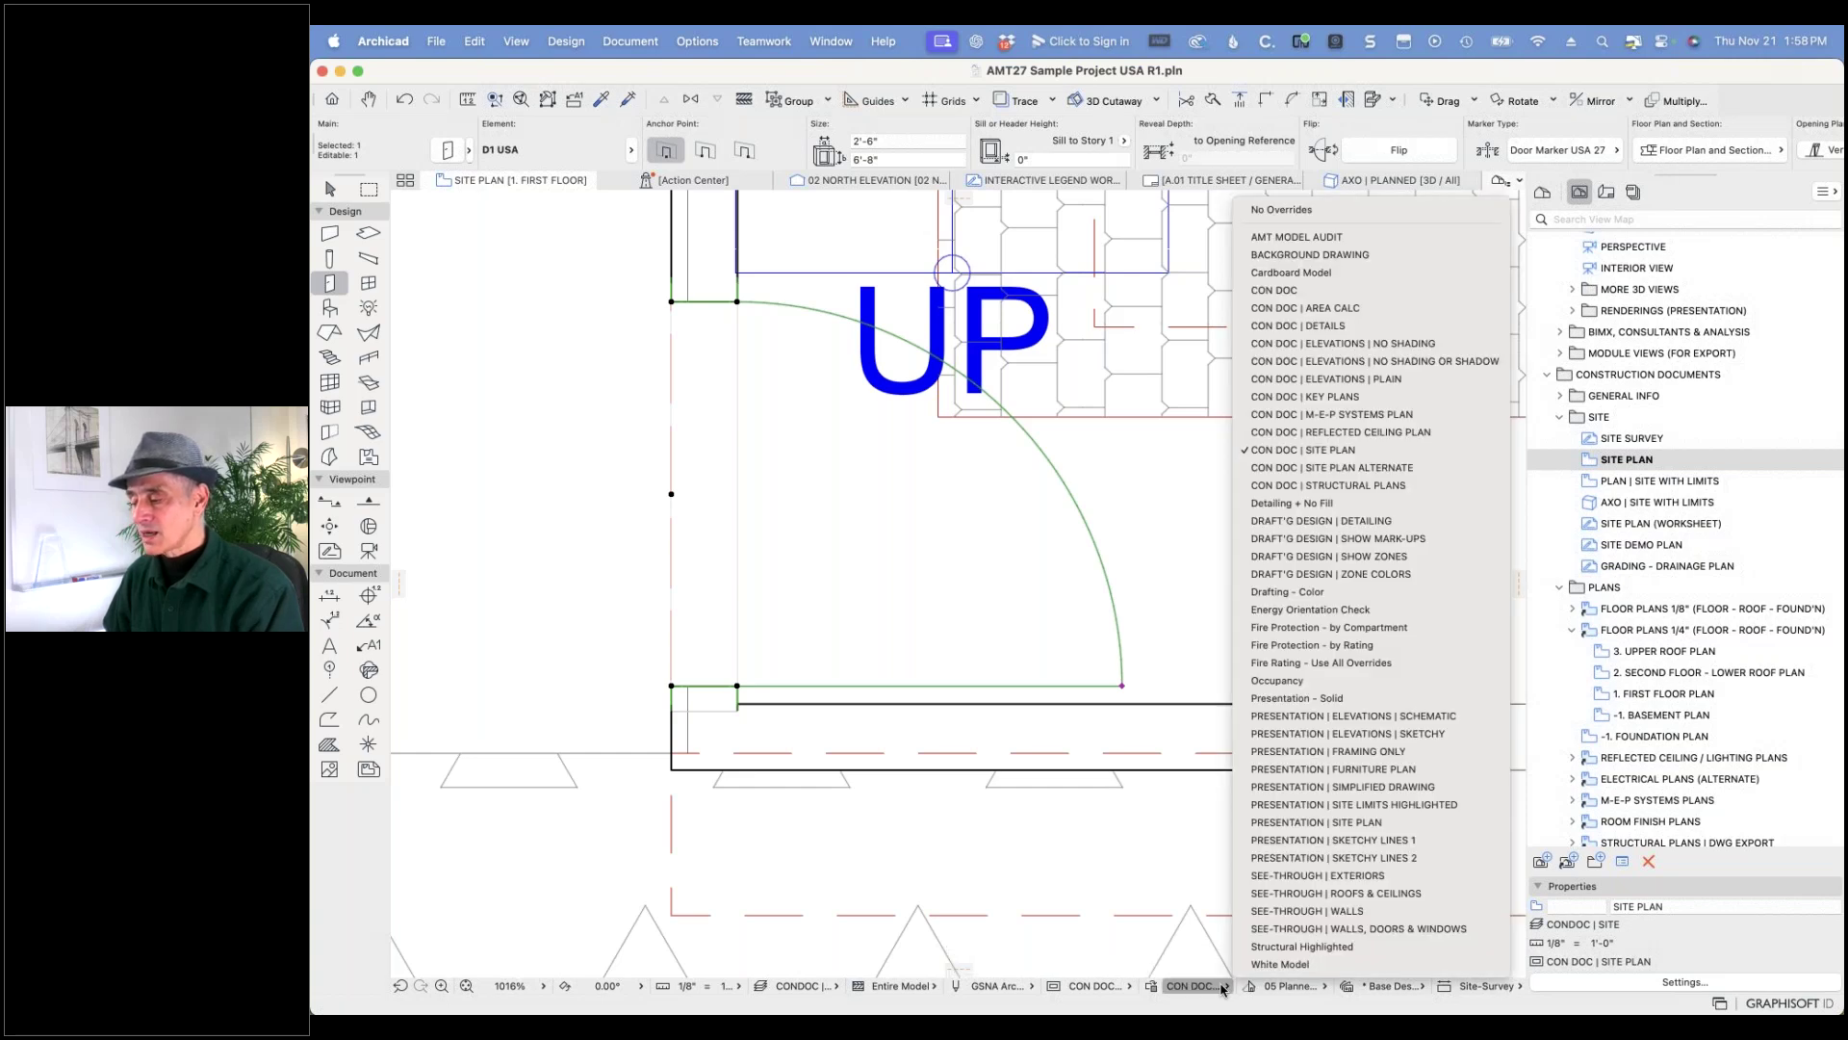
click(1132, 990)
click(1132, 989)
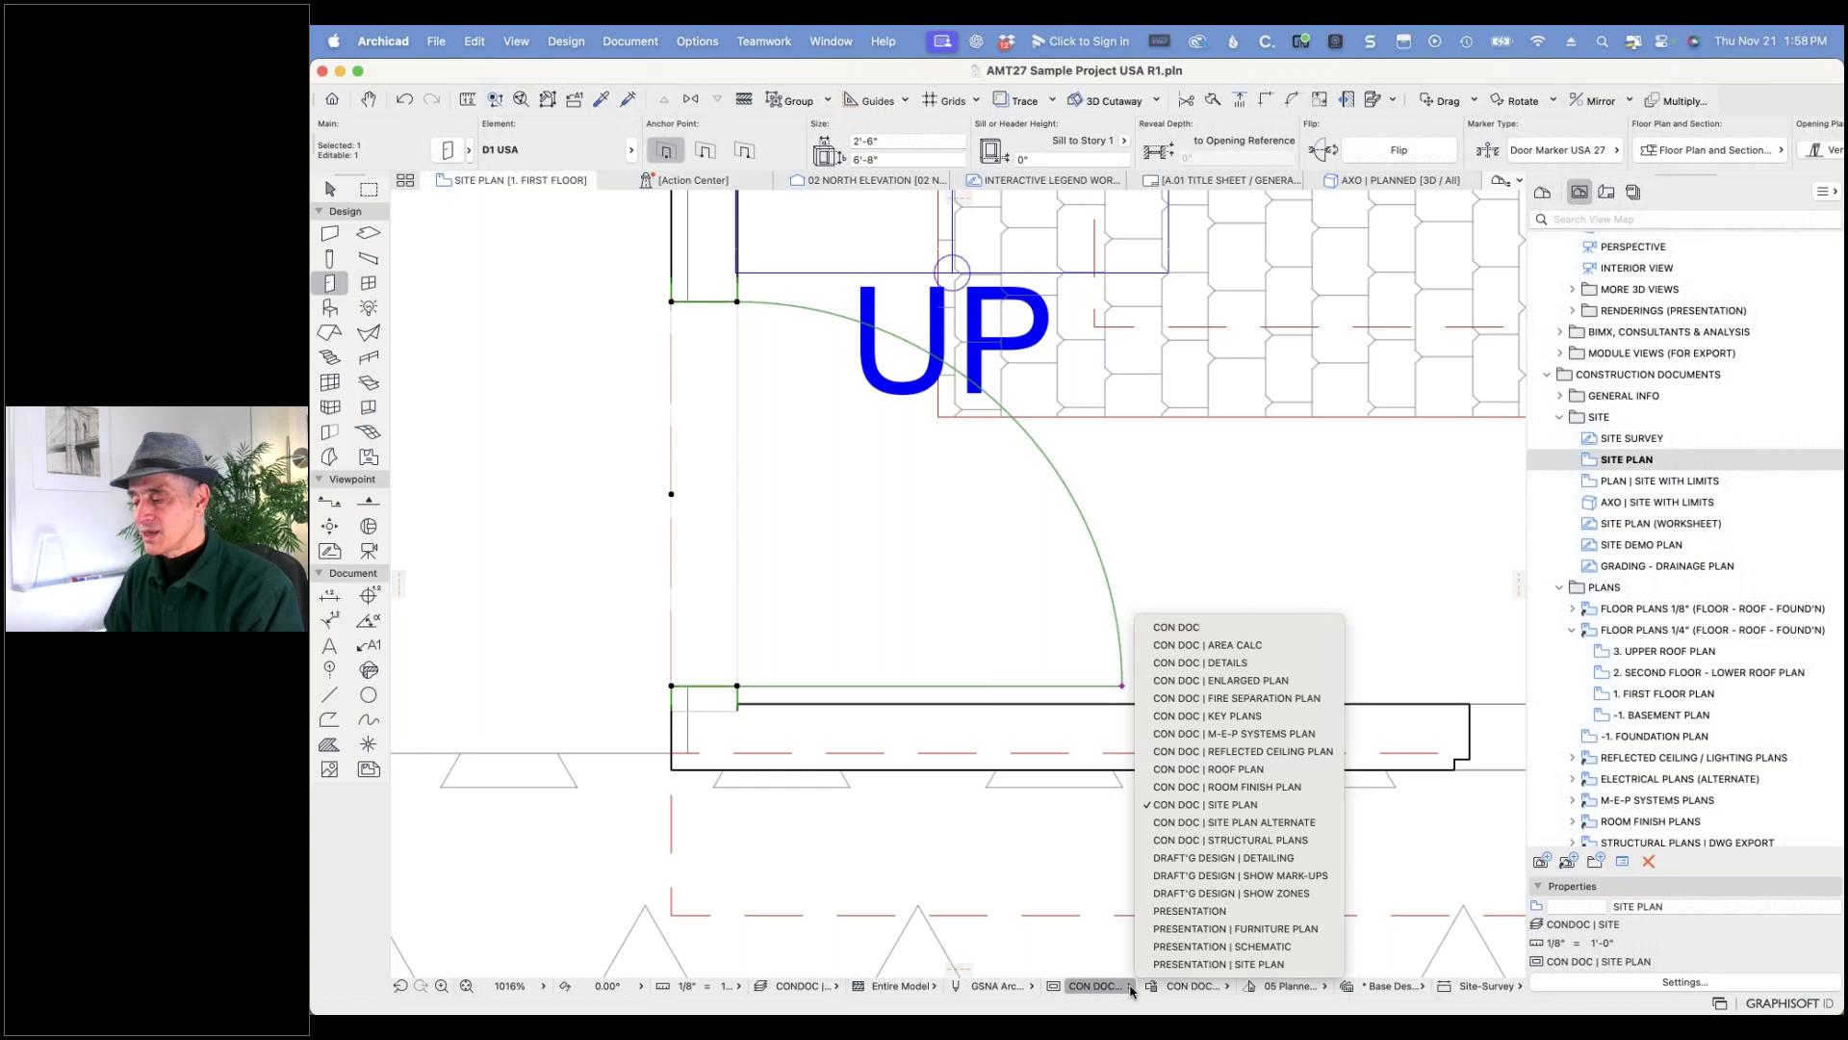
click(1132, 992)
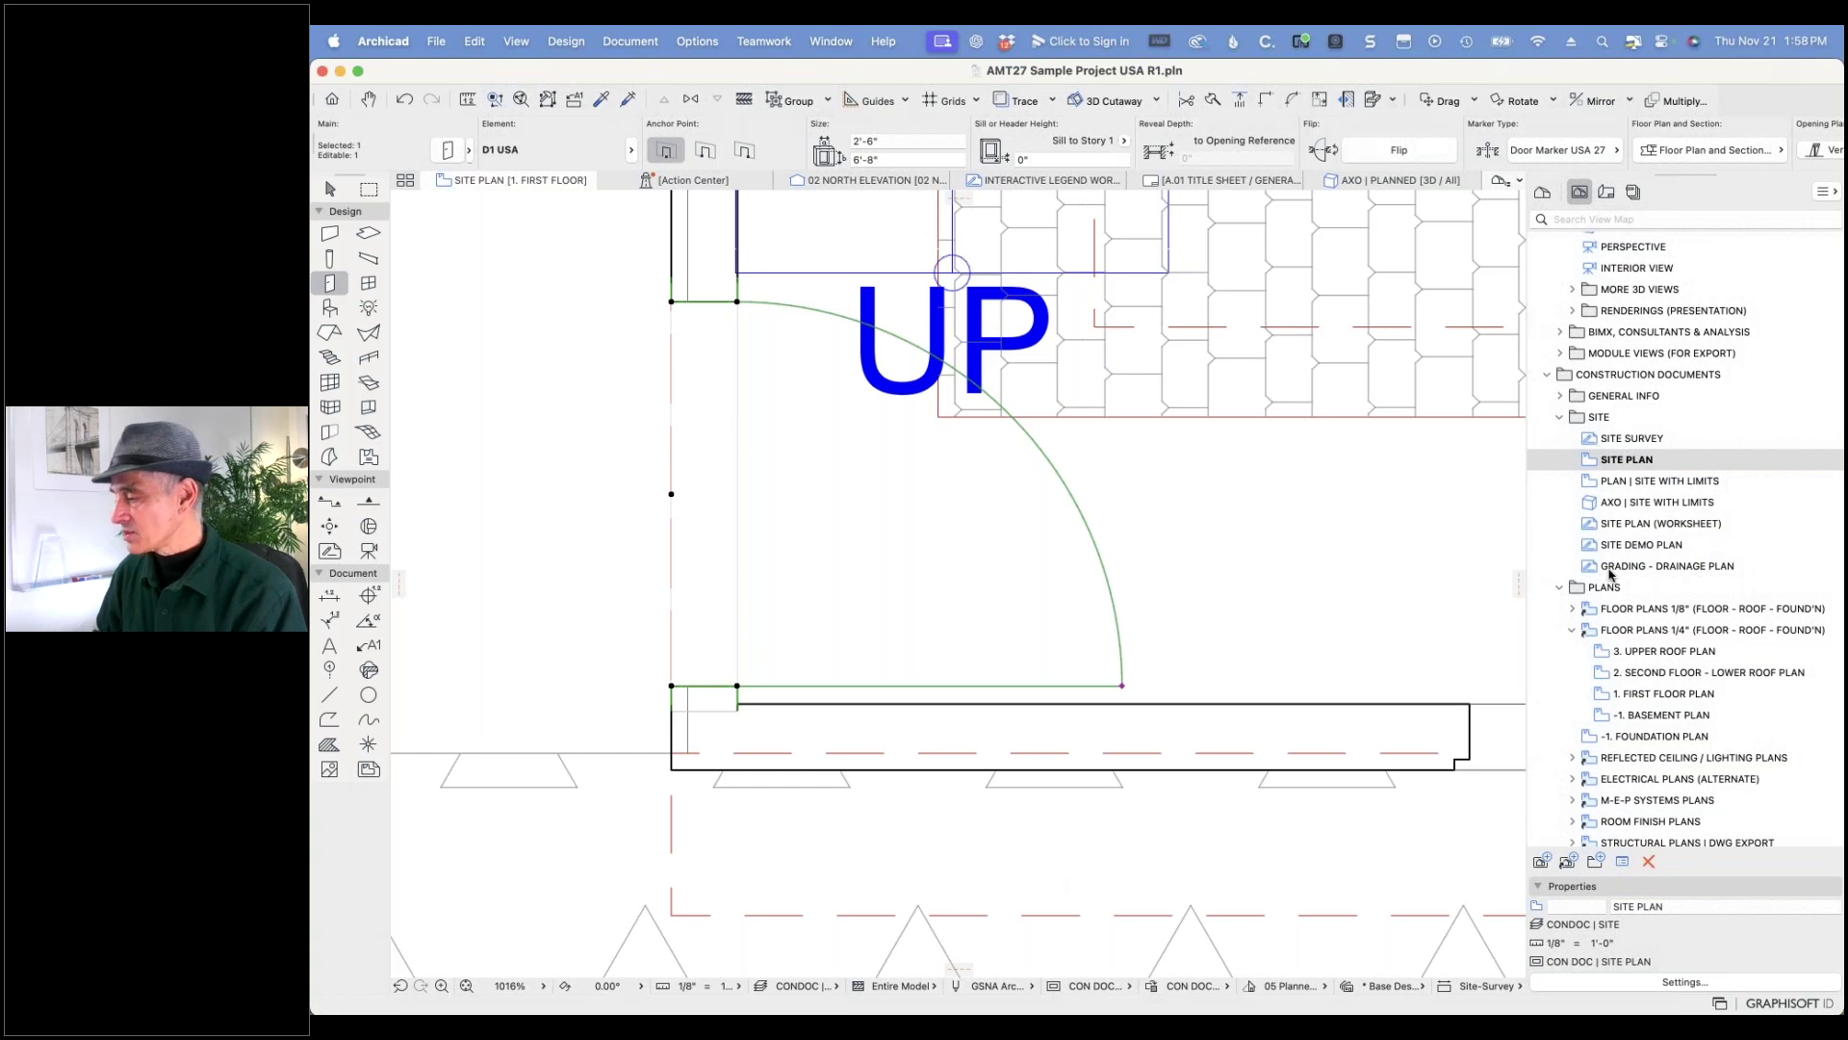
- Reopen 1. FIRST FLOOR PLAN from the View Map and clear the D02 selection
click(1604, 695)
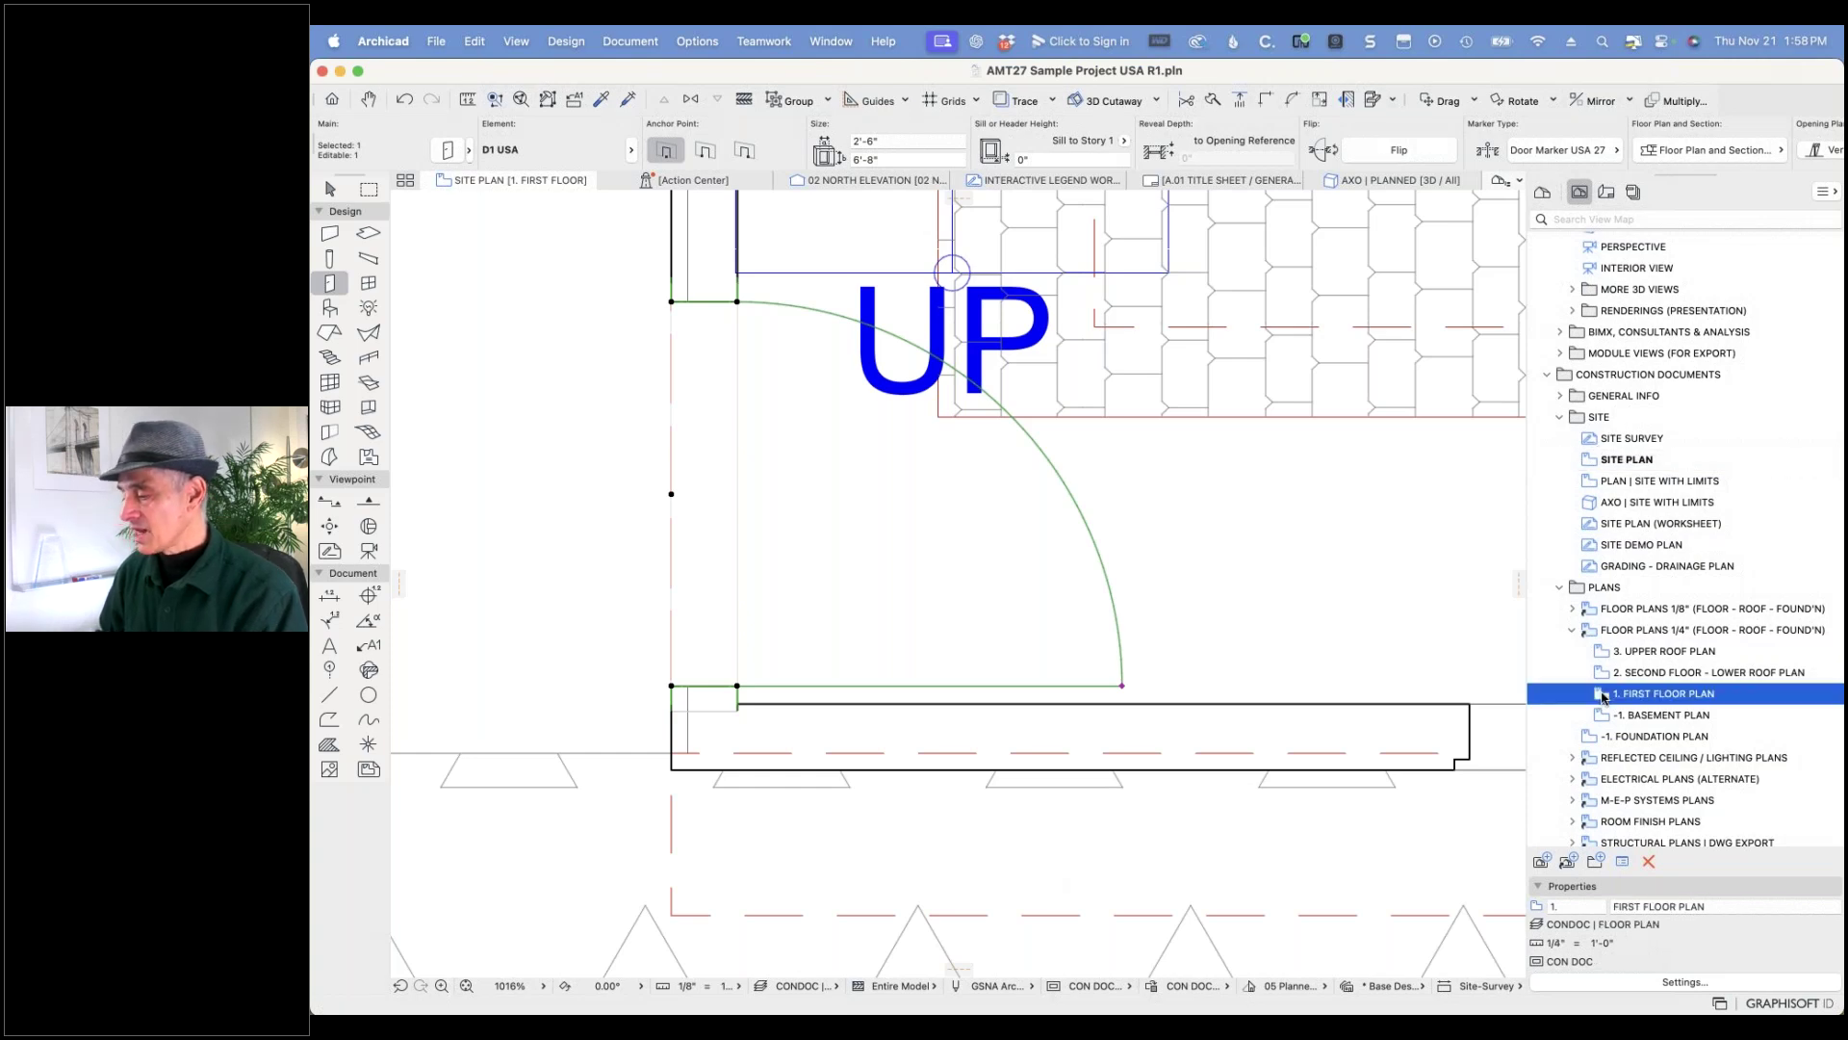
double_click(1603, 698)
scroll(1226, 550, down, 5)
key(Escape)
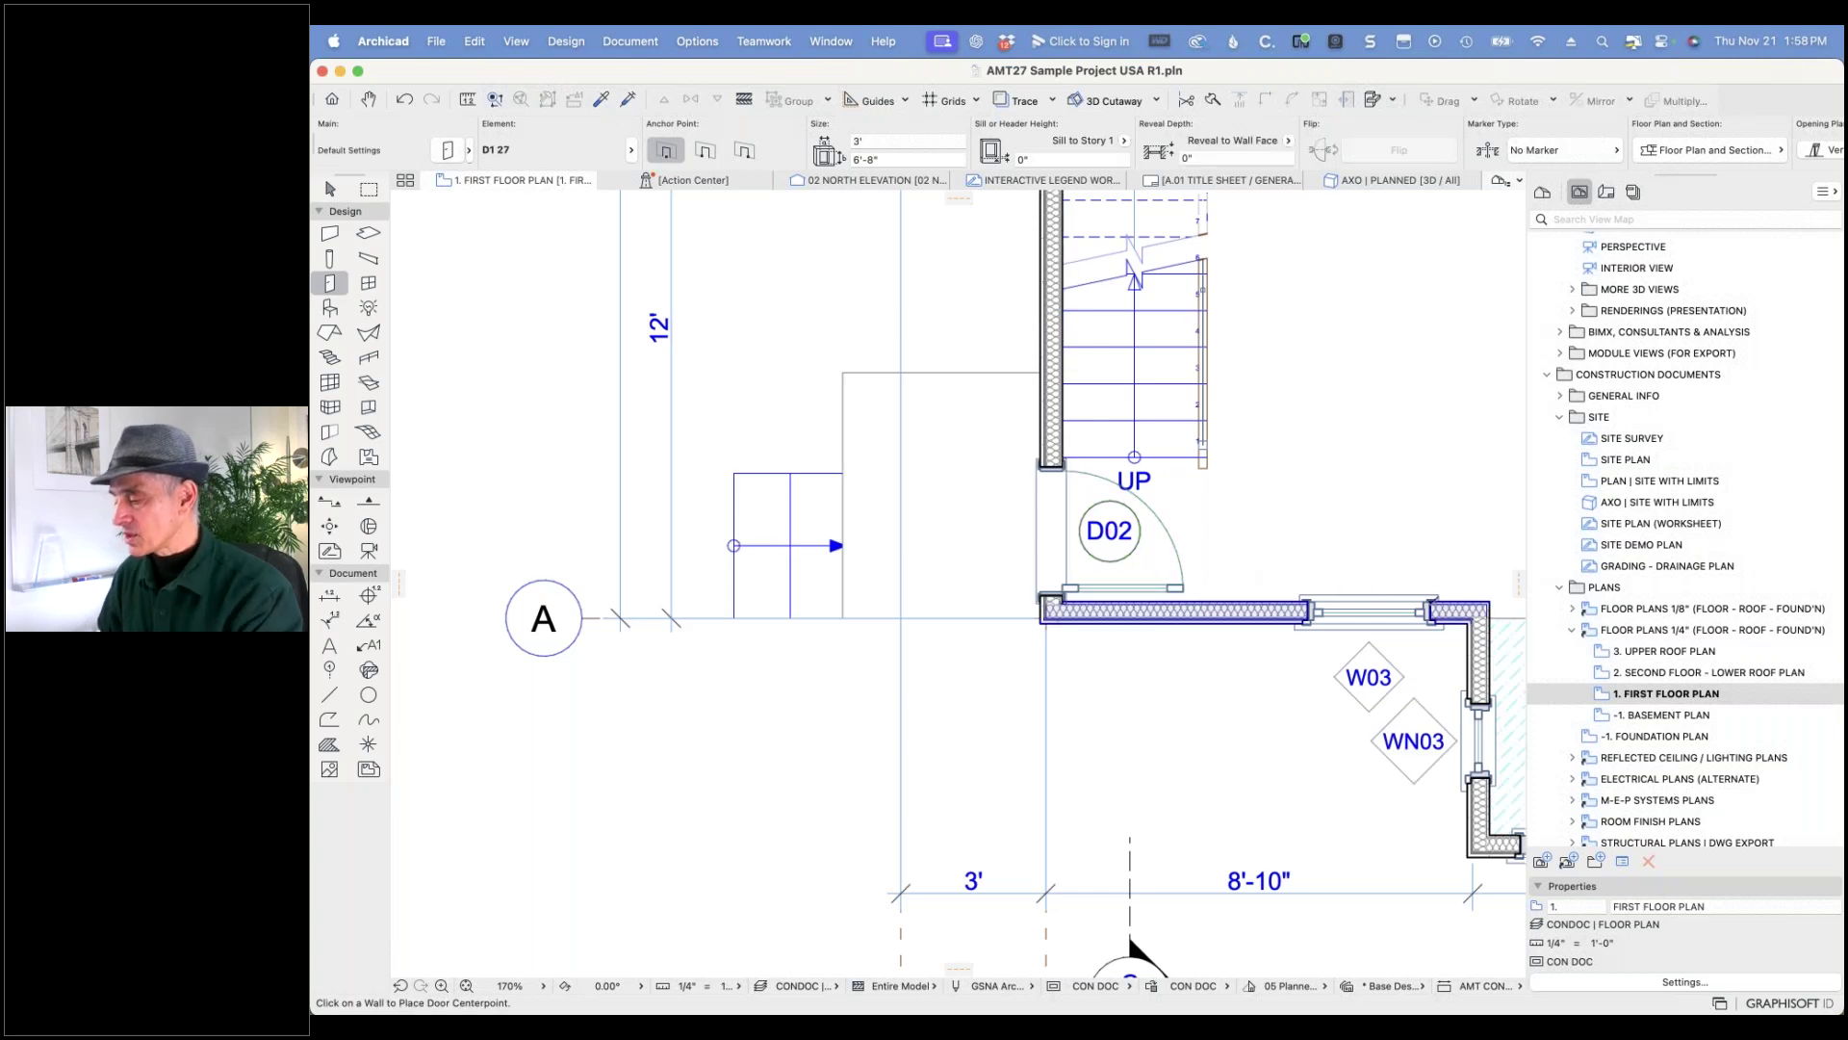
- Replace window W03 in the top wall with the W1 Casement USA library part
shift+click(1311, 606)
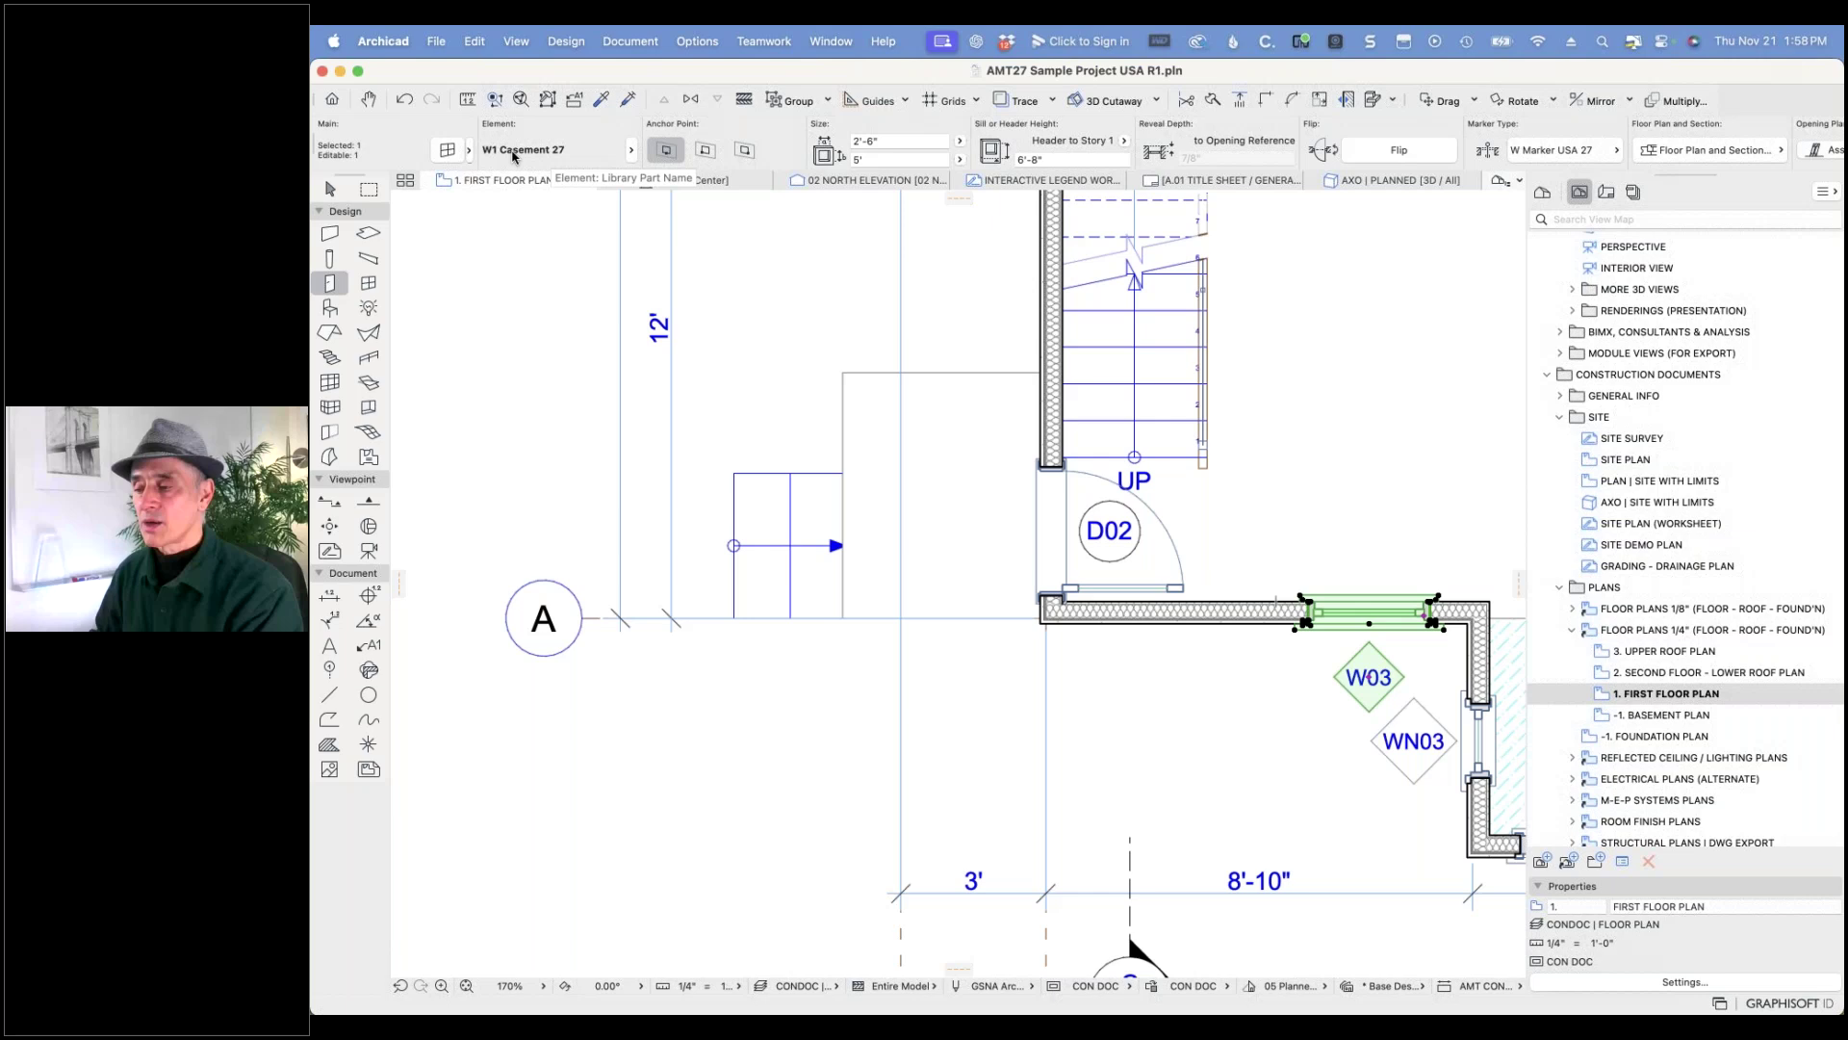
click(450, 151)
click(980, 178)
text(w1)
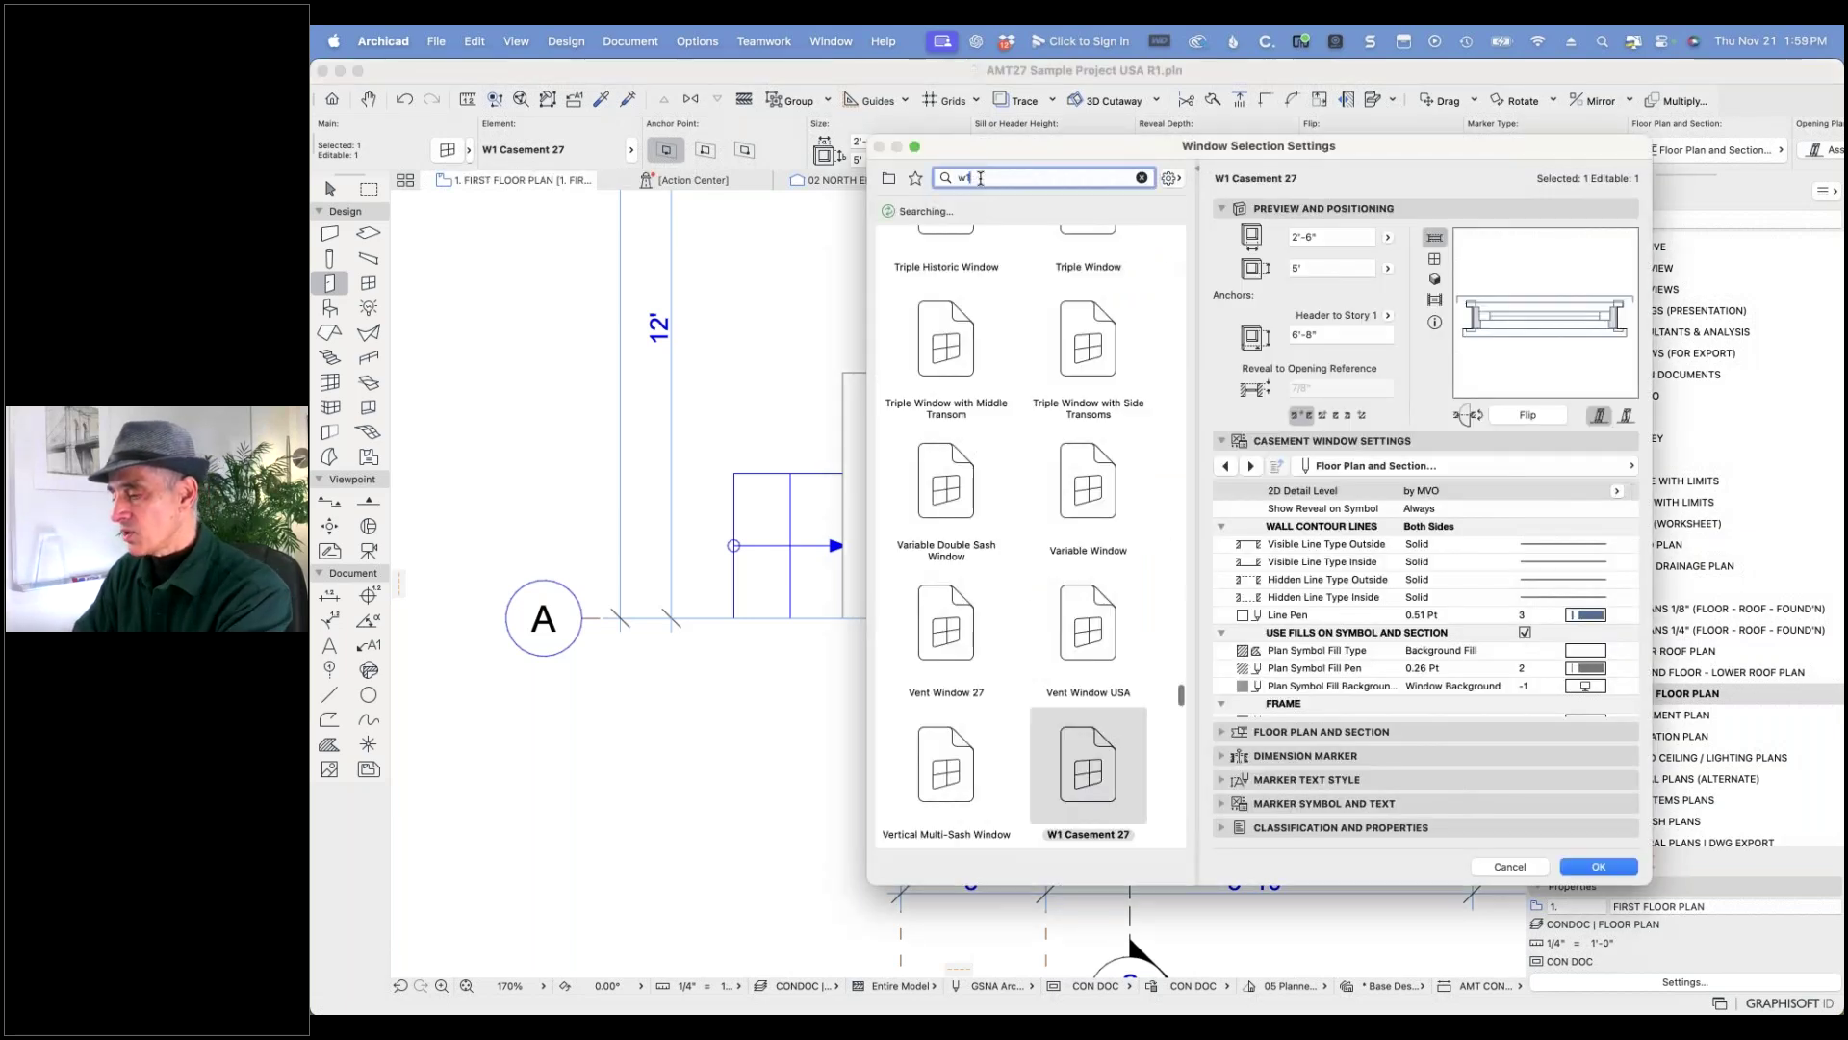
text( casement)
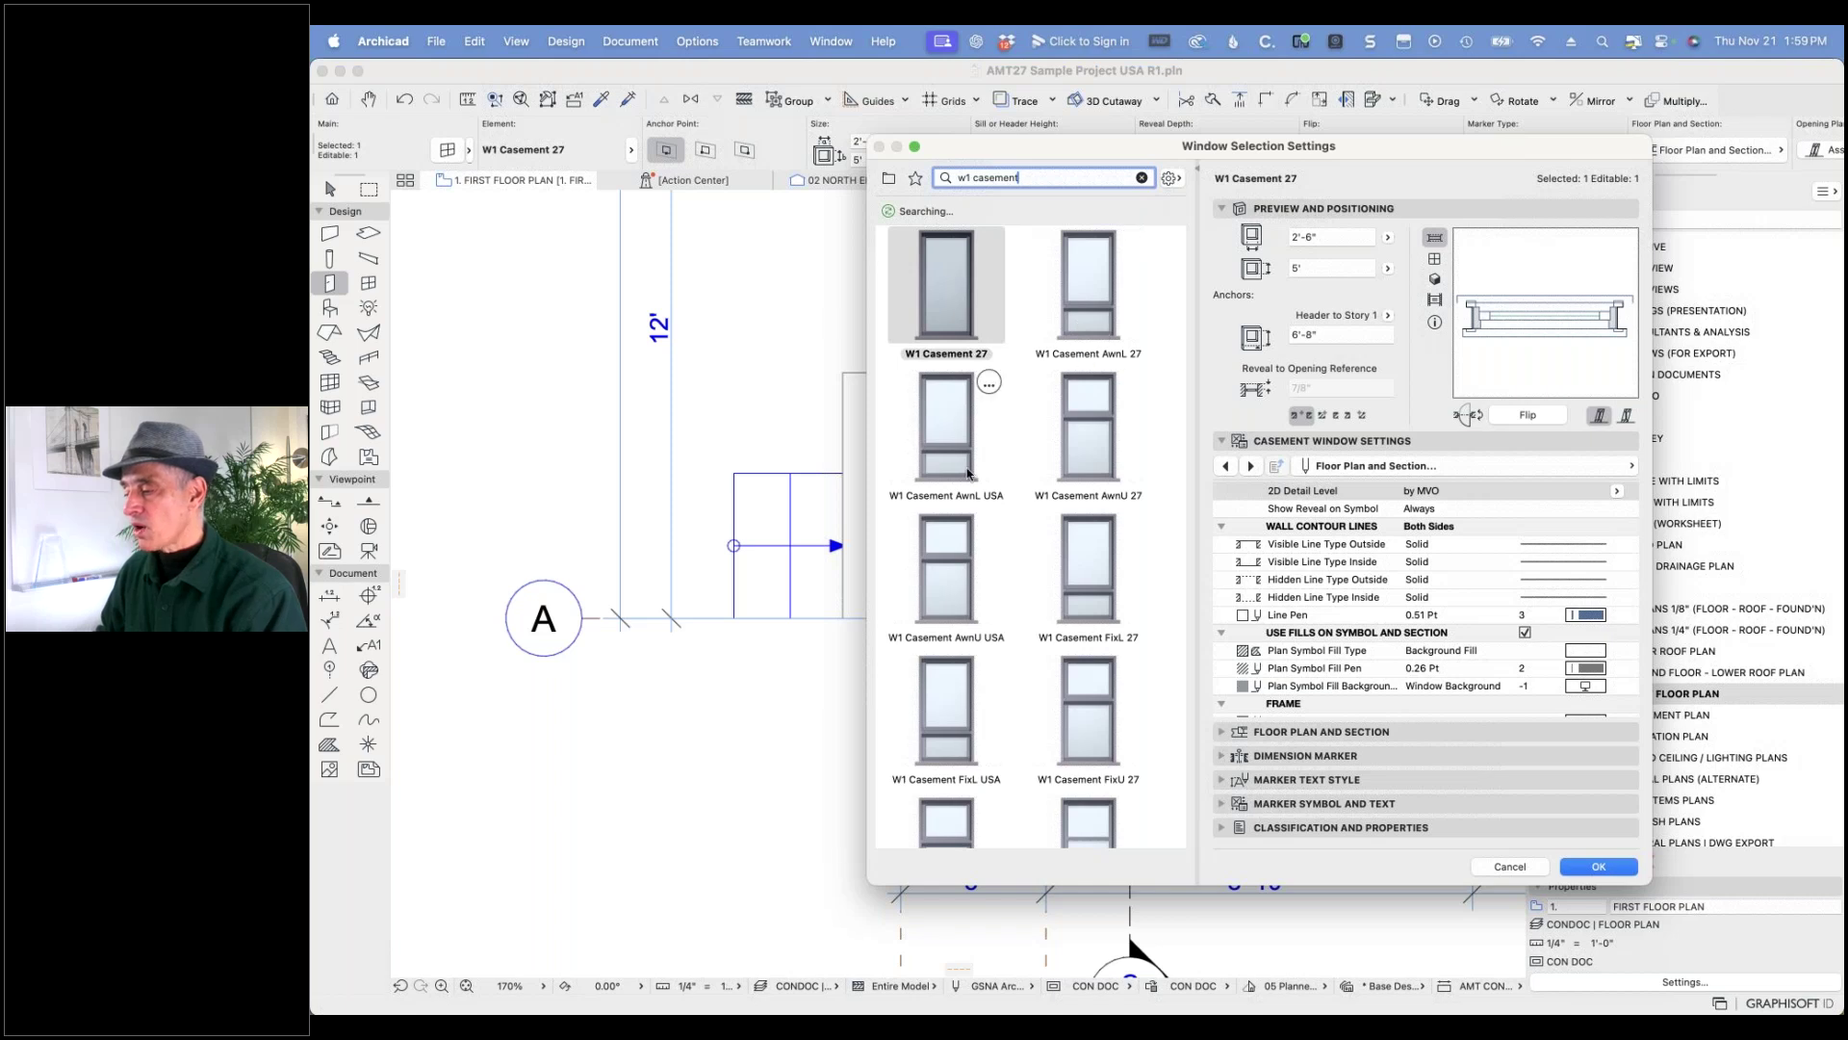
scroll(1123, 606, down, 10)
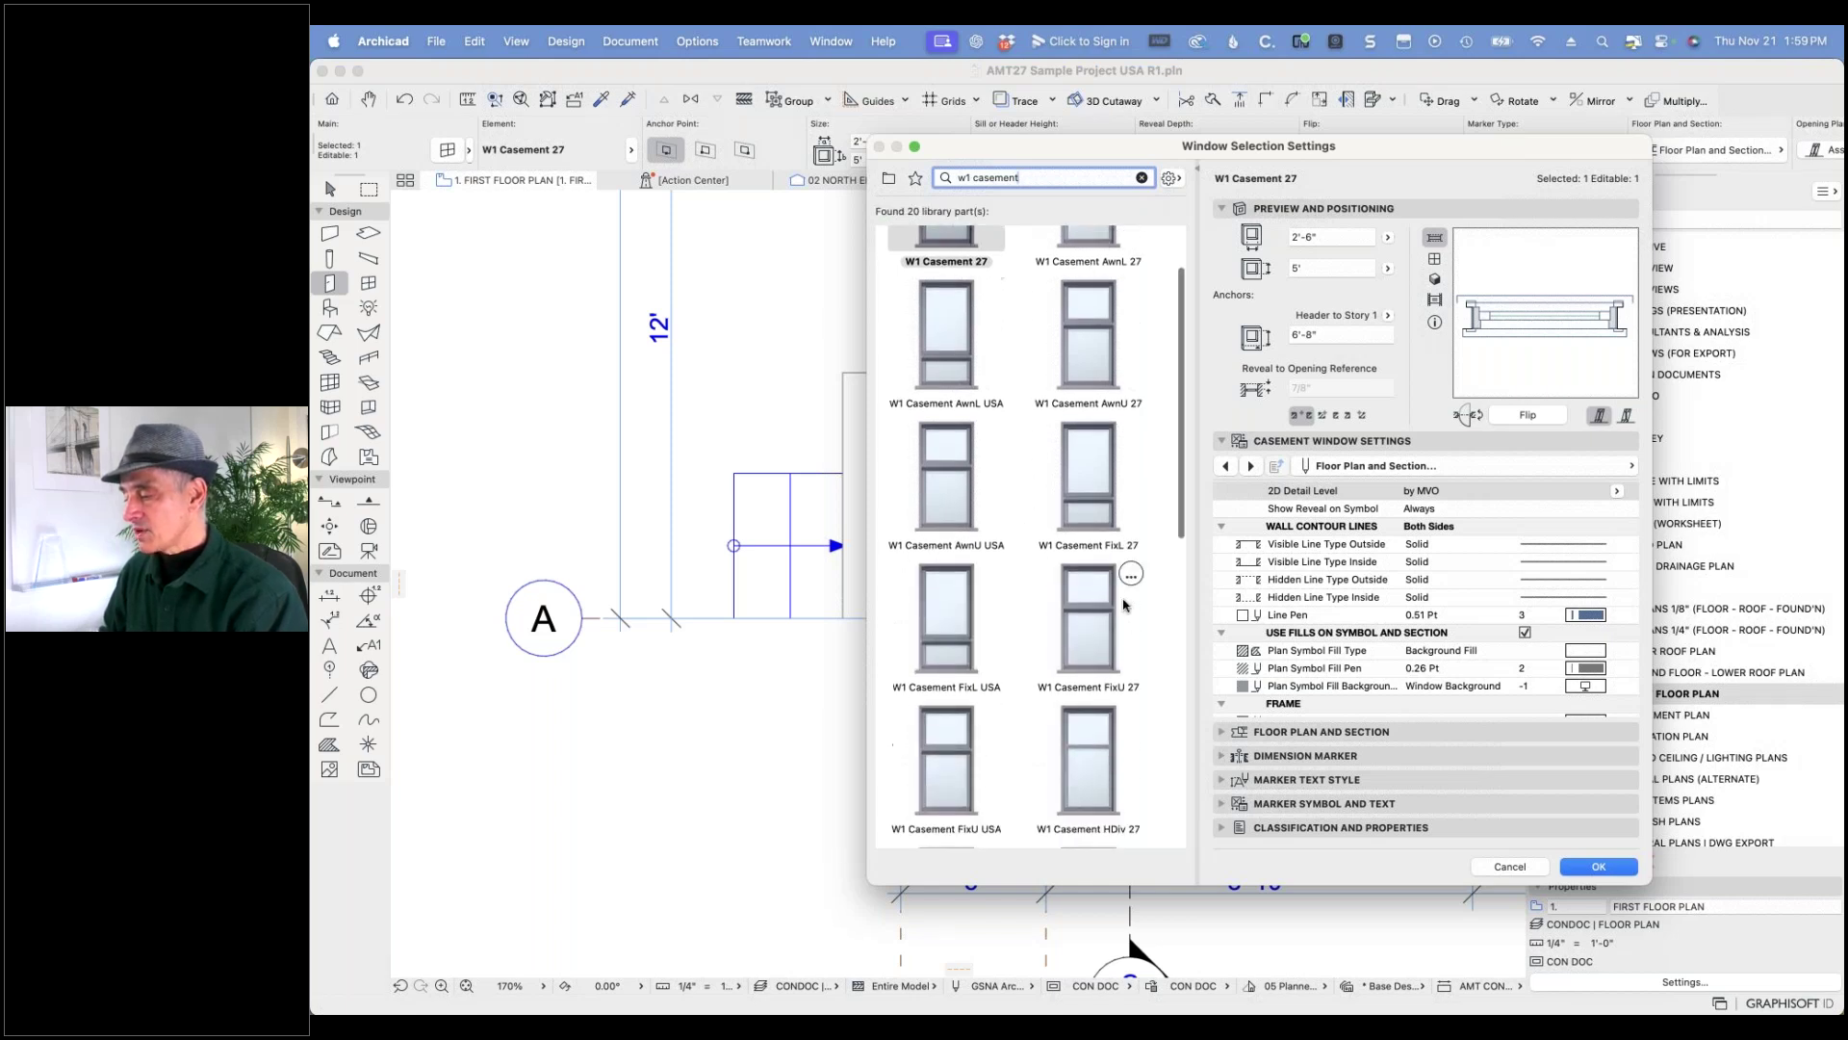
scroll(1123, 604, down, 8)
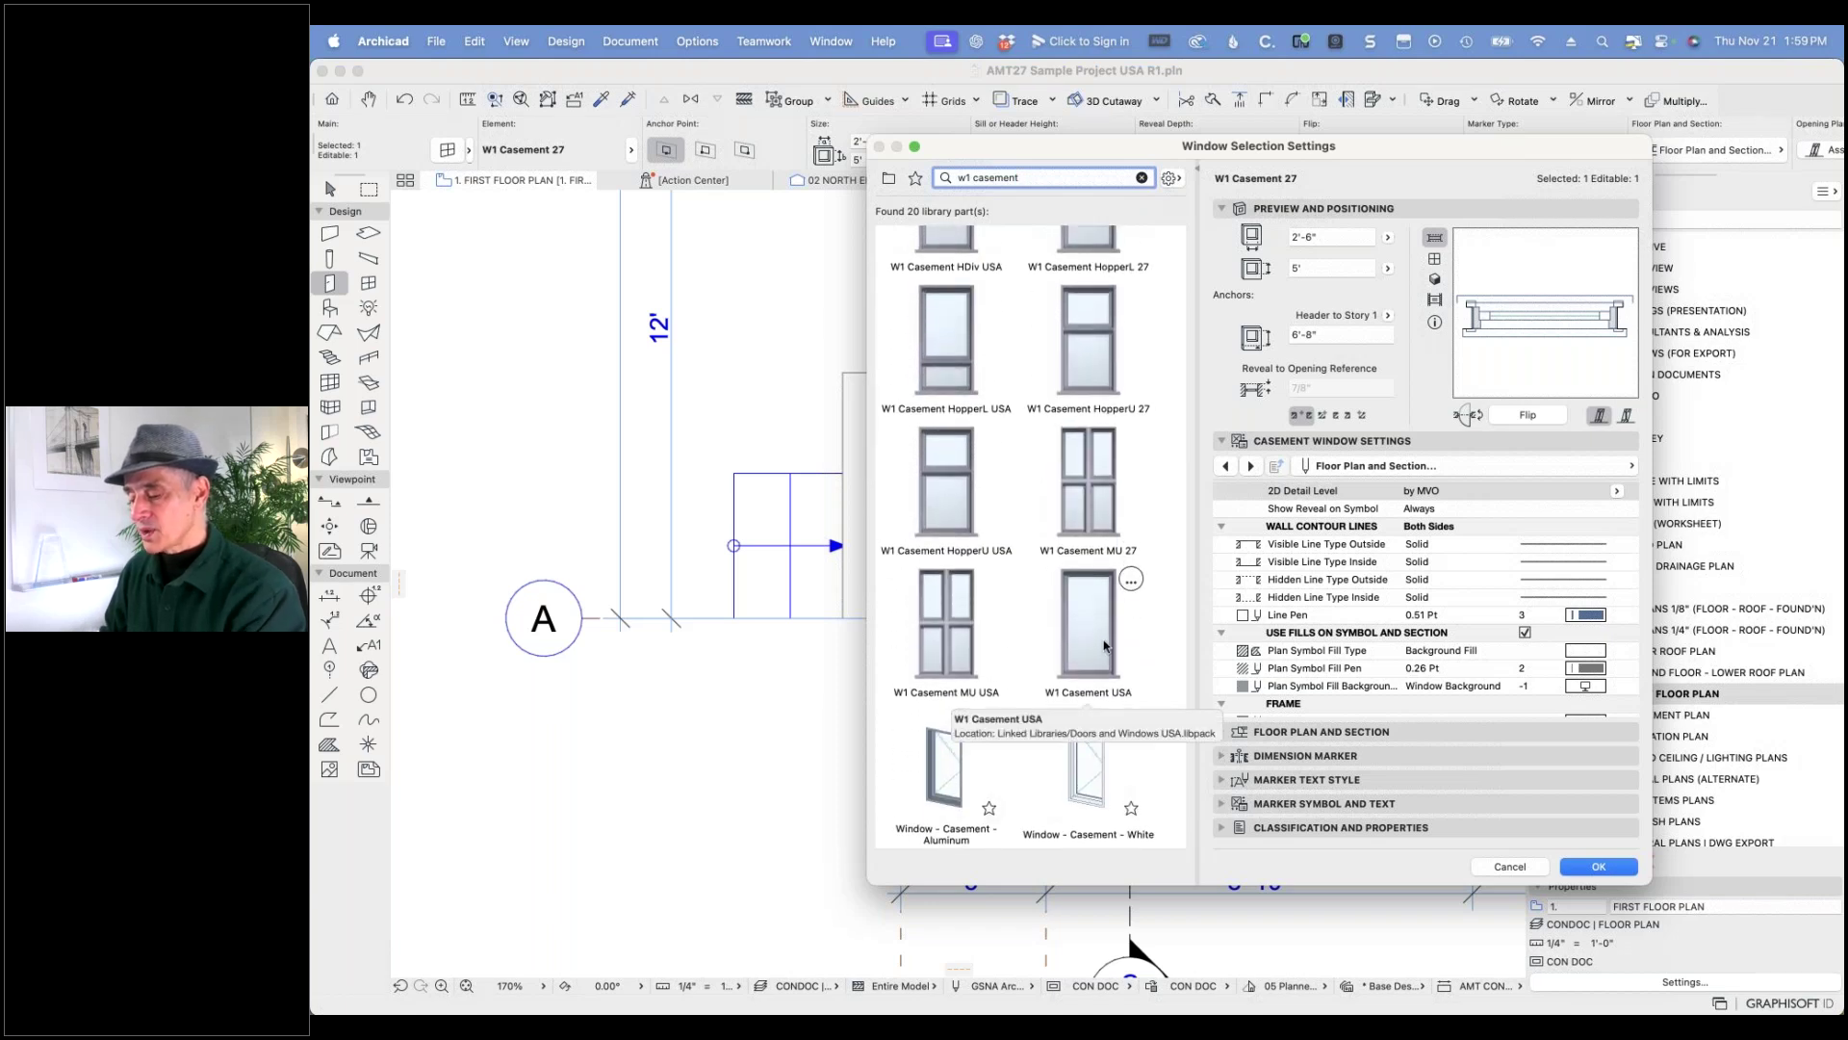
key(alt+super)
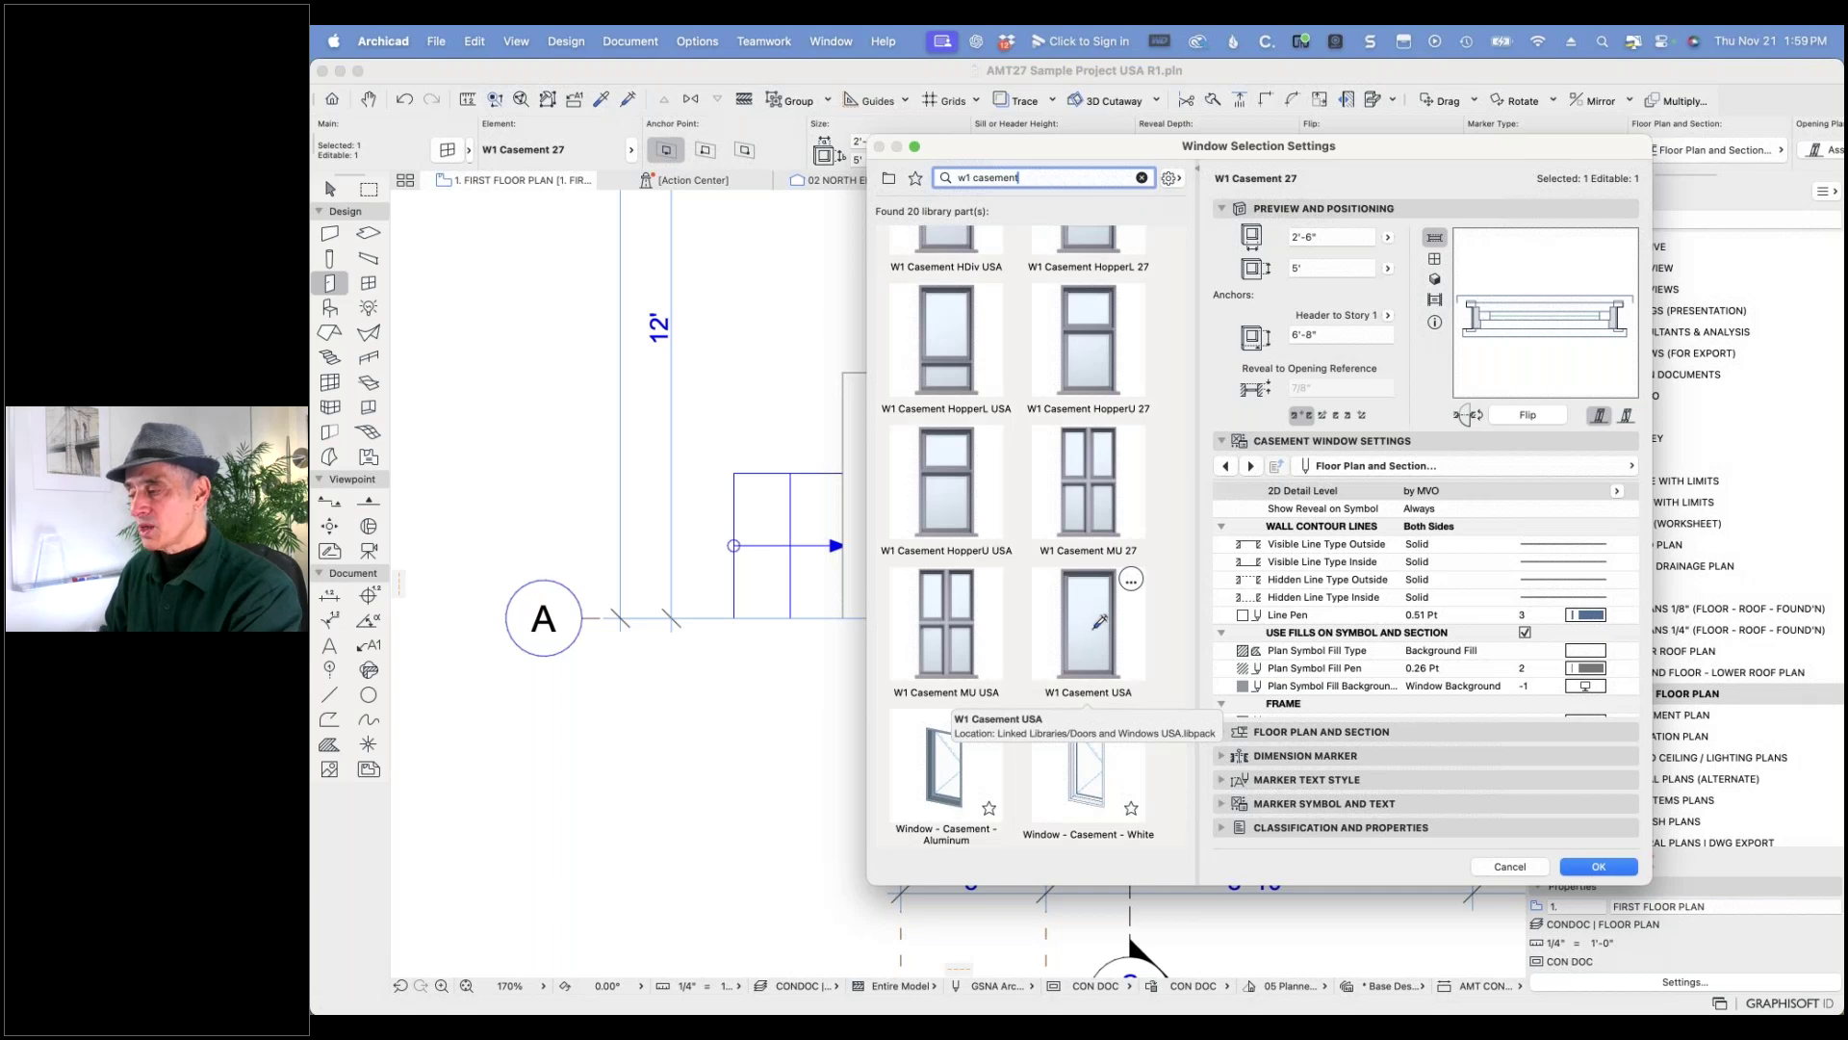
alt+super+click(1107, 616)
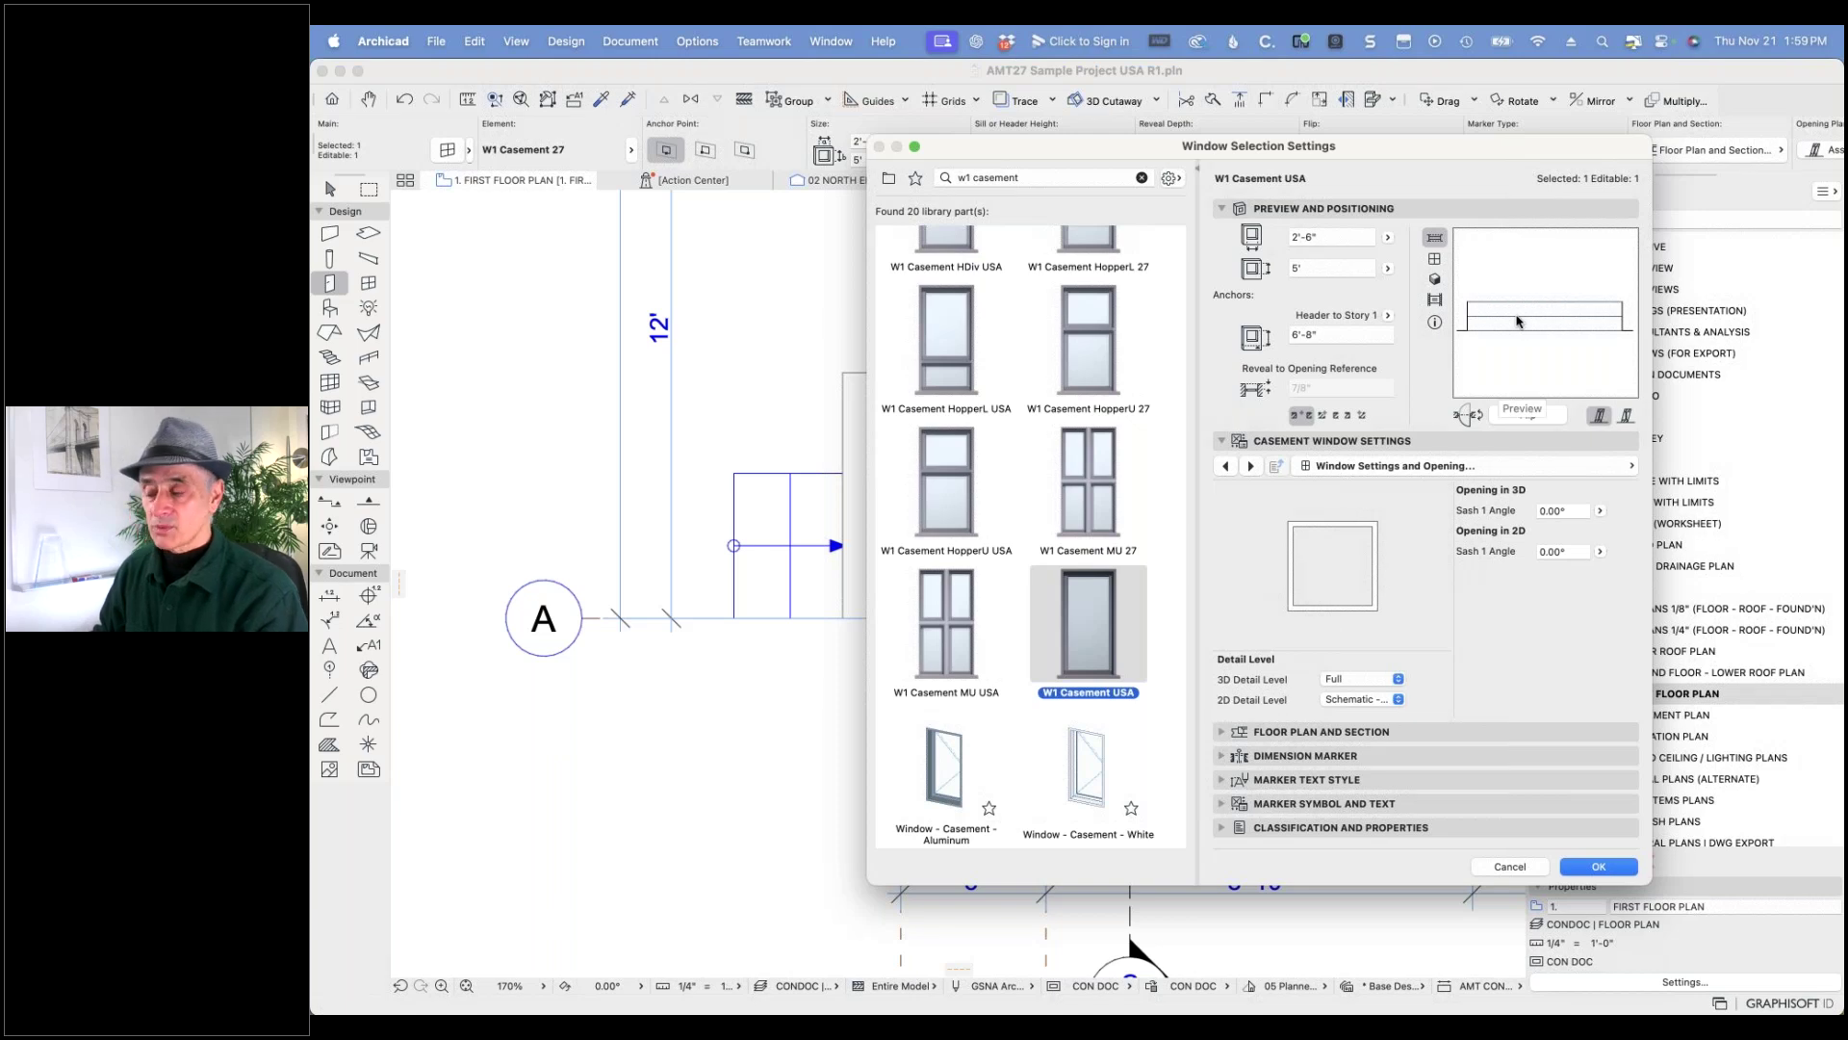
- Set the window's 2D Detail Level to by MVO and apply the settings
click(1466, 467)
click(1466, 469)
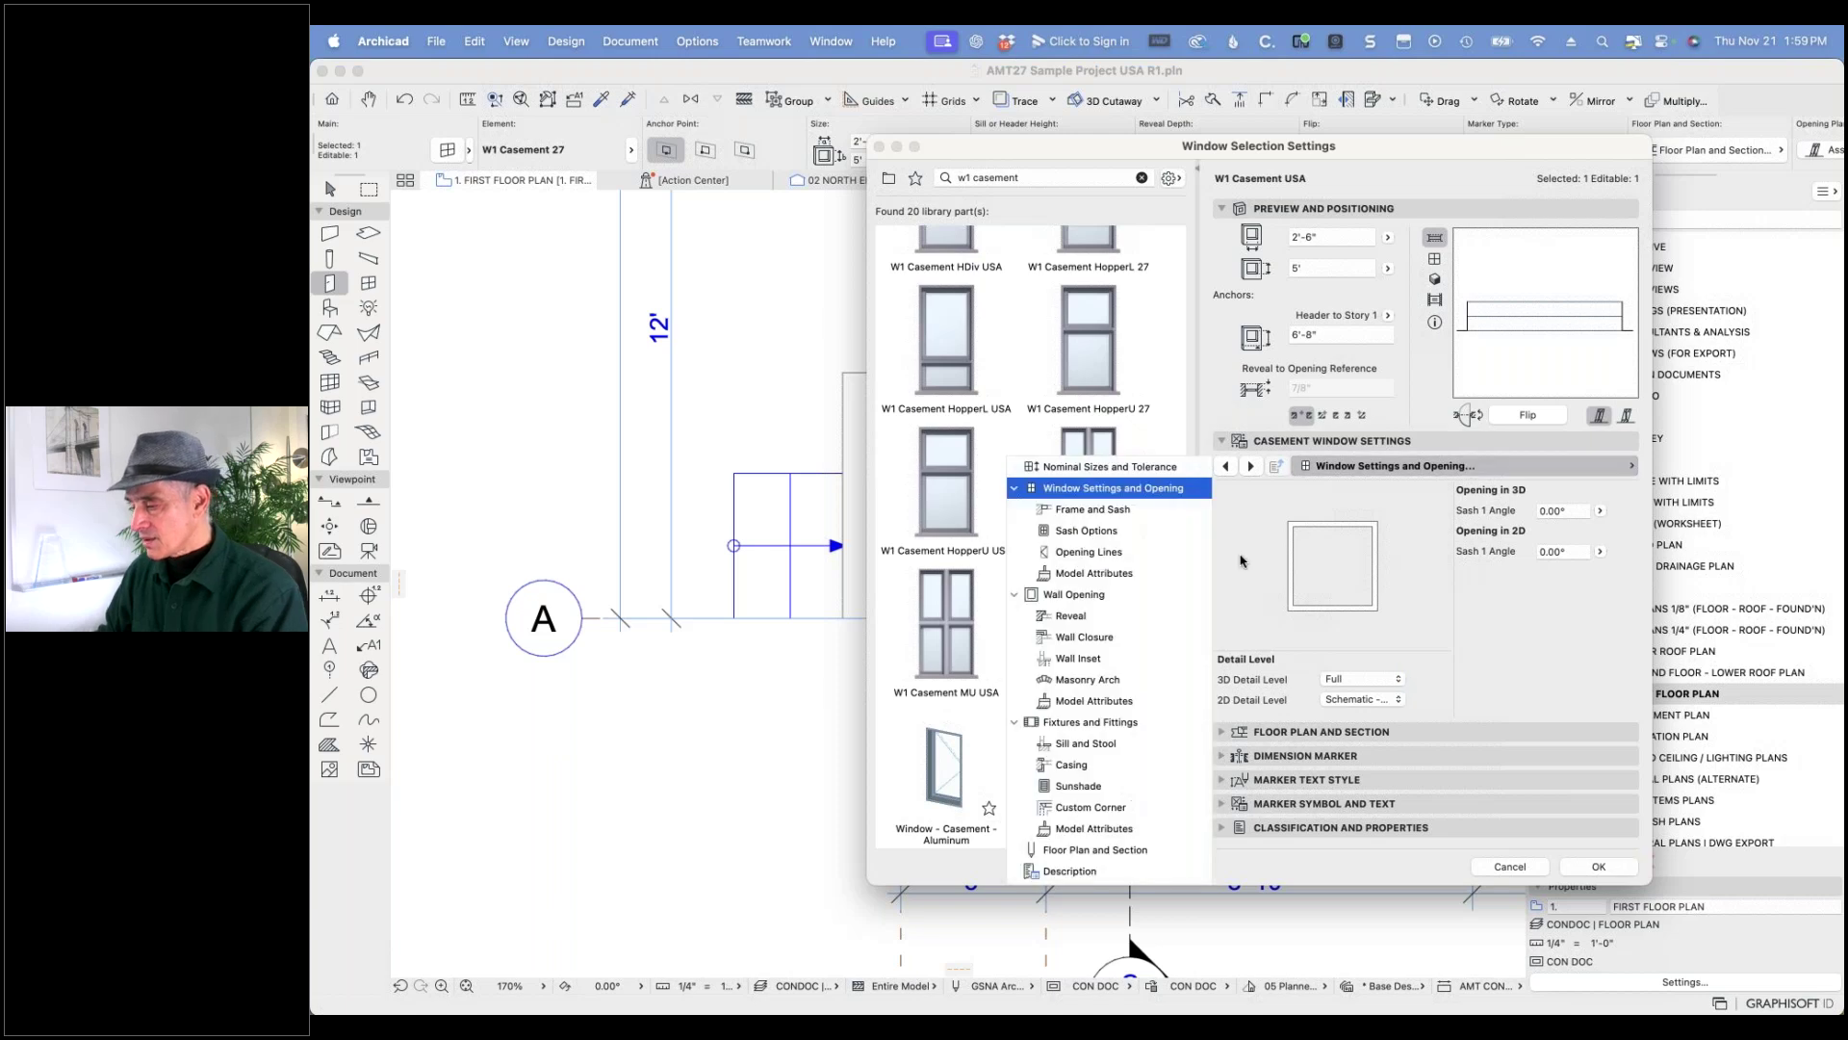
click(1096, 851)
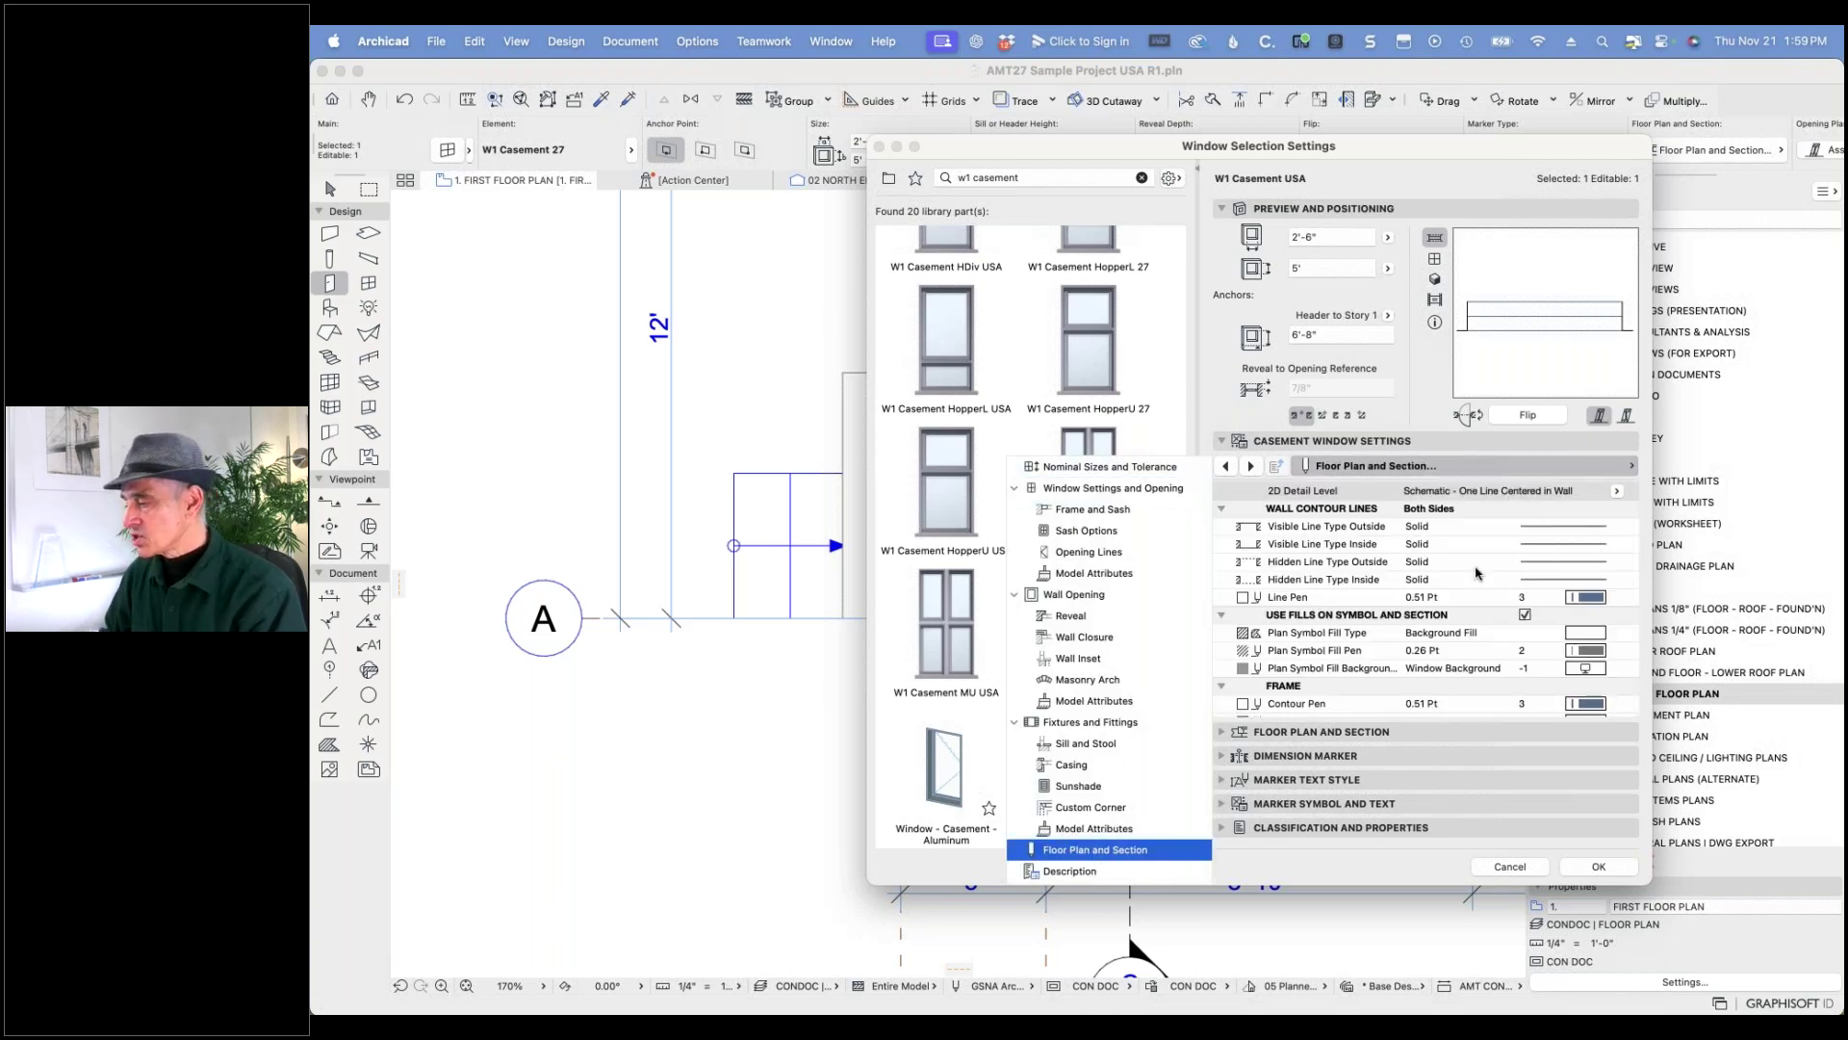
click(1616, 493)
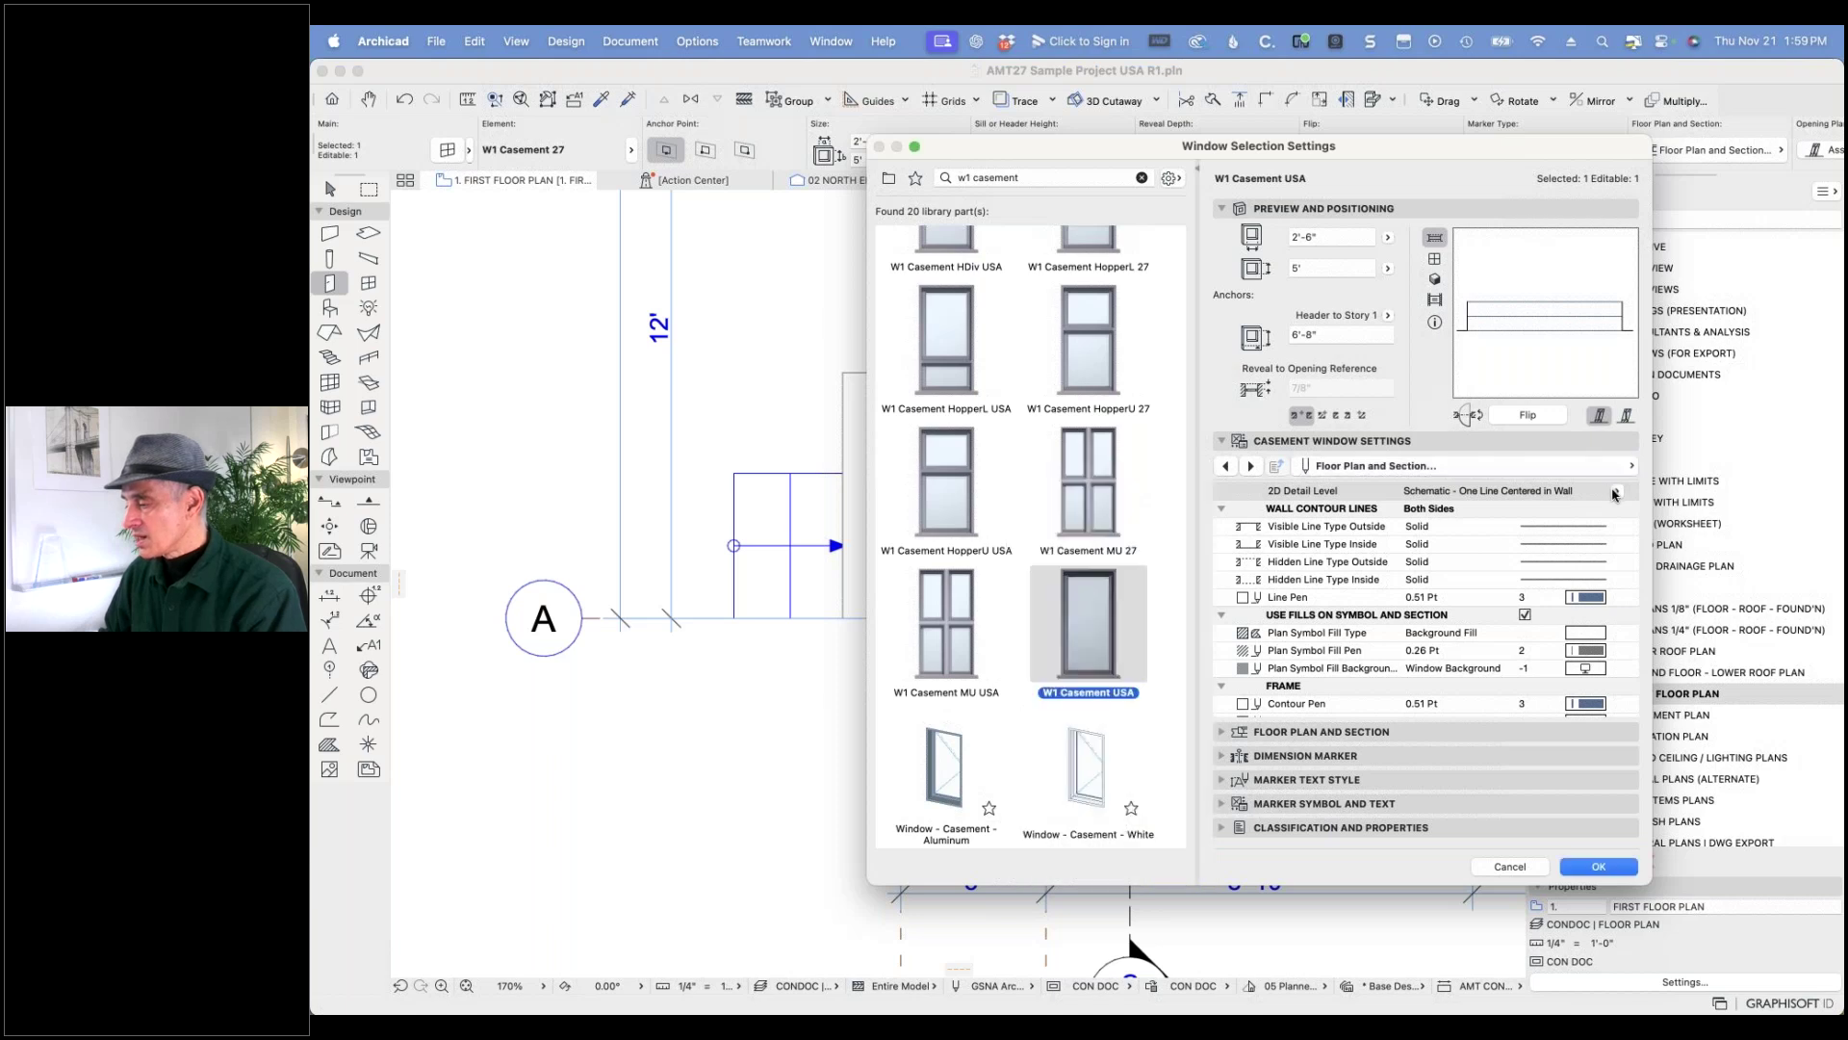
click(1616, 493)
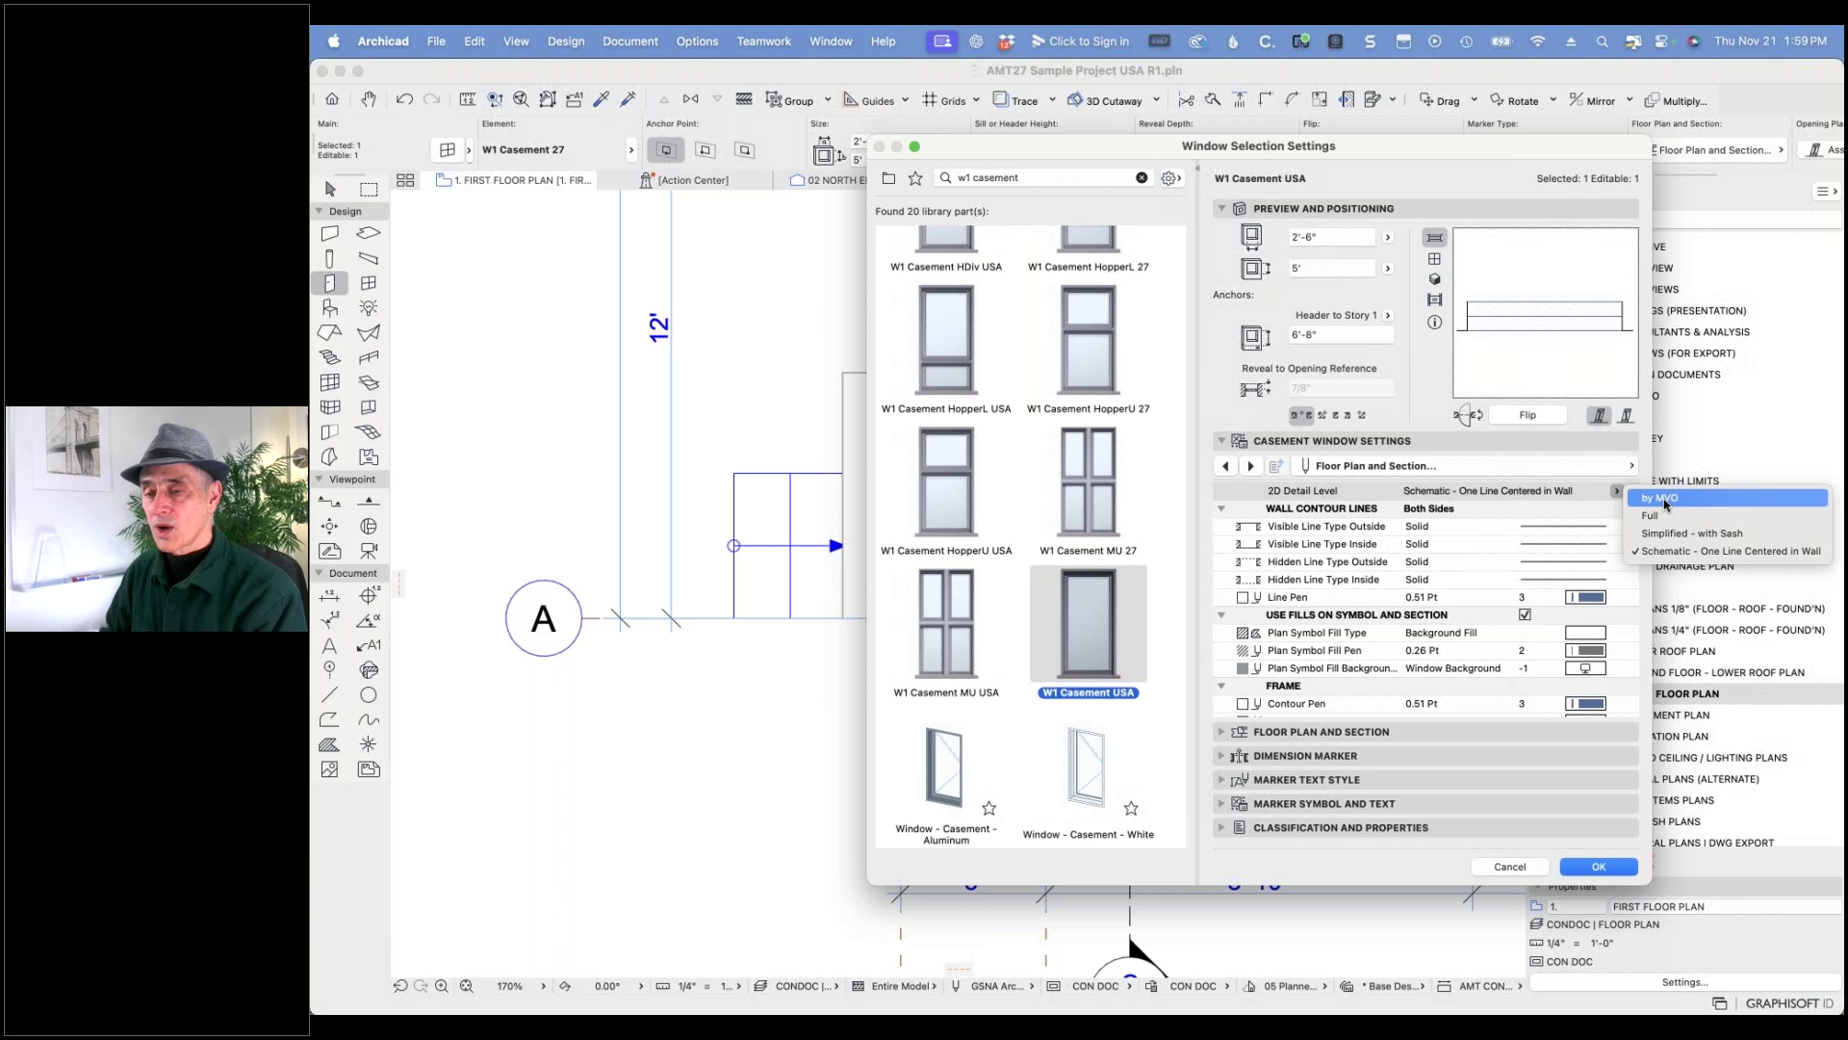
click(1664, 500)
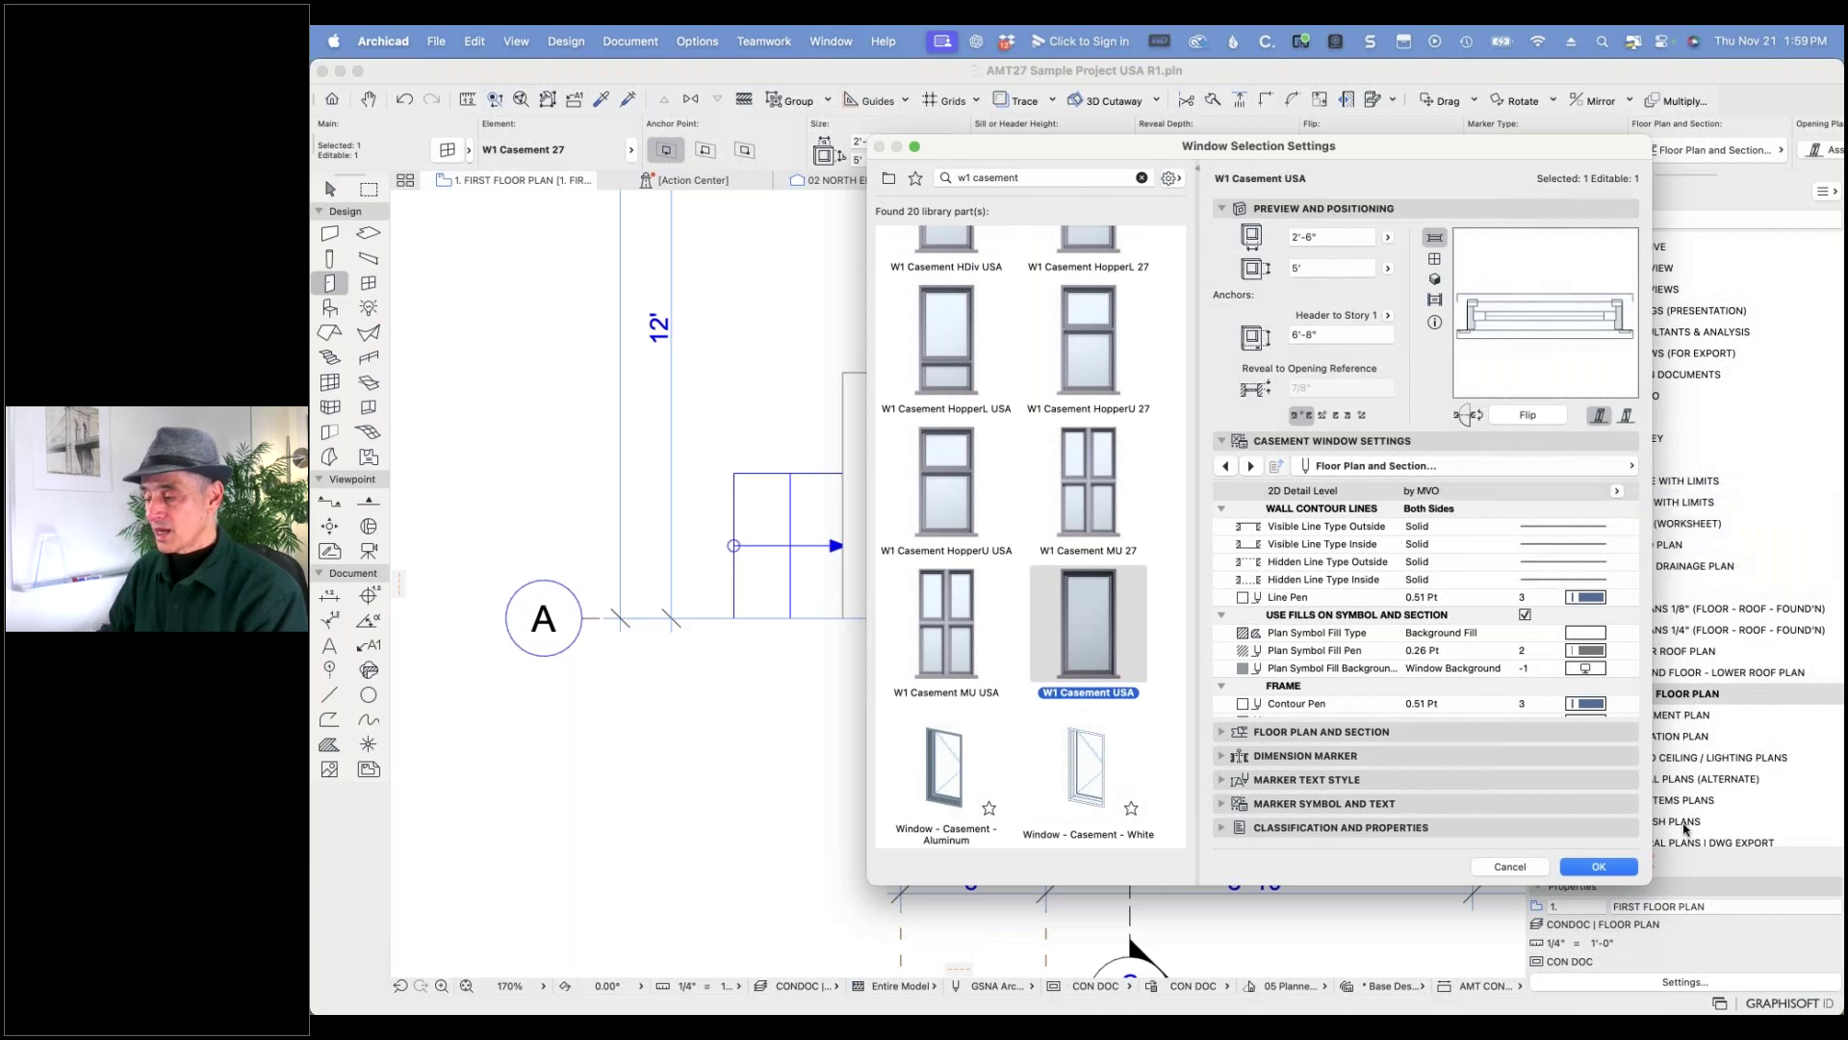
click(1599, 867)
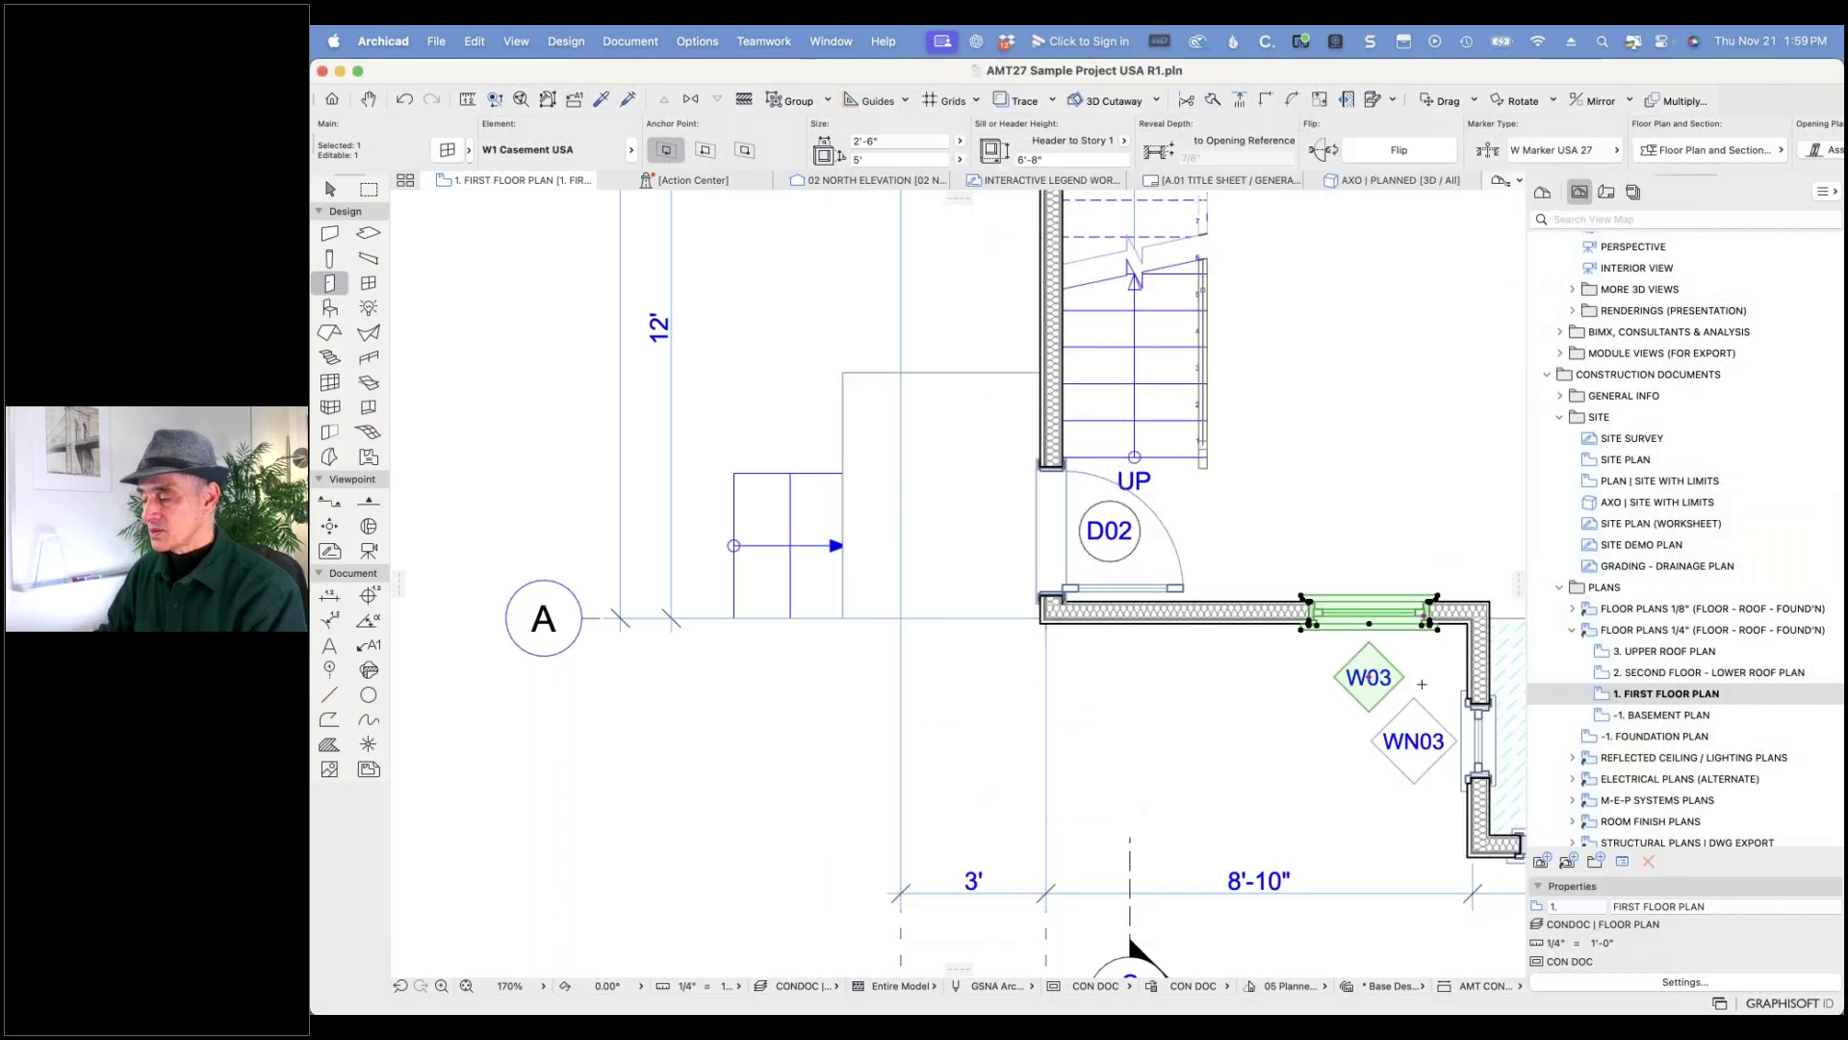
- Undo and redo the W1 Casement USA swap to compare, keeping the USA window
click(405, 100)
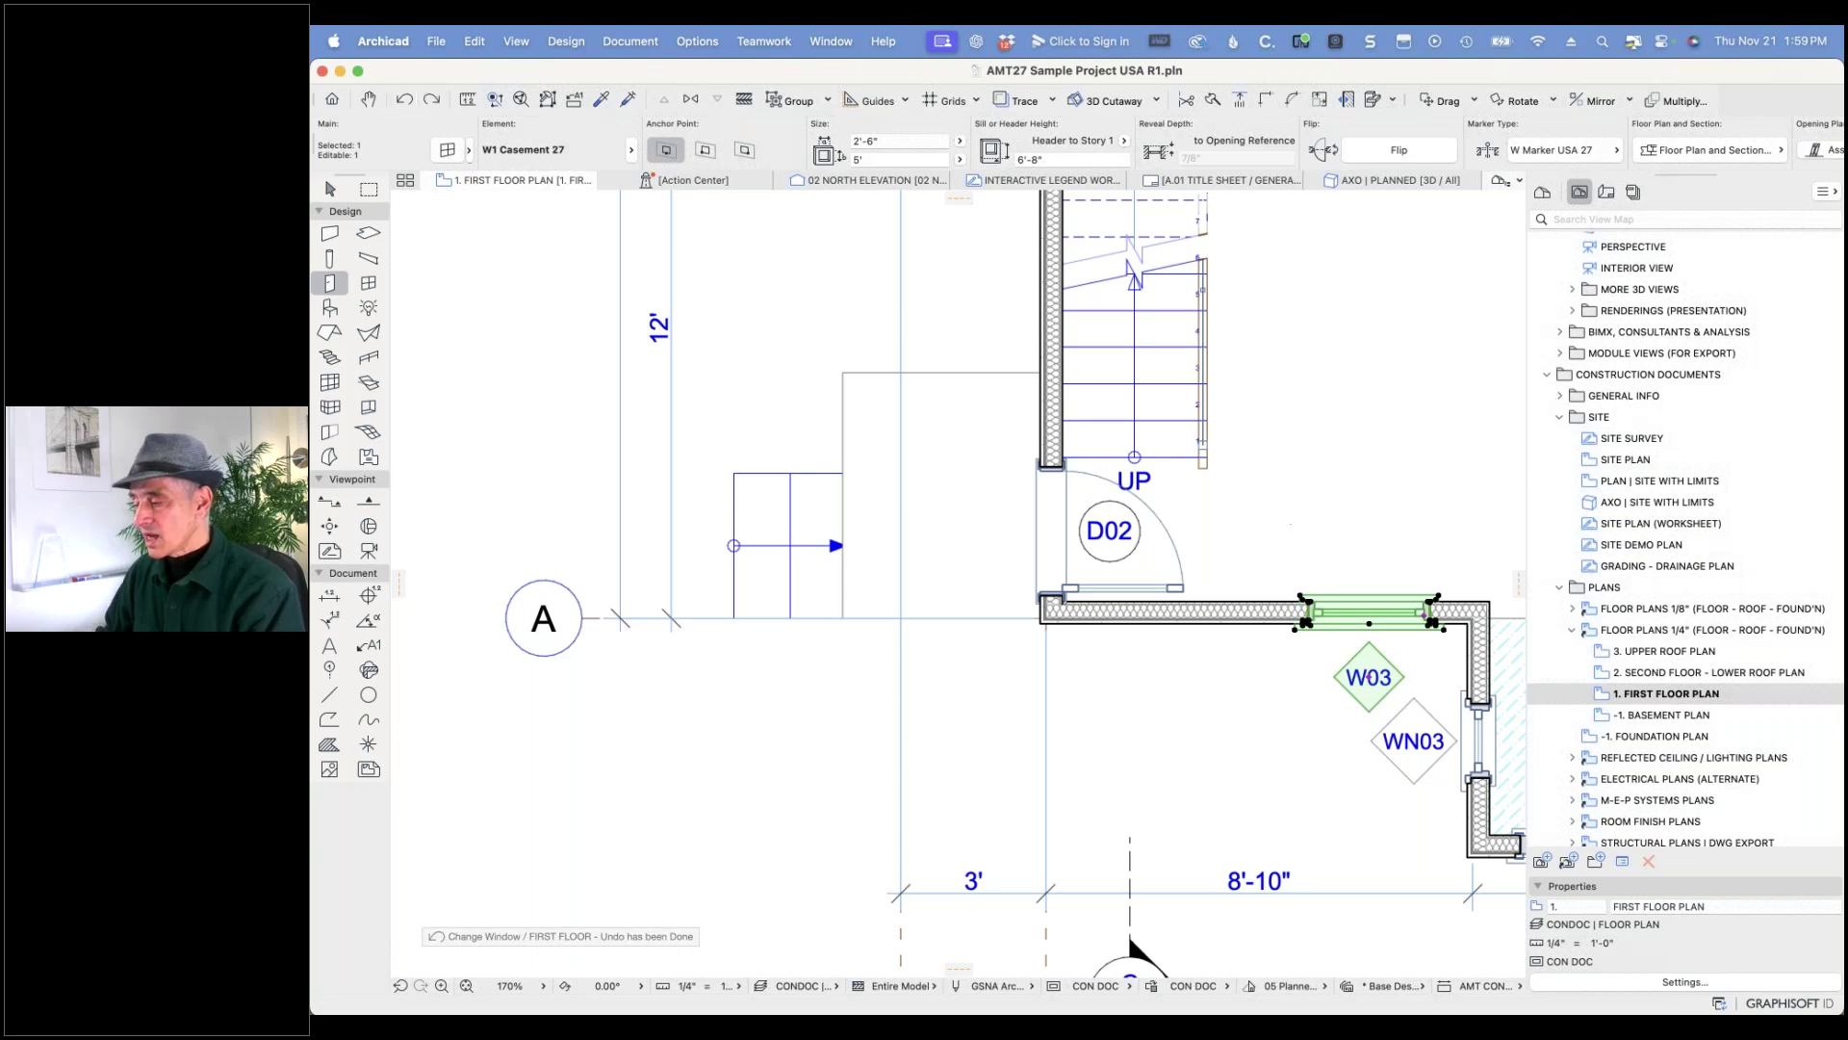
scroll(1444, 621, up, 6)
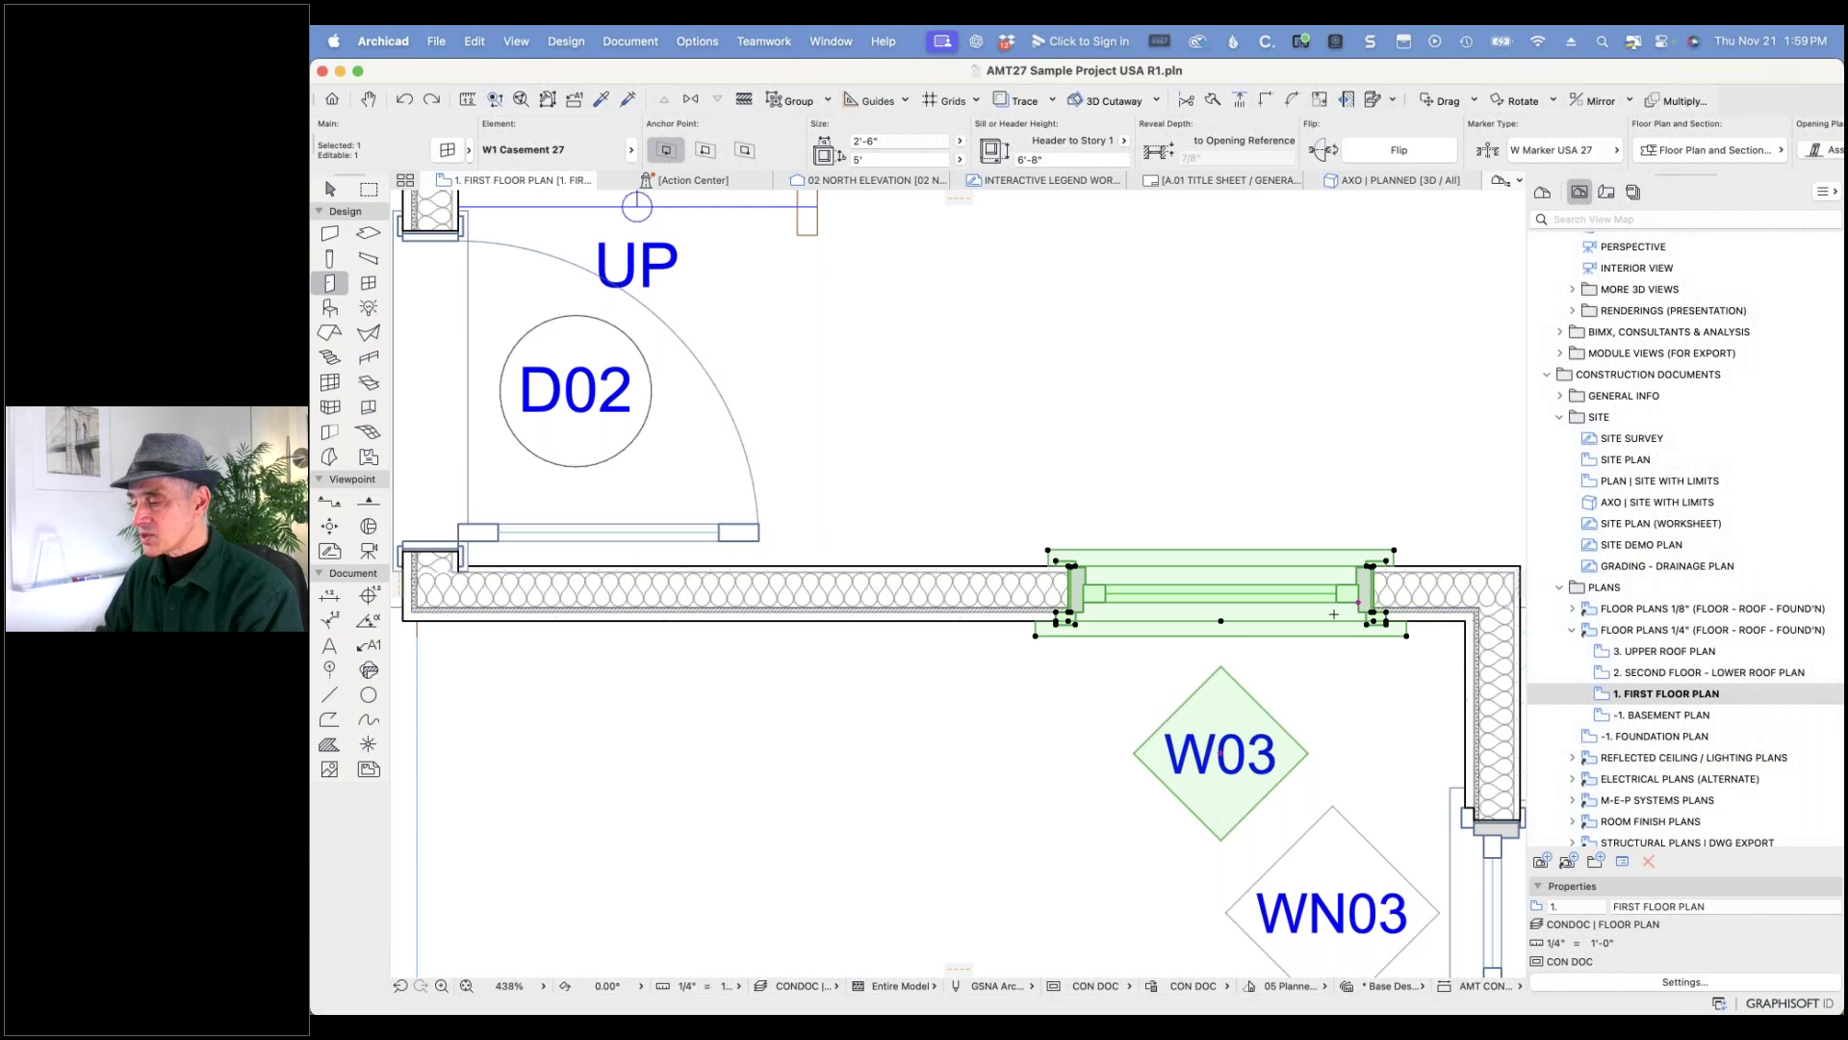
scroll(1333, 614, up, 2)
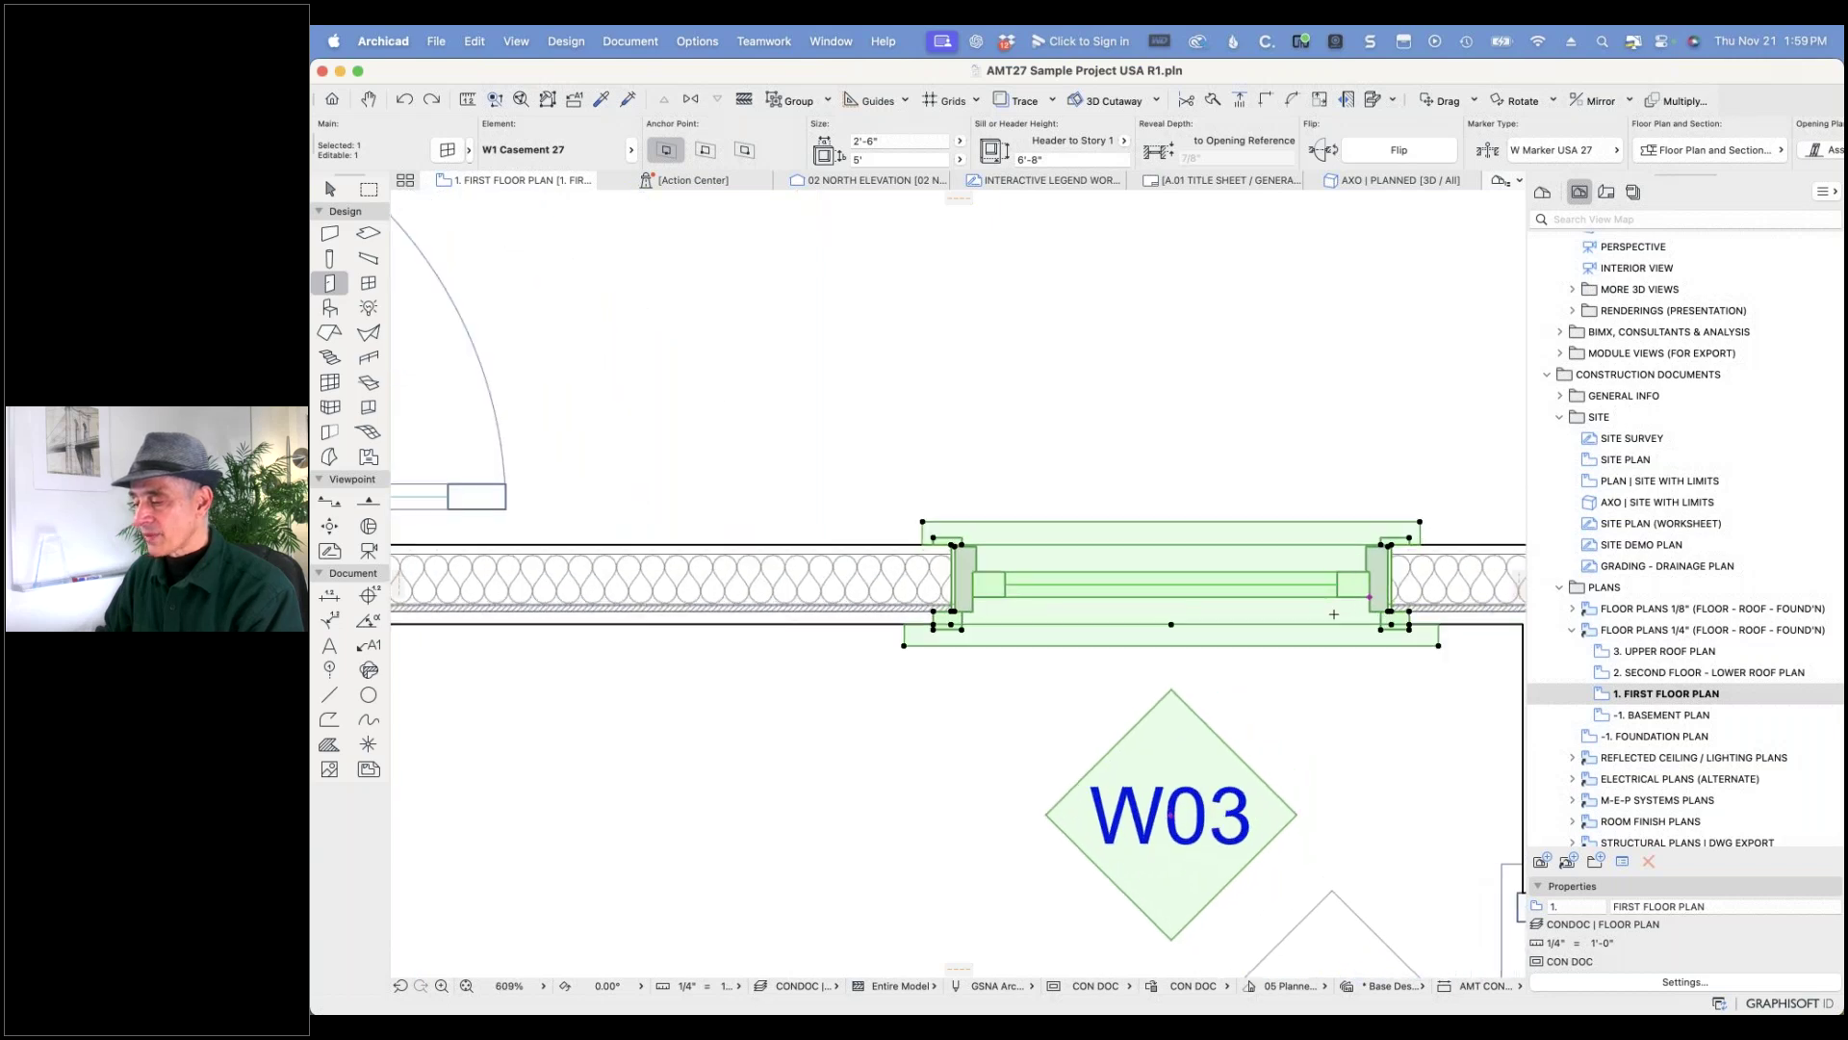
click(432, 100)
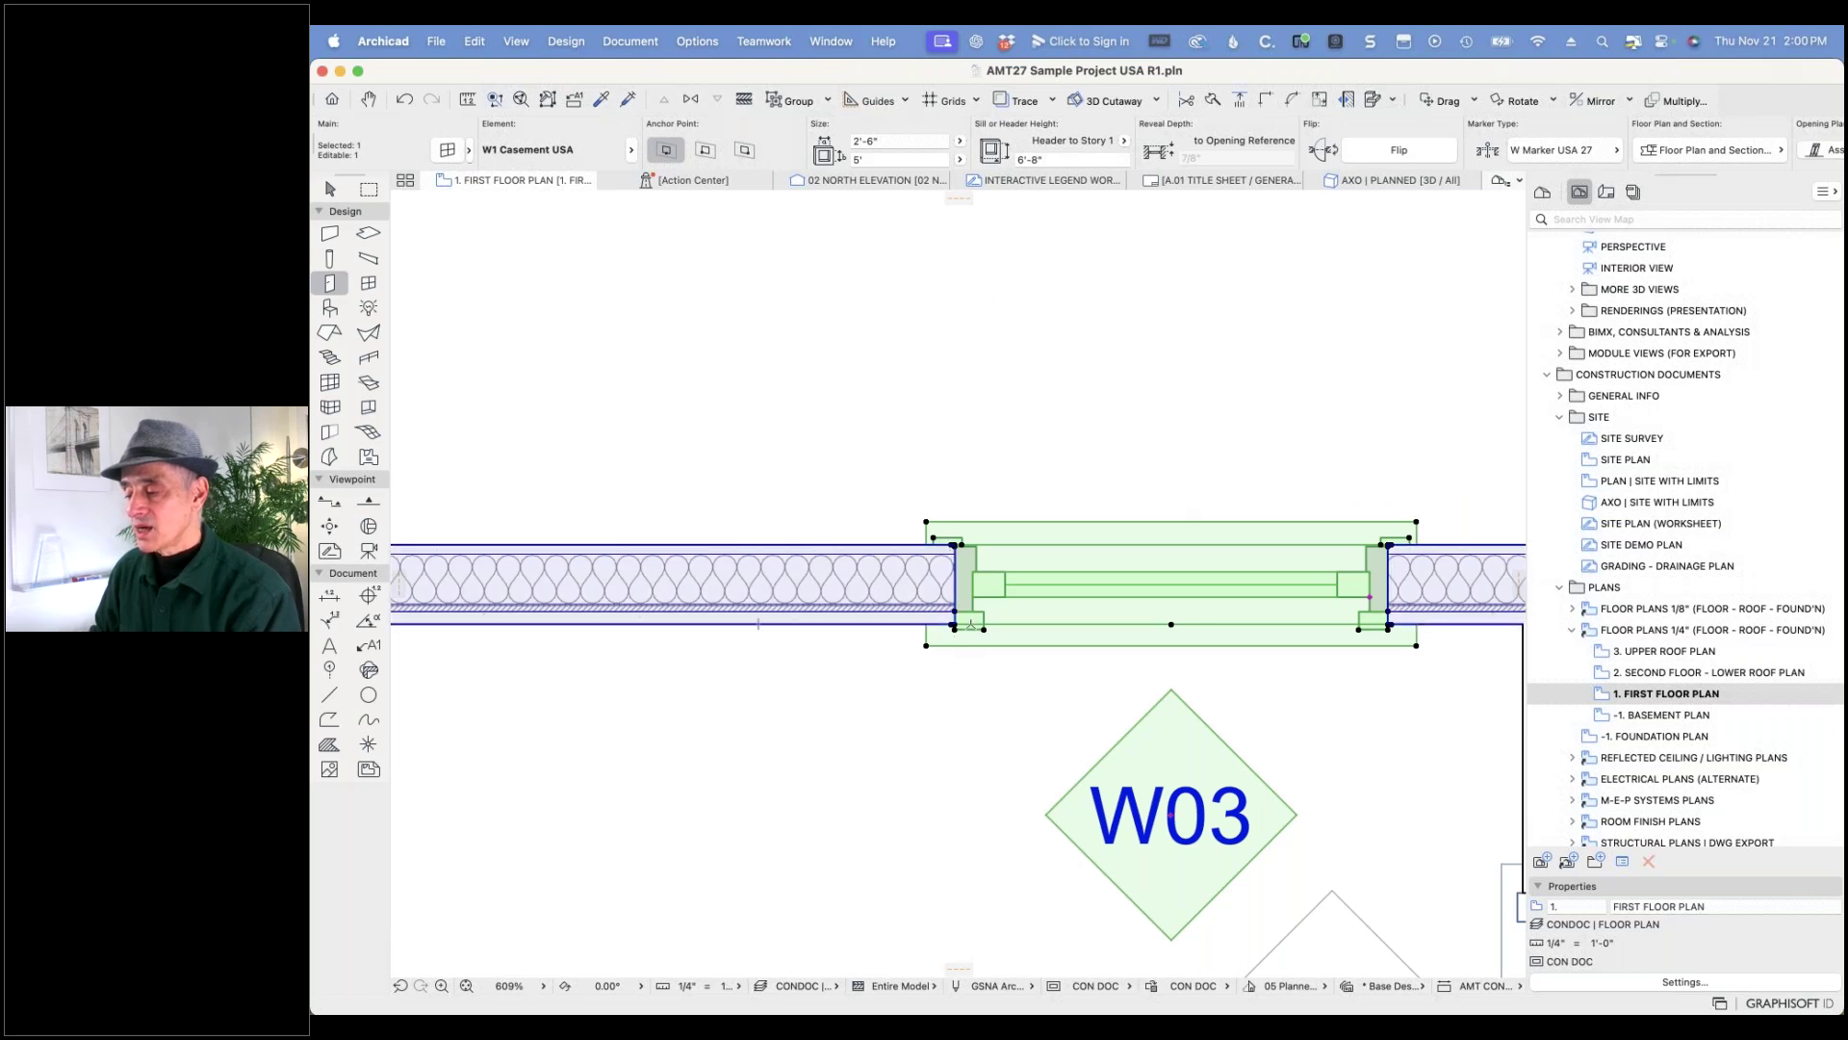
click(405, 100)
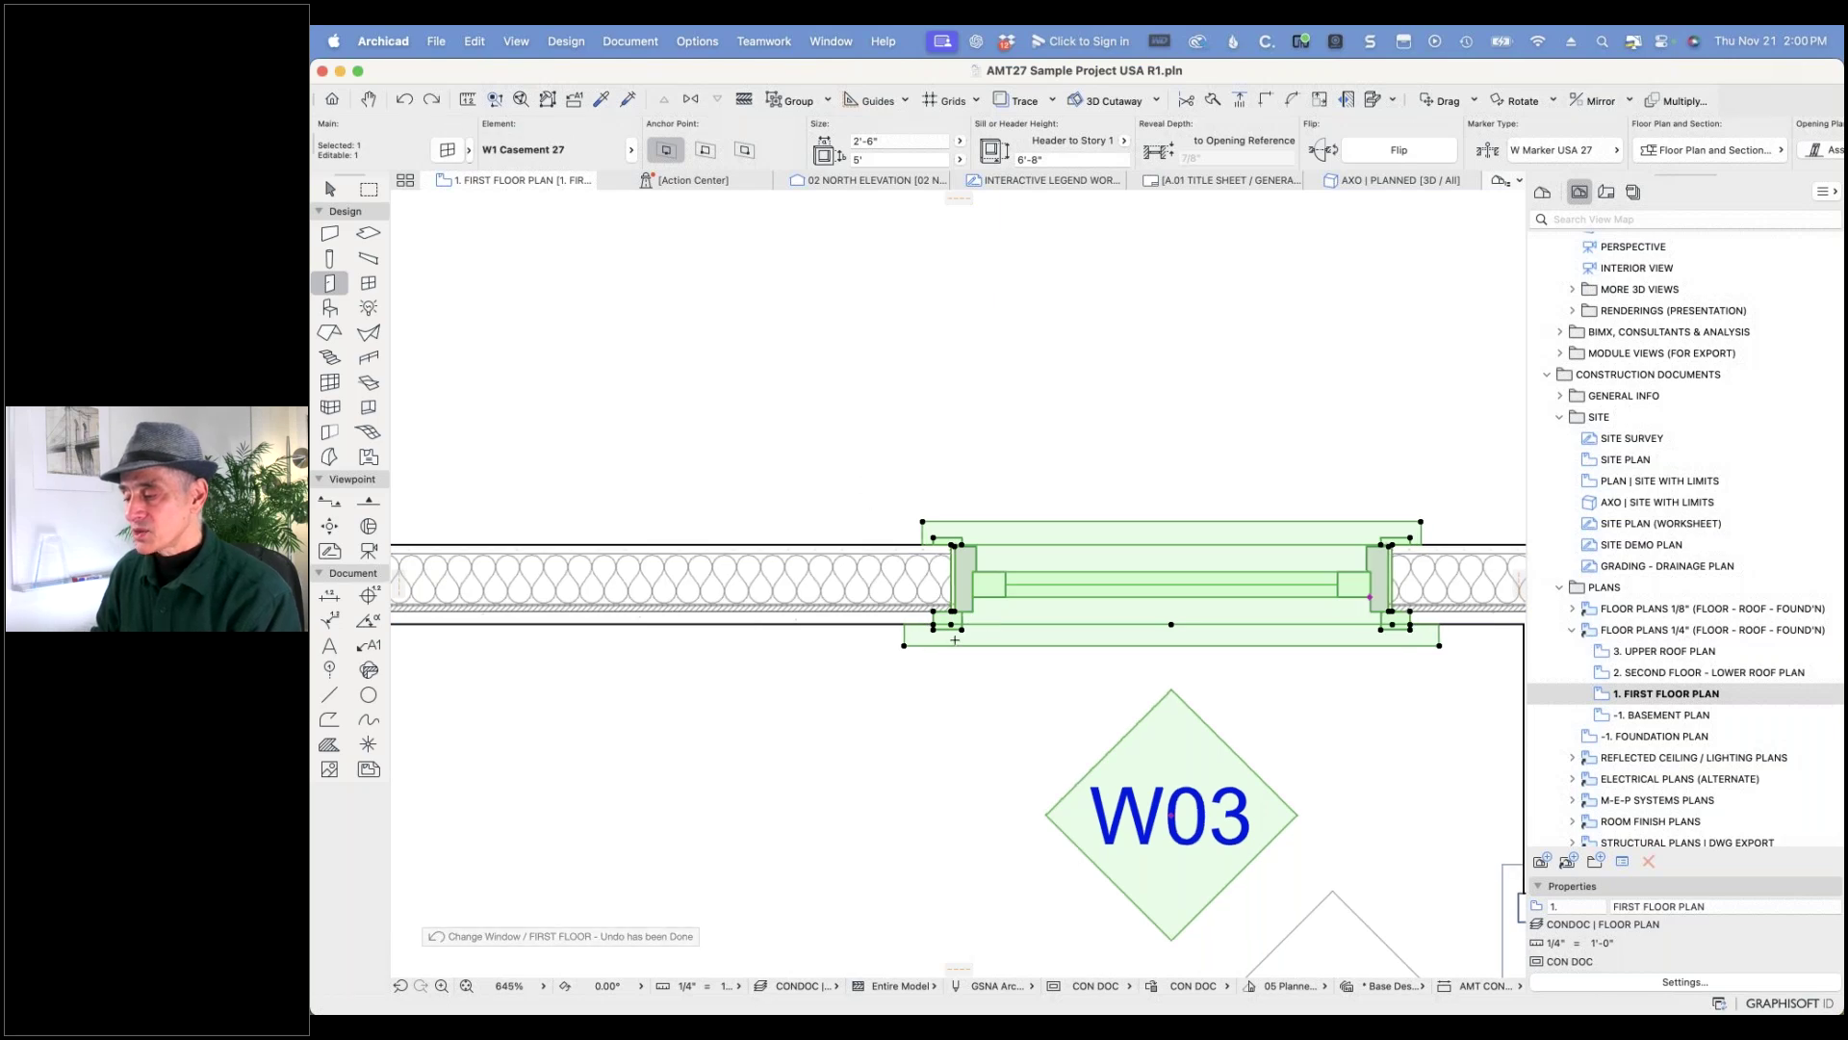
scroll(953, 640, up, 3)
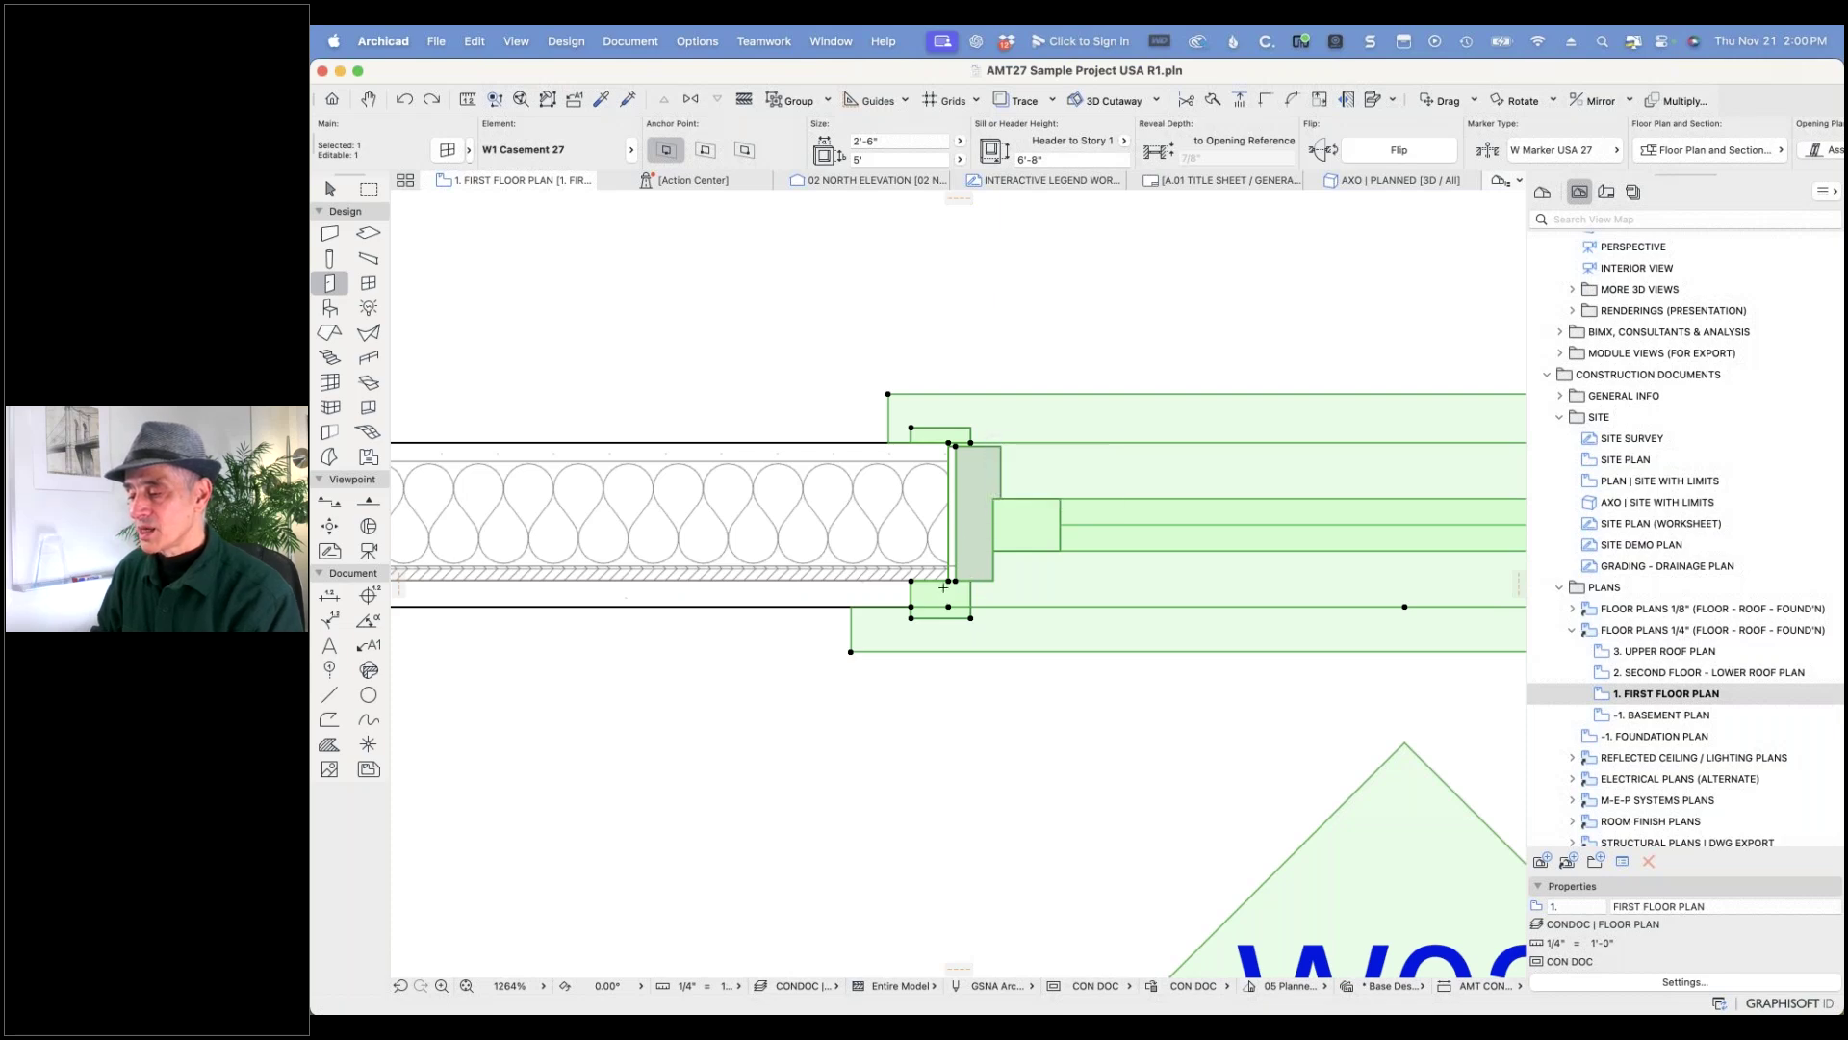
click(431, 100)
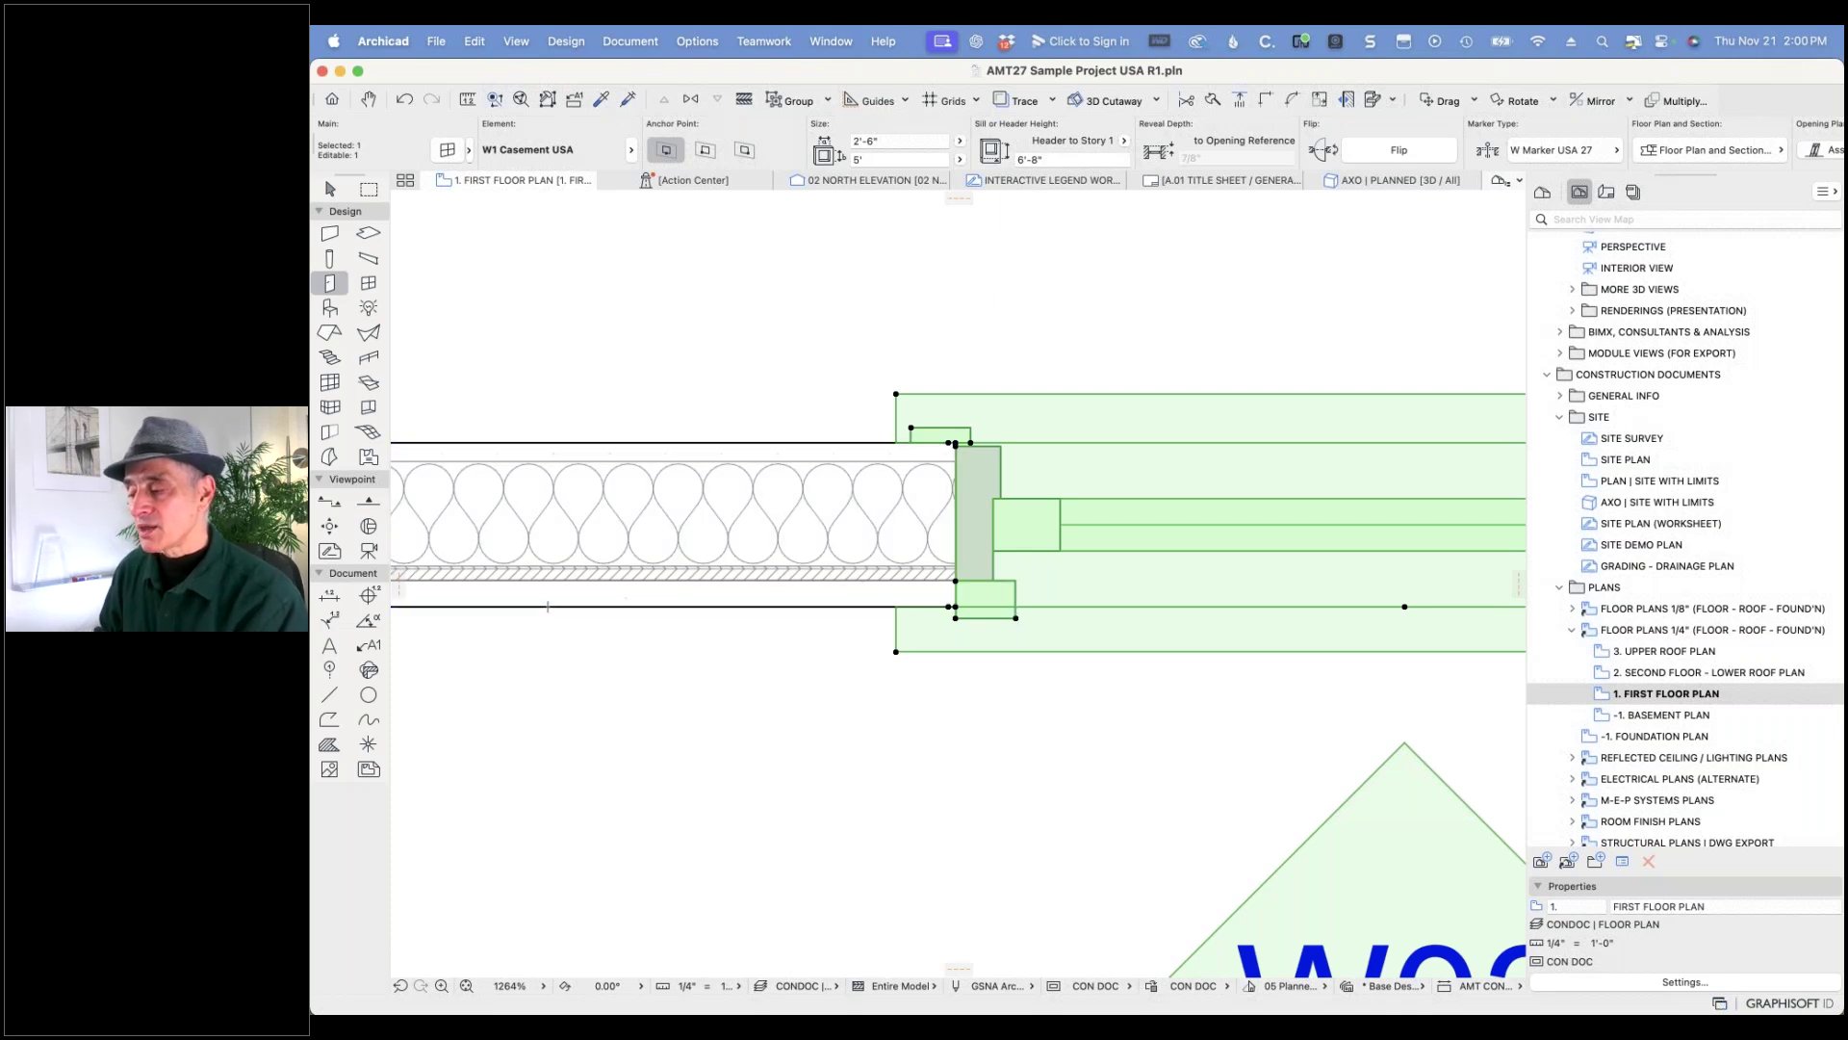
- Change the window's outside casing offset from 1" to 3" and apply
click(447, 149)
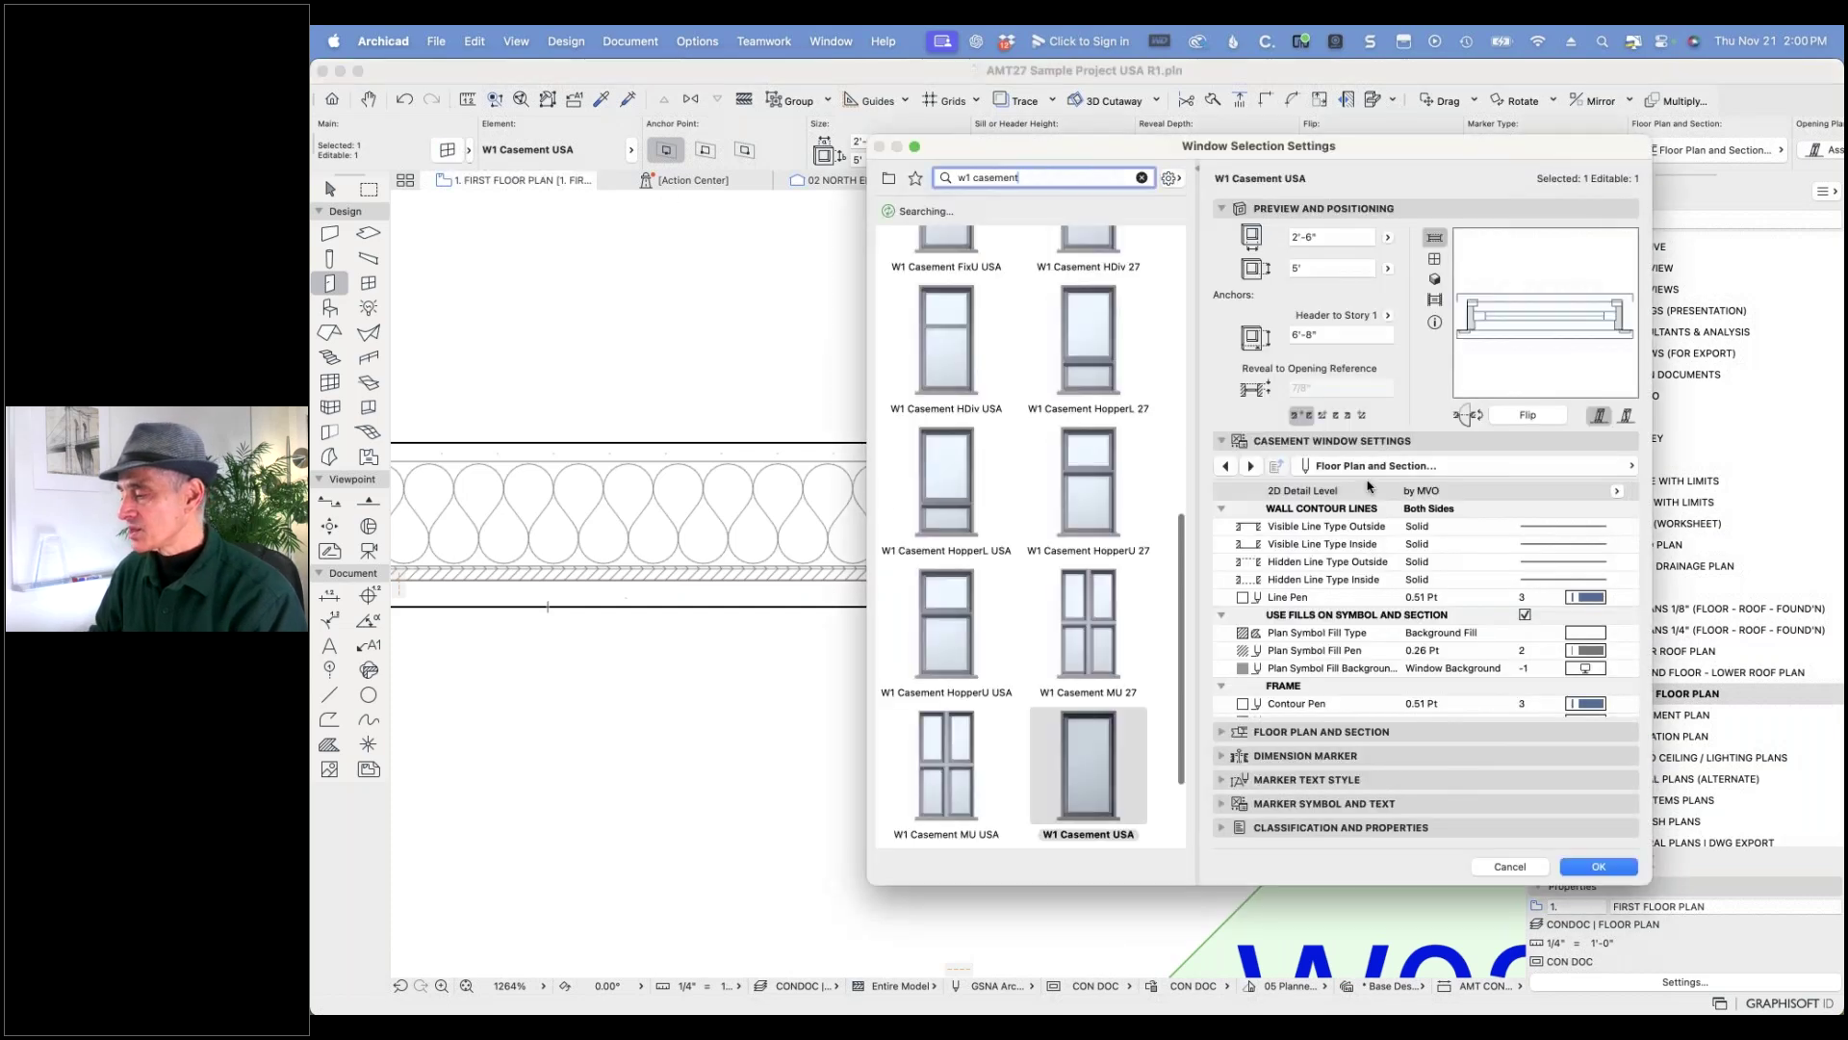
click(1402, 468)
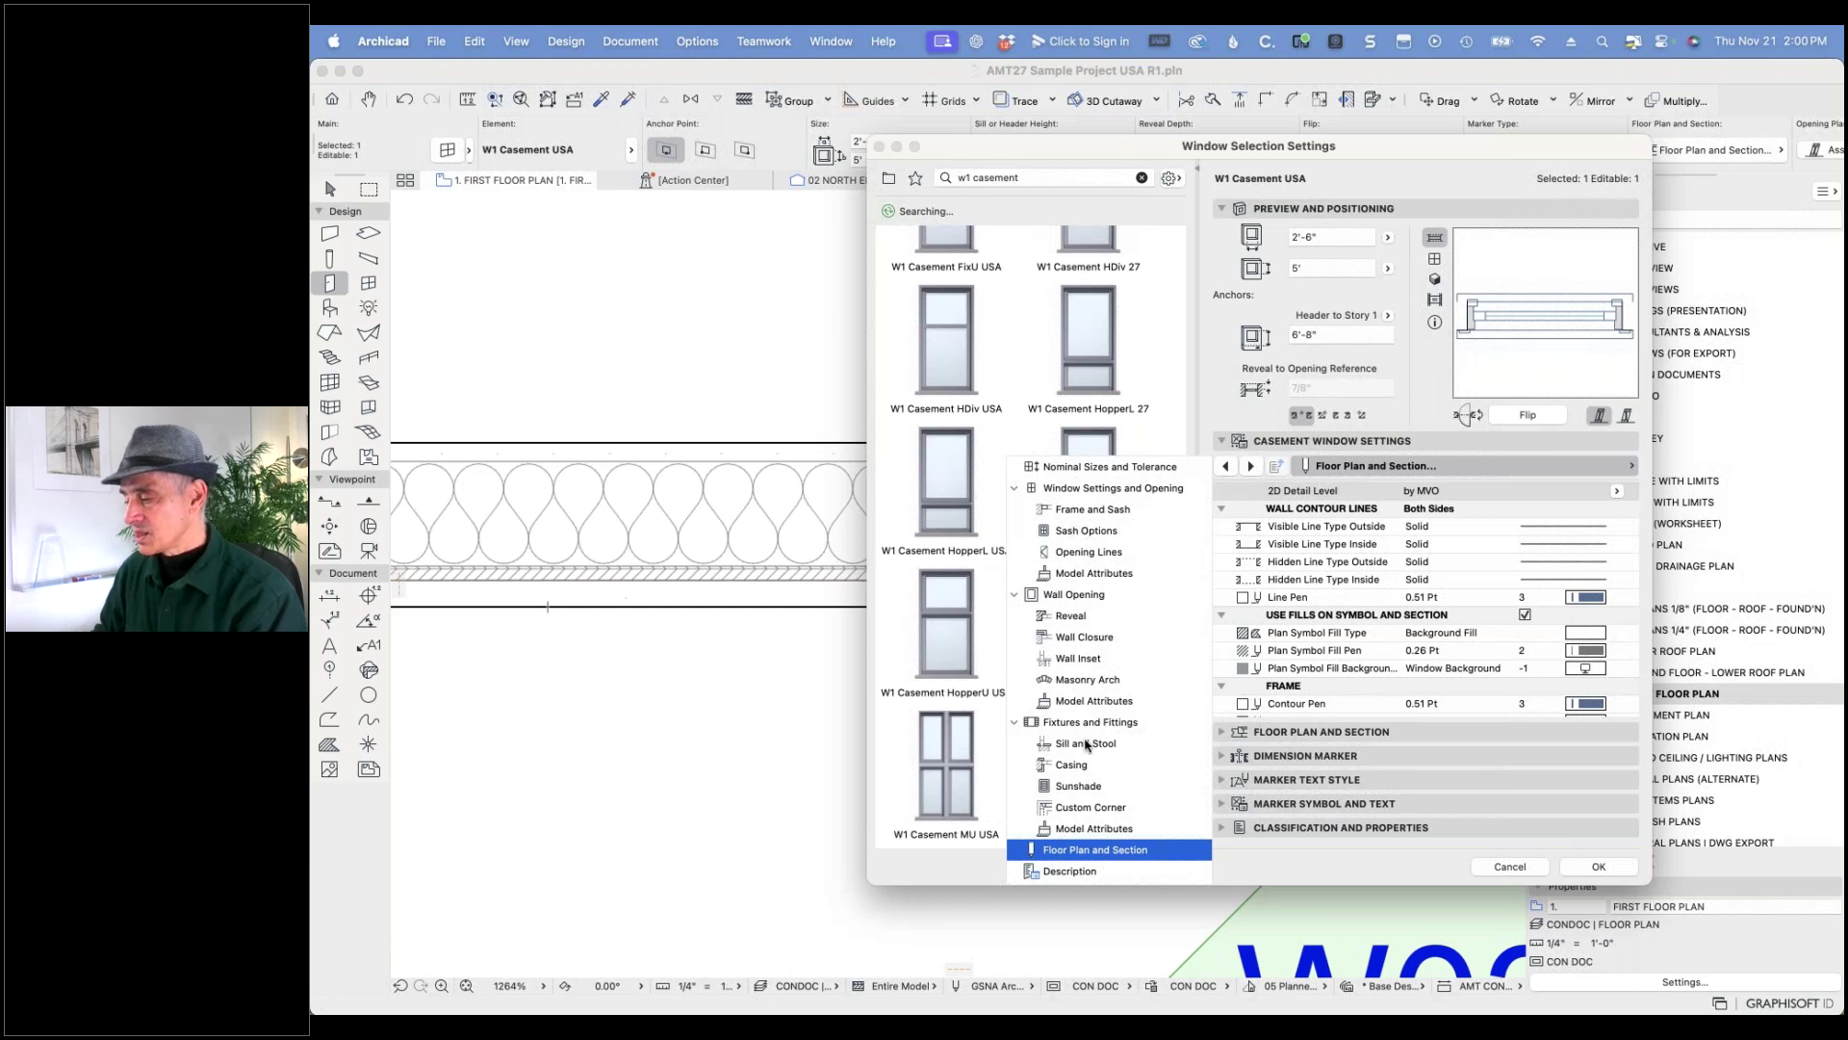
click(1072, 765)
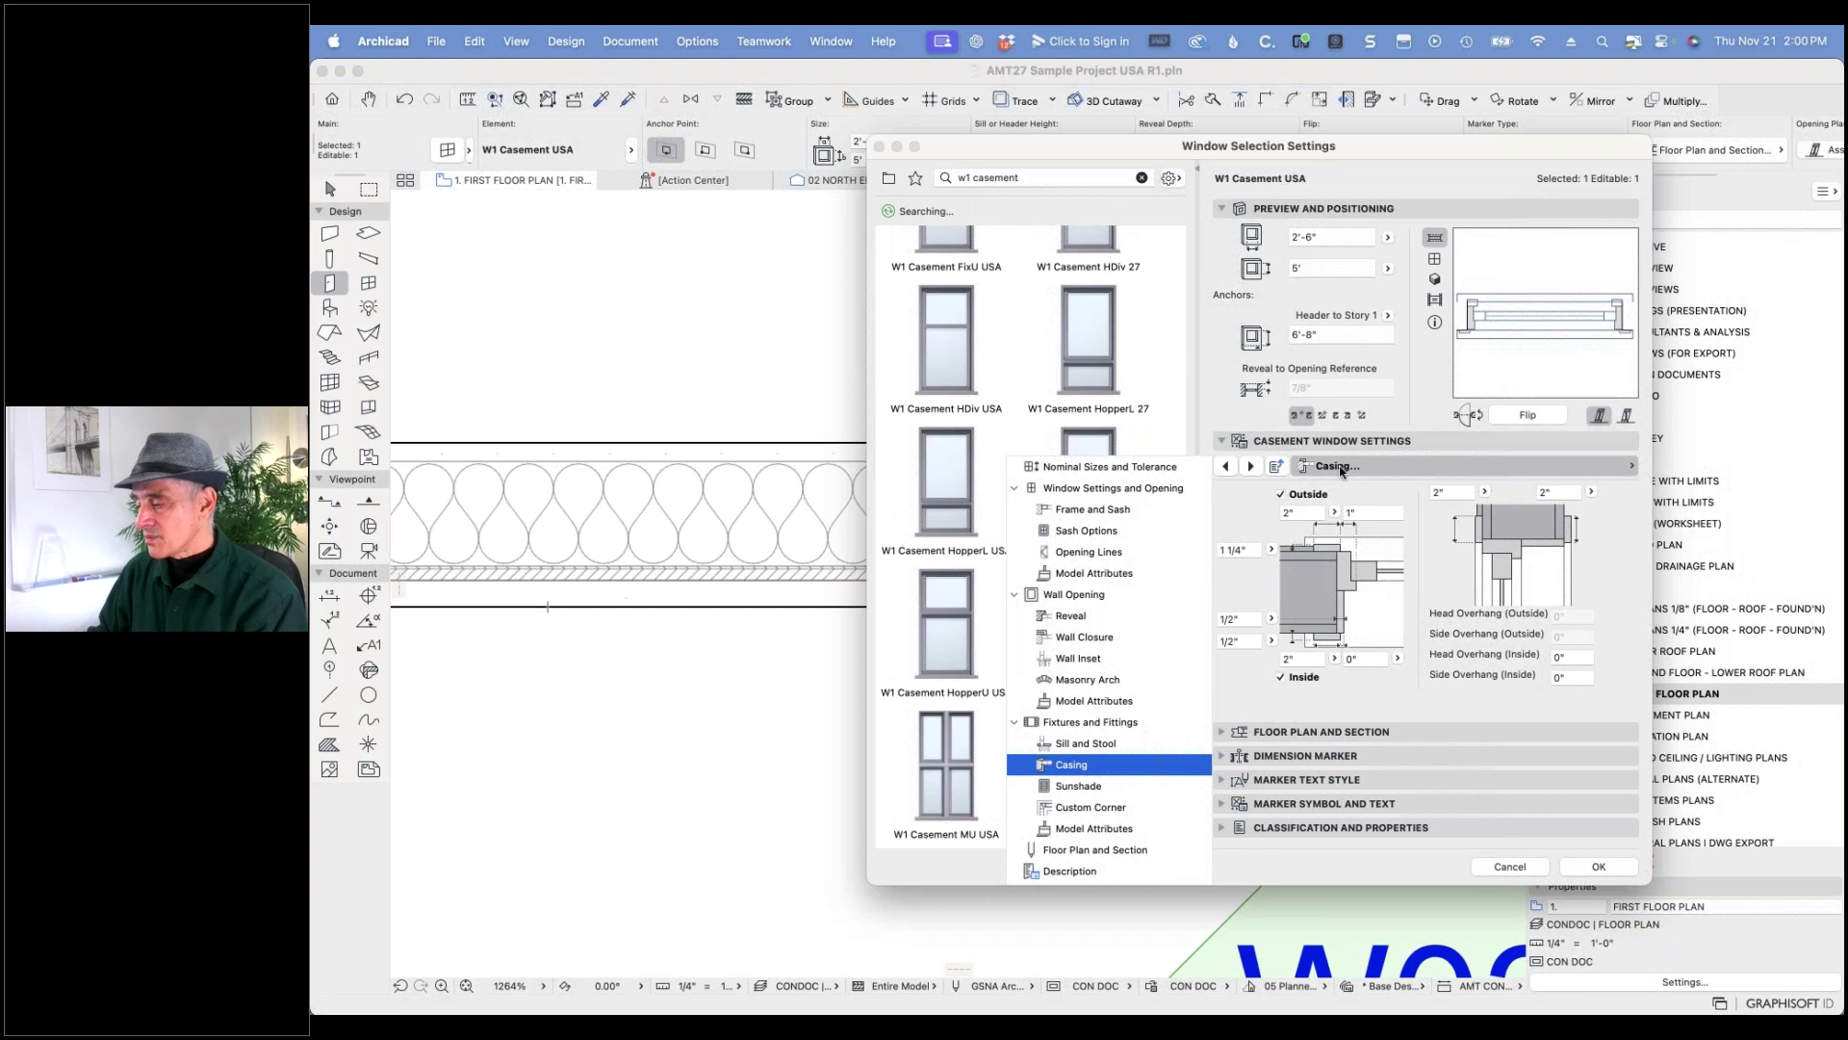
click(1350, 660)
click(1351, 659)
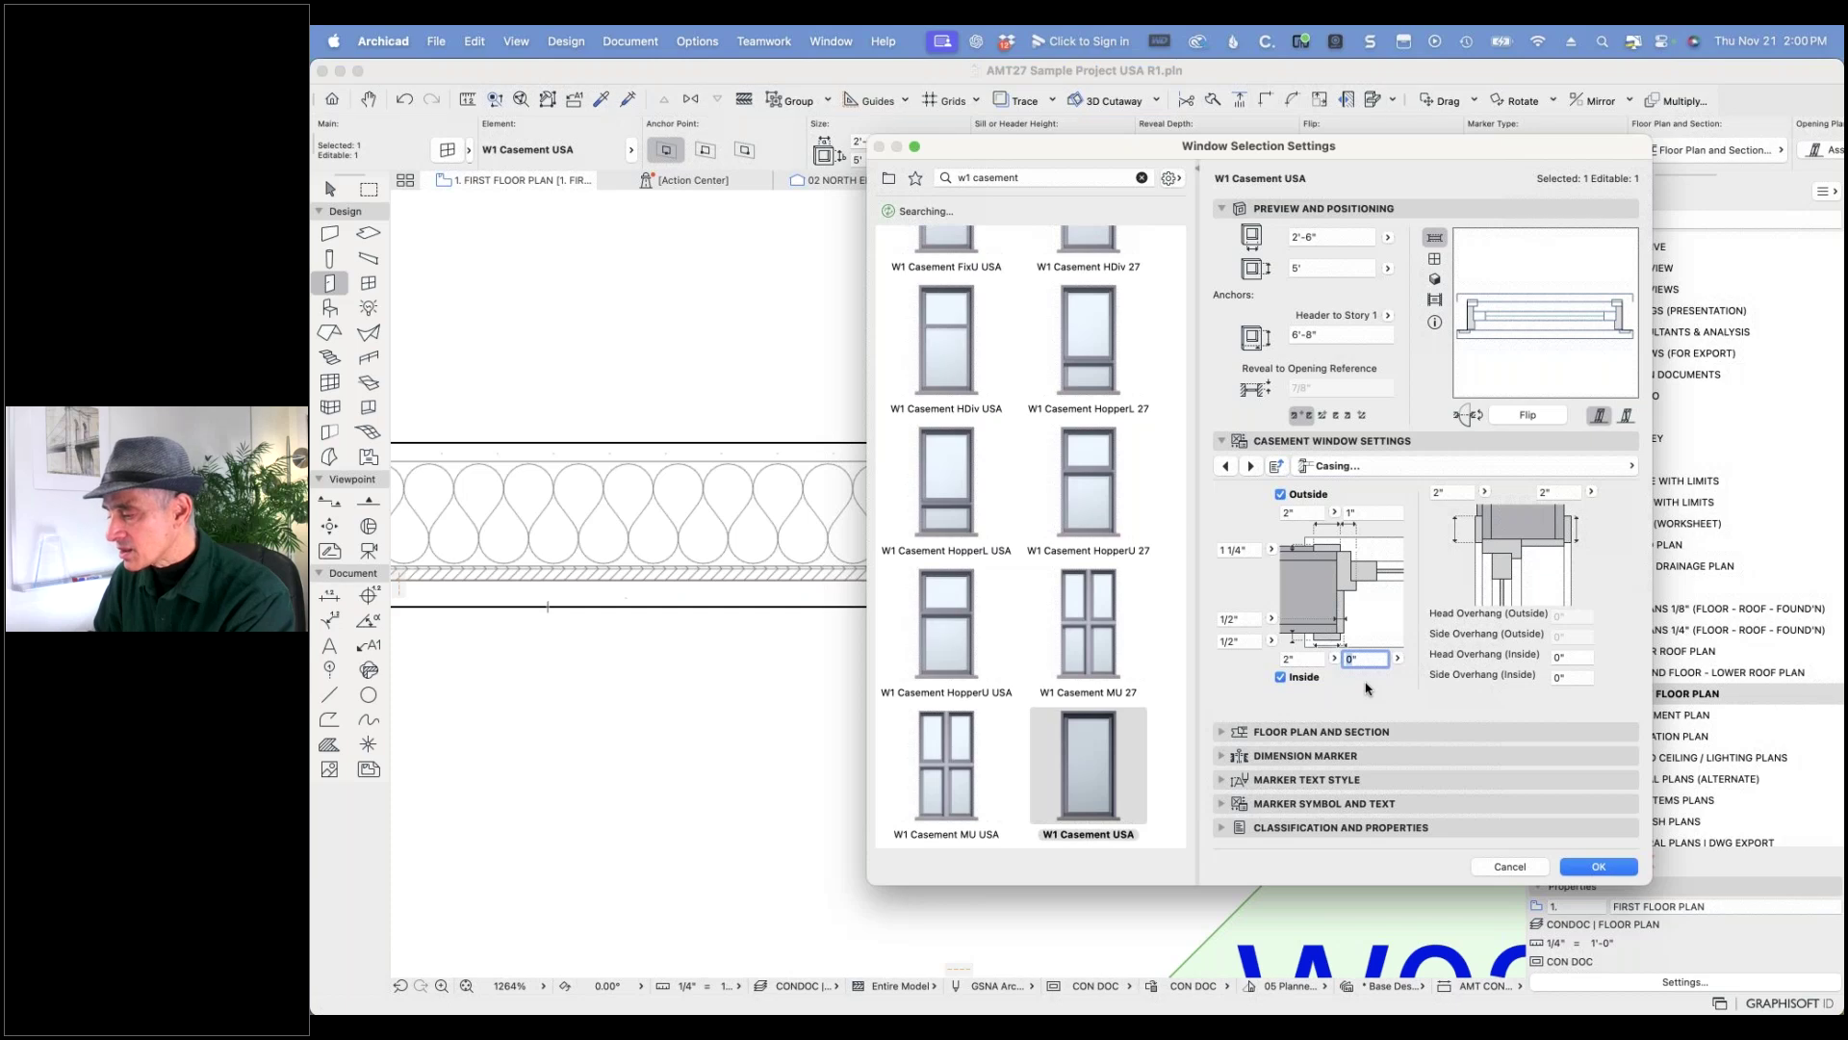
click(1362, 513)
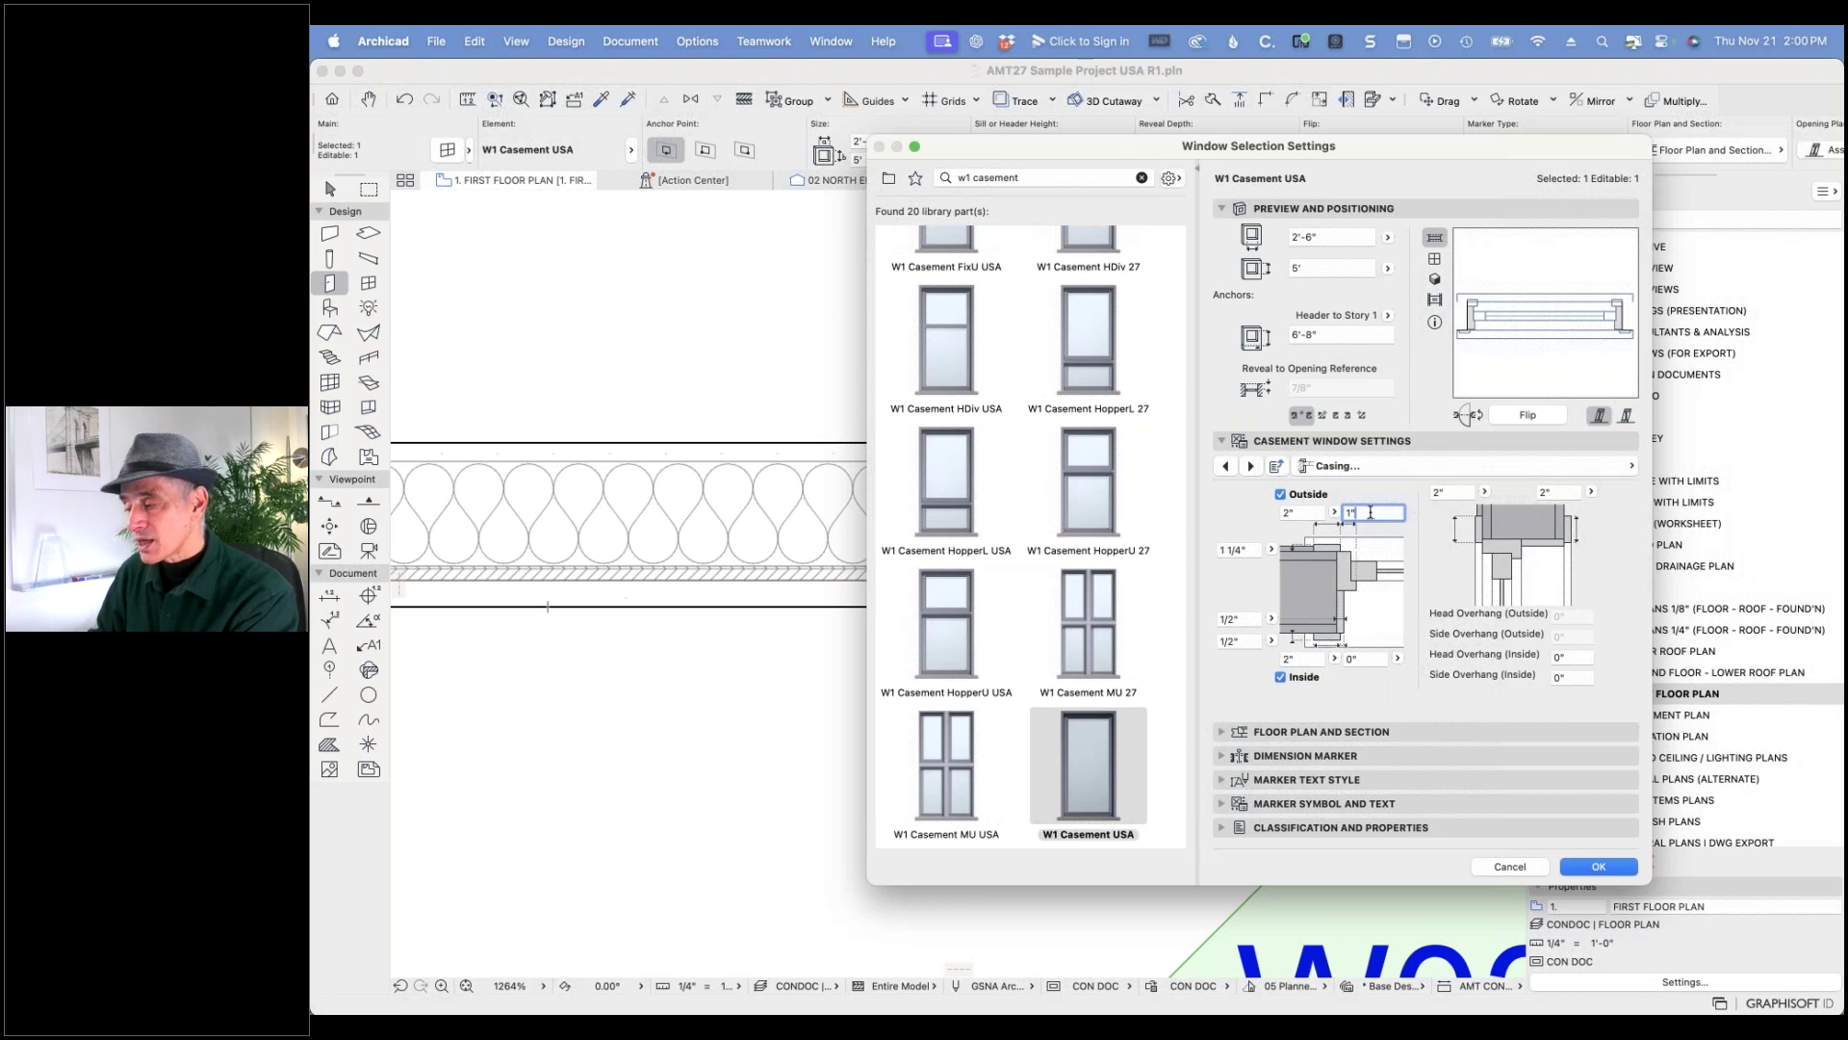
text(3)
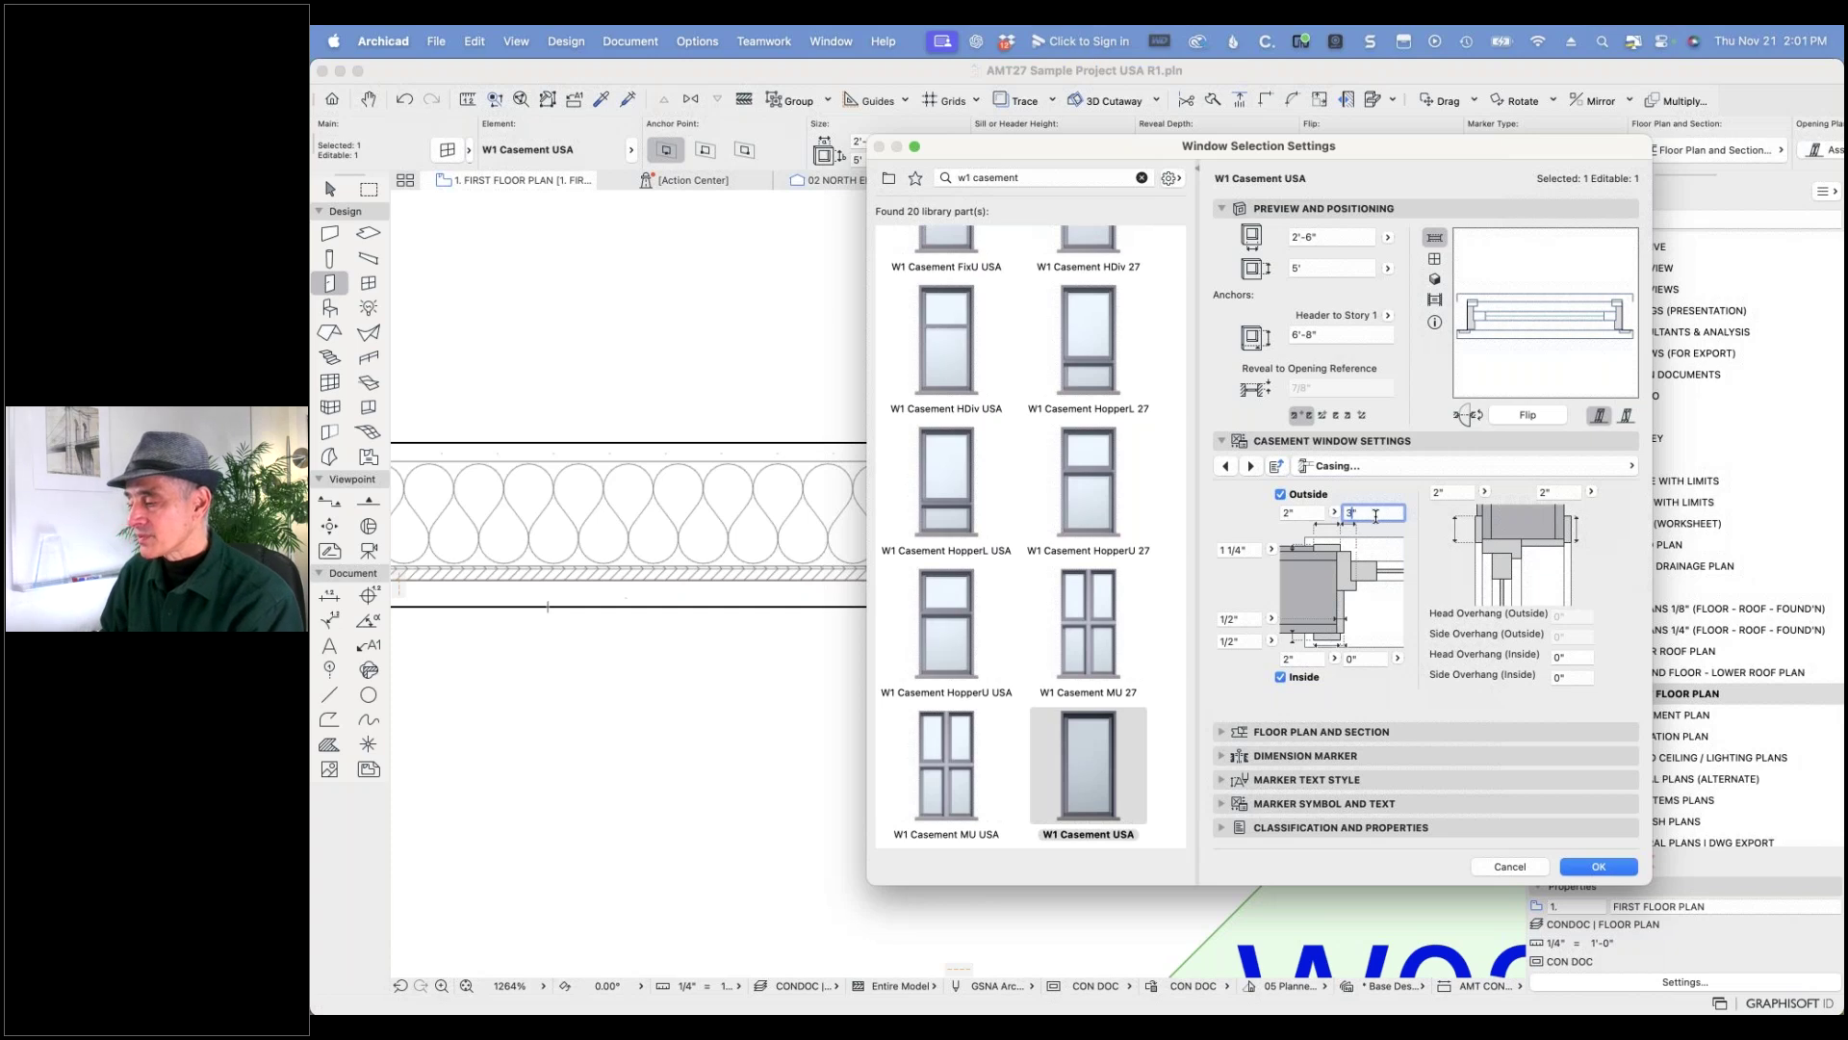
key(Tab)
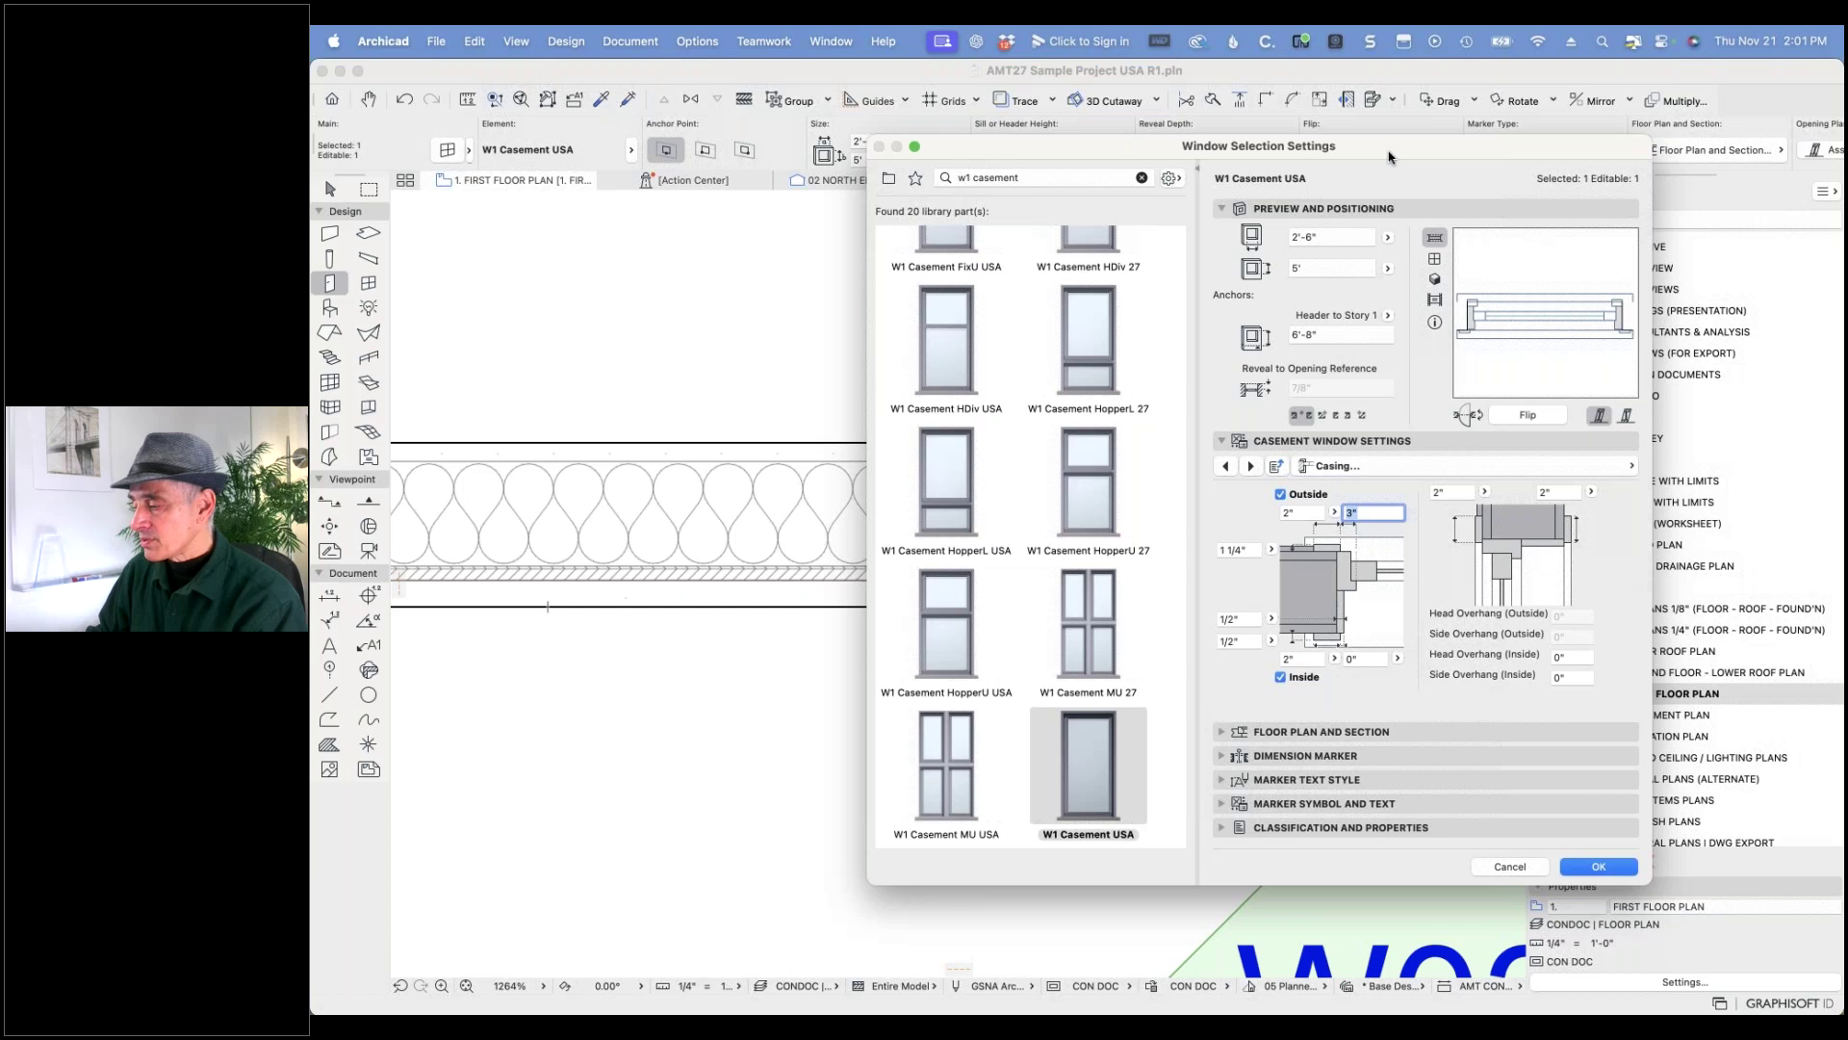
drag(1389, 156, 1594, 145)
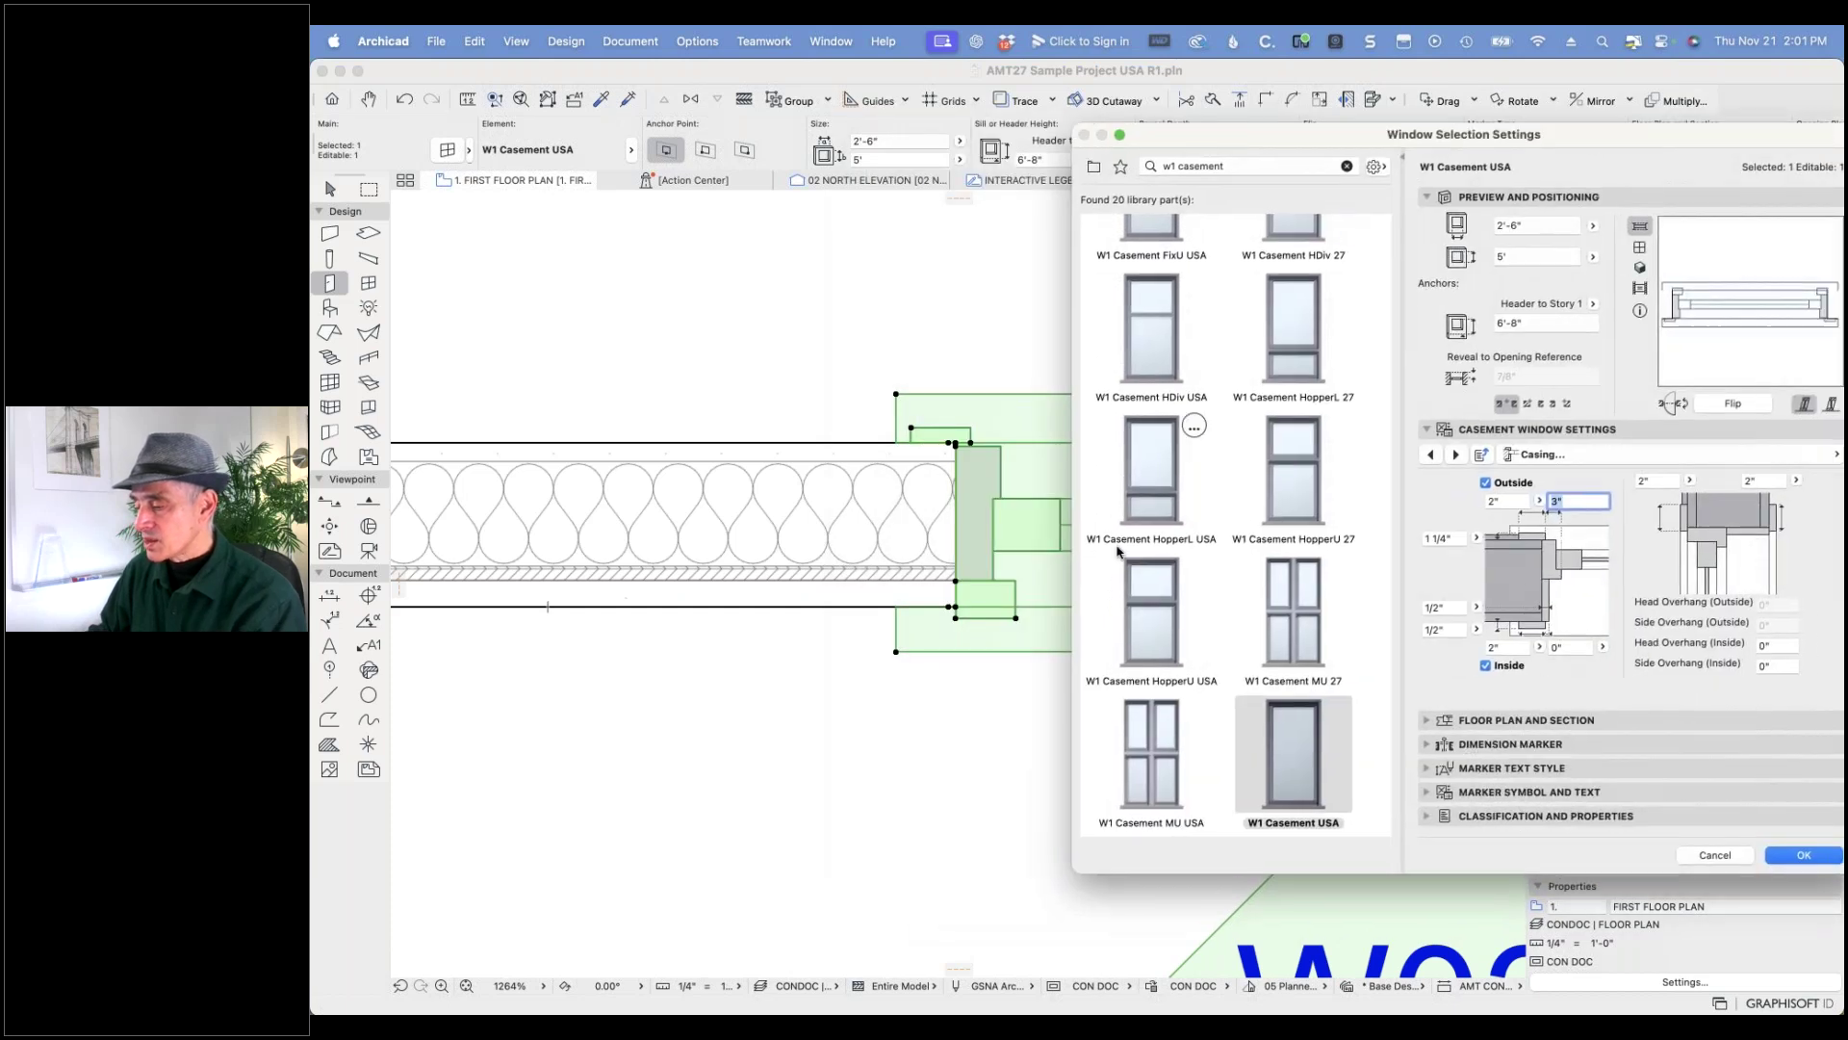
click(1805, 858)
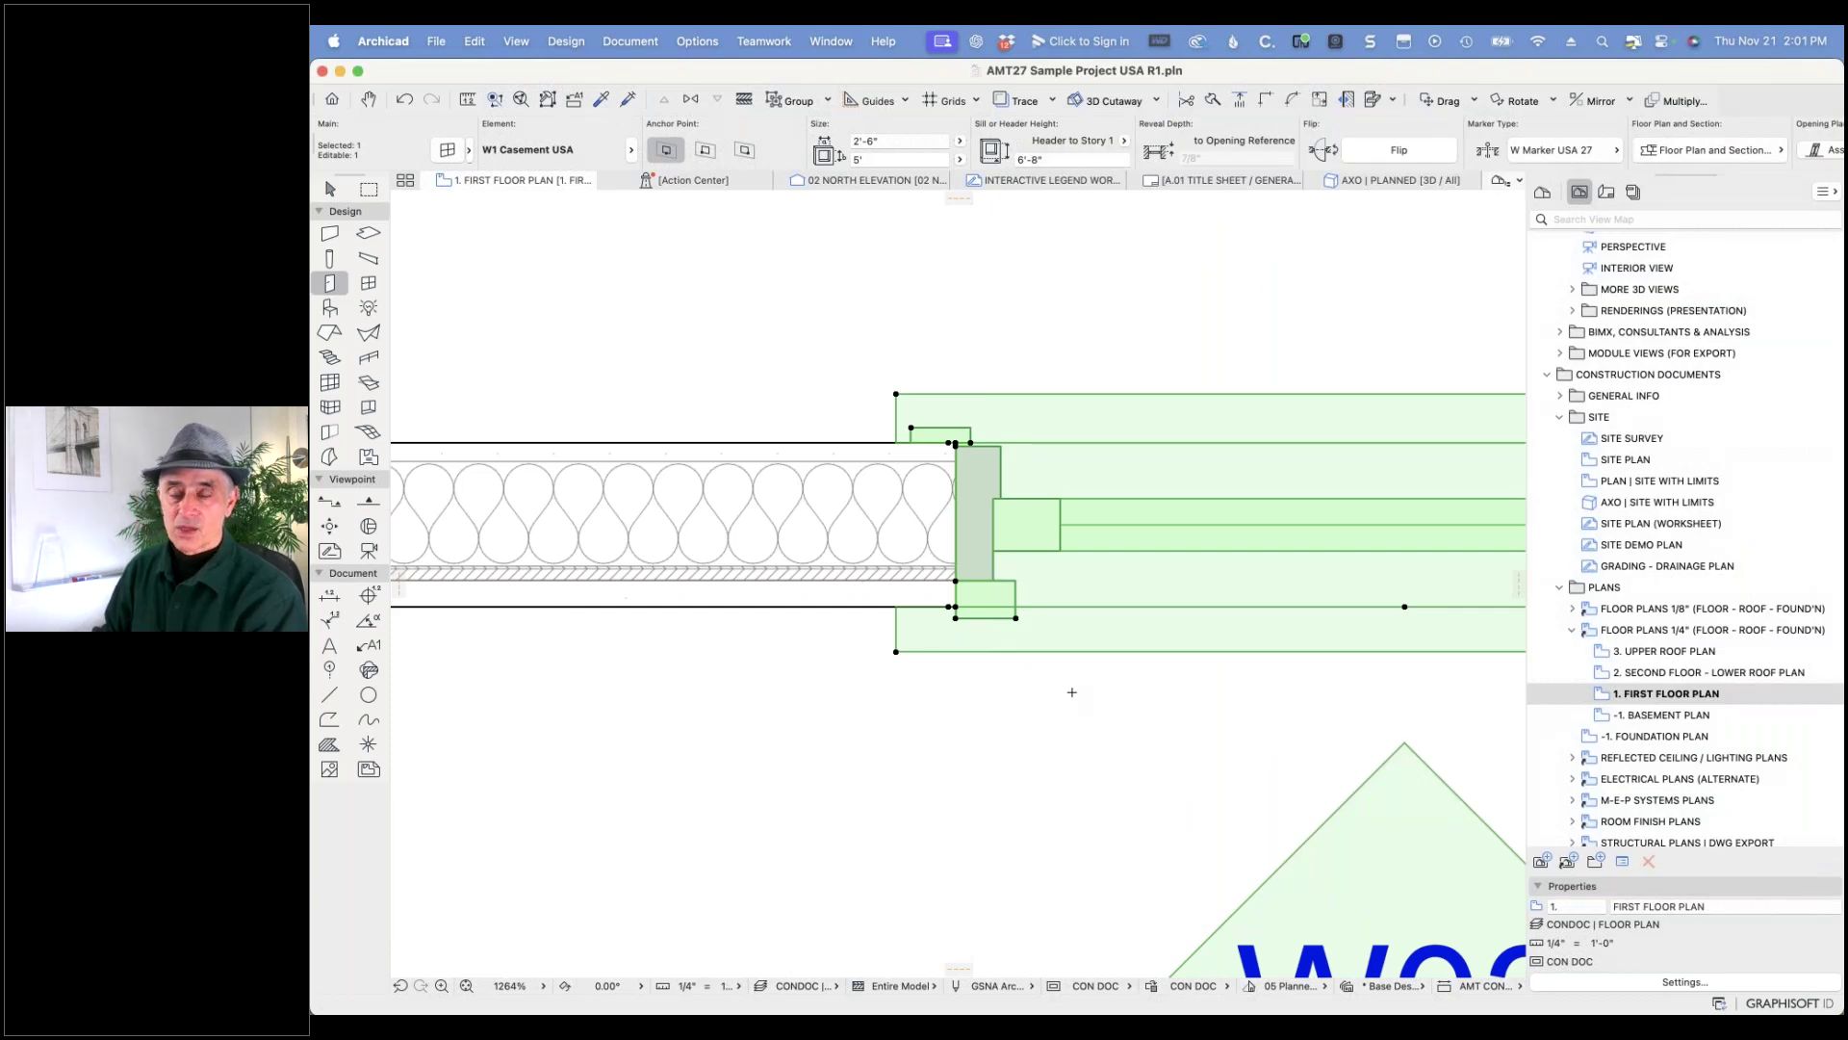
- Revert the offset change and set the outside casing width to 3" instead
click(404, 100)
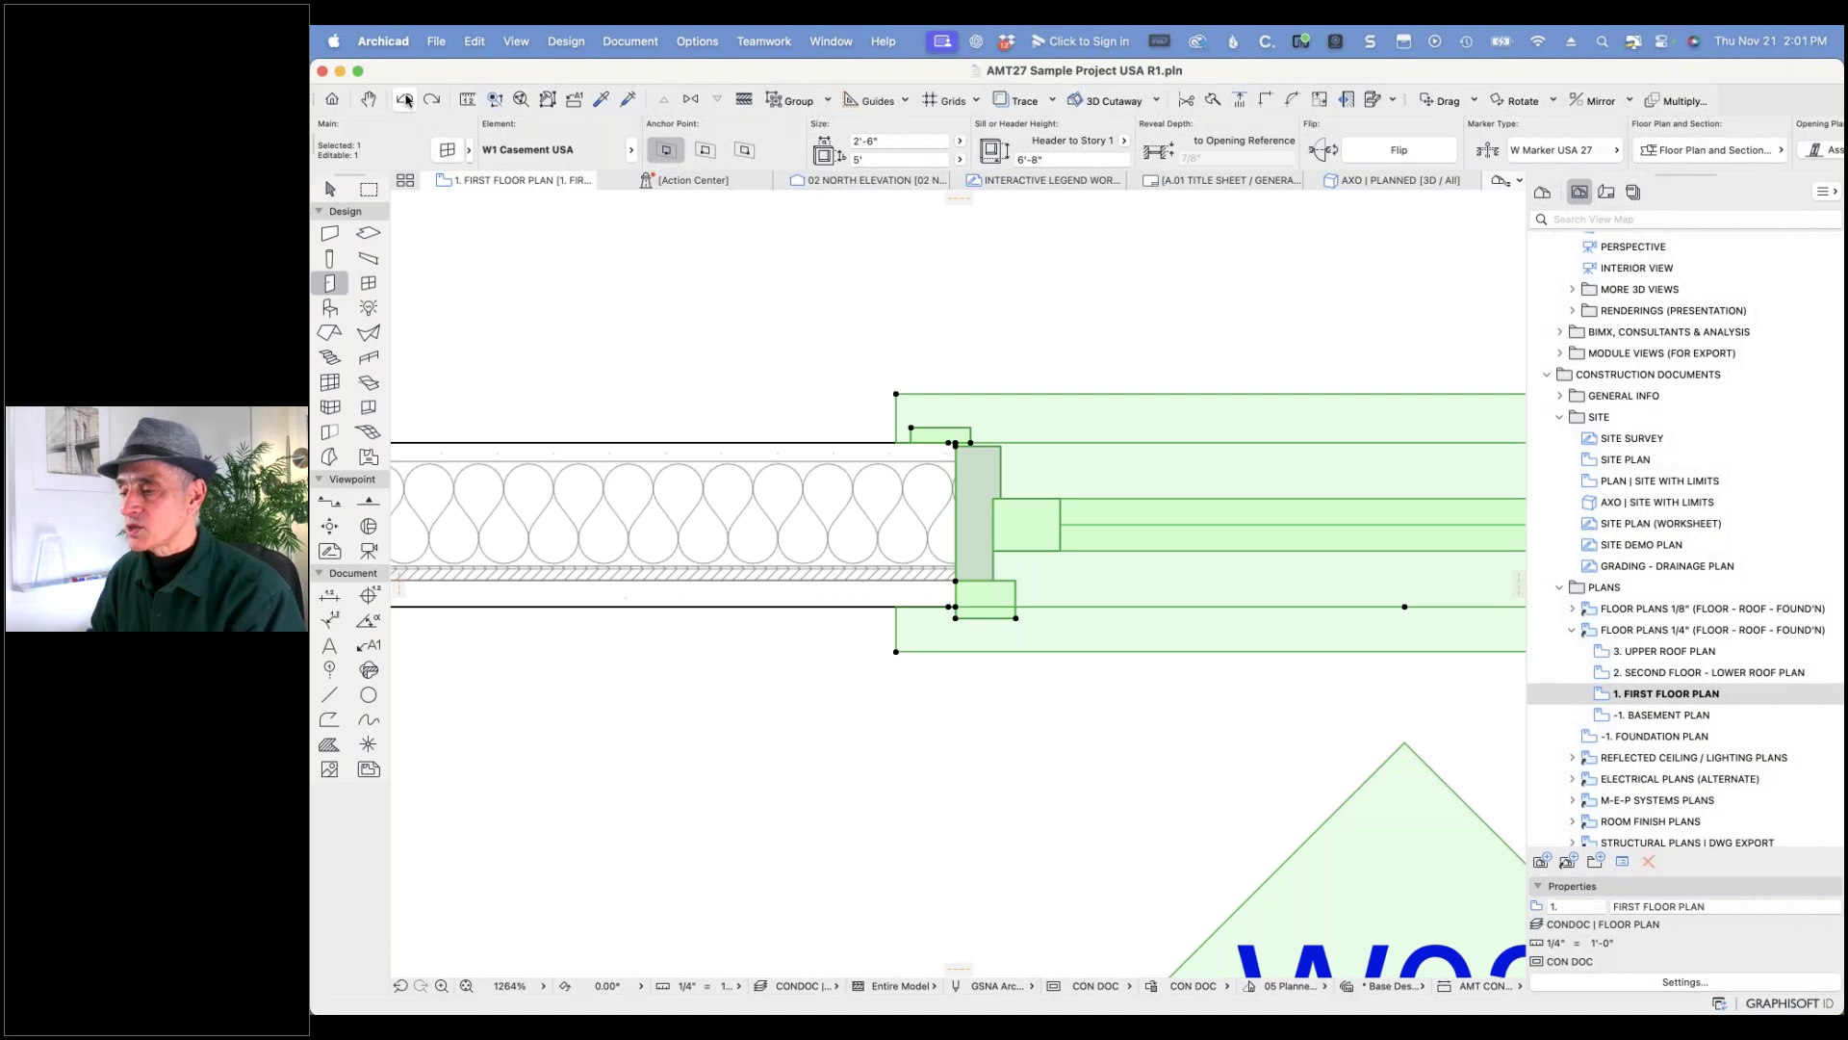
click(449, 151)
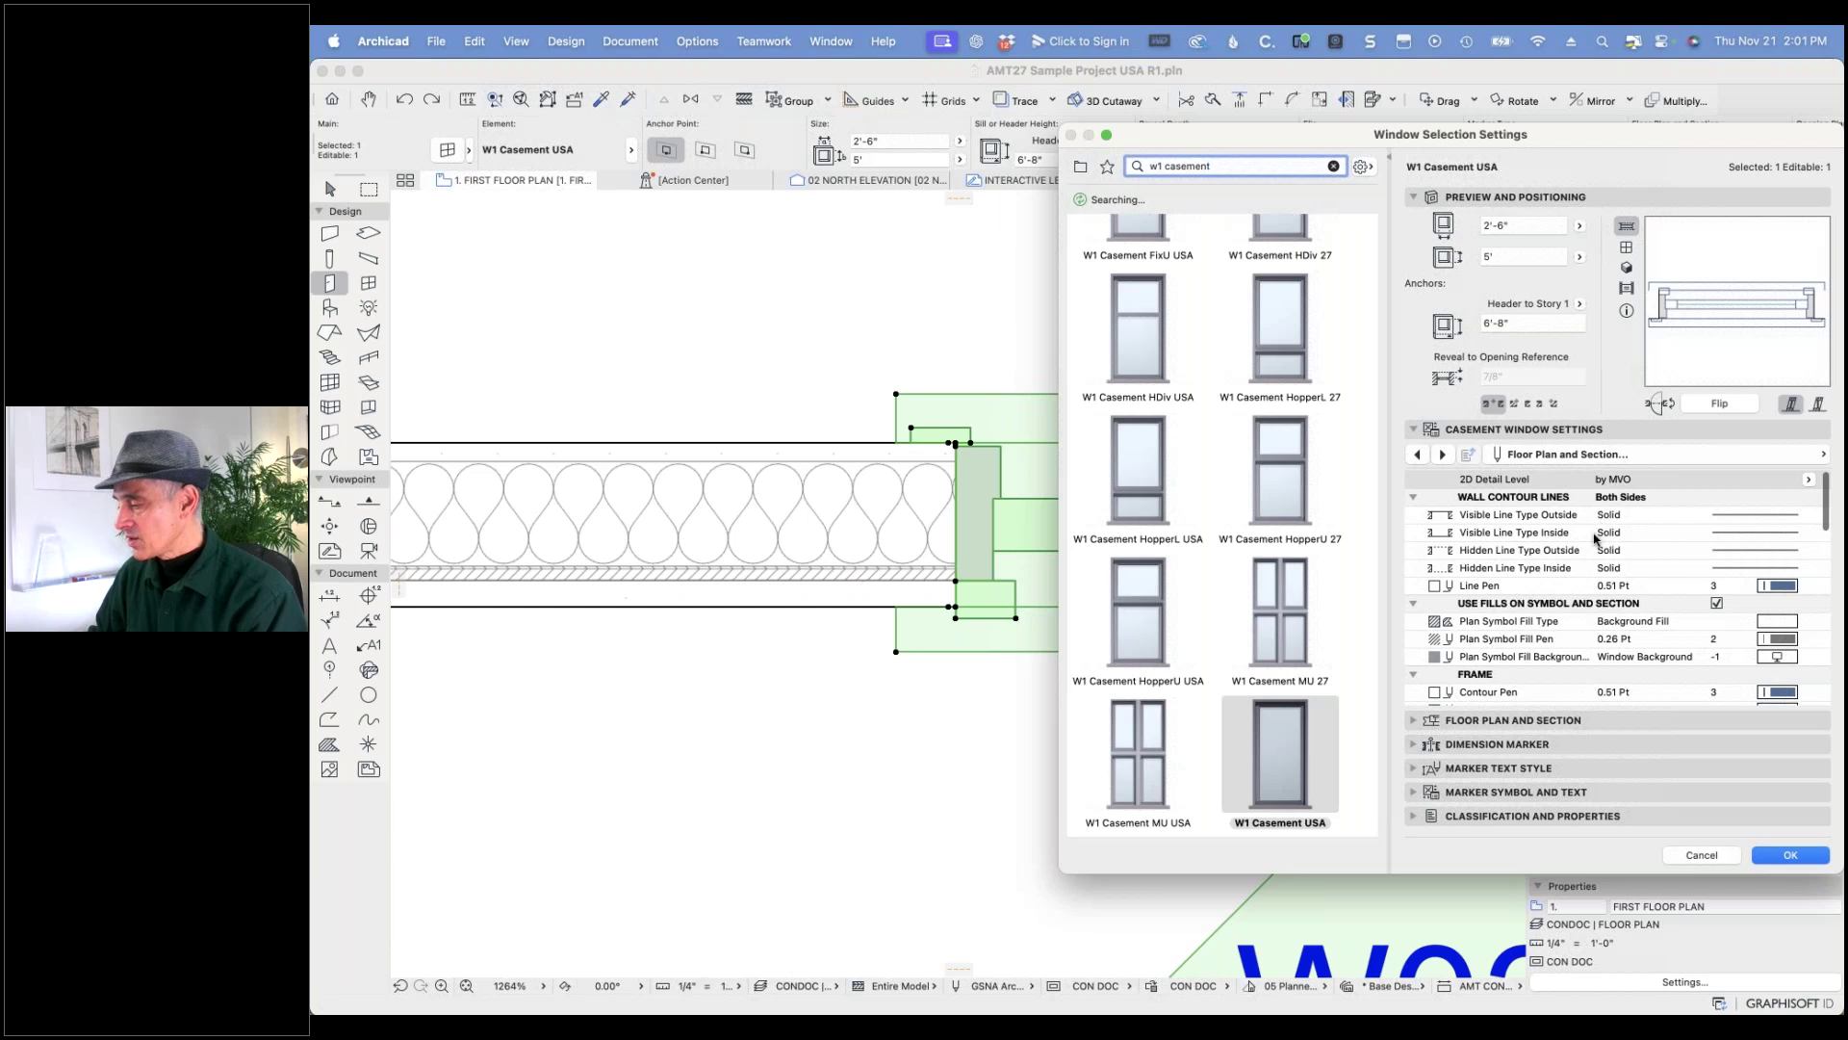
click(1526, 457)
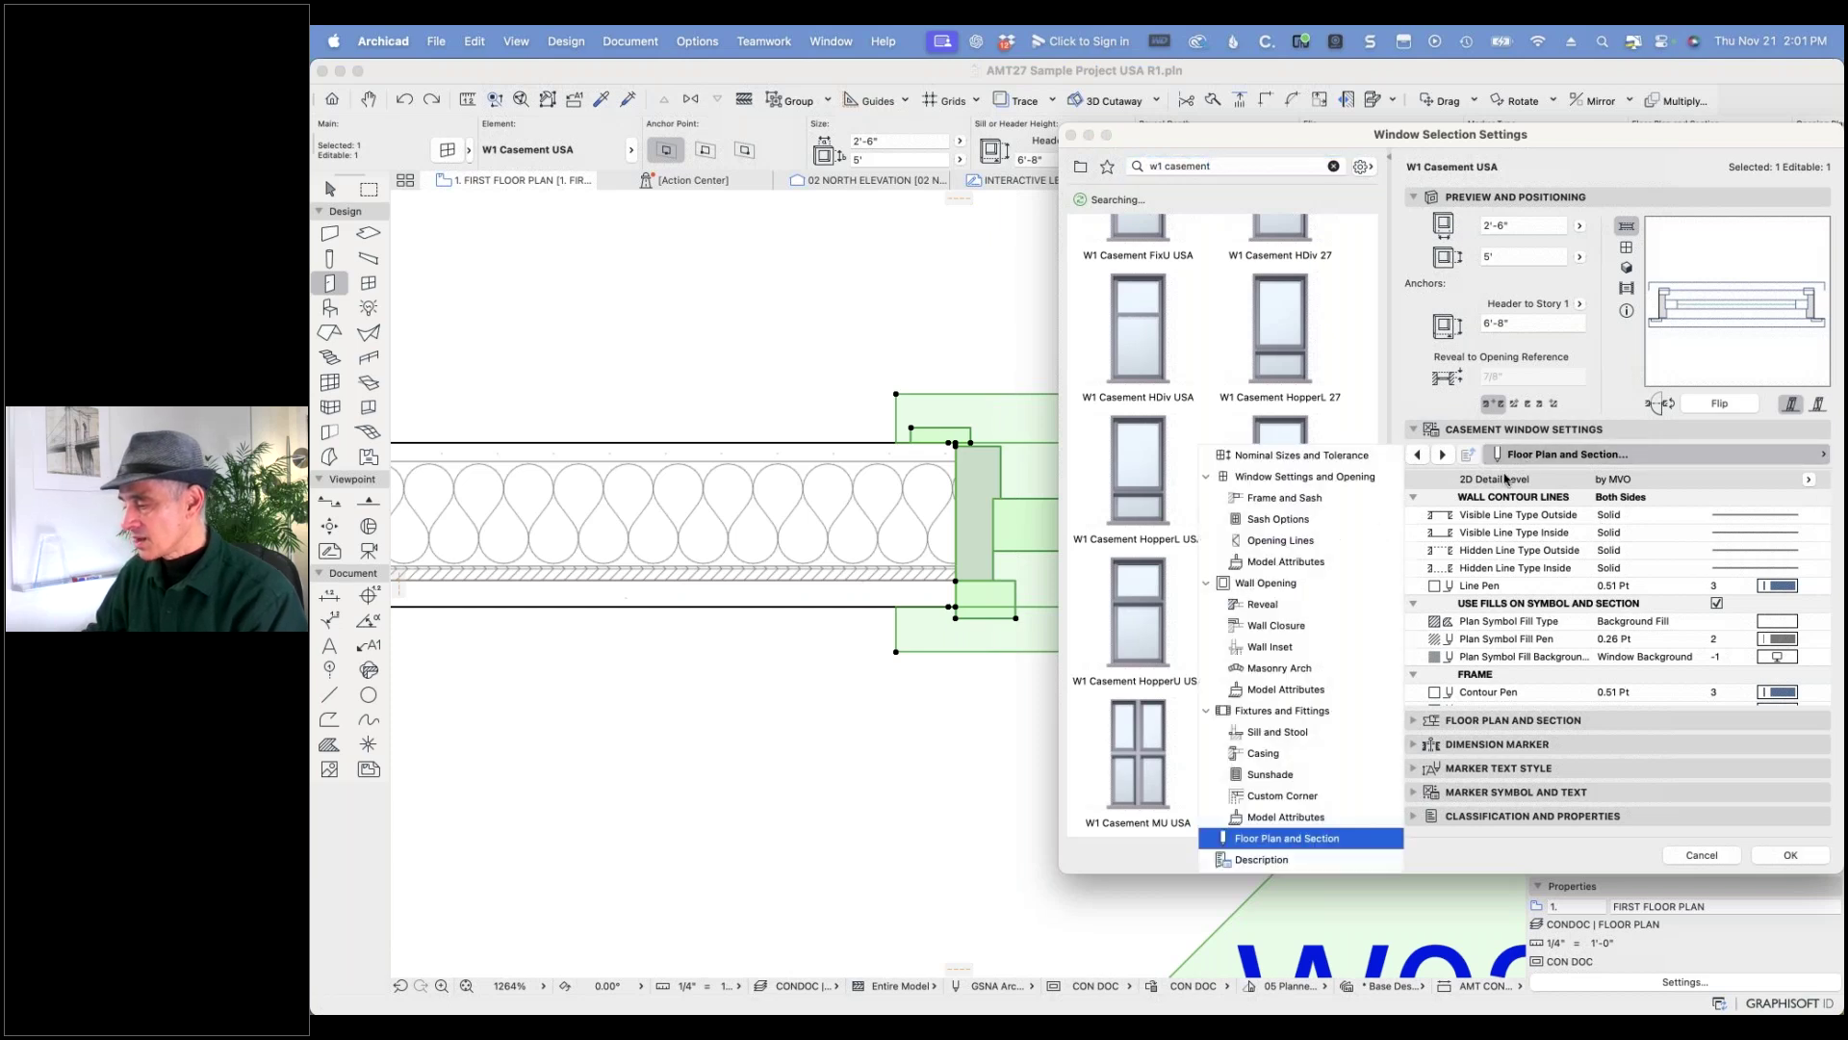
click(1271, 756)
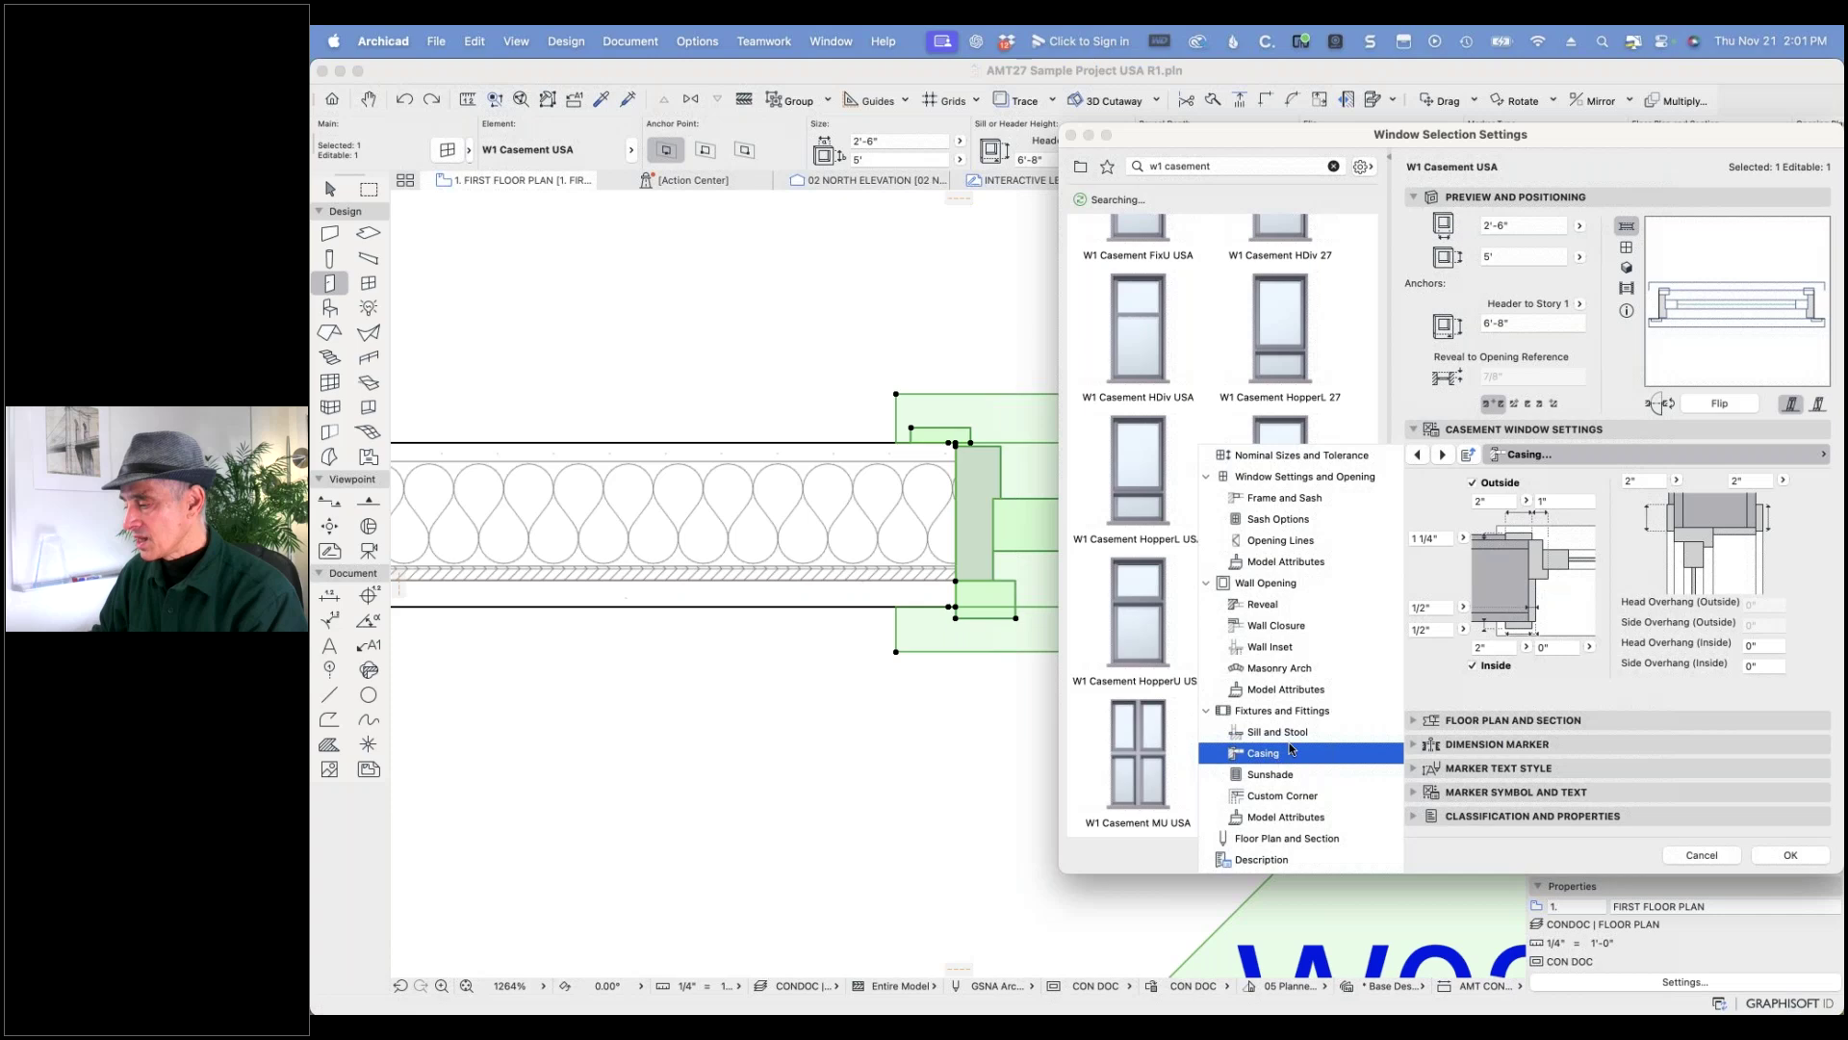
click(1483, 501)
text(3)
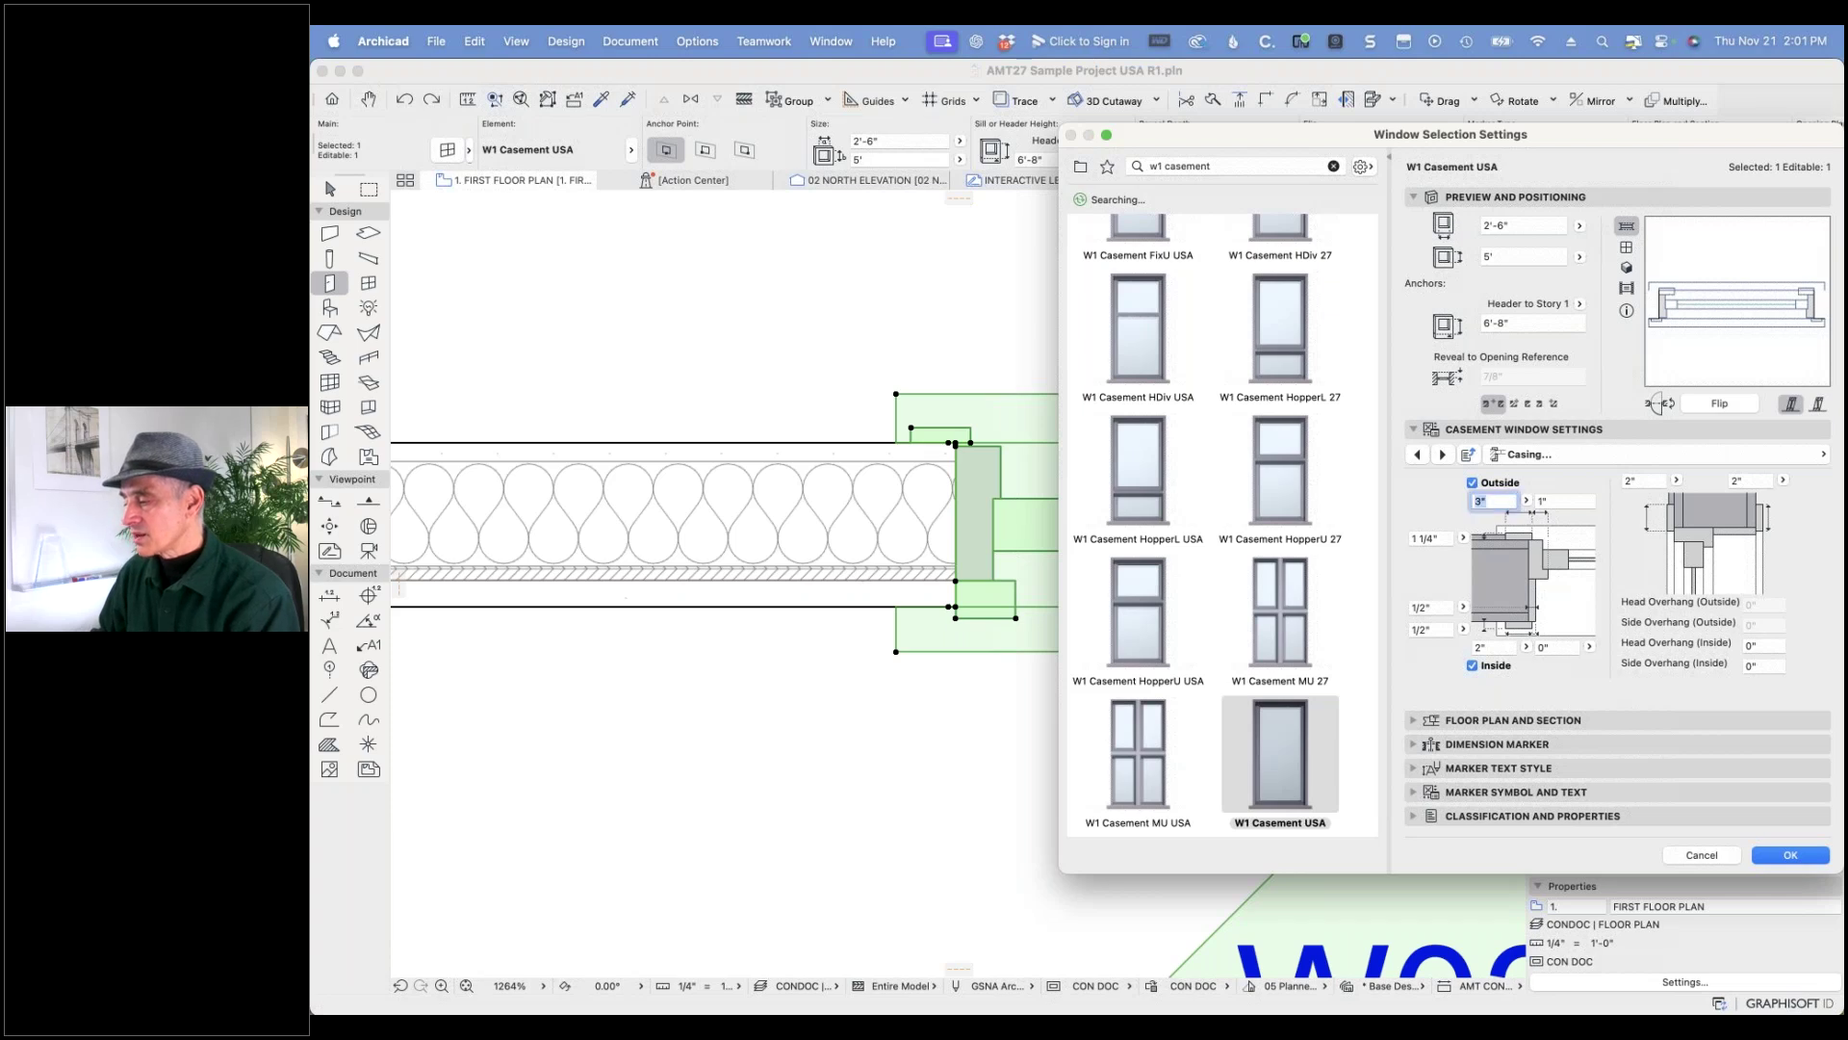
click(1790, 855)
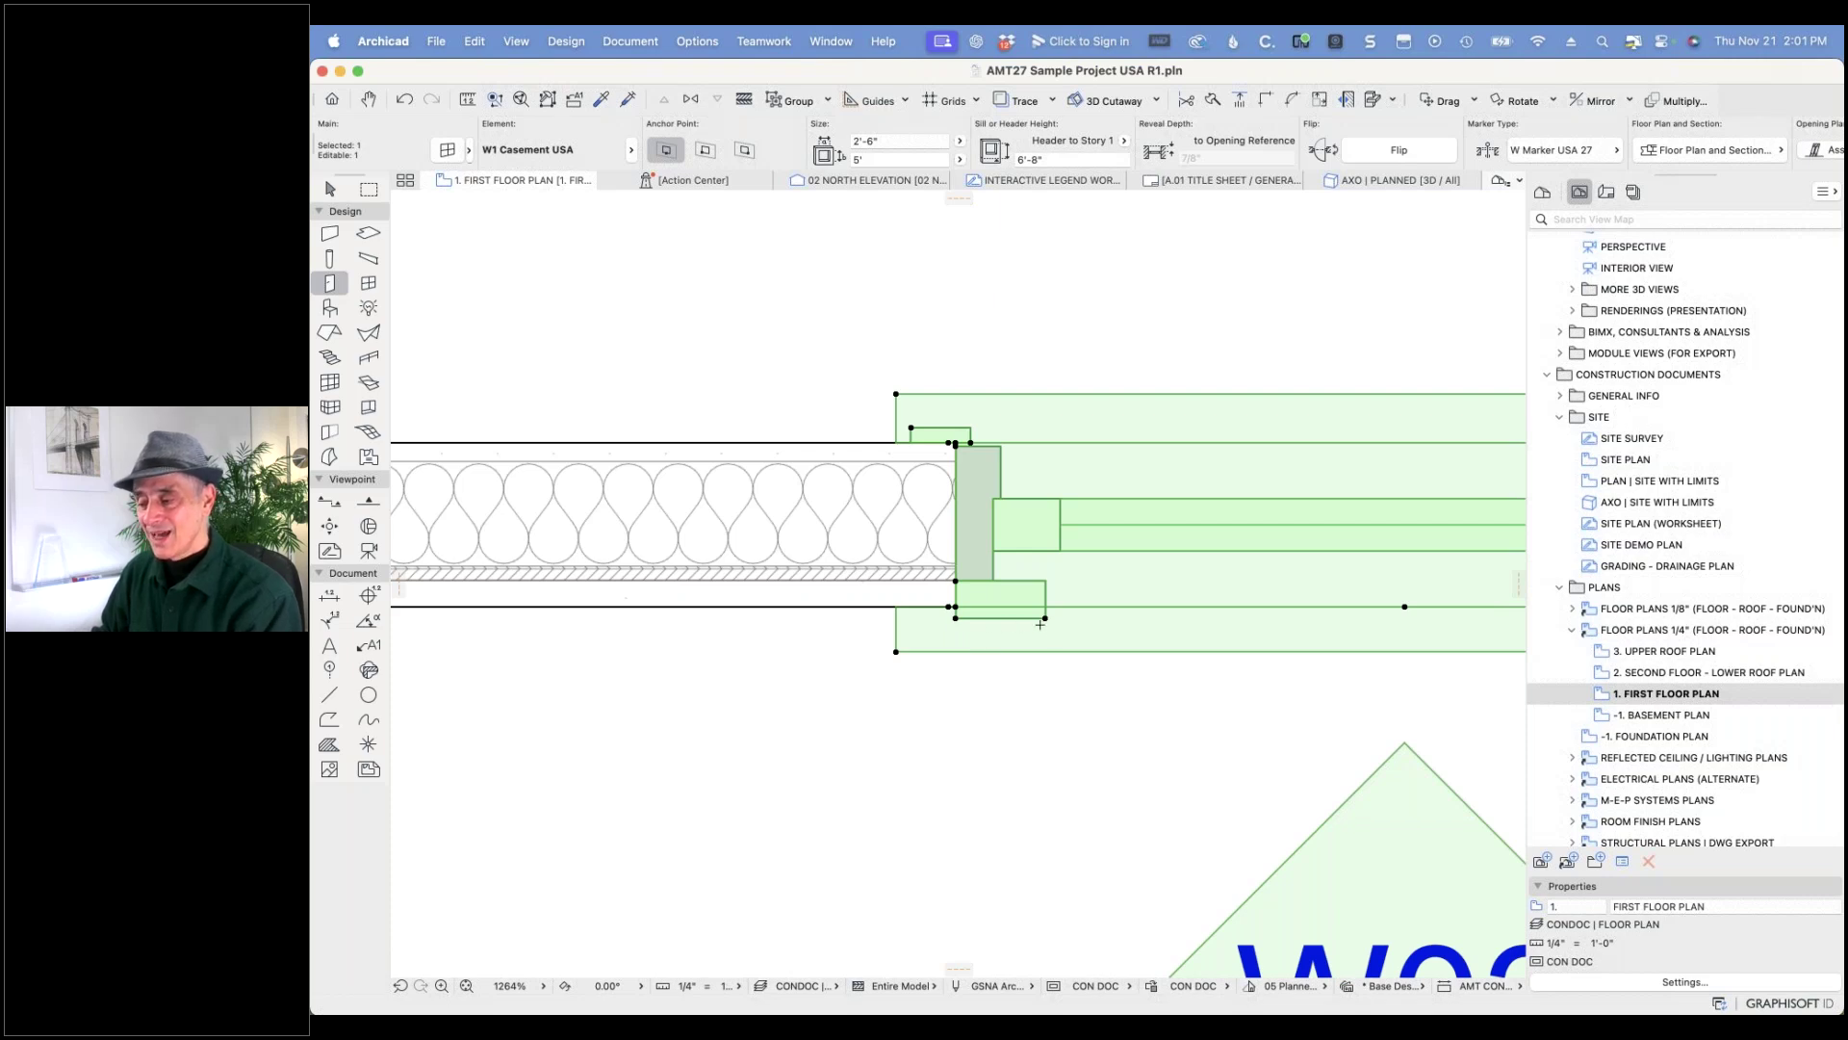
- Undo the 3" casing width change and zoom out of the plan
click(405, 101)
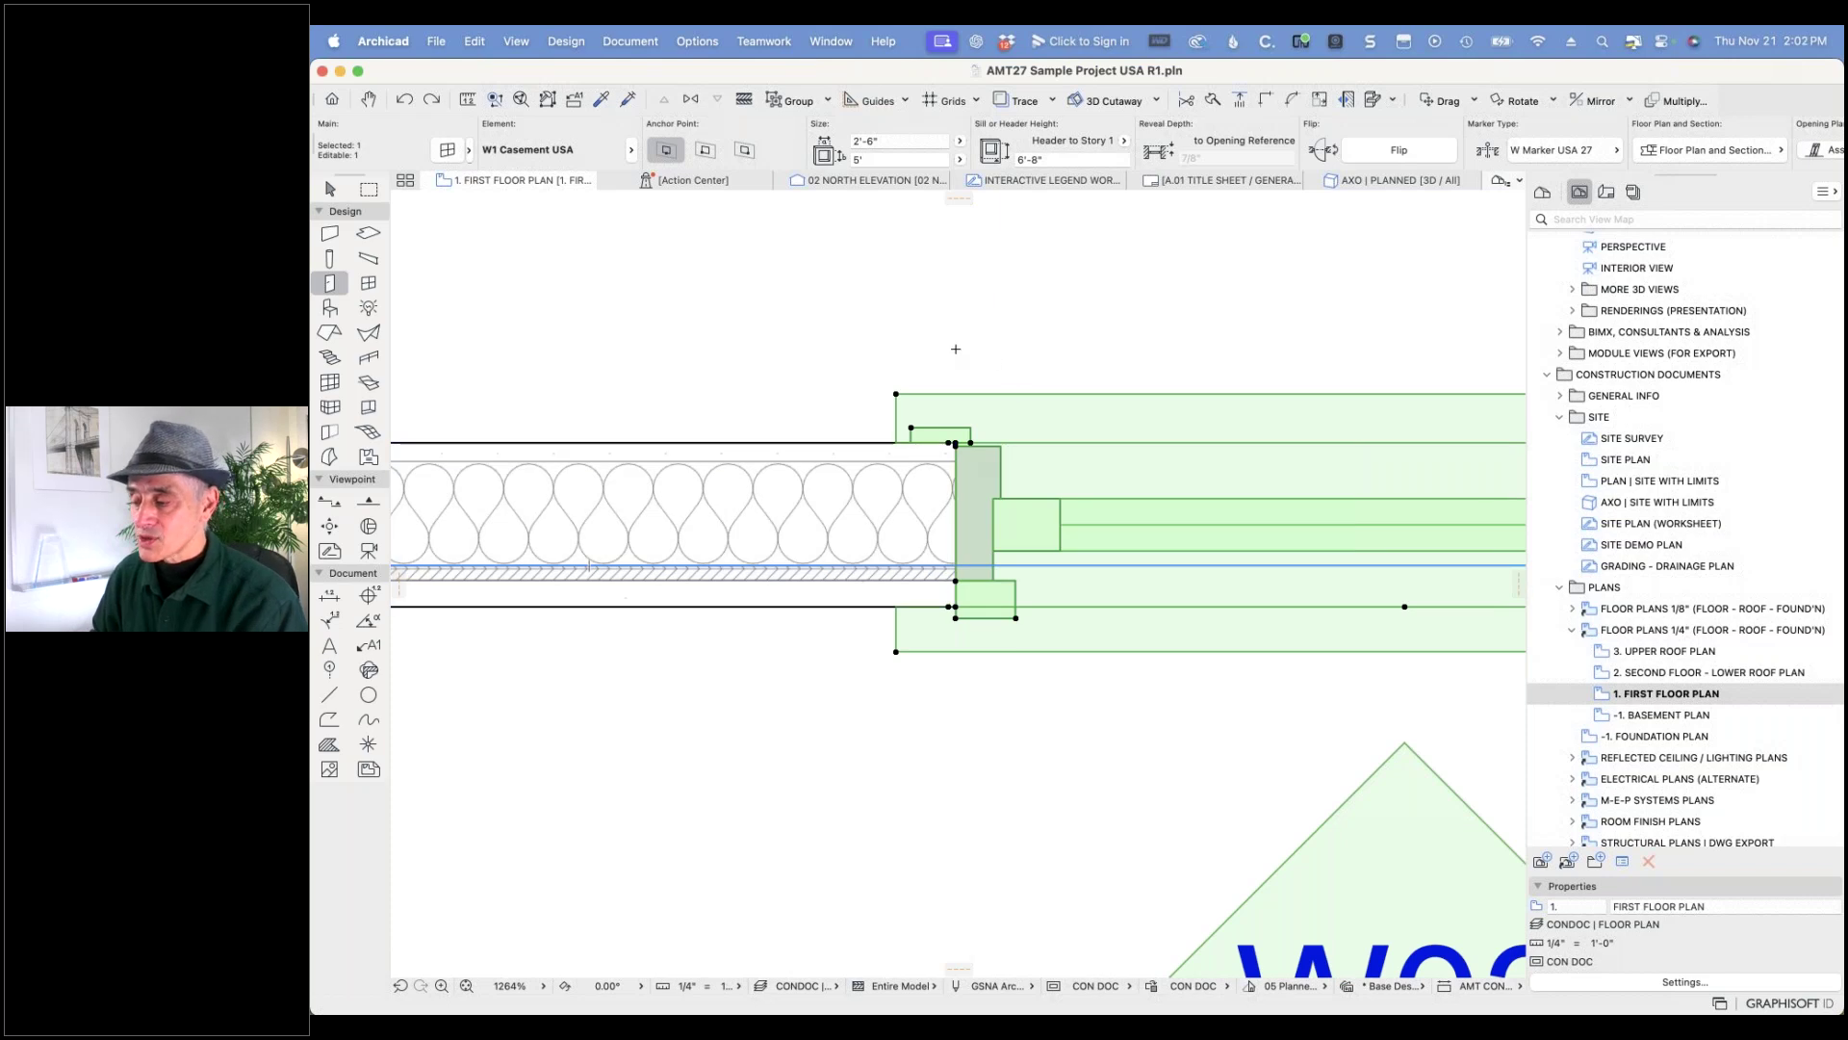
scroll(956, 349, down, 5)
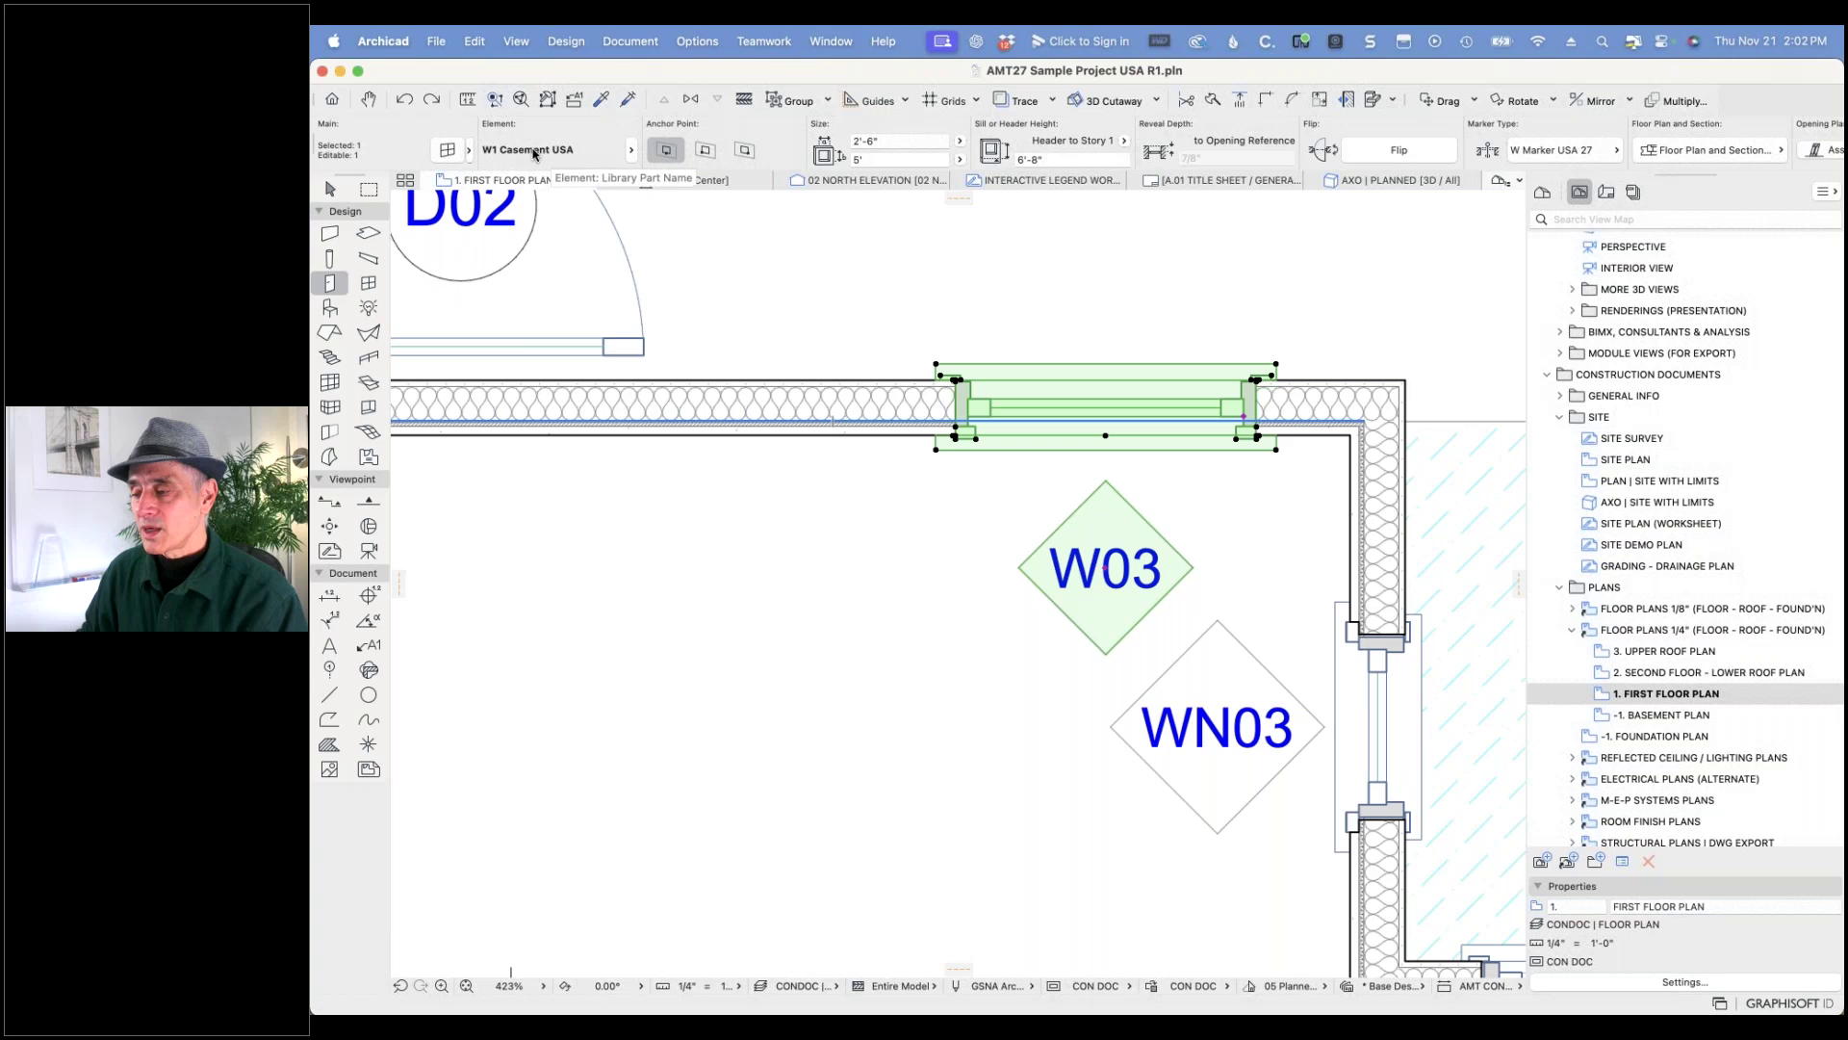
- Bring the AMT27 Sample Project USA in AC28 v48 file to the front
scroll(730, 338, down, 3)
scroll(731, 338, down, 8)
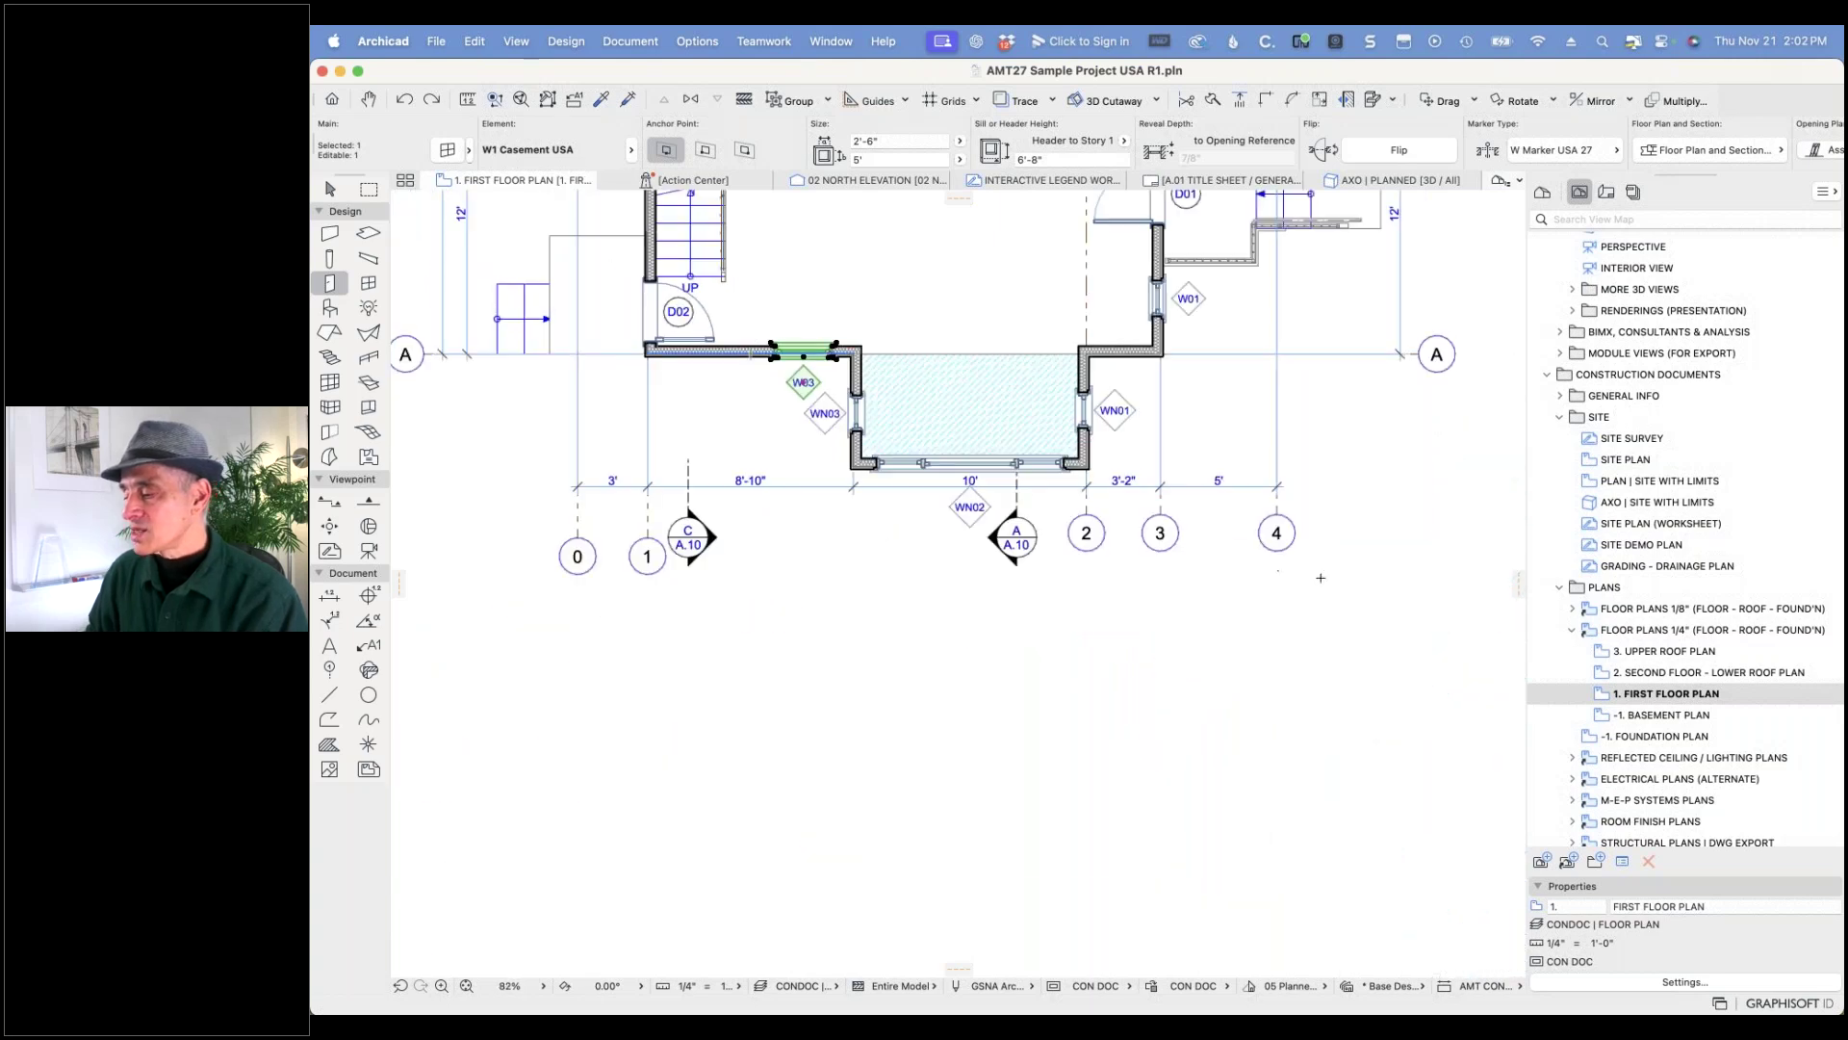
scroll(1322, 581, up, 5)
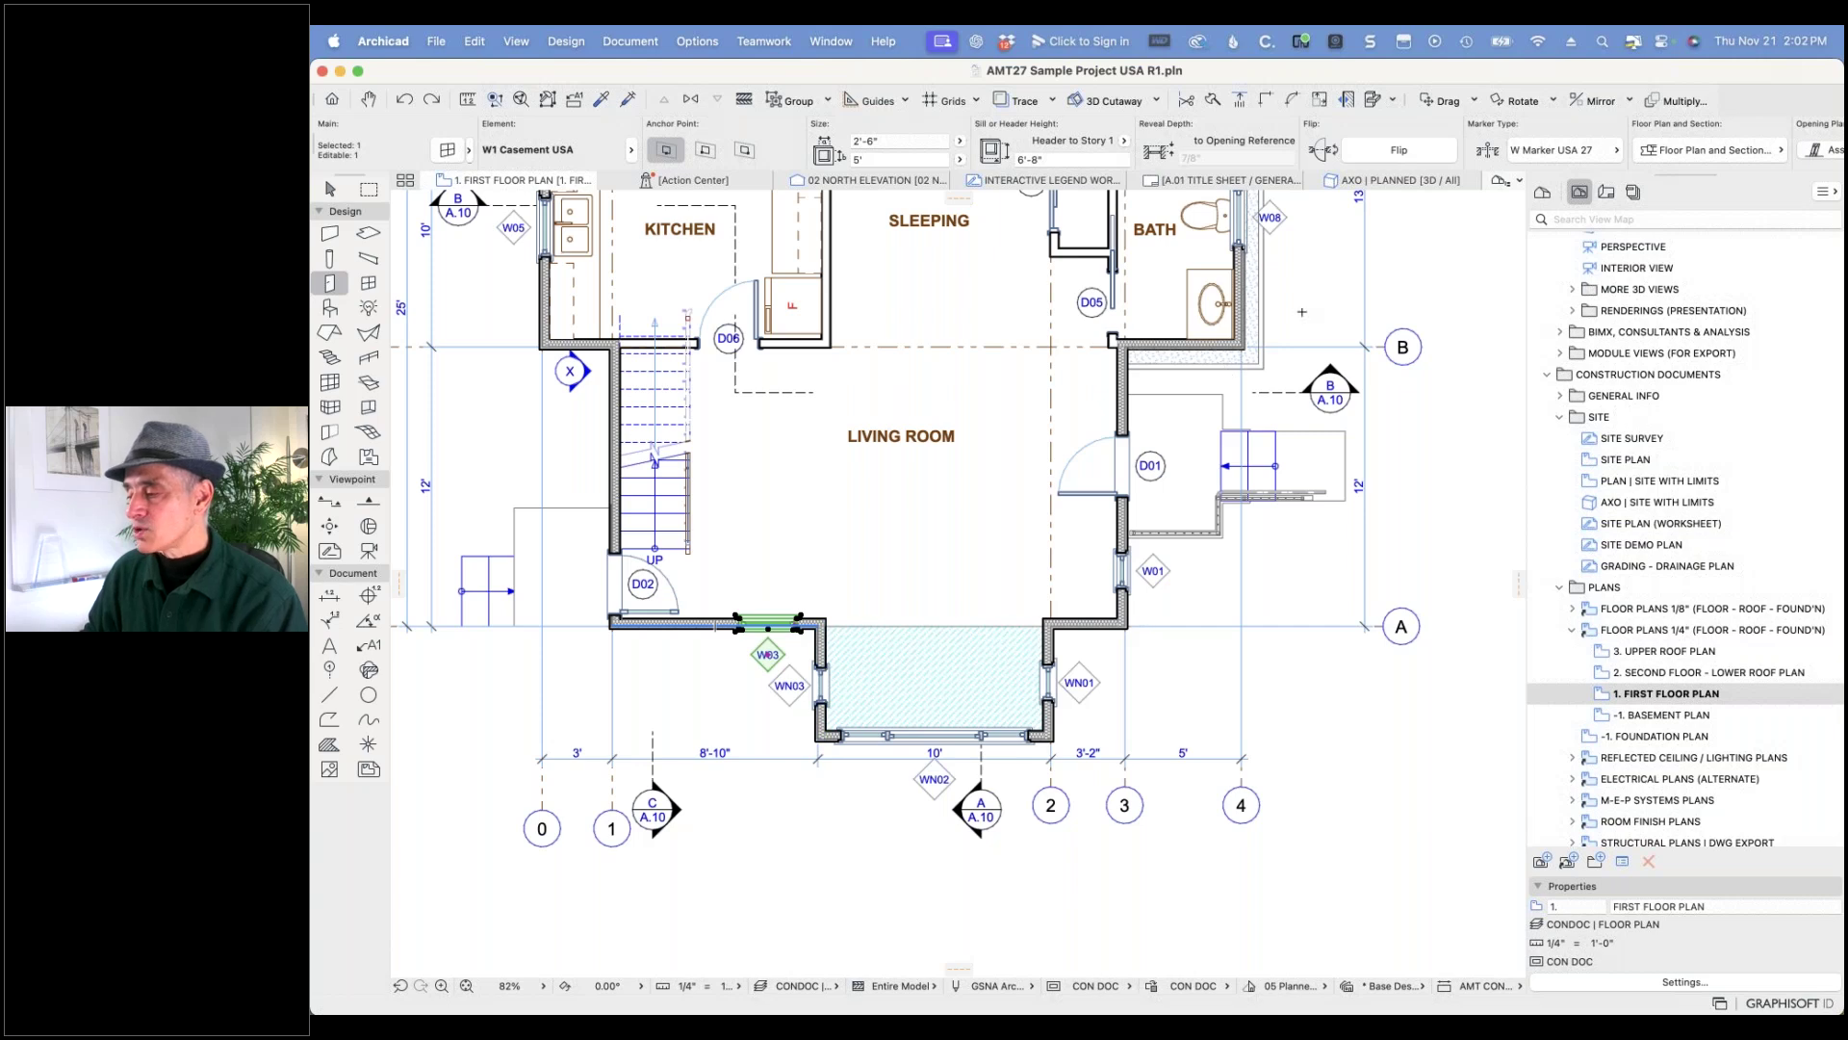
scroll(1304, 306, up, 4)
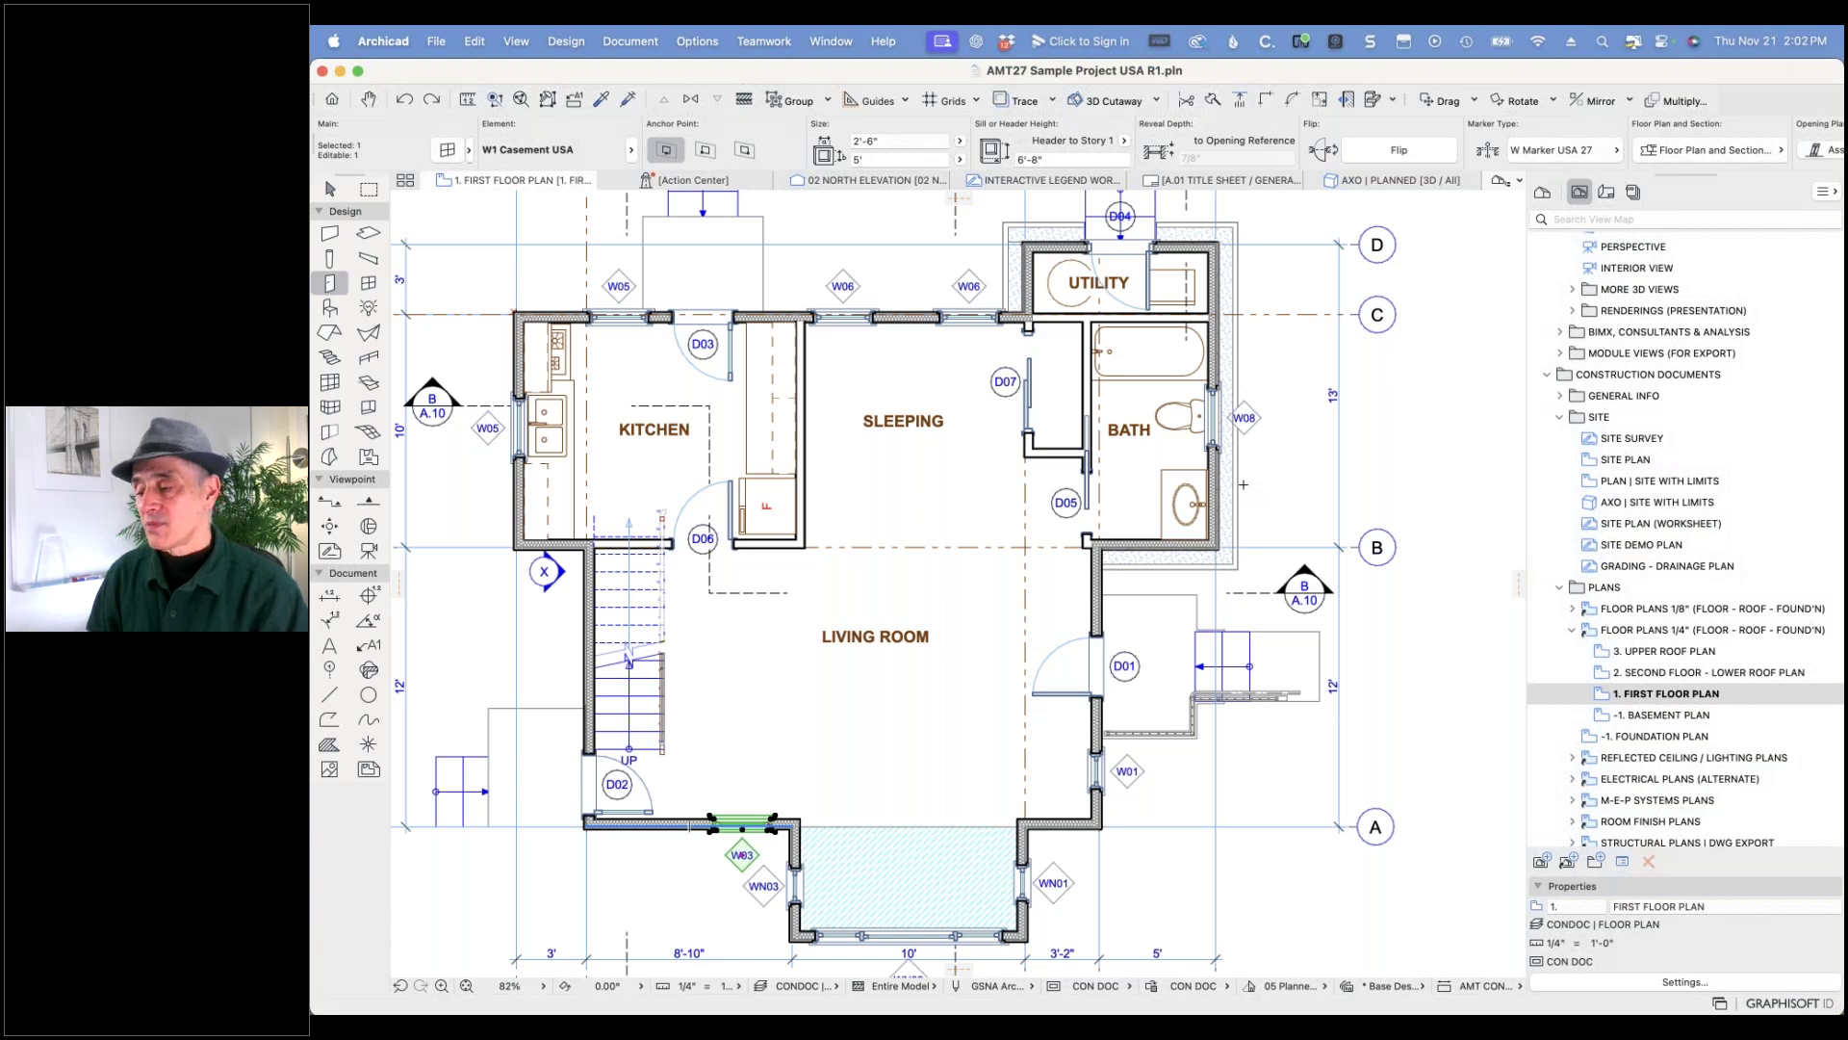
key(super+Tab)
key(super+Tab)
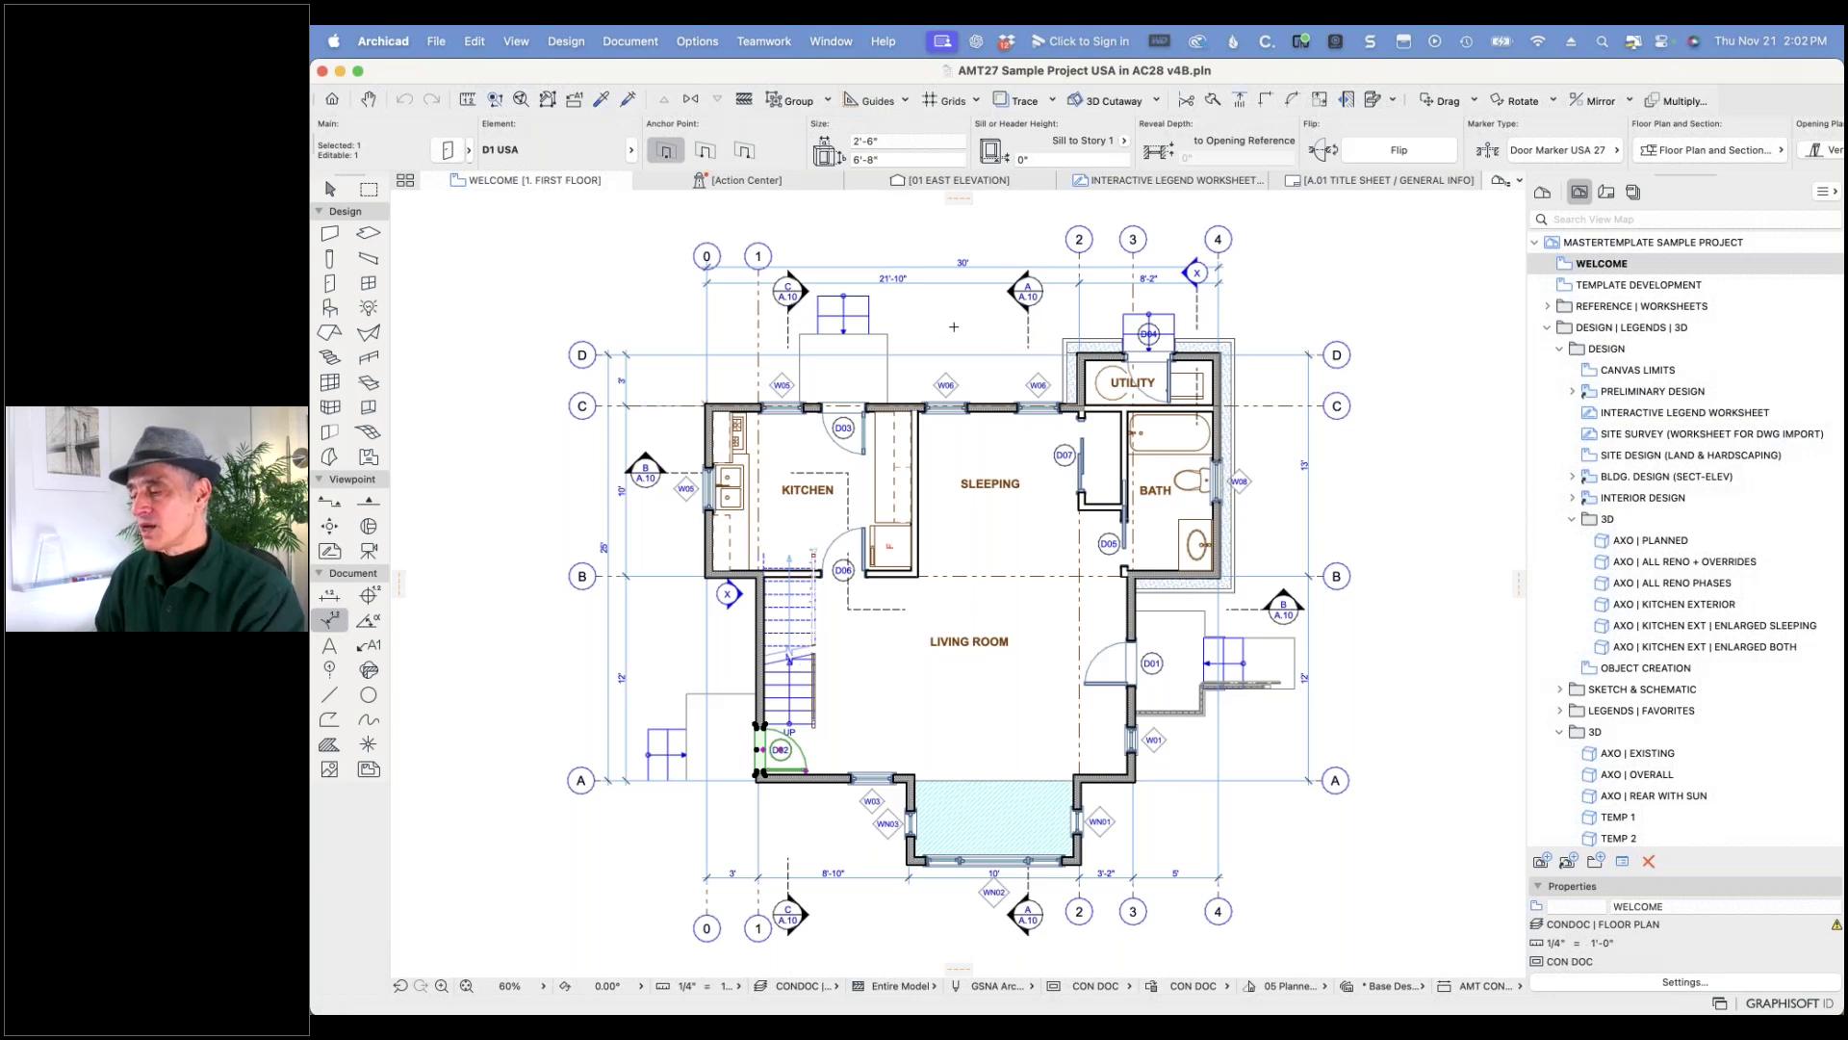
click(945, 406)
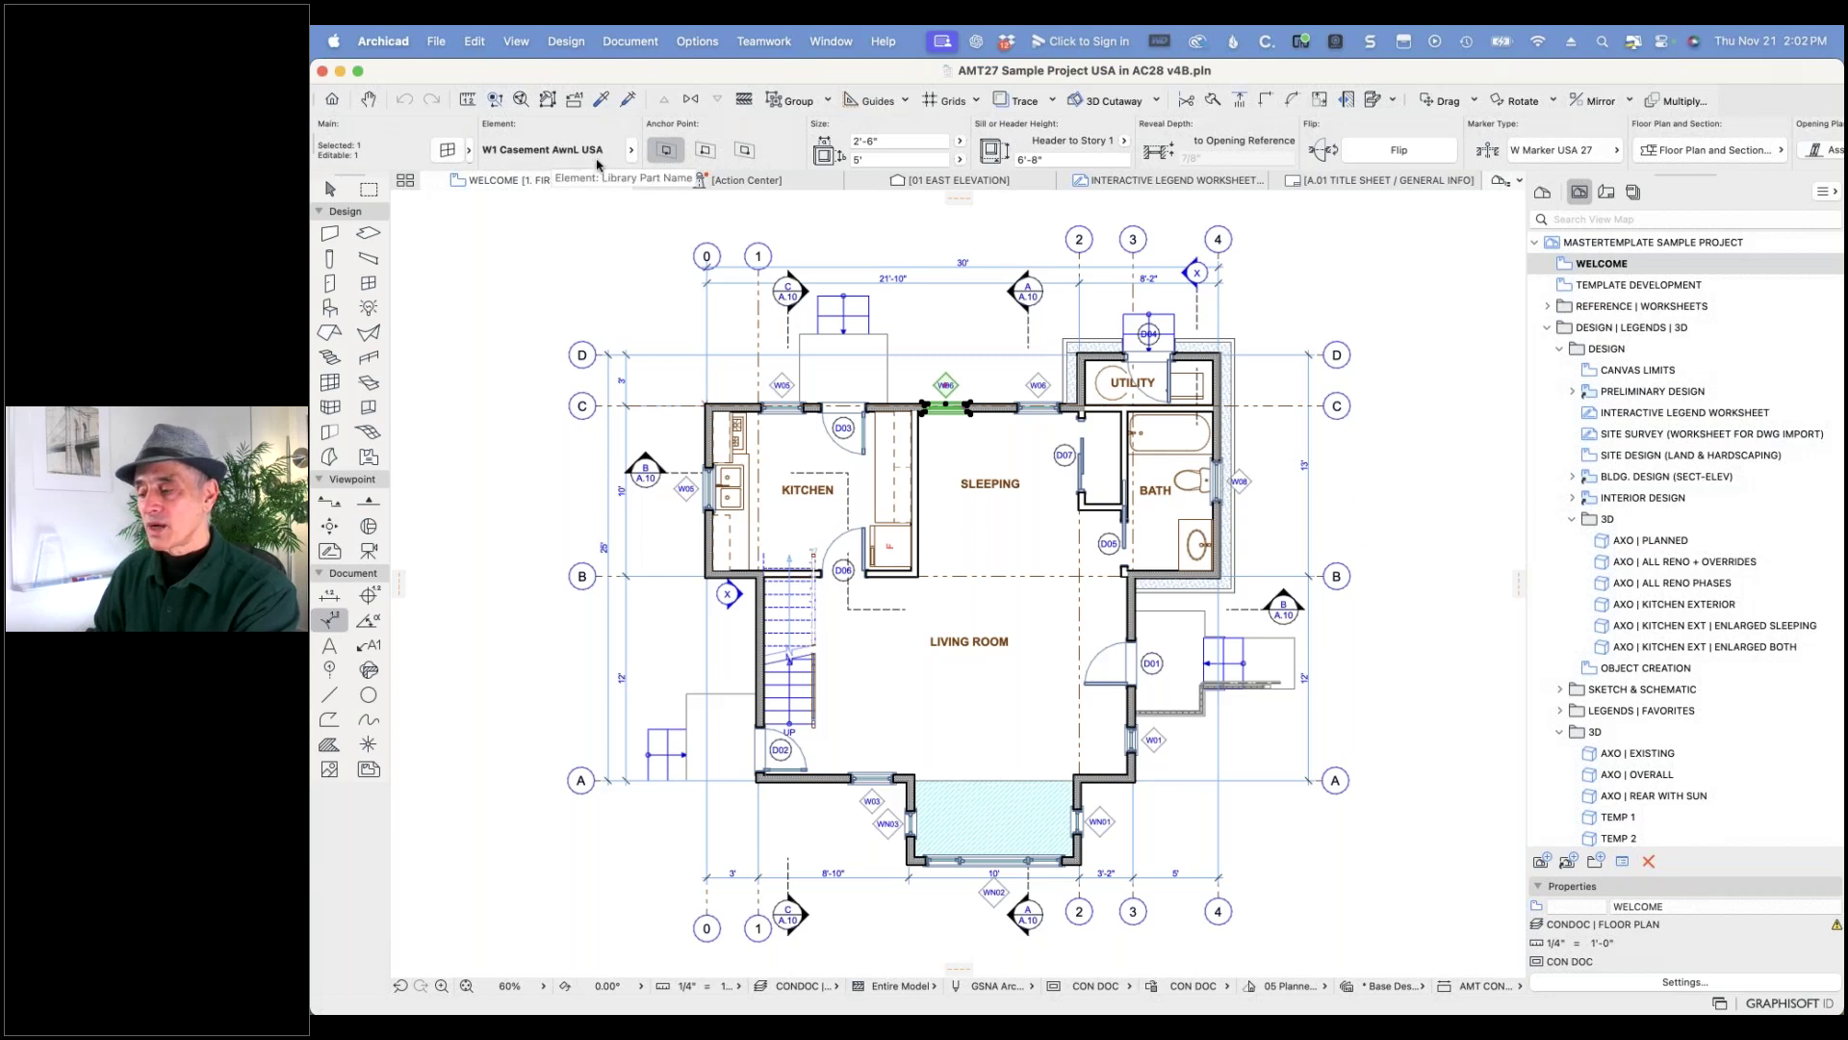
key(Escape)
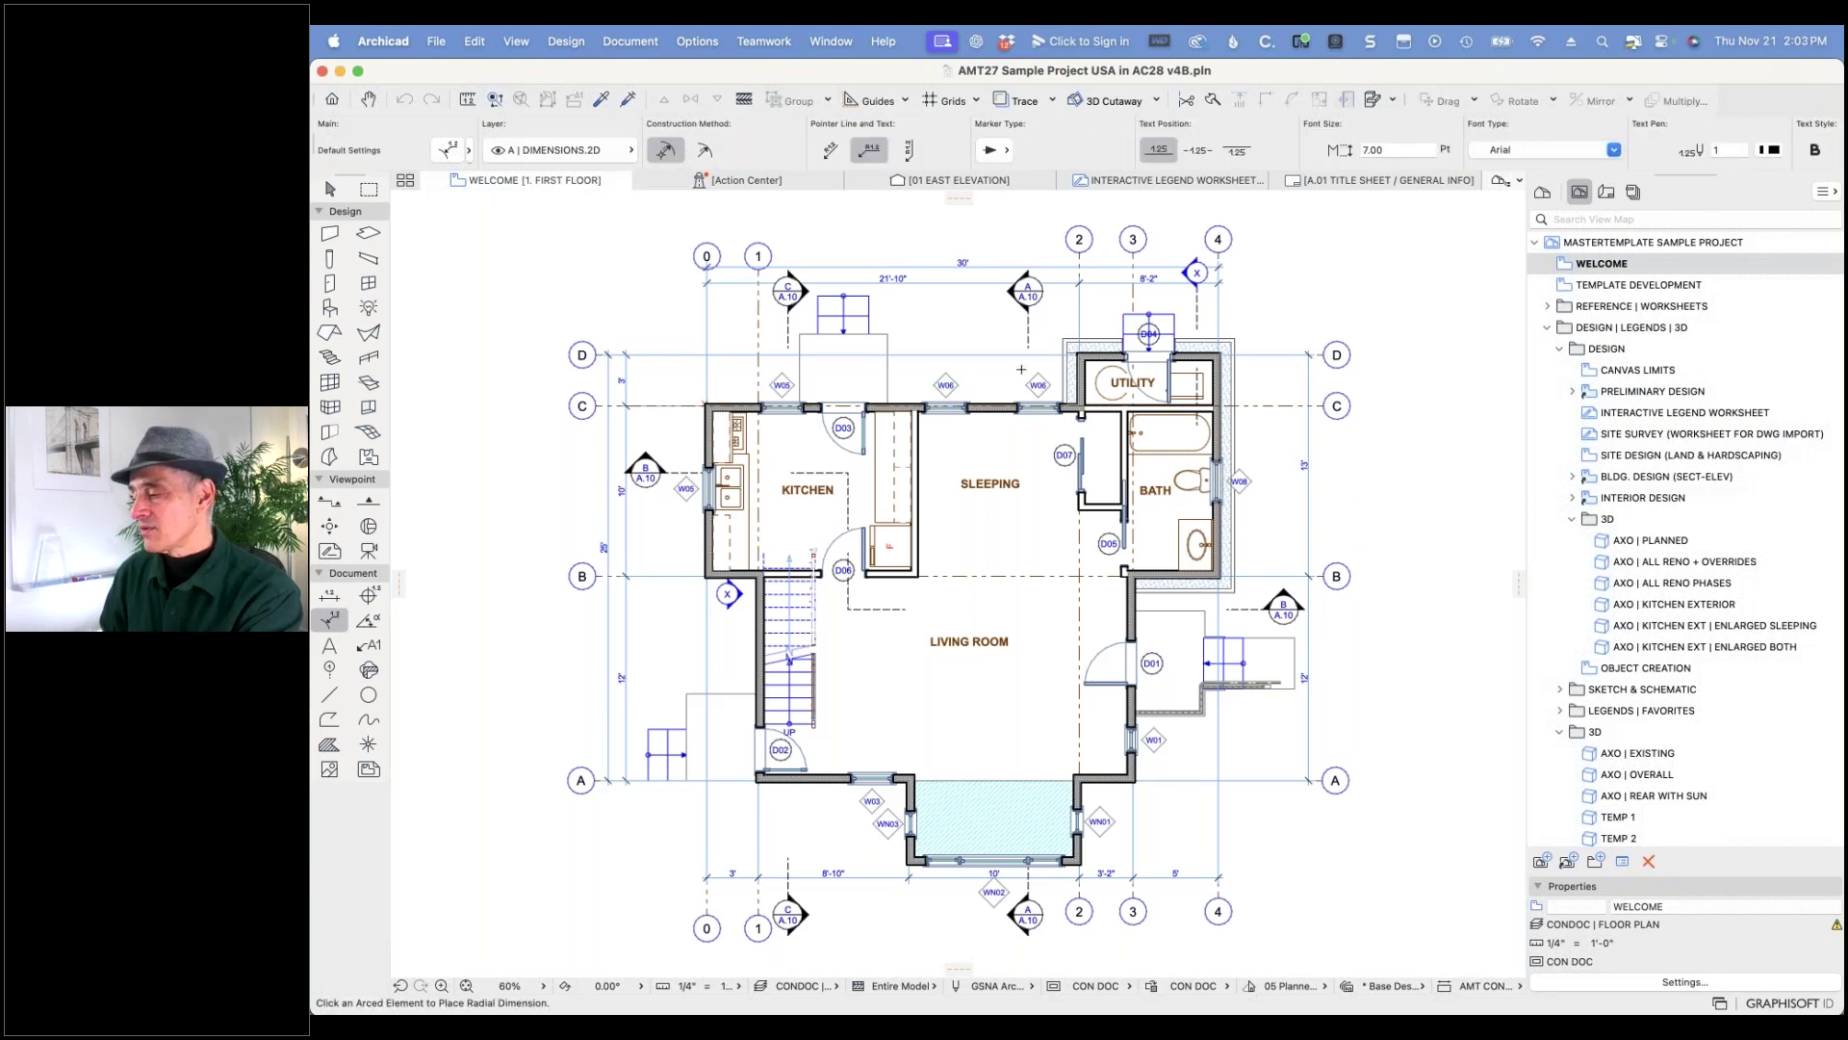
shift+click(1189, 492)
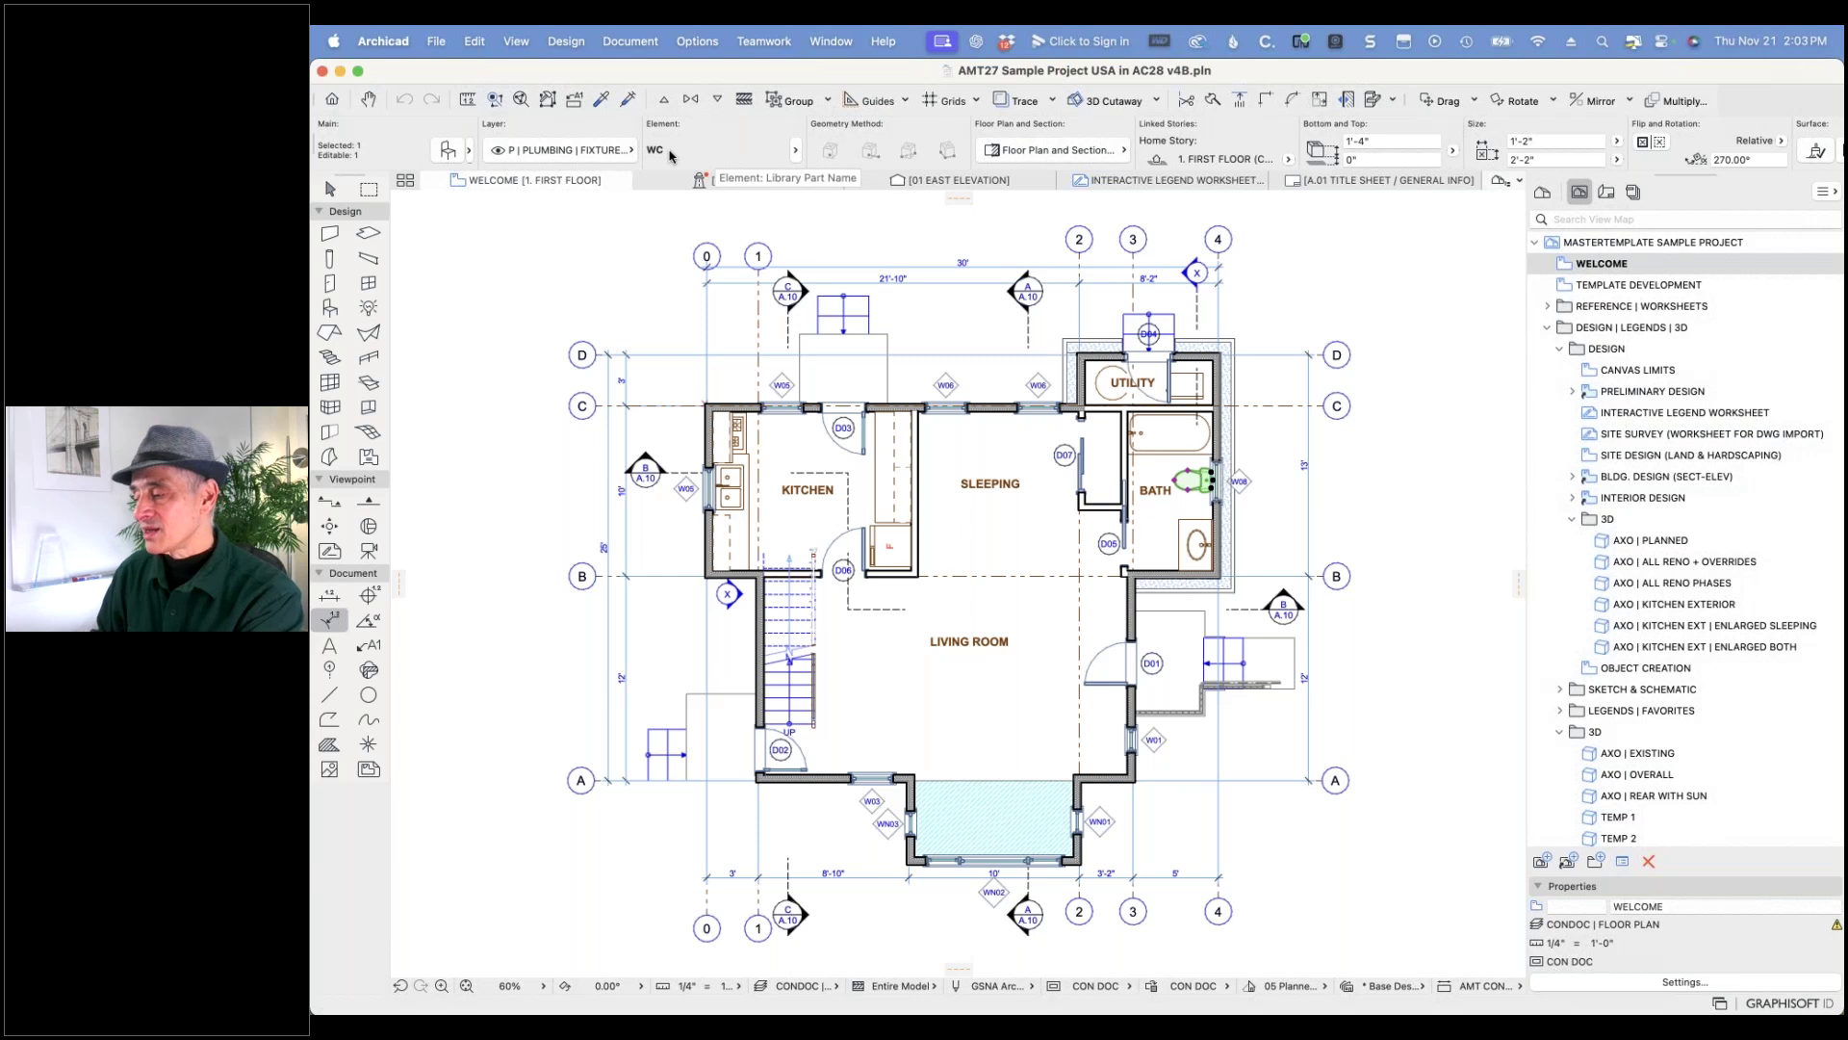
key(Escape)
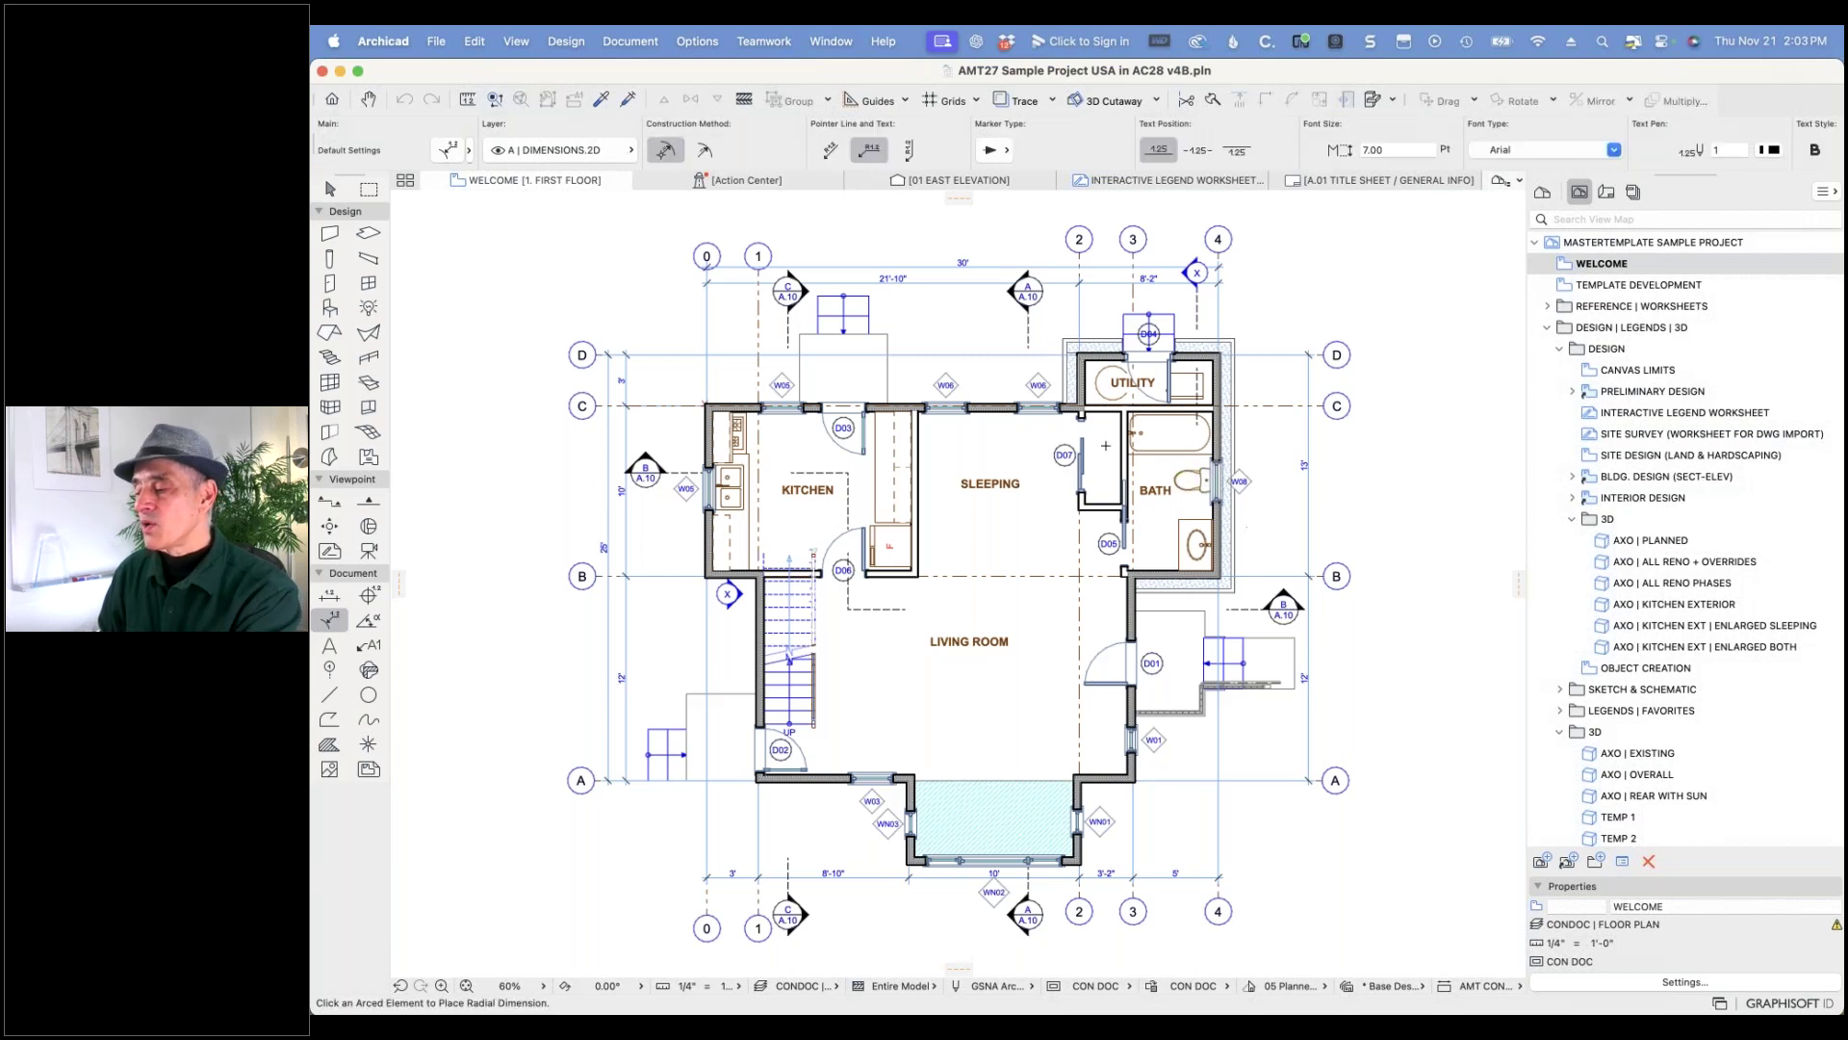
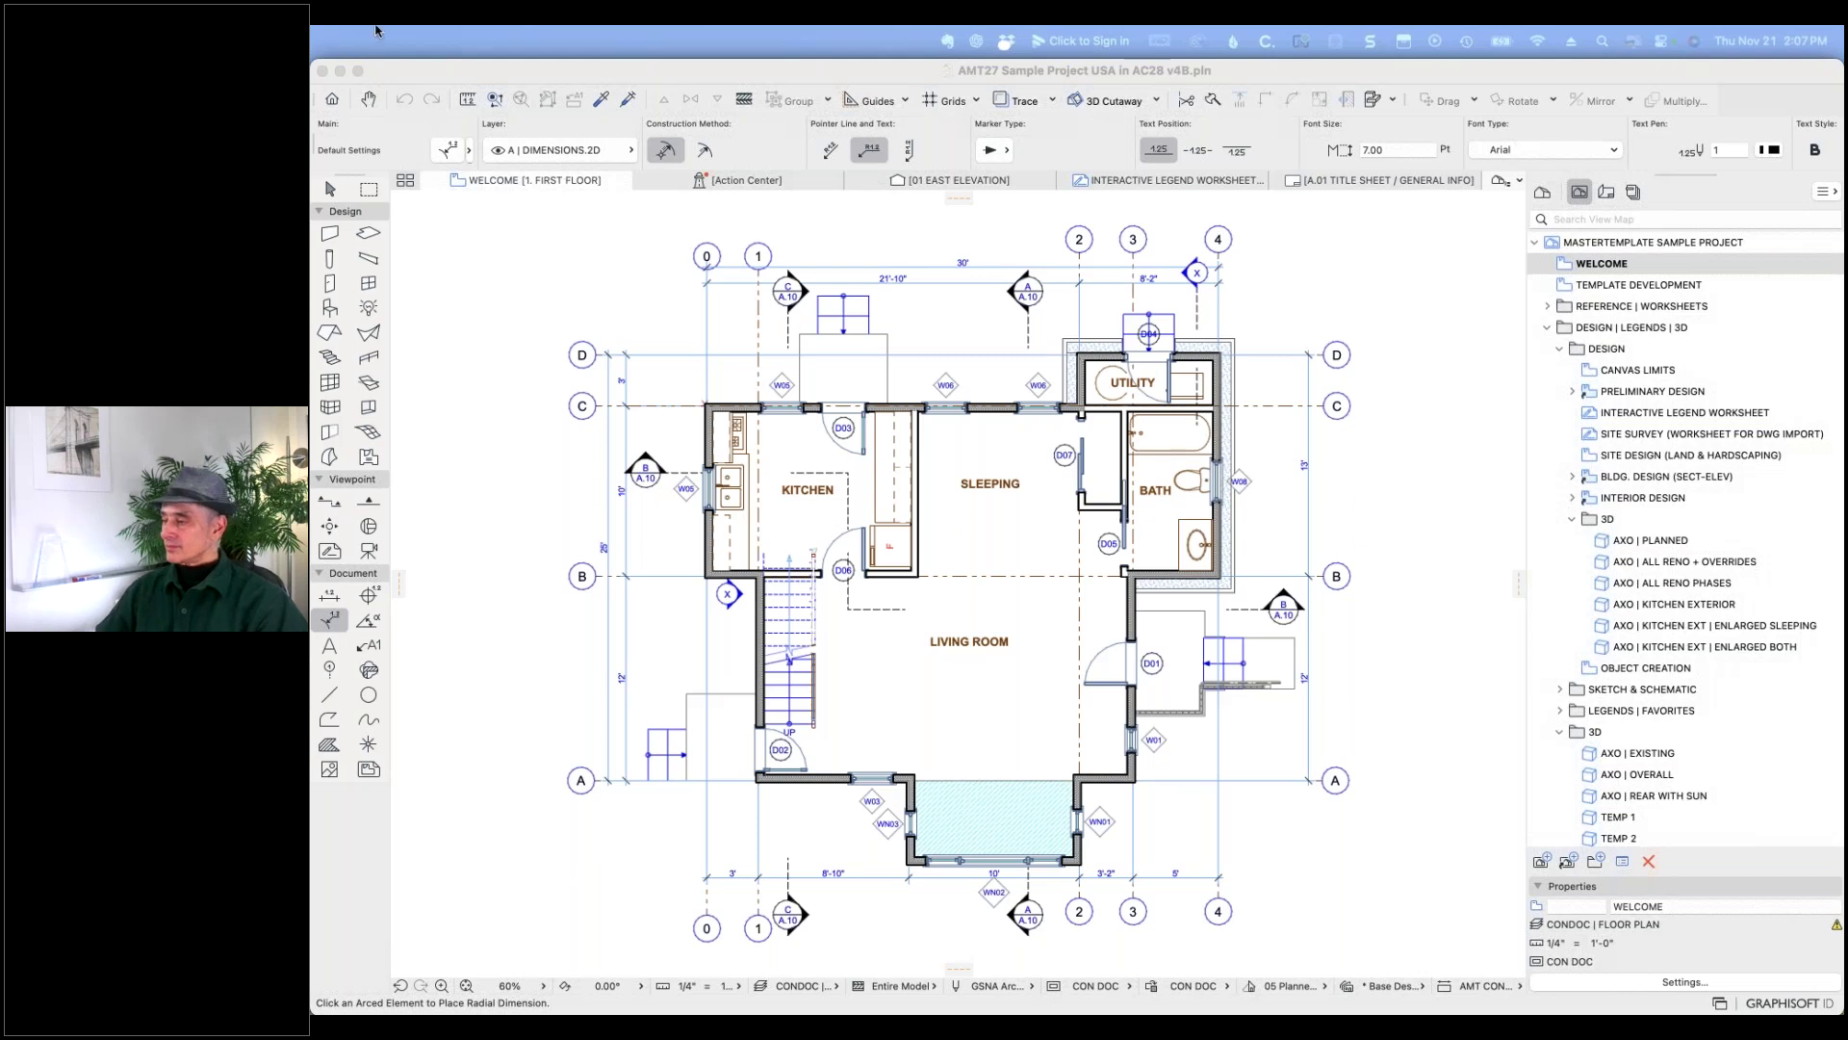
- Switch the Navigator from the View Map to the Layout Book's list of sheets
click(1605, 192)
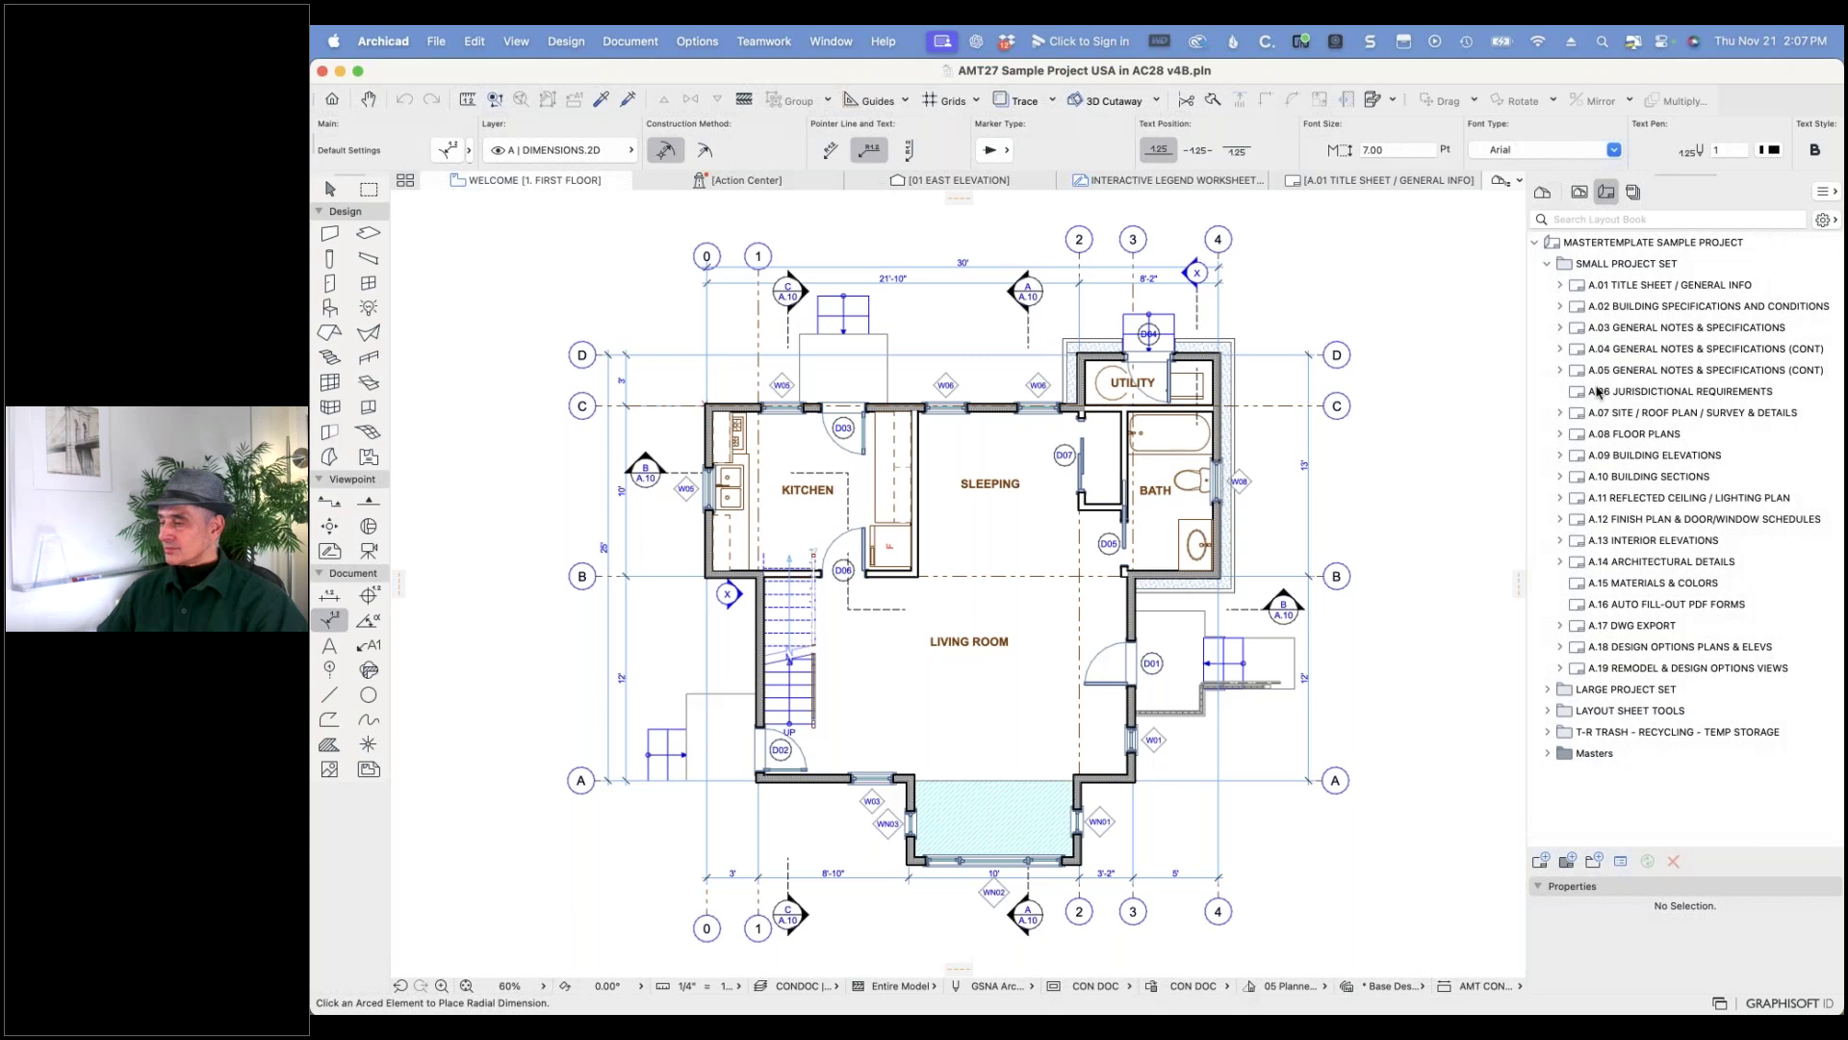
- Open the A.08 FLOOR PLANS sheet, zoom in, and select the Second Floor drawing
double_click(1579, 435)
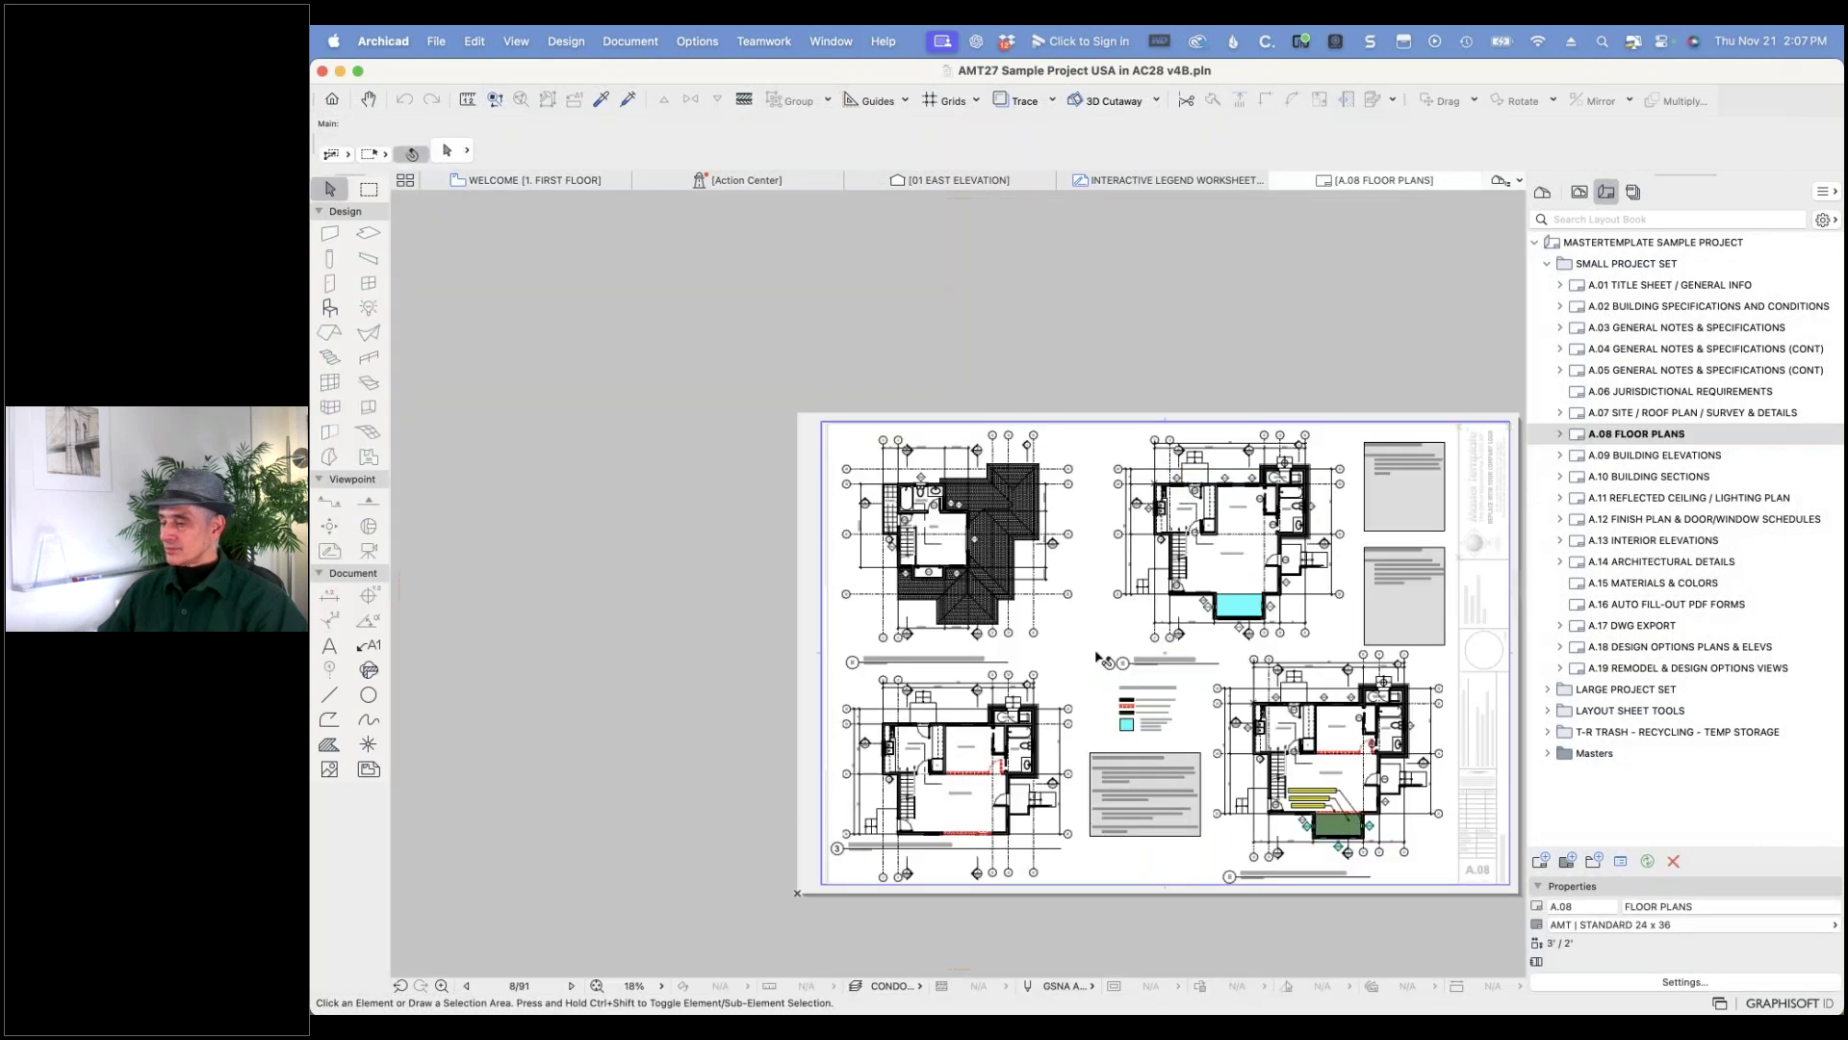
scroll(1094, 673, up, 5)
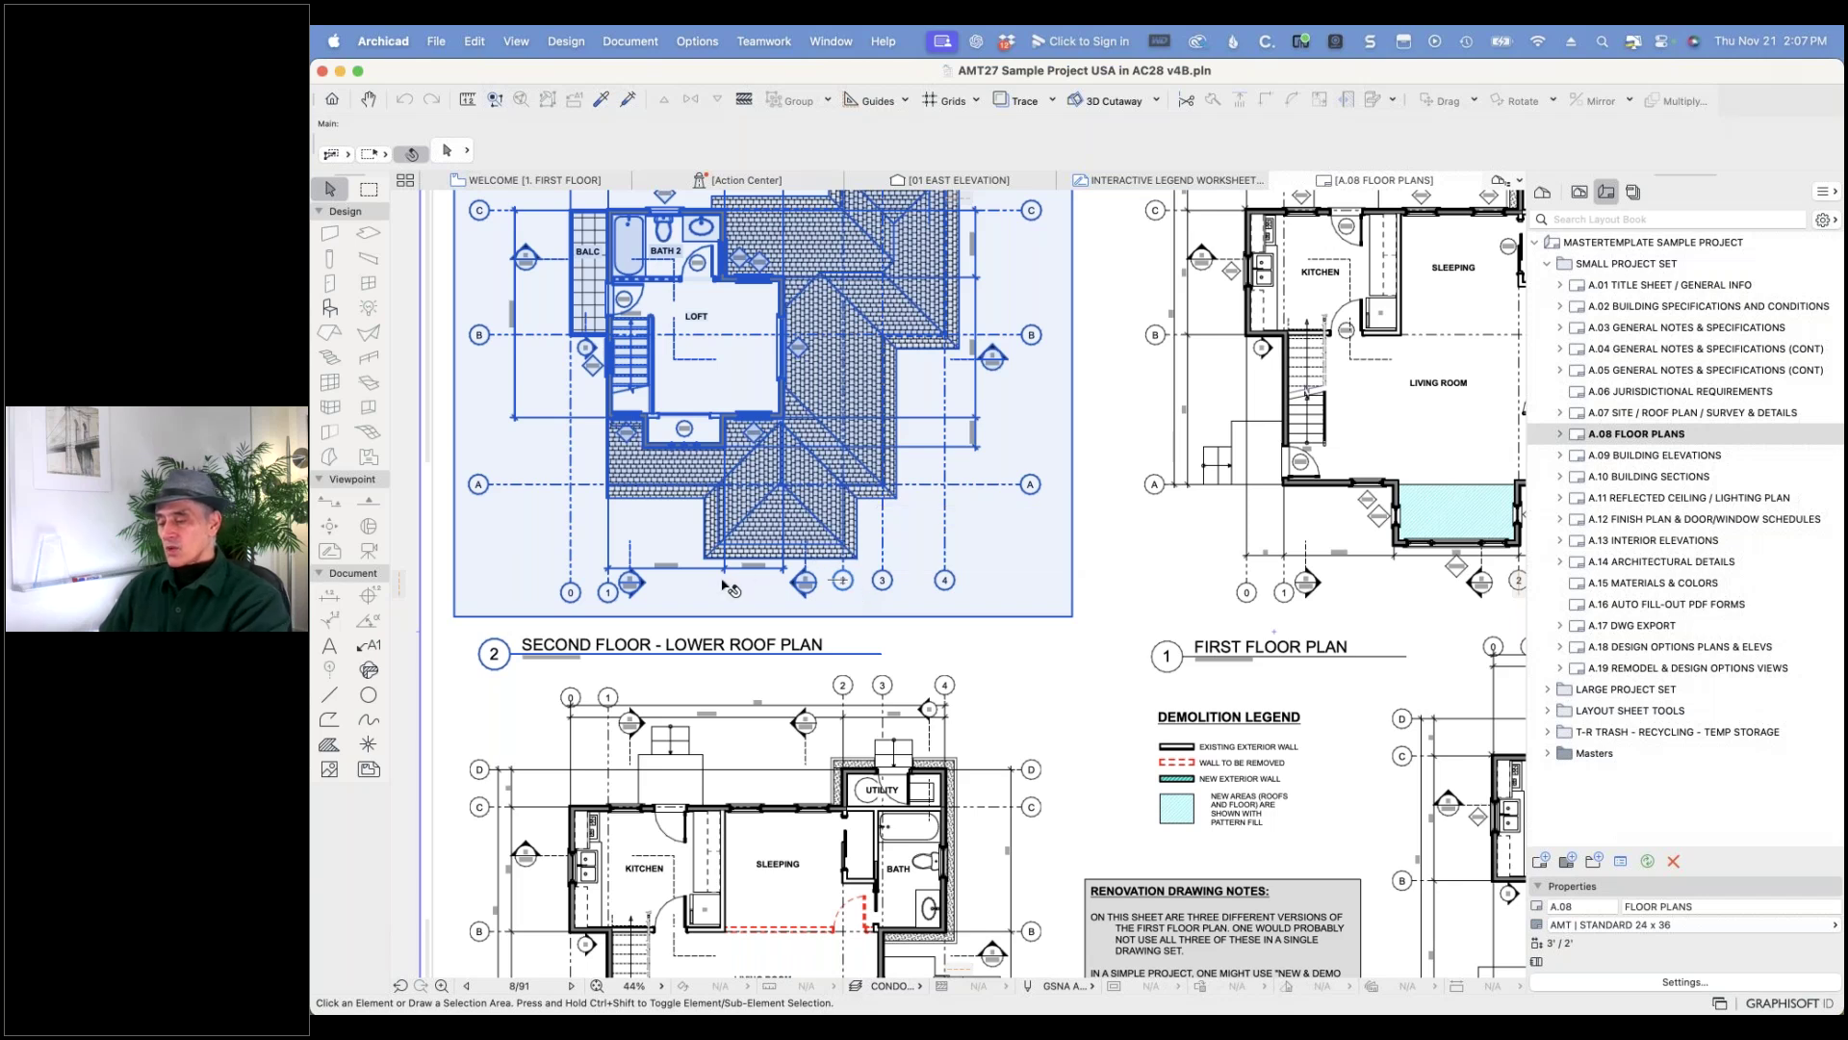
click(750, 567)
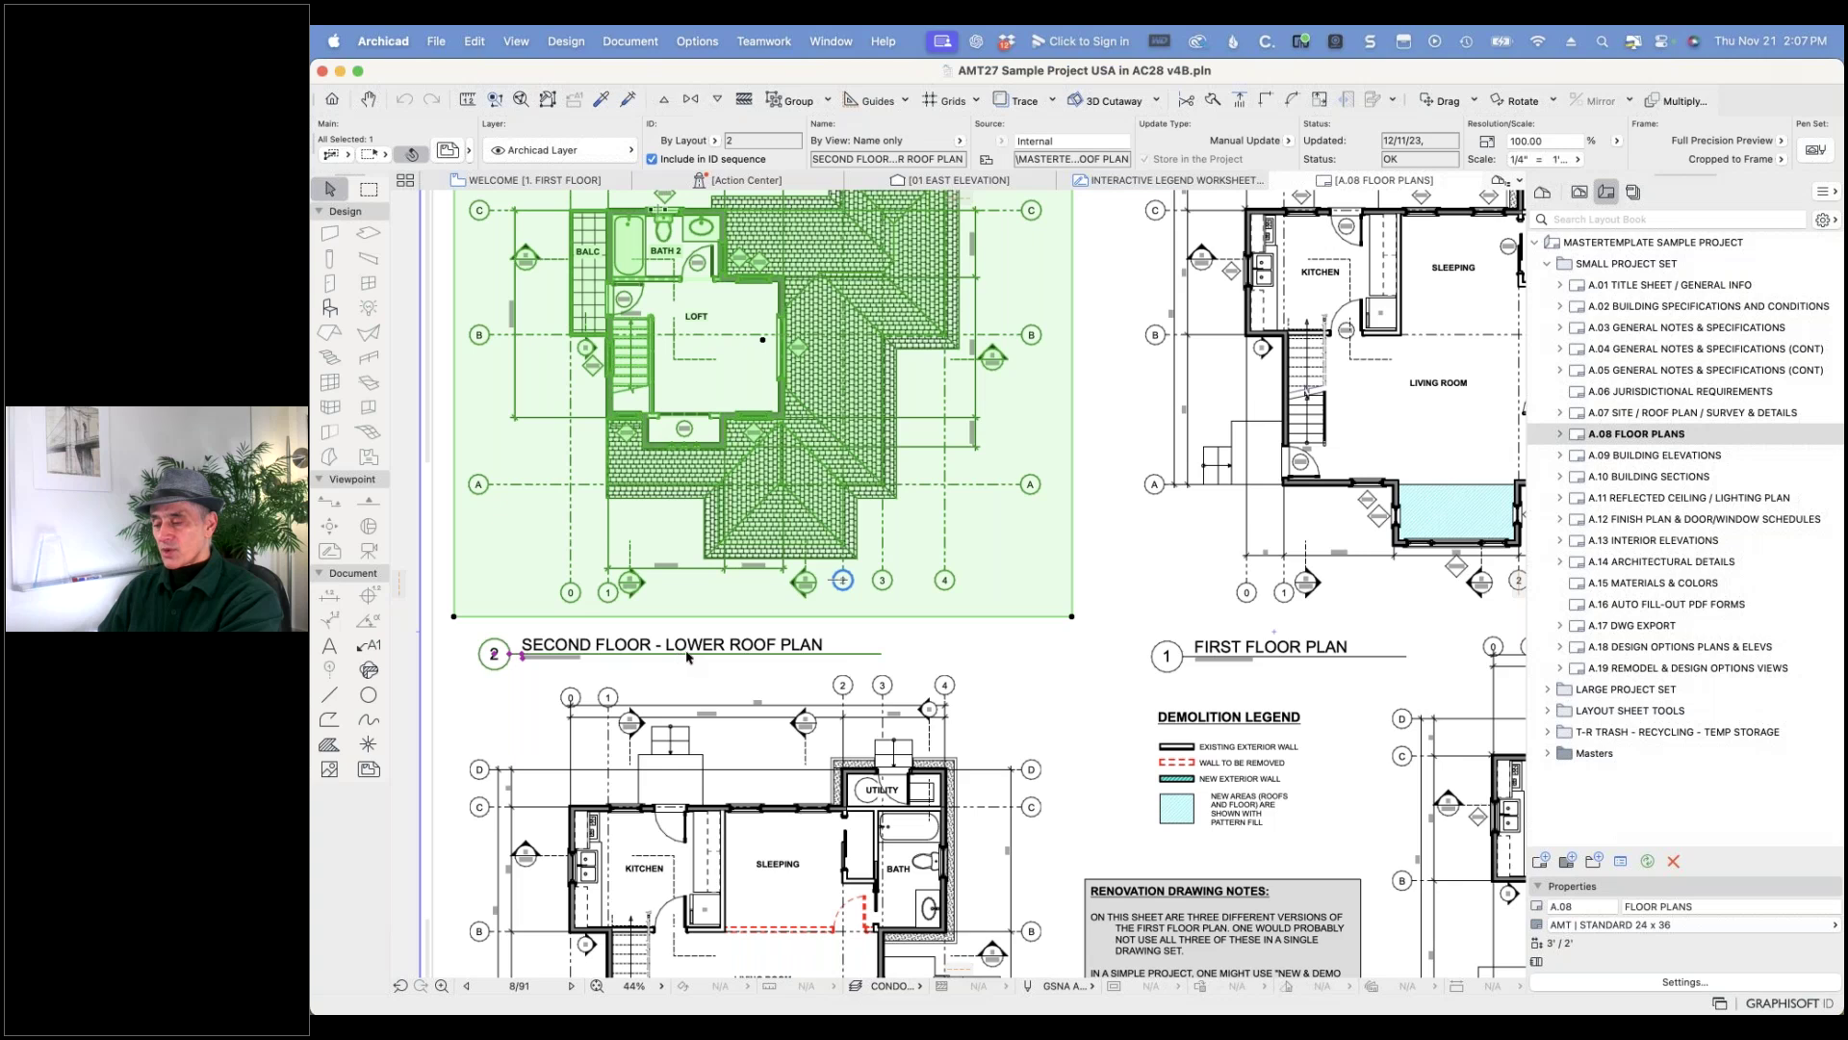
- Give the Second Floor – Lower Roof Plan drawing the Simple Title 27 title and pick up its settings
click(448, 151)
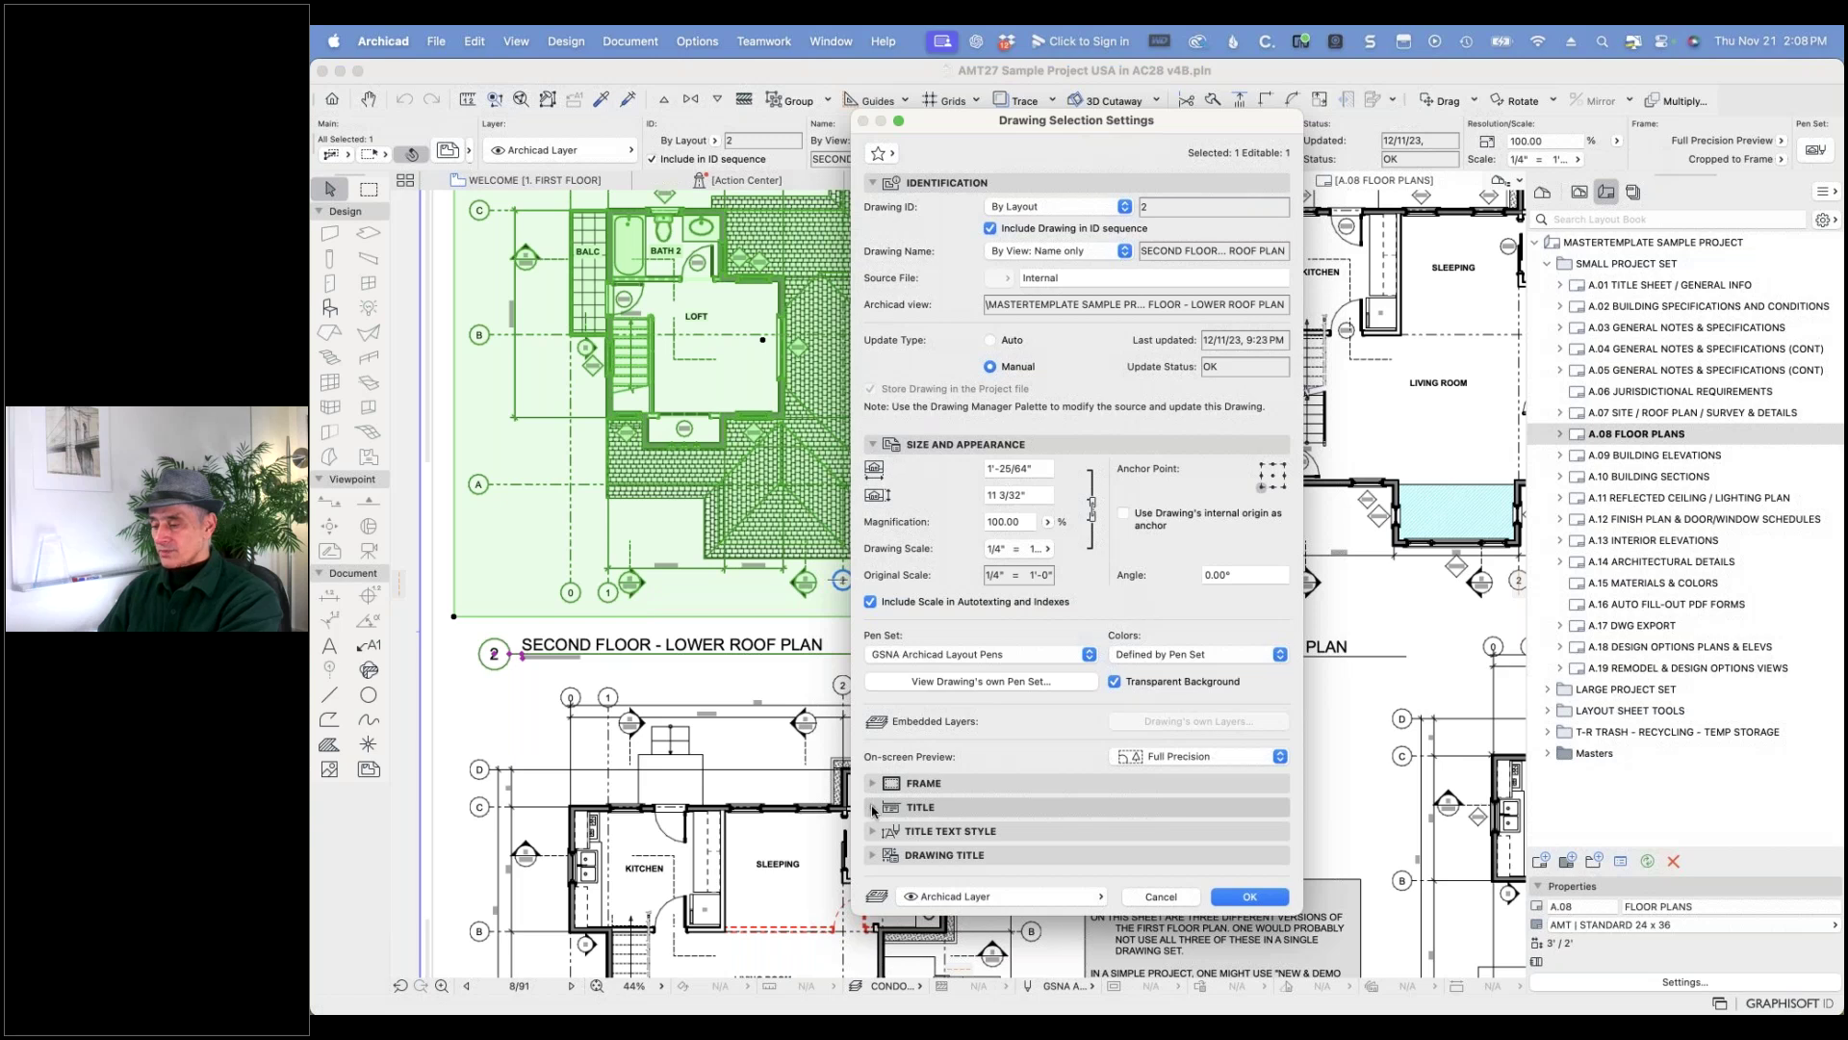
click(924, 806)
click(1002, 801)
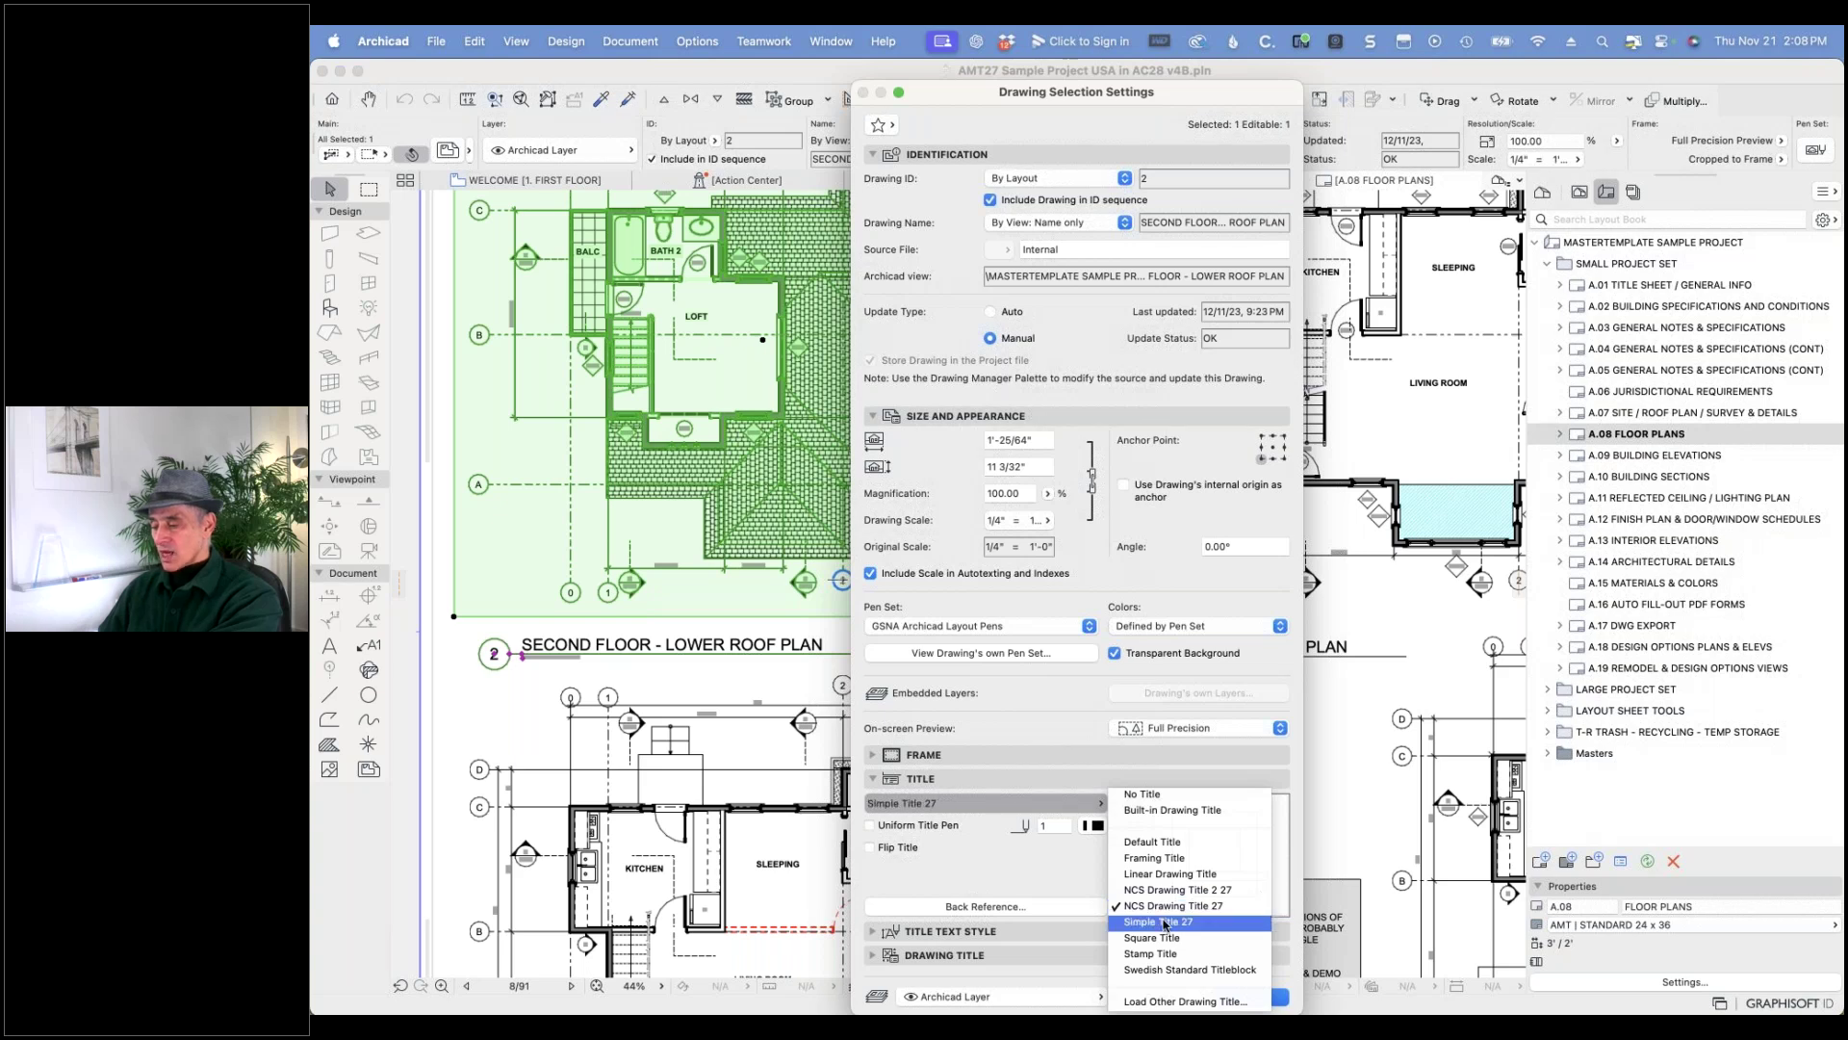
click(1165, 922)
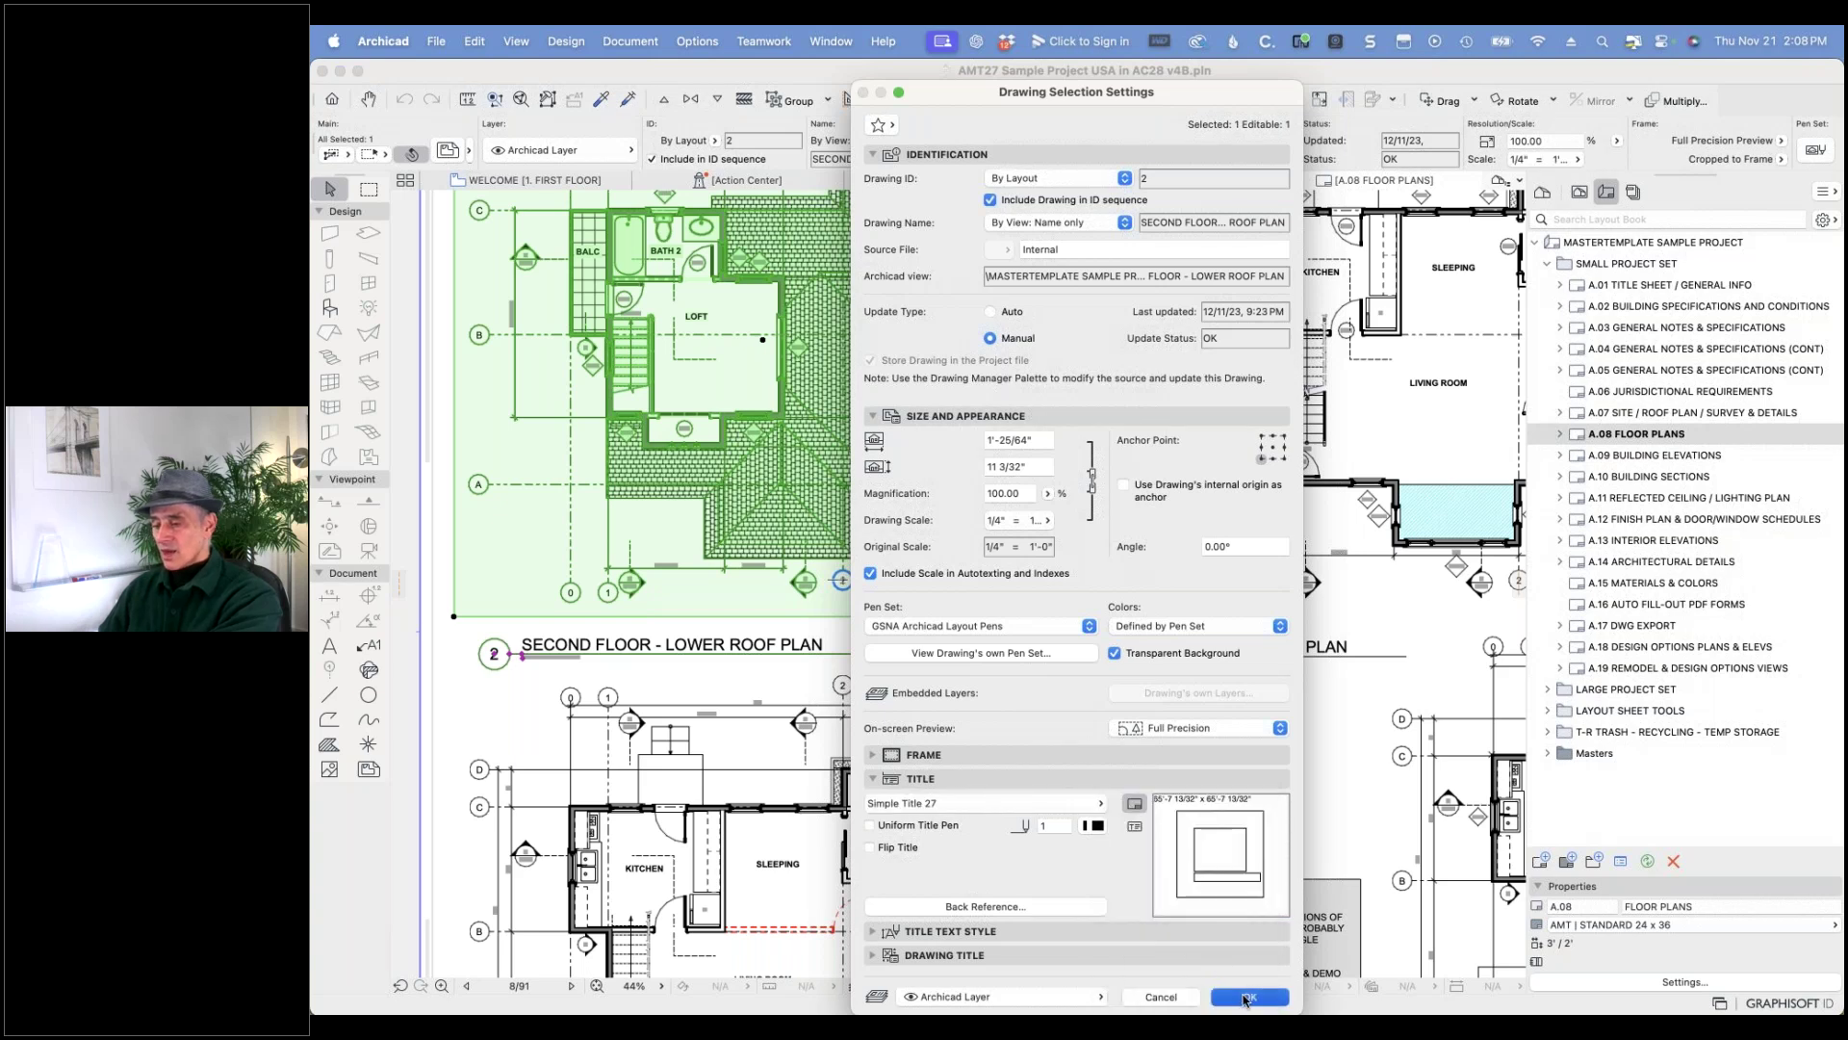
click(1247, 997)
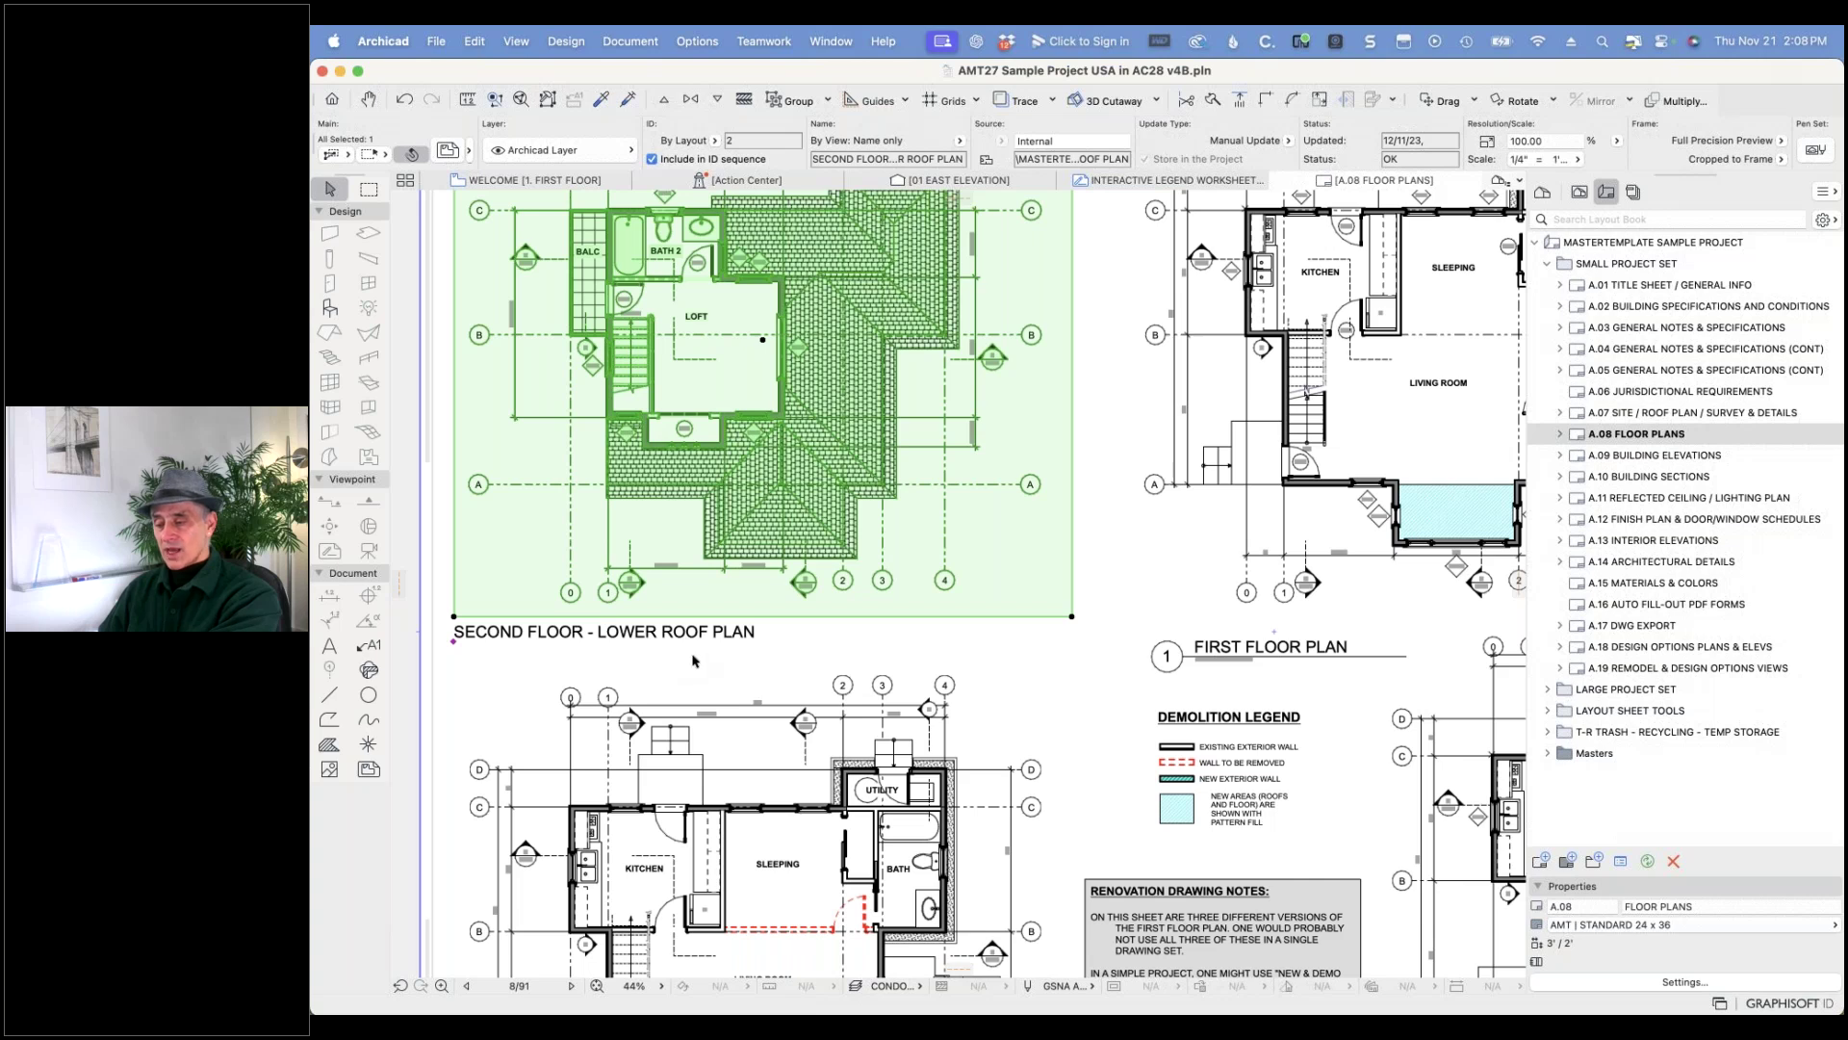
click(1054, 606)
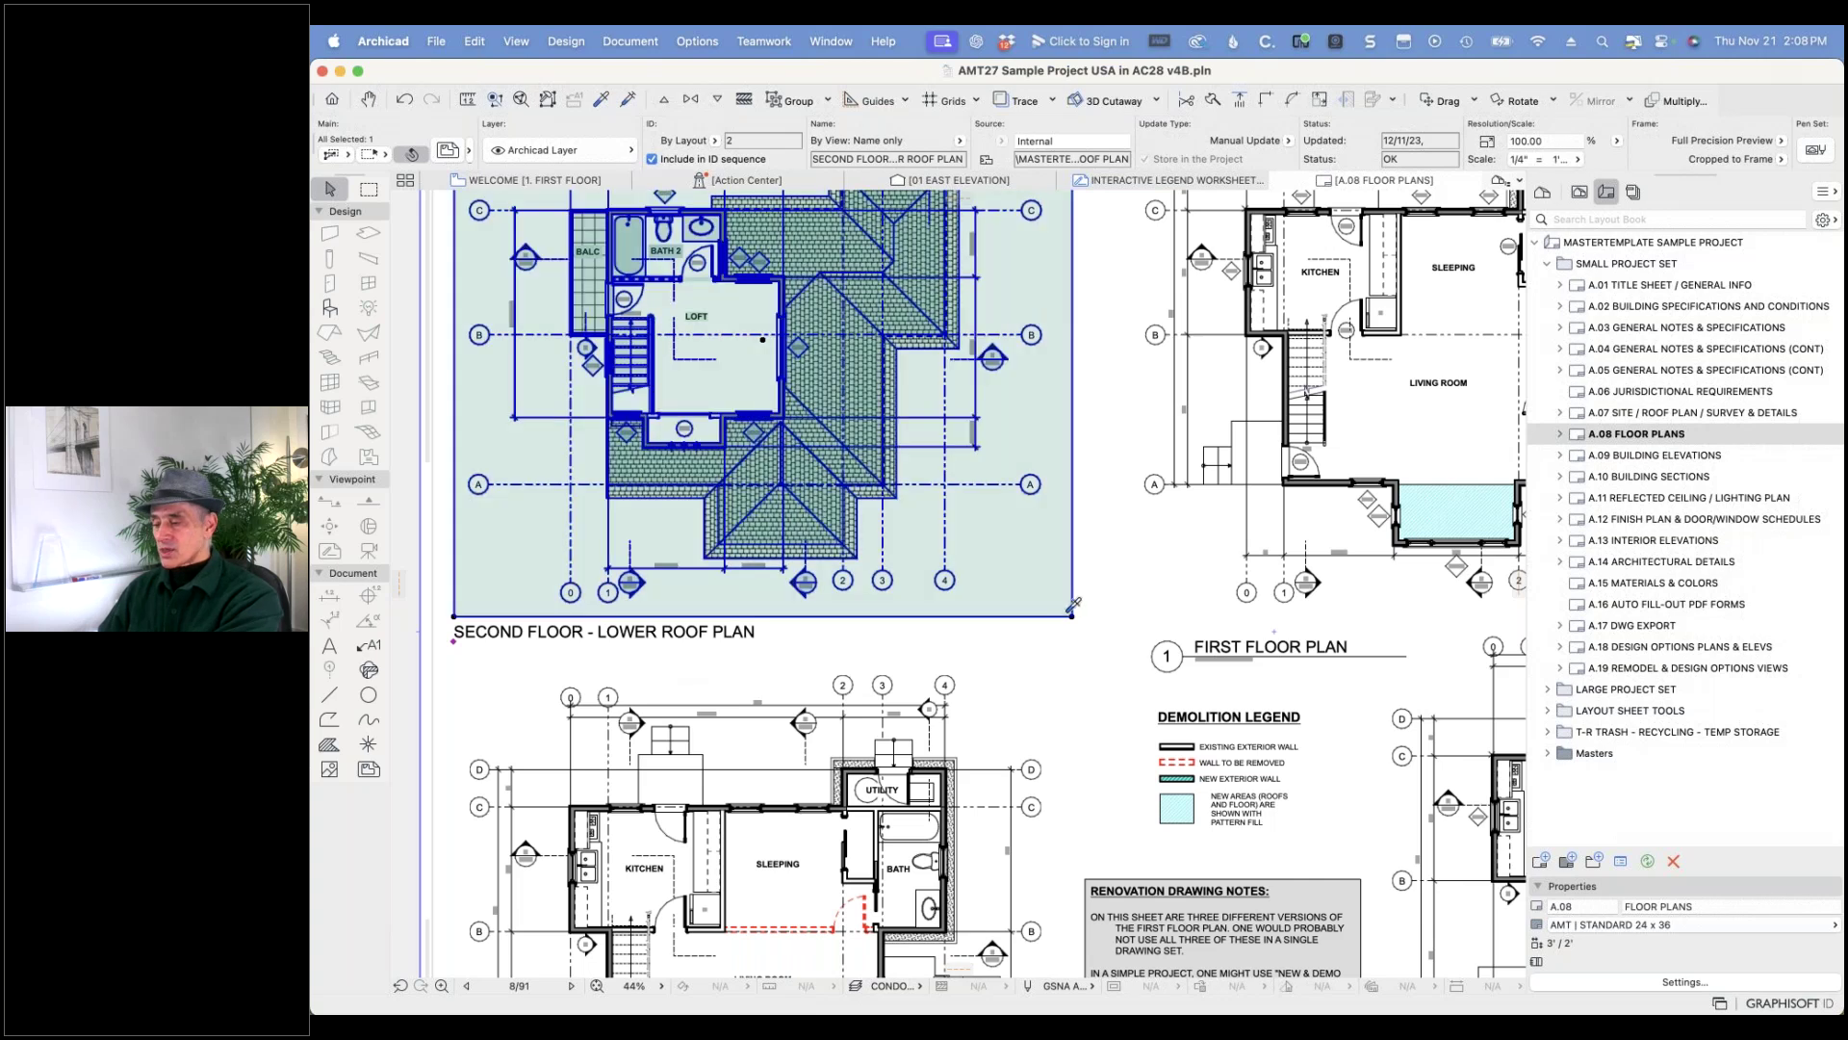
key(Escape)
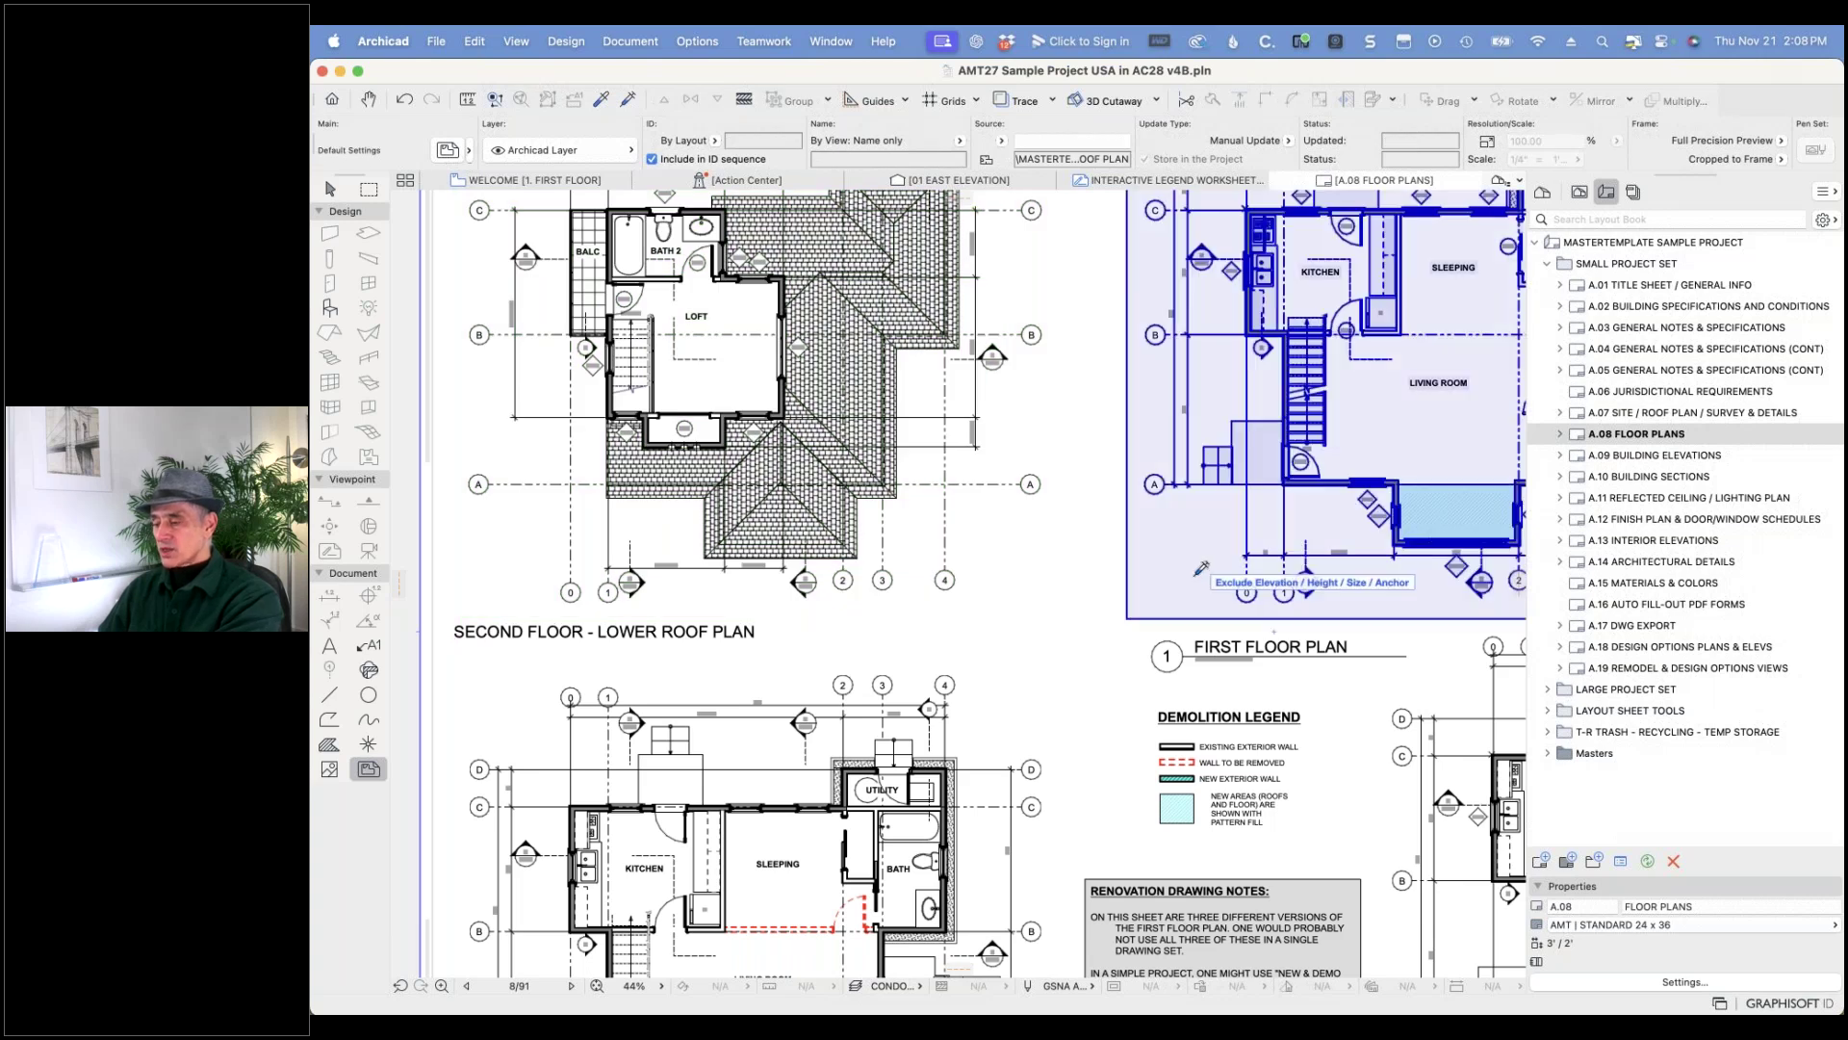
- Apply the picked-up title to the First Floor drawing, then undo it and deselect
alt+super+click(1187, 574)
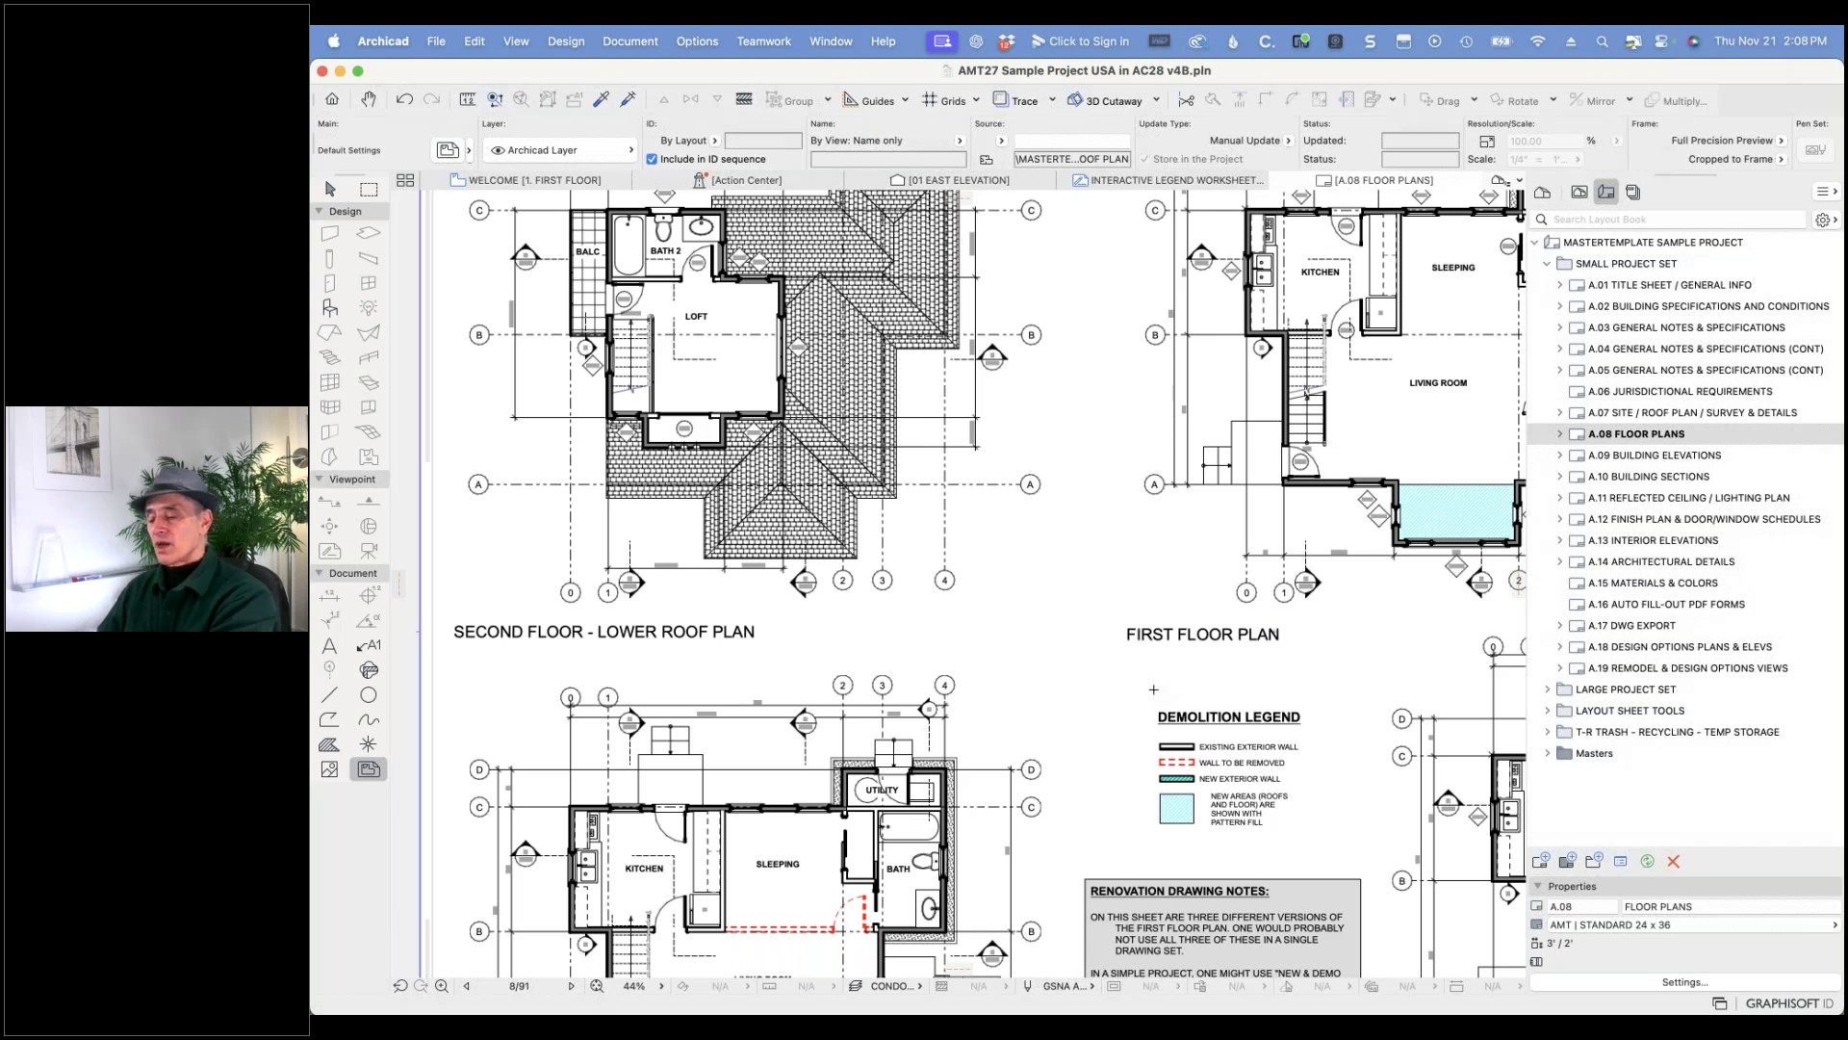
key(super+z)
key(Escape)
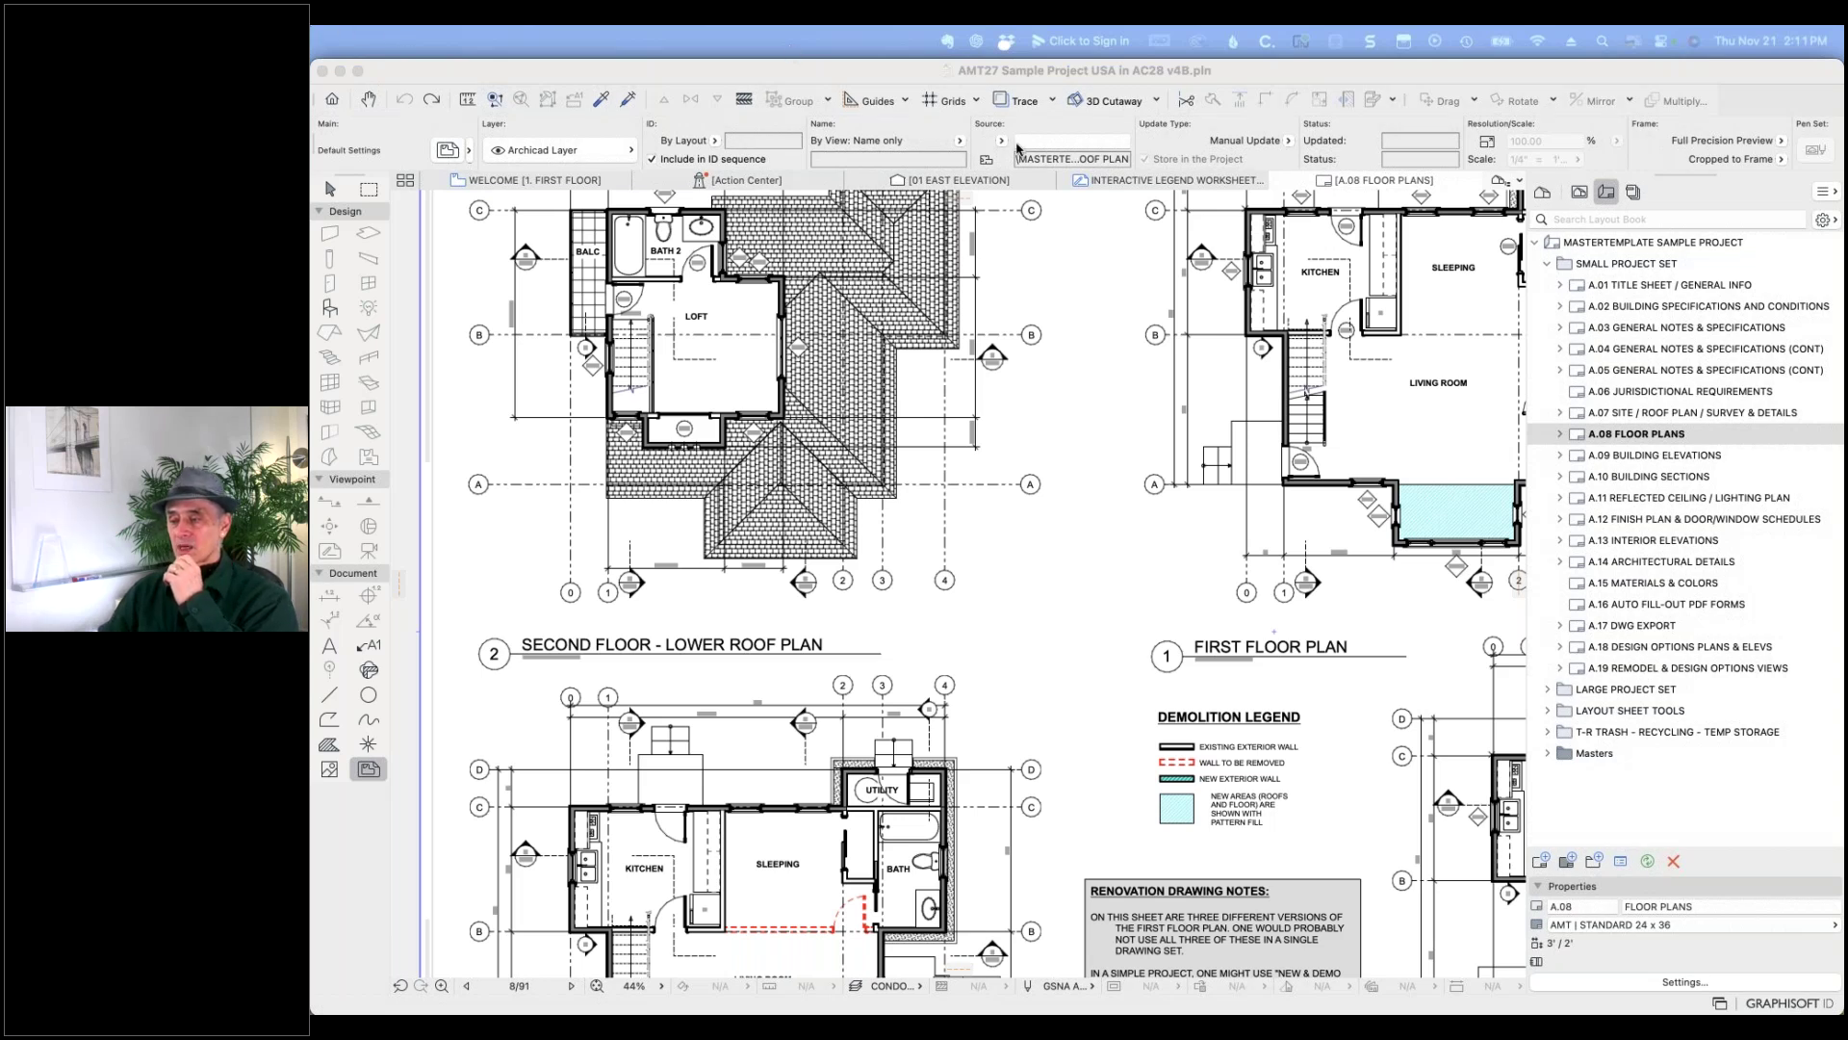
click(949, 77)
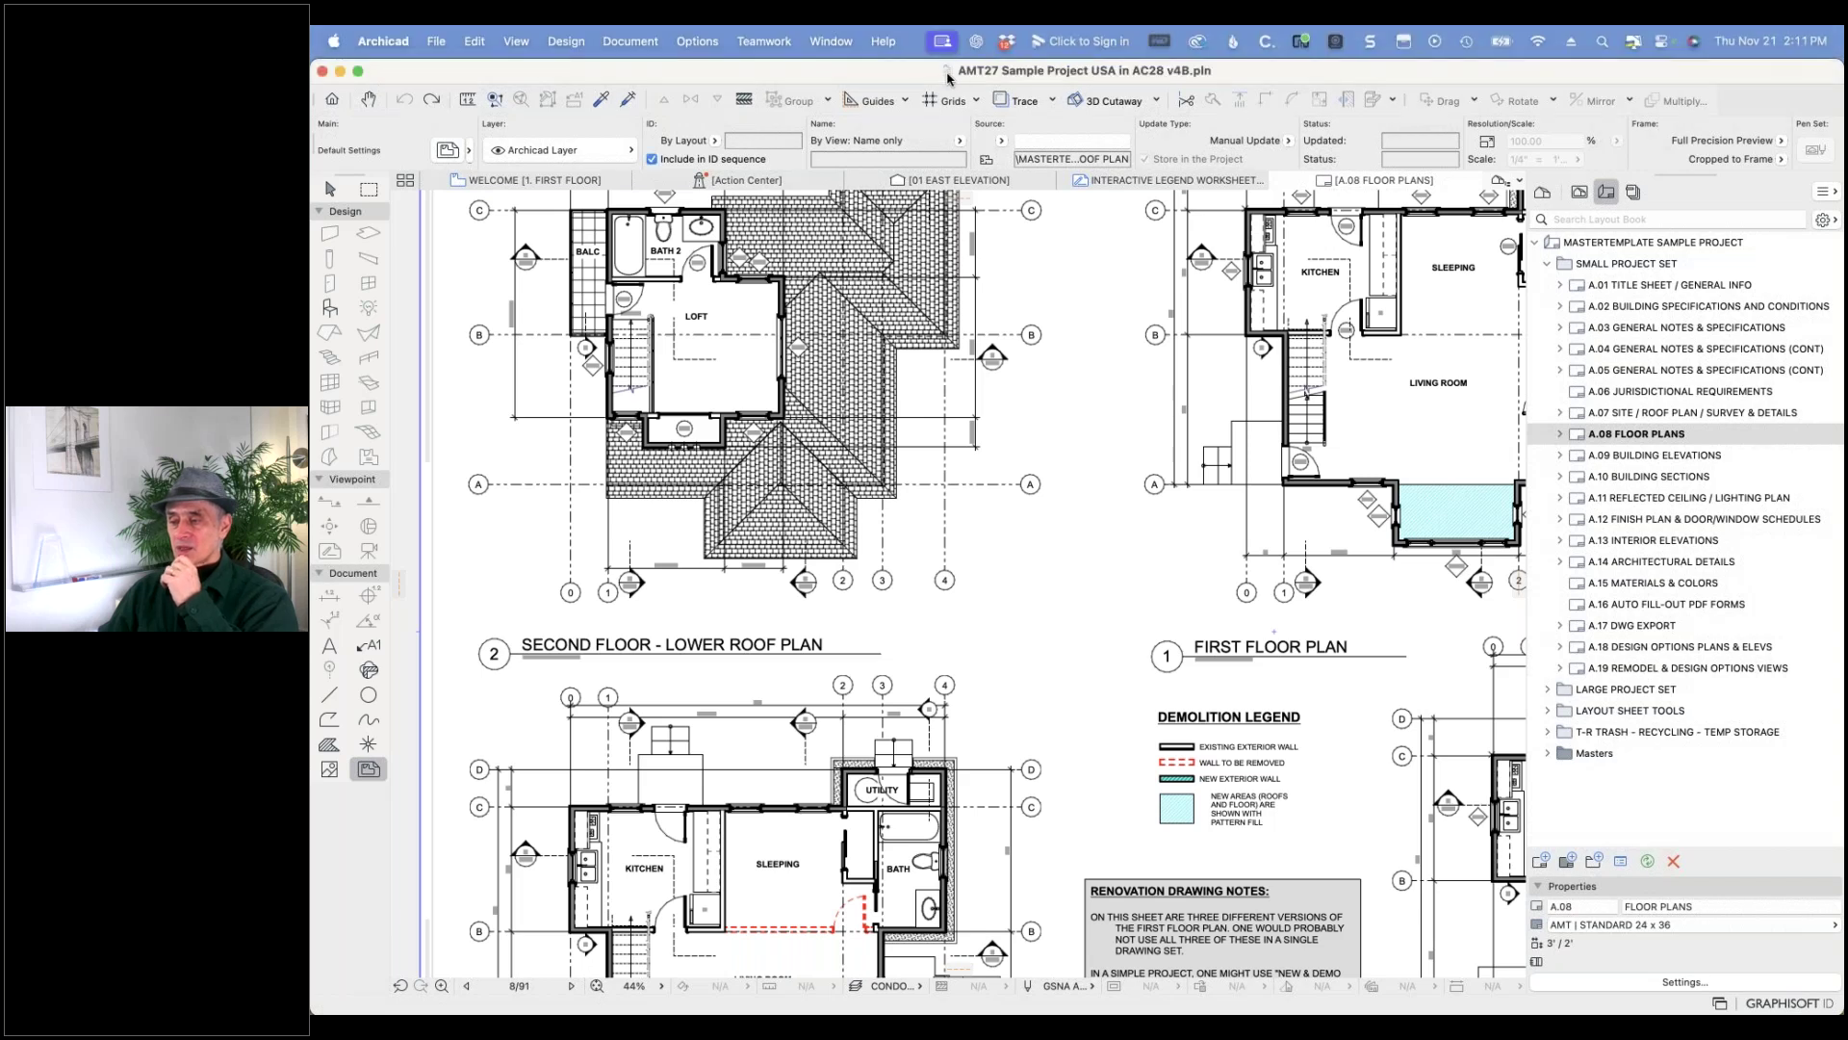
click(385, 42)
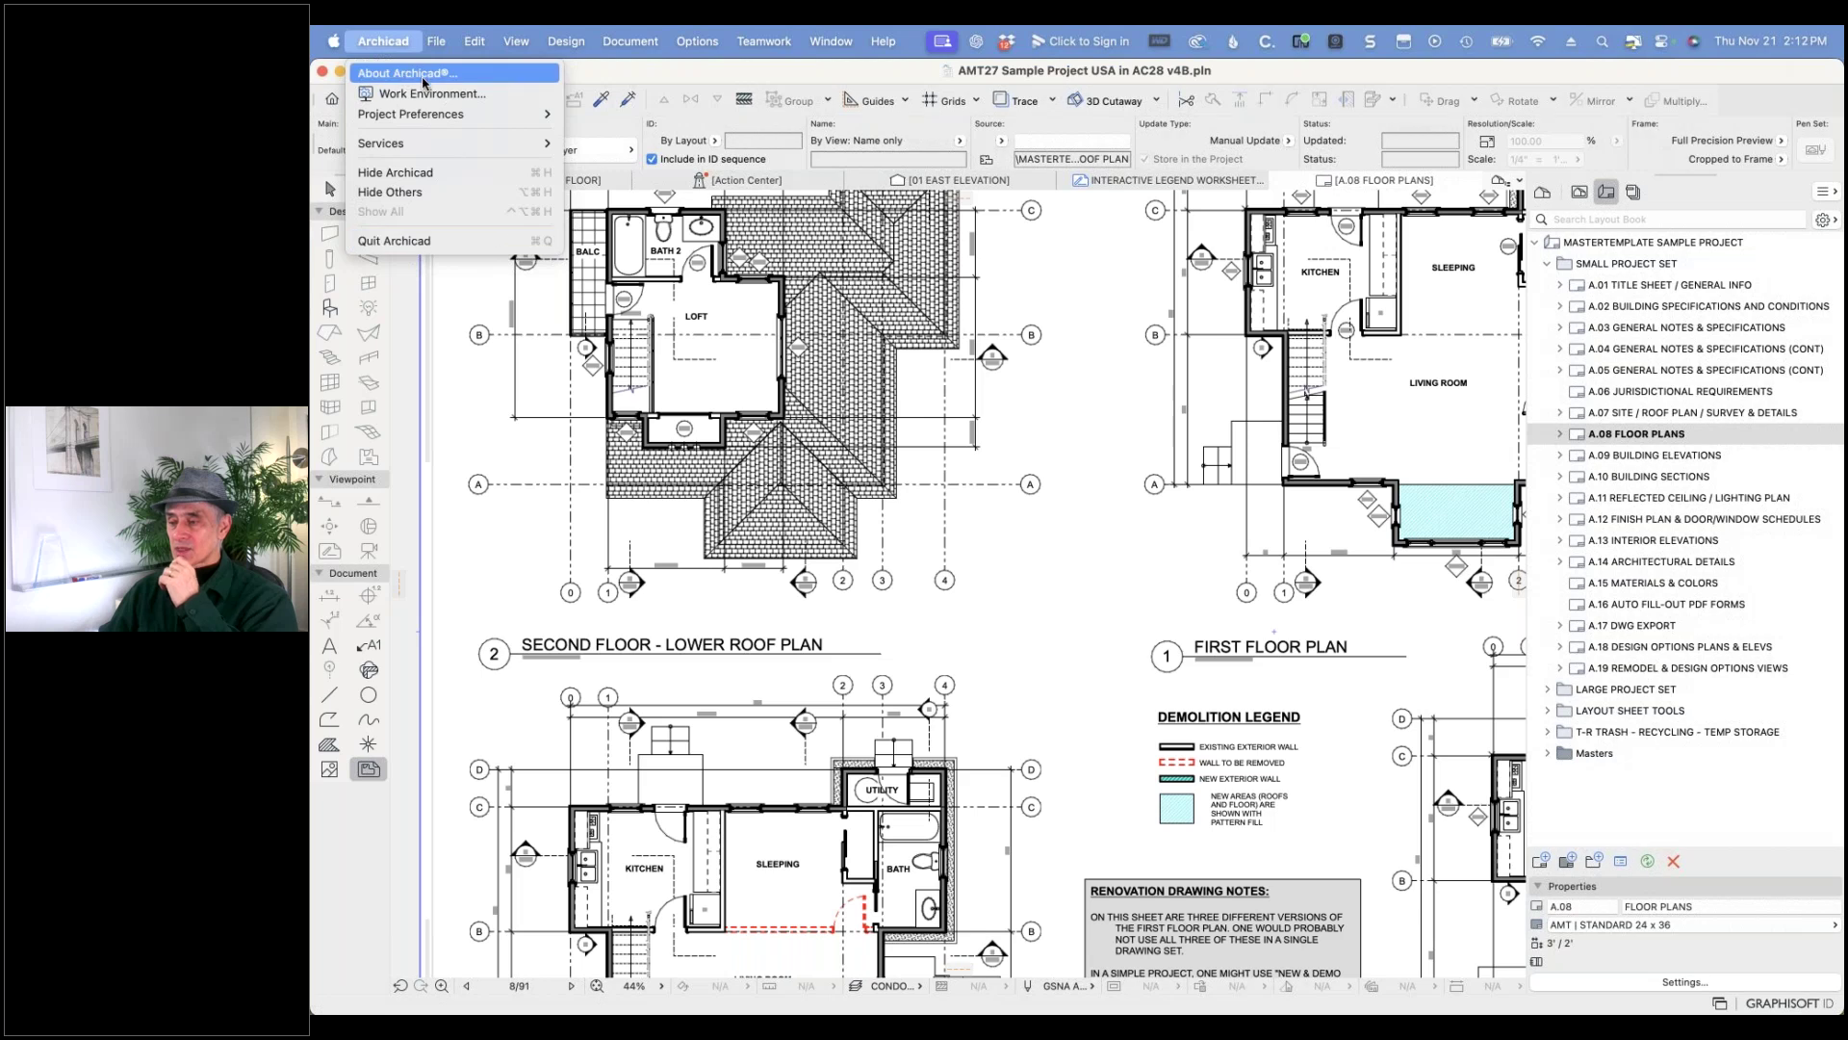
click(420, 76)
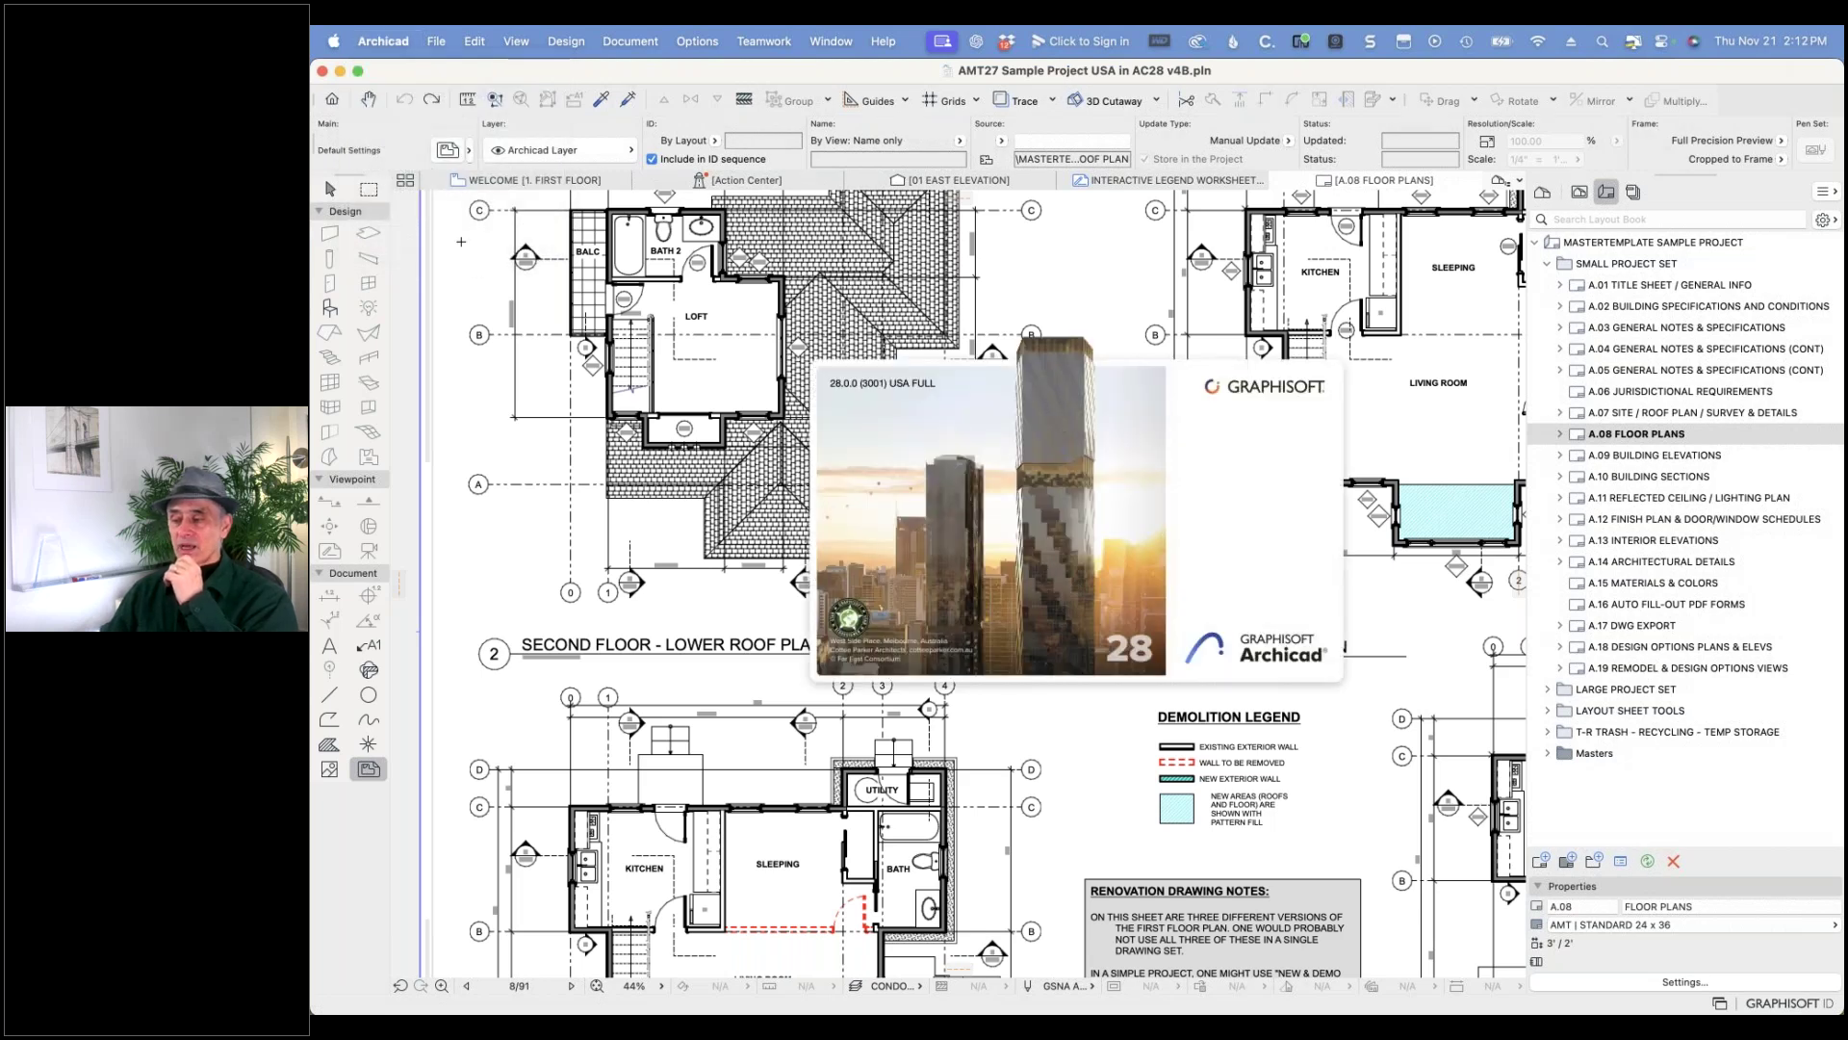
click(1022, 506)
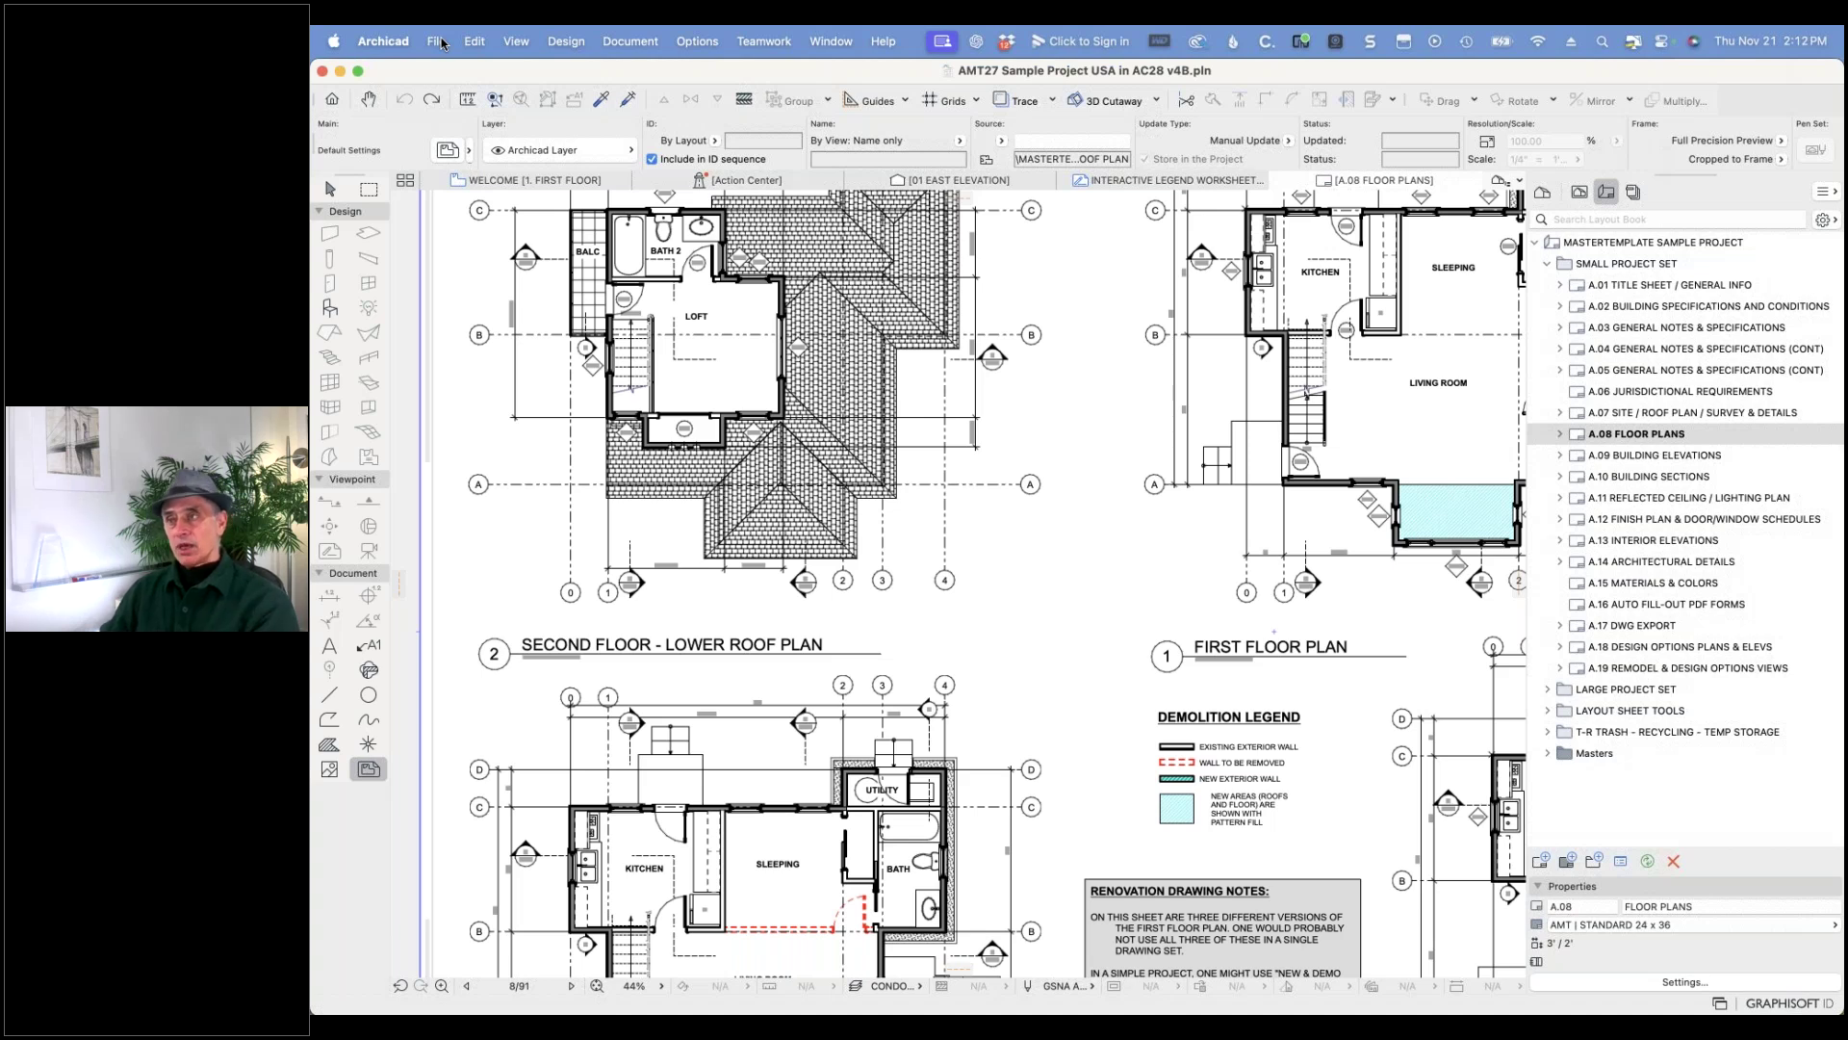
click(438, 42)
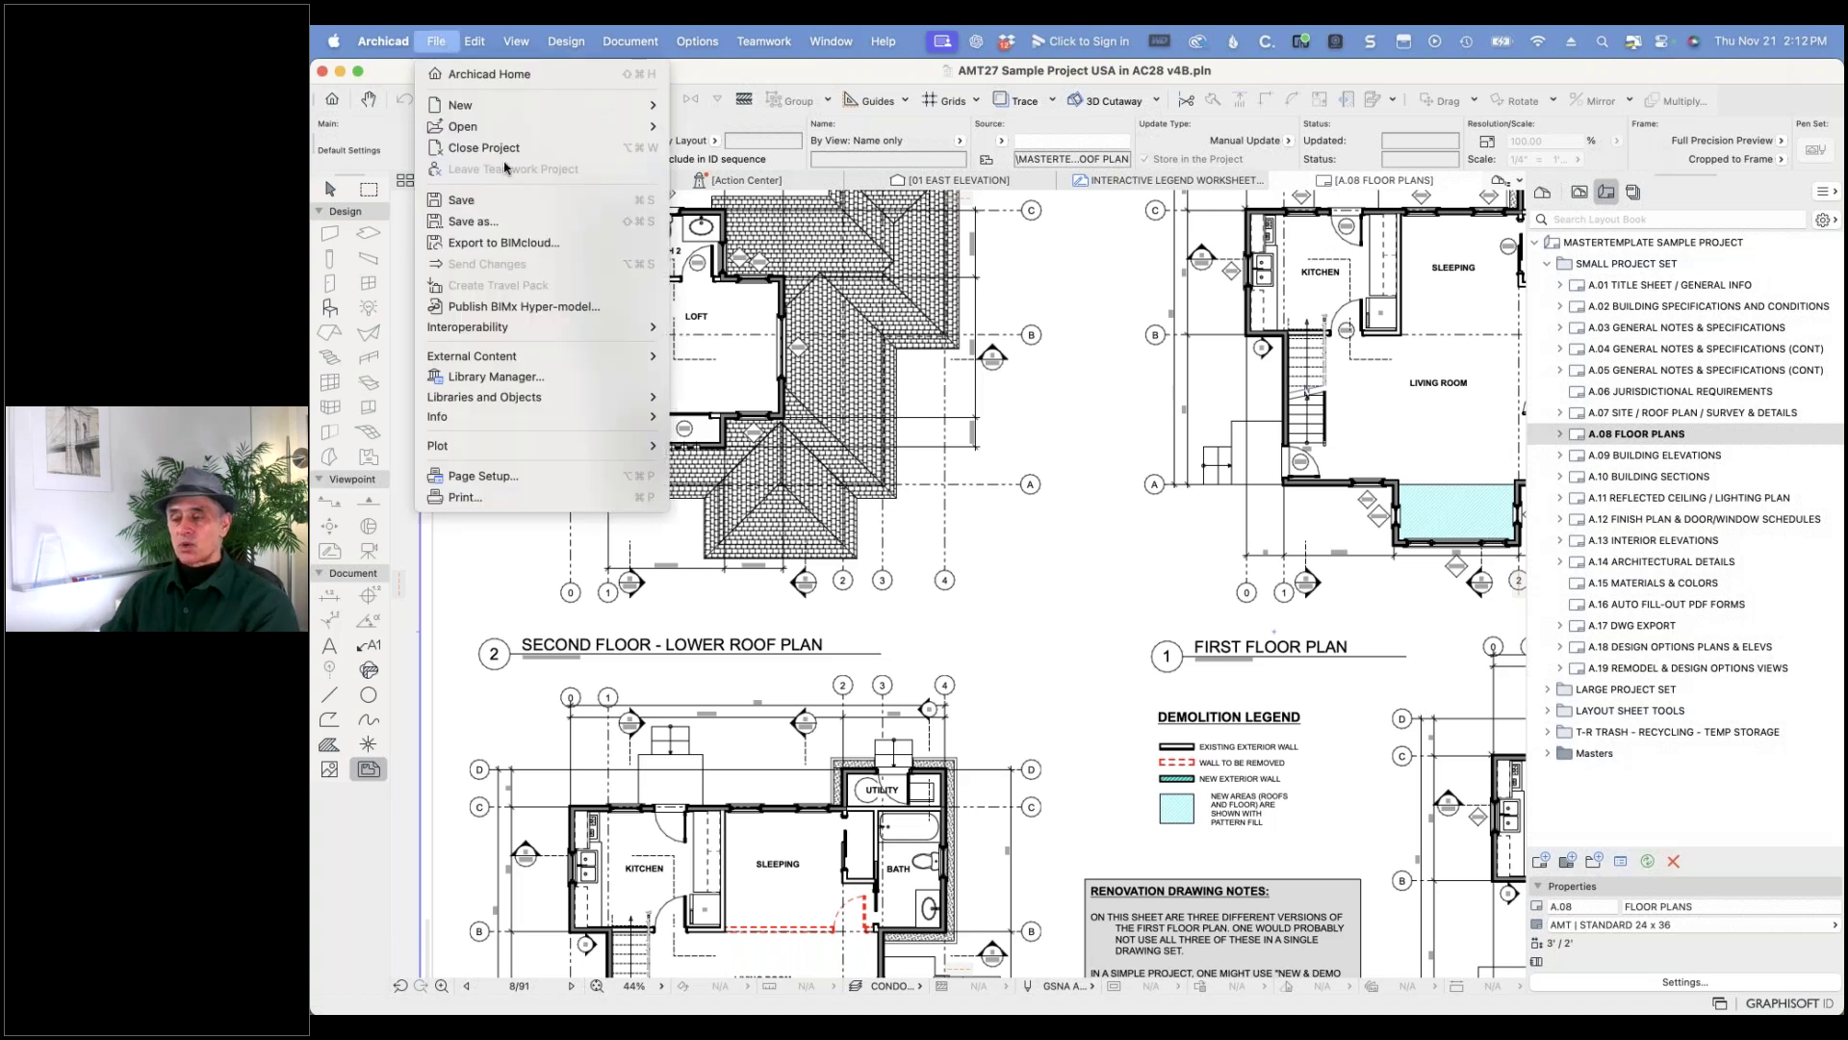
click(499, 223)
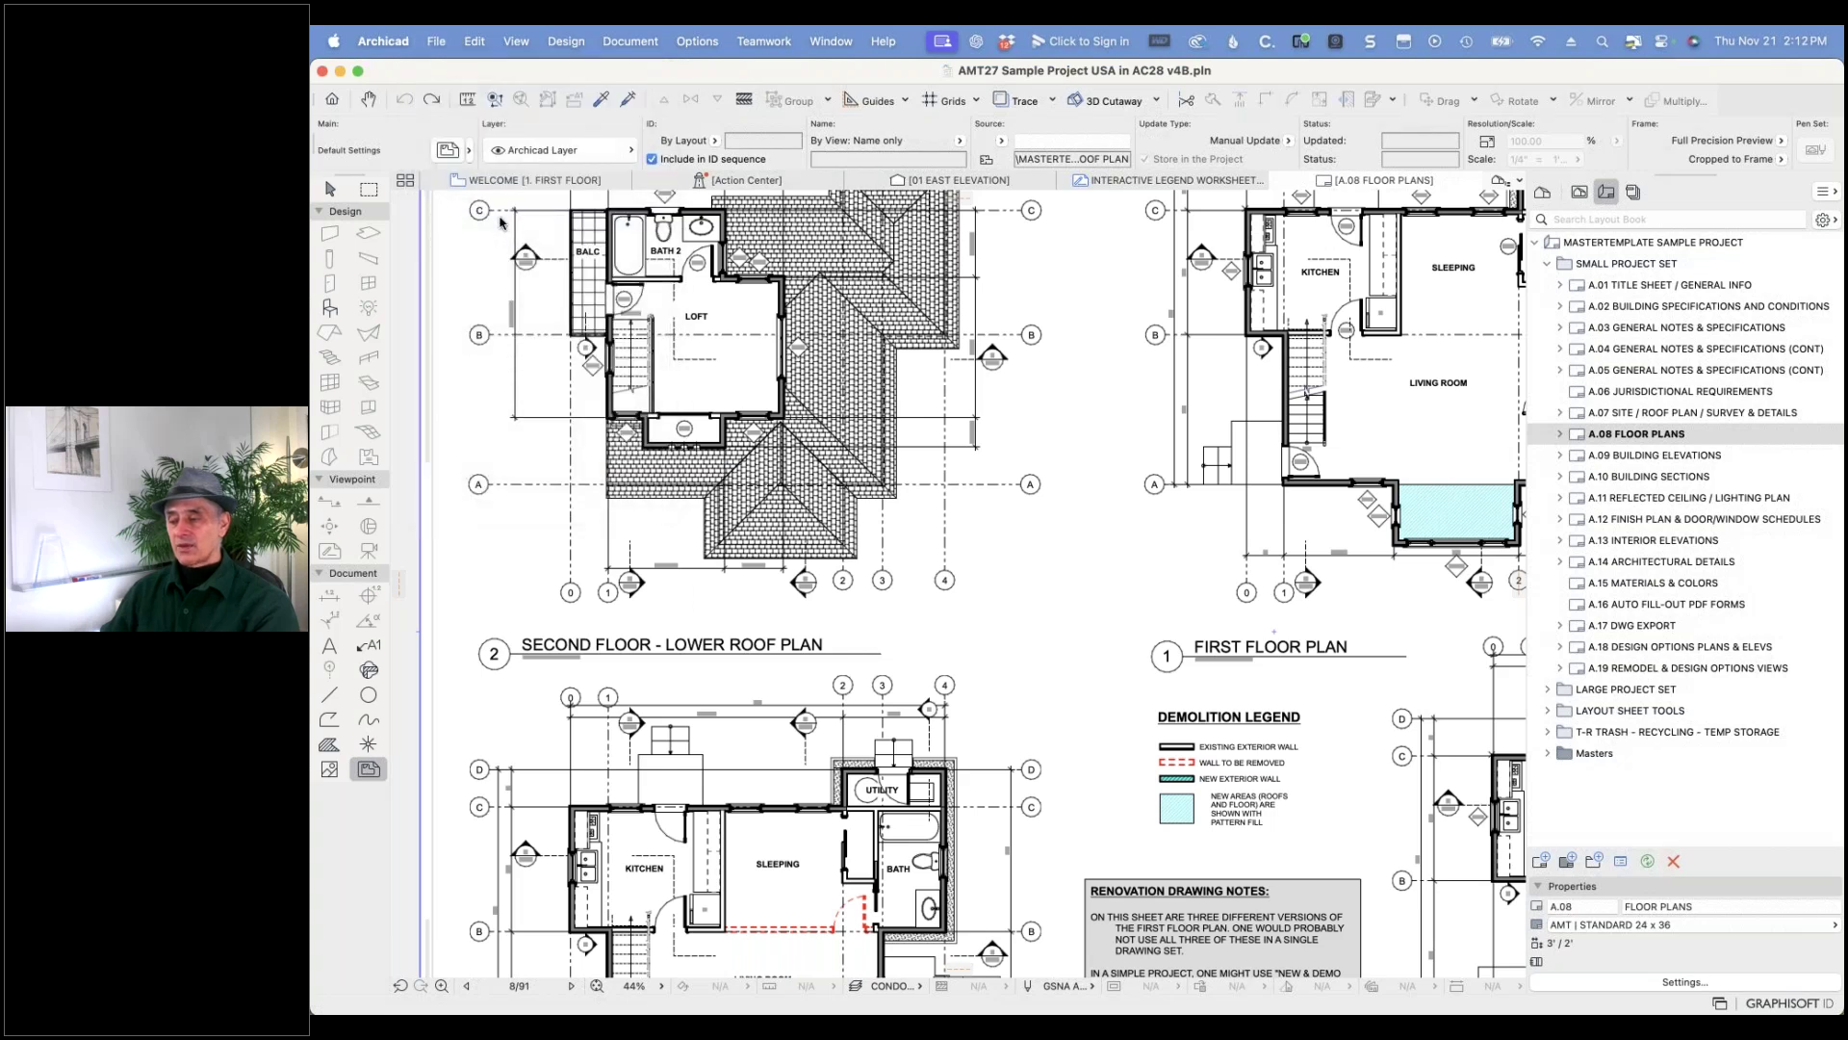
click(1196, 495)
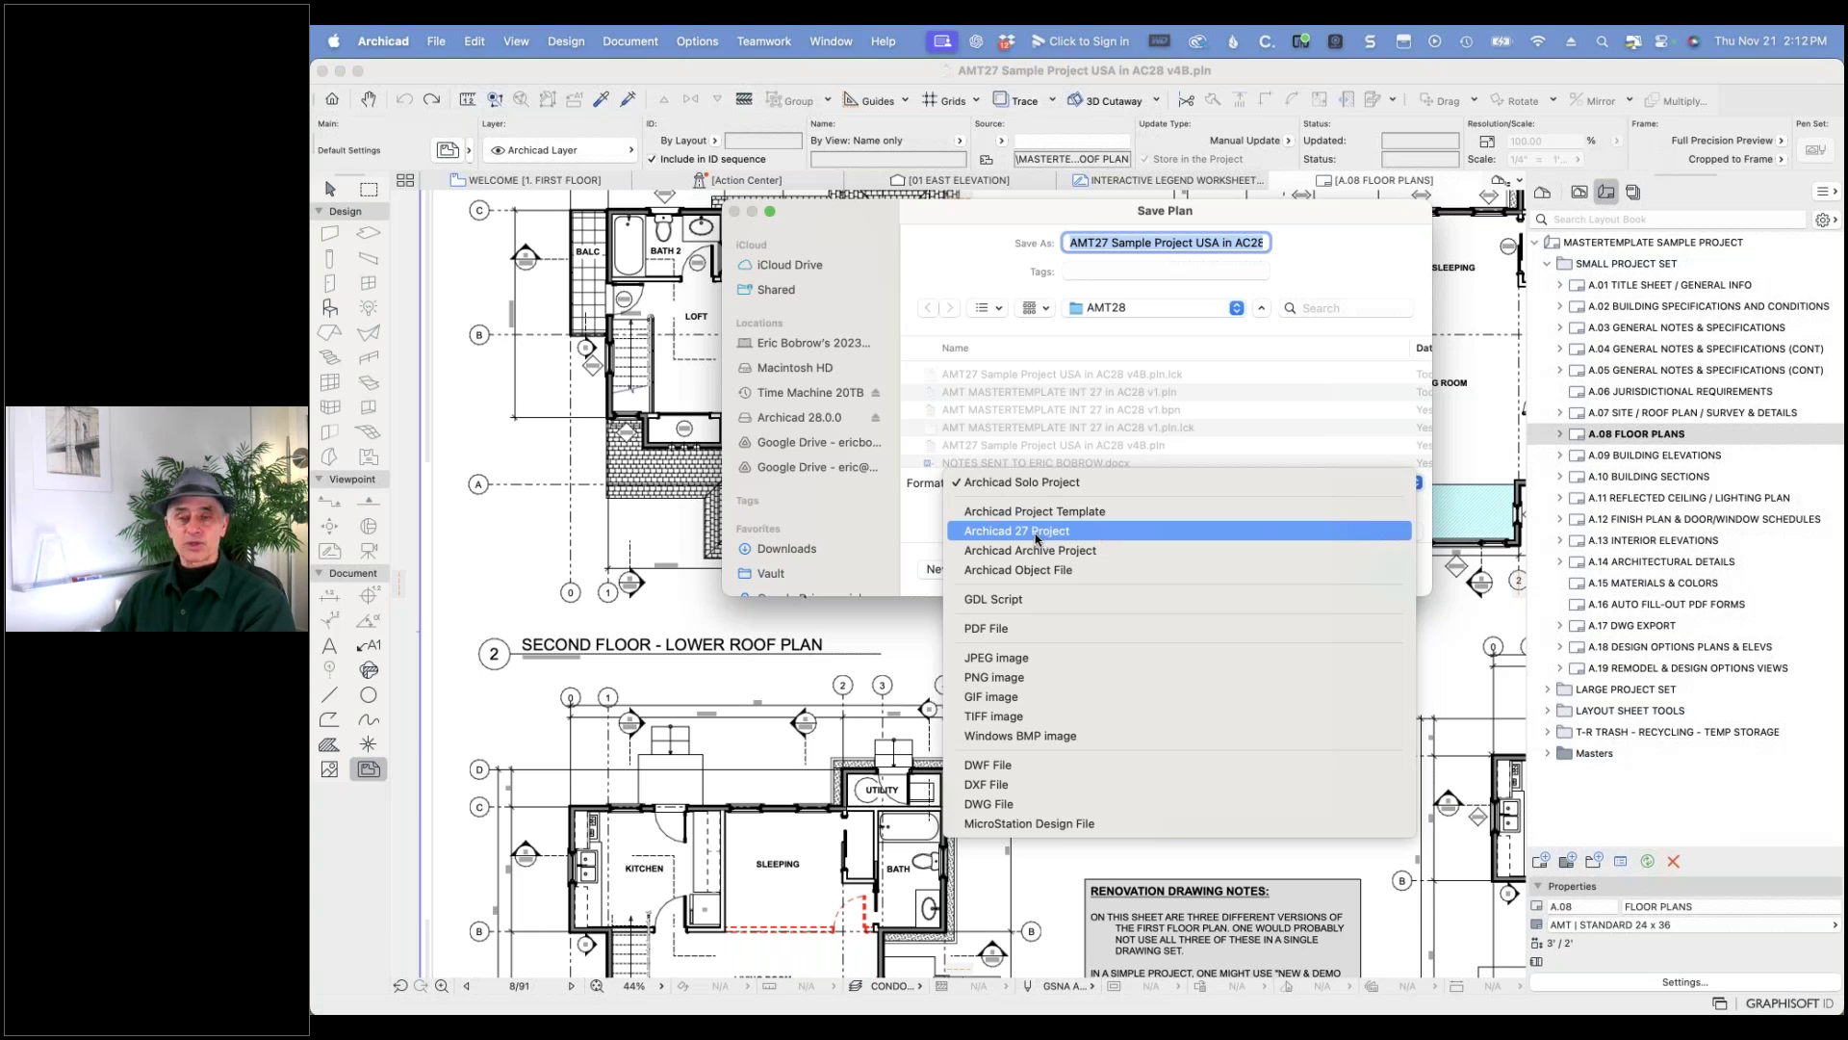
click(913, 531)
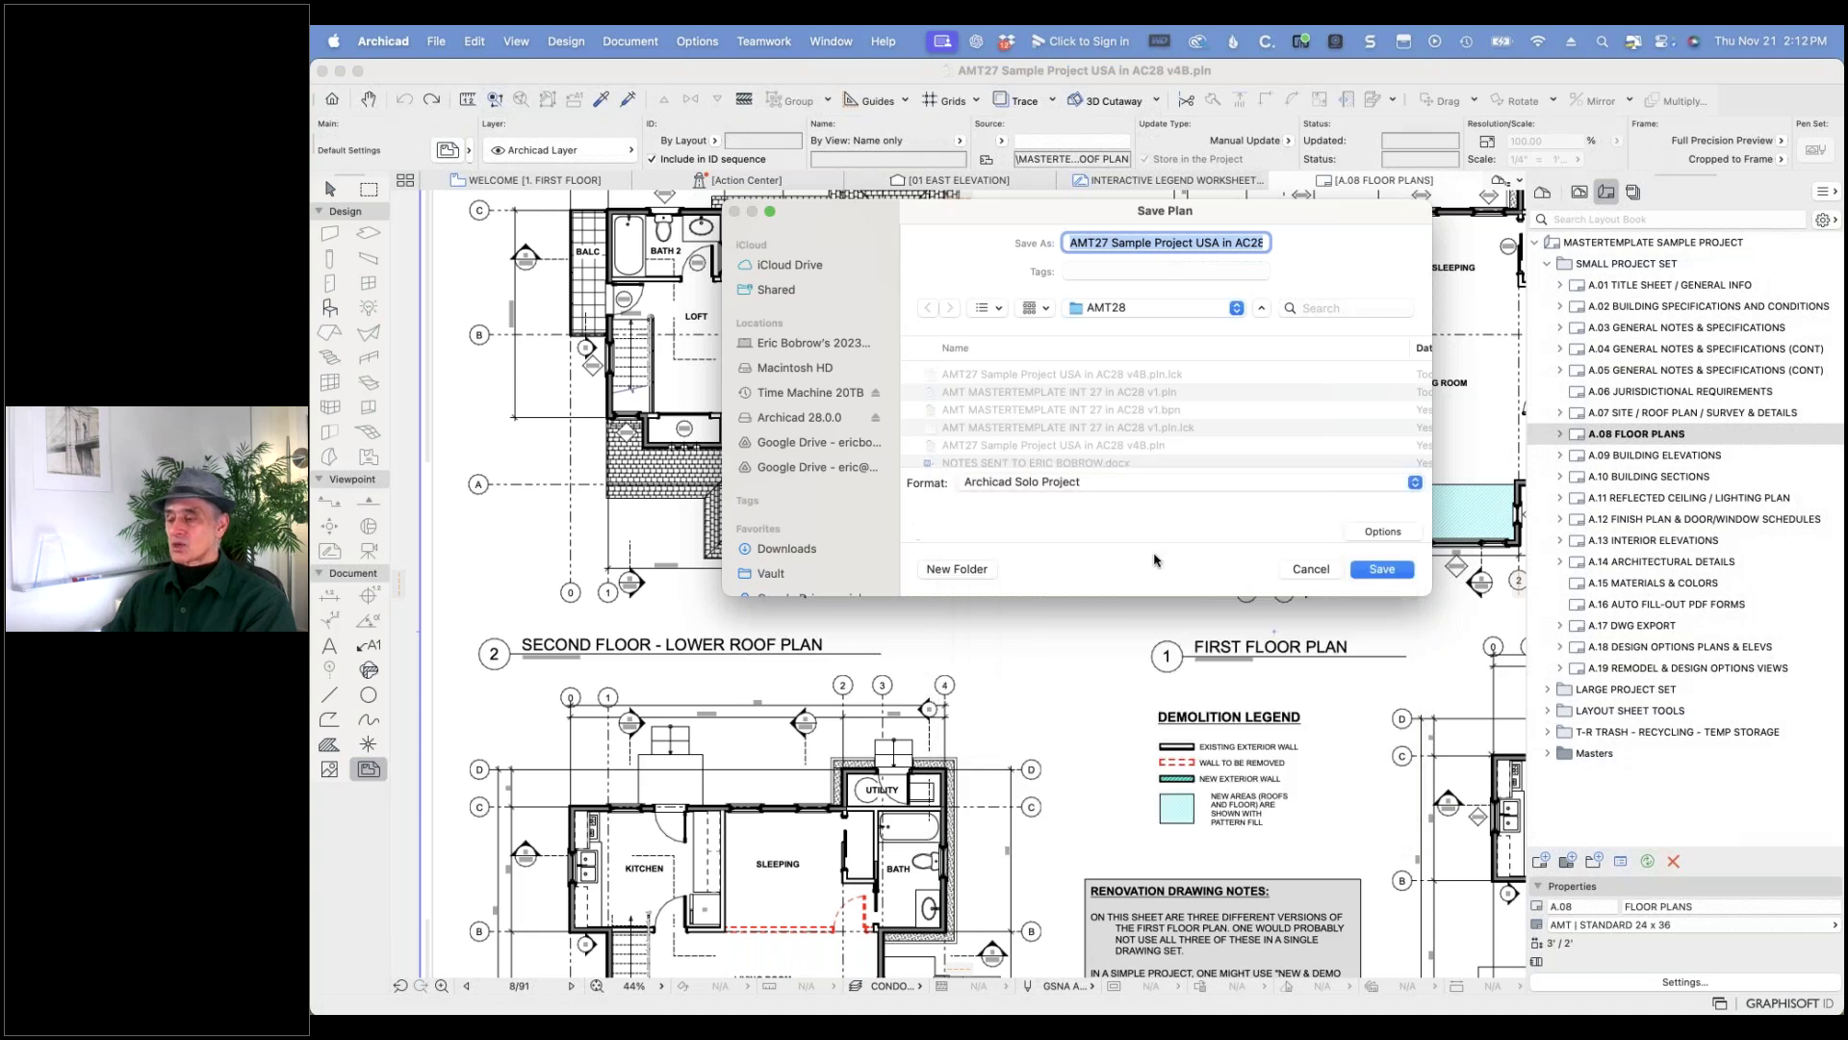
click(1311, 569)
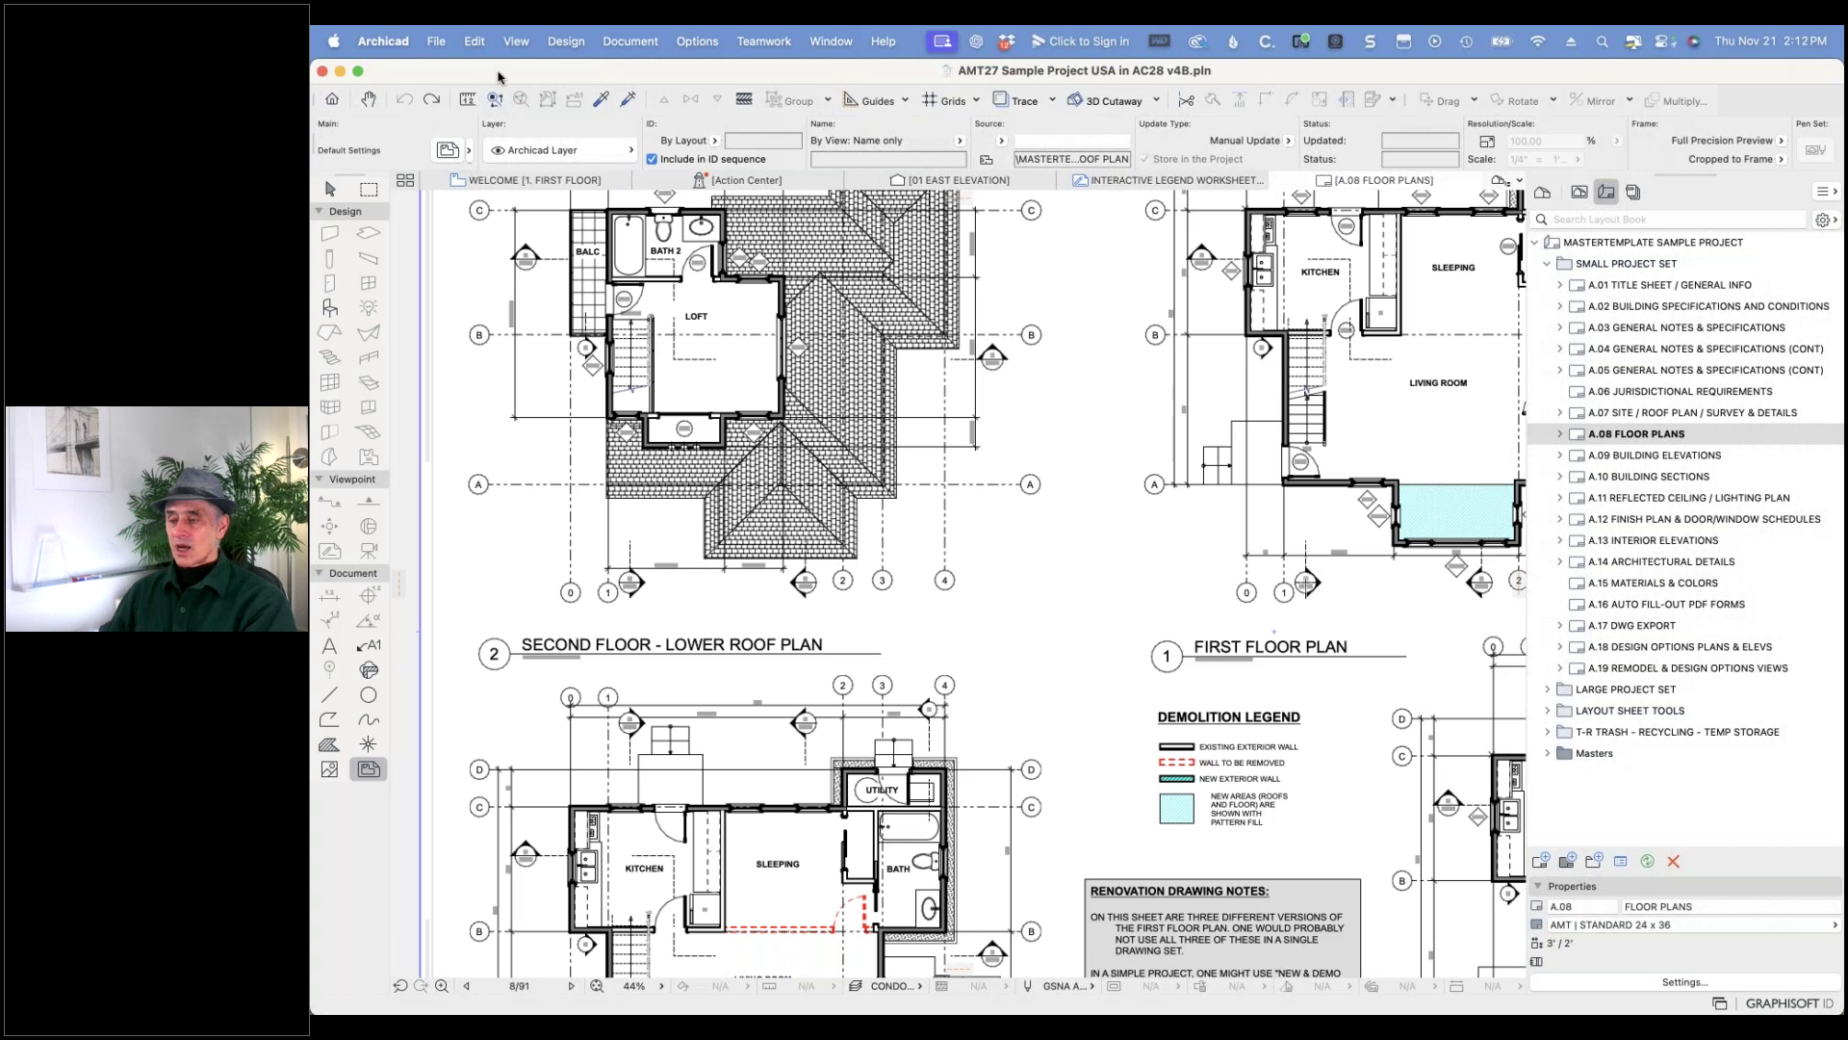
mouse_move(895, 183)
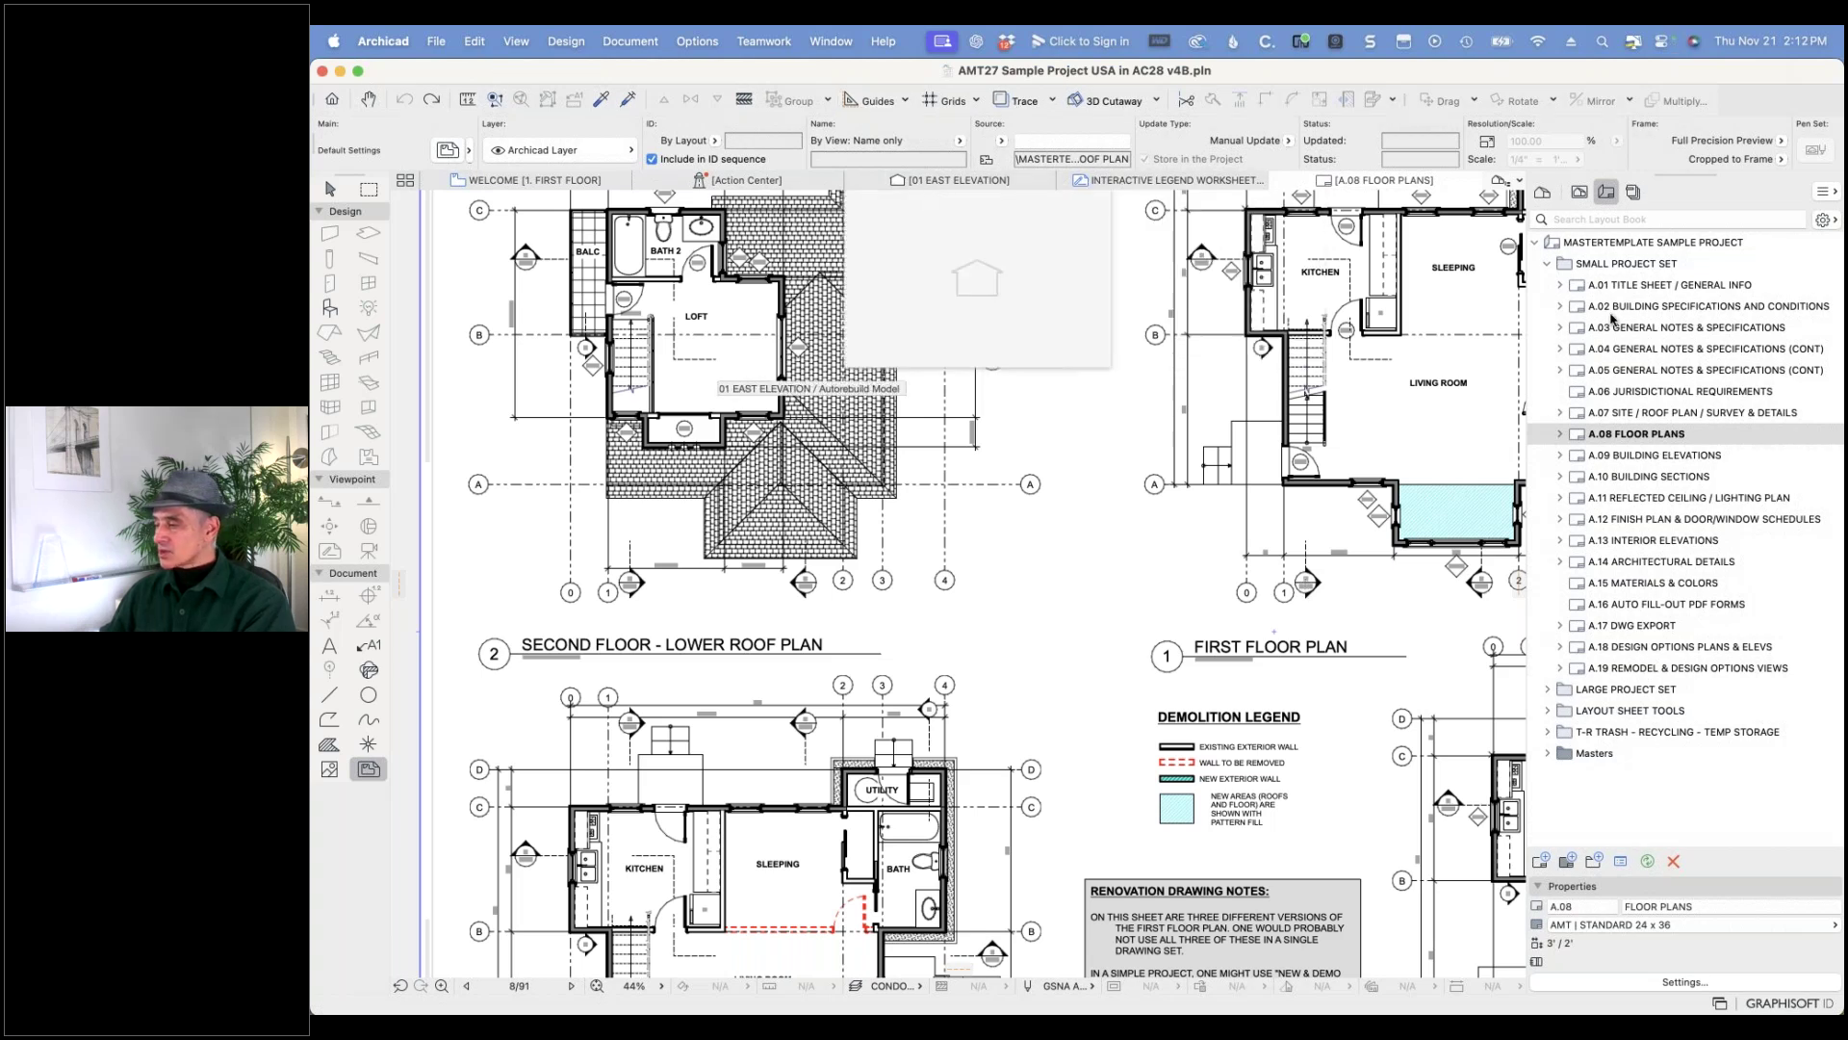
click(1578, 195)
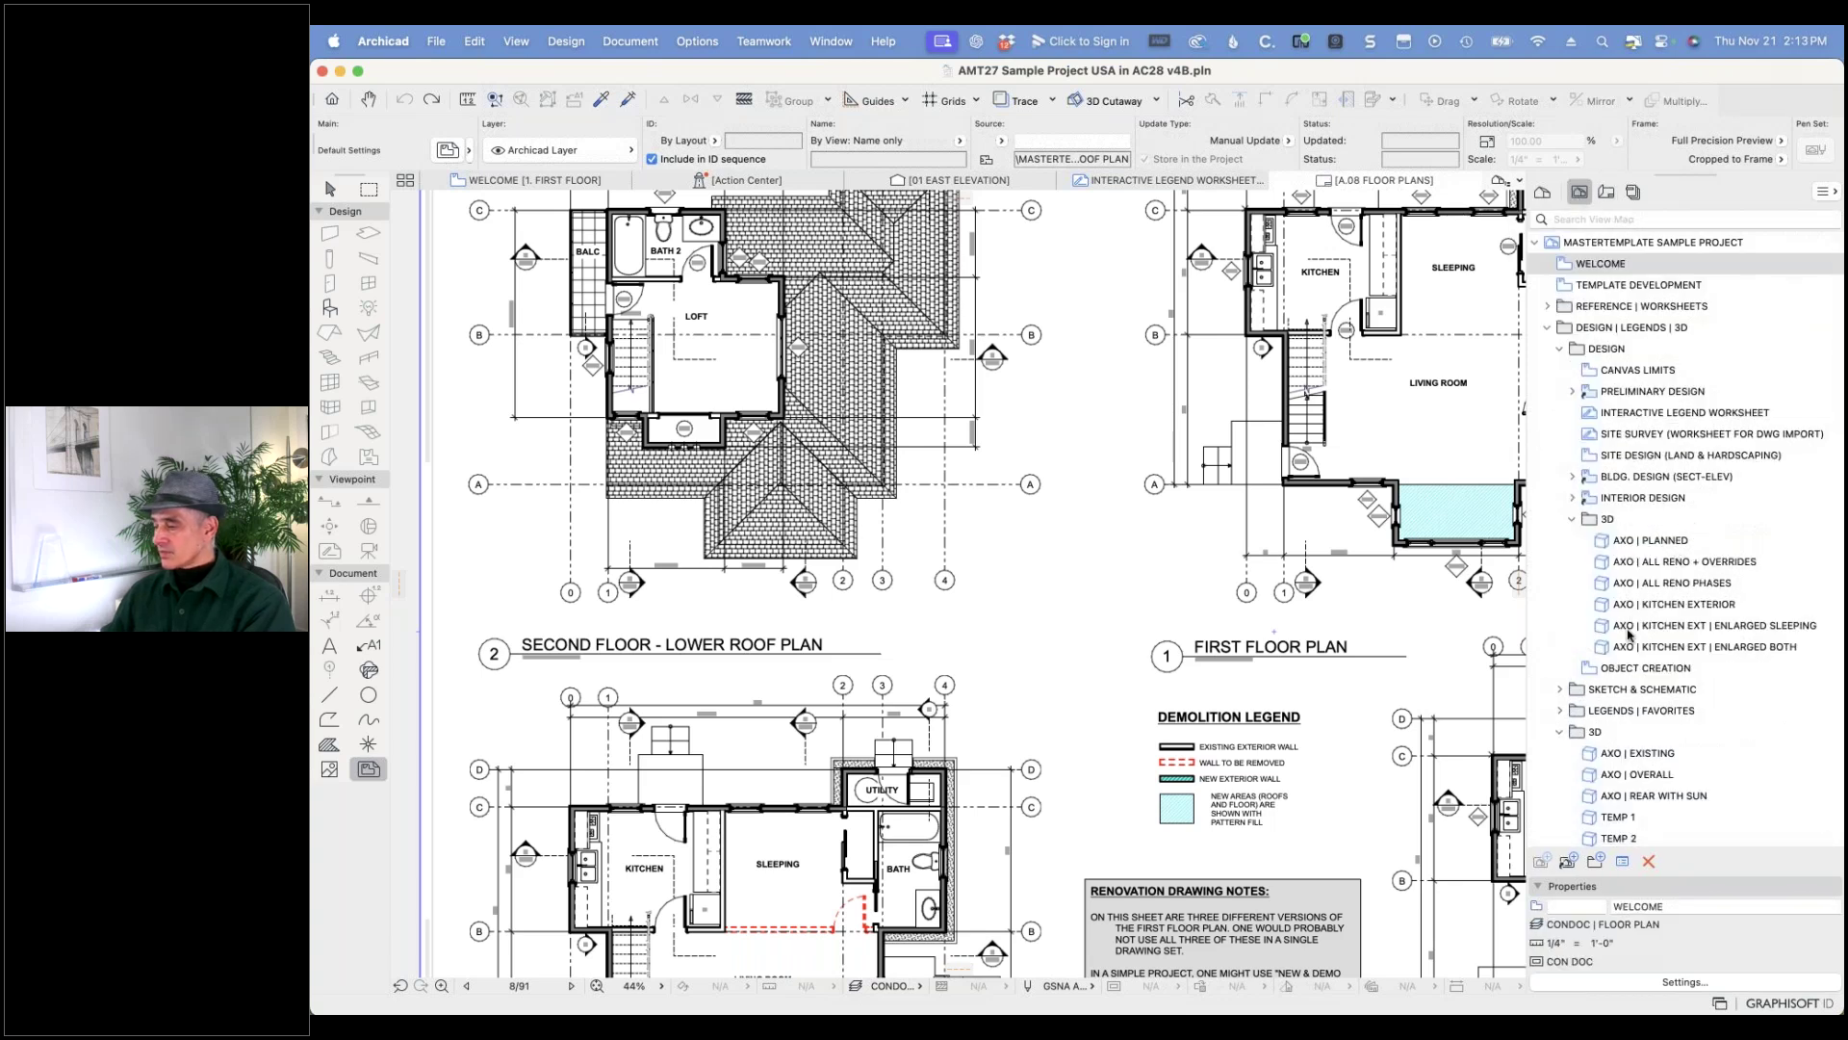
scroll(1630, 633, down, 3)
click(1589, 646)
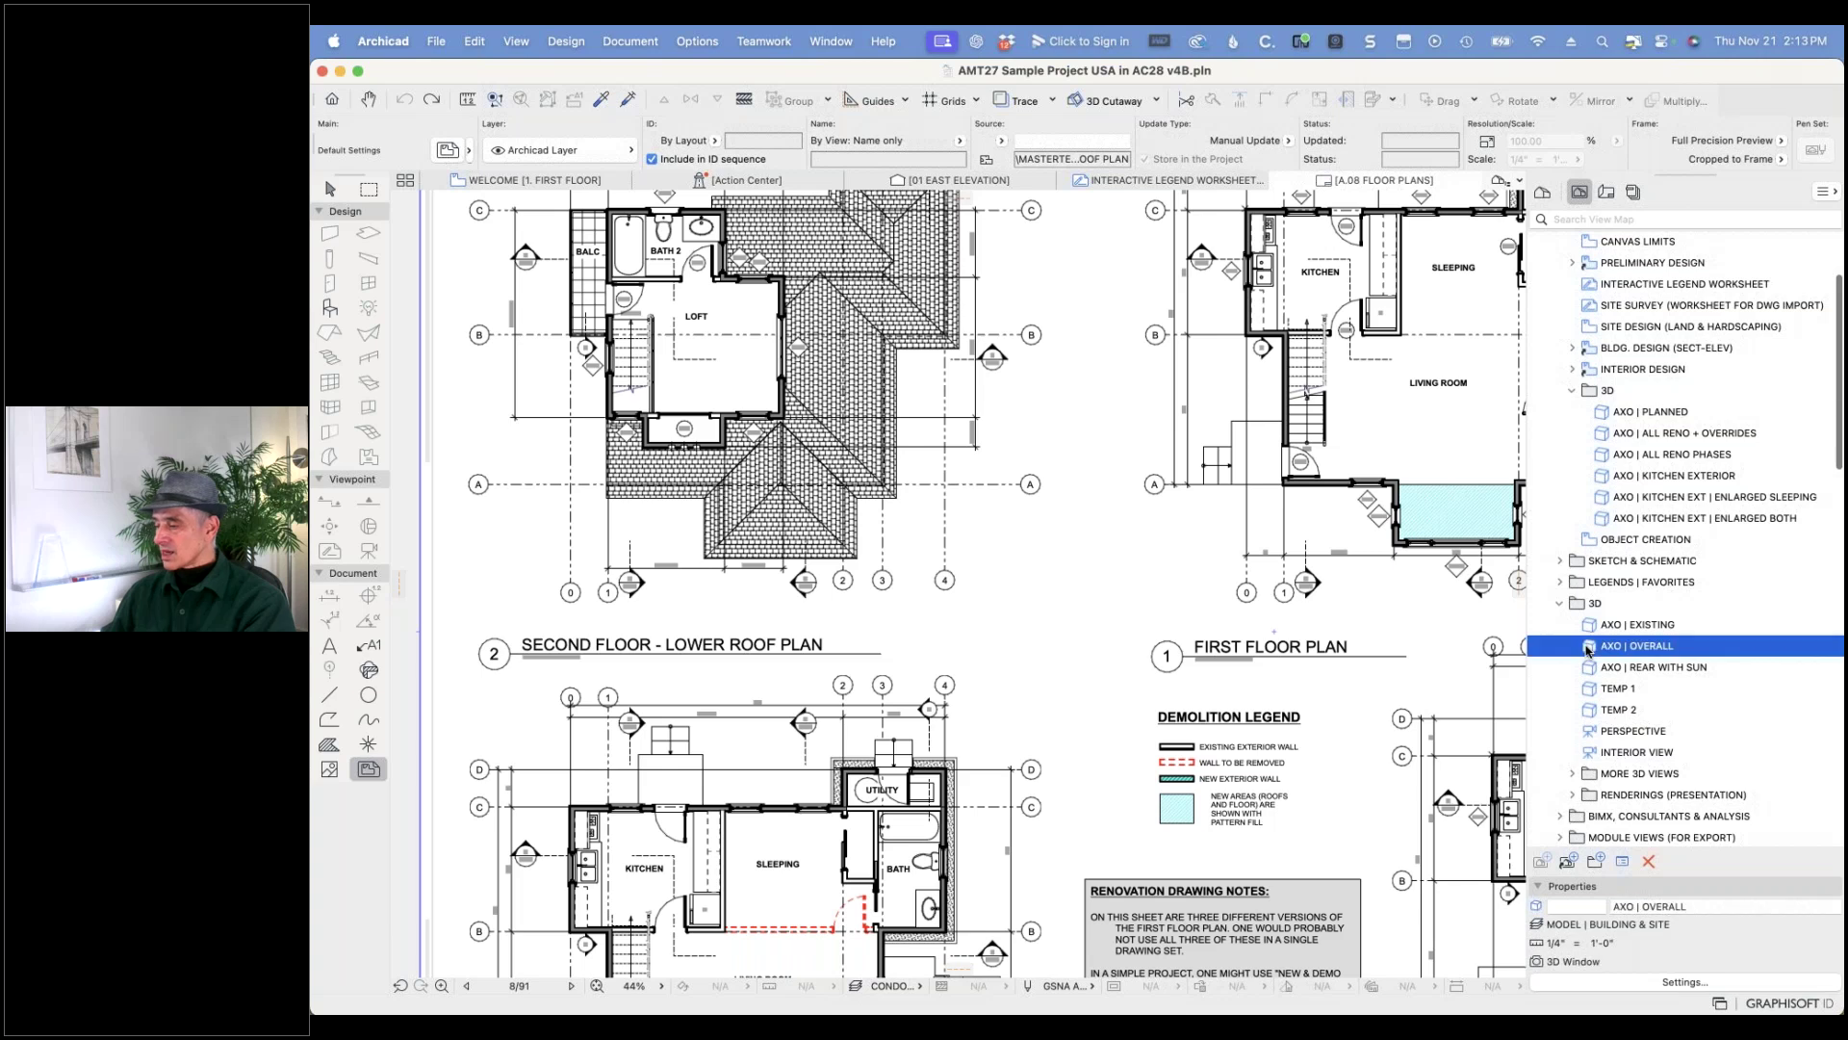
double_click(1588, 649)
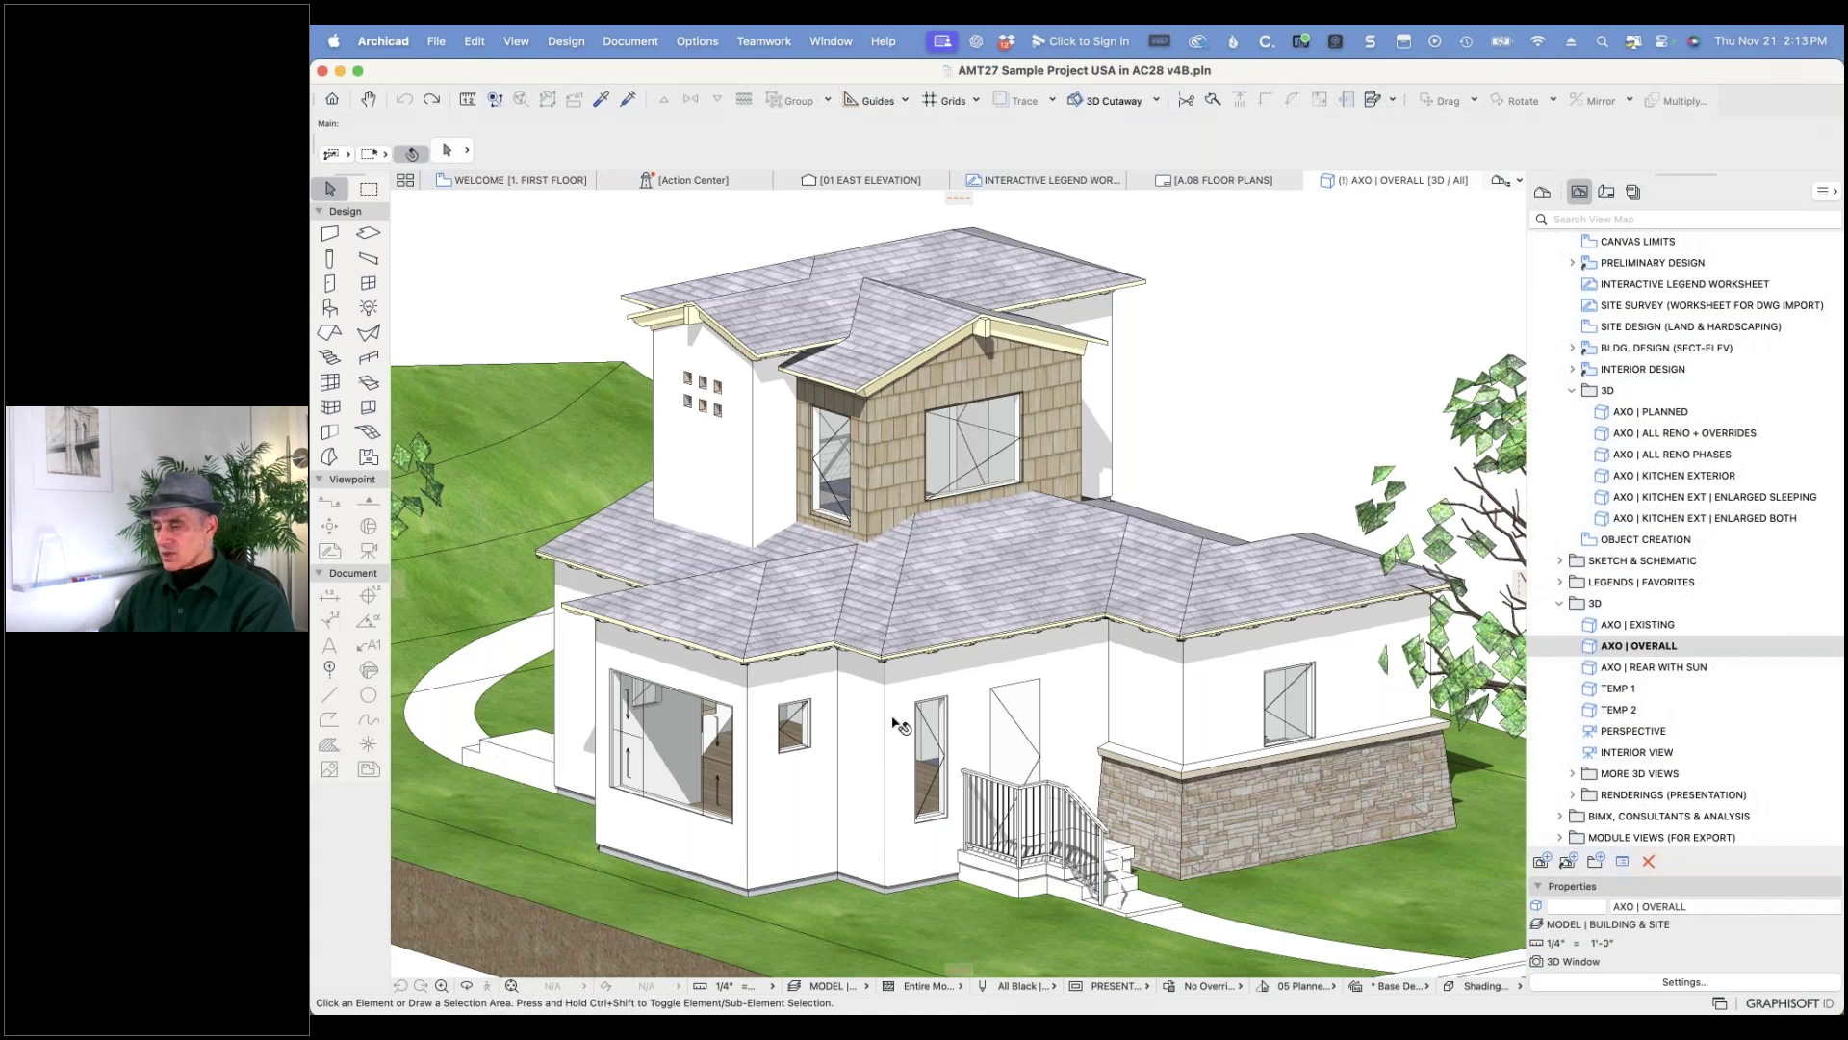
mouse_move(699, 754)
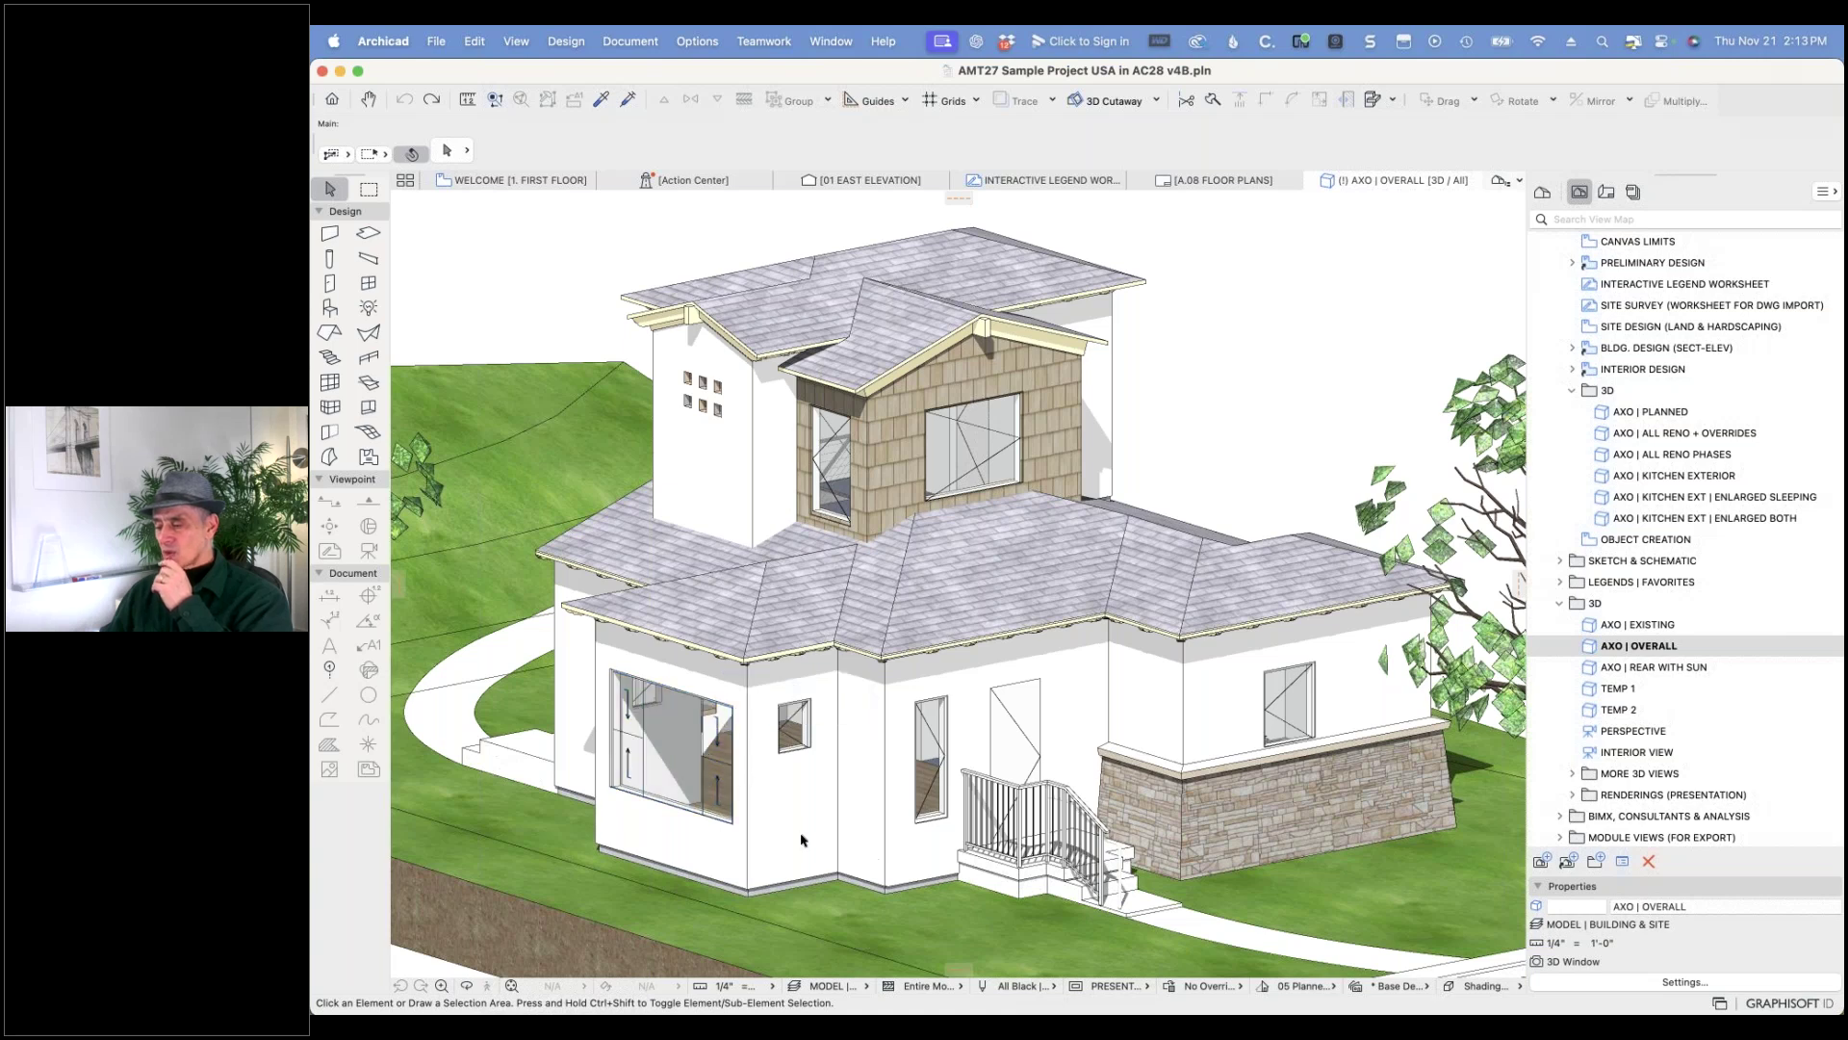
- Open PRESENTATION Model View Options and expand the USA door and window symbol detail settings
click(1073, 989)
click(1116, 967)
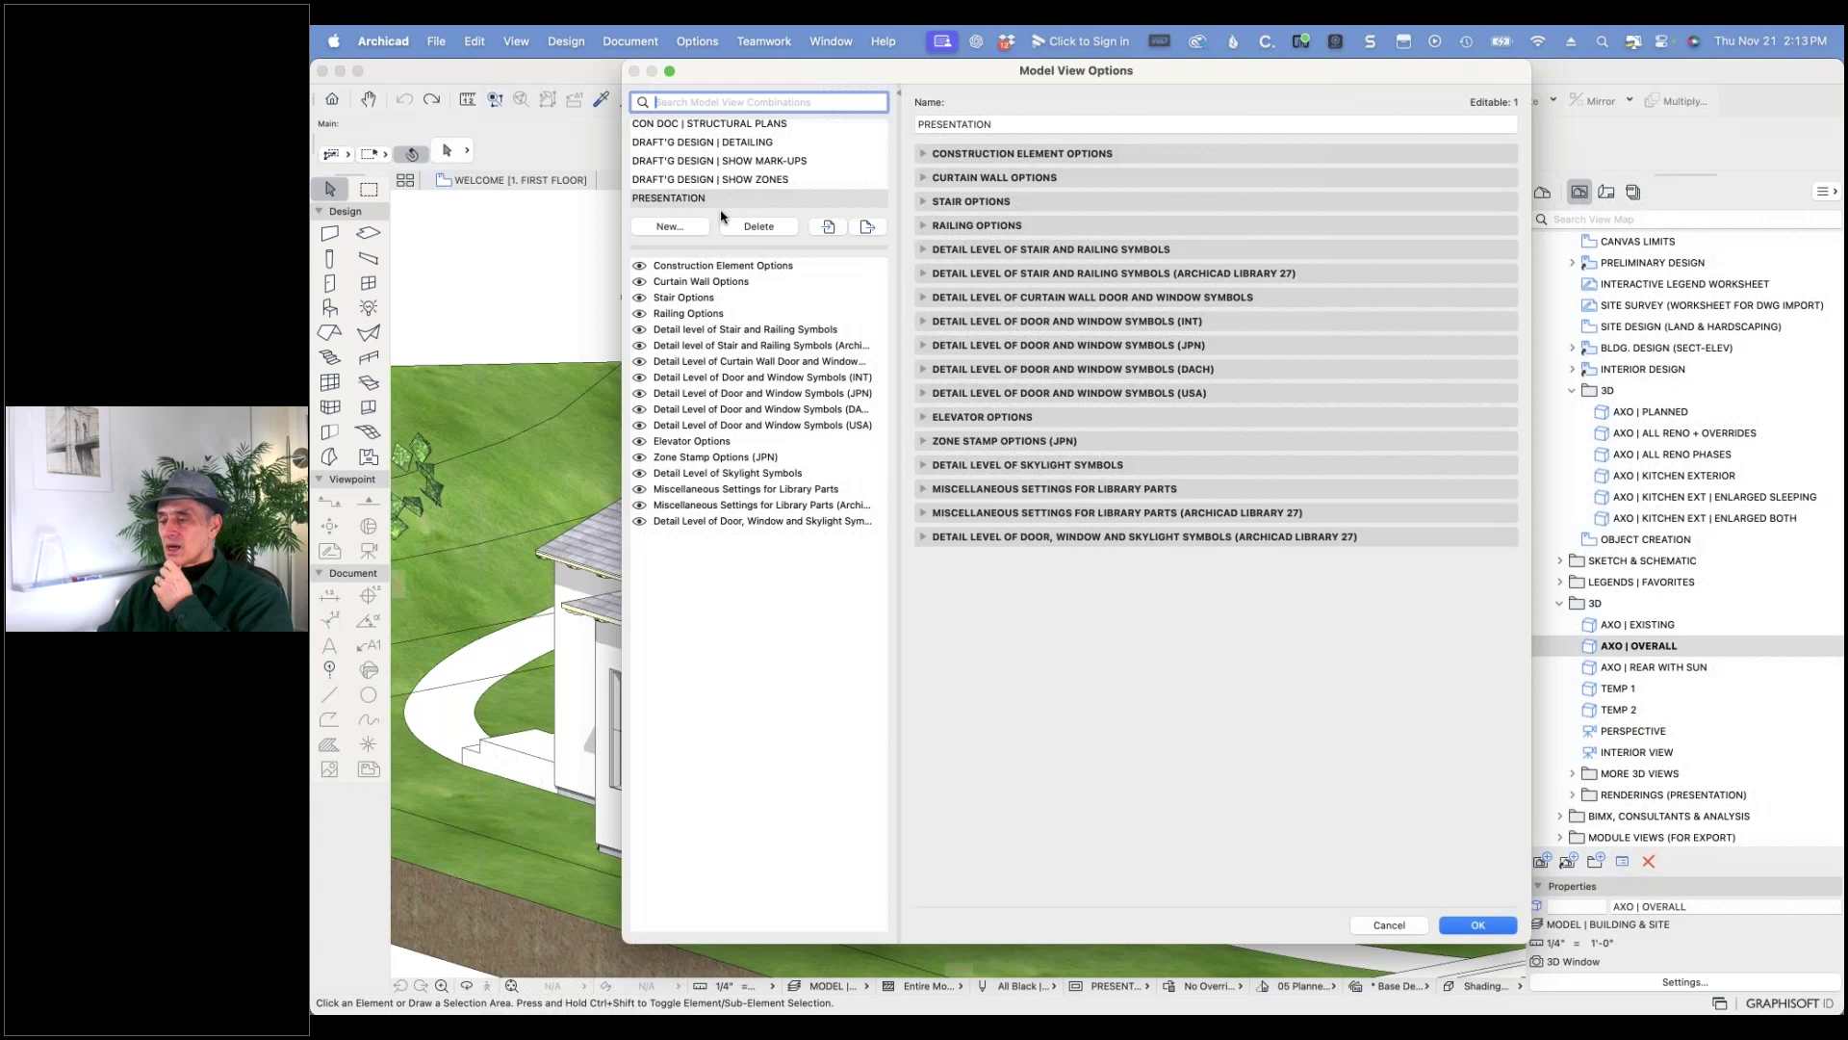
drag(727, 248, 726, 450)
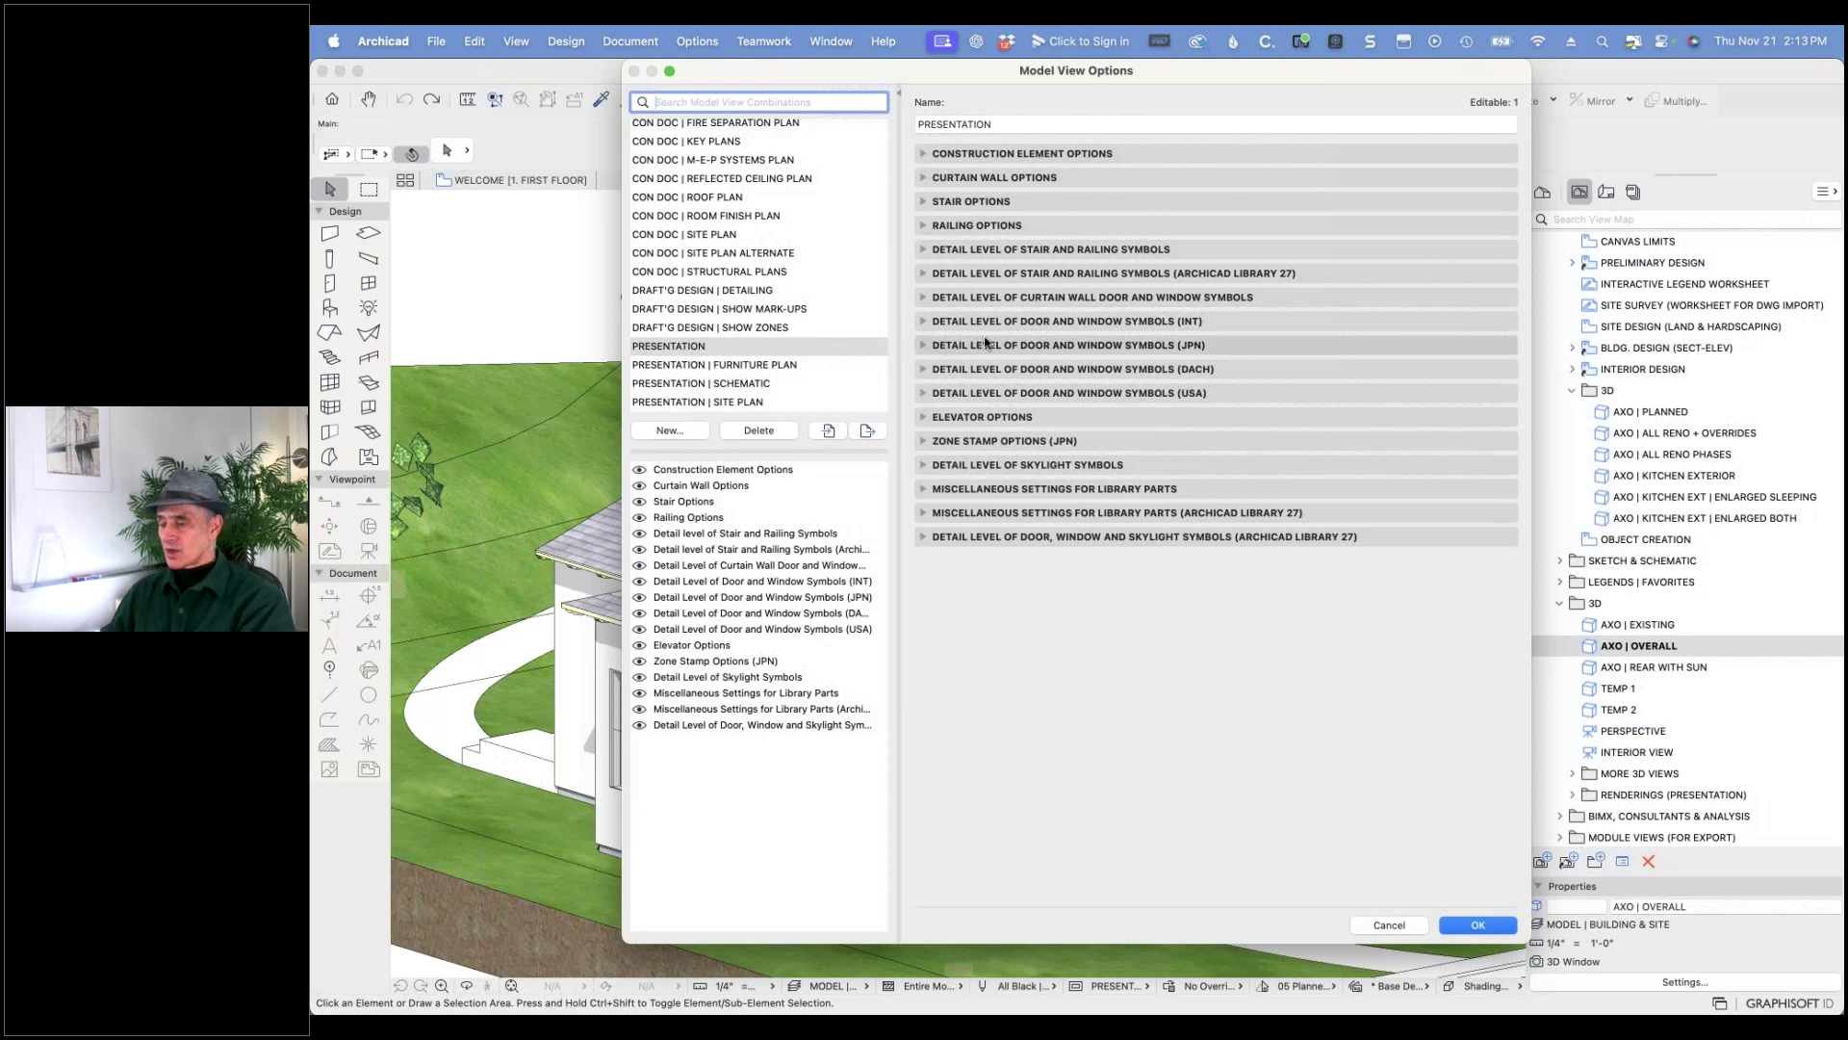
click(923, 393)
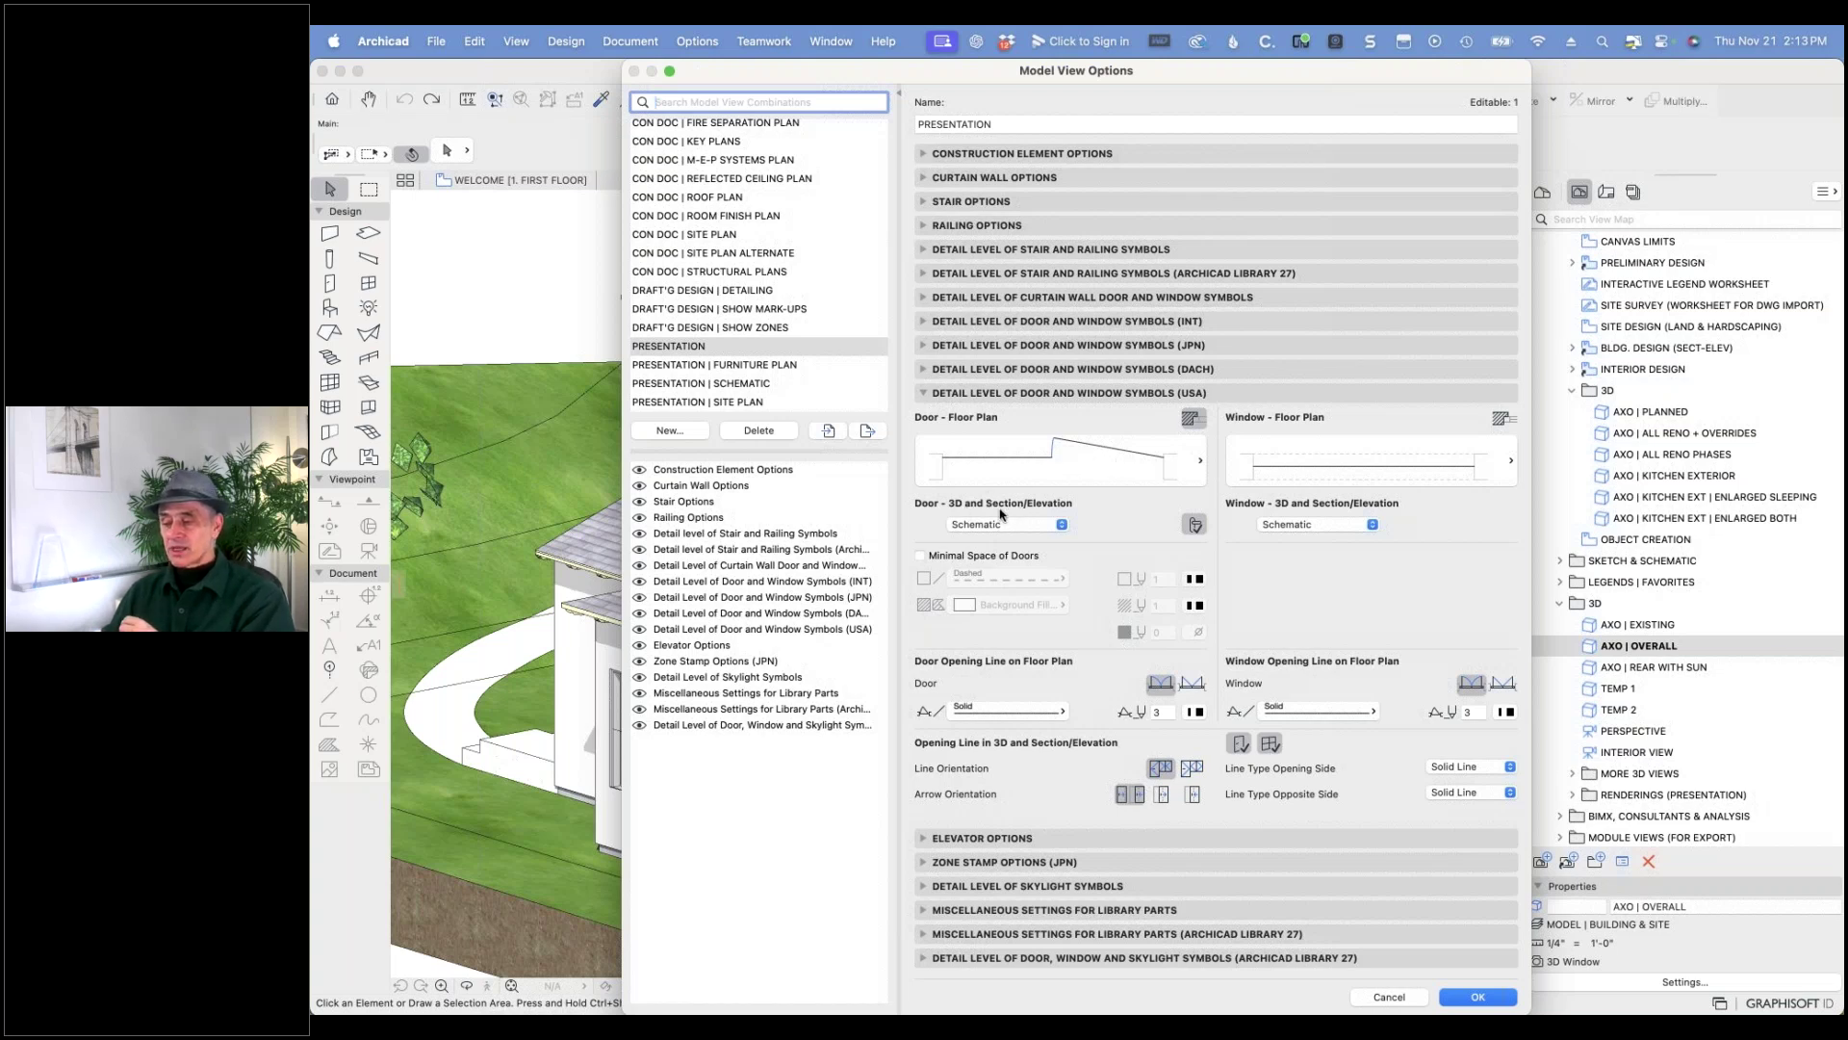
- Set the door and window 3D detail and floor plan symbols to Full, and confirm
click(1062, 524)
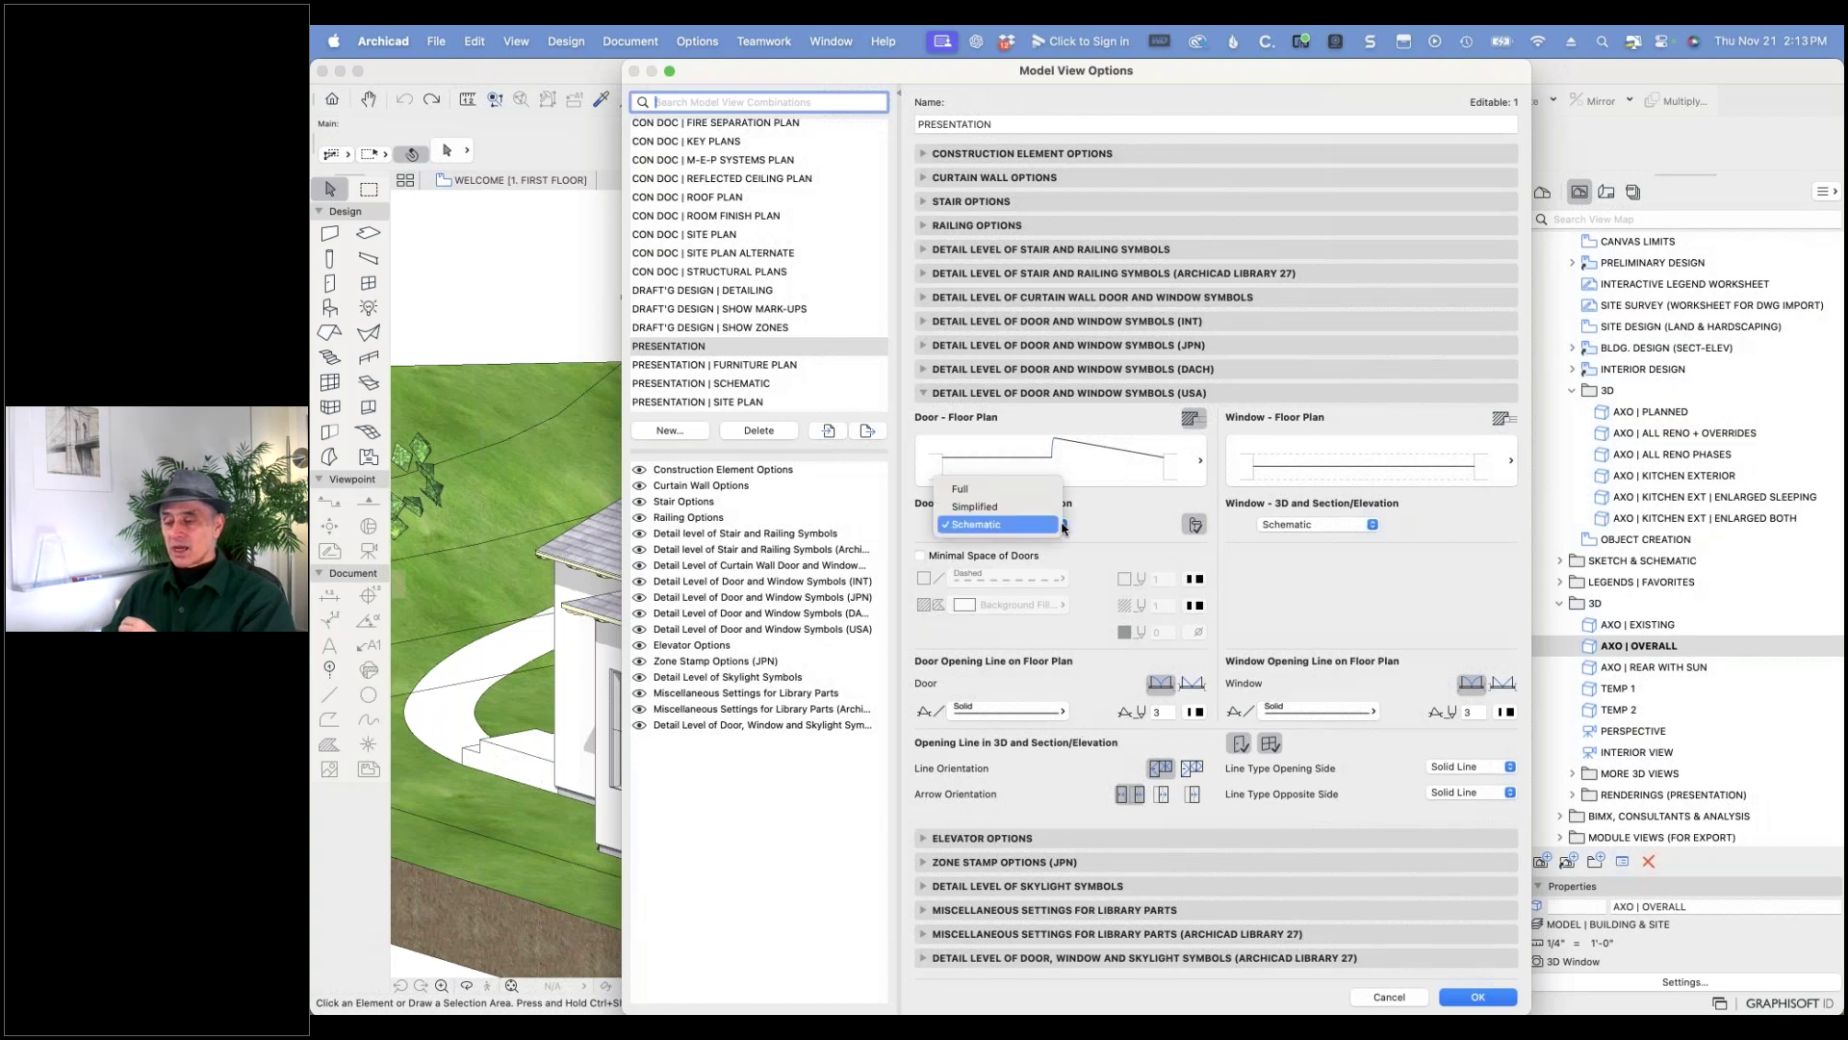
click(1022, 491)
click(1372, 525)
click(1338, 491)
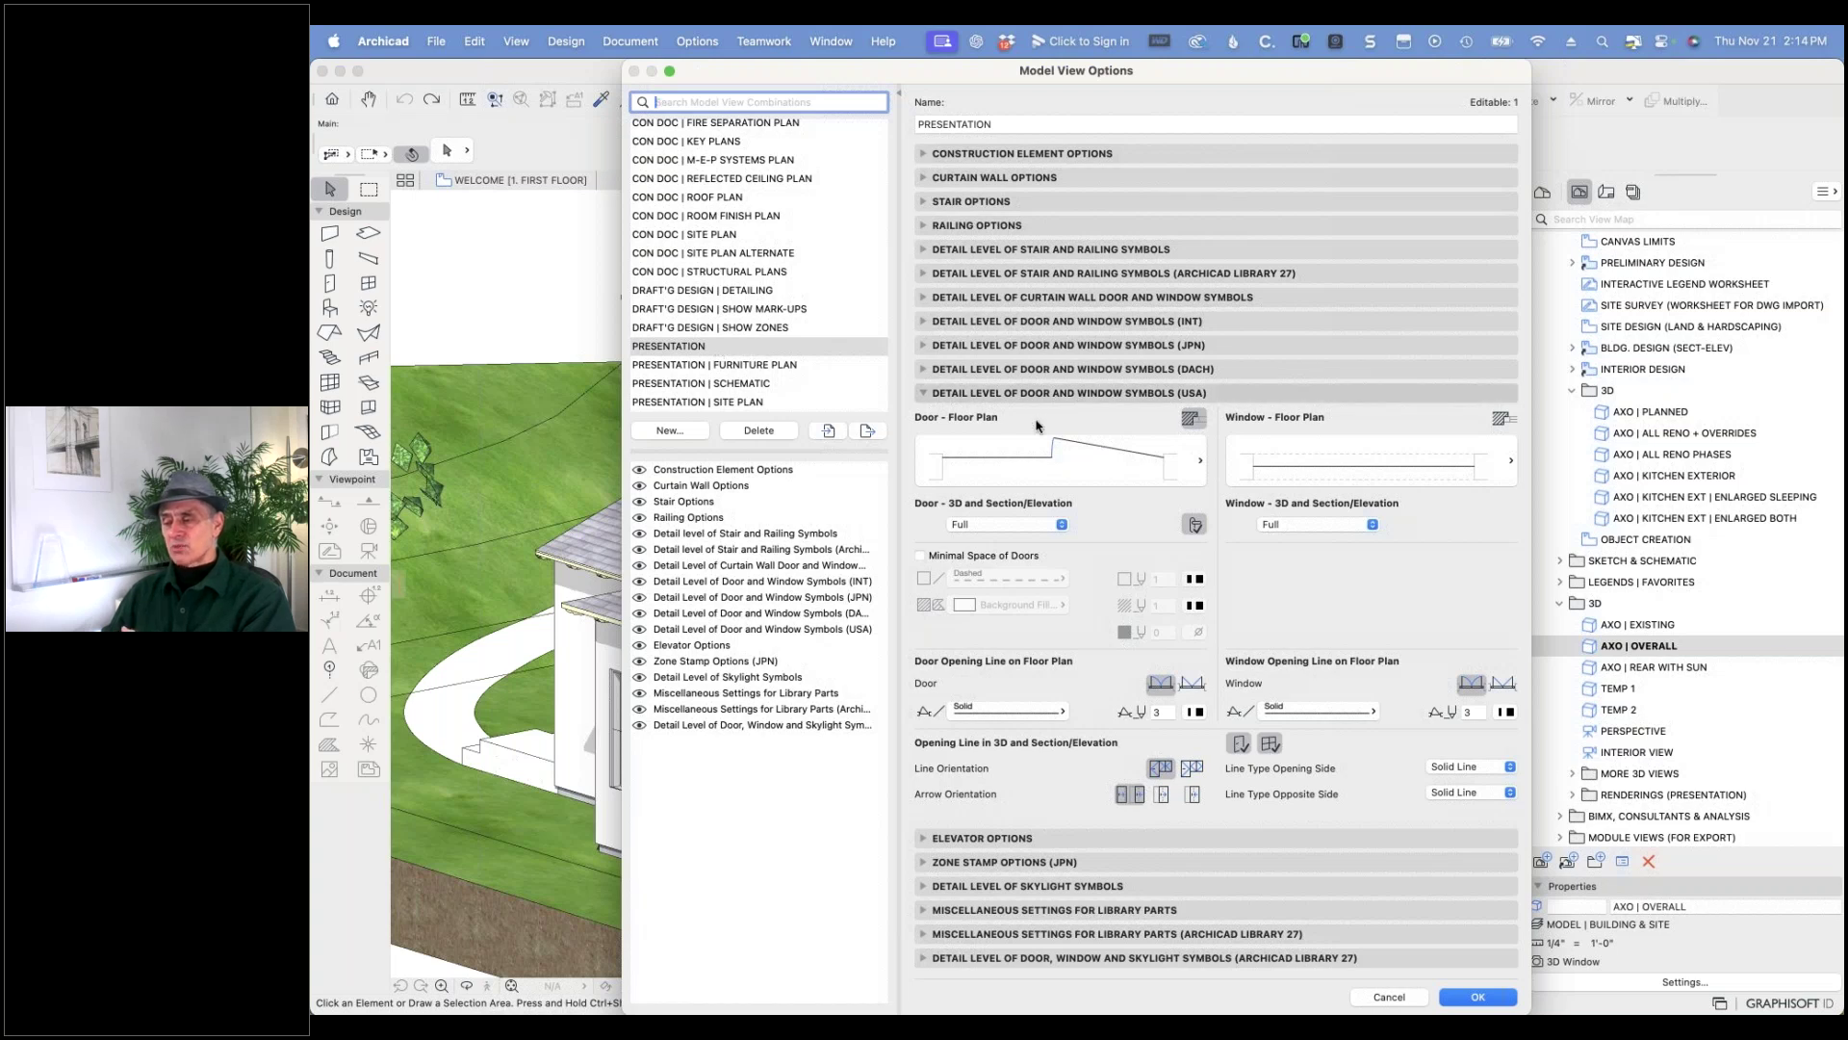
click(1189, 467)
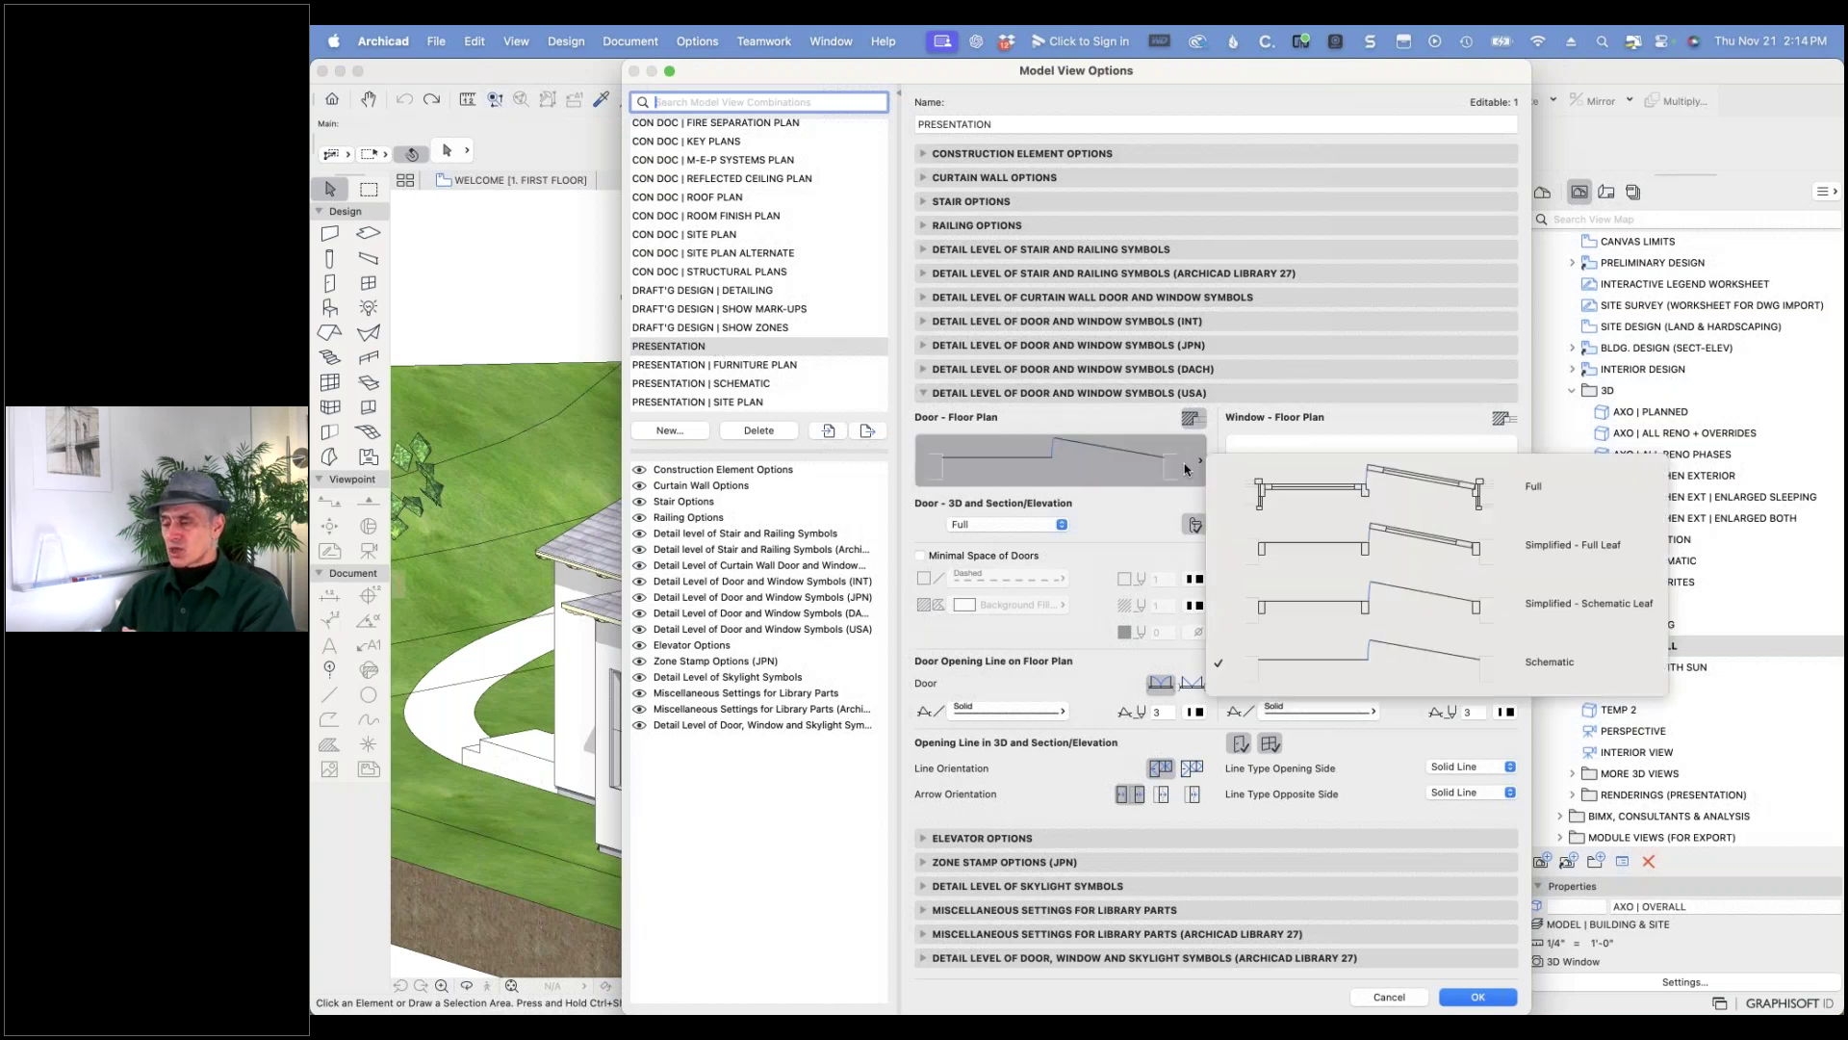
click(1322, 489)
click(1426, 468)
click(1432, 484)
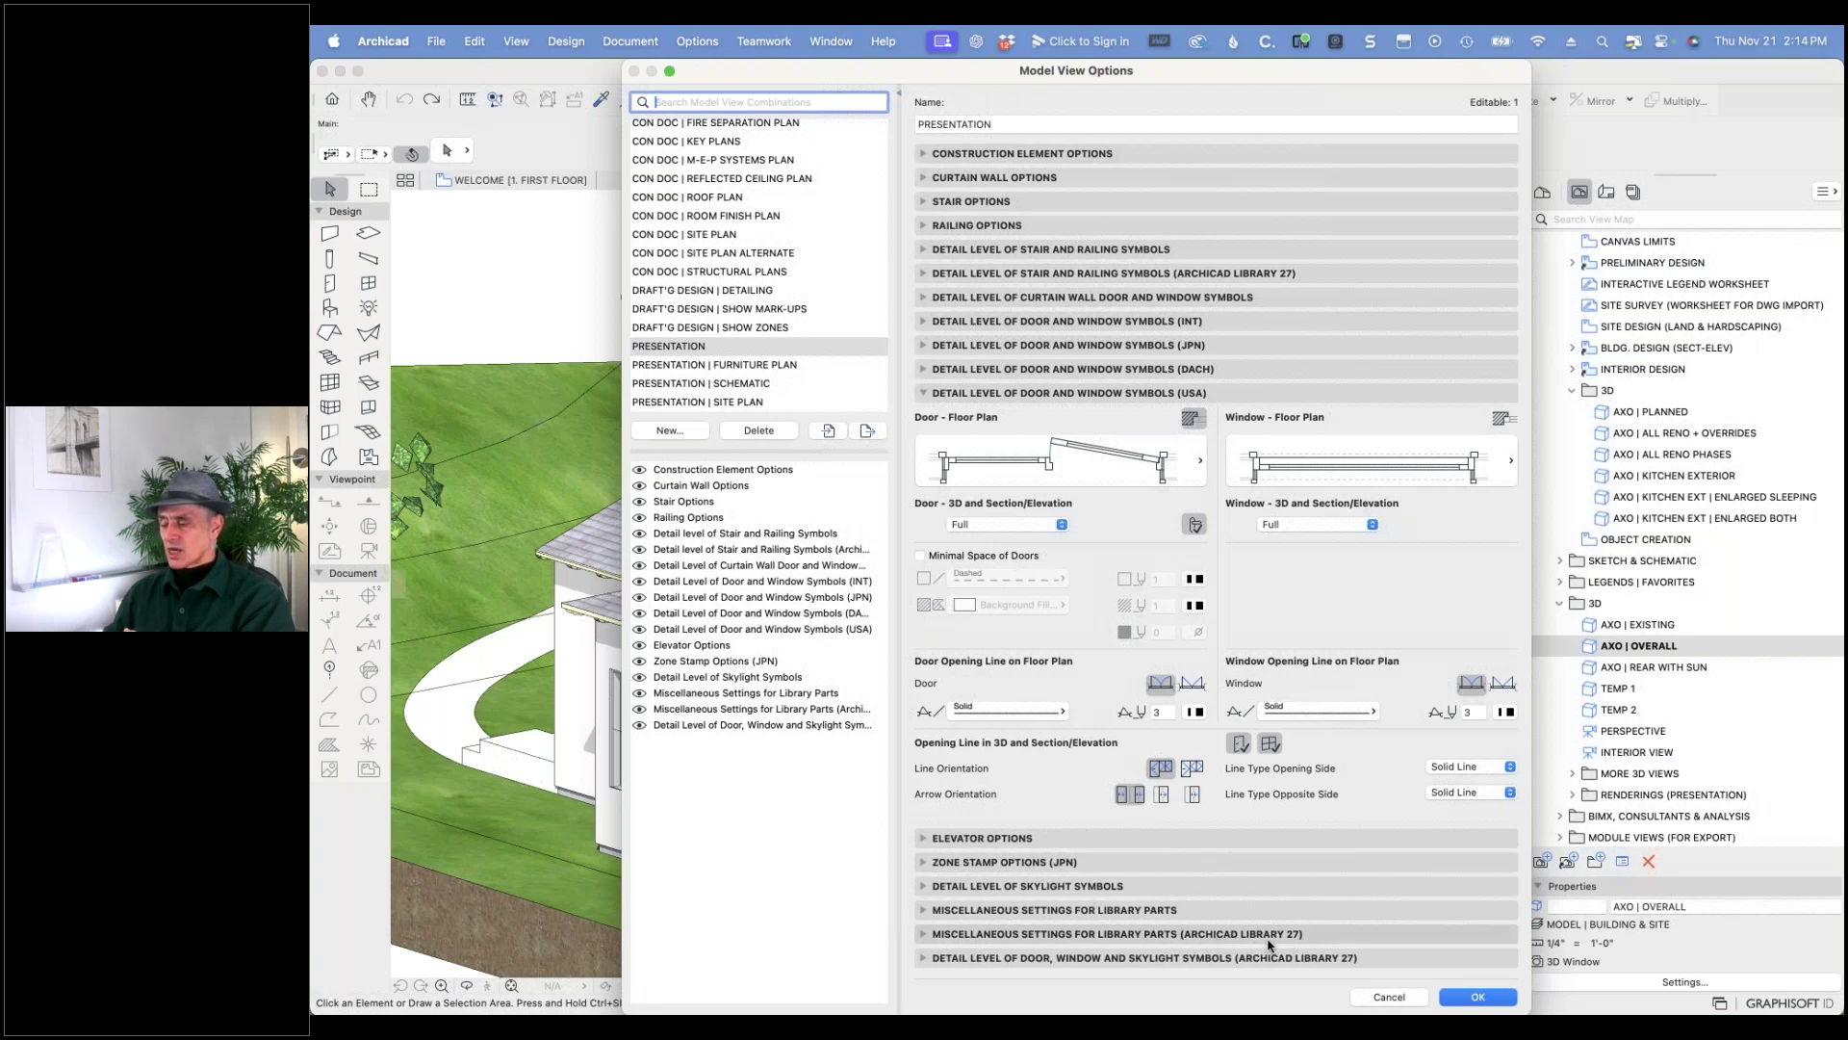
click(1450, 997)
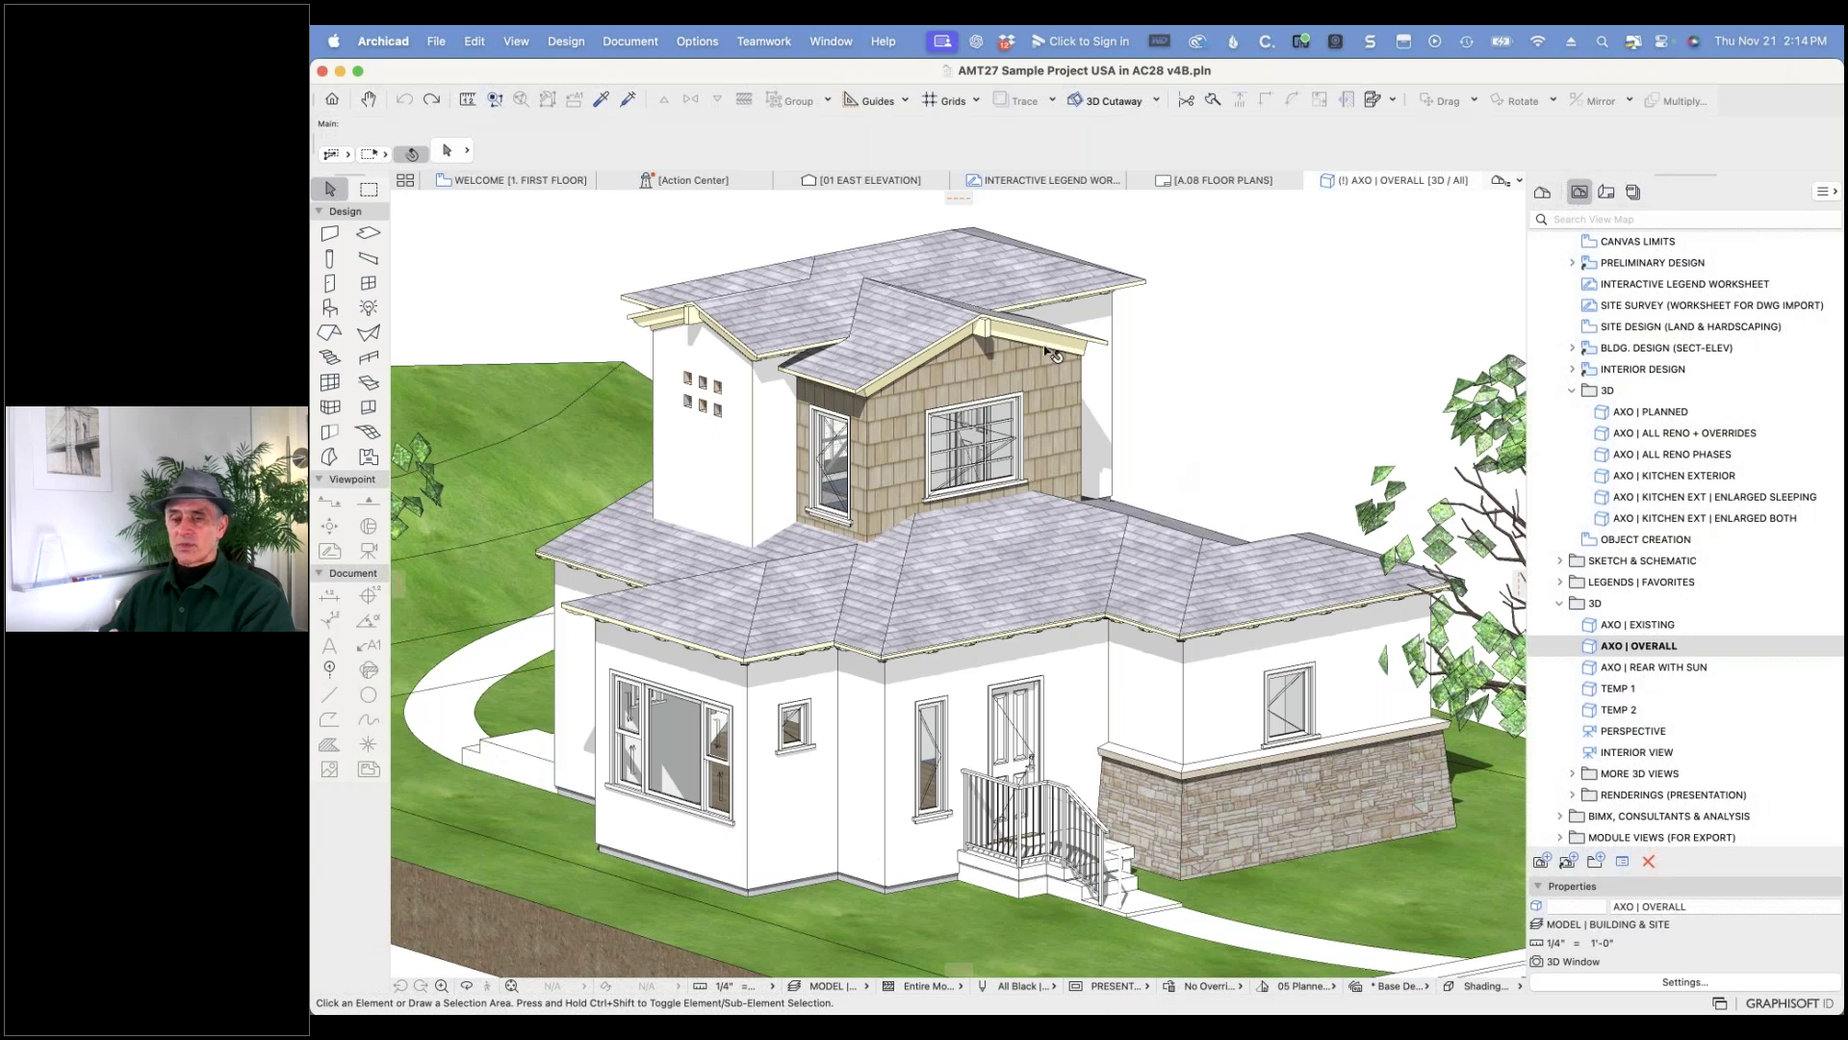
- Start File > Save As and show the Save Plan dialog's format list
click(437, 41)
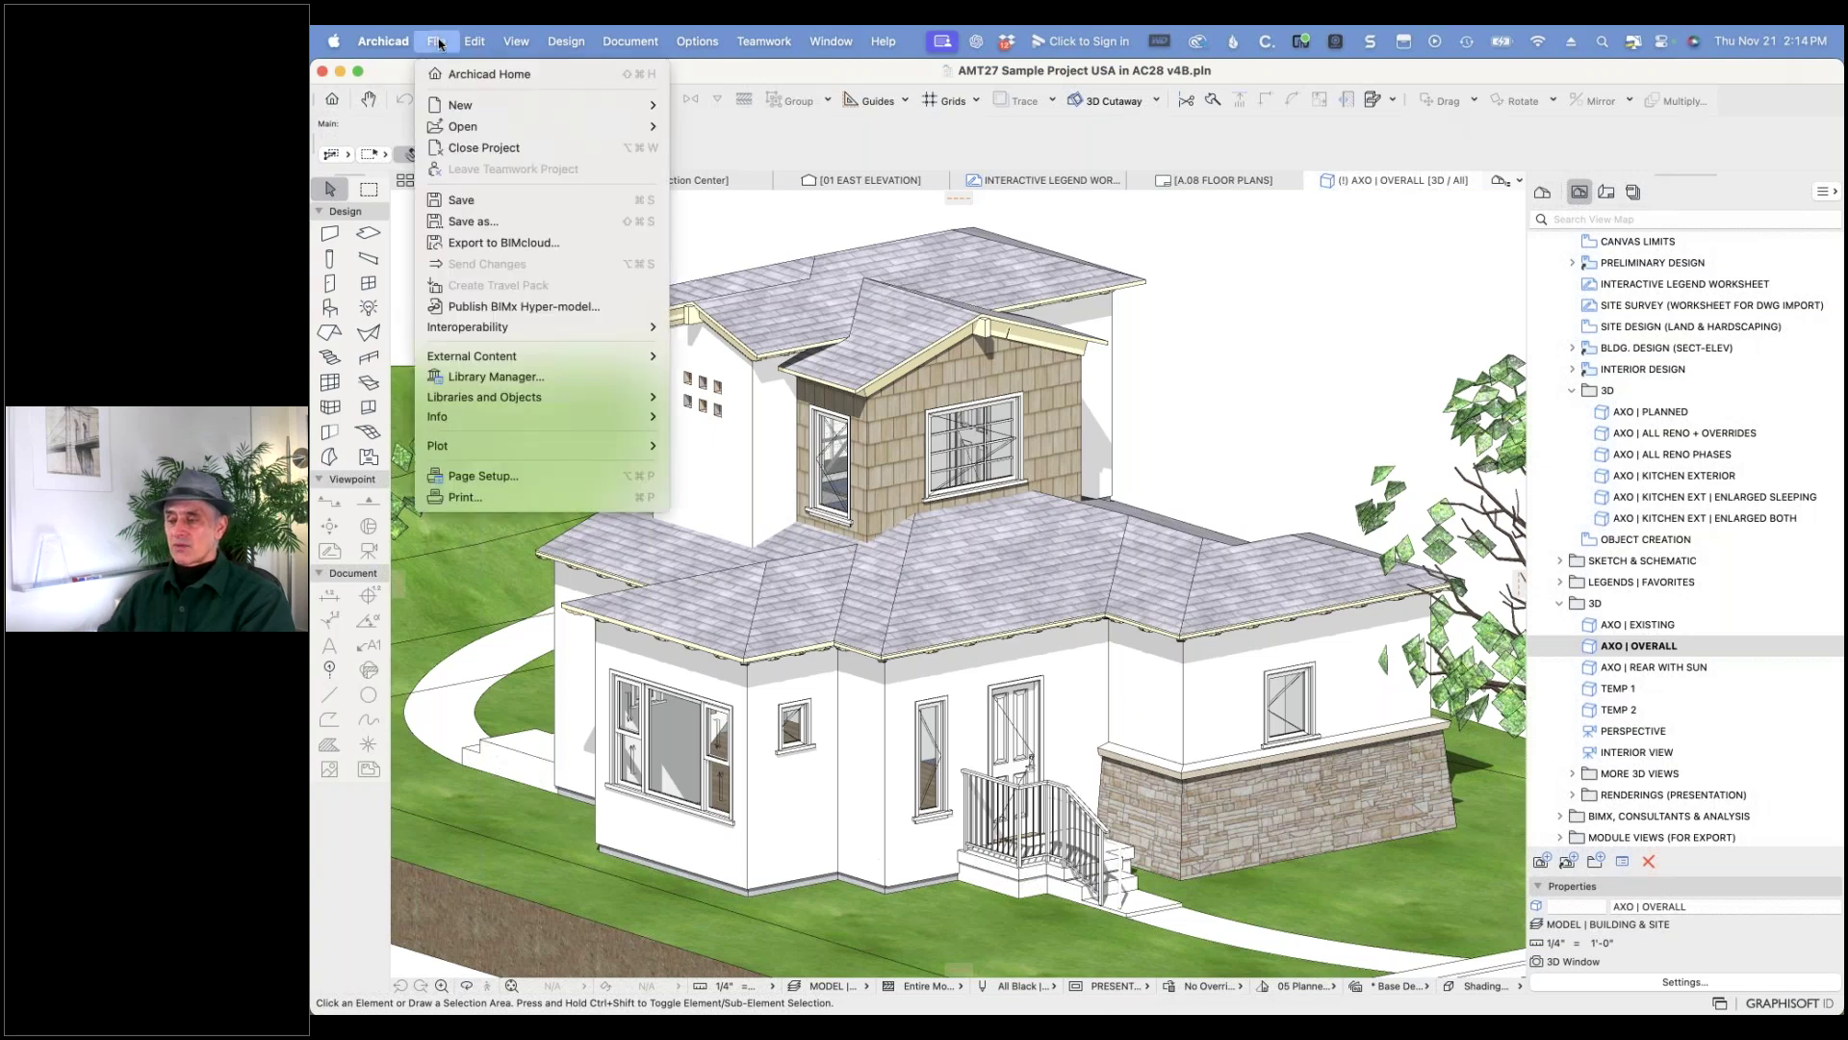
click(475, 221)
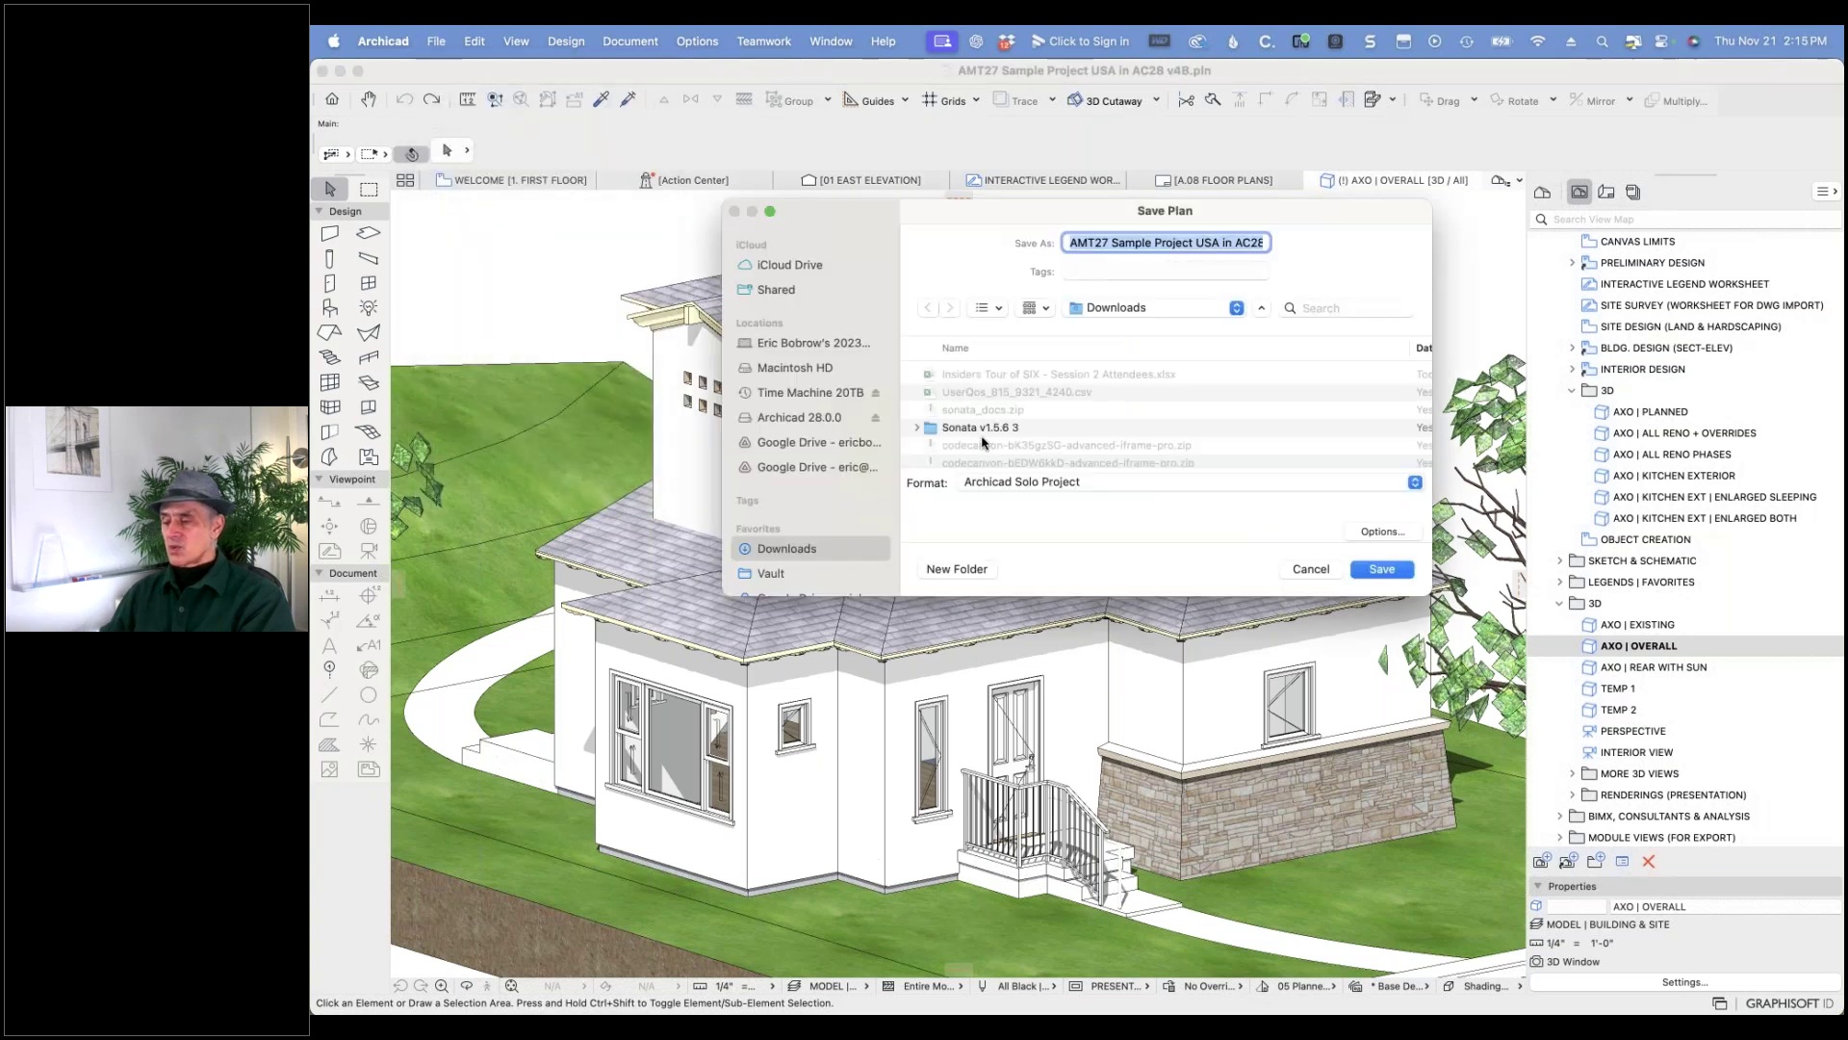
click(1013, 482)
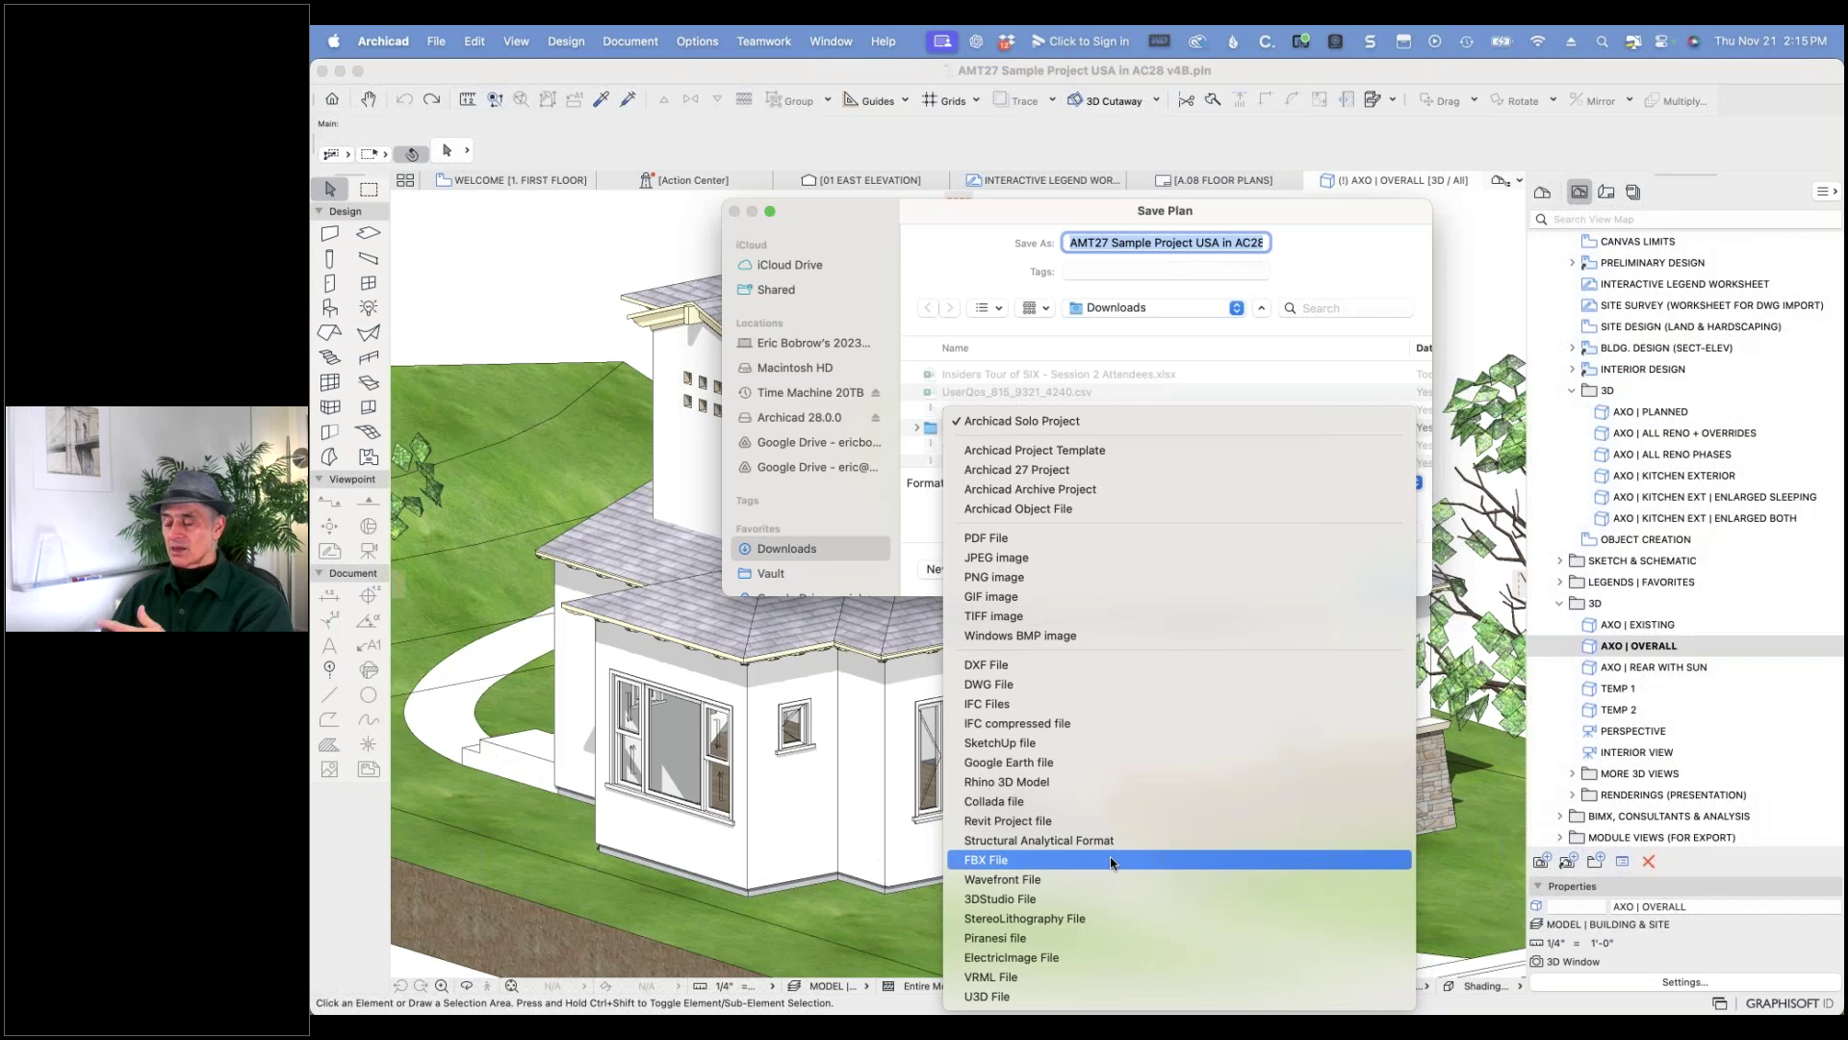
- Close the format list keeping Archicad Solo Project, and cancel the Save Plan dialog
click(921, 526)
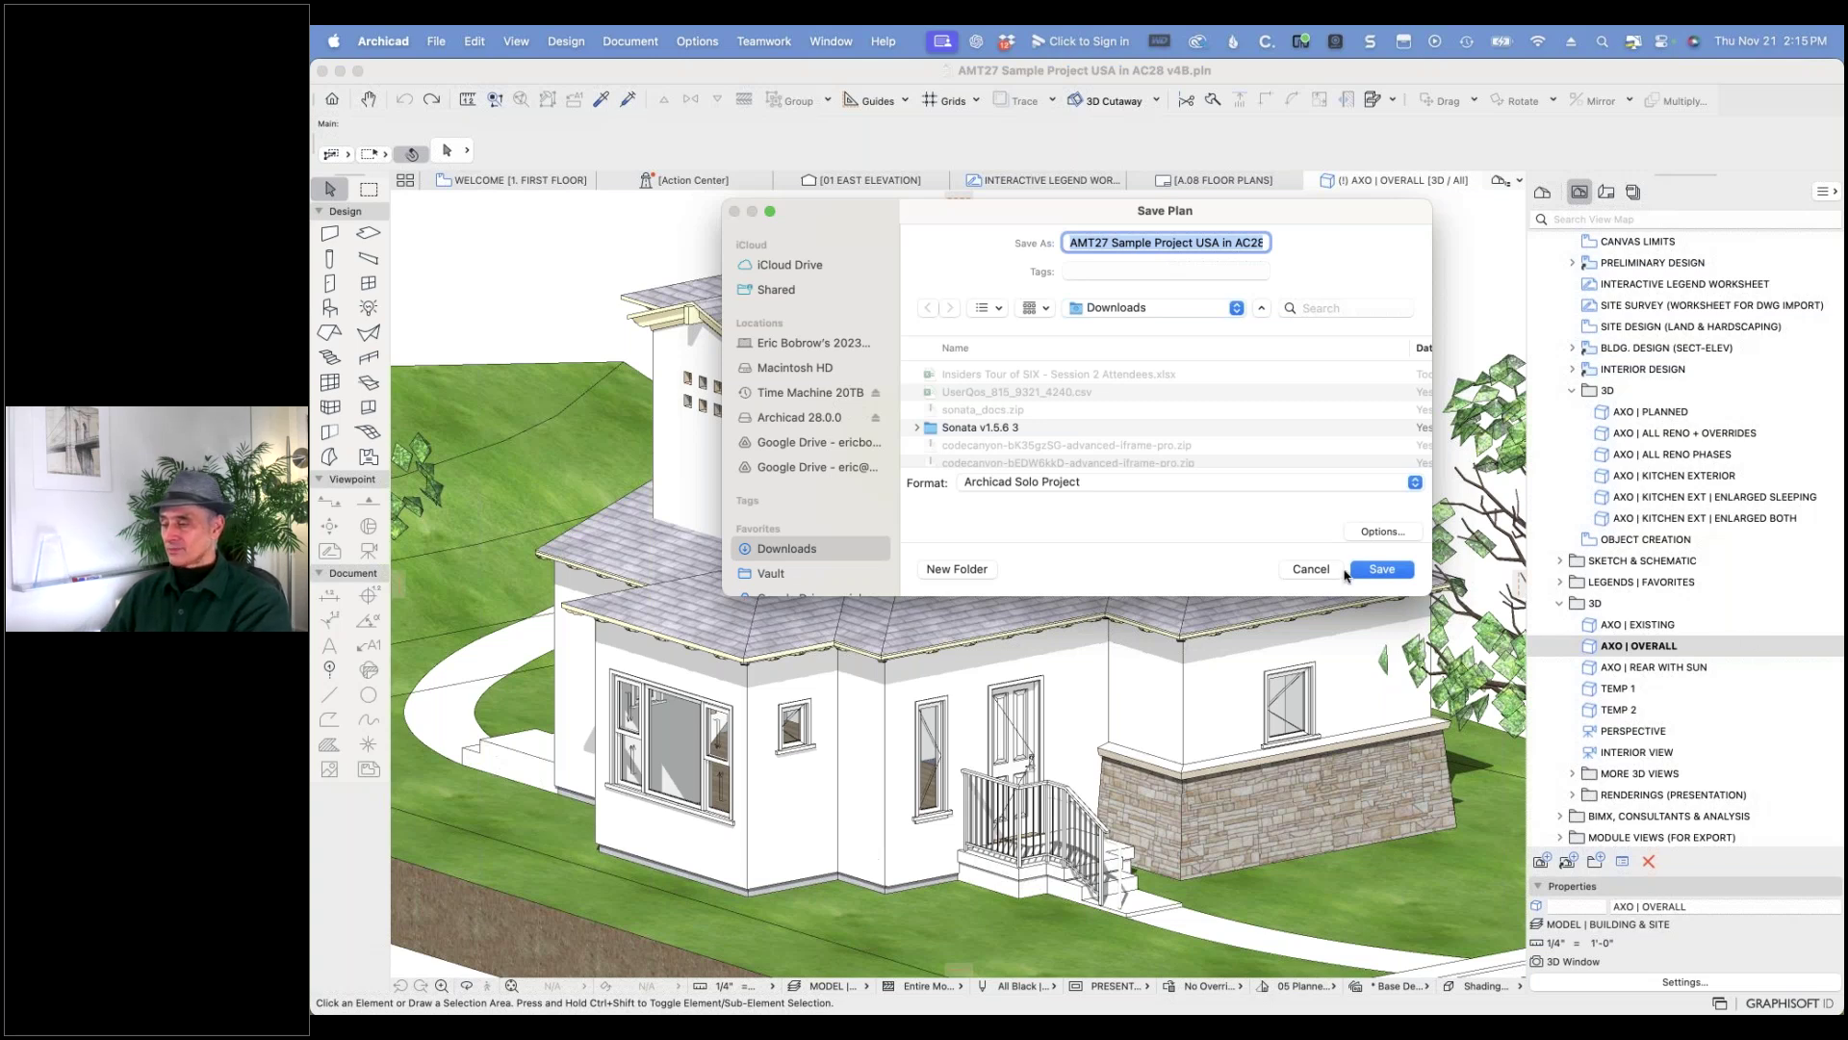
click(1313, 569)
click(1317, 575)
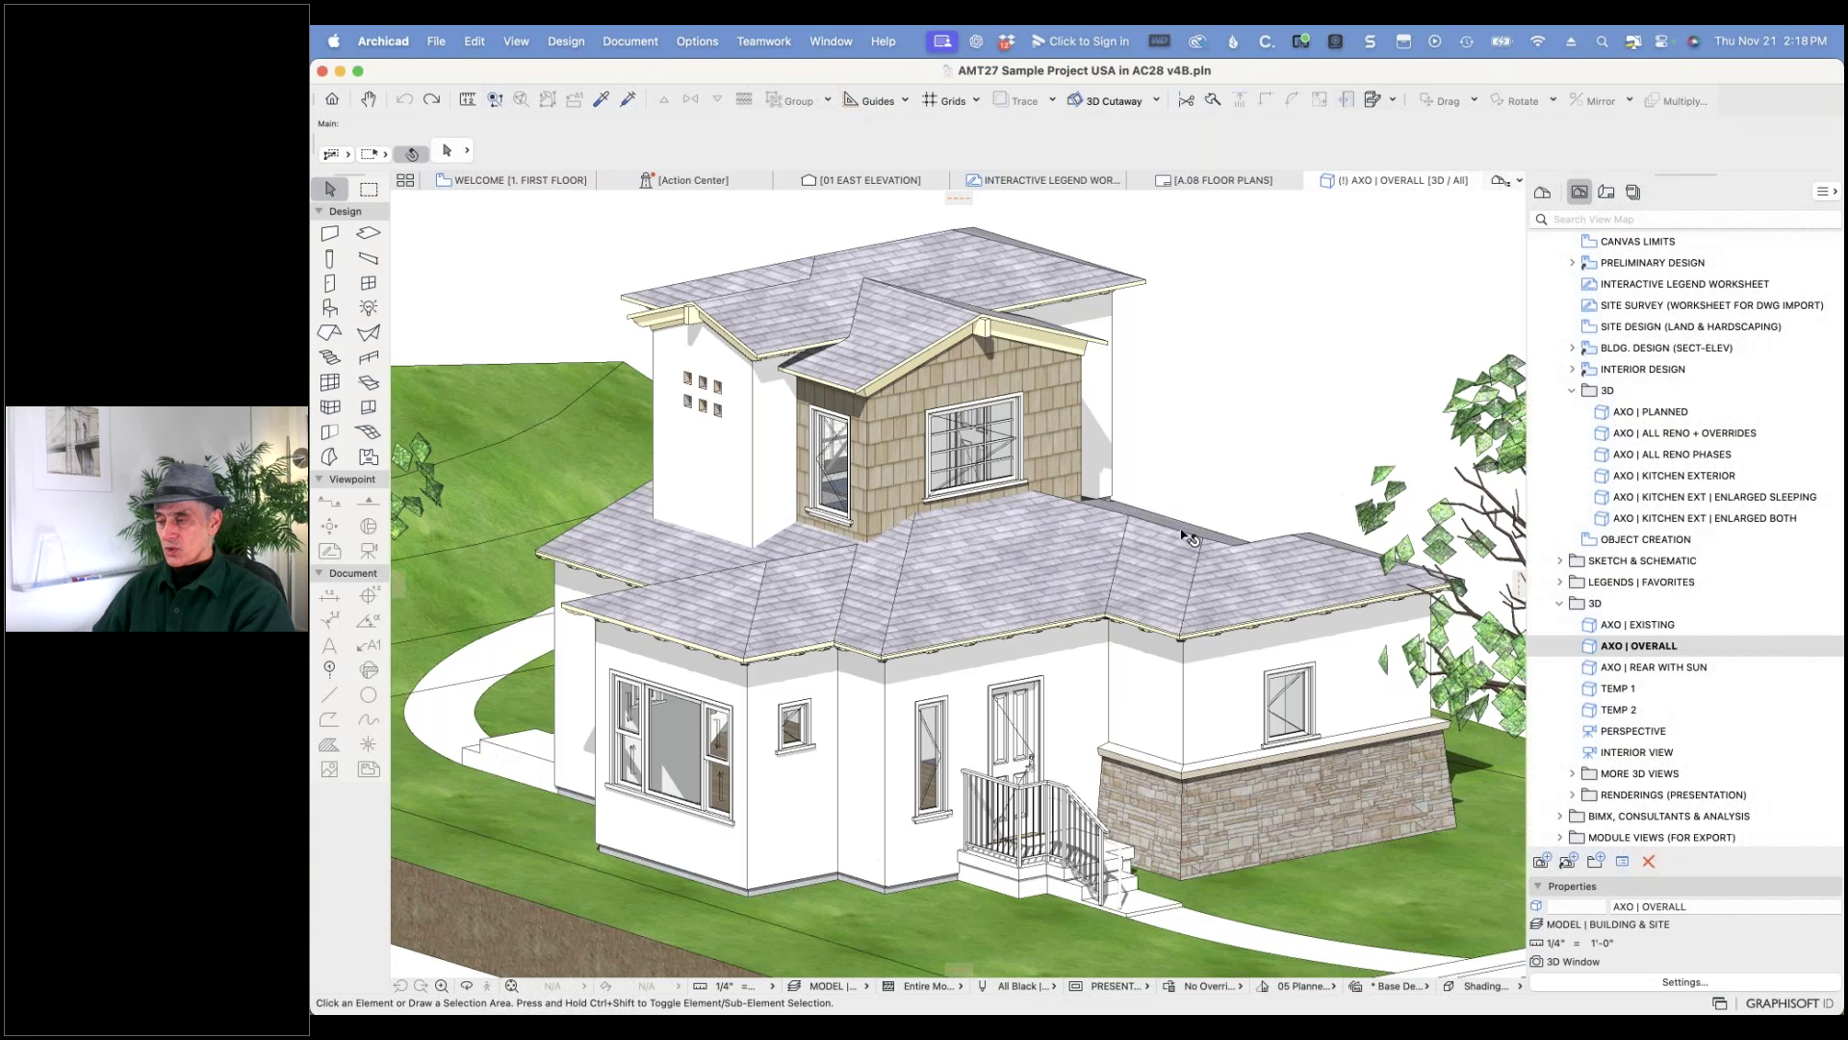
mouse_move(1211, 187)
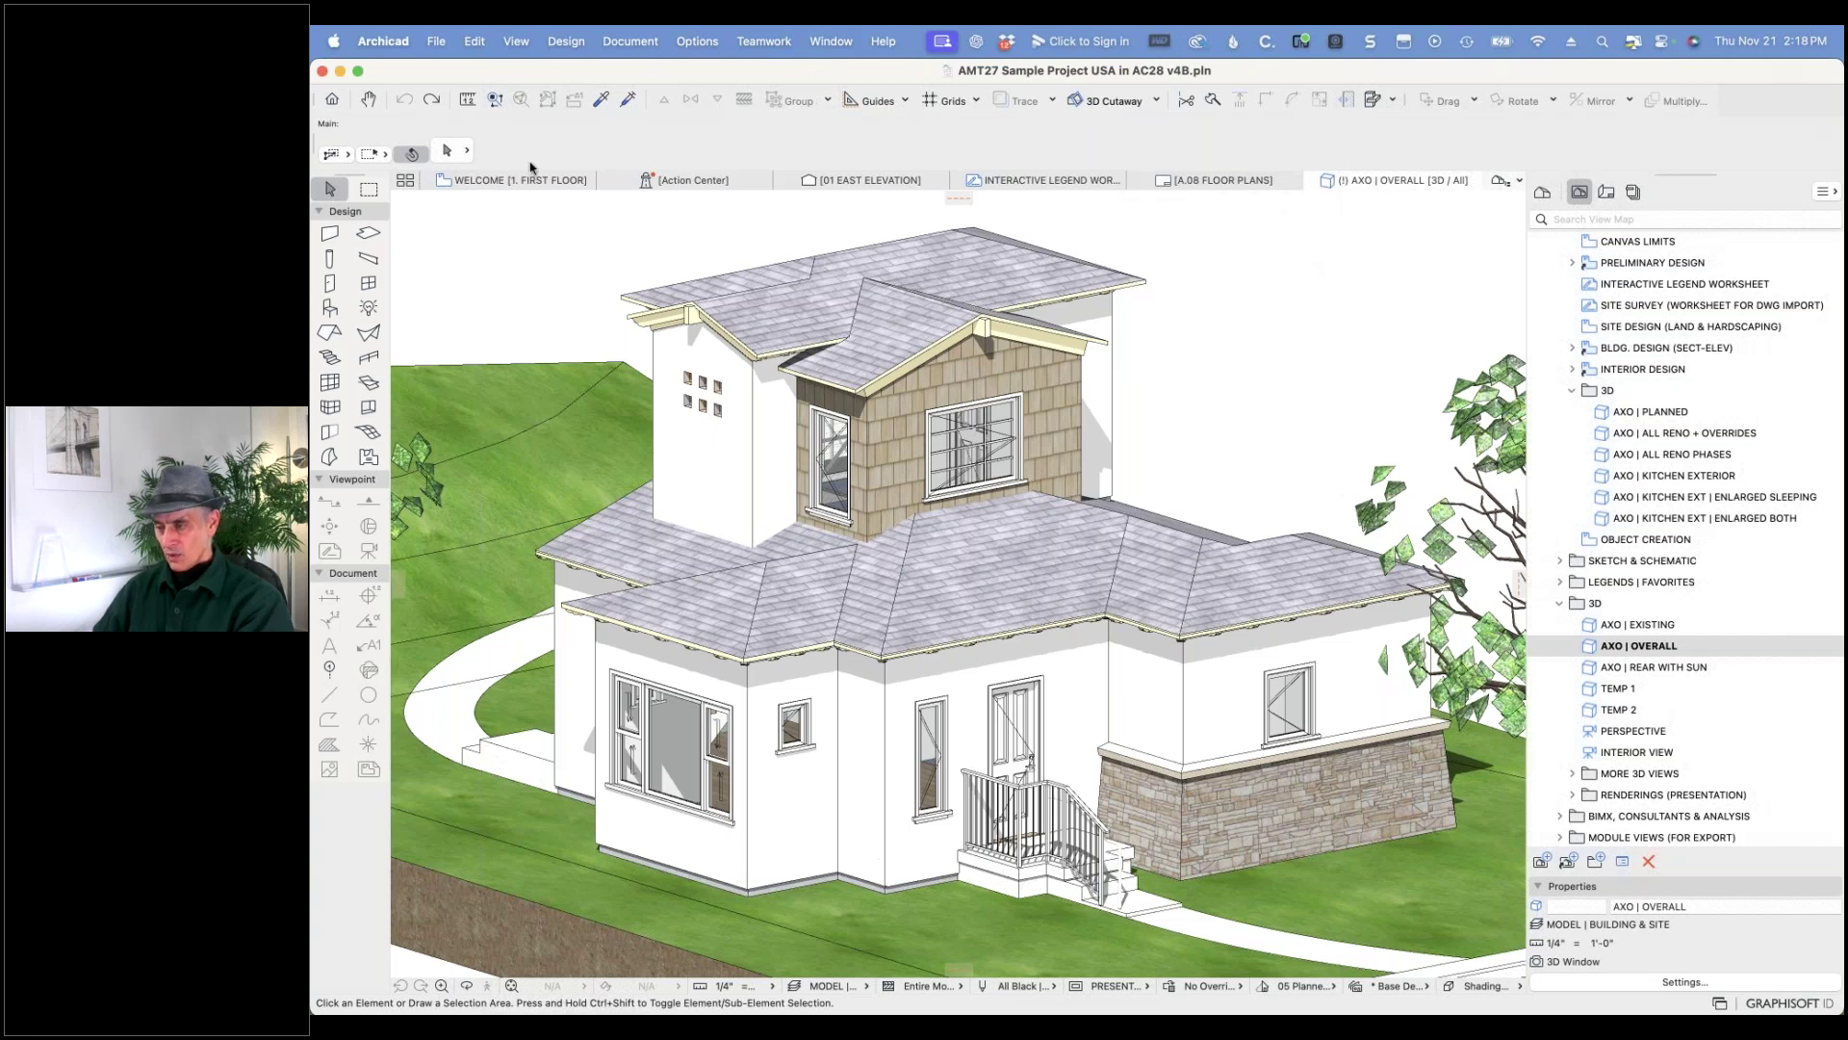
- Expand Legends | Favorites and Legends | Plan in the View Map and open LEGEND 3D | ALL
click(524, 183)
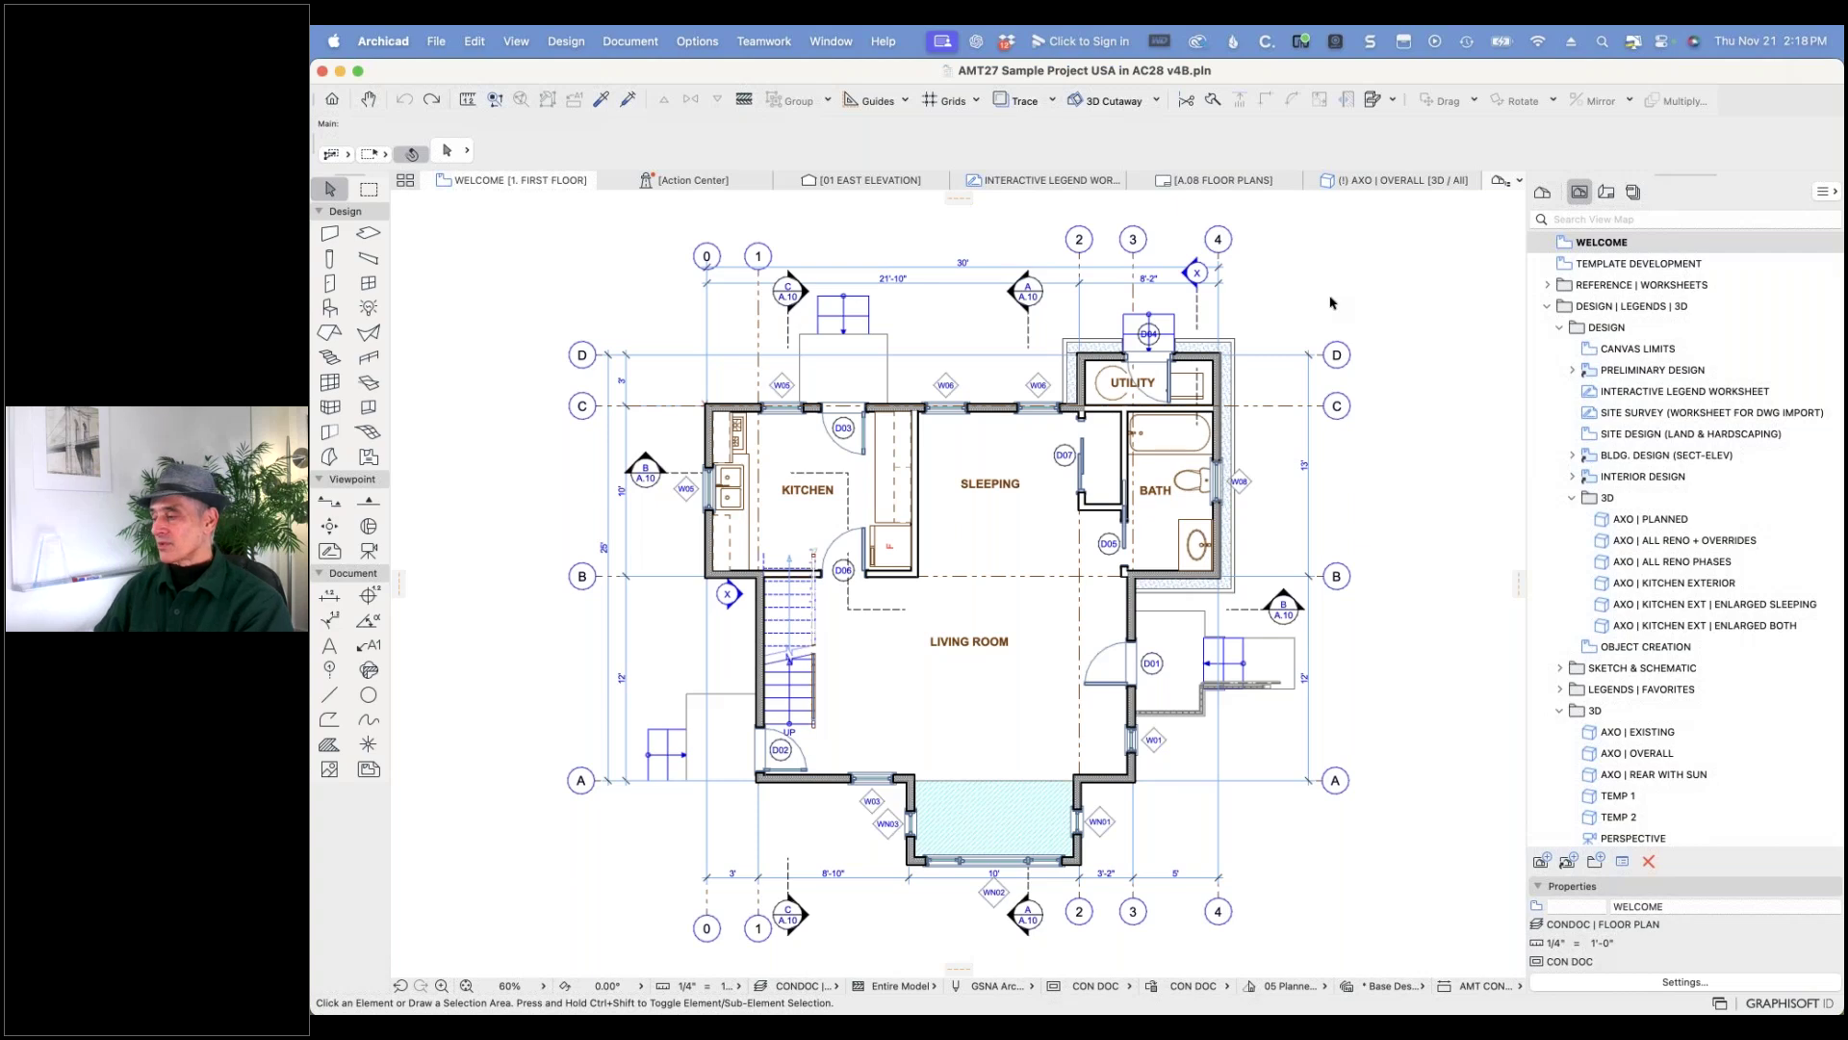
scroll(1665, 604, down, 10)
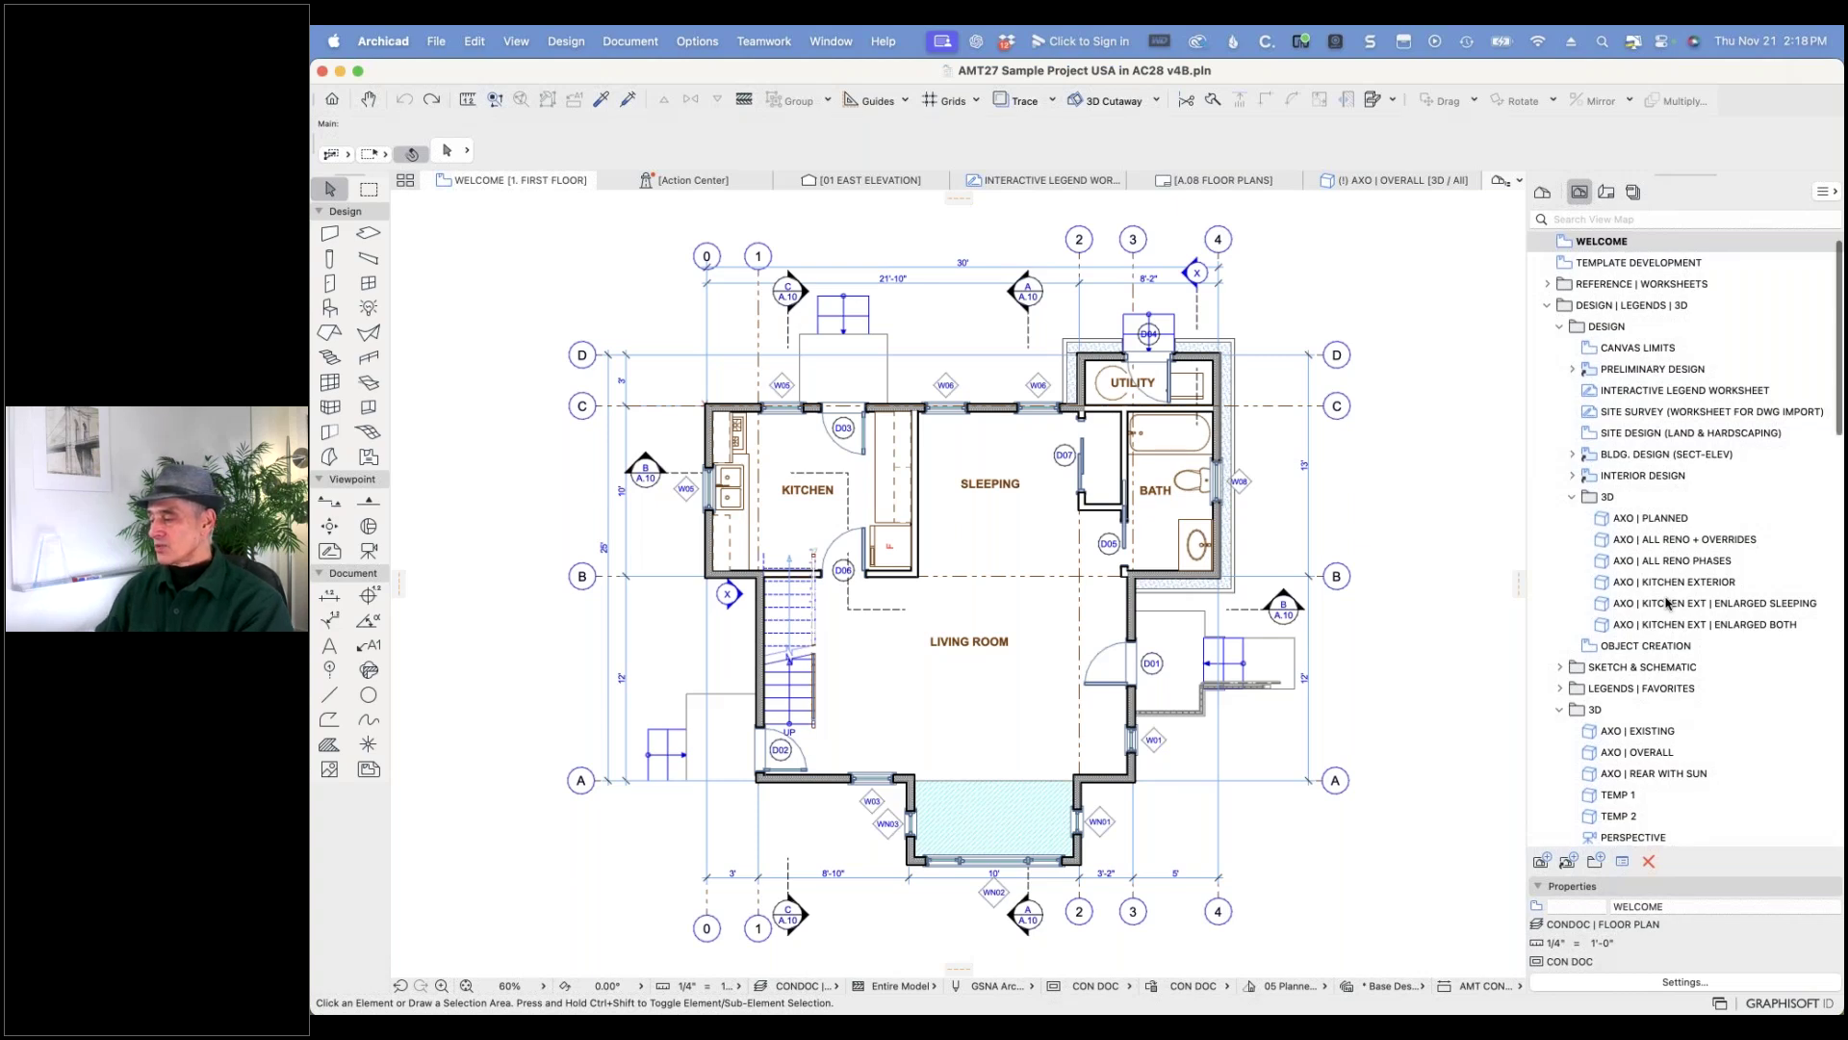
scroll(1683, 604, up, 3)
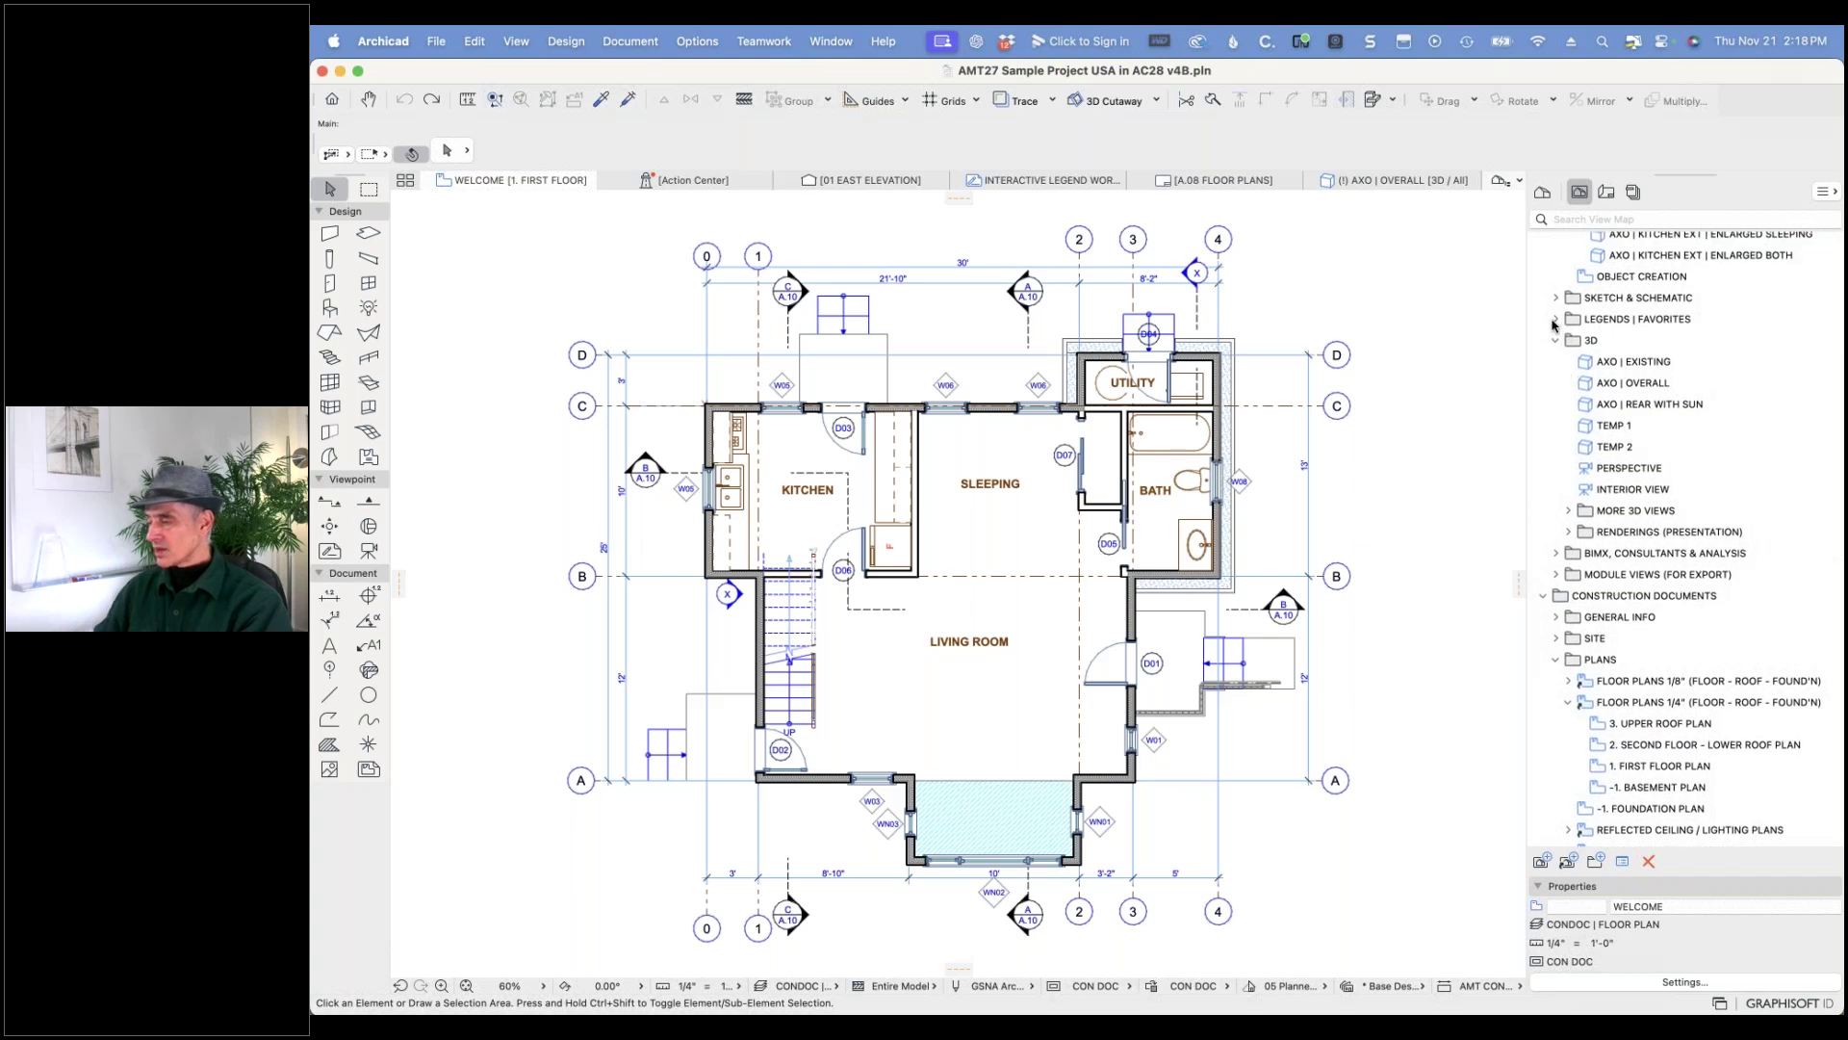
click(1554, 321)
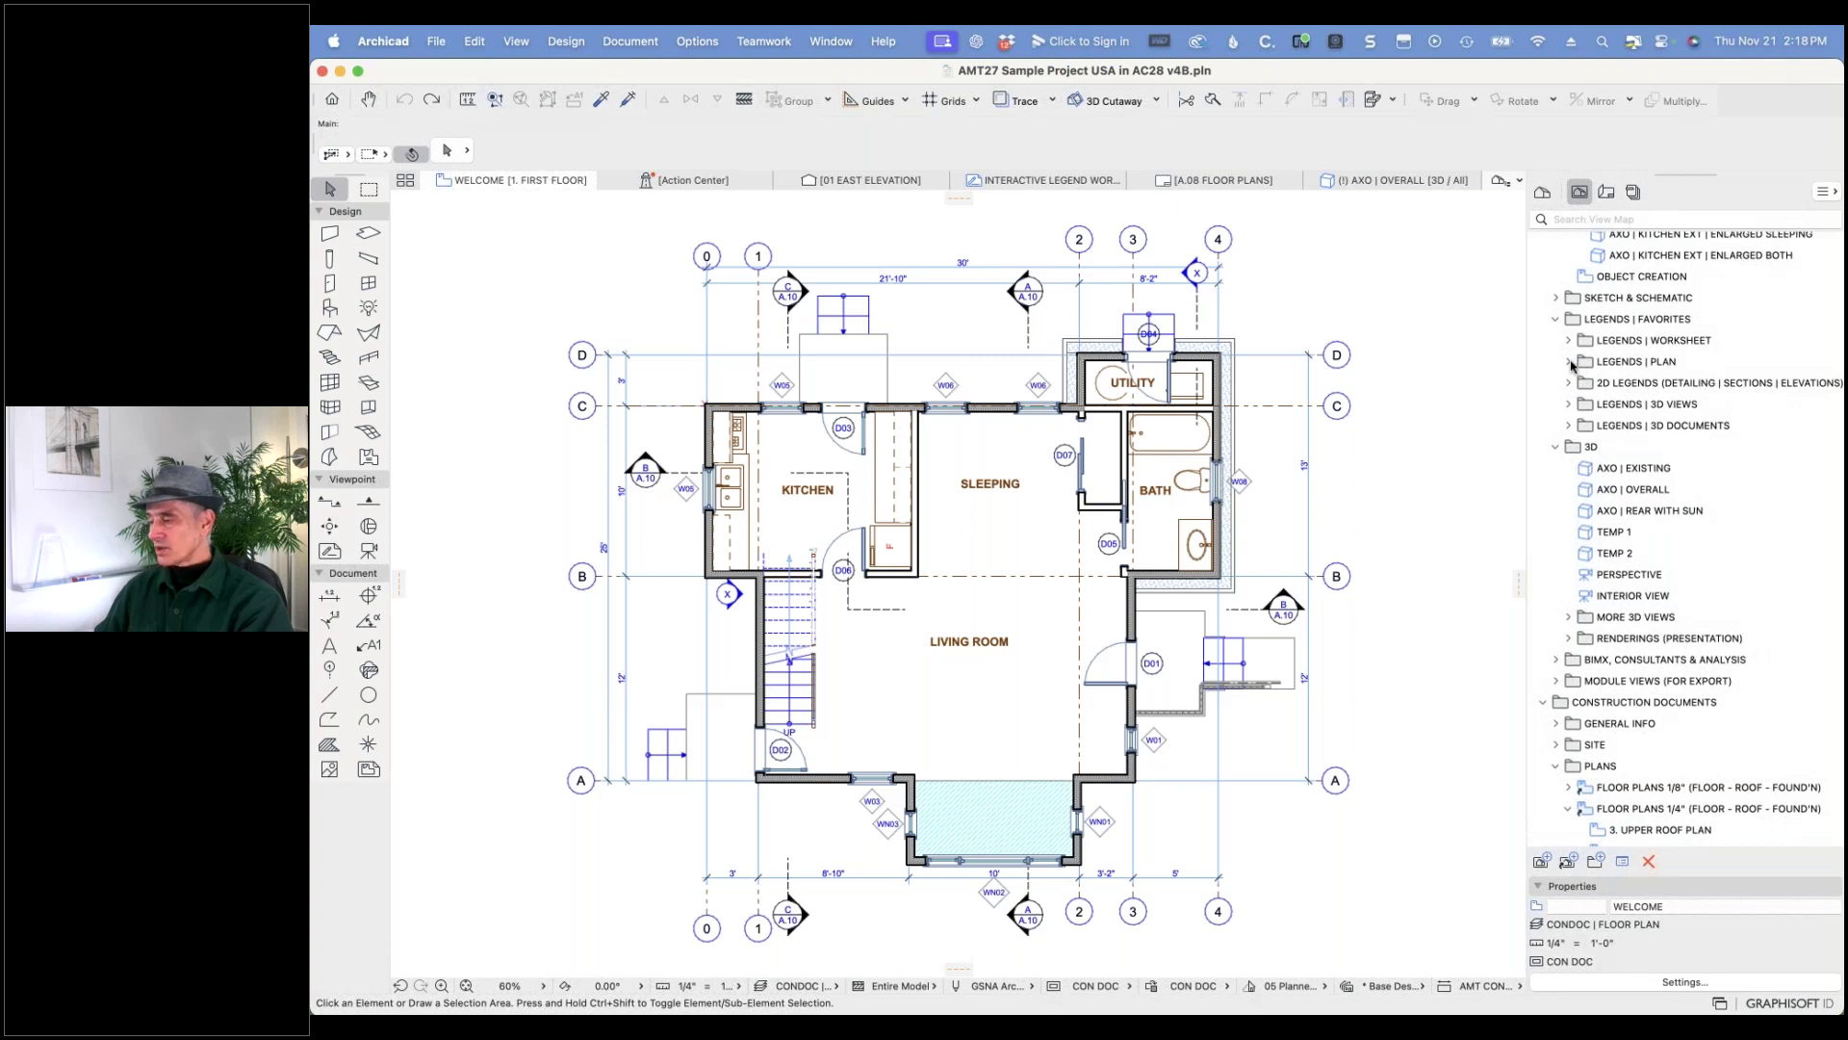
click(1570, 362)
double_click(1596, 384)
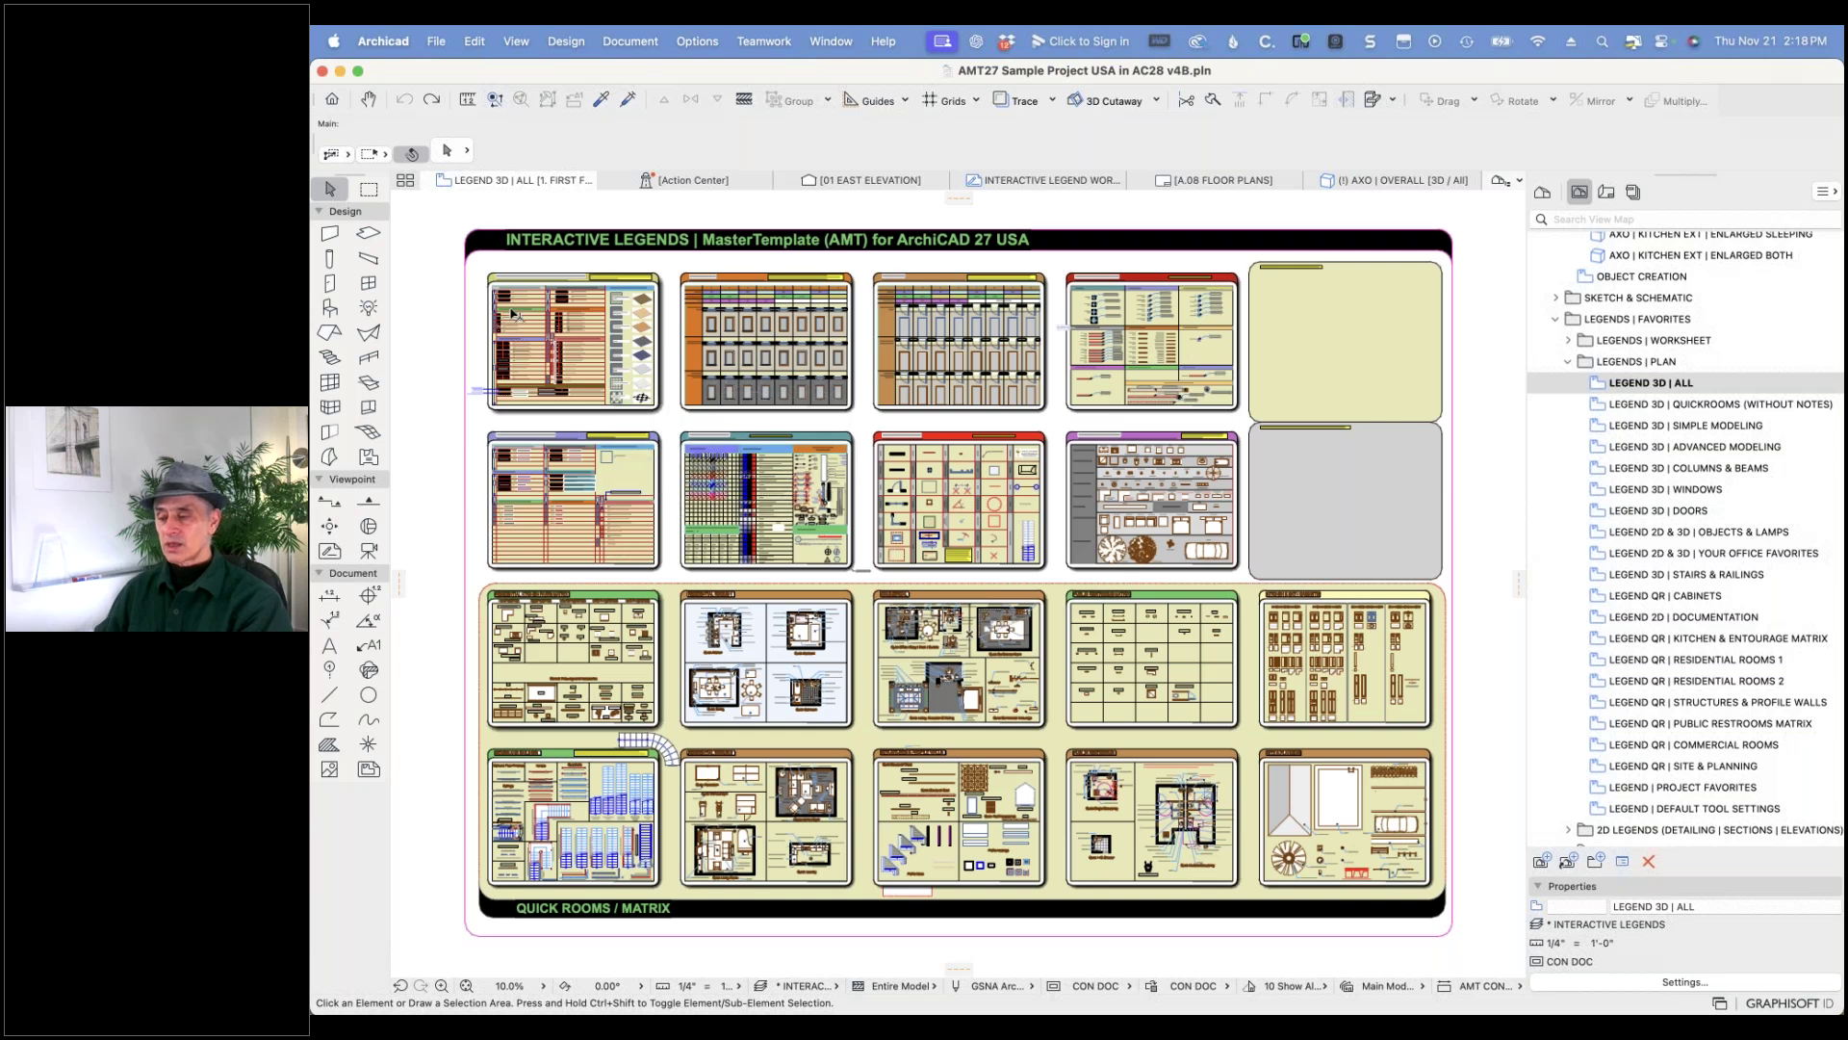
- Zoom into the legend and pick up the 2x4 stucco, CMU, then 2x6 stucco wall settings
scroll(517, 315, up, 2)
scroll(517, 315, up, 8)
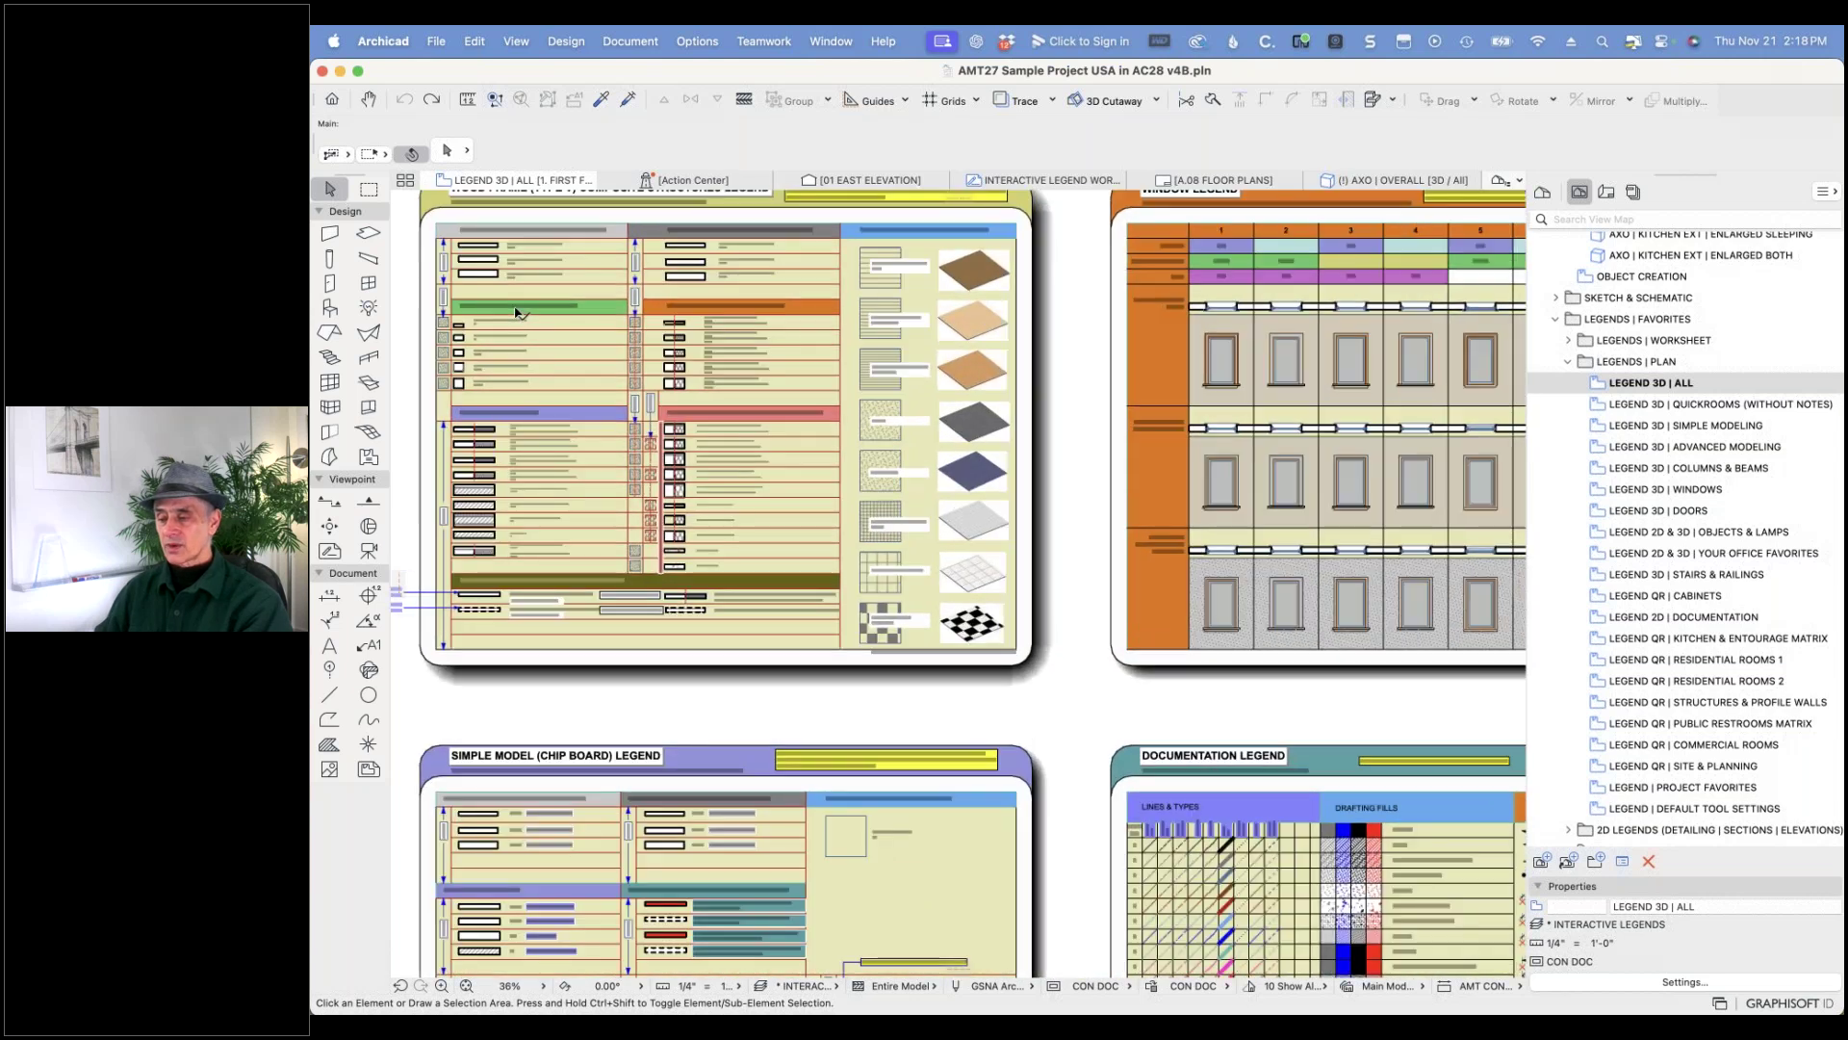
scroll(559, 329, up, 2)
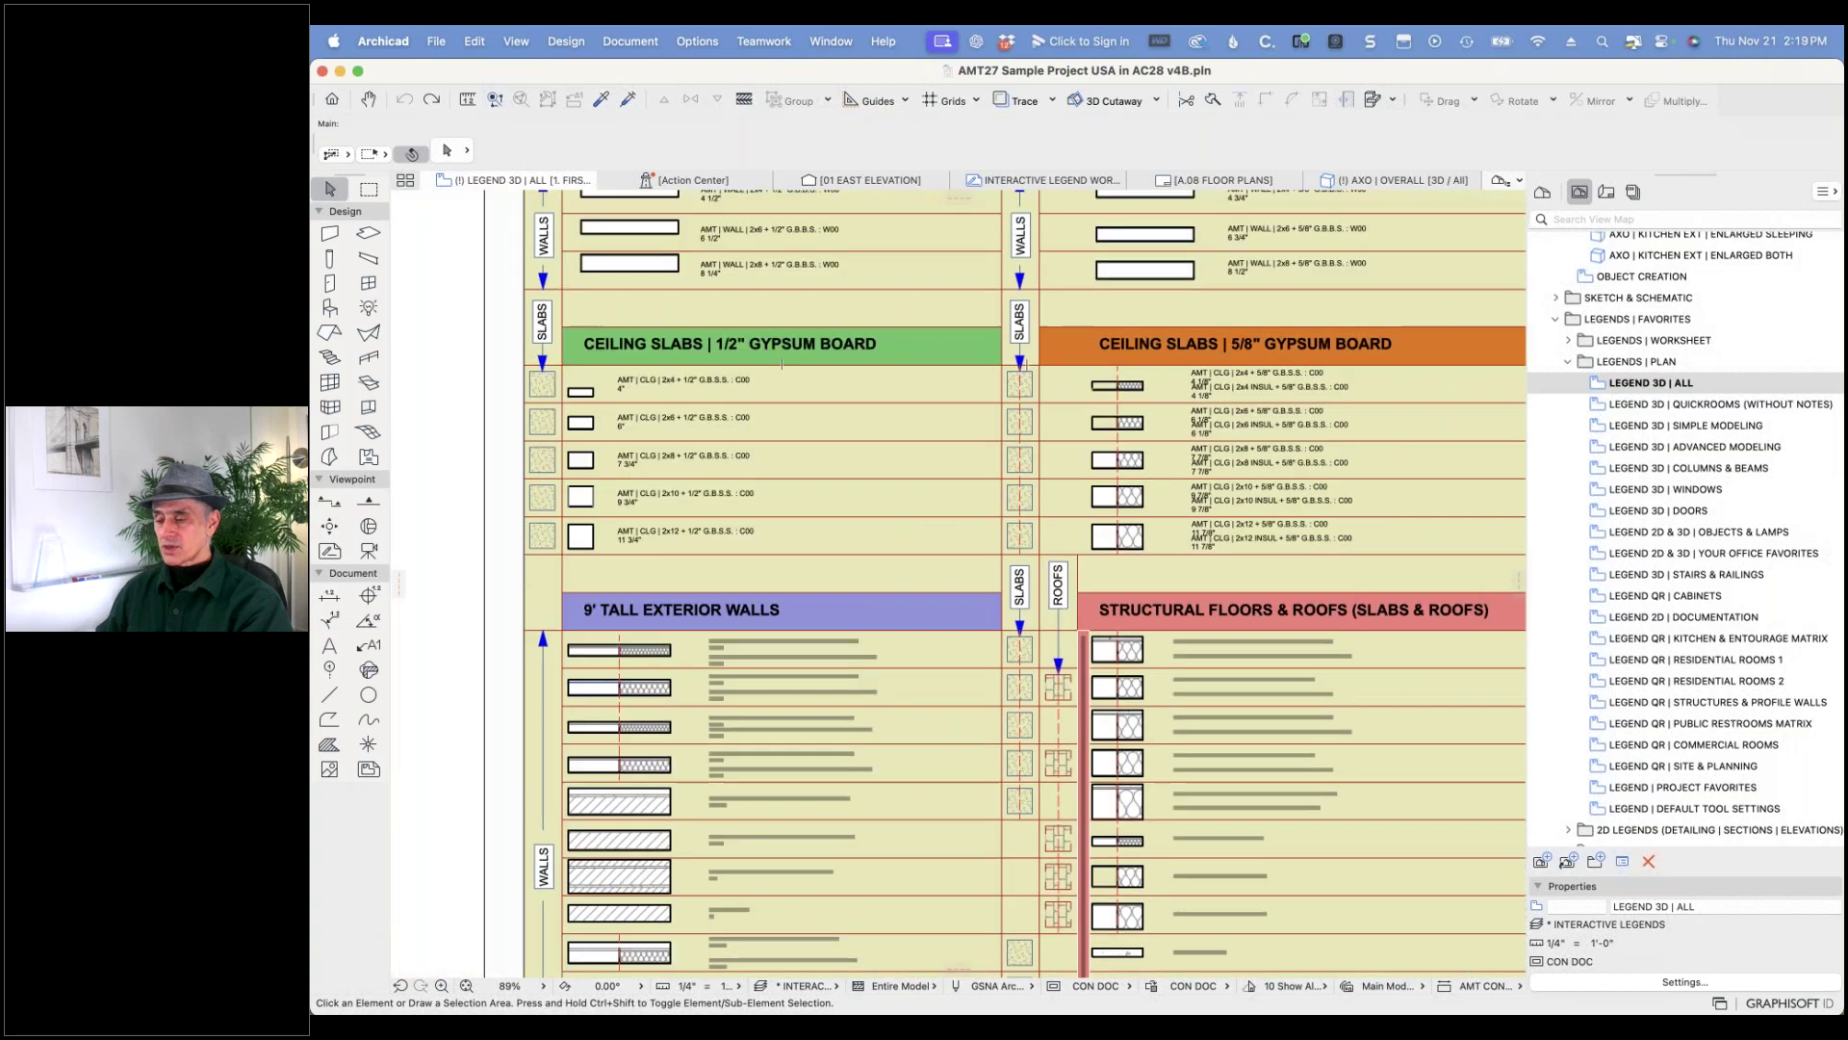
scroll(649, 722, up, 5)
scroll(650, 722, up, 1)
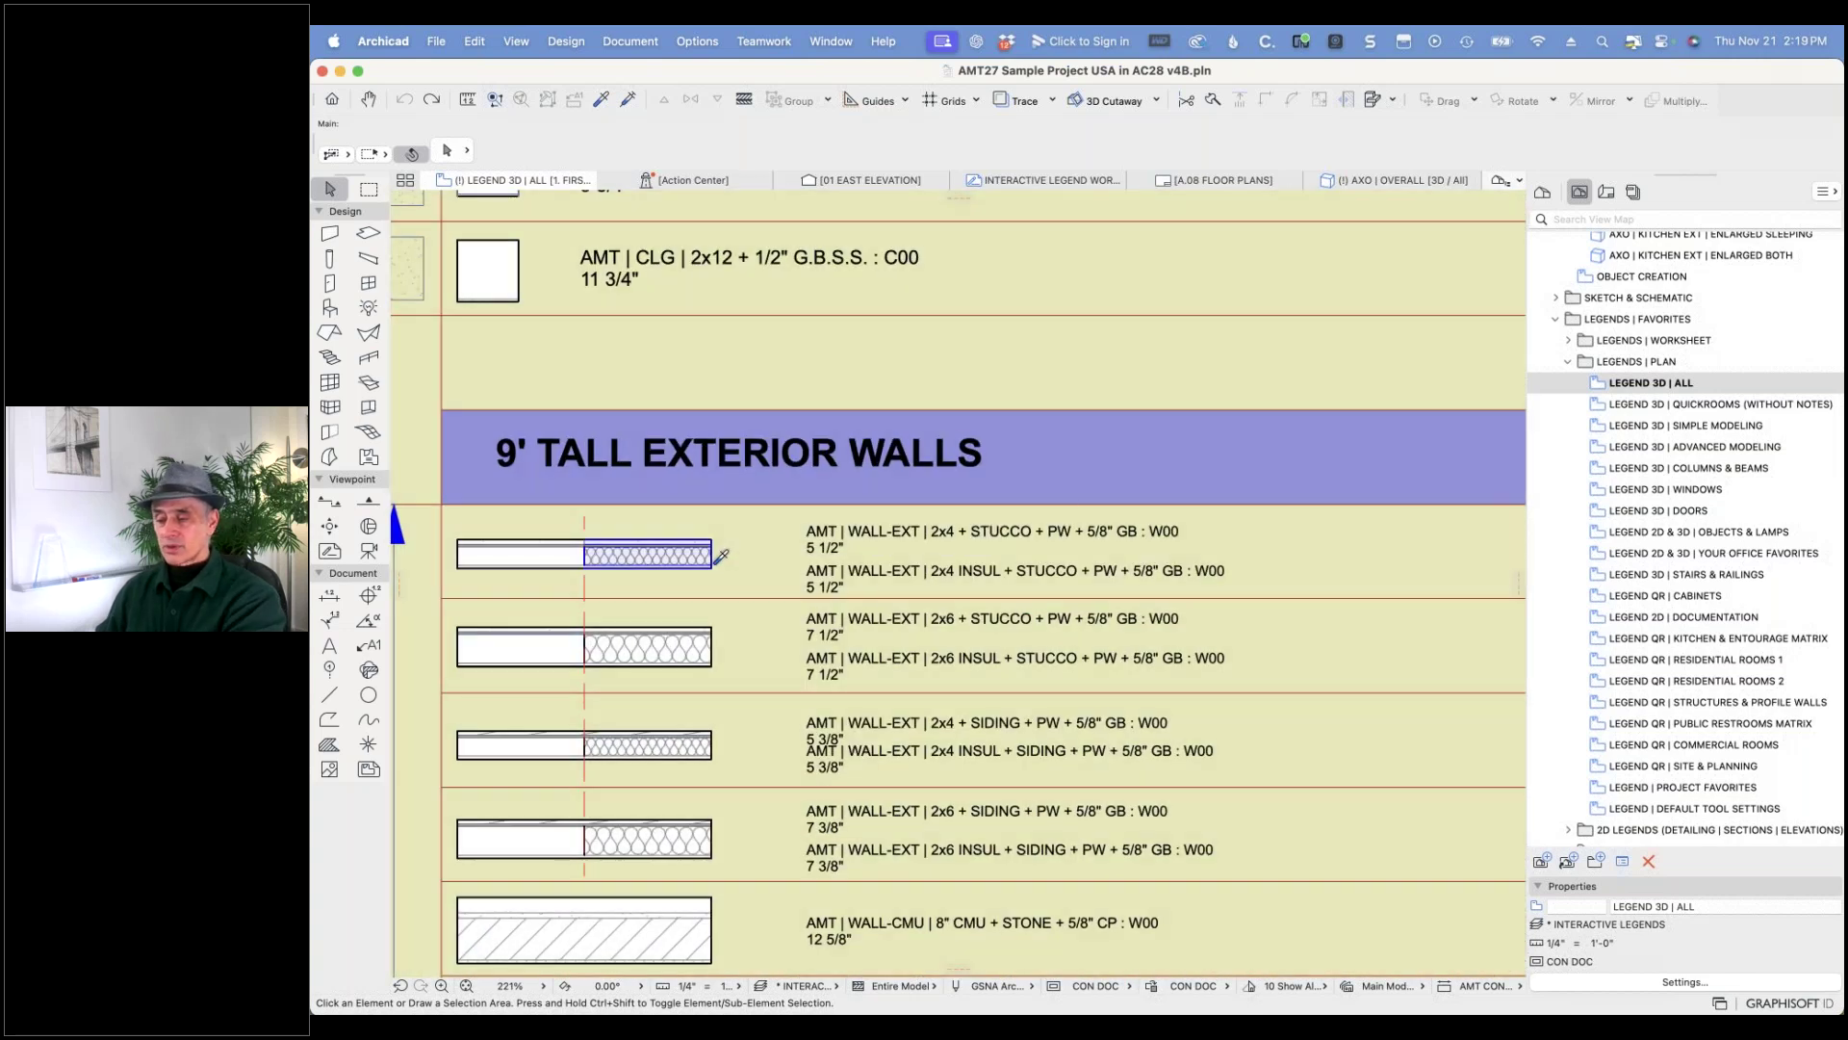
alt+click(720, 556)
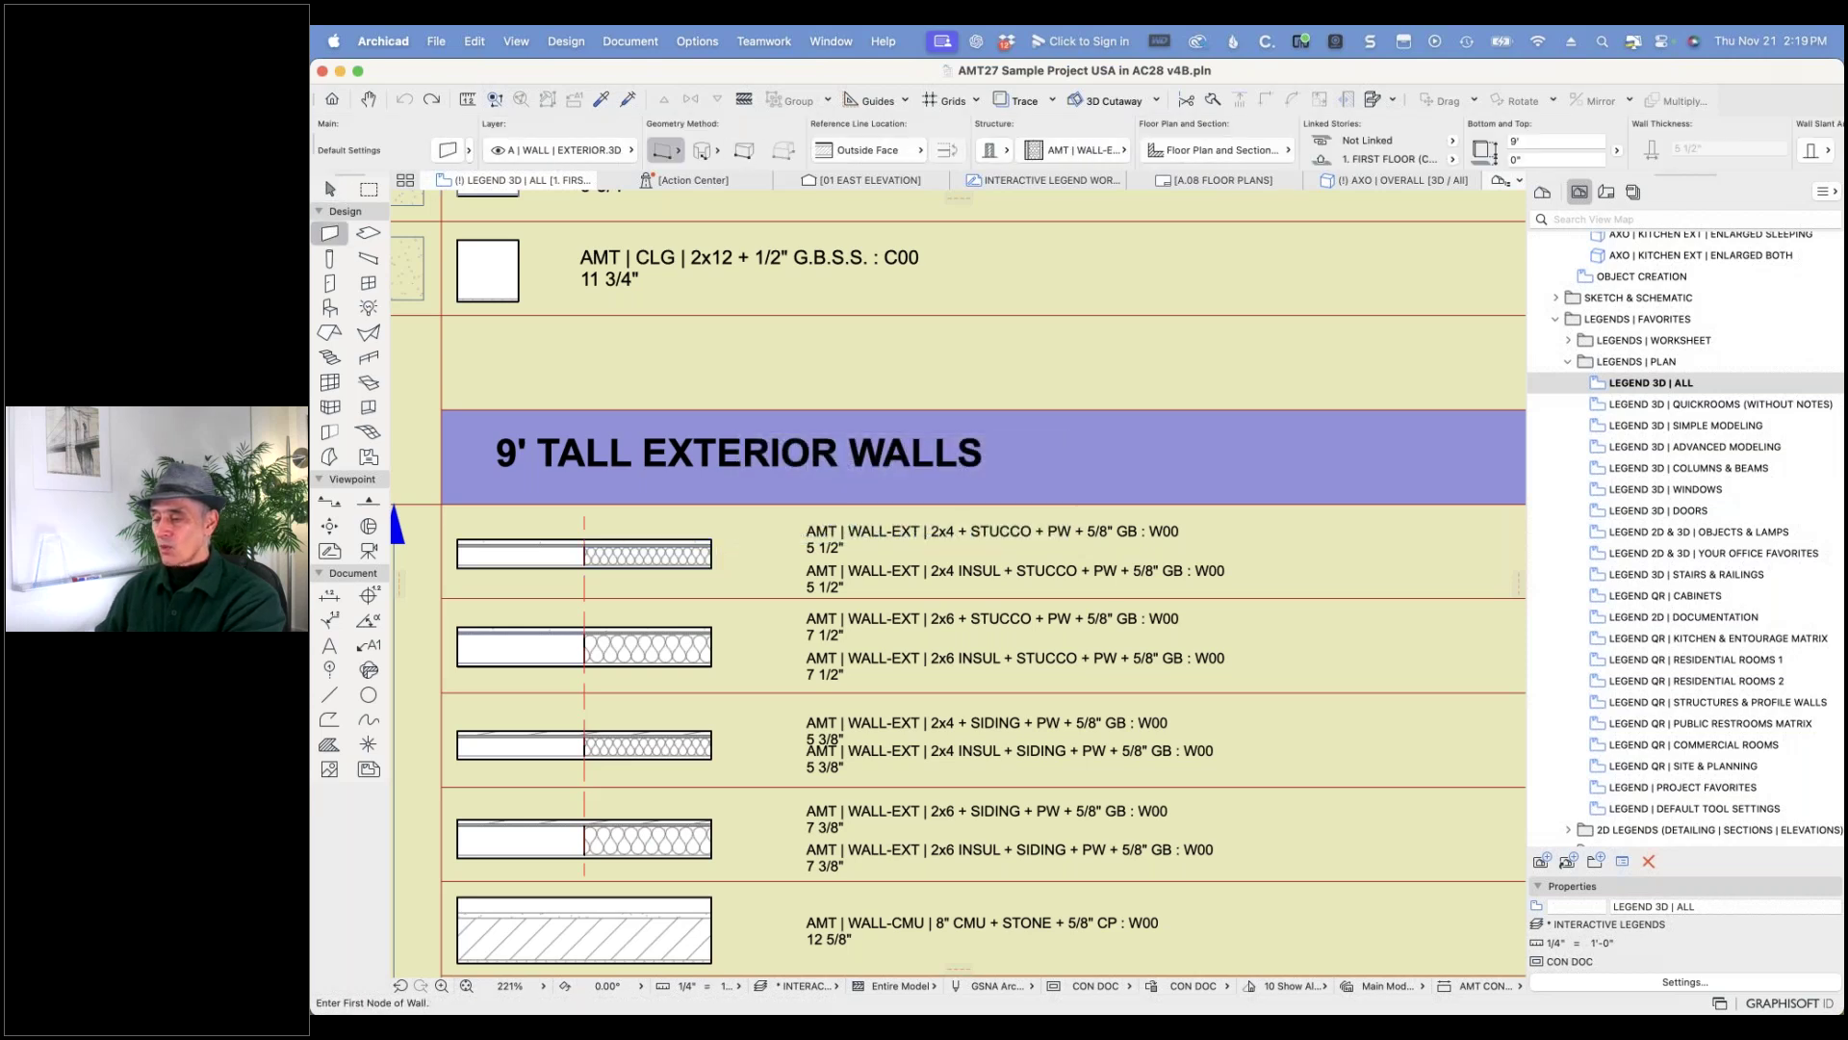
alt+click(708, 901)
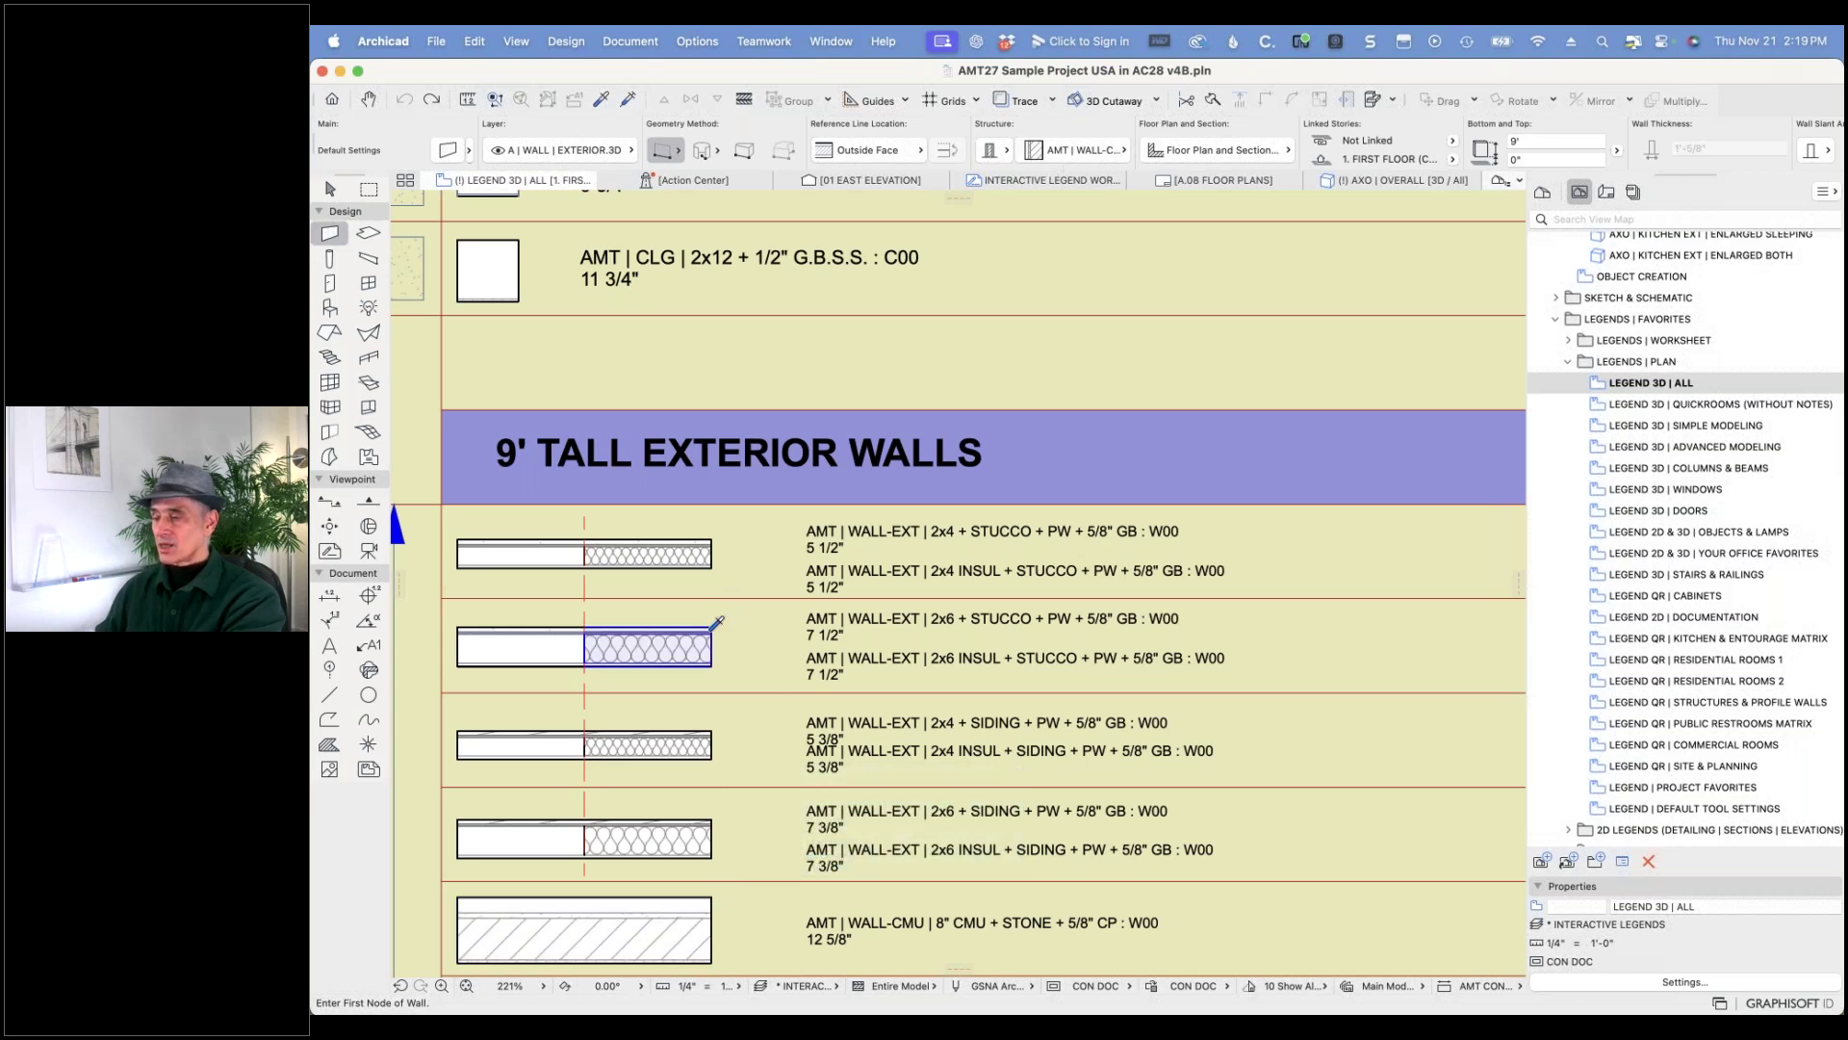
alt+click(712, 628)
- Start a wall on the legend sheet, cancel it, and pan around the wall types
scroll(733, 607, down, 5)
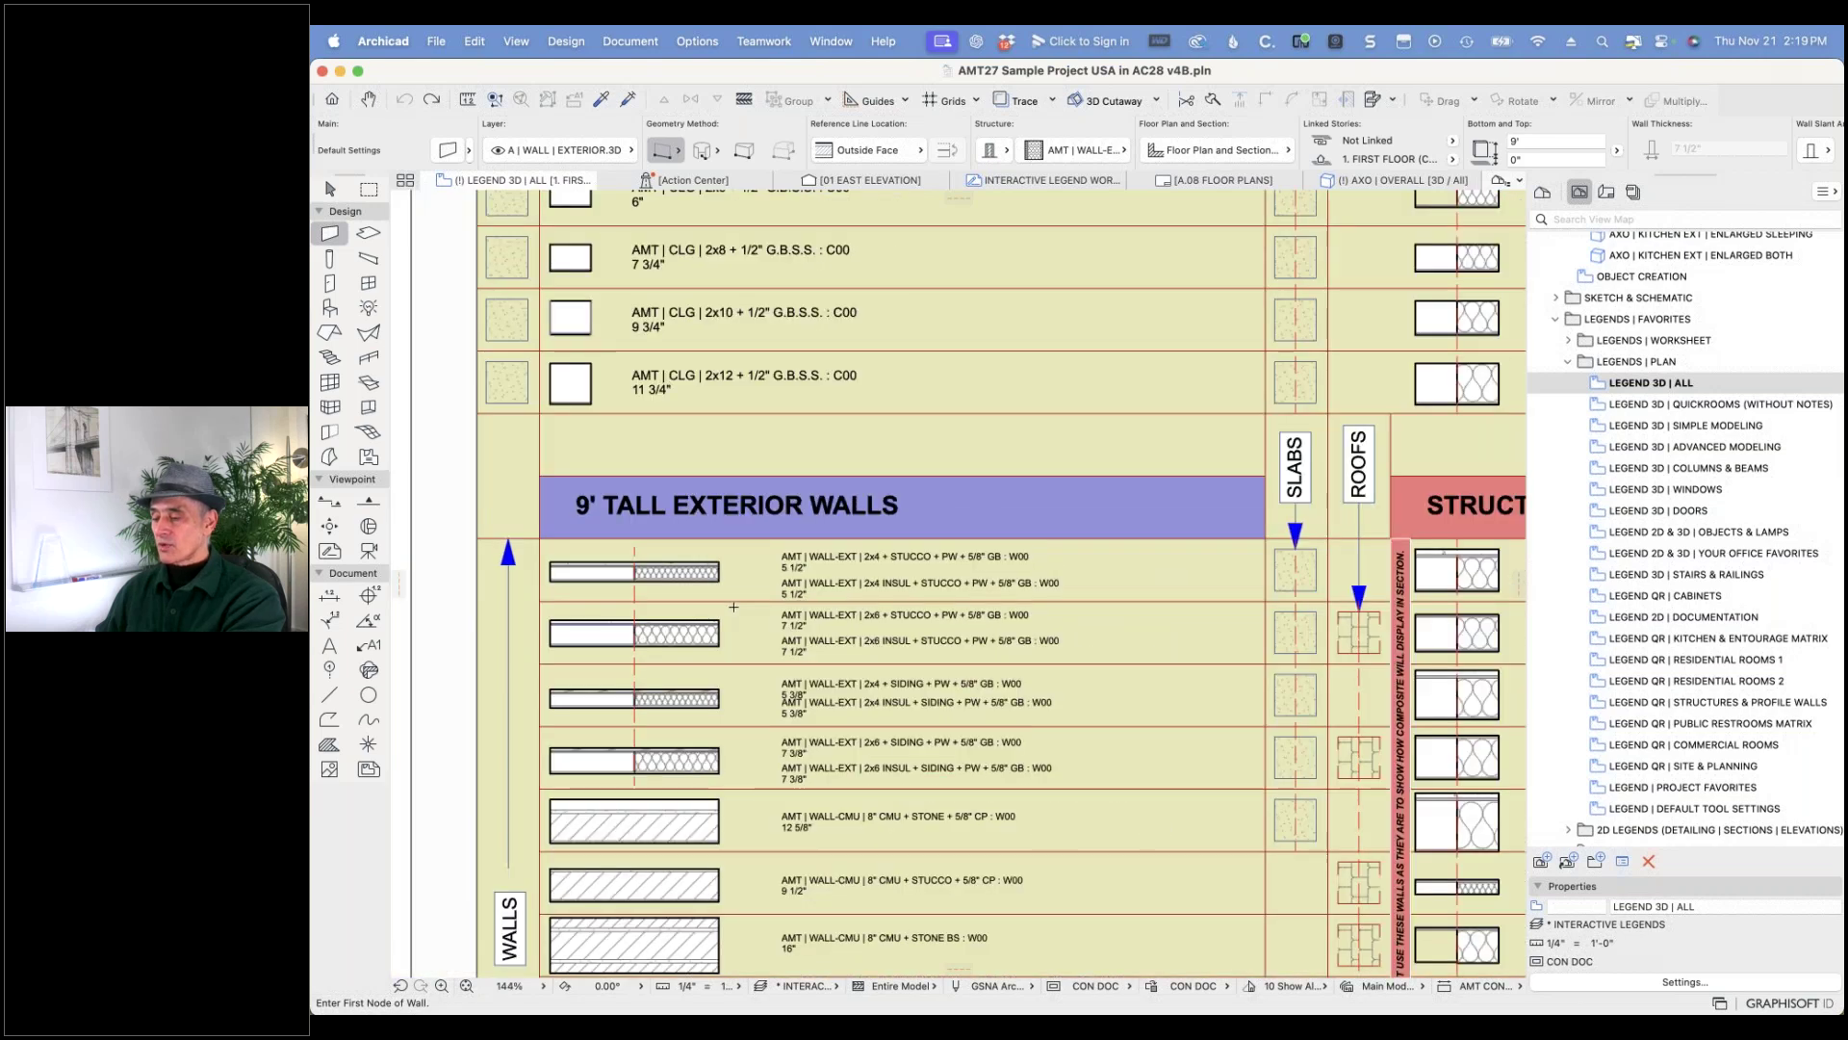
click(833, 616)
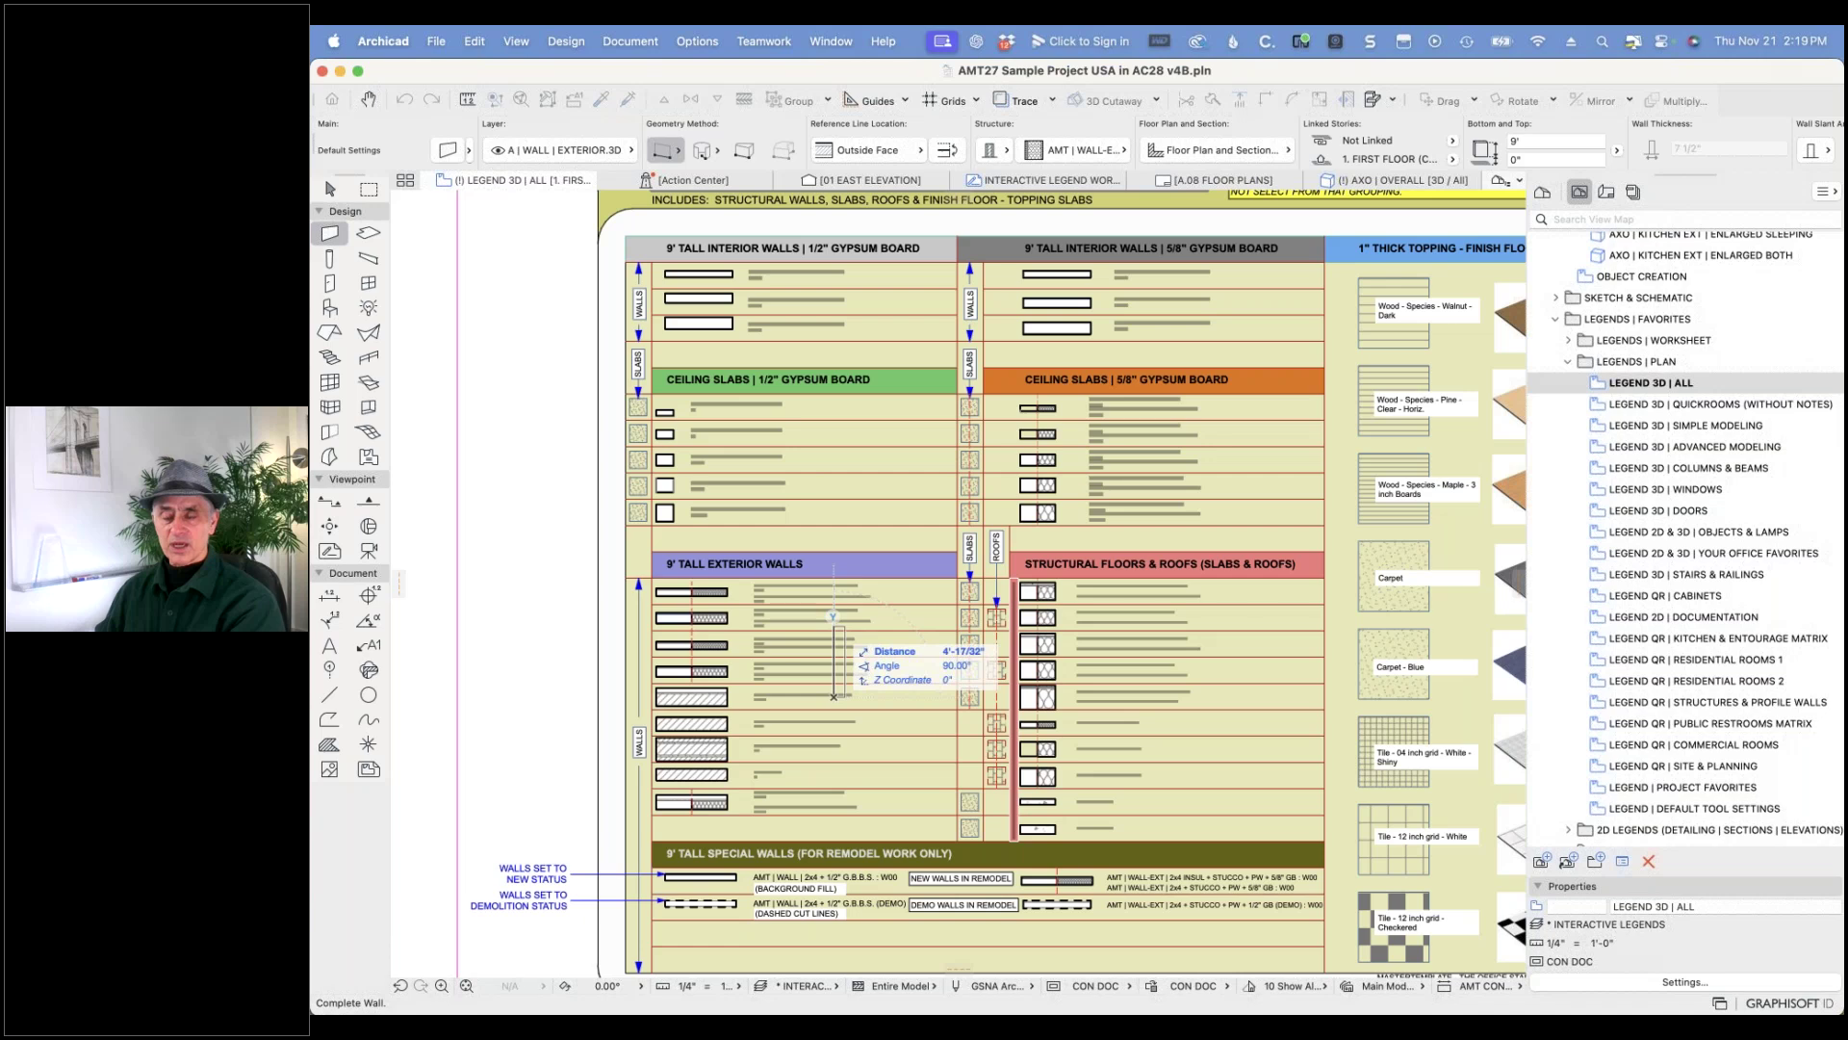
key(Escape)
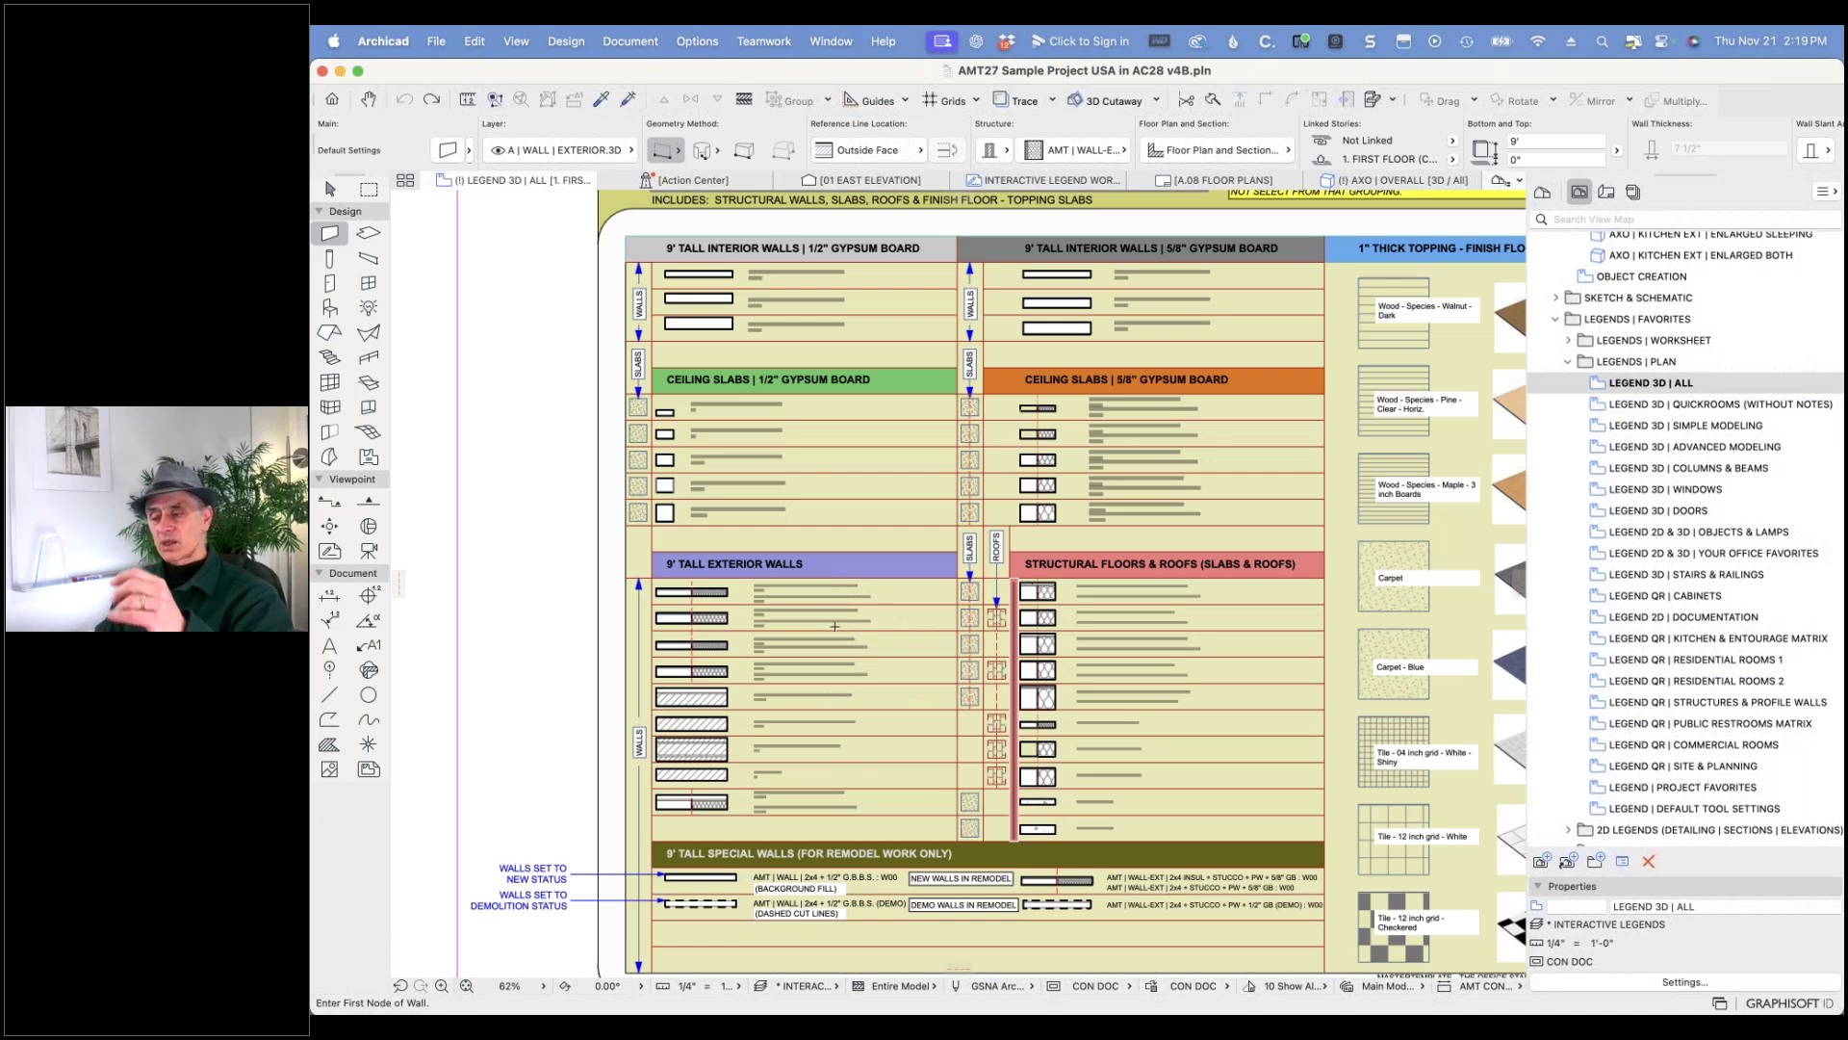
scroll(691, 784, up, 5)
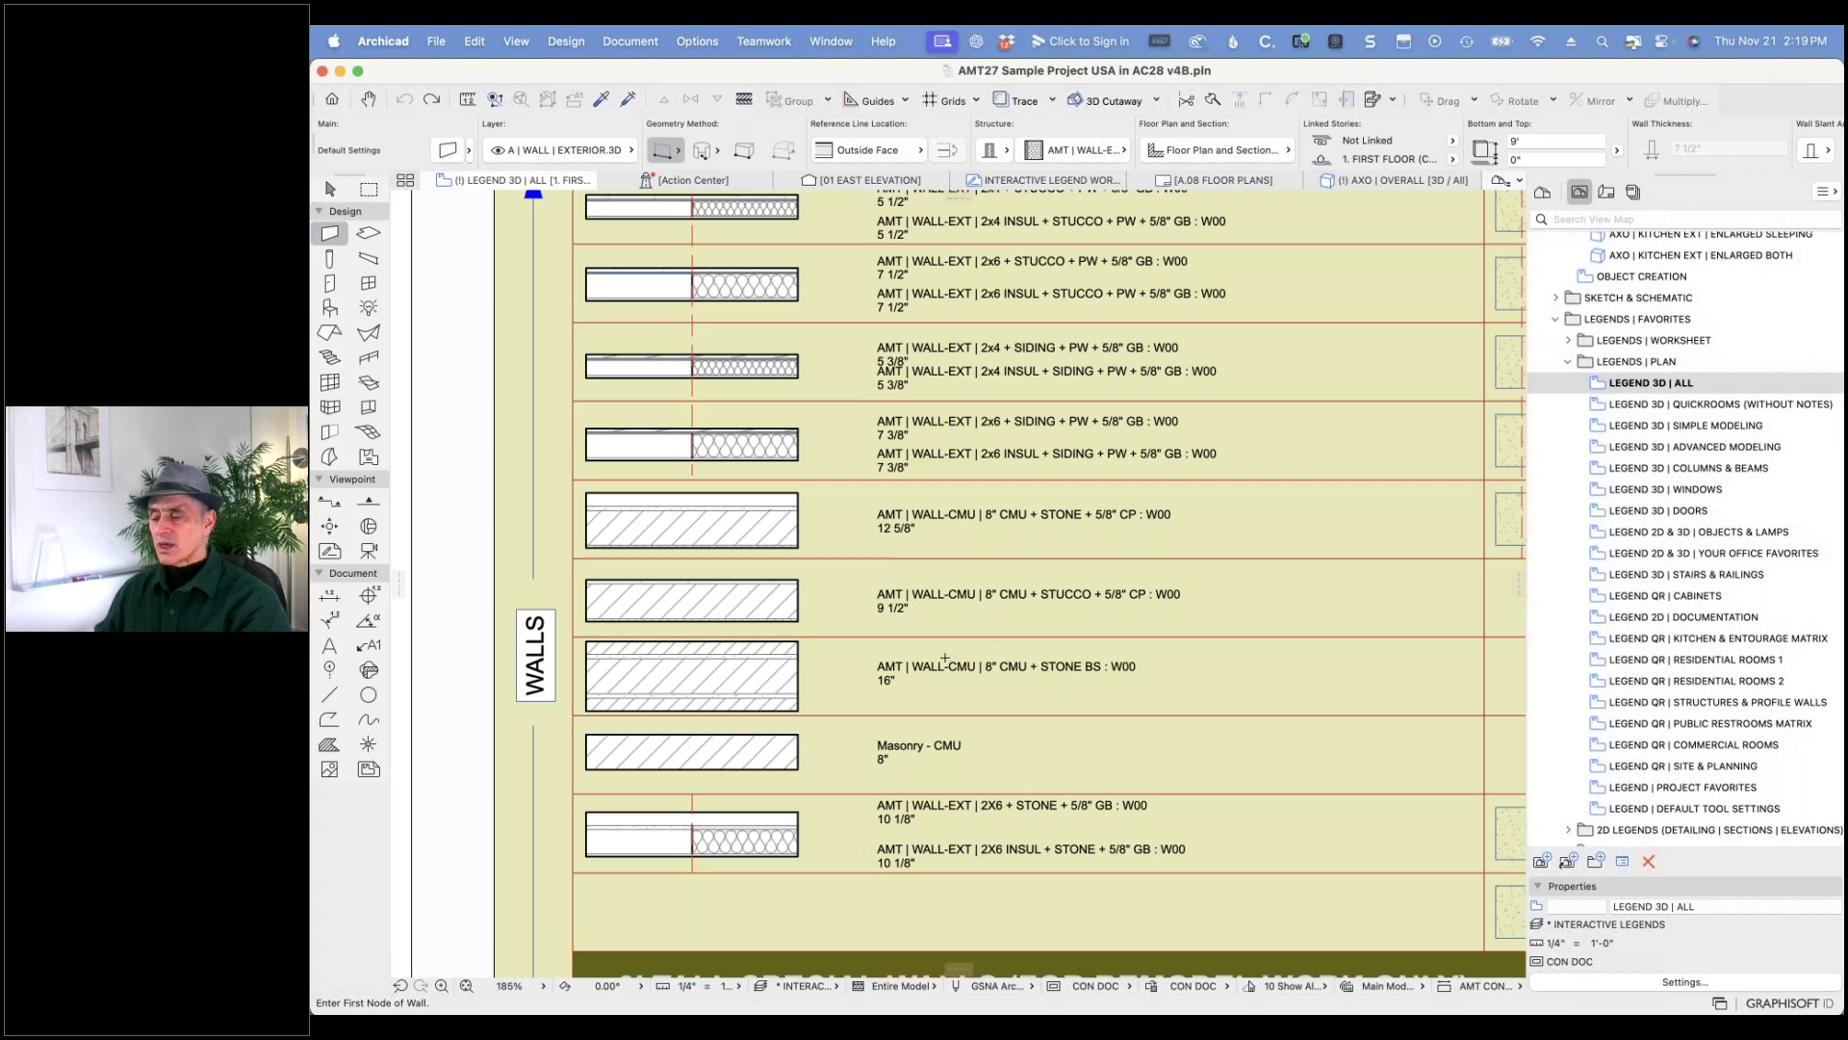
scroll(958, 303, down, 3)
scroll(955, 301, down, 6)
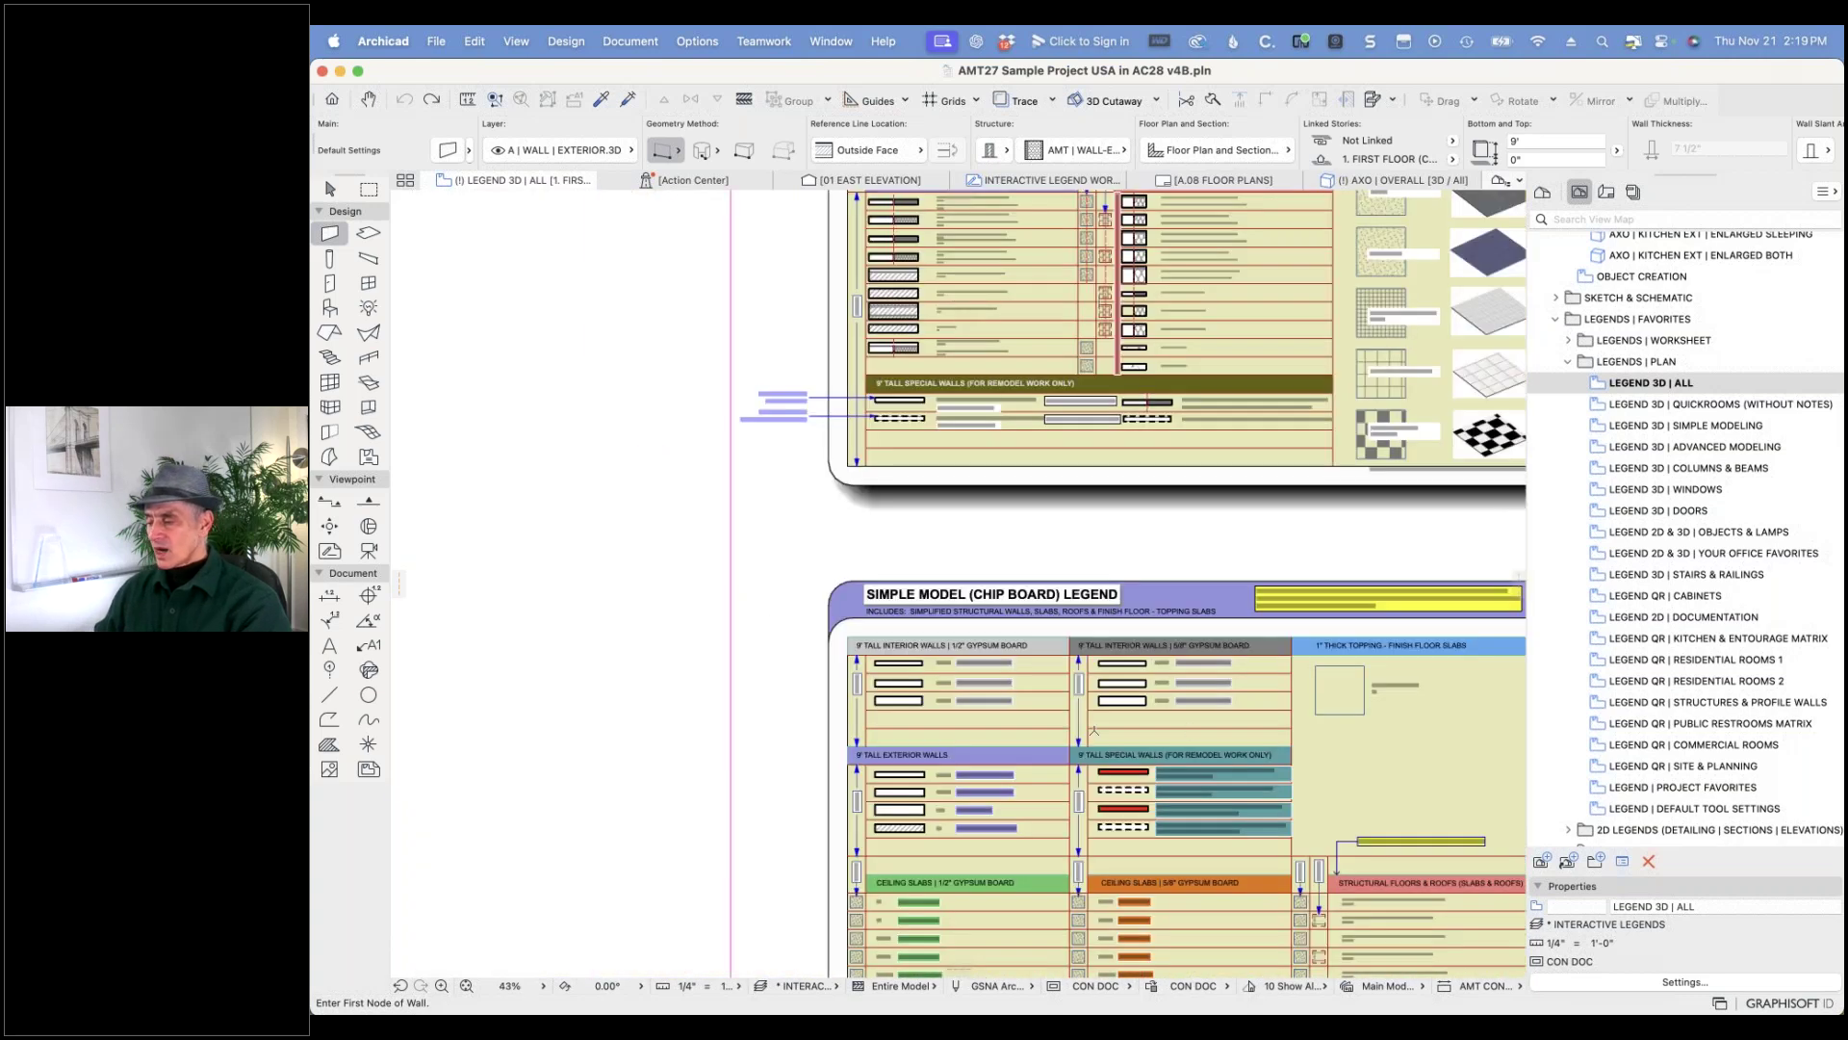
scroll(1093, 731, down, 10)
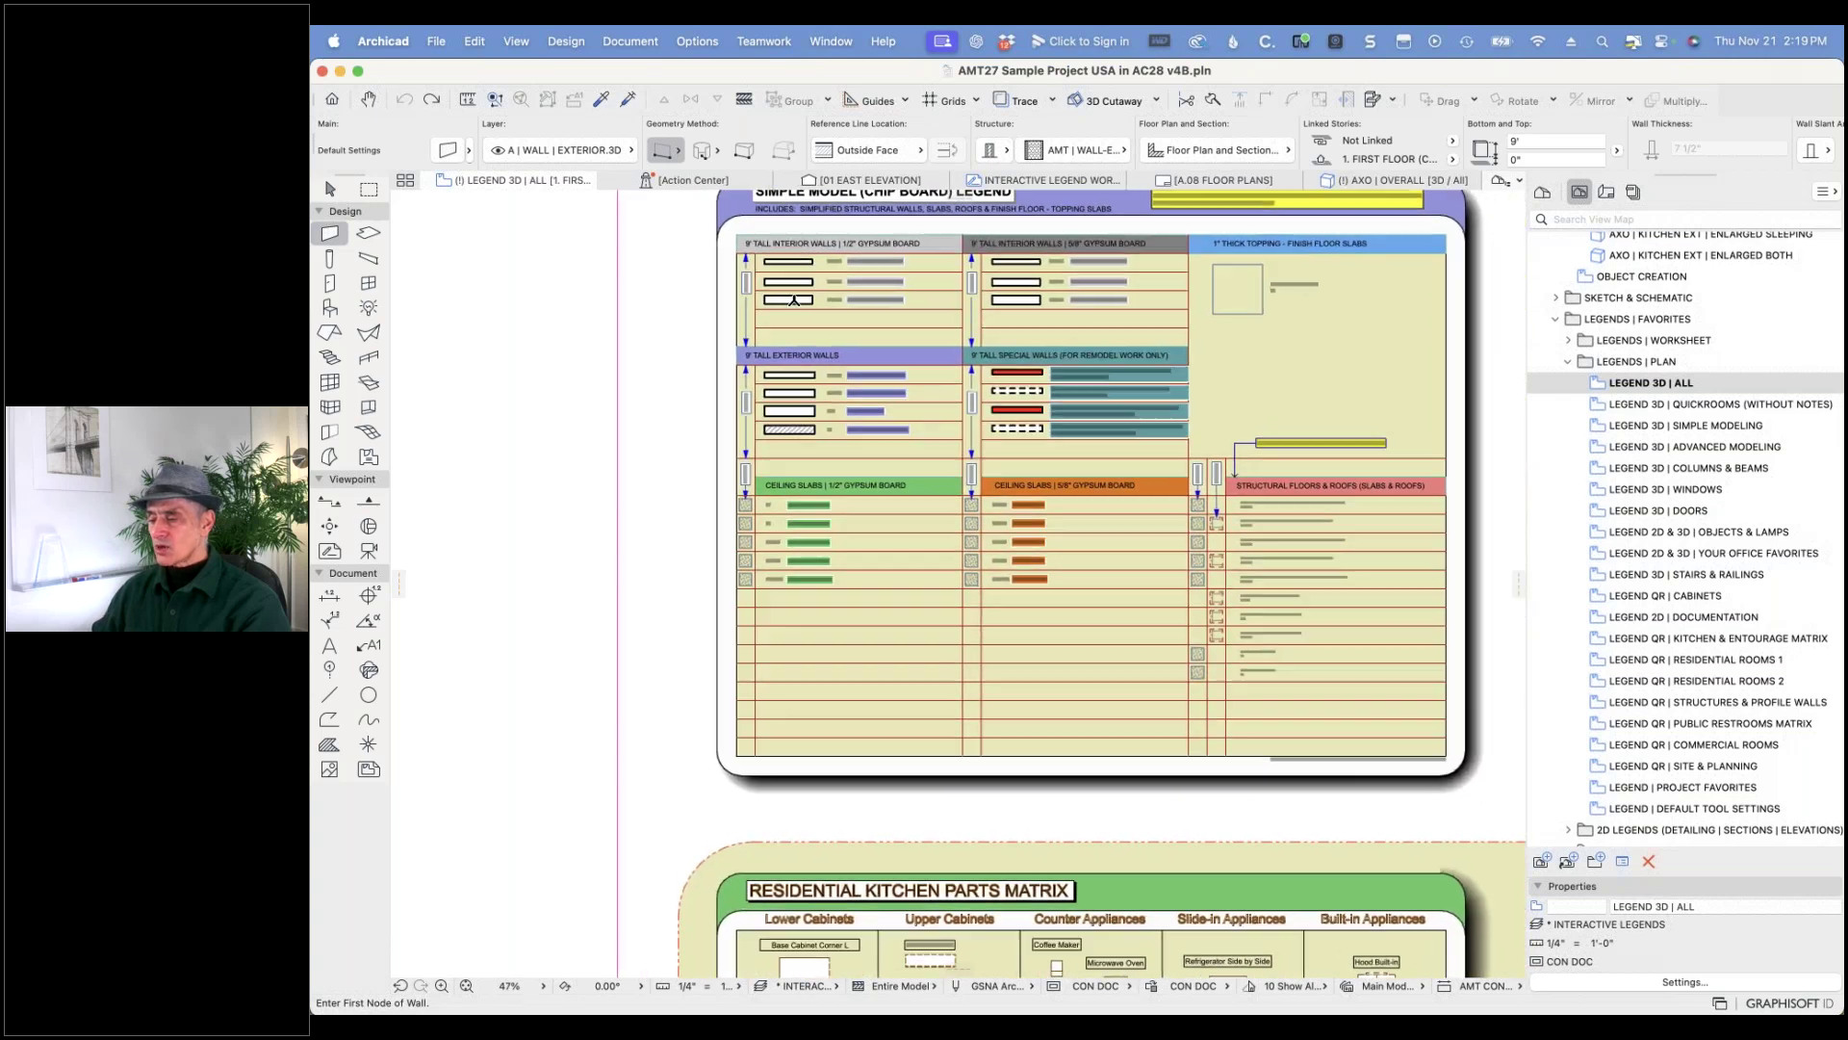
scroll(794, 299, up, 4)
scroll(807, 231, up, 3)
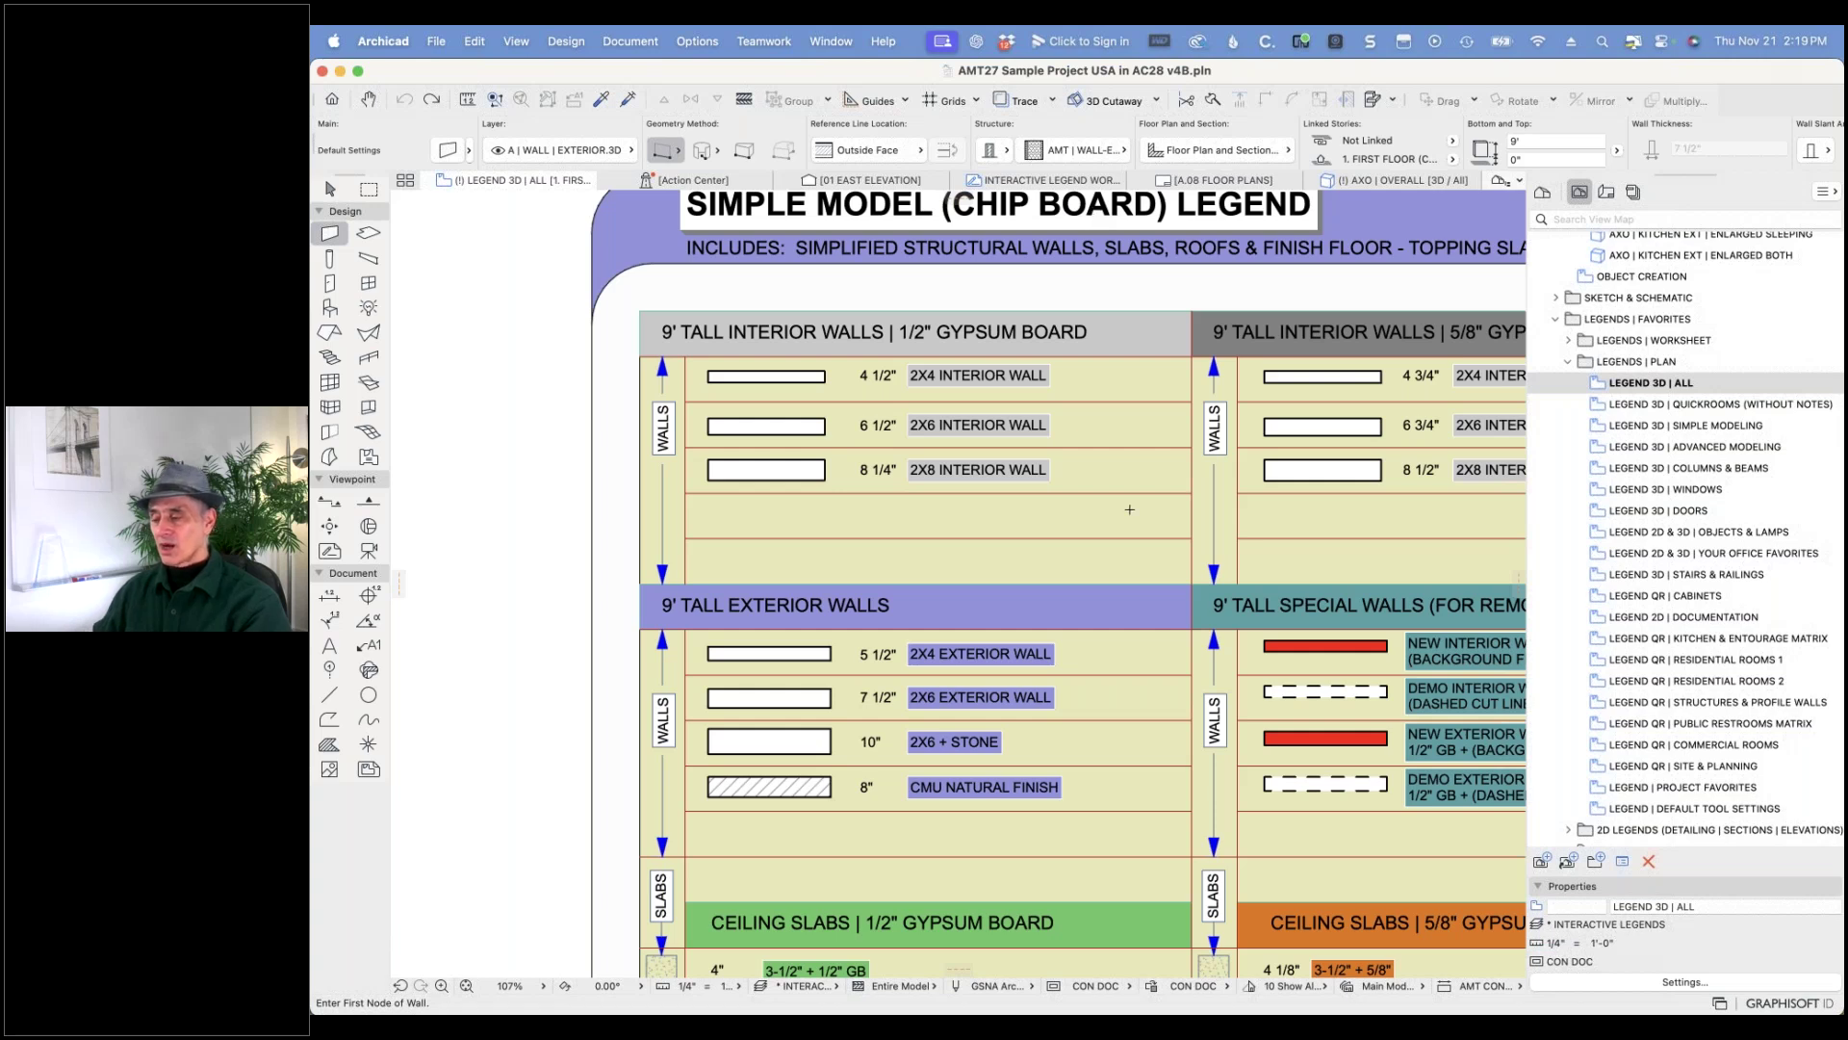
- Zoom out over the whole Quick Rooms sheet, then zoom in on Residential Rooms 1's Quick Kitchen
scroll(1130, 509, down, 7)
middle_drag(1203, 585, 1016, 233)
scroll(925, 510, up, 4)
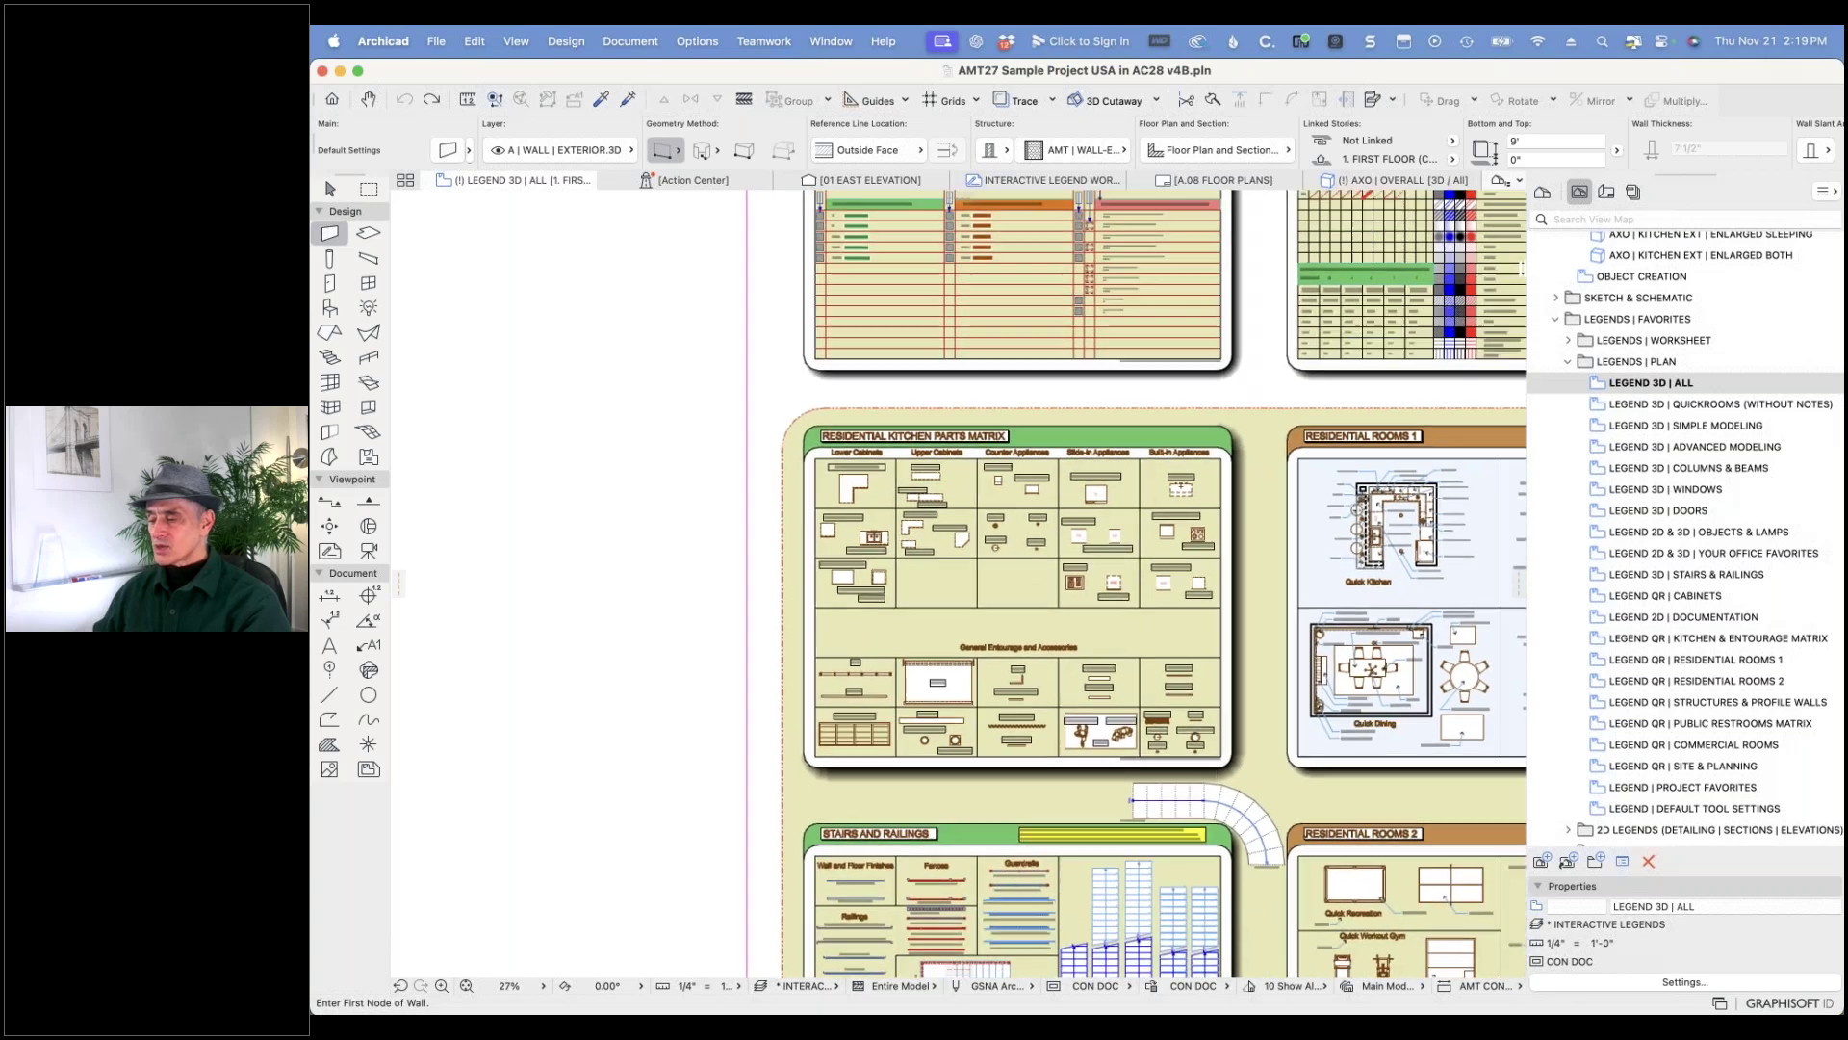
scroll(928, 509, up, 4)
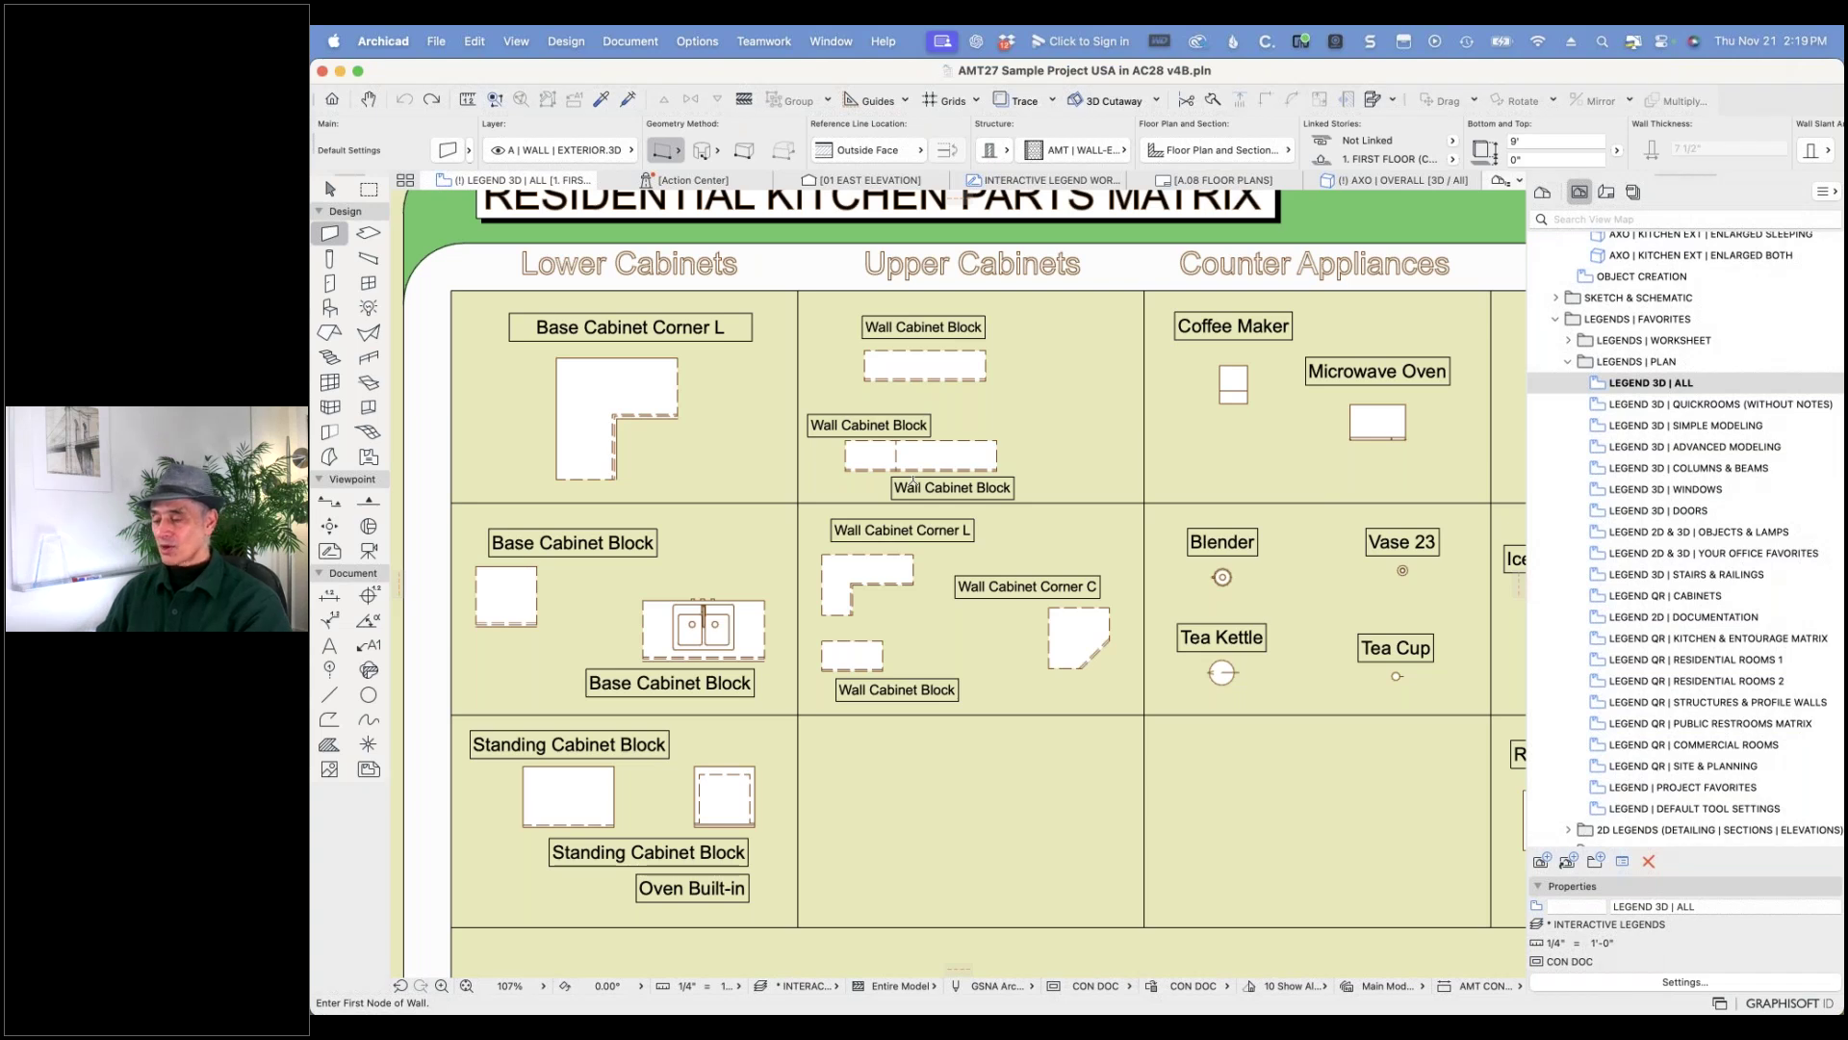
scroll(912, 482, down, 5)
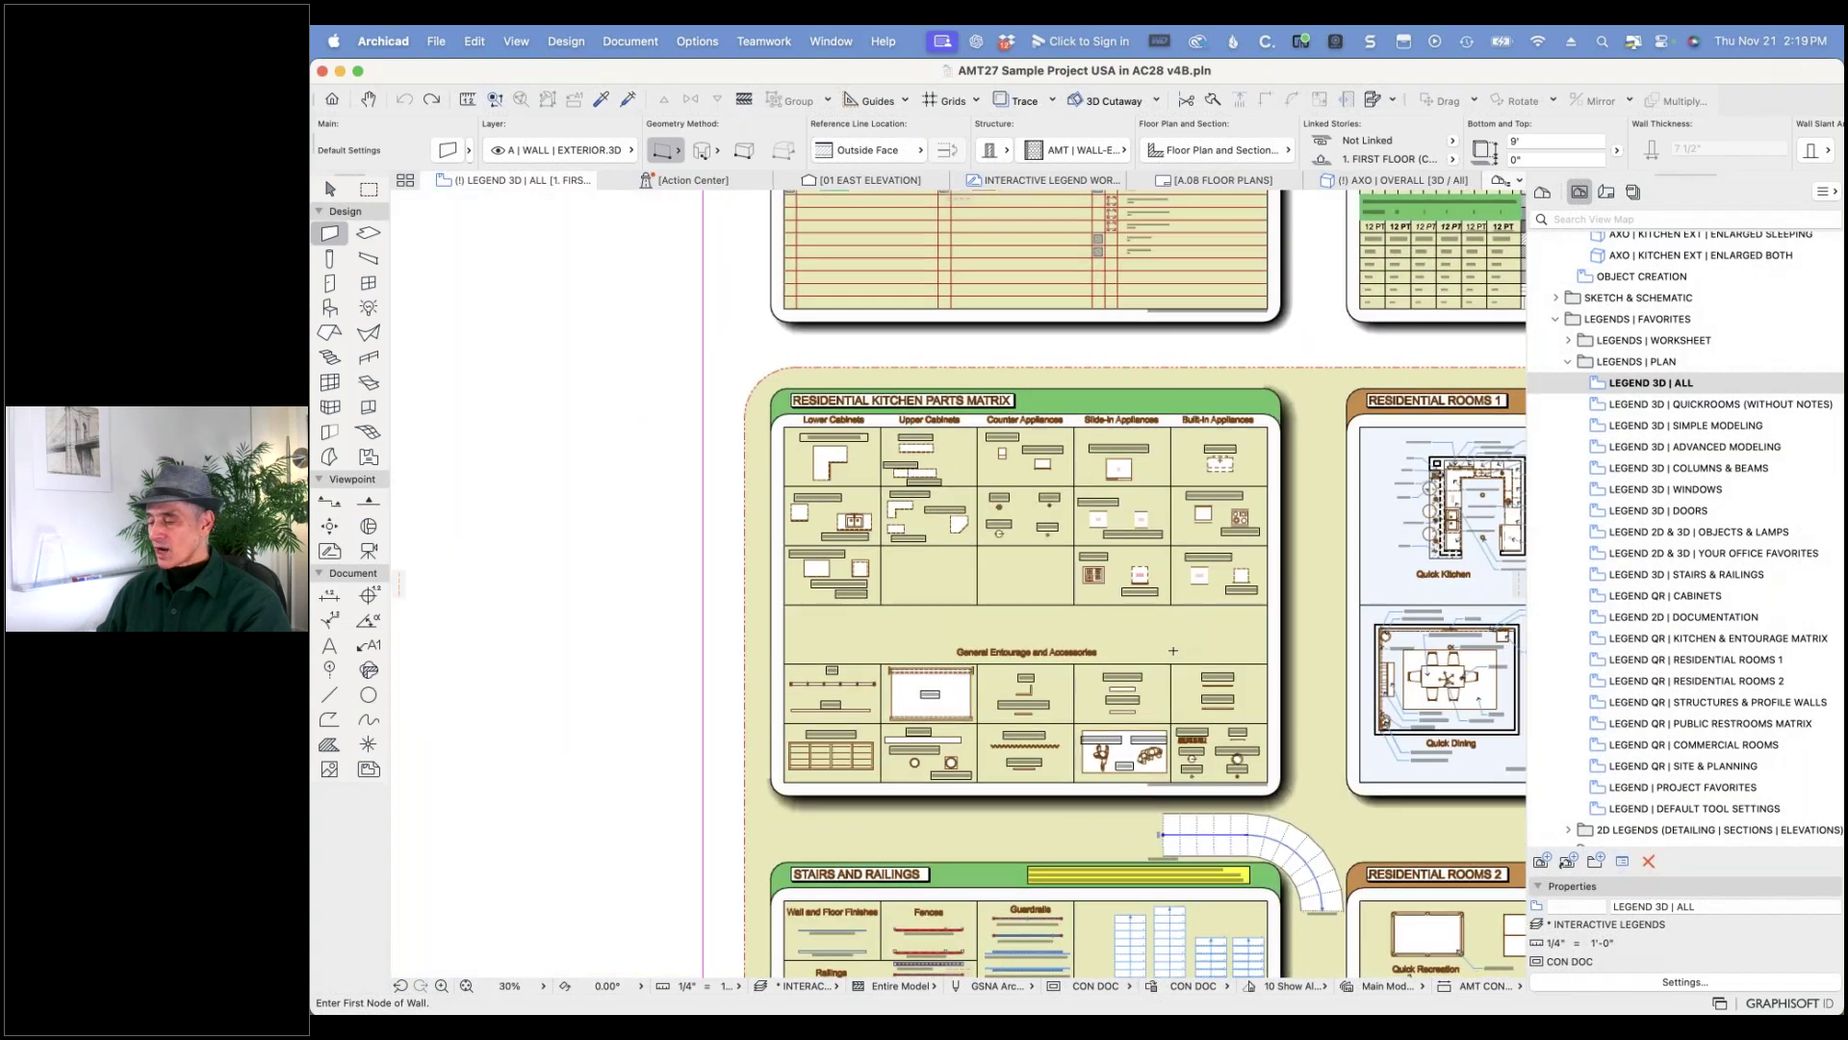
scroll(1261, 656, down, 4)
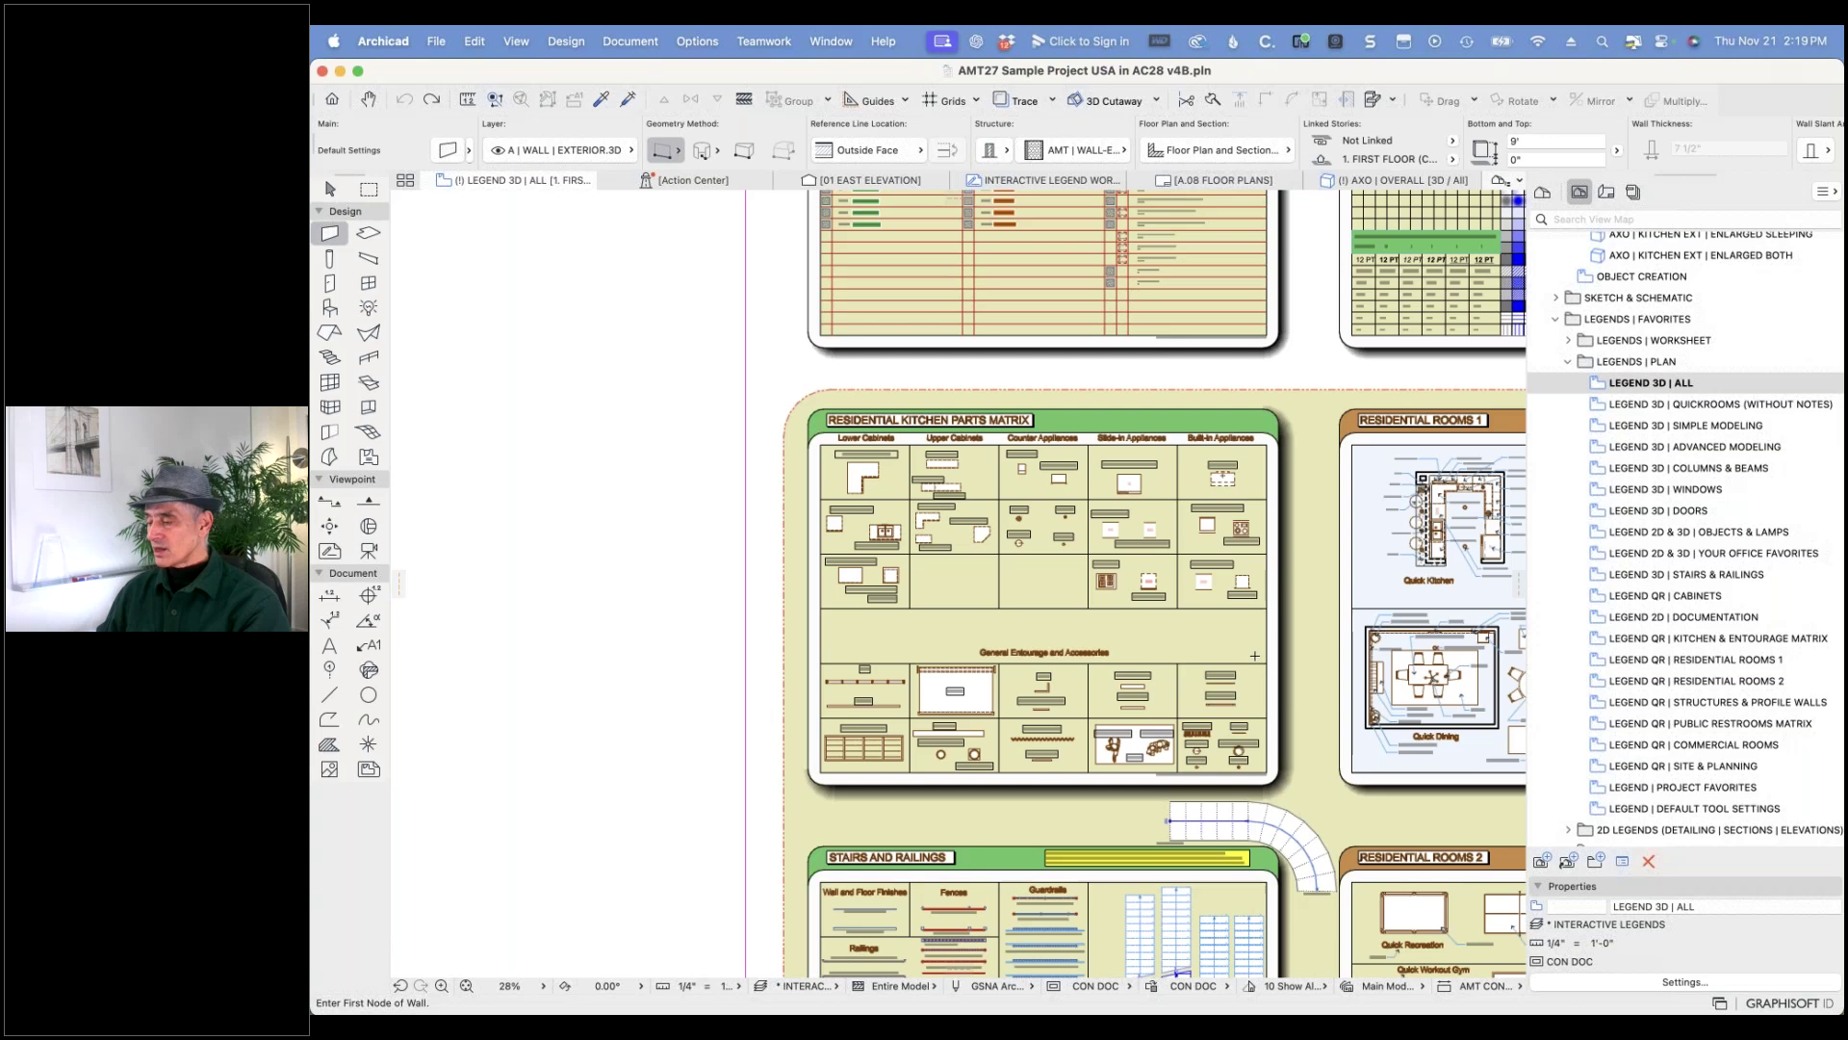
scroll(1414, 659, up, 4)
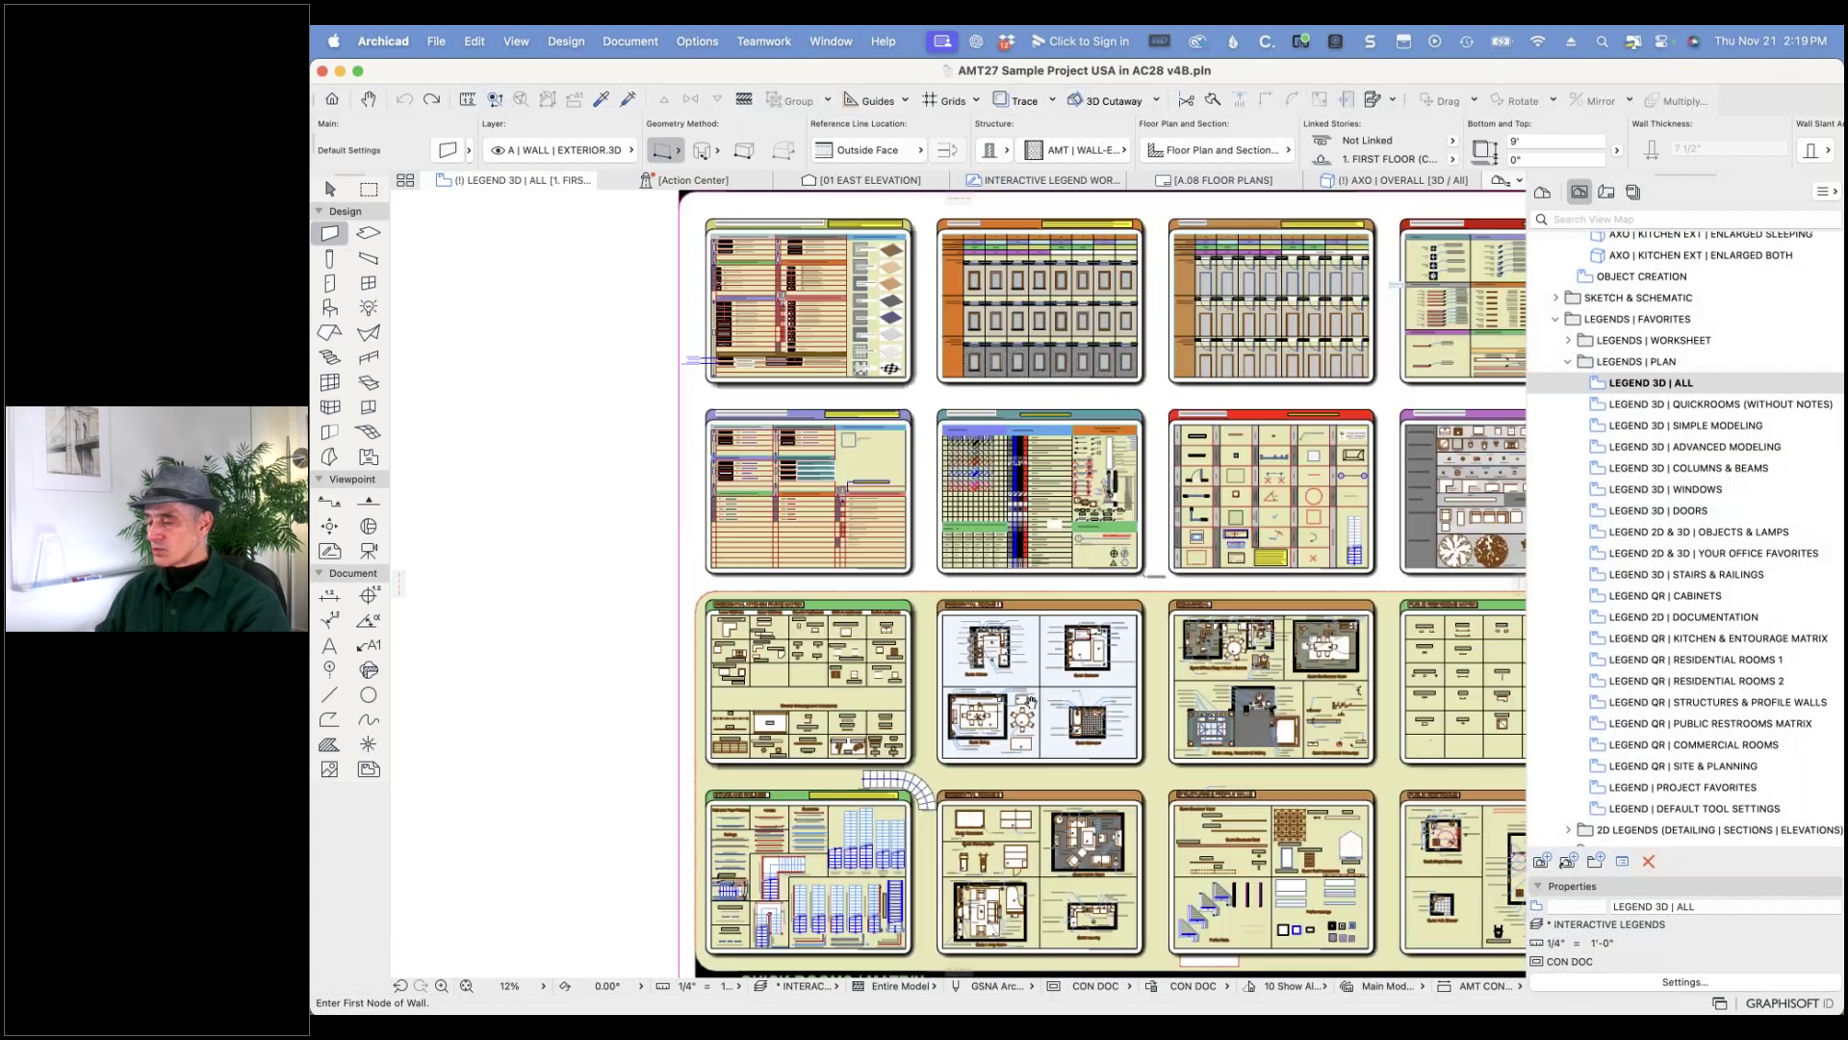
scroll(1004, 682, up, 1)
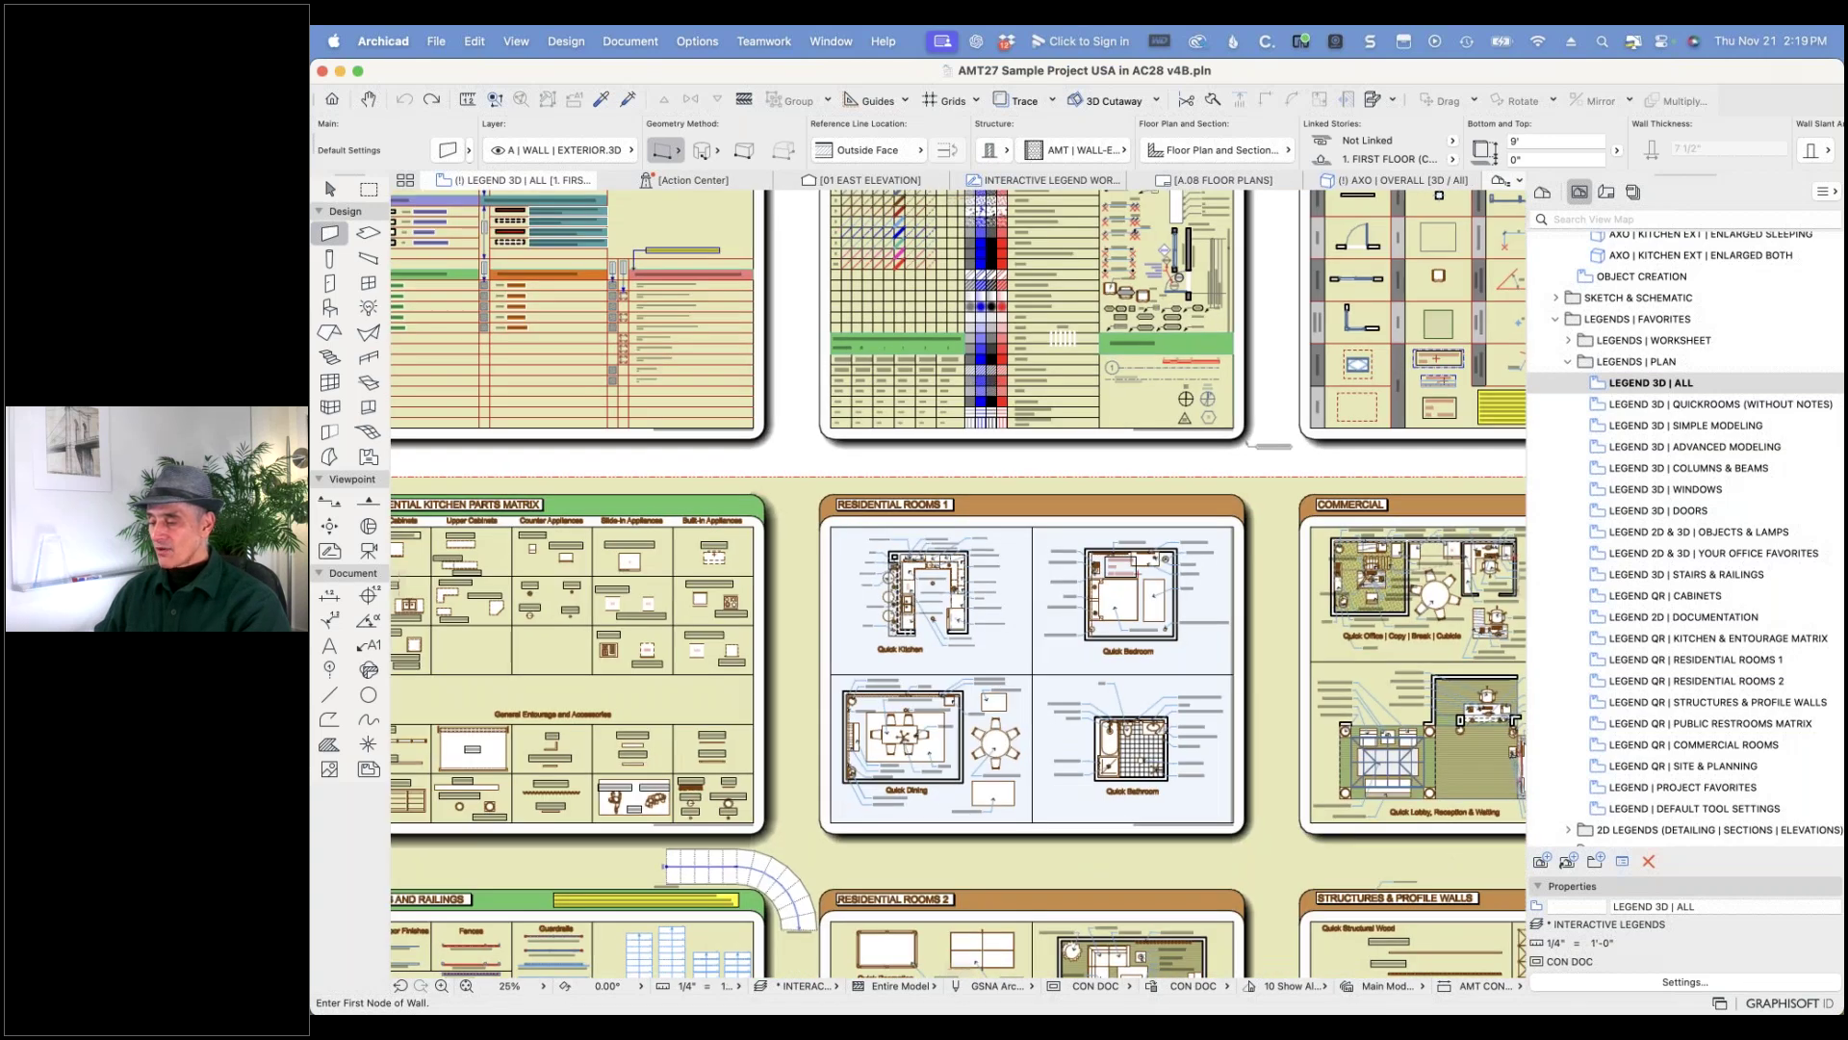
scroll(893, 556, up, 5)
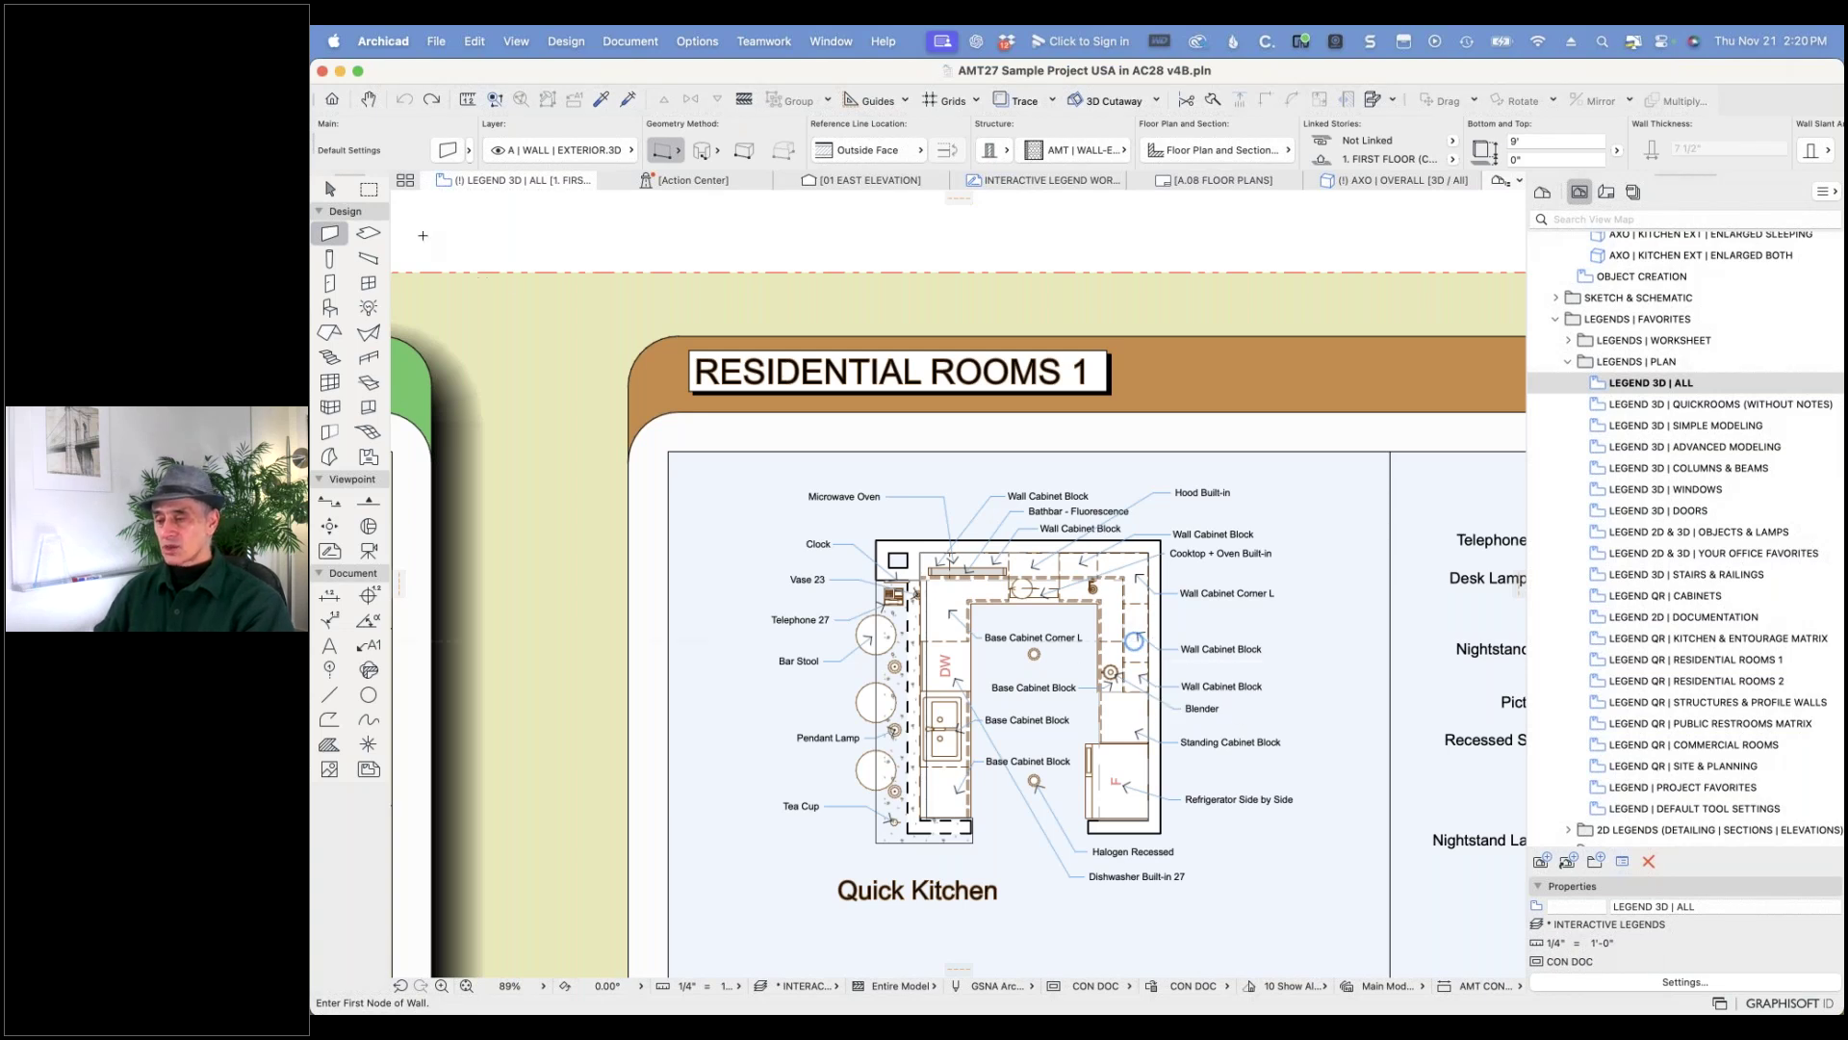
- Marquee the Quick Kitchen plan, show only that area in 3D, and zoom in
click(368, 189)
click(775, 474)
click(1331, 920)
right_click(724, 555)
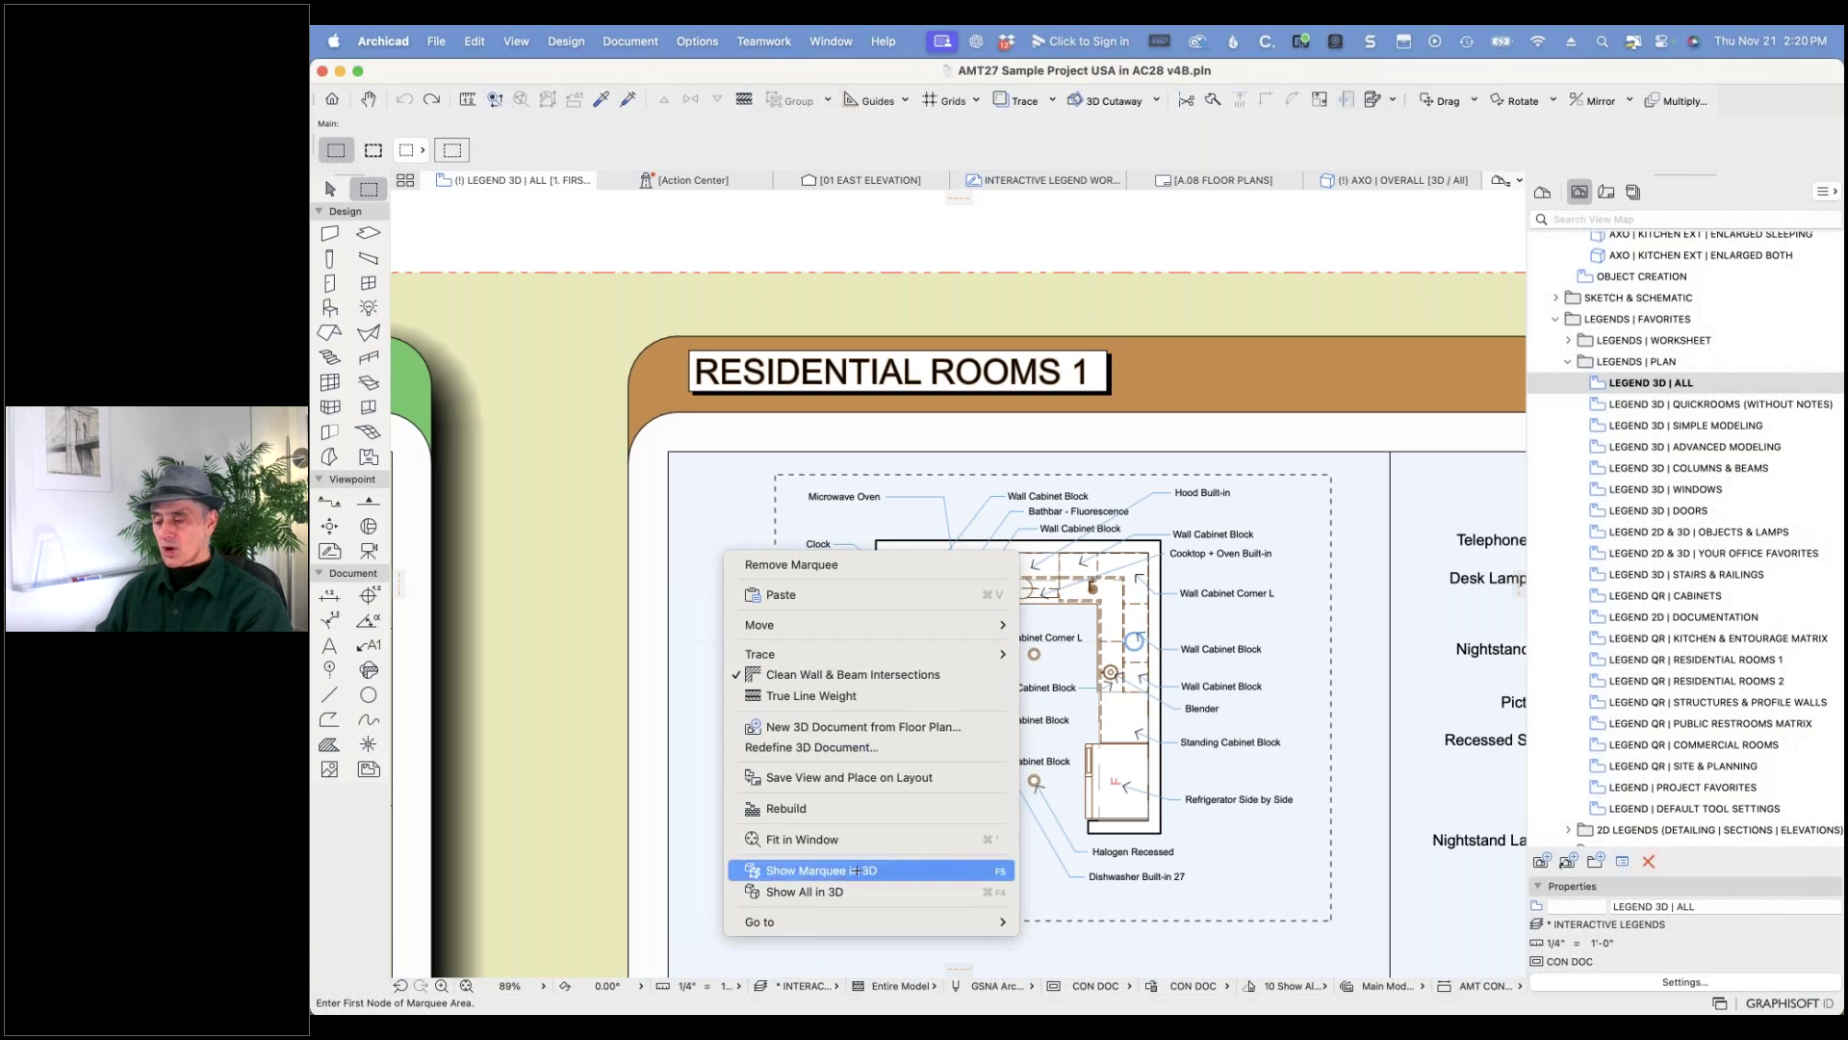
click(856, 870)
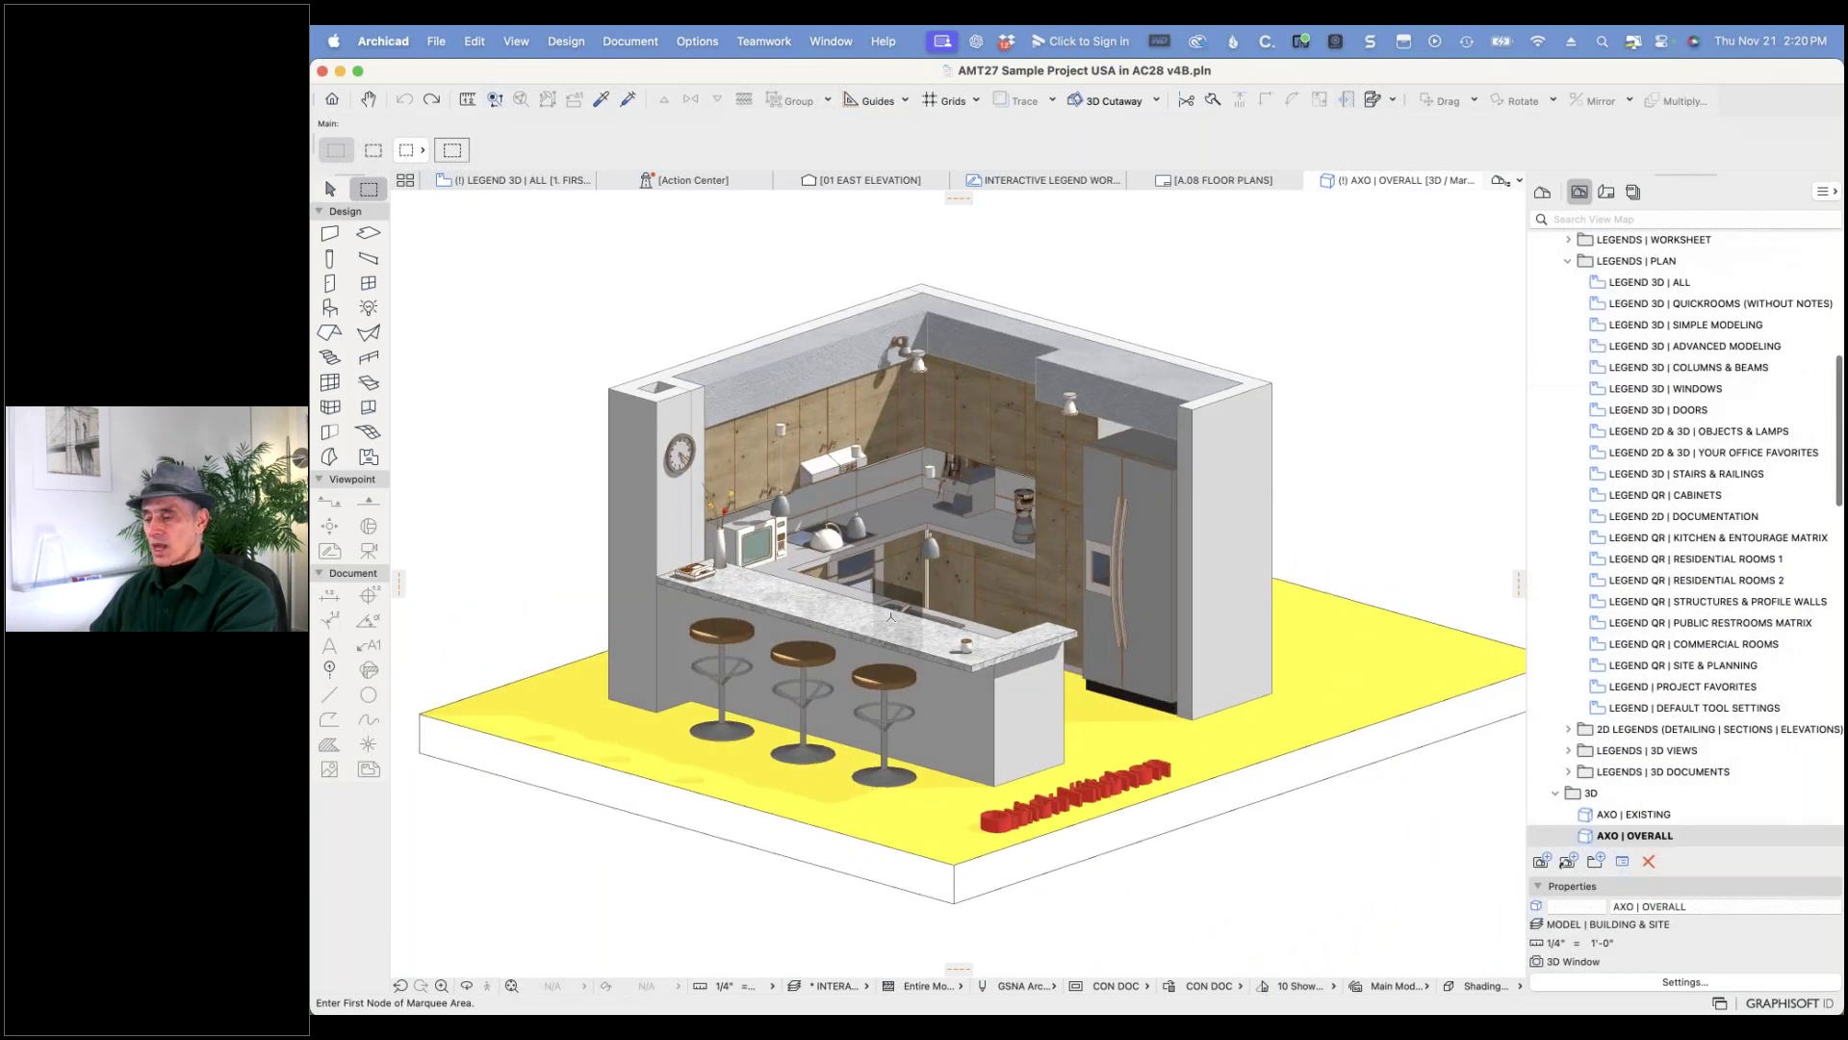
scroll(878, 607, up, 5)
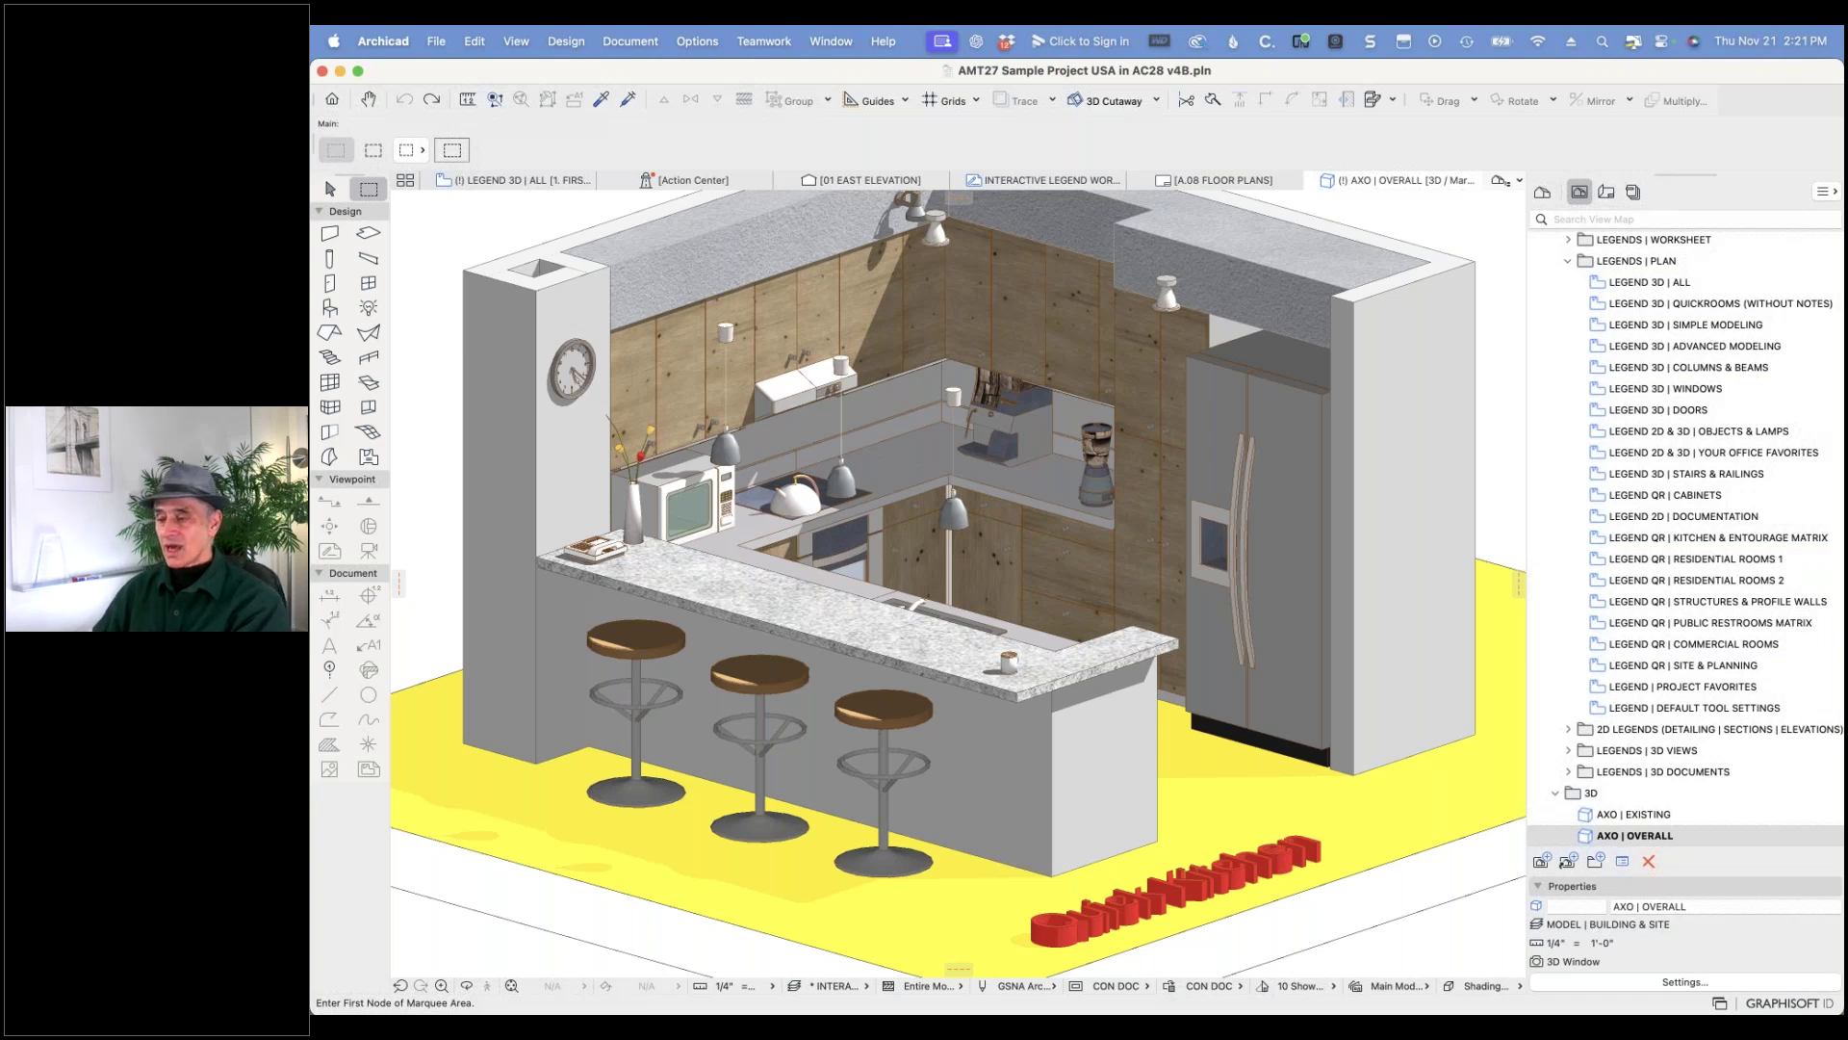
- Return to the LEGEND 3D | ALL plan and pan to the Commercial and Public Restrooms legends
click(527, 179)
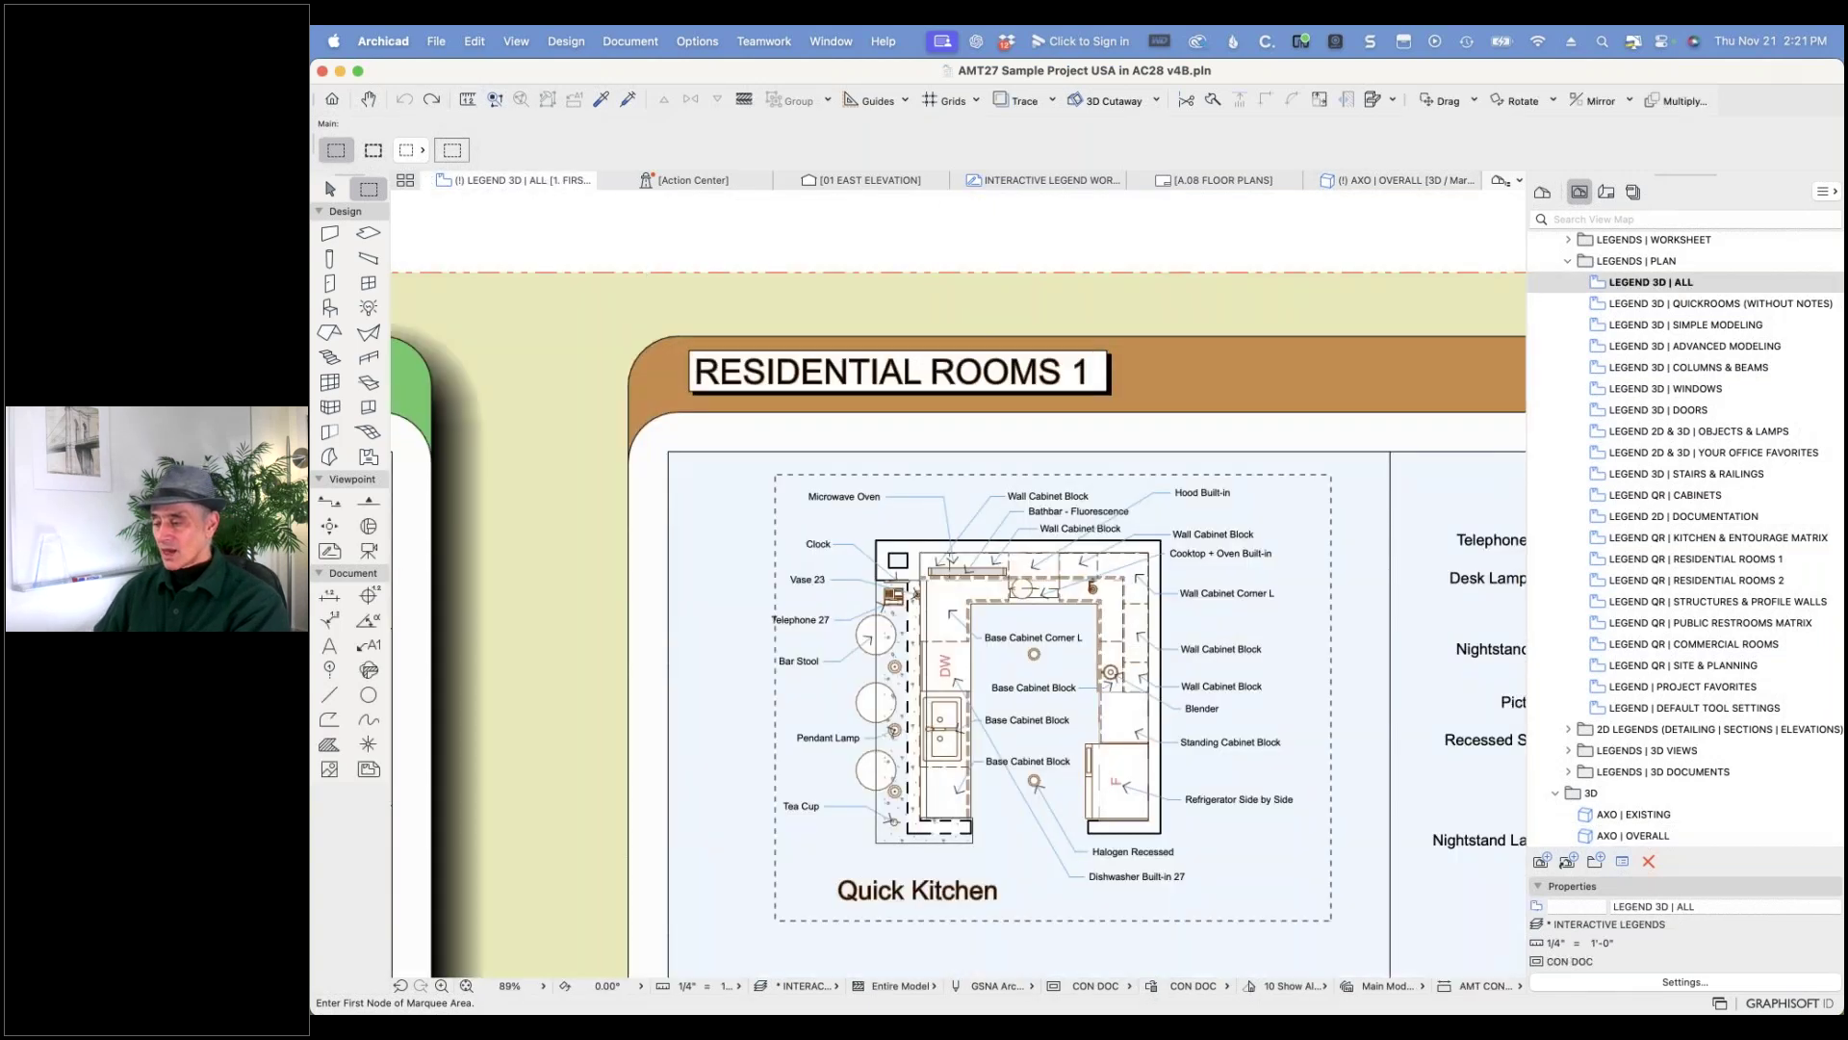
scroll(1039, 896, down, 5)
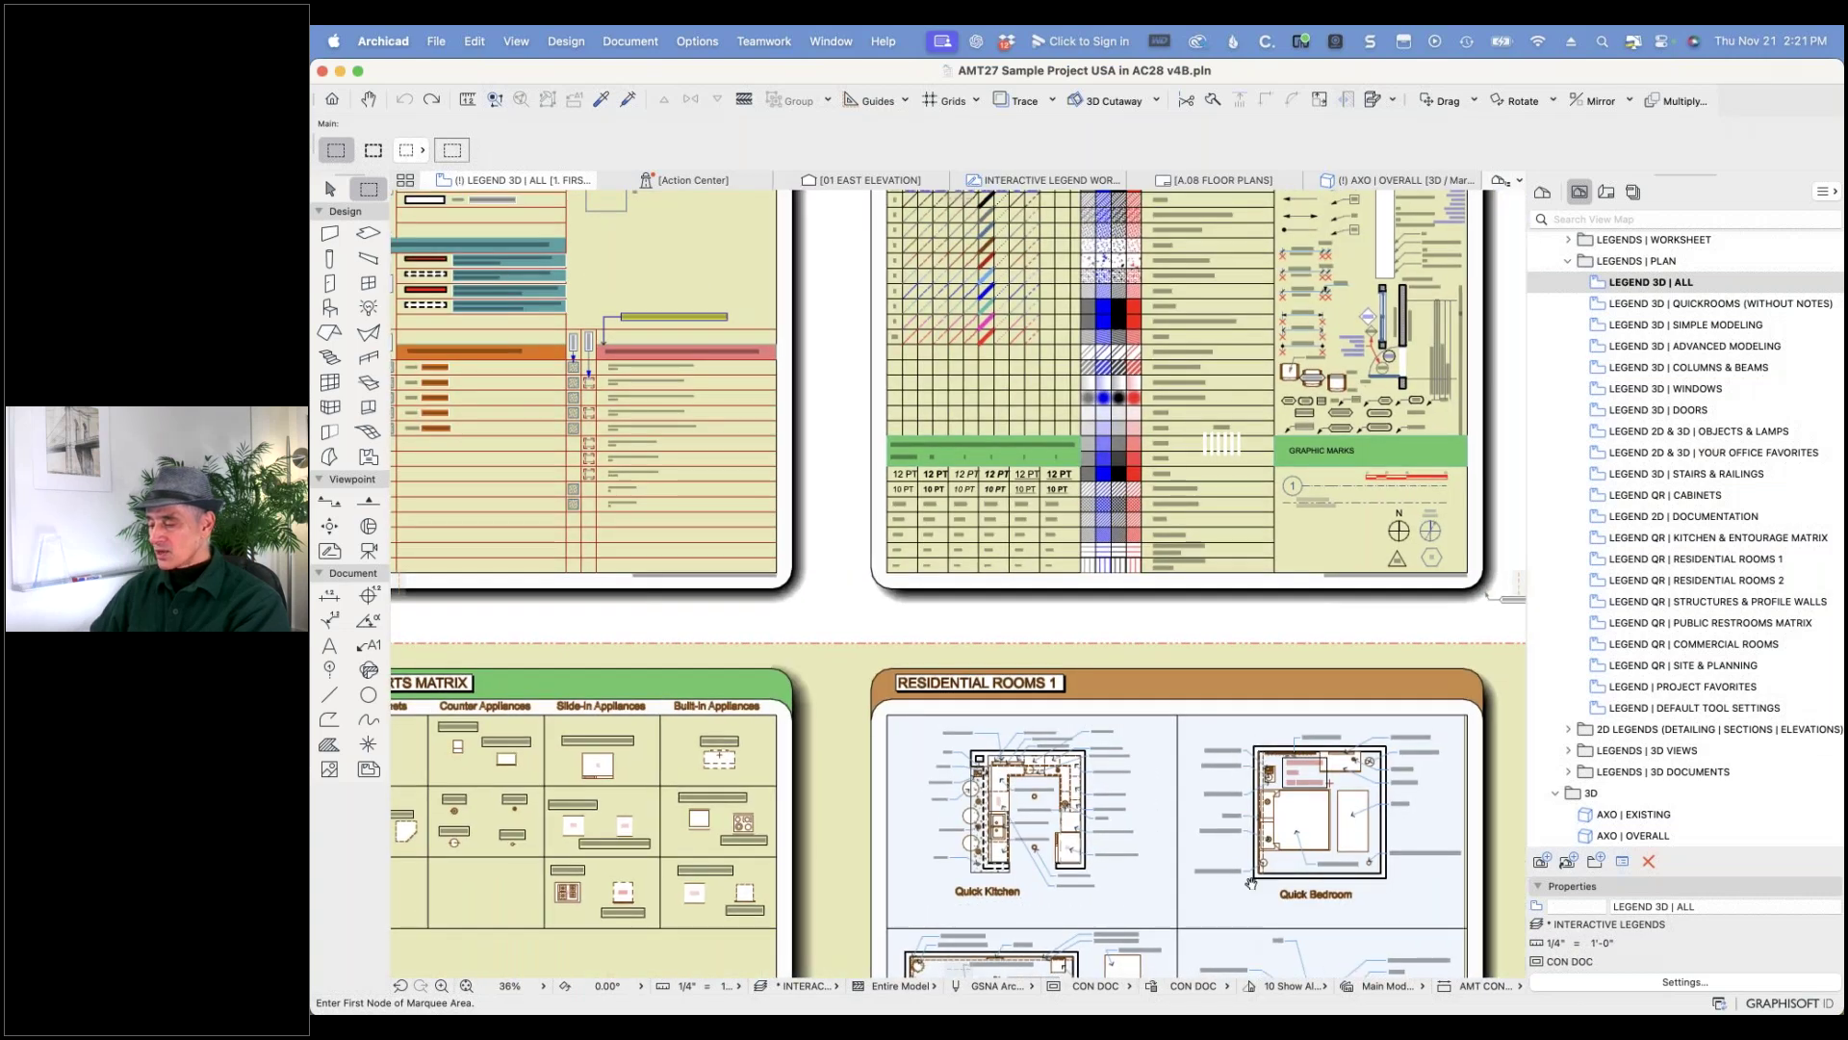
scroll(1039, 896, down, 5)
scroll(1466, 735, down, 6)
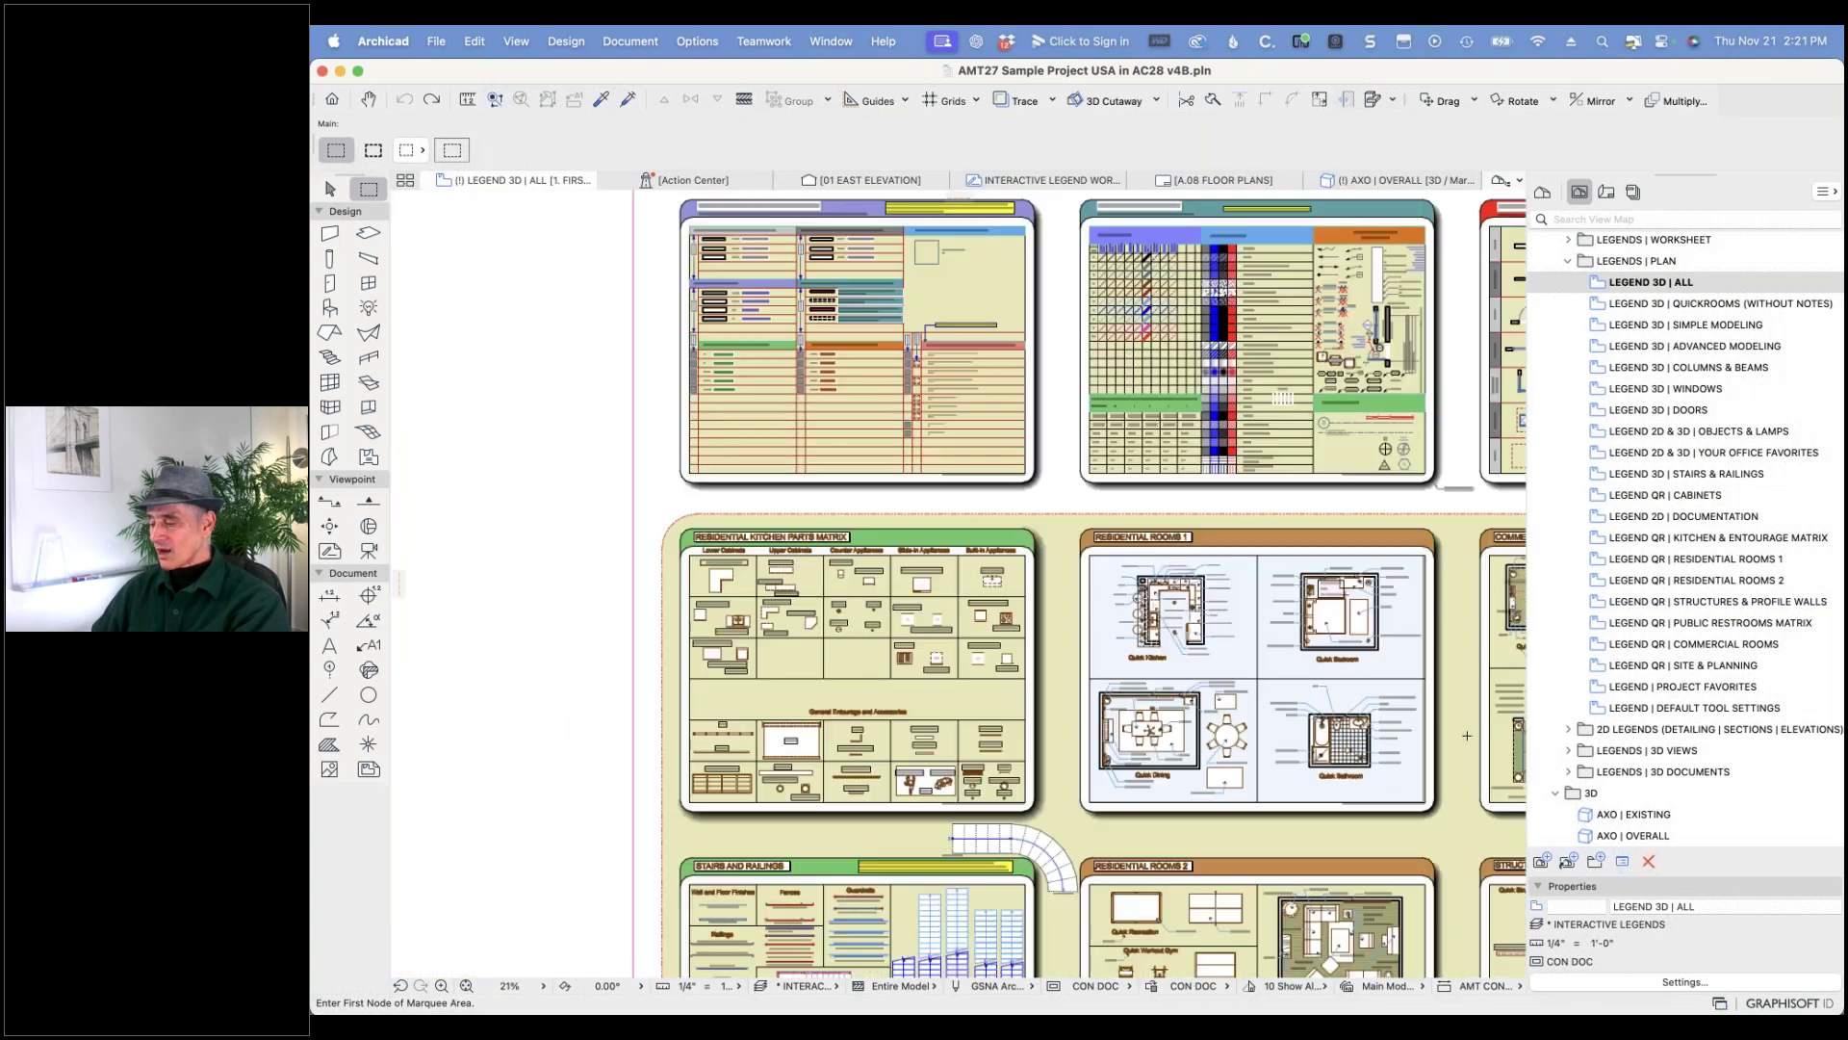
middle_drag(1425, 739, 684, 778)
scroll(814, 788, up, 5)
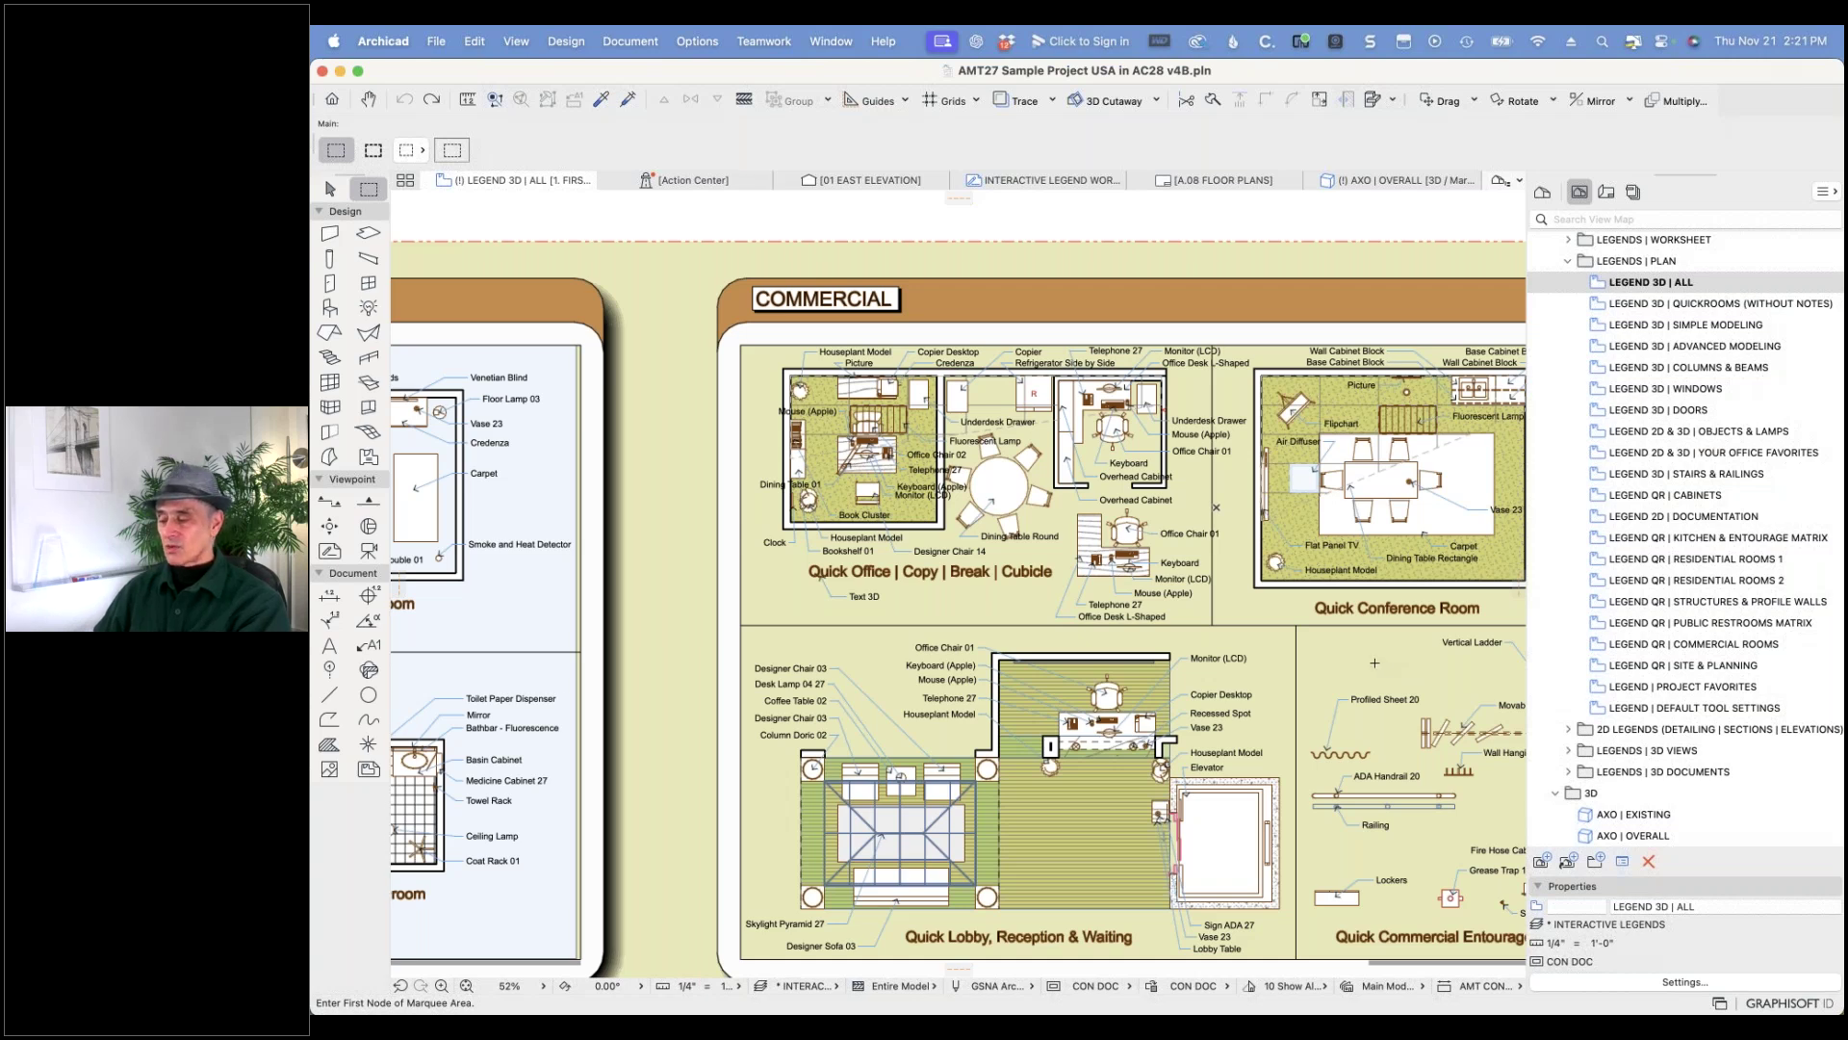
- Zoom in on the Public Restrooms legend and select the WC Disabled toilet
scroll(1374, 663, down, 3)
middle_drag(1393, 667, 624, 152)
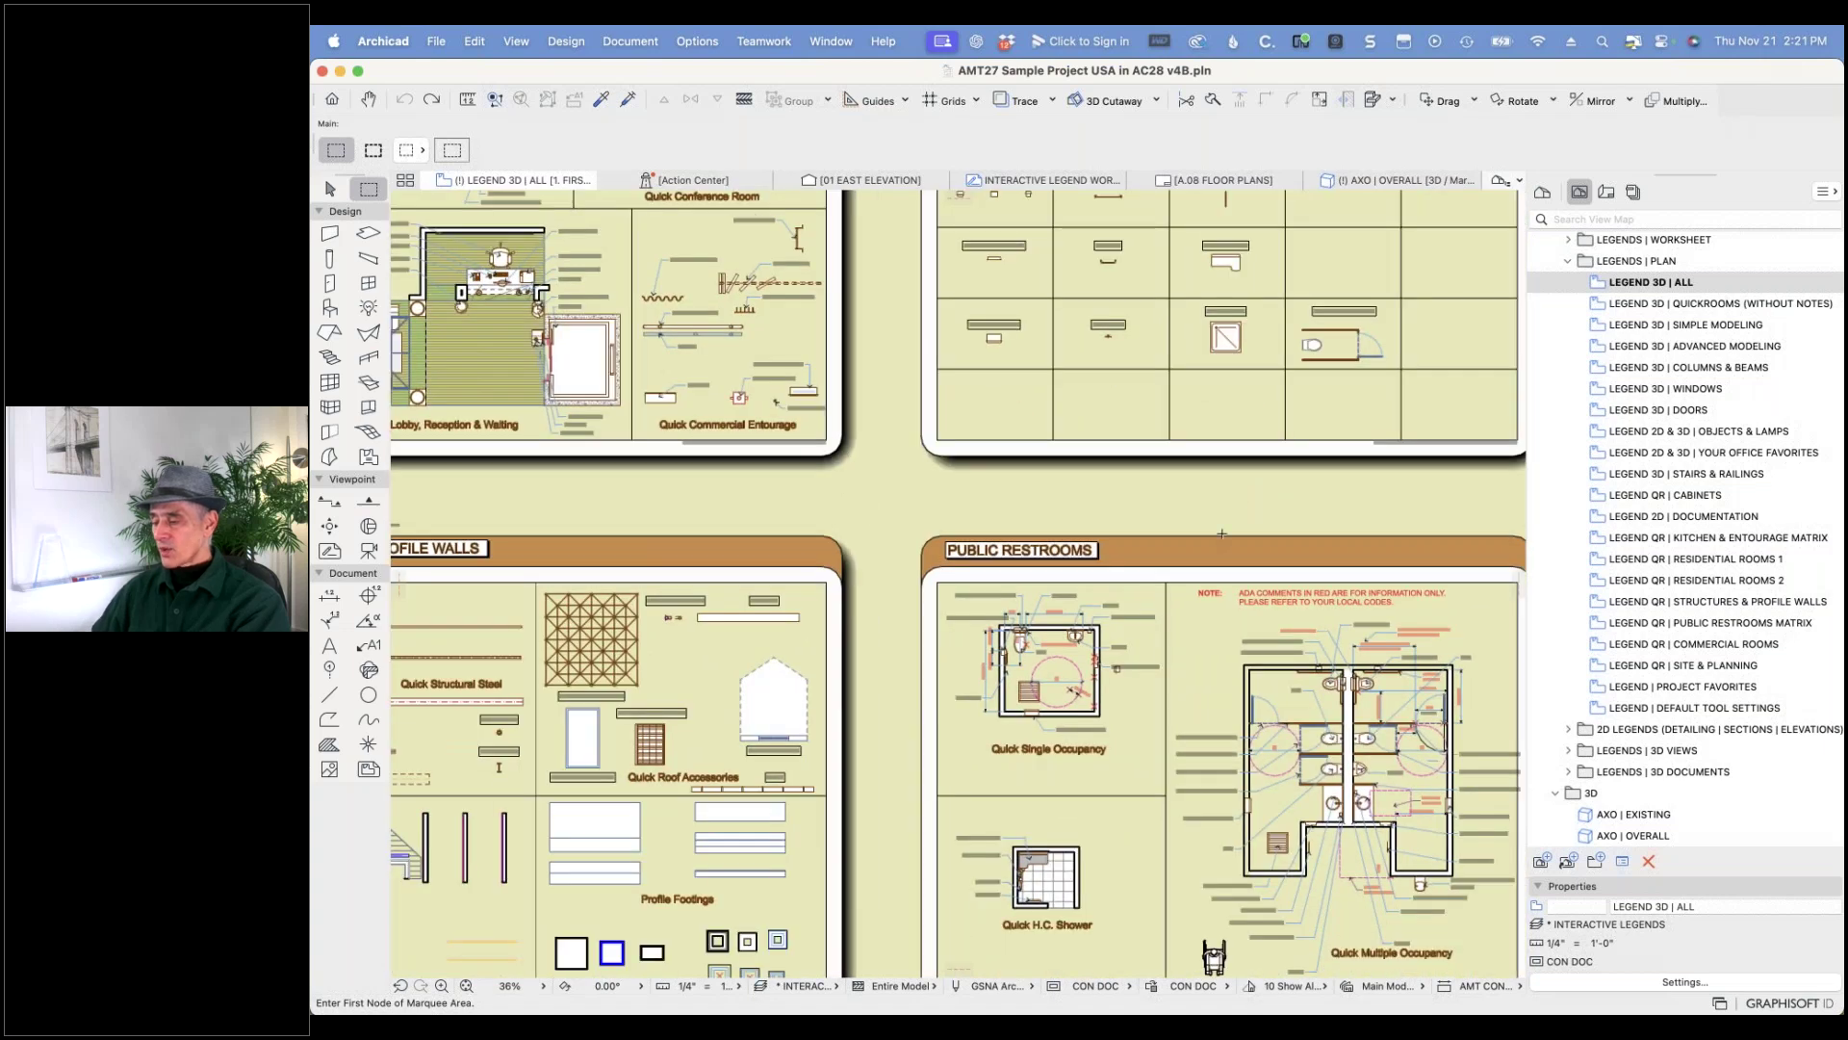
scroll(1445, 803, up, 1)
scroll(1463, 811, up, 3)
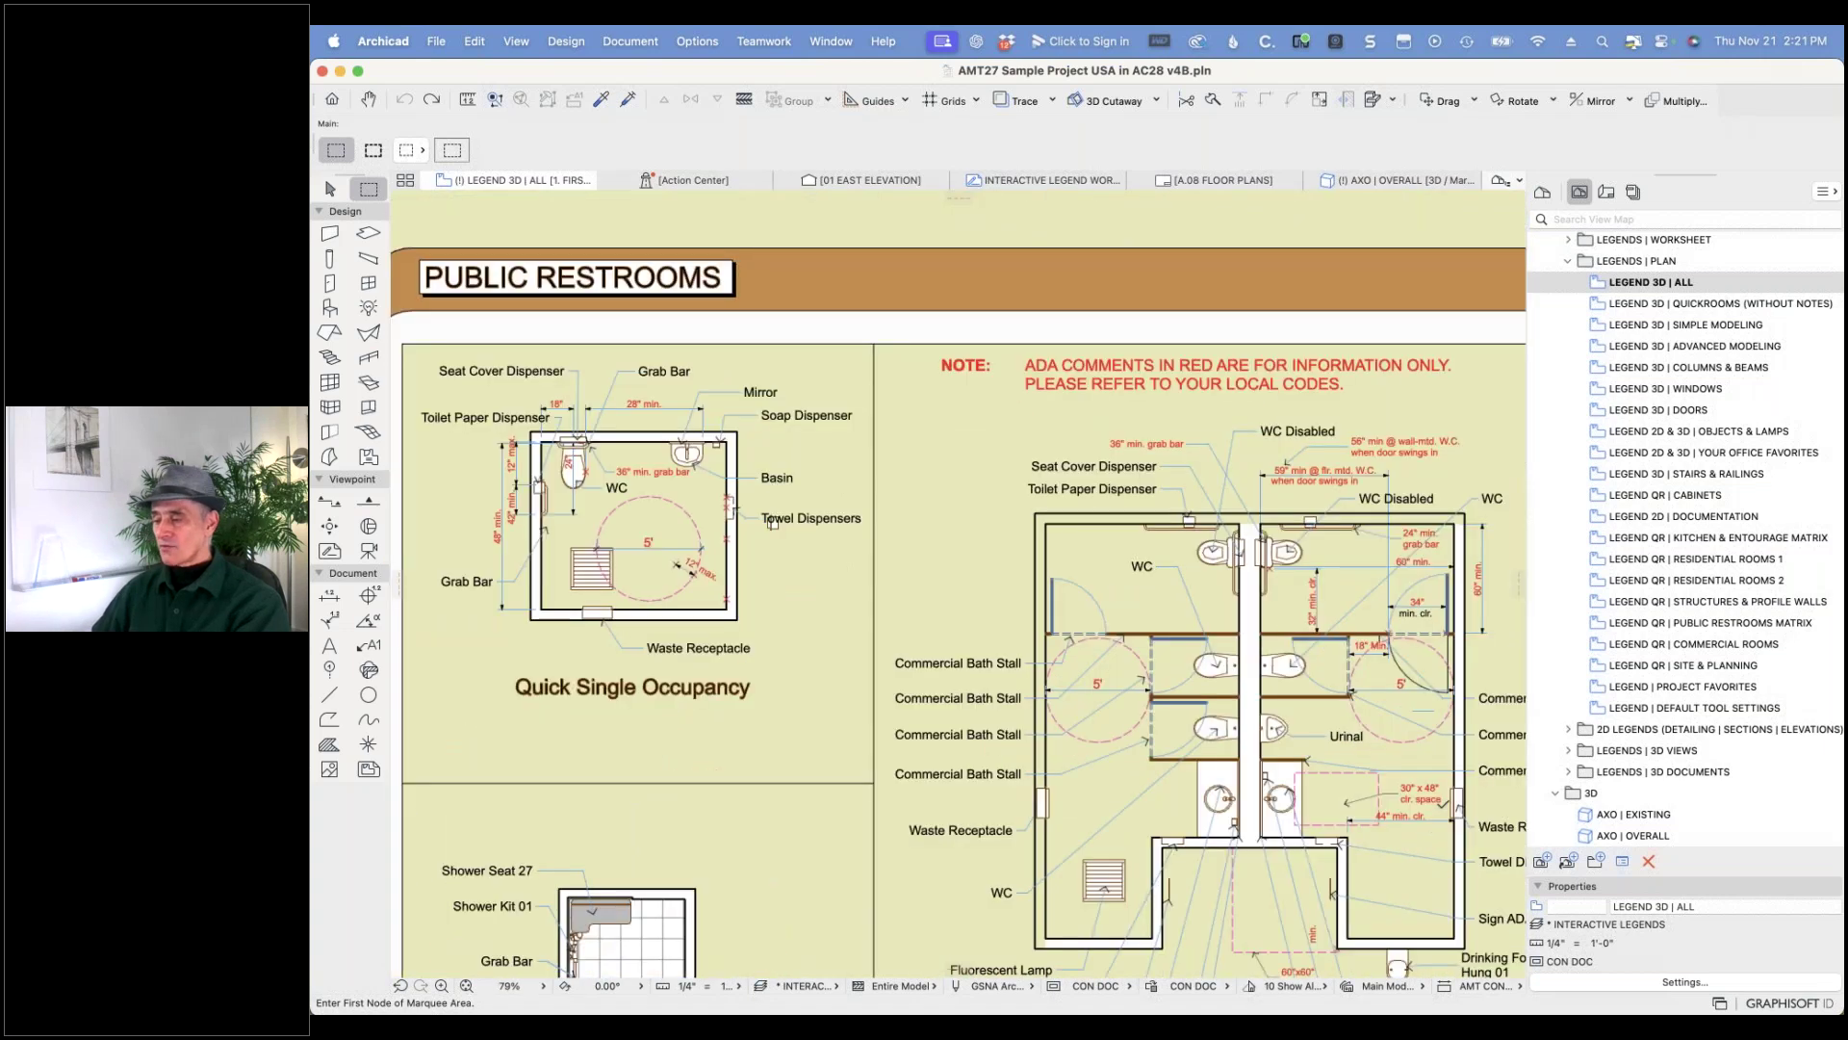
scroll(1439, 806, up, 2)
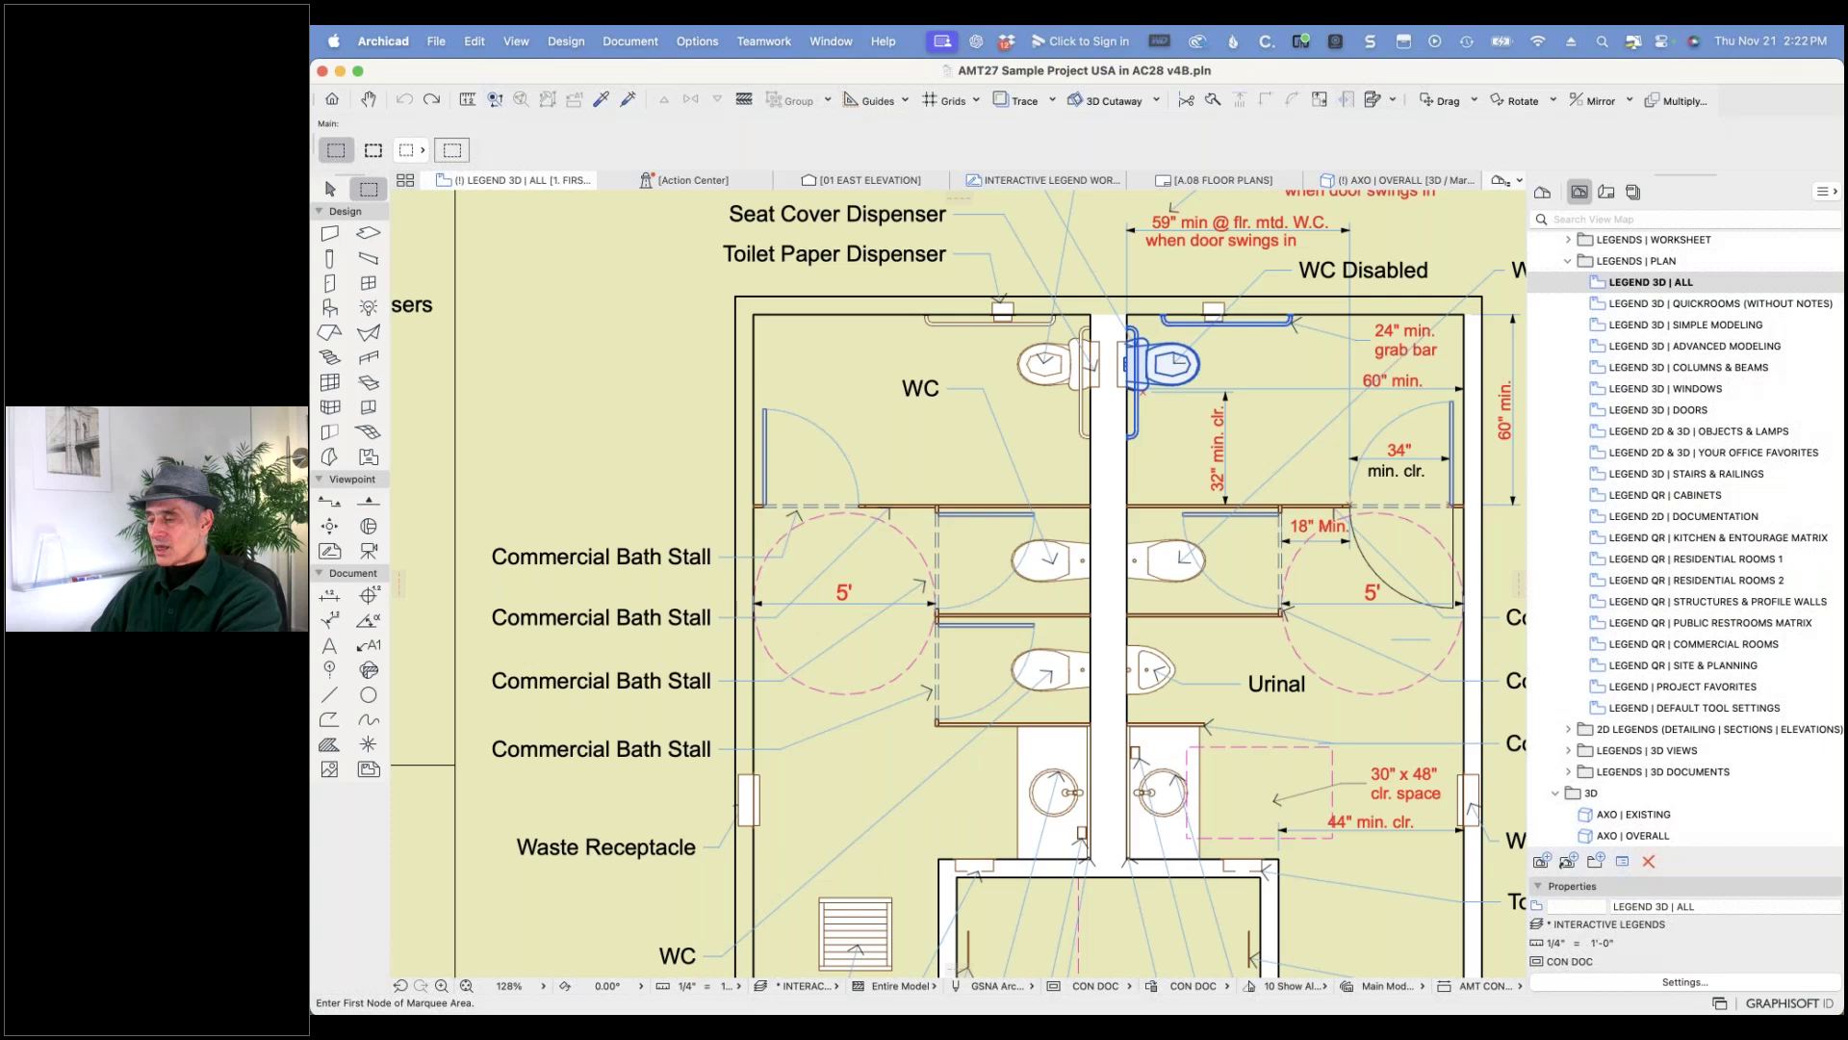
click(1180, 364)
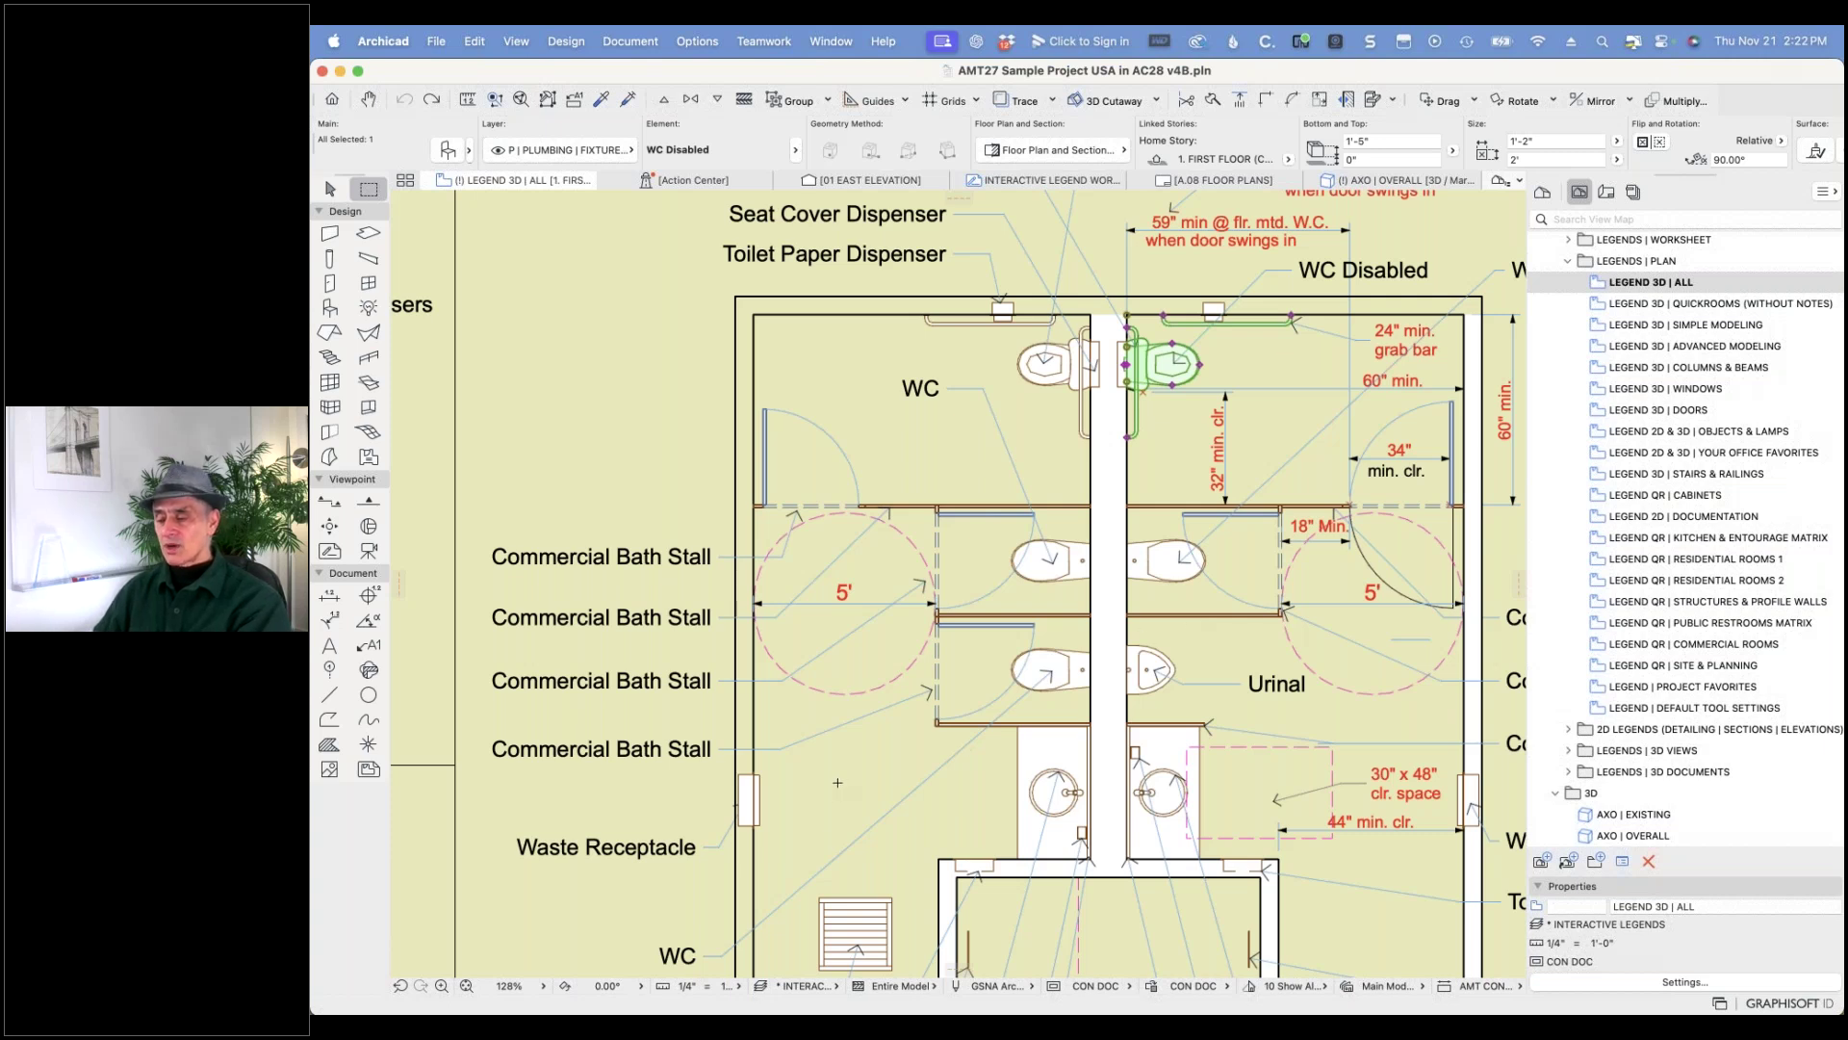
- In AMT MASTERTEMPLATE, use Find & Select to select all Objects whose library part name contains 27
key(super+Tab)
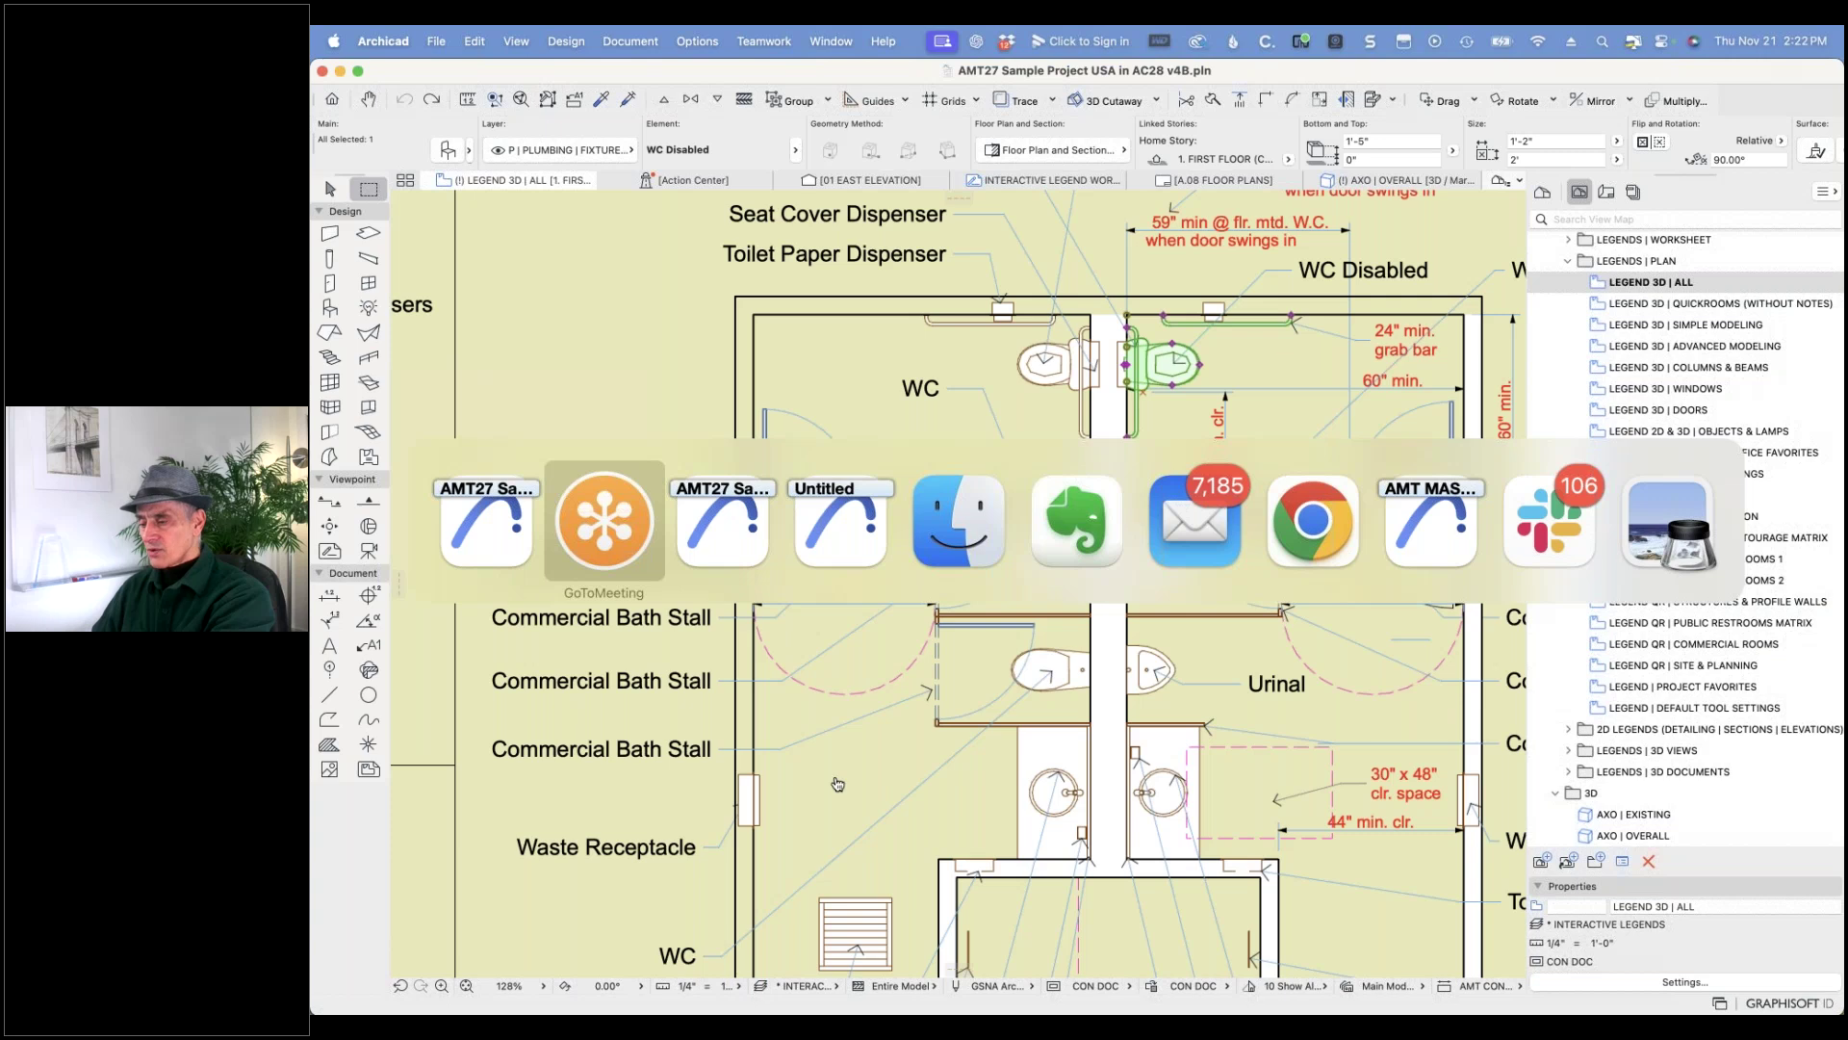
click(1405, 544)
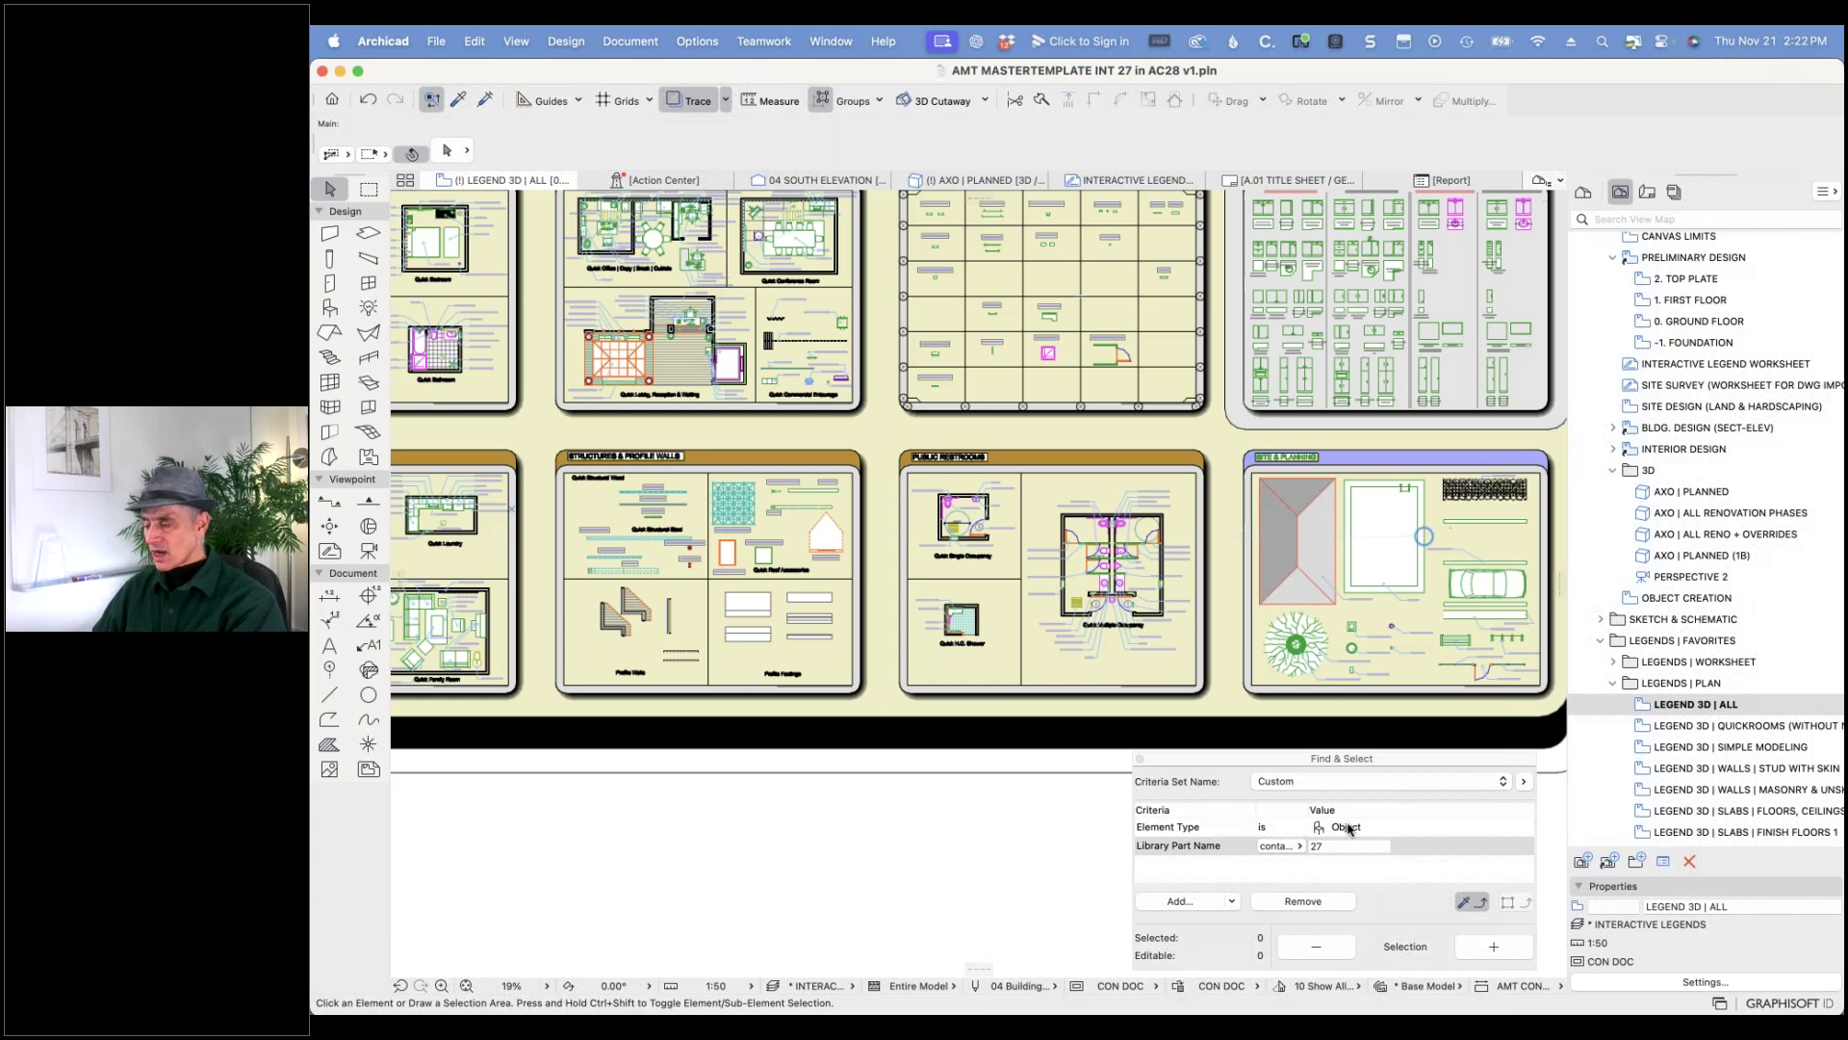
click(1139, 759)
click(476, 43)
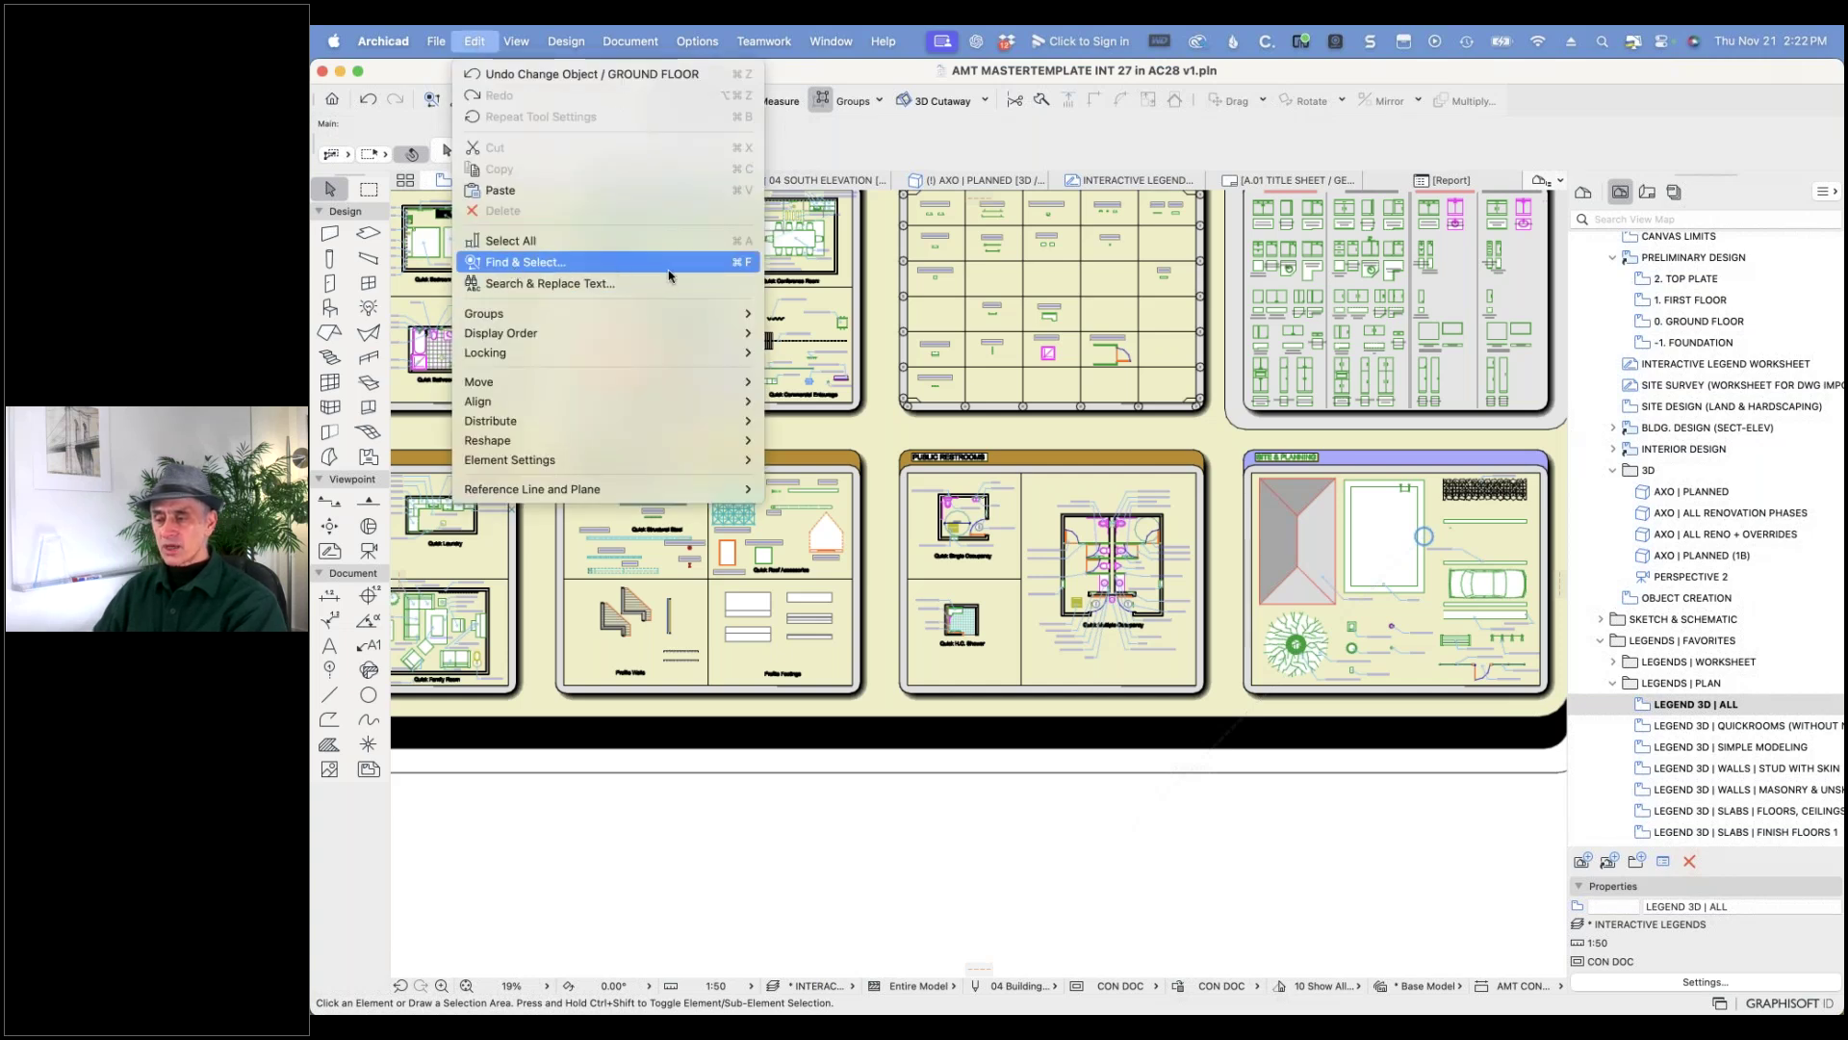
click(736, 271)
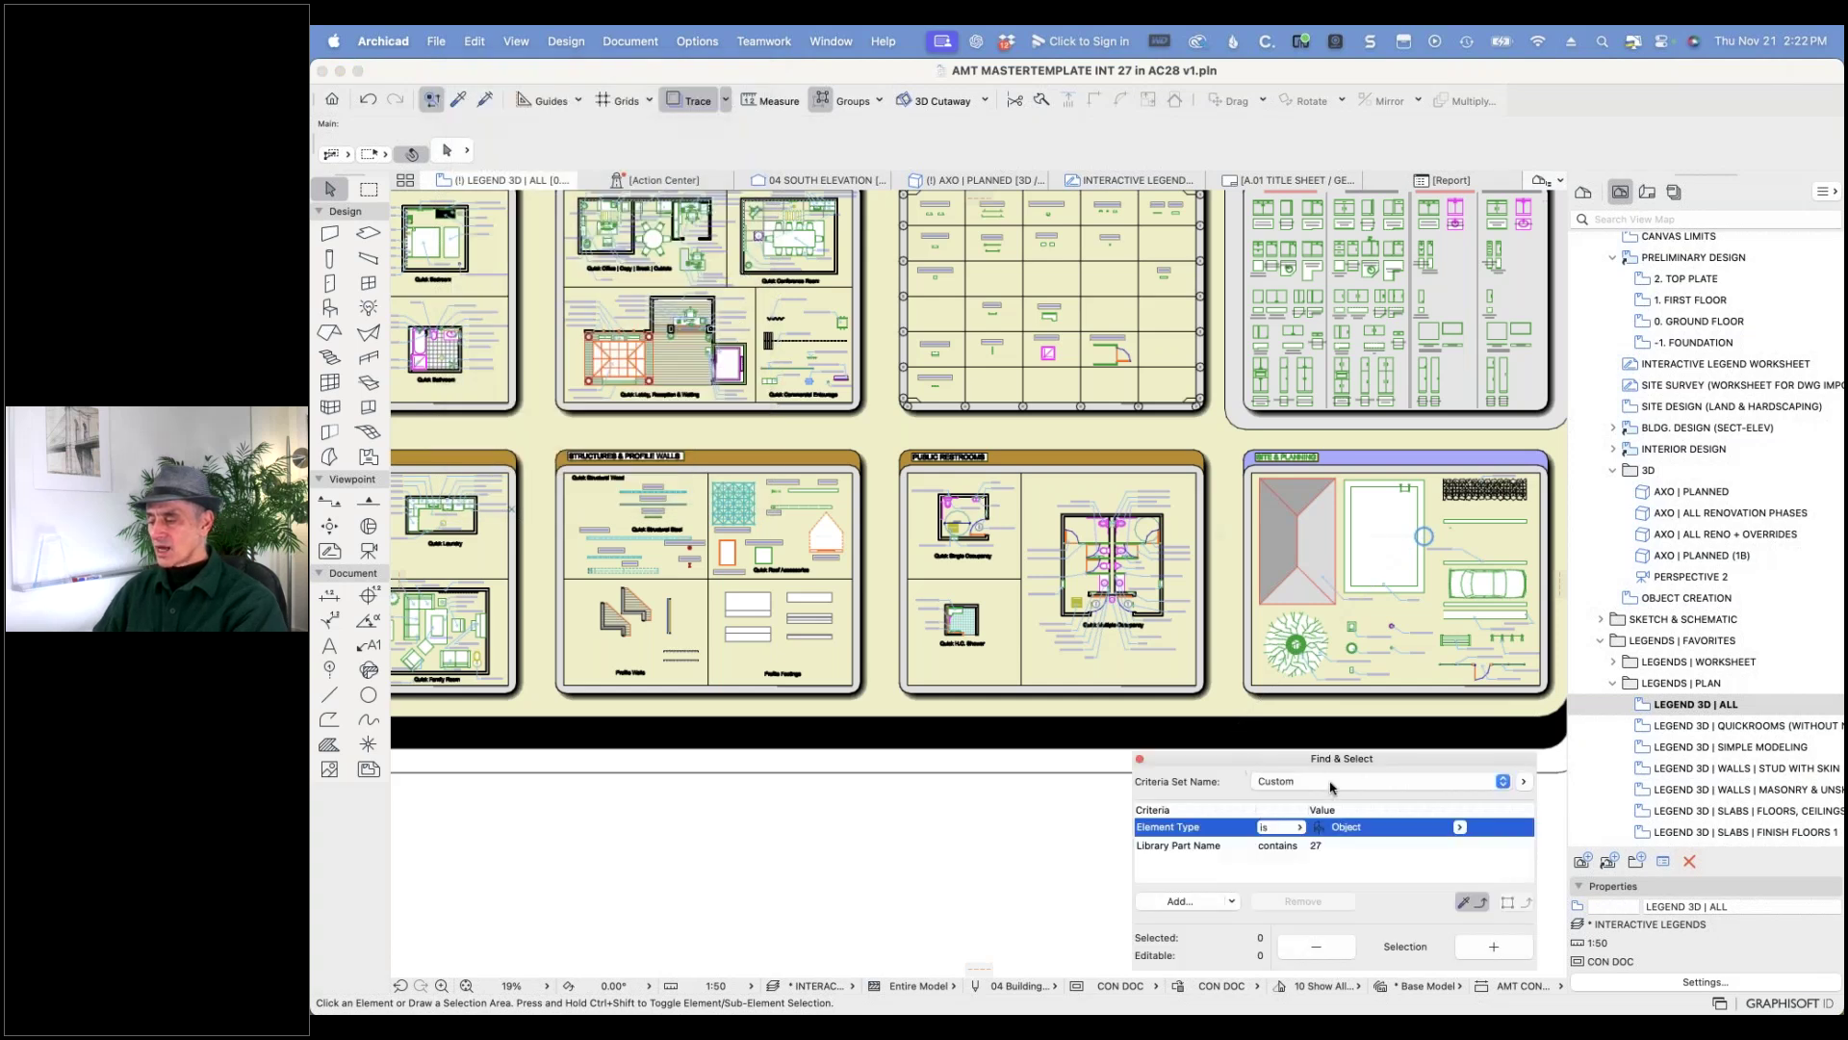
click(1460, 828)
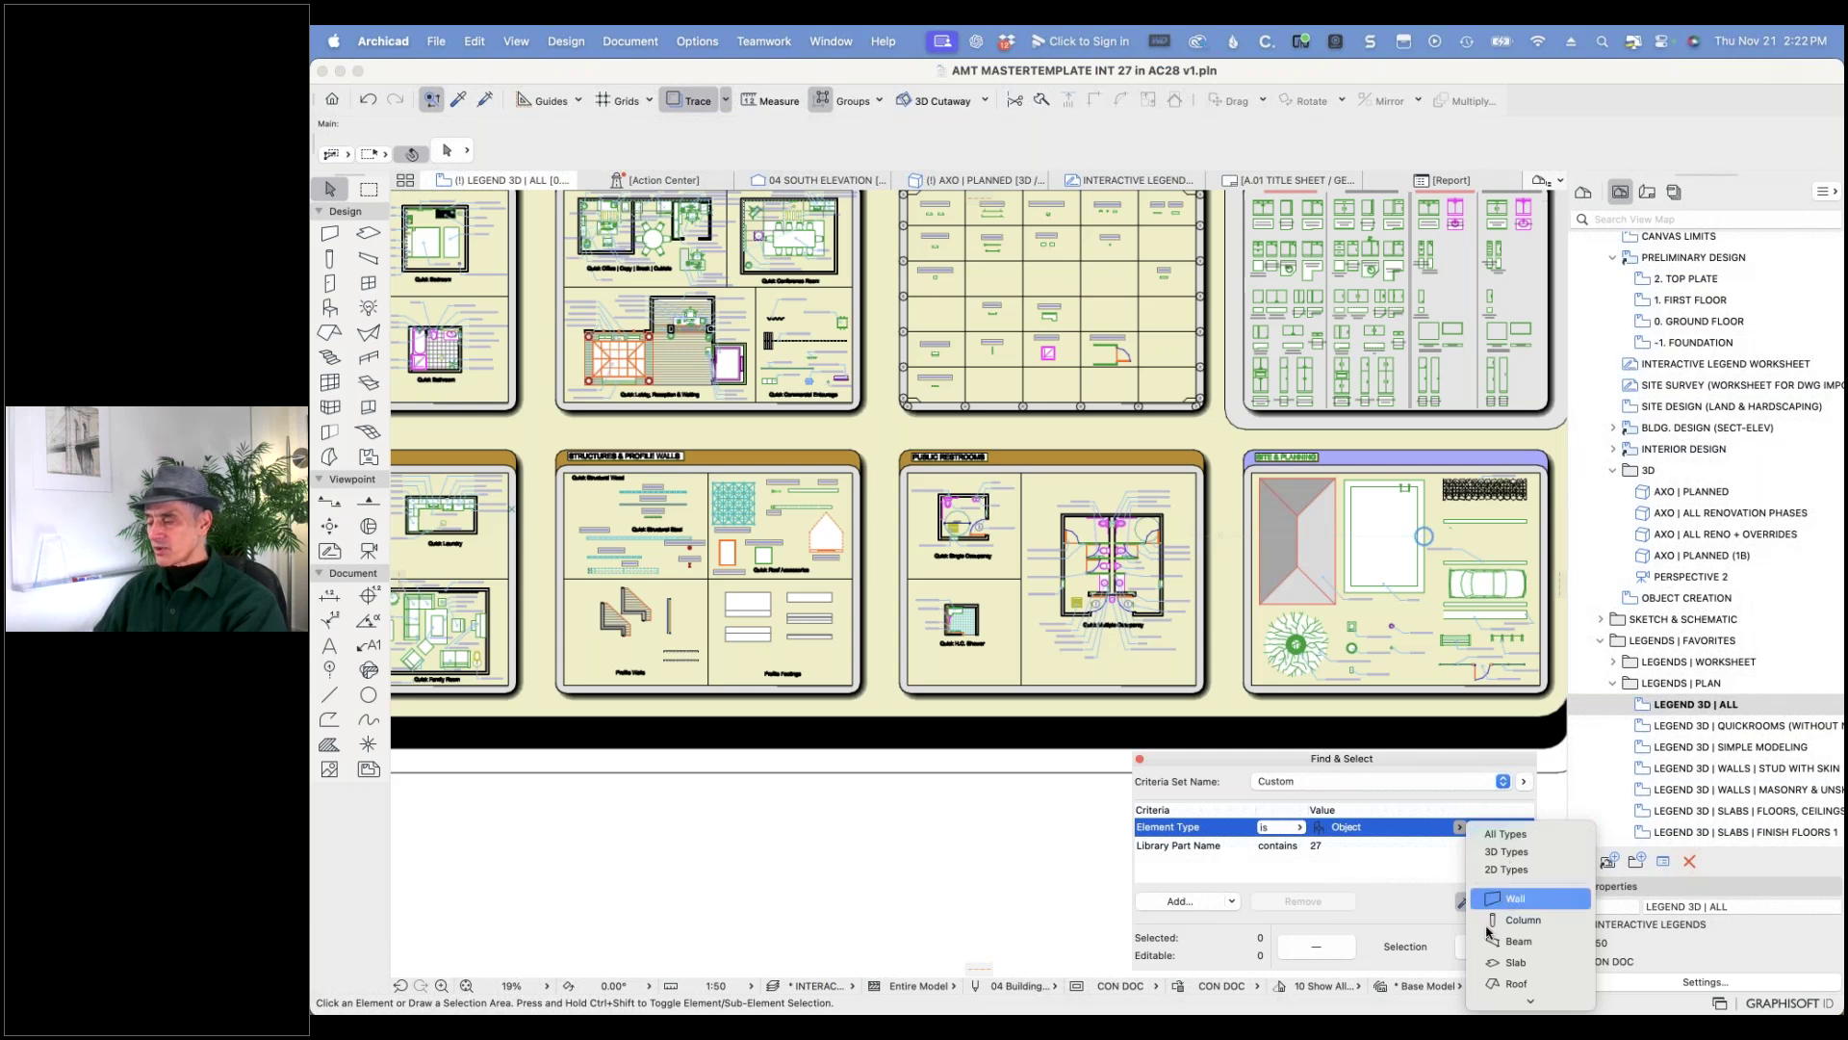
click(1366, 824)
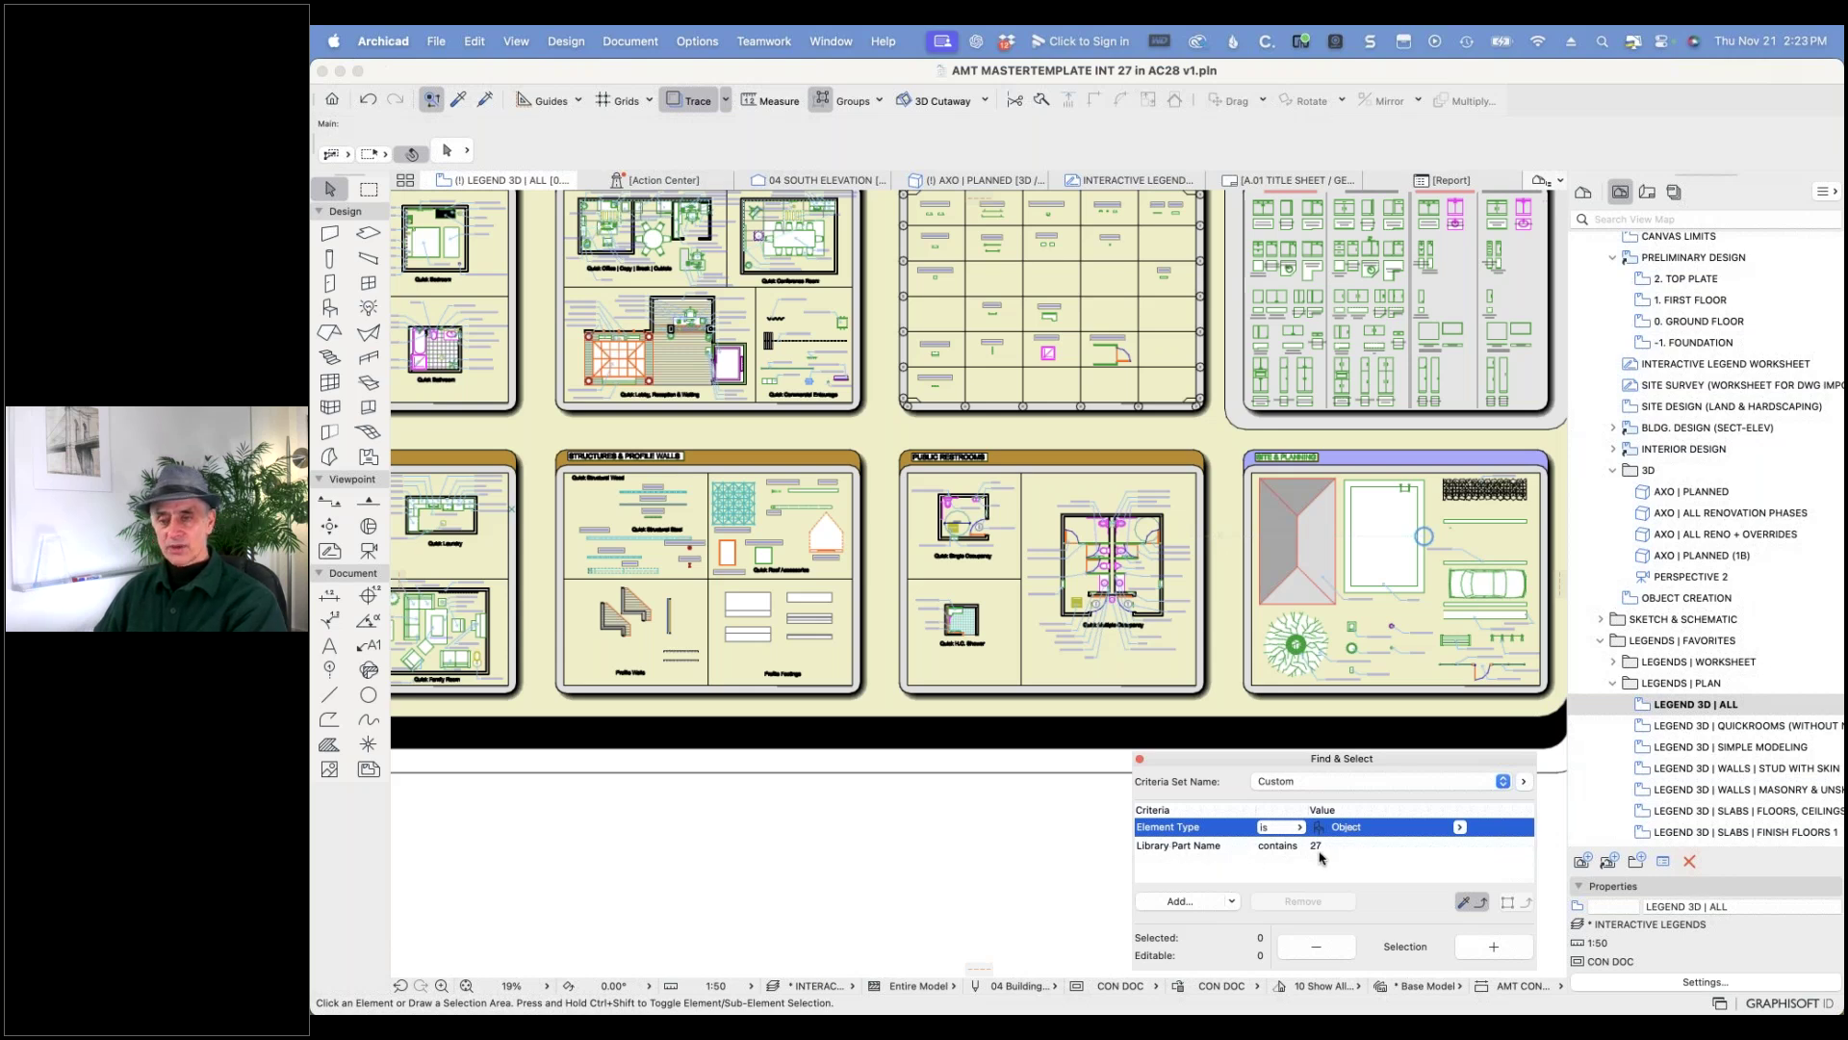
click(1491, 946)
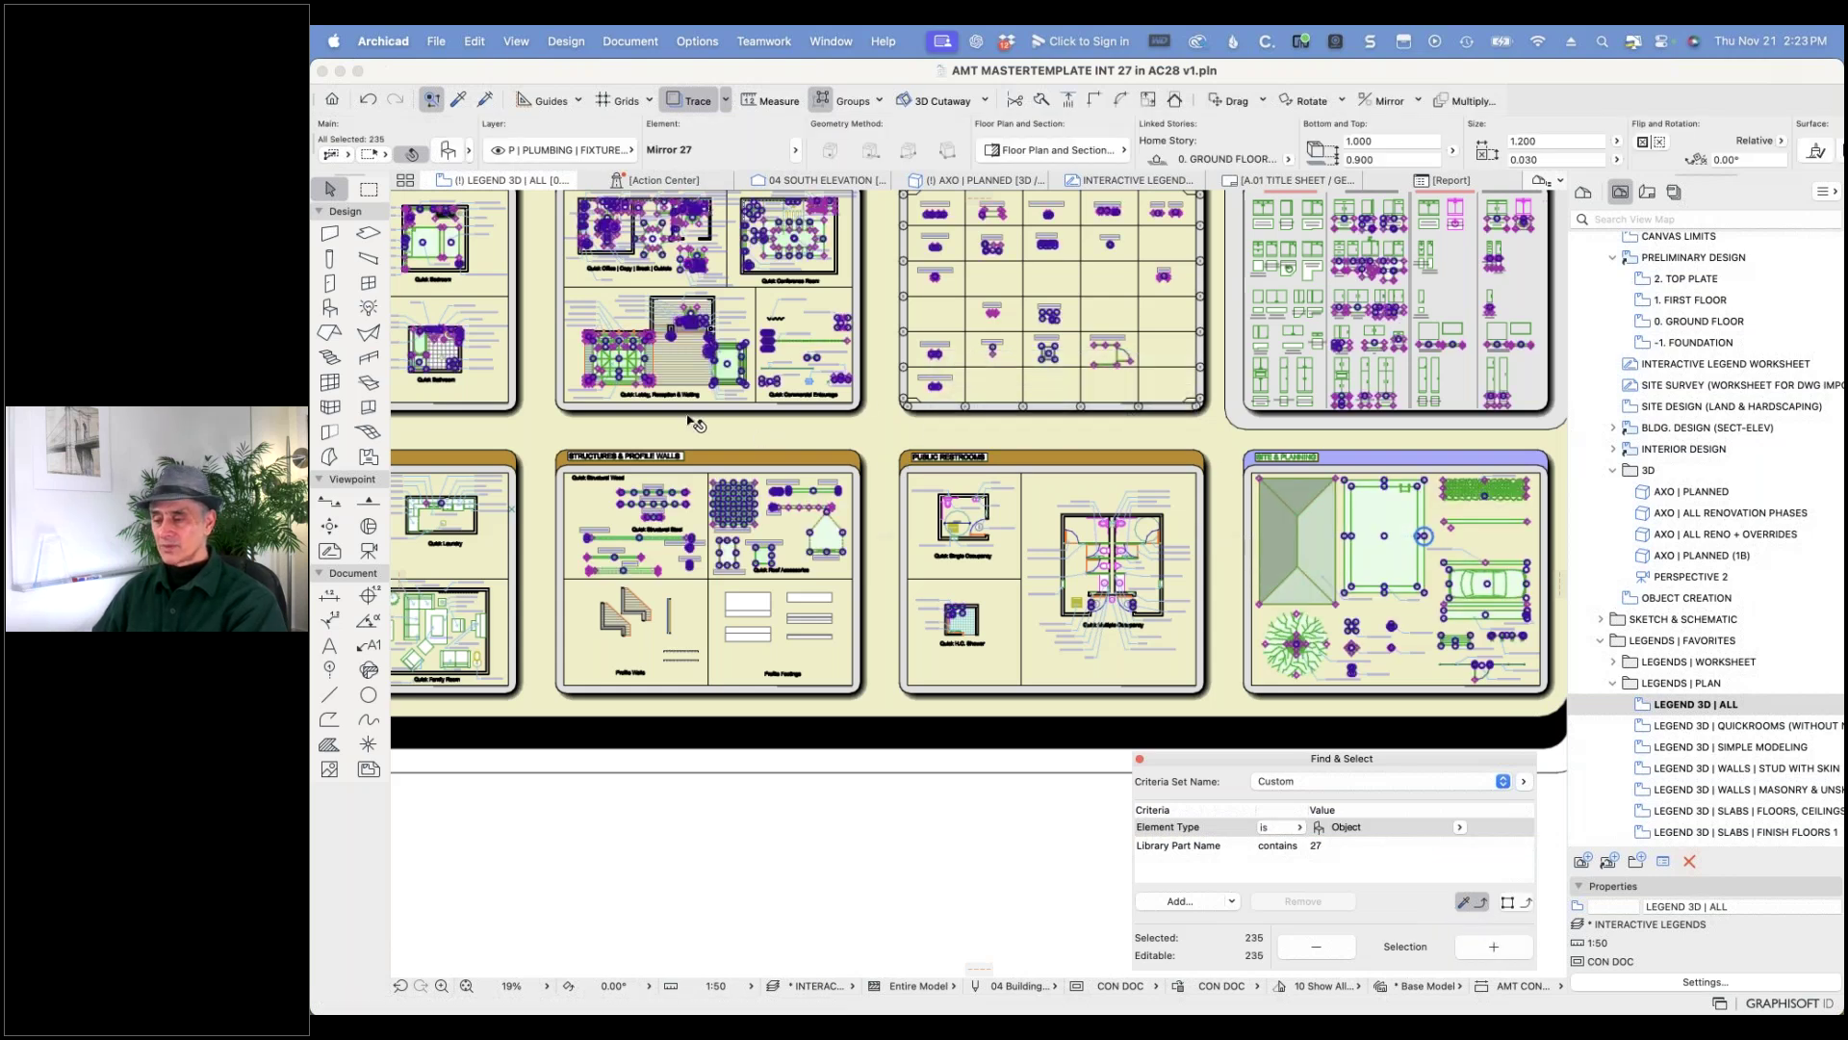
- Inspect the Quick Rooms and Matrix legend labels, deselect the 235 objects, and zoom toward Quick Kitchen
scroll(1348, 500, left, 10)
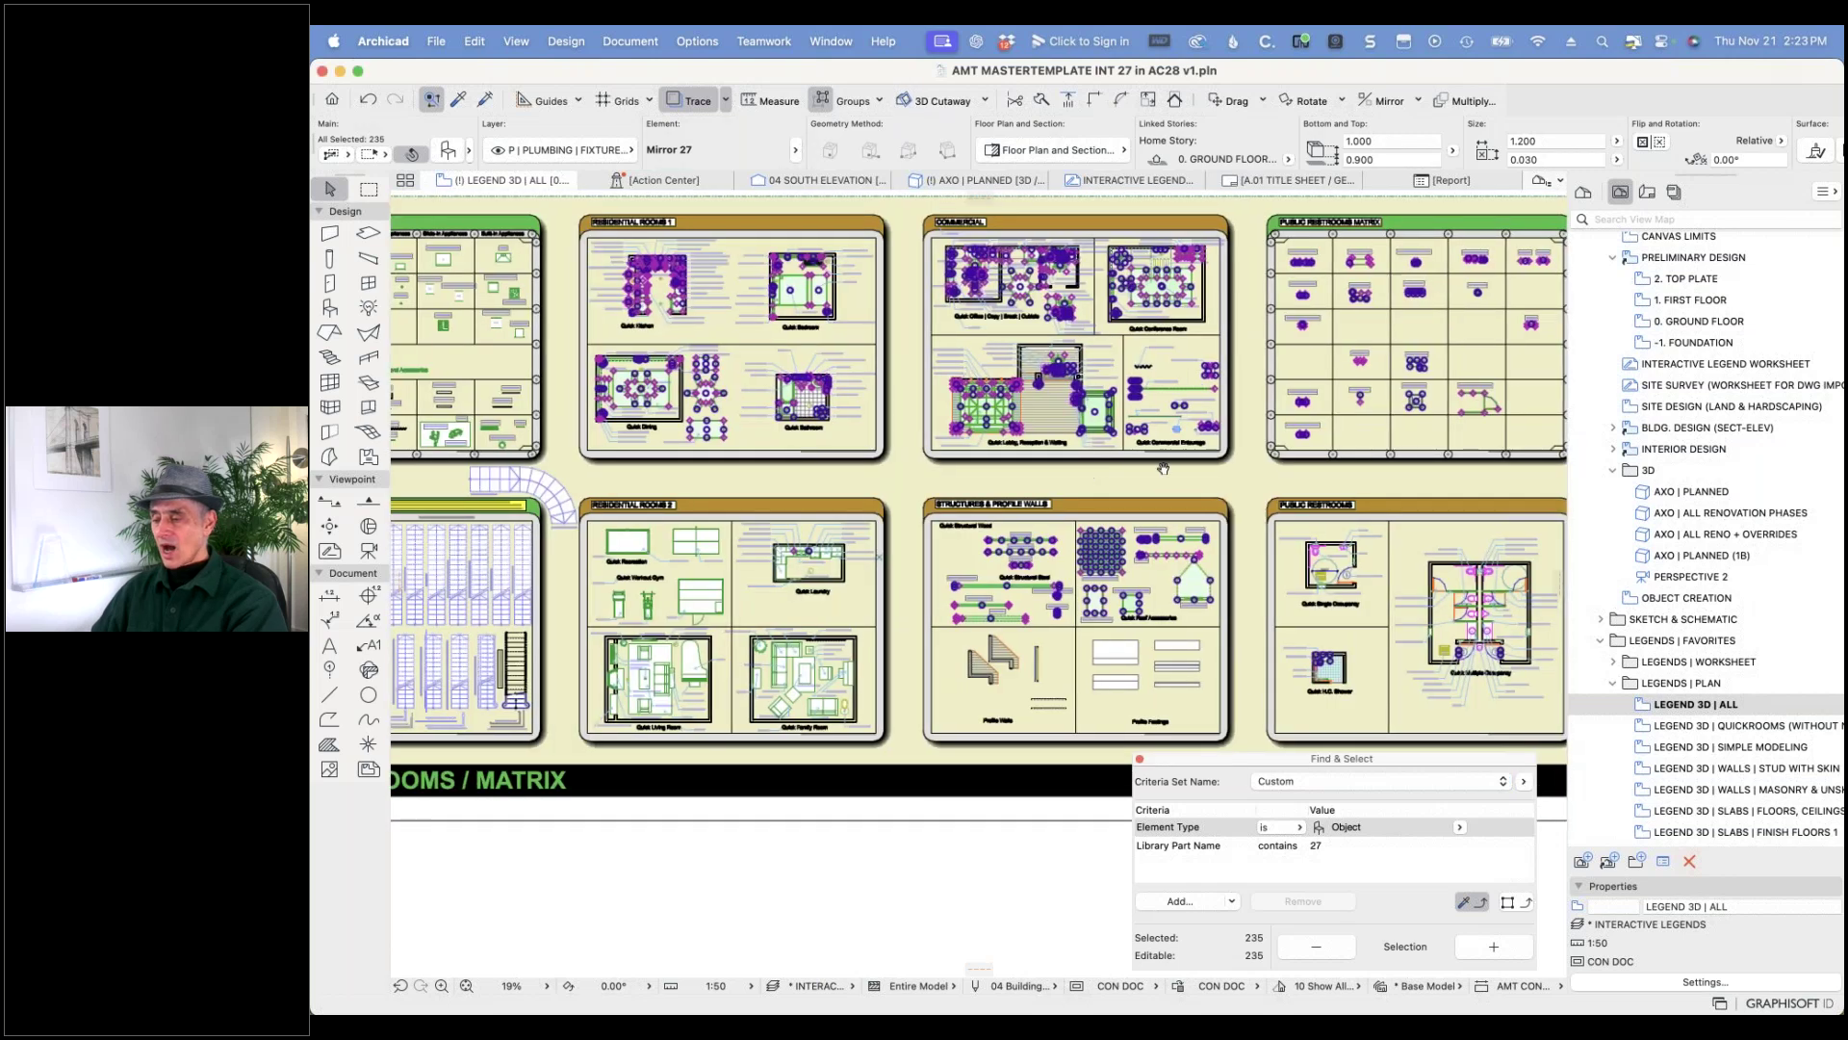
scroll(1297, 461, left, 5)
scroll(1296, 462, left, 1)
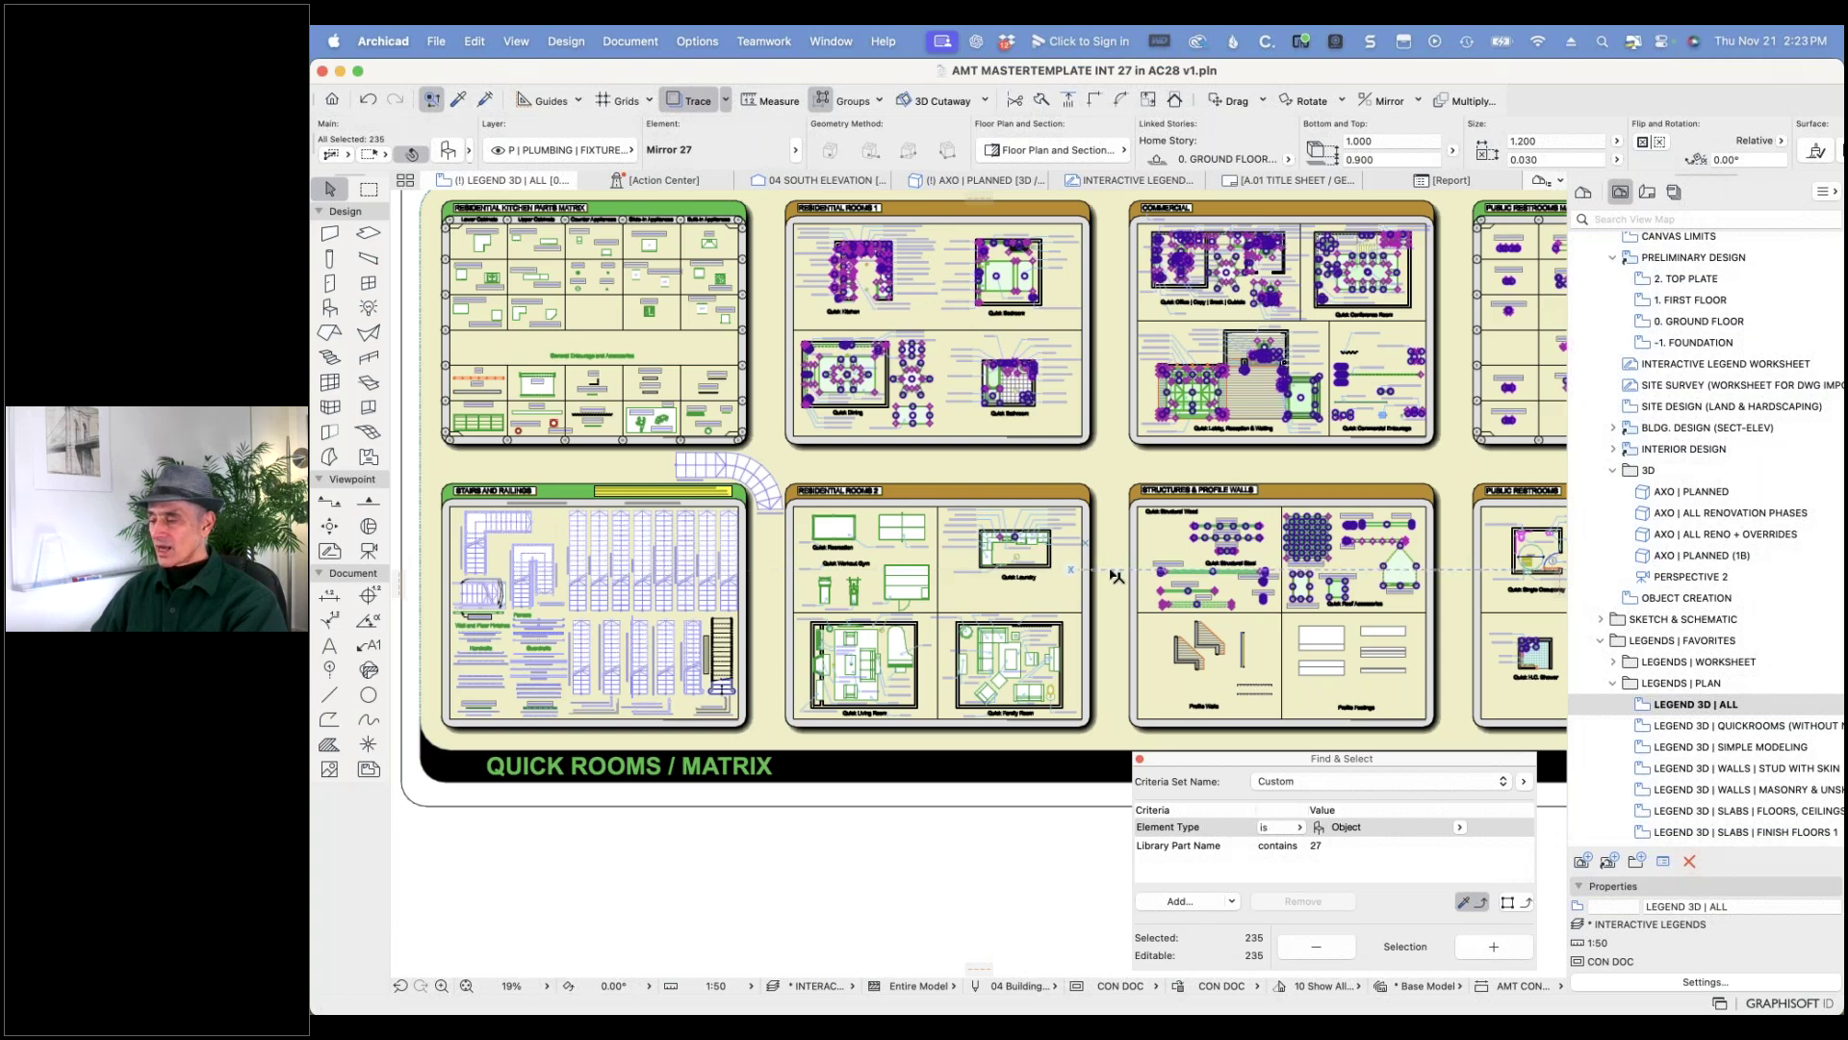
middle_drag(986, 279, 779, 443)
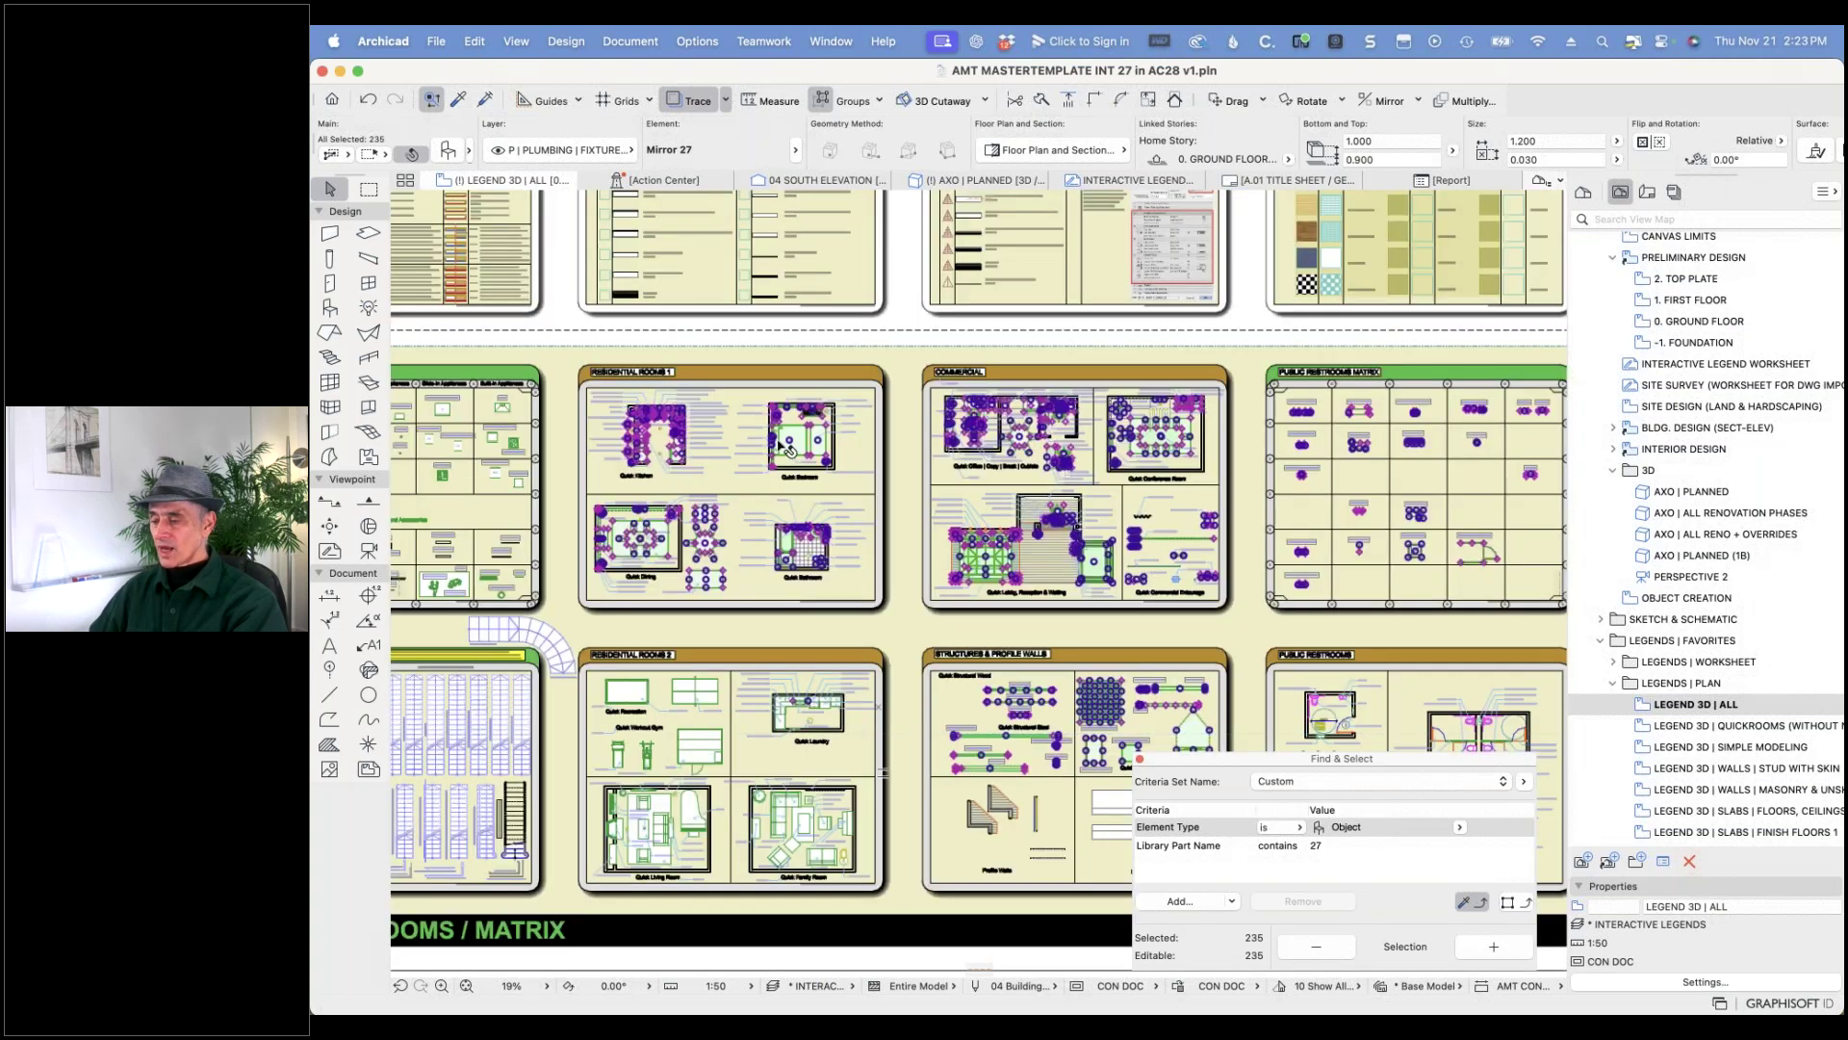
scroll(779, 444, up, 10)
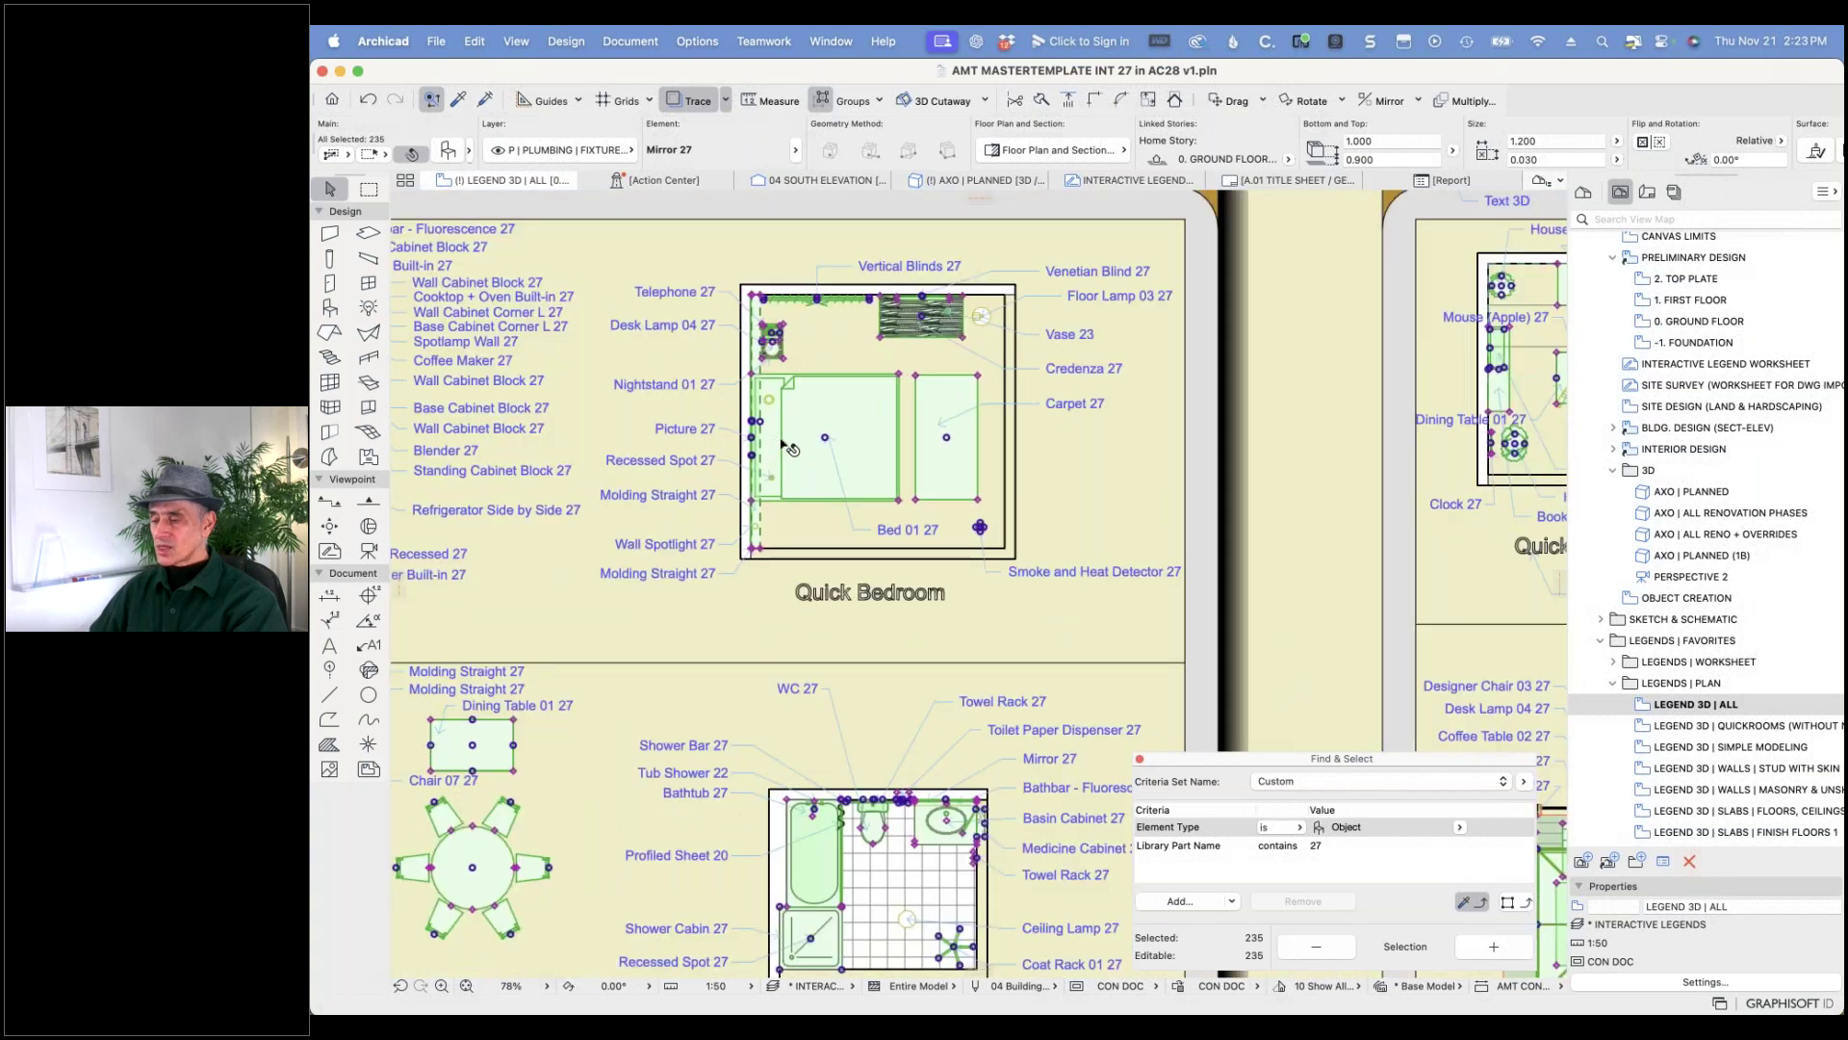
scroll(788, 448, up, 1)
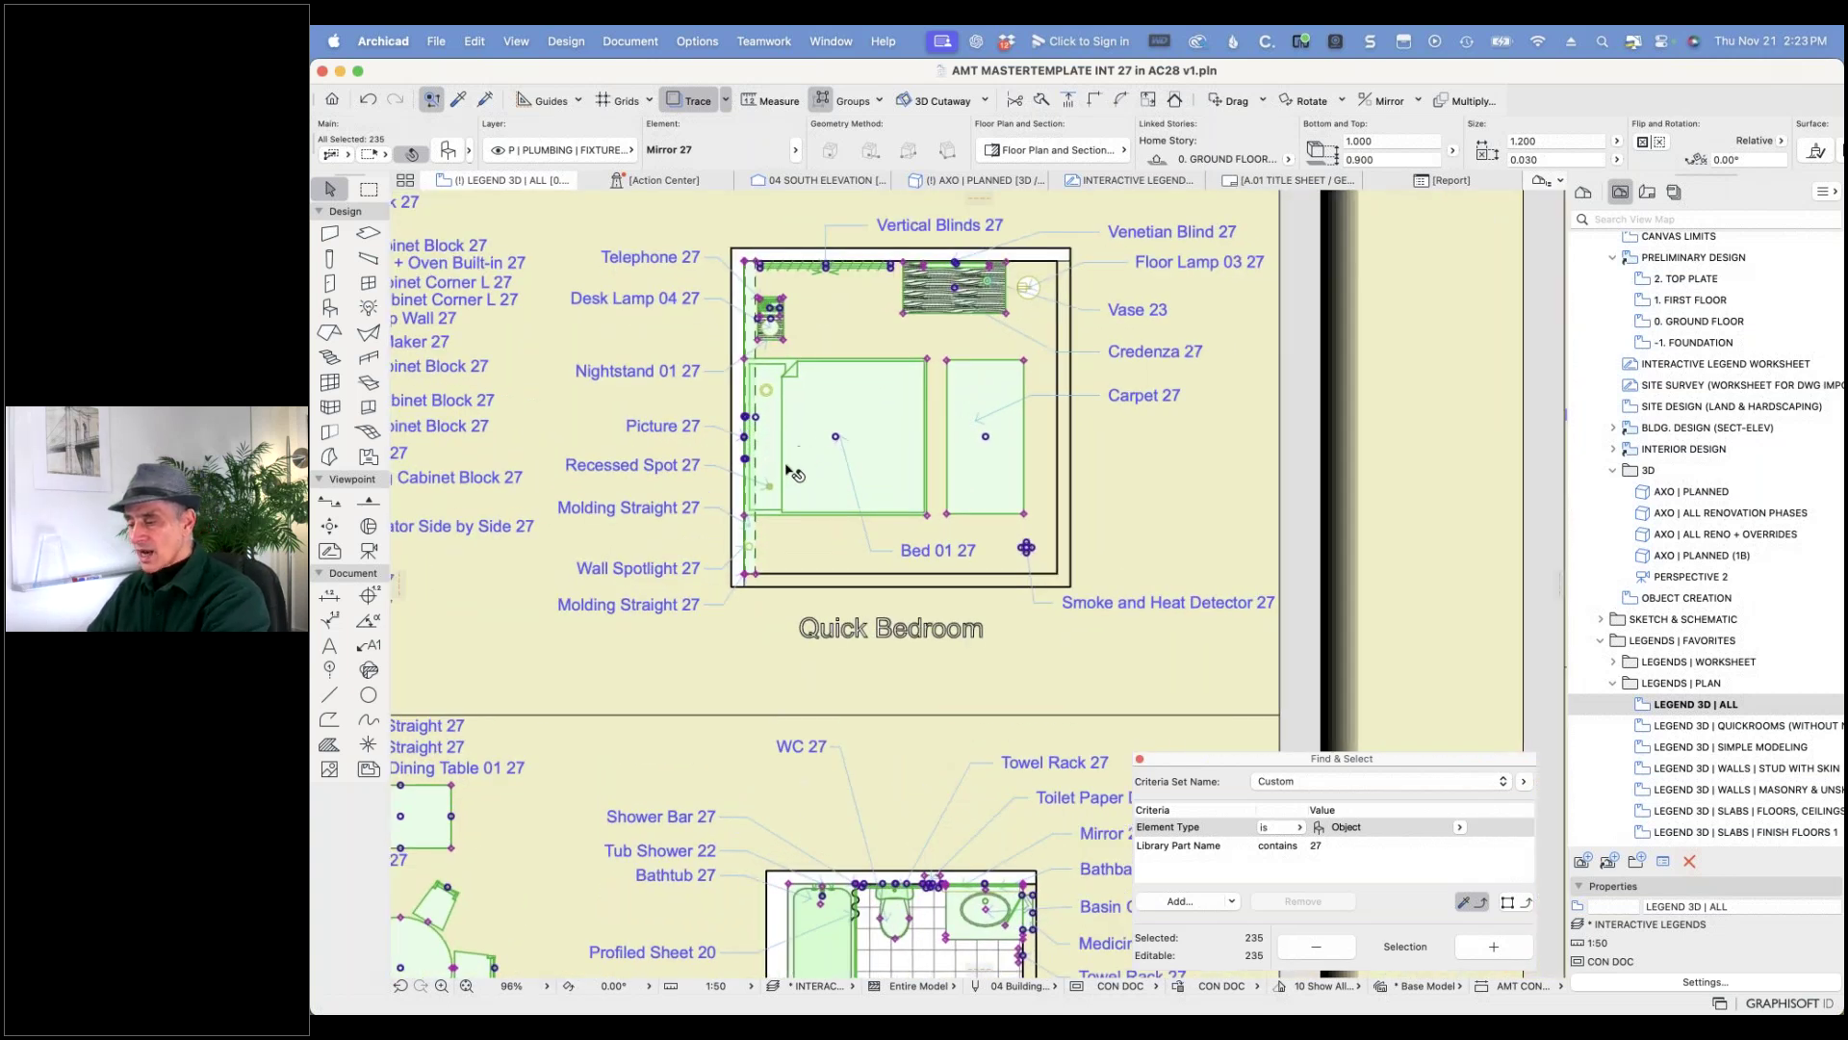
key(Escape)
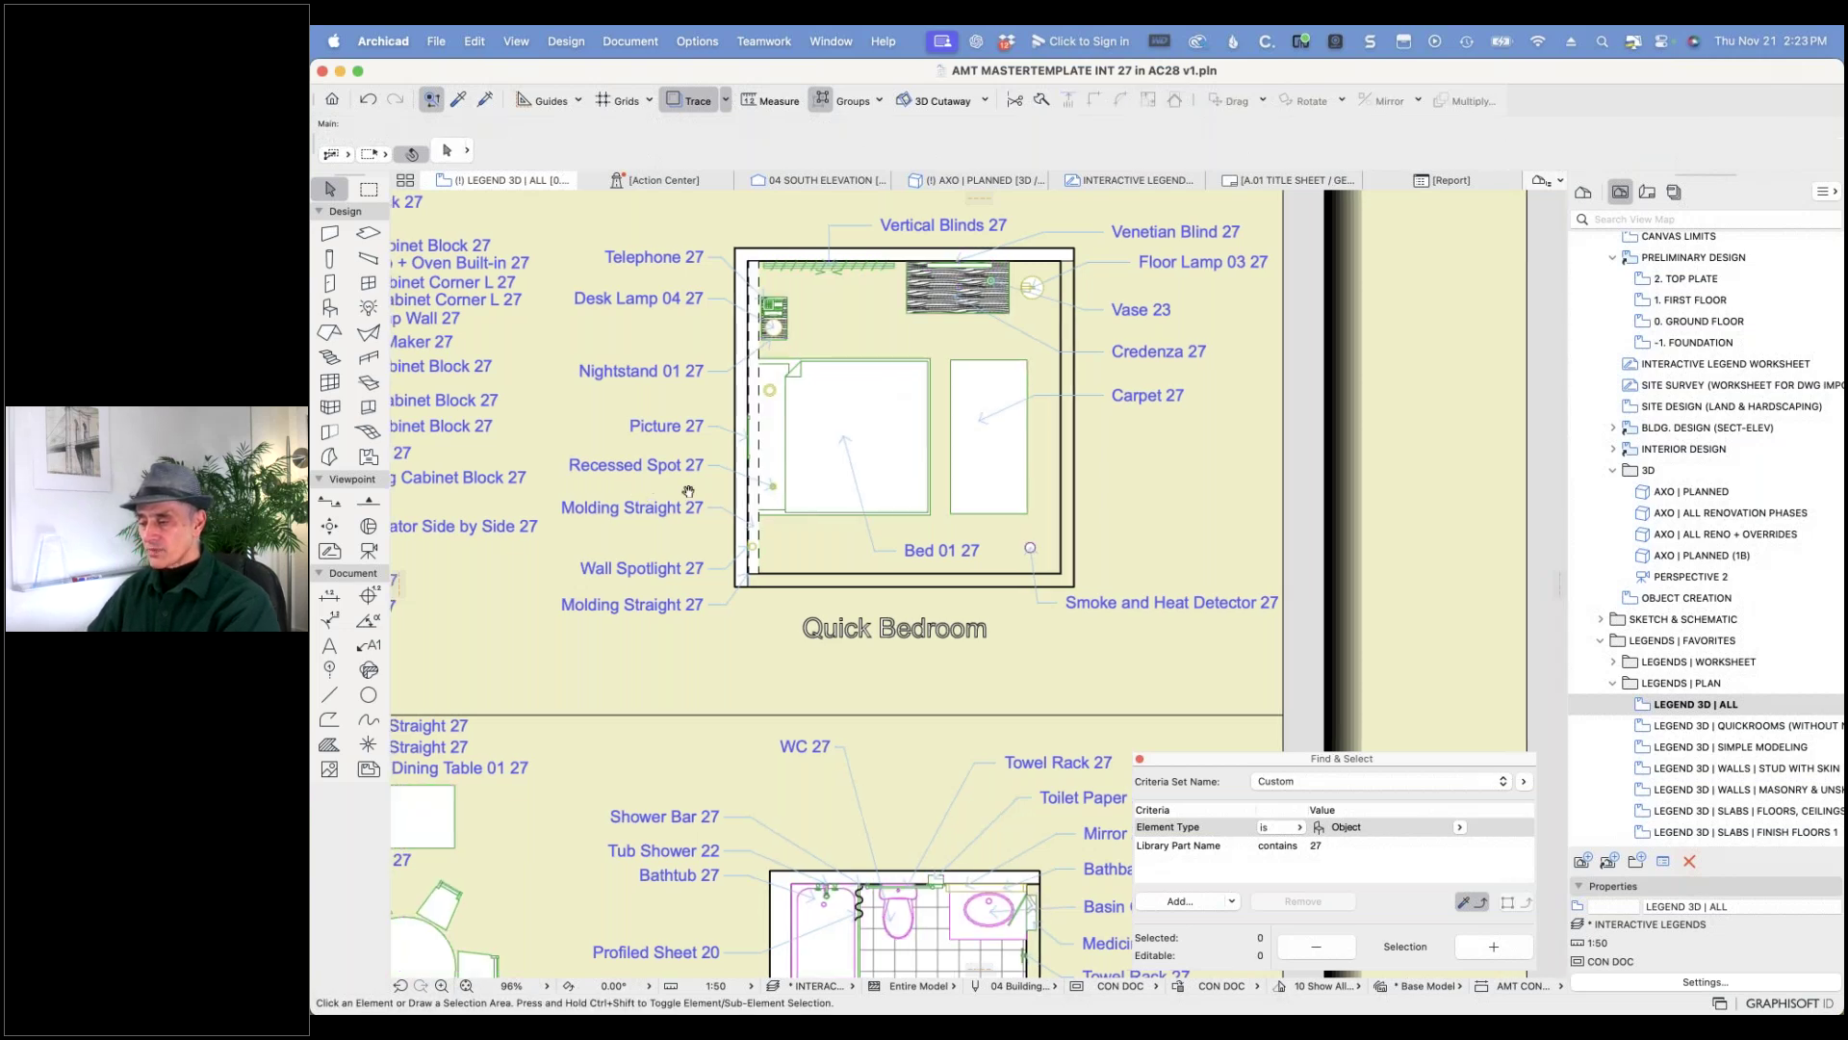
scroll(674, 501, left, 10)
scroll(757, 510, up, 5)
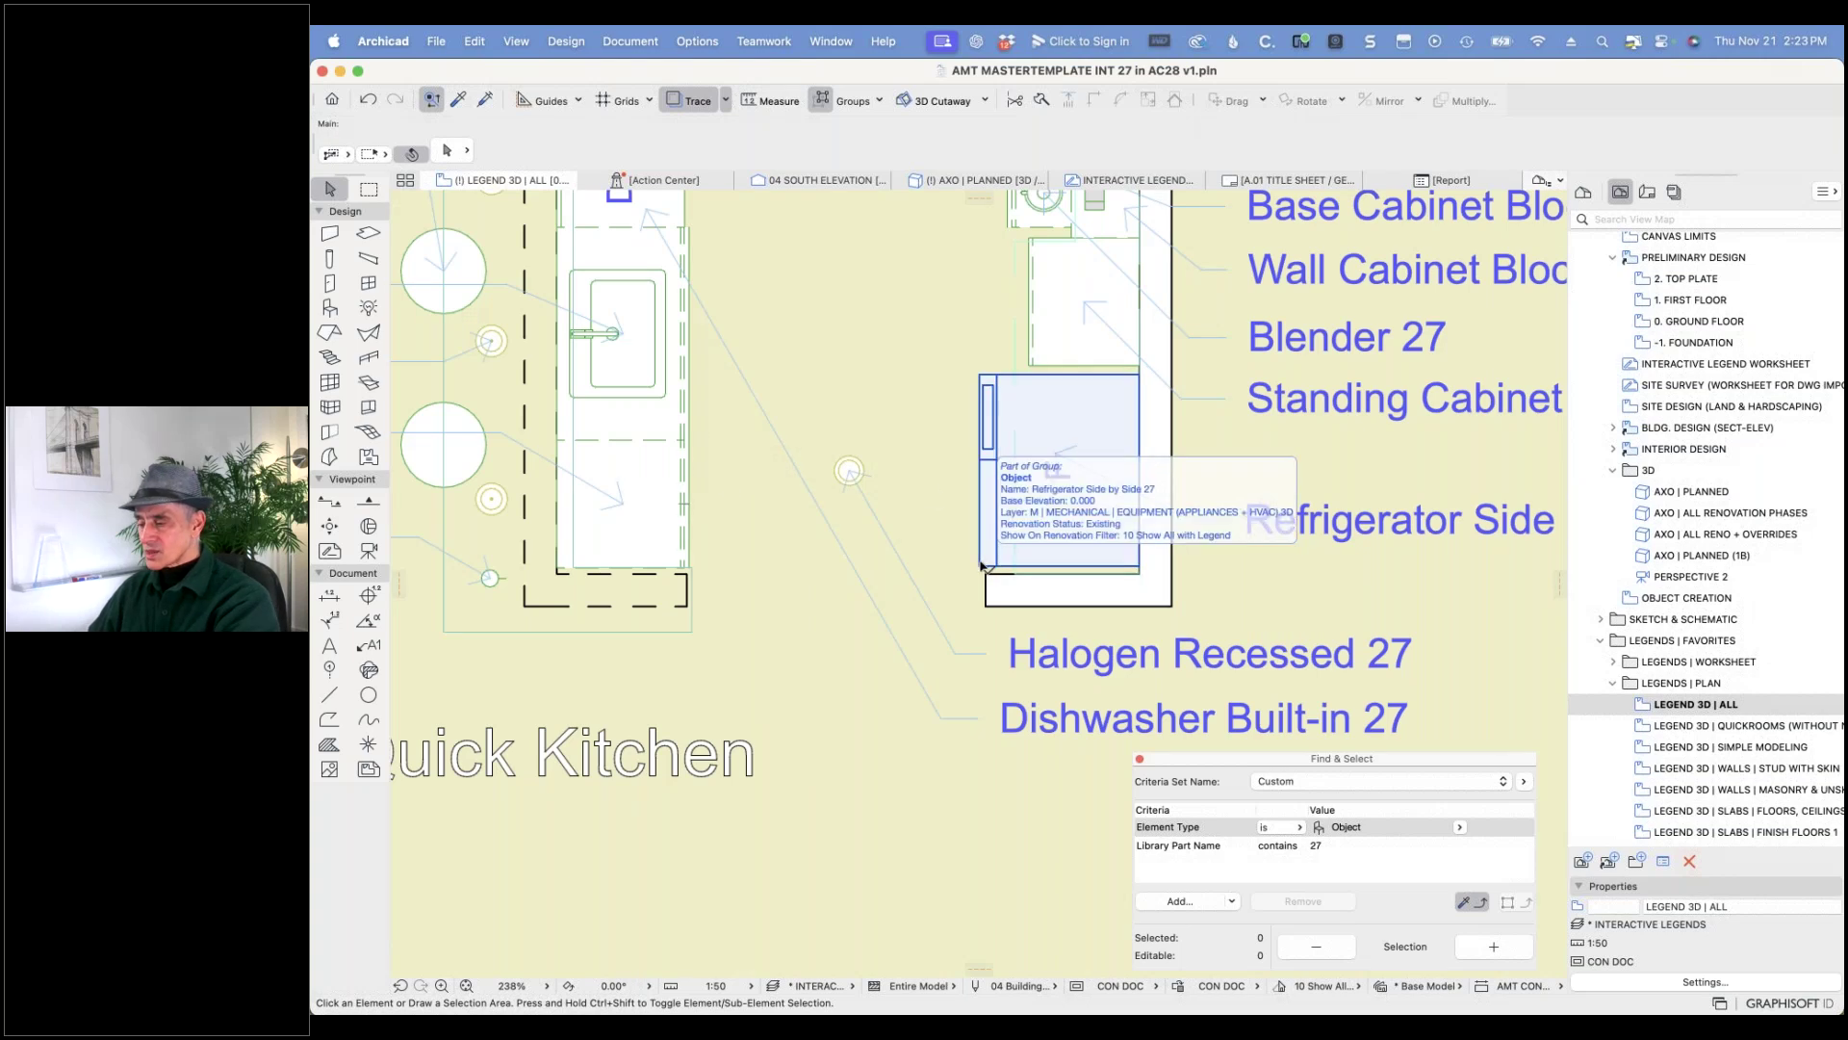
- Swap the selected Refrigerator Side by Side 27 for the Refrigerator Side by Side part, found by searching 'refr'
click(982, 567)
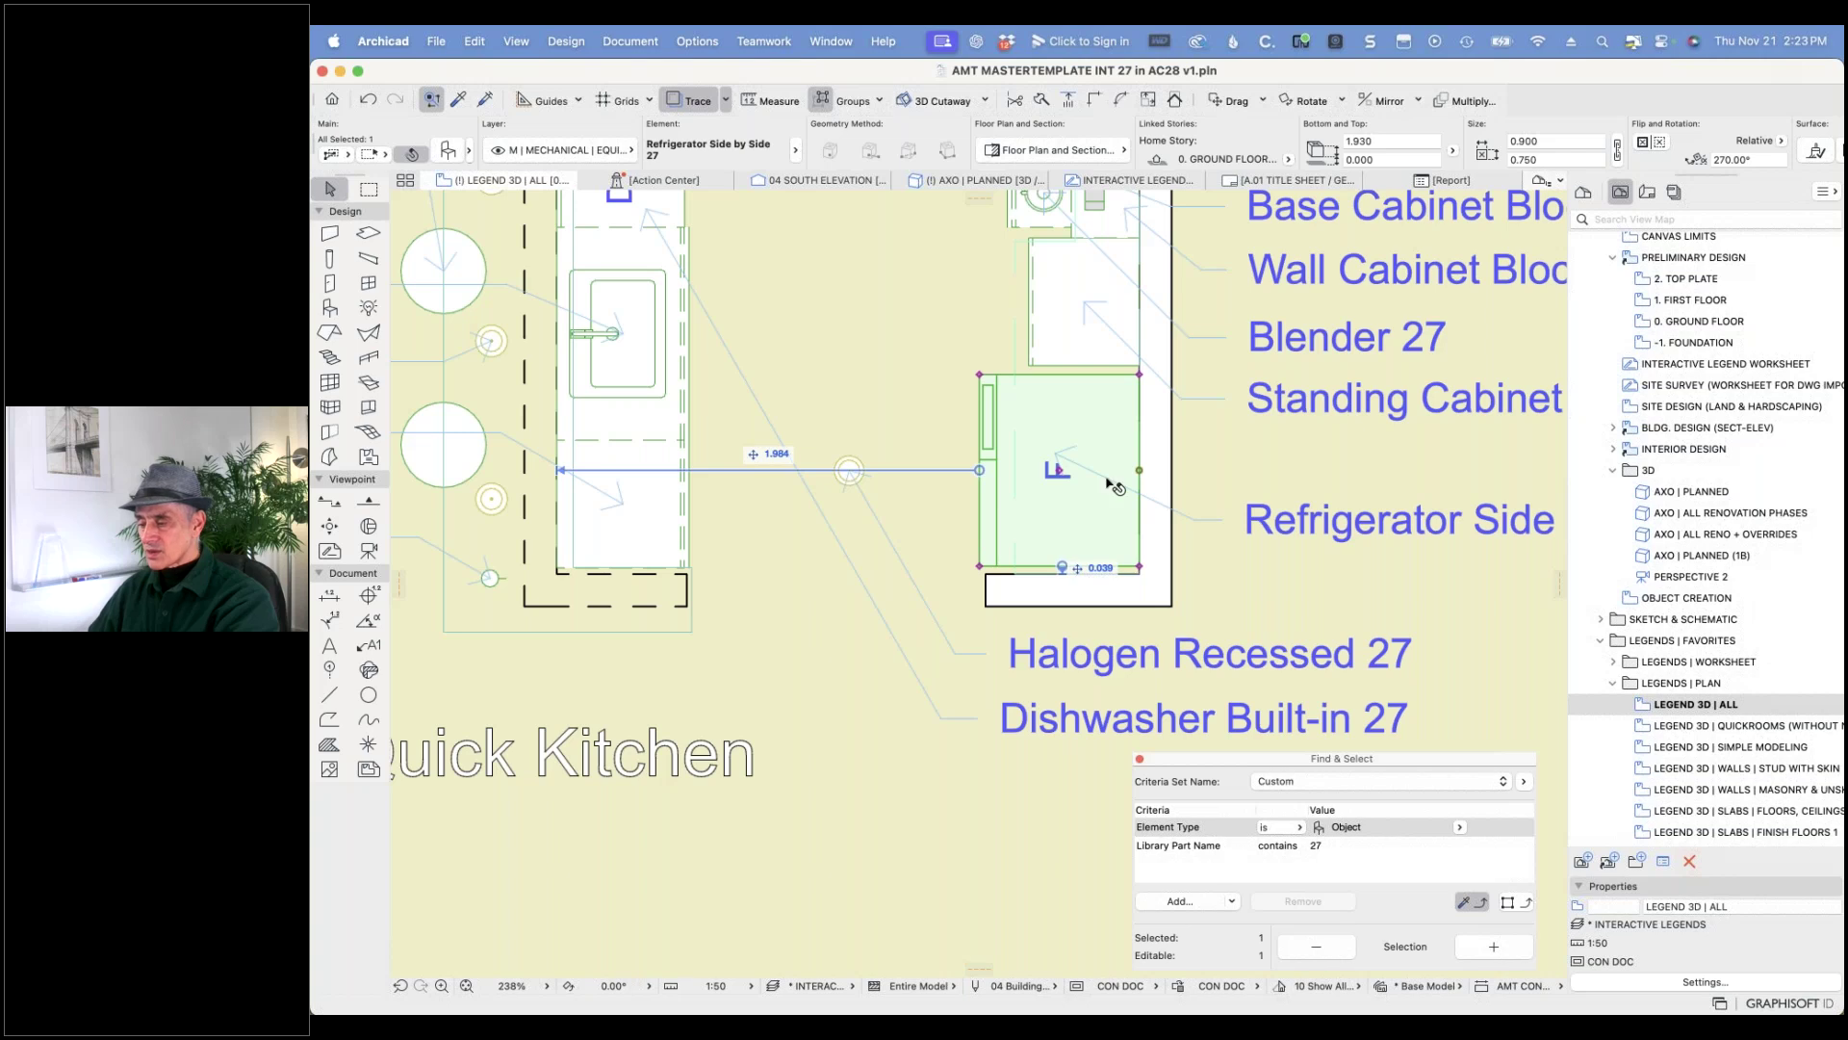
click(448, 152)
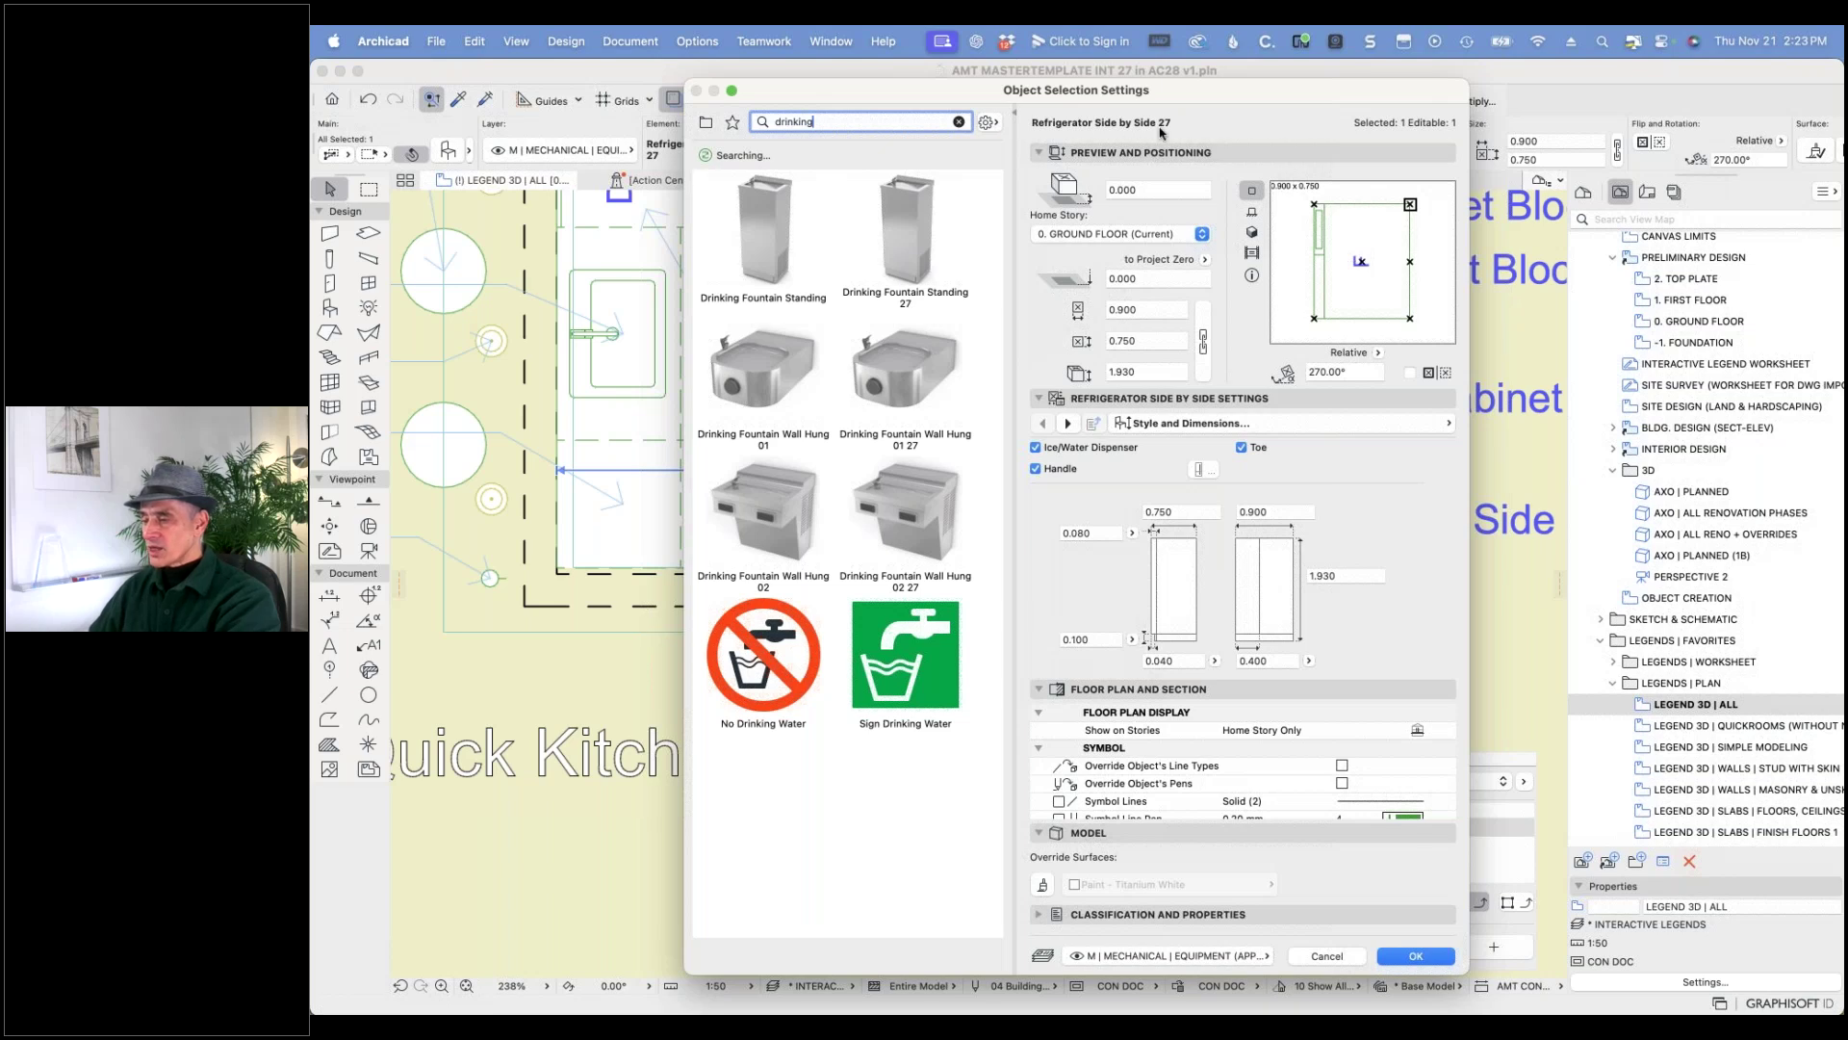
drag(830, 123, 757, 122)
text(r)
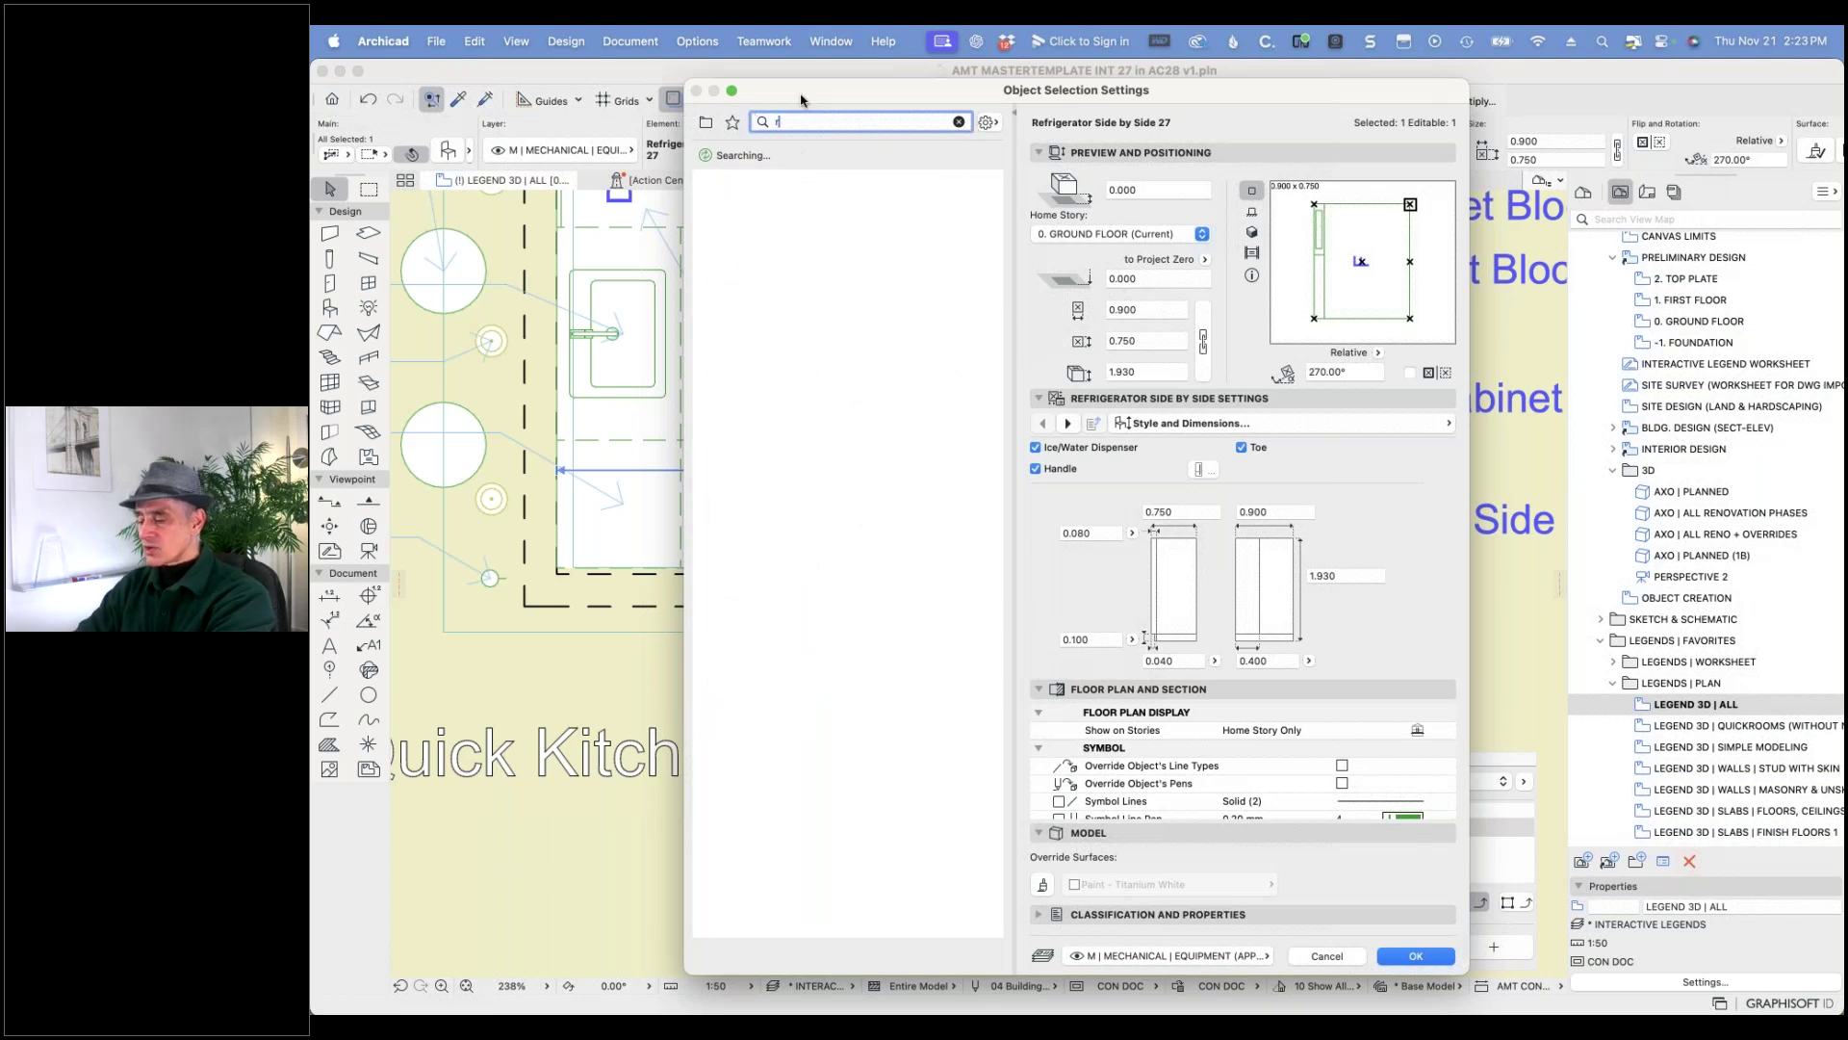
text(efr)
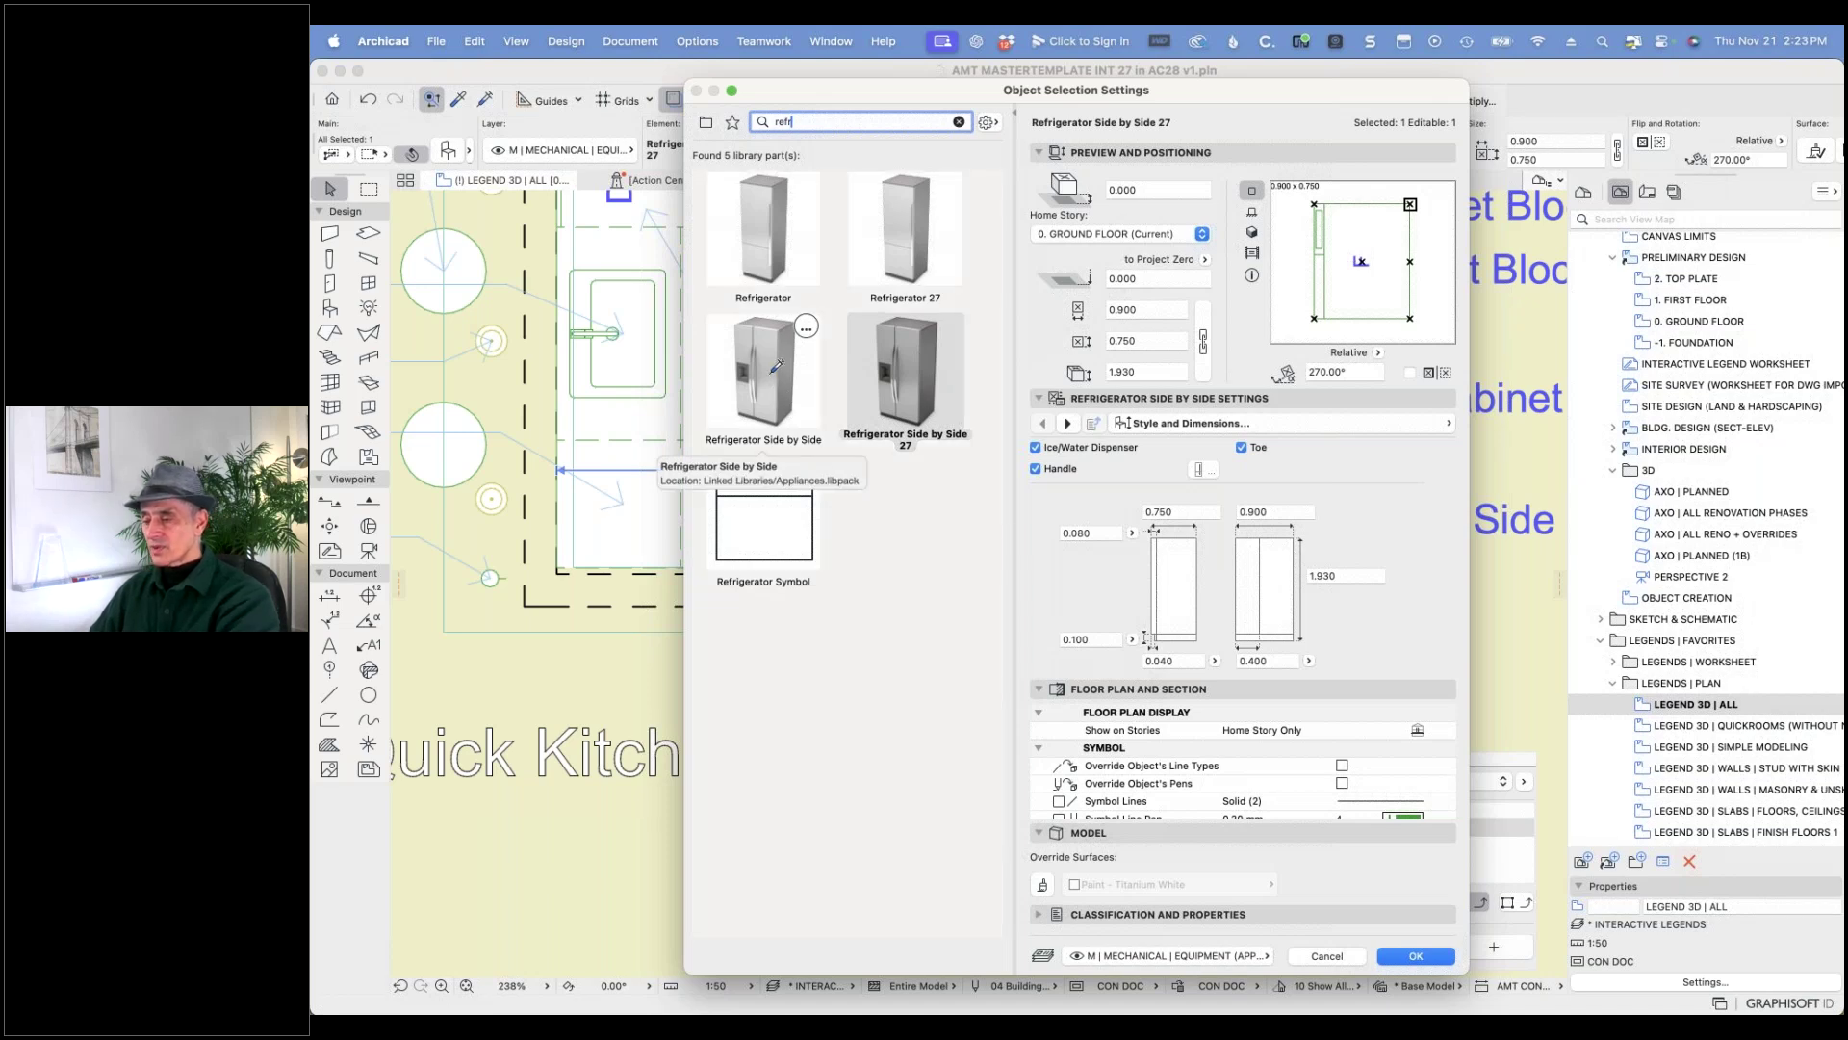
click(776, 366)
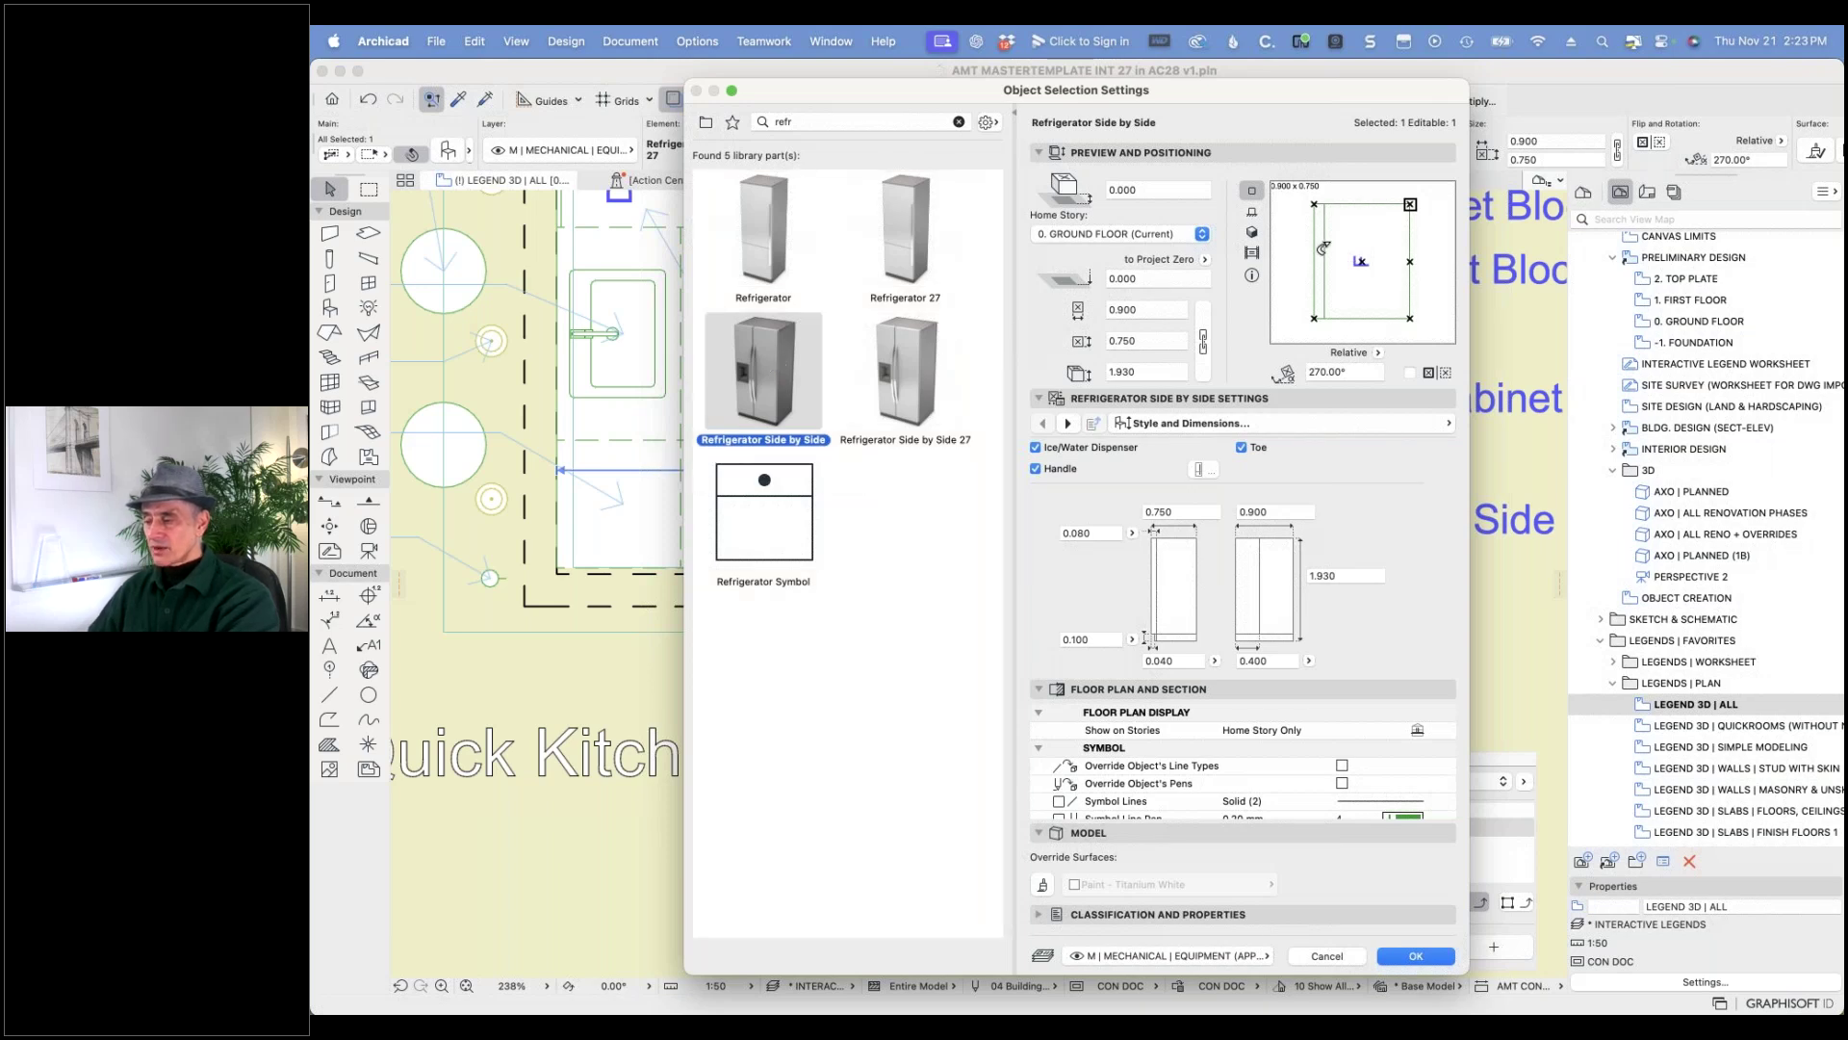
- Set the refrigerator's 2D Detail Level to by MVO and apply the settings
click(1377, 428)
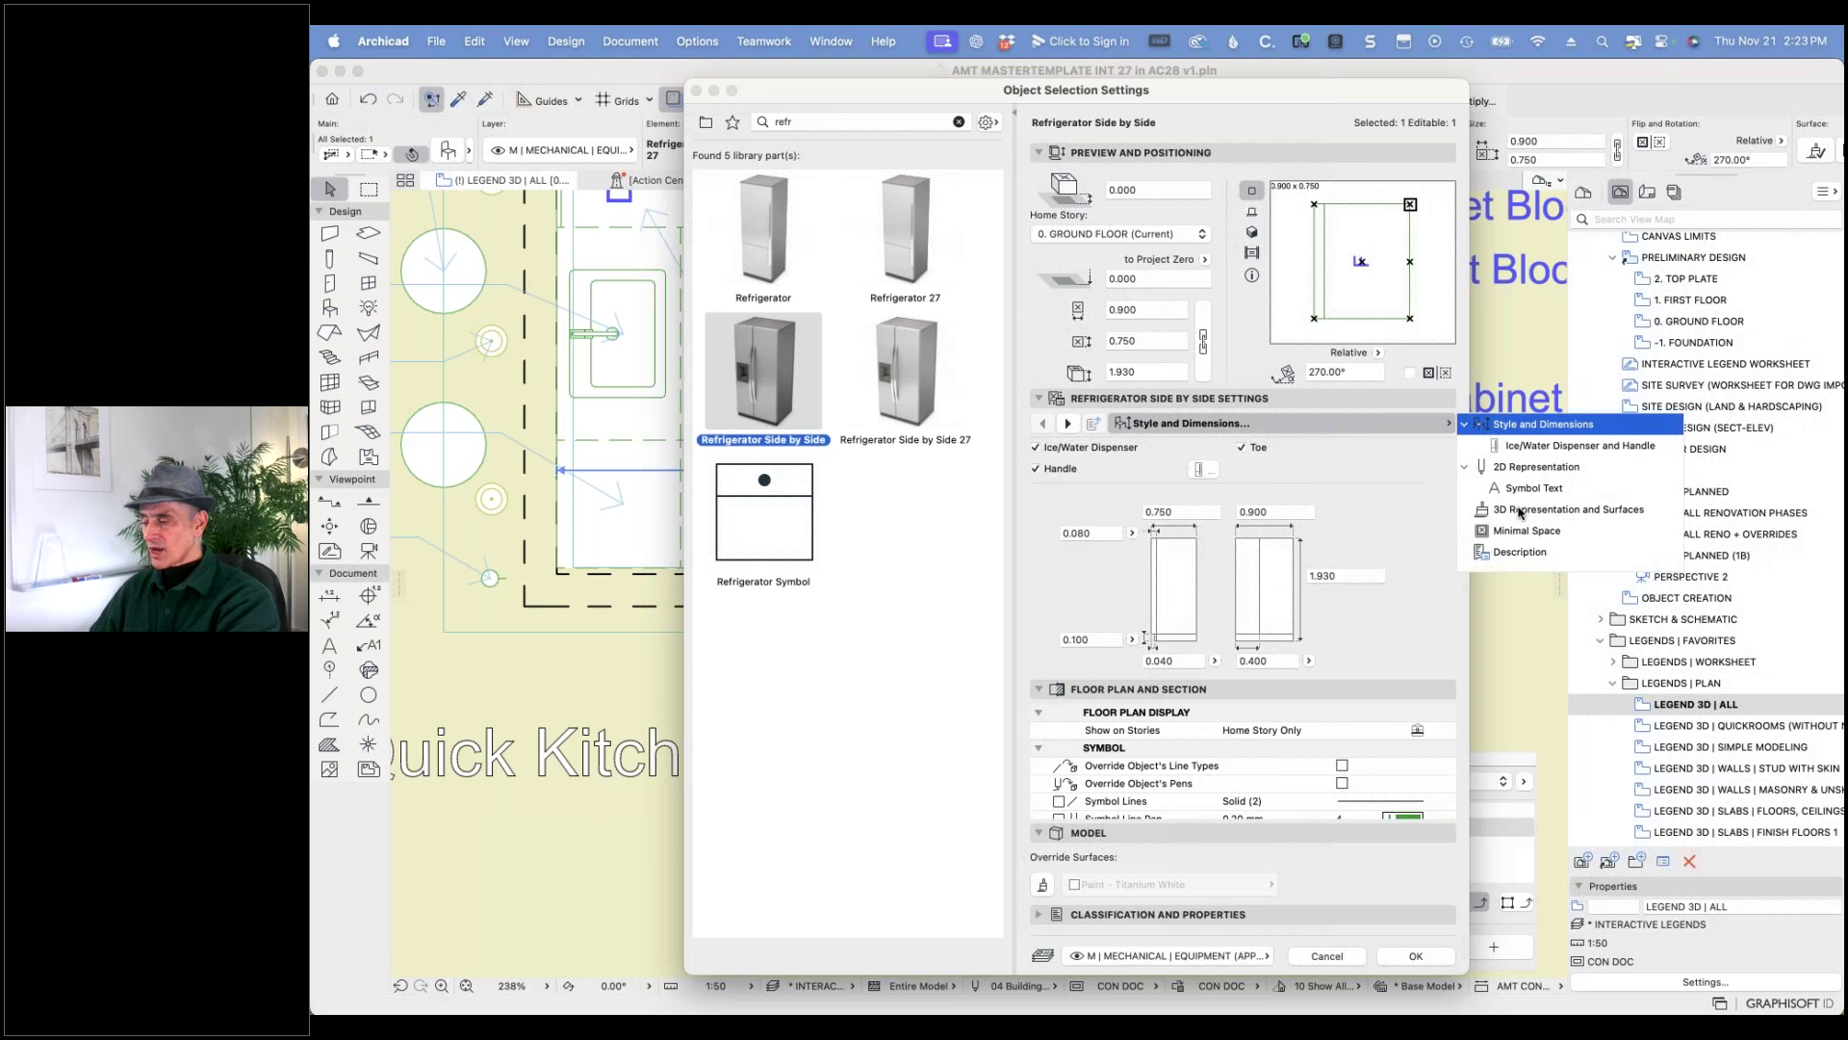
click(1525, 469)
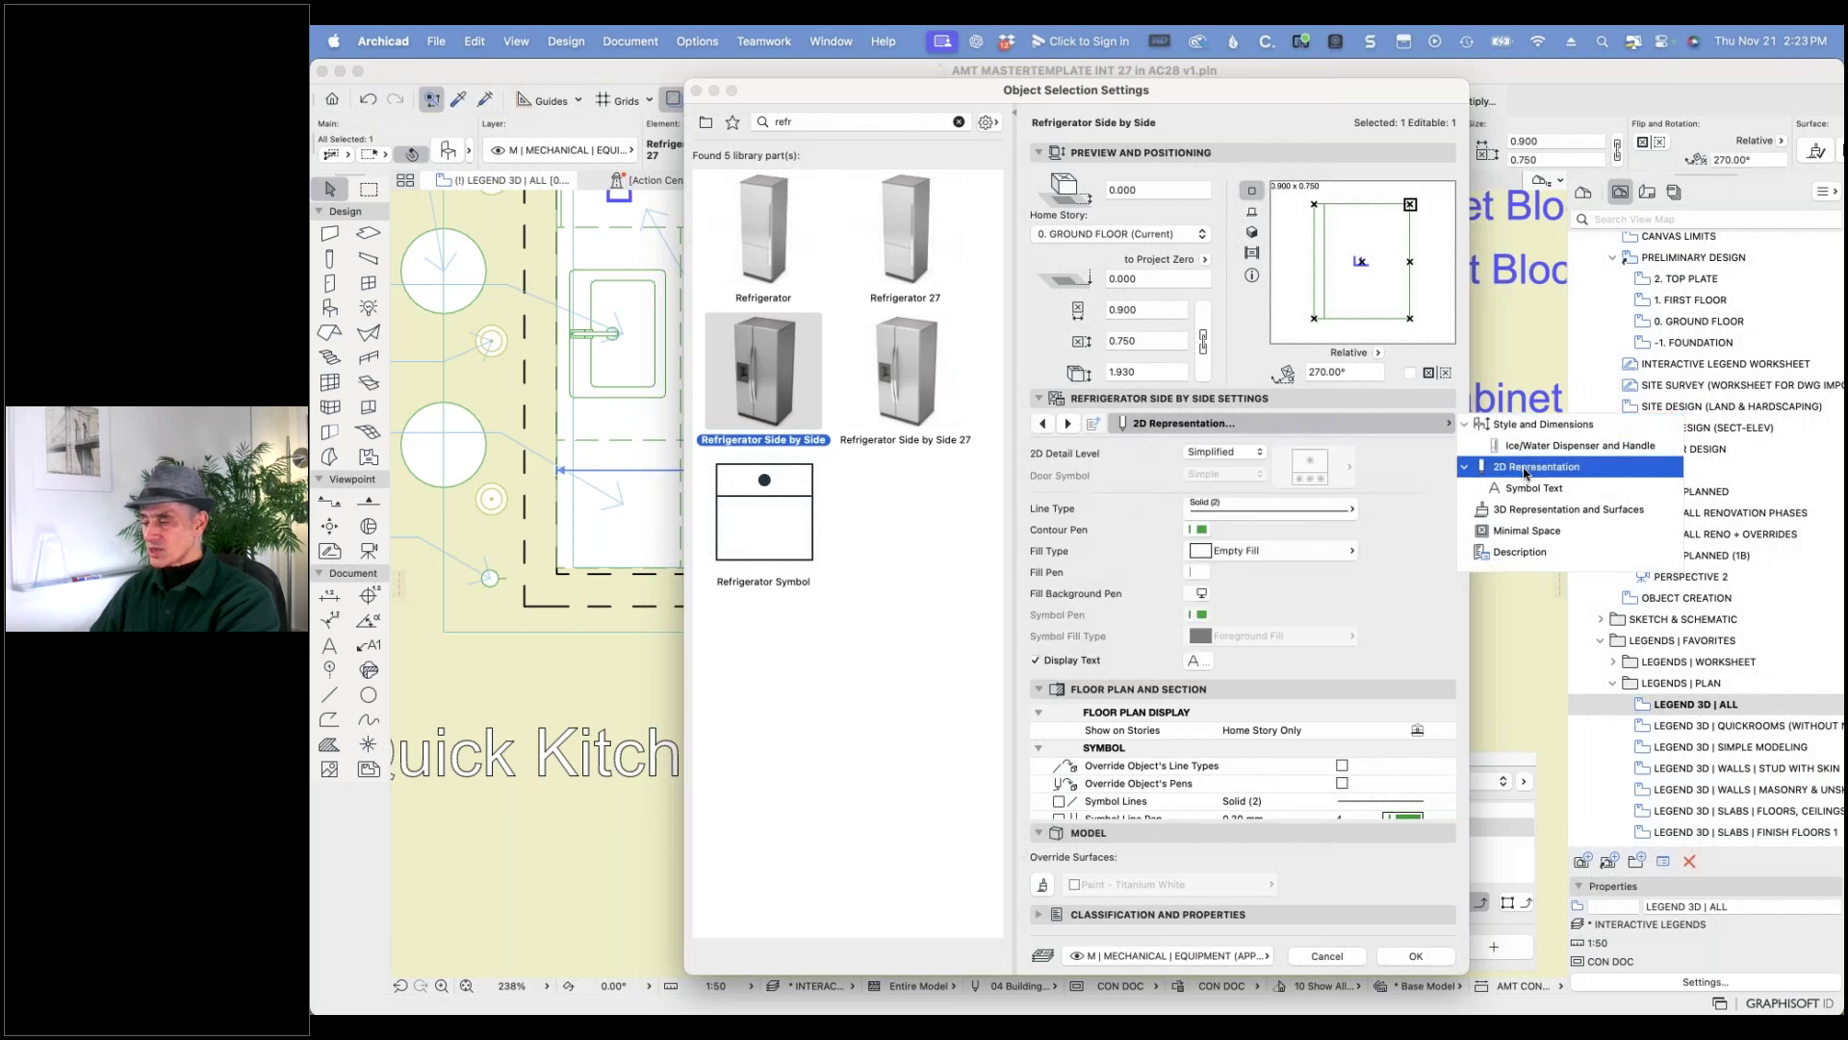
click(1249, 455)
click(1248, 452)
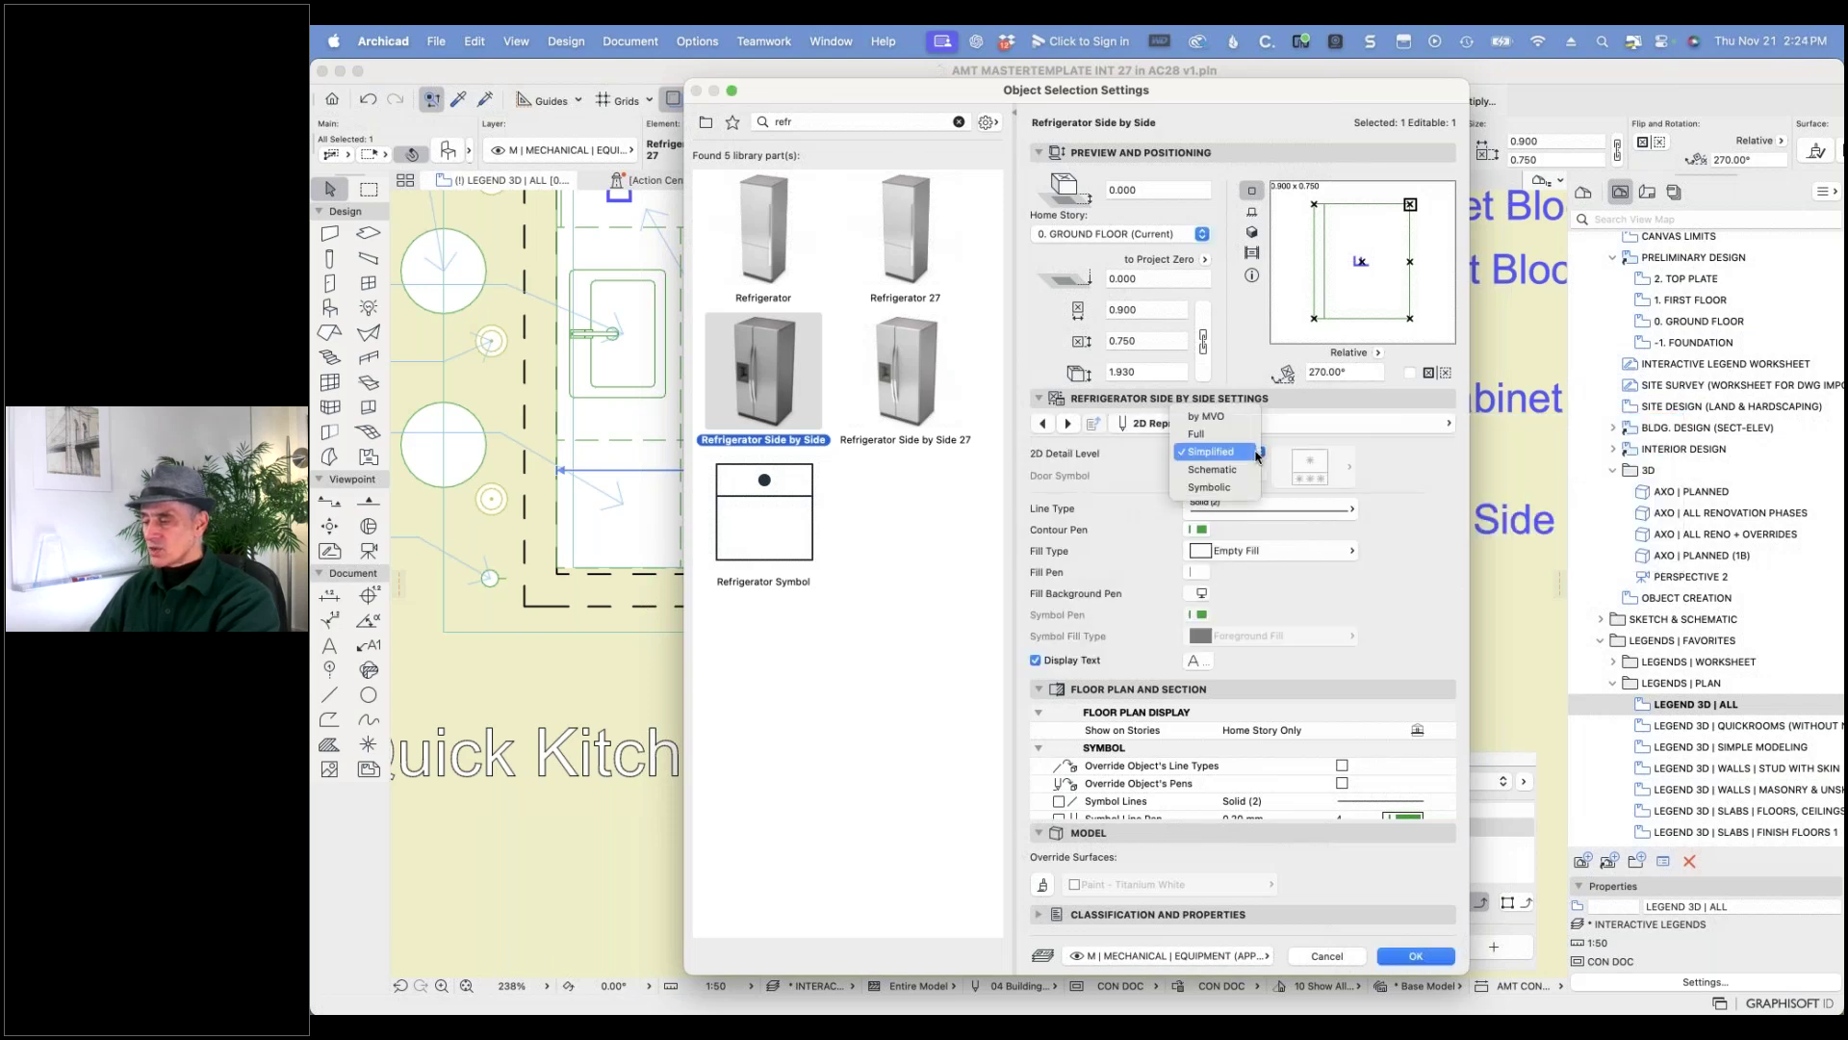
click(1221, 416)
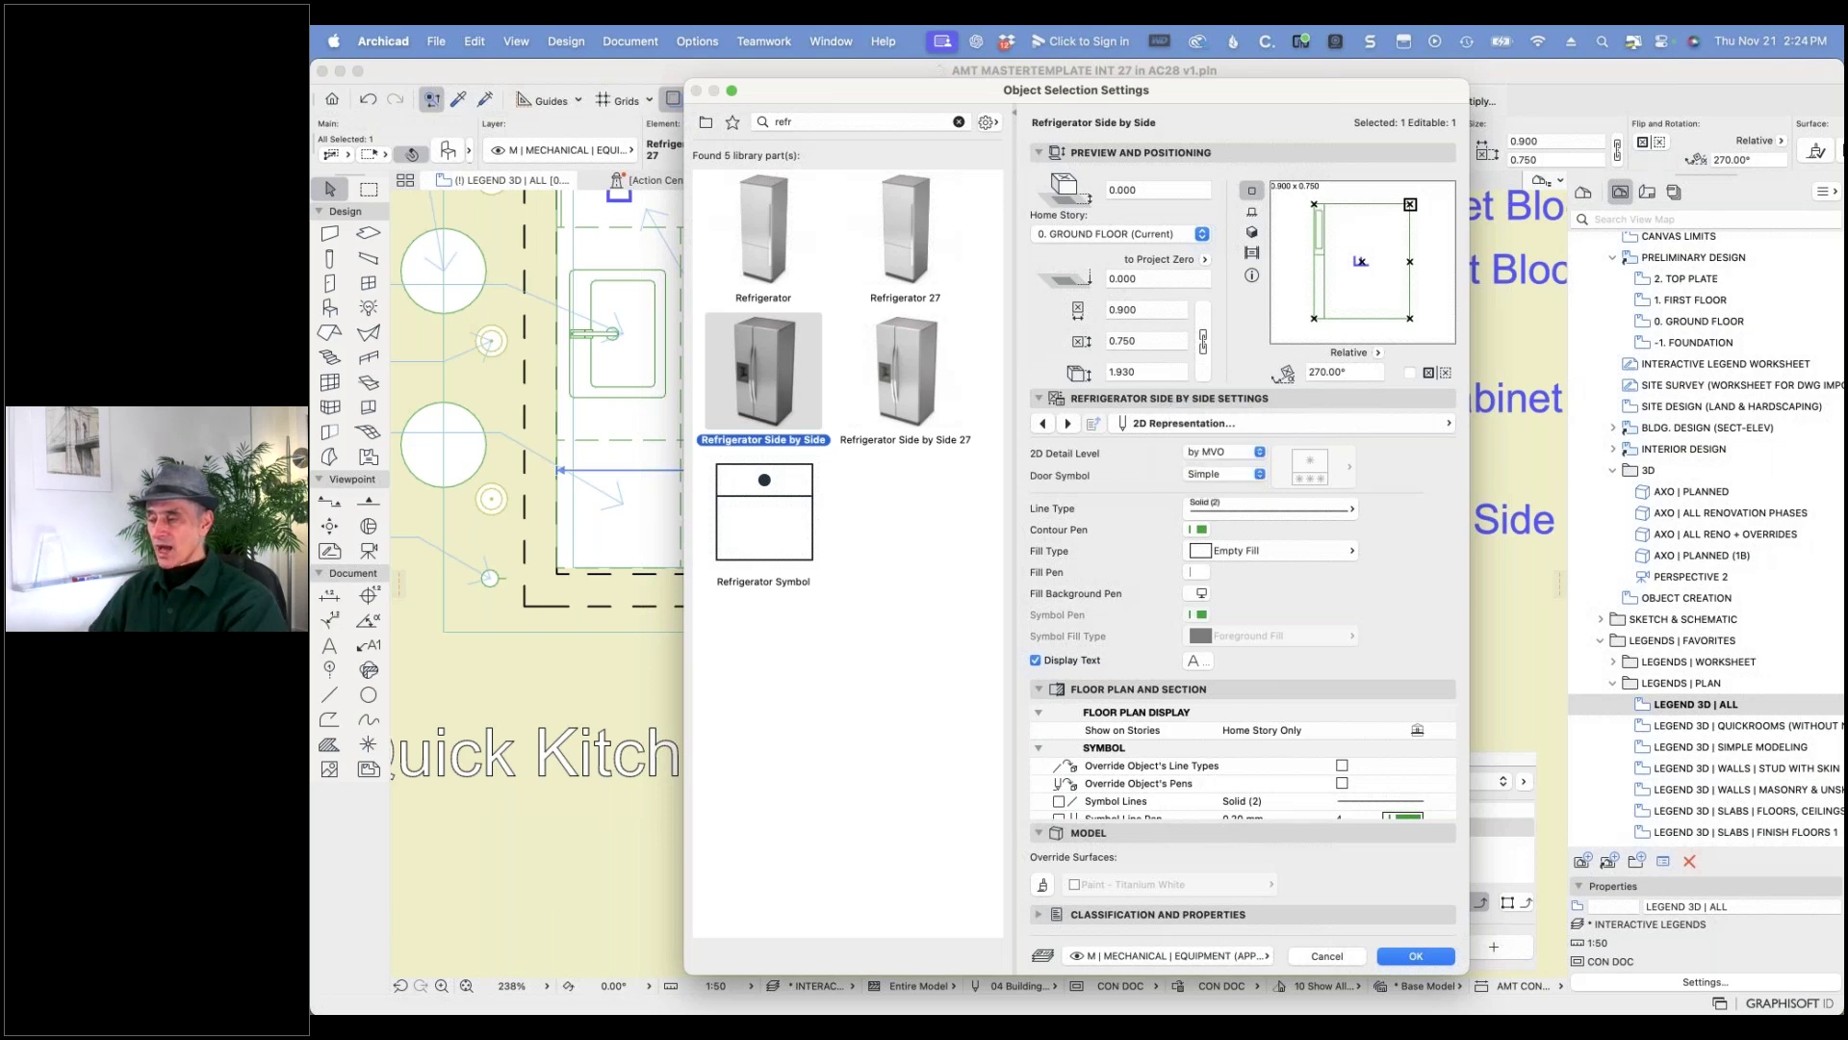
click(1409, 955)
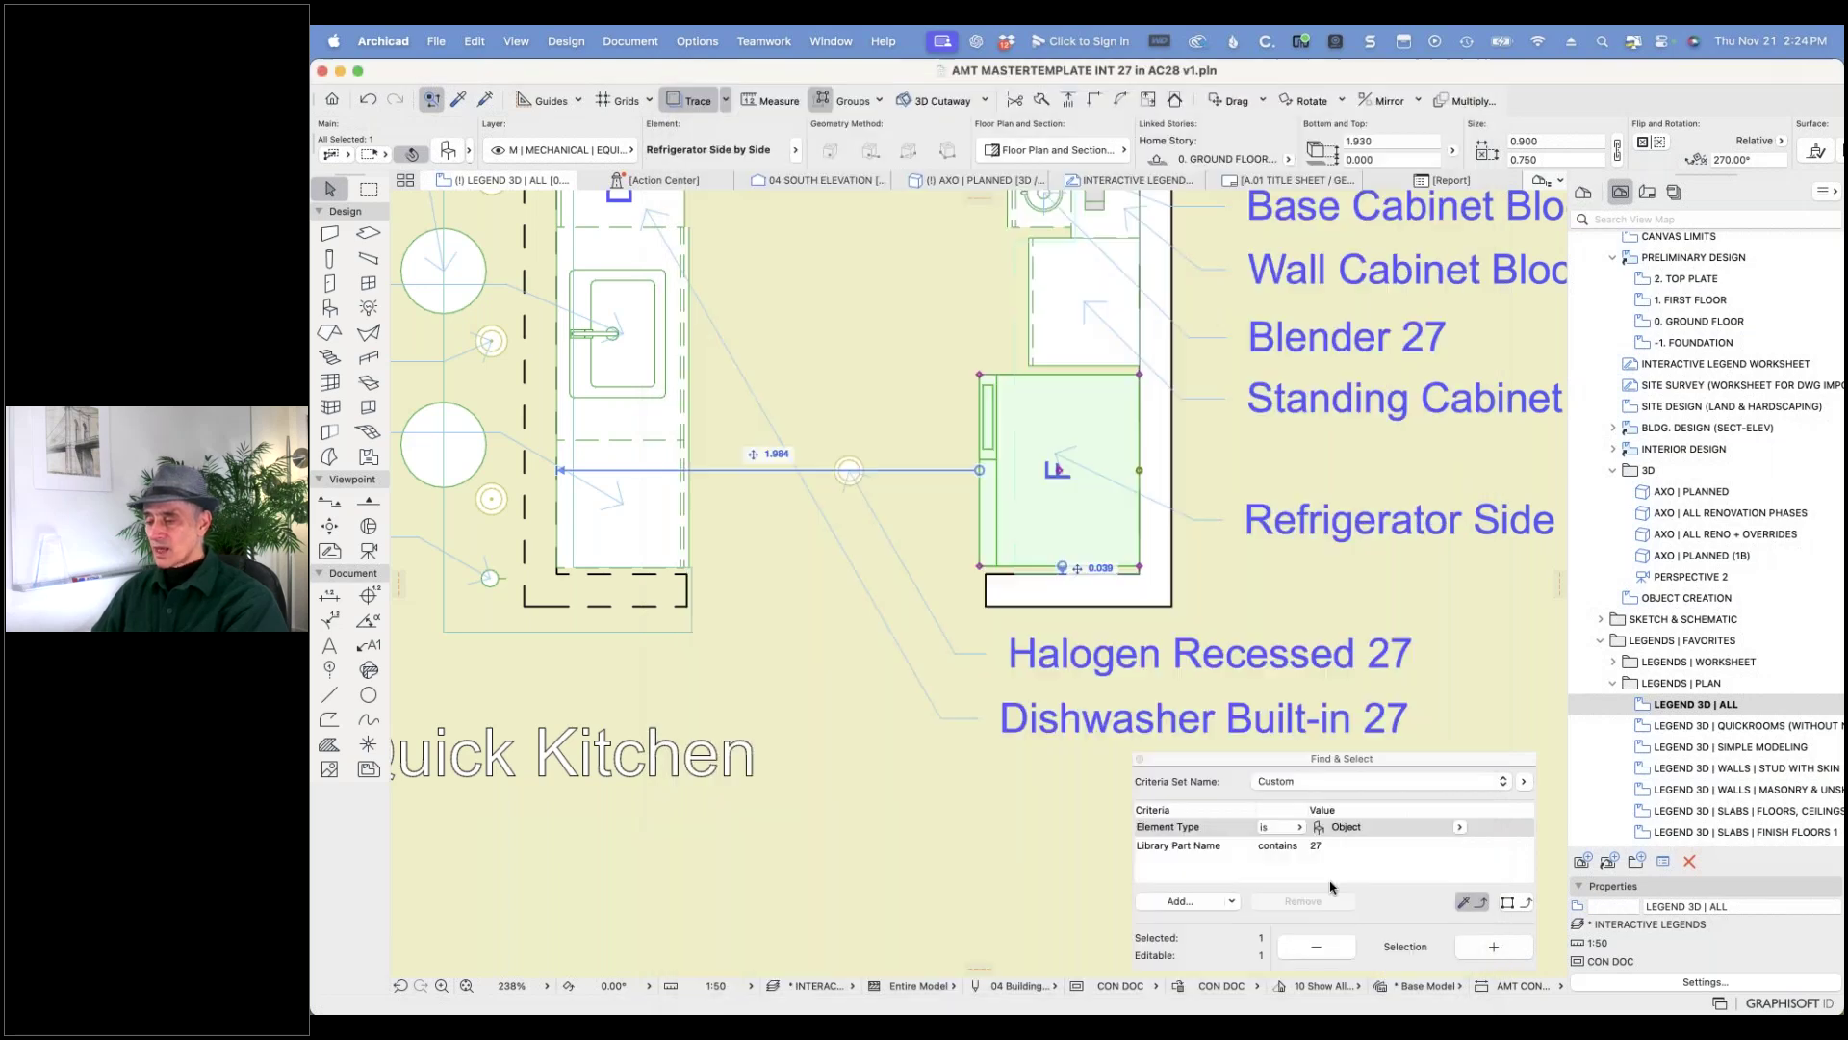
- Compare the refrigerator label before and after the swap with Undo/Redo, keeping Refrigerator Side by Side
click(368, 100)
click(395, 100)
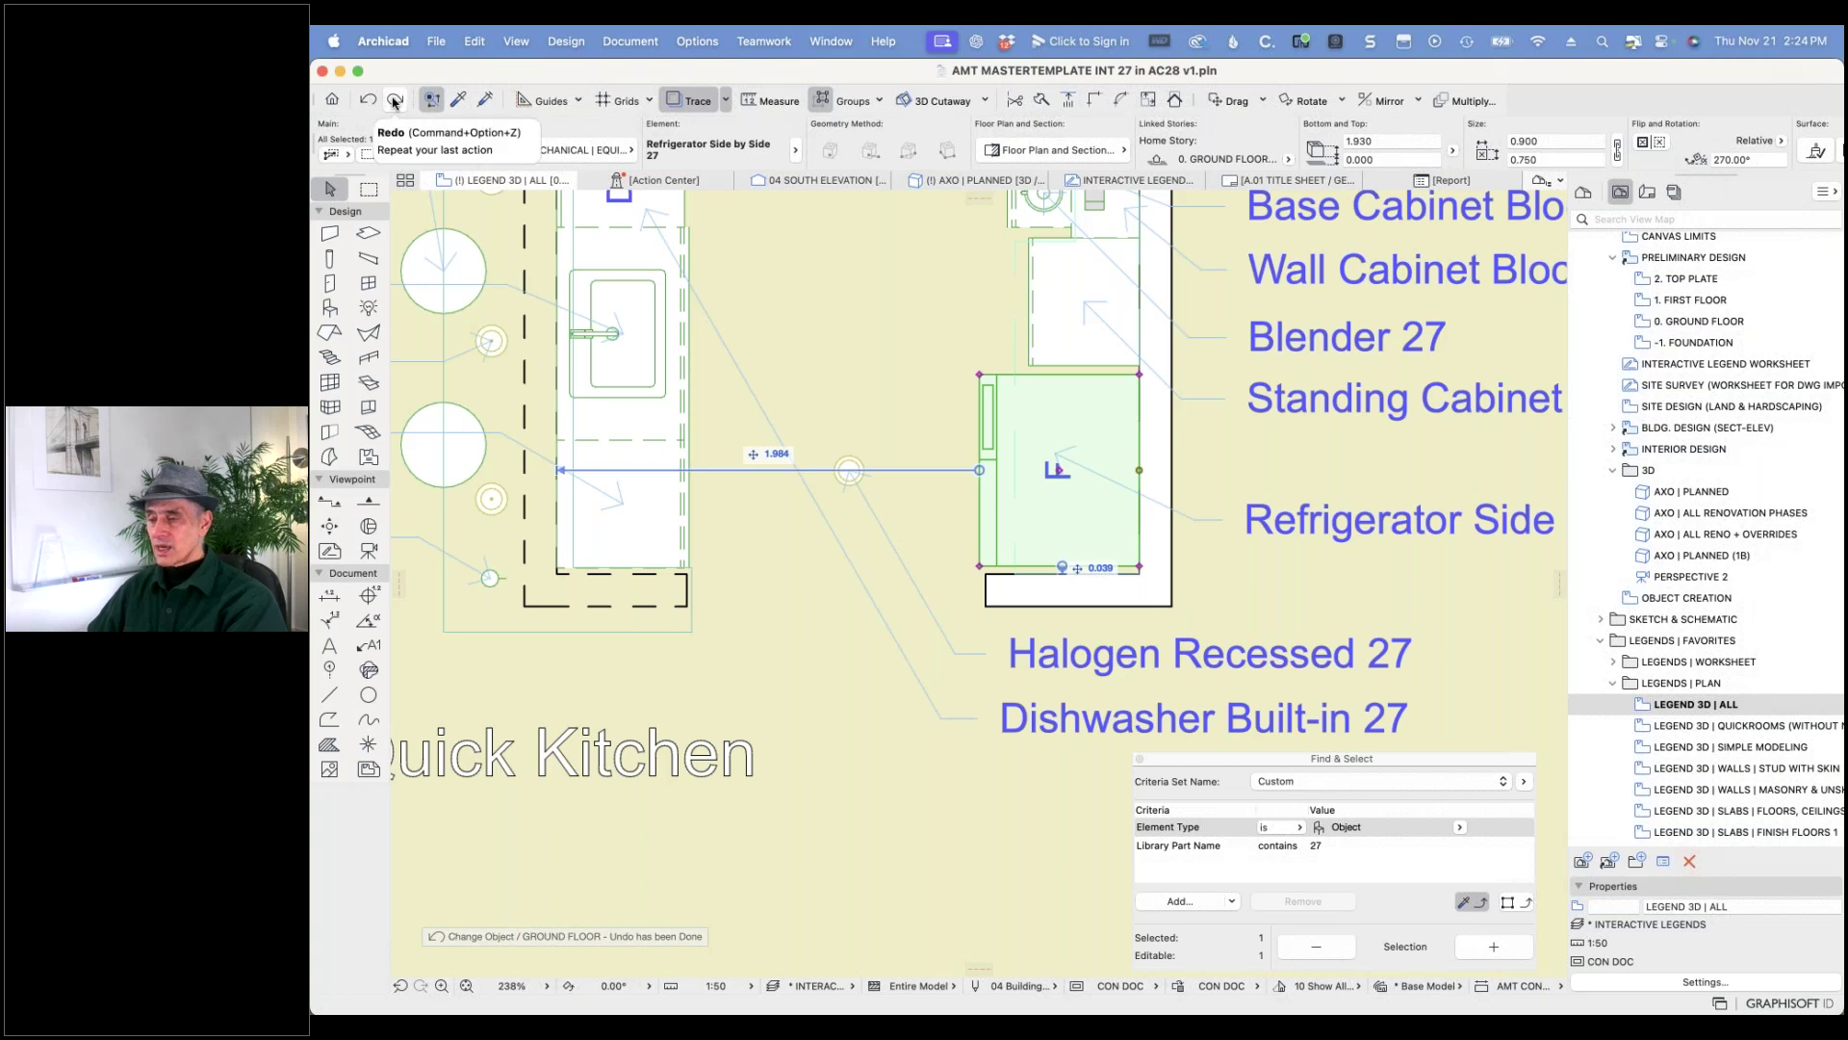
middle_drag(1340, 581, 1060, 583)
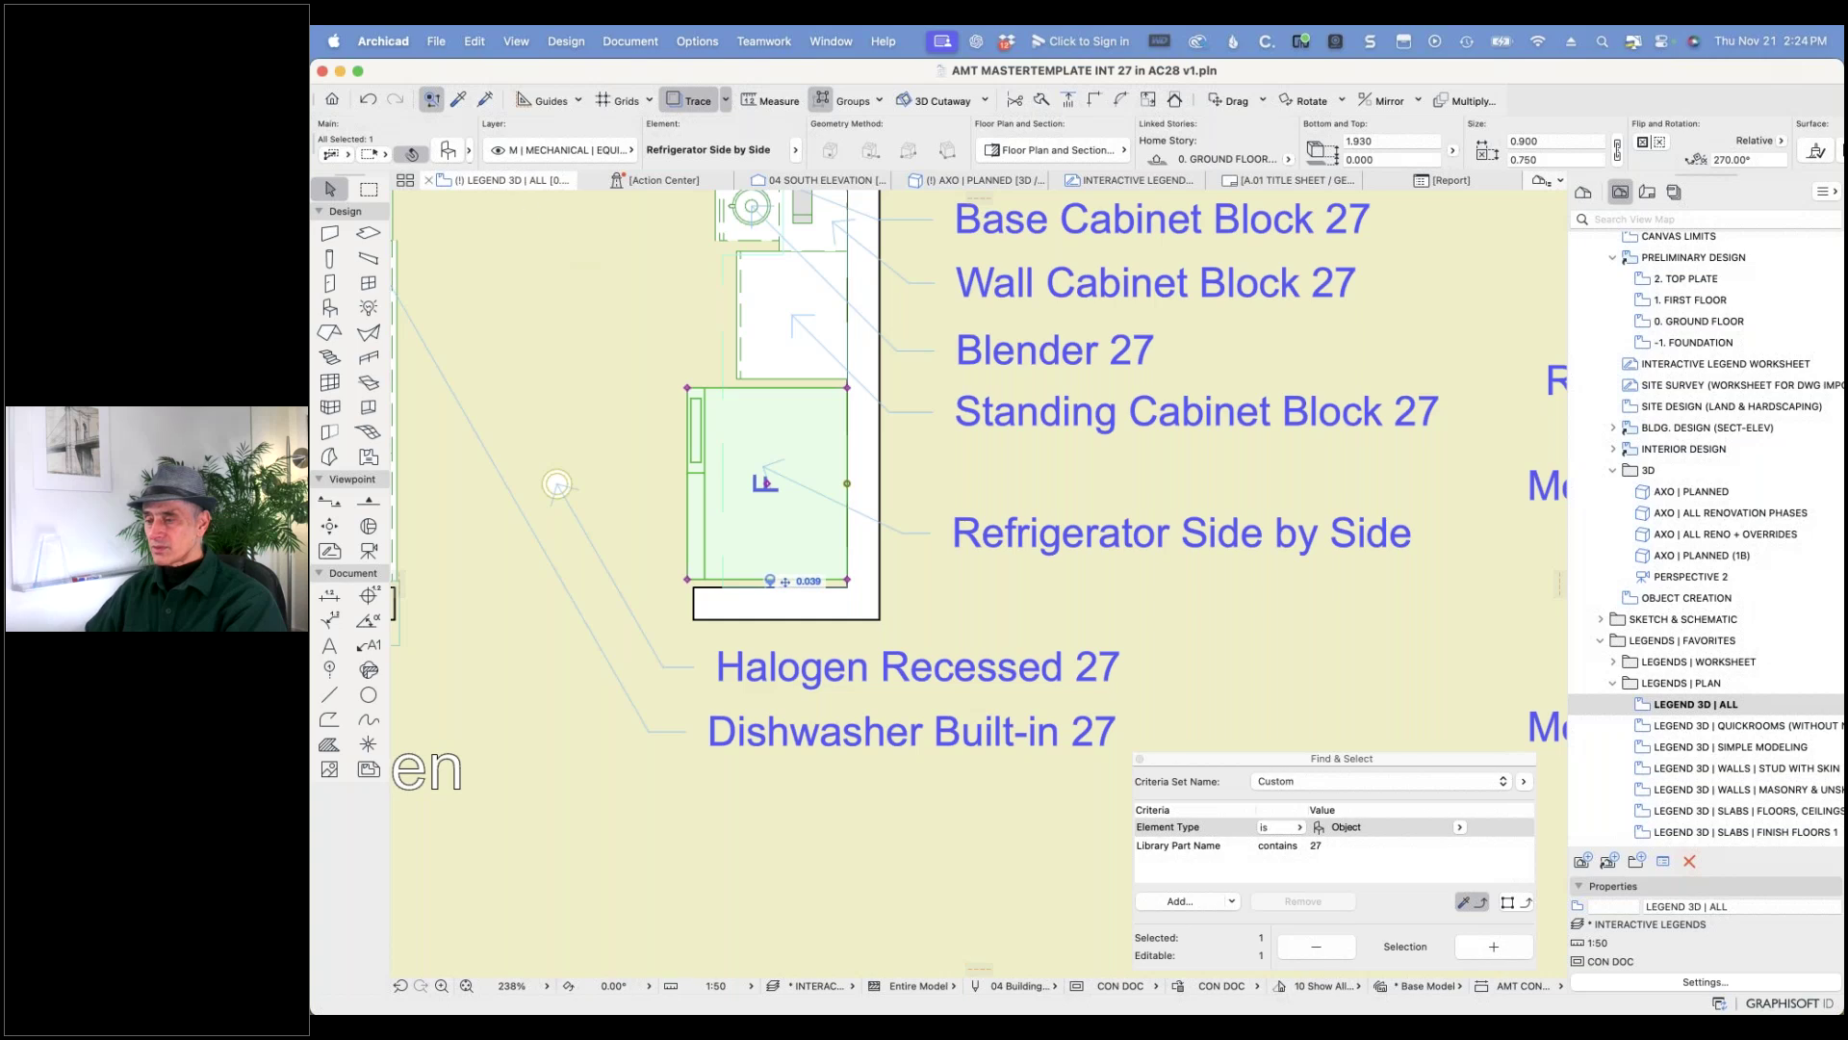
click(372, 103)
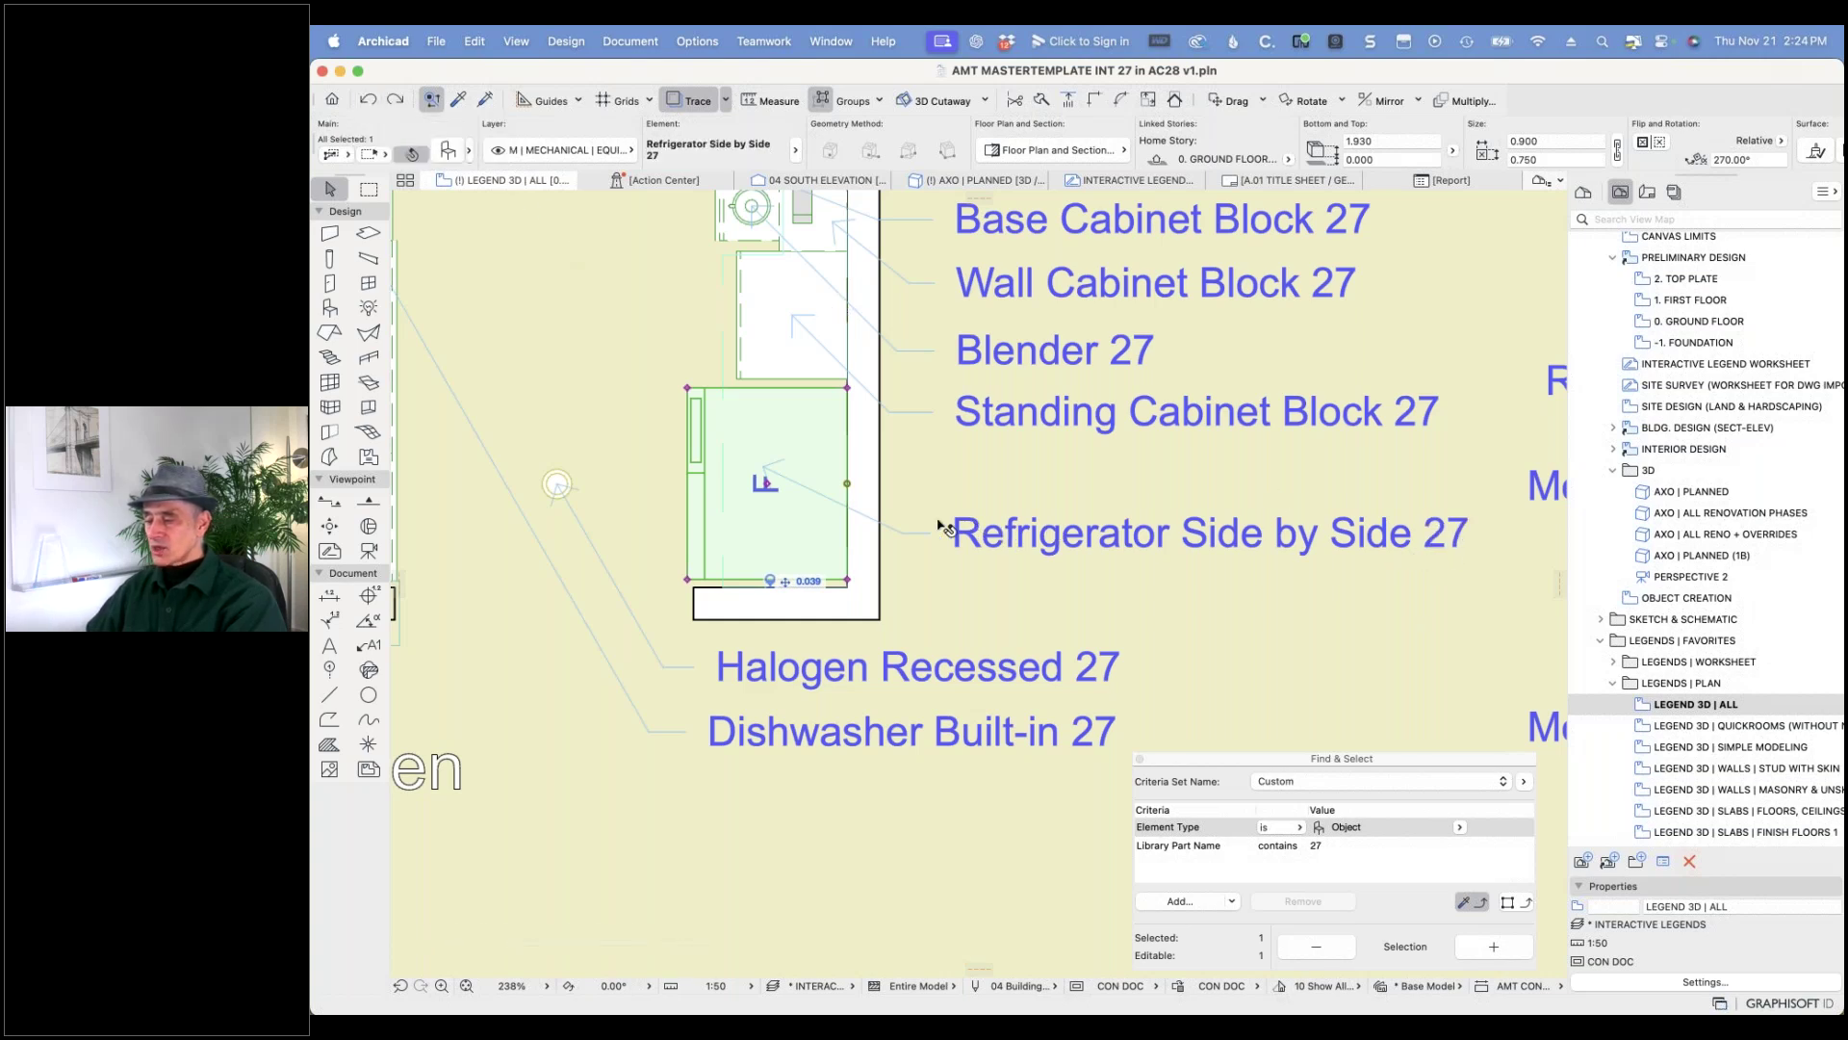
click(395, 100)
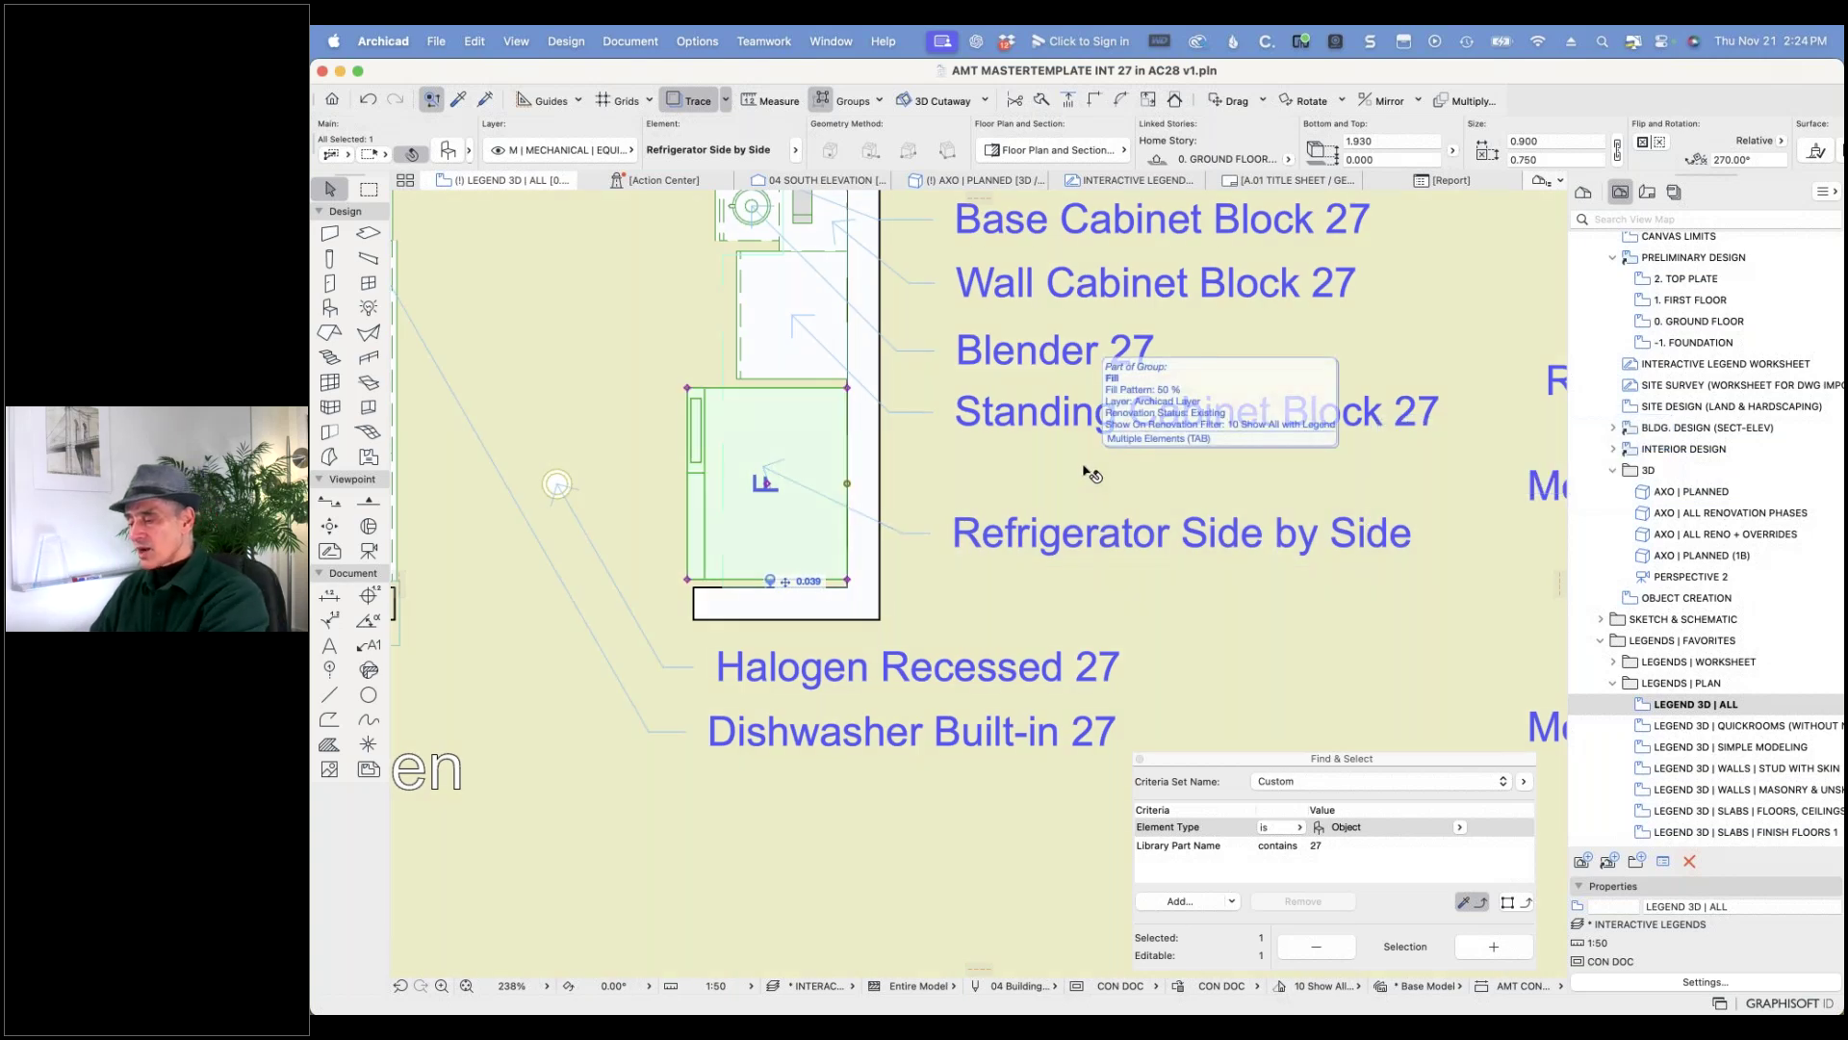
- Deselect the refrigerator and zoom in on the bed in the Quick Bedroom legend
key(Escape)
scroll(1113, 473, down, 5)
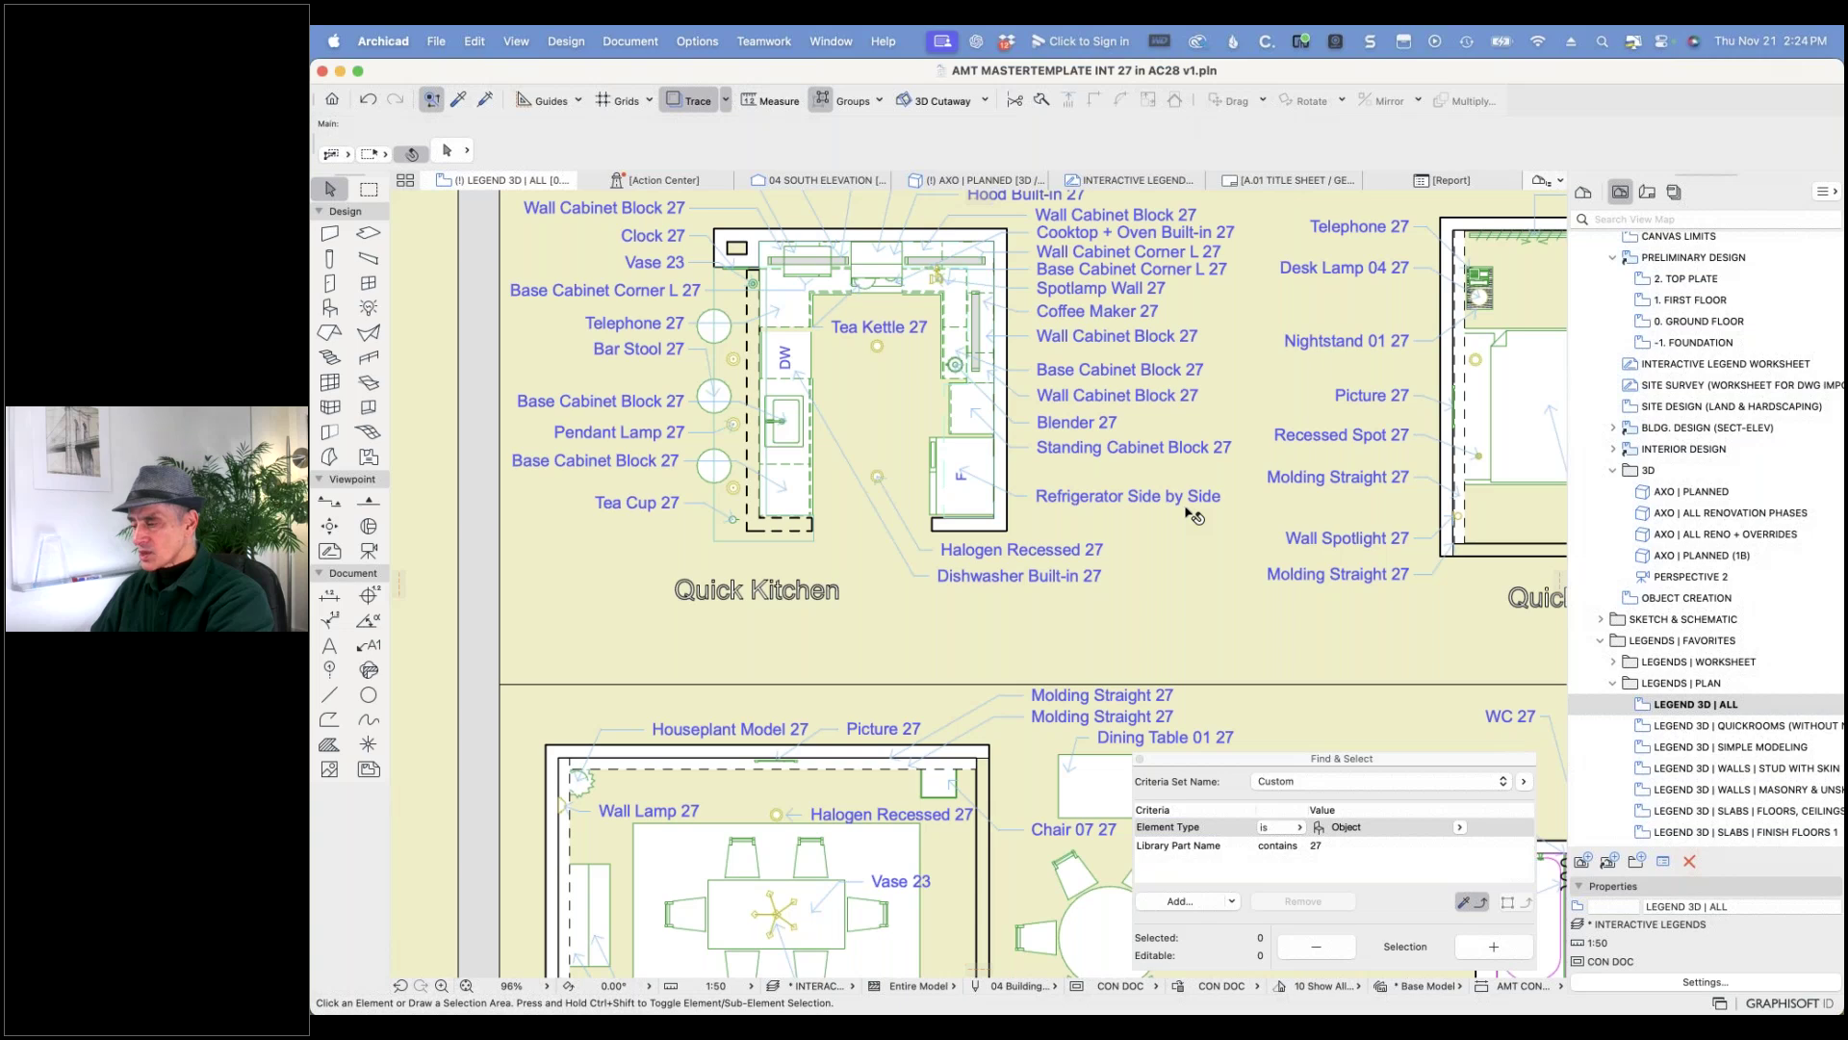
middle_drag(1113, 474, 835, 177)
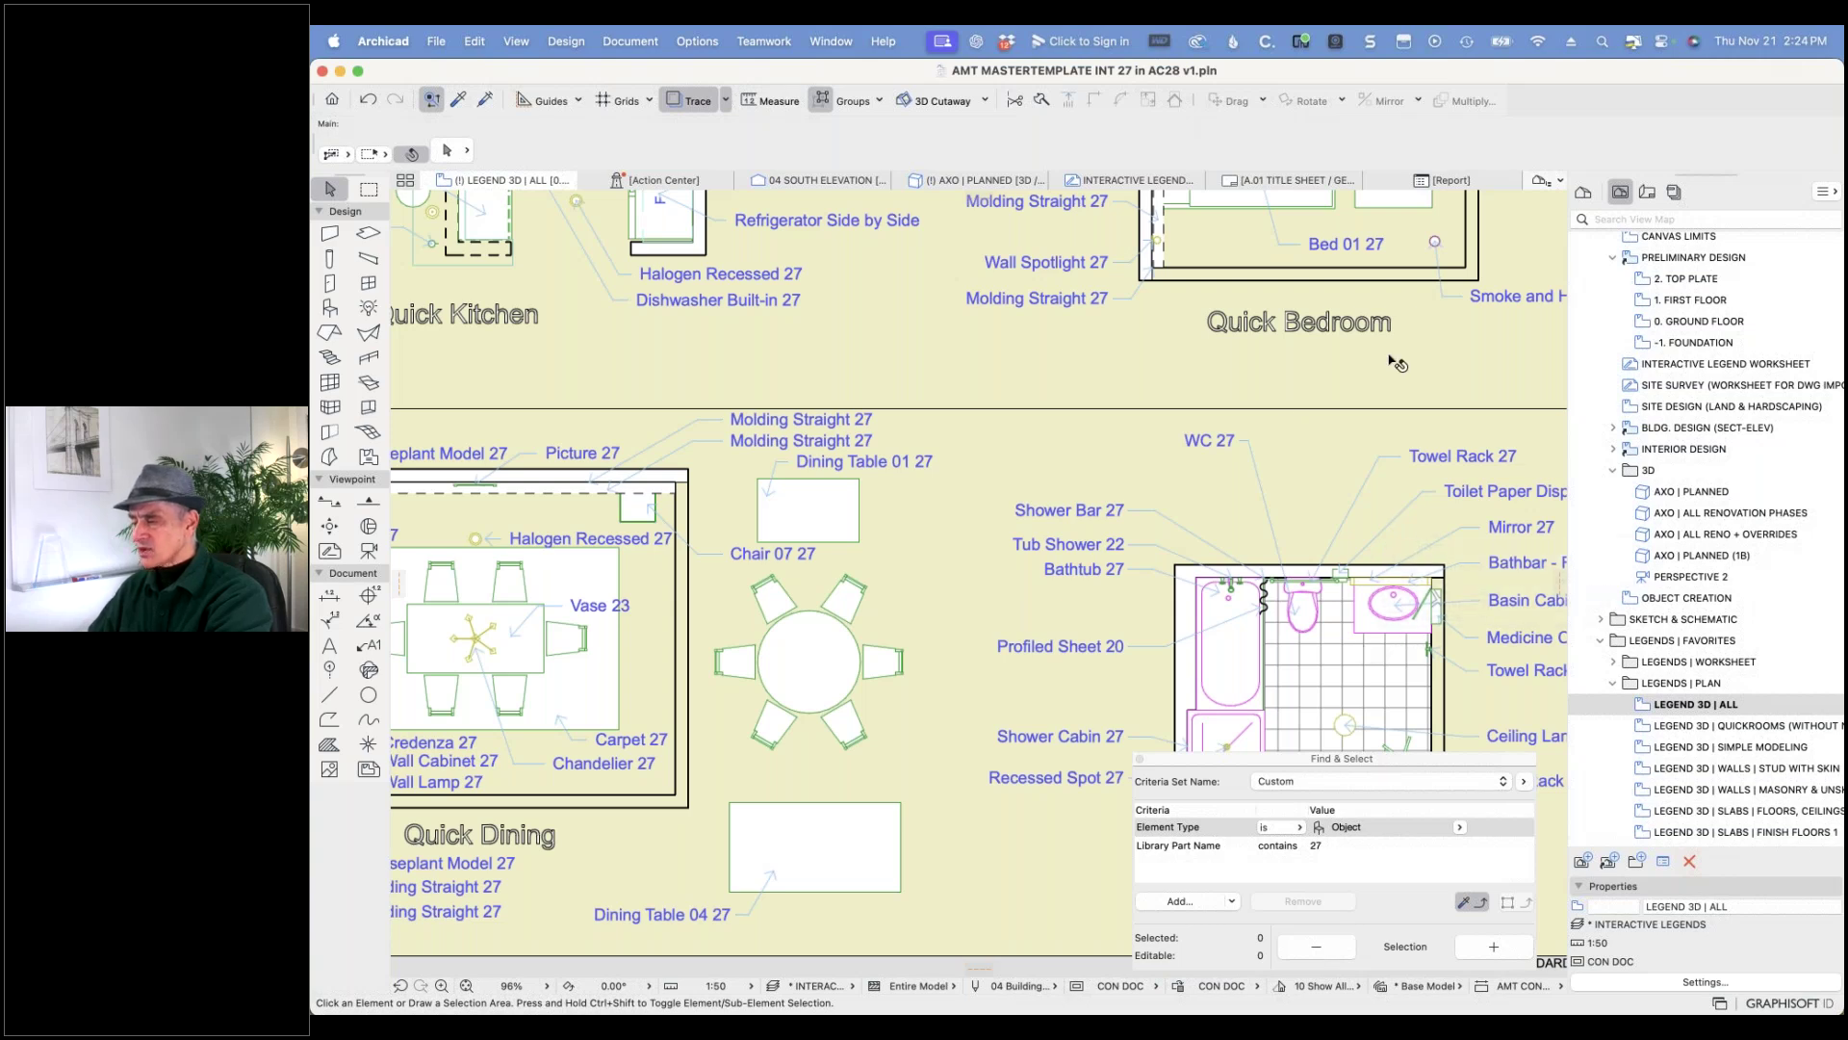
middle_drag(1384, 362, 1136, 609)
scroll(1037, 298, up, 5)
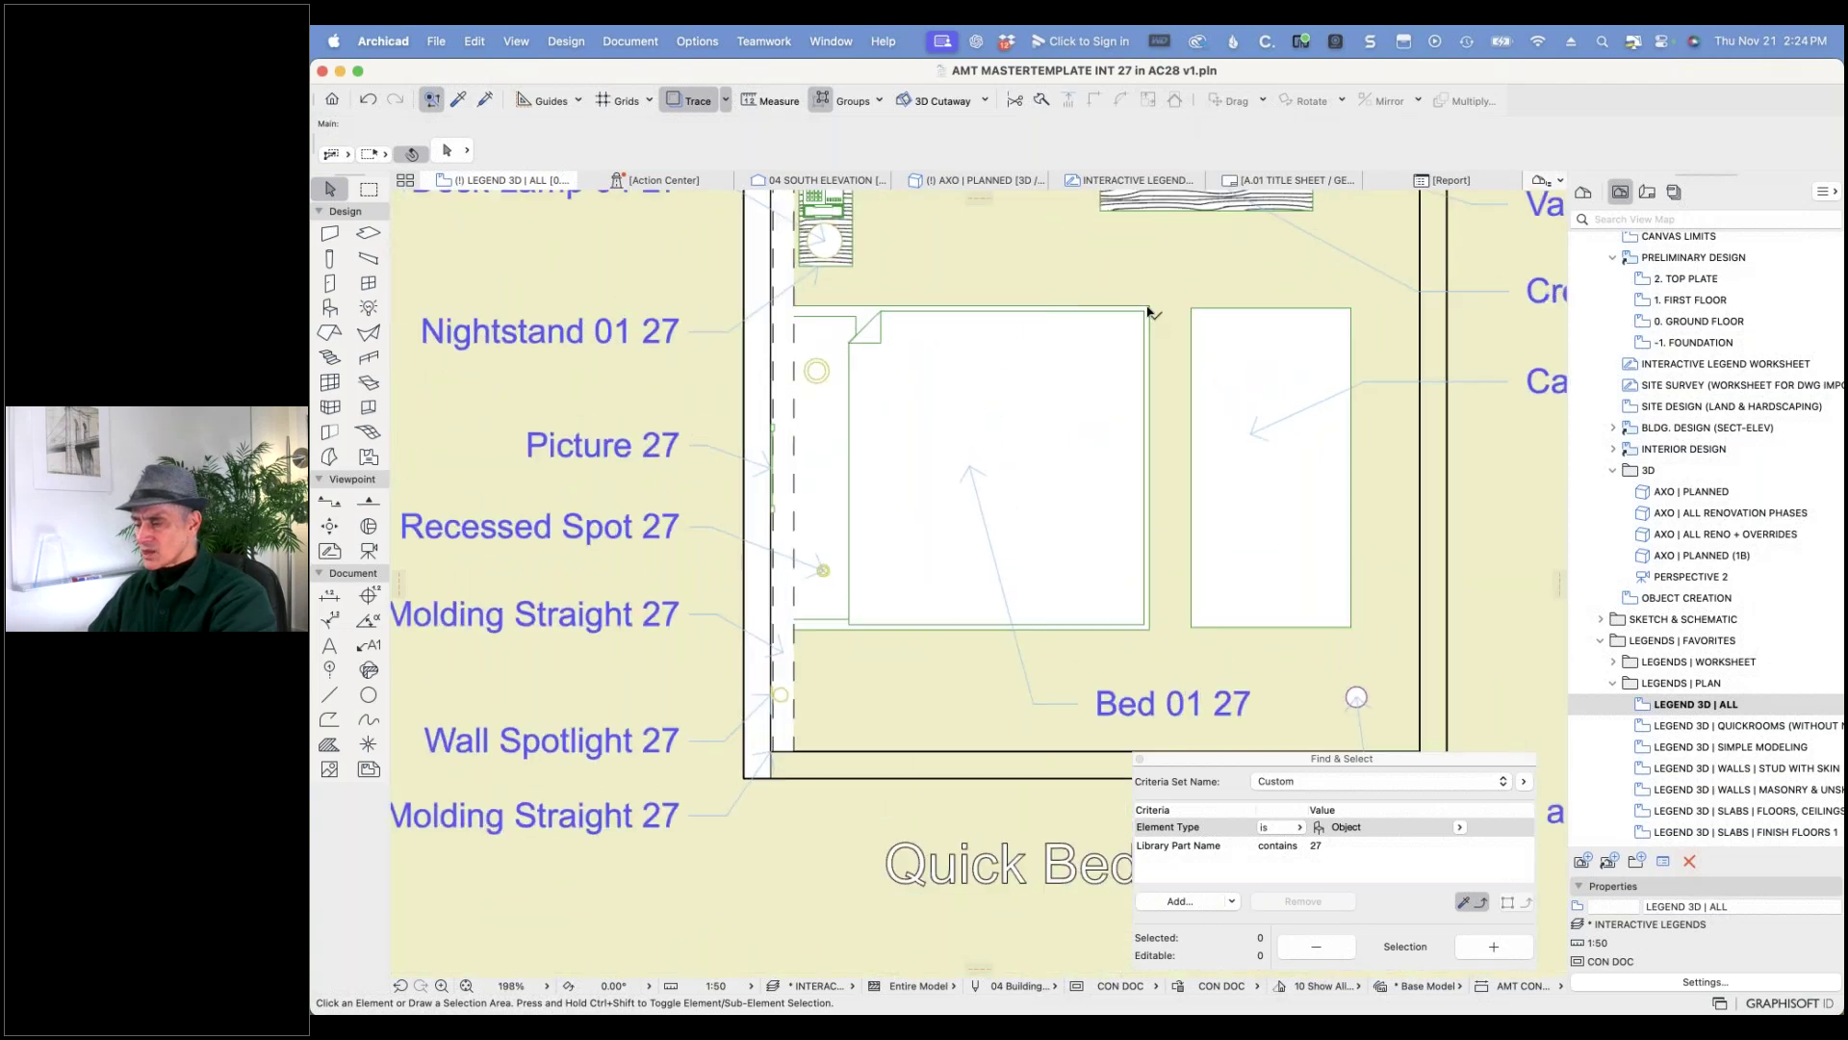
- Replace the Quick Bedroom bed with the Bed 01 part, found by searching 'bed 01'
click(1140, 310)
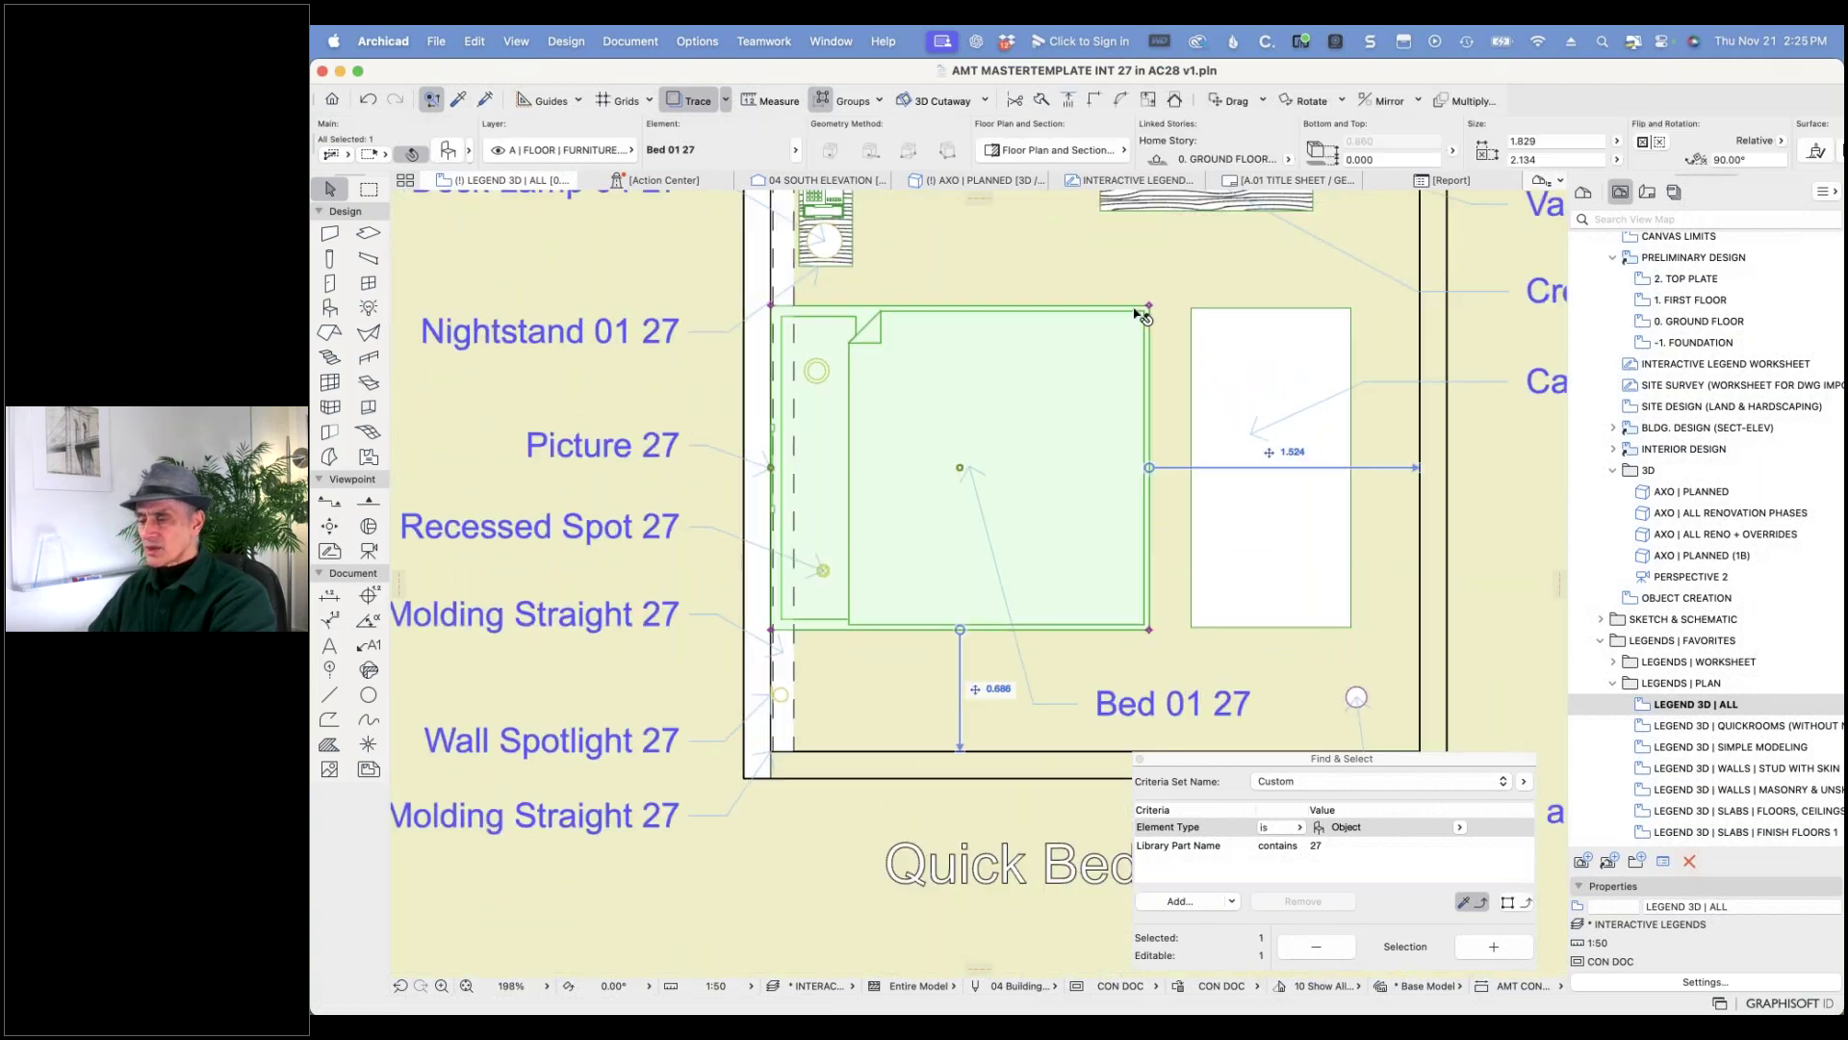
click(454, 154)
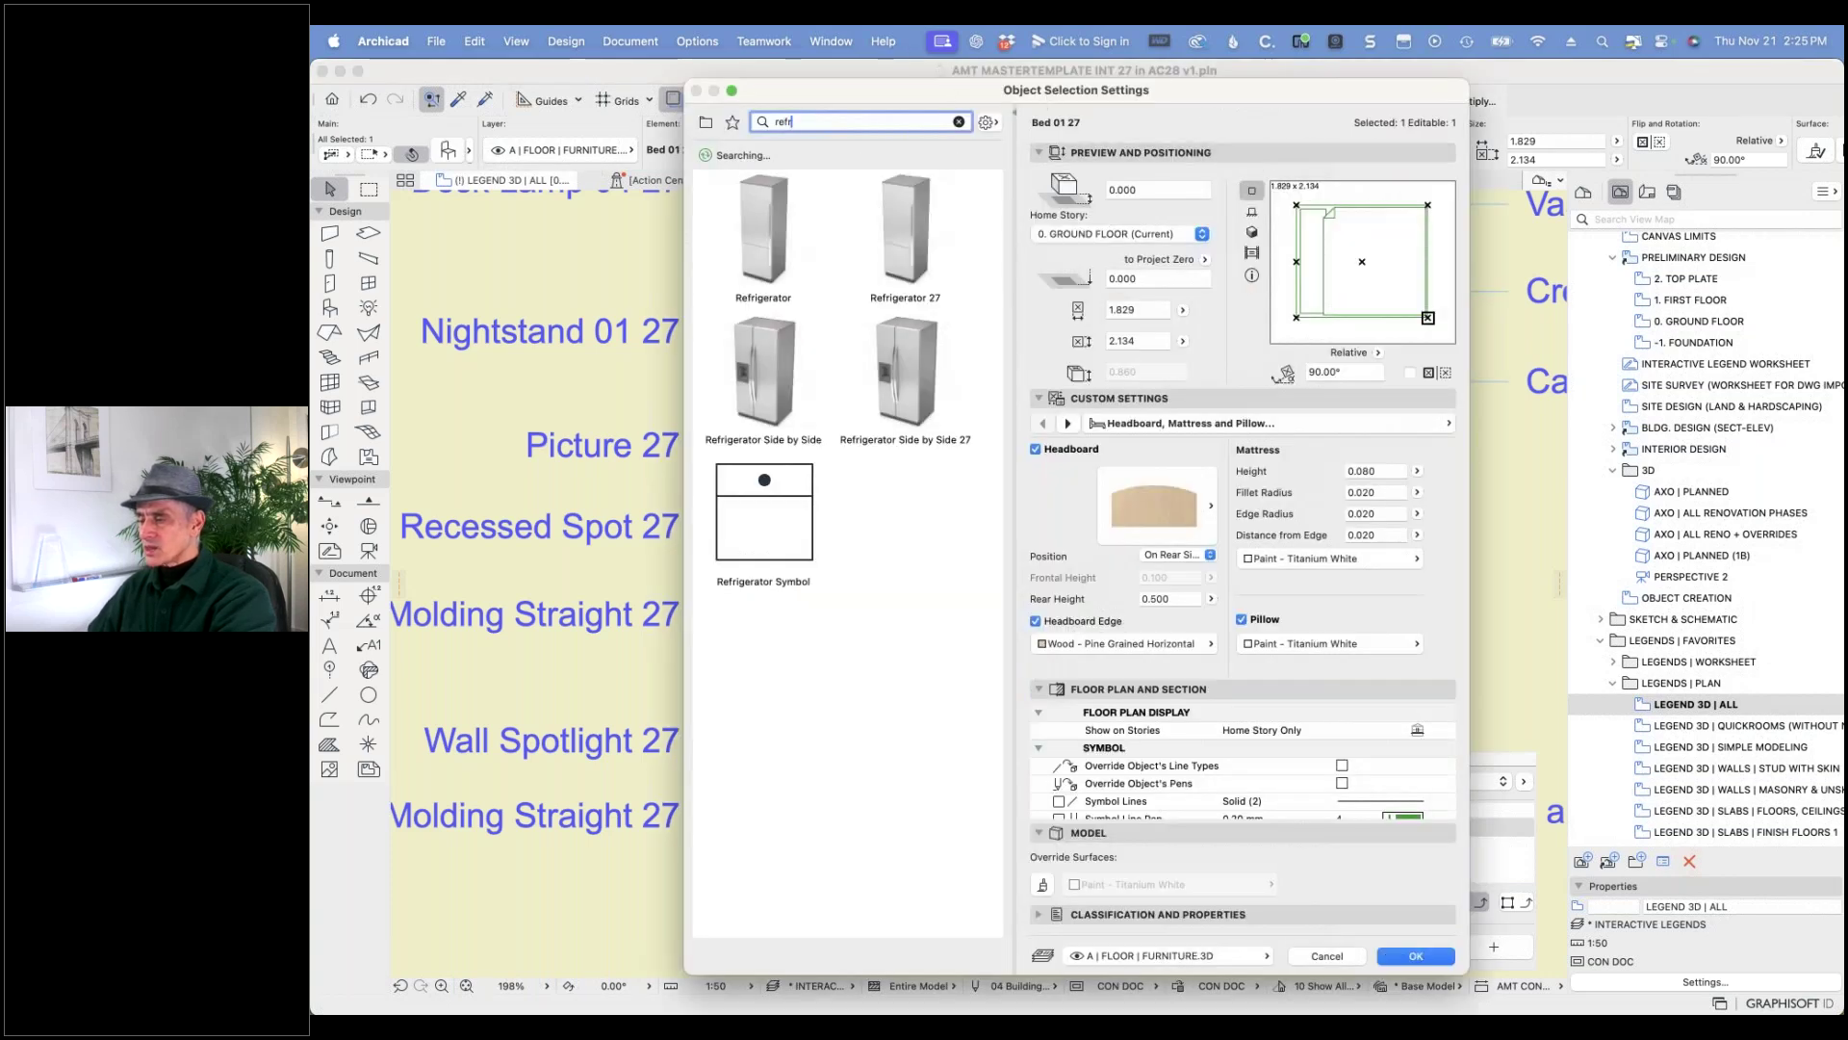
key(super+a)
text(b)
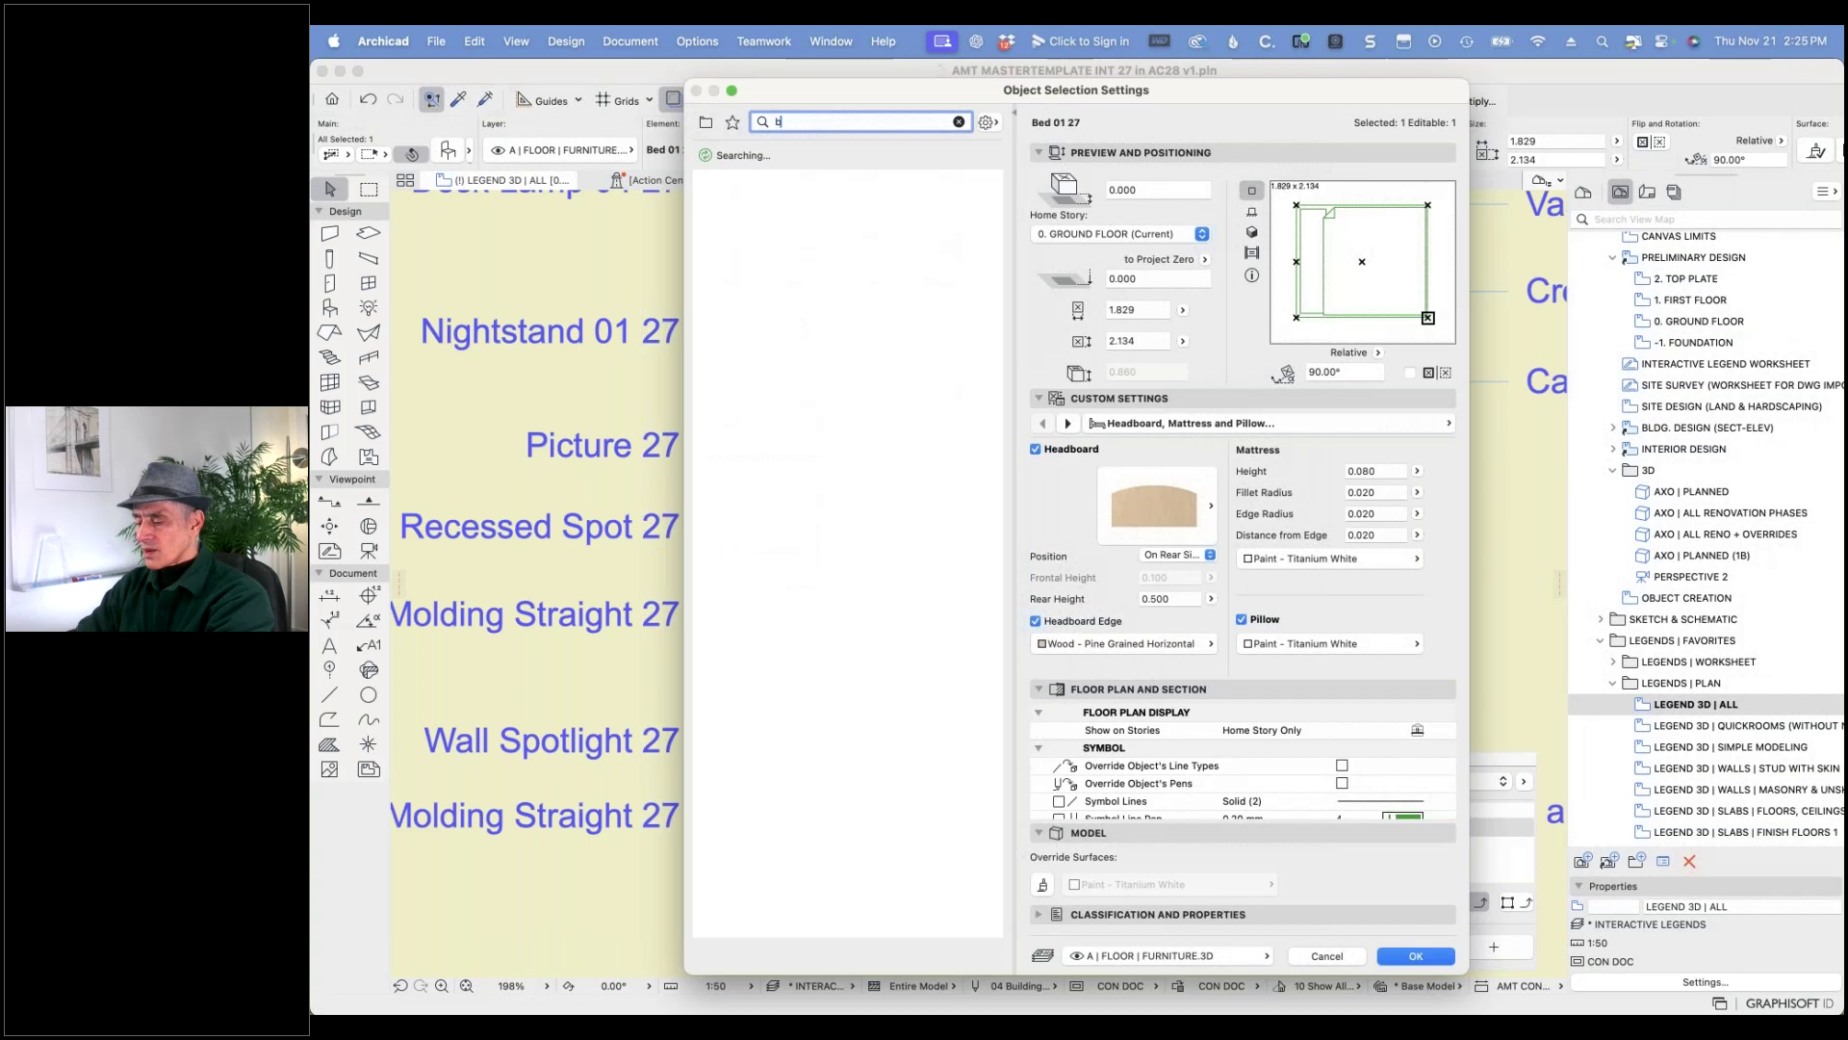
text(ed)
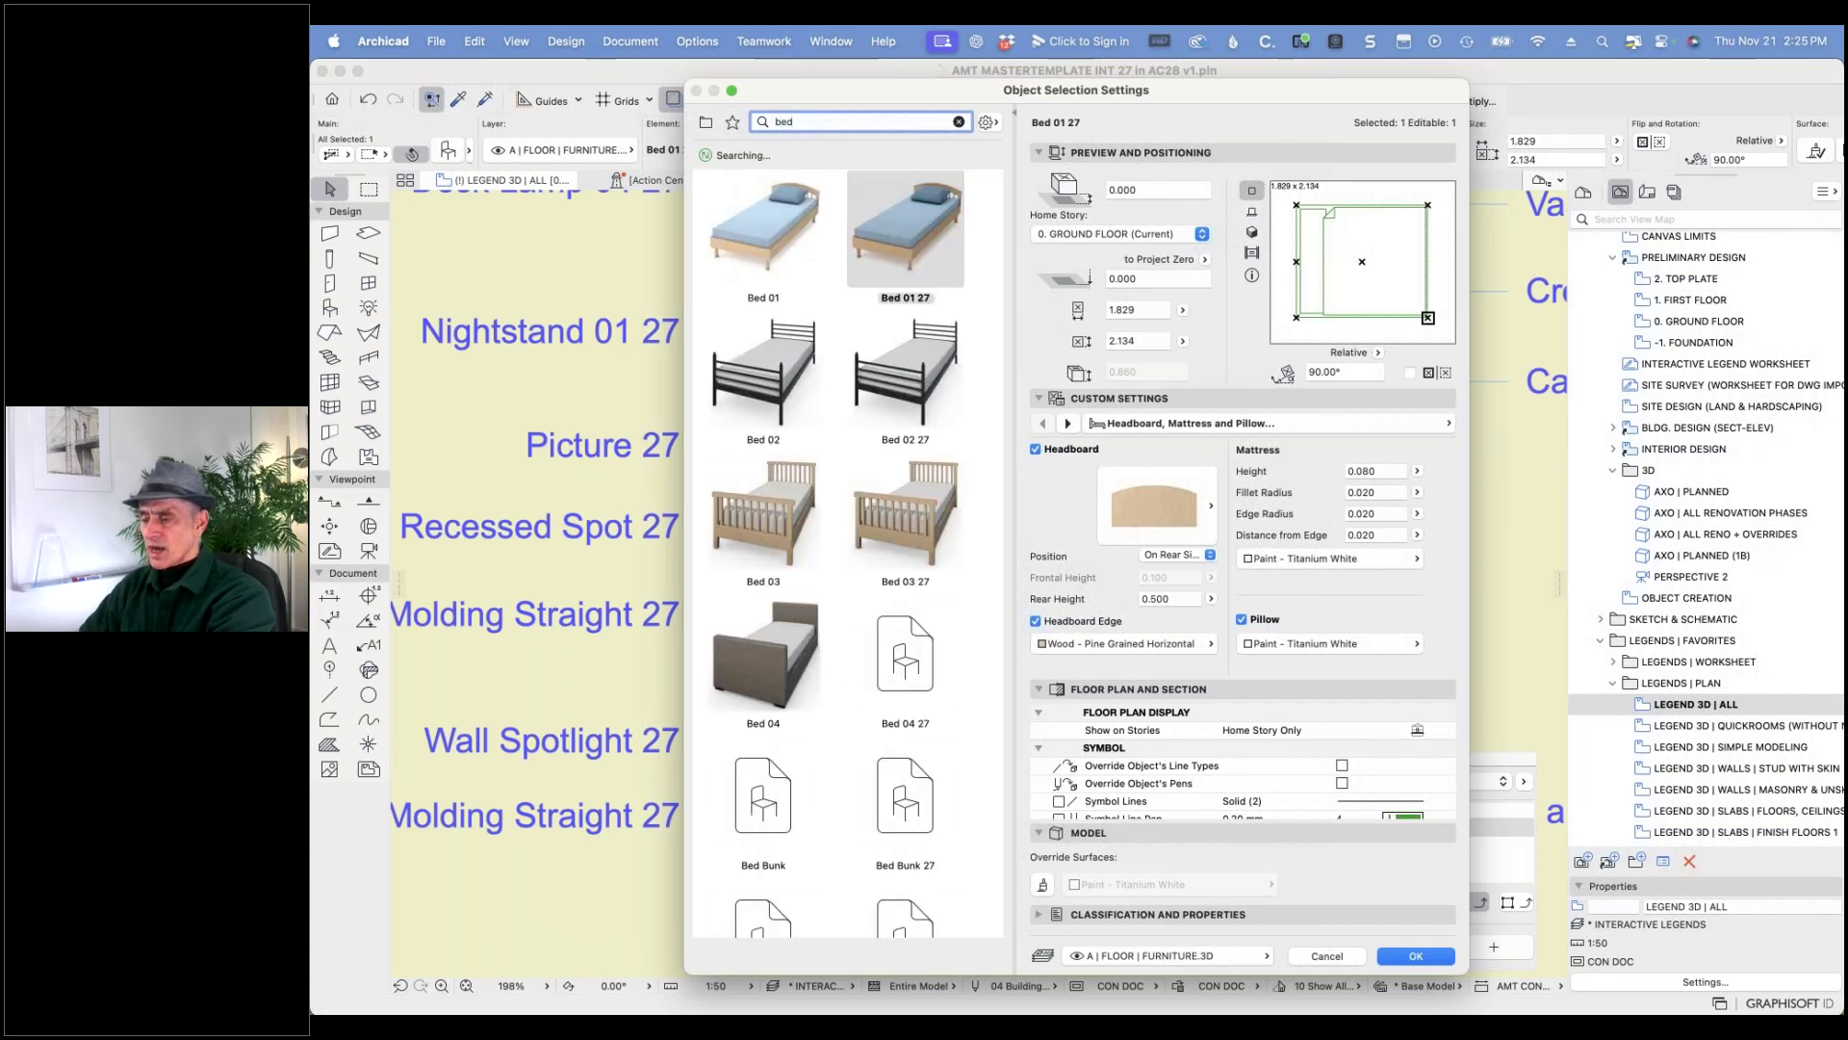
text( 01)
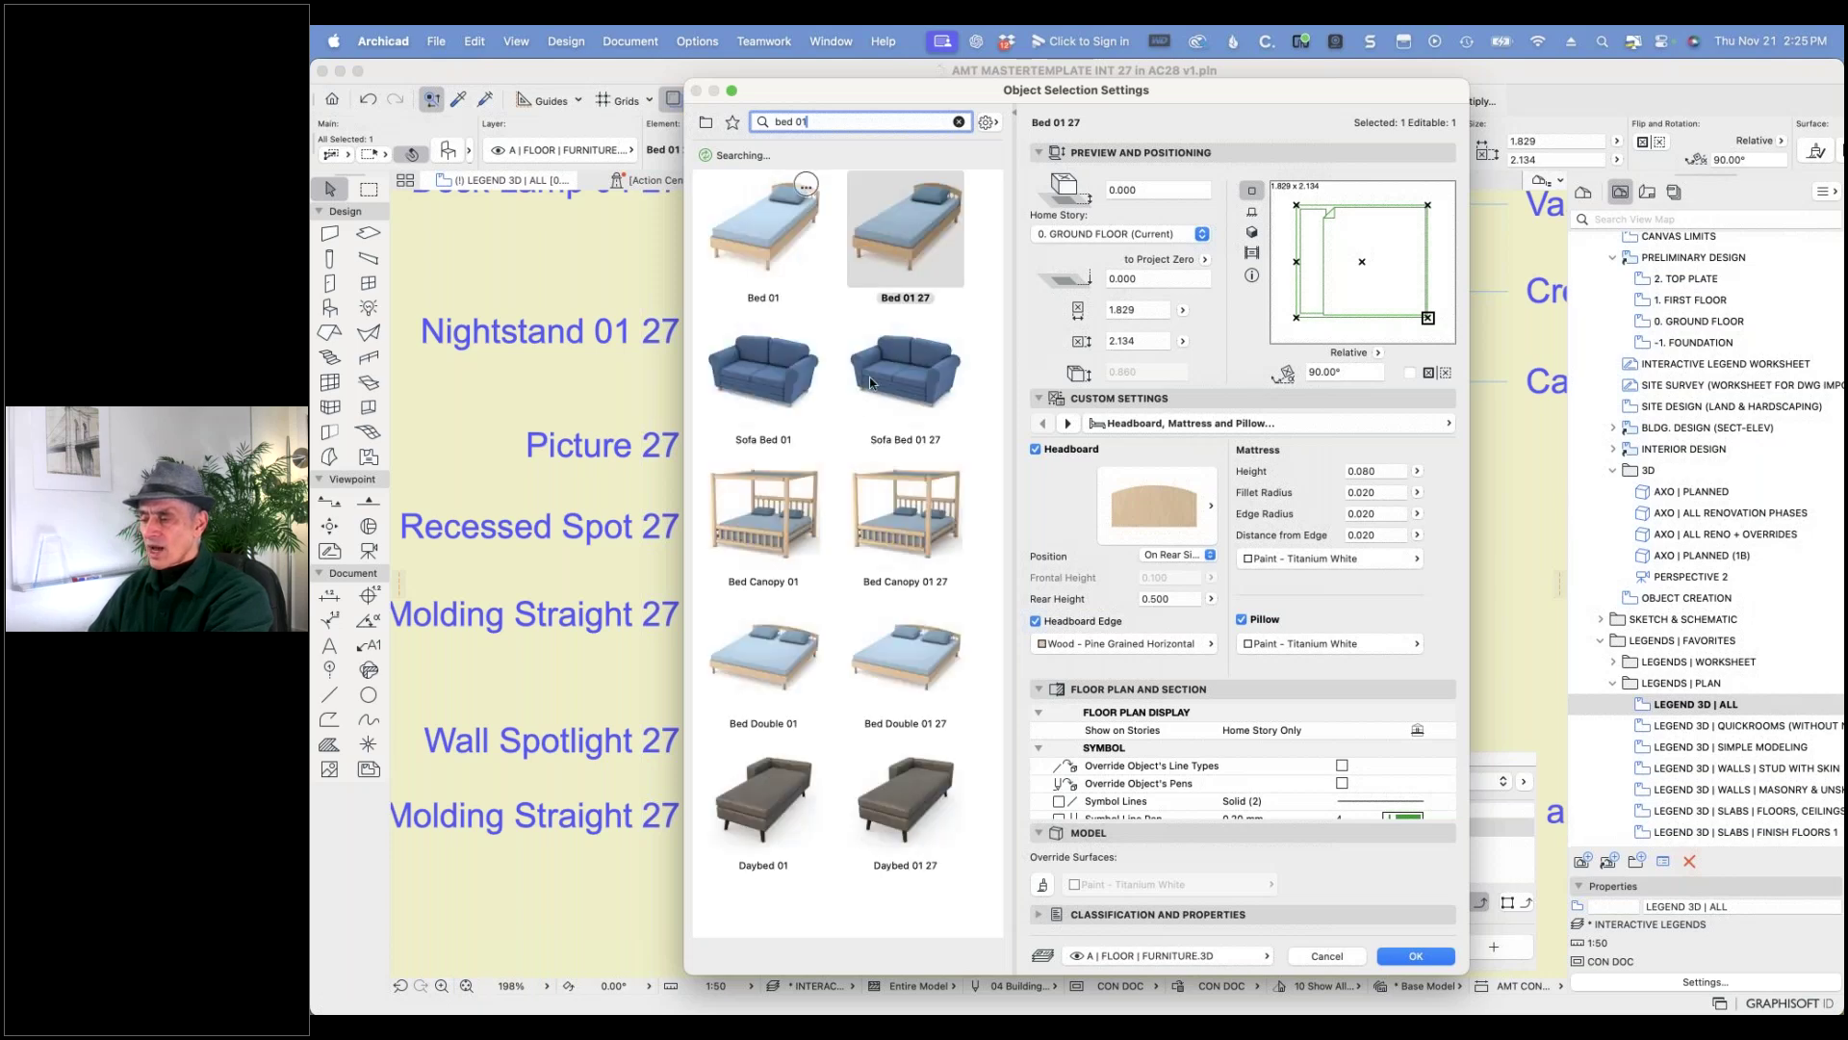
click(785, 222)
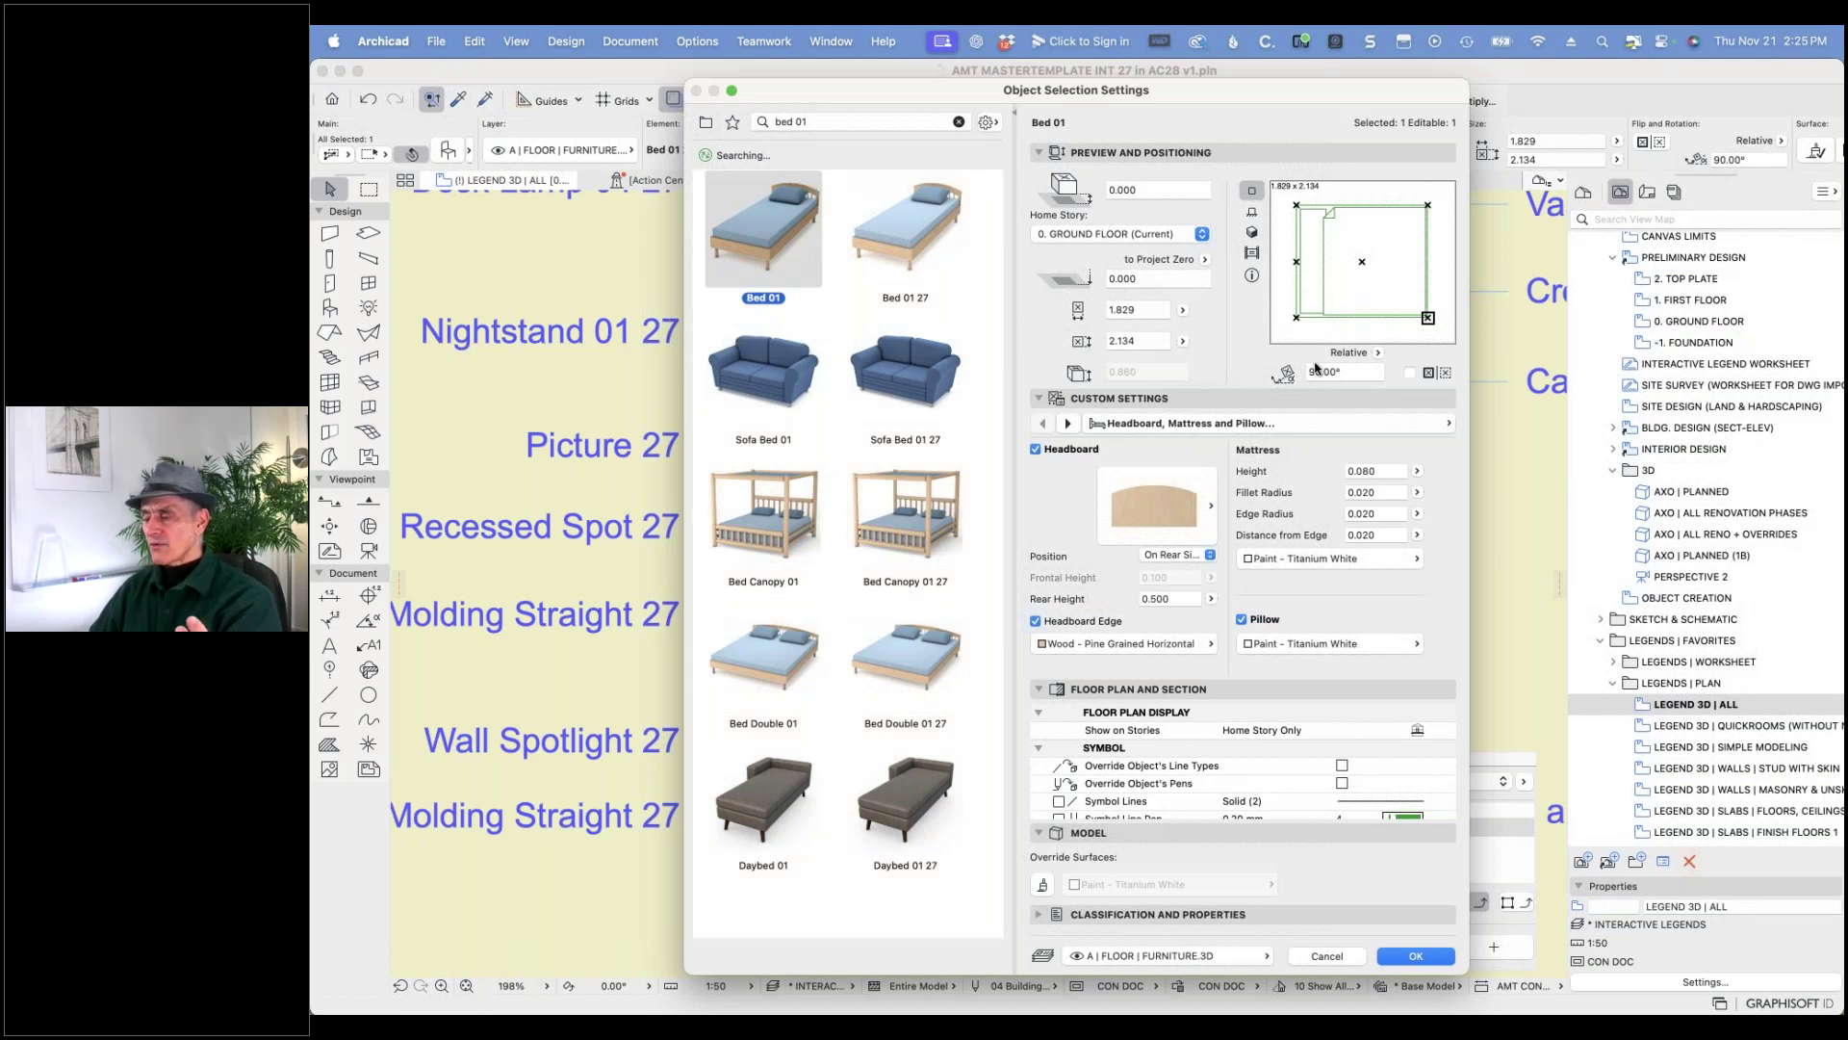
- Set the bed's 2D Detail Level to by MVO, apply it, and deselect the bed
click(1434, 424)
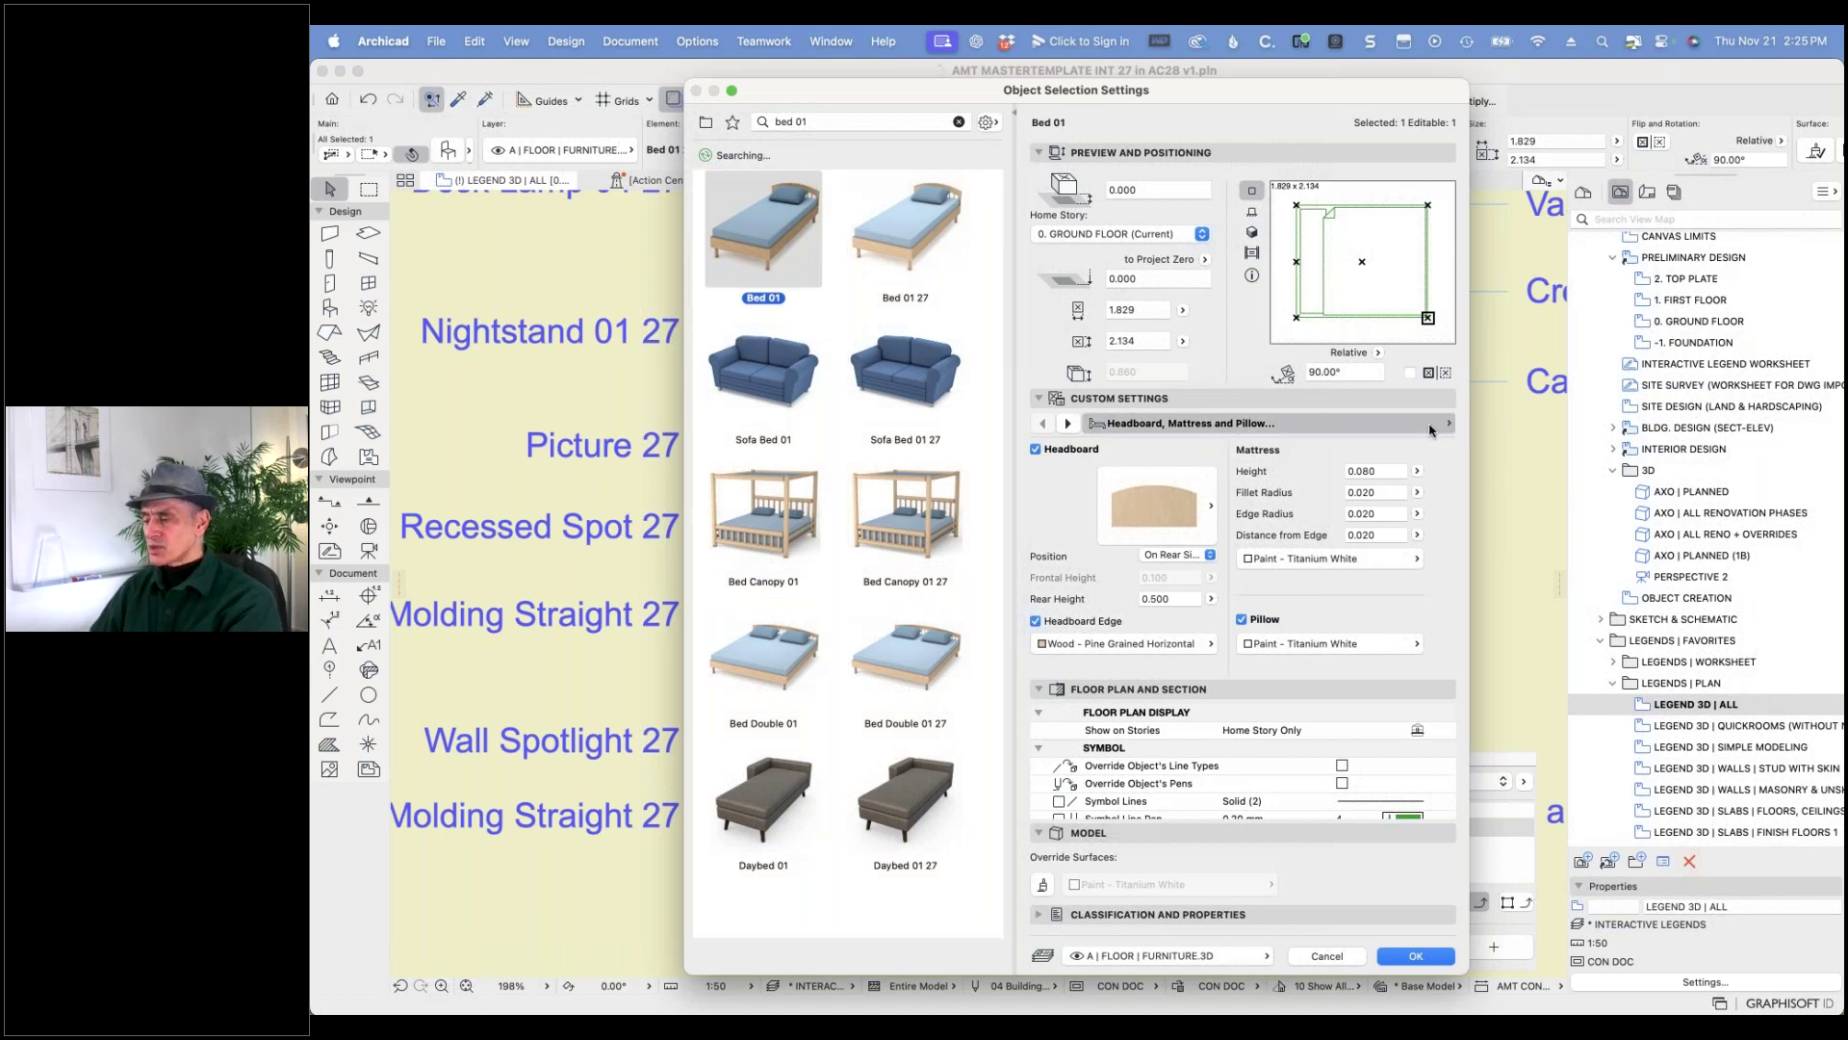
click(1525, 469)
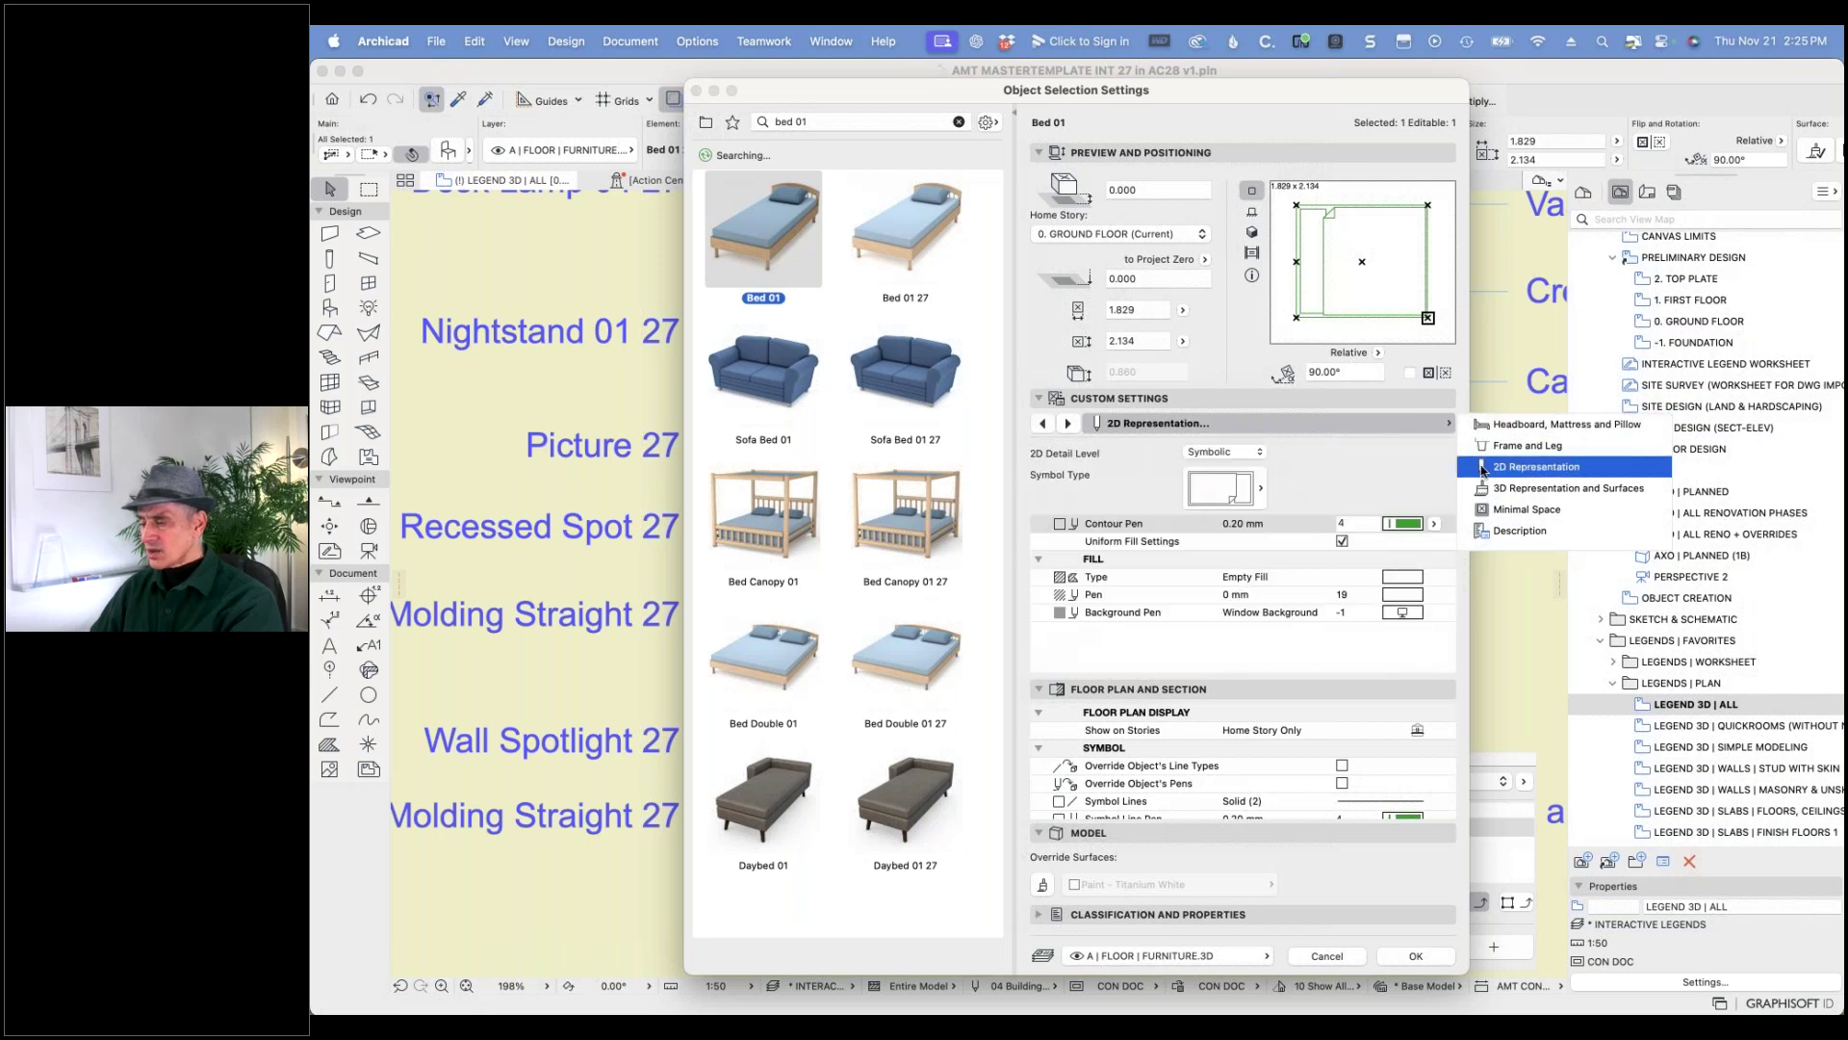
click(1258, 453)
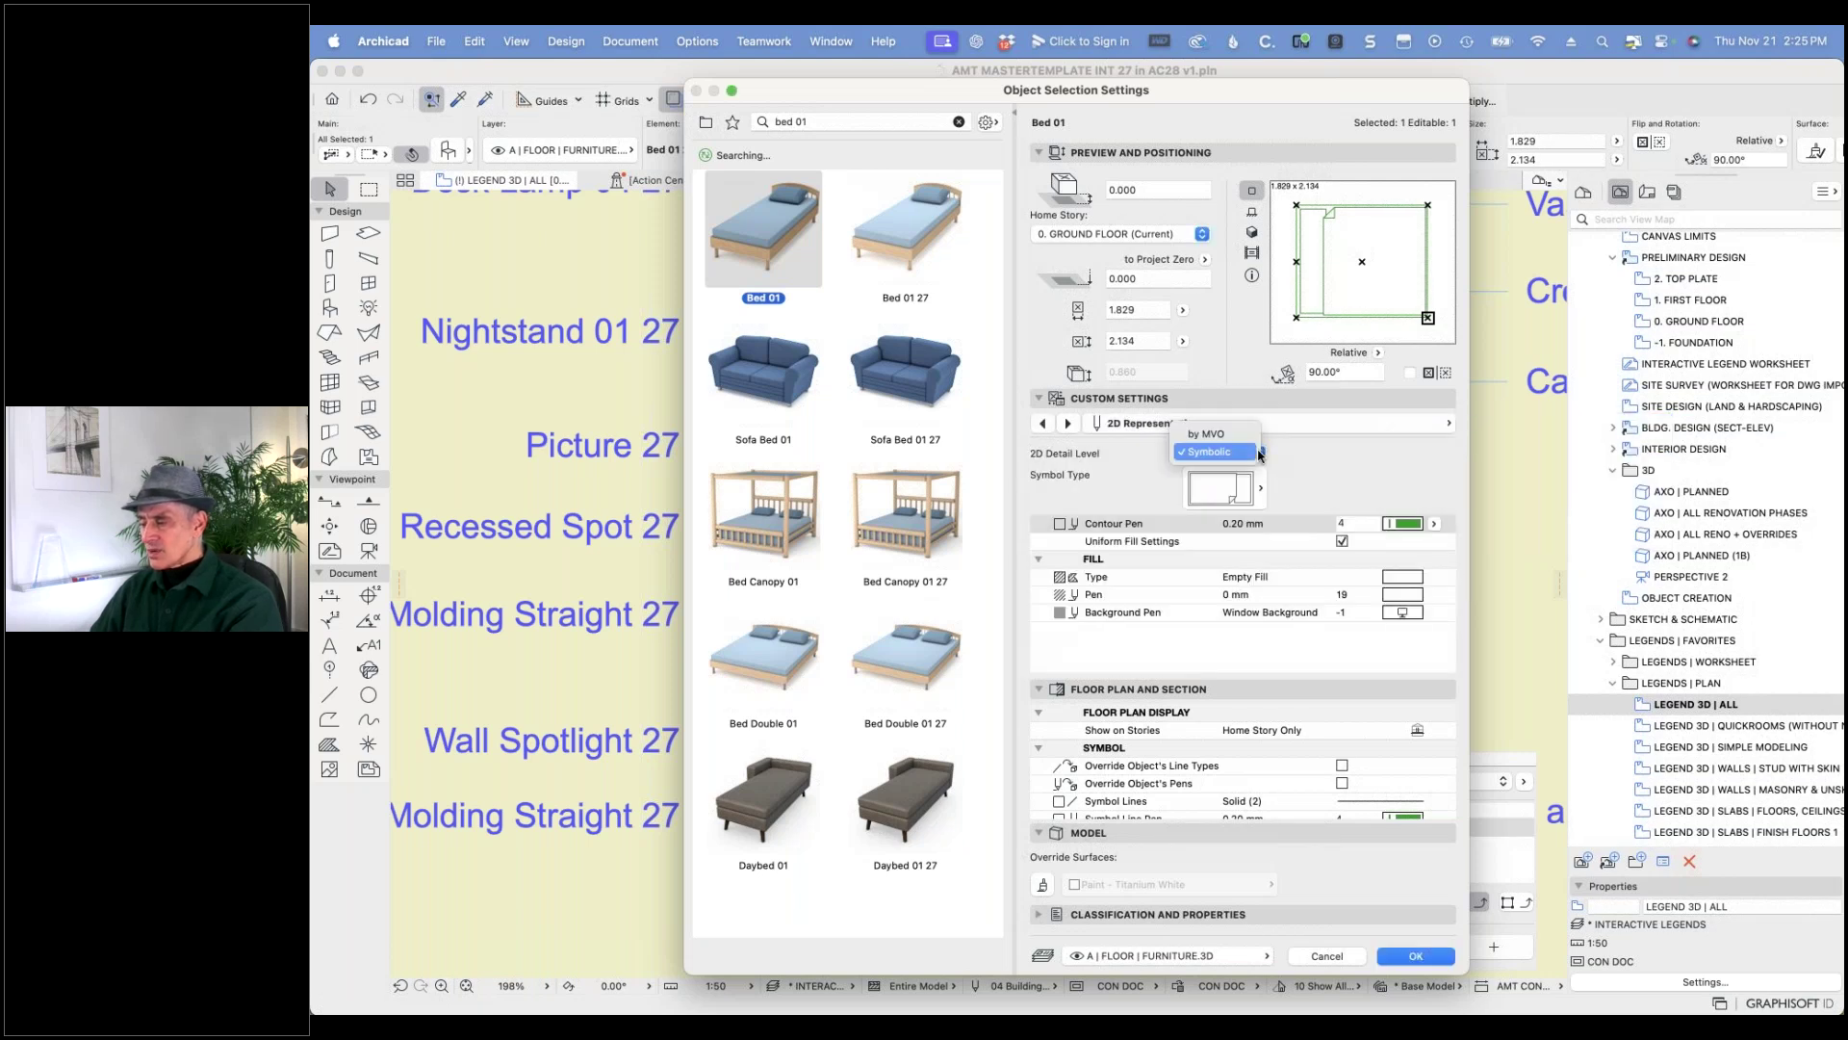
click(1236, 439)
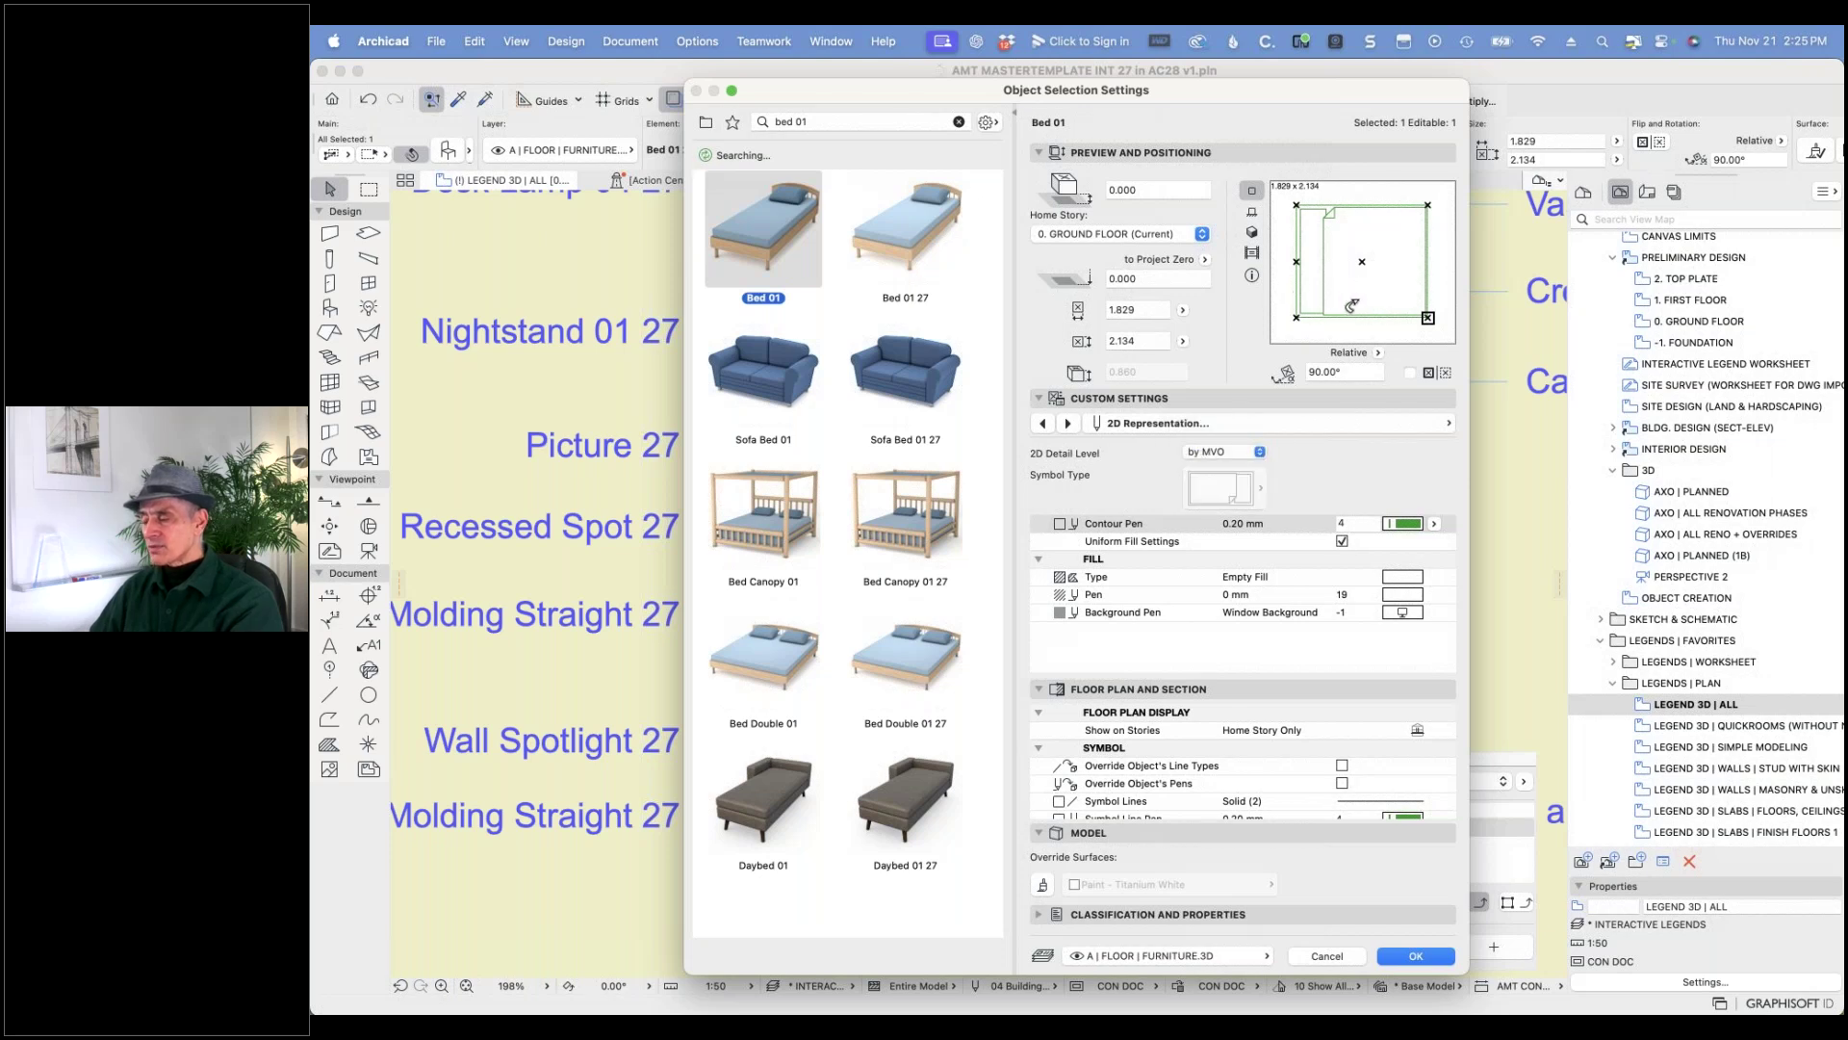
click(1415, 957)
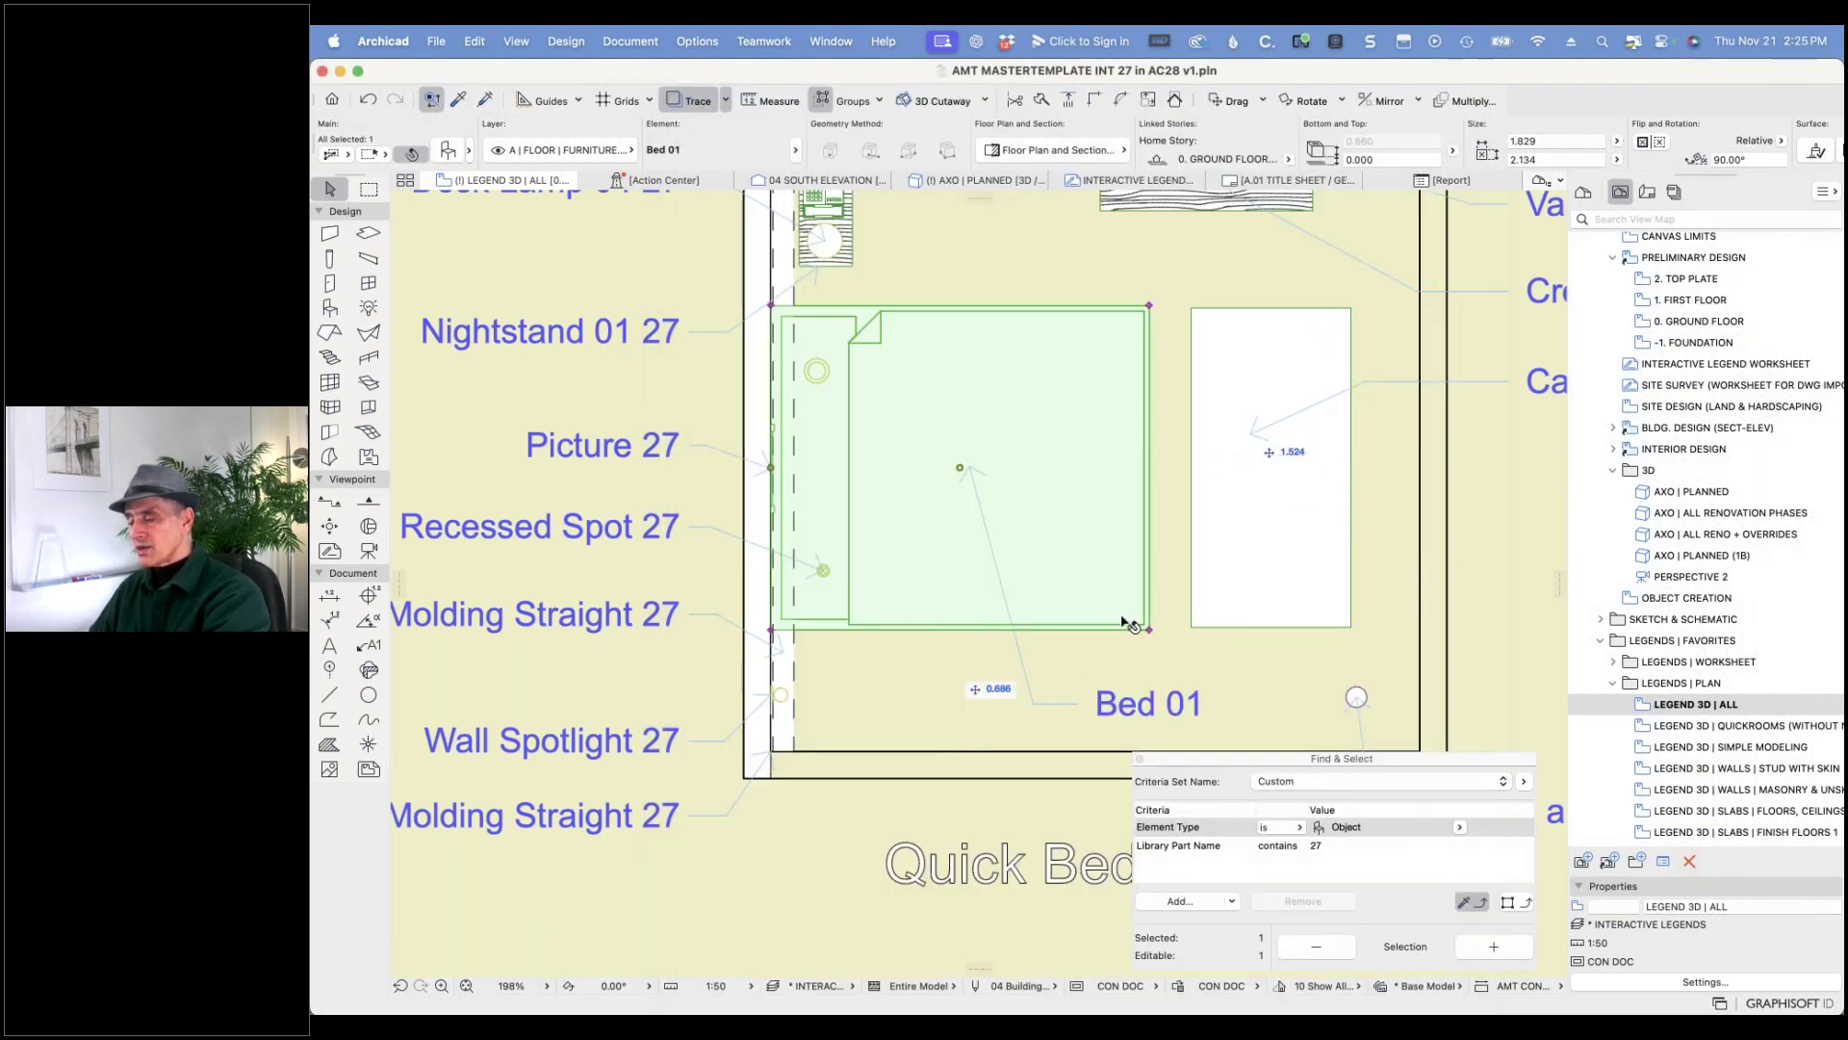
key(Escape)
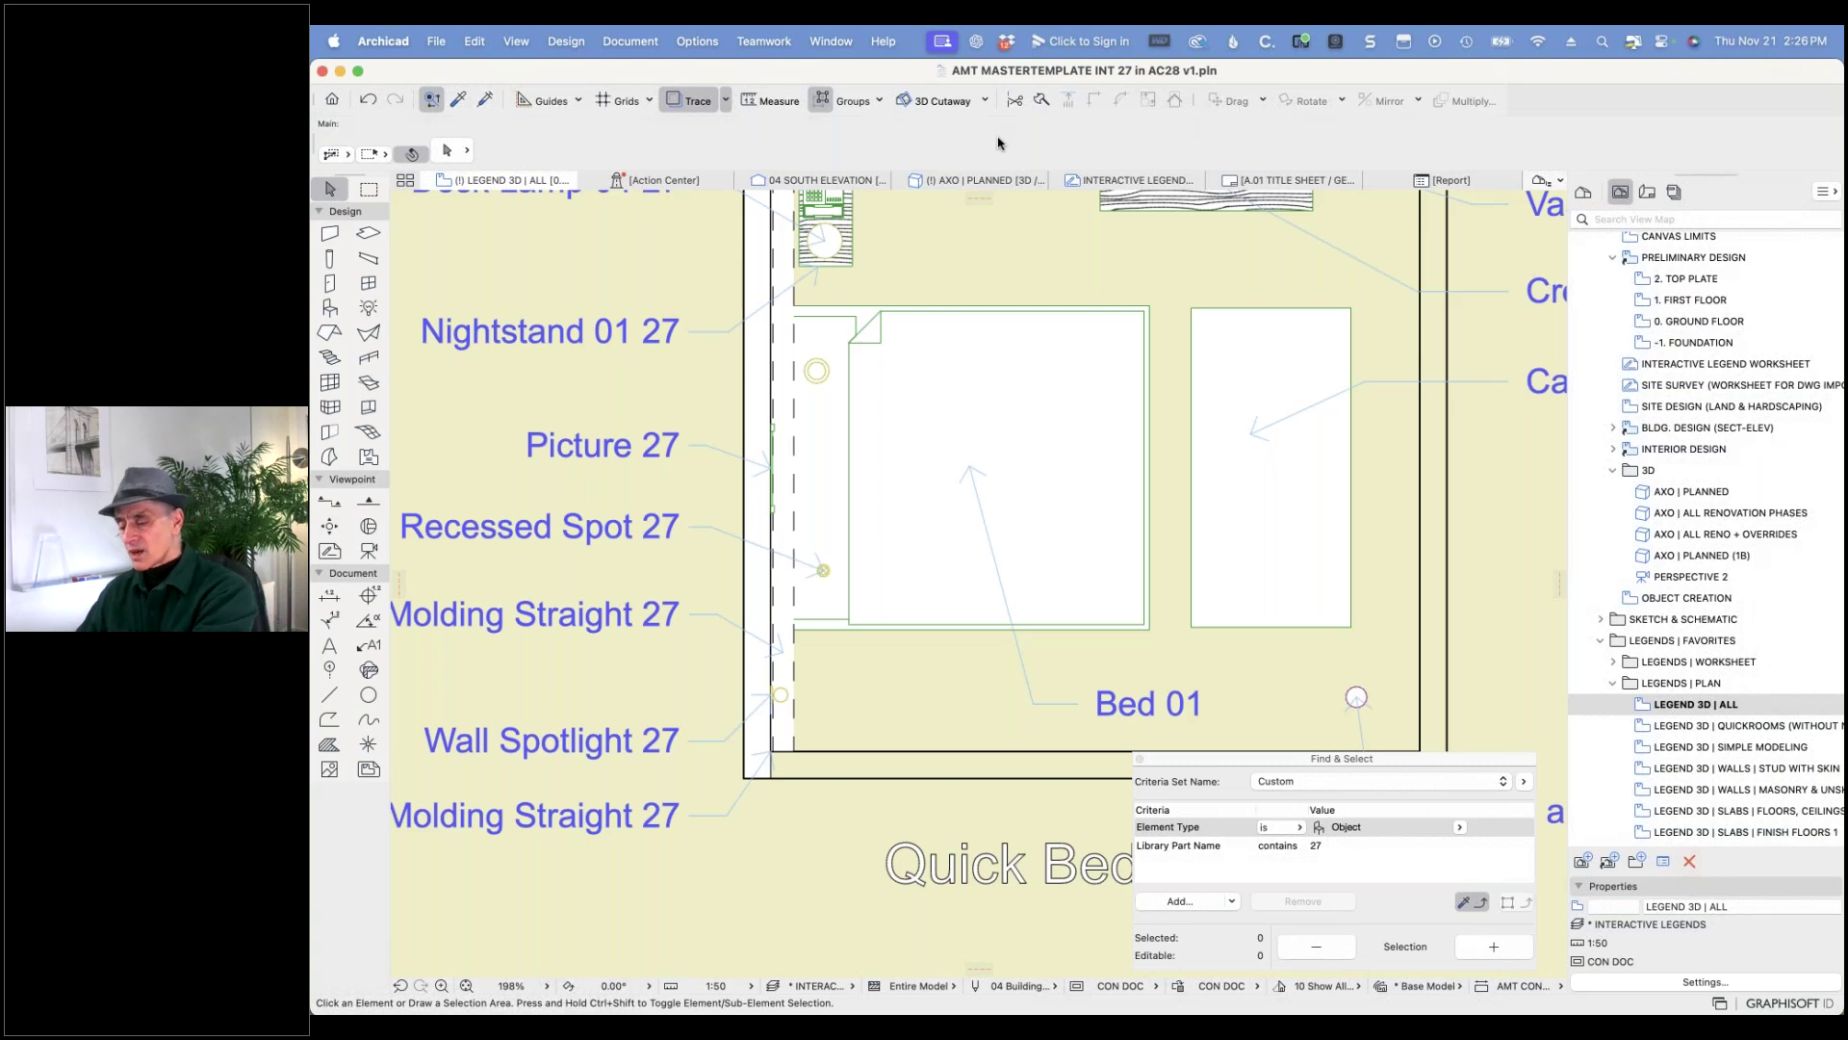
- Bring the AC28 v4B sample project window to the front and save the project
key(super+Tab)
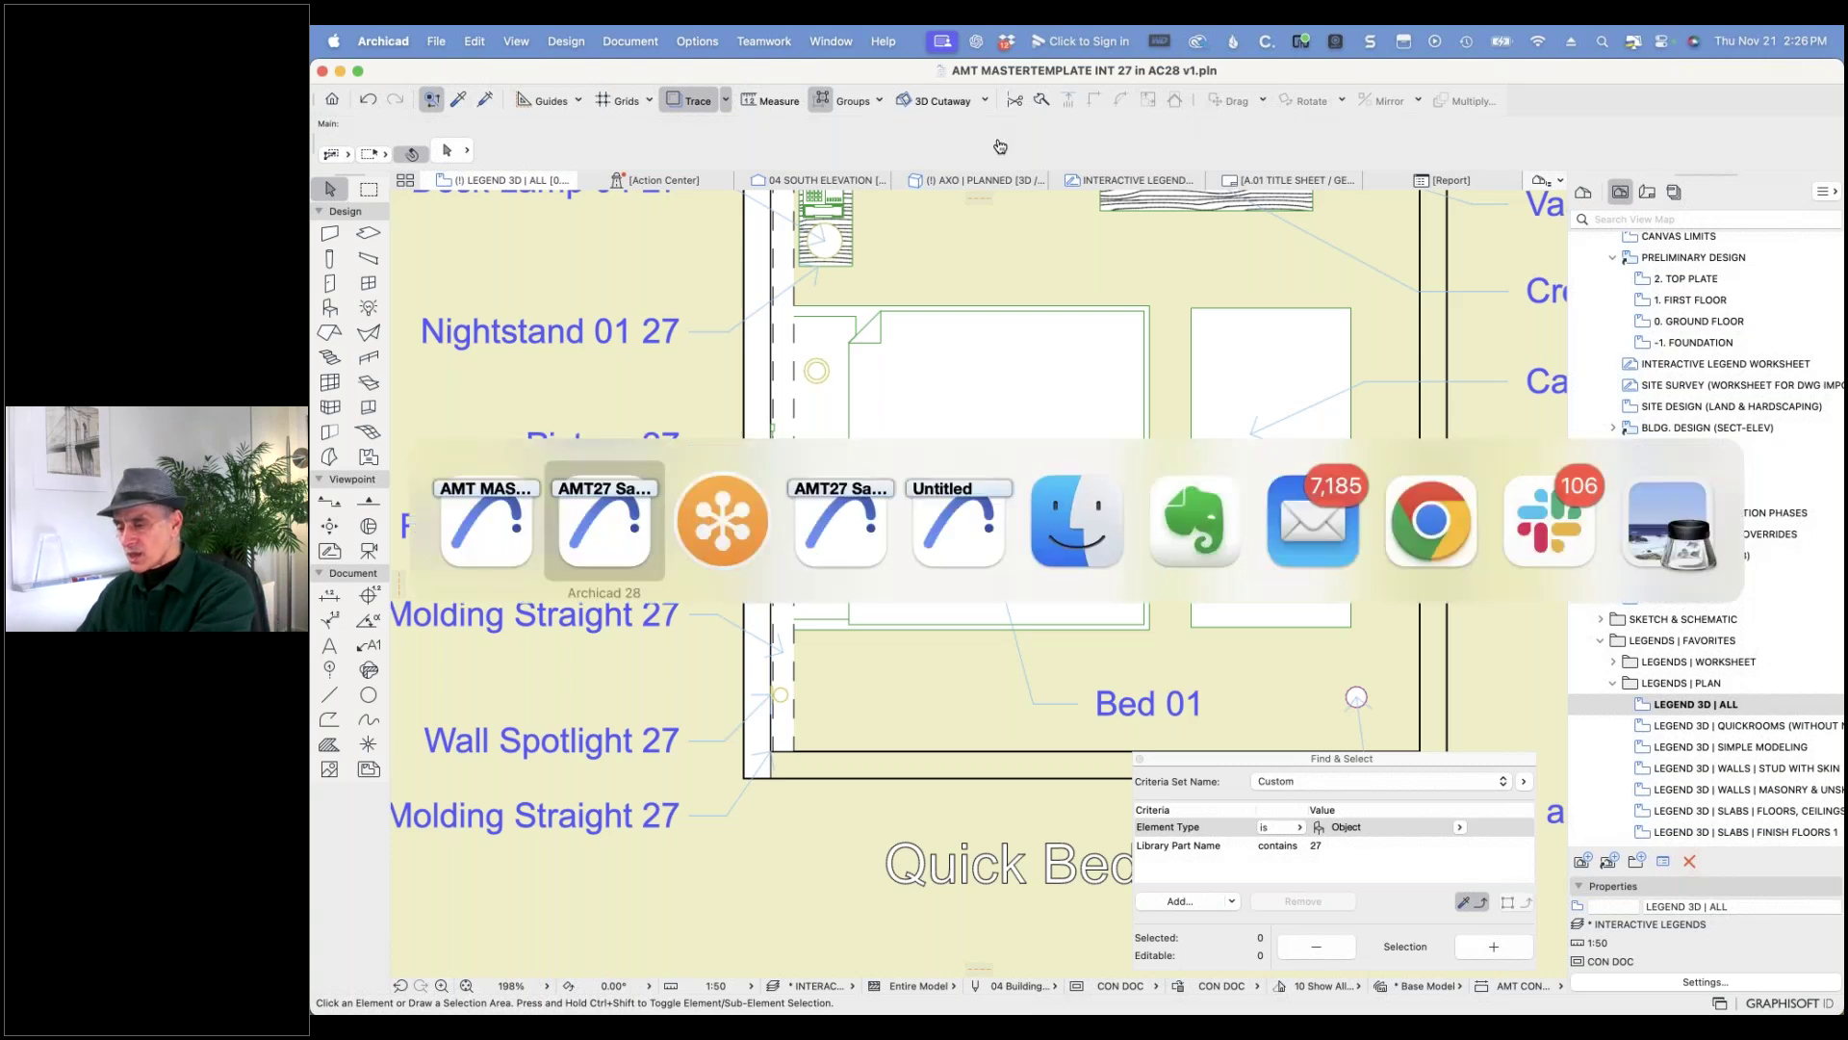
key(super+Tab)
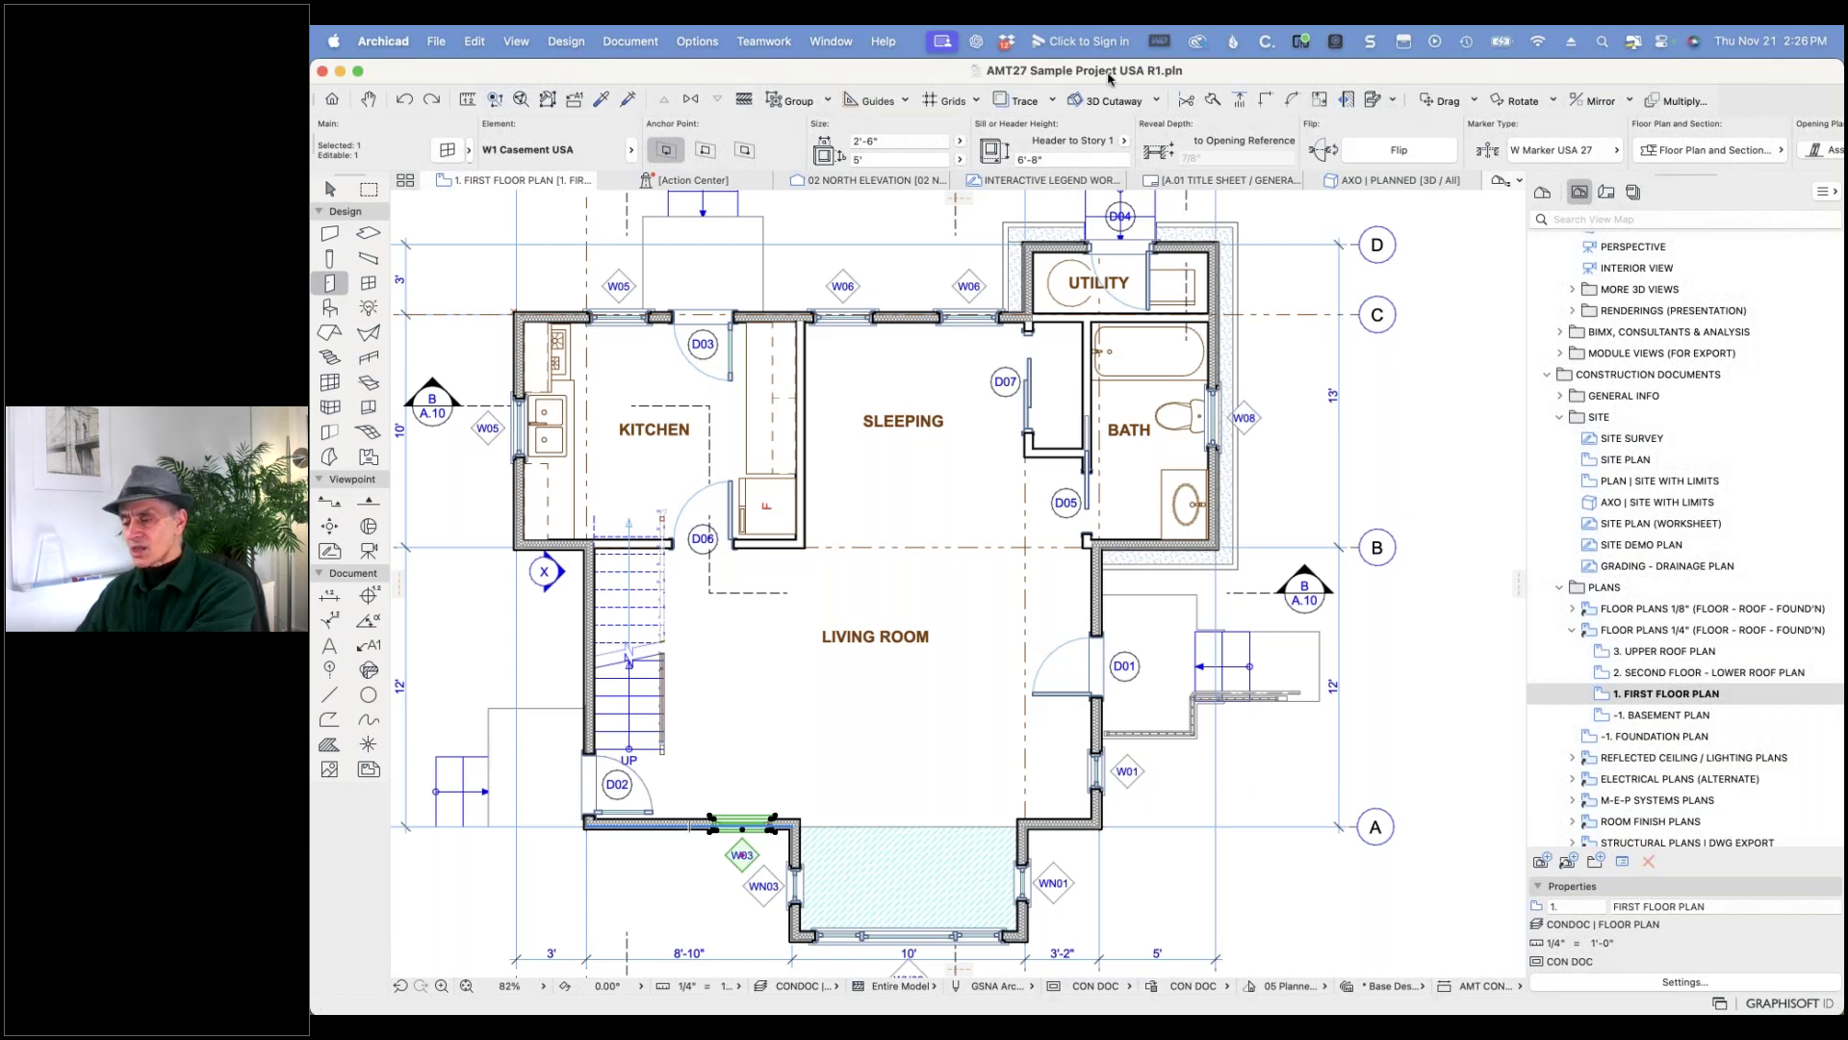
key(super+Tab)
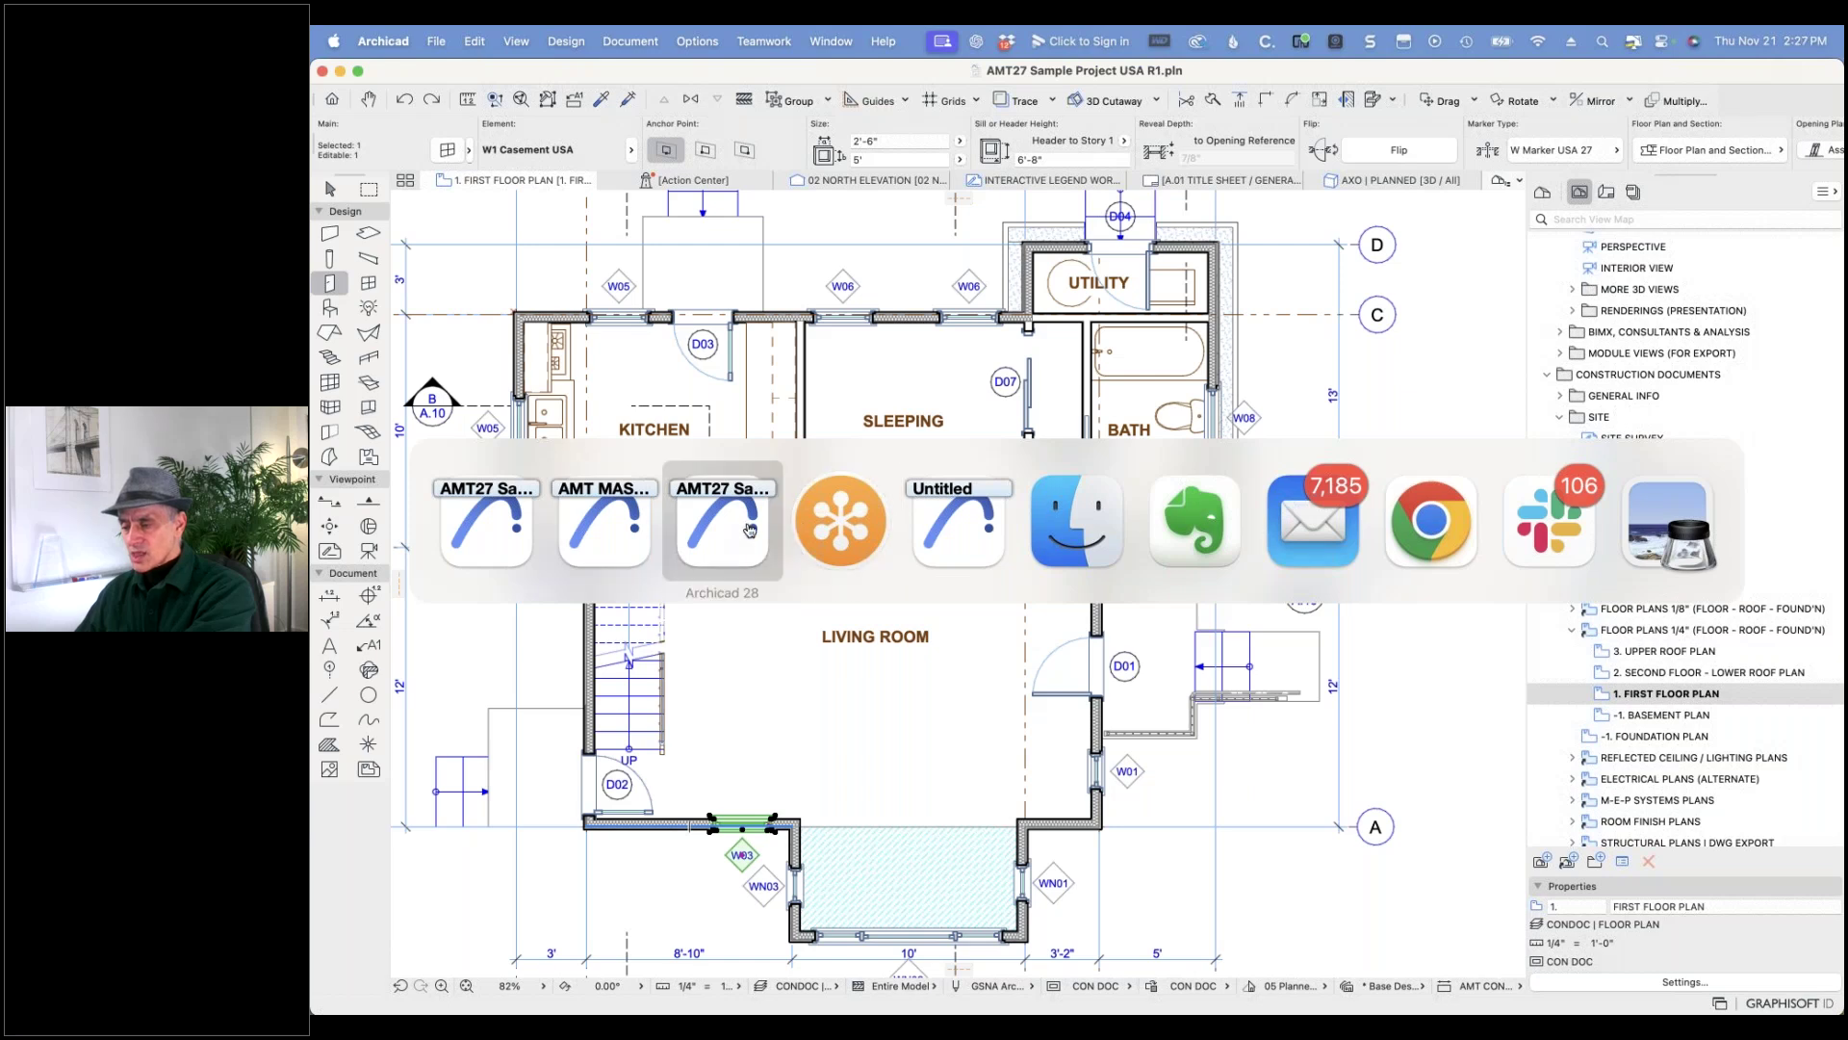
click(750, 528)
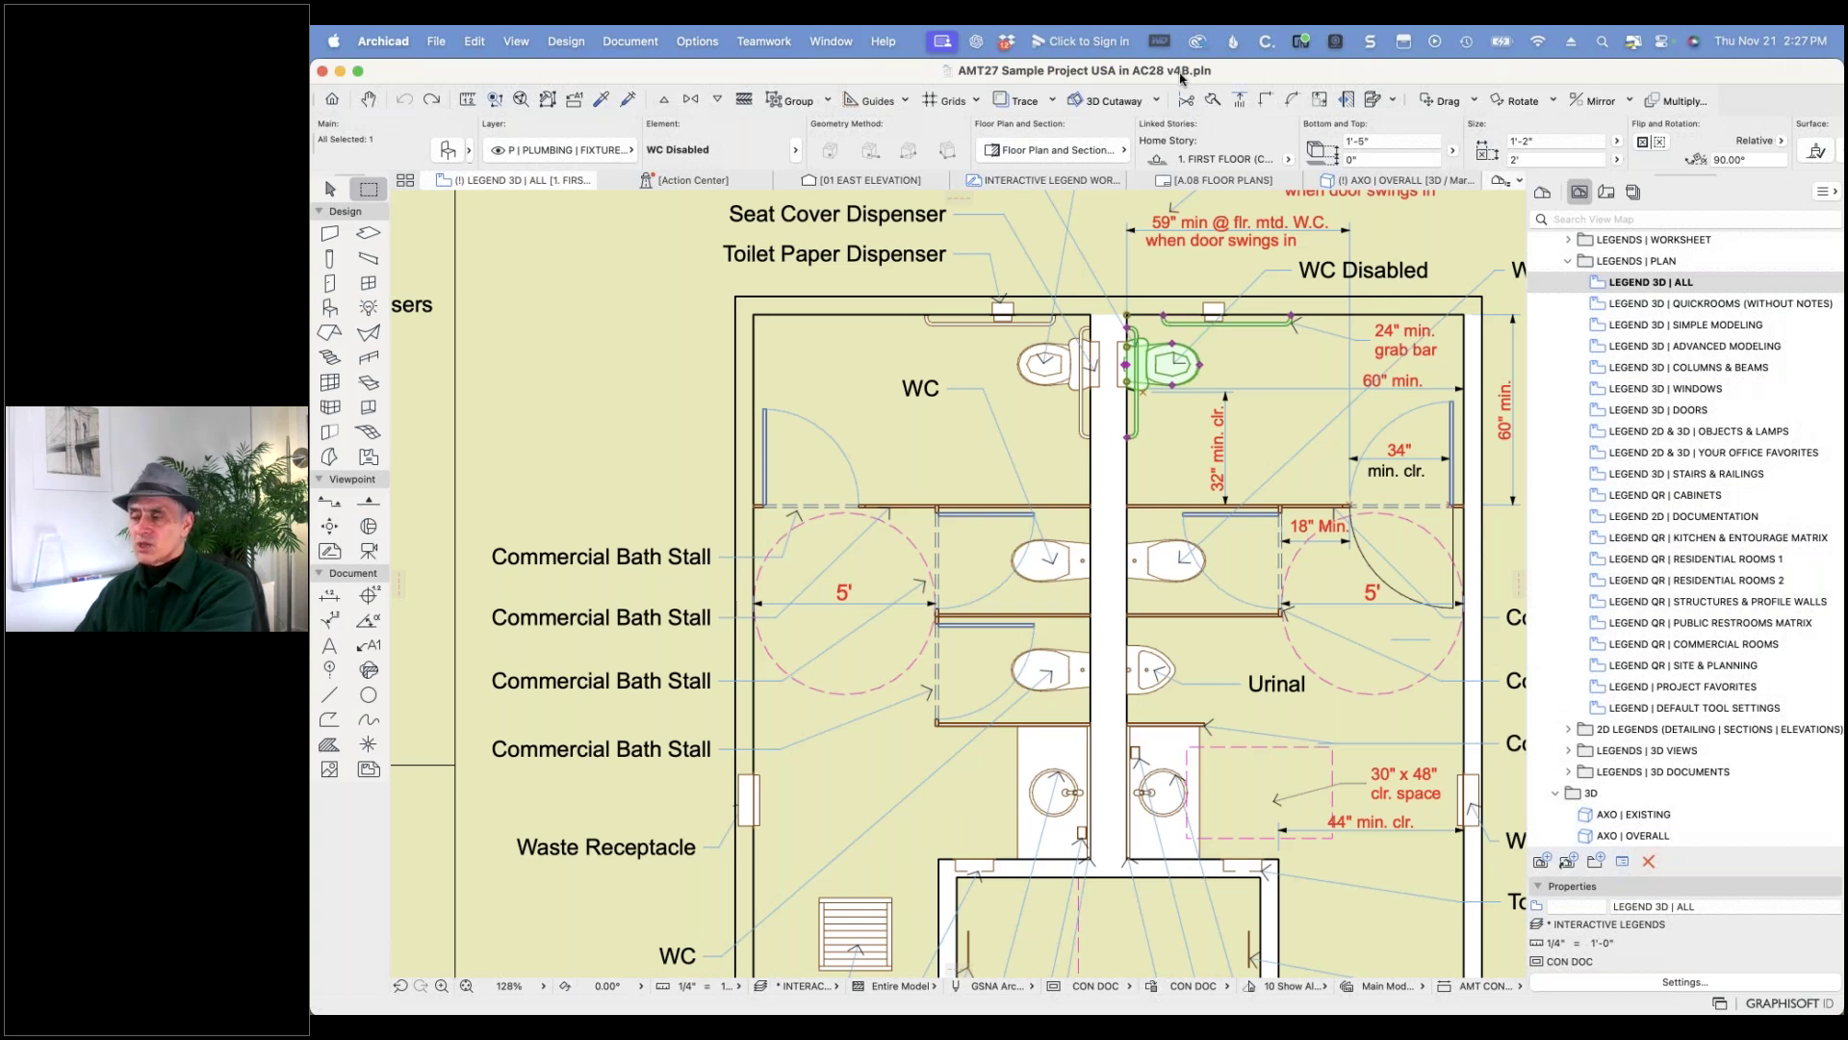
click(441, 42)
click(479, 198)
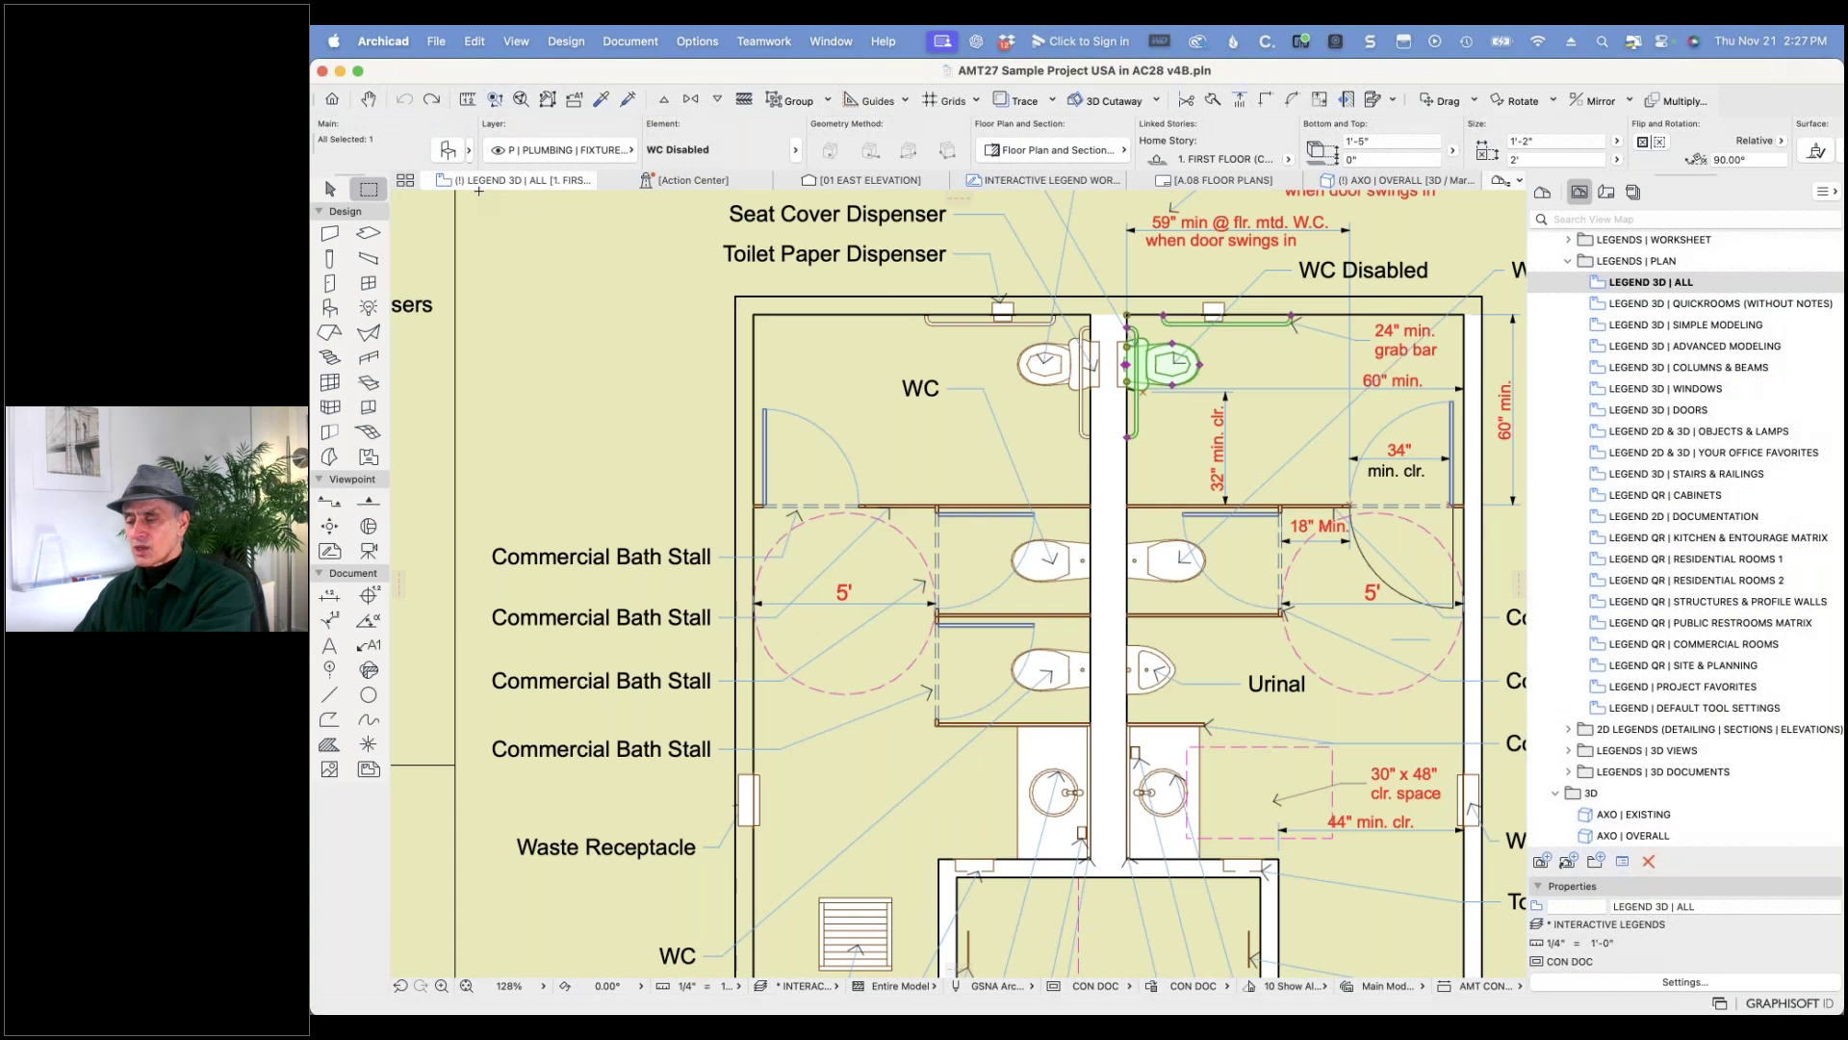
- In Library Manager, remove Archicad Library 28, MEP Library 28 and the Migration Libraries
click(436, 41)
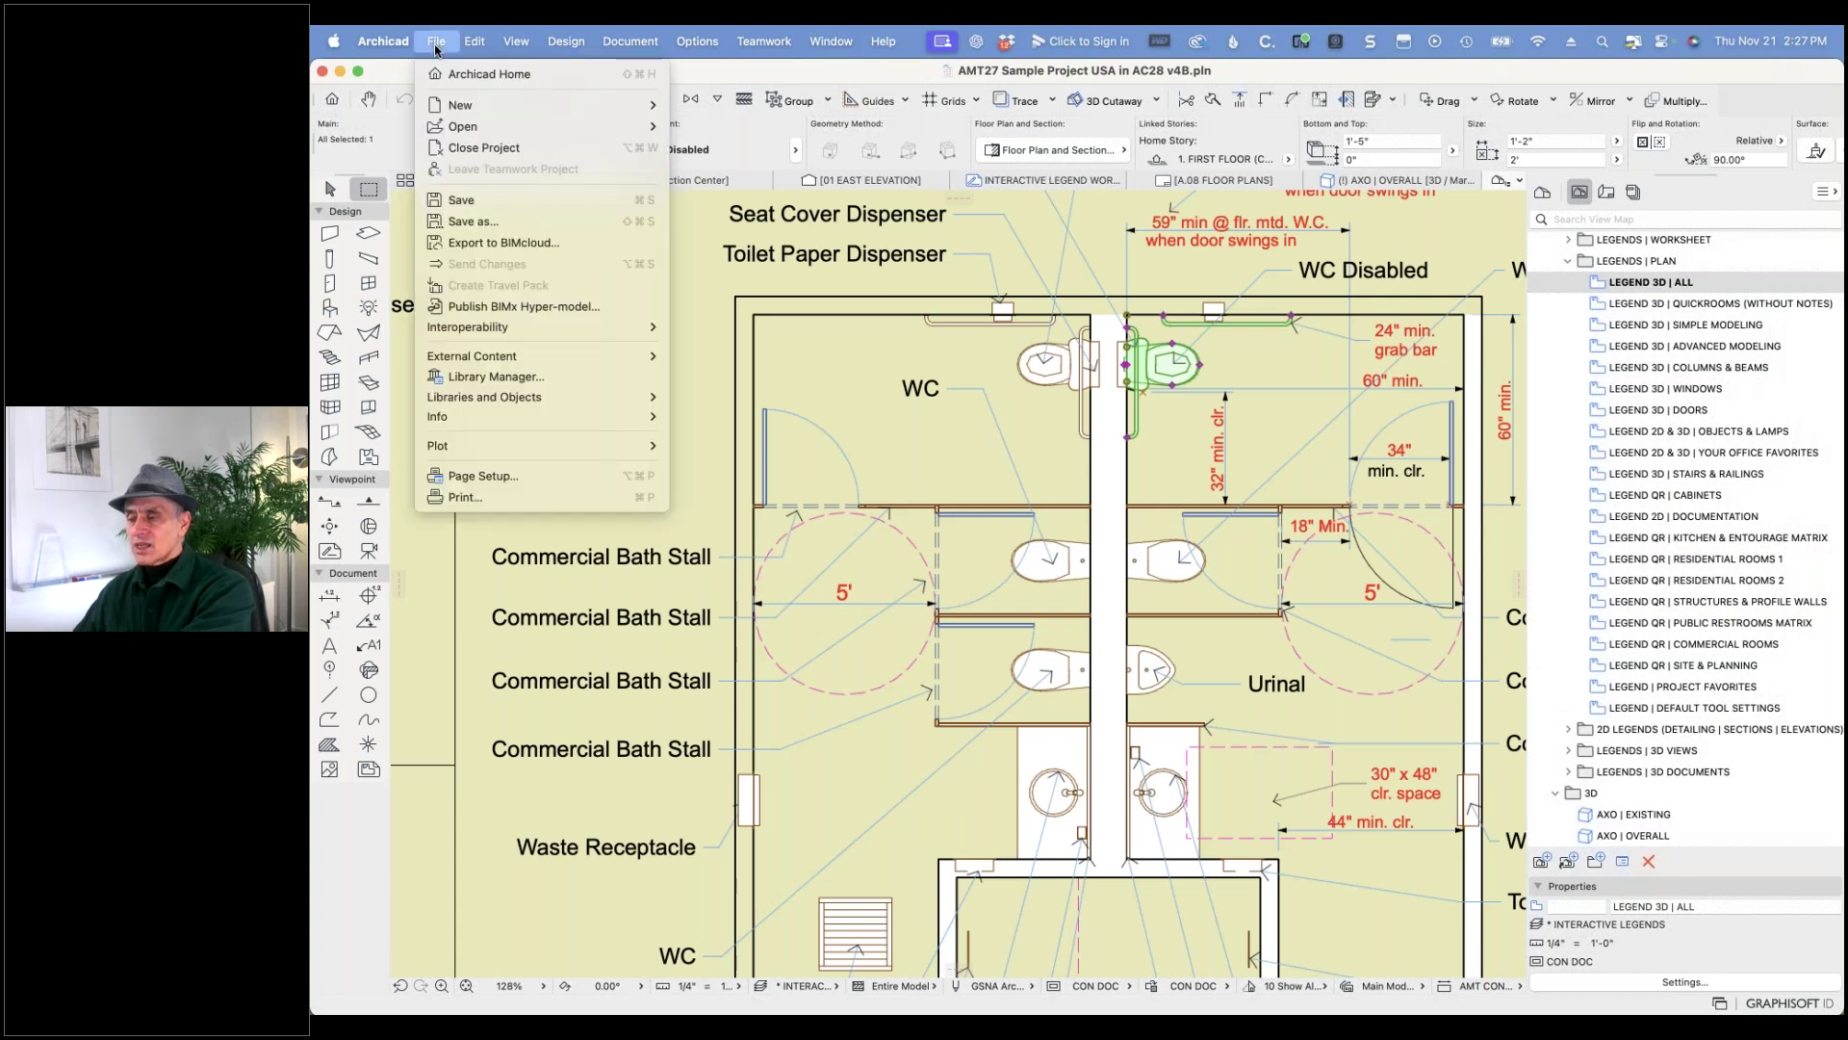
click(466, 374)
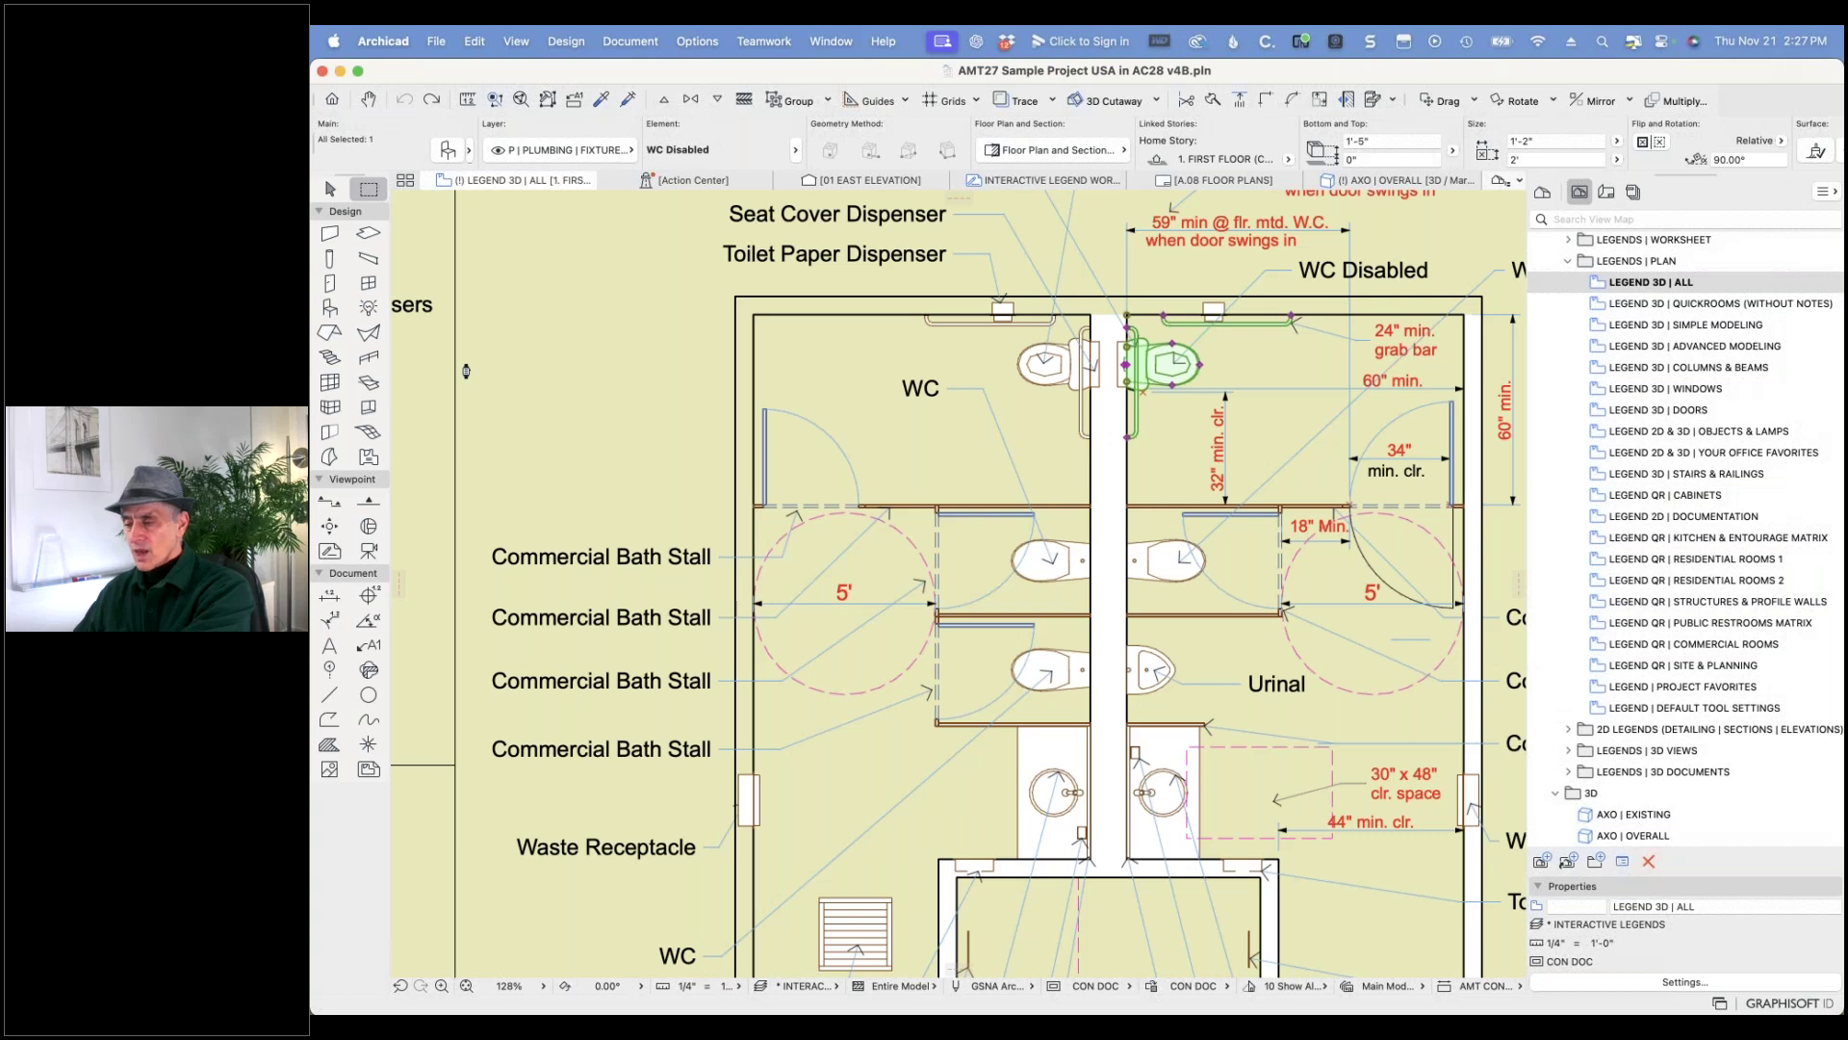
click(903, 342)
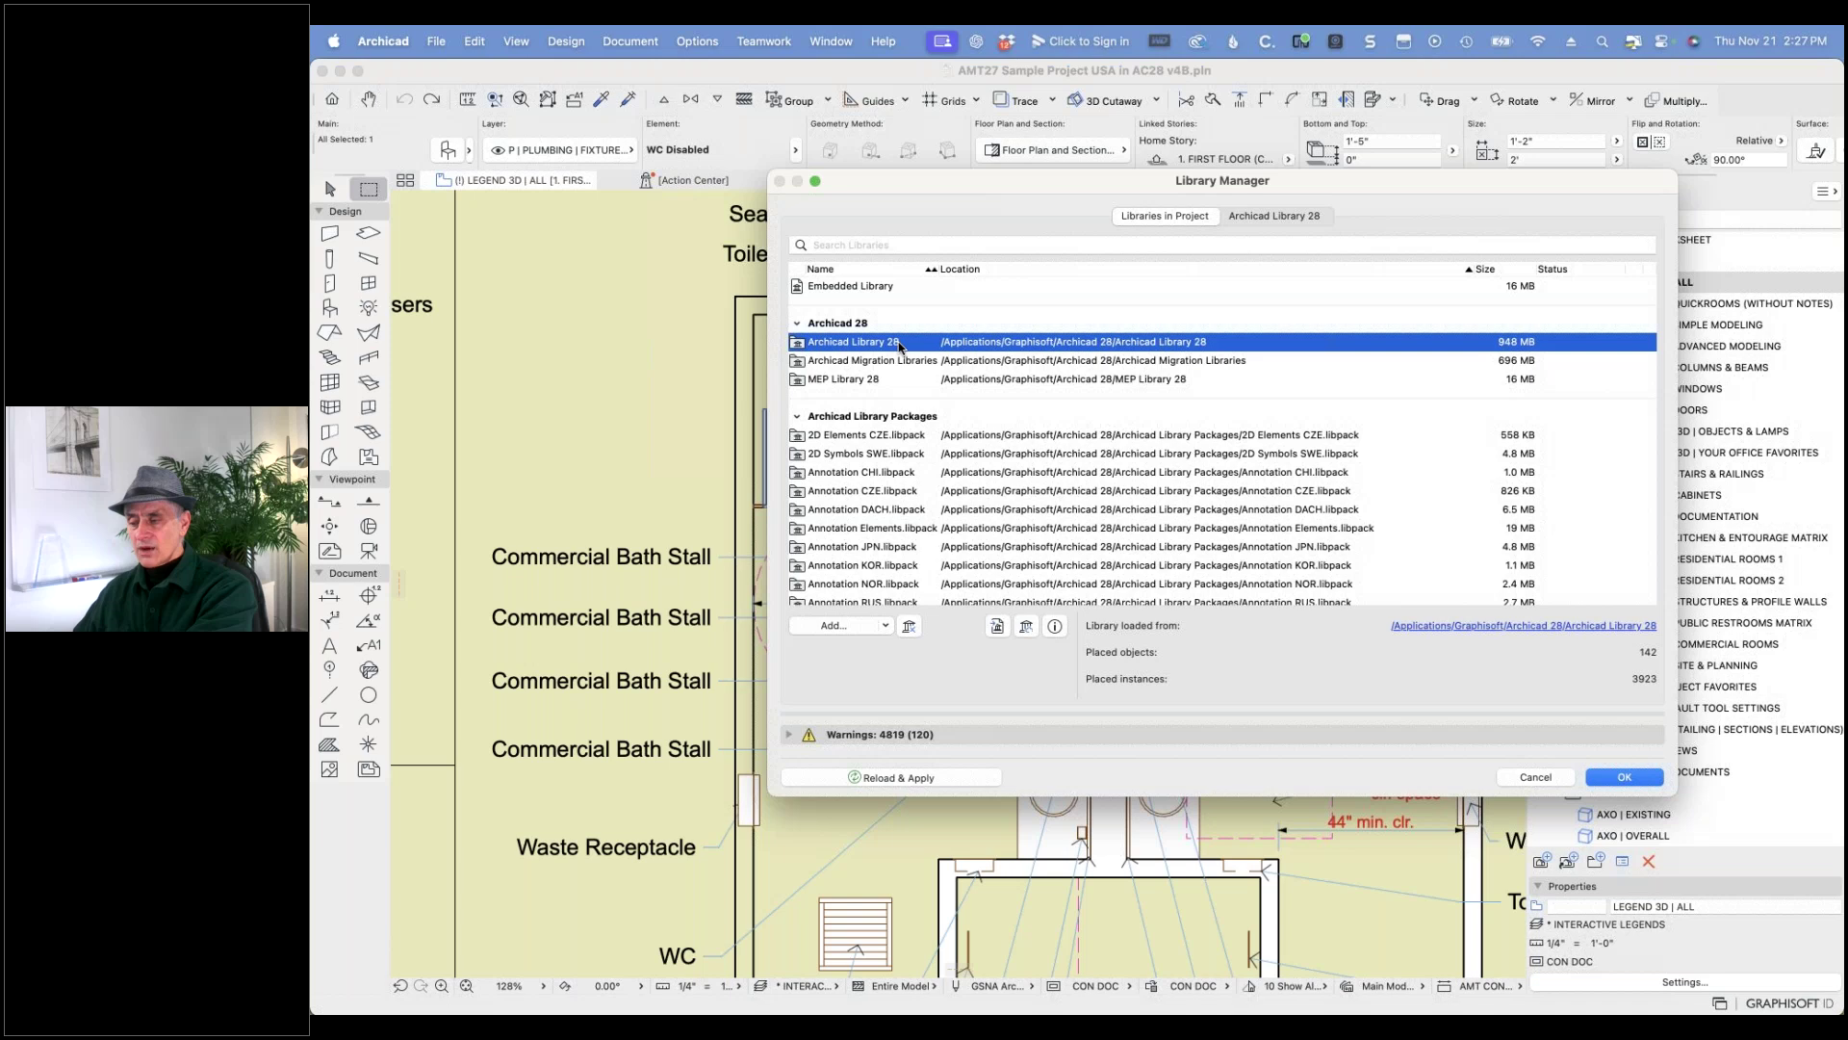
shift+click(878, 382)
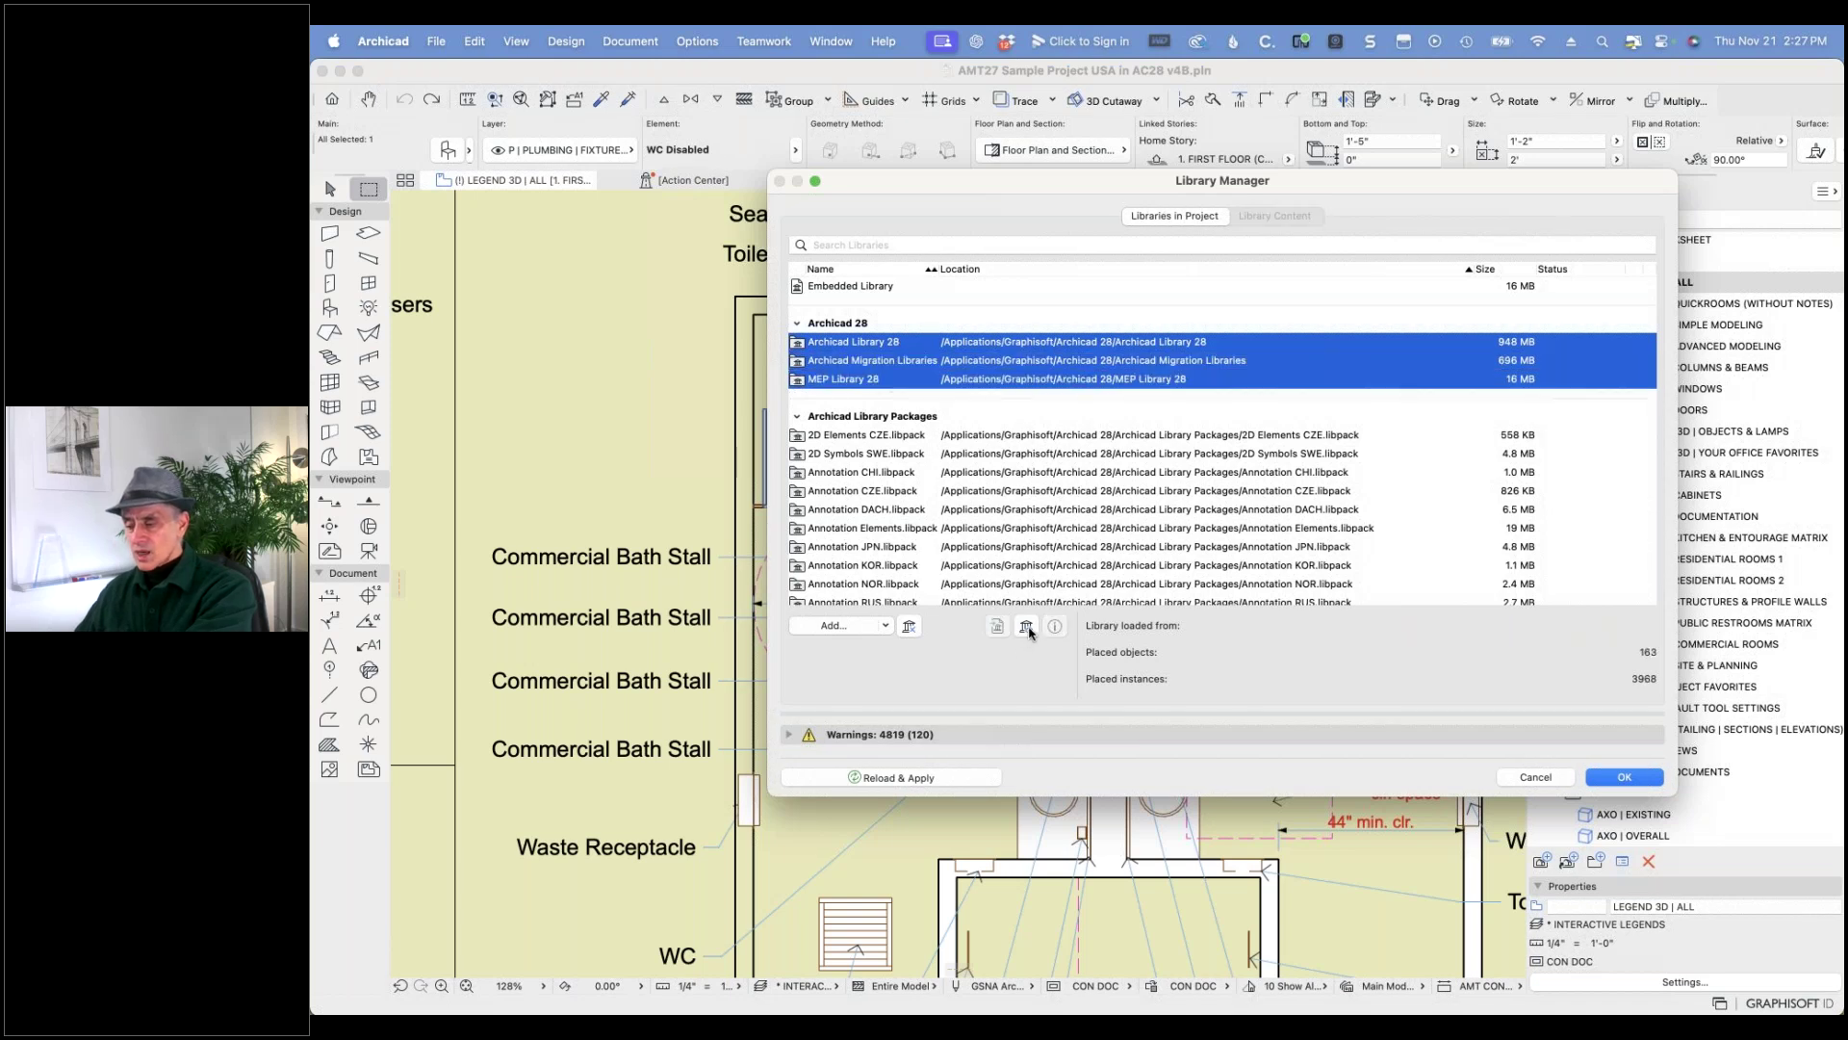
click(911, 628)
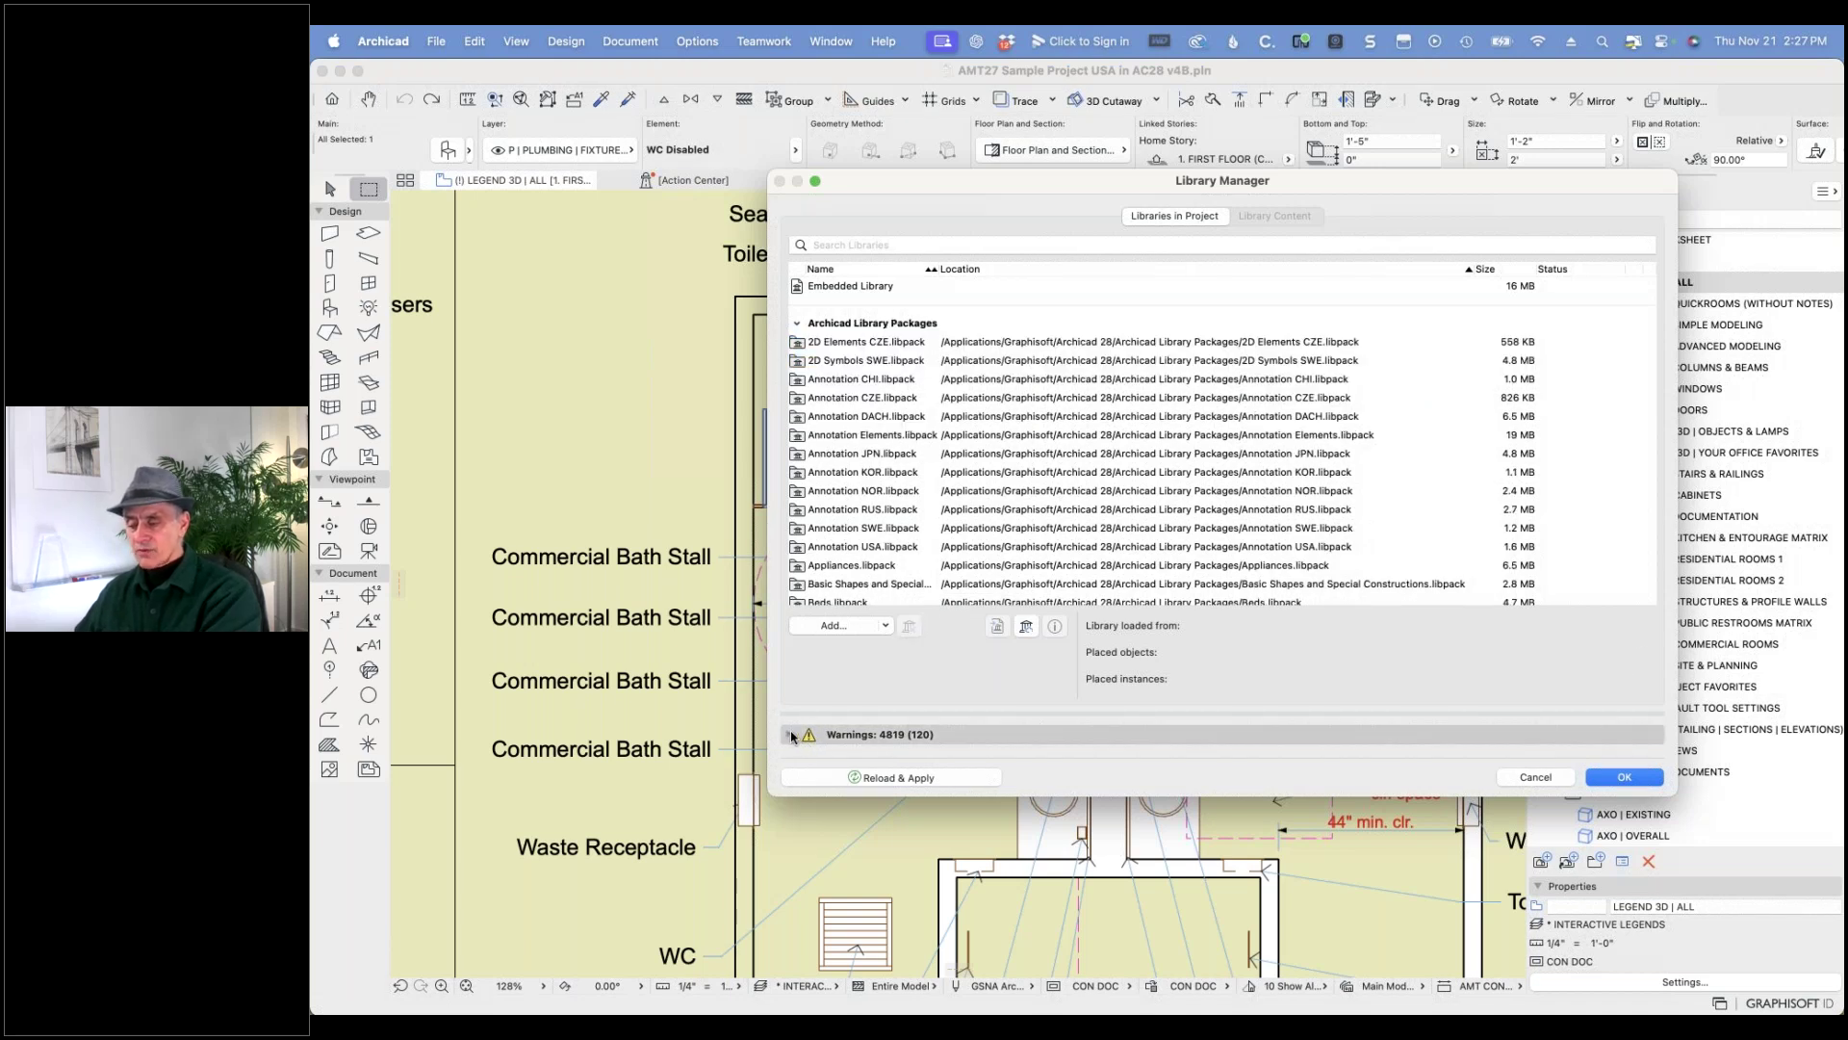
- Review the Missing Library Parts warnings by source library, including Archicad Library 27, then apply the changes
click(792, 735)
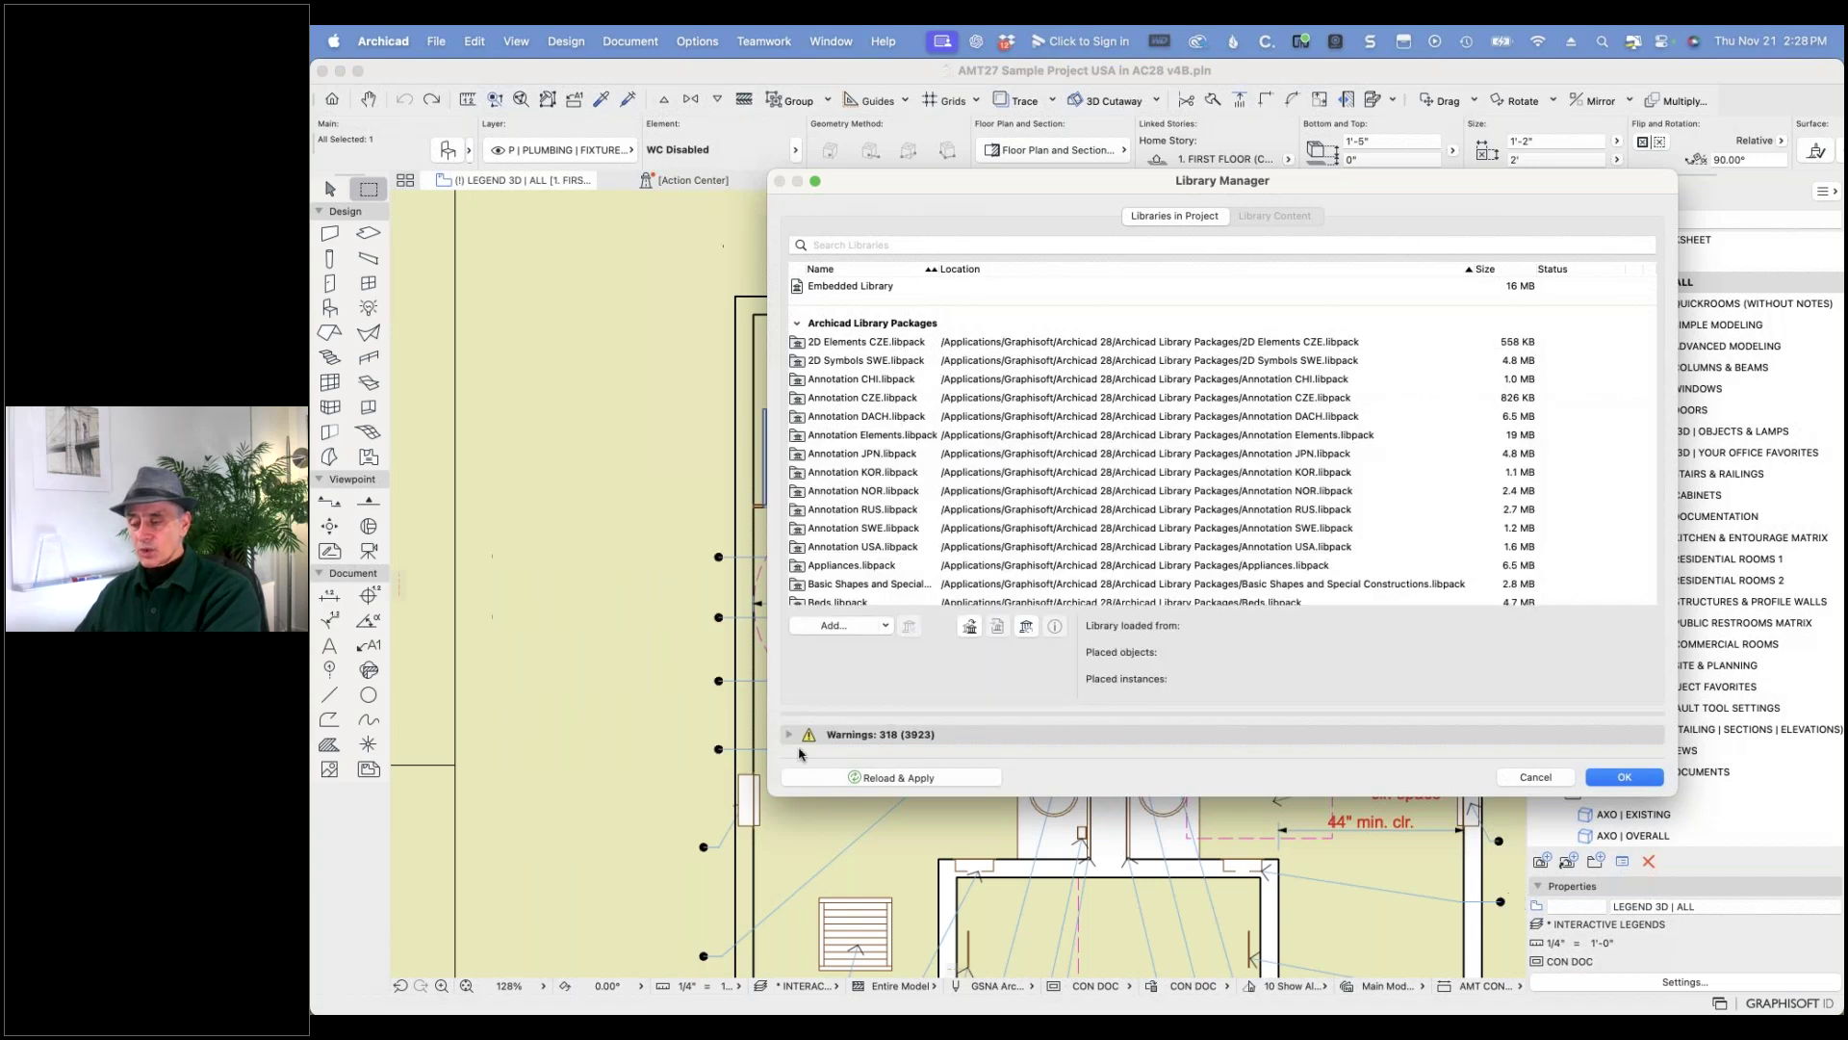
click(791, 734)
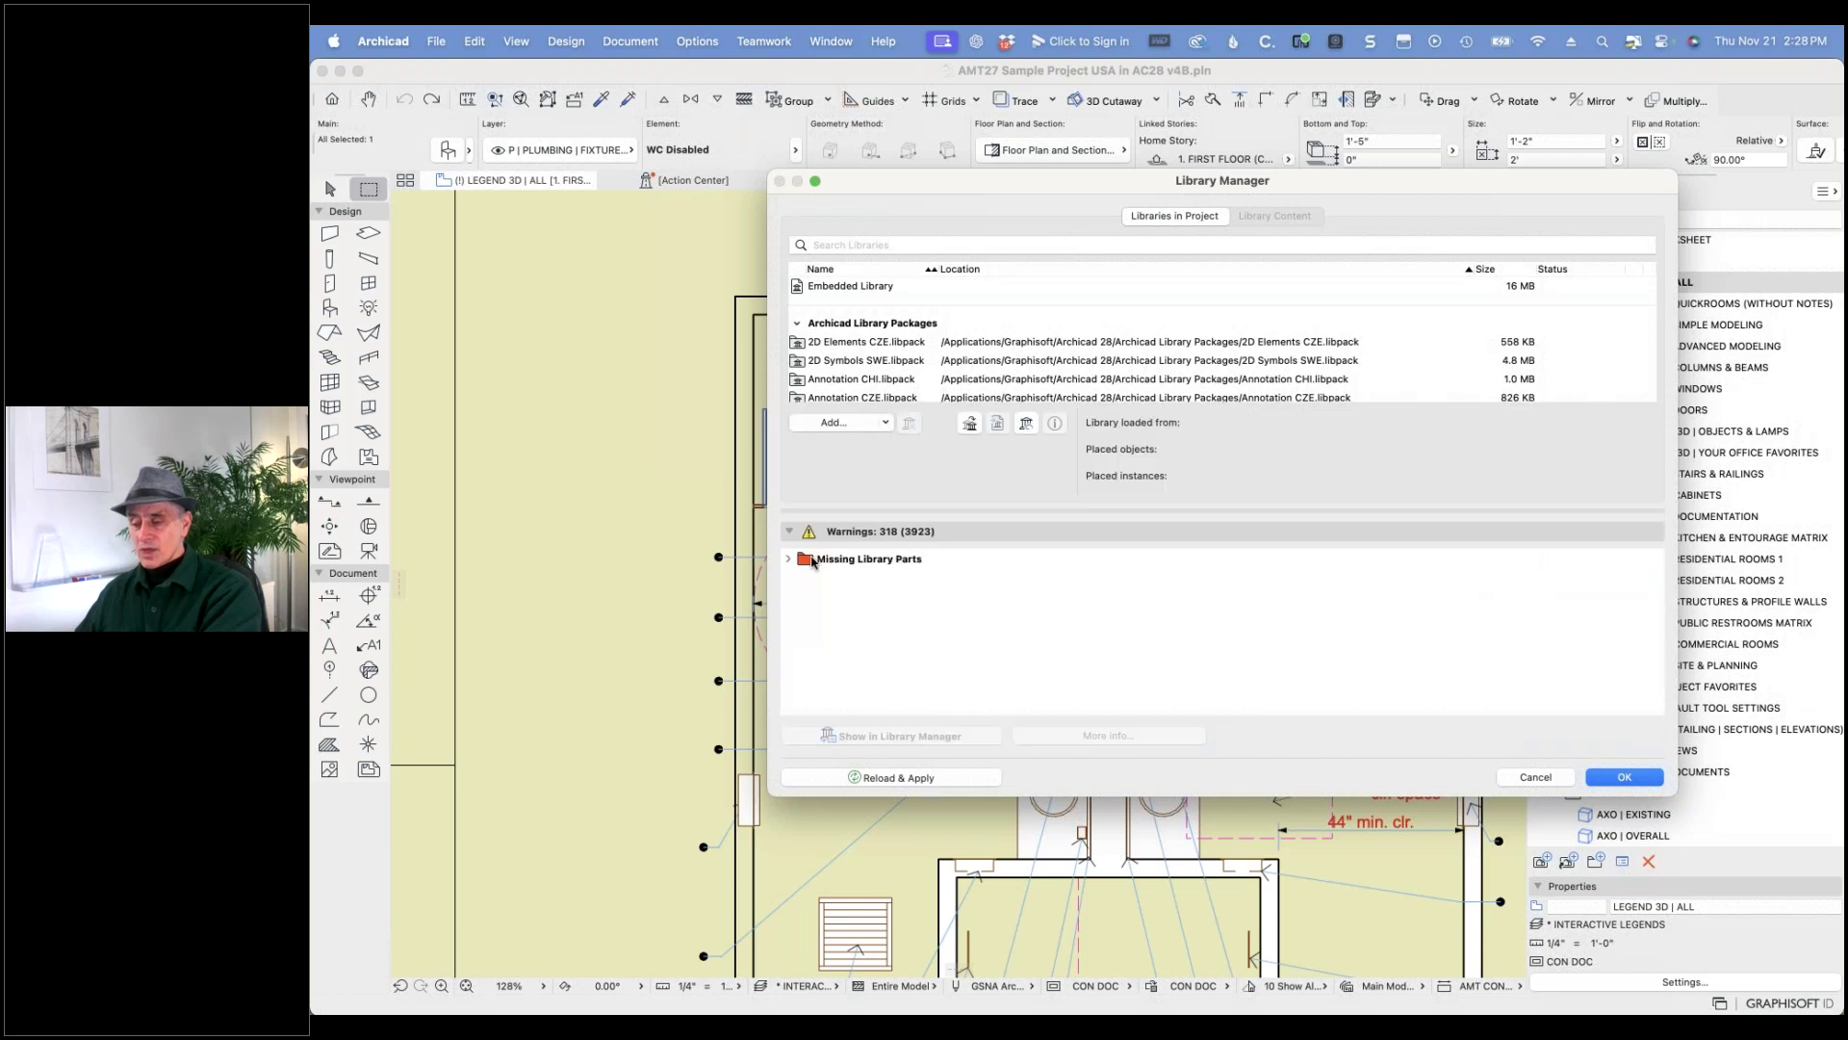
click(788, 559)
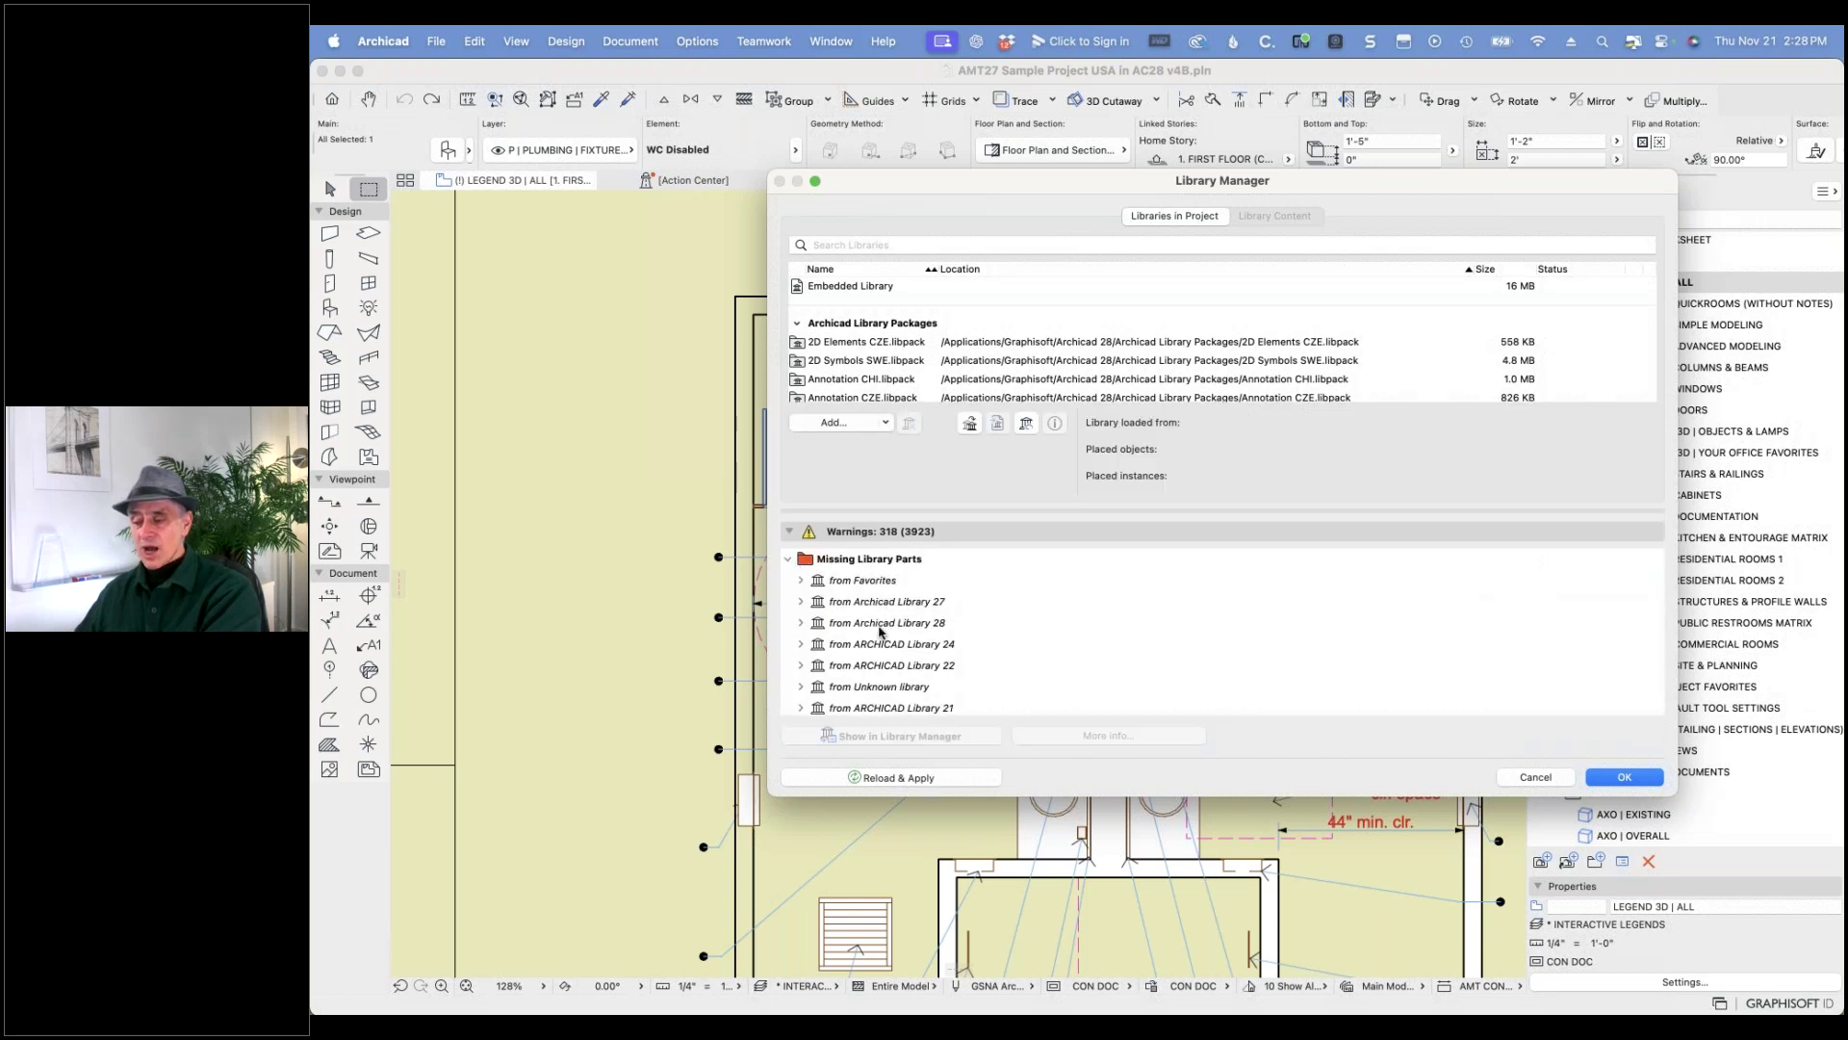
click(801, 602)
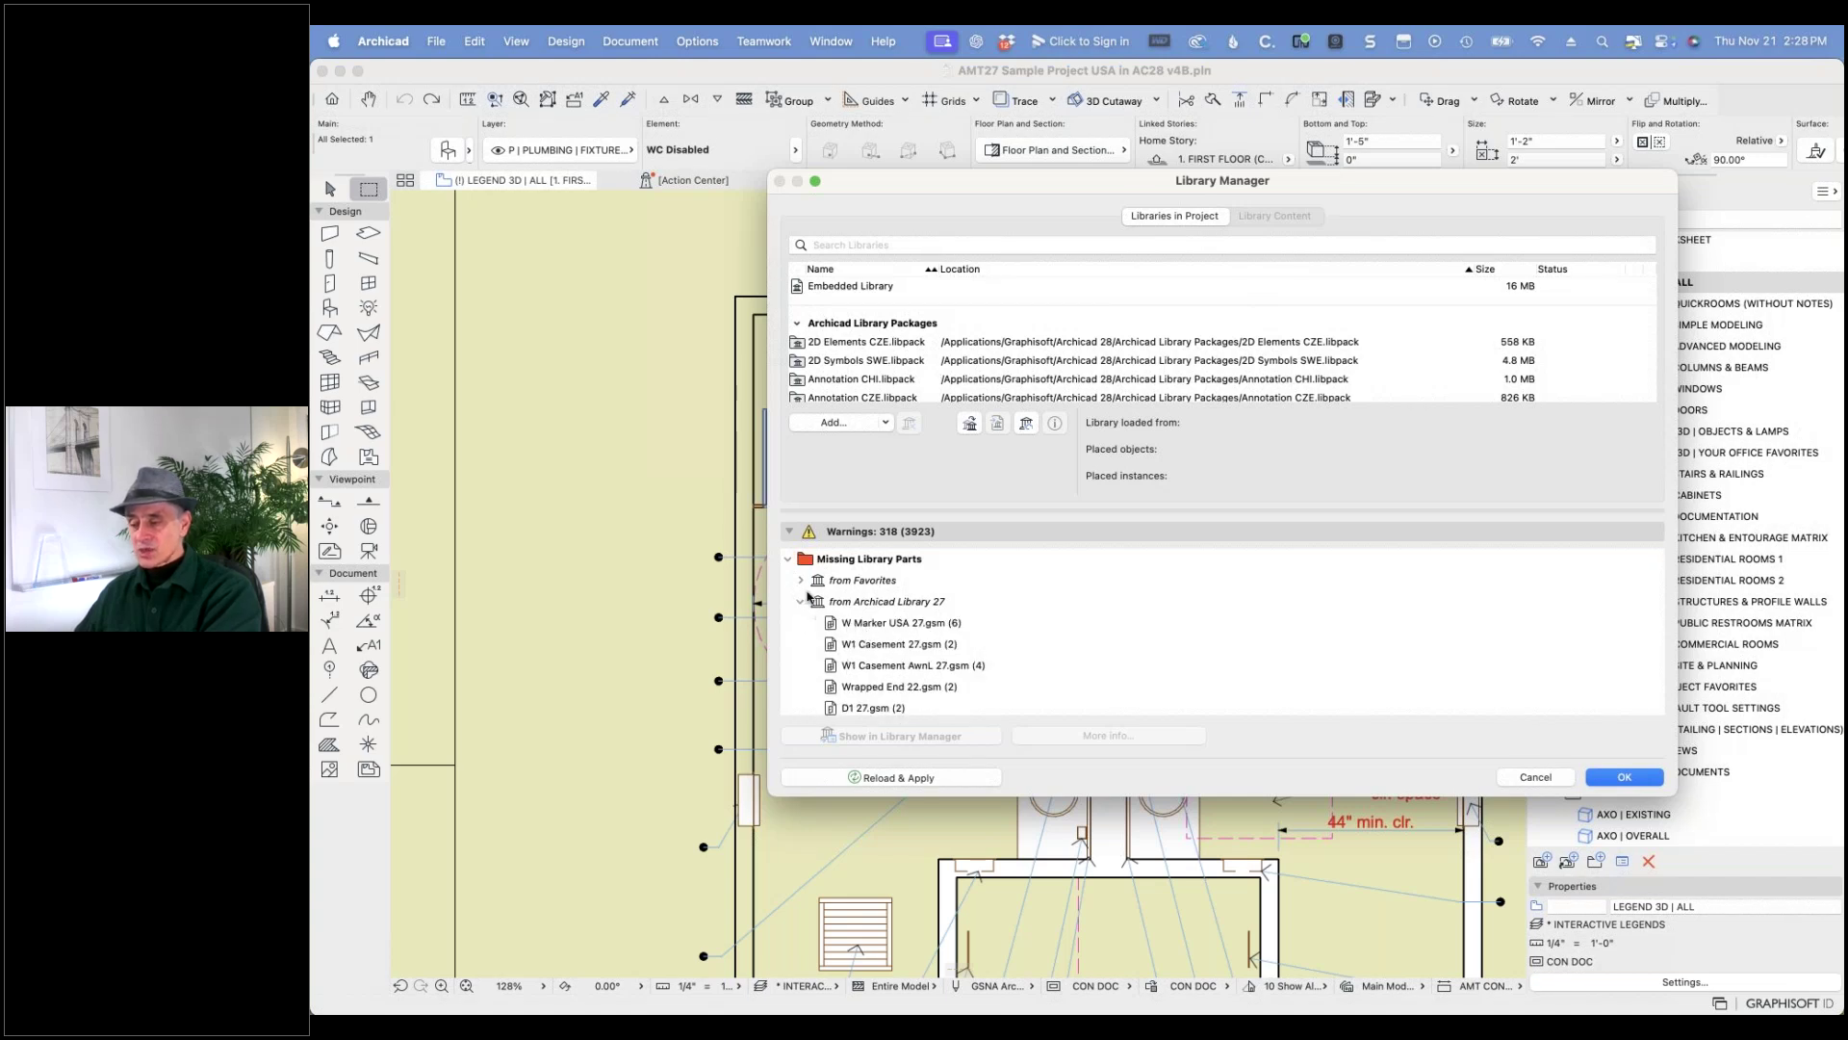
click(789, 560)
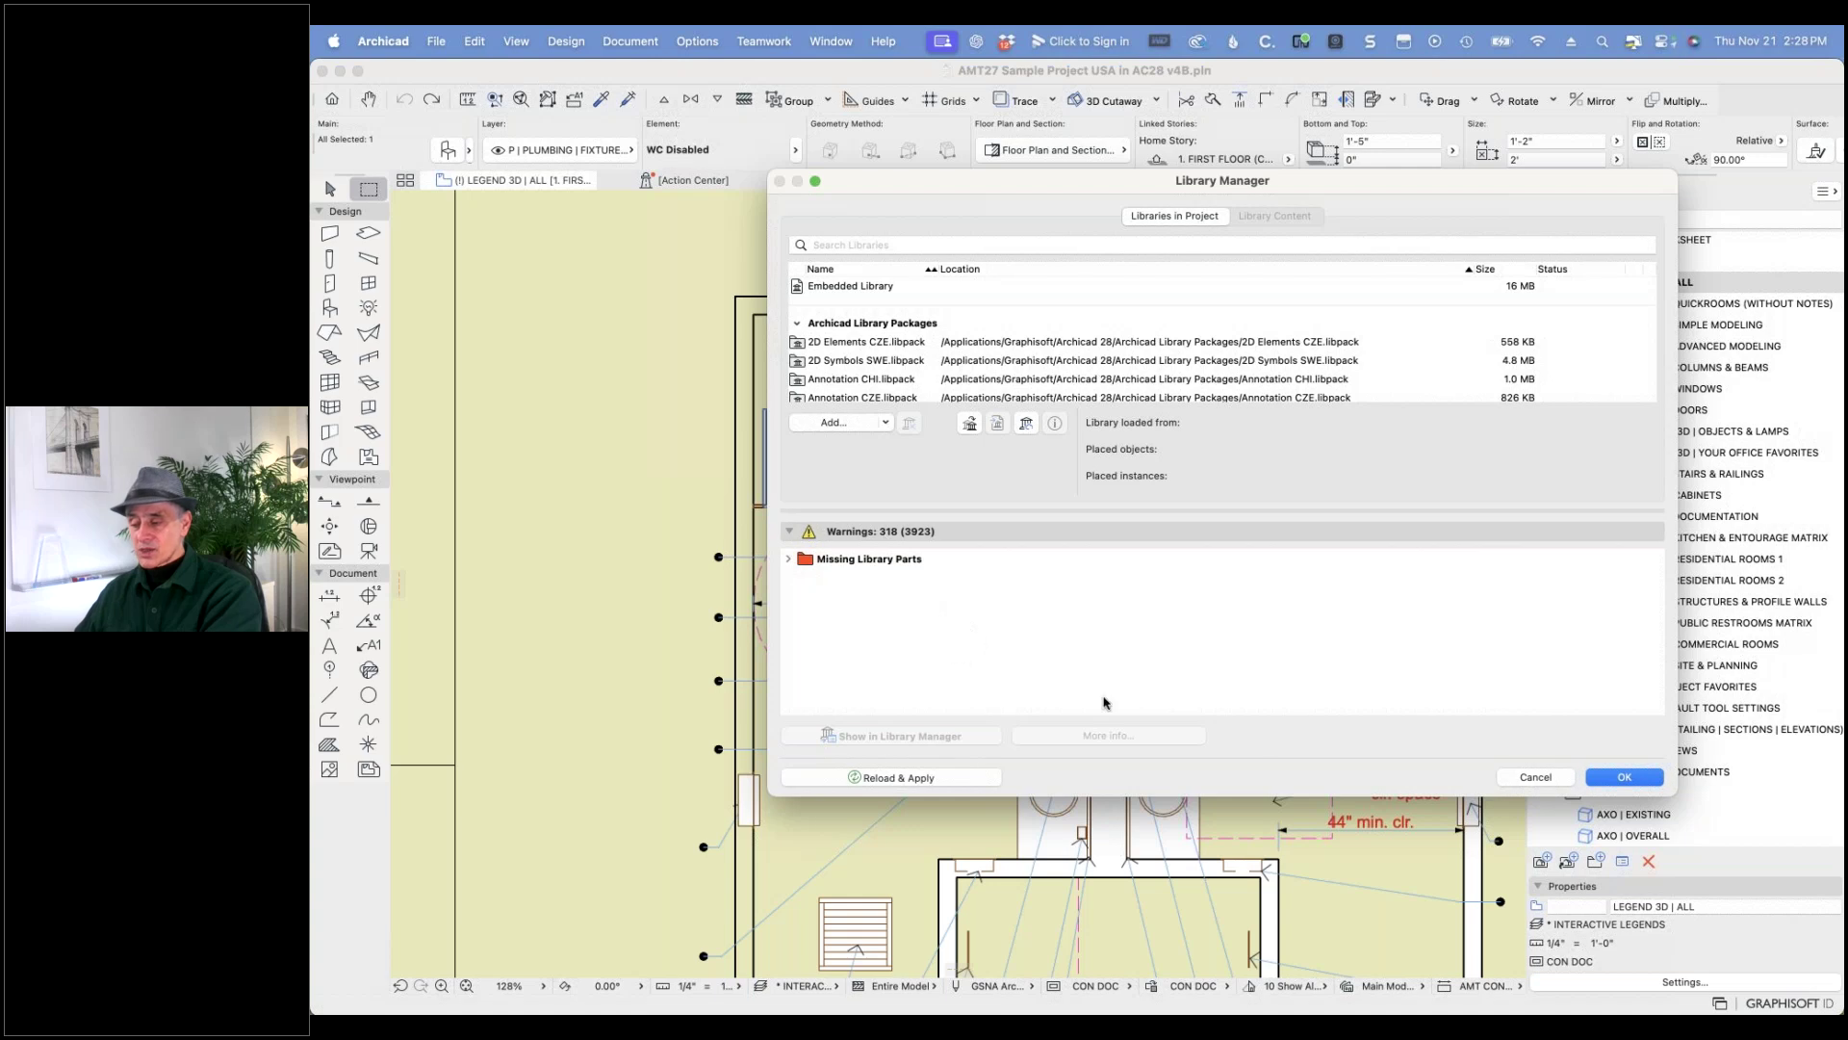
click(1625, 778)
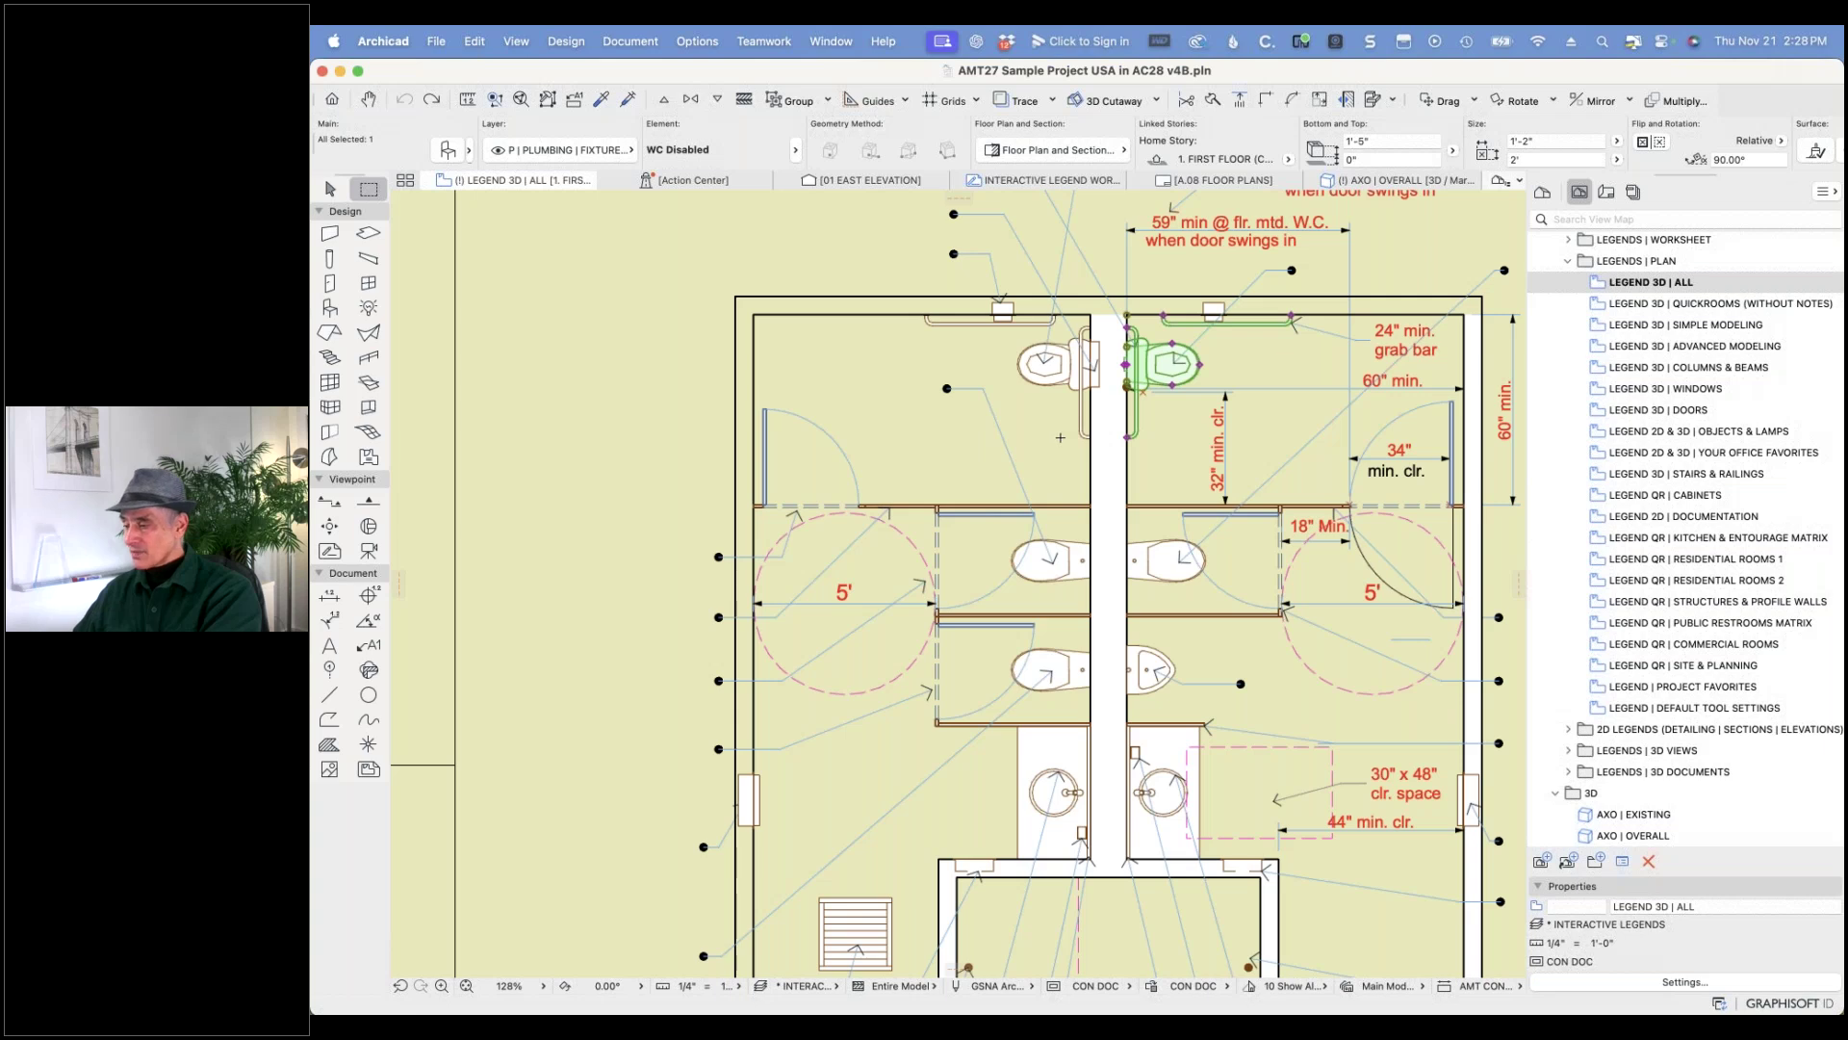
- Zoom into the Quick H.C. Shower legend and select its Shower Seat 23 object
scroll(1099, 607, down, 5)
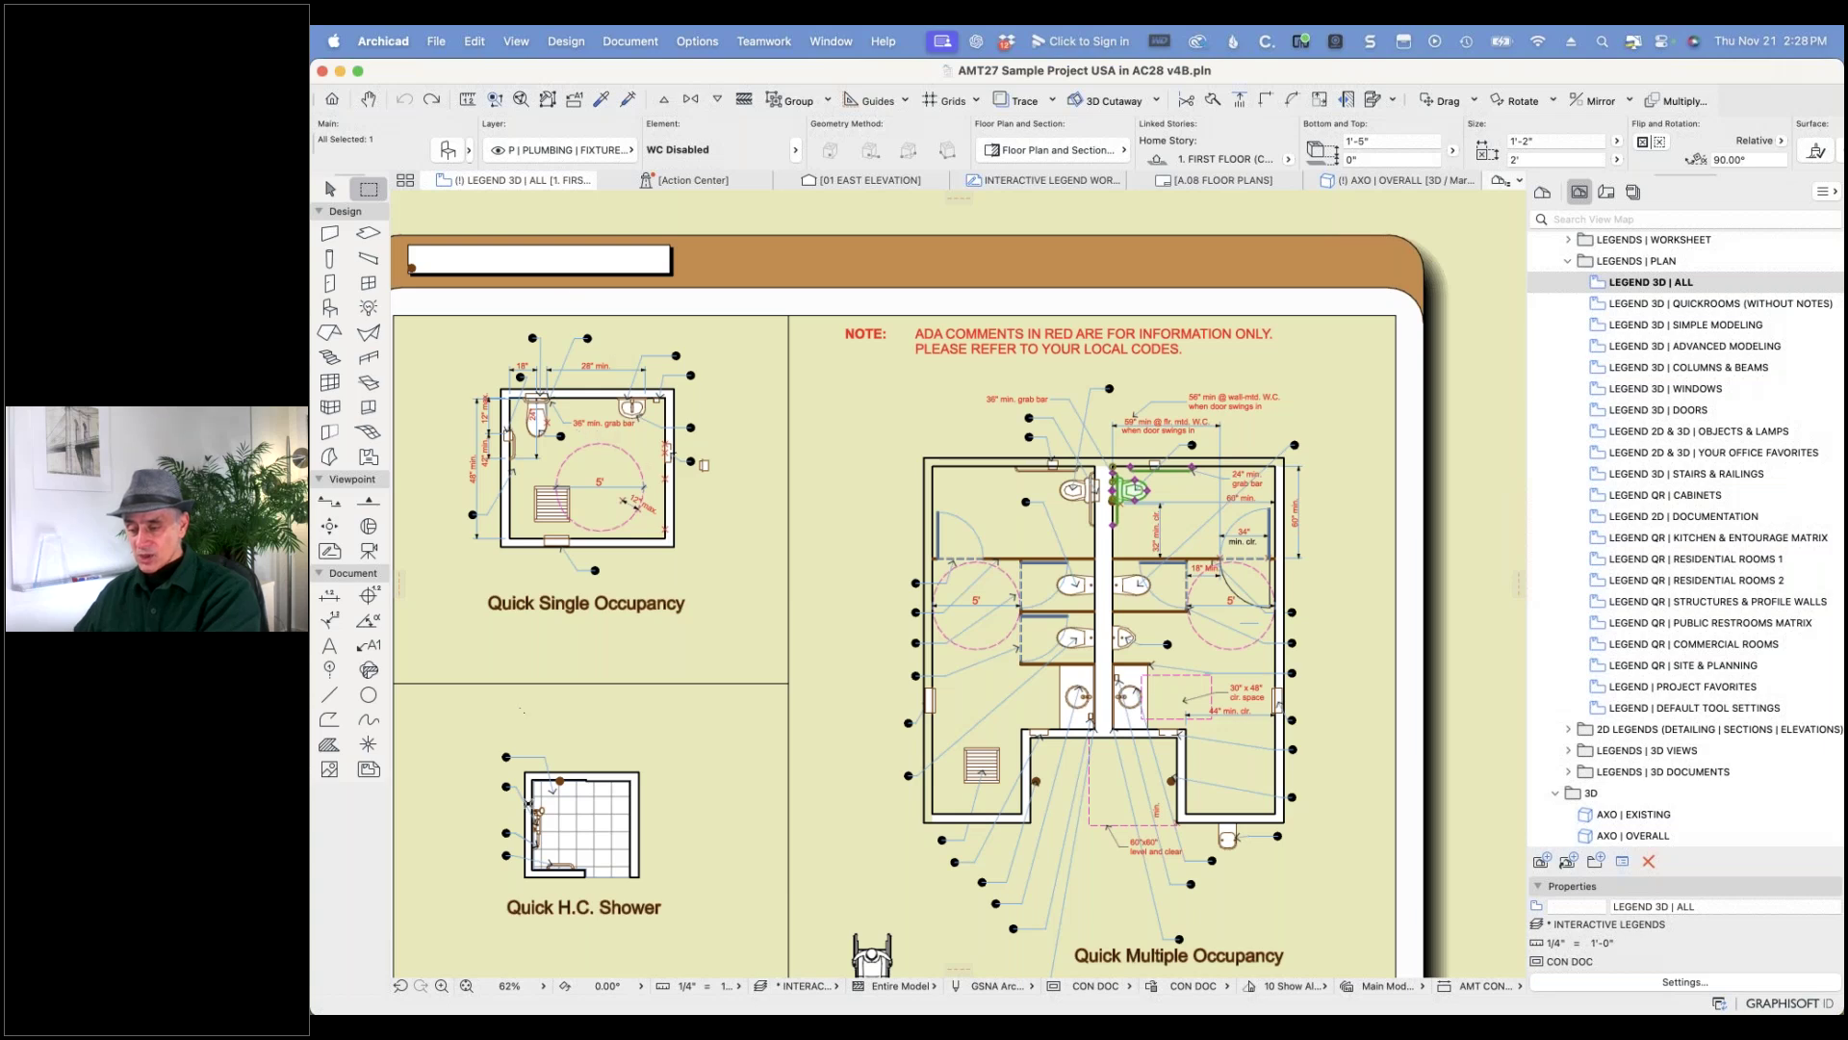
scroll(529, 803, up, 10)
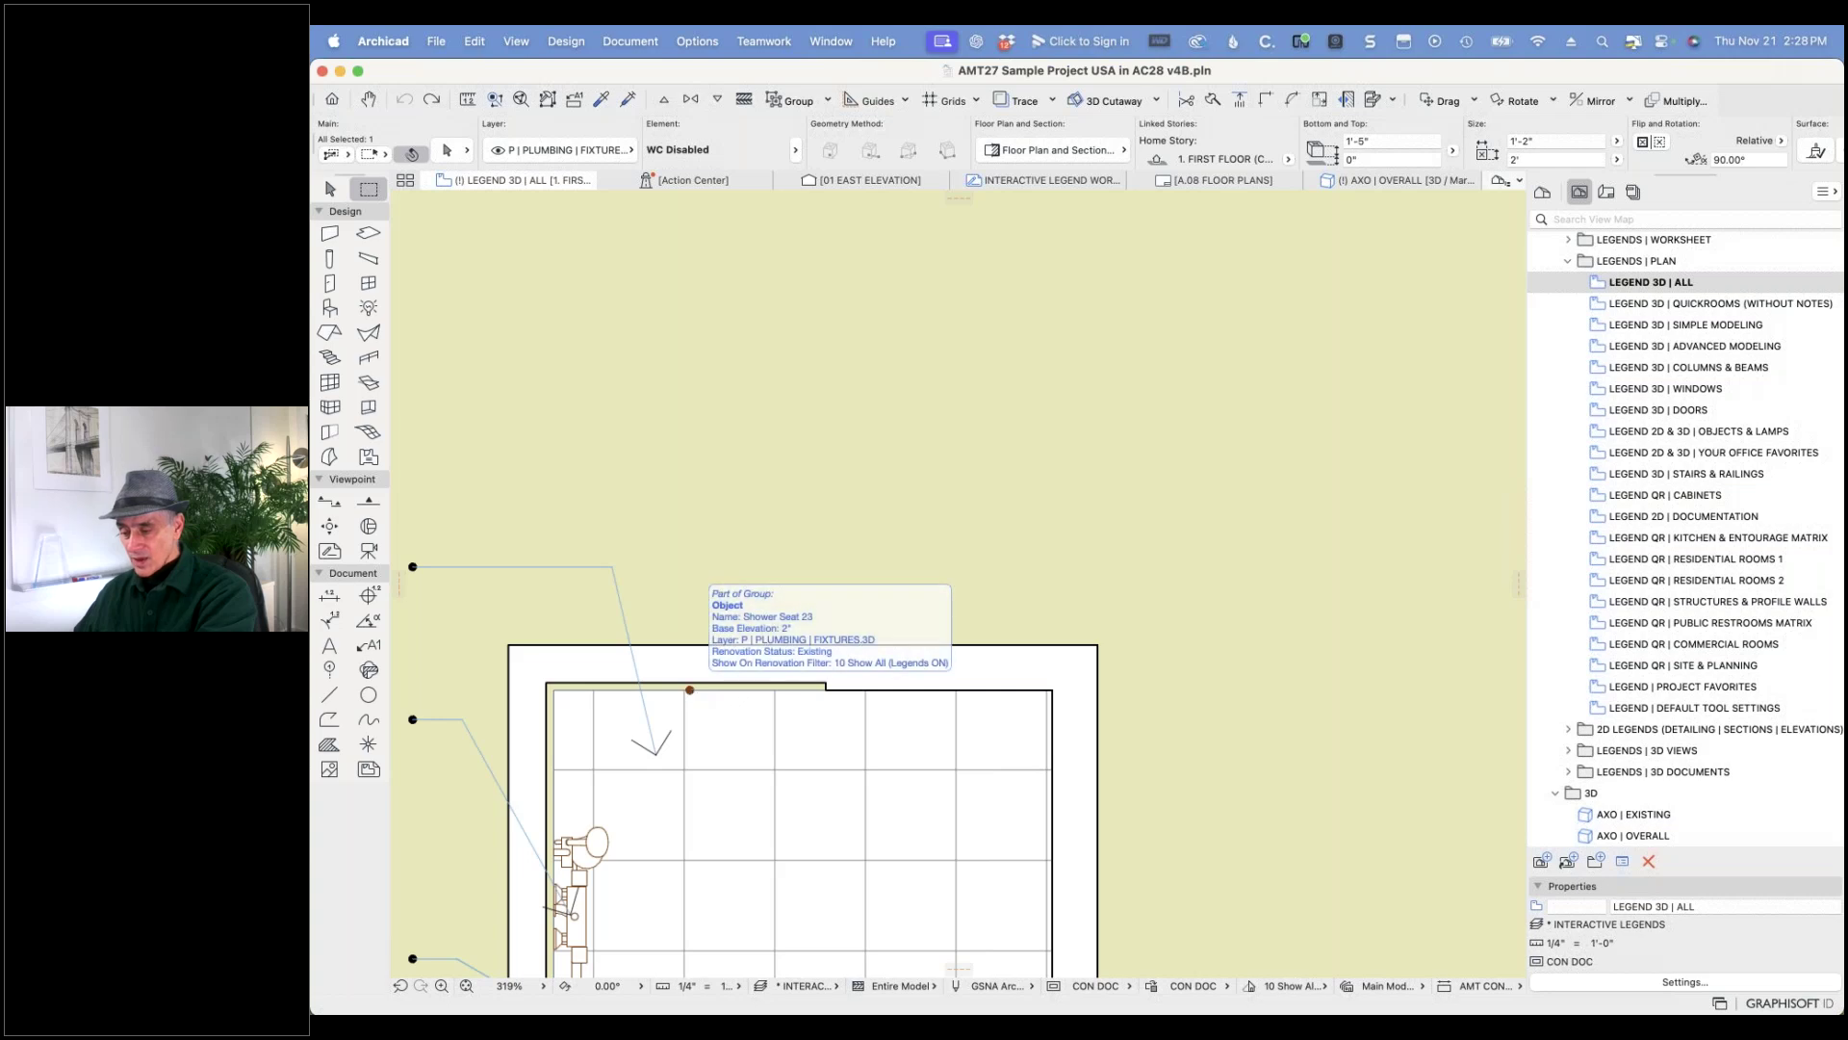
click(689, 689)
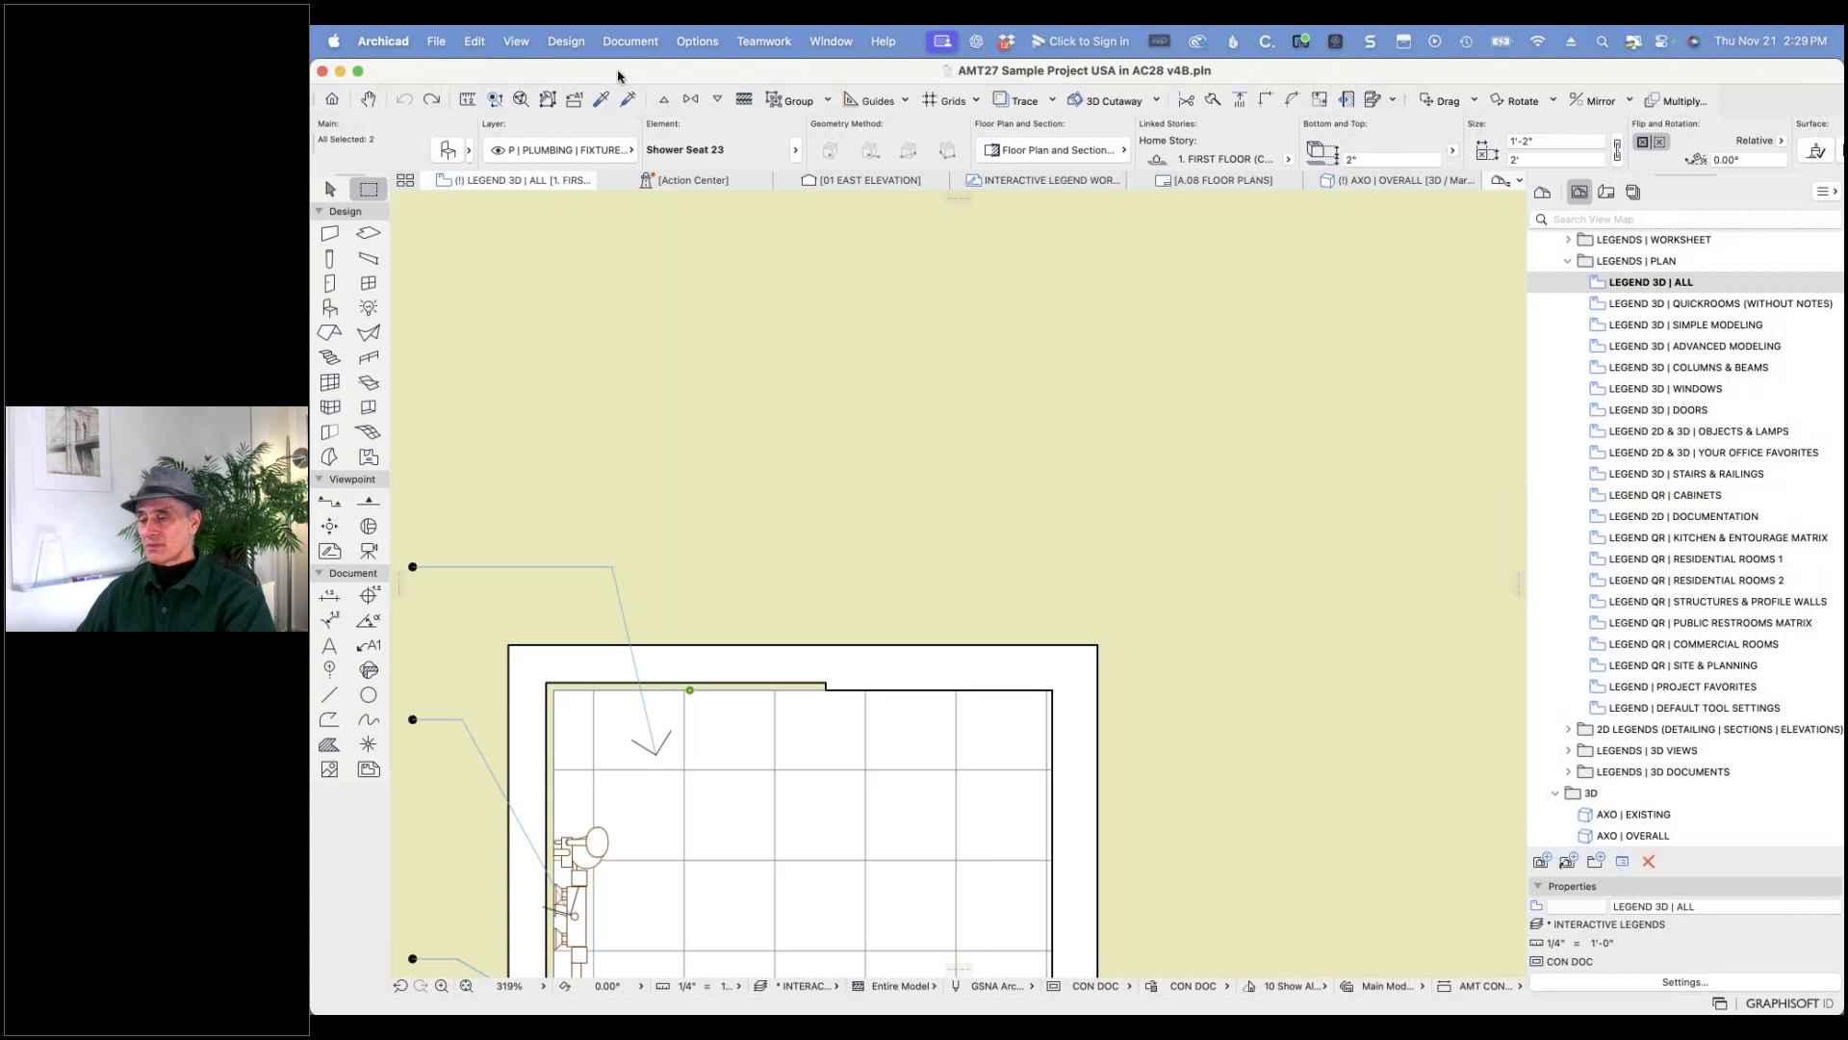
- Re-add Archicad Library 28, MEP Library 28 and Archicad Migration Libraries in Library Manager and reload
click(436, 42)
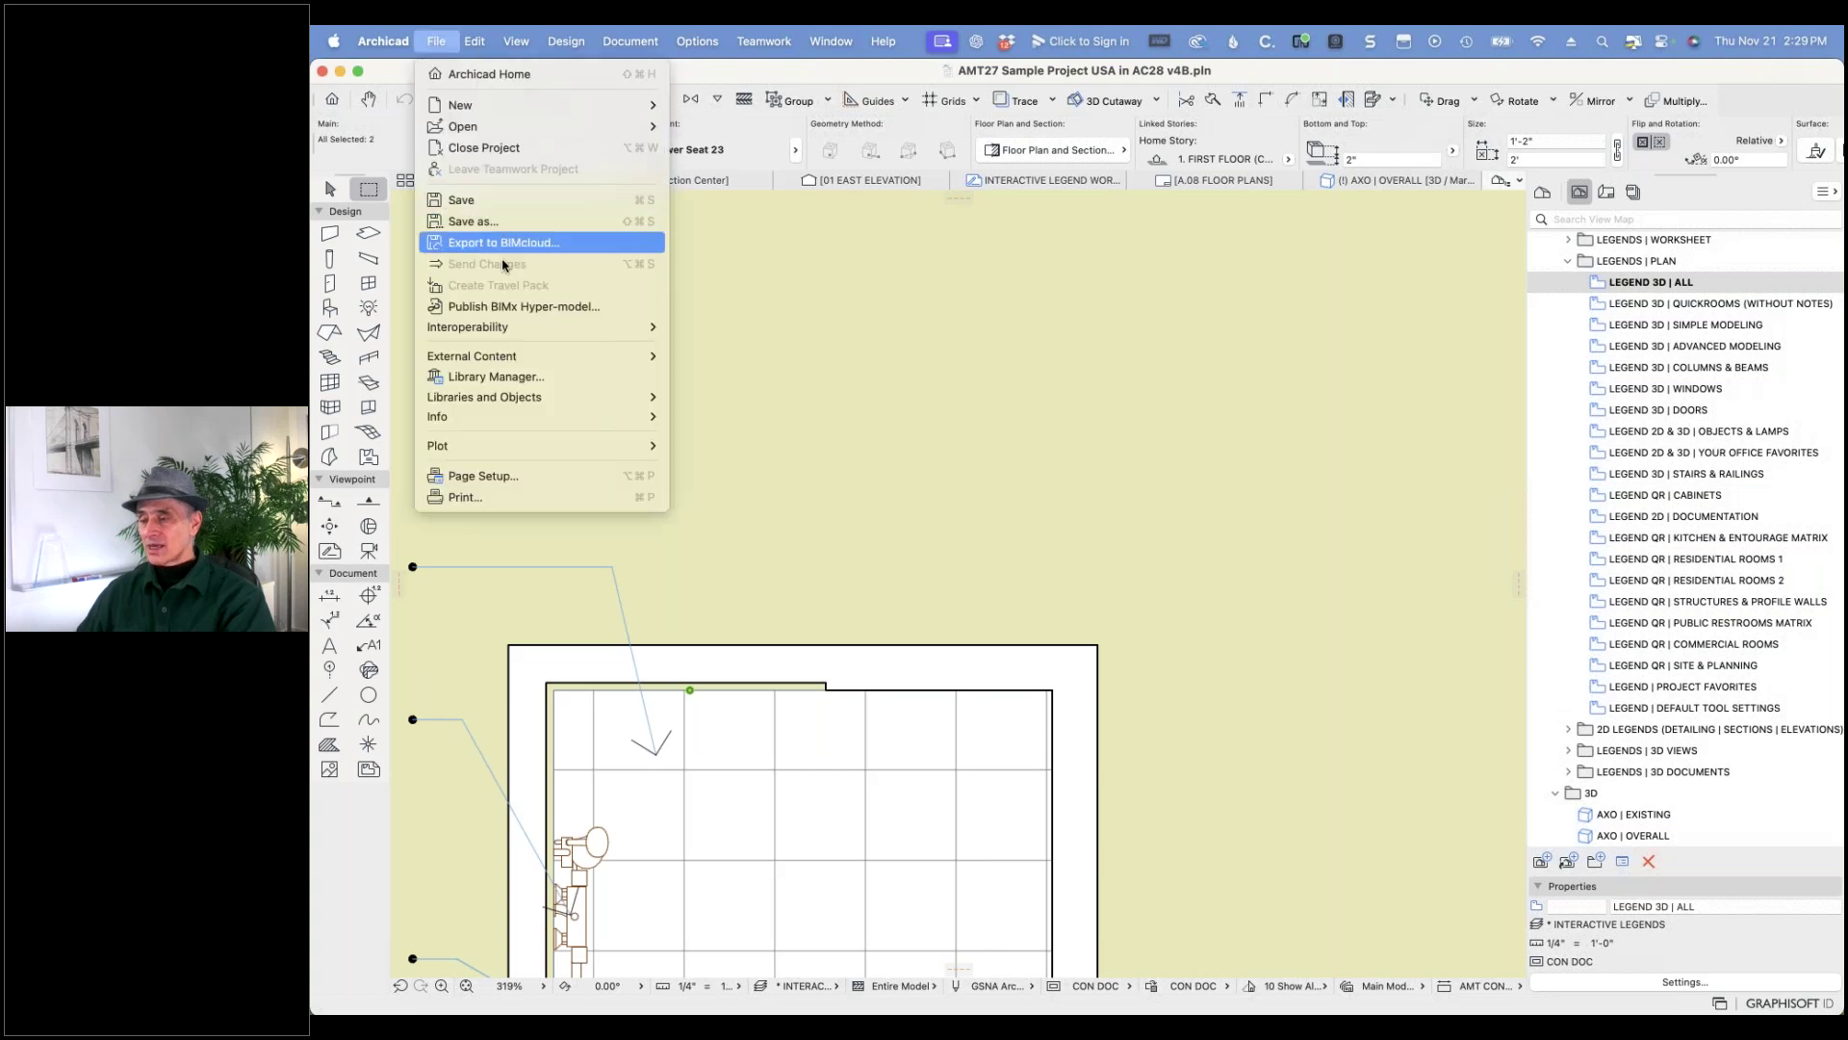
click(499, 379)
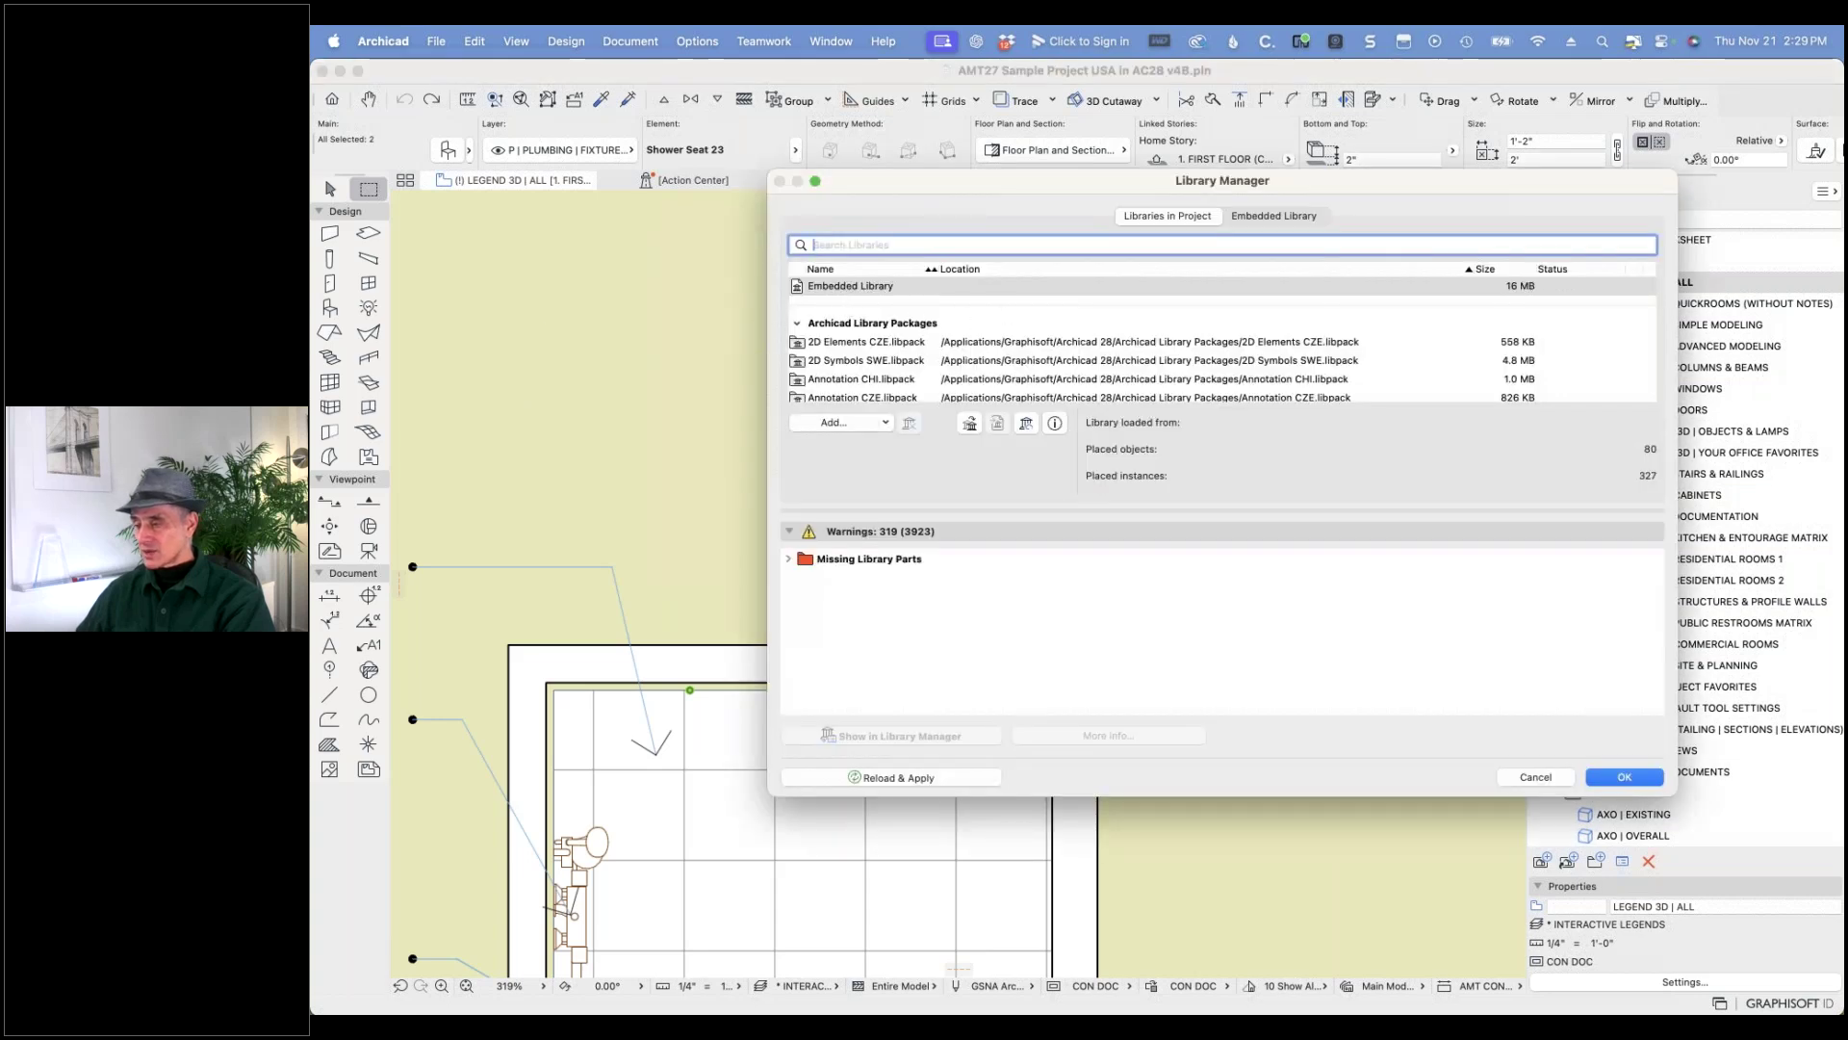
click(851, 425)
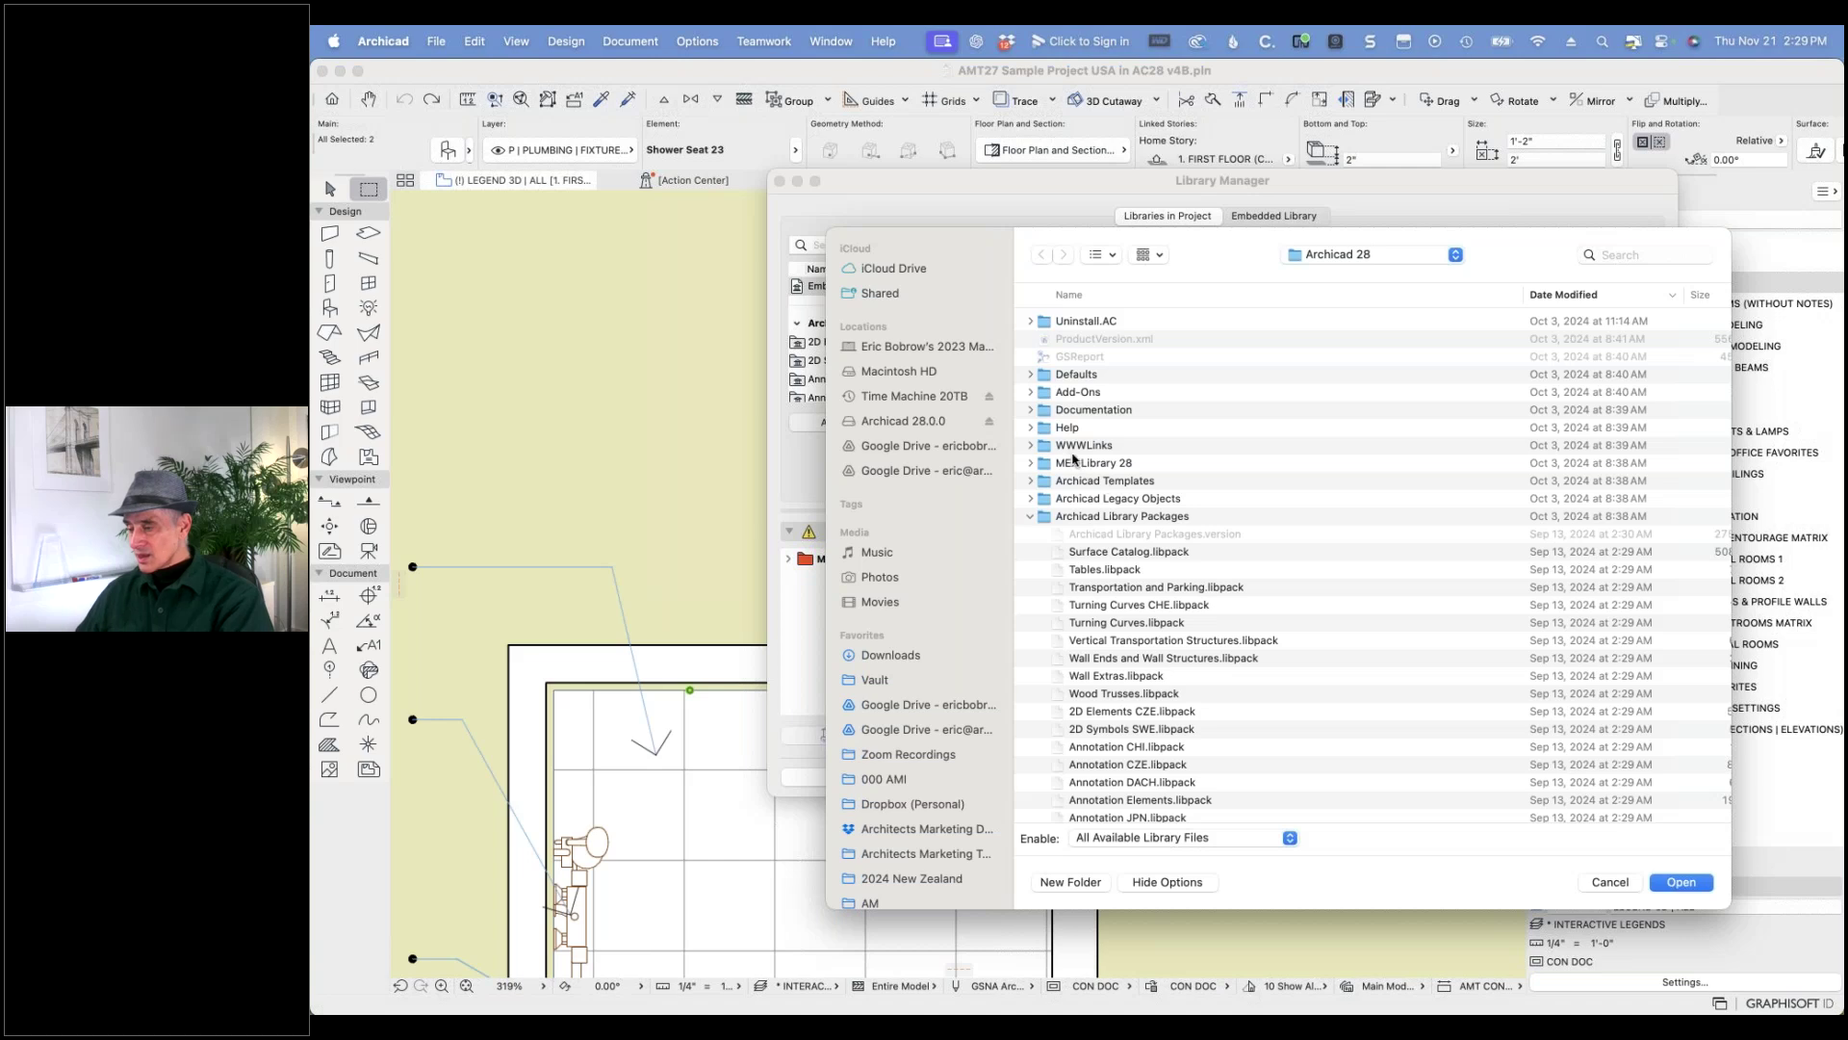
click(1029, 518)
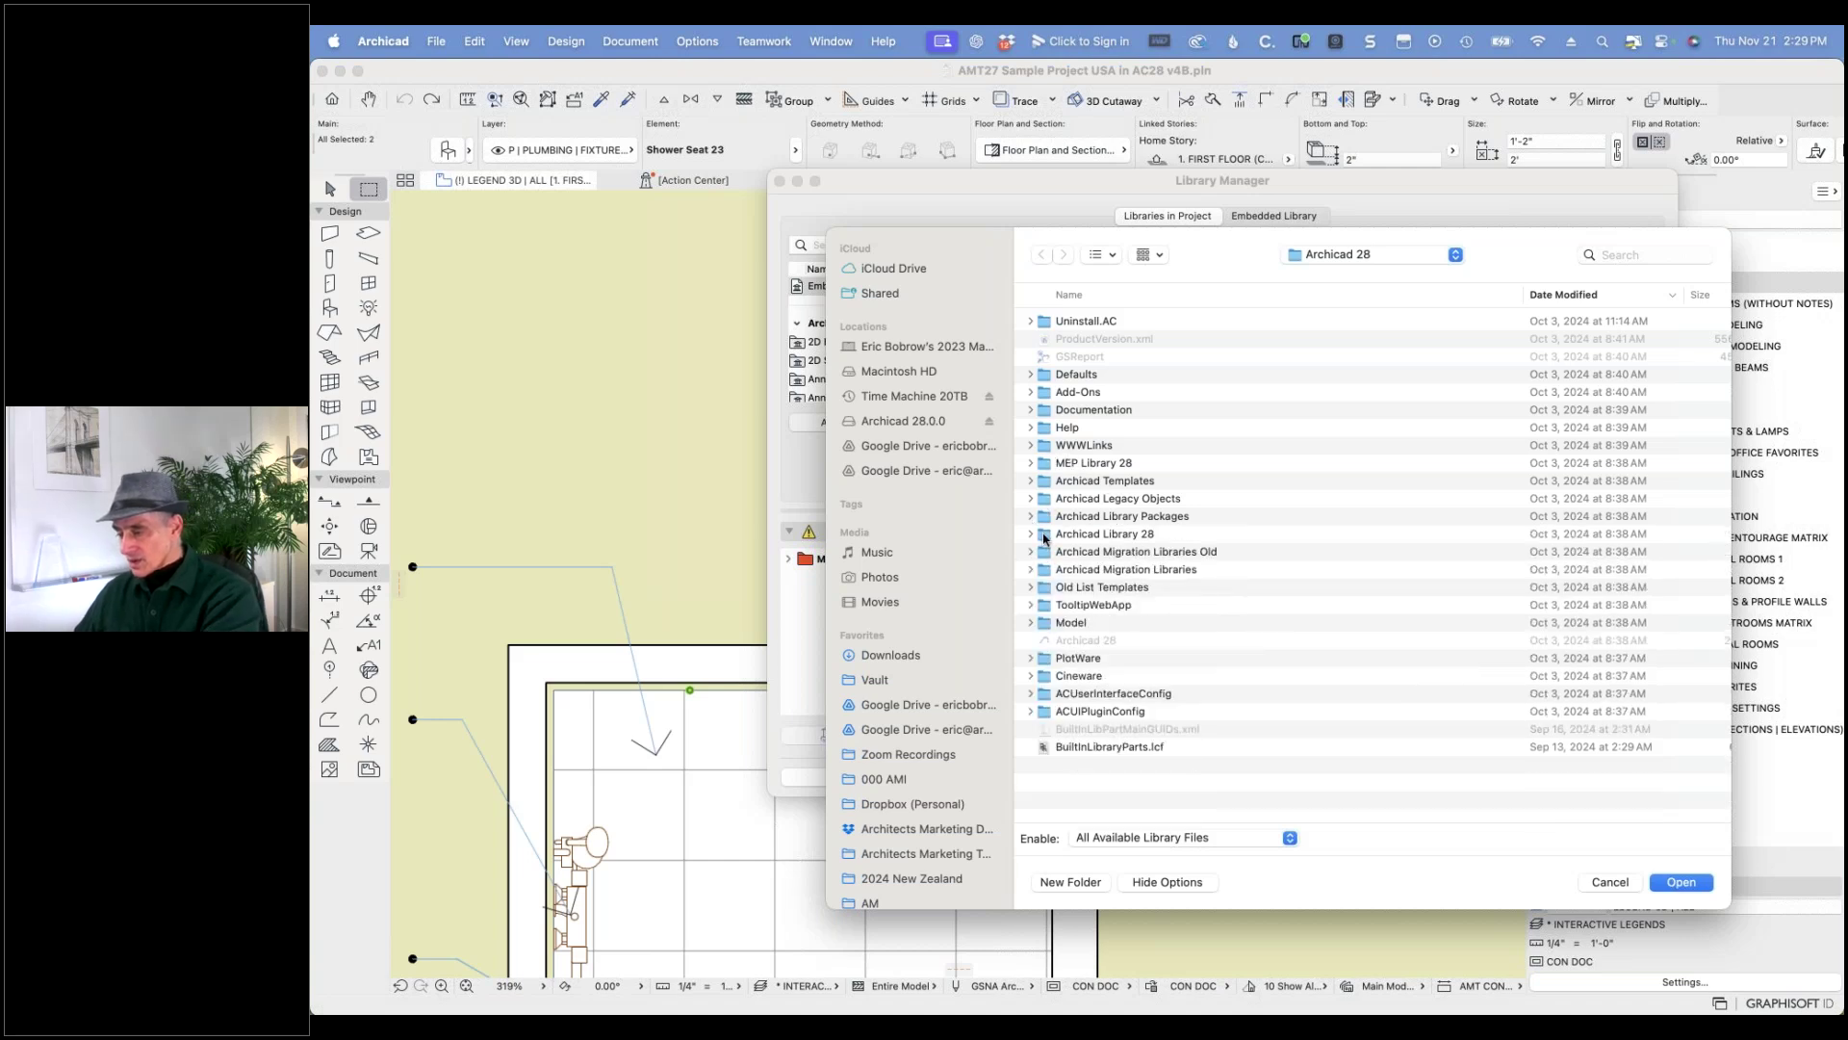
click(1044, 535)
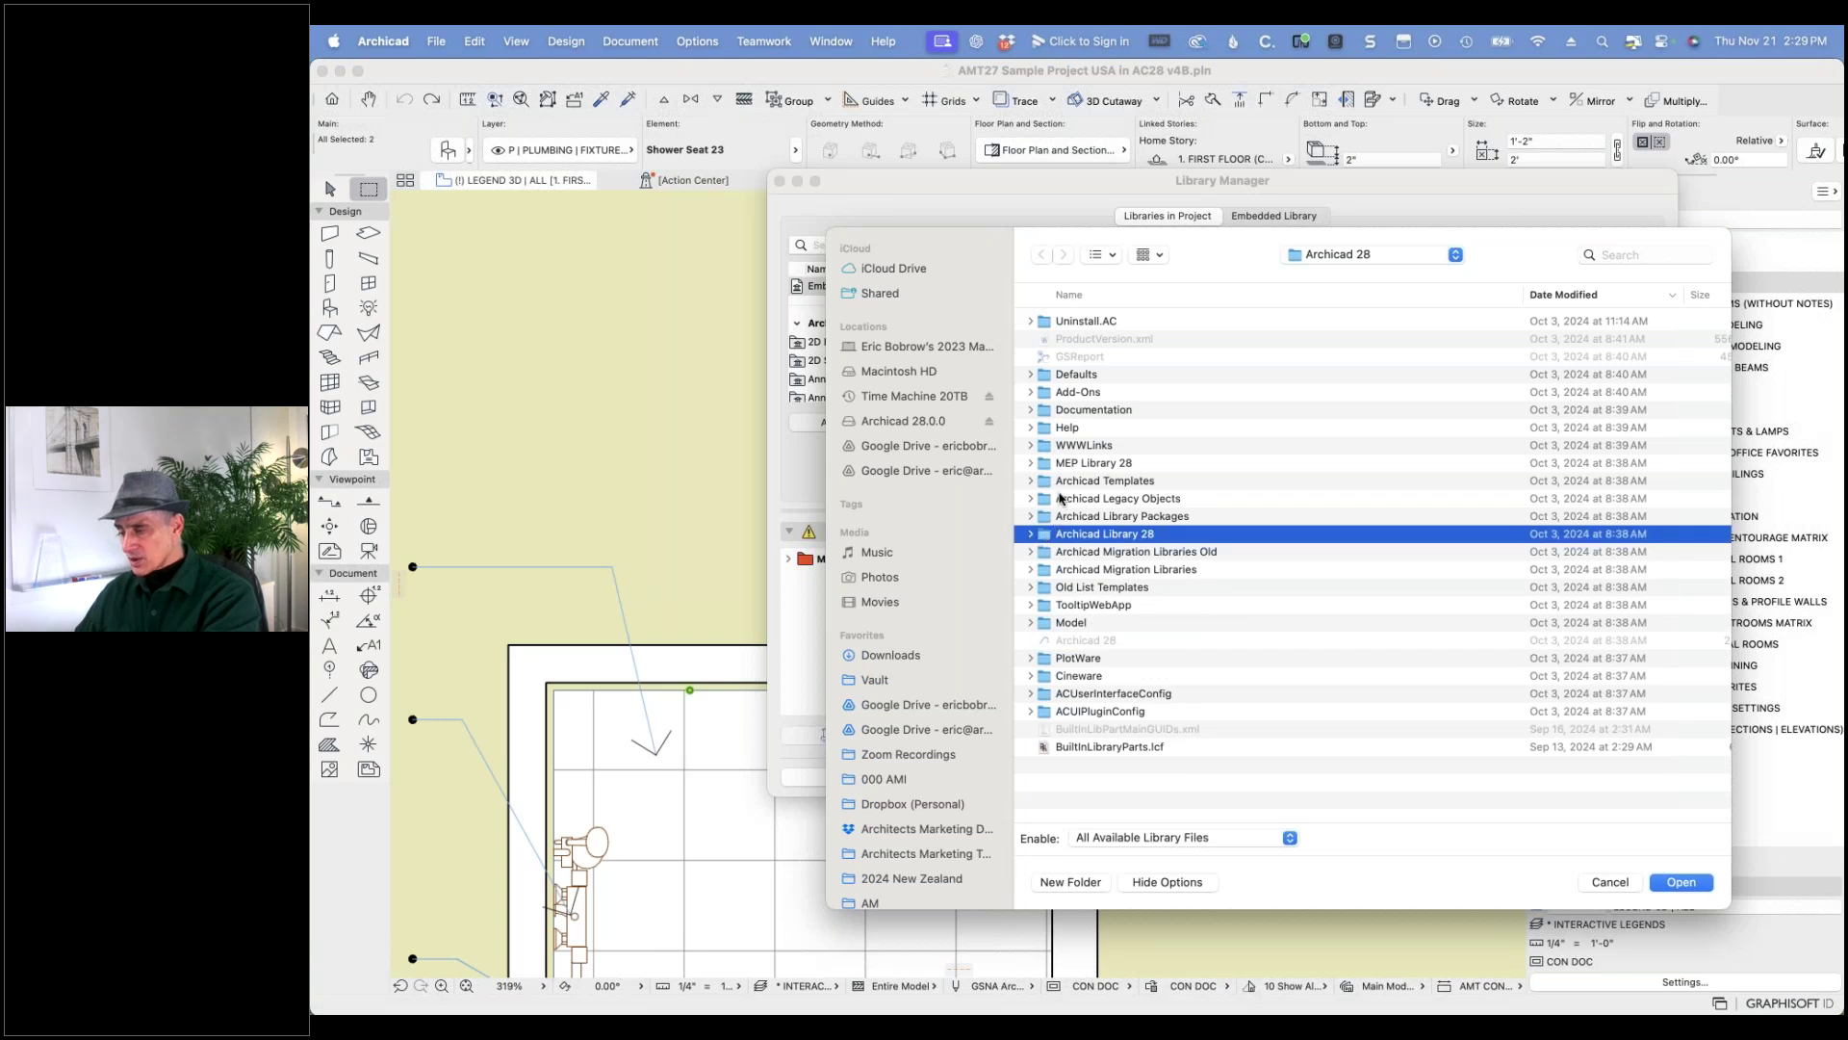
super+click(1049, 464)
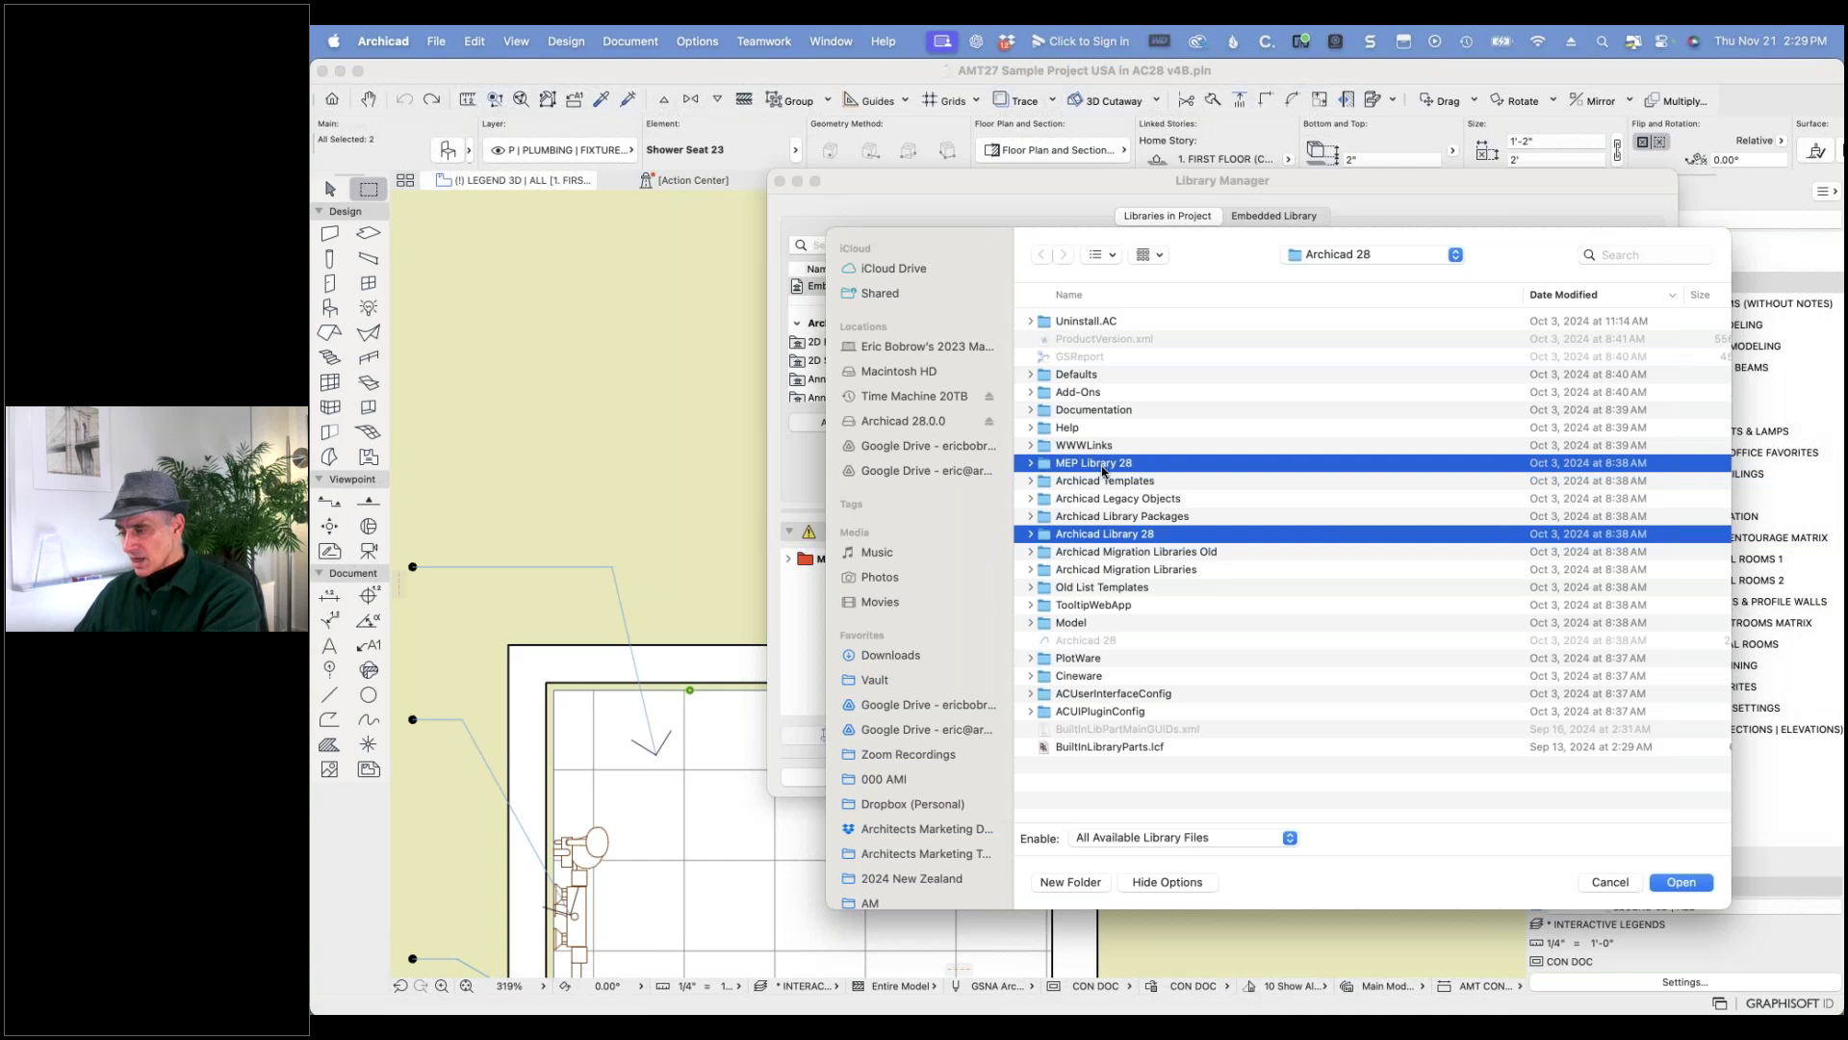
super+click(1047, 570)
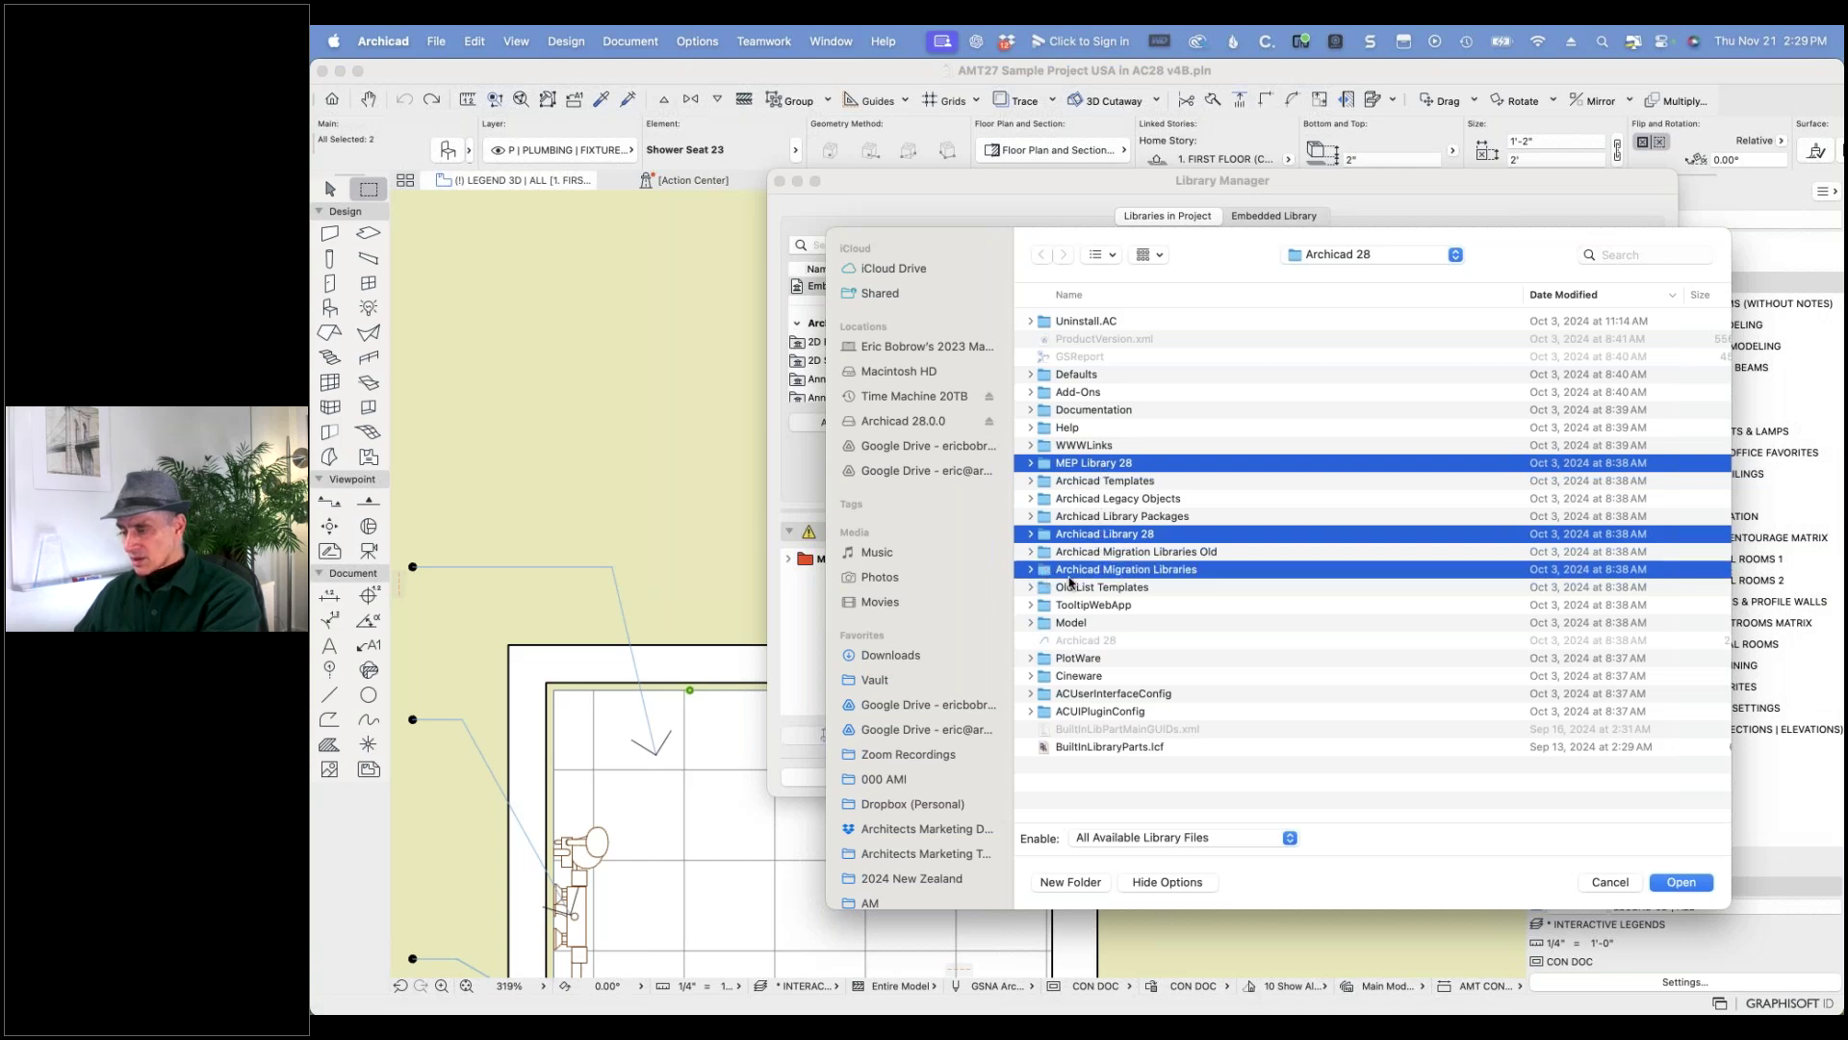
click(1681, 884)
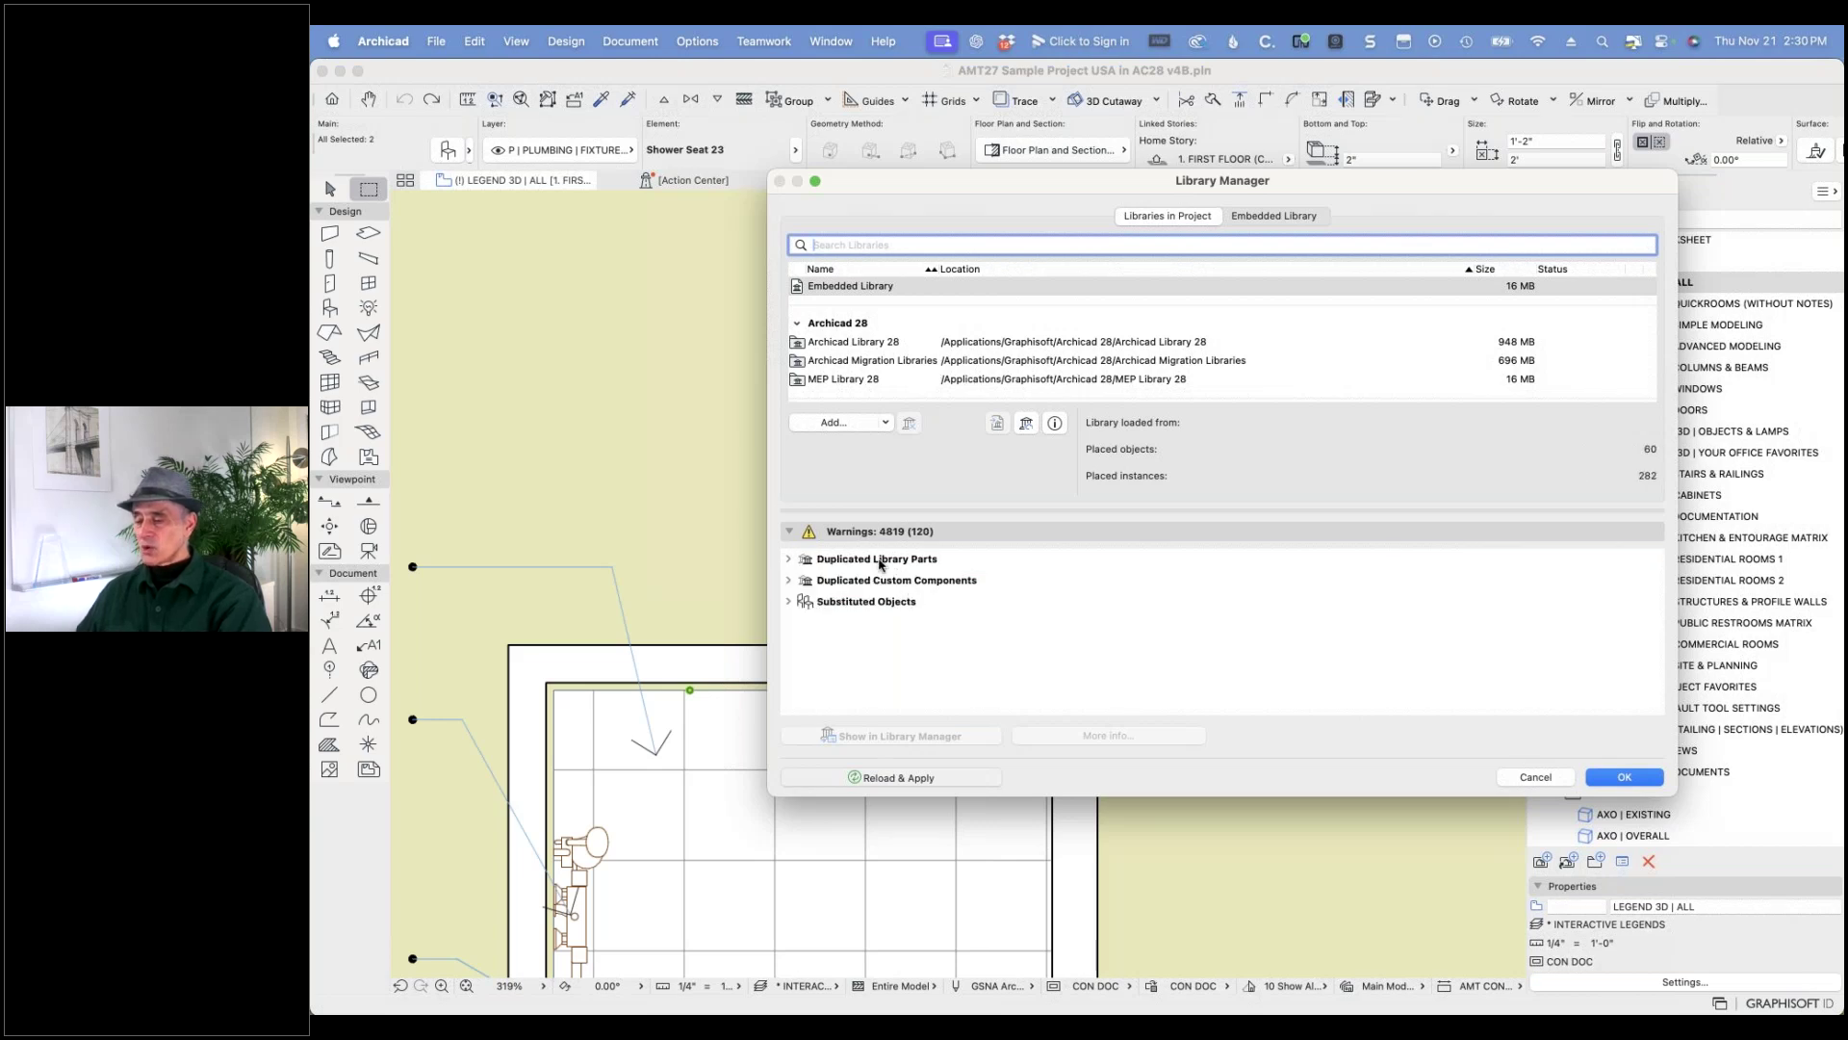
click(1627, 779)
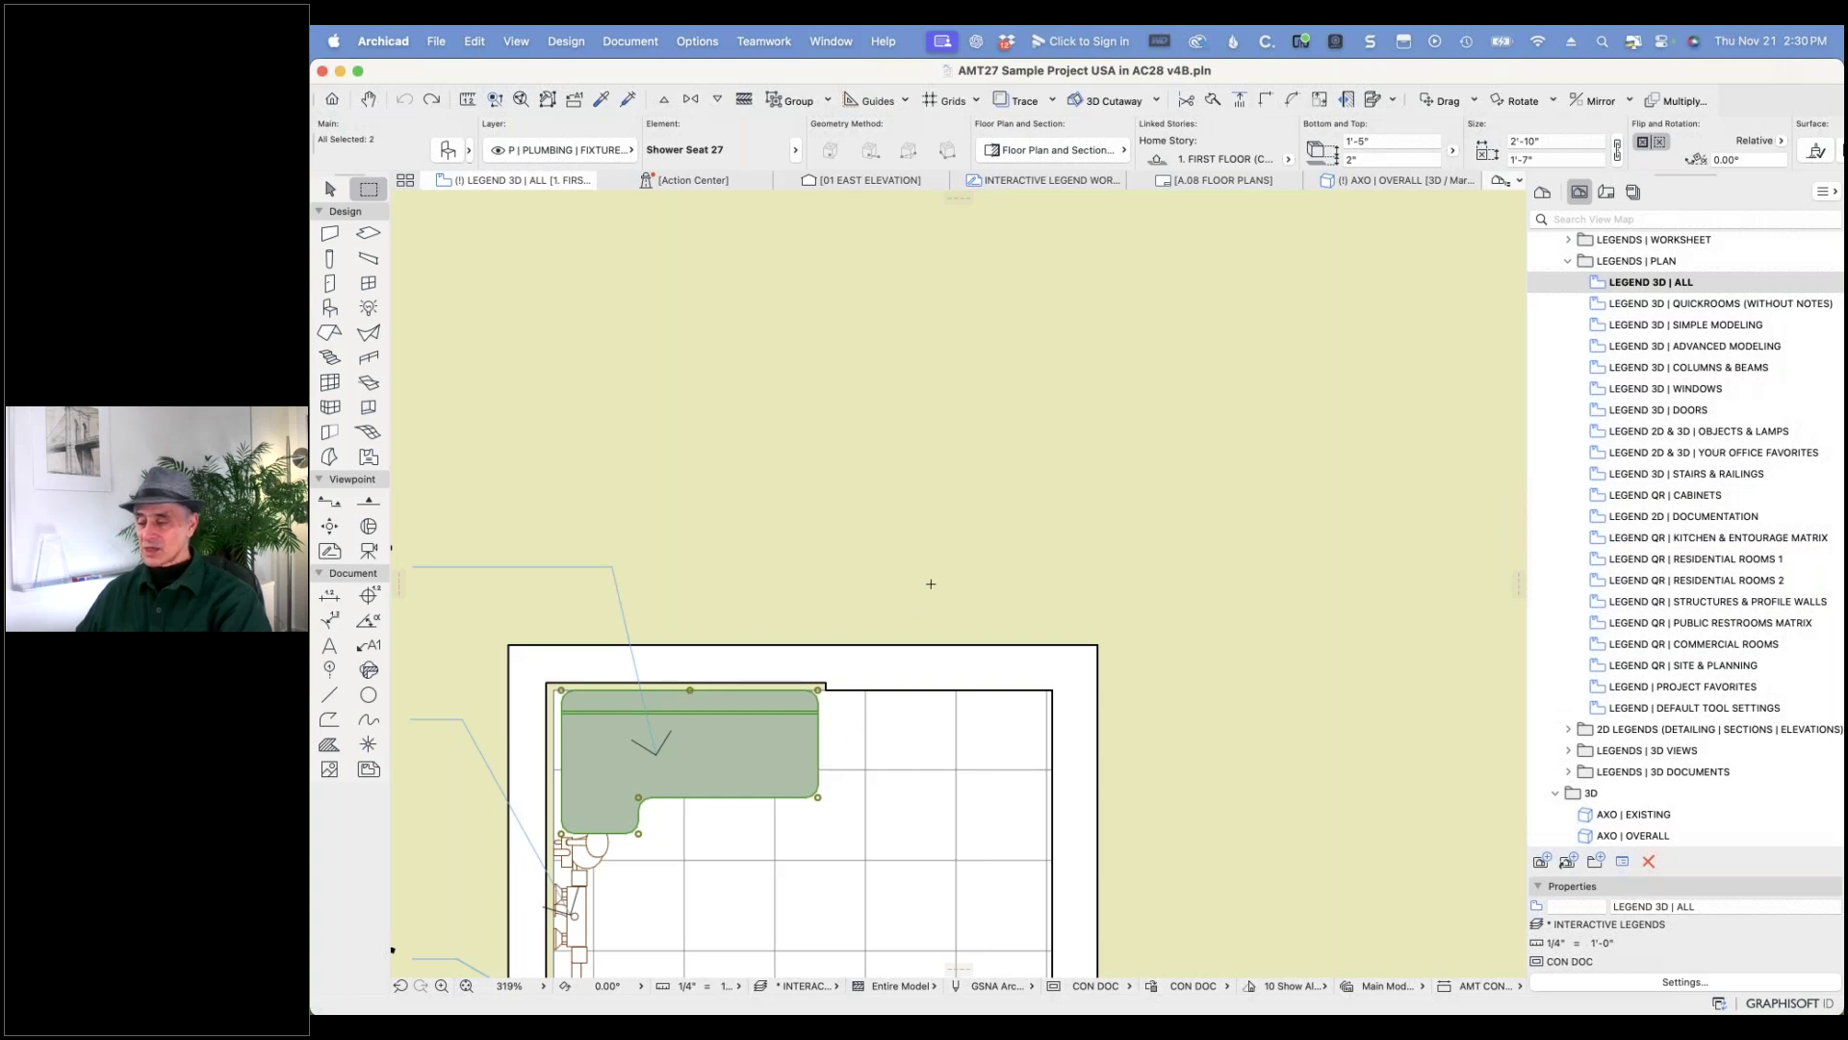
- Bring the Shower Kit 01 object to front, ahead of the grey shower seat
scroll(930, 584, down, 3)
key(Escape)
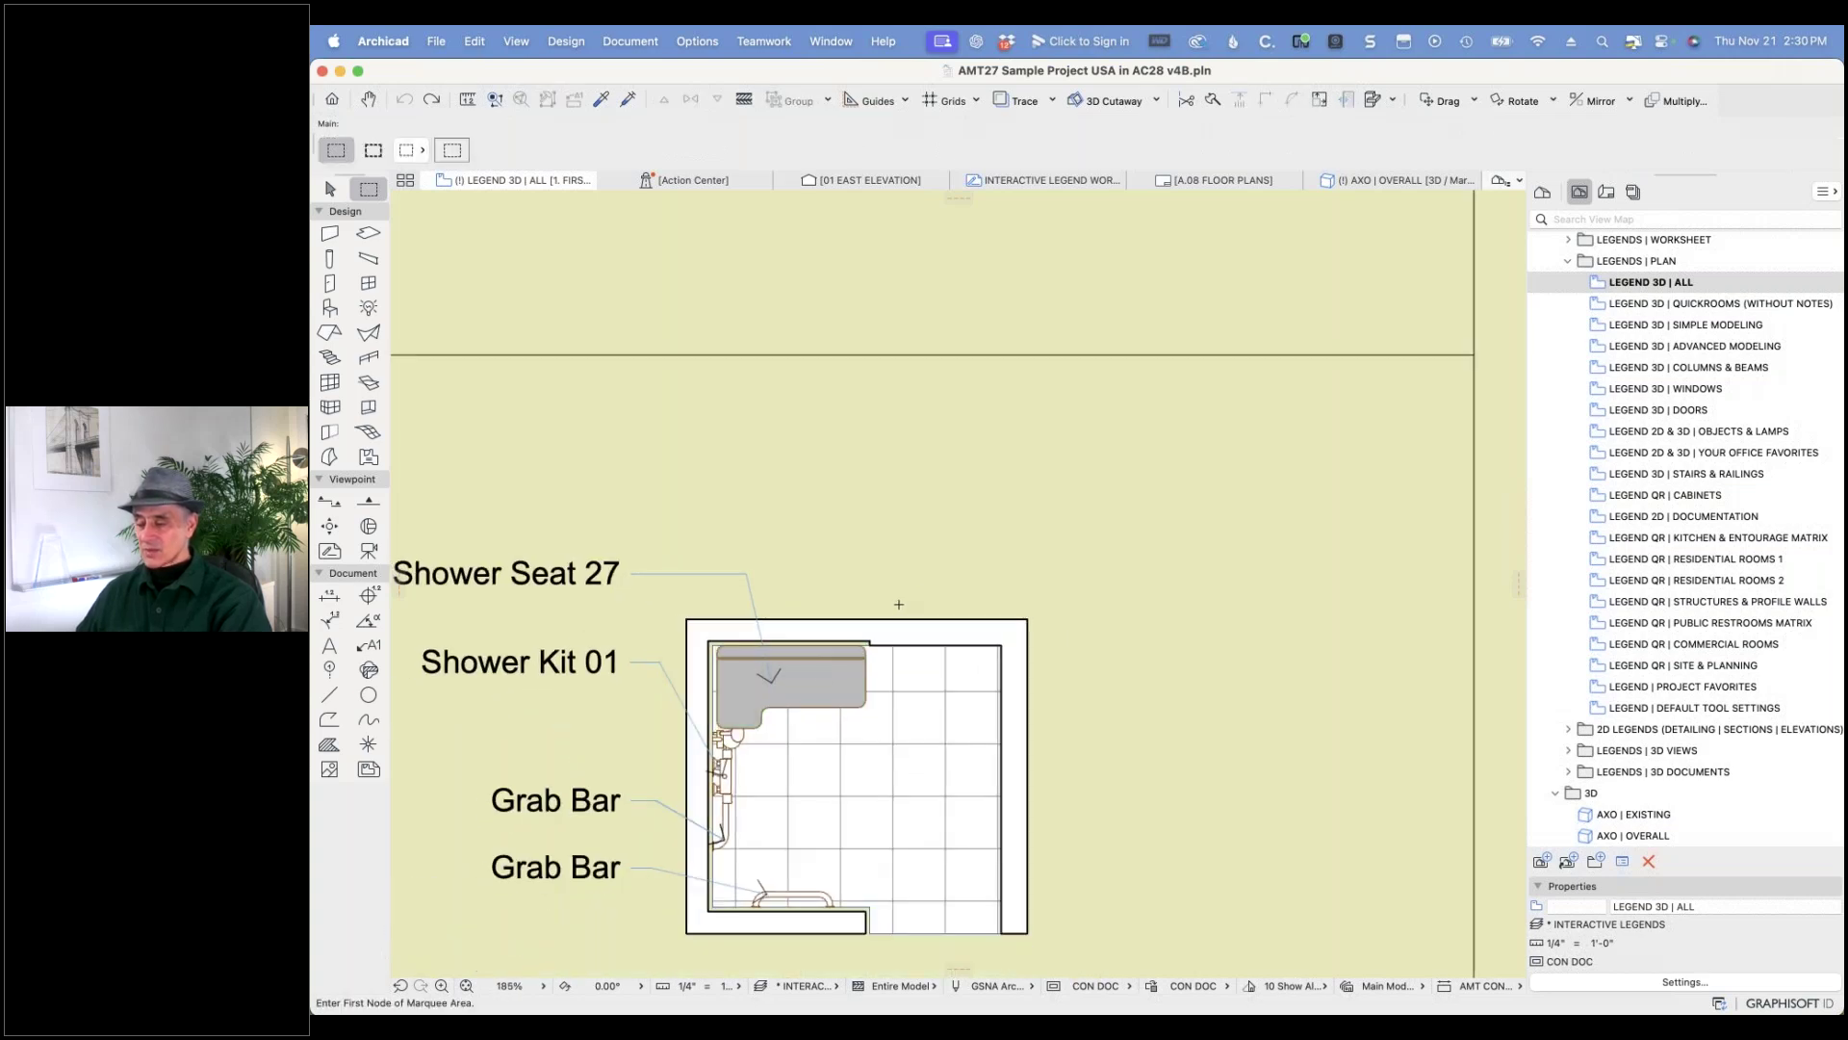
scroll(738, 735, up, 5)
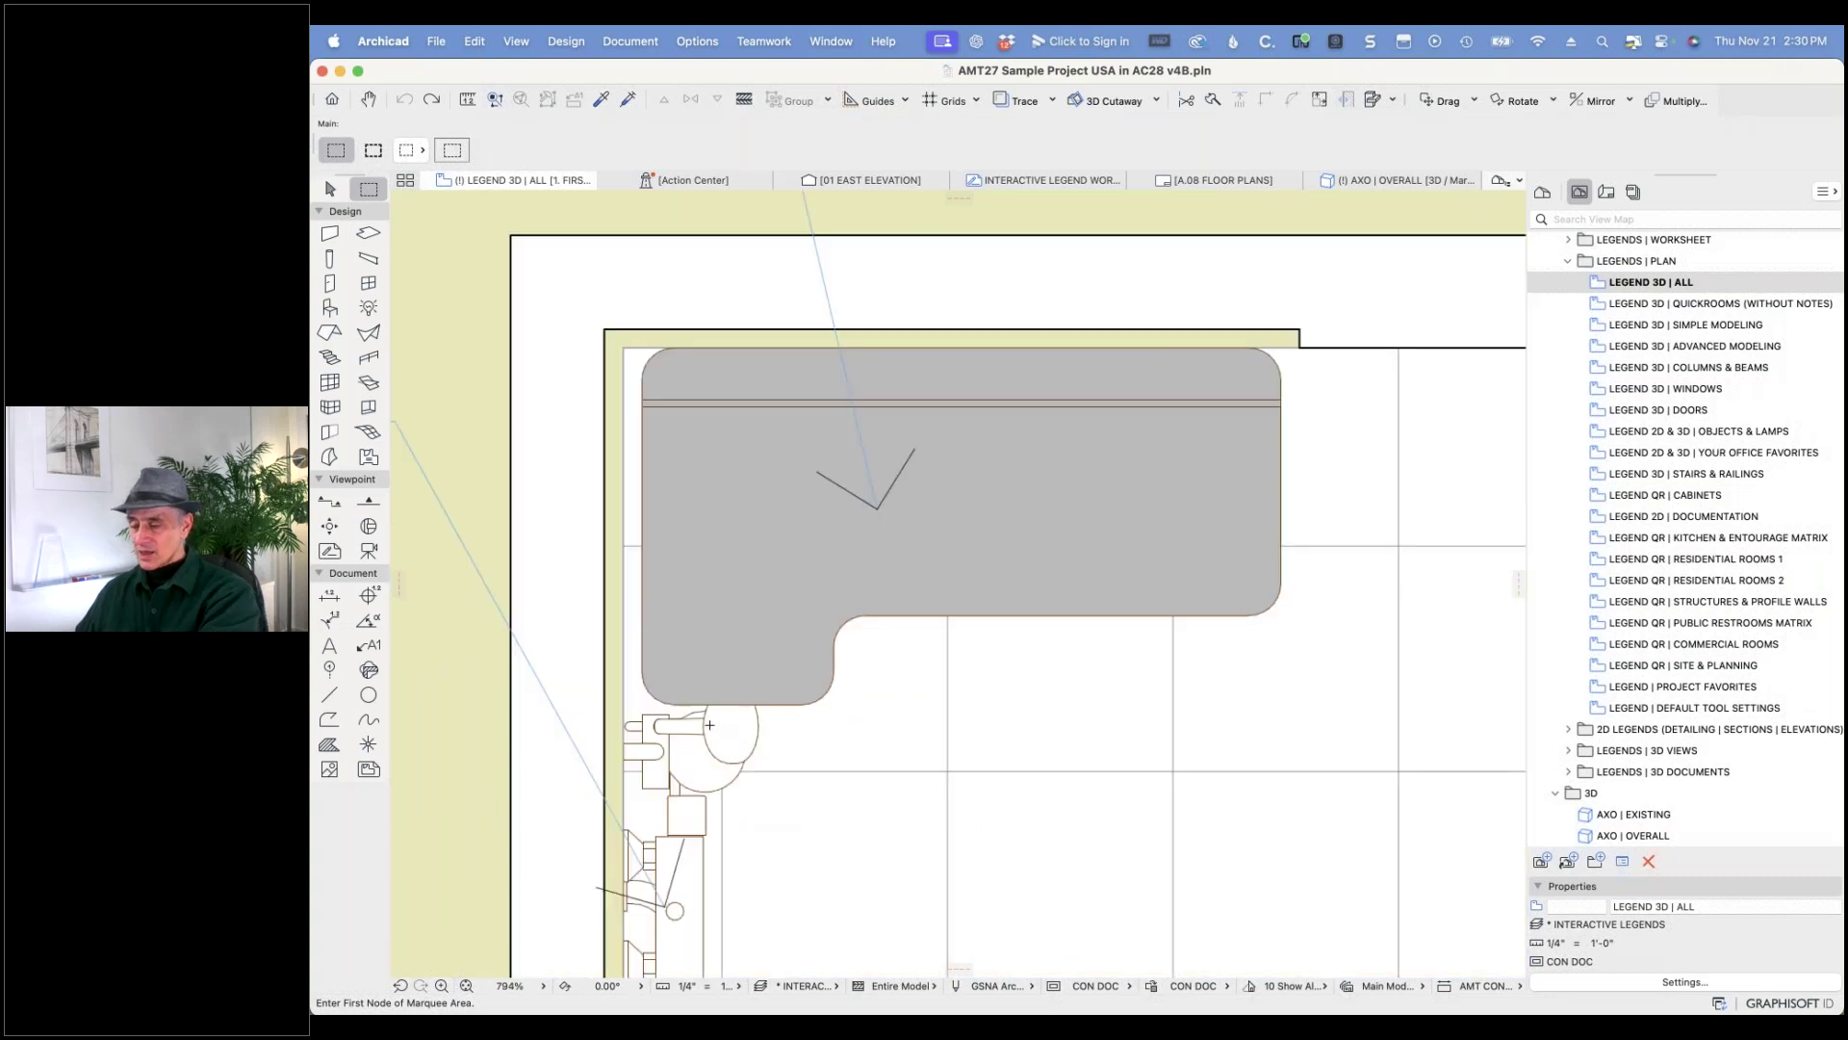
click(732, 729)
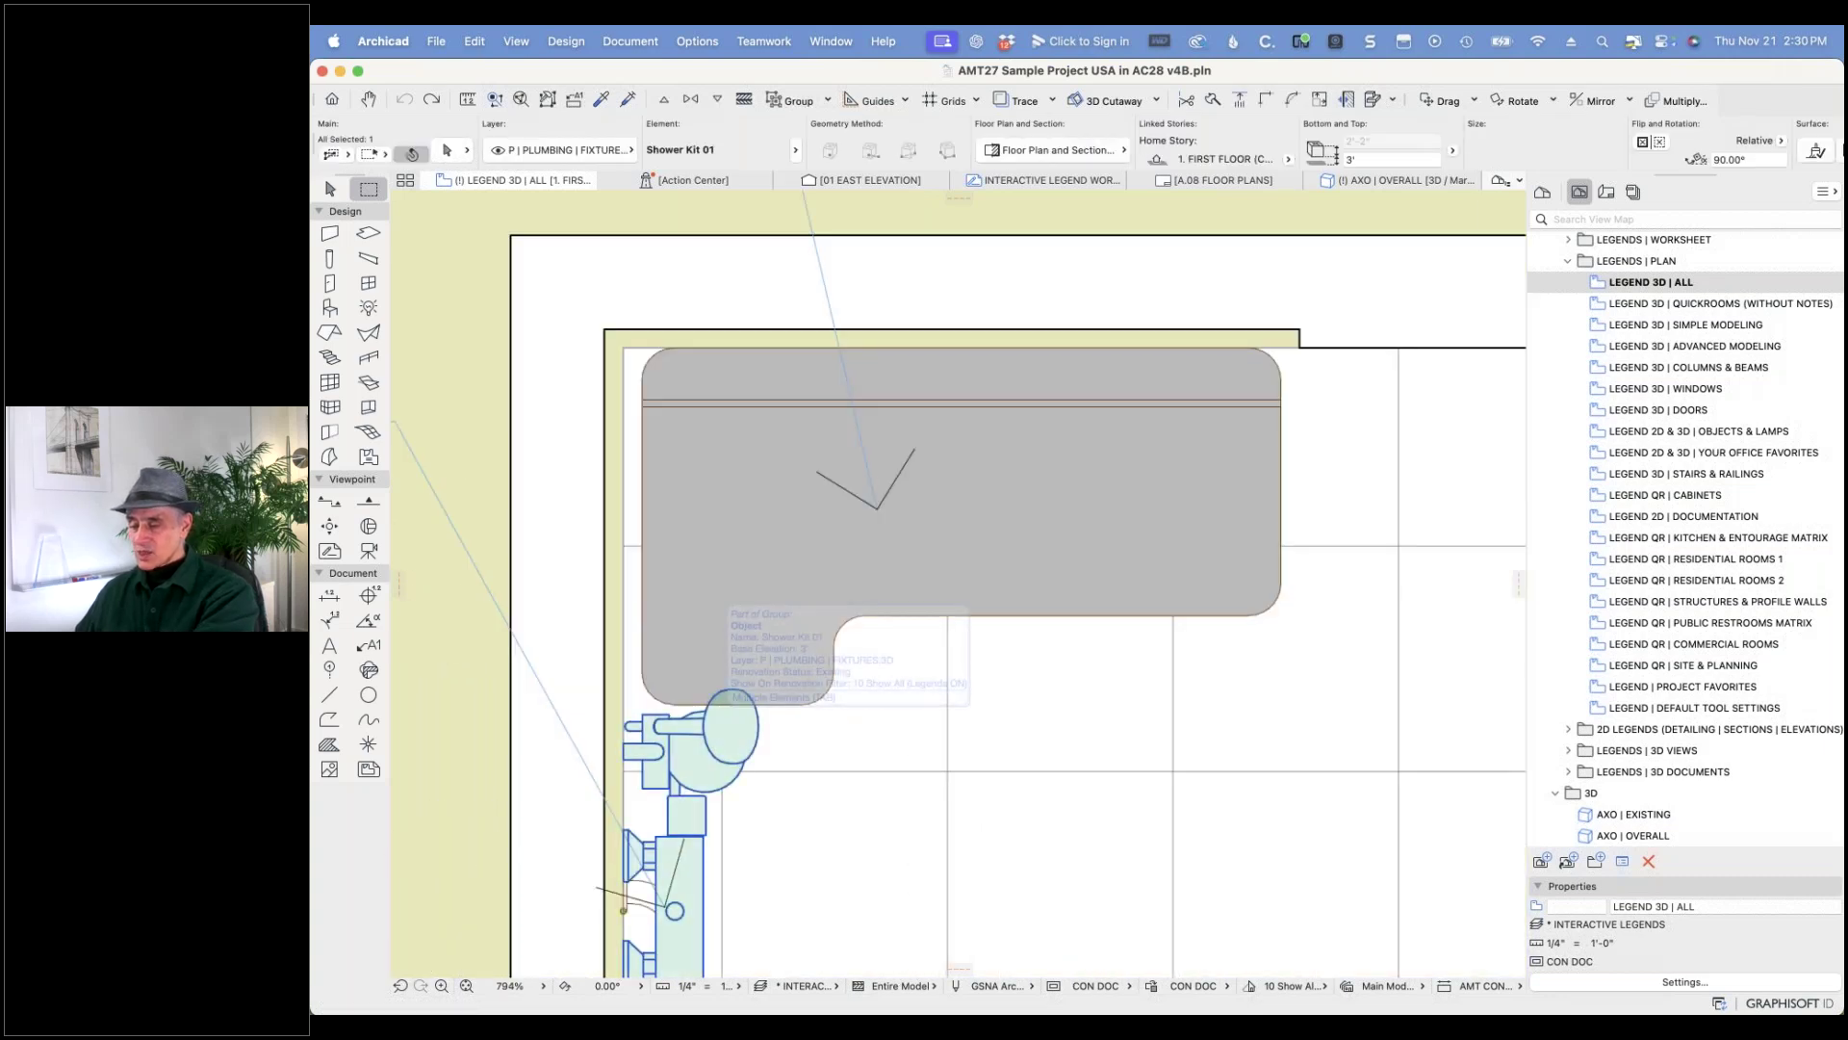
right_click(727, 724)
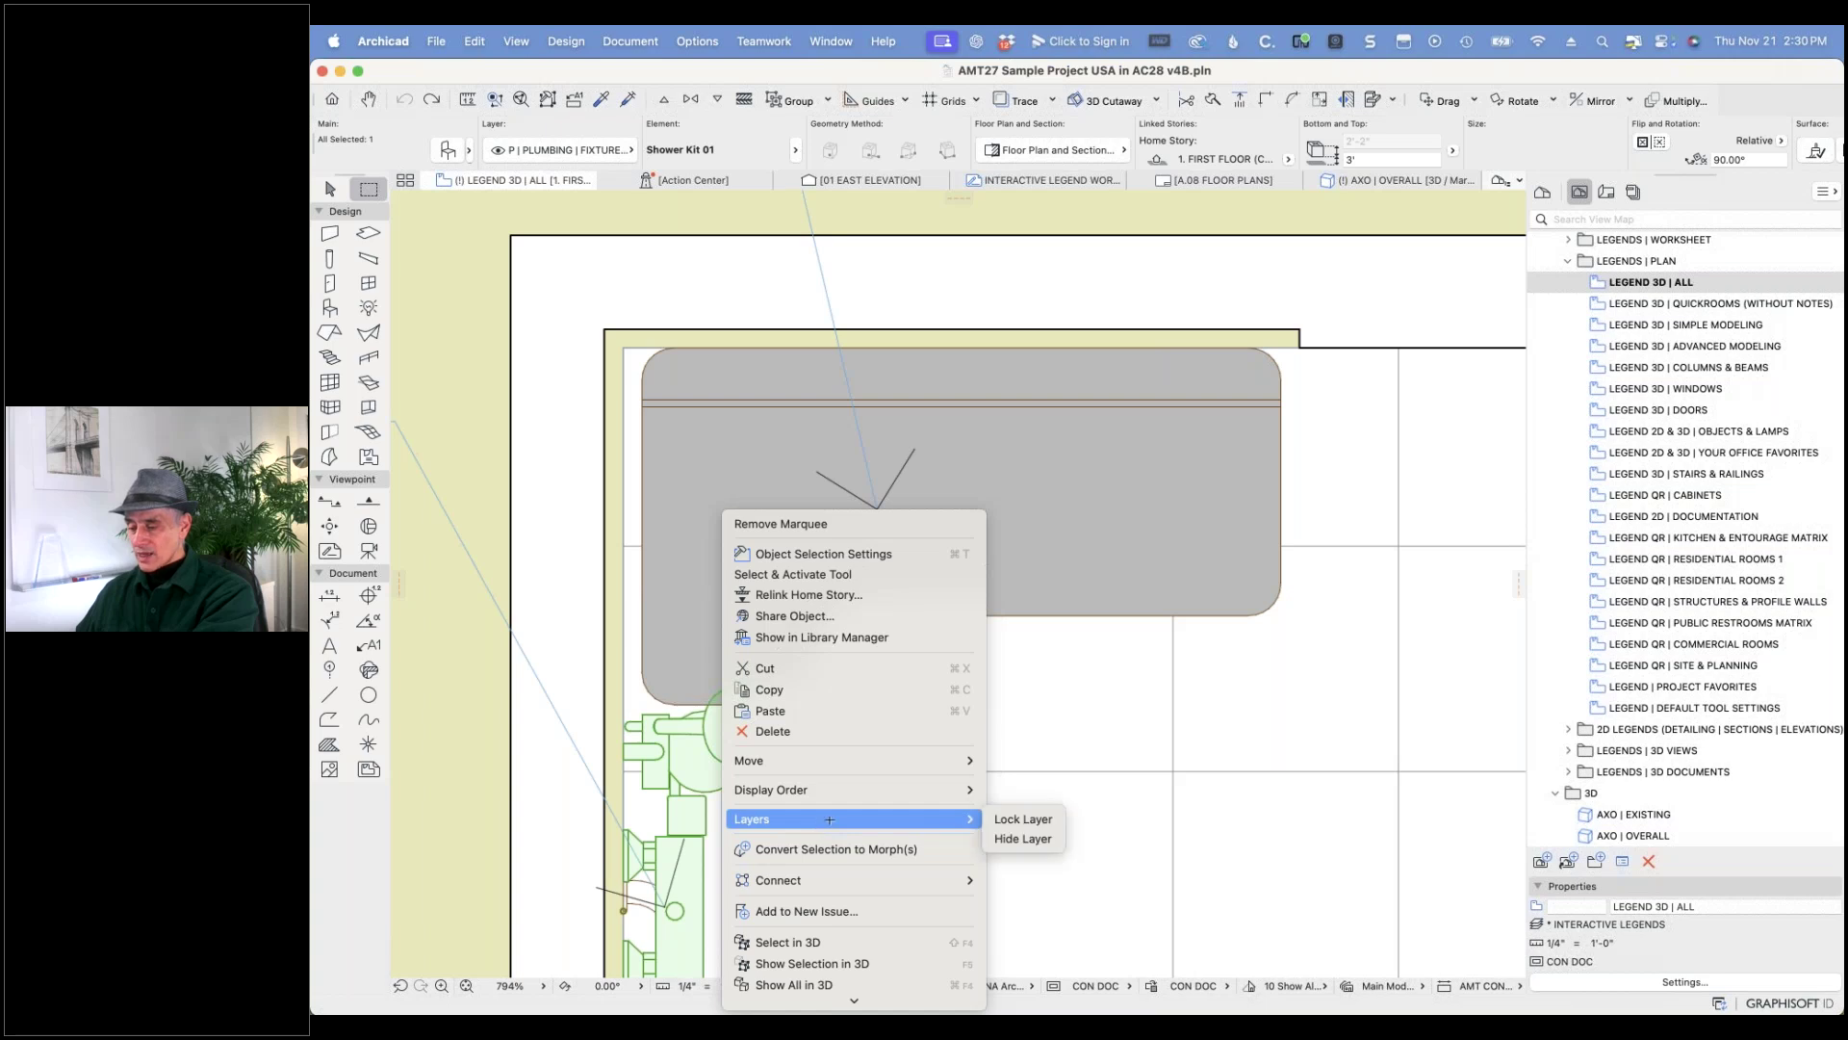
mouse_move(859, 796)
click(1026, 795)
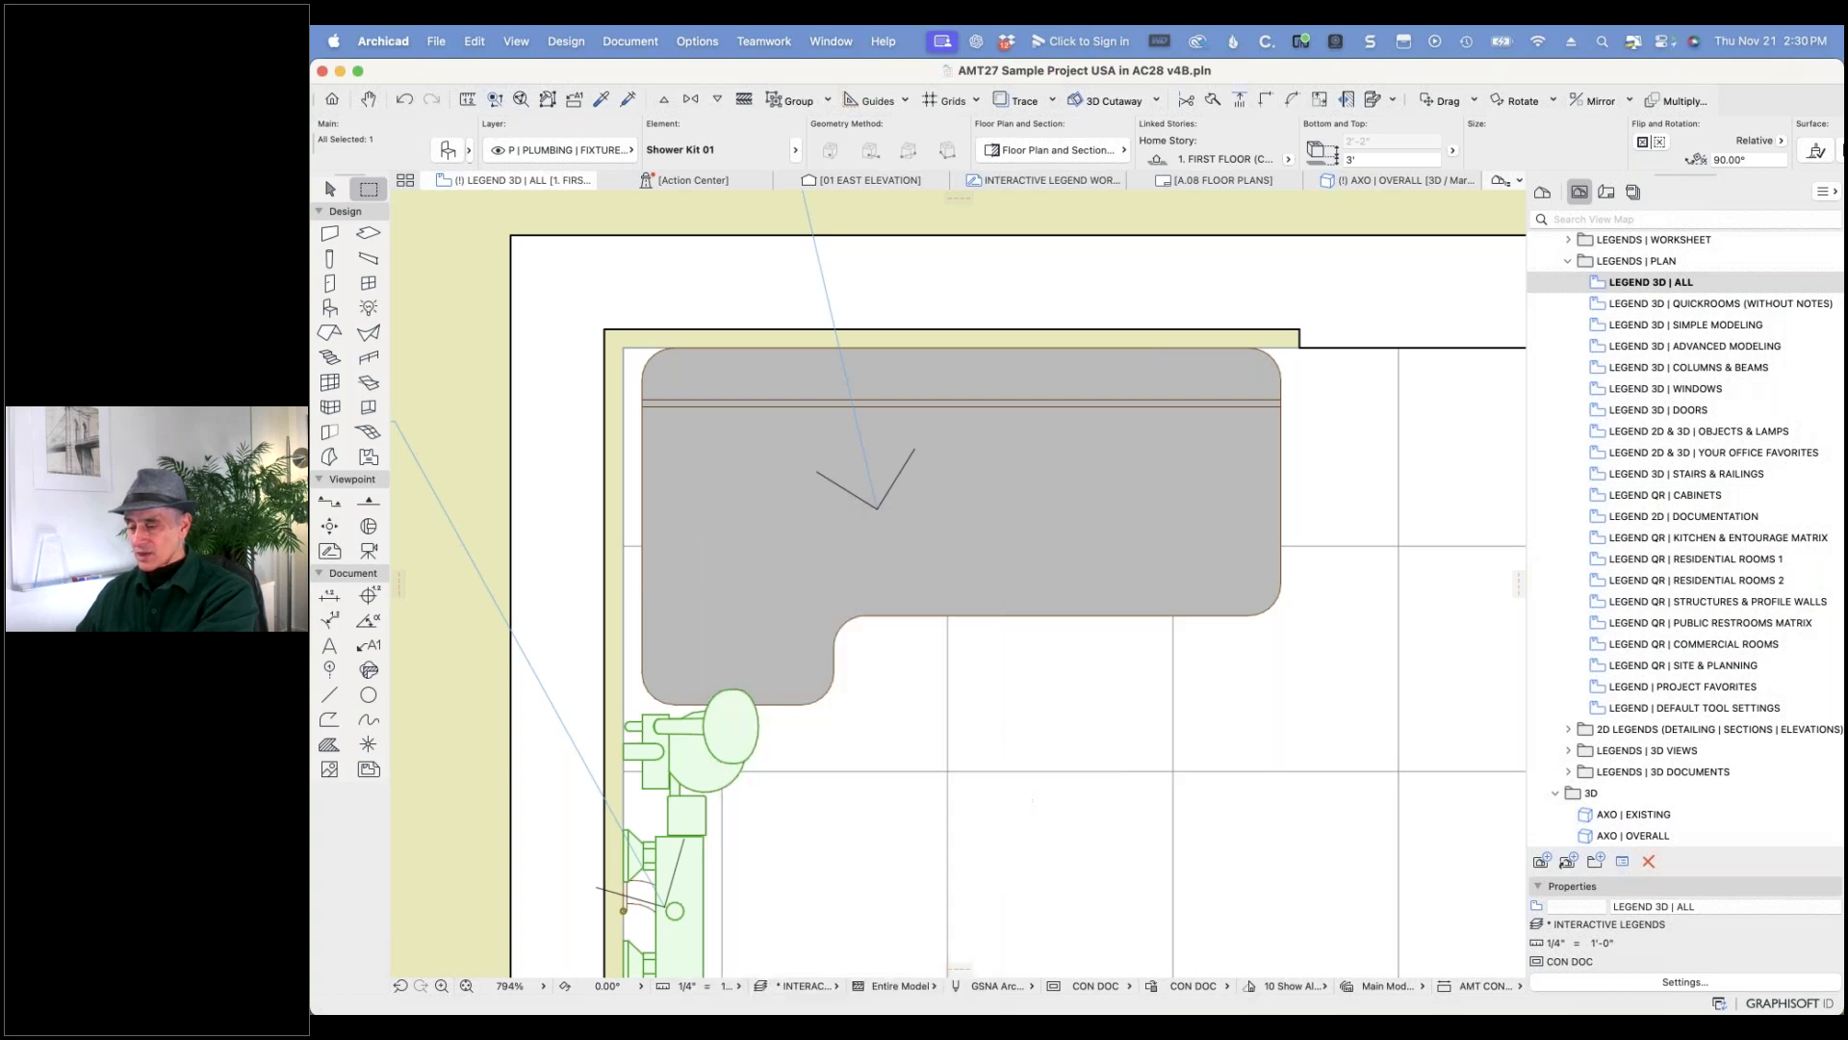
key(Escape)
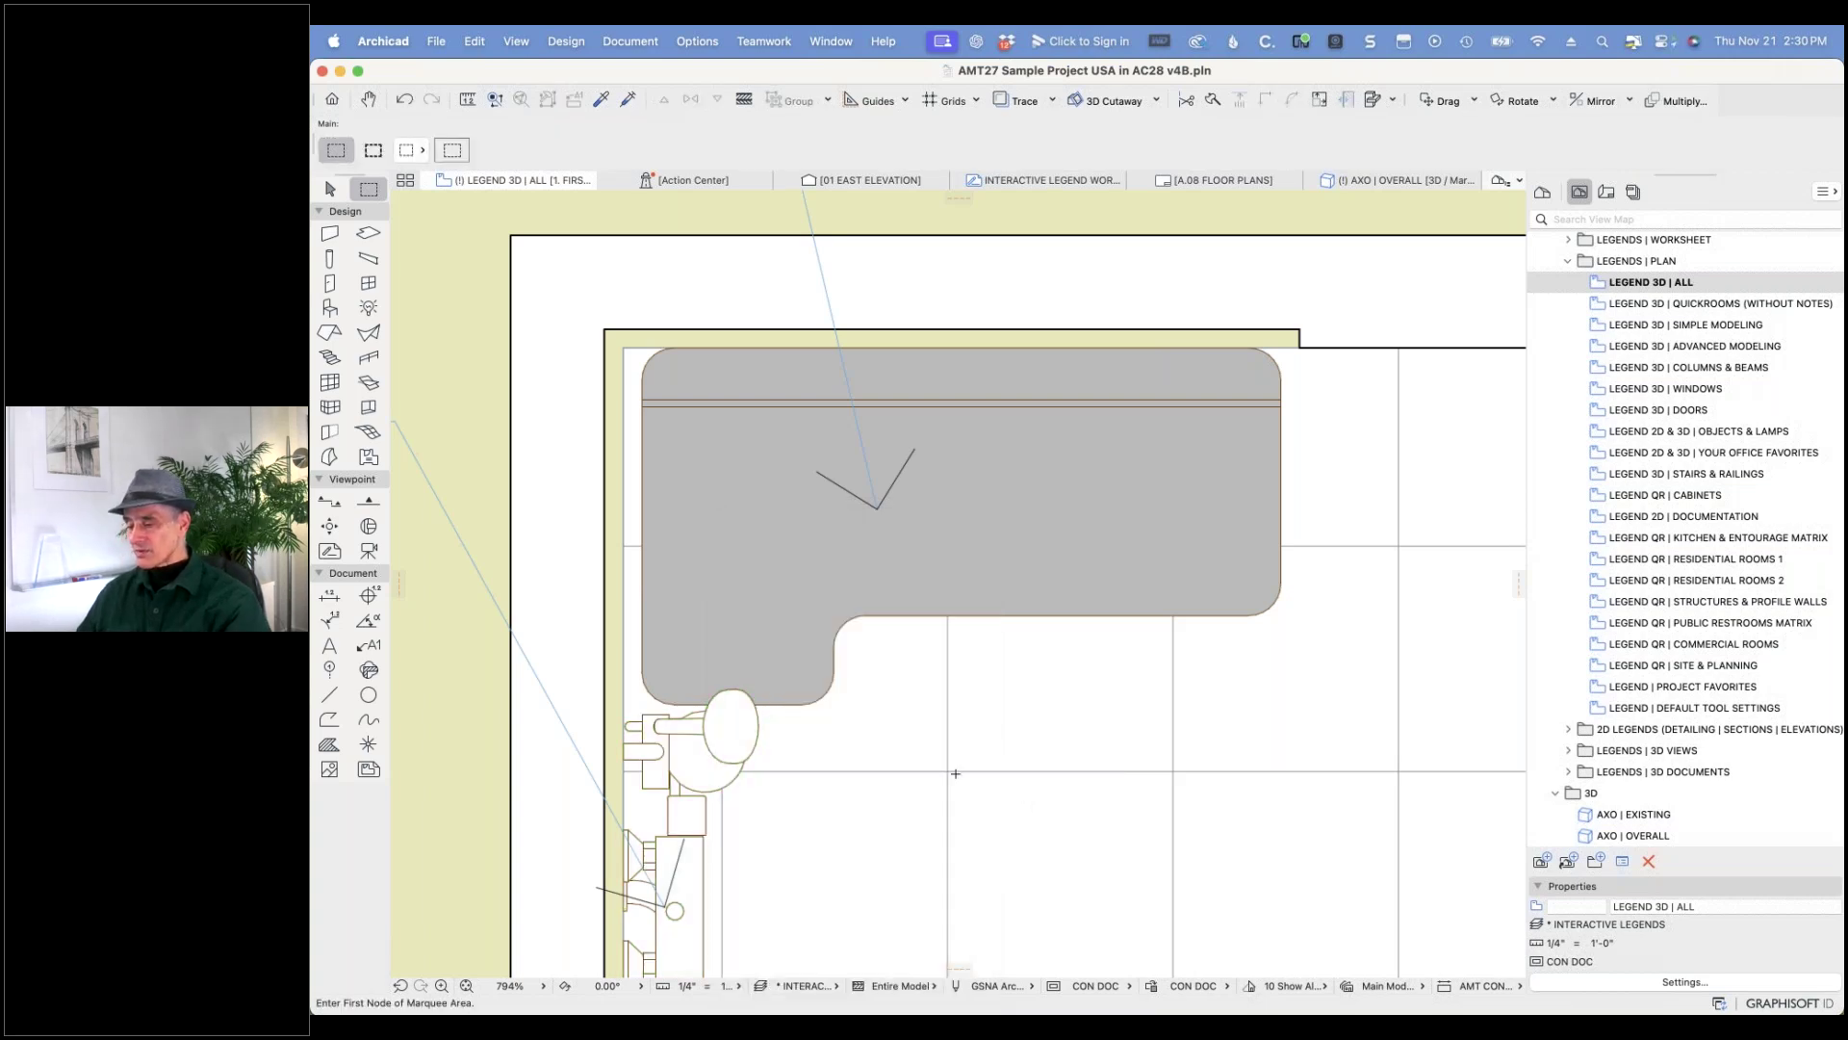
- Zoom out and select the Shower Seat 27 label
scroll(956, 773, down, 6)
scroll(956, 773, down, 1)
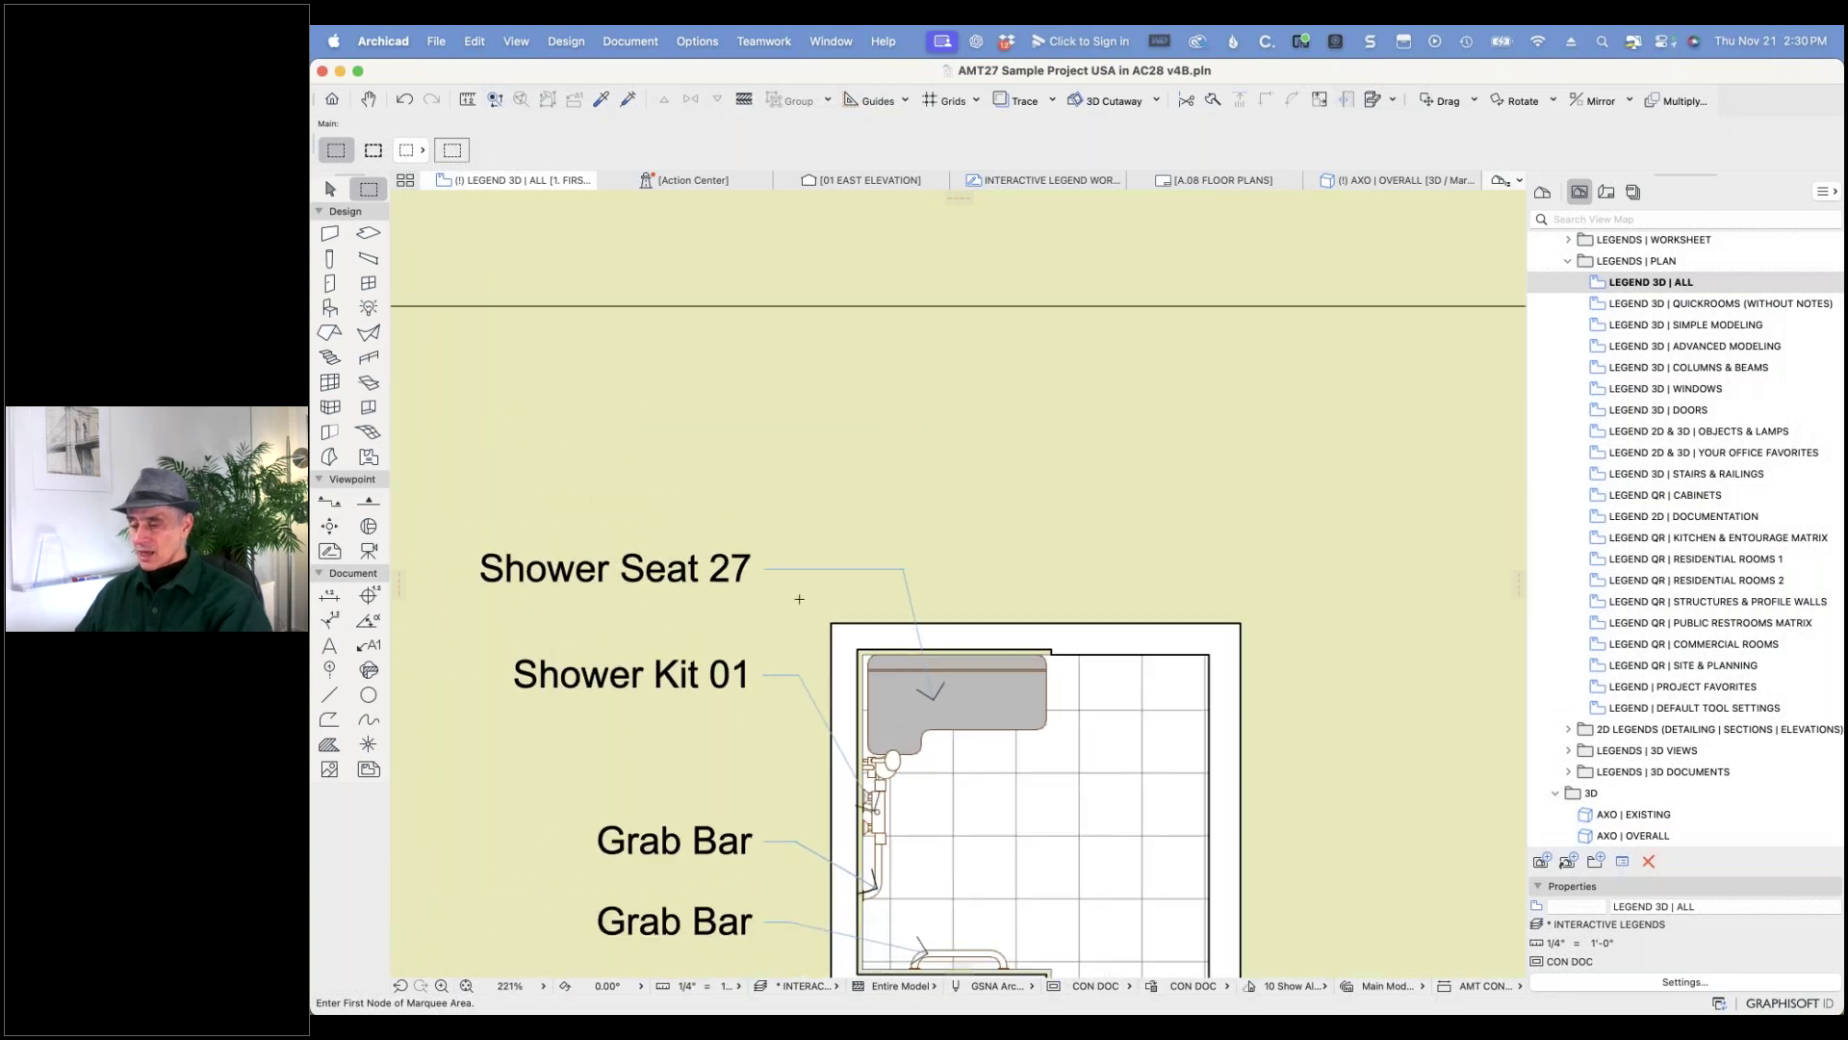
click(756, 573)
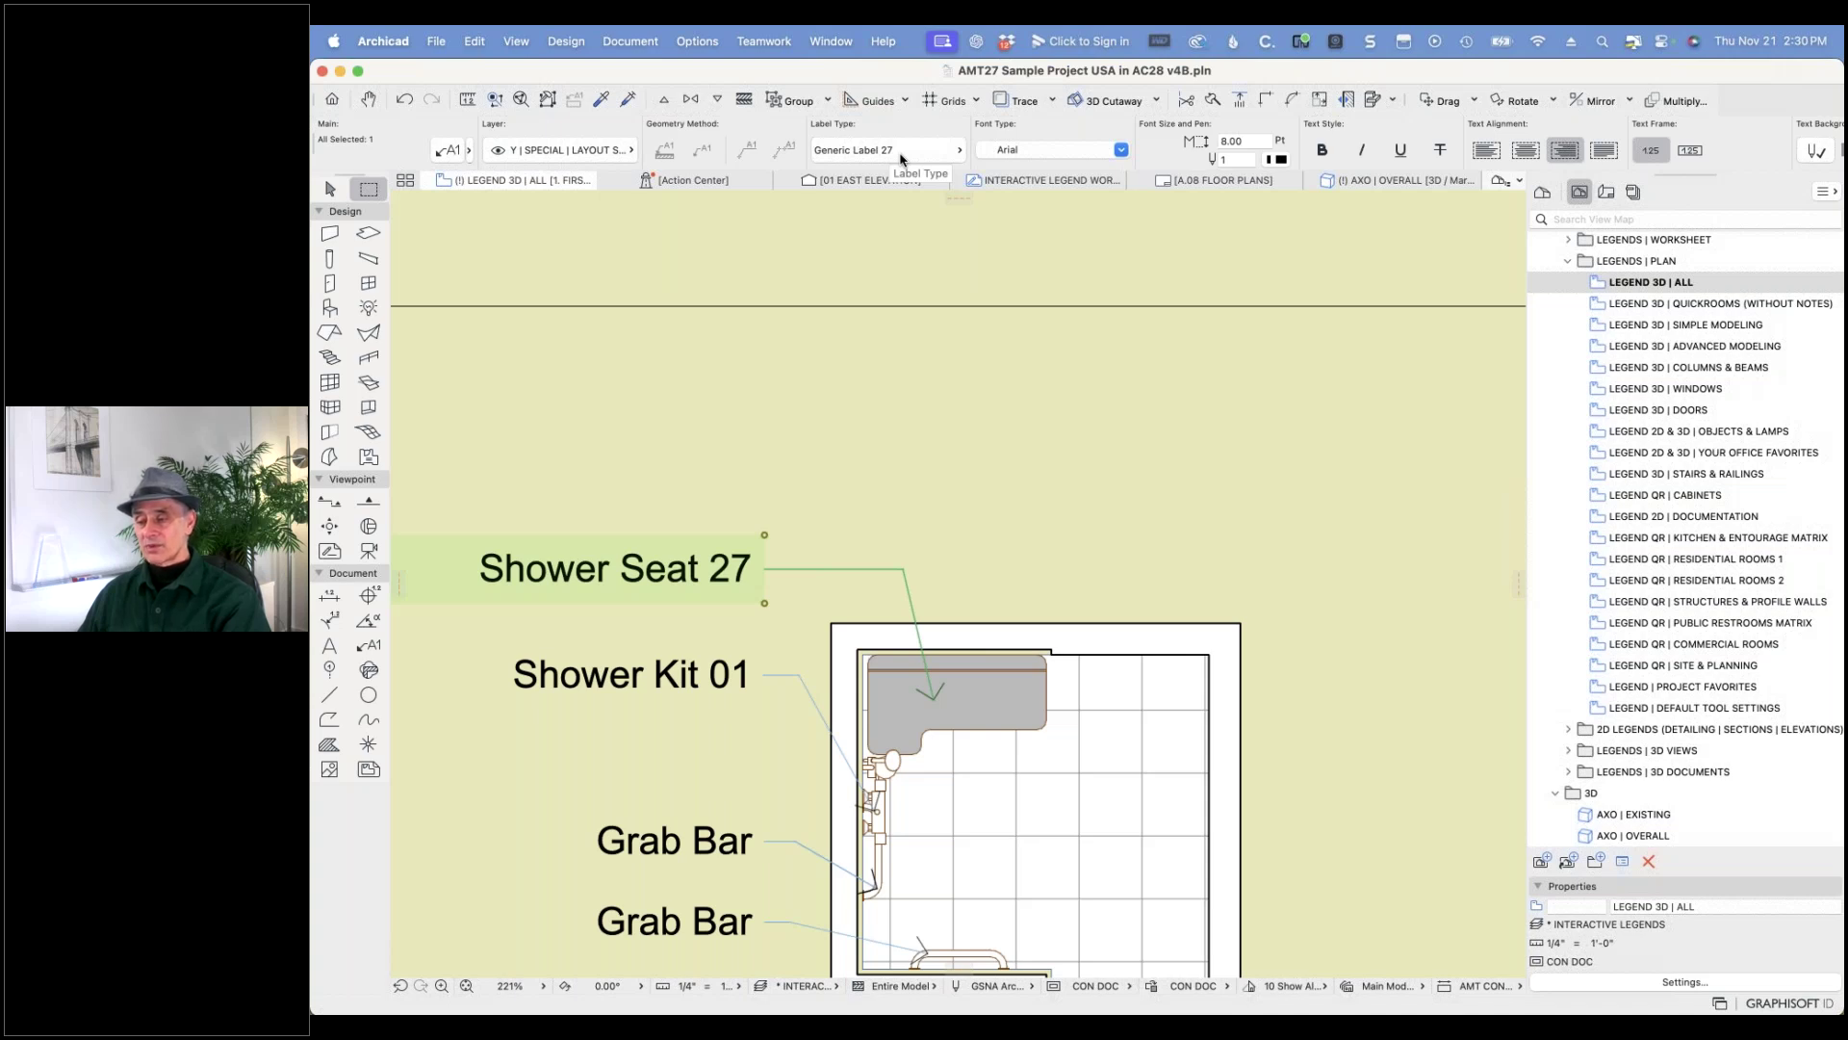
- In the label's settings, page through Symbol Label Custom Settings to the Content page
click(447, 151)
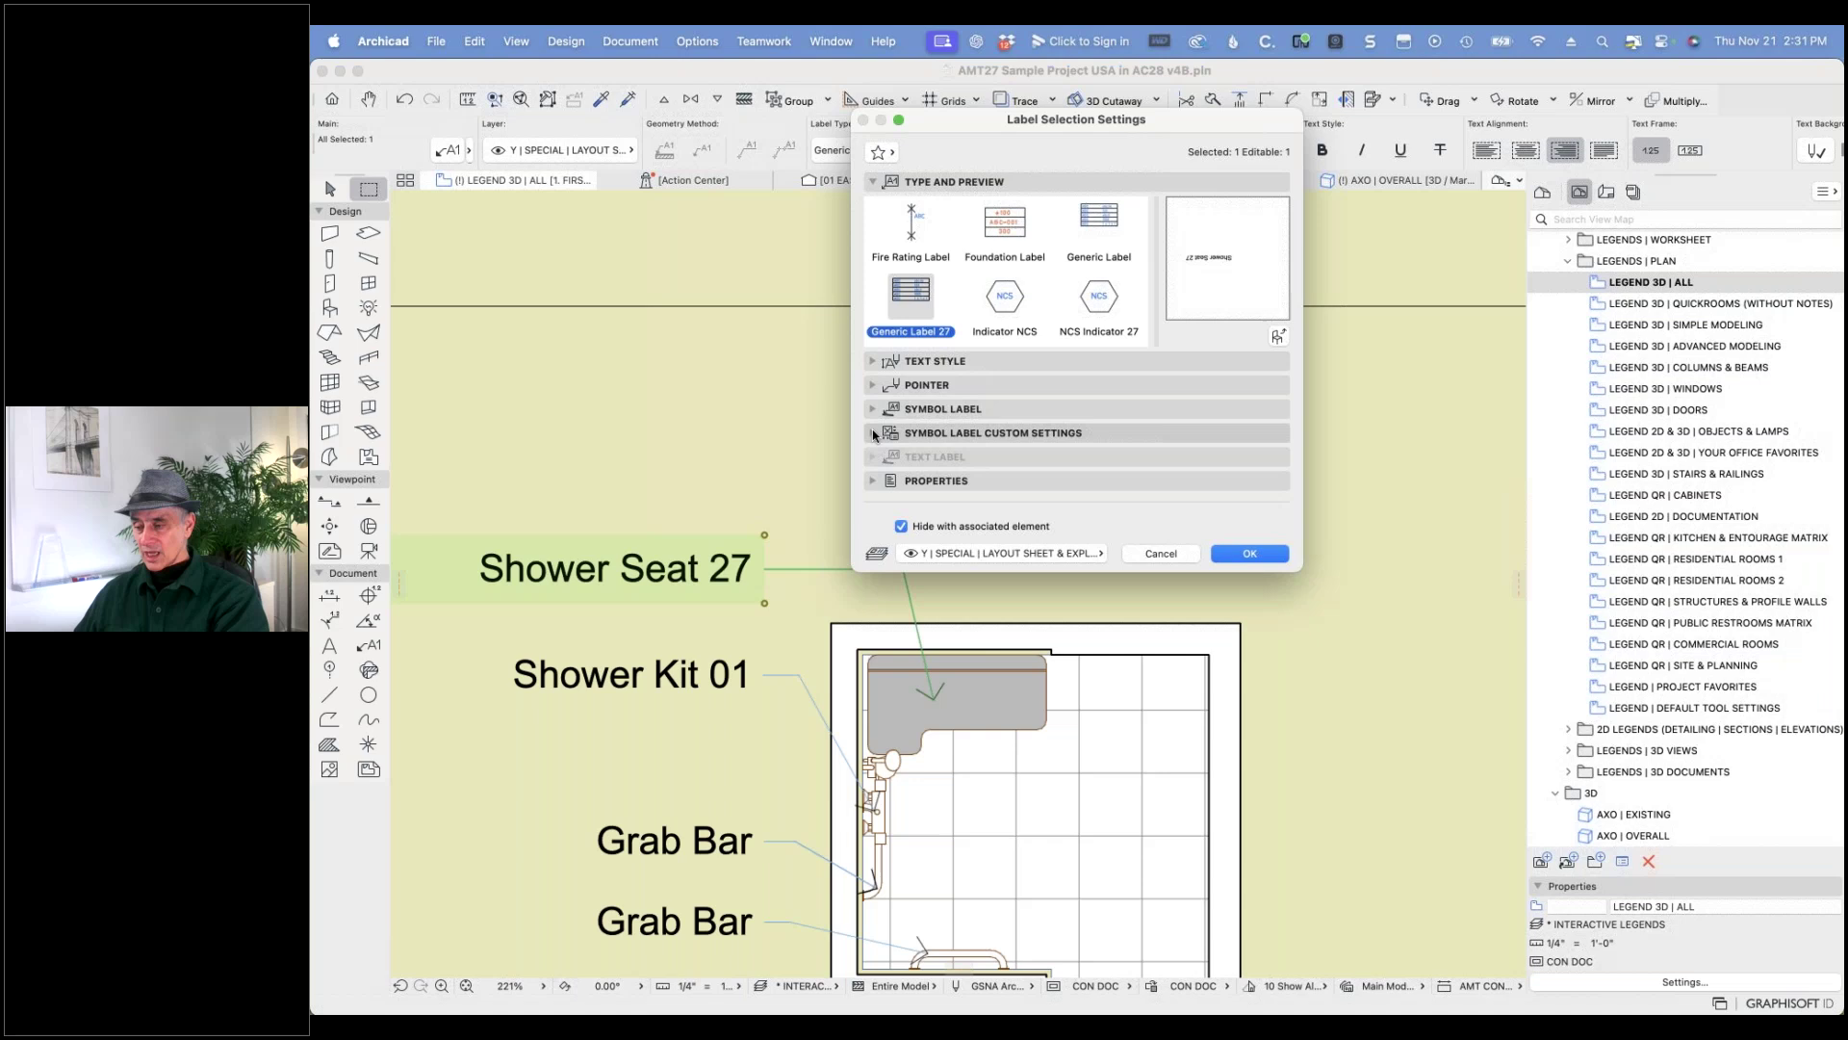
click(873, 433)
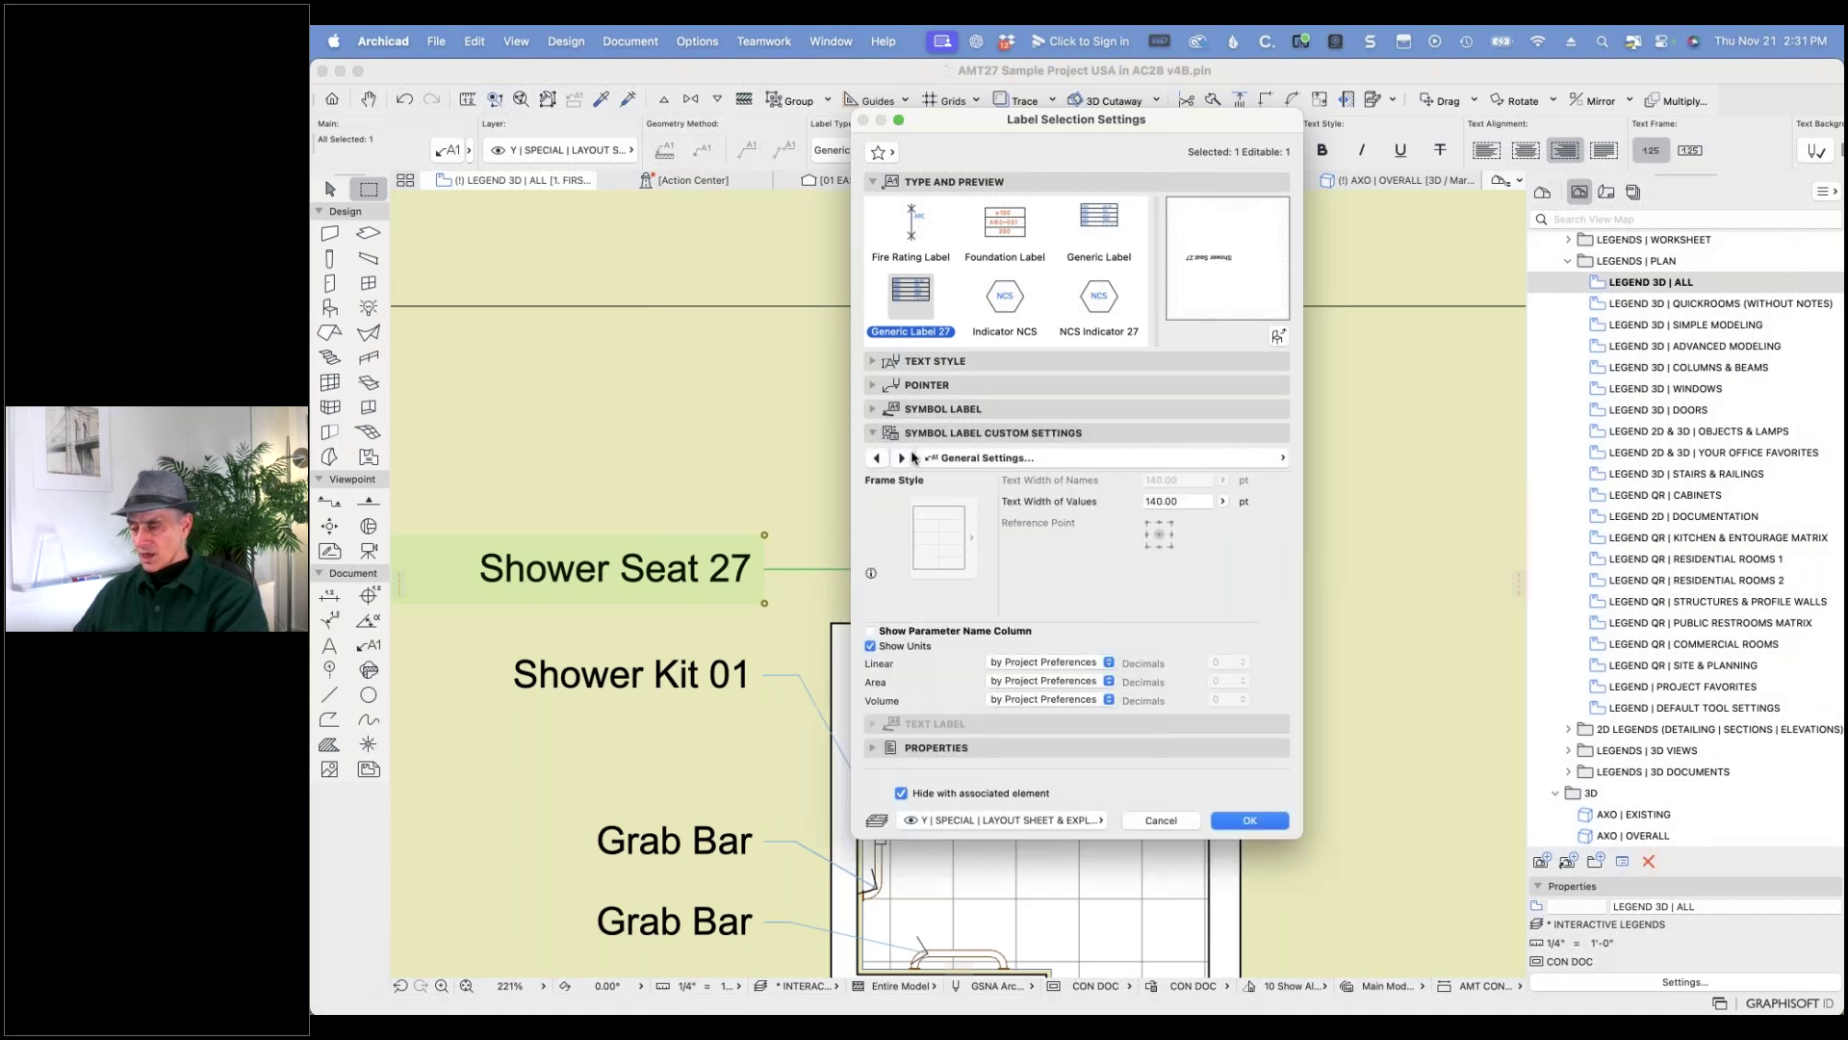
click(879, 458)
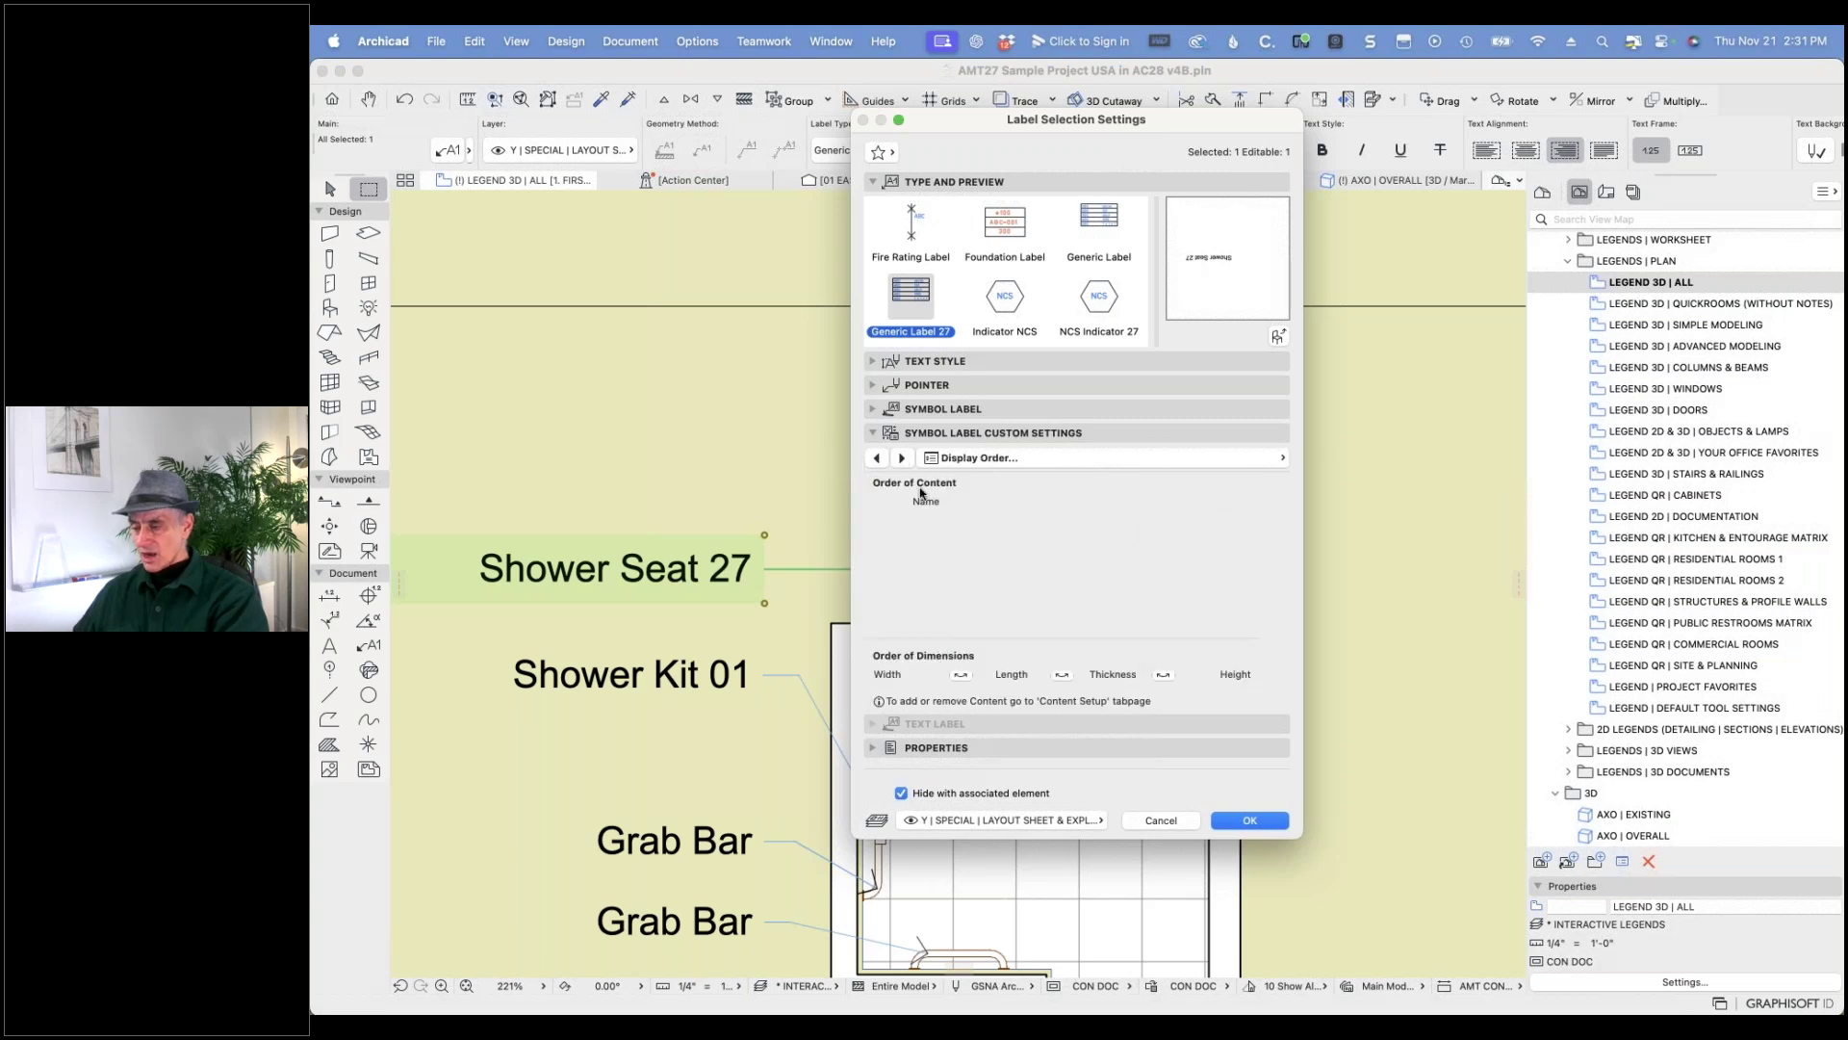
click(902, 459)
click(901, 459)
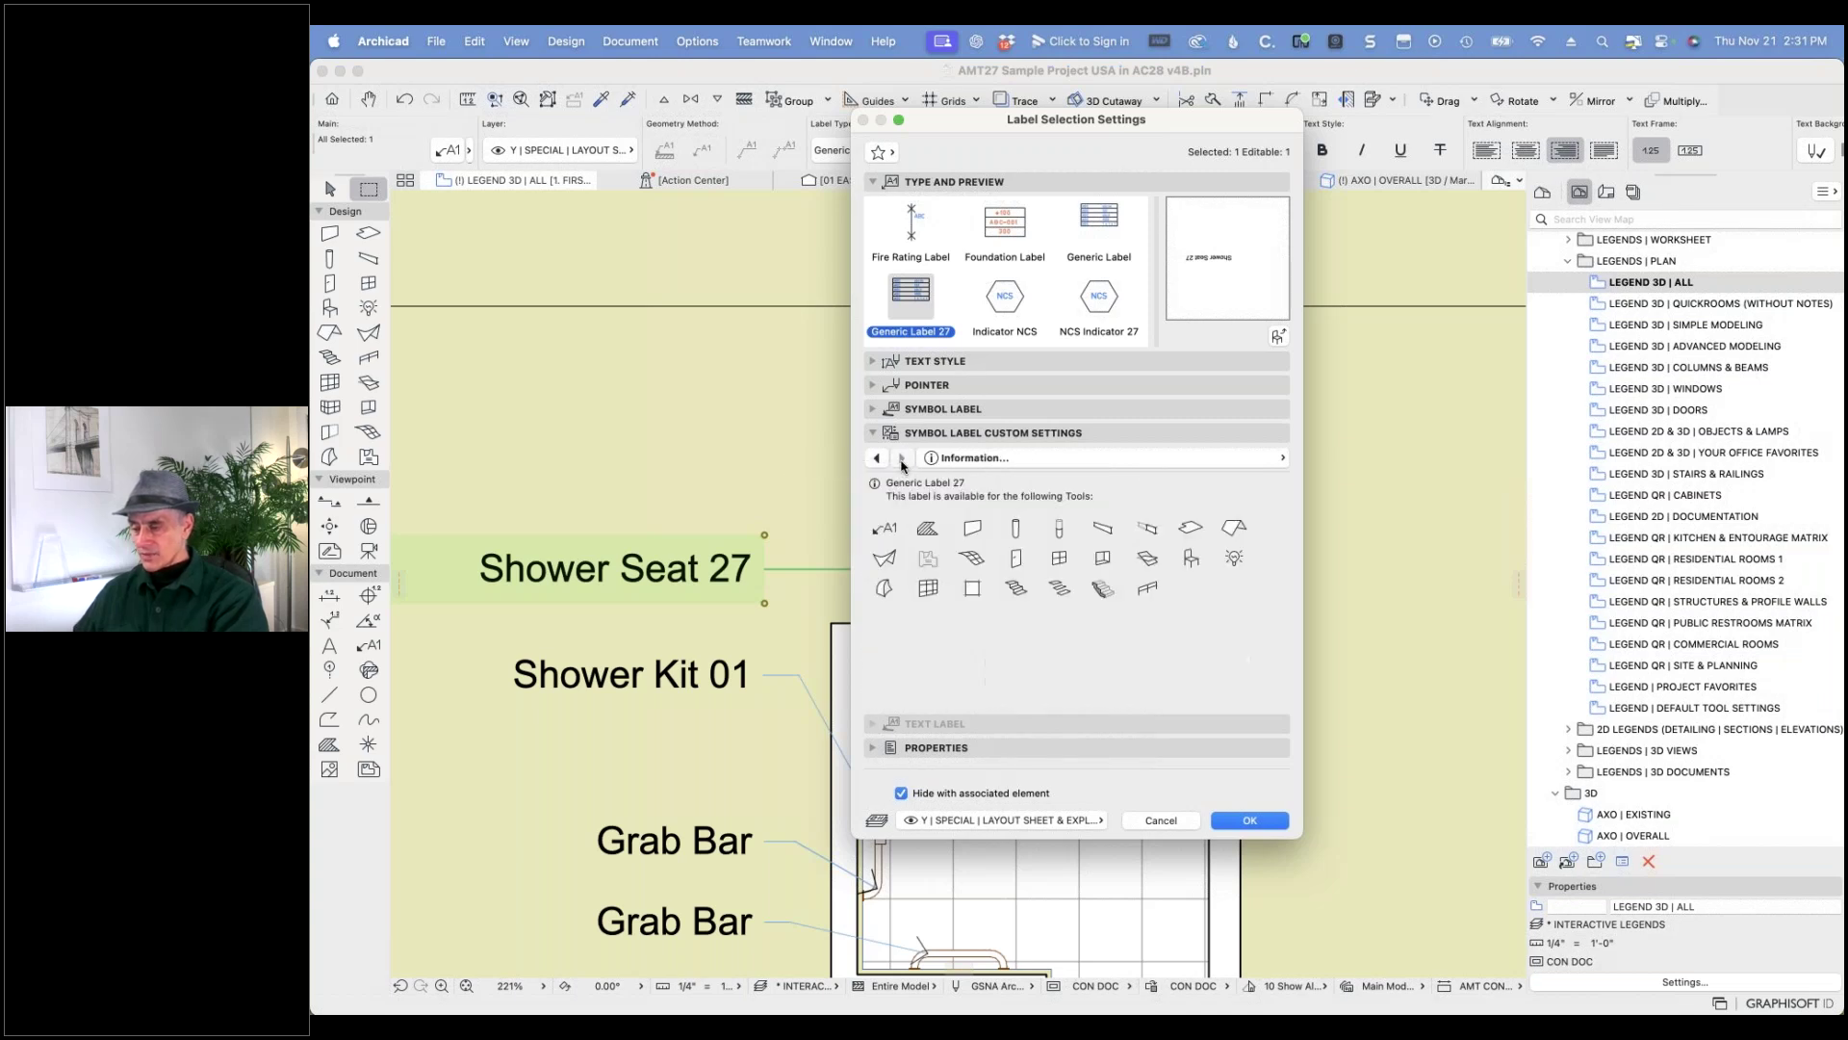
click(875, 459)
click(876, 458)
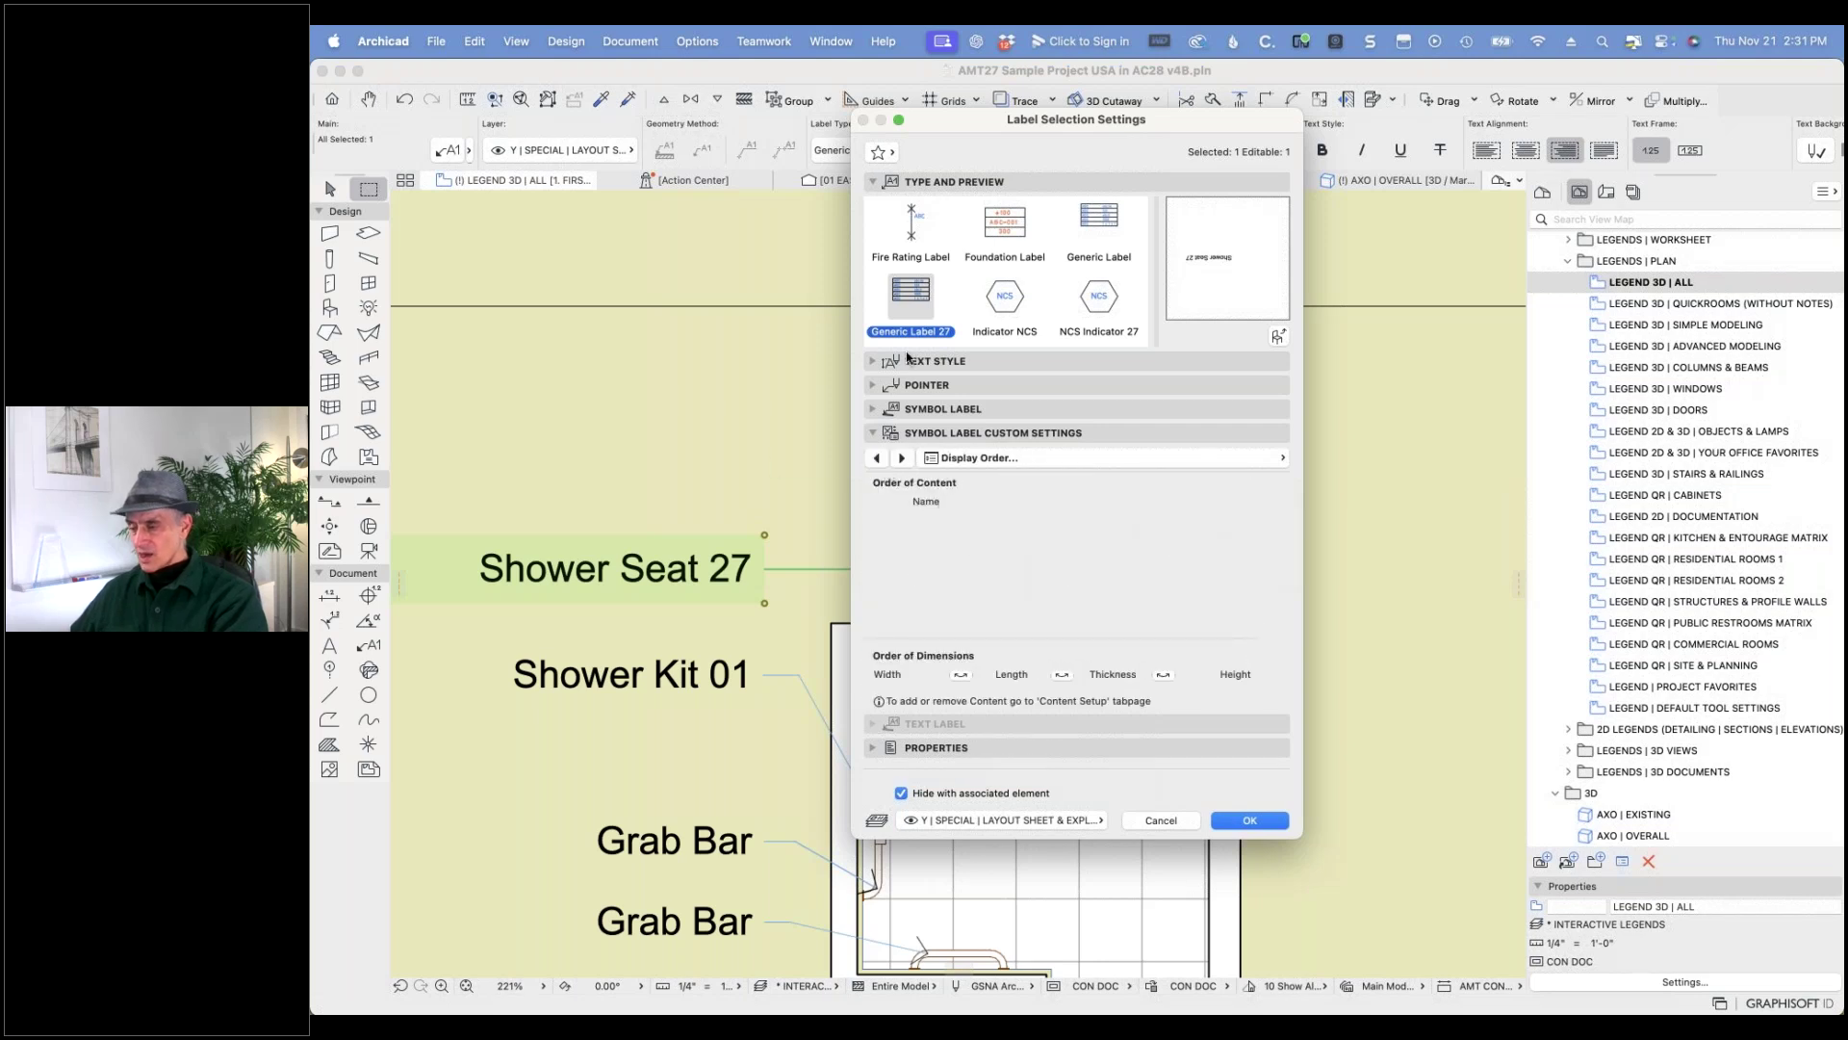
click(875, 410)
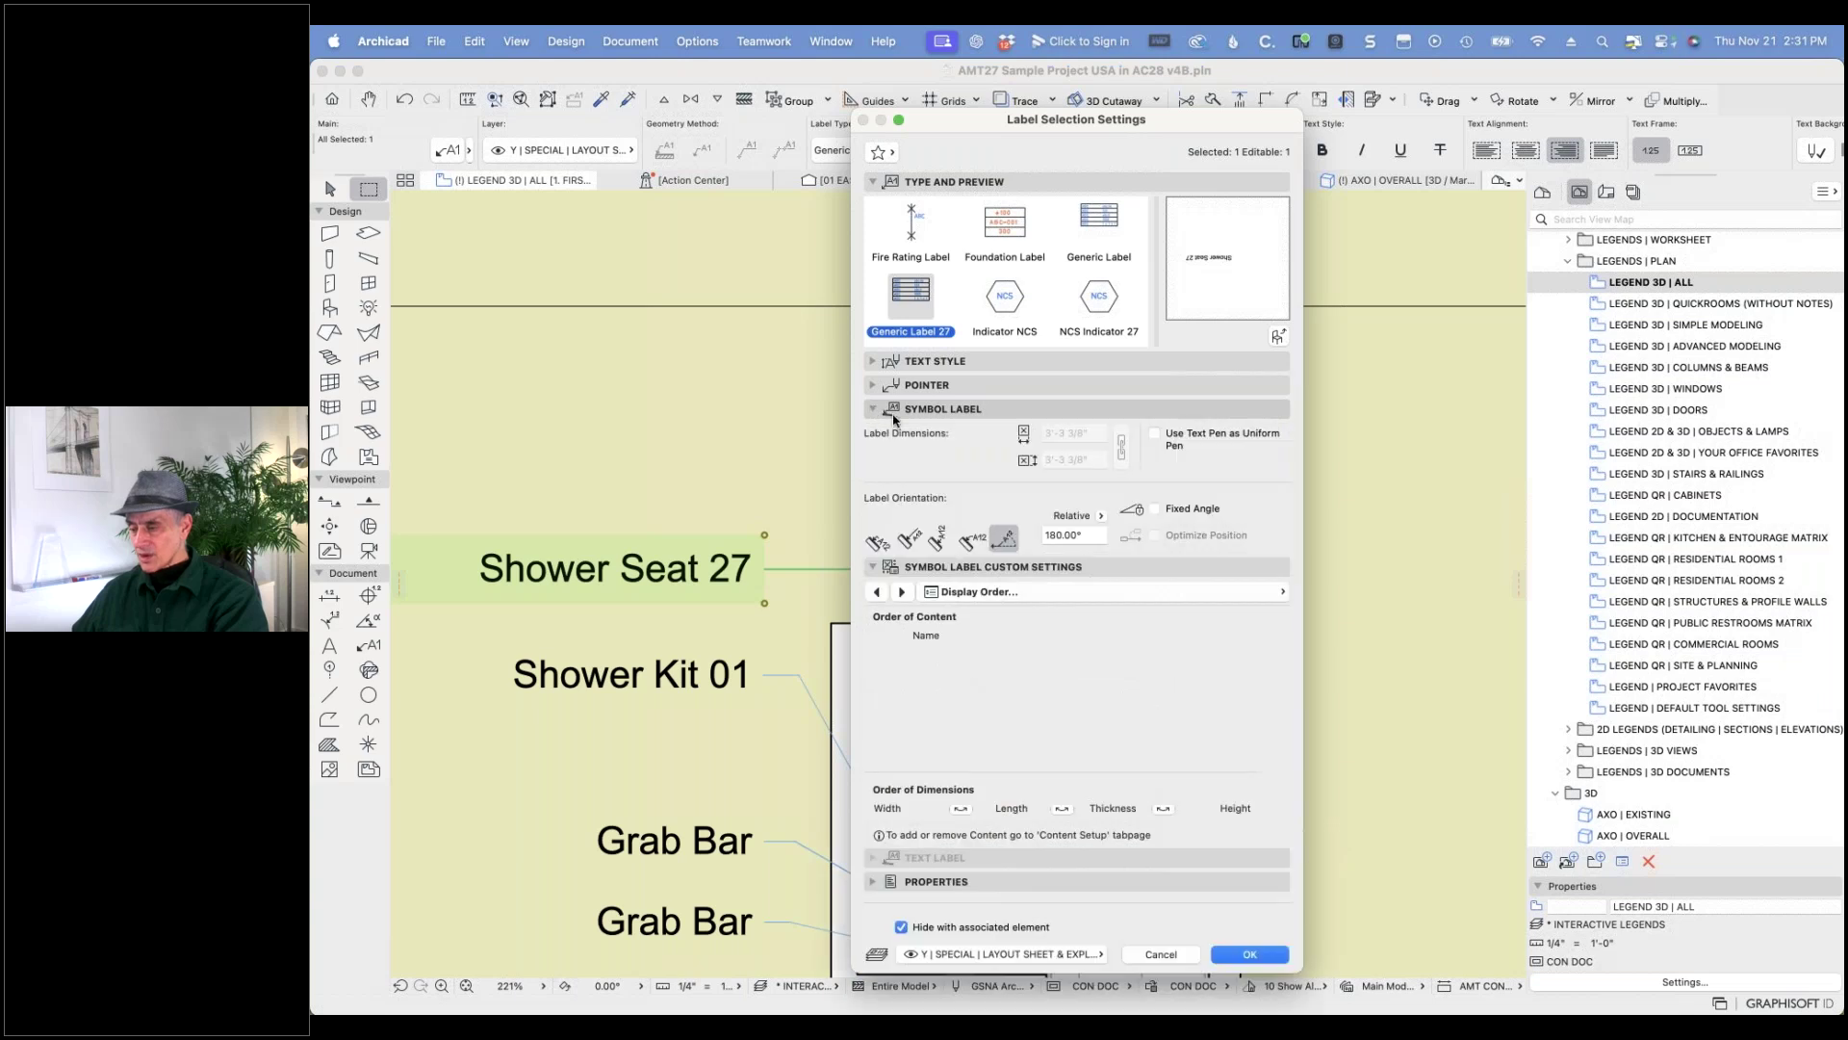
click(902, 591)
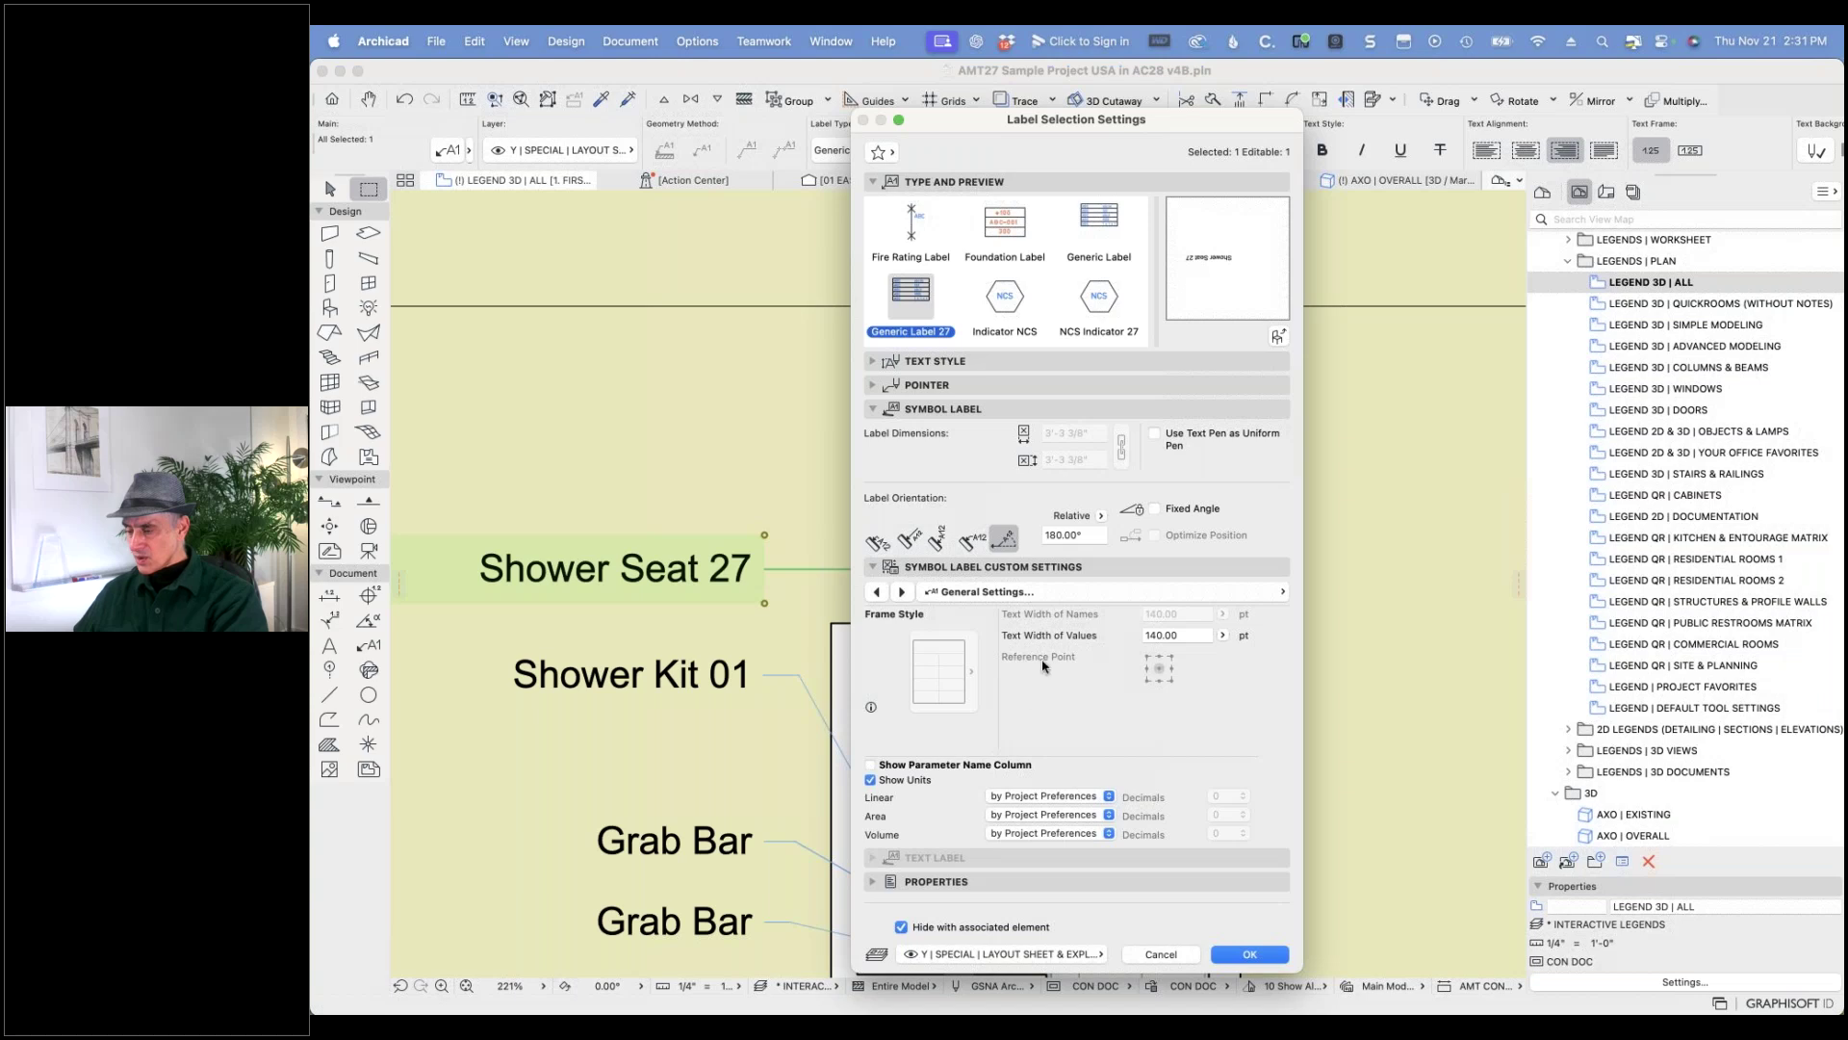
click(877, 592)
click(877, 592)
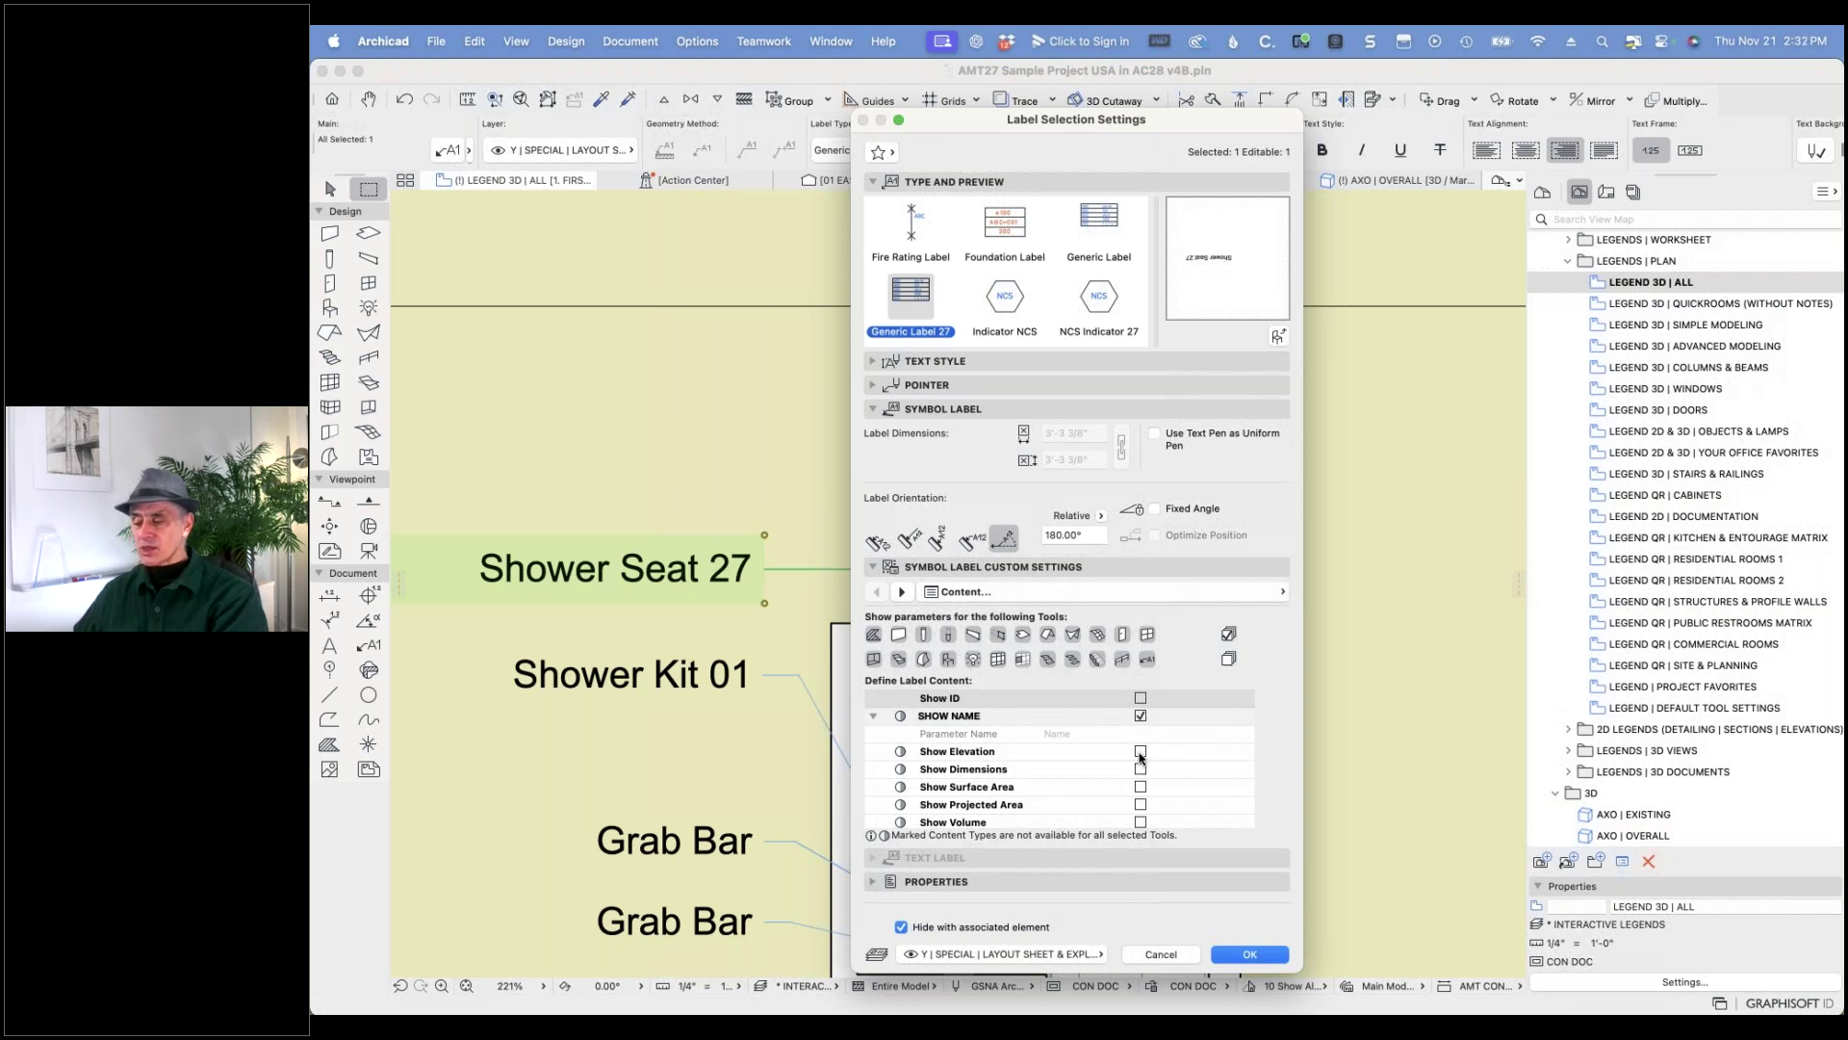
- Enable Show Elevation and Show Dimensions in the label content and apply
click(1141, 751)
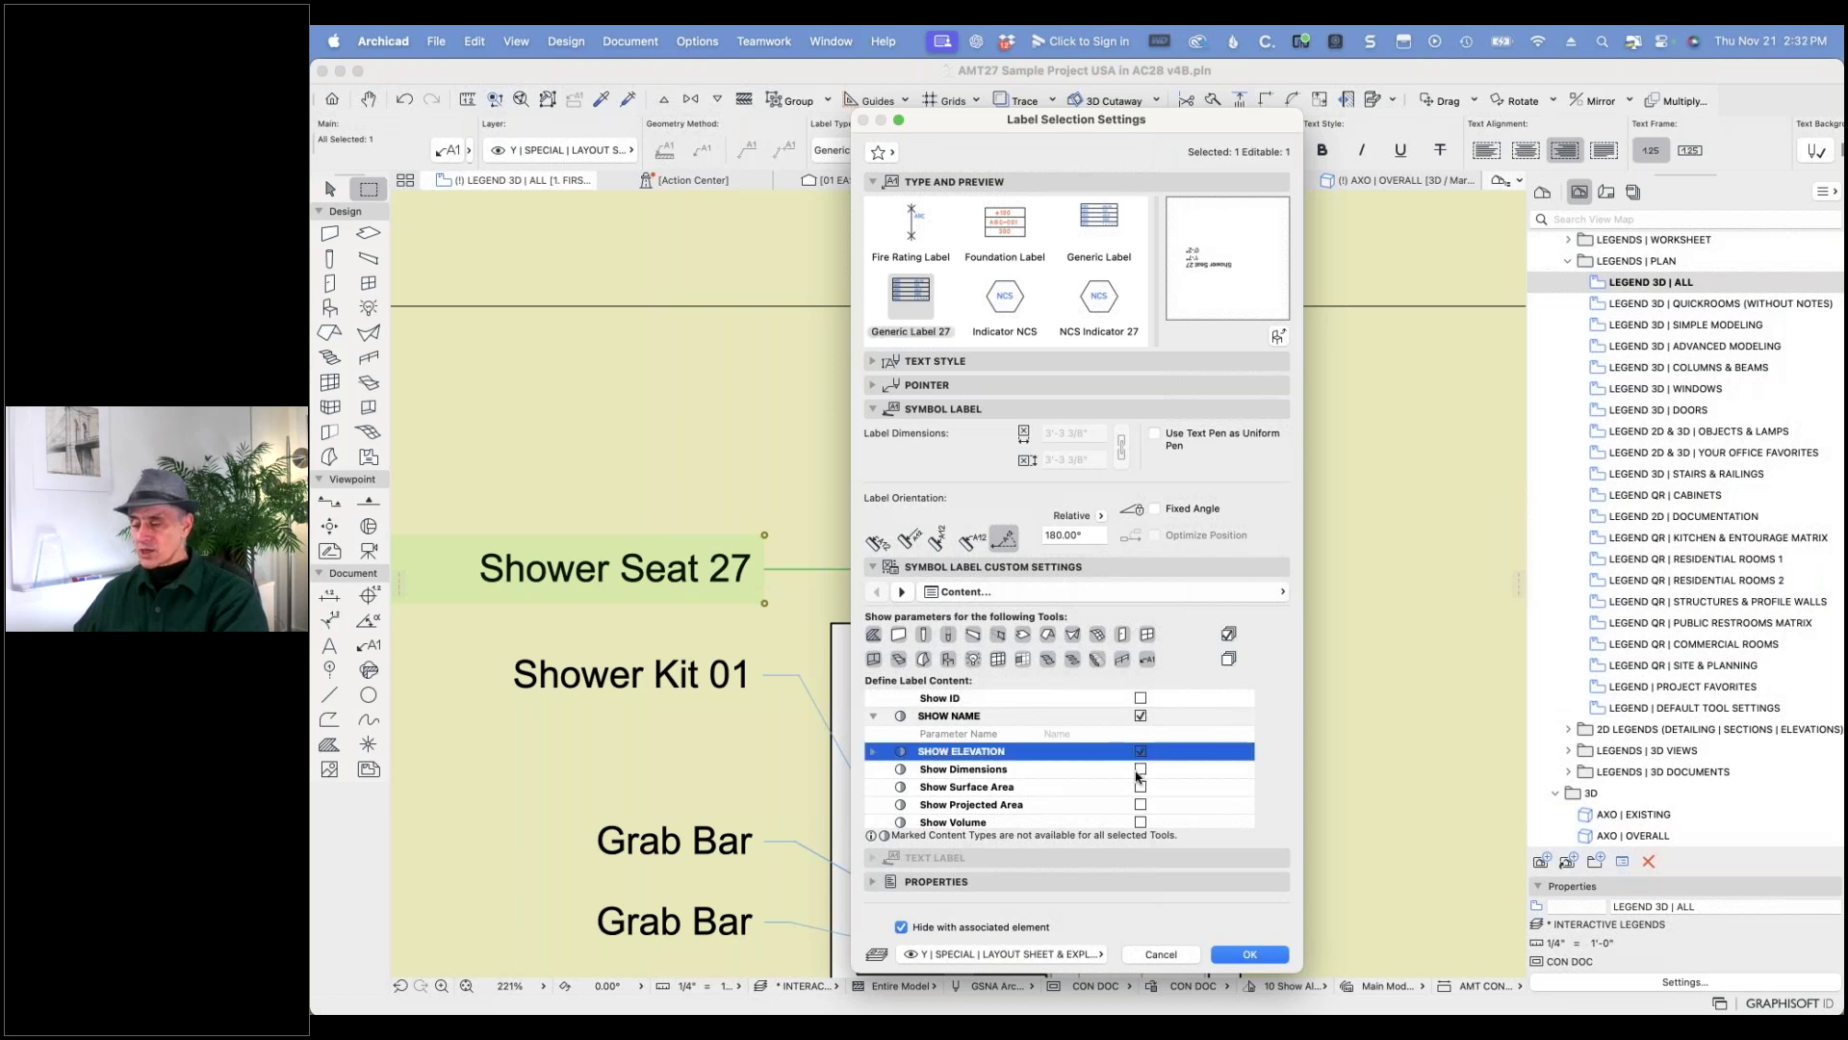
click(1140, 770)
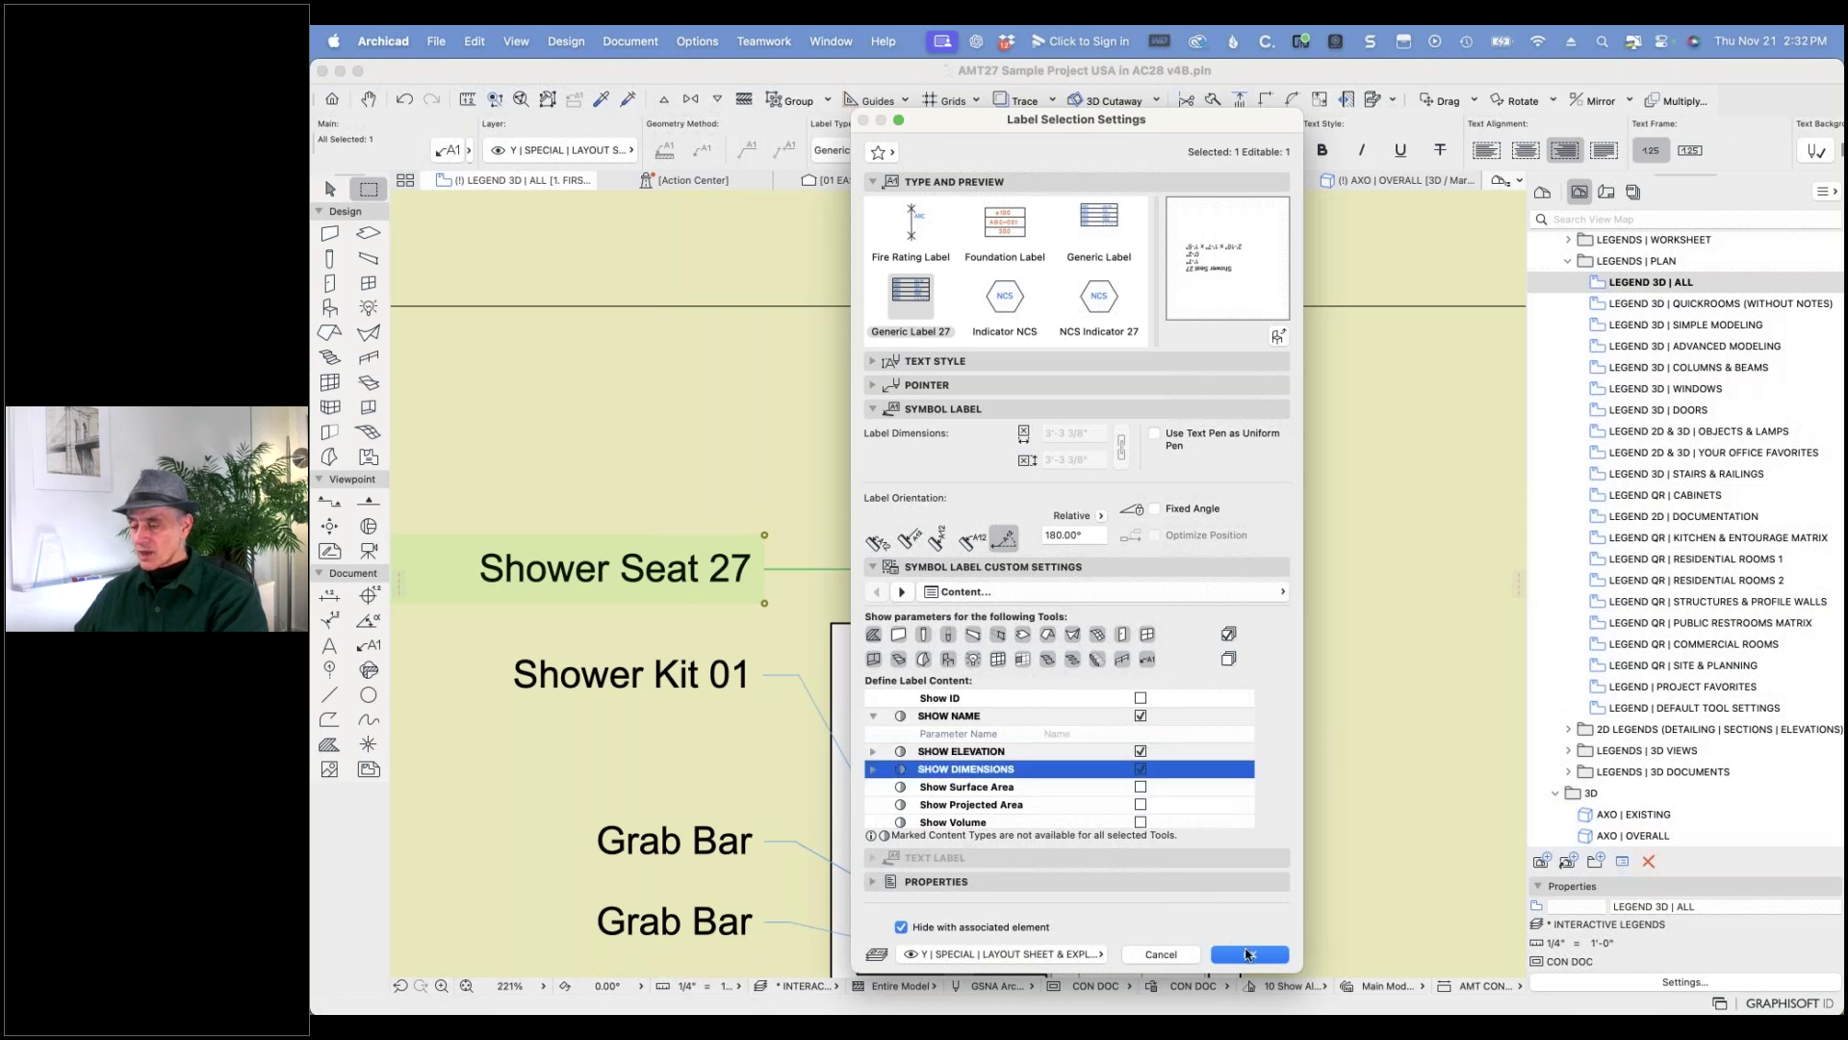
click(1248, 954)
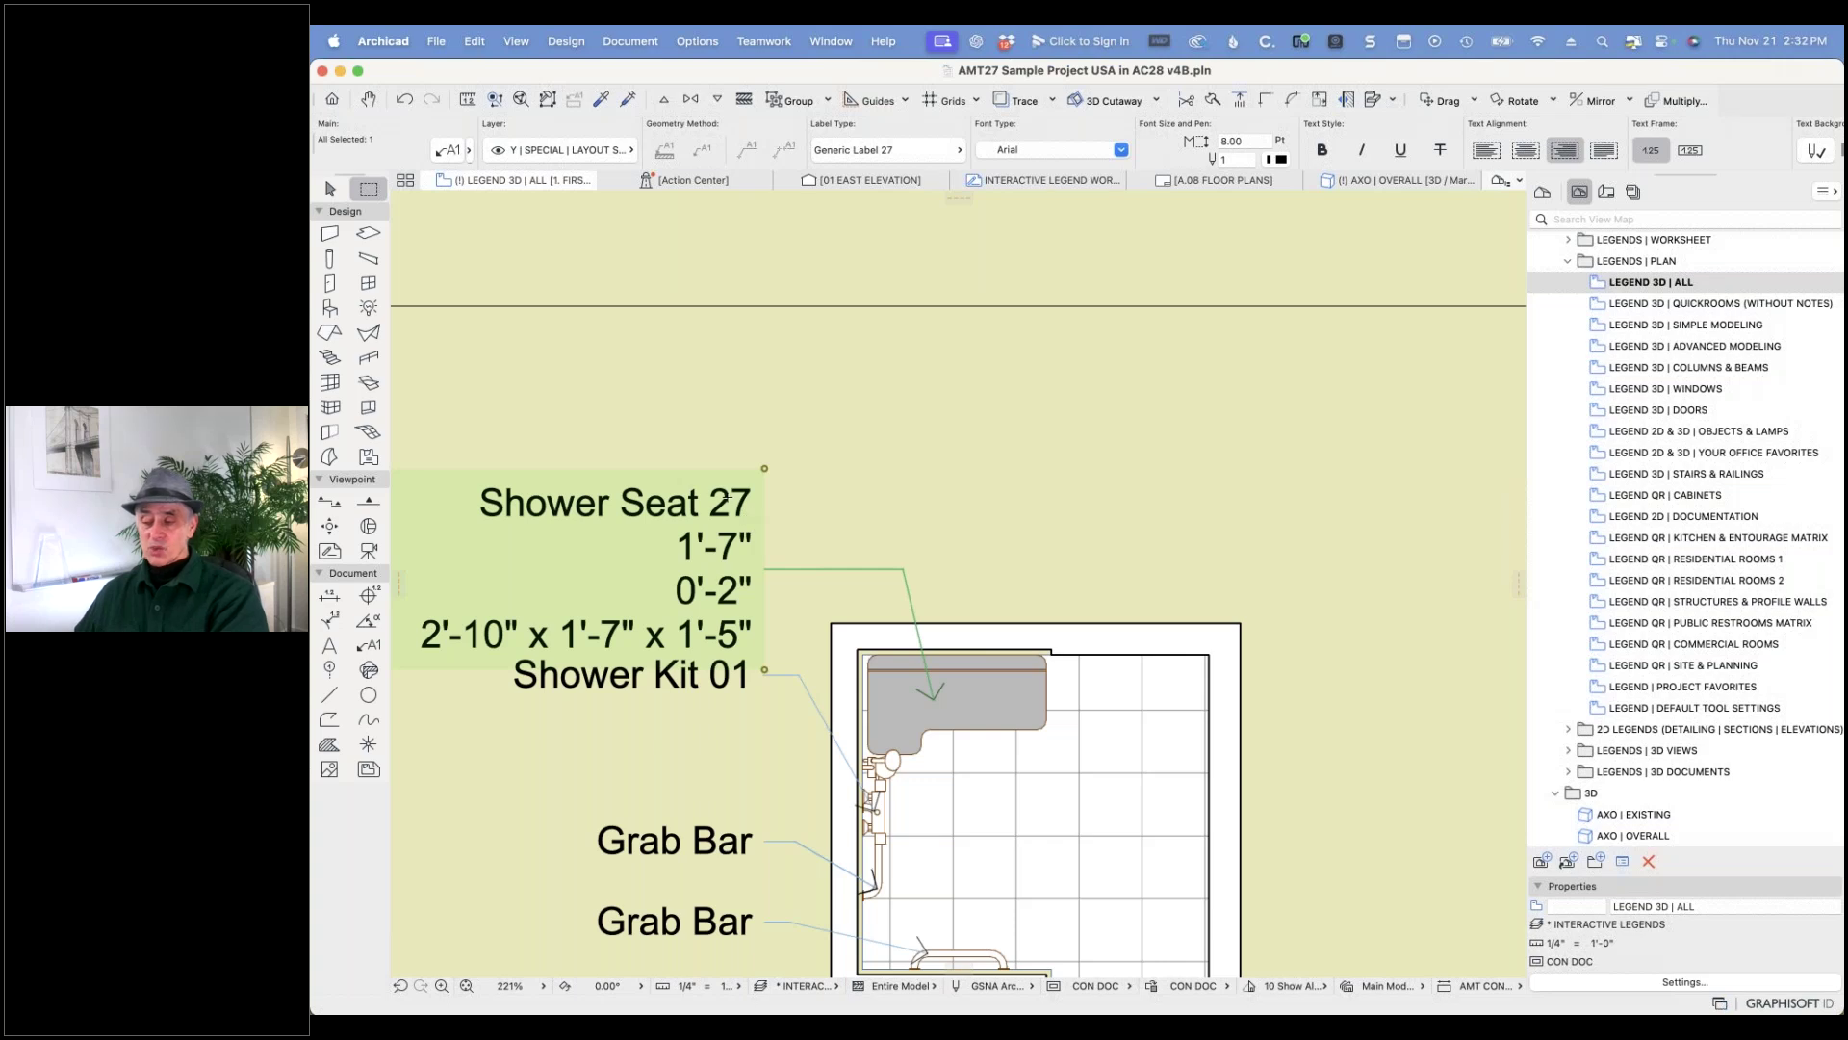
- Undo the added elevation and dimensions, deselect the label, and switch to the Label tool
click(405, 100)
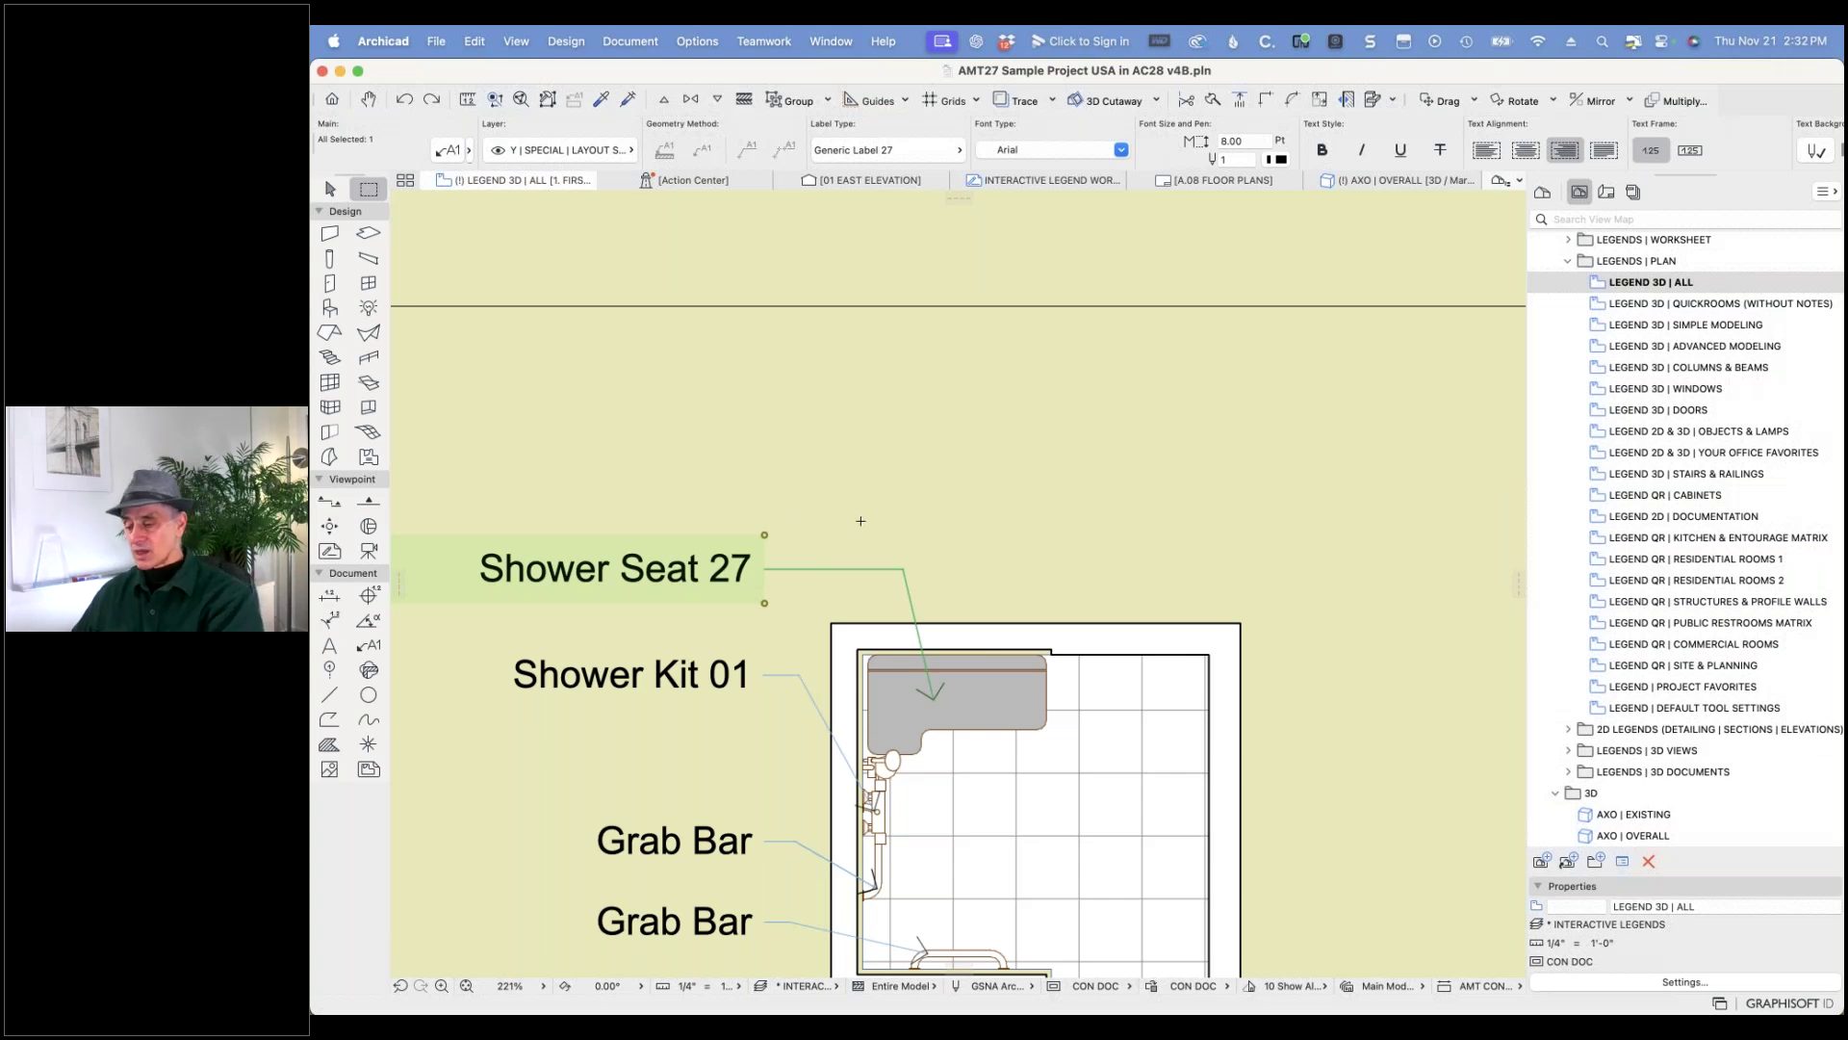
key(Escape)
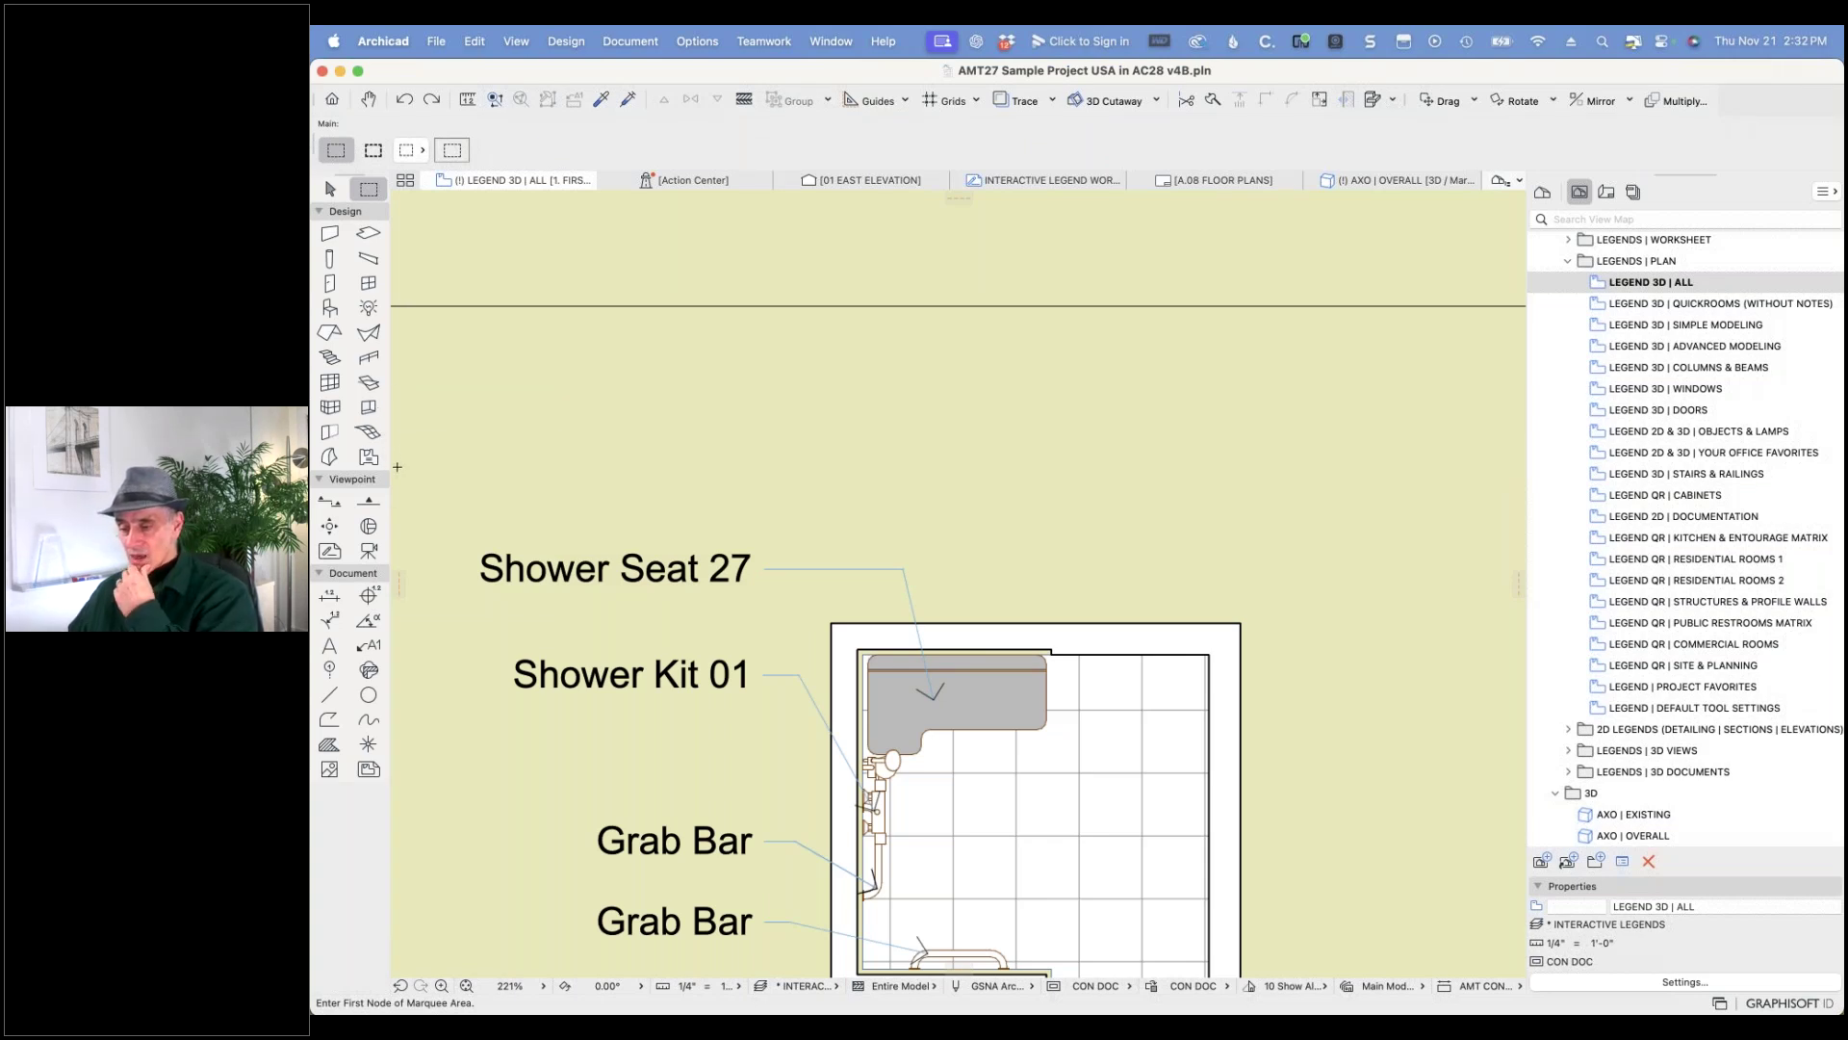
click(369, 645)
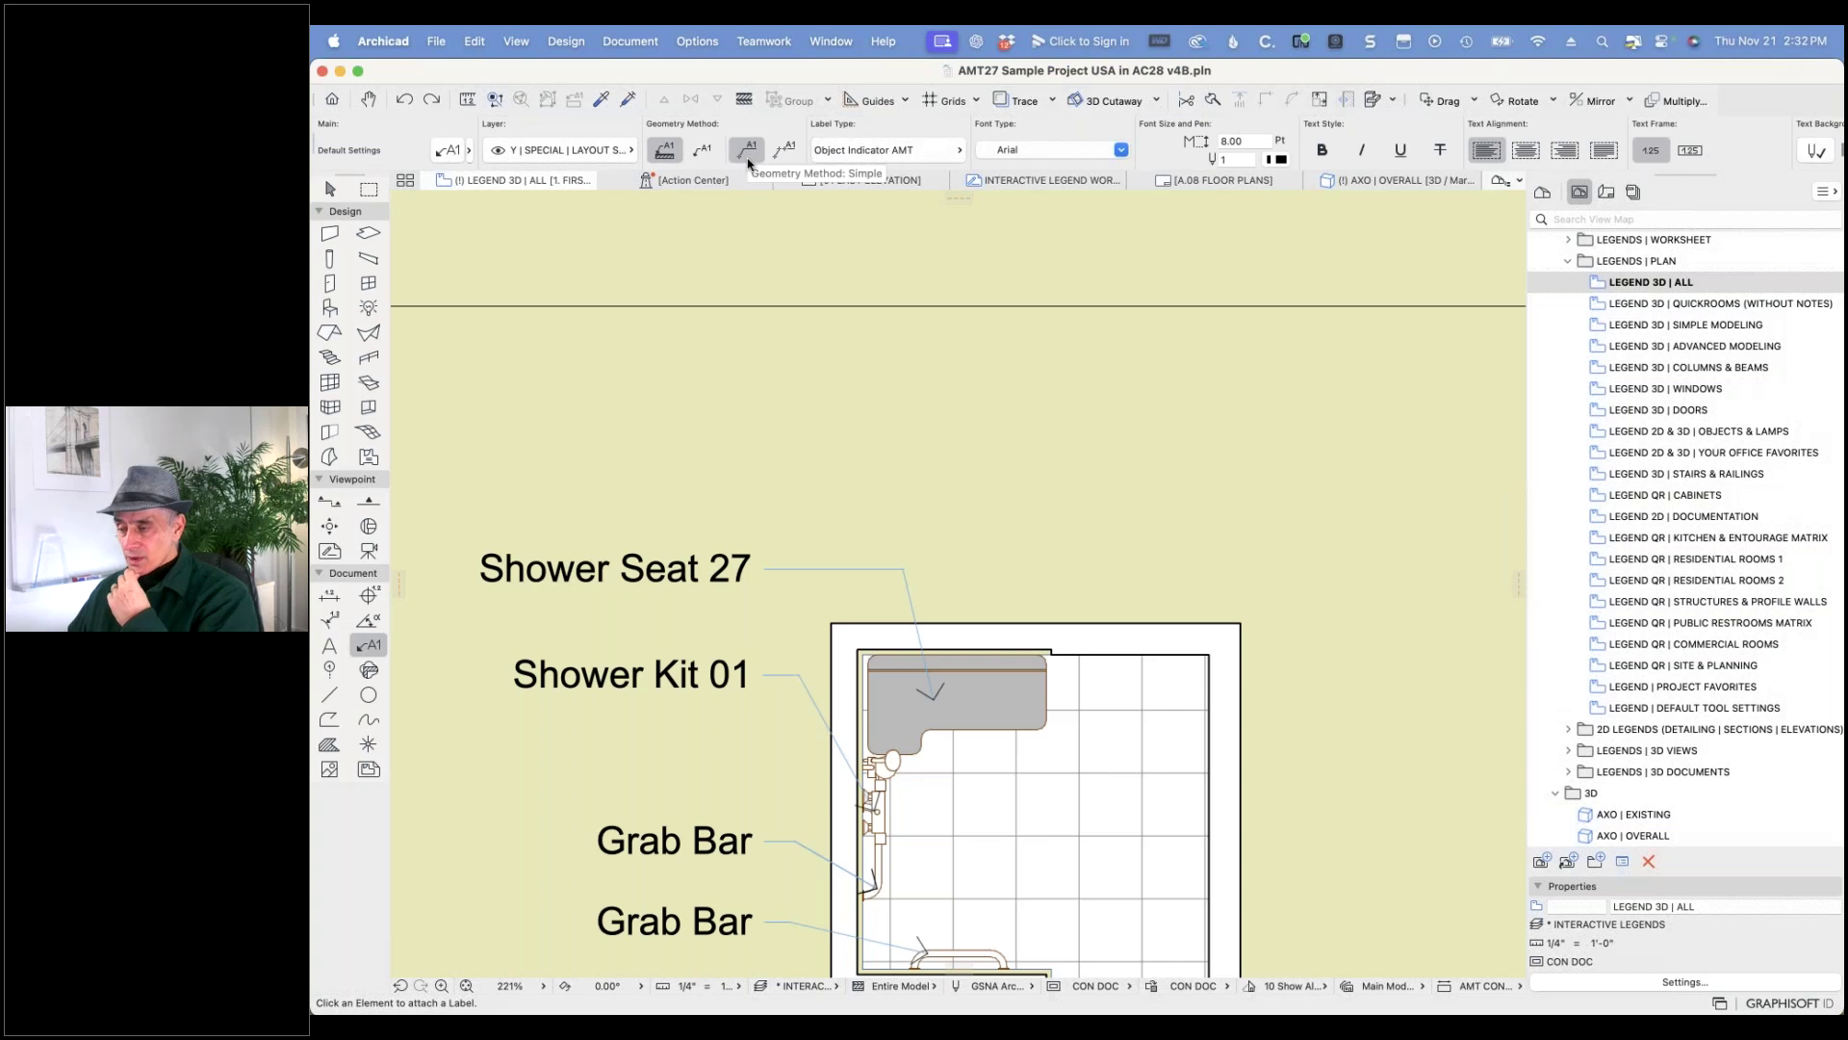
- Place a new label with a bent Detailed leader on the shower seat, above the legend
click(787, 151)
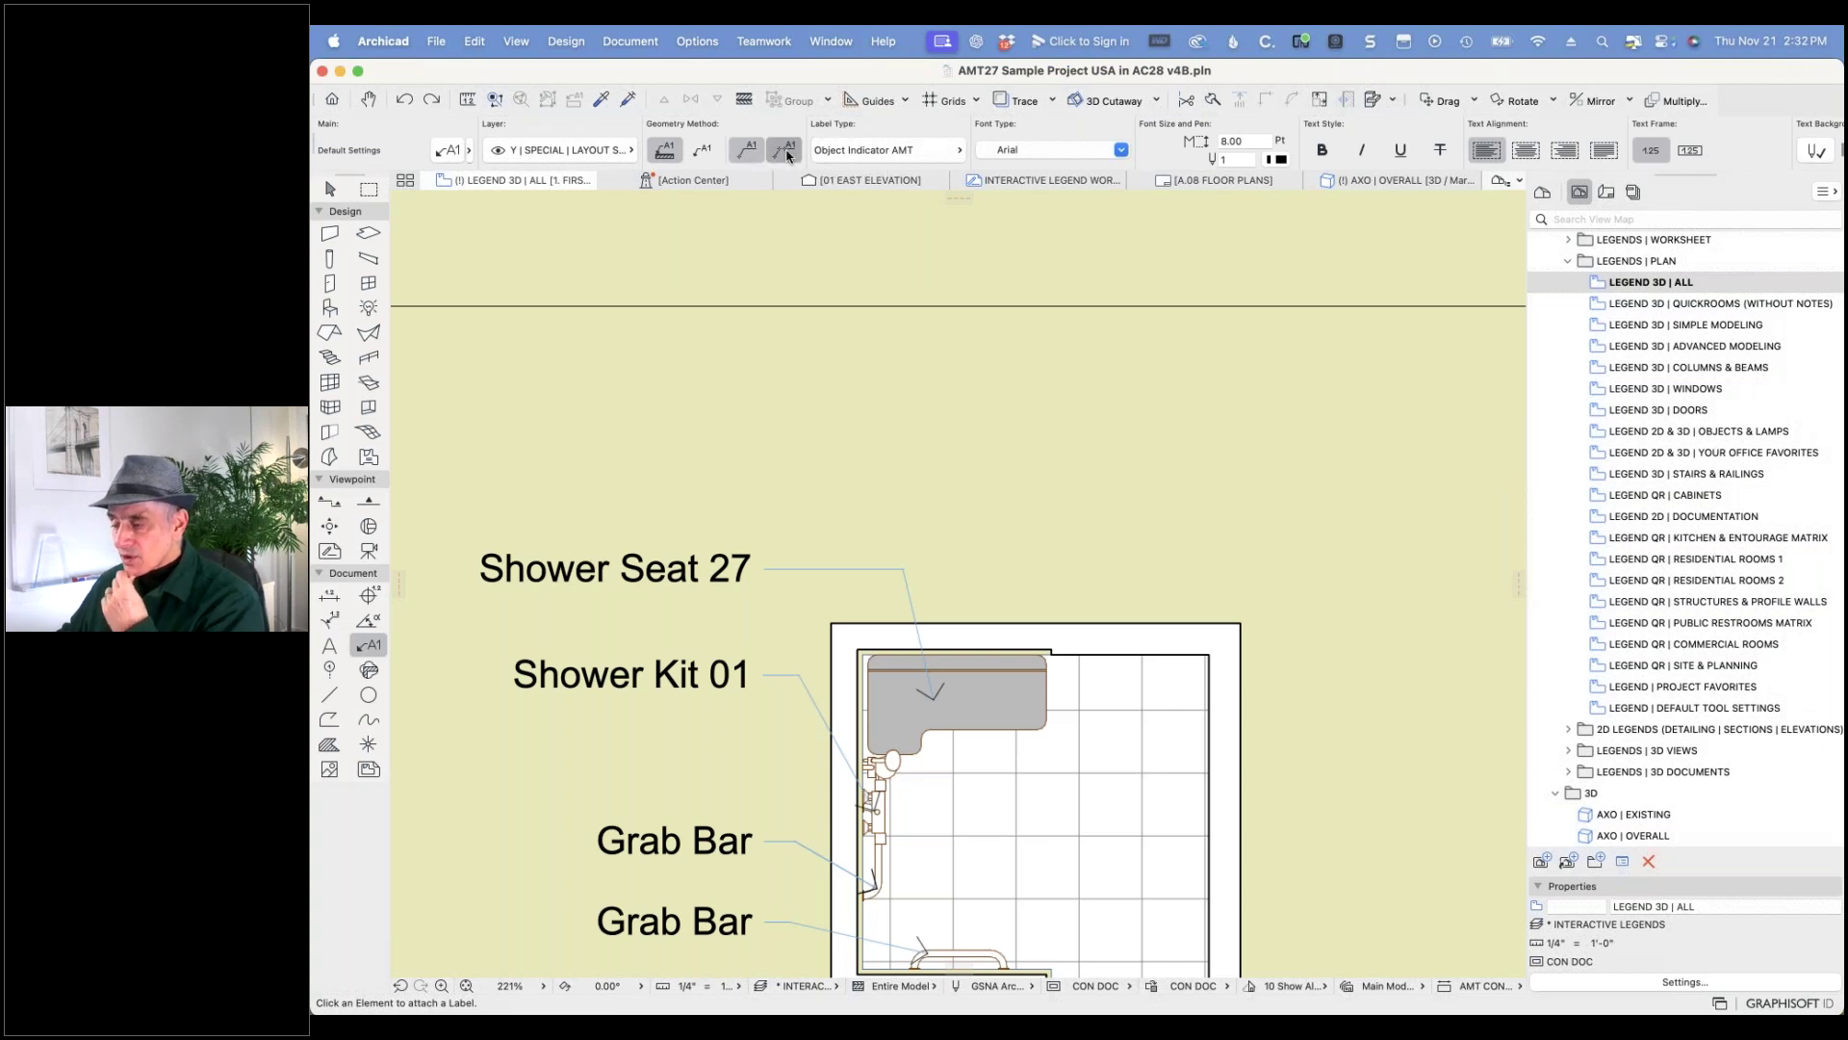
click(995, 691)
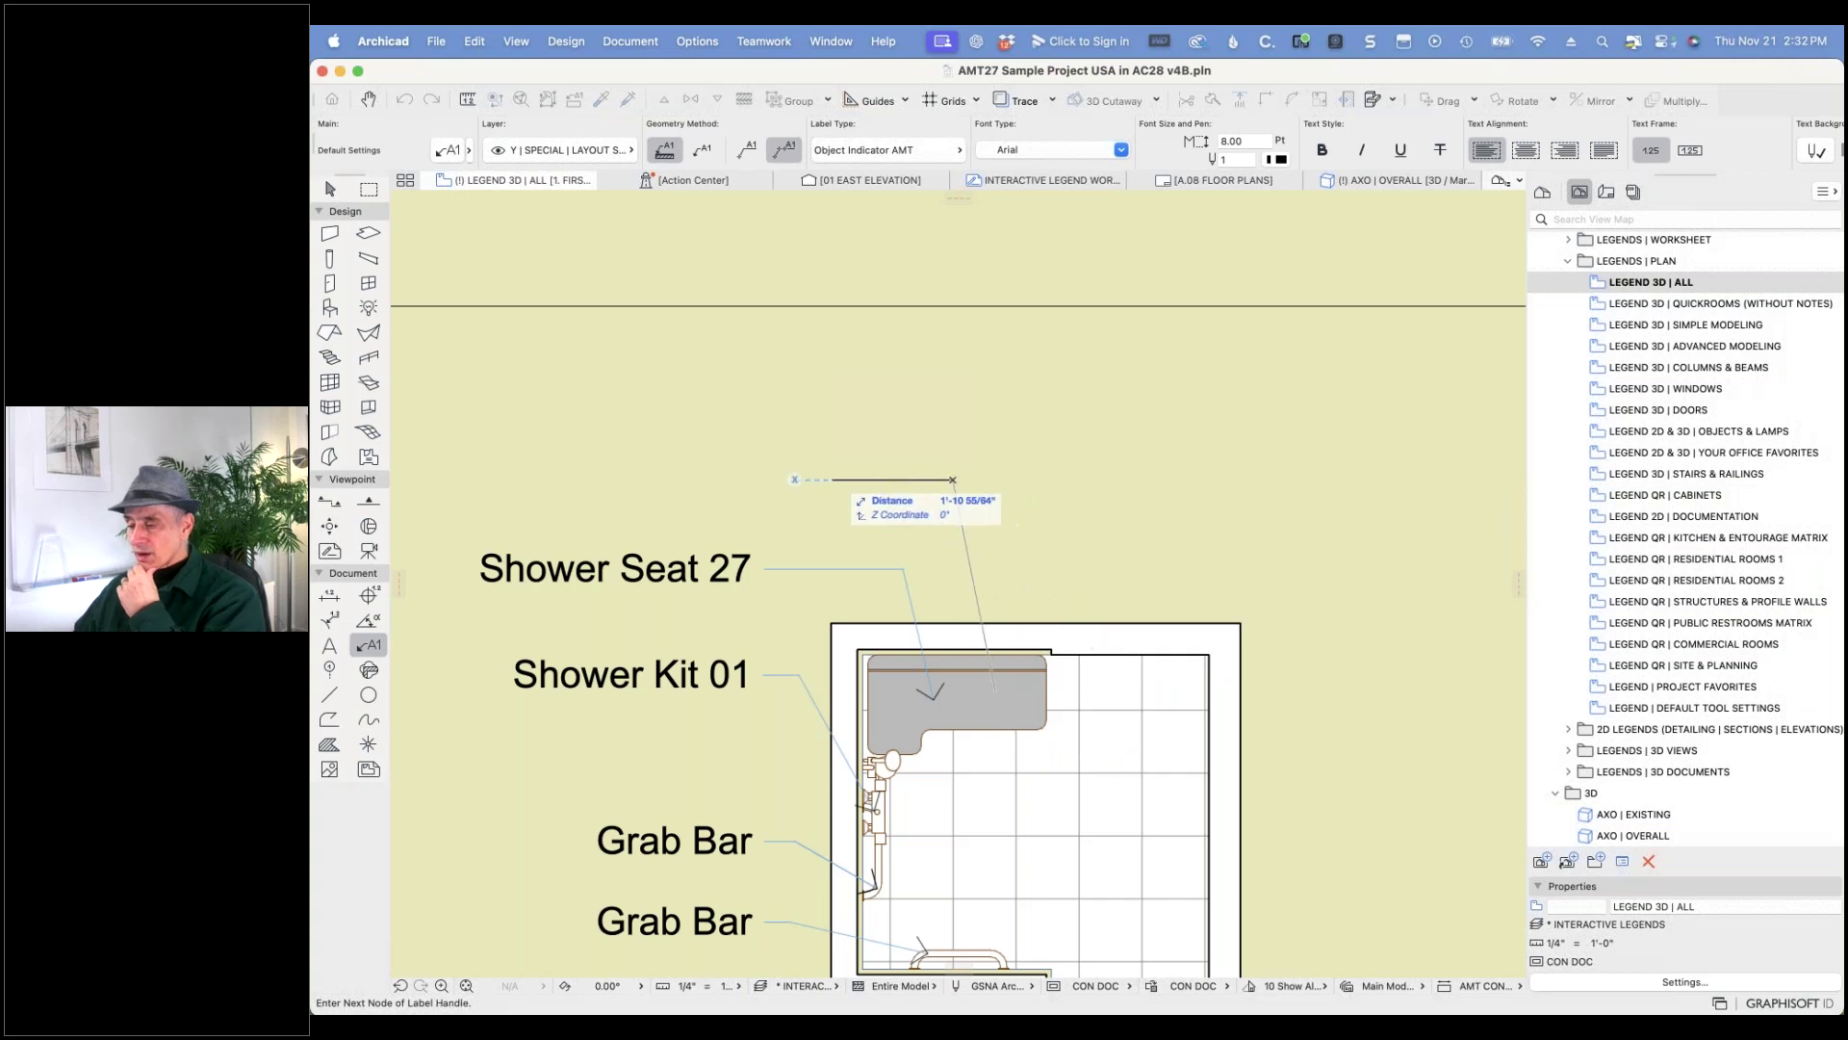
click(830, 478)
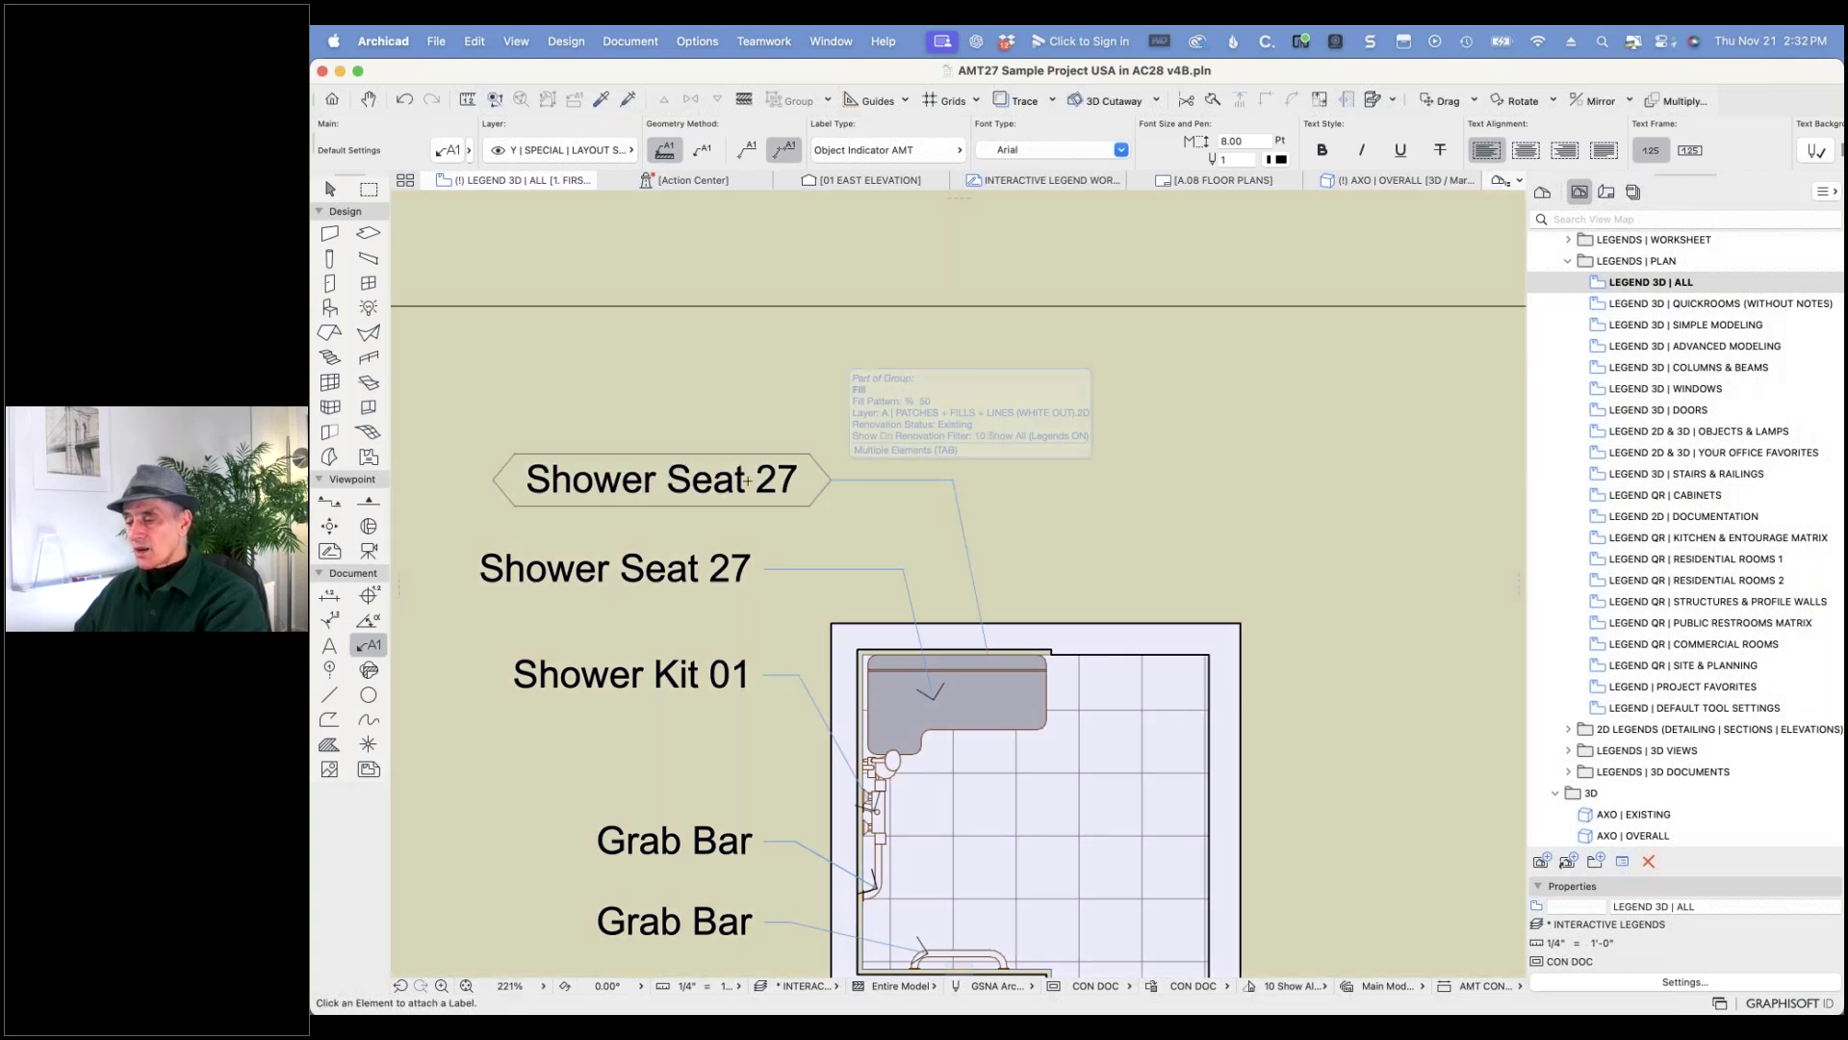
click(834, 482)
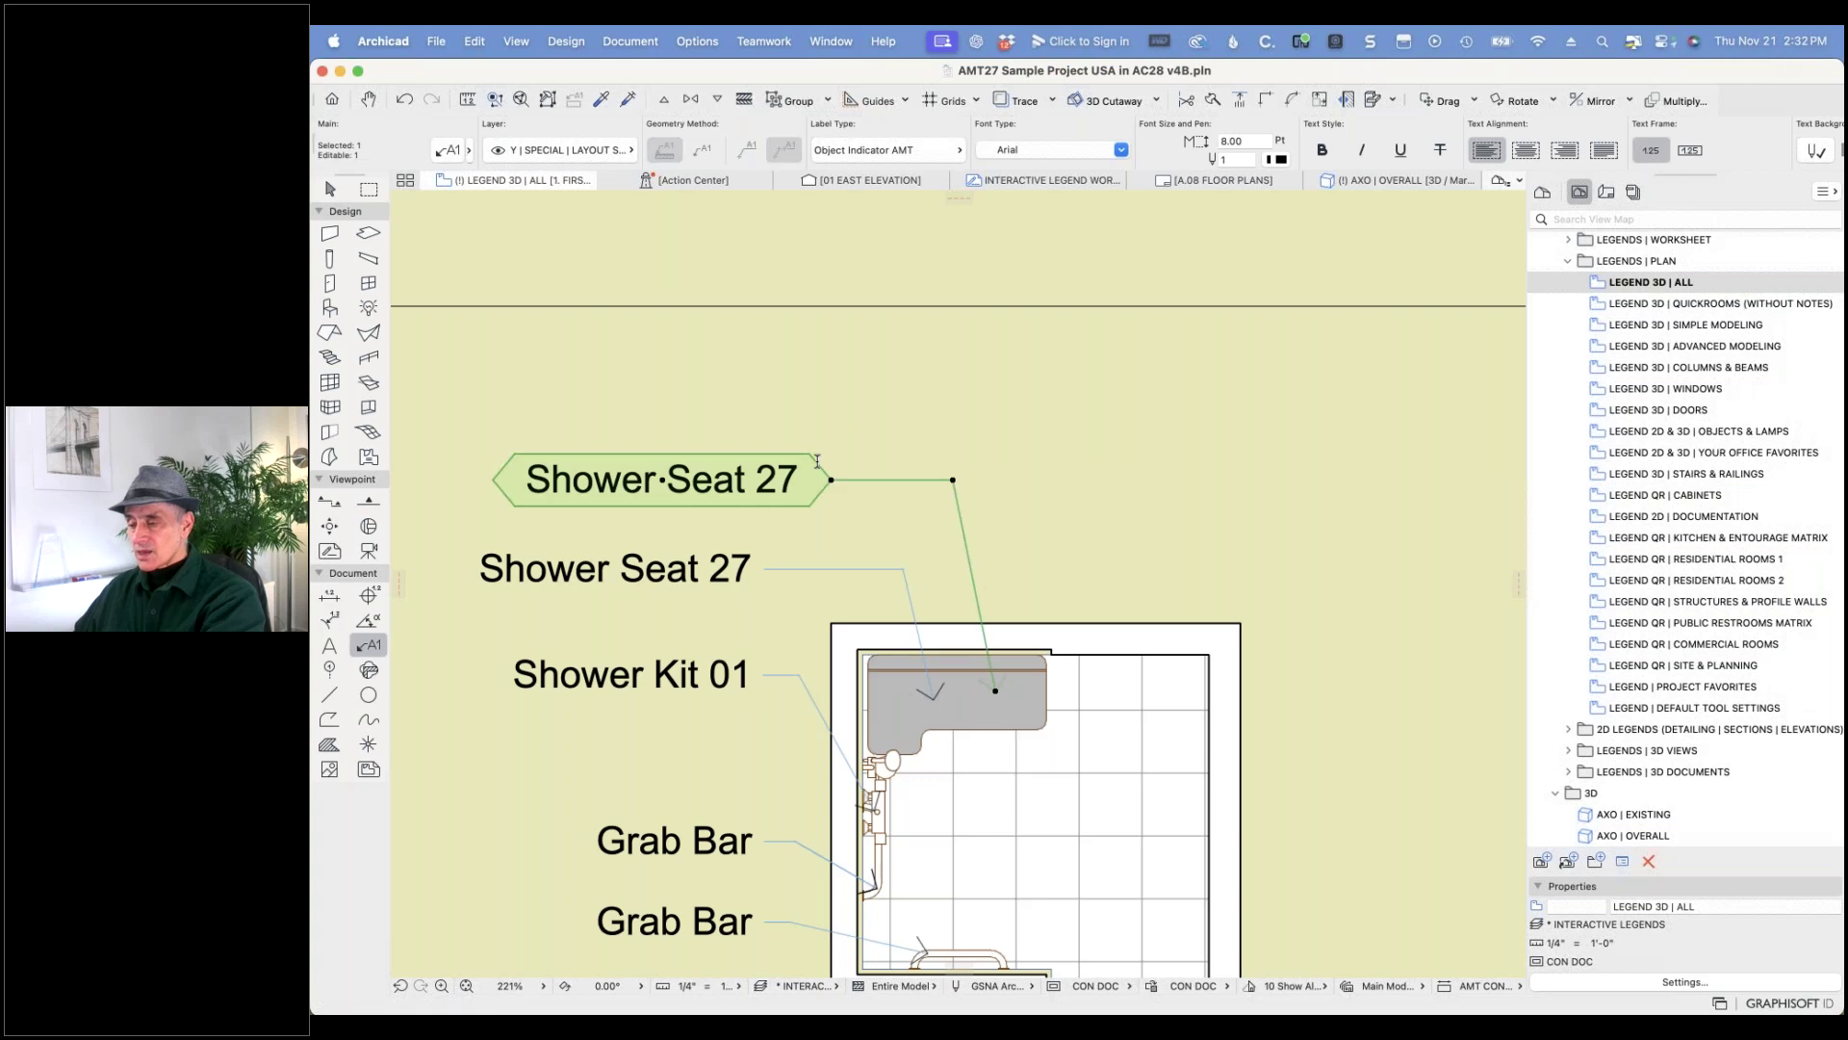
- Change the new label's type to Text / Autotext
click(447, 152)
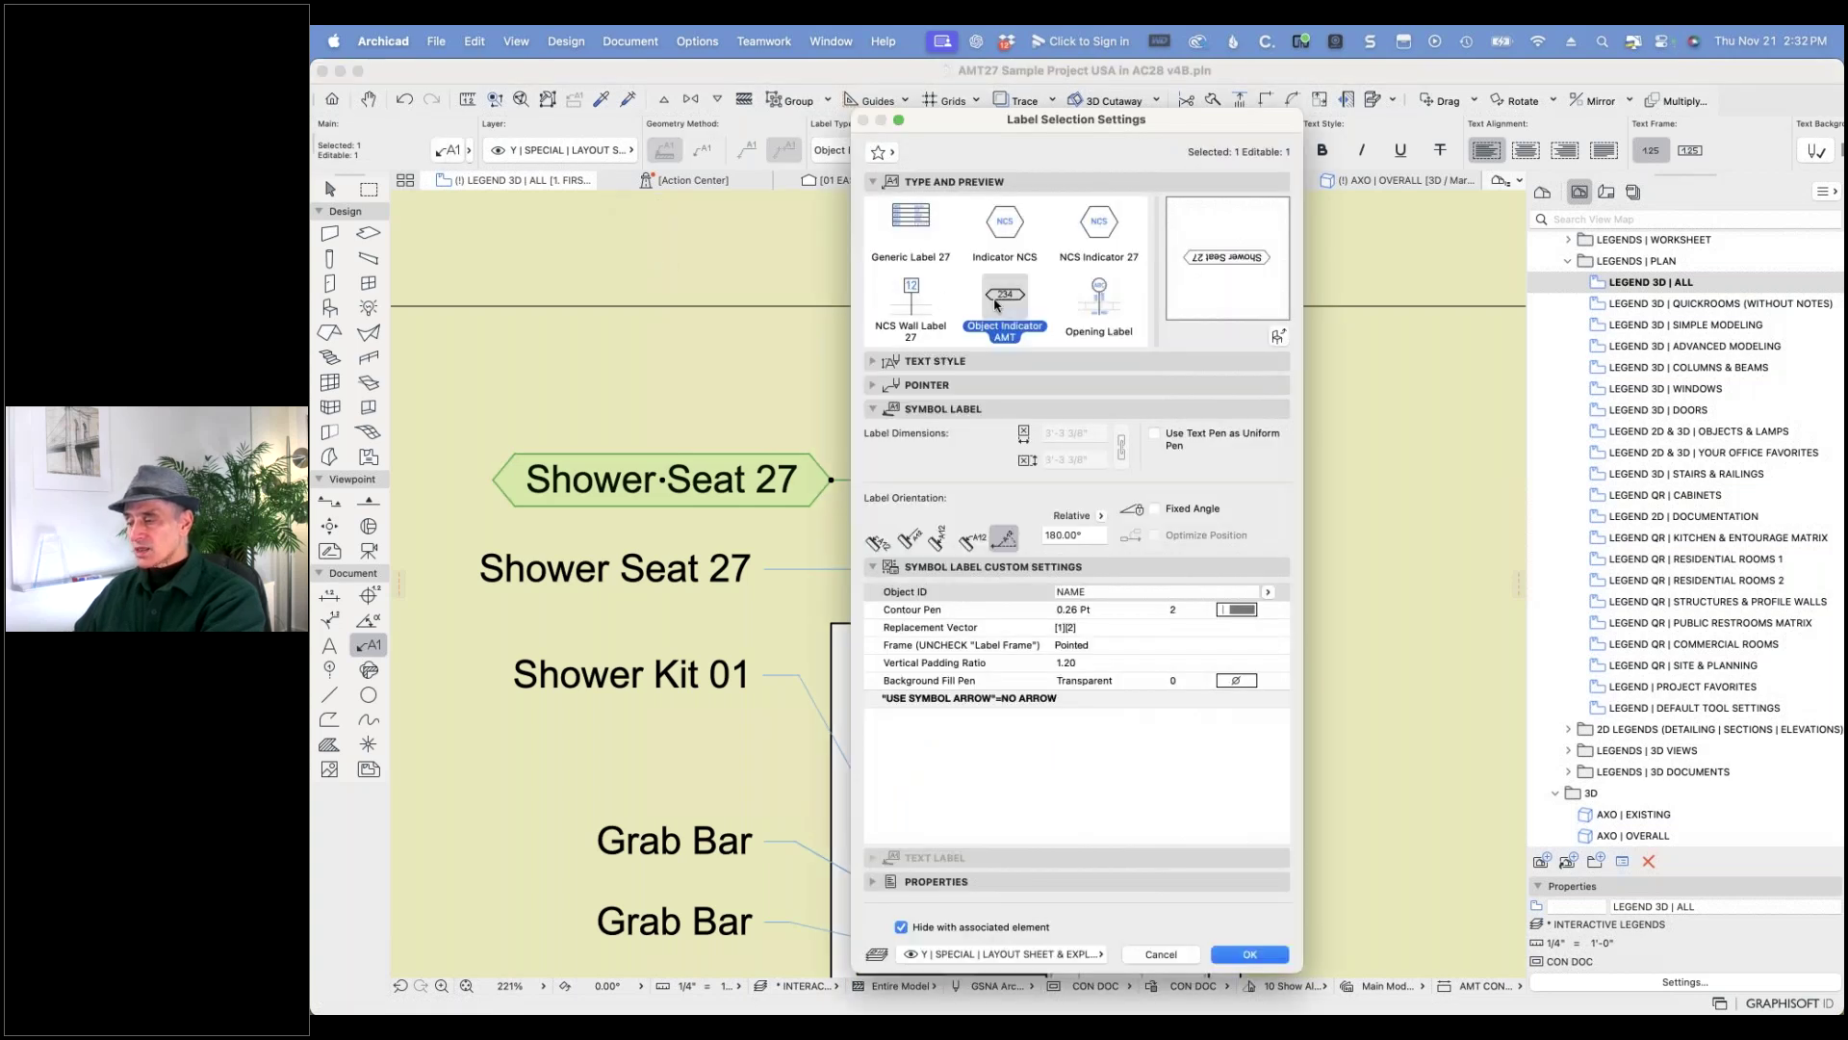
scroll(953, 259, up, 5)
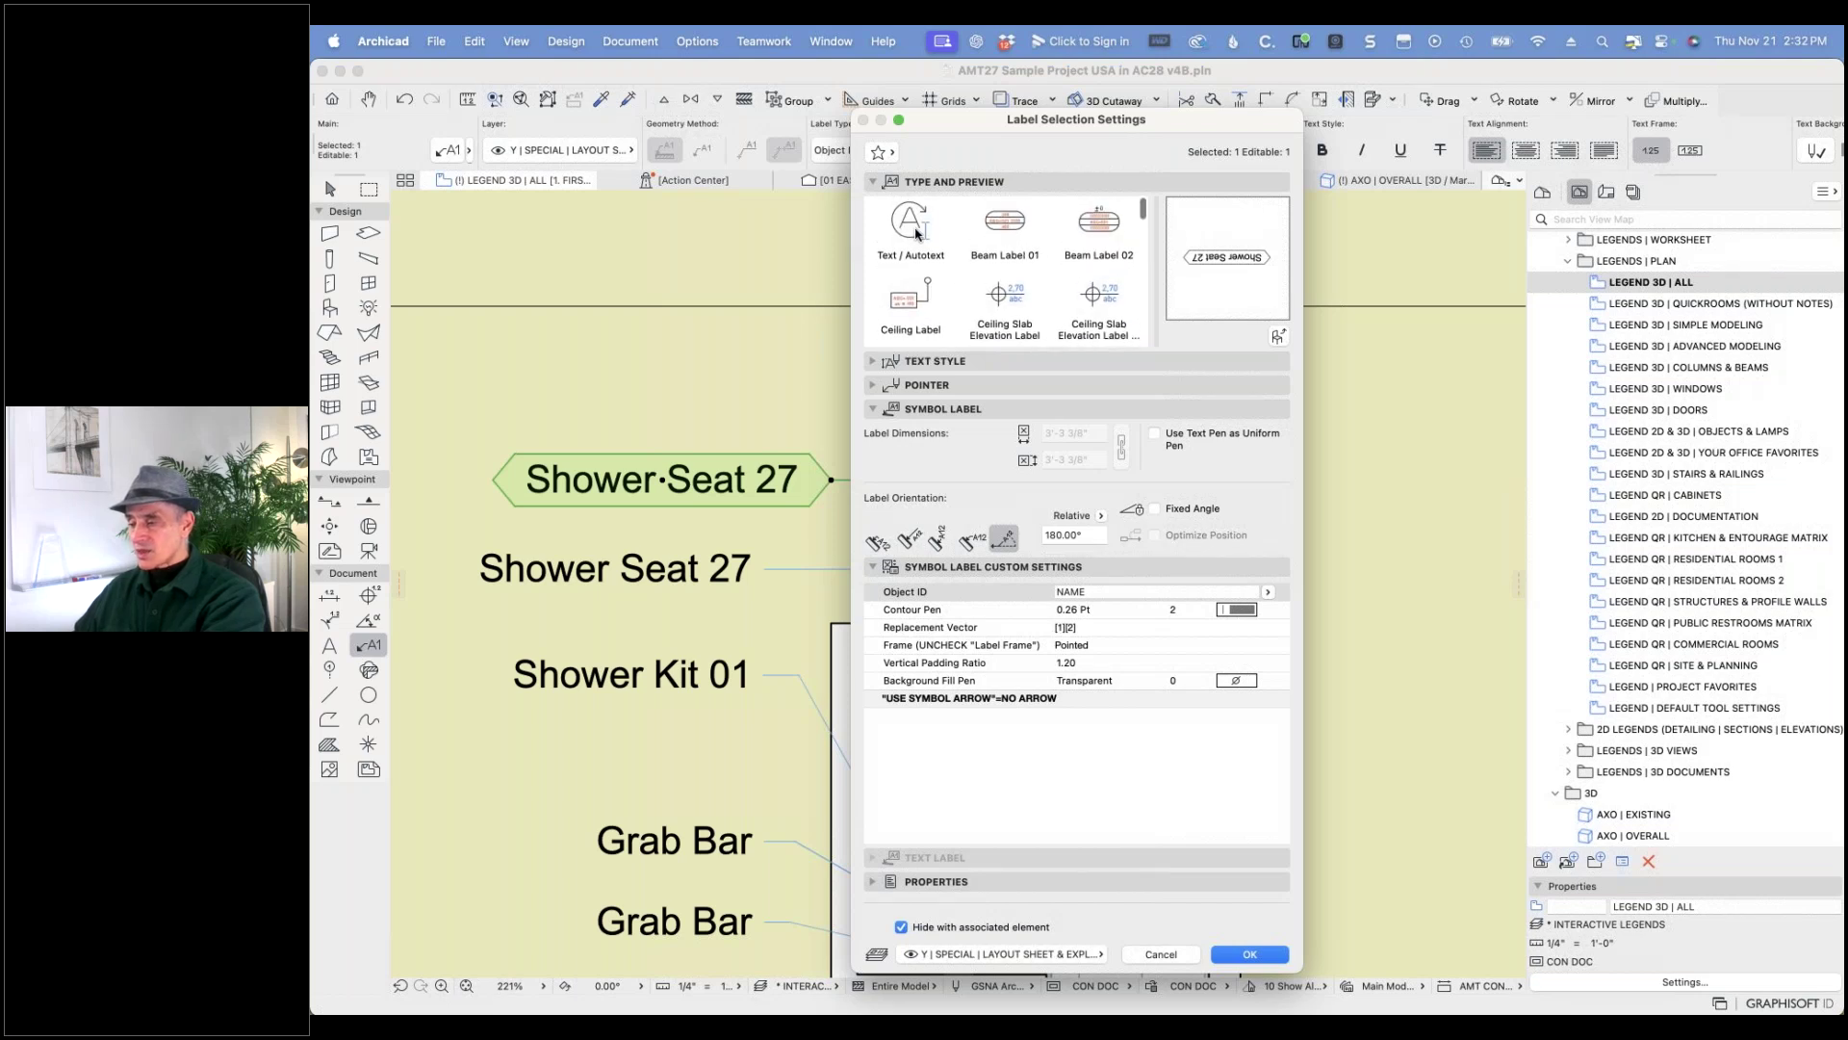
click(913, 228)
click(1247, 551)
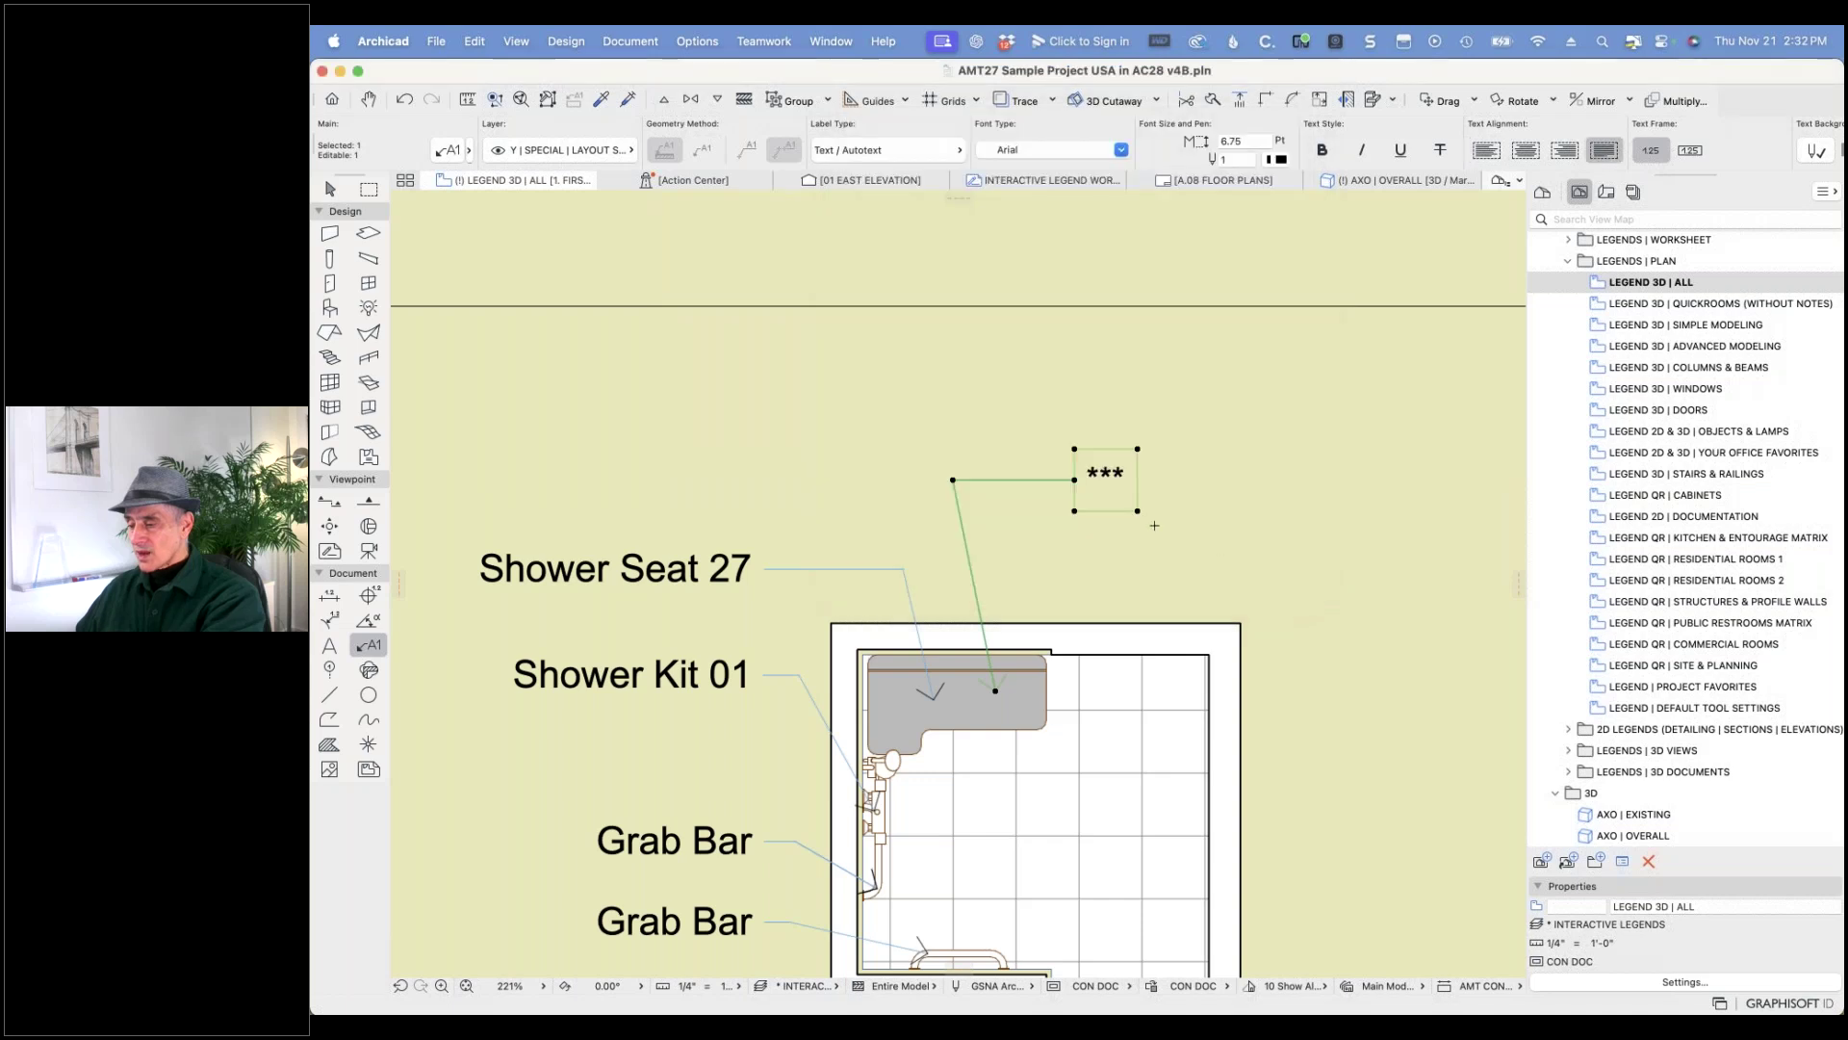
- Move the new label further left and delete its asterisk text
click(1076, 478)
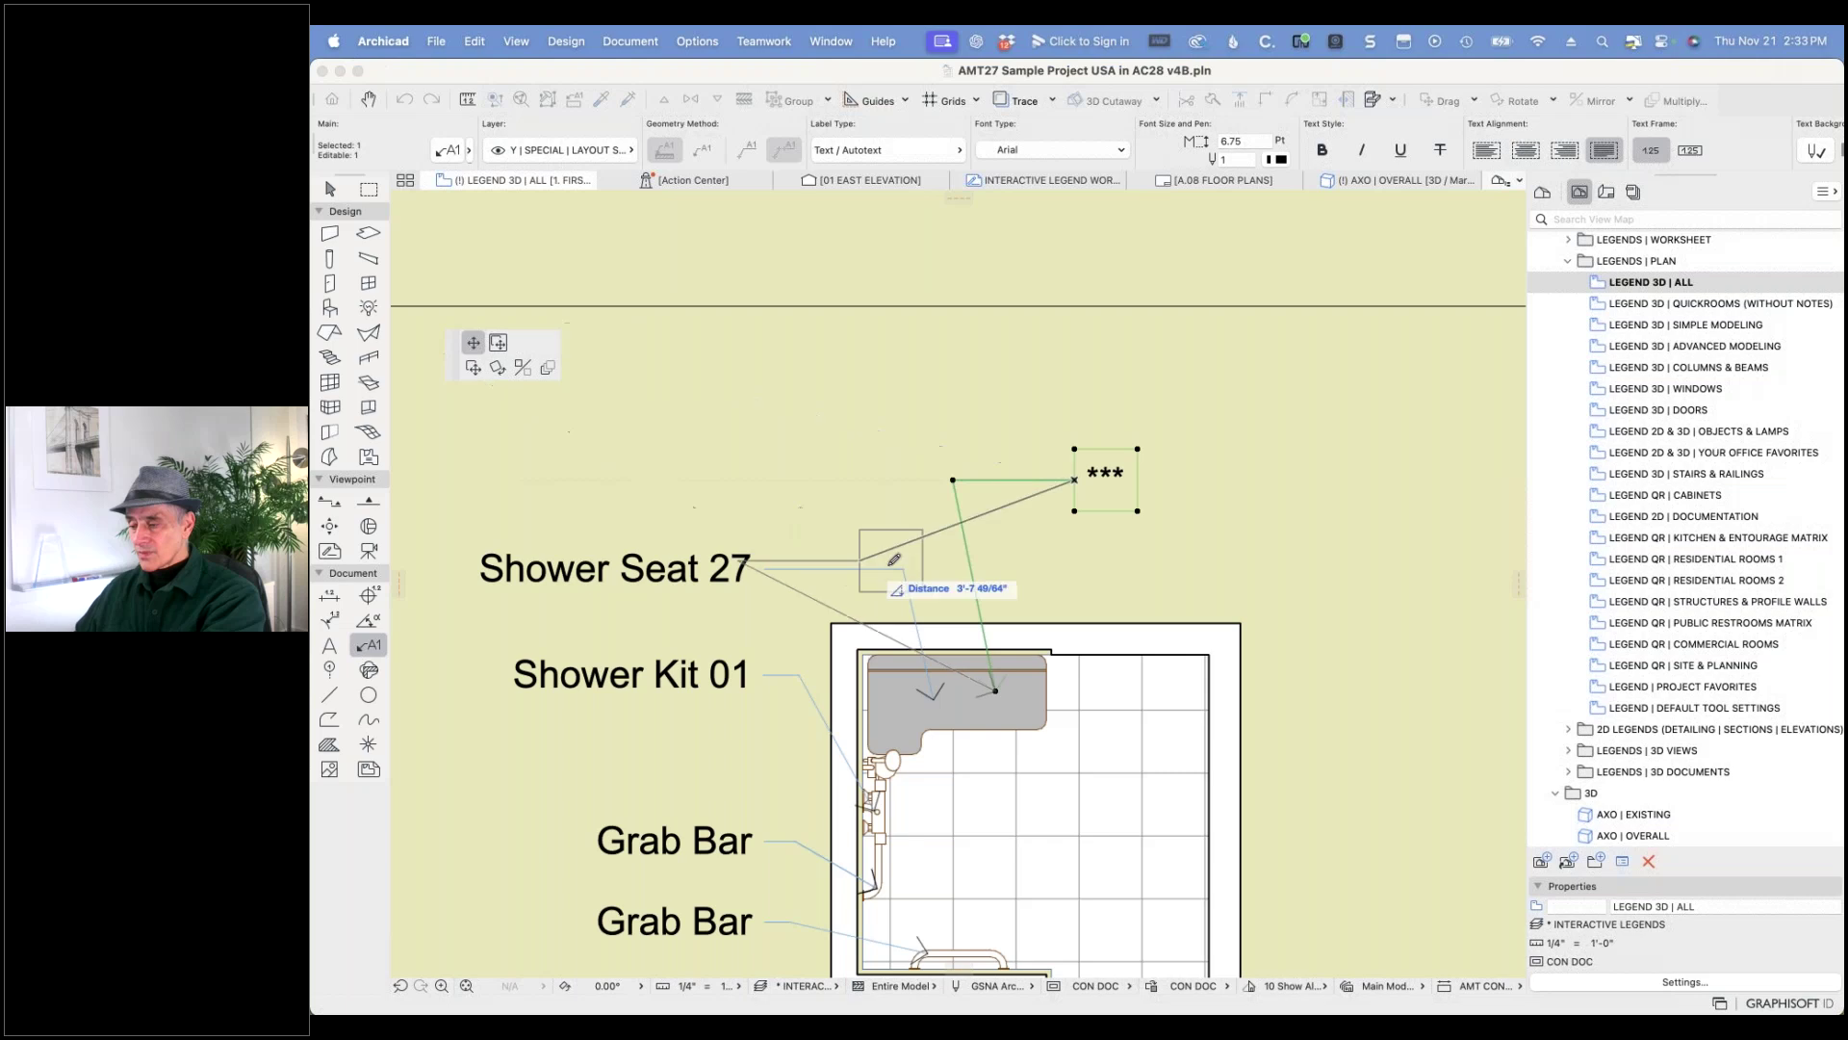
click(498, 343)
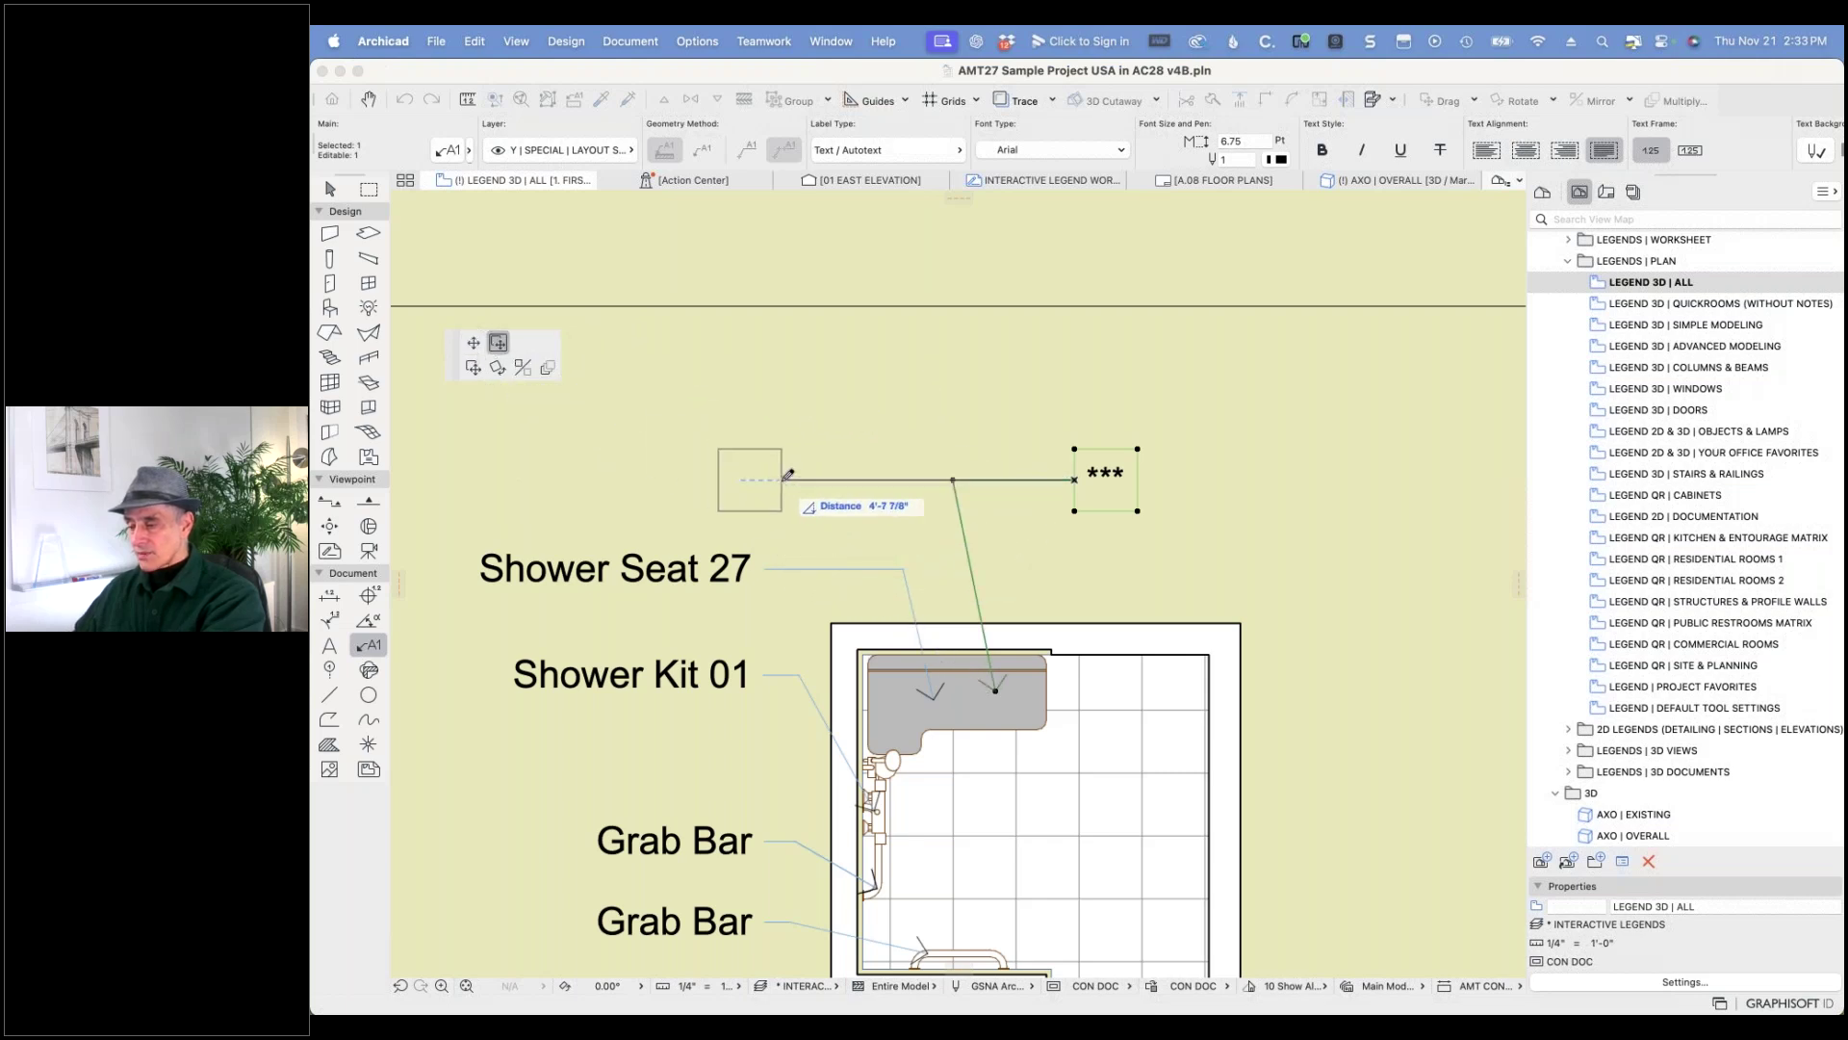
click(787, 473)
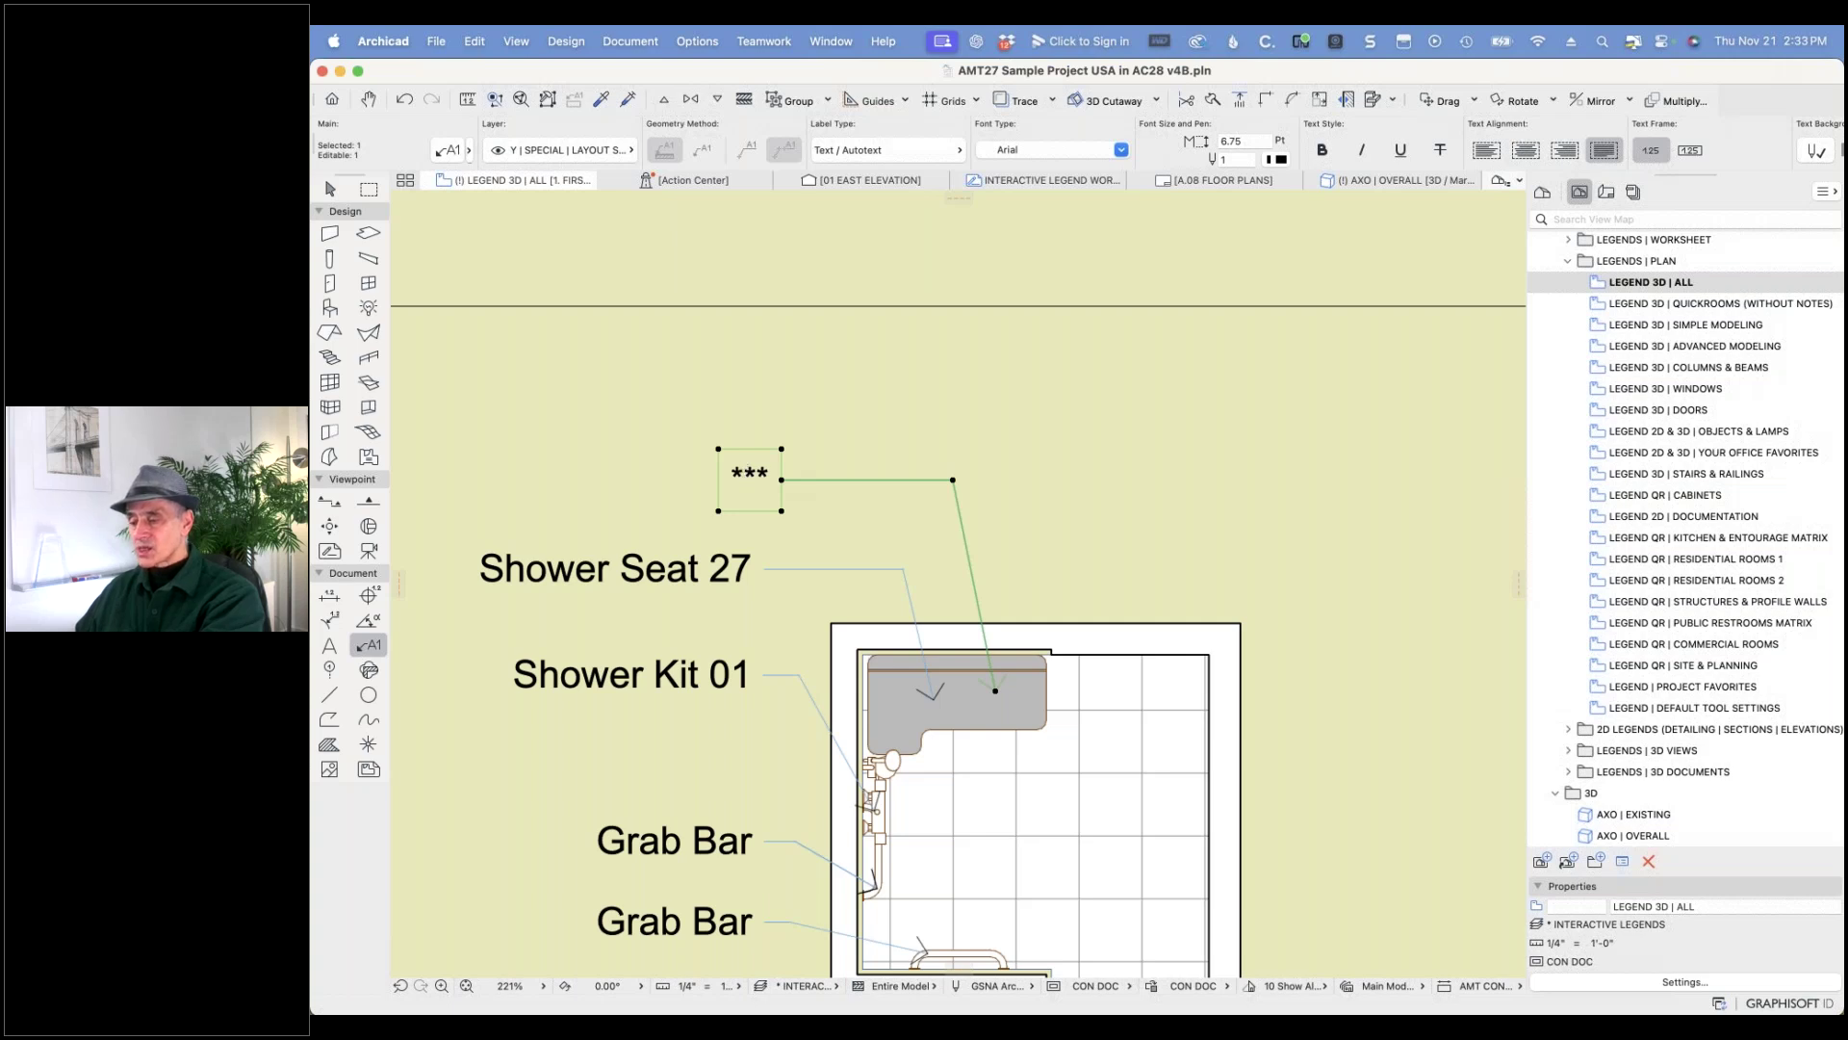
double_click(752, 476)
drag(741, 478, 822, 479)
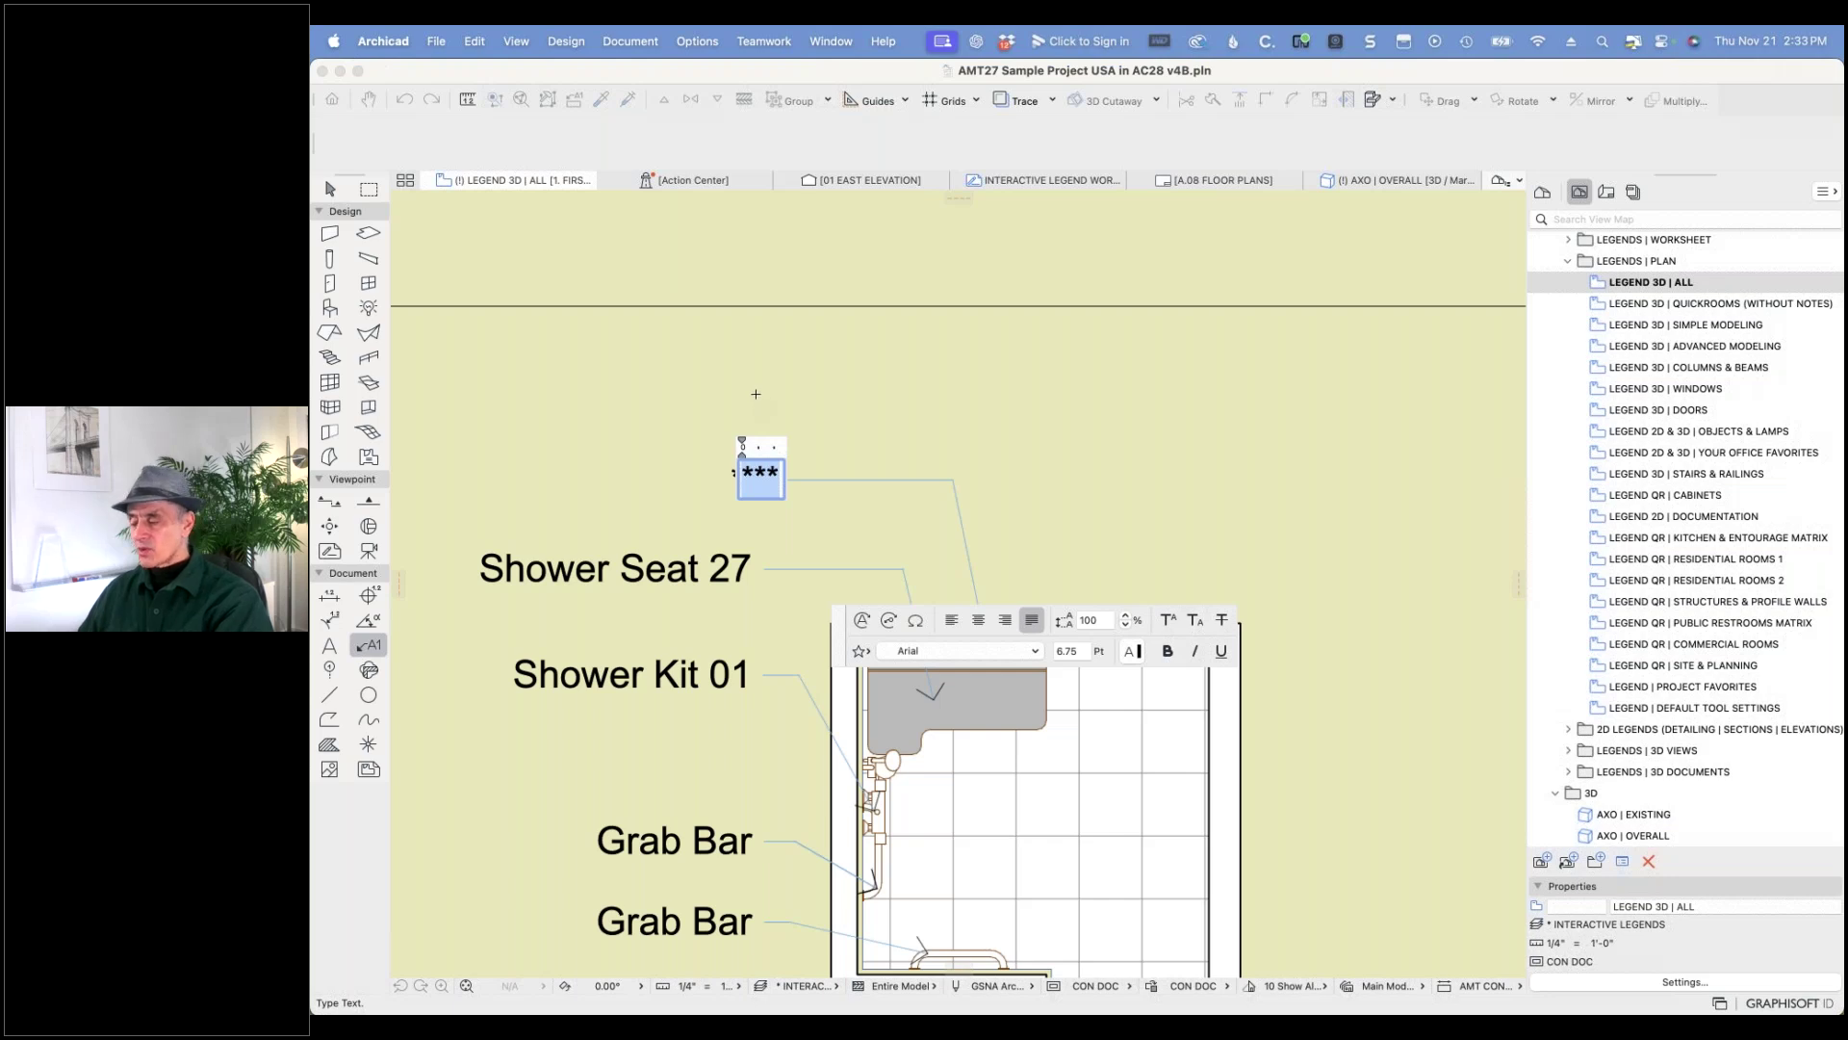
key(BackSpace)
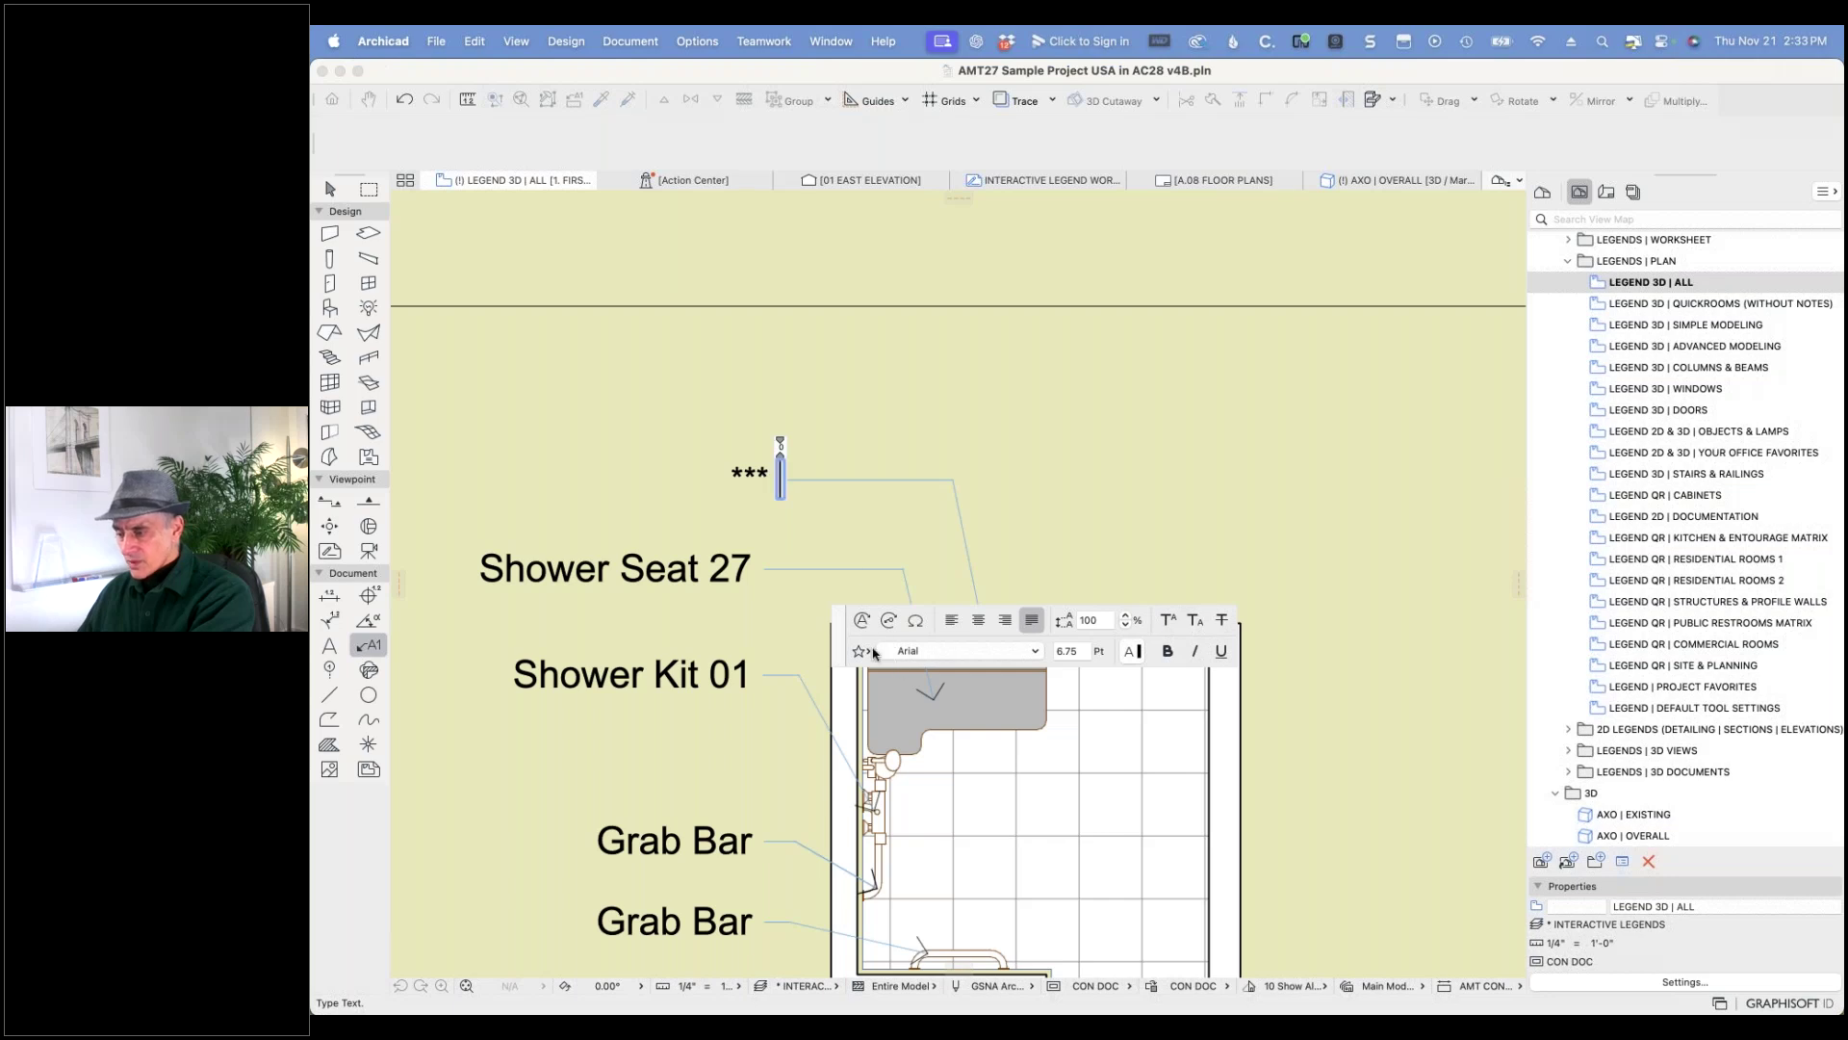
- Insert the Library Part Name autotext so the label reads Shower Seat 27
drag(837, 634, 722, 366)
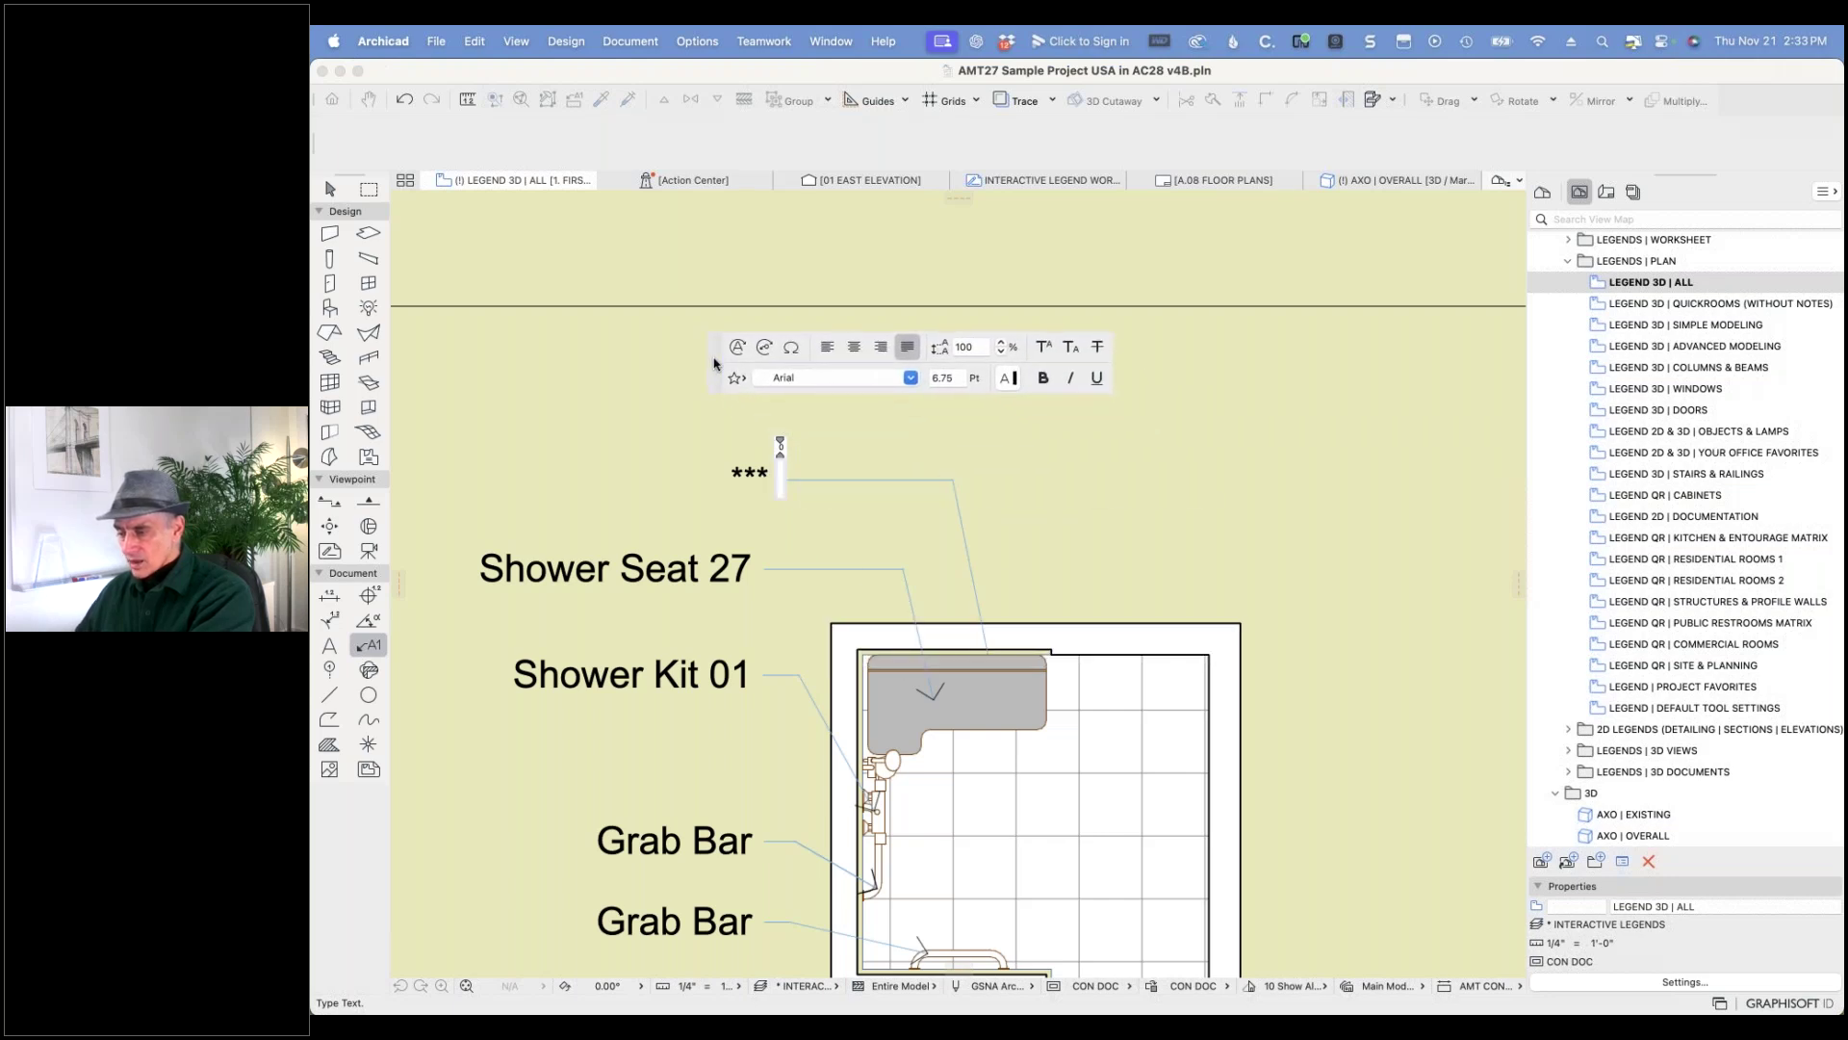
click(737, 348)
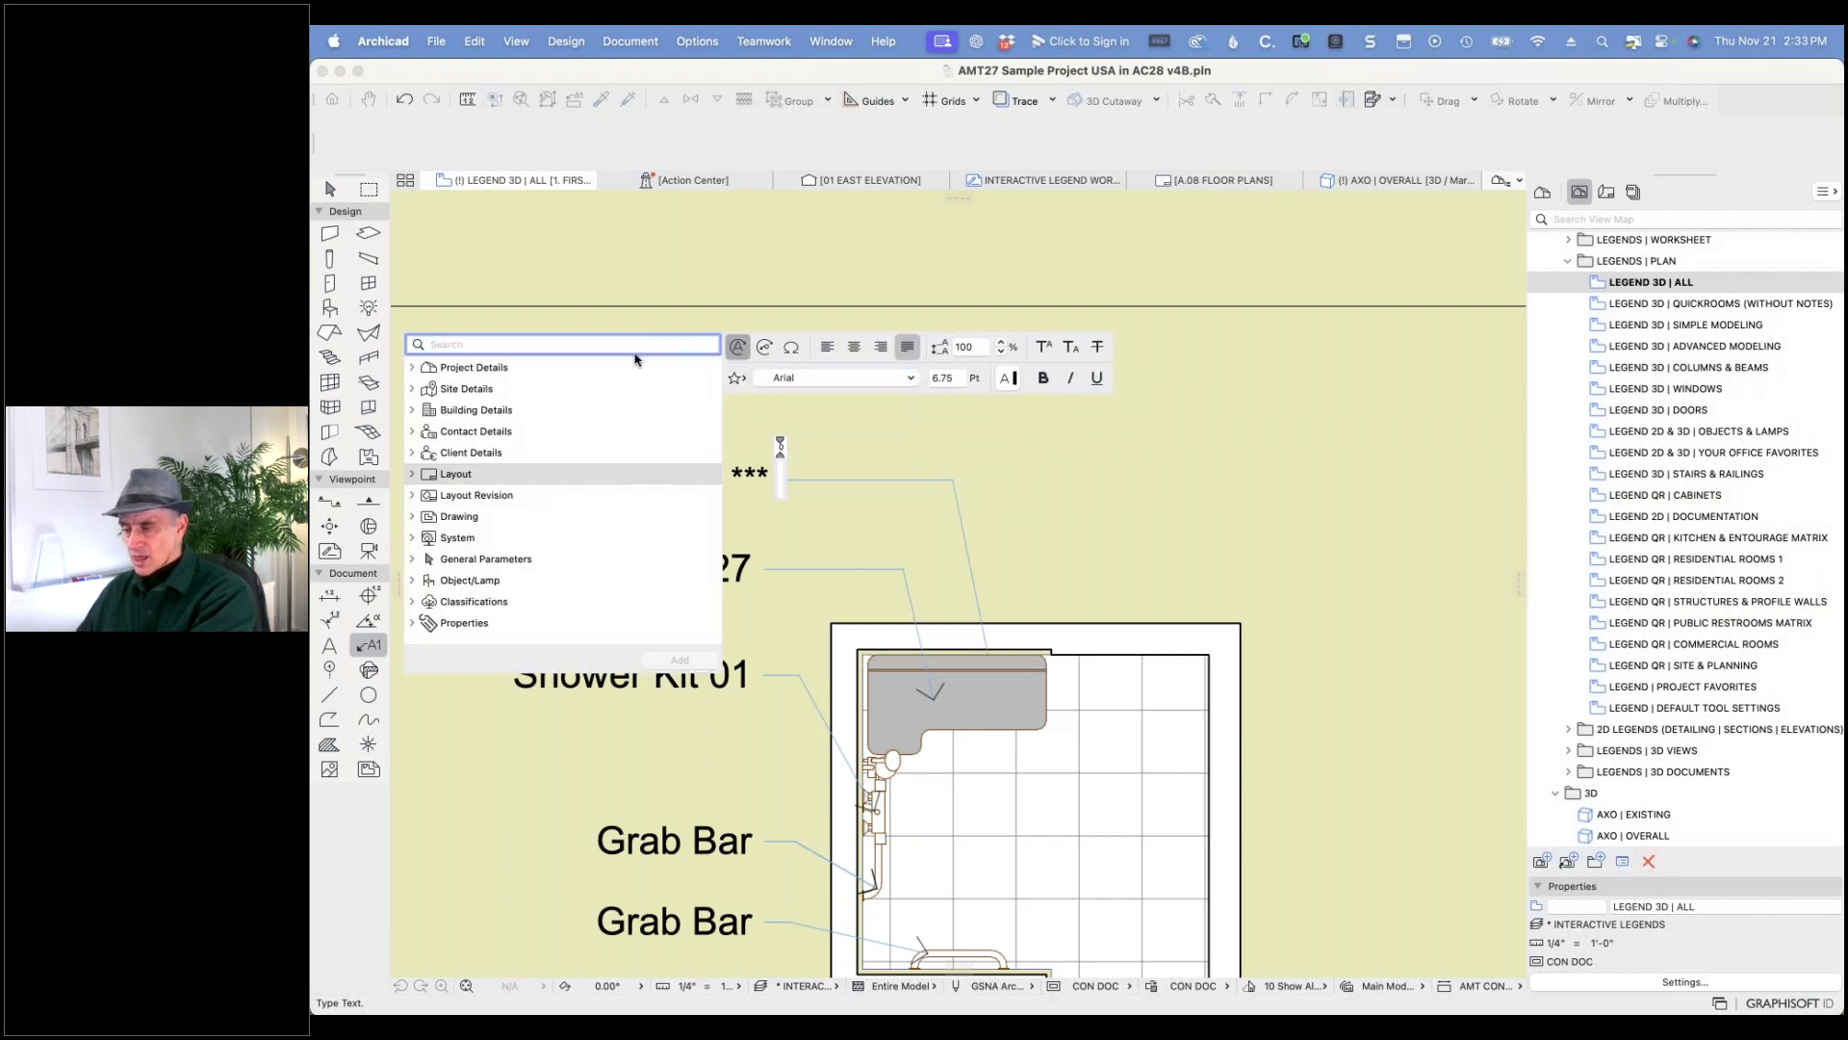
text(name)
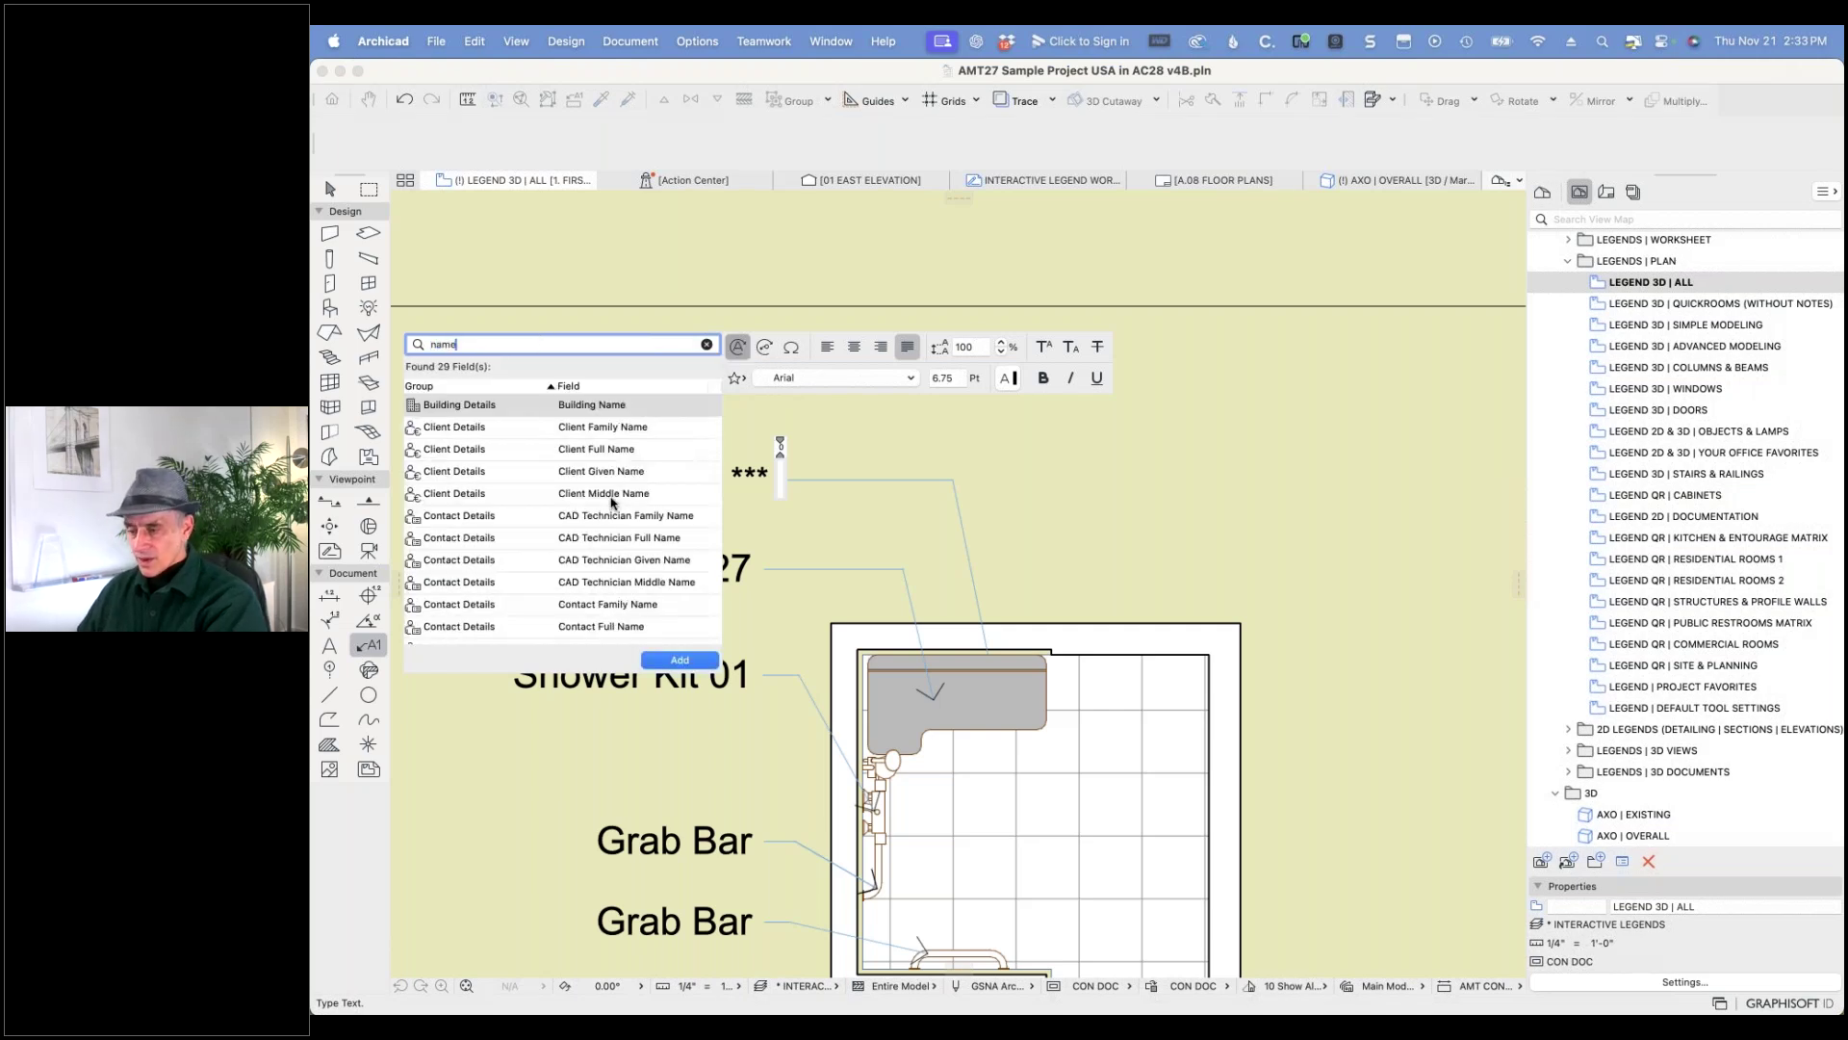
scroll(614, 499, down, 8)
scroll(613, 499, down, 3)
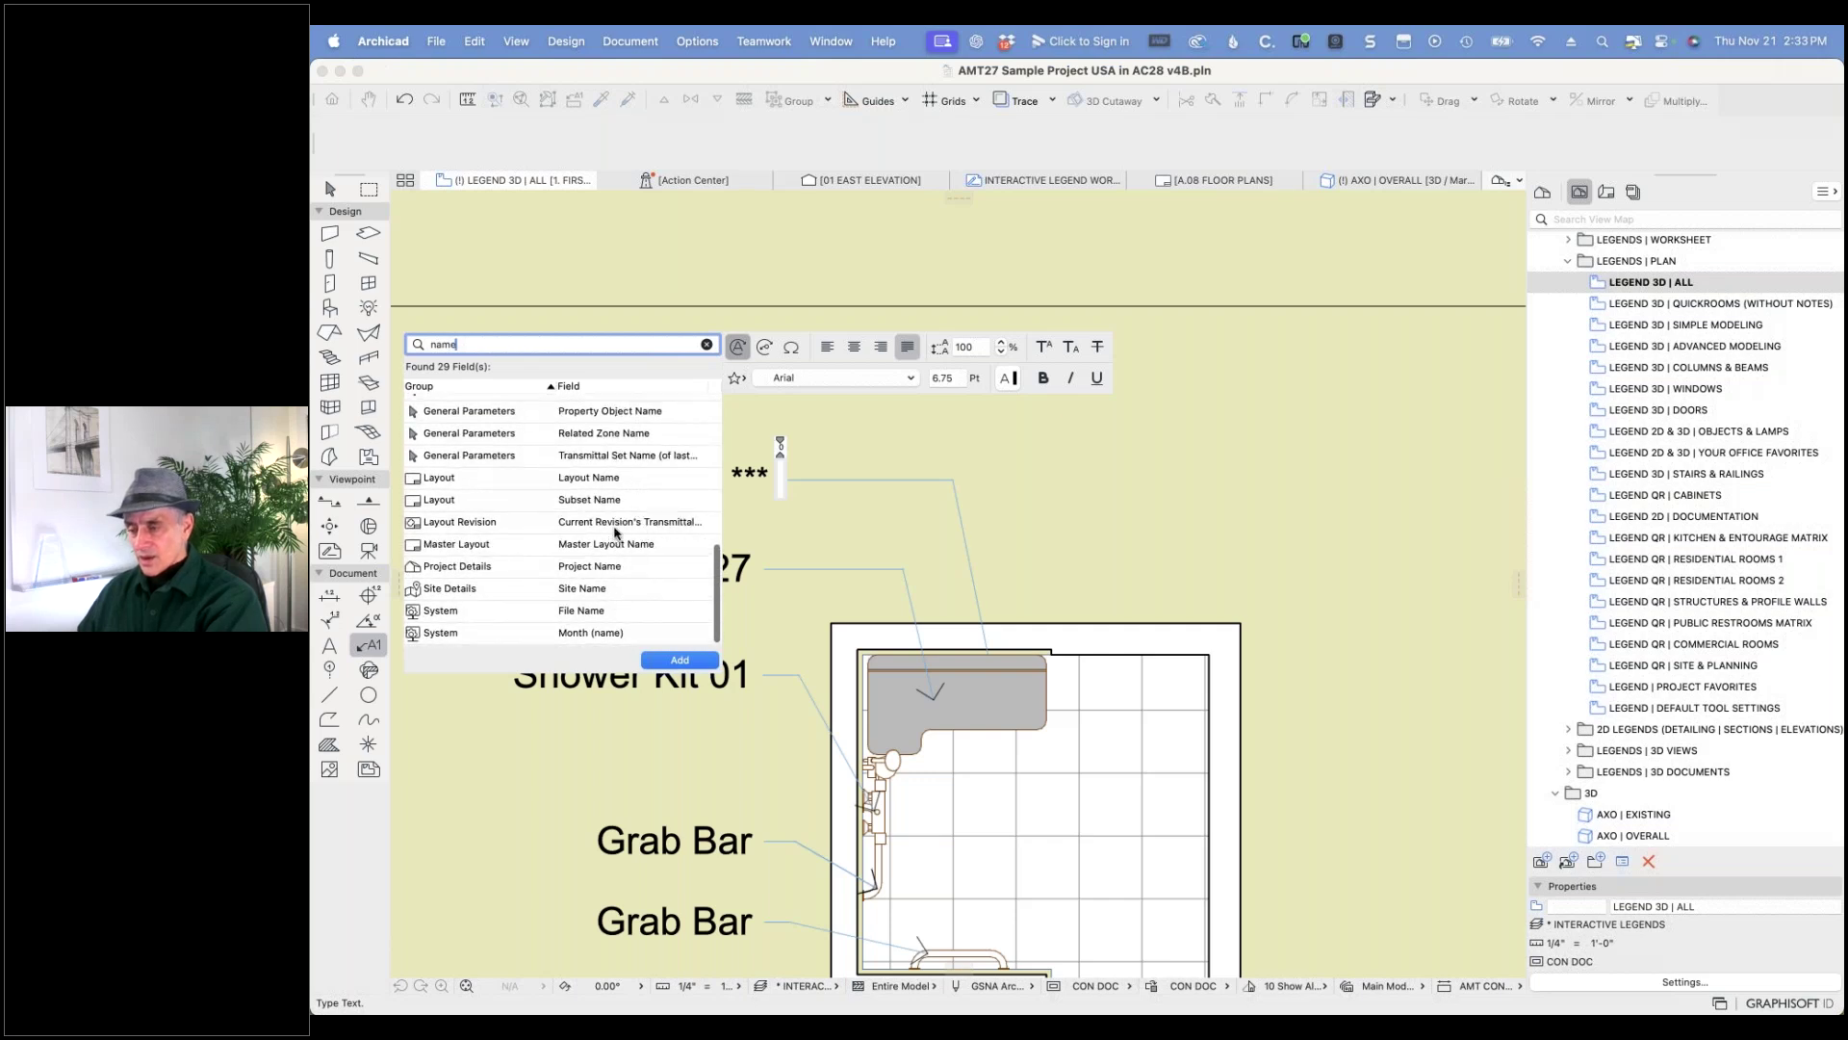
scroll(623, 463, up, 3)
scroll(624, 463, up, 1)
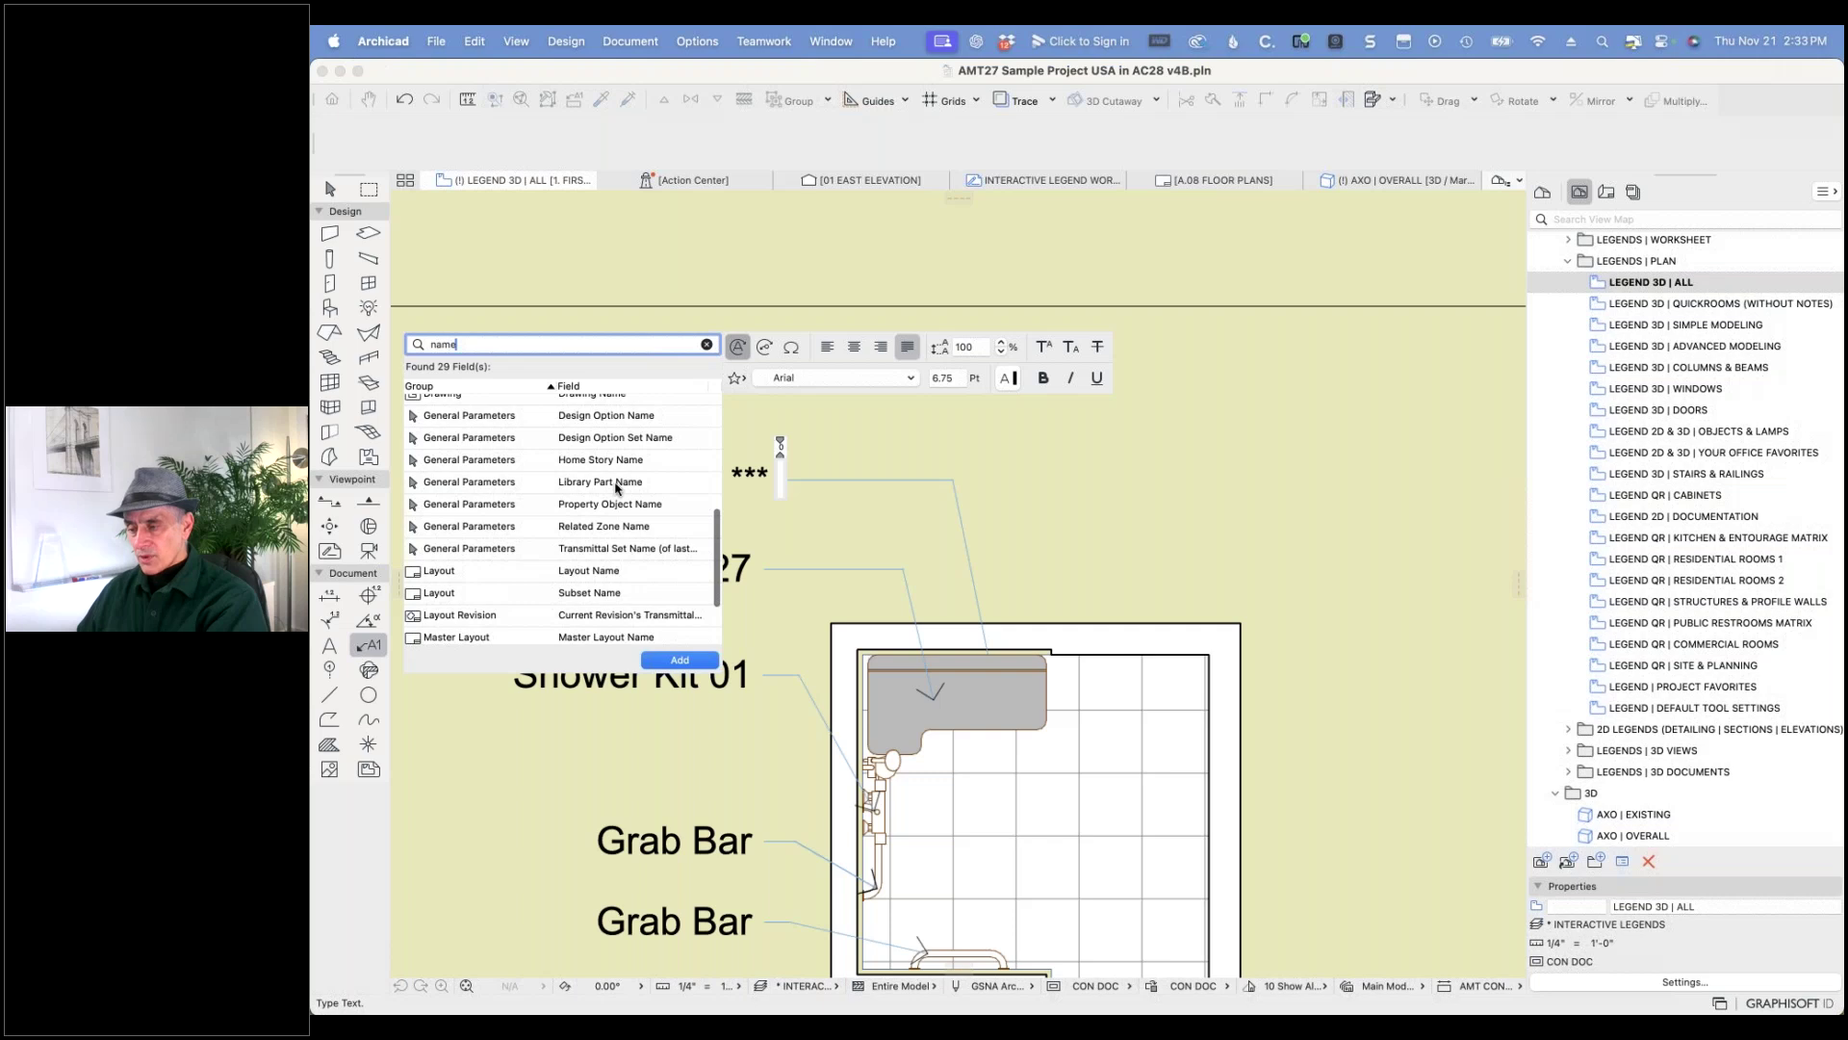
click(559, 482)
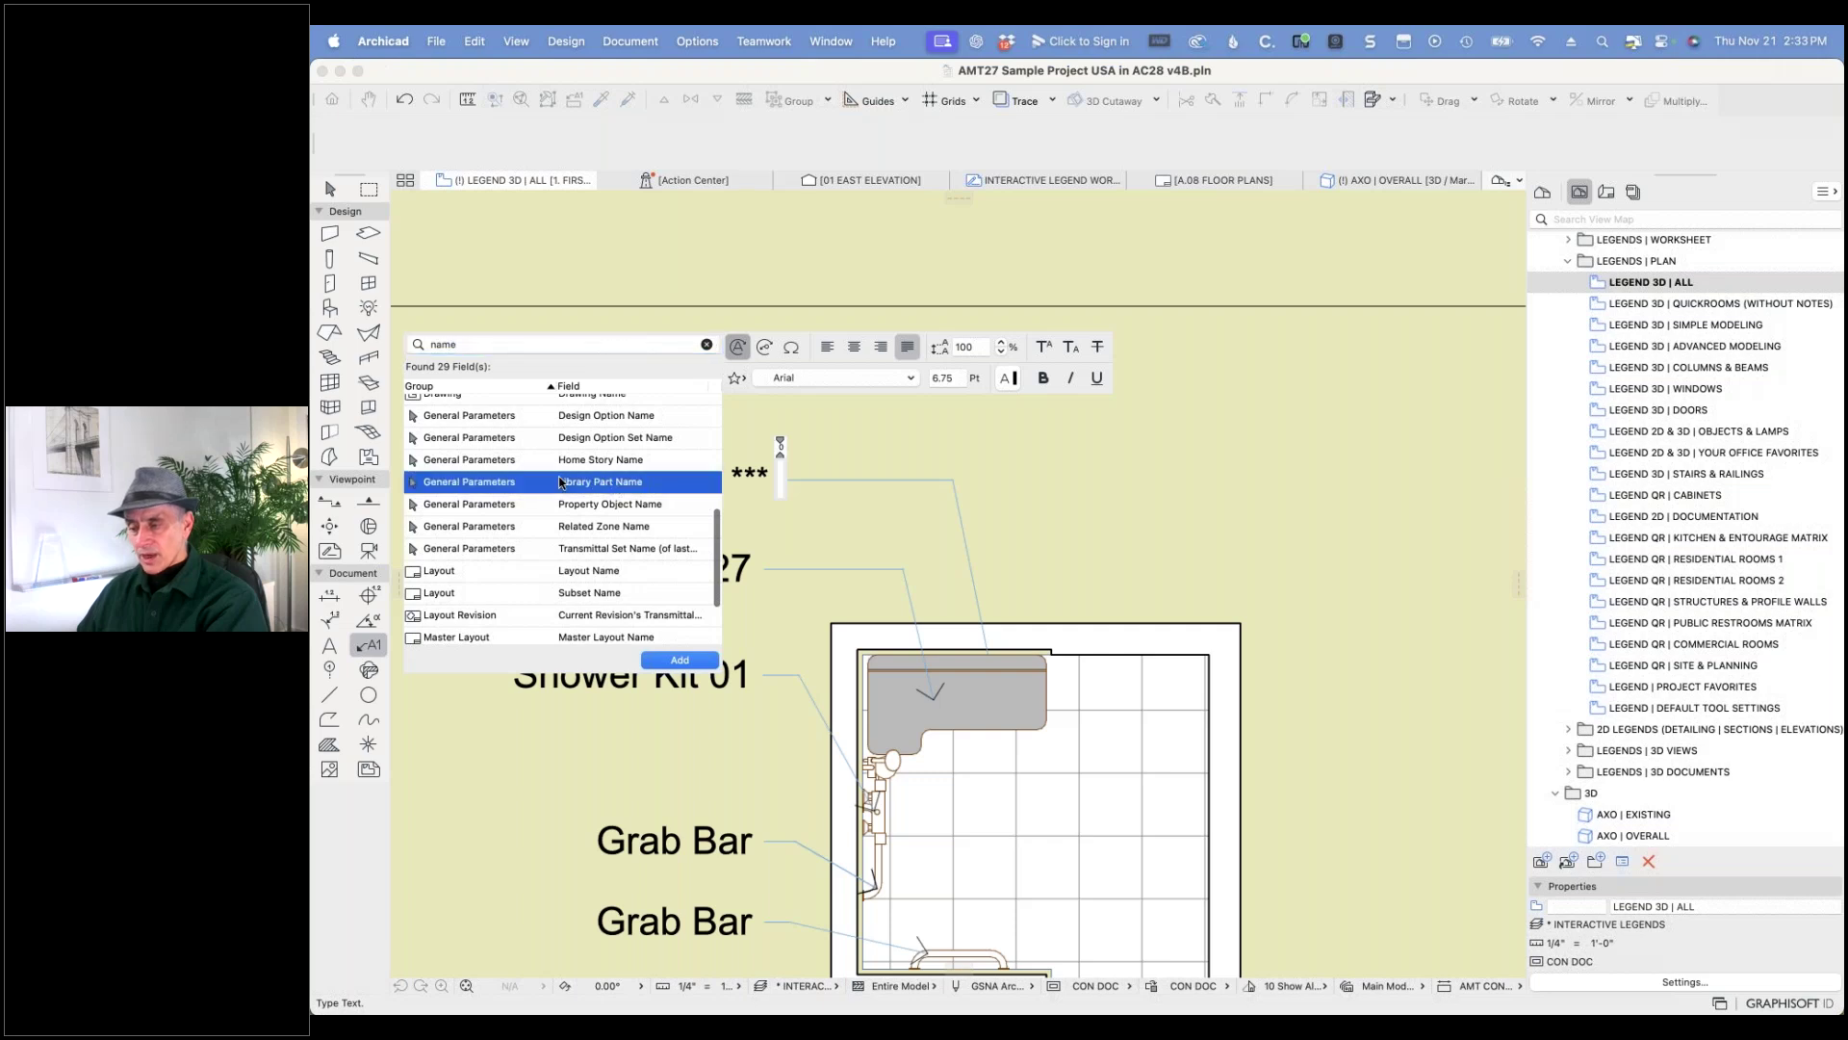
click(678, 659)
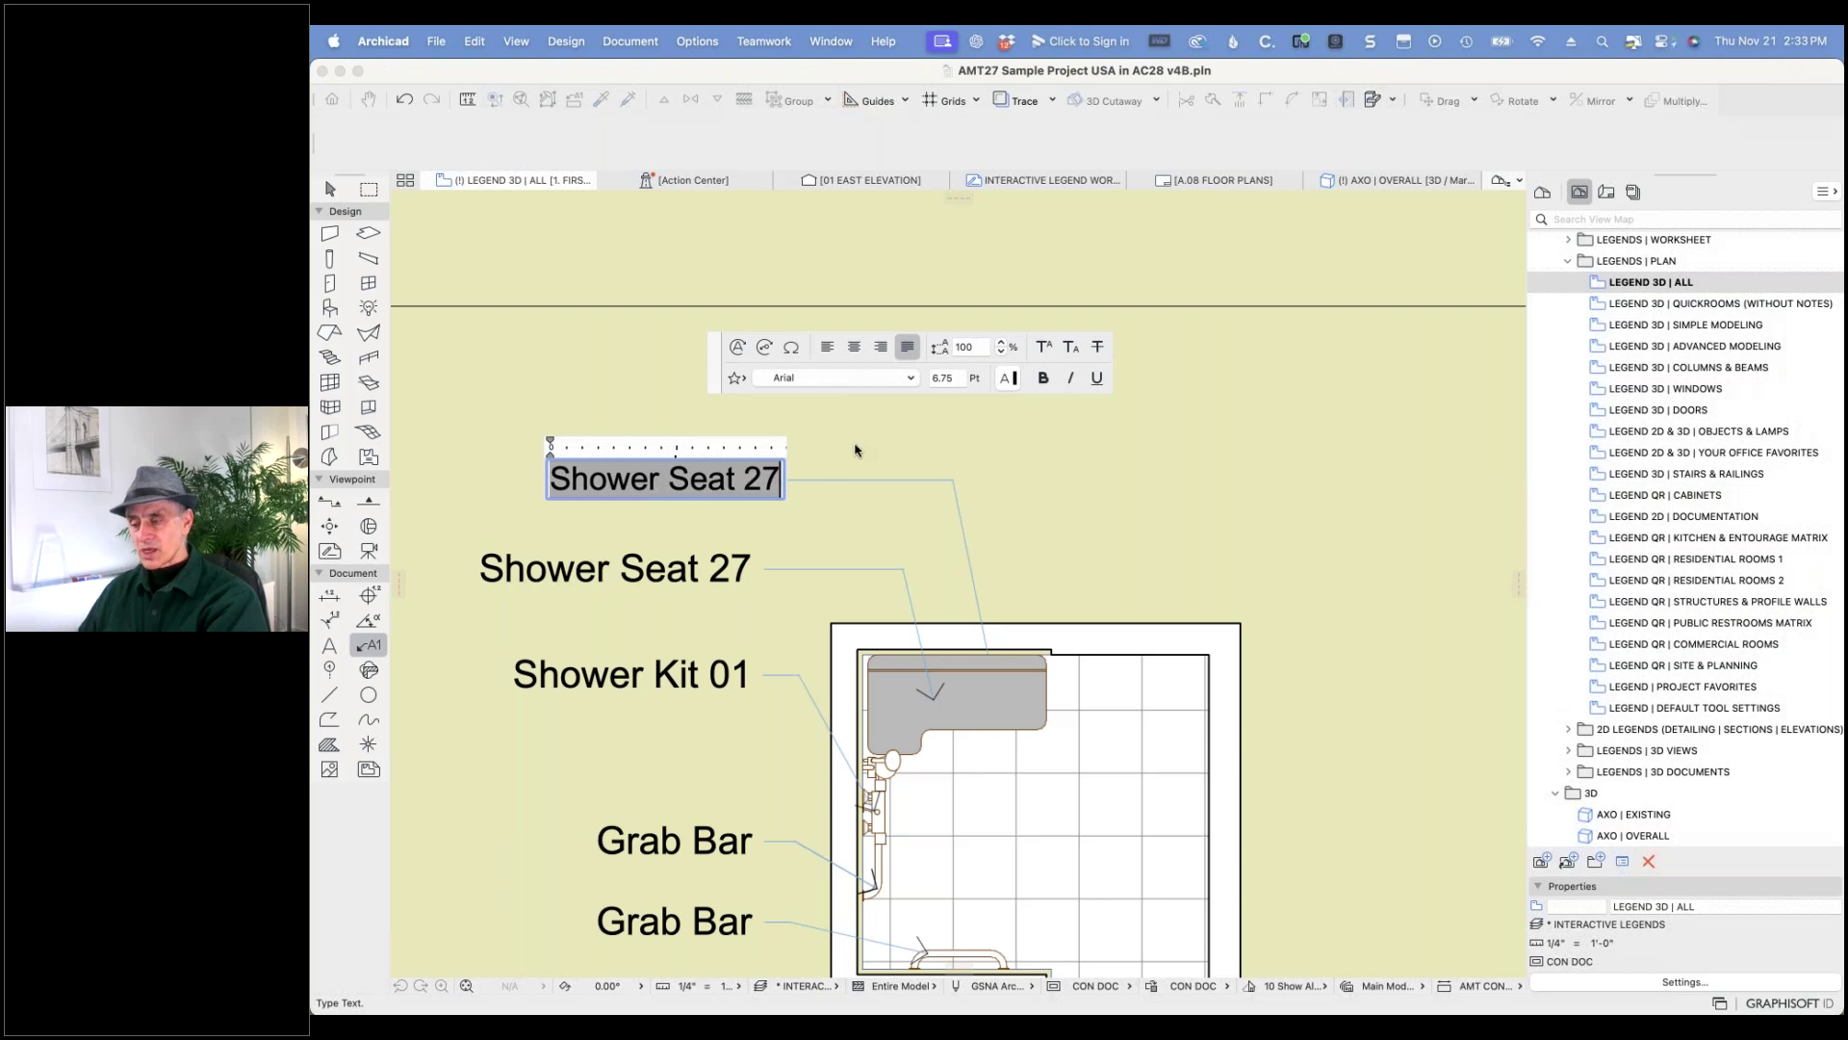
click(827, 448)
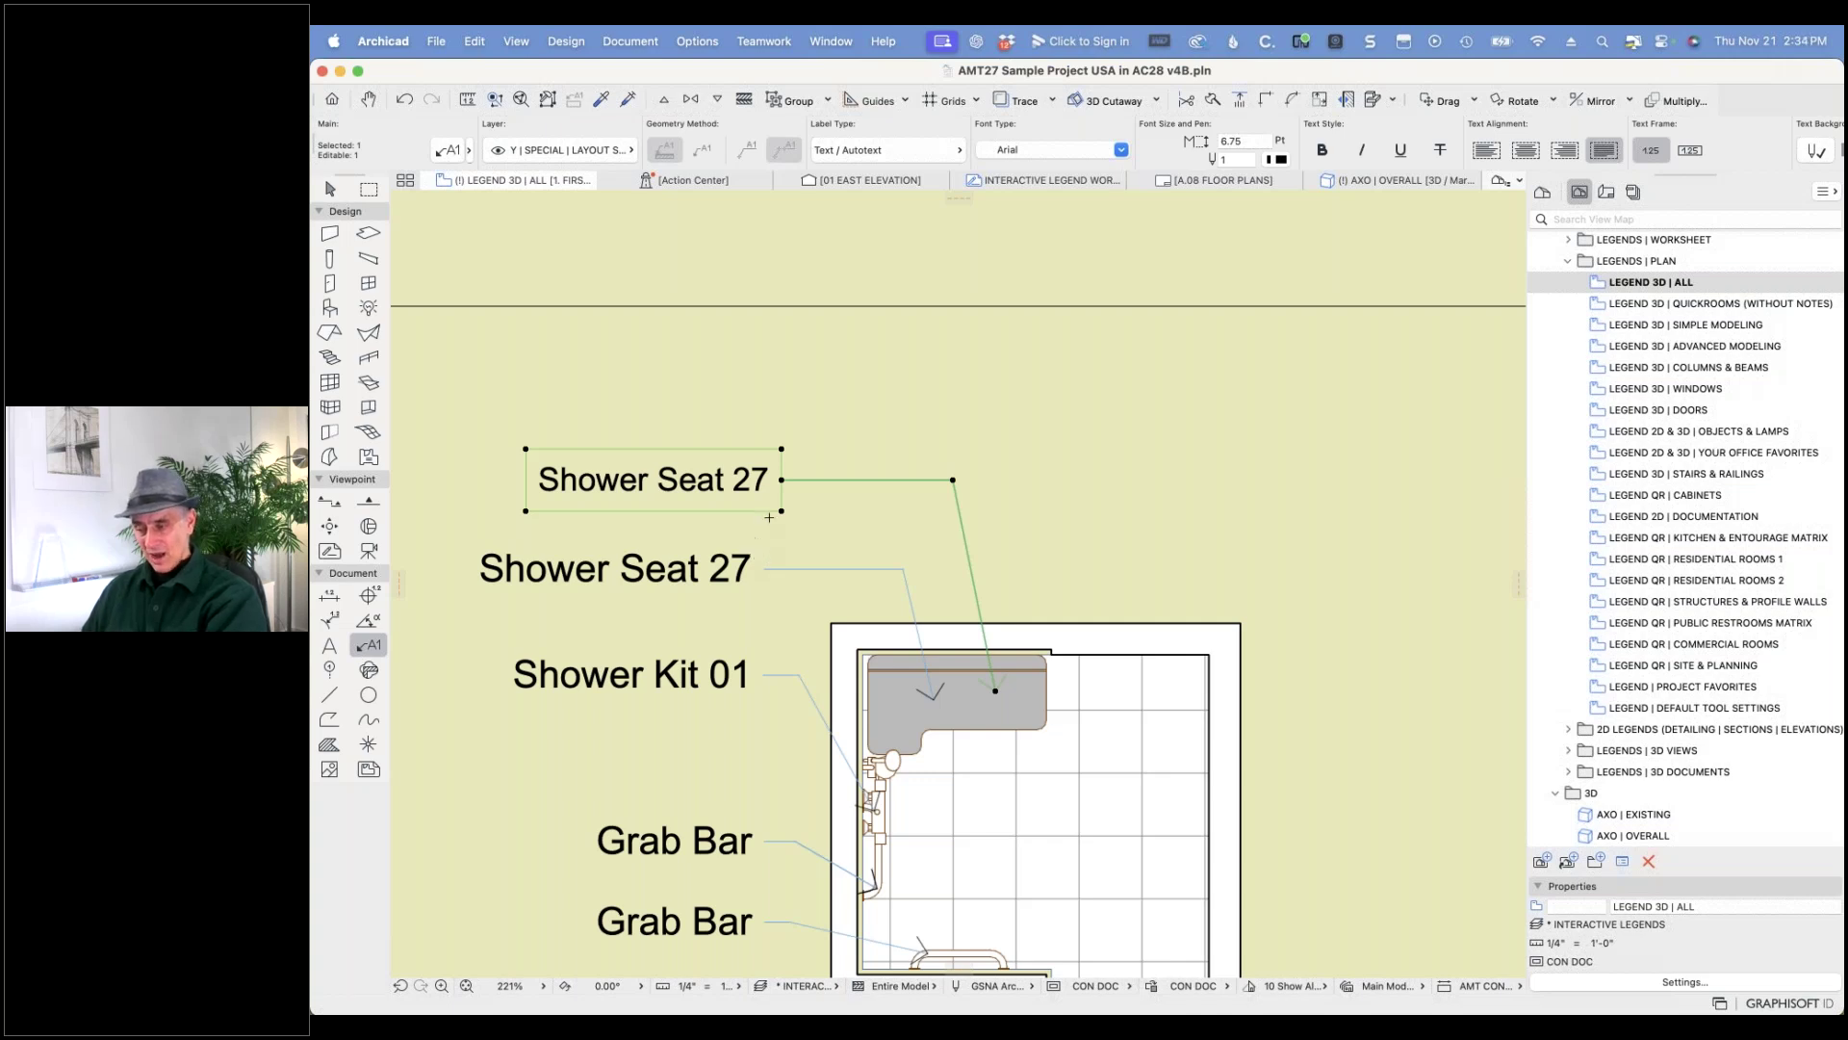
- Set the upper Shower Seat 27 label's font size to 8 pt
key(Escape)
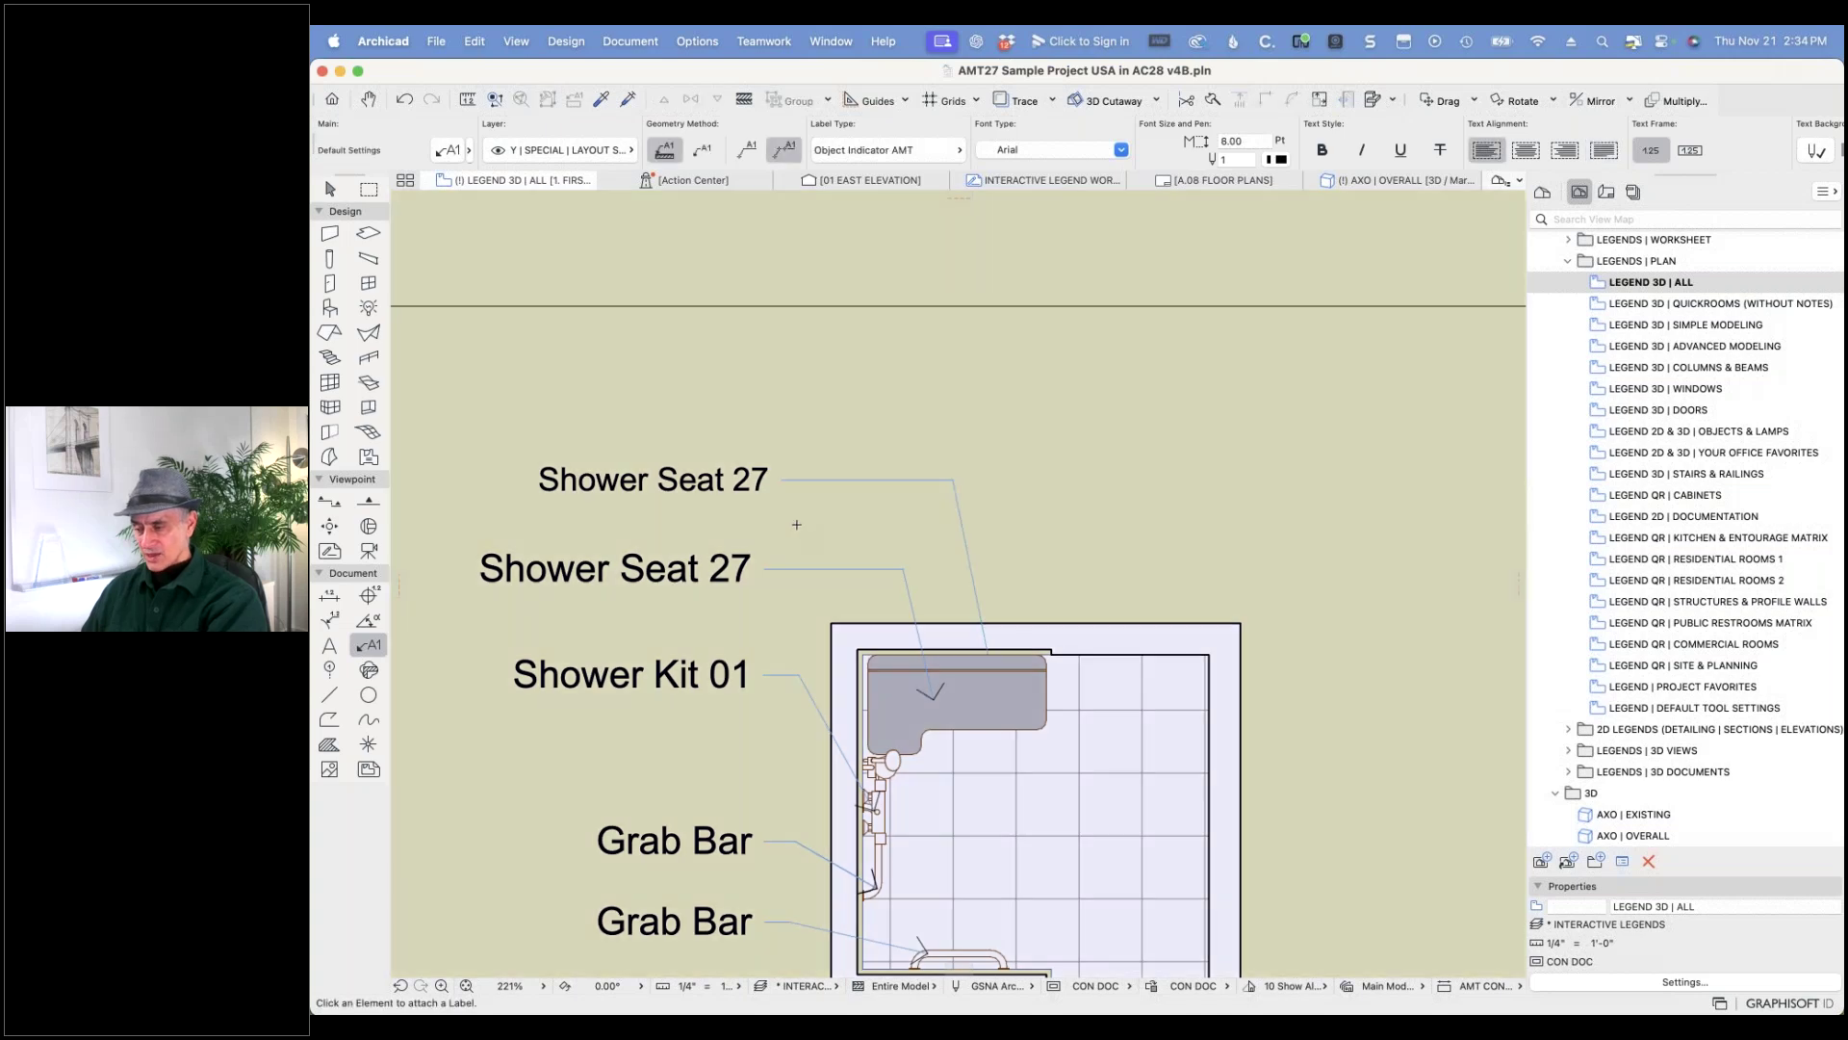
click(770, 477)
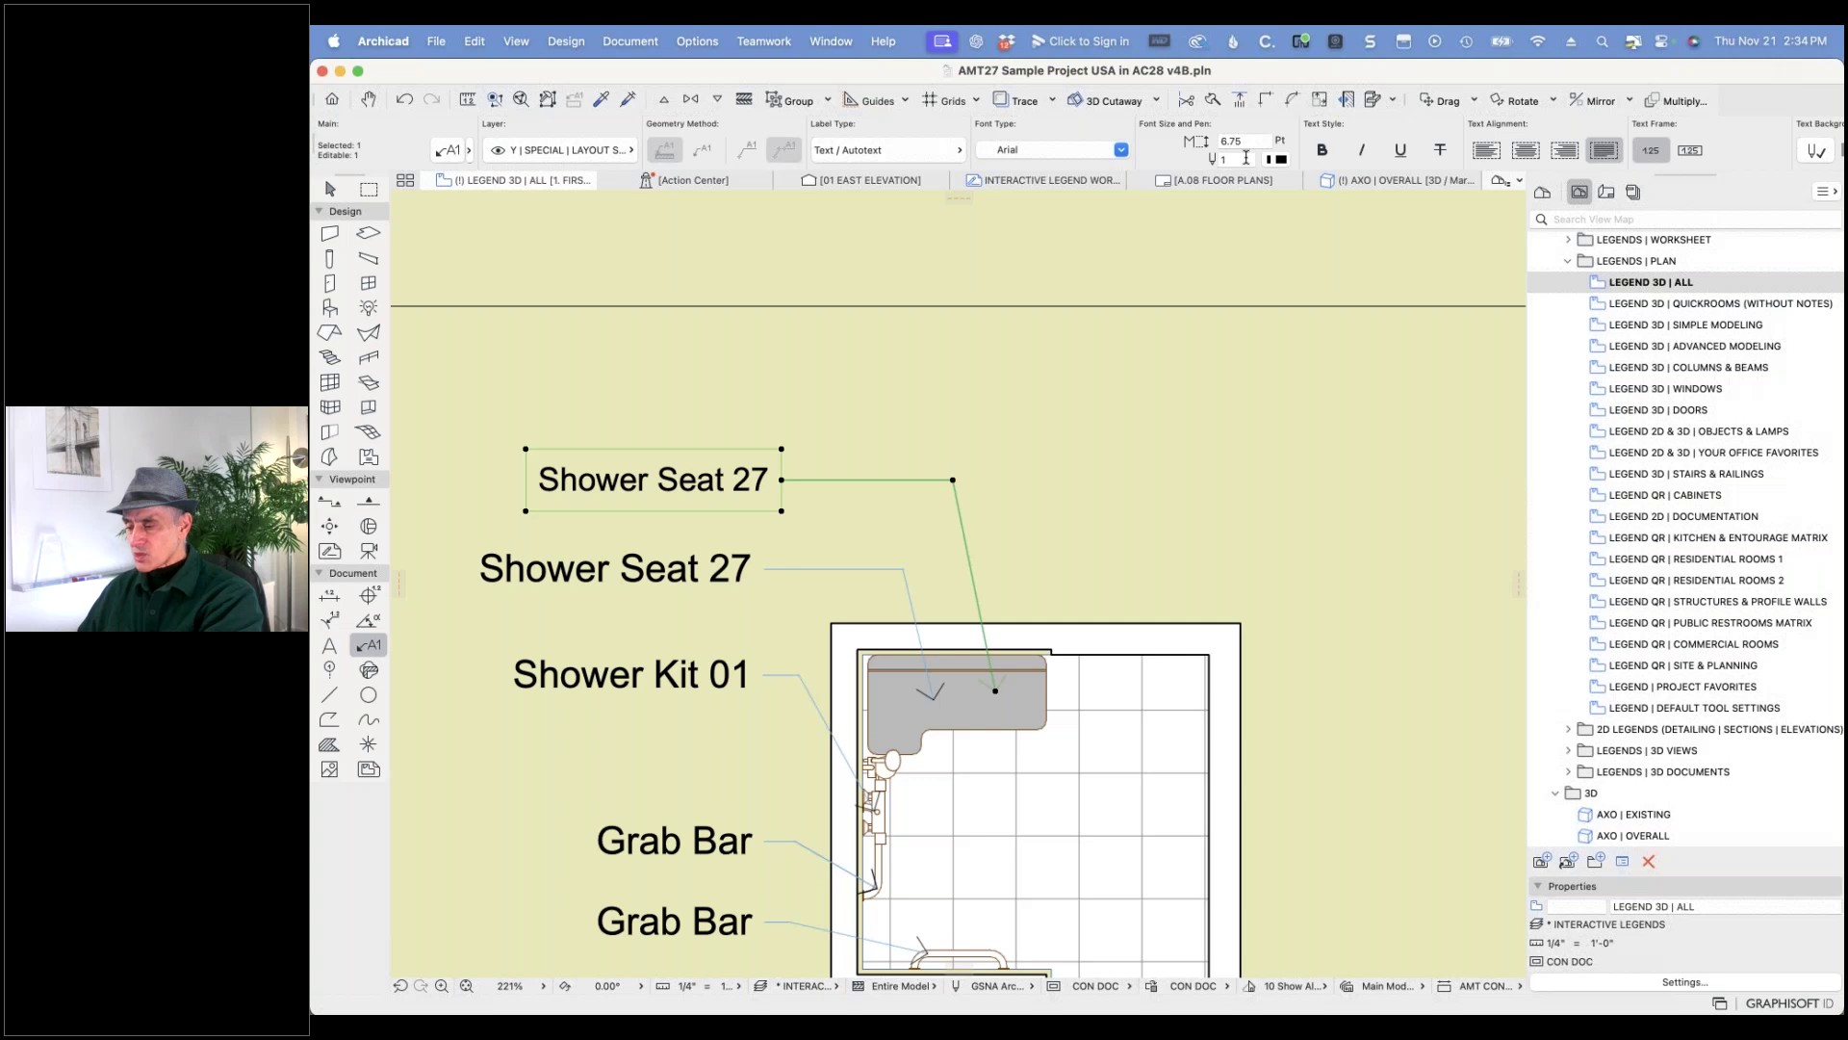
click(767, 570)
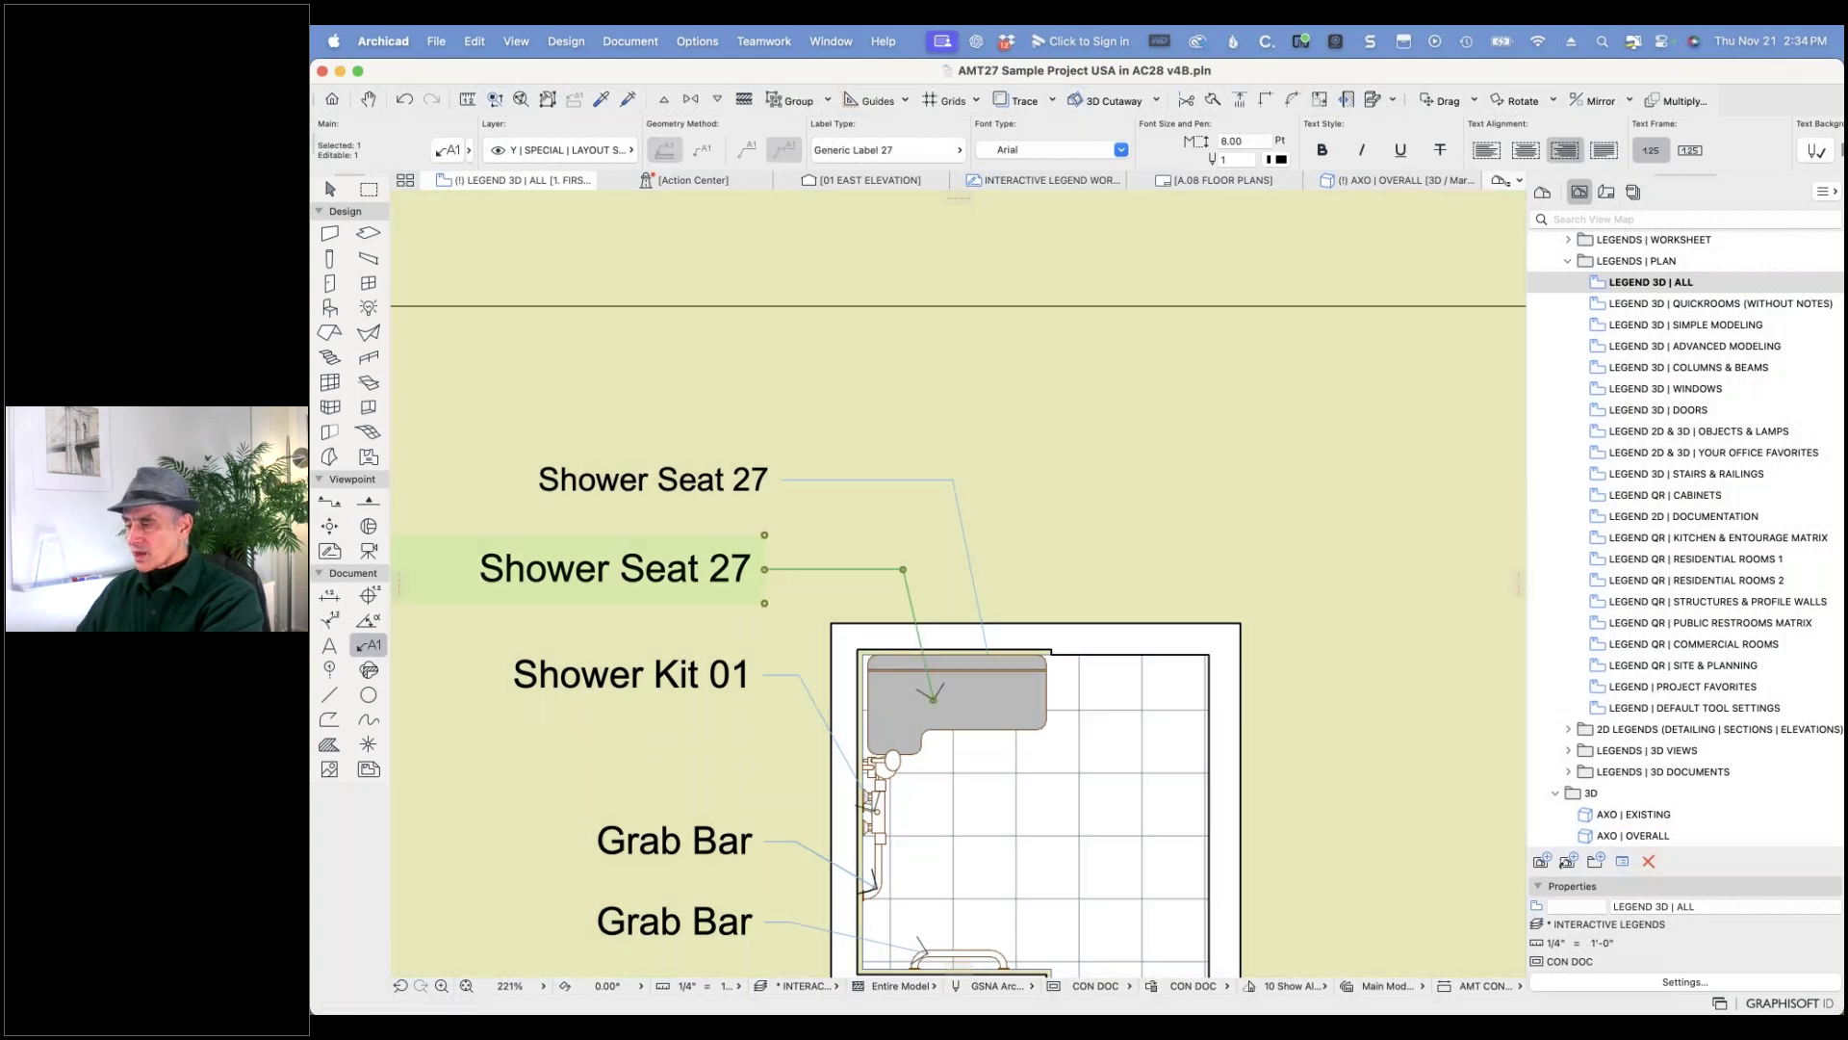
click(778, 479)
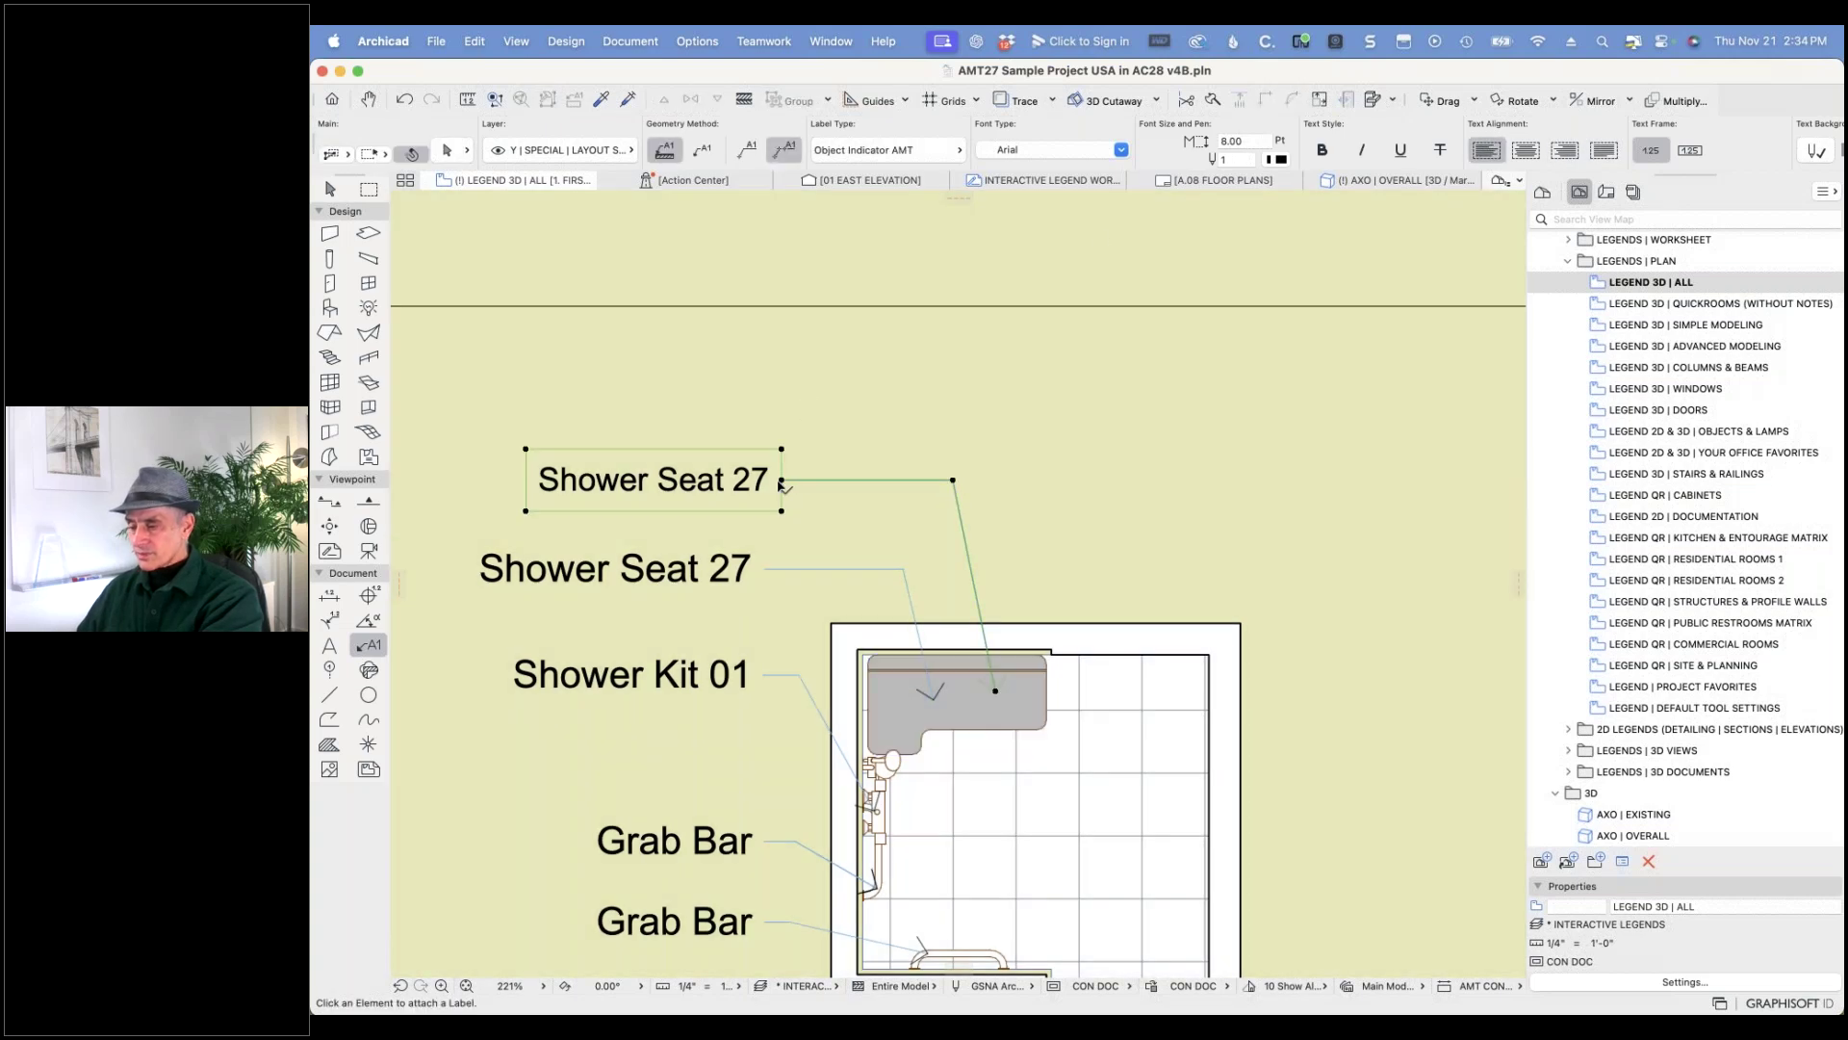
click(1237, 141)
text(8)
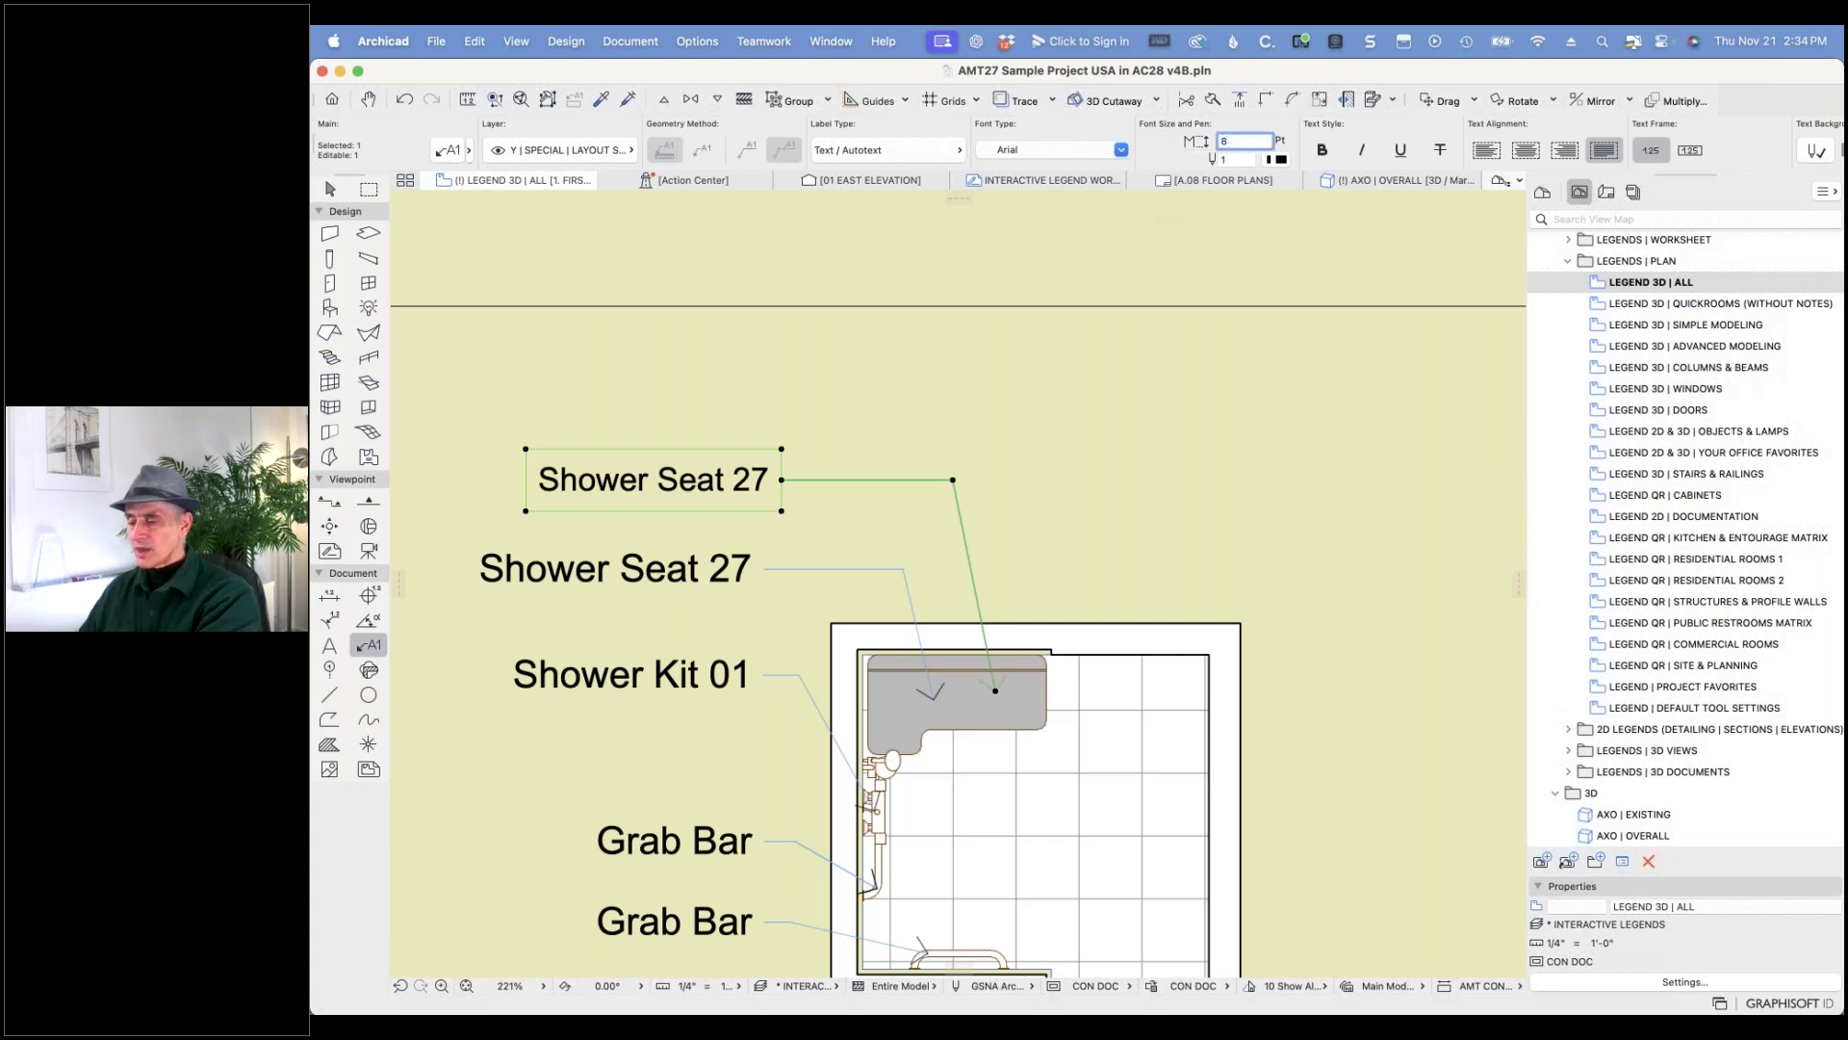
key(Return)
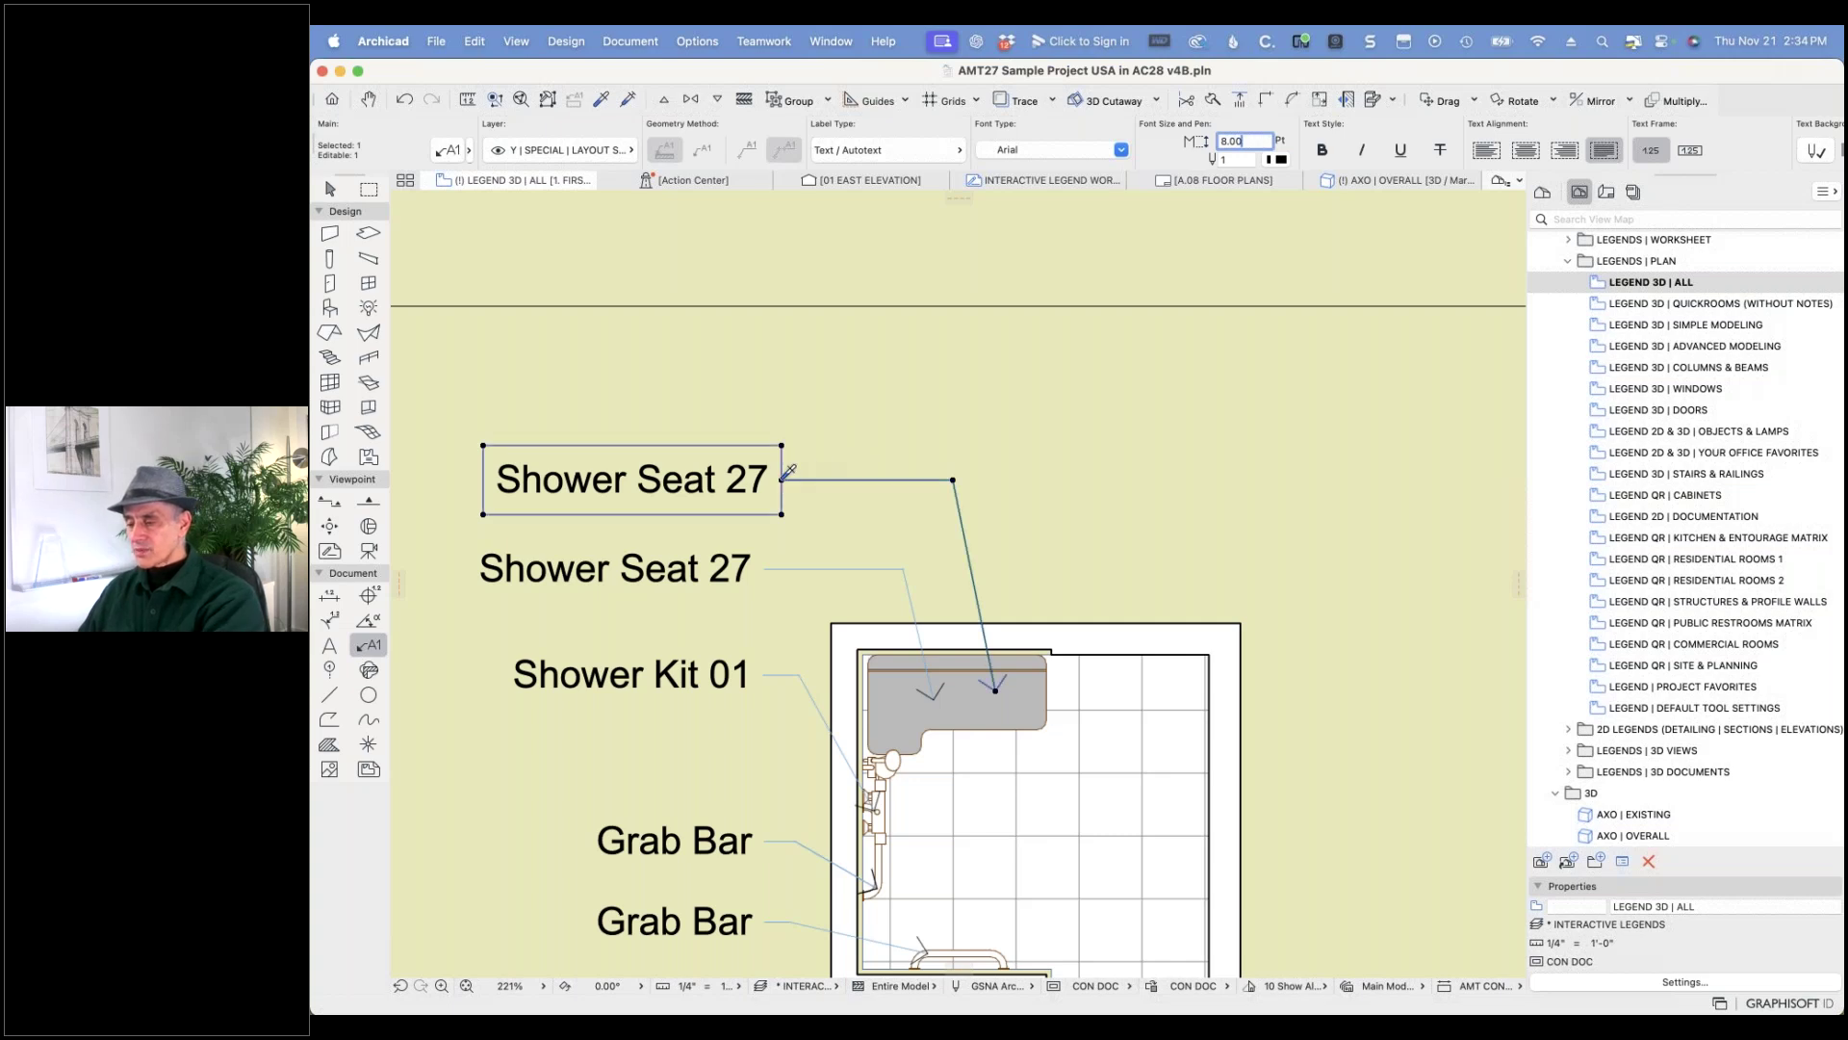
key(Escape)
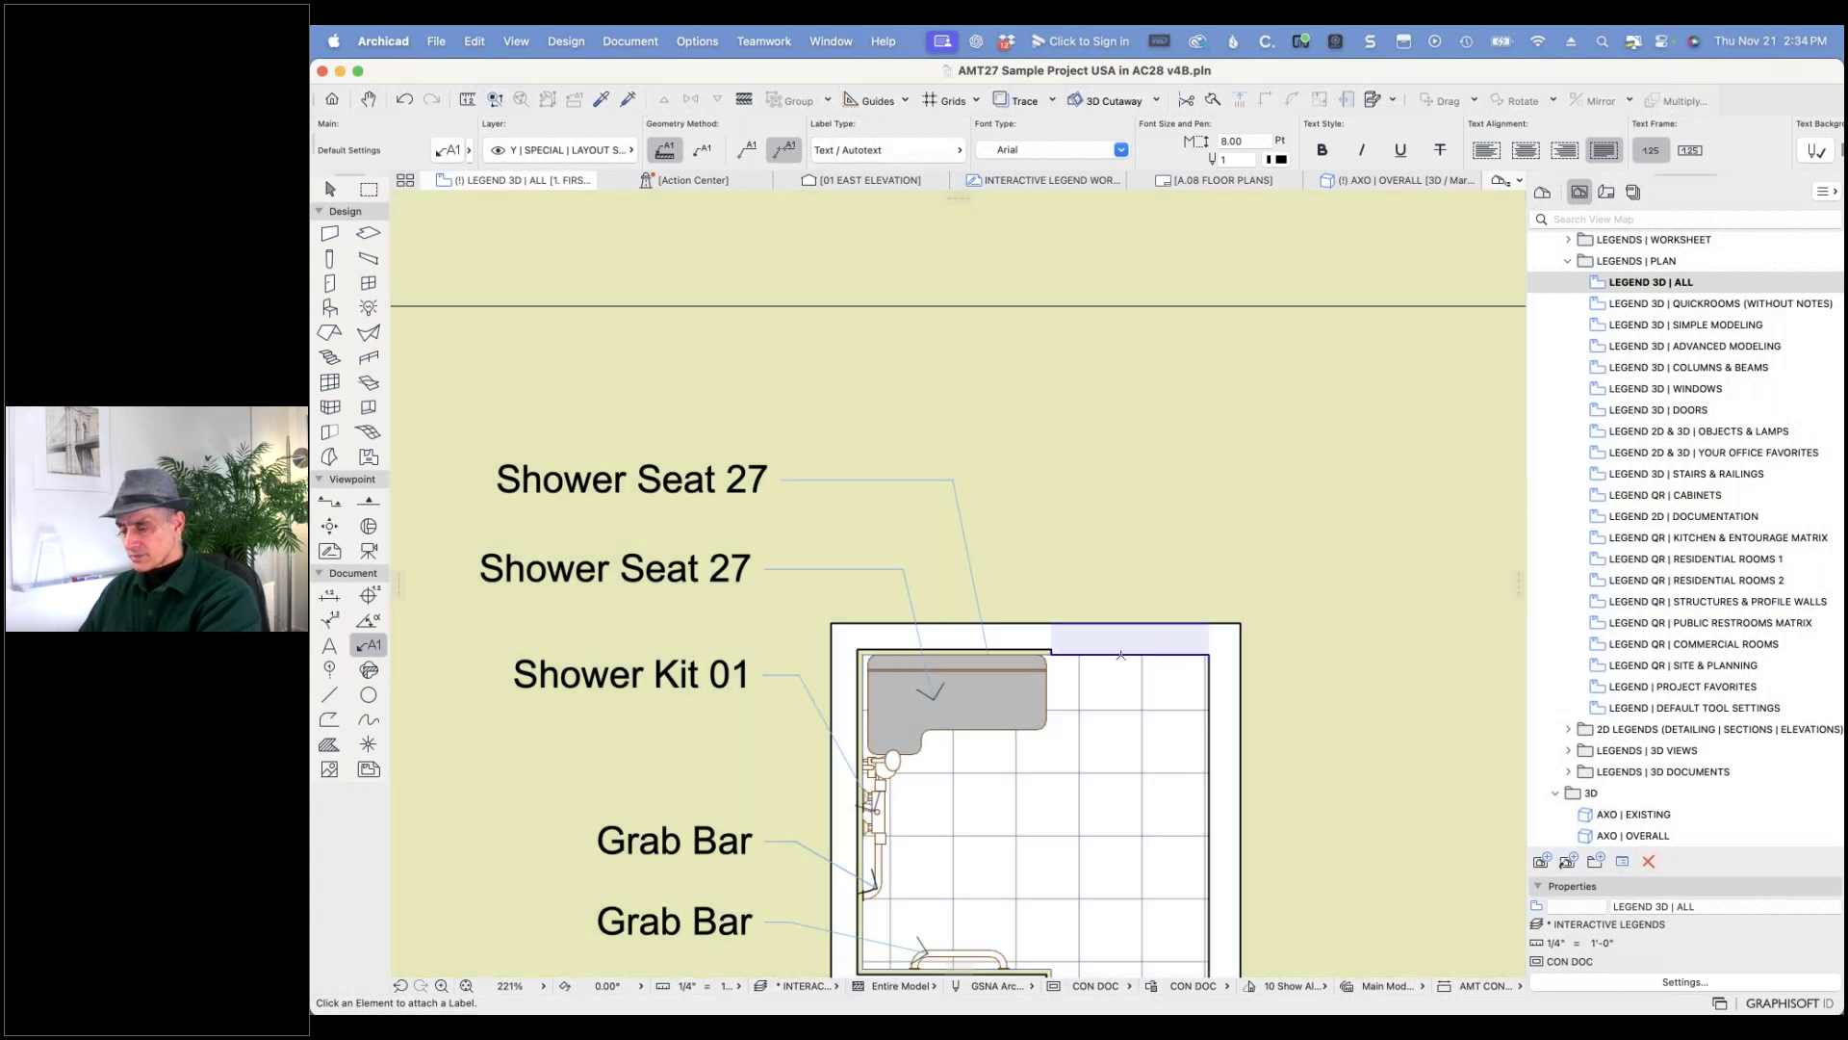
- Attach a label to a grab bar, undoing a misplaced Grab Bar label and stray leader line
scroll(1160, 670, down, 5)
scroll(1097, 778, up, 6)
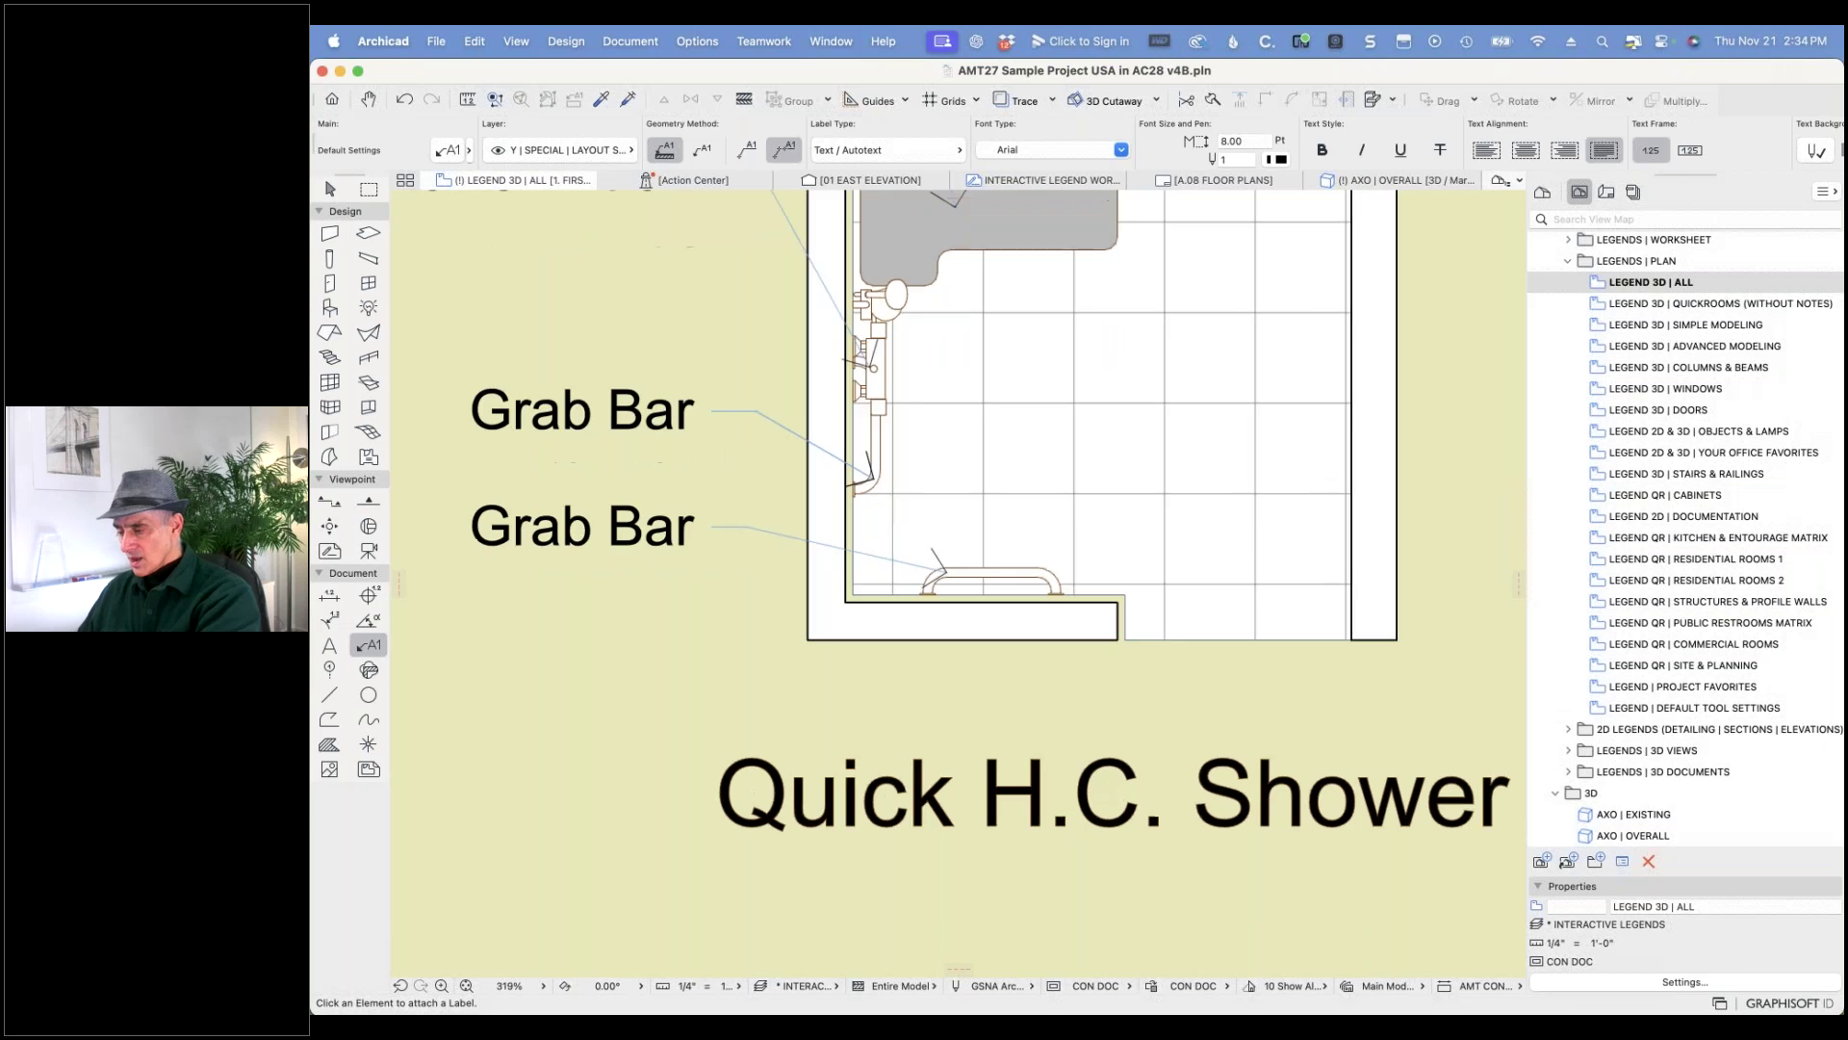
click(1057, 571)
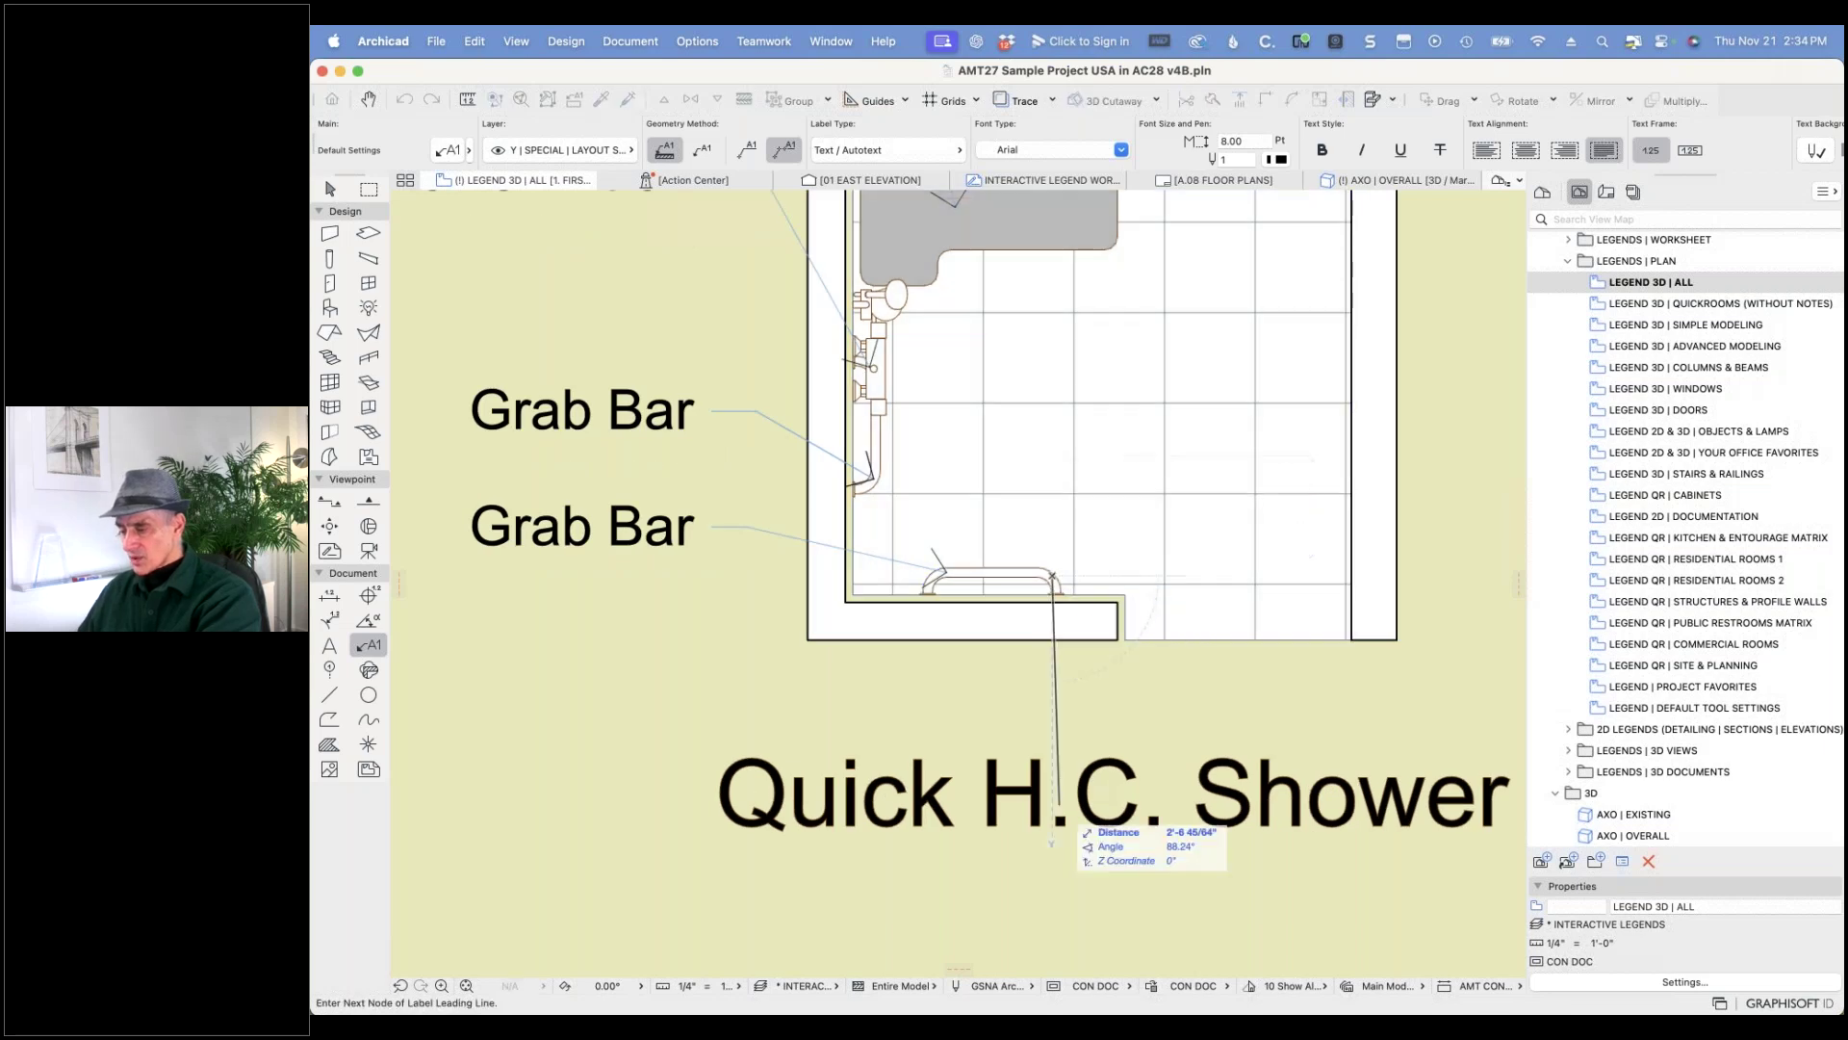
click(1020, 922)
click(1100, 920)
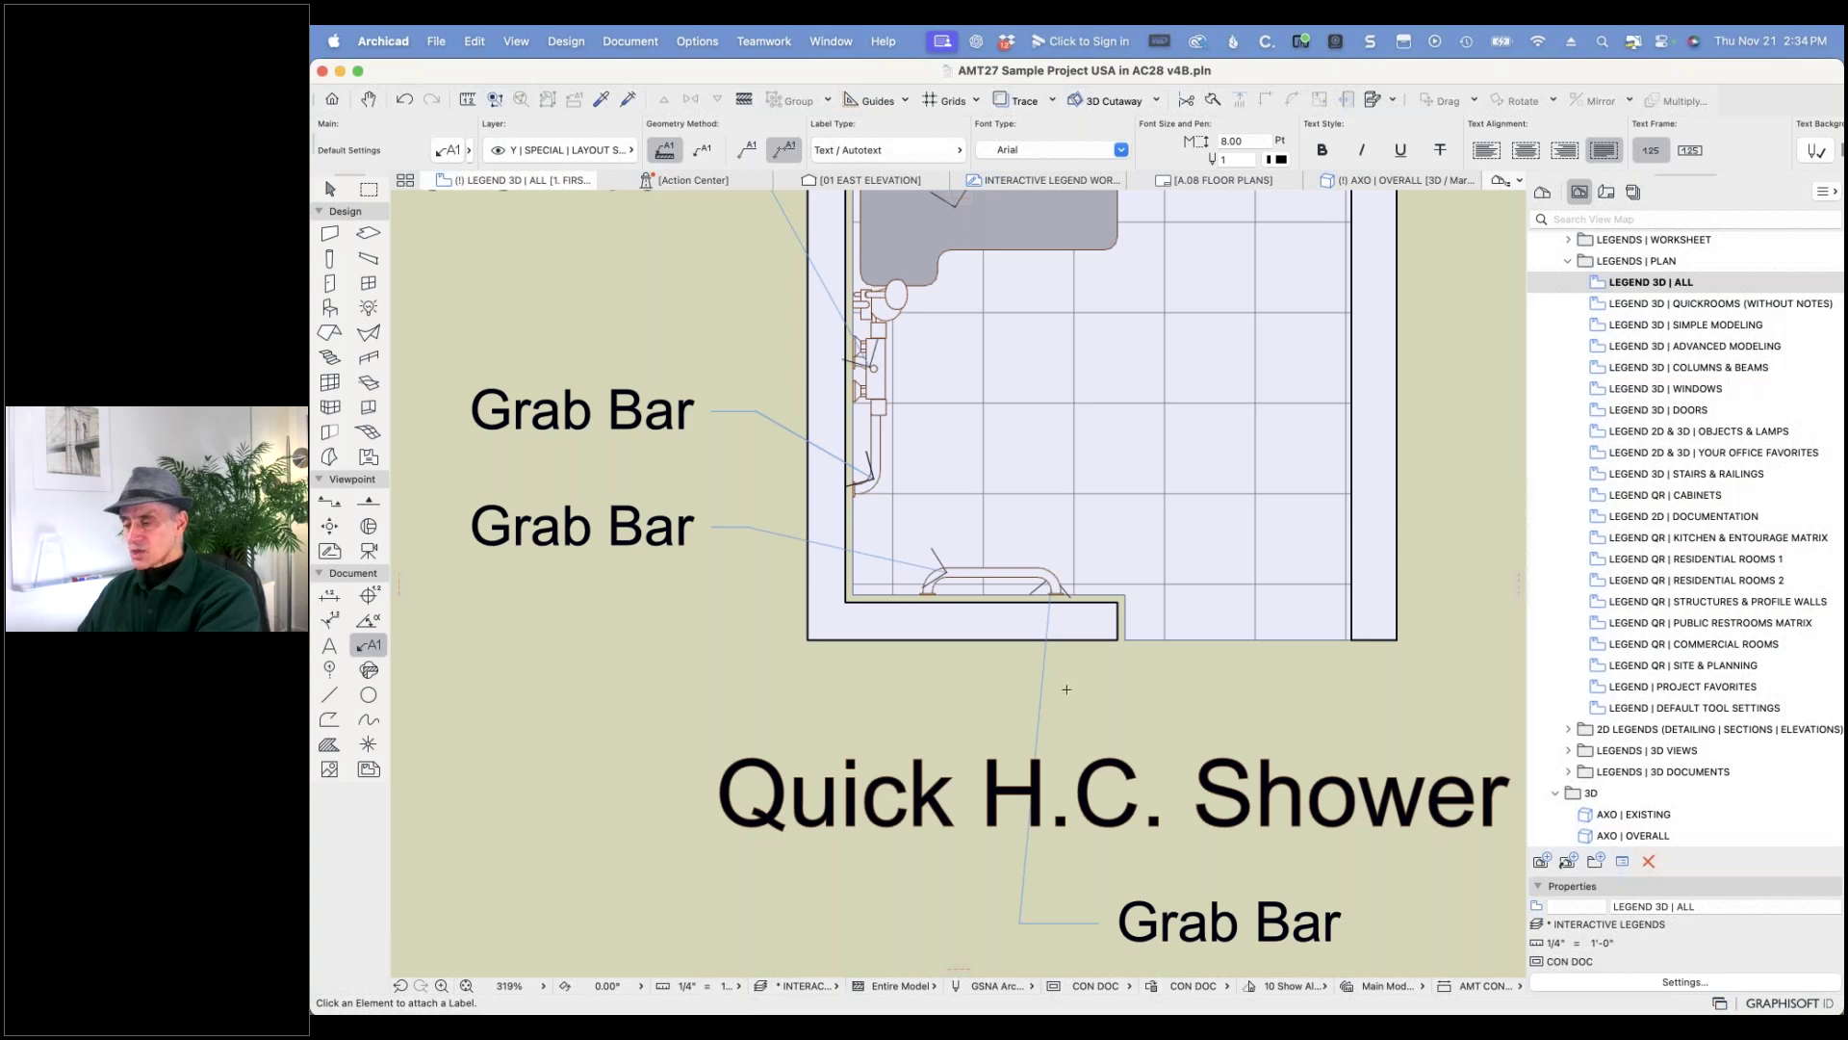
key(super+z)
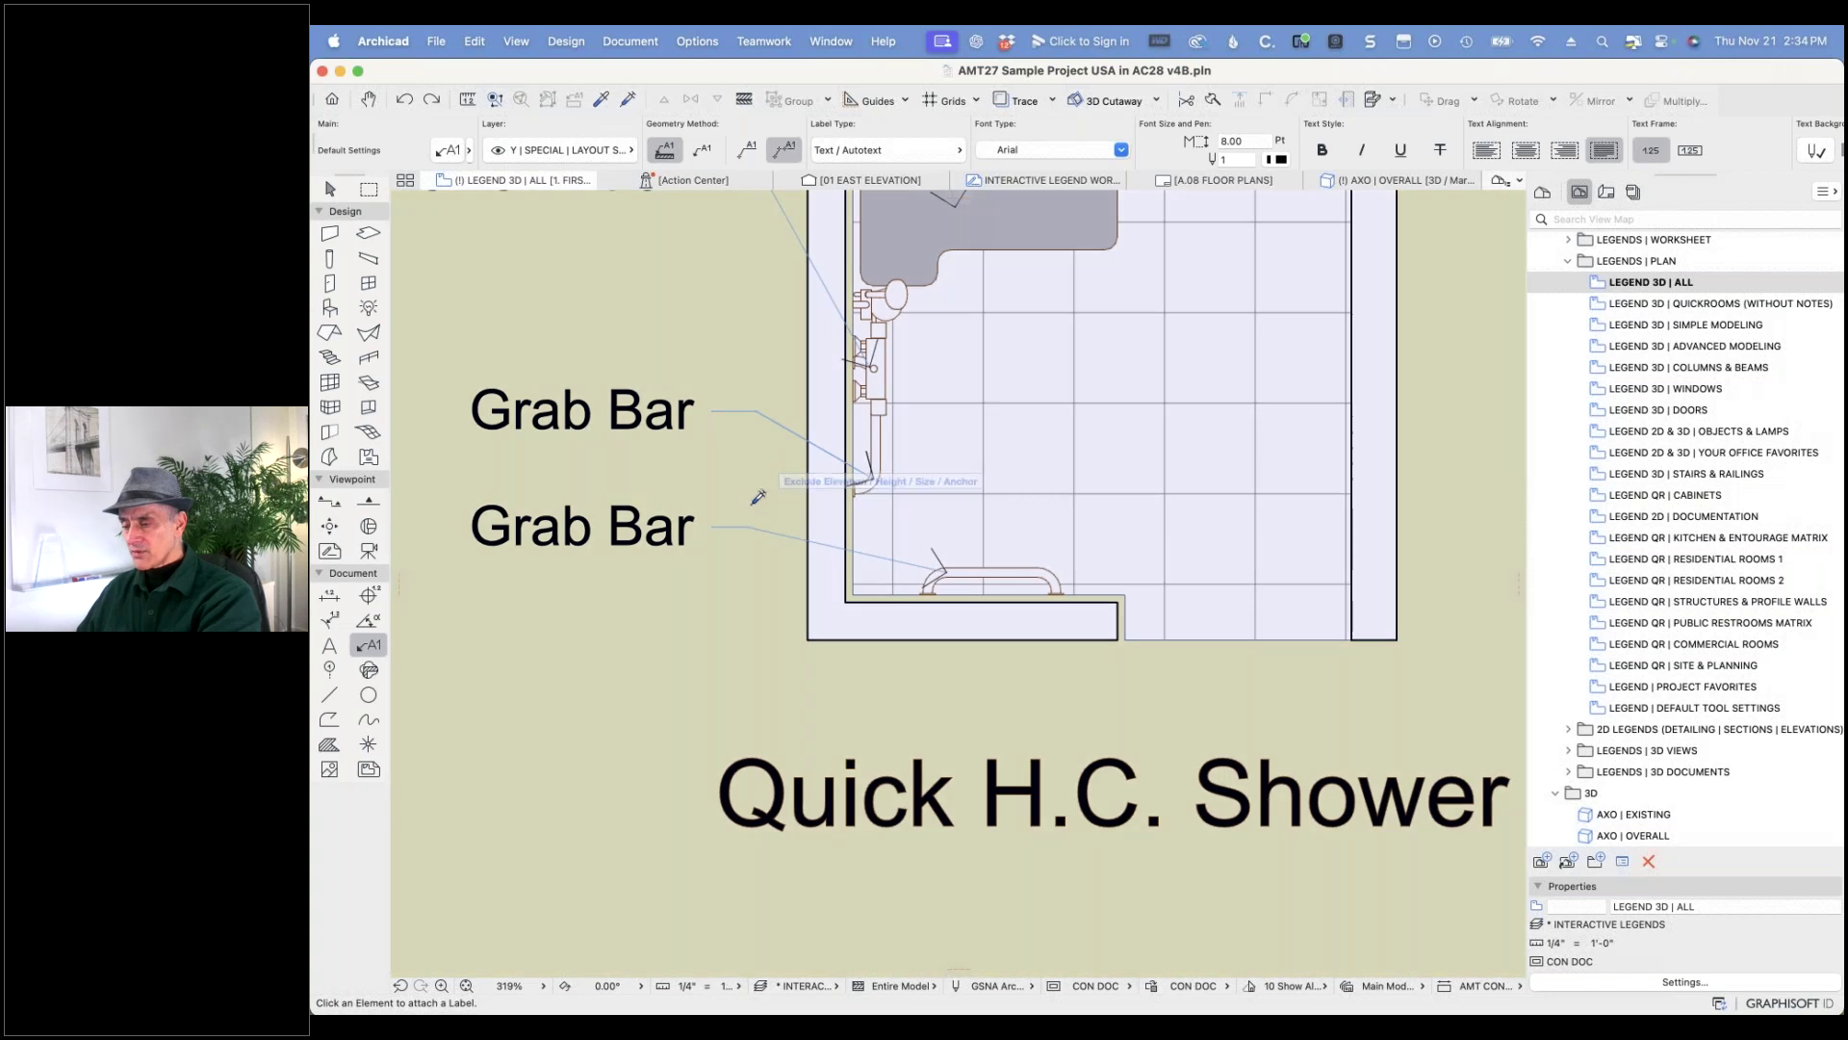
click(756, 513)
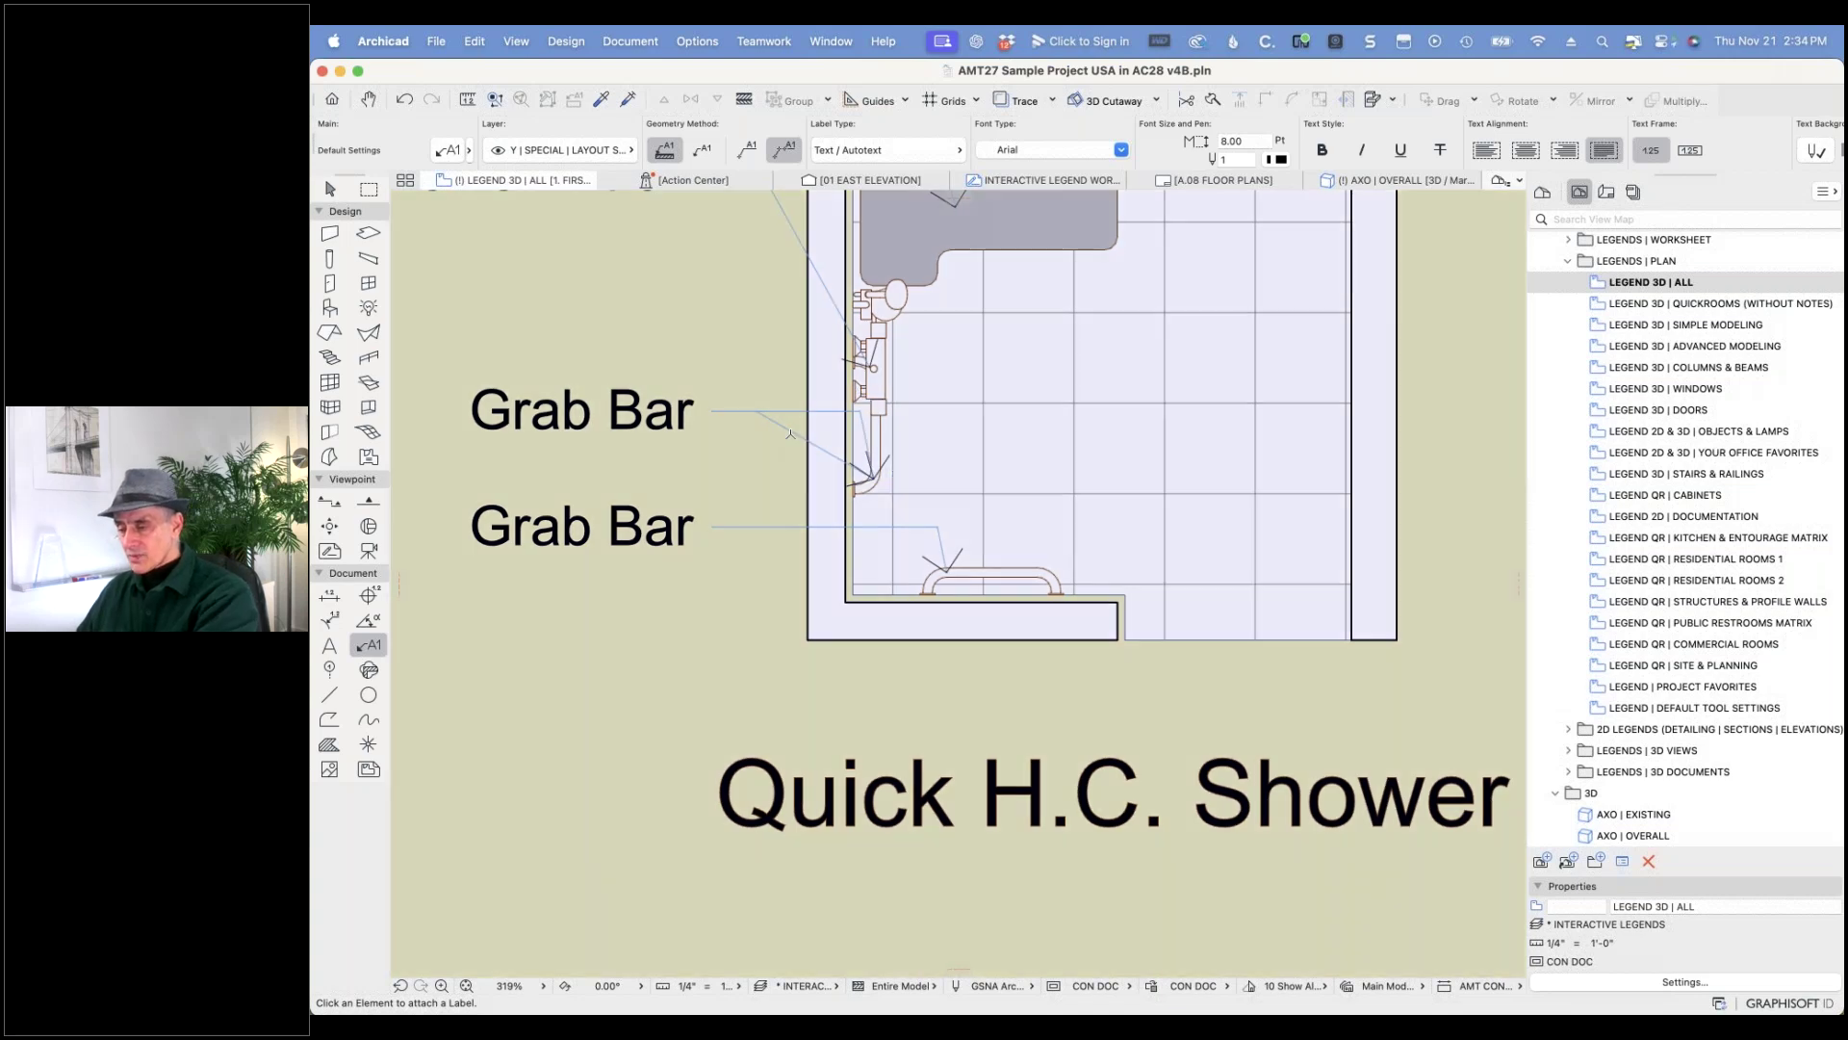
shift+click(790, 434)
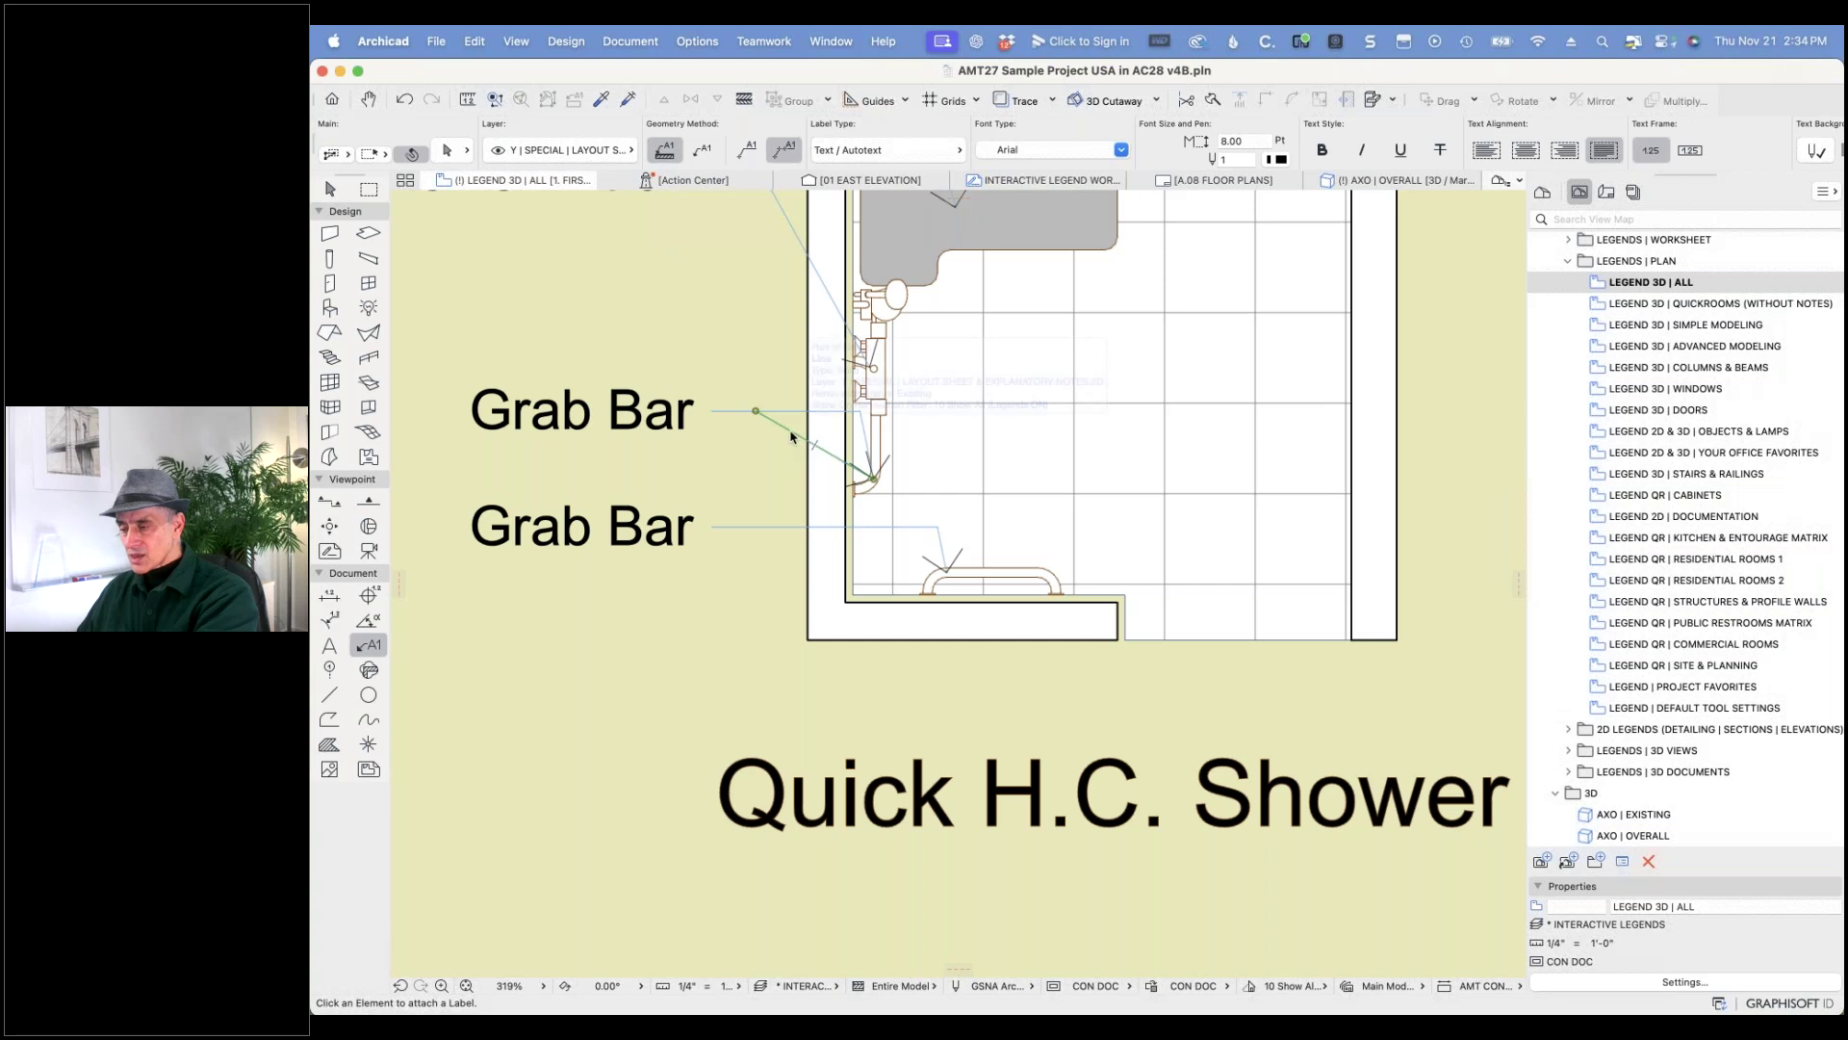
shift+click(794, 435)
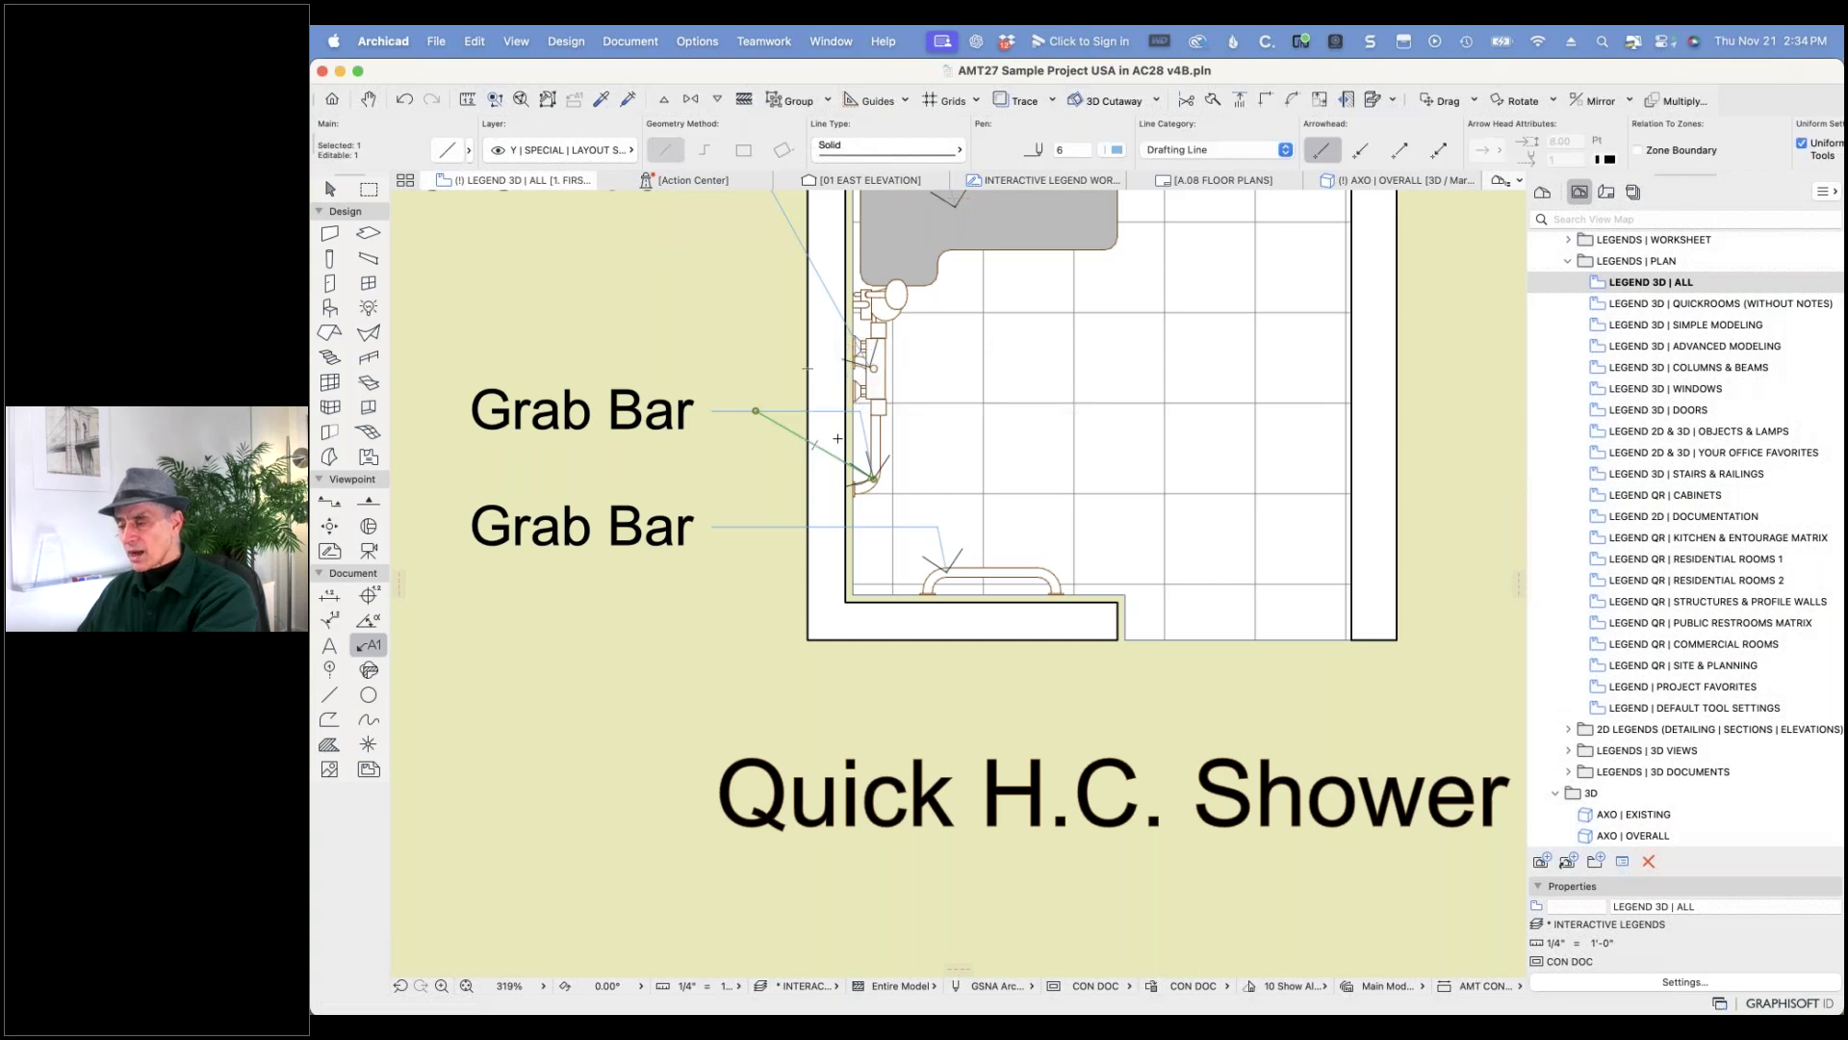
key(Escape)
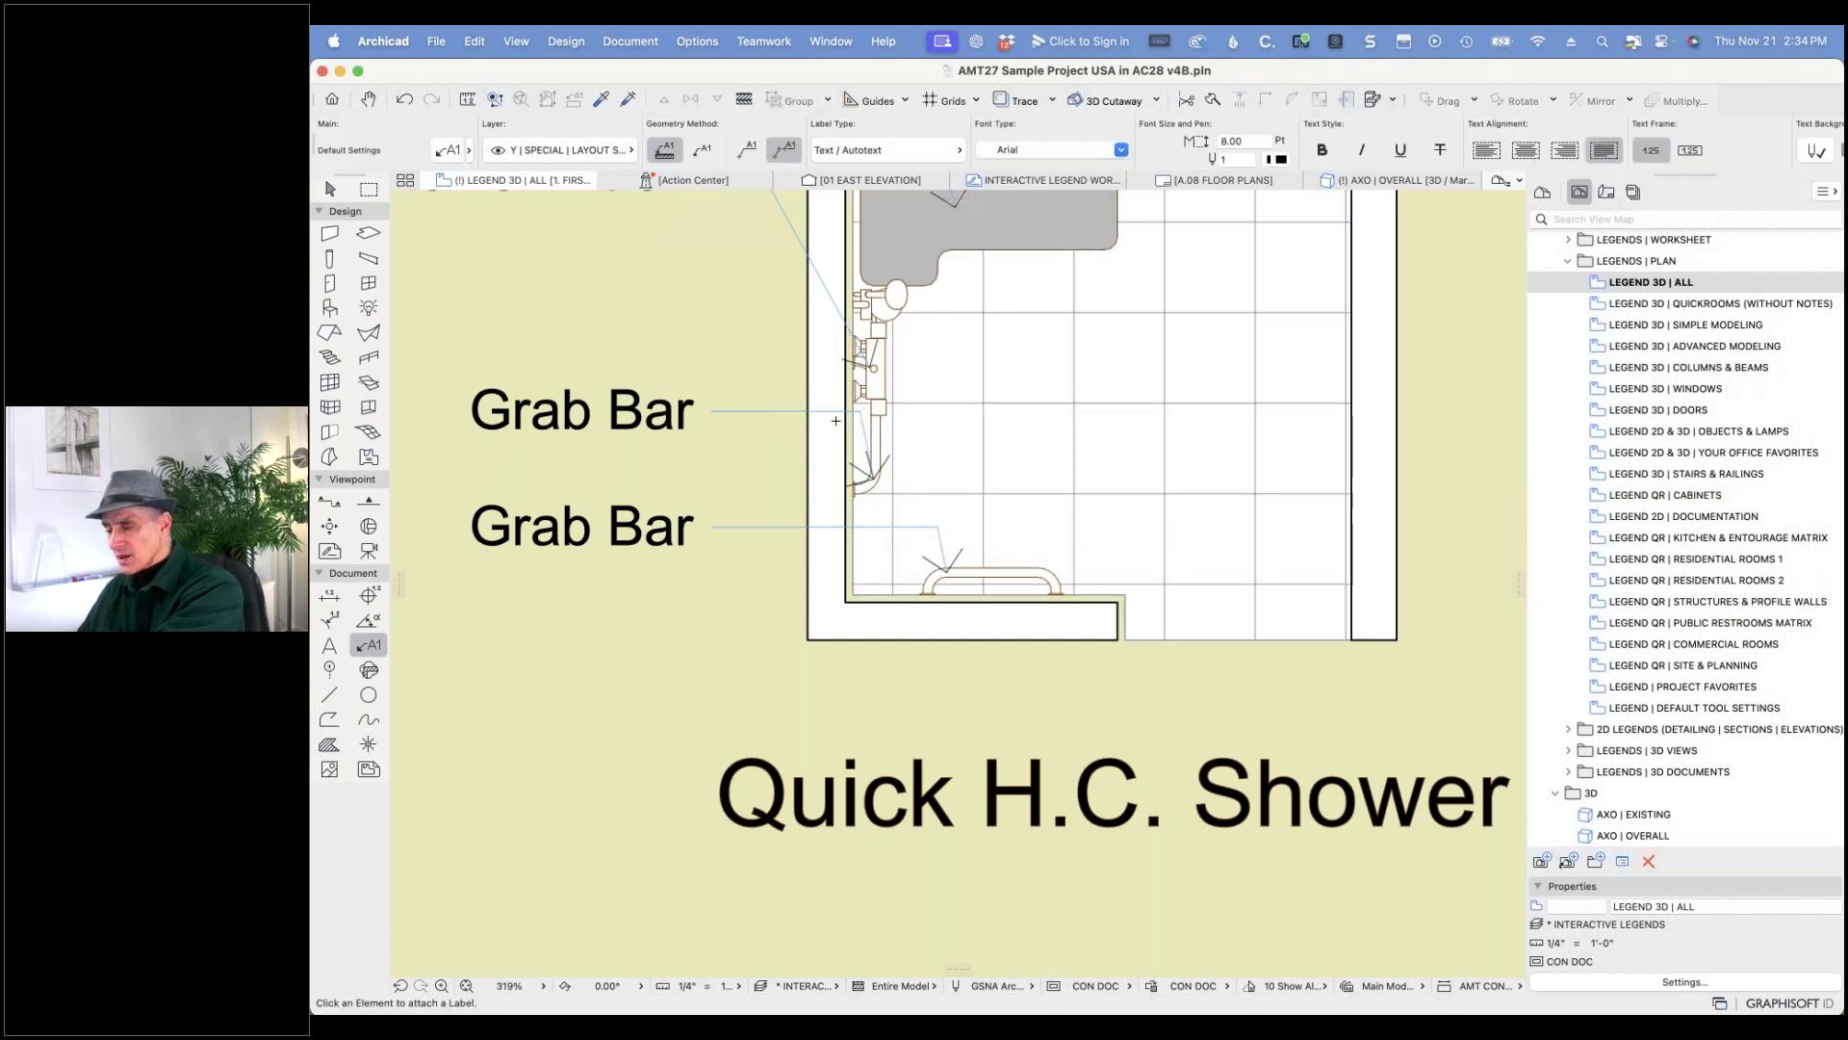
- Reattach the upper Grab Bar label and move both Grab Bar leader elbows left
click(858, 414)
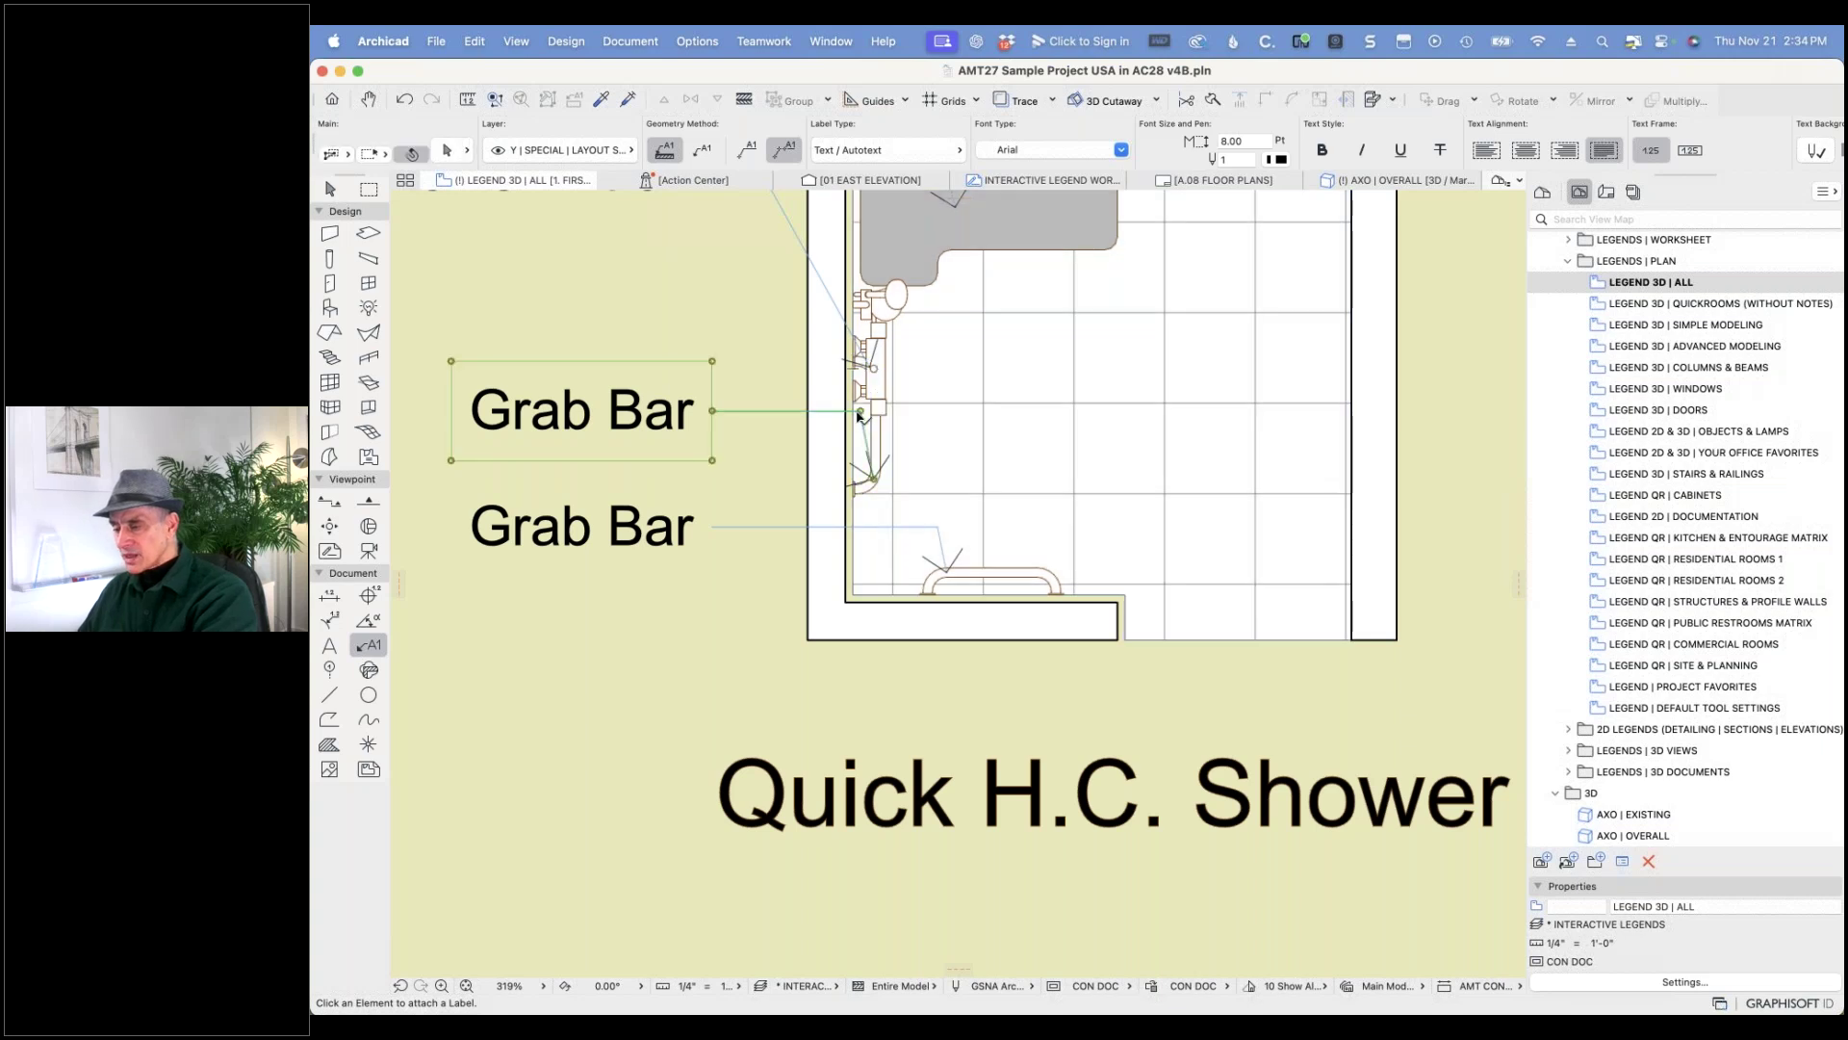
click(859, 412)
click(772, 412)
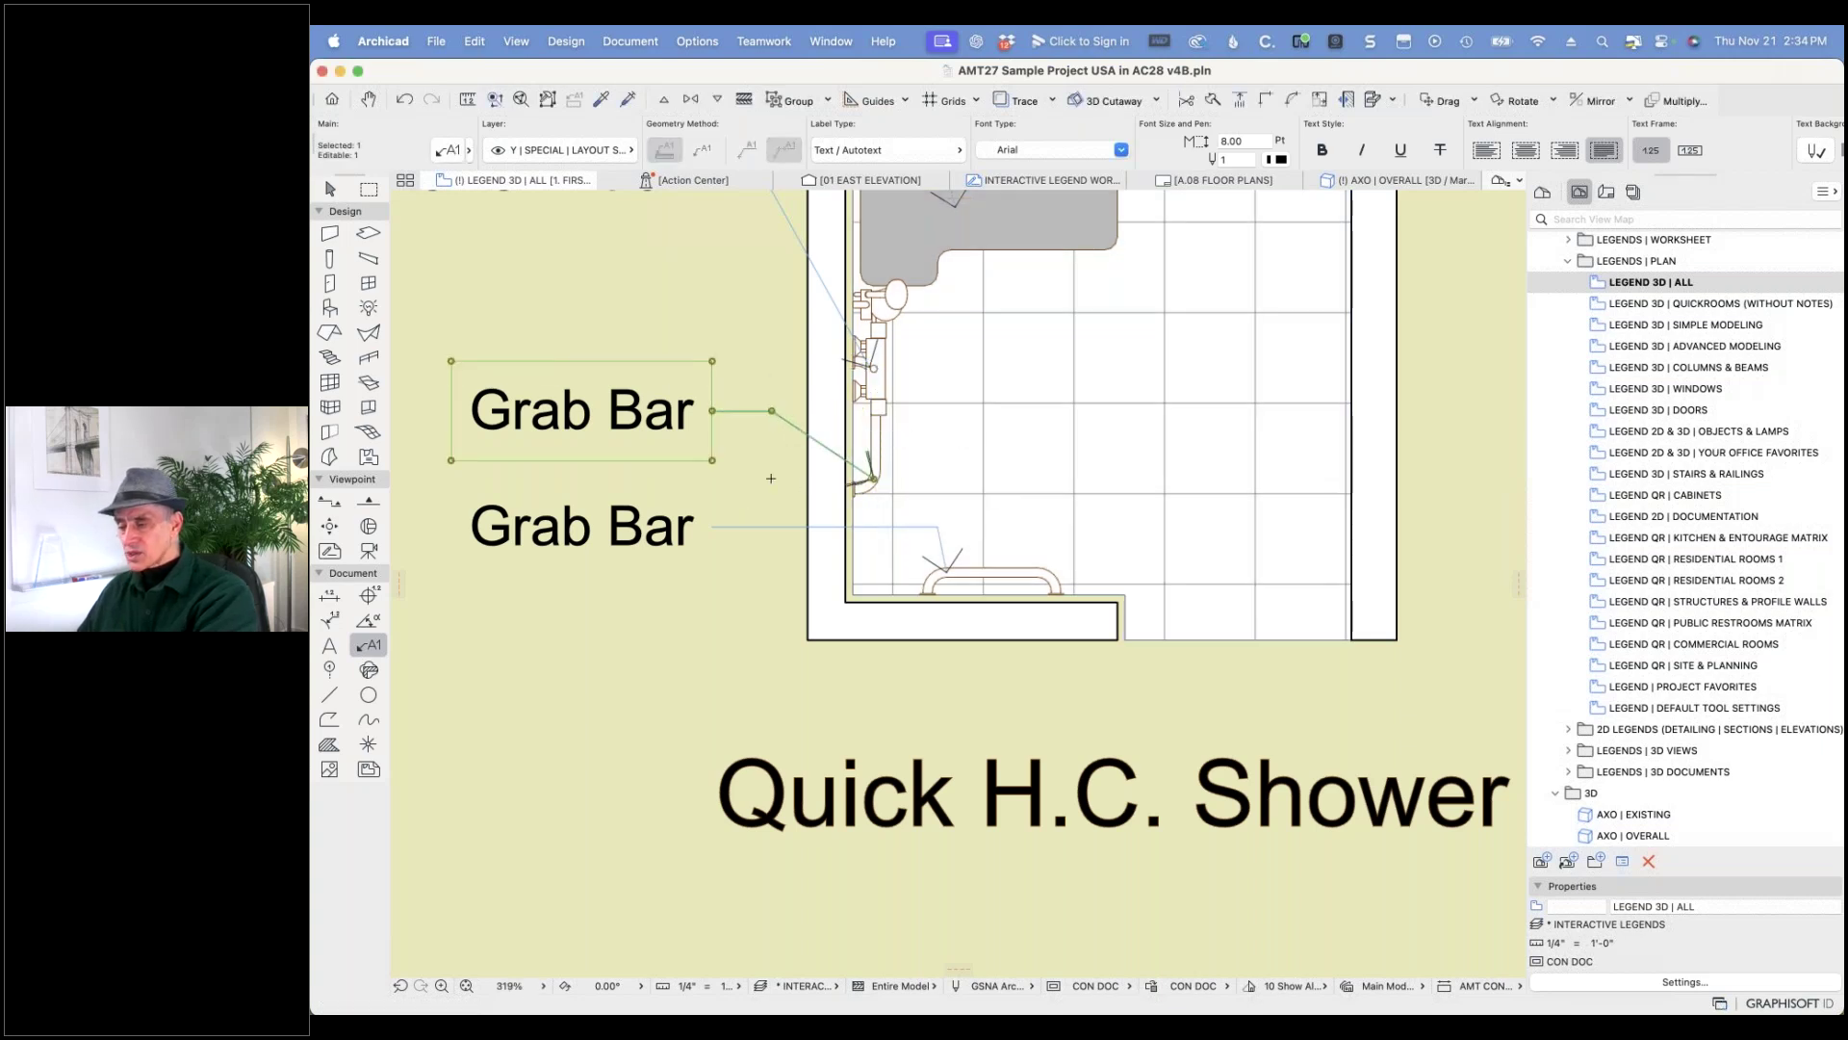
key(Escape)
shift+click(941, 532)
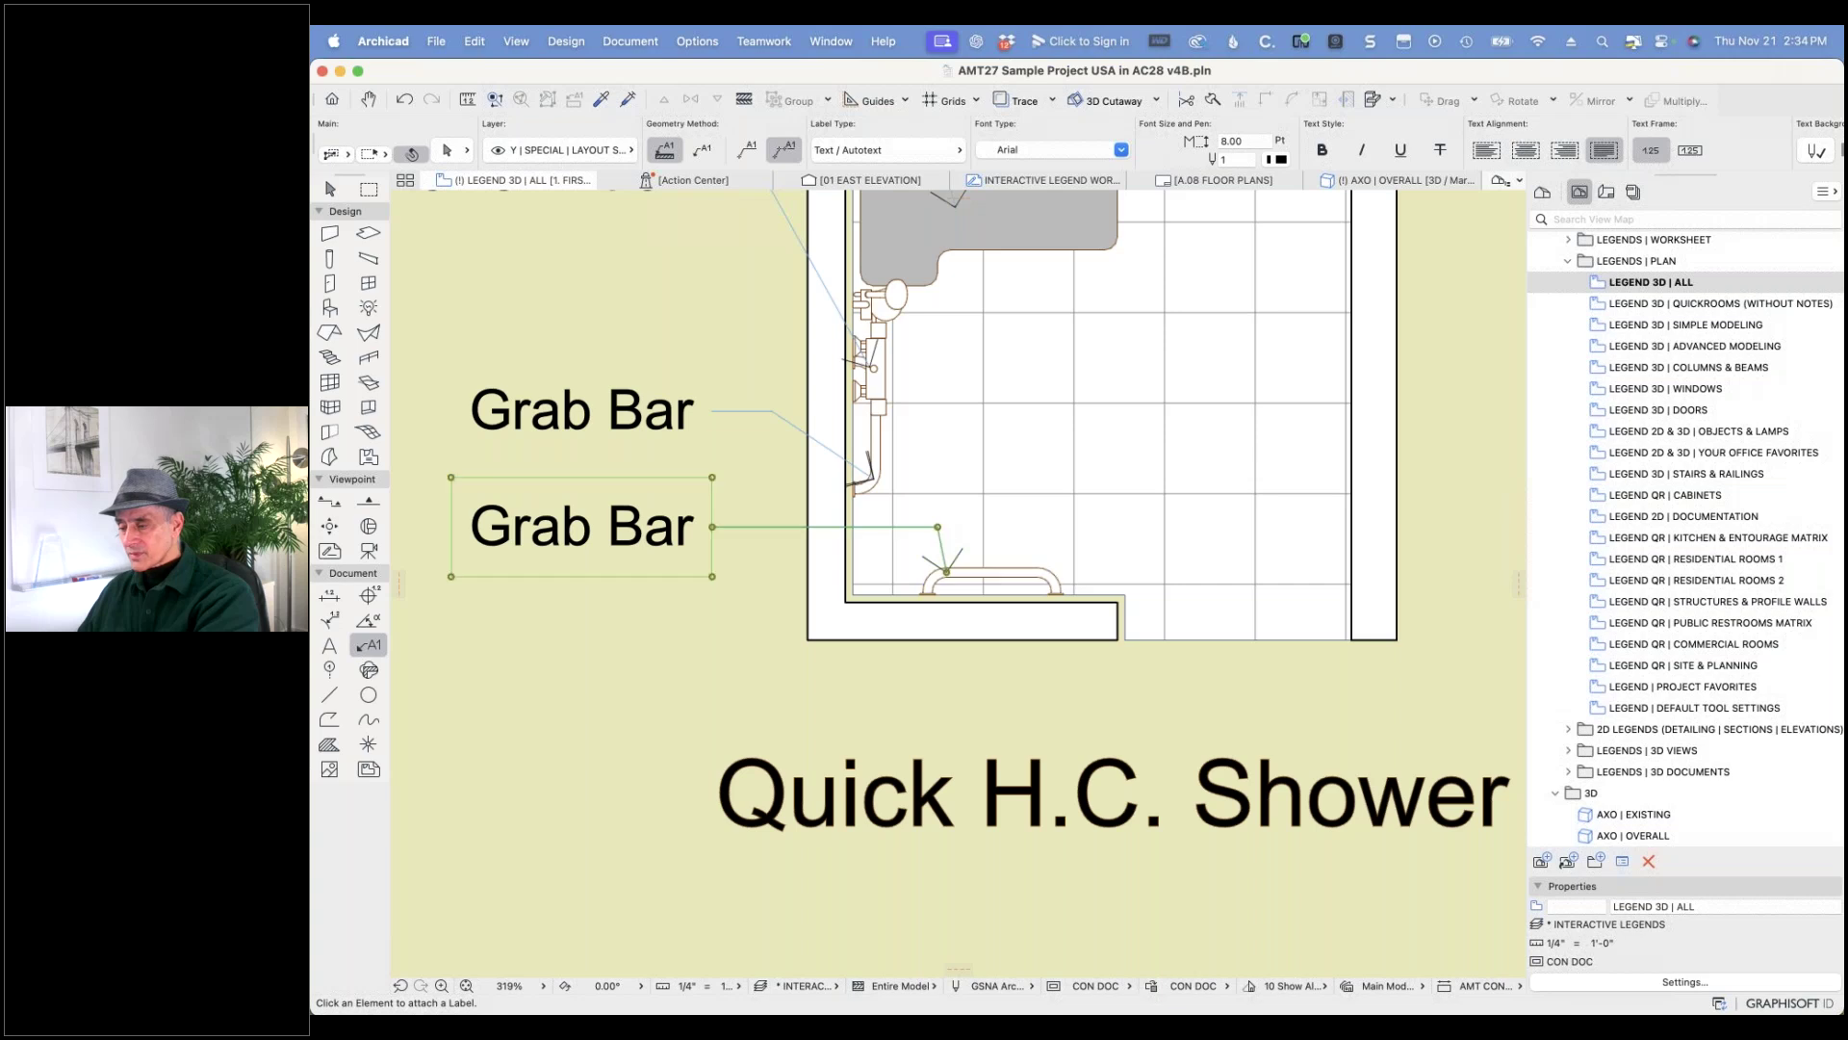
click(937, 526)
click(771, 527)
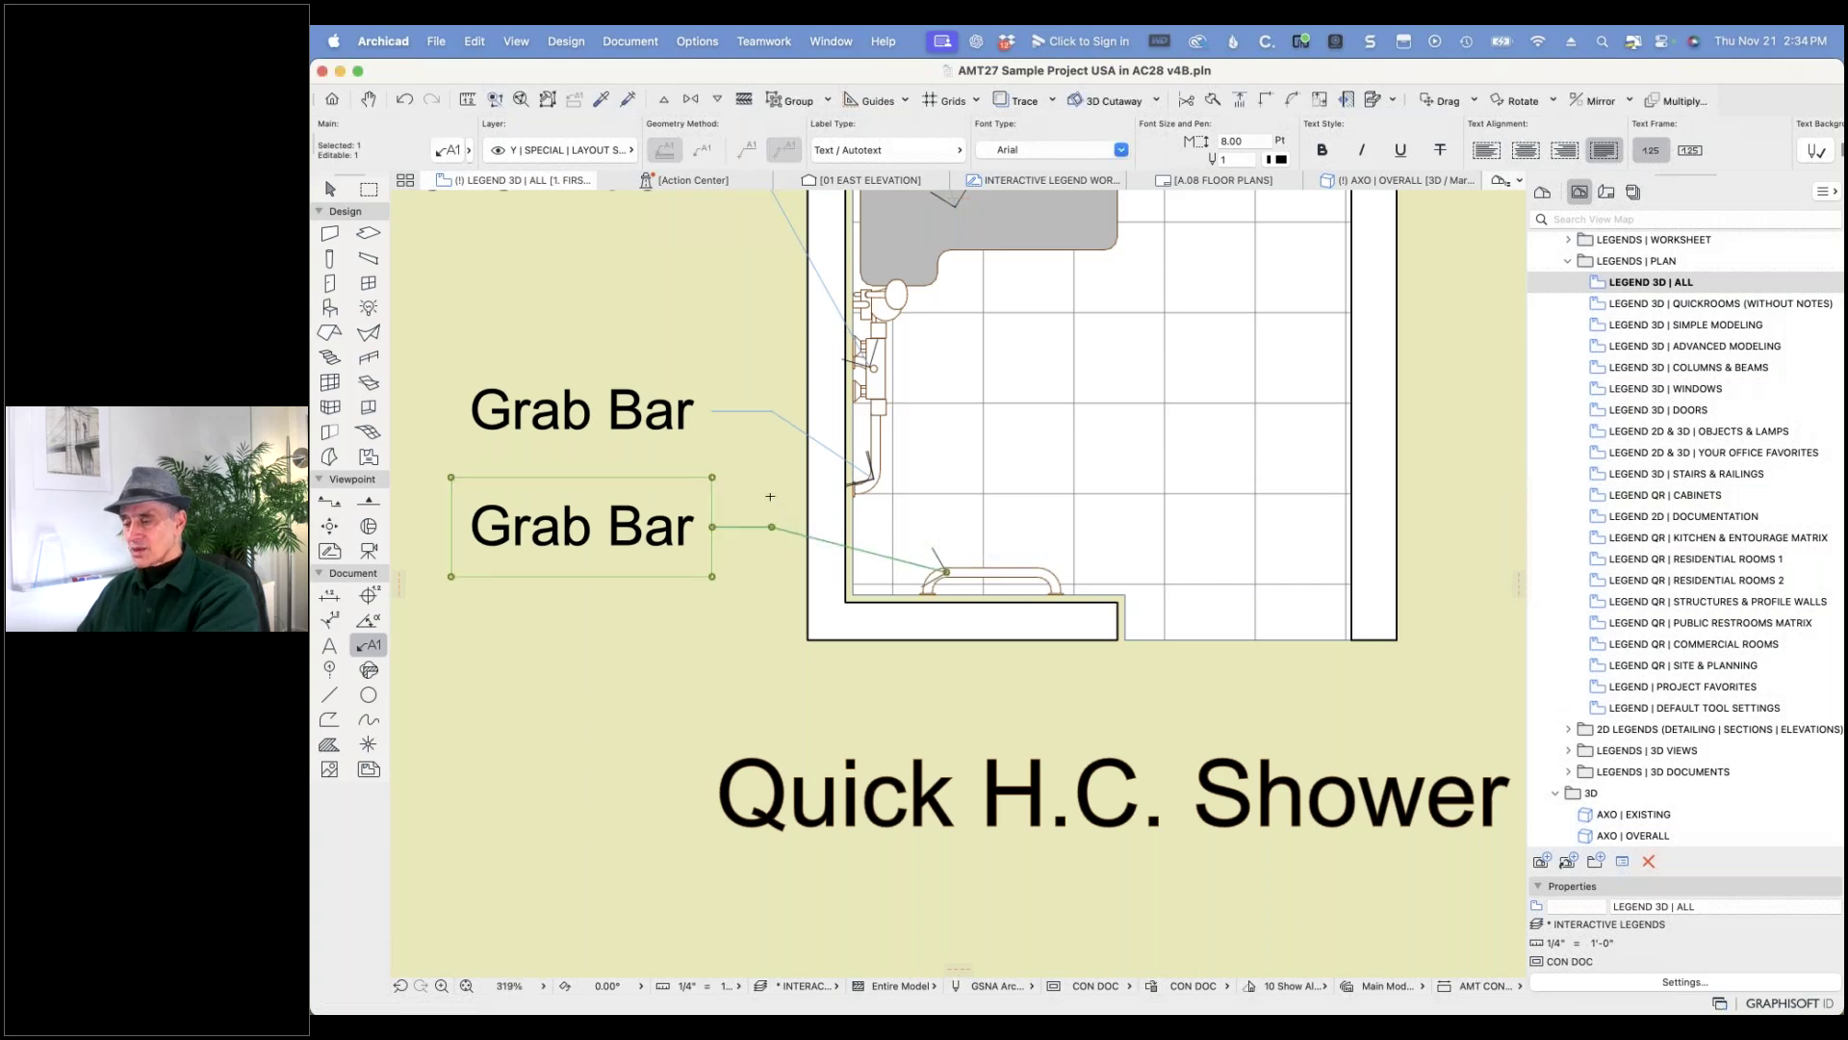
key(Escape)
scroll(770, 496, down, 3)
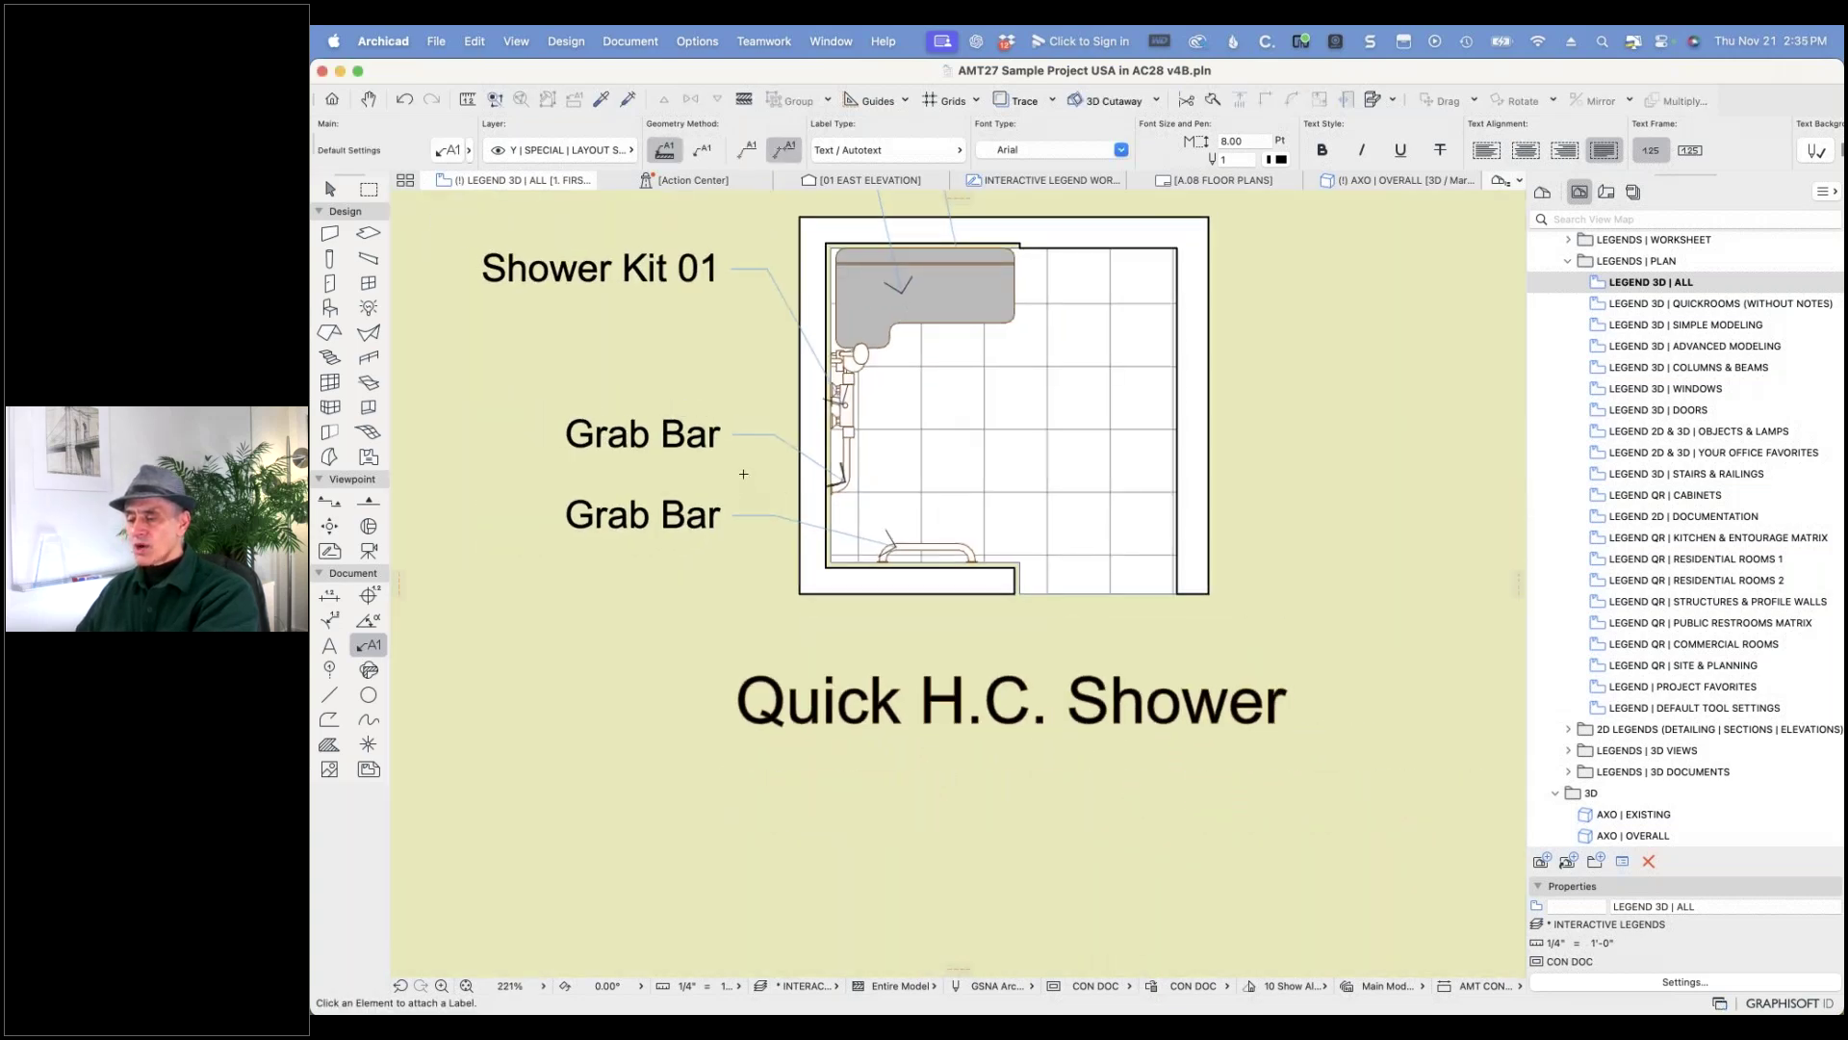
- Bring the top Shower Seat 27 label to front via Display Order, then deselect it
scroll(750, 486, down, 2)
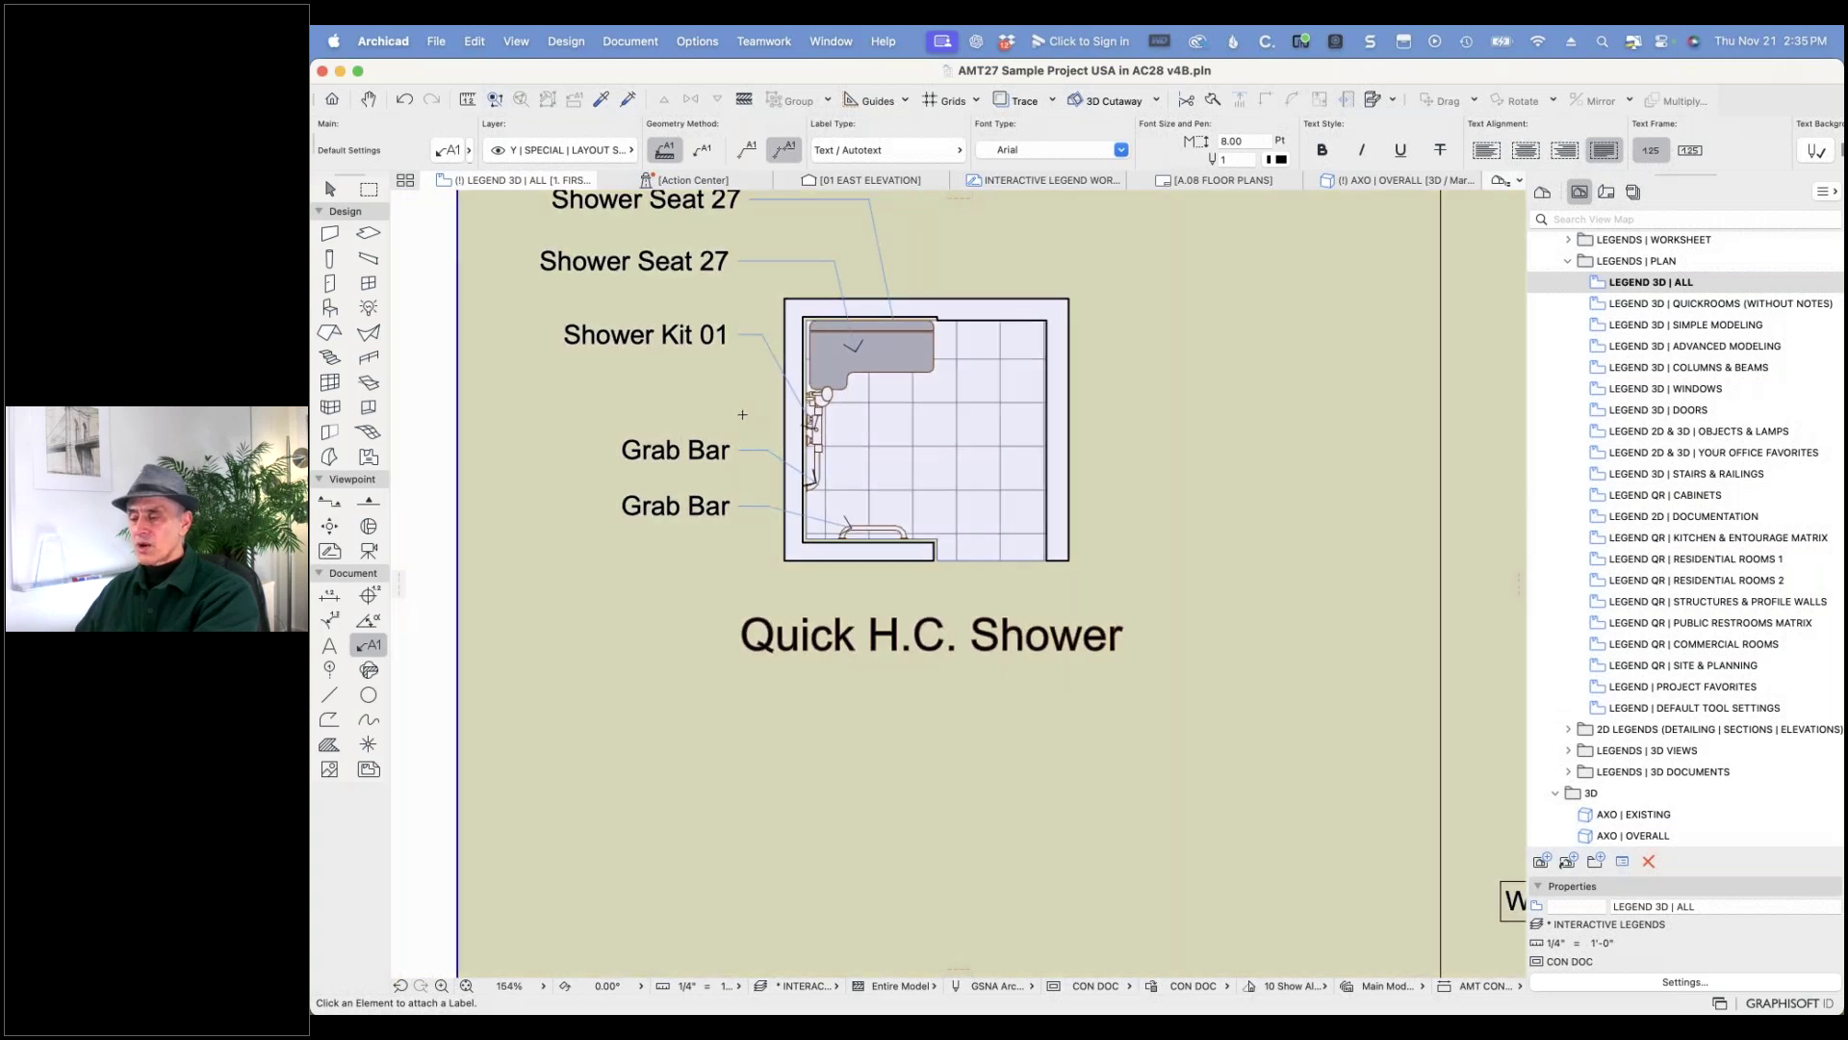
middle_drag(742, 414, 872, 627)
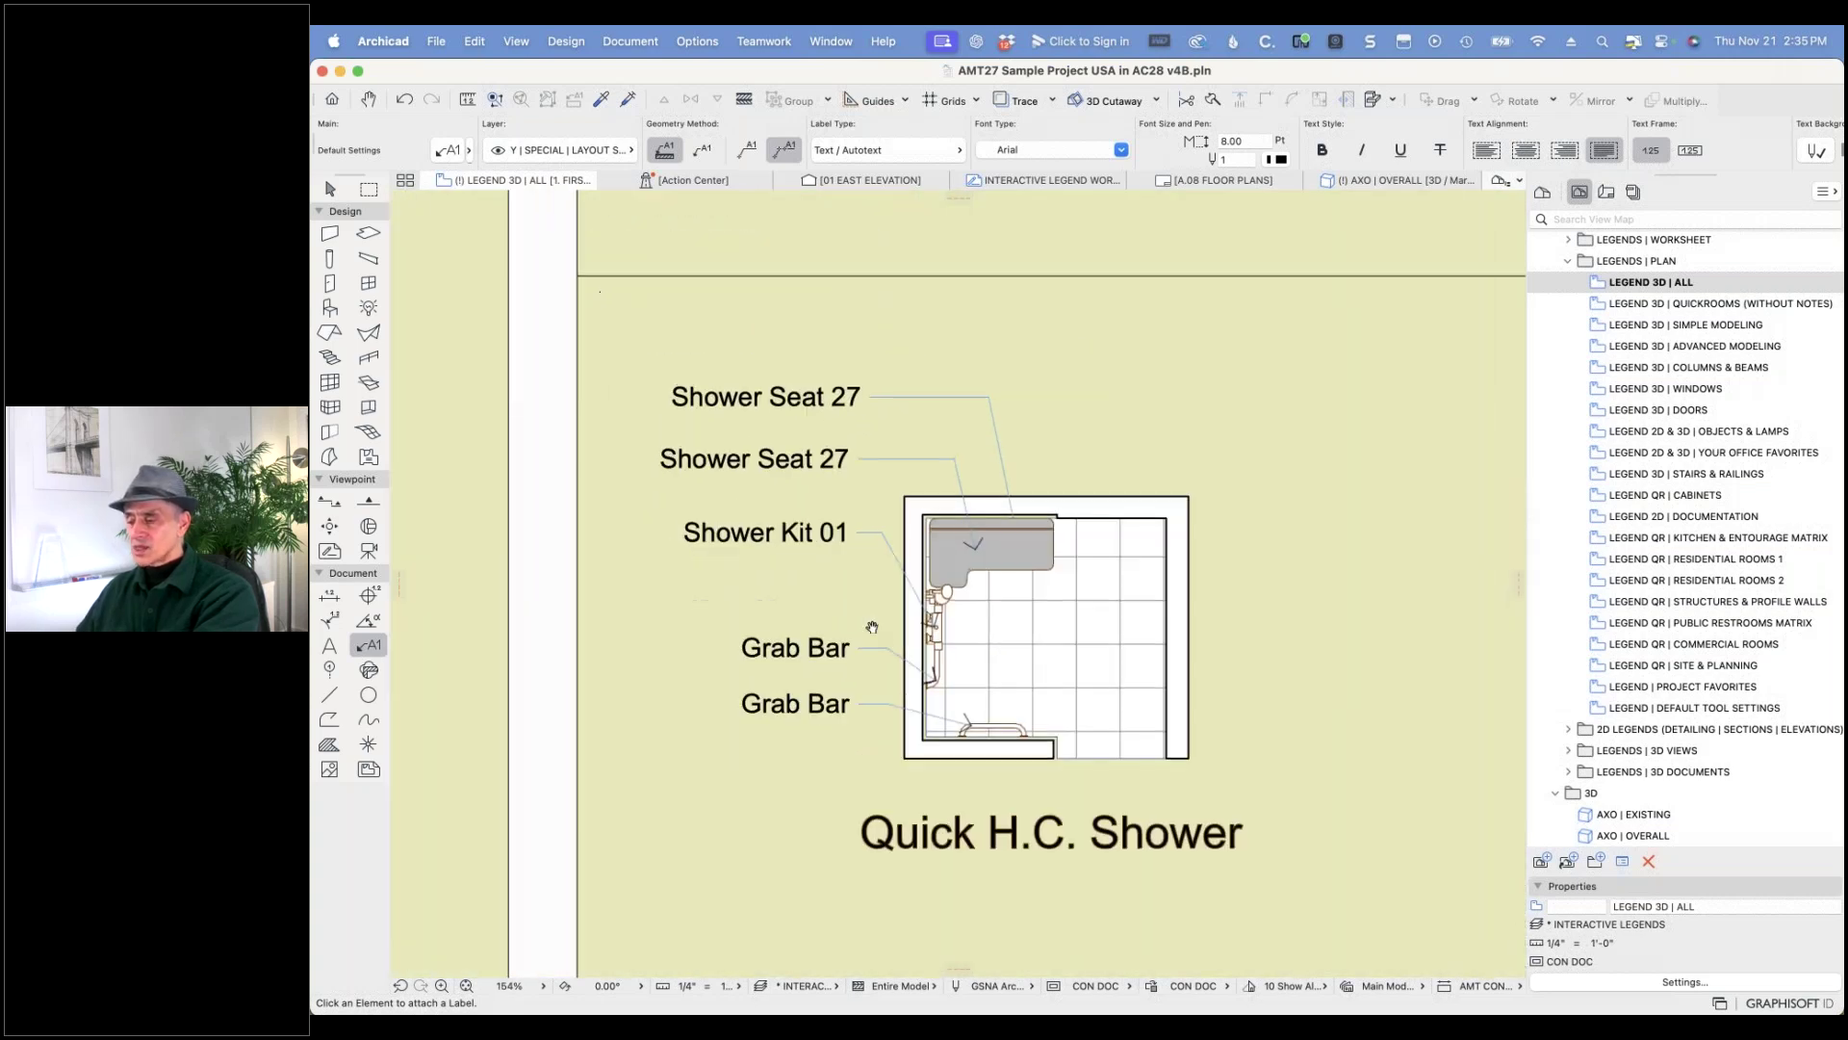
right_click(993, 397)
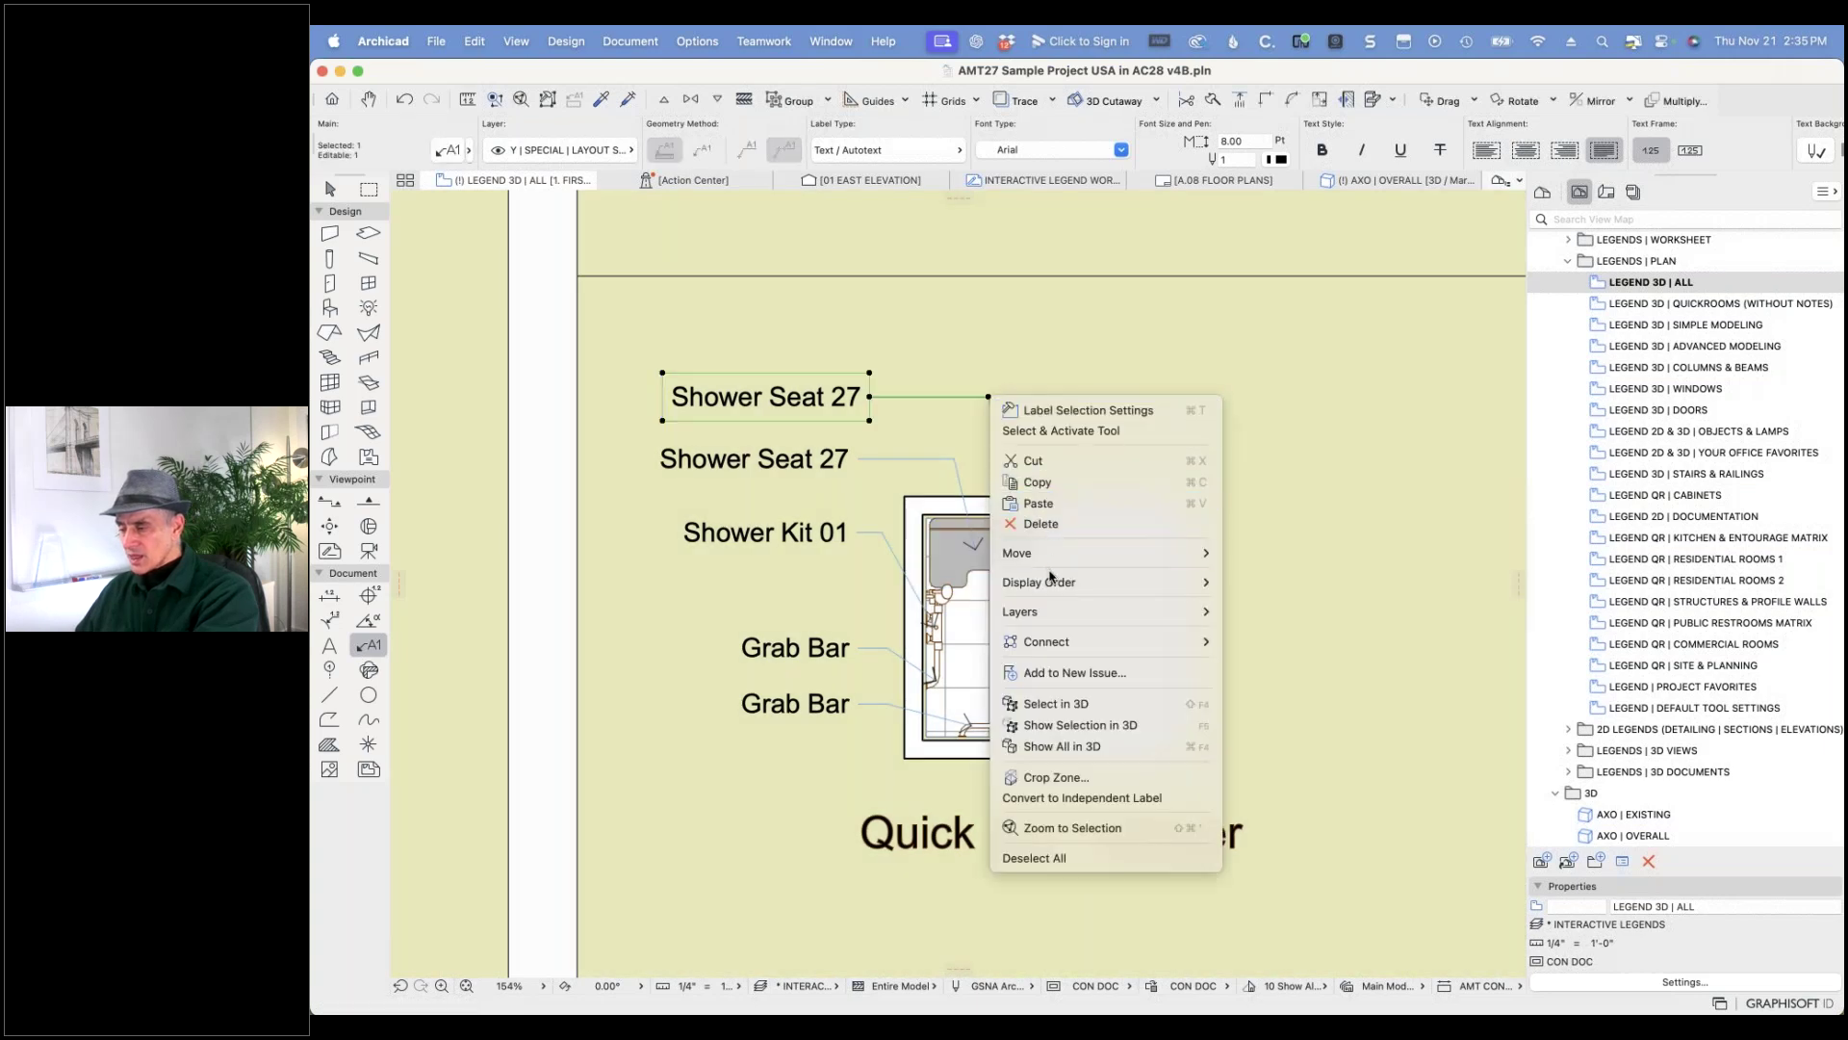
mouse_move(1218, 588)
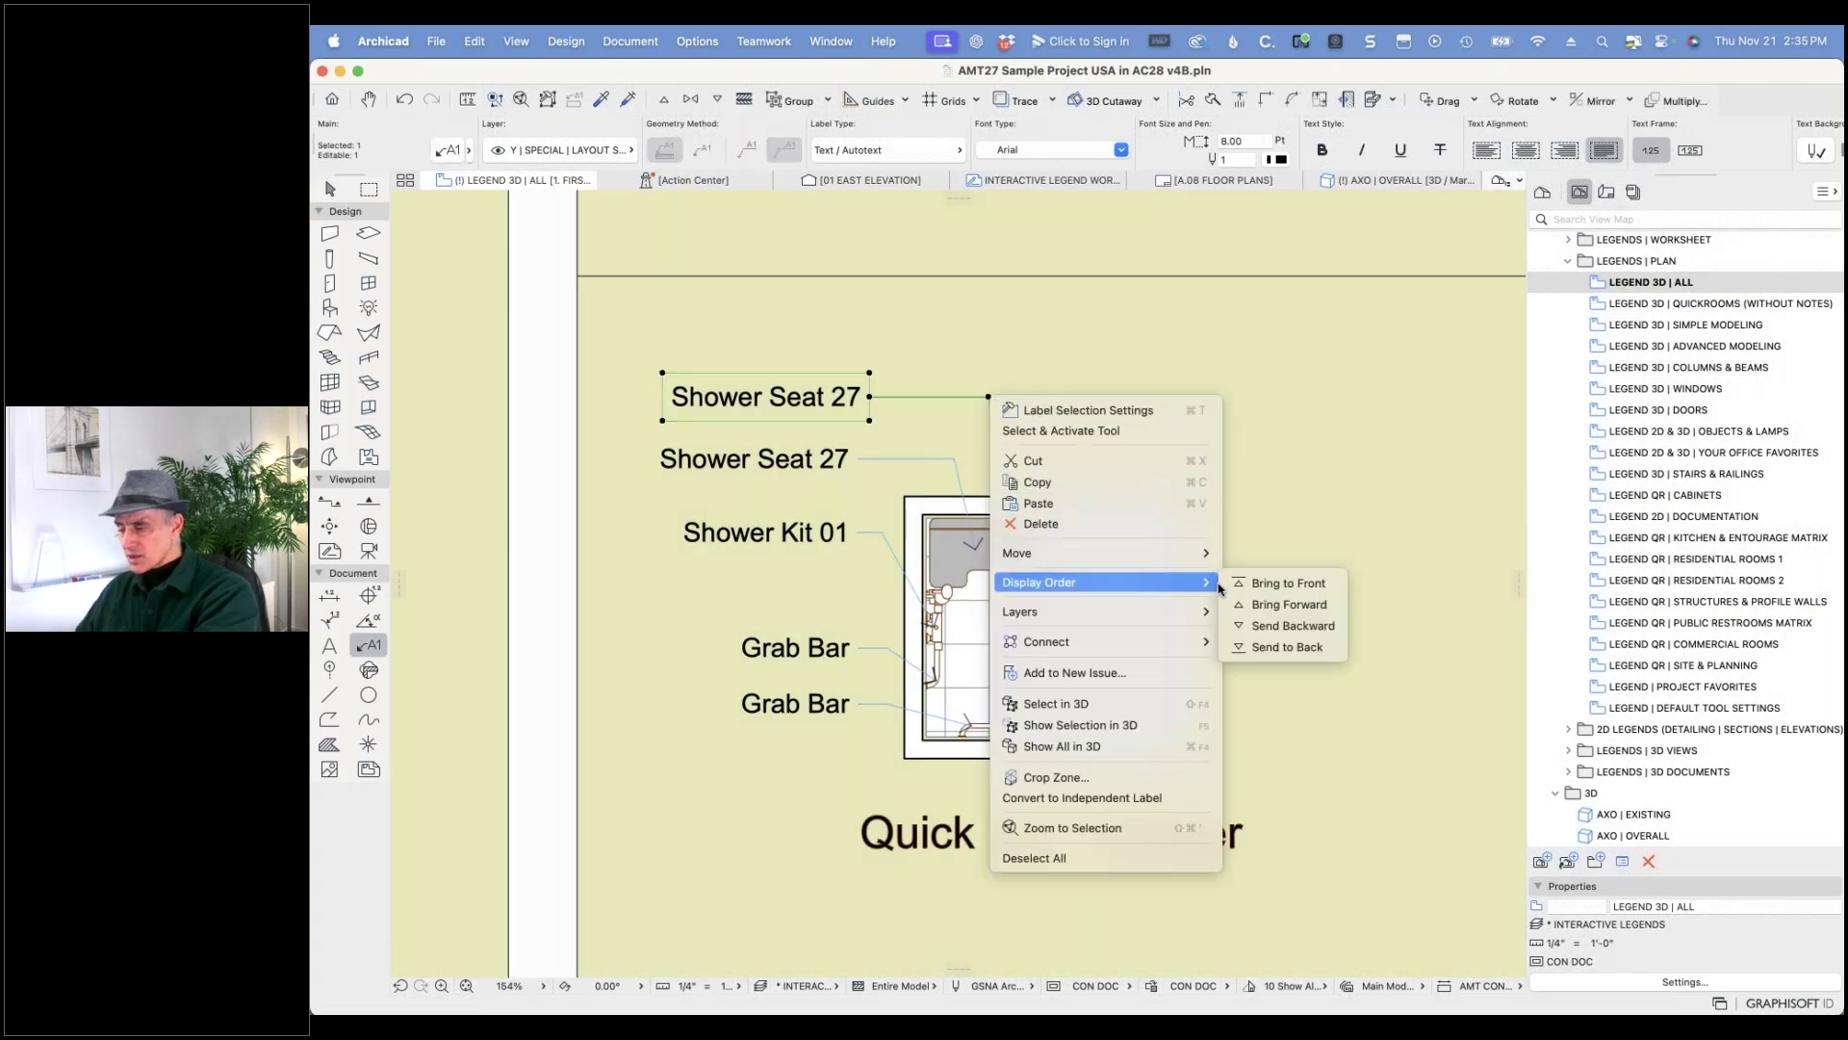
click(1285, 584)
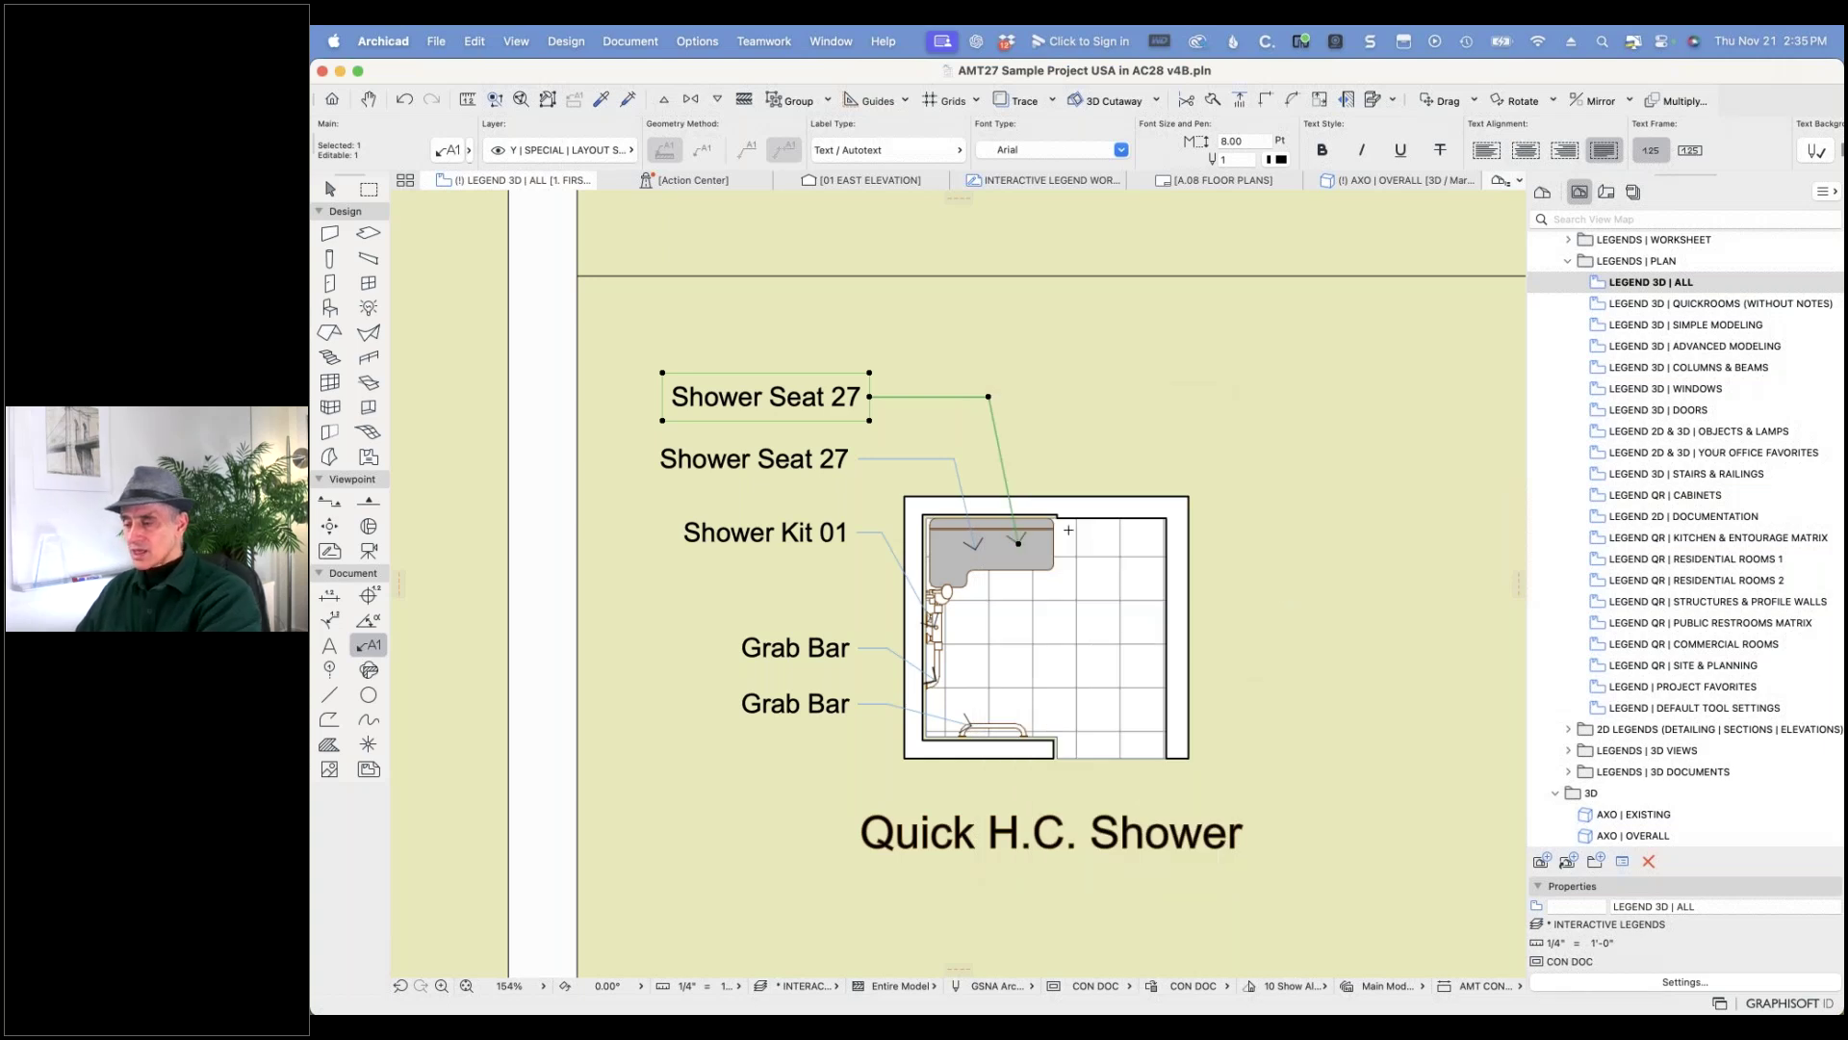
key(Escape)
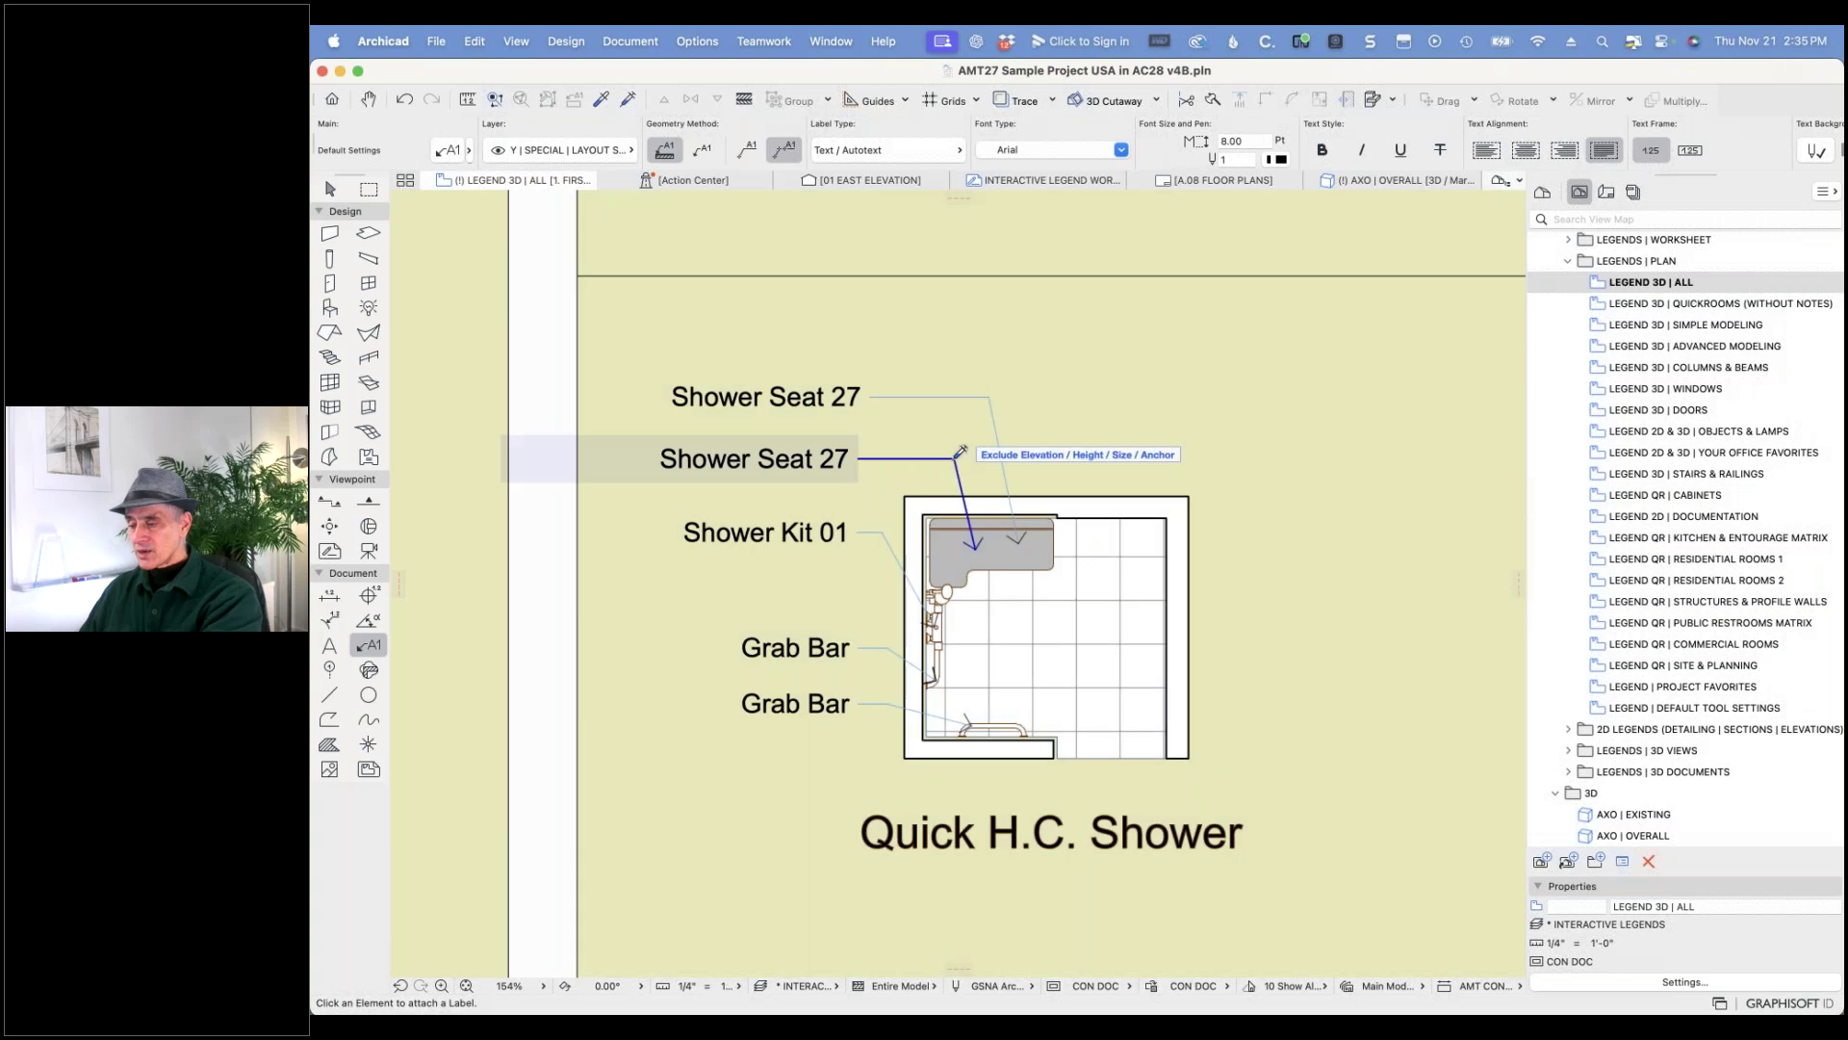
- Attach labels to the seat and Shower Kit 01, shifting the kit label's leader bend left
click(960, 453)
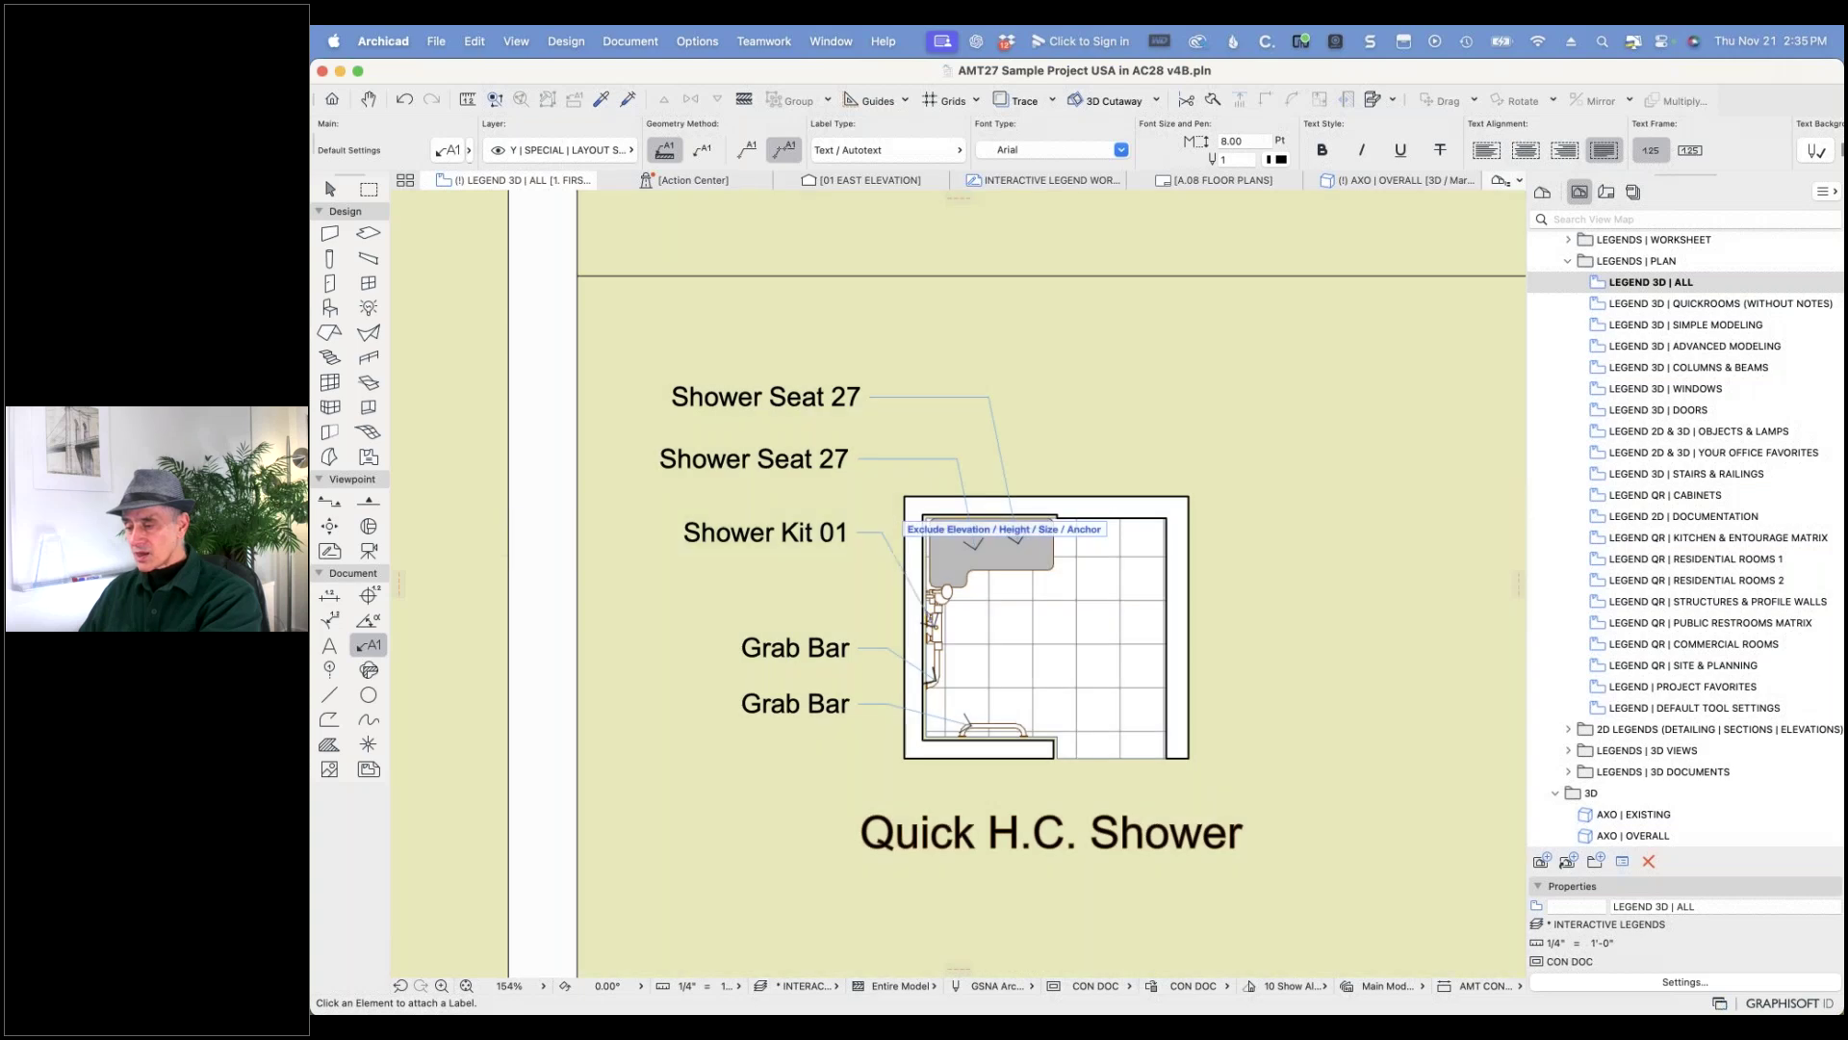
click(893, 536)
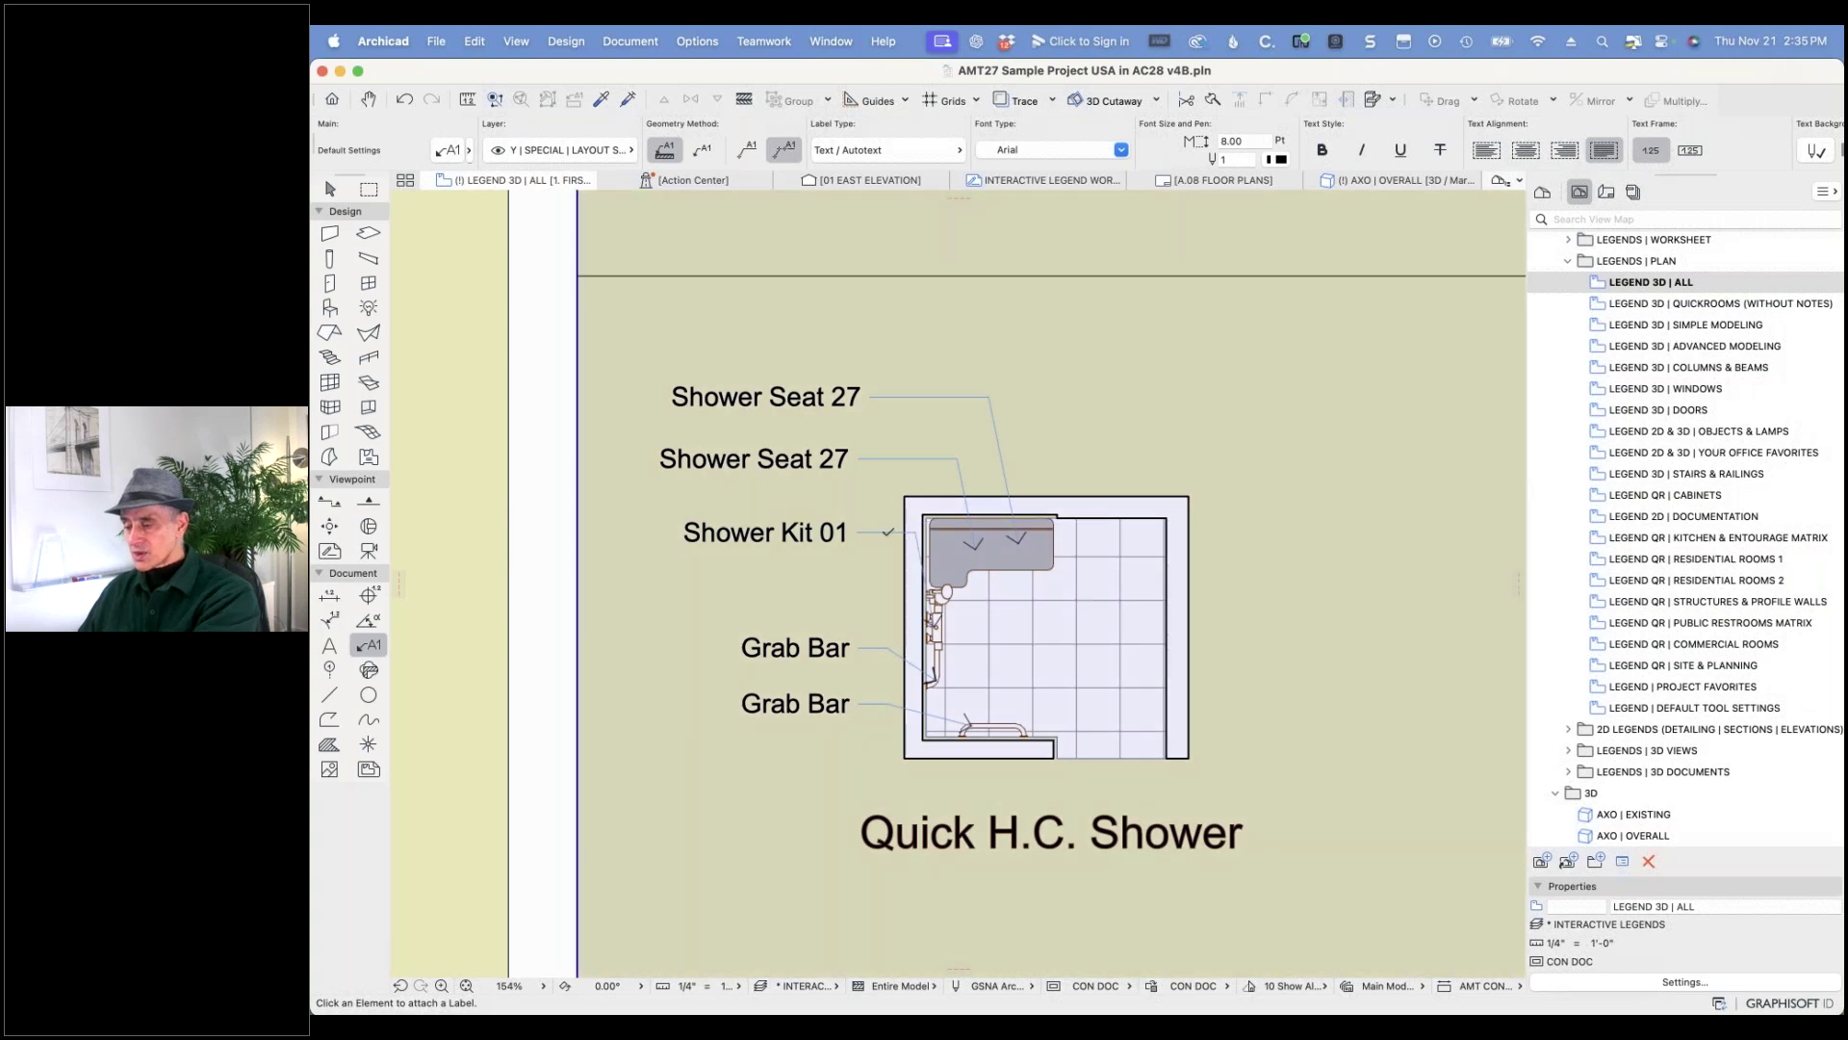
shift+click(913, 533)
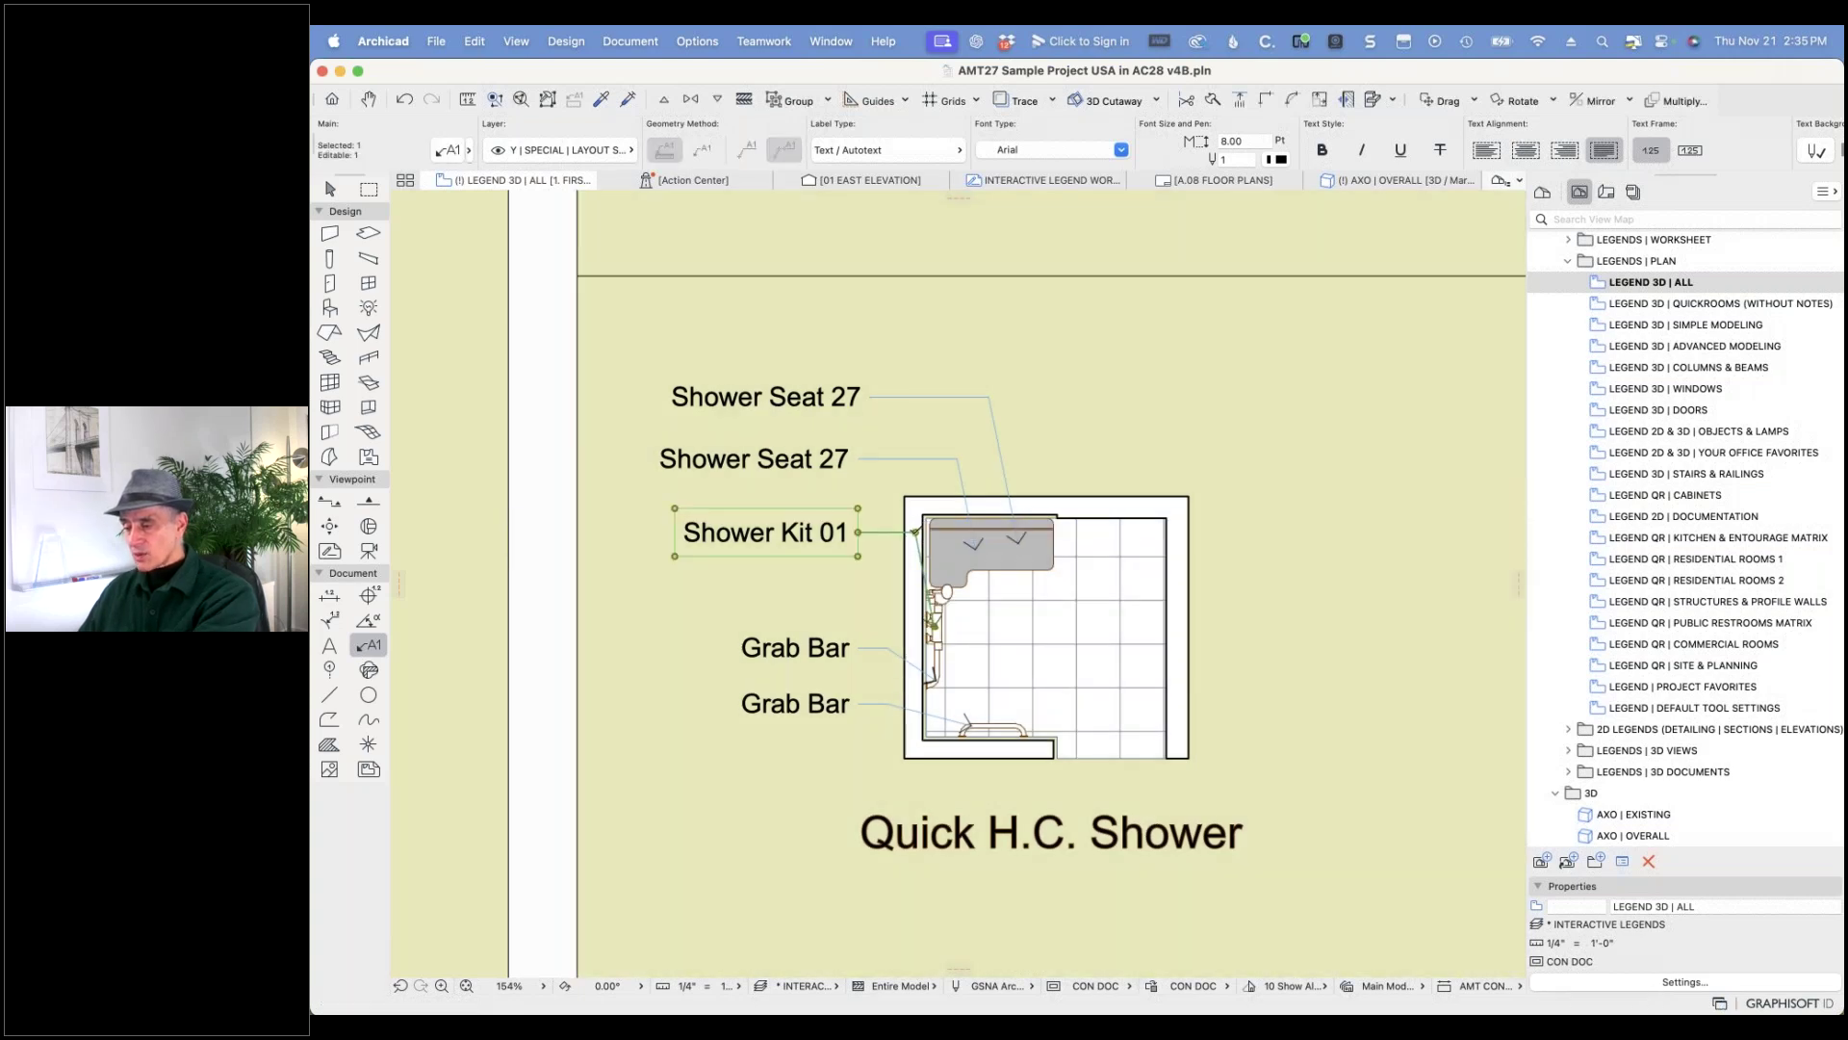
click(916, 533)
click(881, 532)
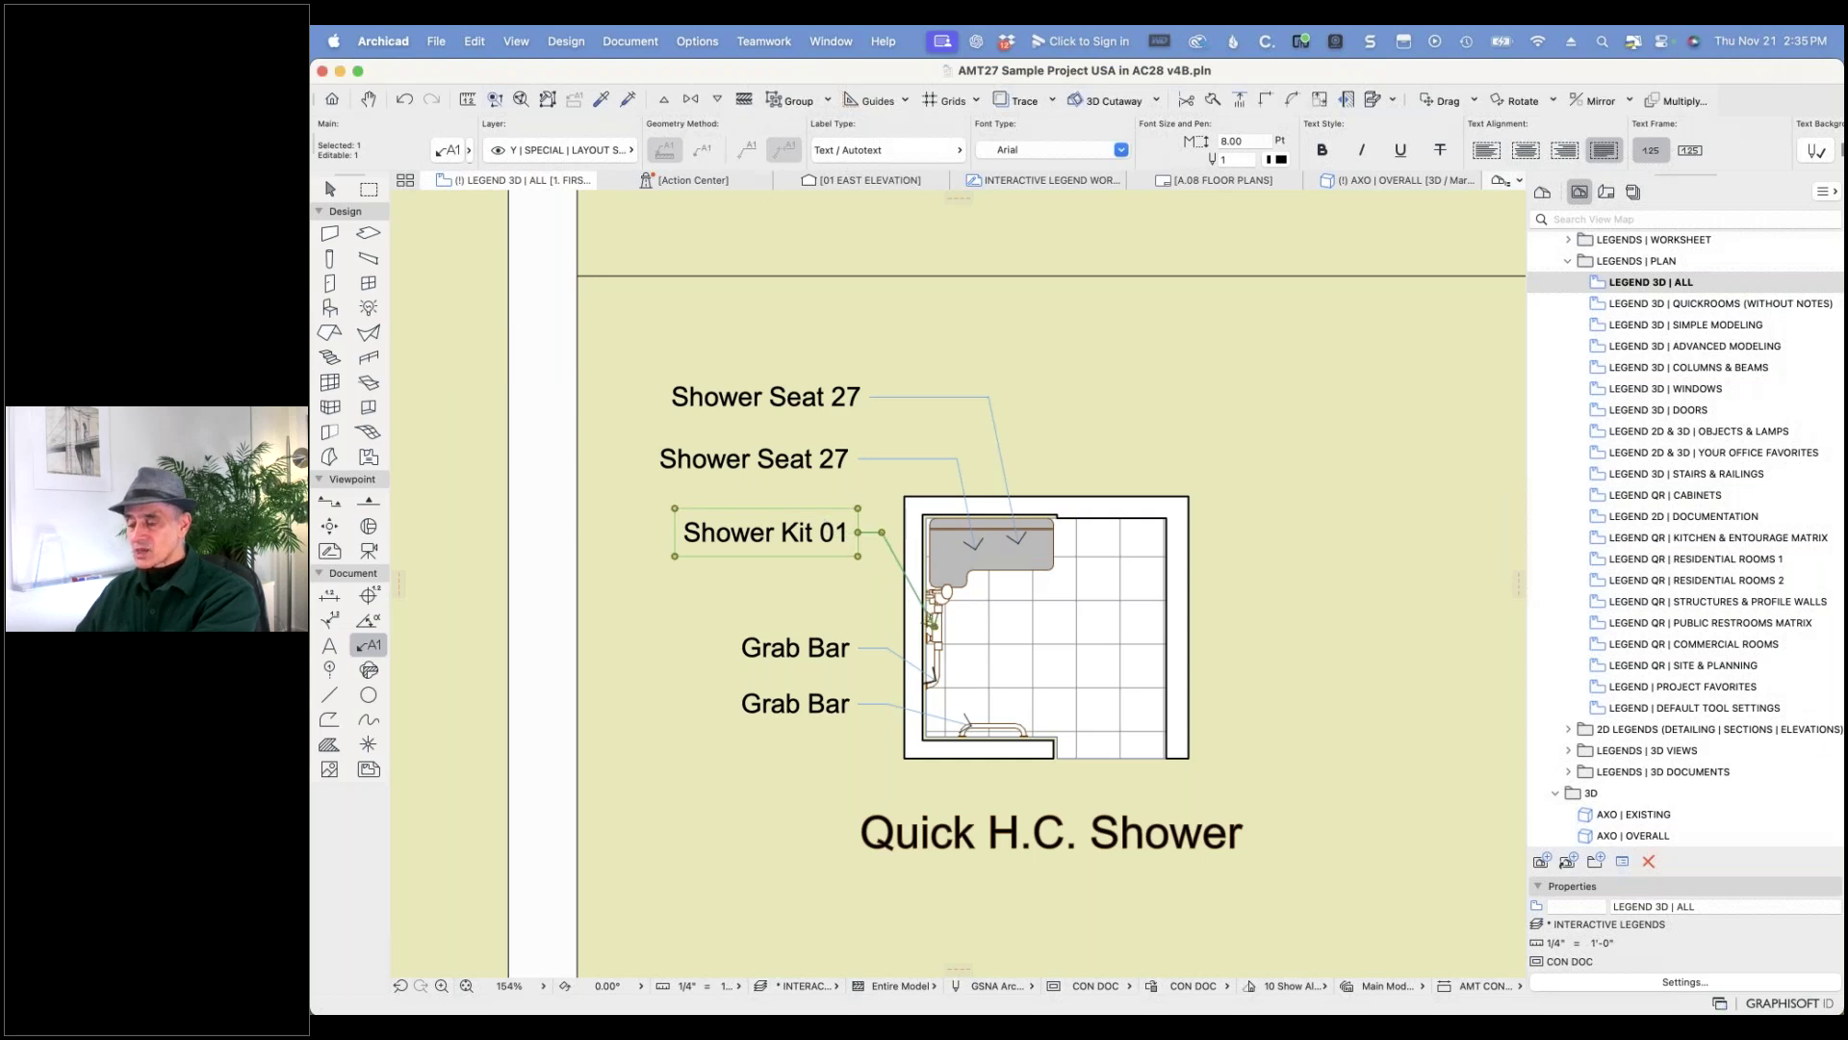
key(Escape)
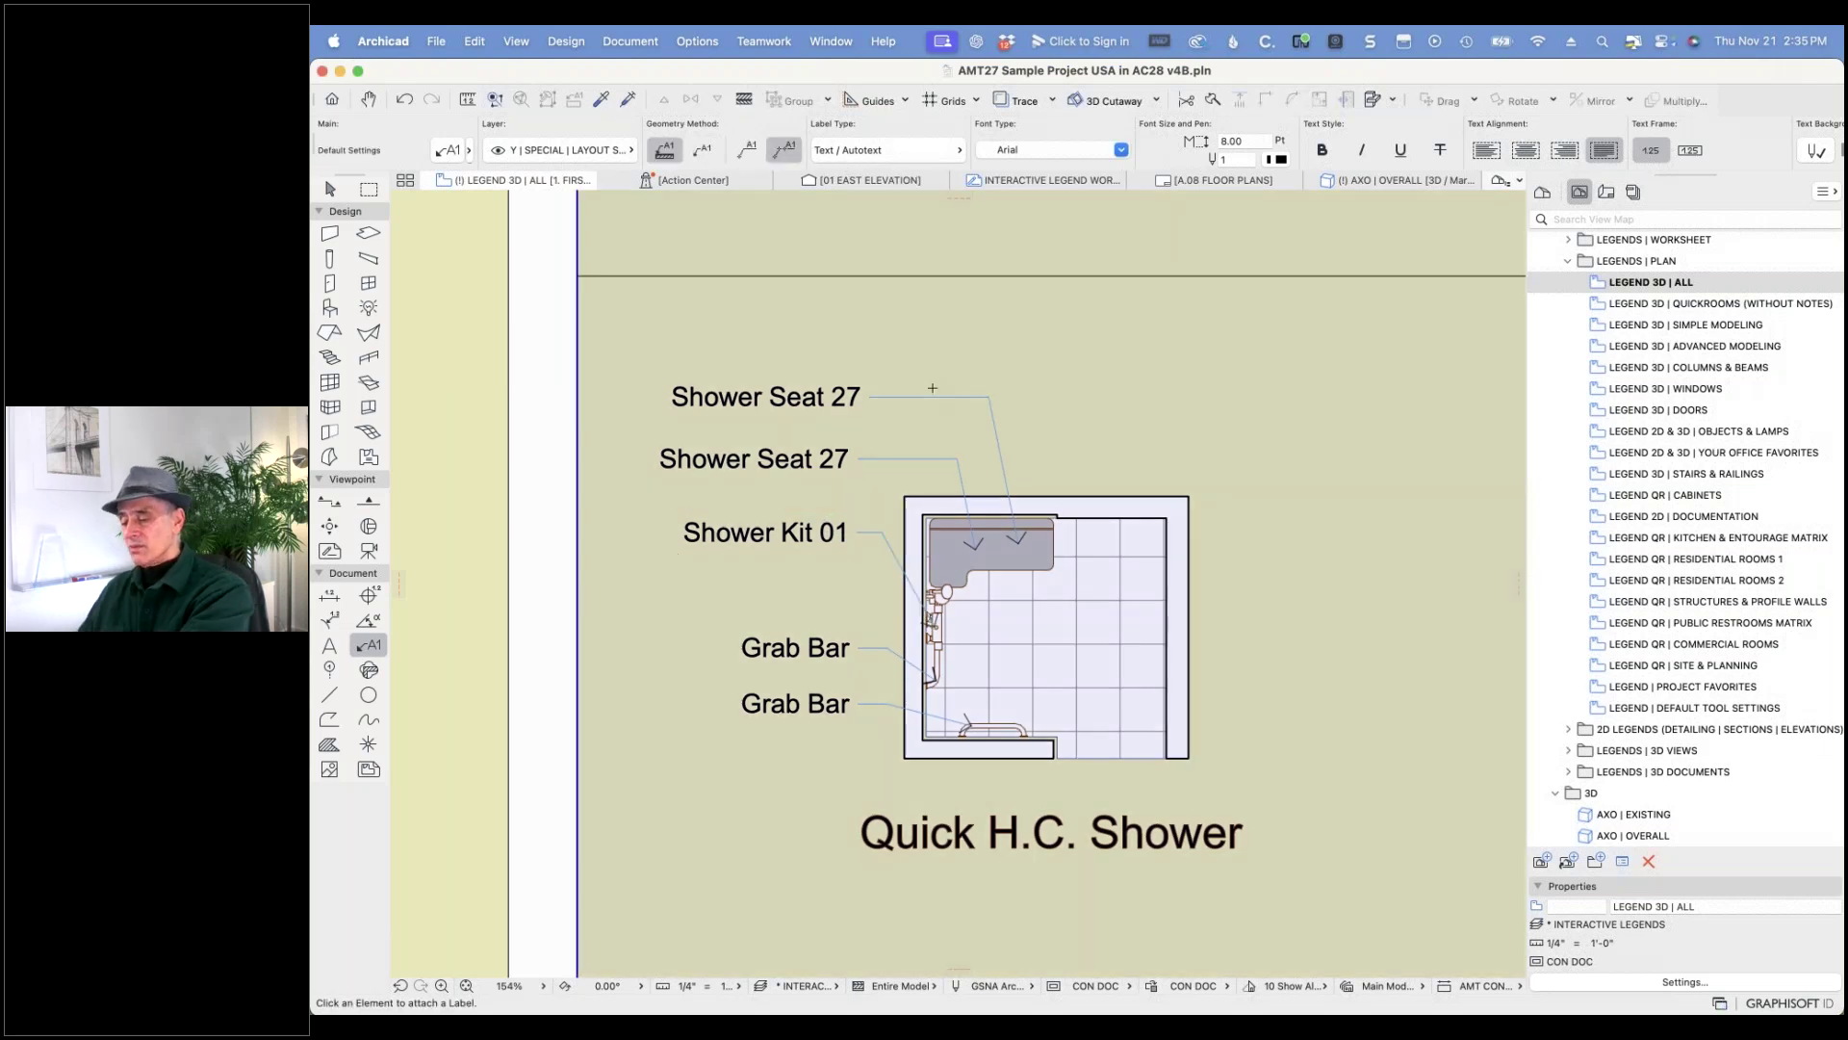
key(Escape)
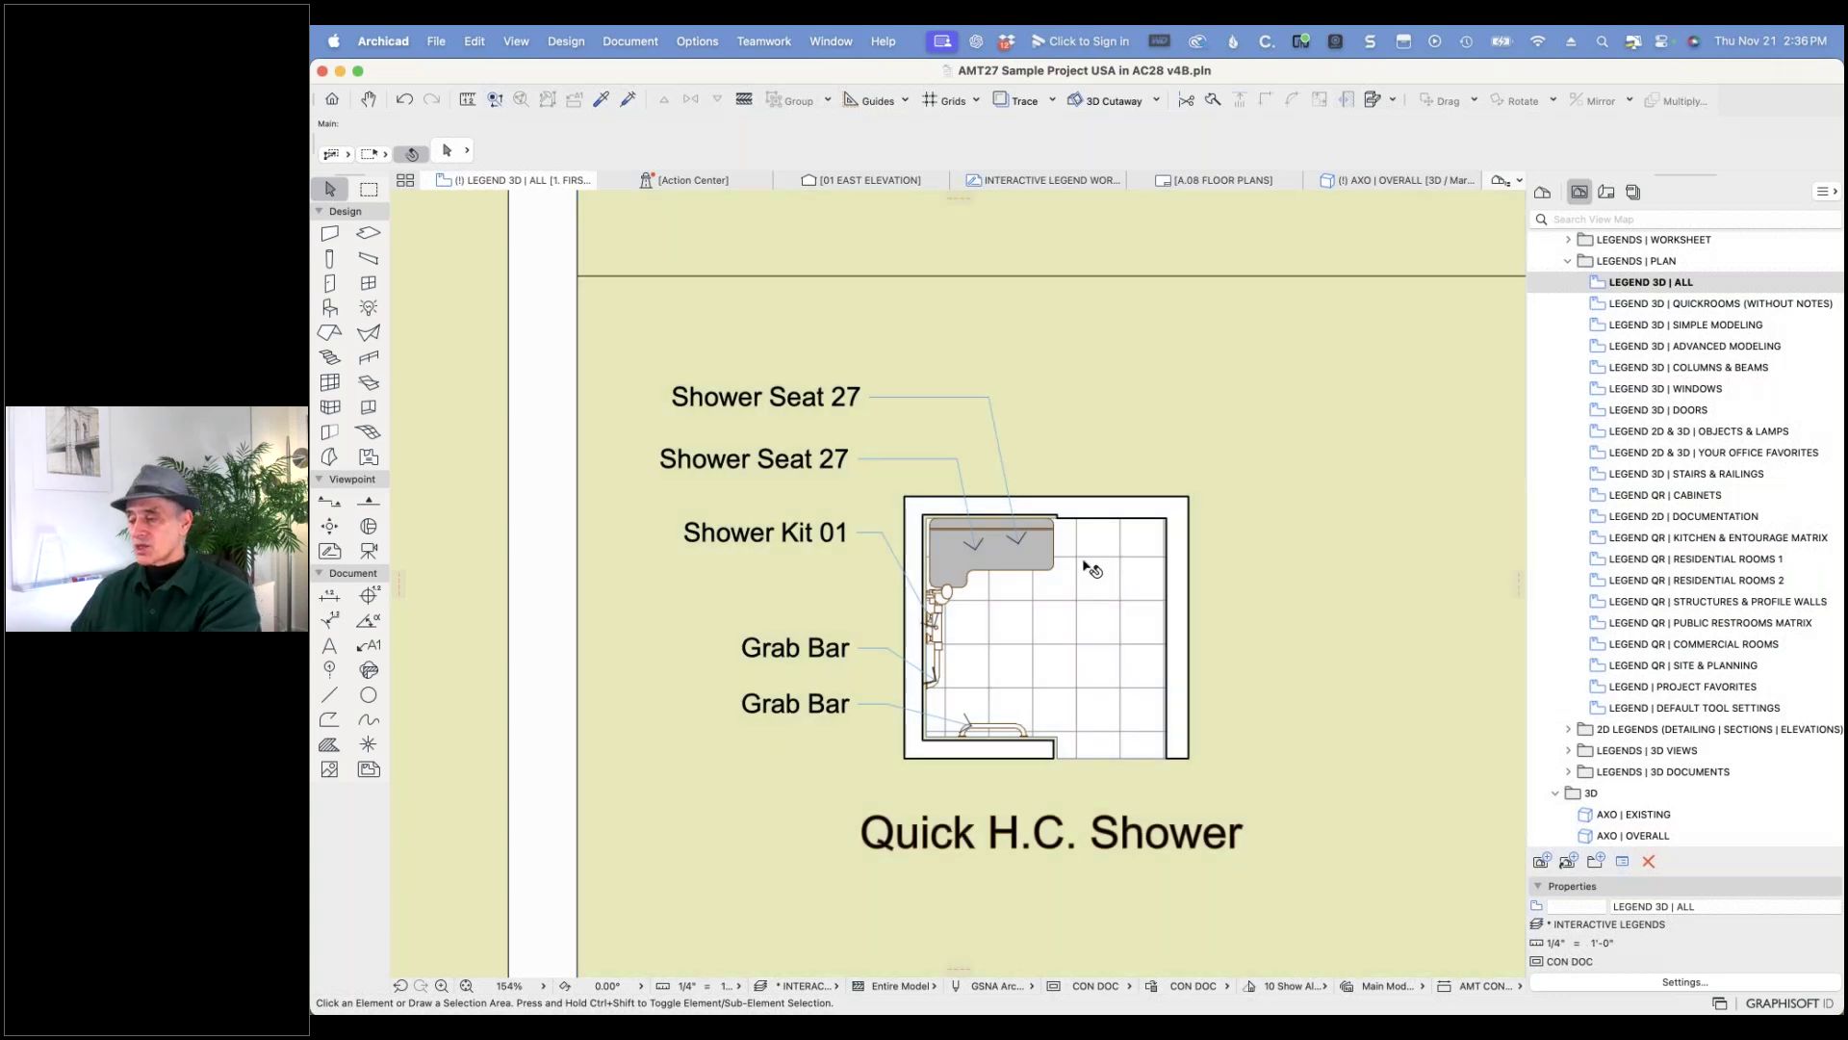
- Inspect the shower seat and the background fill, clear the selection, and bring up the File menu
click(1056, 571)
click(1053, 568)
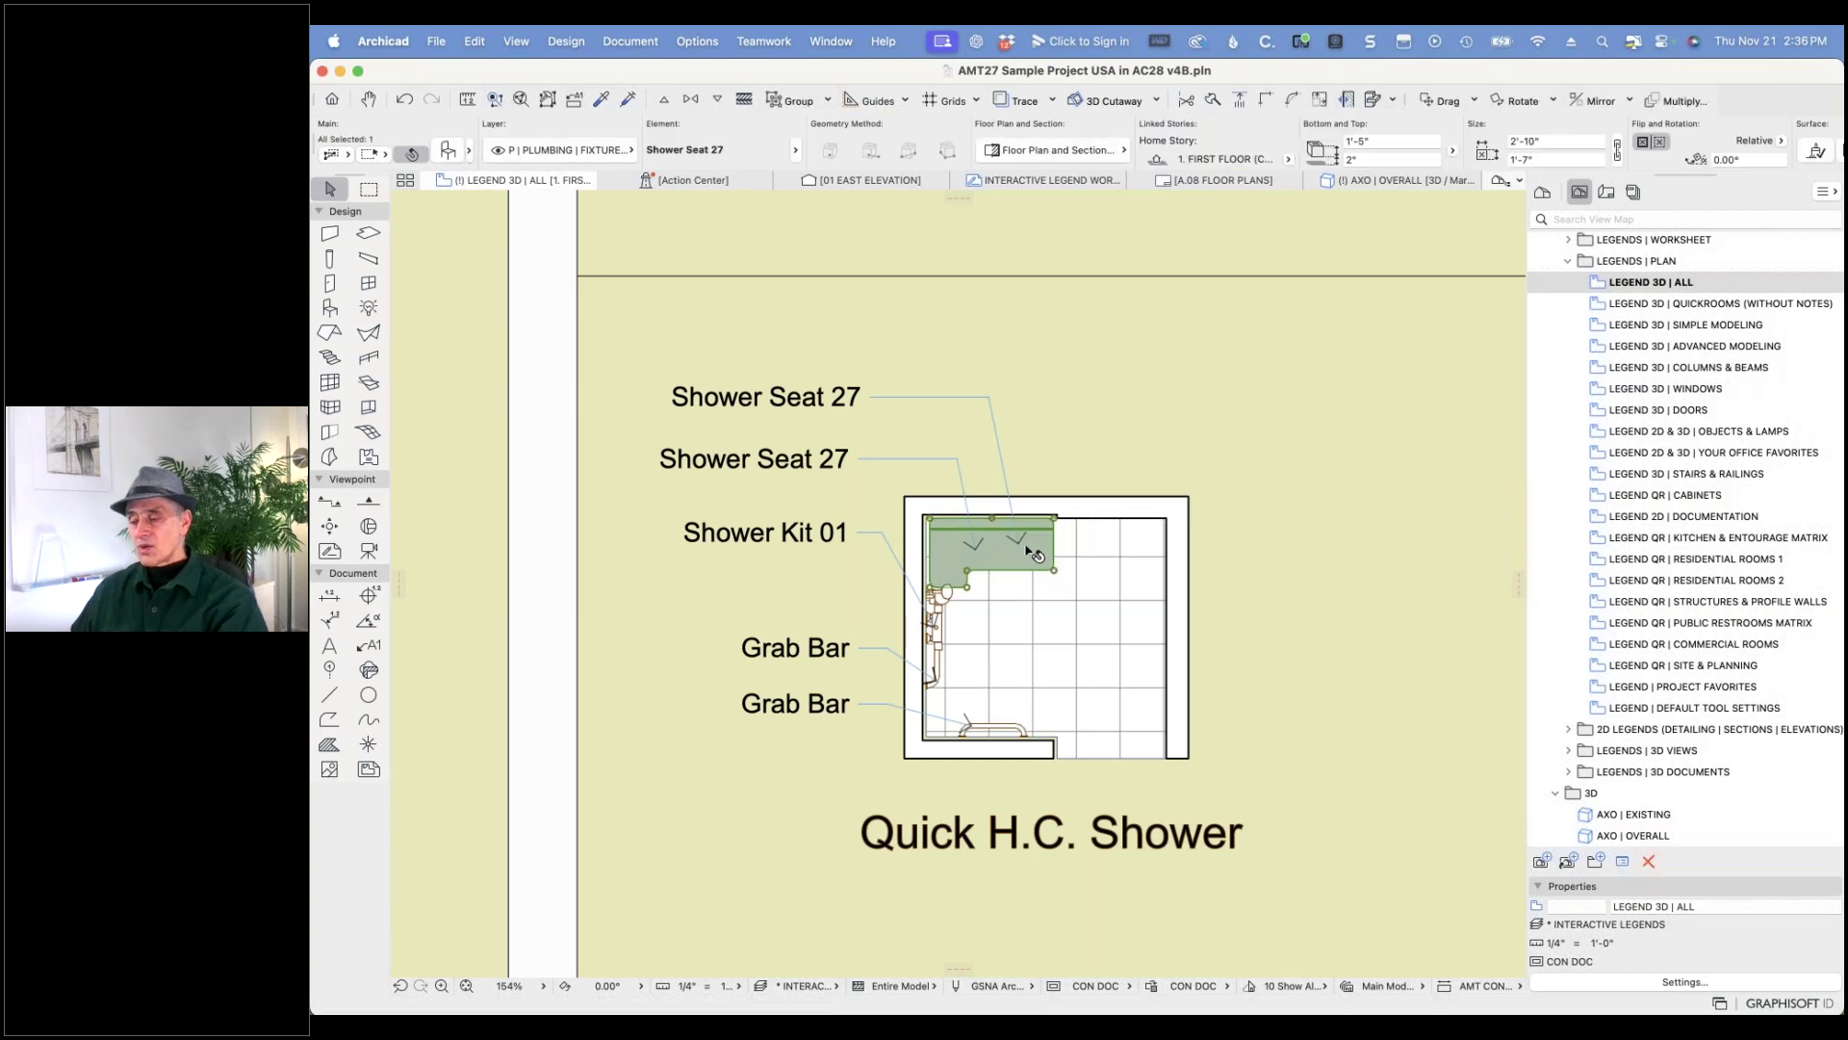
click(1037, 439)
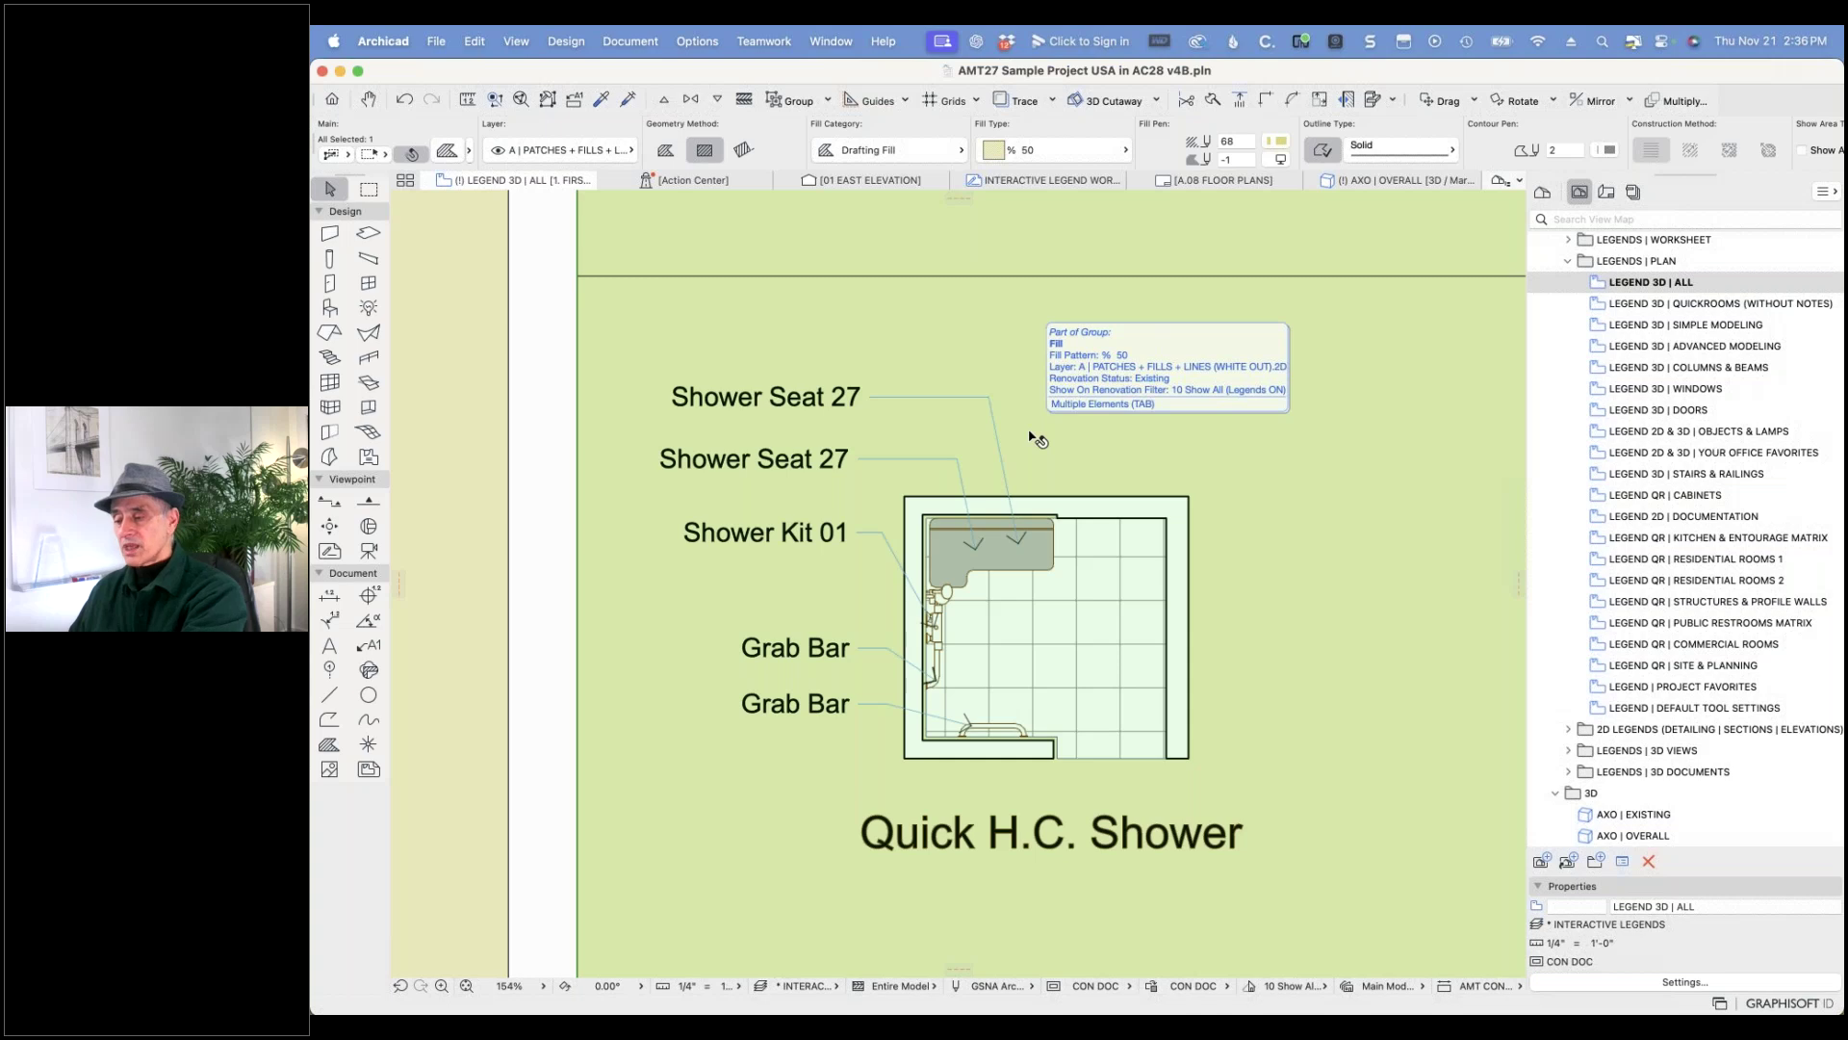
key(Escape)
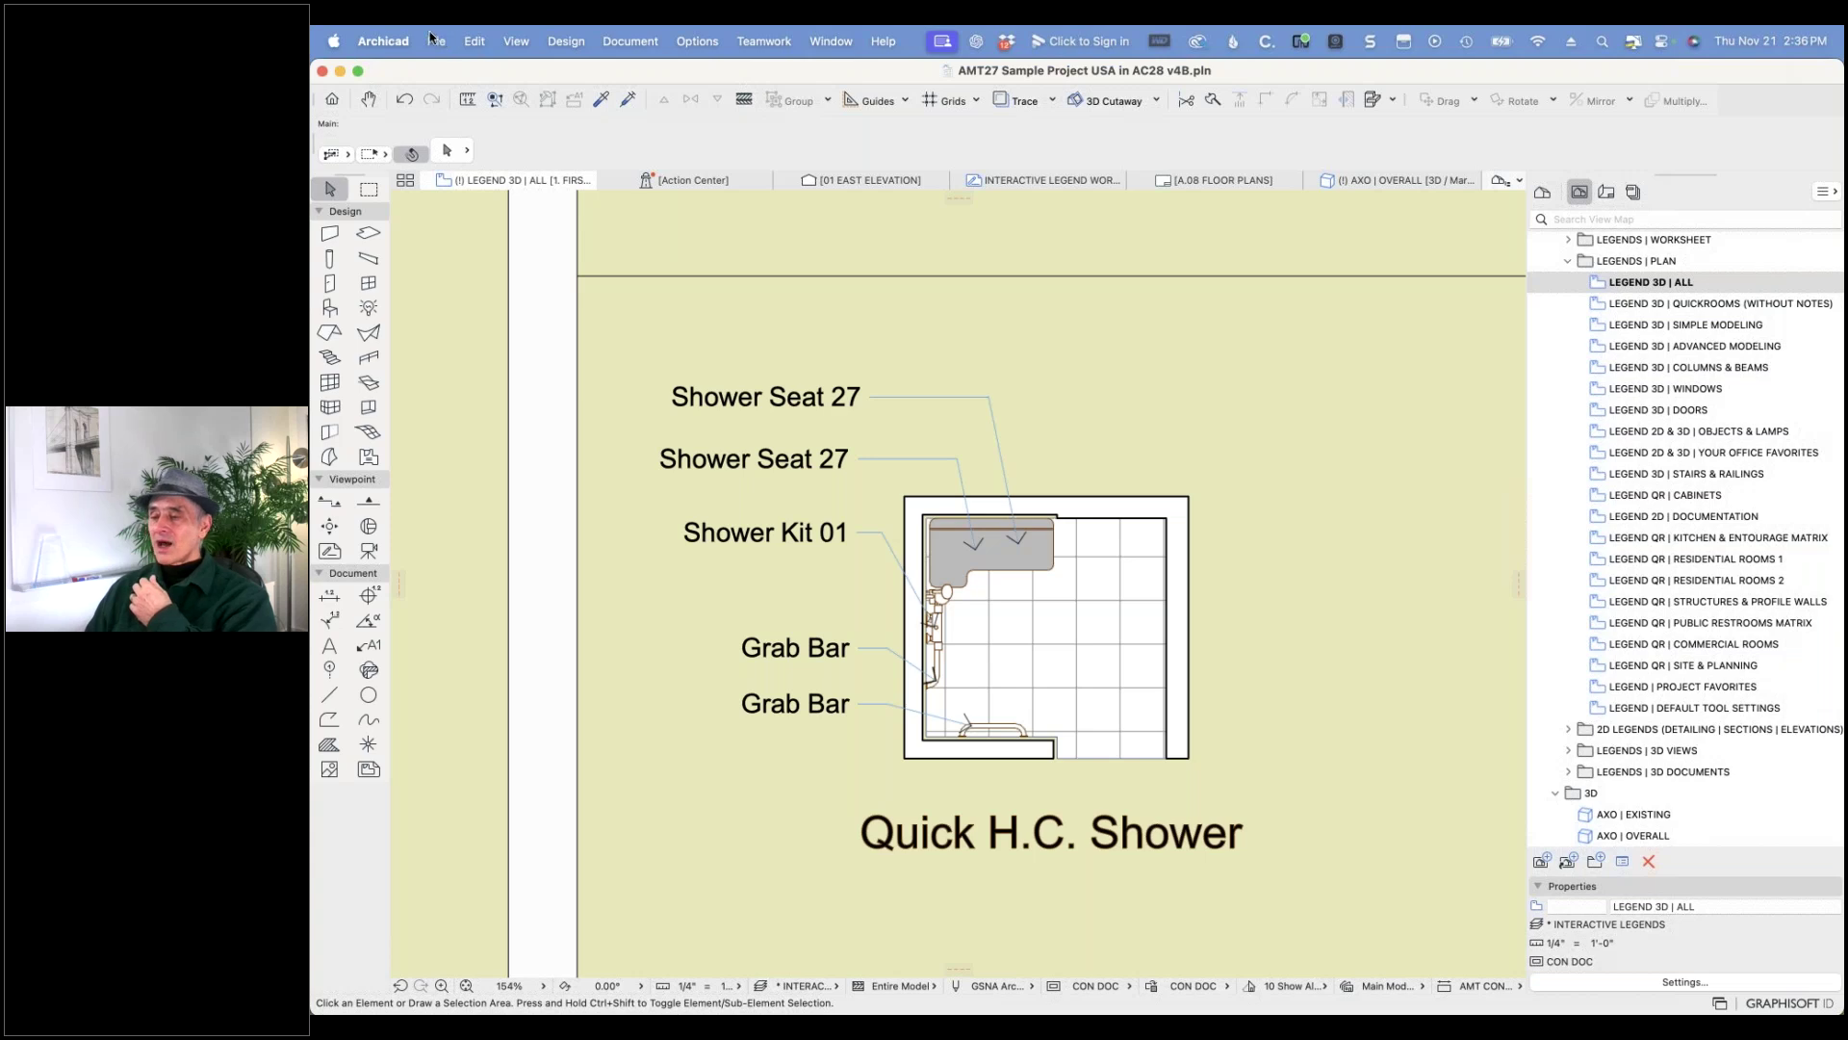
click(437, 40)
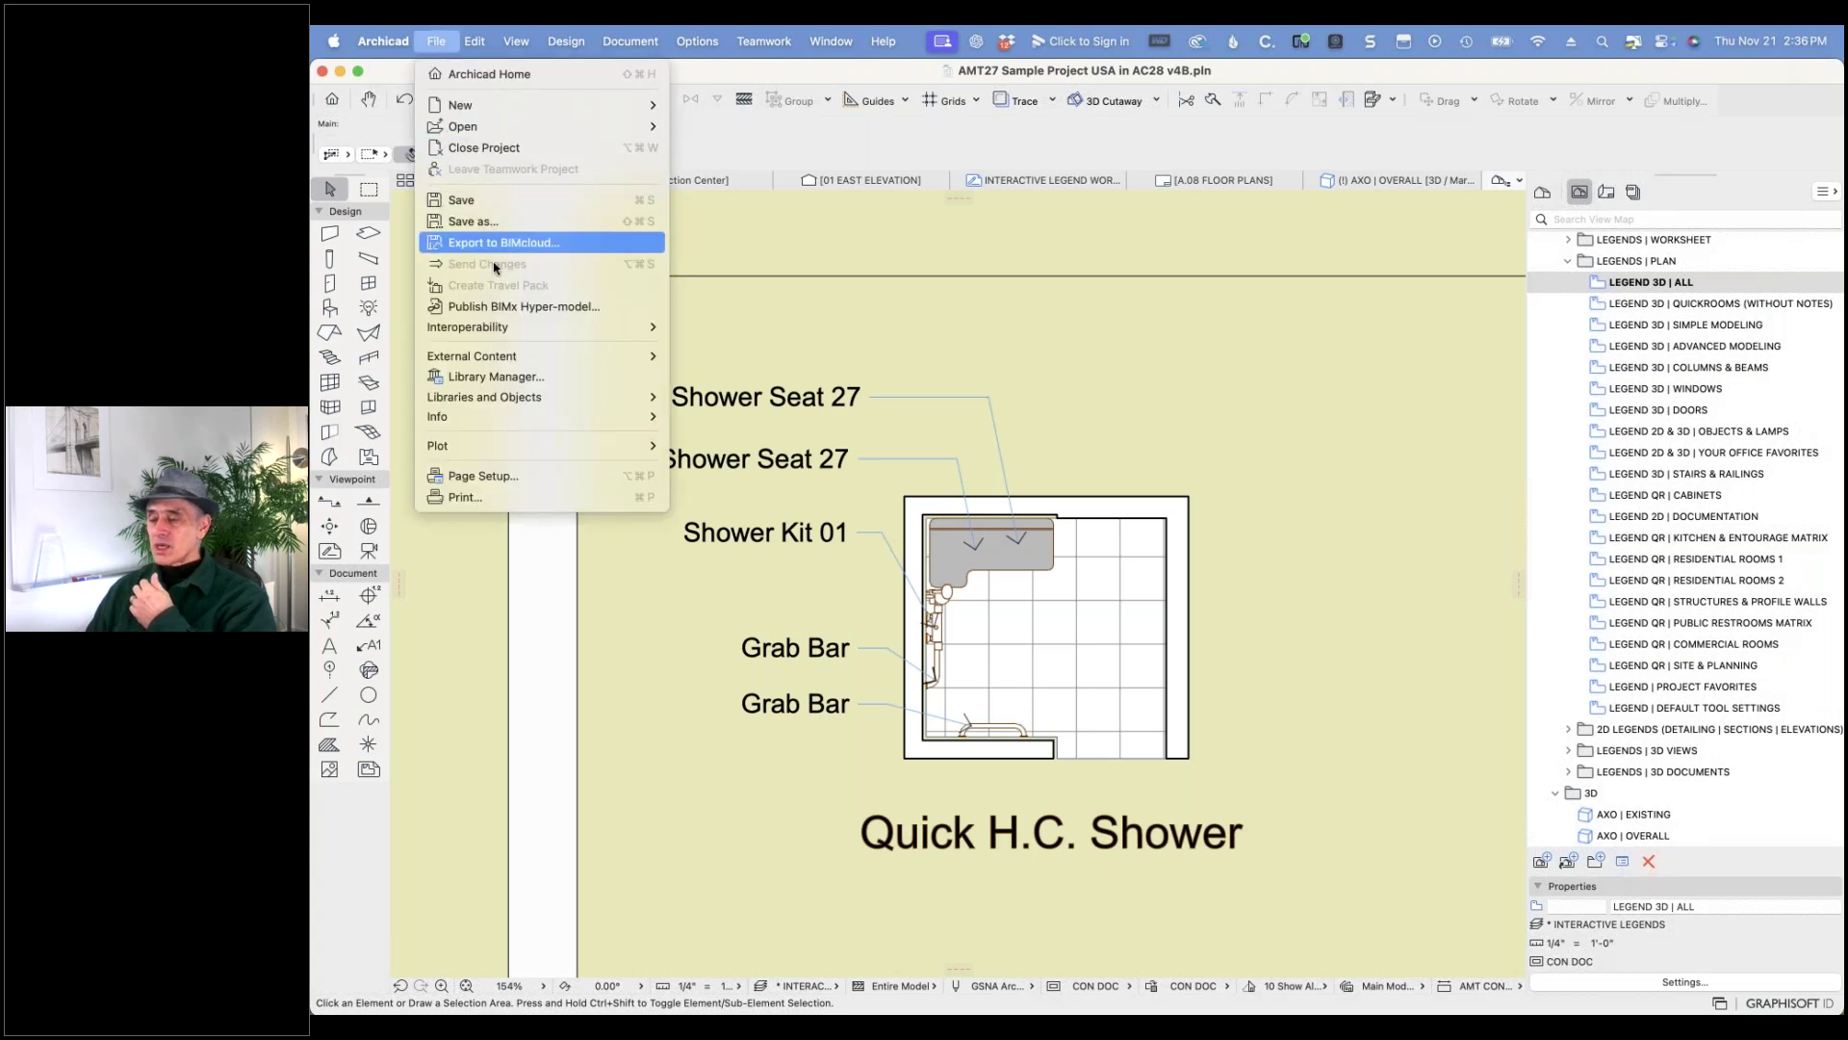
- Show the Embedded Library in Library Manager with its folder details, viewing Additional Legacy Parts
click(498, 377)
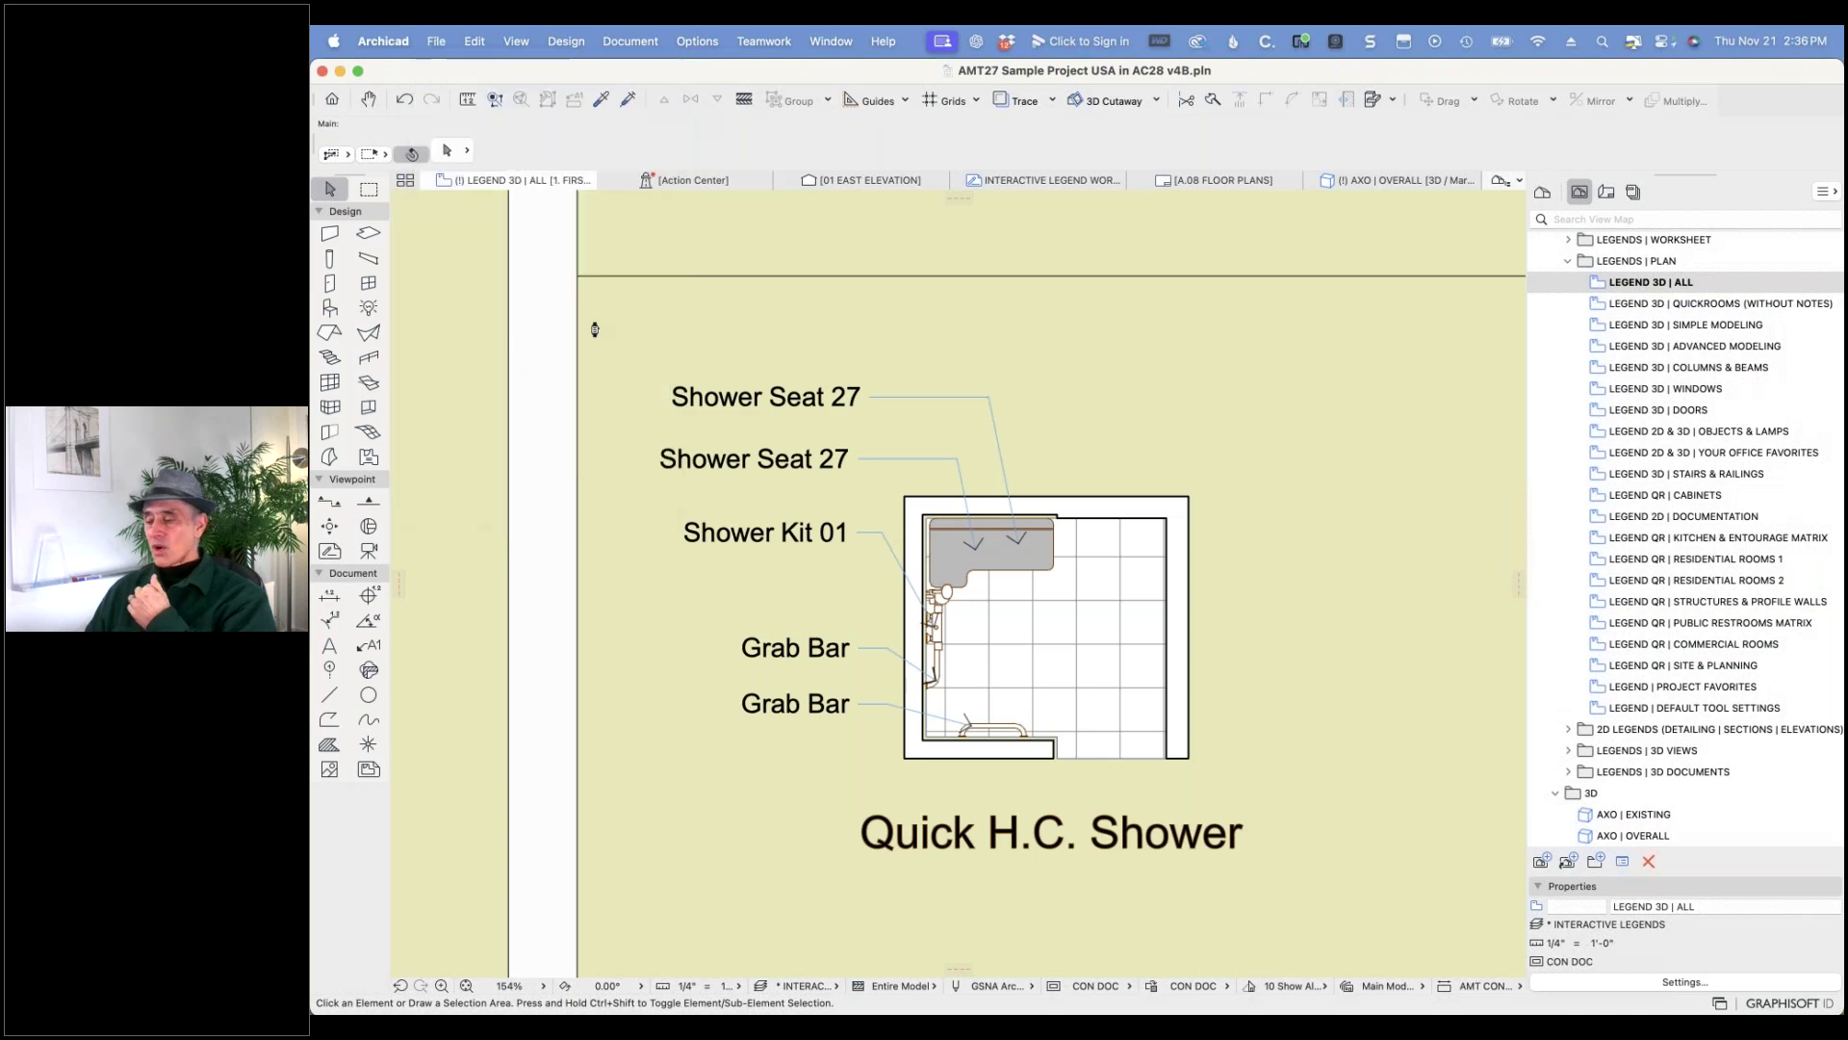
click(861, 291)
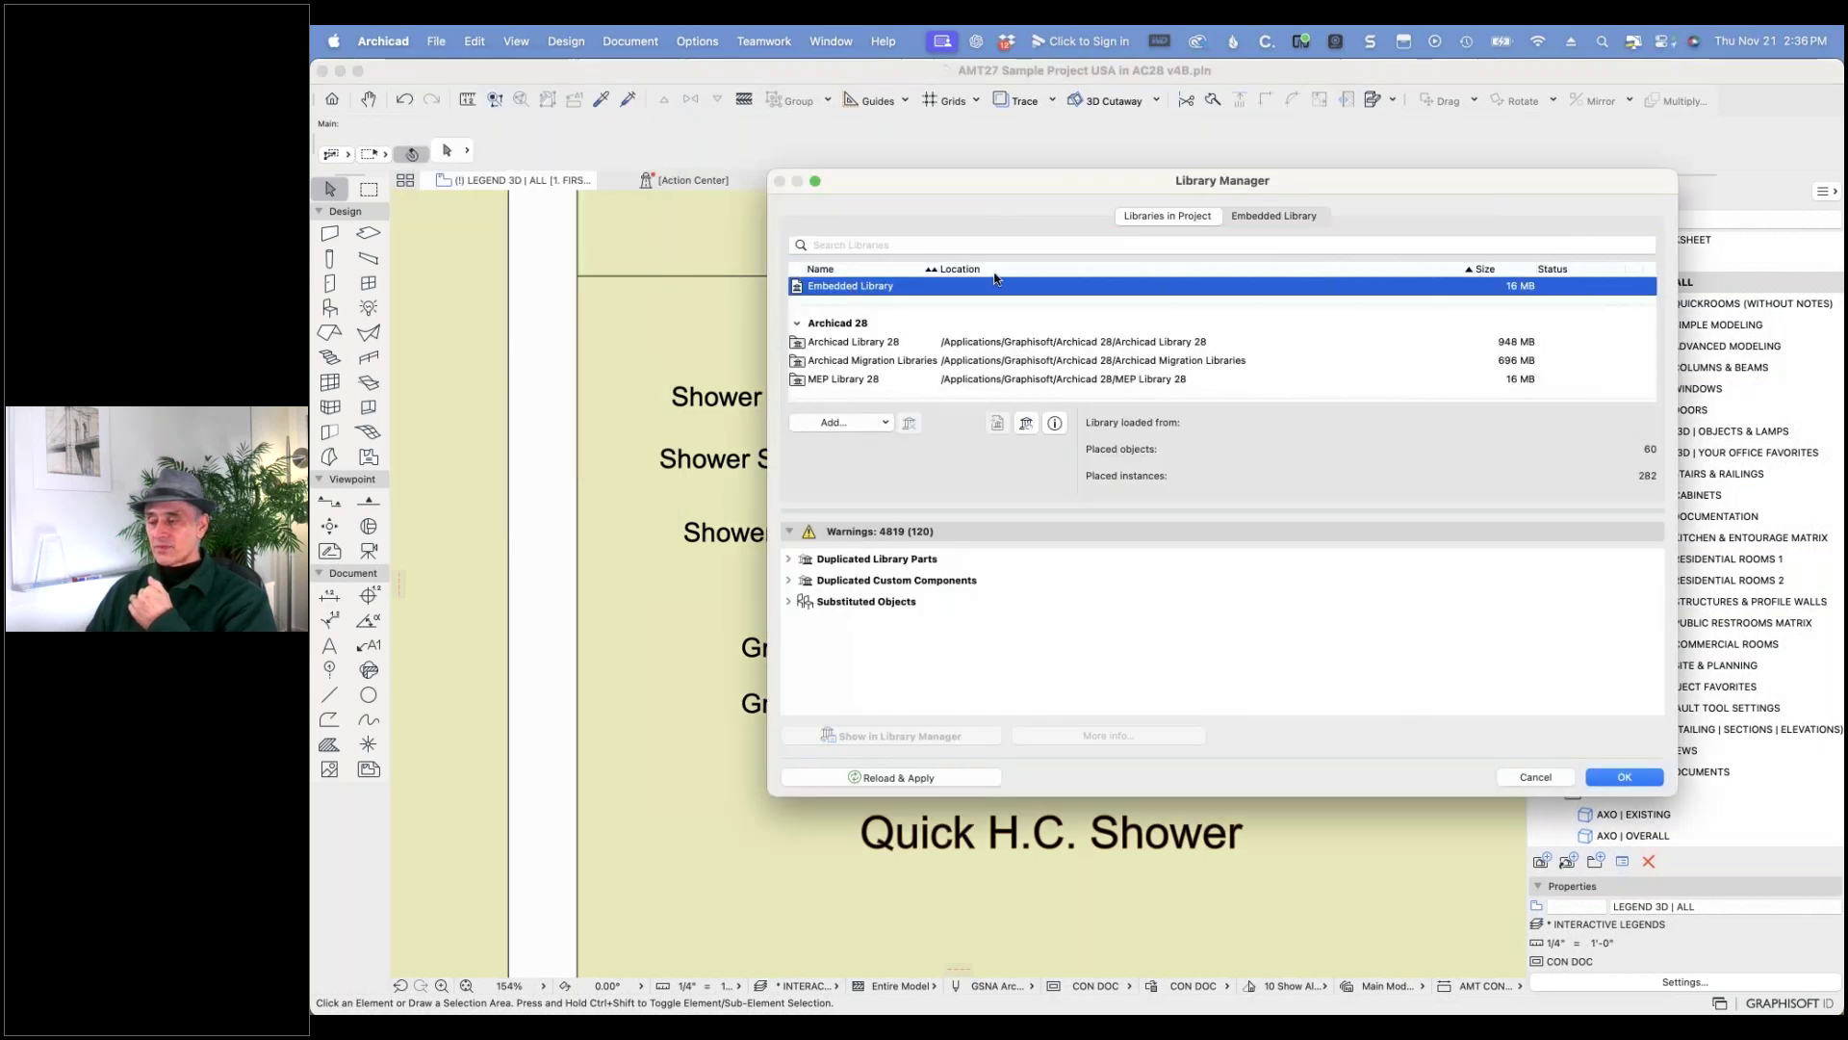
click(1261, 218)
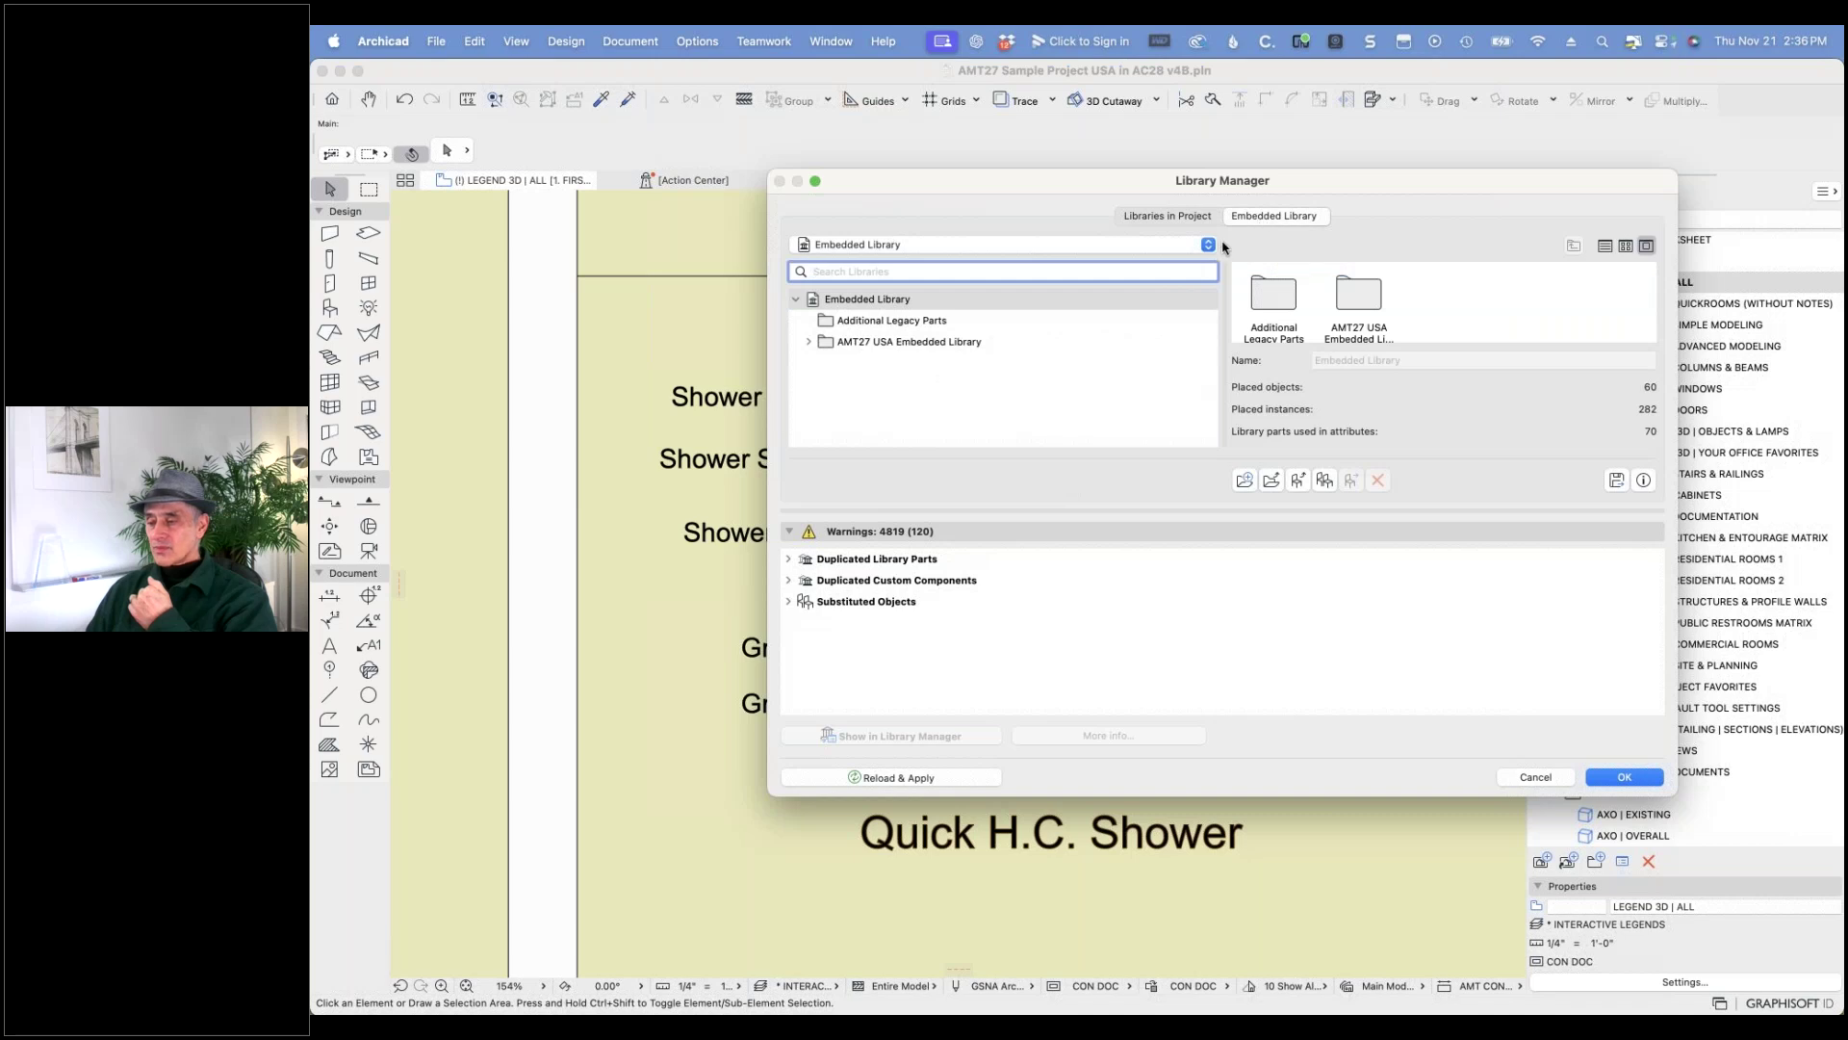
click(827, 324)
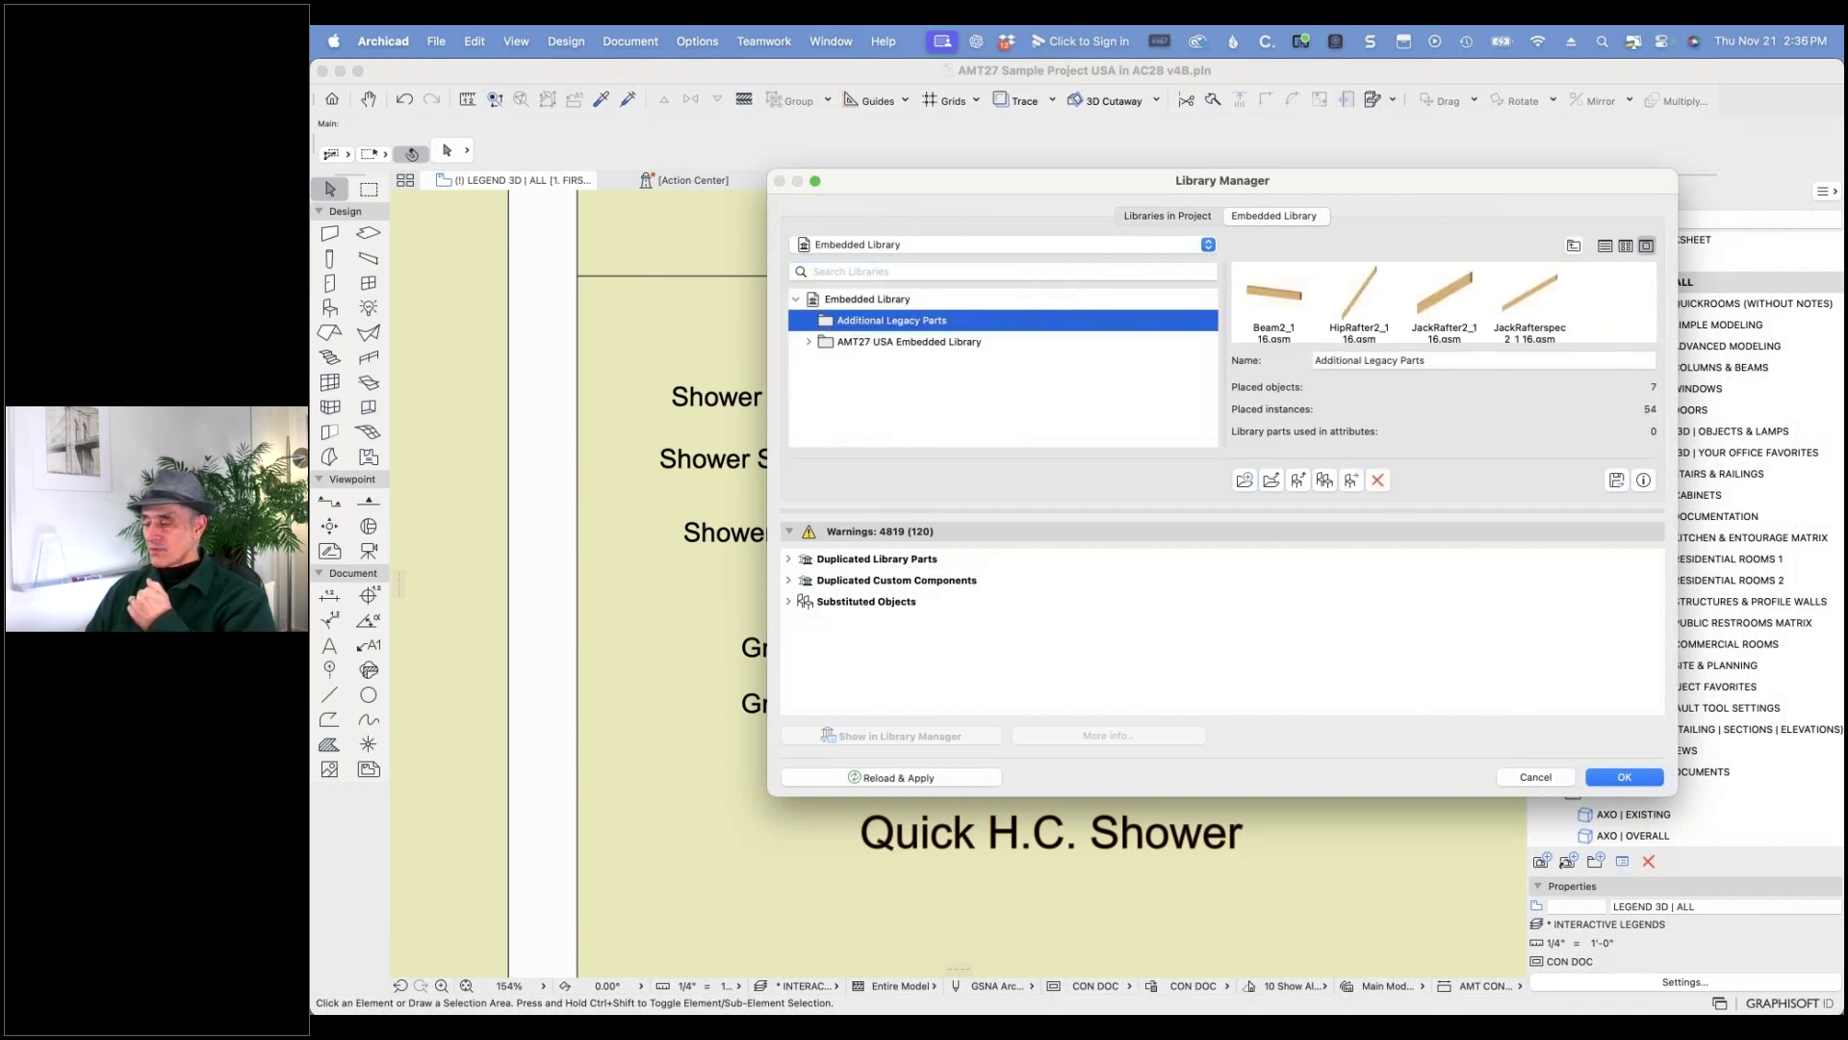
- Enlarge the Library Manager and show the AMT27 USA Embedded Library's Legacy Objects folder
drag(1464, 796, 1464, 958)
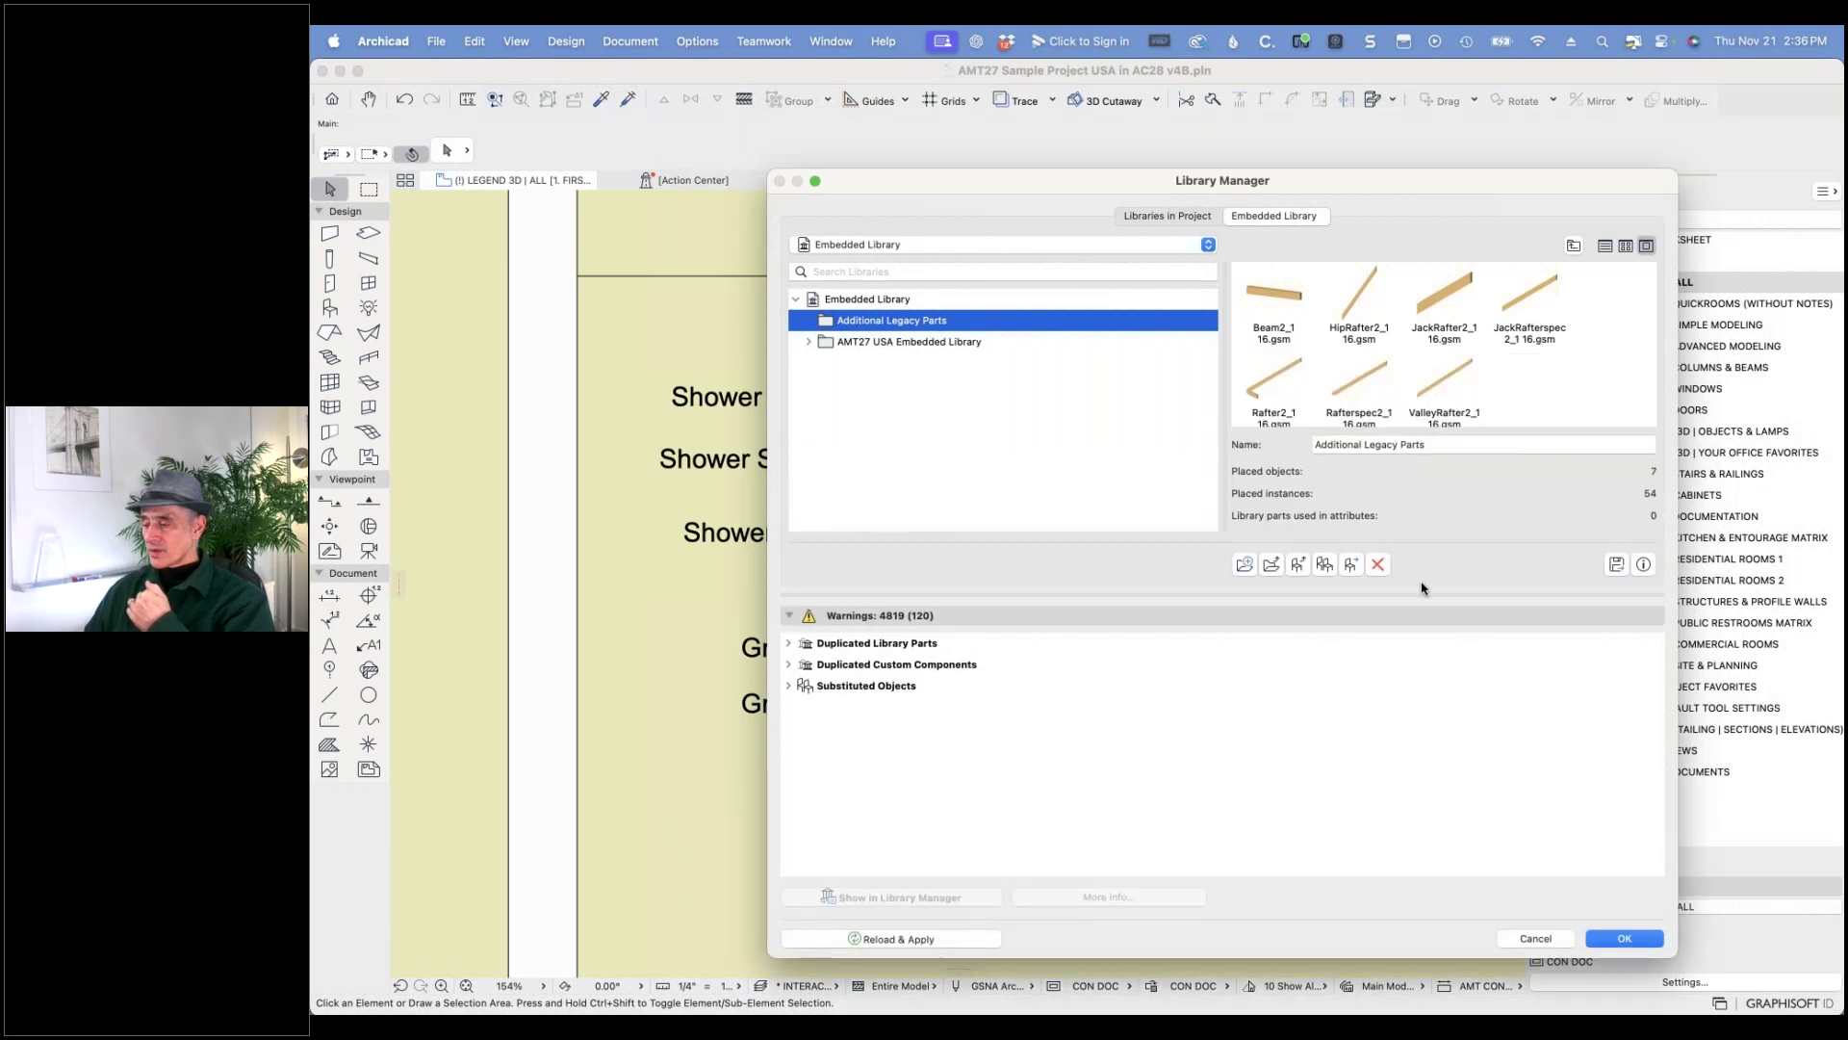
drag(1417, 578, 1415, 690)
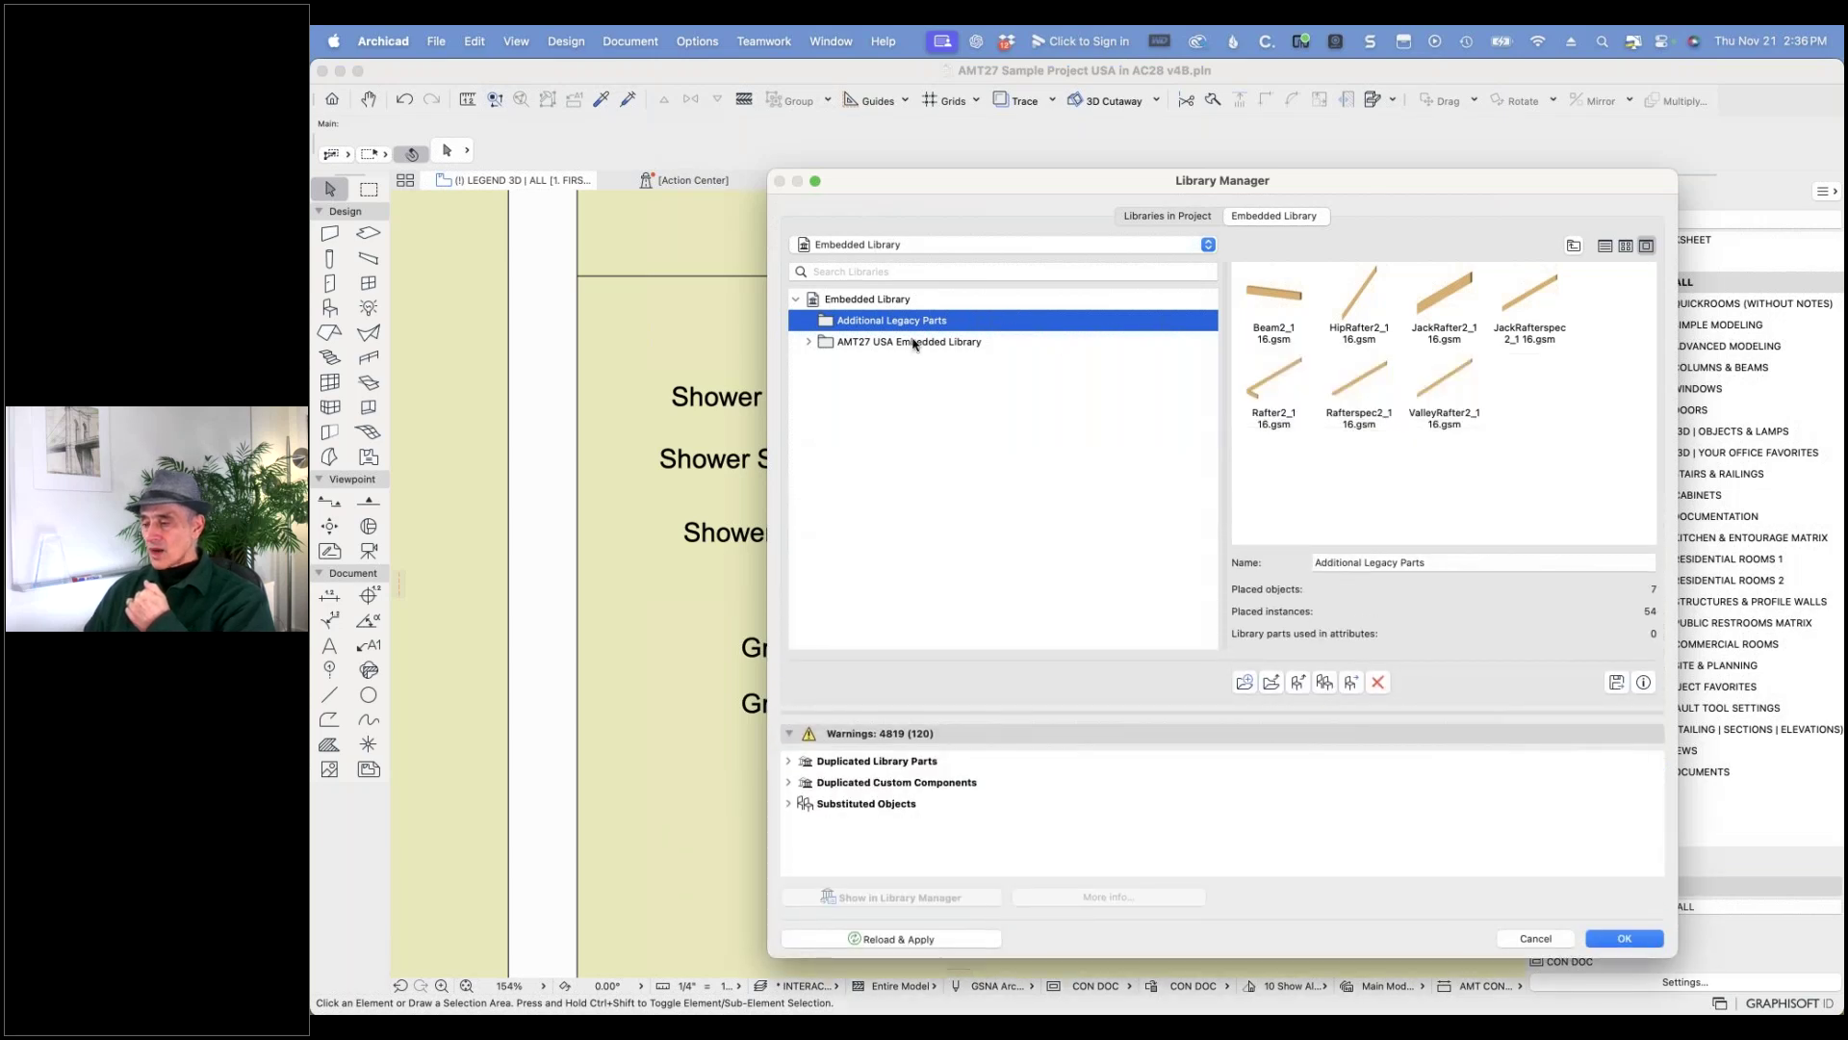
click(808, 342)
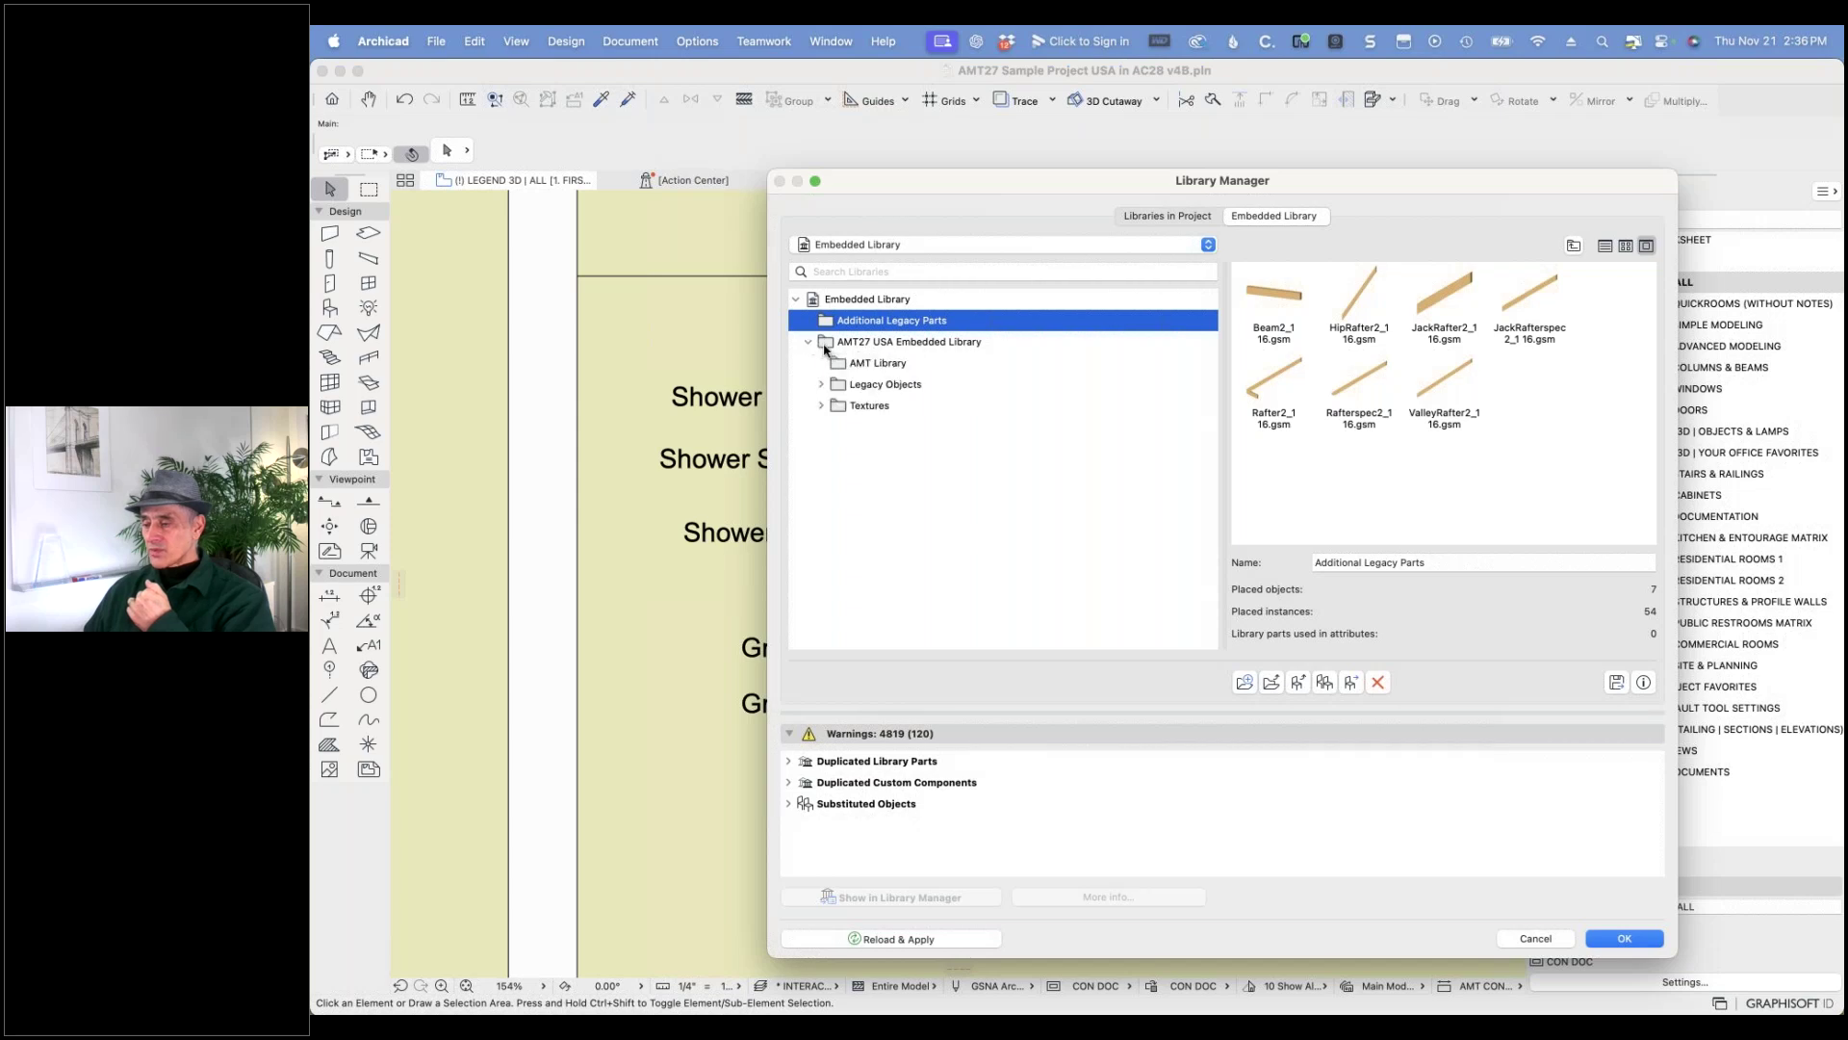
click(852, 386)
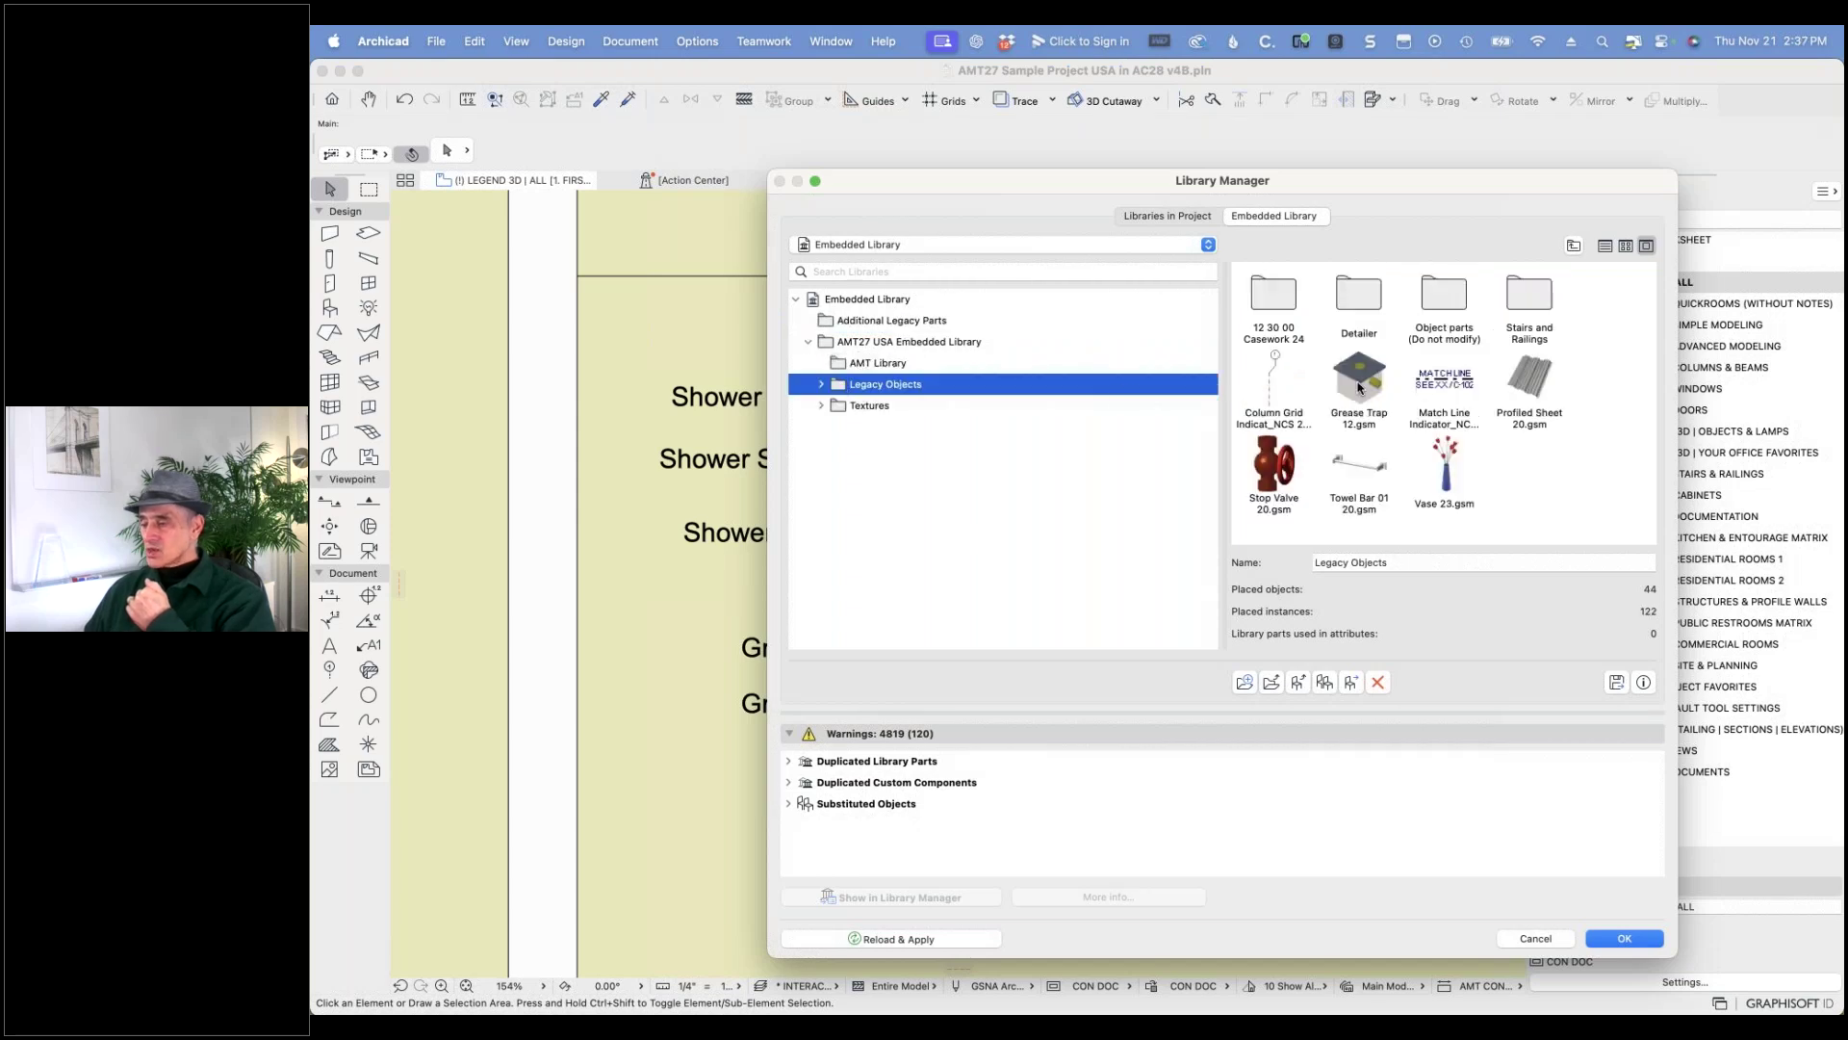
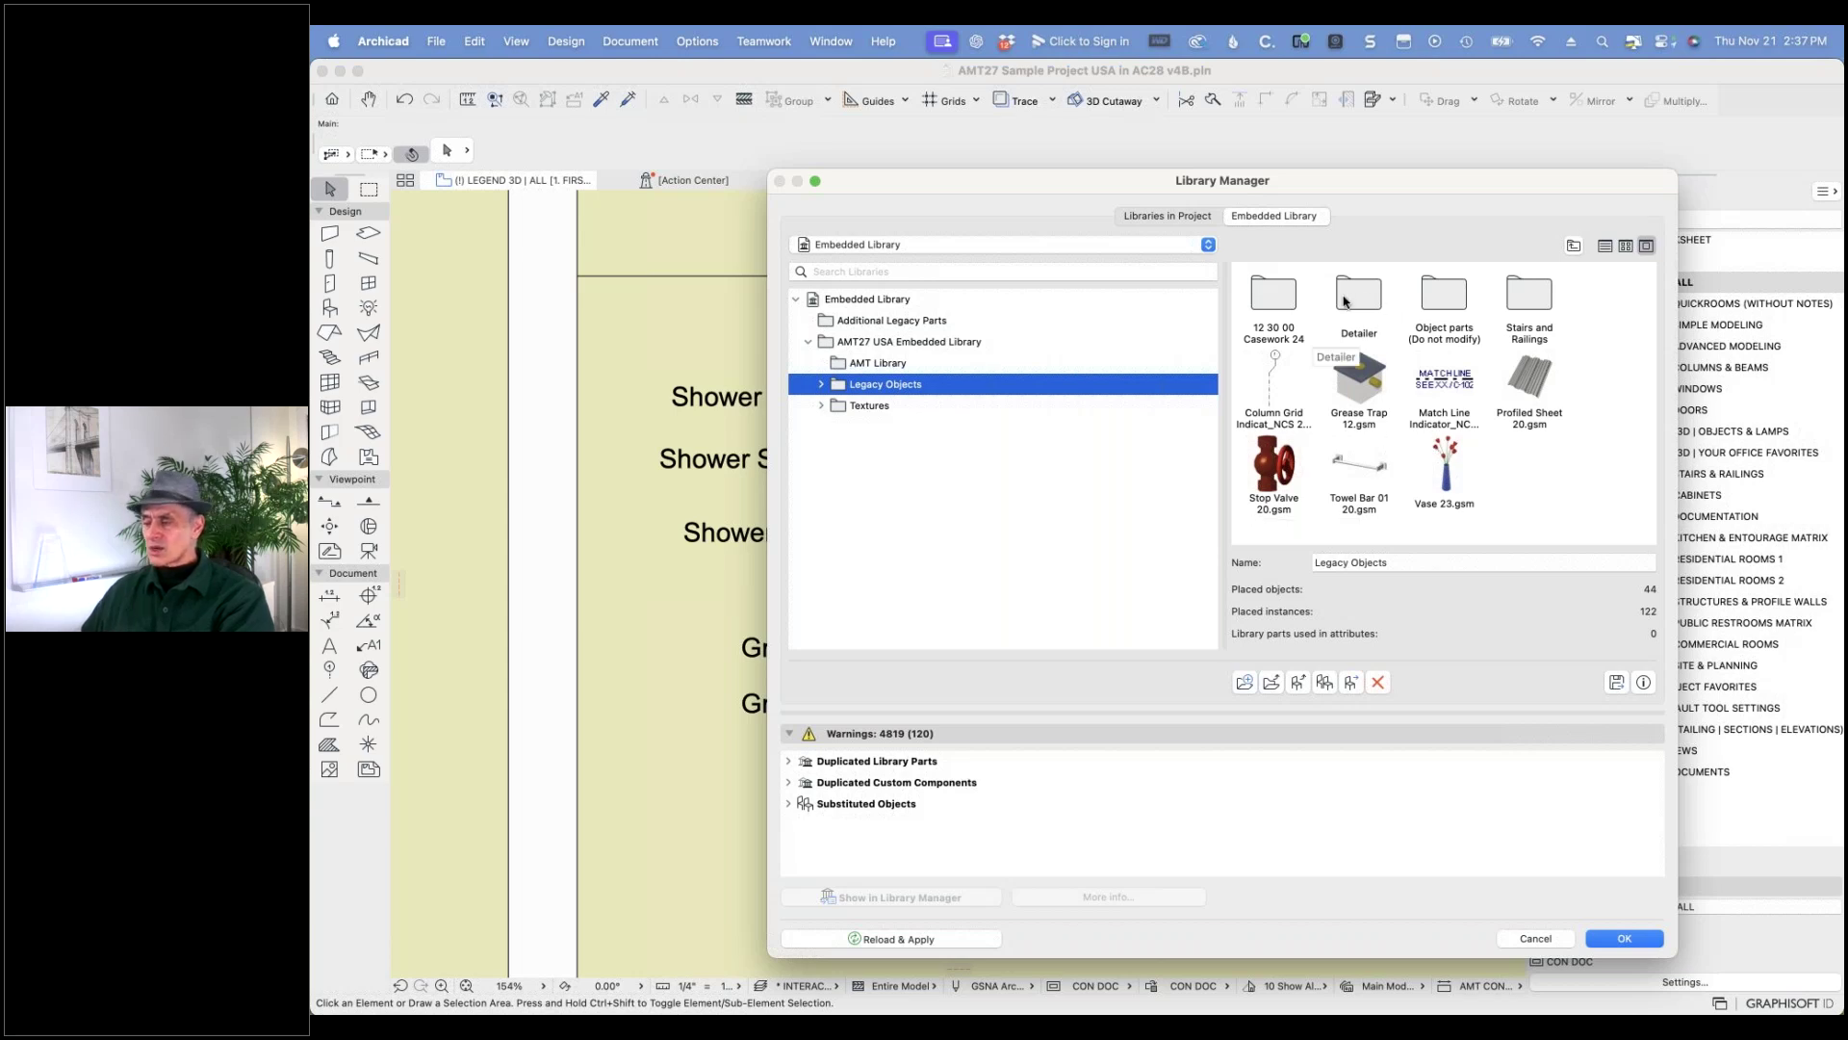
- Browse the embedded Casework 24 and Stairs and Railings > Metal Railings 20 folders, then list the project's libraries
double_click(1274, 294)
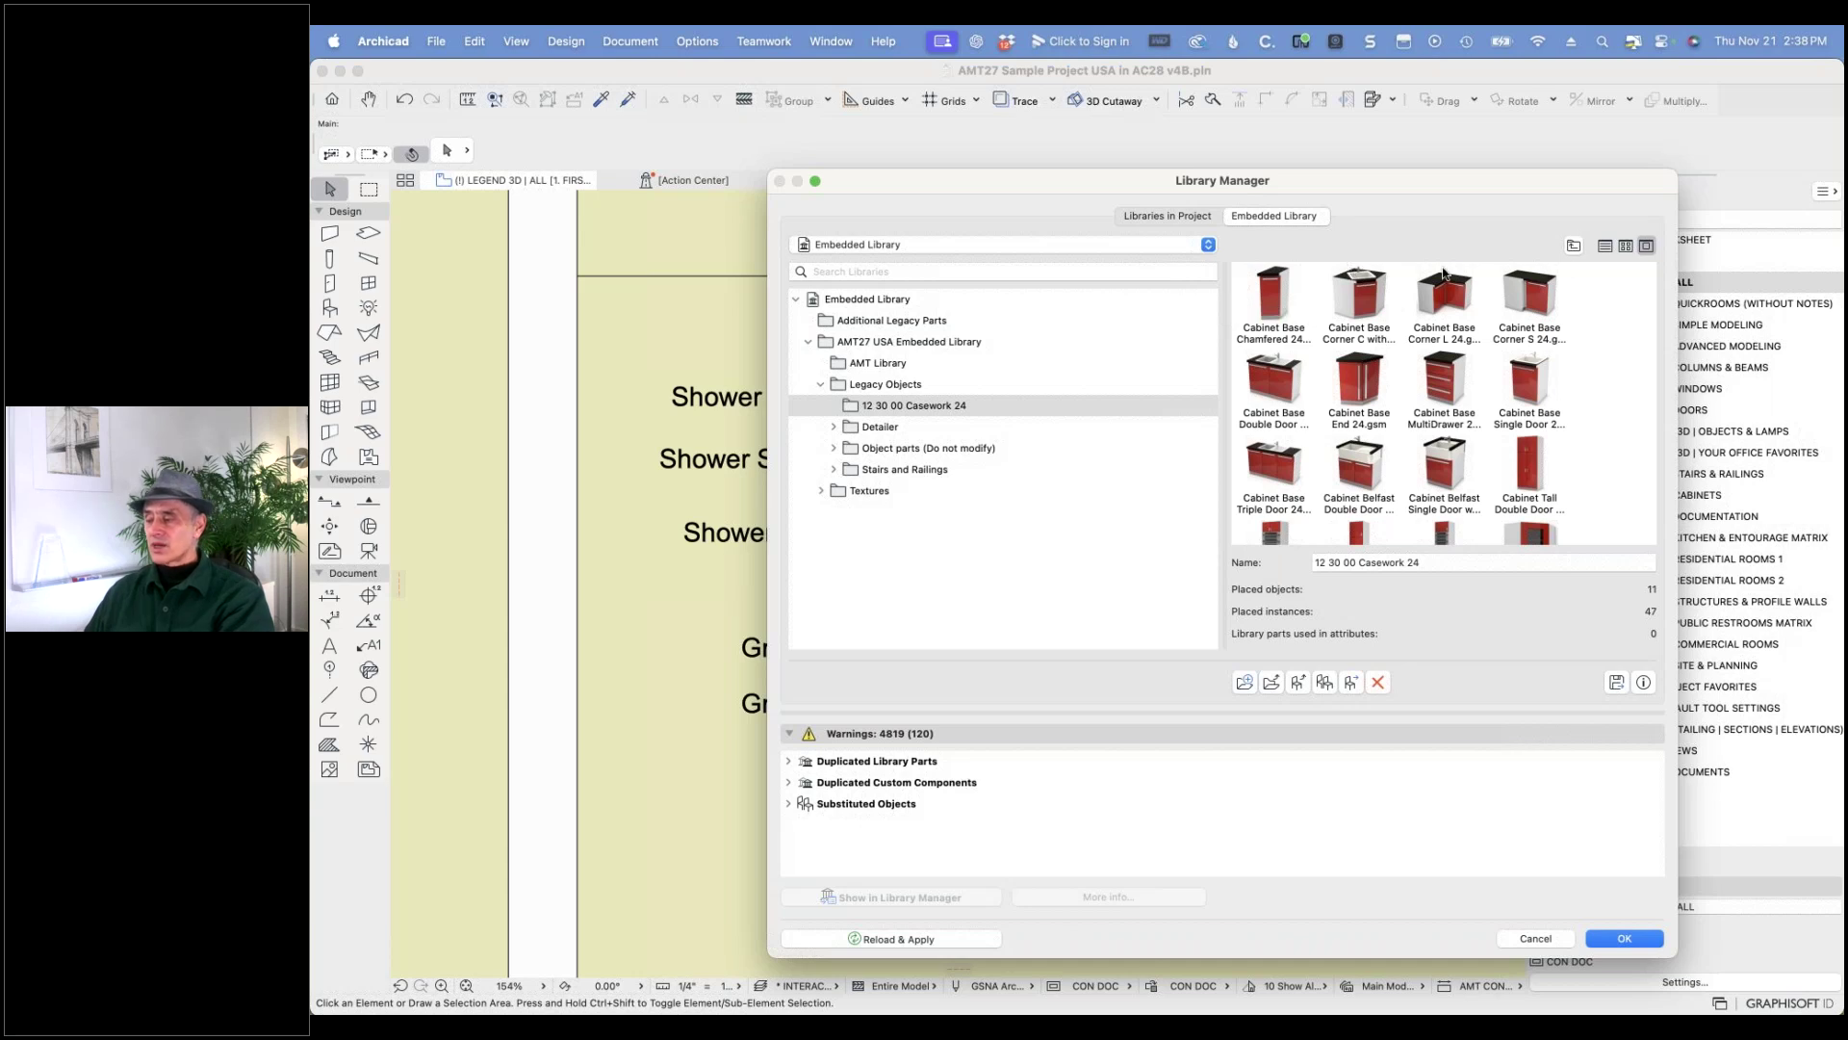
click(1573, 246)
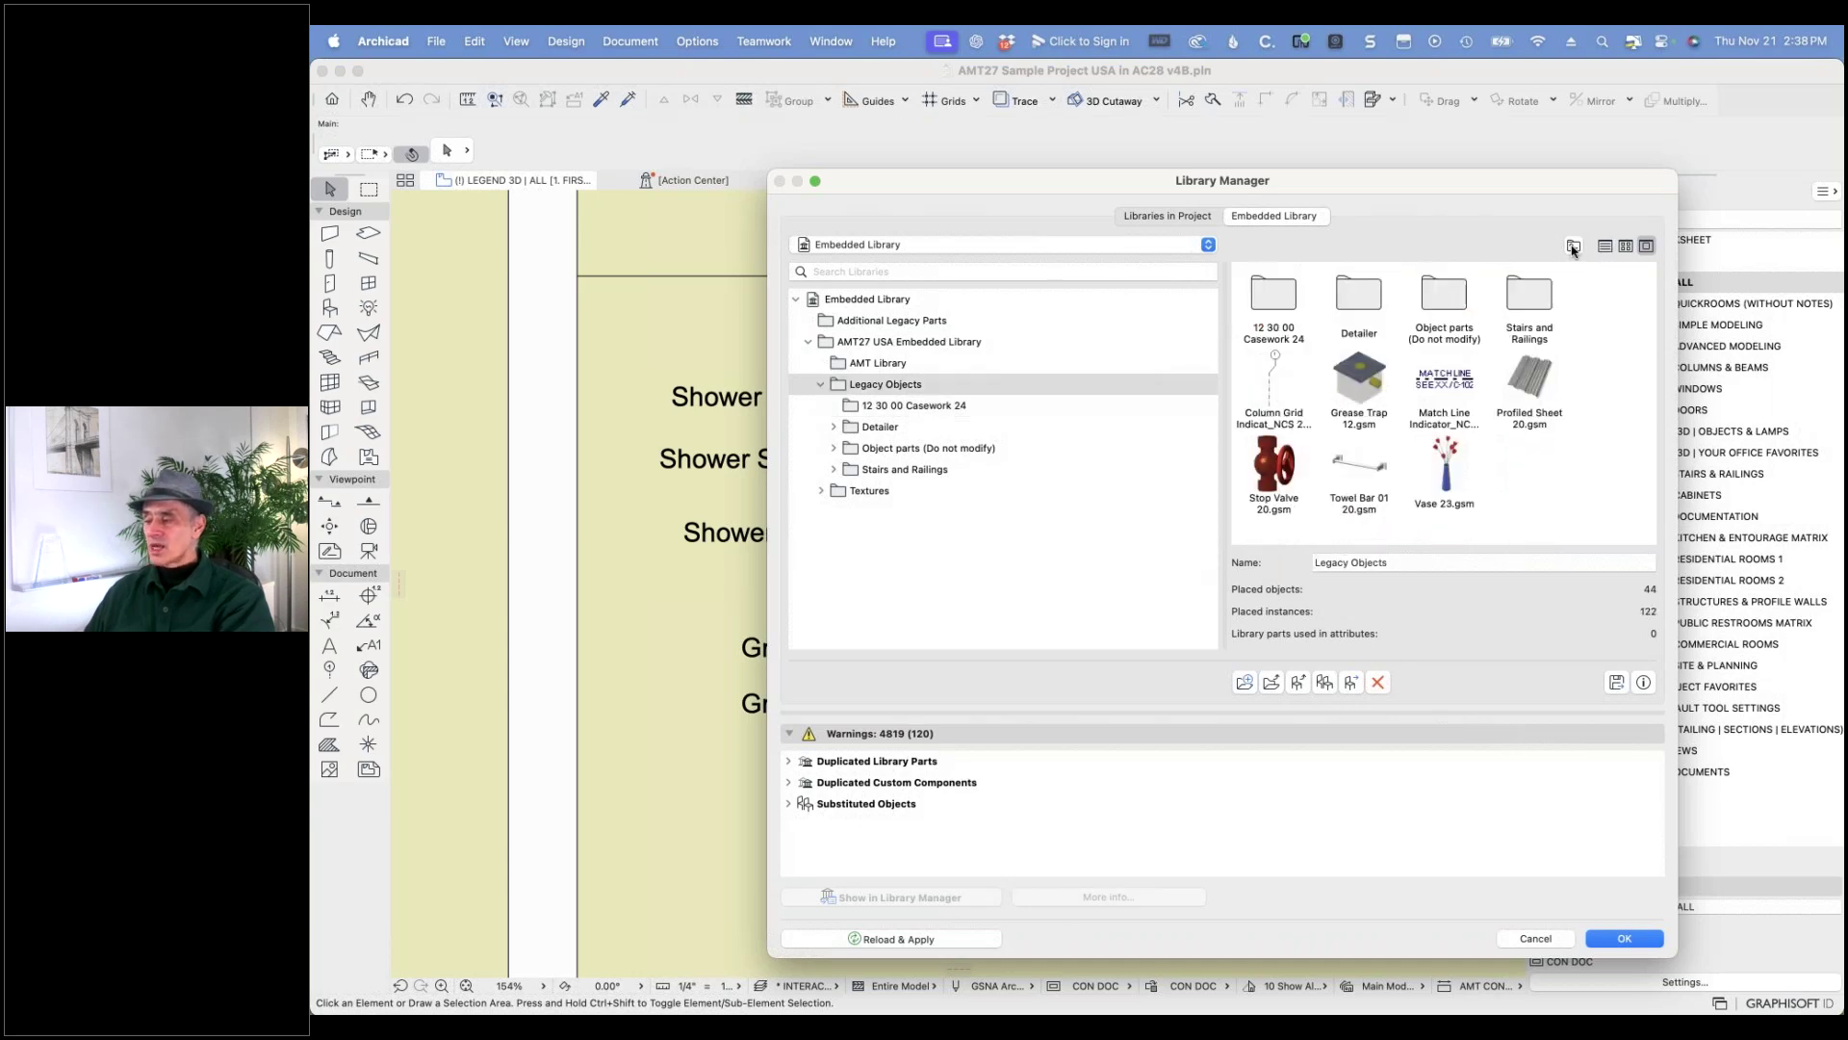
double_click(1530, 296)
double_click(1273, 293)
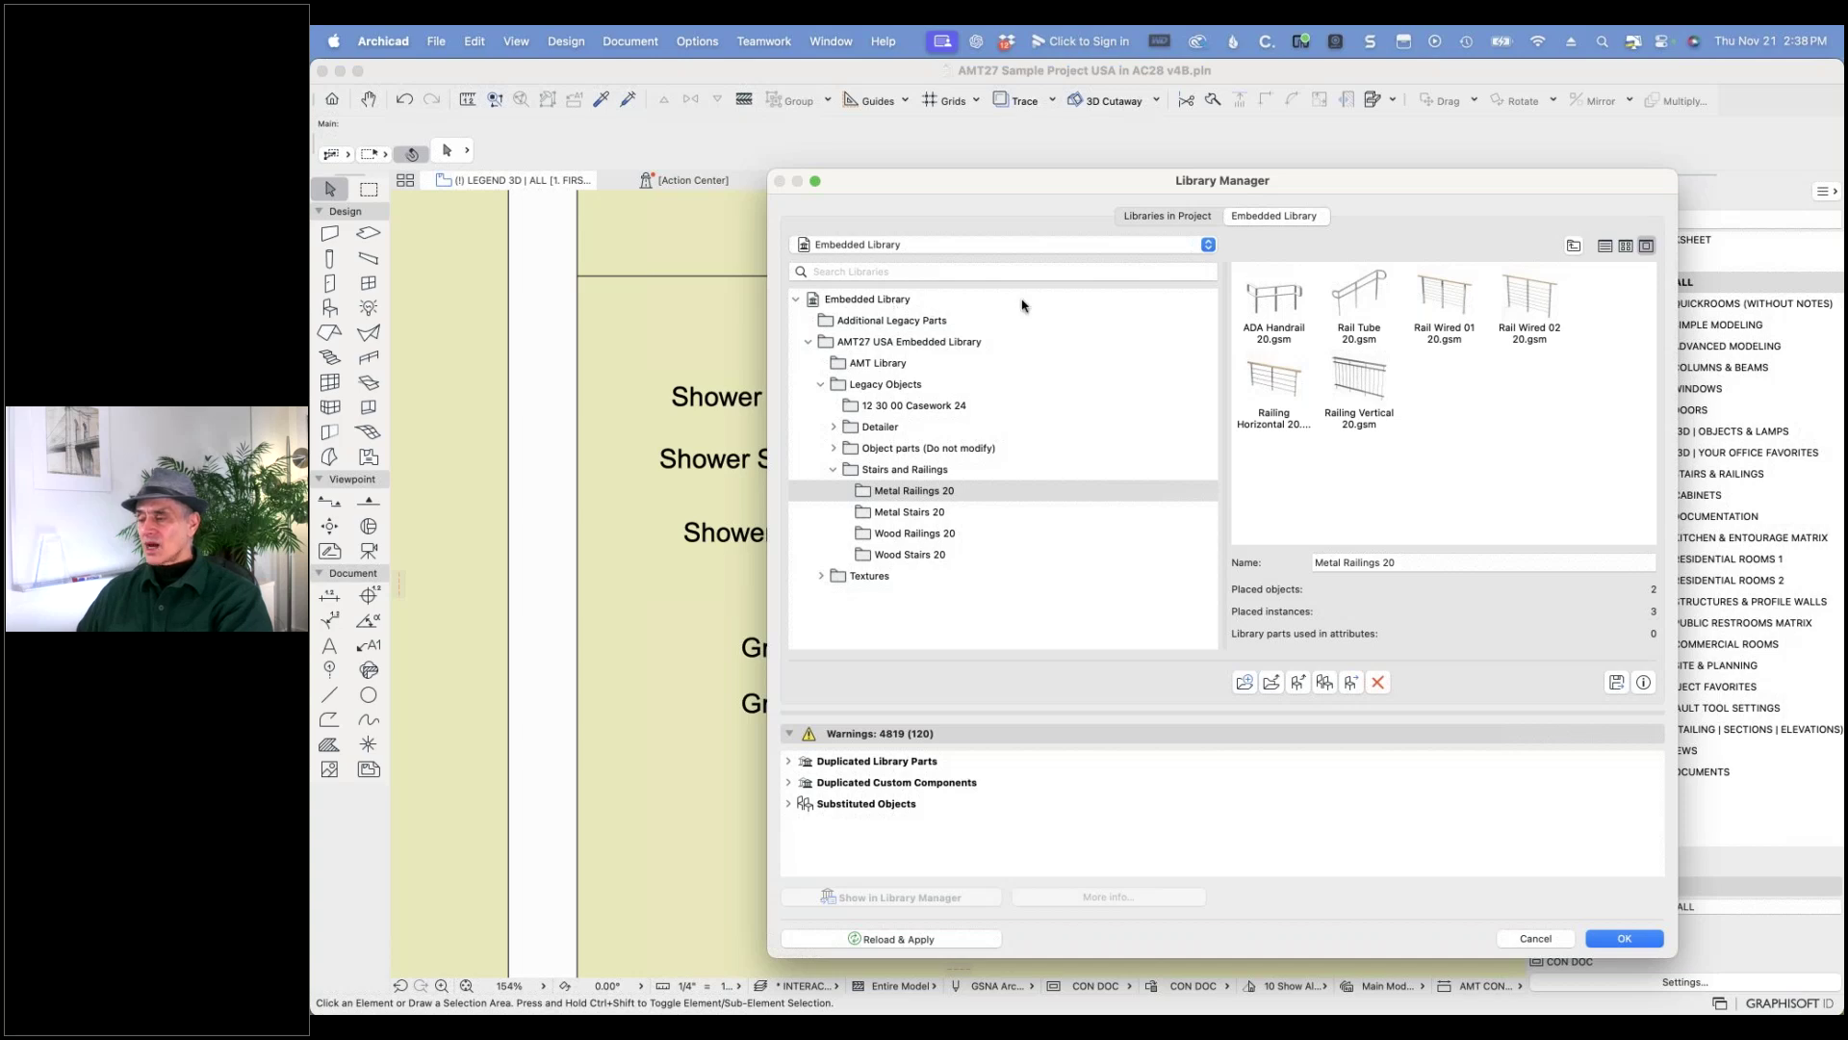
click(1185, 215)
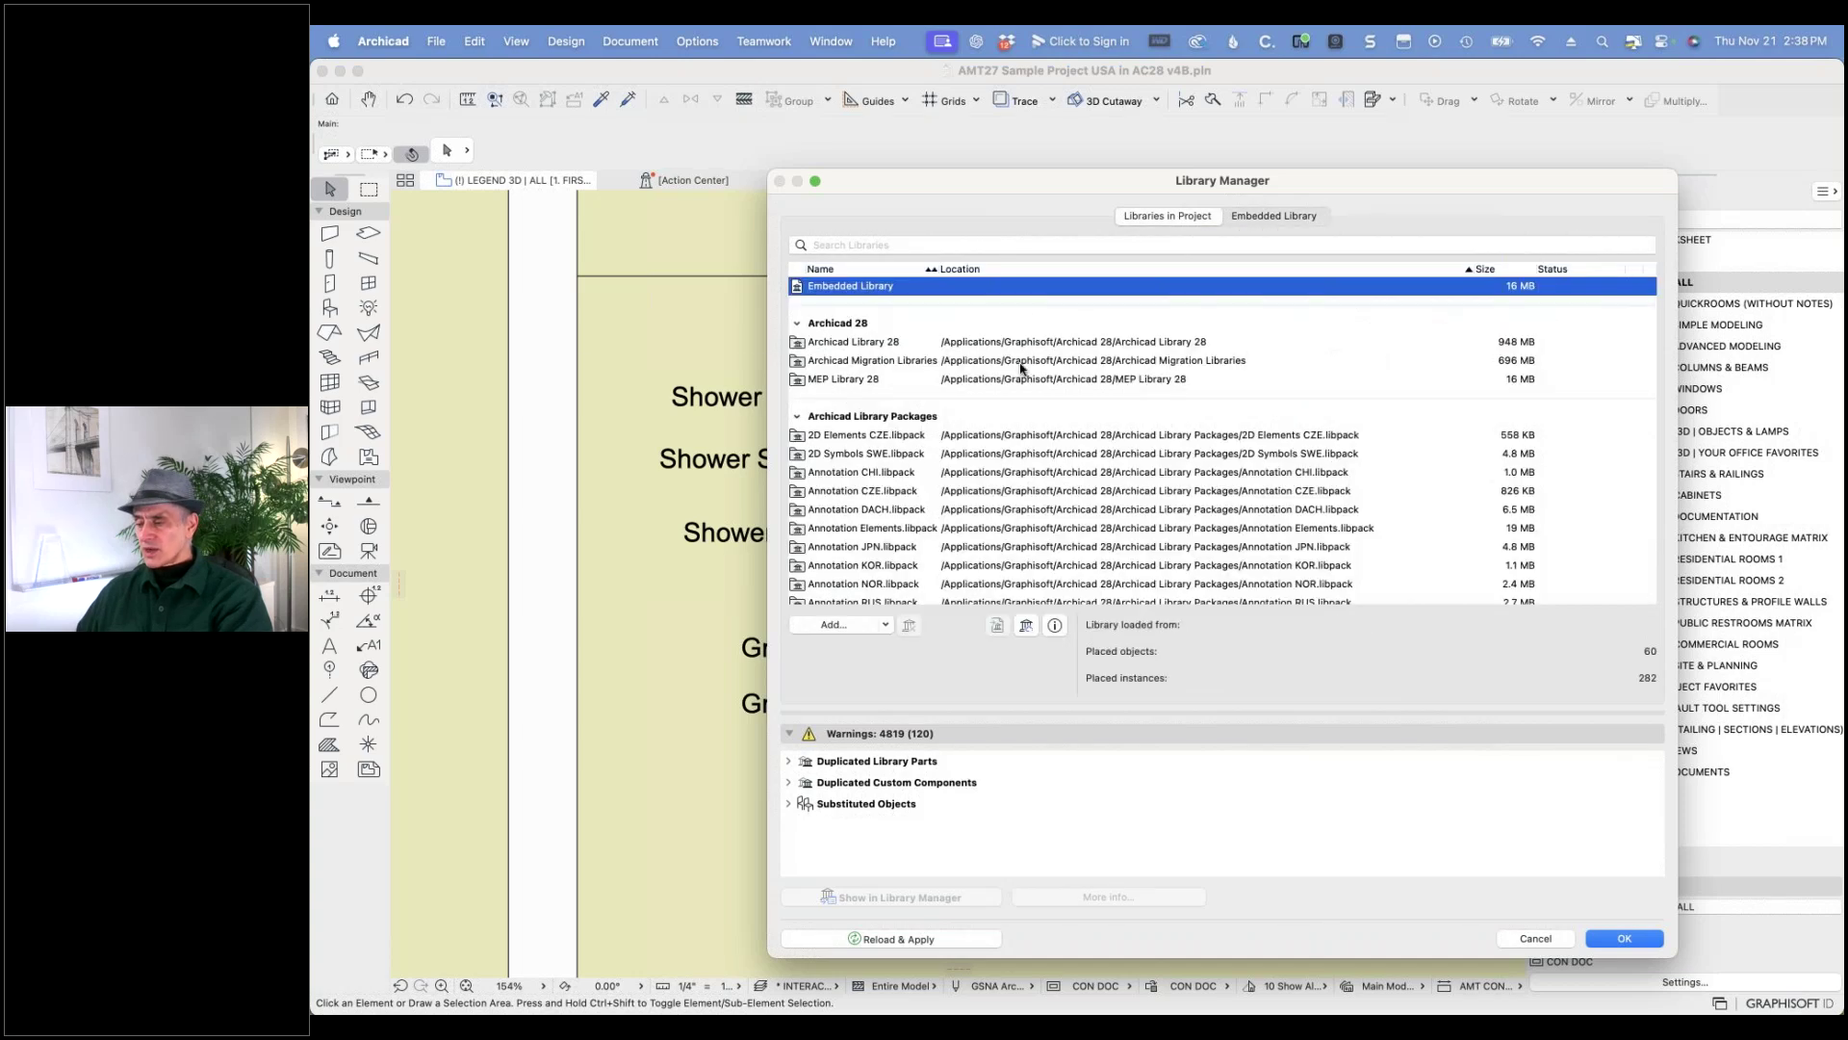
- Browse Archicad Library 28 down to Object Library 27 > 22 Plumbing > Plumbing Fixtures > Shower 27
click(871, 344)
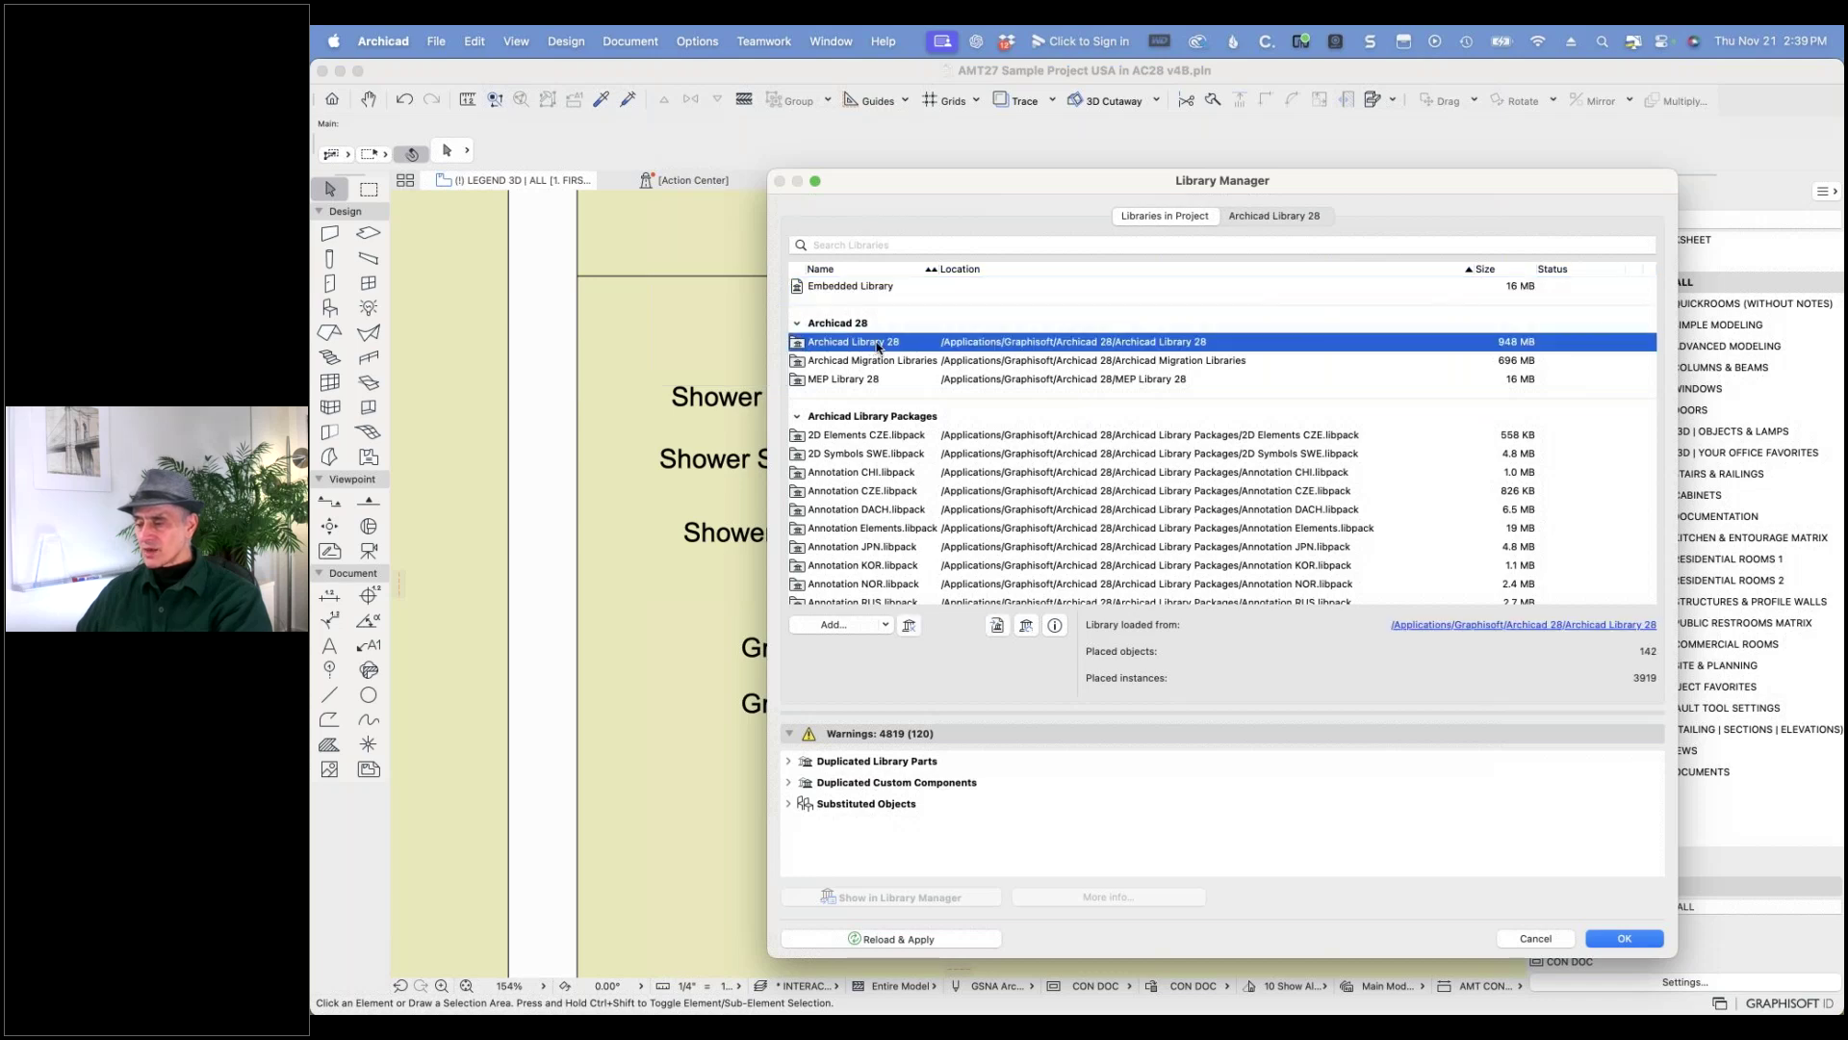
click(1269, 219)
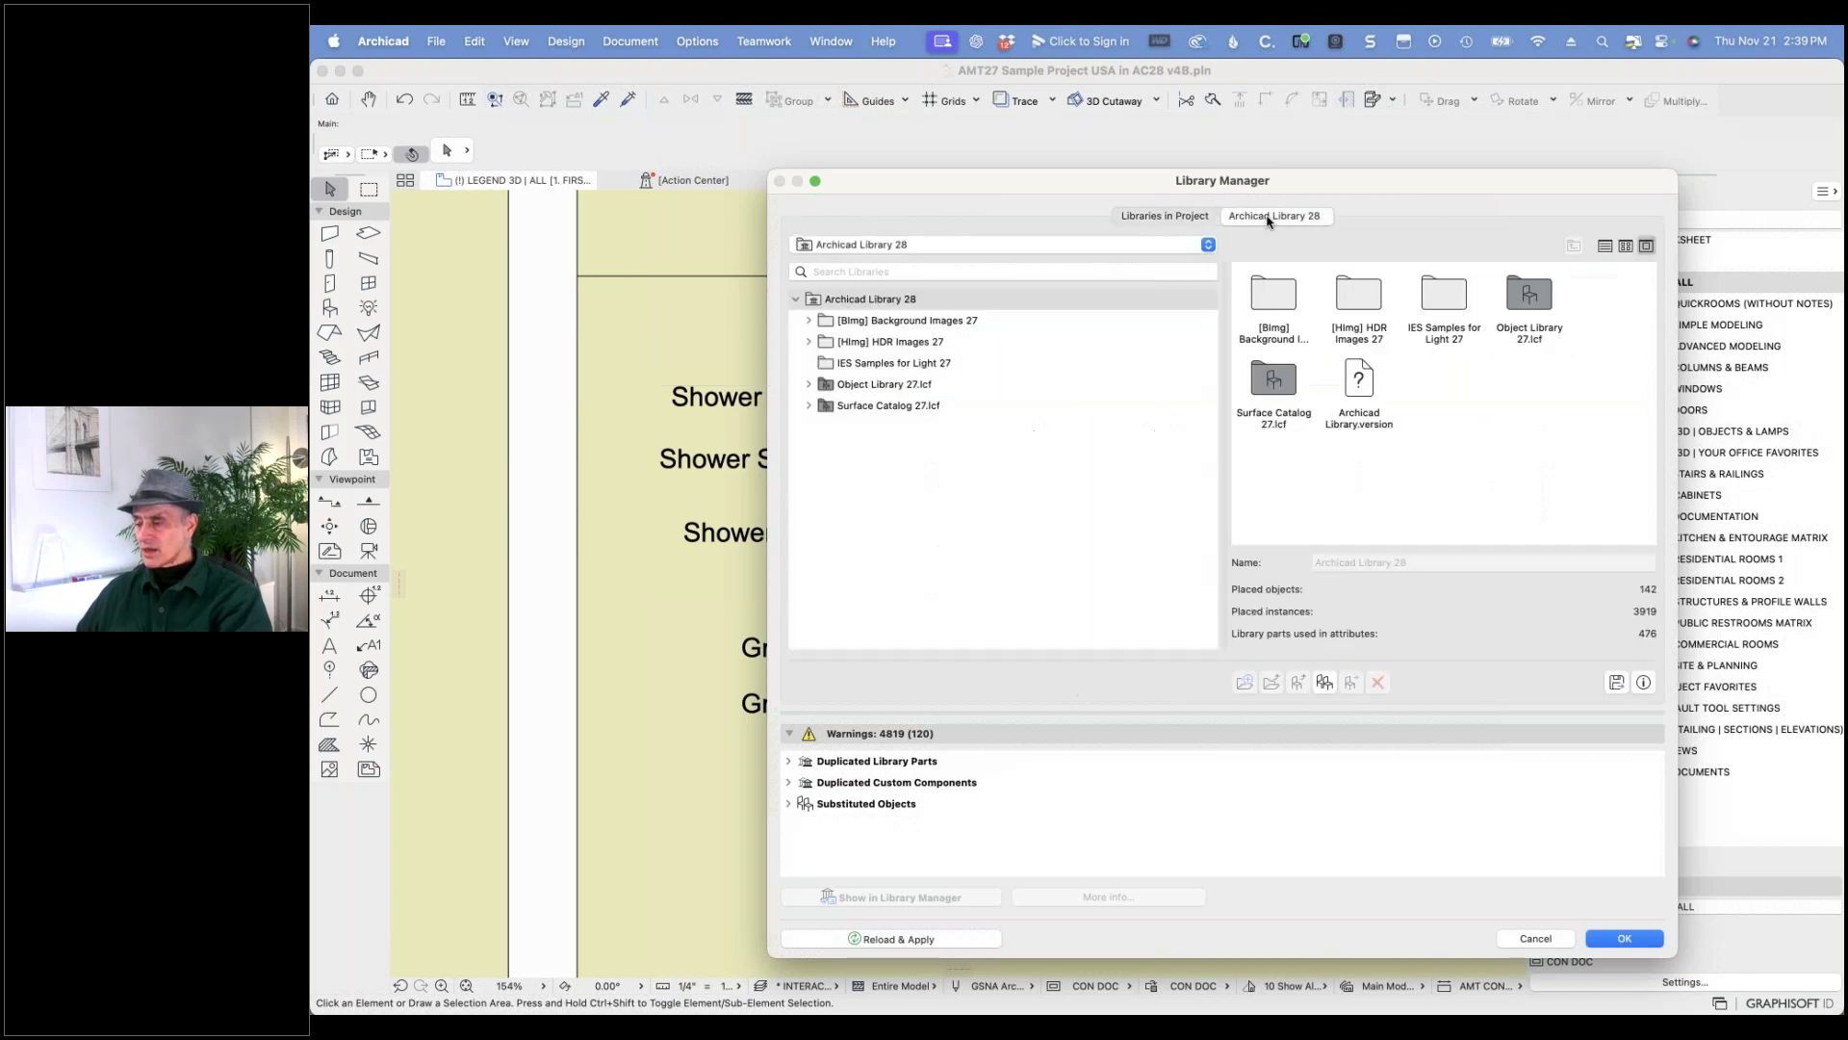
click(808, 384)
click(821, 405)
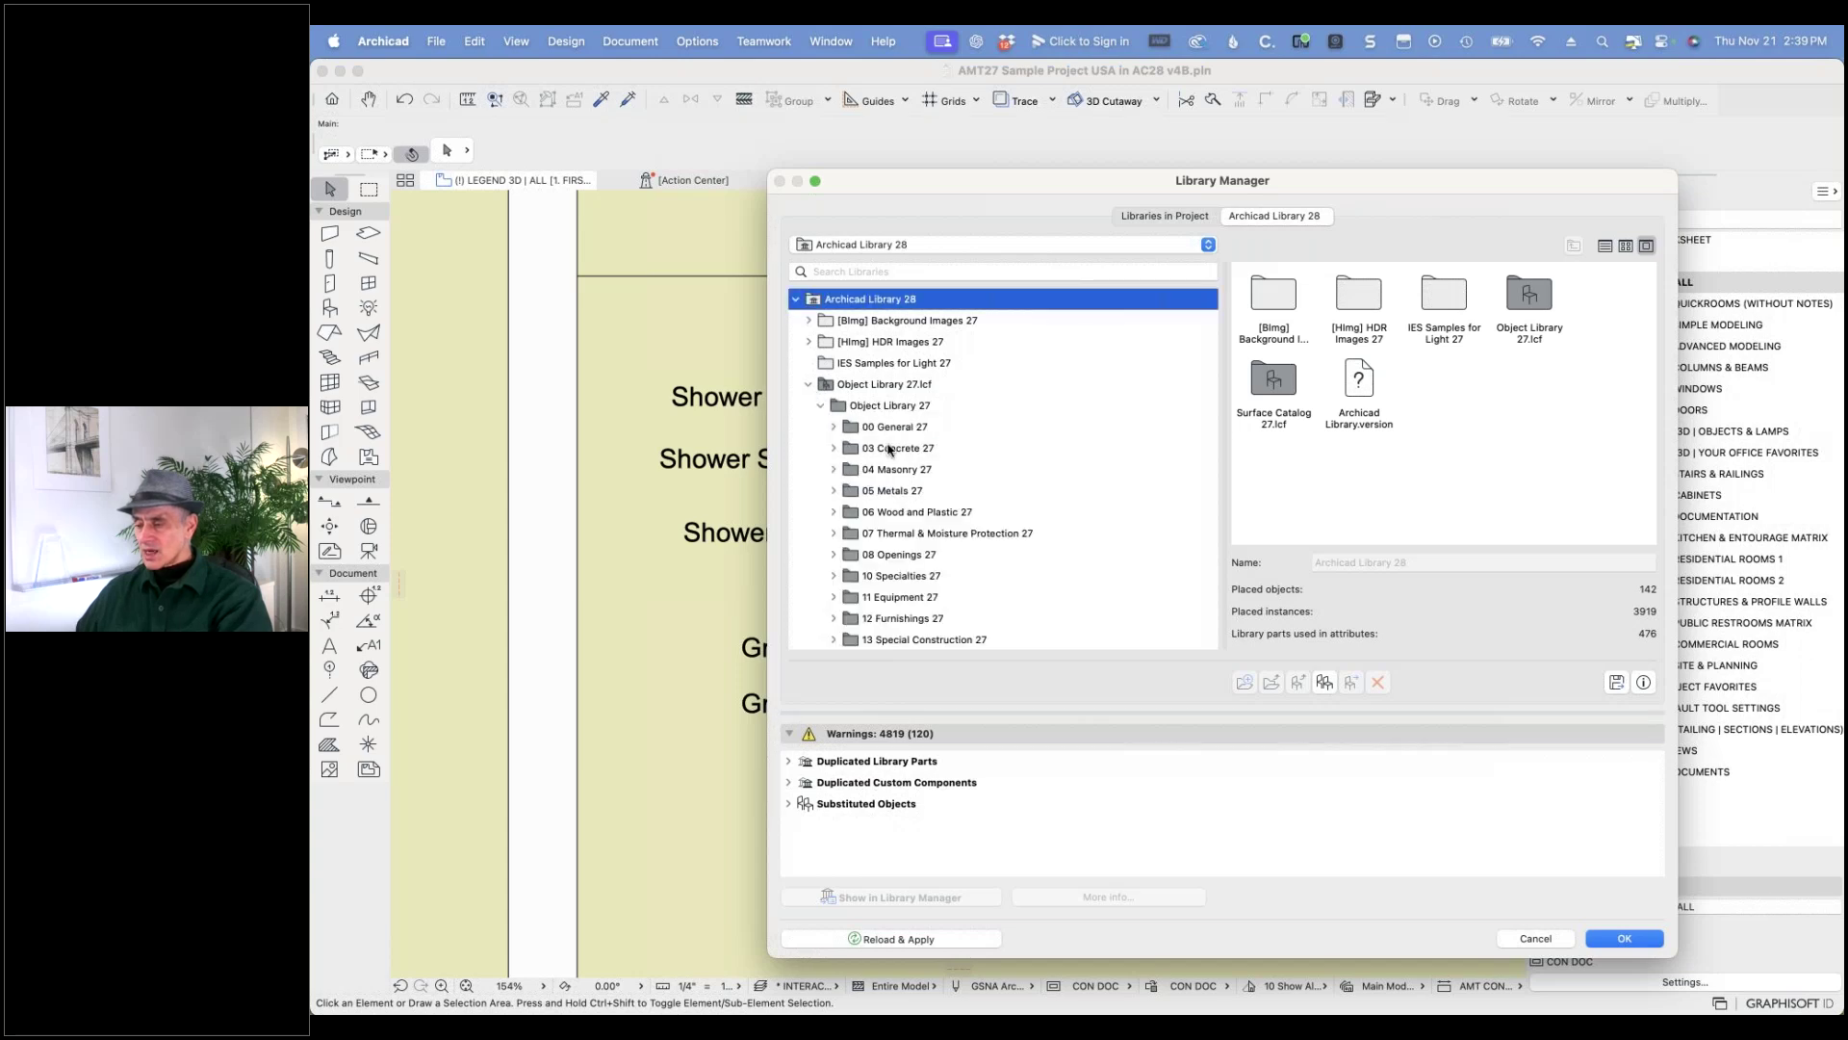
scroll(958, 490, down, 5)
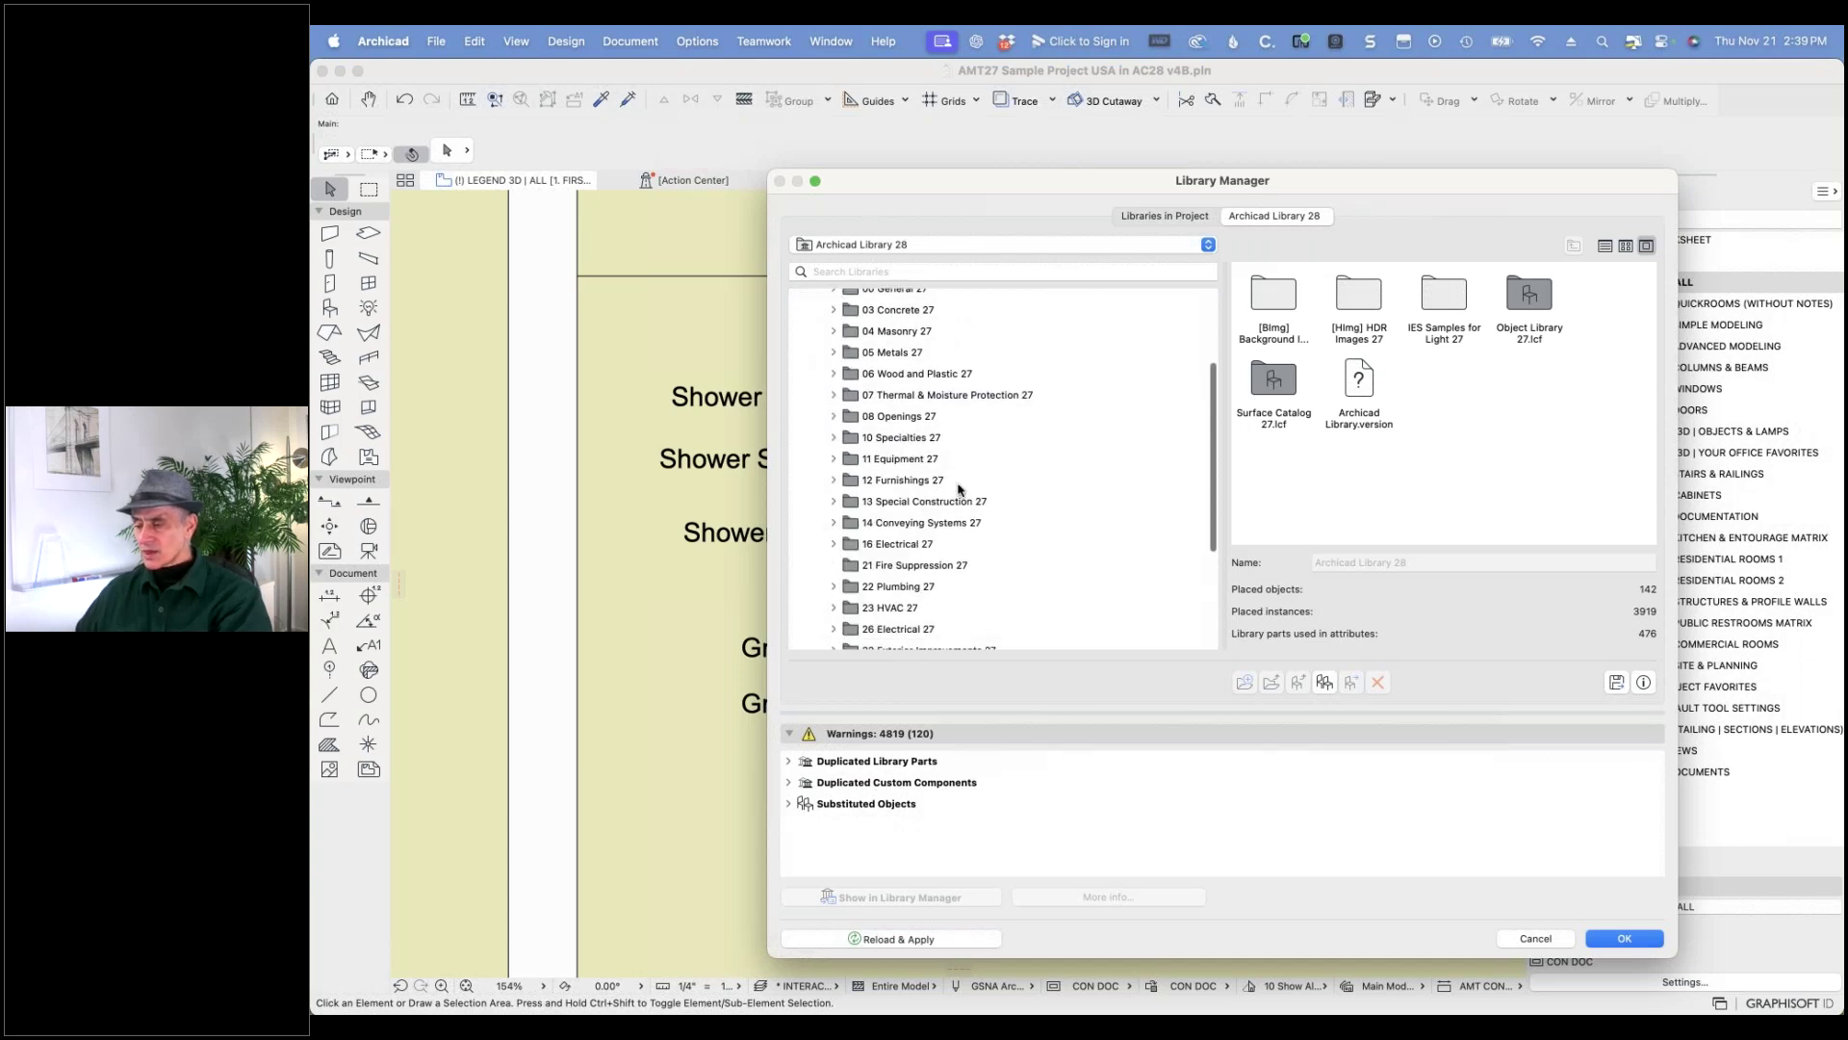
scroll(957, 494, down, 1)
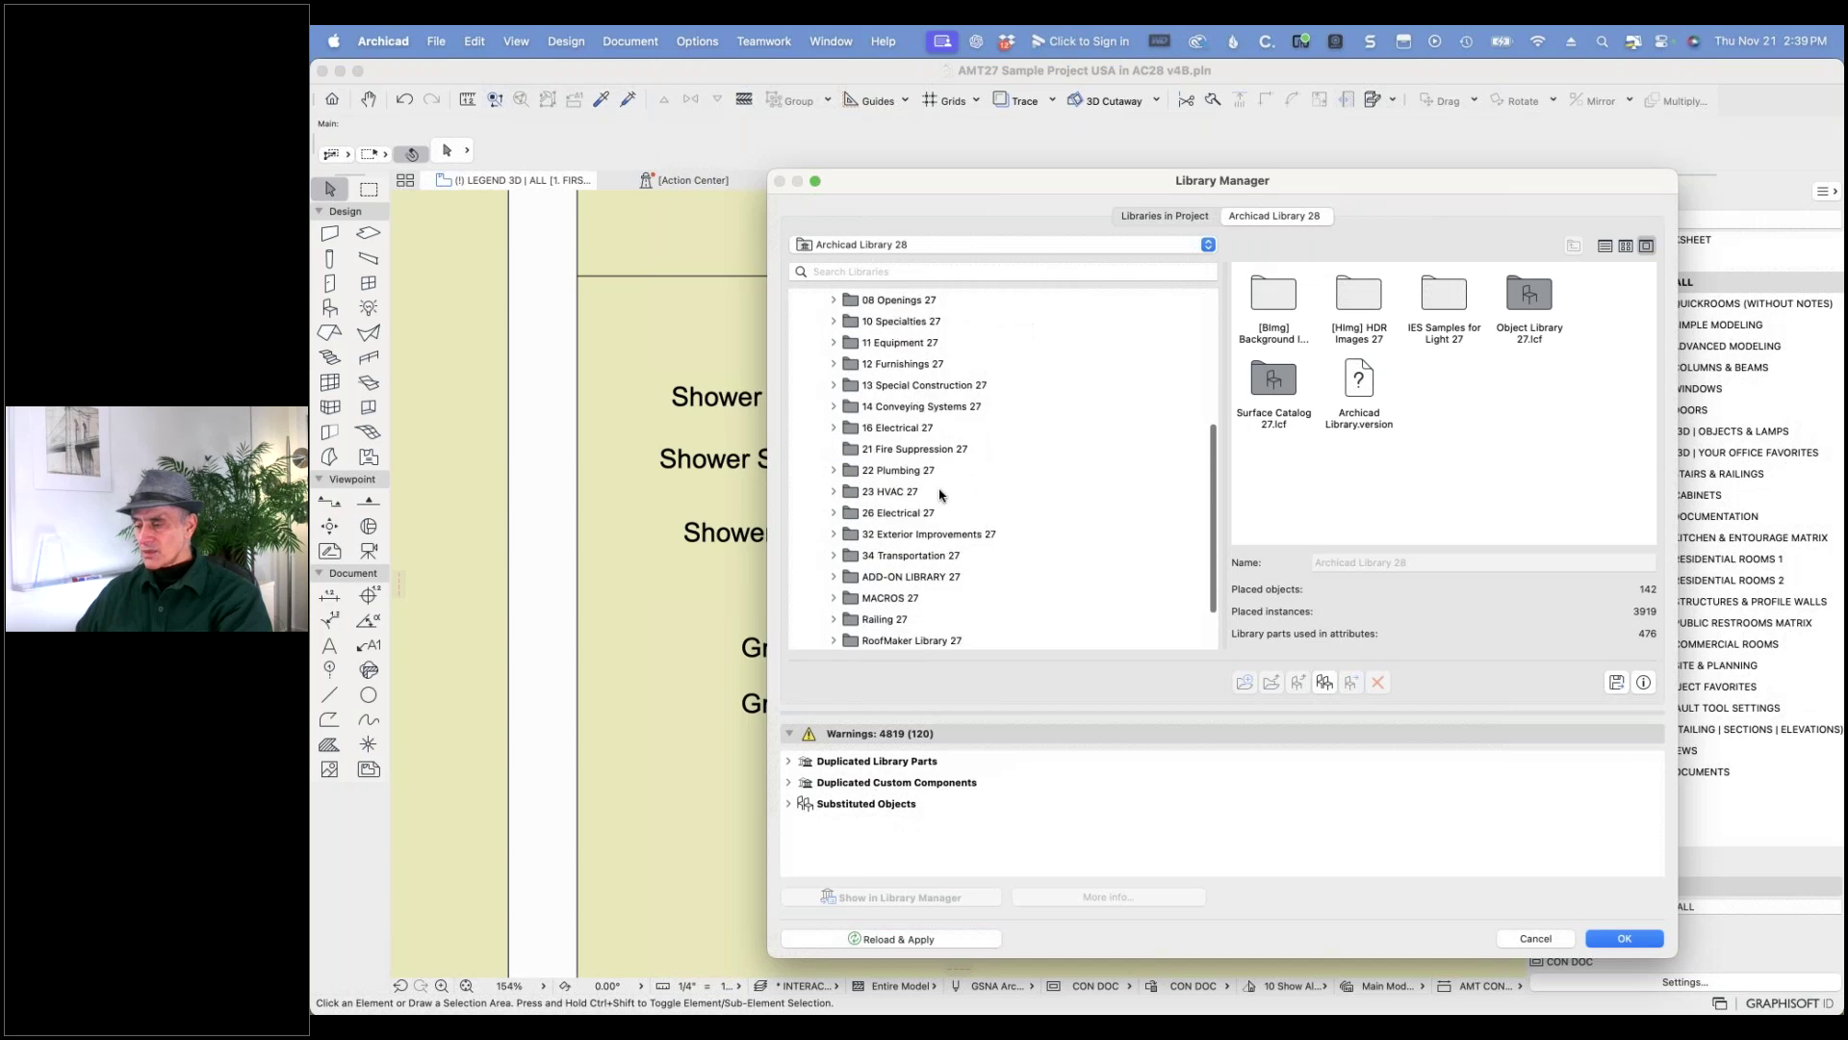
click(834, 465)
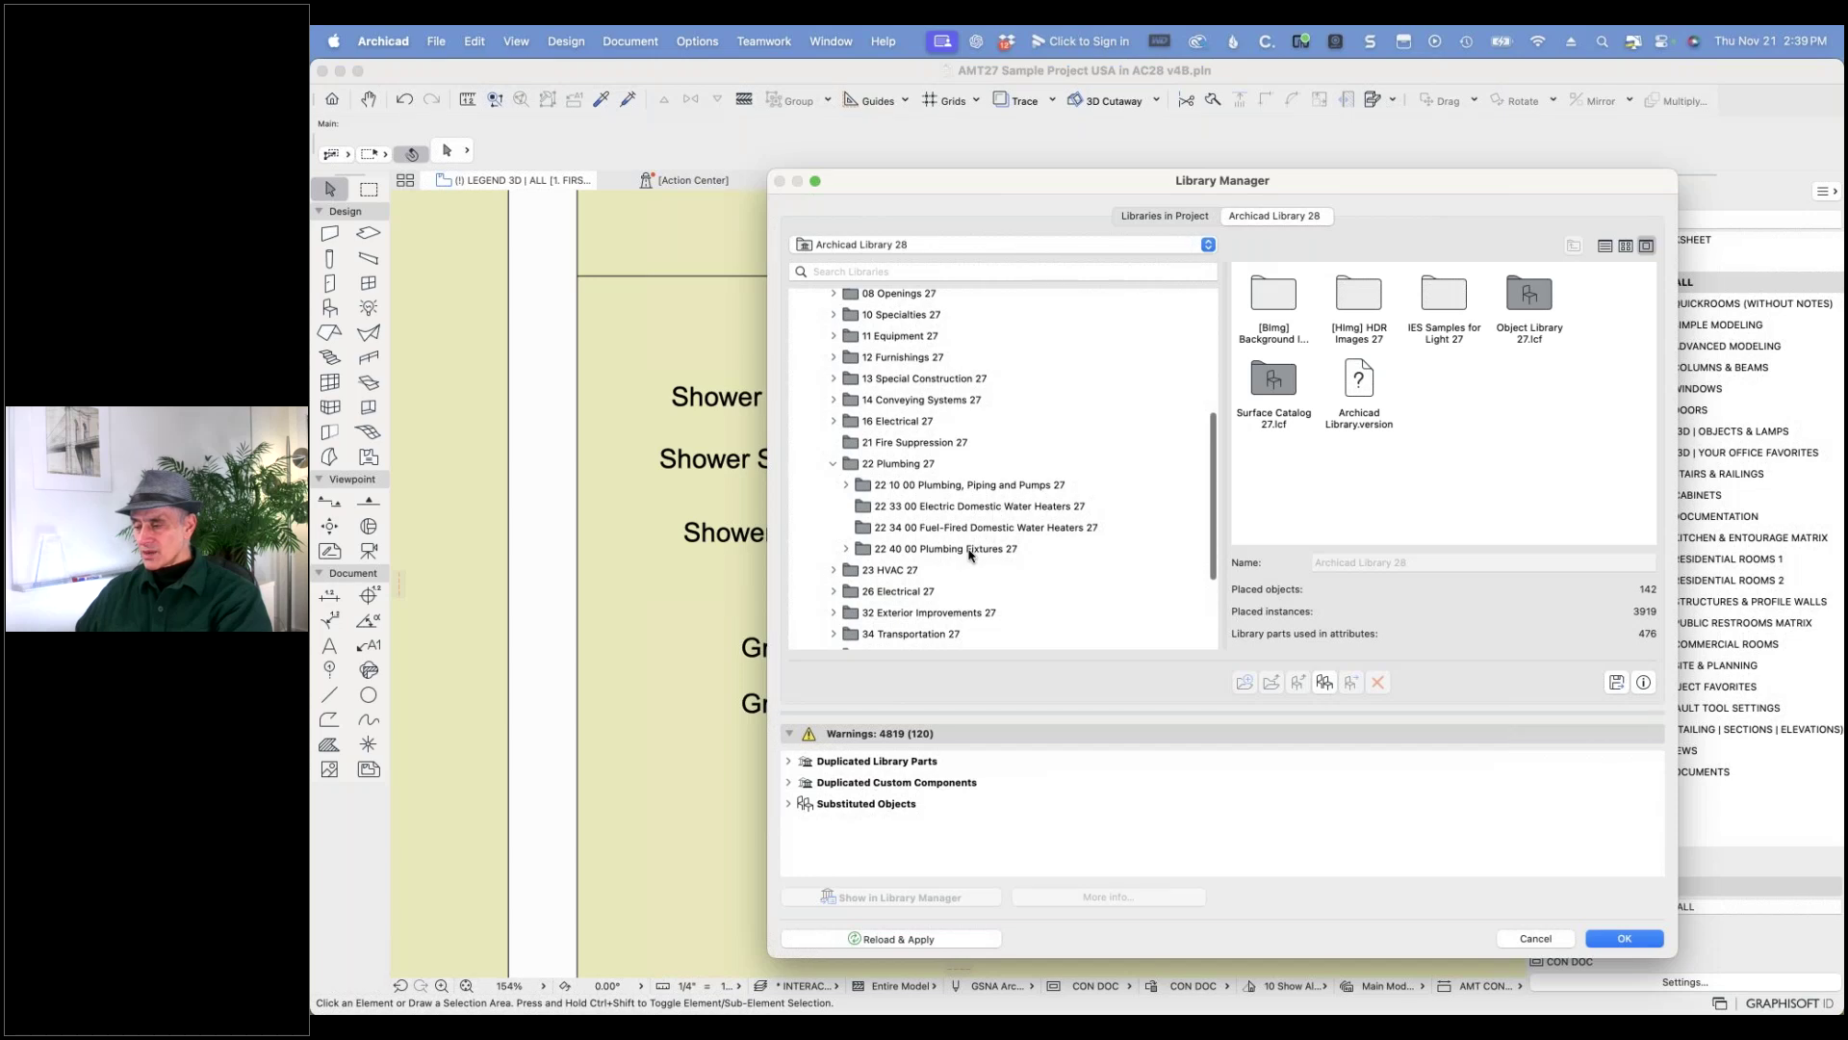
click(847, 549)
scroll(924, 539, down, 4)
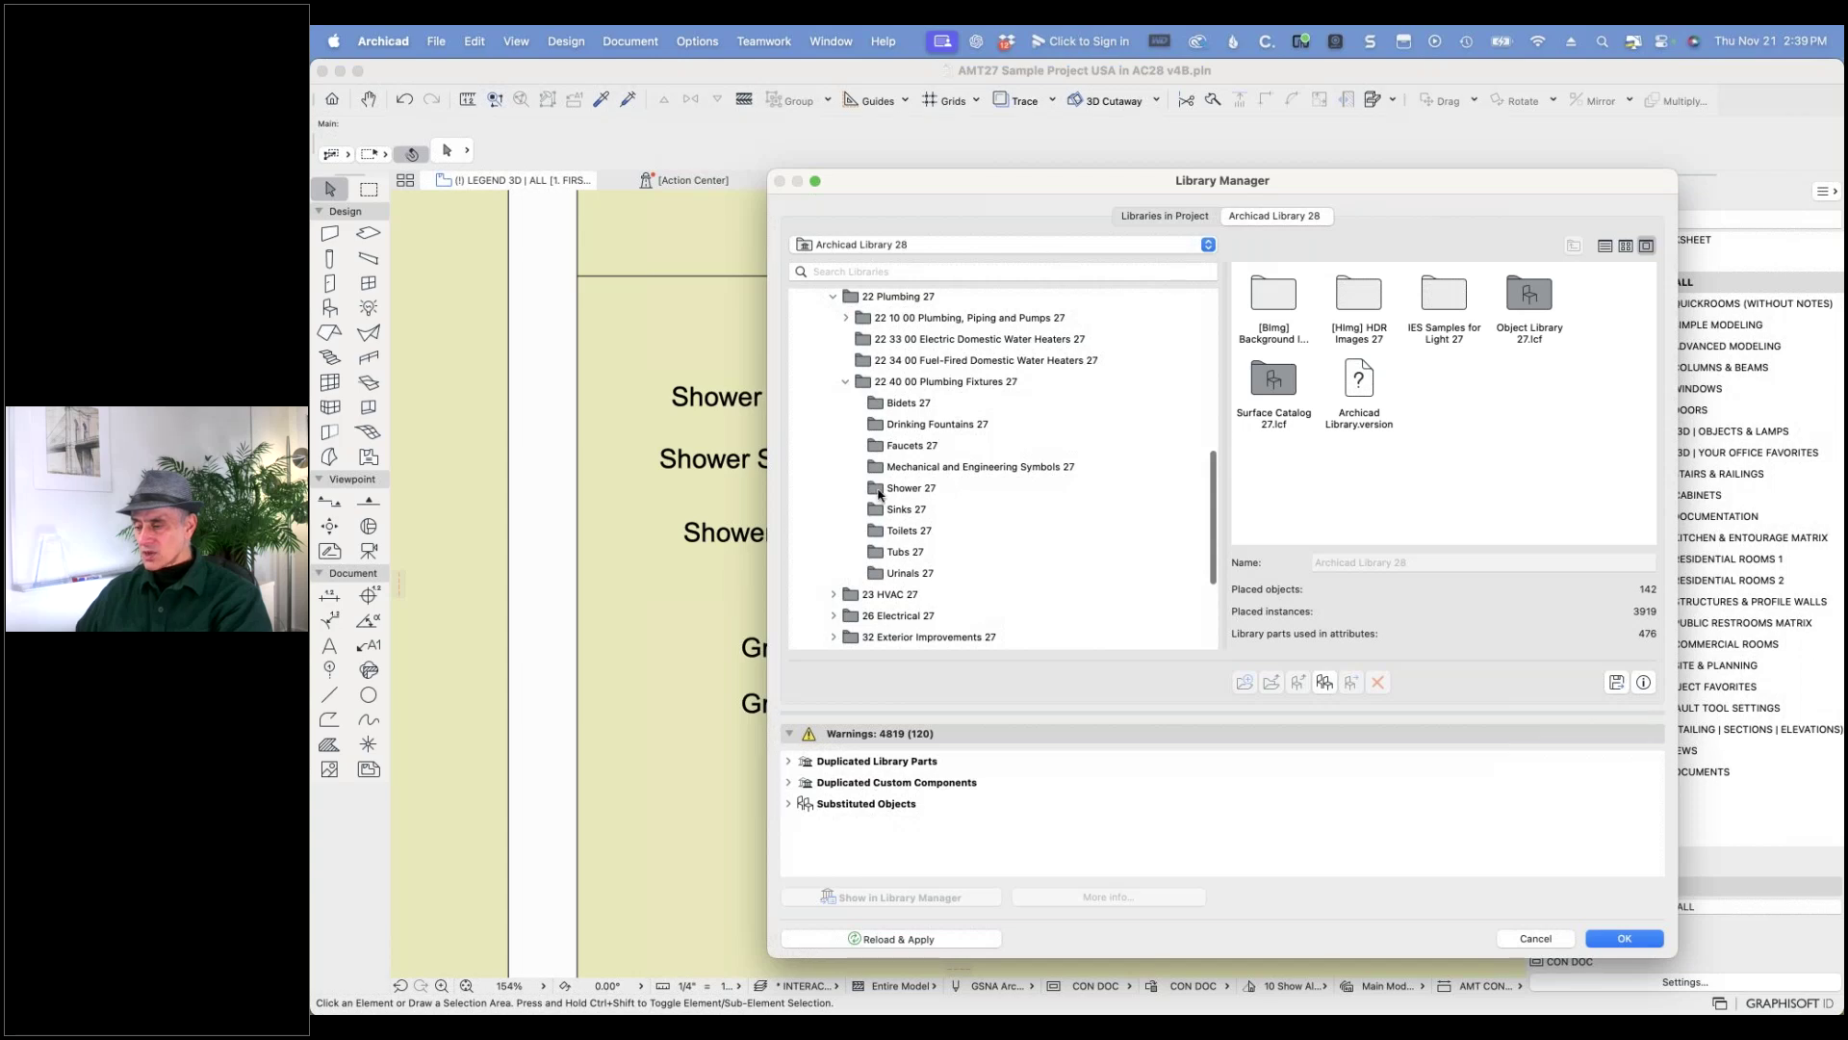
click(879, 491)
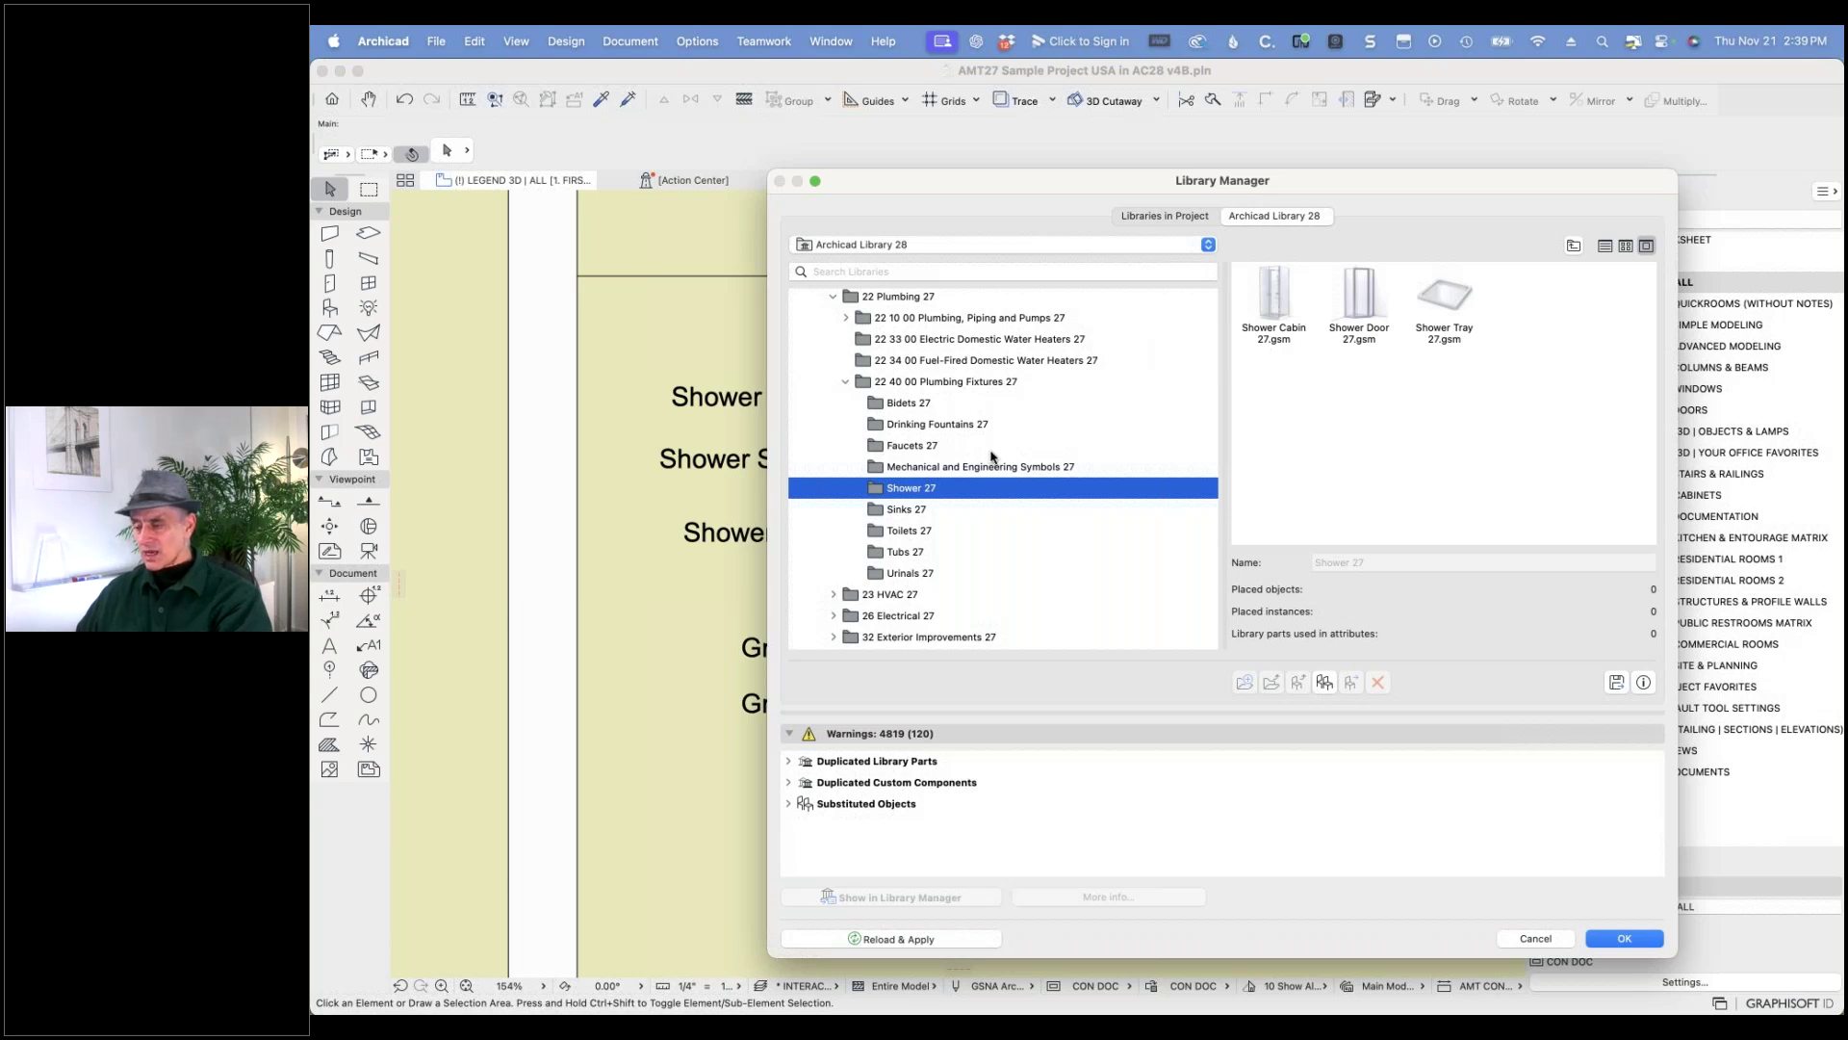
- Export the Shower 27 folder to the Downloads folder
scroll(992, 455, down, 5)
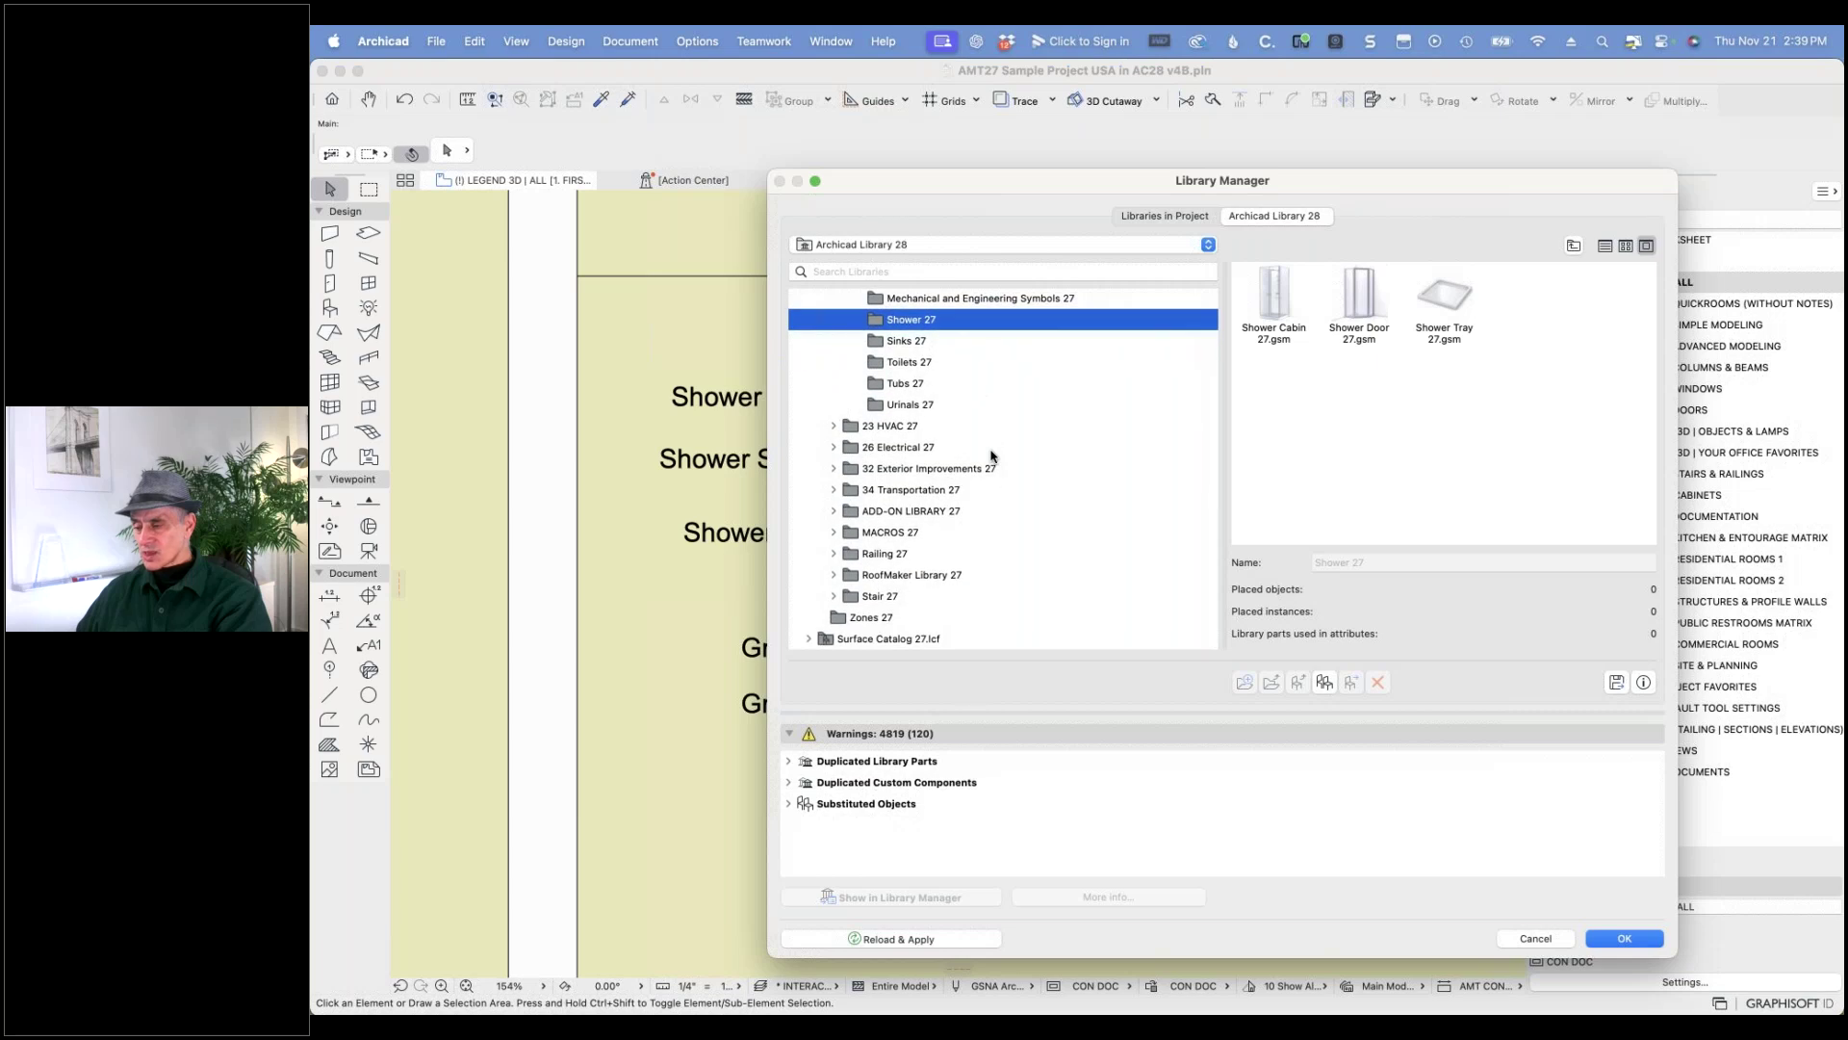
scroll(993, 455, up, 5)
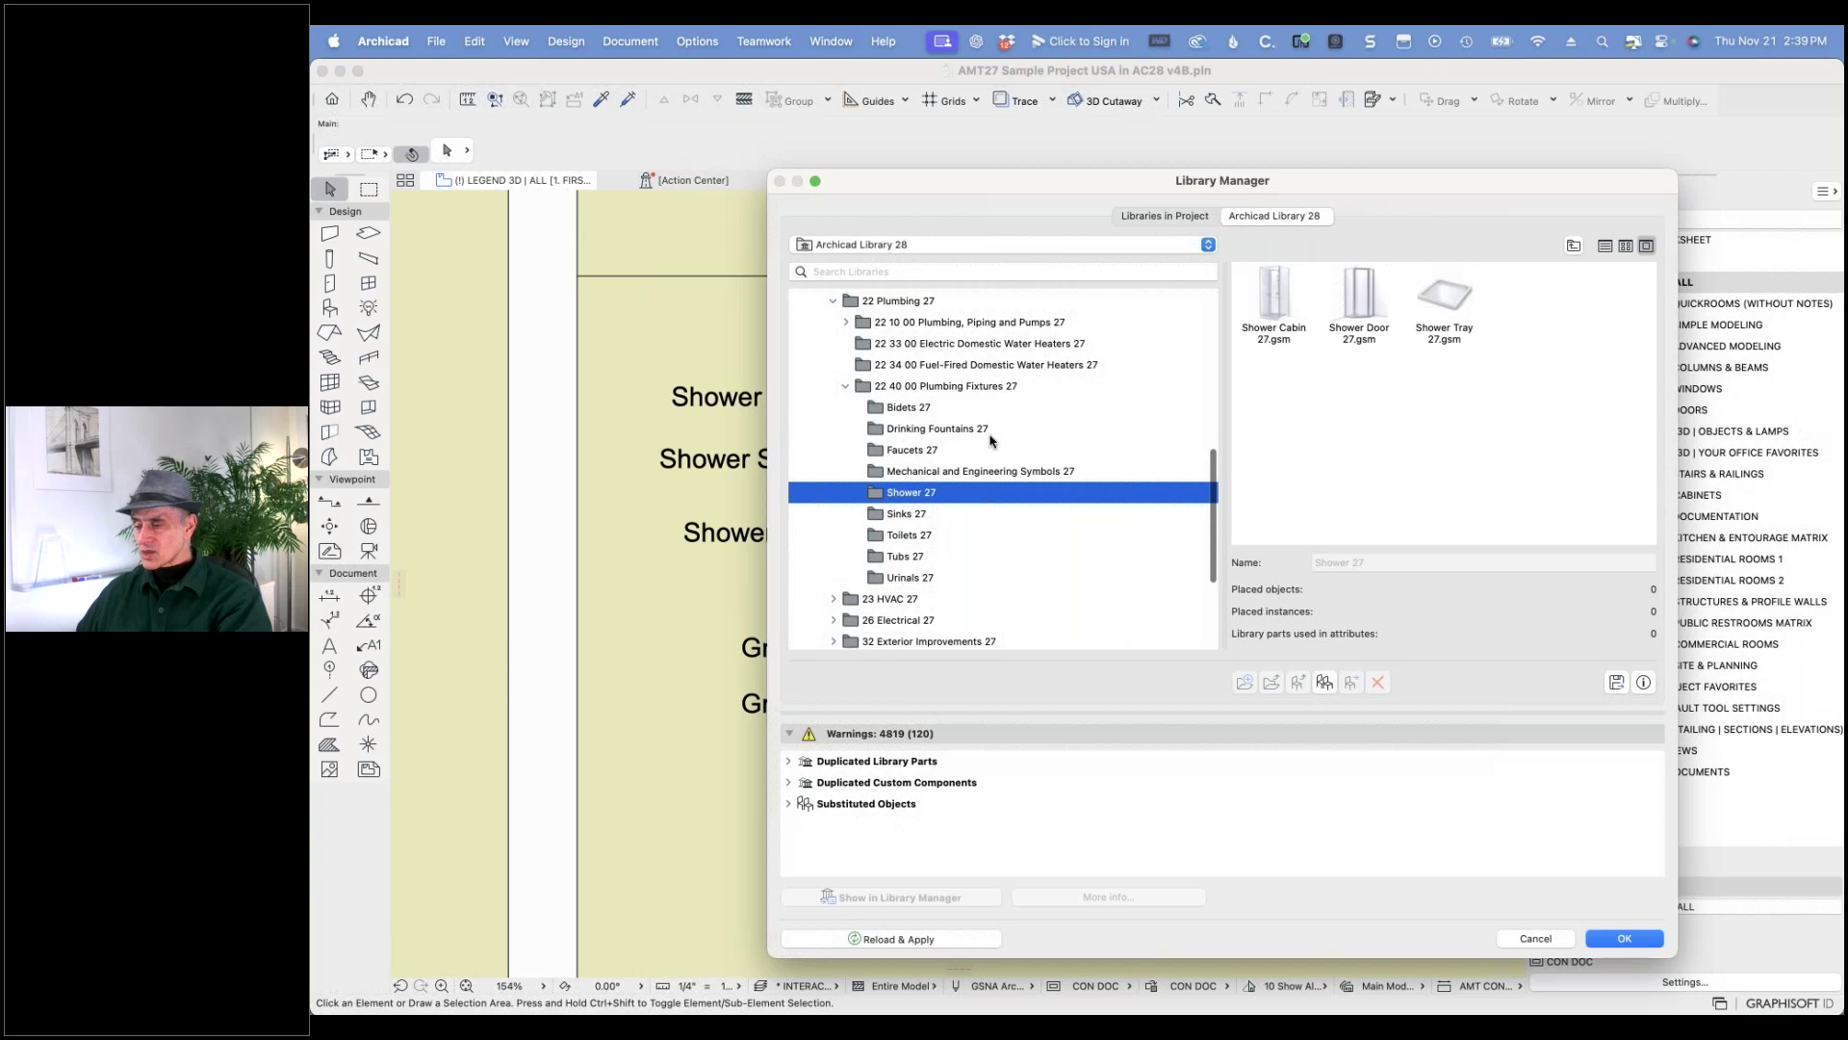
click(846, 322)
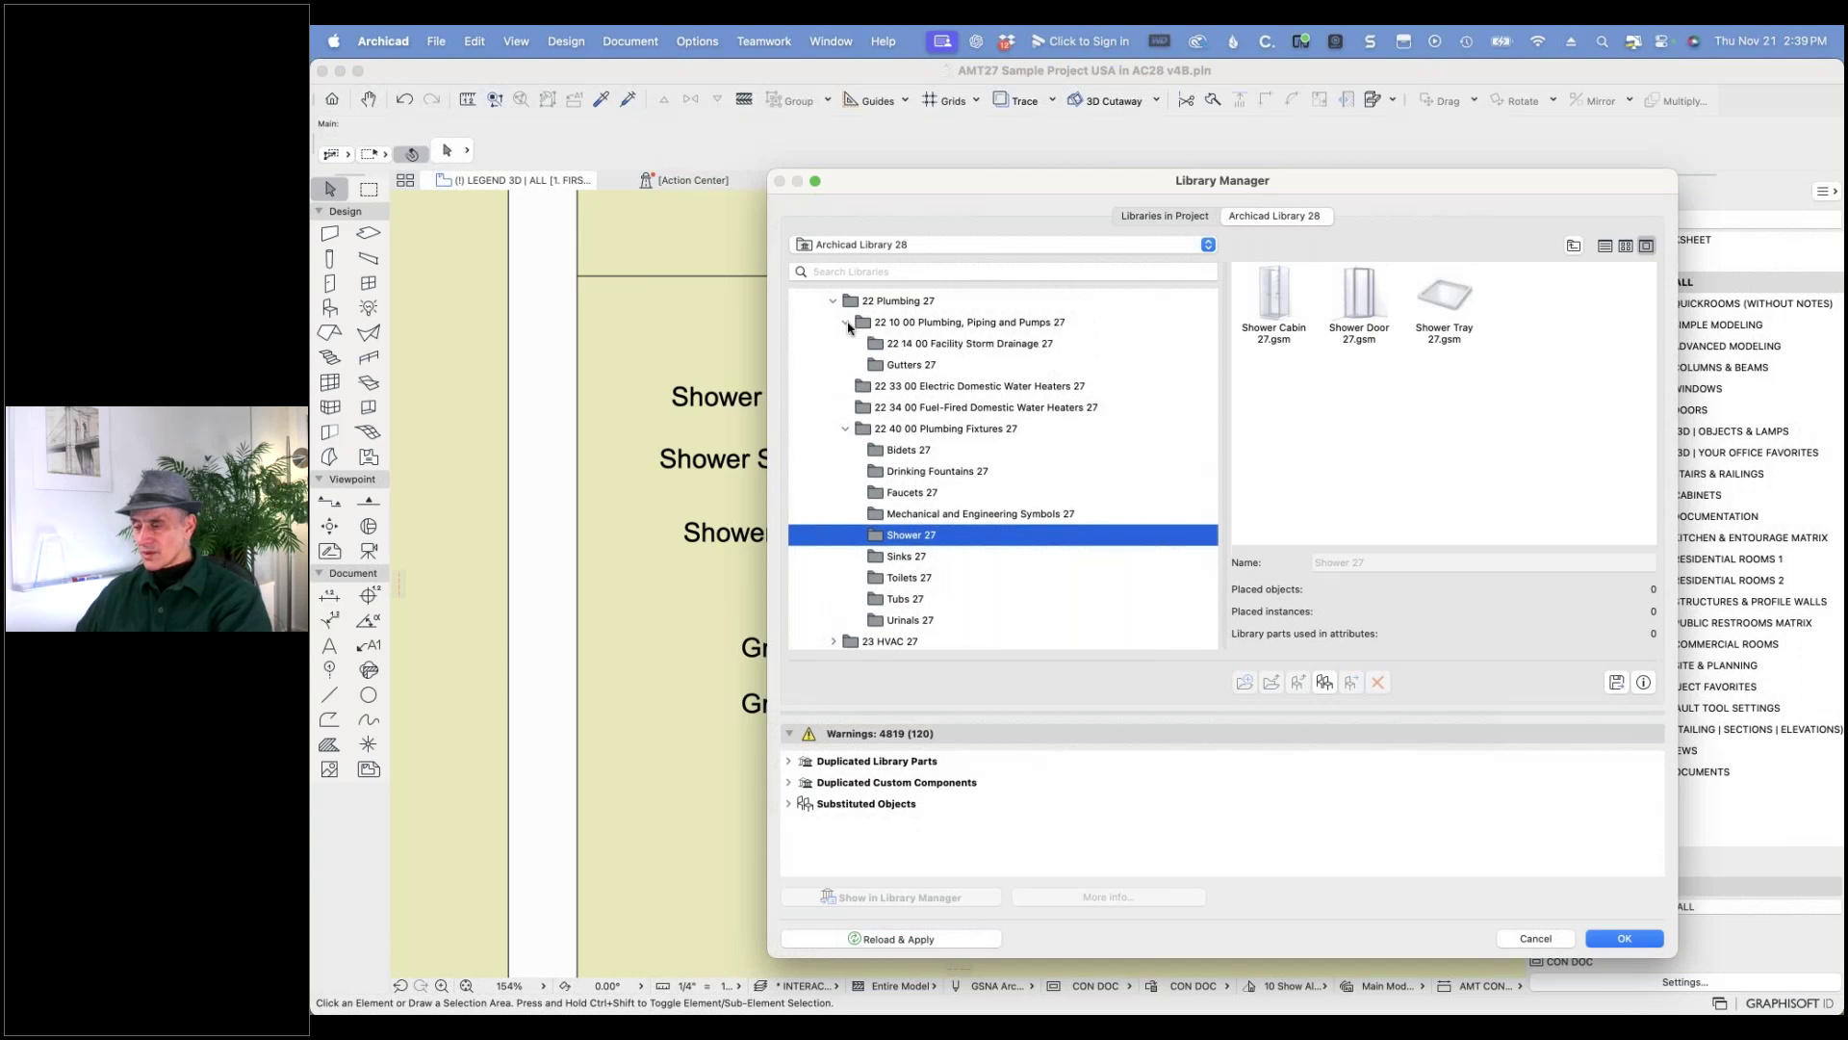
click(846, 323)
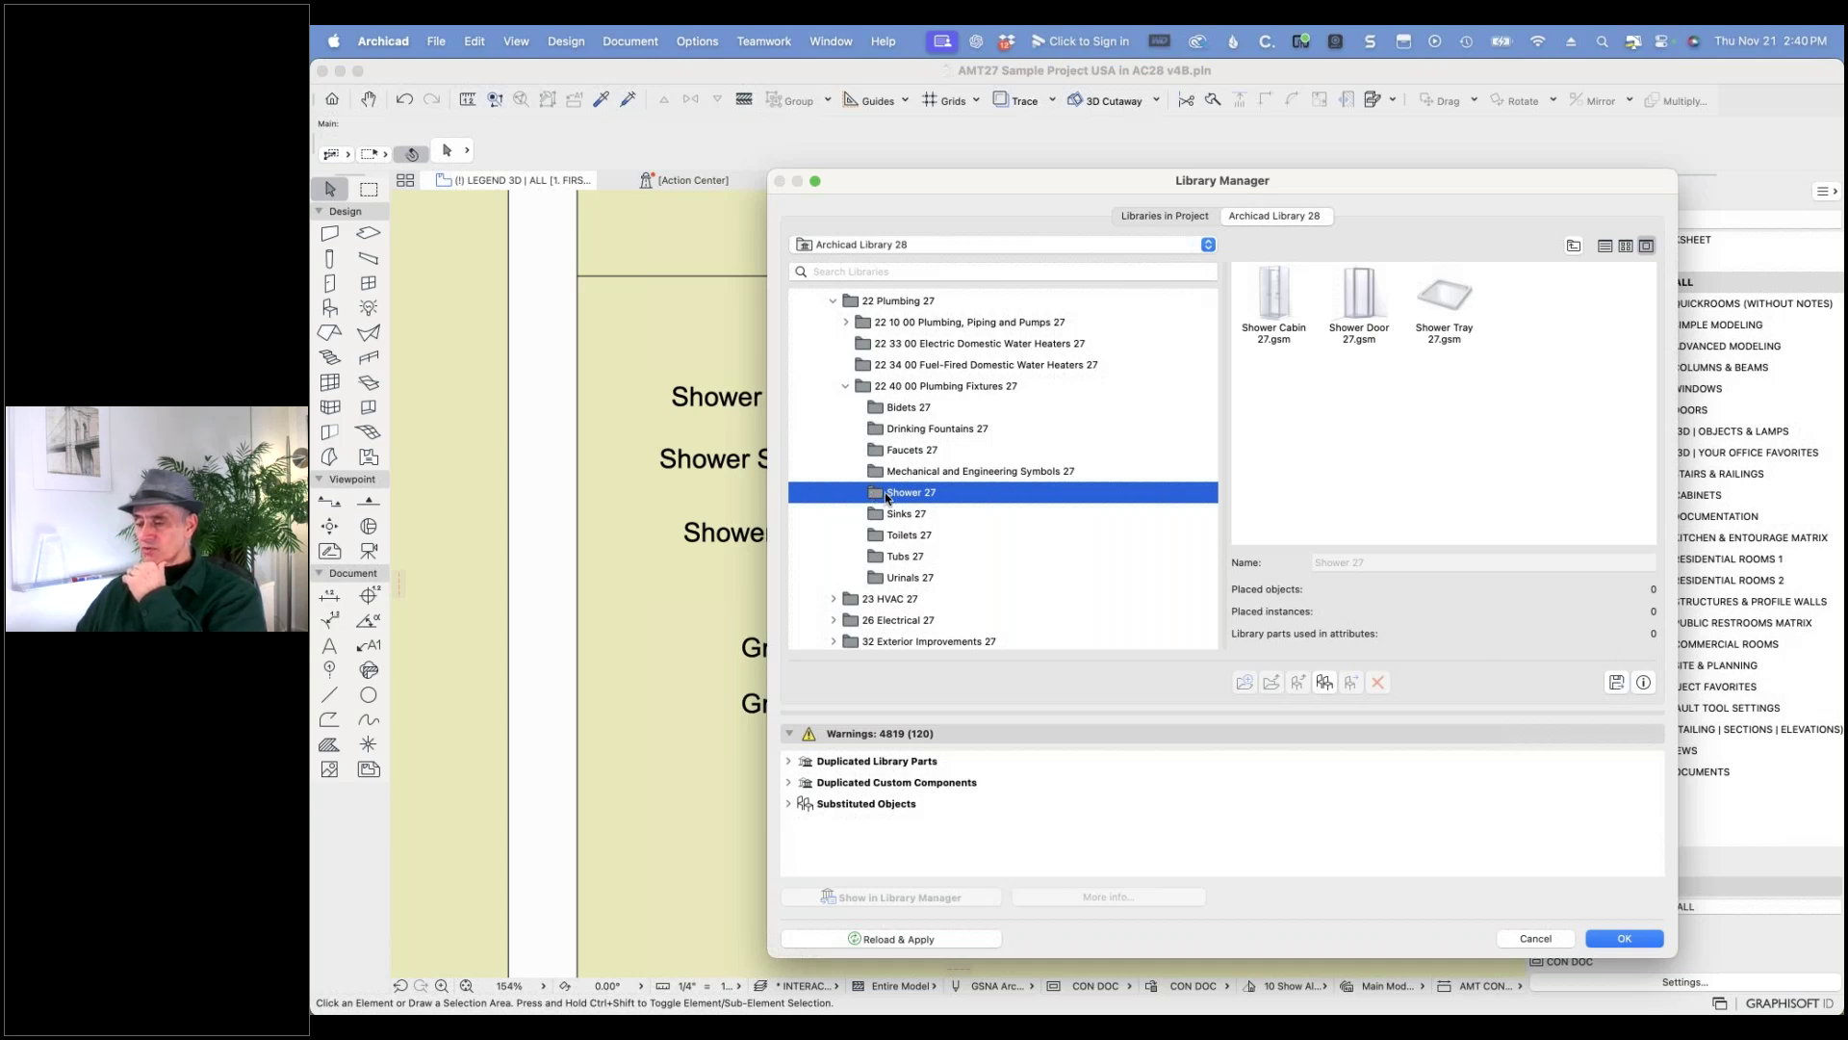
click(1615, 683)
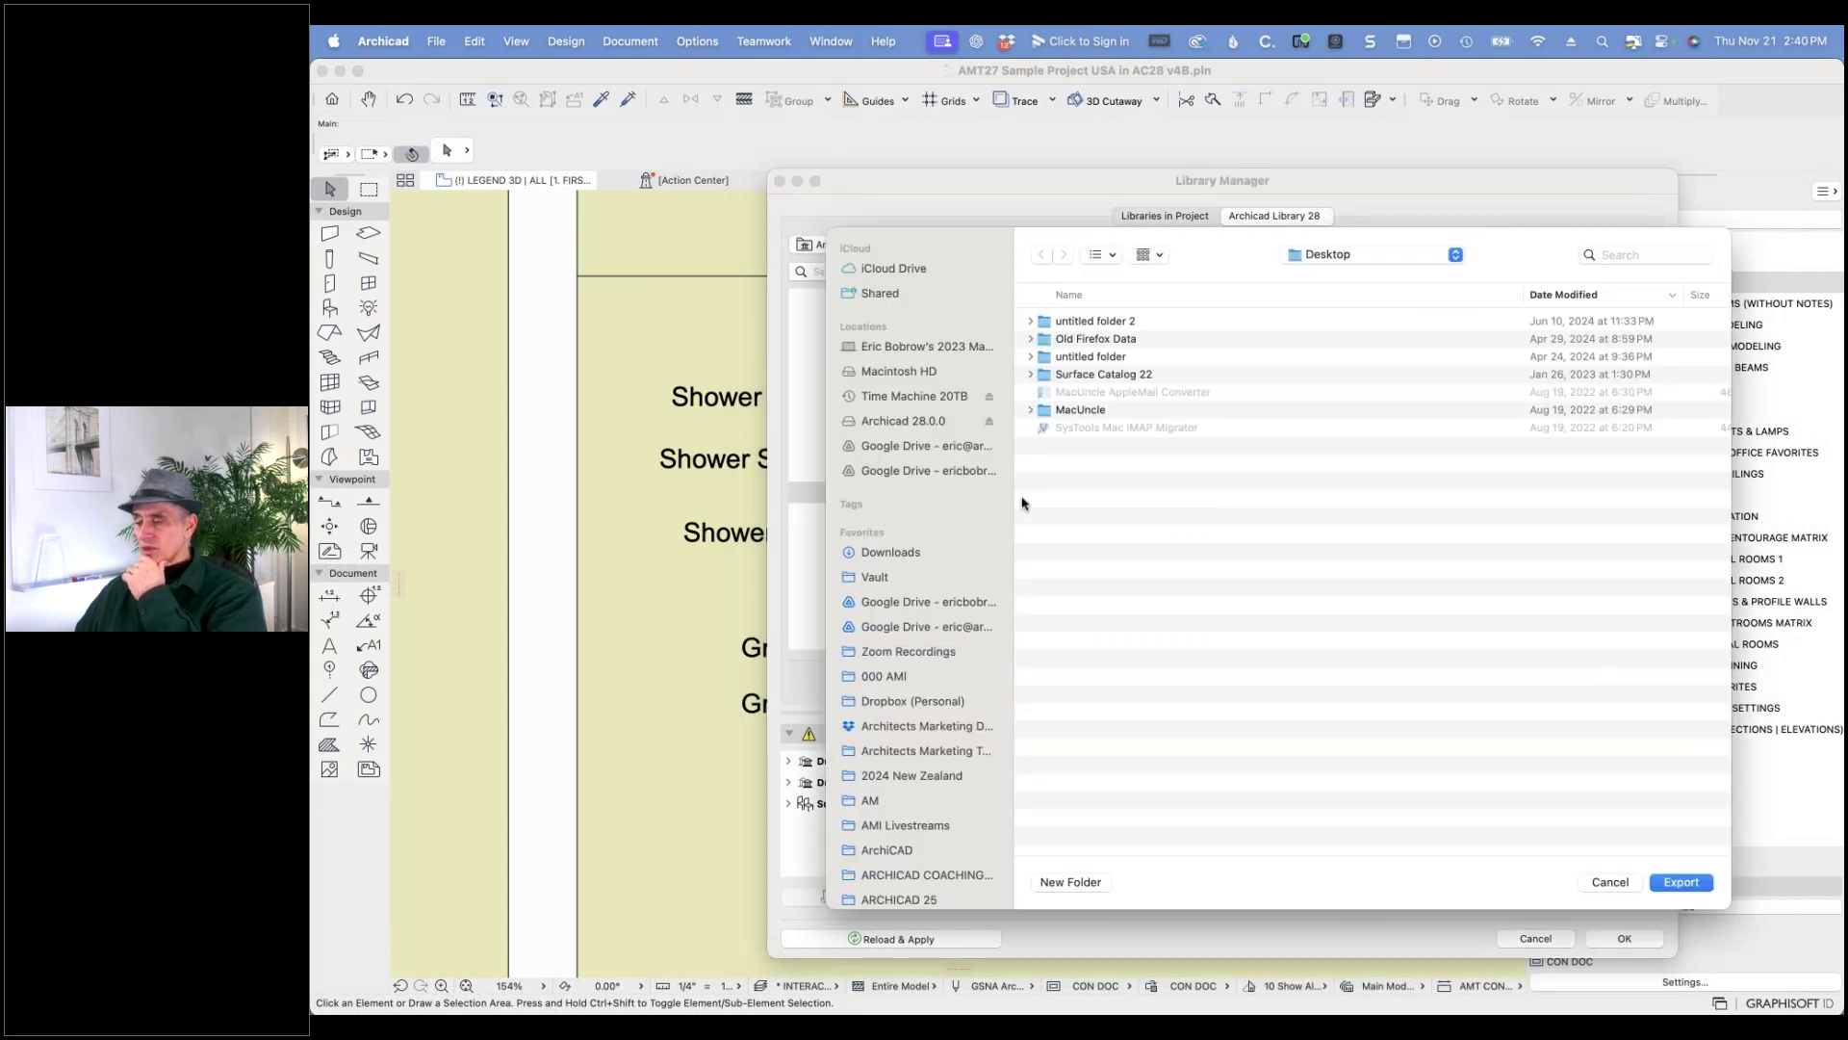
click(879, 552)
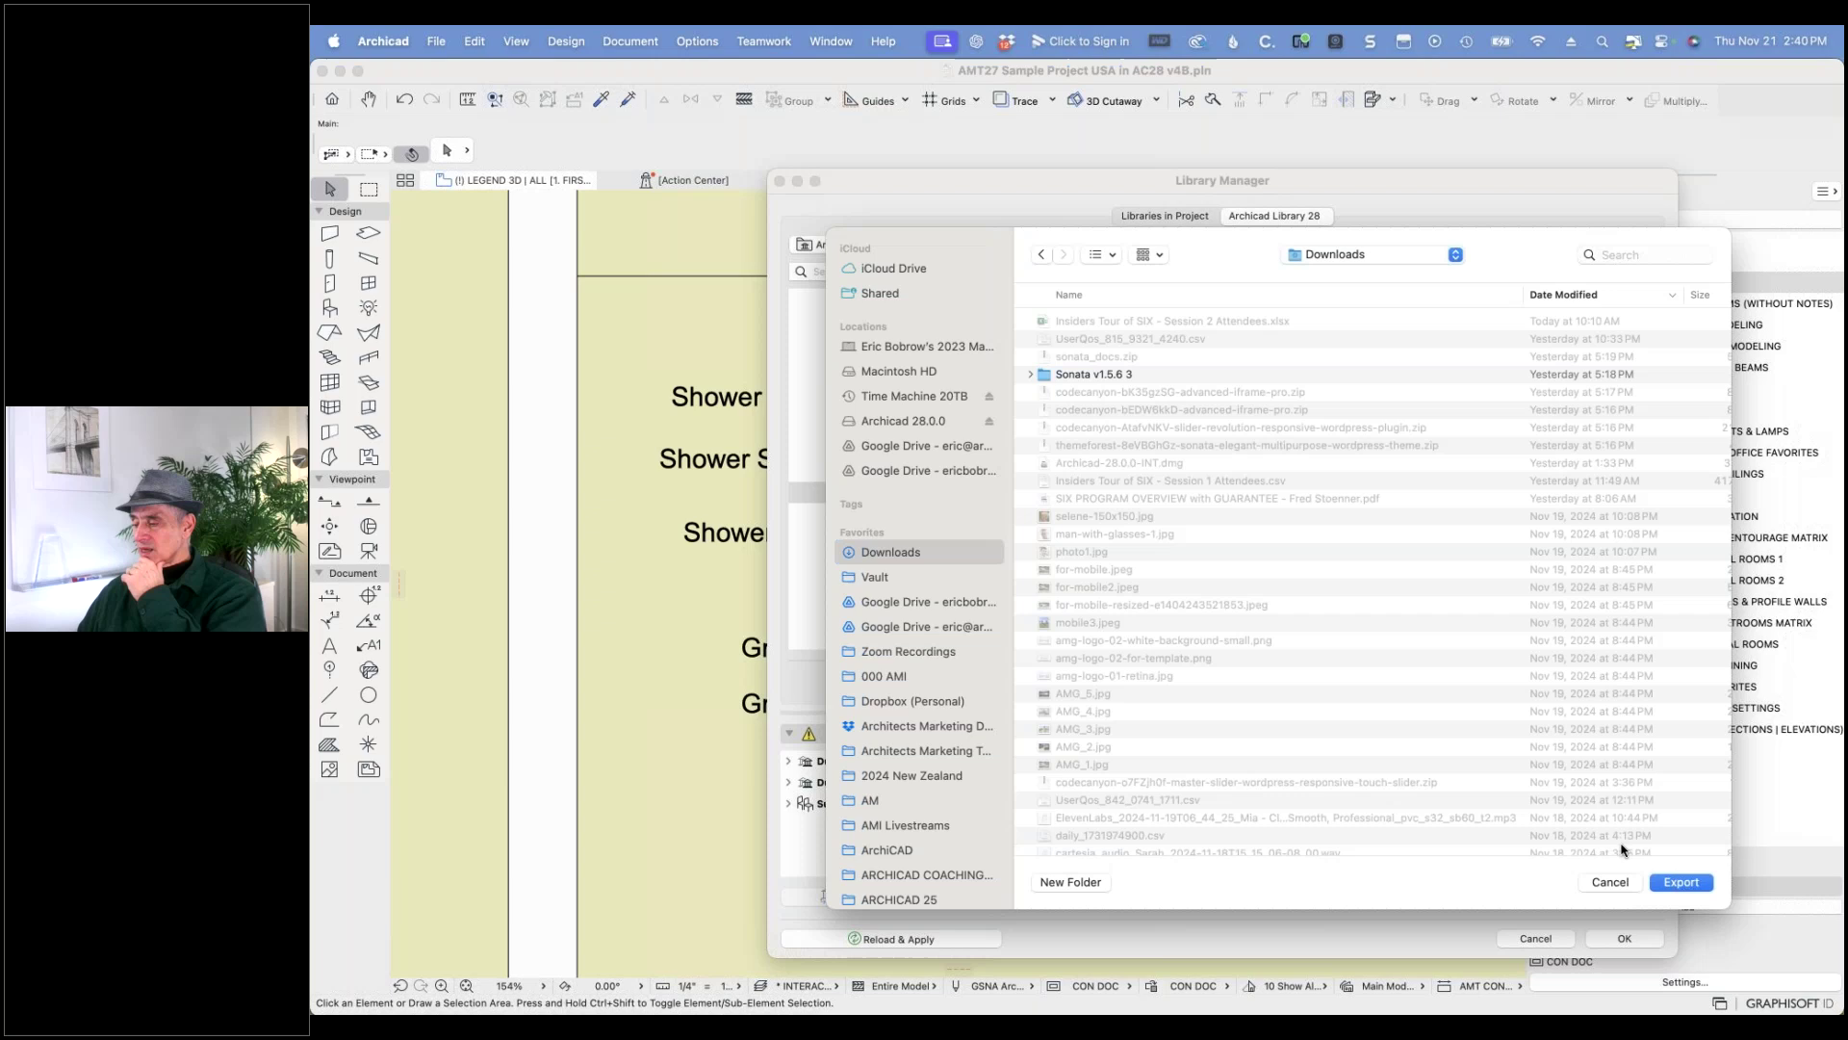
click(1675, 885)
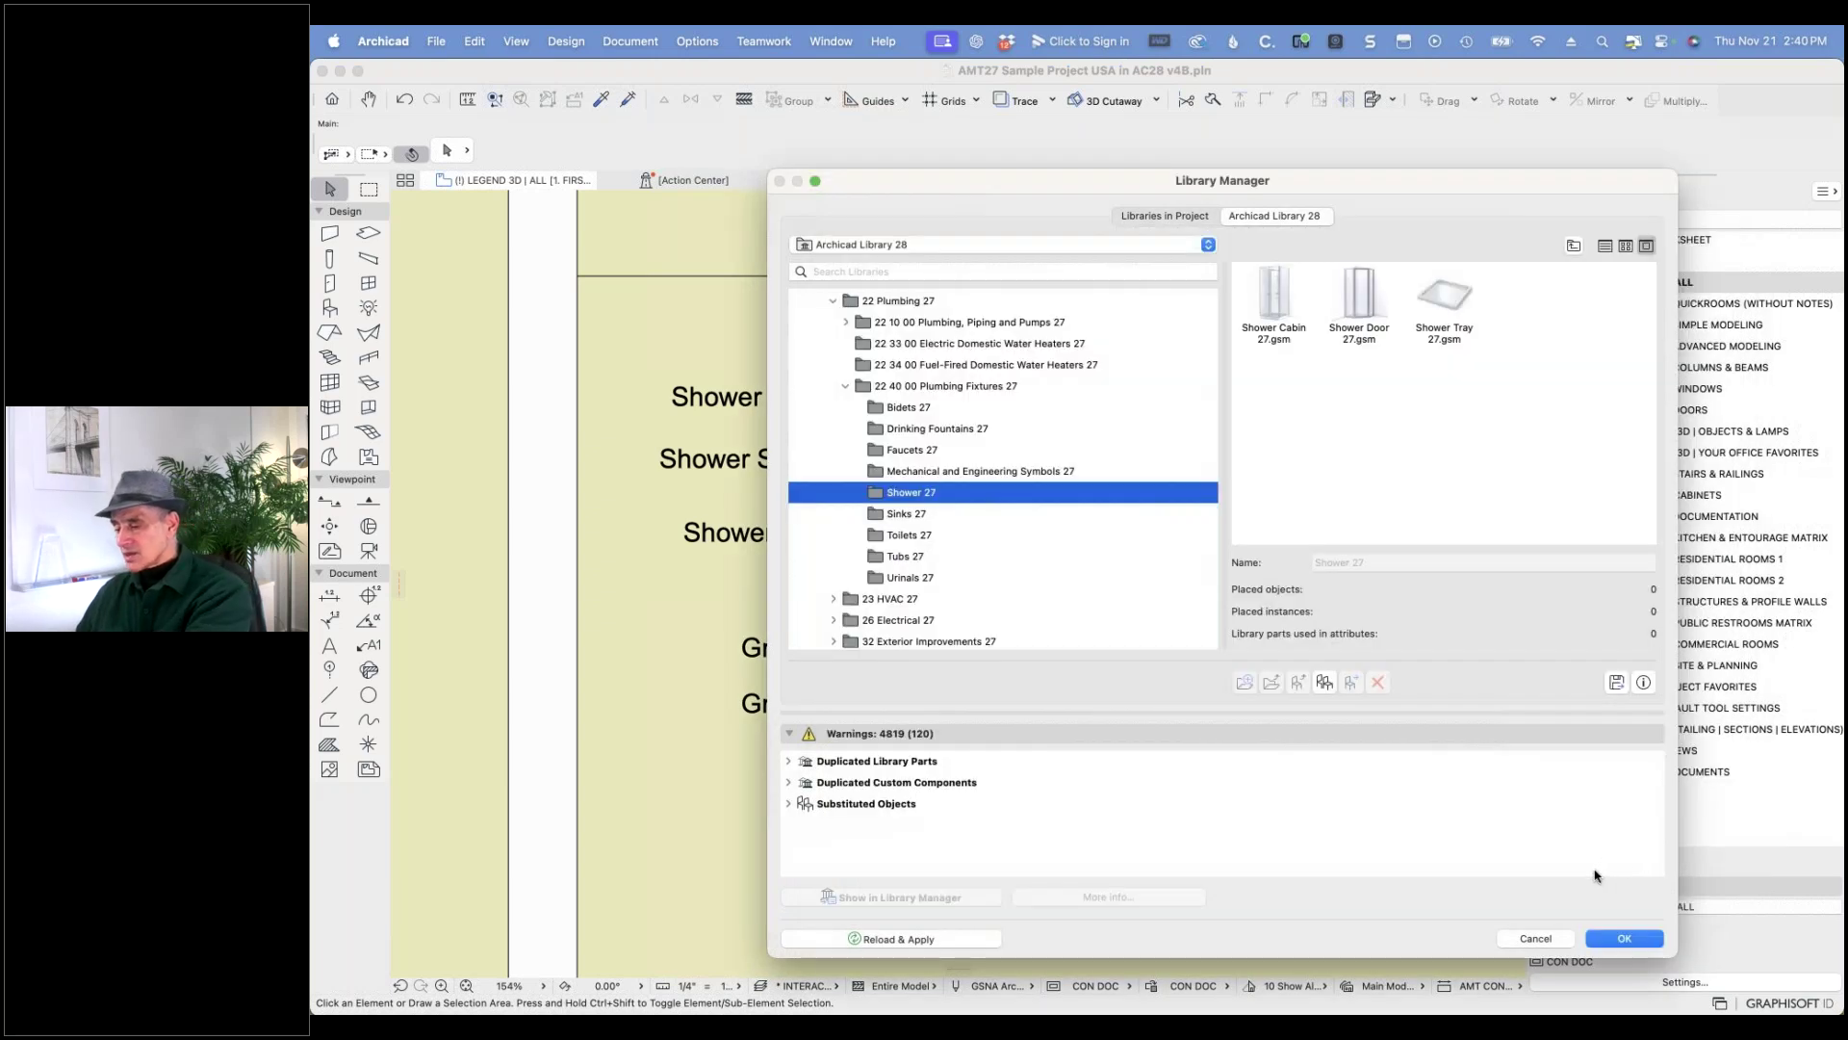
key(super+Tab)
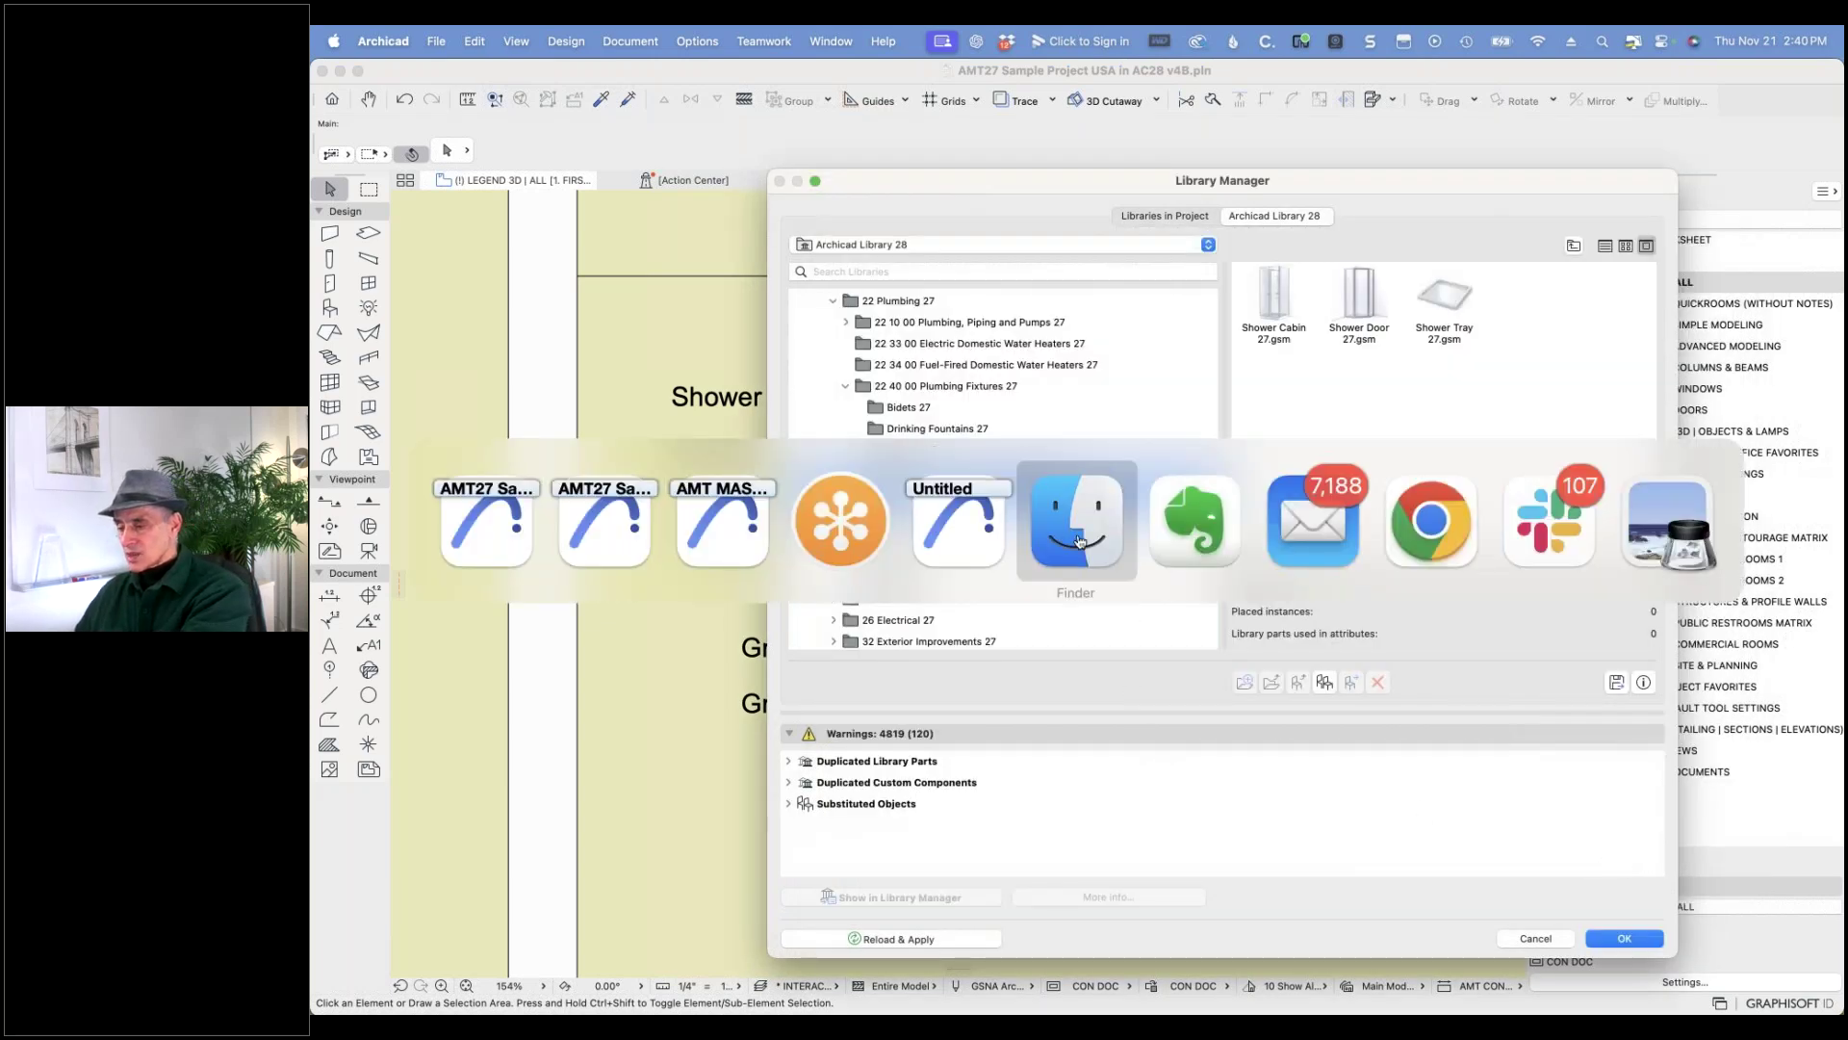
- In Downloads sorted by Date Modified, check Shower 27's Shower Cabin, Shower Door and Shower Tray .gsm files
click(1077, 540)
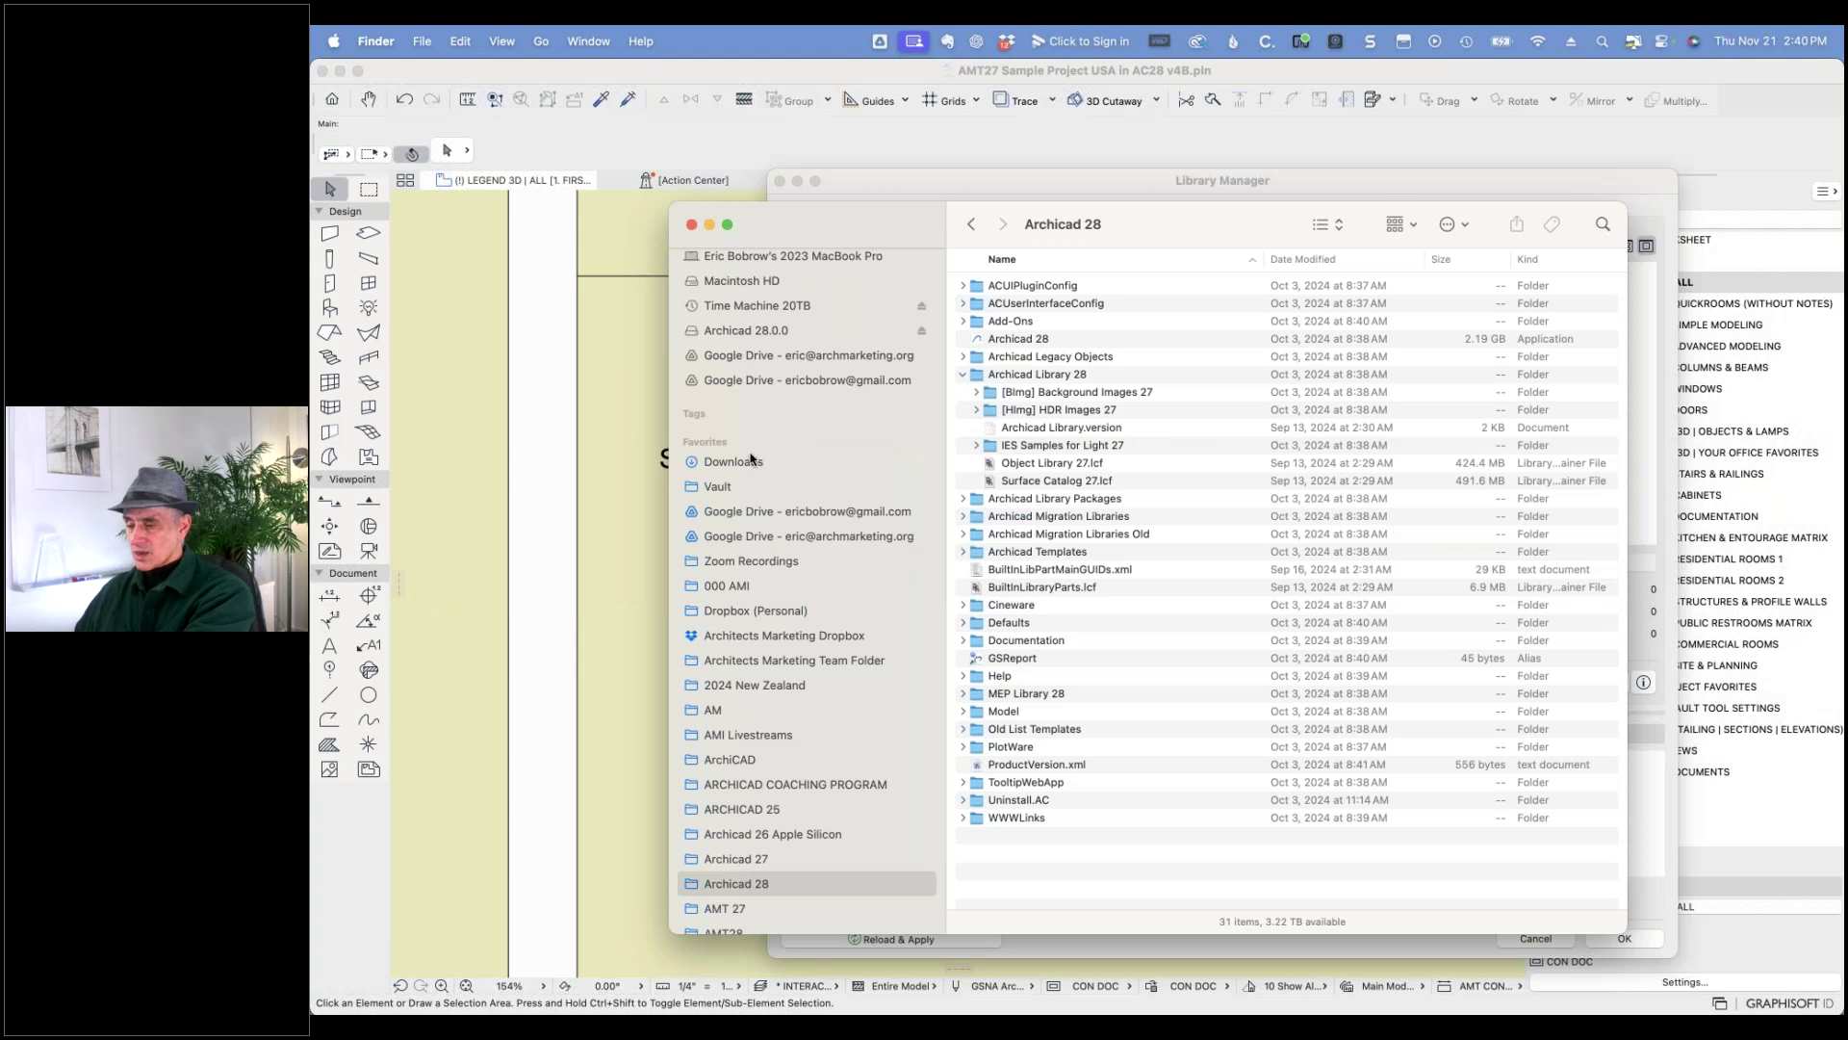
click(750, 461)
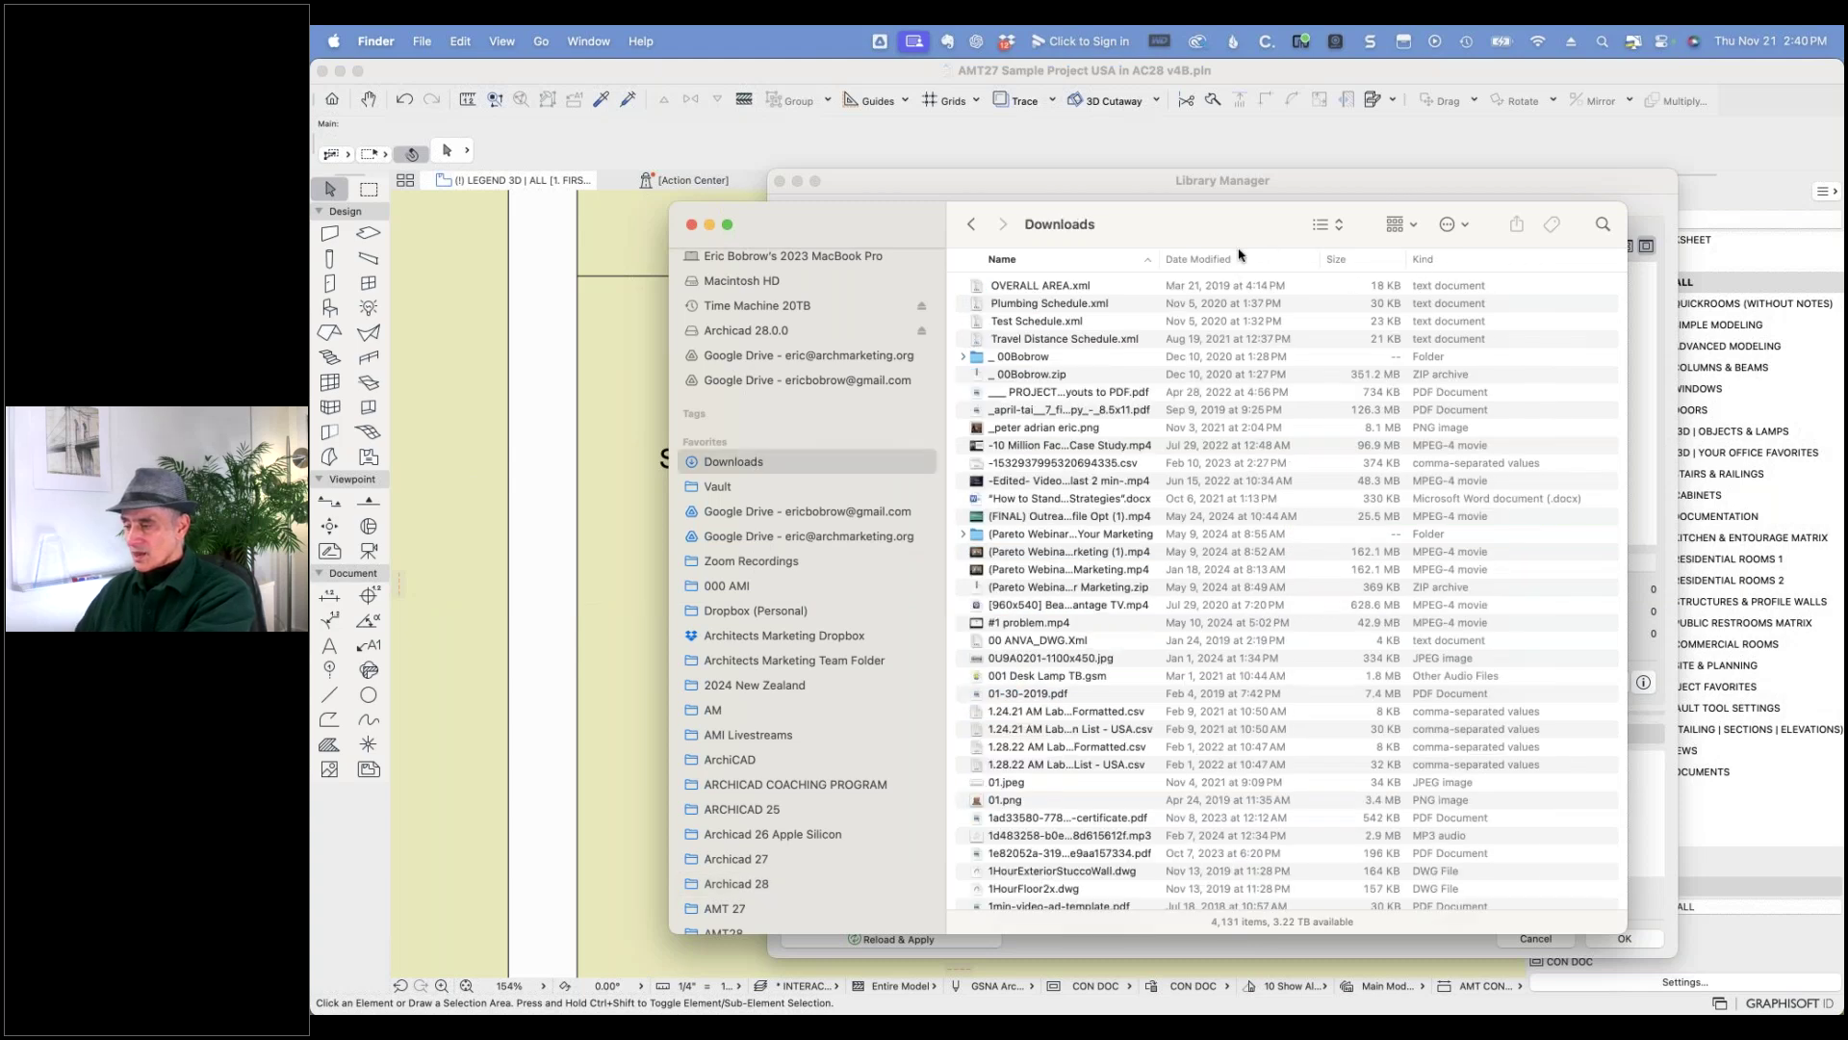
click(1210, 261)
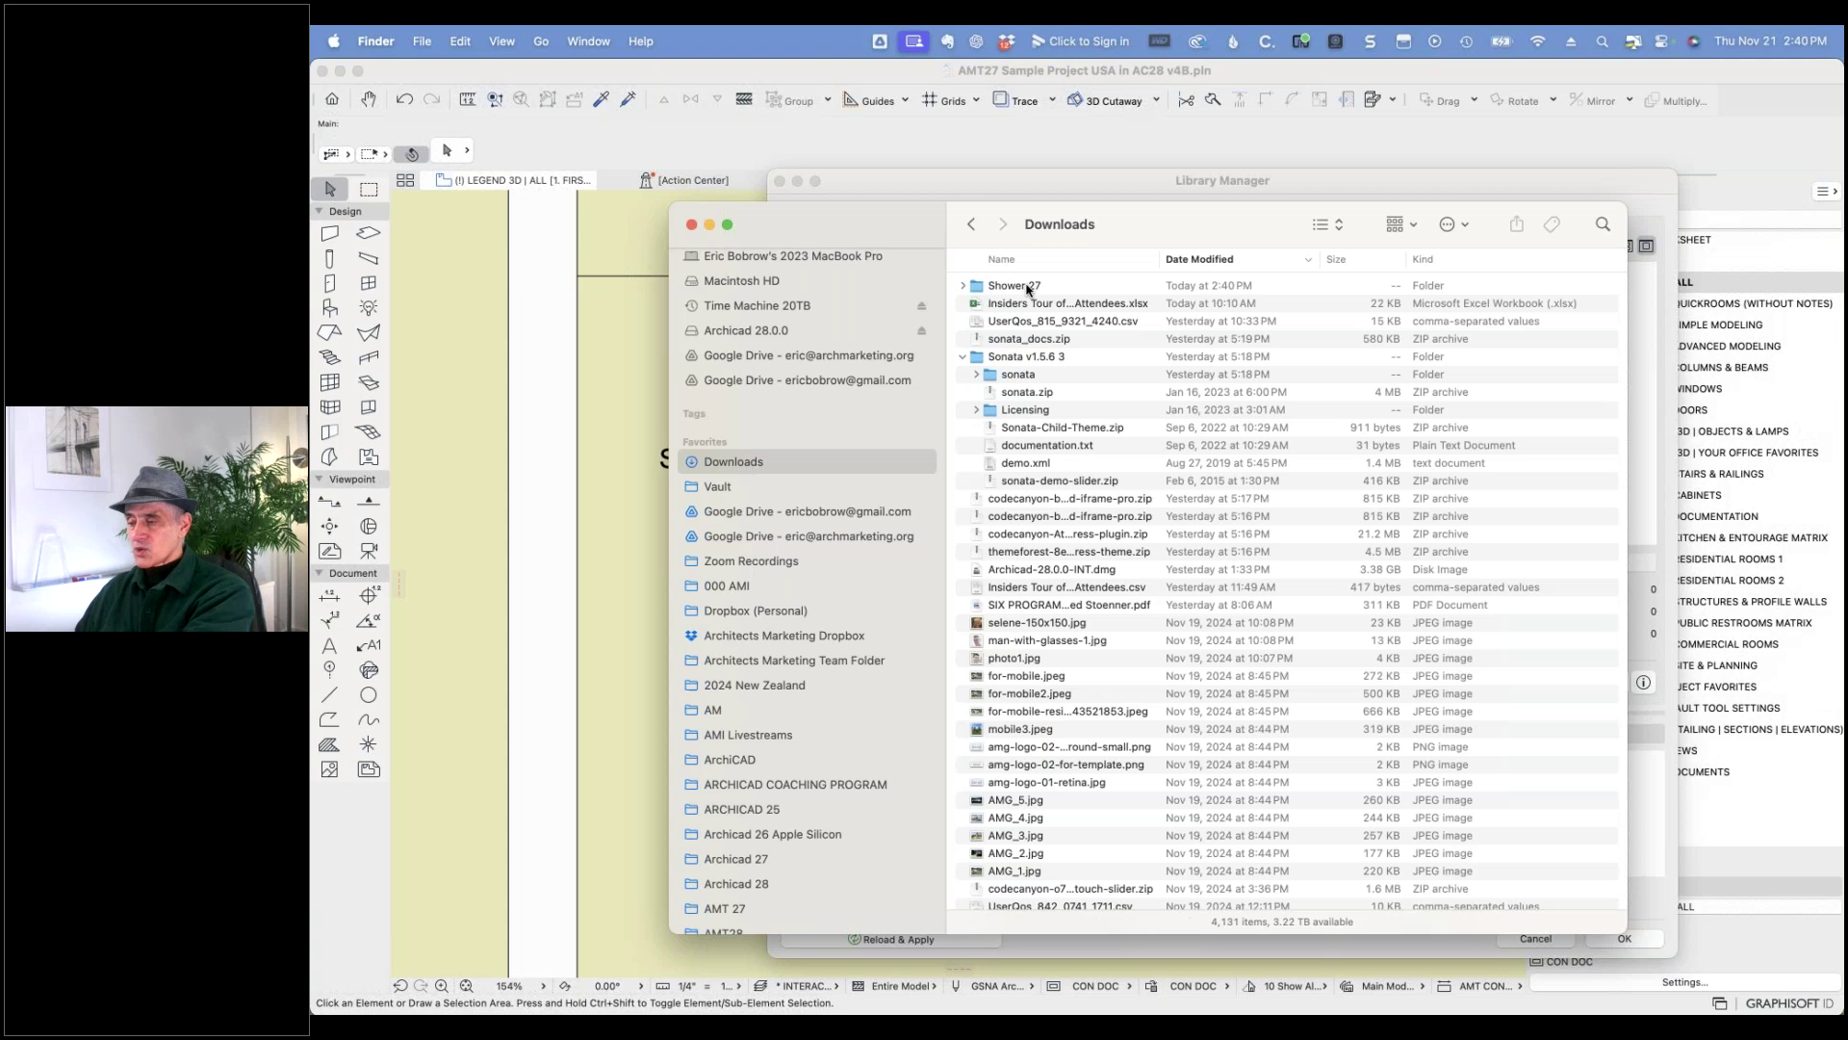
click(1020, 286)
click(964, 287)
click(1052, 304)
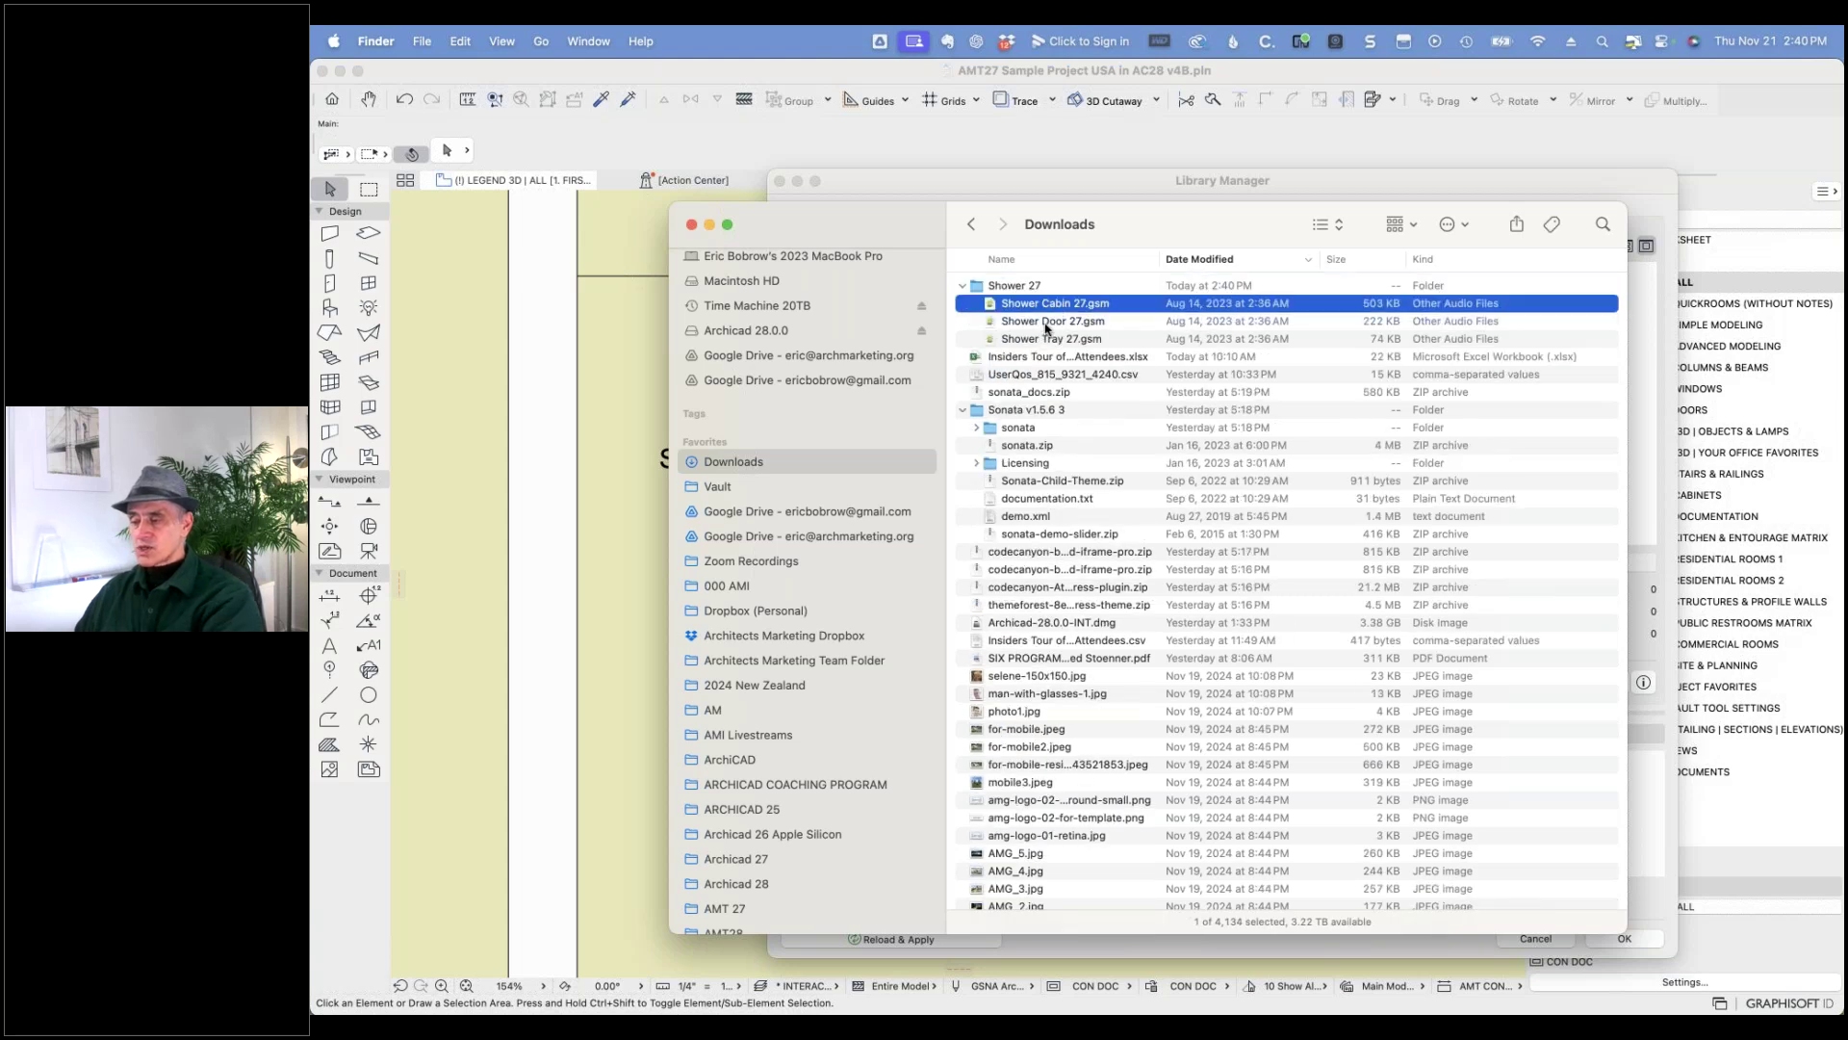
click(1059, 321)
click(1049, 342)
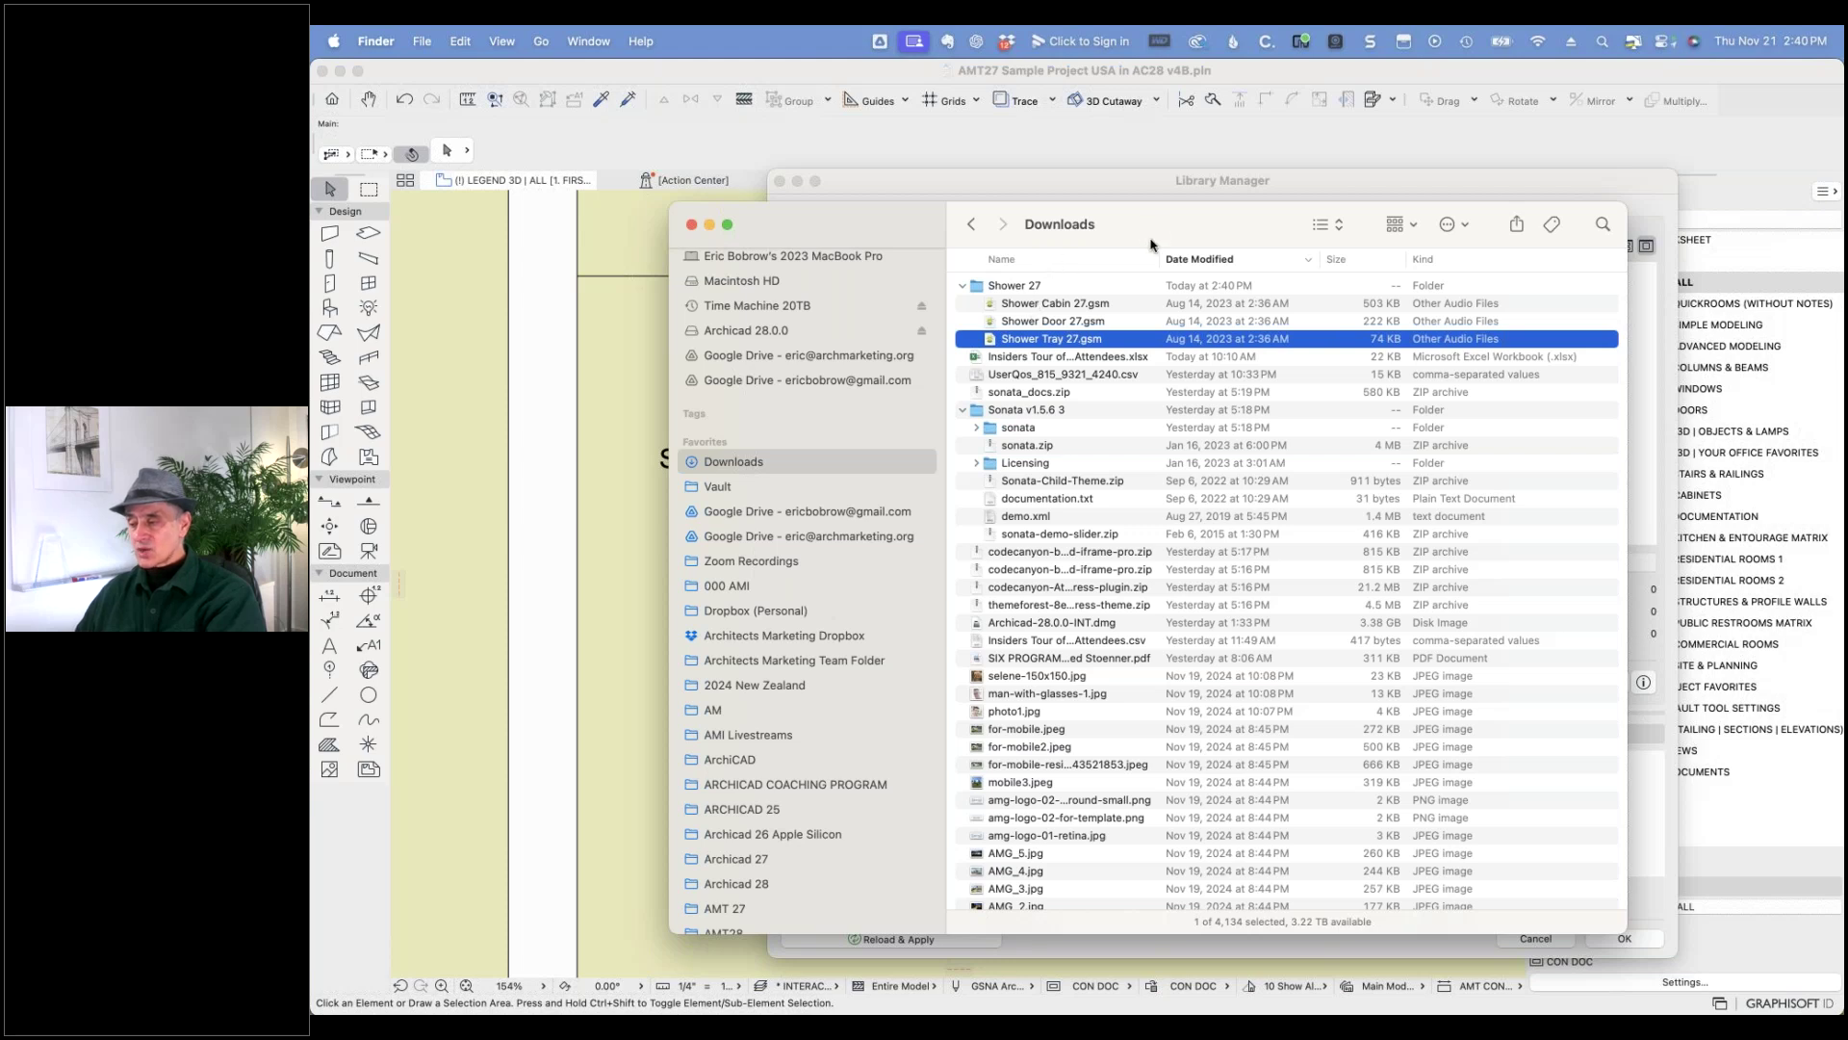
drag(1150, 240, 1167, 482)
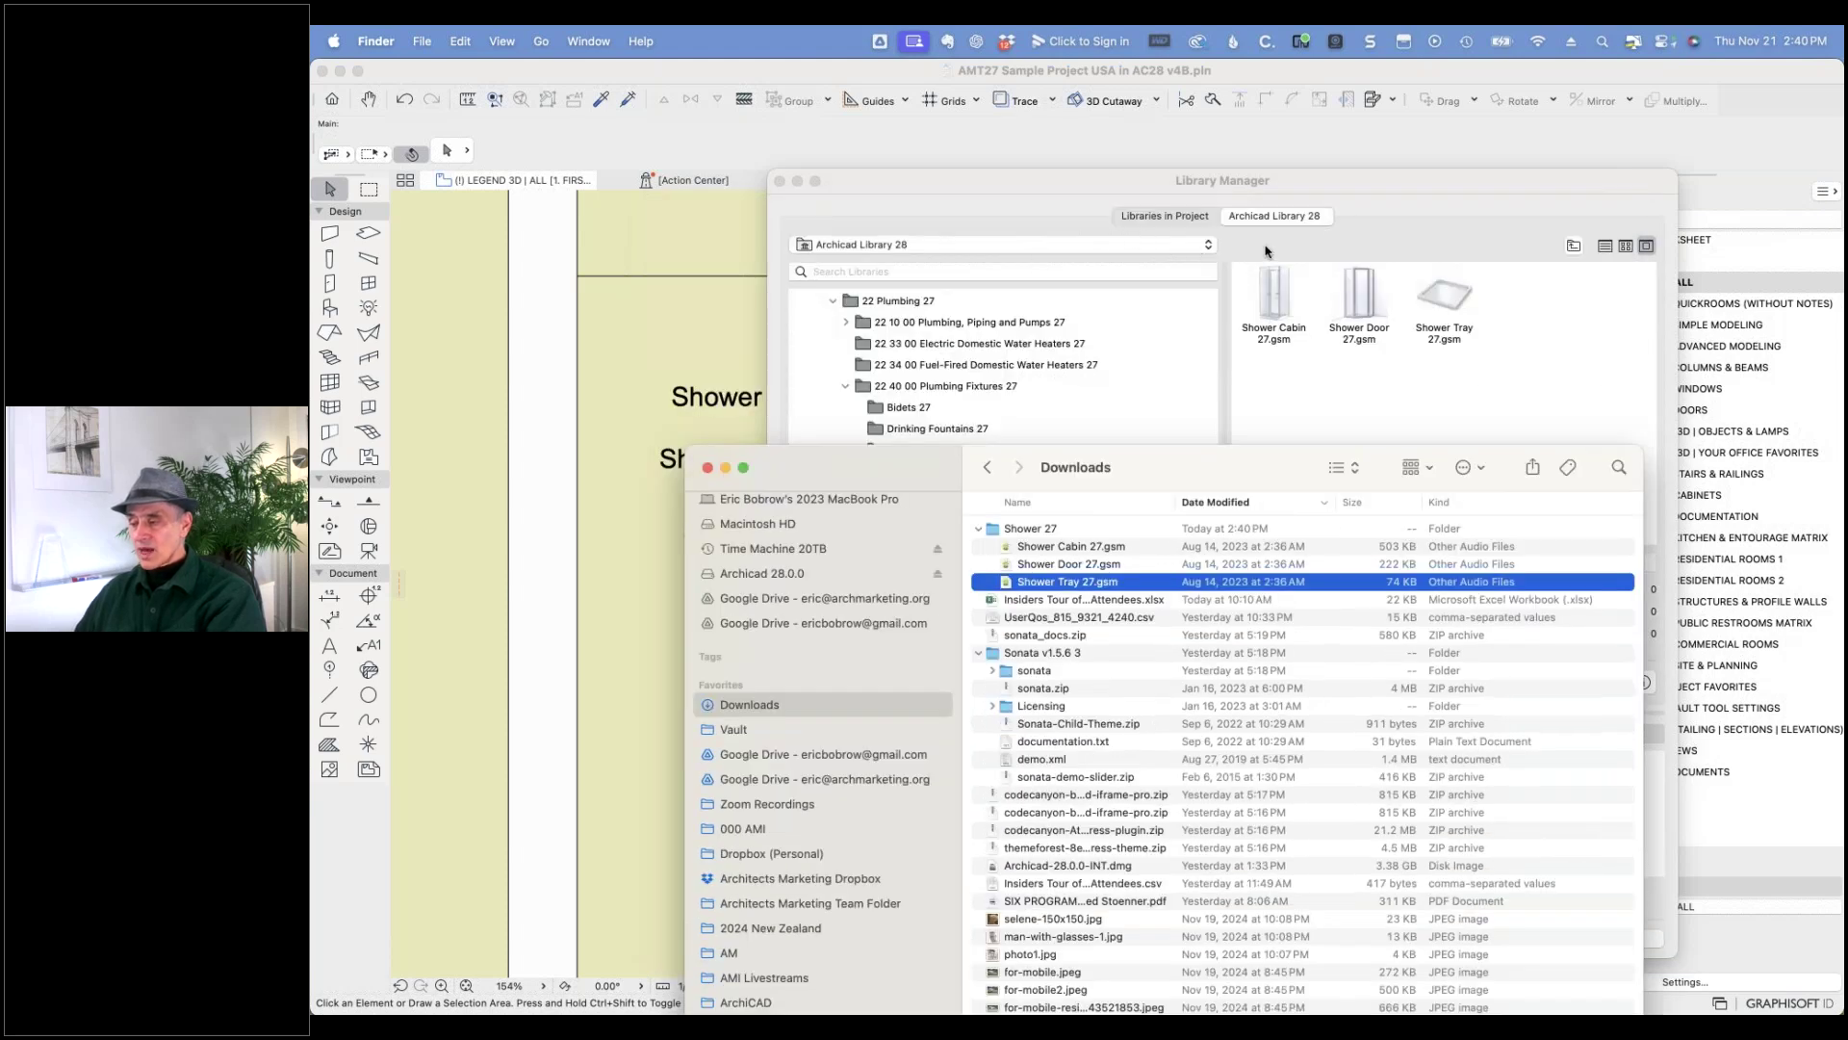
drag(1338, 183, 1232, 148)
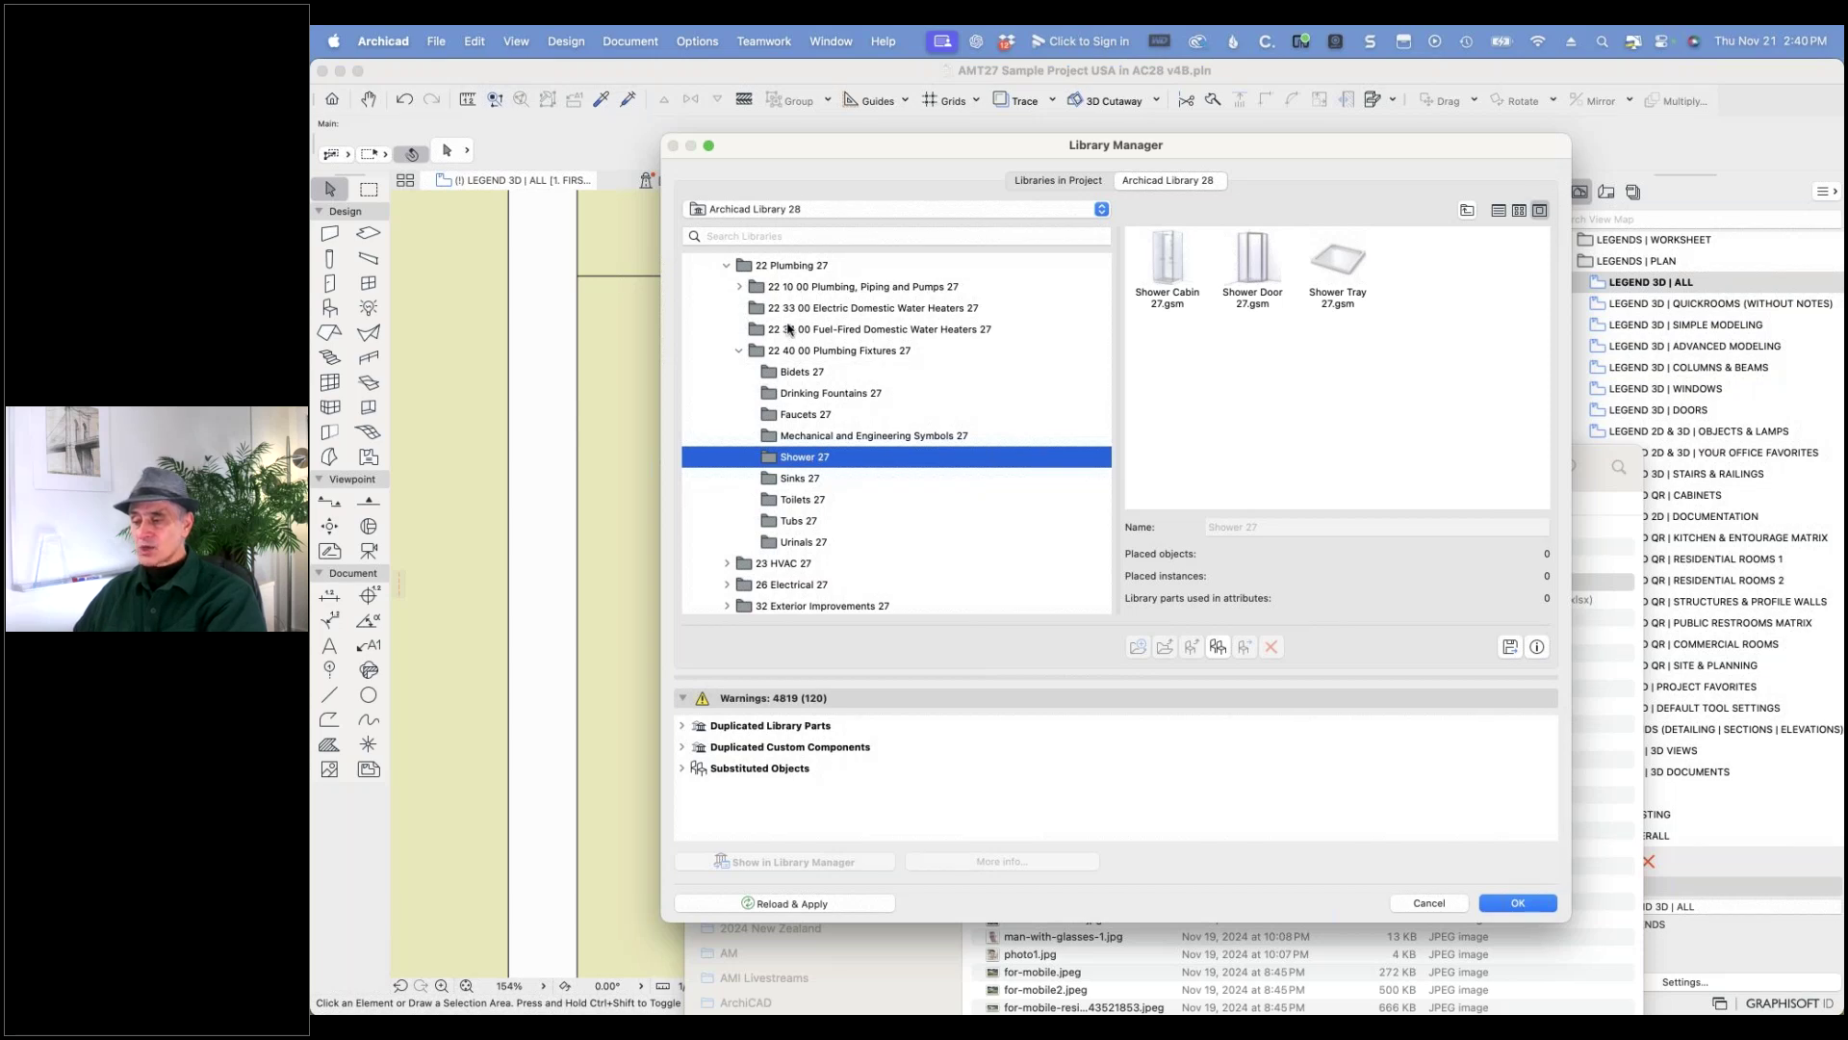
- Return the Library Manager to the Embedded Library's Legacy Objects folder
scroll(788, 332, up, 10)
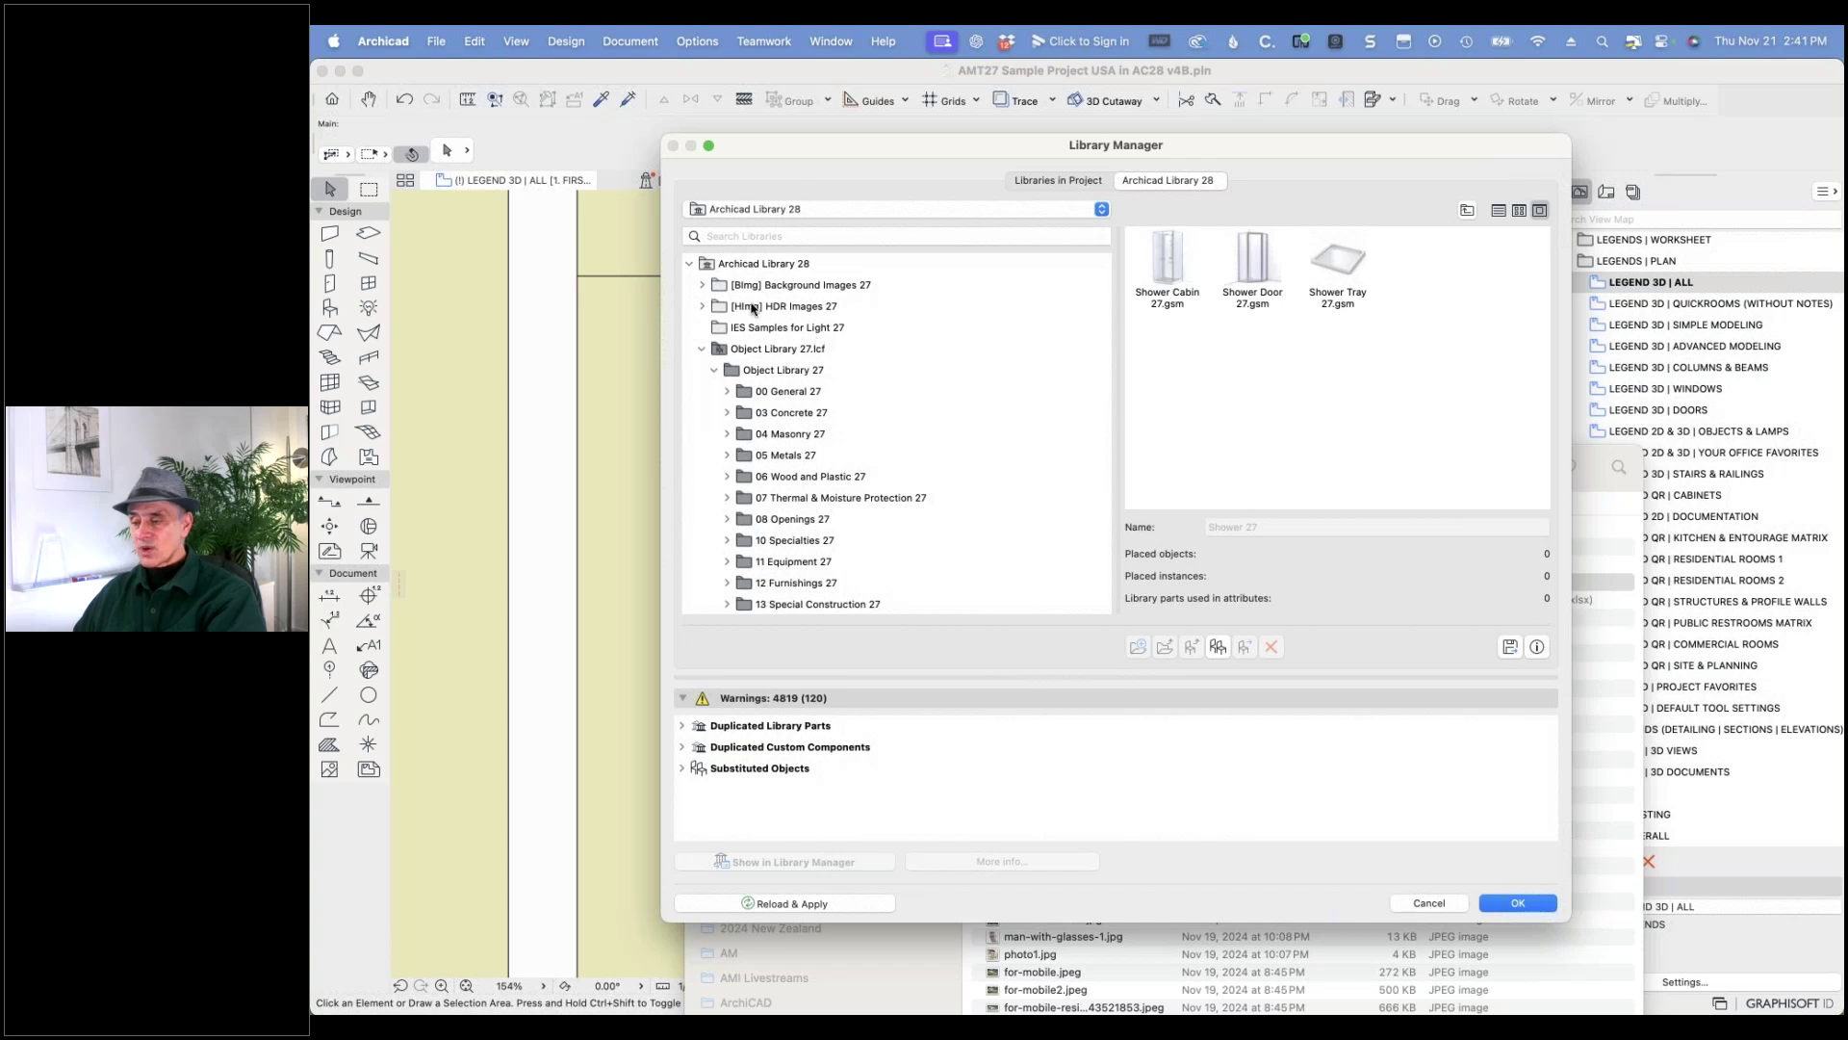
click(772, 214)
click(793, 182)
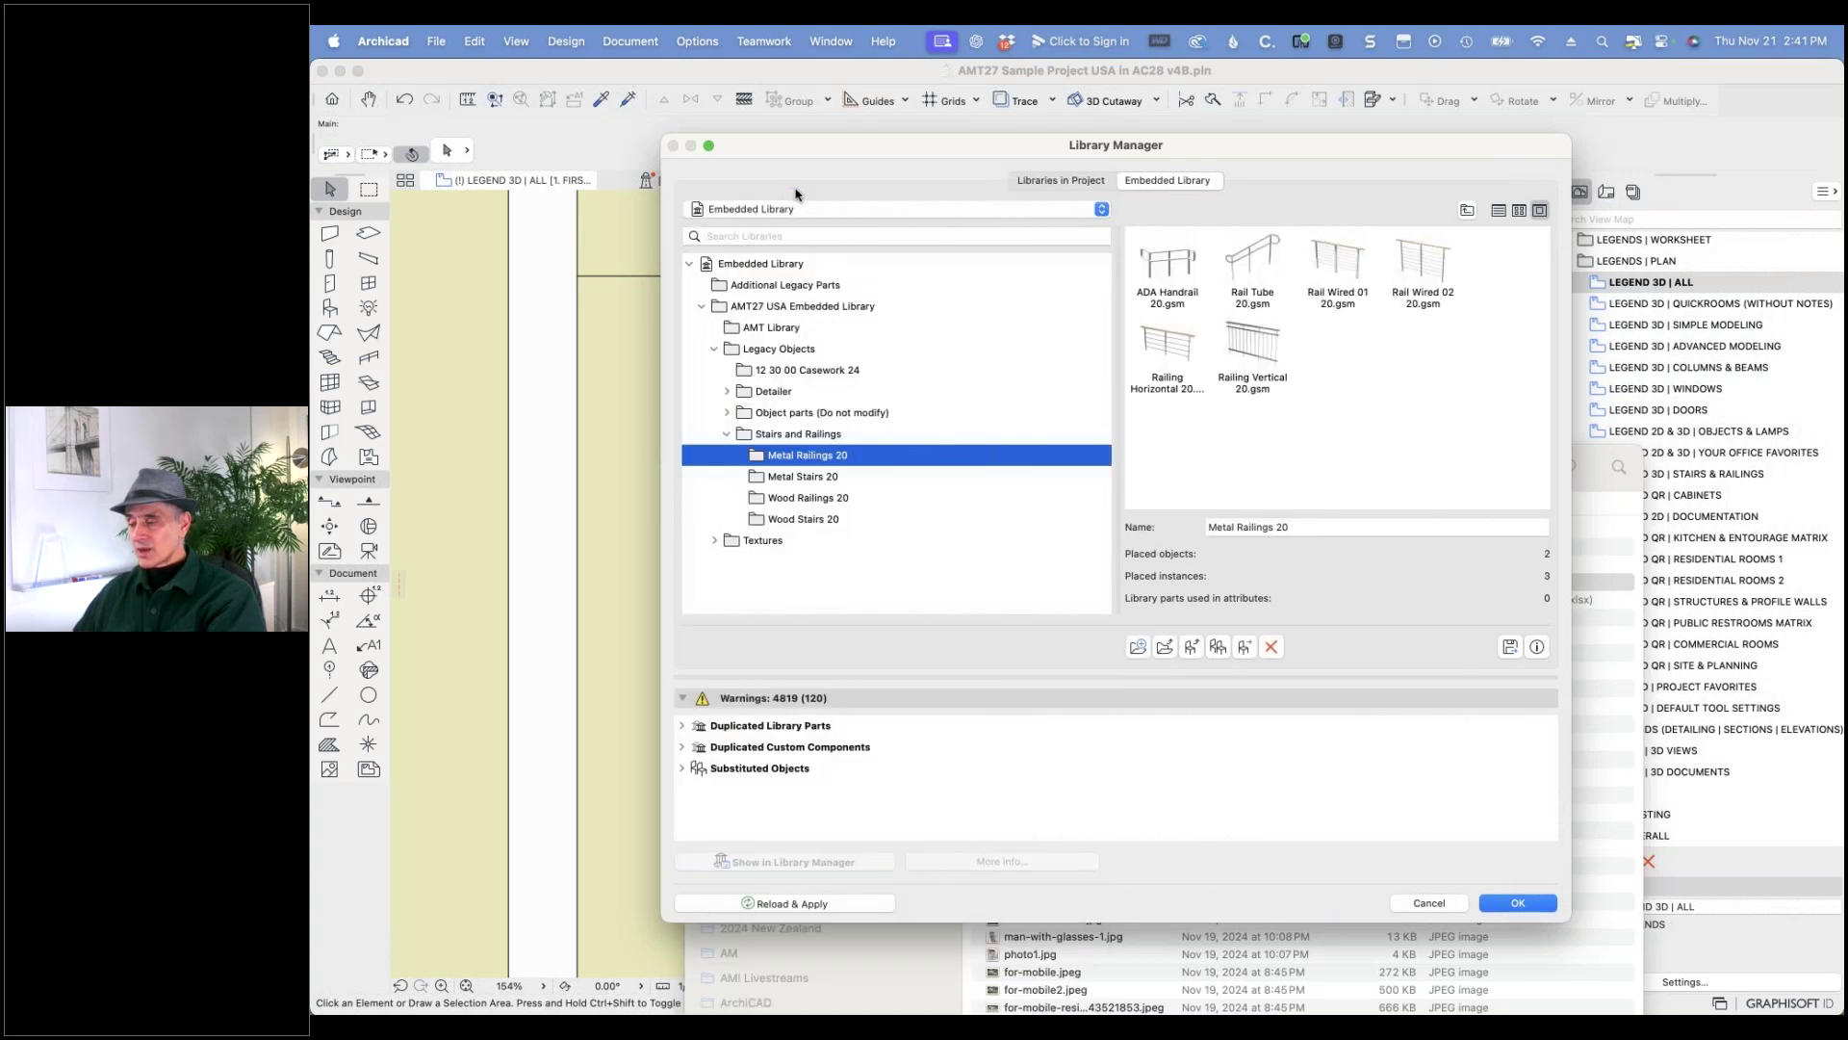
click(808, 353)
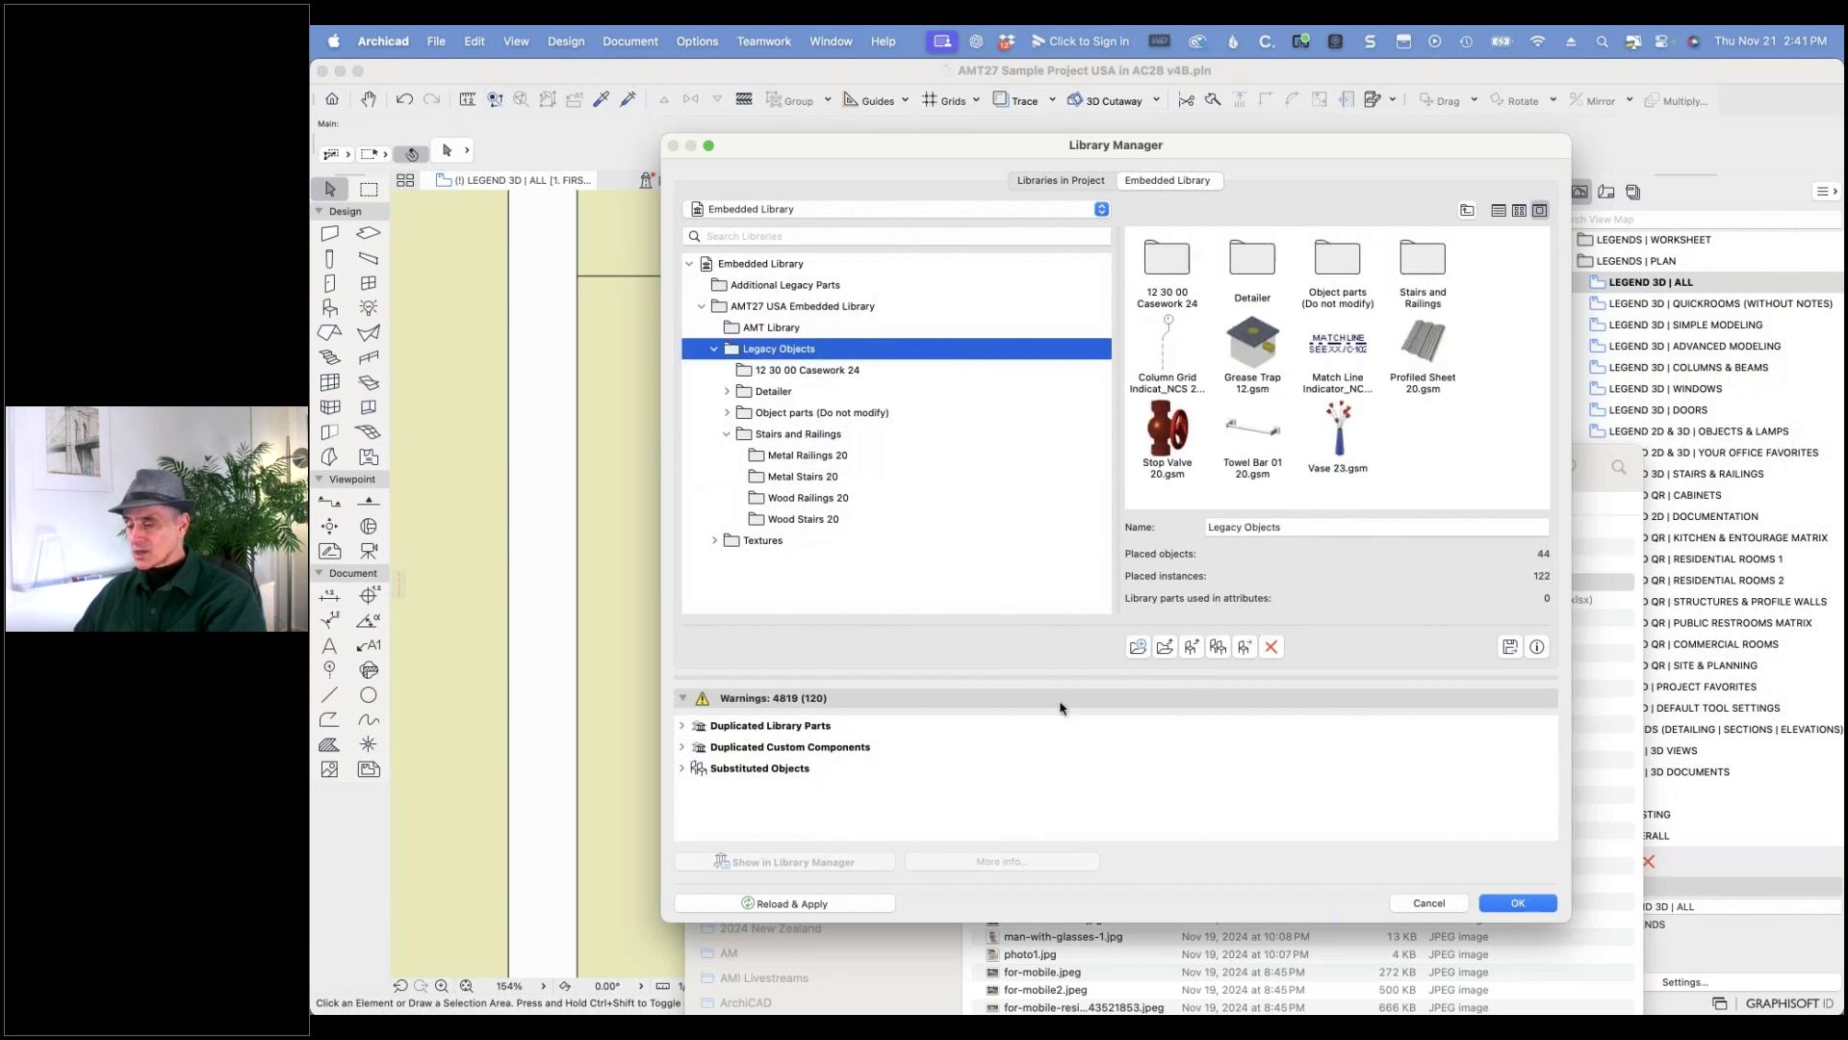
- Drag Shower Tray 27.gsm from Finder into the embedded library, then view Archicad Library 28's details
drag(1423, 146, 1184, 128)
click(1158, 535)
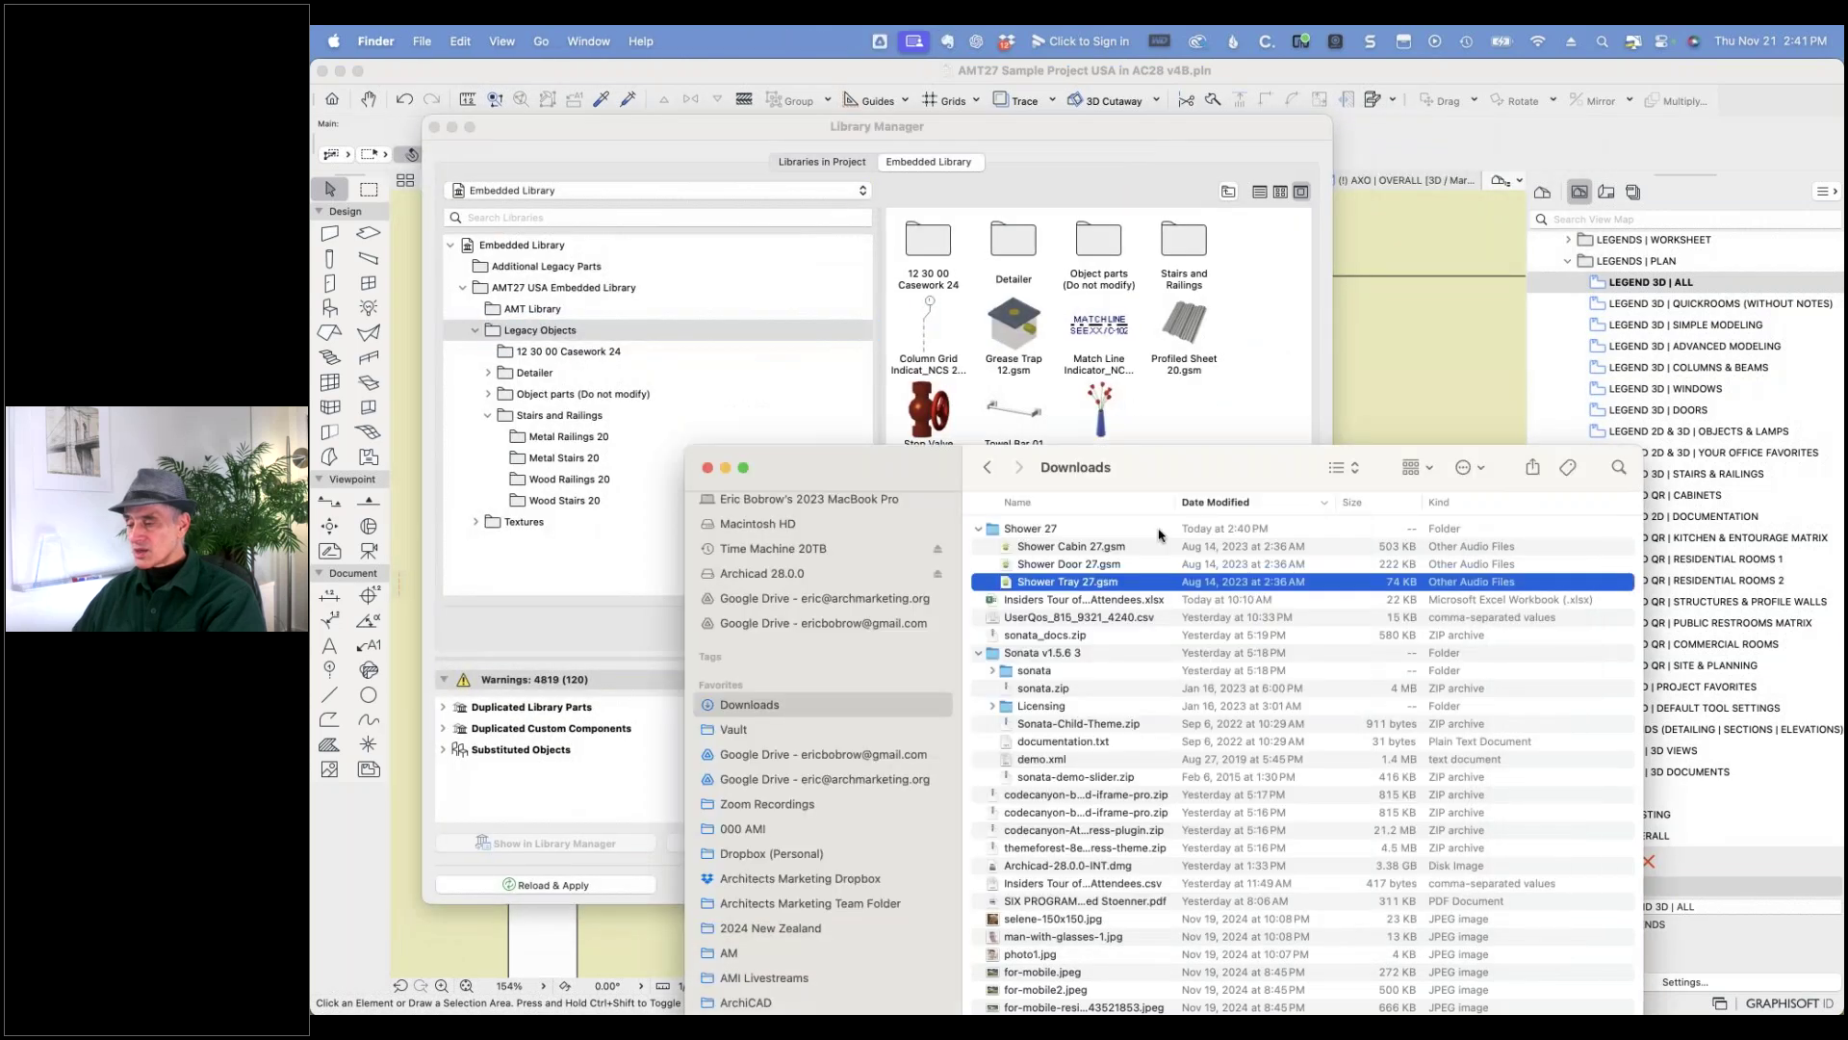
drag(992, 586, 1161, 429)
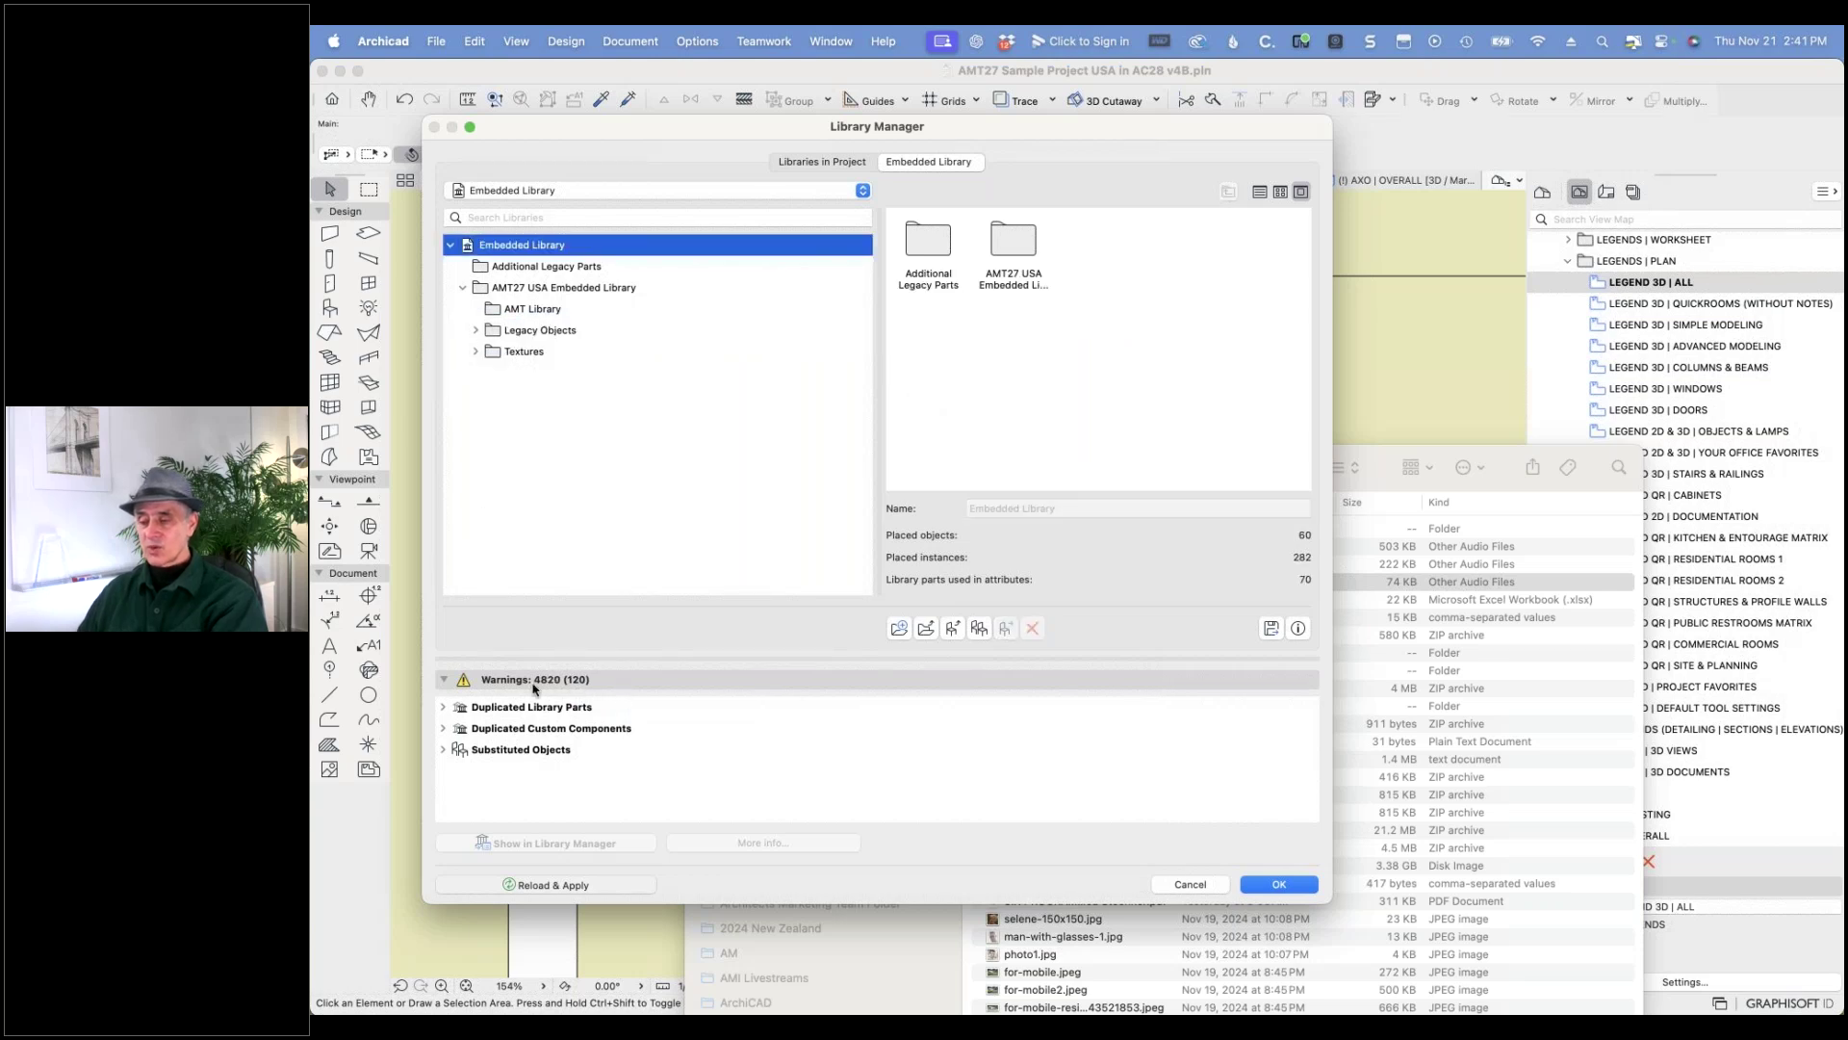
click(814, 163)
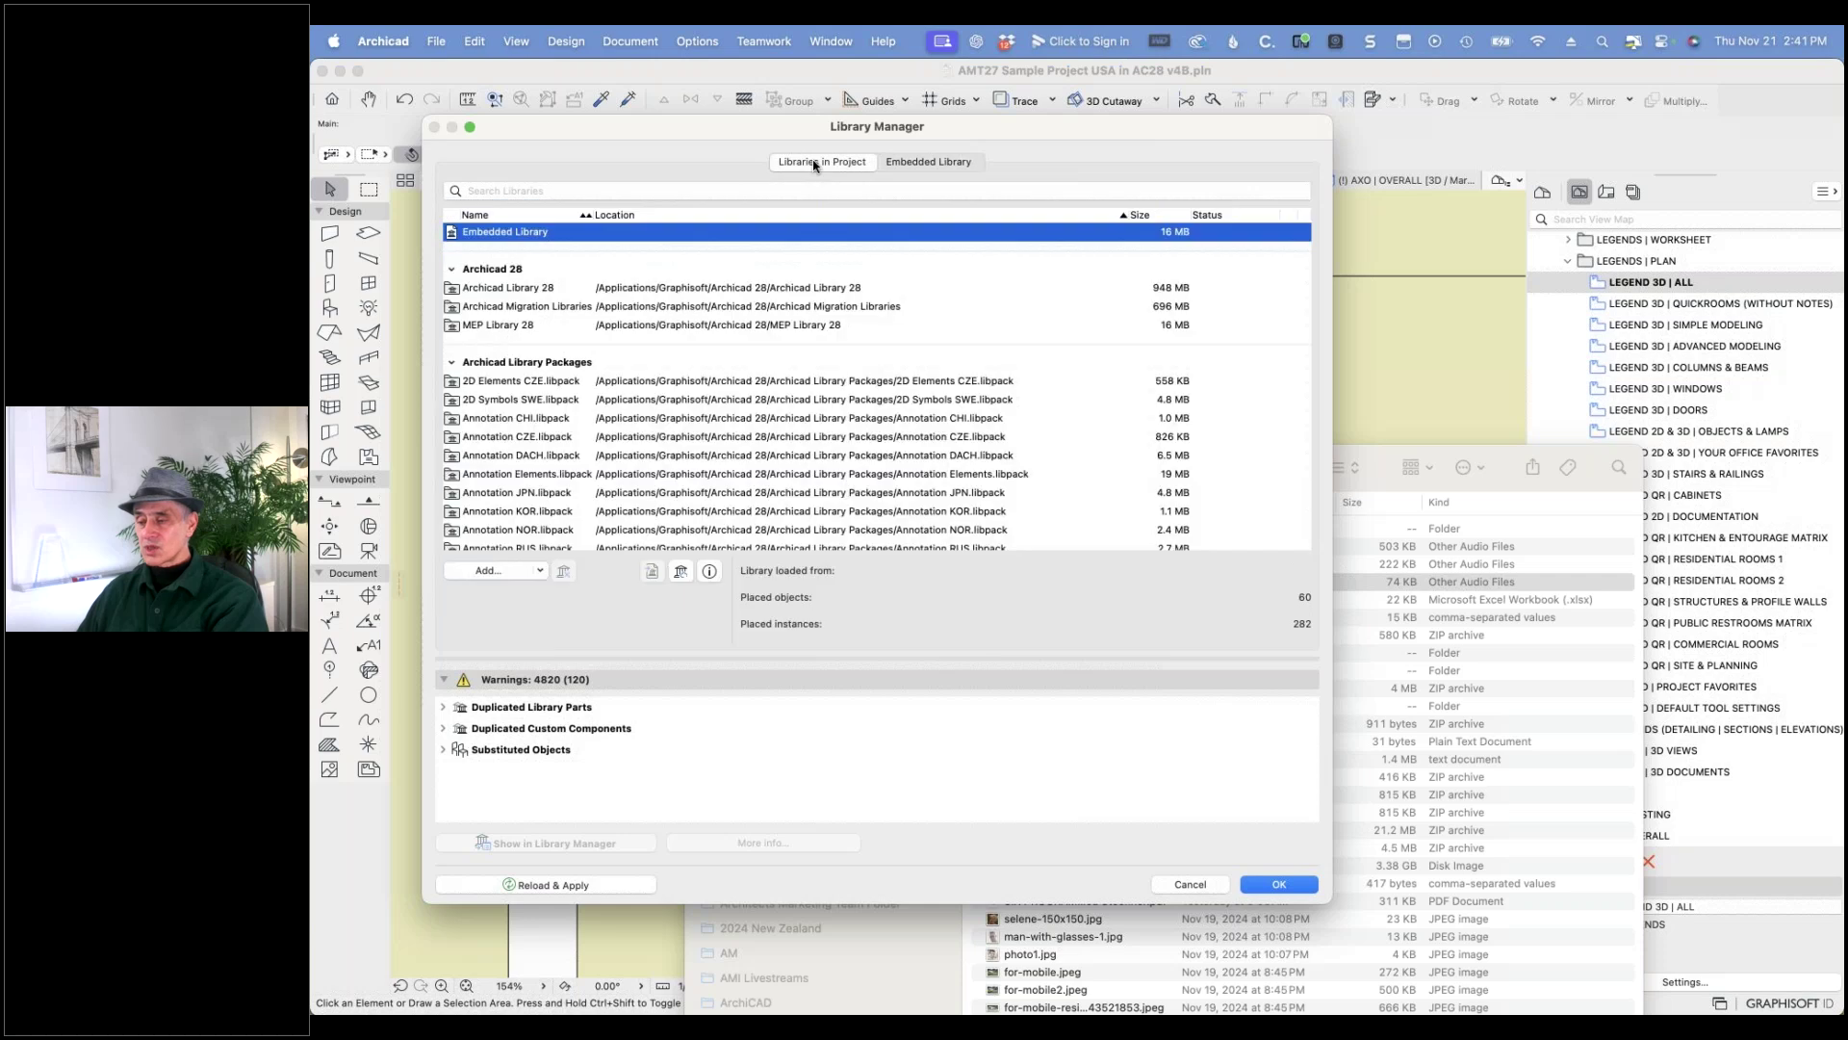
click(508, 292)
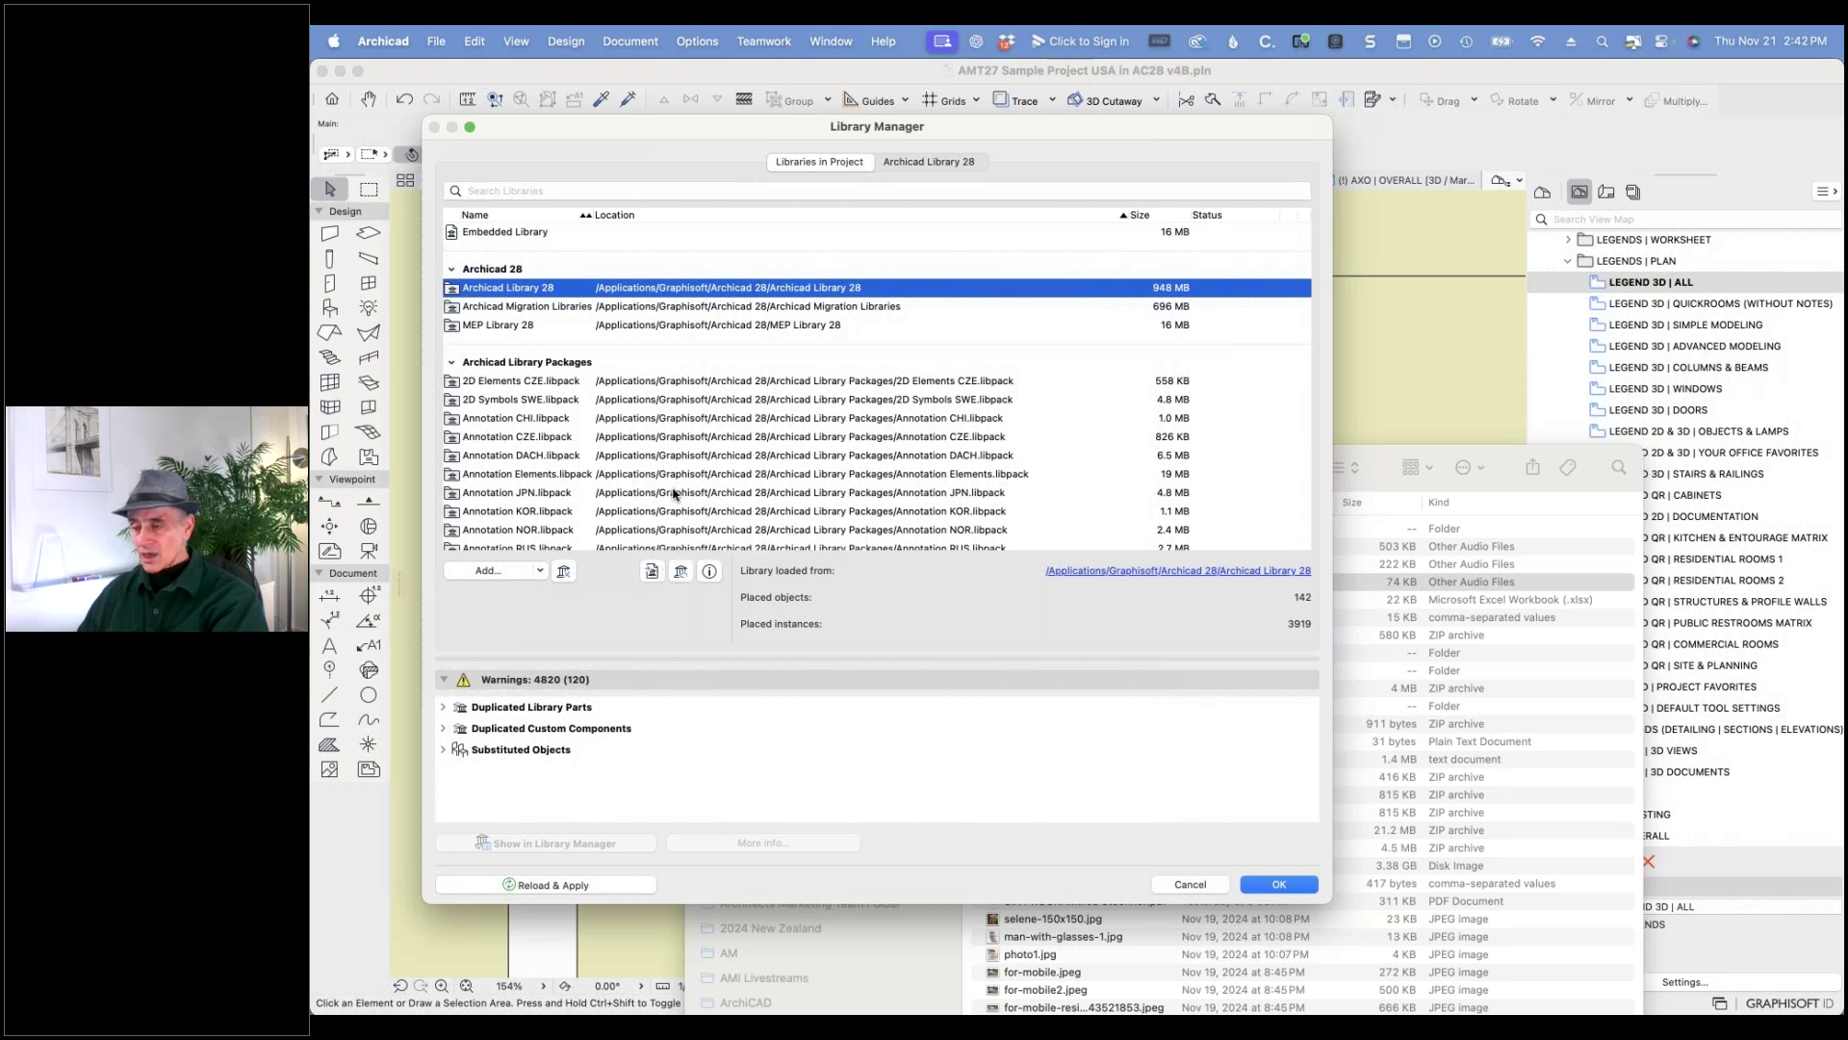
- Export Archicad Library 28 as a folder into AMT28 > Graphisoft Standards
click(909, 164)
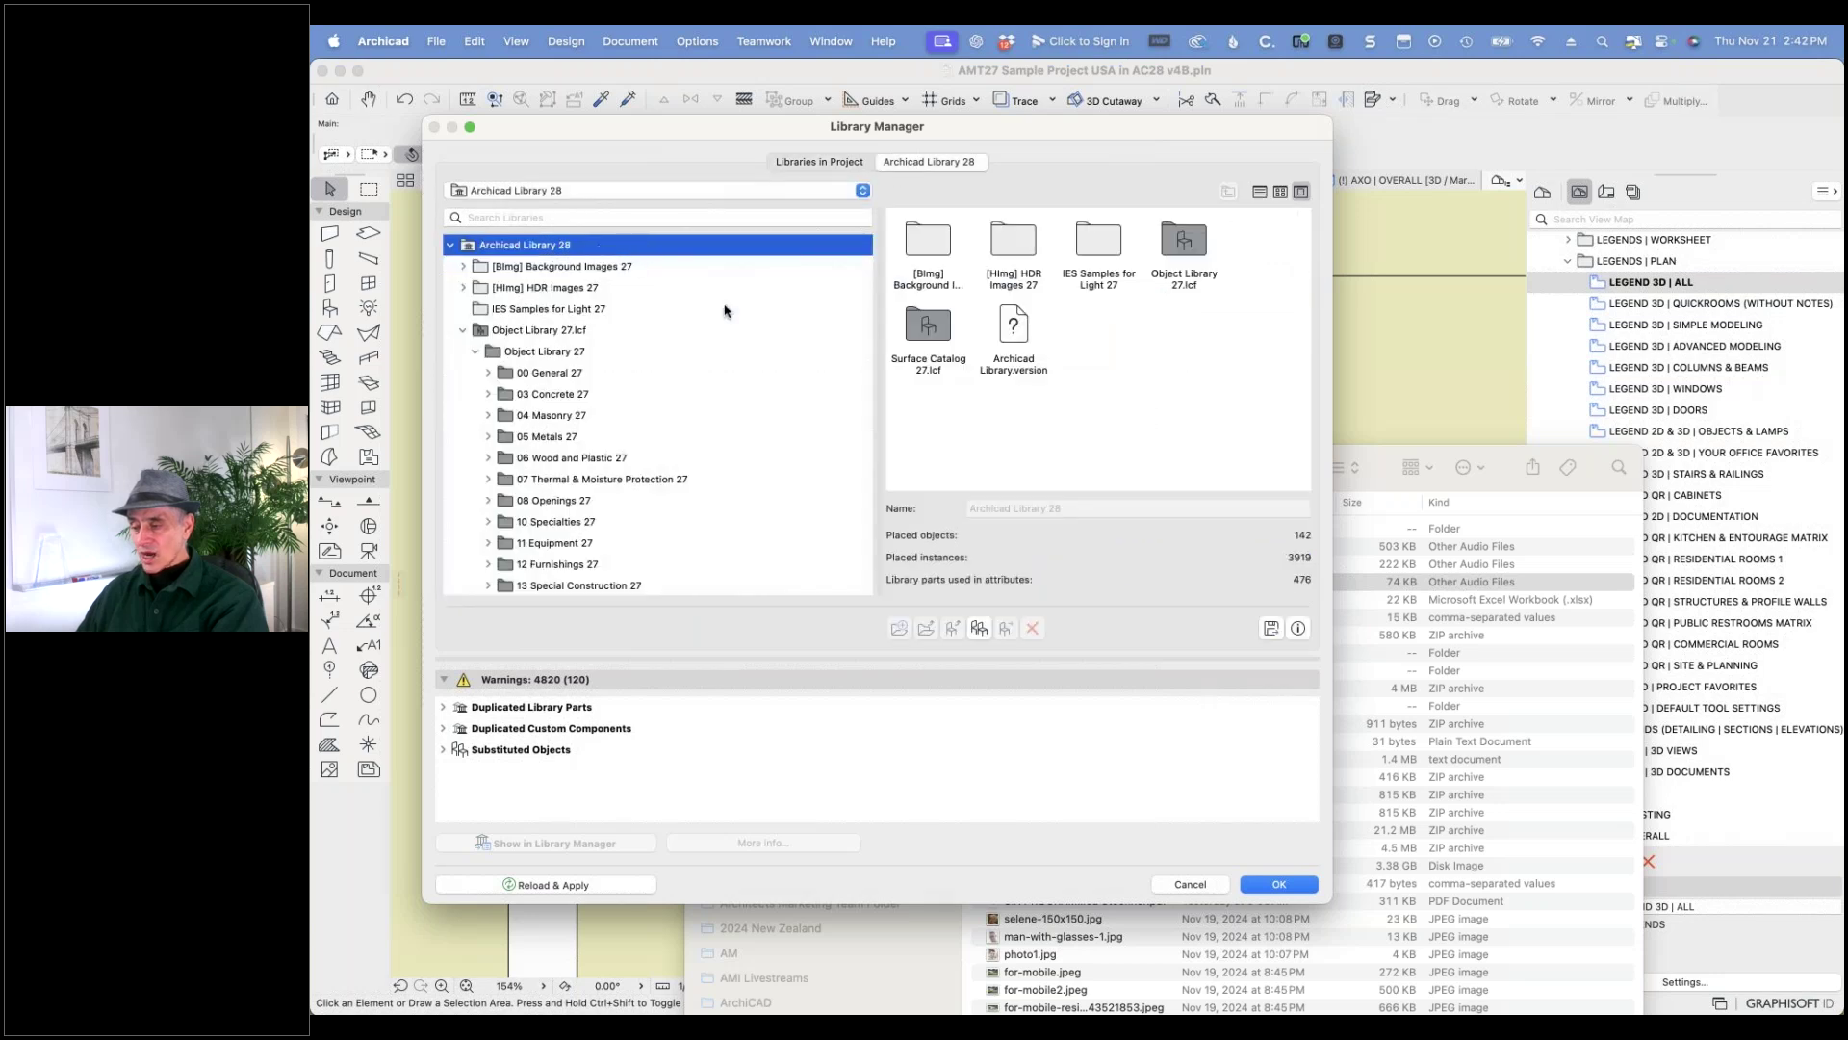
click(1271, 627)
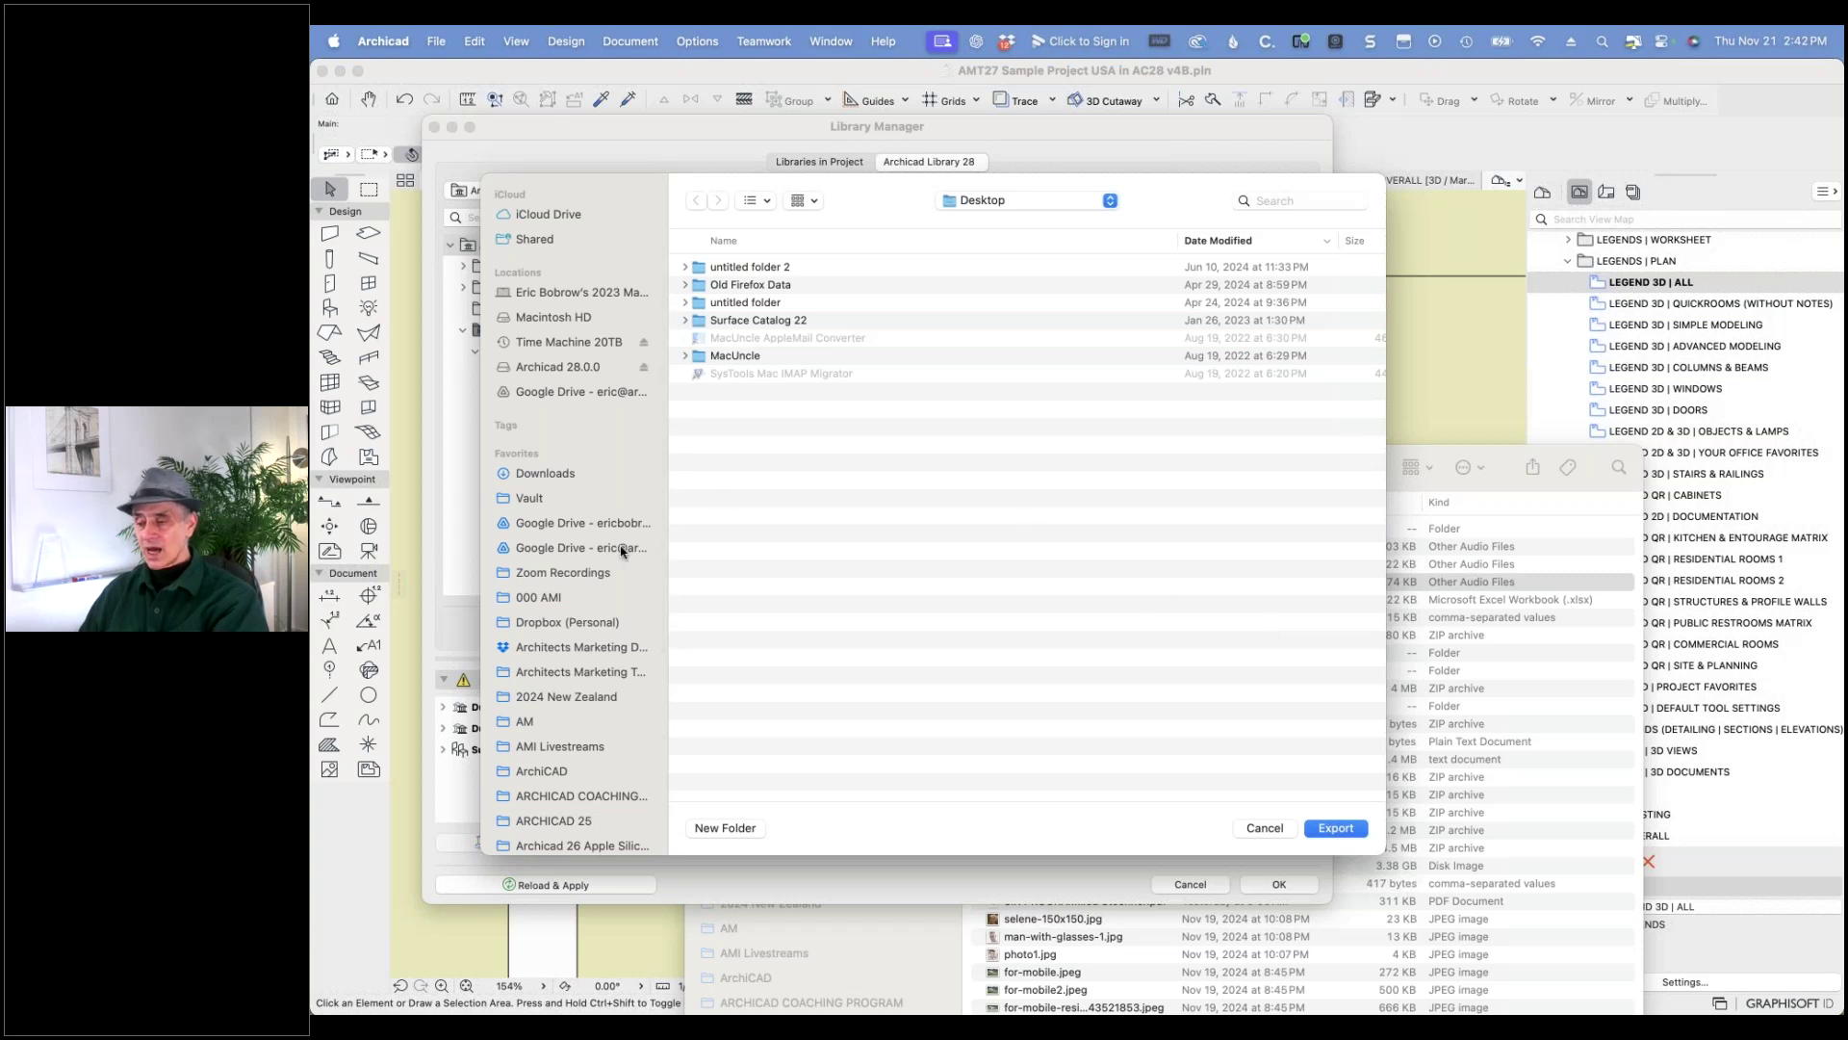
scroll(589, 717, down, 5)
click(568, 703)
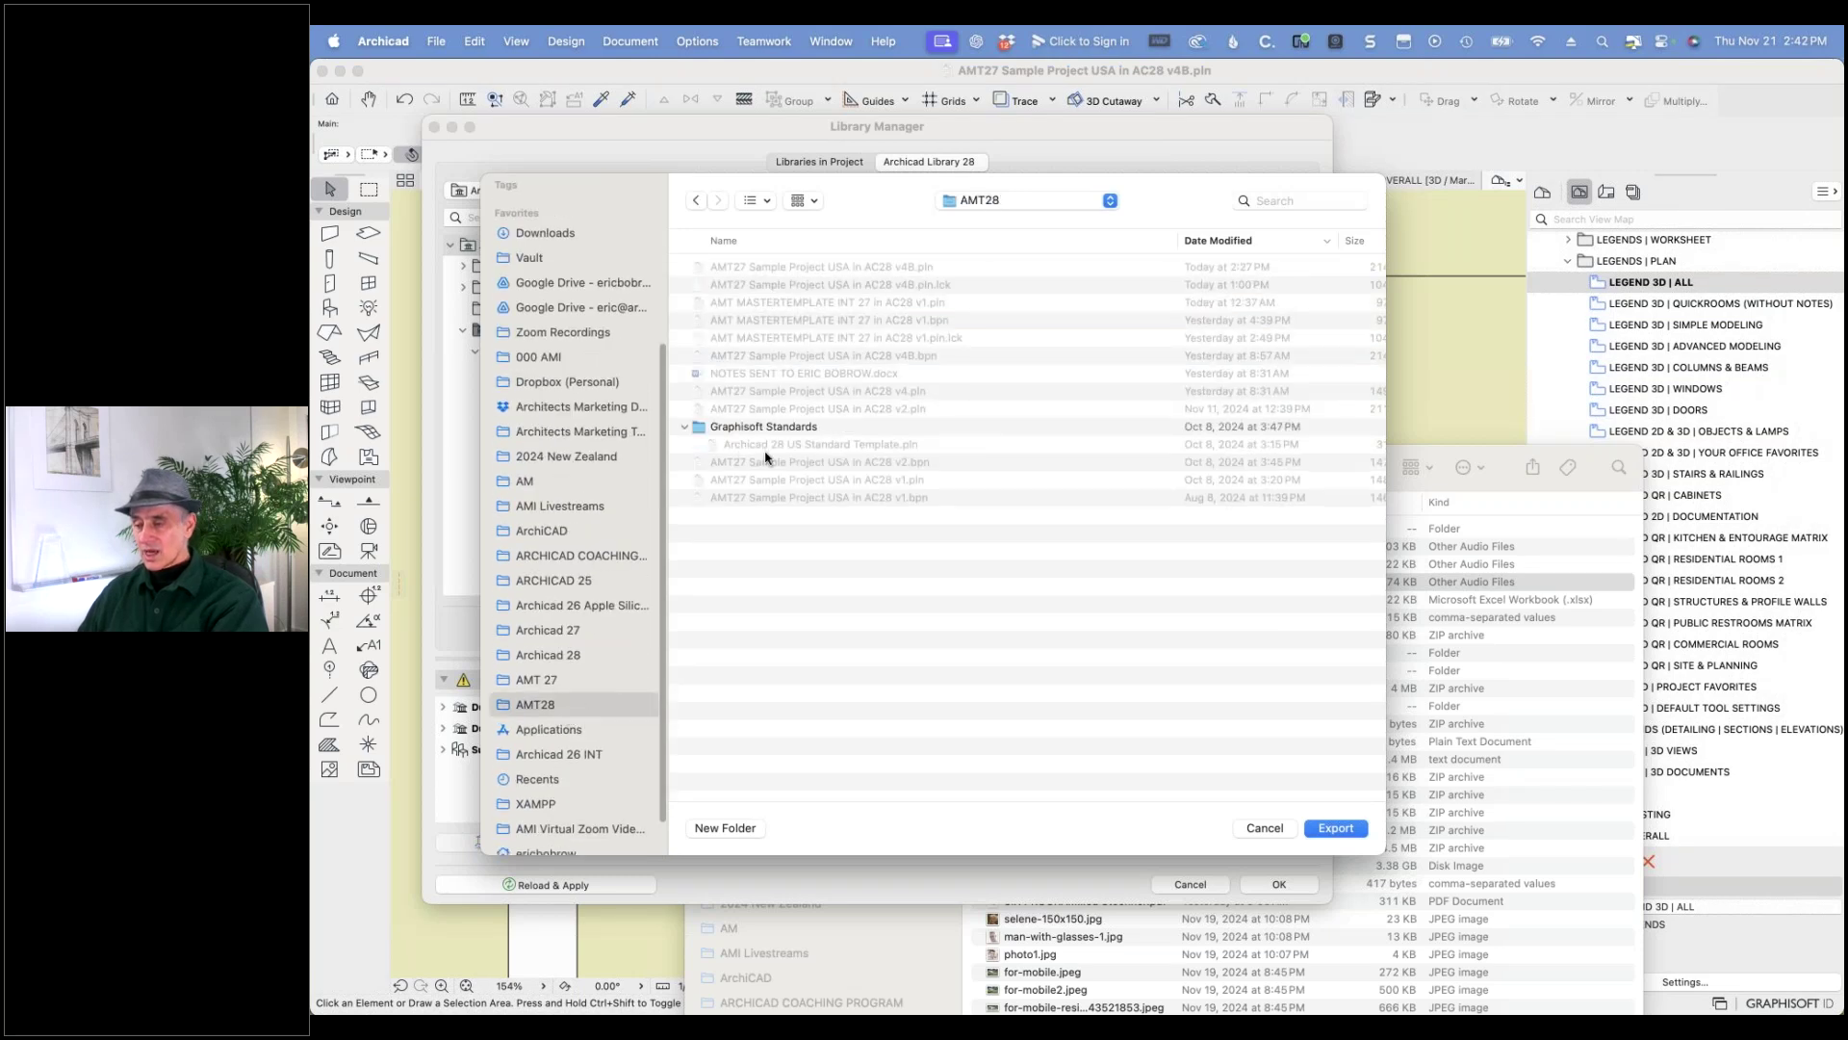
double_click(702, 430)
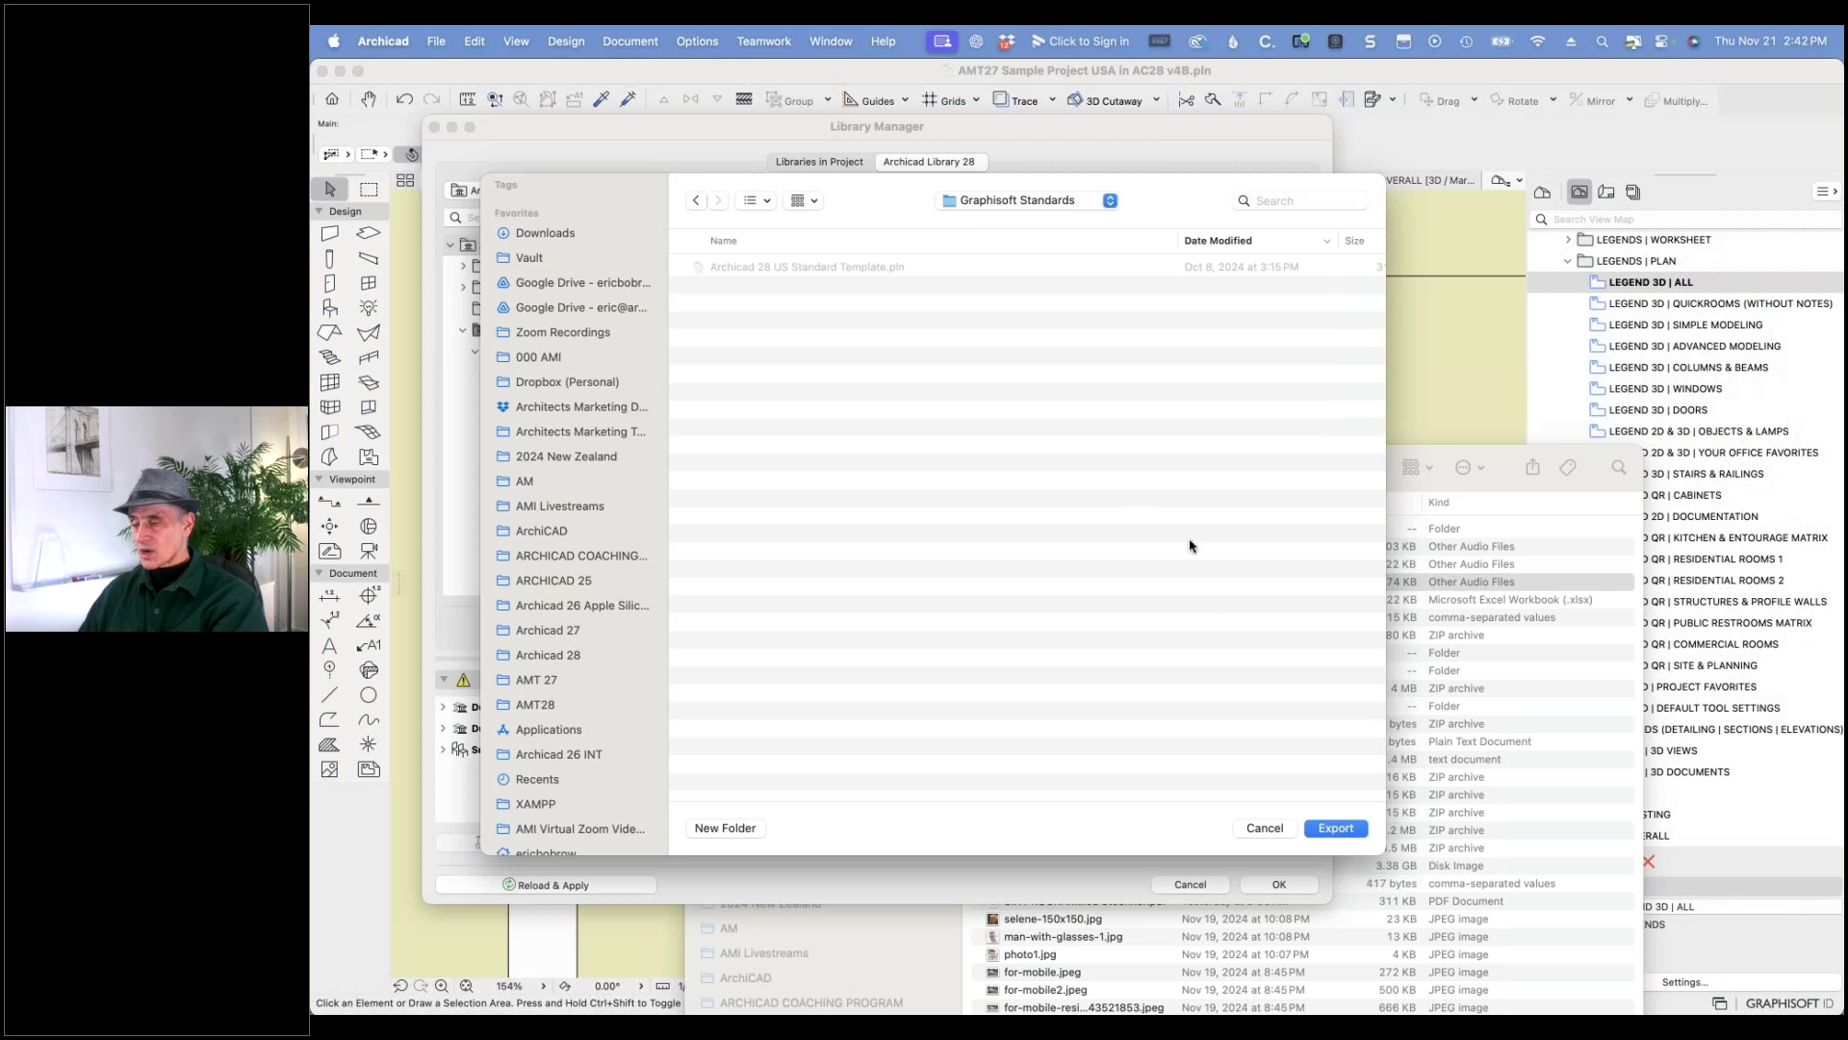
click(1336, 827)
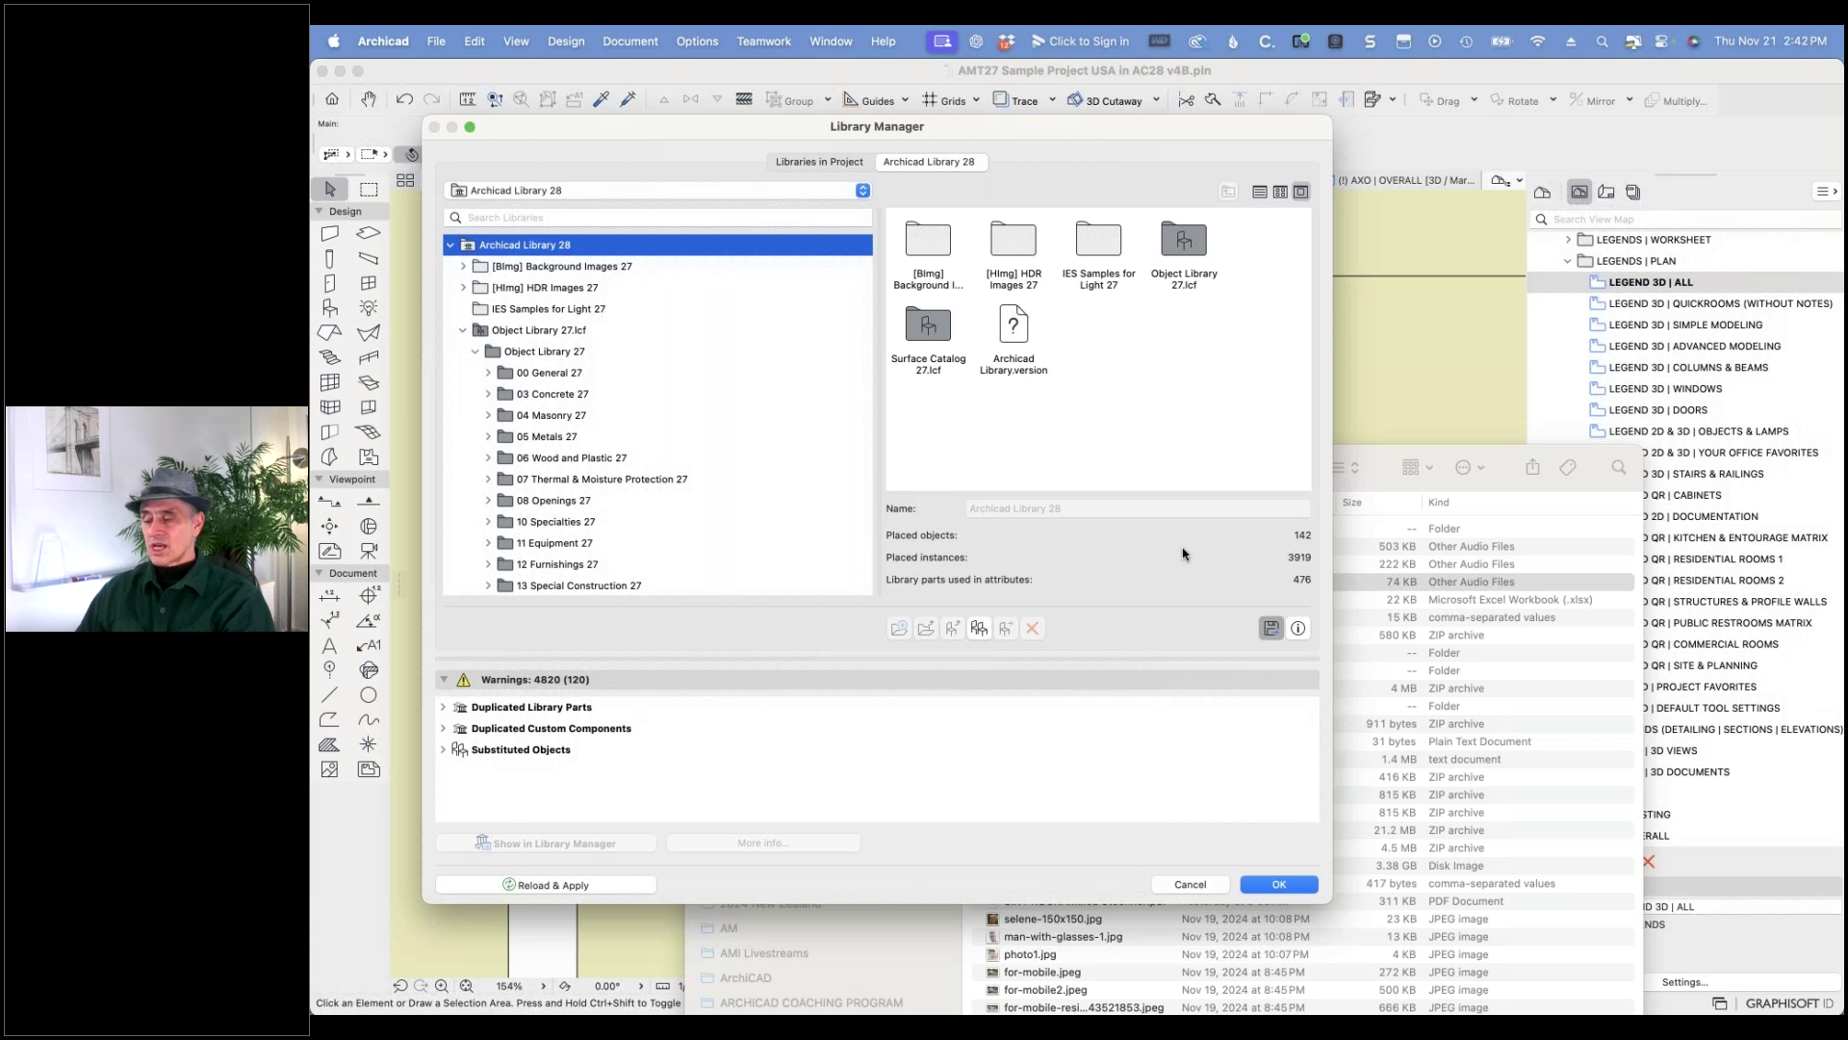
- Check the size of the exported Archicad Library 28 folder in AMT28 > Graphisoft Standards
click(1441, 449)
scroll(770, 867, down, 5)
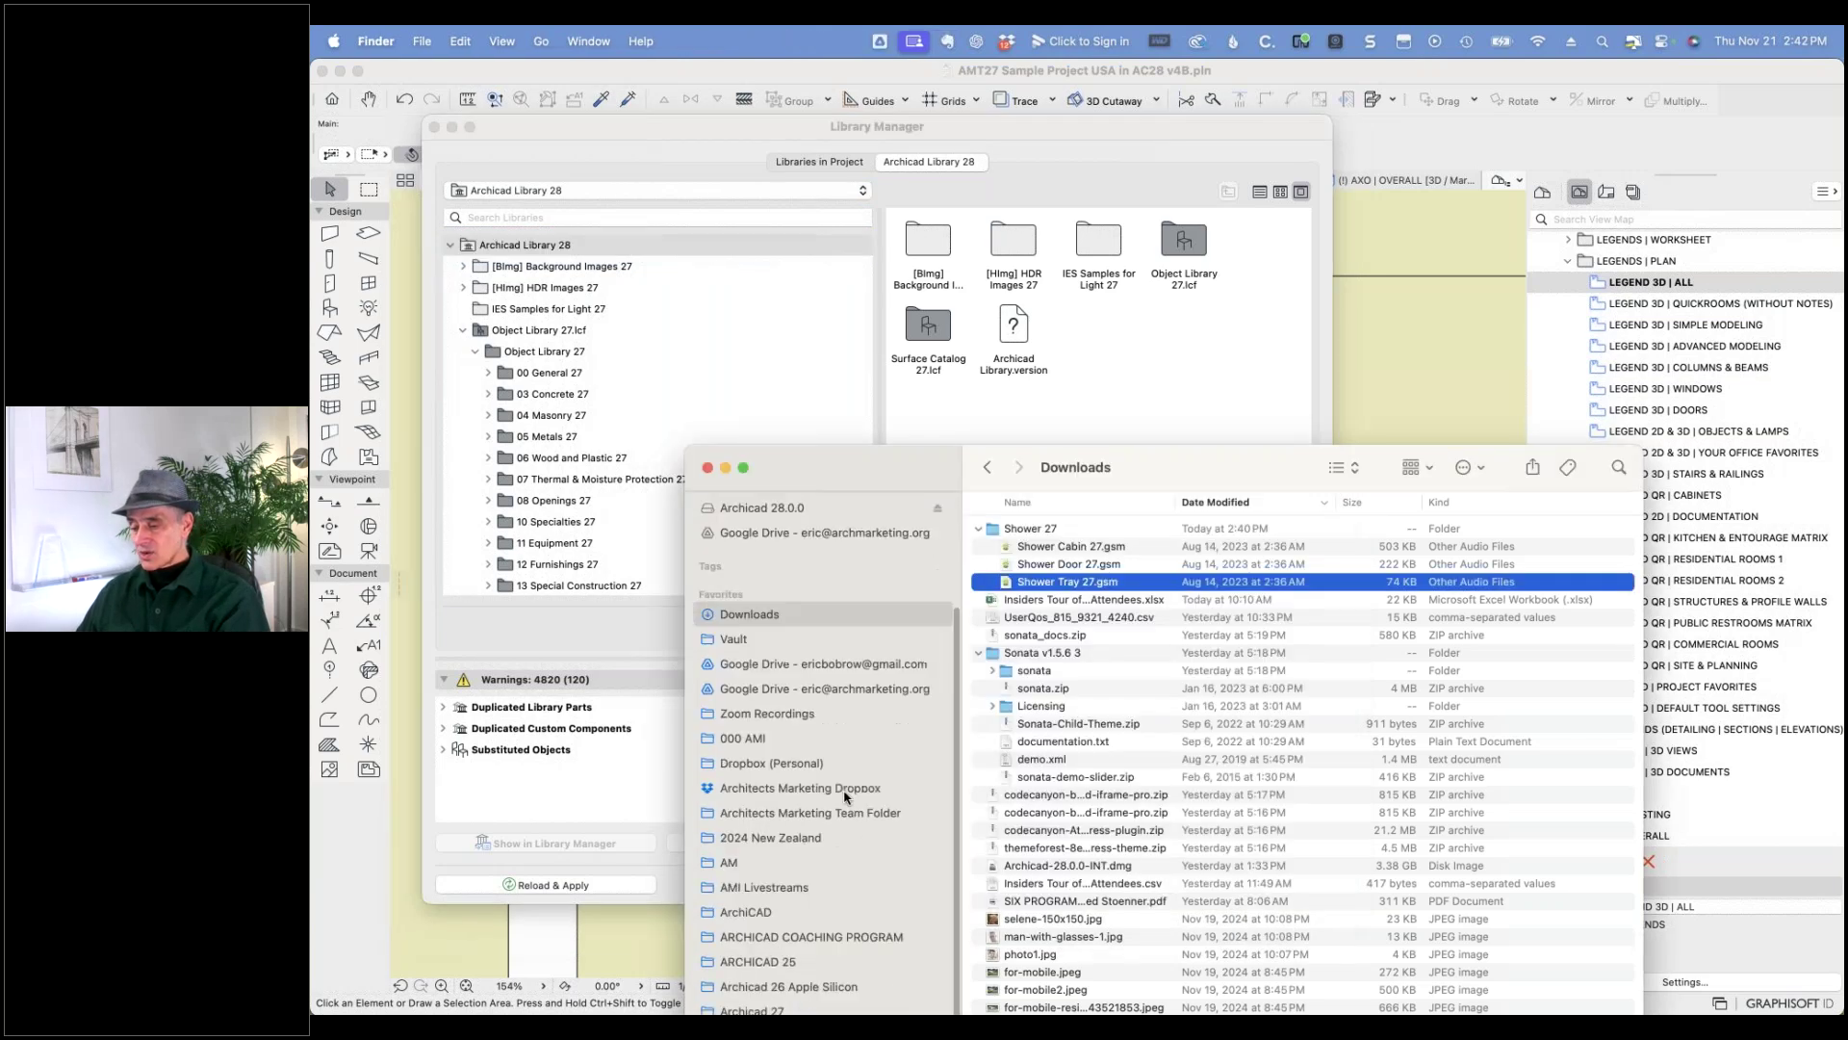
click(760, 956)
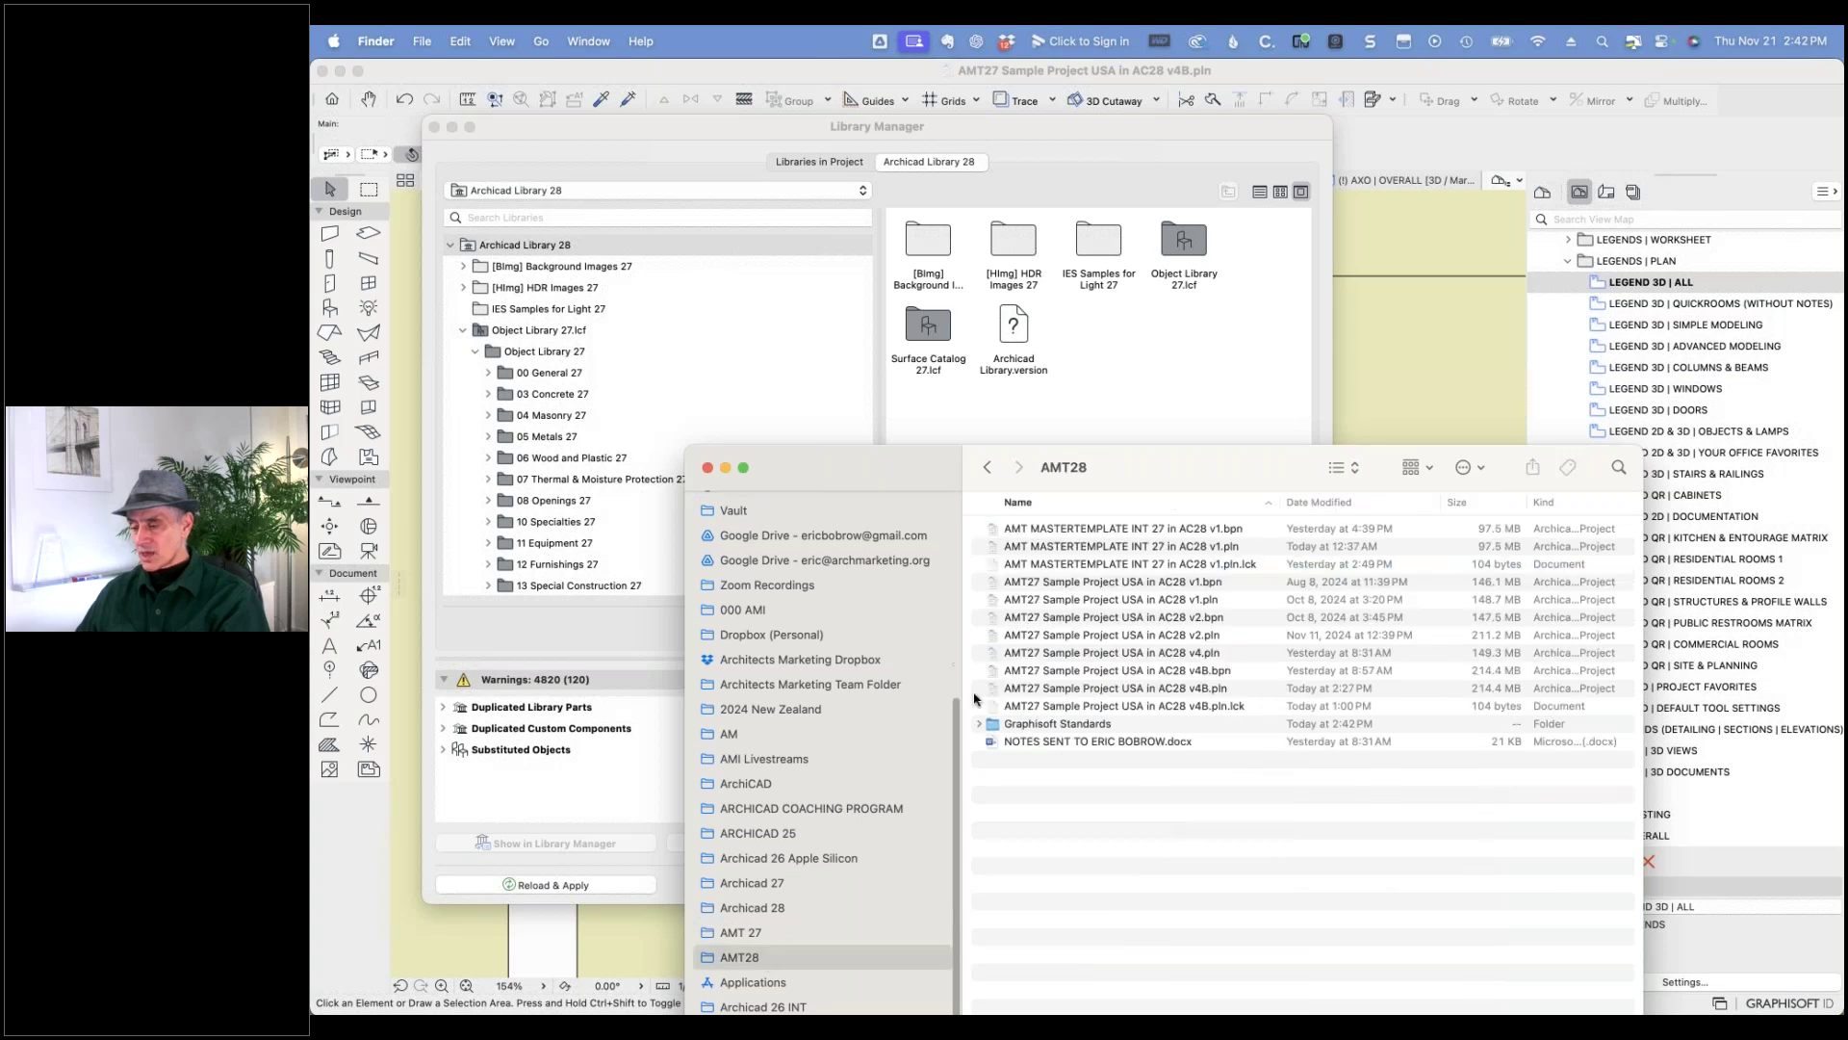
click(980, 725)
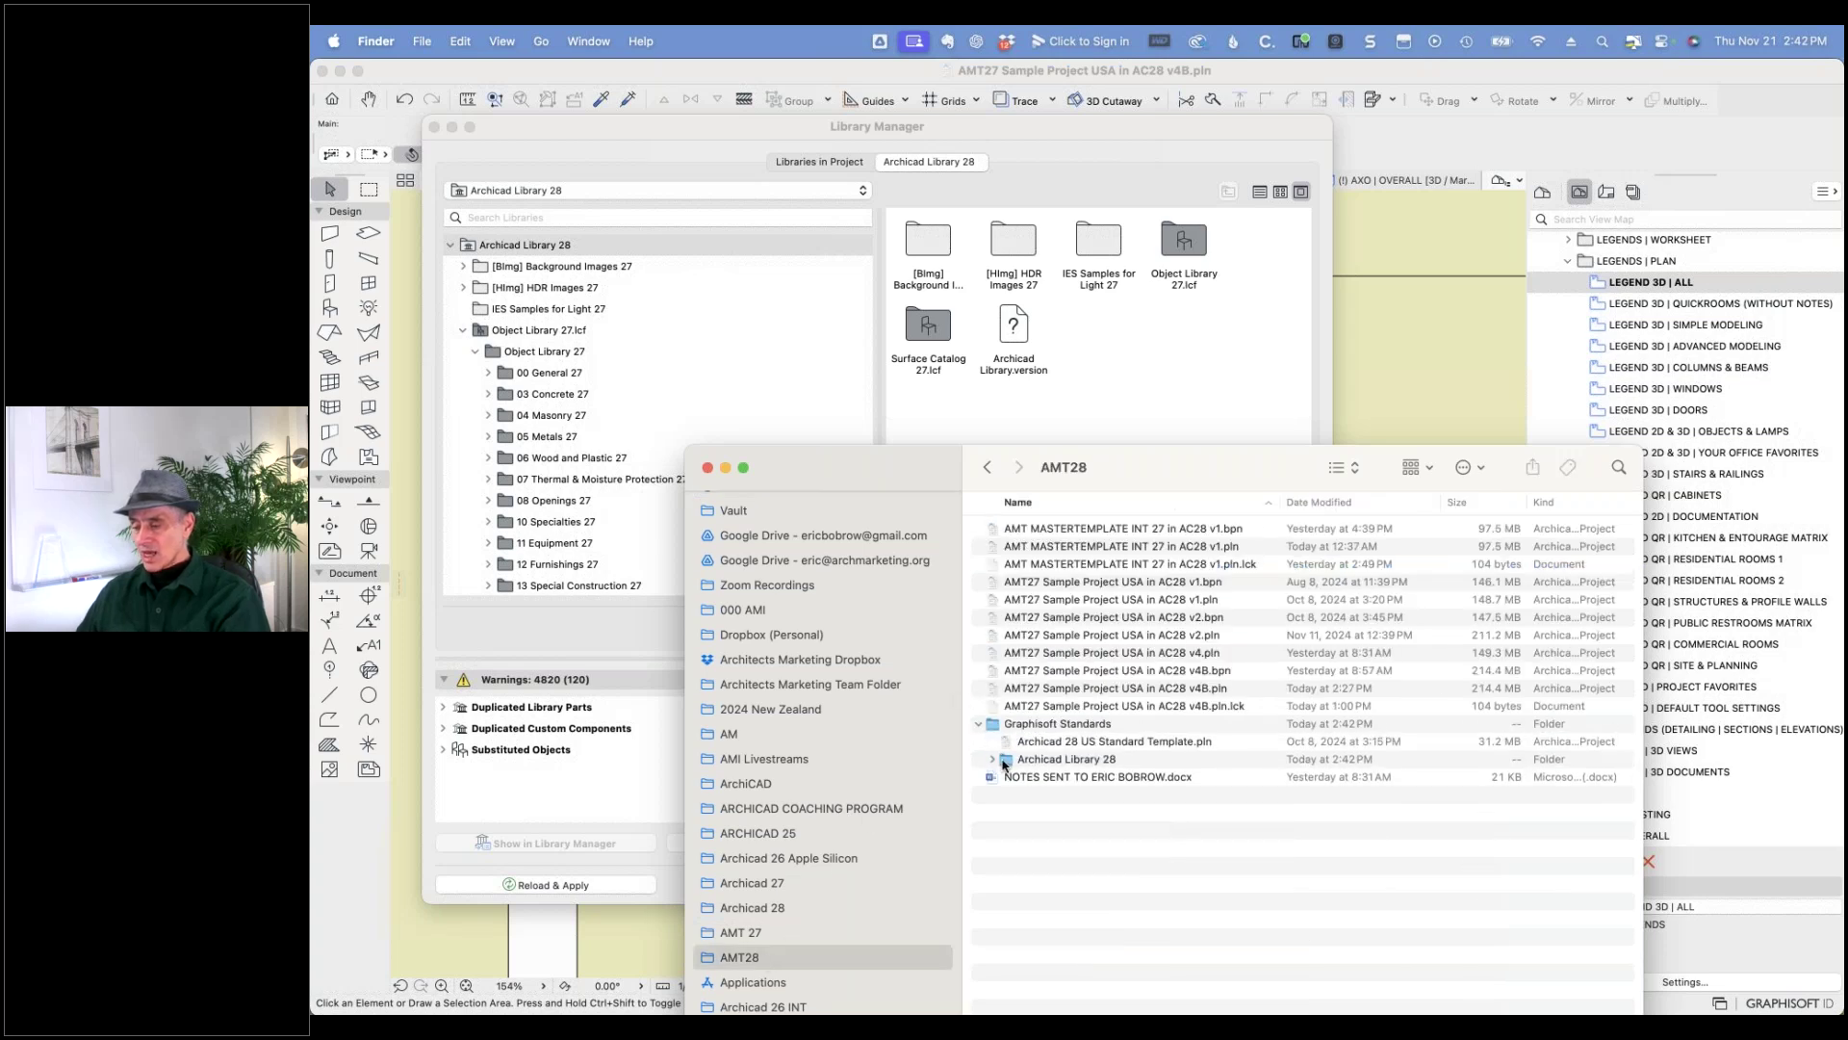
click(1006, 763)
key(super+i)
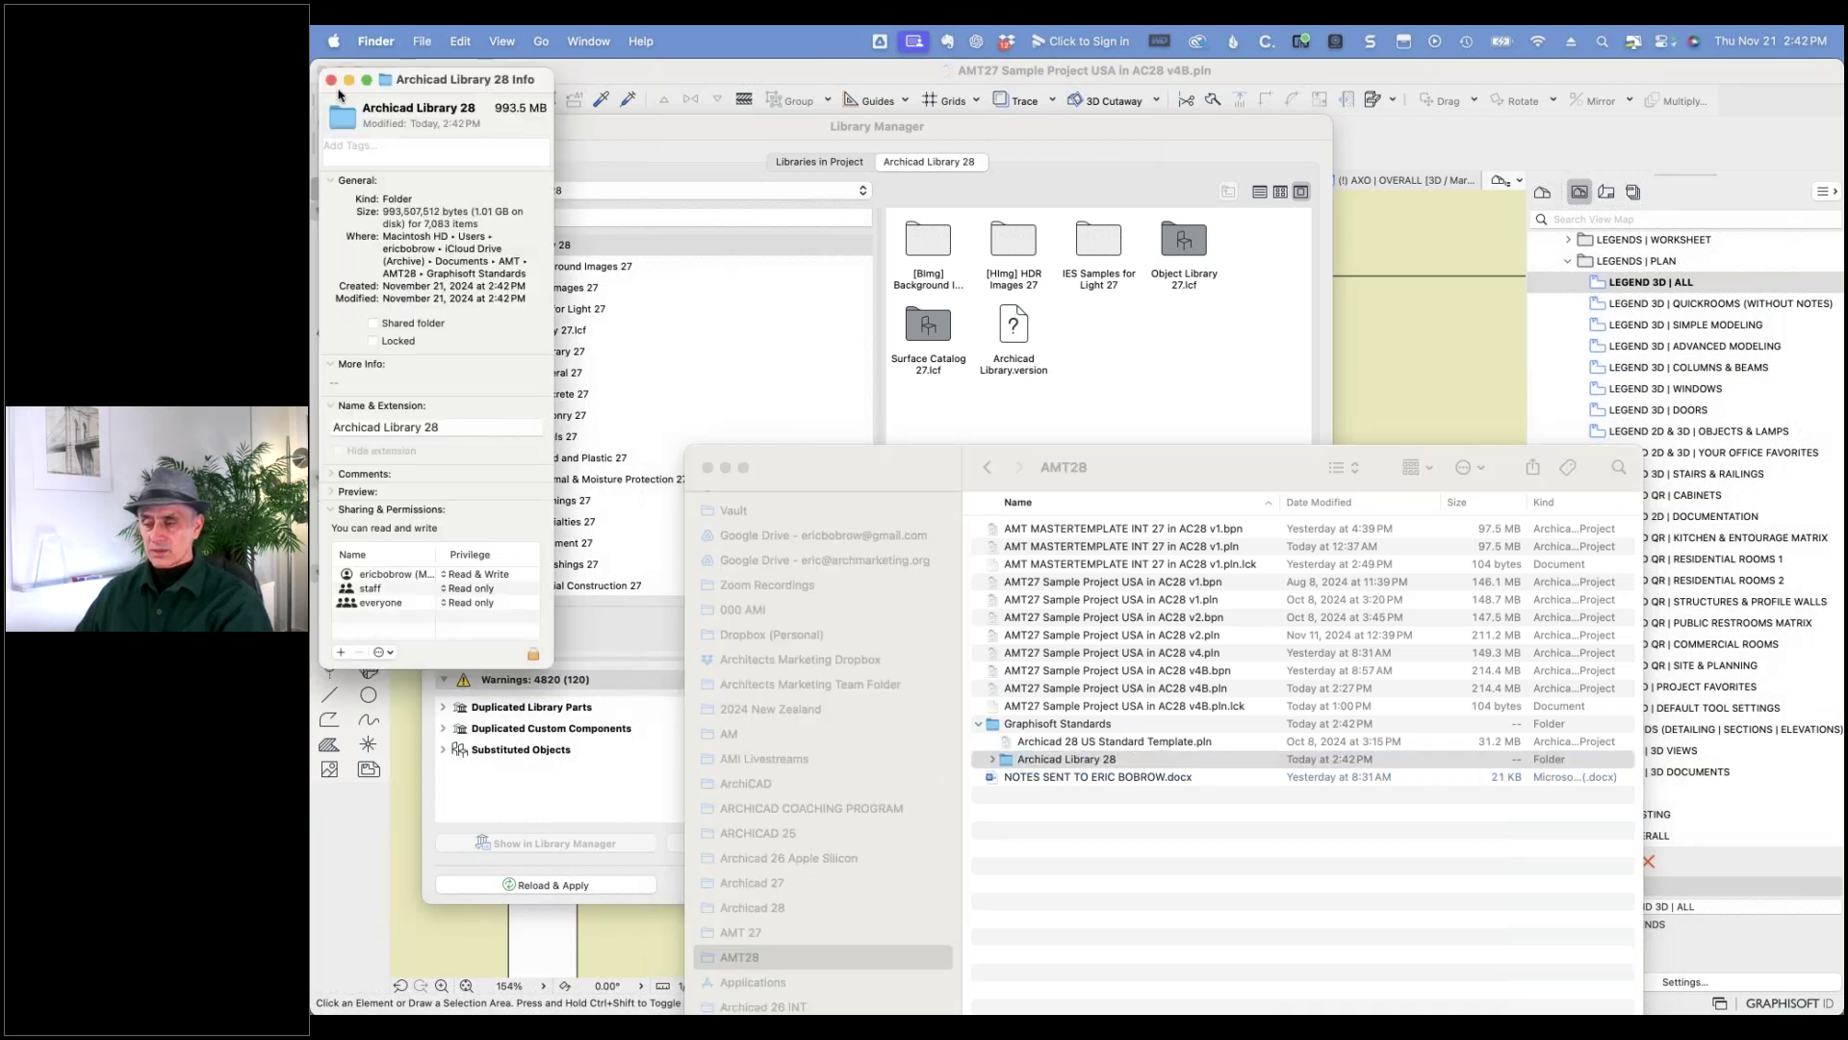
click(331, 80)
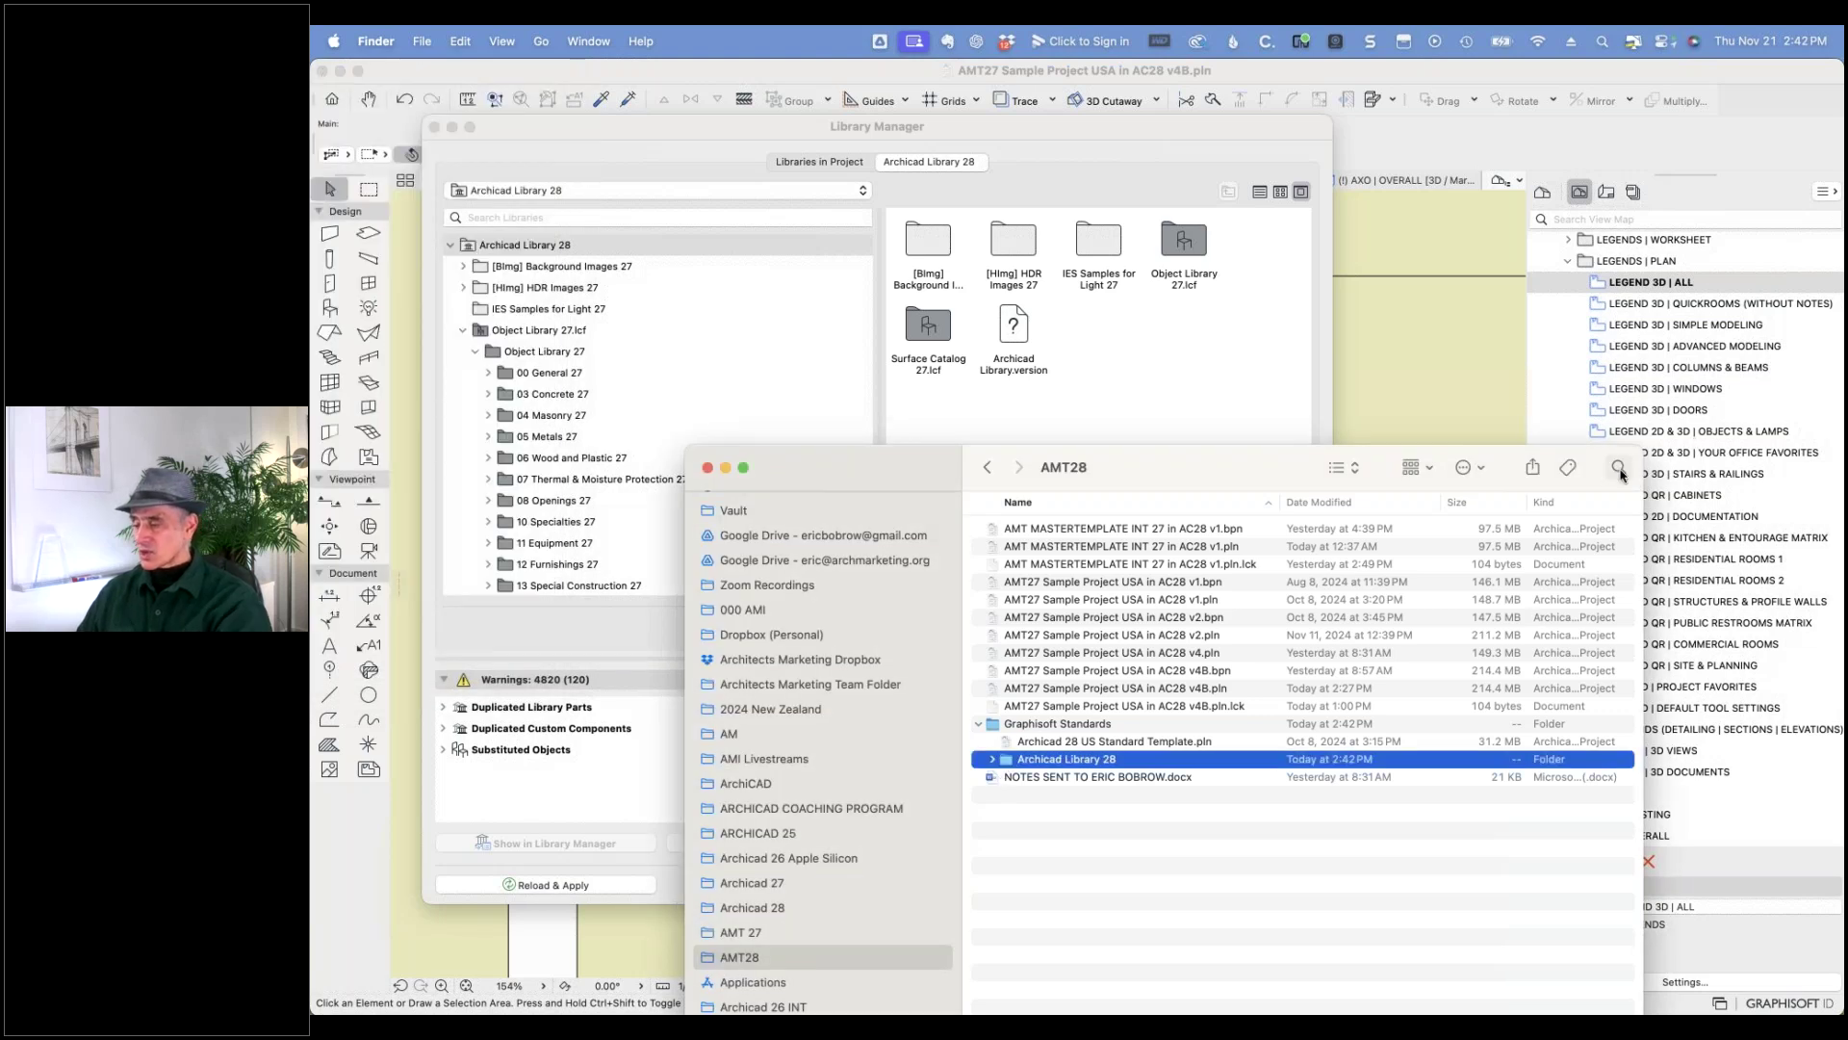
- Search Finder for file names containing 'shower seat' and select Shower Seat 27.gsm
click(1619, 467)
text(shower seat)
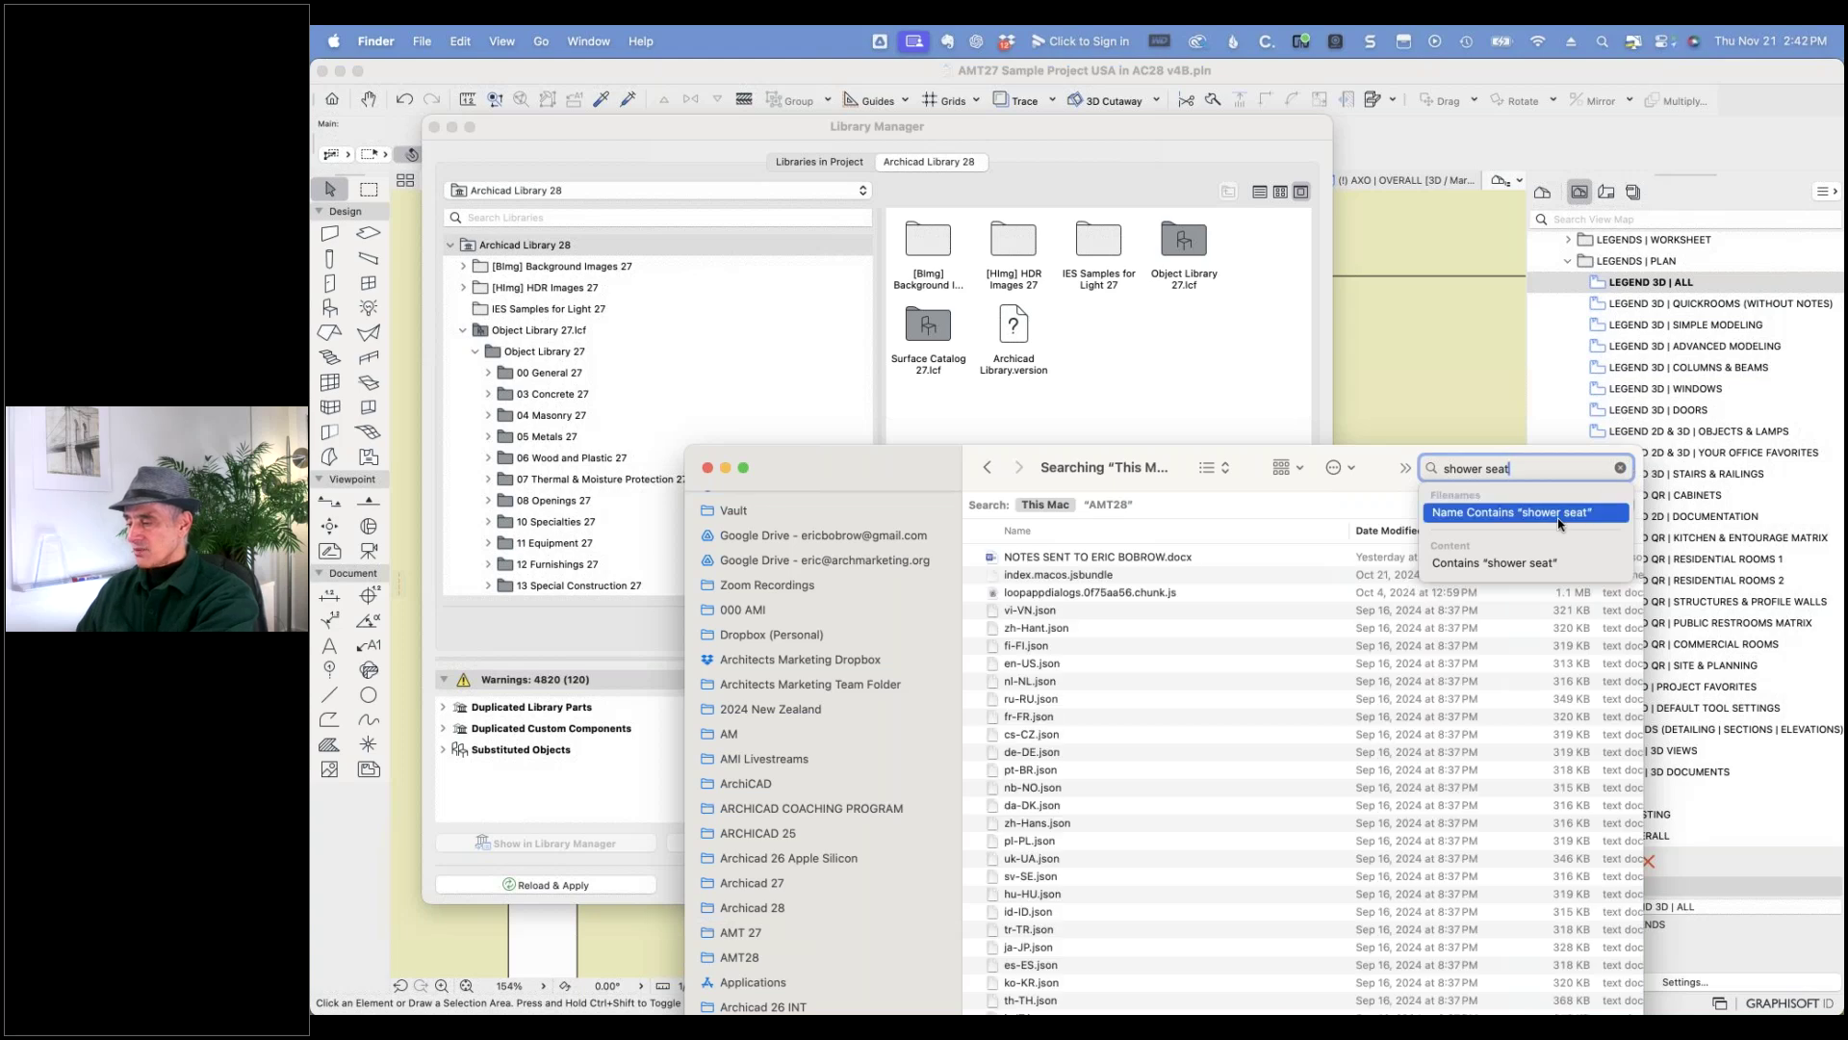
click(1559, 515)
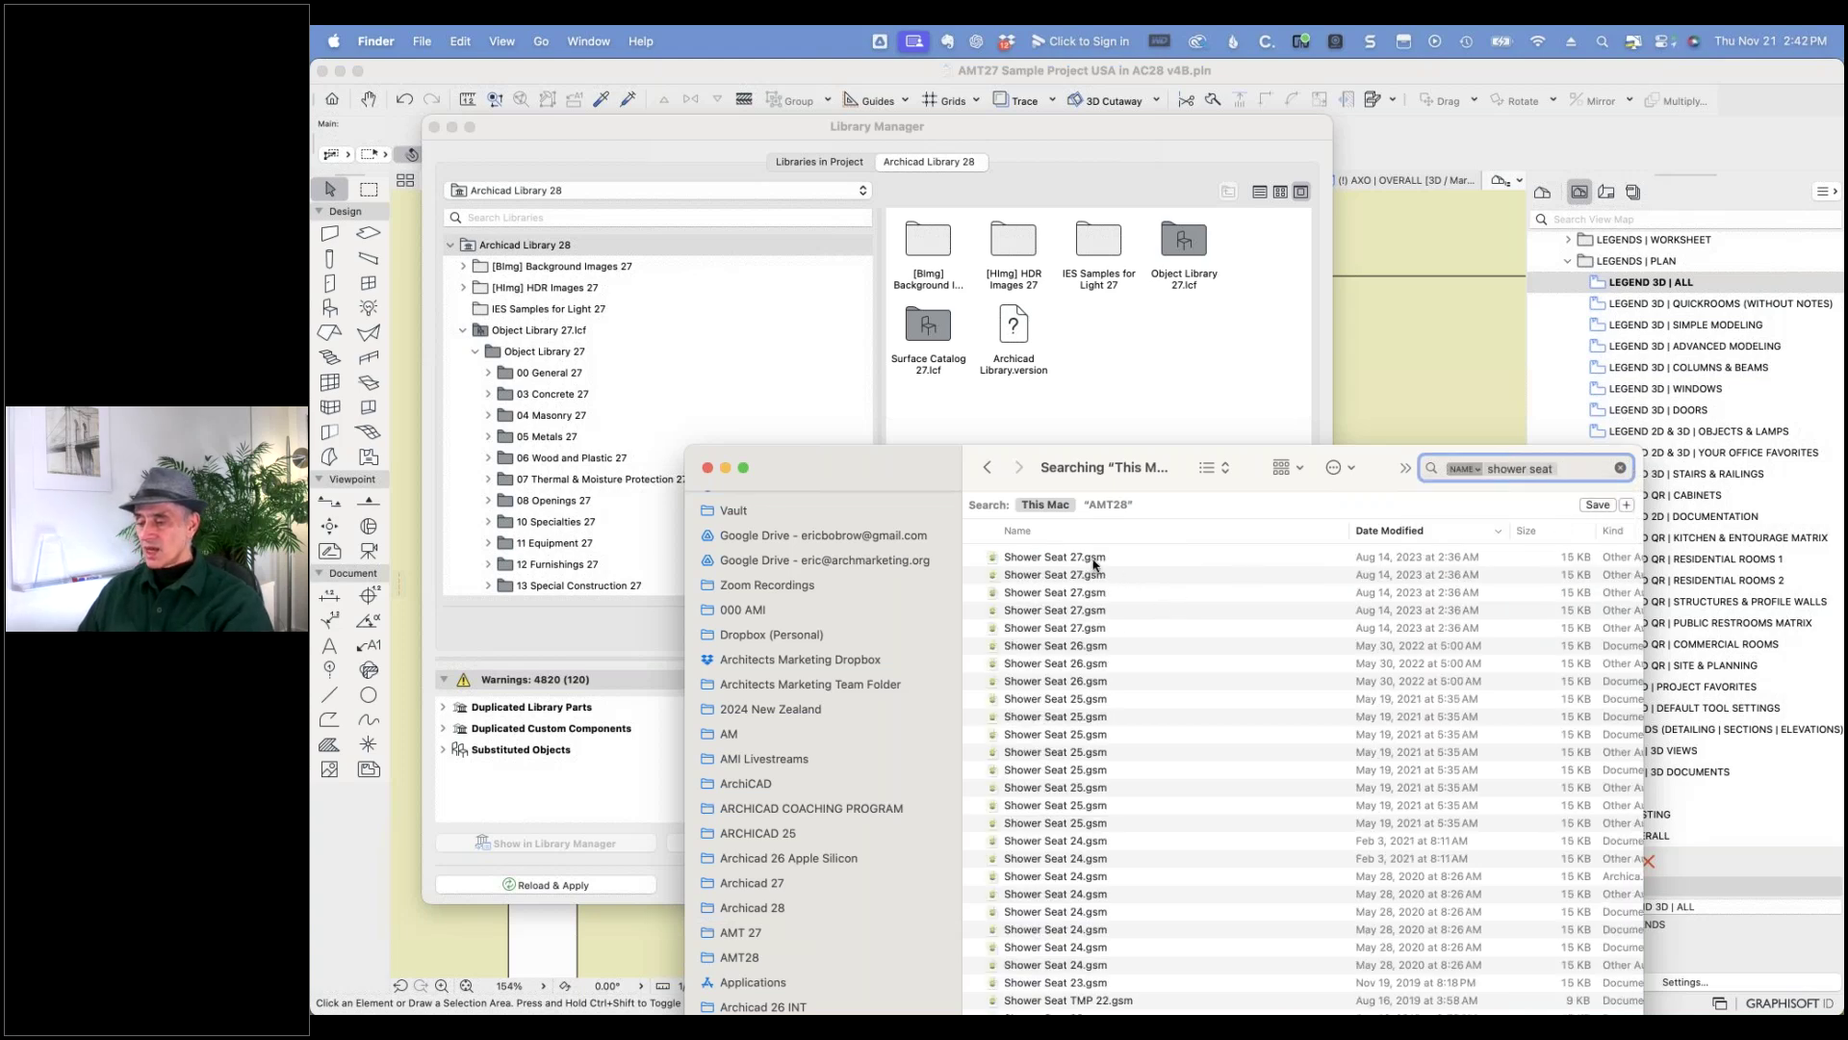
click(1093, 561)
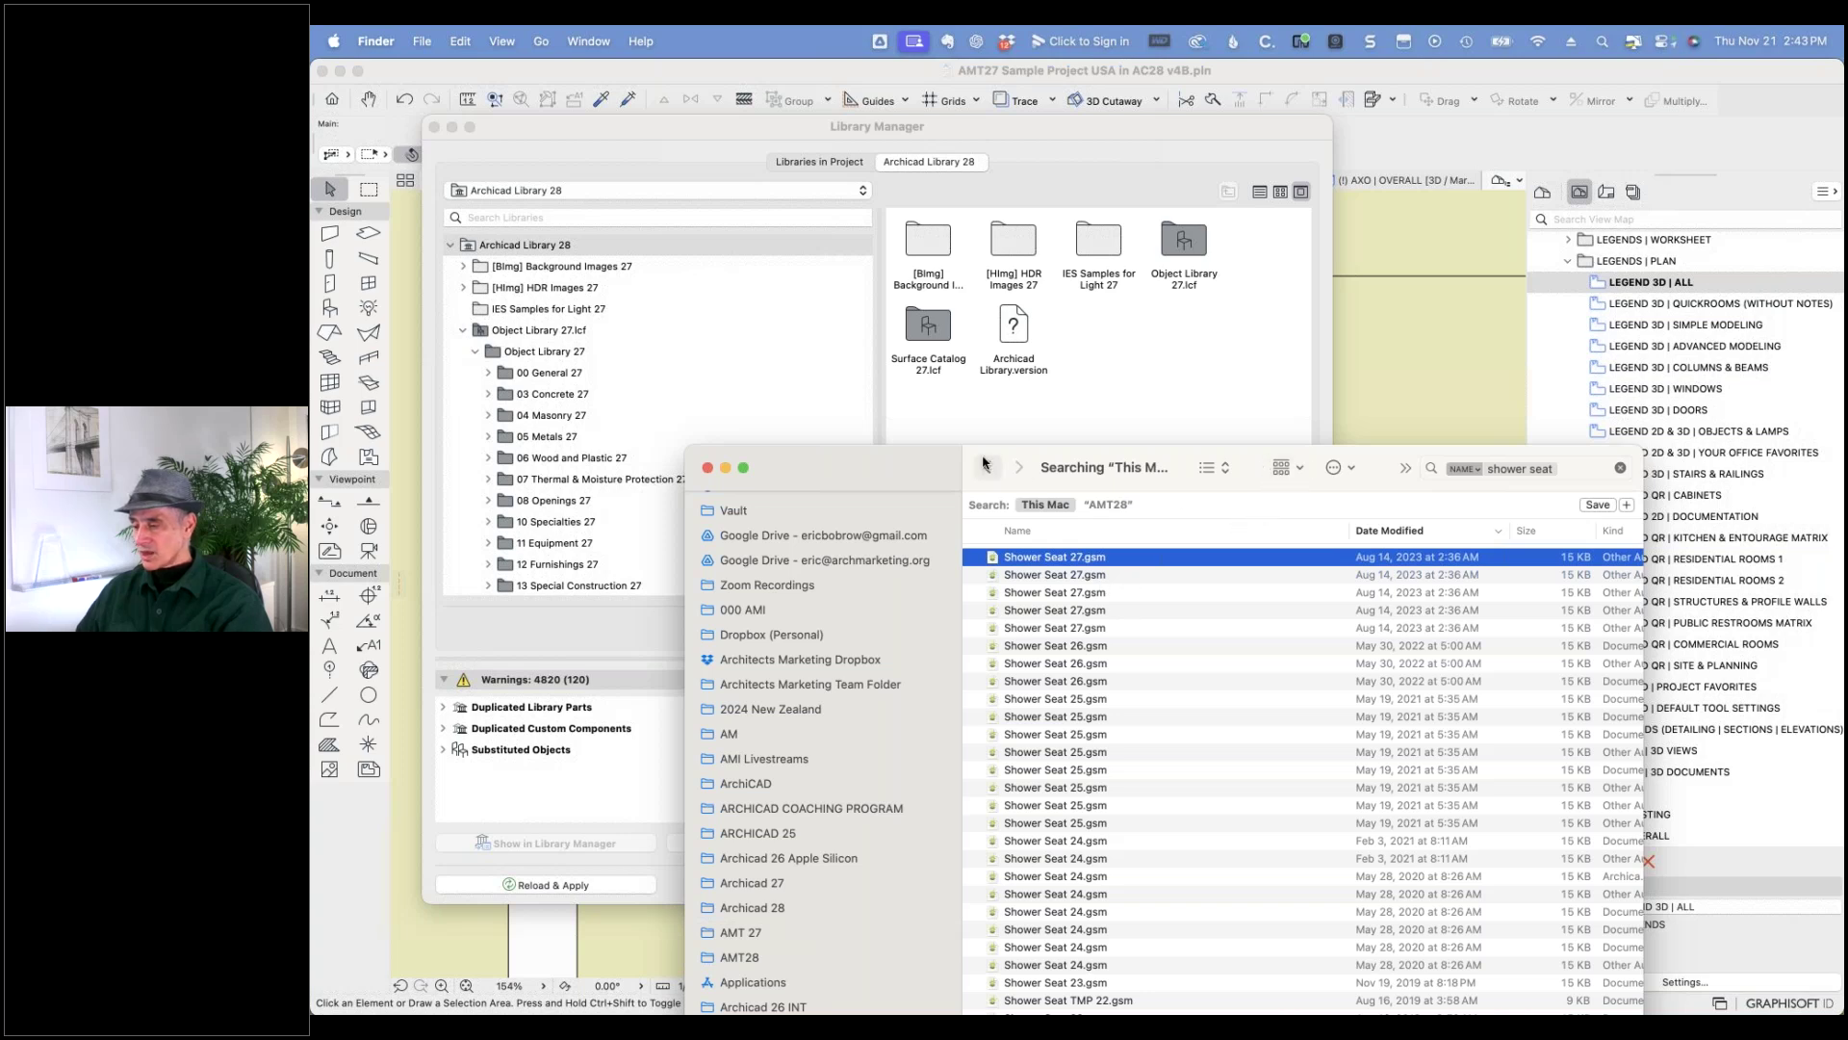
drag(982, 460, 1009, 260)
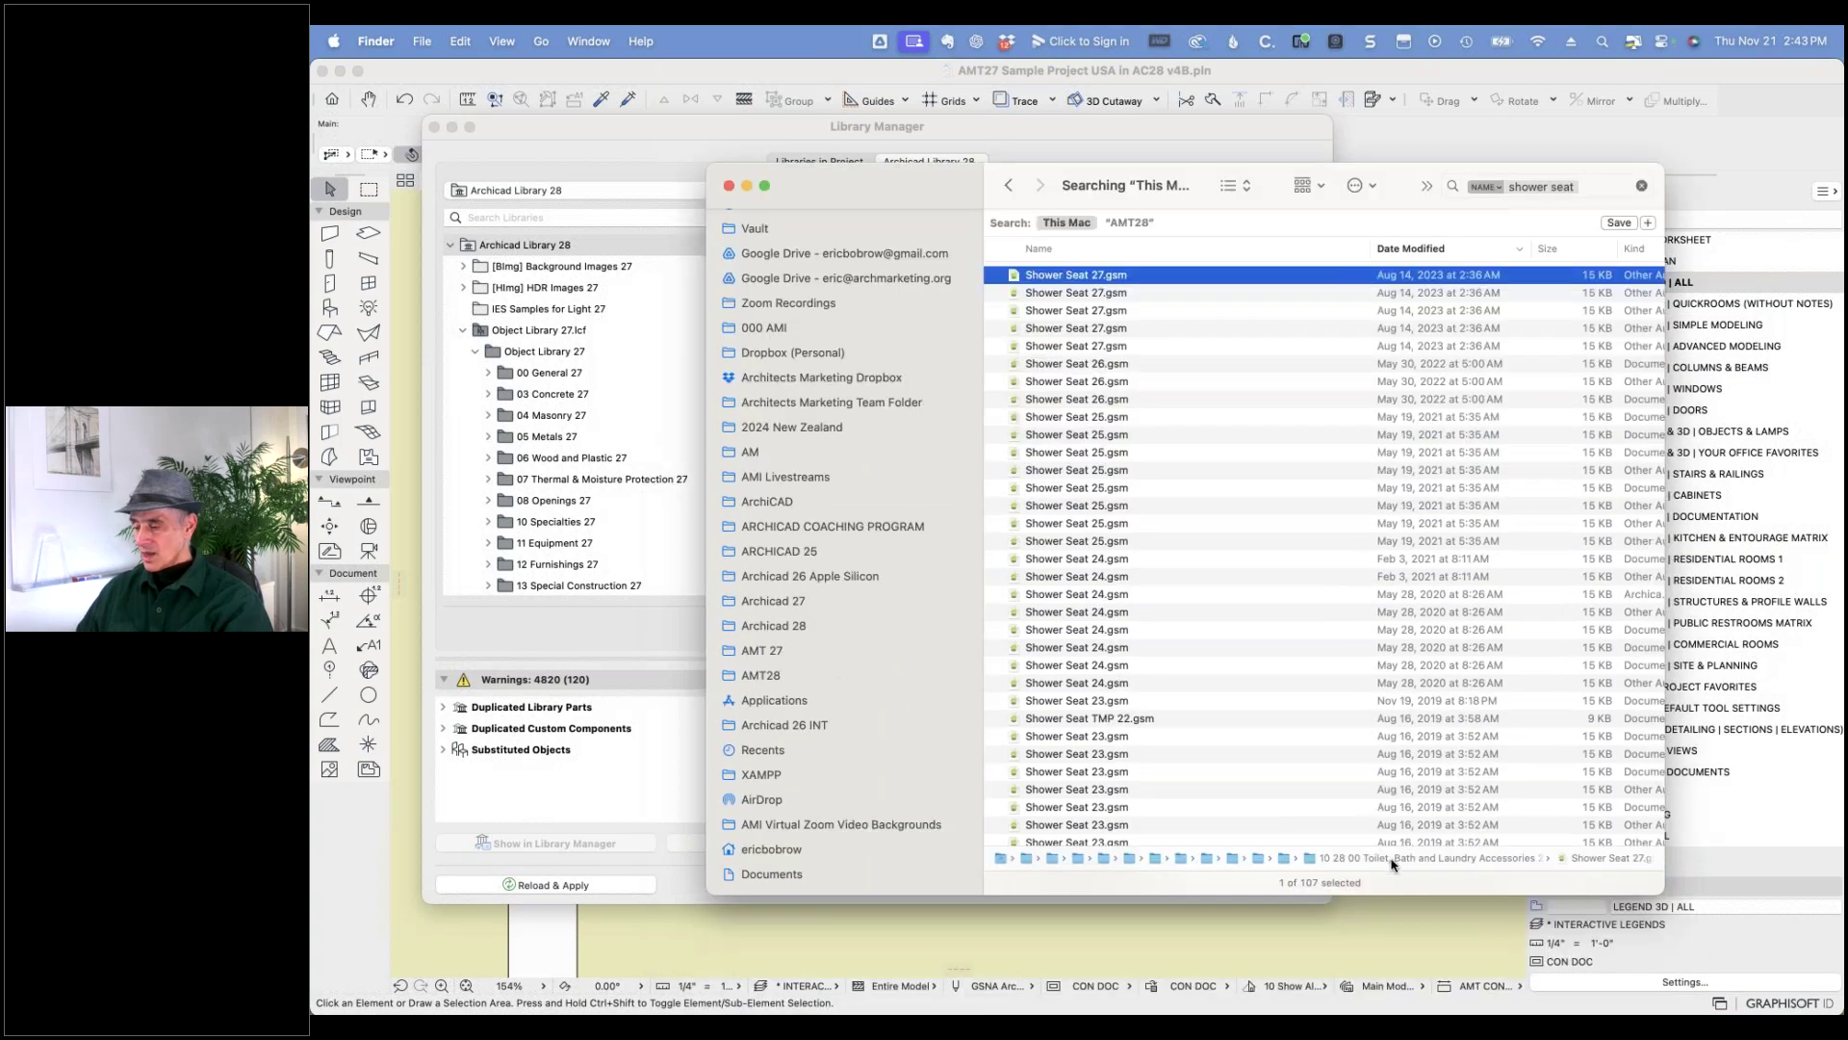
drag(1653, 893, 1815, 903)
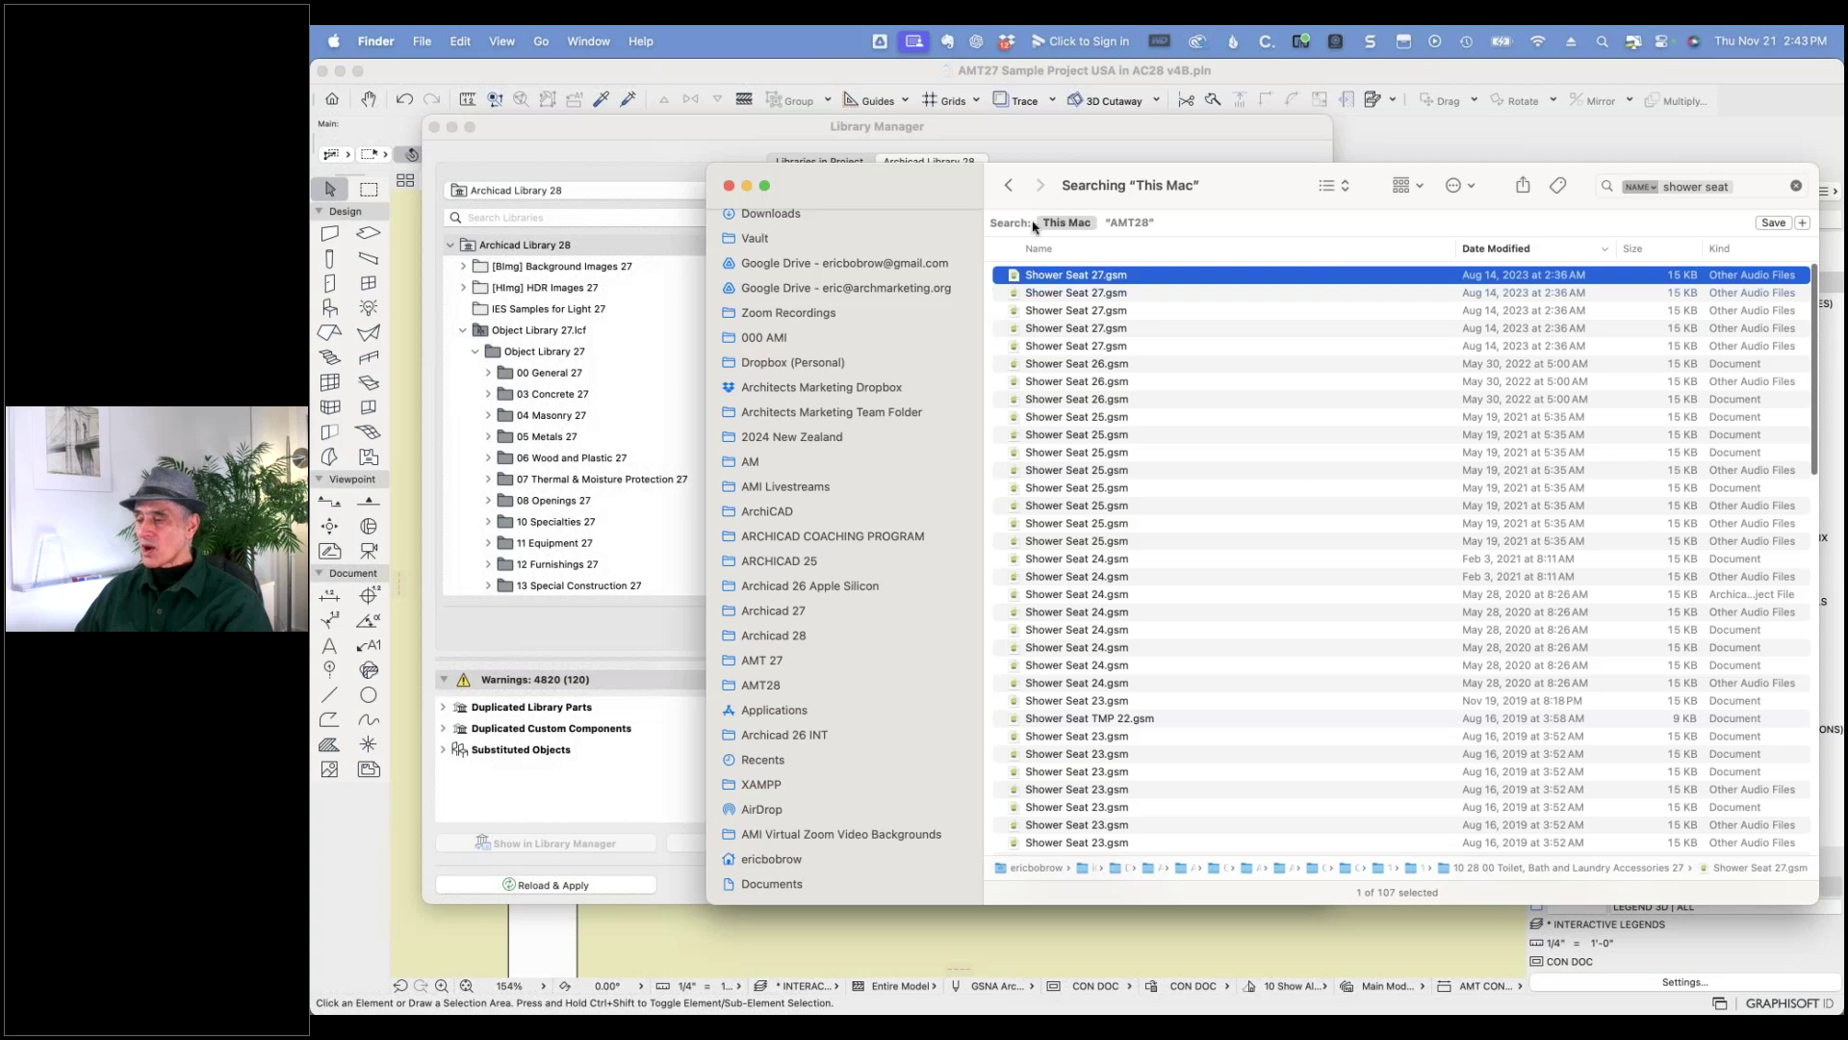
drag(948, 193, 993, 339)
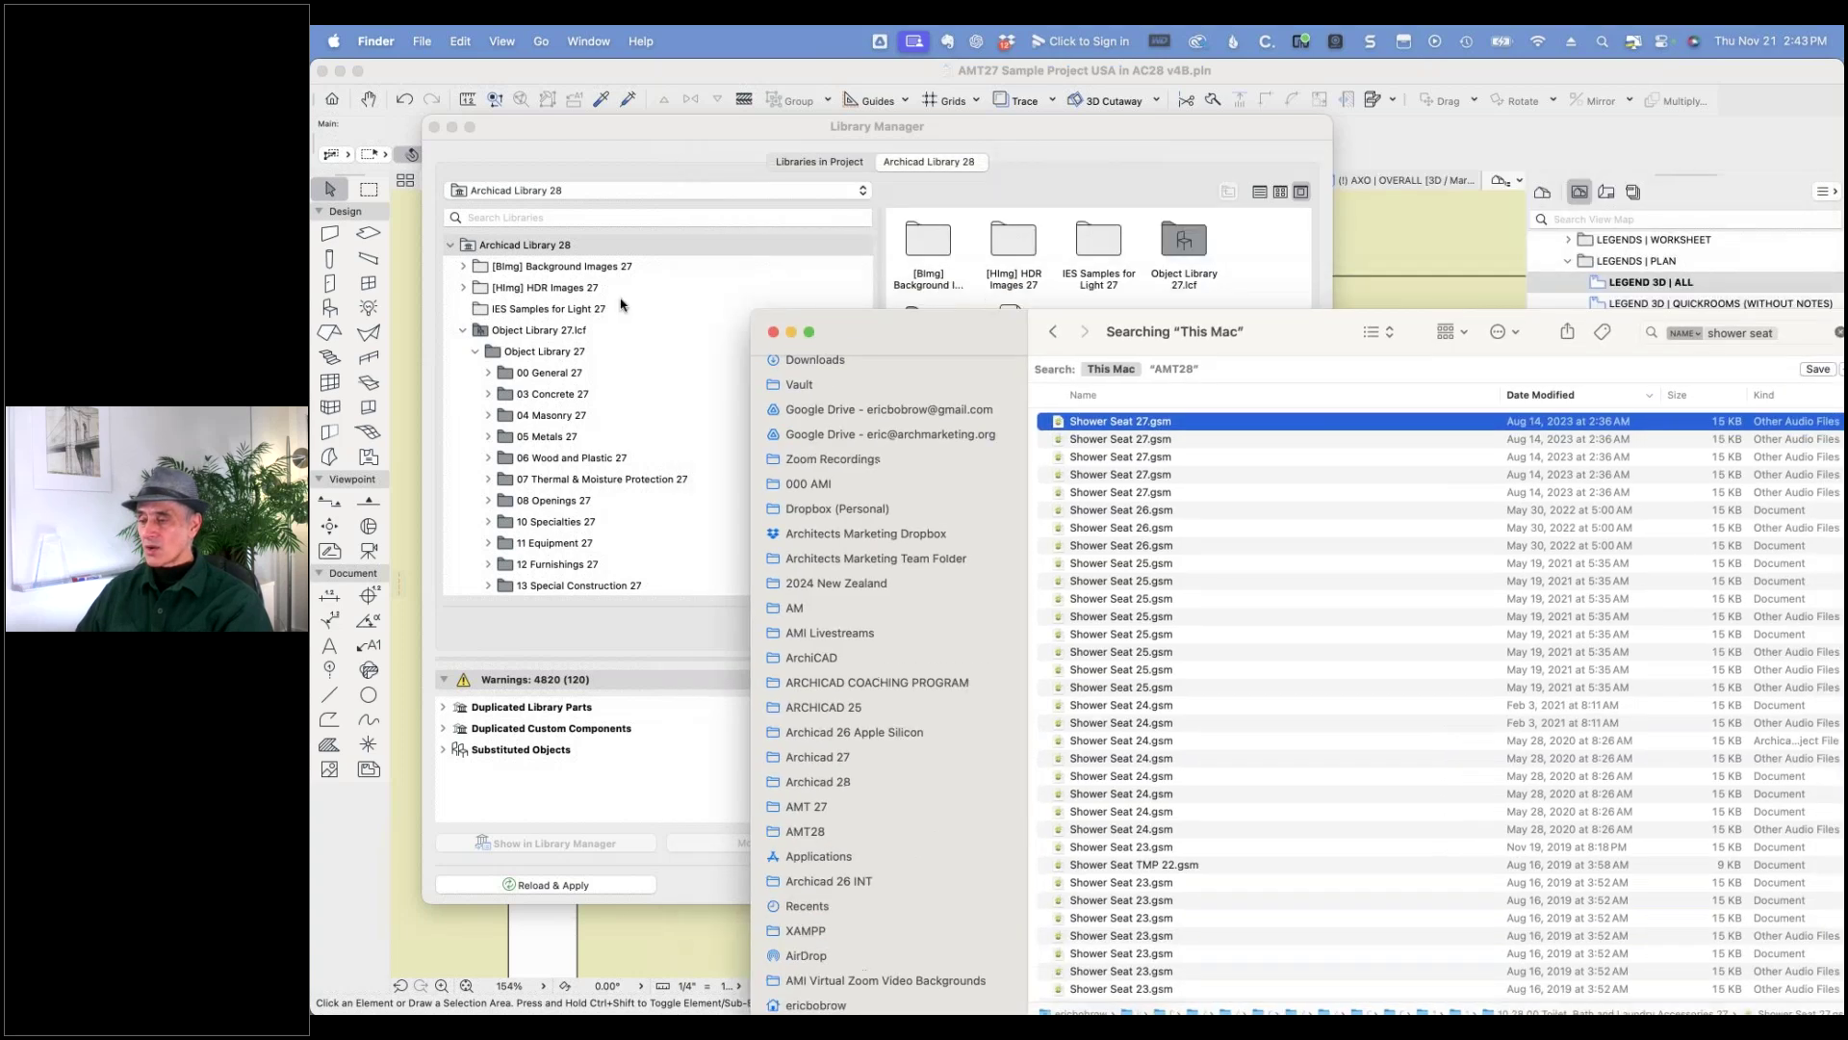
- Delete Shower Tray 27 from the Embedded Library's Legacy Objects folder
click(557, 196)
click(557, 195)
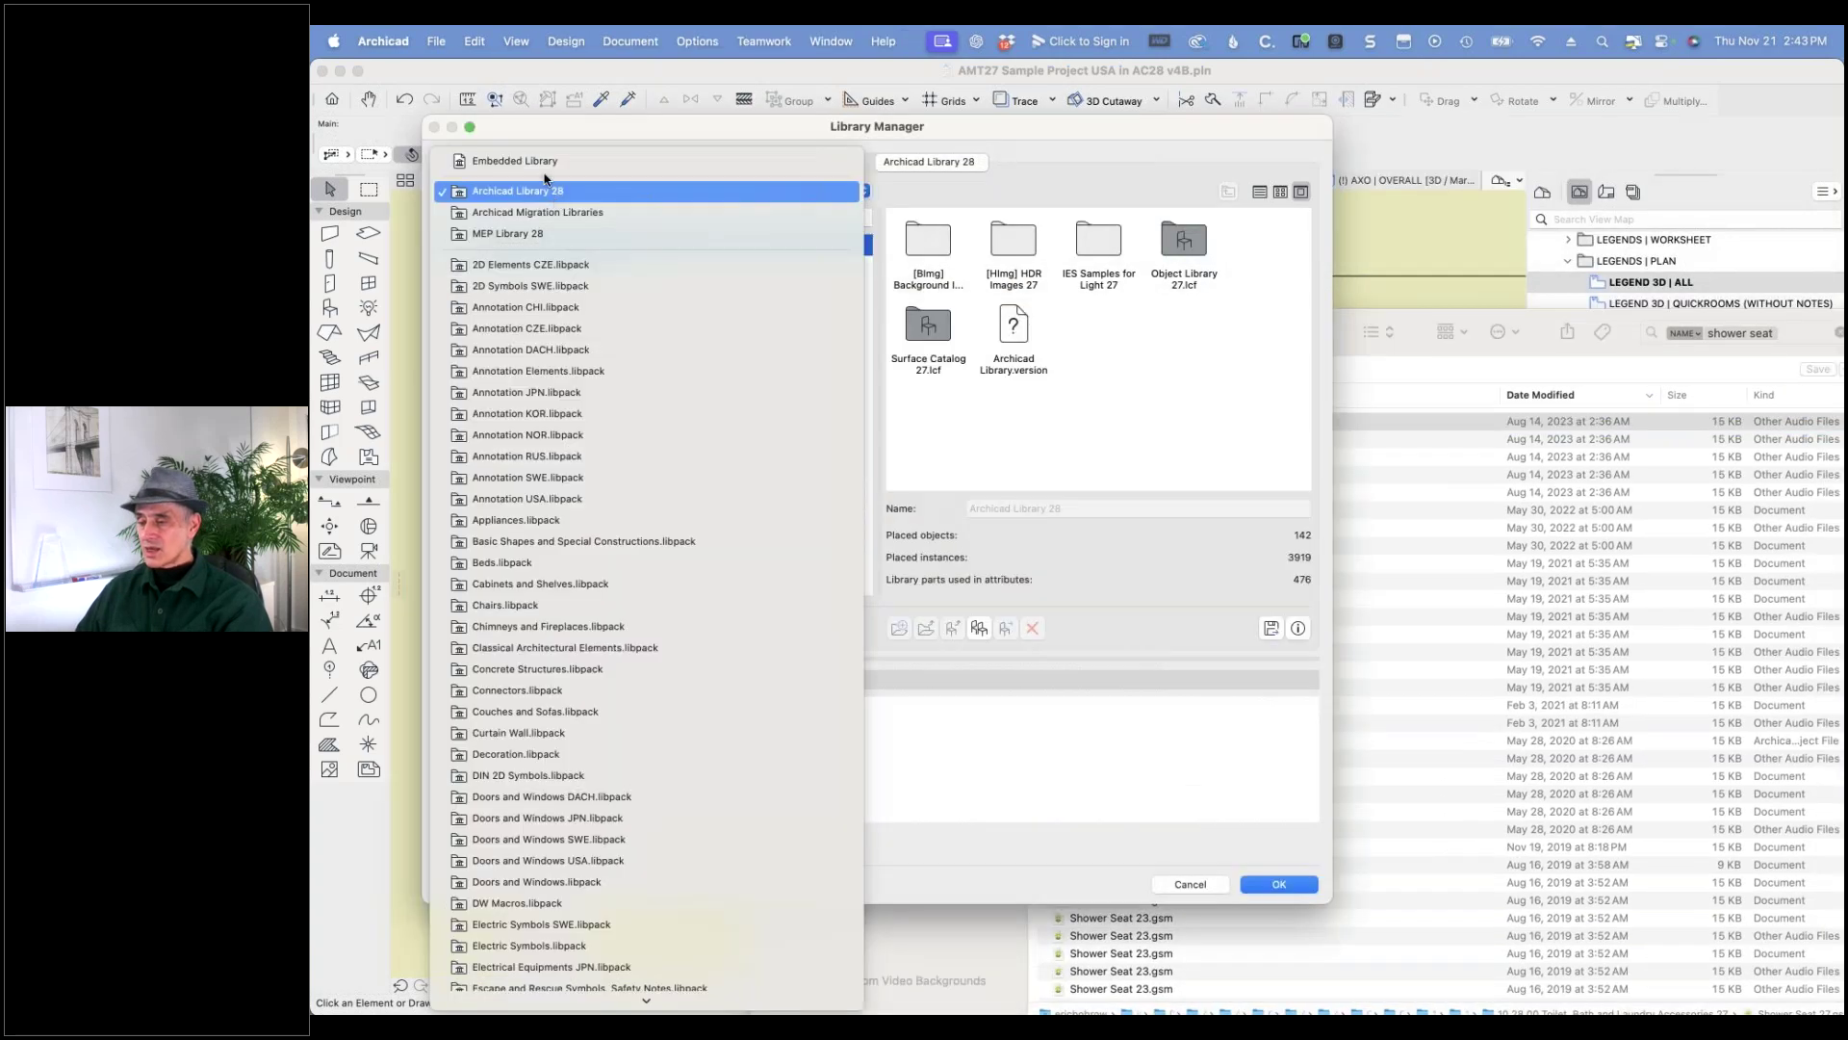
click(539, 162)
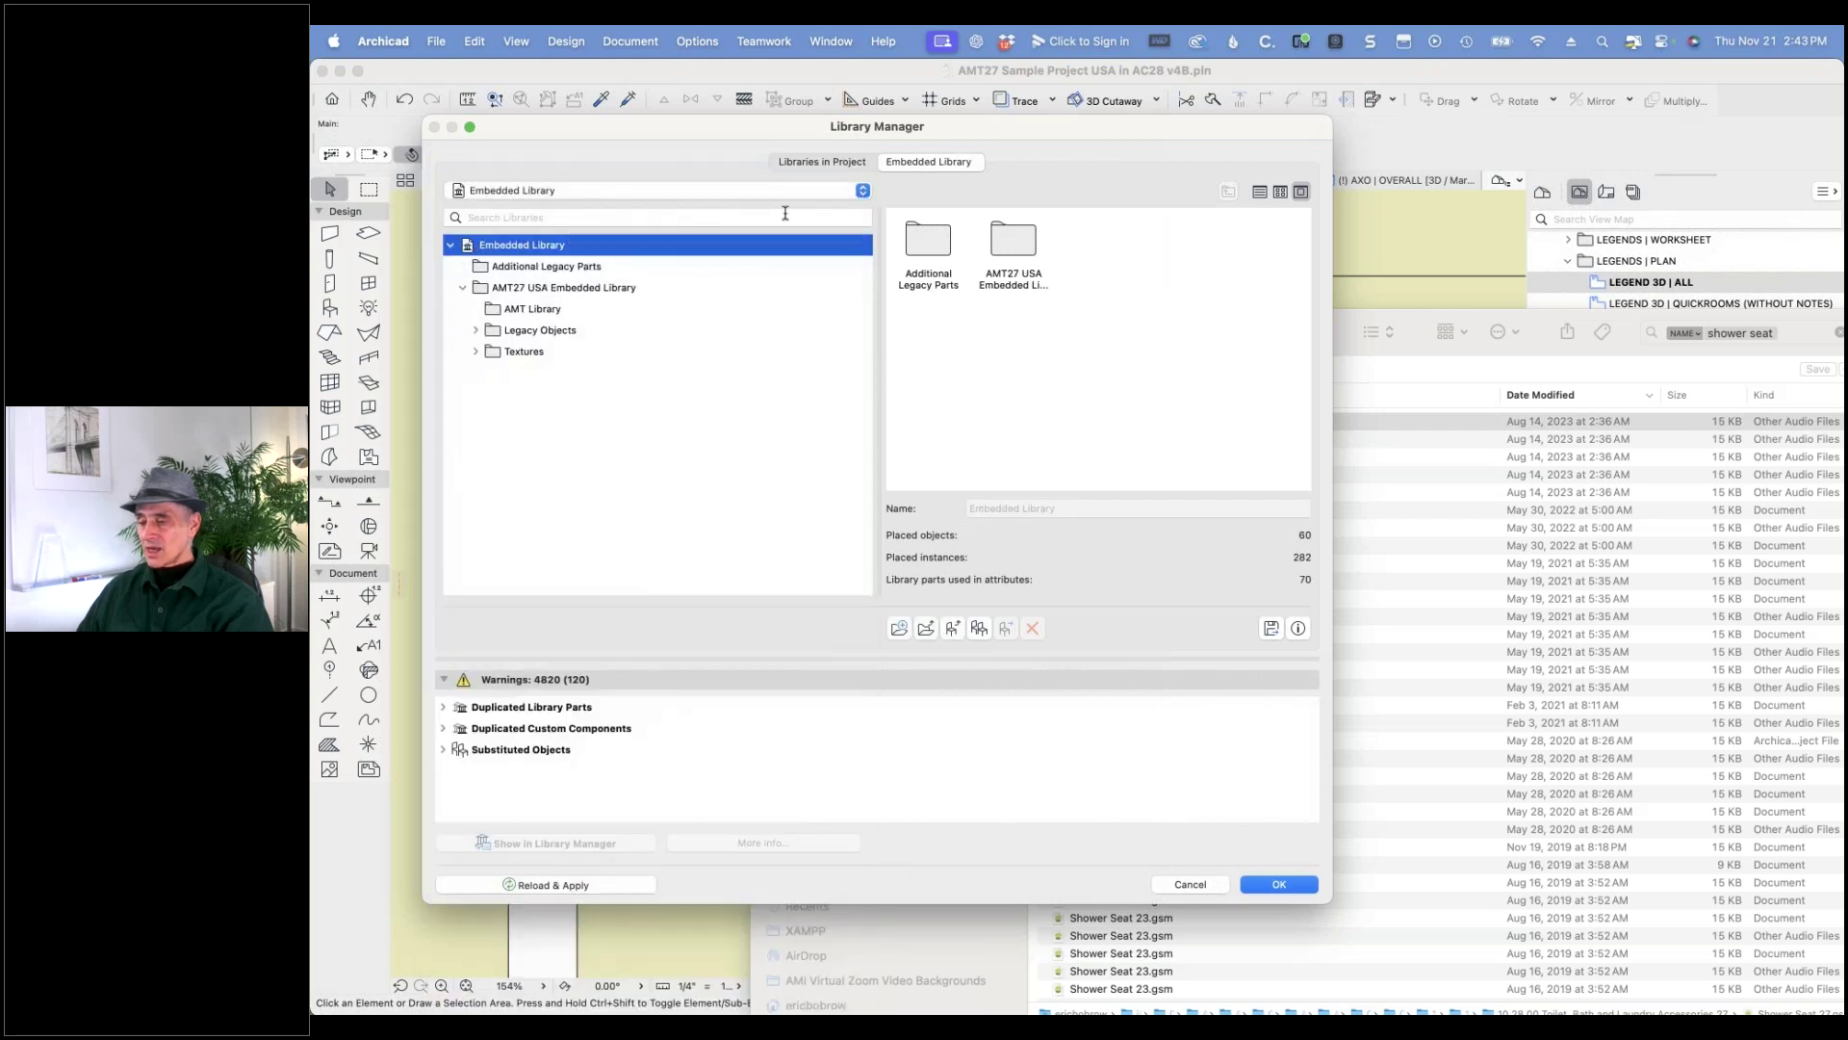
click(556, 333)
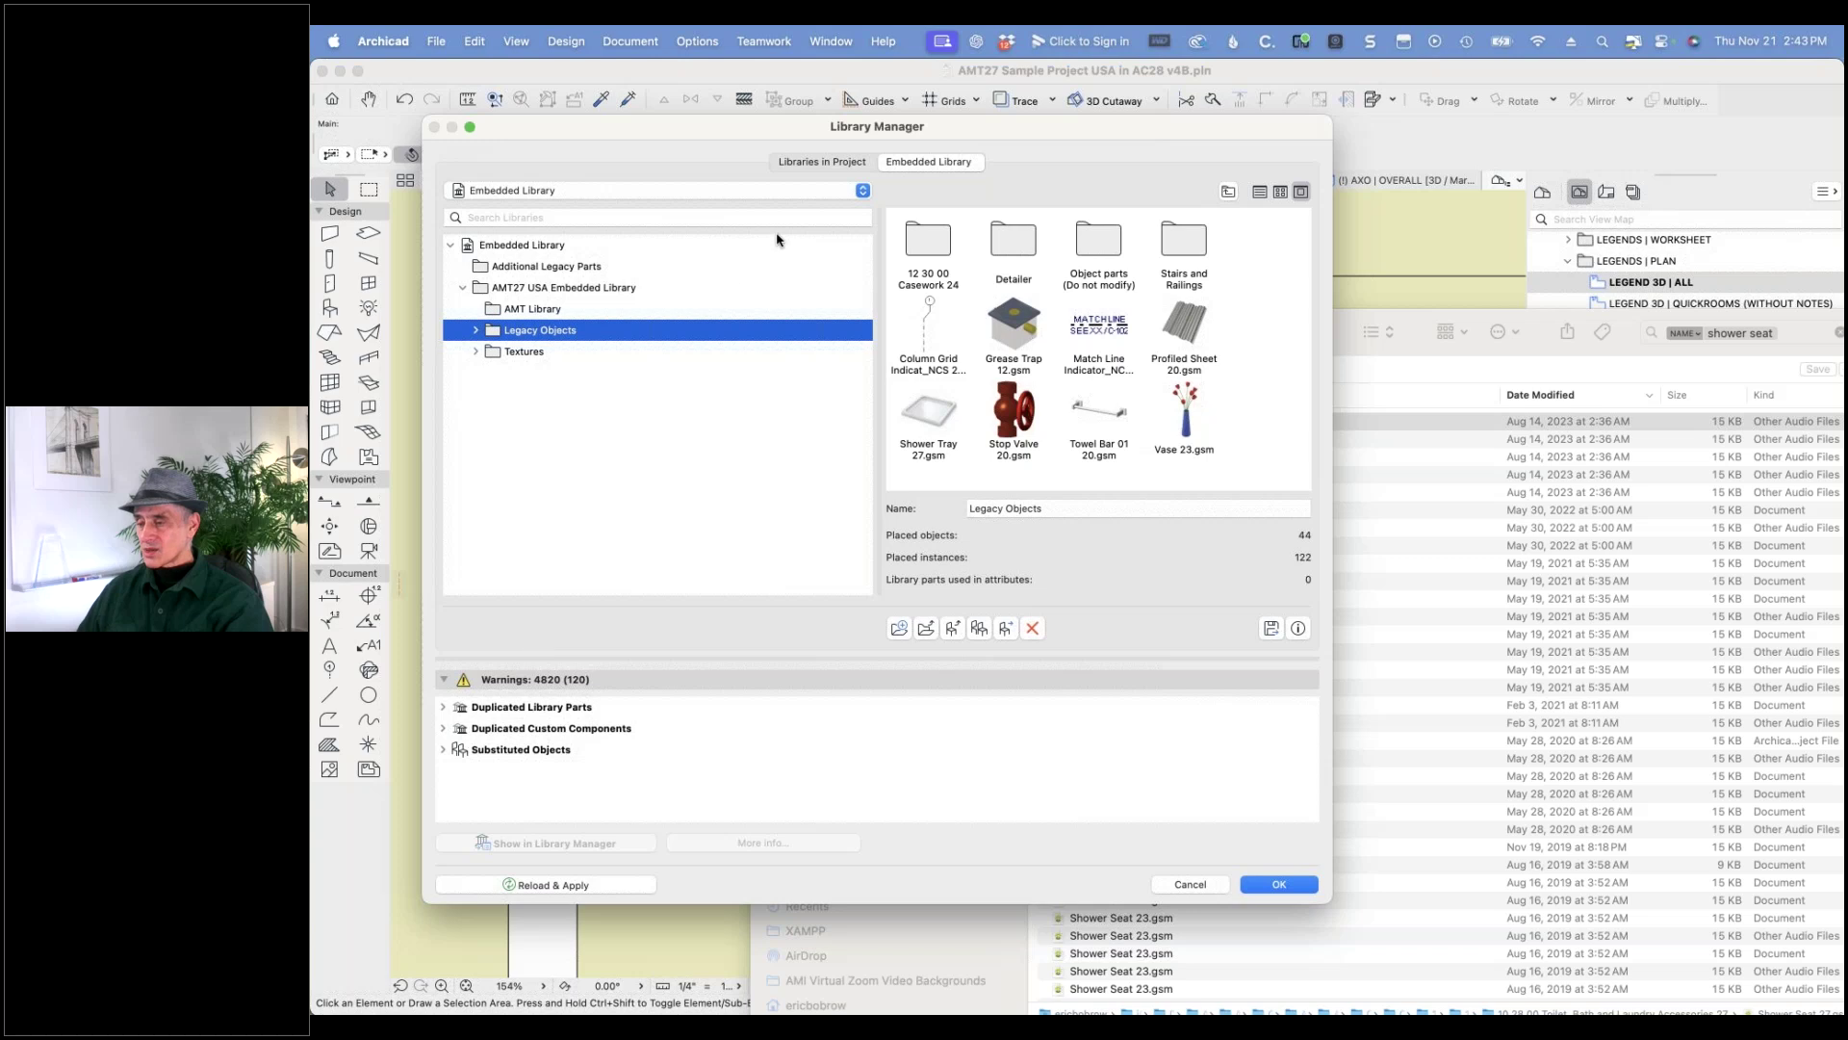
click(924, 416)
click(1033, 627)
click(1129, 507)
- Drag Shower Seat 27.gsm from the Finder search results into Legacy Objects
click(1414, 321)
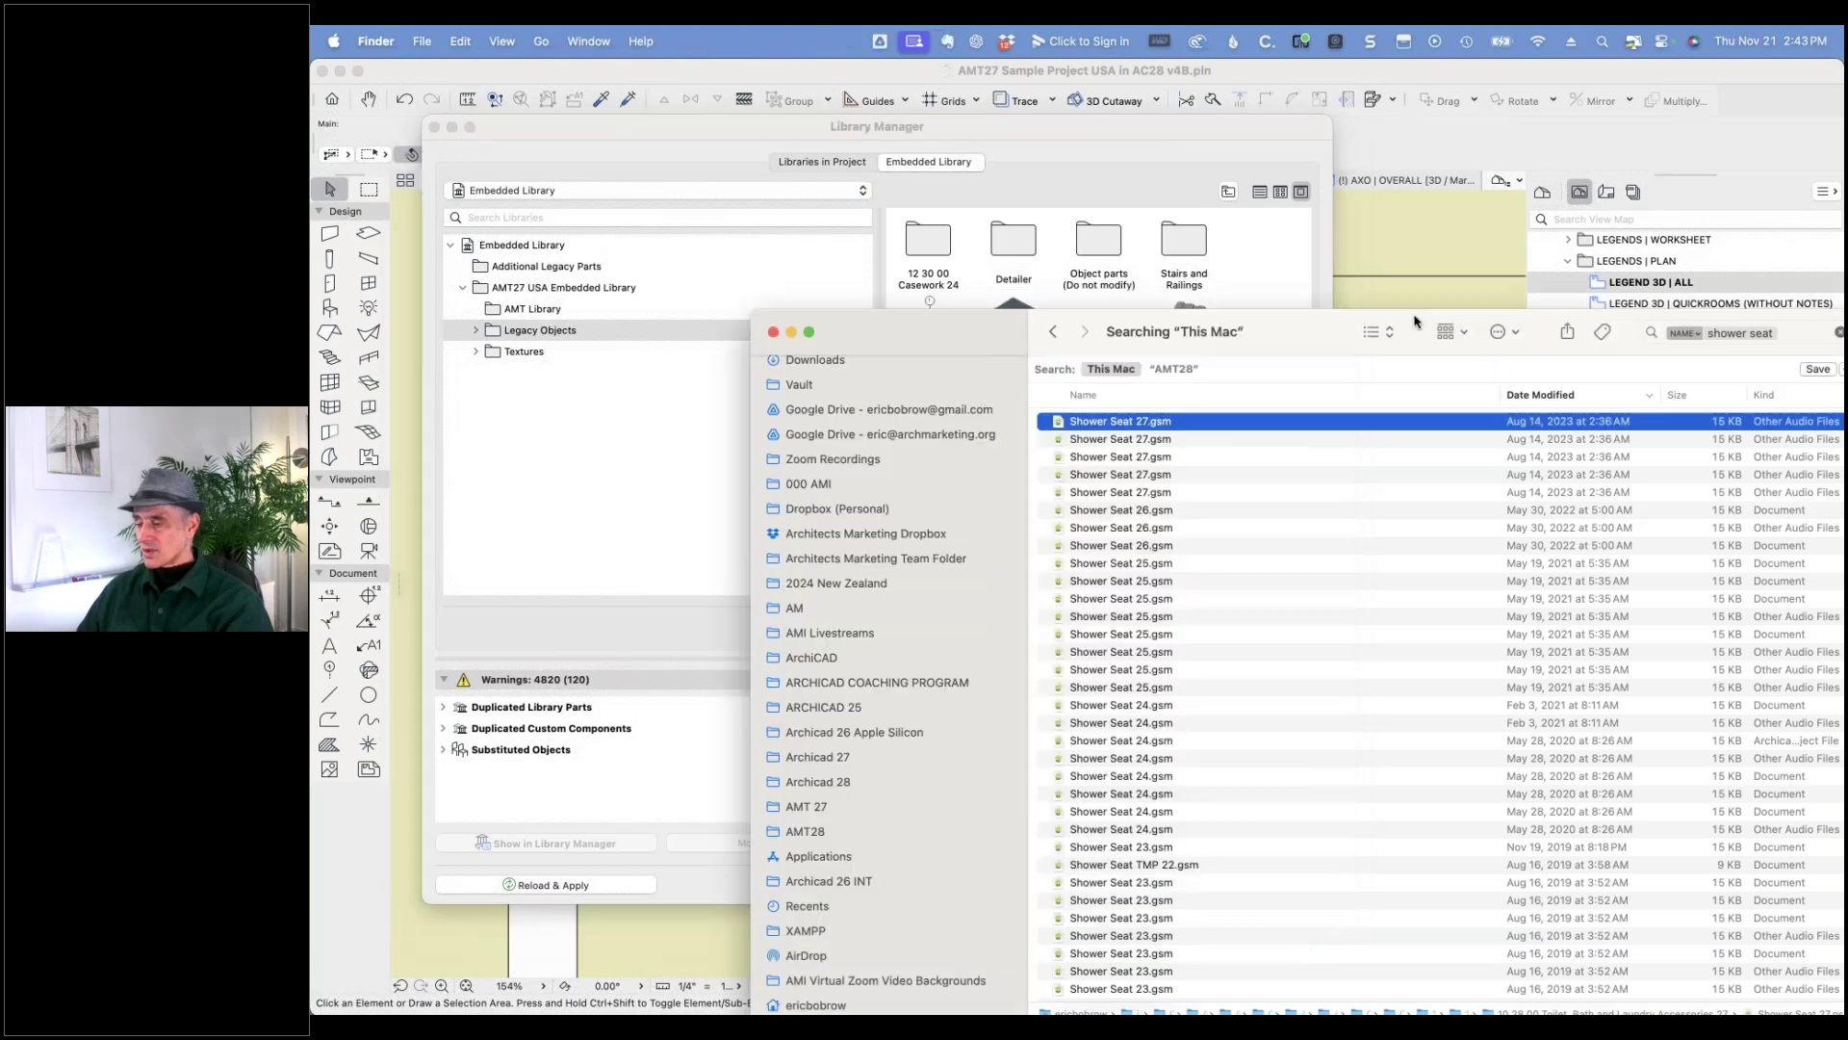
drag(982, 322, 1451, 508)
drag(1588, 608, 1034, 440)
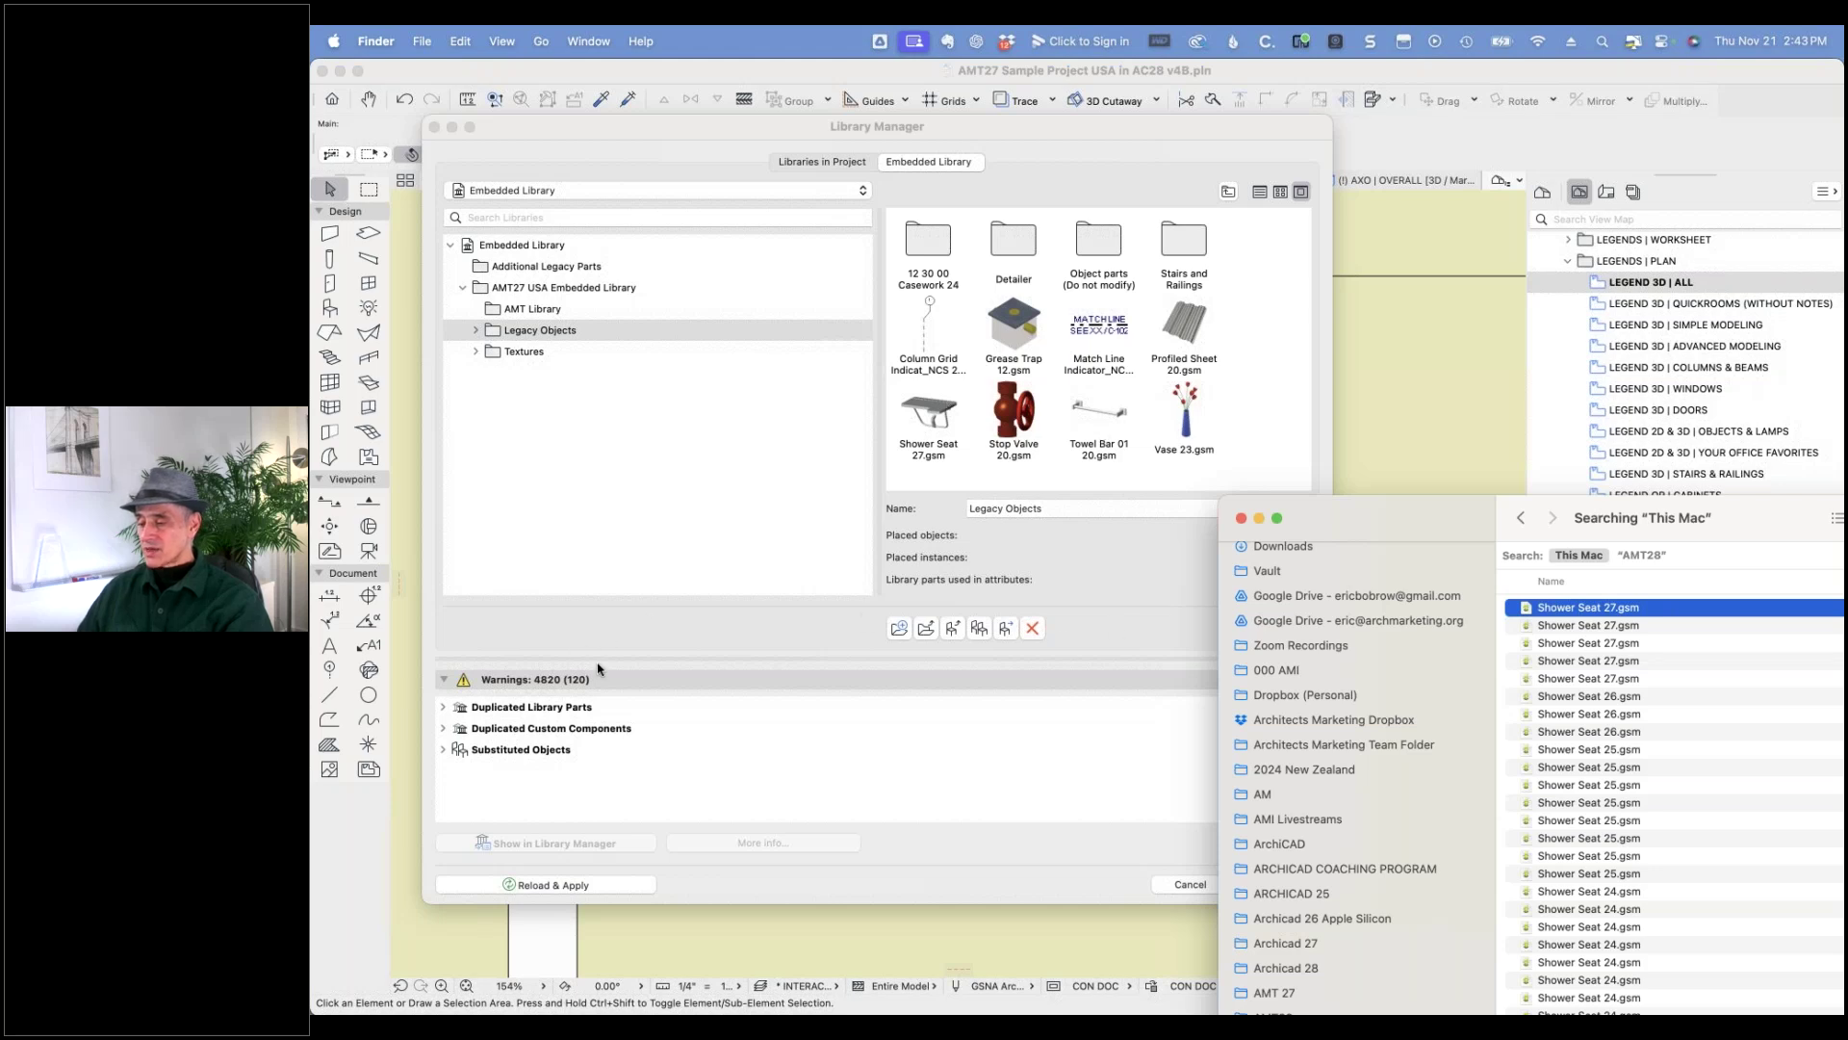
click(1041, 845)
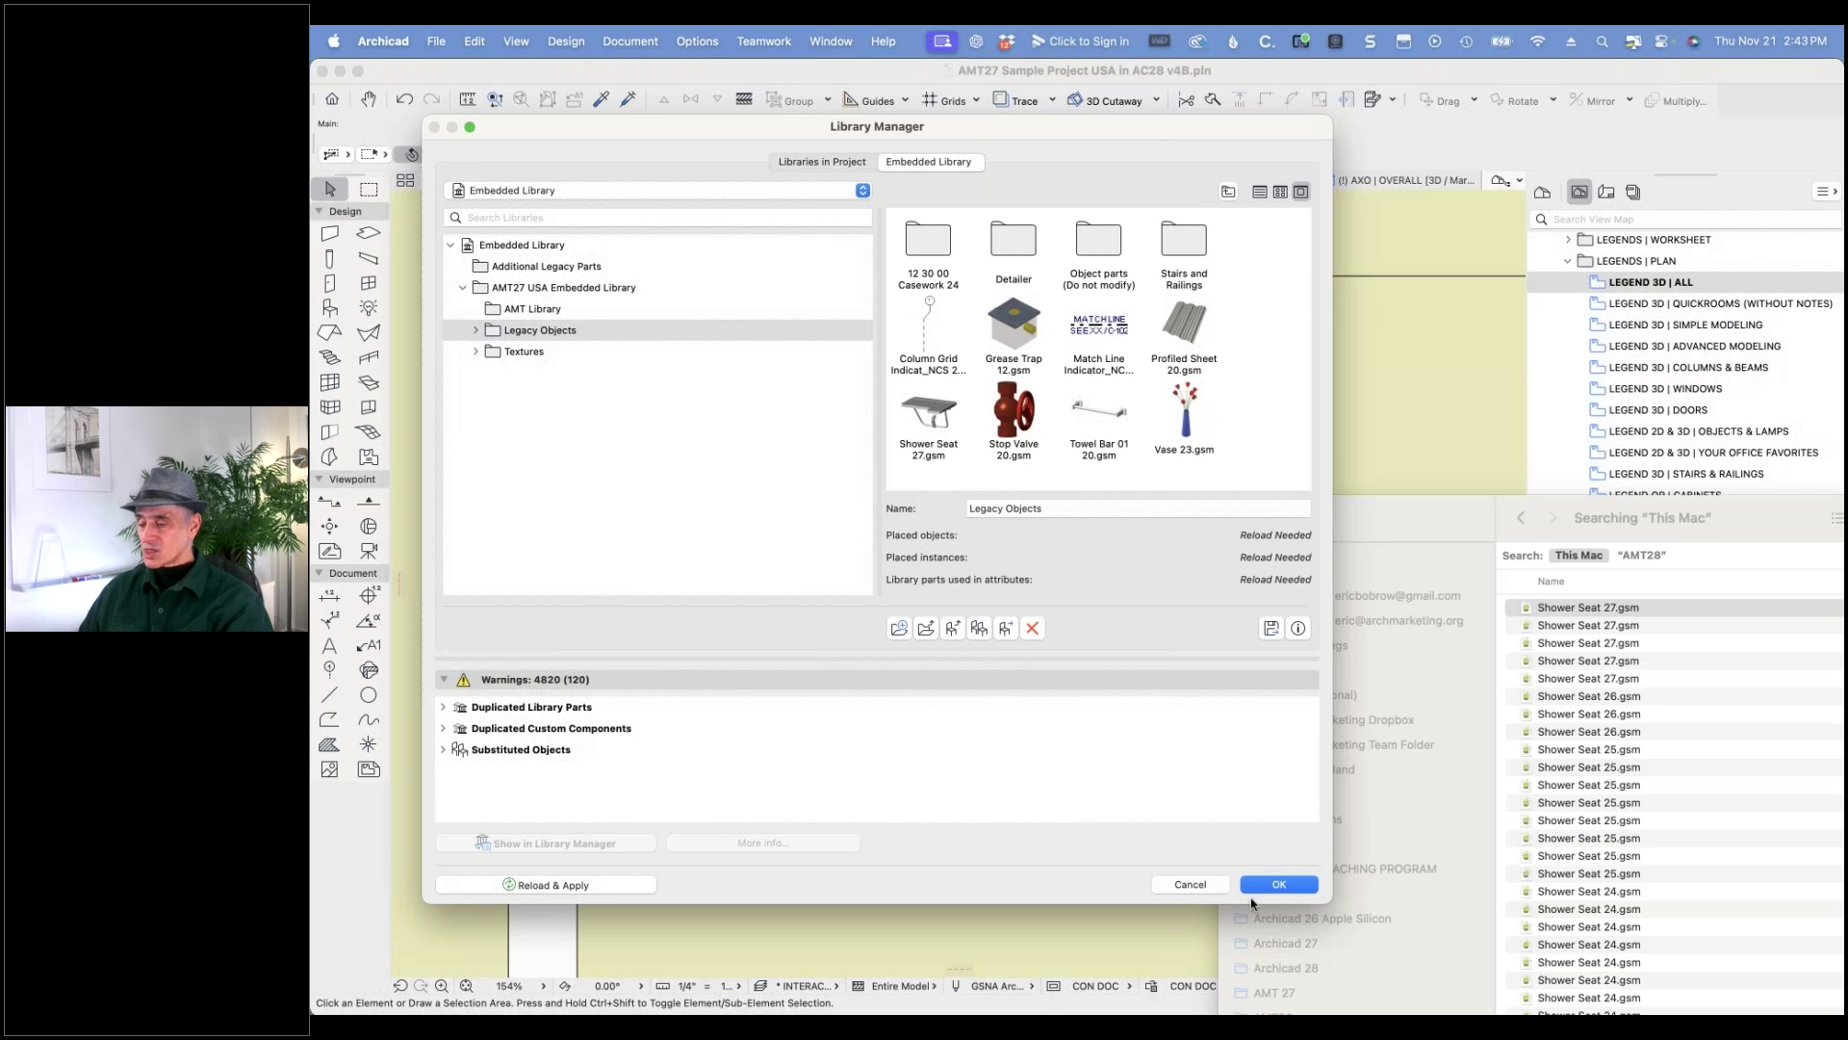
- Apply the library changes, then zoom to the Quick Bathroom plan in the Residential Rooms legend
click(1278, 885)
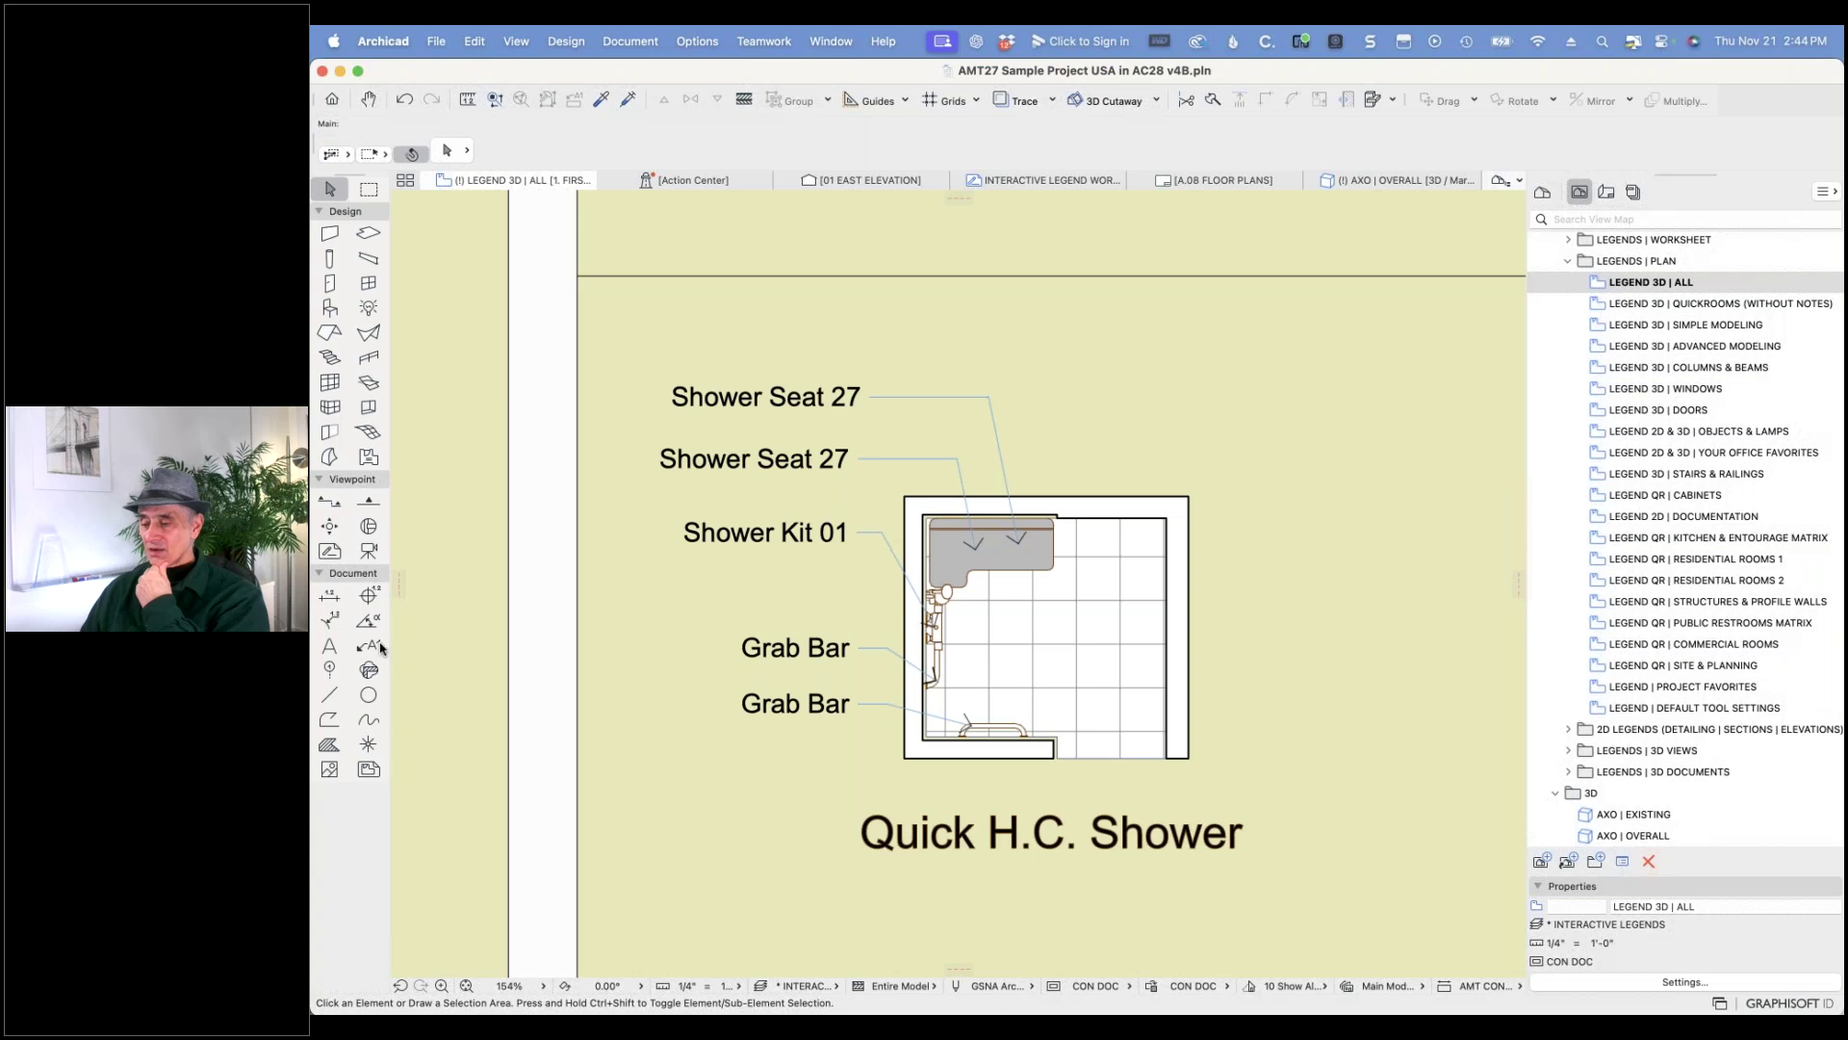
scroll(597, 648, down, 6)
middle_drag(510, 589, 1526, 669)
middle_drag(760, 609, 1402, 518)
middle_drag(569, 456, 1217, 438)
scroll(1271, 442, down, 5)
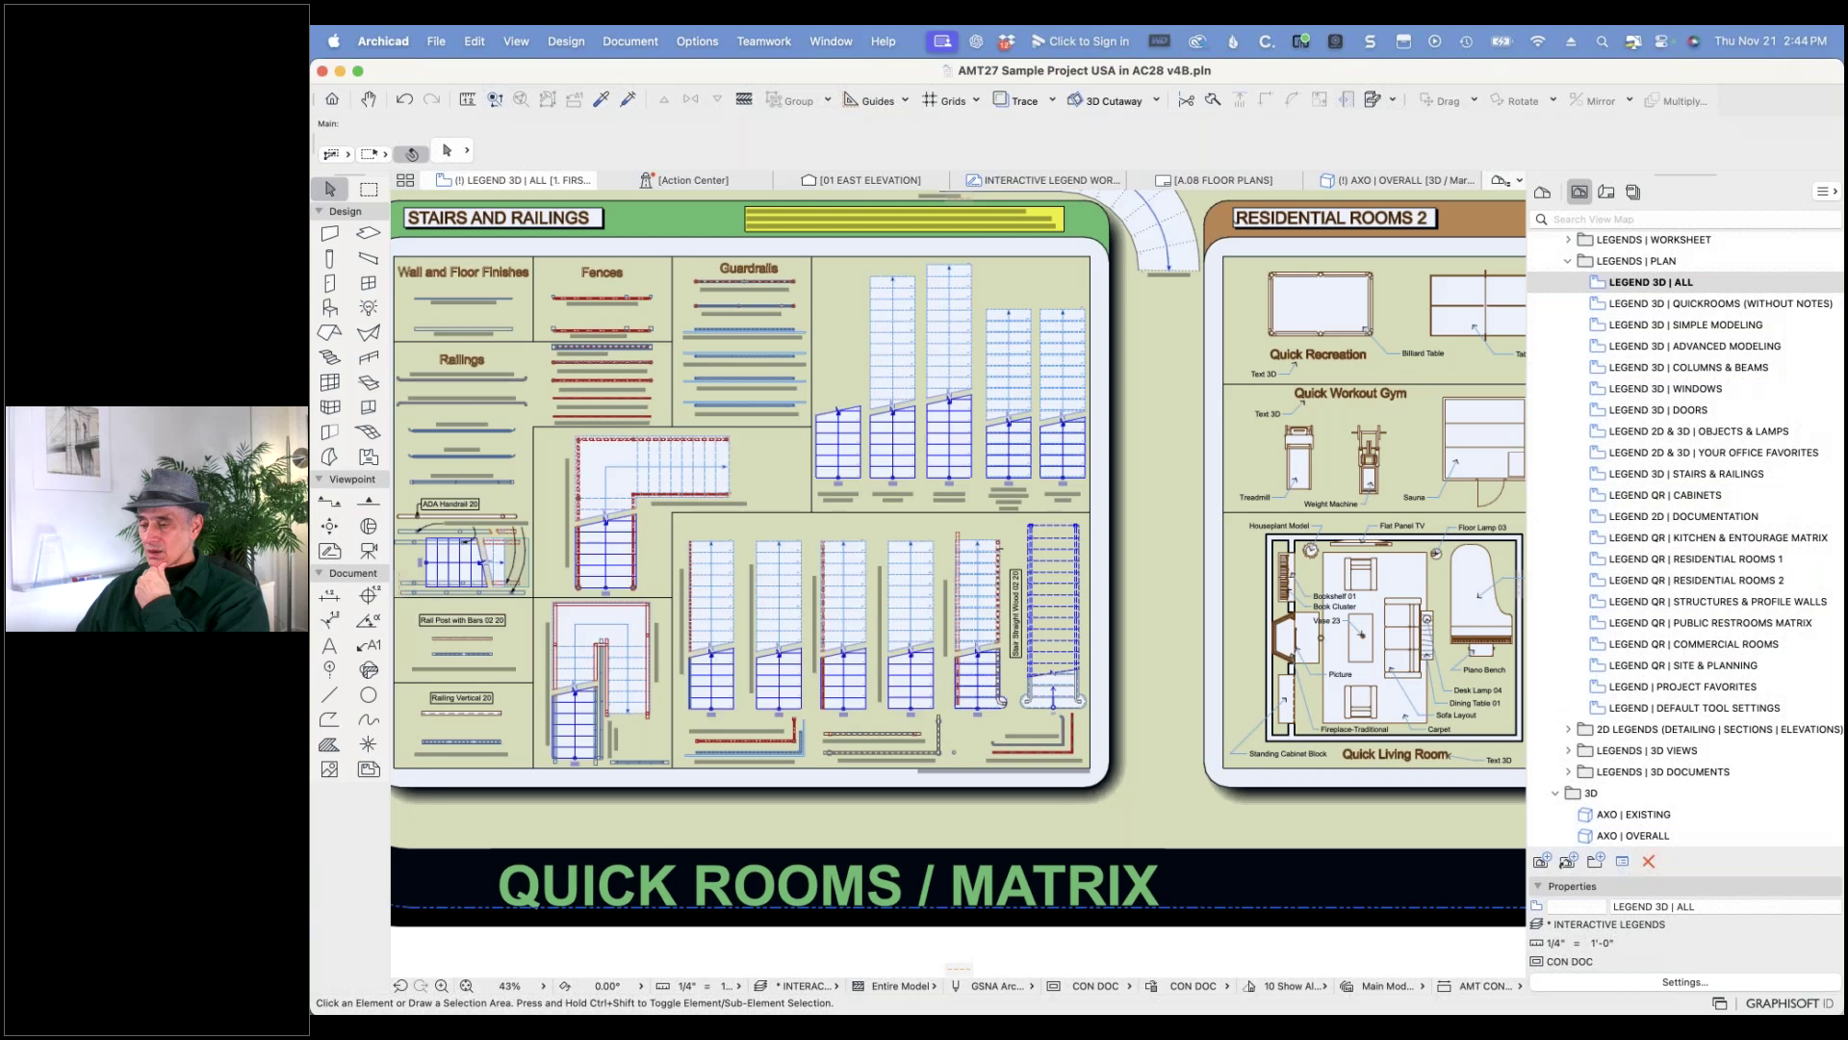
middle_drag(1249, 293, 1046, 648)
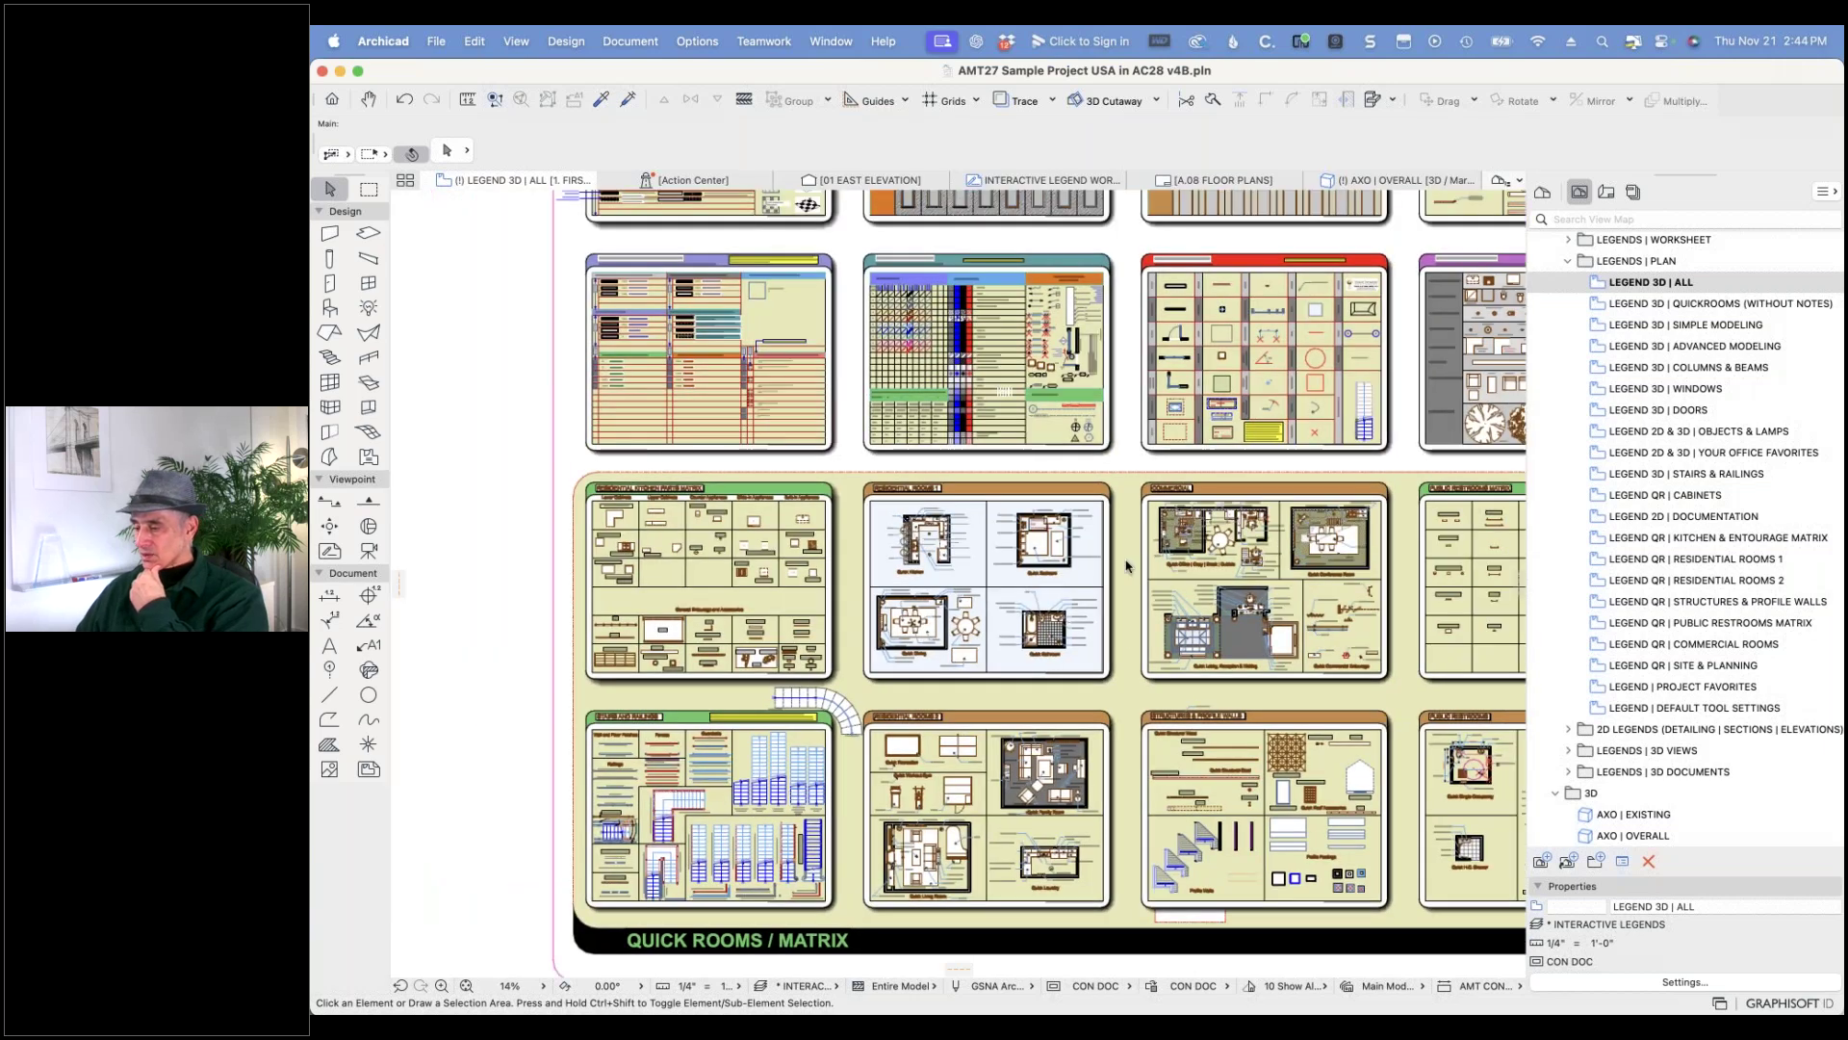
scroll(1127, 566, up, 2)
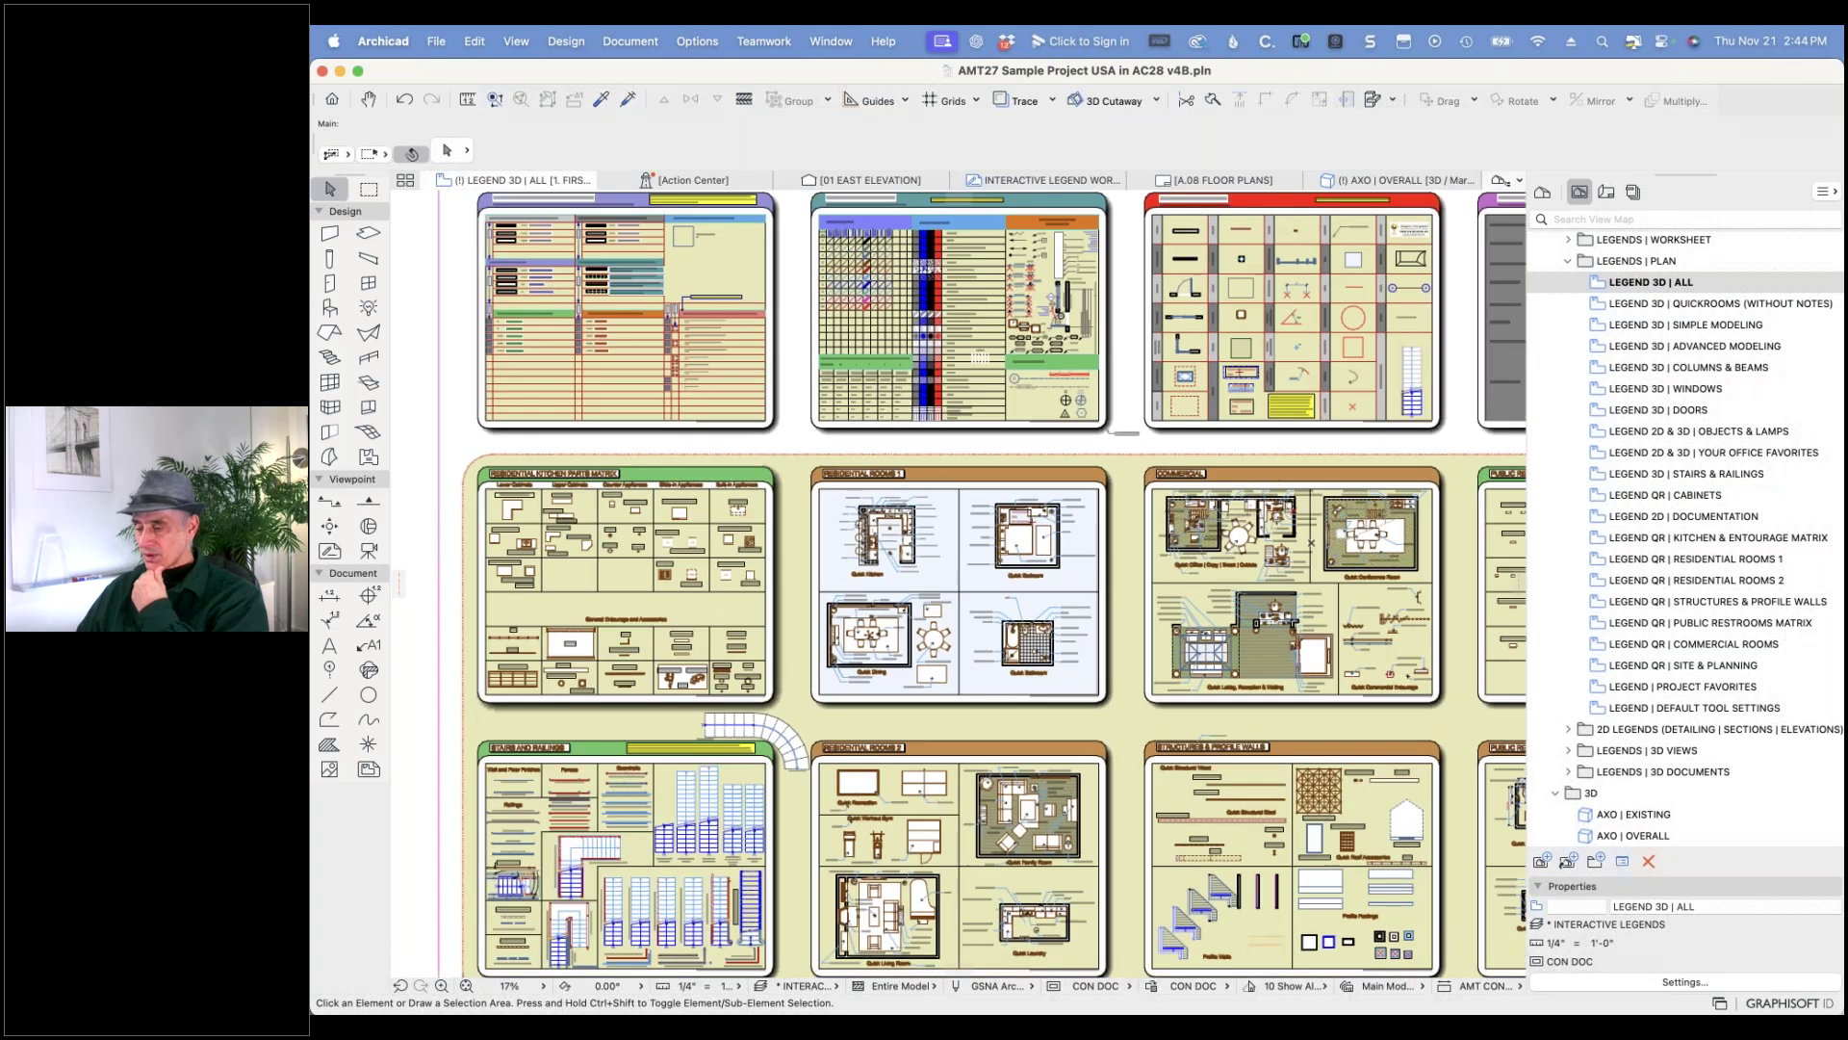
scroll(1020, 643, up, 10)
scroll(1020, 626, up, 1)
scroll(1011, 525, up, 5)
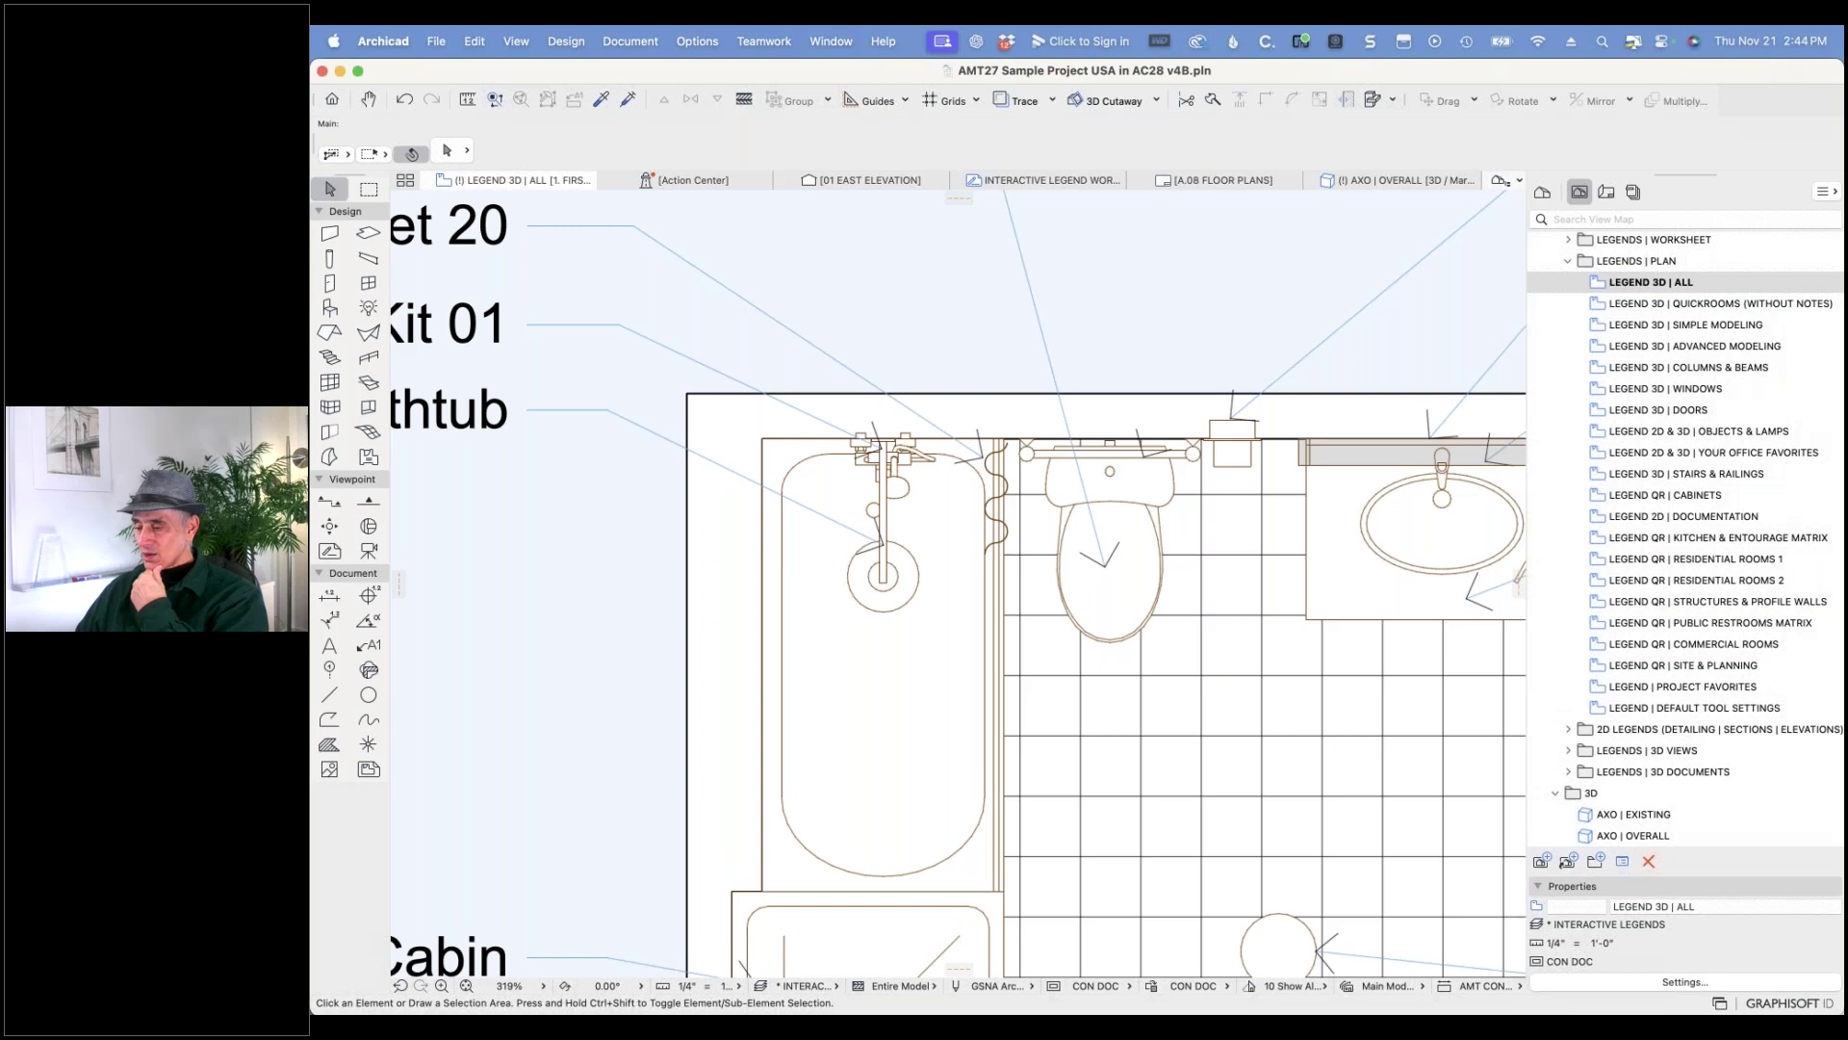
- Open the settings of the Profiled Sheet 20 shower curtain beside the bathtub with a 3D preview
click(996, 450)
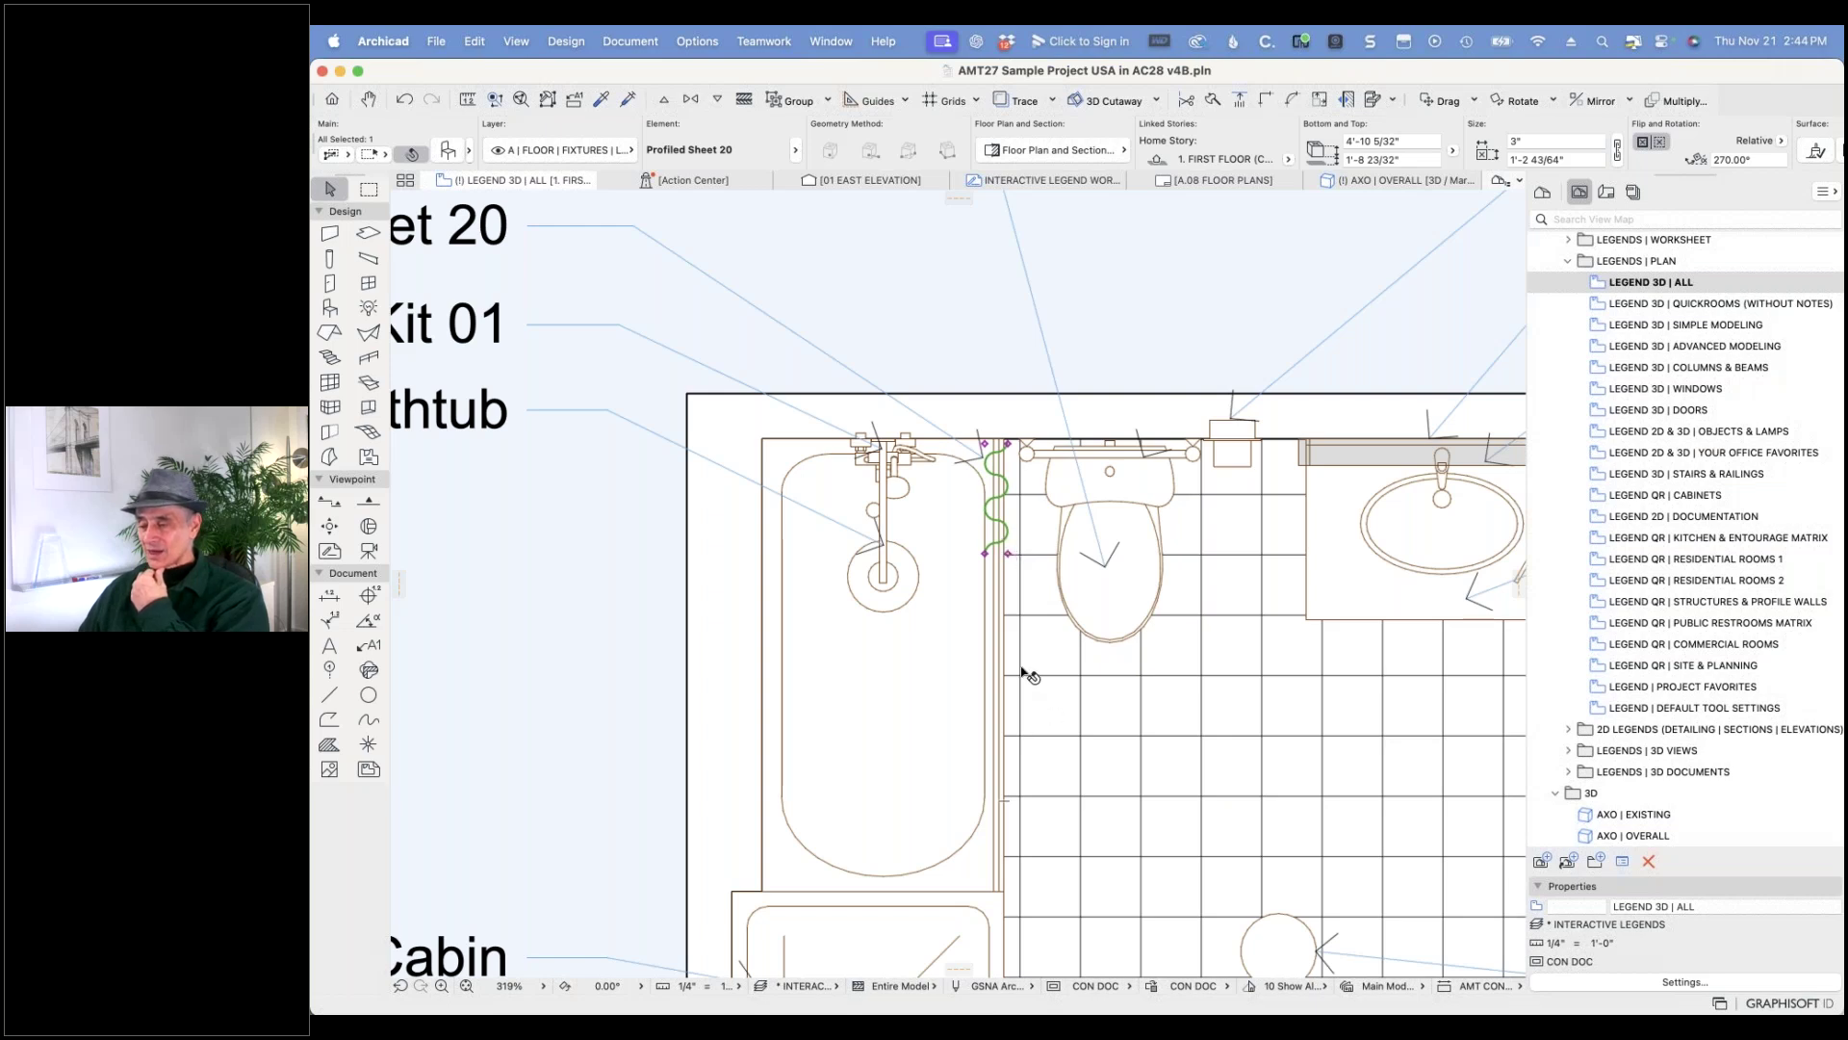
click(449, 151)
click(1438, 212)
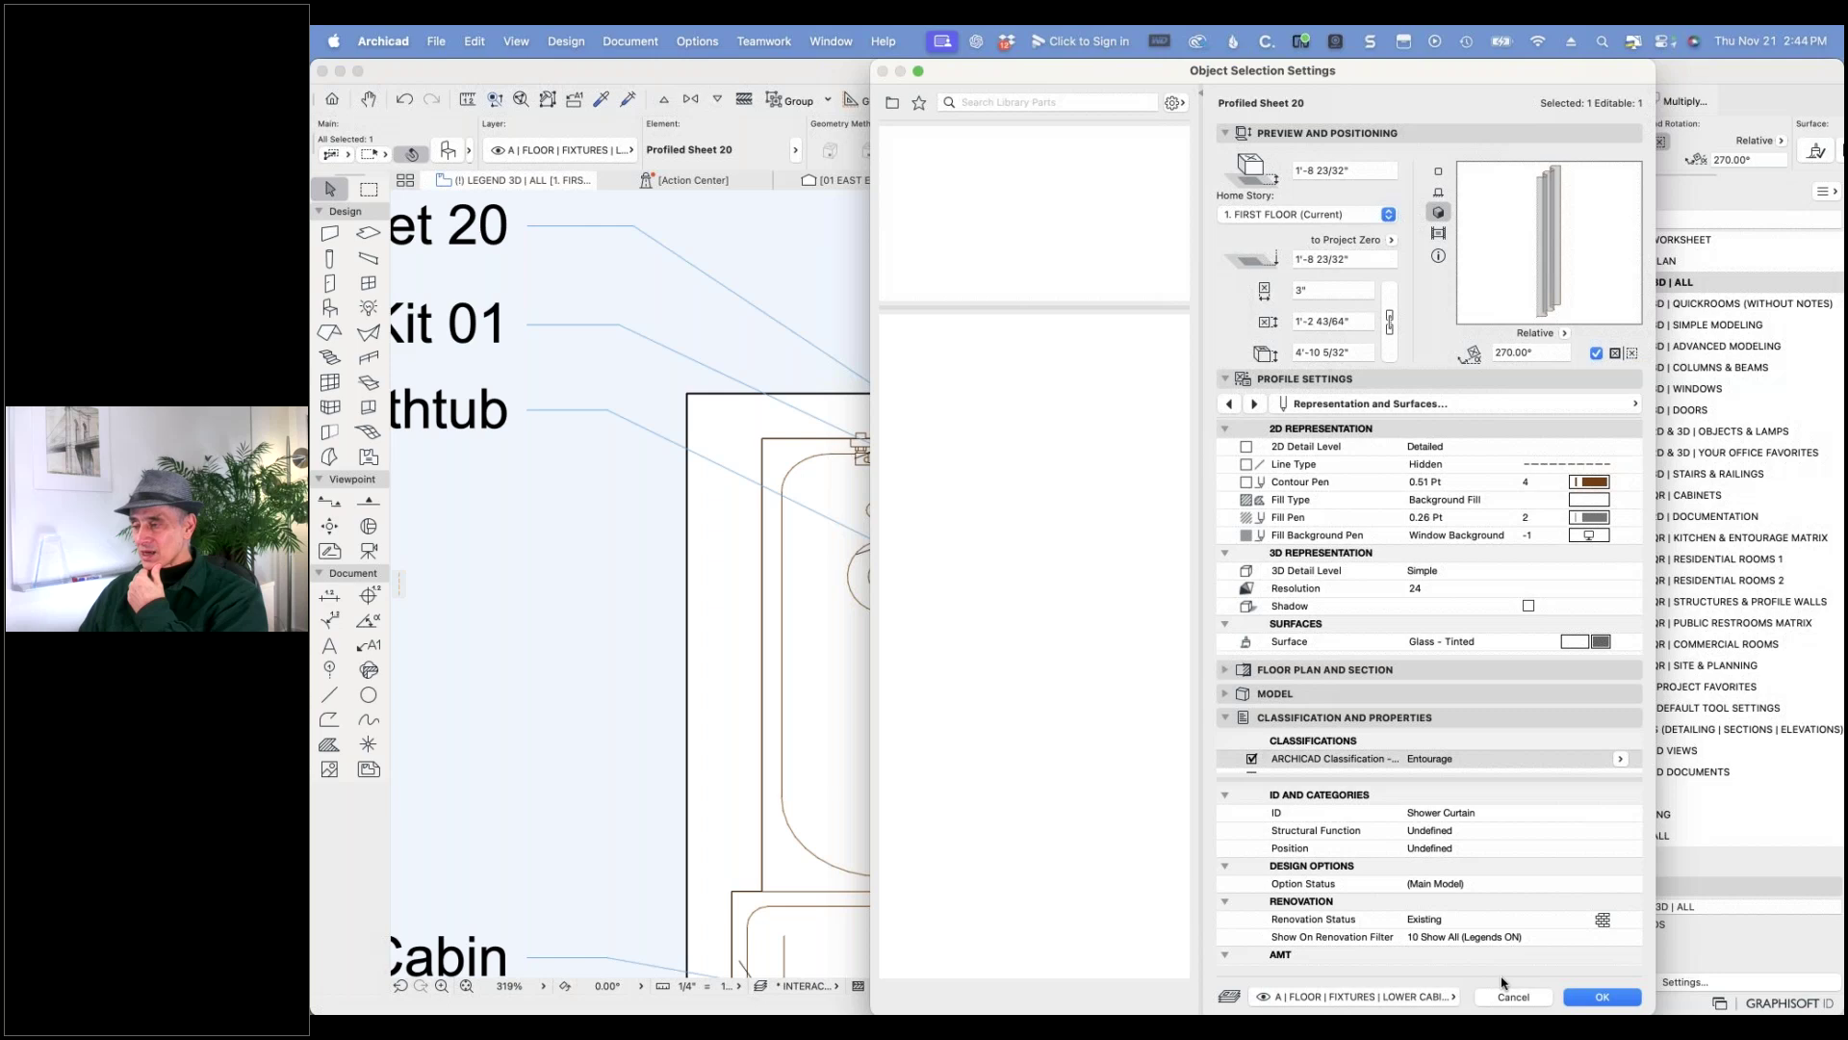
- Swap the sheet for the library's Curtain object and make it a single curtain, keeping the top box
click(991, 102)
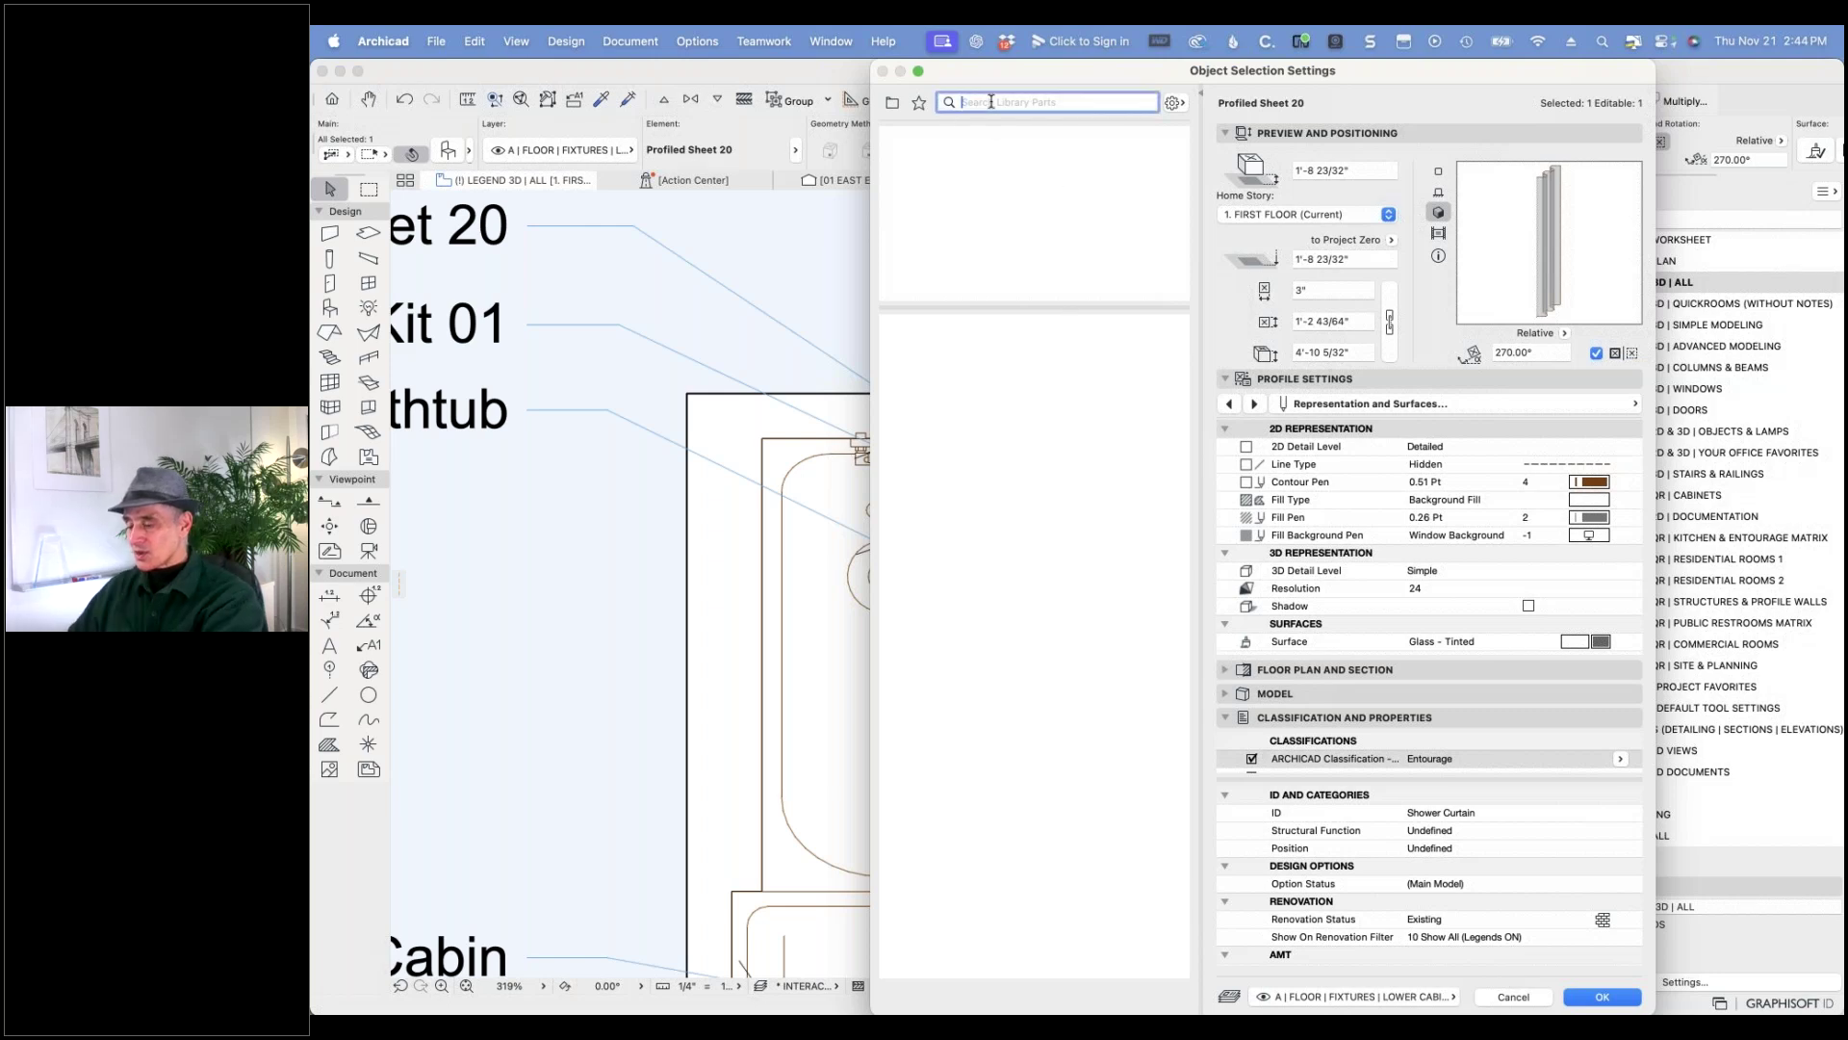
text(curtain)
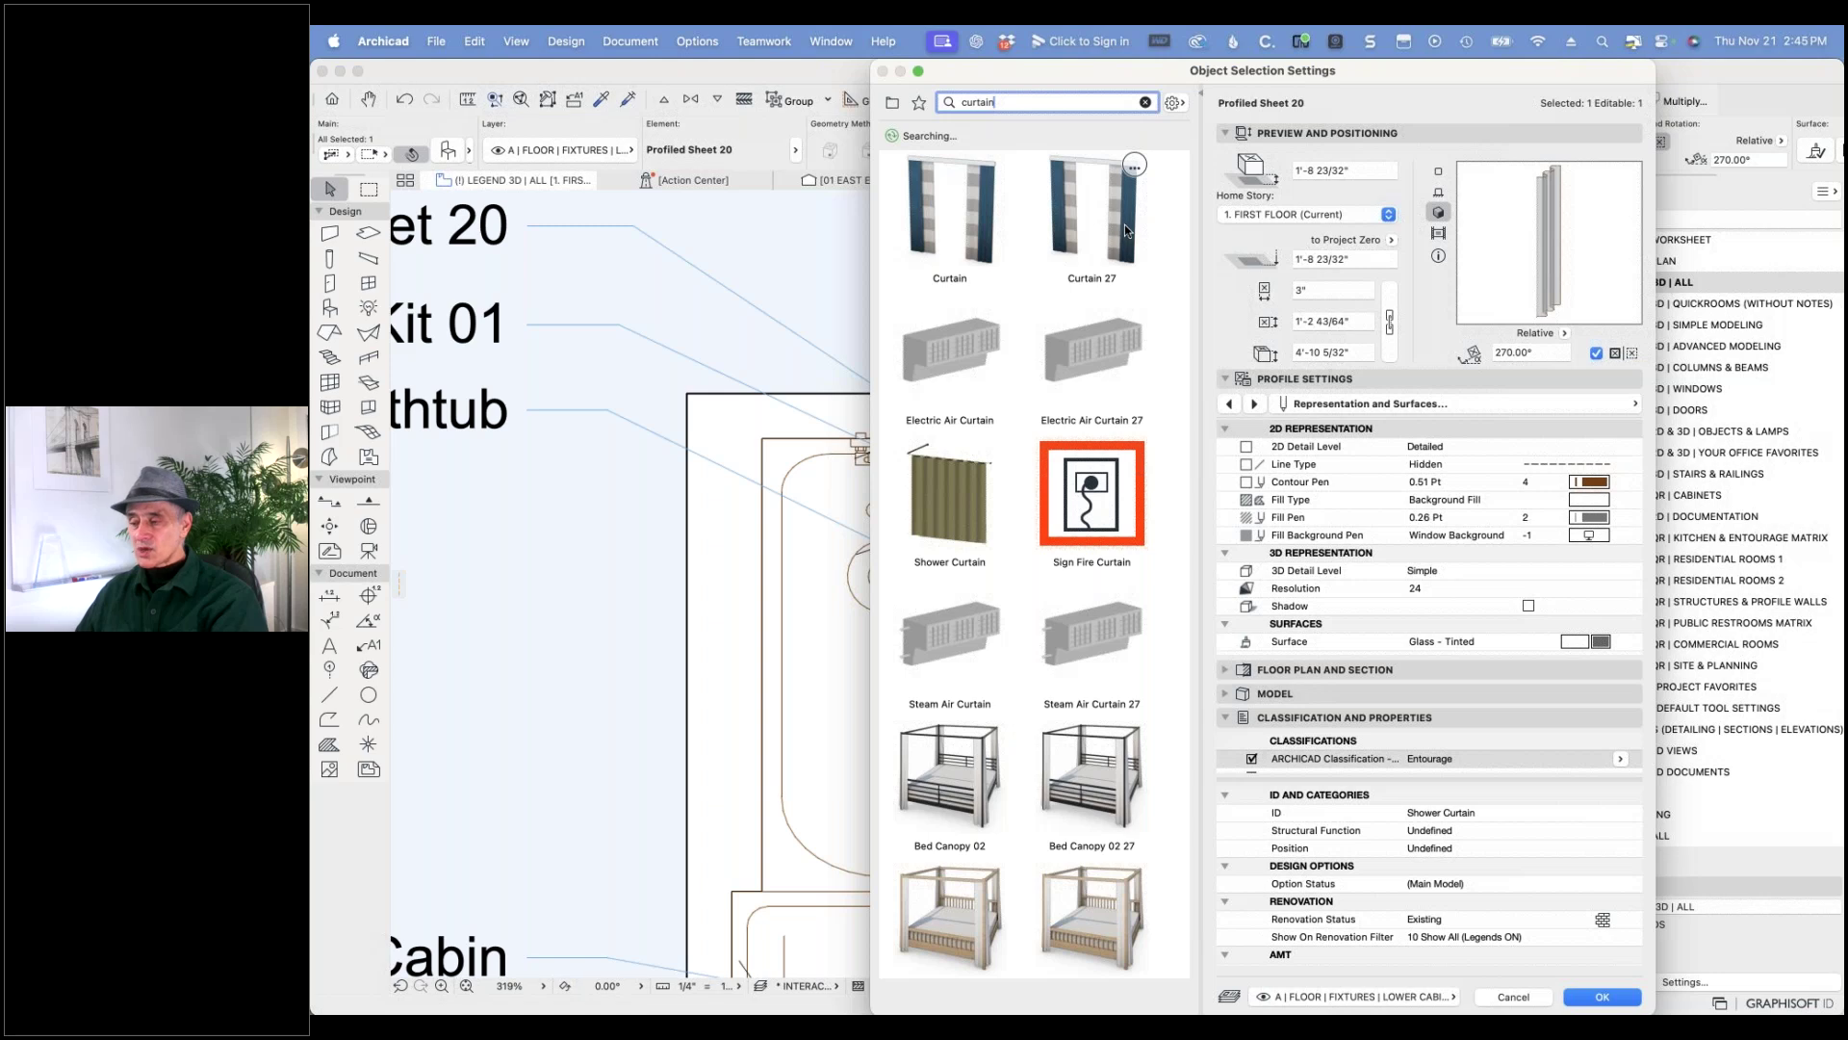
click(982, 237)
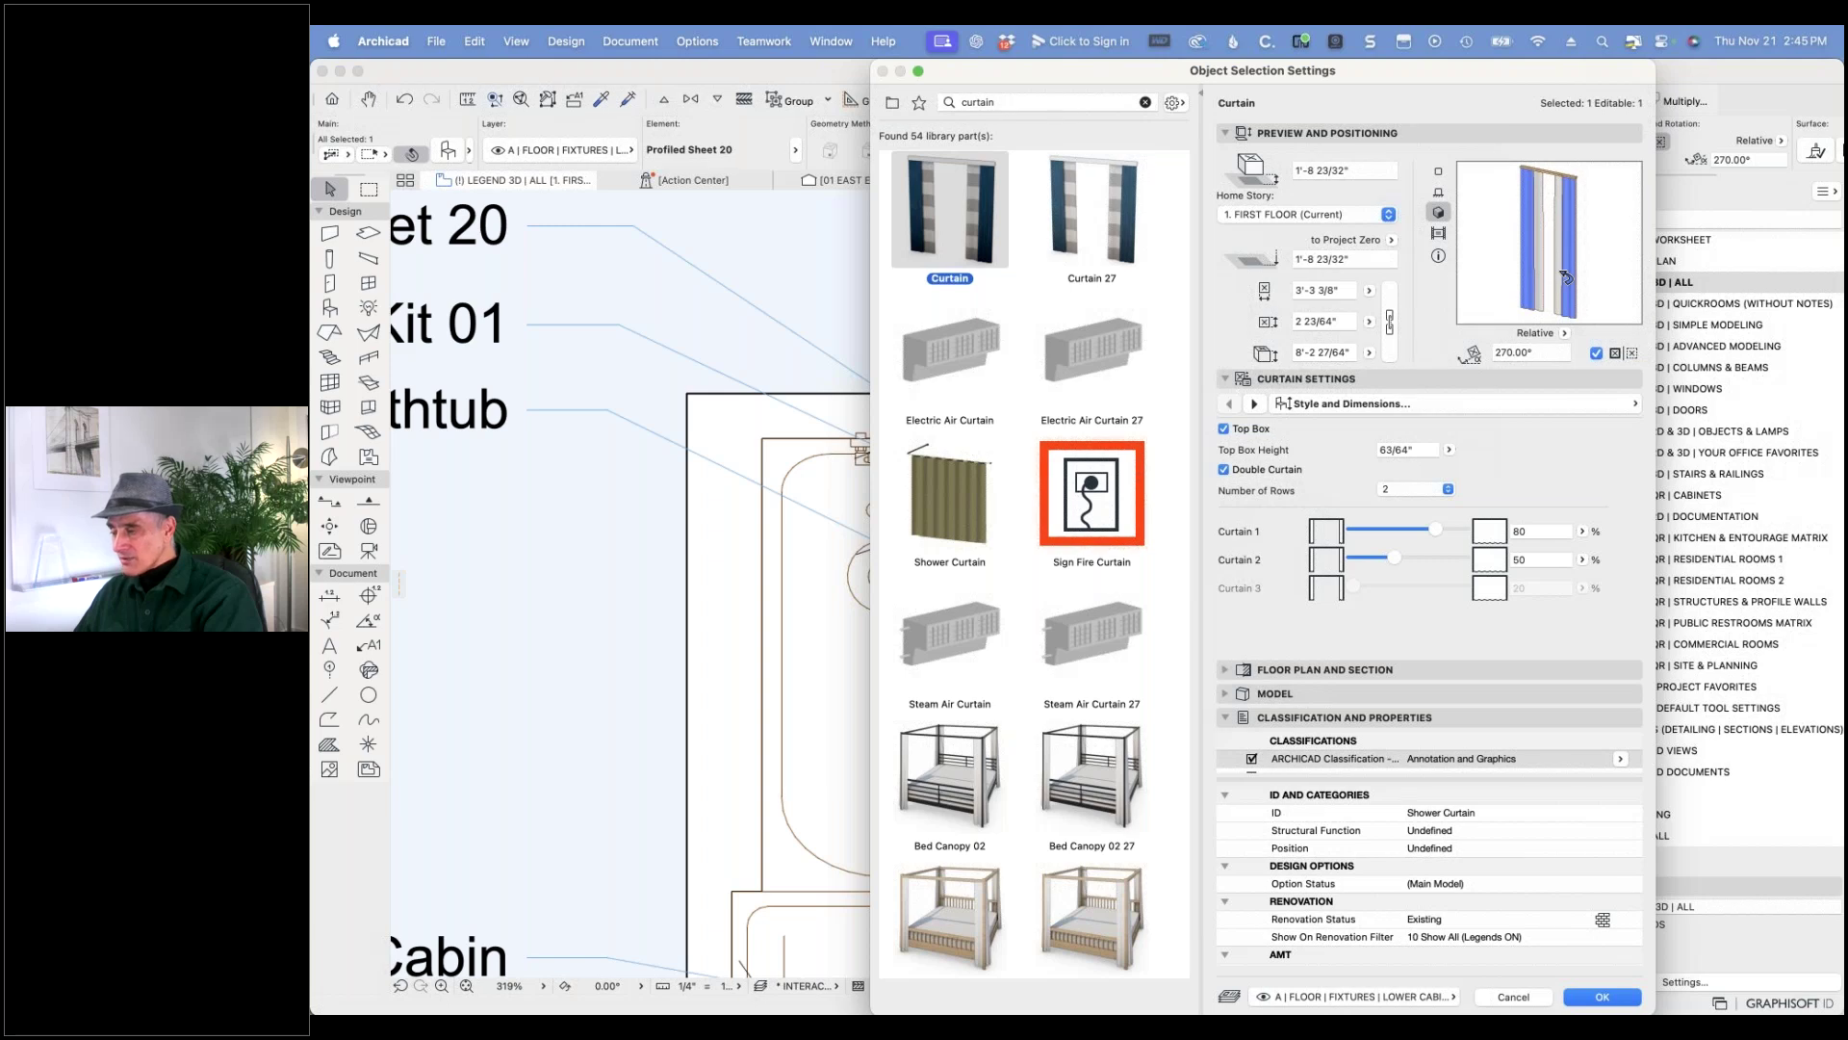
click(1225, 469)
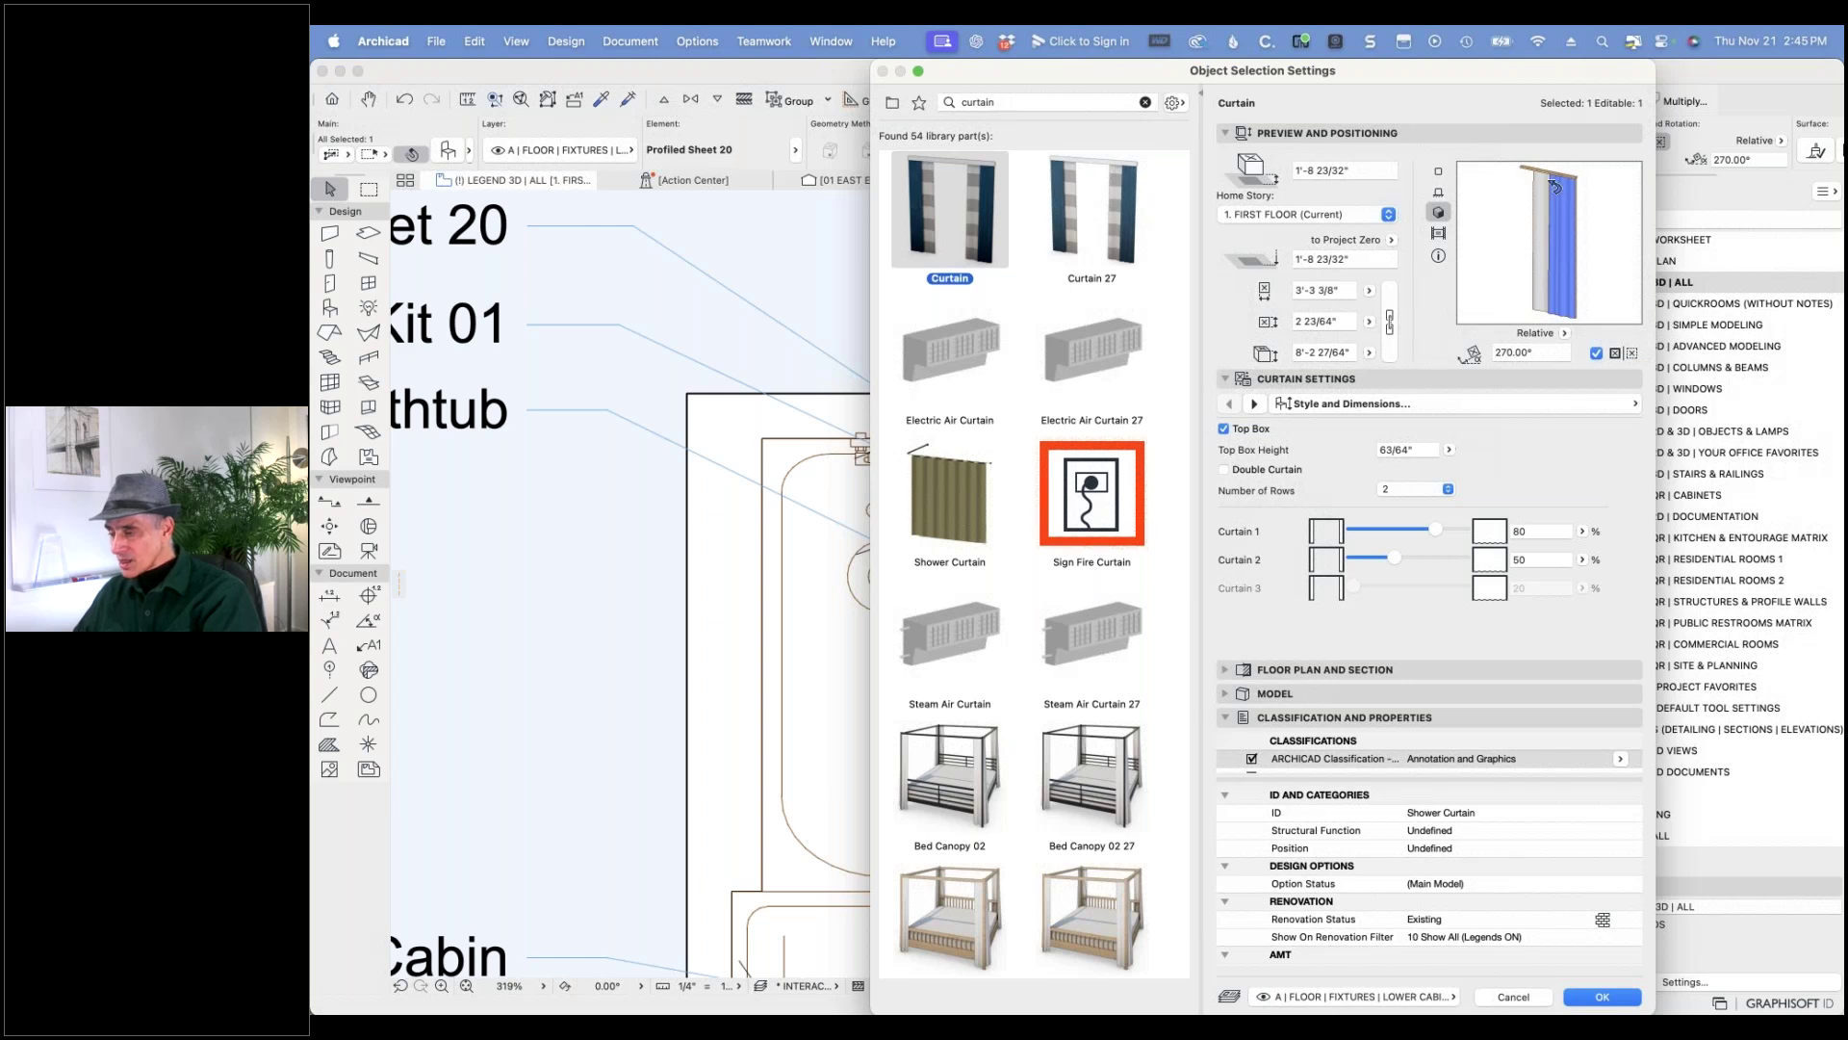
click(1224, 429)
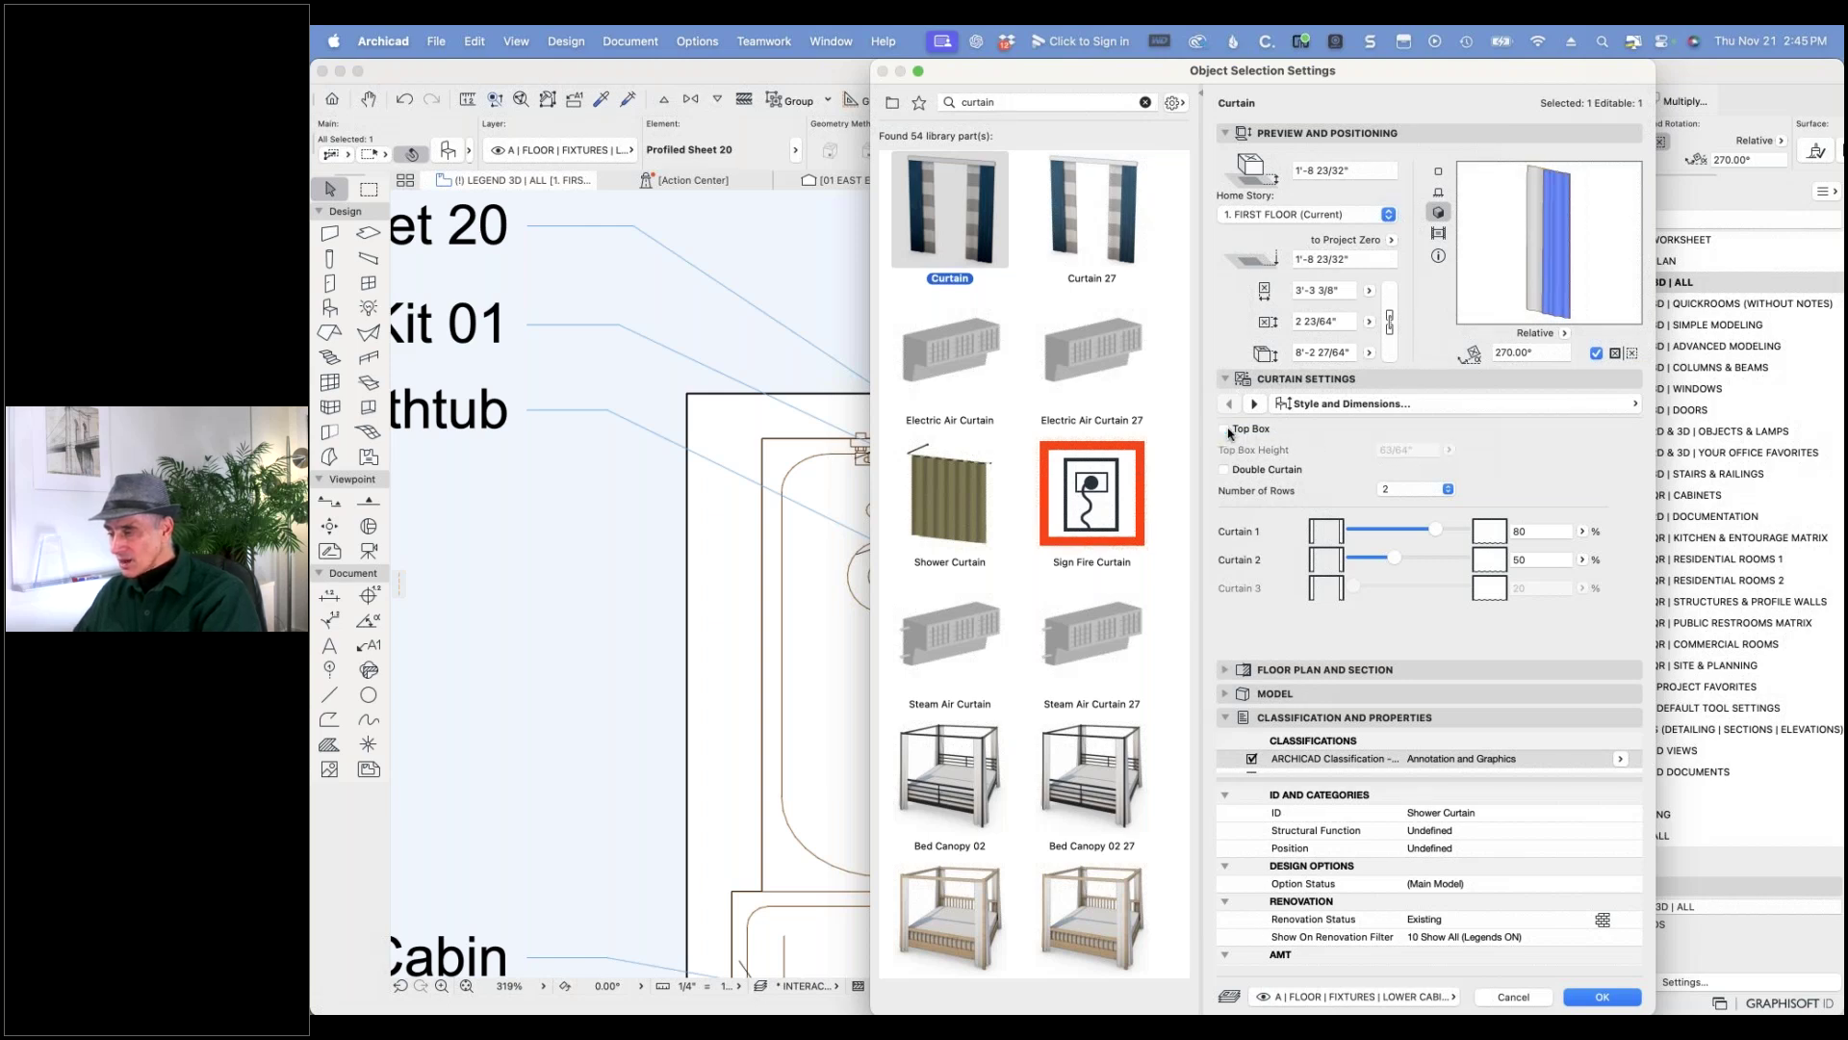
click(1224, 429)
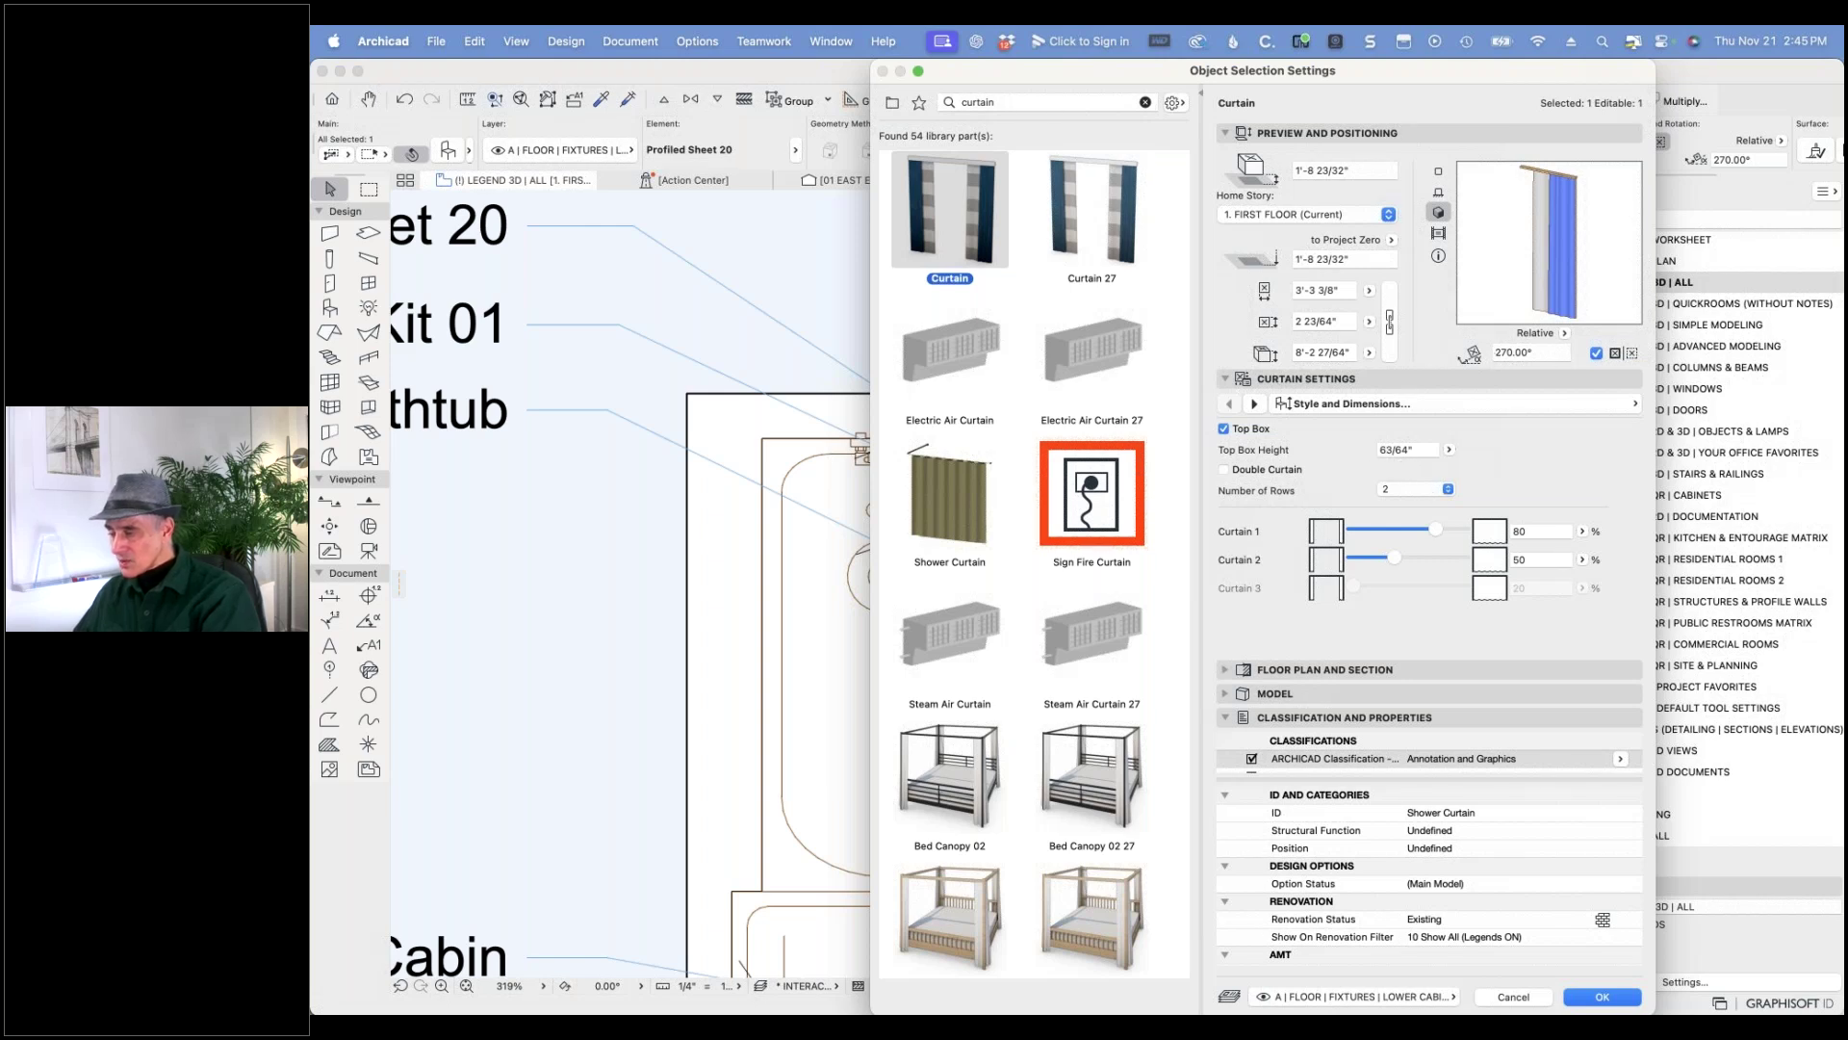
- Give Curtain 2 and Curtain 1 the Glass - Frosted surface
click(1253, 404)
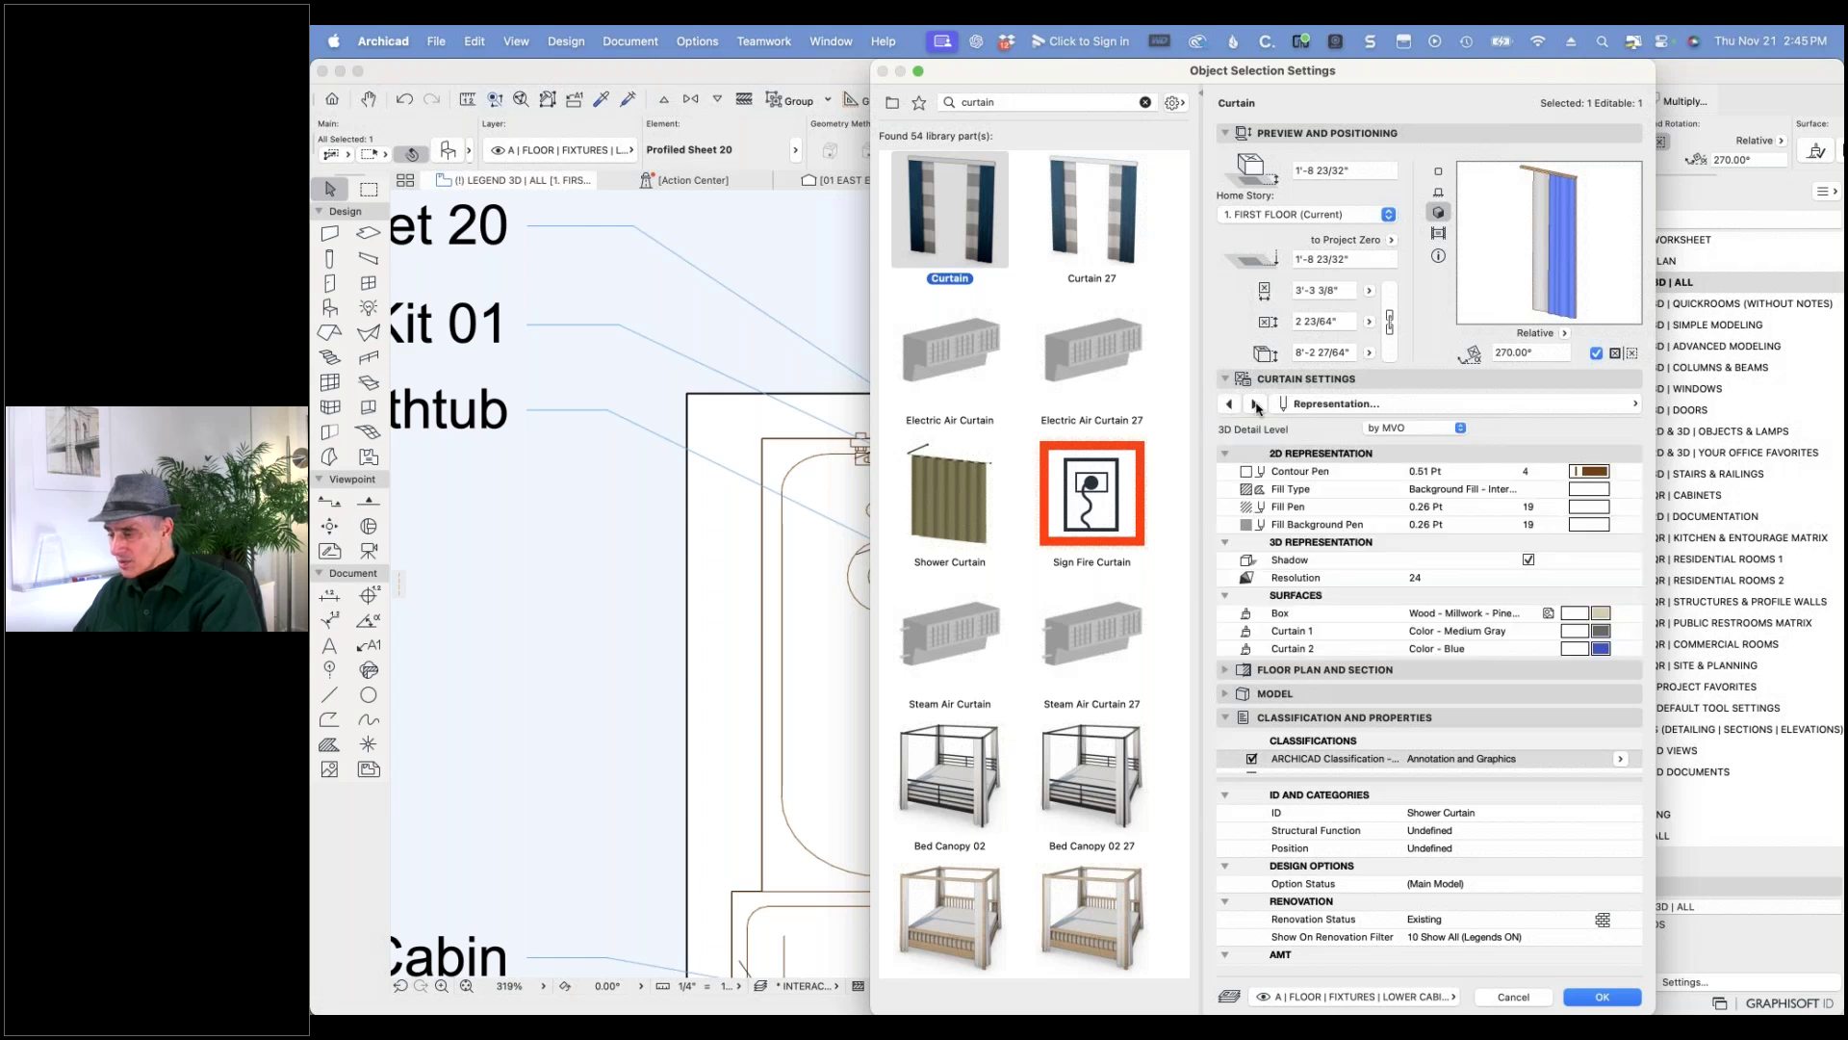
click(1253, 404)
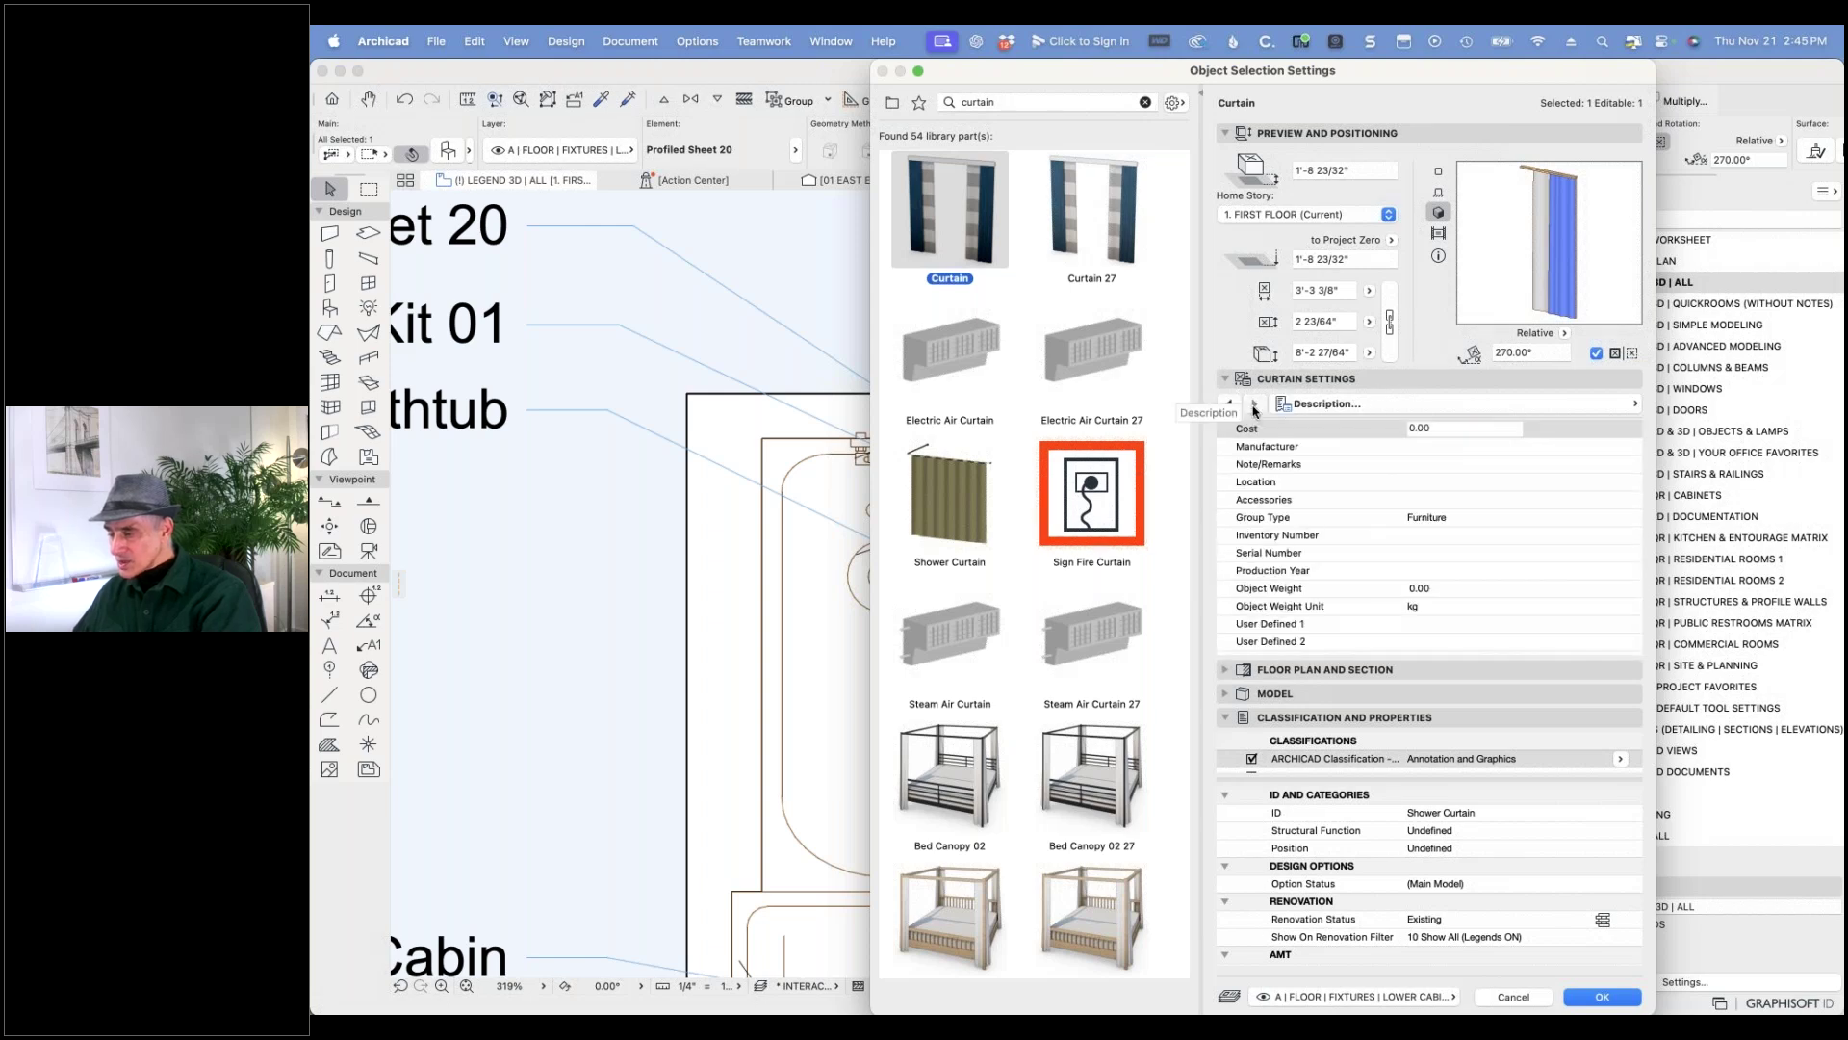
click(1229, 405)
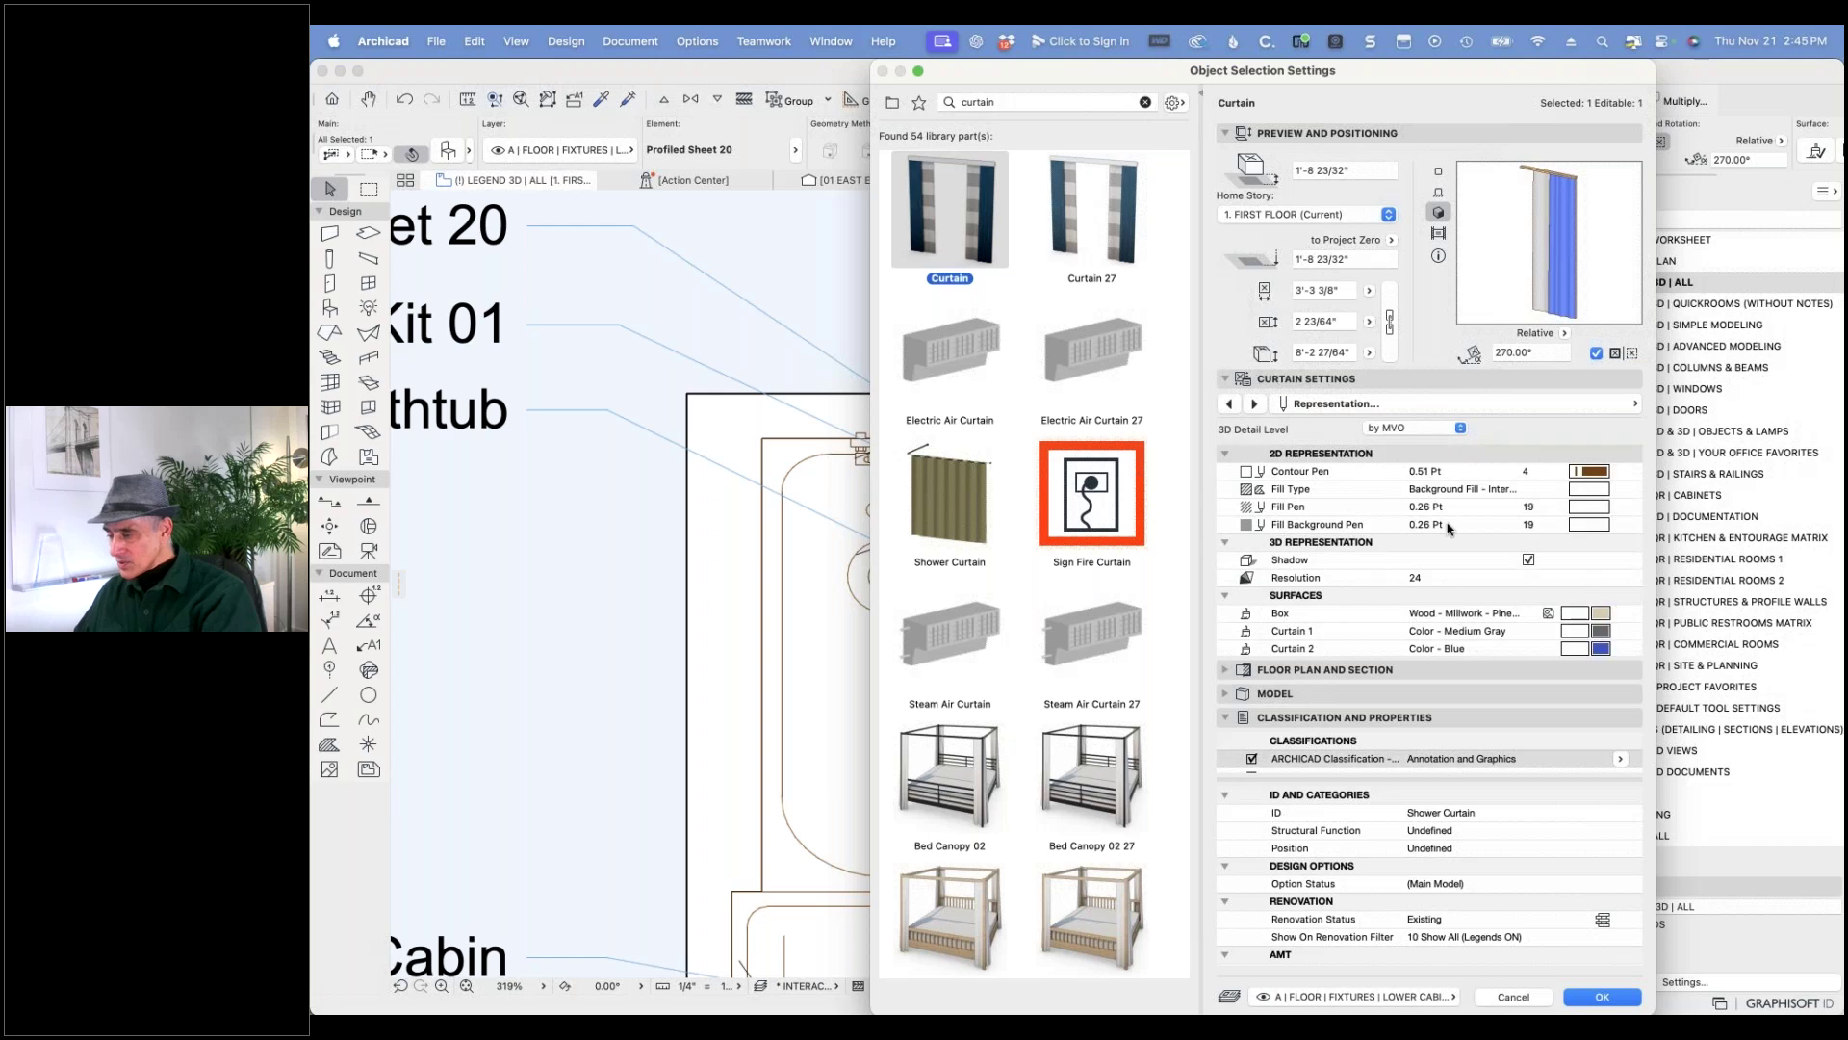
scroll(1416, 585, down, 1)
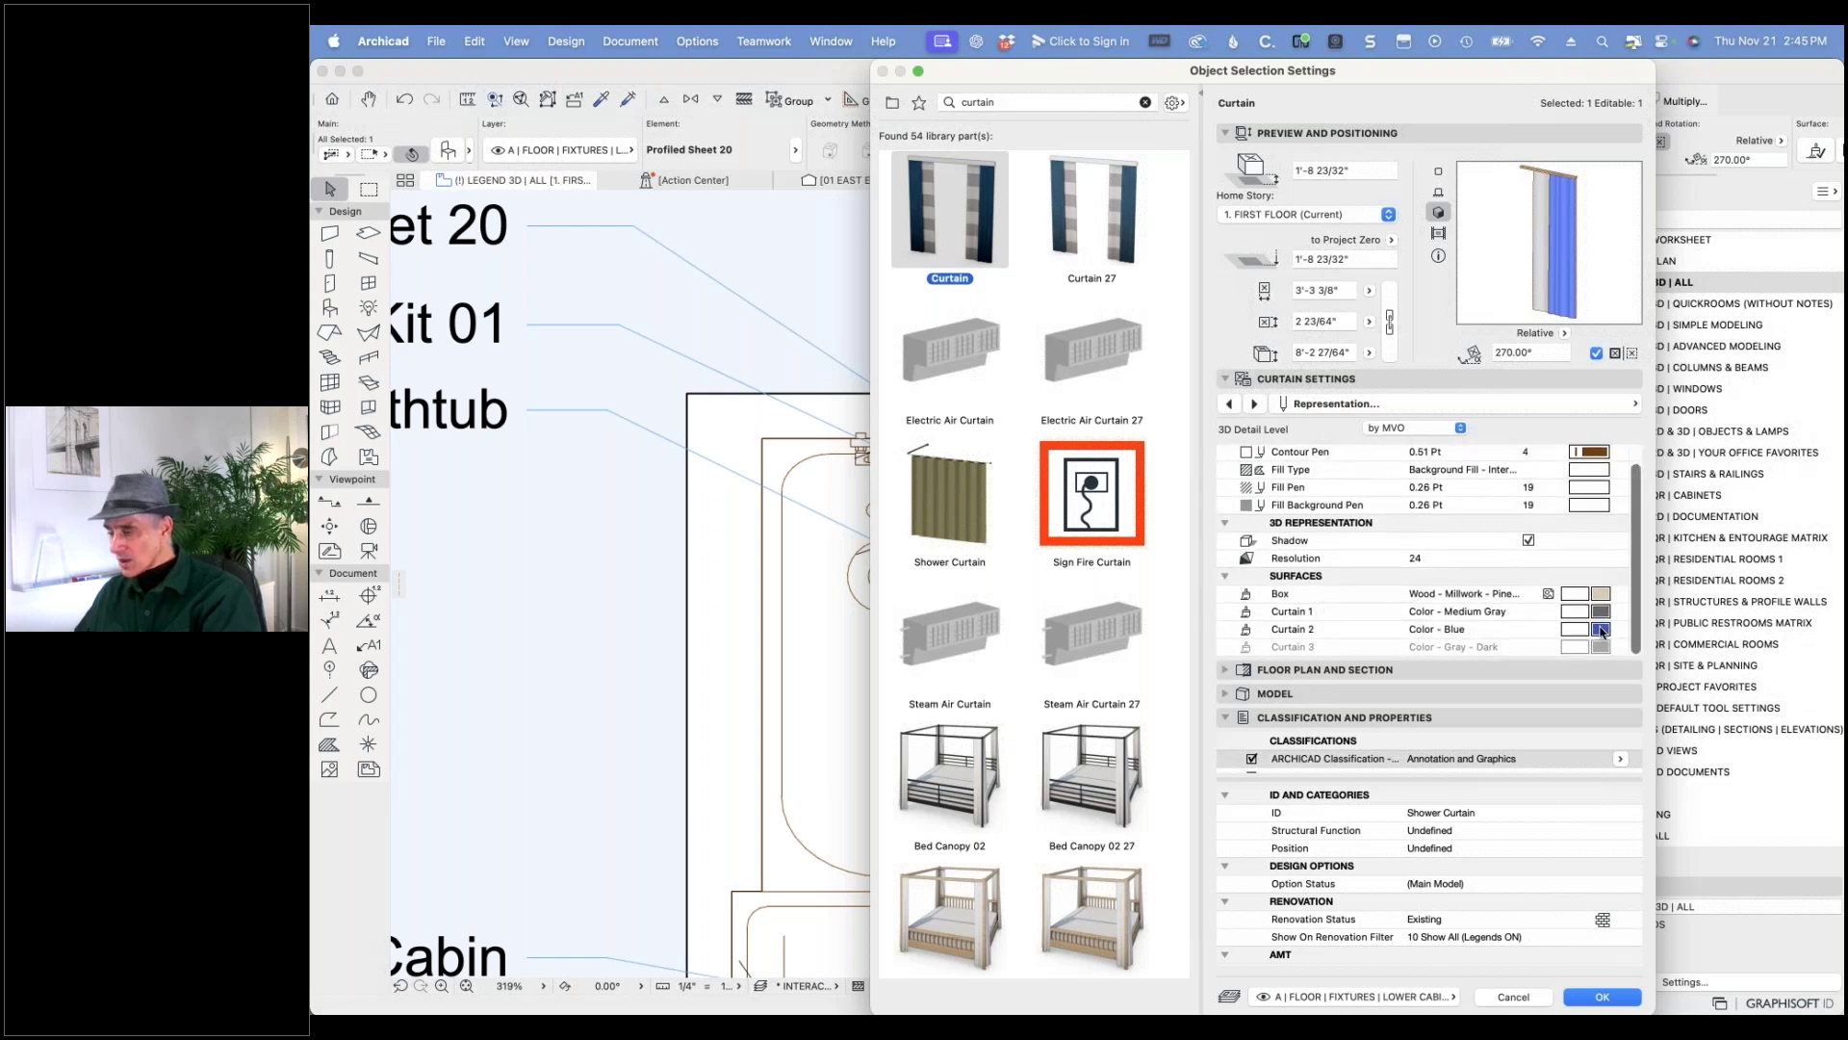
click(1603, 631)
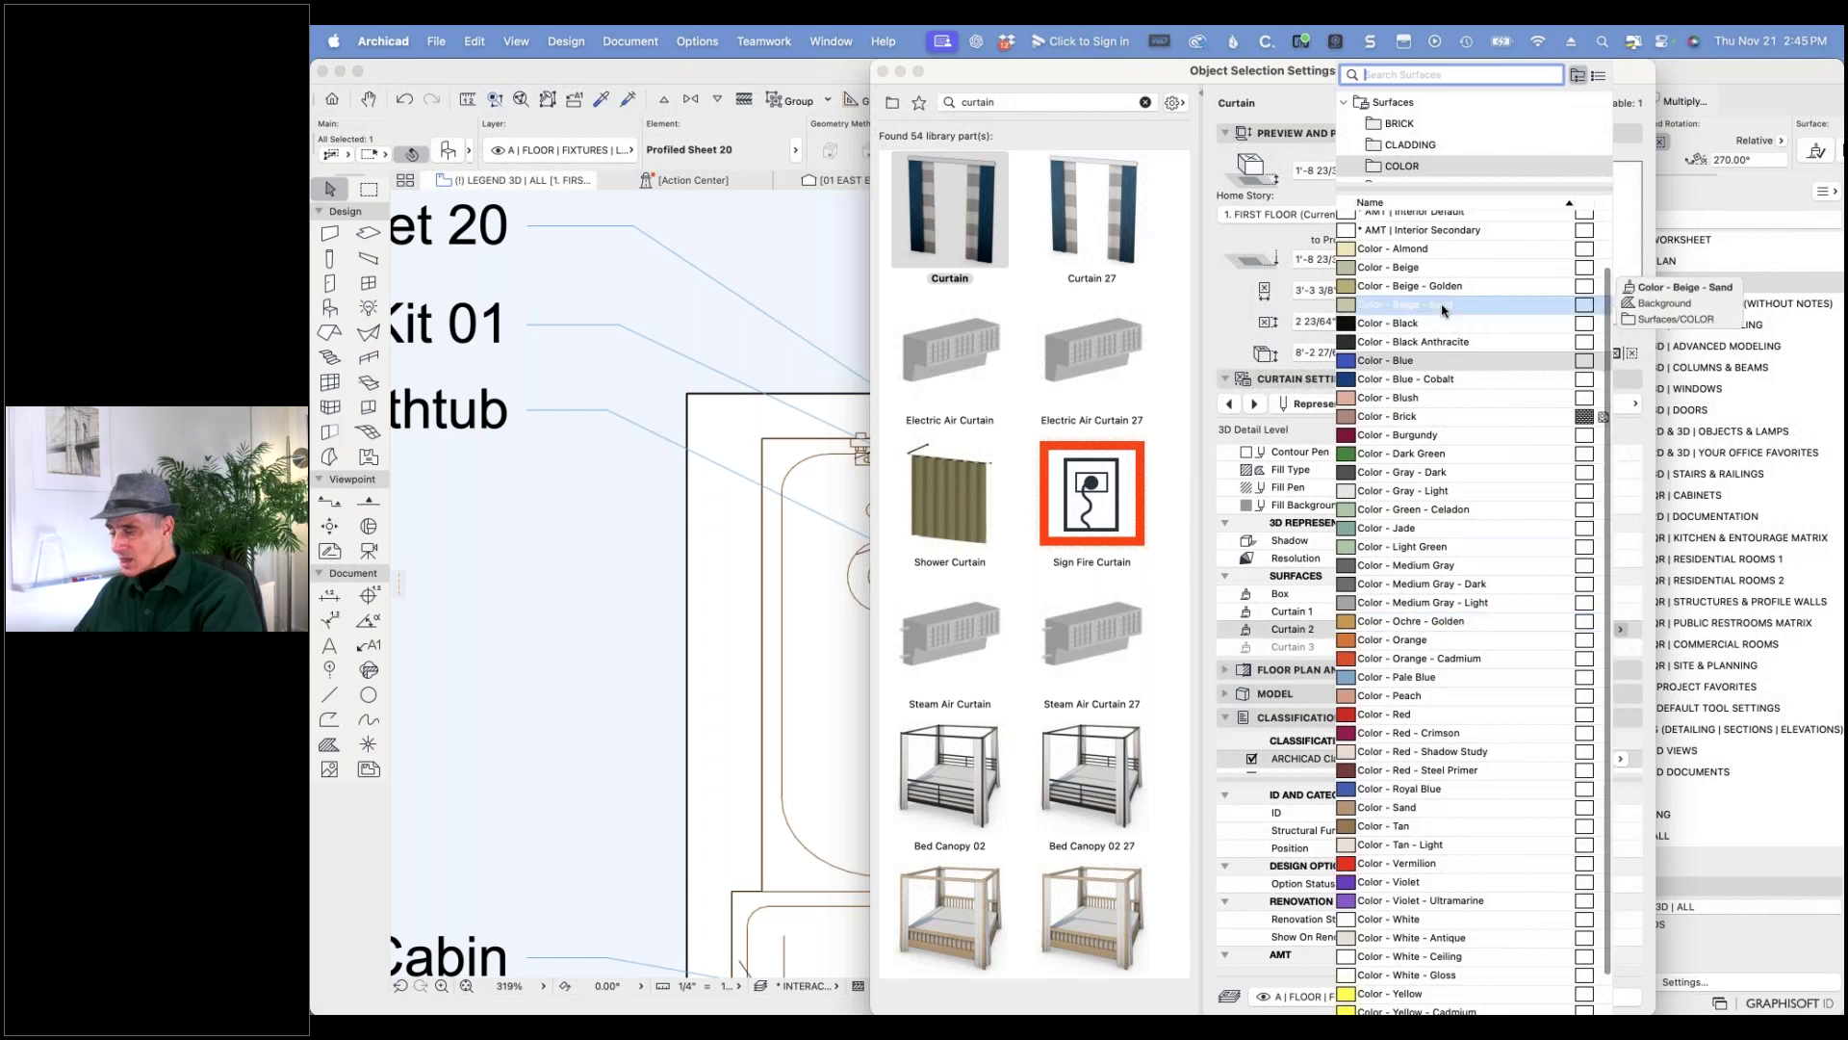
scroll(1446, 313, up, 3)
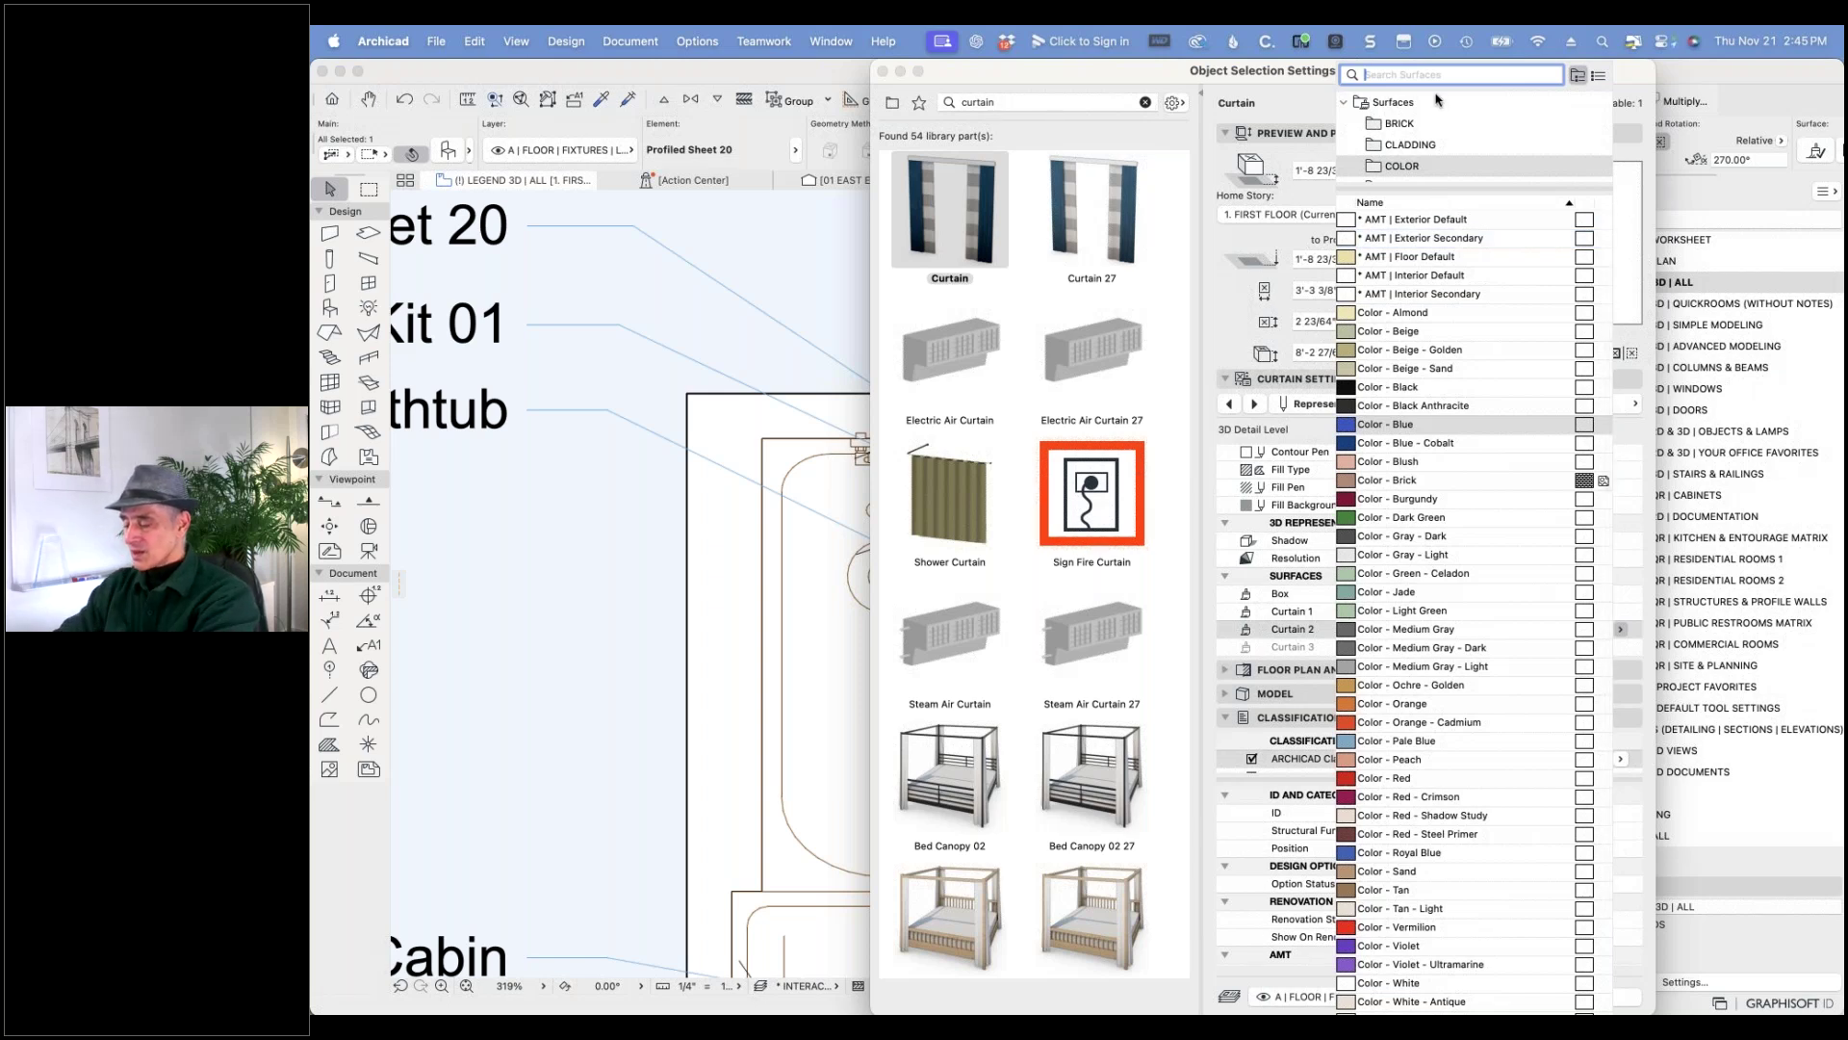
text(glas)
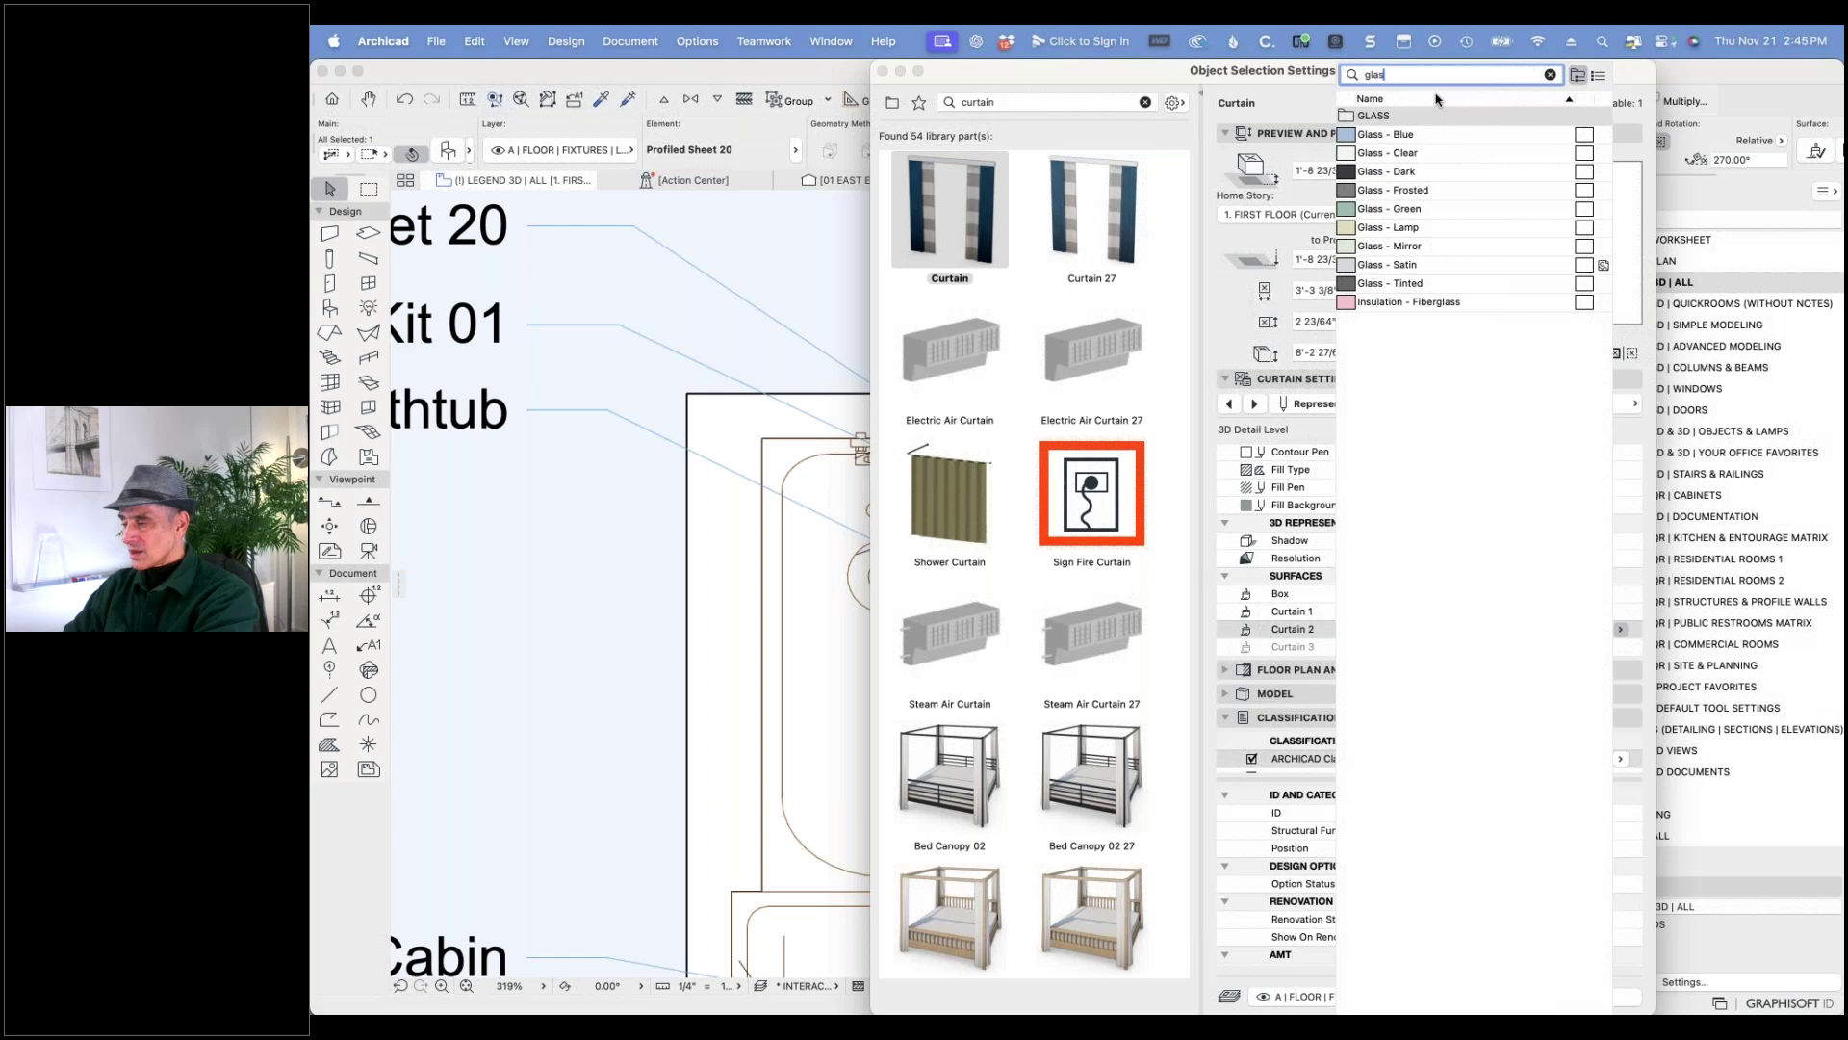
click(1397, 193)
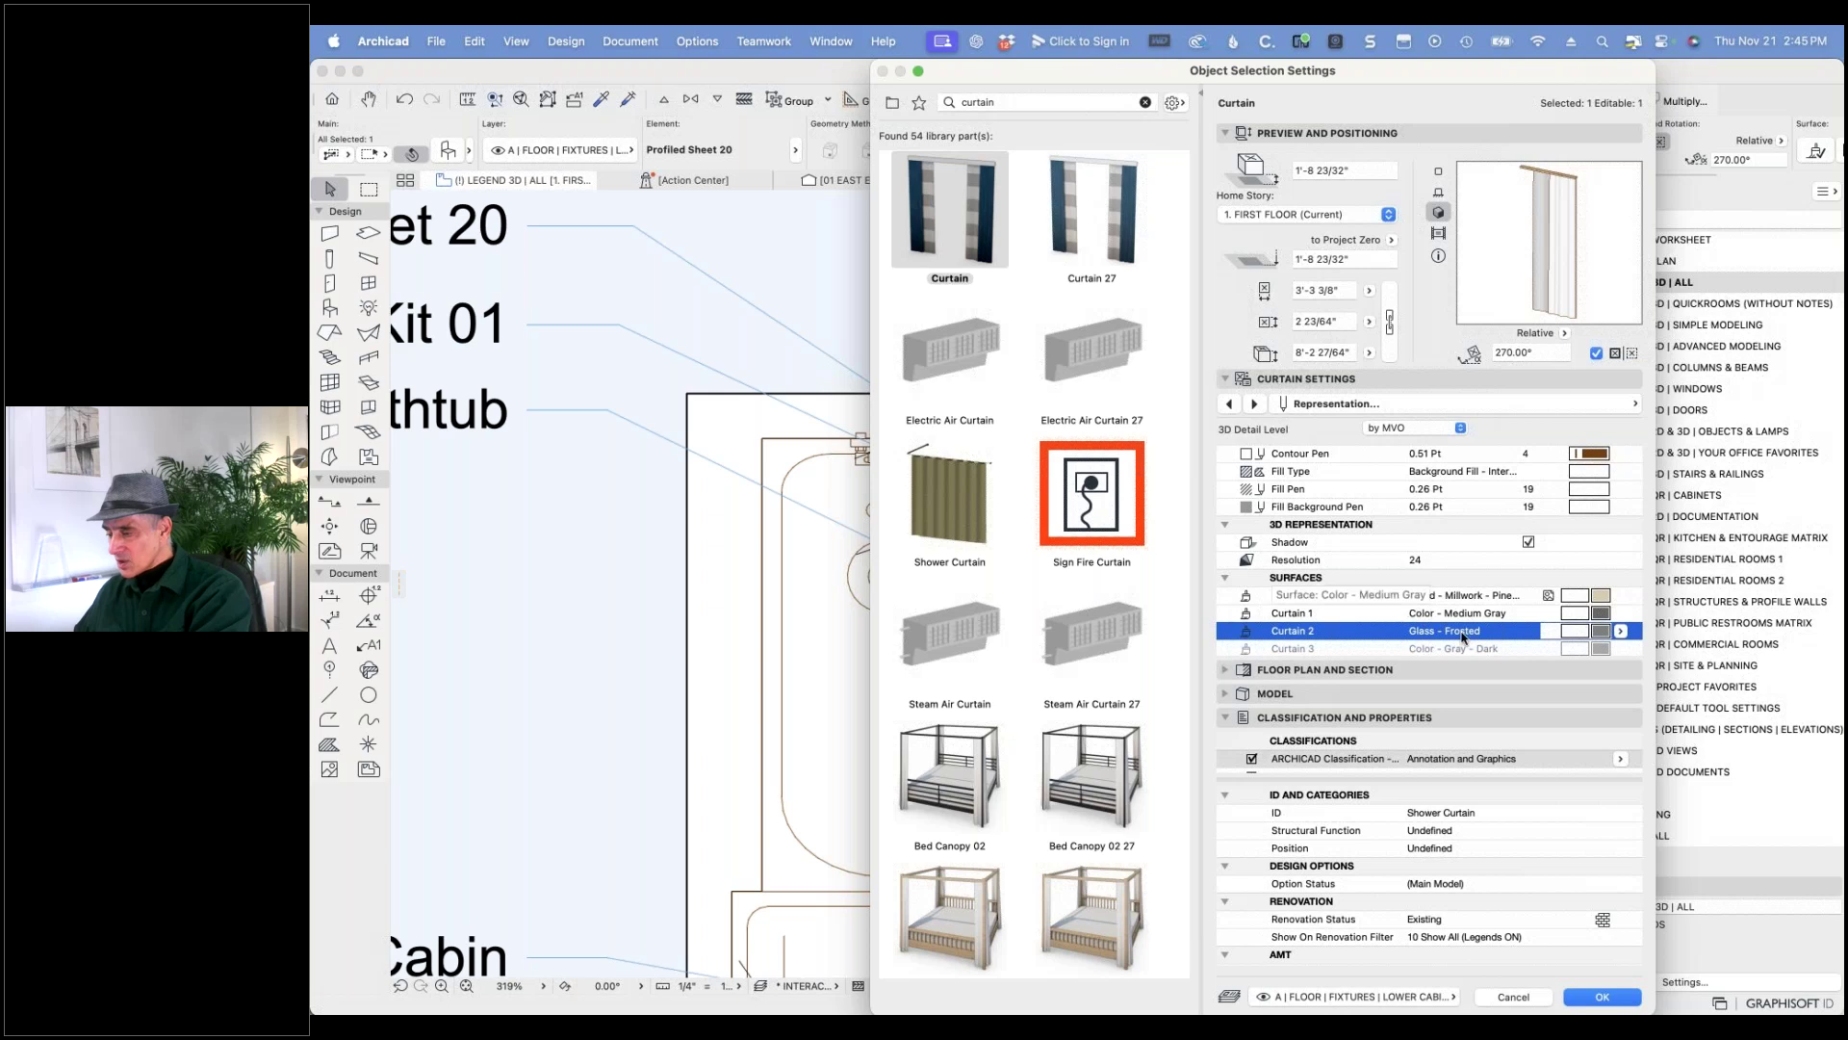
click(1601, 614)
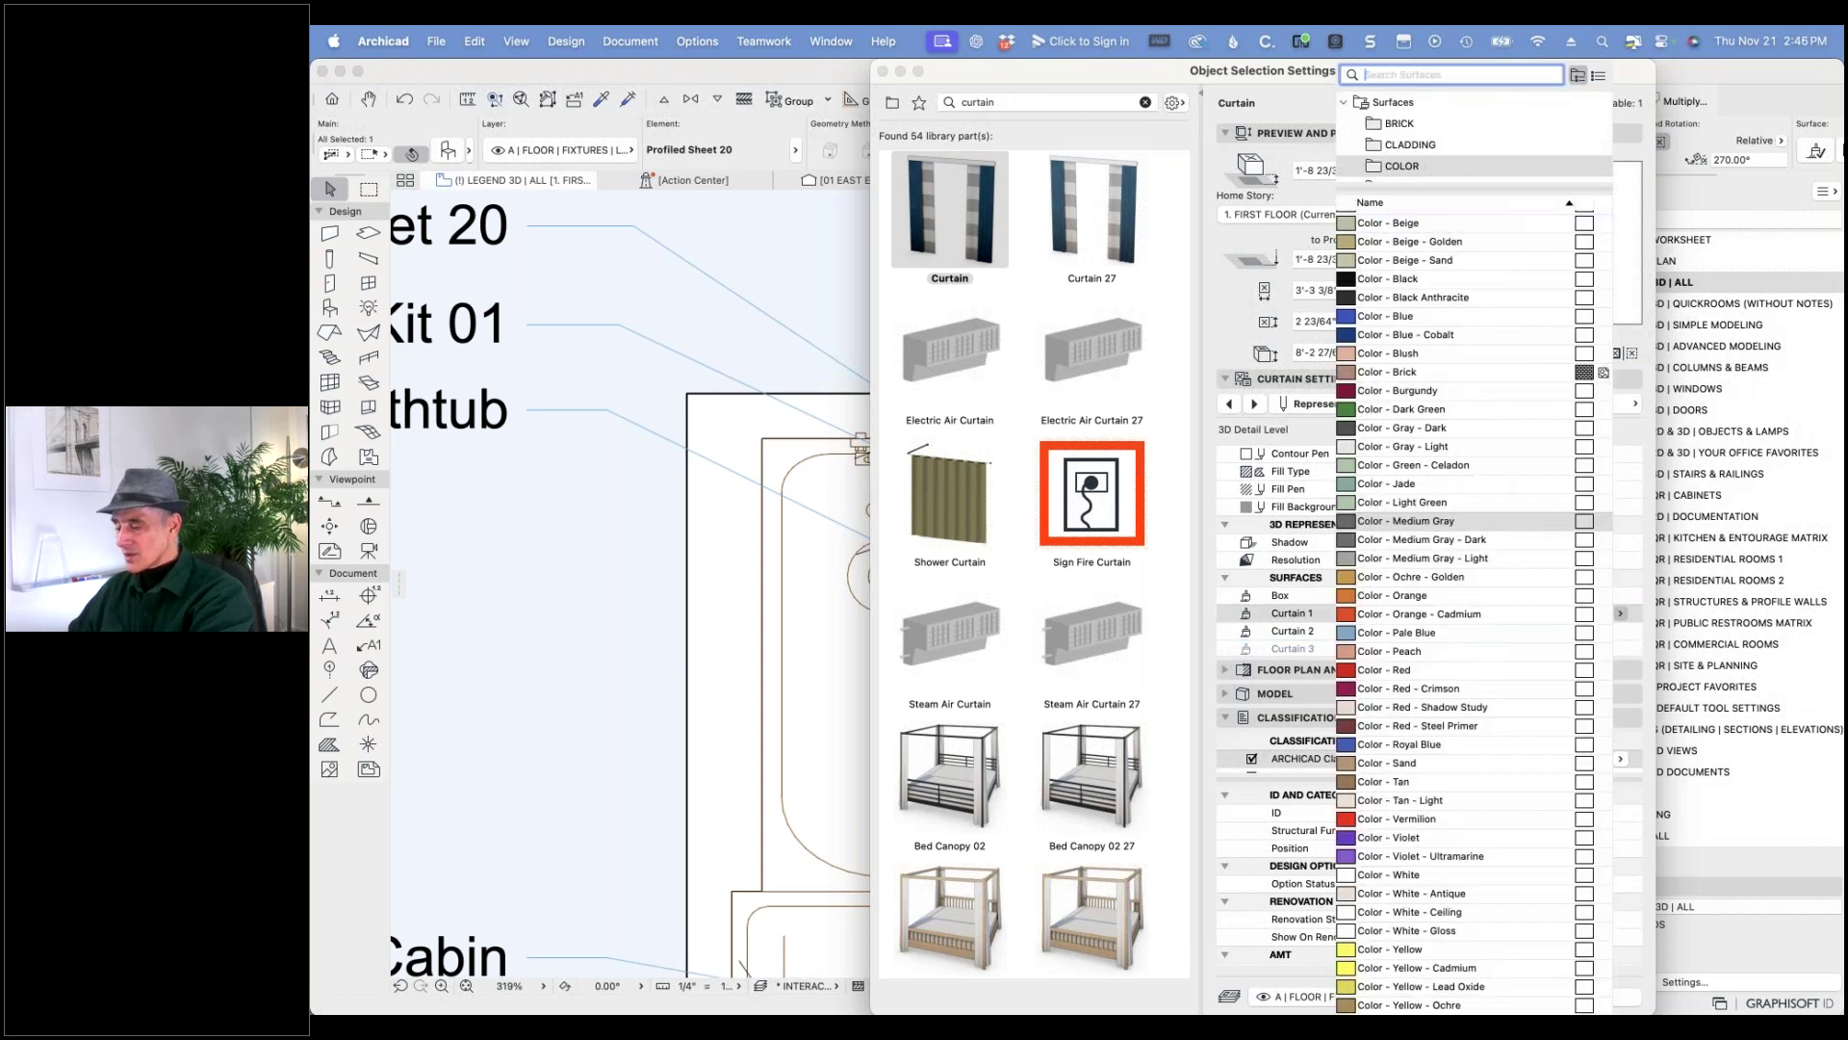
text(glass)
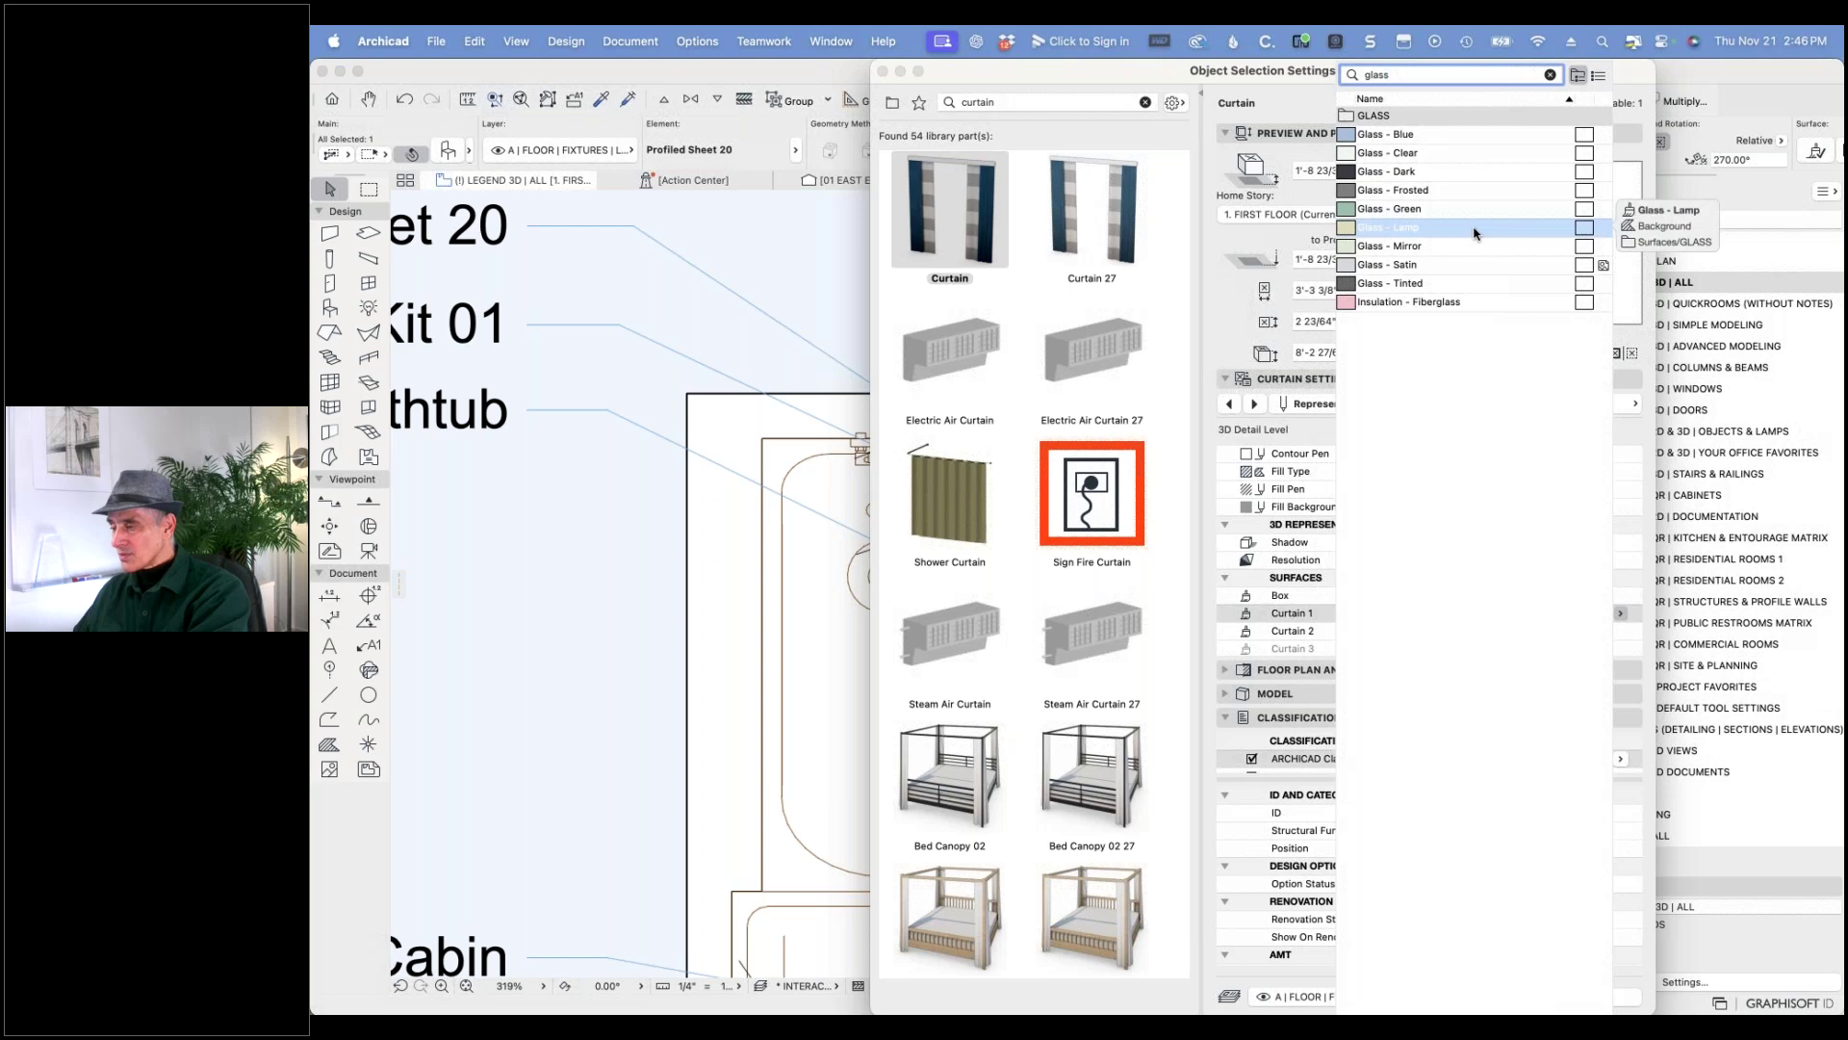
click(1555, 189)
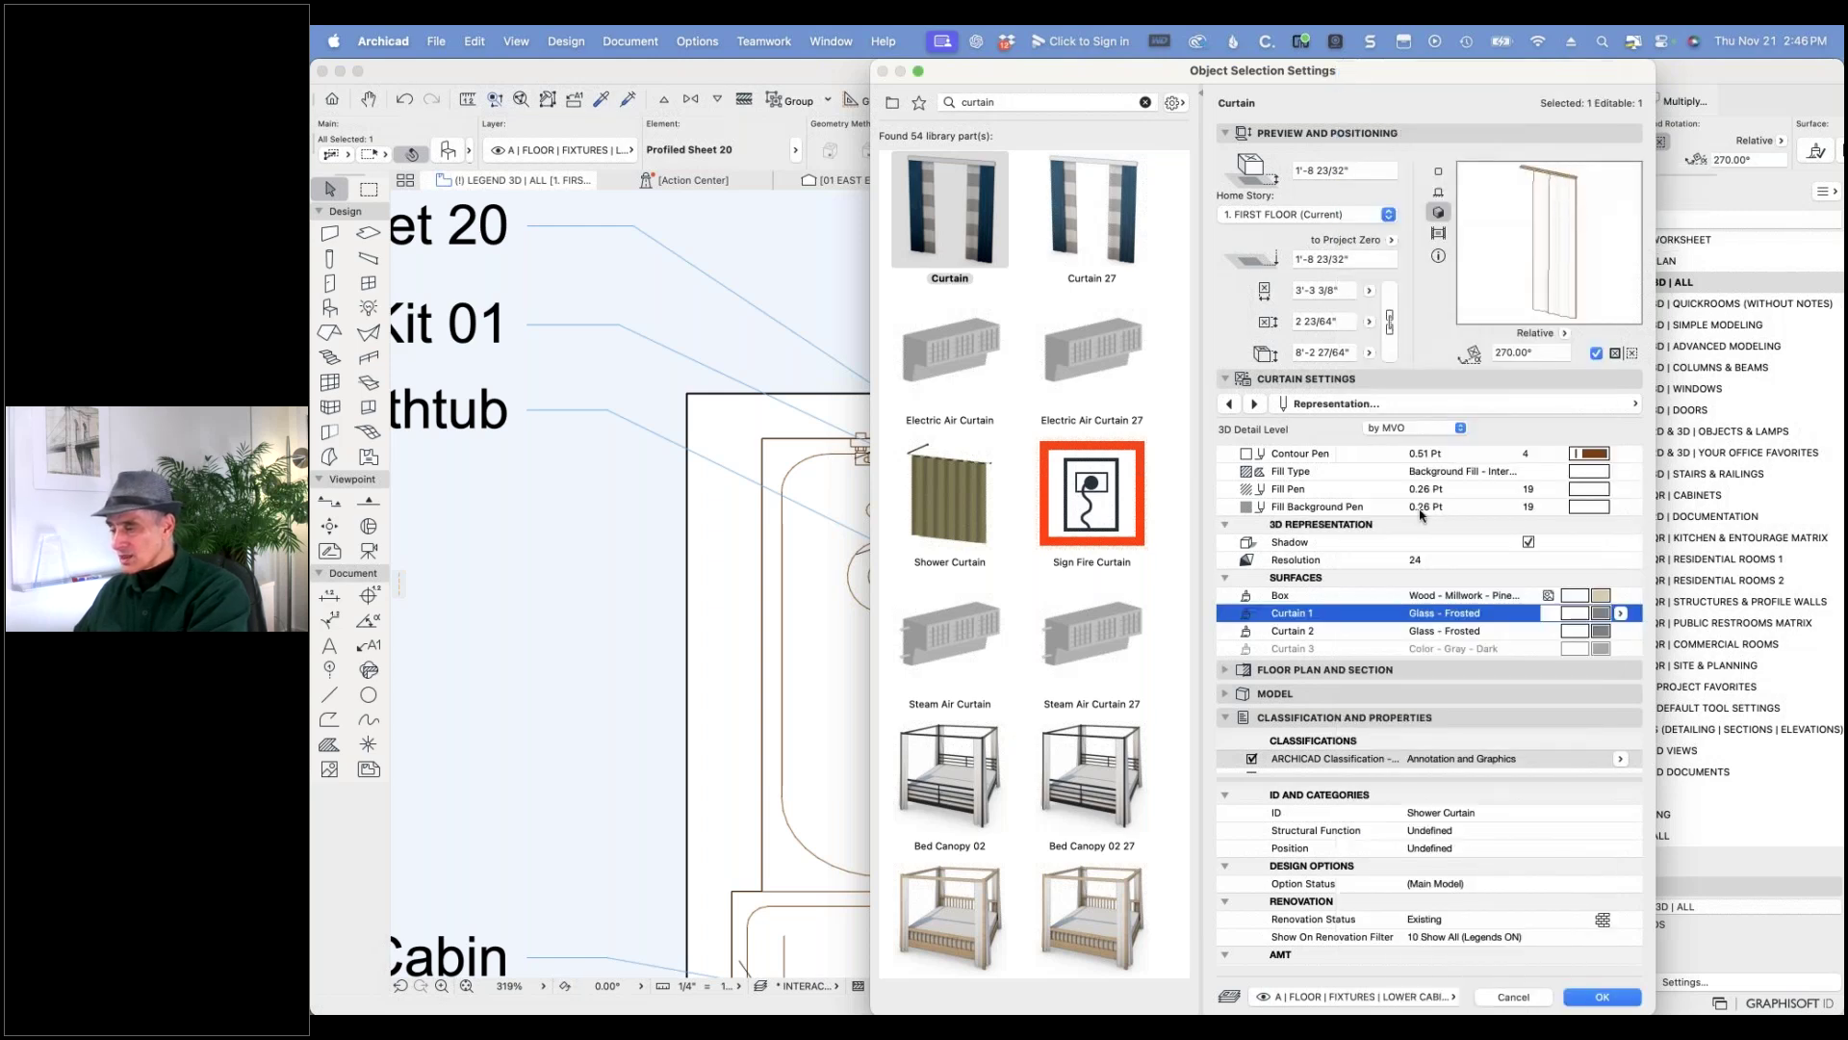
- Set the top box surface to Metal - Finish - Chrome
scroll(1429, 496, down, 1)
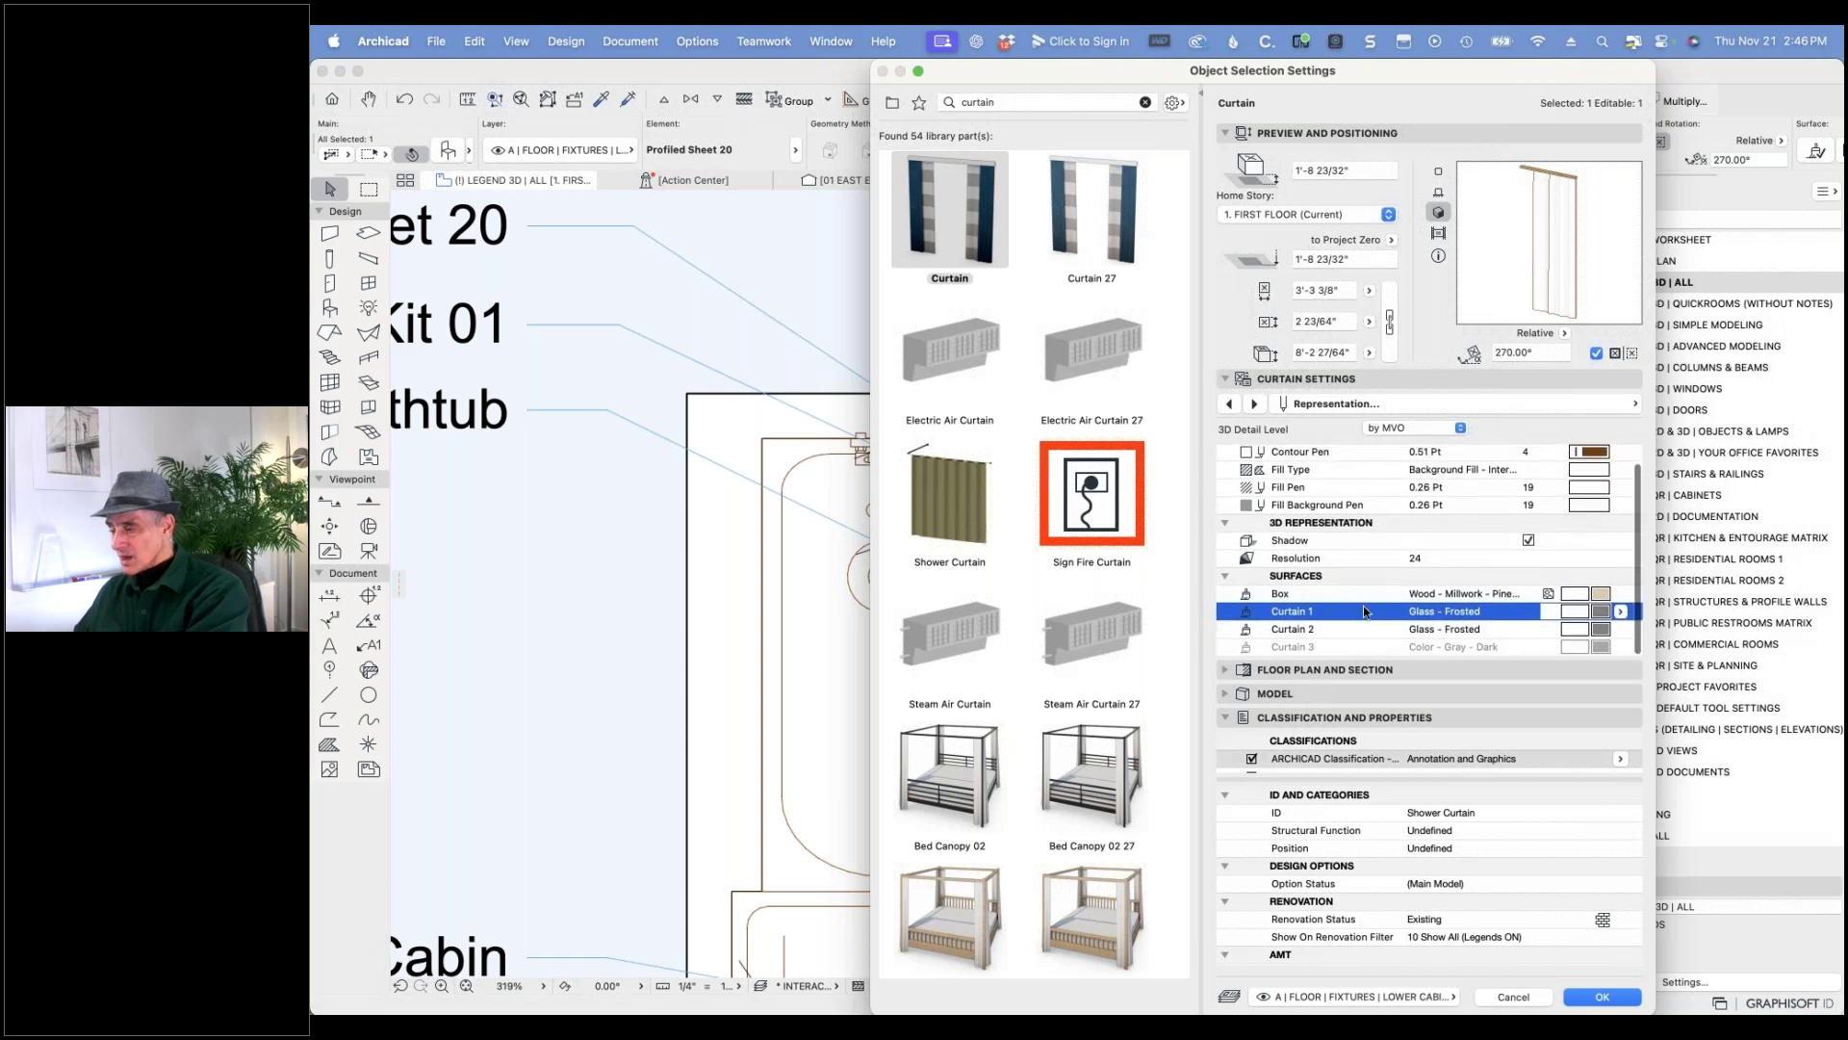
click(1601, 595)
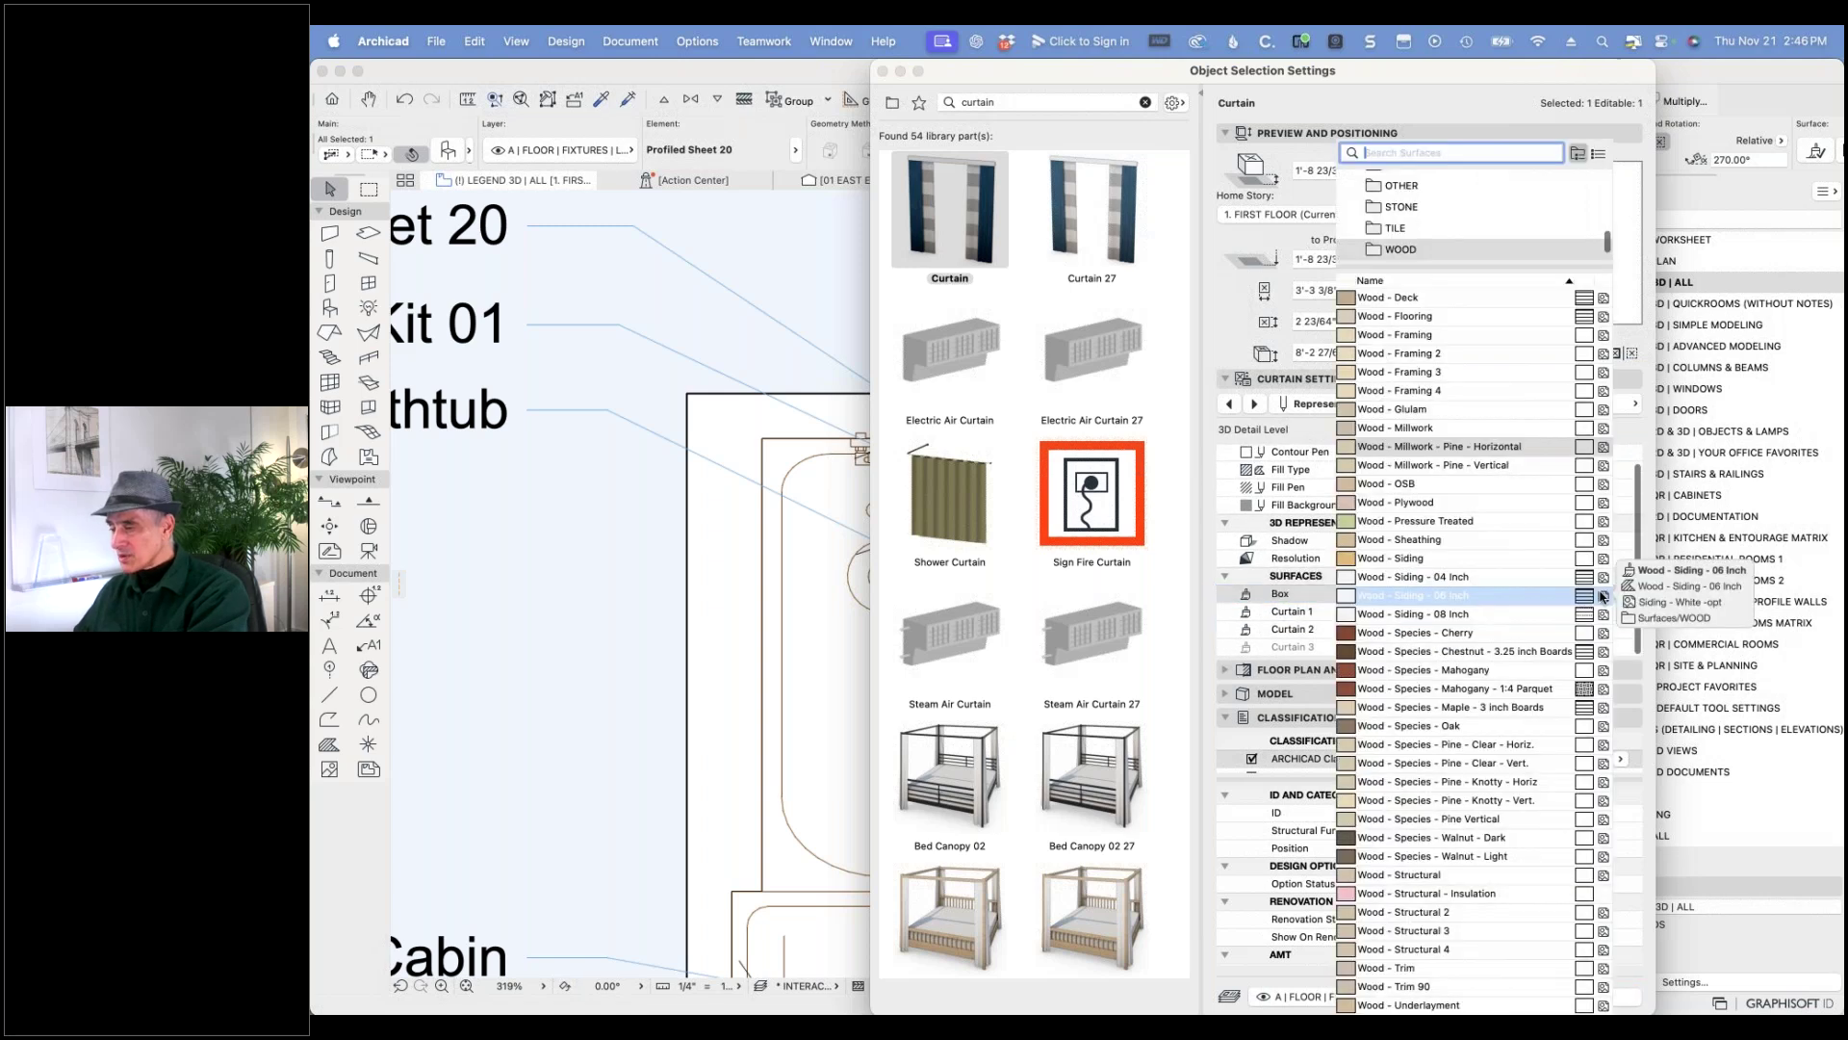
scroll(1513, 527, up, 1)
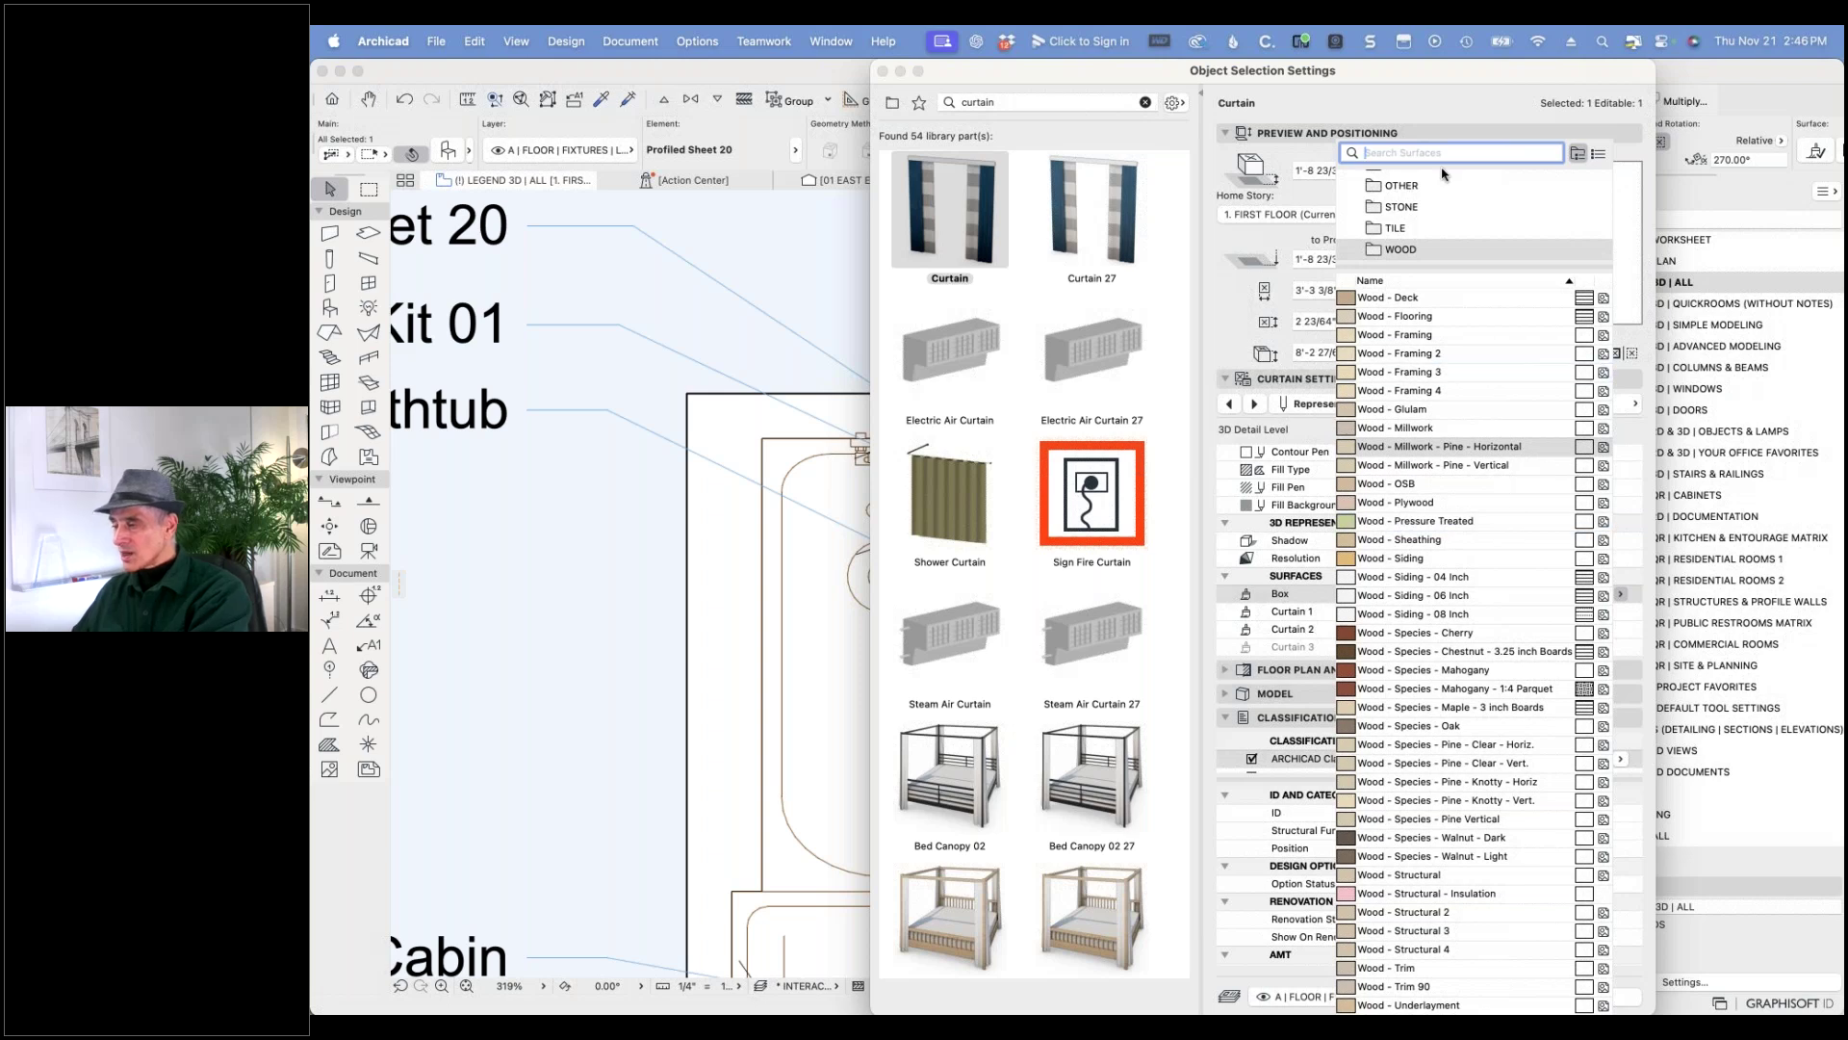
text(chrome)
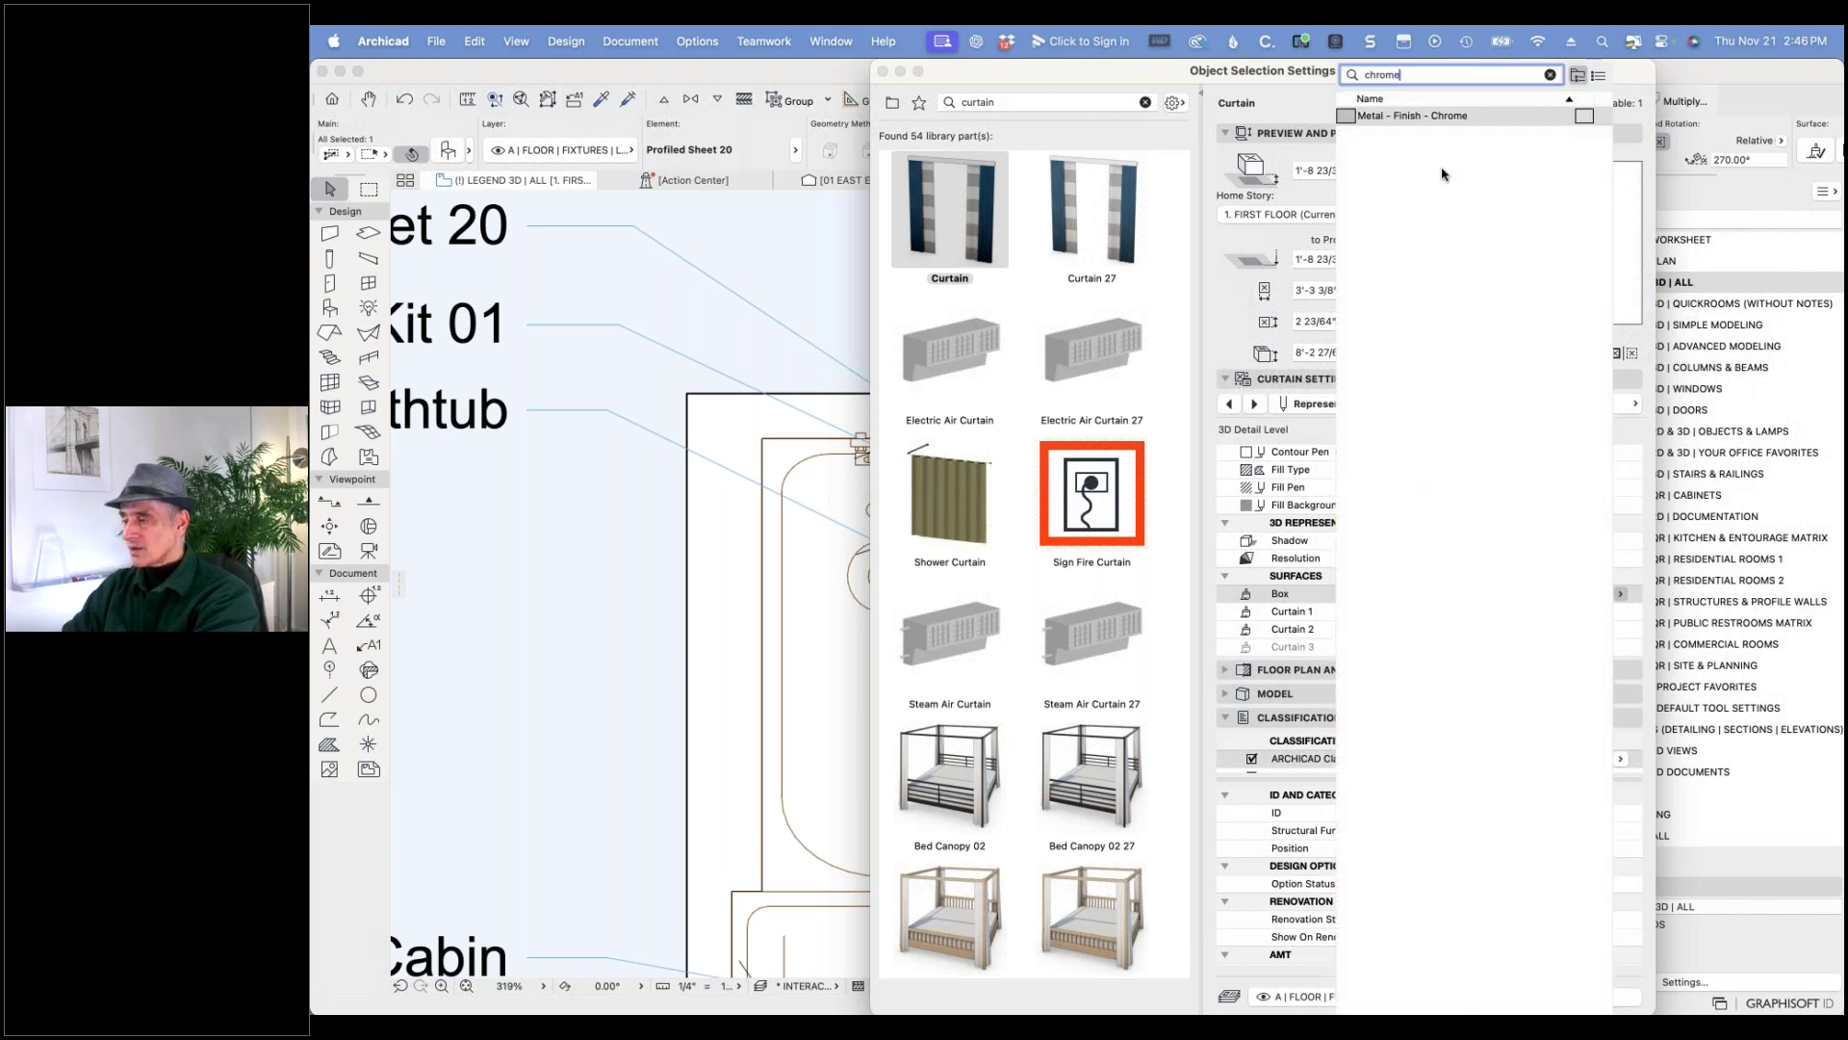
click(1449, 117)
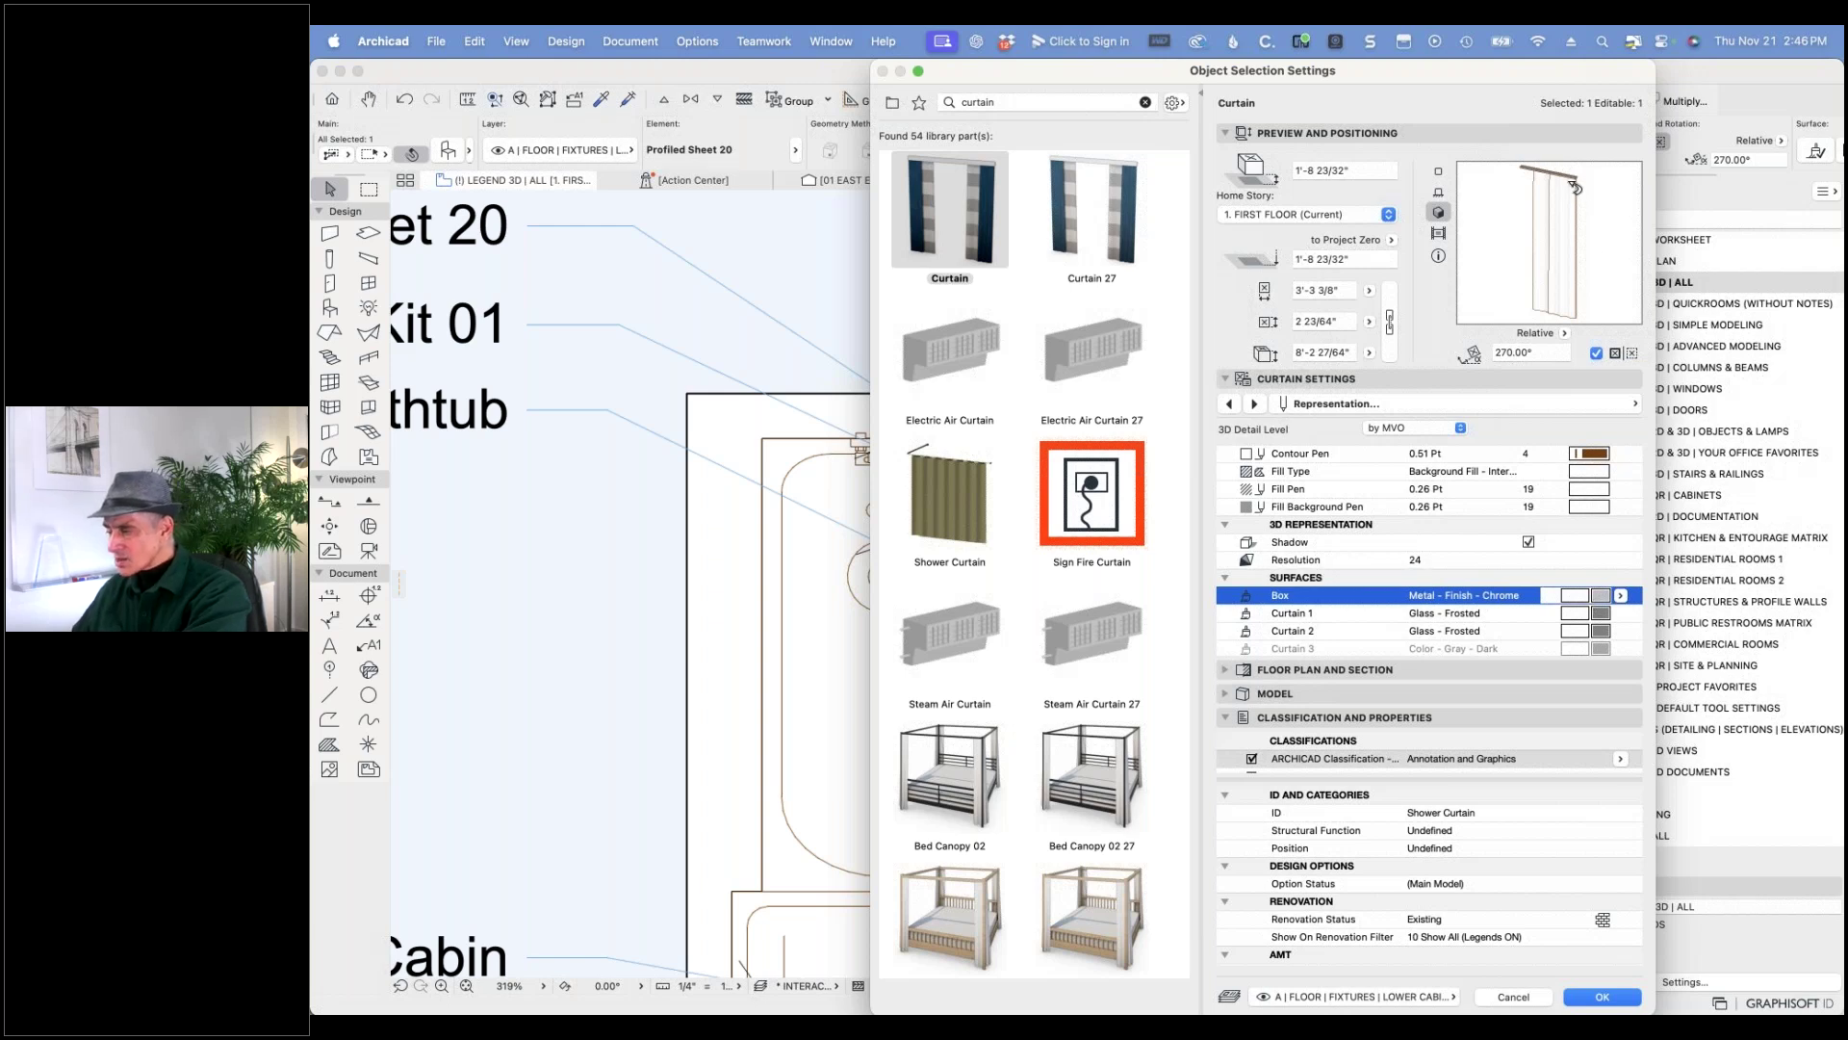
- Set the curtain's contour pen to pen 12 (0.26 Pt) and apply the settings to the plan
click(1601, 456)
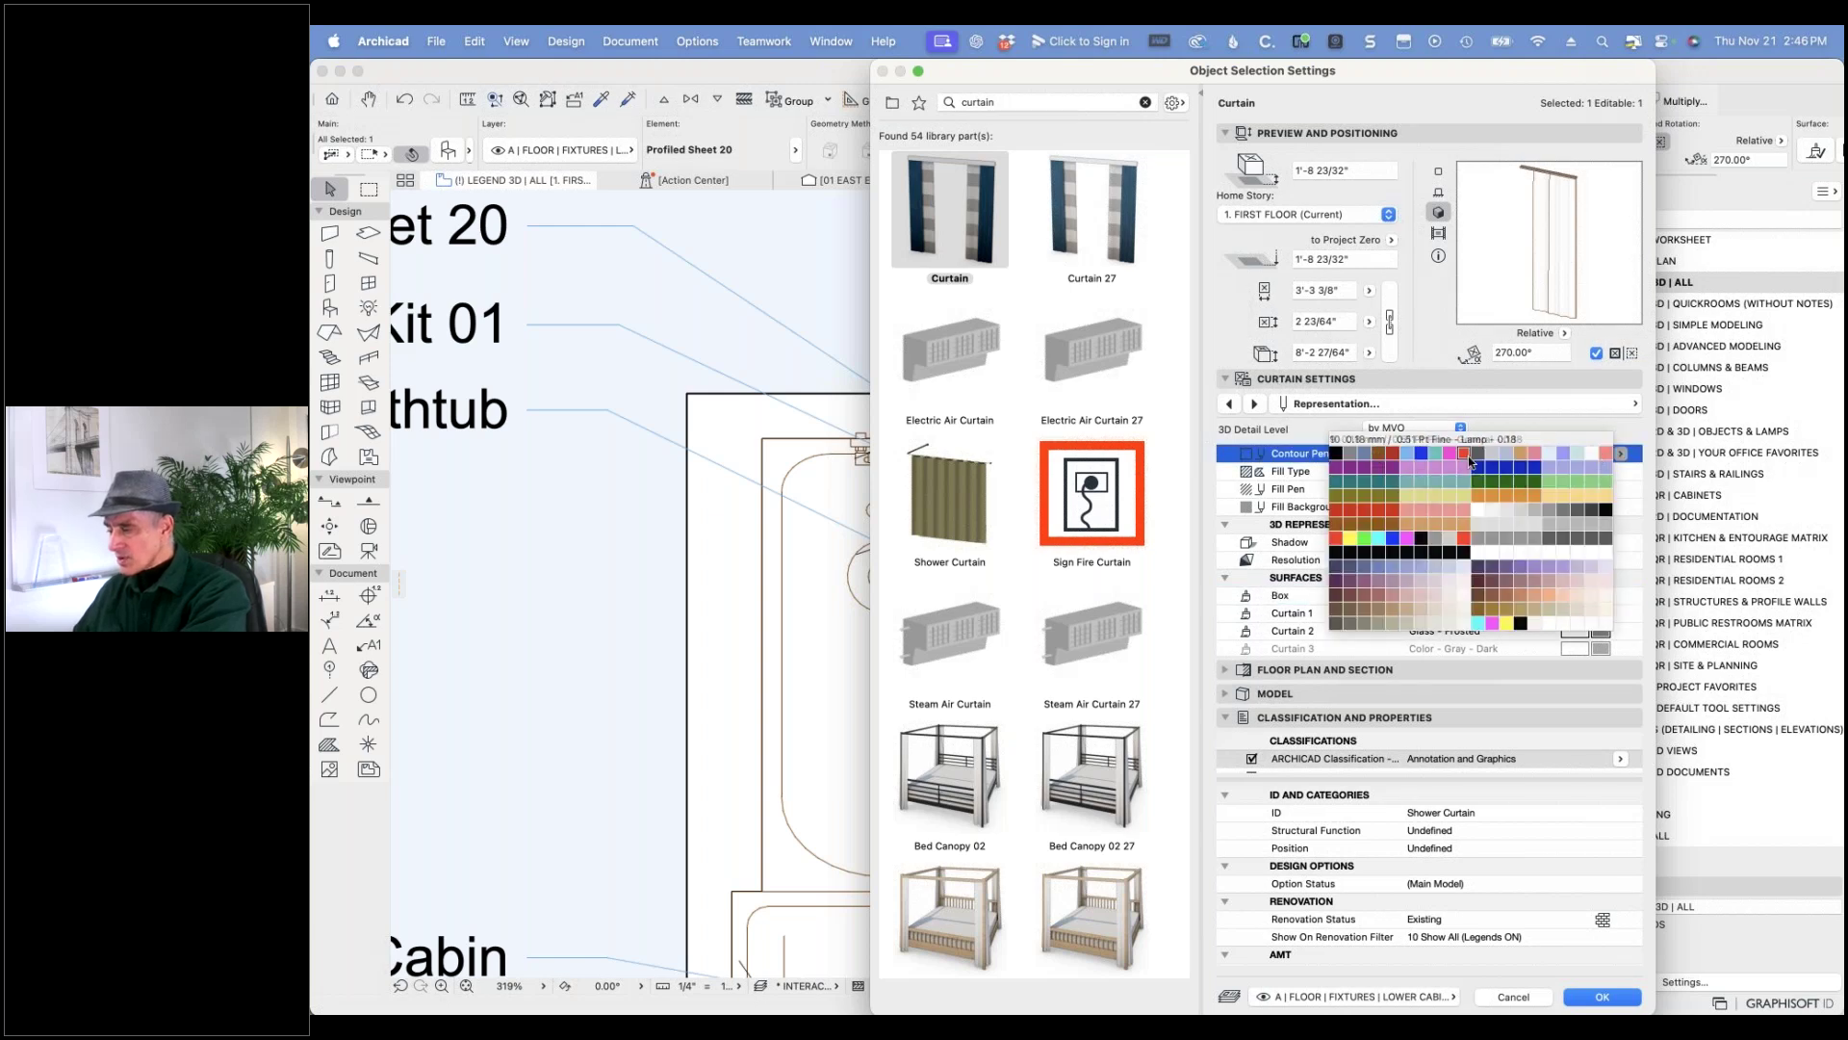
click(1490, 452)
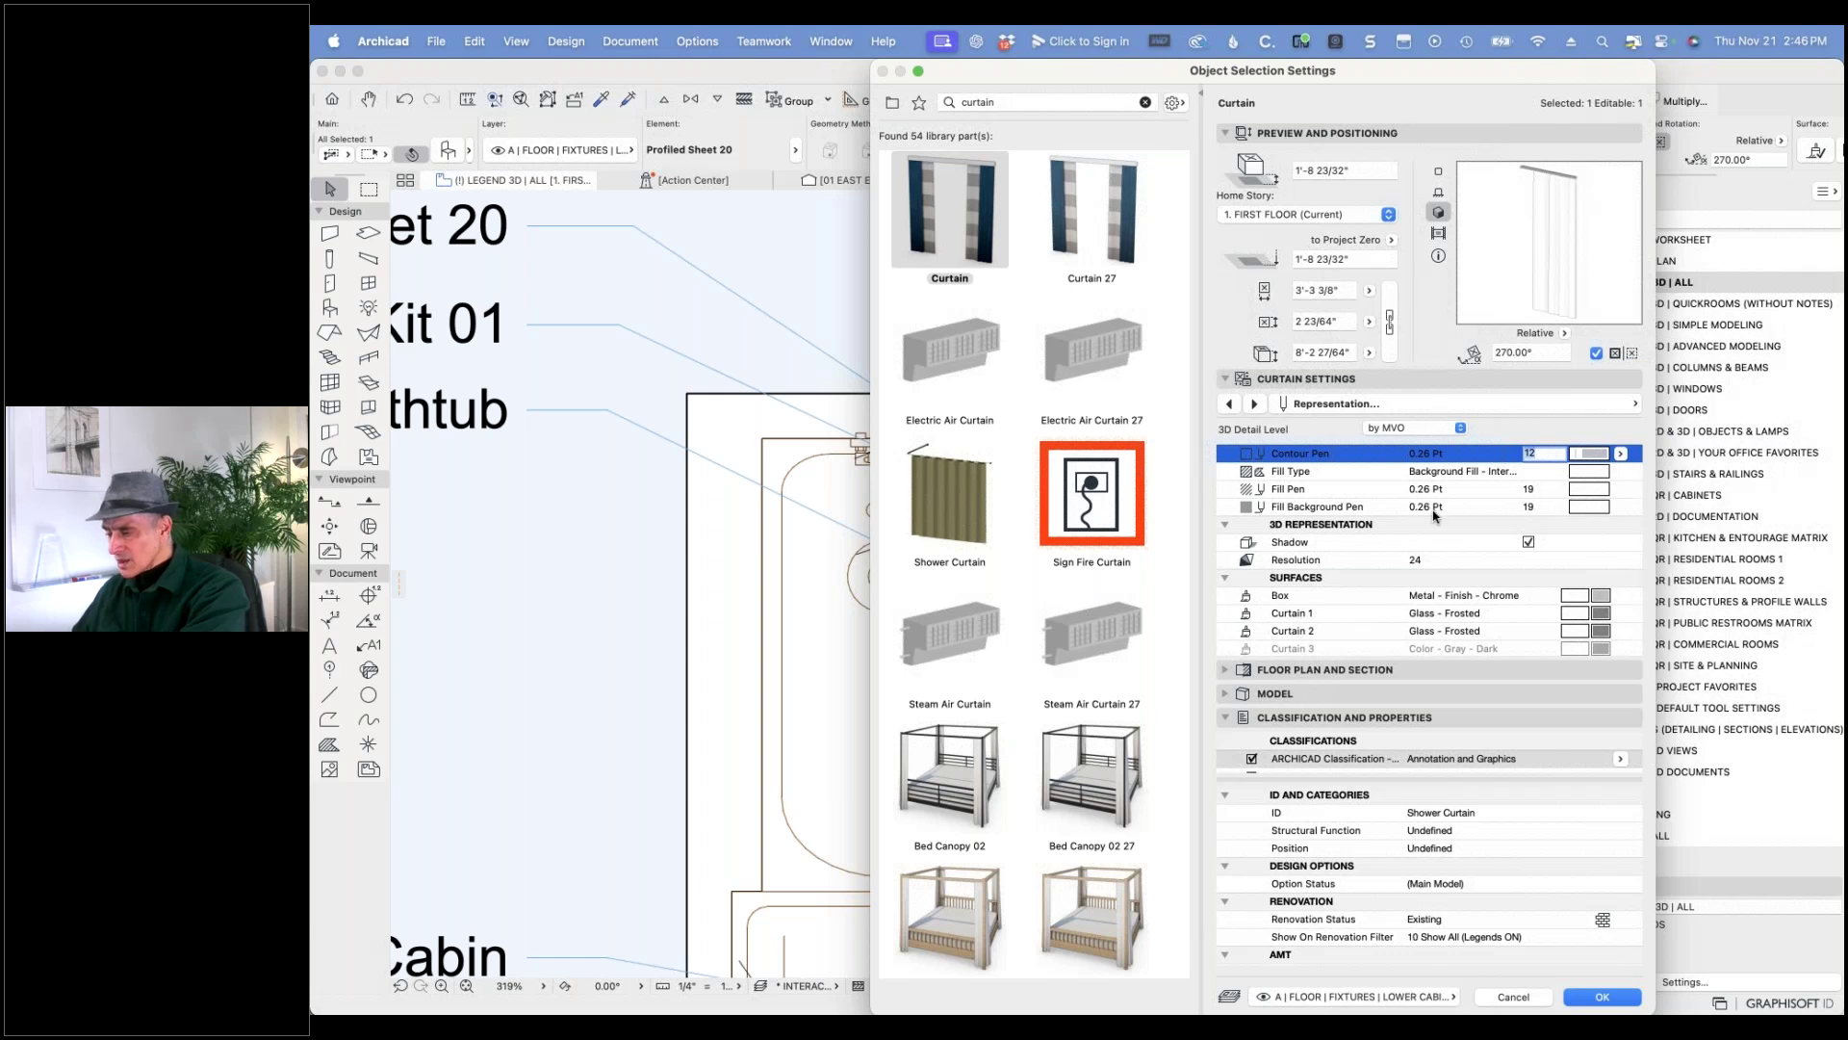
scroll(1435, 528, down, 1)
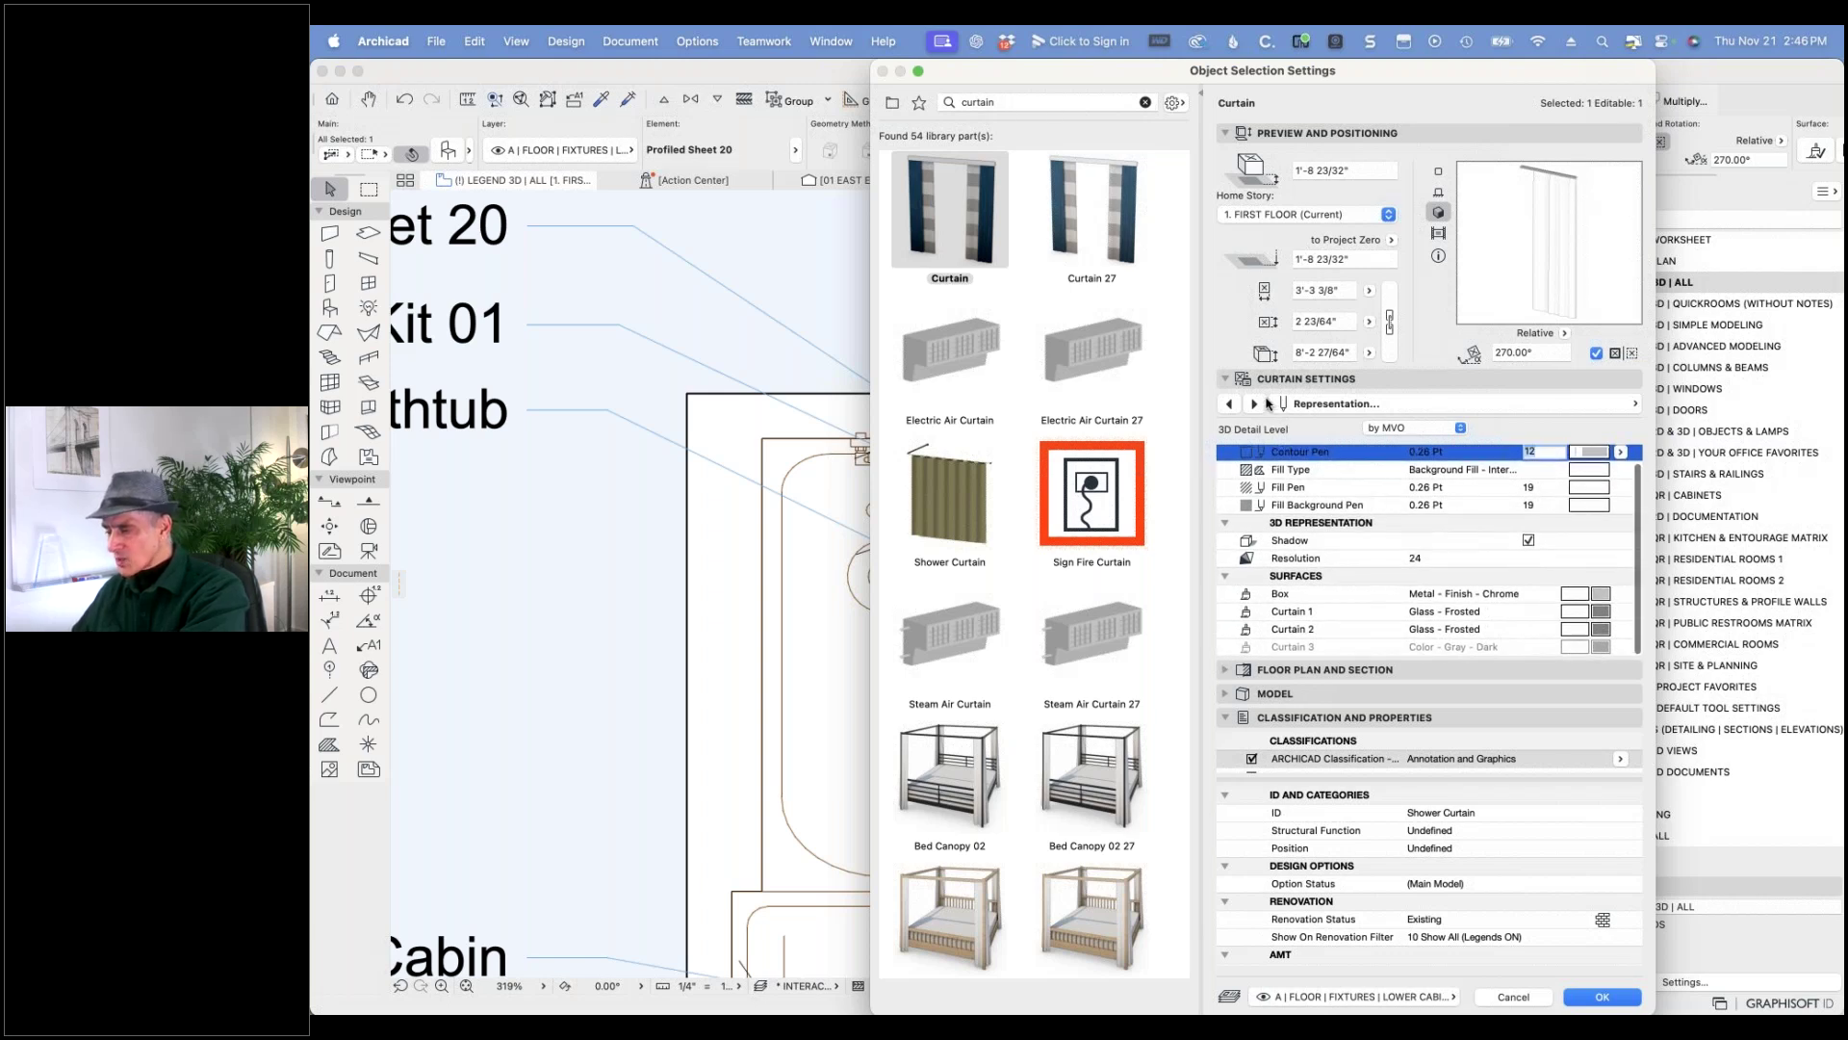
click(1236, 405)
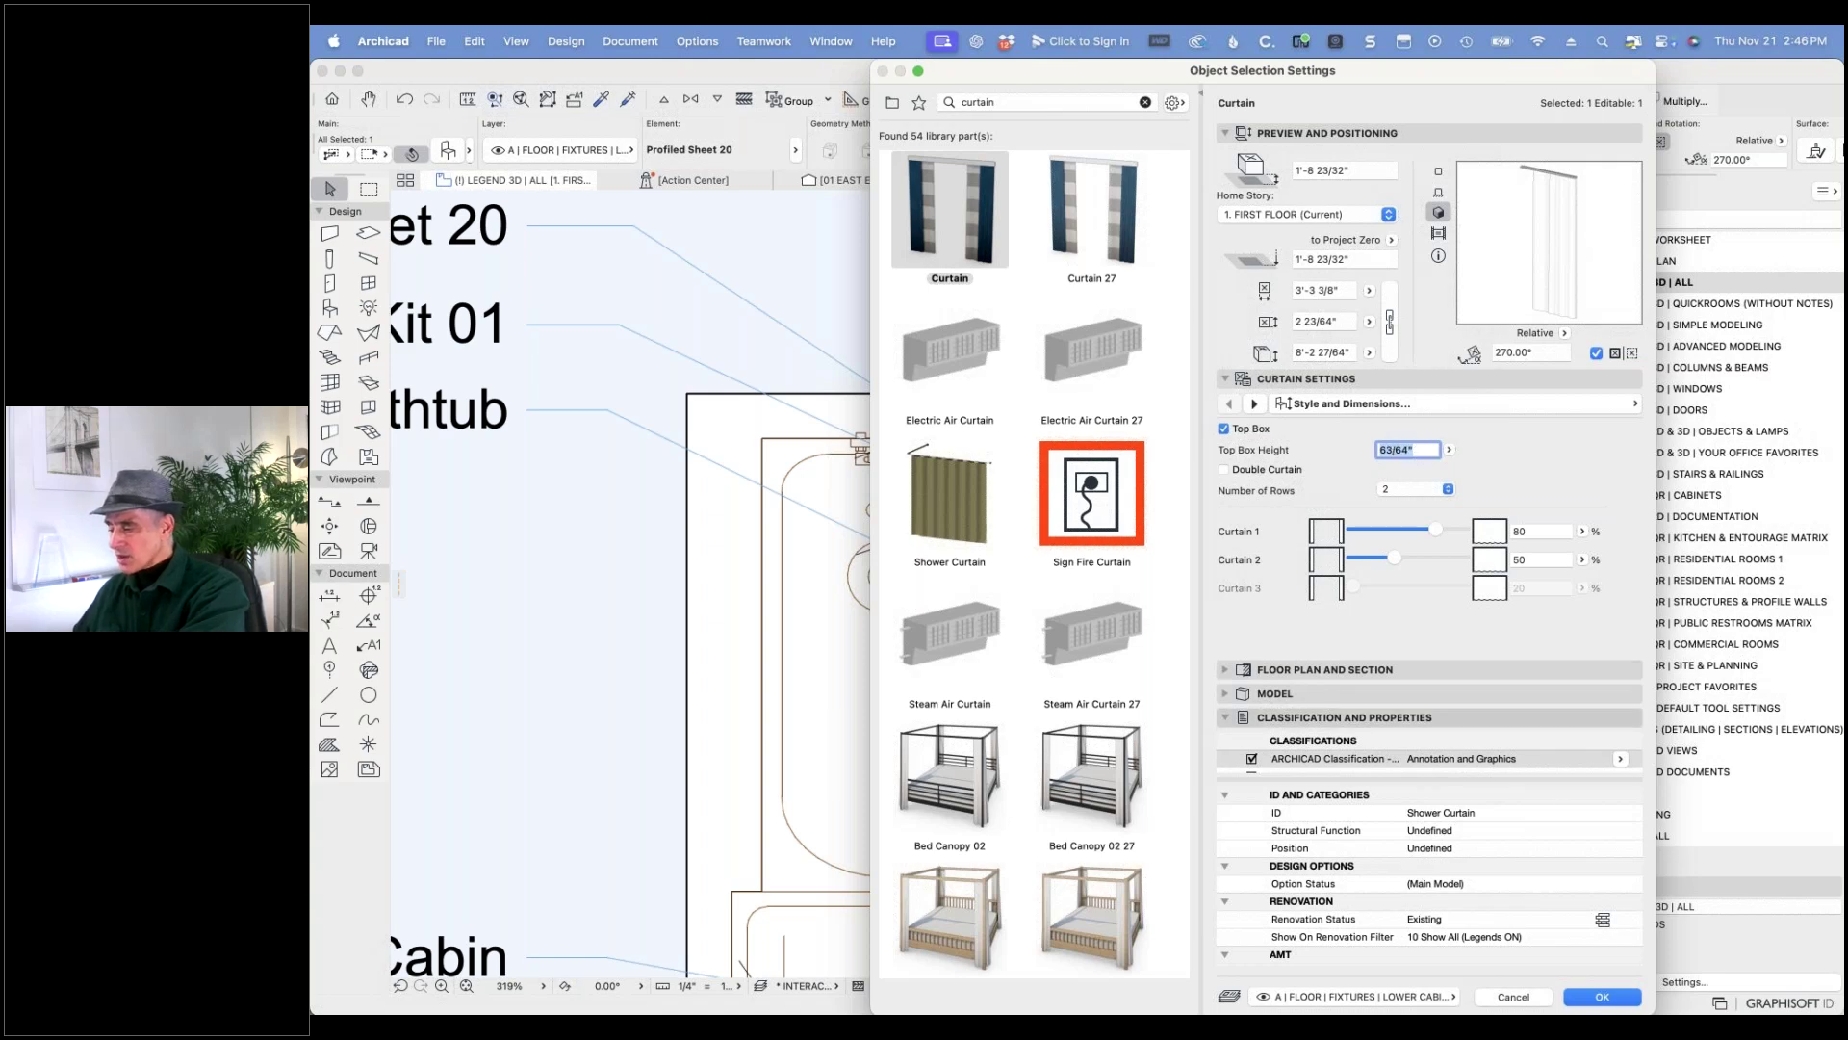
click(1591, 998)
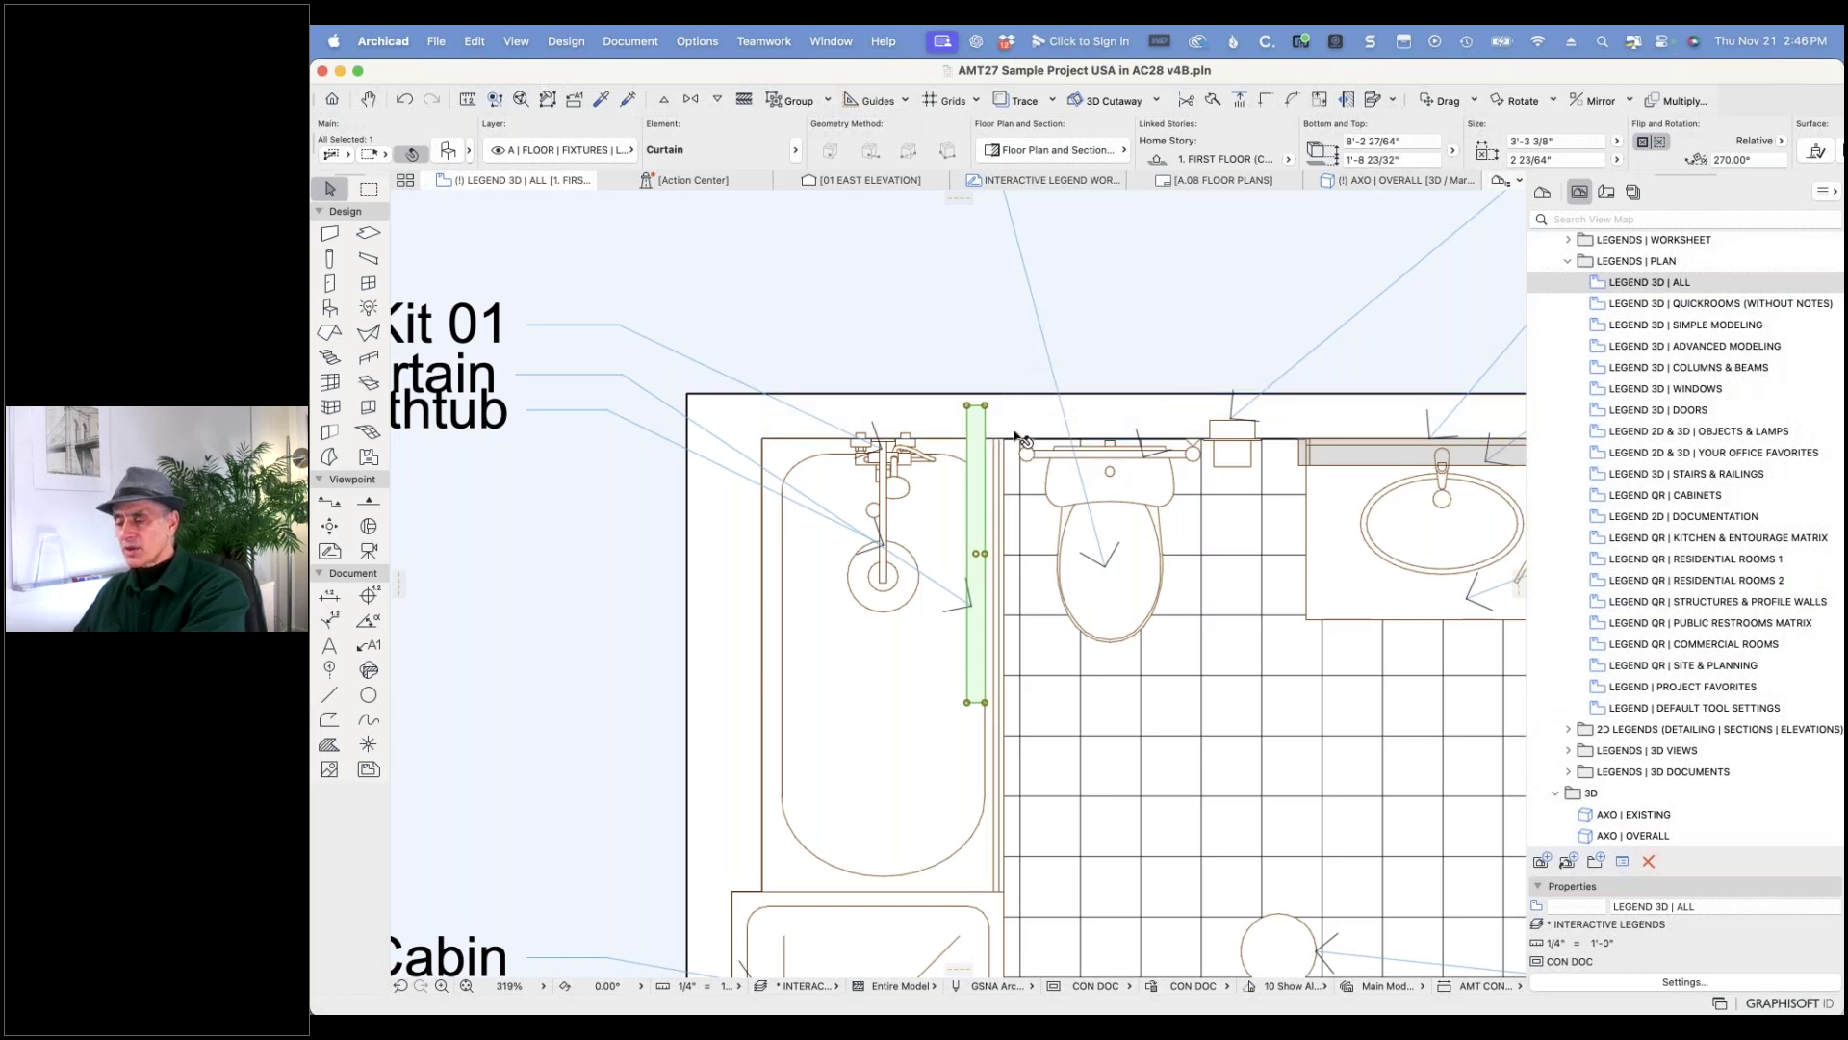
- Restore the wavy profiled sheet, then paste the curtain and move it into place beside the tub
key(super+z)
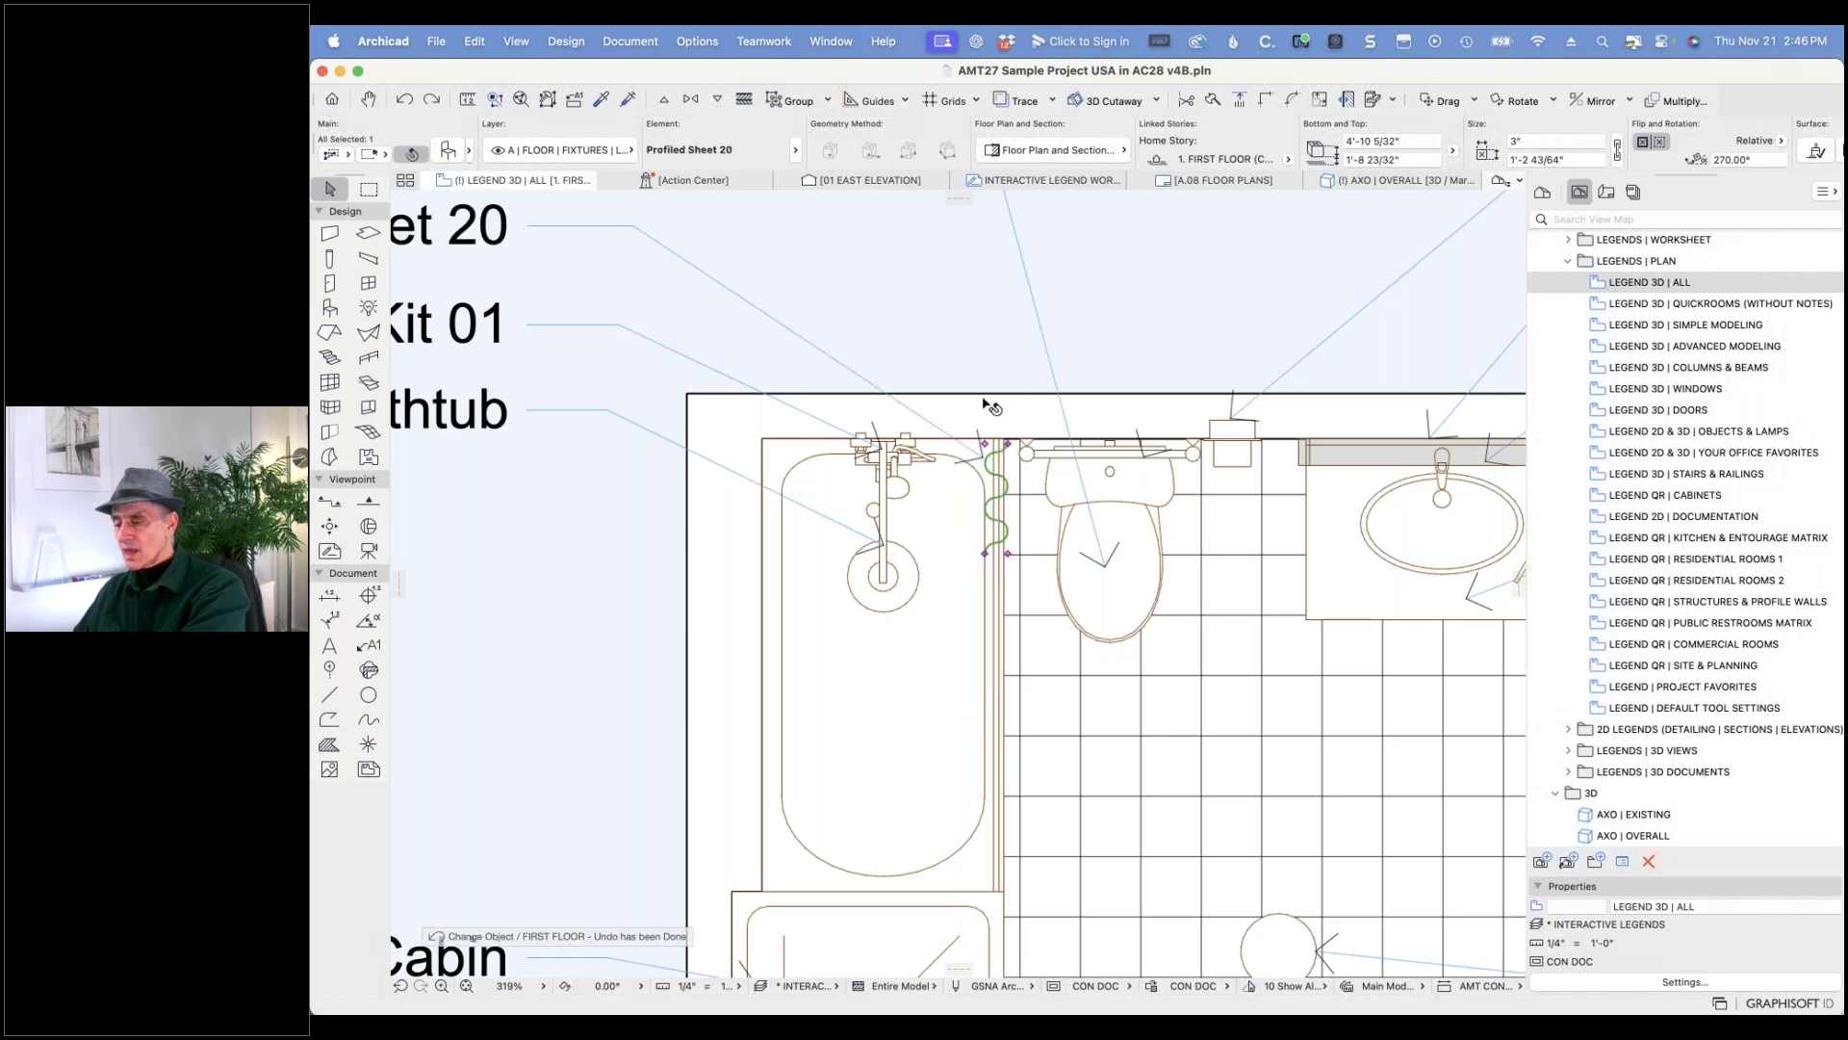
key(Escape)
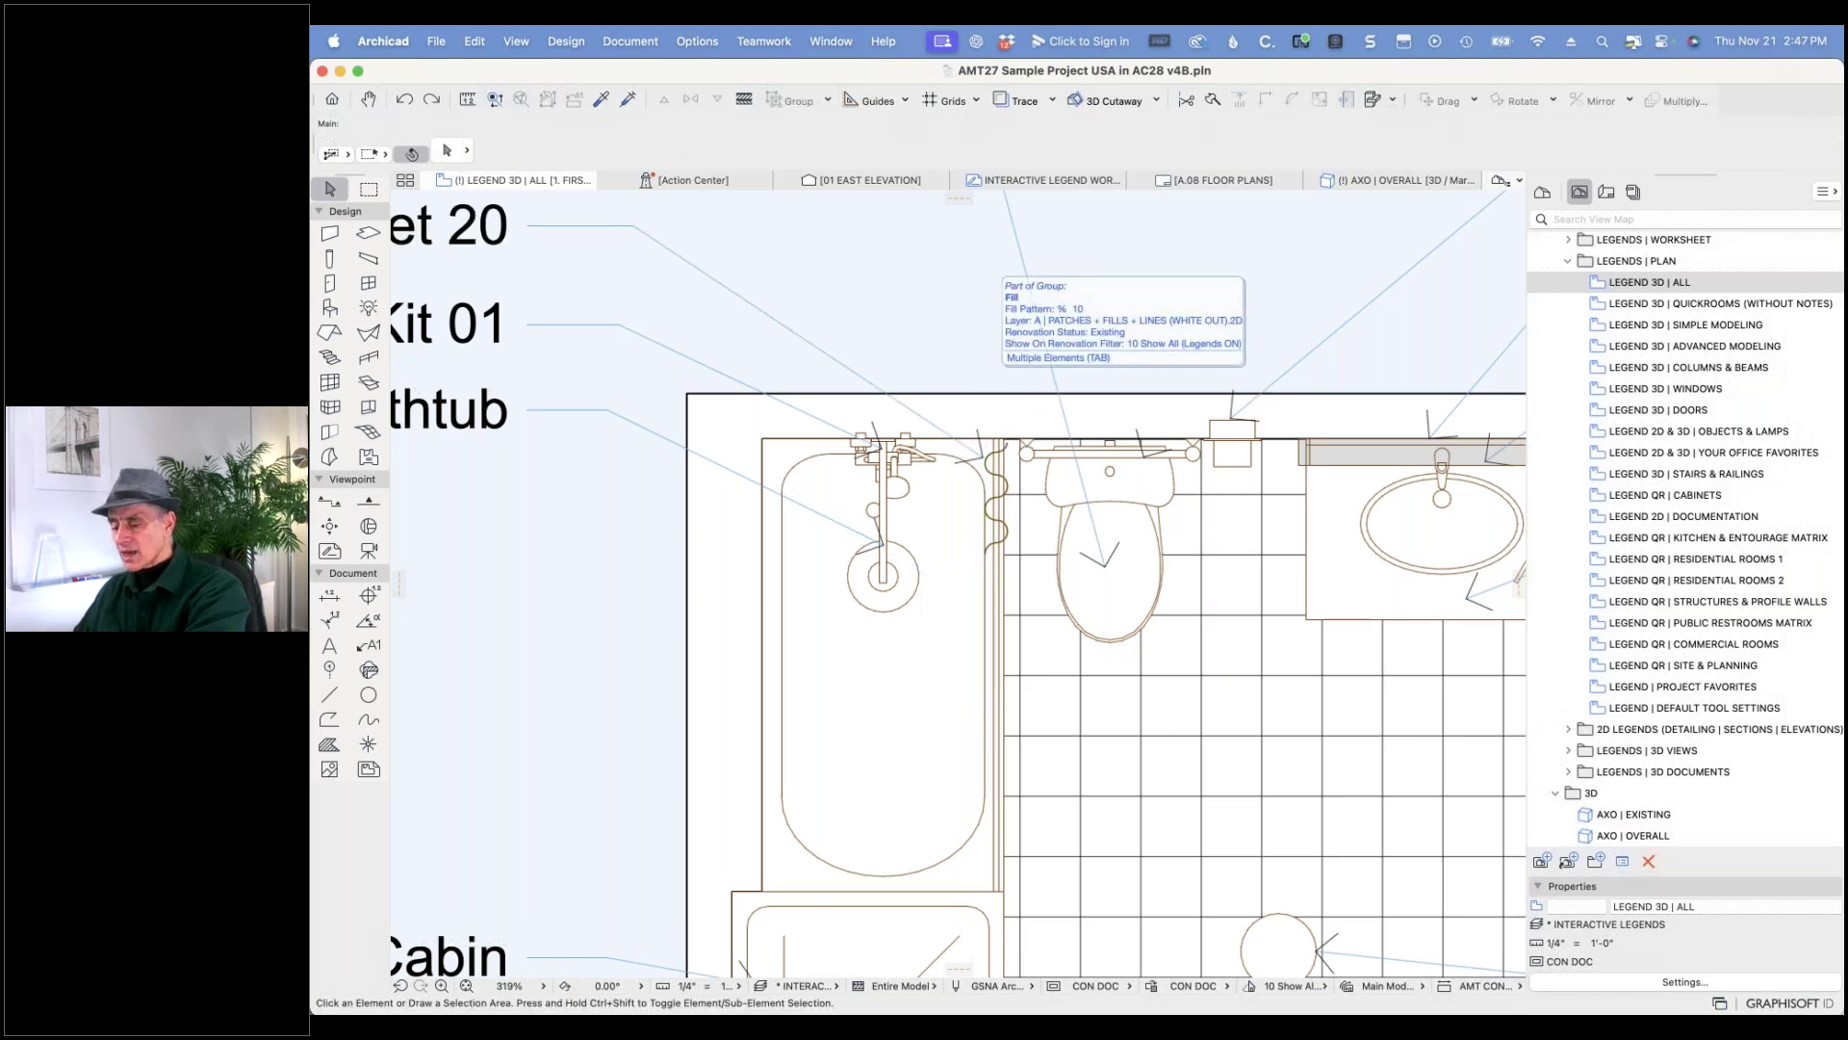
key(super+v)
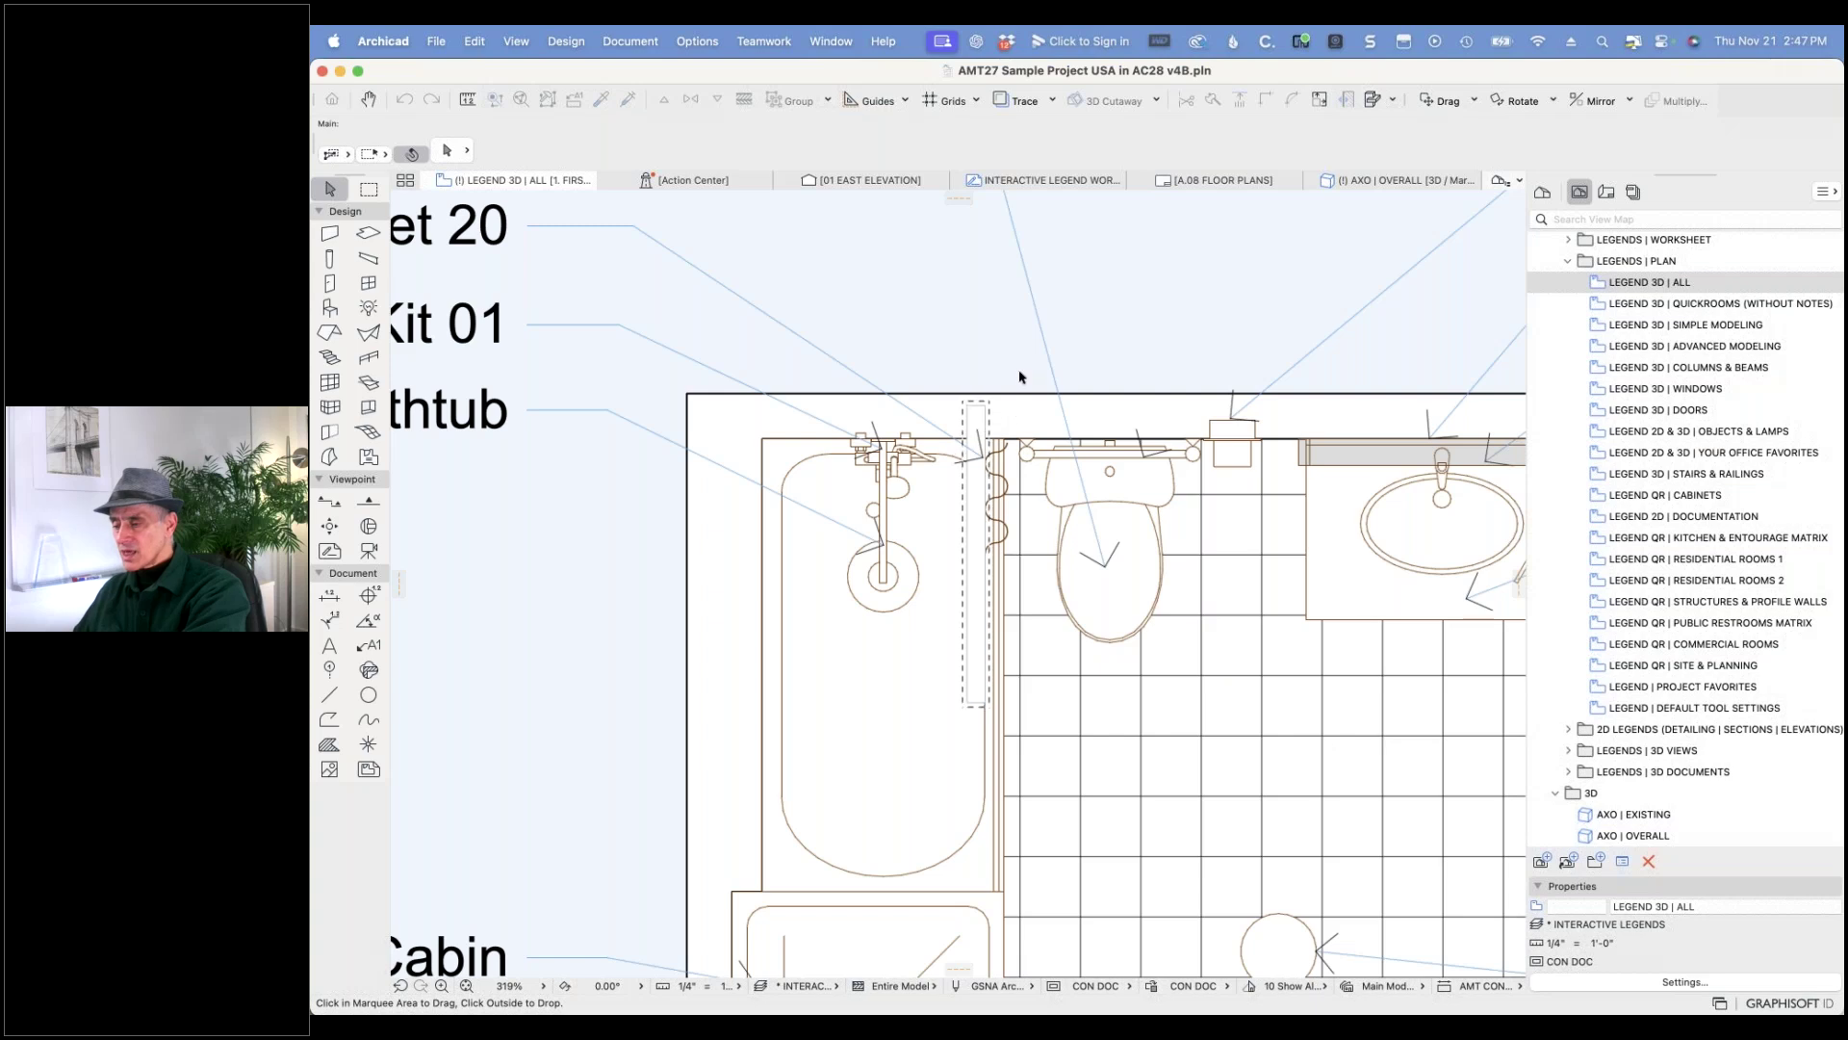
click(992, 403)
click(985, 406)
drag(984, 406, 977, 445)
key(Escape)
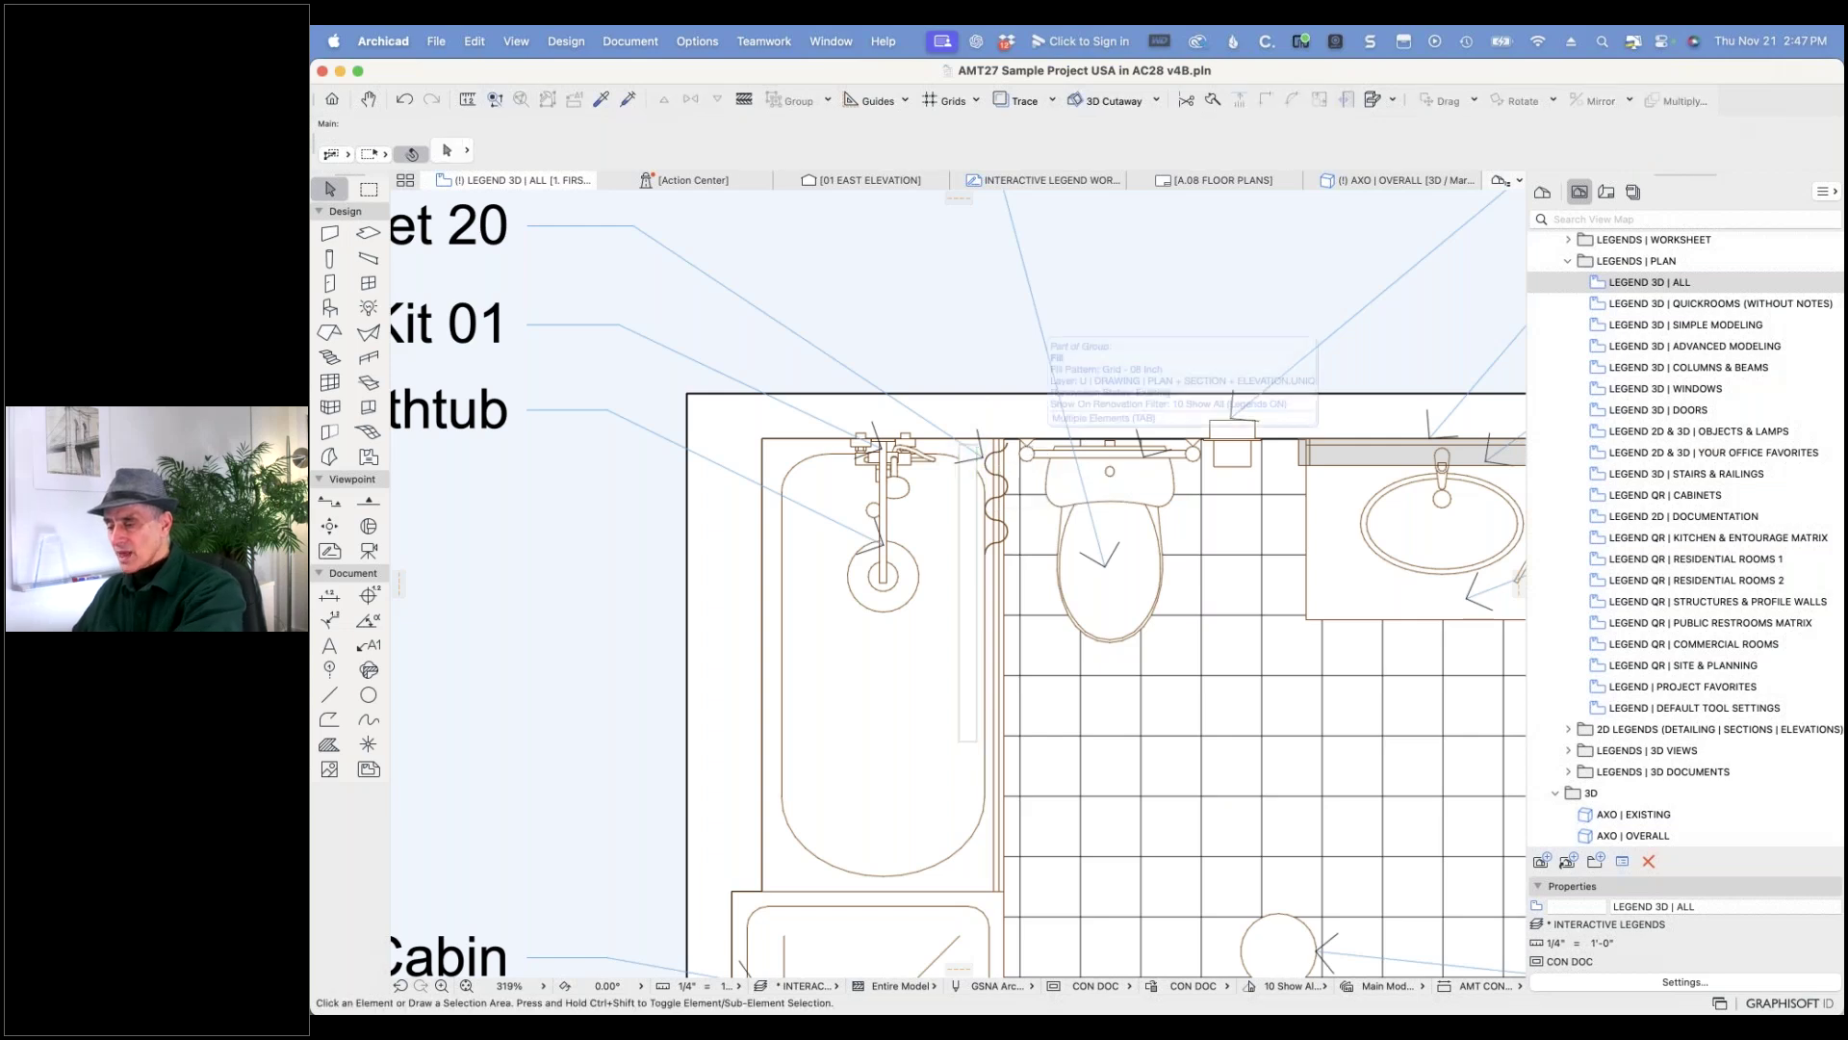
- Marquee the bathtub and toilet area and show it in 3D
key(m)
click(640, 356)
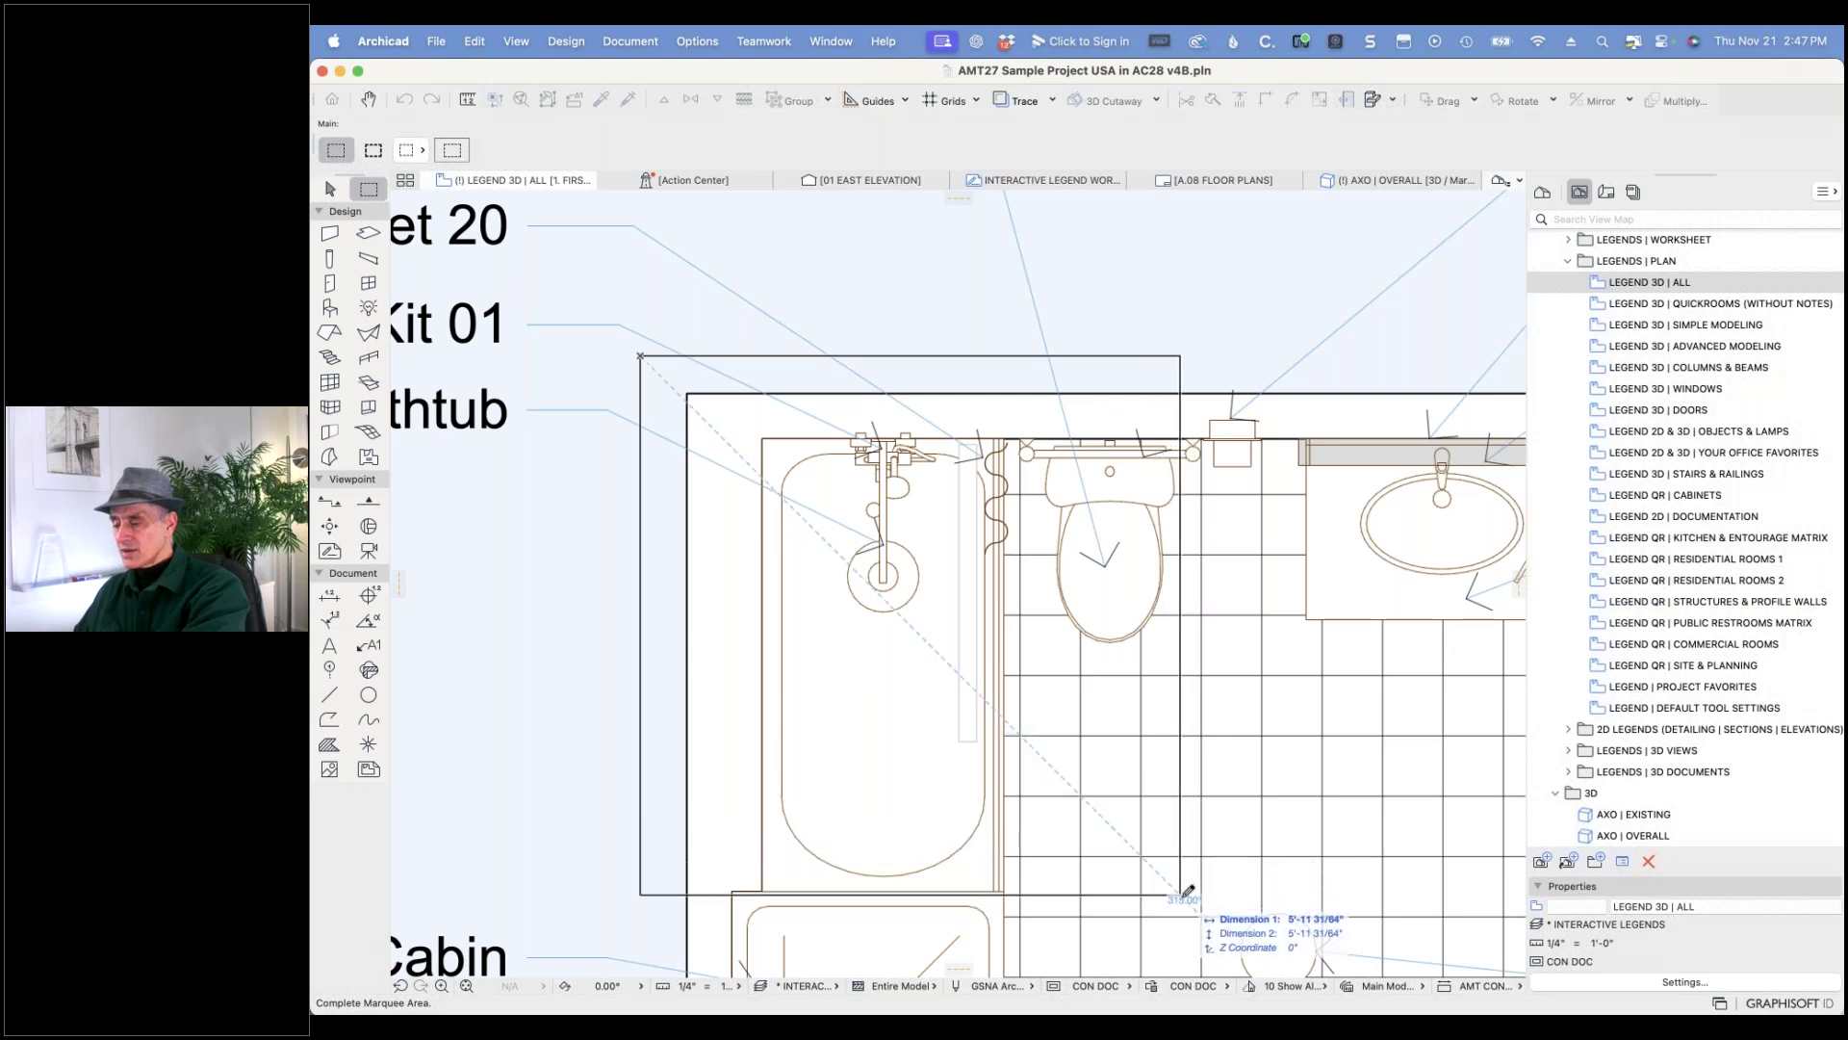
click(1215, 899)
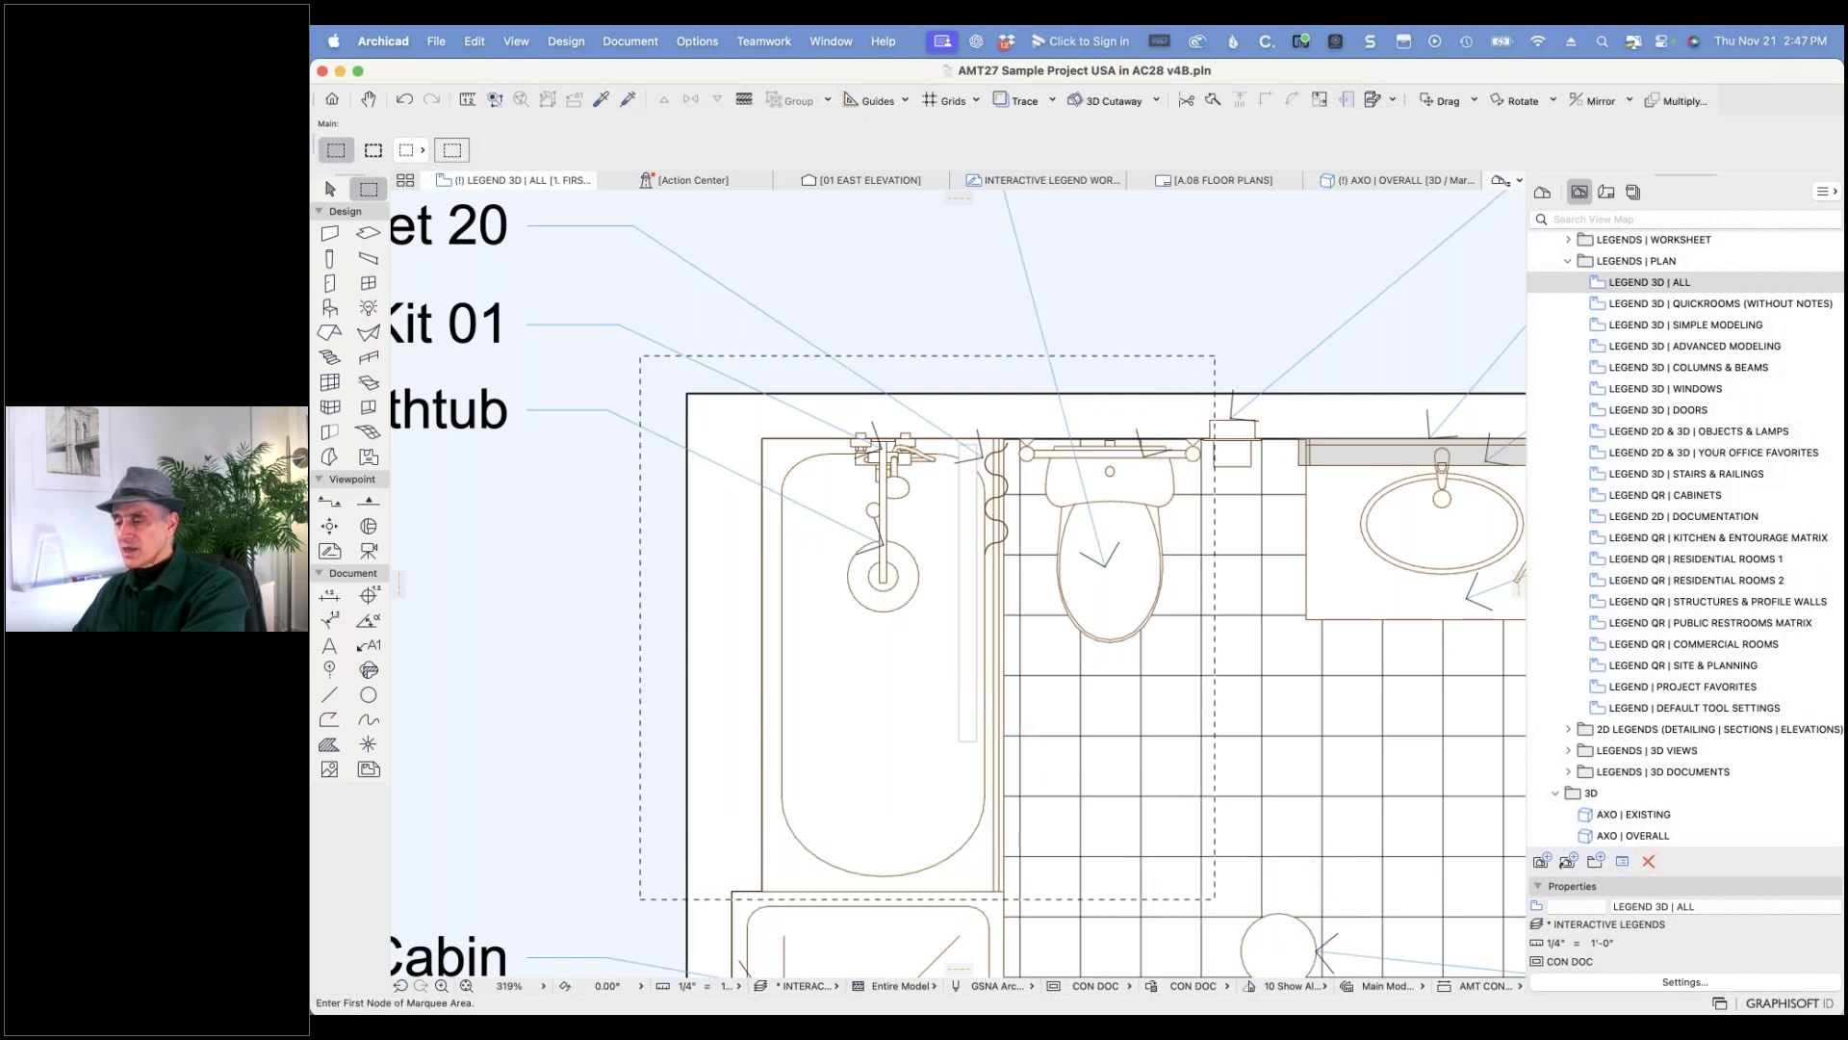
right_click(932, 368)
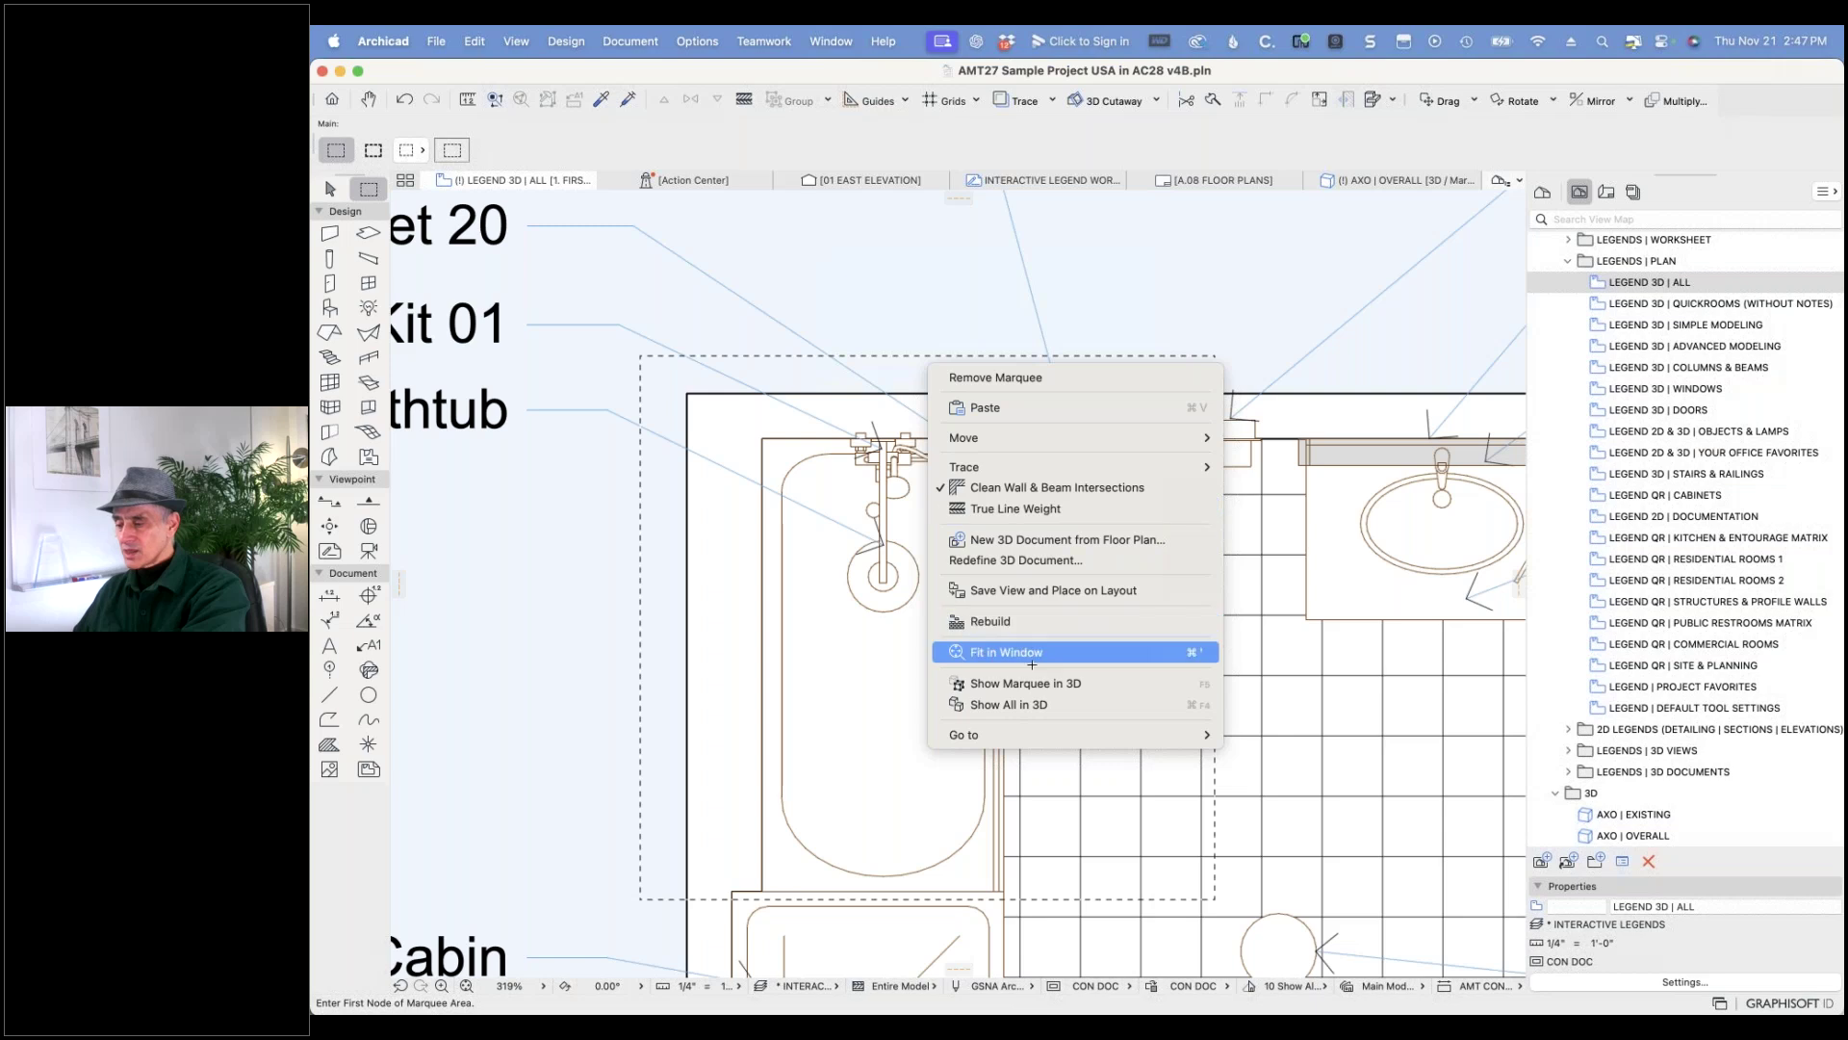
click(1032, 685)
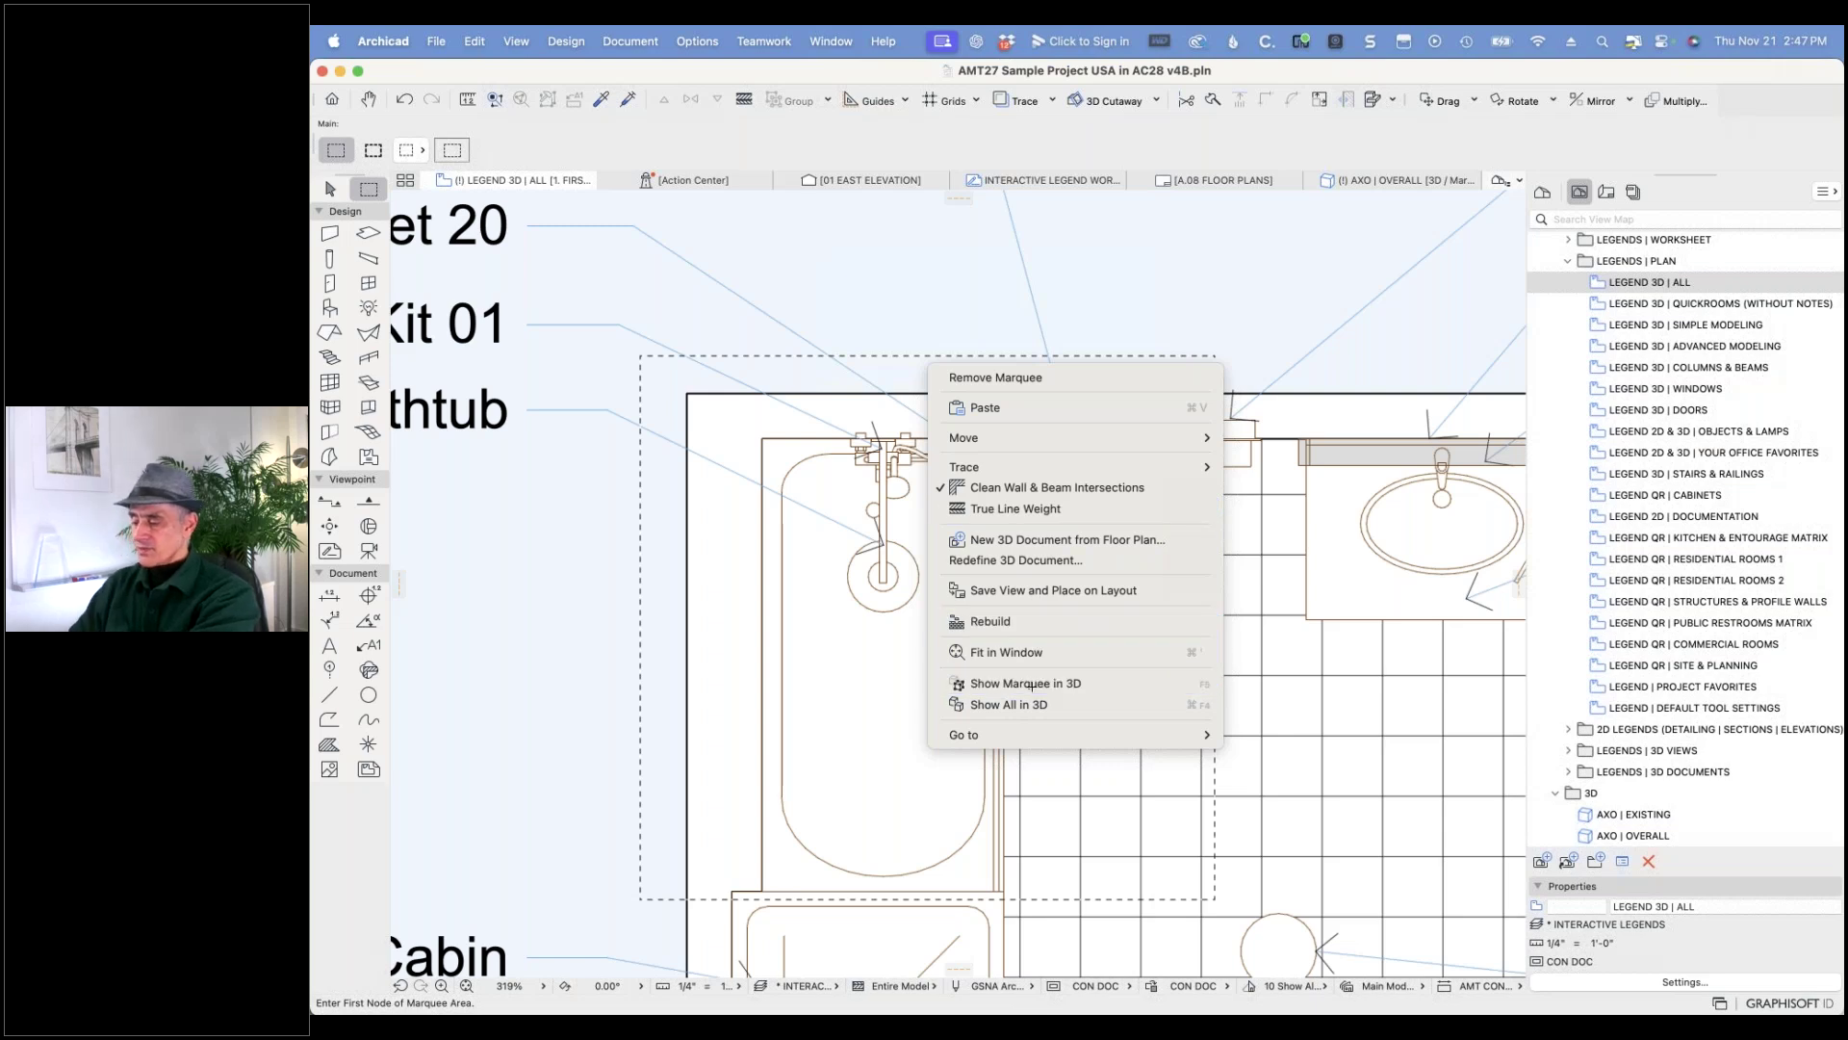
- Turn the 3D view to face the shower, then select the curtain and its top corner node
shift+middle_drag(1278, 540, 1049, 472)
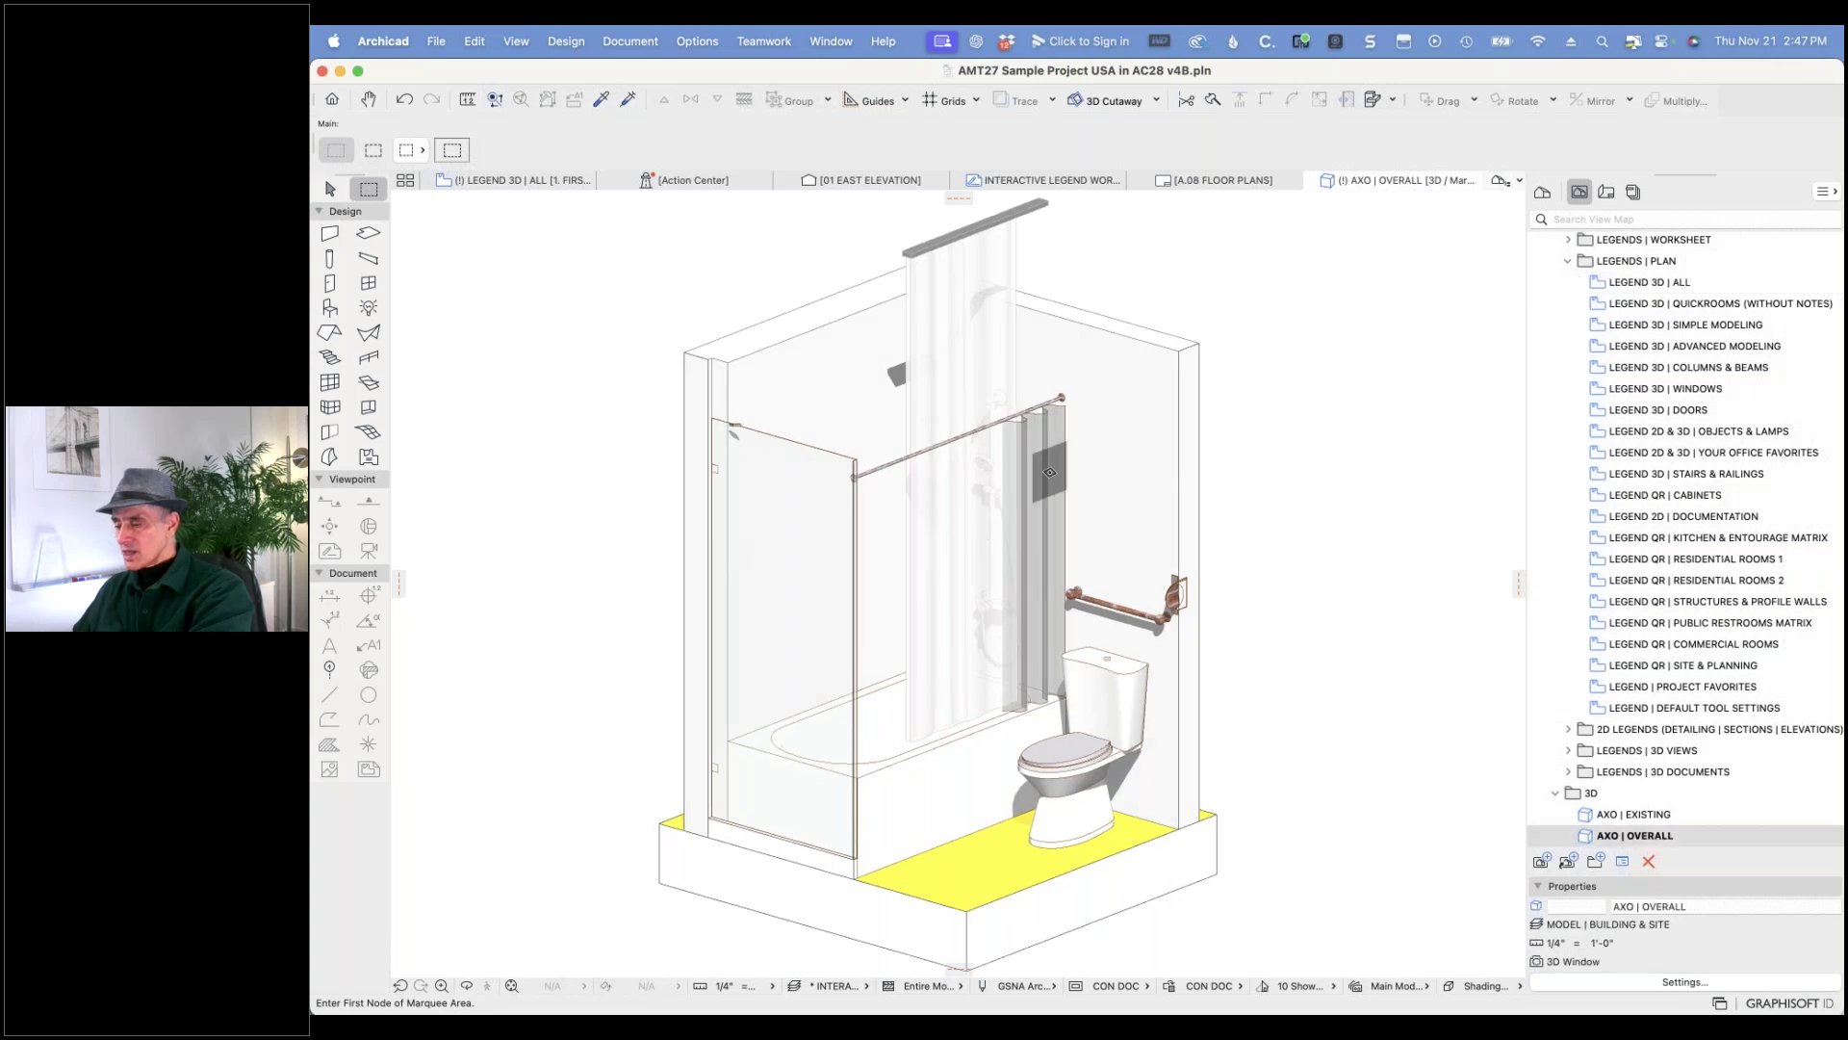
scroll(1049, 473, up, 10)
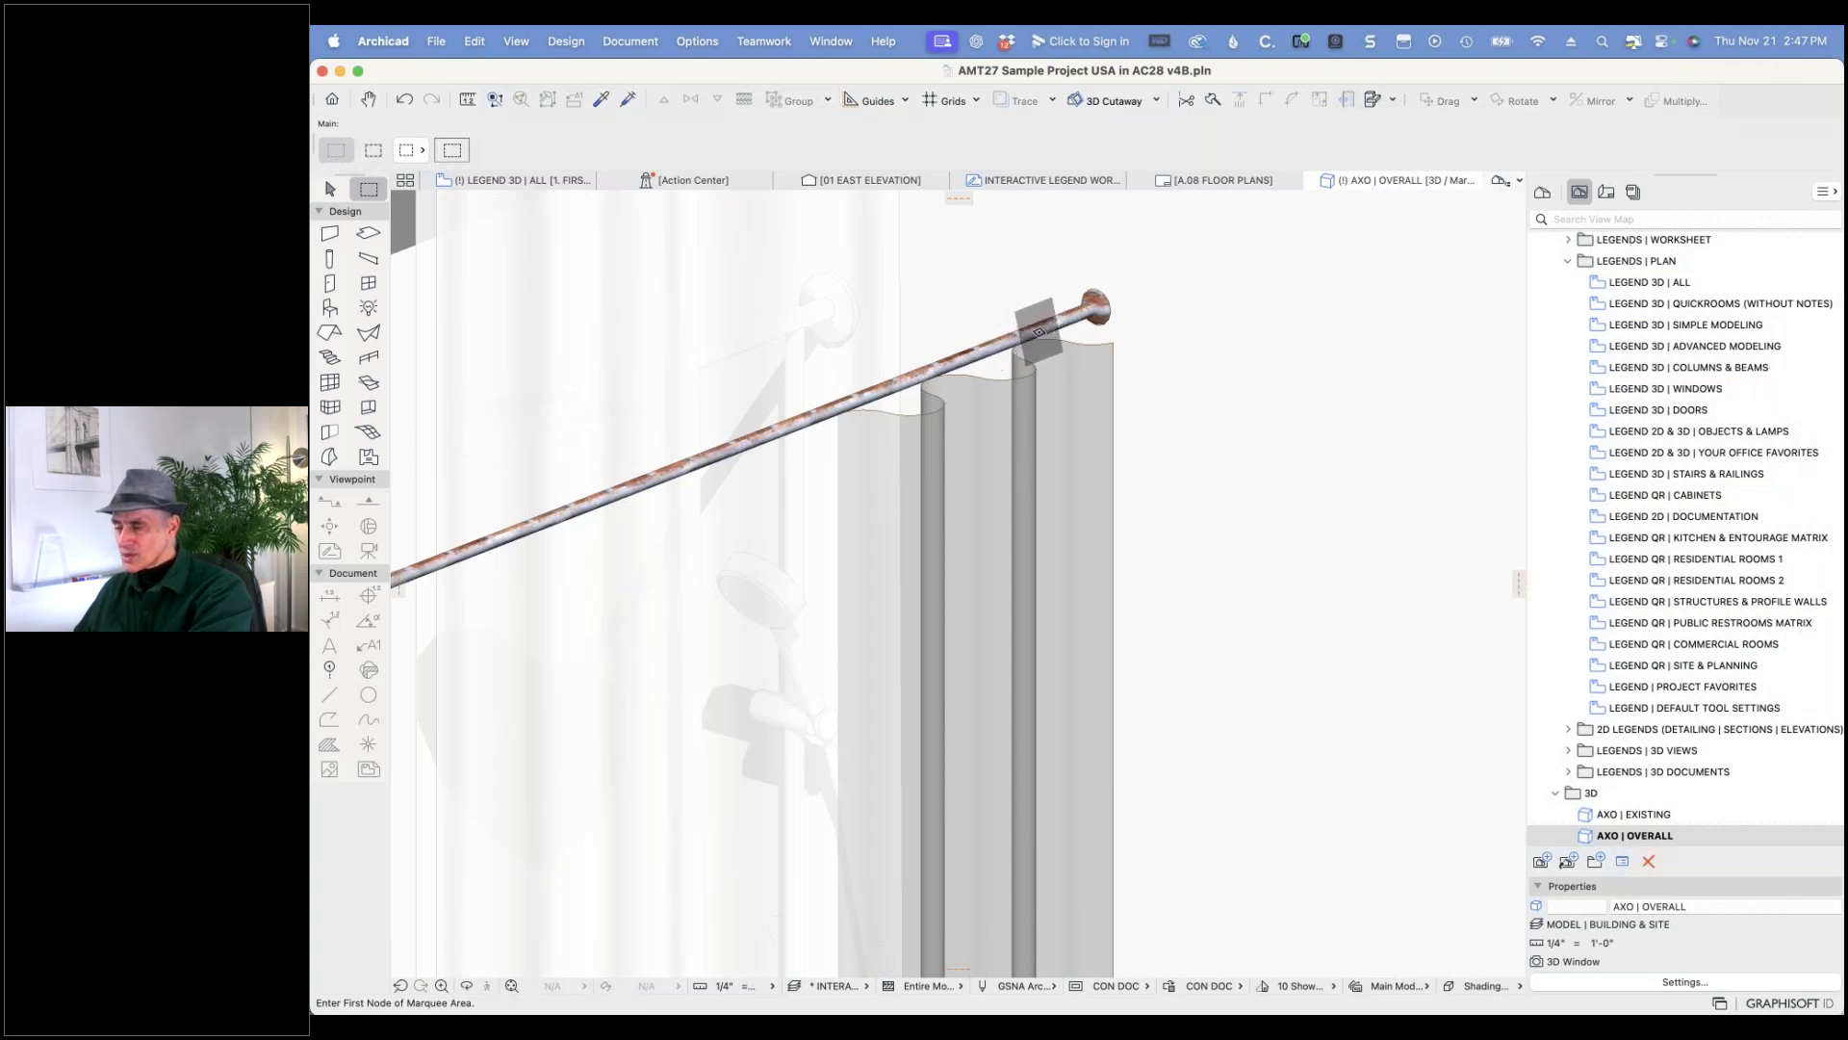
scroll(1039, 331, down, 10)
scroll(1073, 323, up, 5)
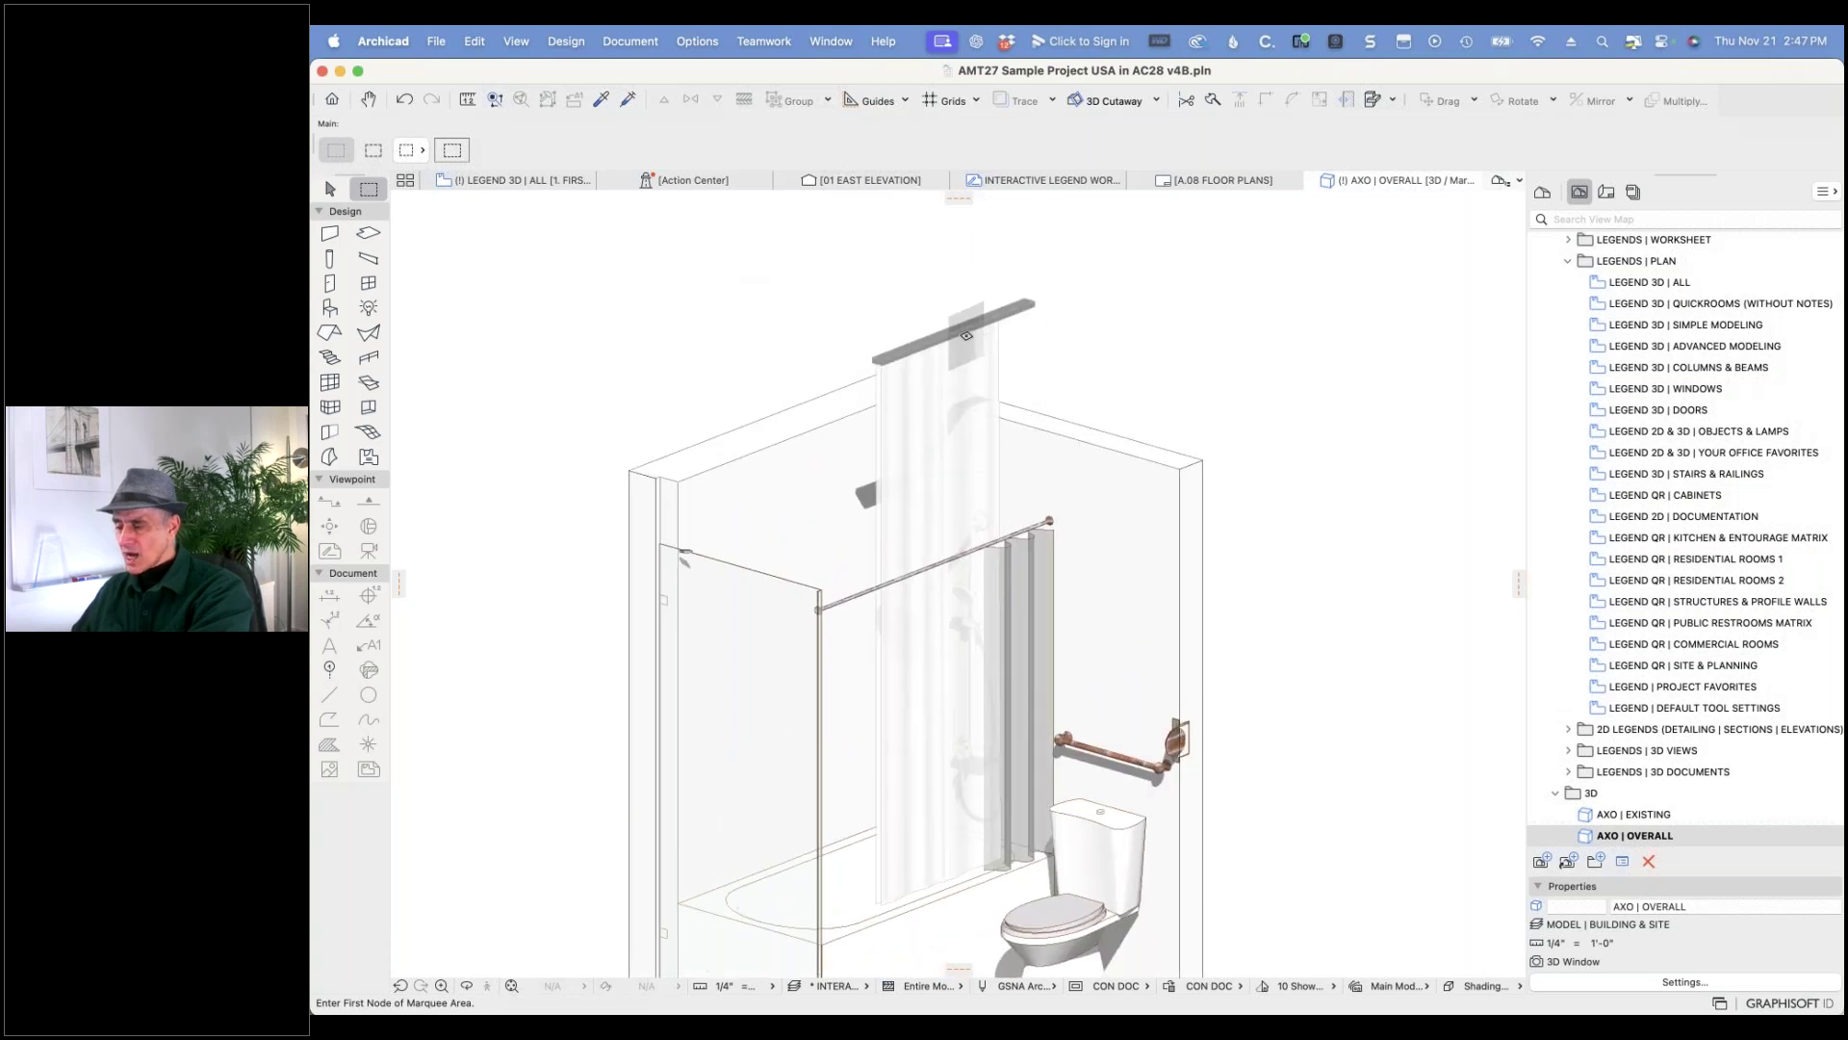
scroll(966, 336, up, 5)
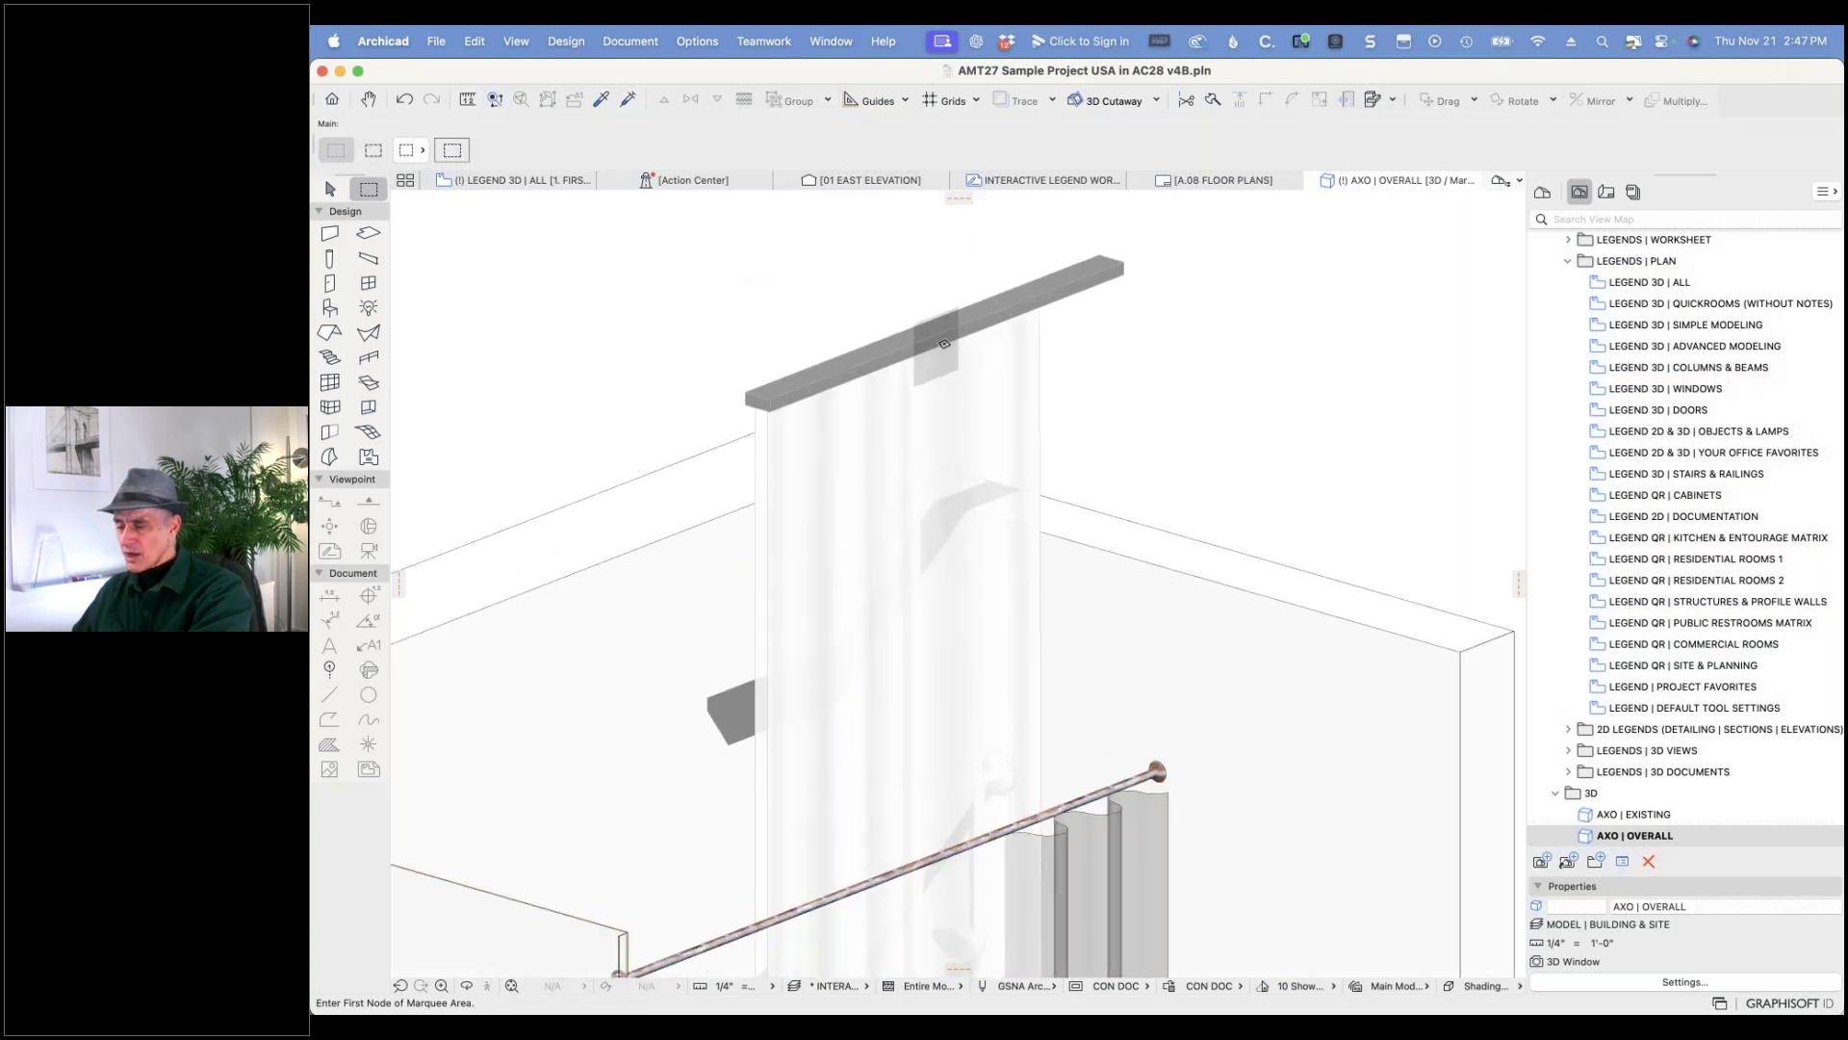
scroll(941, 346, down, 5)
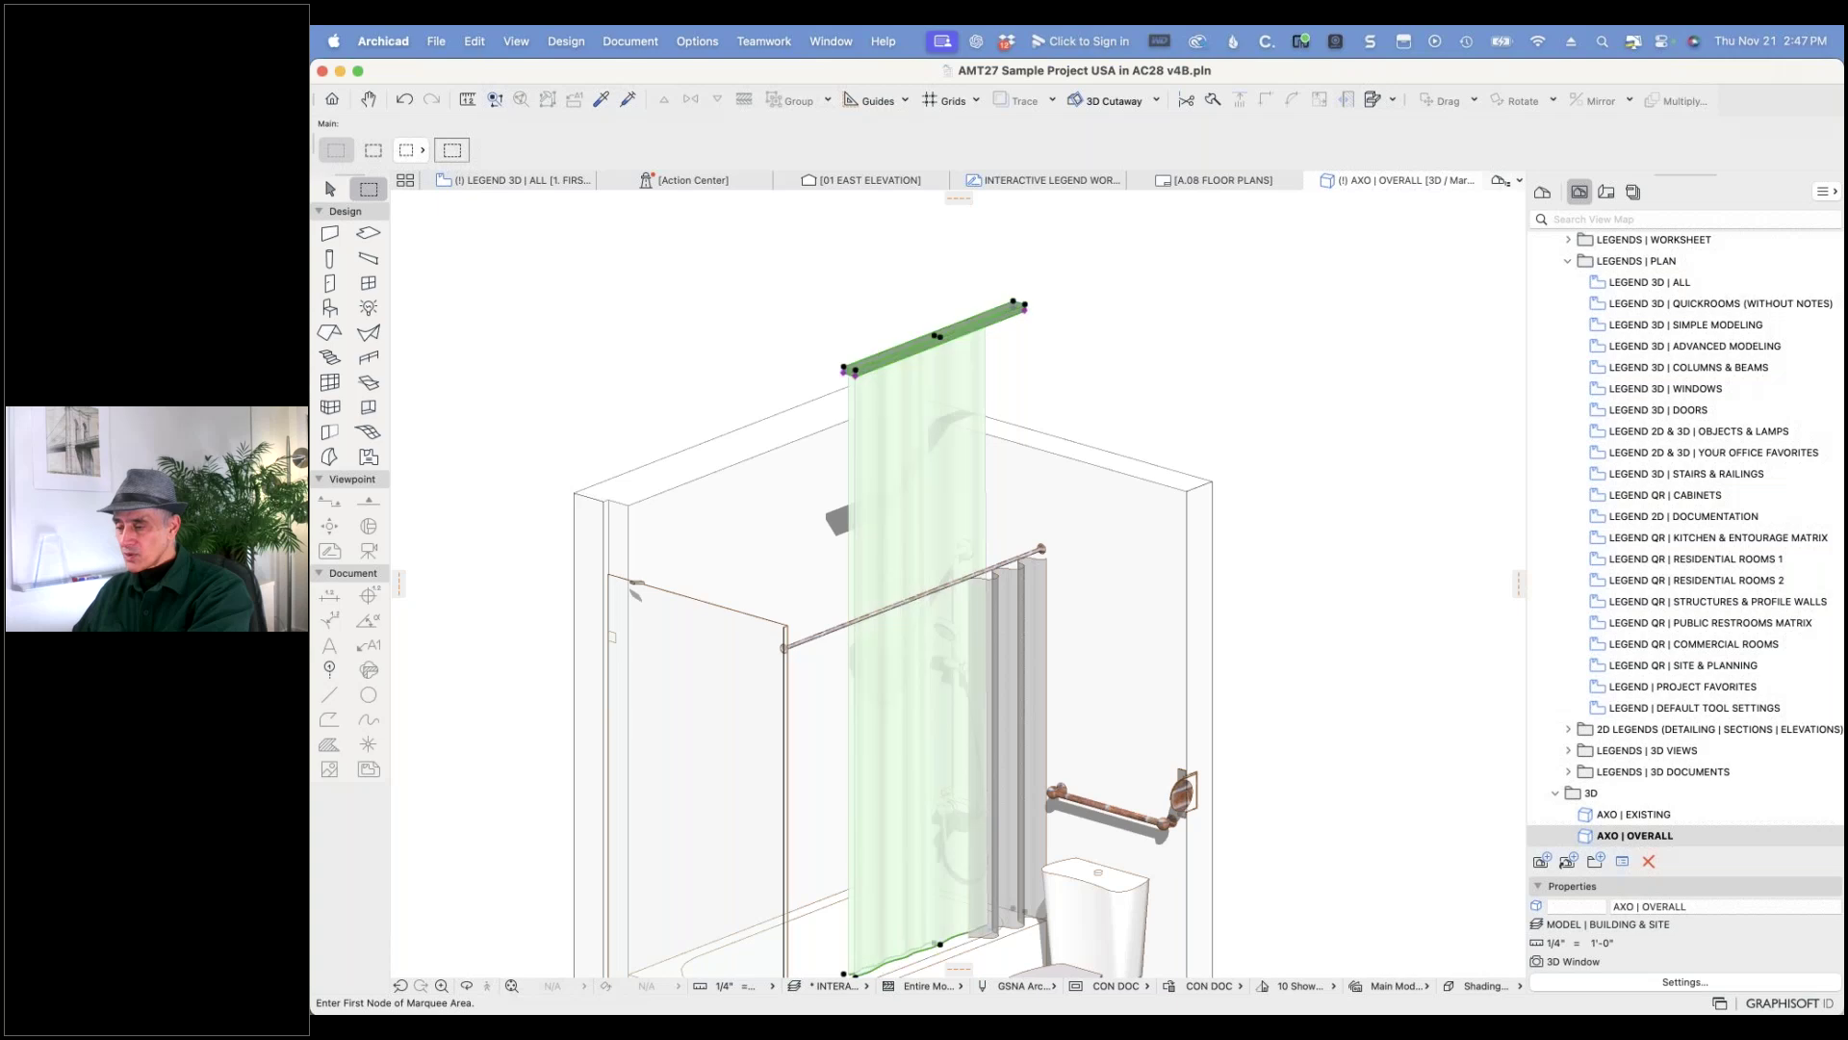
click(920, 462)
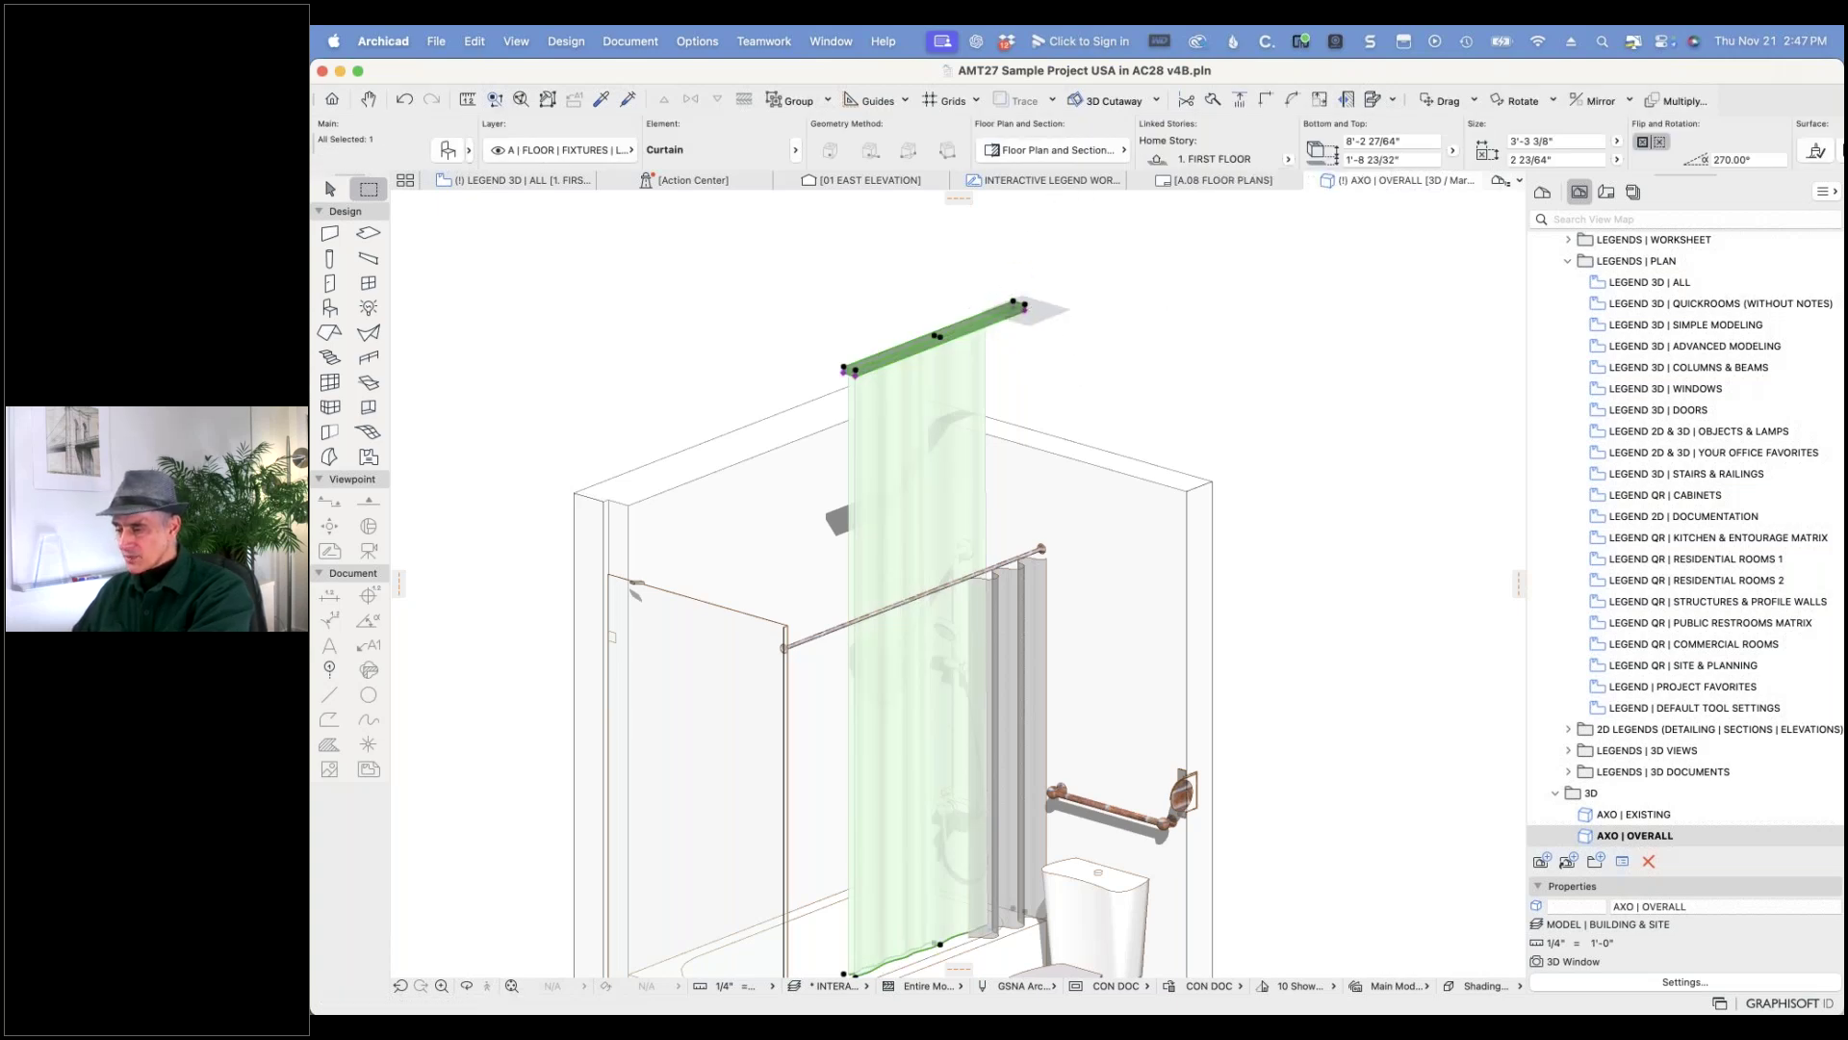
click(1025, 306)
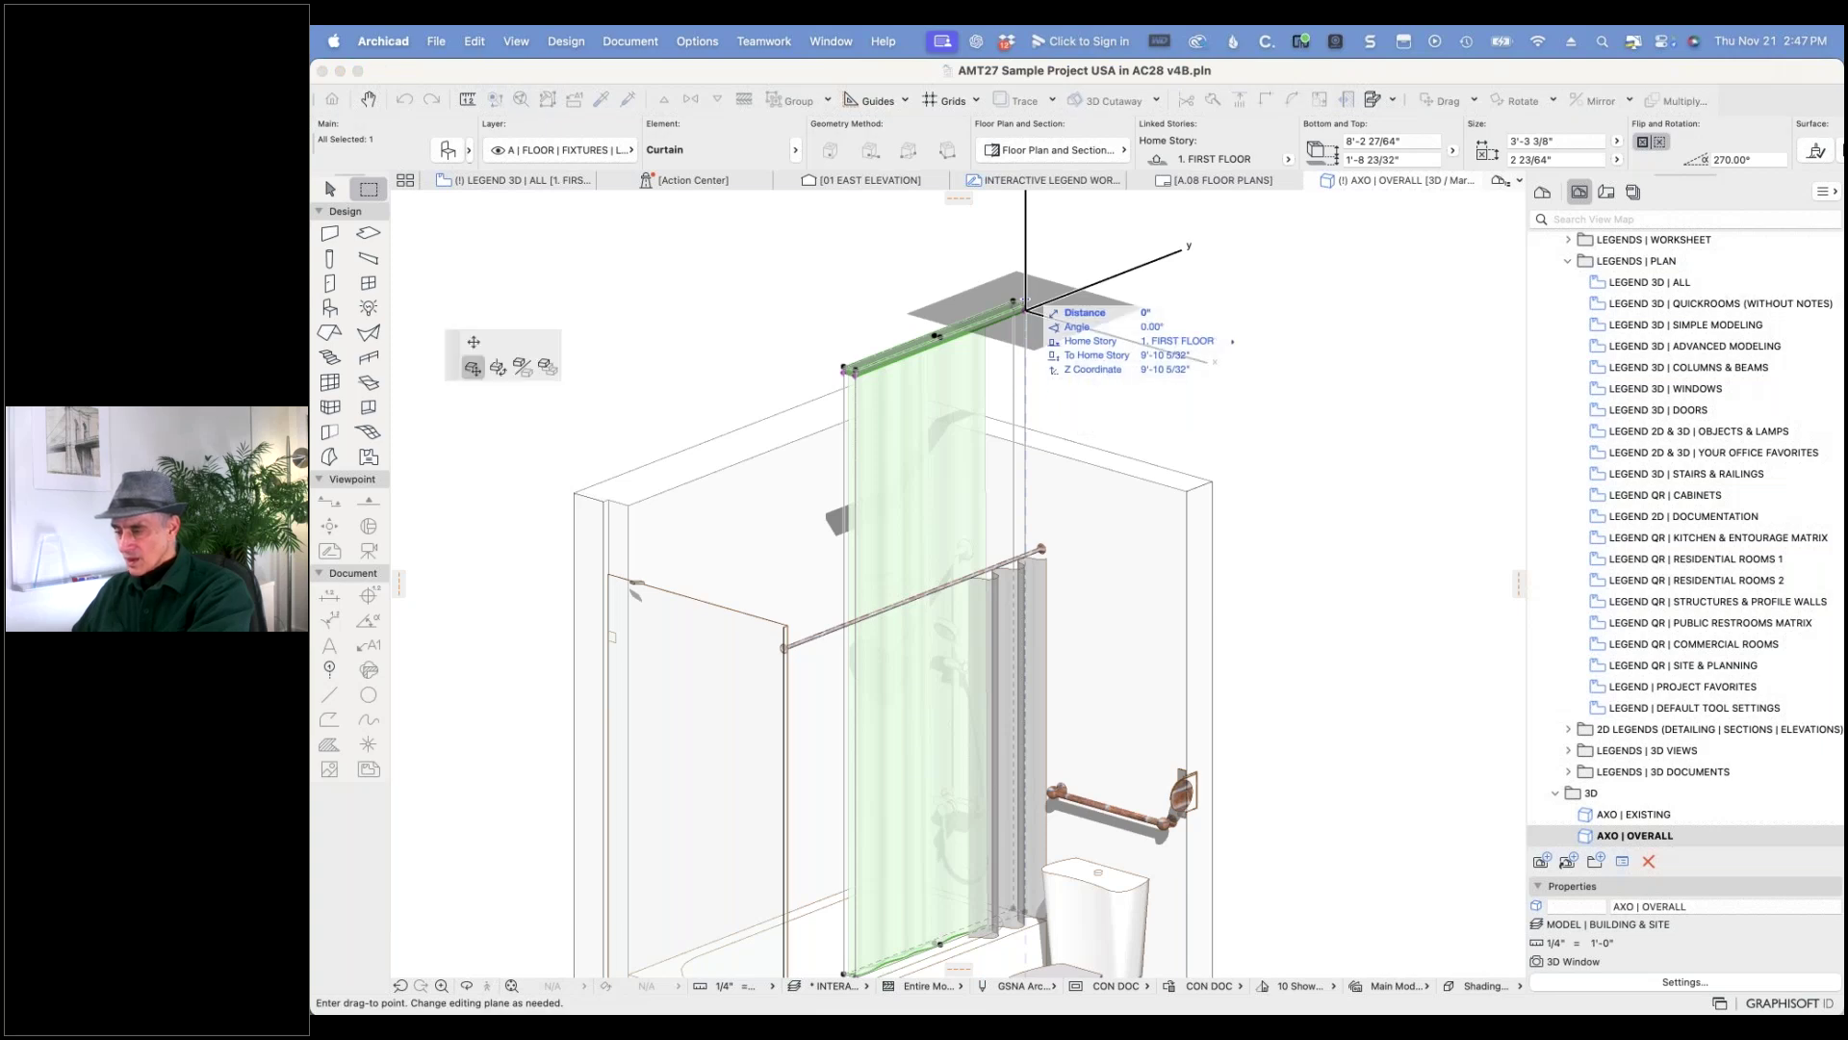
- Try stretching the curtain, undo it, then enter a 6' offset in the Info Box
click(474, 343)
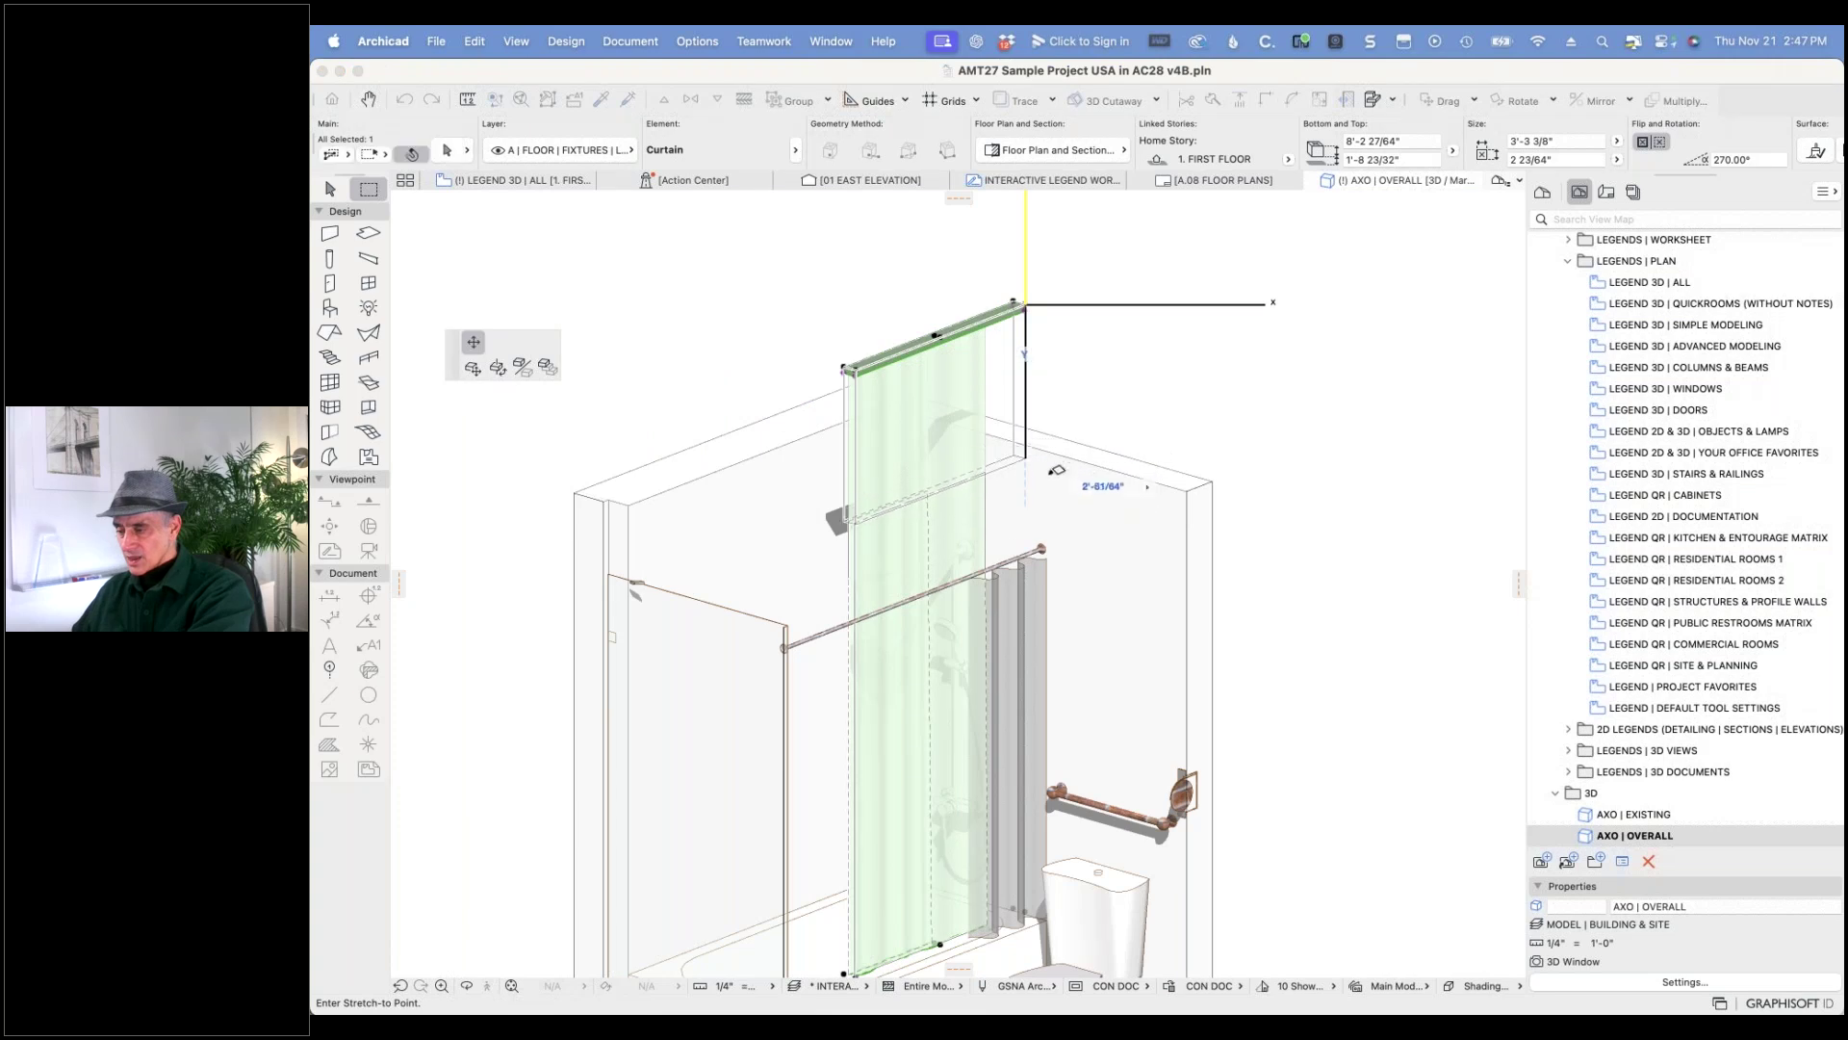
click(1048, 541)
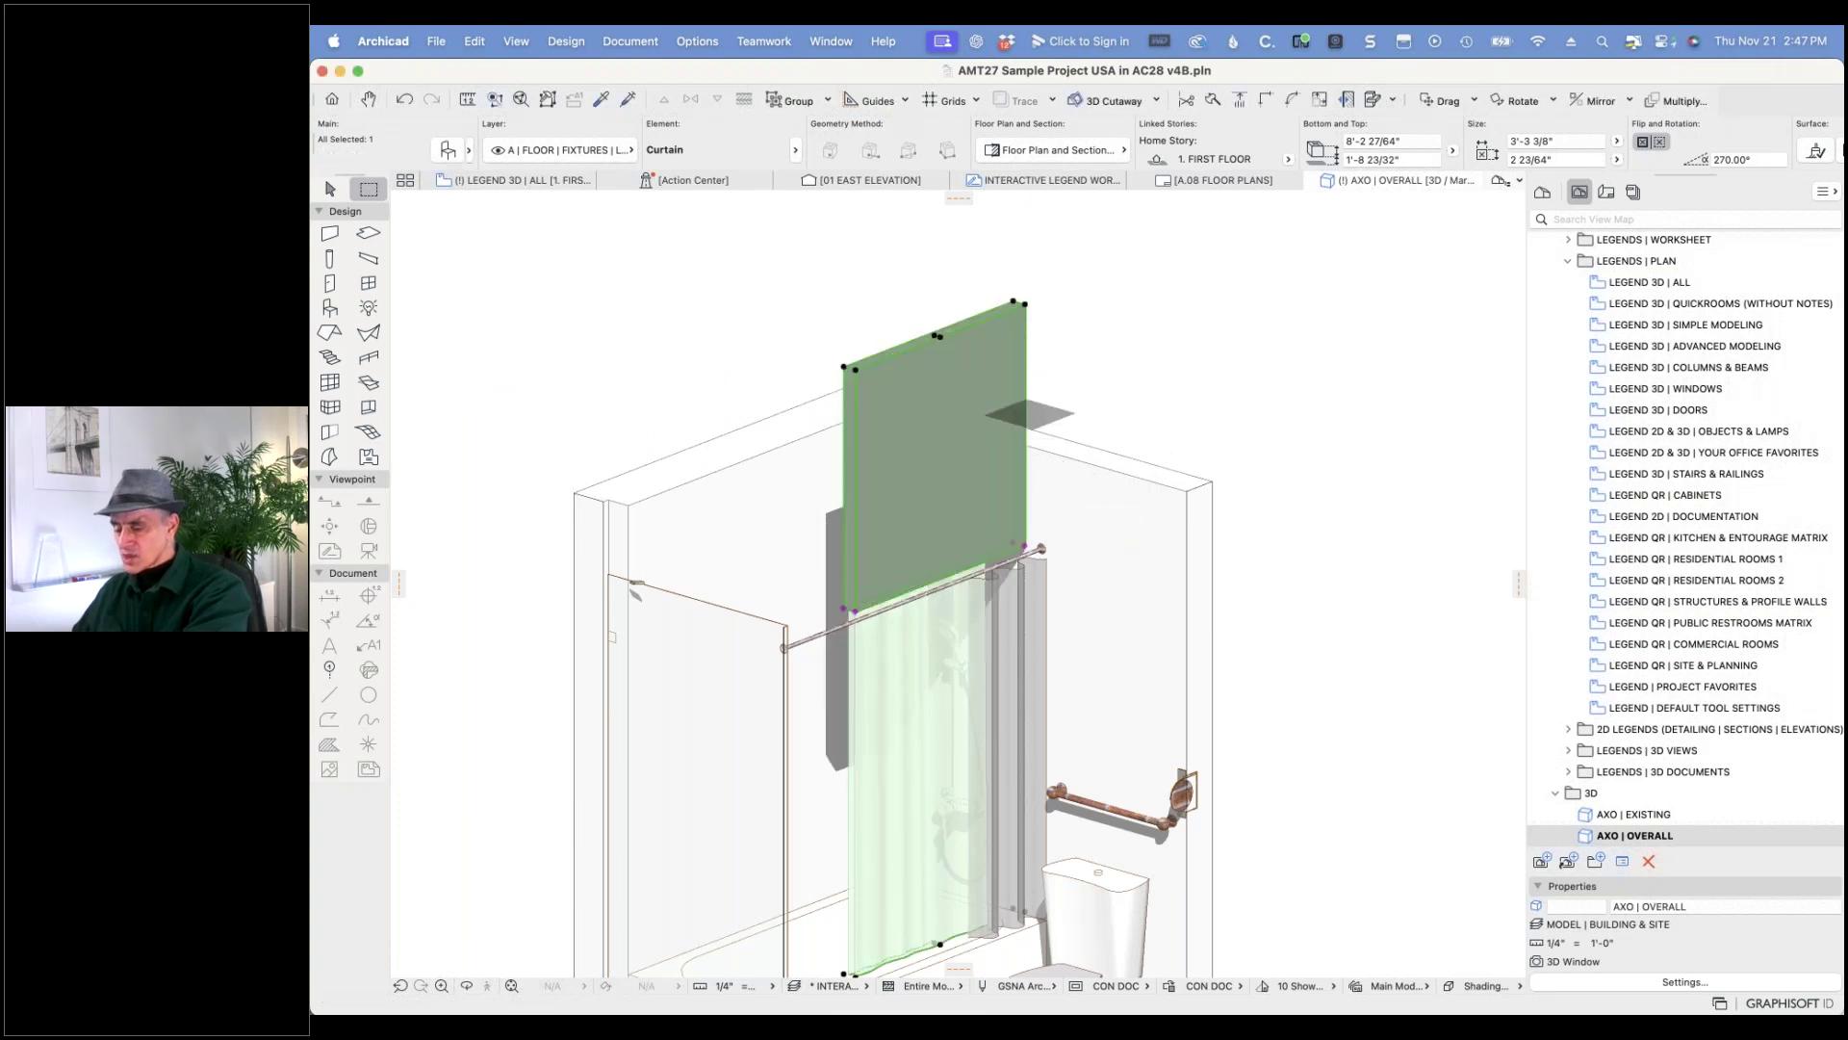
key(super+z)
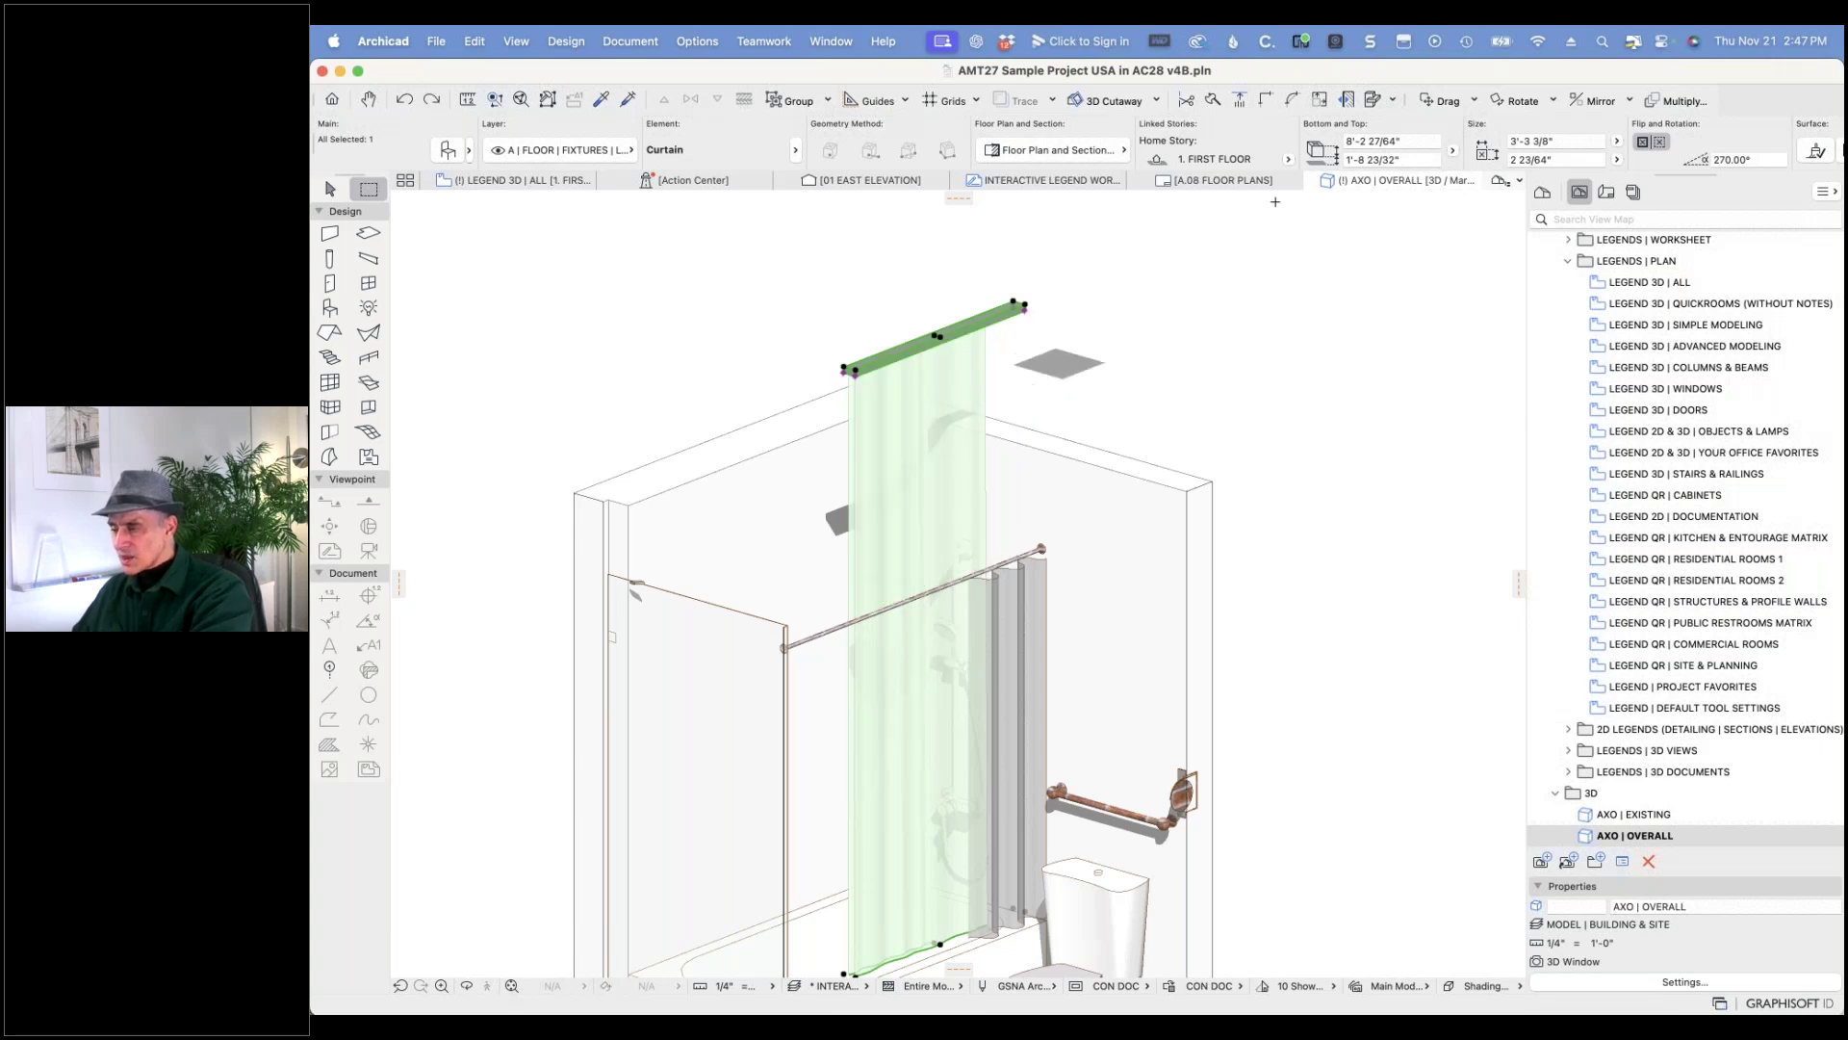
click(1409, 143)
text(6)
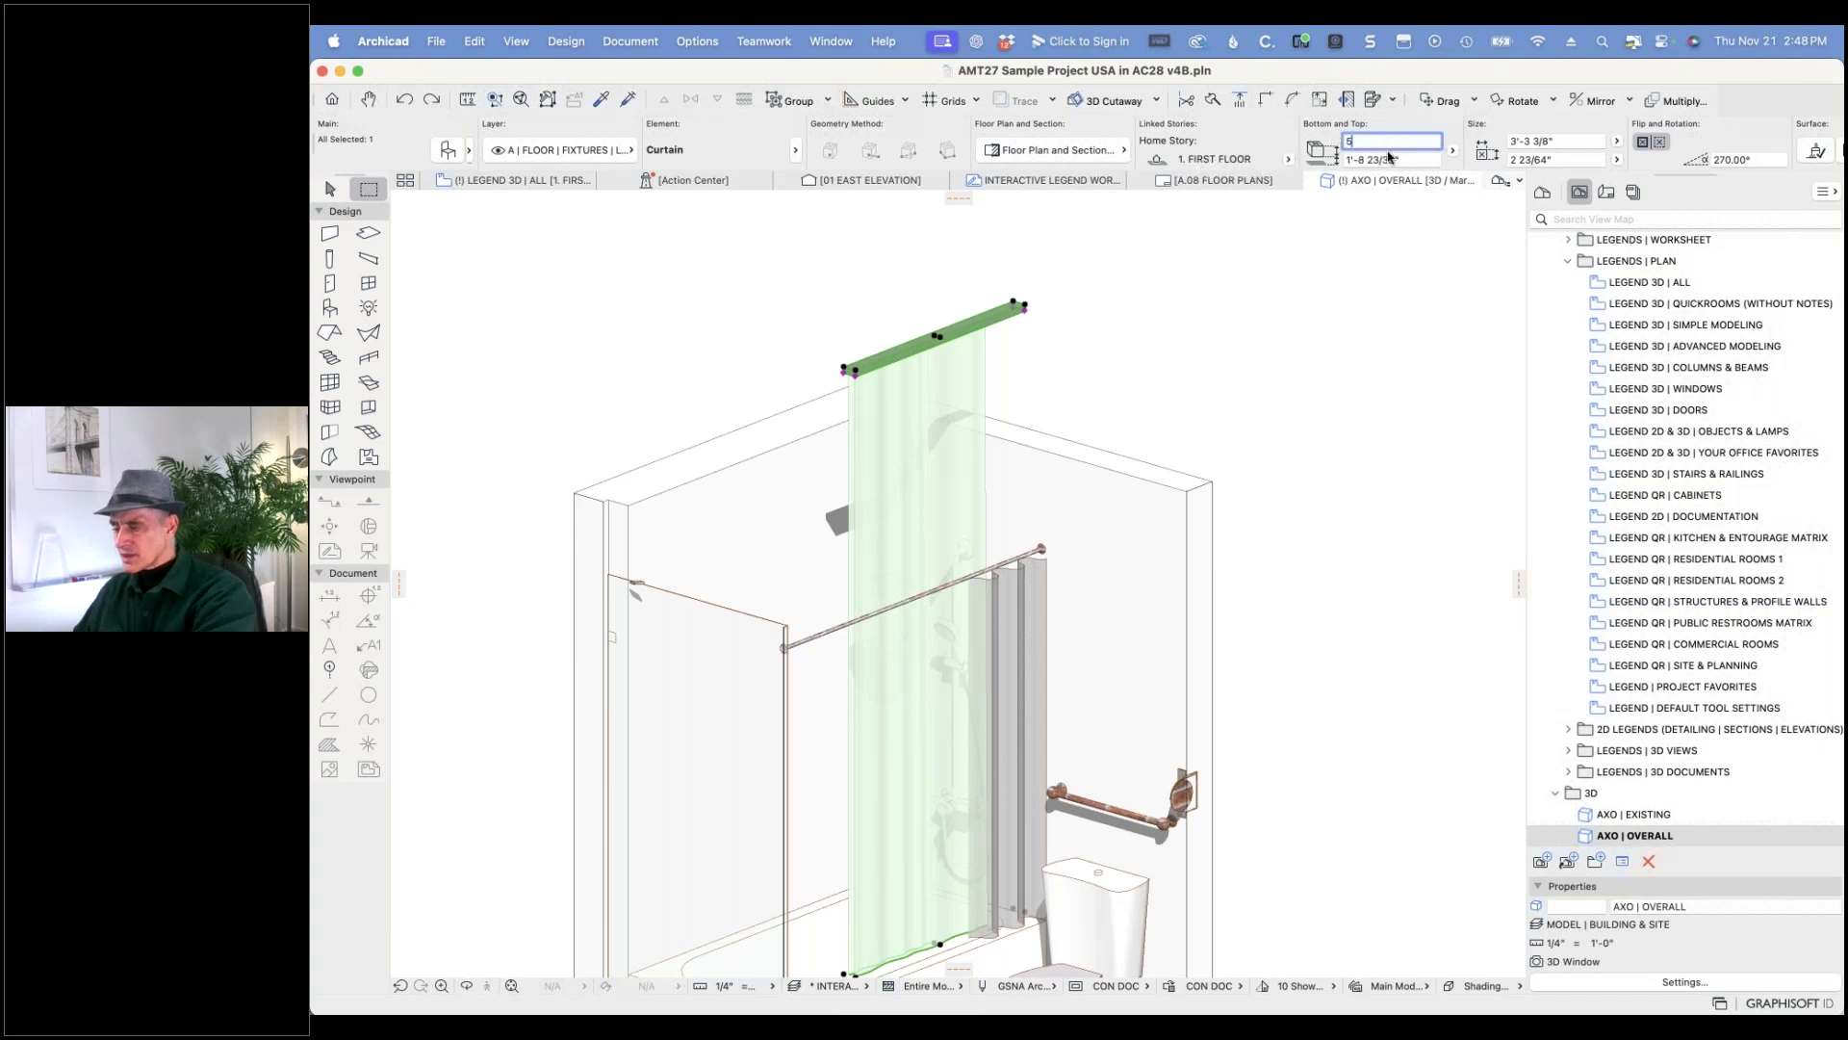
text(')
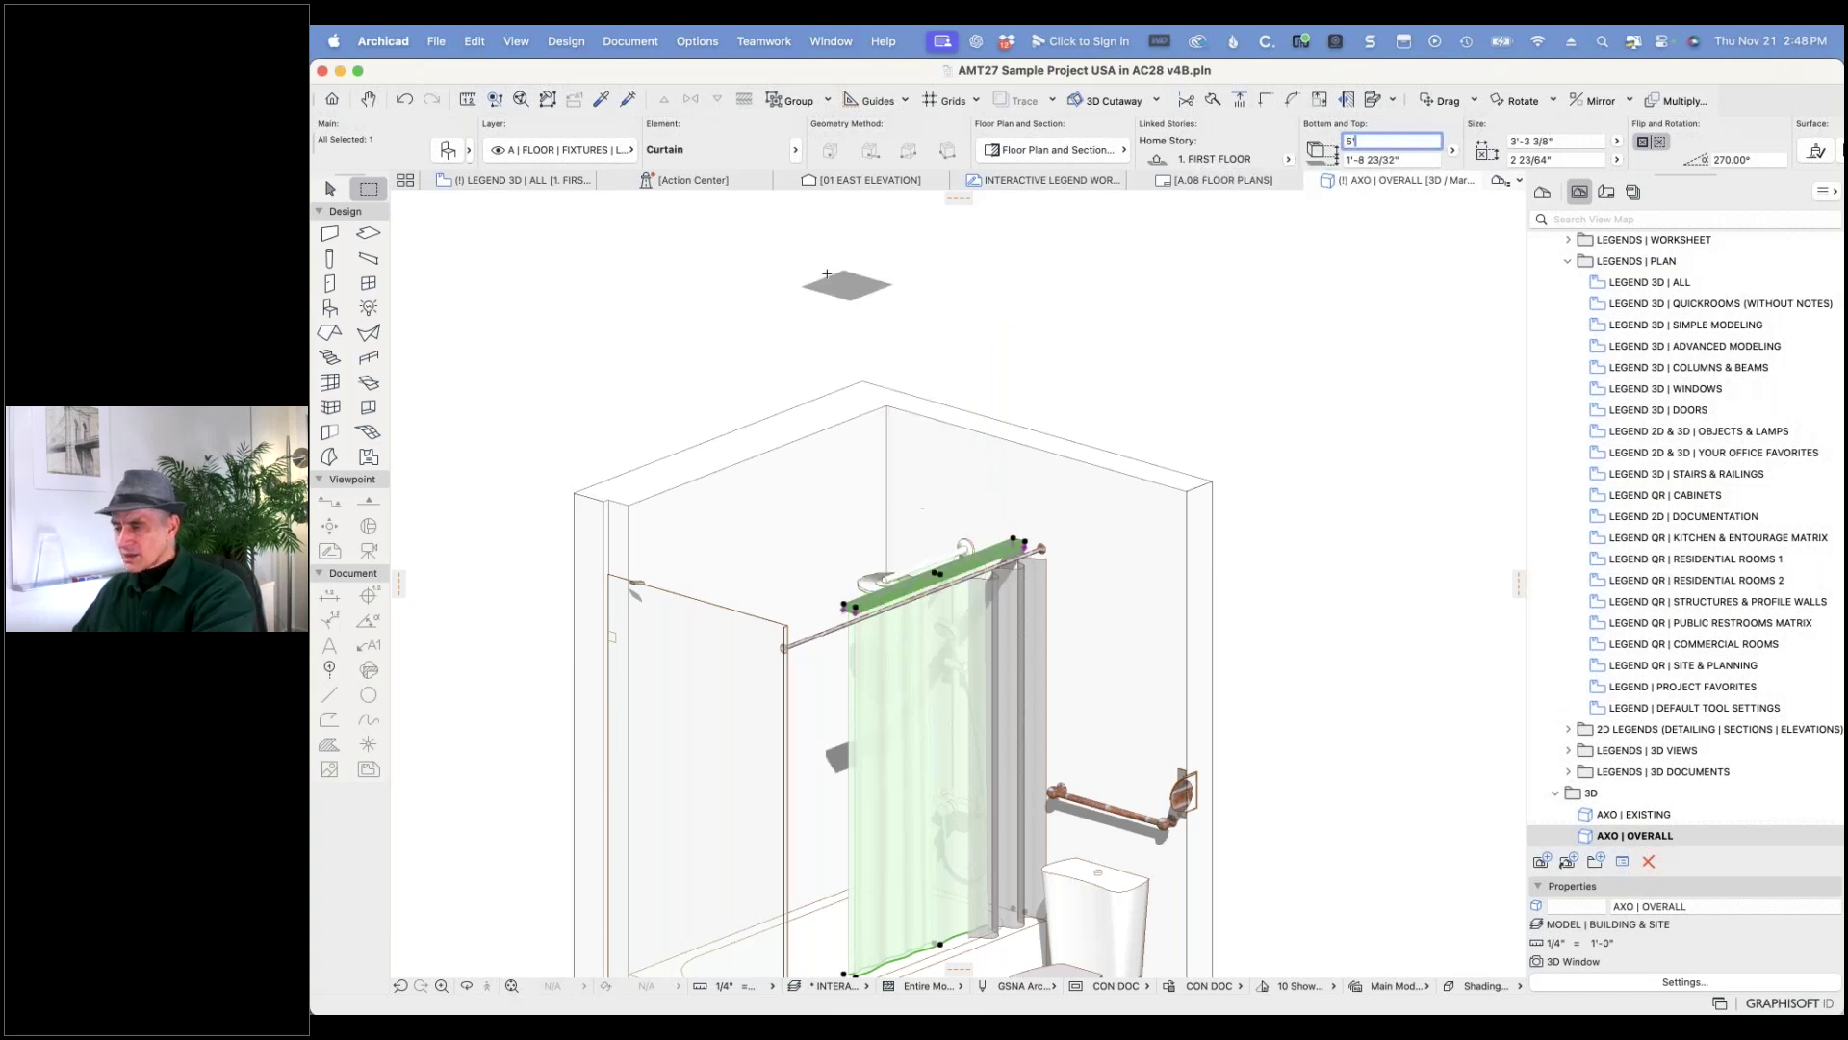
- Turn off the curtain's top box in its object settings
click(444, 151)
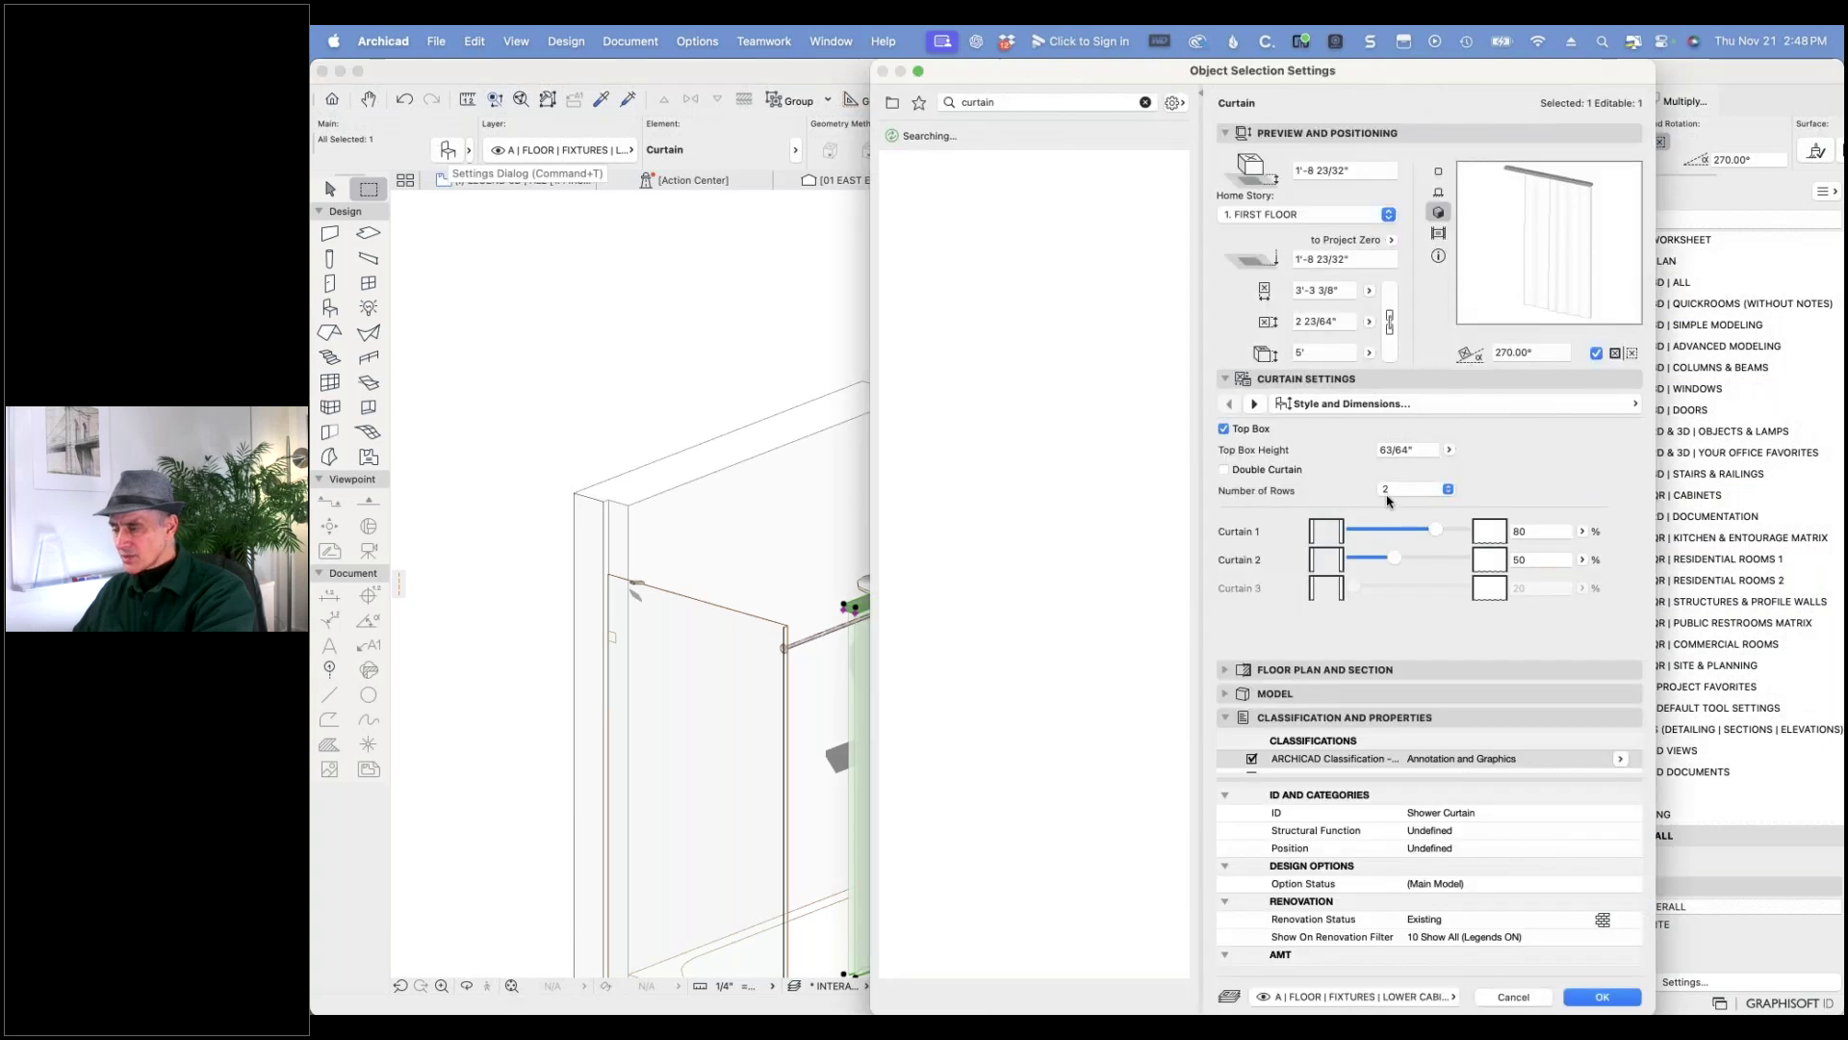
click(1238, 433)
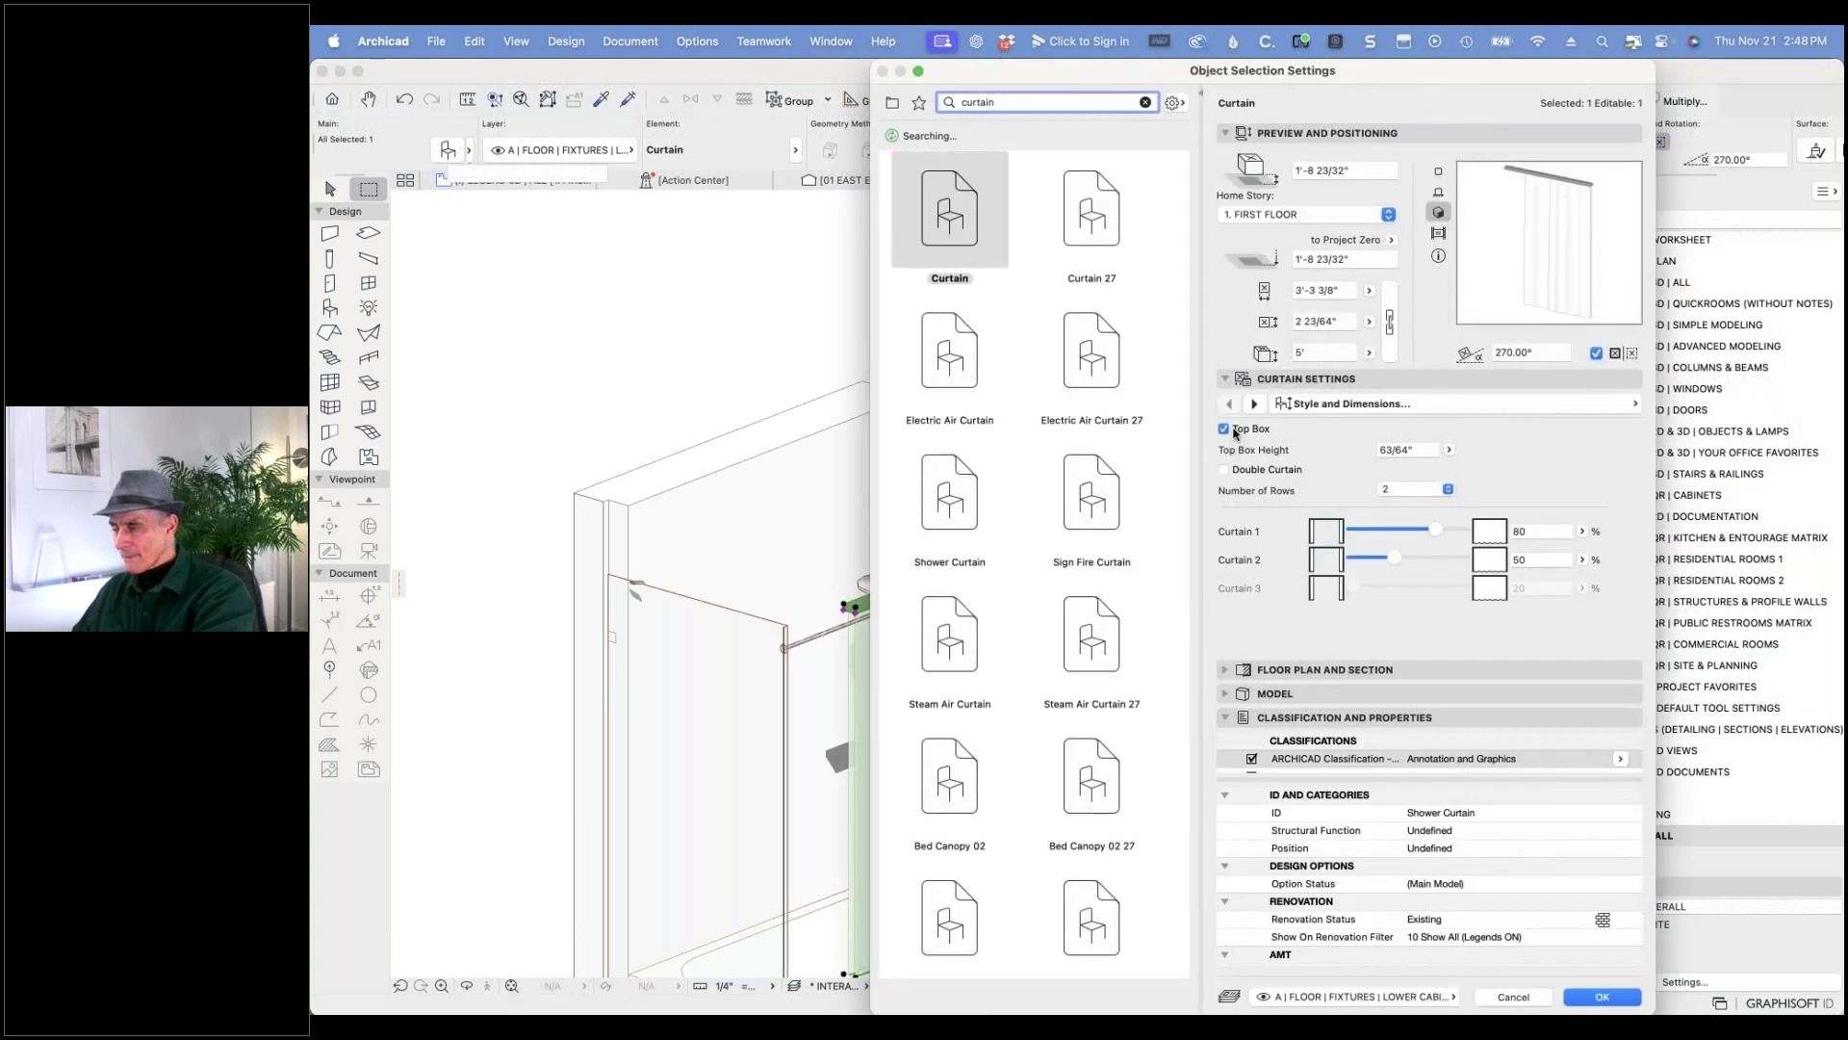
click(1603, 997)
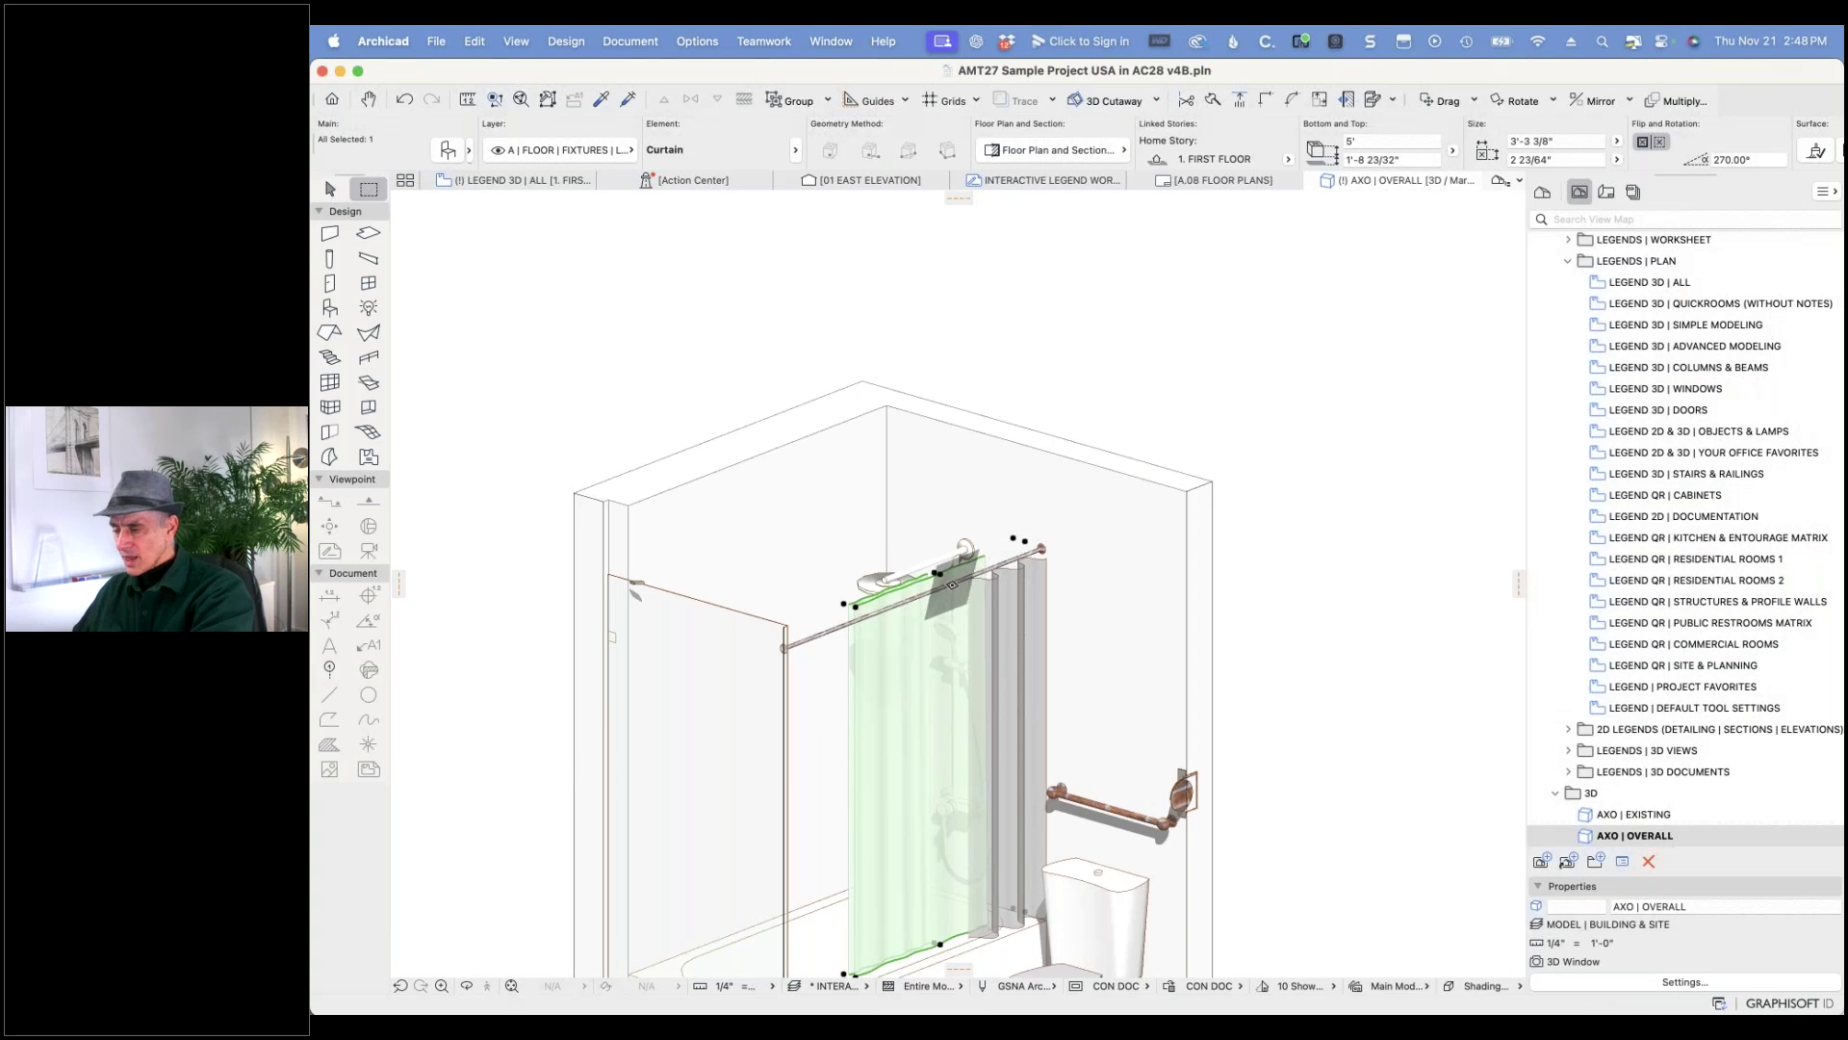
scroll(952, 585, up, 5)
scroll(952, 584, up, 4)
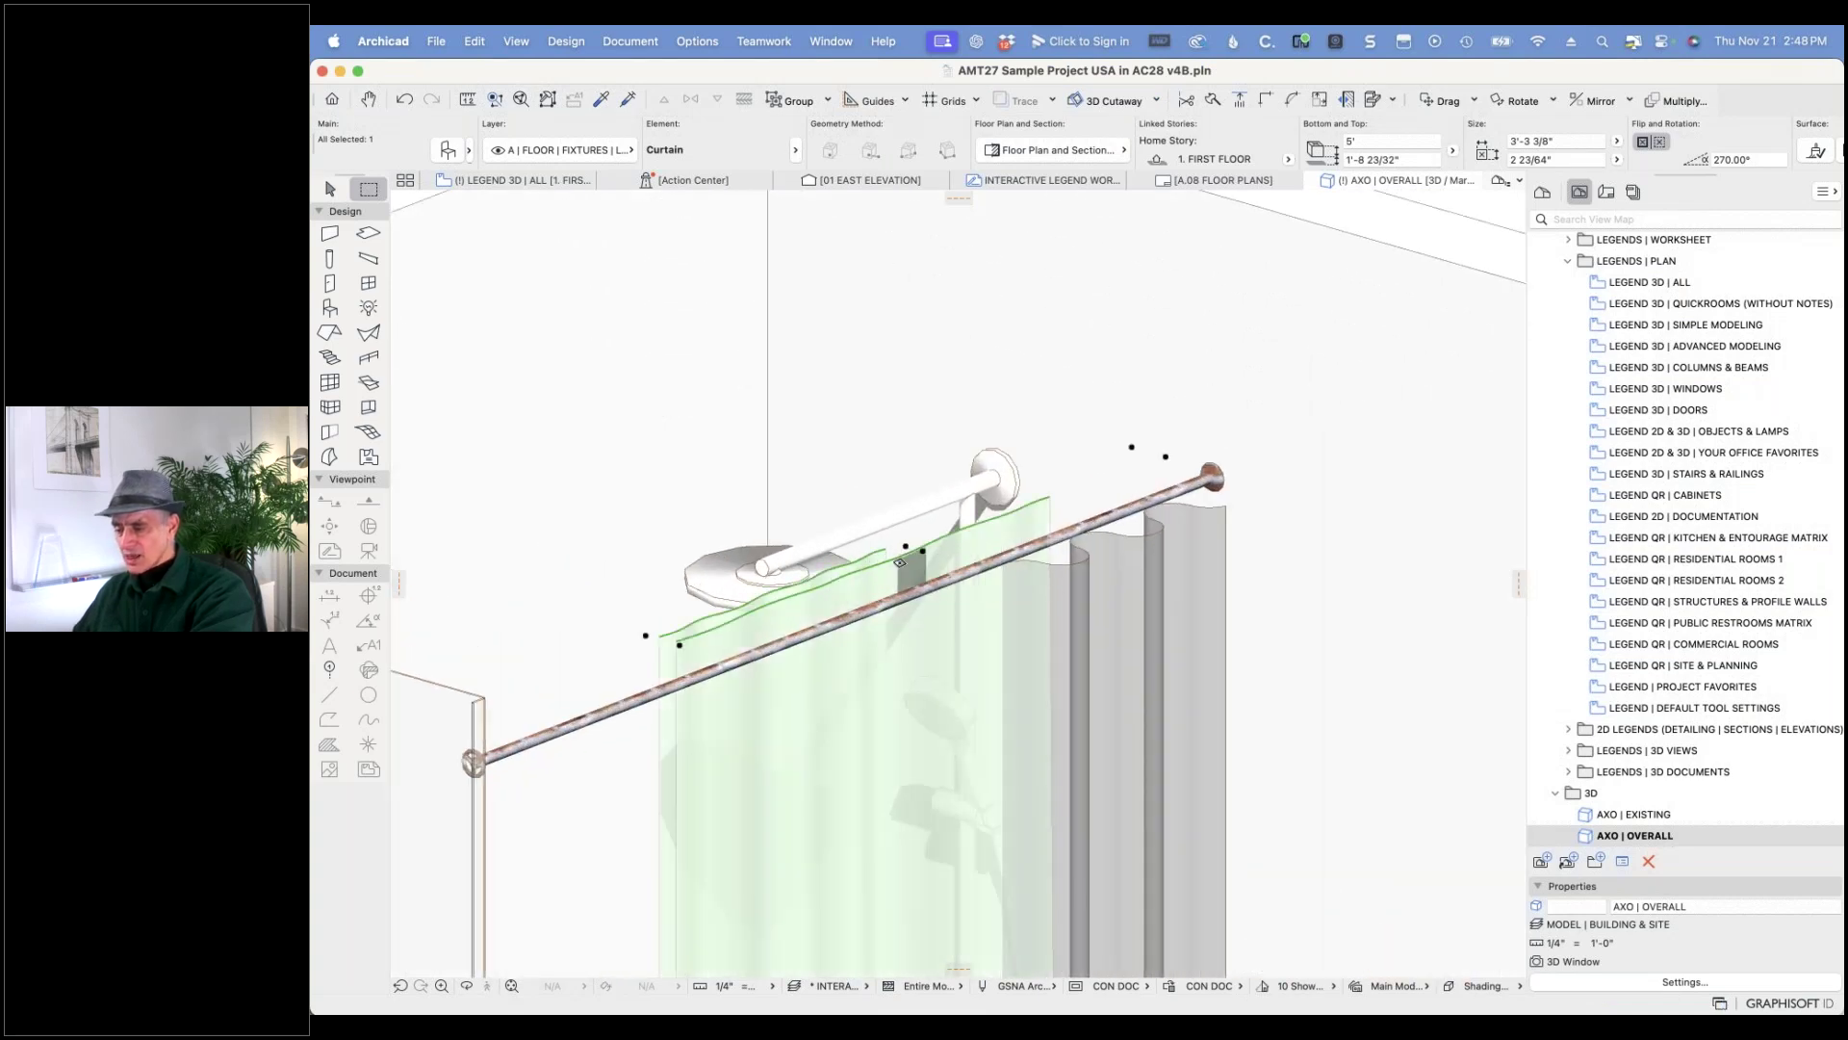
- Set the curtain's Number of Rows to 1
click(447, 151)
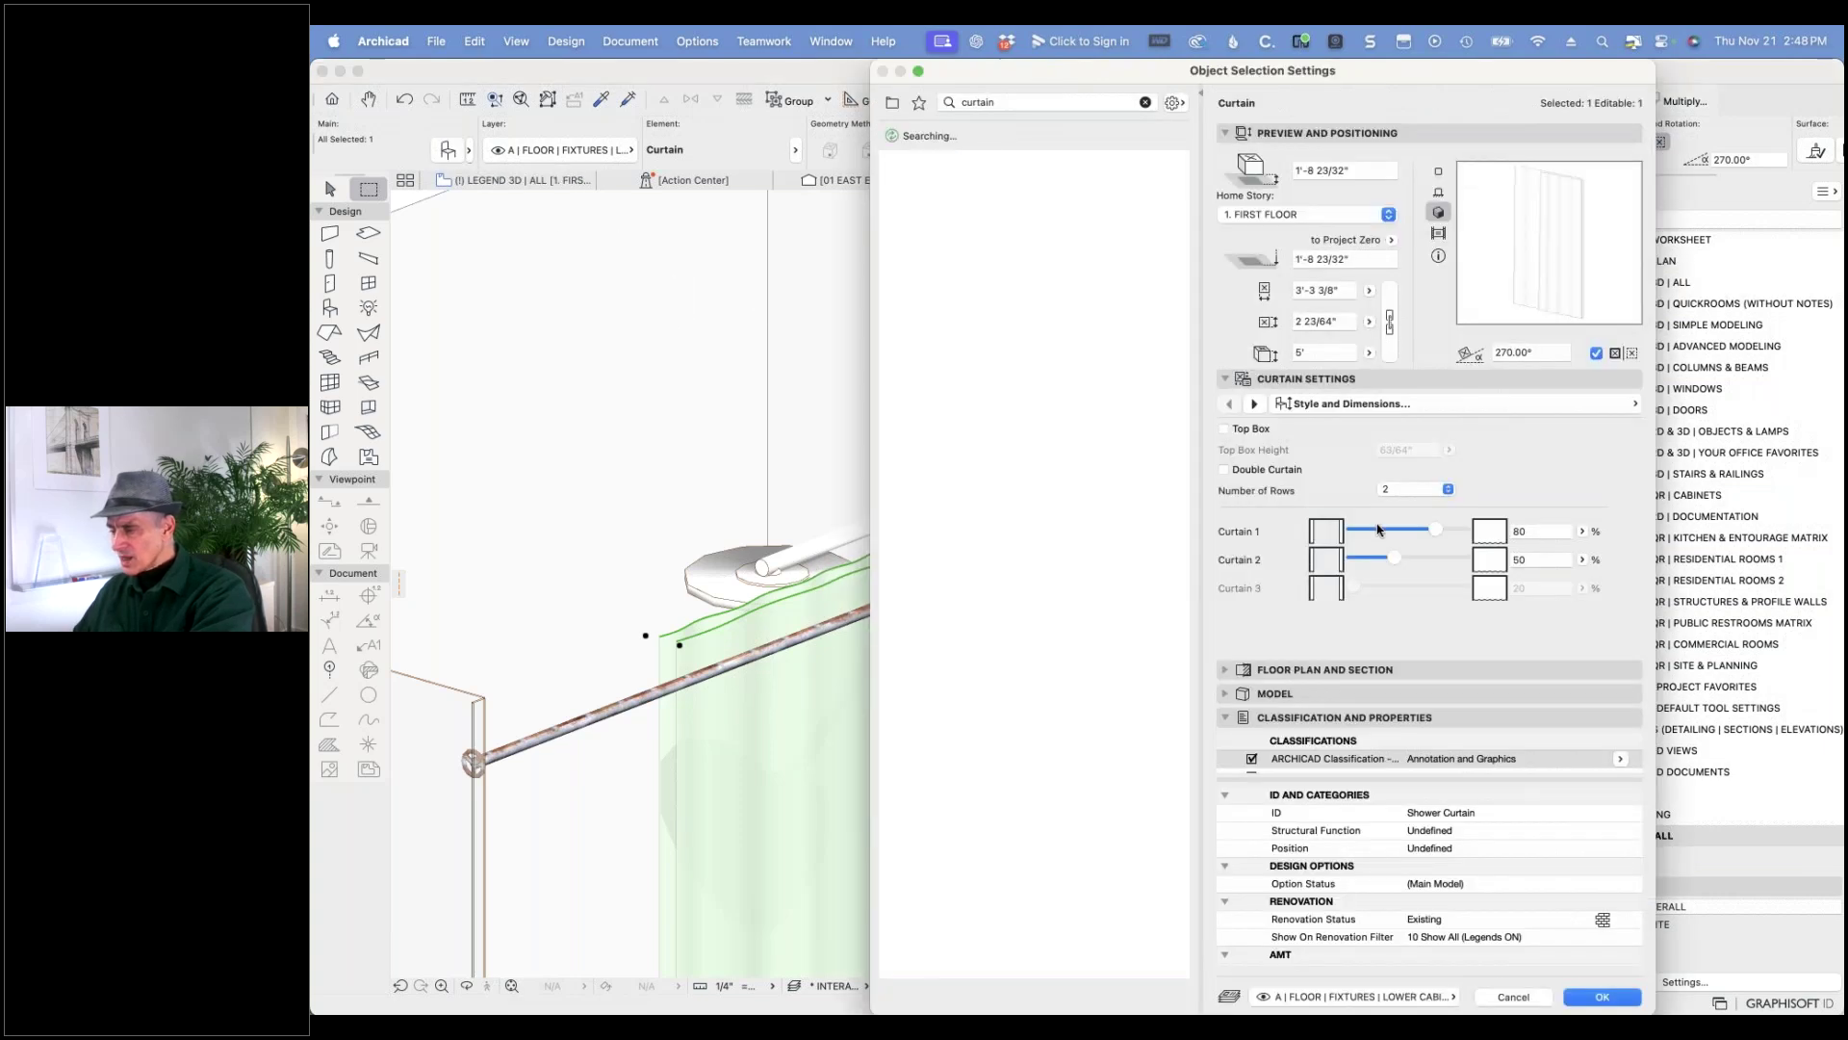
click(1415, 489)
click(1437, 478)
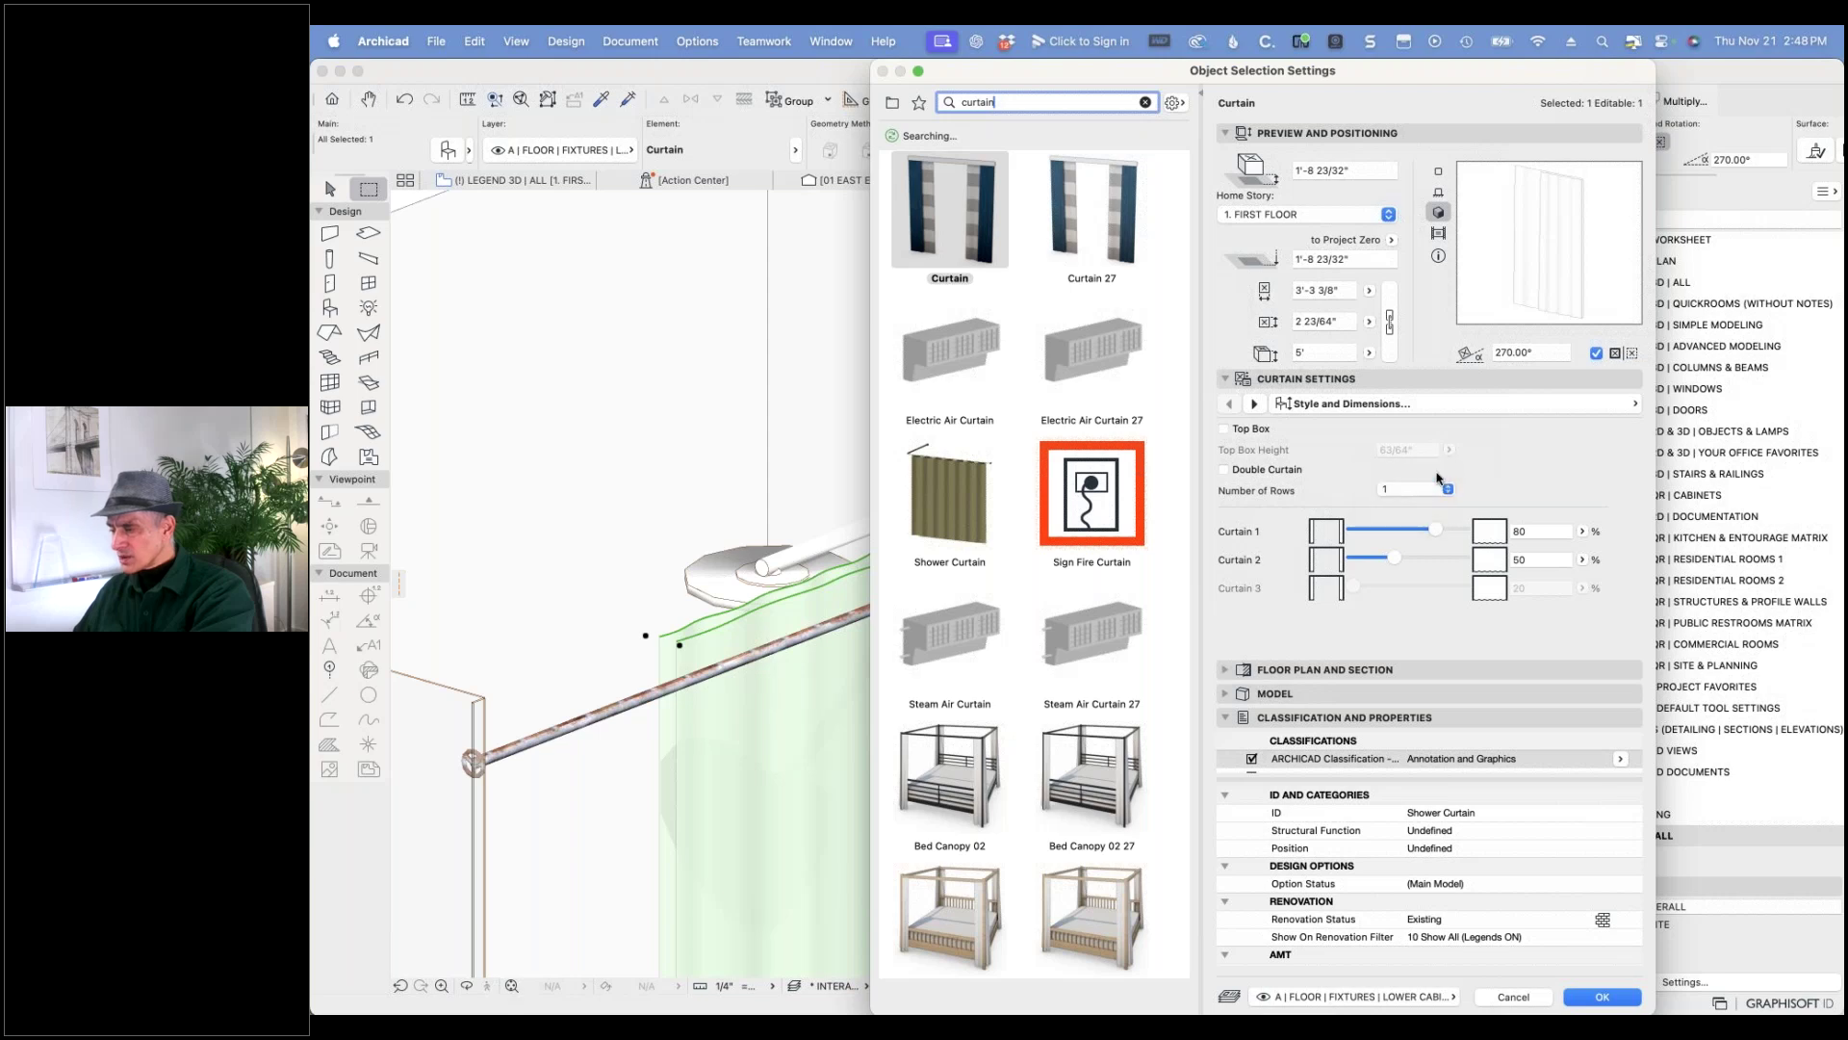
click(1602, 997)
scroll(1224, 528, down, 5)
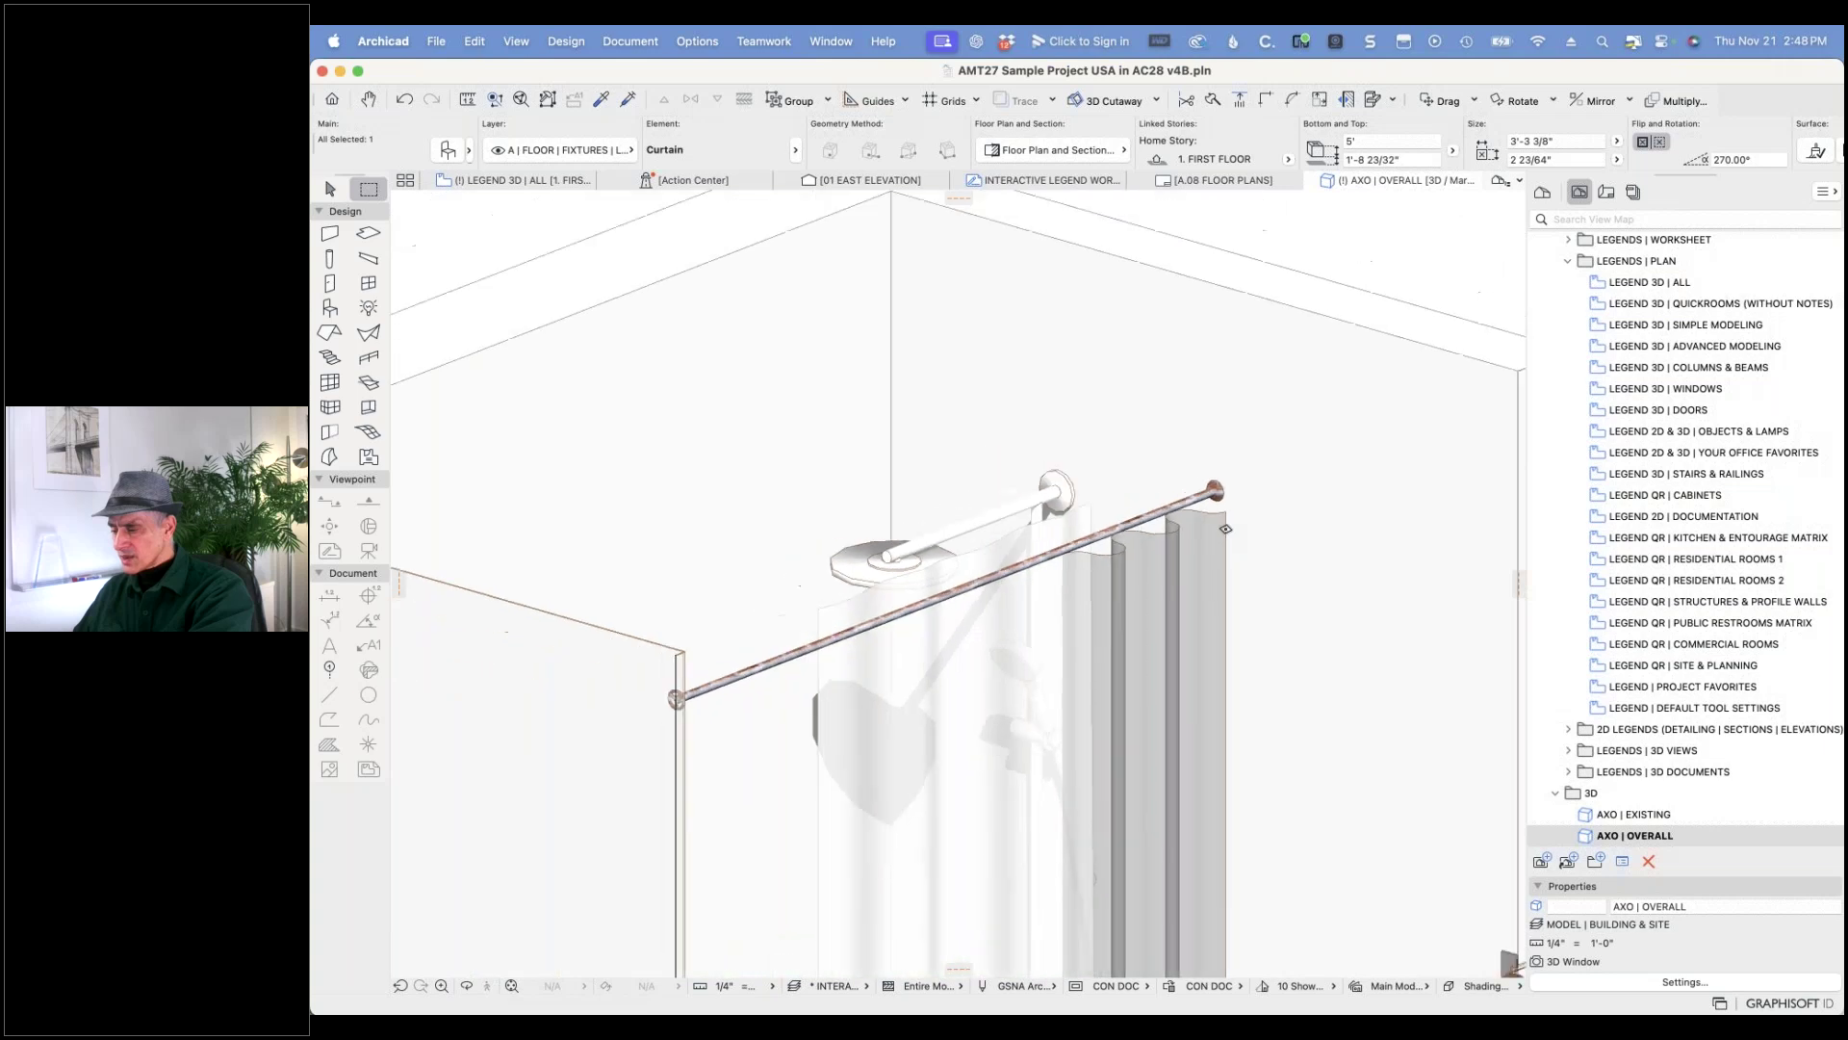
- Delete the right-hand curtain panels
scroll(1224, 527, down, 5)
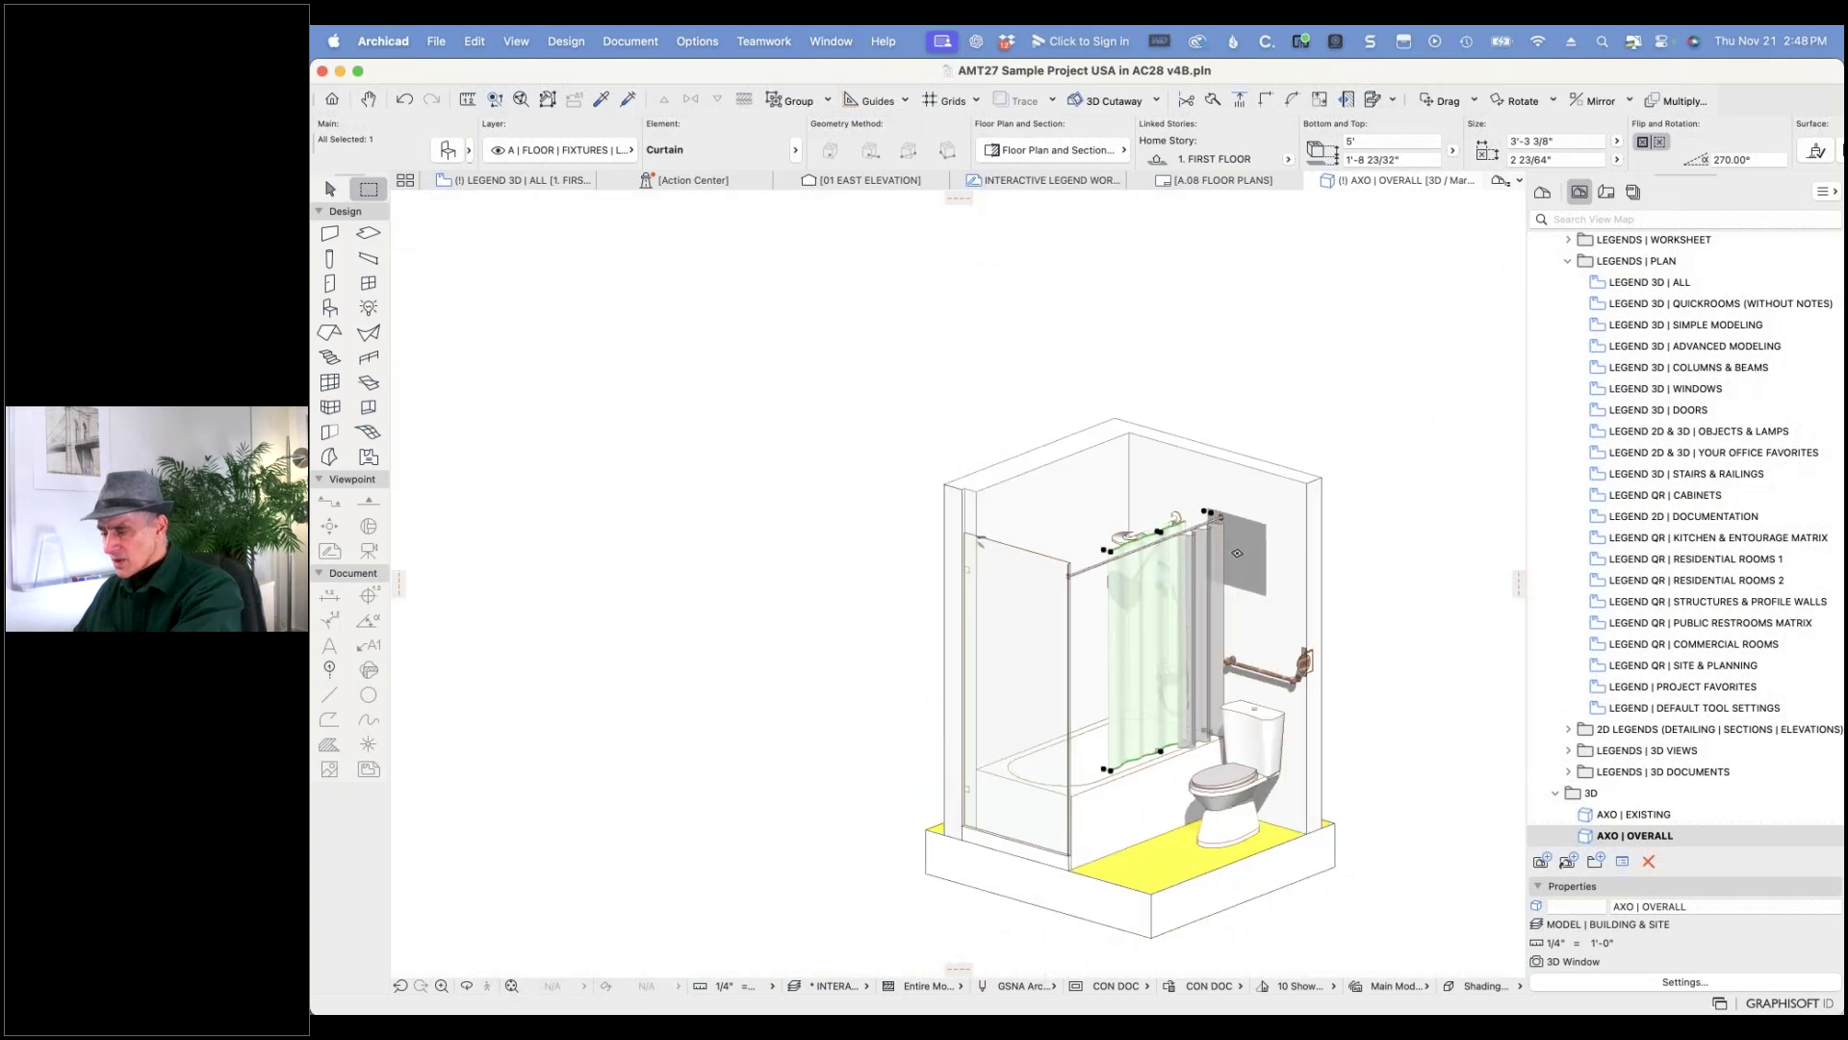
key(Escape)
shift+click(1214, 627)
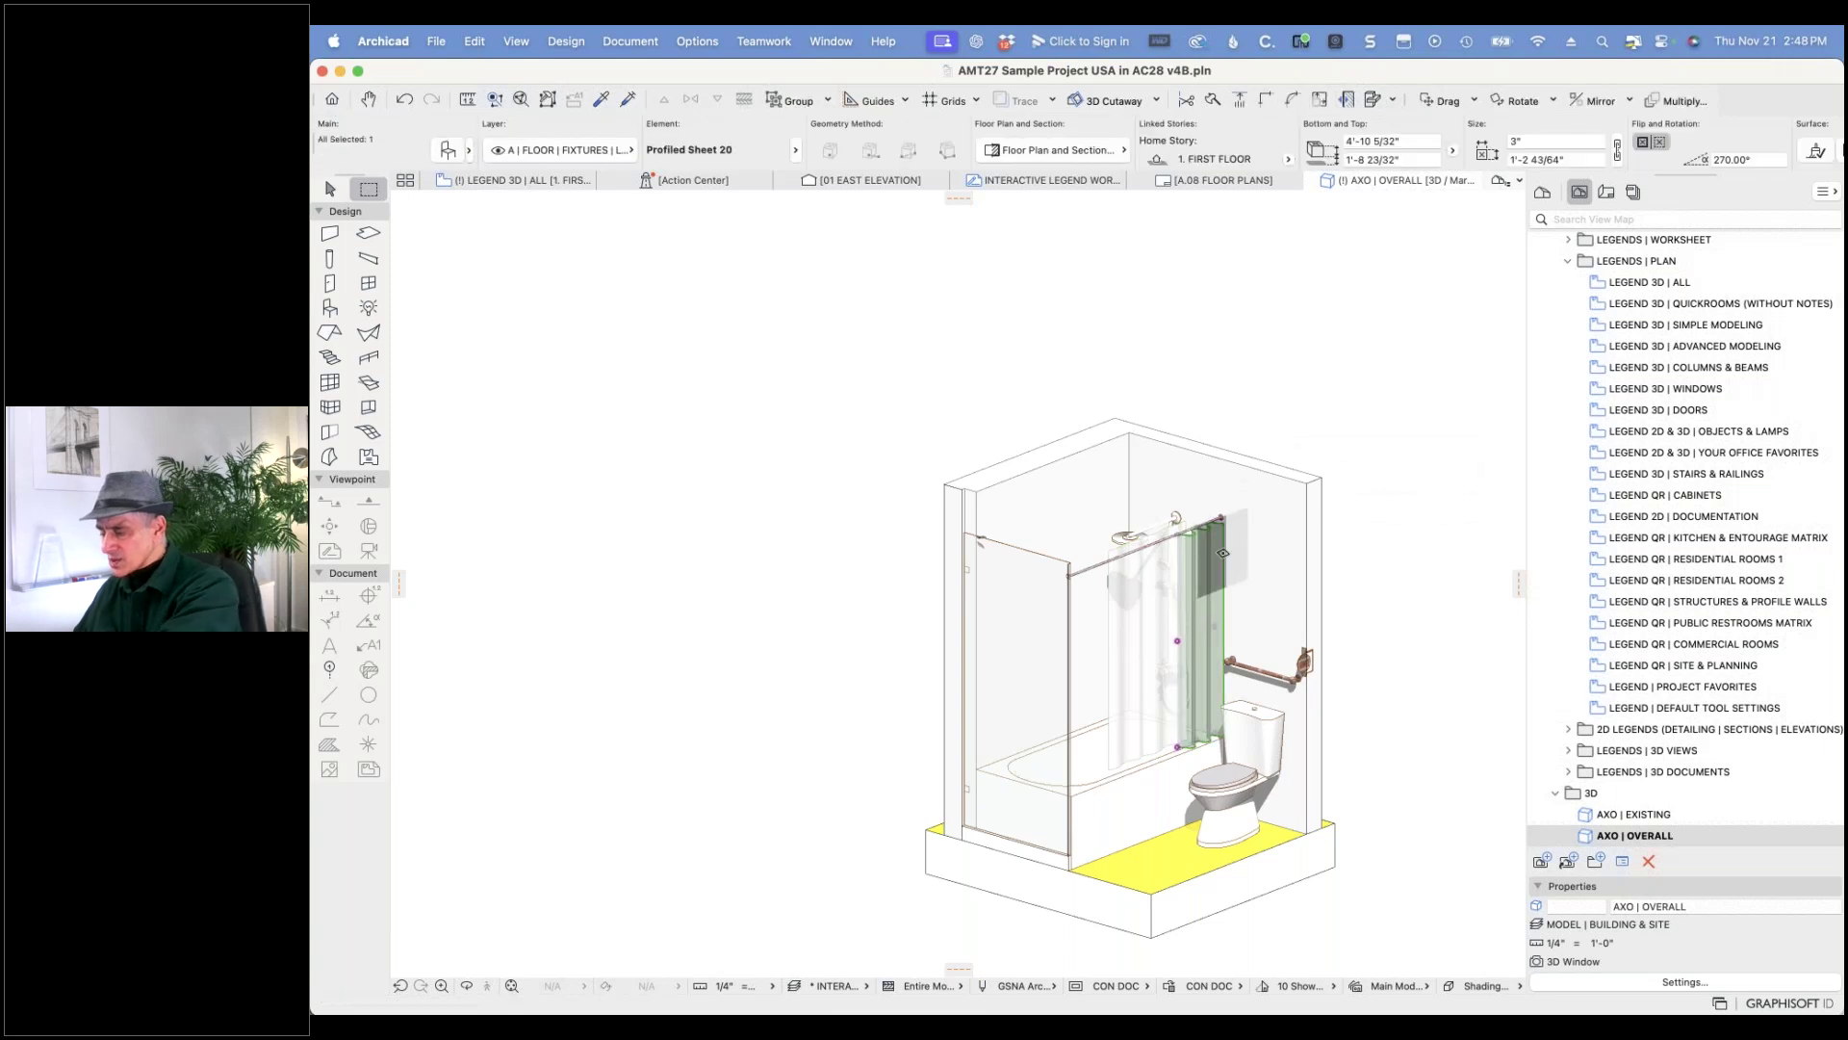
key(Delete)
- Move the shower curtain about 5 inches along the rod toward the back wall
click(1177, 558)
key(super+d)
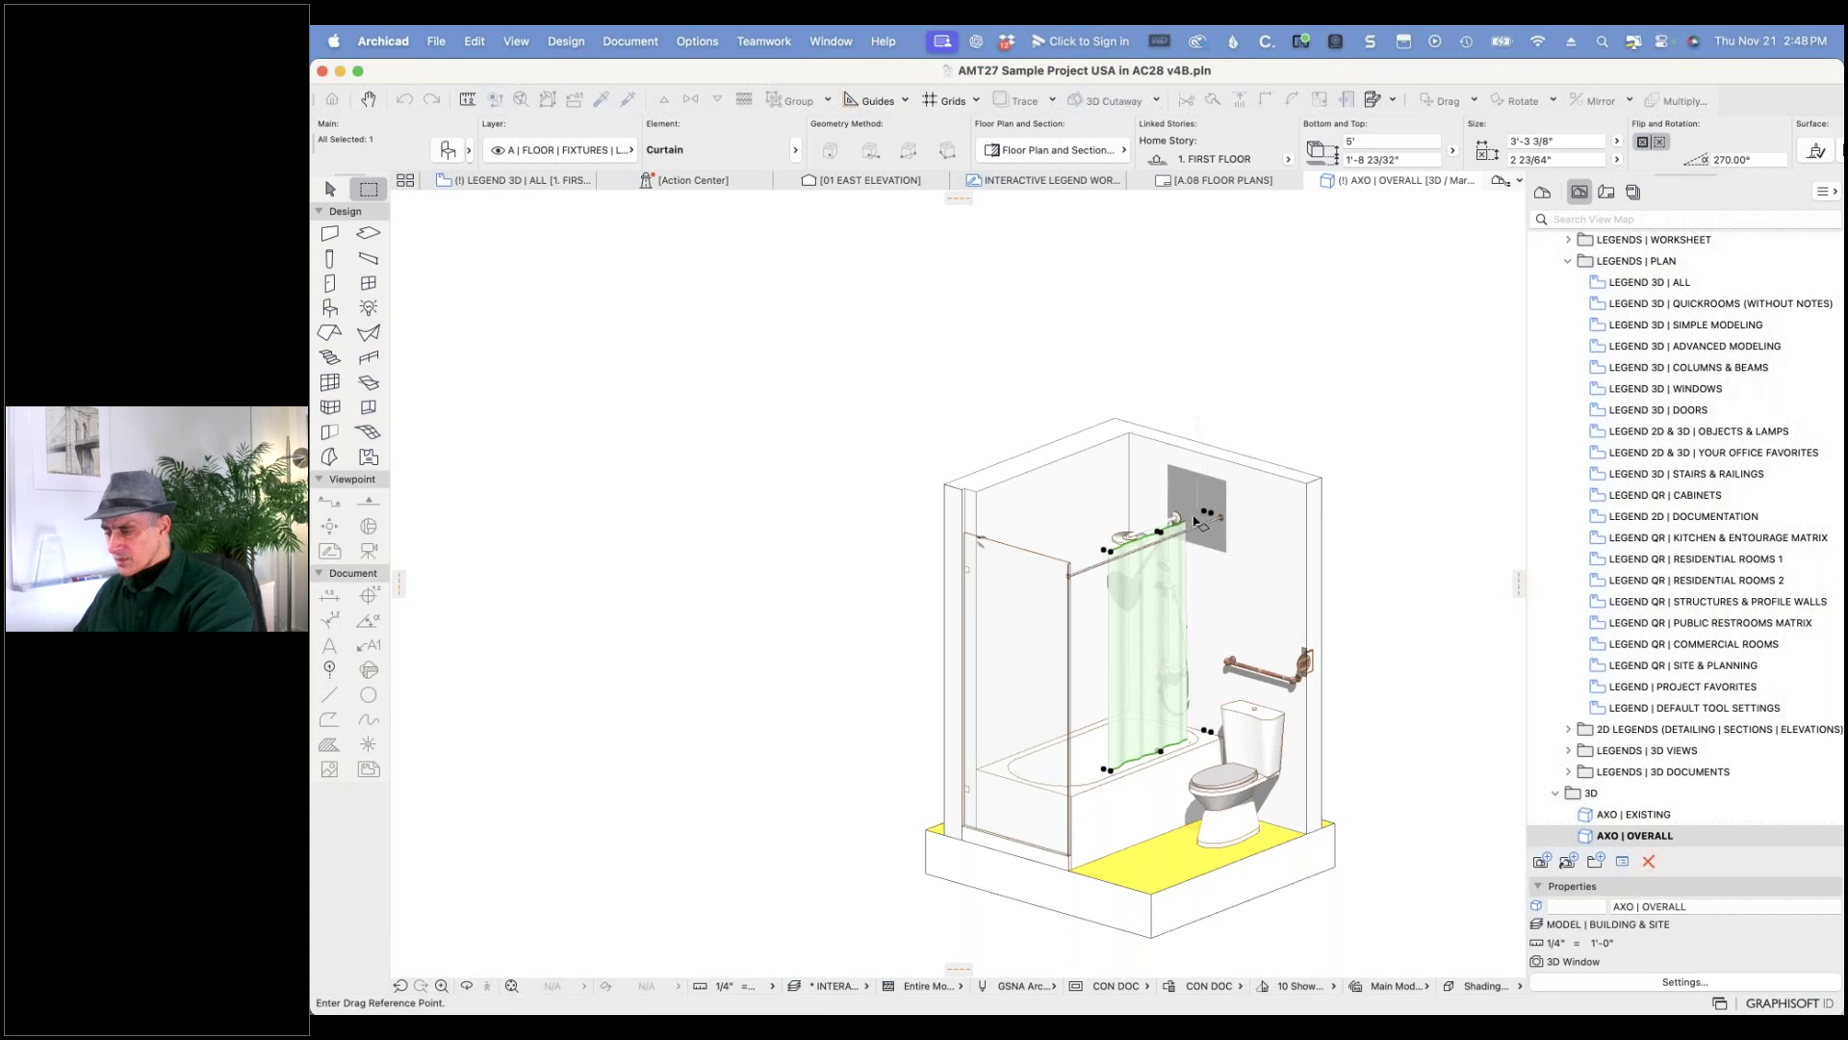
click(1206, 512)
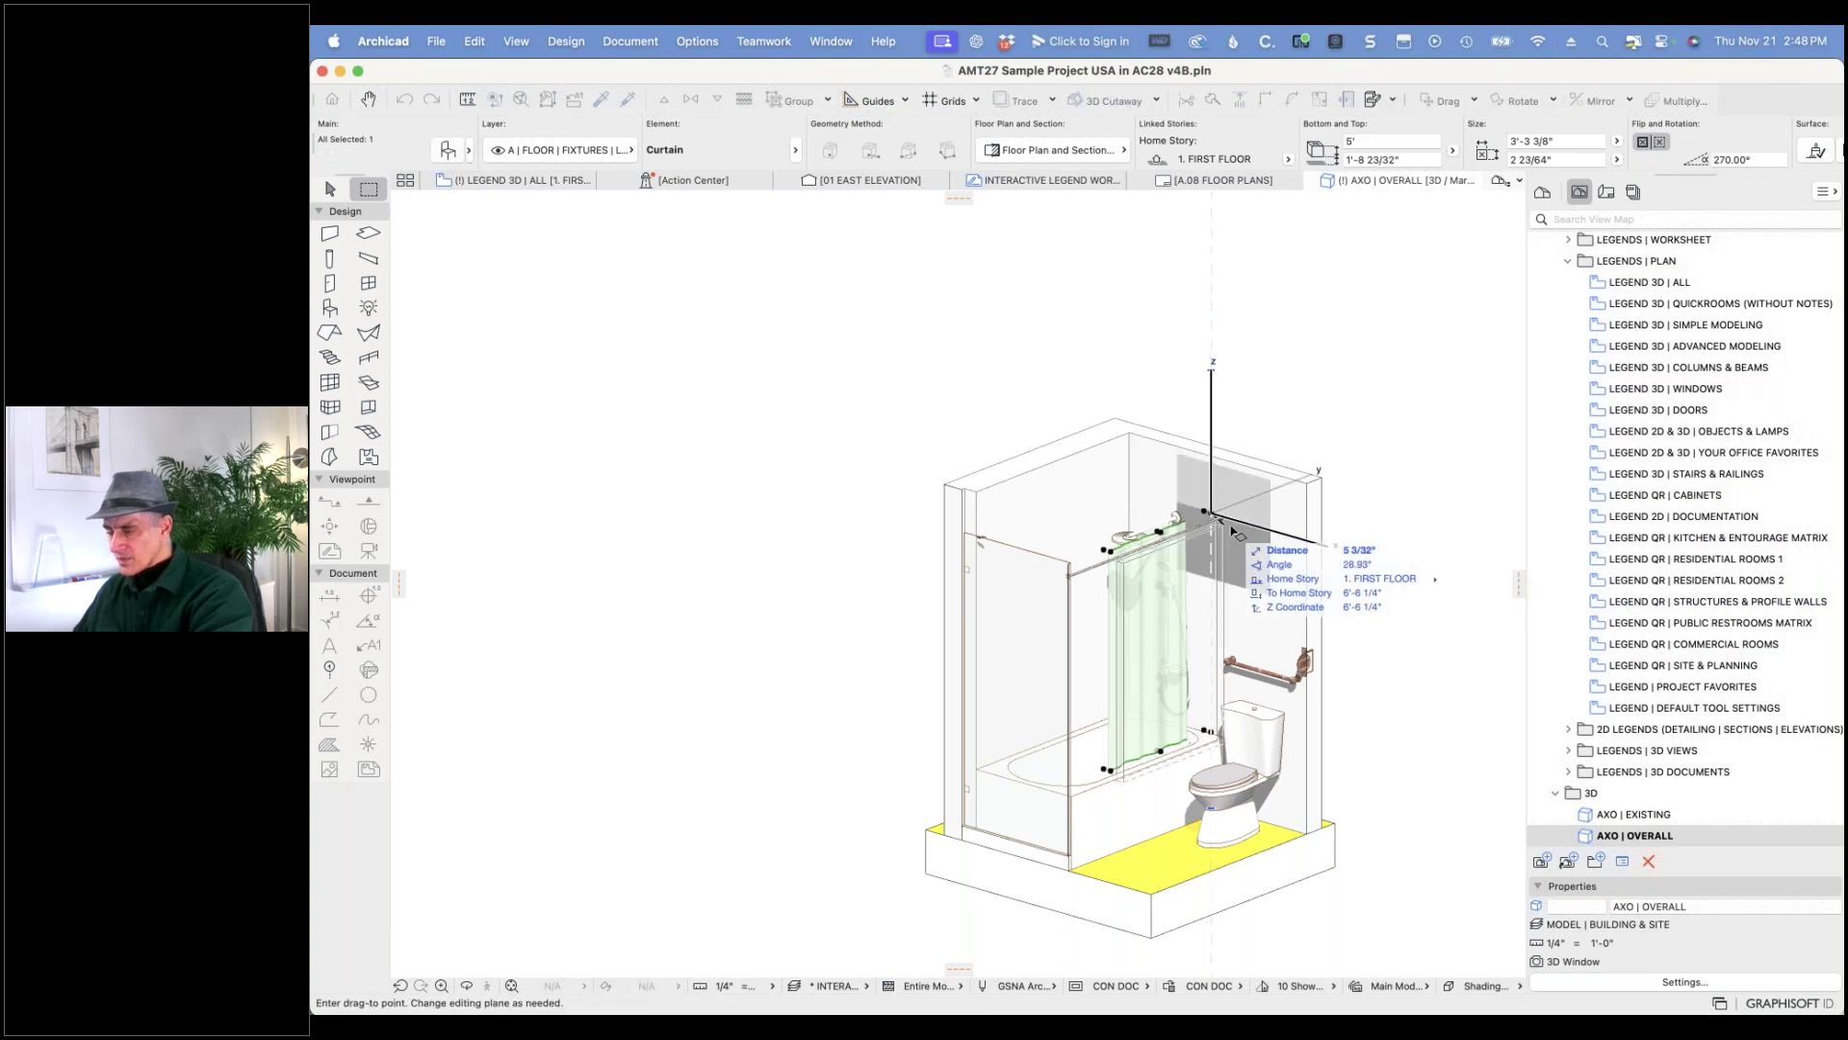
click(1254, 525)
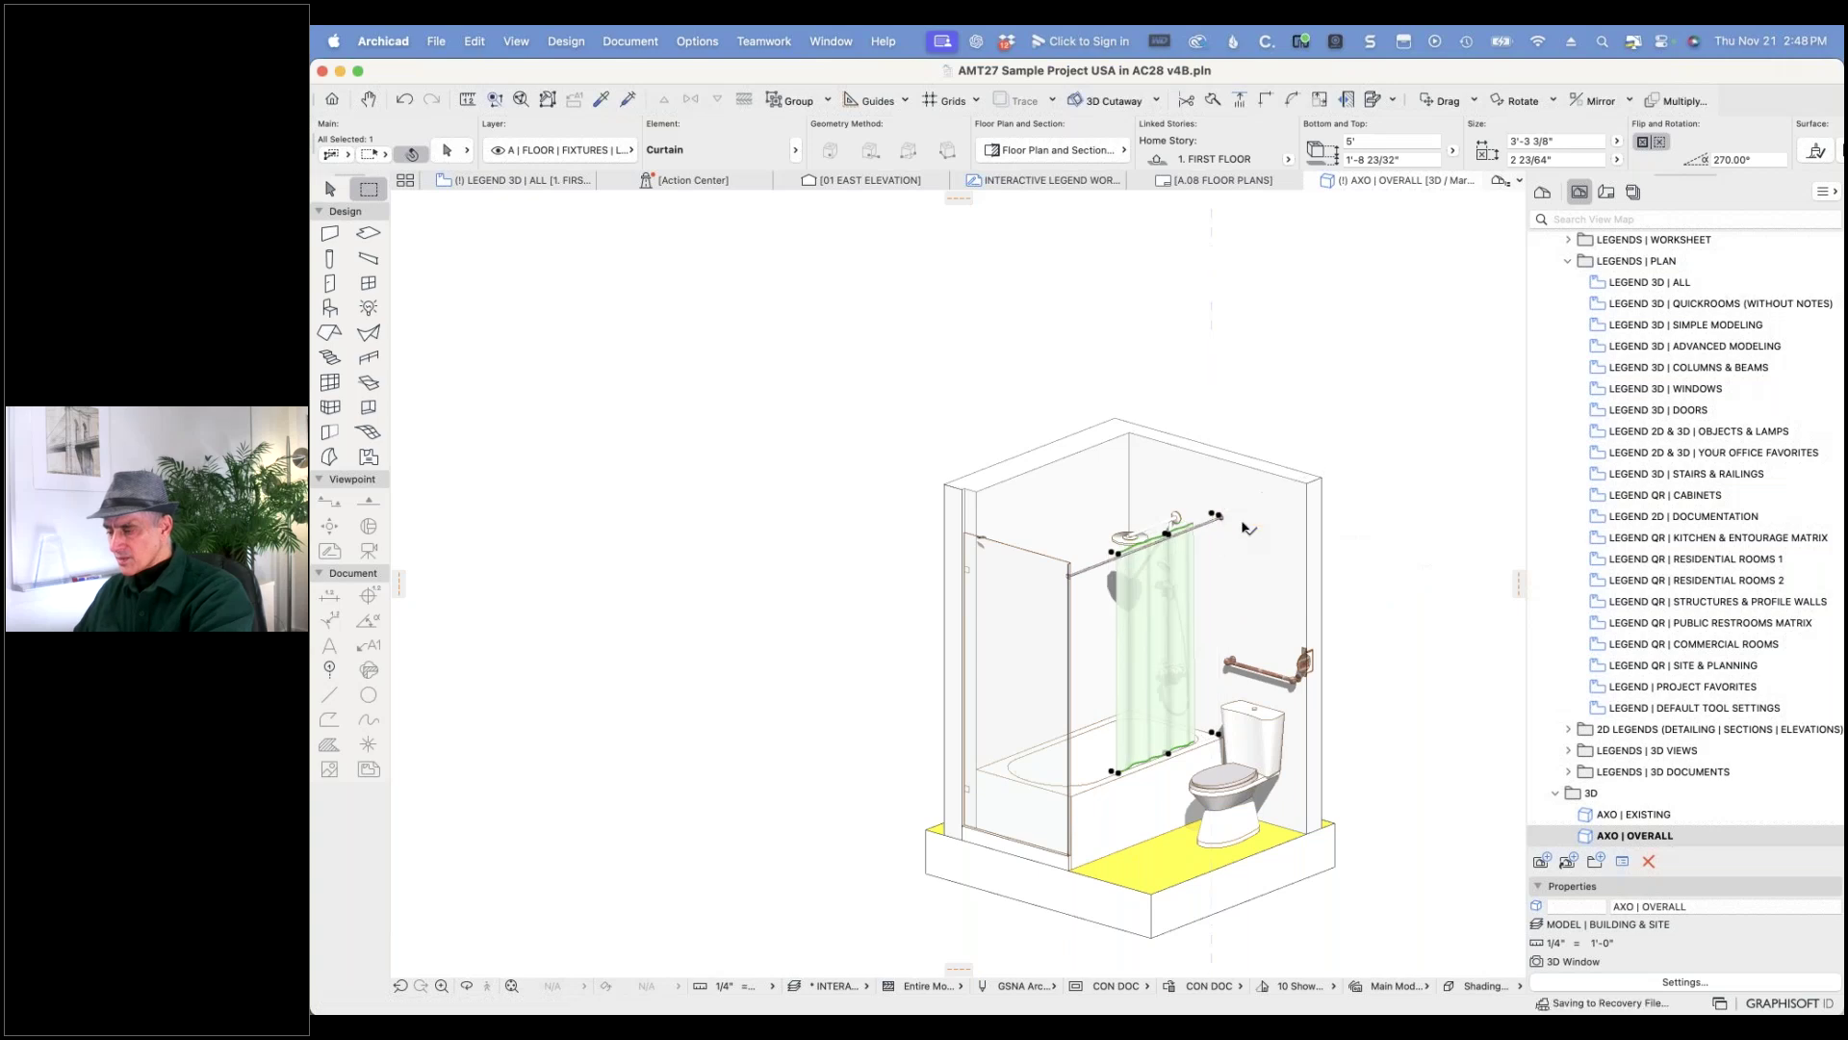
key(Escape)
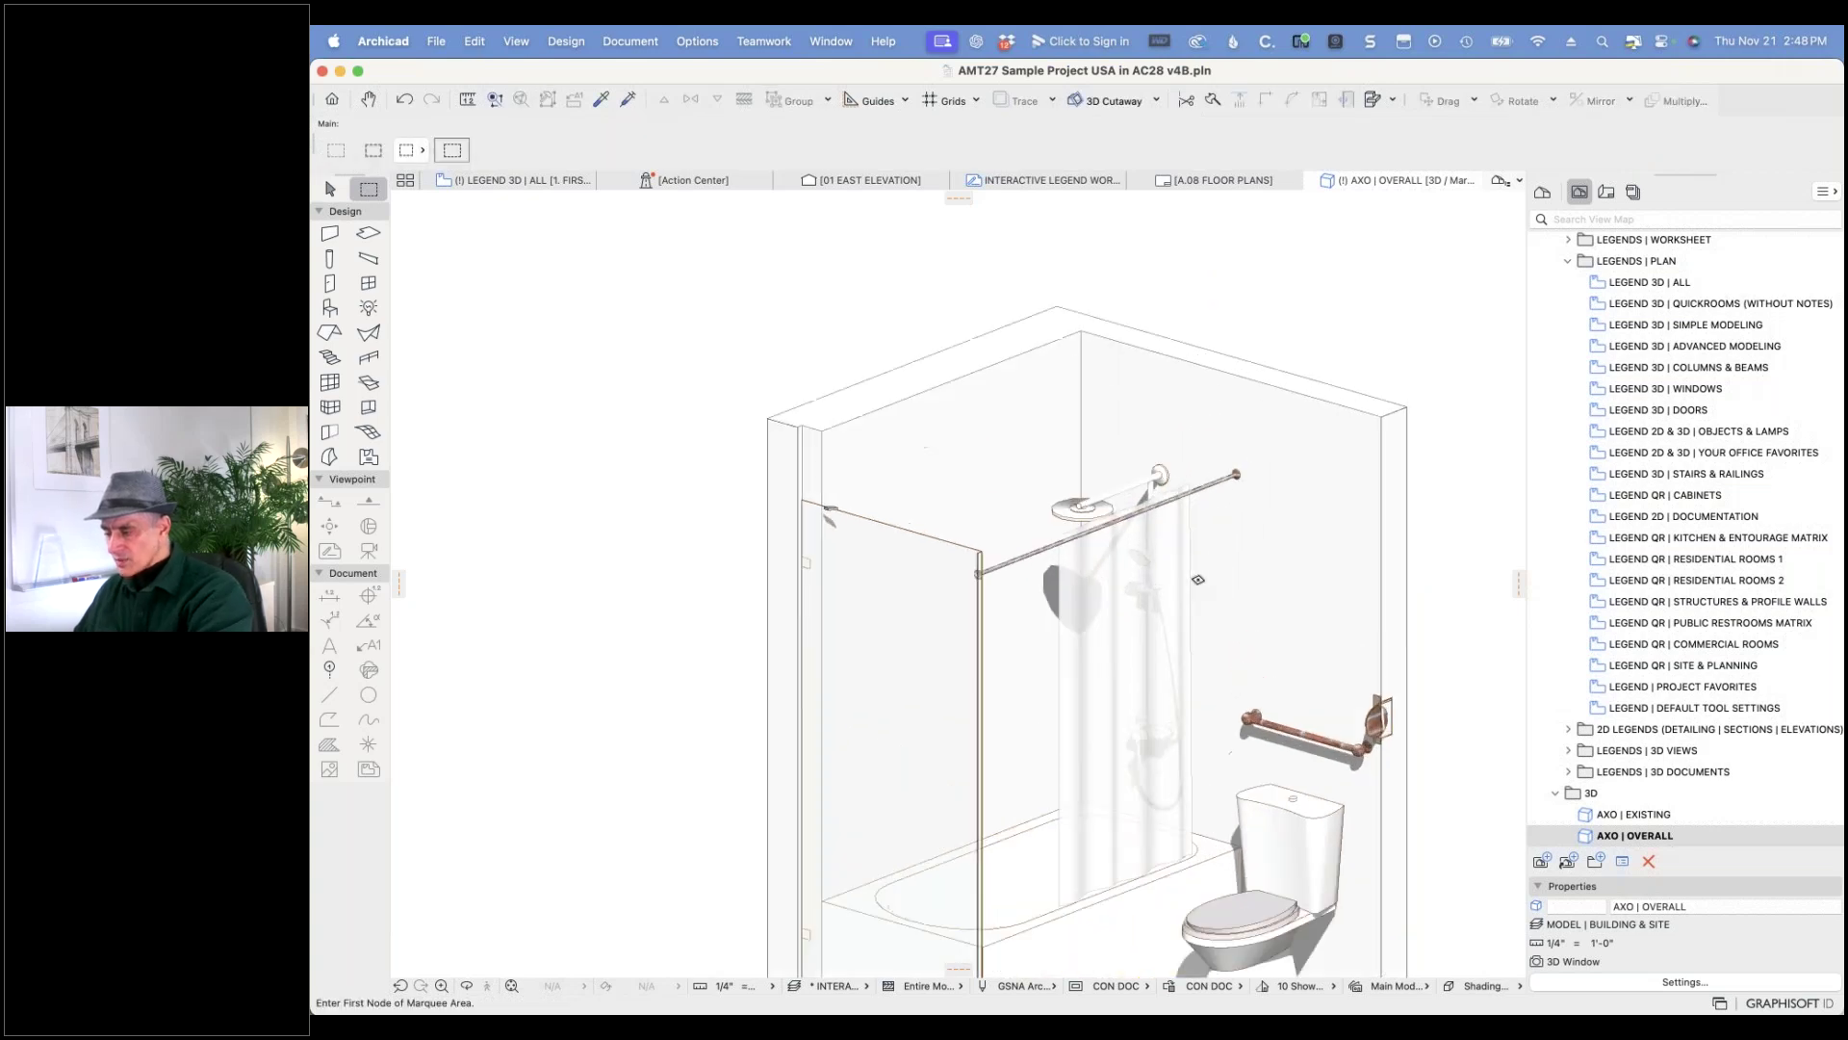
scroll(1201, 579, up, 5)
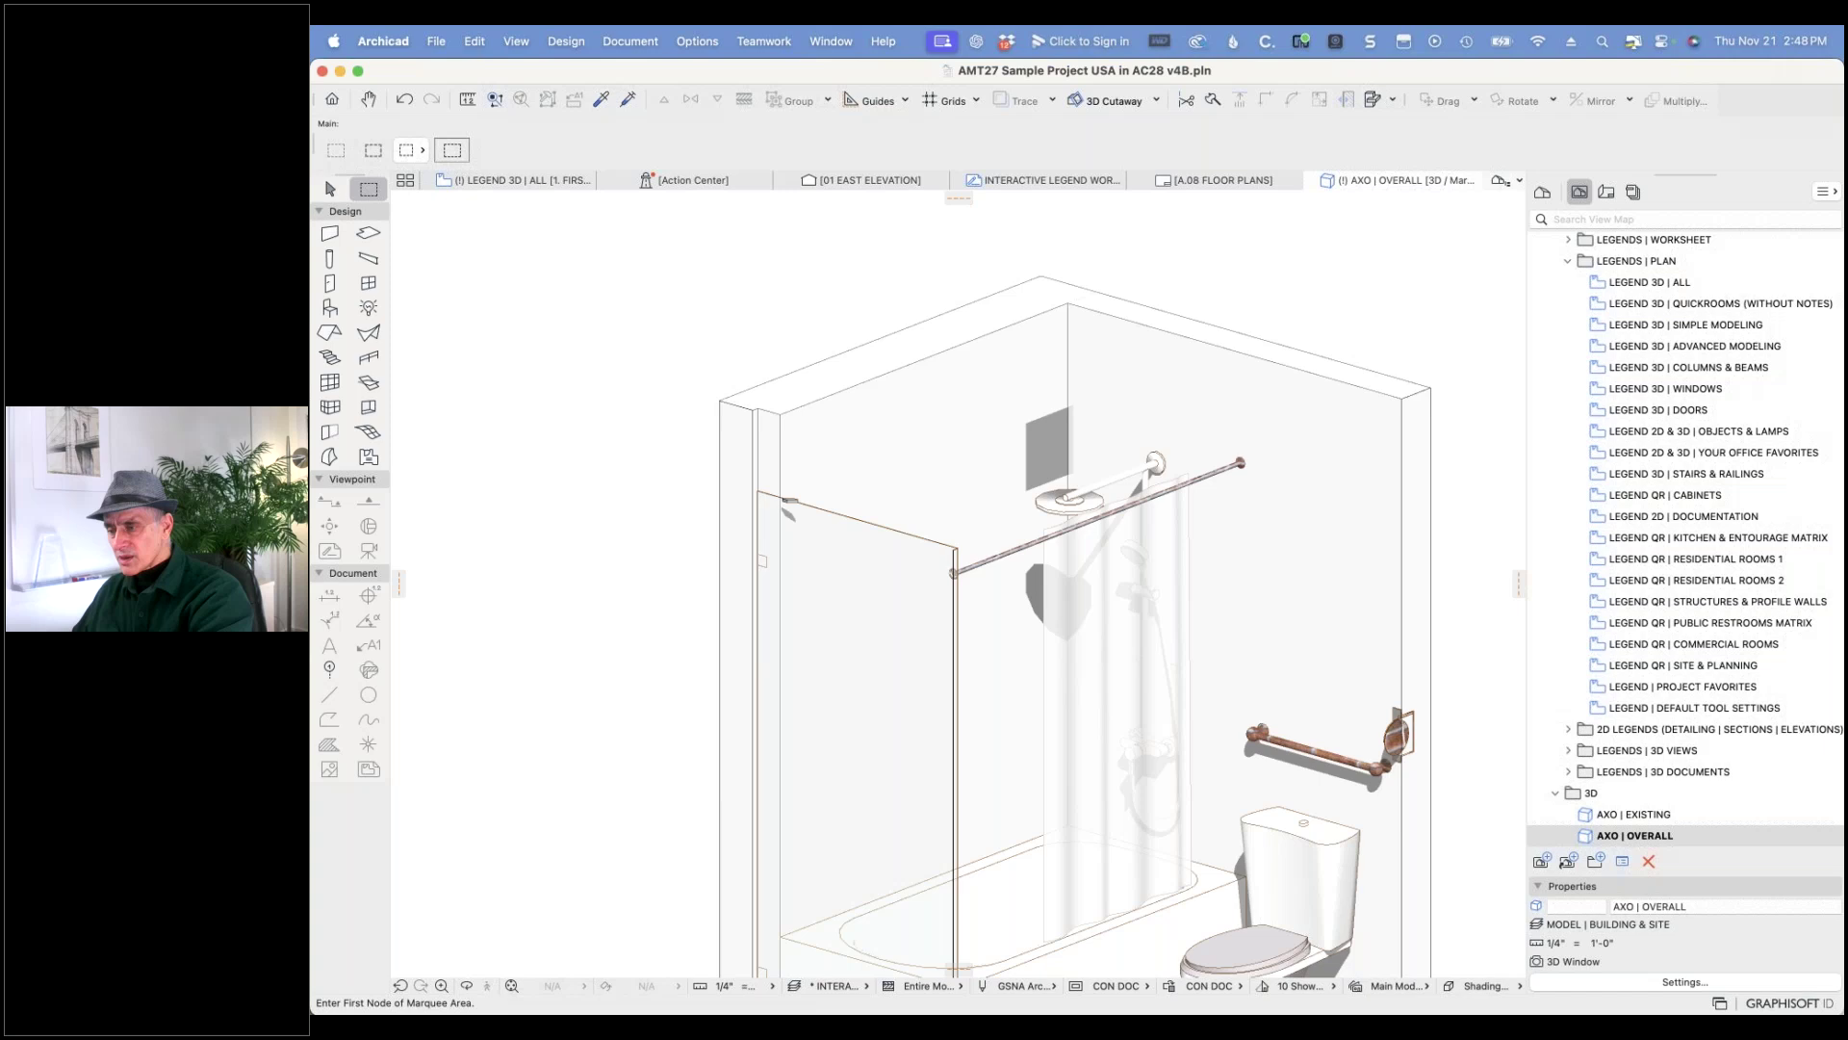
- On the LEGEND 3D | ALL plan, nudge the curtain slightly right and show the marquee in 3D
click(519, 181)
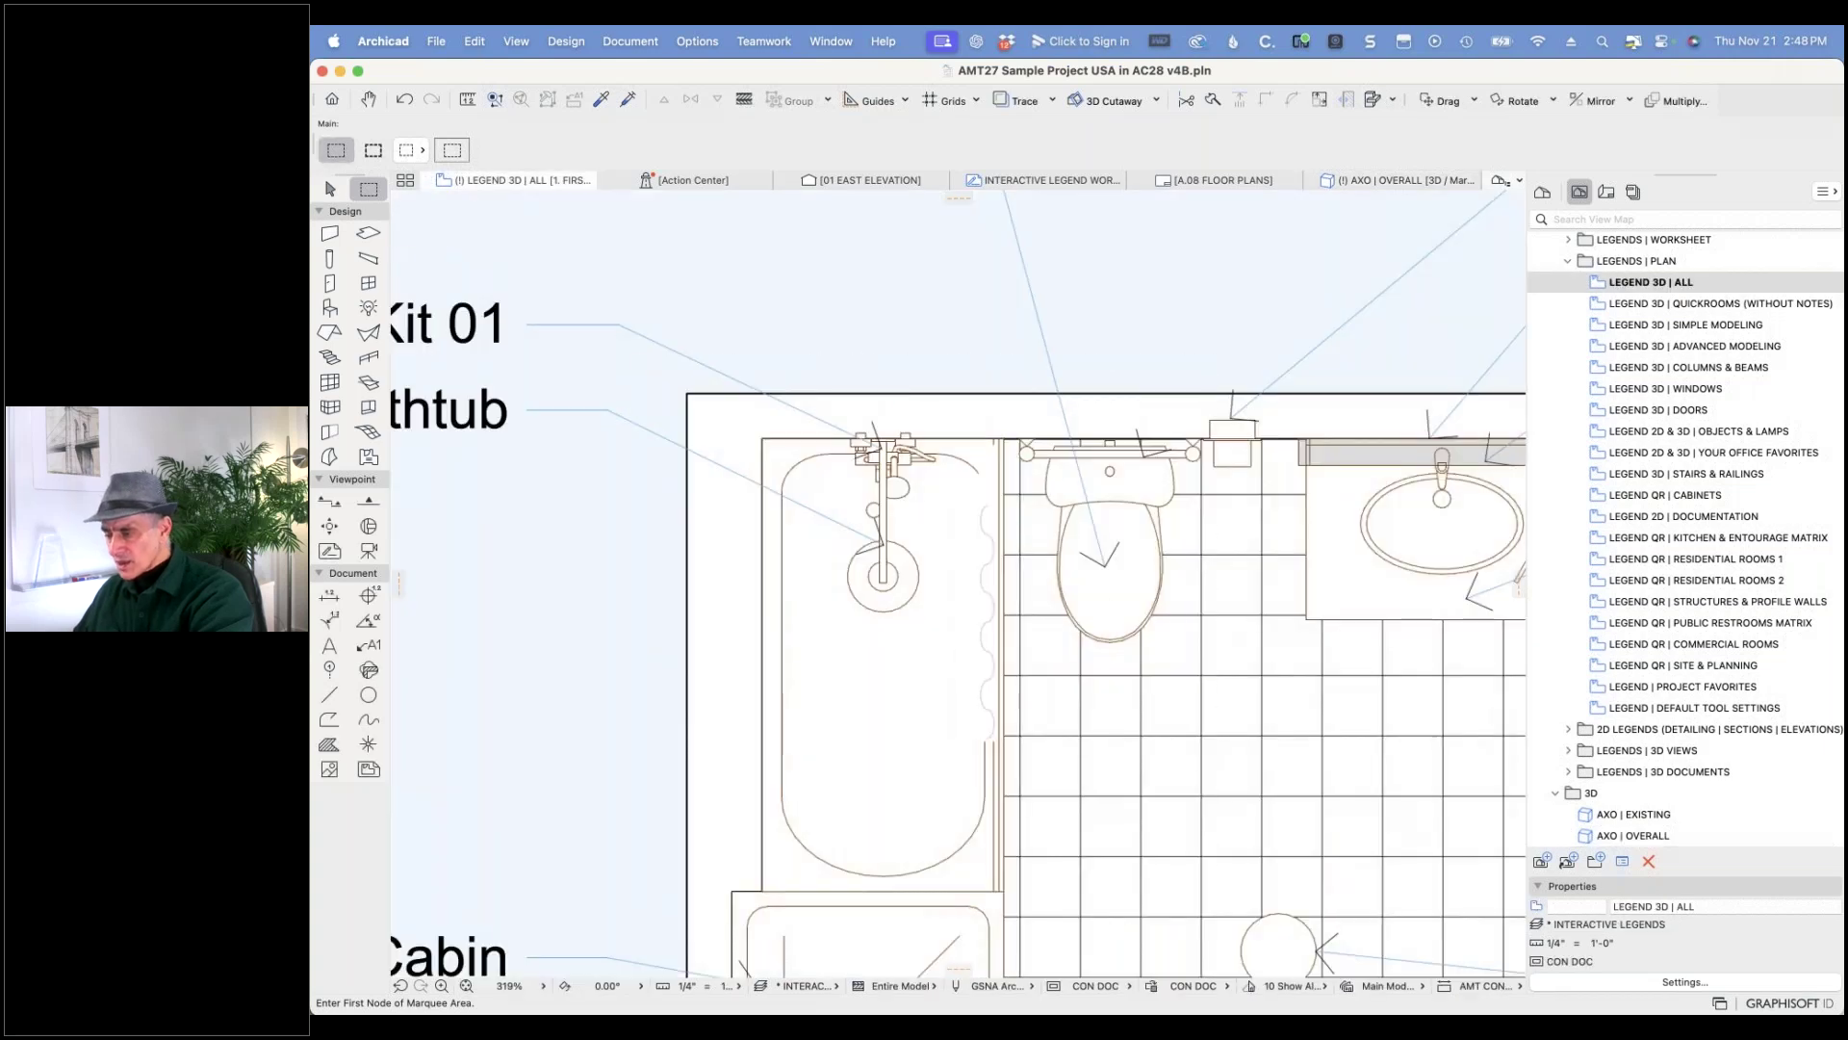
click(991, 515)
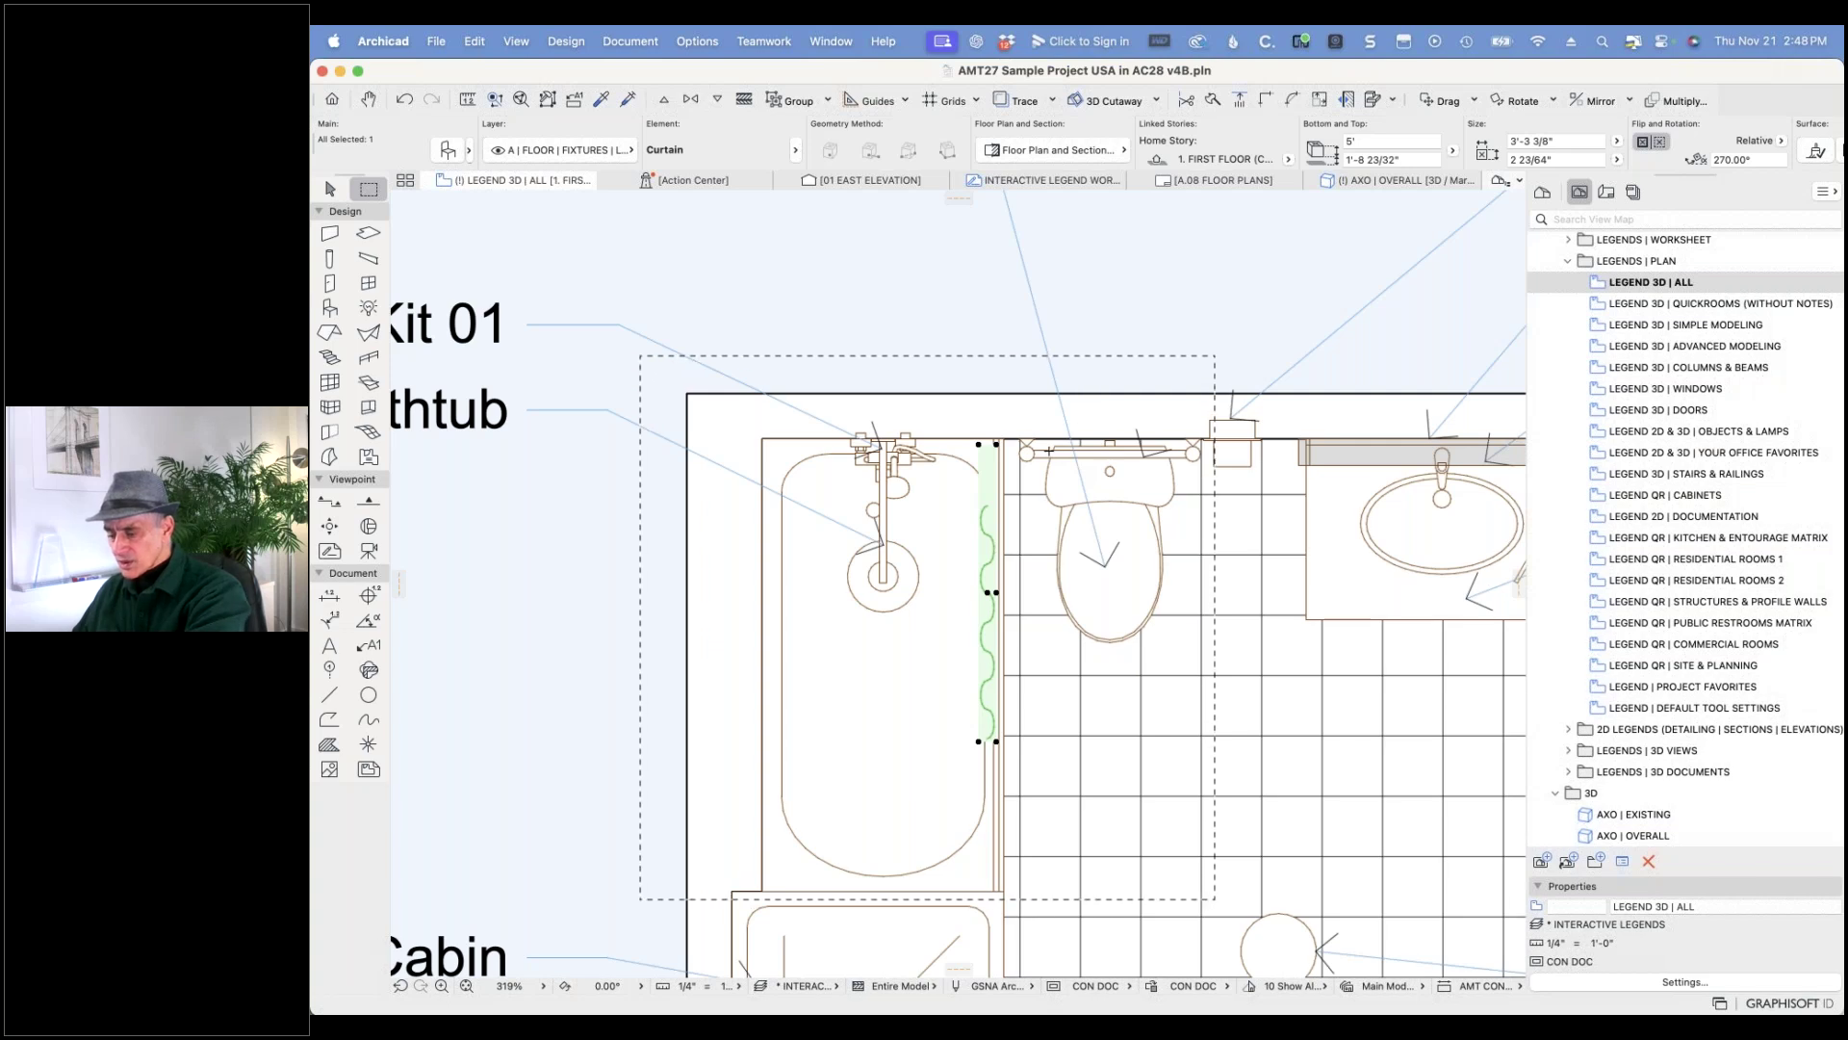
key(super+d)
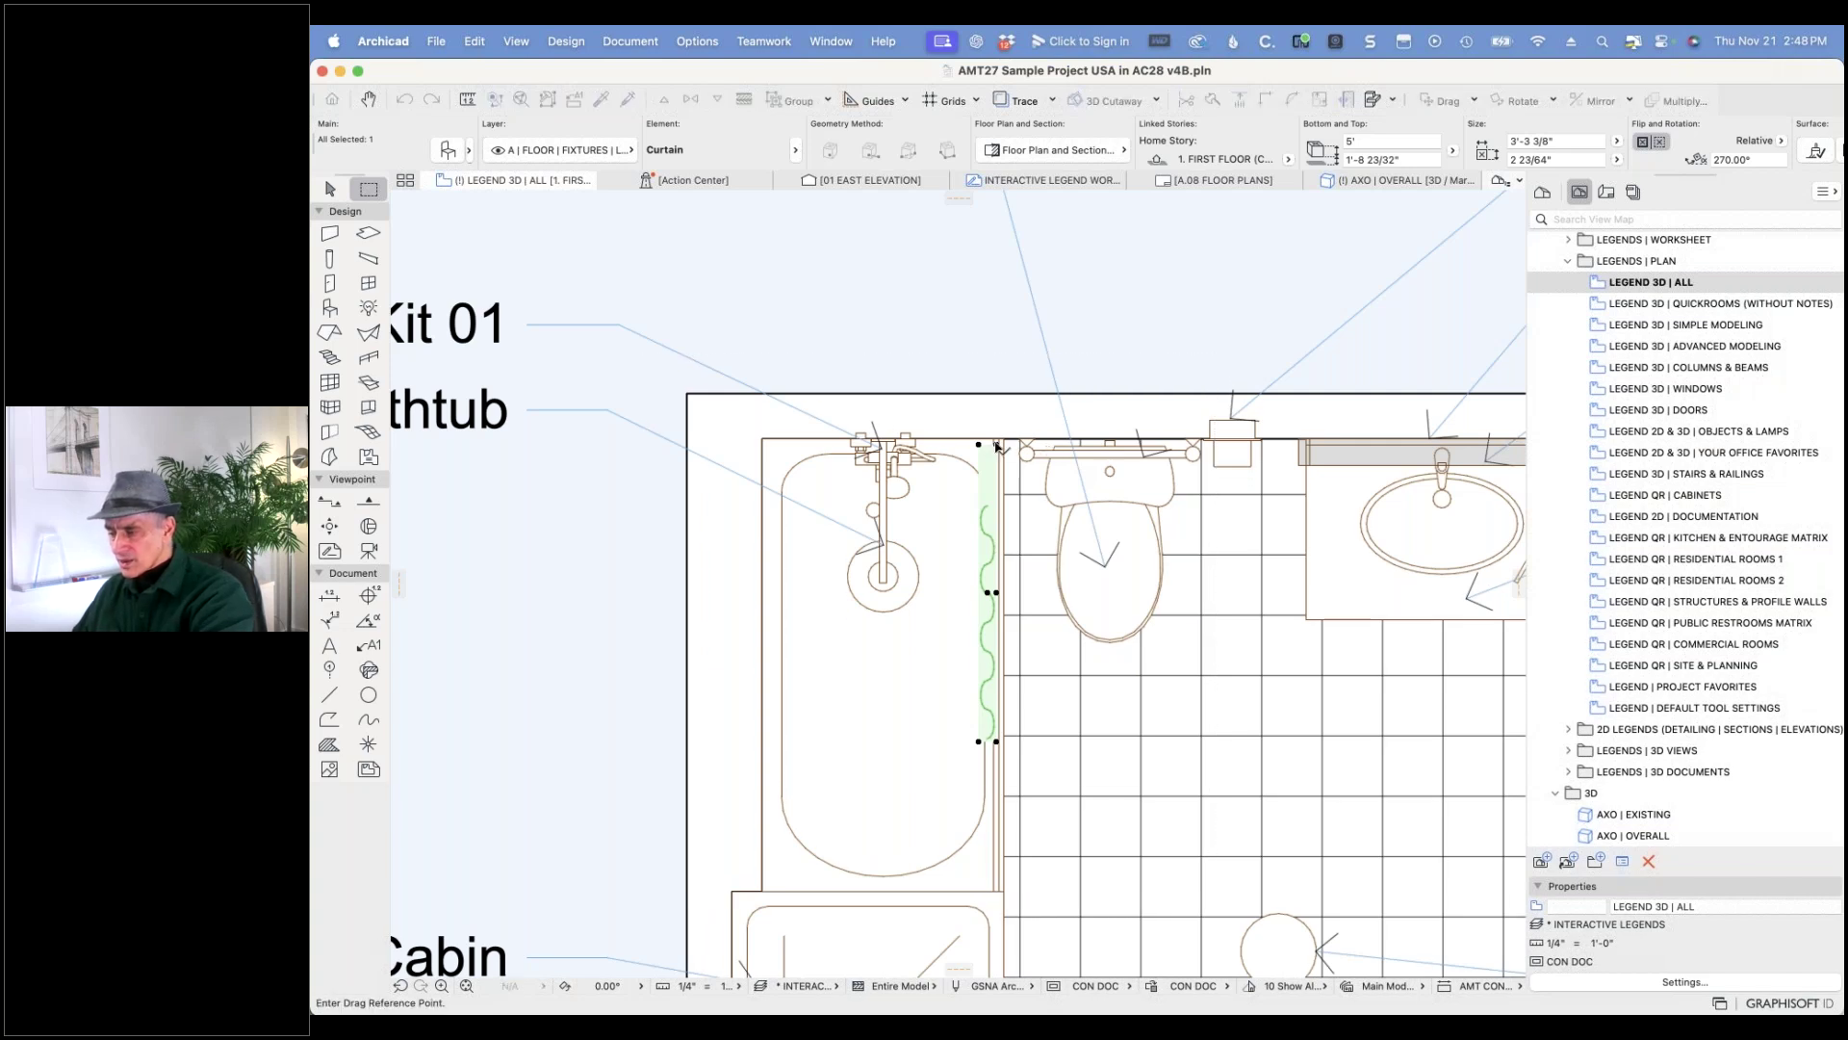
click(997, 445)
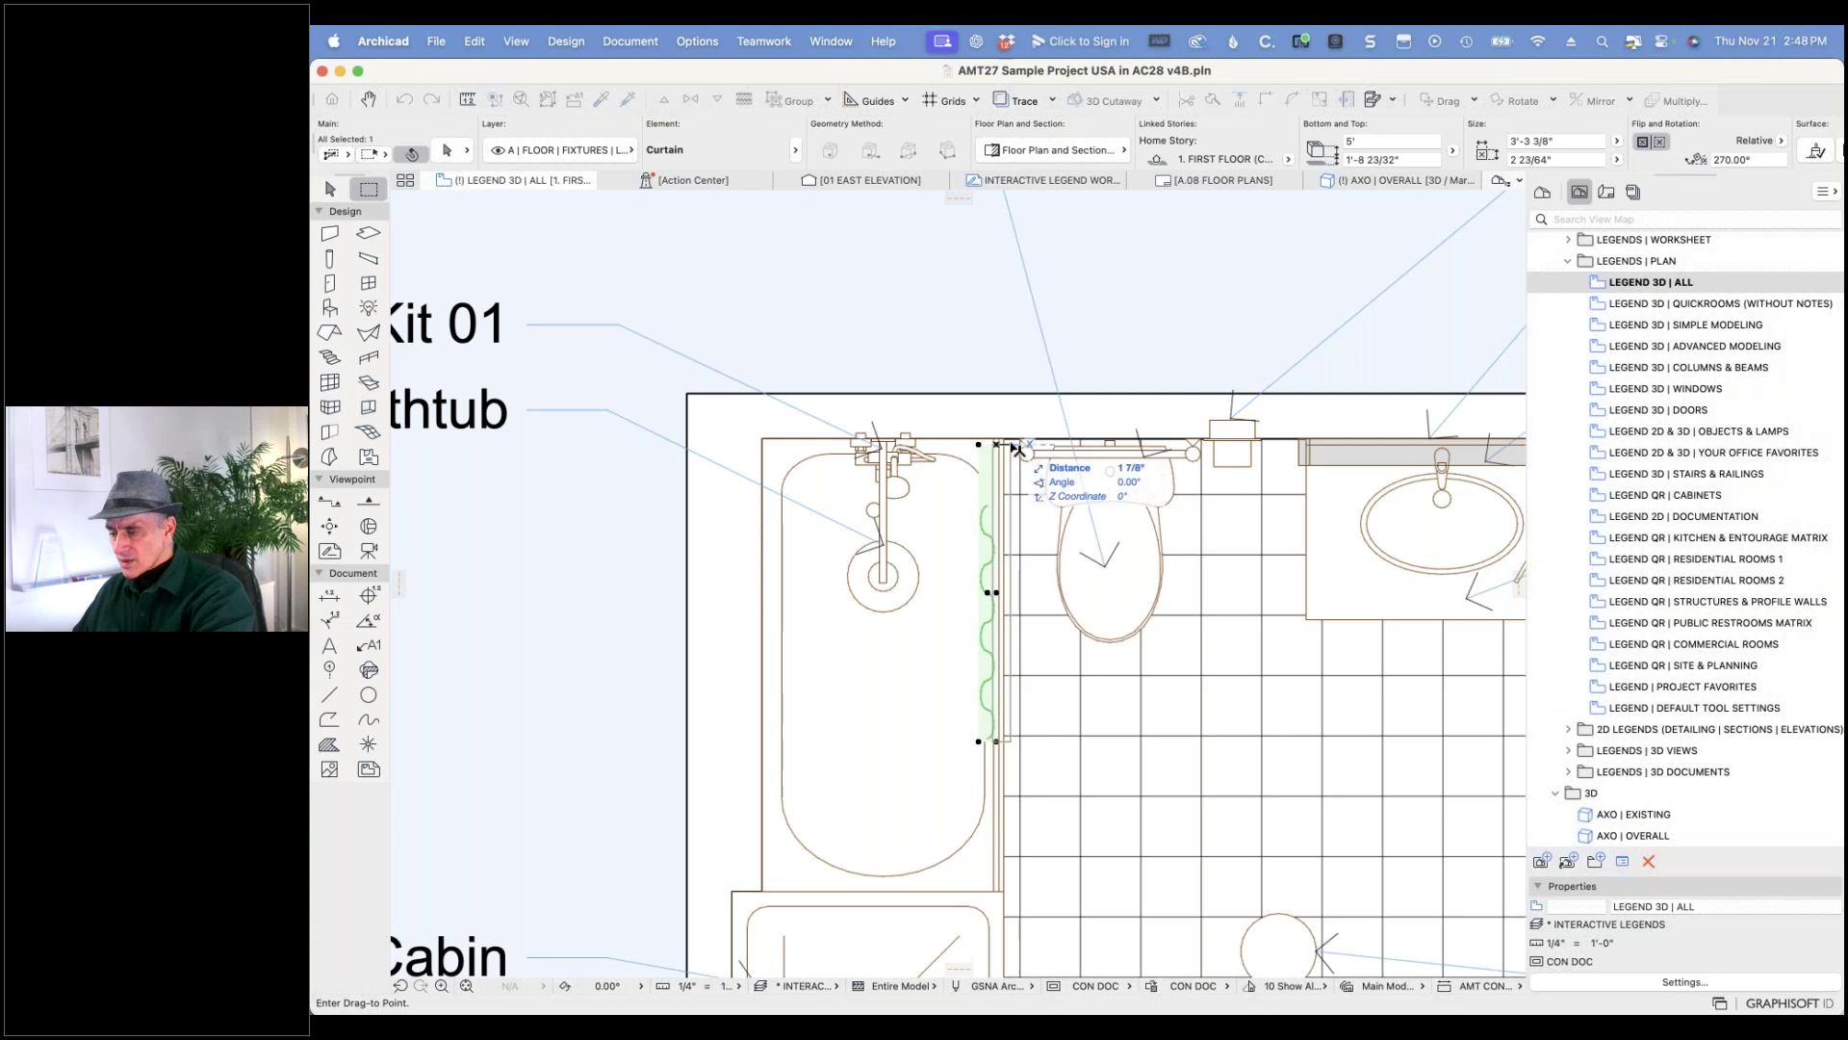
click(1012, 446)
key(Escape)
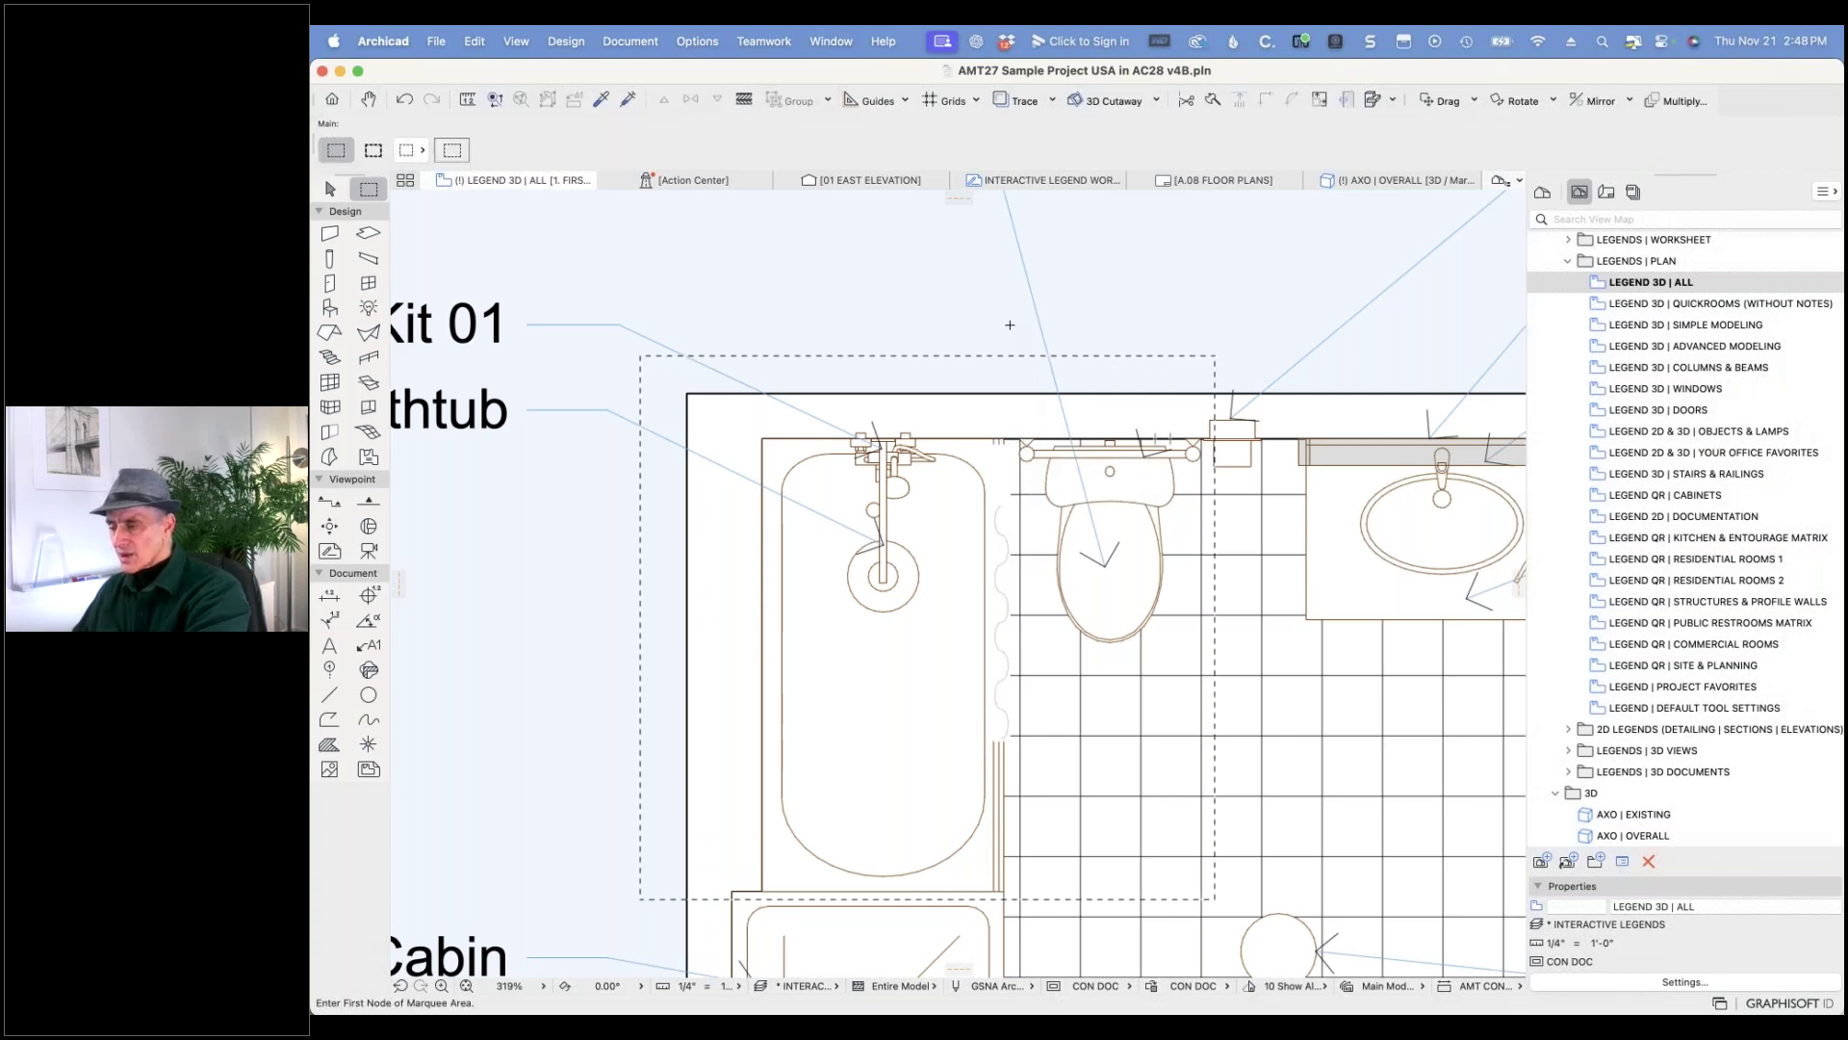
right_click(1021, 441)
click(1113, 641)
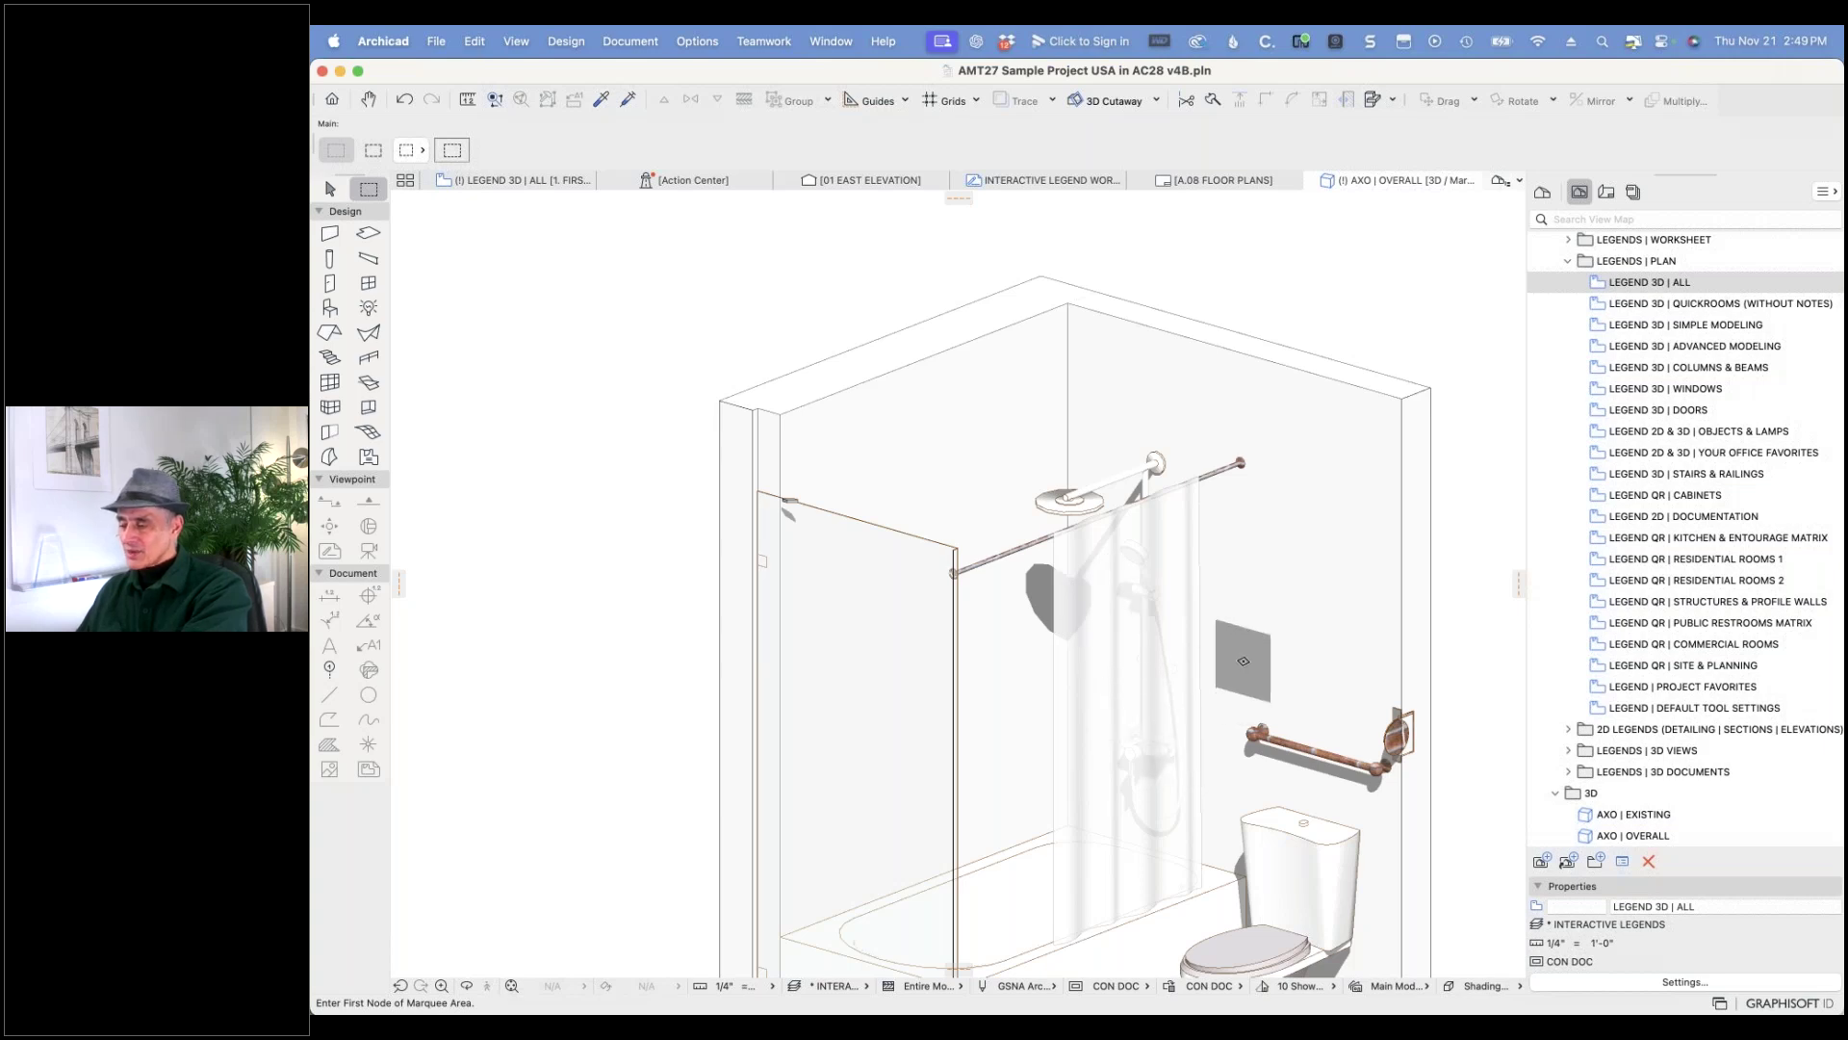
- Give the Shower Bar 27 rod the Metal - Finish - Chrome surface in its object settings
scroll(1233, 468, up, 15)
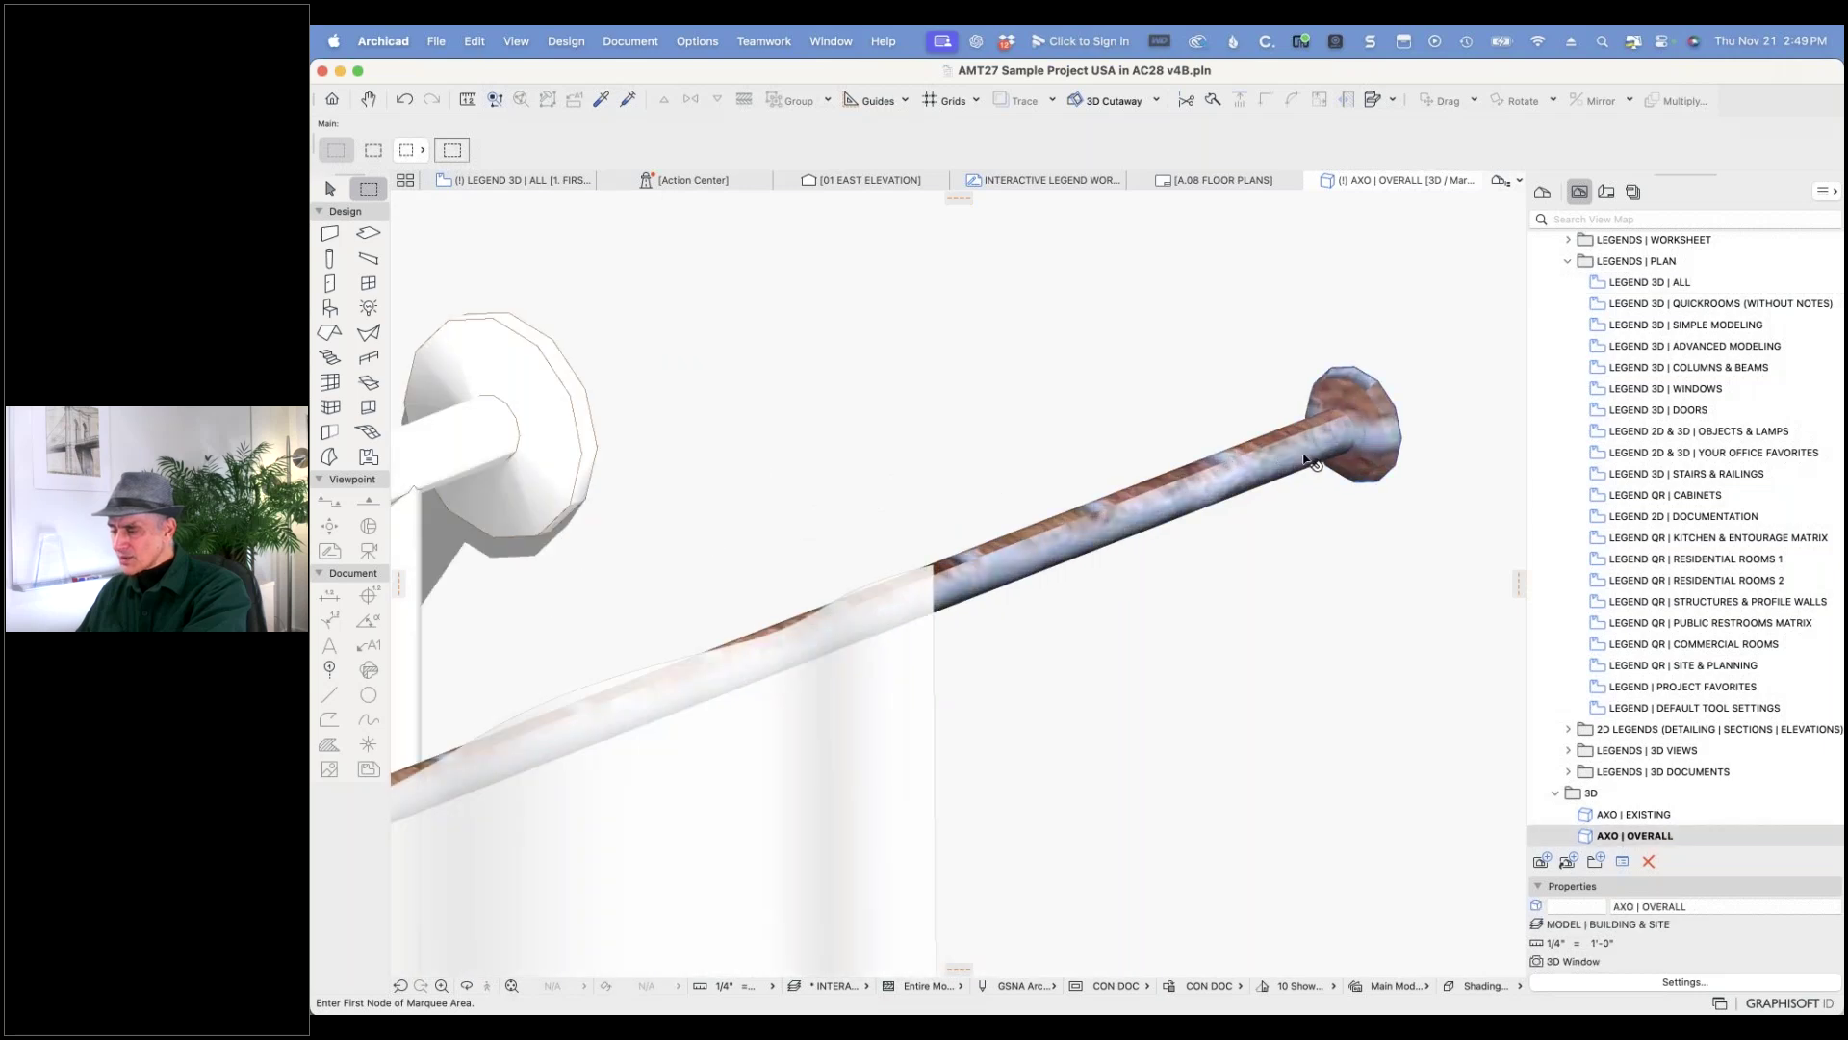
click(1311, 462)
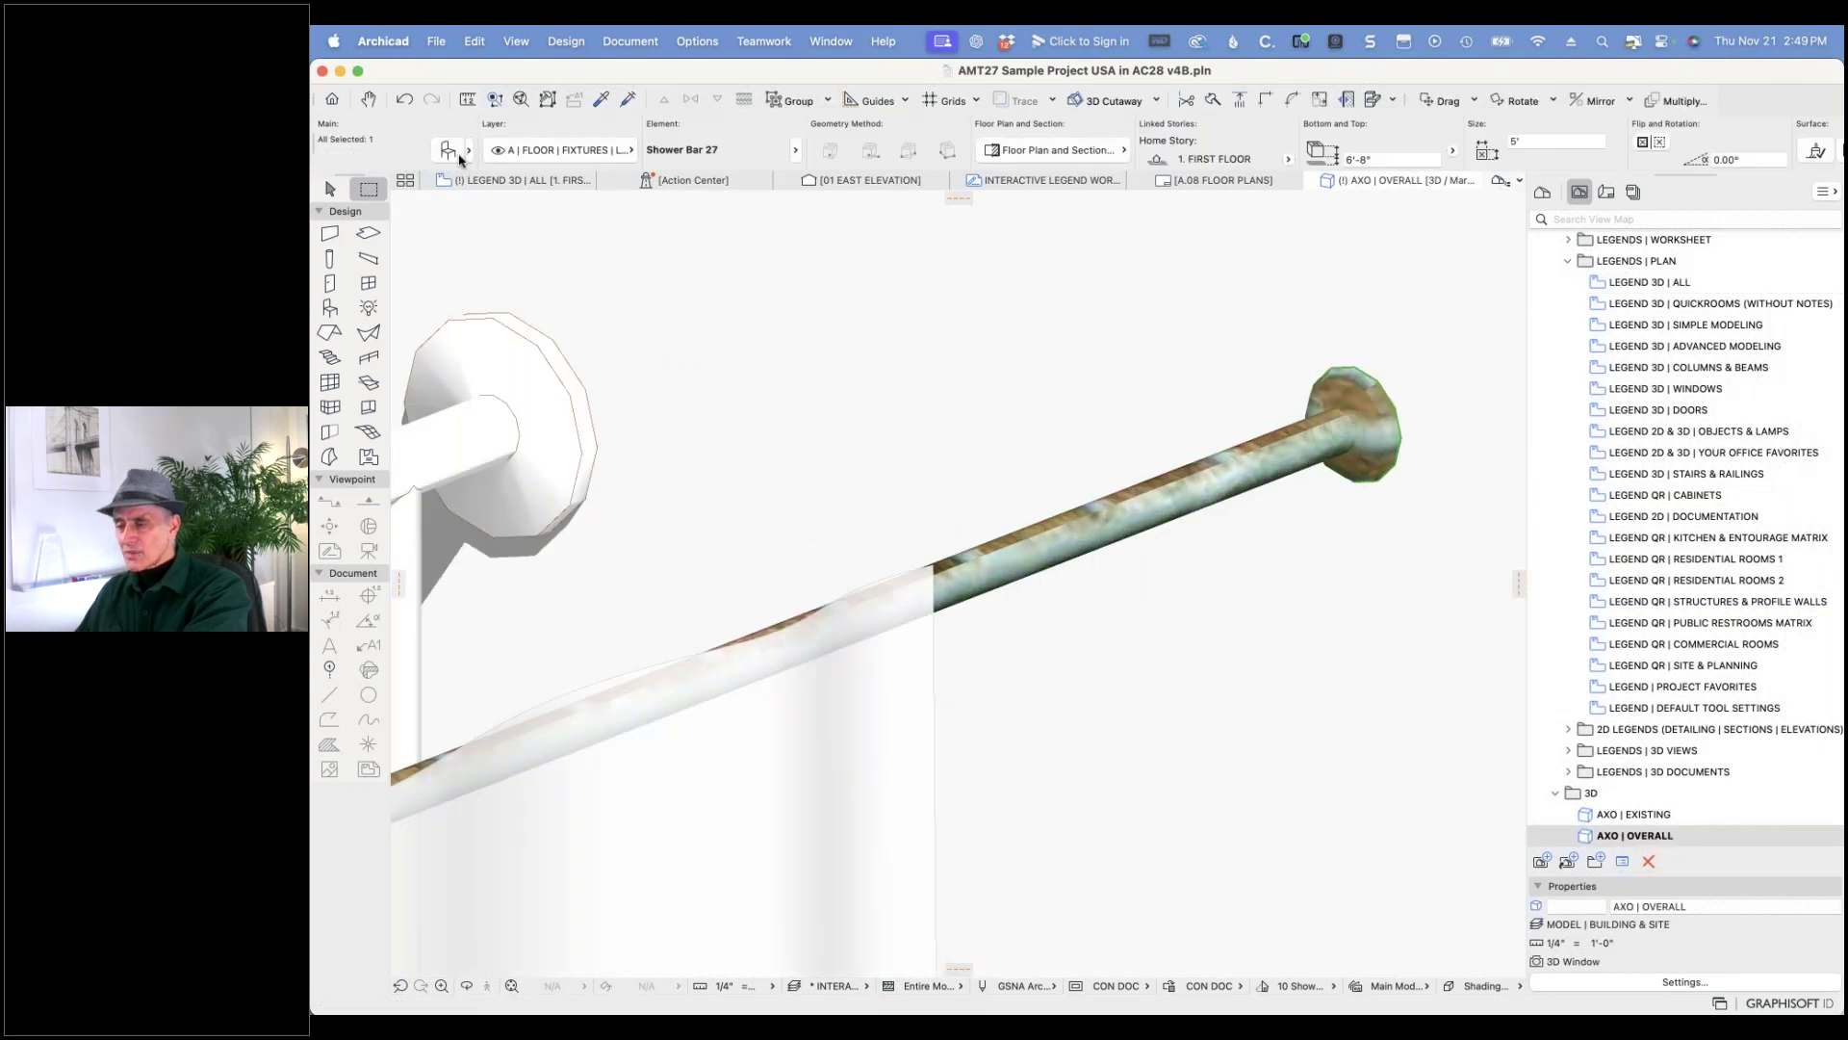
click(446, 150)
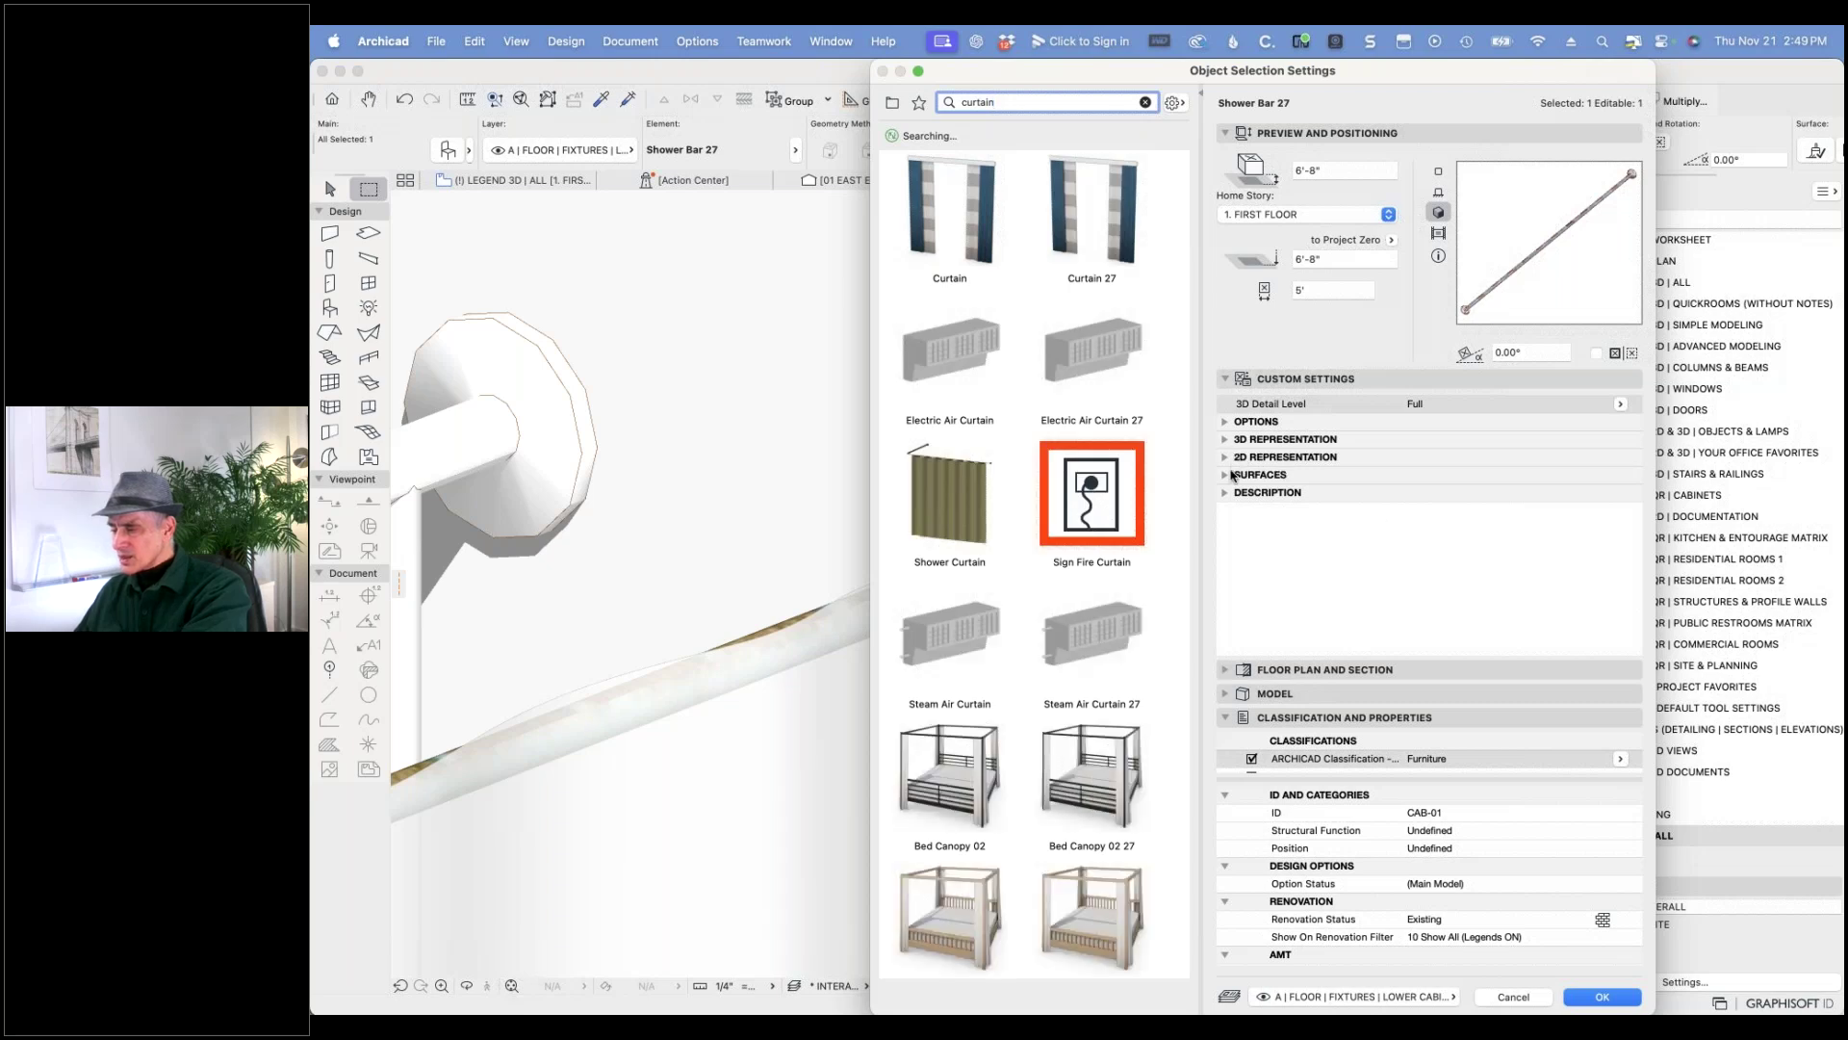
click(1225, 476)
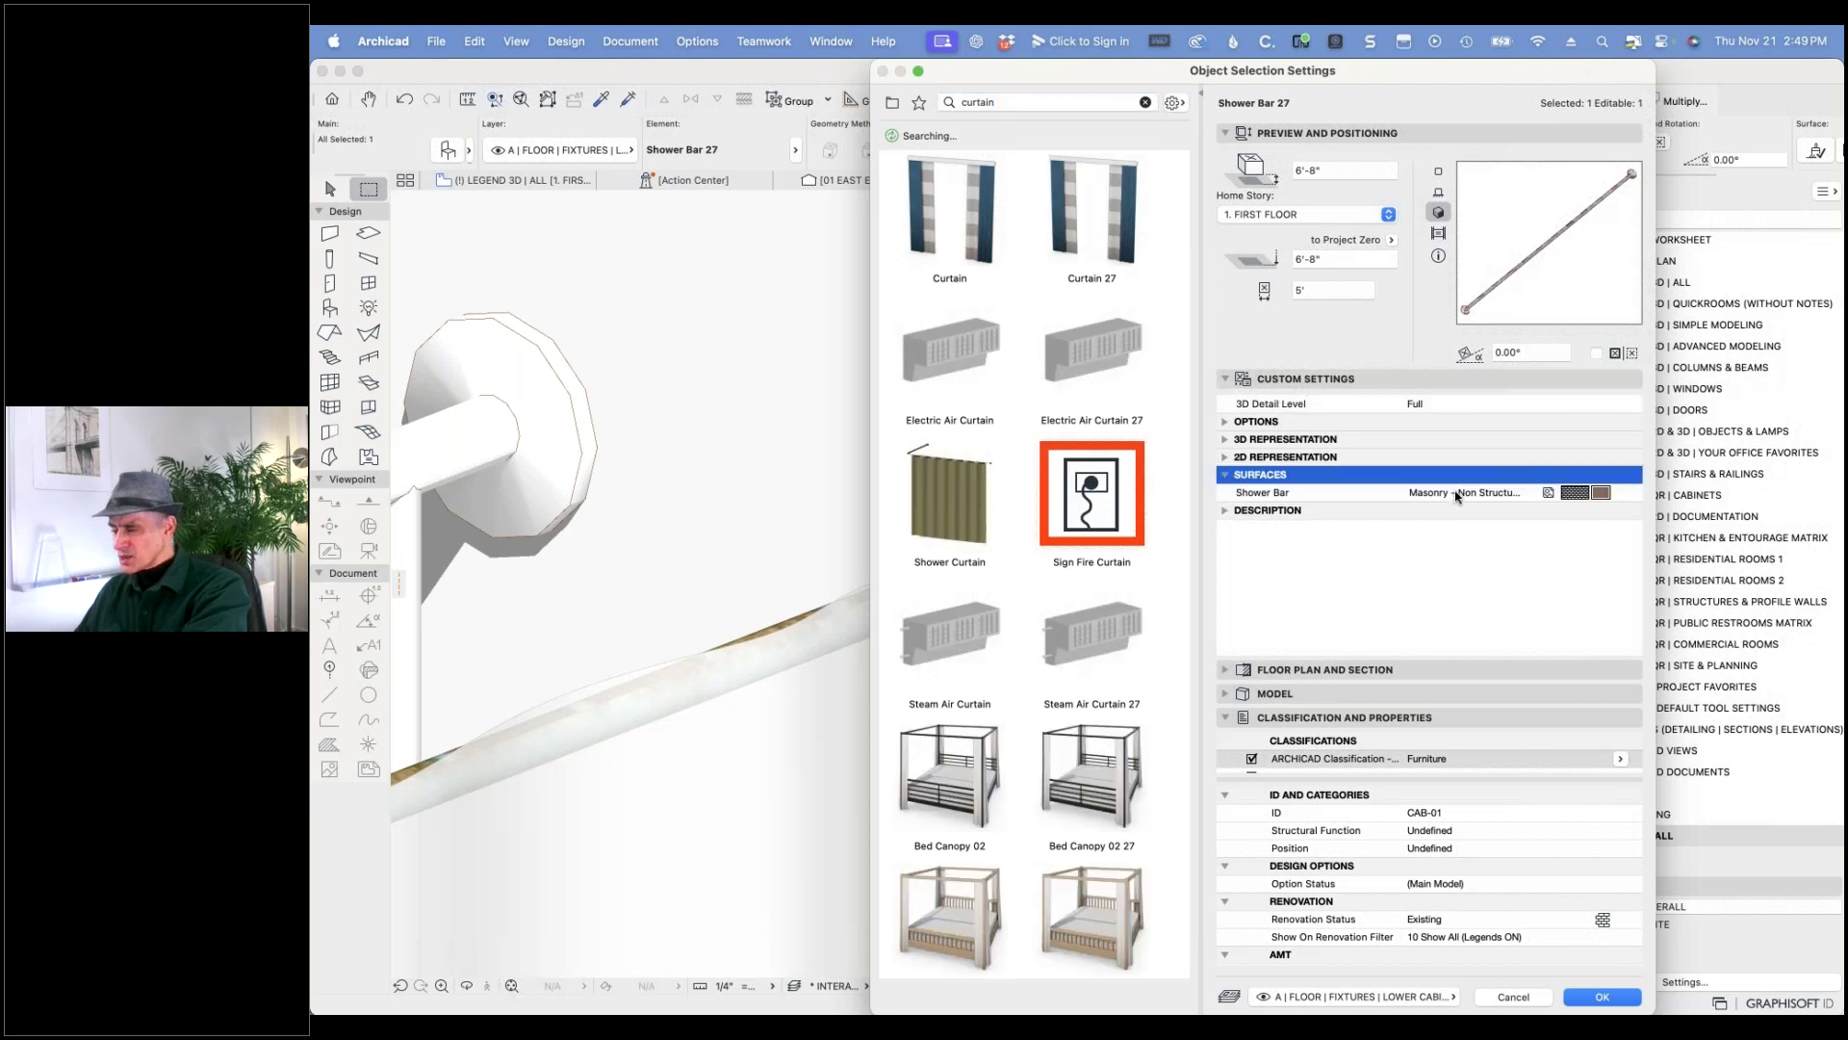
click(1605, 494)
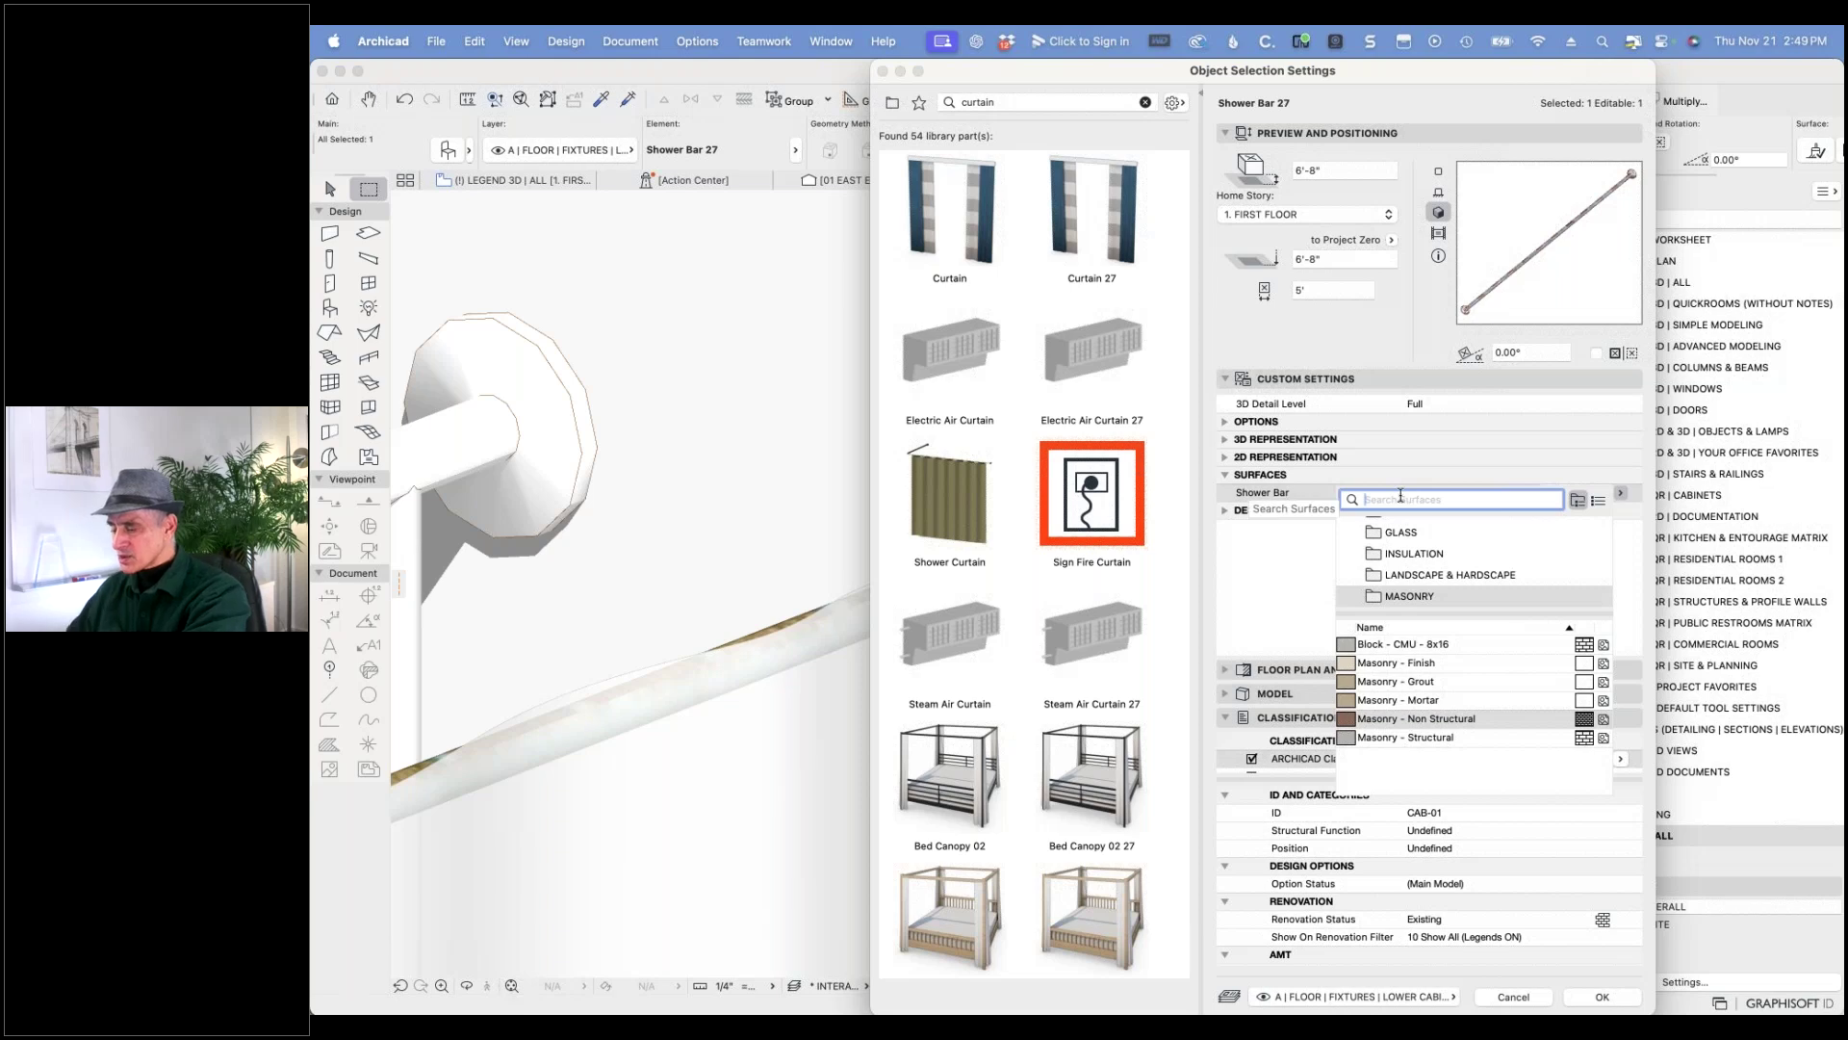
text(chrome)
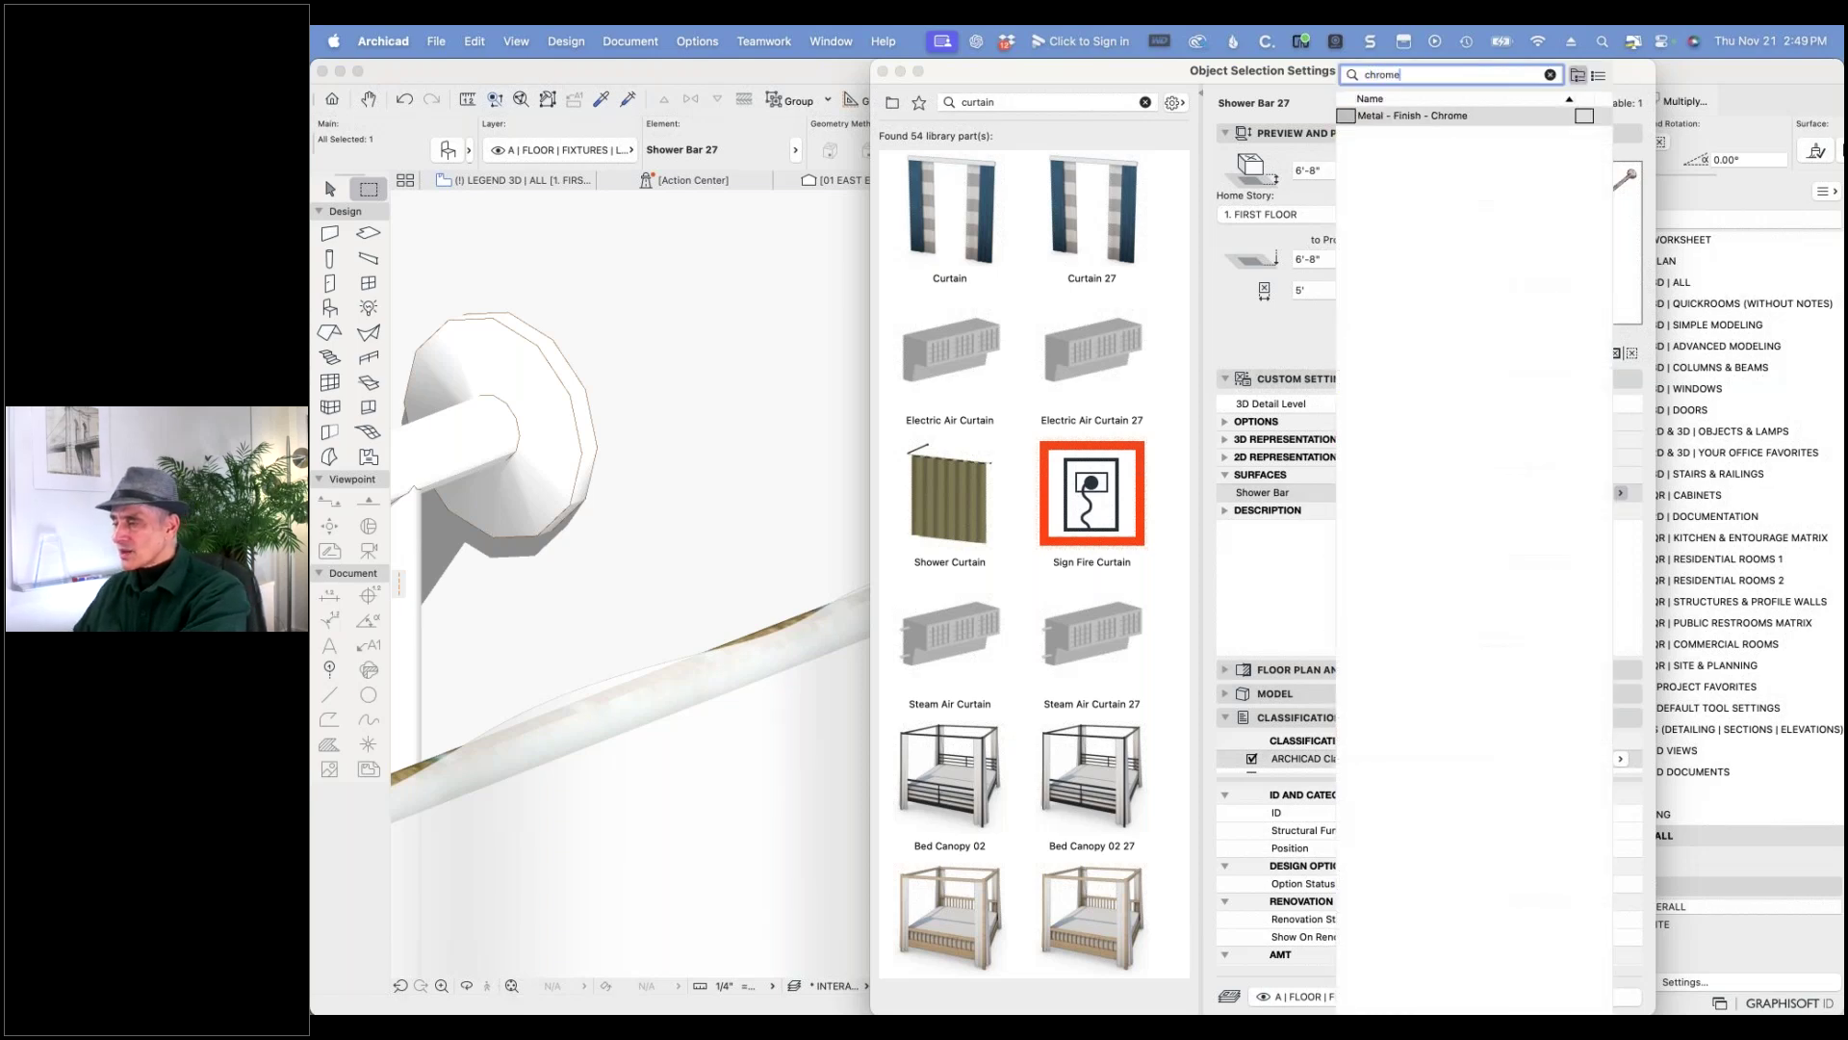
click(1444, 115)
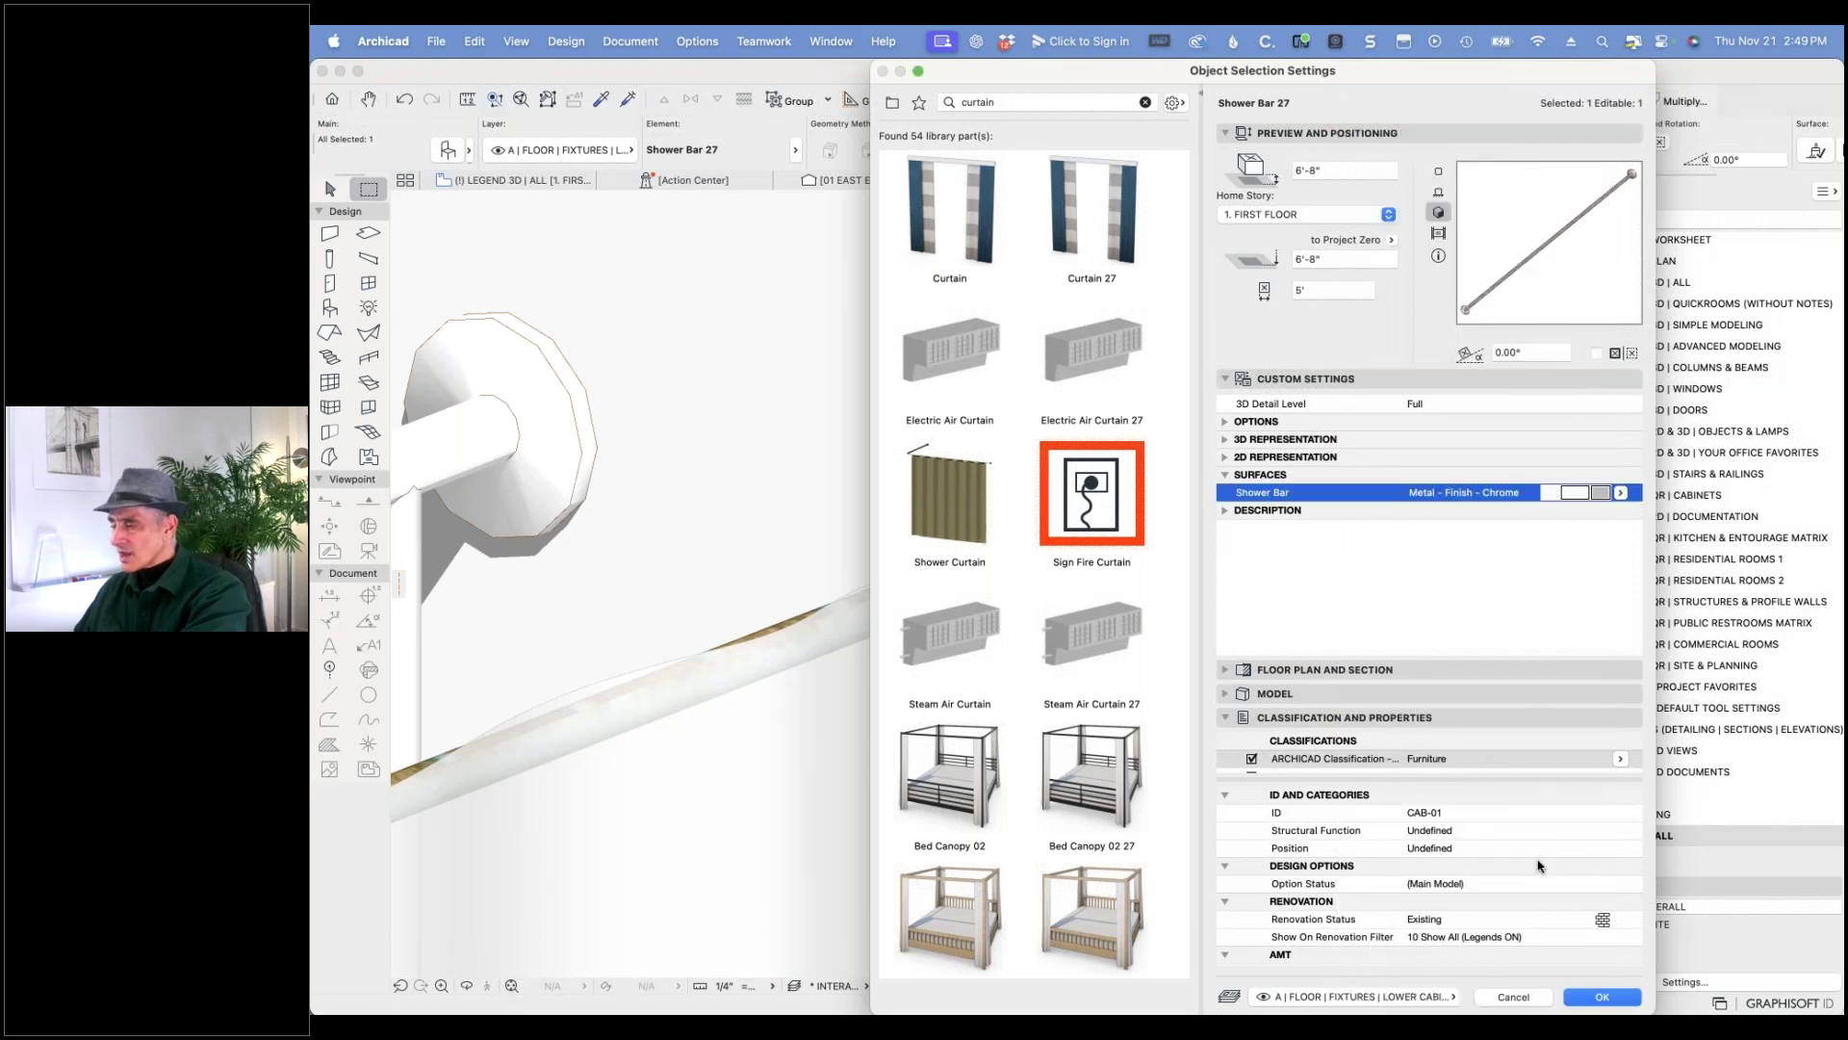
click(1598, 997)
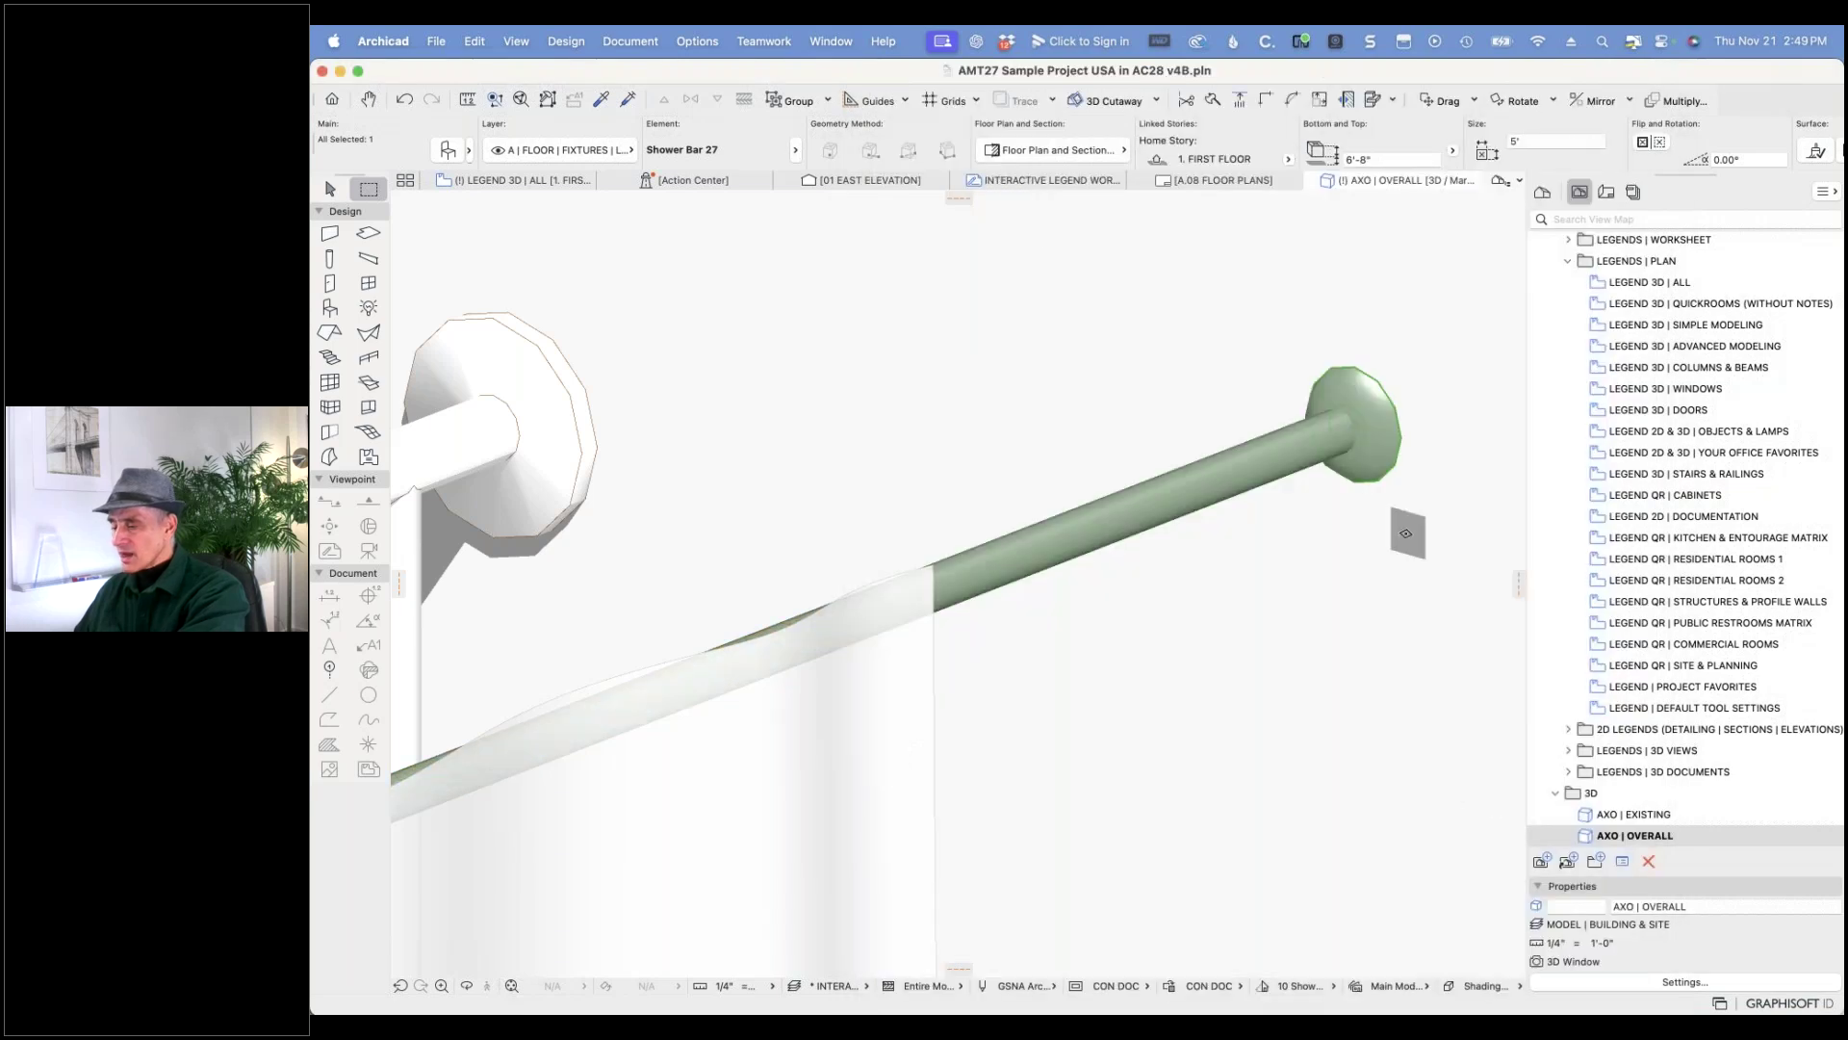
key(Escape)
scroll(1348, 514, down, 6)
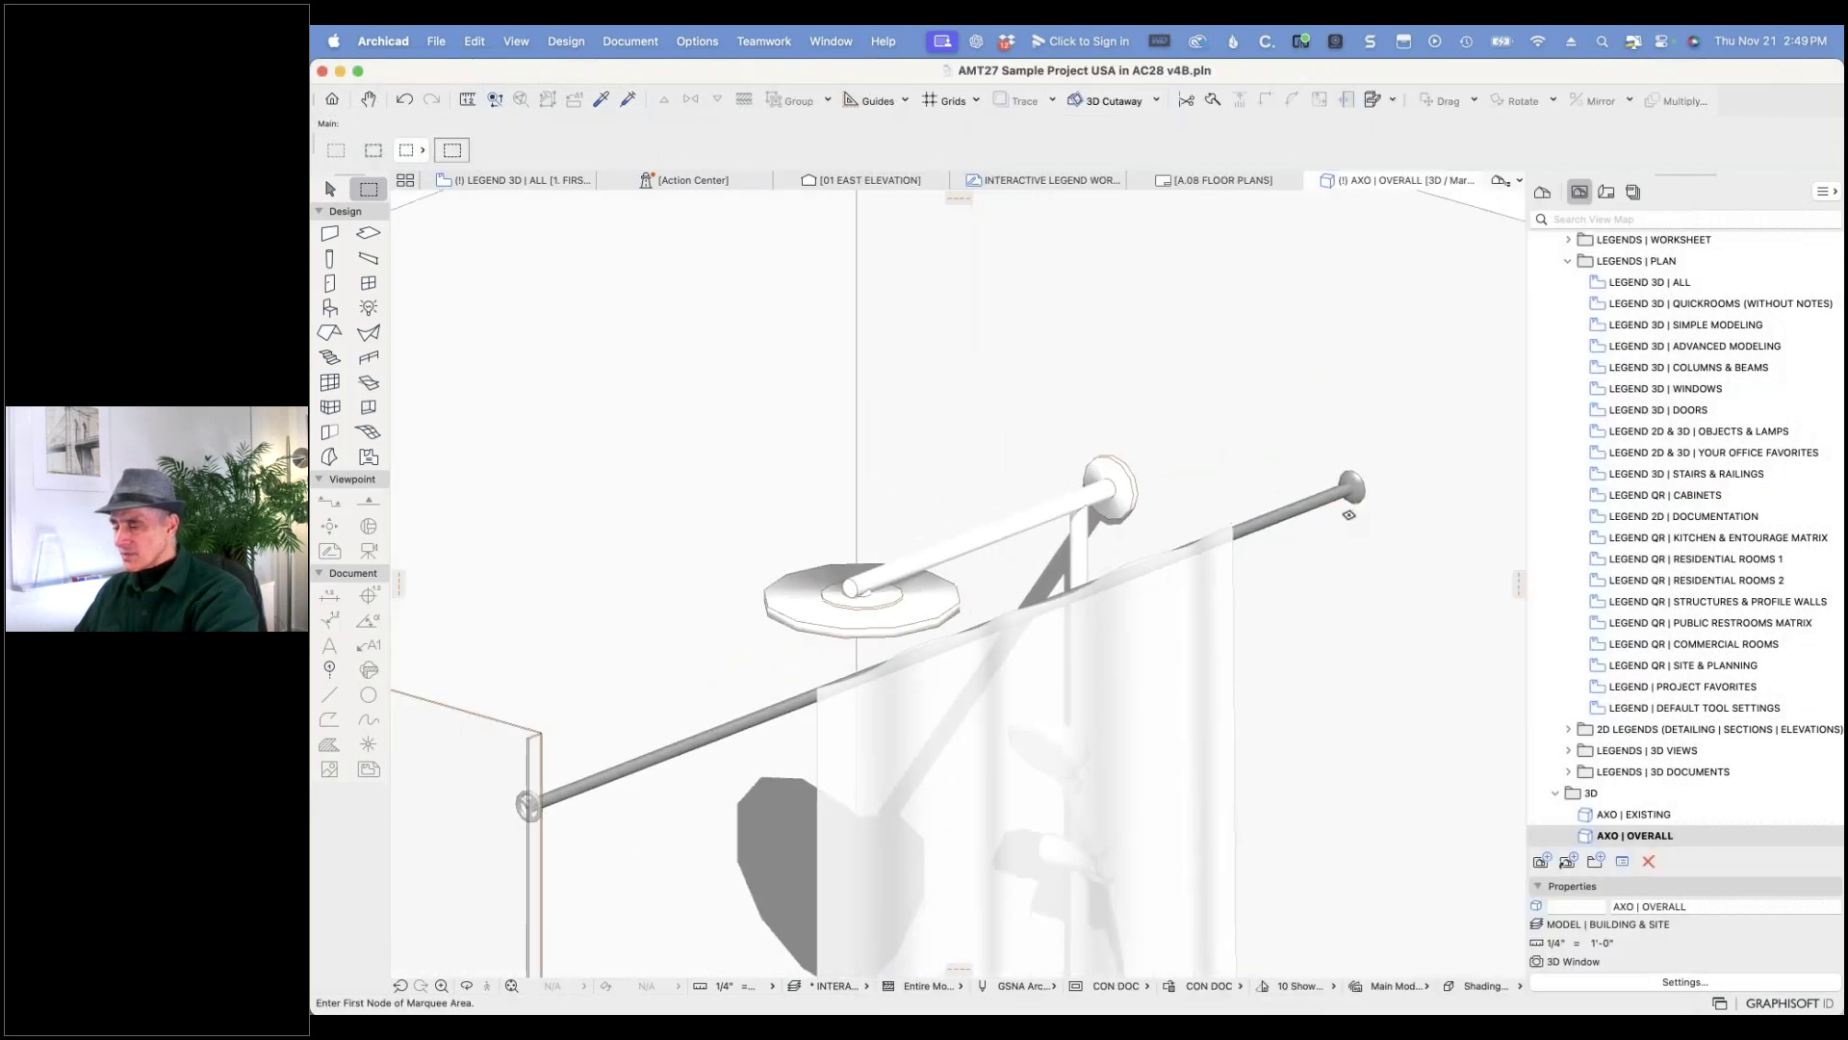
scroll(1349, 514, down, 3)
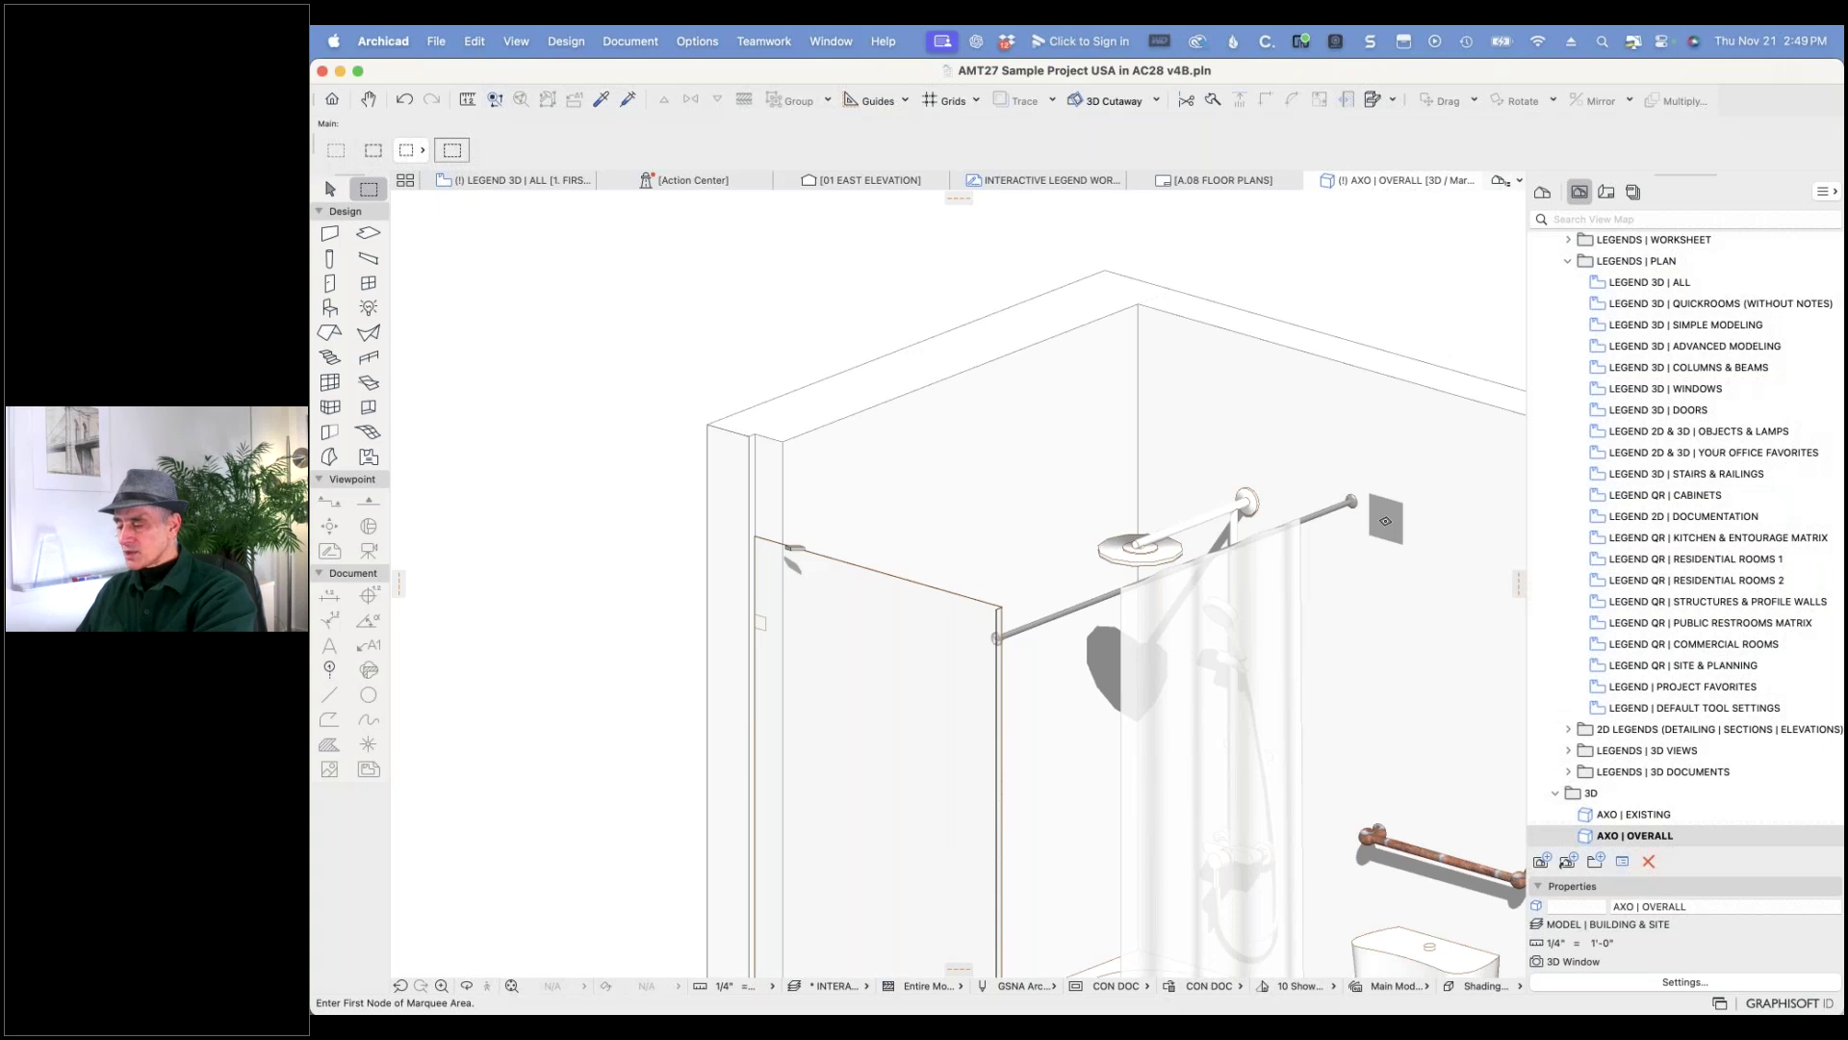
- Set the towel rack's Arm surface to Metal - Finish - Chrome via Cmd+T settings
scroll(1459, 840, up, 3)
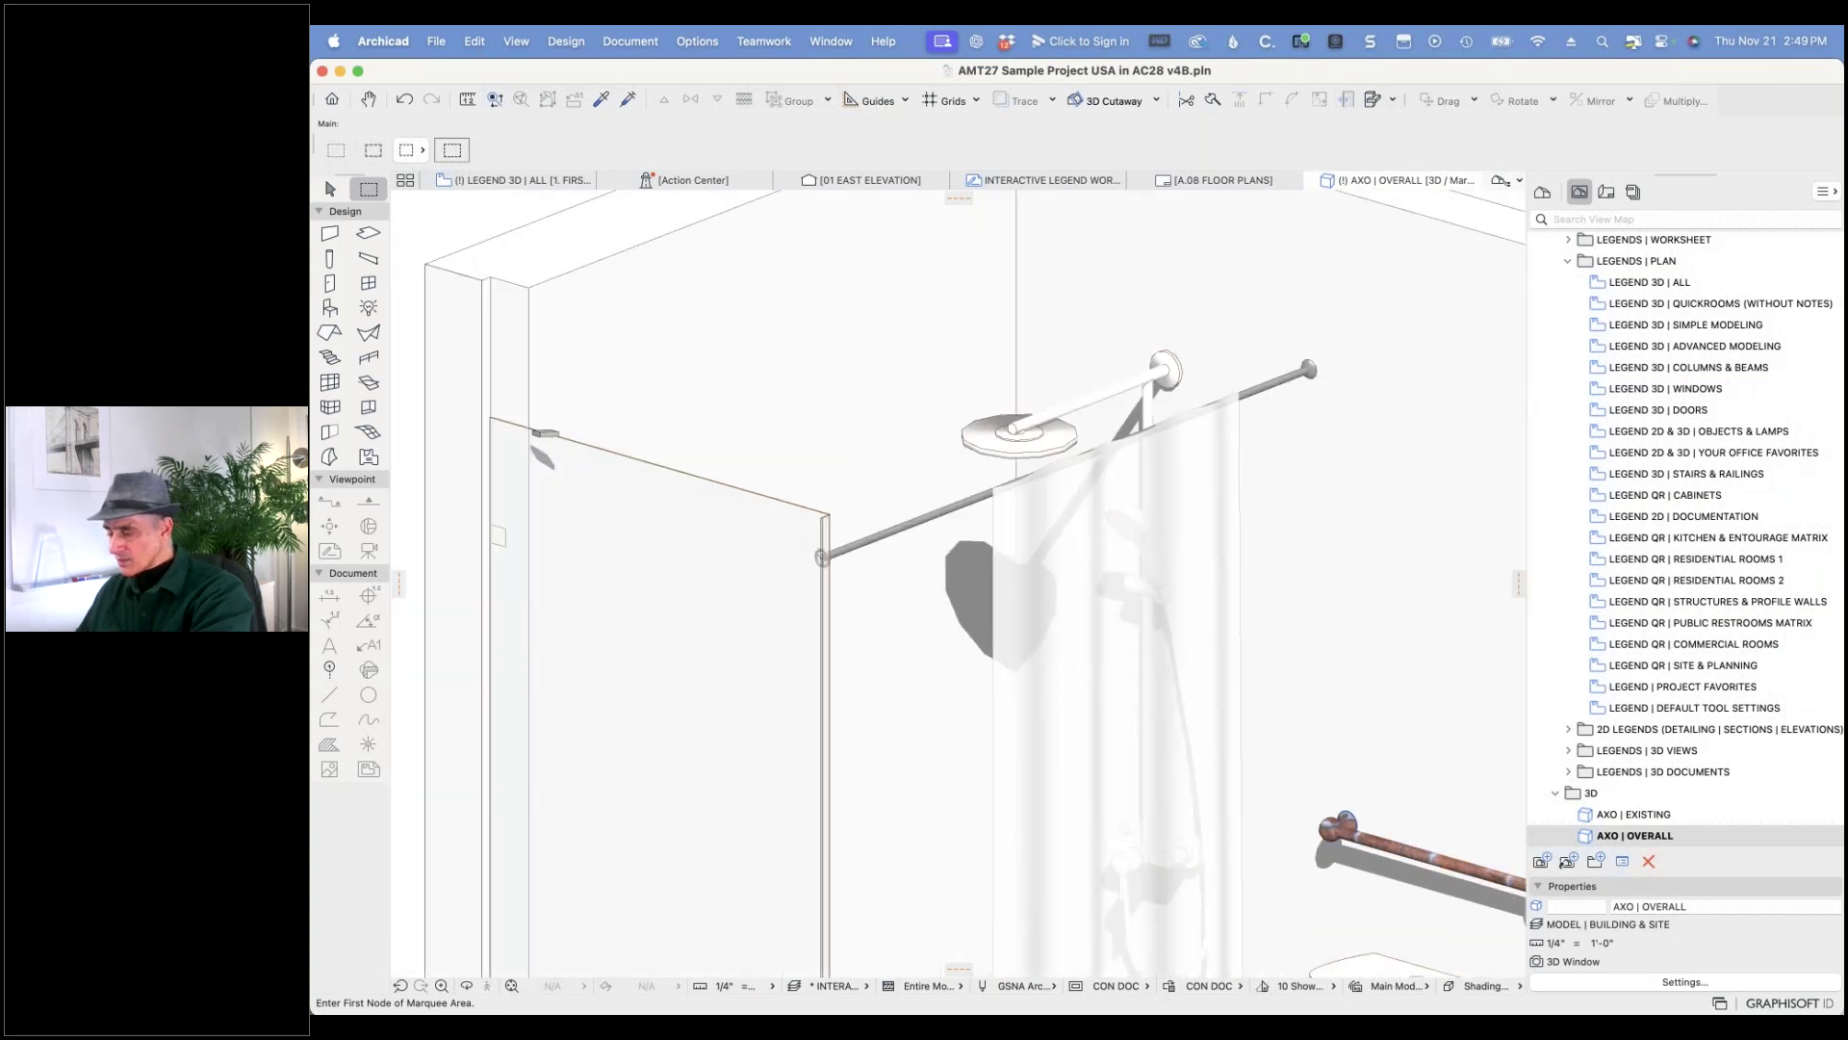
click(1451, 851)
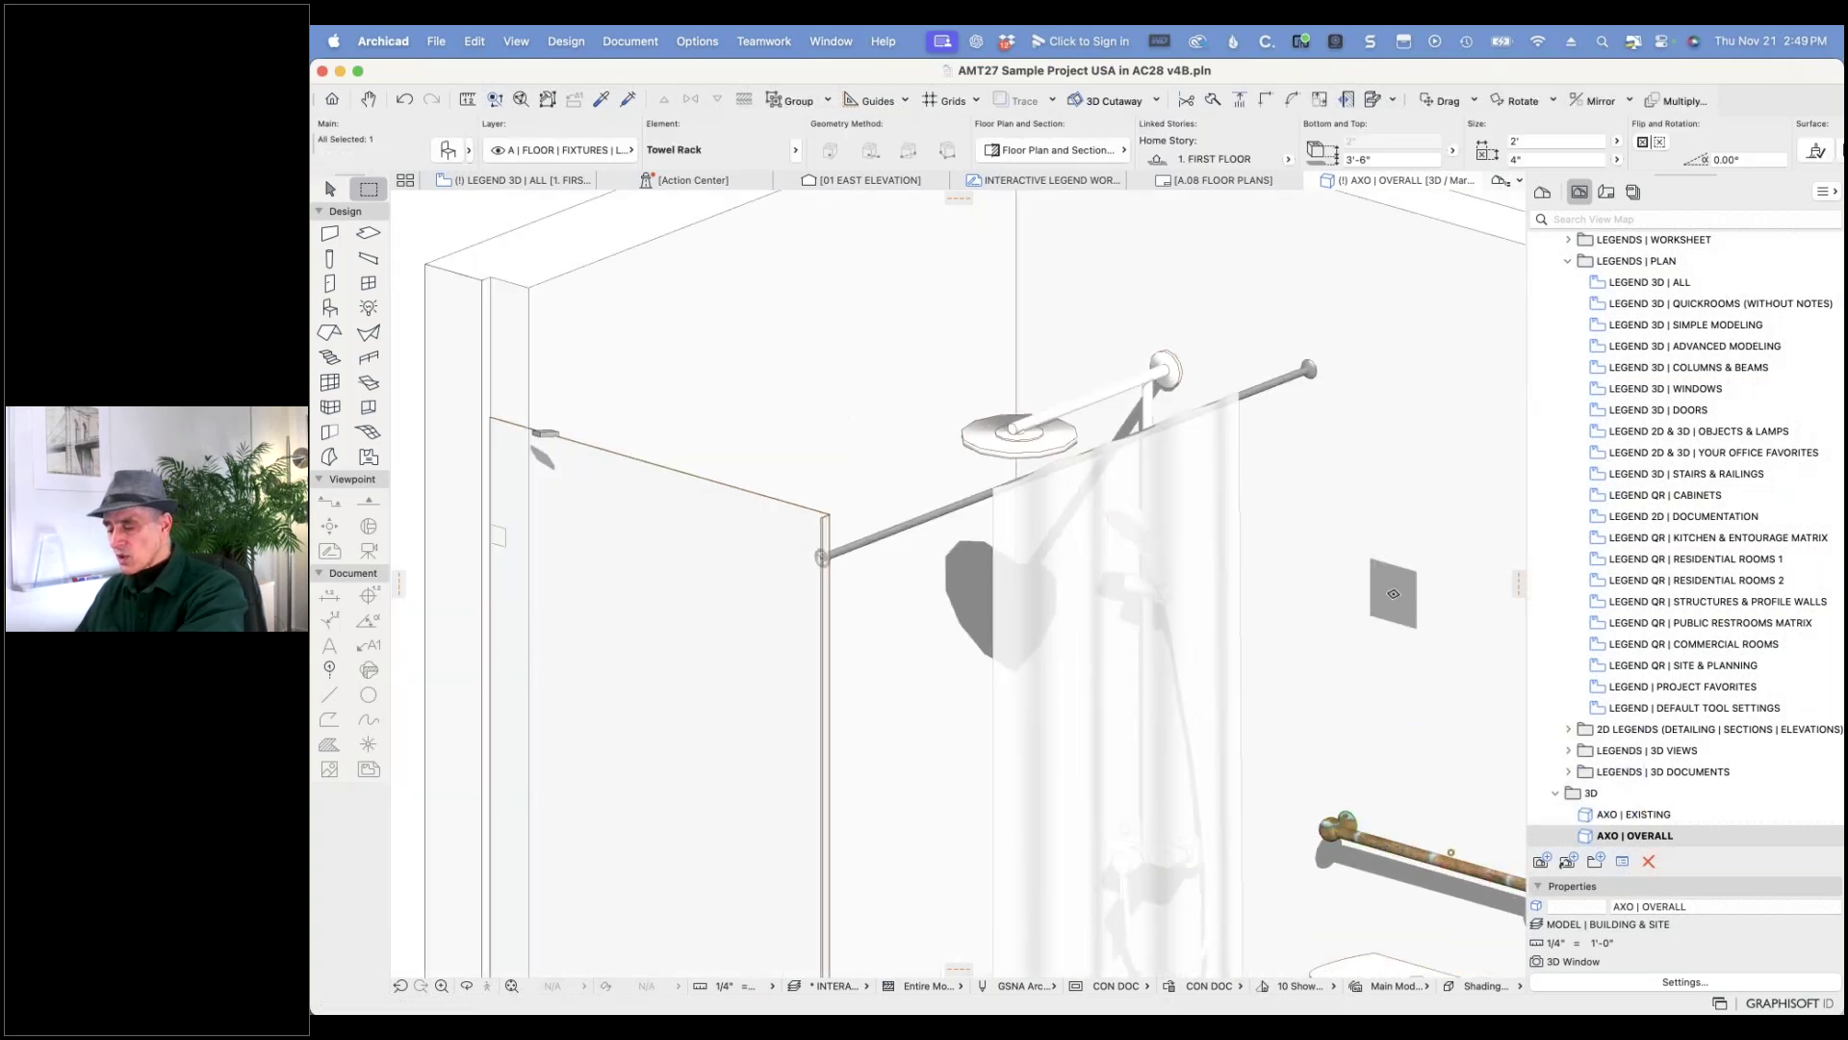
key(super+t)
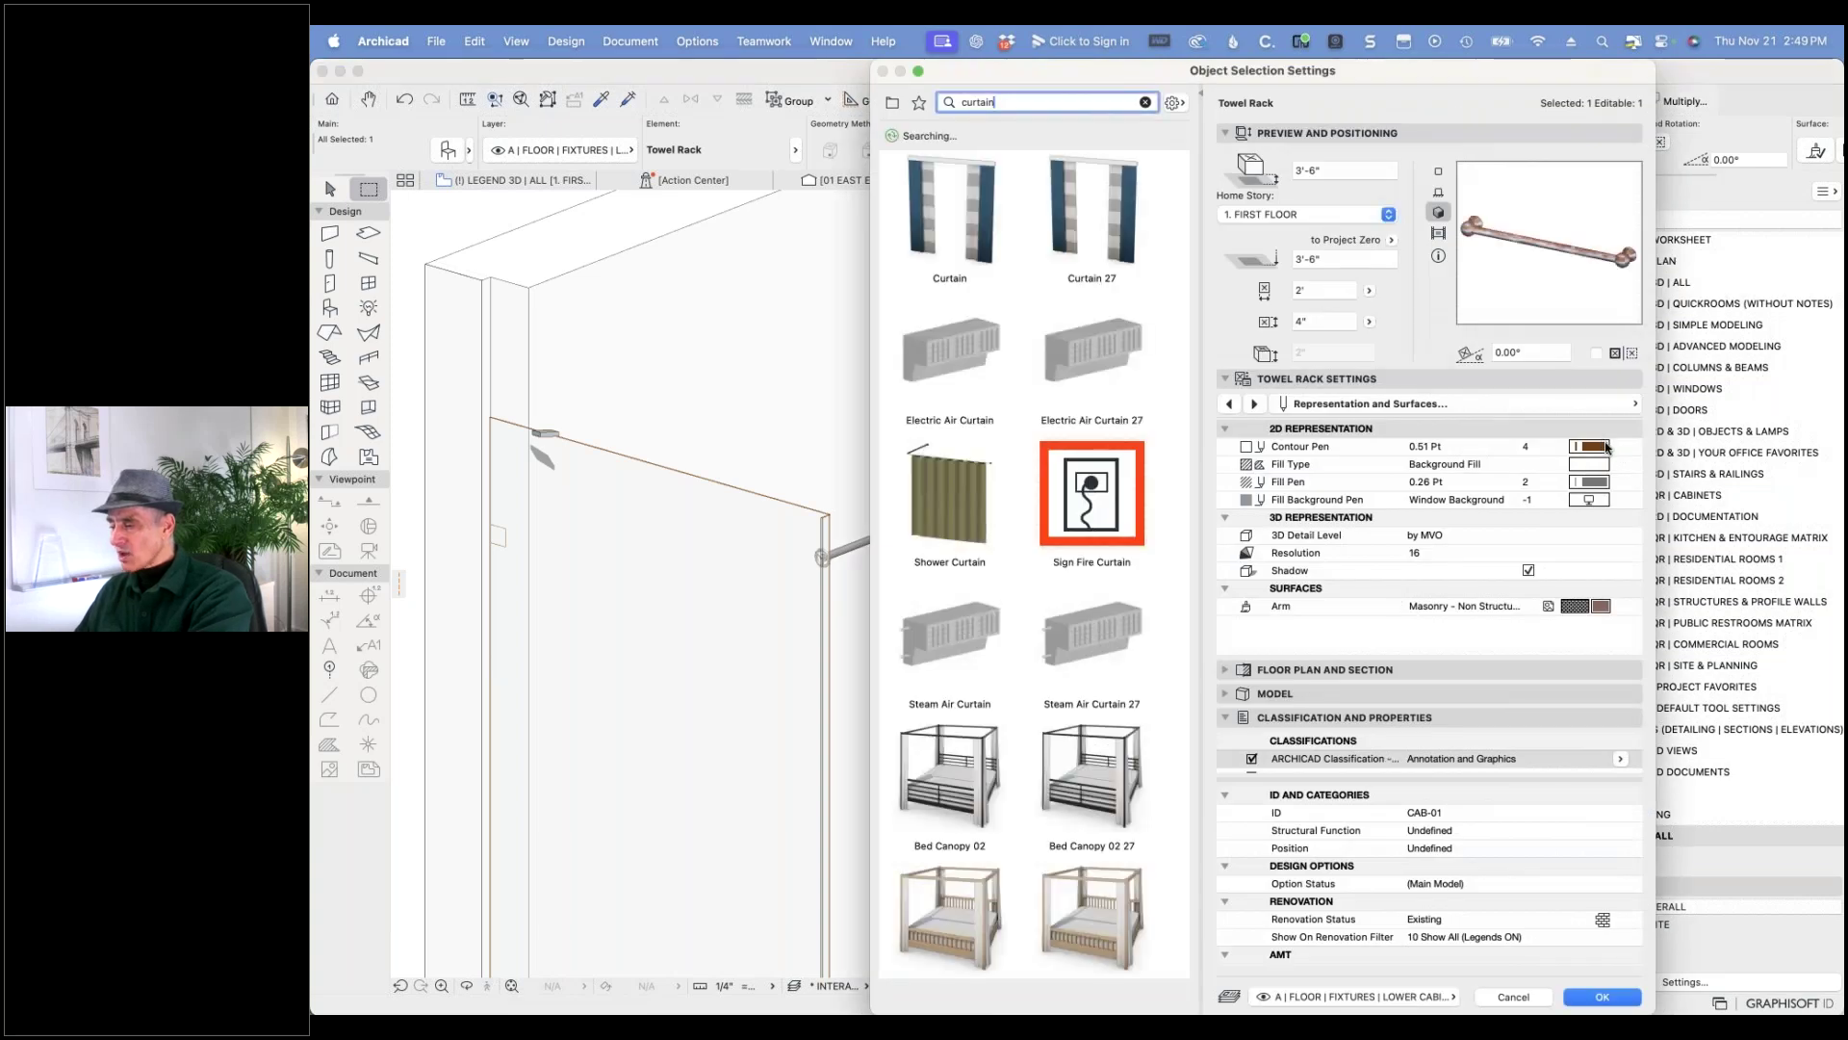
click(1602, 606)
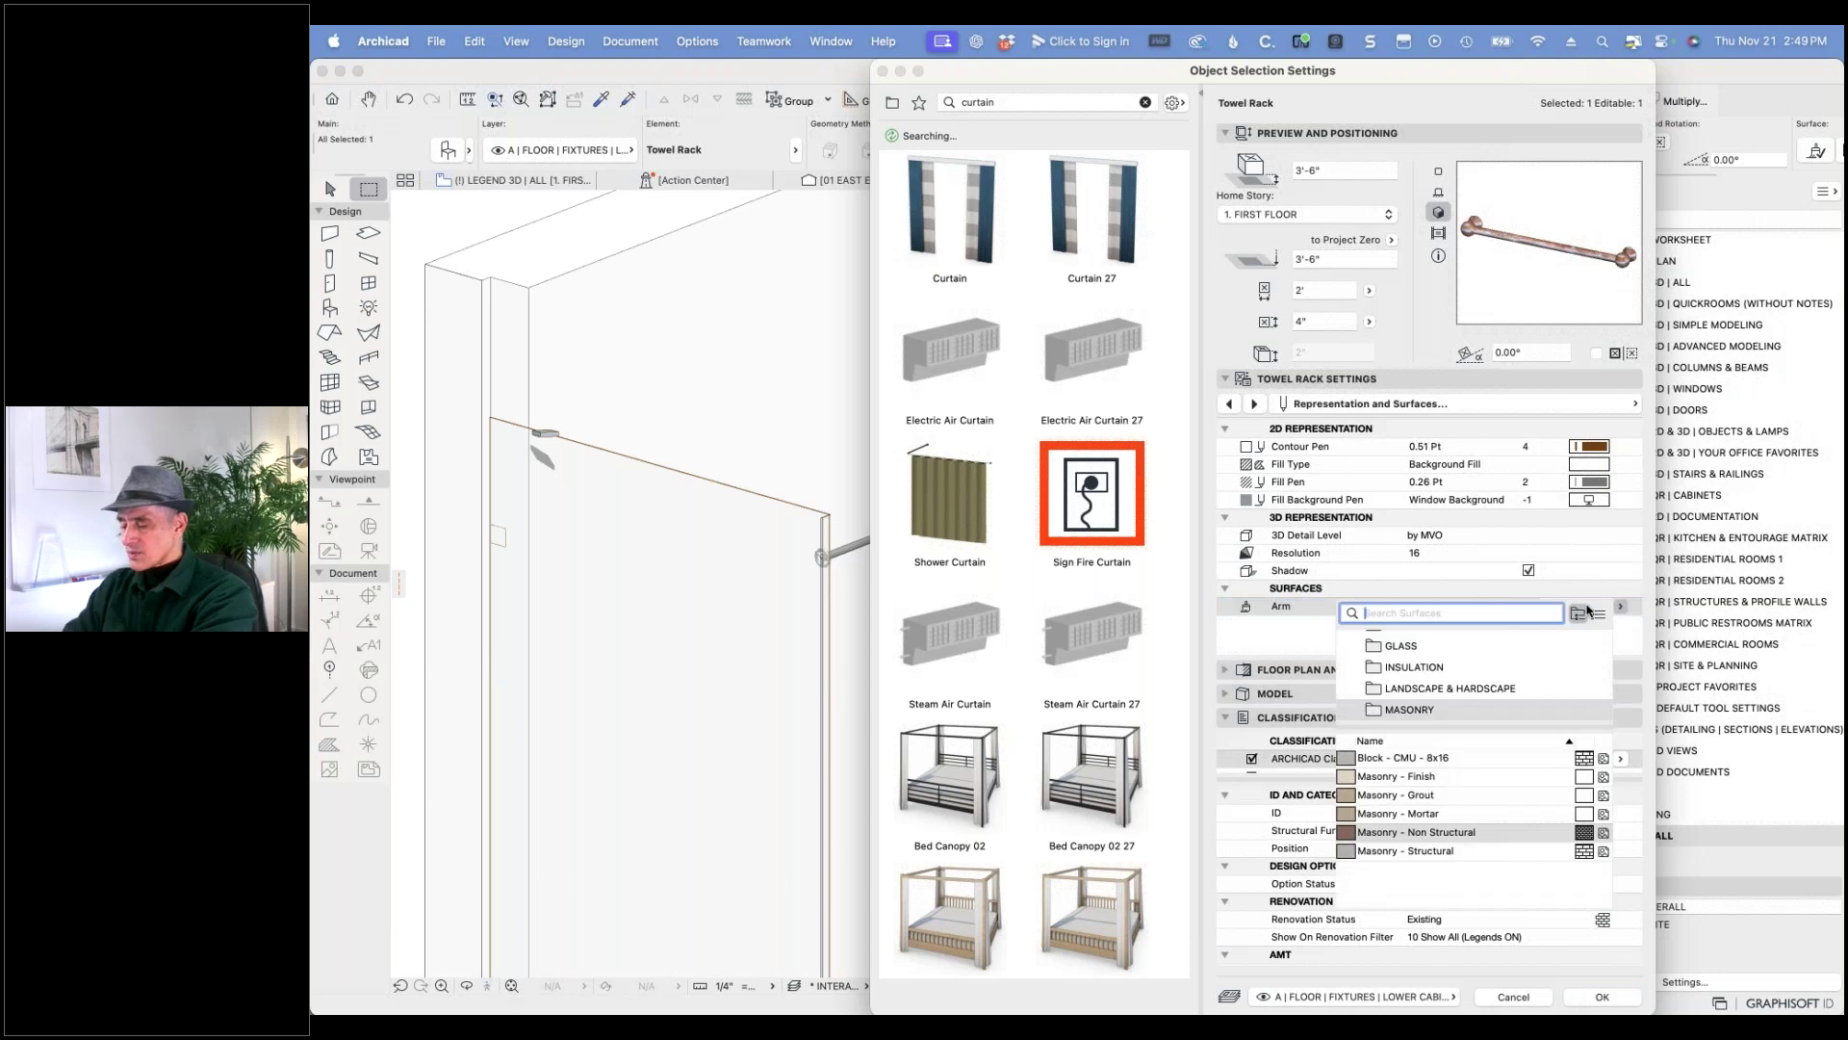
text(chrom)
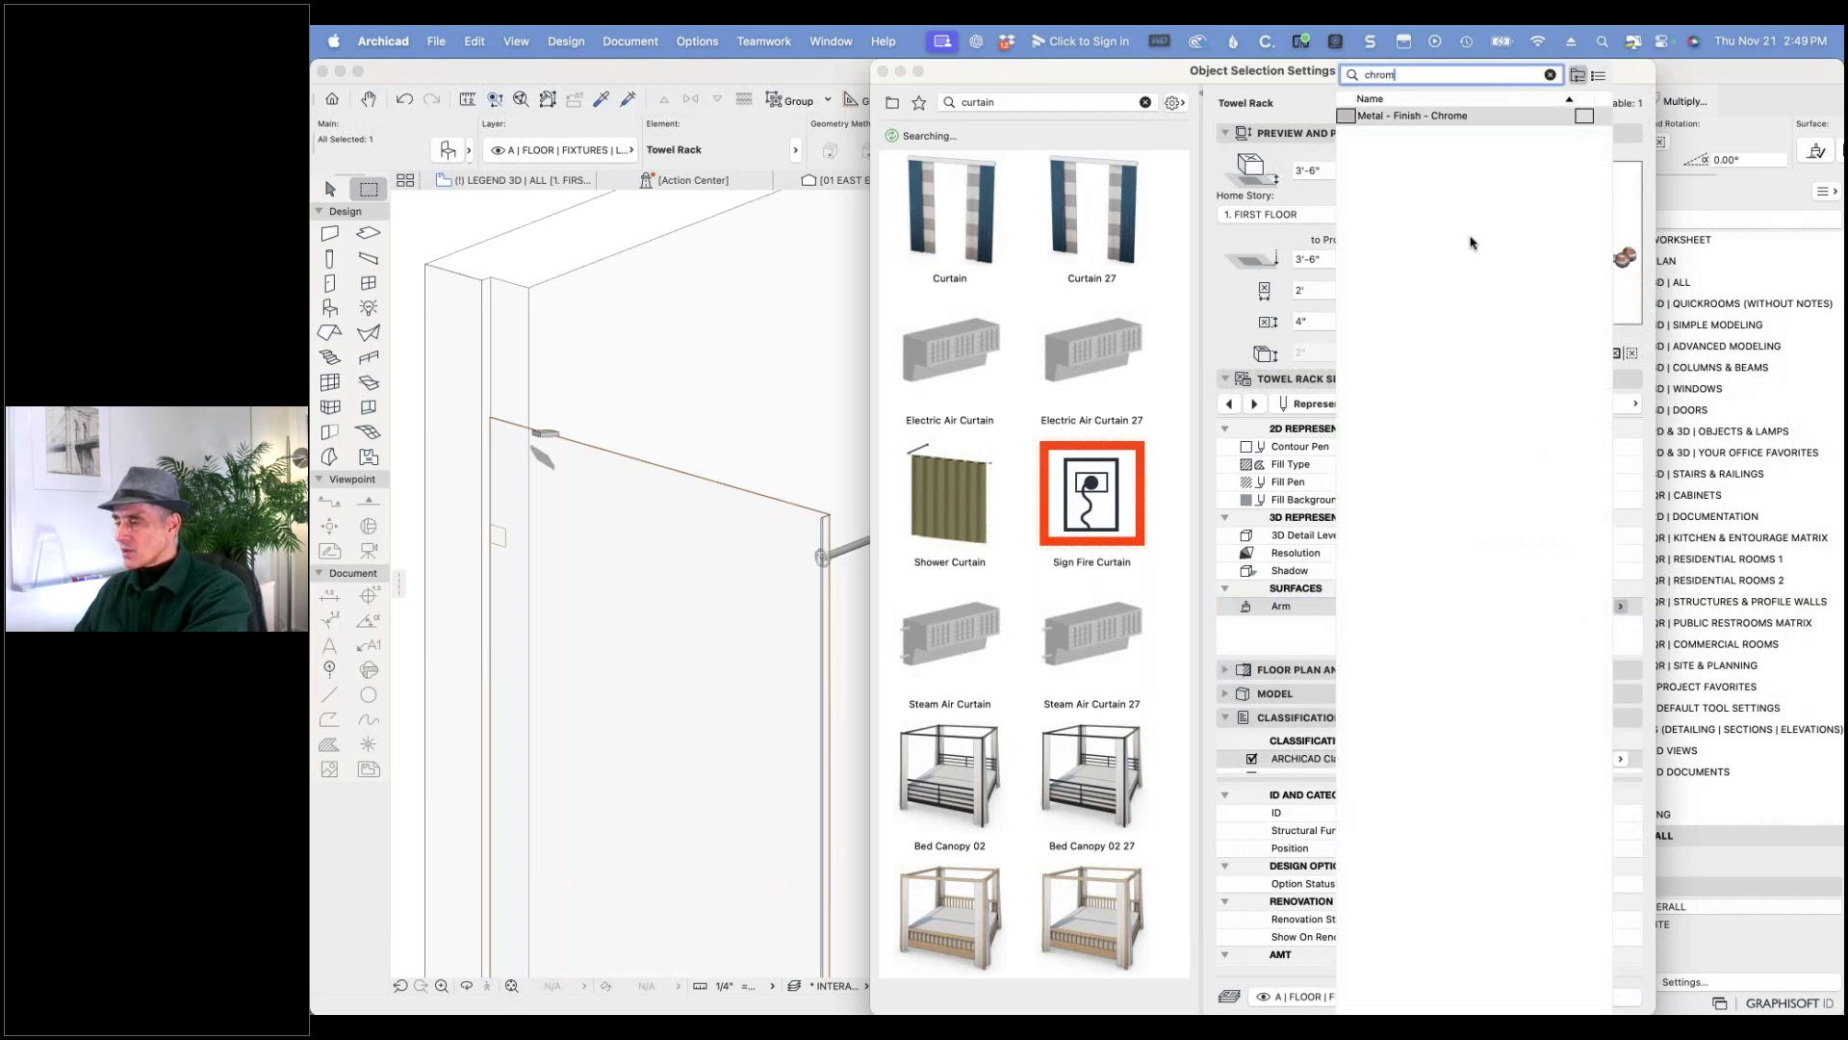
click(1450, 117)
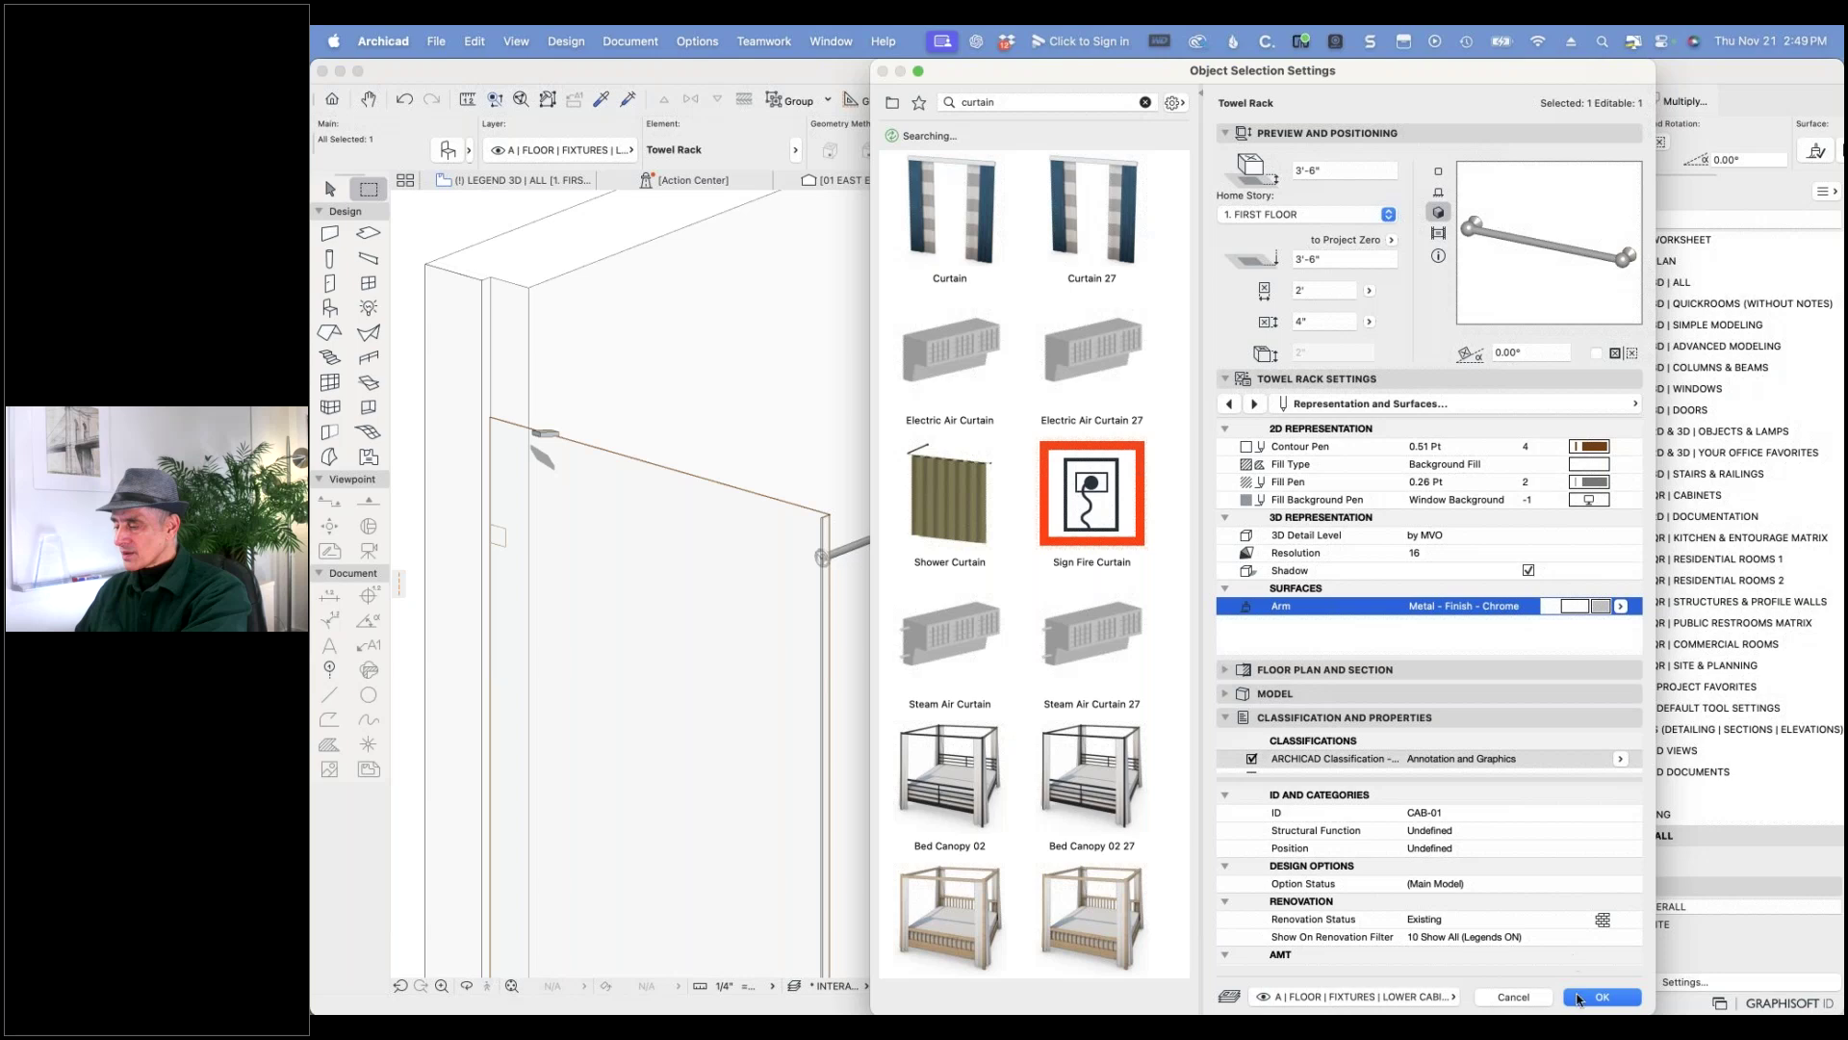
click(1586, 999)
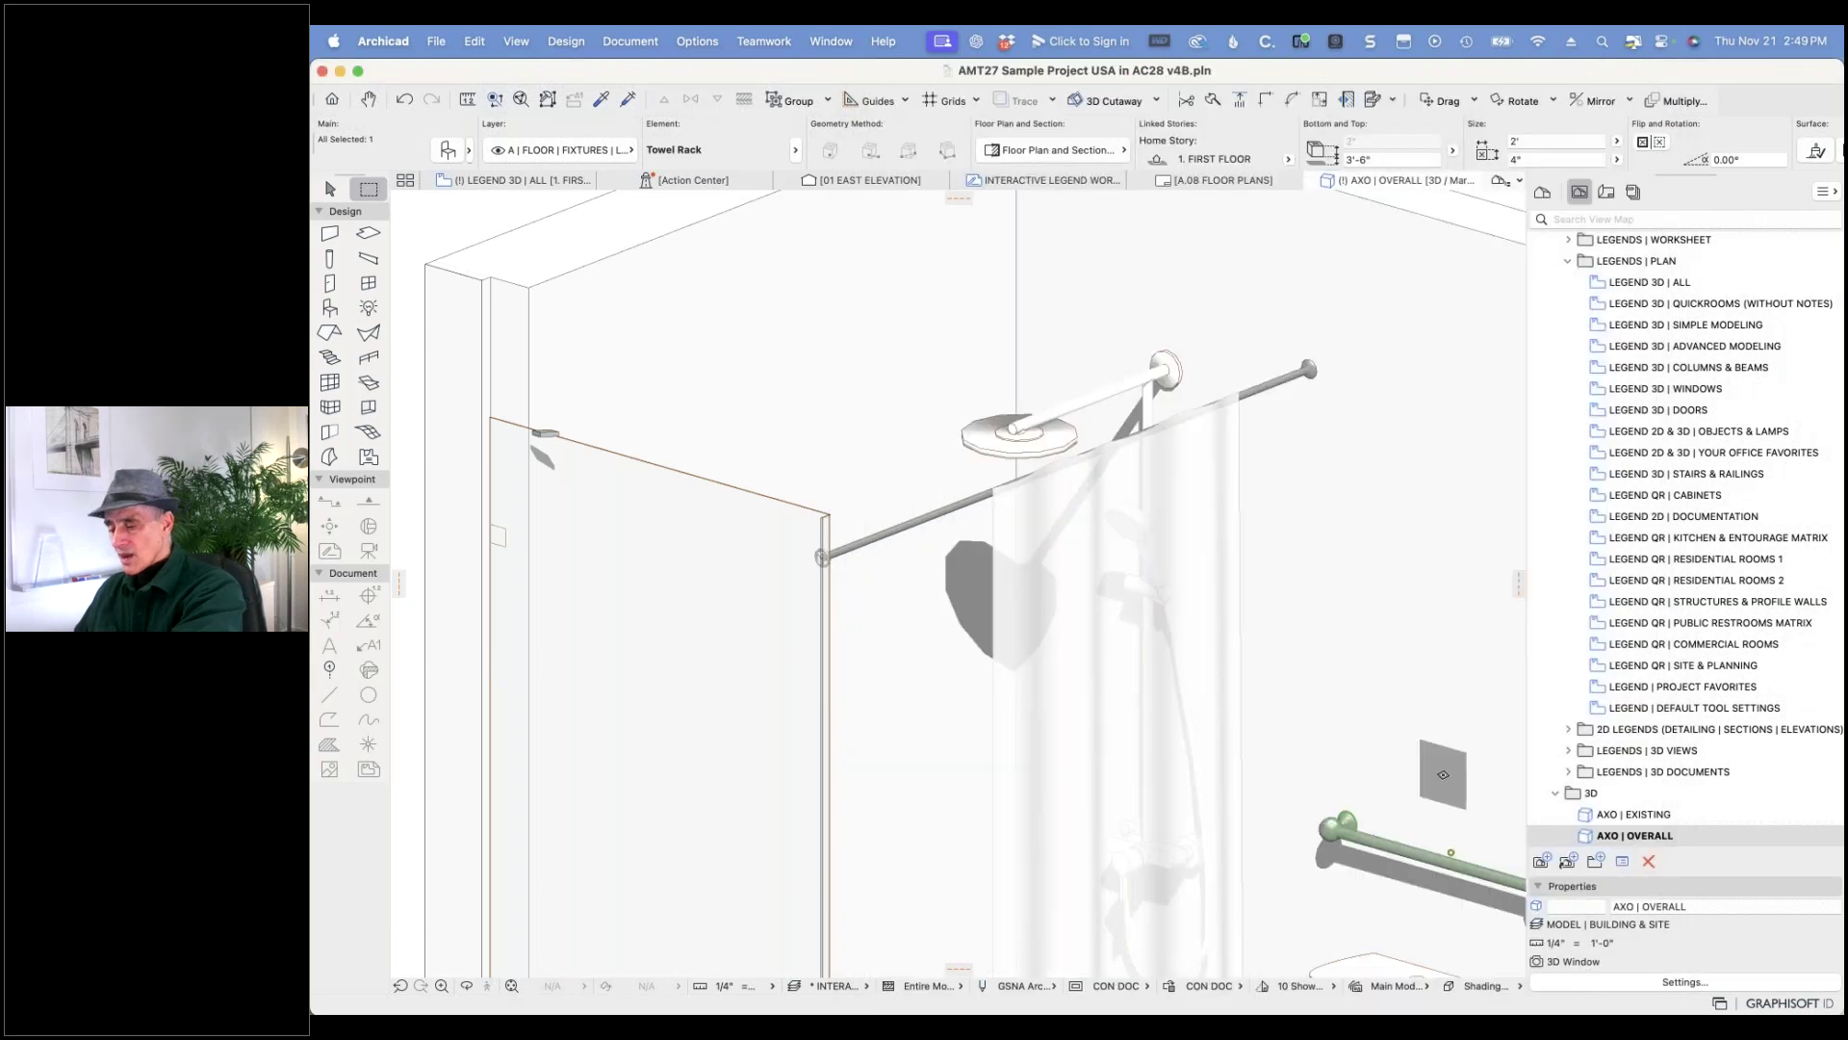
- Zoom out of the 3D bathroom view and return to the LEGEND 3D | ALL floor plan
scroll(1381, 705, down, 5)
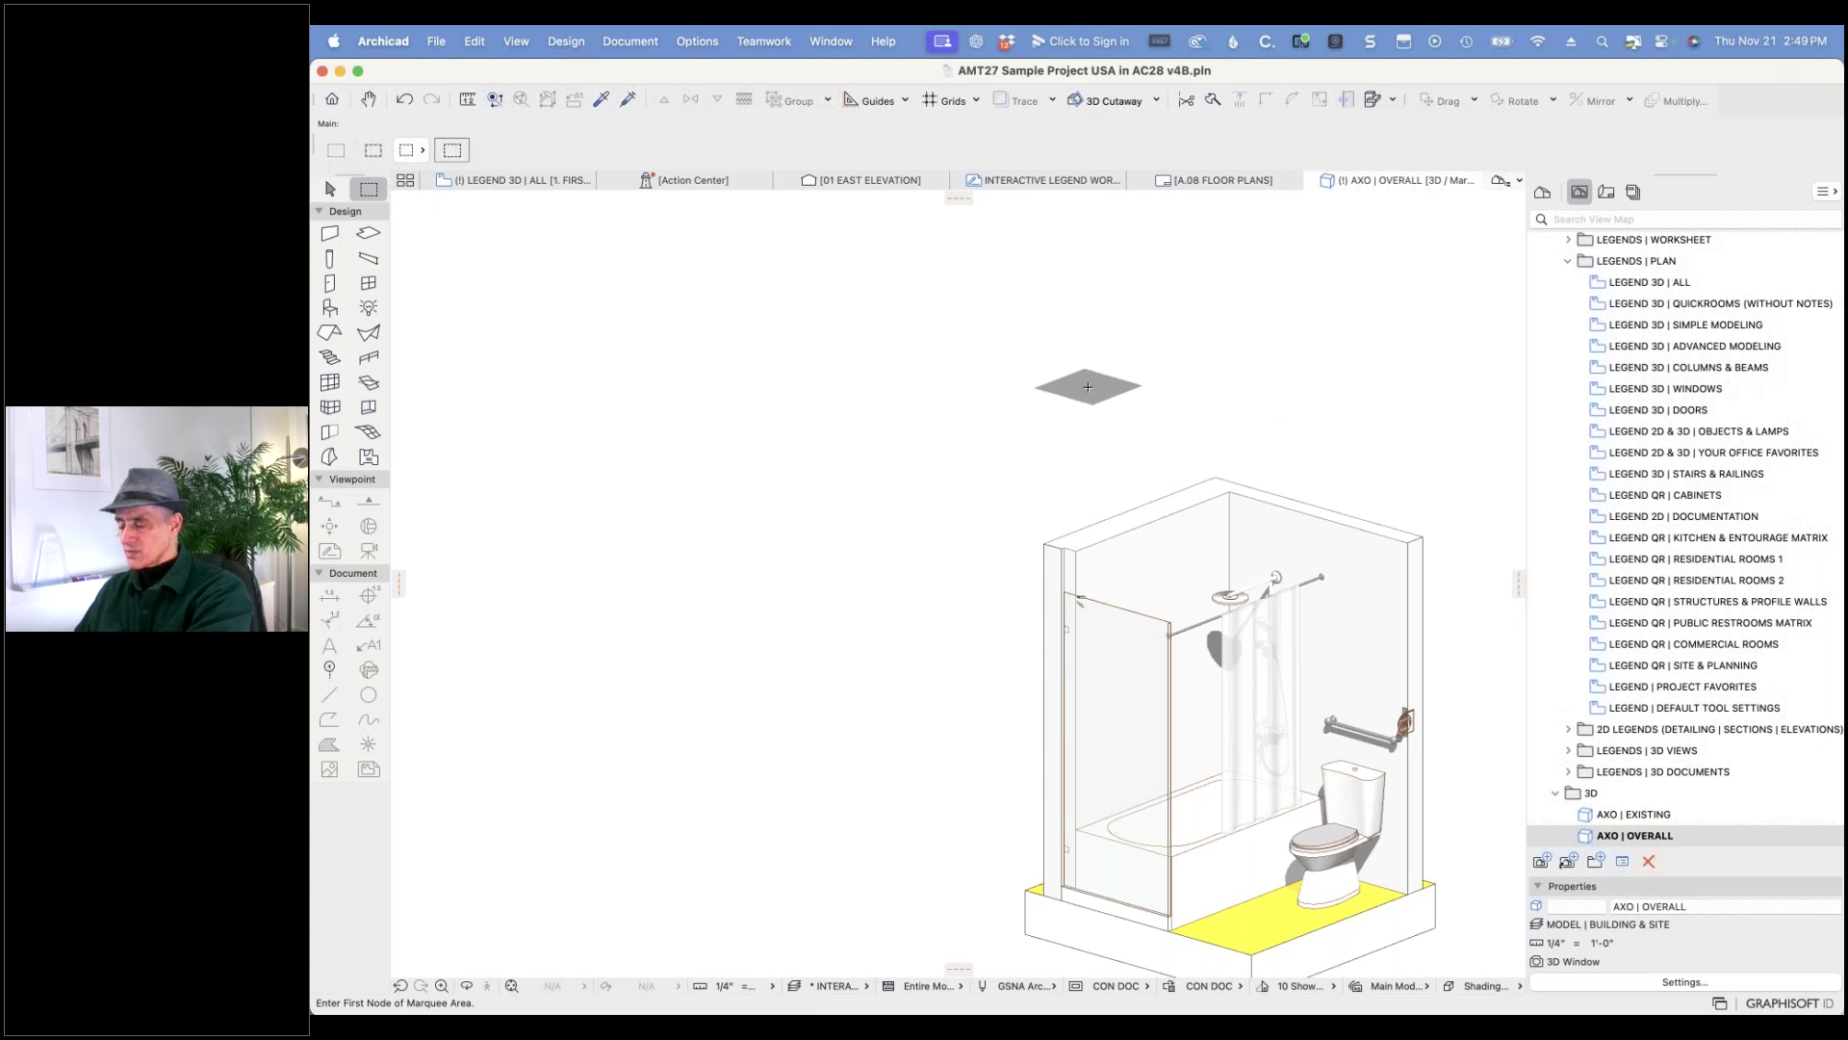
mouse_move(496, 179)
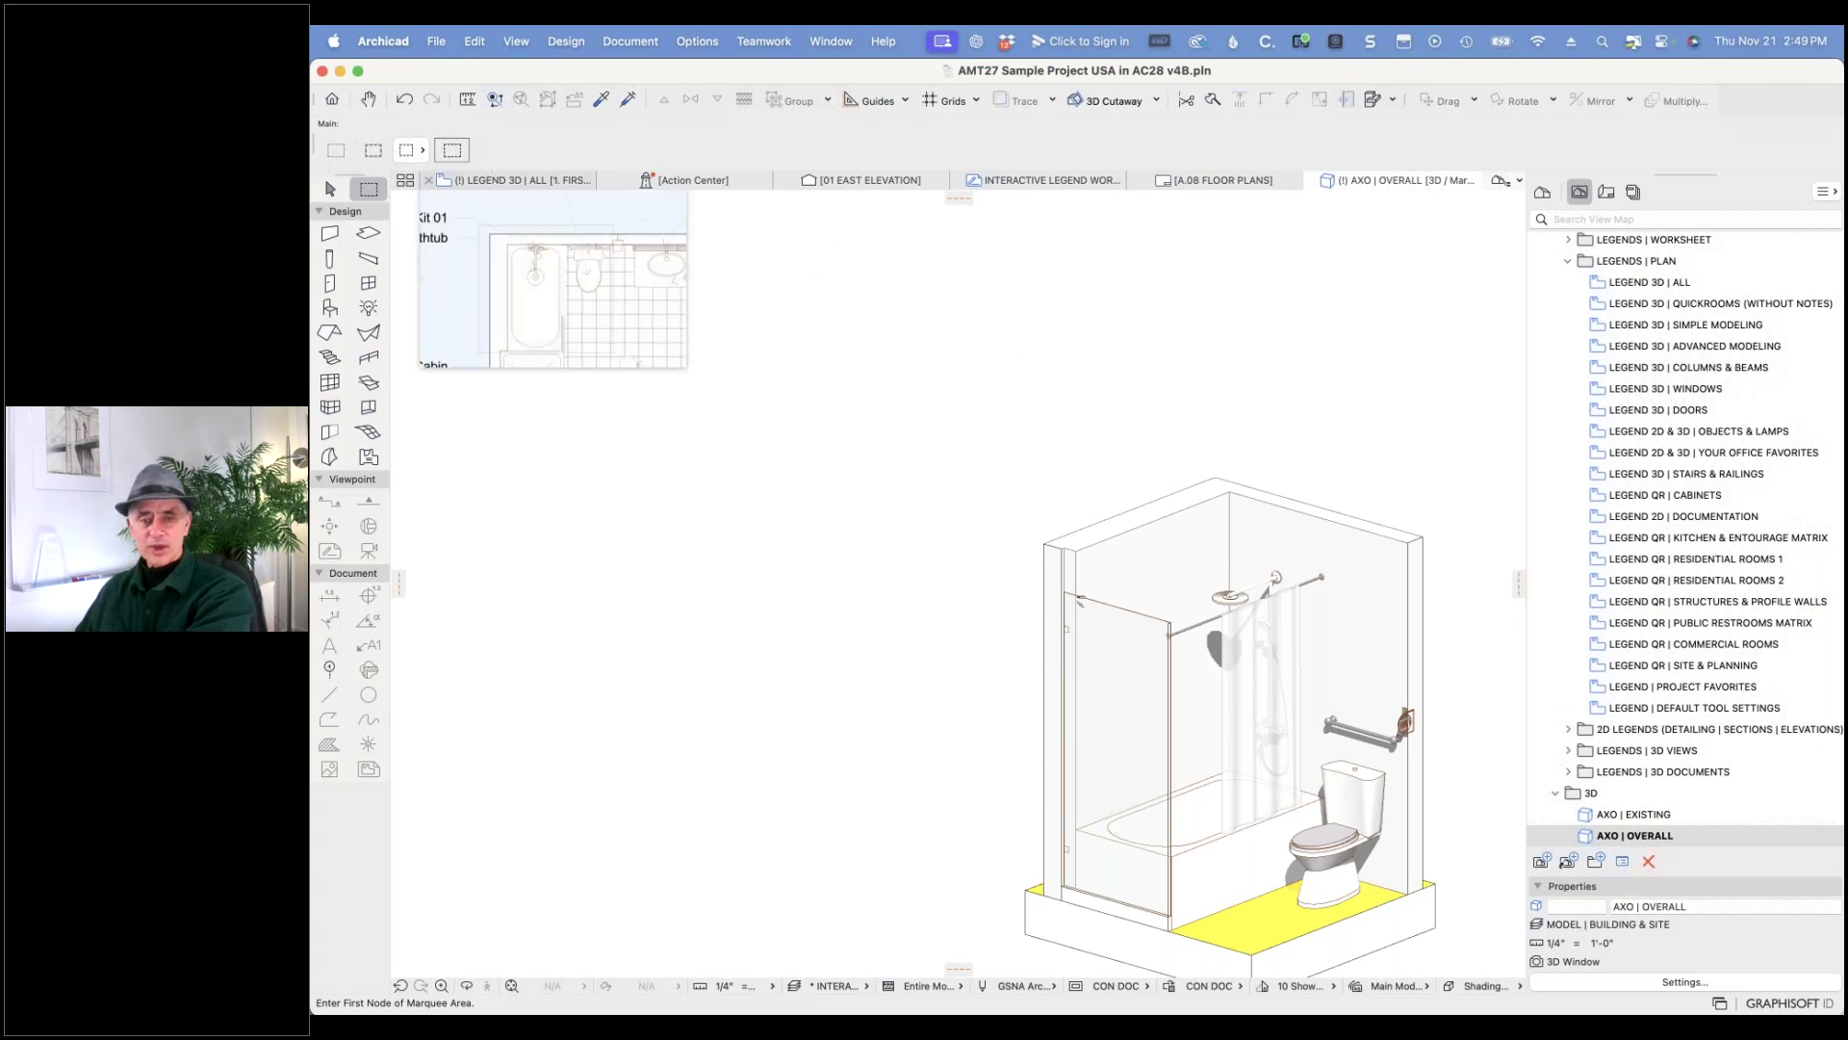
click(544, 183)
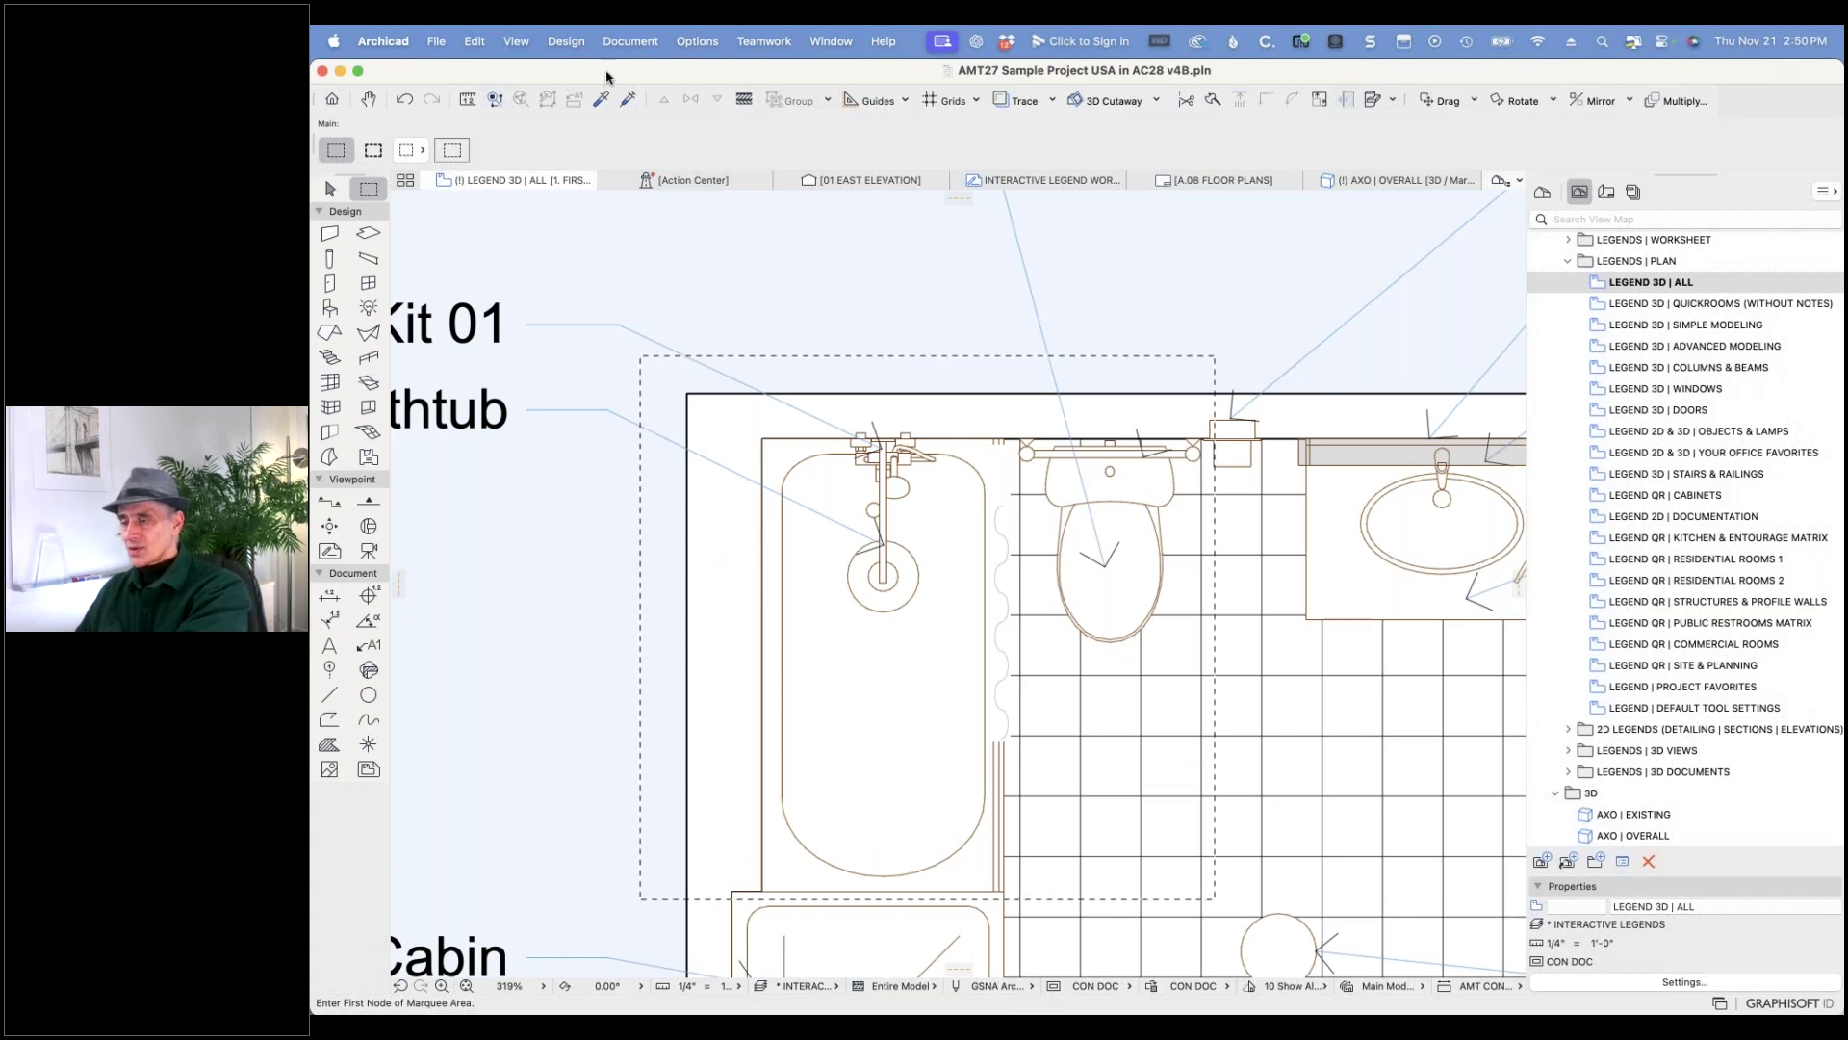
- Save the AMT27 project and select the shower curtain beside the bathtub
click(437, 37)
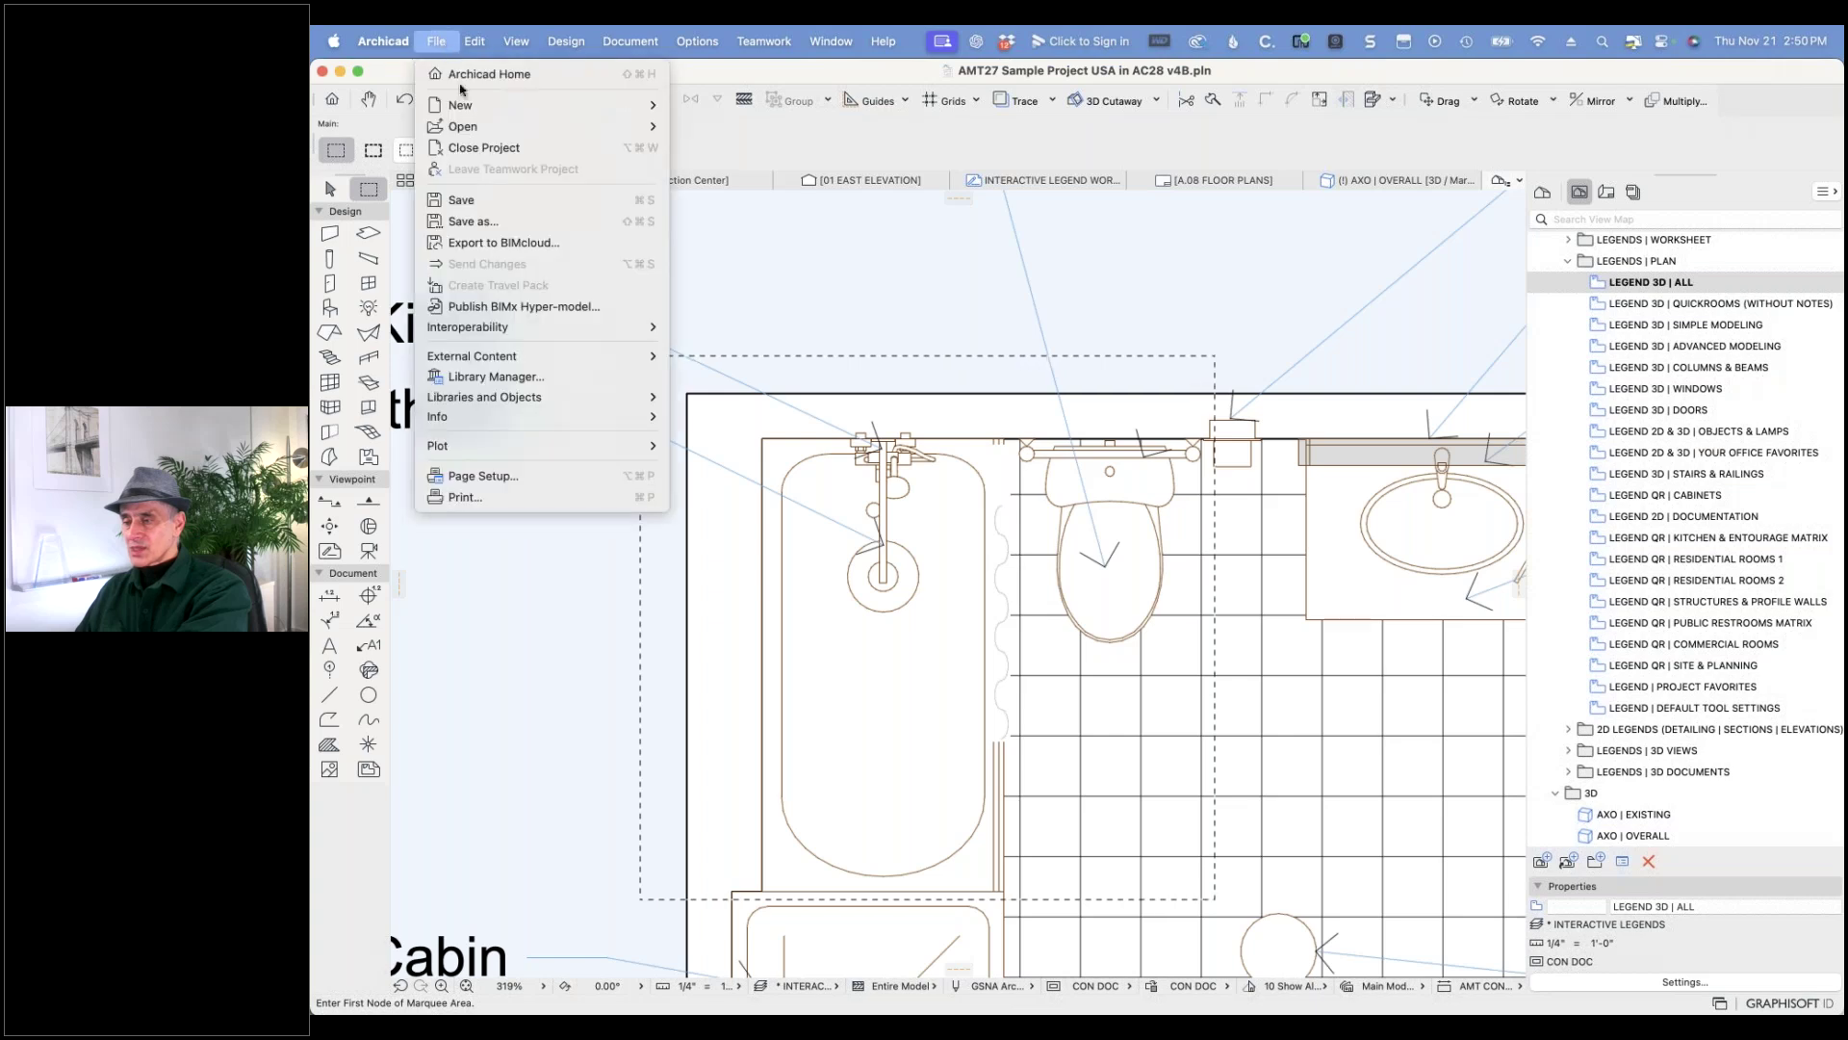
click(472, 193)
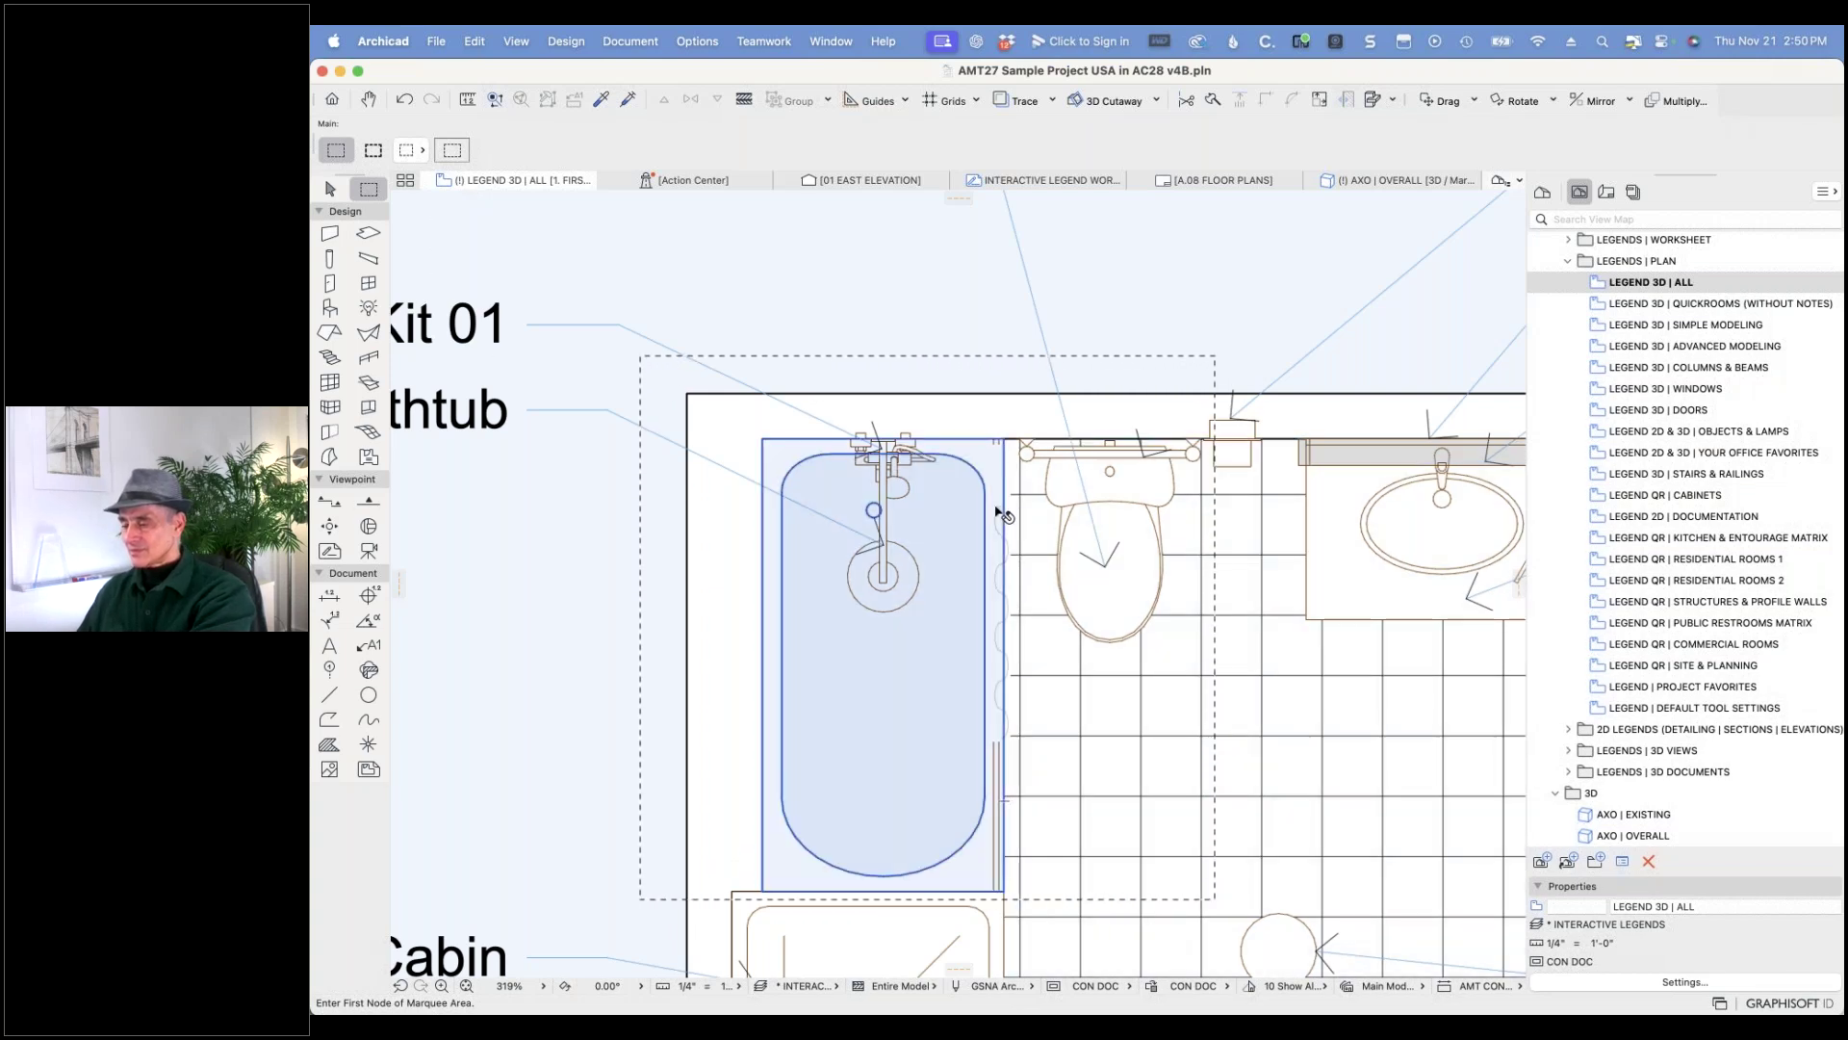
click(1001, 520)
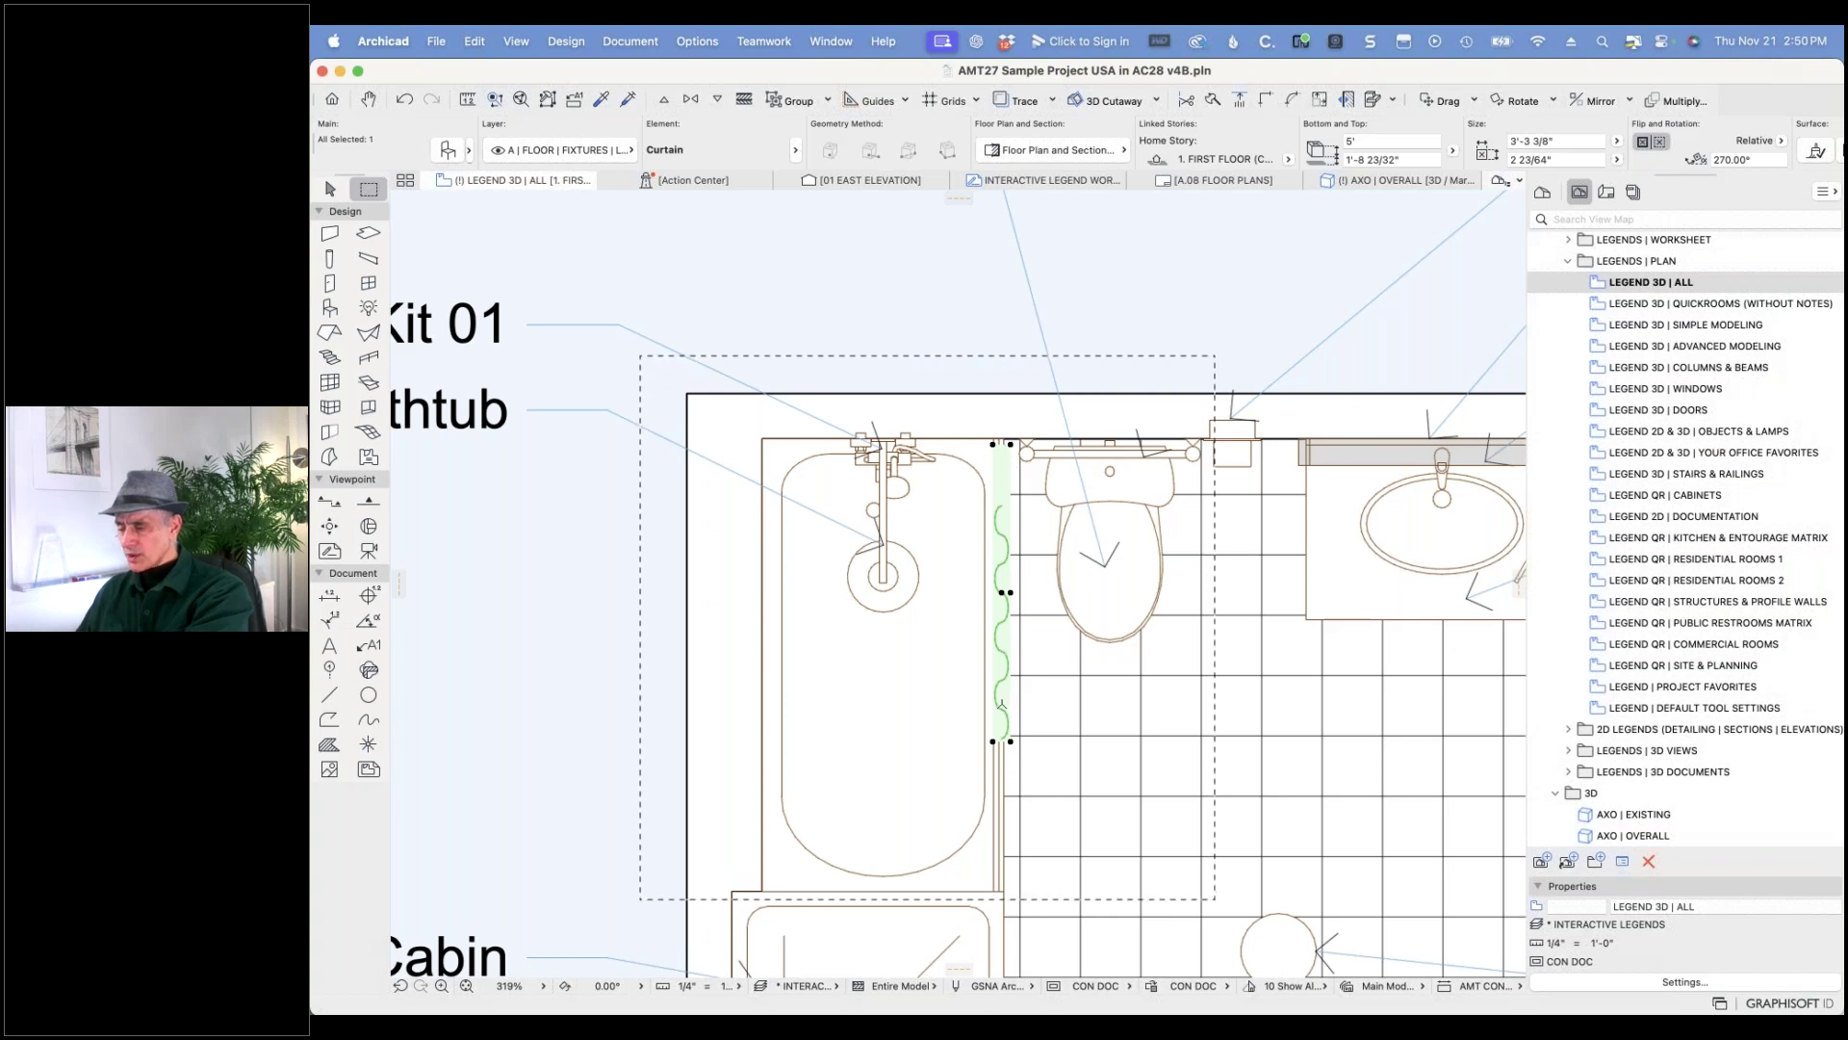
- Mirror the shower curtain across a horizontal axis through its position
right_click(1014, 590)
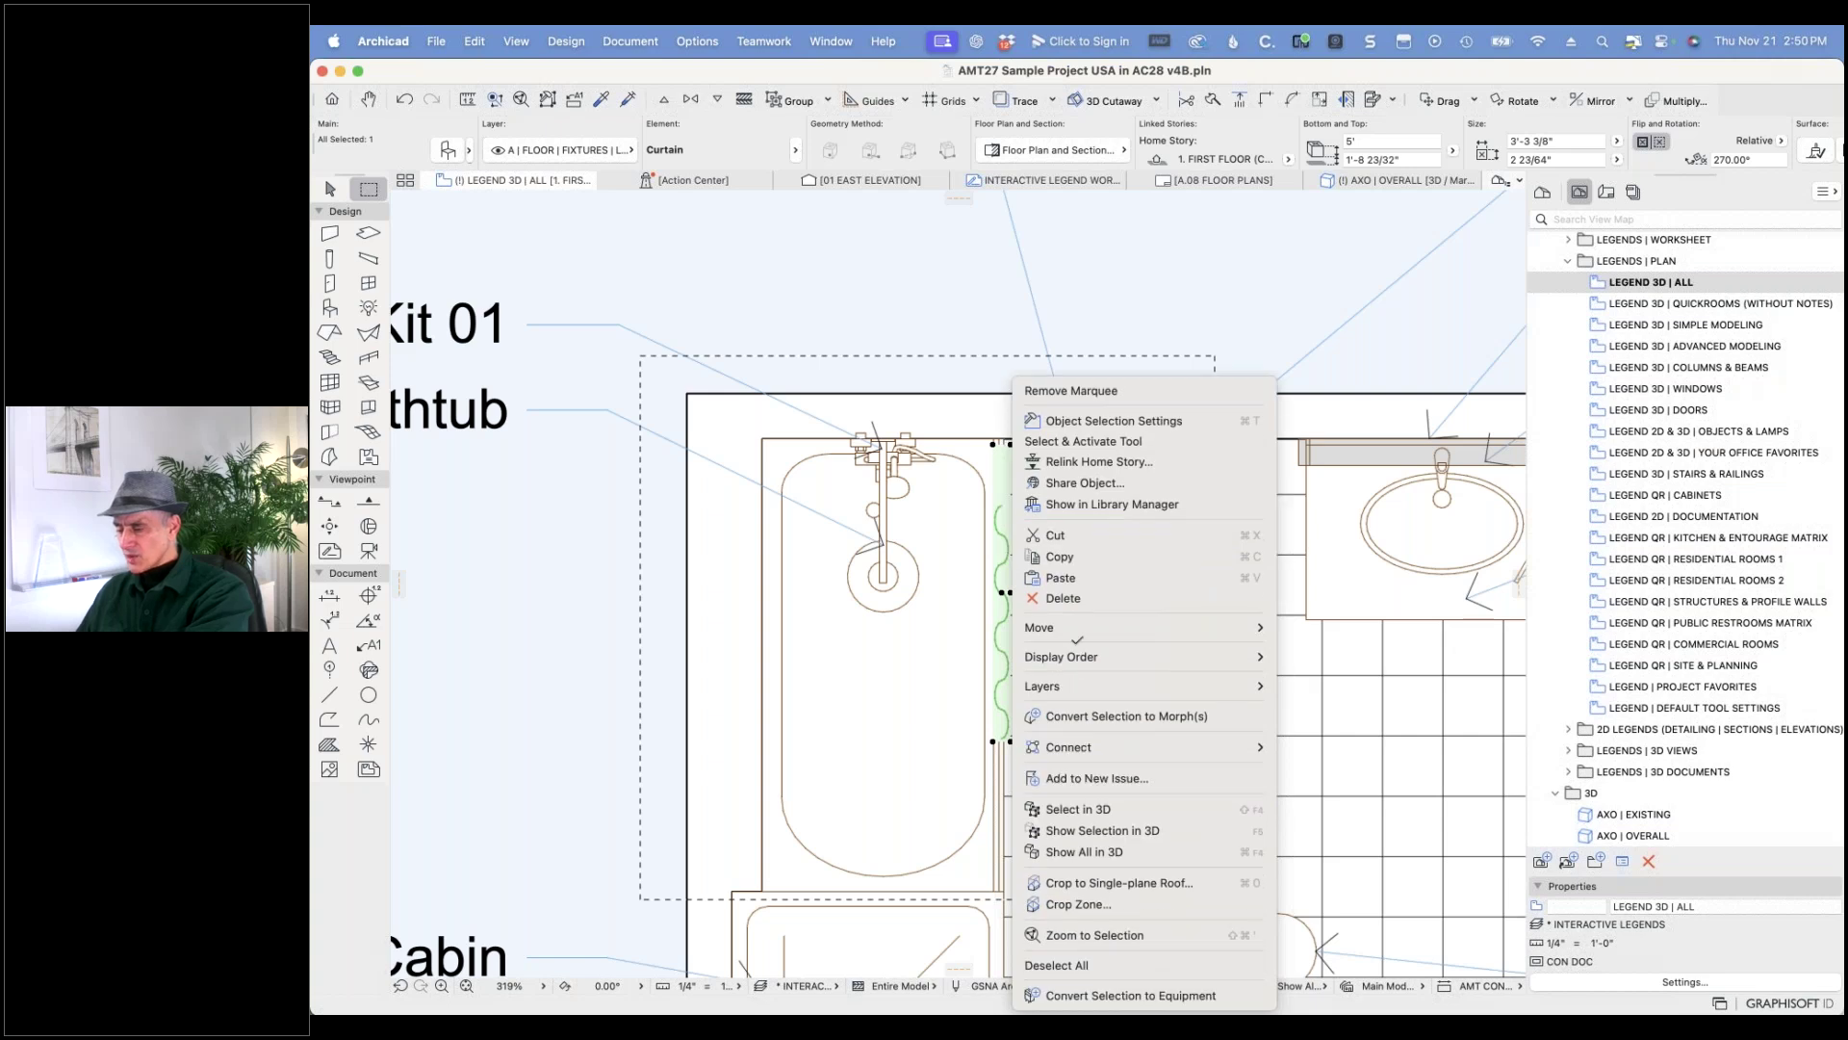
mouse_move(1241, 627)
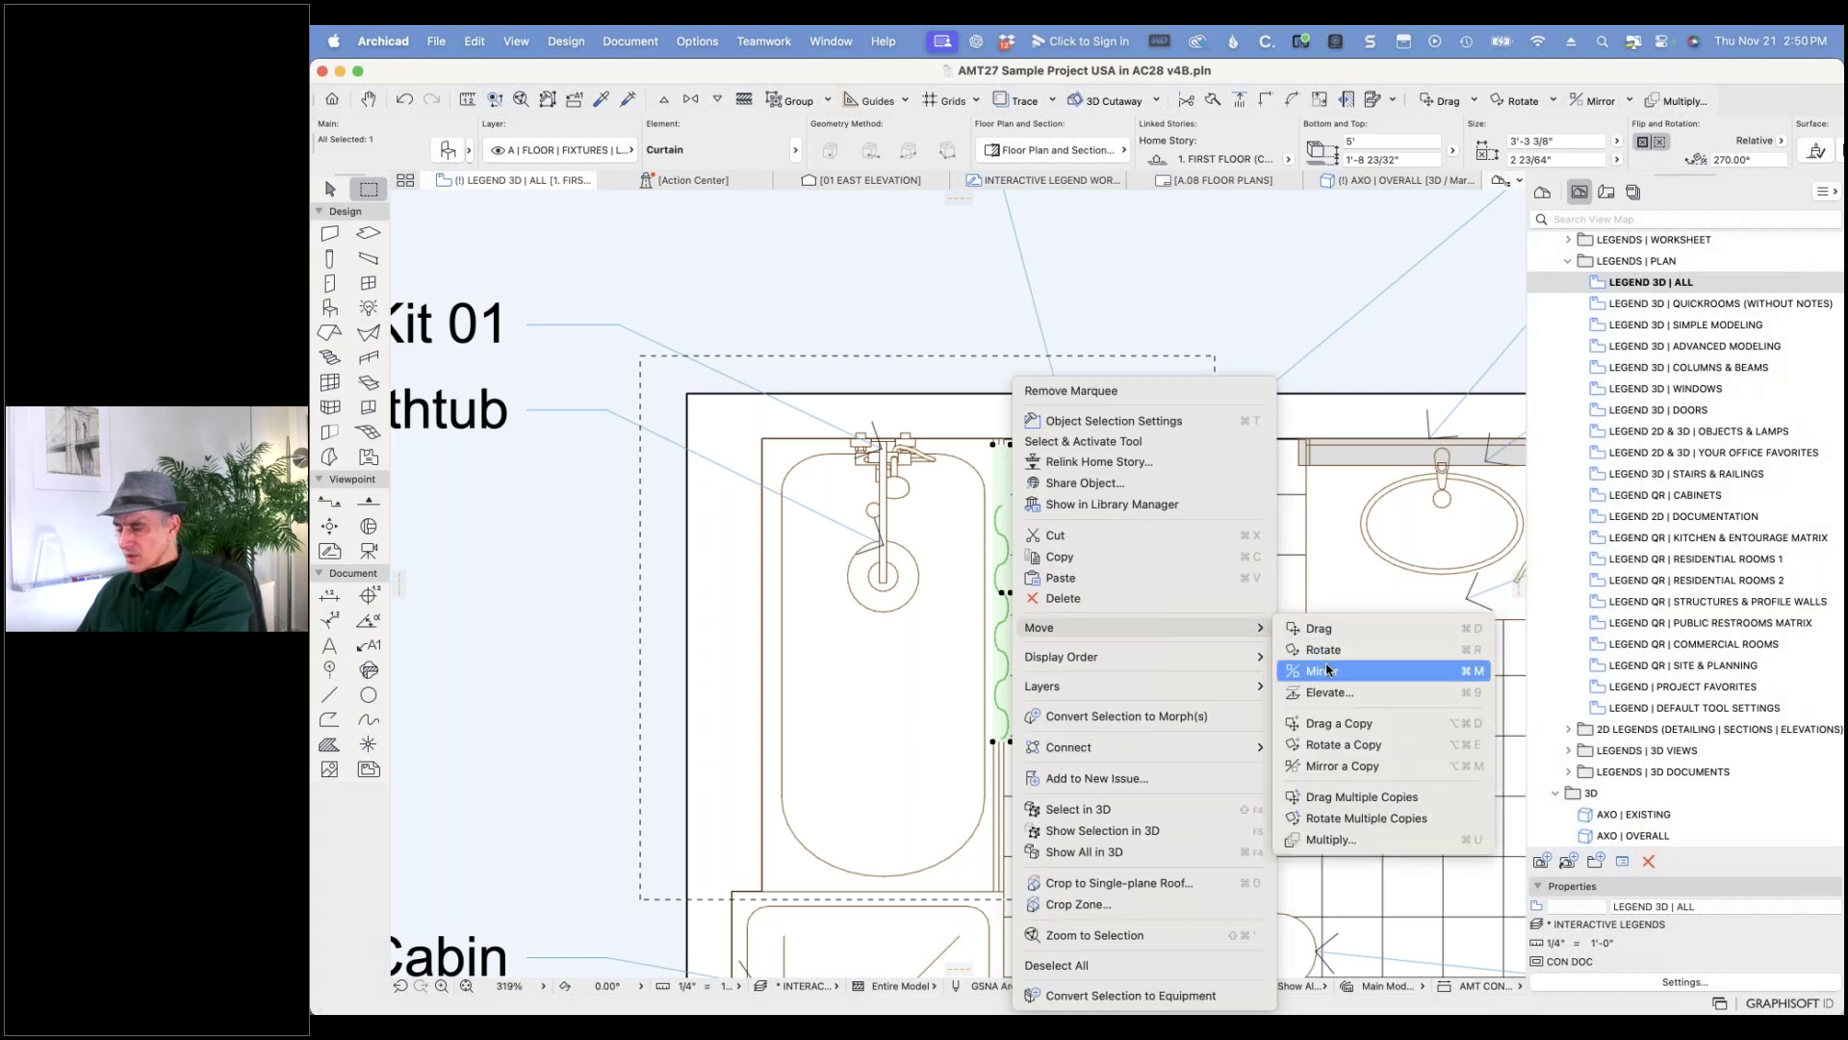
click(1328, 670)
click(1006, 591)
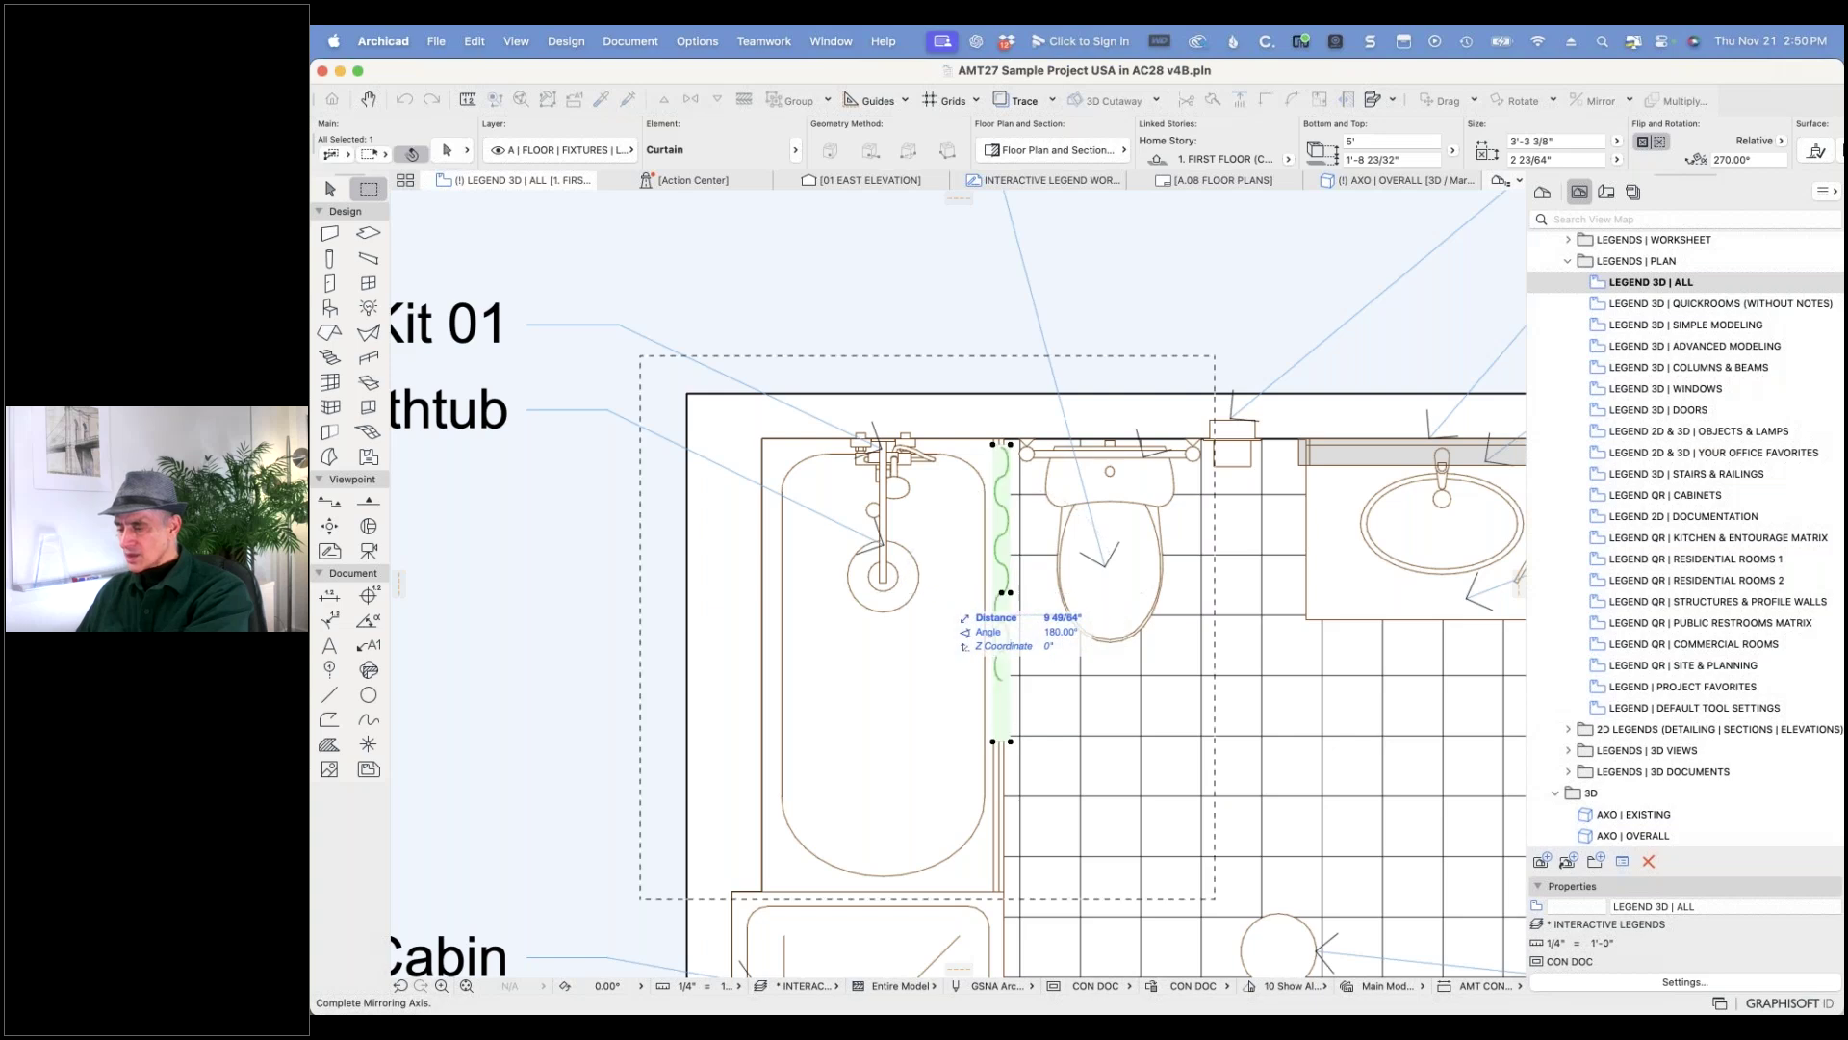
click(934, 592)
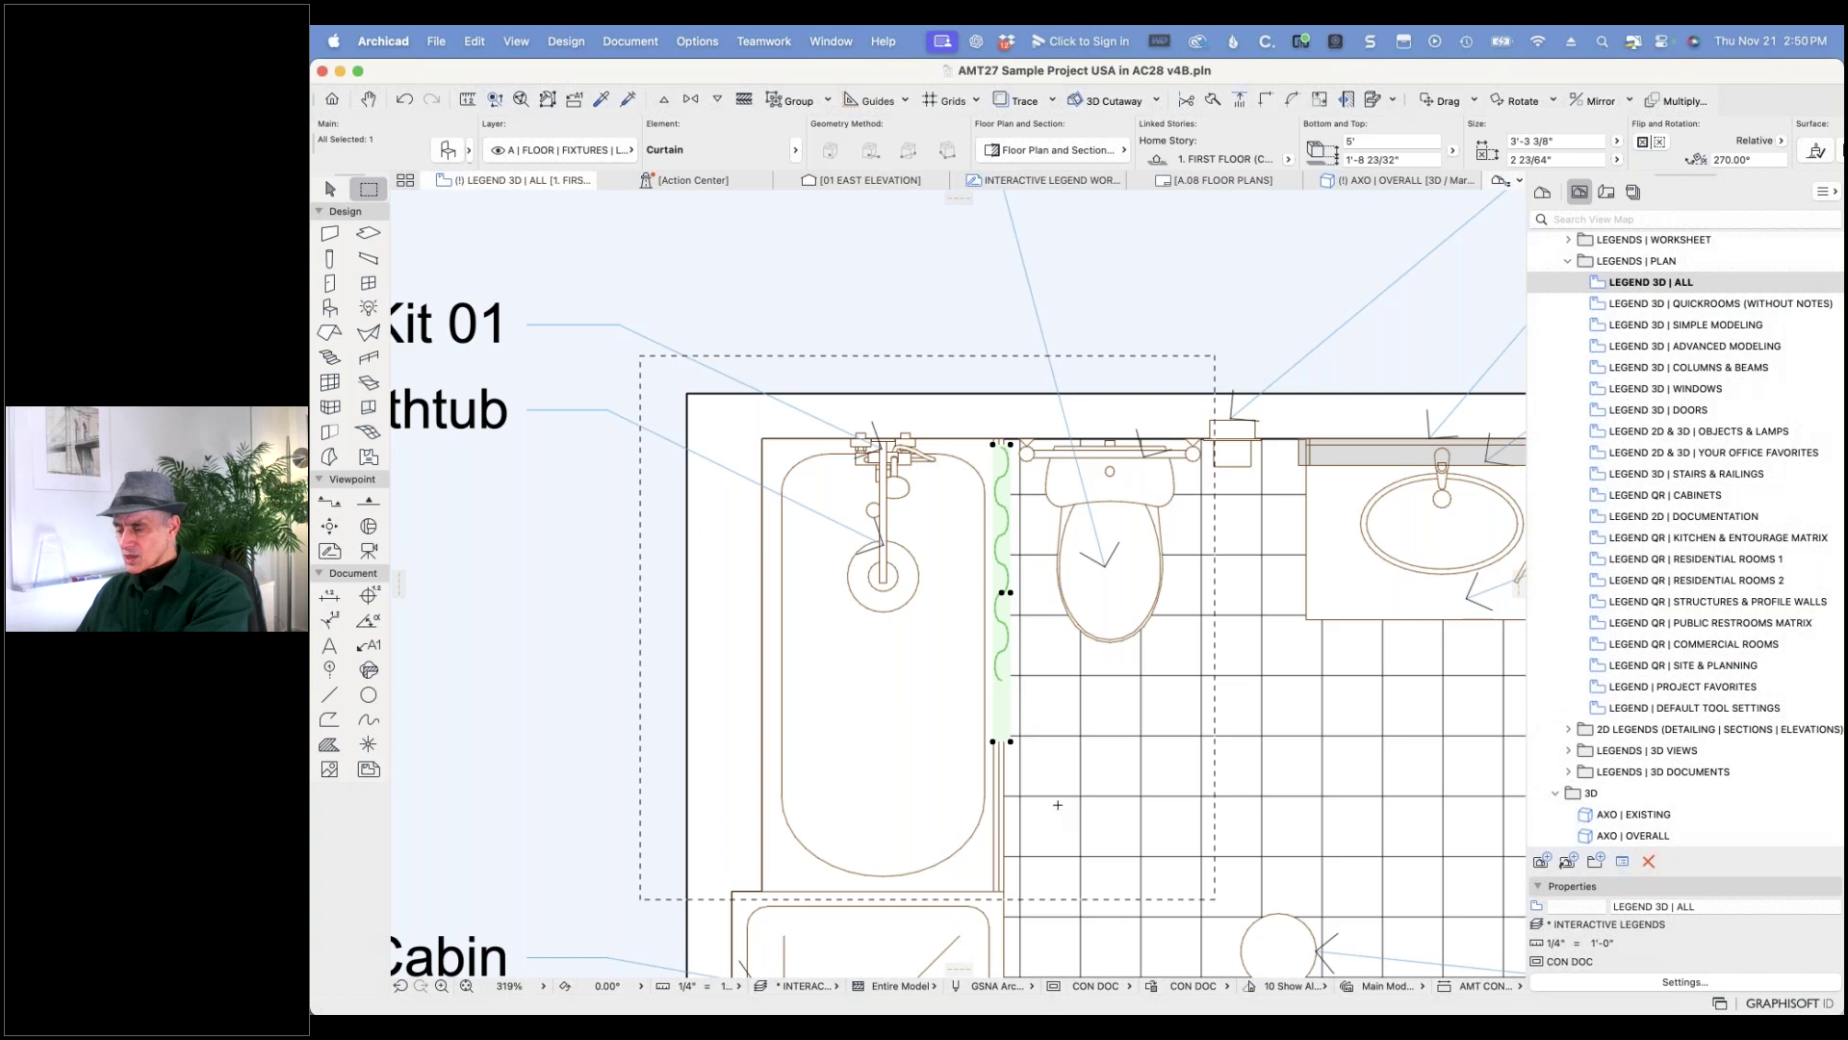
key(Escape)
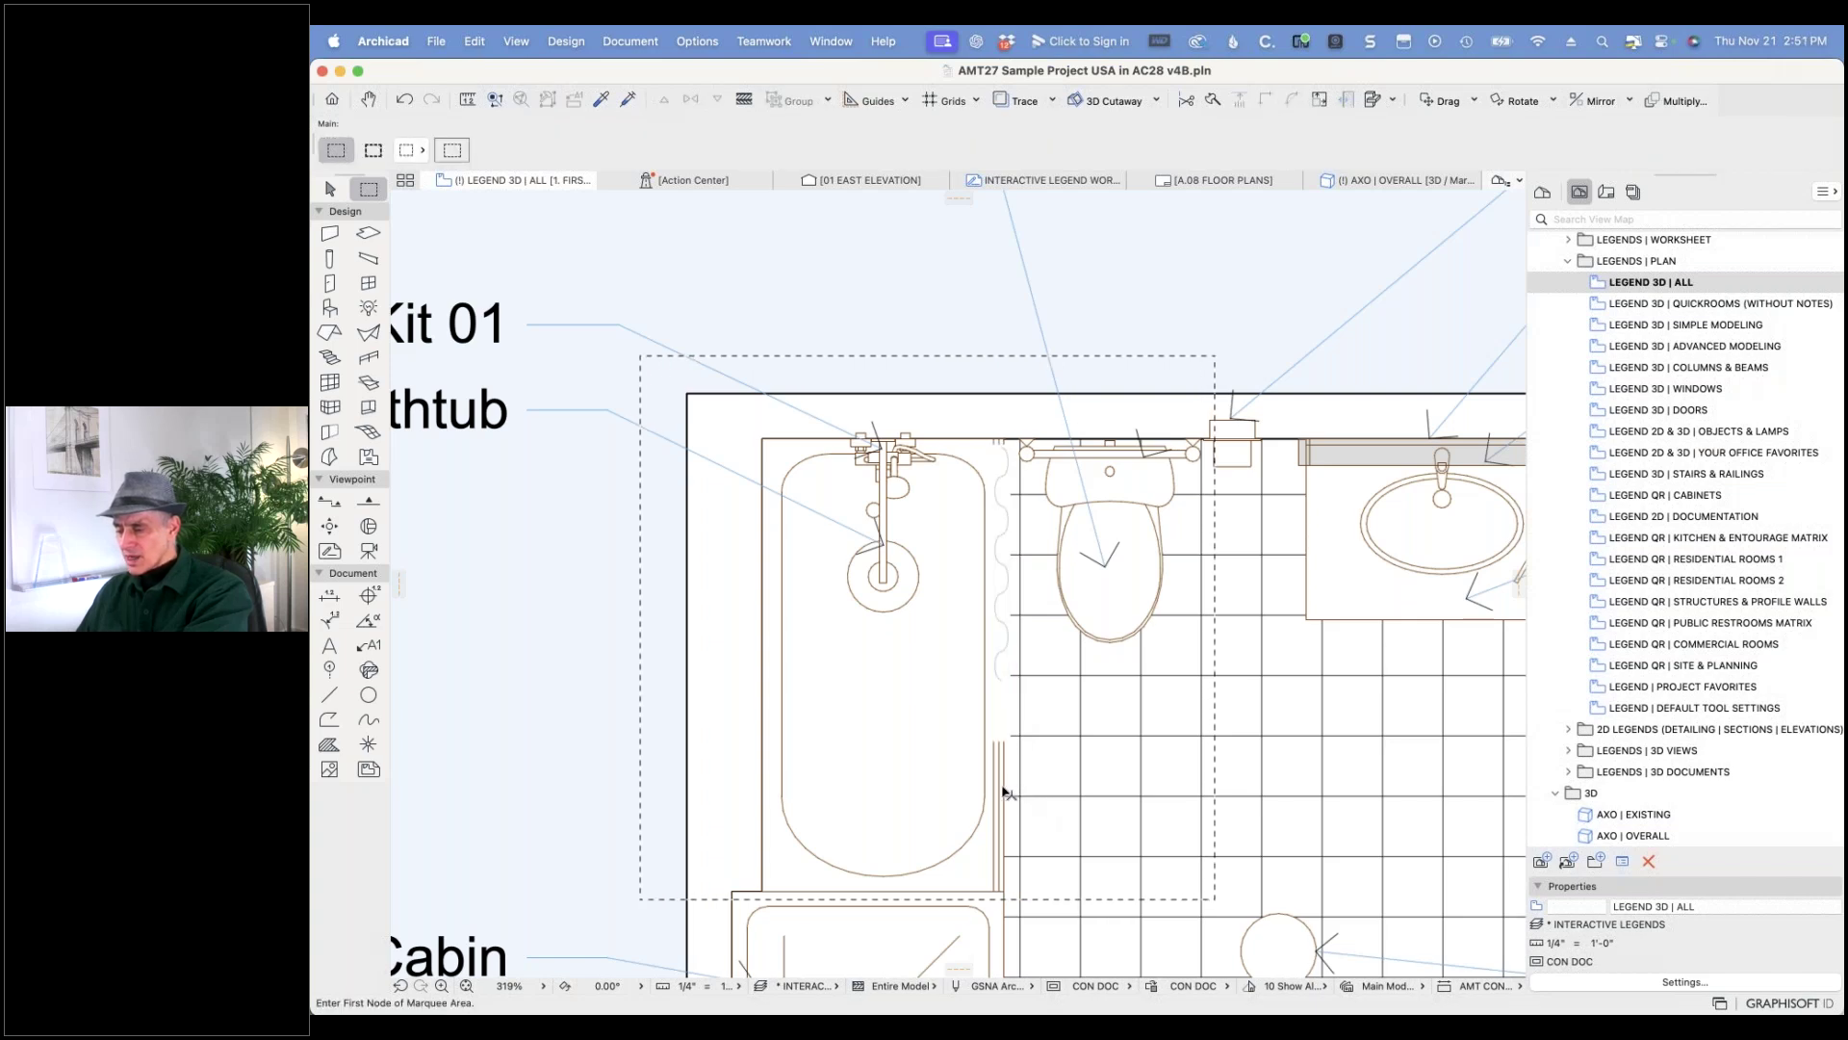
- Change the bathtub's display order with Bring to Front so it draws relative to the curtain
shift+click(1004, 795)
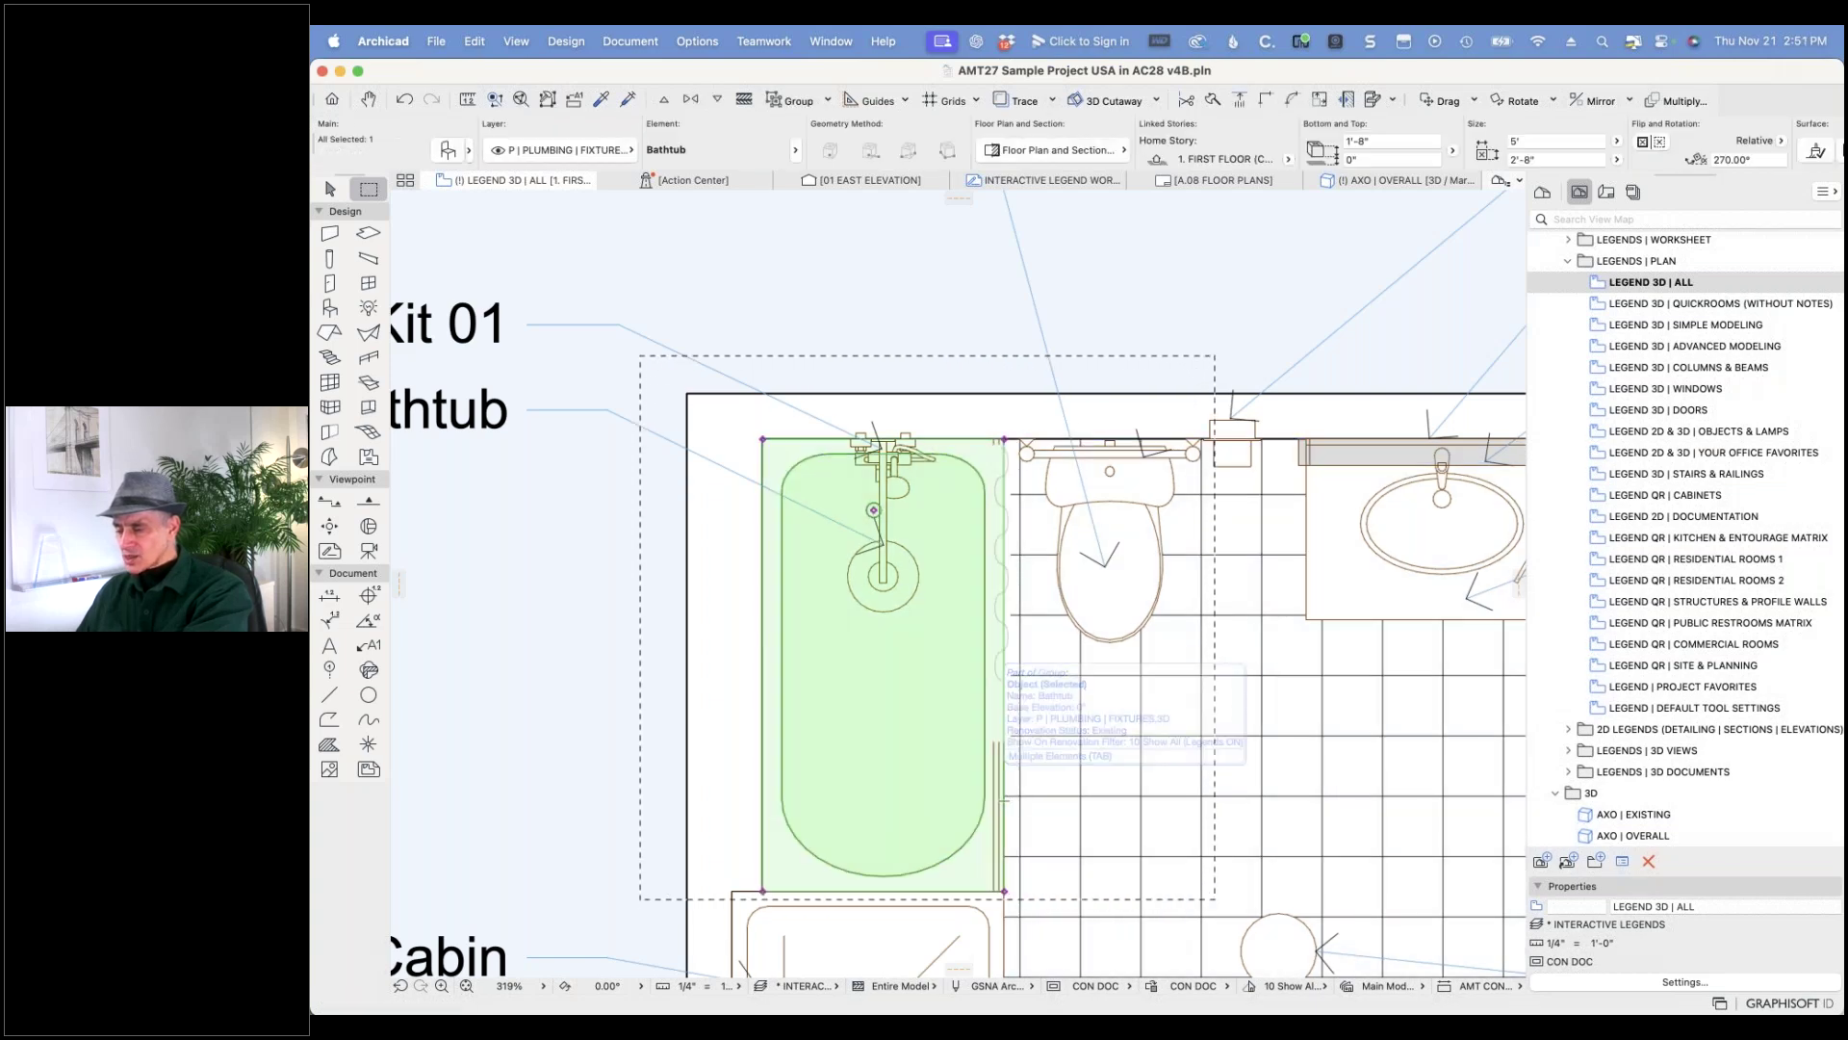
right_click(1004, 790)
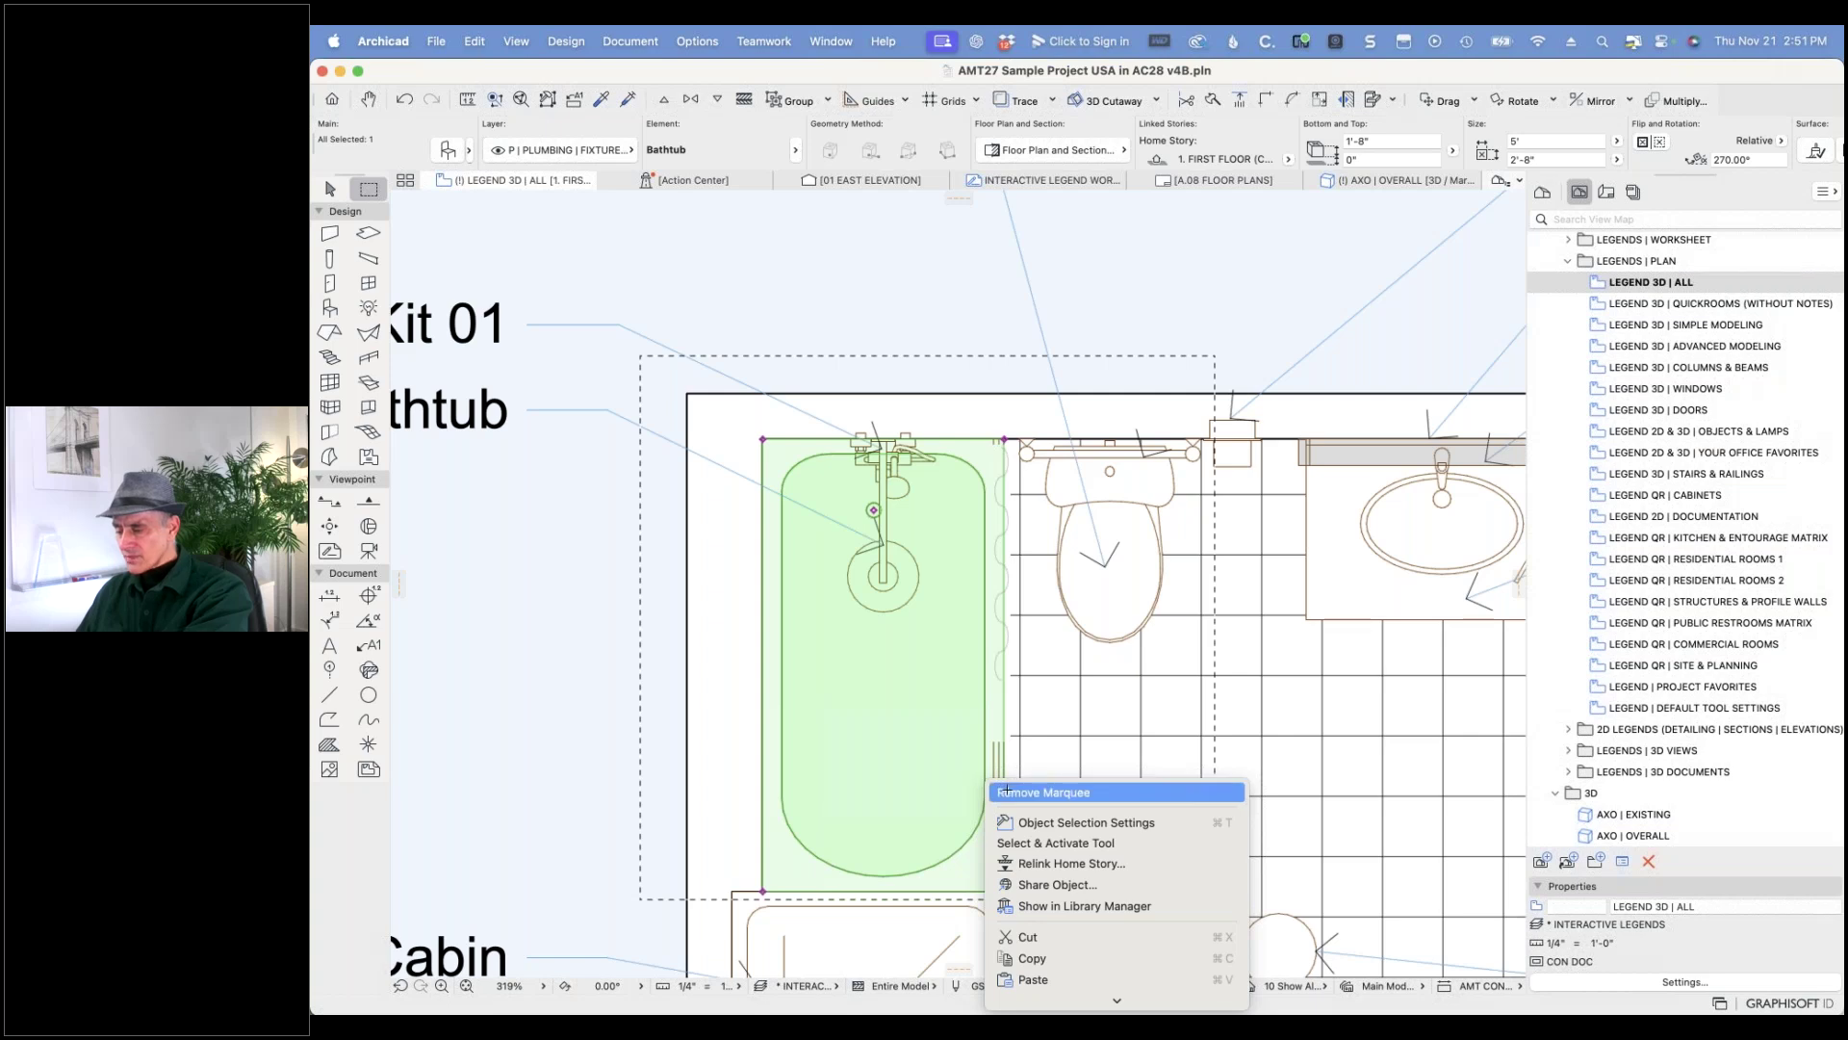
mouse_move(1058, 824)
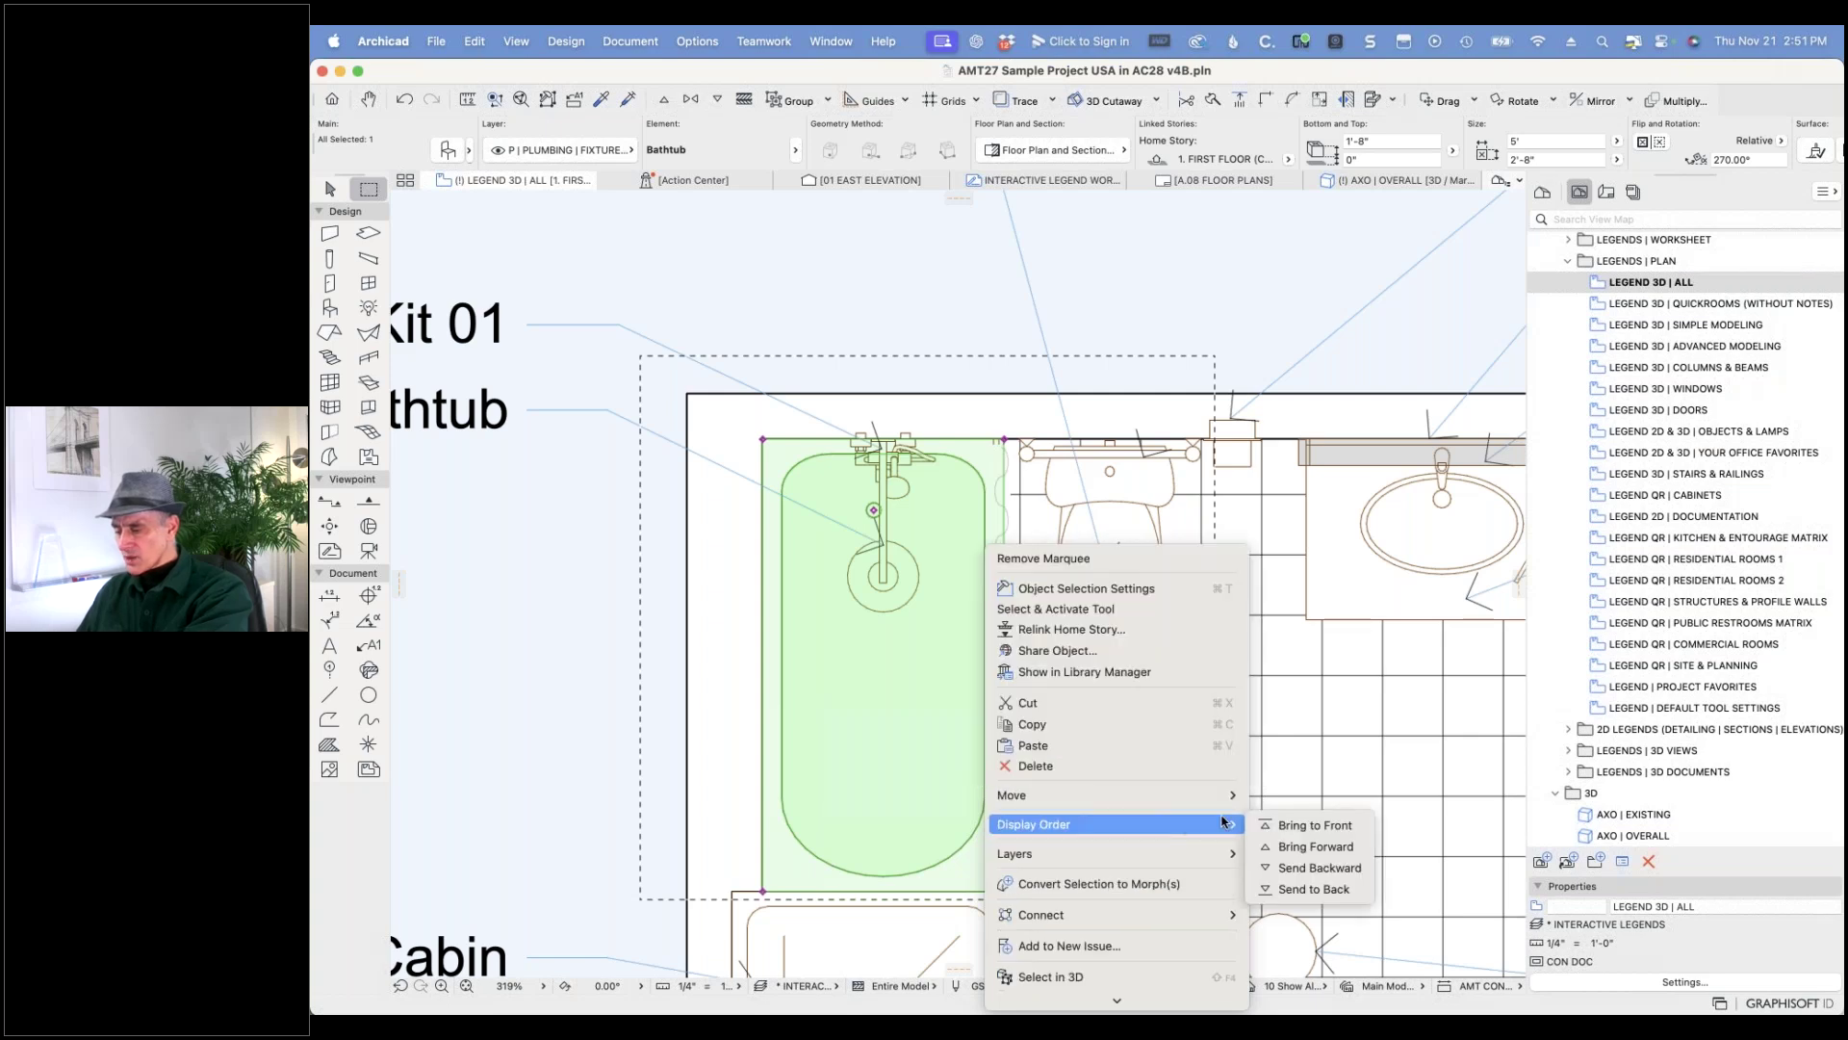
click(1308, 822)
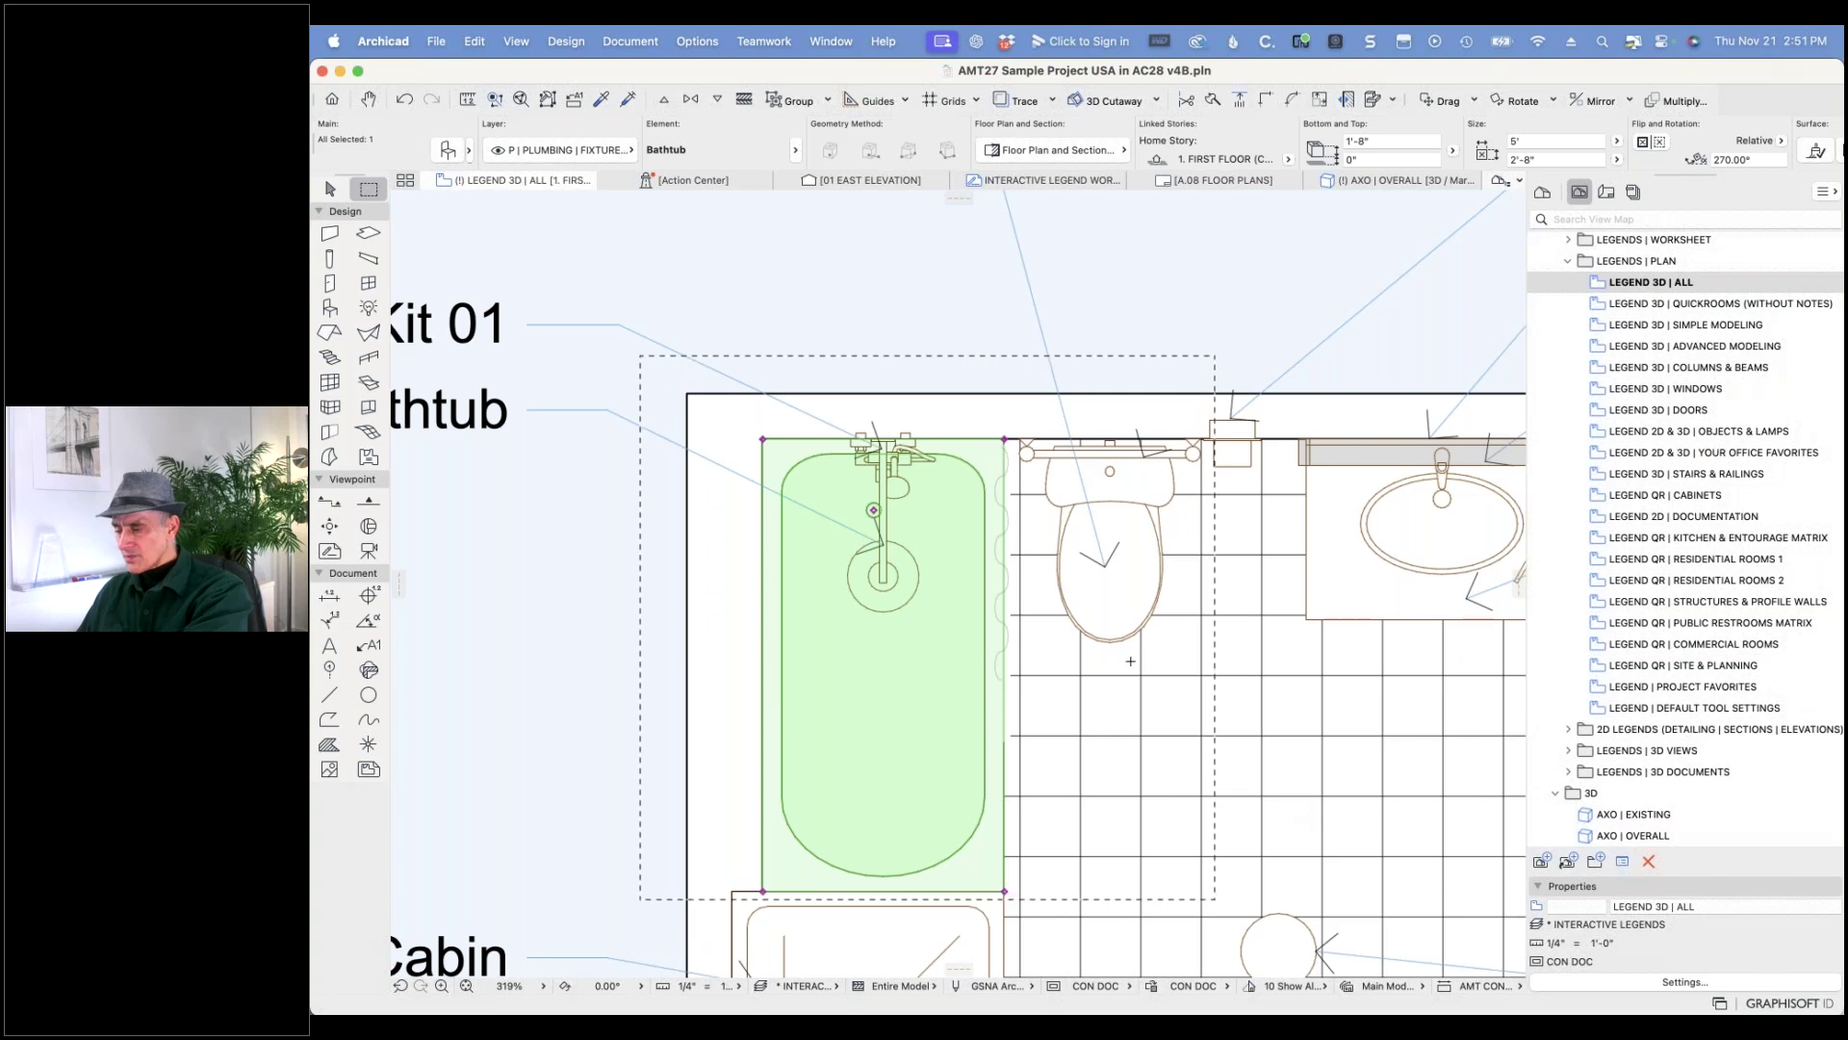
key(Escape)
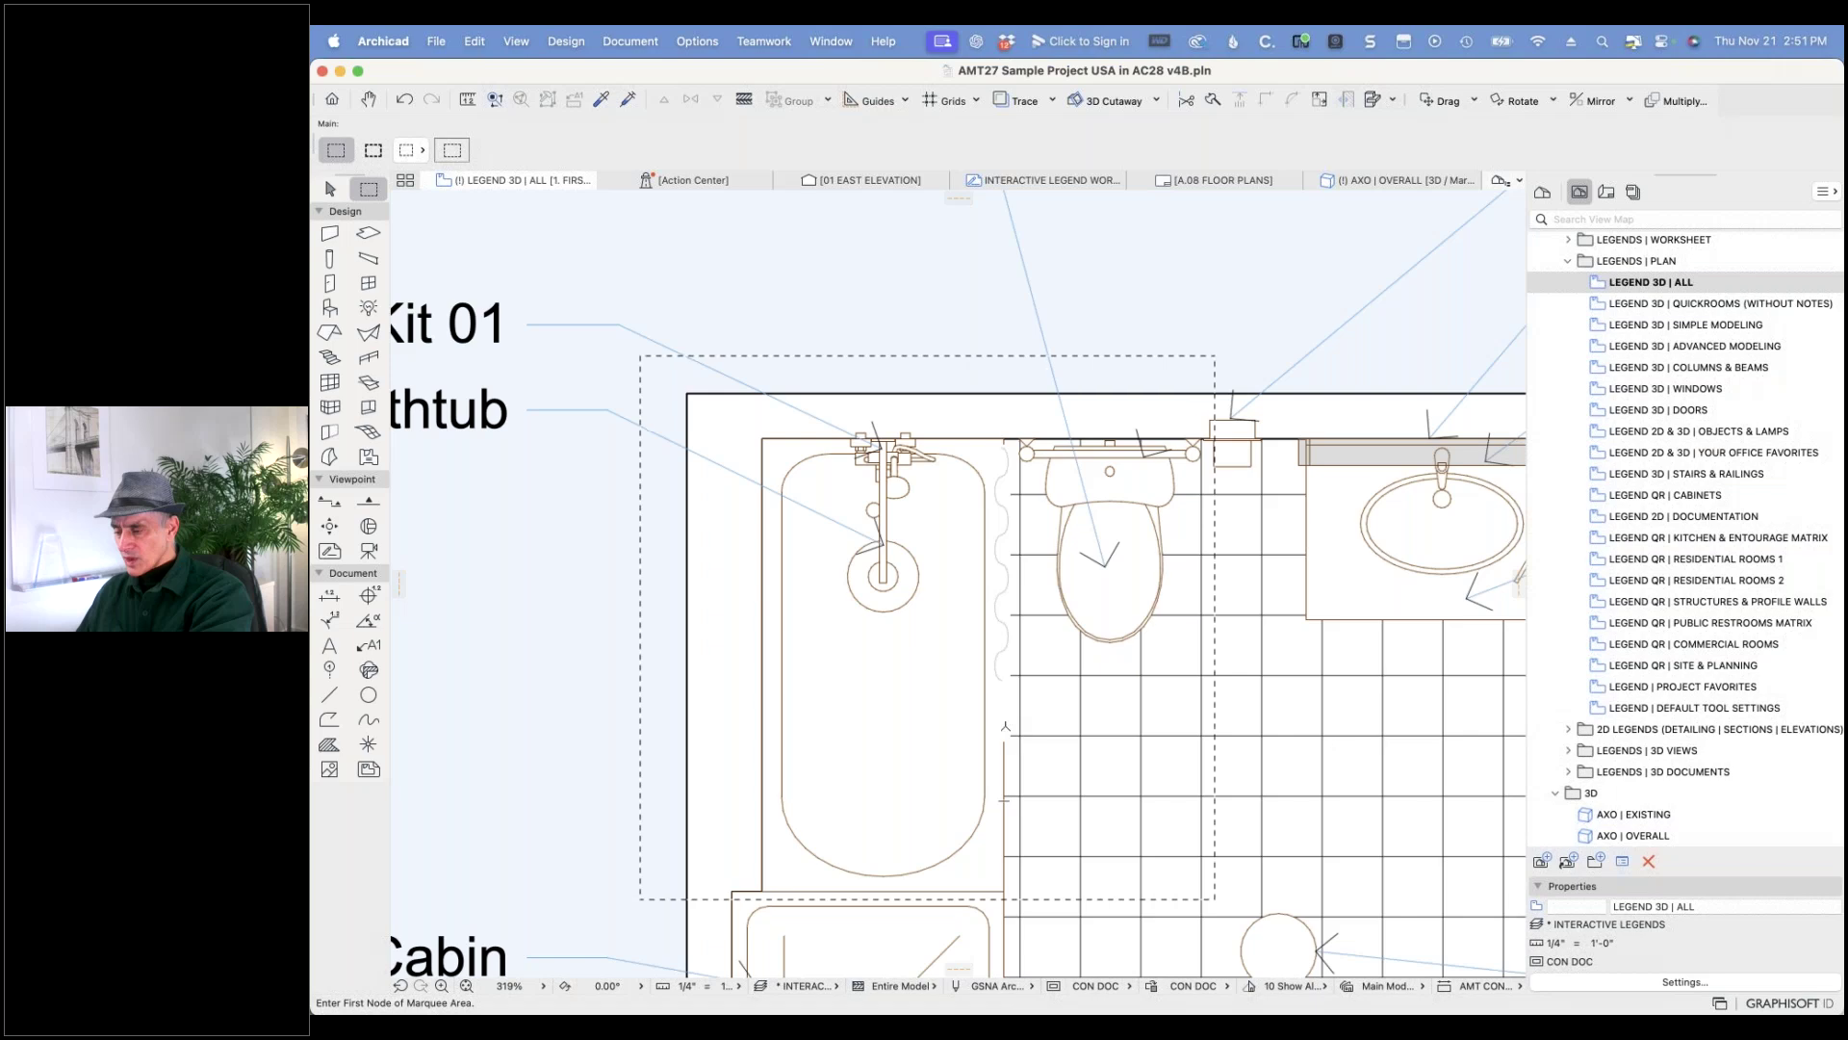
shift+click(1005, 685)
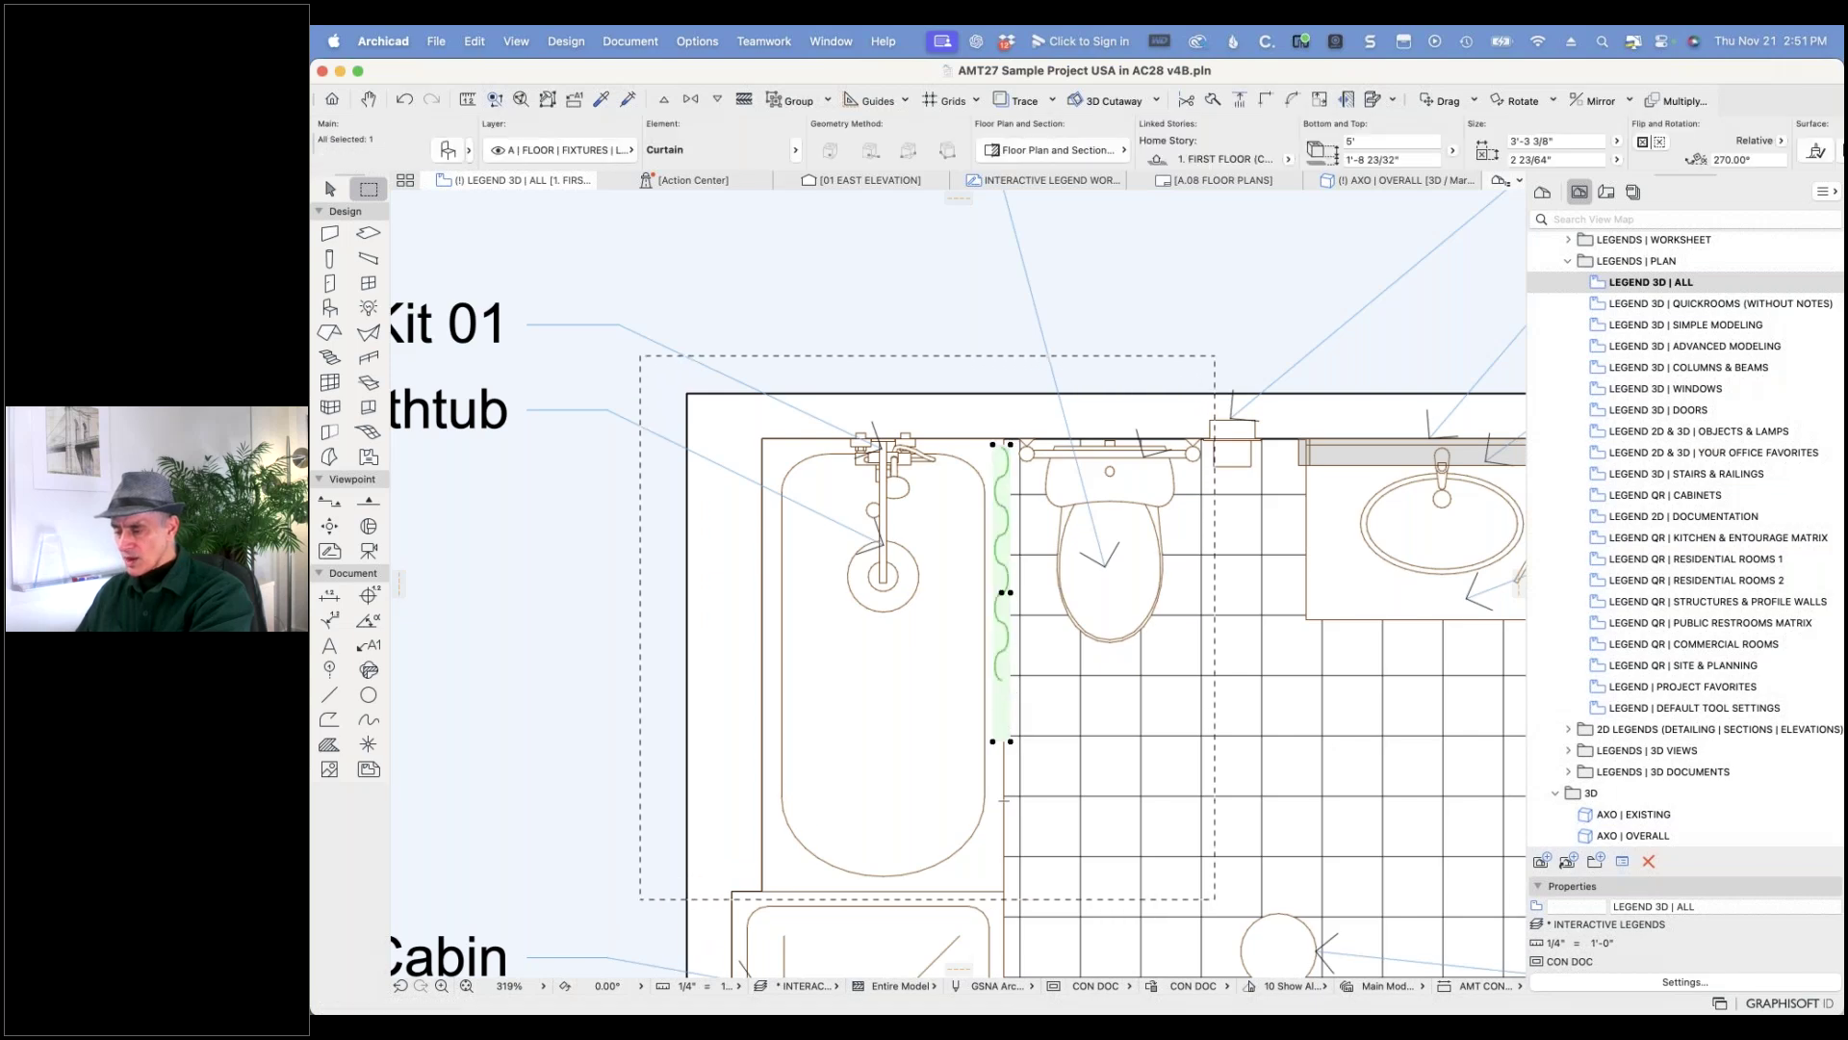
click(992, 741)
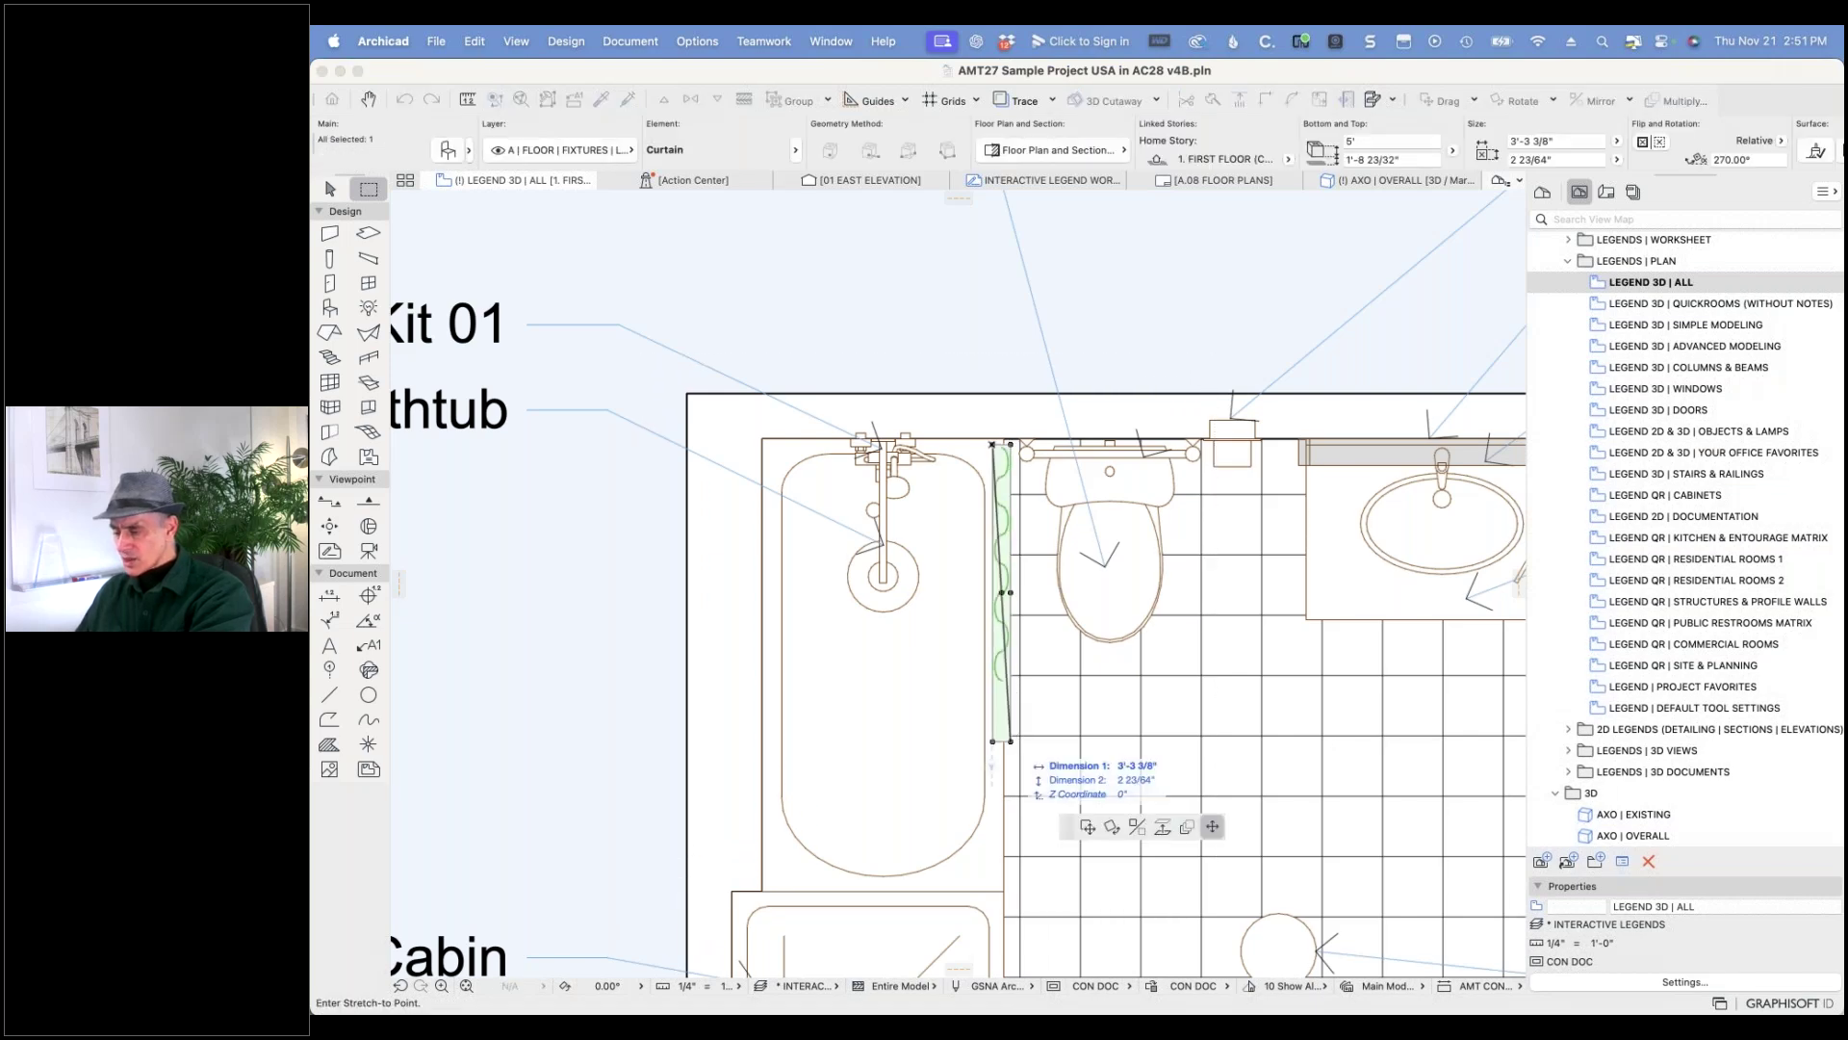
click(1013, 677)
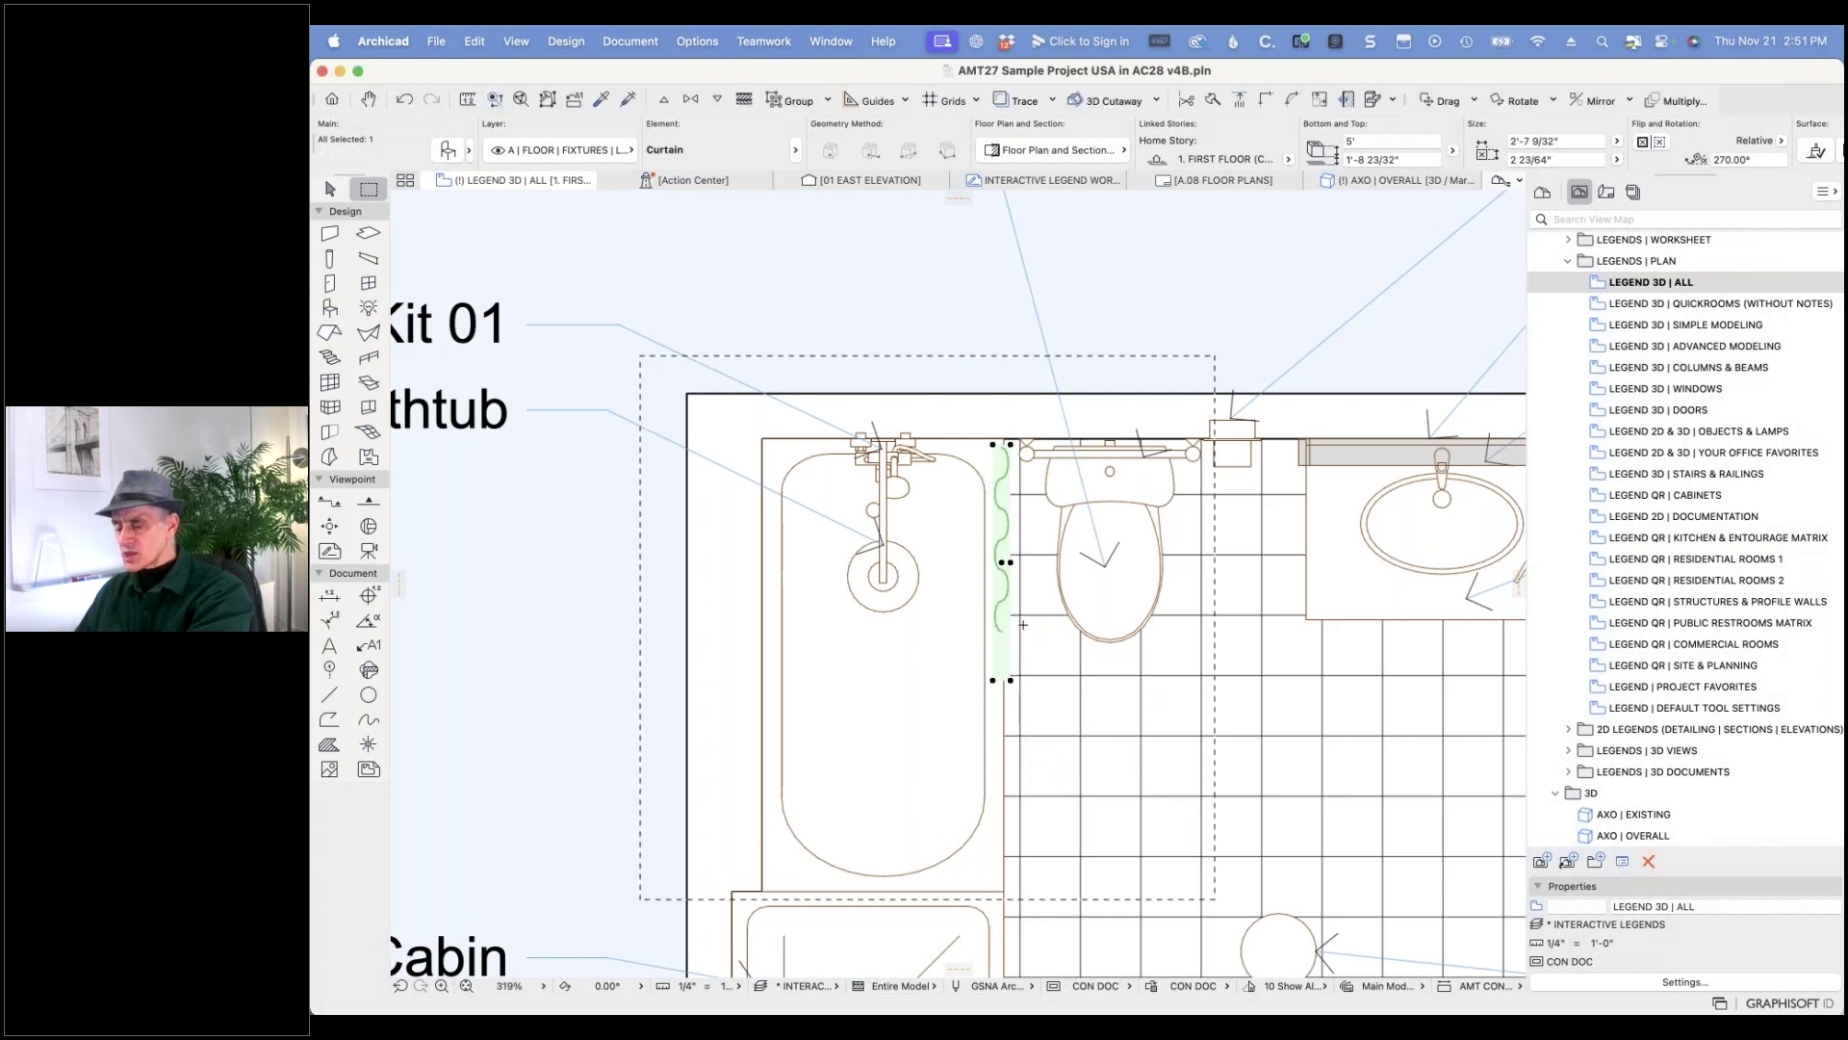
key(super+z)
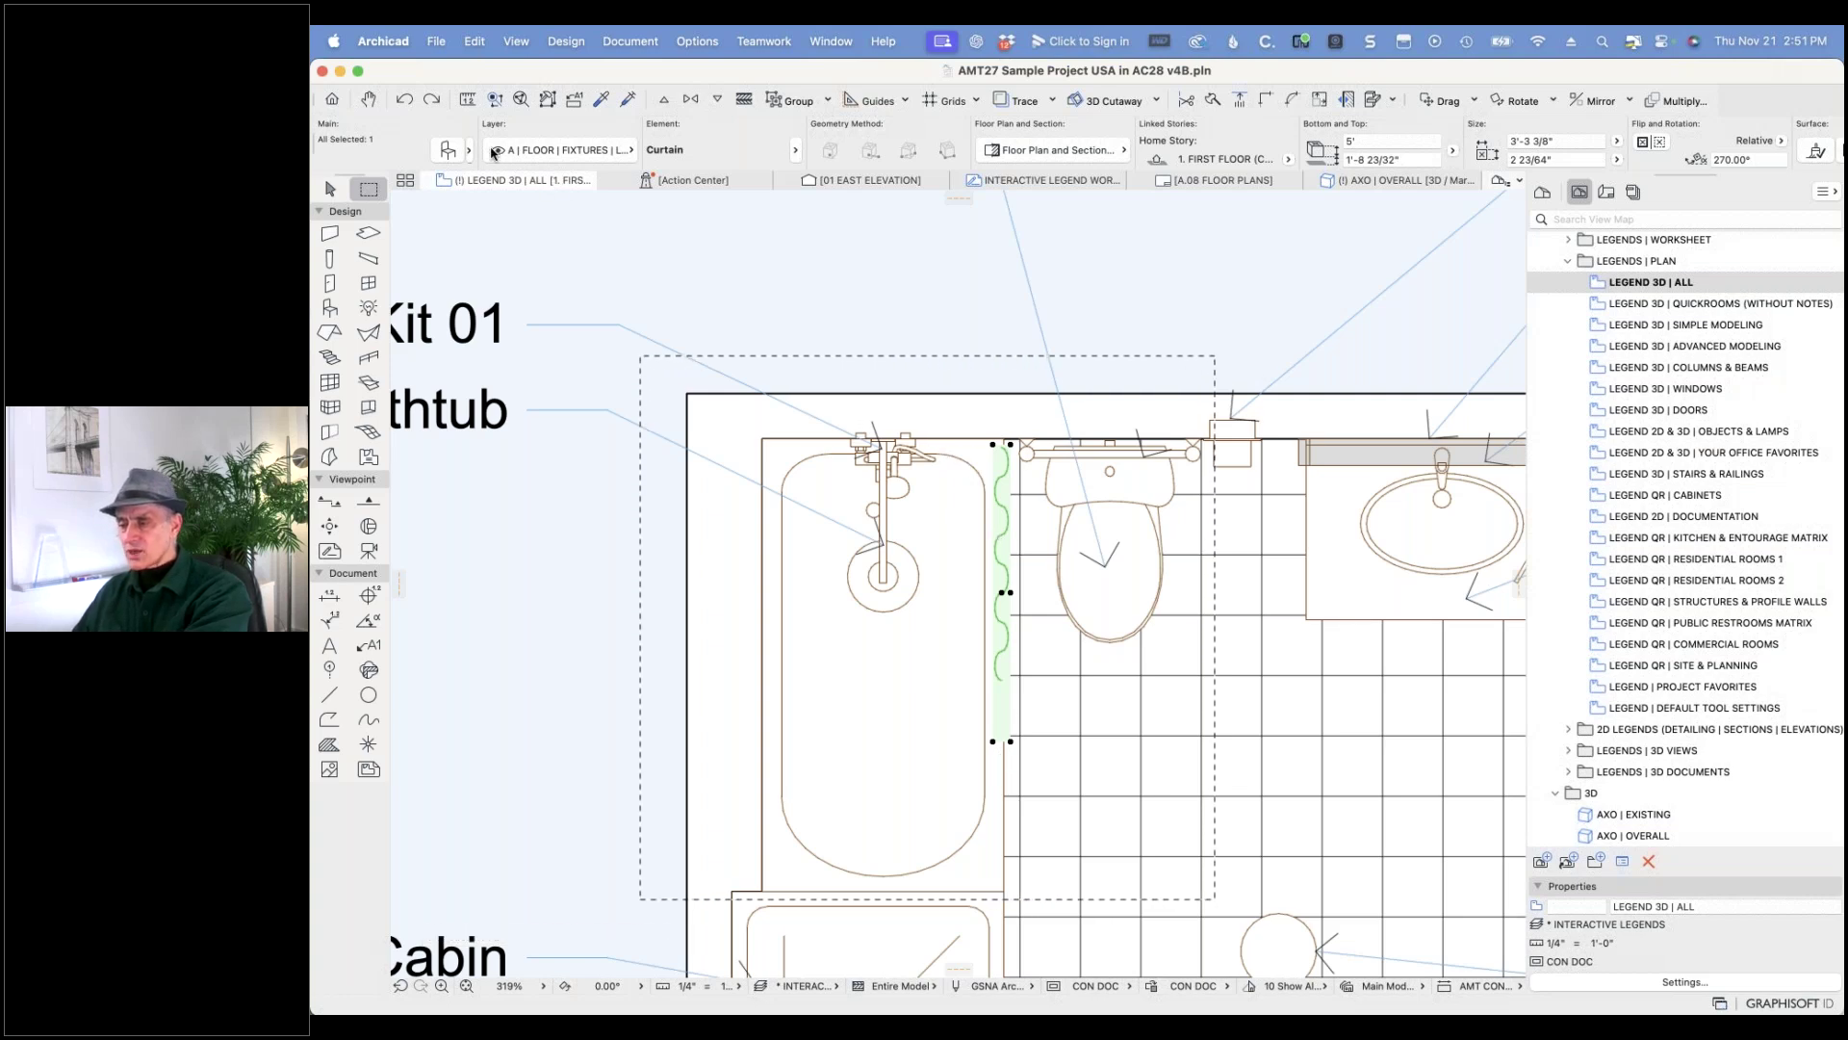
- Give the curtain's plan symbol an Air Space fill with a Transparent fill background pen
click(449, 152)
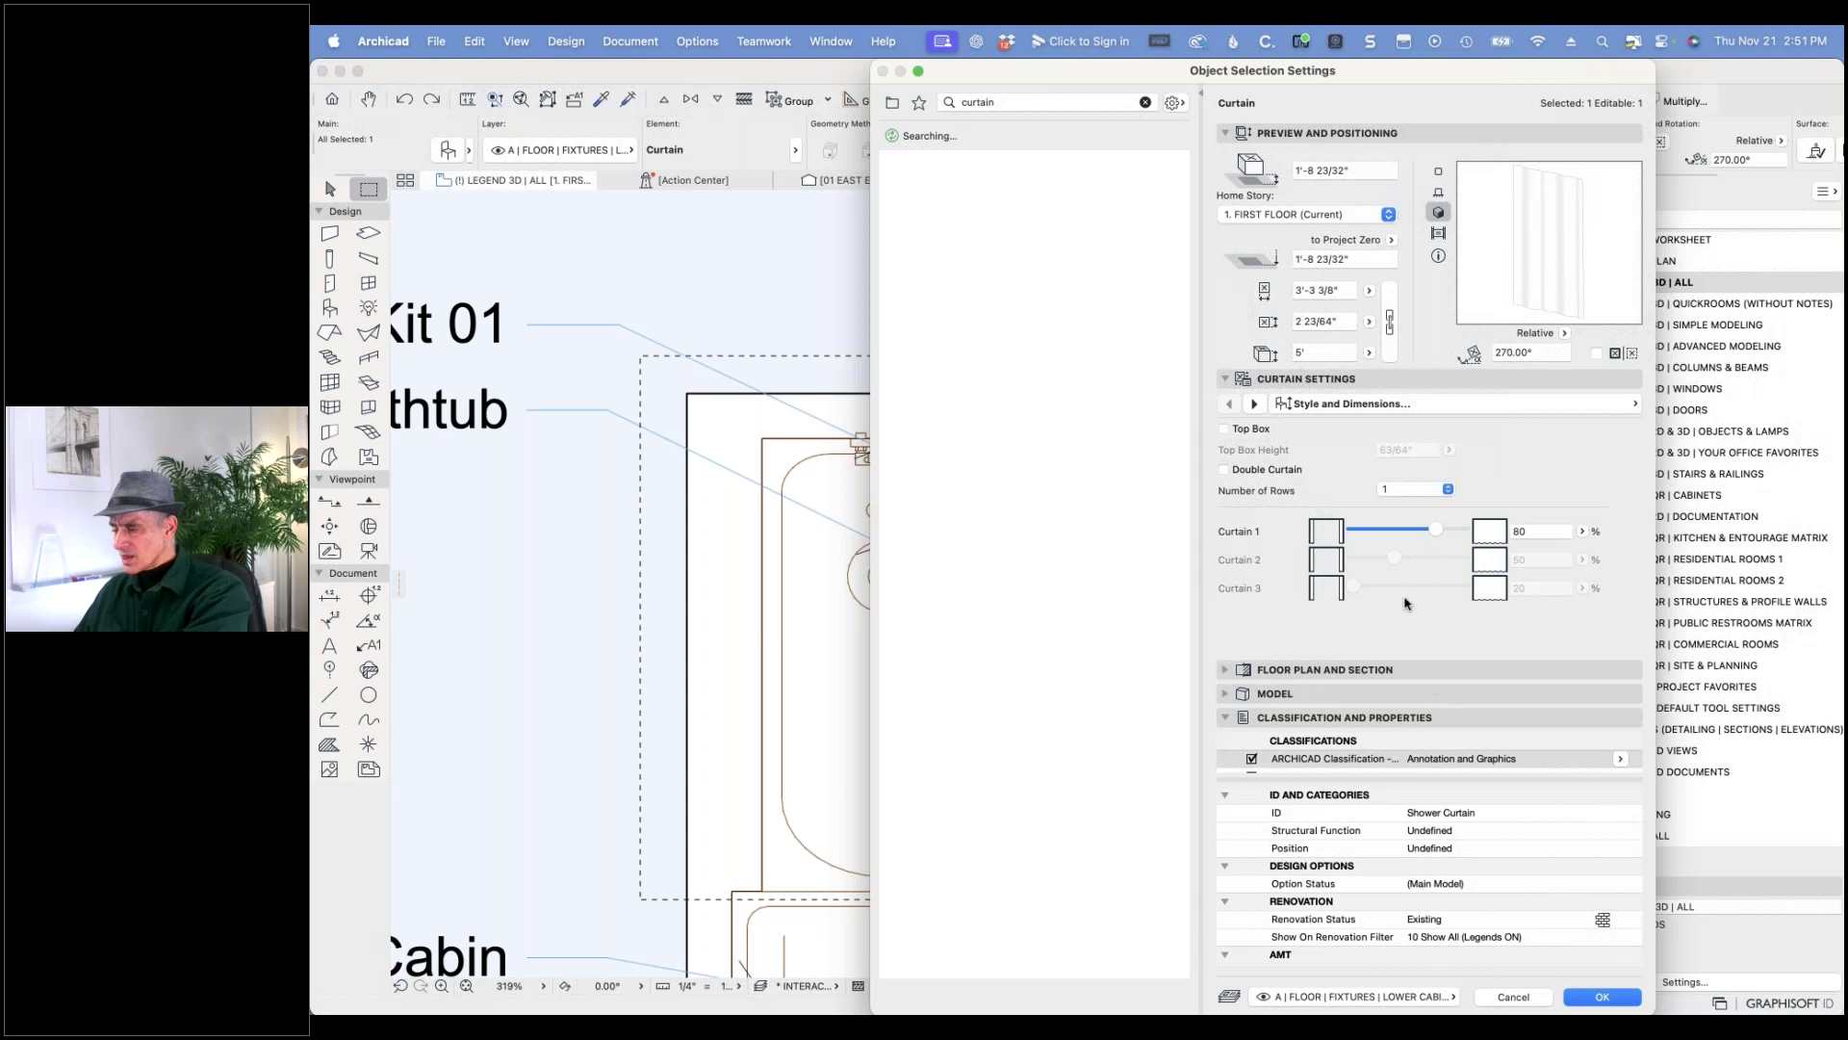
click(1256, 405)
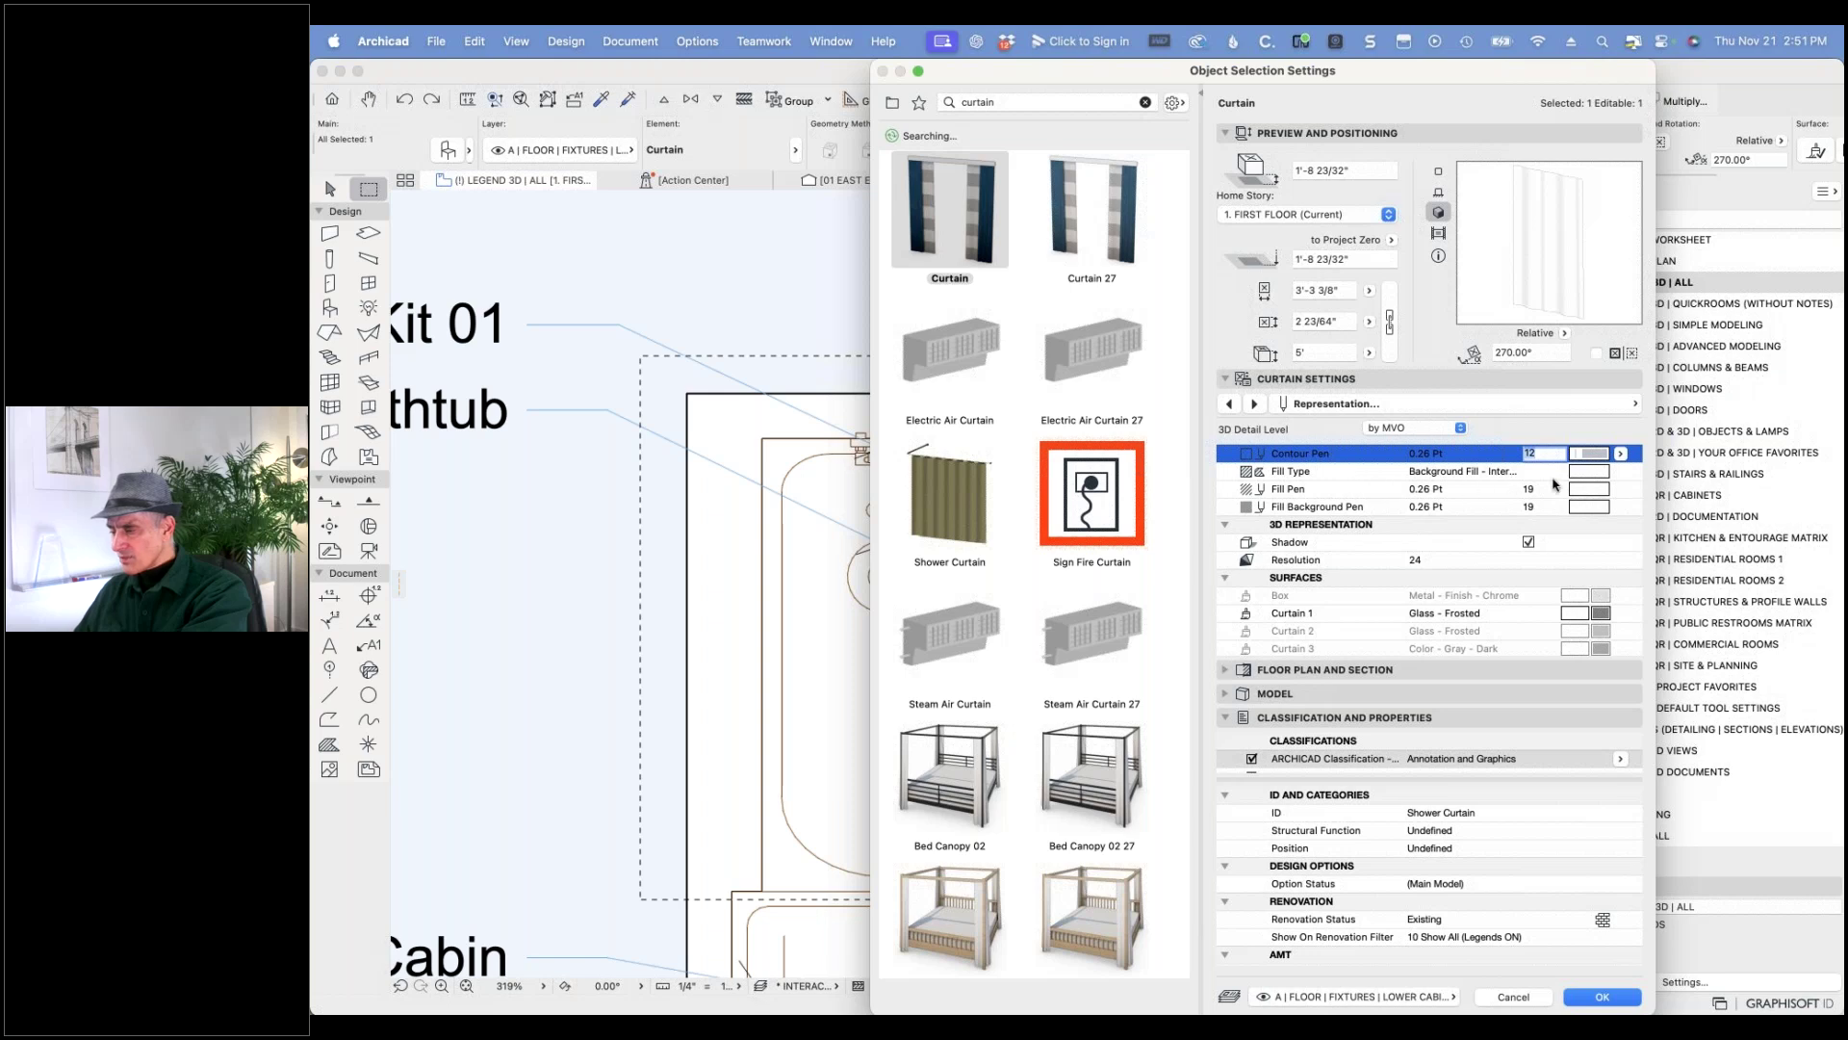
click(1602, 478)
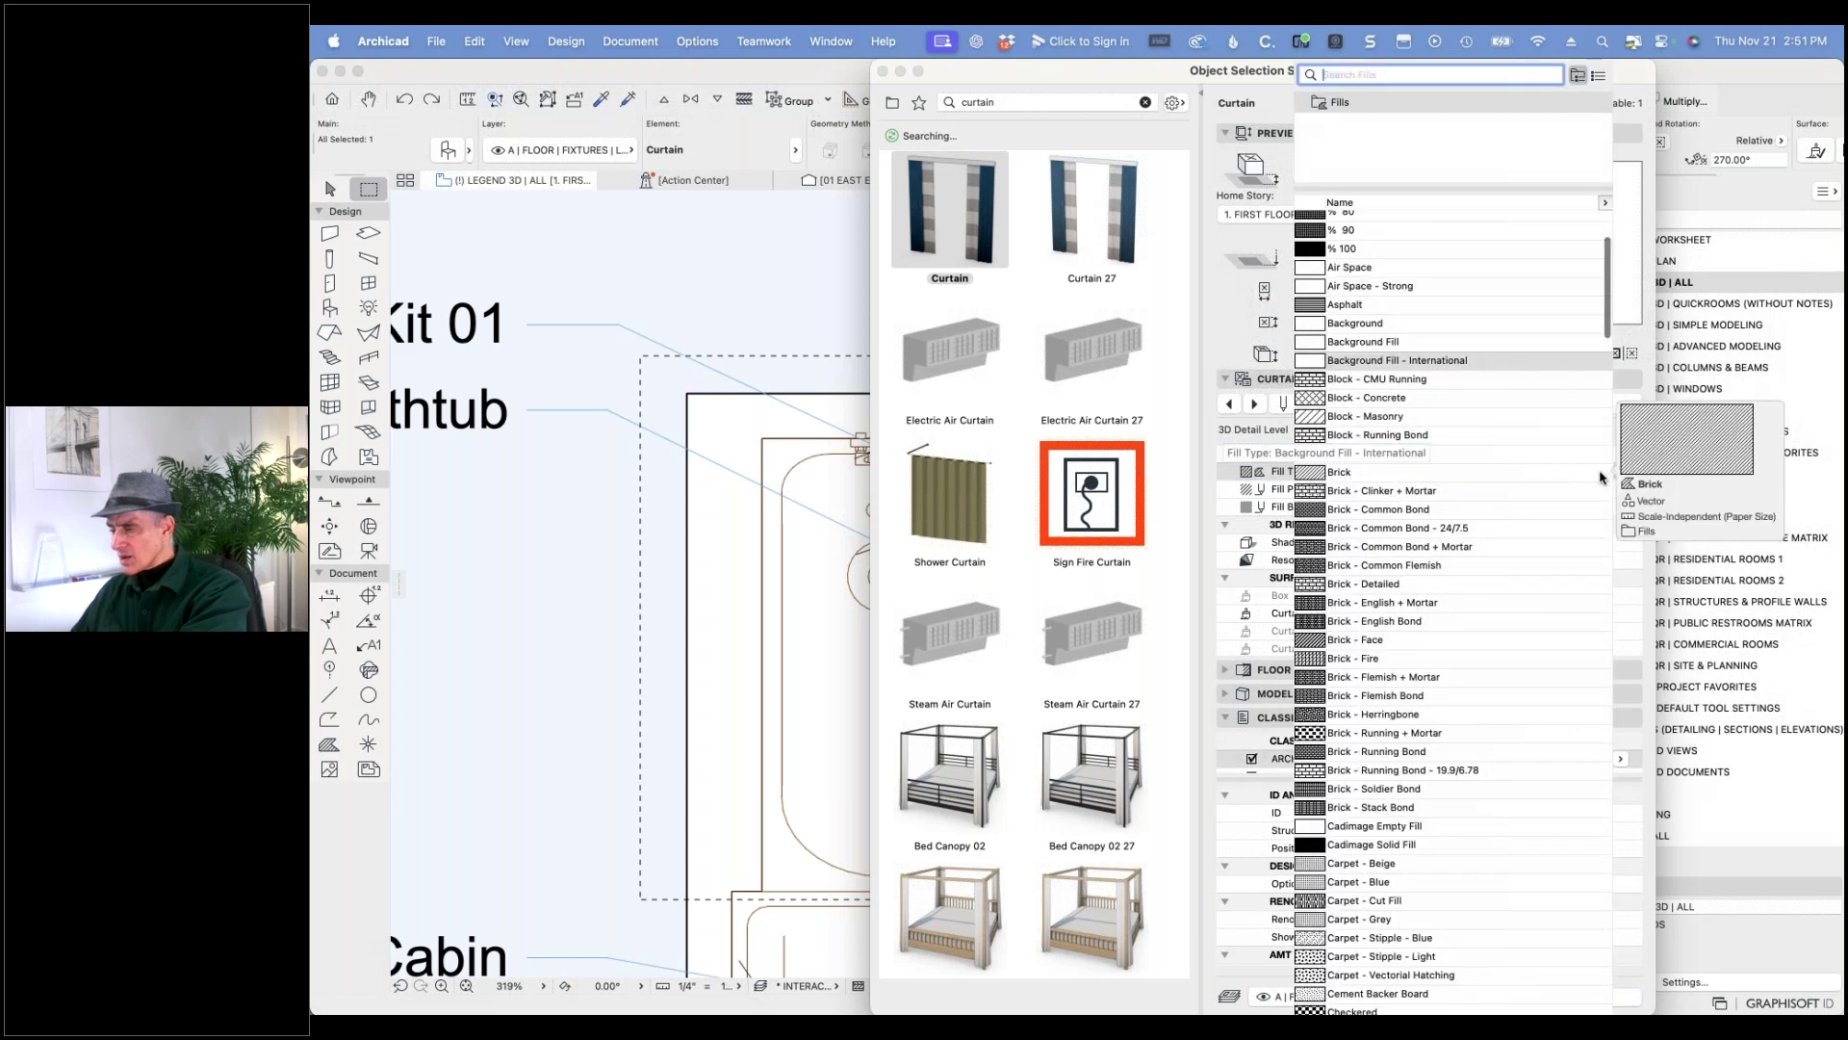
click(1408, 274)
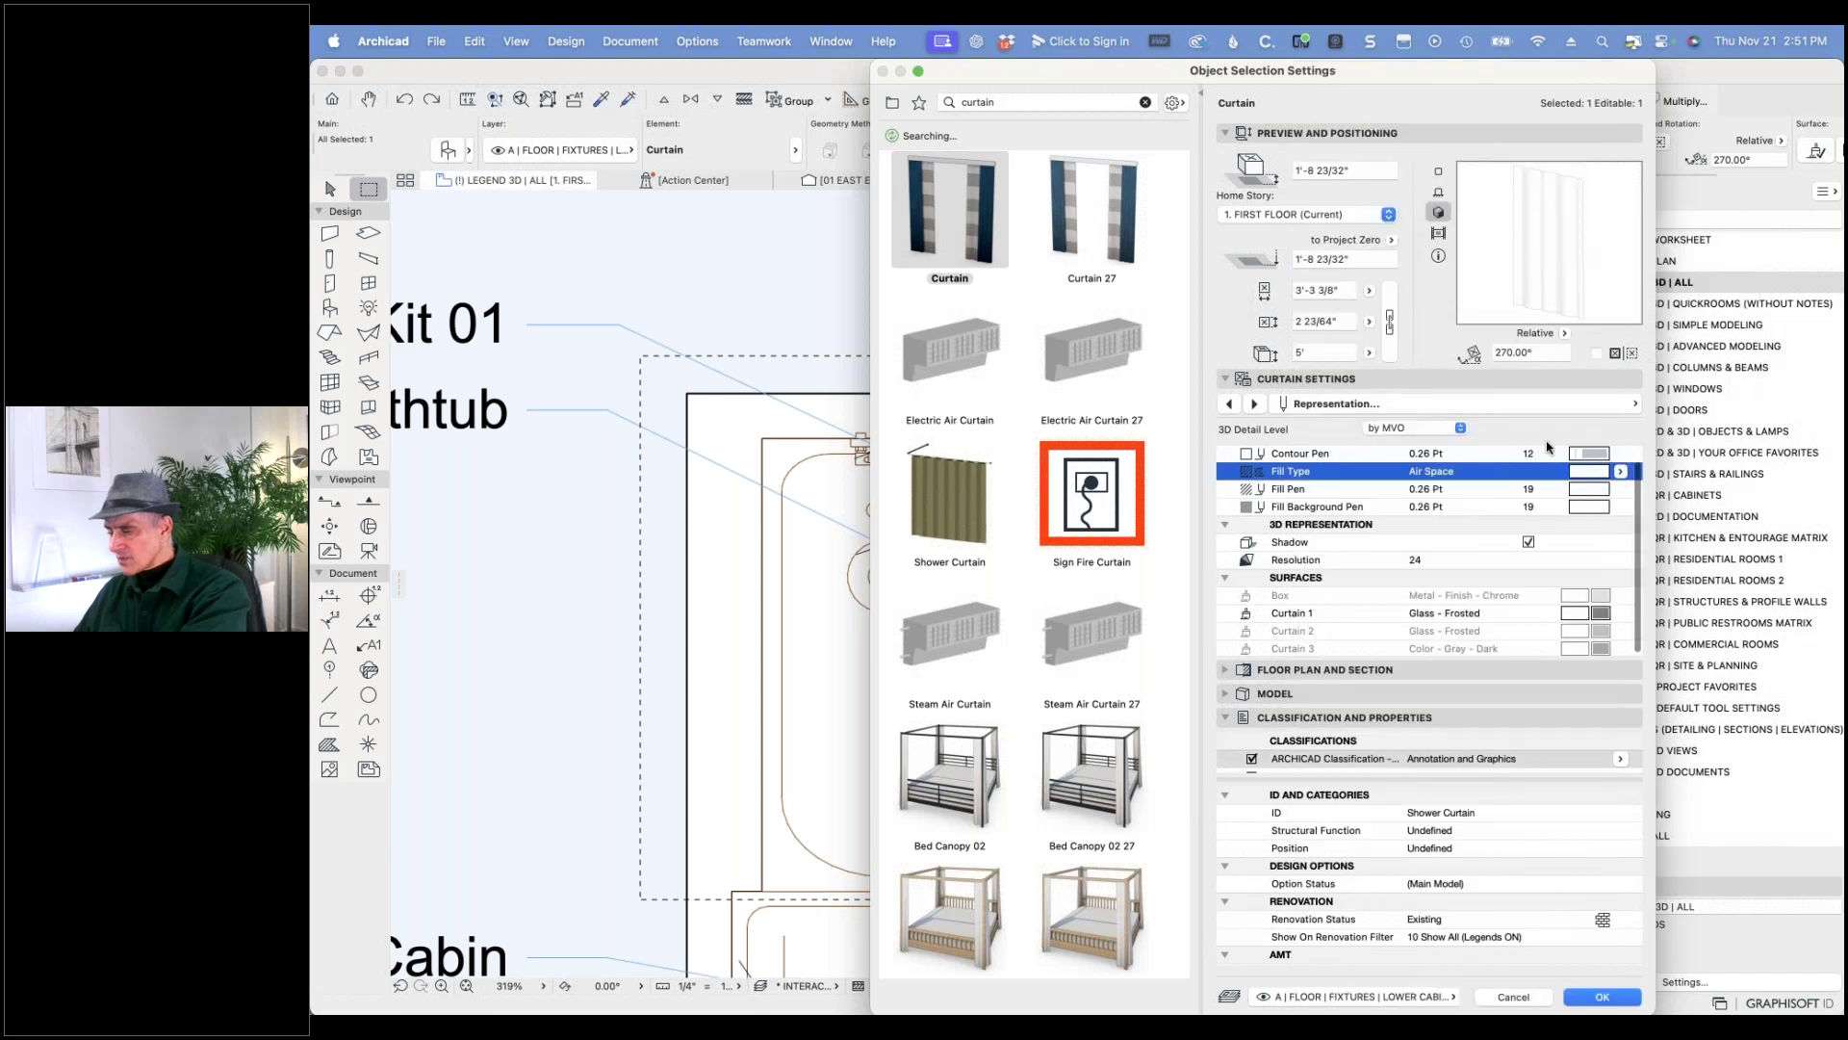
click(1601, 508)
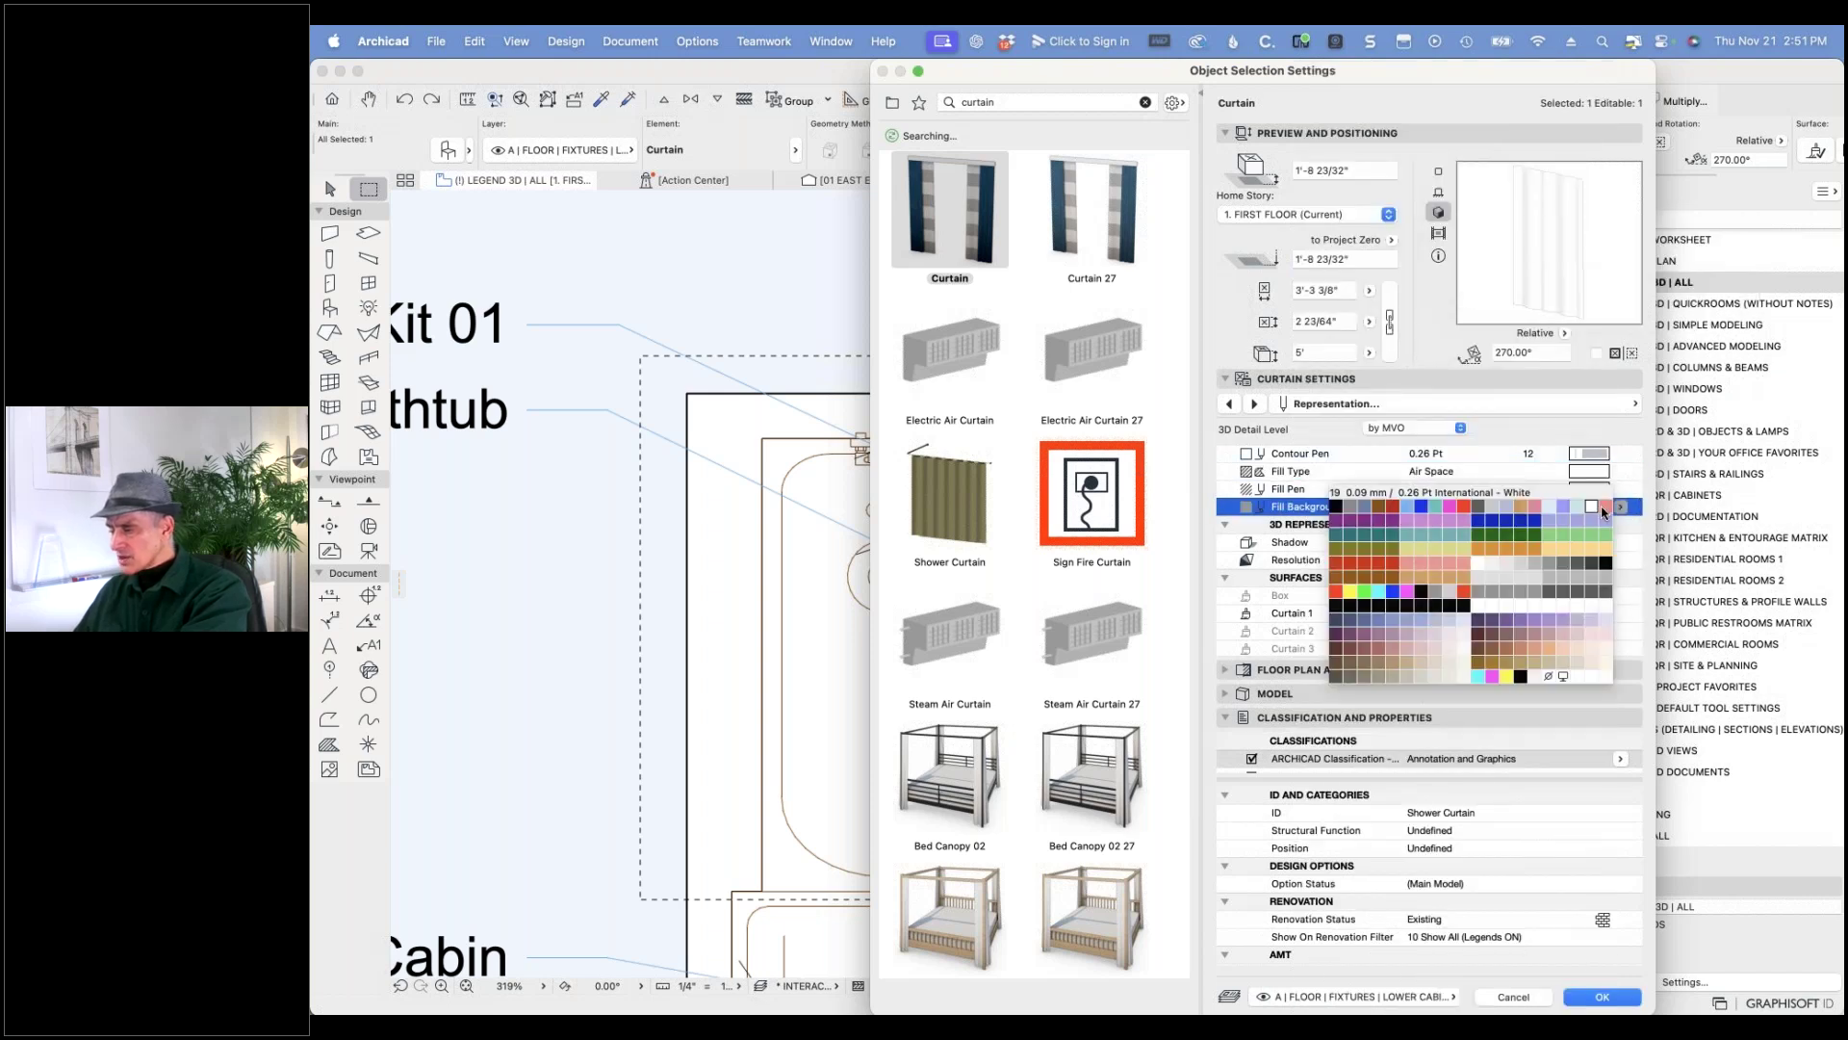
click(1548, 677)
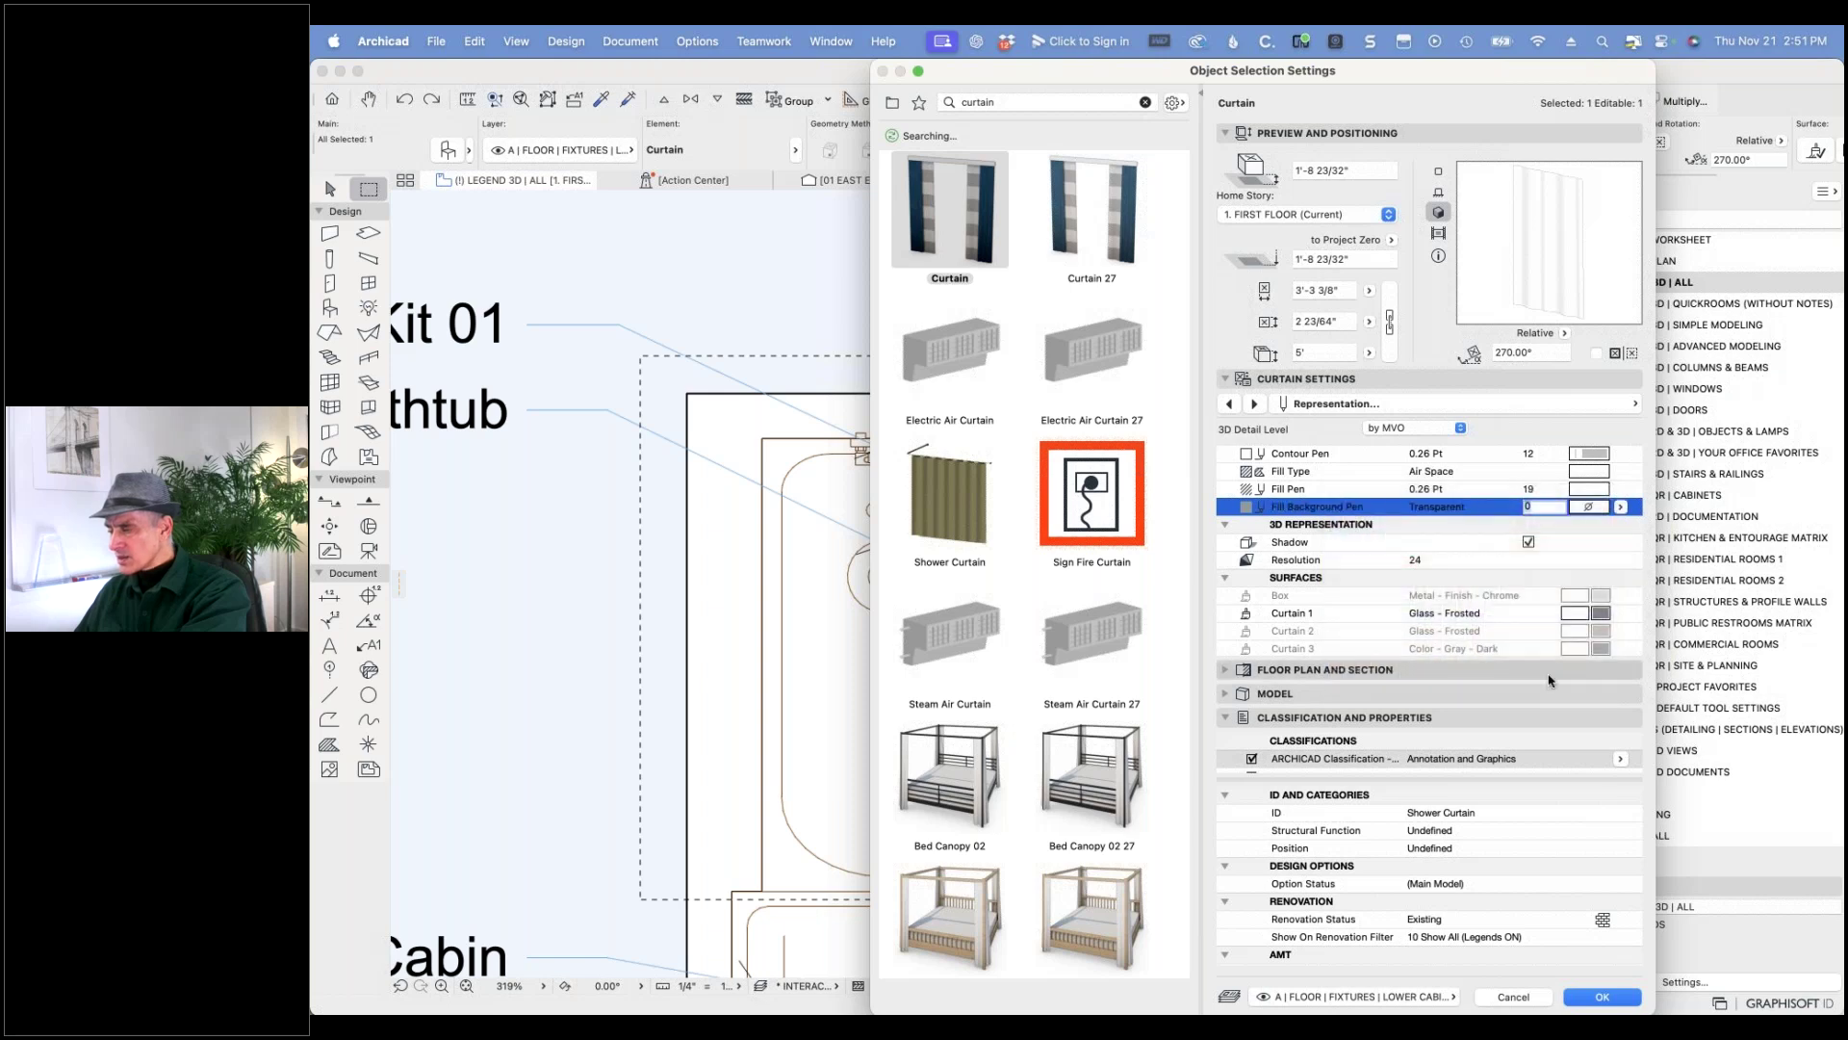
click(1594, 996)
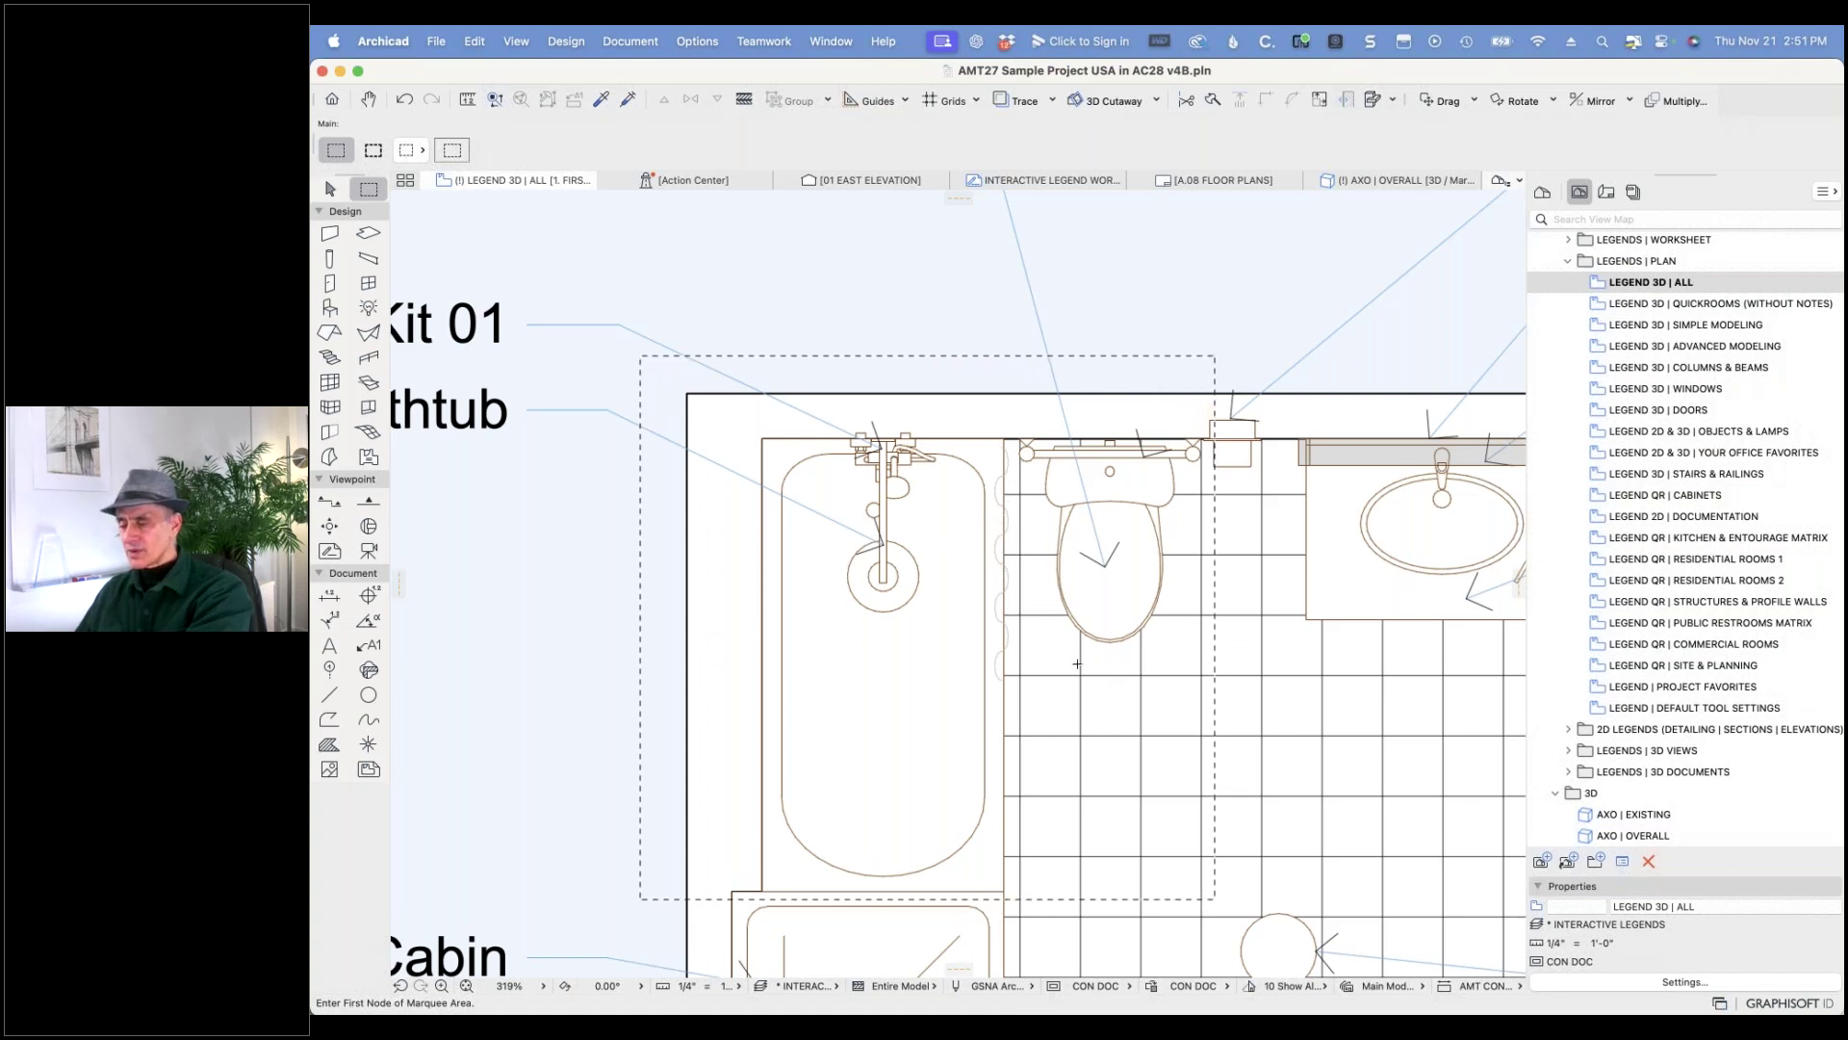
right_click(971, 298)
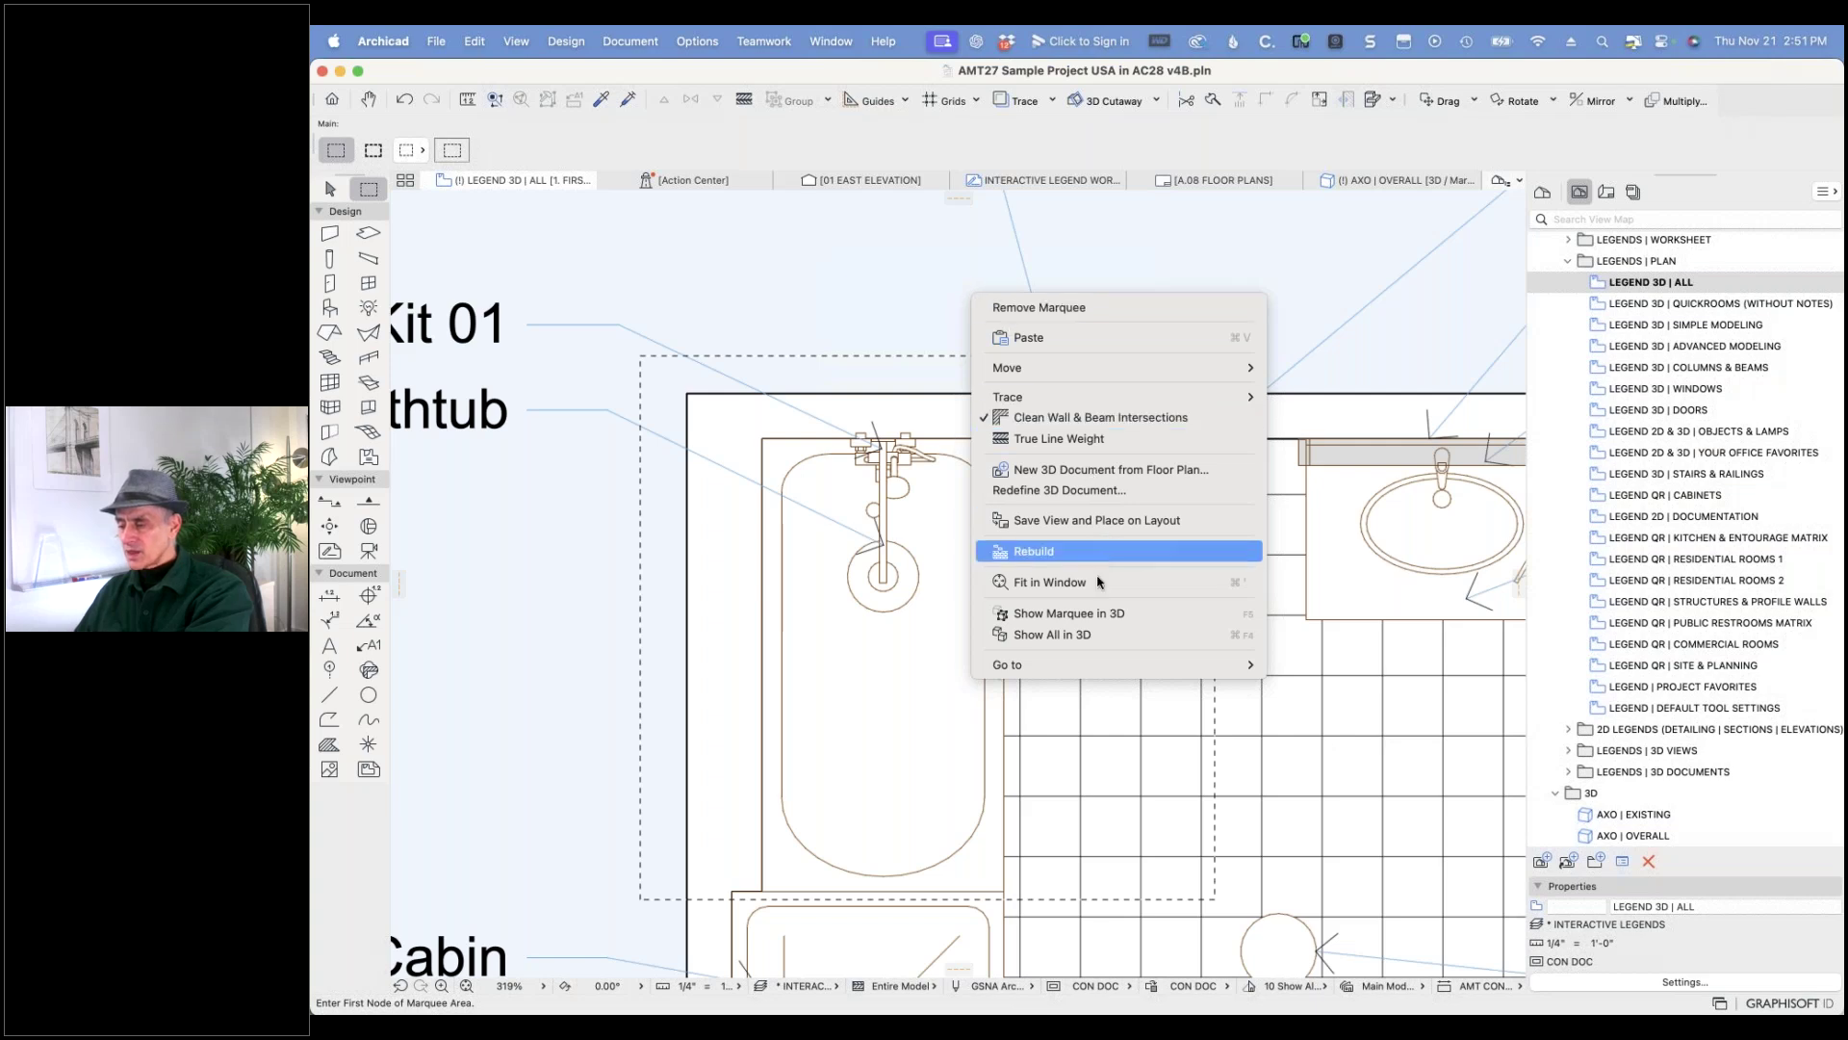
click(1094, 615)
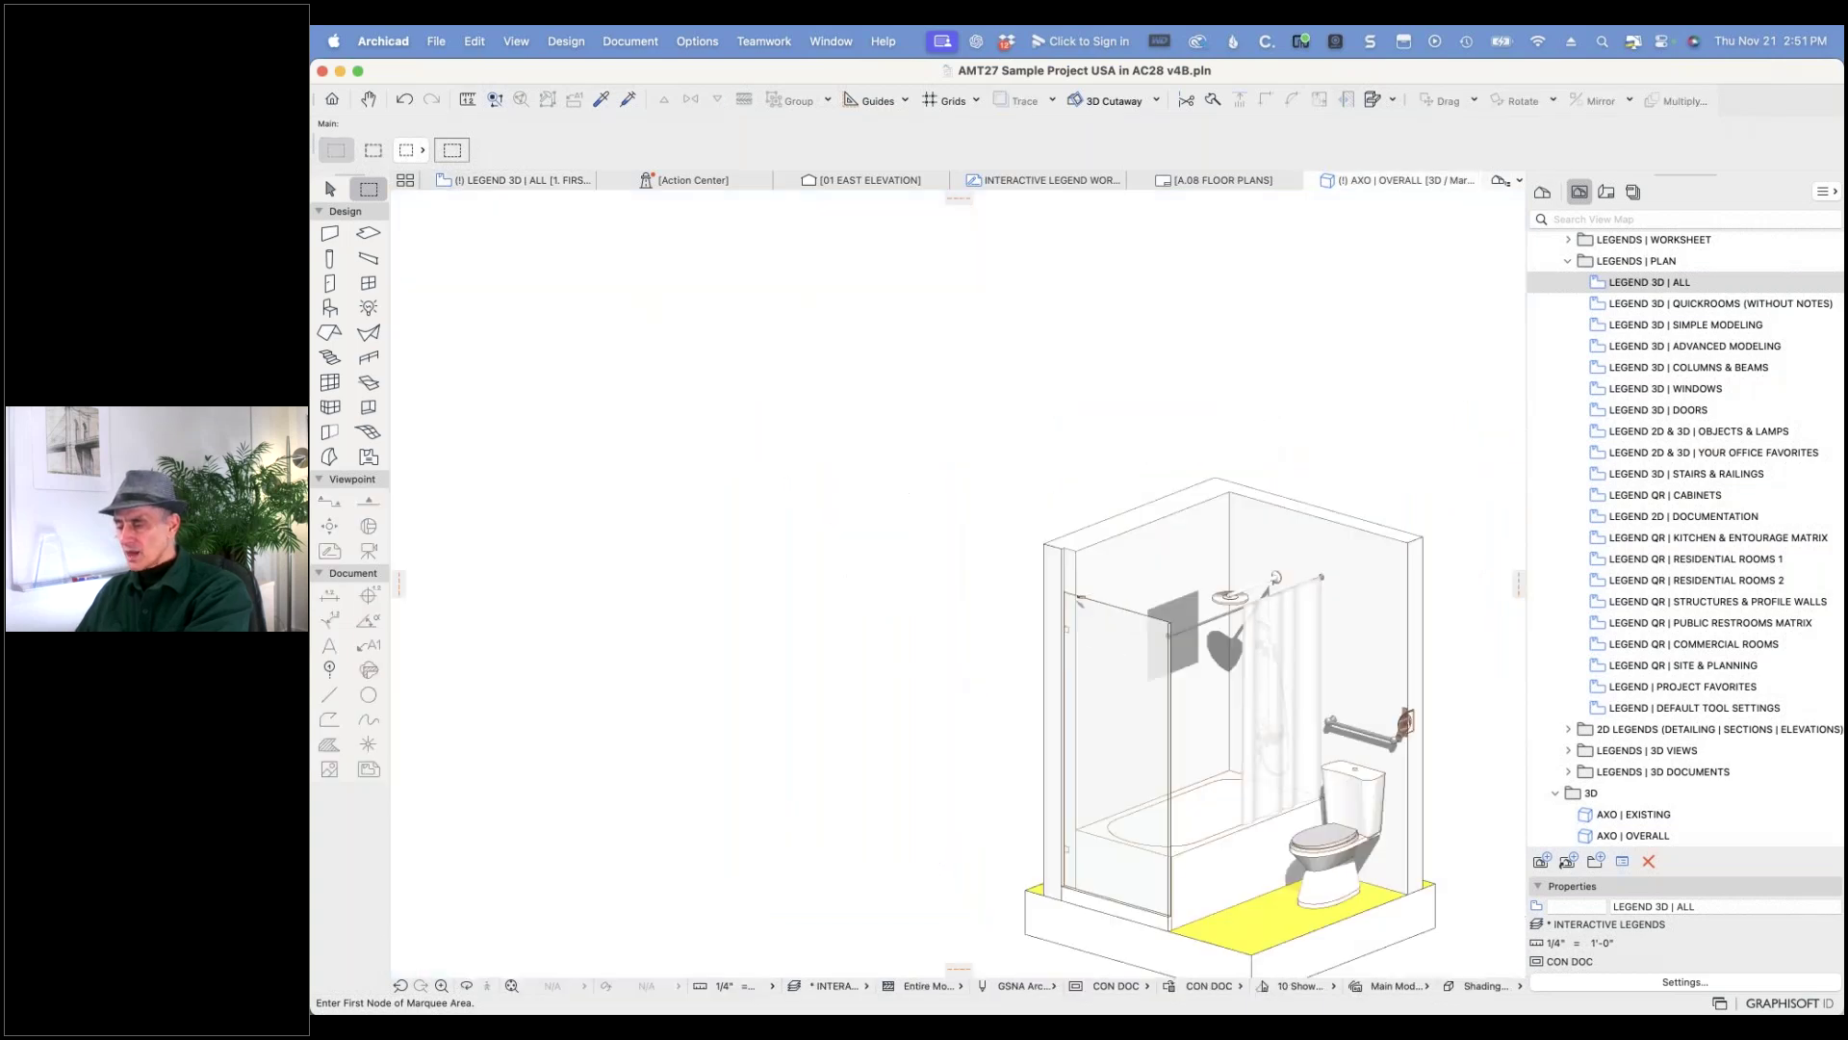
drag(1327, 669, 1377, 705)
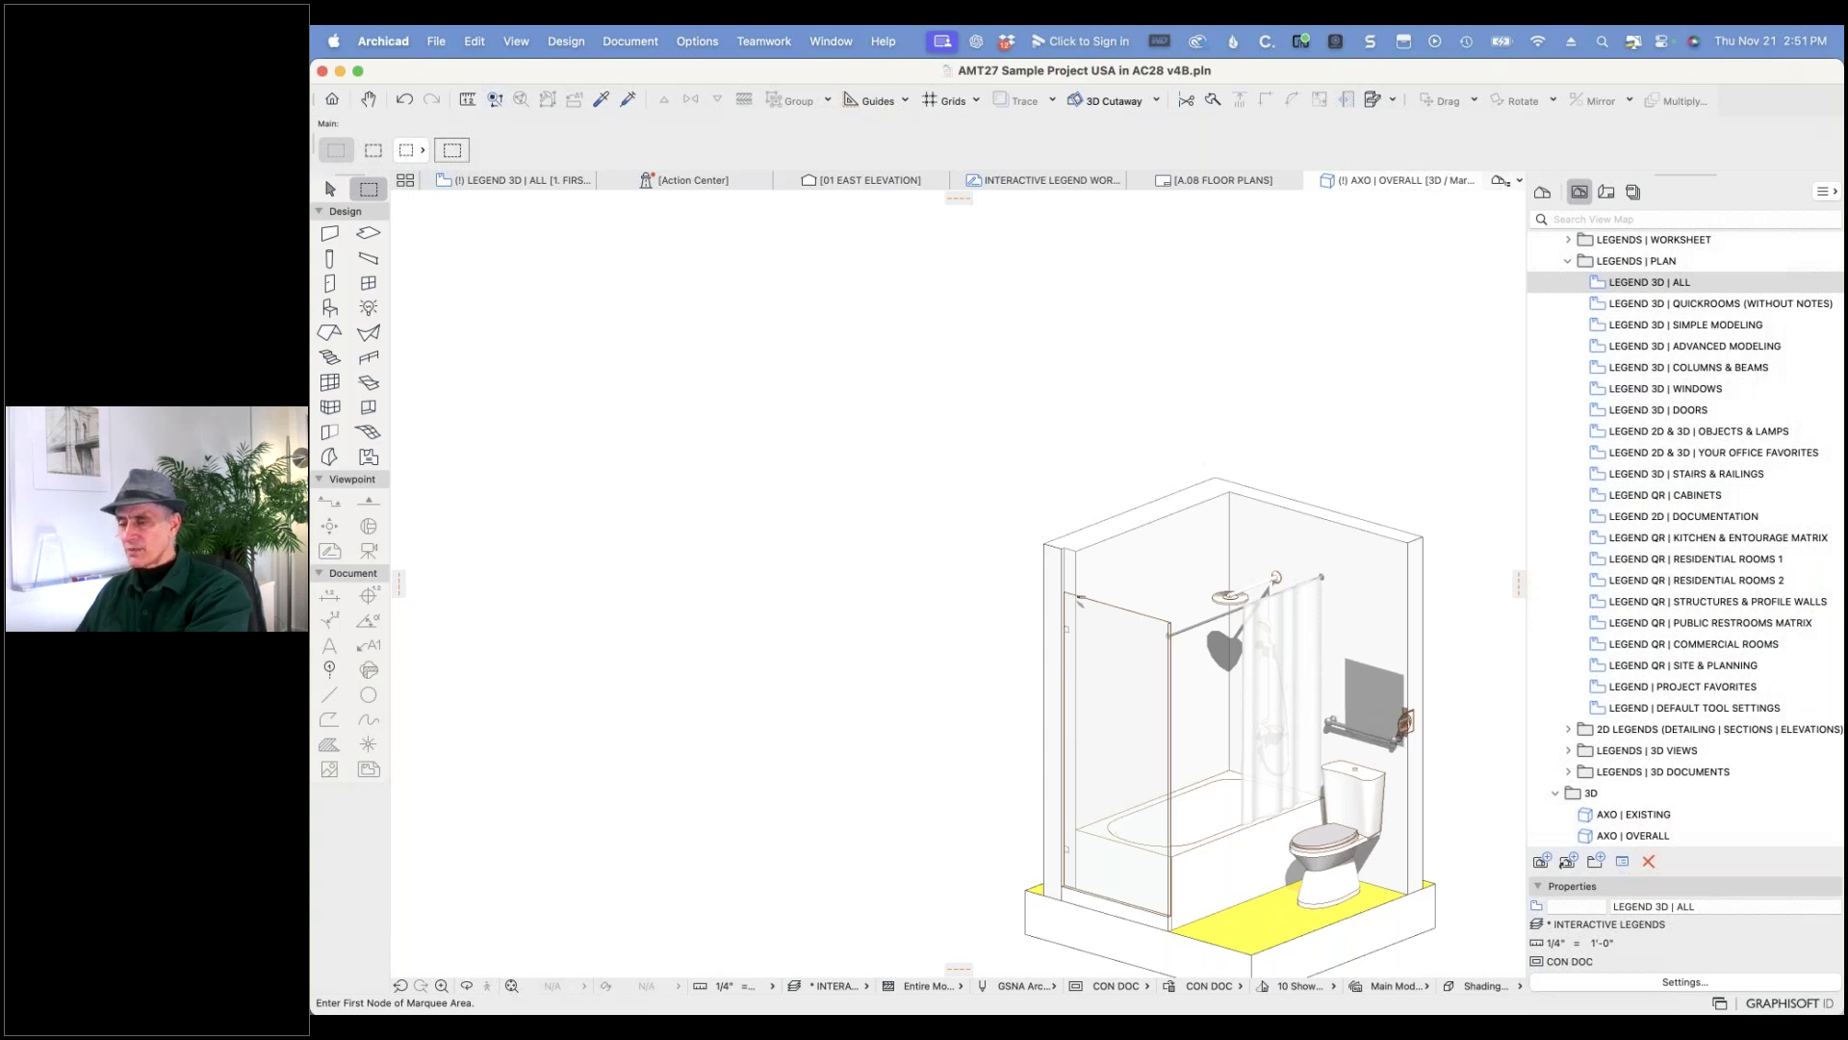
click(513, 182)
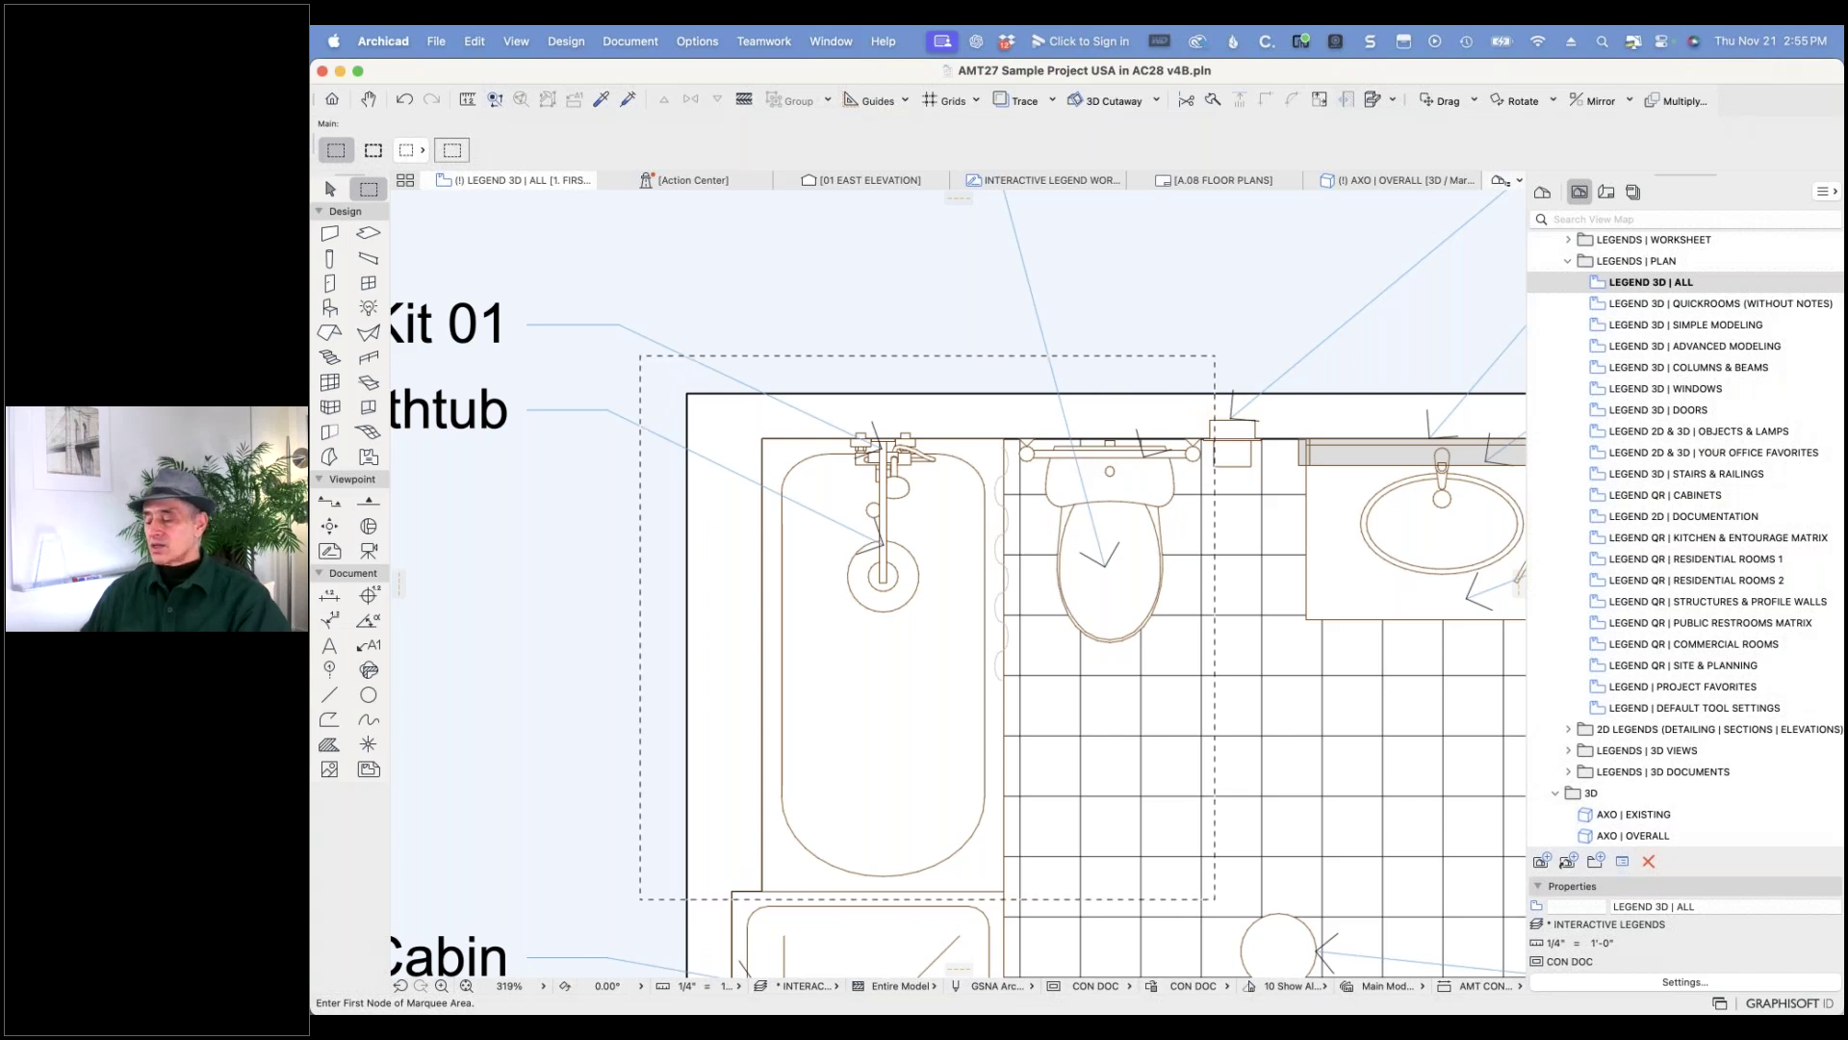
- Bring the Evernote webinar note forward and scroll down to the NEW IN AMT27 sale links
key(super+Tab)
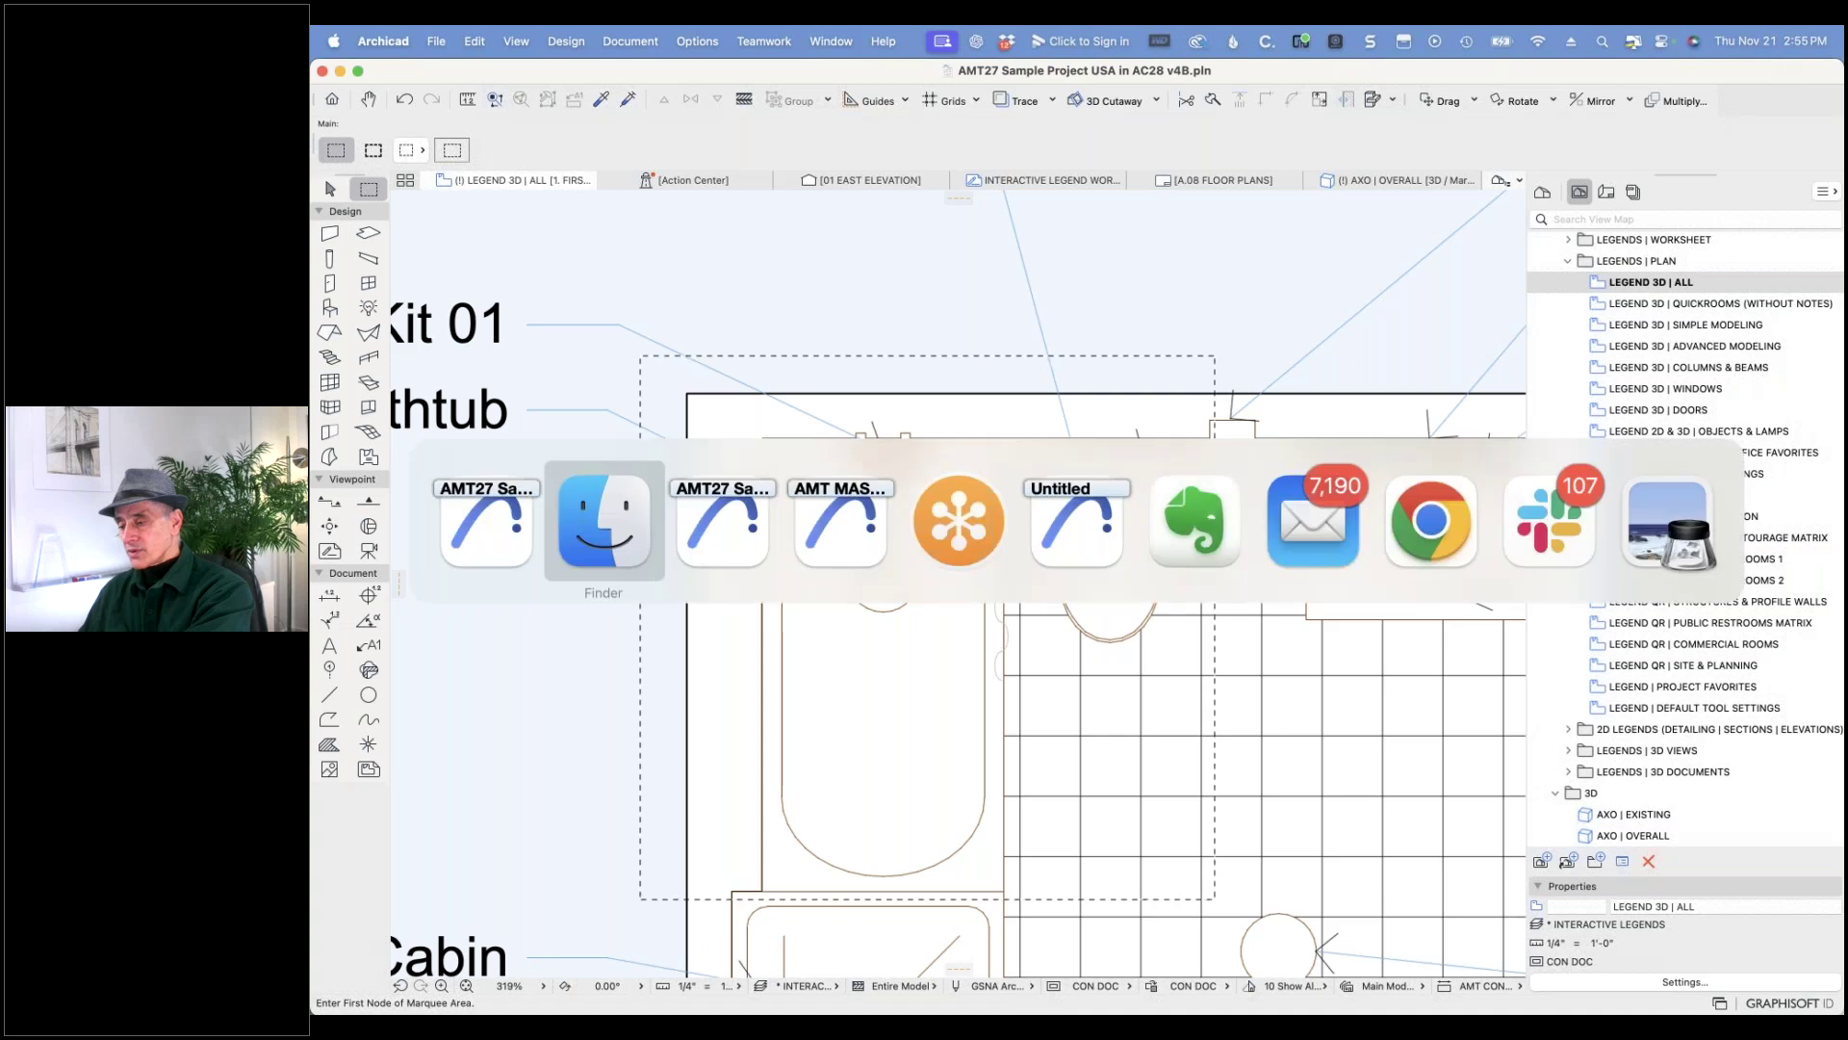
click(1204, 555)
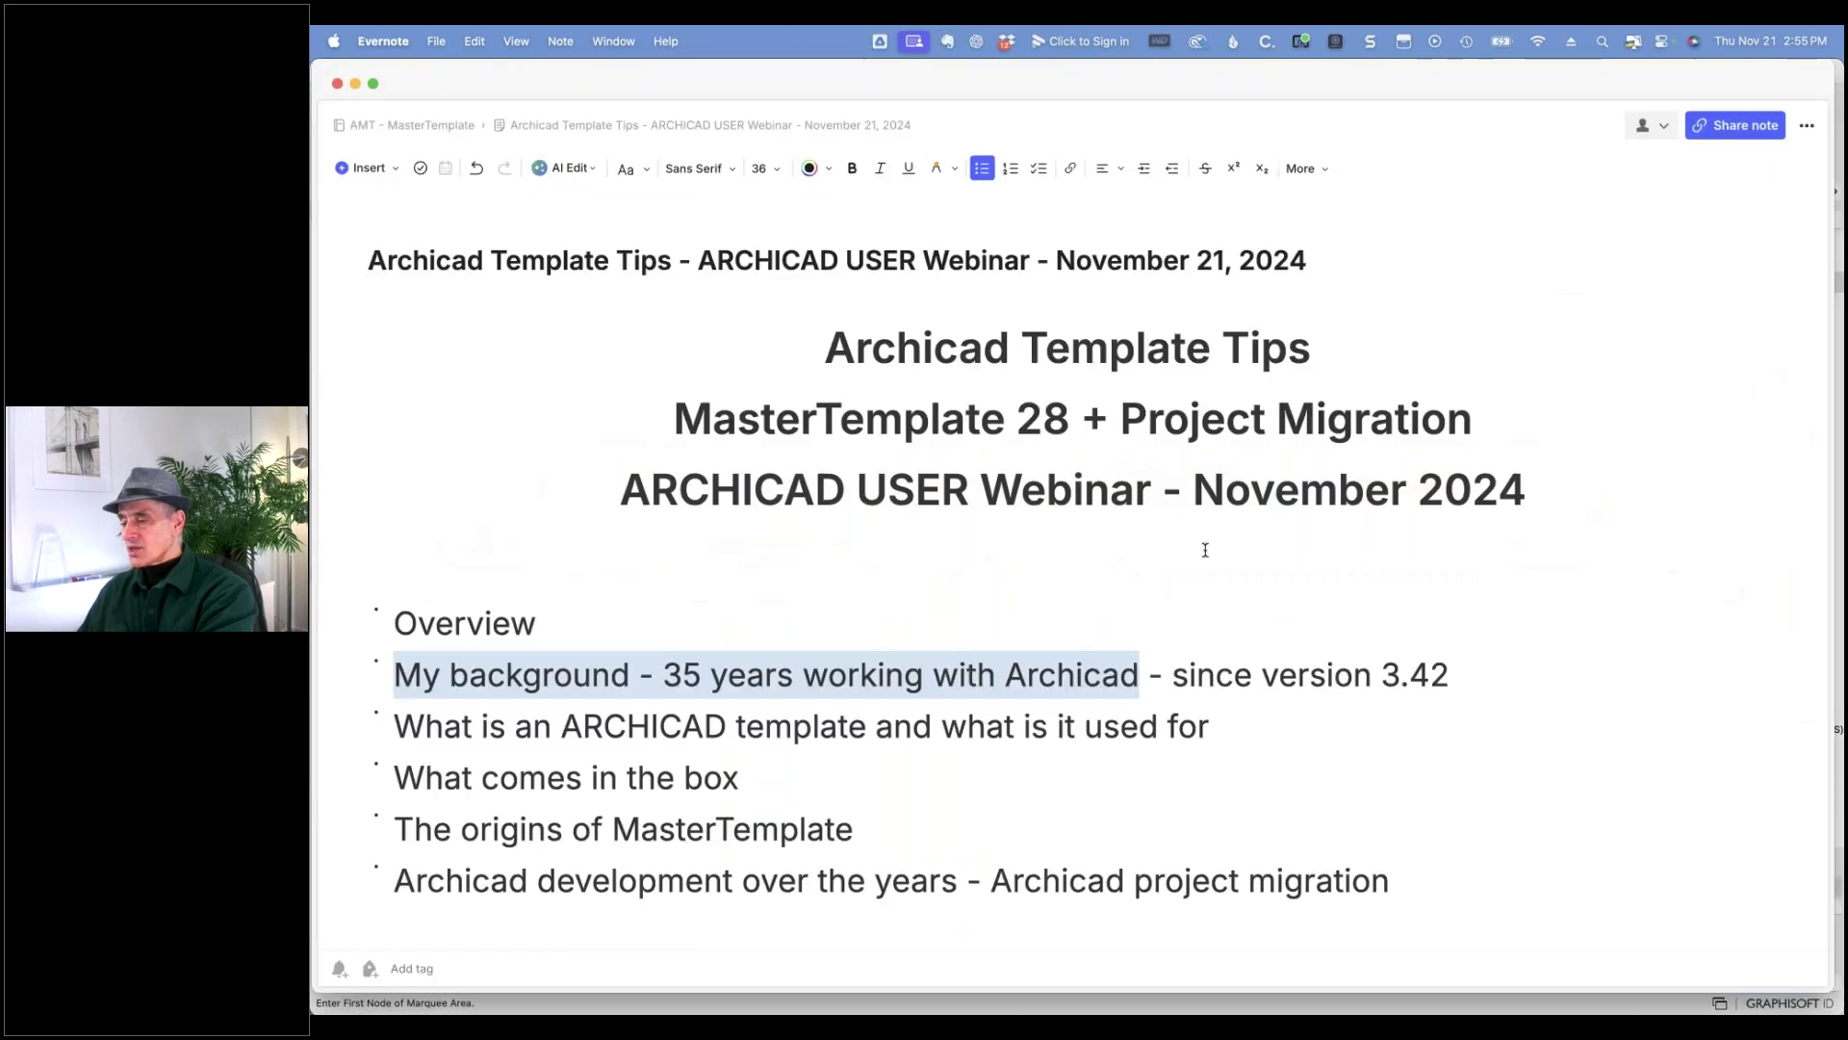
scroll(1207, 552, down, 10)
click(883, 647)
scroll(879, 644, down, 4)
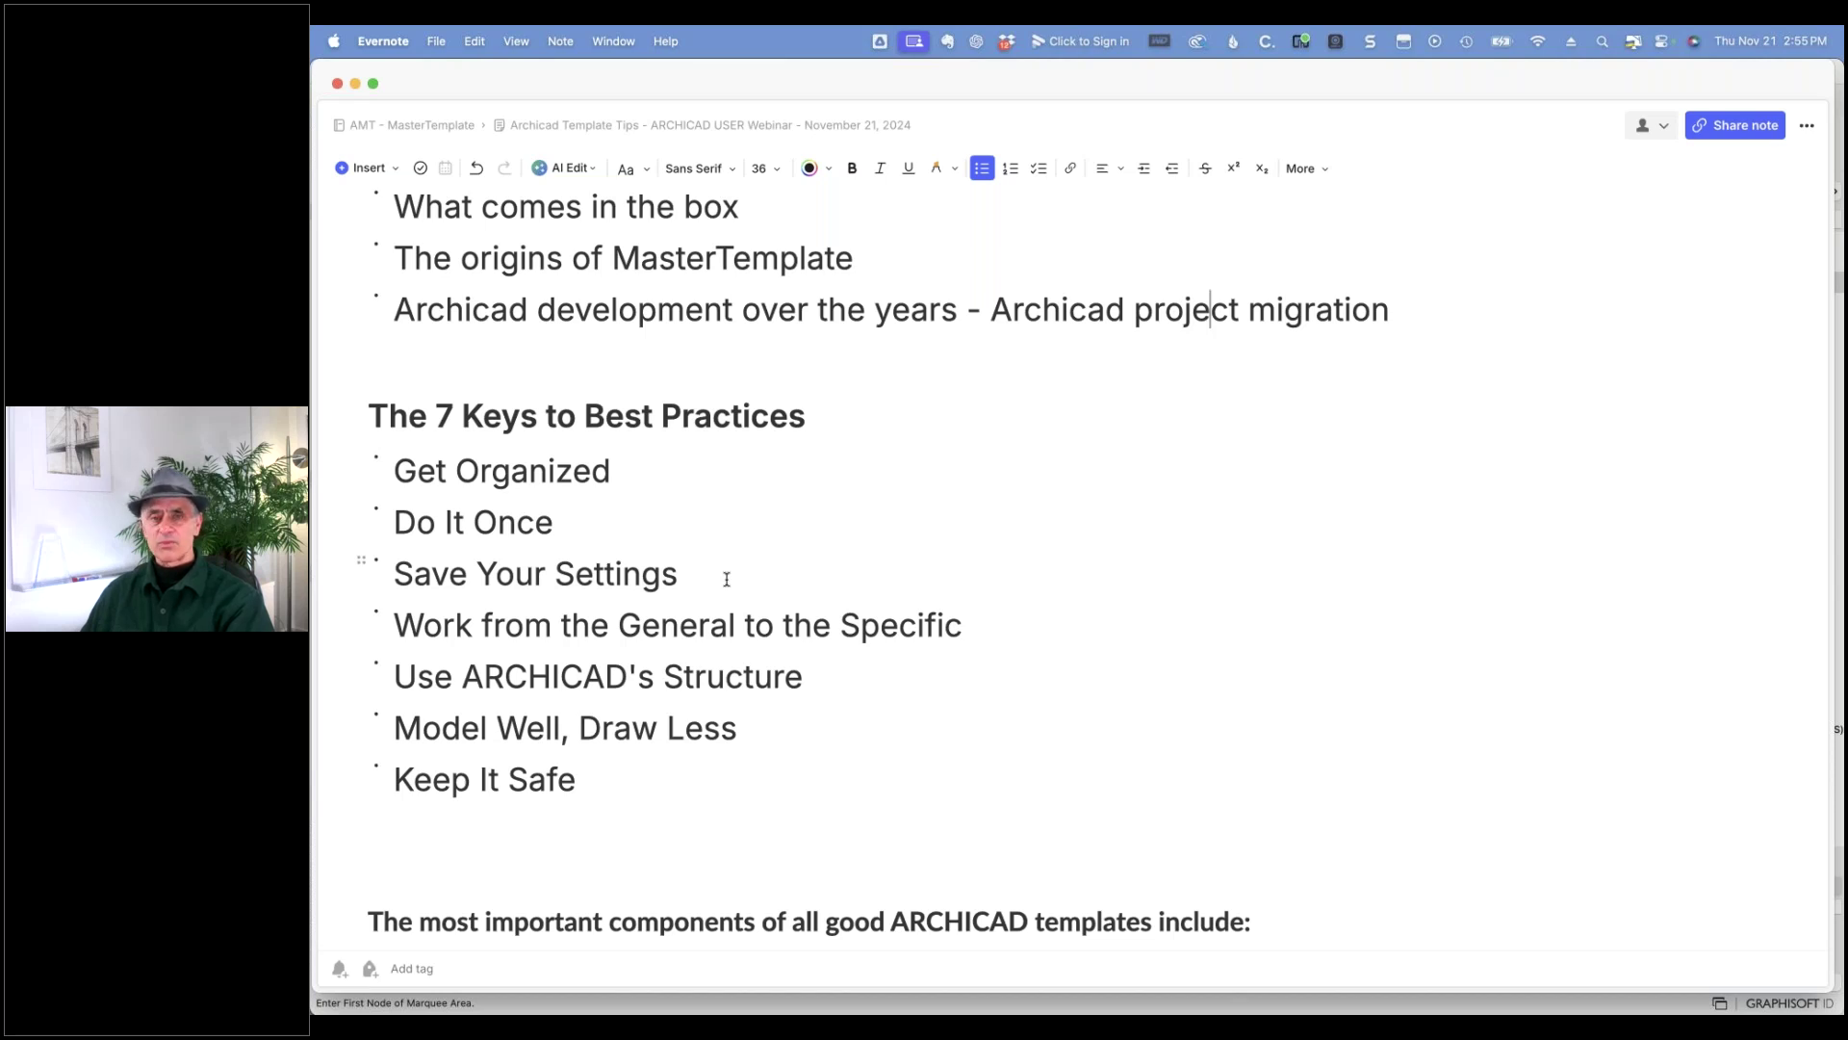
scroll(728, 578, down, 20)
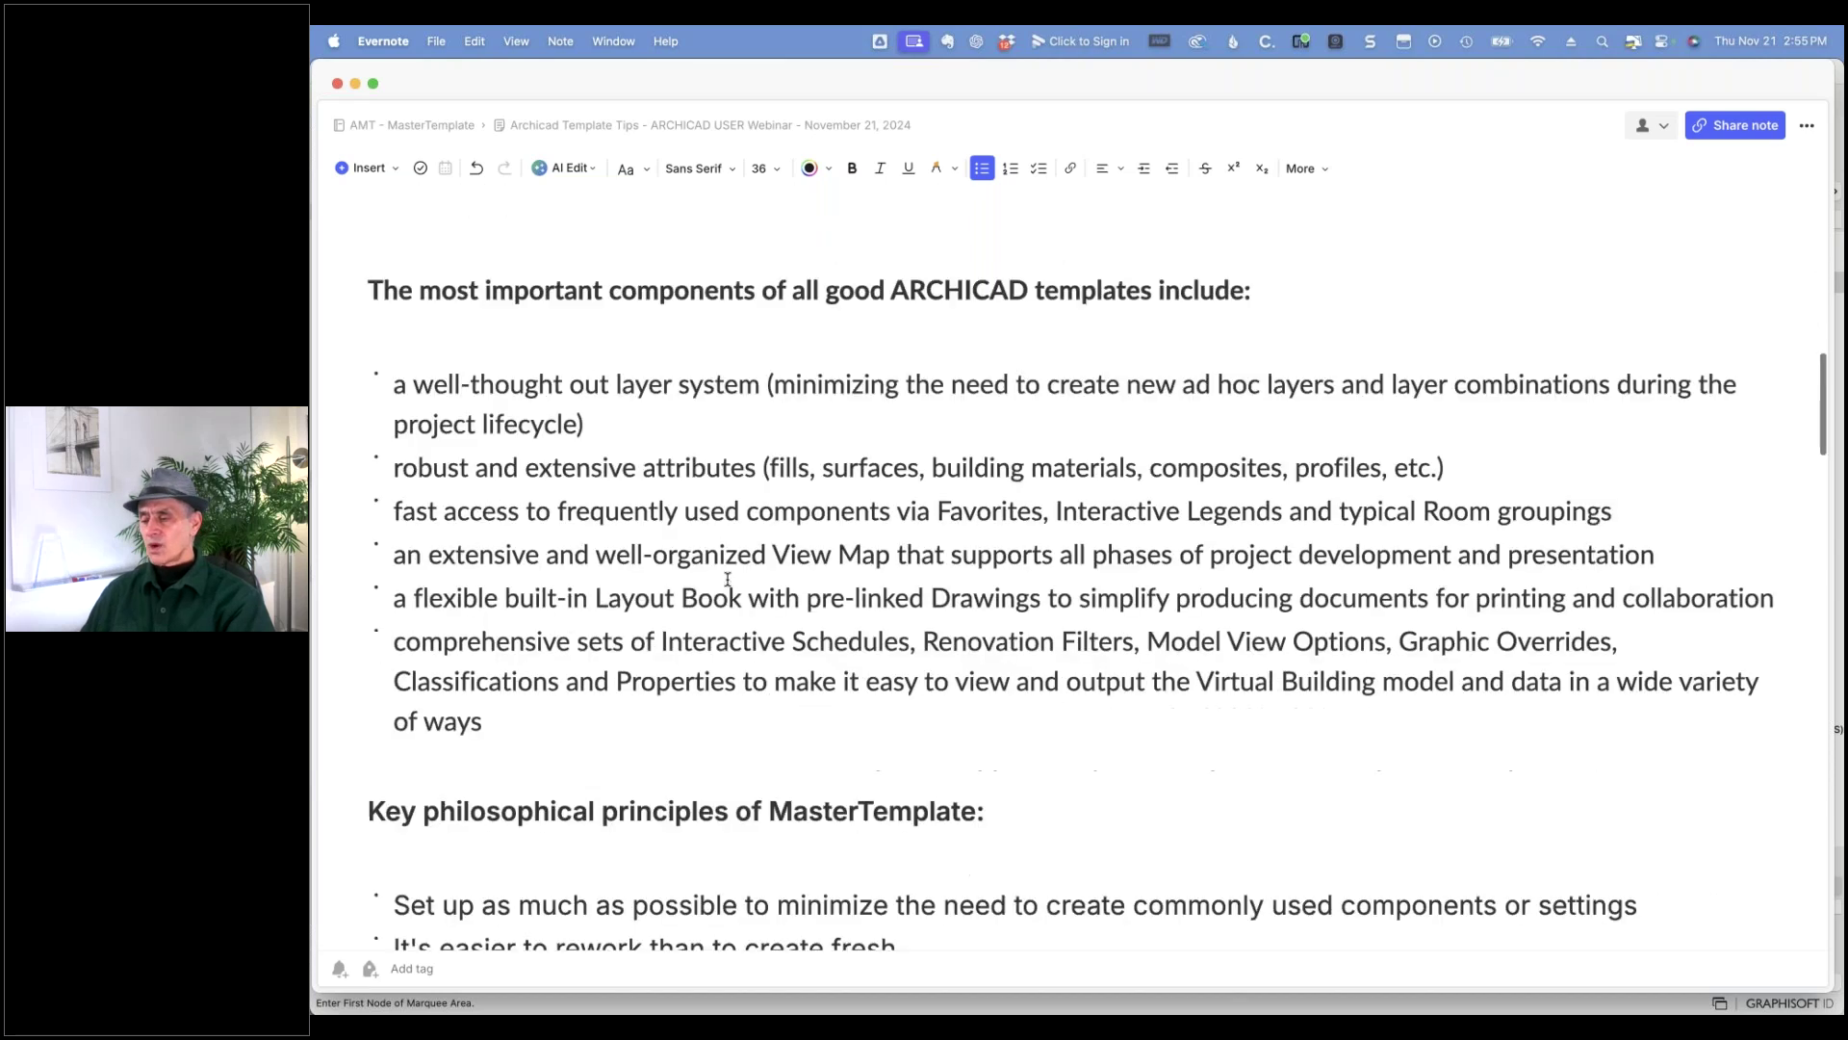
scroll(728, 579, down, 3)
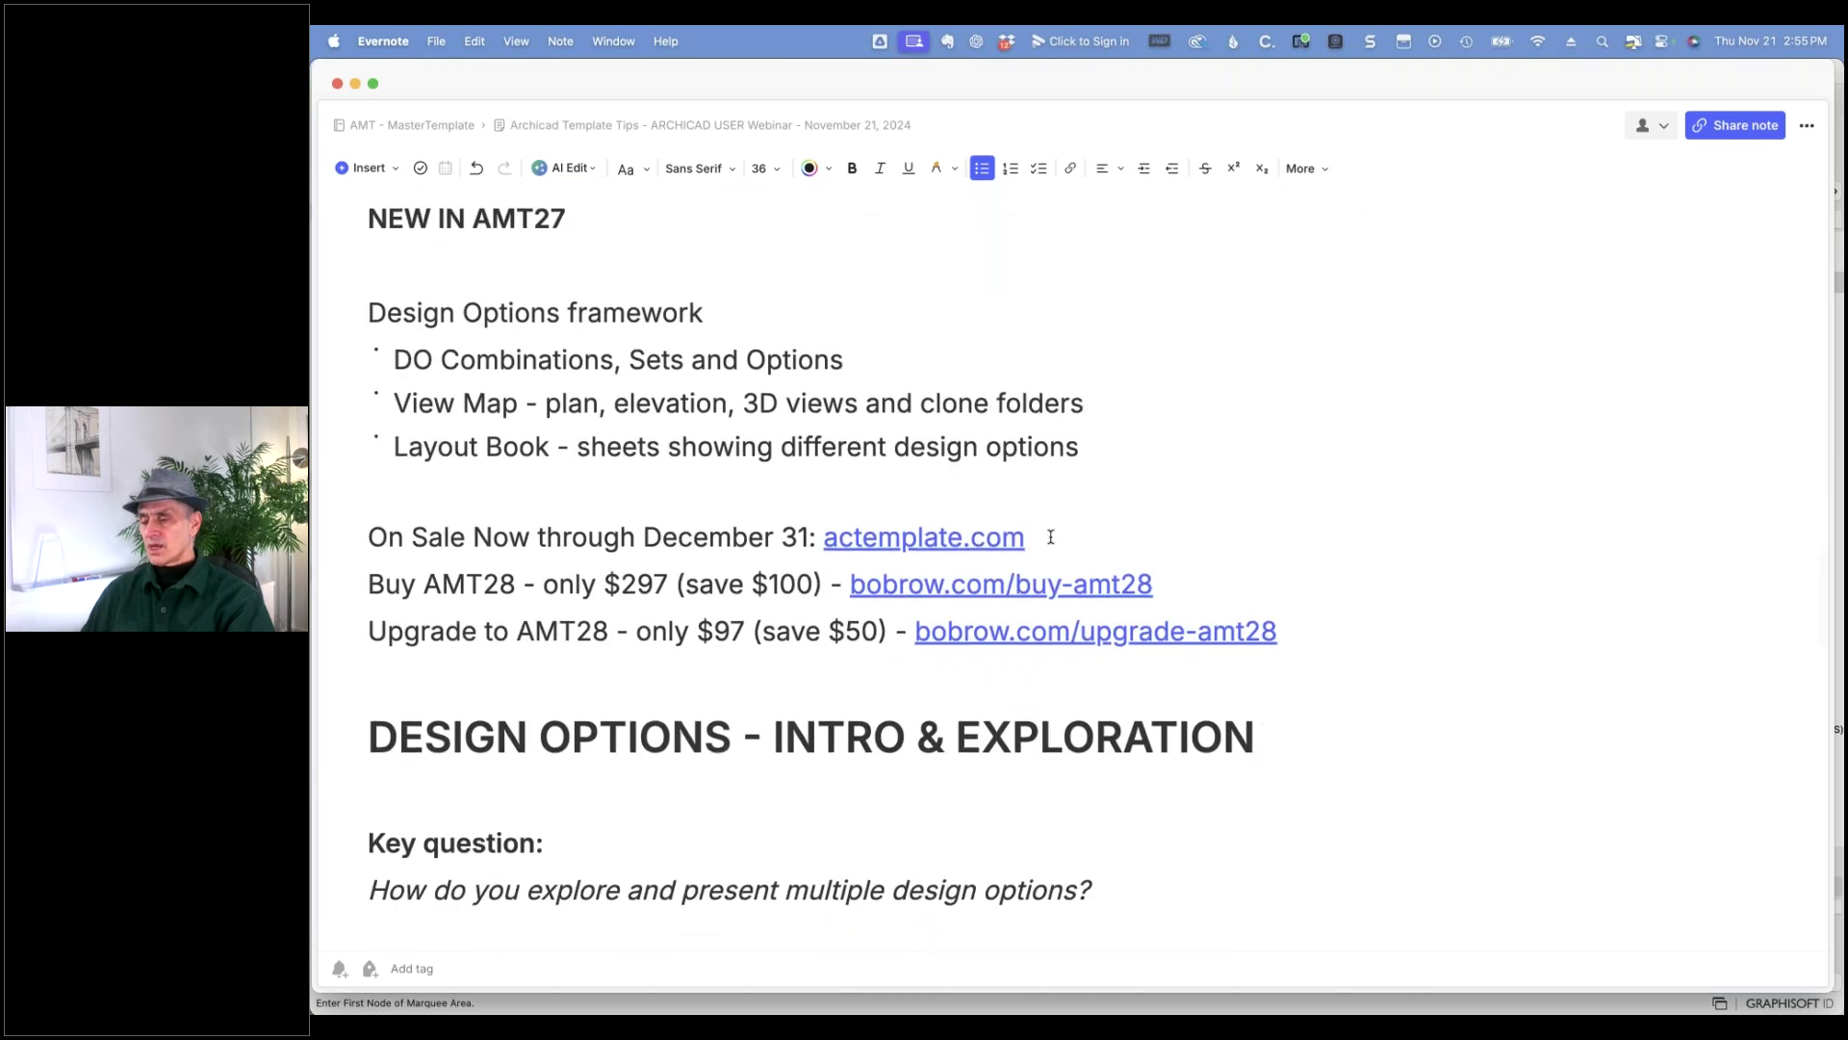
- Open the bobrow.com/buy-amt28 link from the note to show the MasterTemplate order form
click(1121, 565)
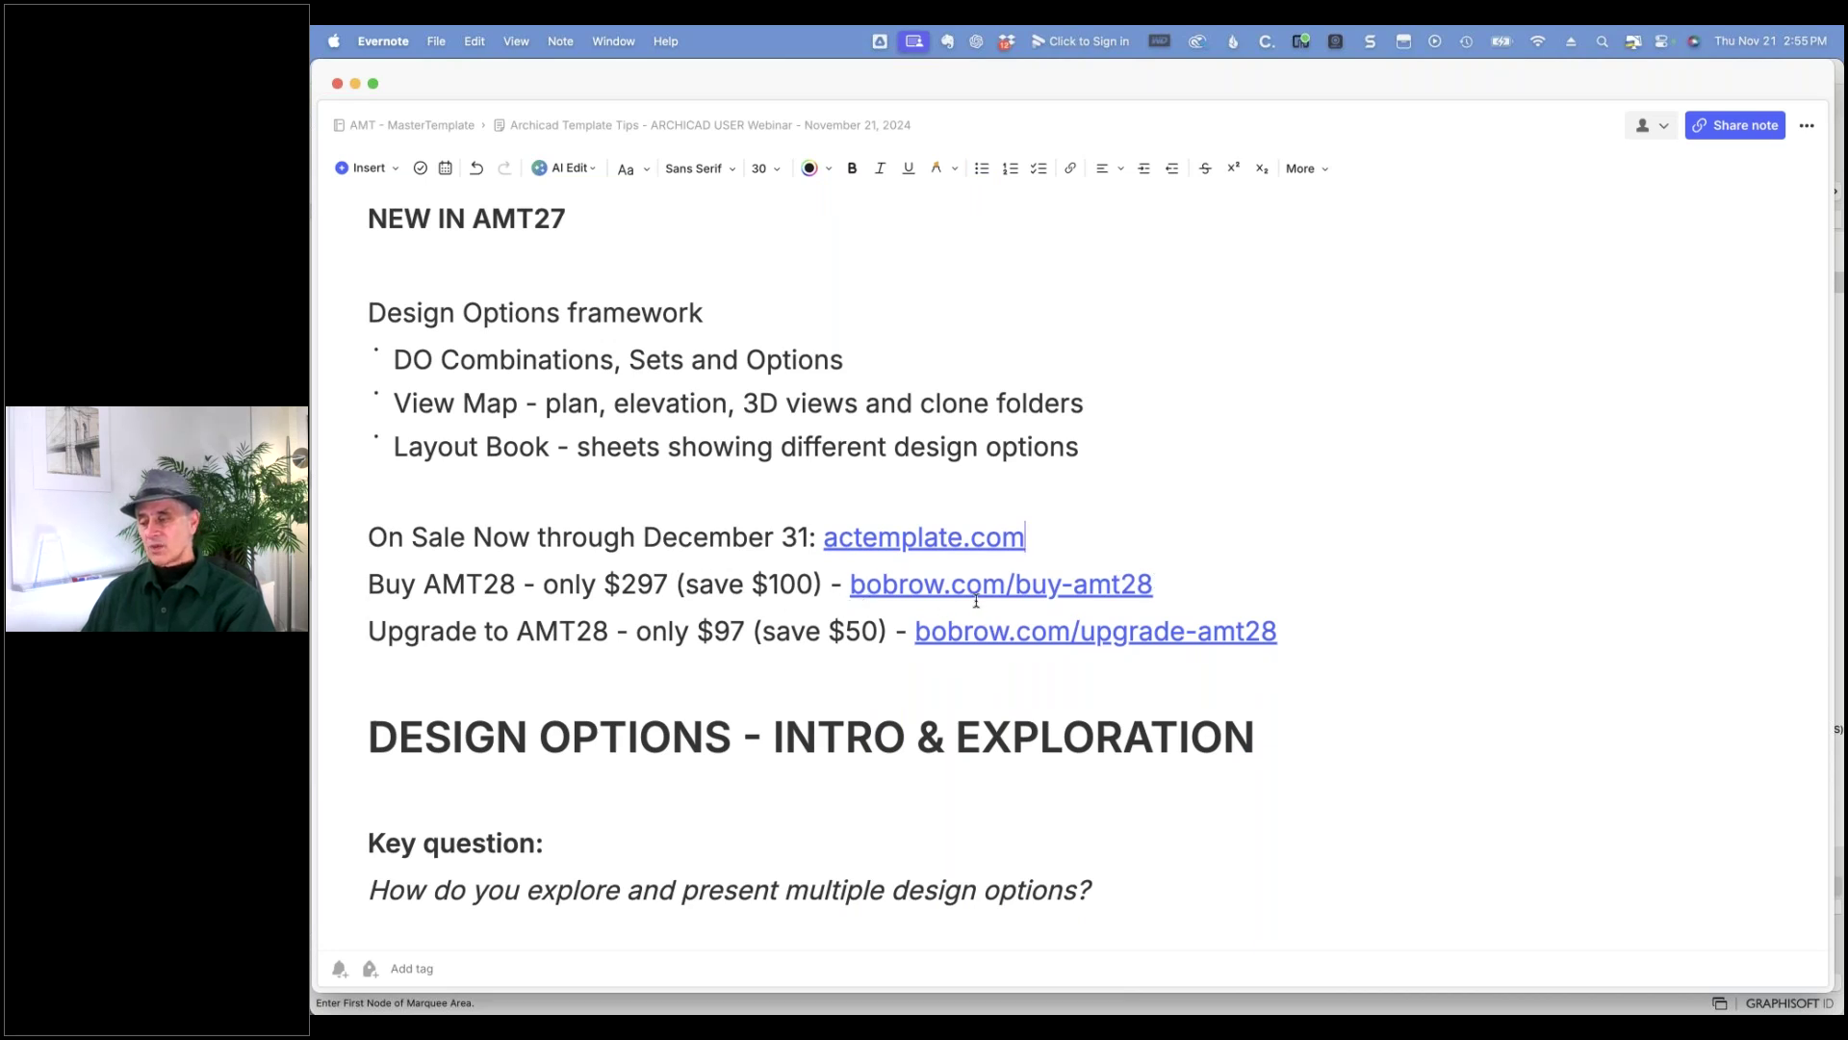
mouse_move(969, 598)
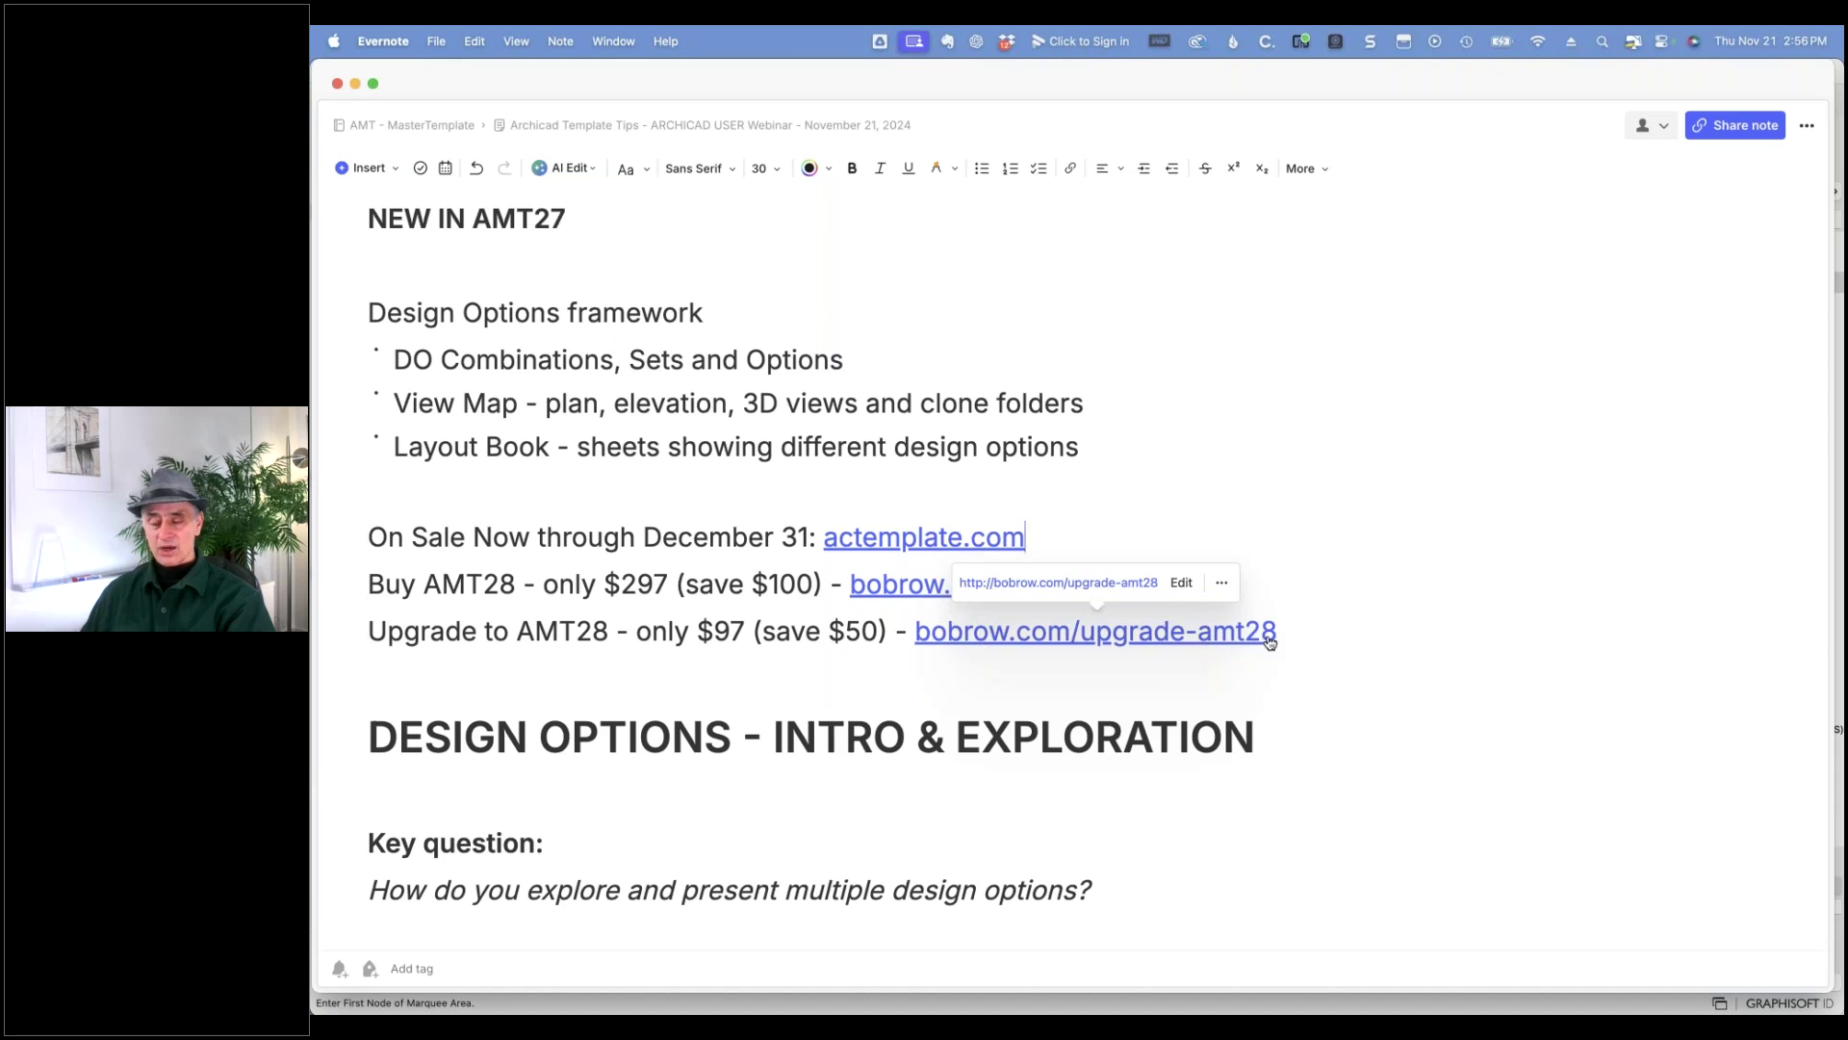
click(915, 584)
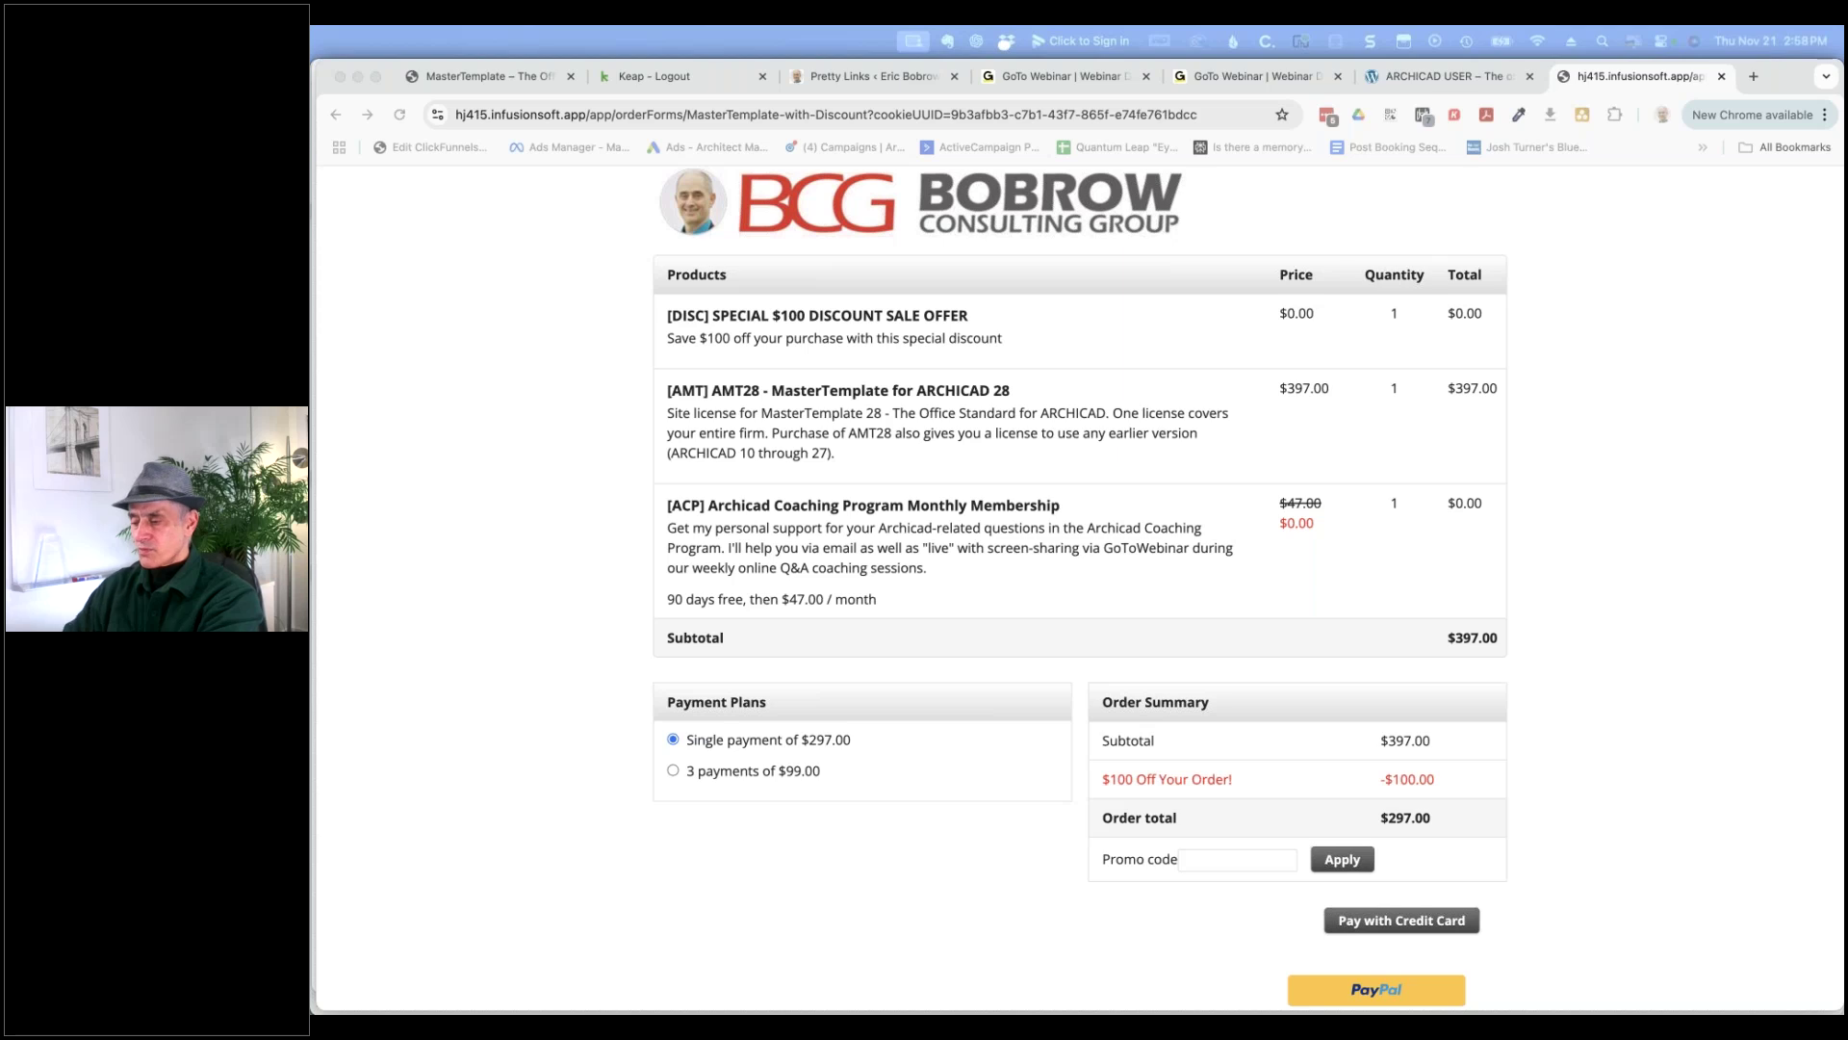
- Return from the AMT28 order form to the Evernote webinar note
key(super+Tab)
key(super+Tab)
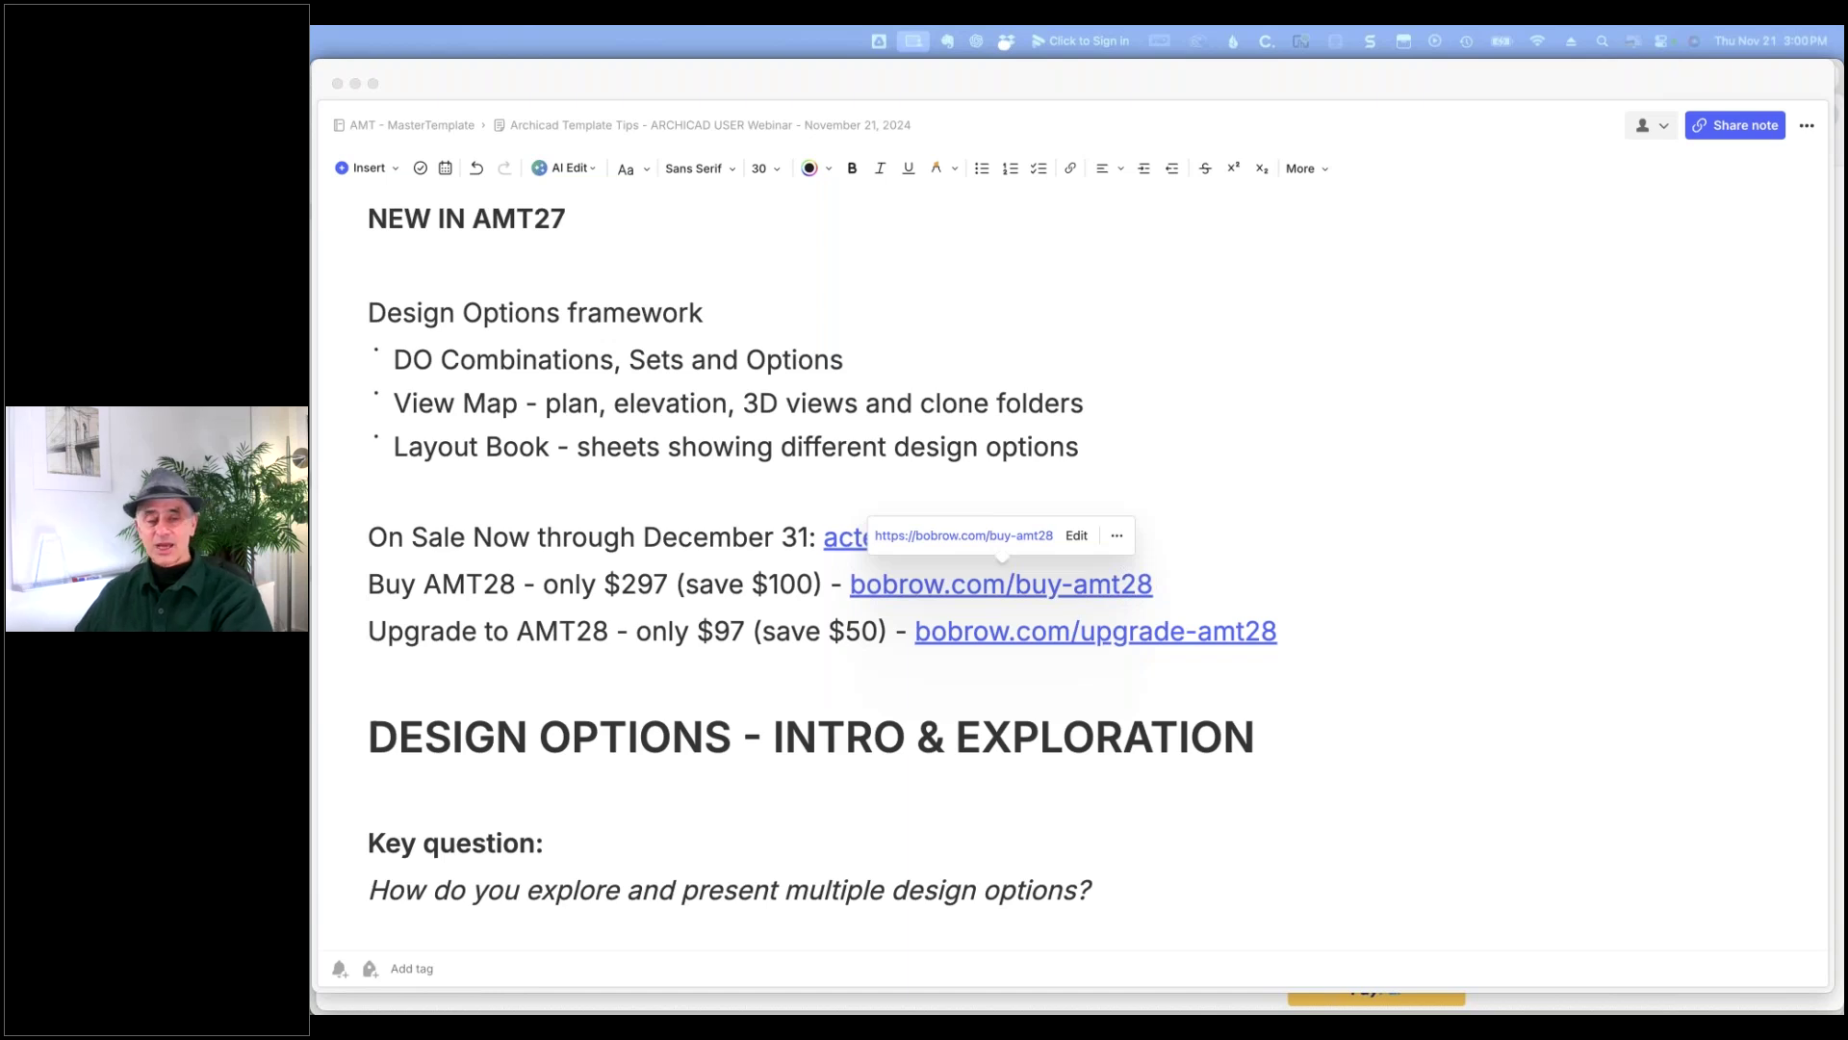
- Add the line 'Archicad Coaching Program ($47/month or $297/year) - archicadtraining.com/coaching' below the Upgrade link
click(1083, 664)
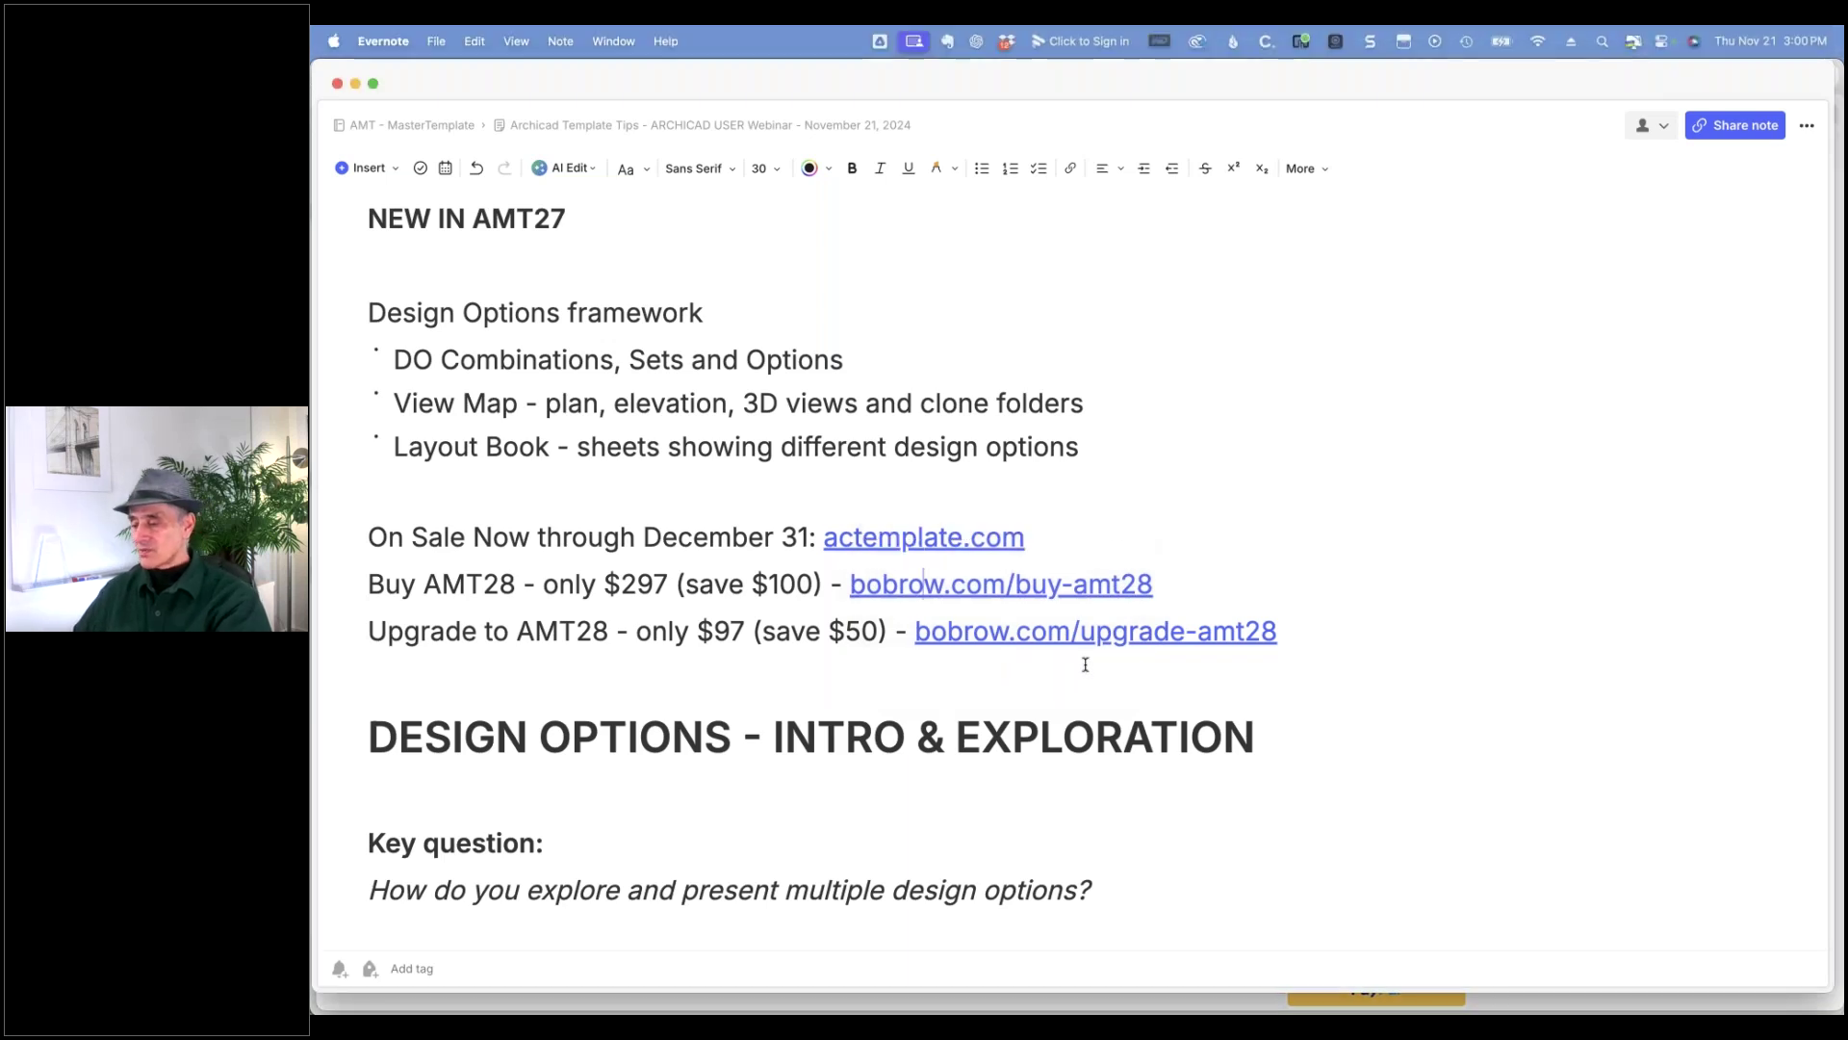
key(Return)
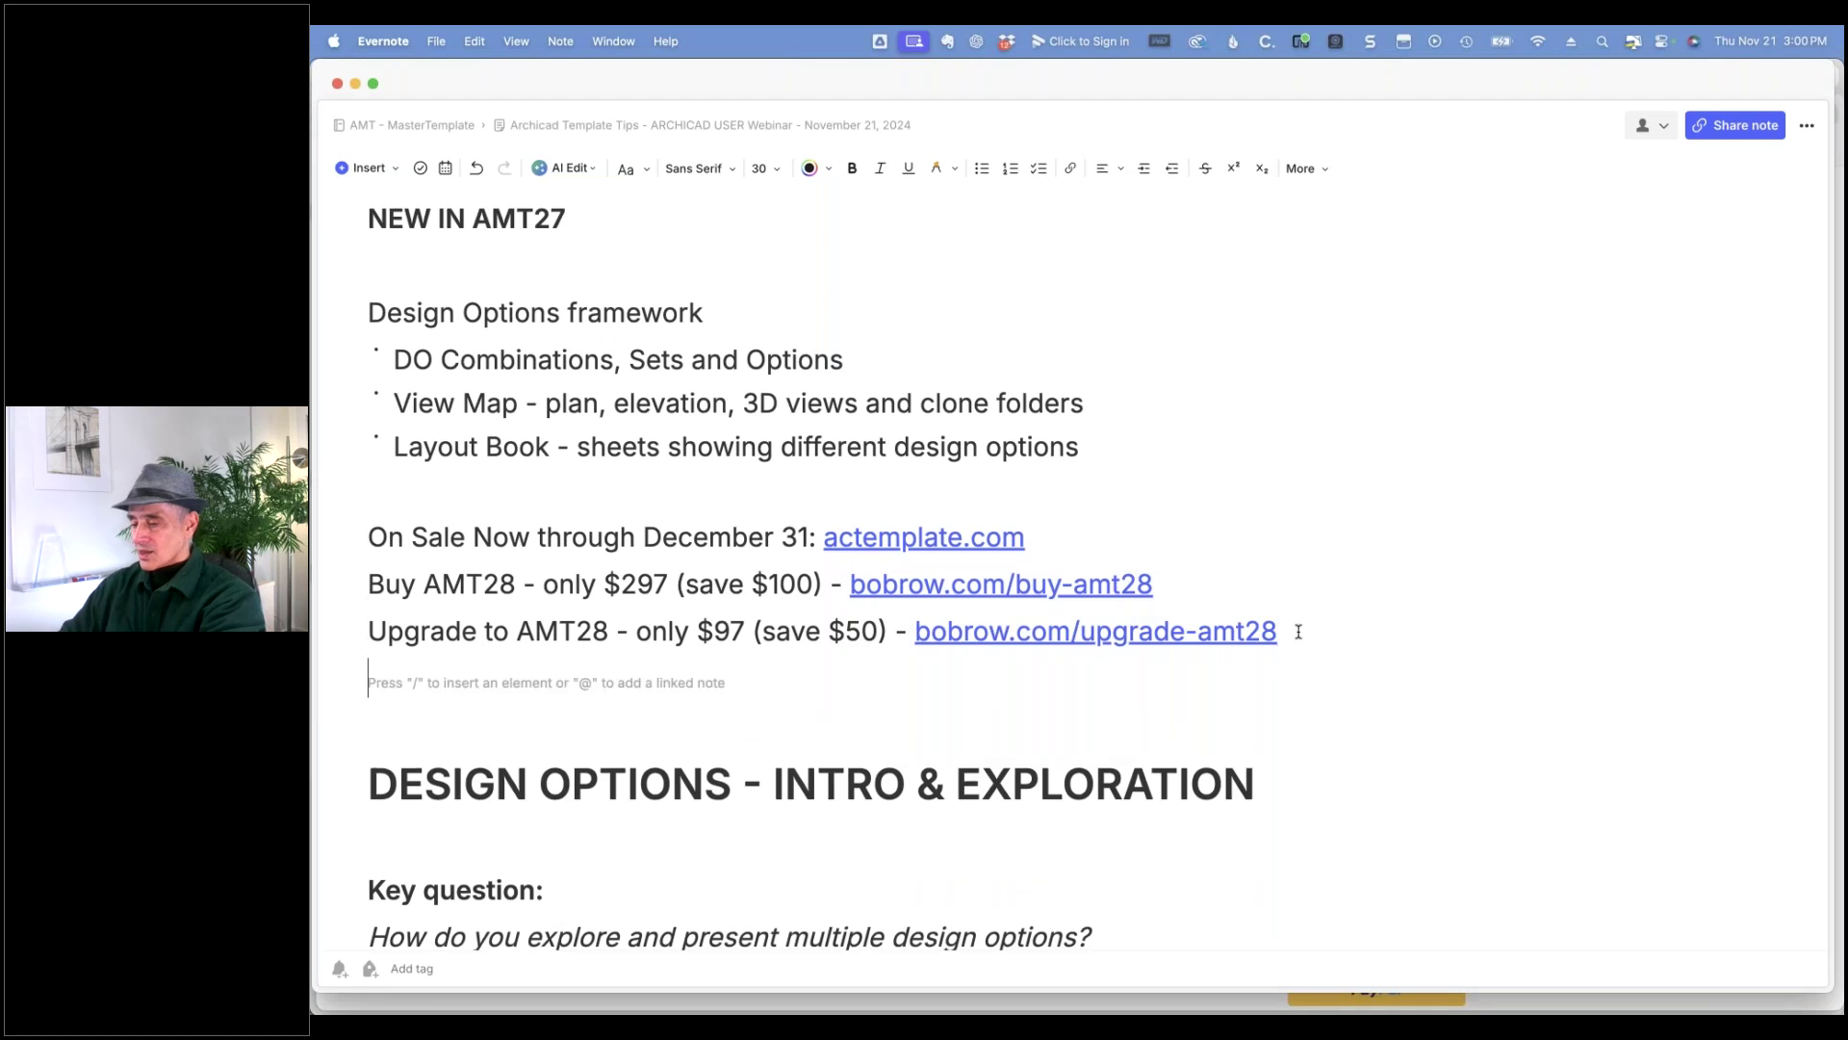
text(Archica)
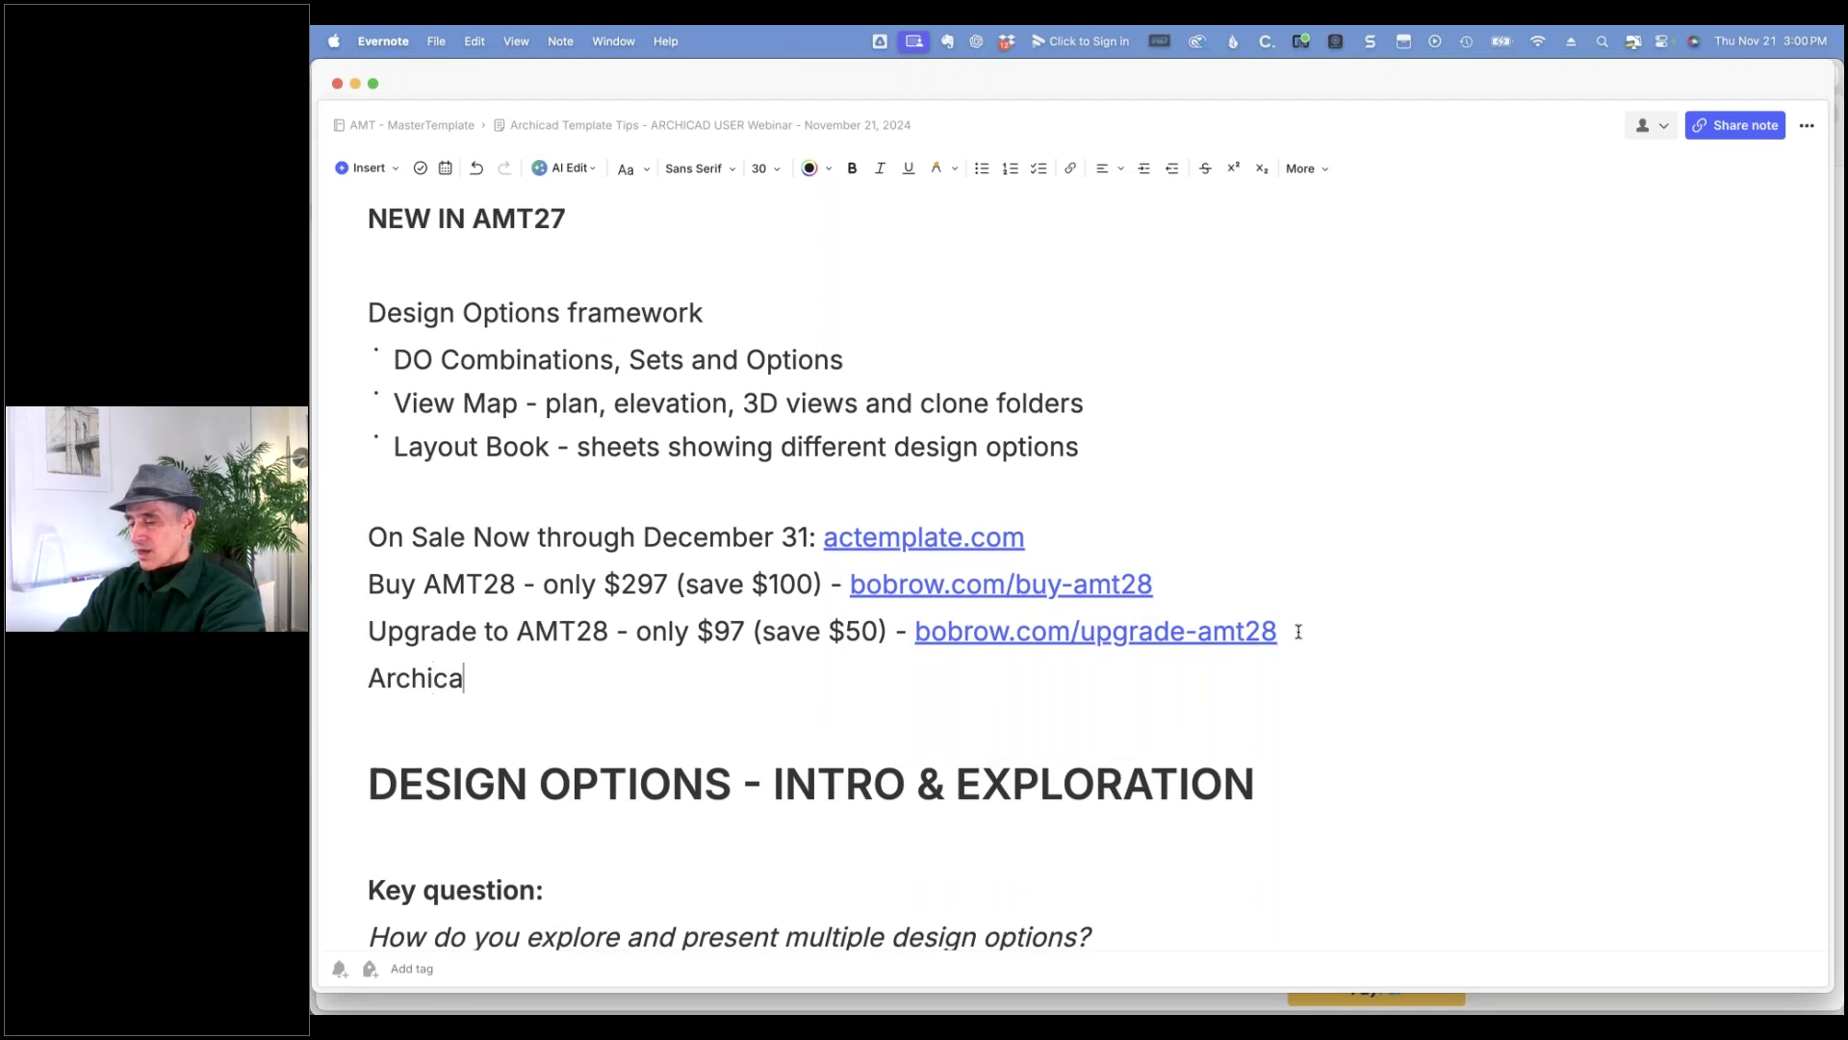
text(d Coaching P)
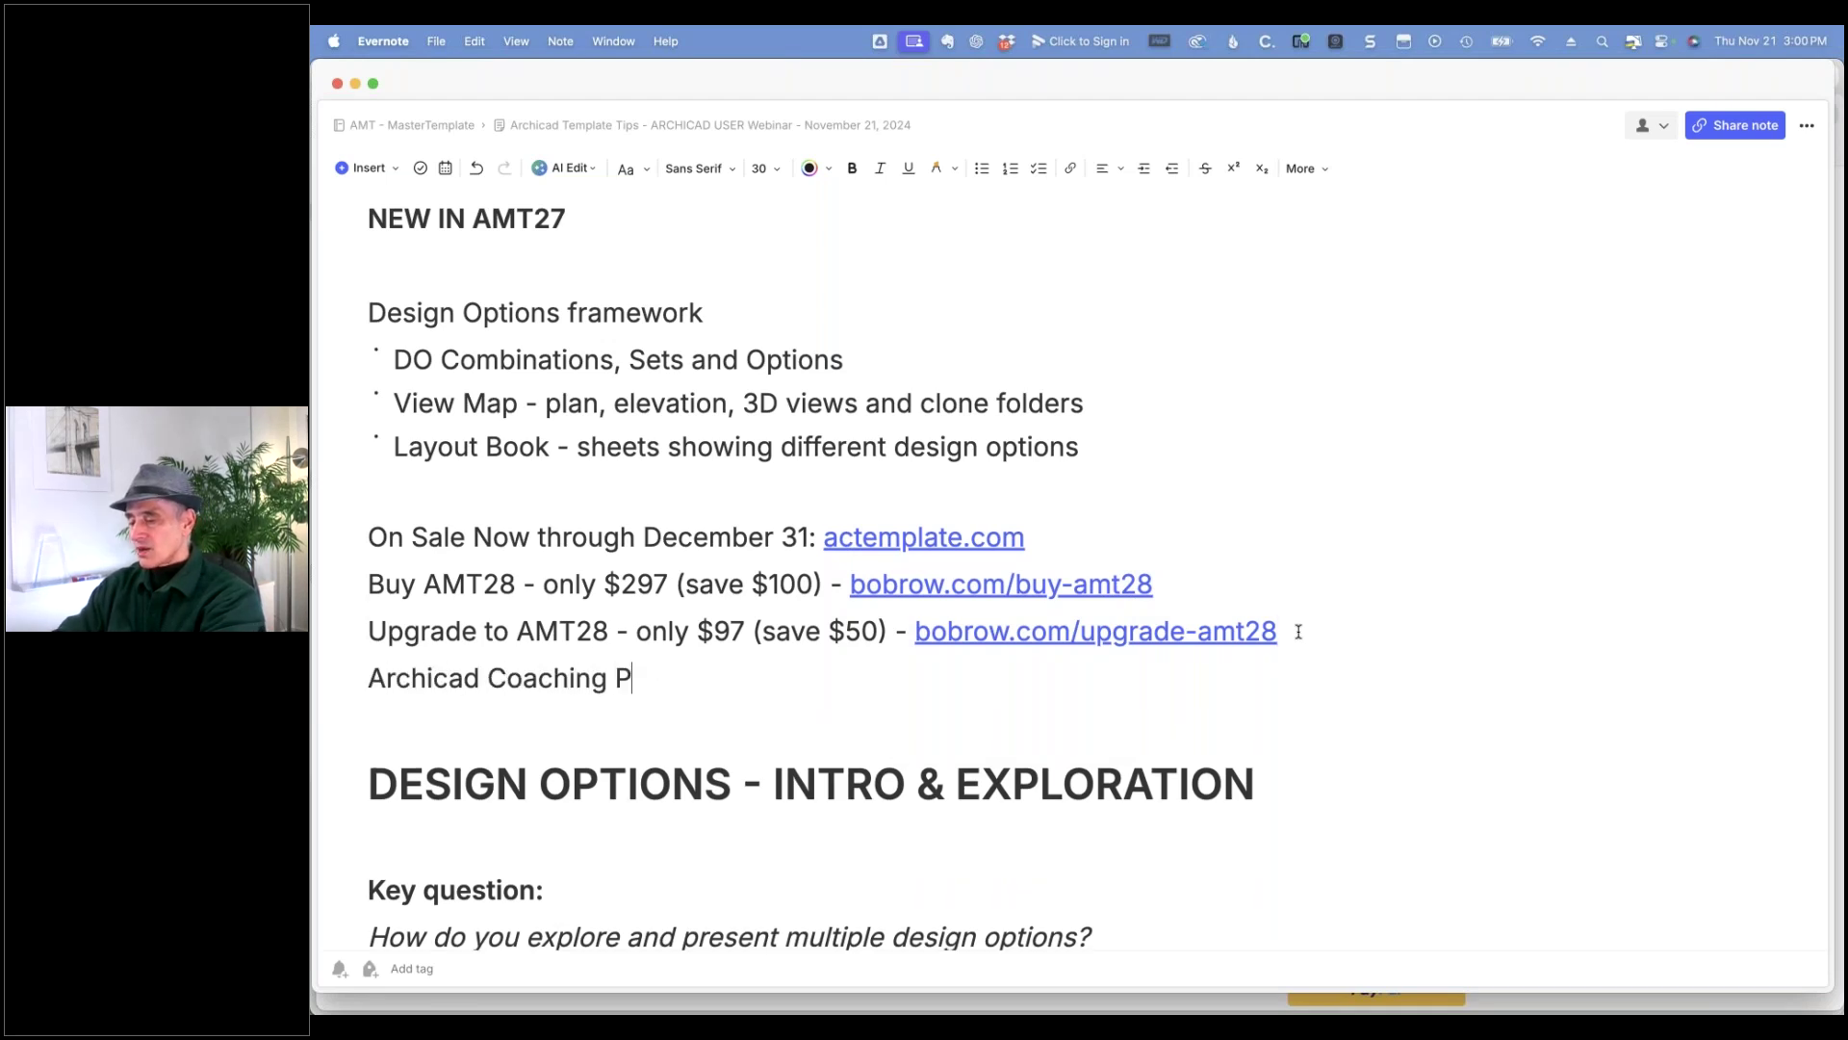
text(rogram ($47/month or $297/year) - archicad)
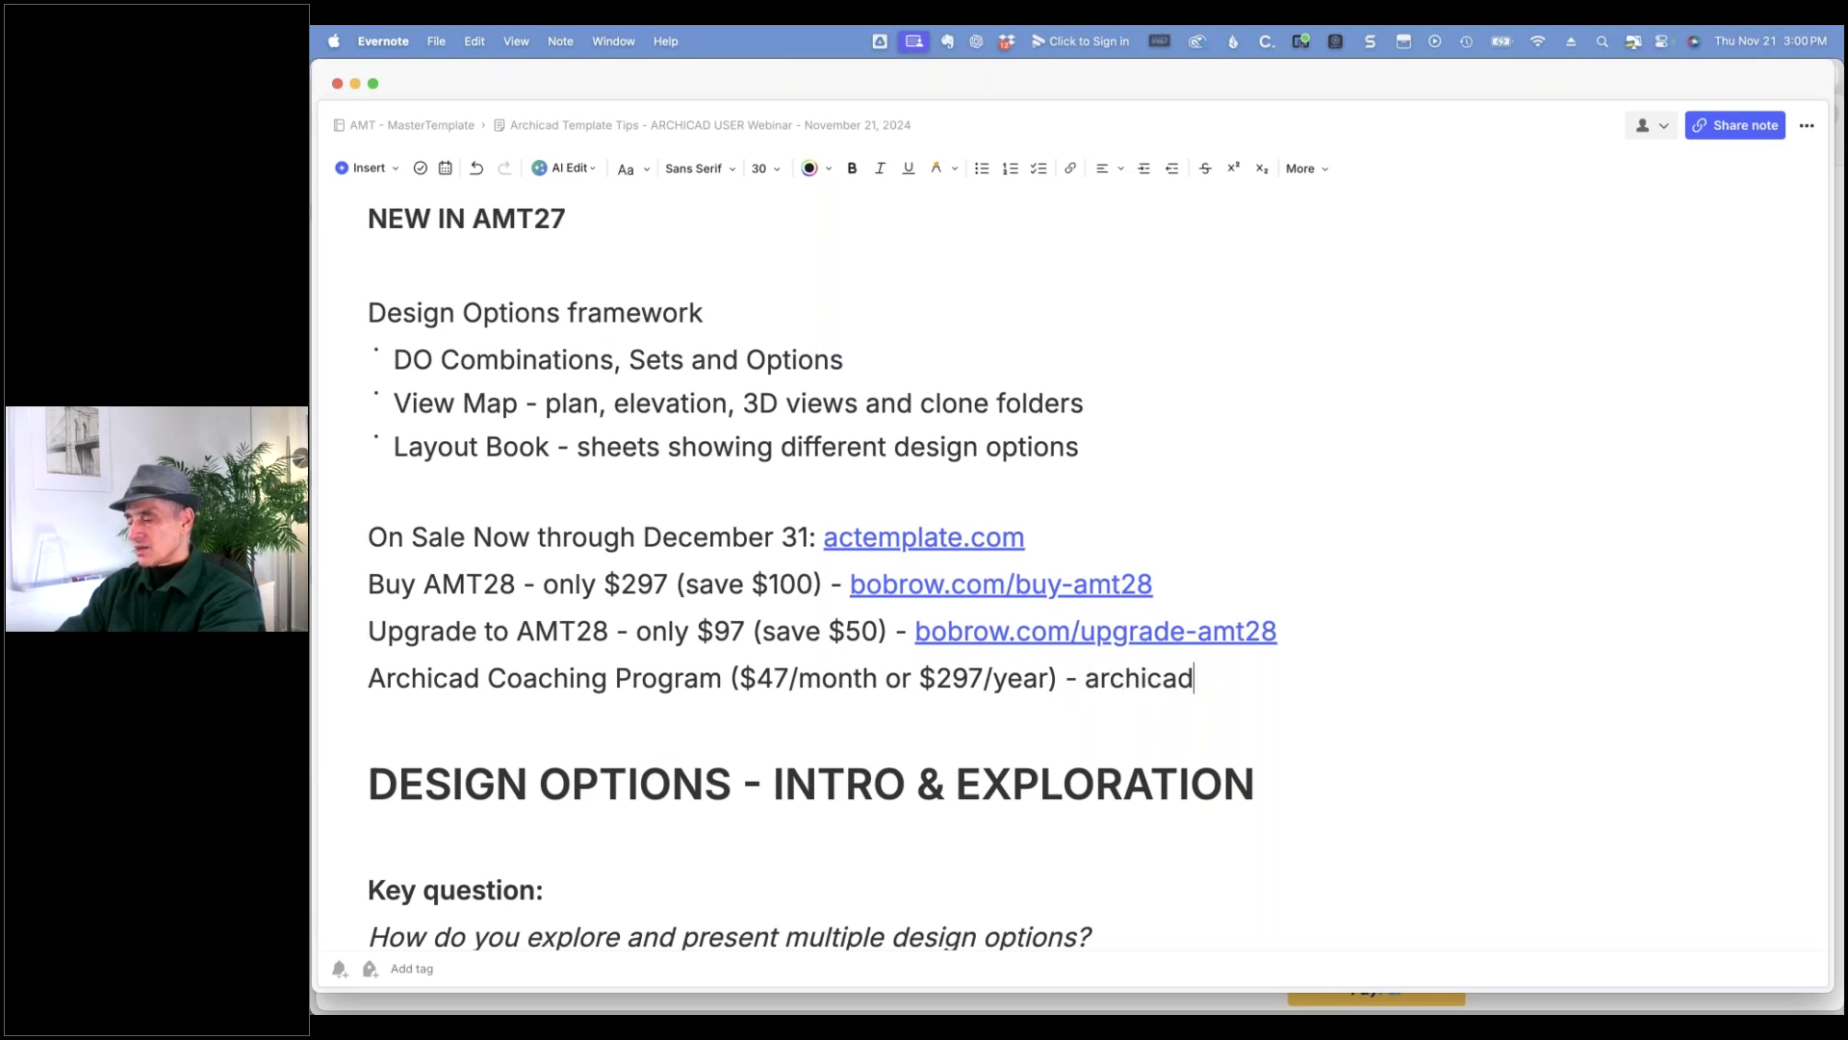
text(training.com)
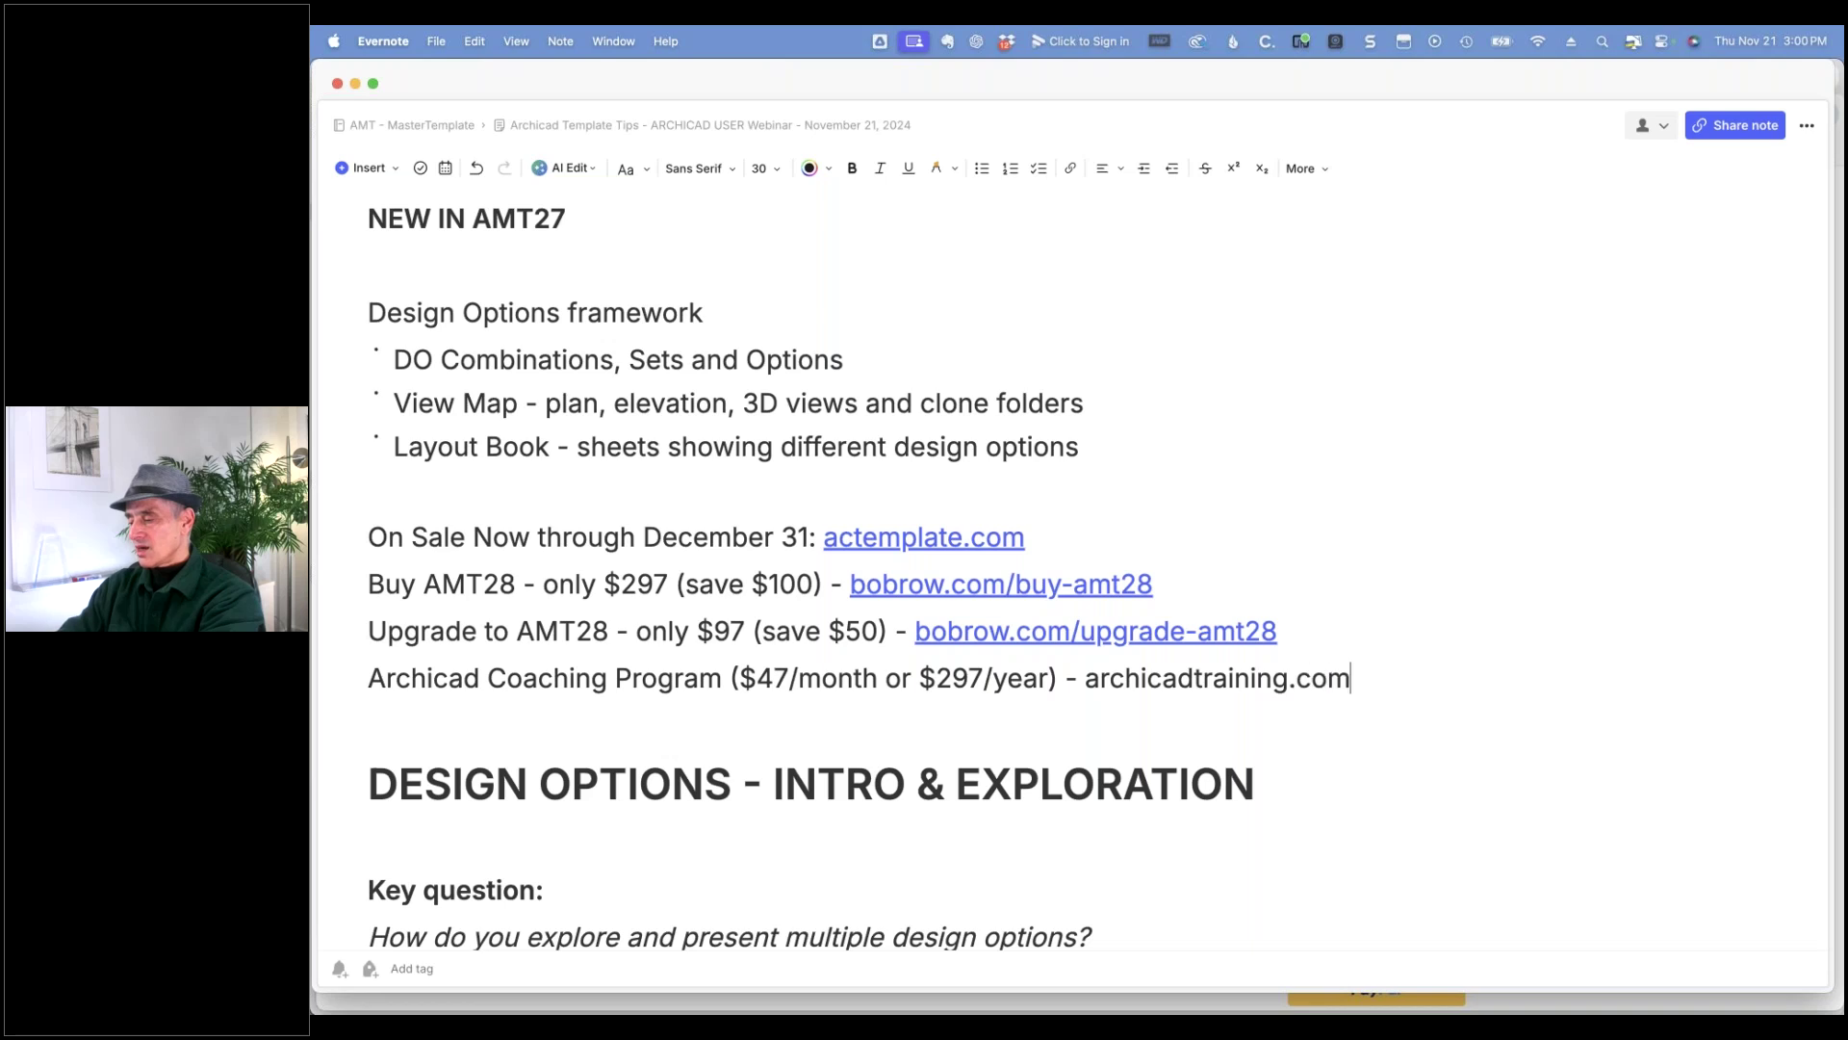
text(/coaching)
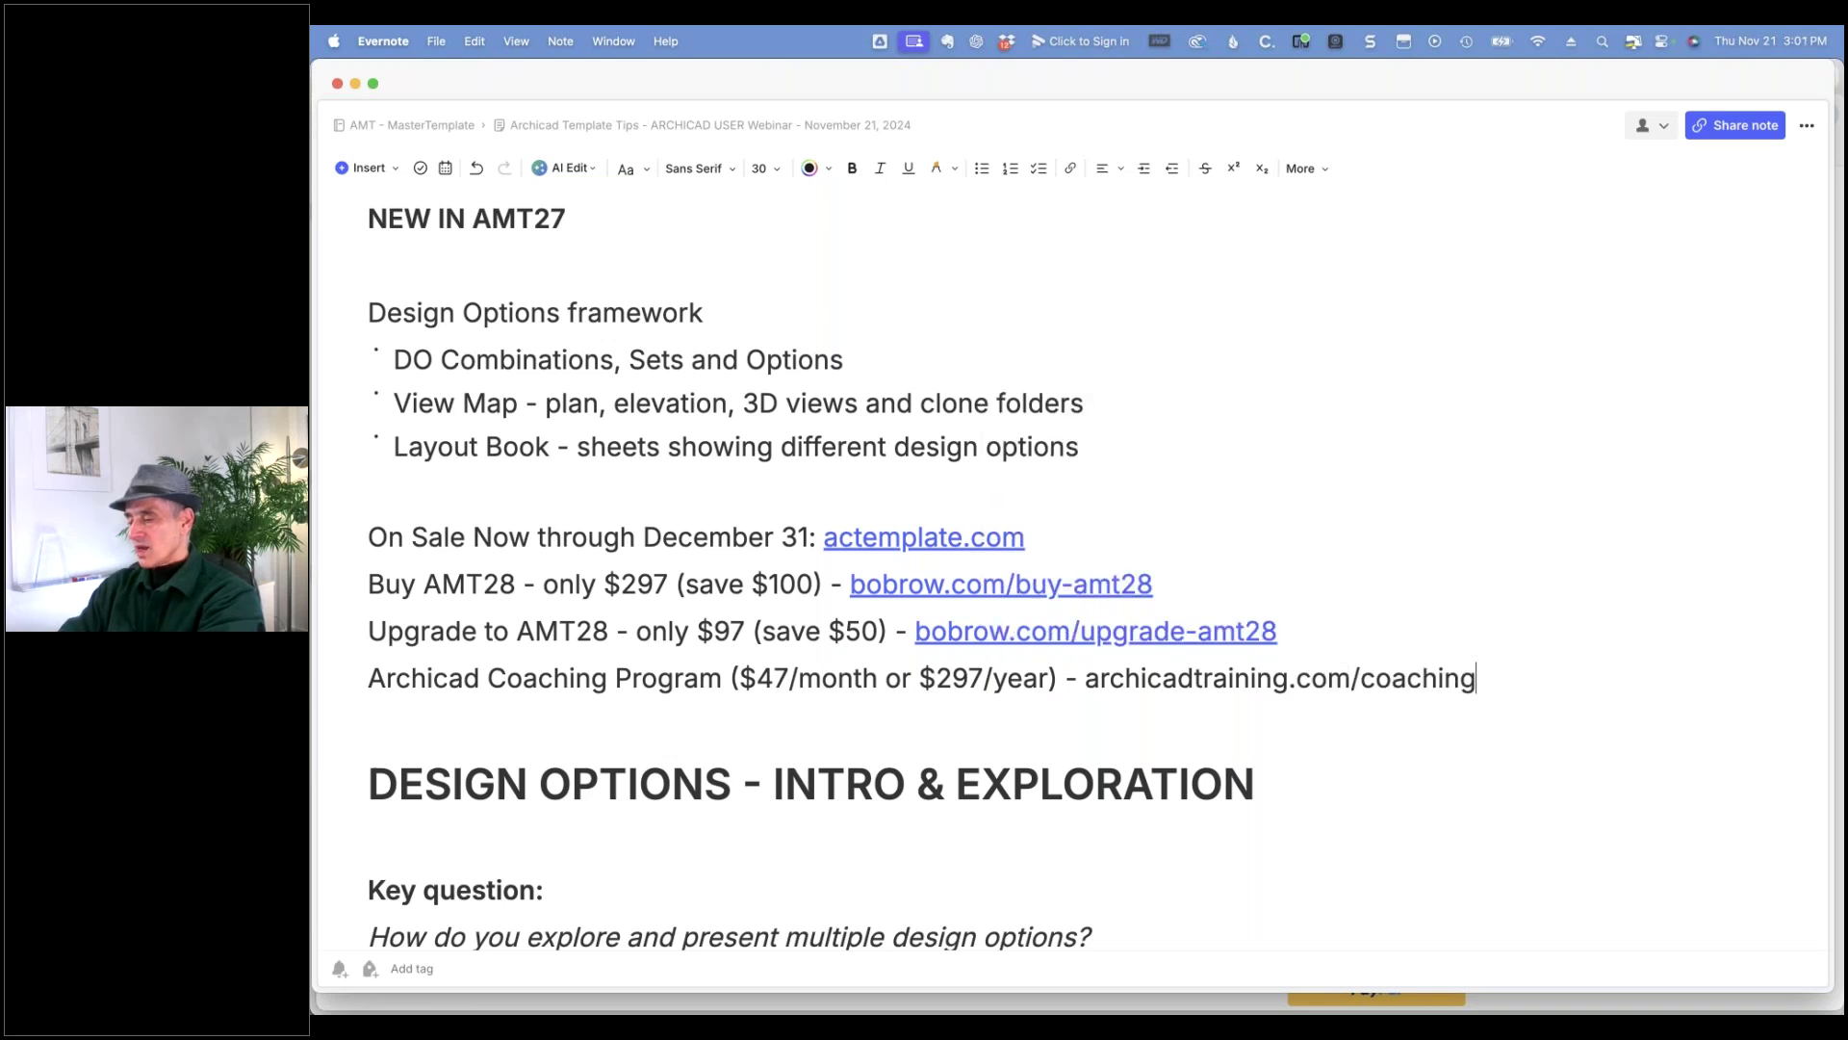
key(Return)
- Add the line 'Archicad Best Practices 2020 ($997) - archicadtraining.com' beneath the Coaching Program entry
text(B)
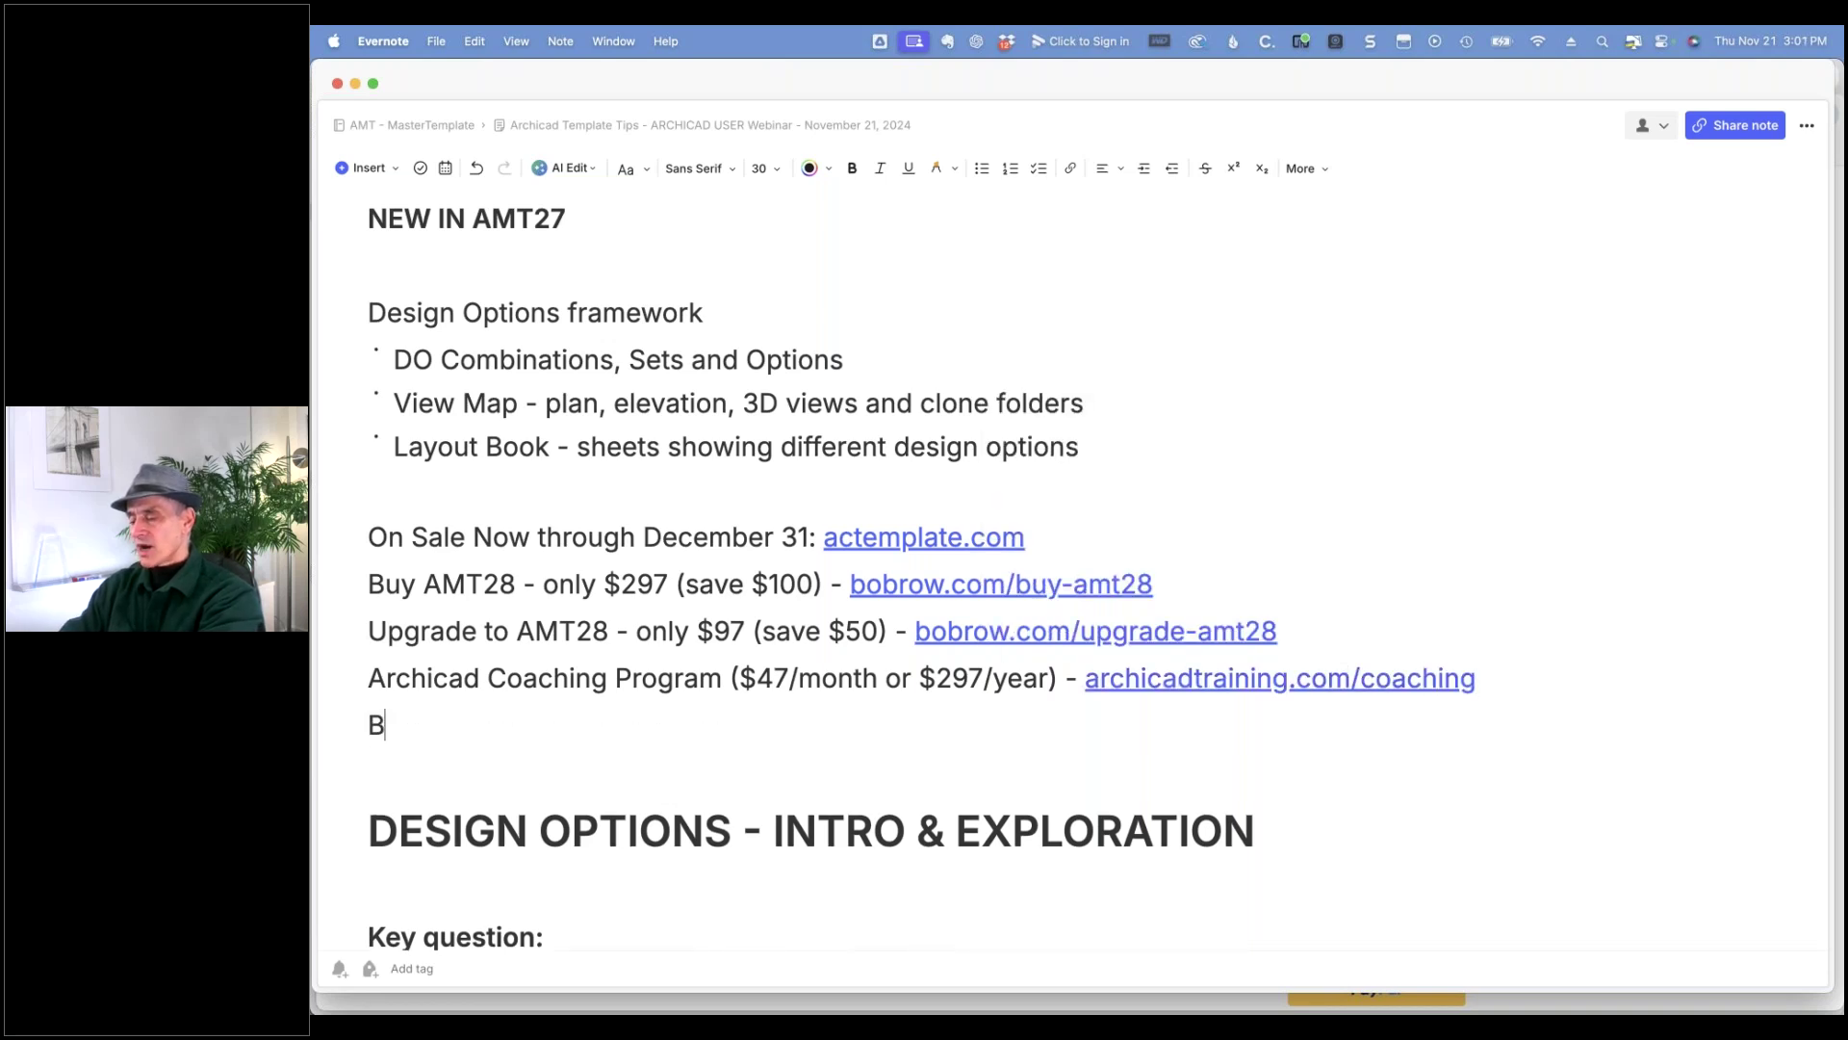
key(BackSpace)
text(Archicad Best Pra)
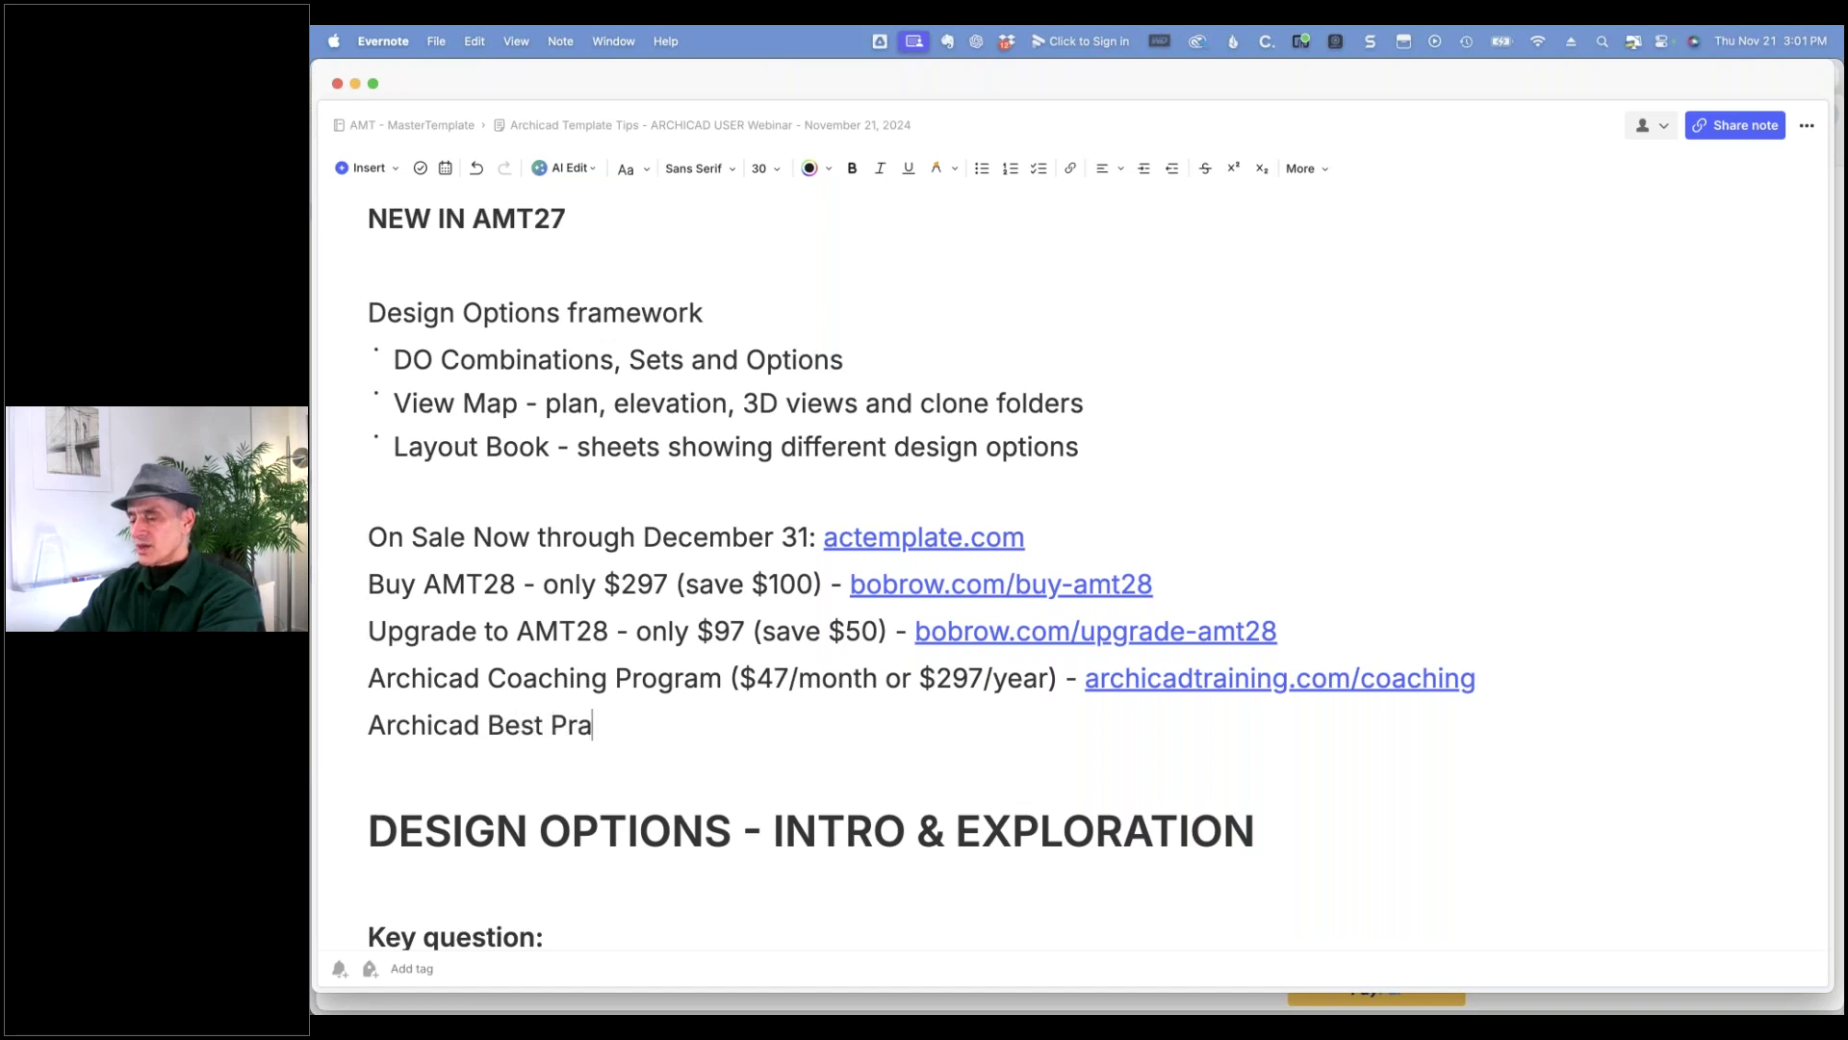
text(ctices 2020 )
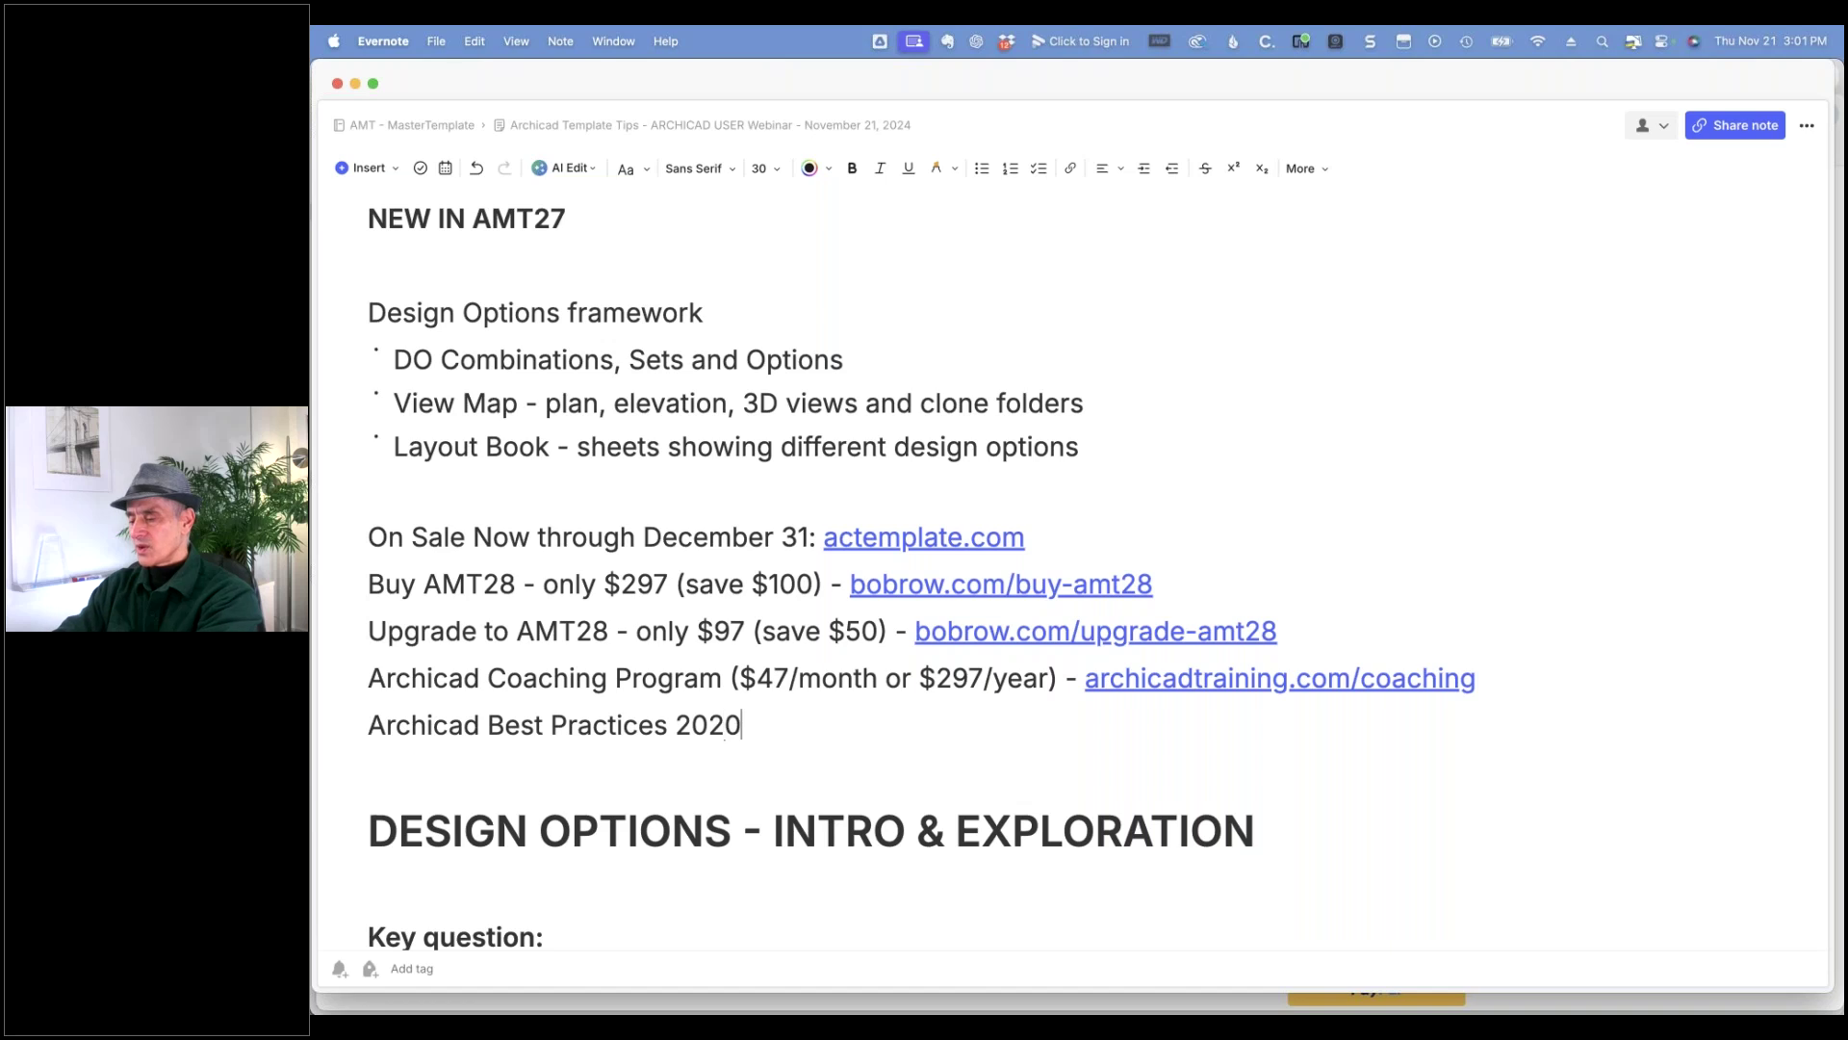
text(()
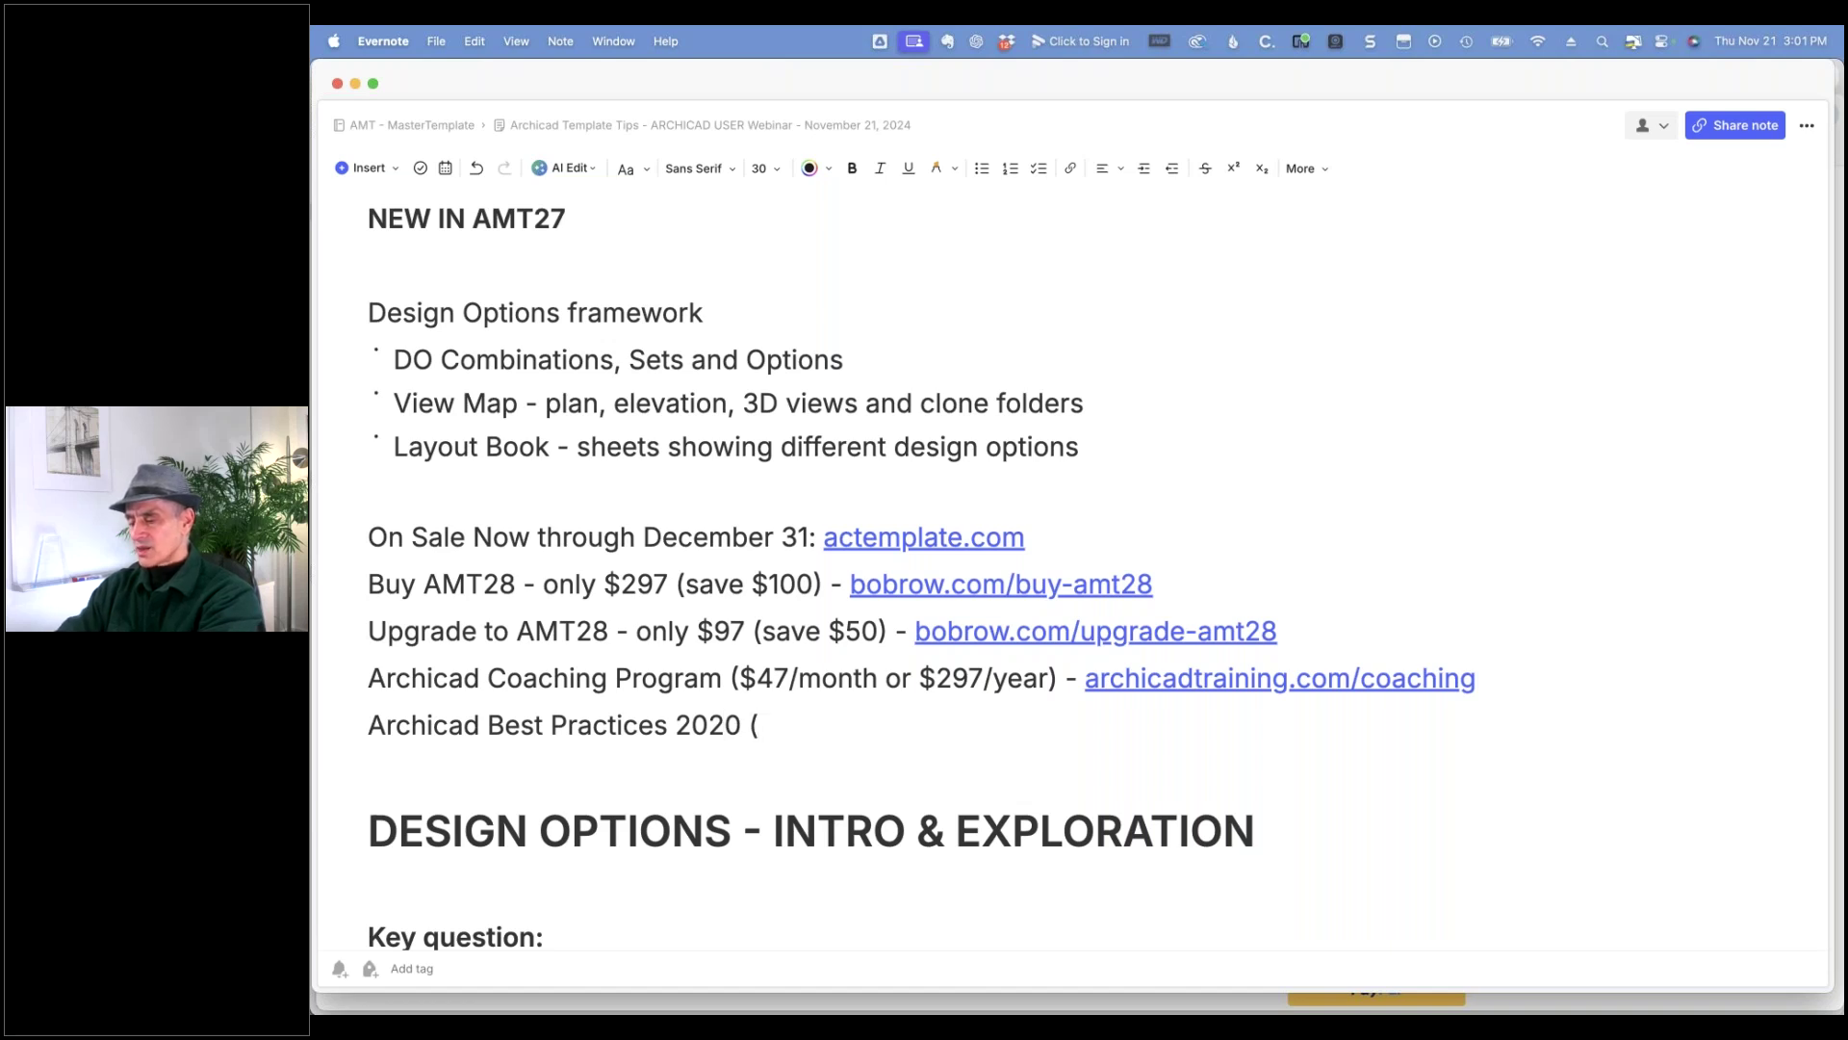
text($997) - archic)
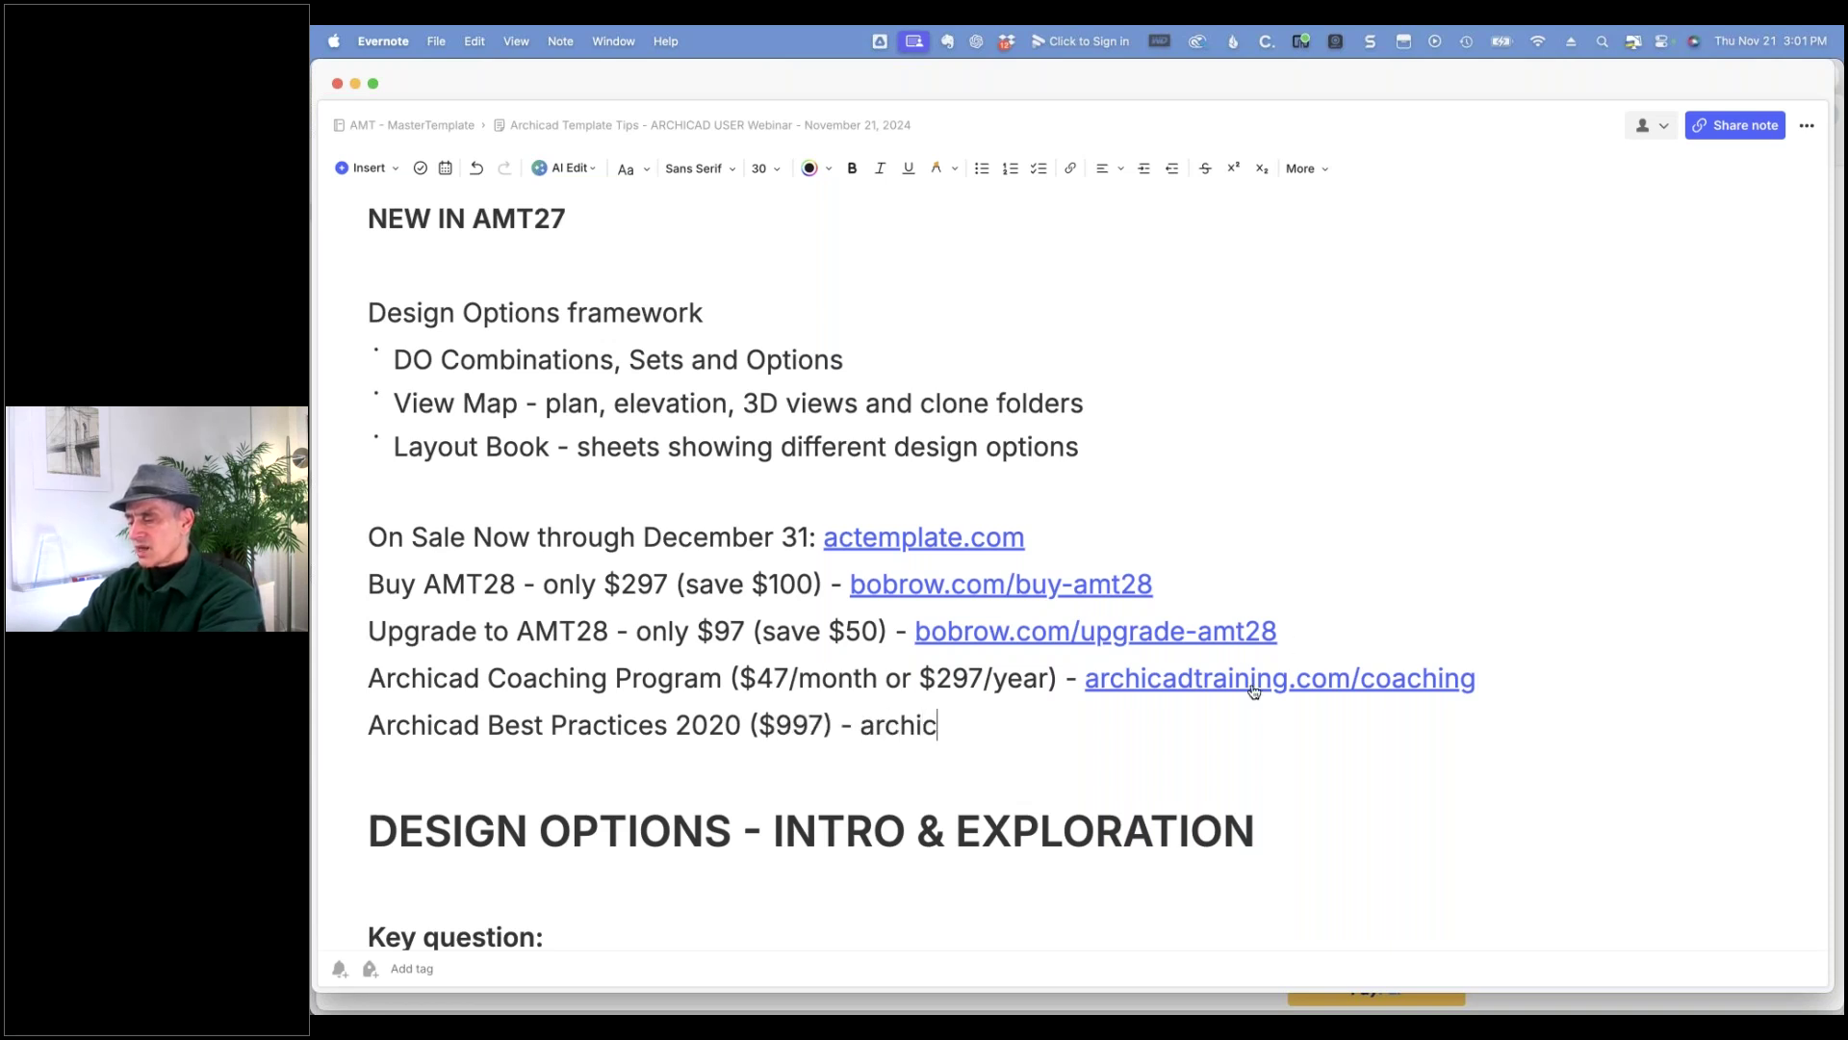
text(adtraining.com)
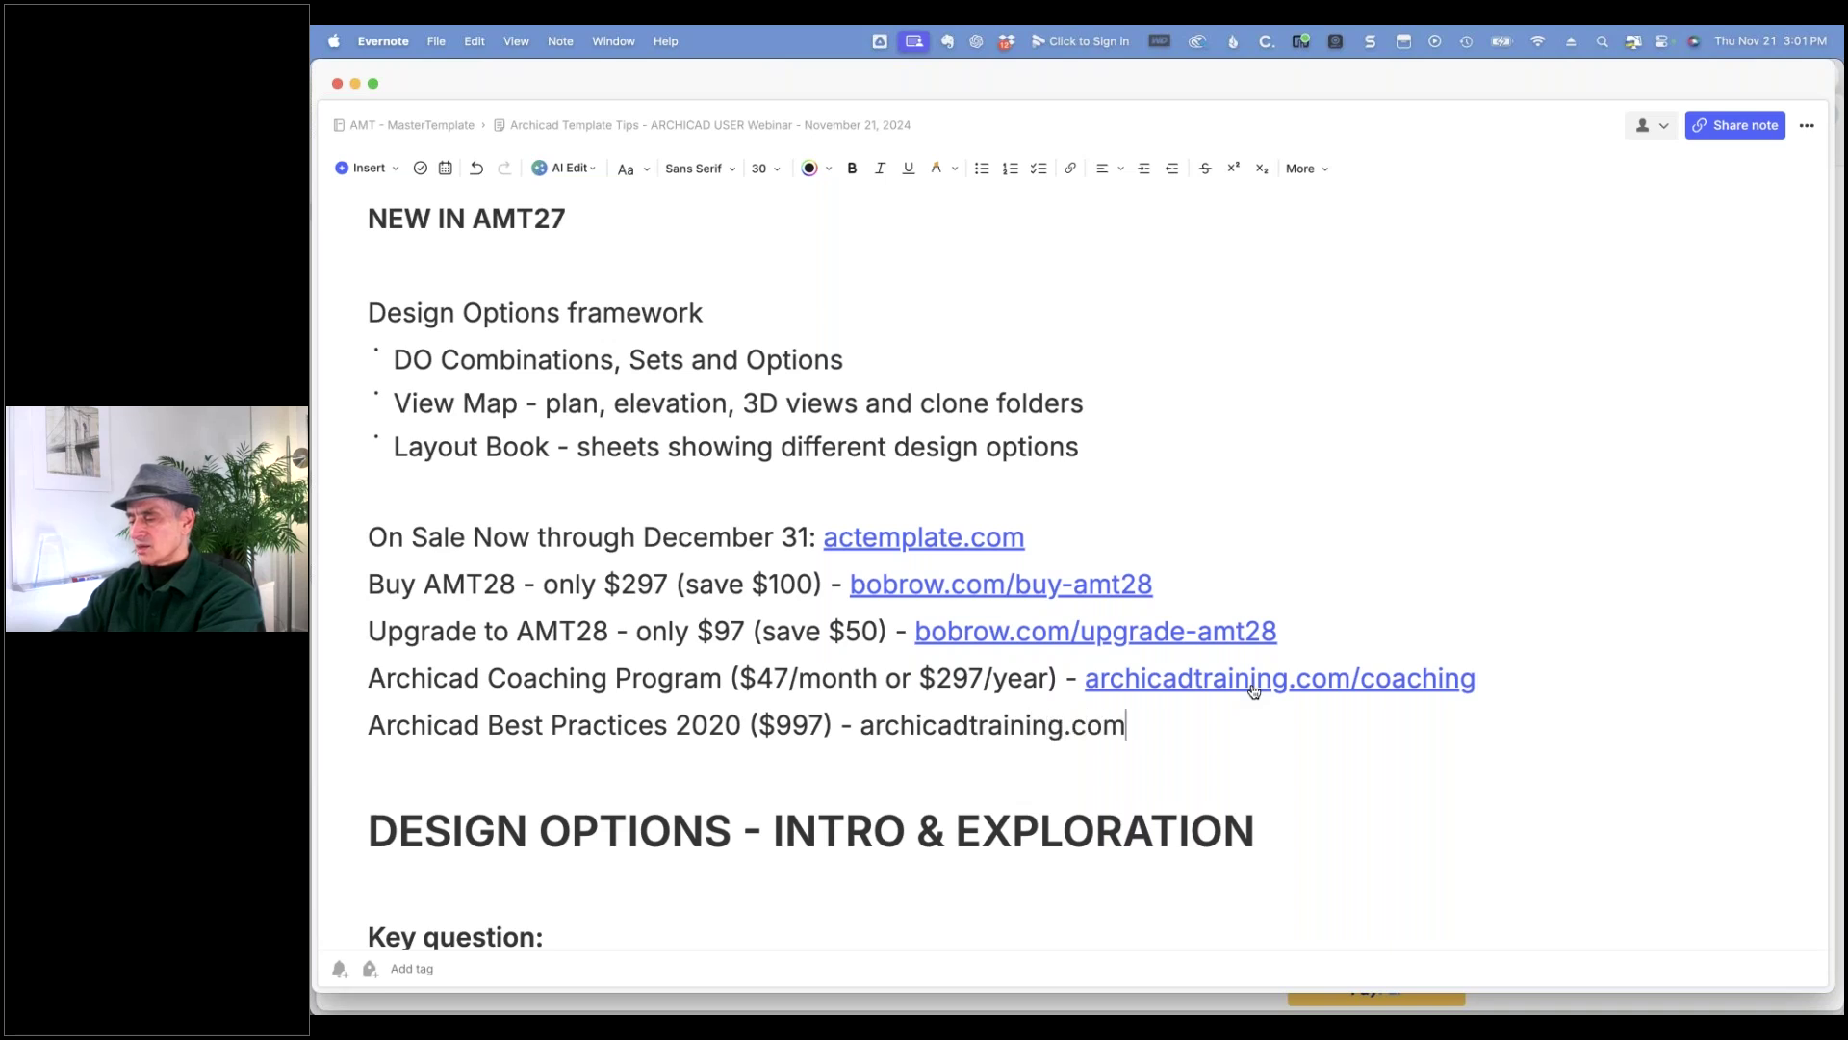
key(Return)
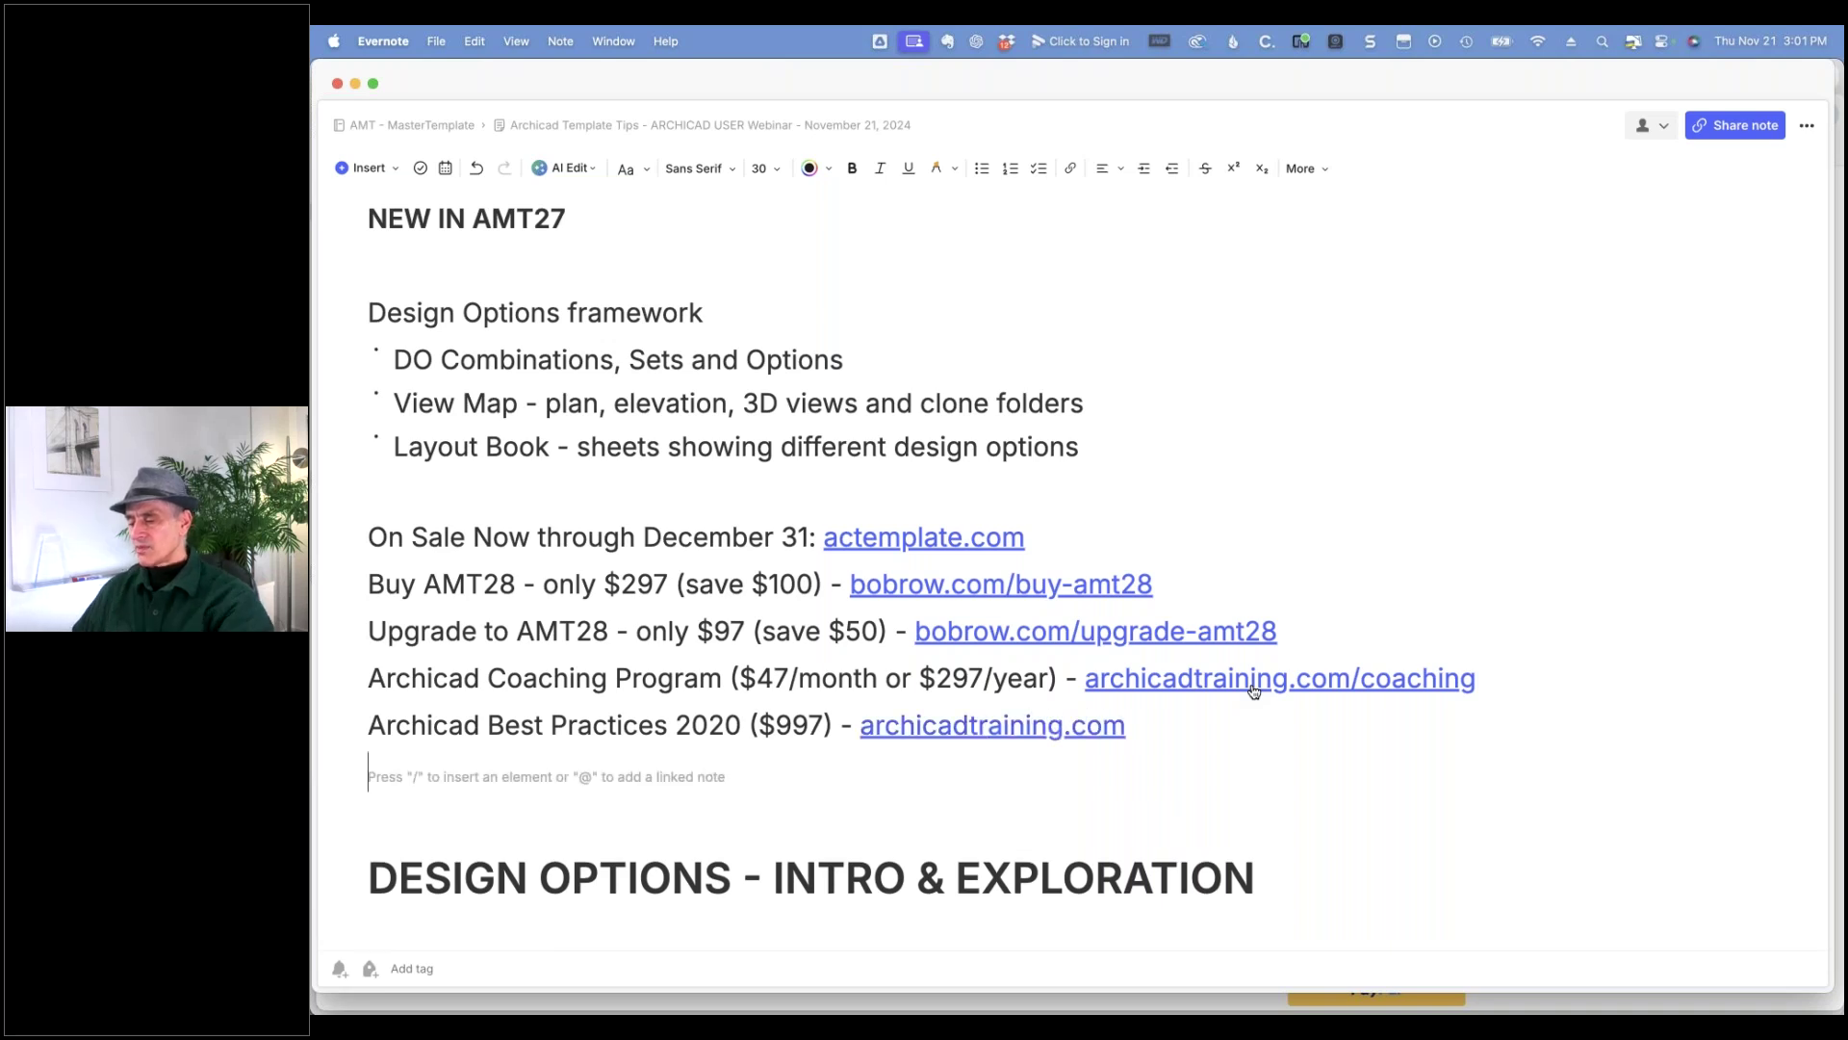
- Place the cursor back at the end of archicadtraining.com in the note
click(1232, 730)
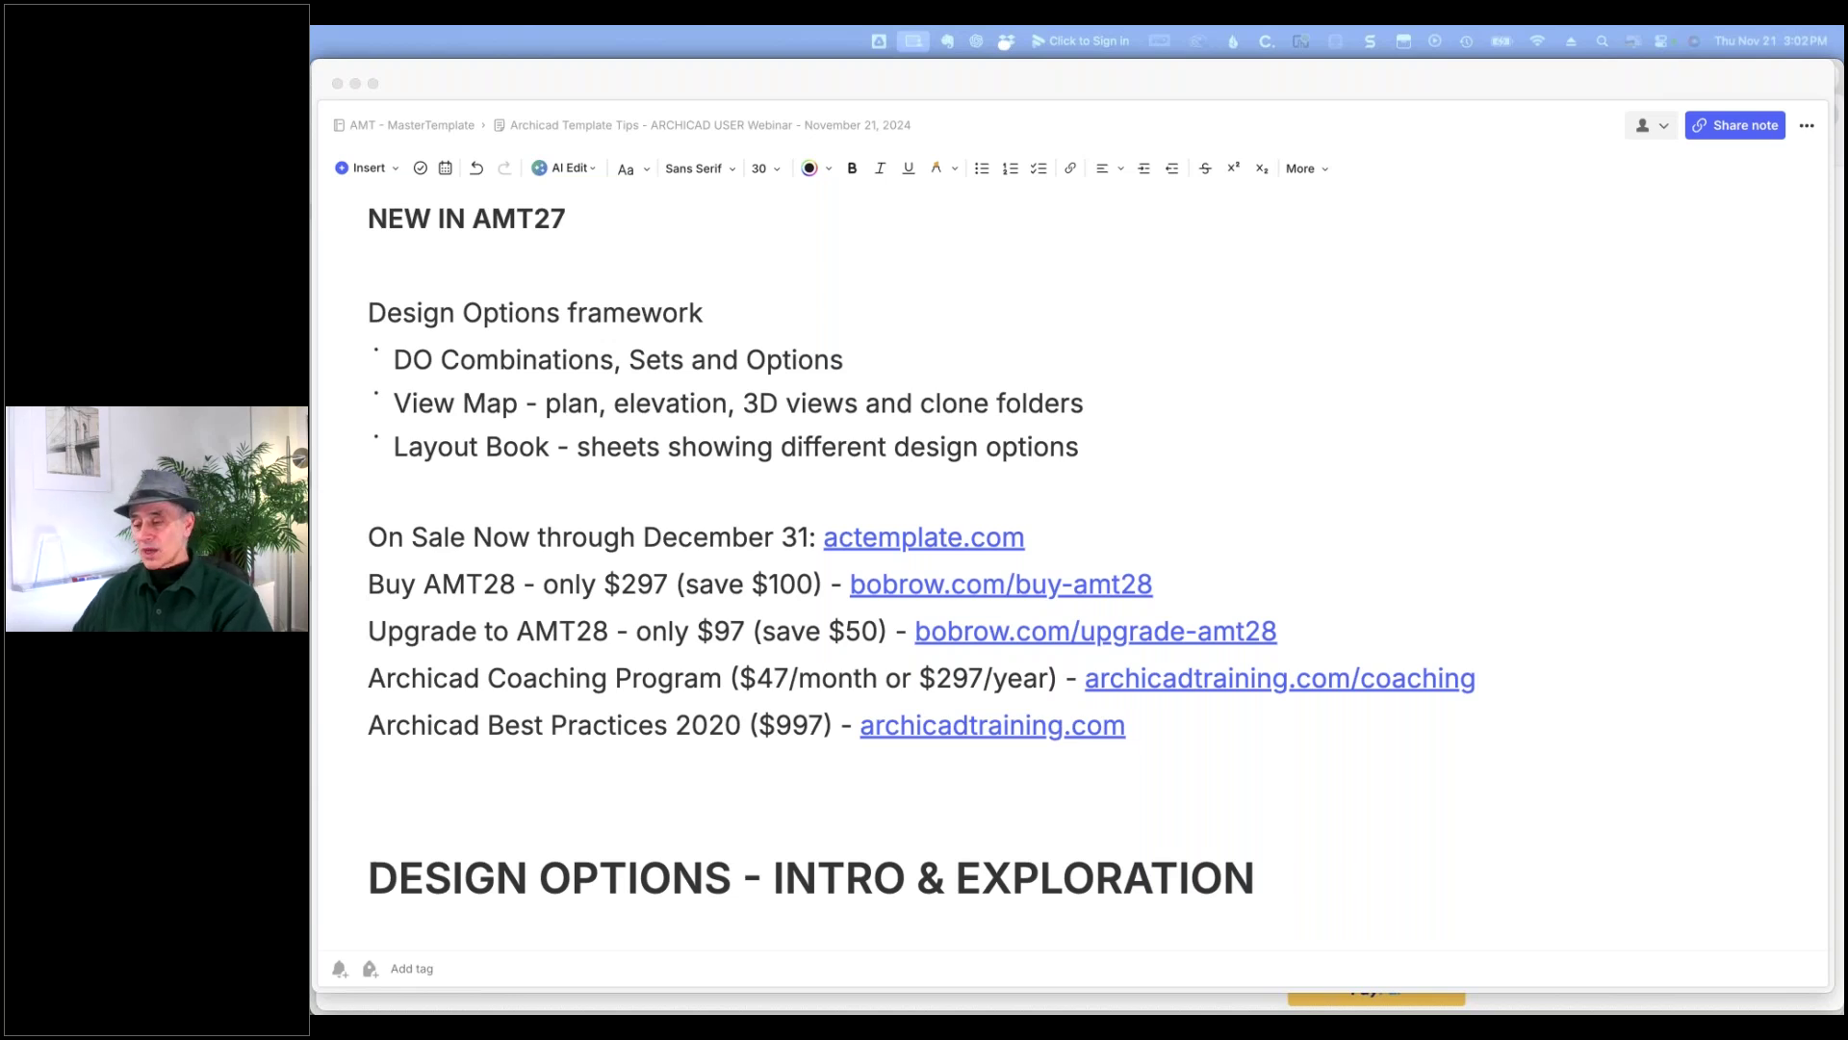
- Add a 'To reach me - email' line with the support e-mail address below Best Practices
click(390, 755)
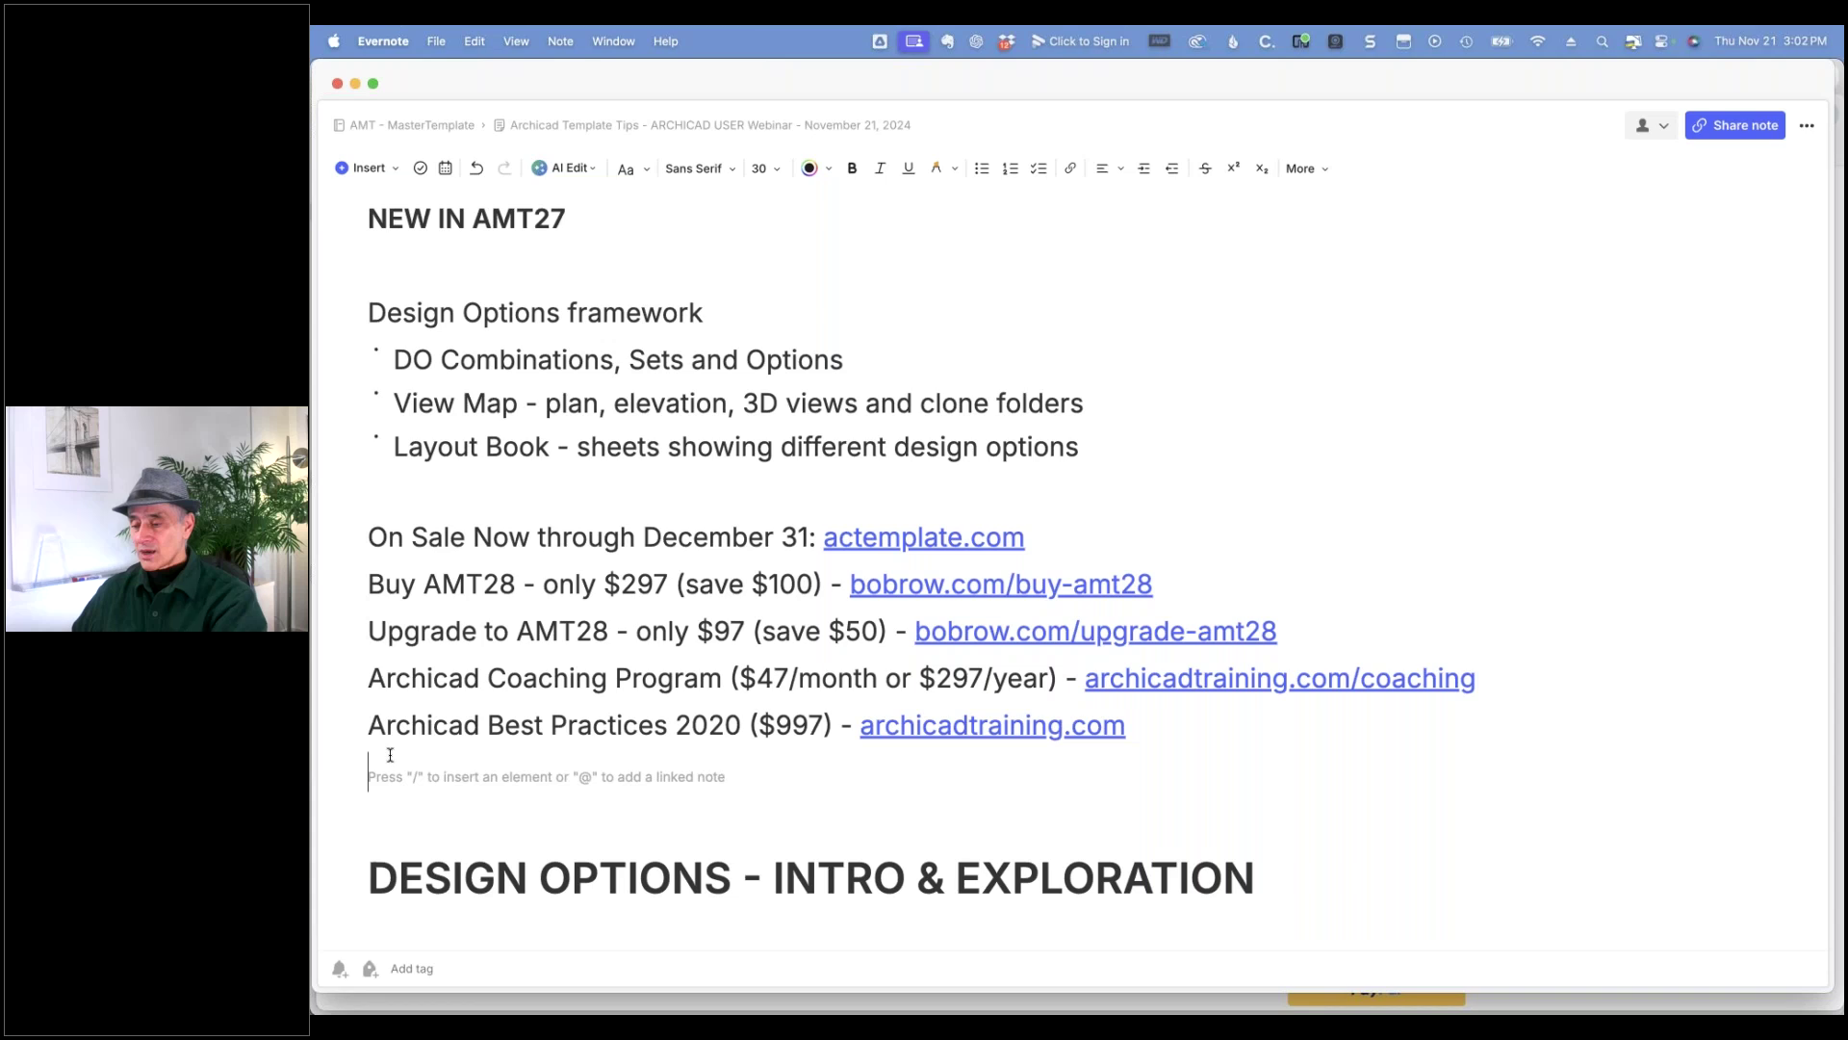
text(re)
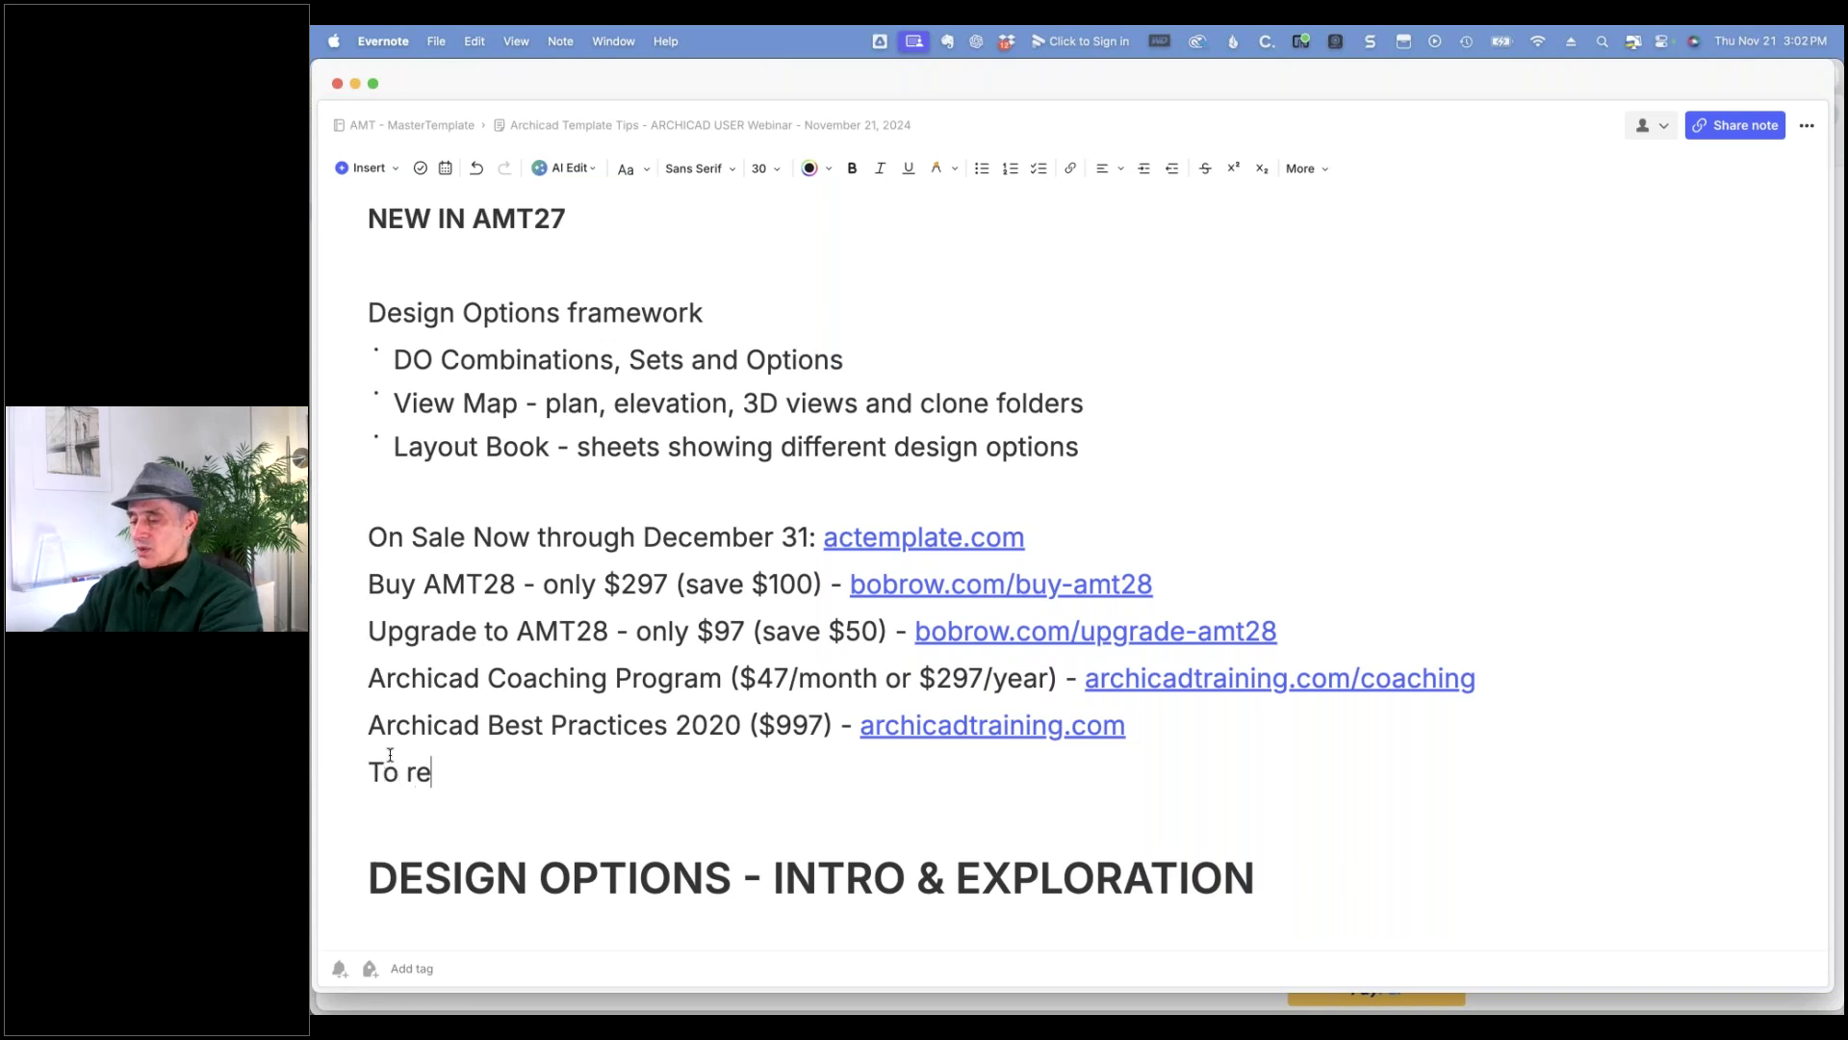
text(ach me )
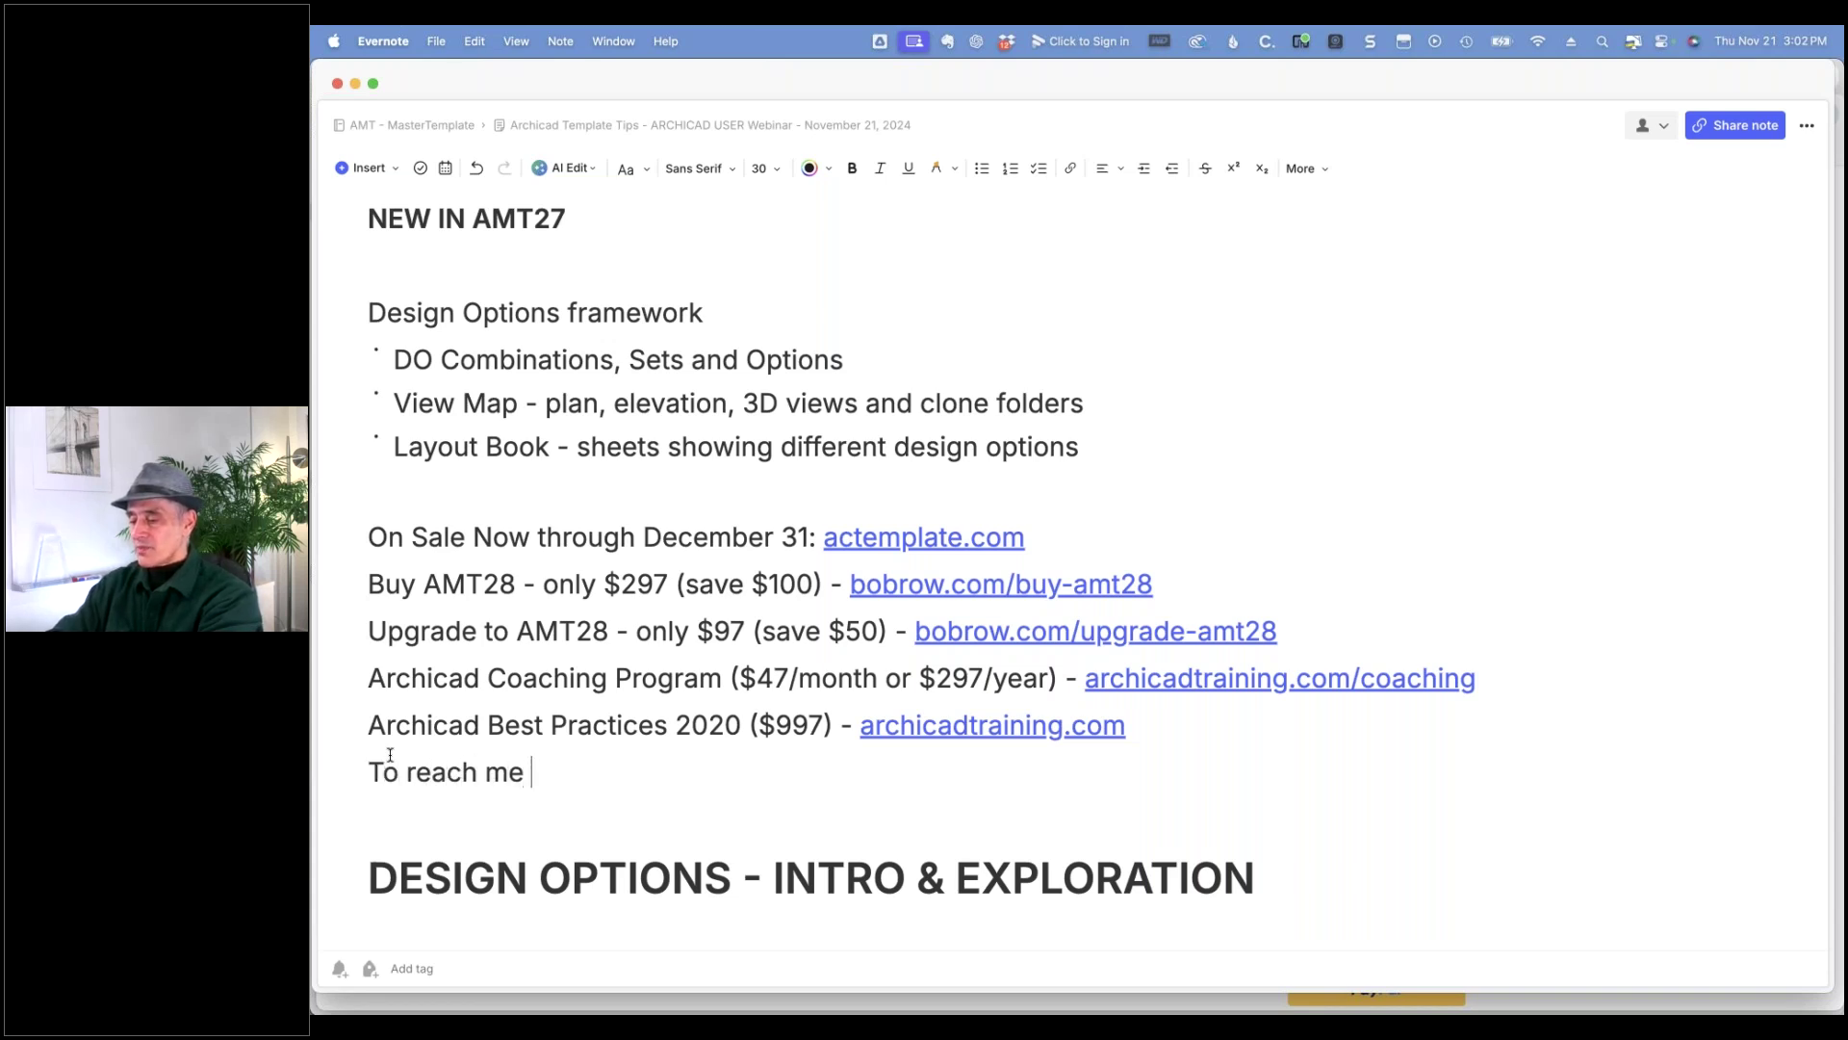
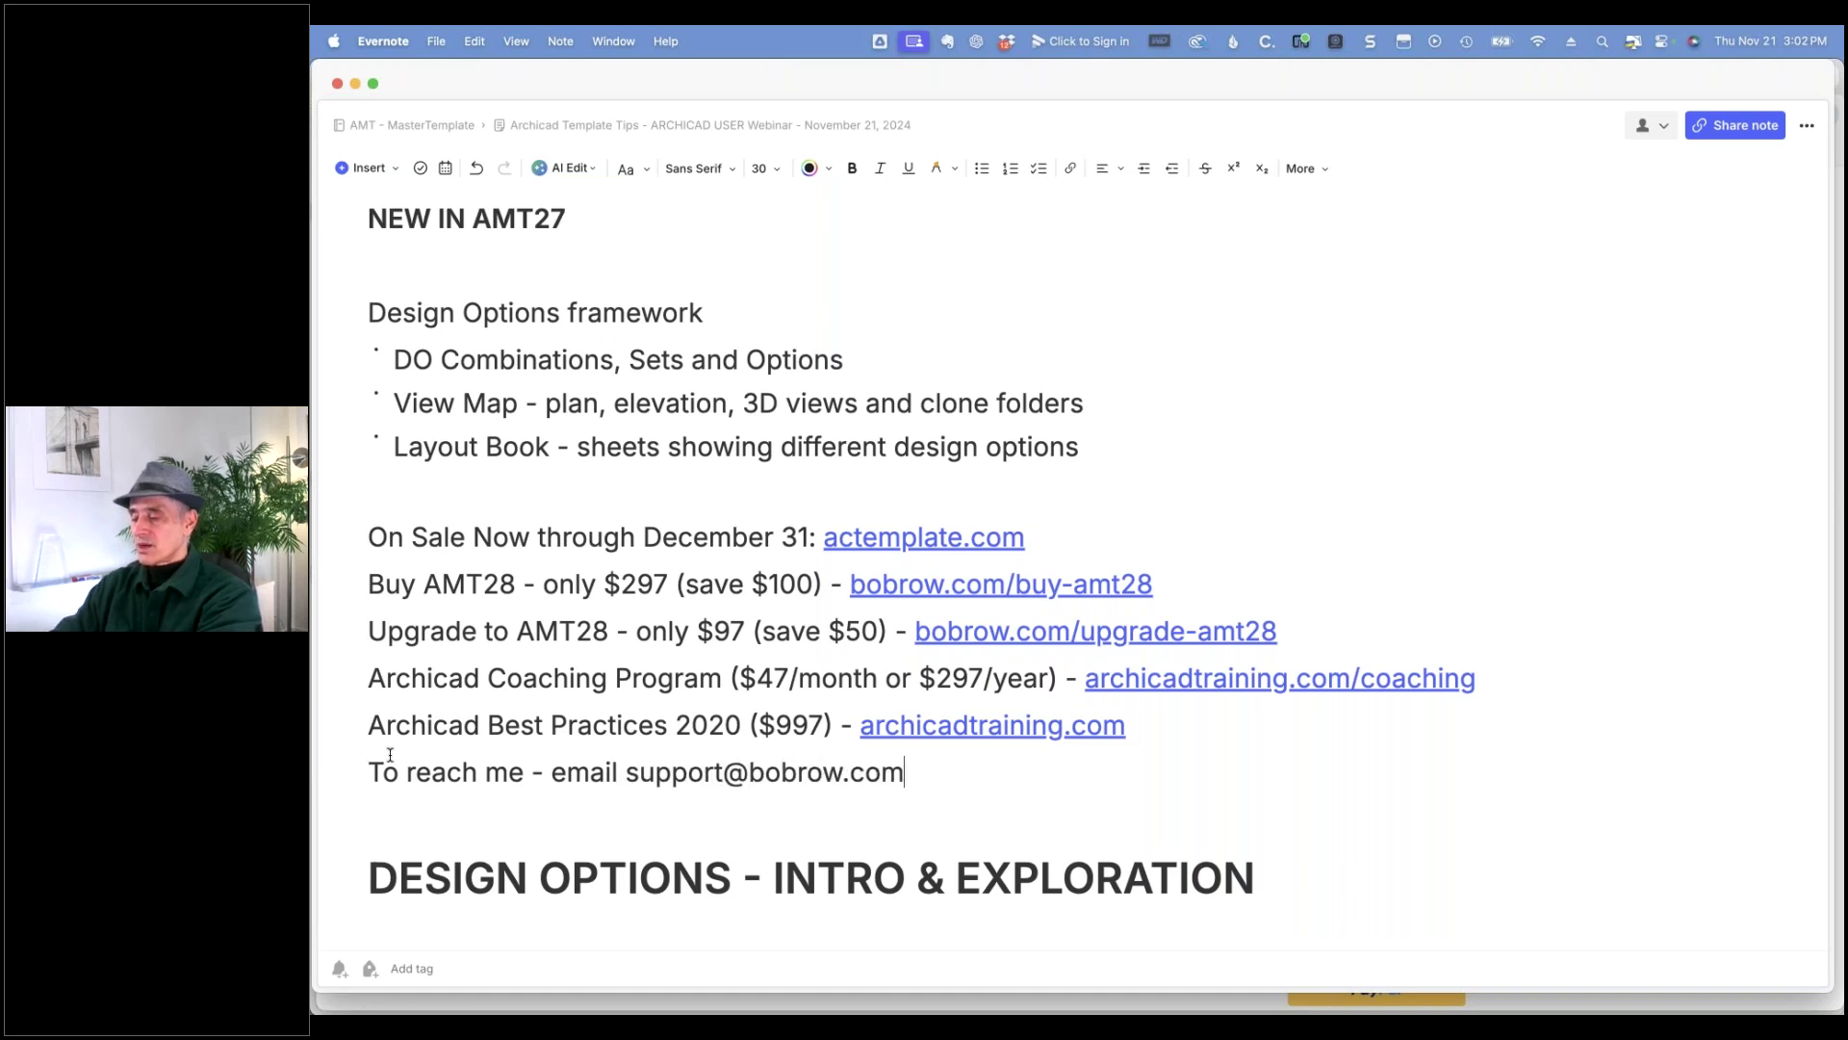
key(Return)
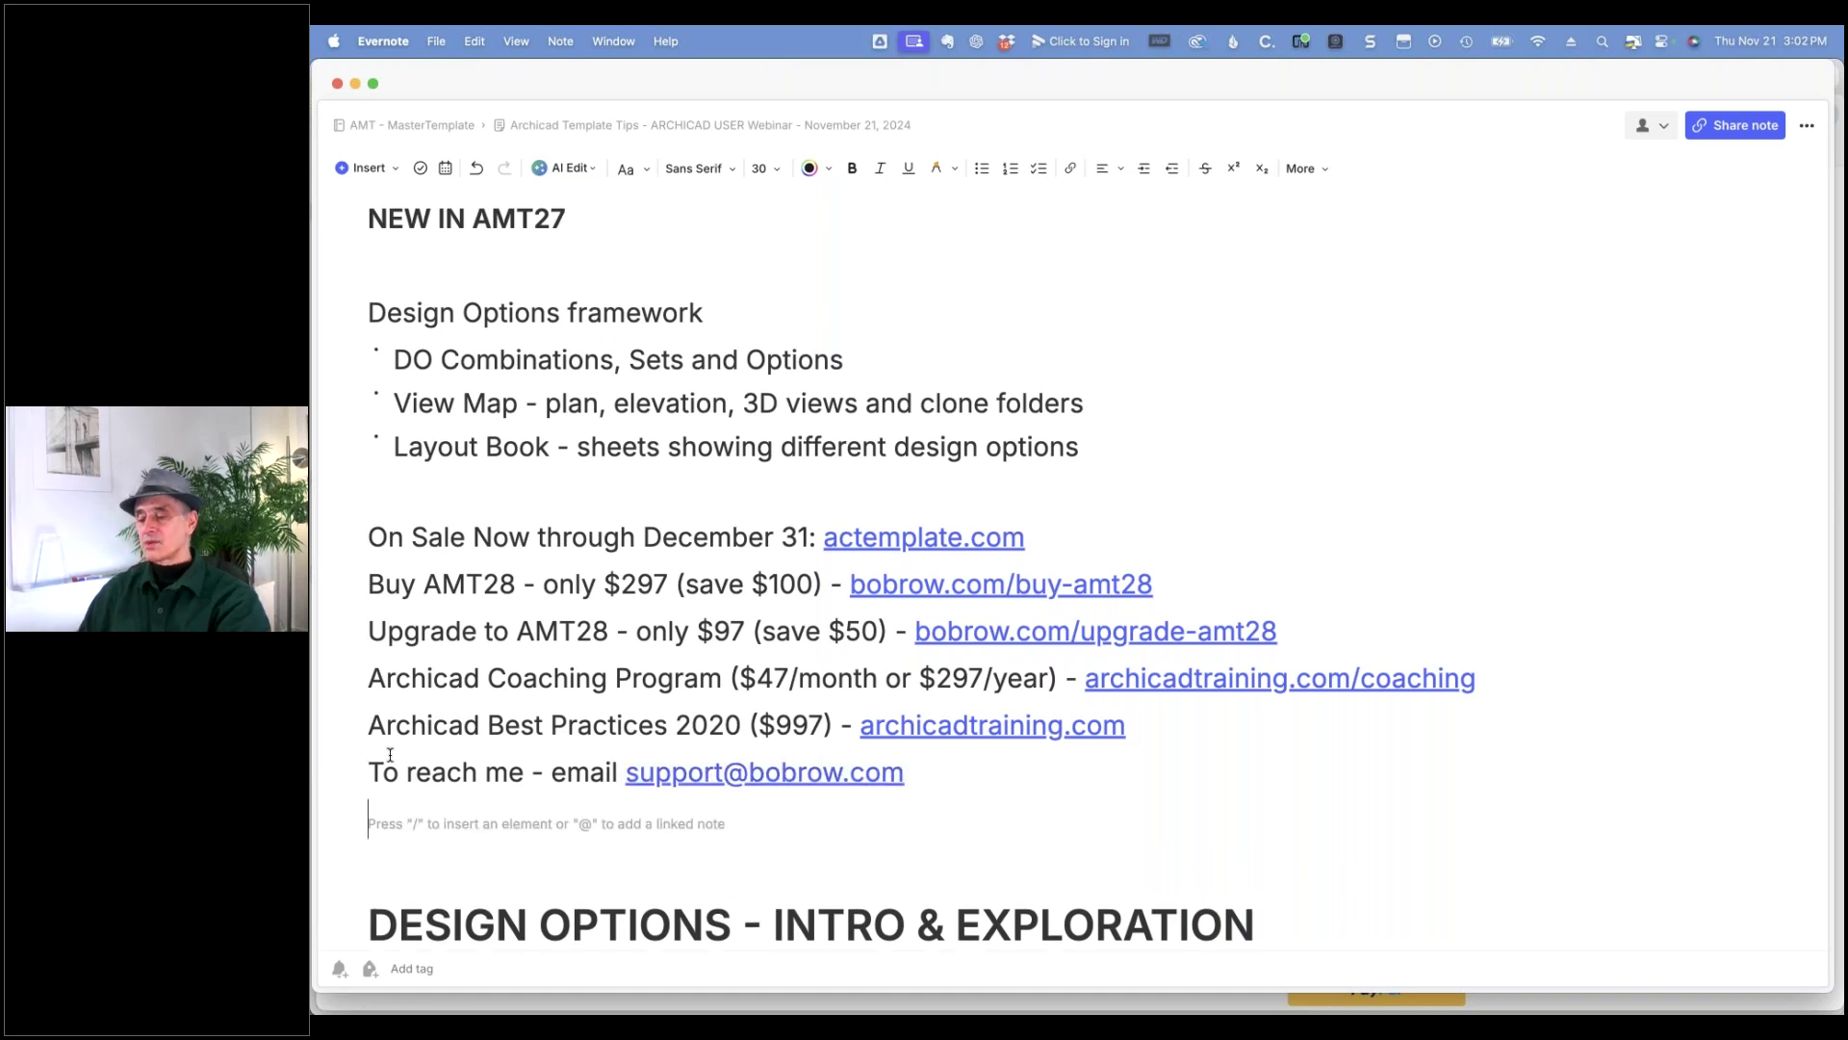